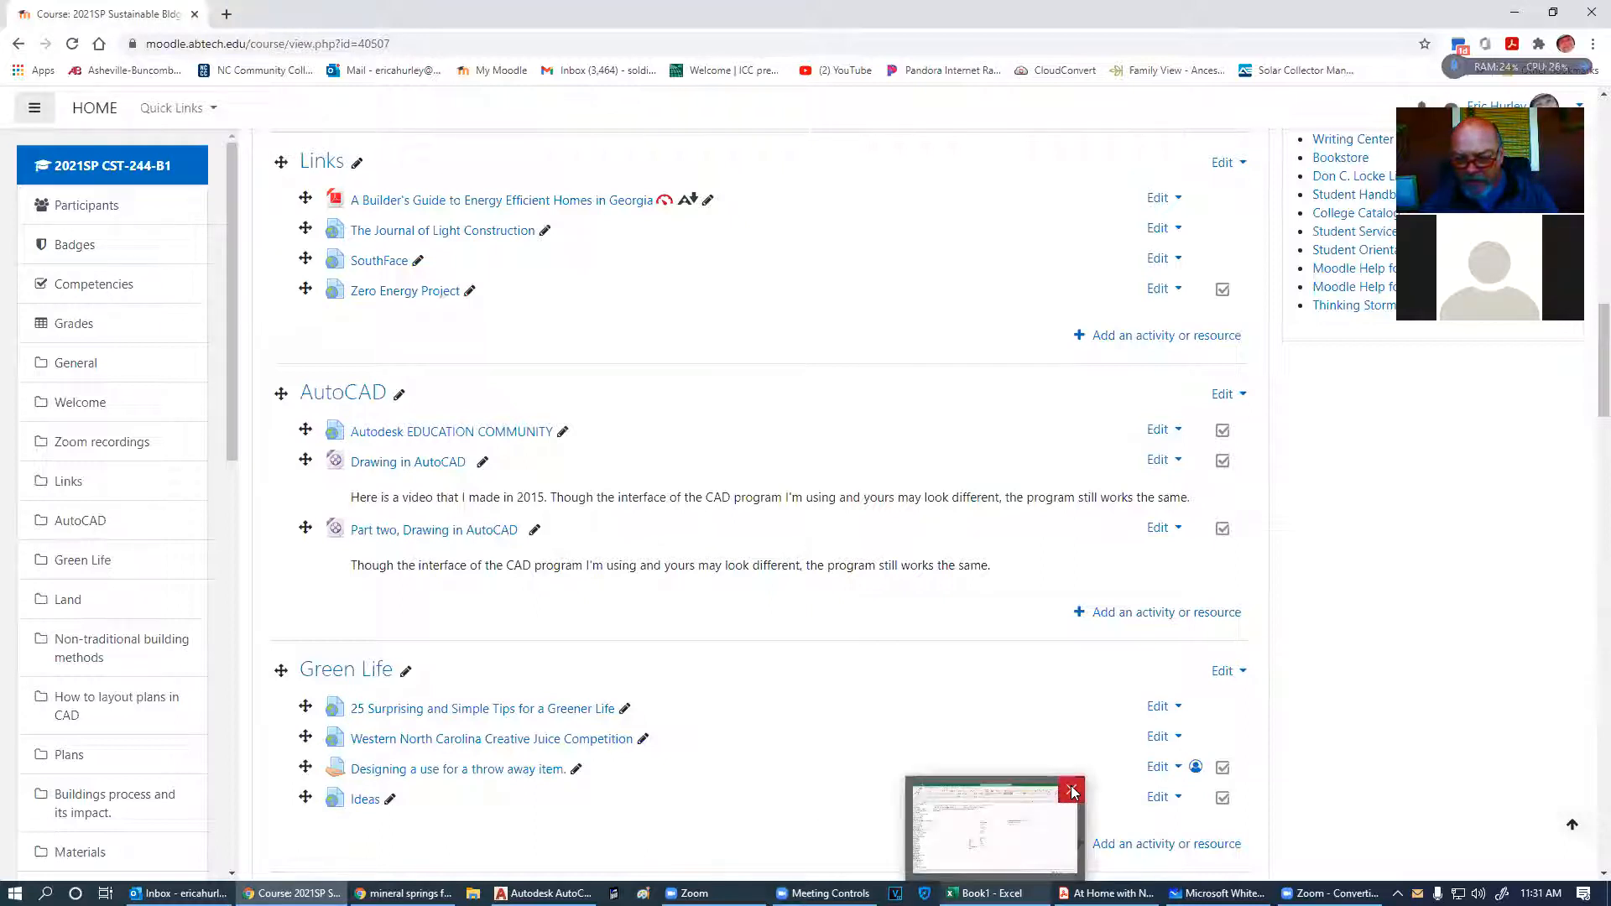
- Close Excel, saving the Book1 workbook to OneDrive as Book1.xlsx
left_click(1072, 790)
mouse_move(986, 893)
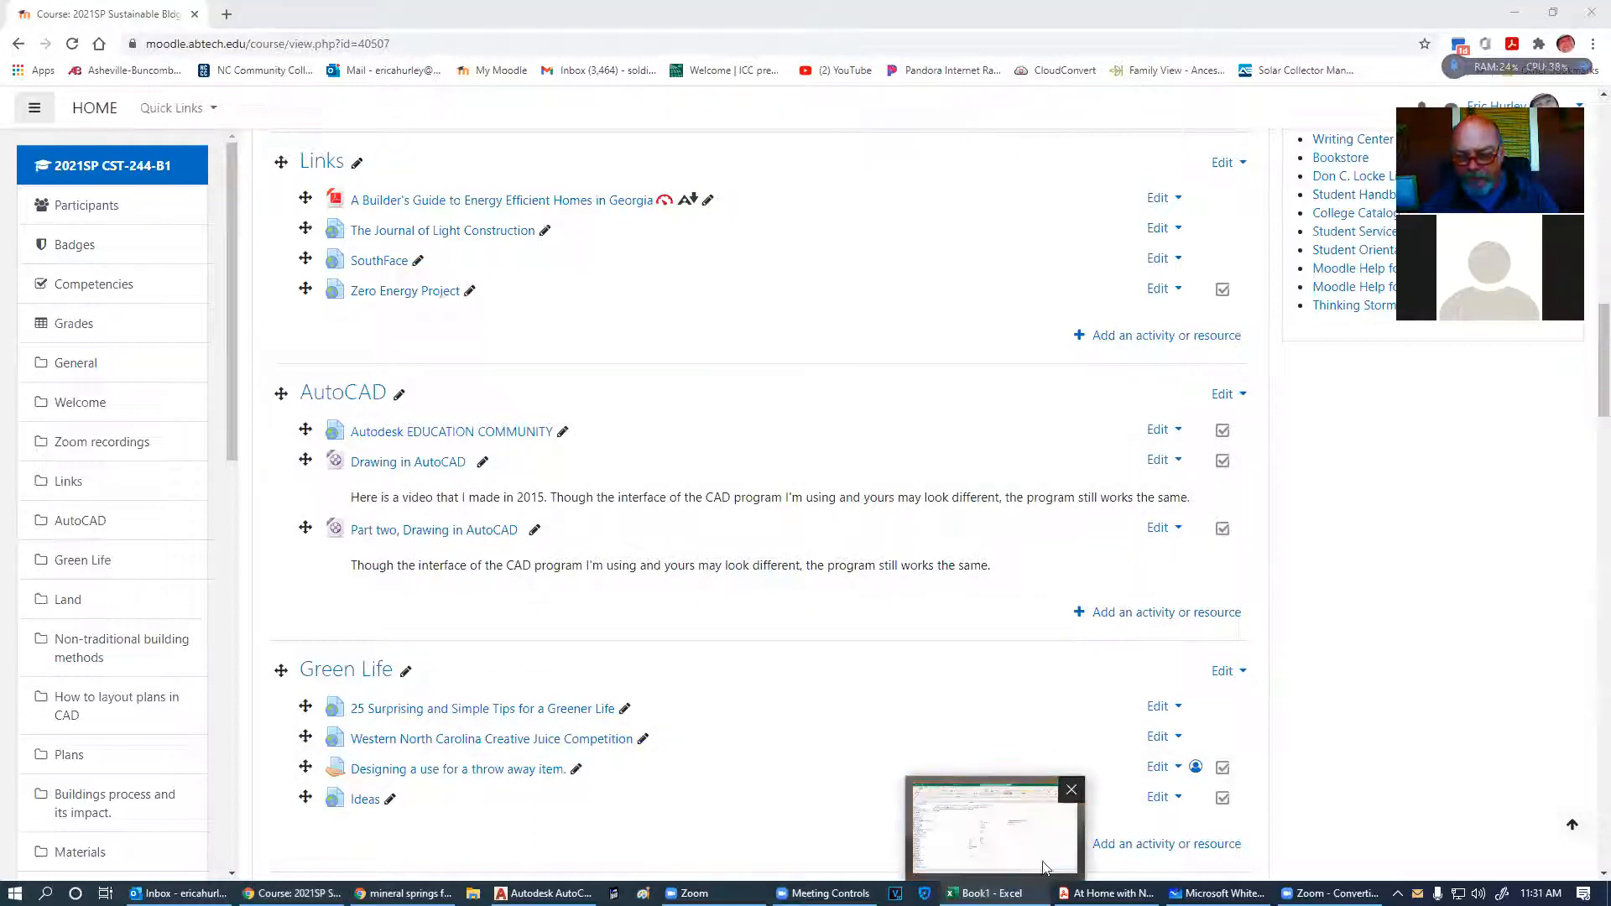
left_click(1071, 790)
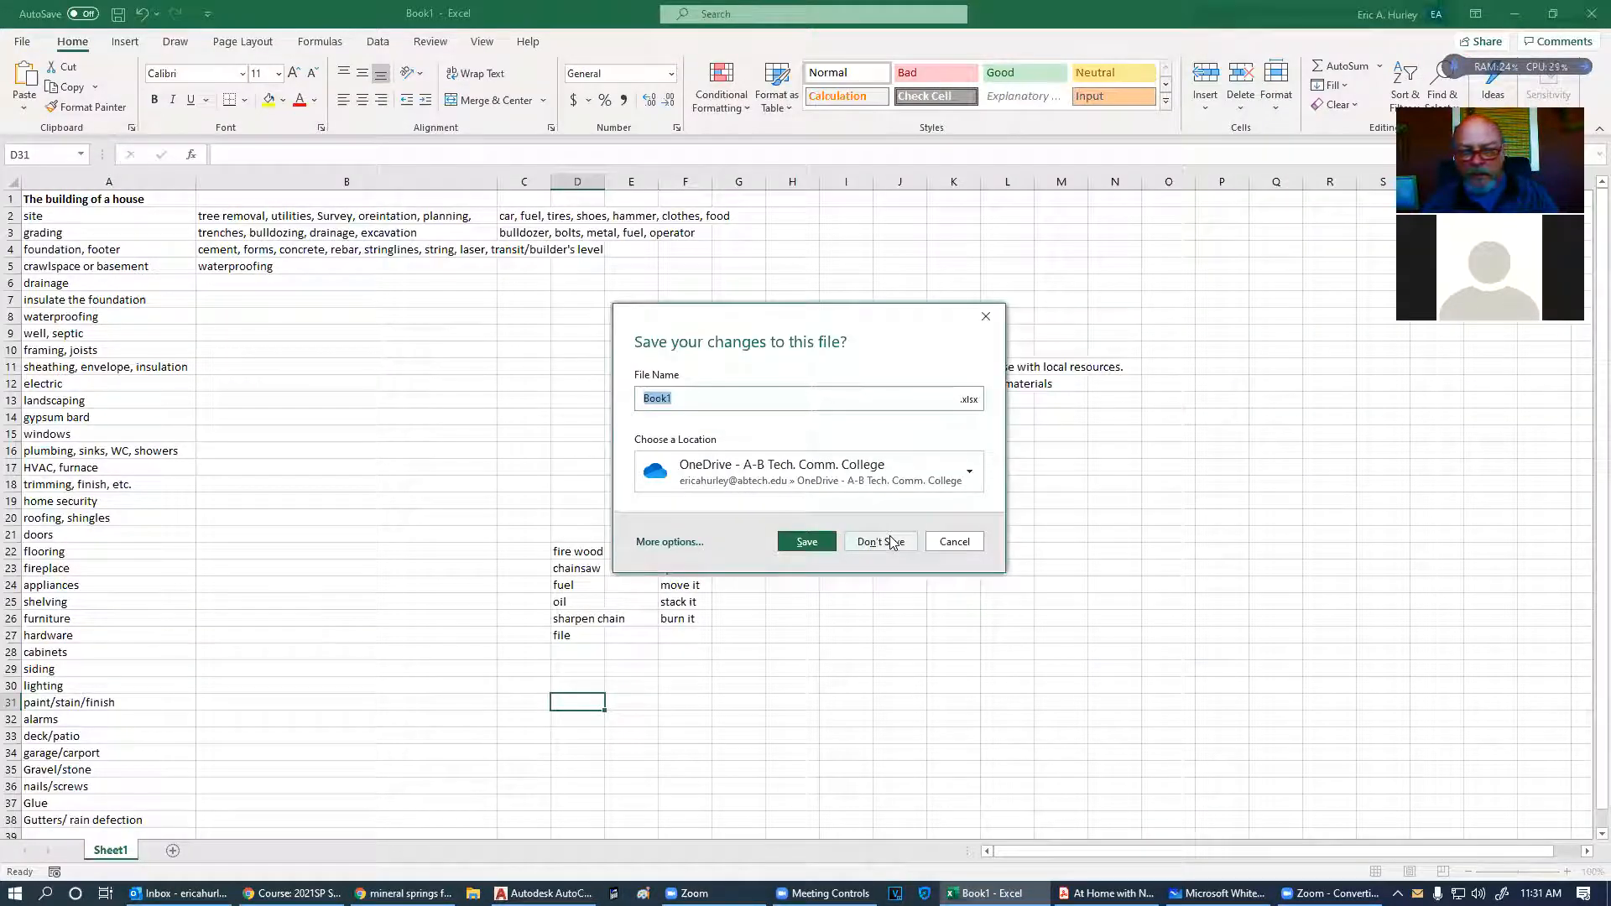
left_click(805, 543)
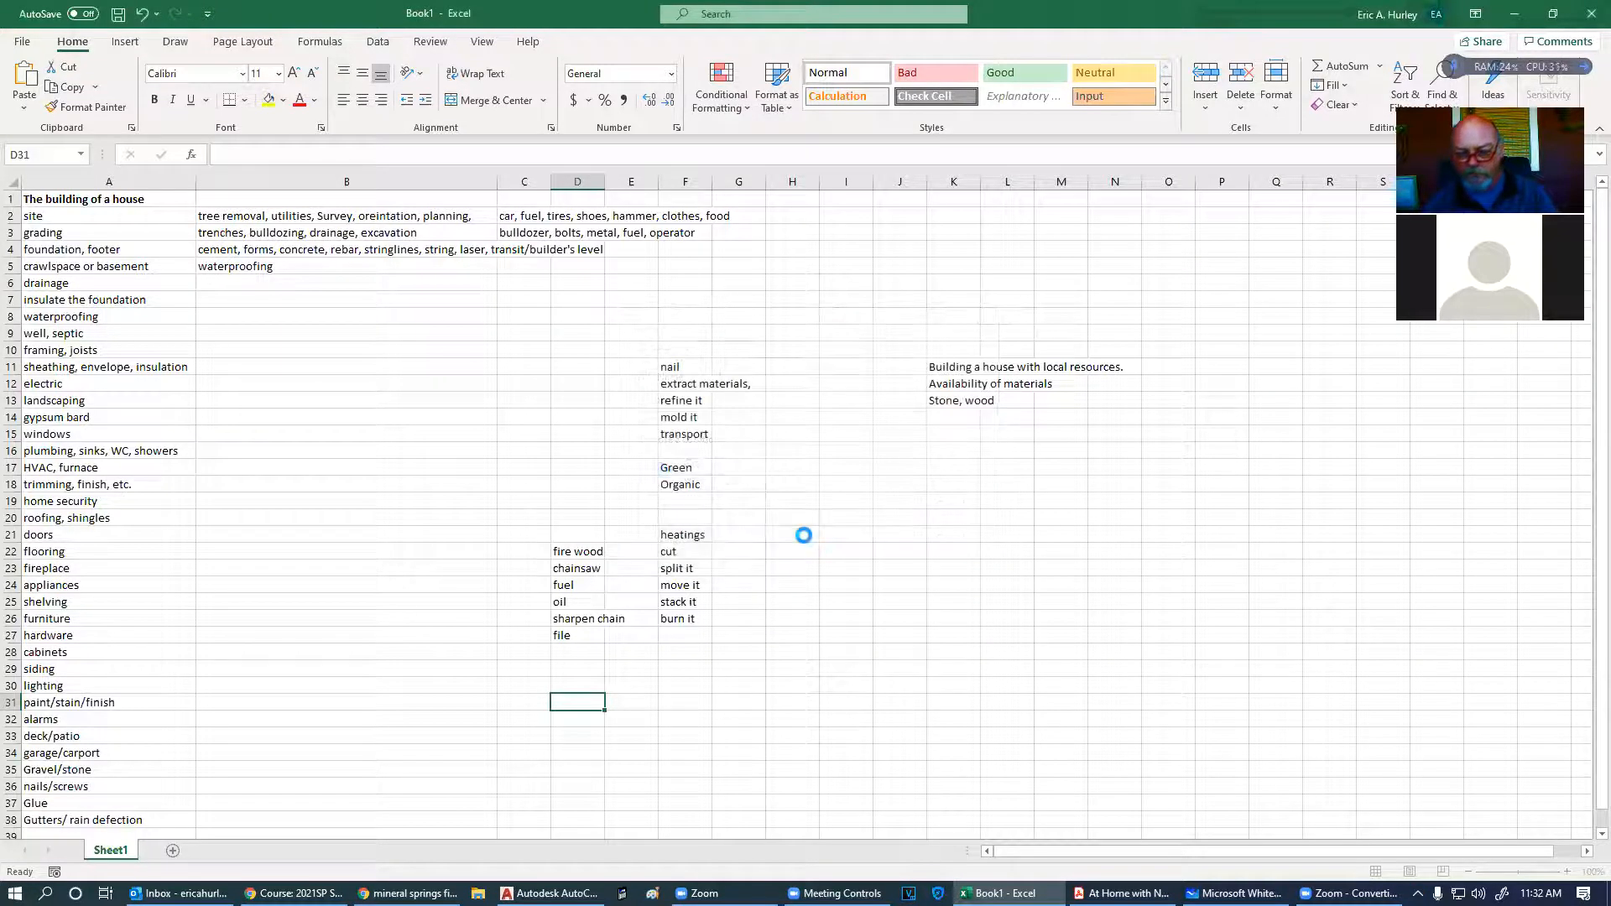
- Close the Adobe Acrobat window from its taskbar preview
mouse_move(999, 893)
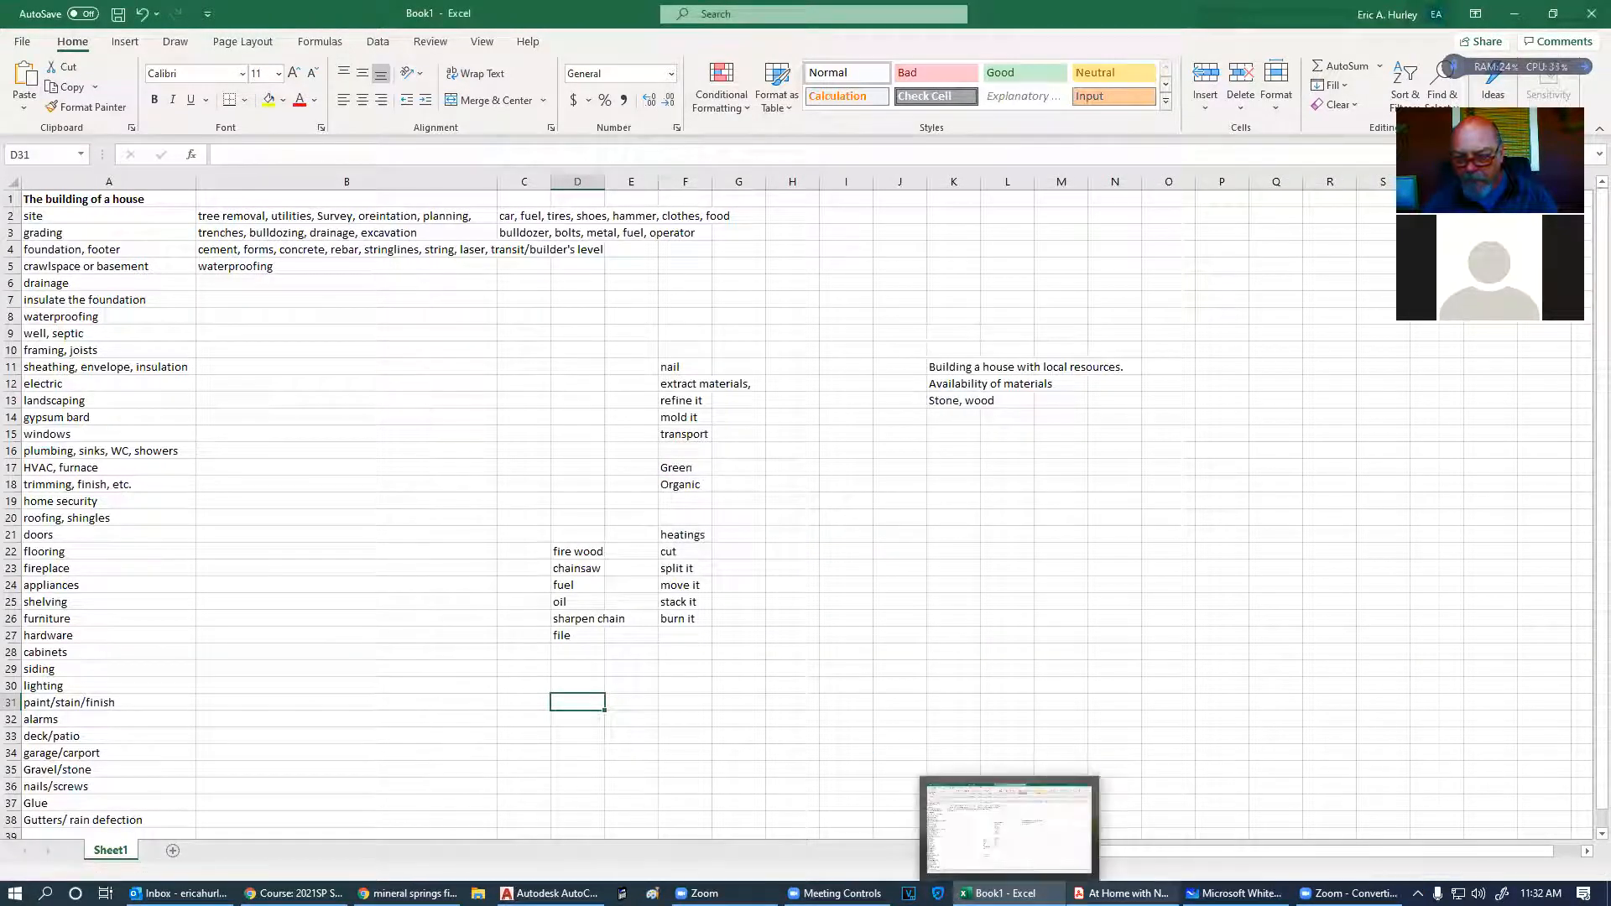
mouse_move(1123, 893)
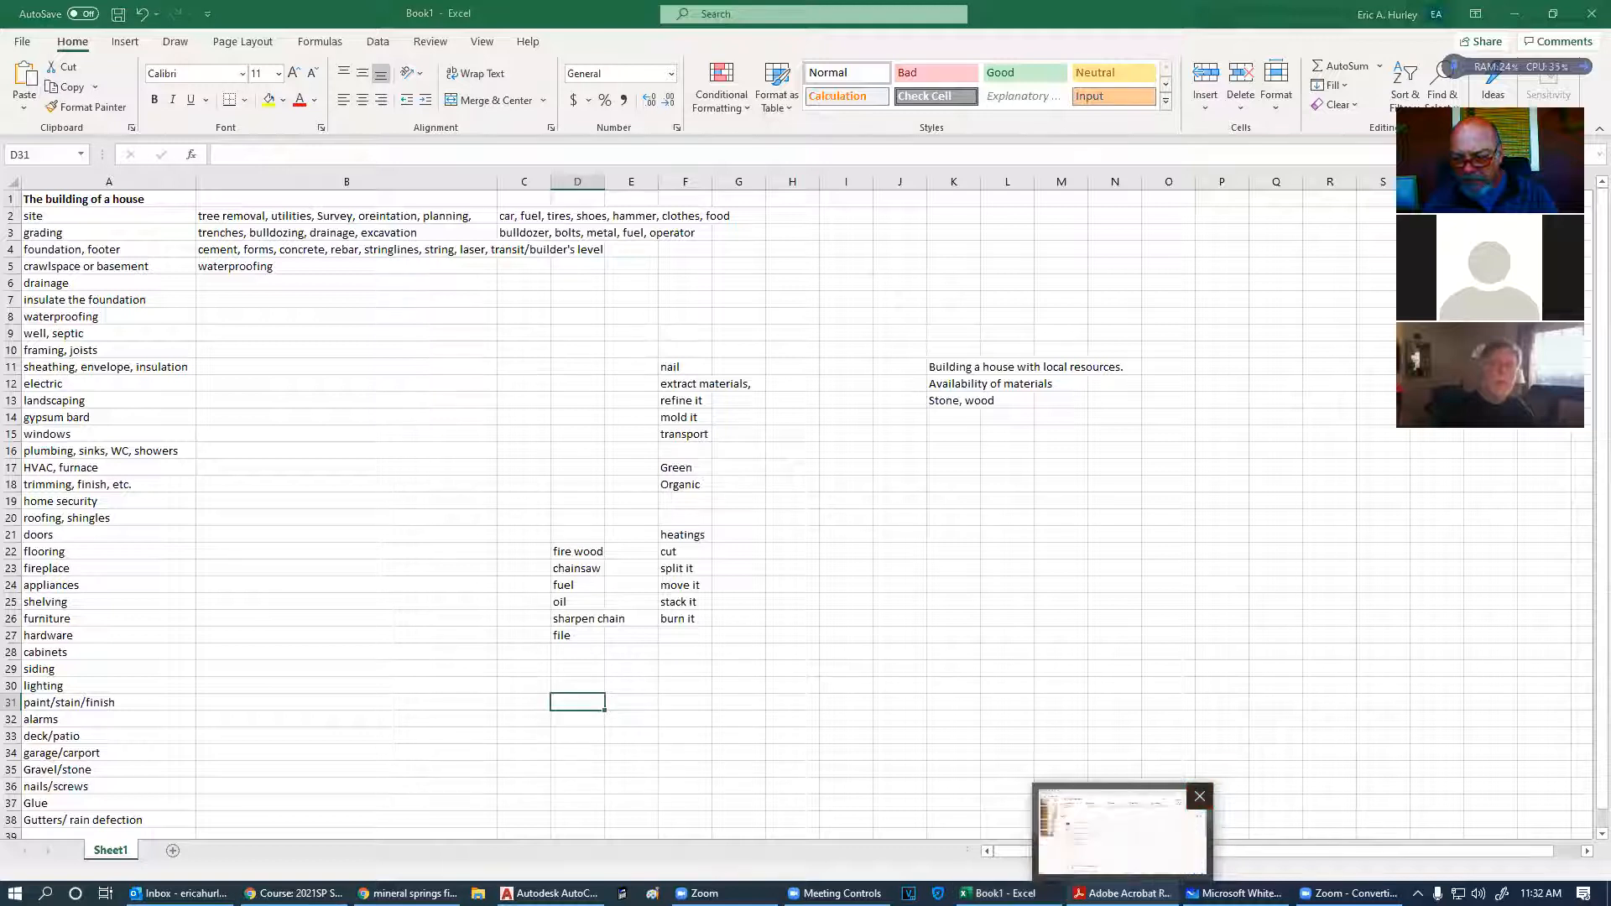
left_click(1200, 796)
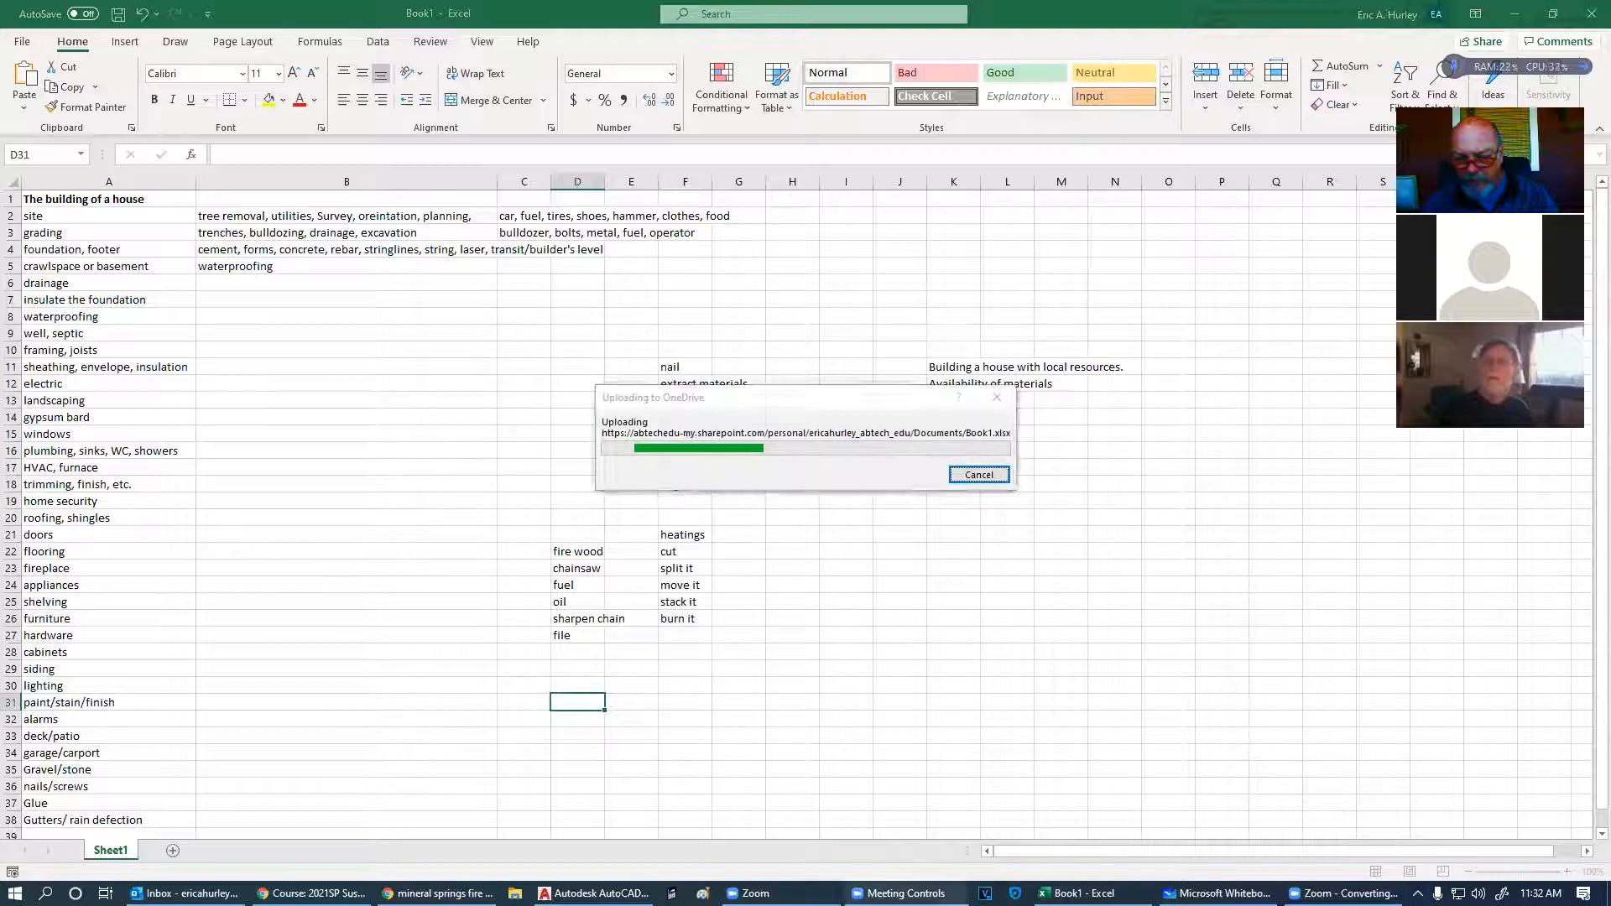
mouse_move(906, 893)
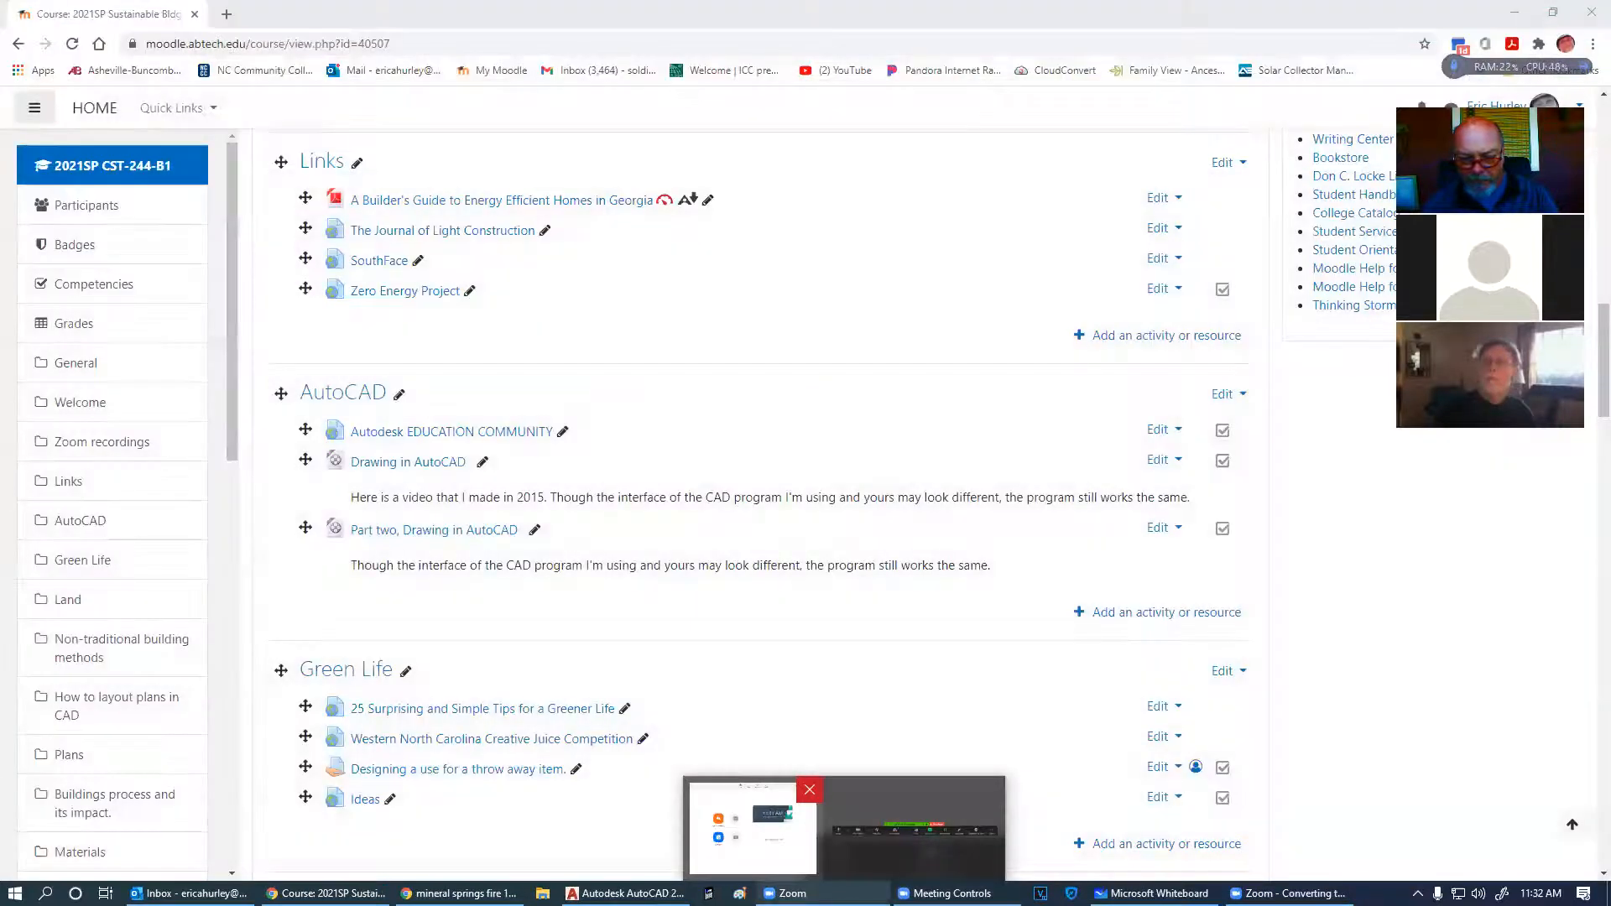
- Close the extra mineral springs fire browser window
mouse_move(625, 893)
mouse_move(459, 893)
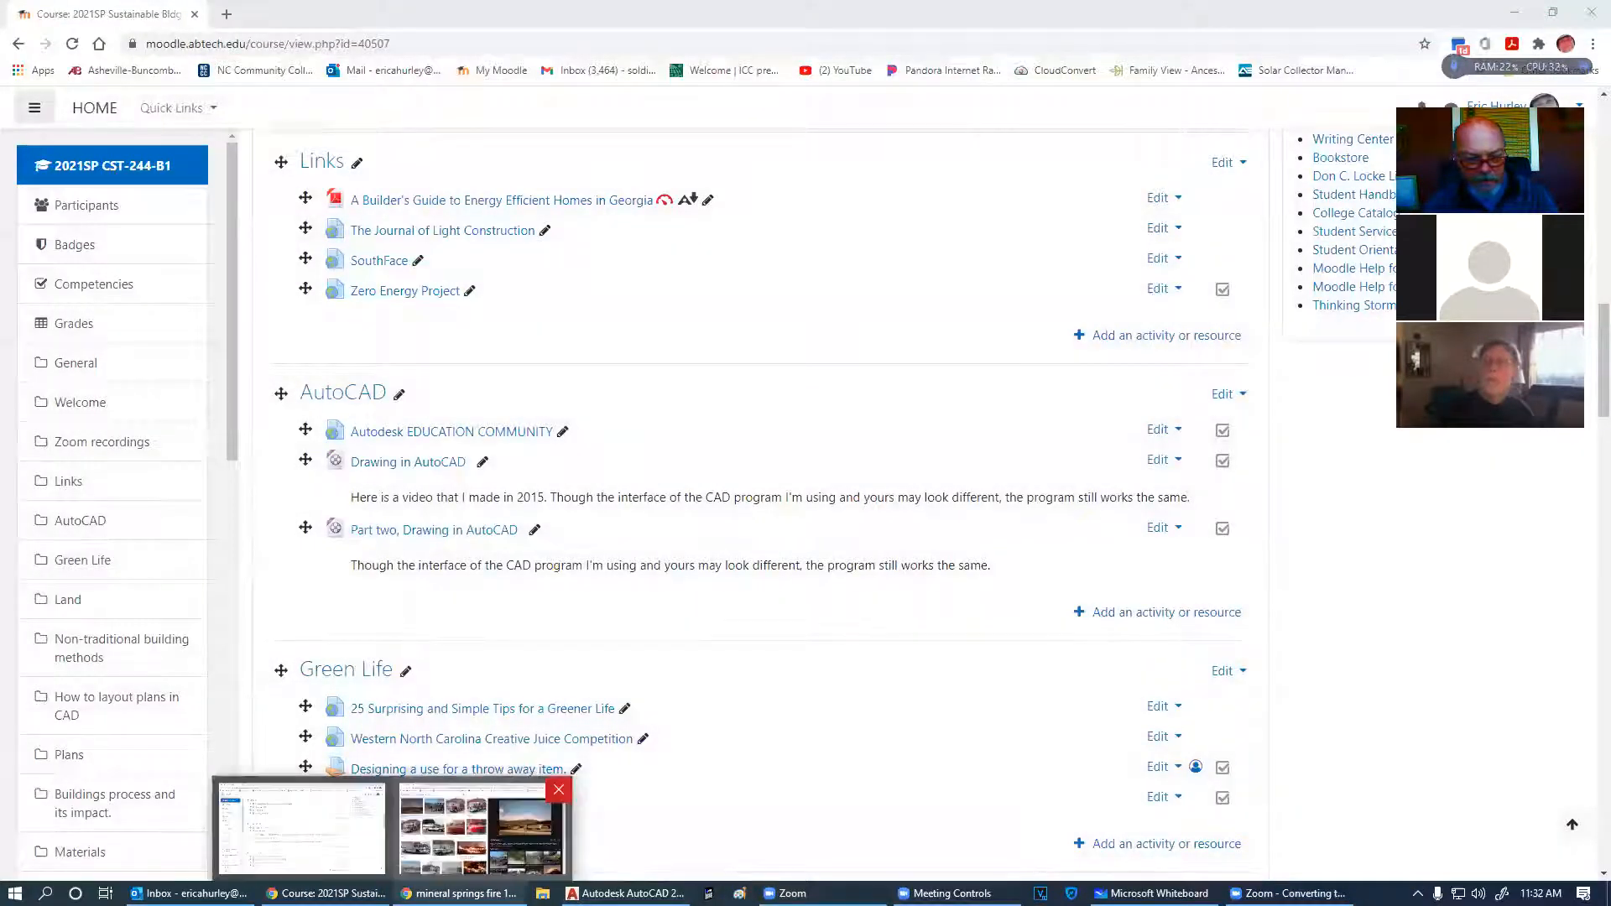
left_click(559, 790)
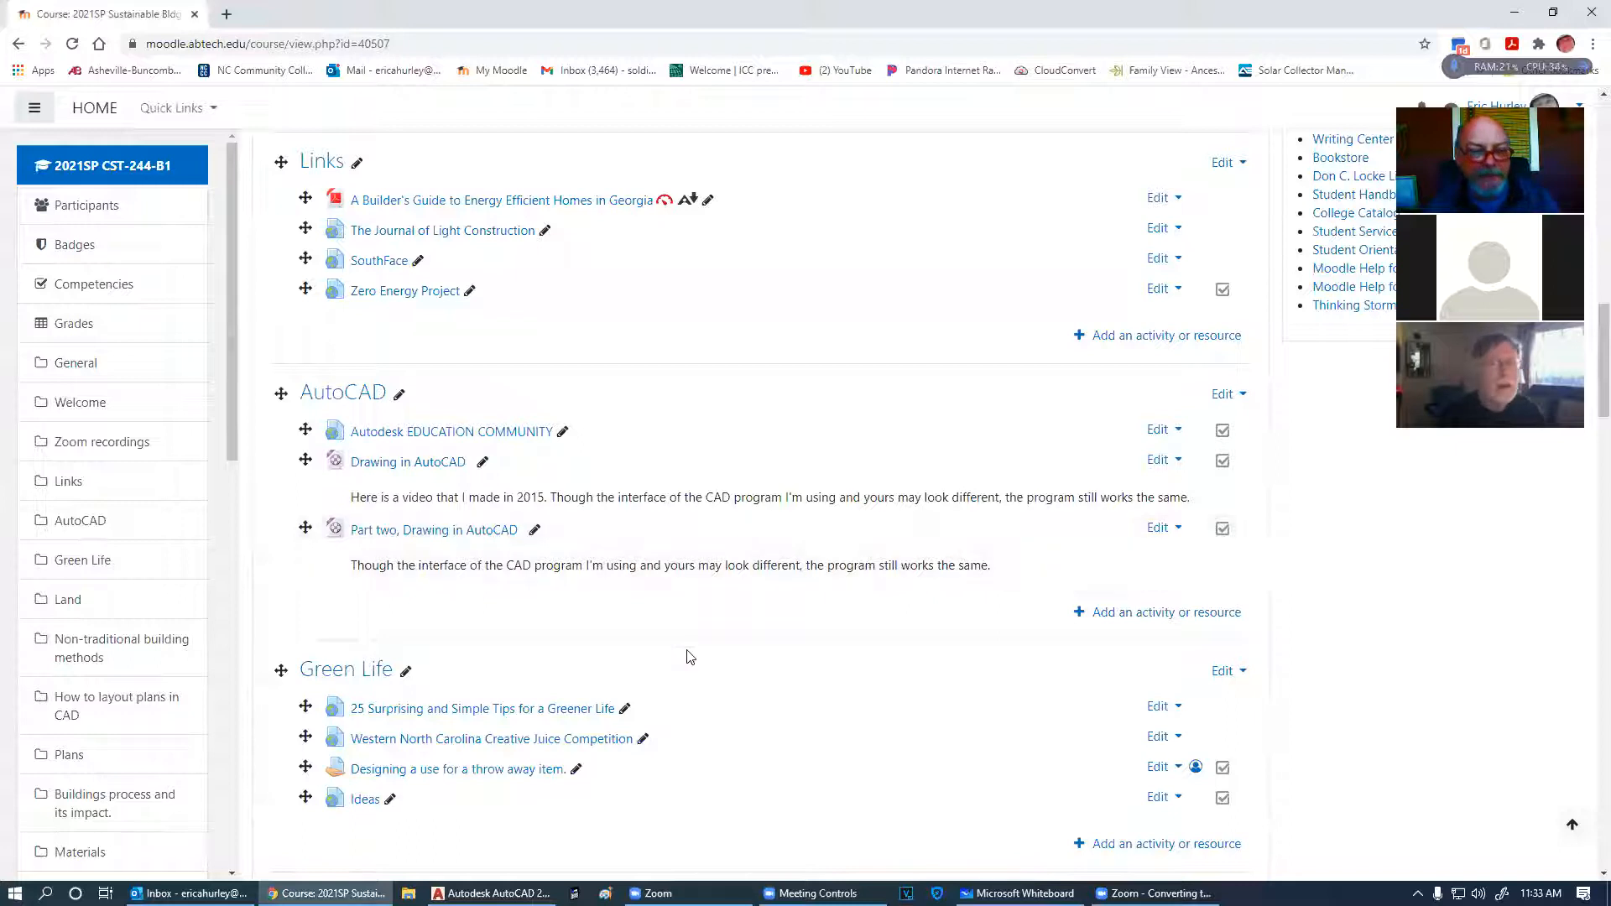
- Scroll down and back up through the 2021SP CST-244-B1 course page
scroll(690, 657, "down", 3)
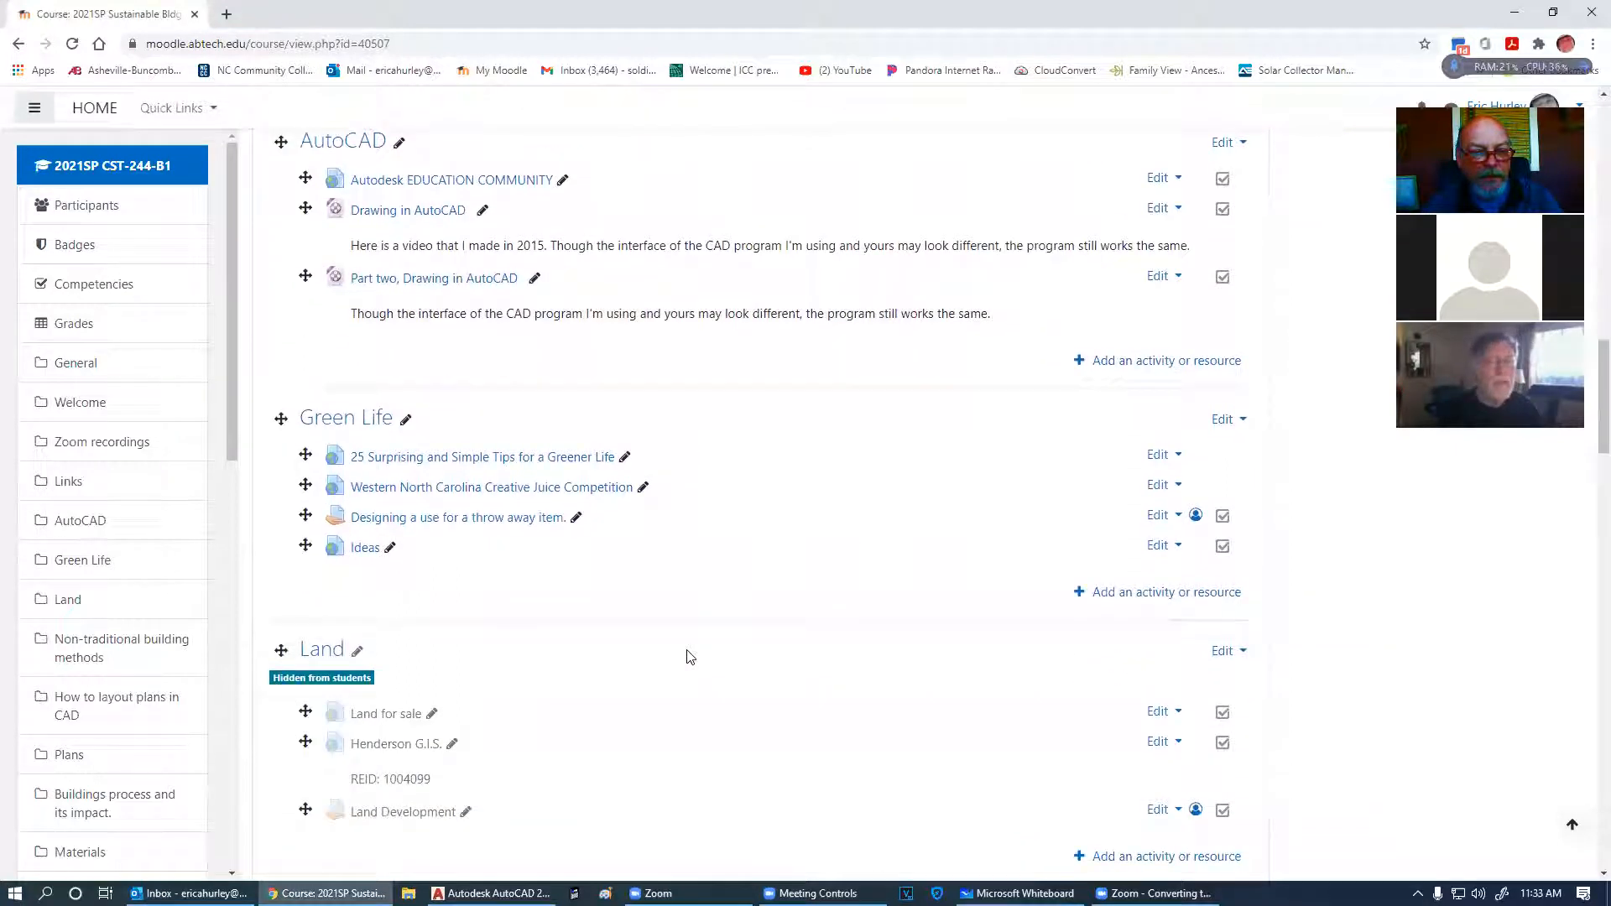
scroll(690, 657, "down", 1)
scroll(690, 657, "down", 3)
scroll(690, 657, "up", 4)
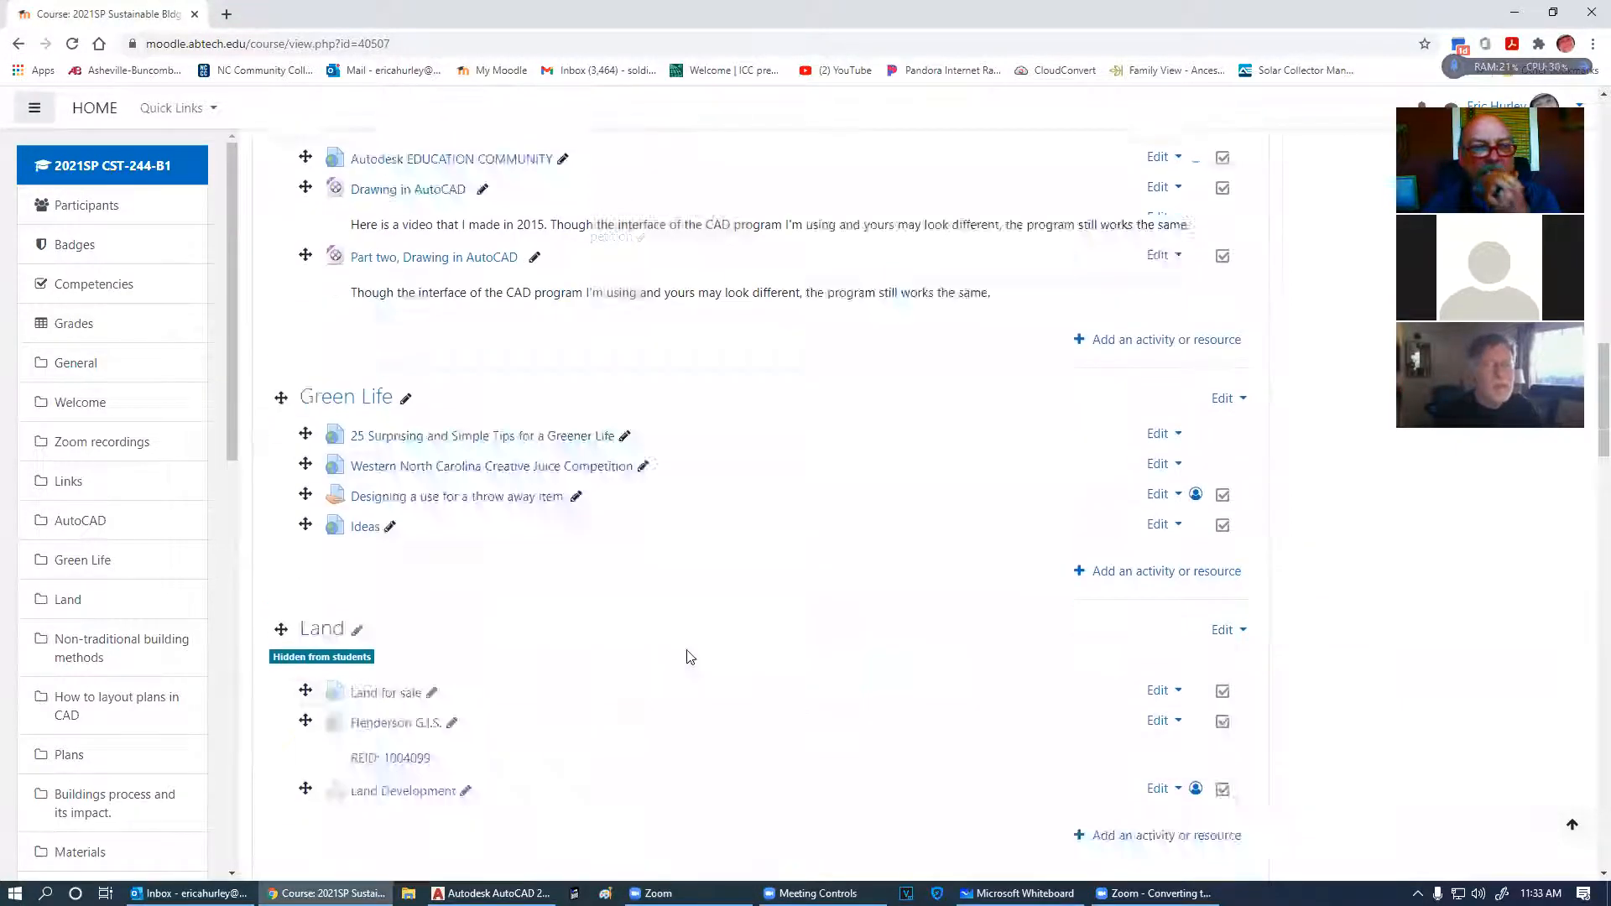
scroll(687, 653, "up", 2)
scroll(681, 642, "up", 1)
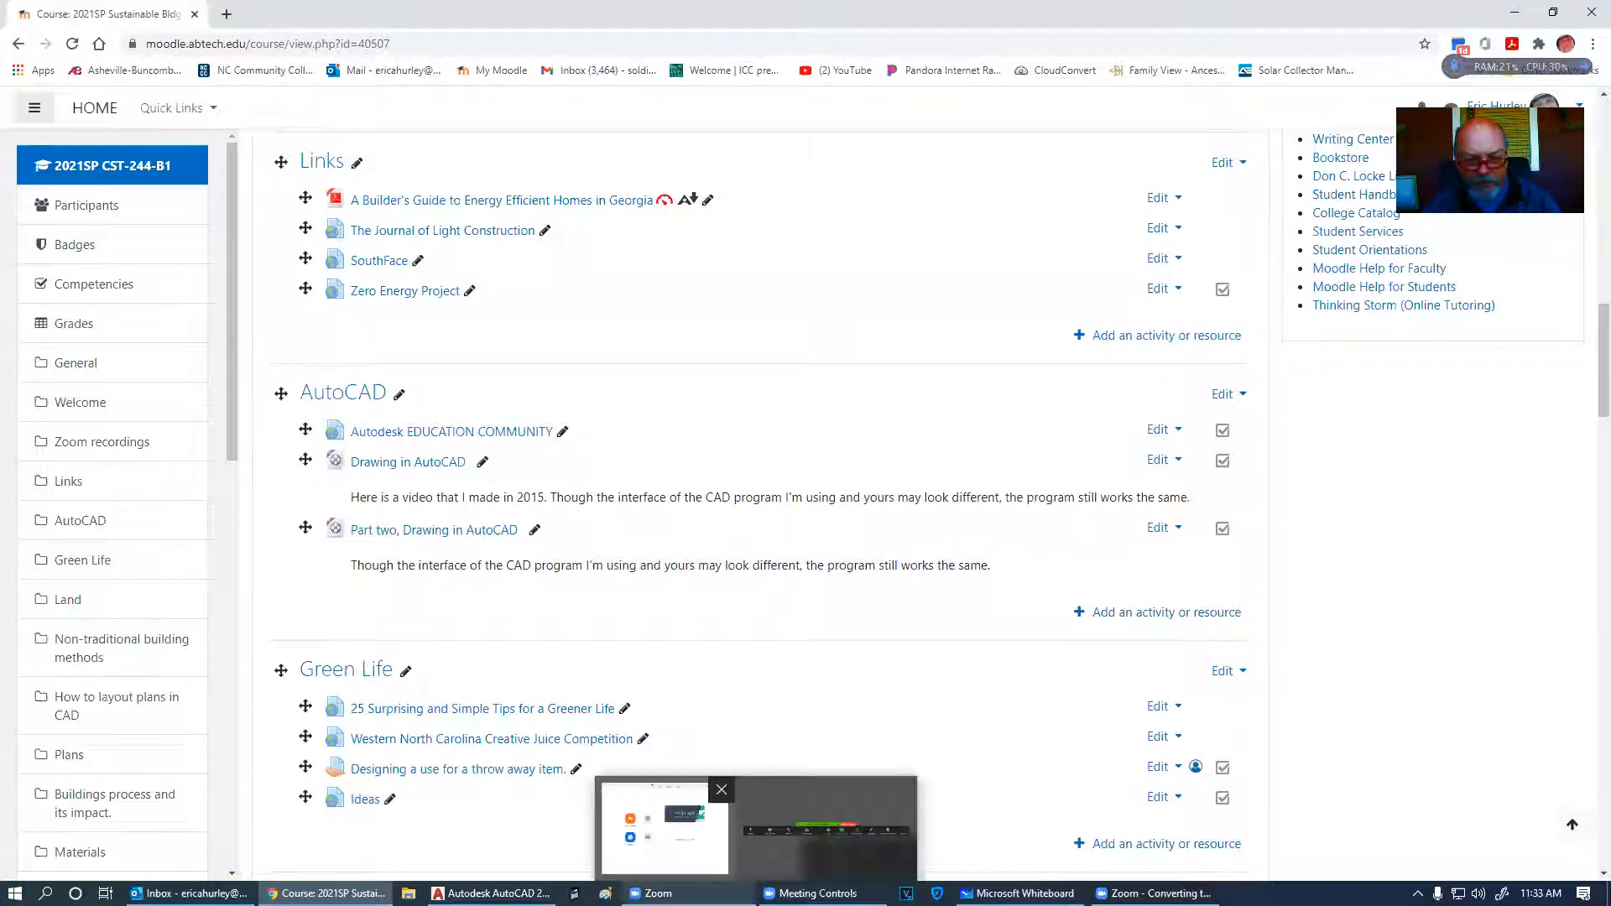
mouse_move(491, 893)
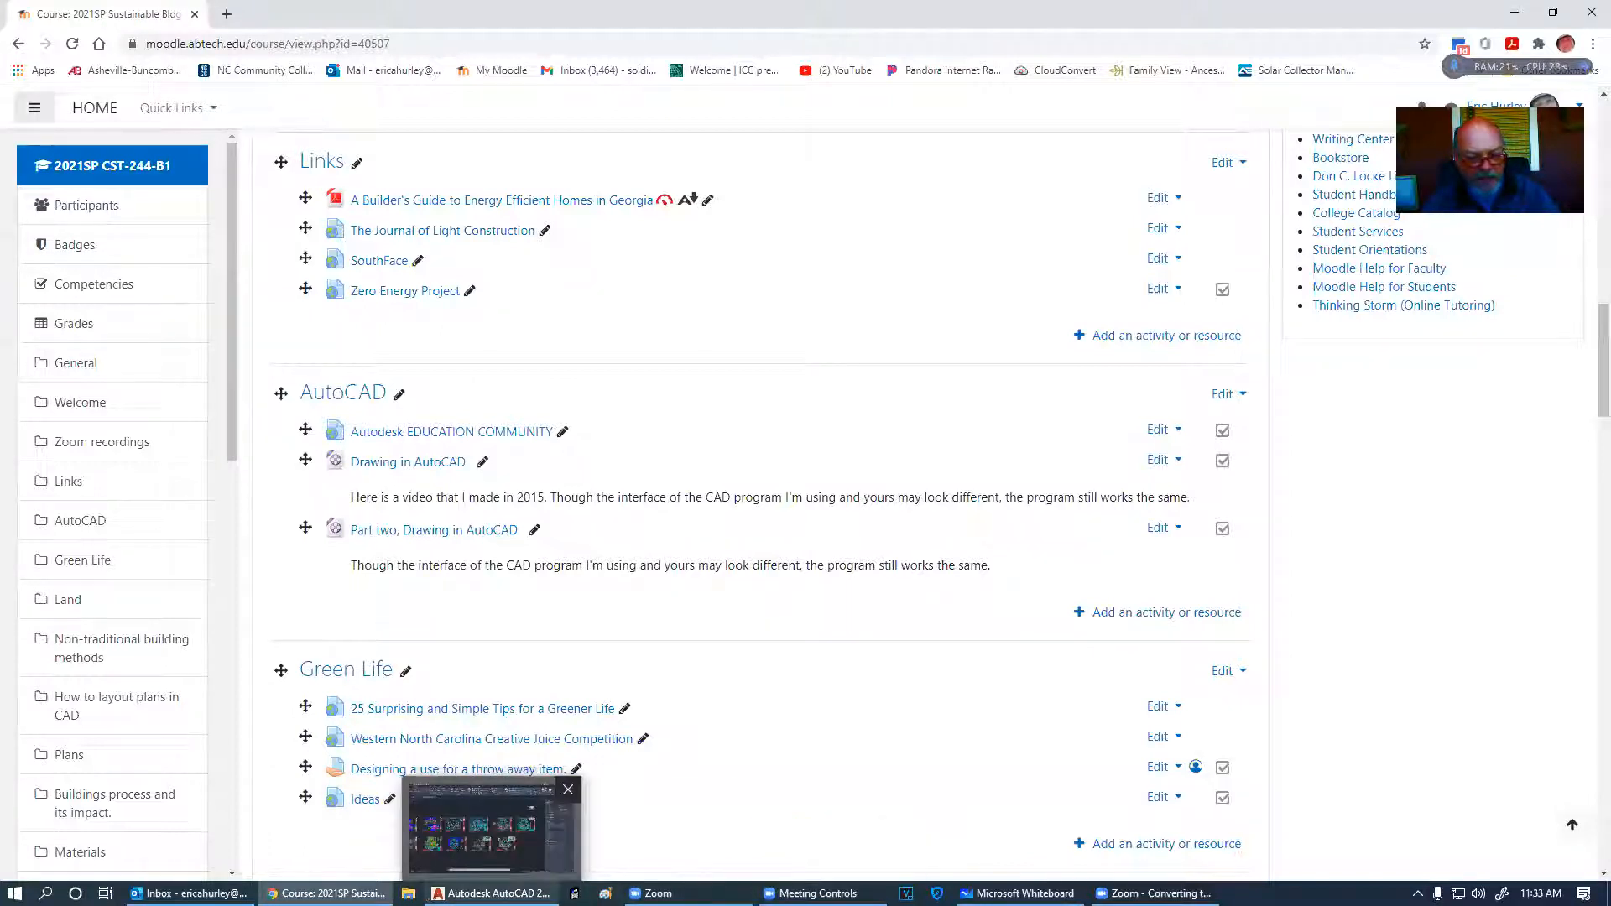
- Bring up the house plan drawing and frame its Front and Right Elevation sheet
left_click(491, 827)
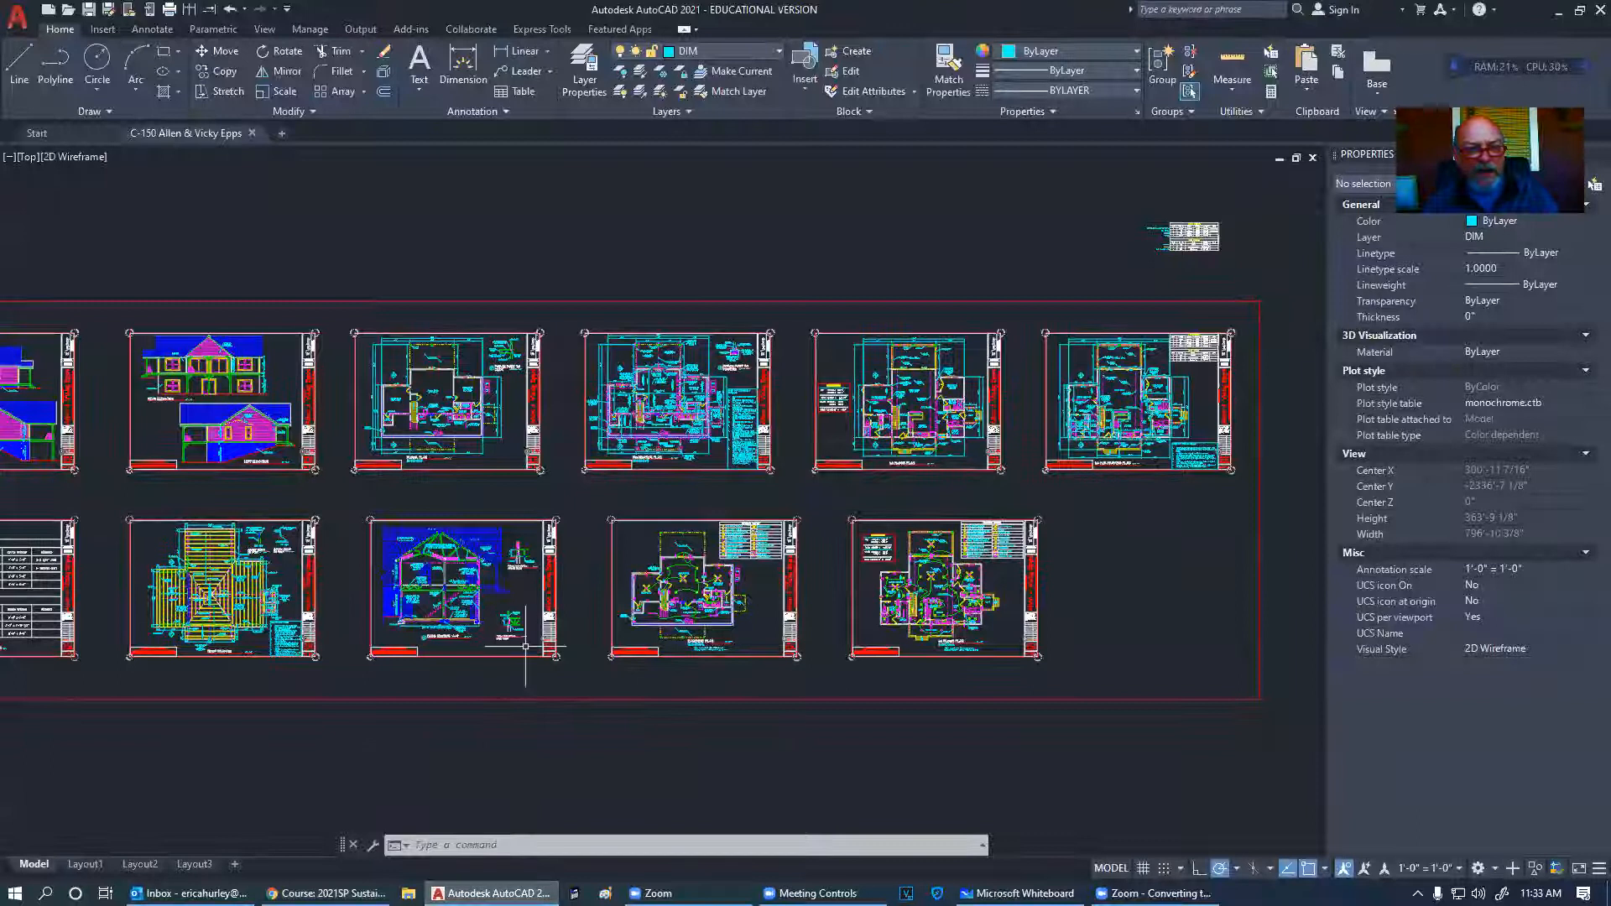
scroll(1252, 494, "down", 2)
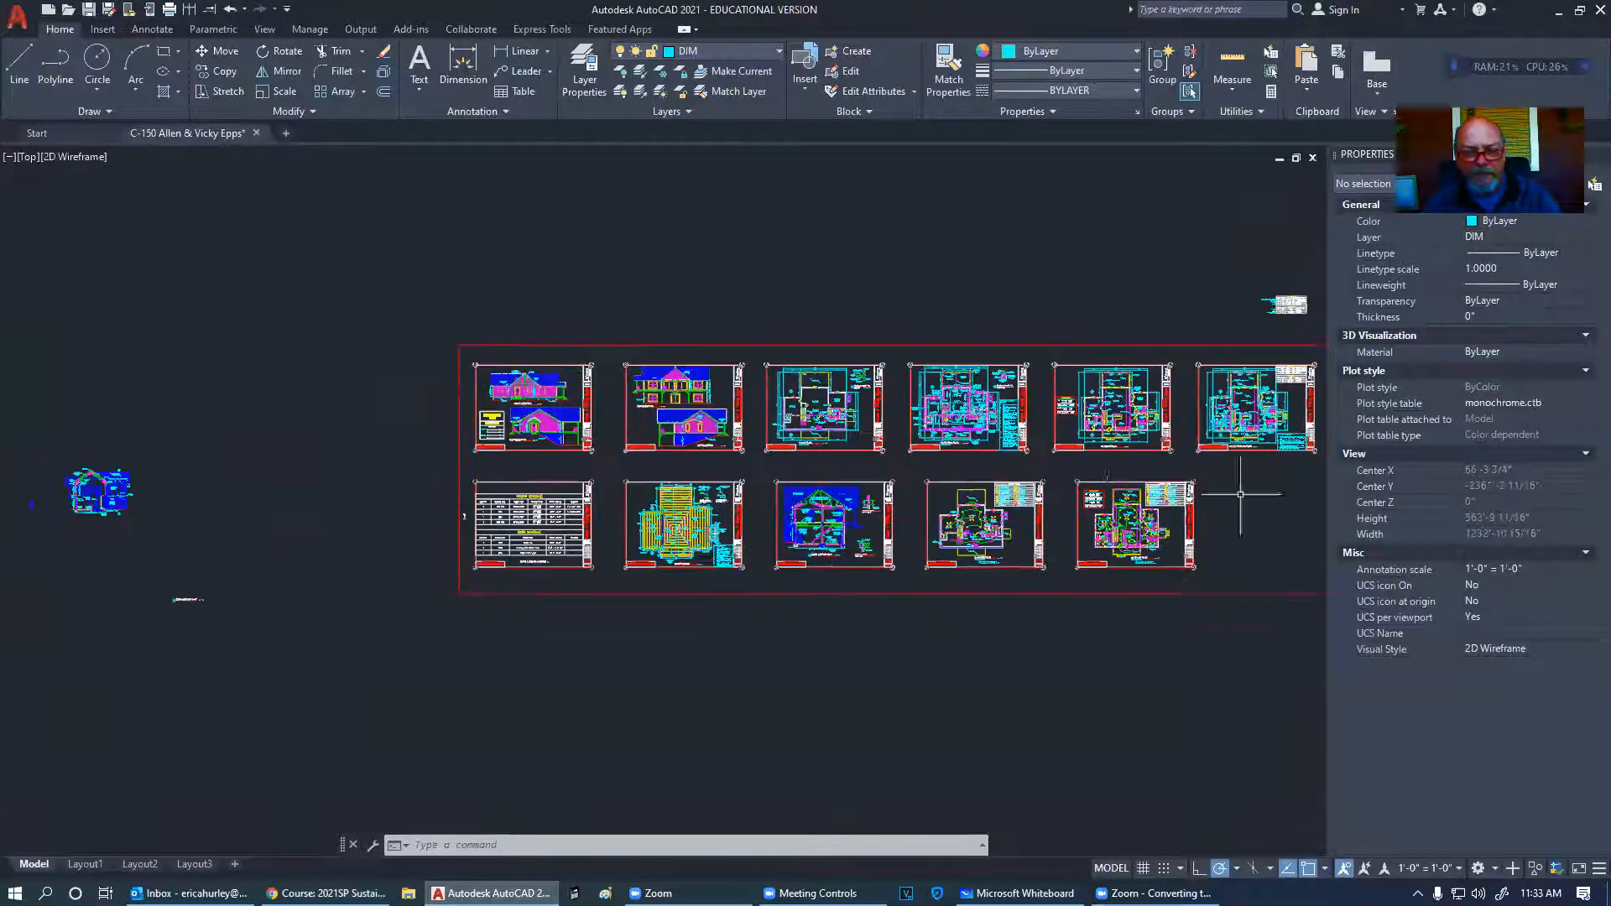
scroll(518, 440, "up", 8)
mouse_move(518, 440)
middle_mouse_down()
mouse_move(530, 575)
mouse_move(508, 646)
middle_mouse_up()
scroll(510, 709, "up", 3)
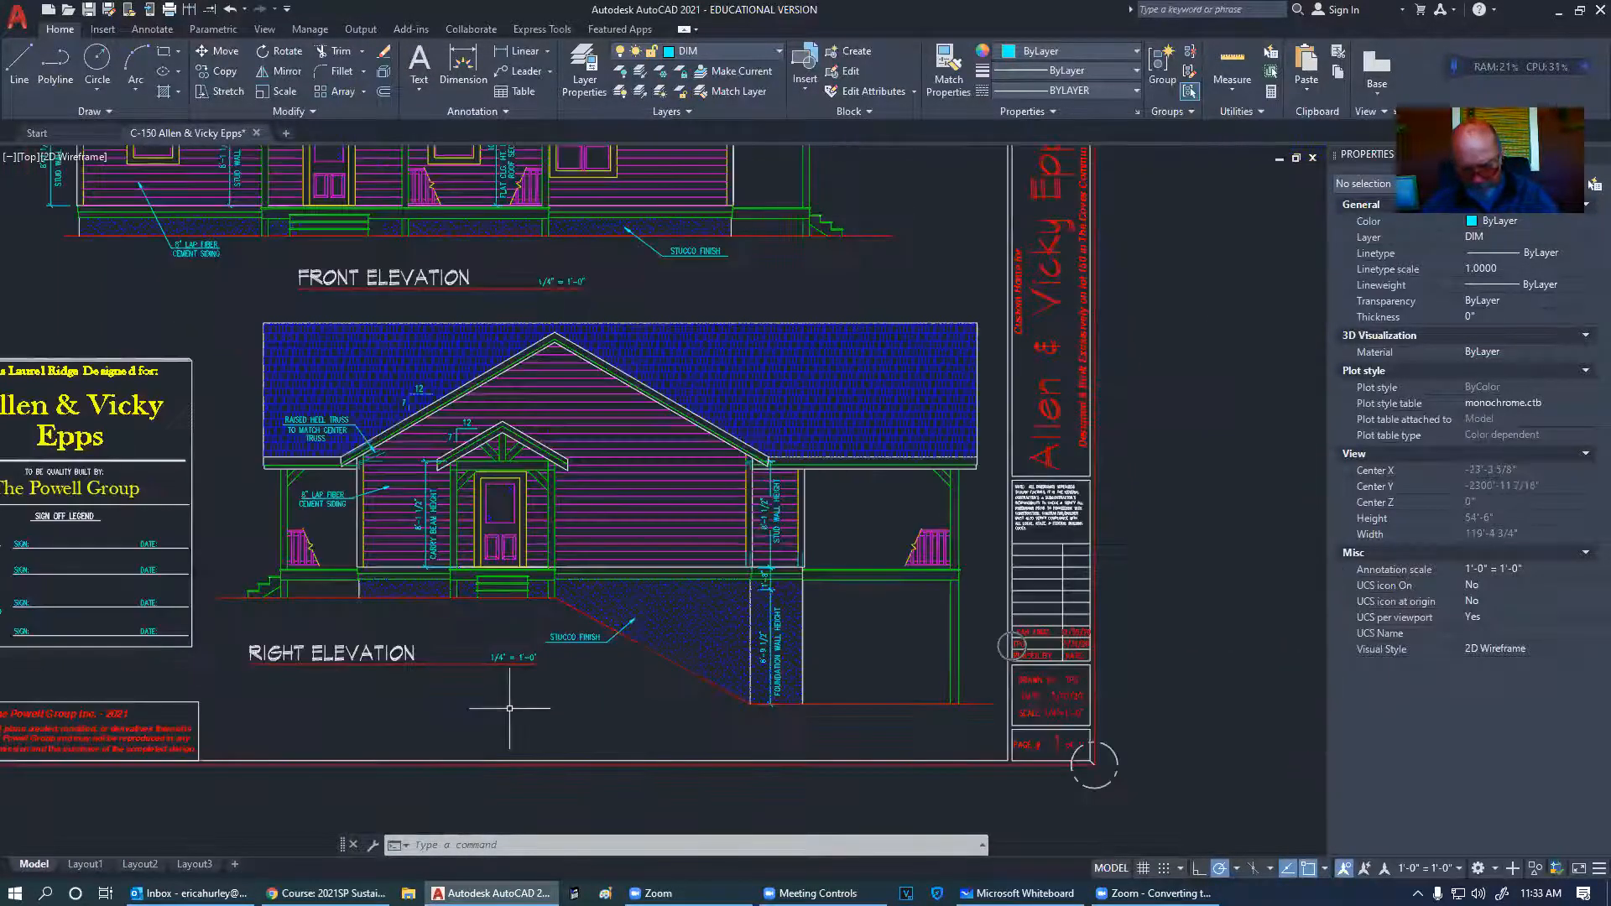
scroll(538, 701, "down", 2)
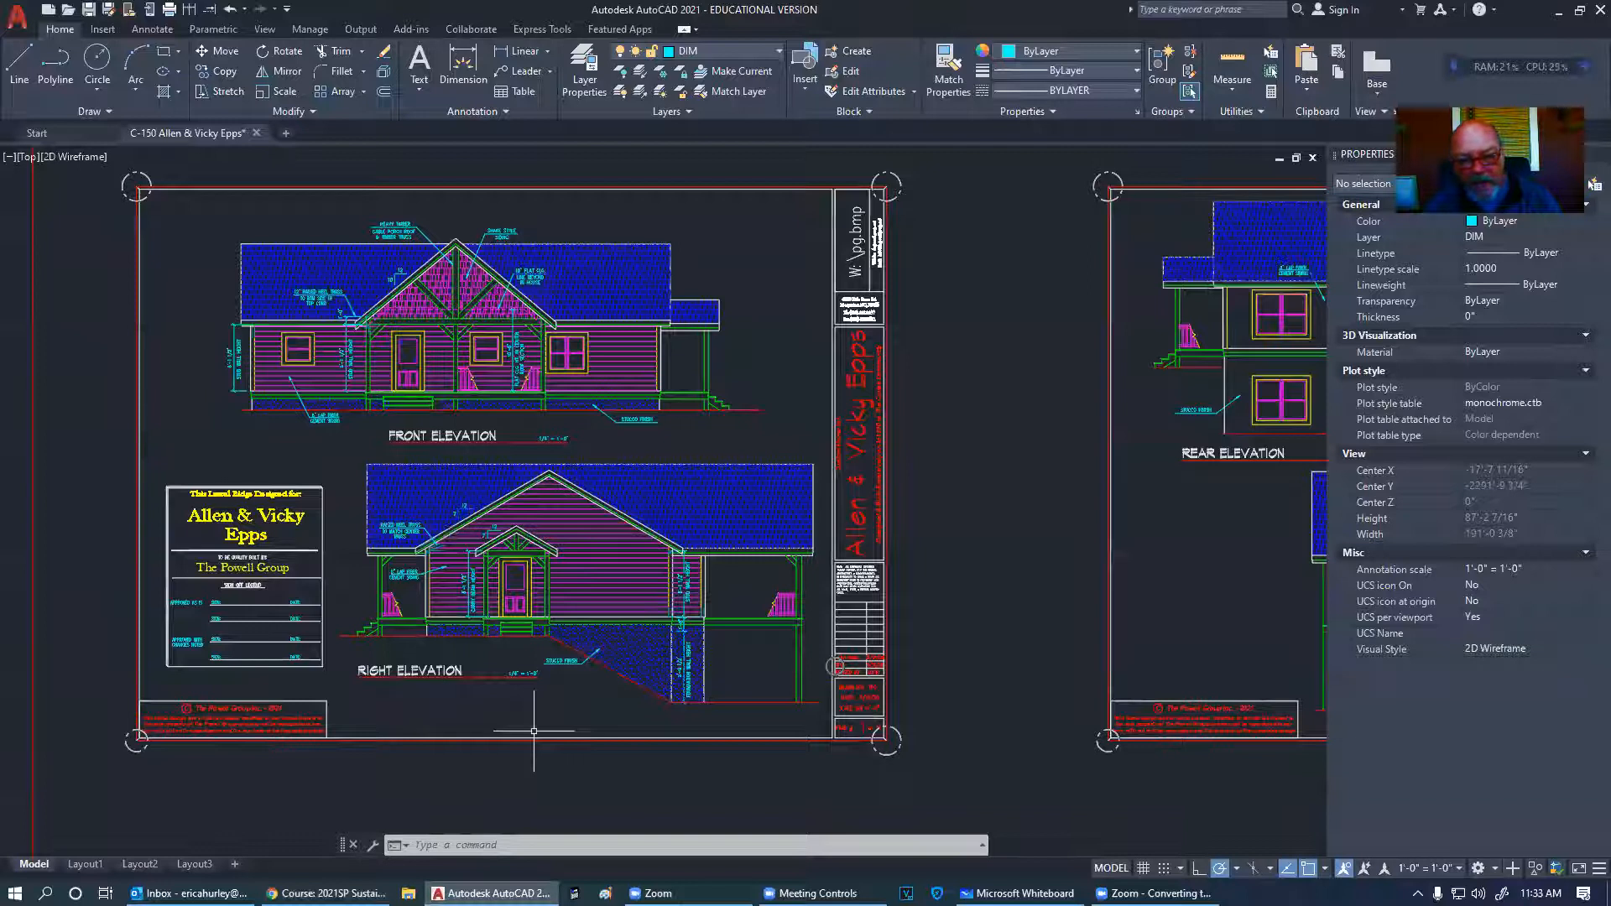
middle_click_drag(960, 517, 957, 548)
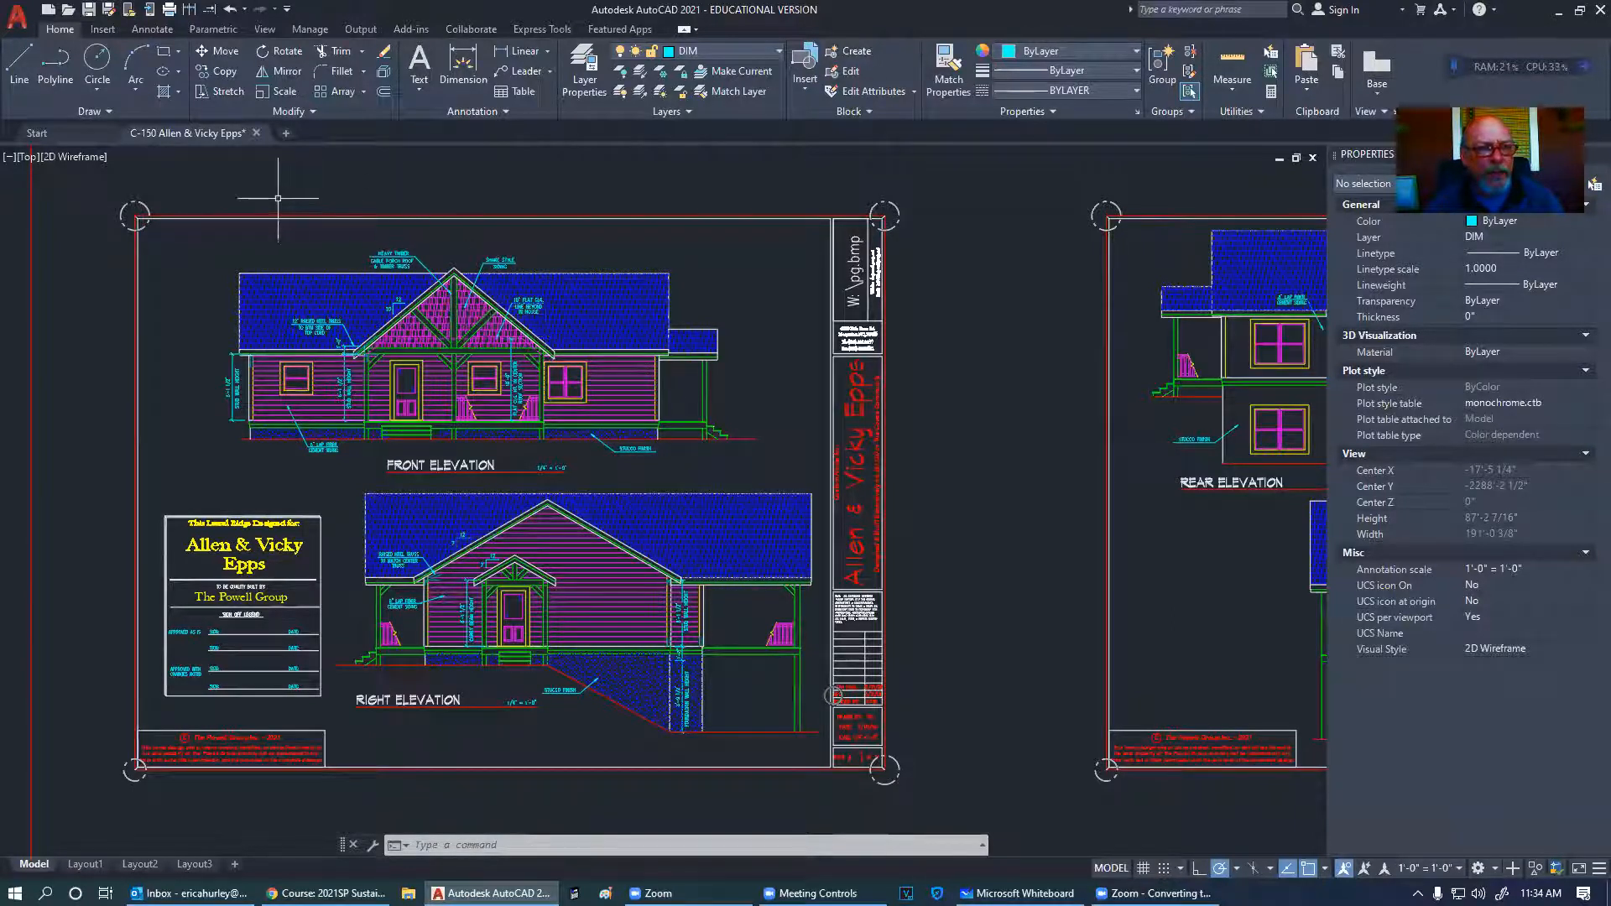
left_click(51, 10)
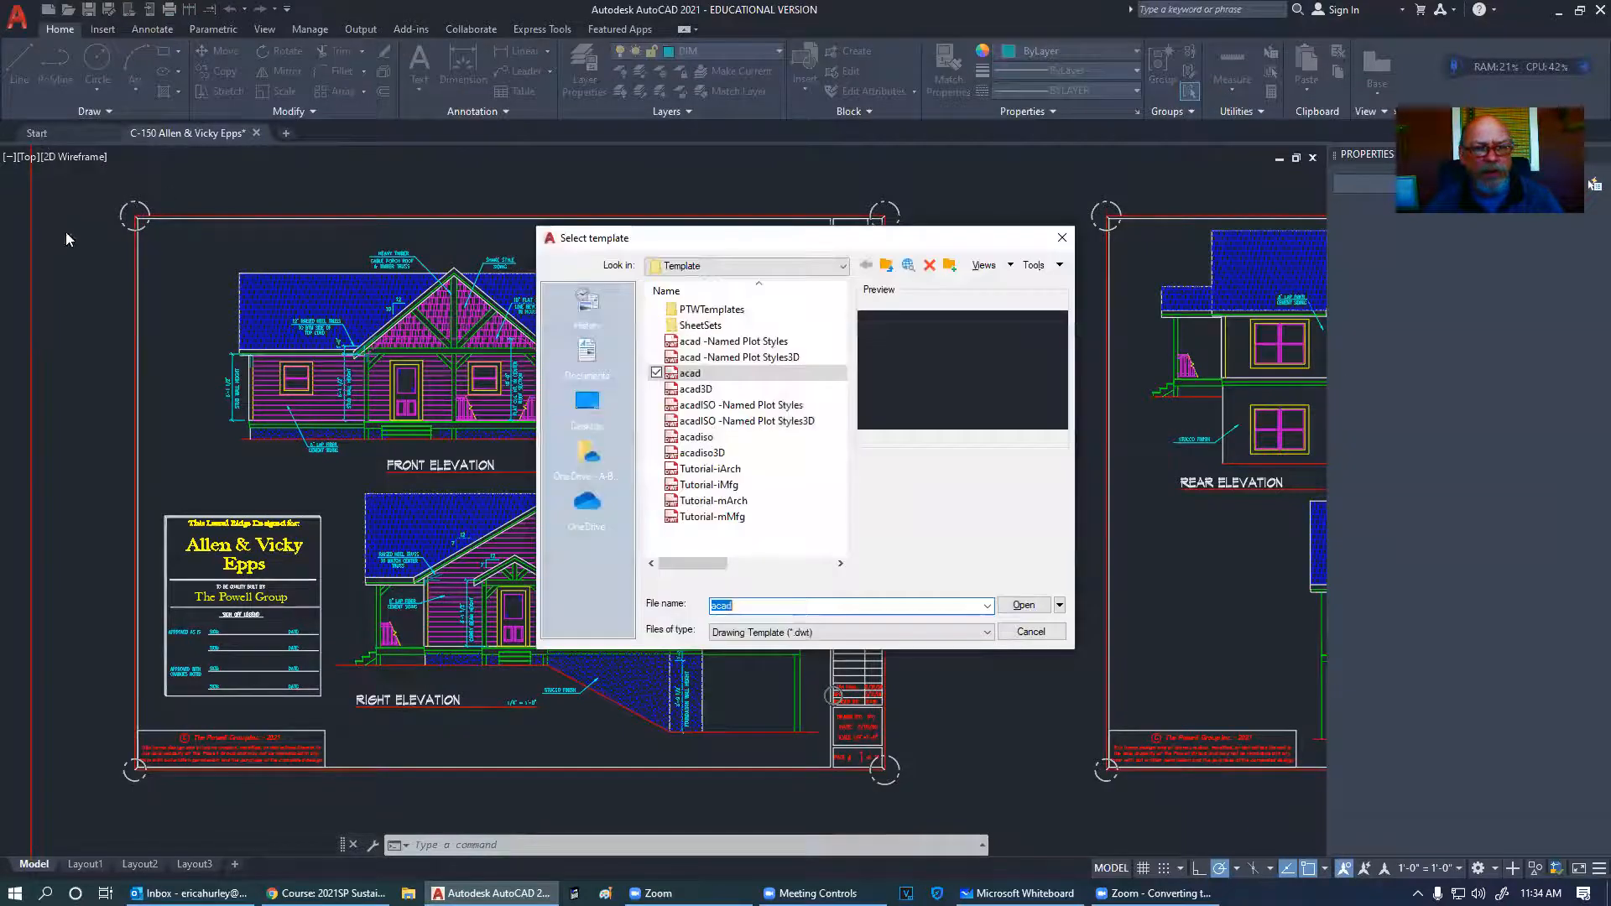
- Create the new blank Drawing1 from the acad template
double_click(720, 374)
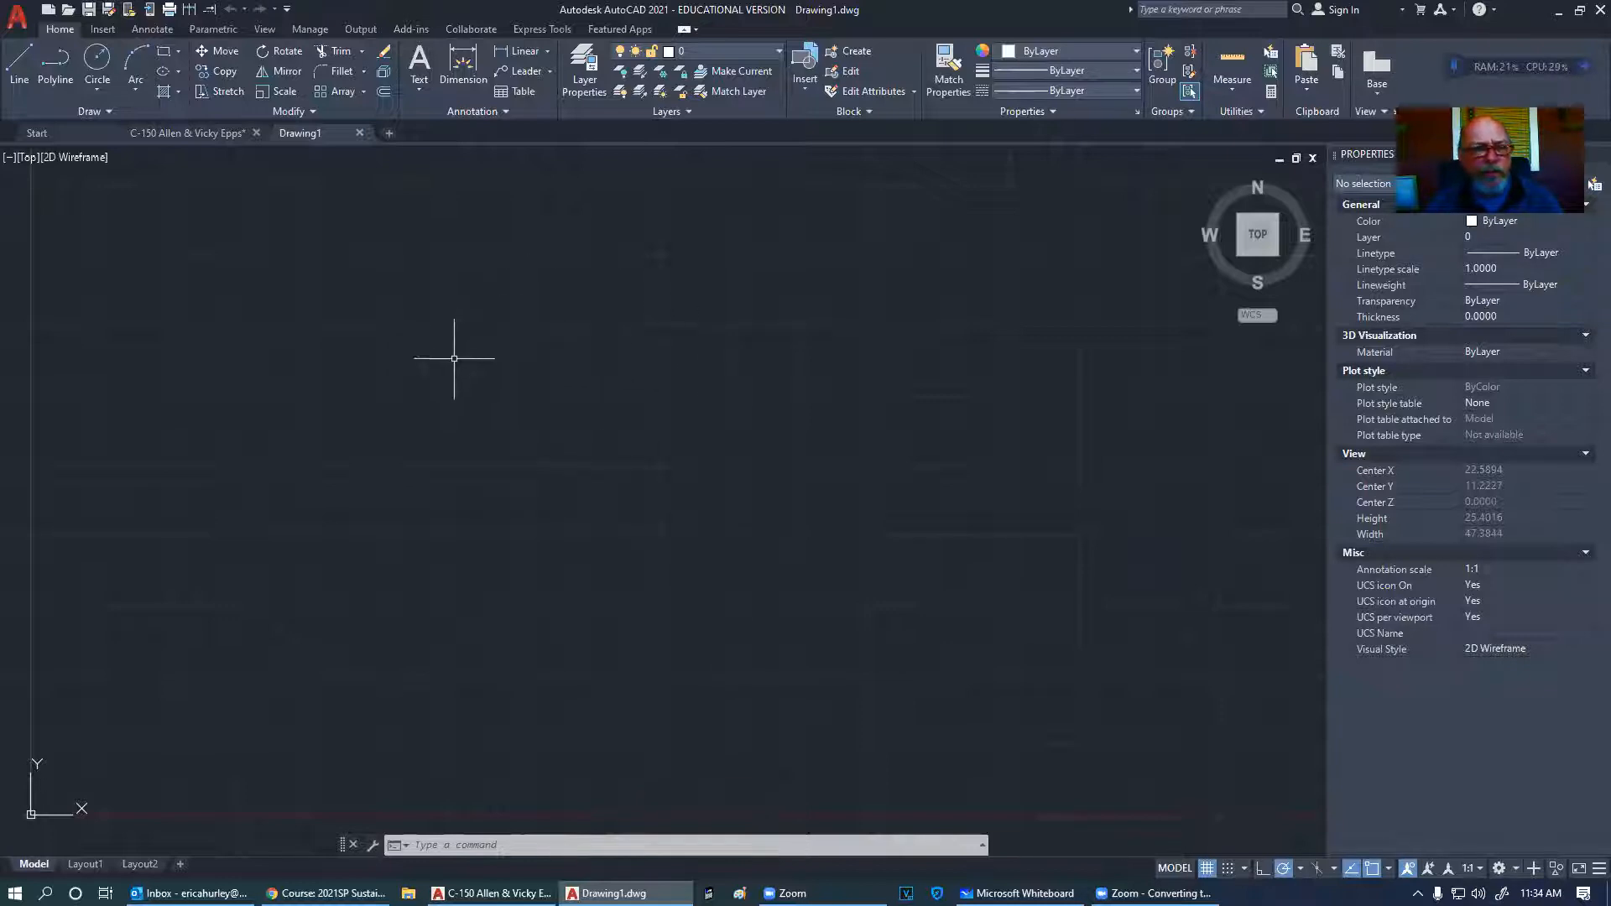
left_click(163, 51)
left_click(404, 319)
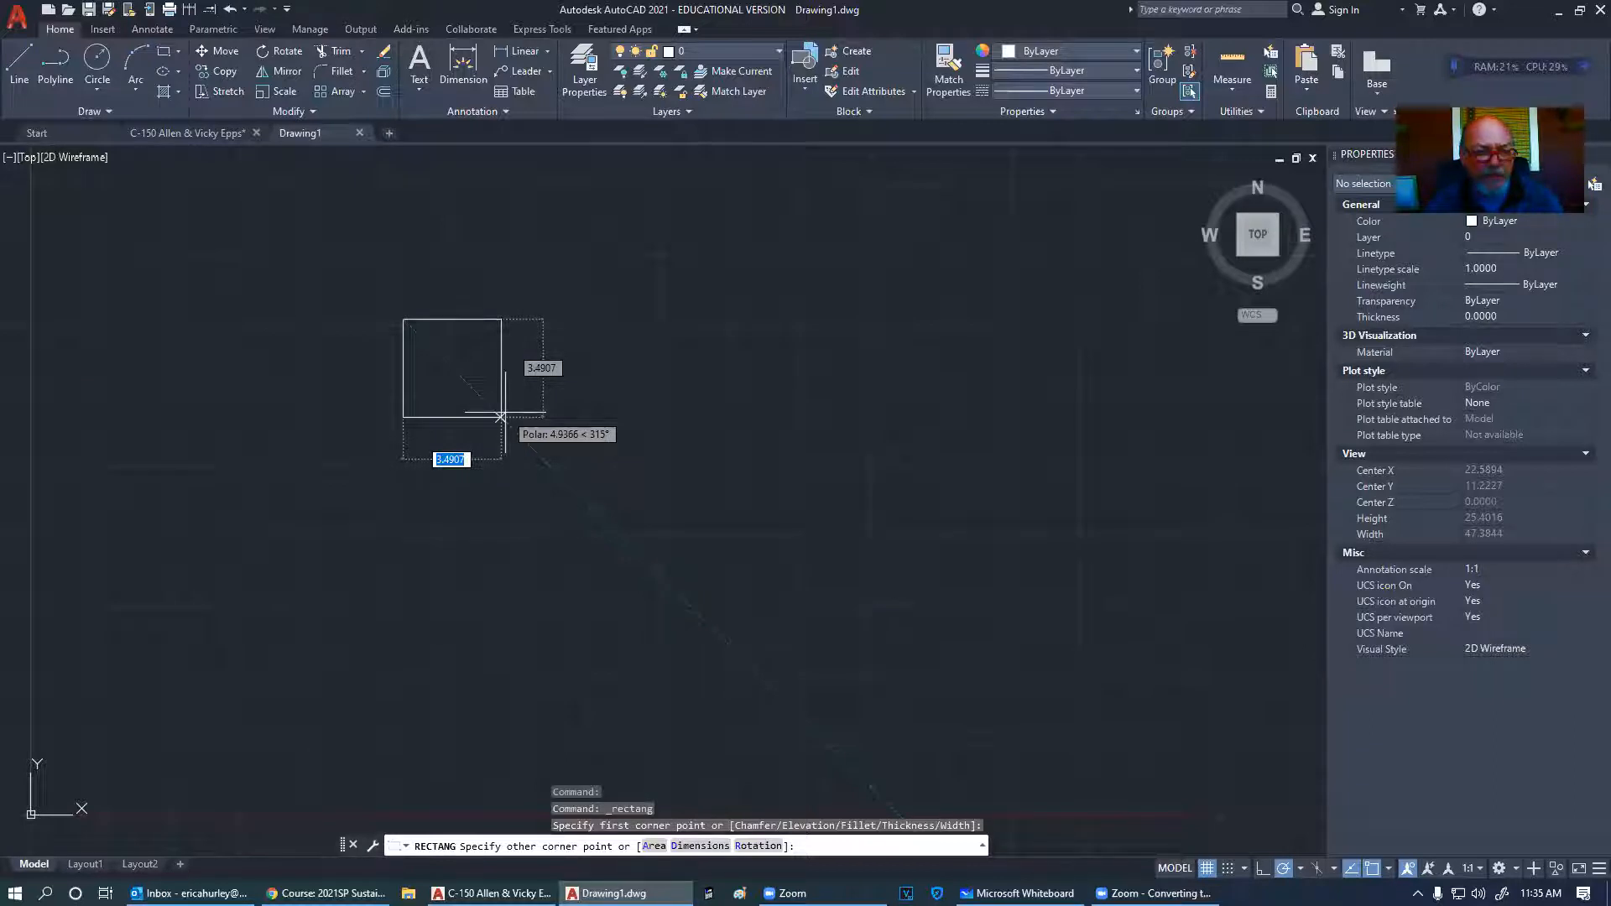
key("Escape")
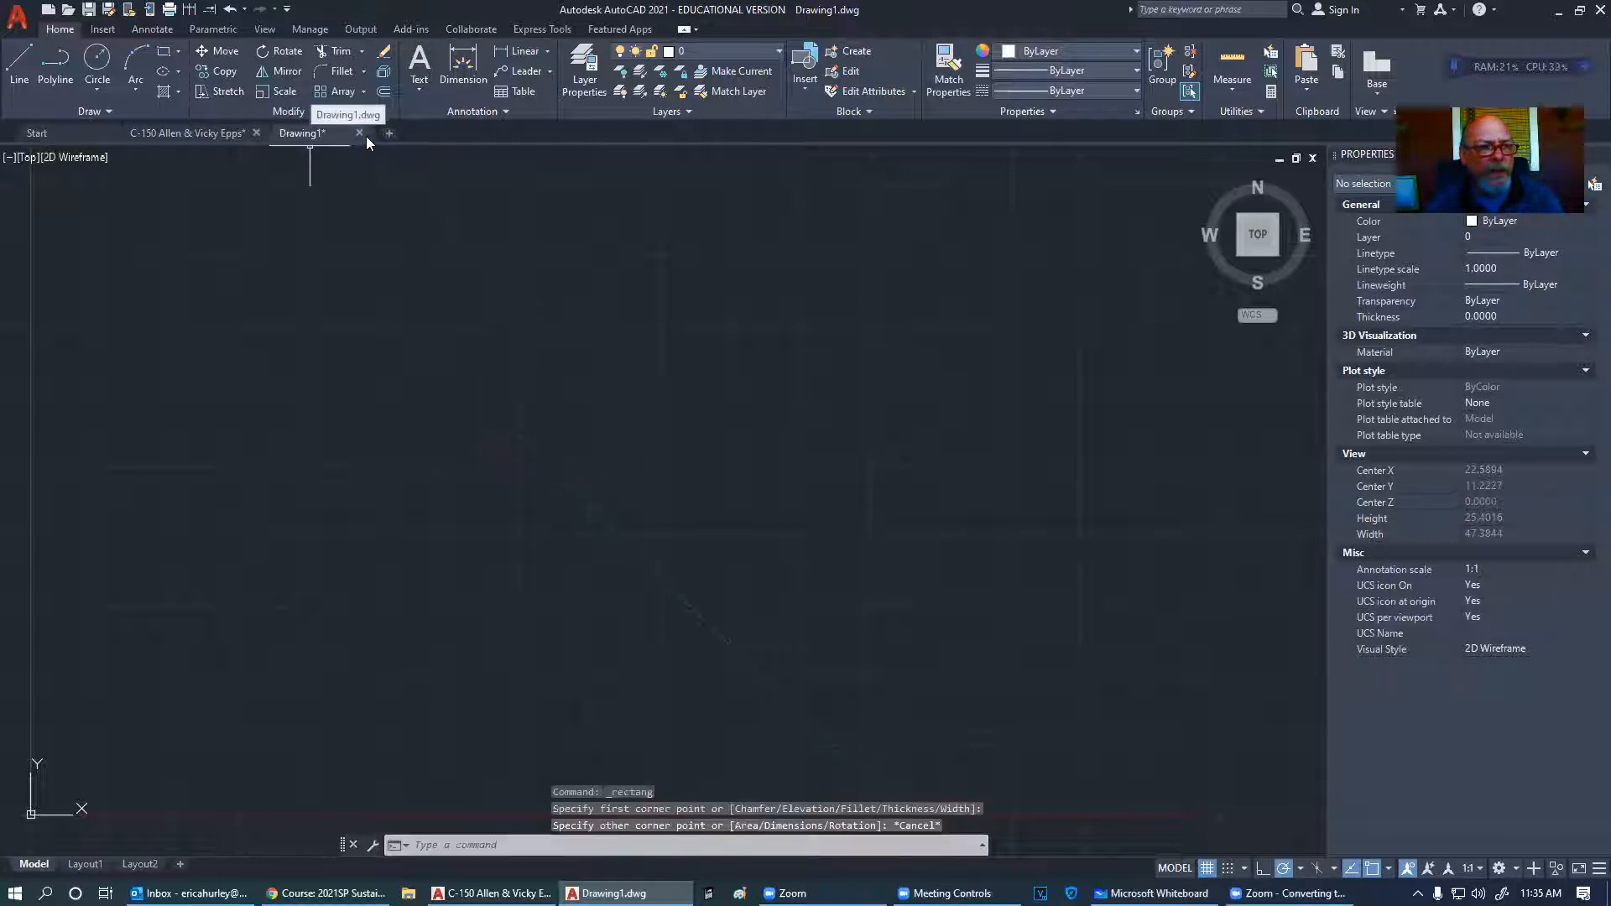
left_click(358, 132)
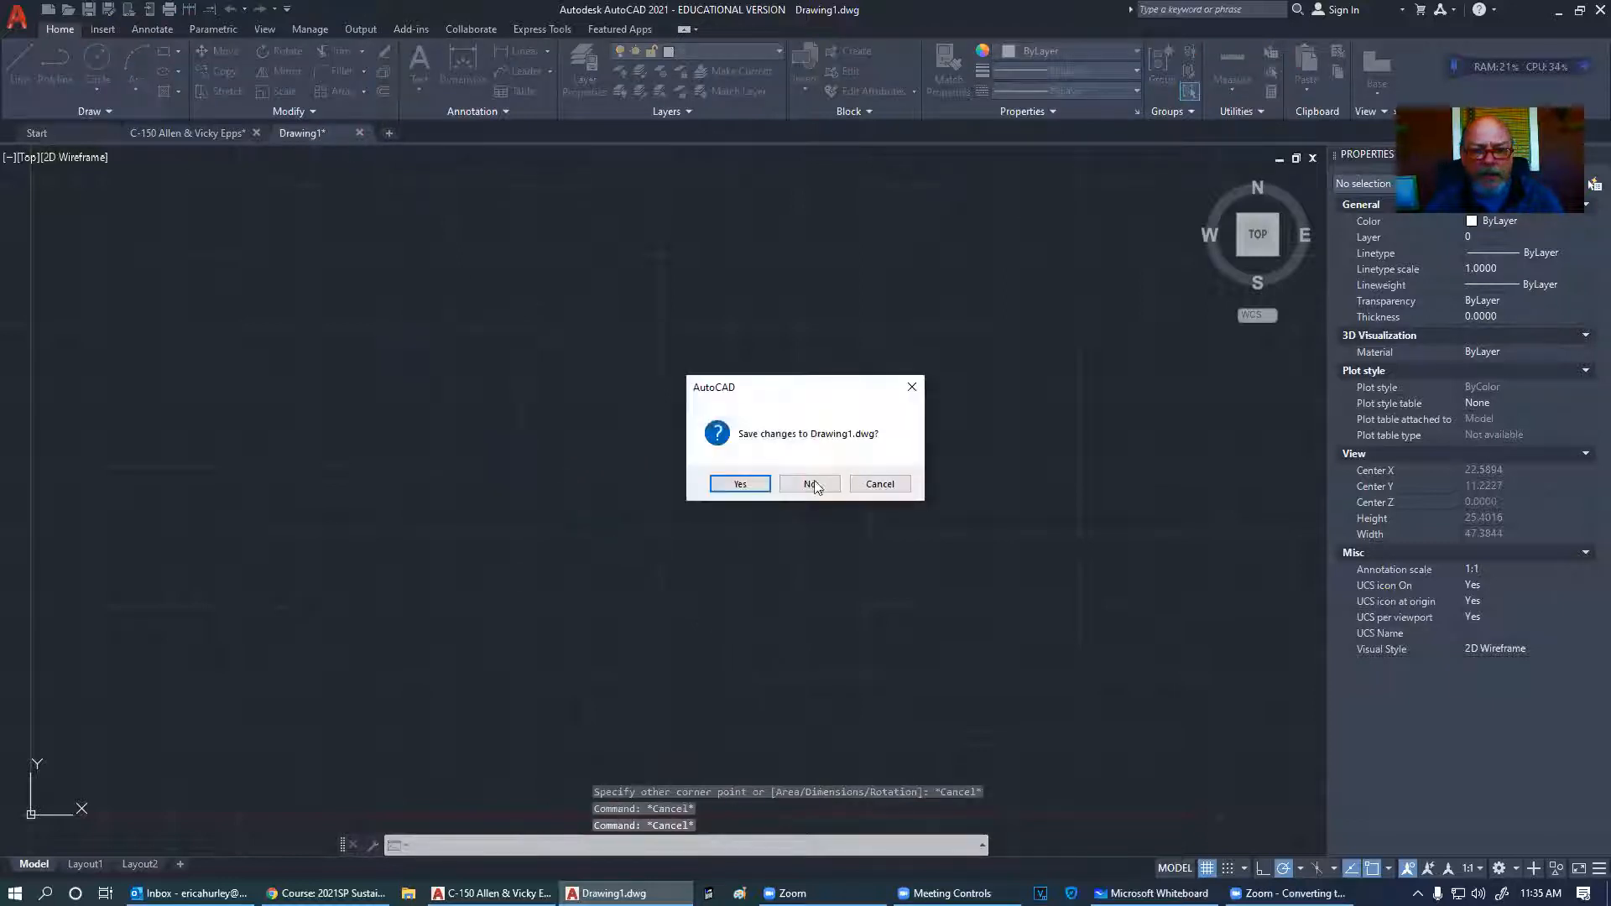
- Close Drawing1 without saving, then start another new drawing
left_click(810, 484)
left_click(48, 10)
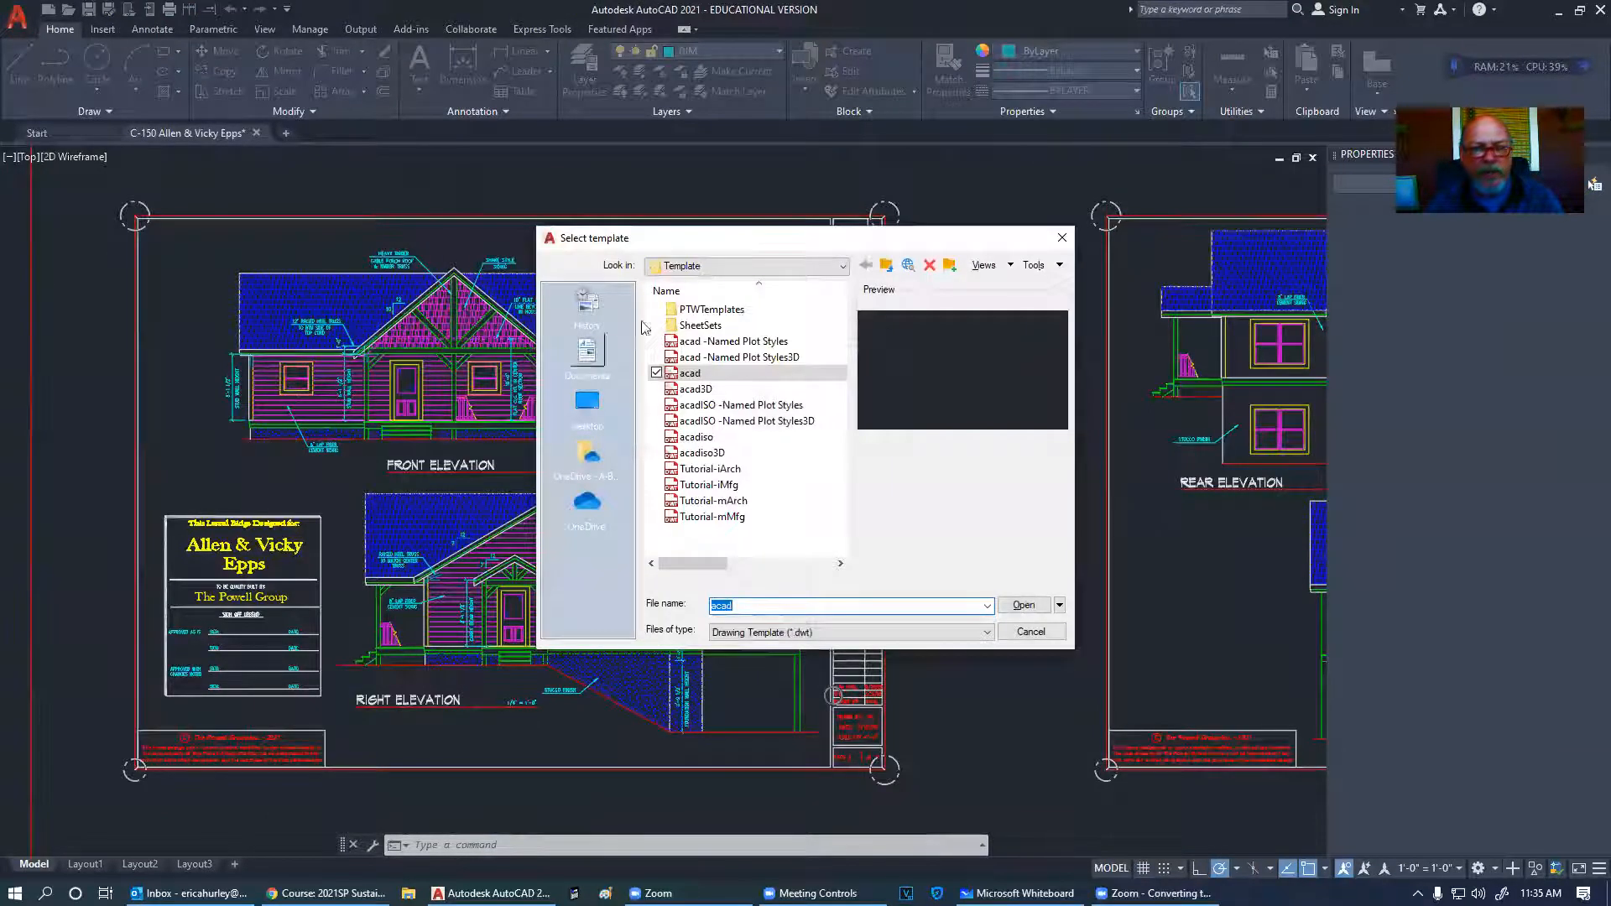
- Open a new drawing from the Tutorial-iArch template and centre its D-Size Layout sheet
left_click(759, 472)
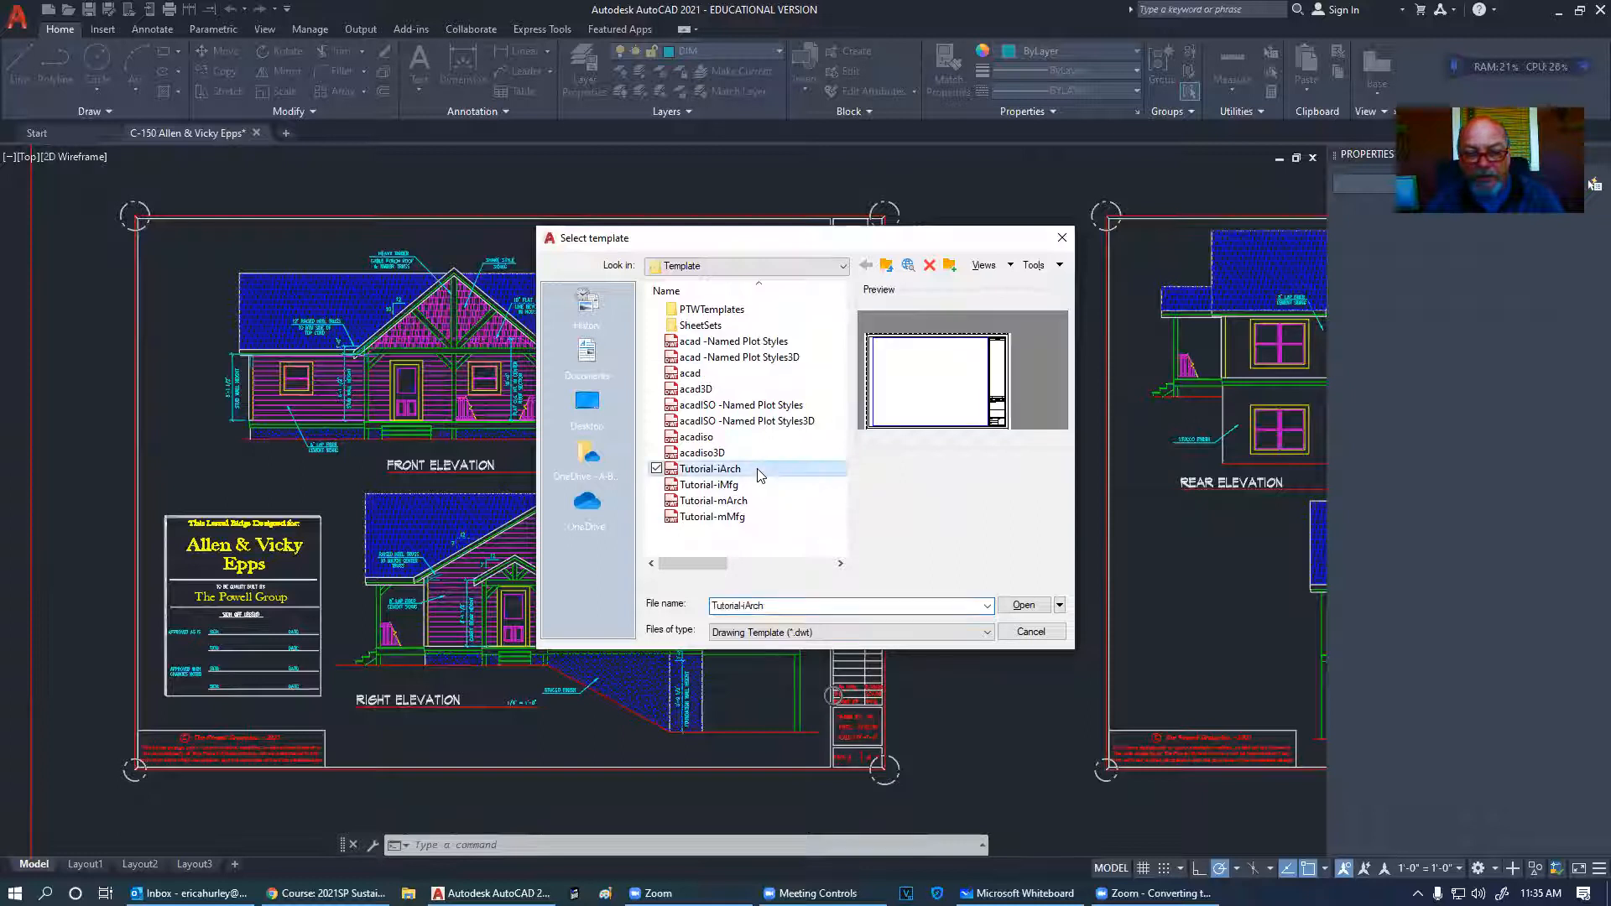
left_click(1024, 606)
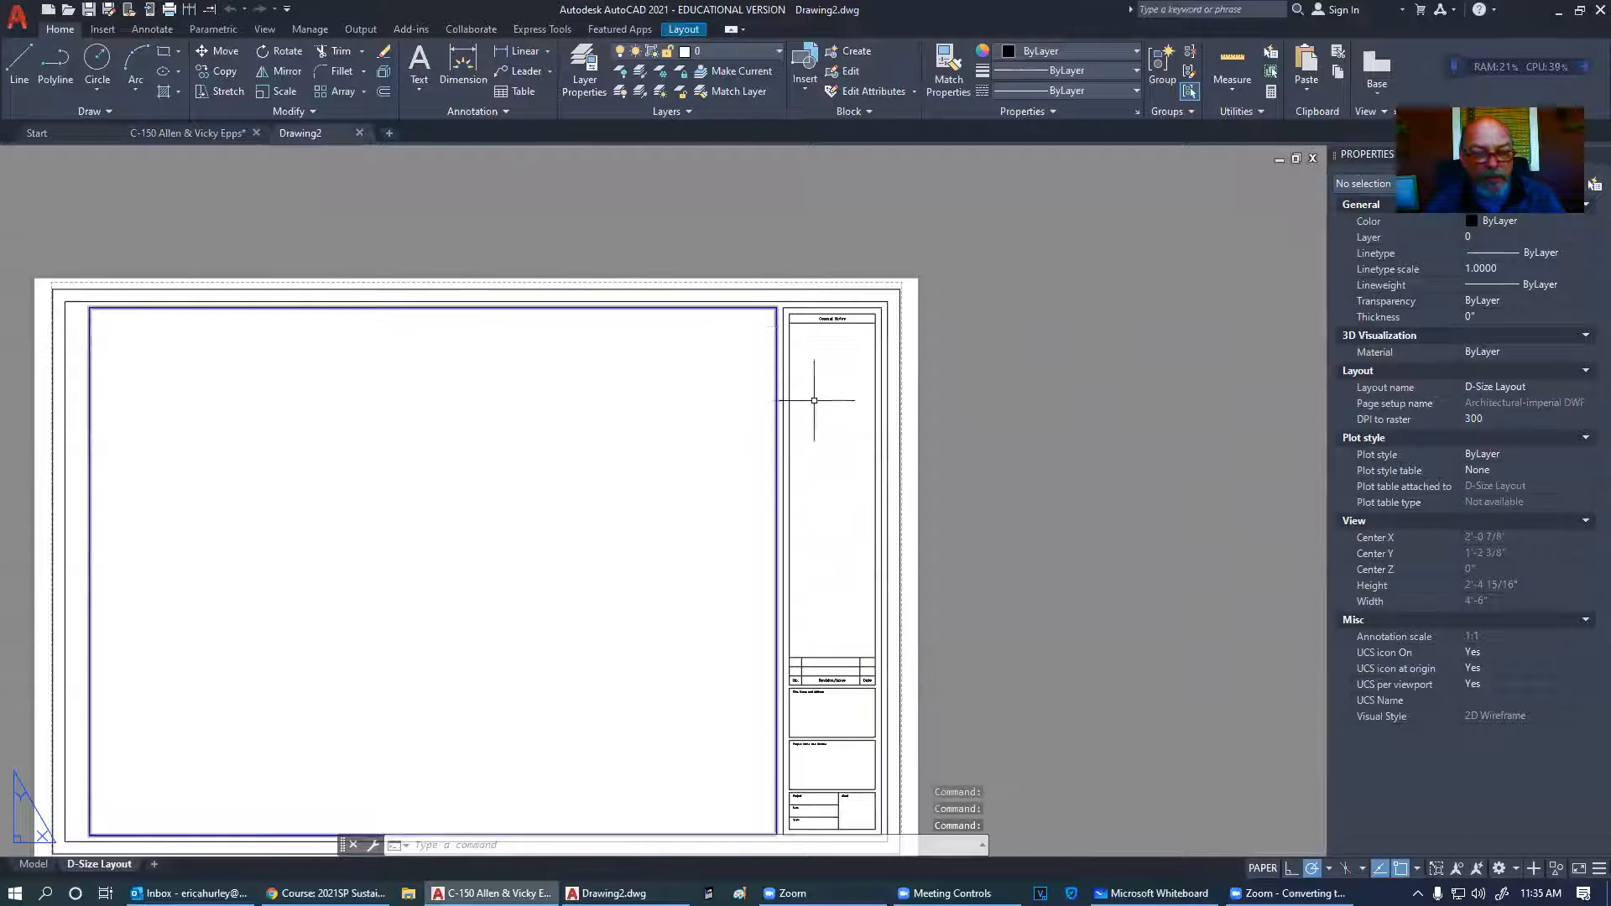
scroll(814, 400, "down", 4)
scroll(713, 483, "up", 4)
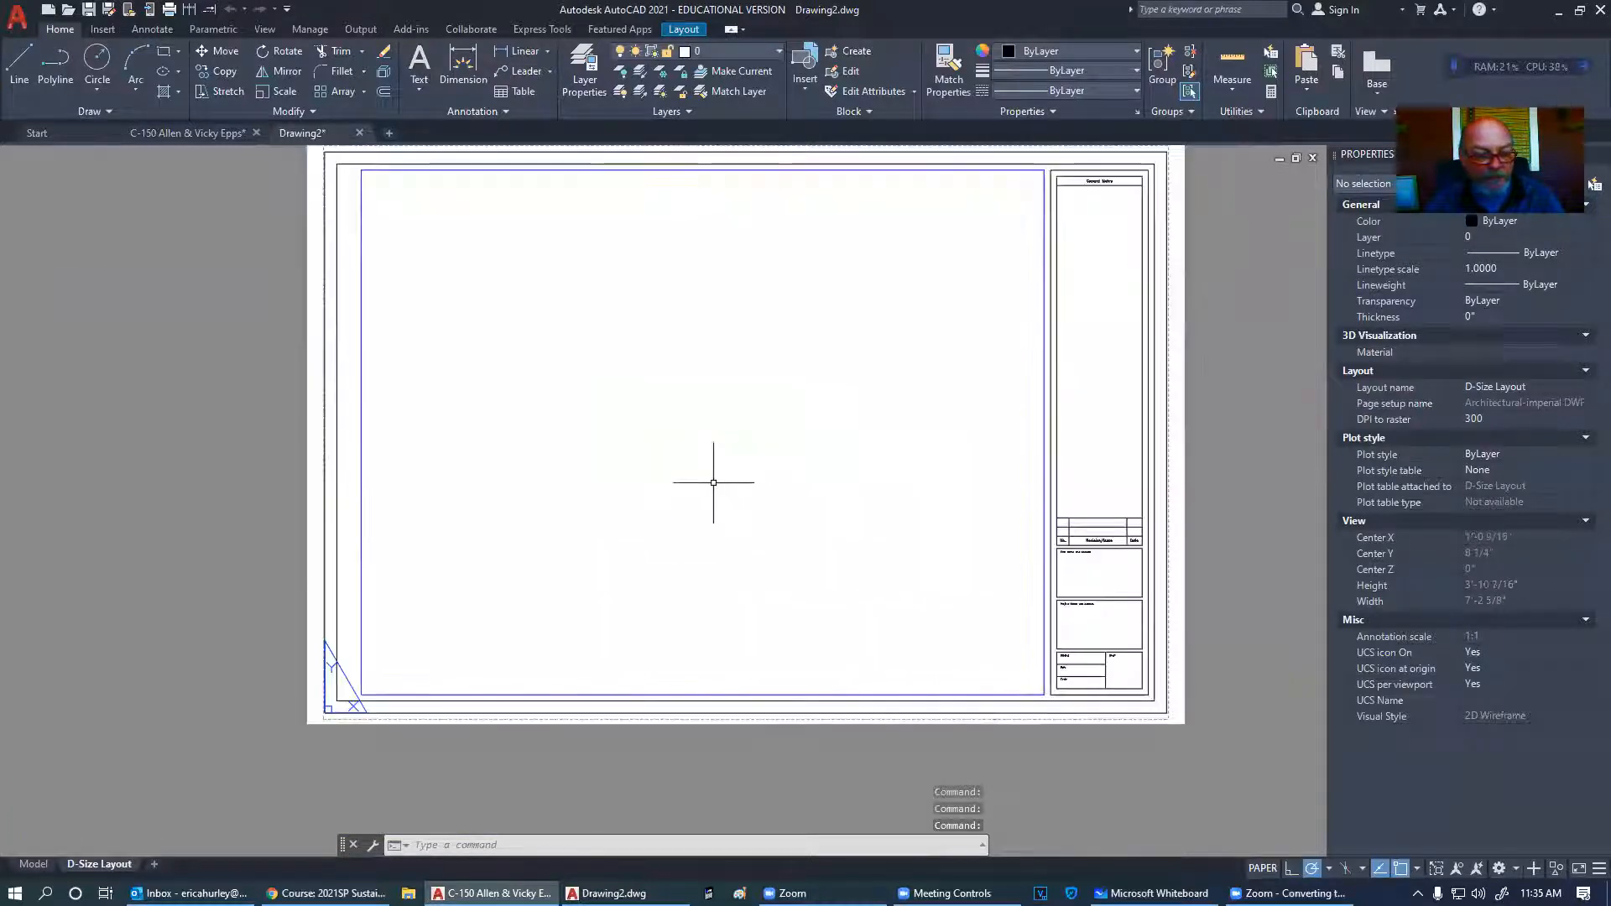
middle_click_drag(776, 429, 773, 483)
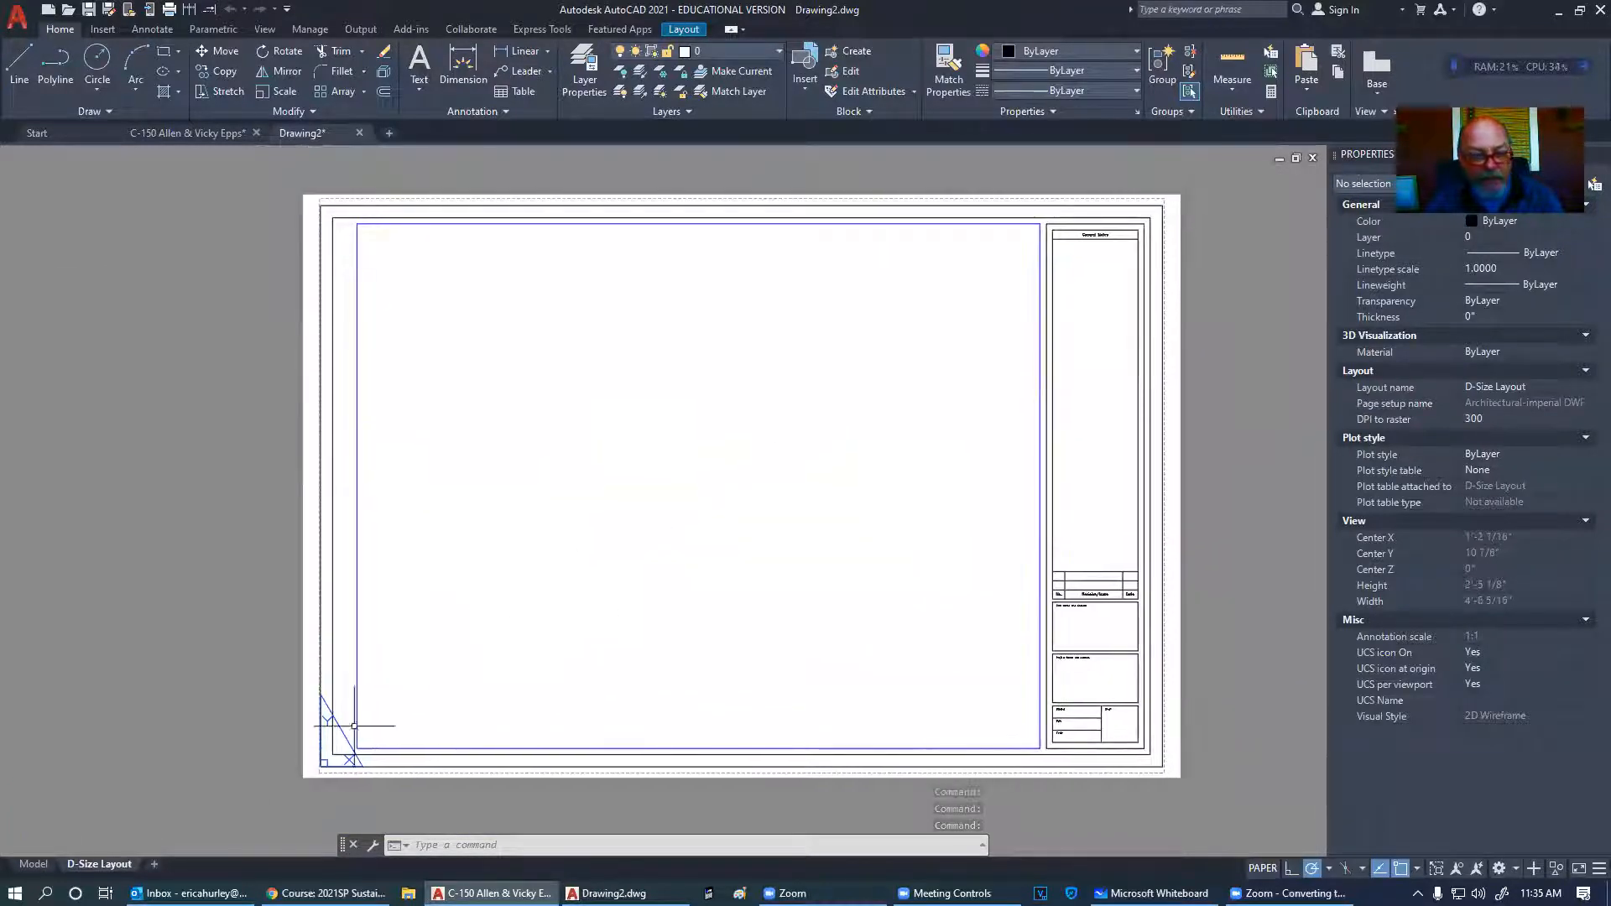
- Toggle between model space and the D-Size Layout, finishing in model space
left_click(34, 864)
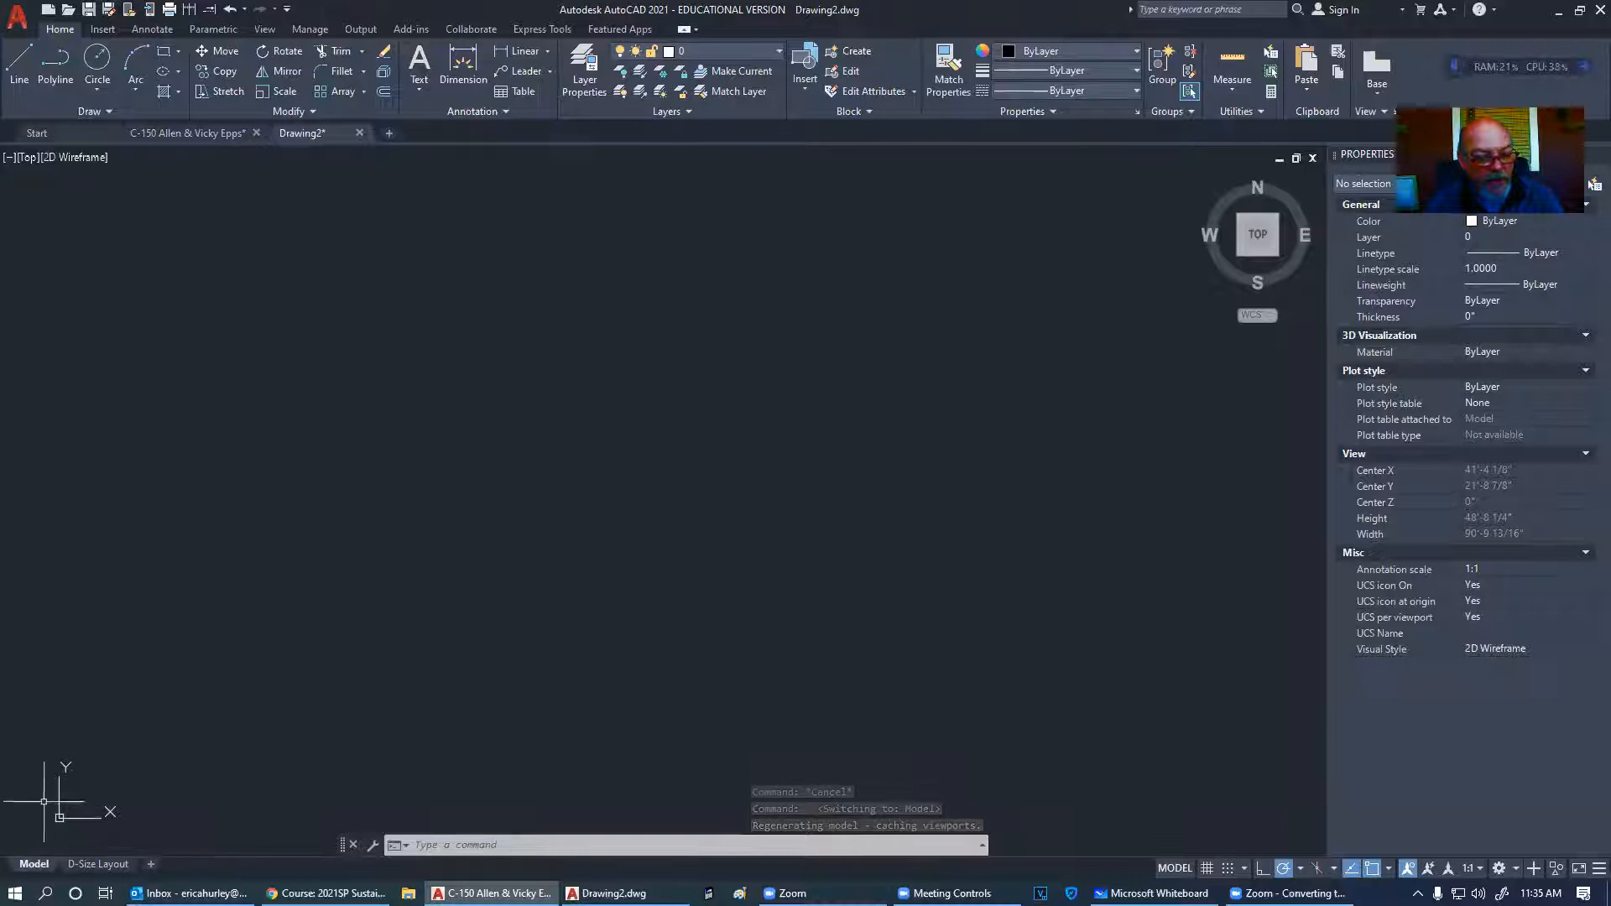
left_click(69, 867)
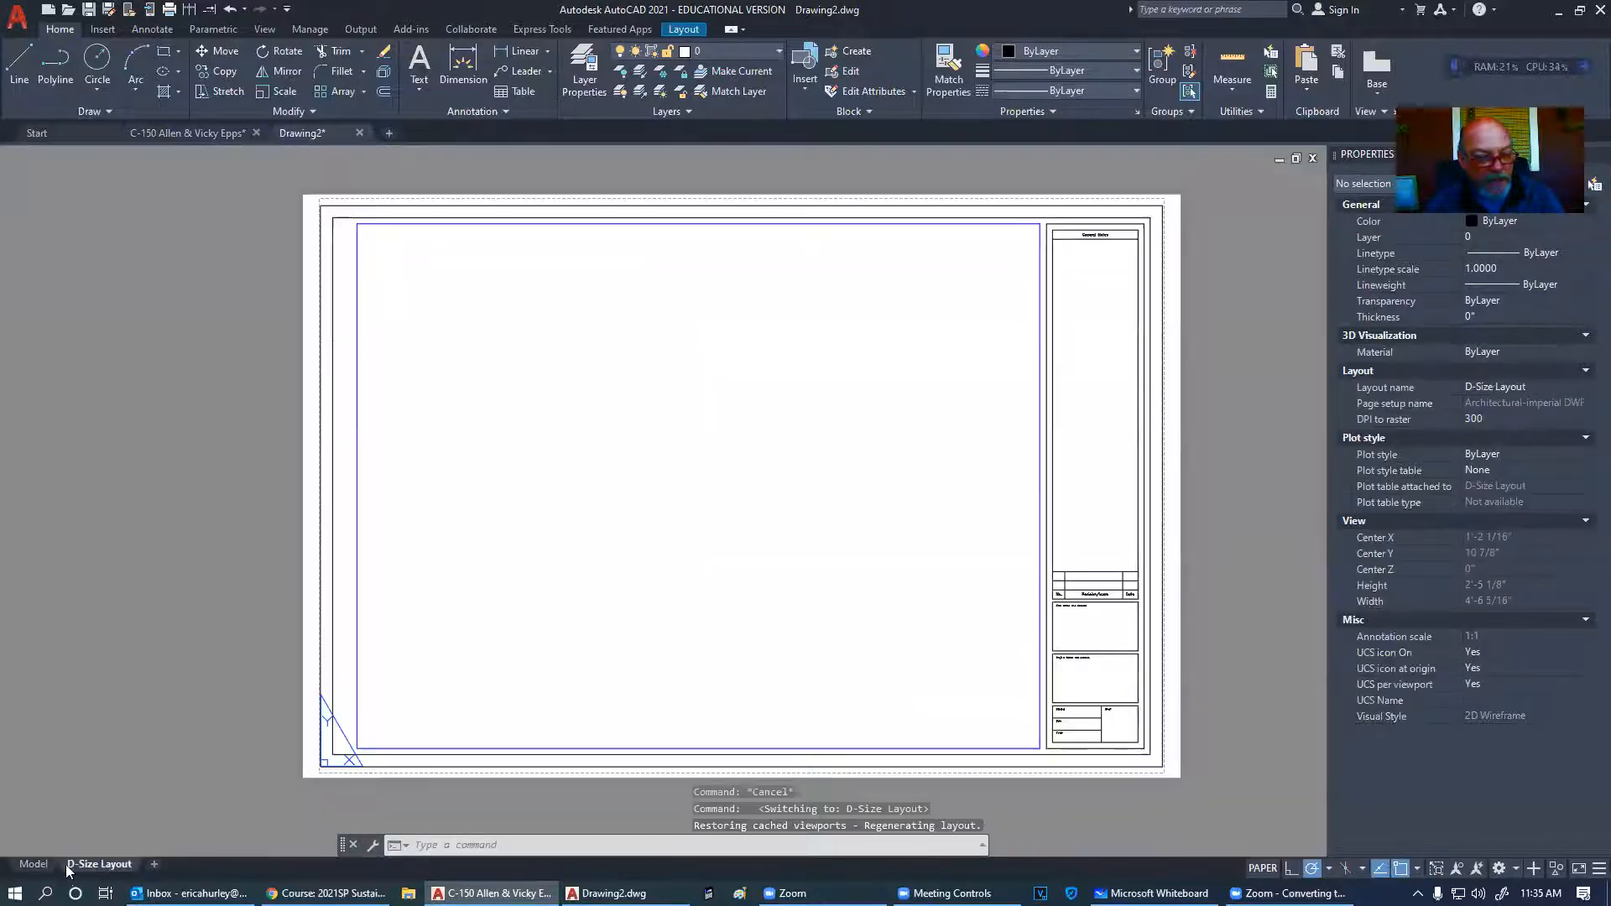
left_click(32, 864)
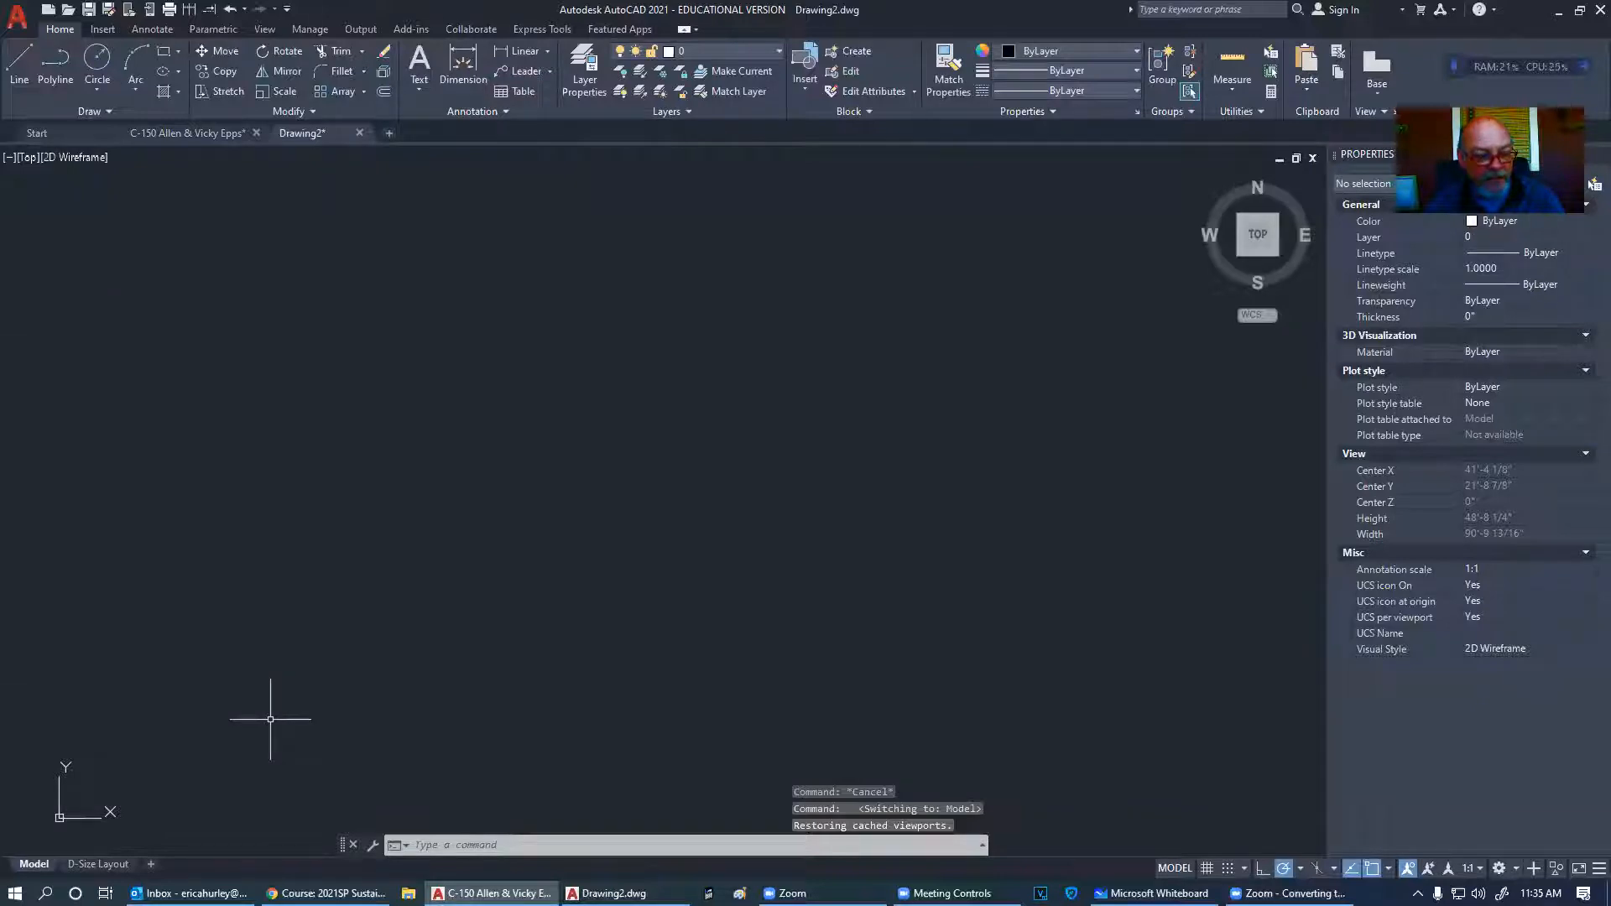
left_click(163, 52)
- Draw a test rectangle roughly 11'-11 3/8" by 8'-11 1/2" in model space
left_click(471, 357)
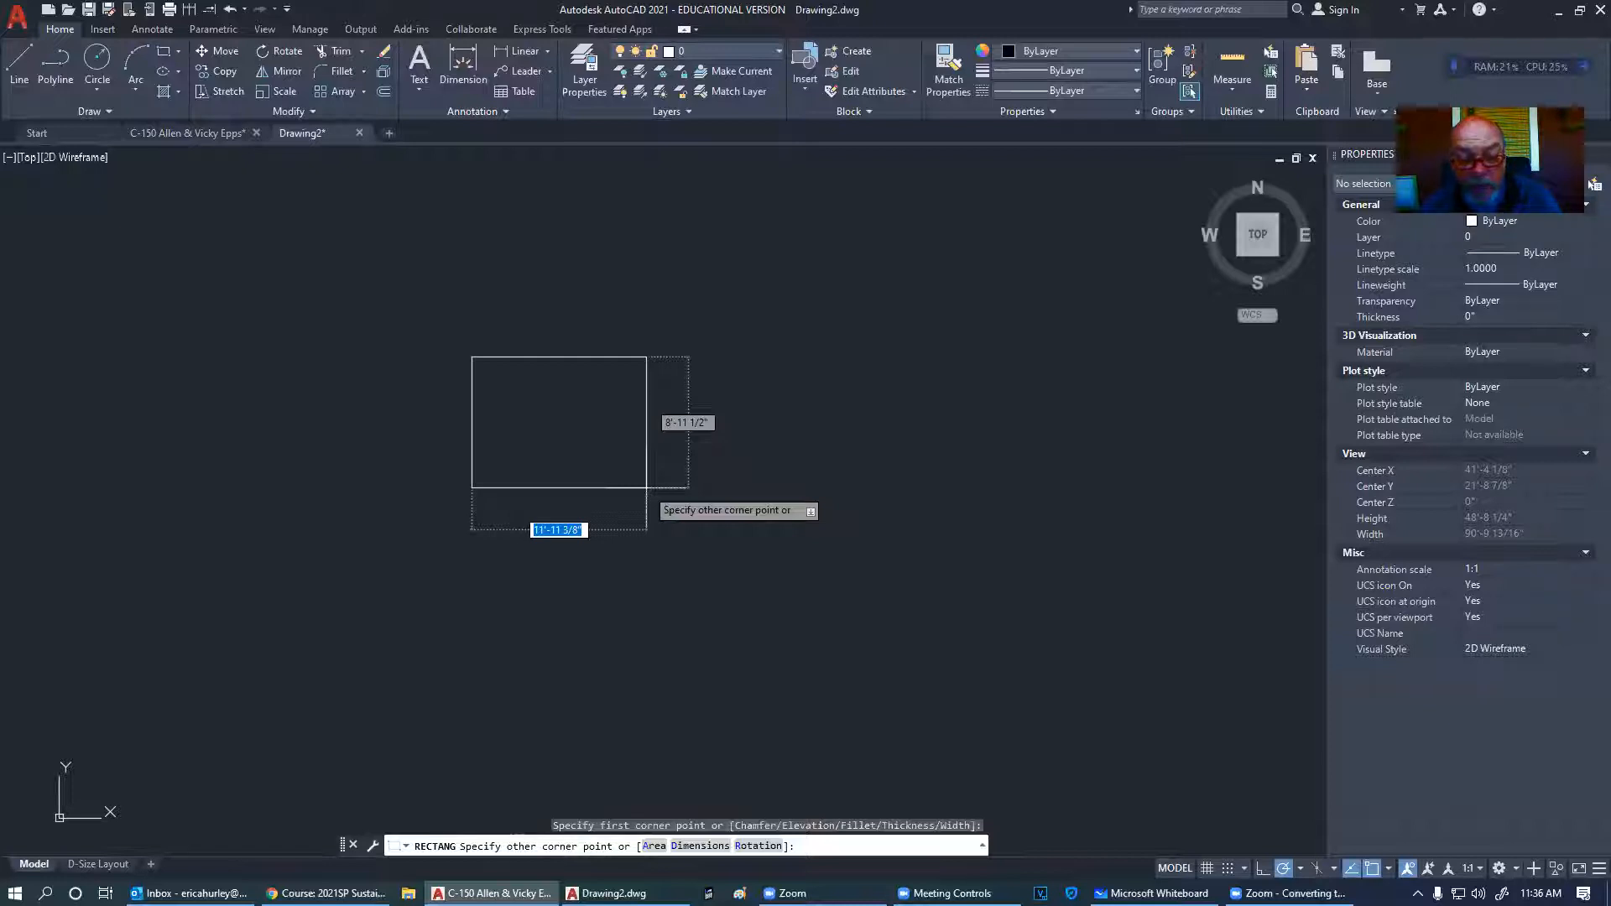
key("Return")
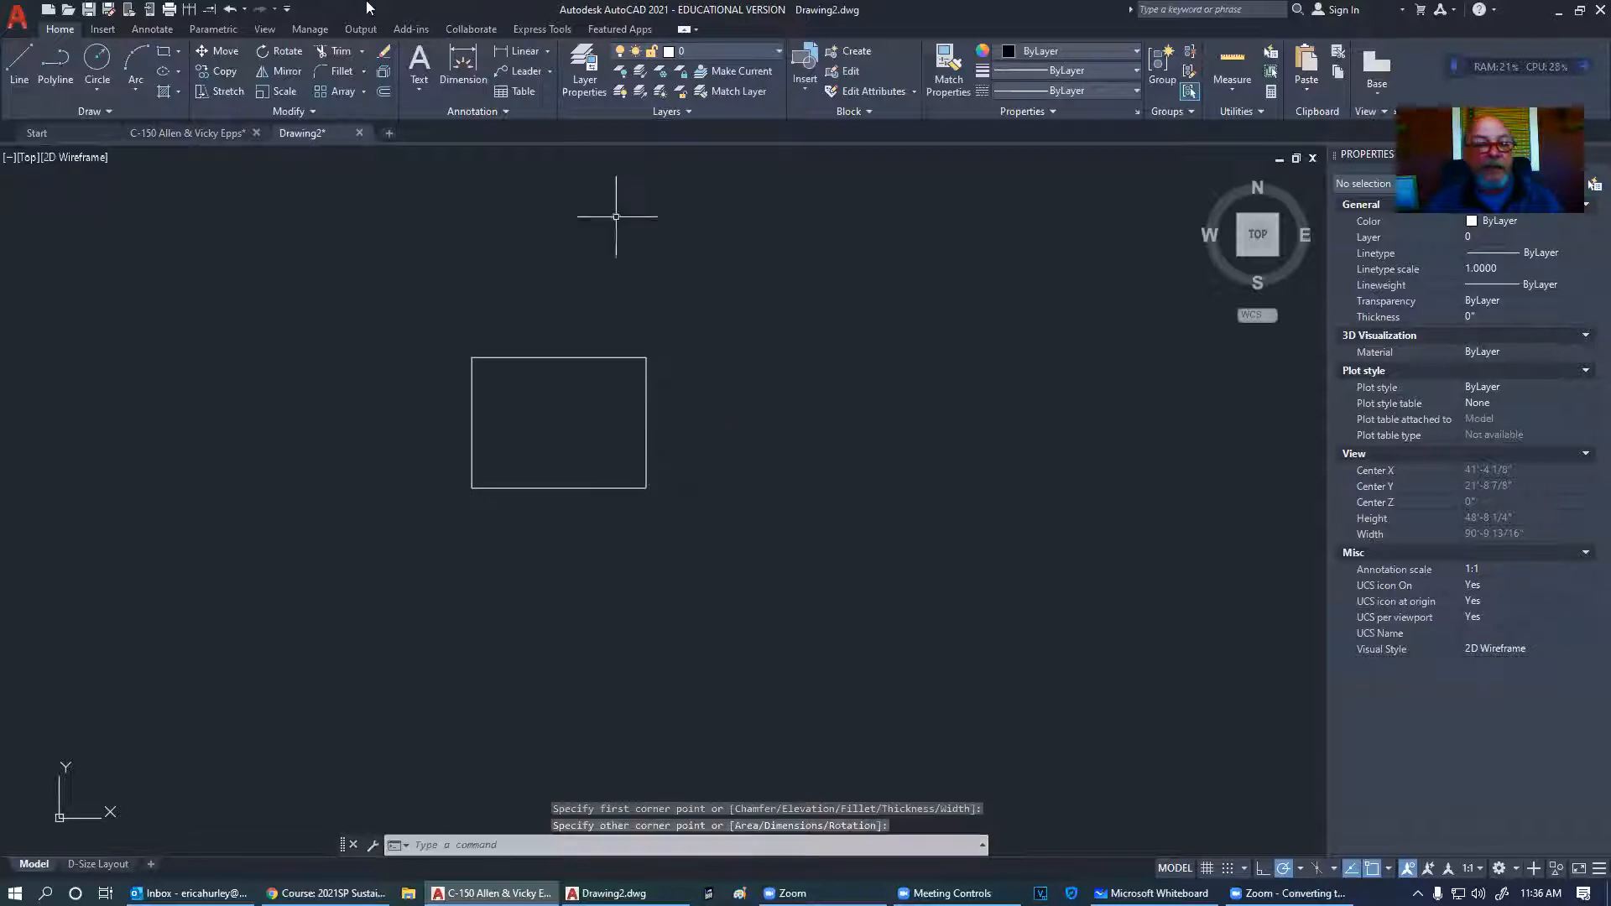
left_click(48, 9)
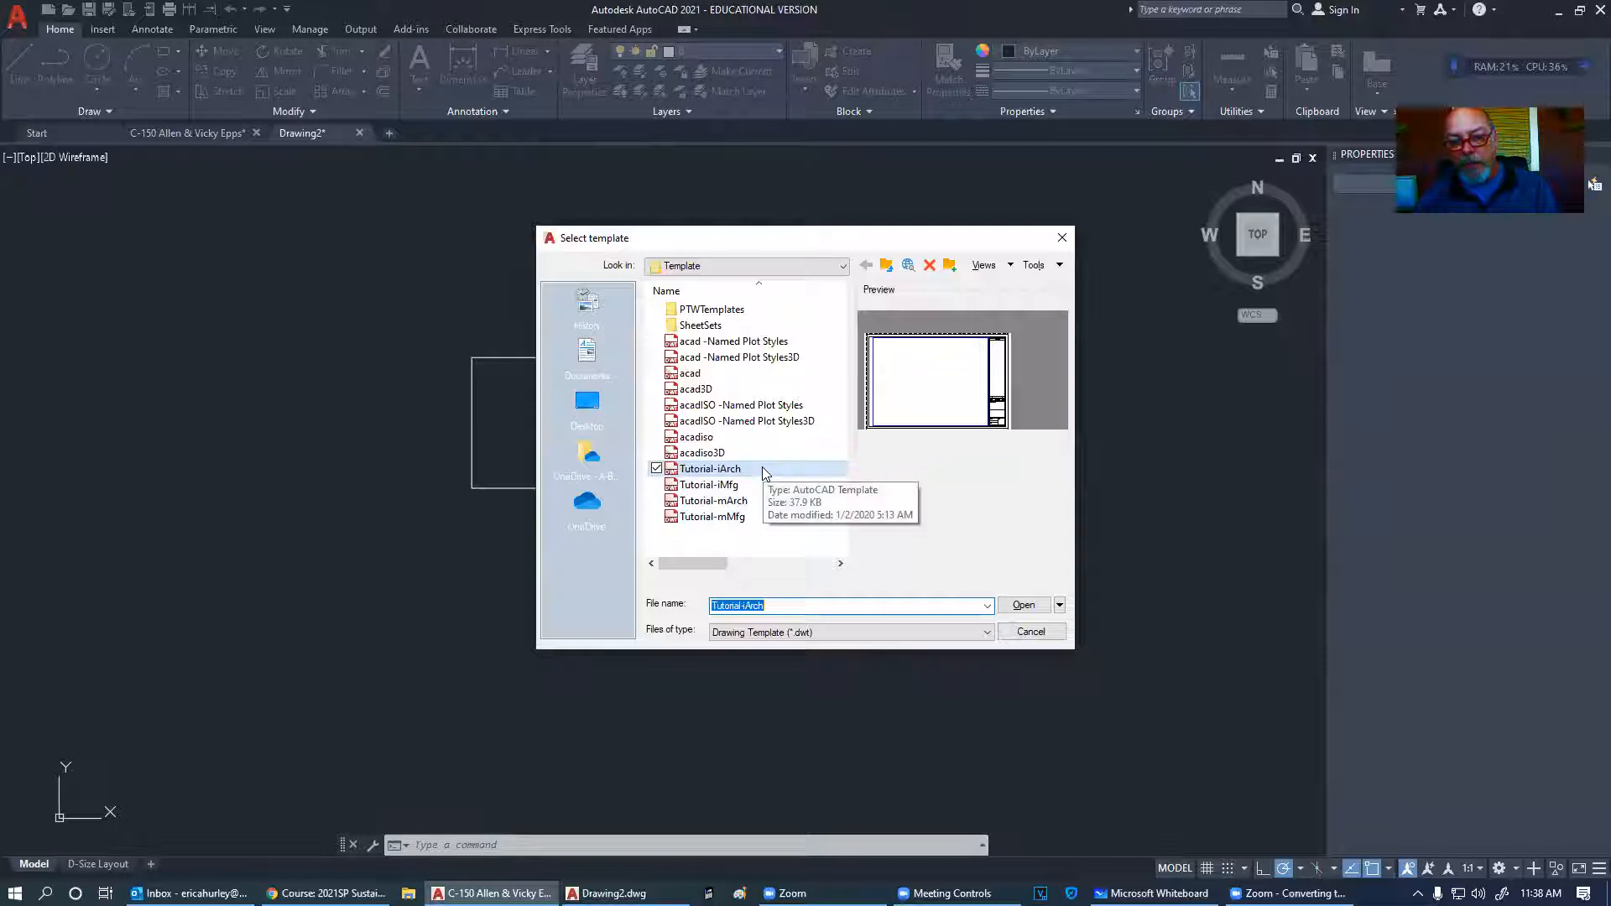
- Cancel the template picker and dimension the rectangle's top edge at 11'-11 3/8"
left_click(1019, 639)
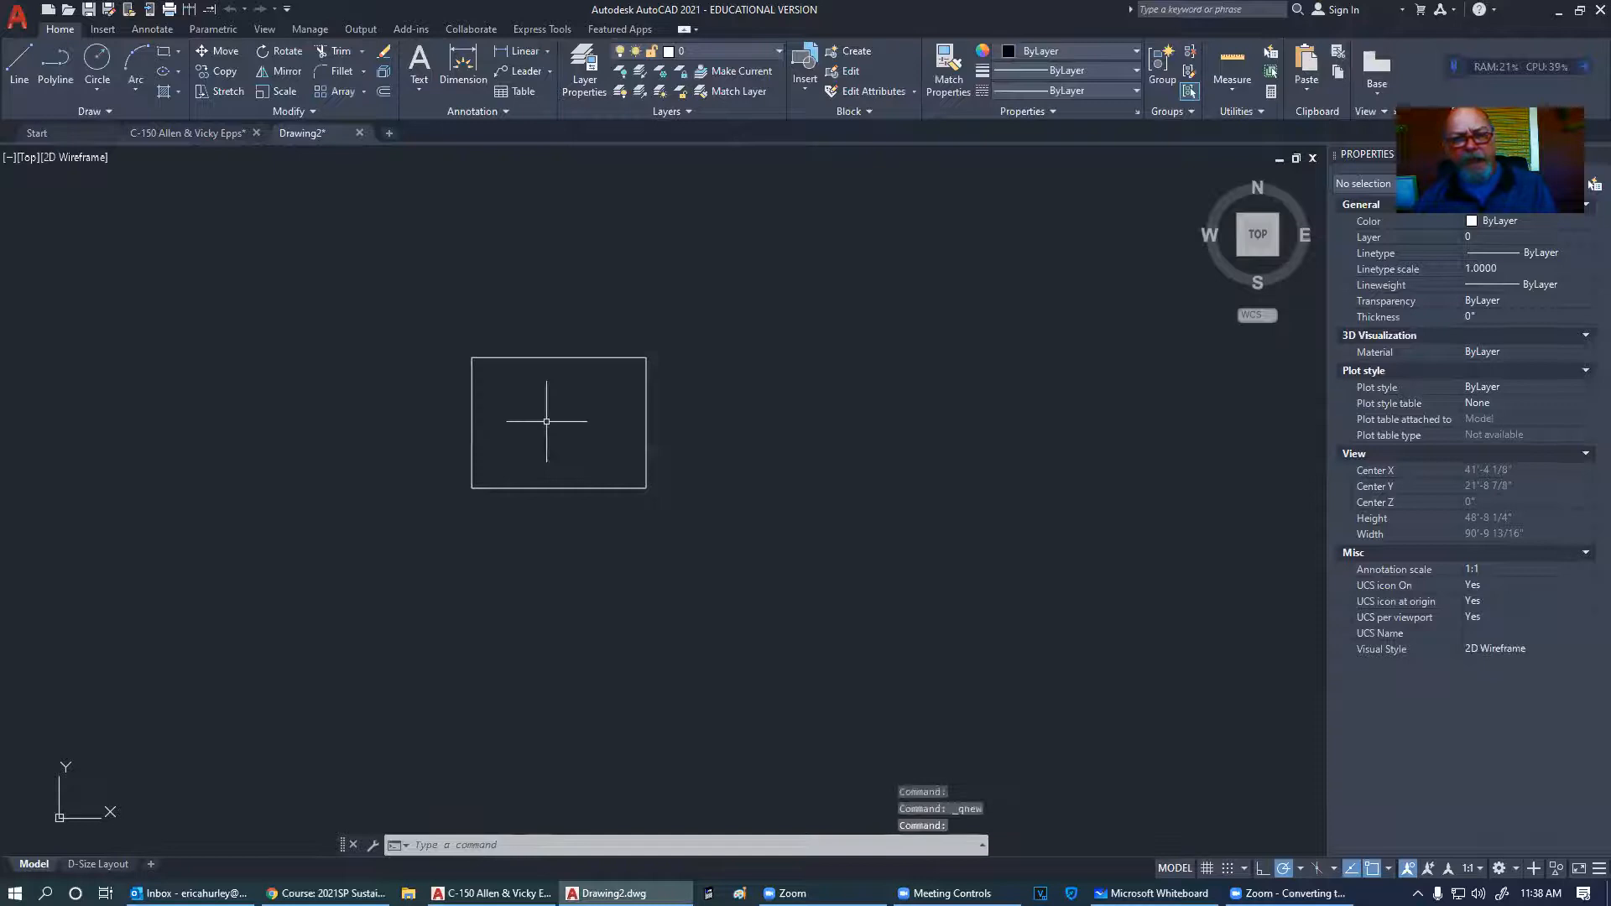
left_click(531, 54)
left_click(472, 357)
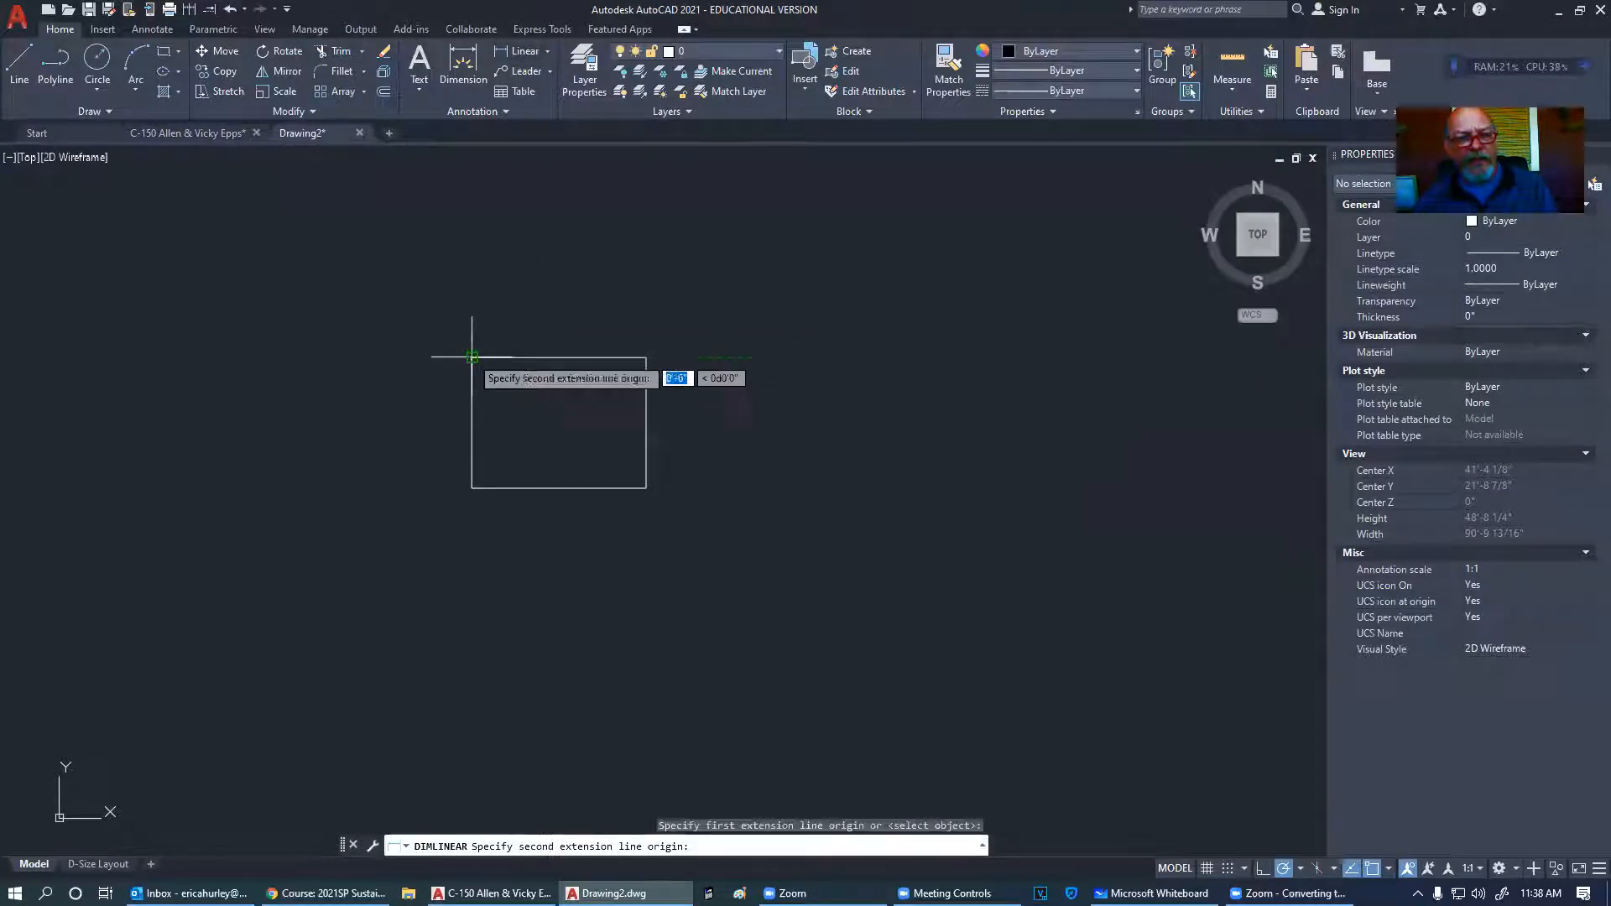
left_click(646, 357)
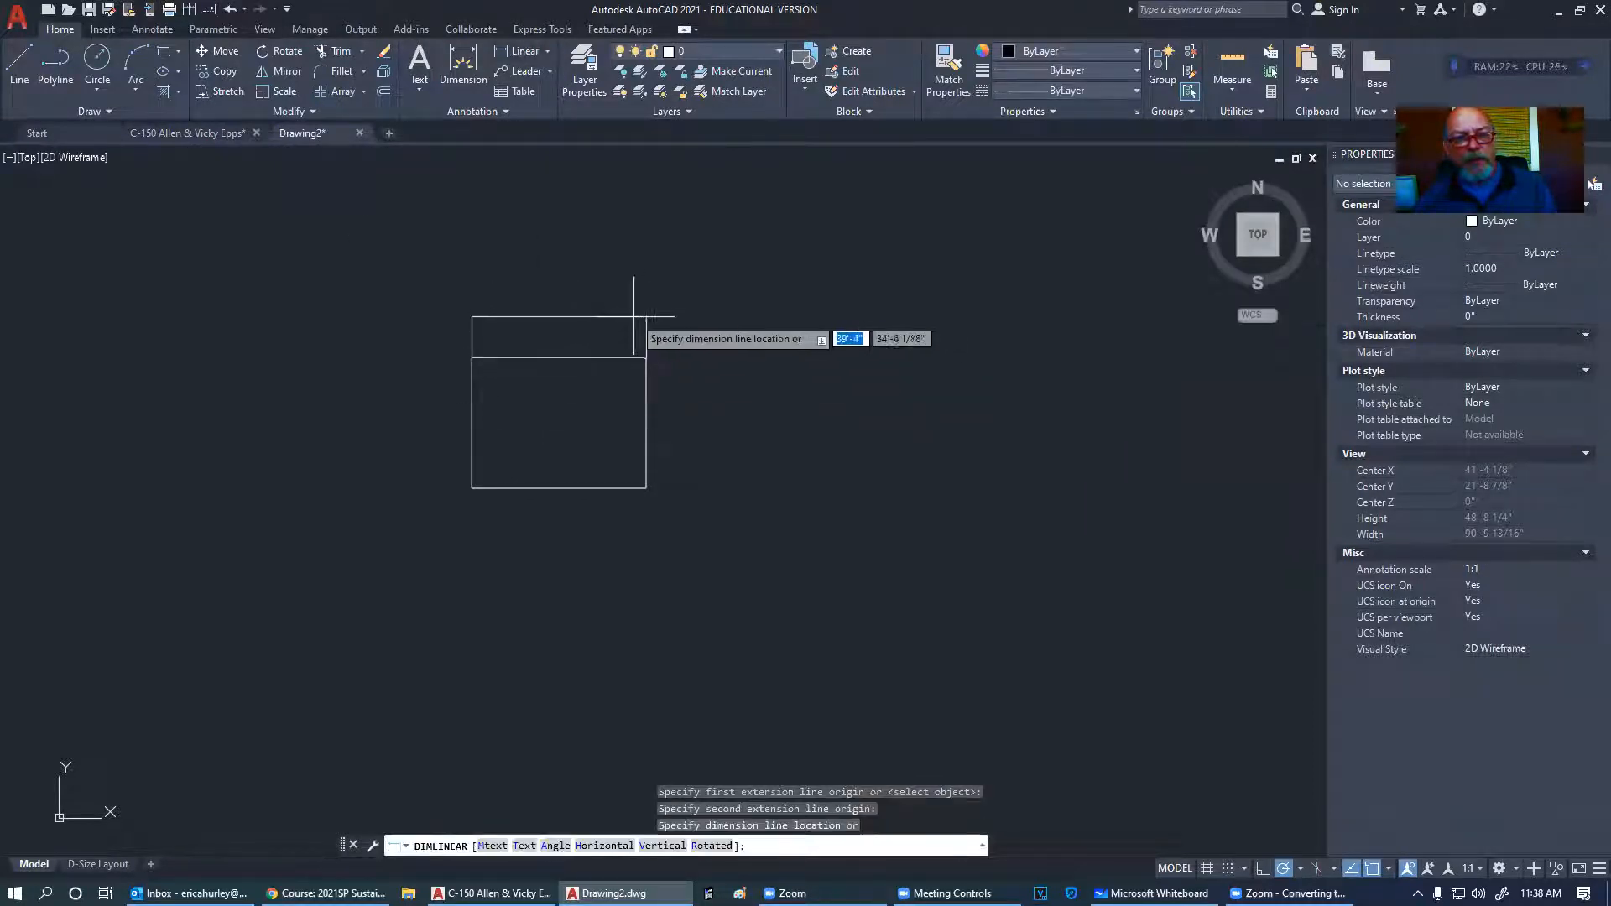
left_click(554, 325)
- Reframe the view and select the 11'-11 3/8" dimension
scroll(552, 317, "up", 15)
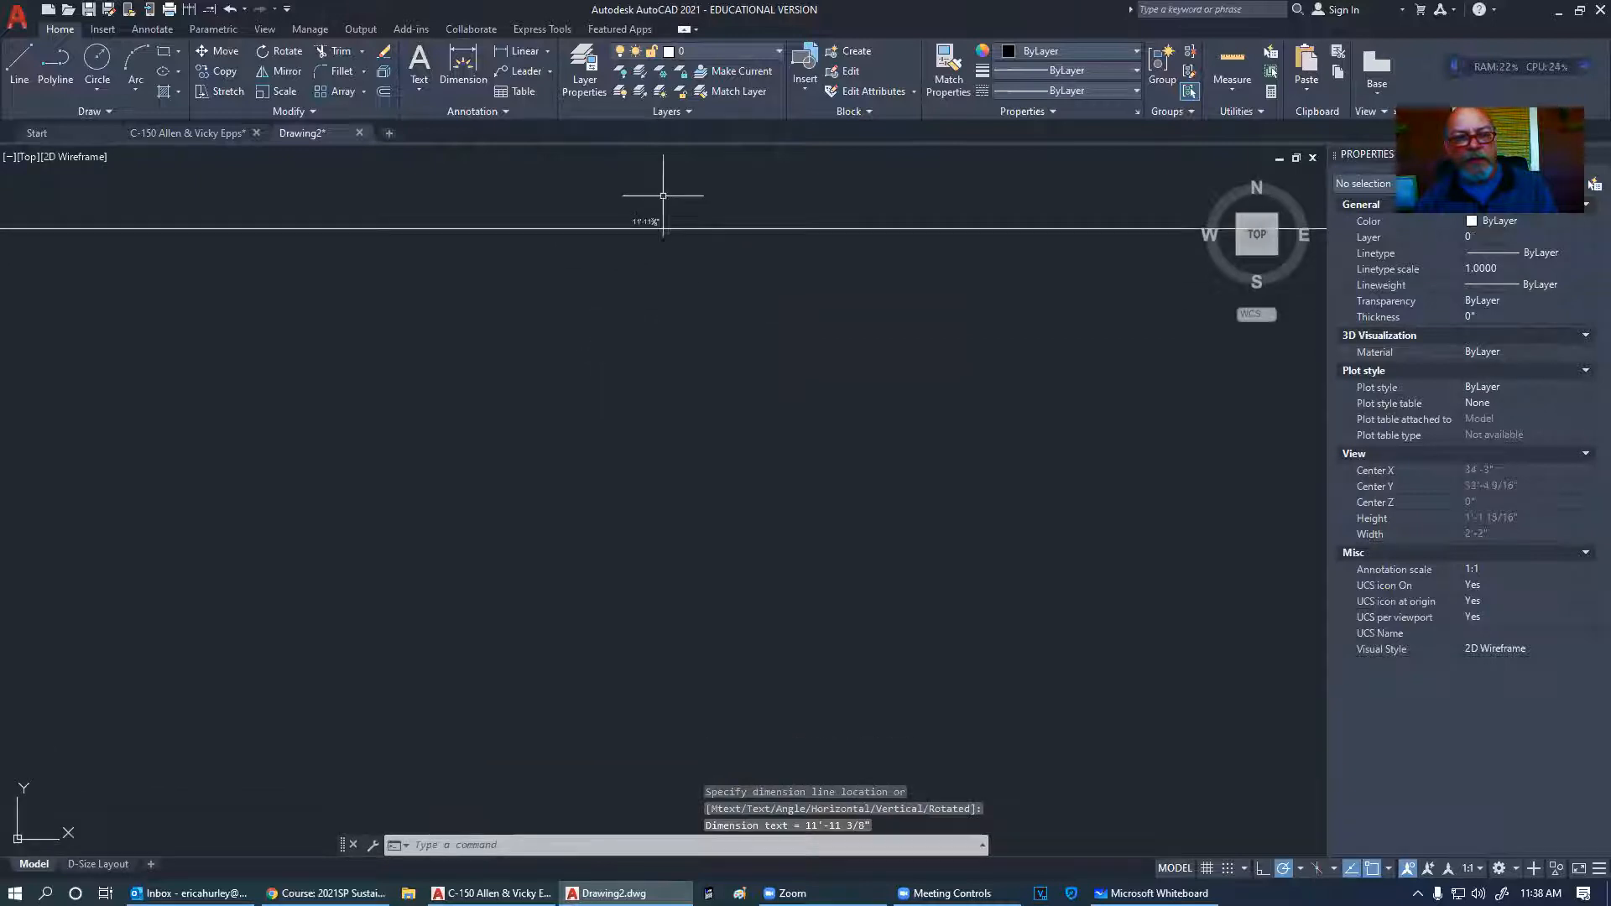
scroll(647, 280, "up", 2)
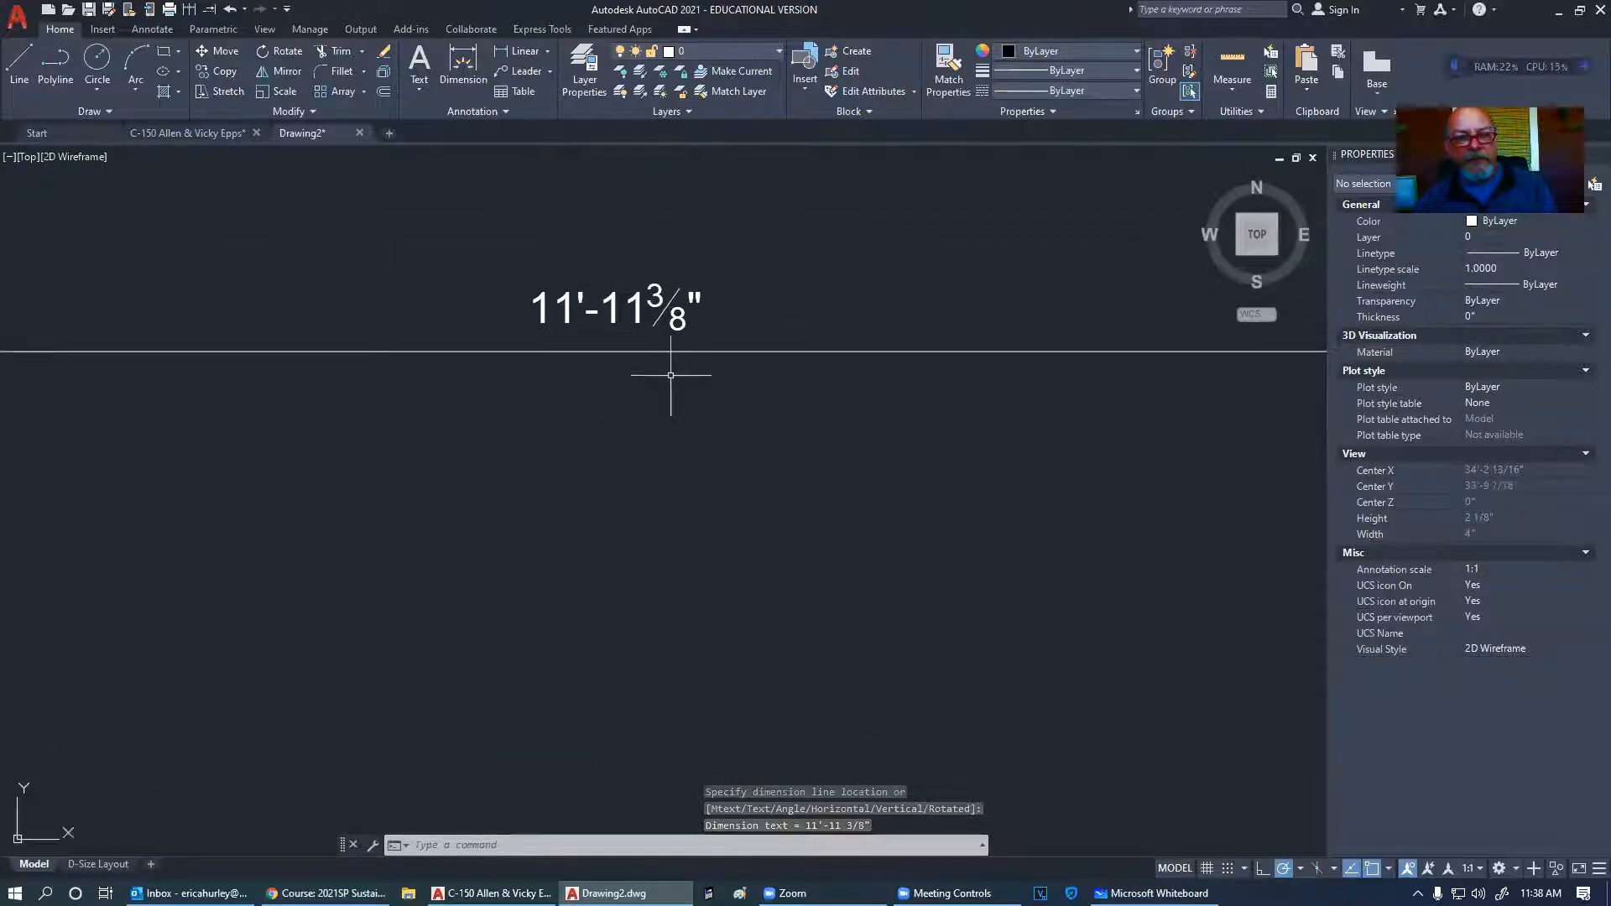
middle_click_drag(671, 375, 669, 460)
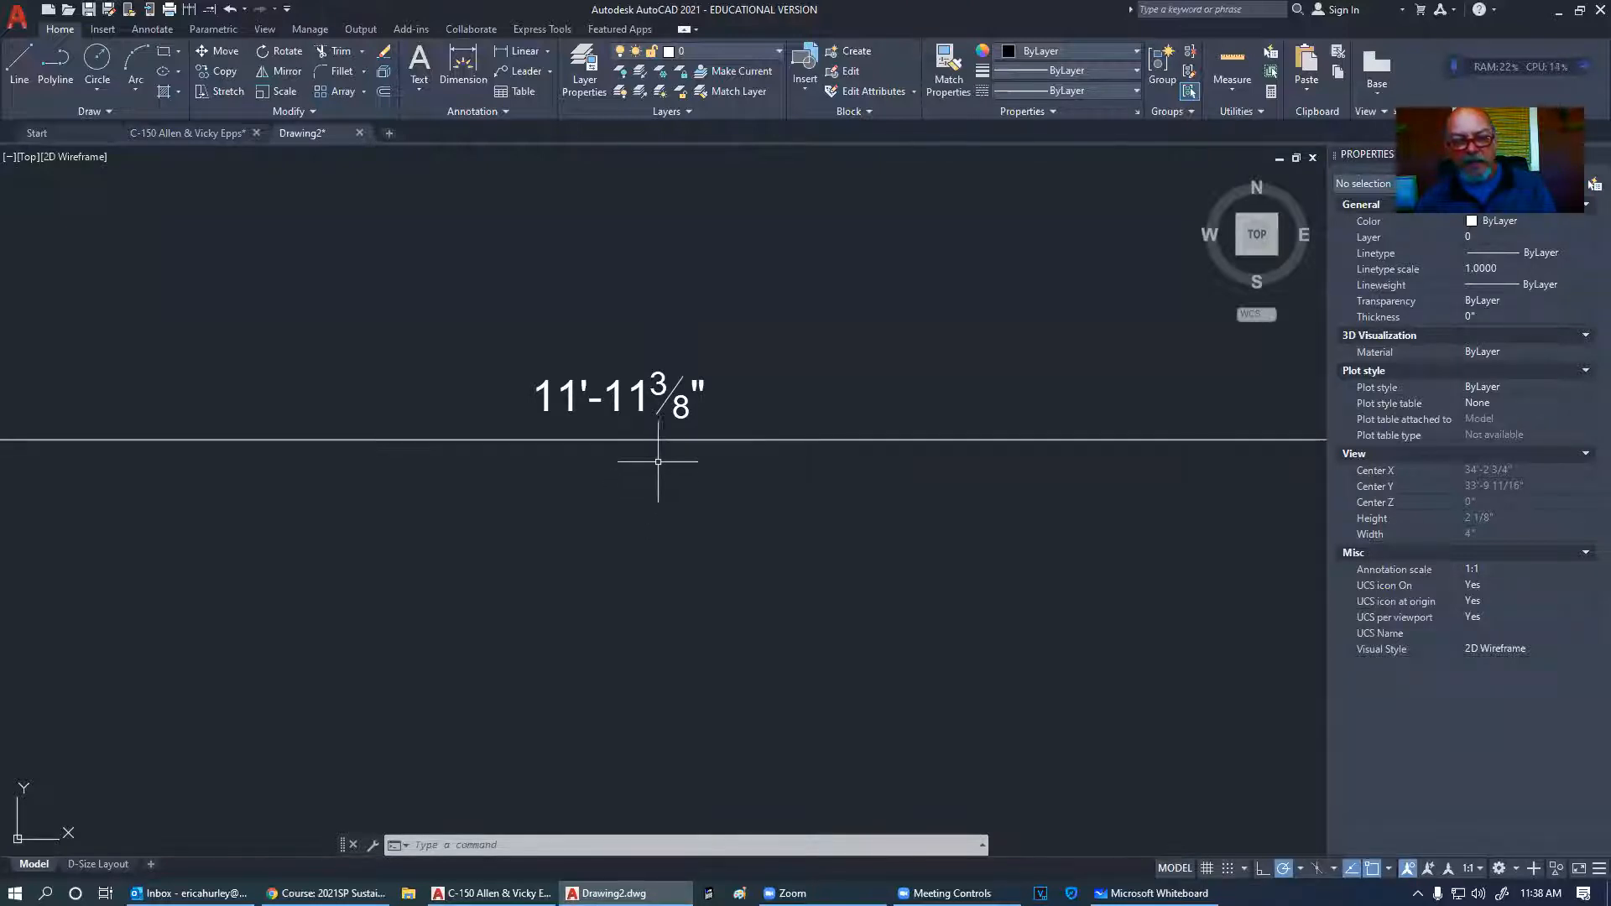
scroll(621, 411, "down", 8)
left_click(617, 409)
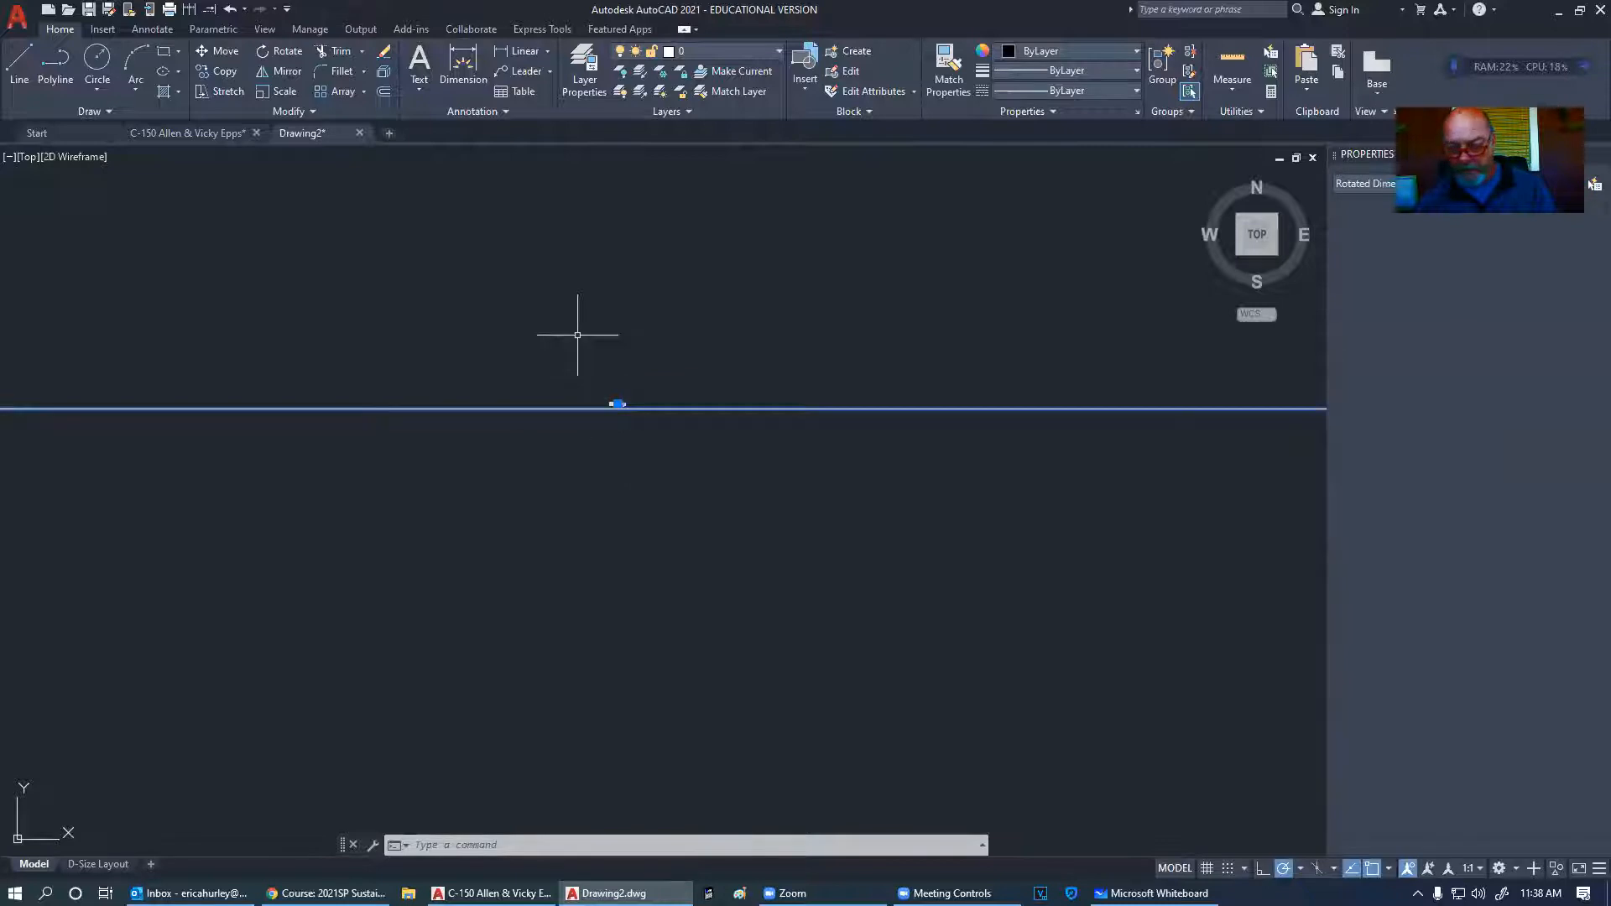
- Erase the selected 11'-11 3/8" linear dimension
key("Delete")
scroll(759, 324, "up", 8)
scroll(759, 324, "down", 2)
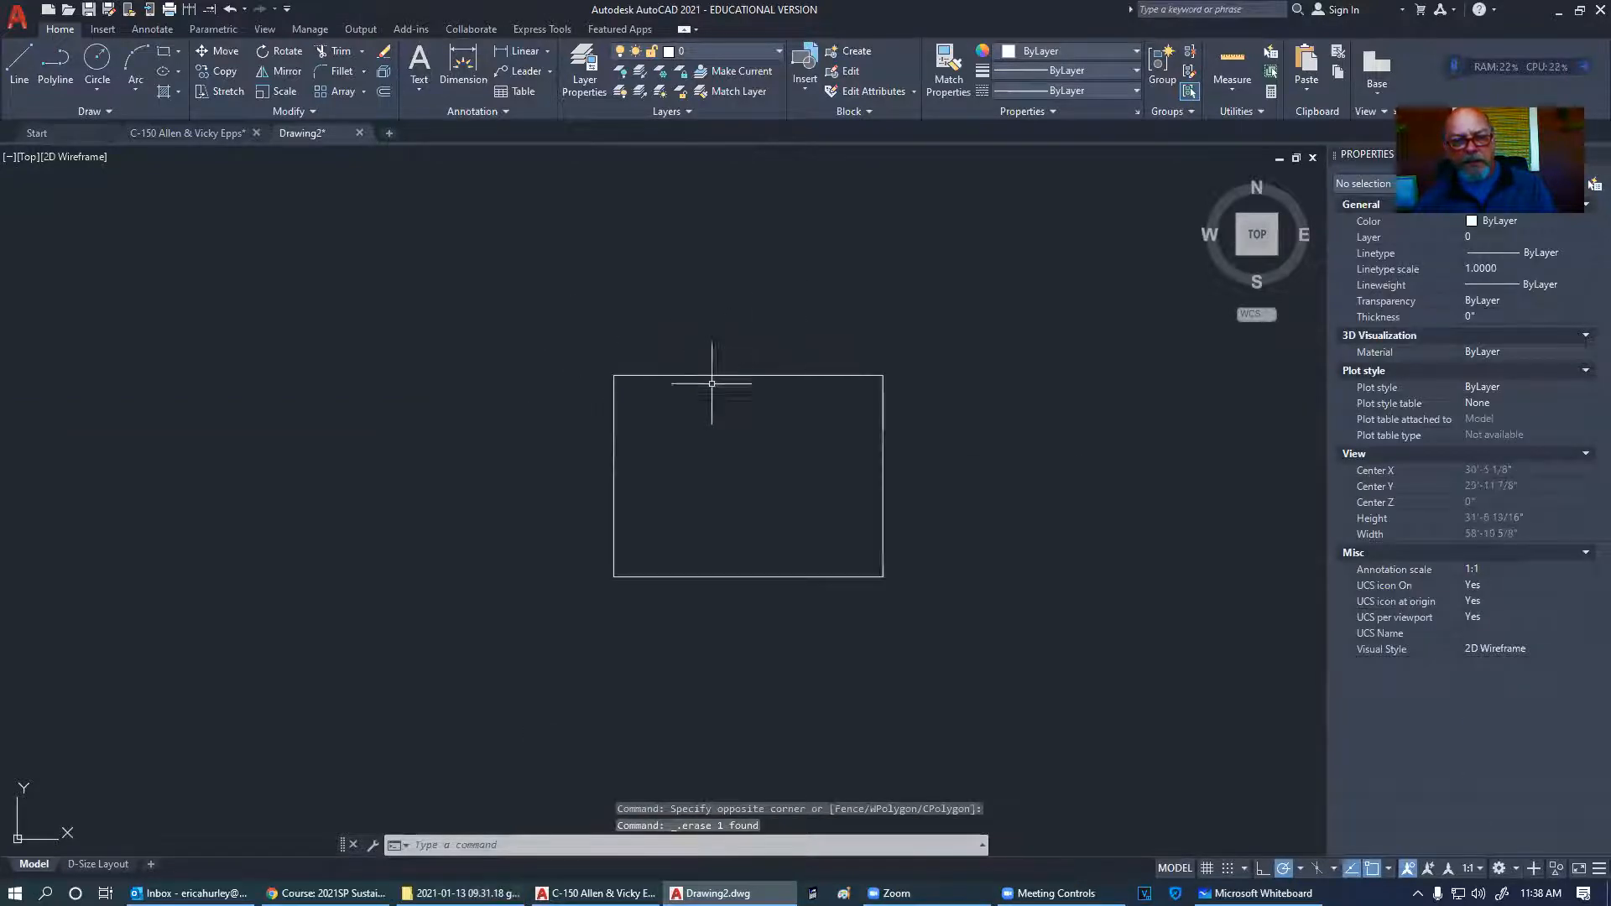
scroll(694, 351, "up", 4)
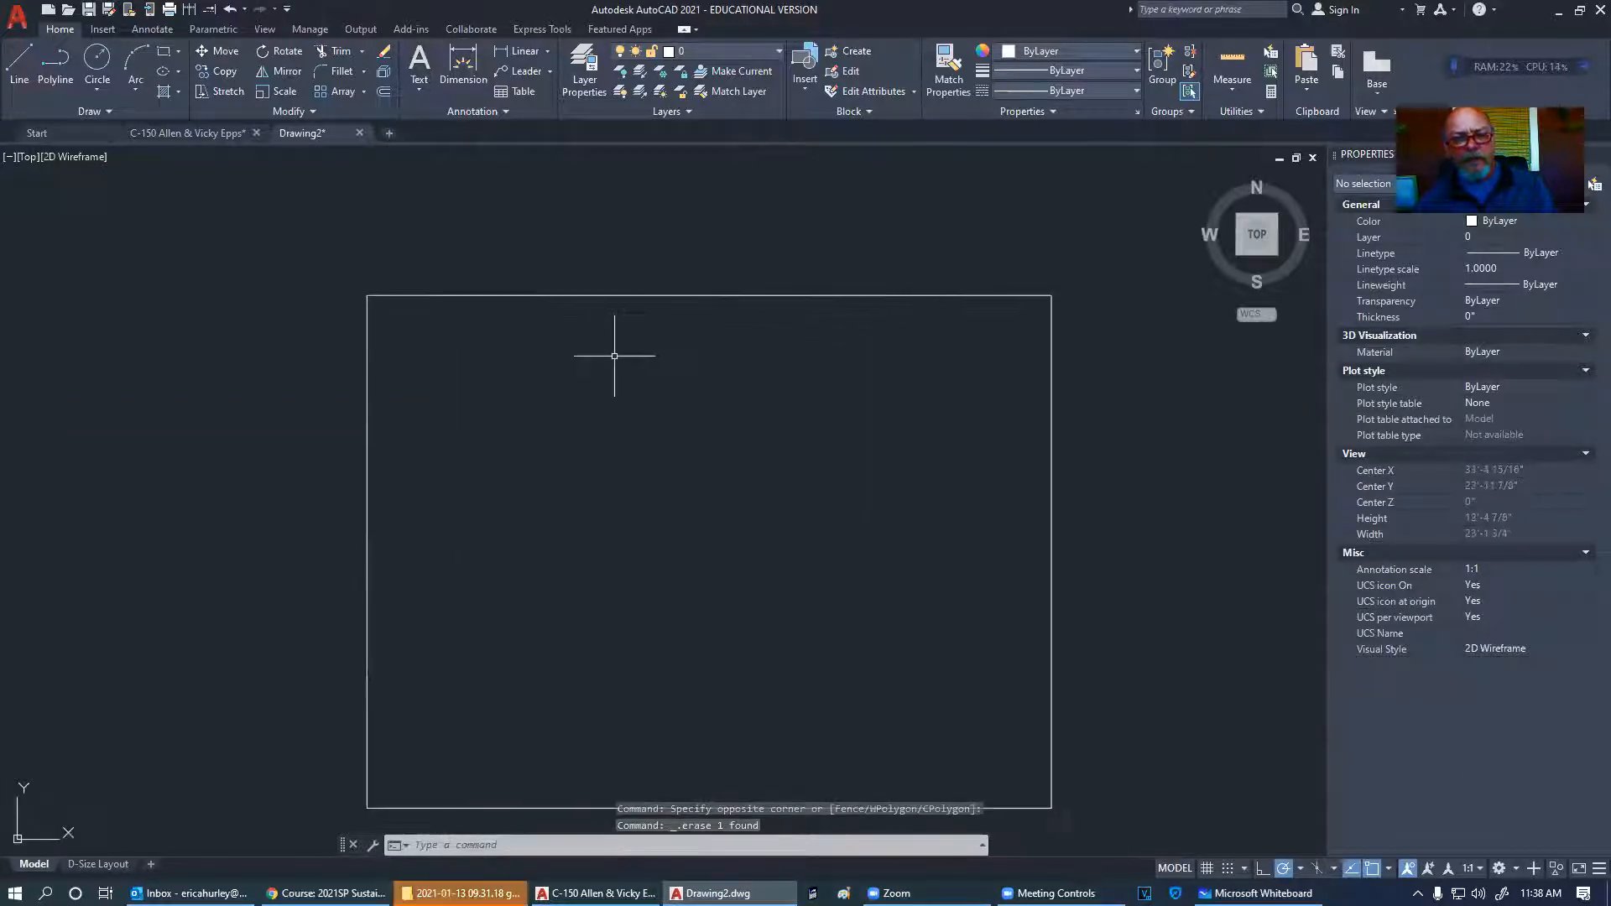
scroll(694, 370, "down", 3)
- Select the rectangle with a crossing window and erase it, leaving model space empty
left_click(425, 683)
left_click(1048, 266)
mouse_move(463, 893)
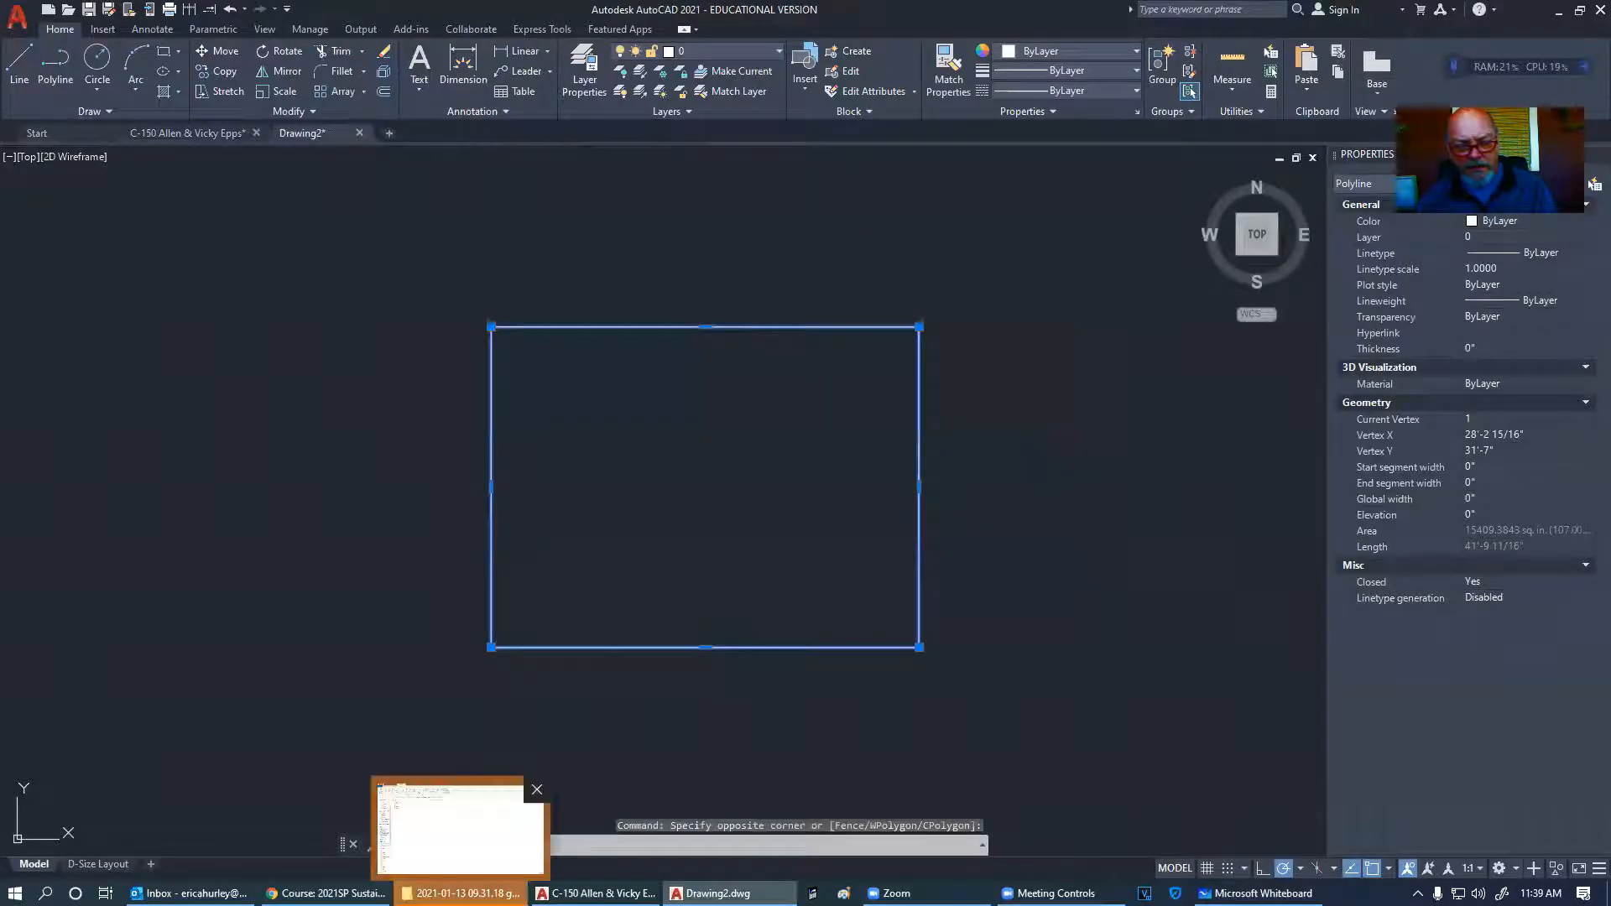
left_click(460, 827)
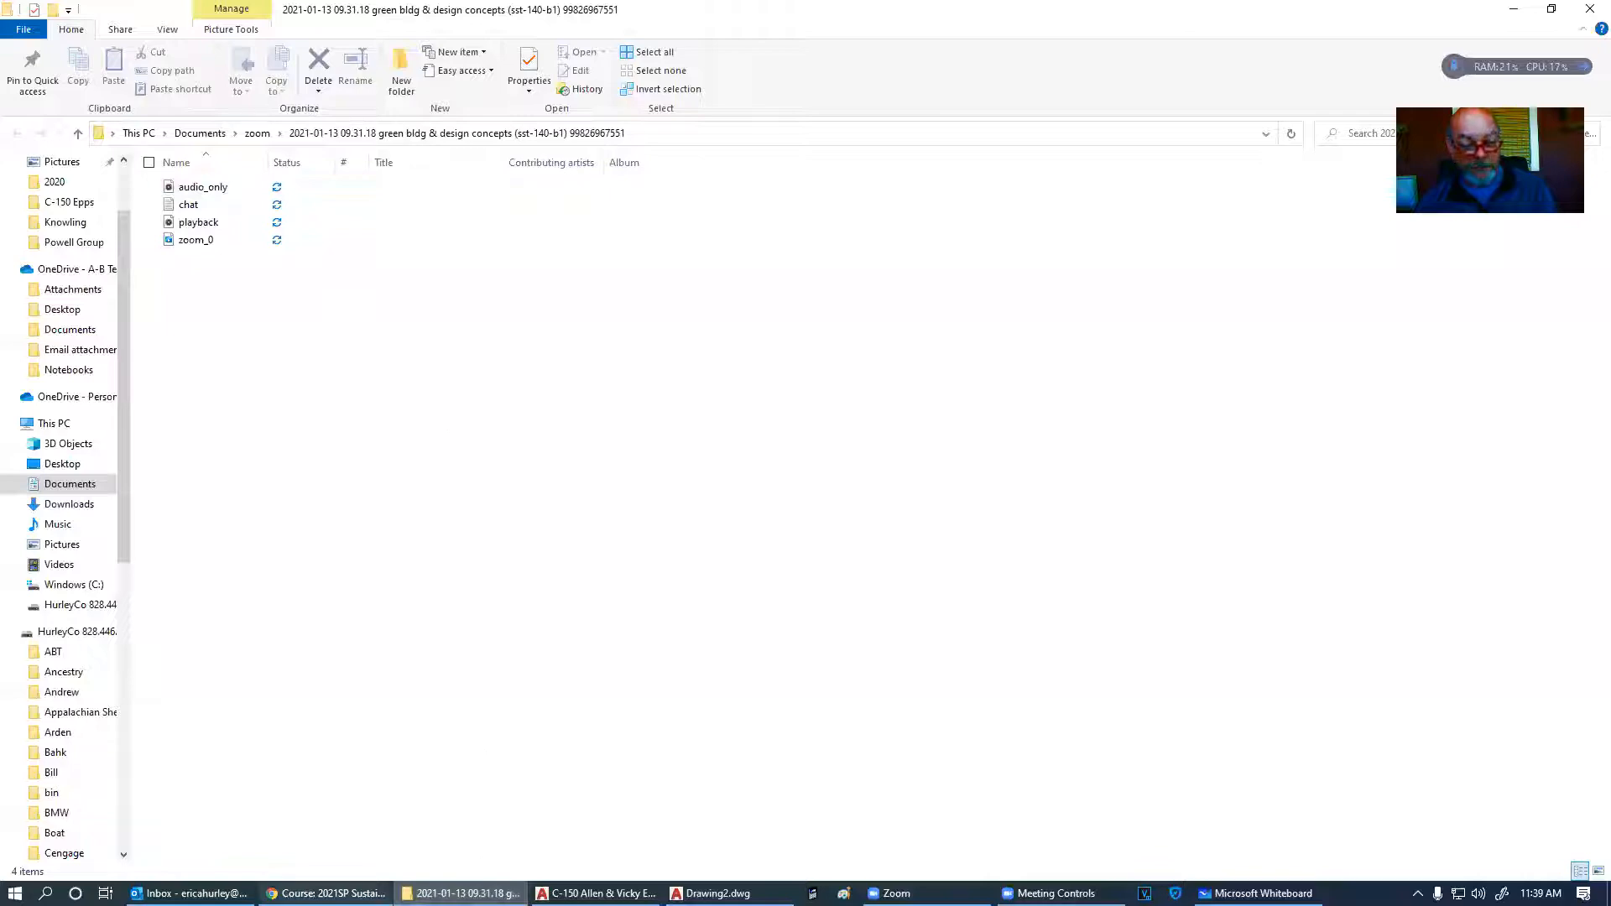
left_click(728, 893)
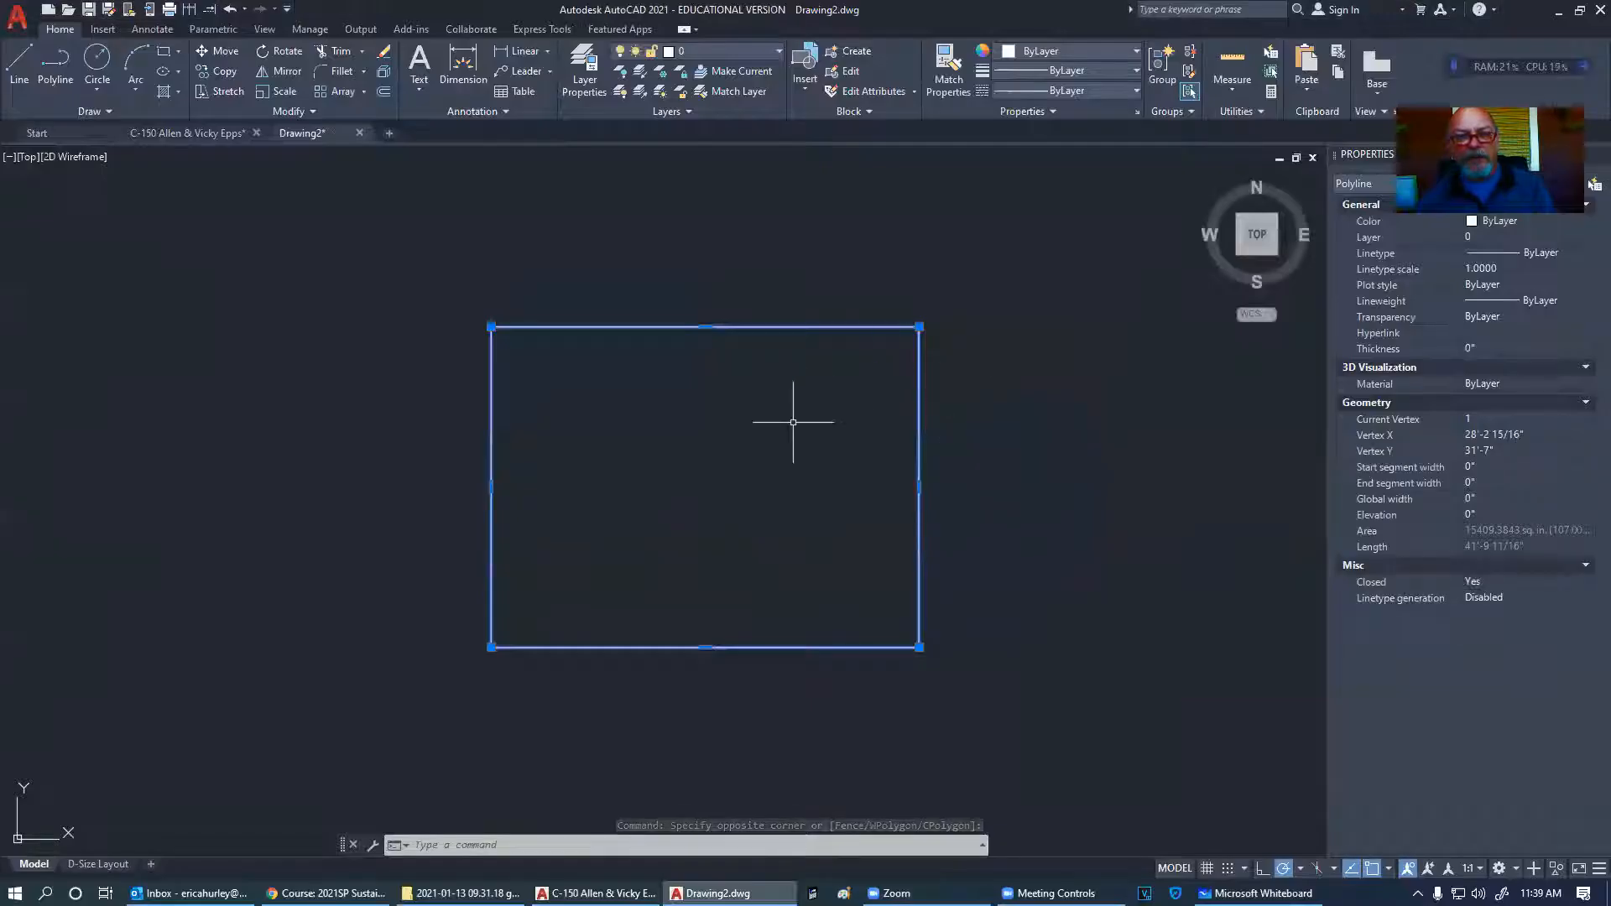
key("Escape")
left_click(1007, 537)
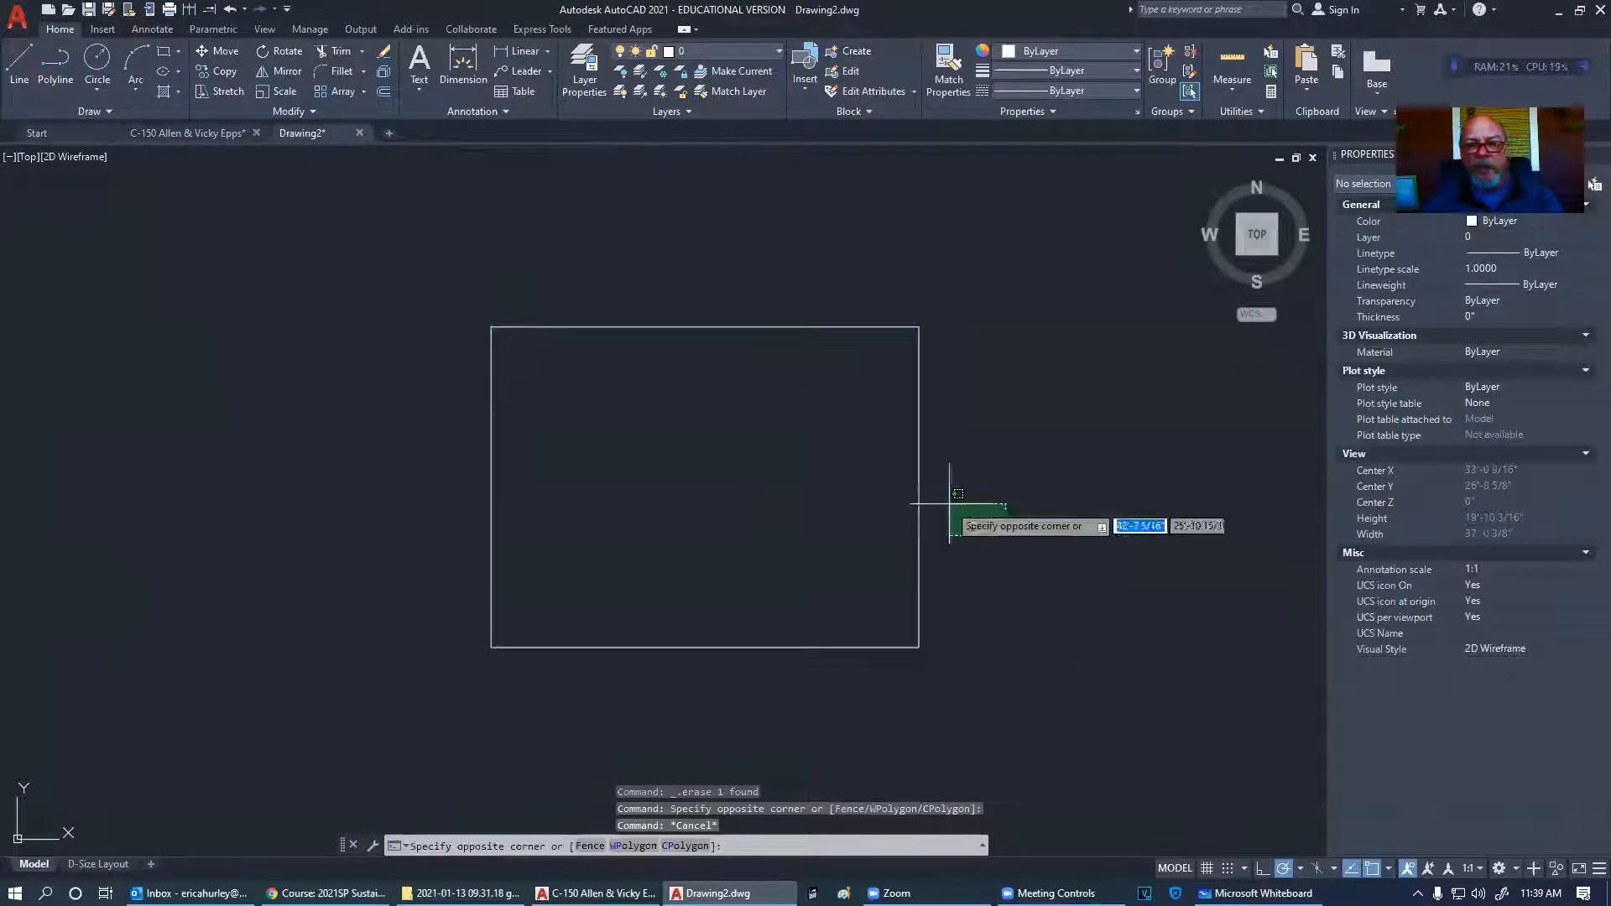
left_click(778, 324)
key("Delete")
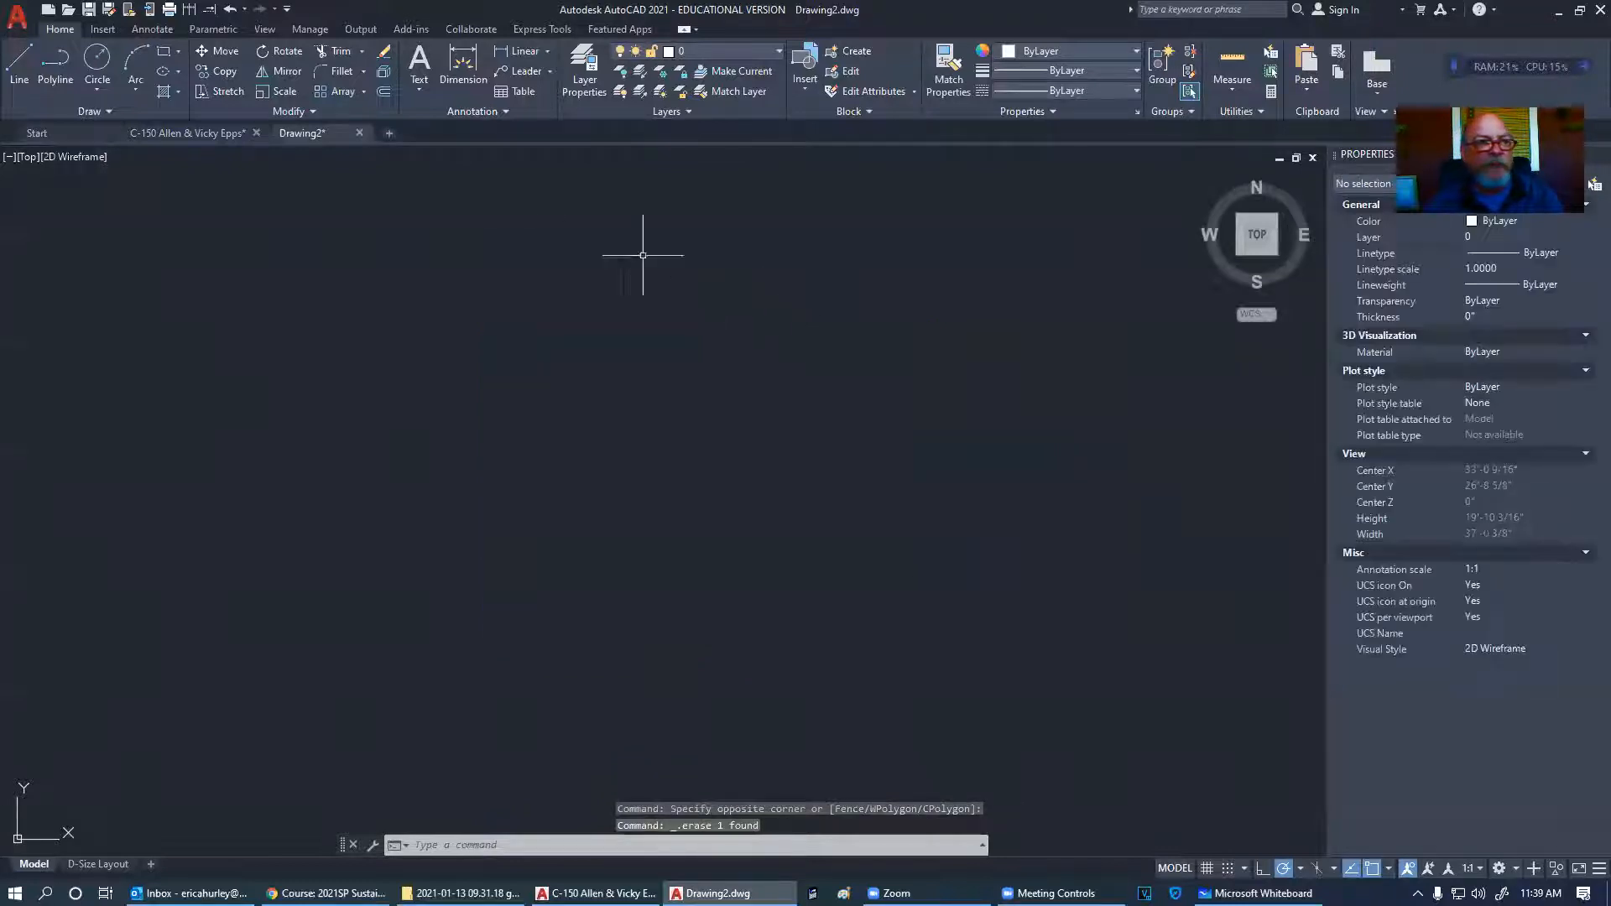
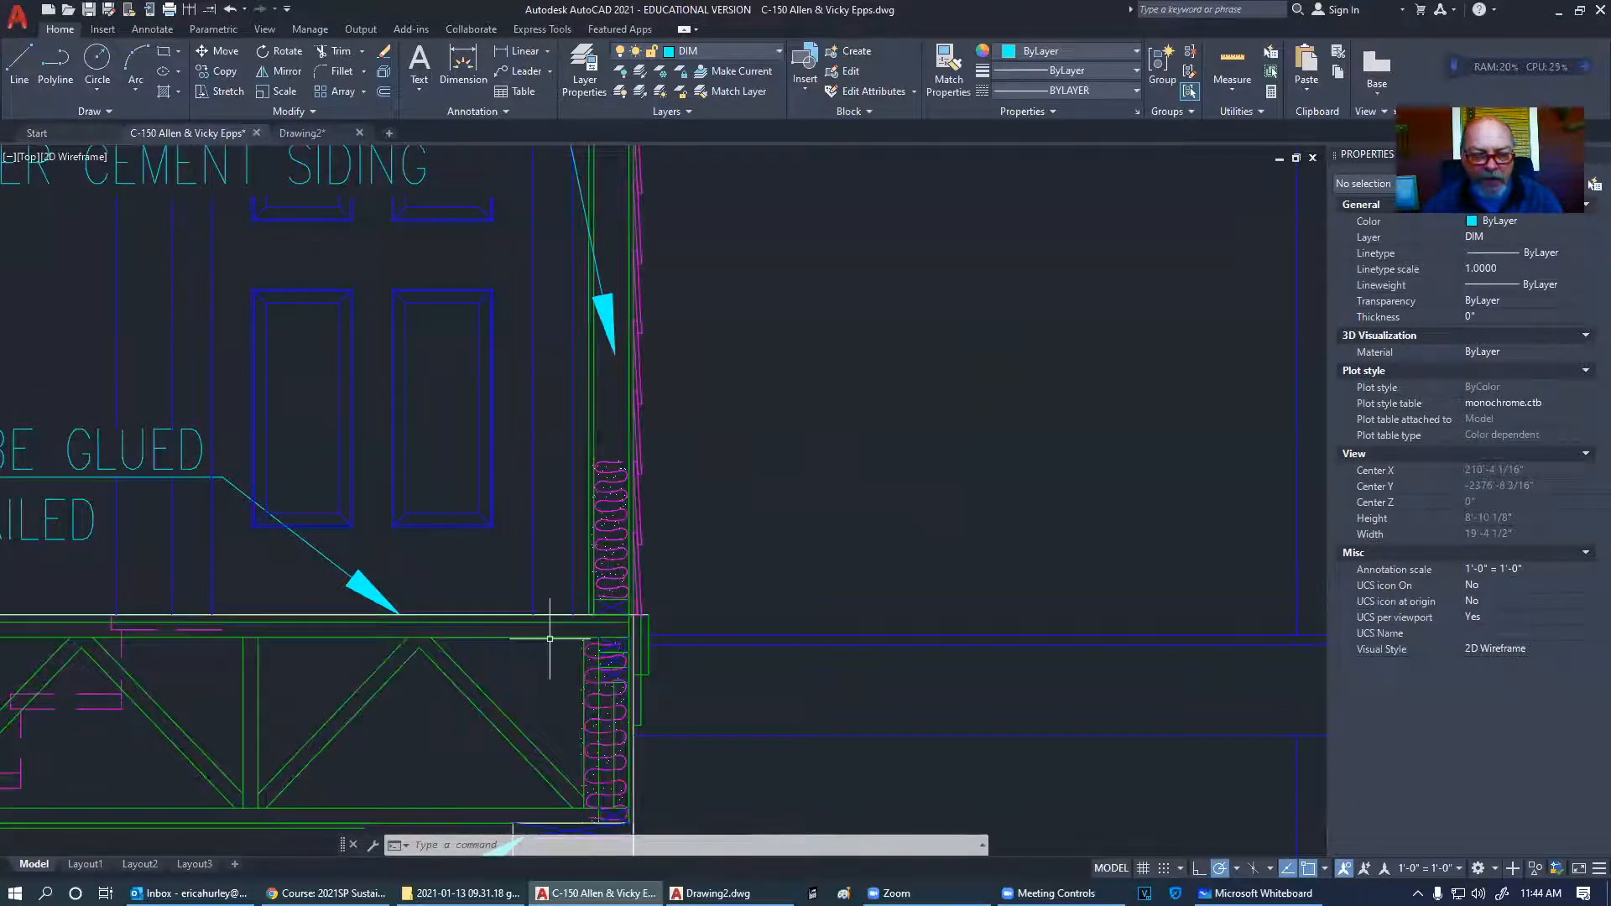
- Pan along the floor-to-wall junction to center the wall section detail
scroll(537, 637, "up", 3)
middle_click_drag(546, 640, 493, 535)
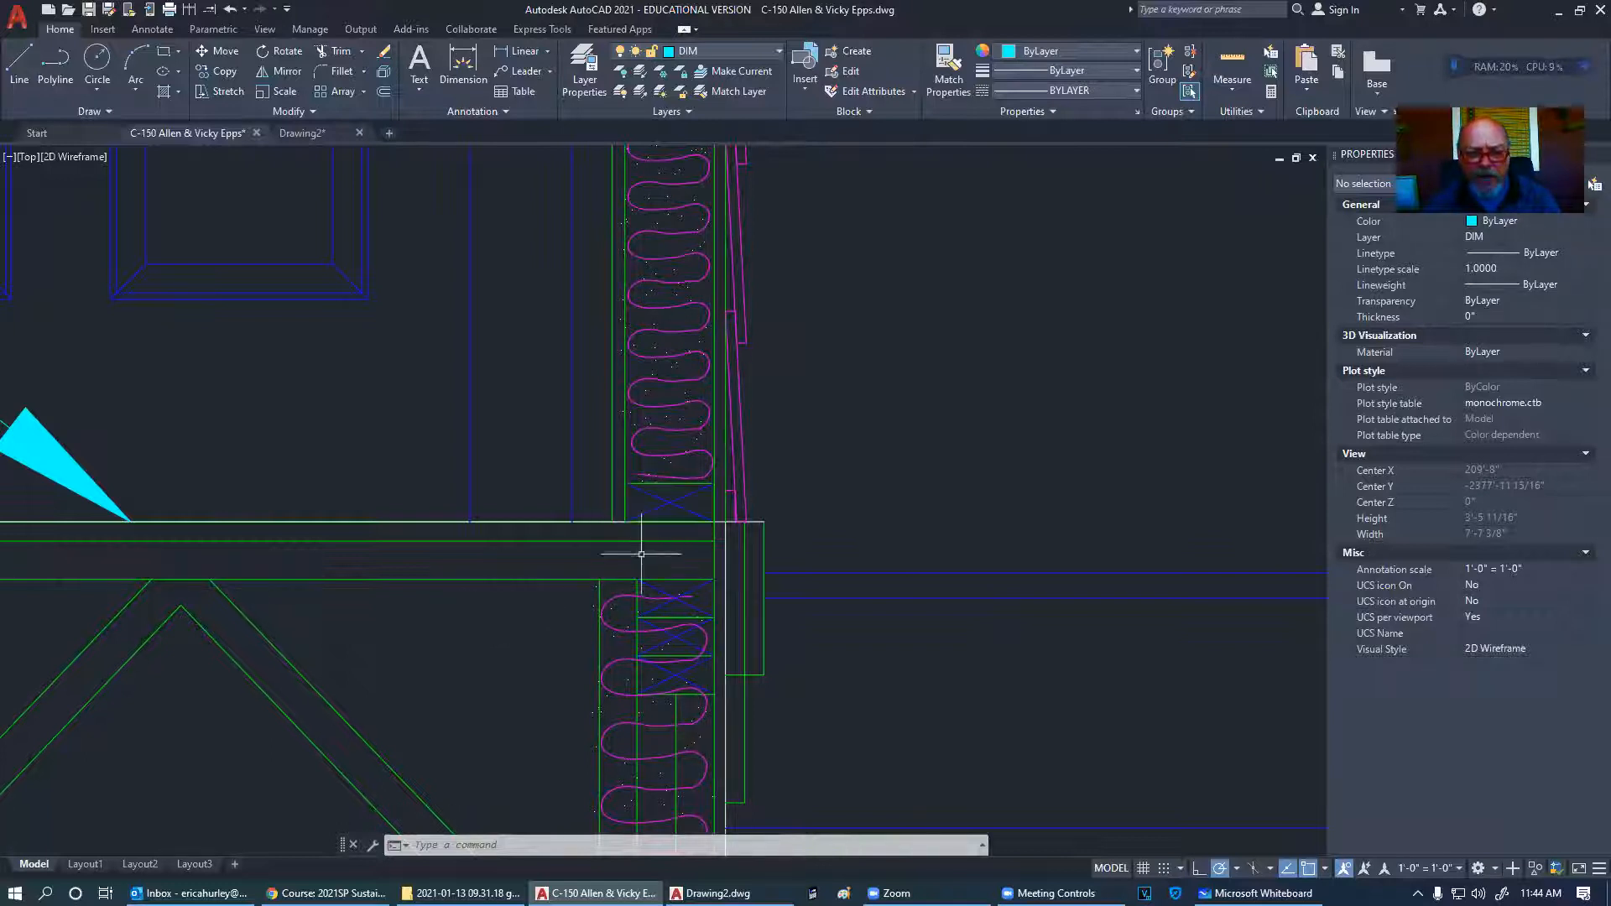
middle_click_drag(788, 517, 746, 573)
scroll(787, 572, "down", 1)
mouse_move(852, 379)
middle_mouse_down()
mouse_move(738, 330)
mouse_move(727, 381)
middle_mouse_up()
- Zoom in close on the squiggly batt insulation in the exterior wall's stud cavity
scroll(664, 556, "down", 5)
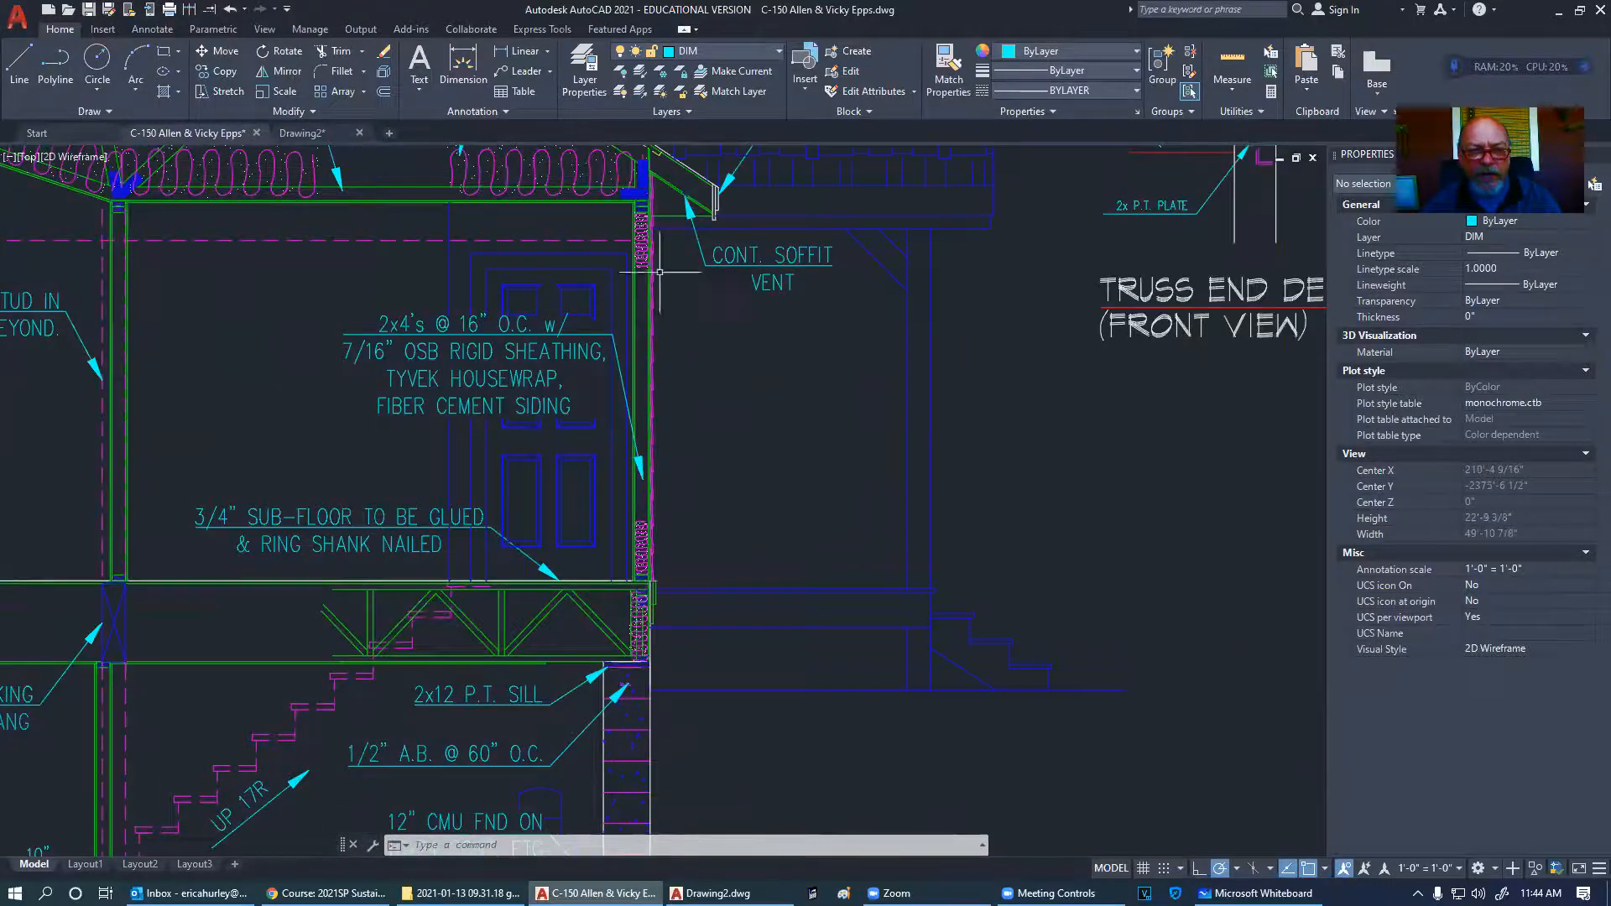
scroll(642, 205, "up", 5)
scroll(642, 161, "up", 6)
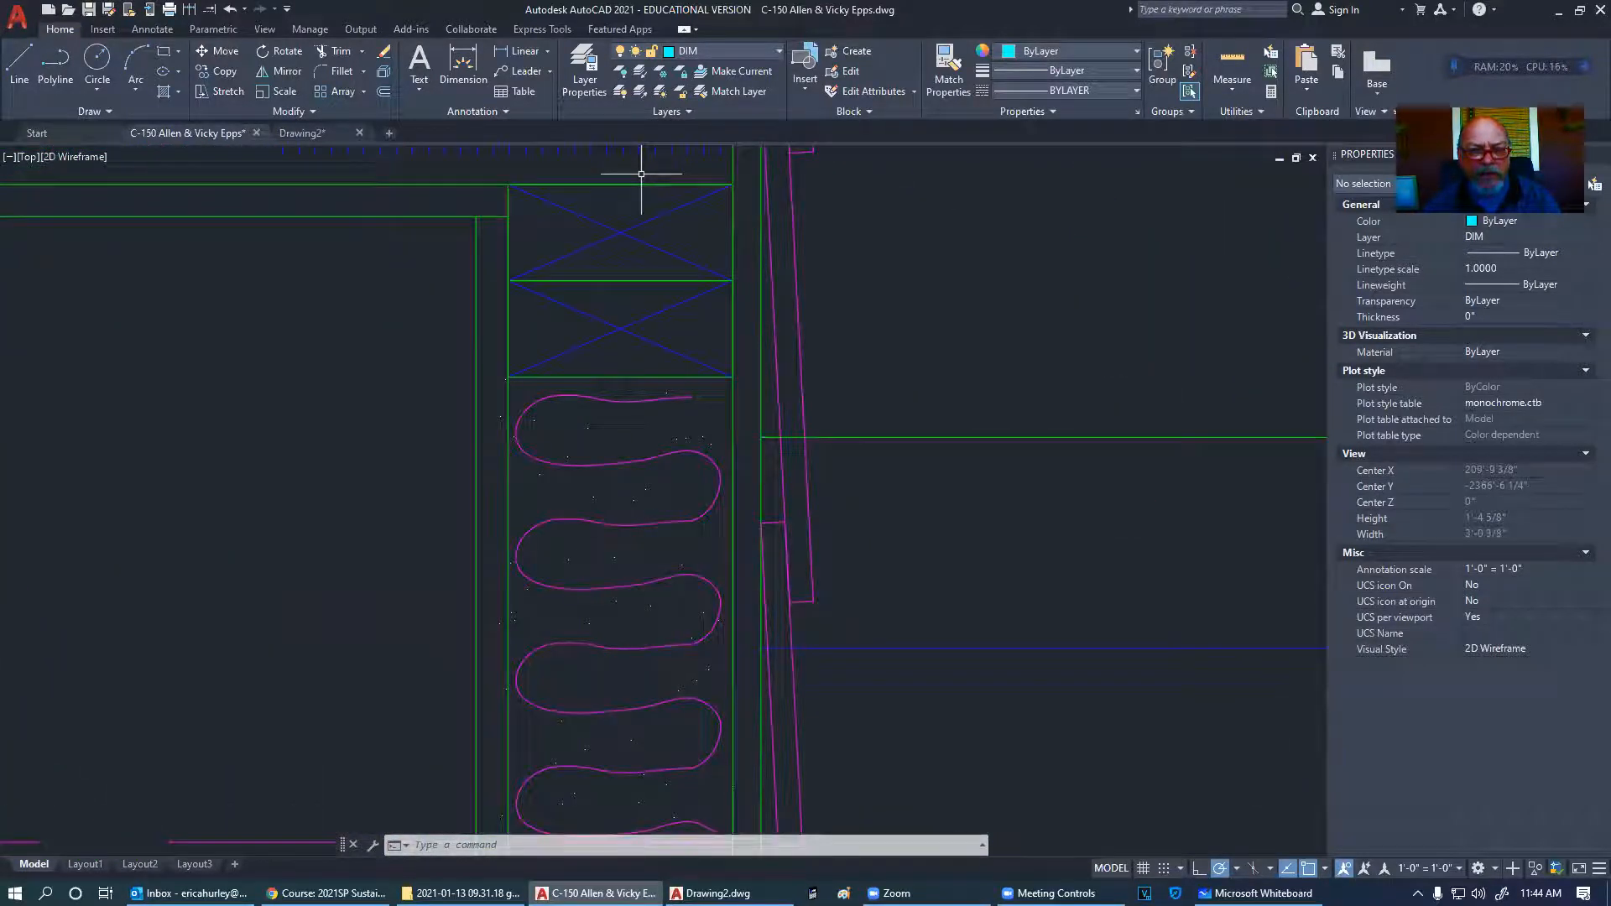
scroll(642, 174, "down", 5)
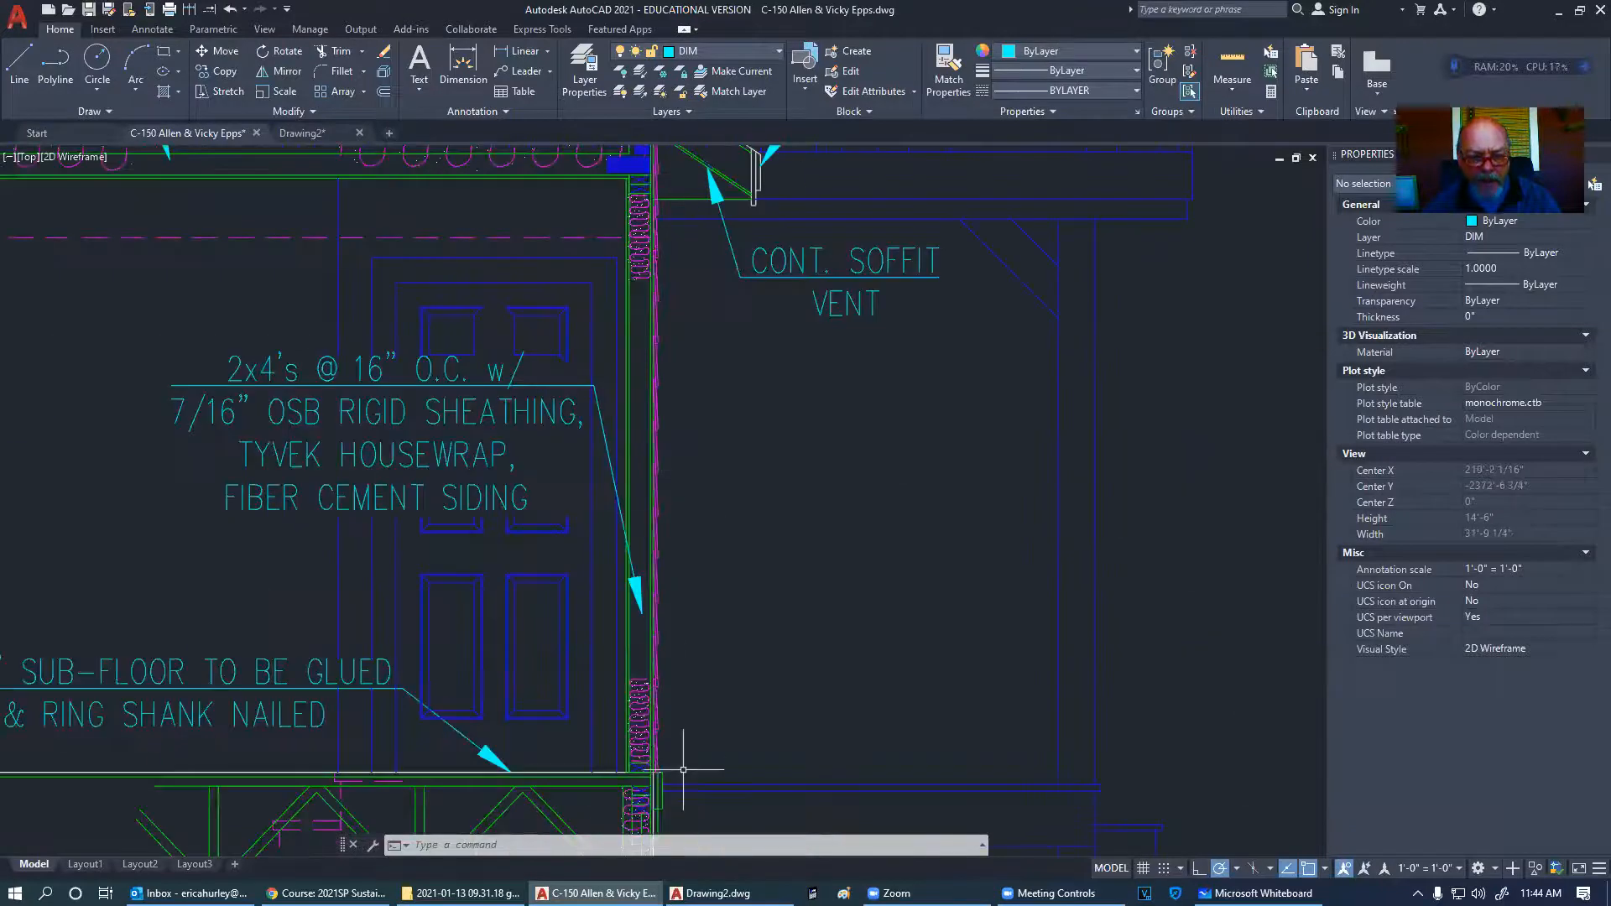
scroll(629, 766, "up", 5)
middle_click_drag(837, 522, 714, 578)
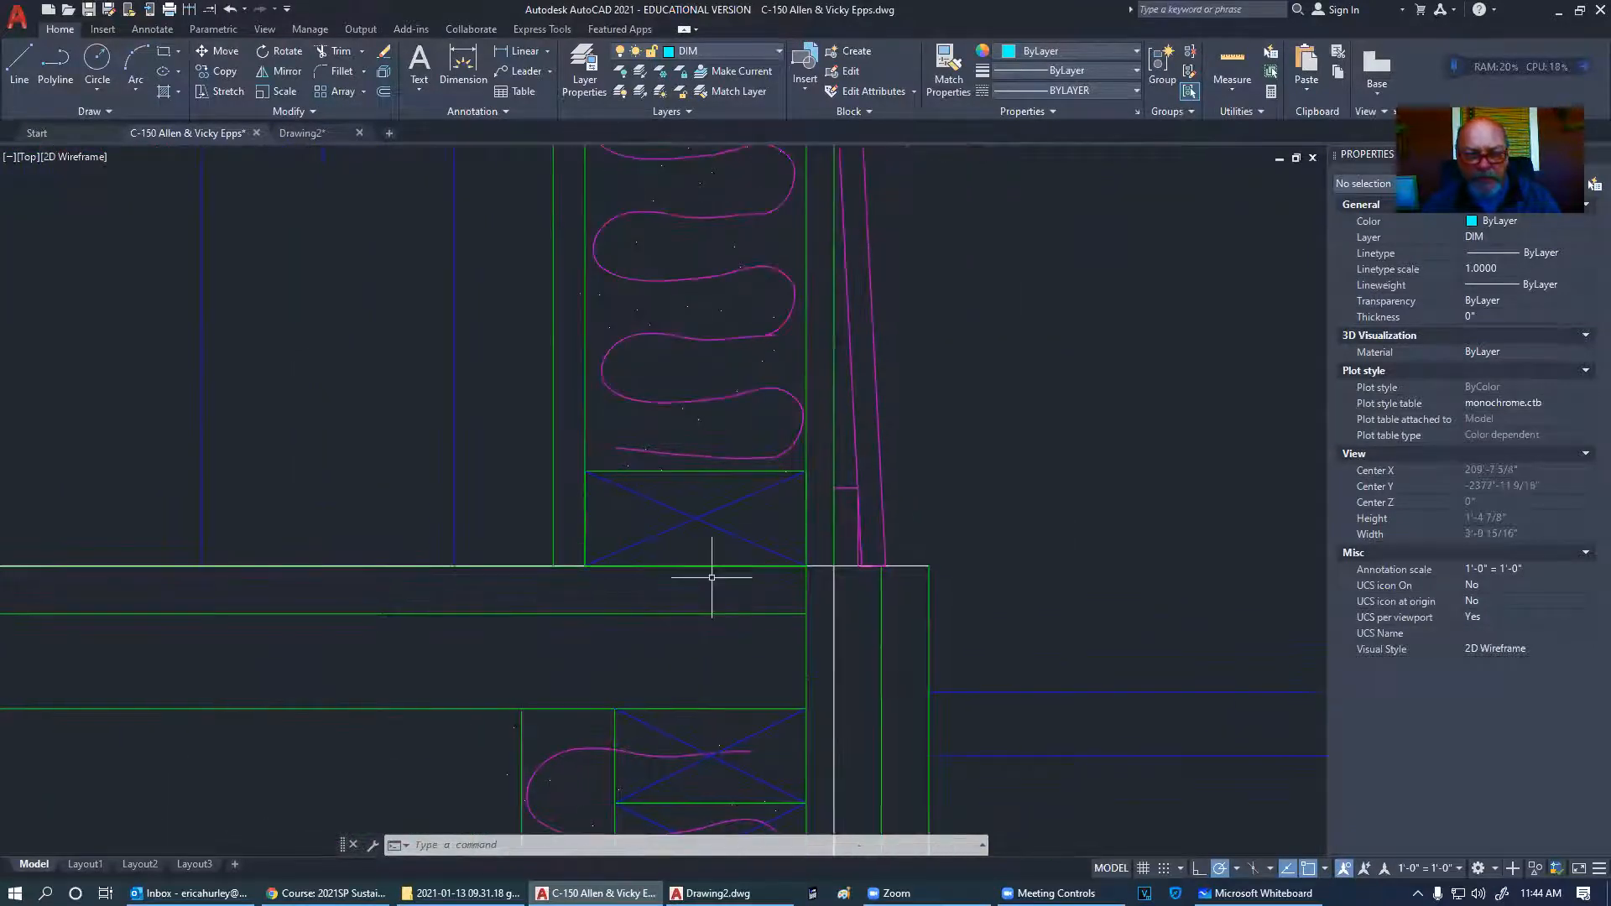
scroll(712, 577, "down", 2)
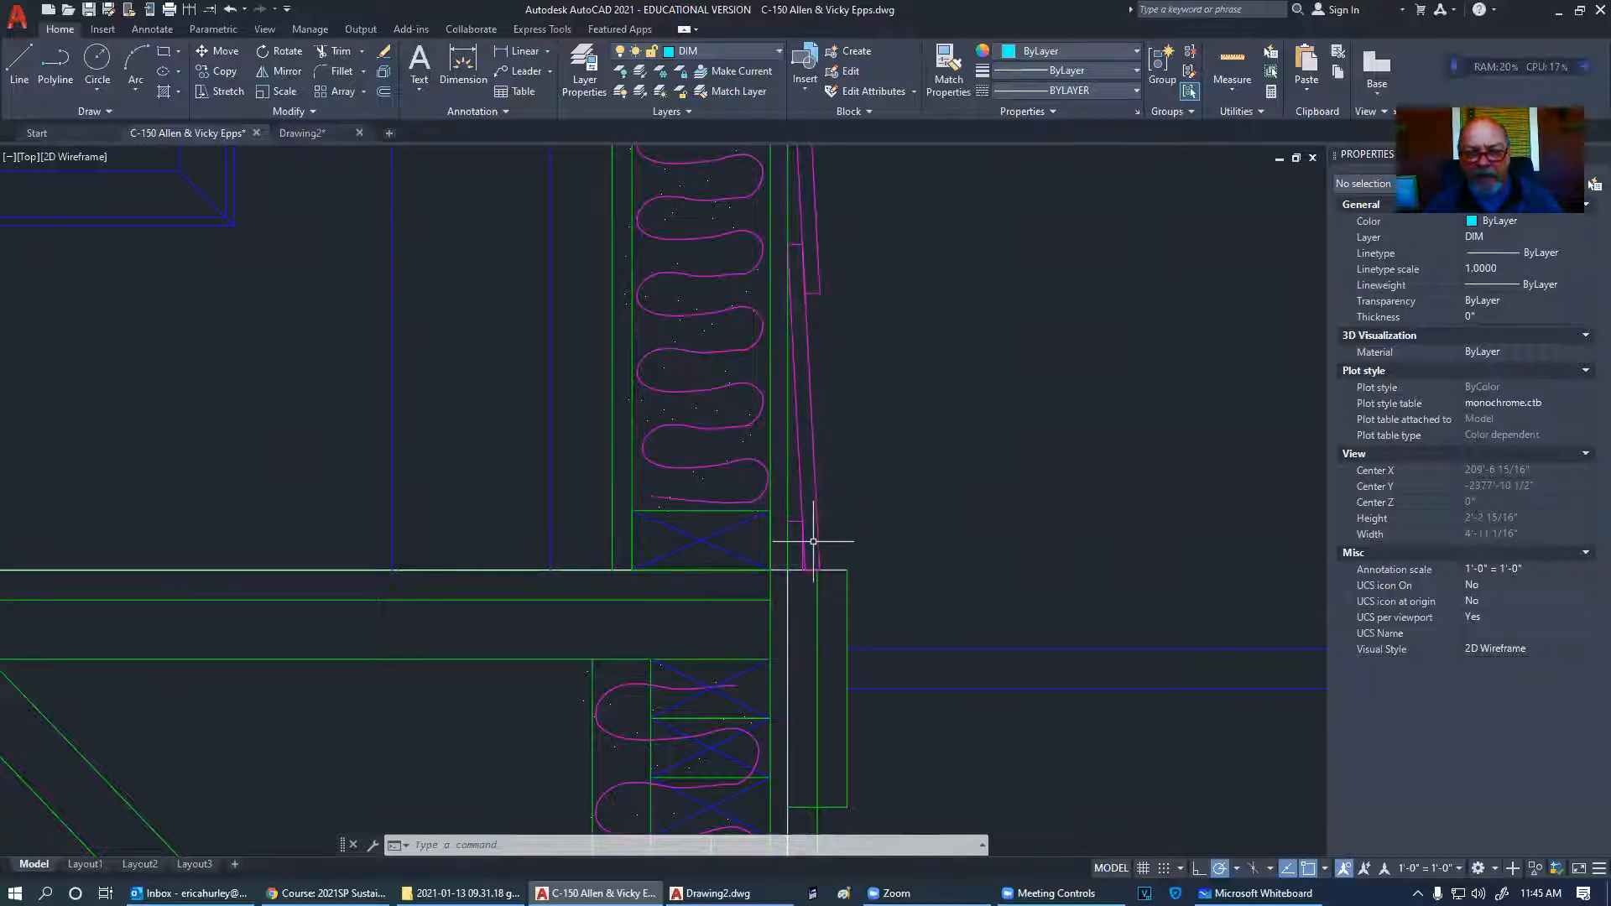
scroll(717, 514, "down", 2)
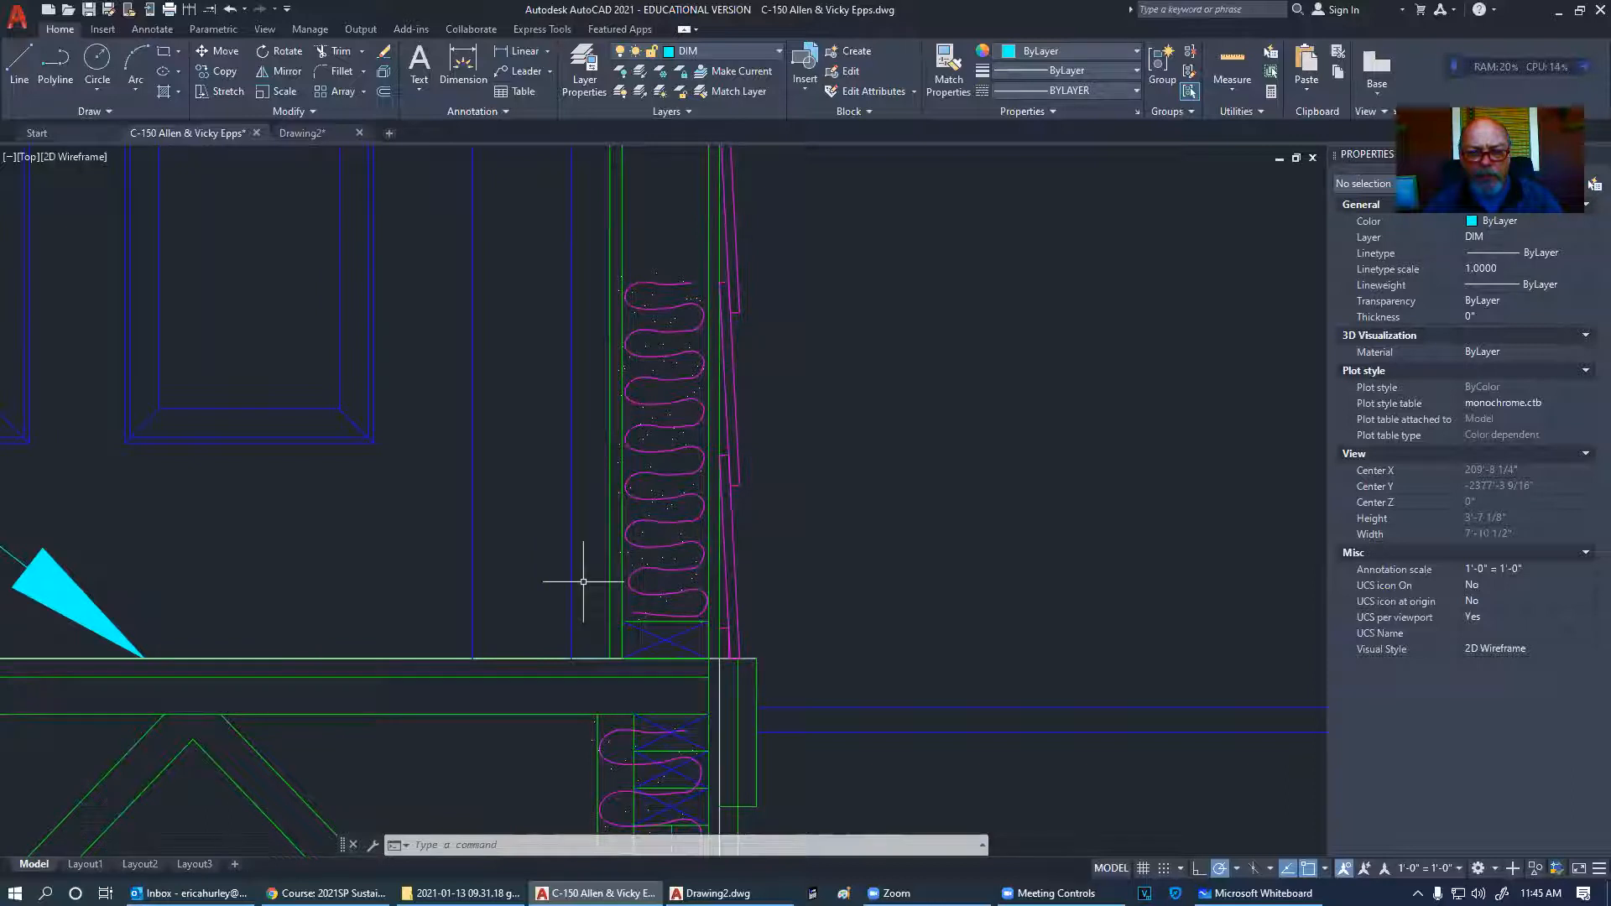
scroll(579, 582, "down", 4)
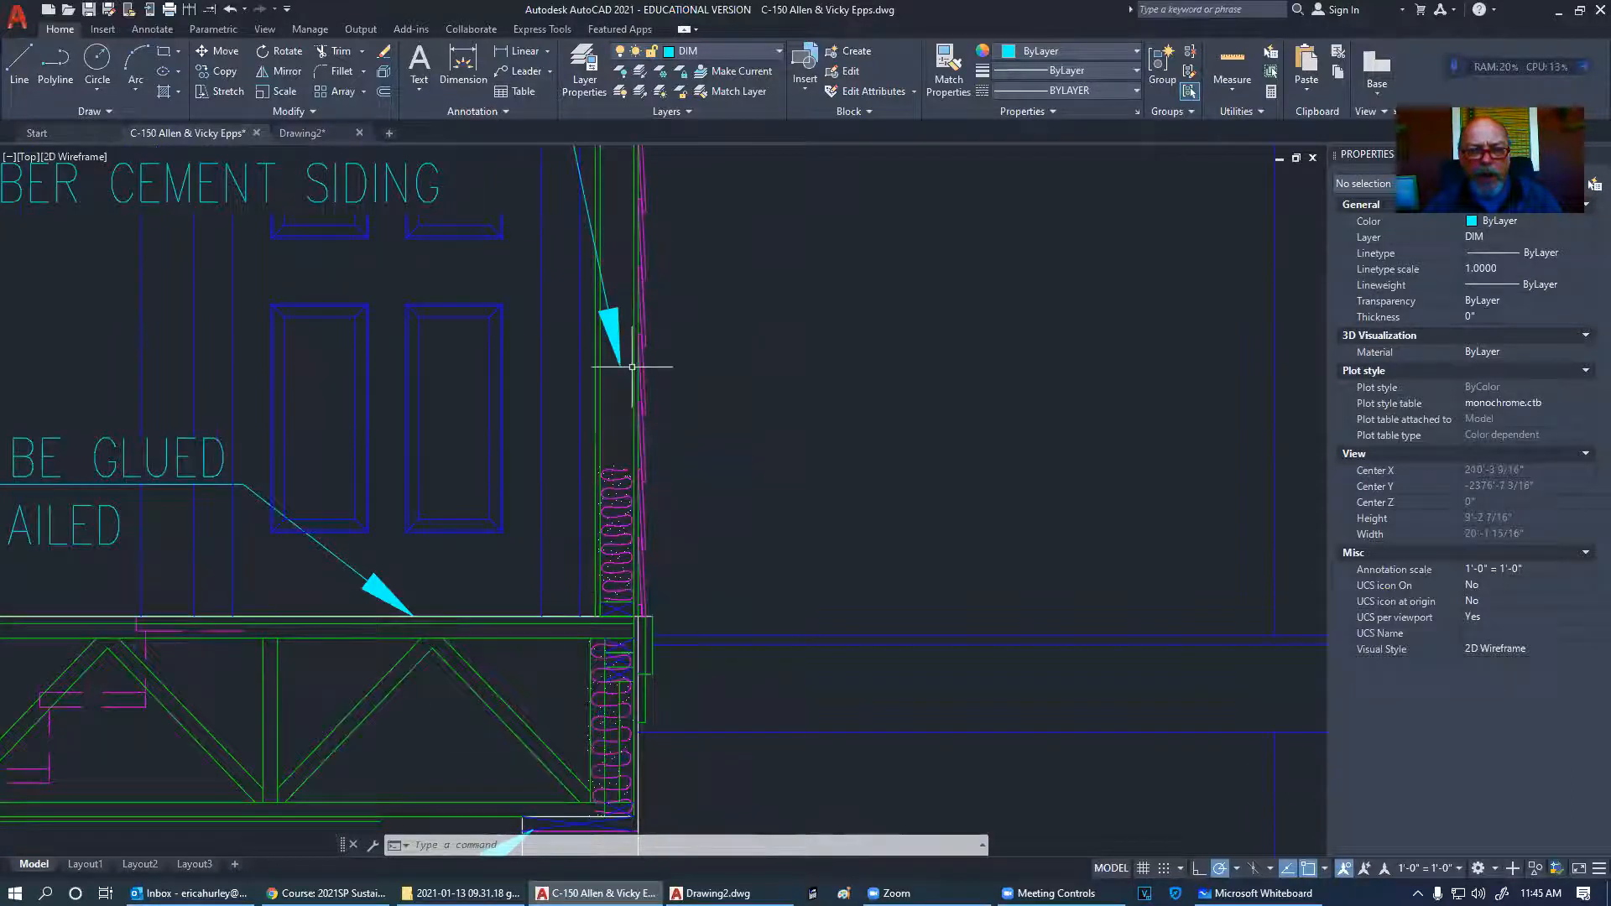
scroll(631, 443, "up", 6)
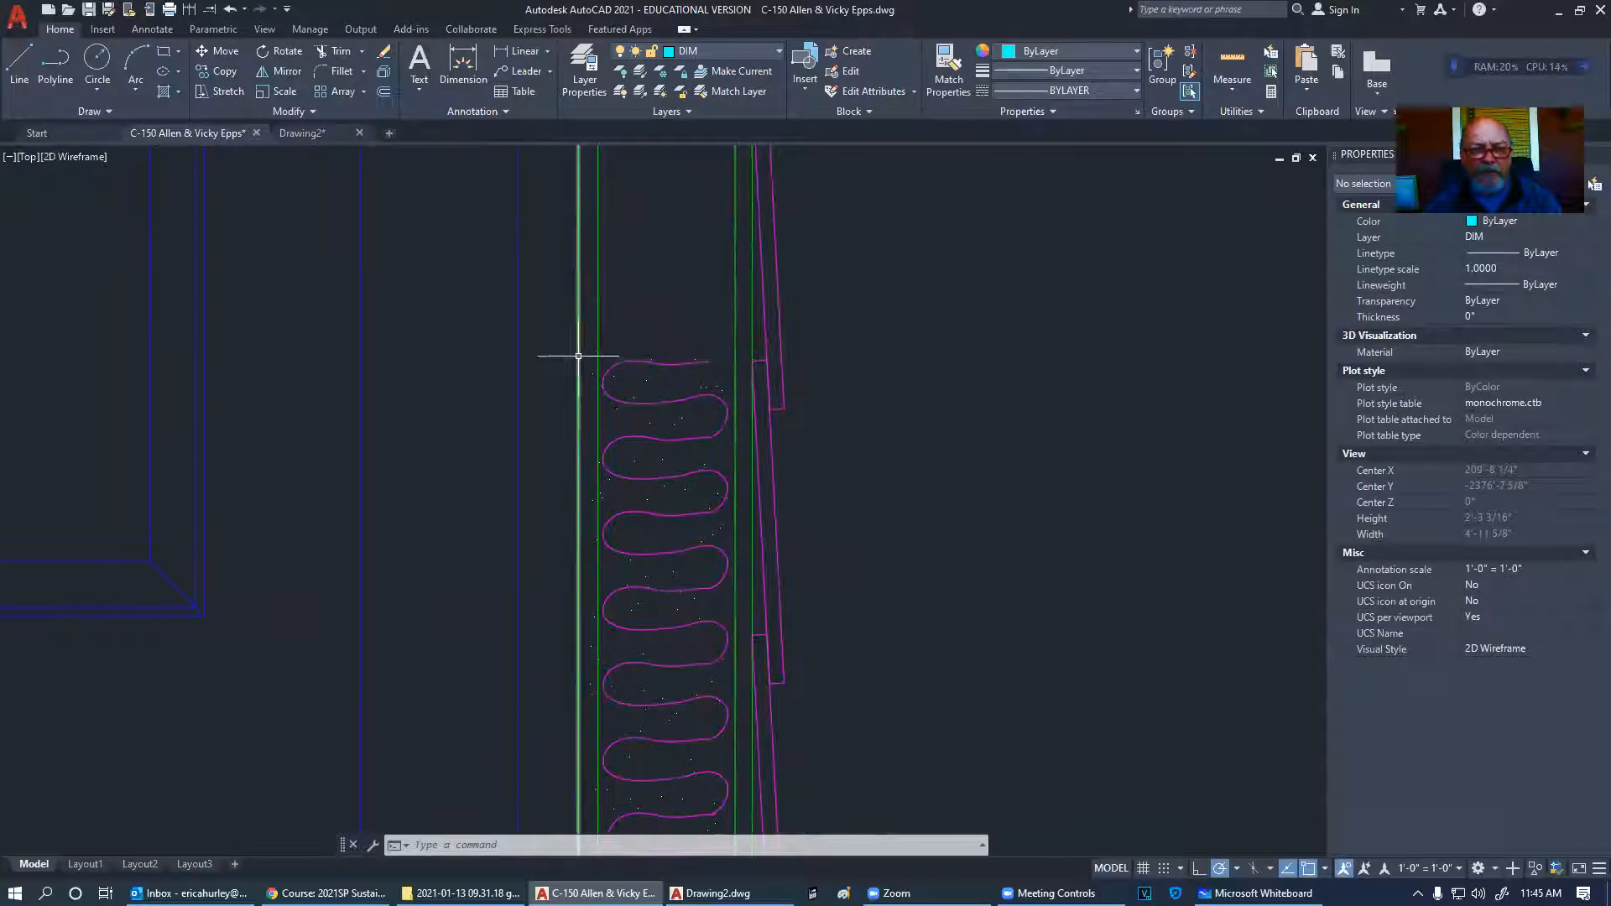
mouse_move(622, 359)
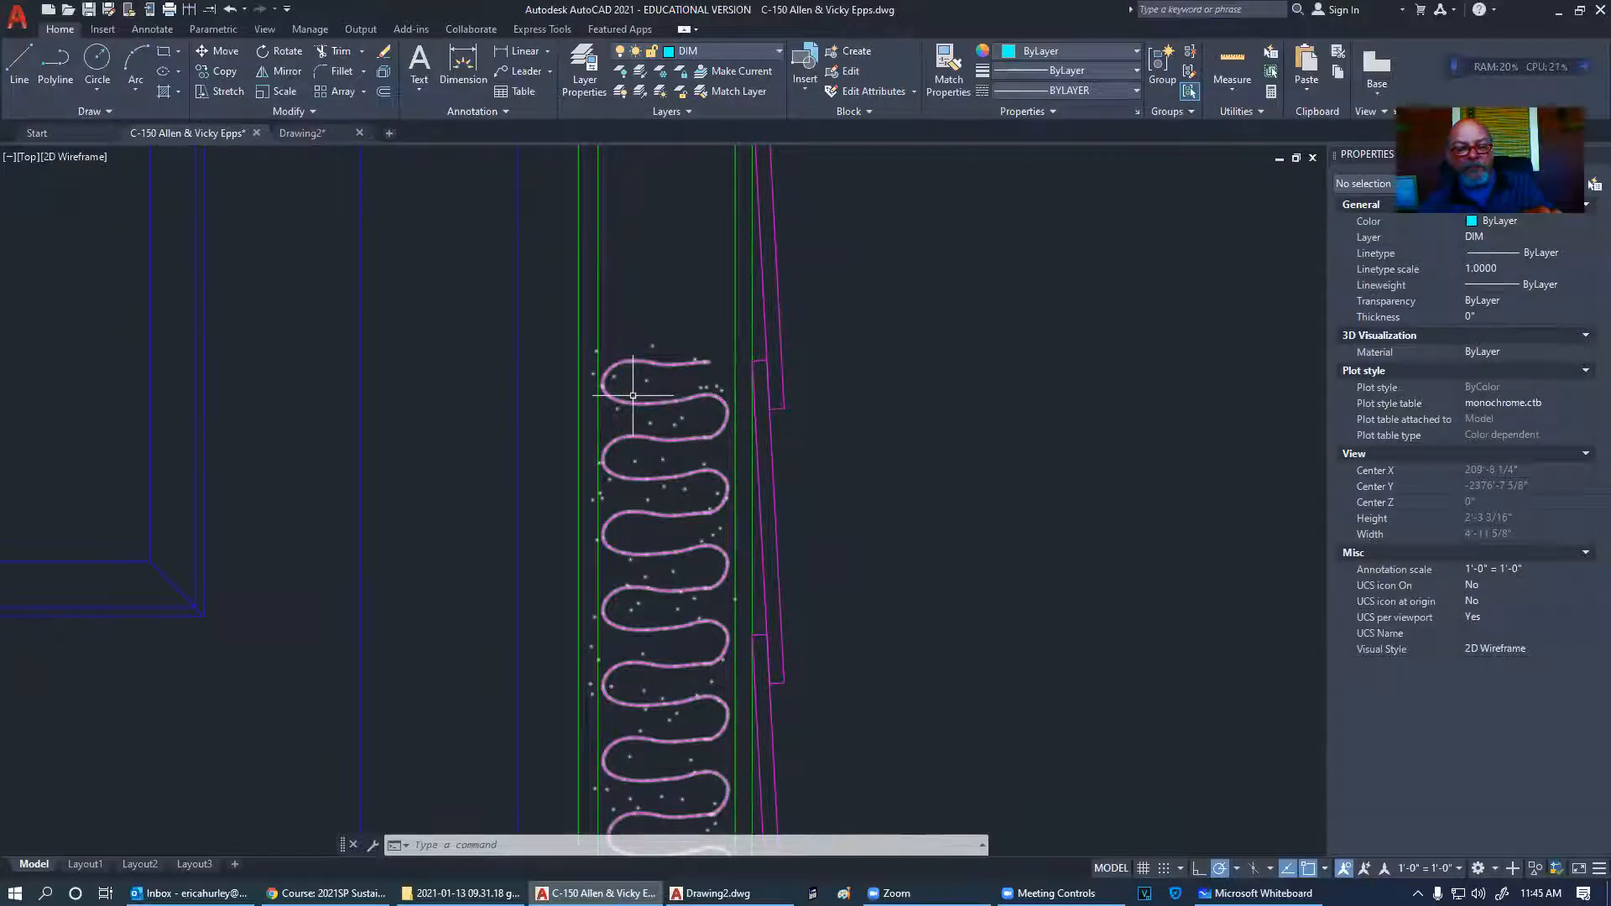
- Pan up to reveal the wall base and the floor framing with its batt insulation below
middle_click_drag(570, 626, 655, 370)
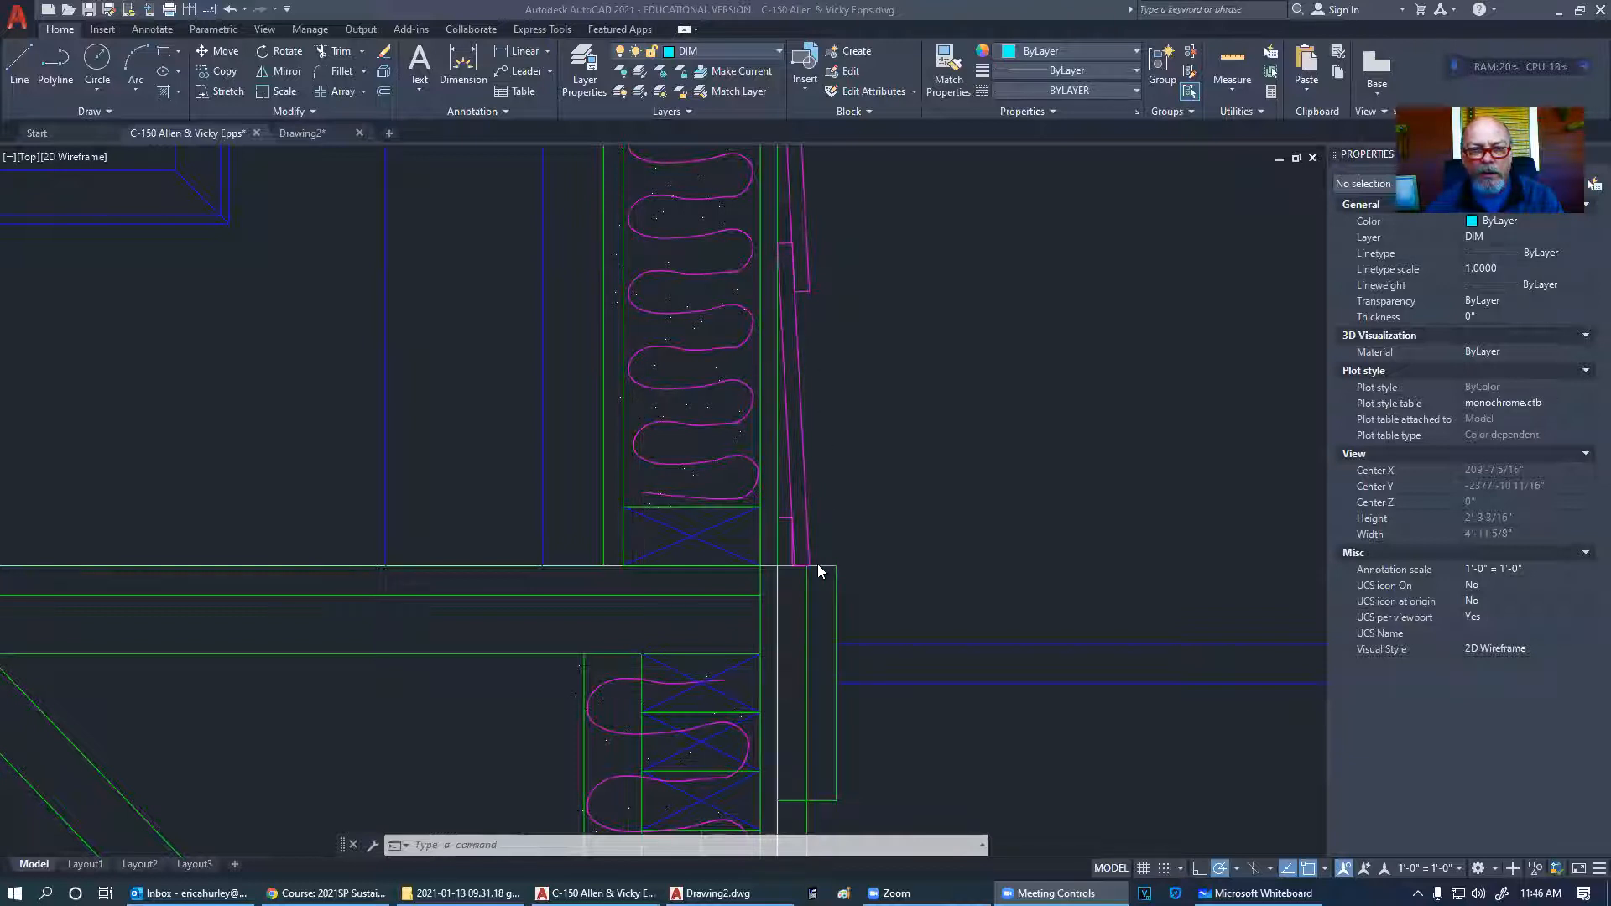
- Glance at the Moodle course's AutoCAD links, then return to the blank Drawing2.dwg
mouse_move(462, 893)
mouse_move(723, 894)
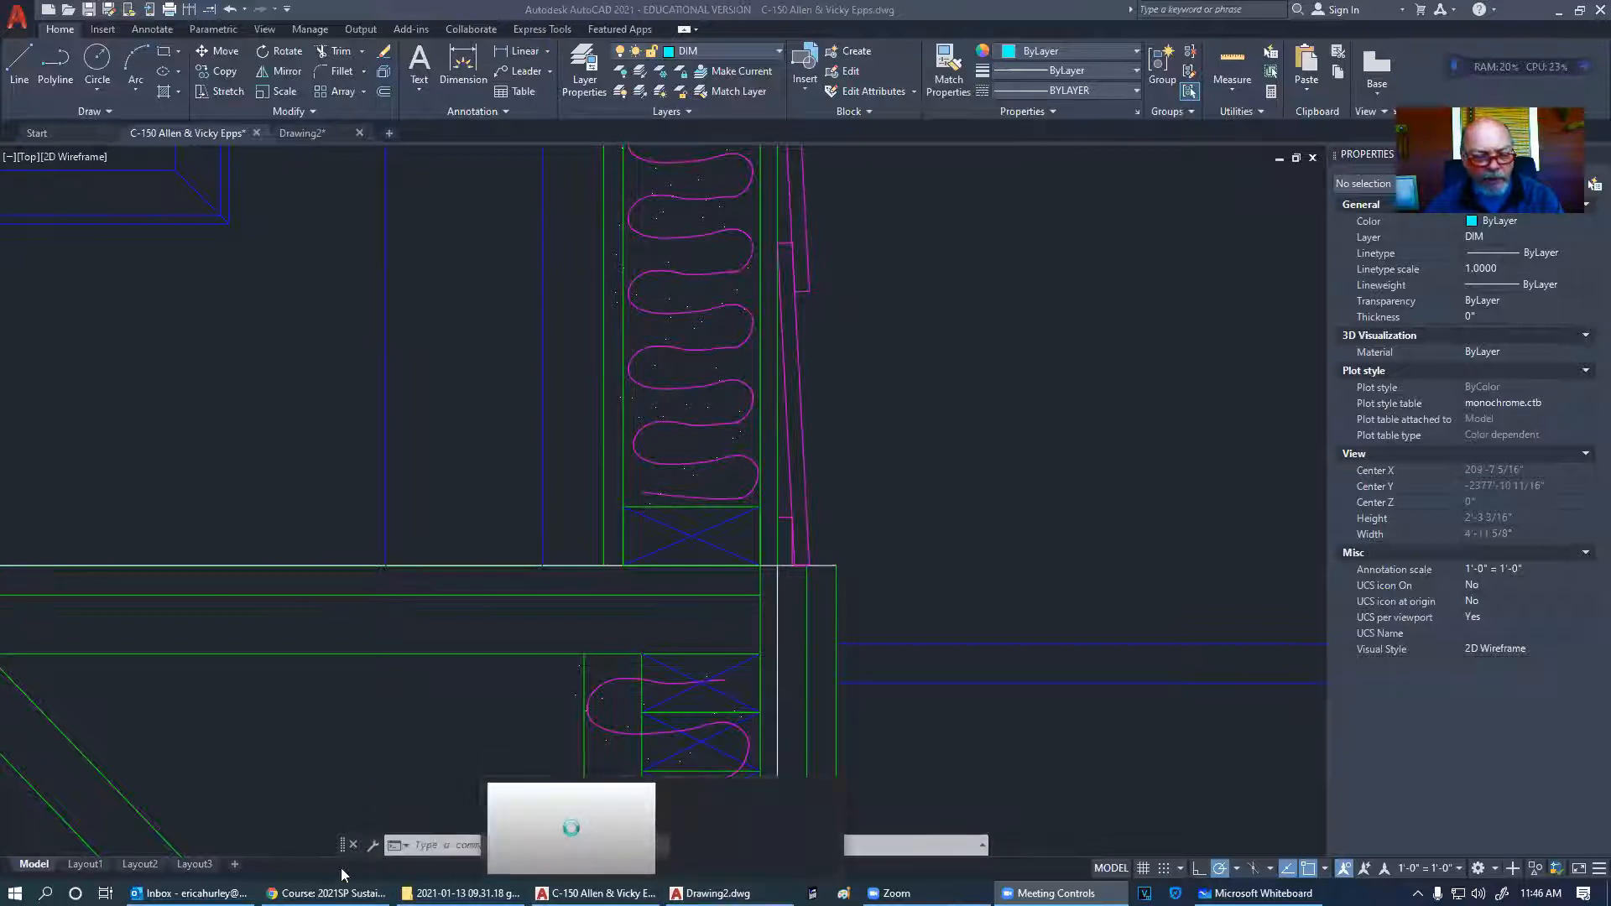
left_click(327, 893)
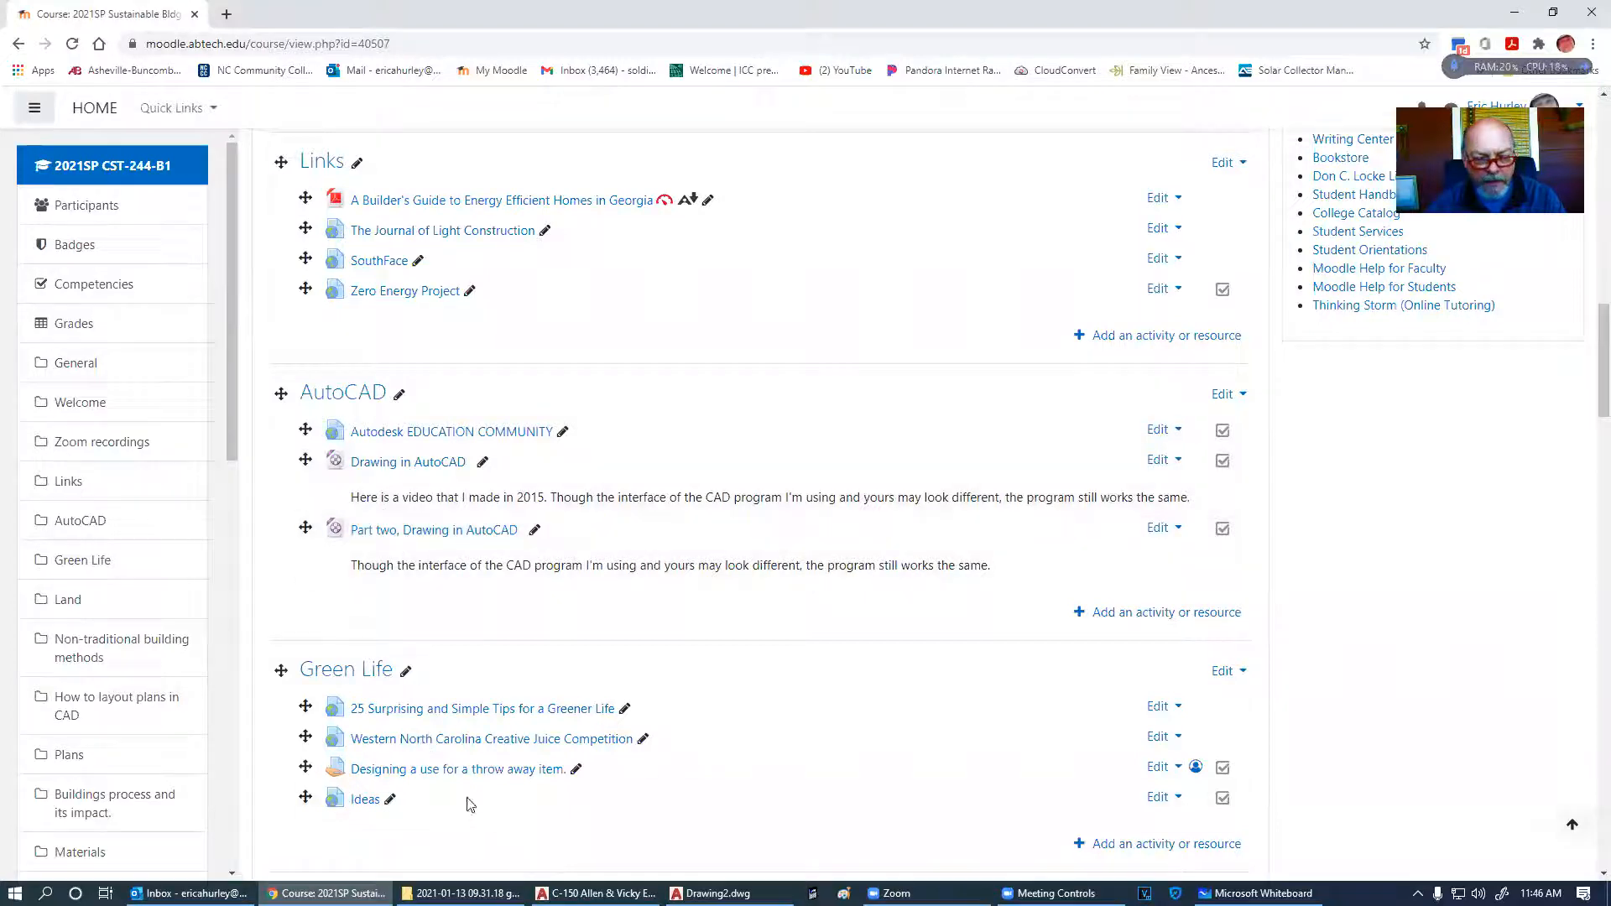
left_click(597, 894)
left_click(753, 828)
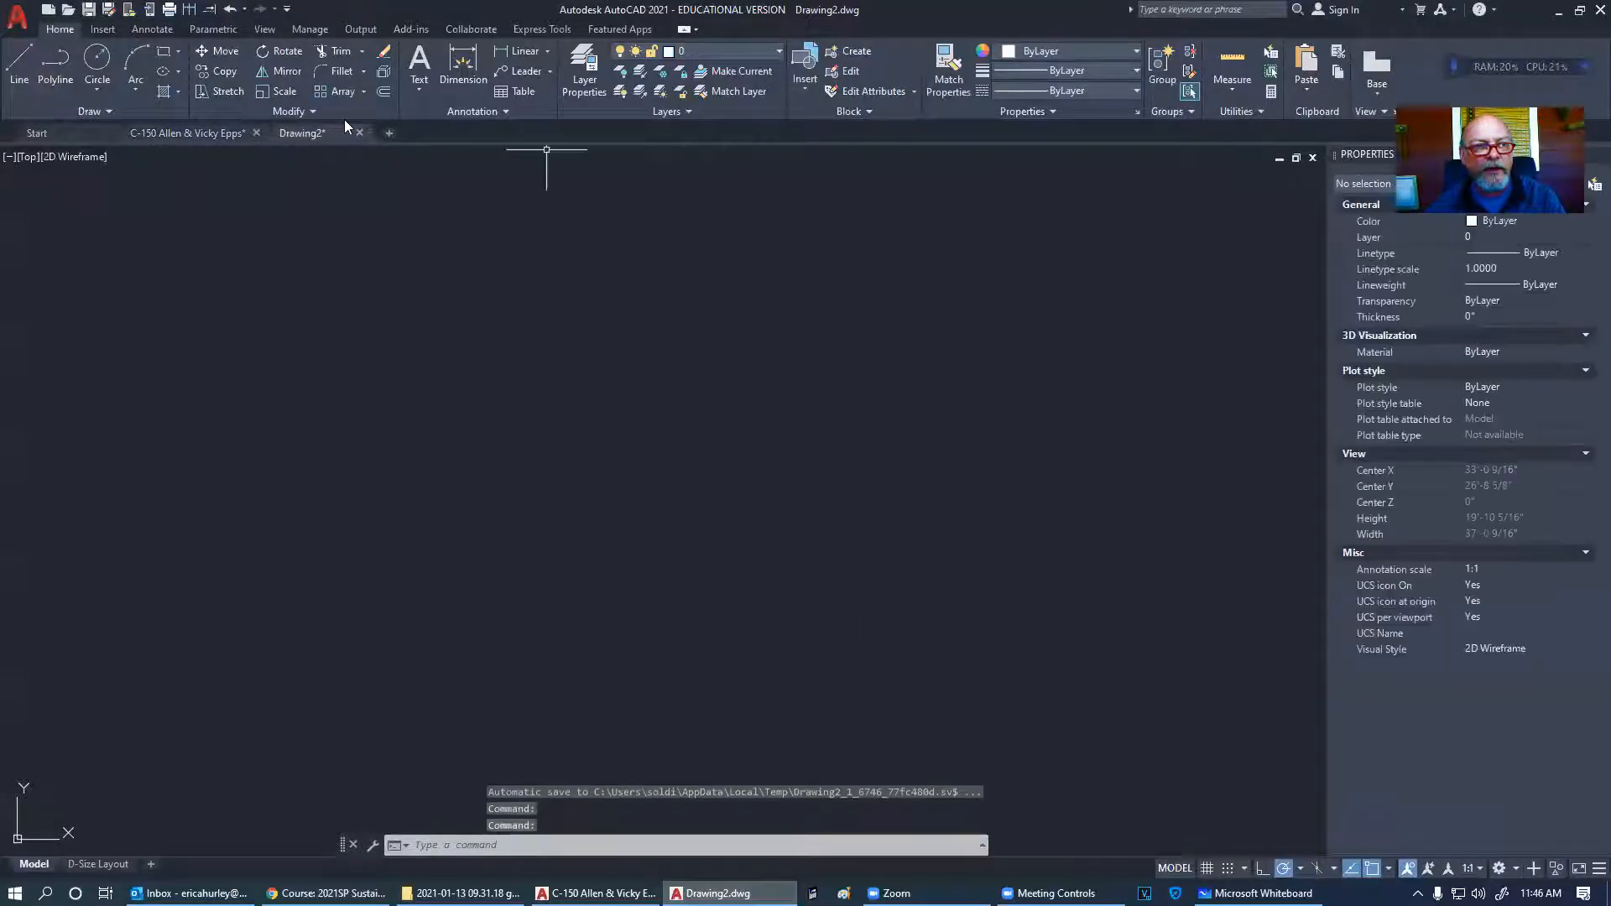
- Try the Line tool twice and look up the DYN variable, cancelling each attempt
left_click(16, 69)
key("Escape")
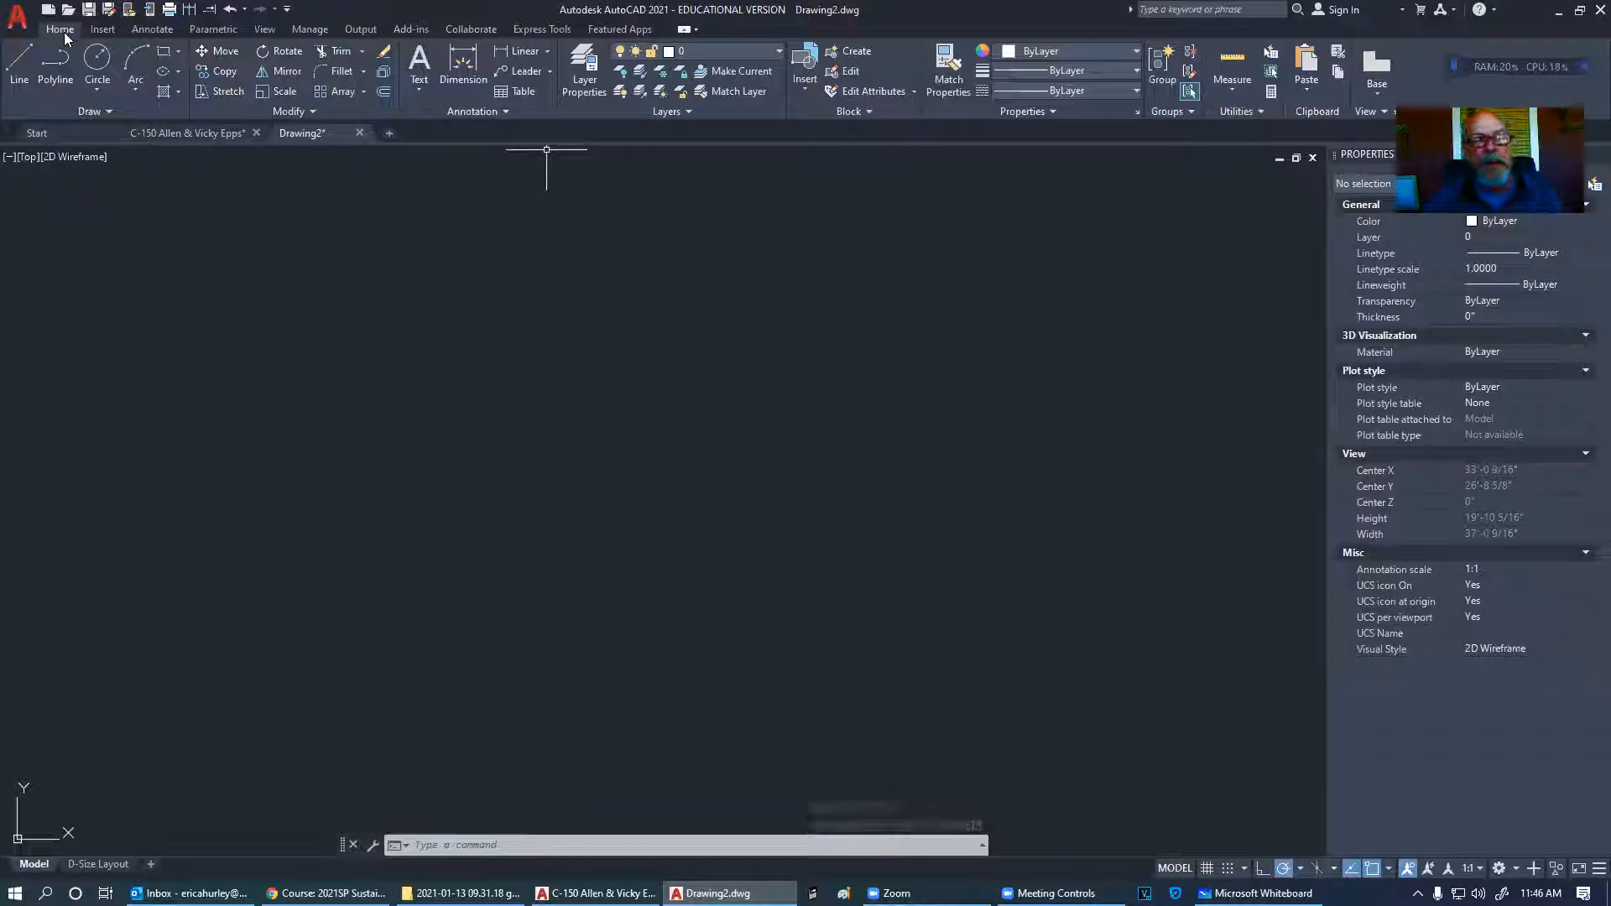
left_click(15, 82)
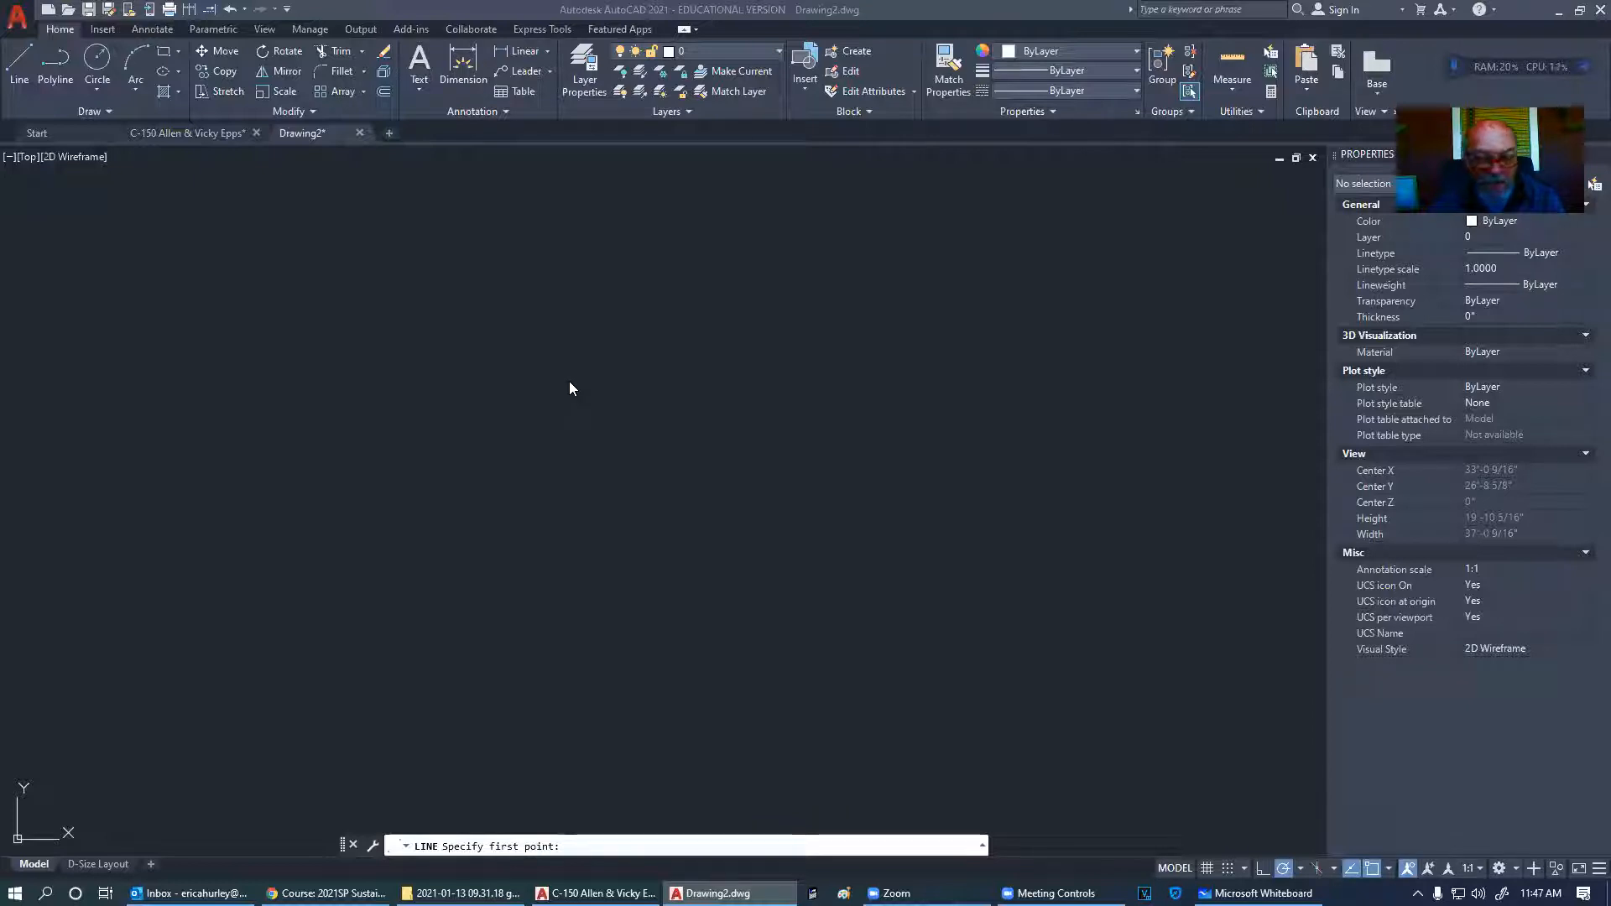
key("Escape")
key("Escape")
key("Escape")
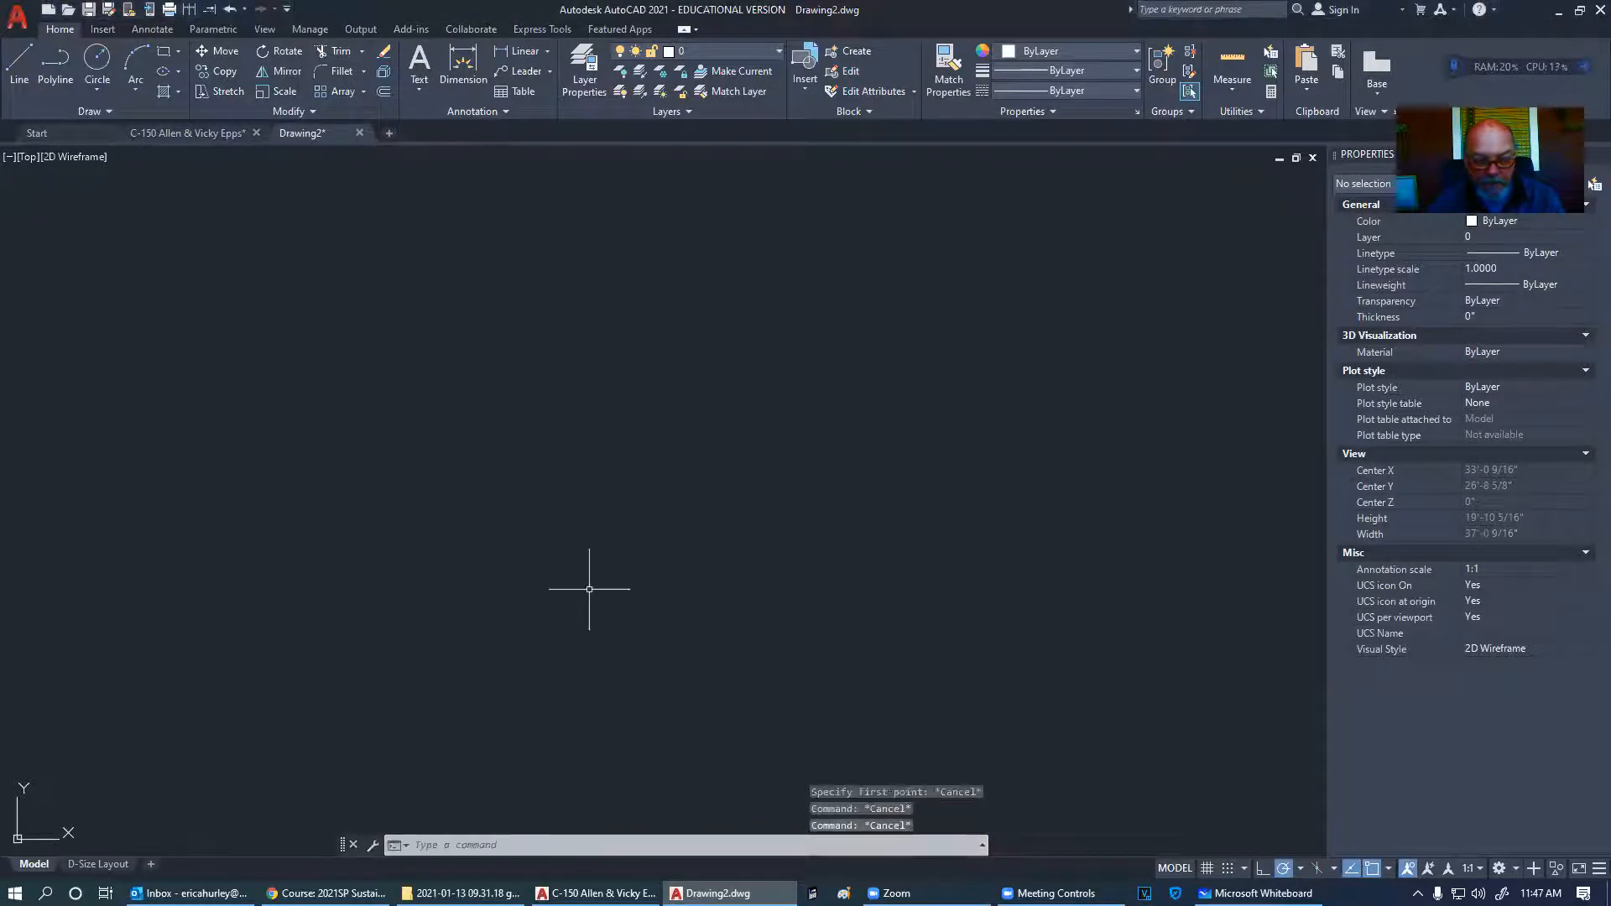
type("dyn")
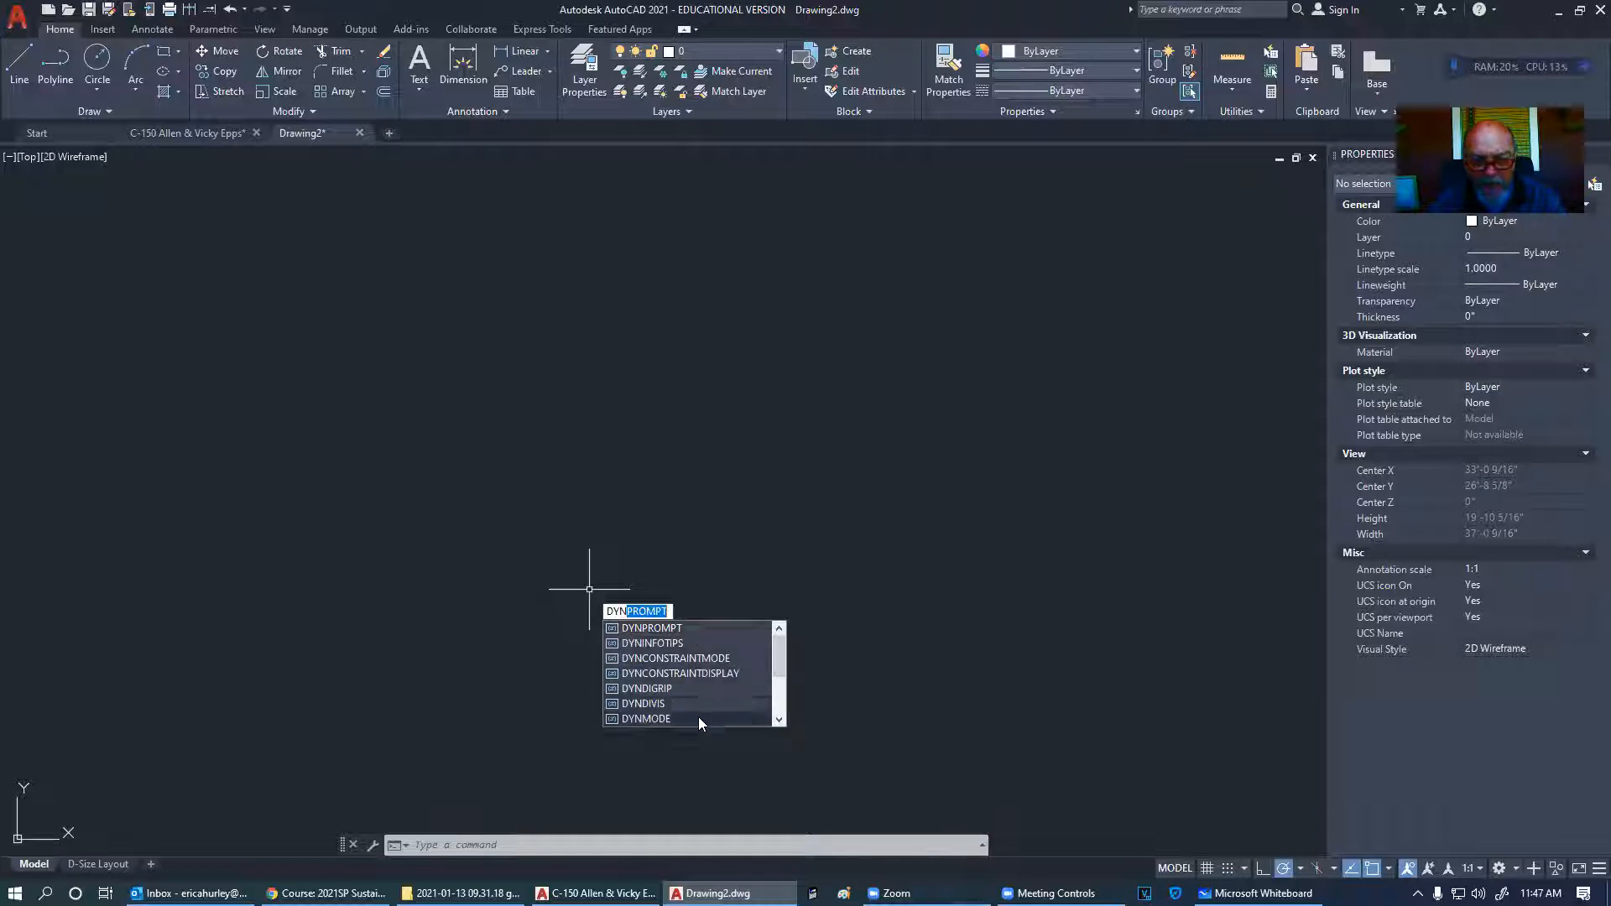
key("Escape")
key("Escape")
key("Escape")
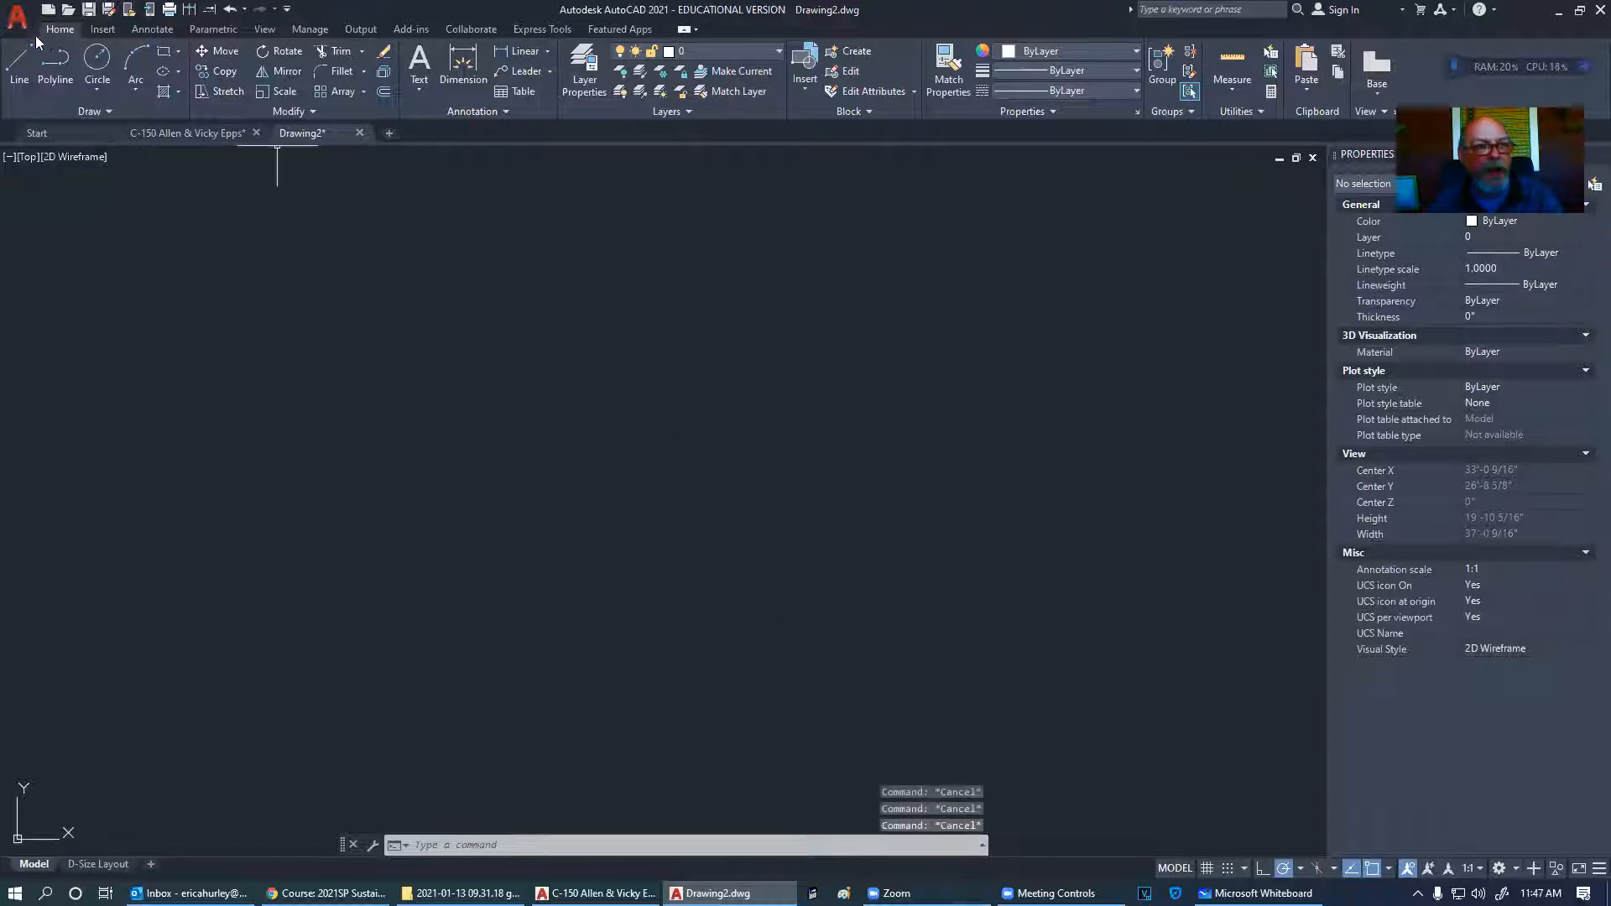
- Restart LINE with the L alias in Drawing2, then open a blank Paint image
type("l")
key("Return")
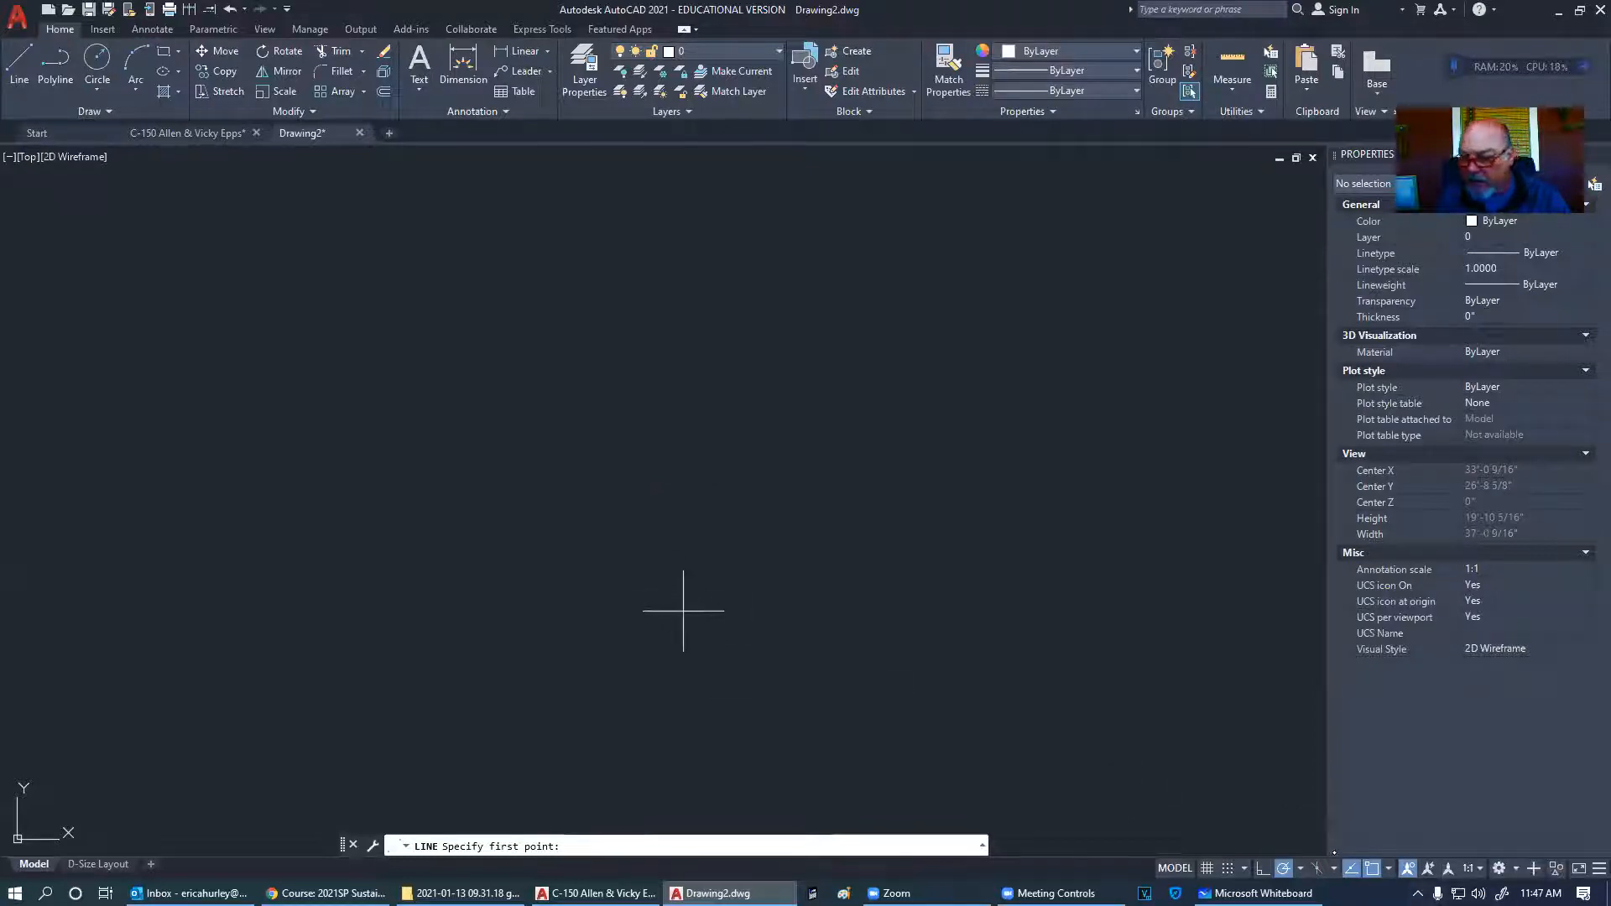
key("Escape")
key("Escape")
left_click(19, 68)
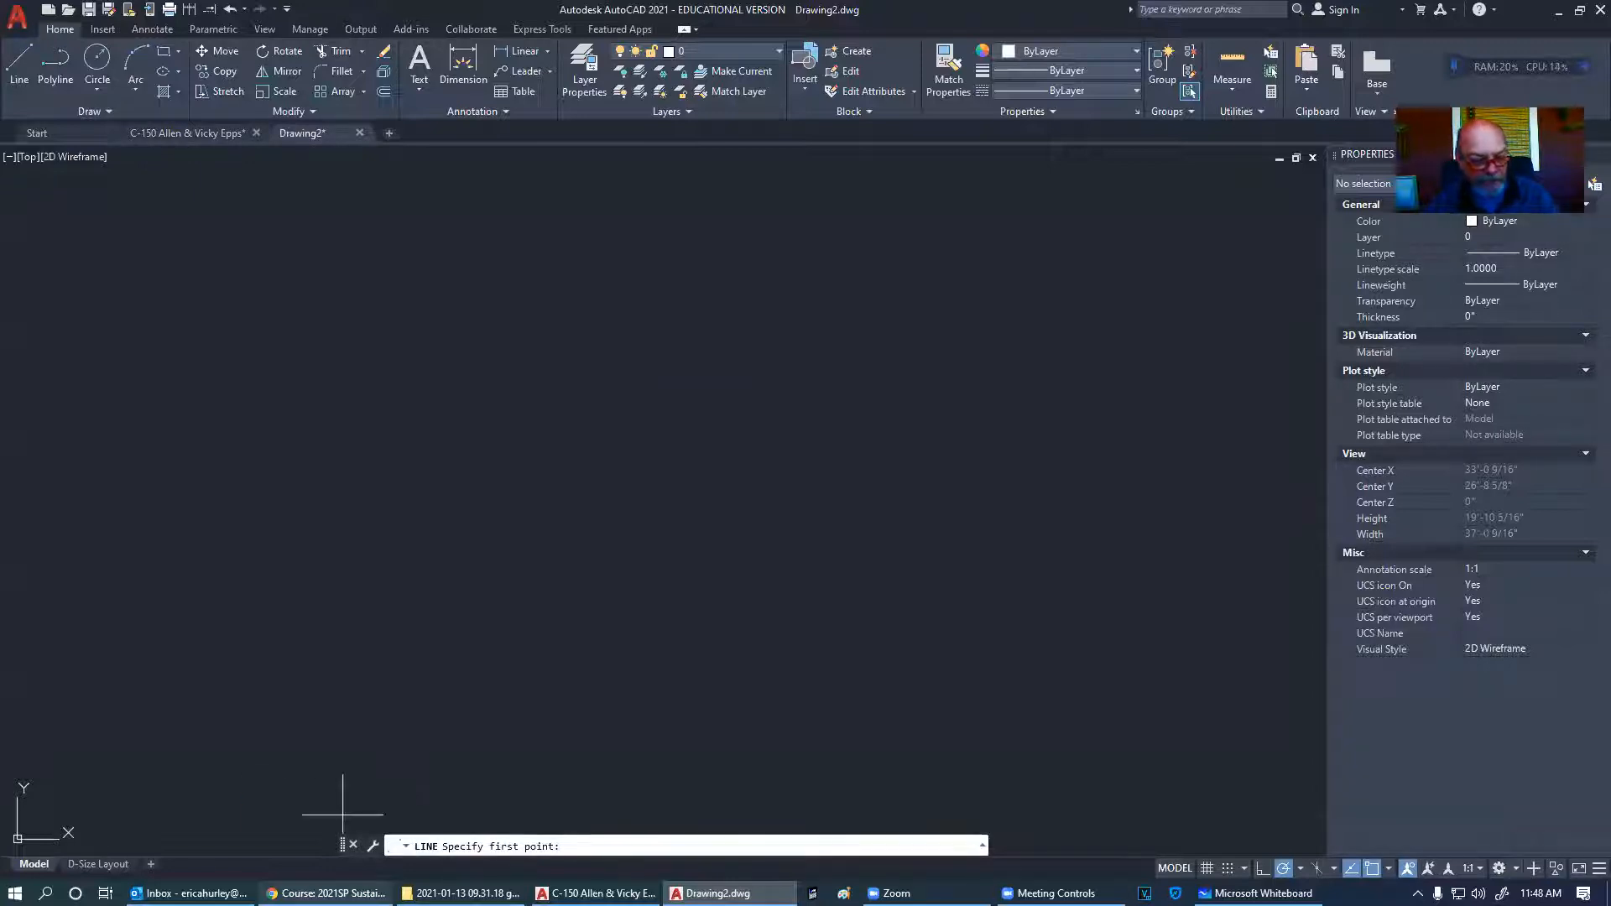
left_click(845, 894)
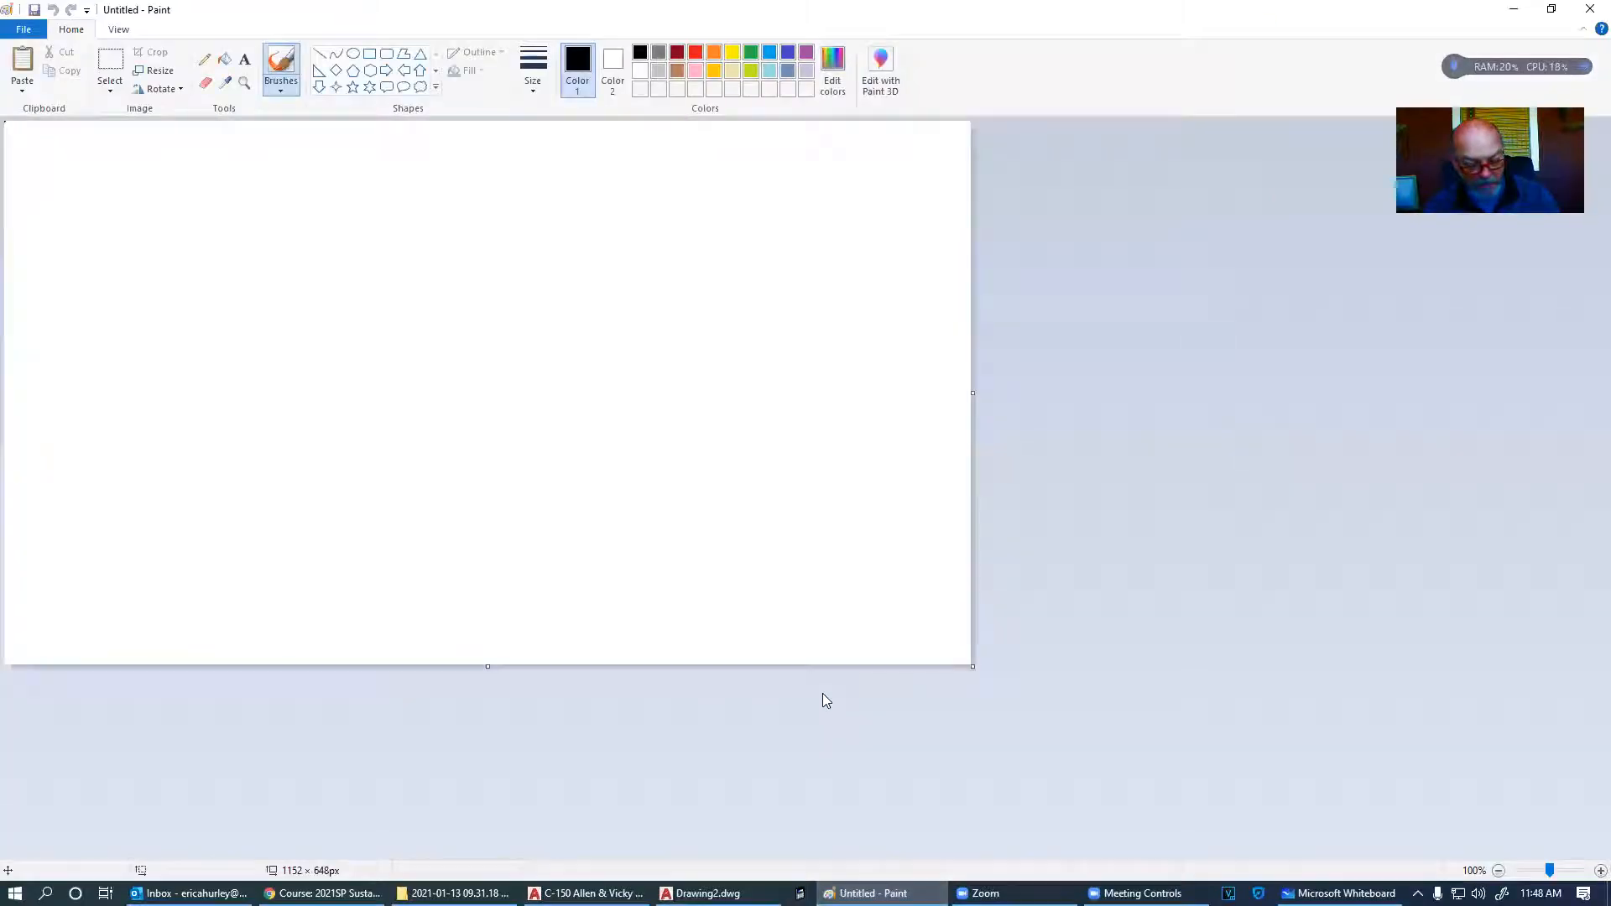
- Paste the 1920 × 1080 AutoCAD screenshot into Paint, then return to Drawing2
key("ctrl+v")
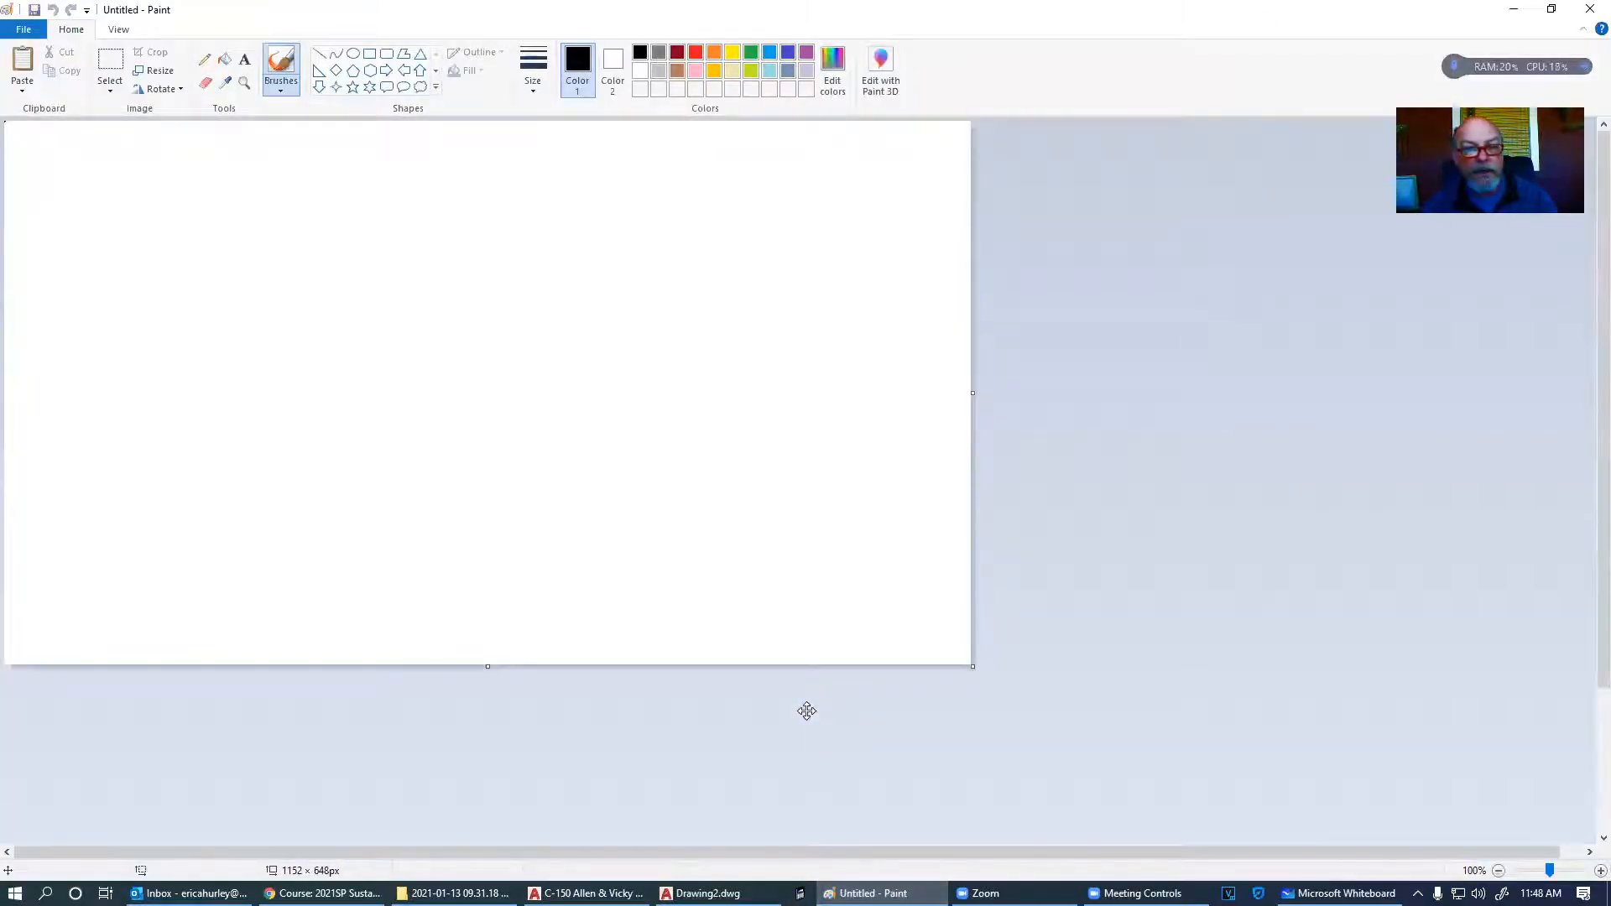
left_click(569, 400)
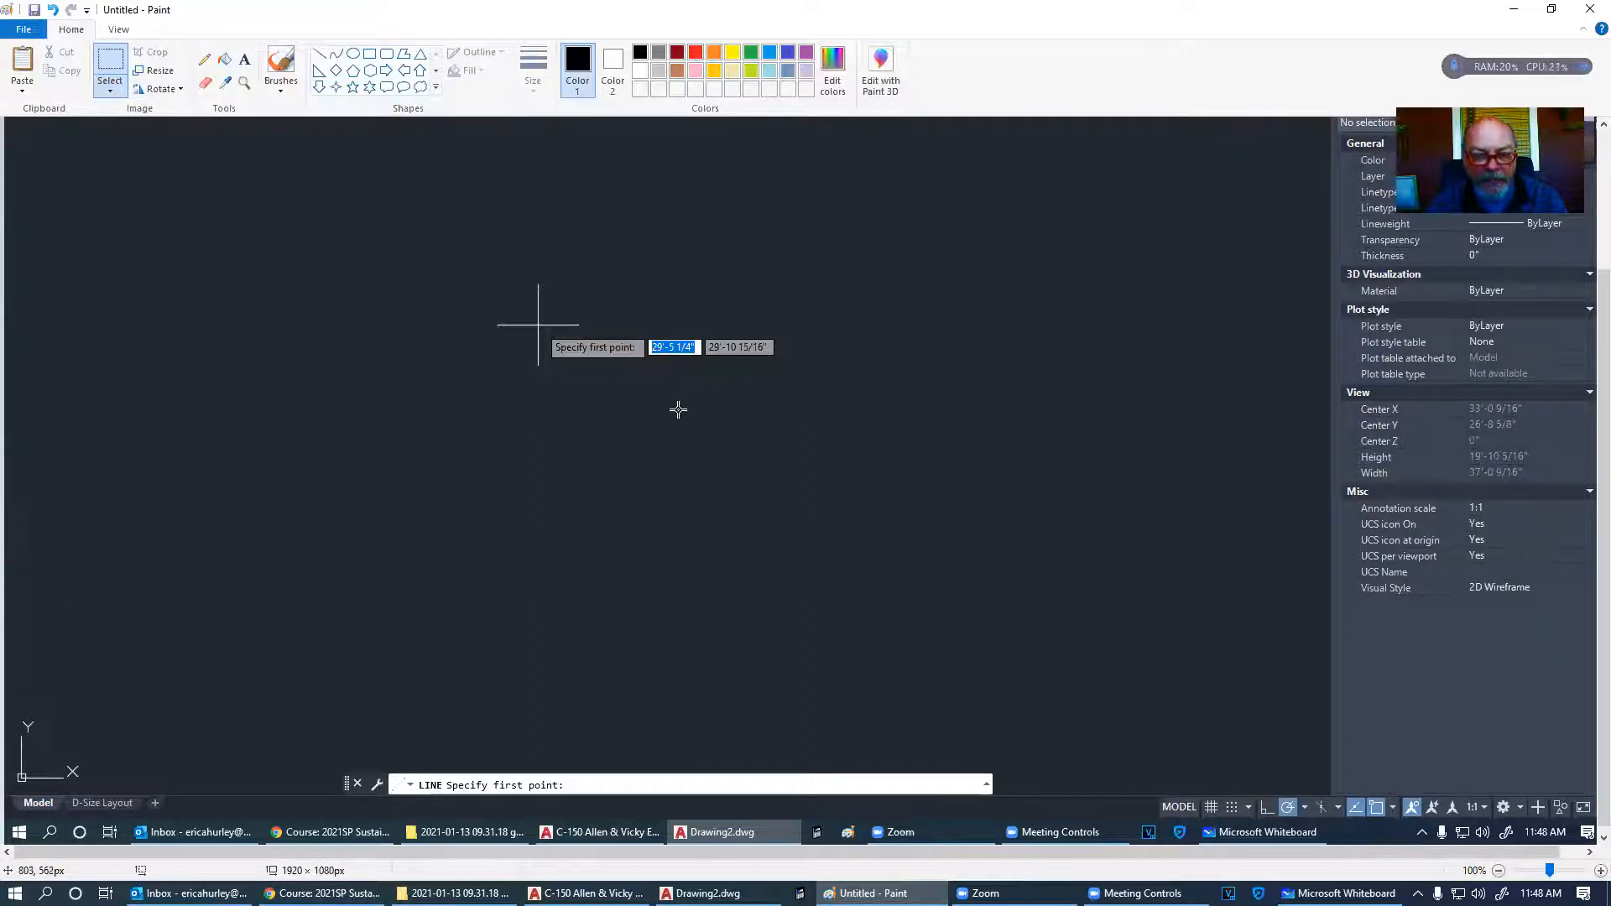
left_click(707, 893)
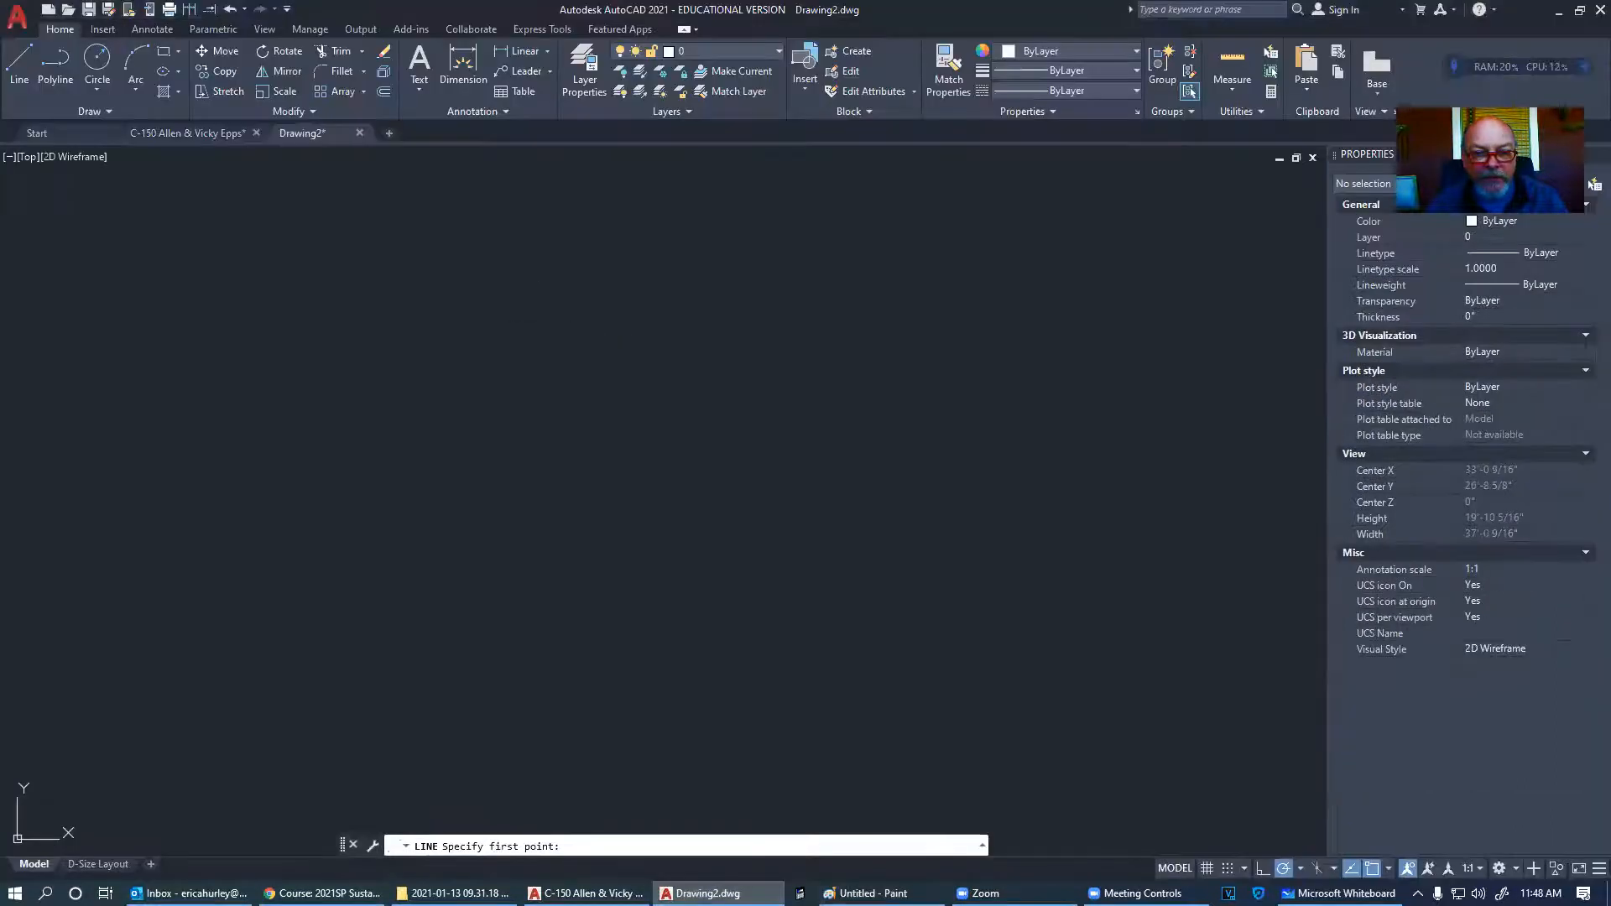
- Pick the line's start point and lock its length at 3 1/2 inches
left_click(453, 420)
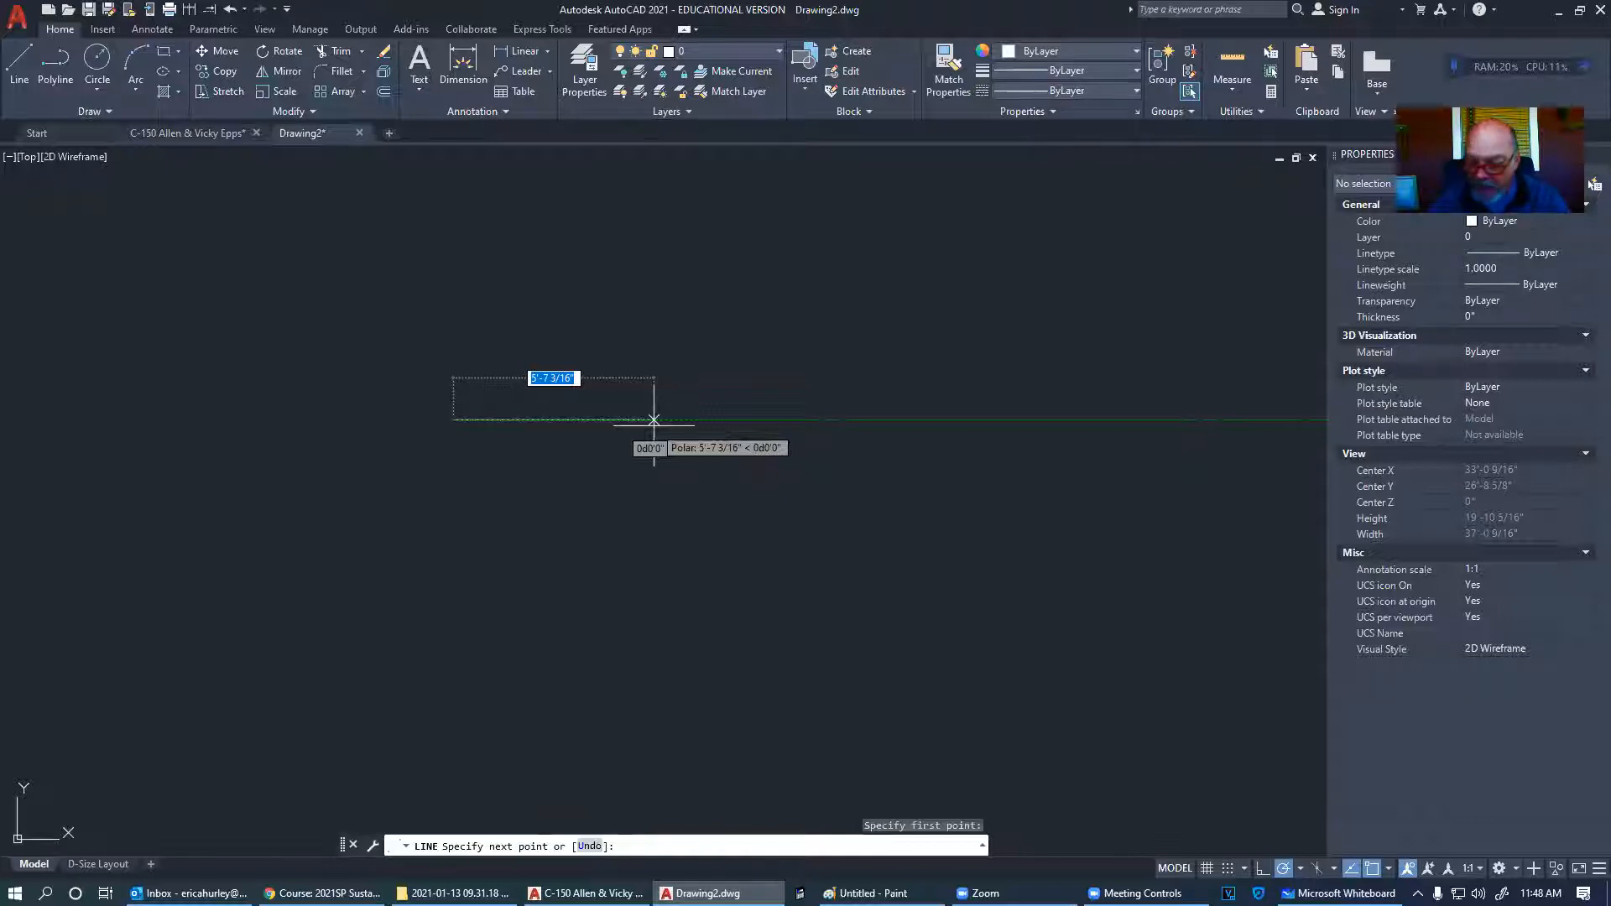
type("3 1/2")
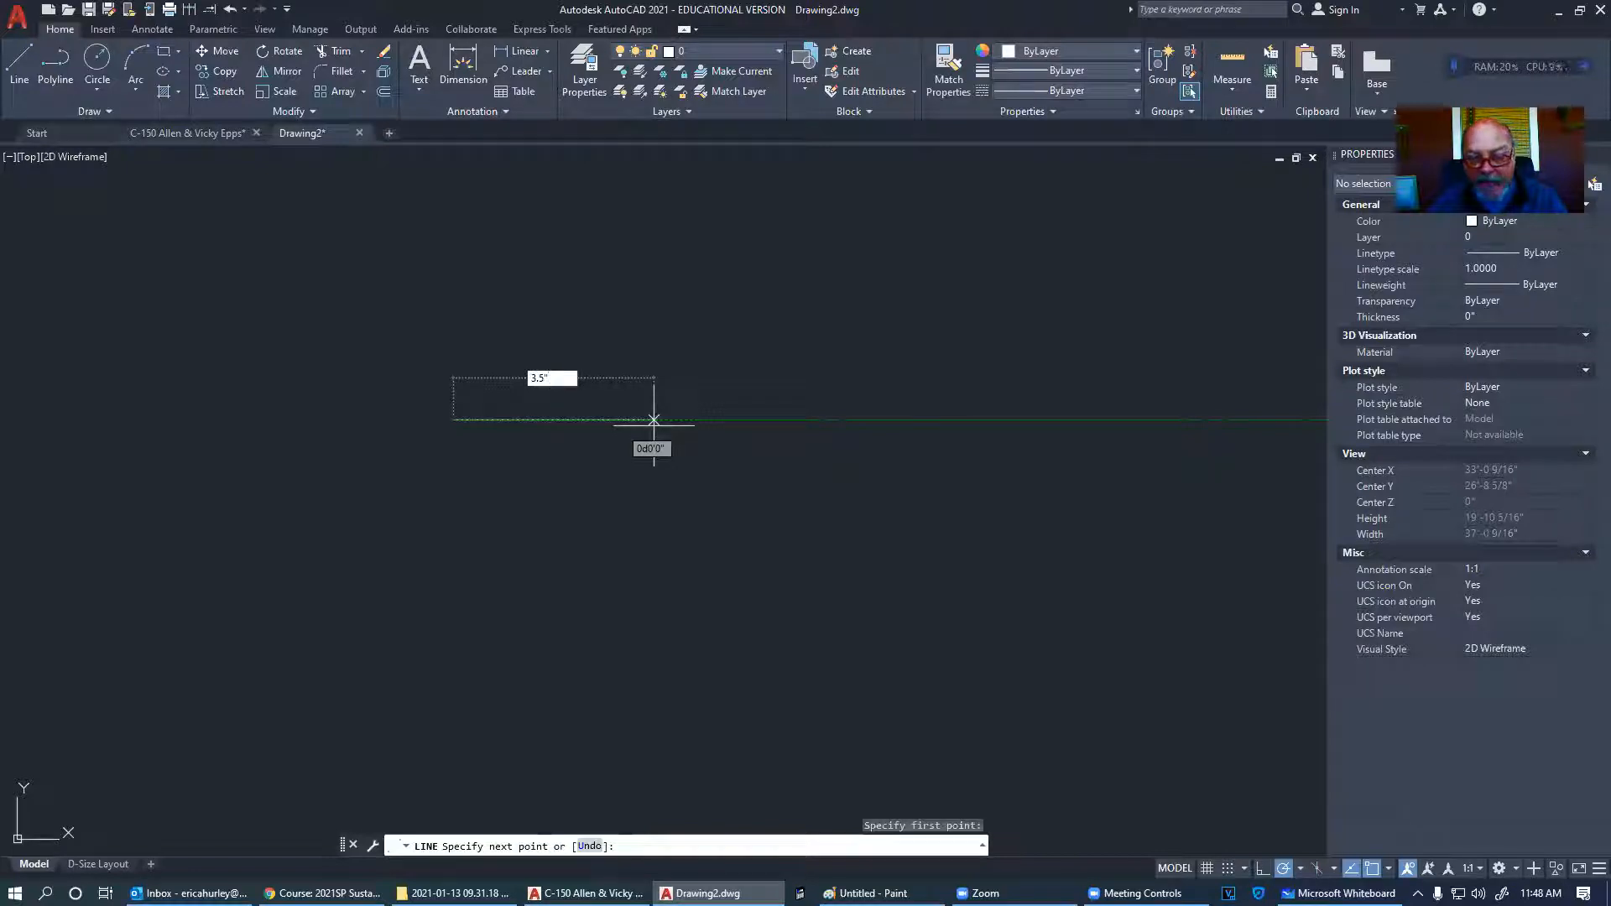
key("Tab")
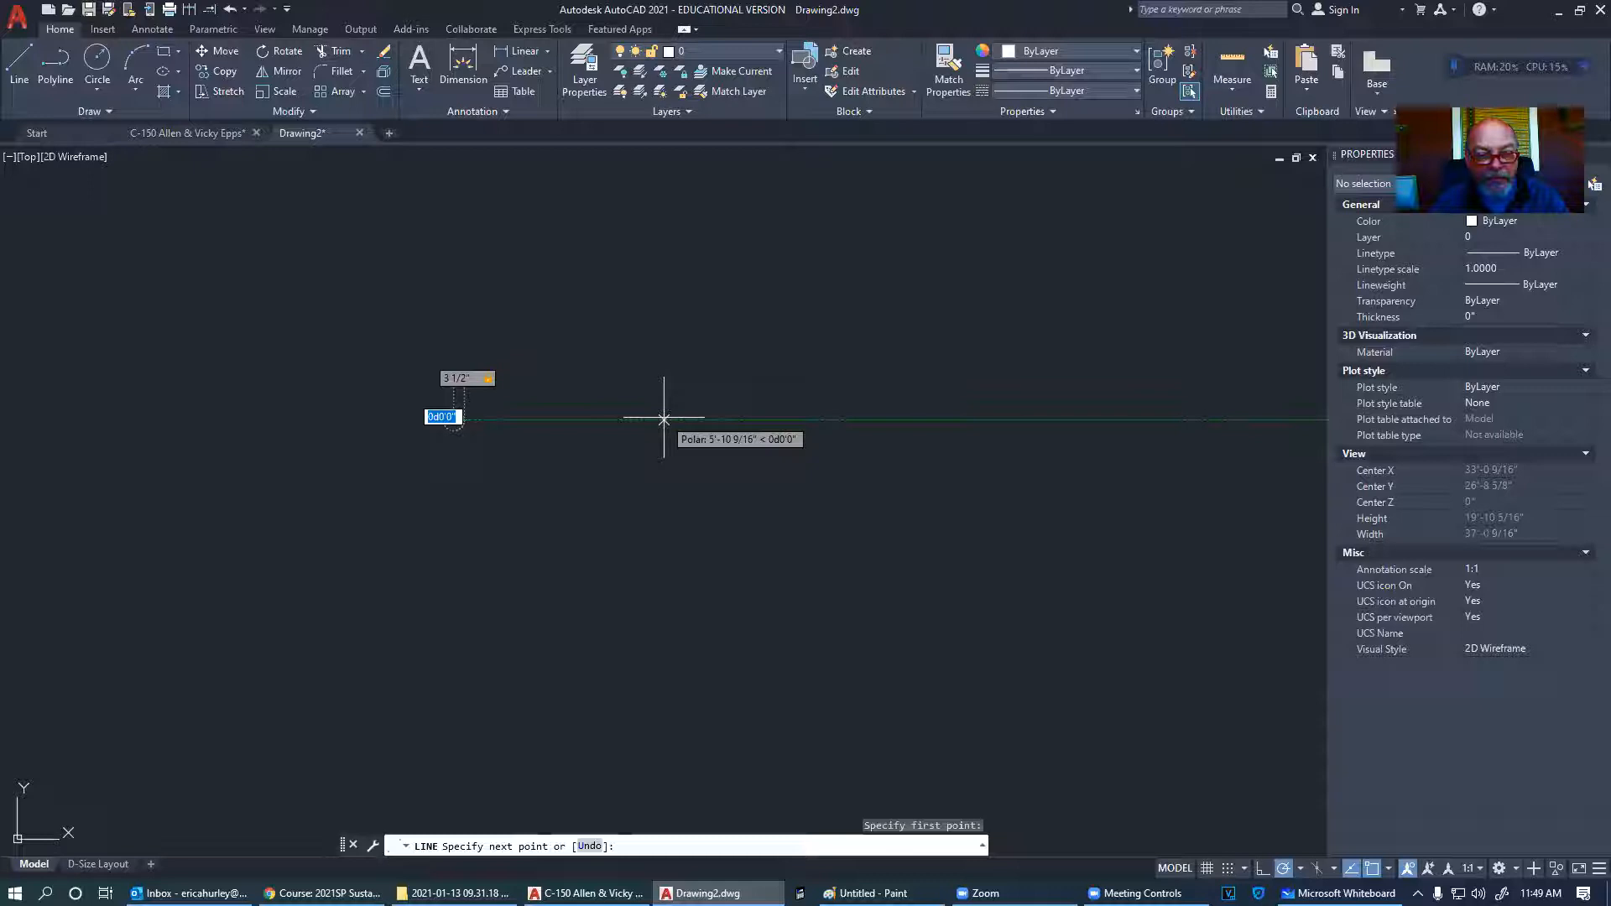
- Paste a fresh AutoCAD screenshot into Paint, then commit the first horizontal segment
key("alt+Tab")
left_click(596, 424)
key("ctrl+v")
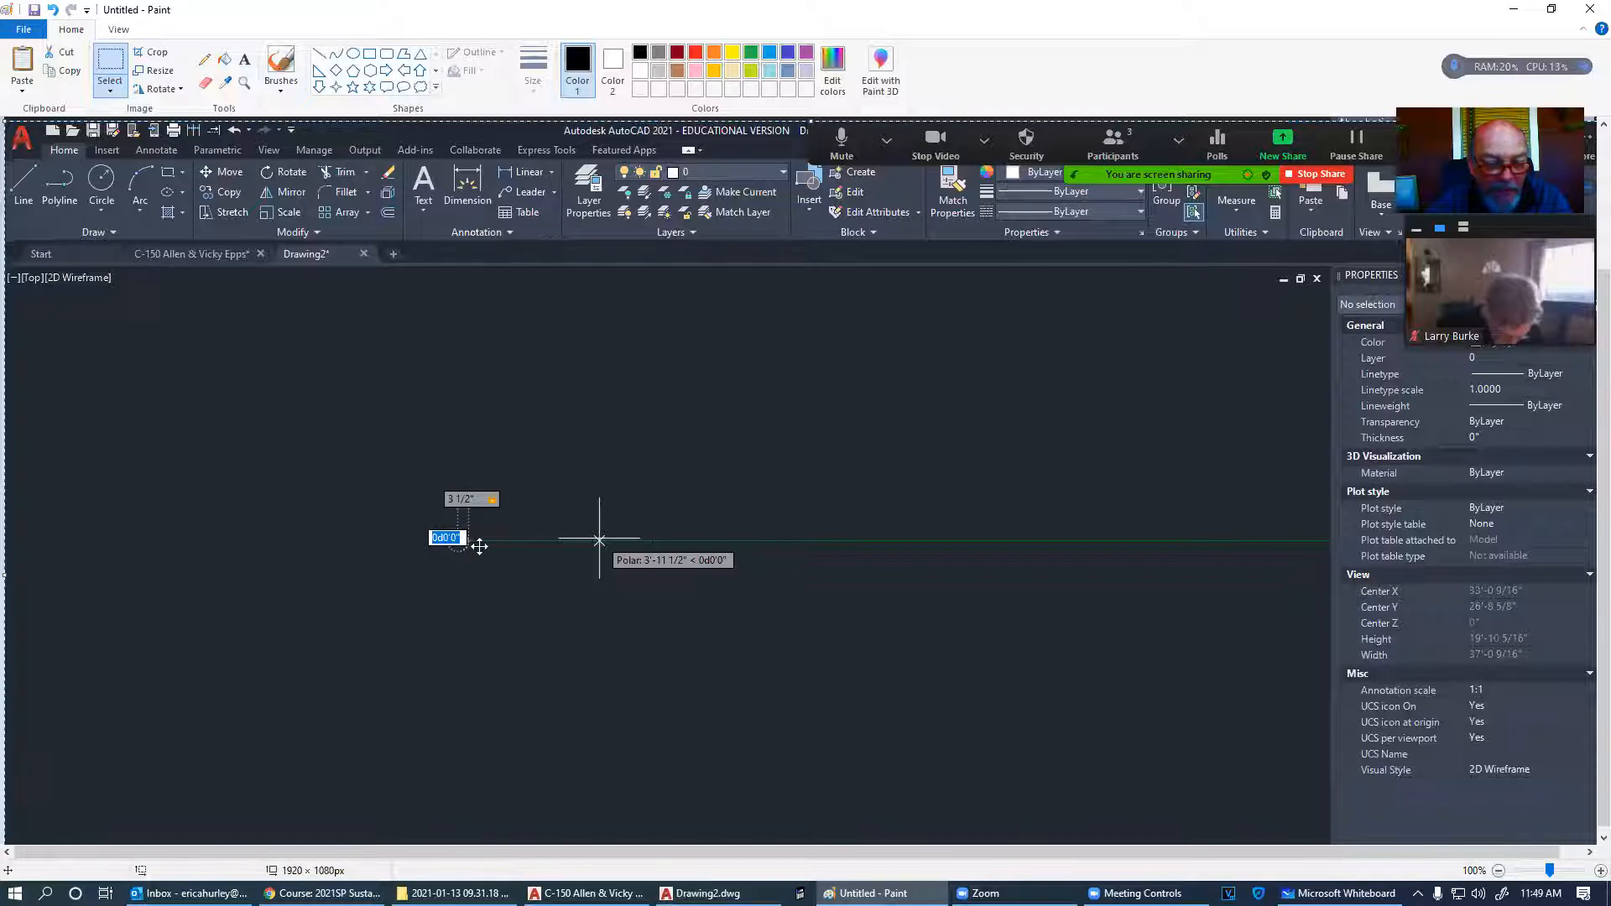
key("alt+Tab")
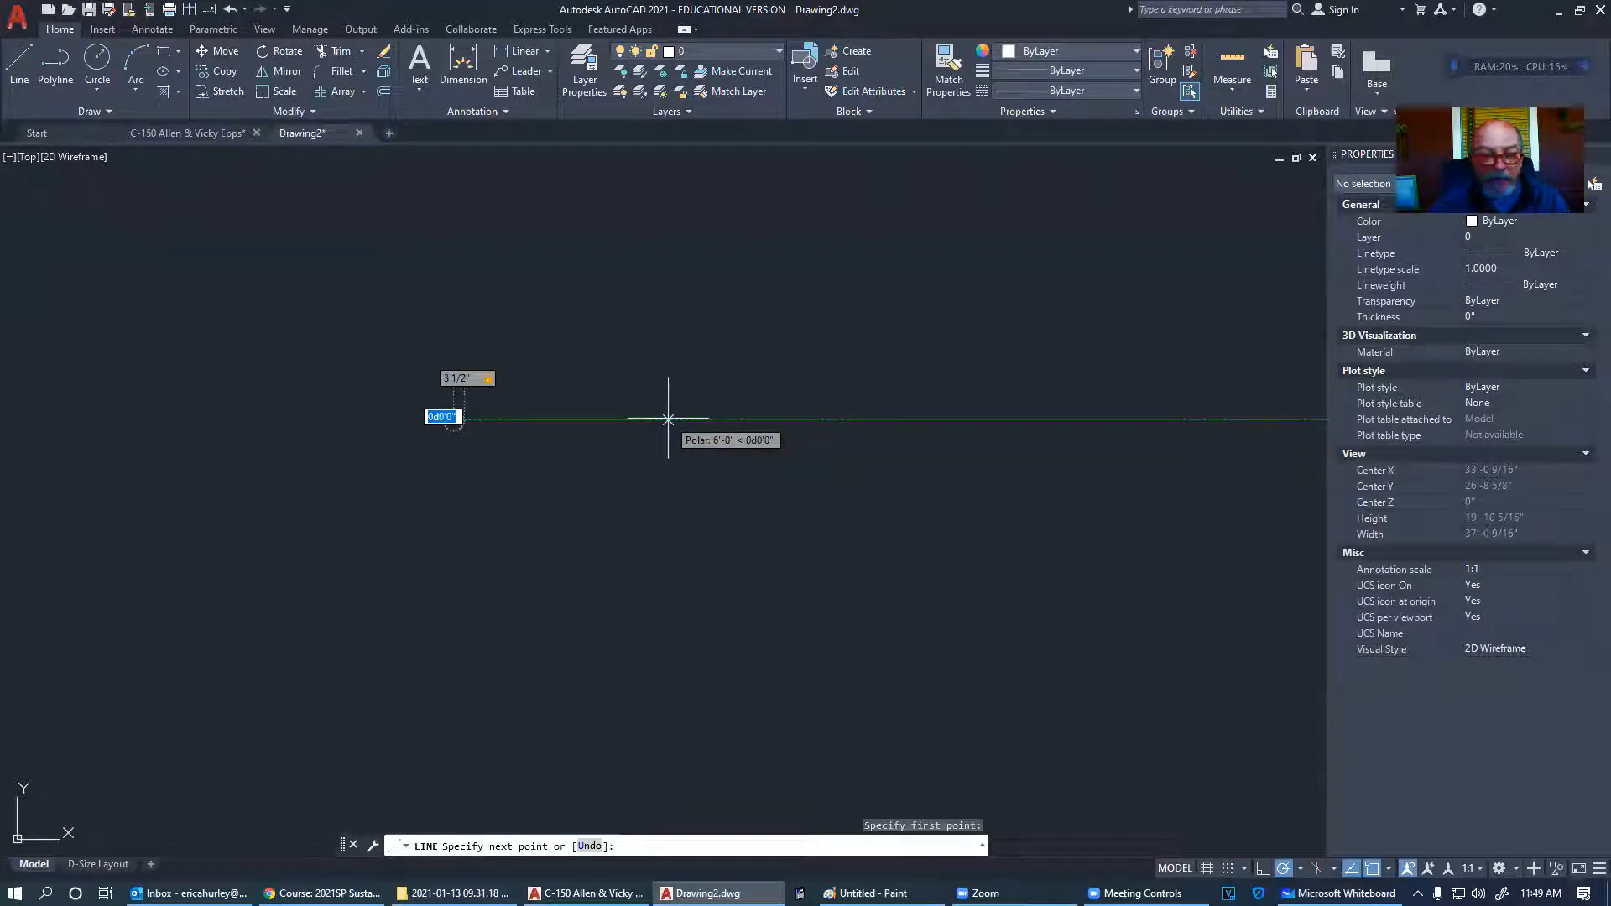
key("Return")
- Add a 1.5-inch vertical and 3.5-inch horizontal segment to close the rectangle
scroll(409, 424, "up", 2)
middle_click_drag(423, 430, 911, 446)
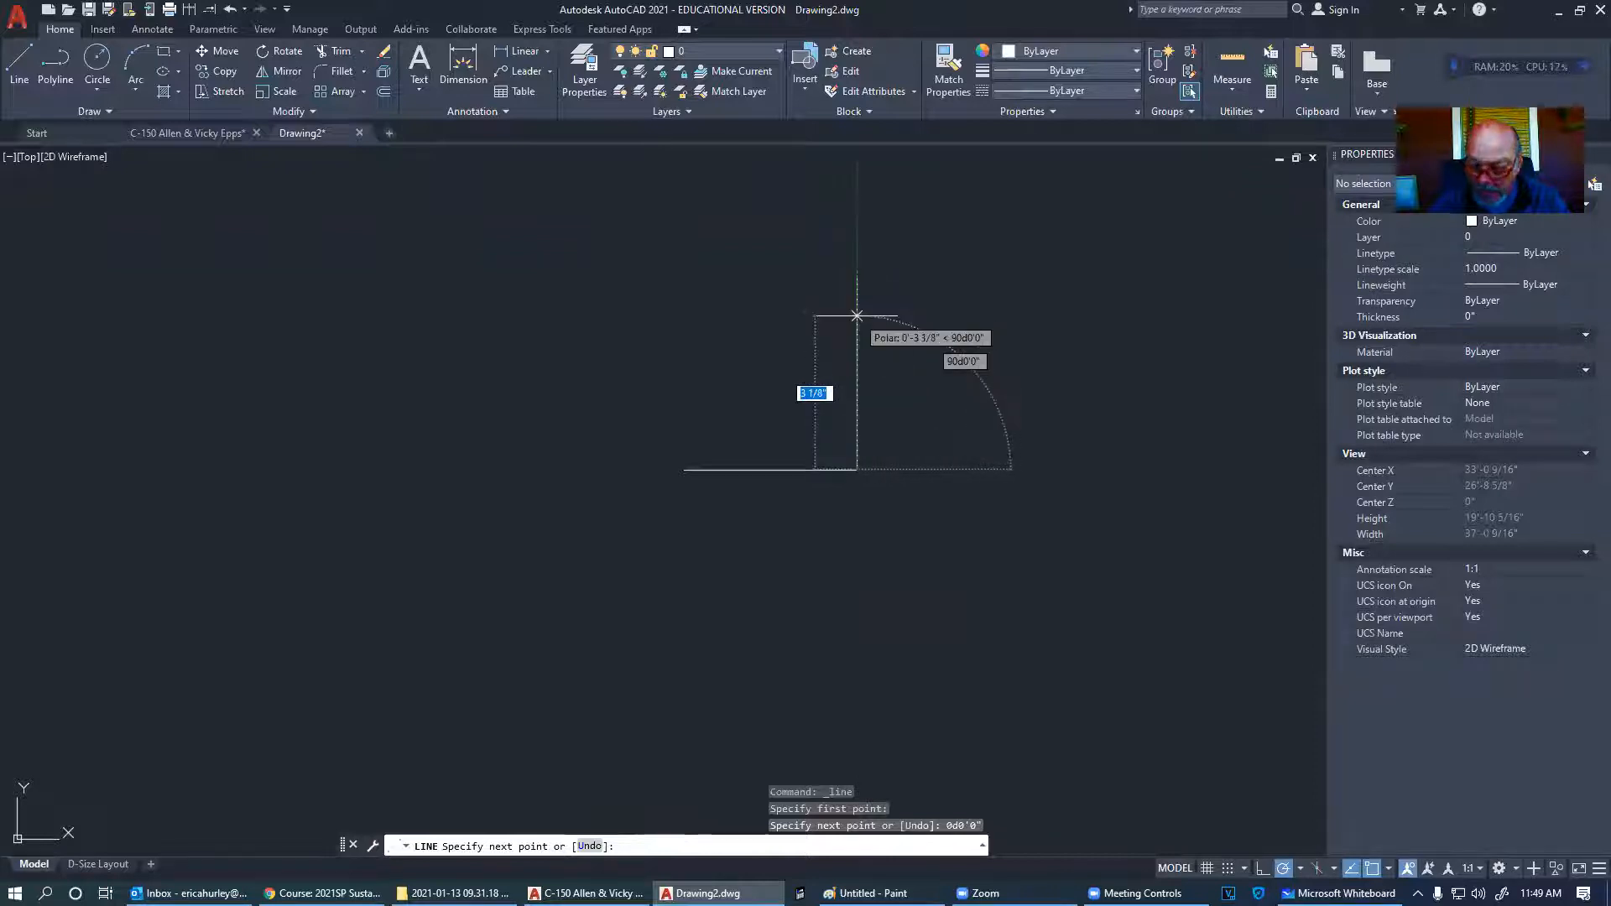
type("1.5")
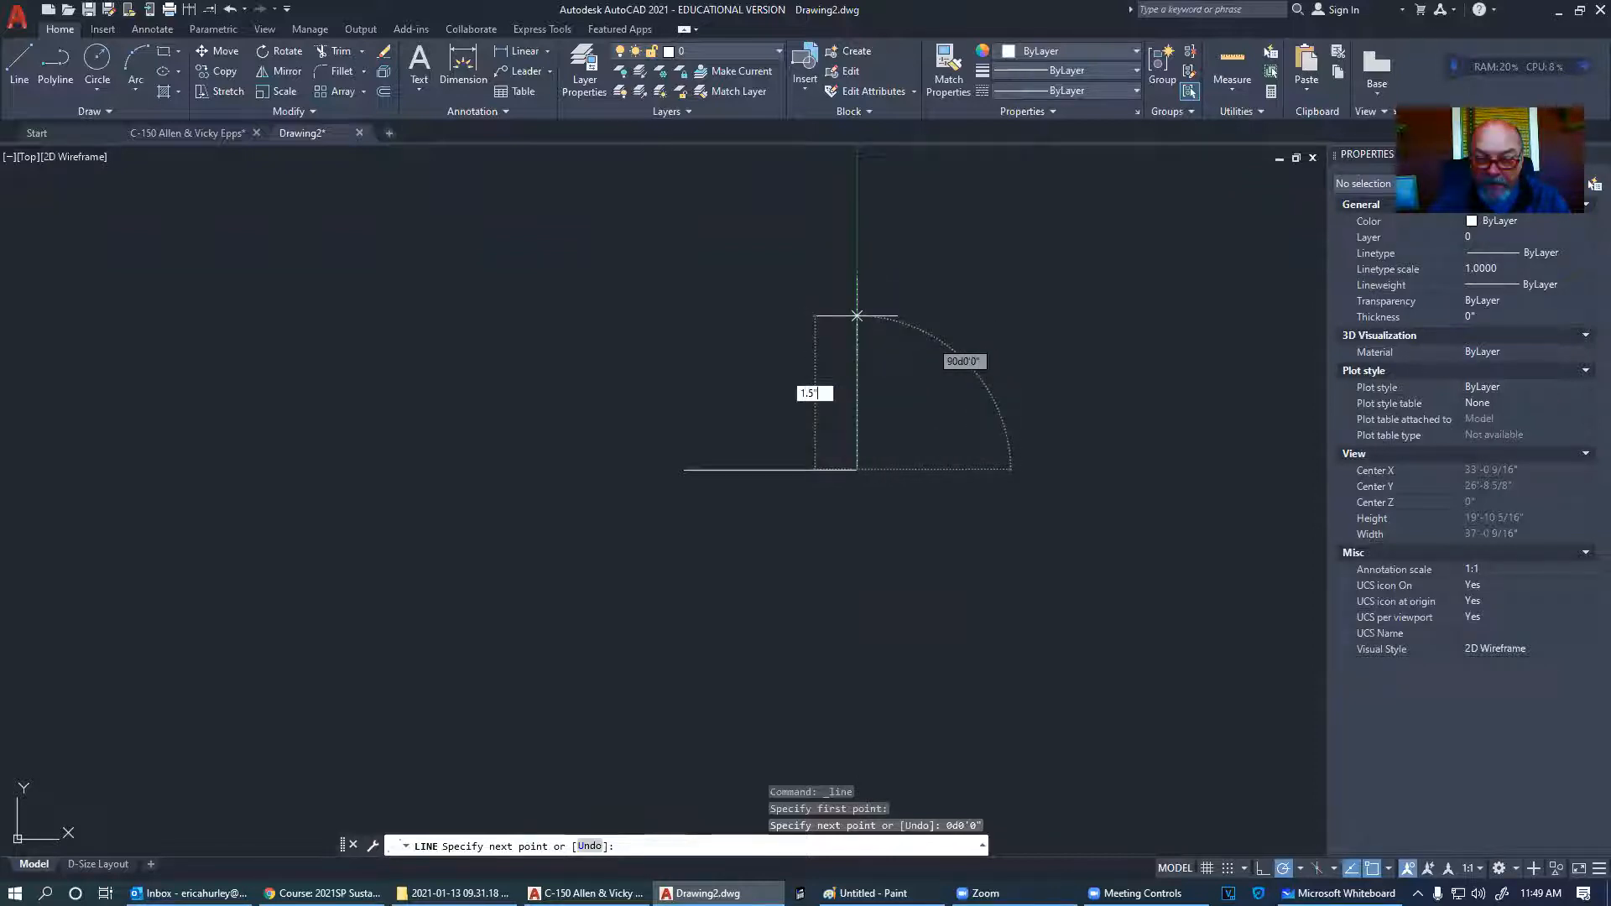
key("Return")
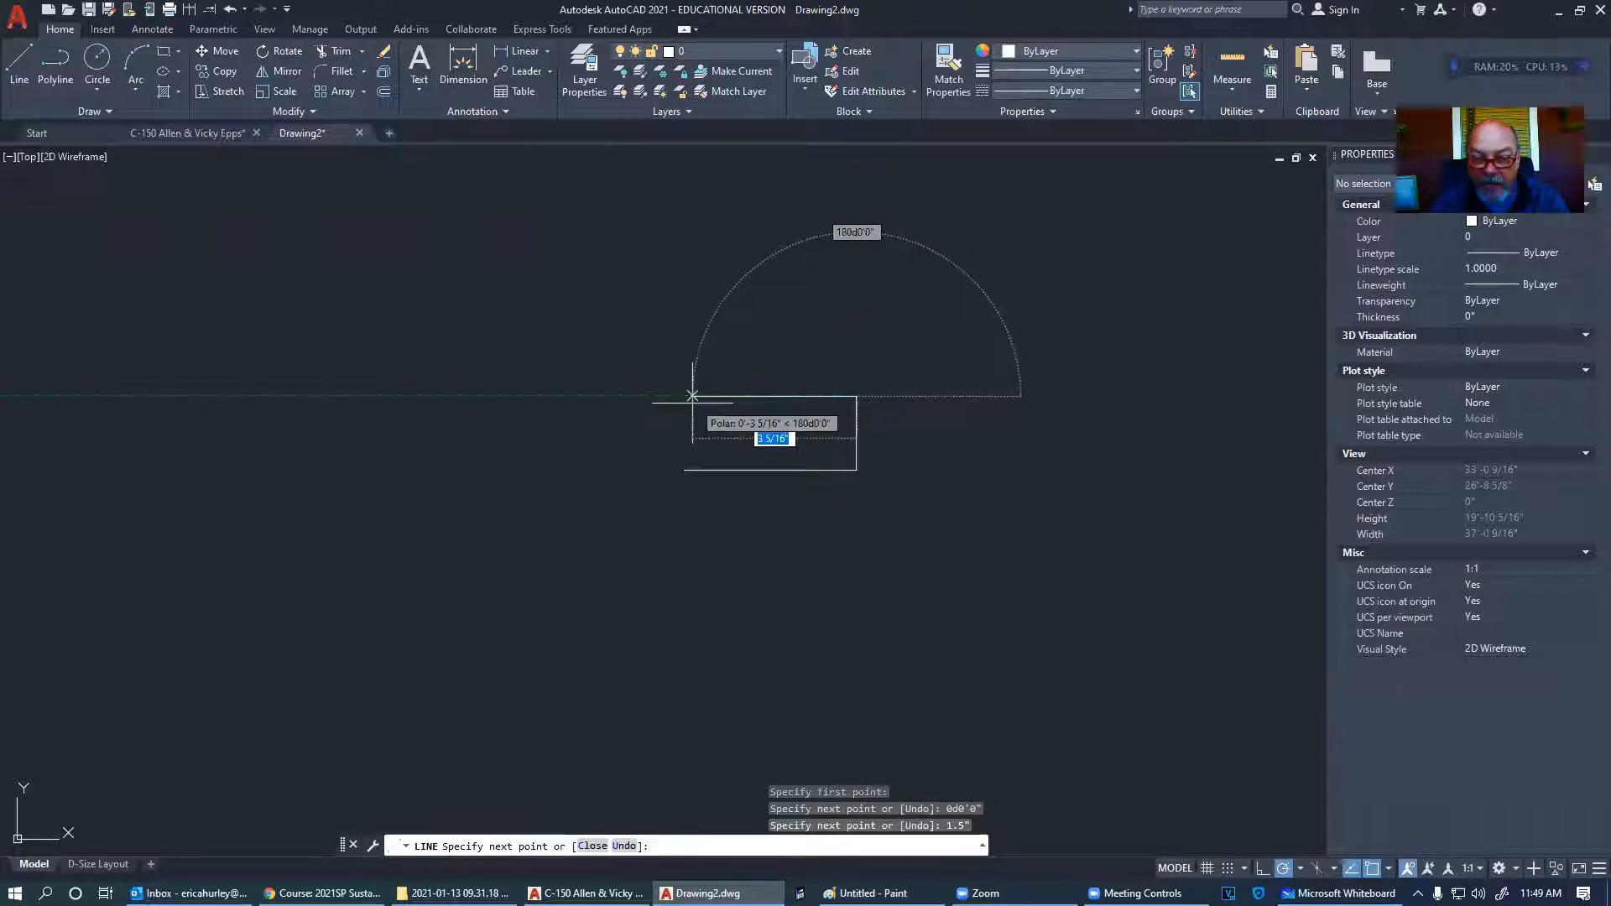
type("3.5")
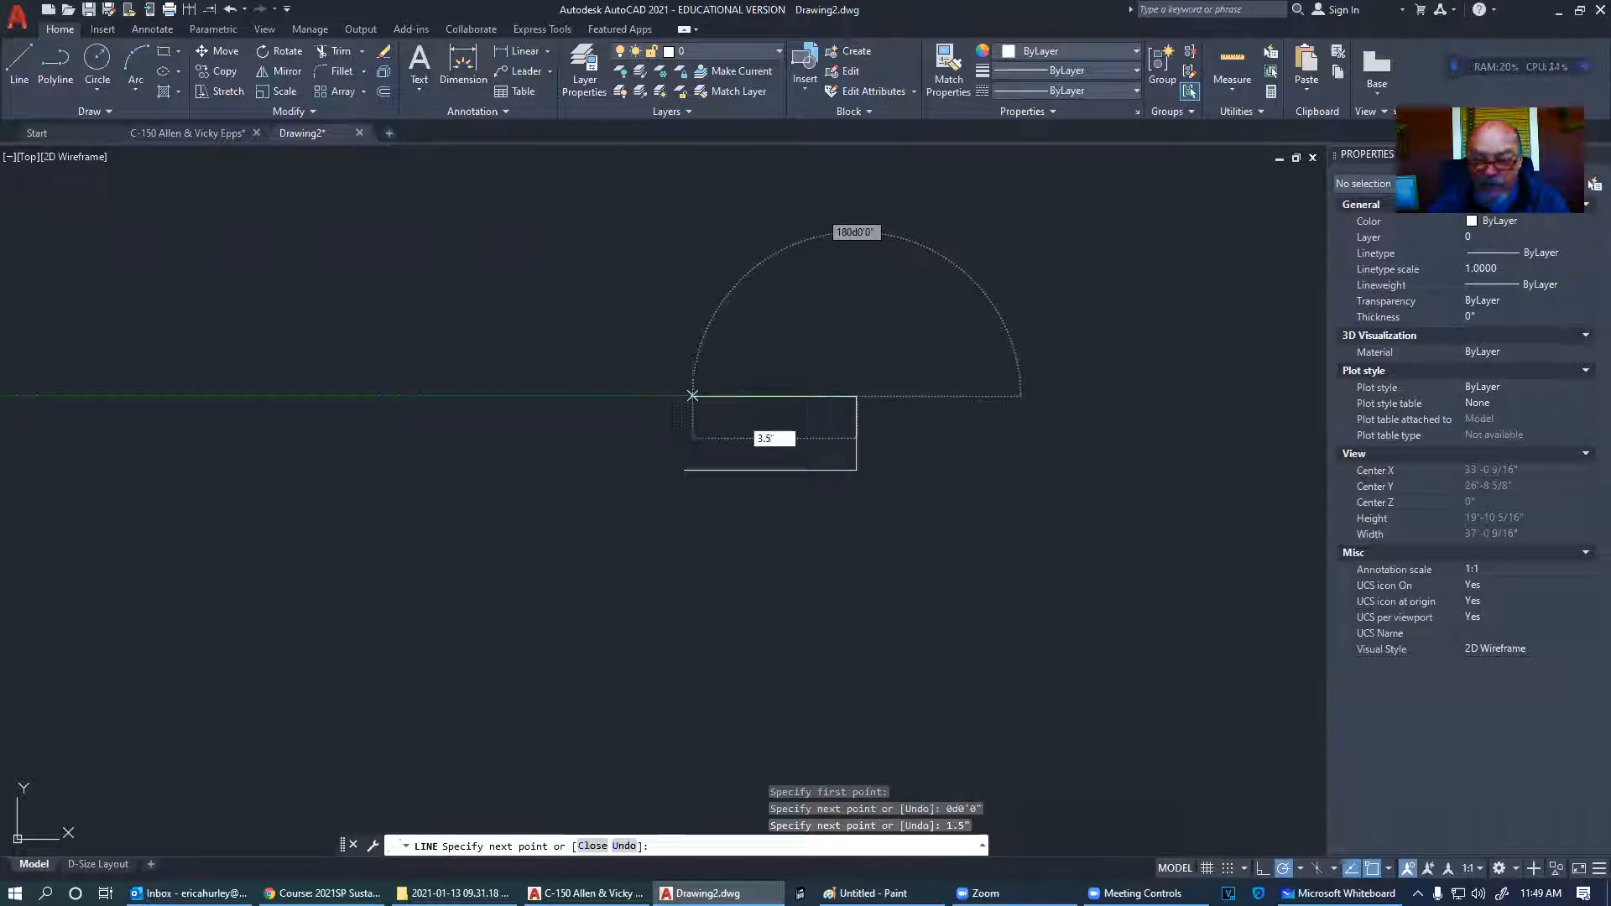
key("Return")
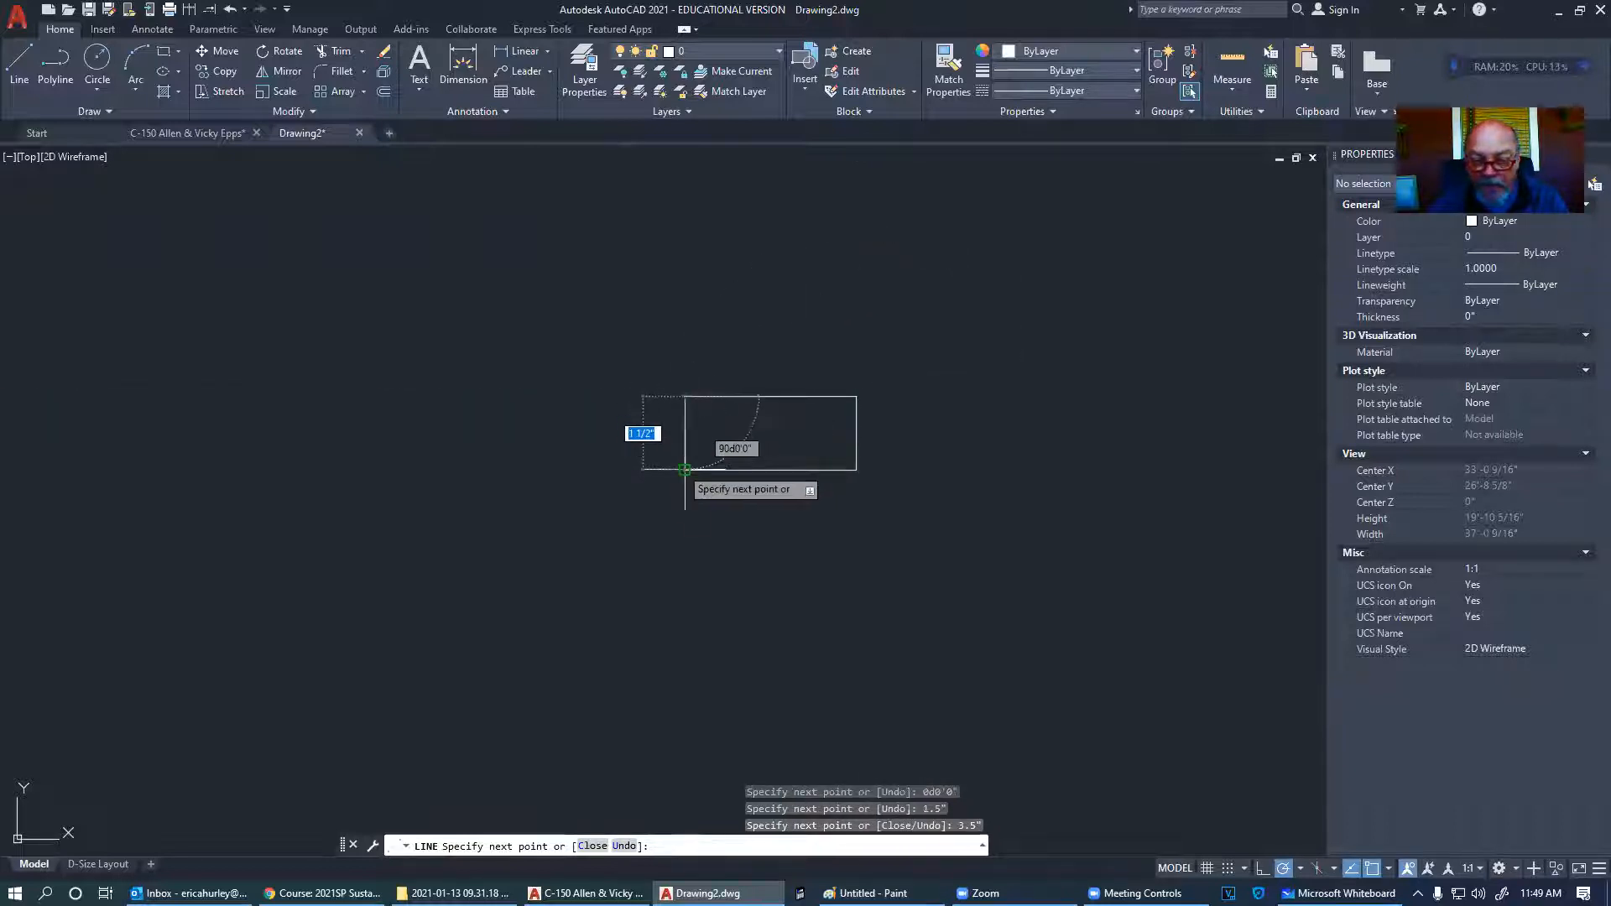
key("Escape")
- Recenter the rectangle and start a new line with object snap turned off
scroll(676, 478, "up", 2)
middle_click_drag(702, 470, 551, 479)
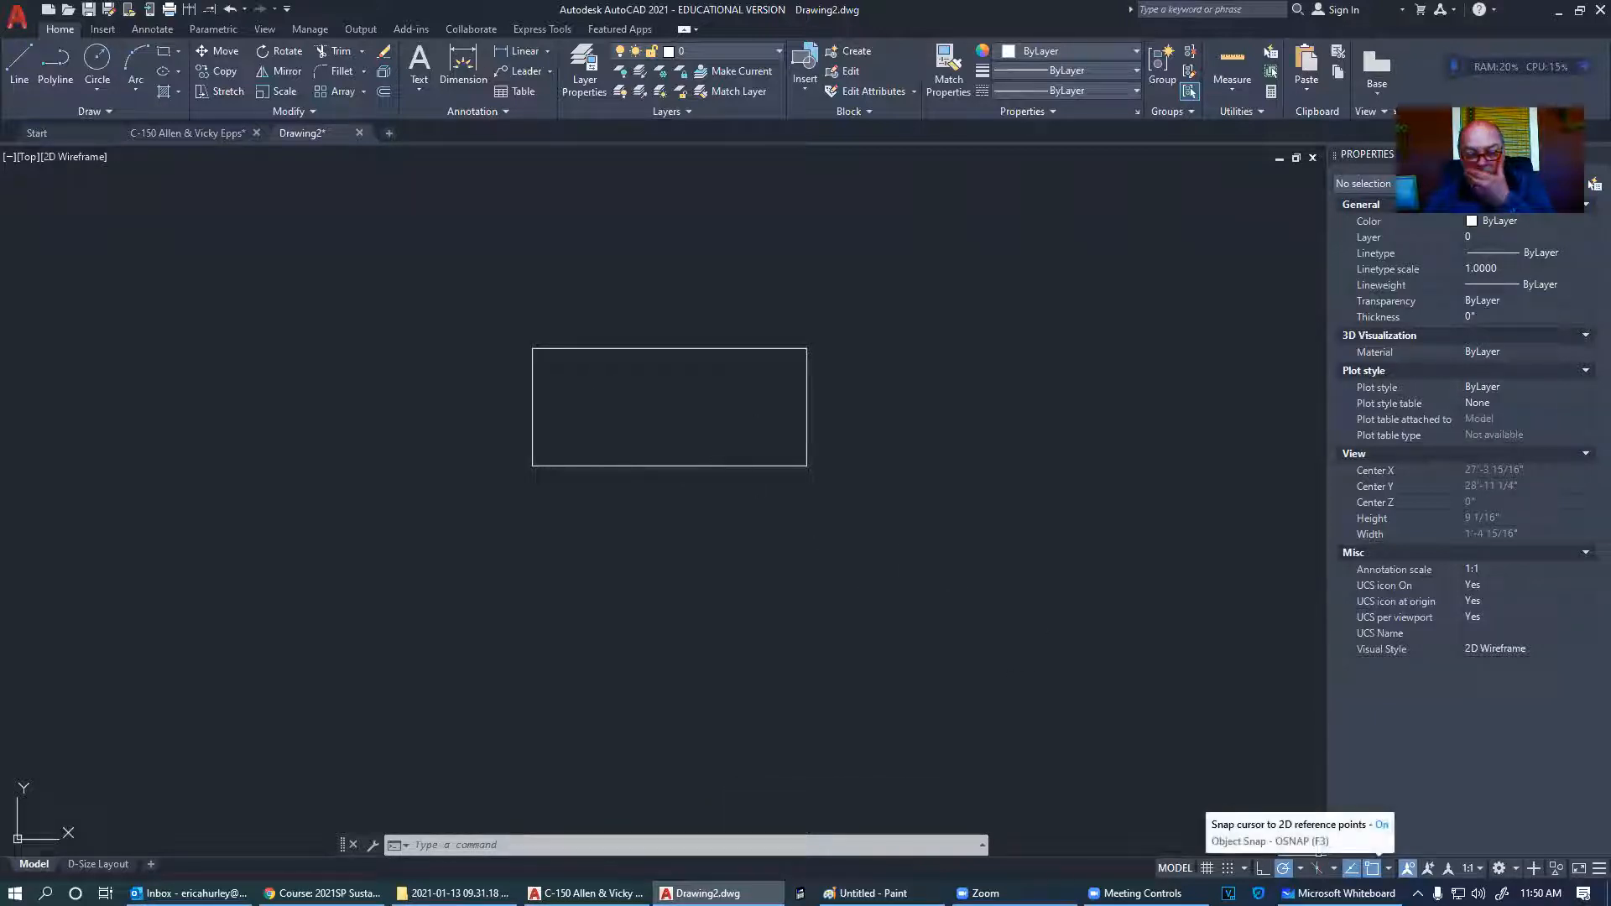
left_click(1373, 867)
left_click(1373, 867)
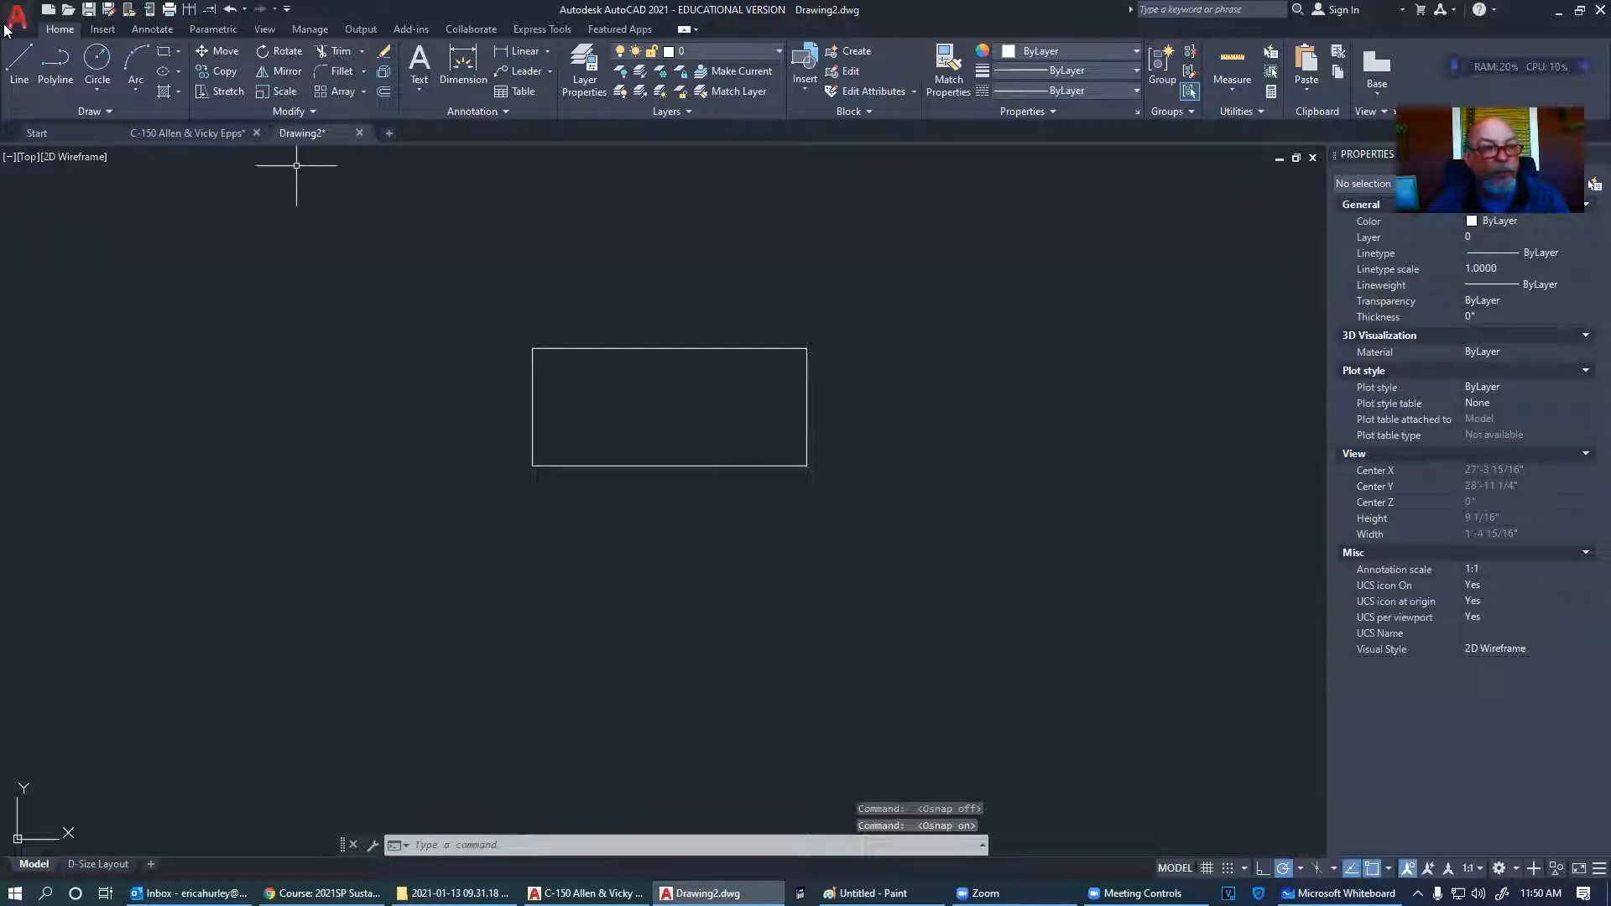
left_click(20, 61)
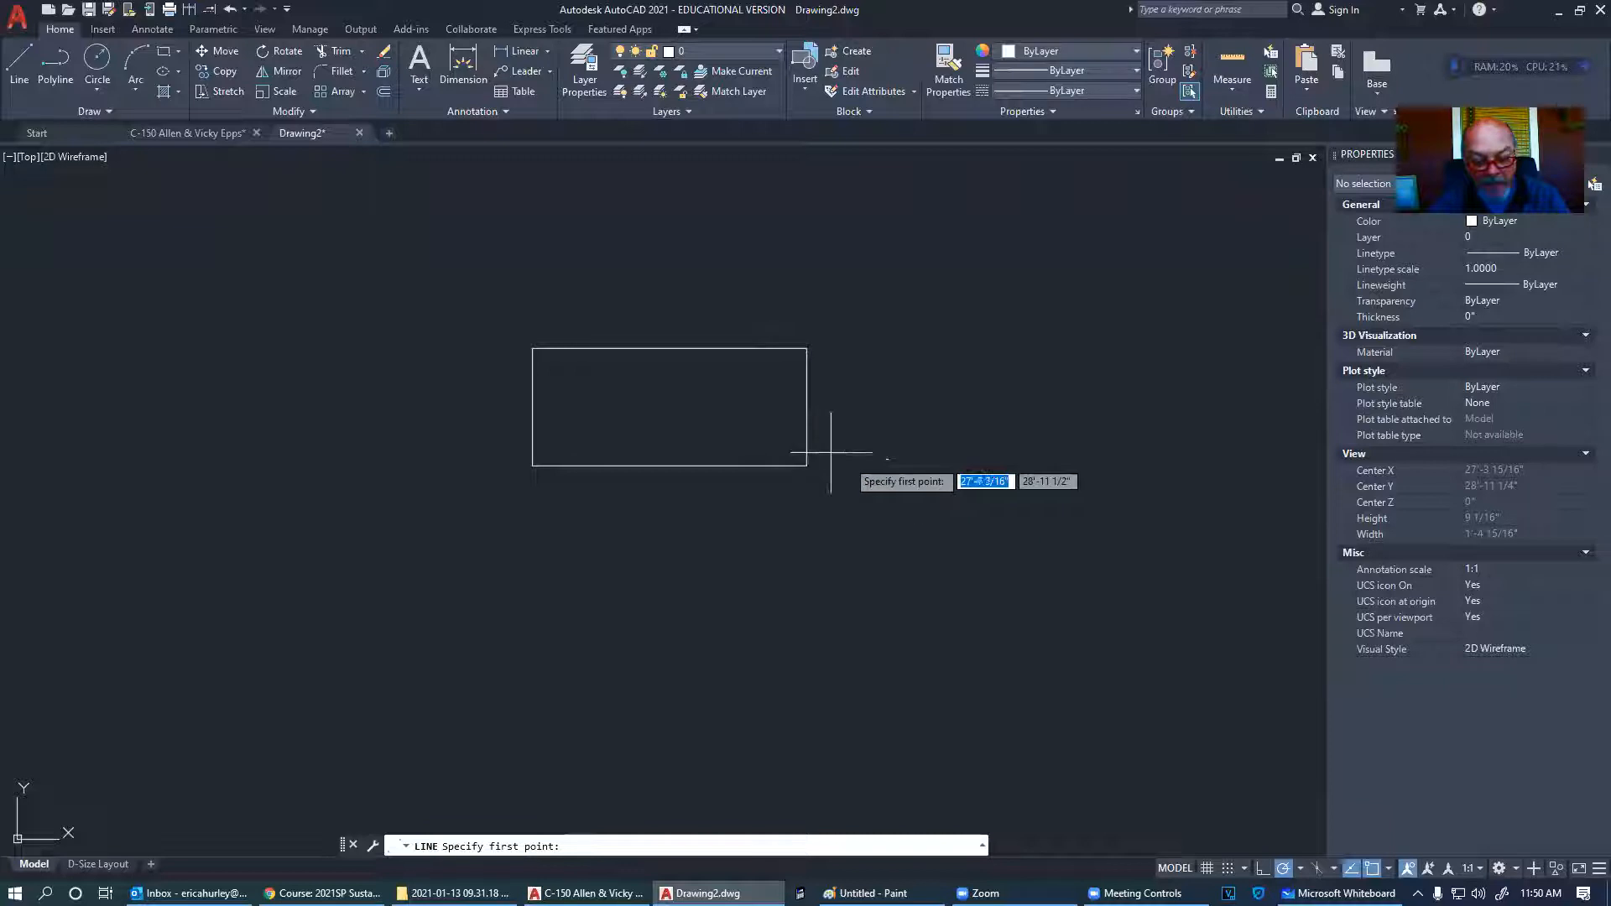
key("F3")
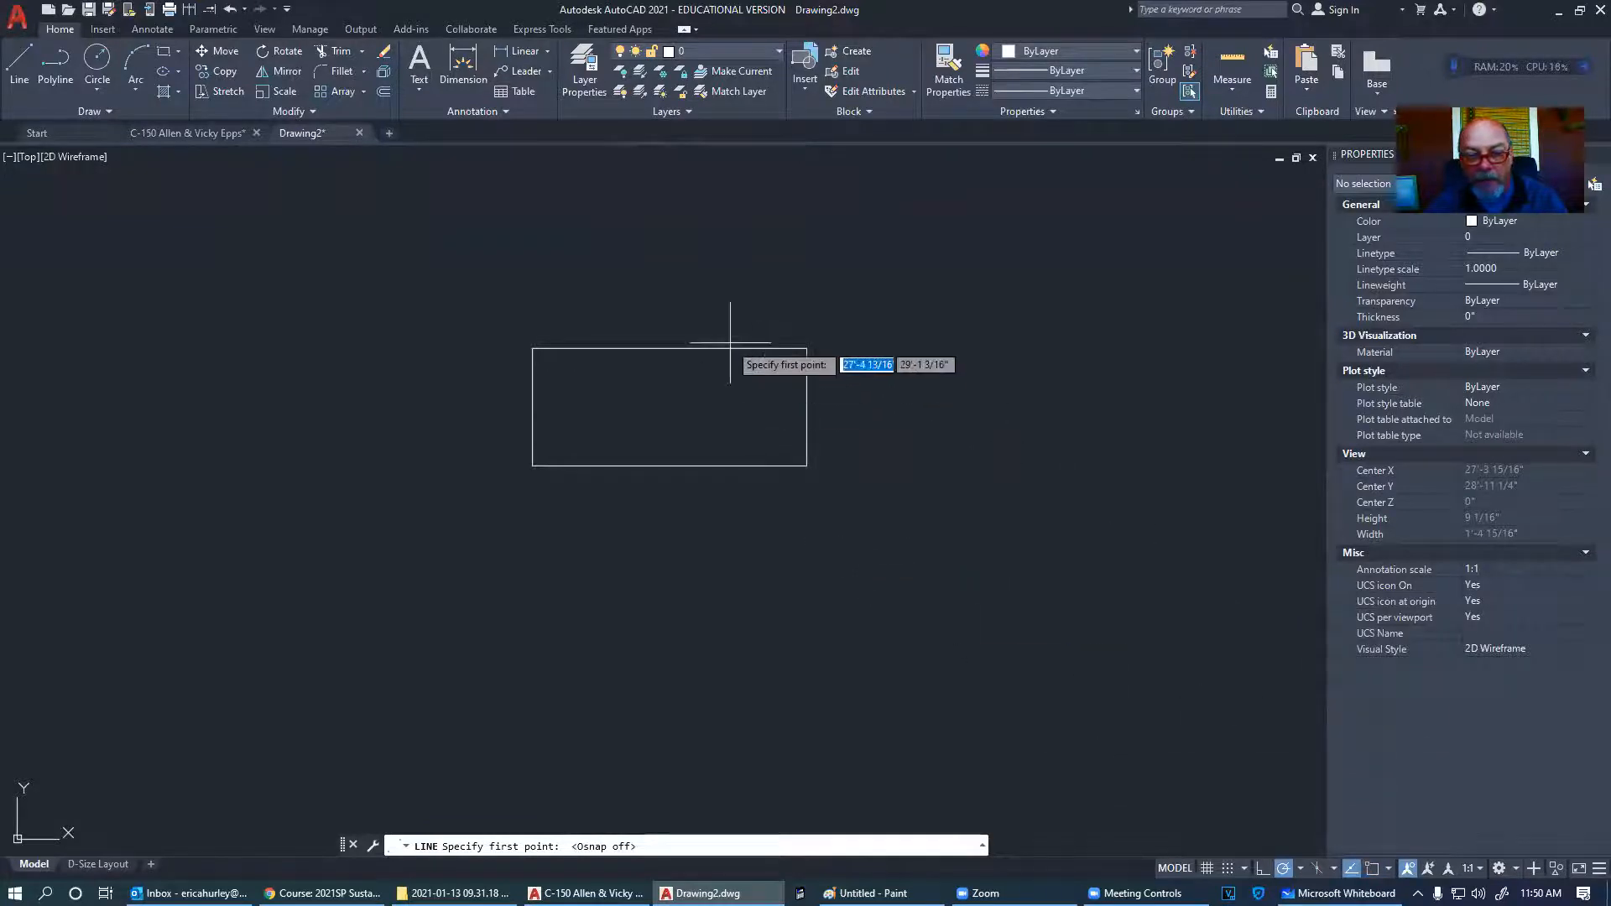
- Draw a diagonal line from near the rectangle's top-right corner up and to the right
left_click(806, 348)
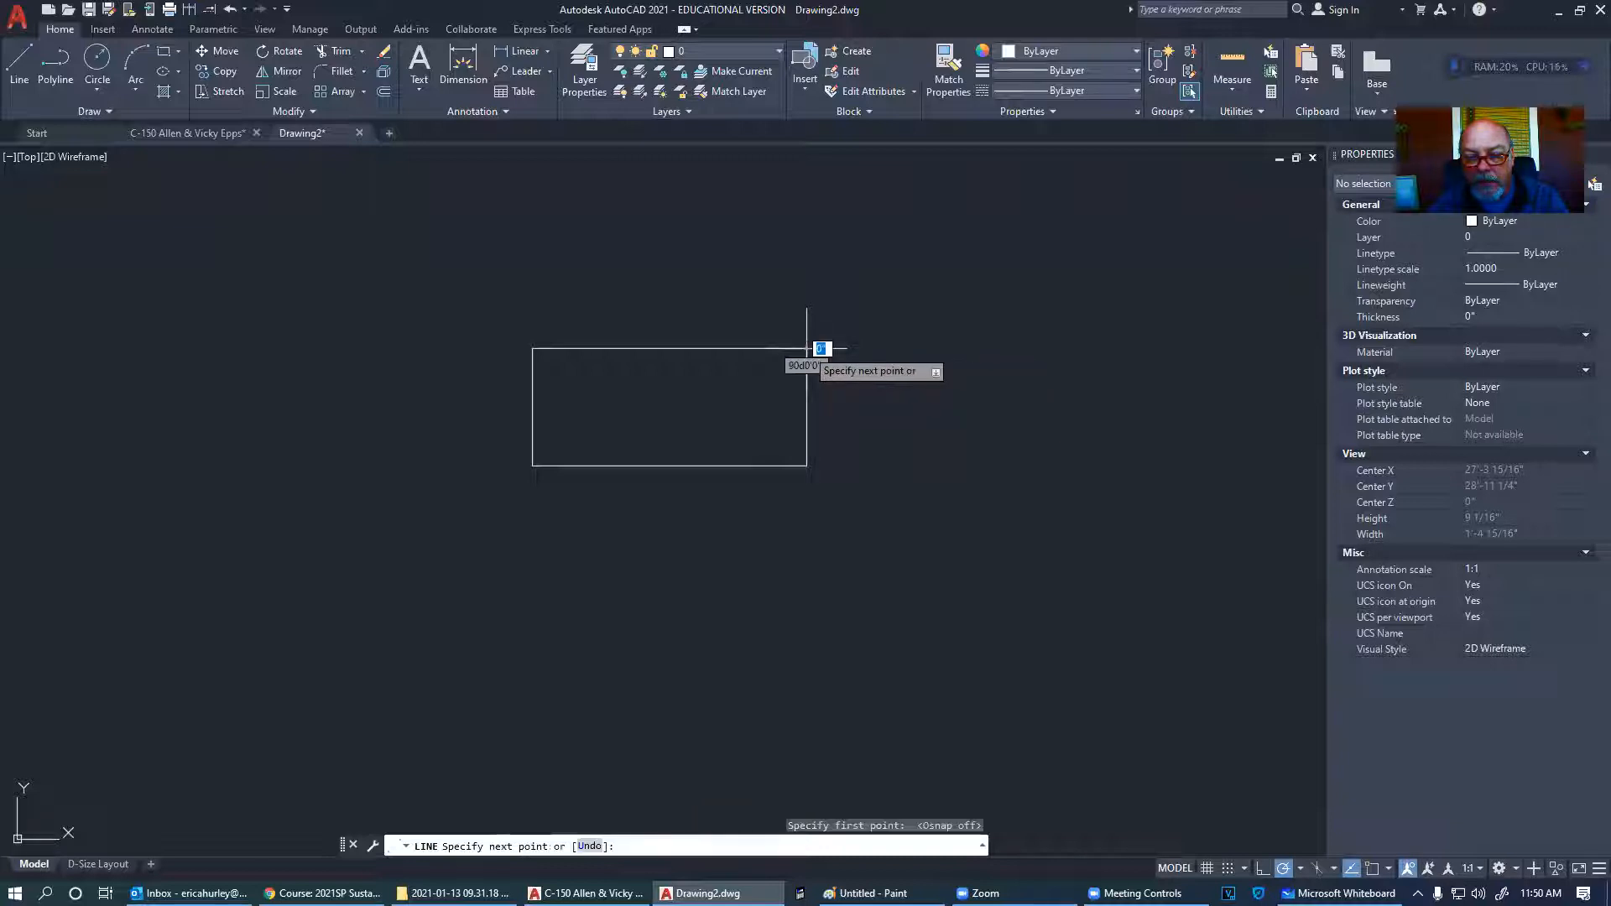
left_click(996, 248)
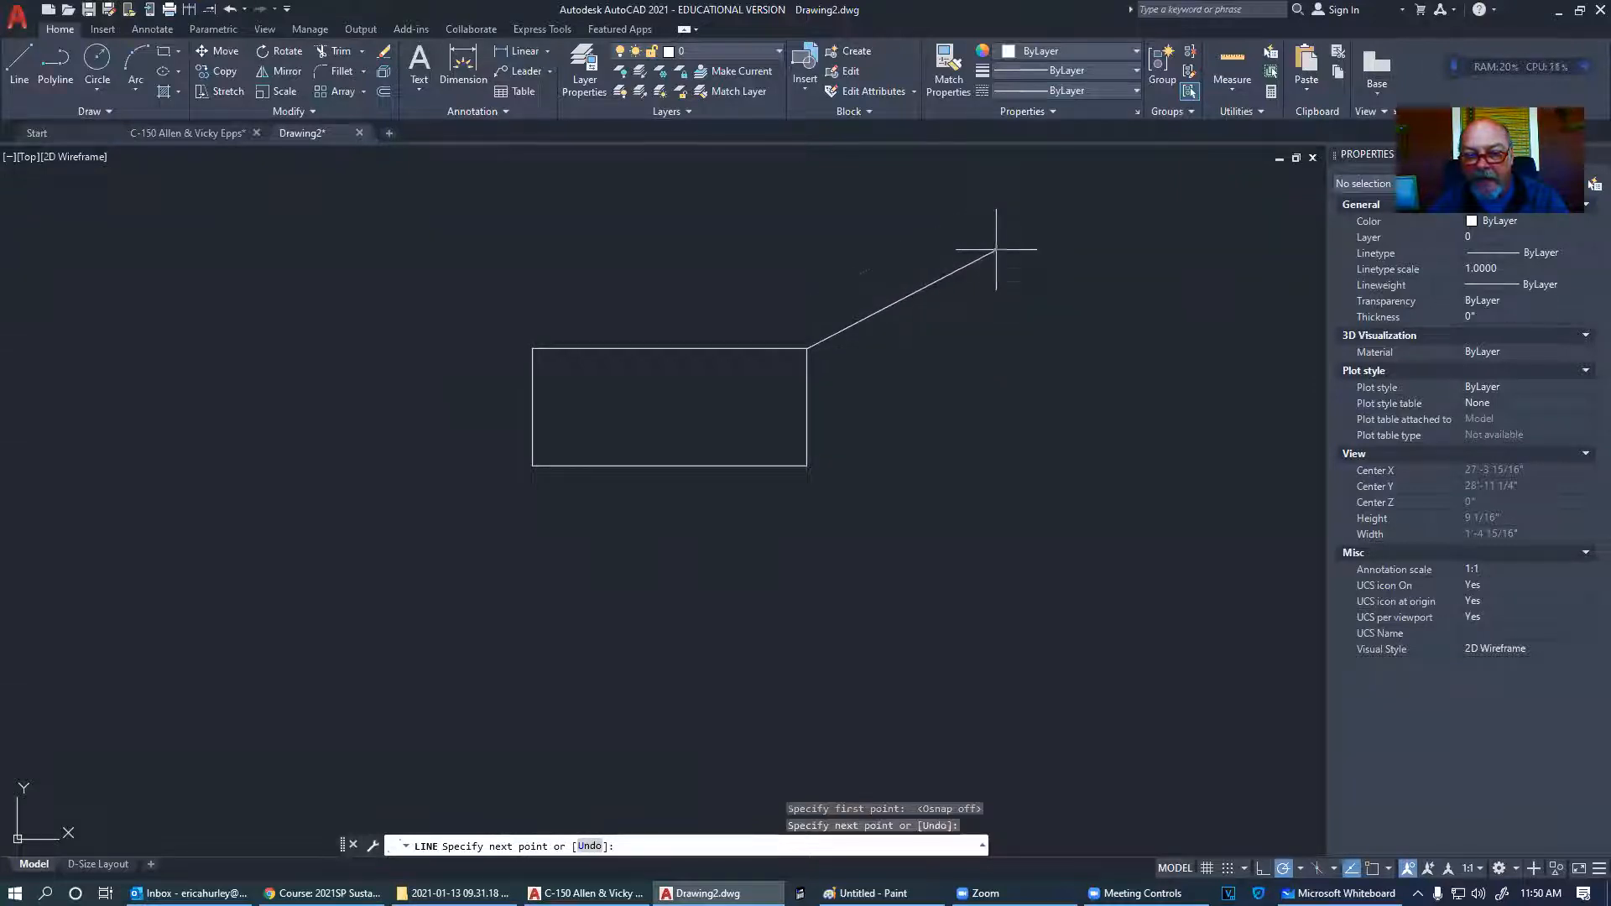
key("Escape")
- Turn object snap back on and select the diagonal line
scroll(804, 356, "up", 5)
scroll(804, 355, "up", 6)
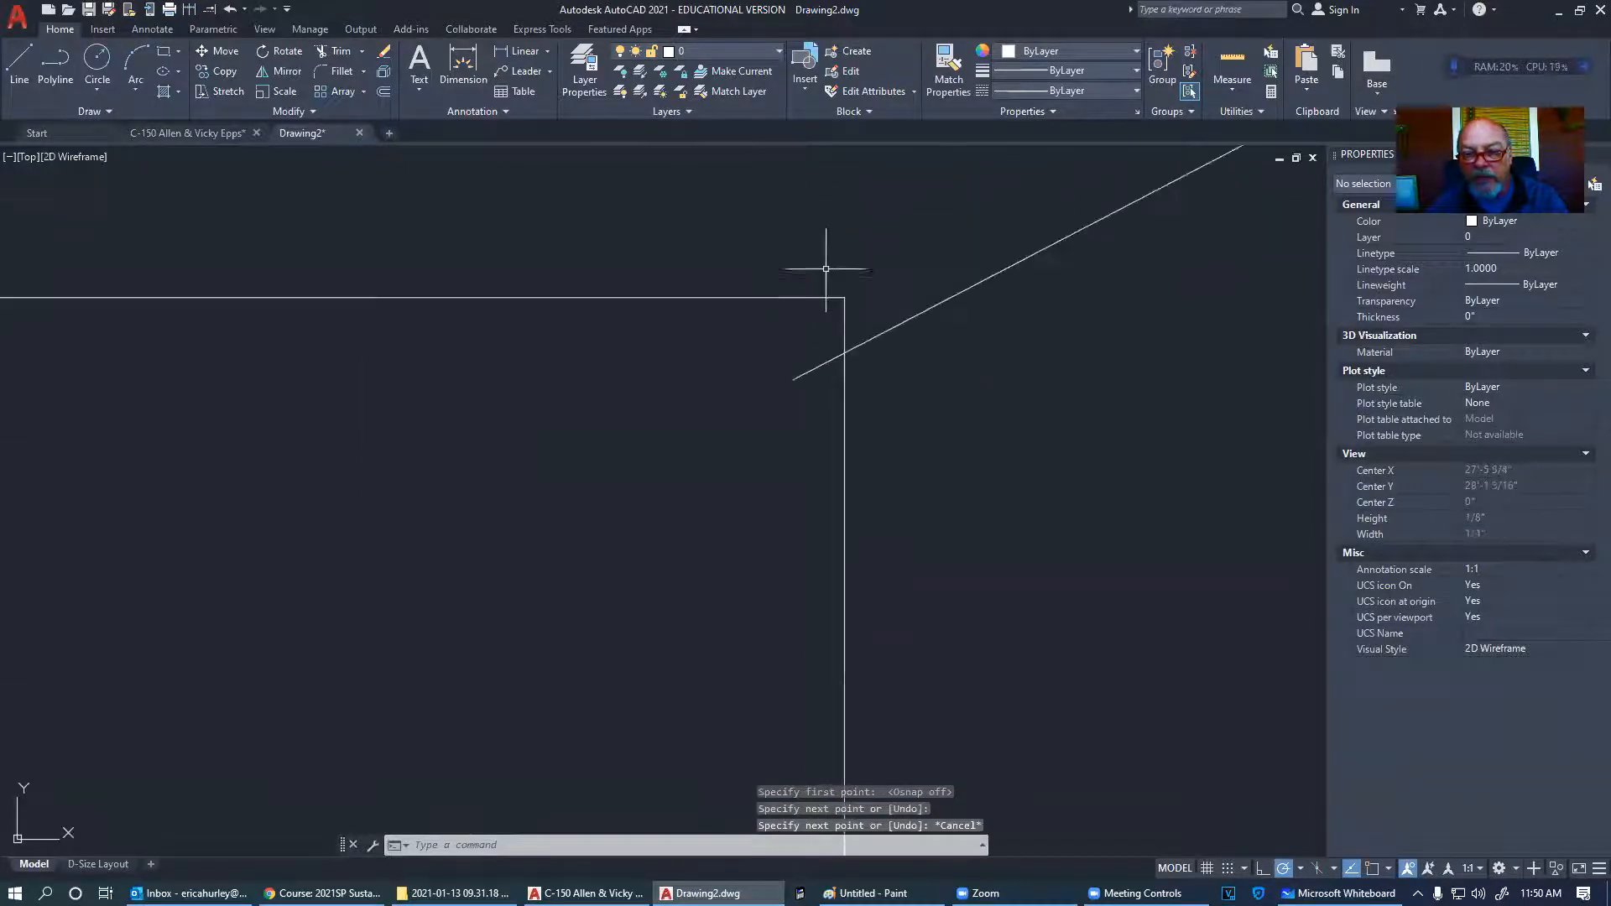
middle_click_drag(909, 403, 891, 448)
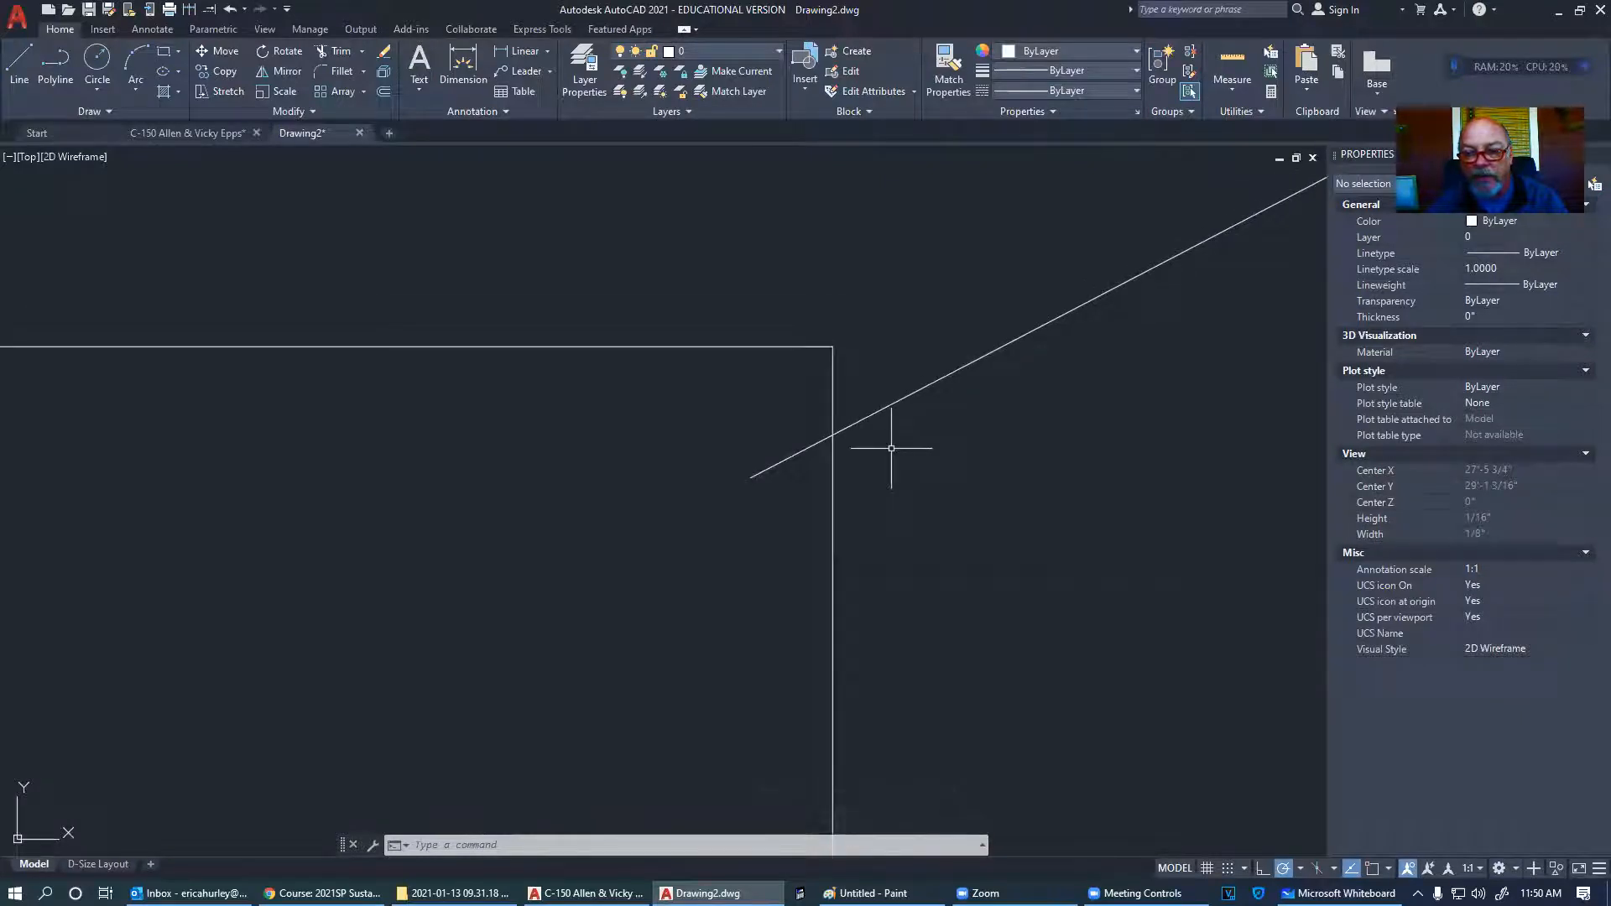
left_click(1373, 868)
left_click(922, 445)
left_click(858, 391)
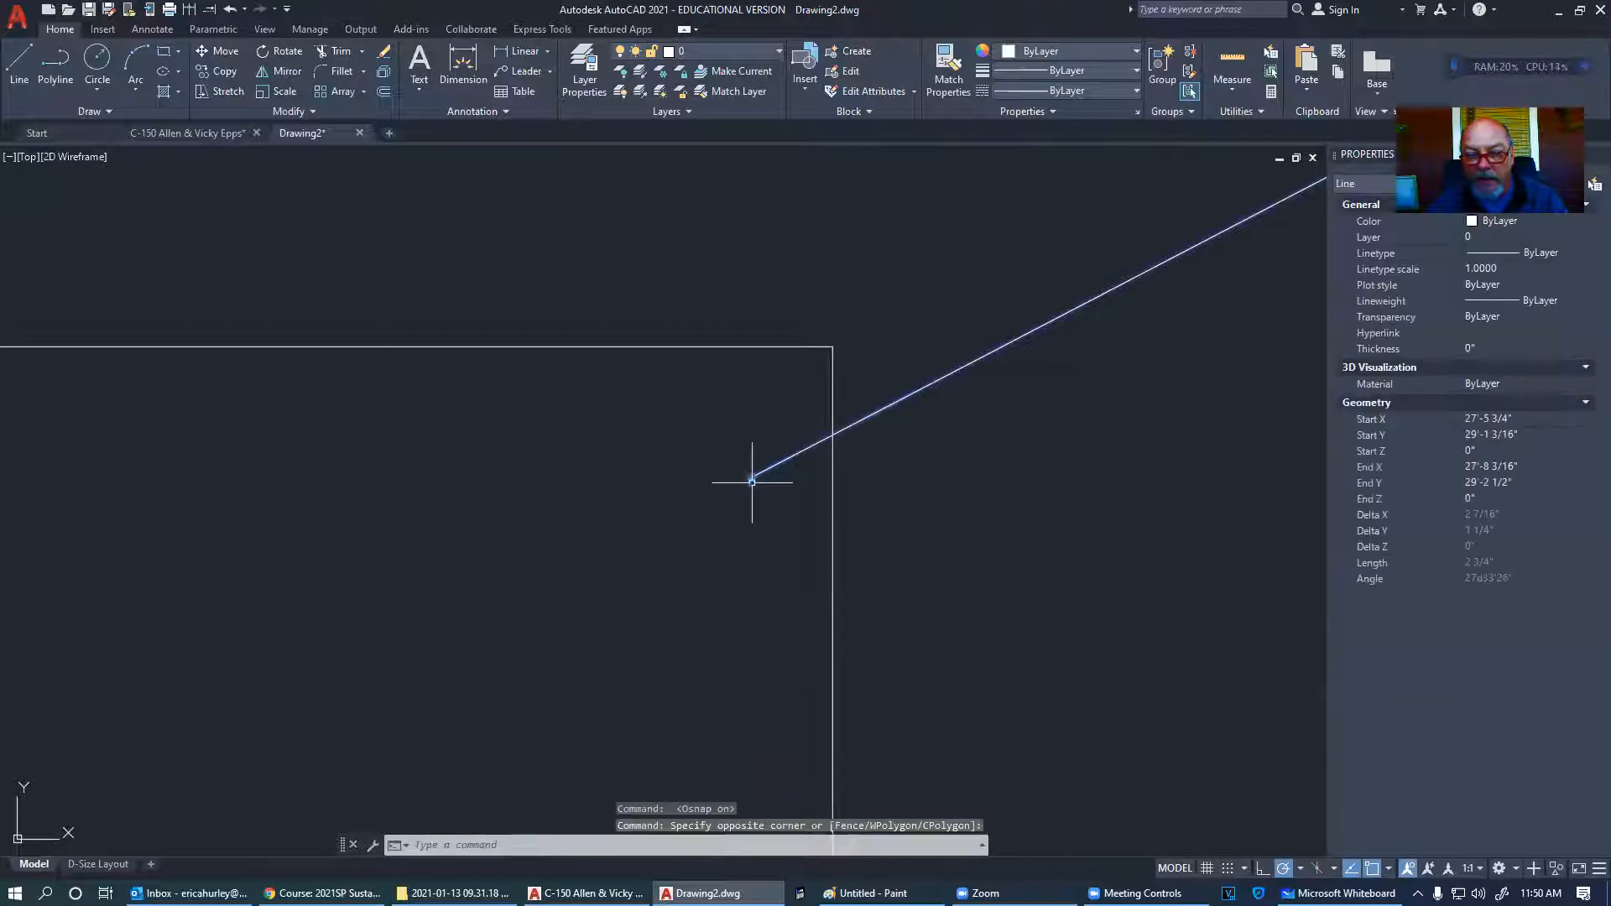
left_click(751, 475)
- Snap the diagonal's lower endpoint grip exactly onto the rectangle's top-right corner
scroll(789, 397, "down", 10)
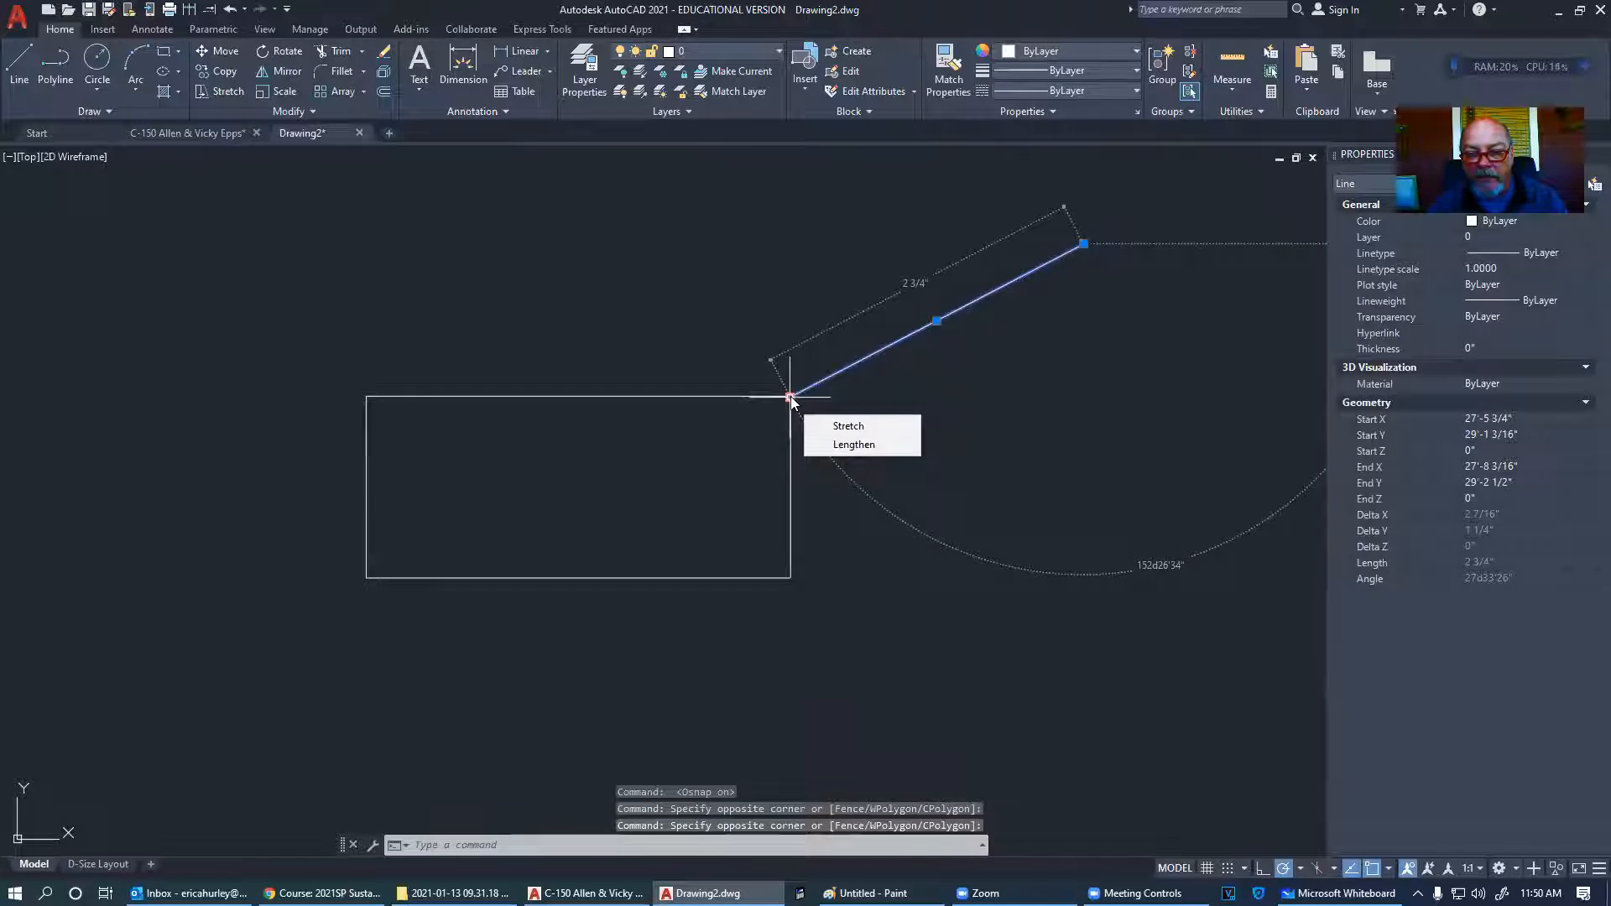
left_click(790, 398)
left_click(1011, 479)
key("Escape")
left_click(1039, 435)
left_click(1004, 378)
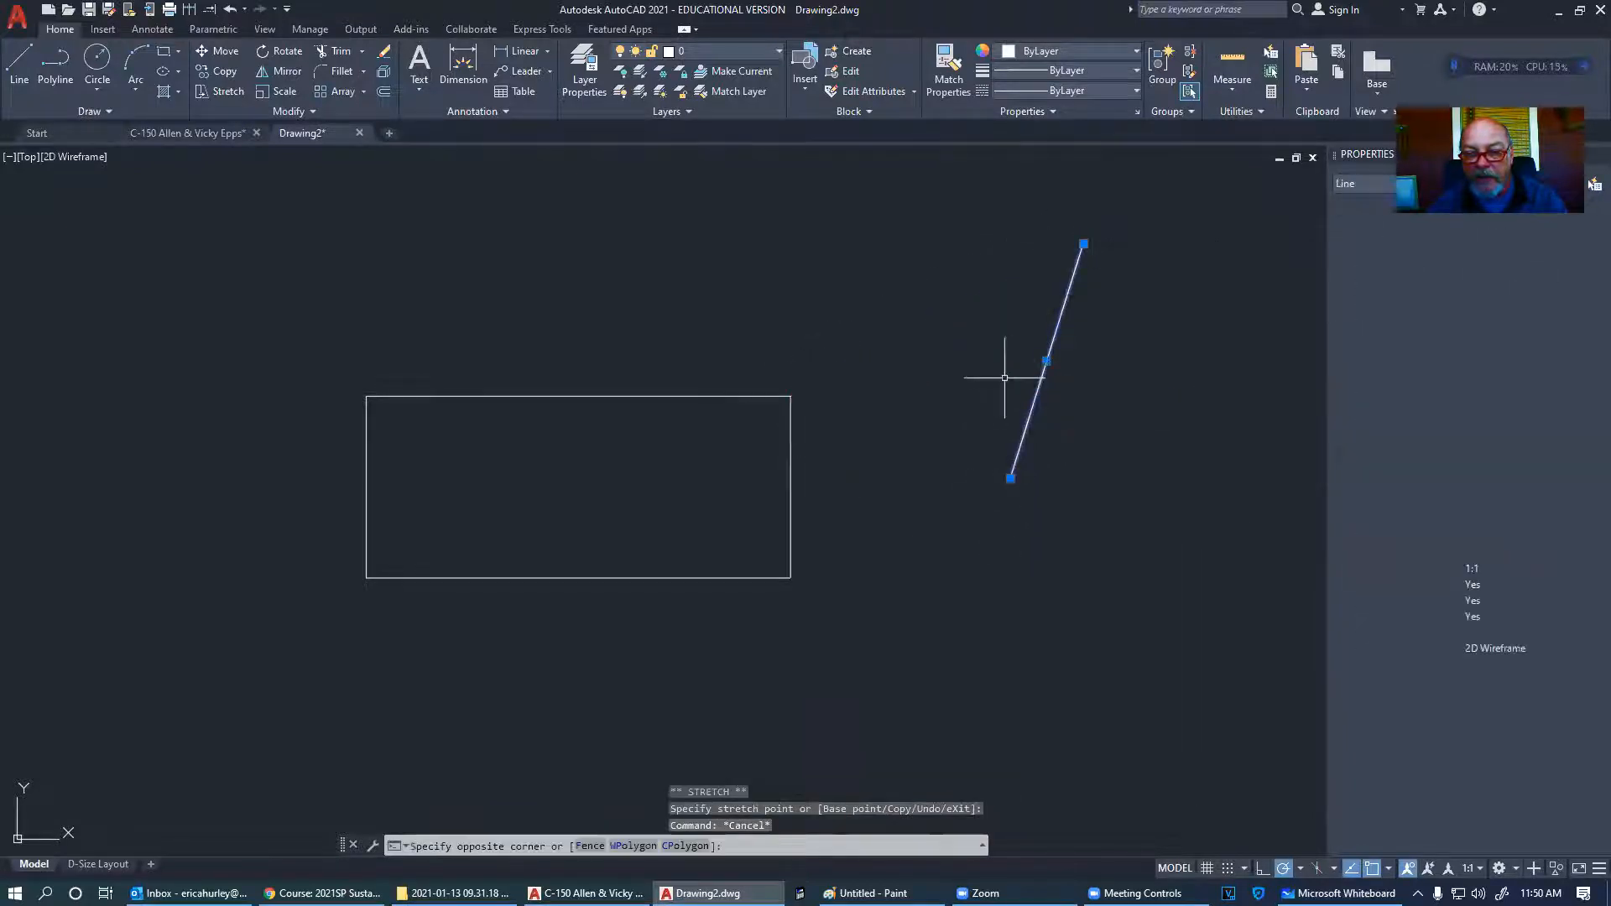
left_click(1011, 479)
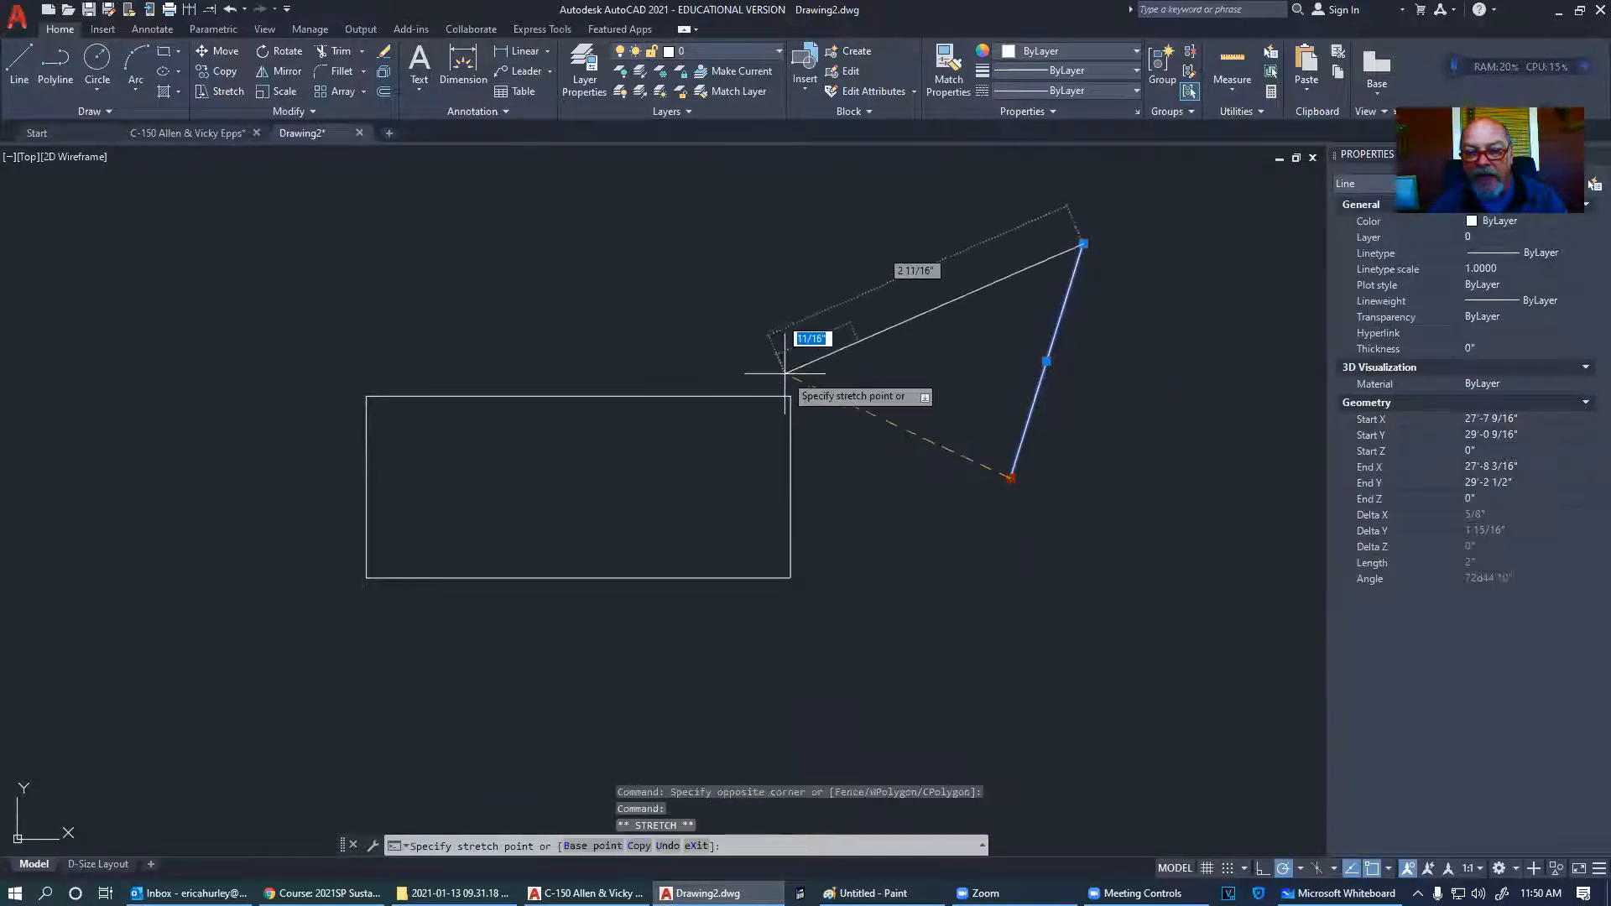
scroll(786, 374, "down", 5)
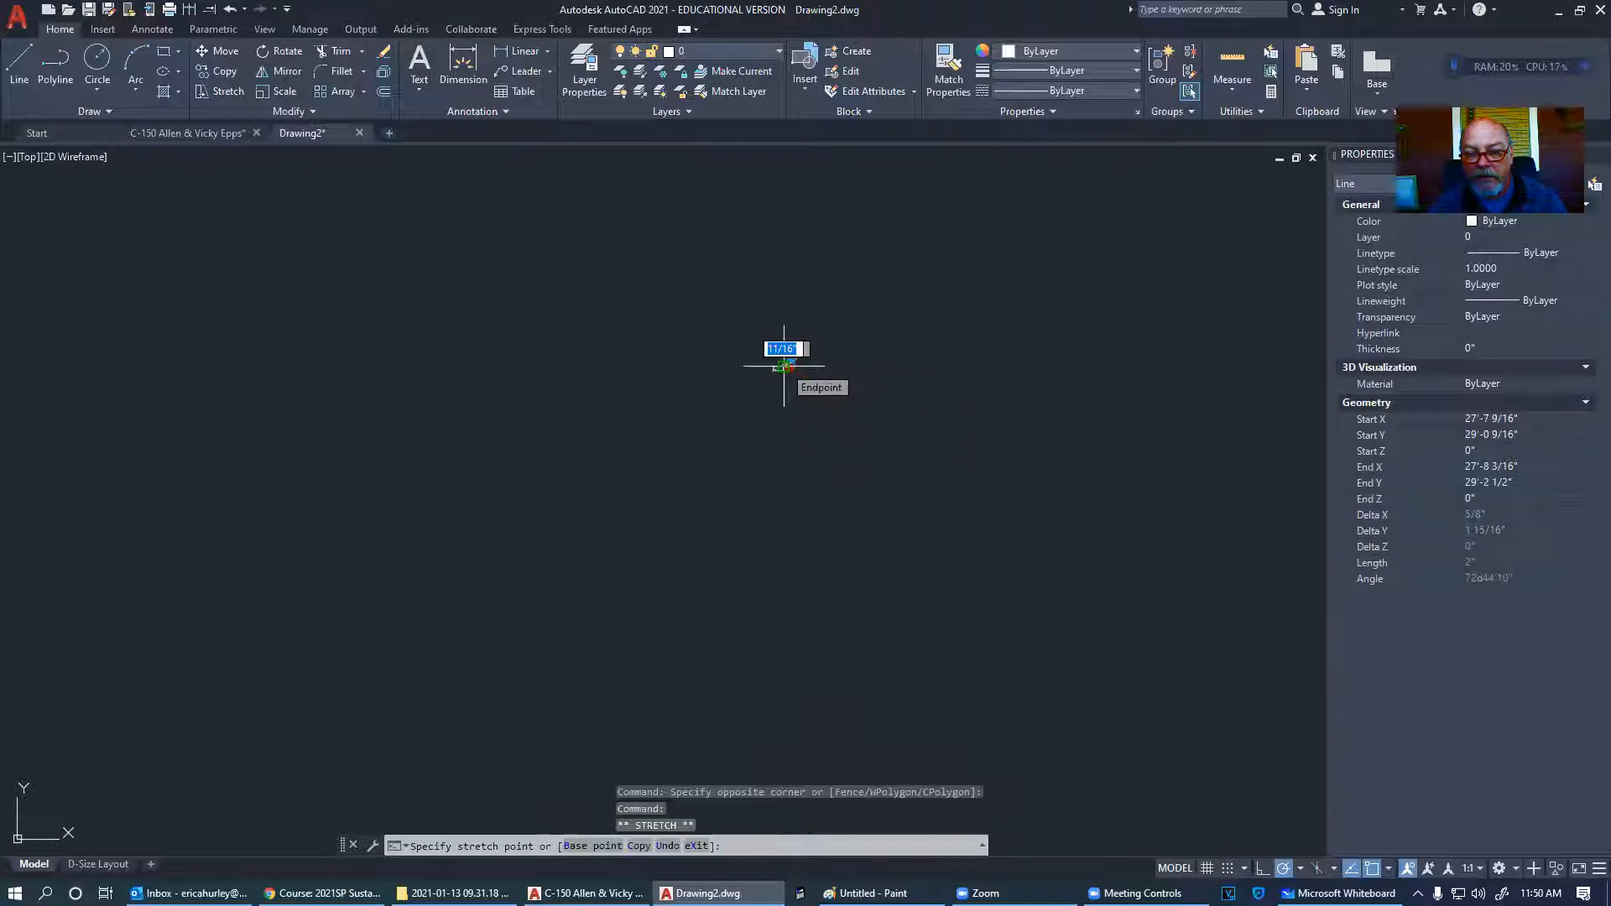
left_click(783, 367)
scroll(779, 364, "up", 5)
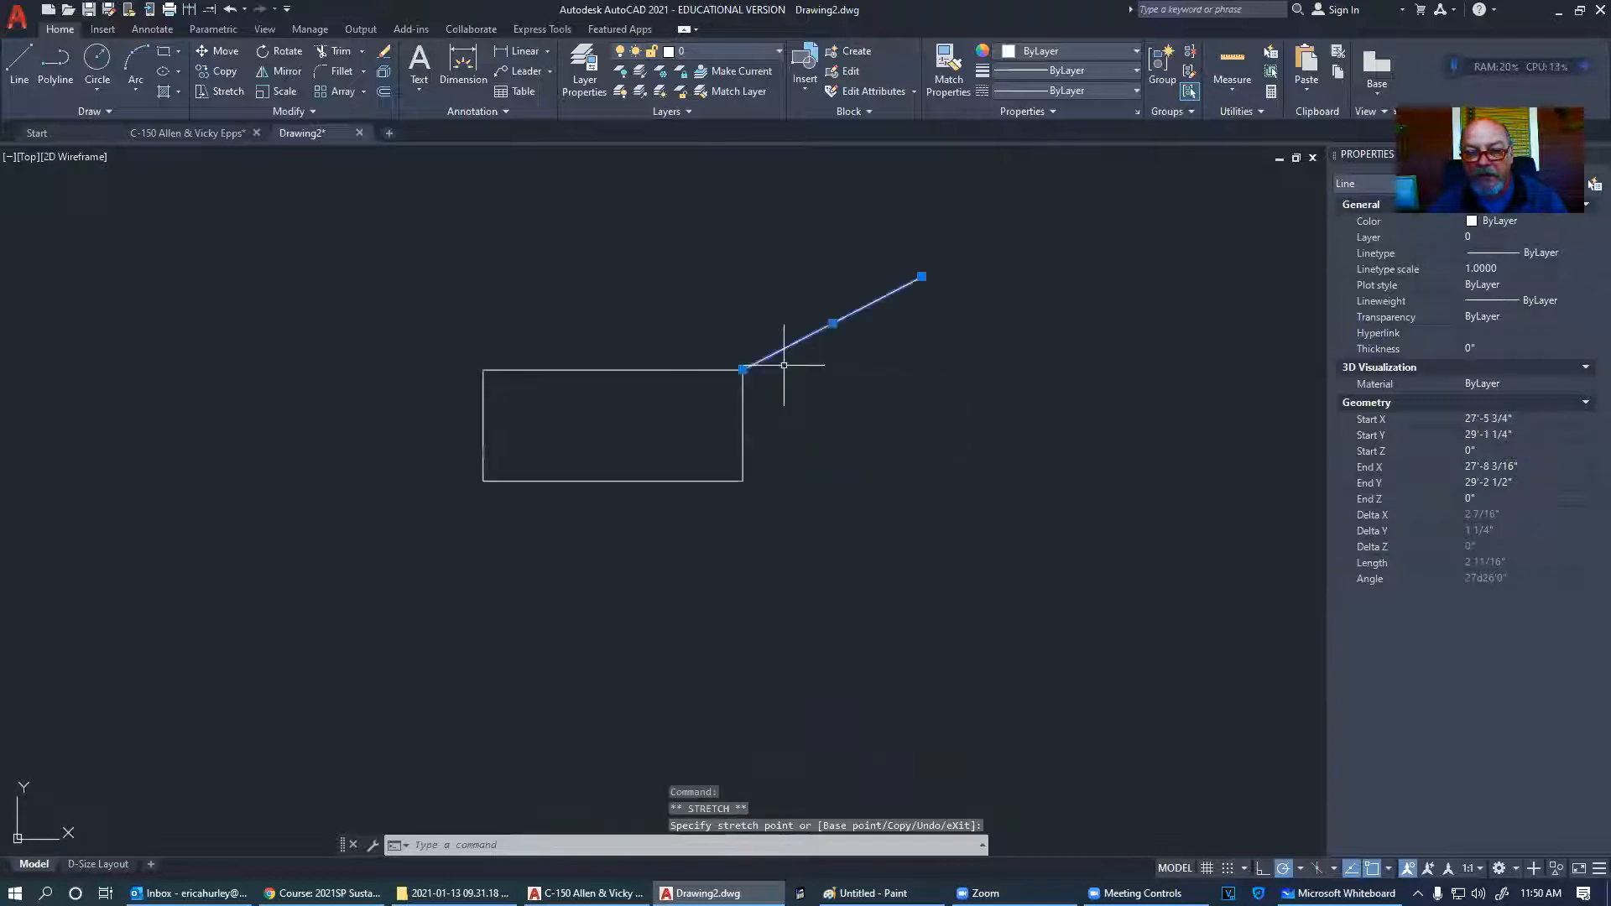
scroll(740, 367, "up", 10)
key("Escape")
- Check the object snap modes: Endpoint, Midpoint, Center, Node, Quadrant, Intersection, Perpendicular
scroll(944, 470, "up", 6)
scroll(487, 442, "up", 5)
scroll(711, 315, "up", 3)
scroll(724, 305, "up", 4)
scroll(843, 310, "up", 6)
scroll(643, 425, "up", 5)
scroll(663, 428, "up", 6)
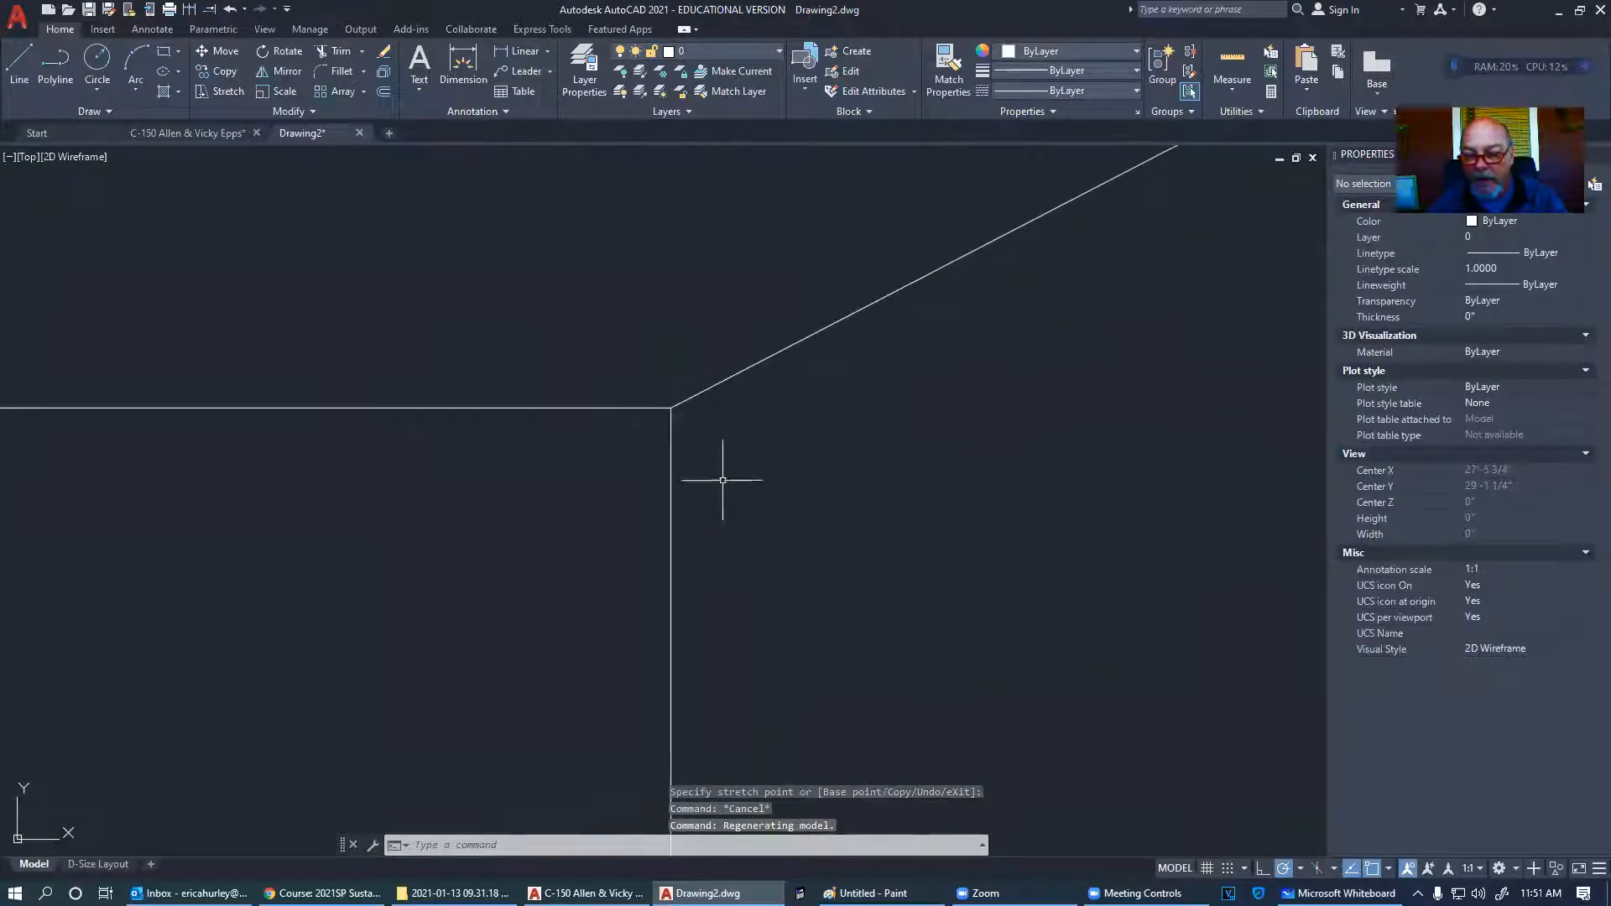
left_click(1389, 871)
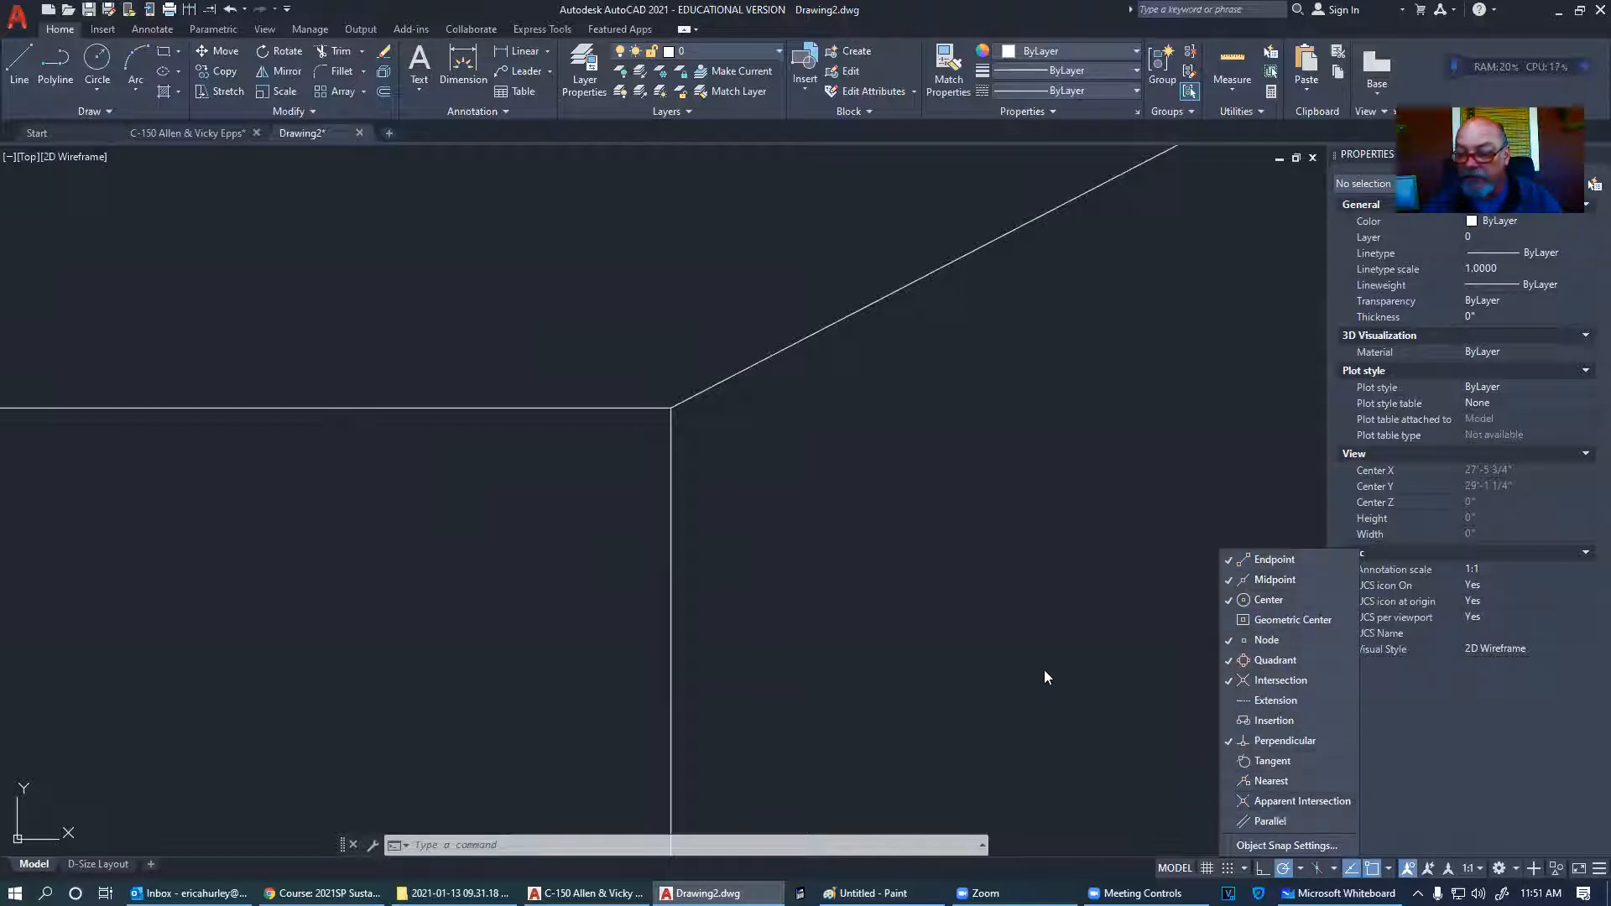
- Select and delete the stray diagonal line
key("Escape")
middle_click_drag(906, 592, 1044, 694)
left_click(1041, 521)
left_click(918, 420)
key("Delete")
- Recenter the rectangle and draw a diagonal from its top-left to bottom-right corner
scroll(961, 454, "down", 7)
scroll(912, 546, "down", 4)
scroll(828, 567, "down", 3)
scroll(781, 586, "up", 2)
middle_click_drag(828, 564, 1096, 394)
scroll(1096, 394, "down", 4)
middle_click_drag(930, 491, 1123, 330)
scroll(1124, 331, "down", 6)
scroll(1093, 367, "down", 4)
middle_click_drag(896, 512, 956, 451)
scroll(956, 451, "down", 5)
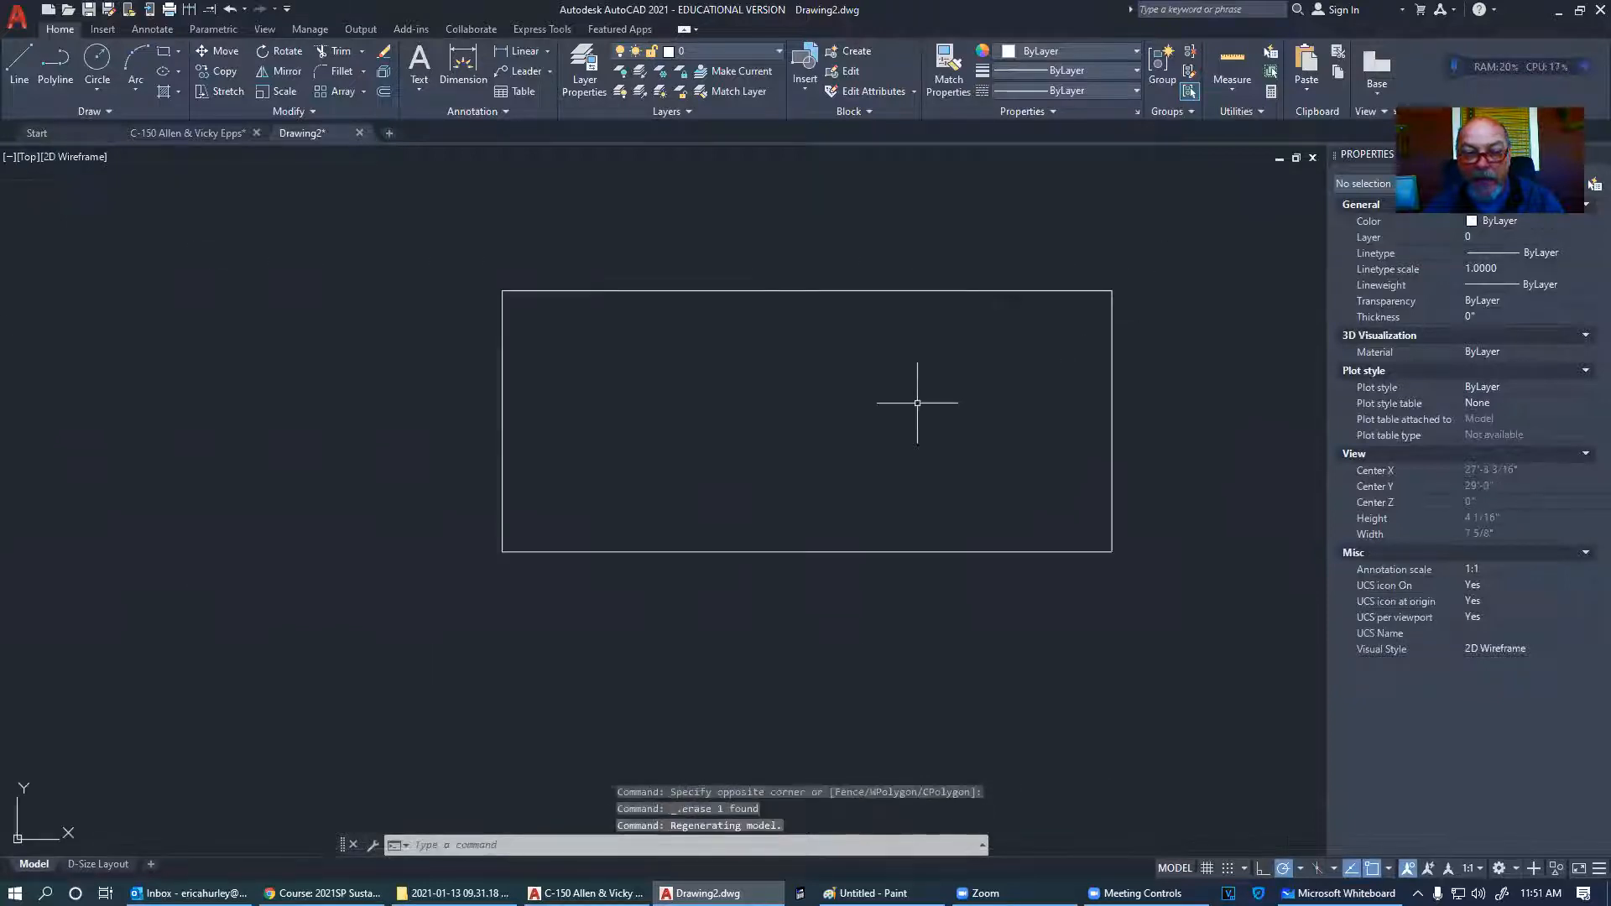
left_click(20, 65)
left_click(502, 292)
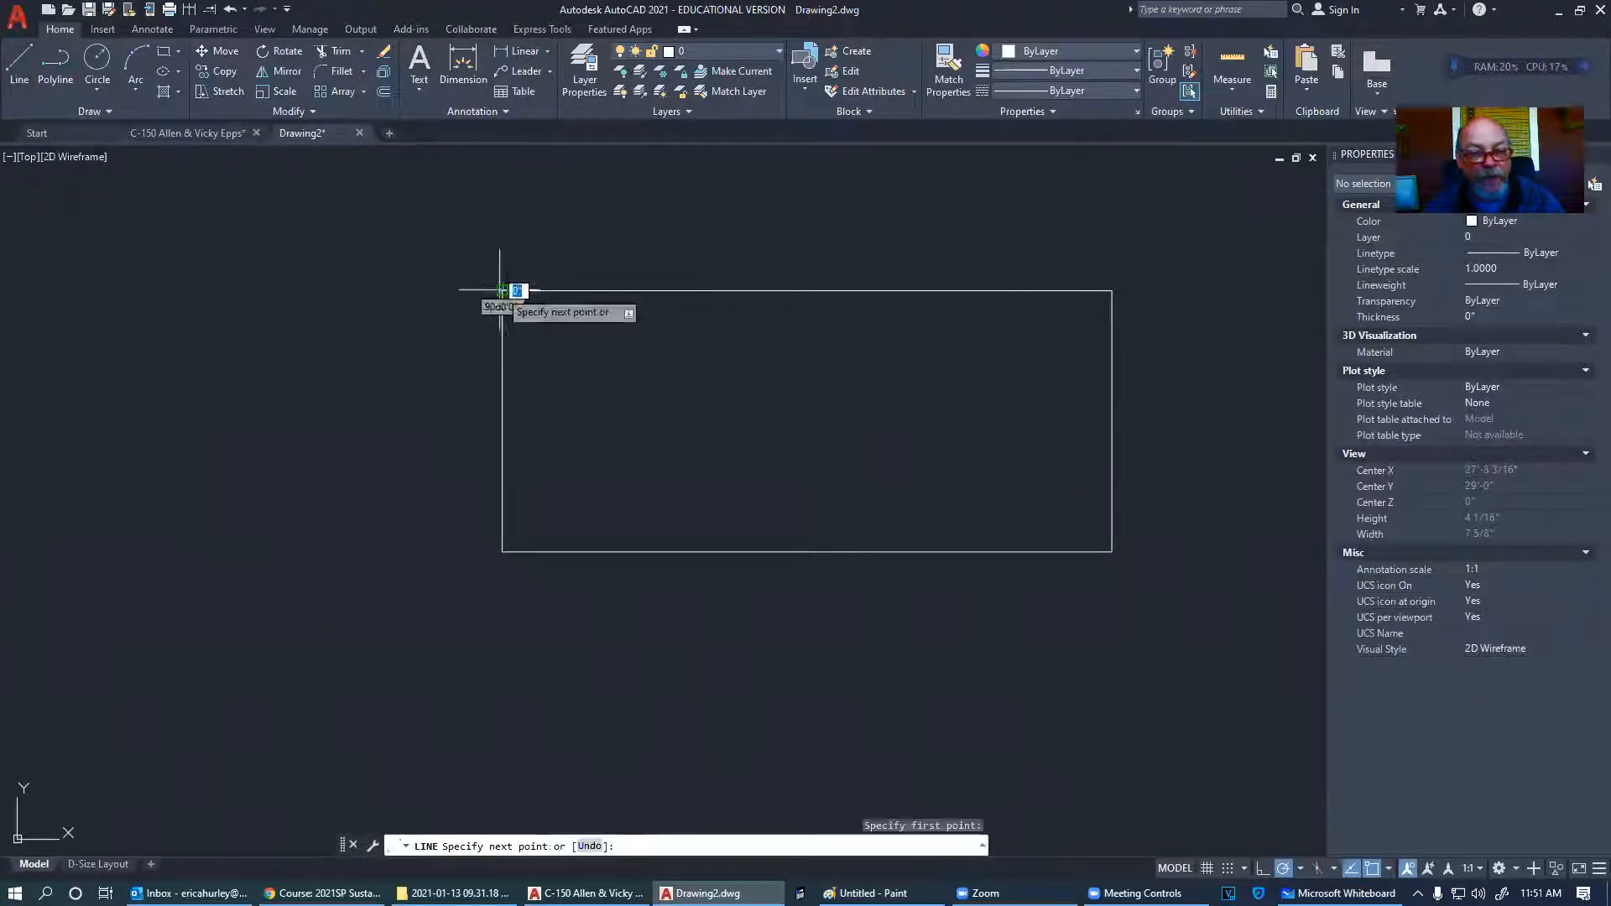
left_click(1112, 551)
key("Return")
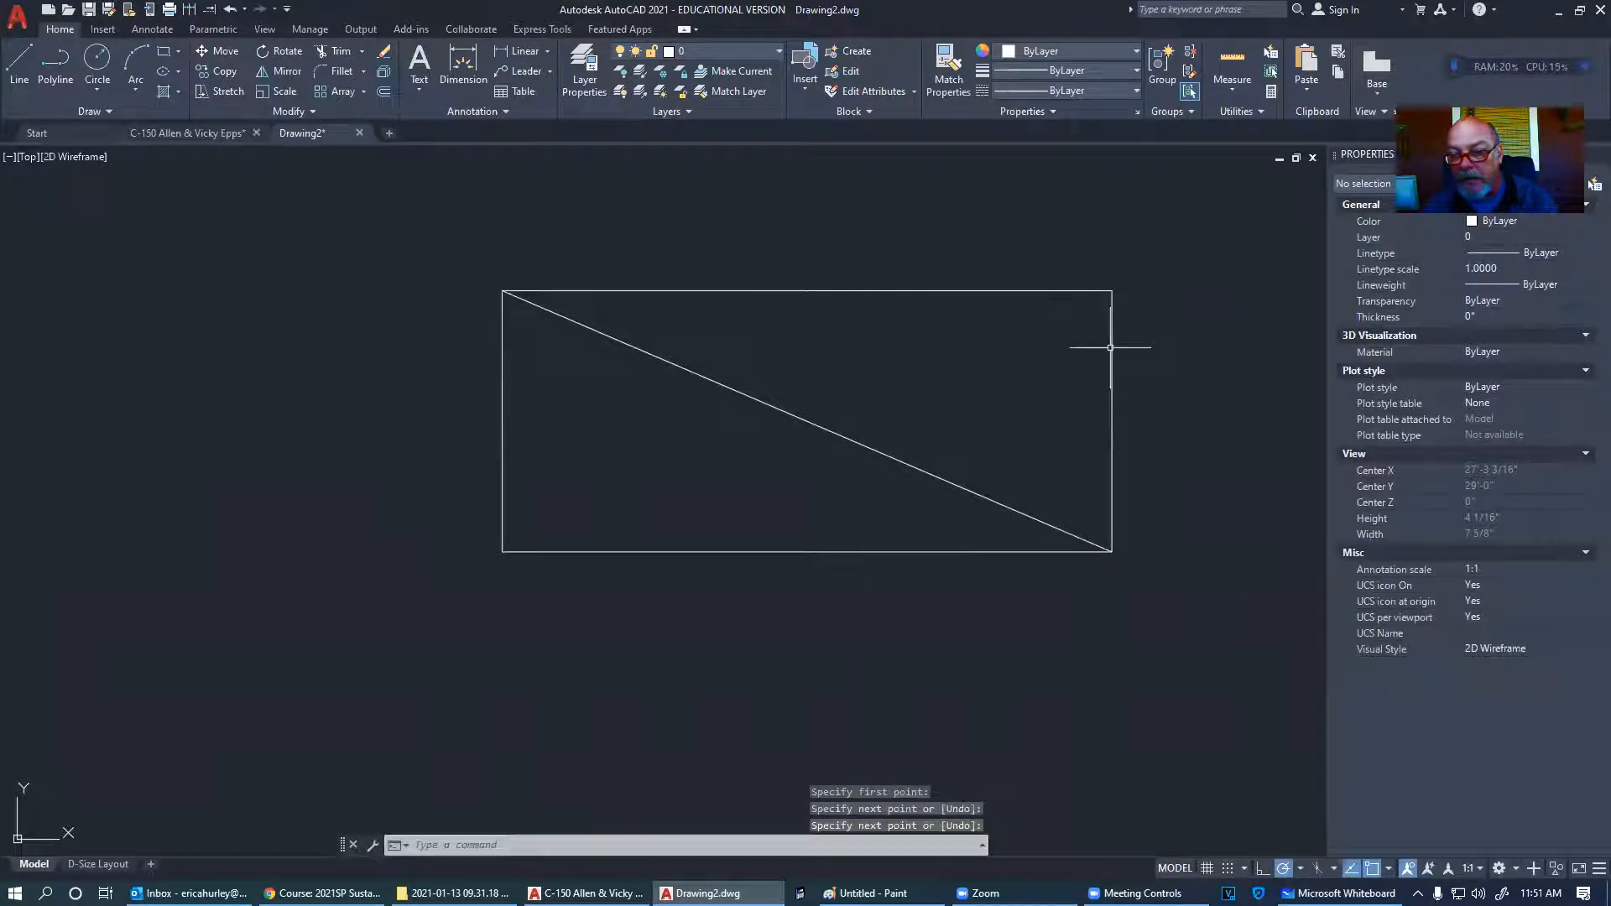
- Draw the second diagonal from the top-right to bottom-left corner, completing the X
key("Return")
left_click(1112, 291)
left_click(502, 552)
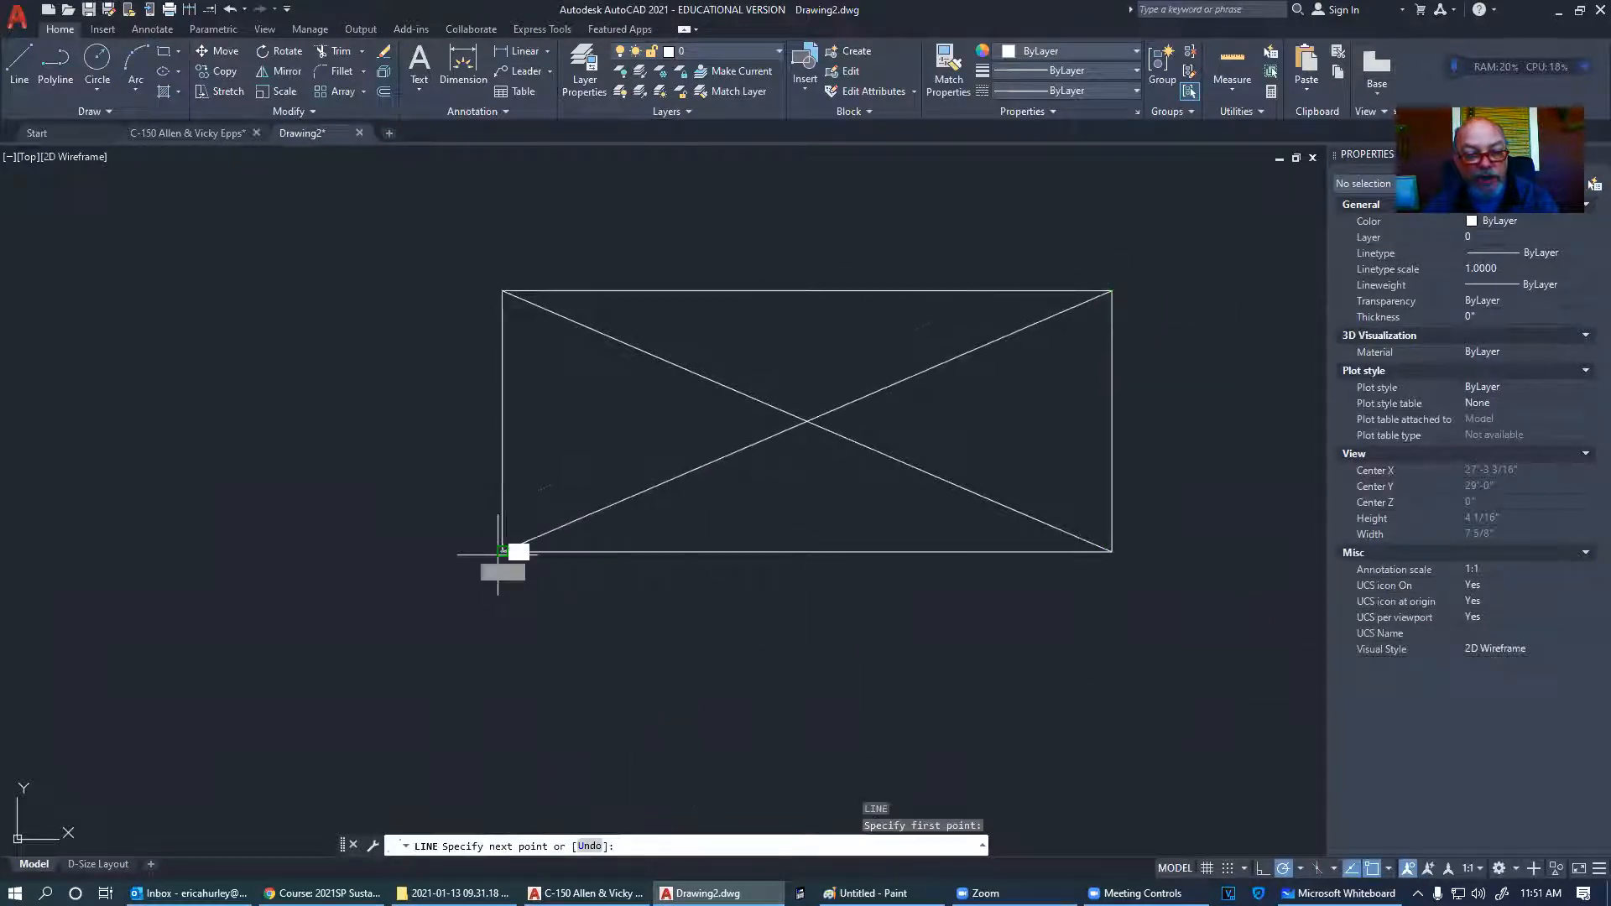
key("Return")
middle_click_drag(793, 581, 728, 591)
scroll(729, 591, "down", 2)
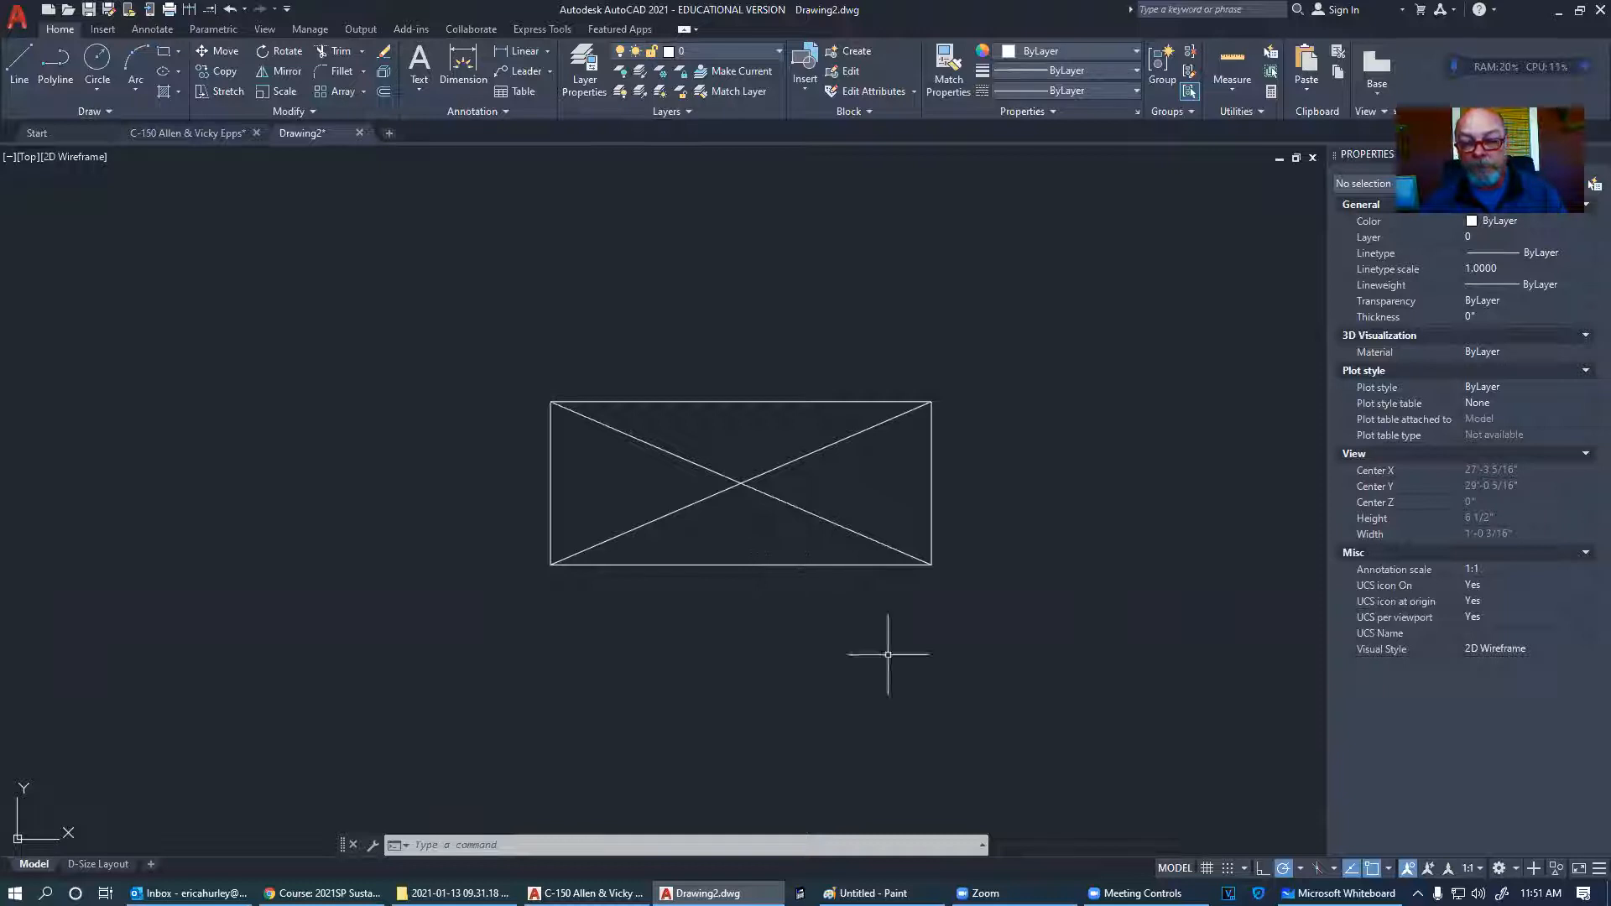
scroll(727, 647, "down", 10)
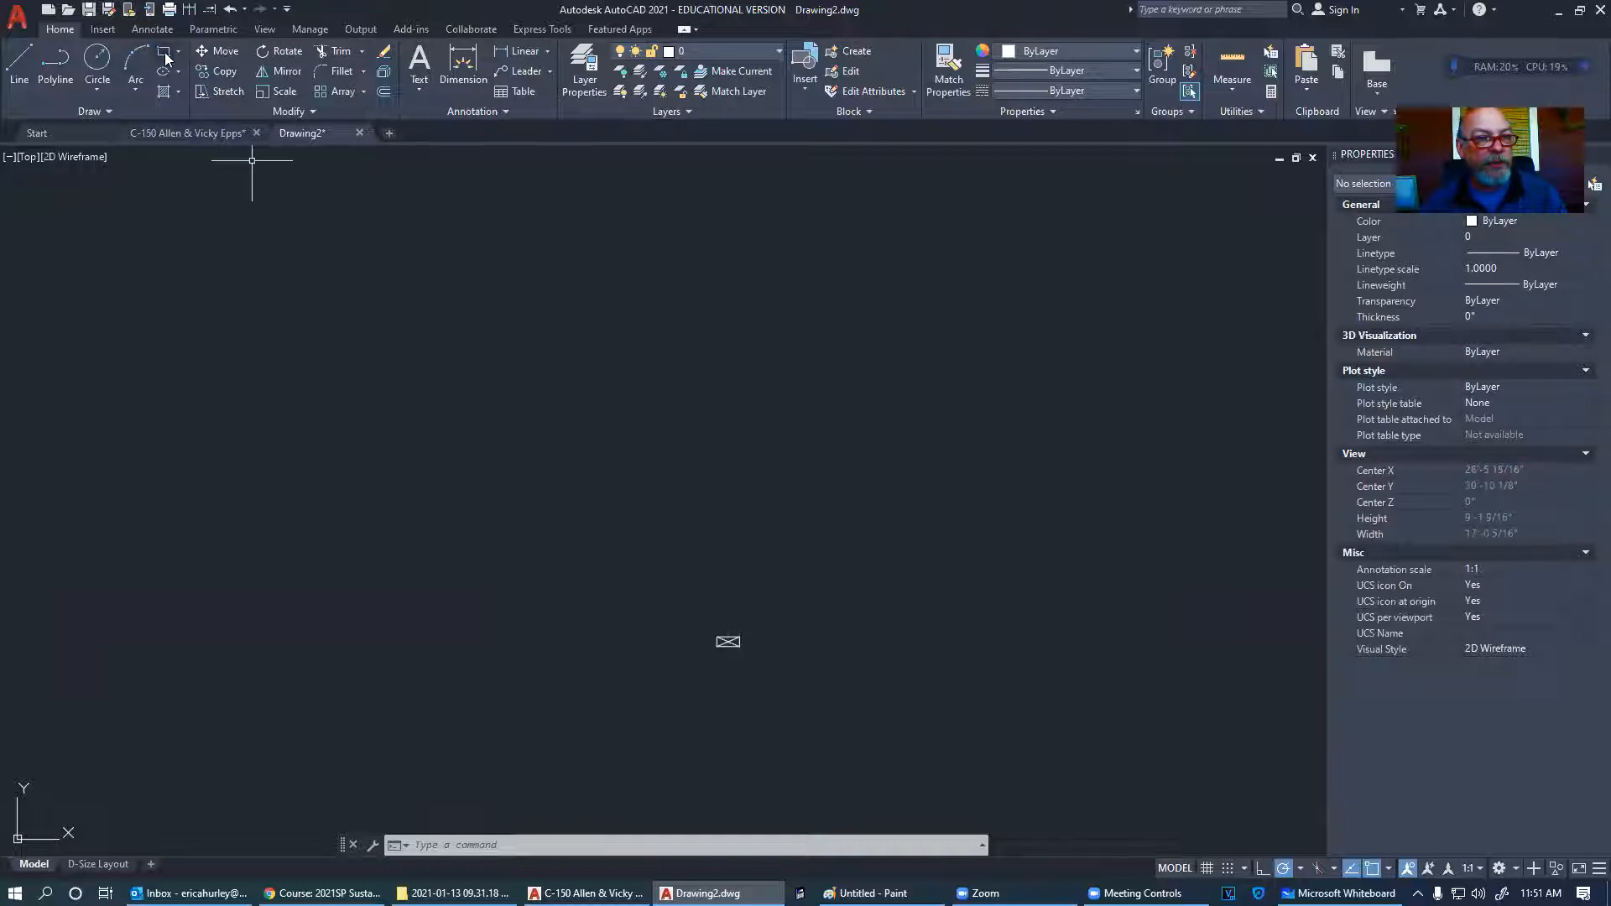
- Draw a tall, narrow rectangle left of the small X-crossed rectangle and recentre the view on it
left_click(165, 57)
left_click(368, 255)
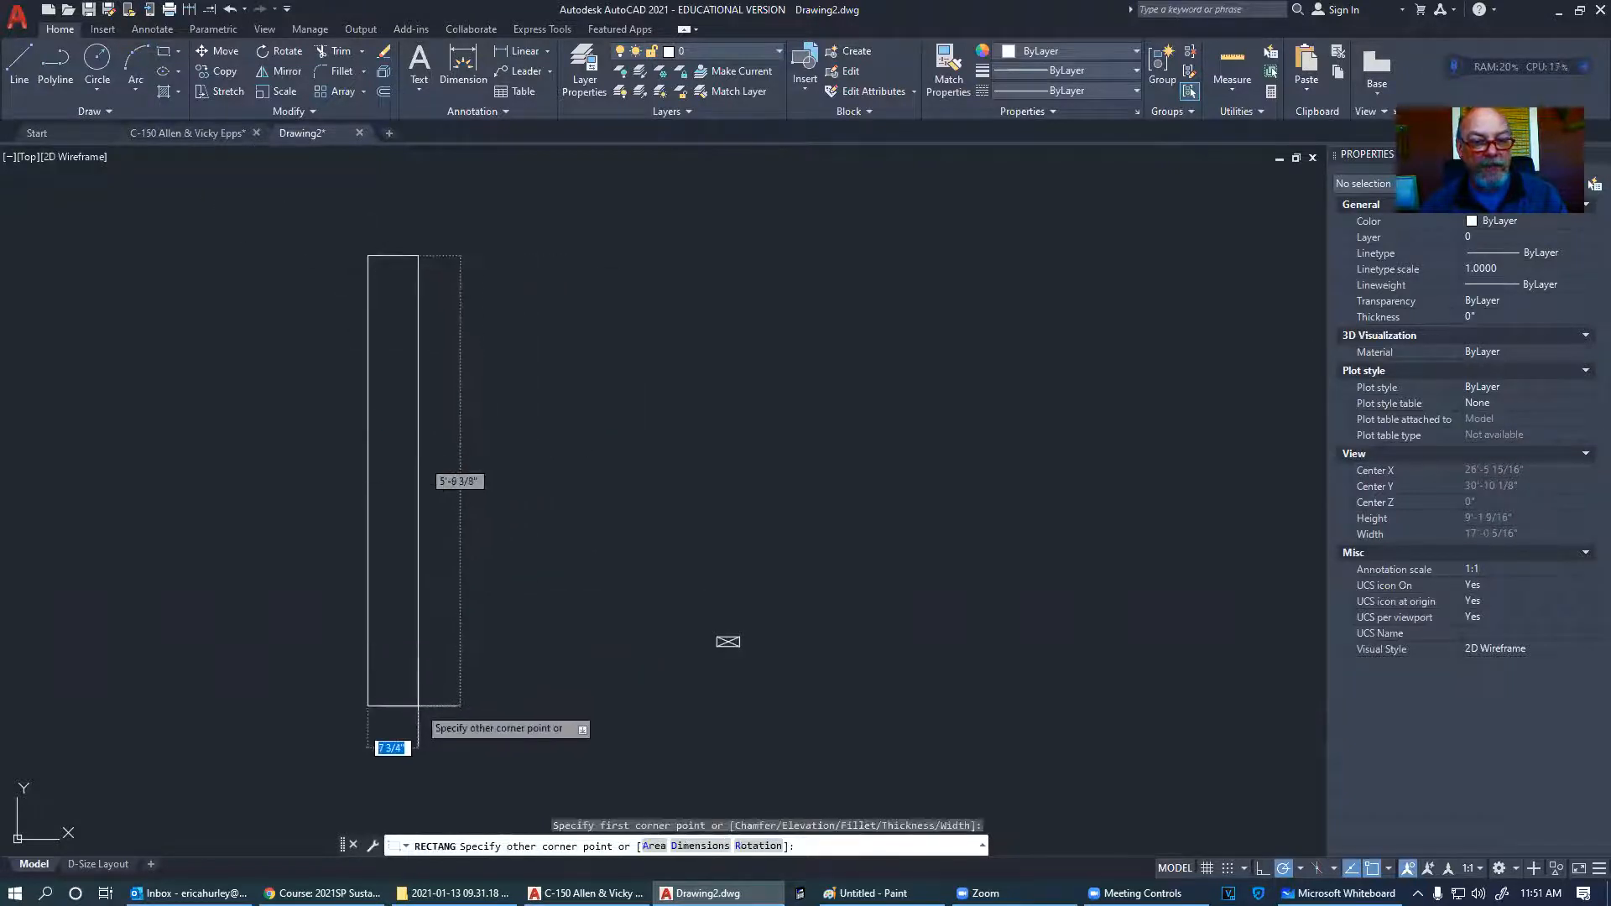
key("Escape")
middle_click_drag(548, 618, 719, 531)
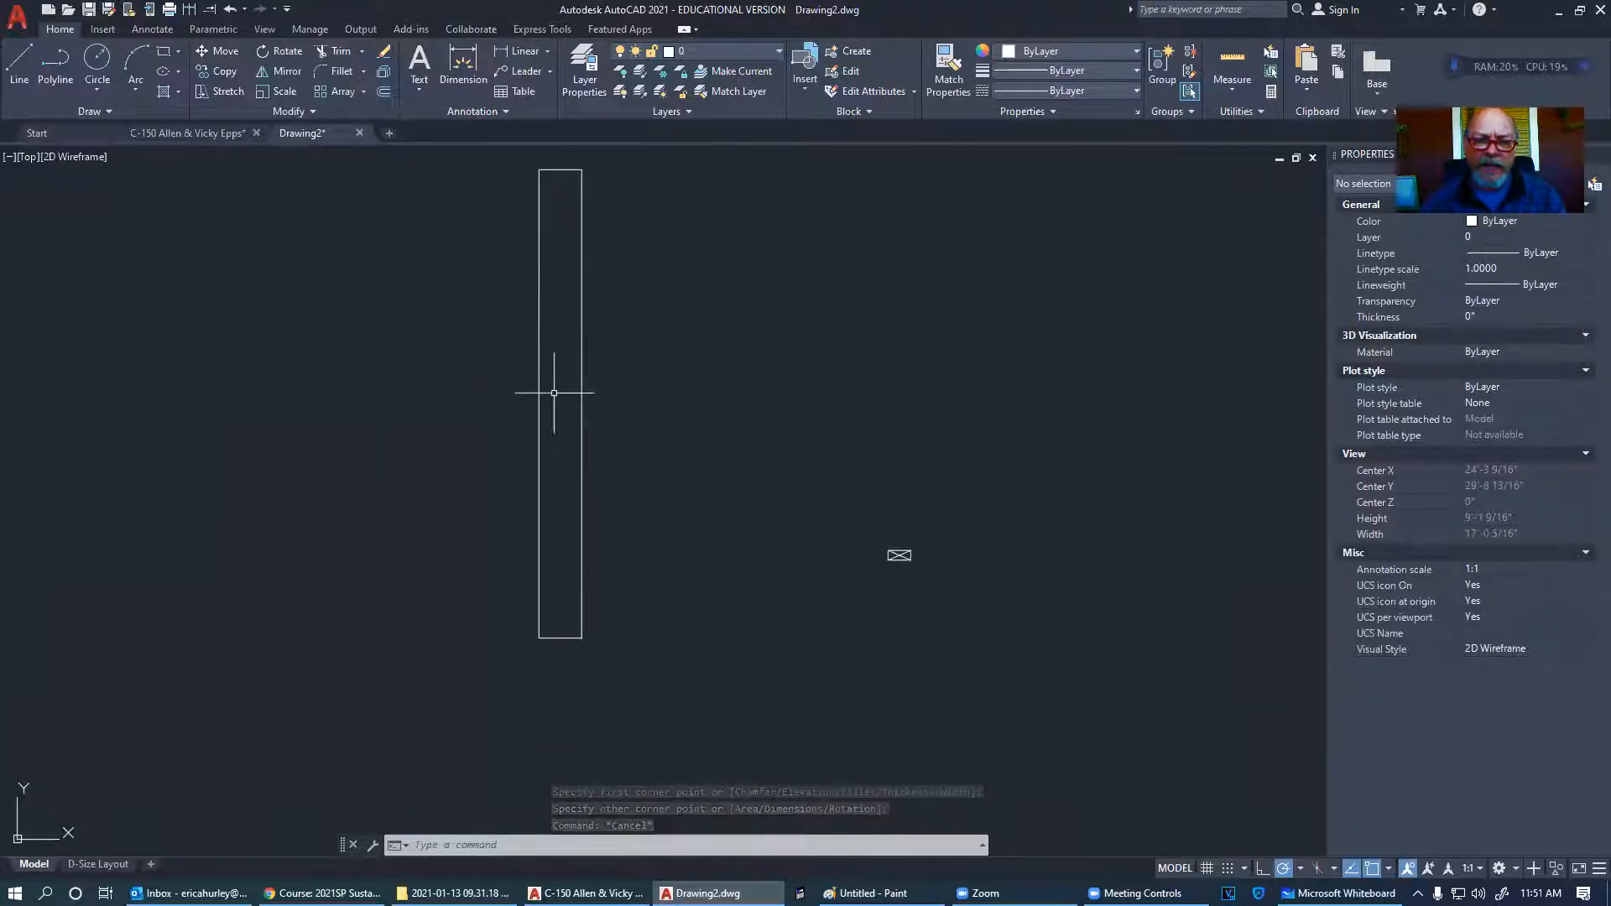
- Switch to the C-150 drawing, pan beside the wall framing detail, and place a rectangle's first corner there
left_click(164, 133)
scroll(683, 539, "down", 5)
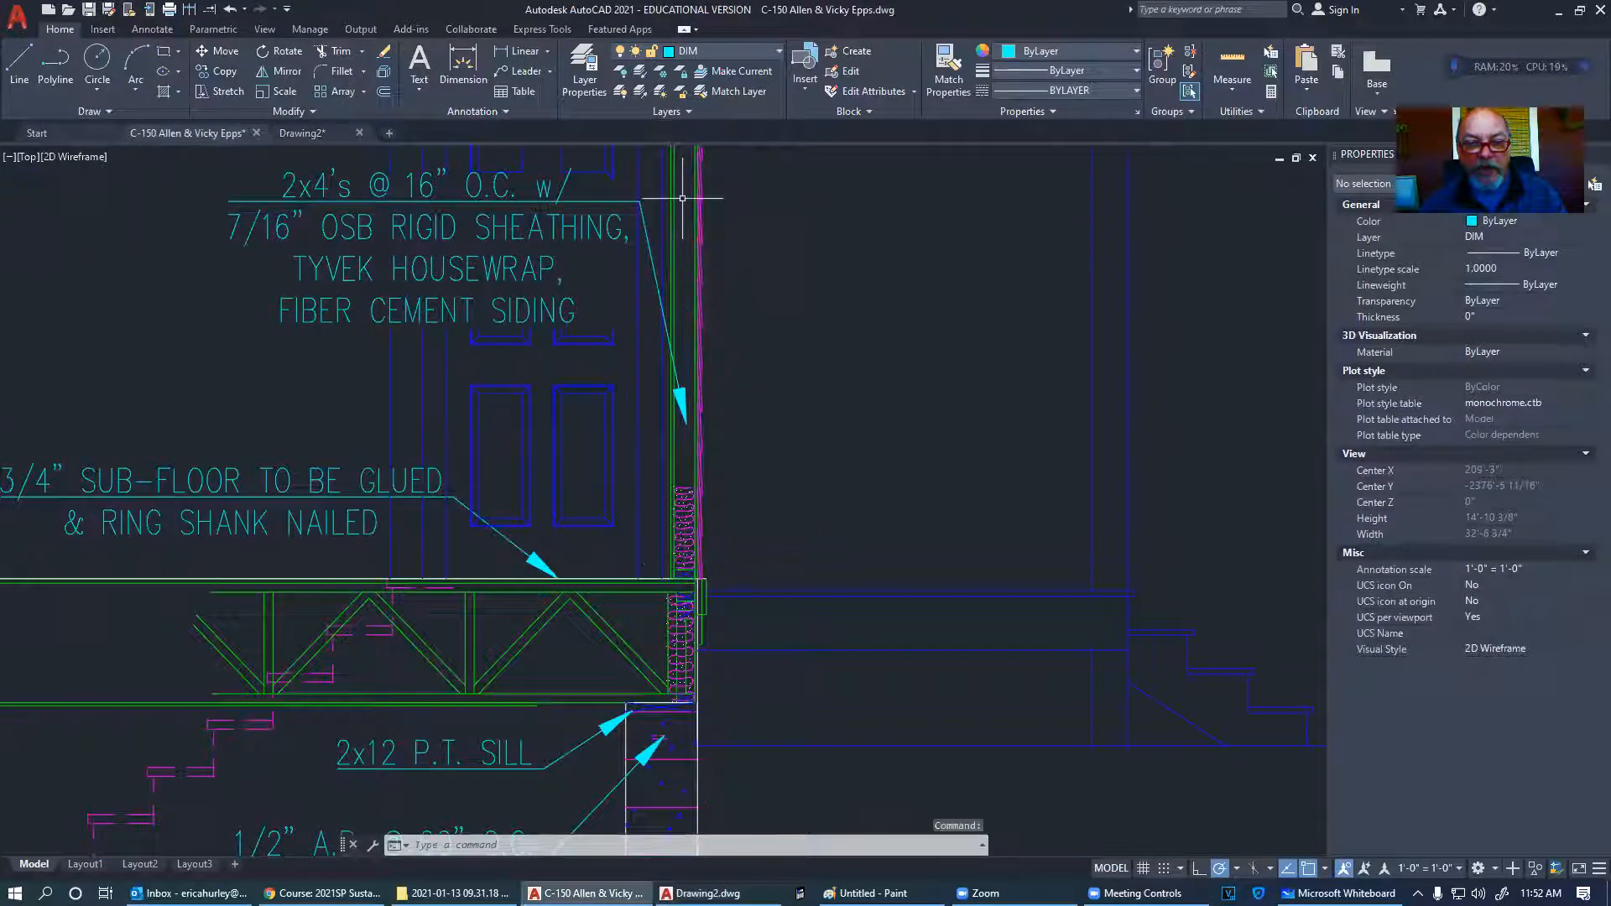
scroll(684, 590, "up", 5)
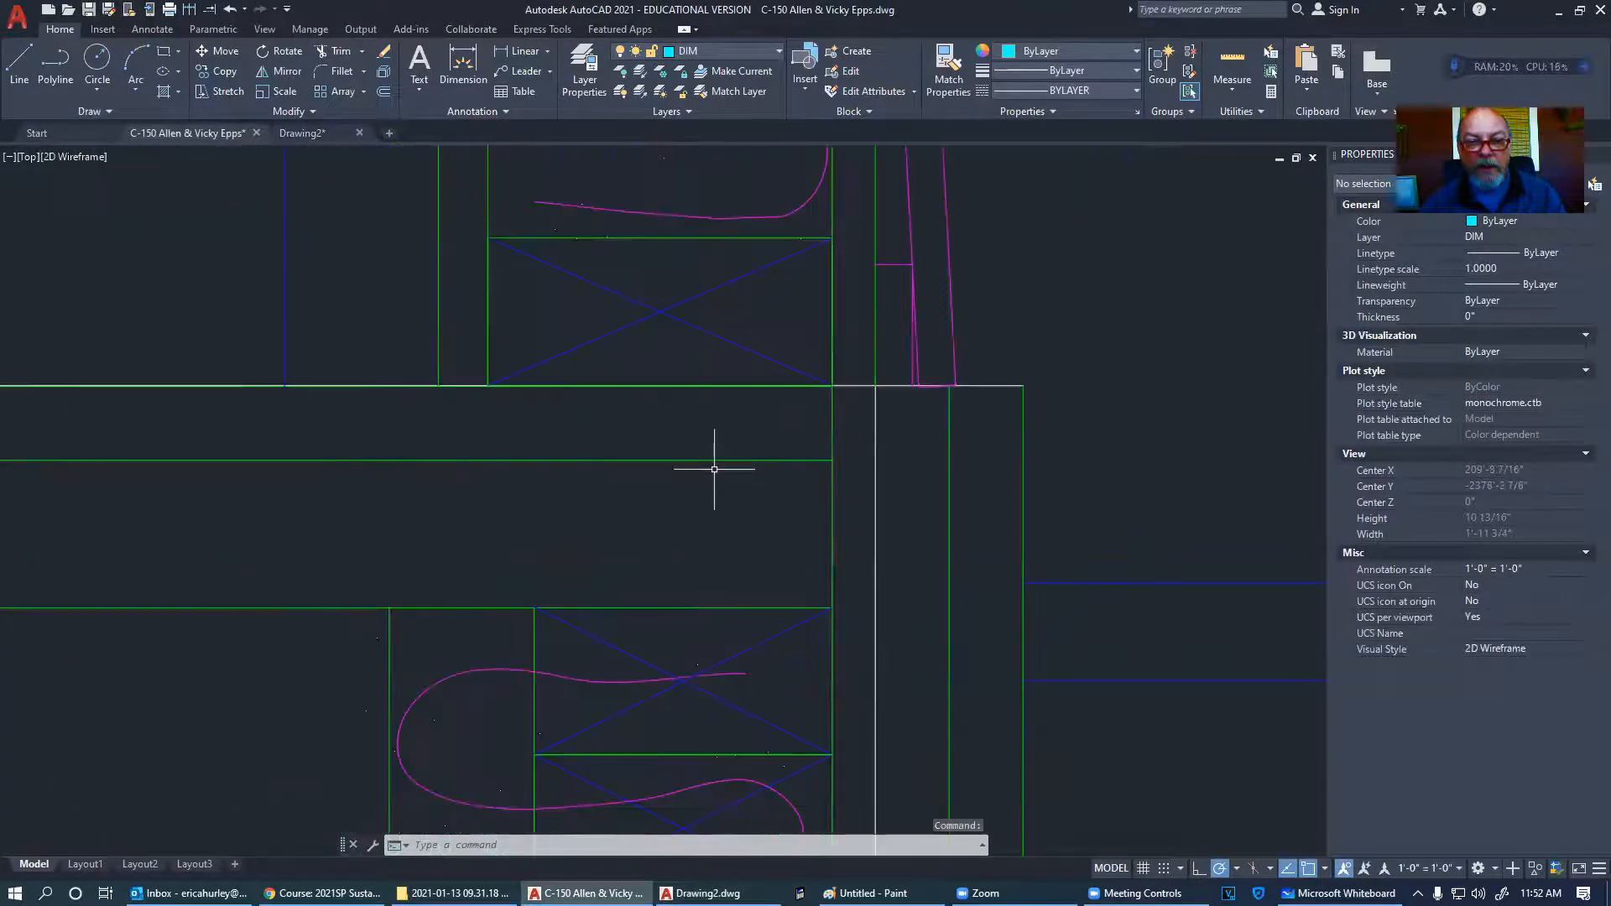
middle_click_drag(714, 470, 735, 611)
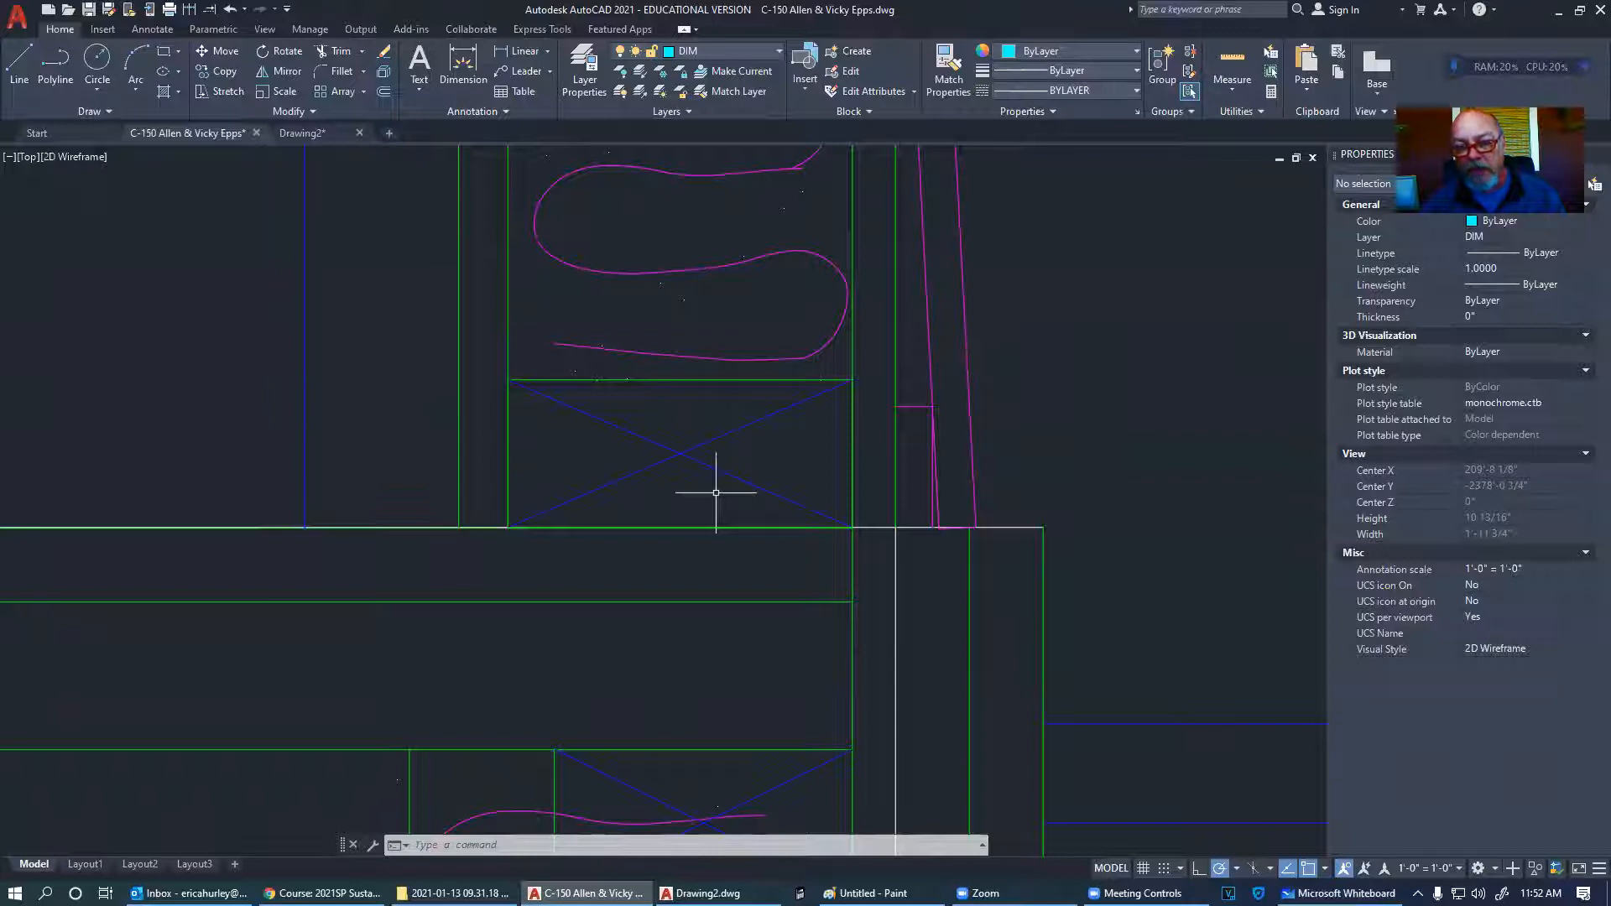
scroll(716, 493, "down", 3)
middle_click_drag(693, 481, 403, 485)
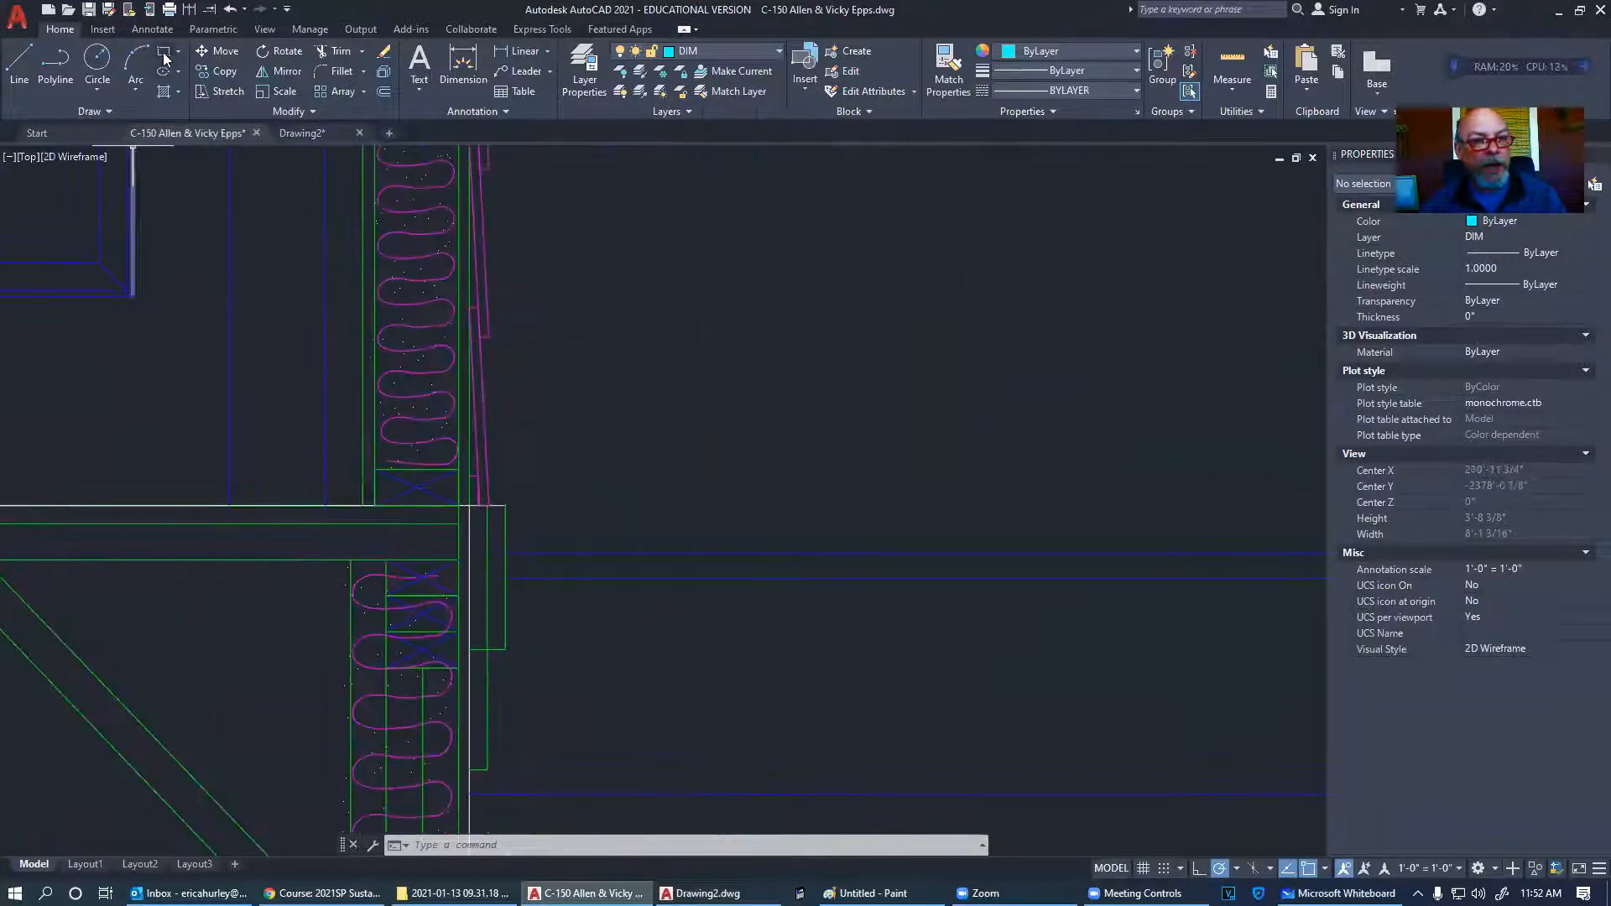
left_click(166, 58)
left_click(765, 435)
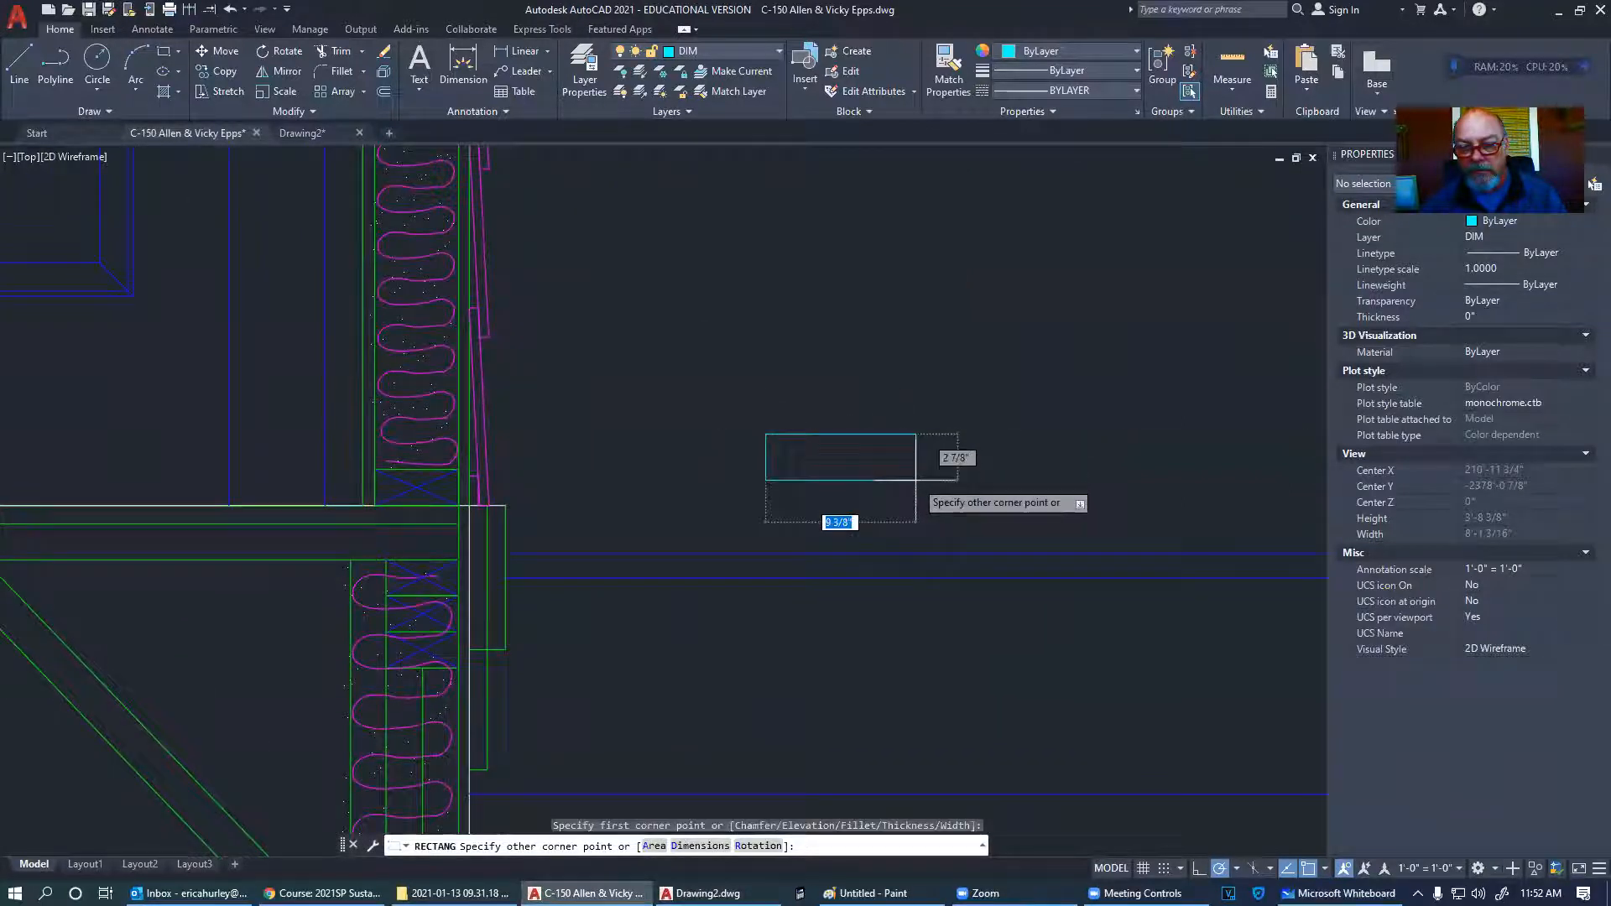
- Finish the rectangle and draw a 3-point arc from its top-left to bottom-left corner, bulging inward
key("Escape")
scroll(919, 481, "up", 4)
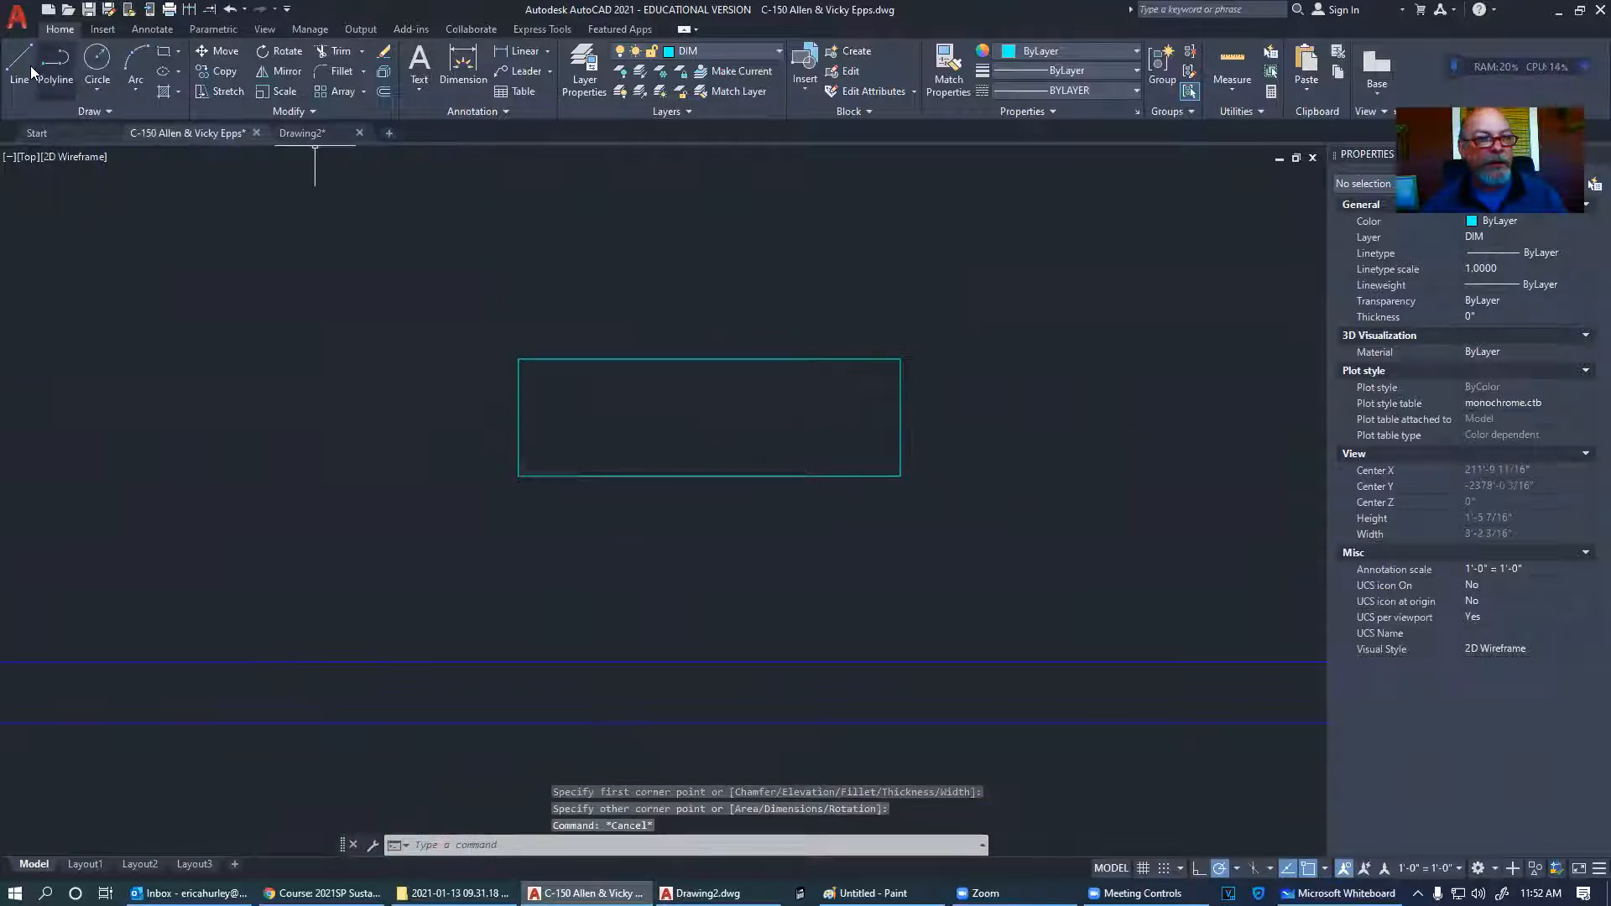
left_click(135, 60)
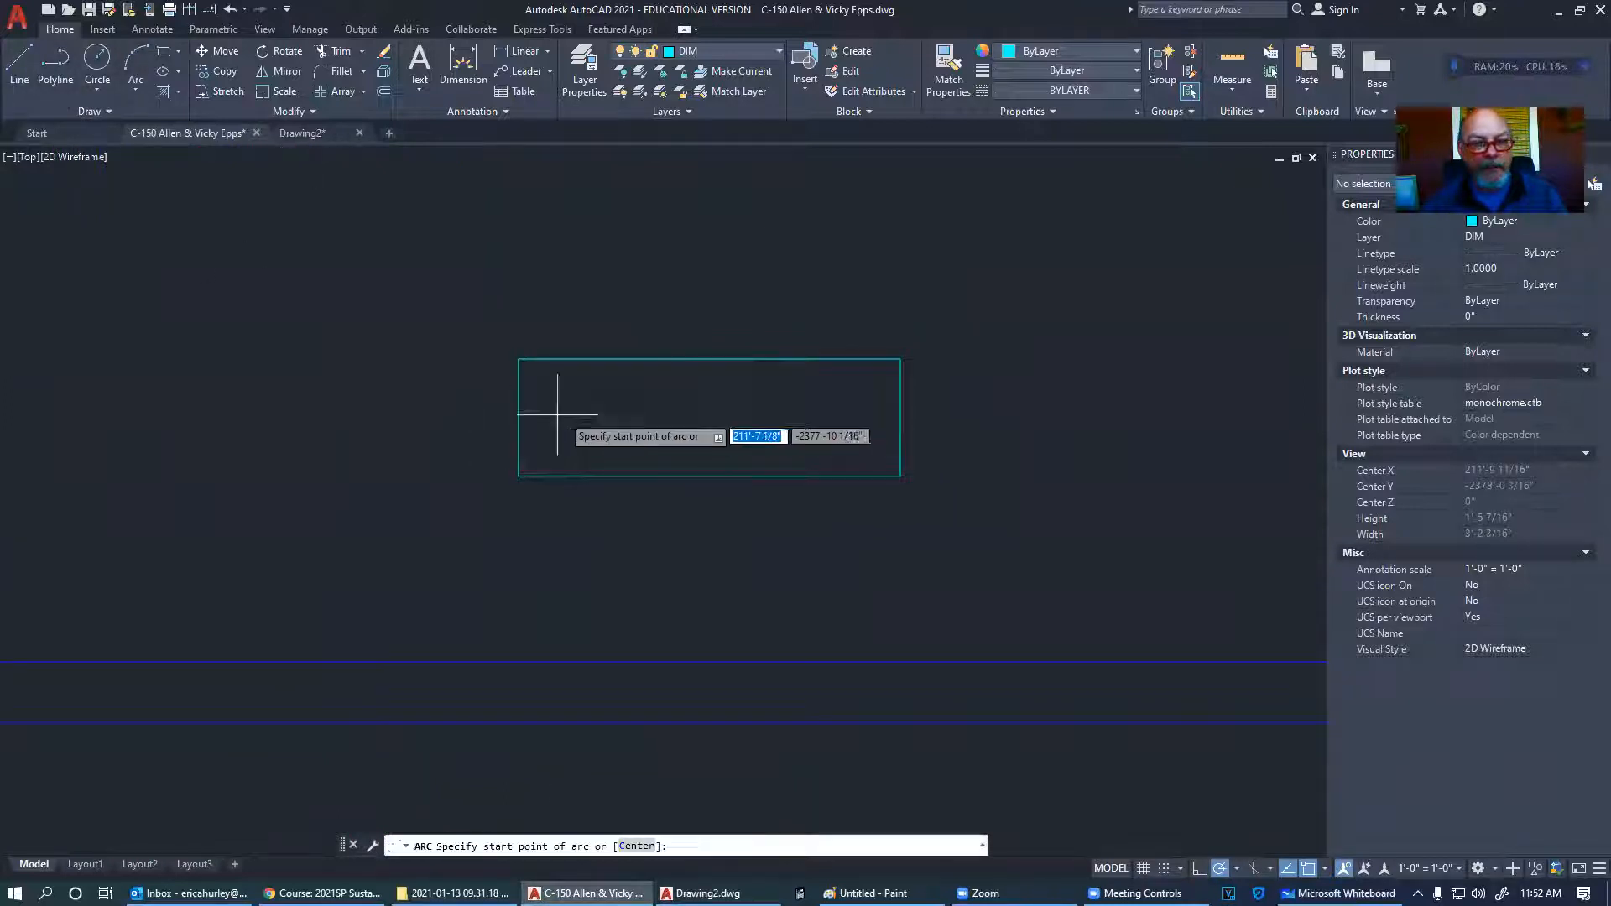
left_click(519, 361)
left_click(561, 420)
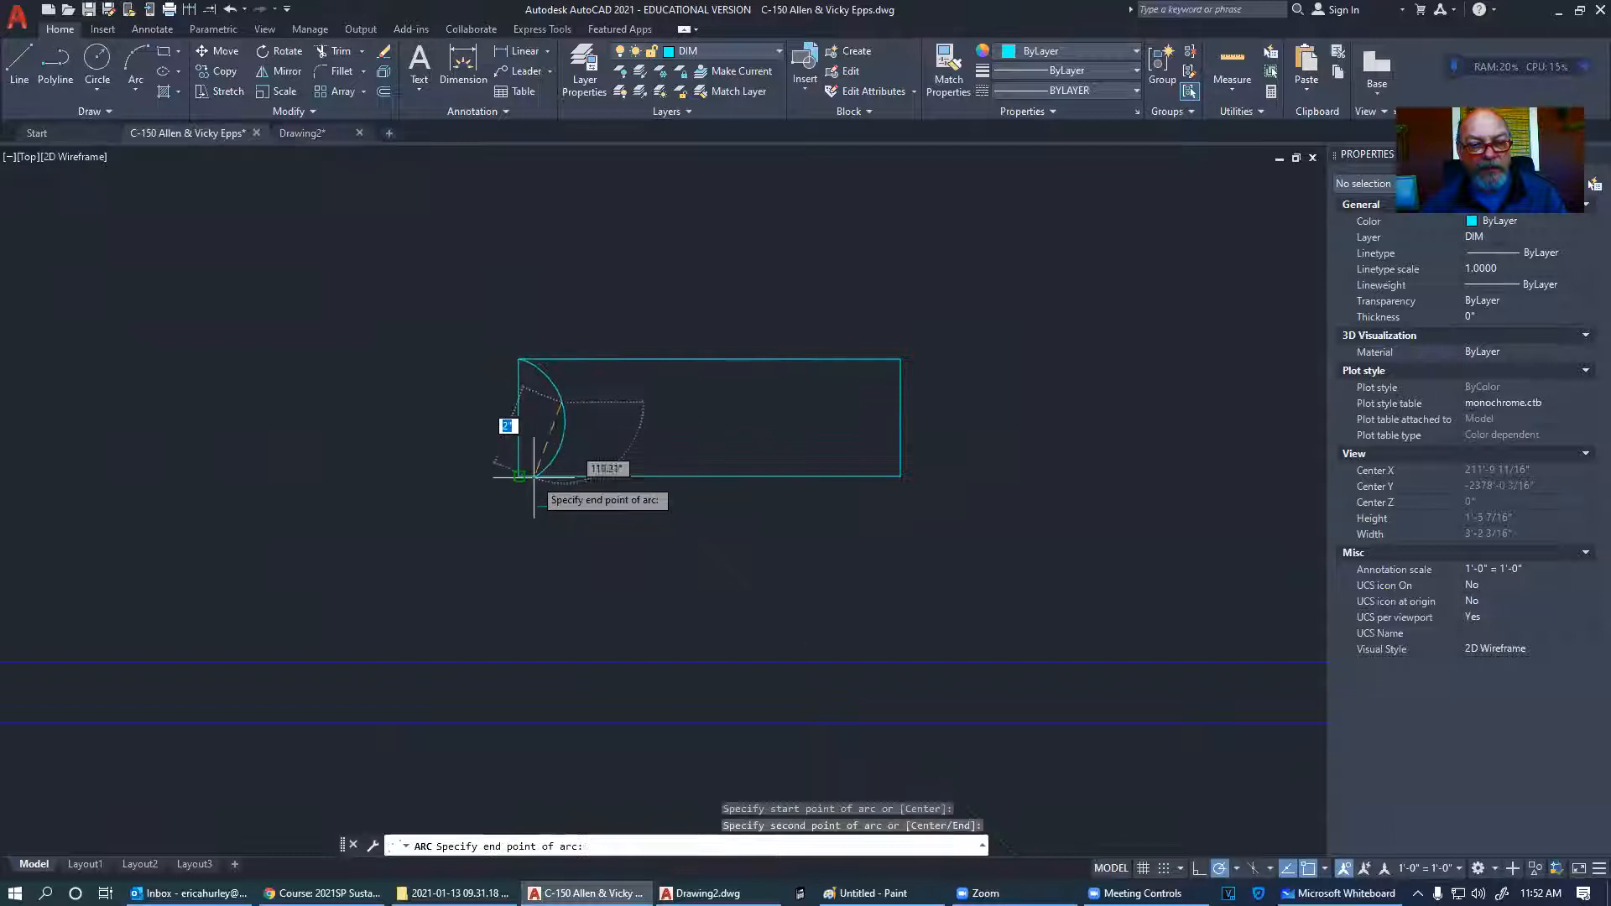
left_click(521, 475)
key("Escape")
left_click(567, 420)
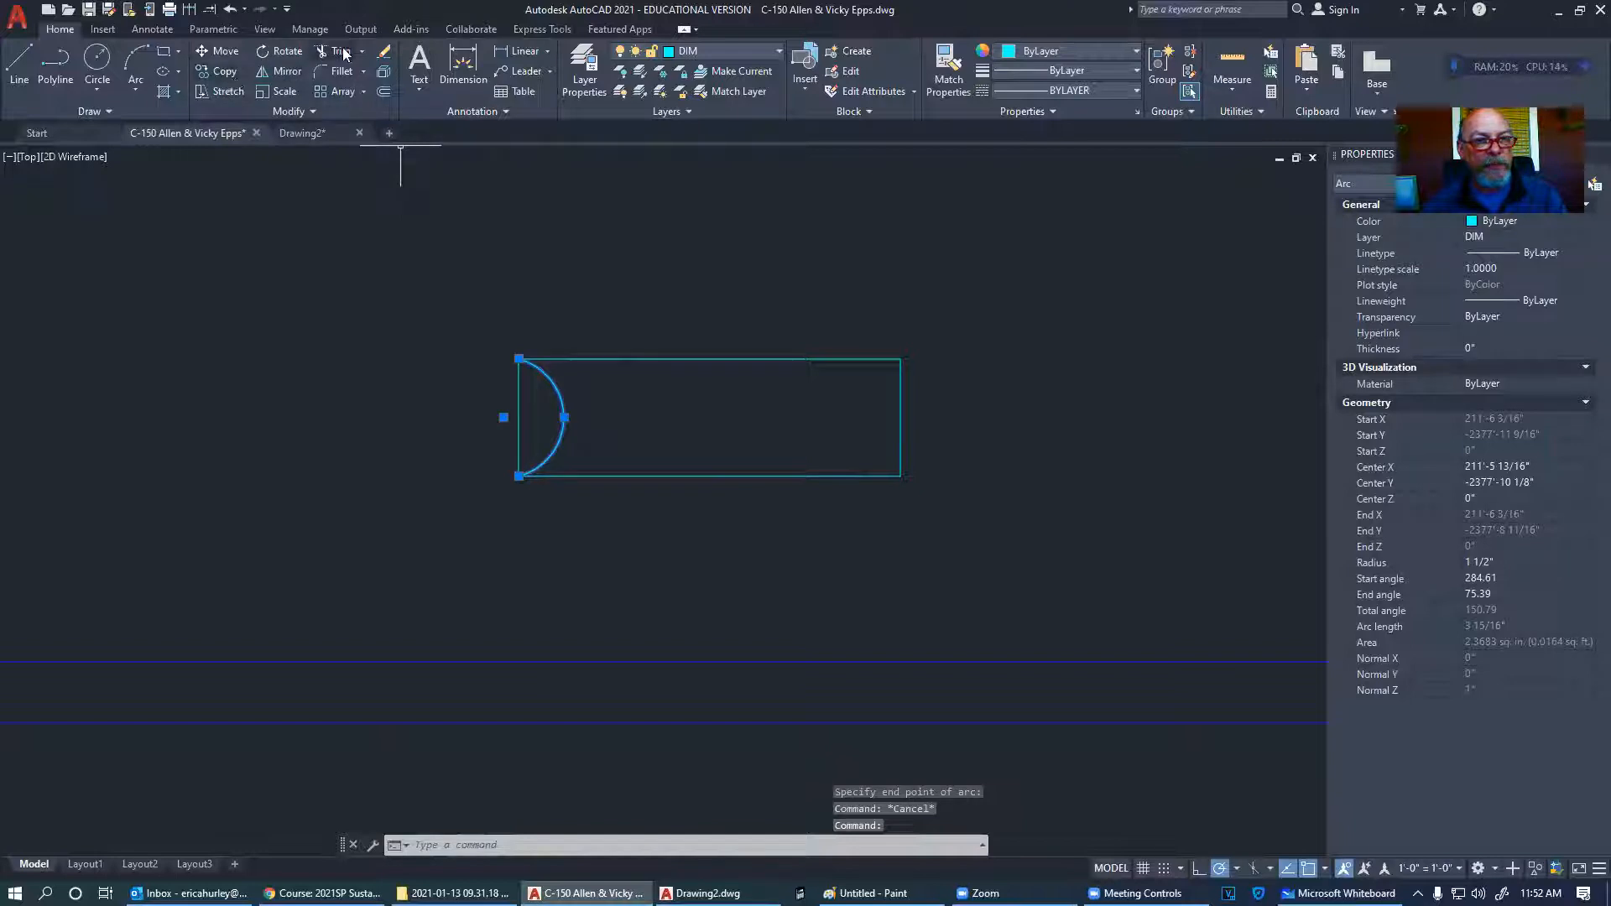
- Offset the left-end arc outward at a 1/2-inch distance, adding the first five concentric arcs
left_click(384, 71)
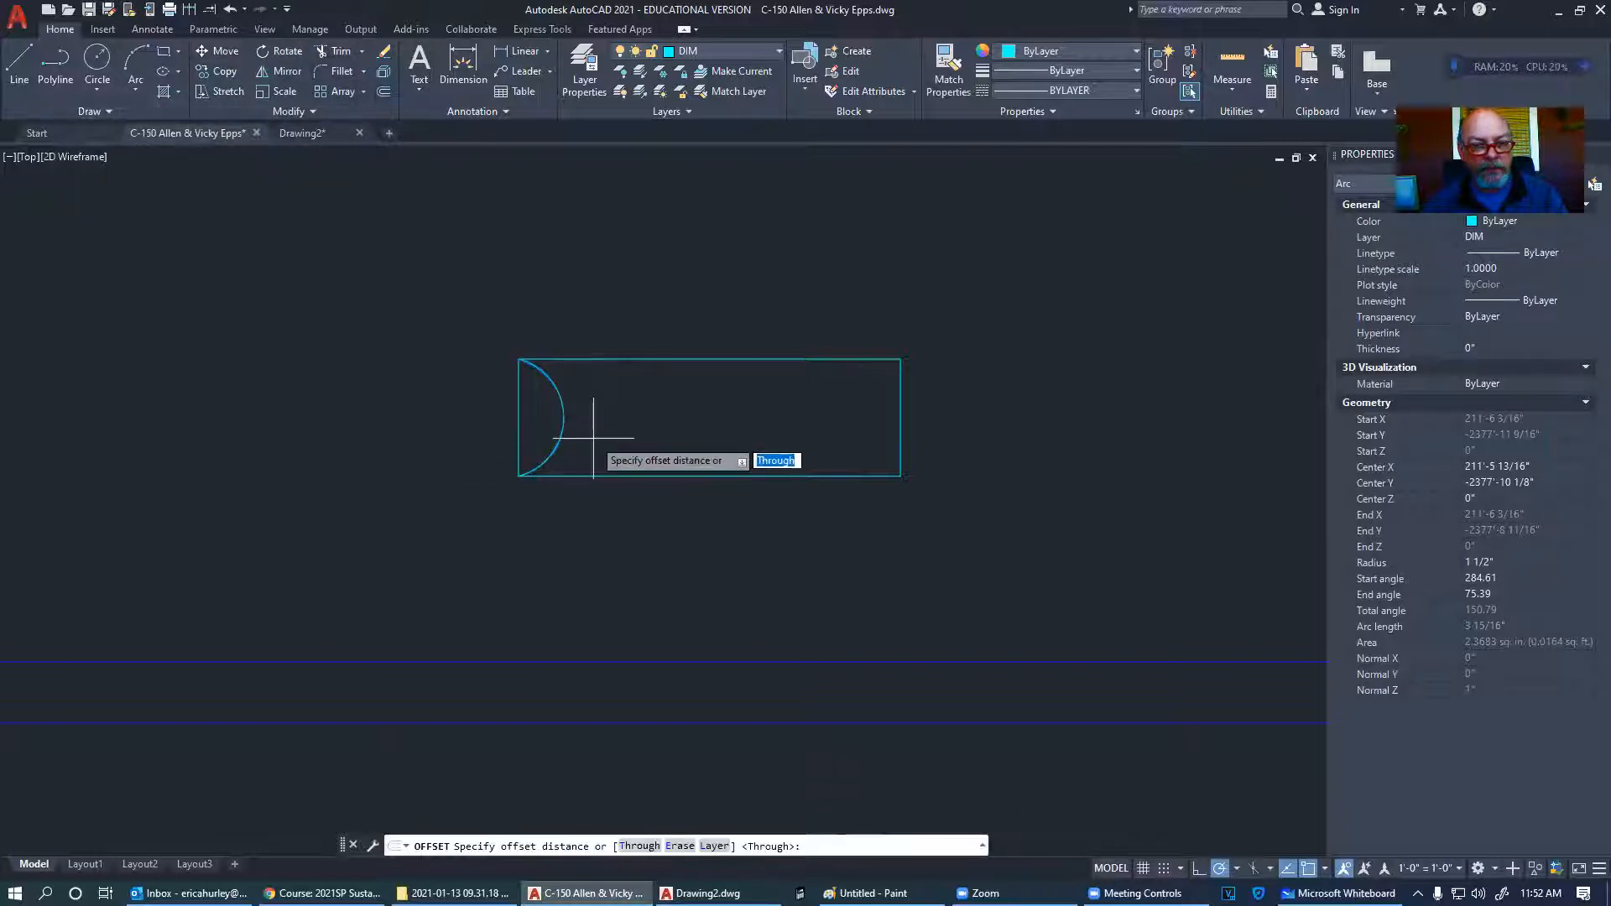
left_click(564, 417)
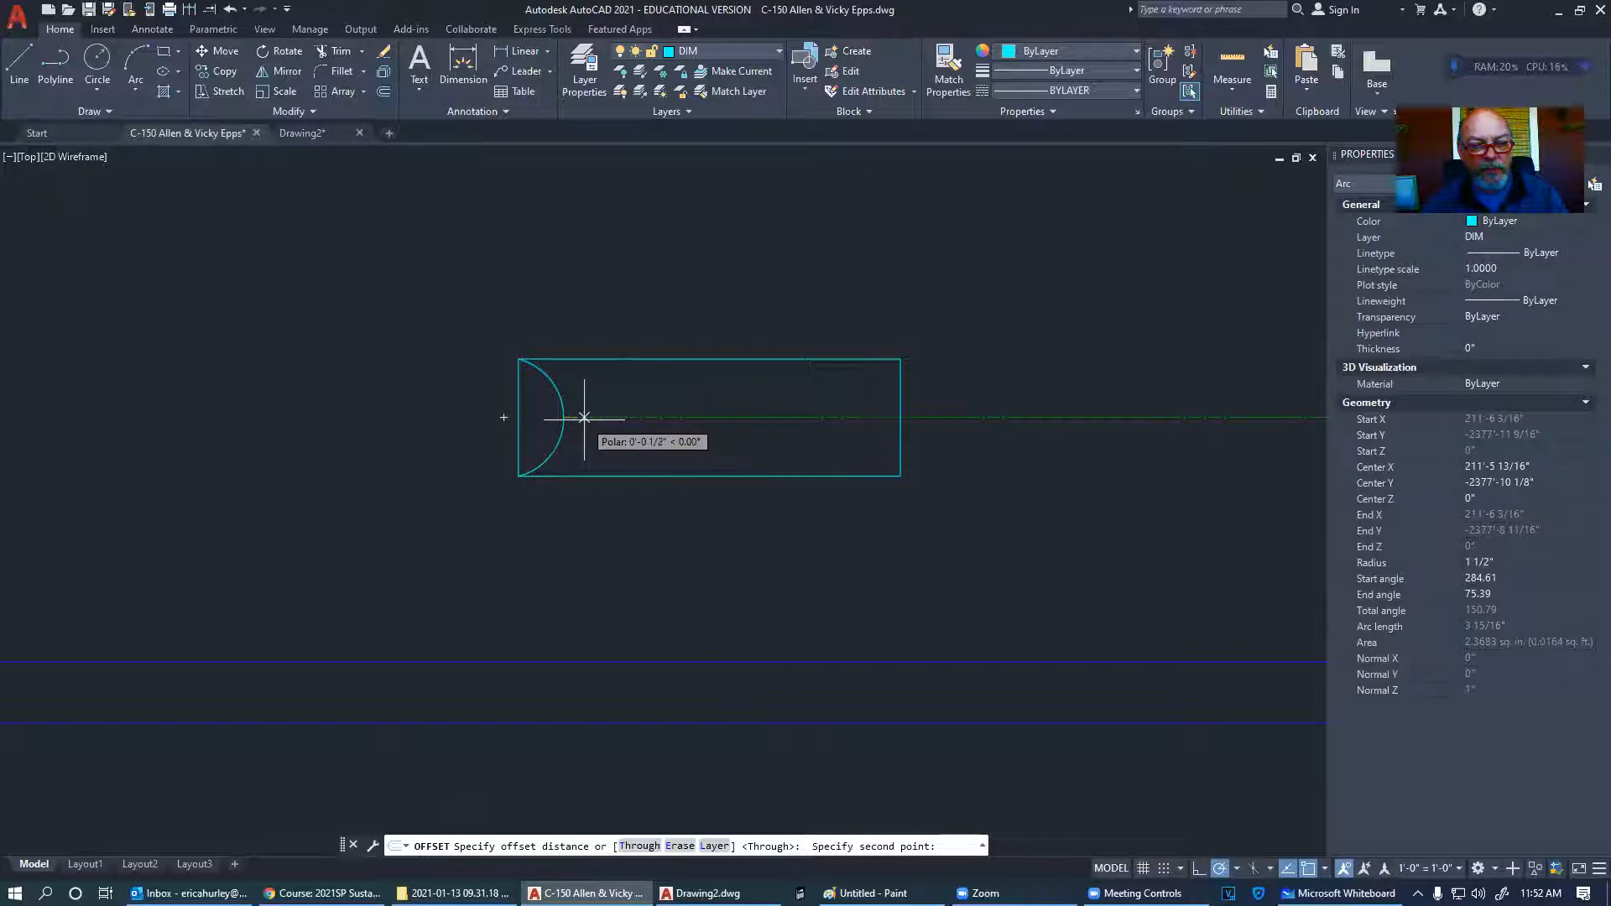
left_click(584, 417)
left_click(591, 419)
left_click(584, 417)
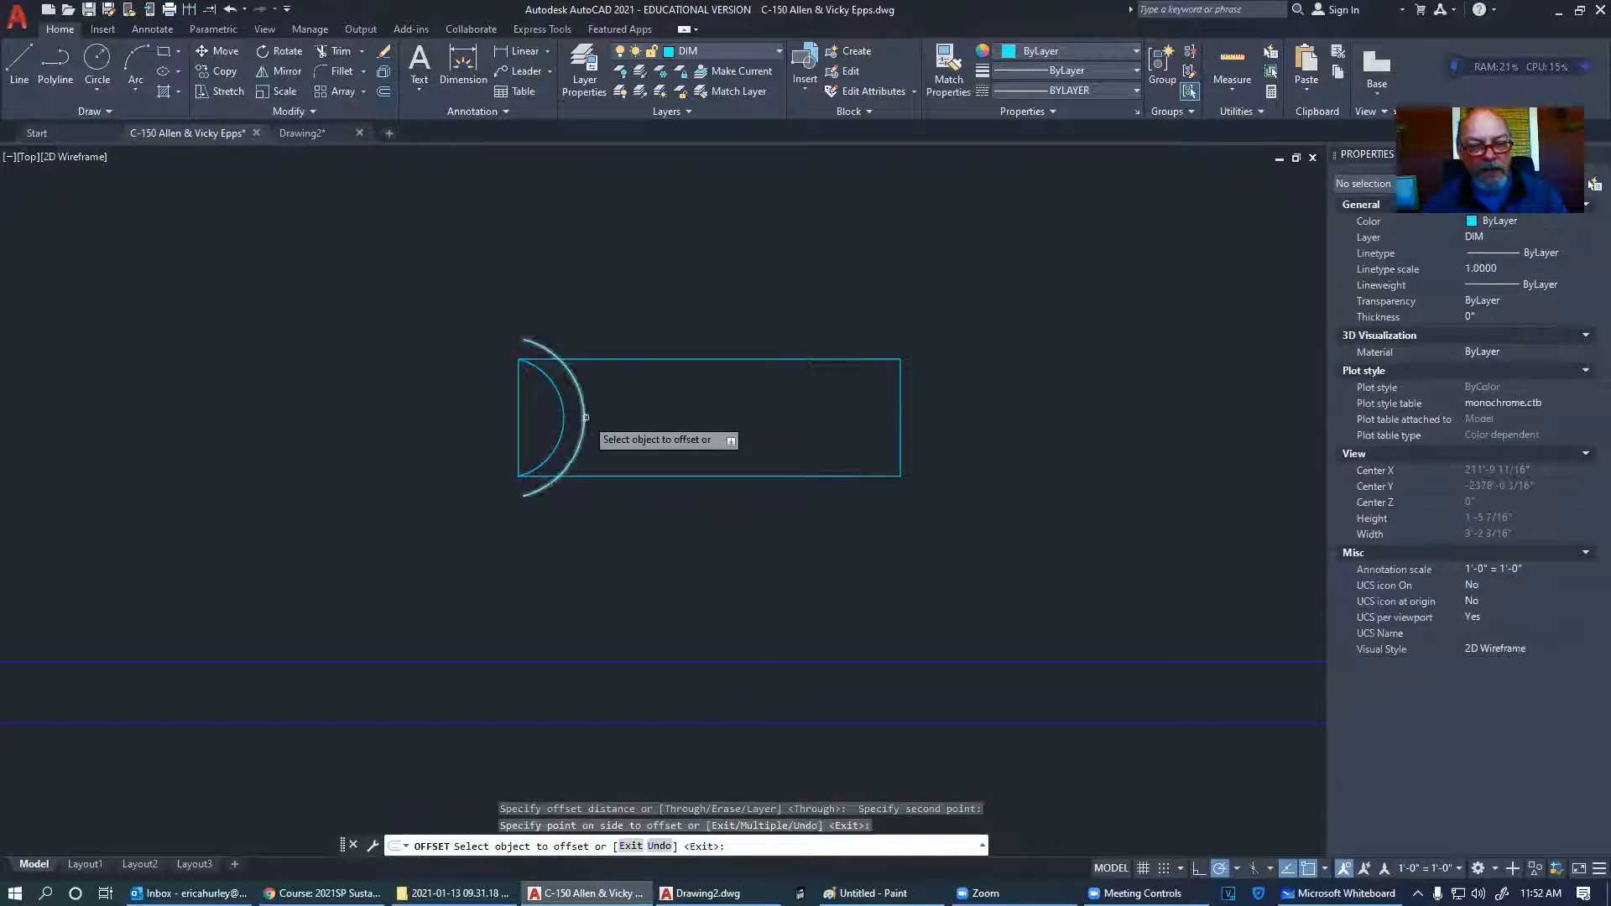
left_click(611, 419)
left_click(605, 422)
left_click(658, 423)
left_click(625, 423)
left_click(701, 427)
left_click(645, 426)
left_click(712, 429)
- Keep offsetting the outermost arc outward at 1/2 inch, adding six more arcs
left_click(665, 430)
left_click(671, 432)
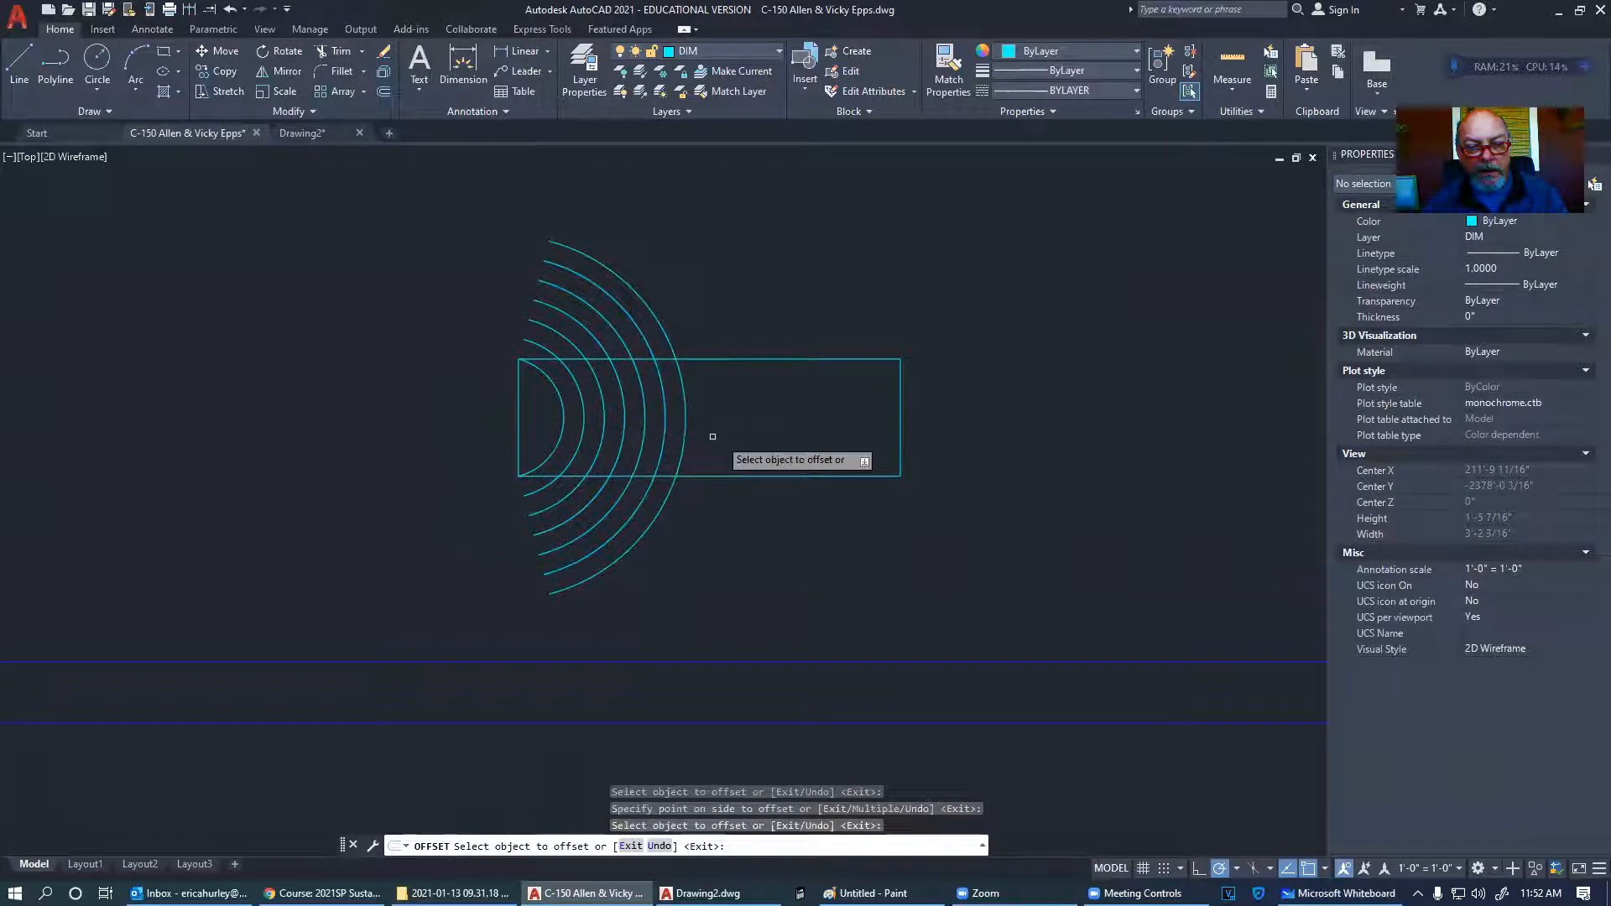
left_click(684, 432)
left_click(727, 435)
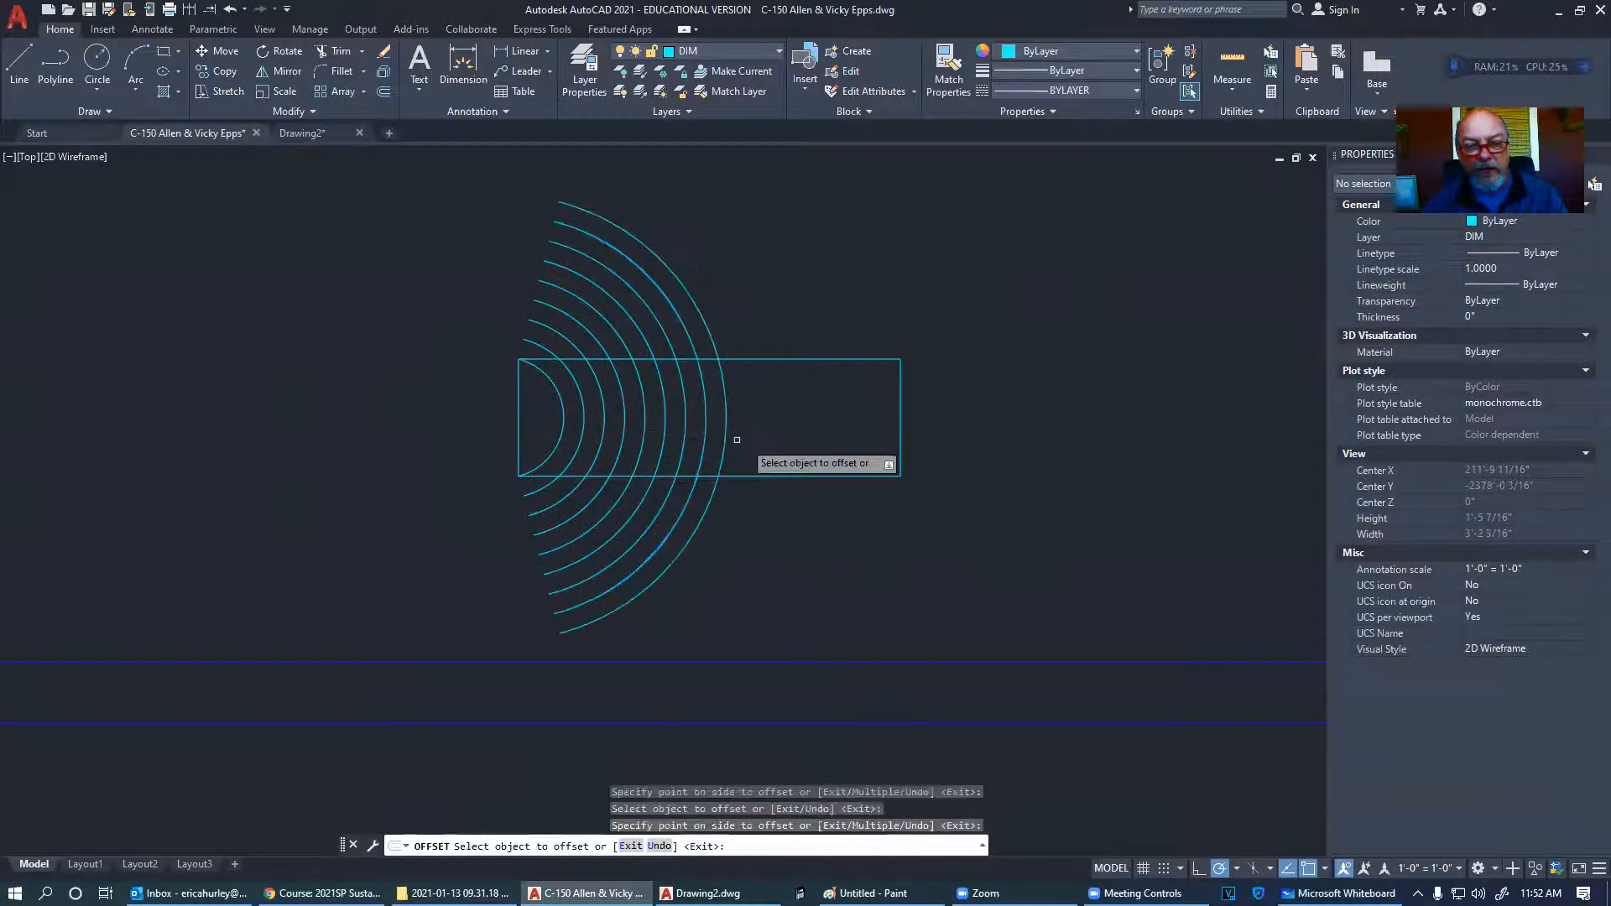
left_click(724, 435)
left_click(740, 428)
left_click(746, 437)
left_click(768, 440)
left_click(768, 442)
left_click(807, 447)
left_click(790, 446)
left_click(811, 454)
- Add one smaller arc inside the innermost arc and three final arcs beyond the outermost
left_click(558, 442)
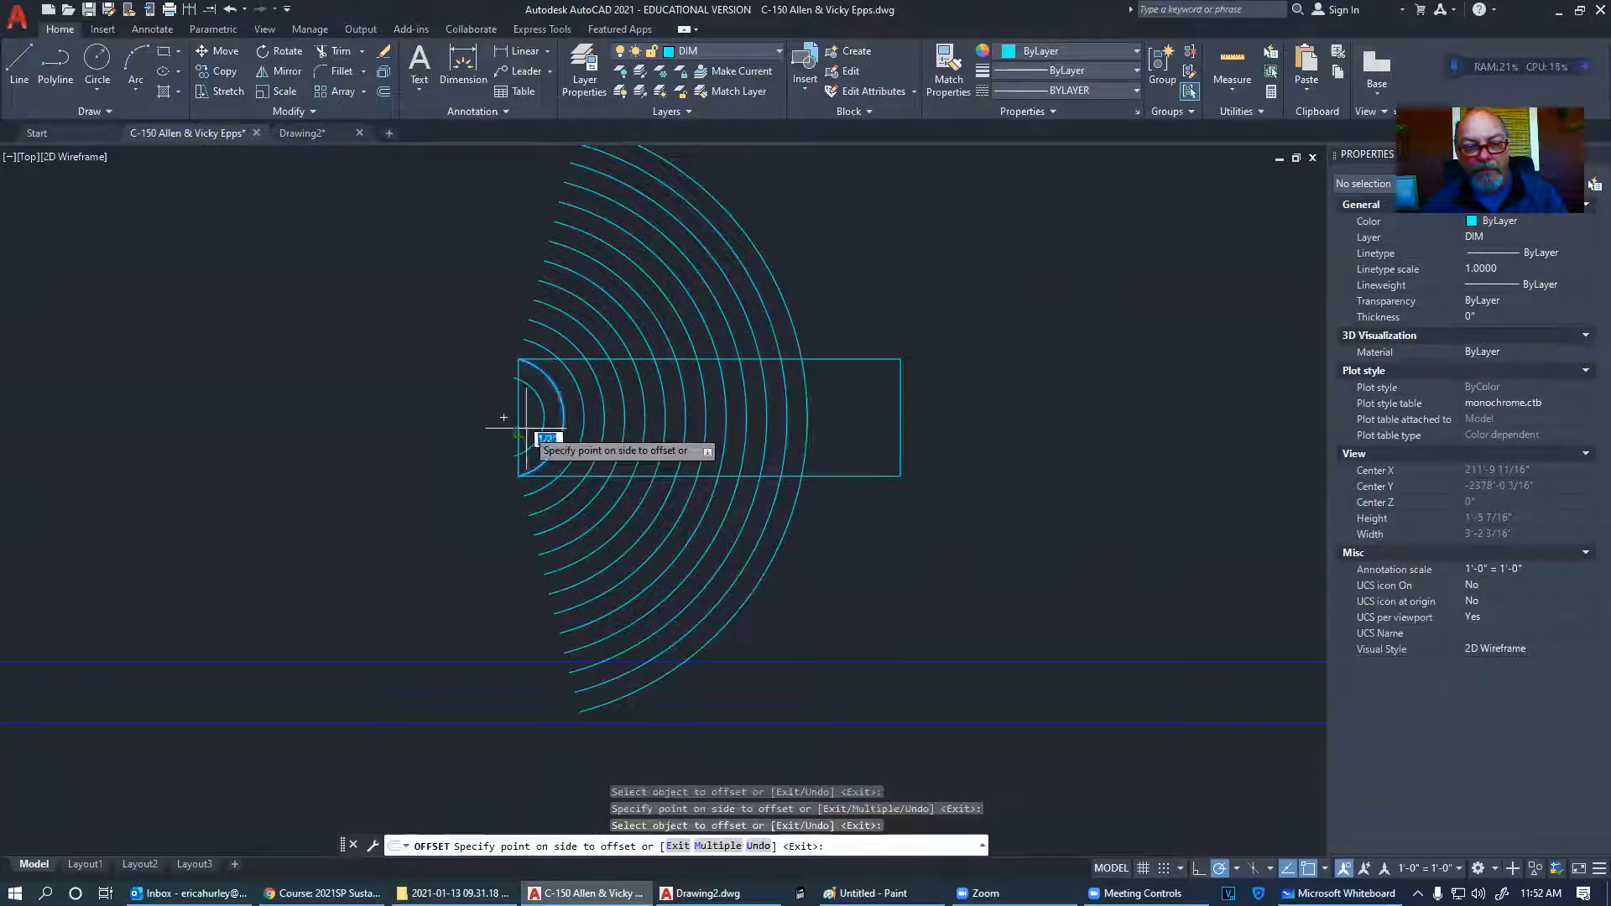
left_click(524, 416)
left_click(803, 438)
left_click(815, 443)
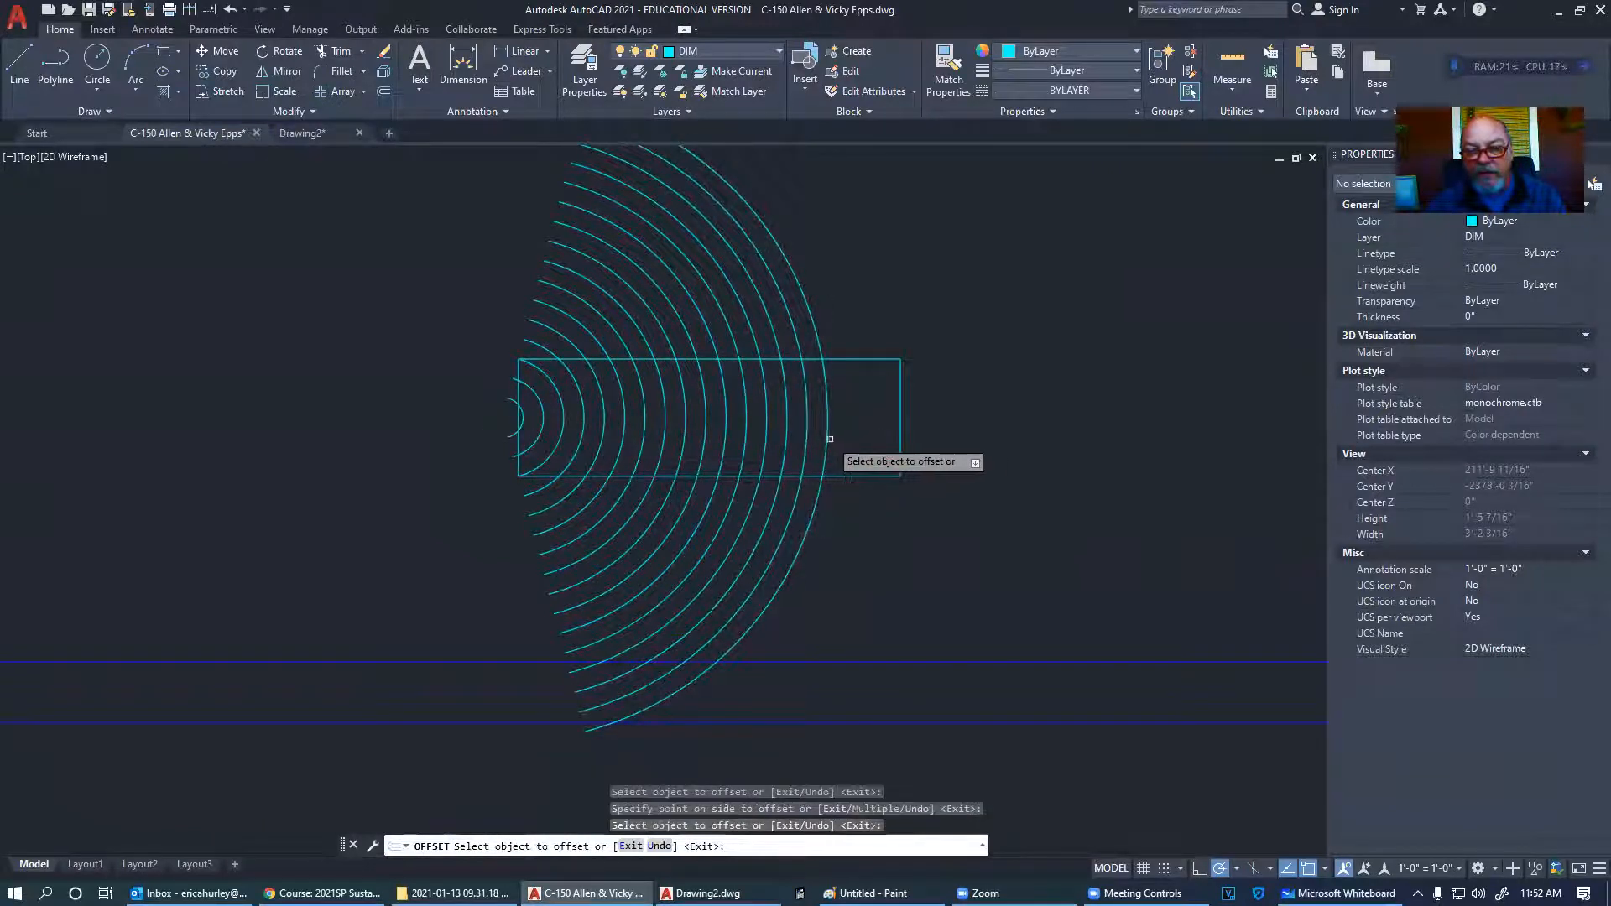
left_click(829, 438)
left_click(839, 445)
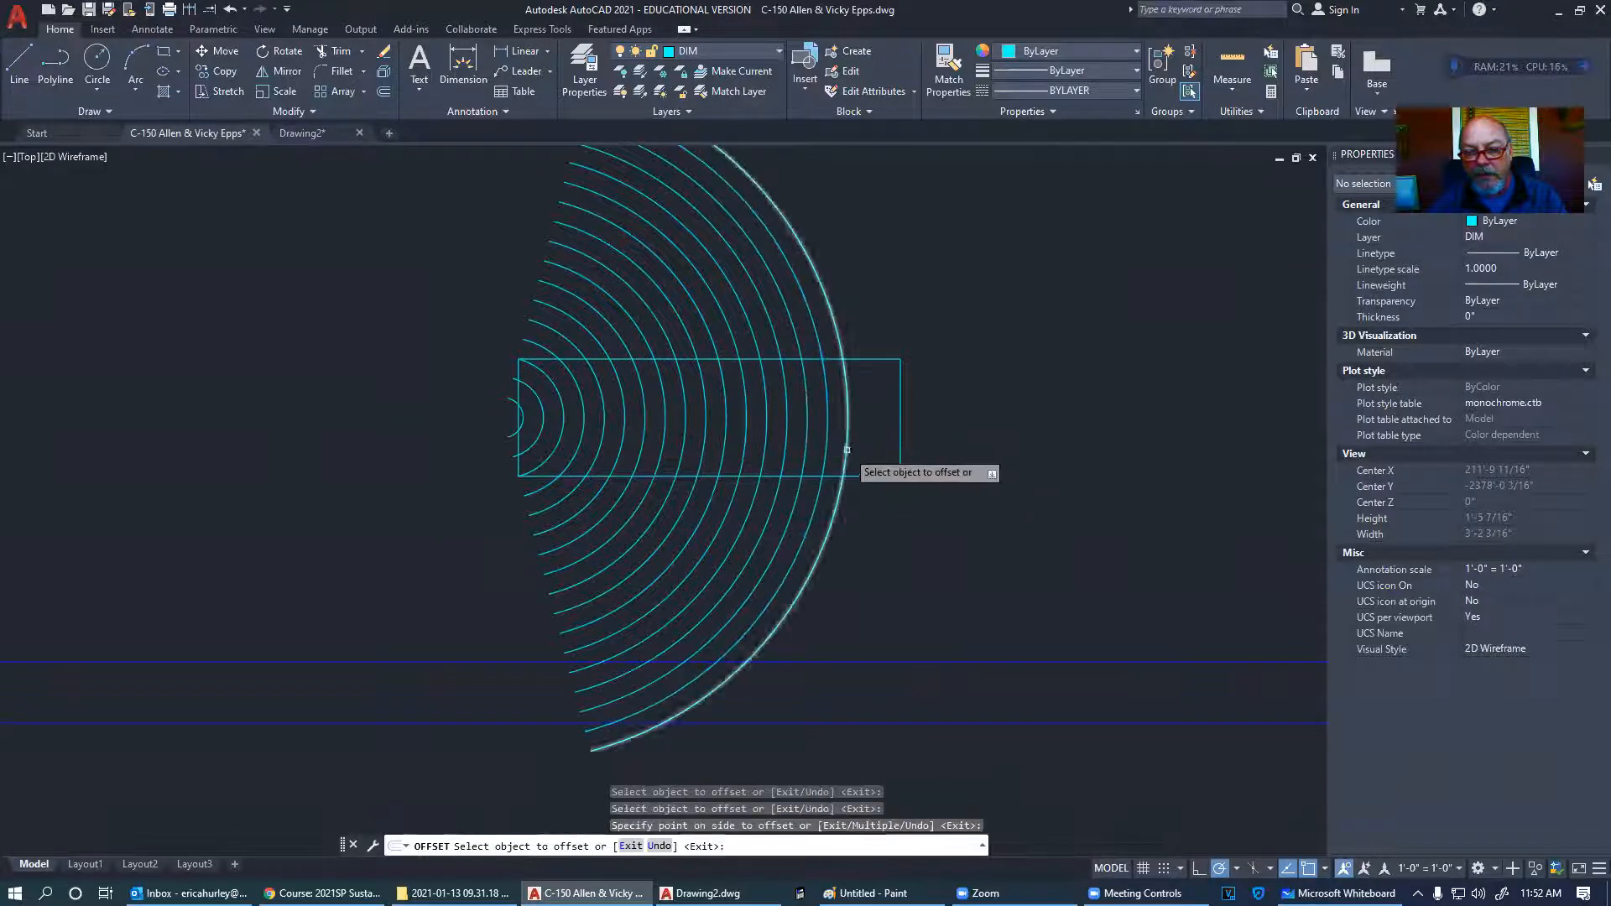
left_click(847, 450)
left_click(882, 435)
key("Escape")
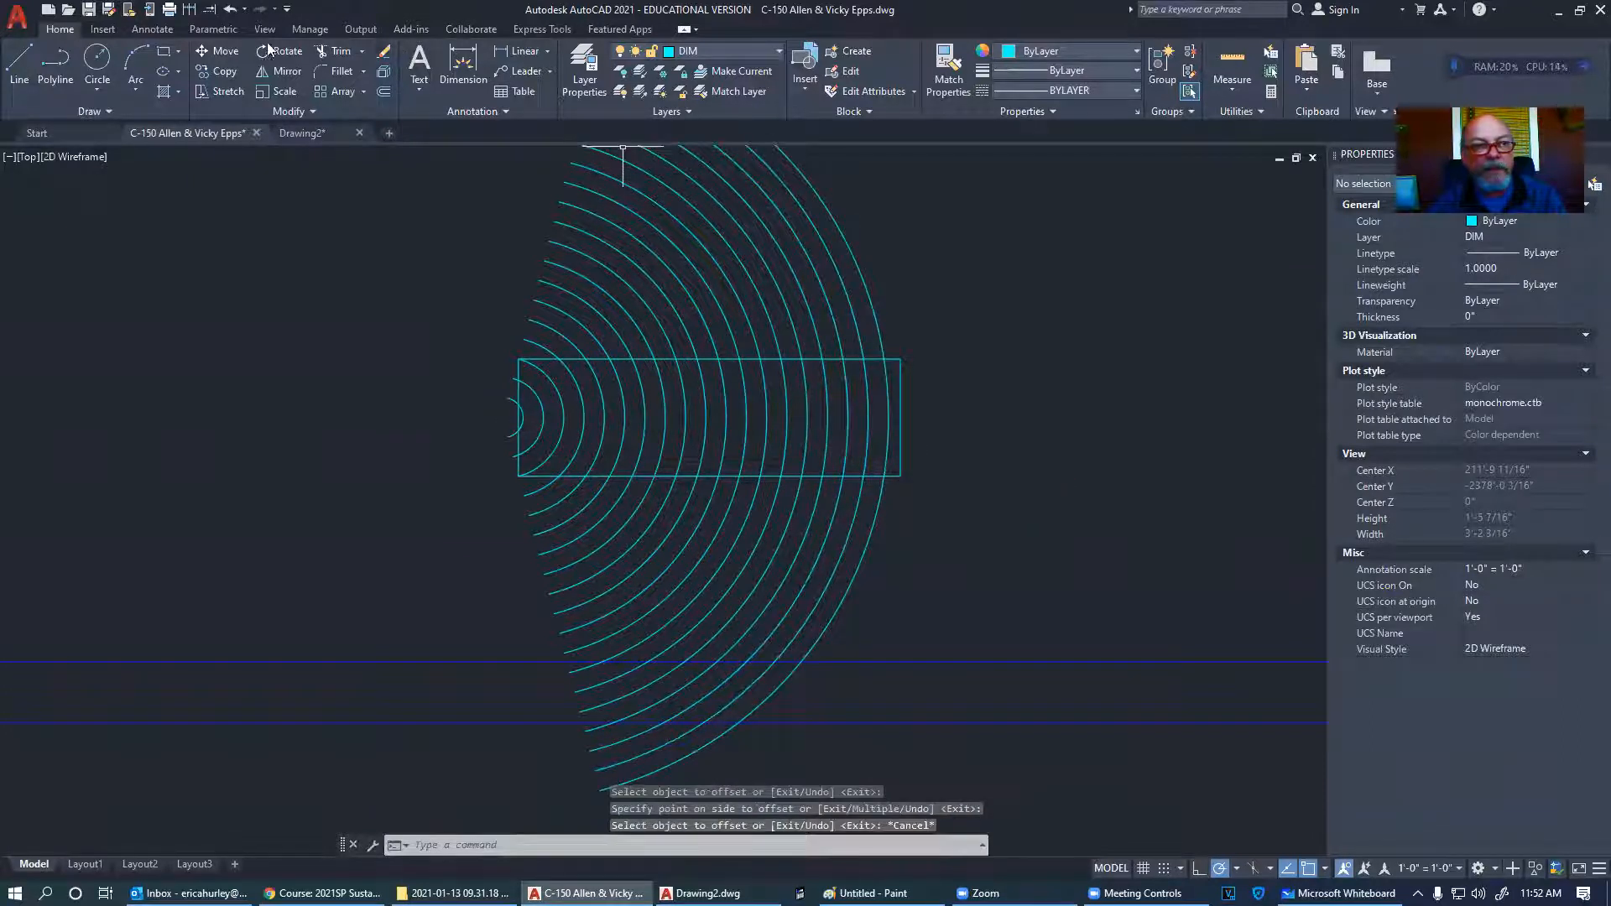
- Trim away the arc portions sticking out above the rectangle with a fence
left_click(333, 51)
key("Escape")
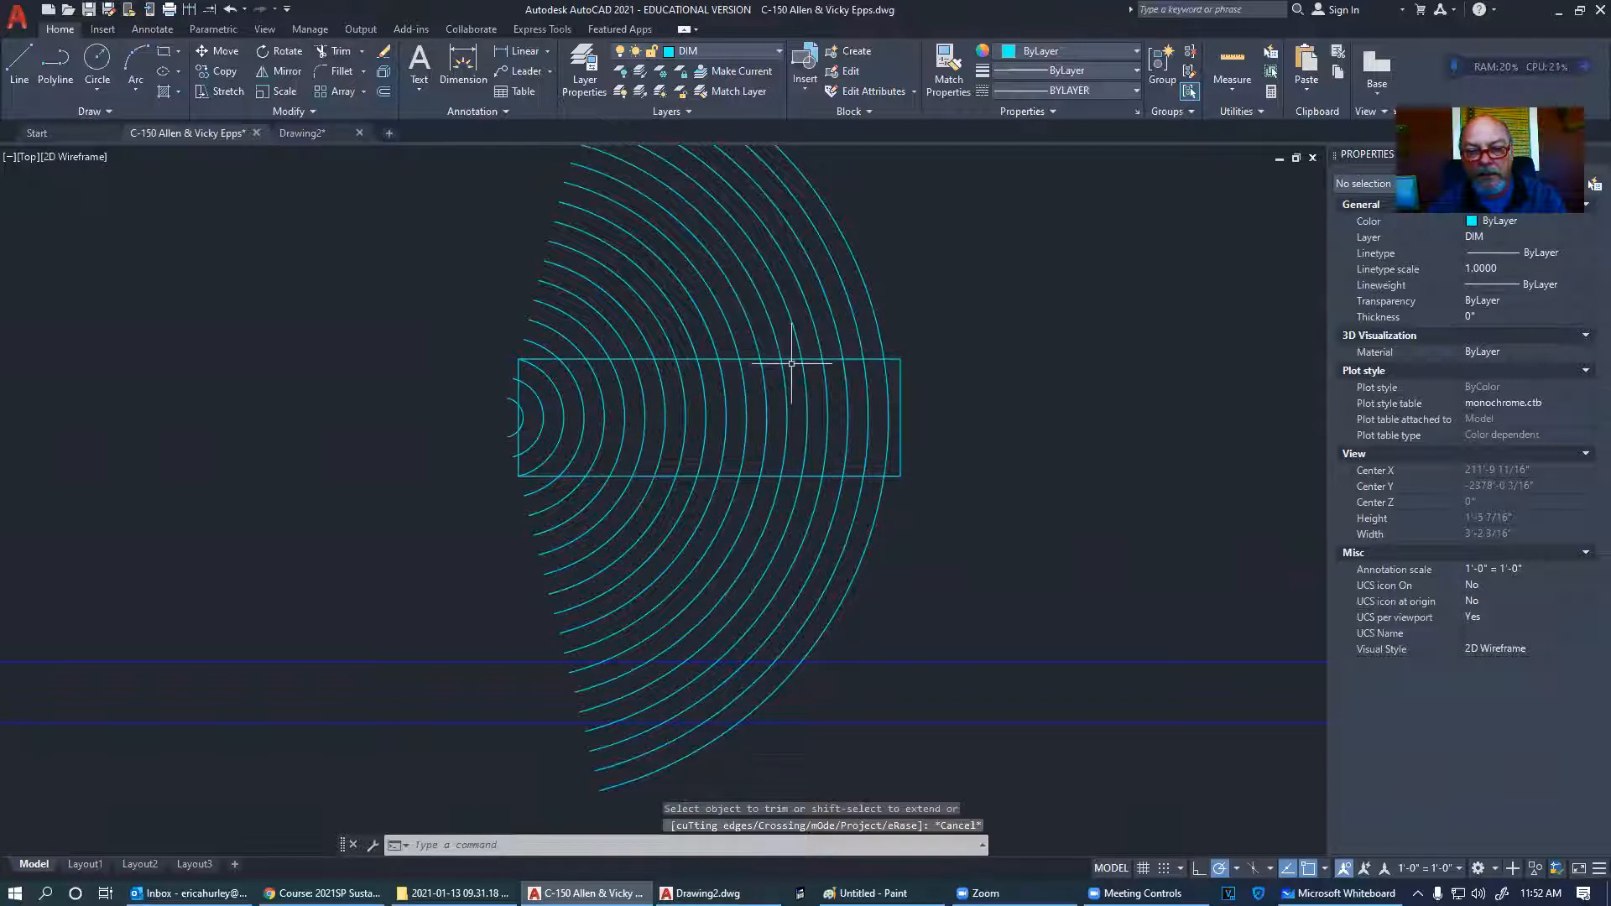
left_click(332, 48)
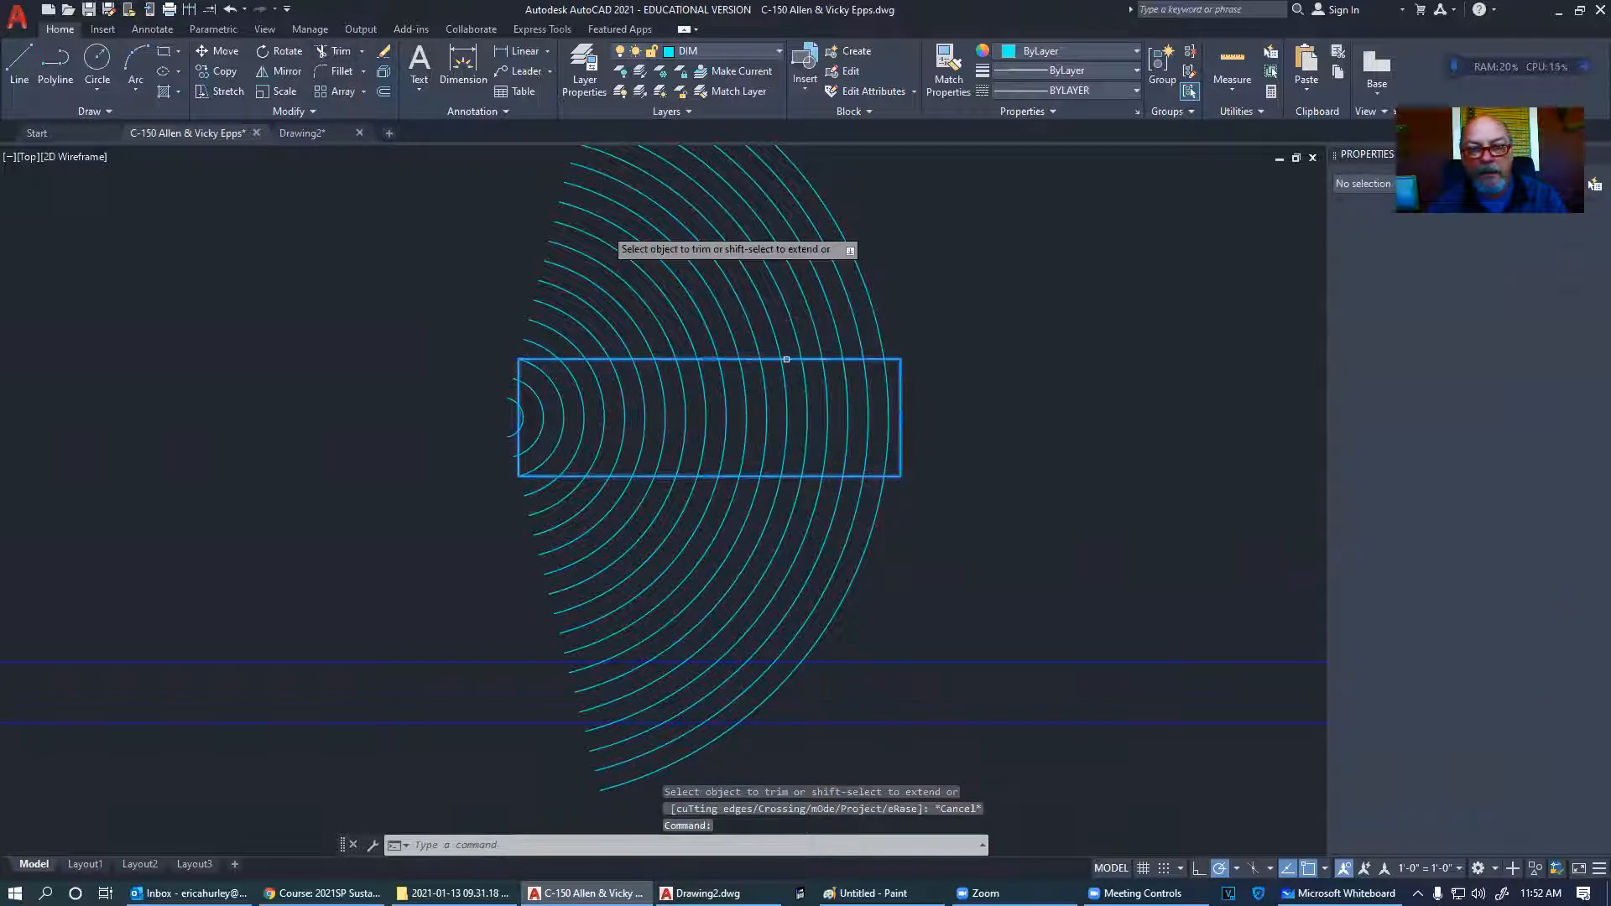
left_click(930, 349)
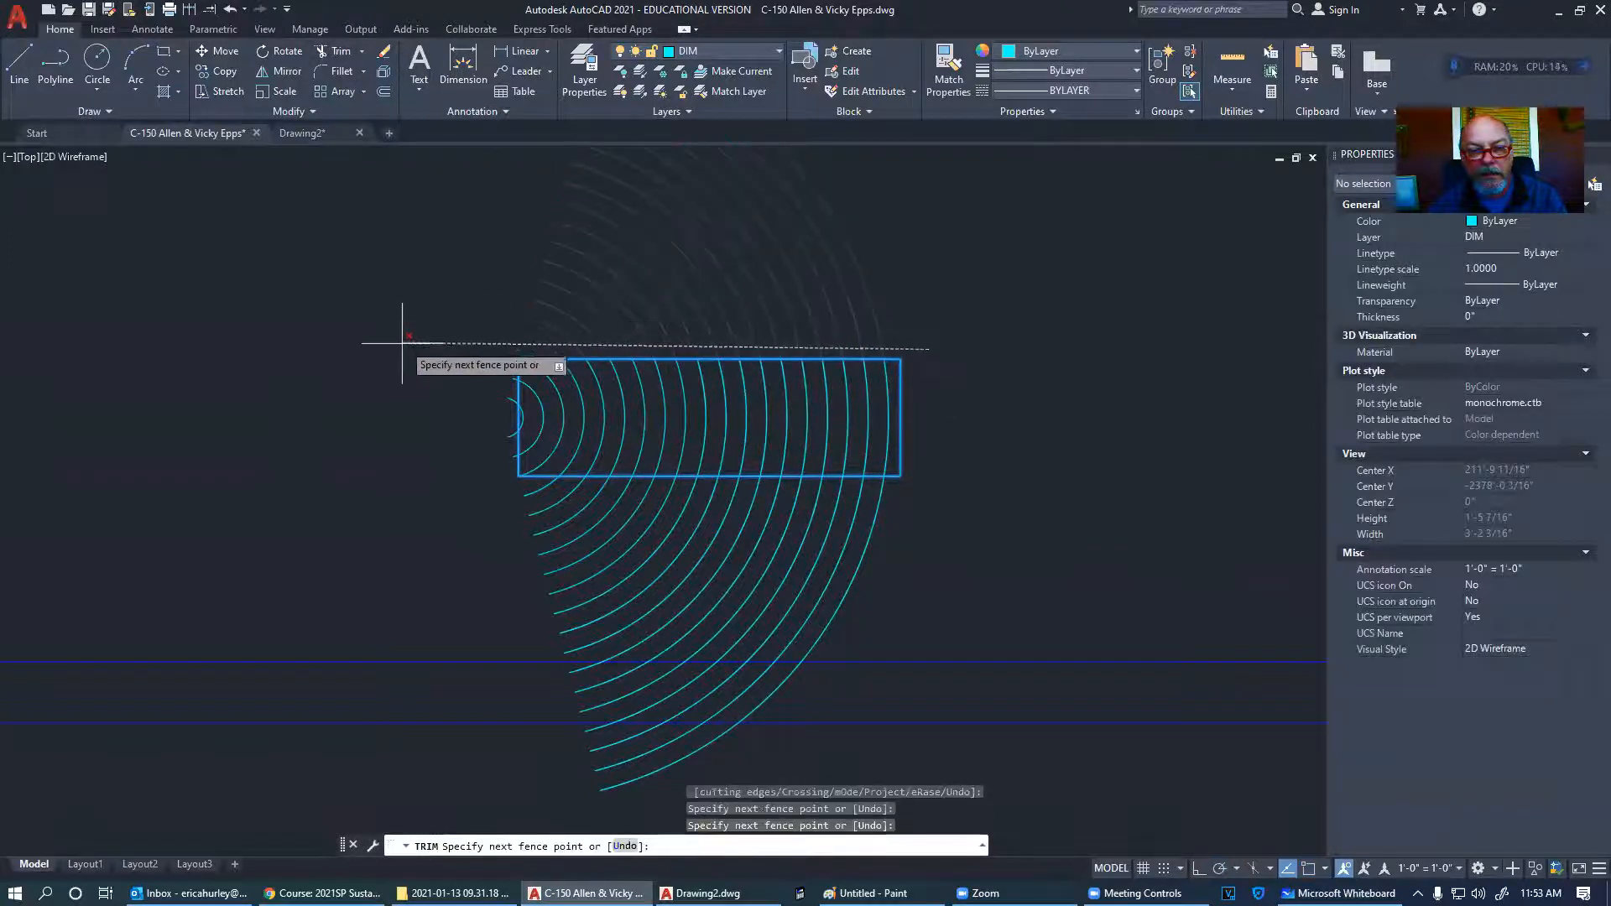
key("Return")
- Trim the arcs below the rectangle with a second fence along its bottom edge
left_click(499, 491)
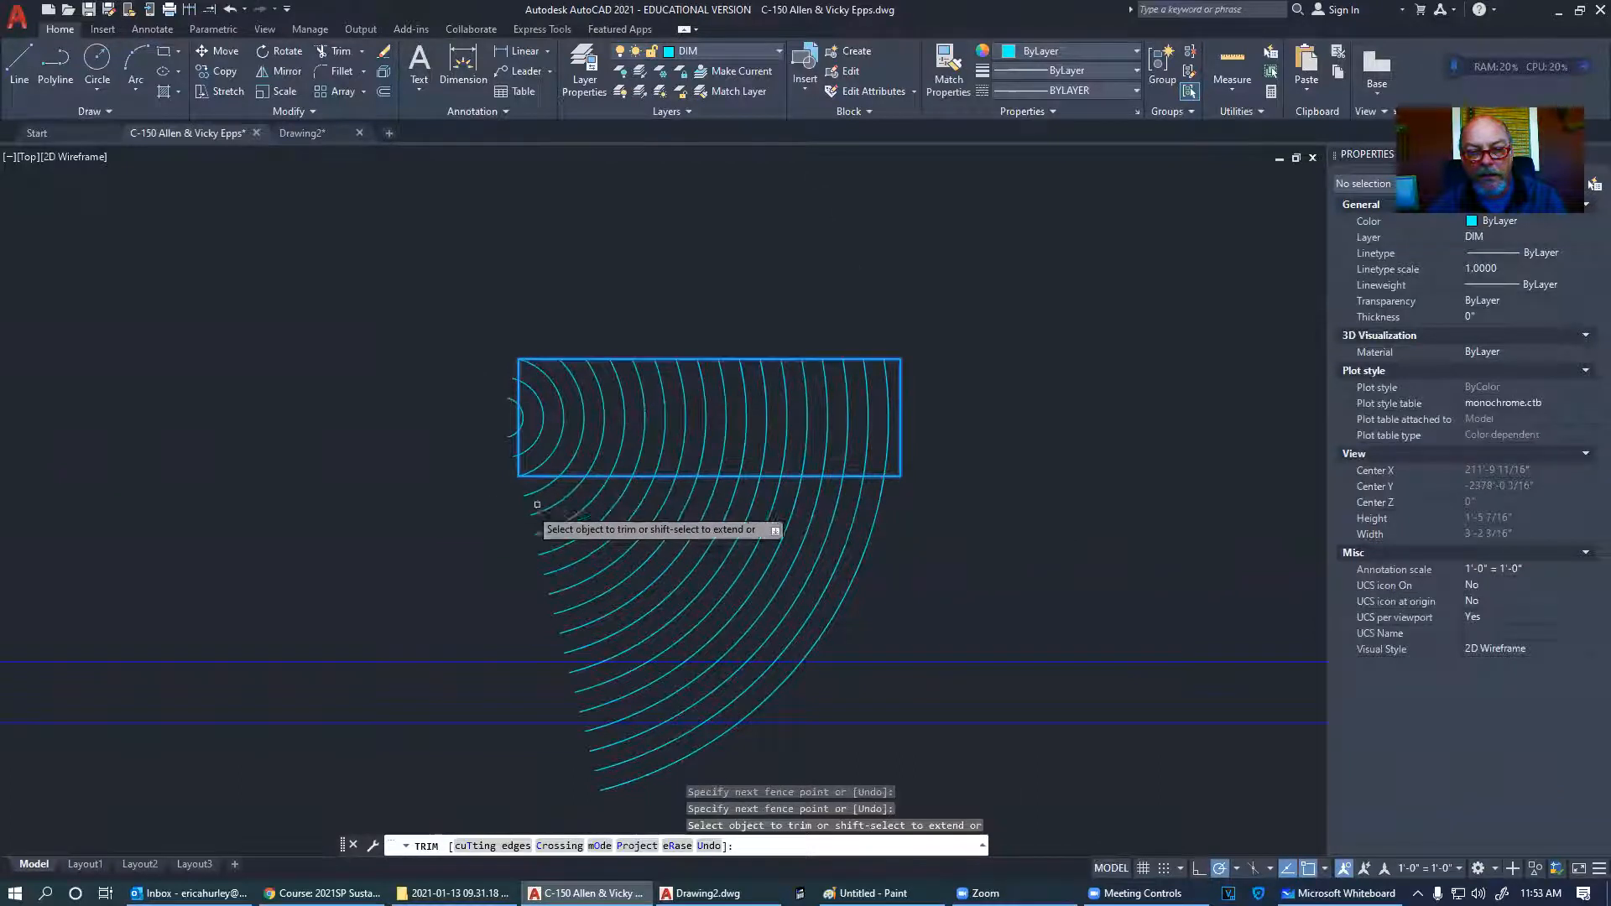
left_click(953, 487)
key("Return")
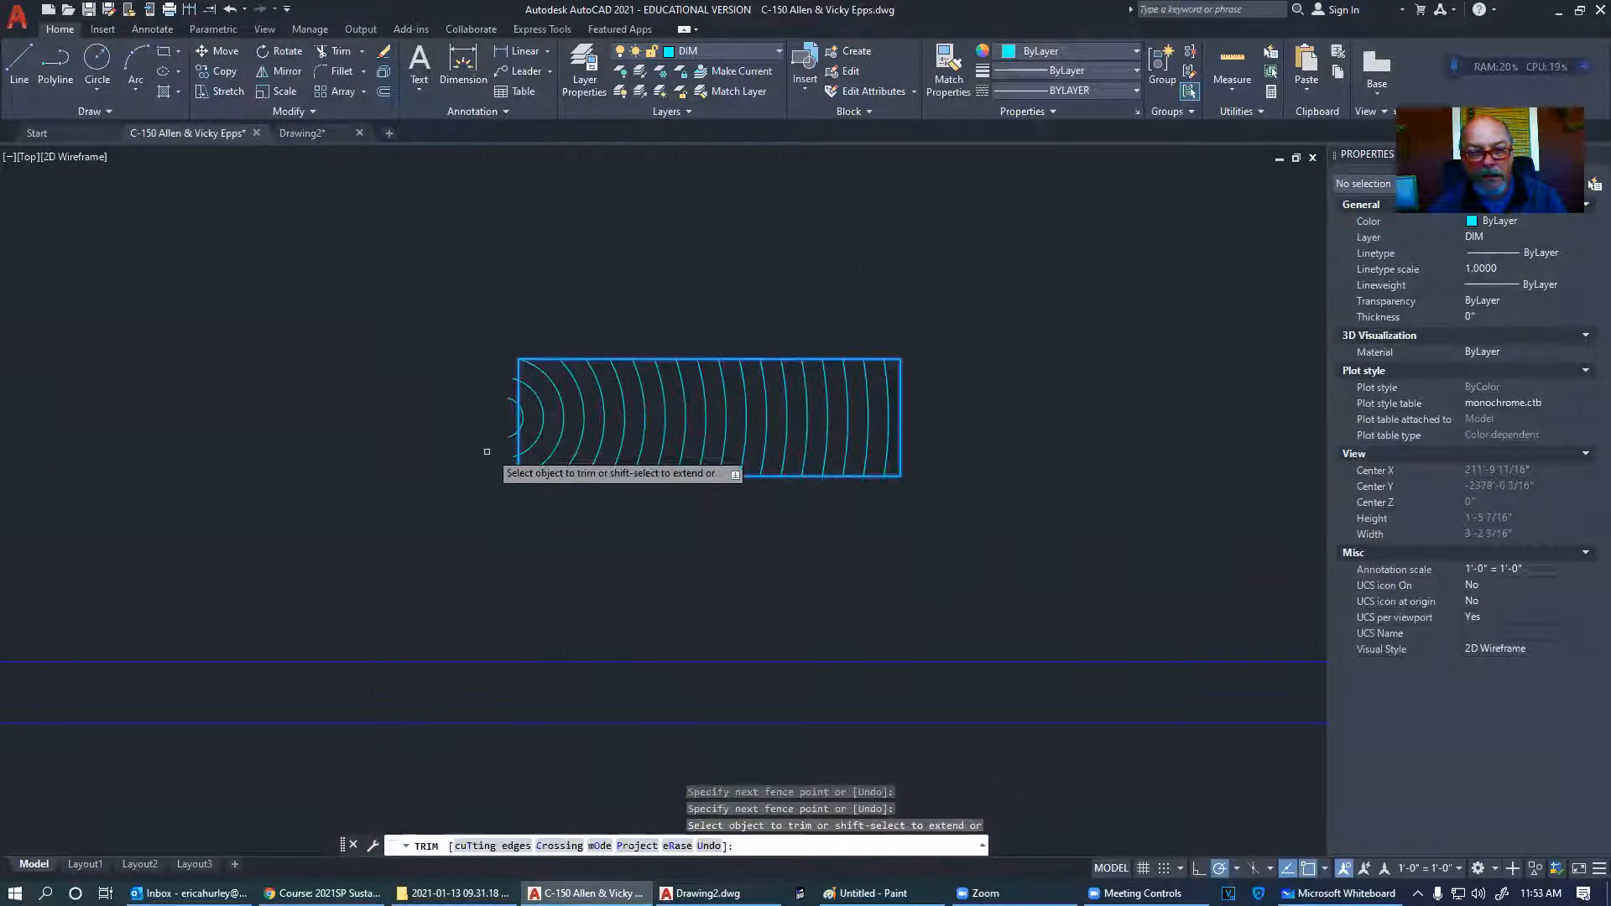
scroll(516, 386, "up", 4)
left_click(530, 326)
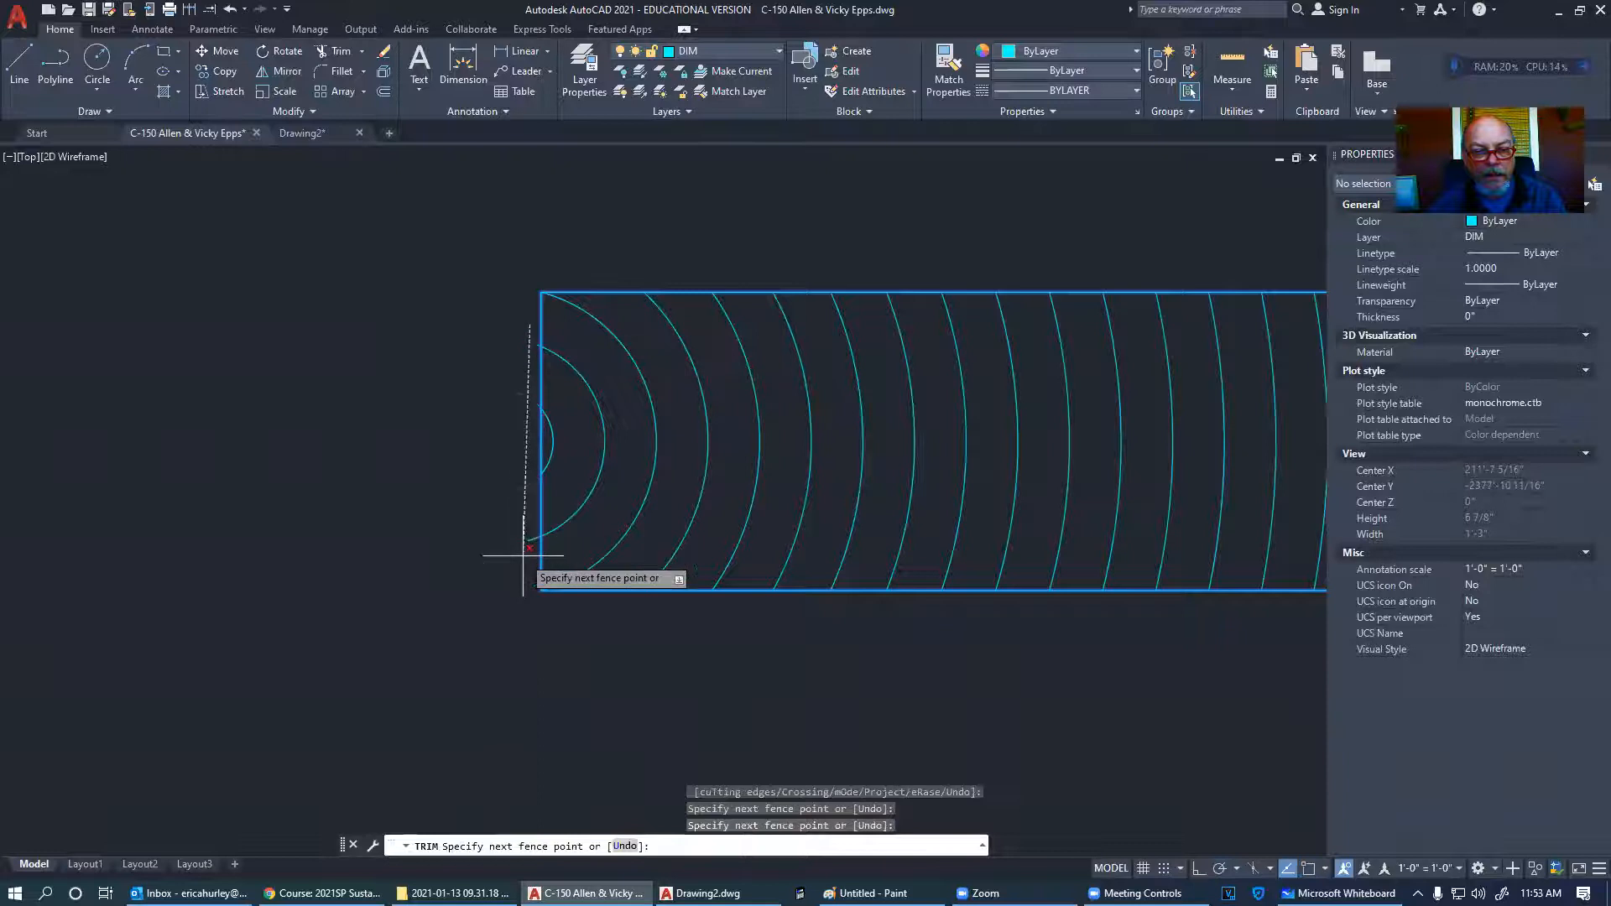
key("Escape")
scroll(545, 487, "down", 5)
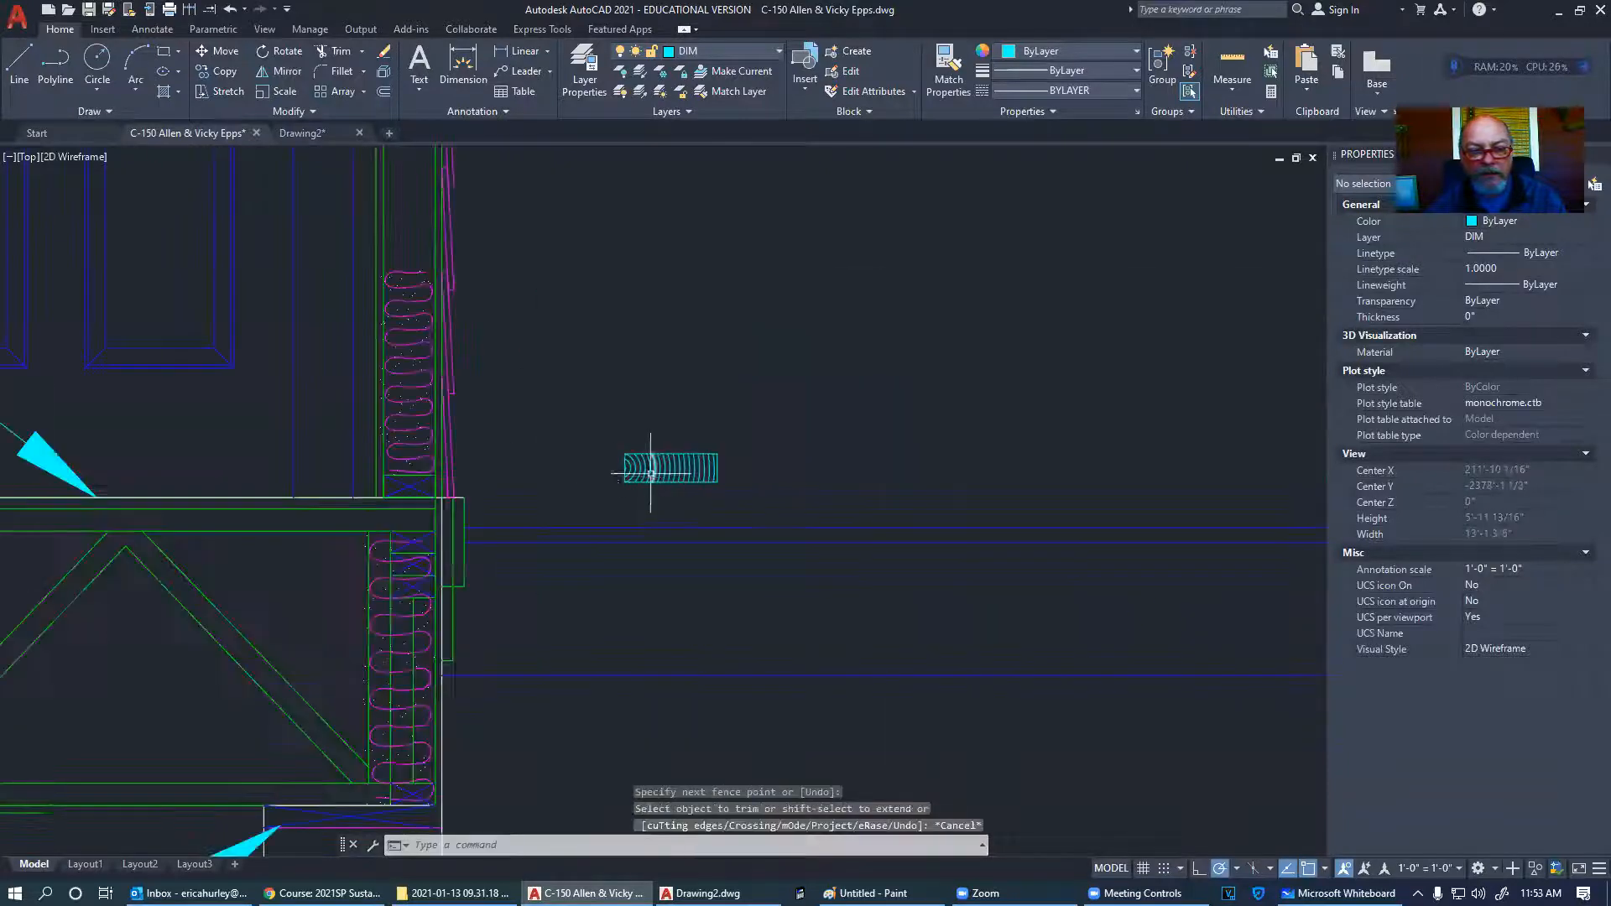
- Recentre on the wood-grain rectangle and bring up the Plot - Model dialog with DWG To PDF
scroll(410, 493, "up", 5)
scroll(521, 460, "up", 3)
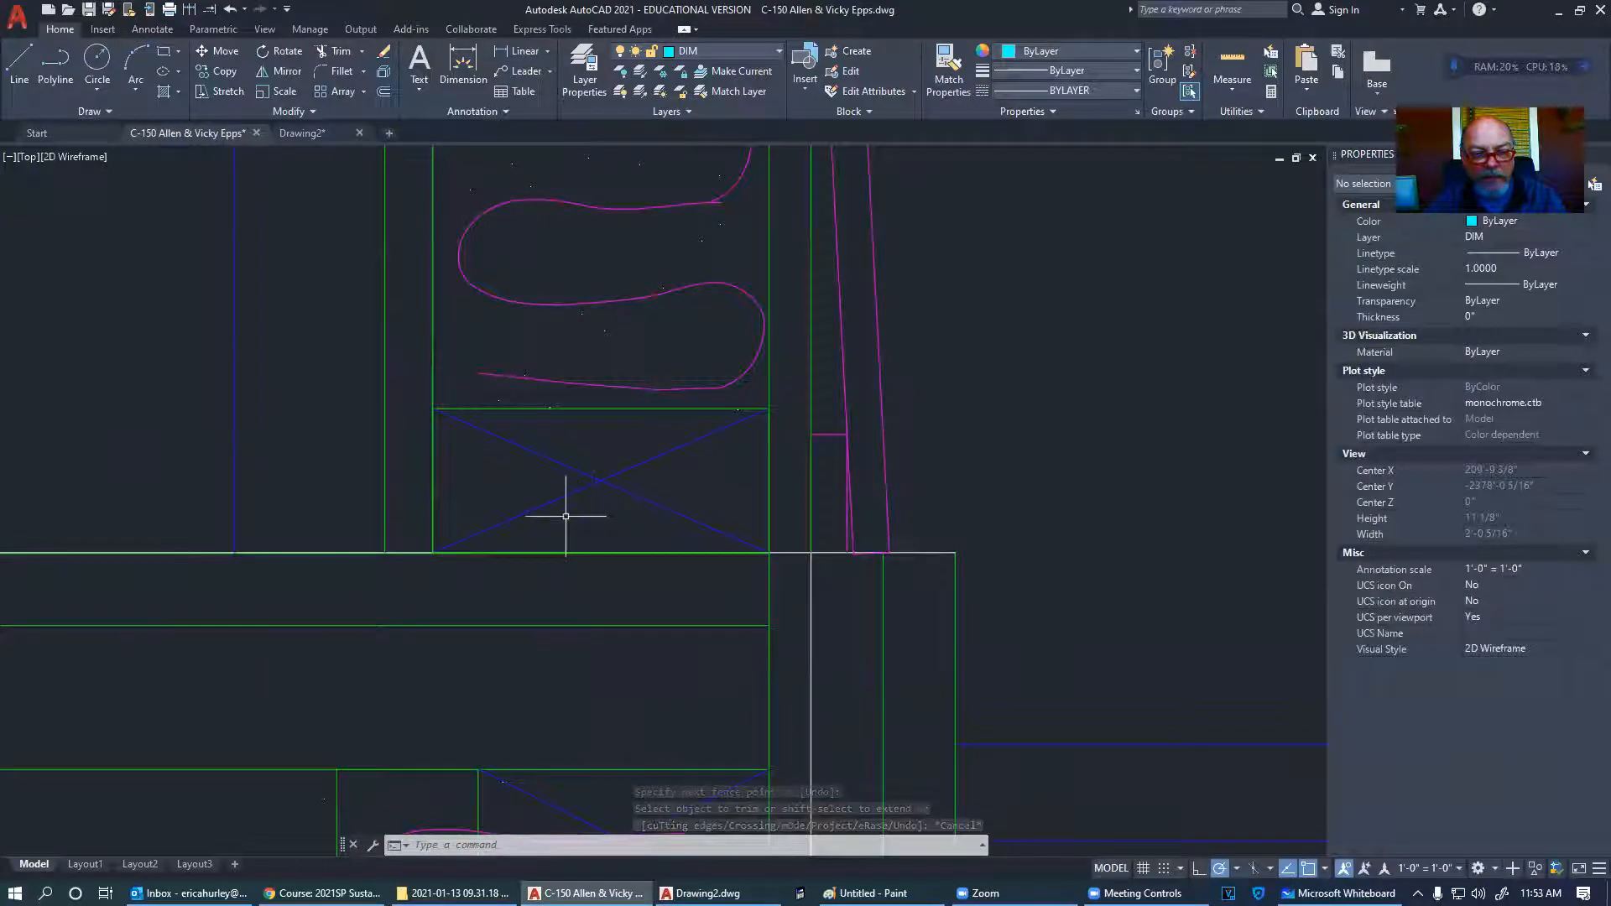
scroll(514, 500, "down", 8)
scroll(671, 474, "up", 3)
scroll(638, 515, "down", 4)
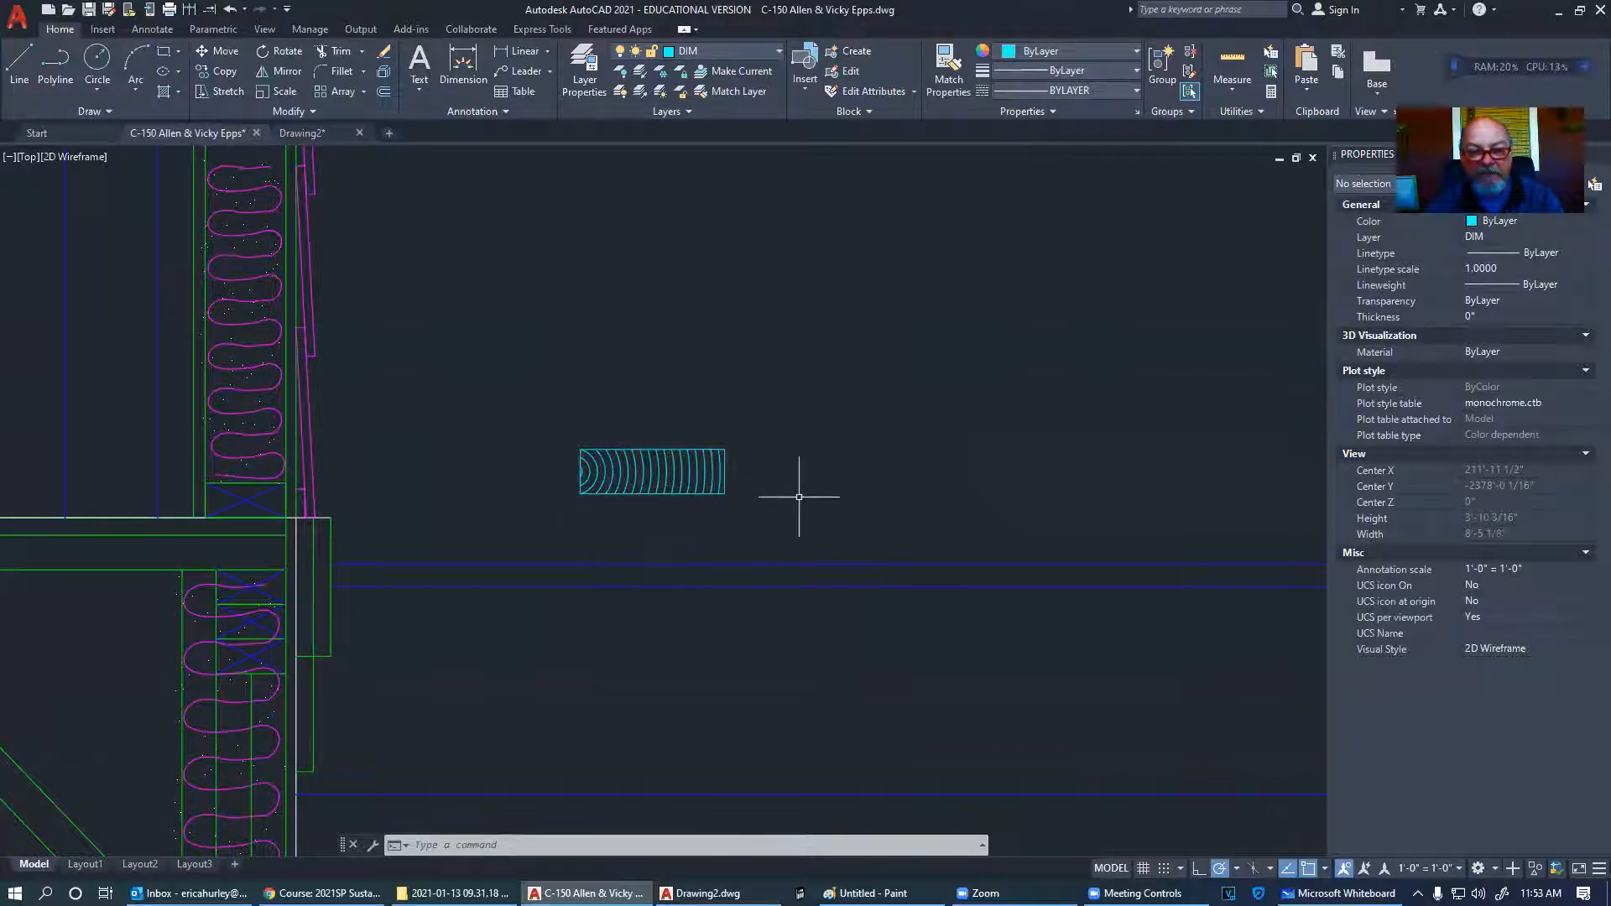
scroll(811, 494, "down", 2)
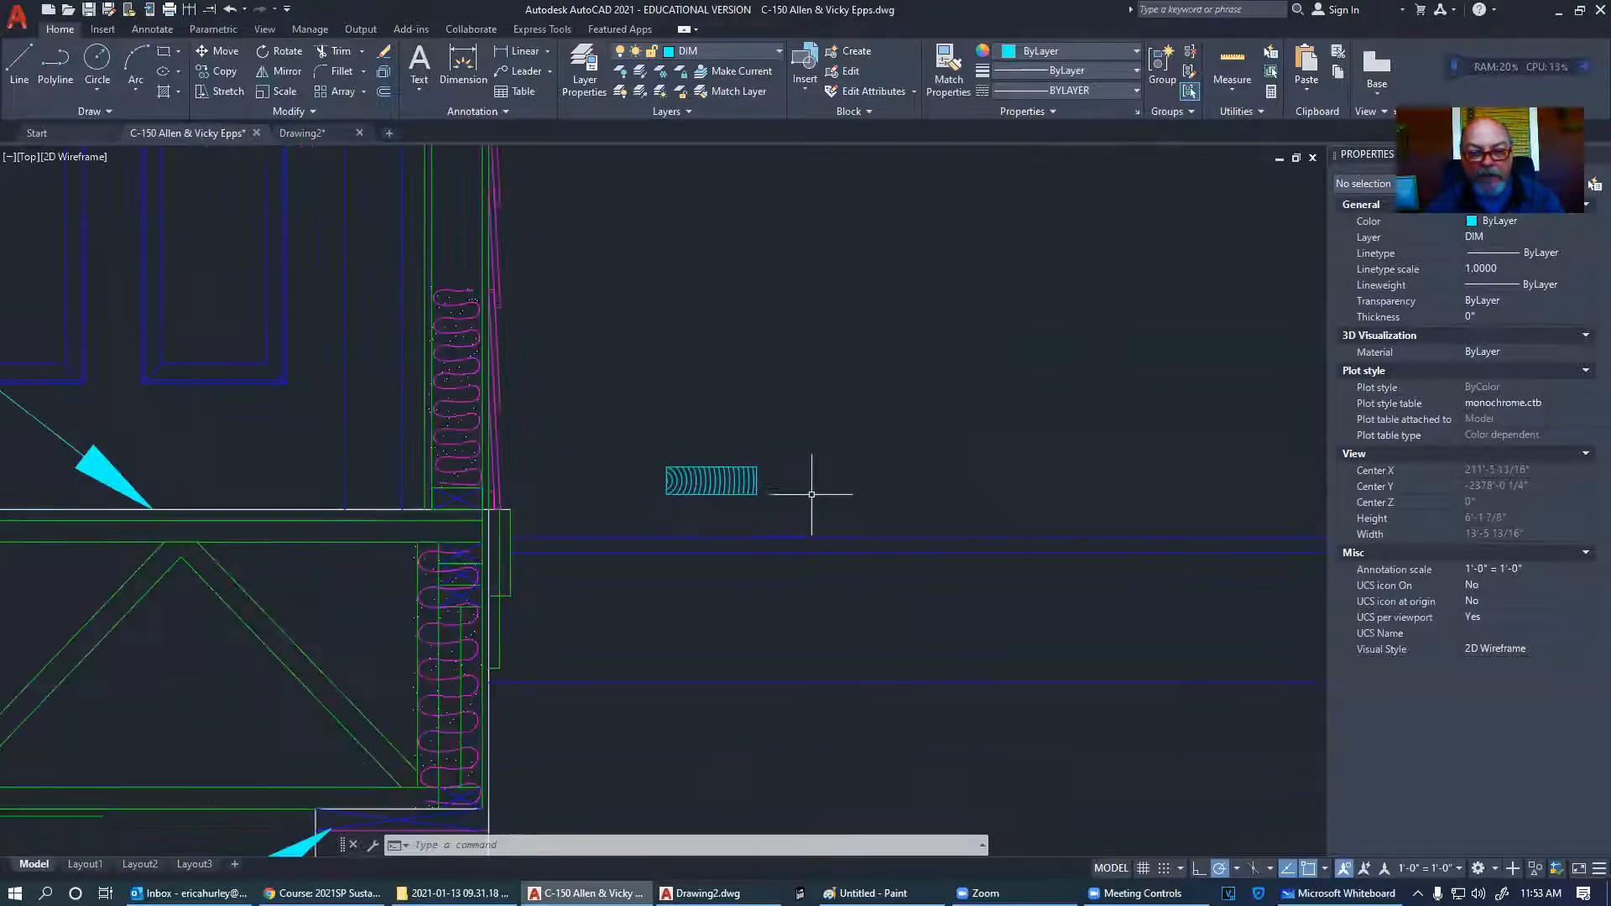
middle_click_drag(811, 494, 891, 470)
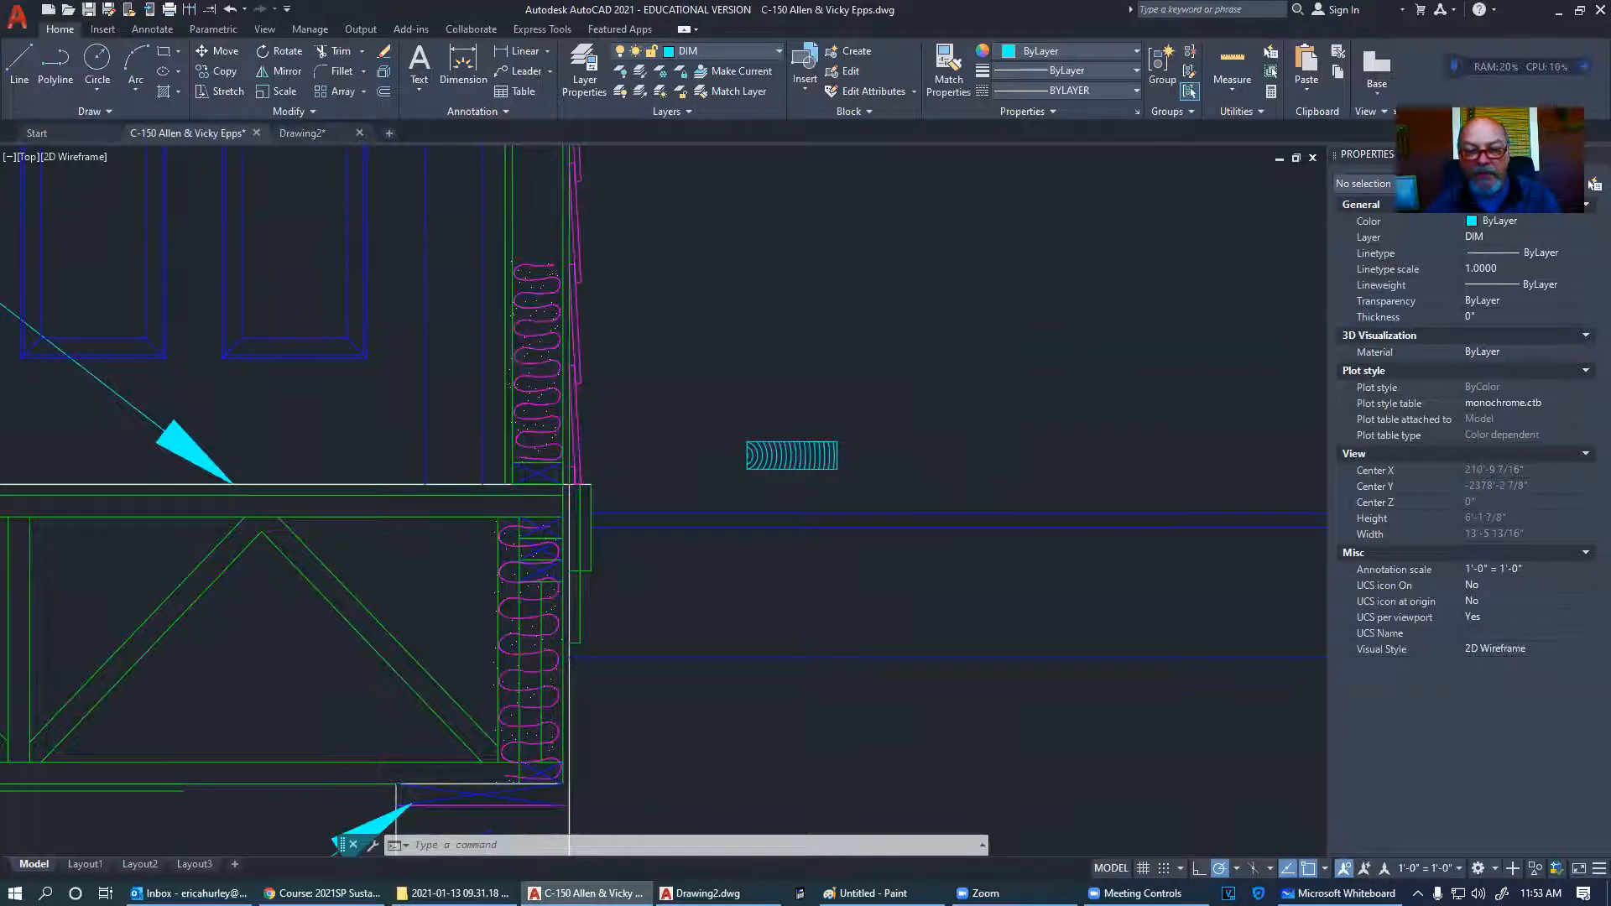
left_click(1594, 183)
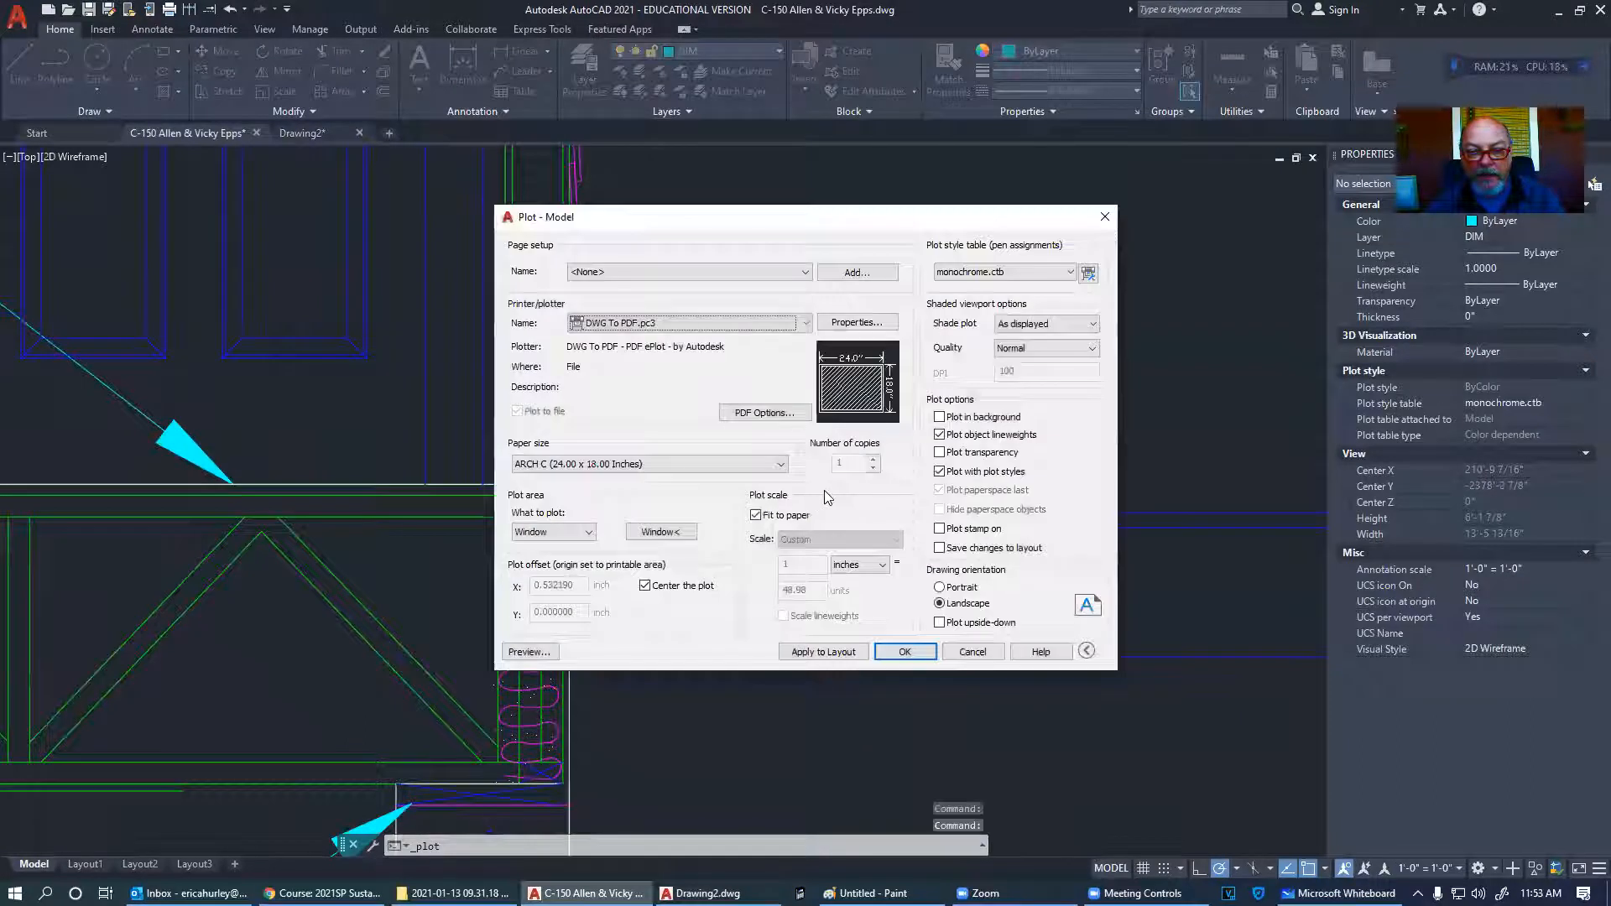
- Window the plot area around the wall section and preview it as DWG To PDF on ARCH C paper
left_click(669, 532)
scroll(861, 568, "down", 4)
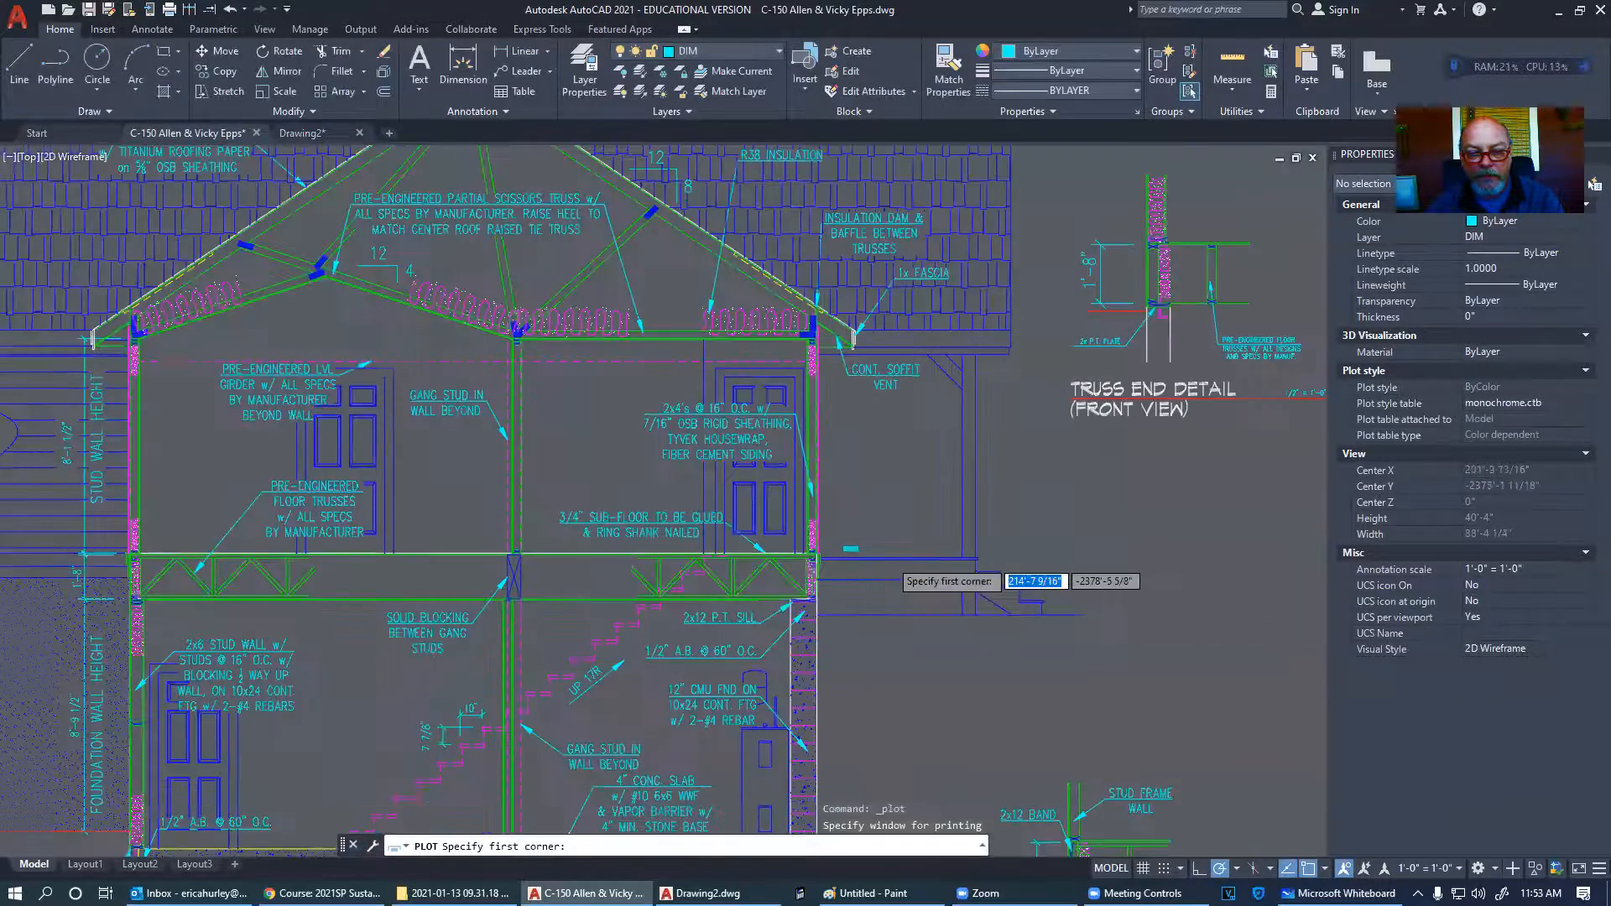
left_click(595, 395)
left_click(943, 663)
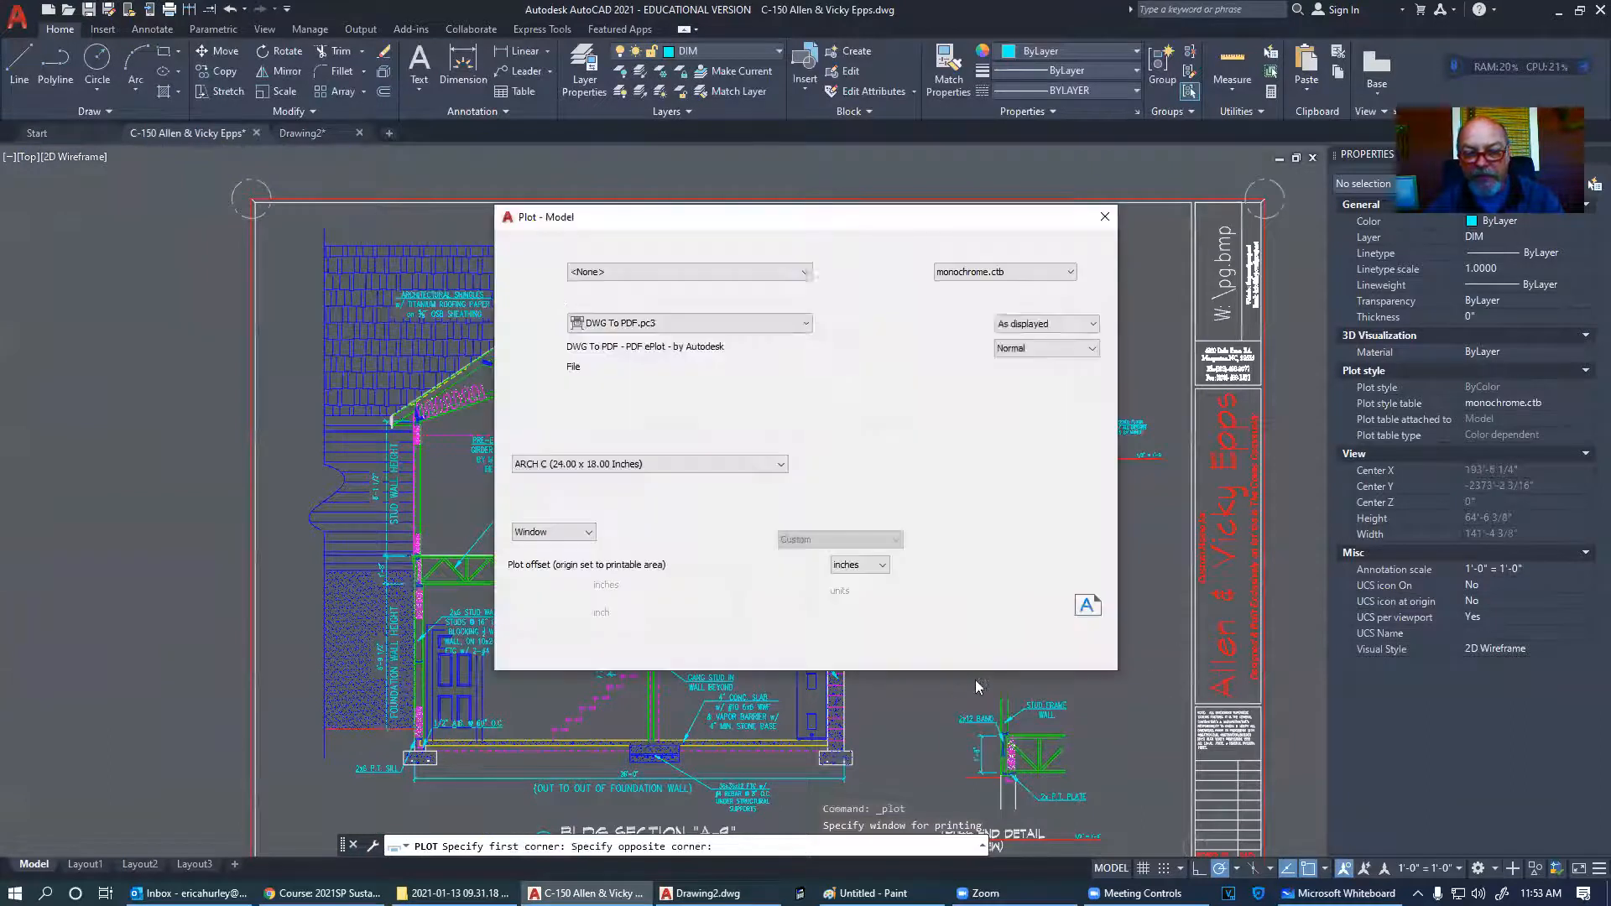
left_click(529, 652)
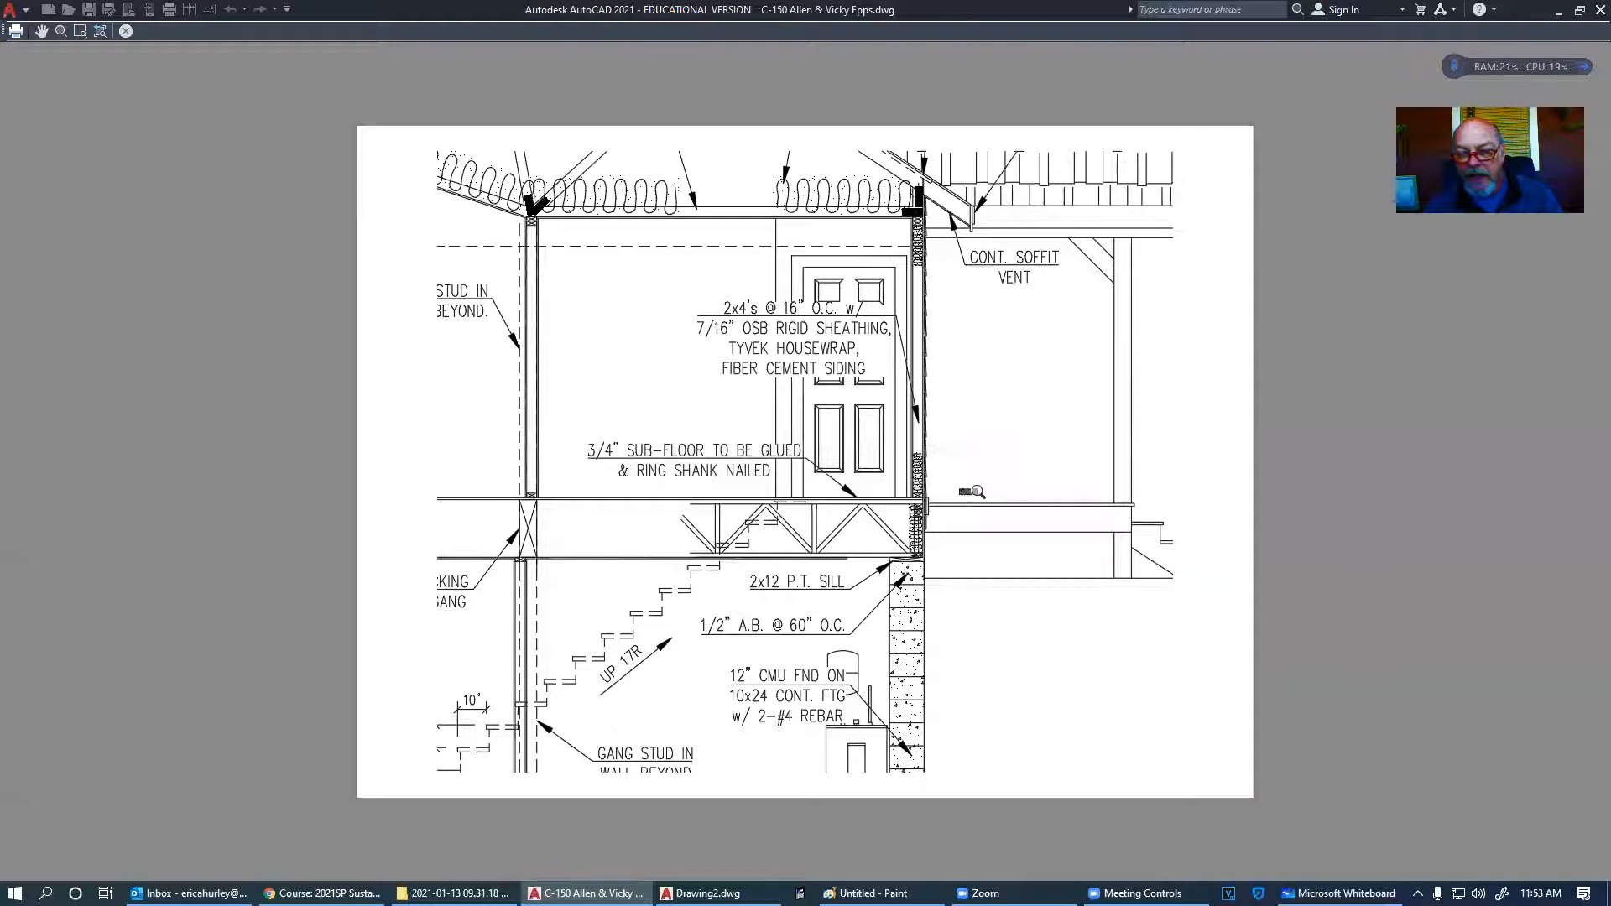
scroll(978, 492, "up", 8)
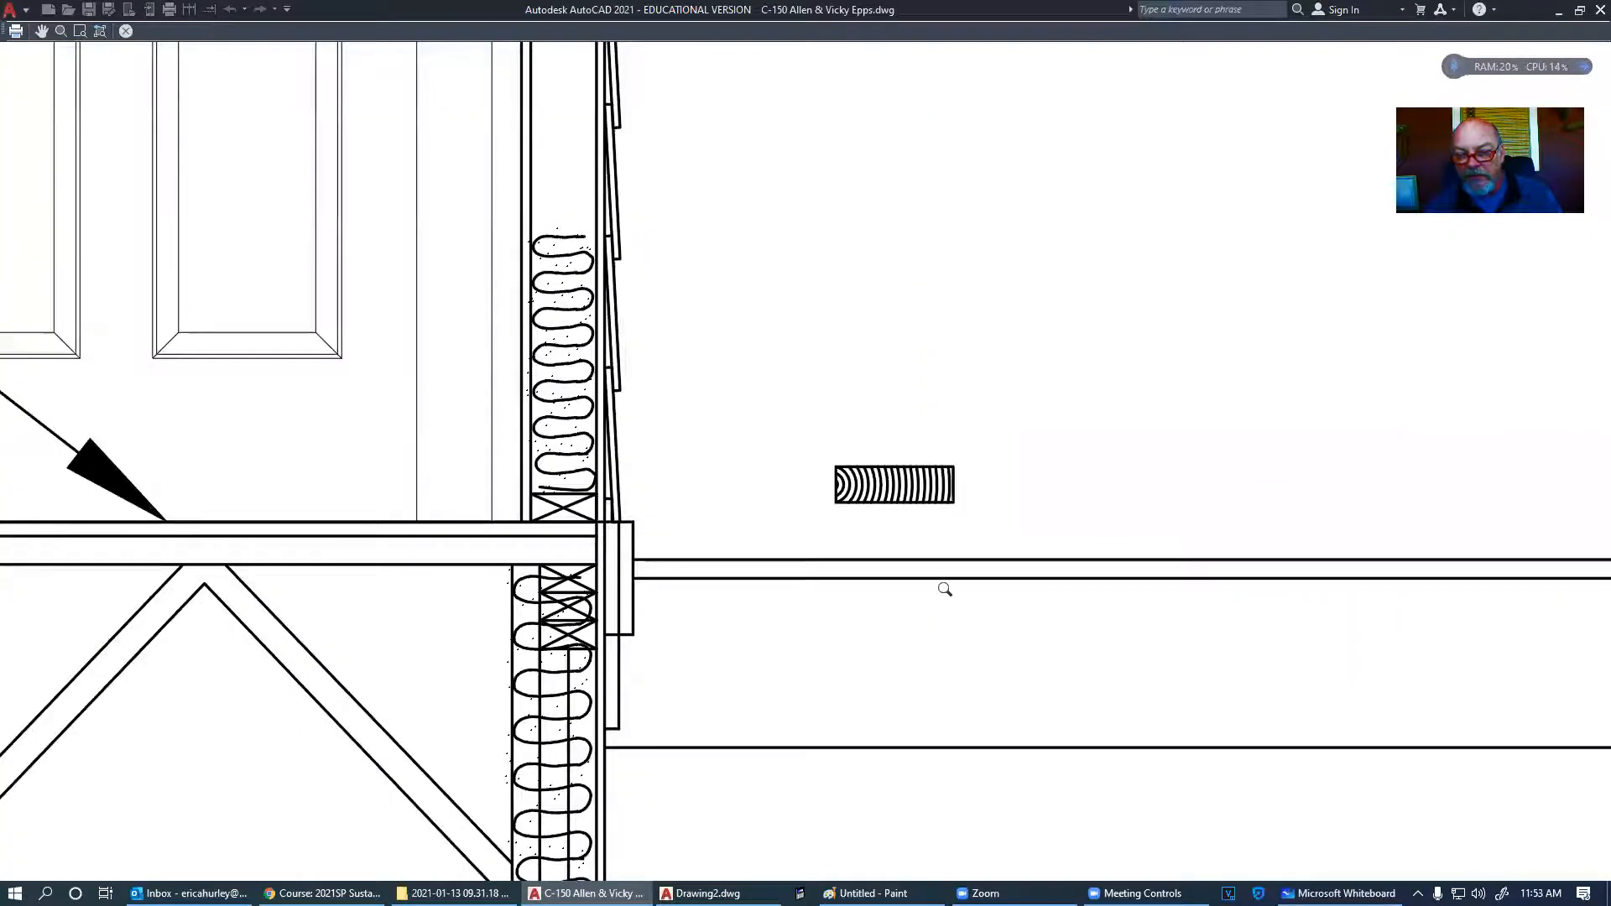
scroll(945, 590, "down", 4)
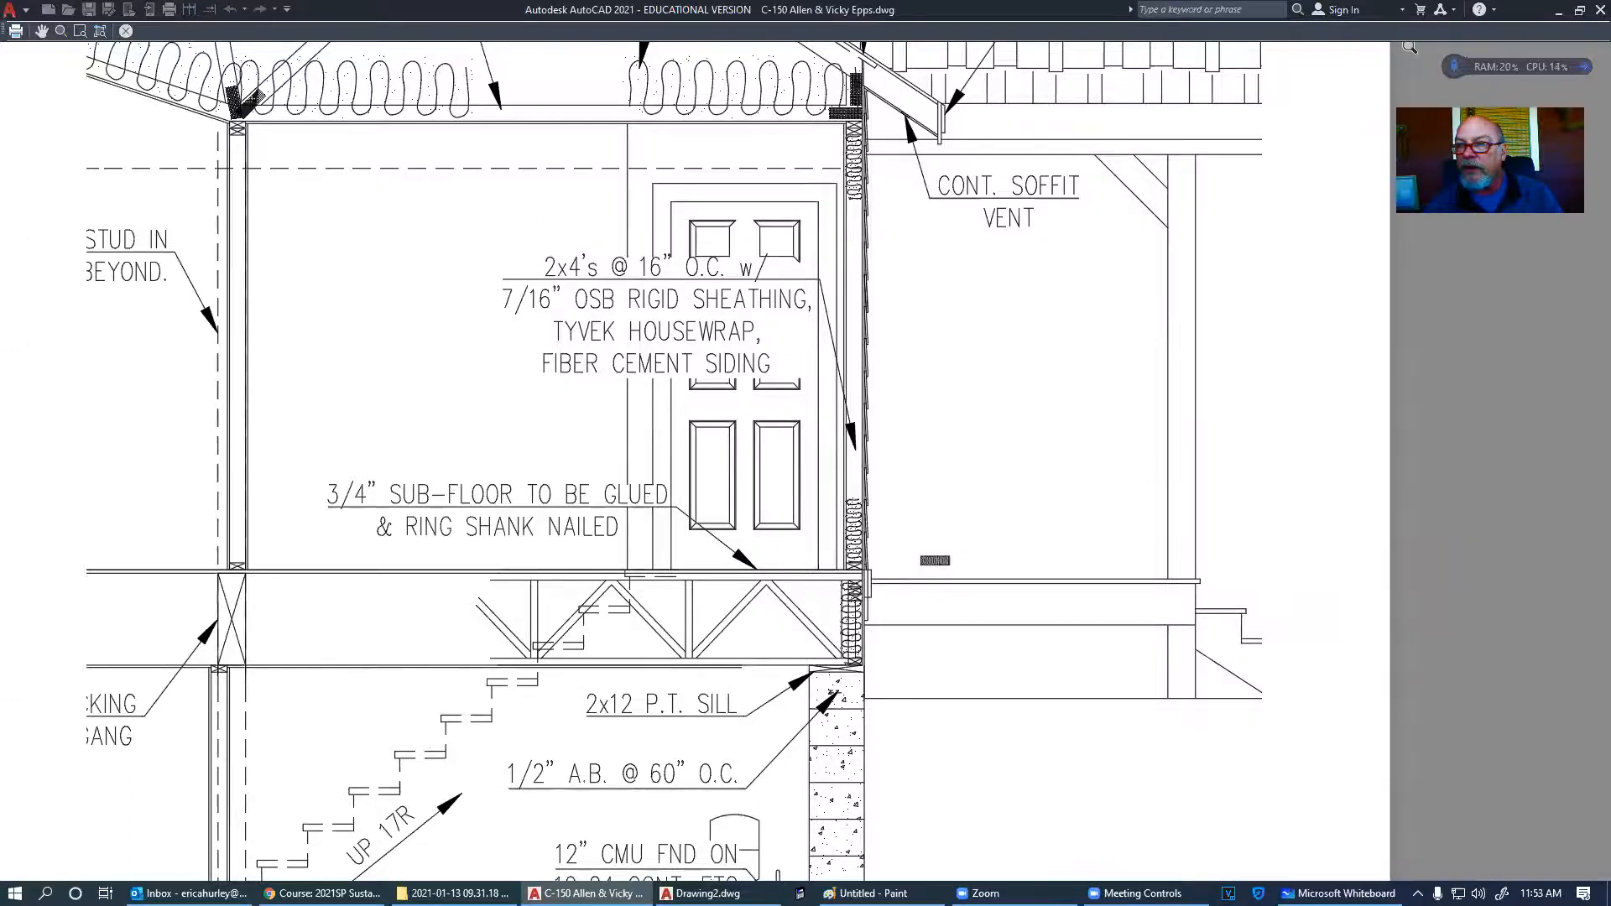
key("Escape")
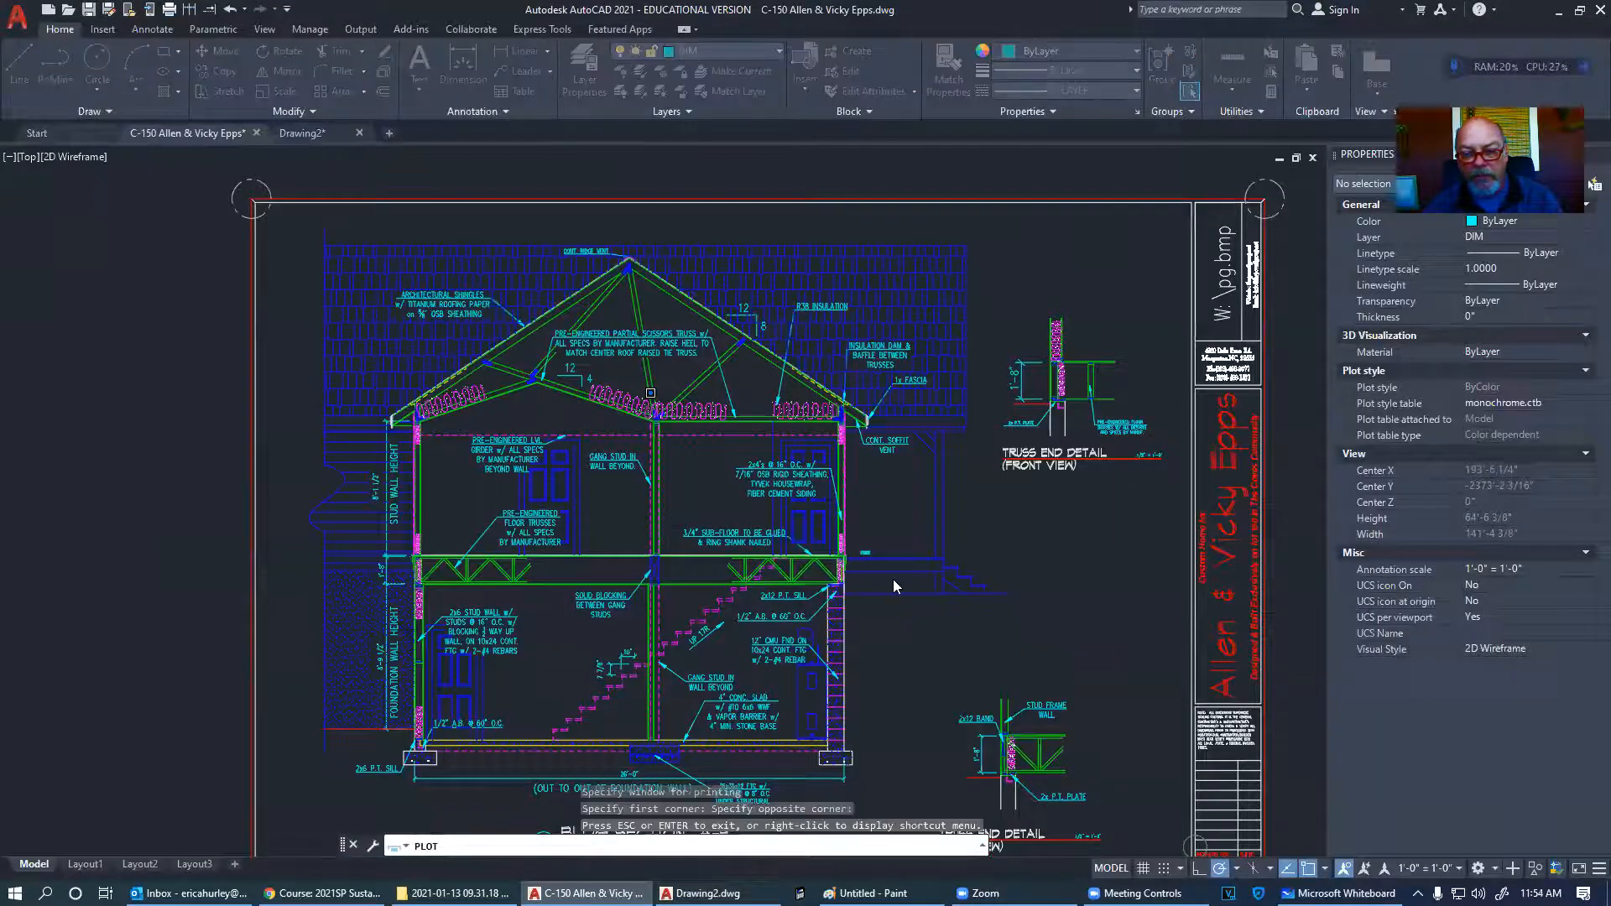
- Cancel the plot and zoom in to select the 2x4 section block at the wall junction
left_click(984, 654)
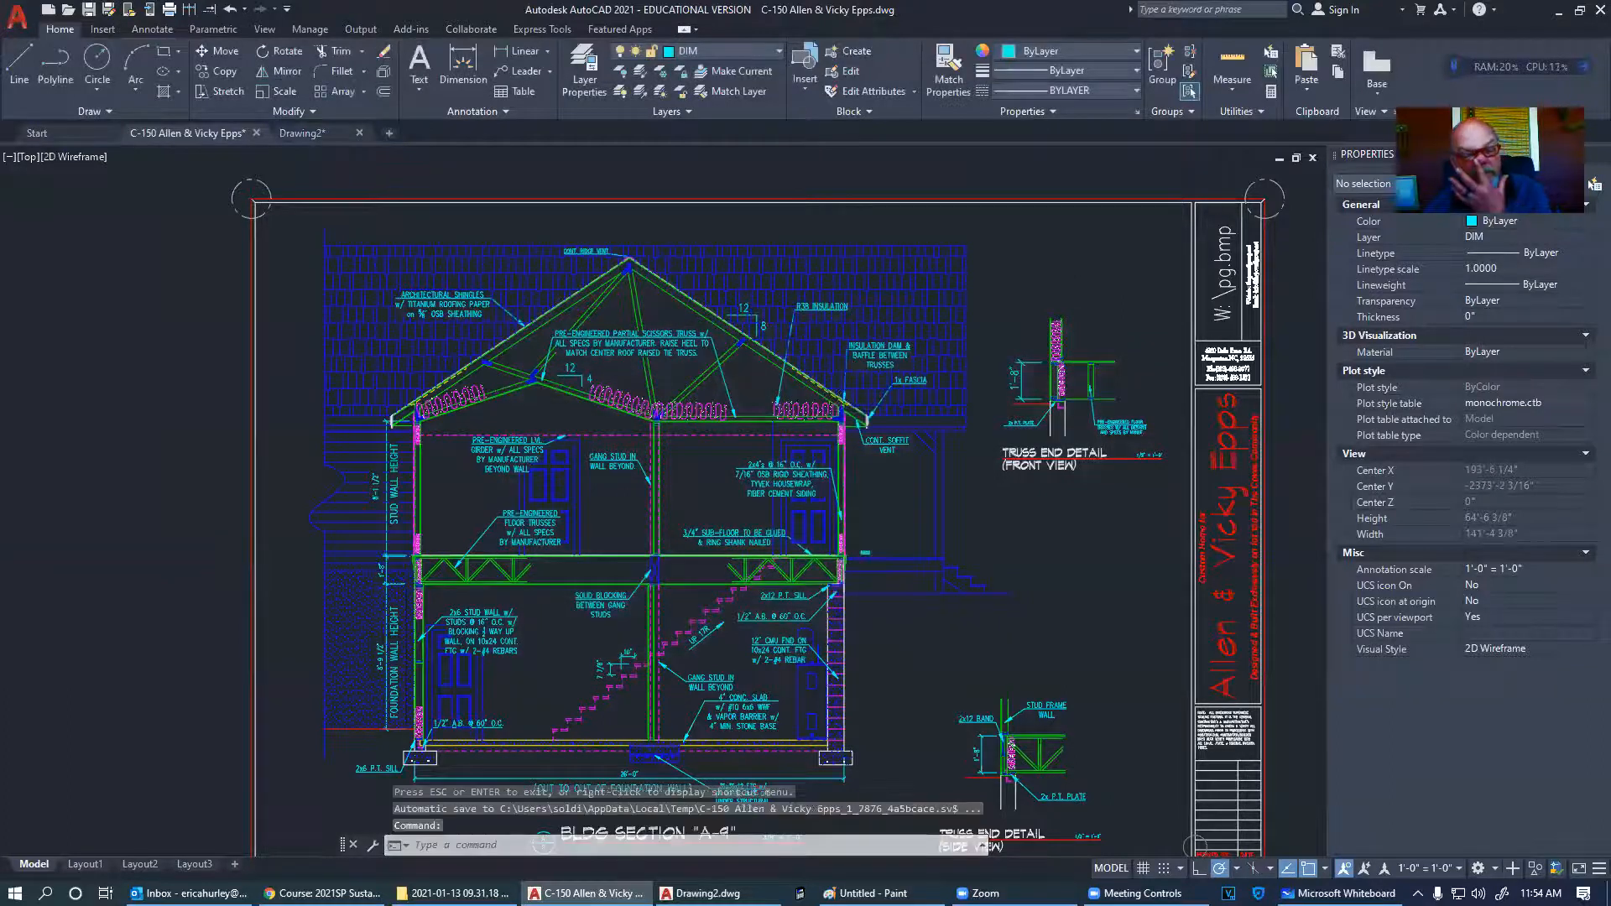
scroll(851, 566, "up", 10)
scroll(630, 413, "up", 4)
left_click(636, 409)
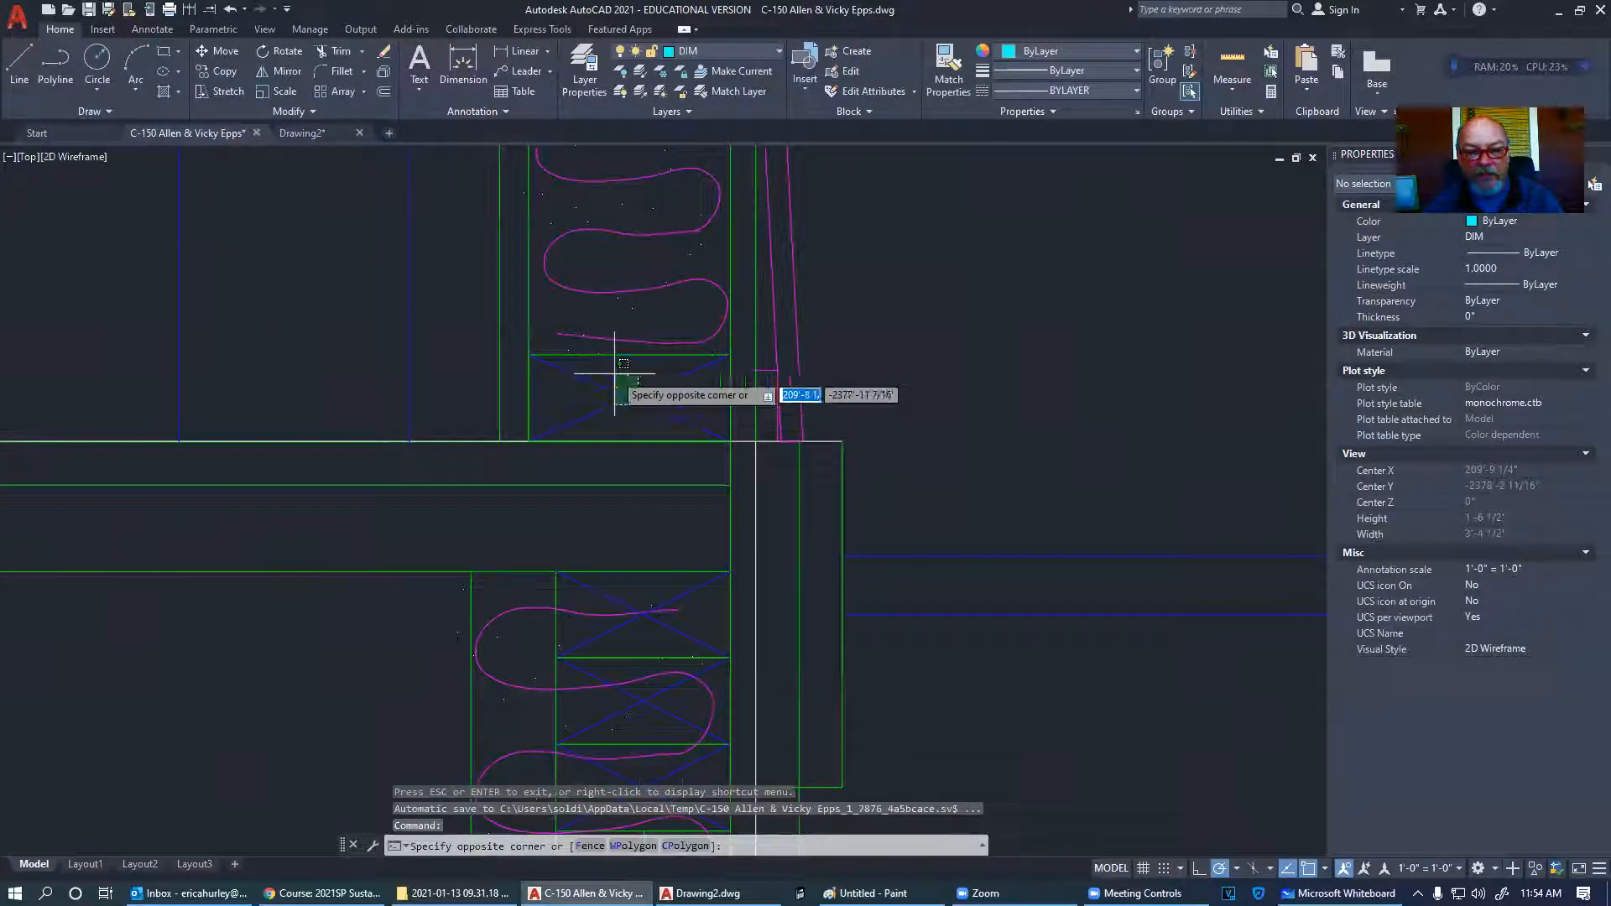
left_click(614, 373)
key("Escape")
scroll(683, 415, "down", 2)
middle_click_drag(731, 491, 824, 361)
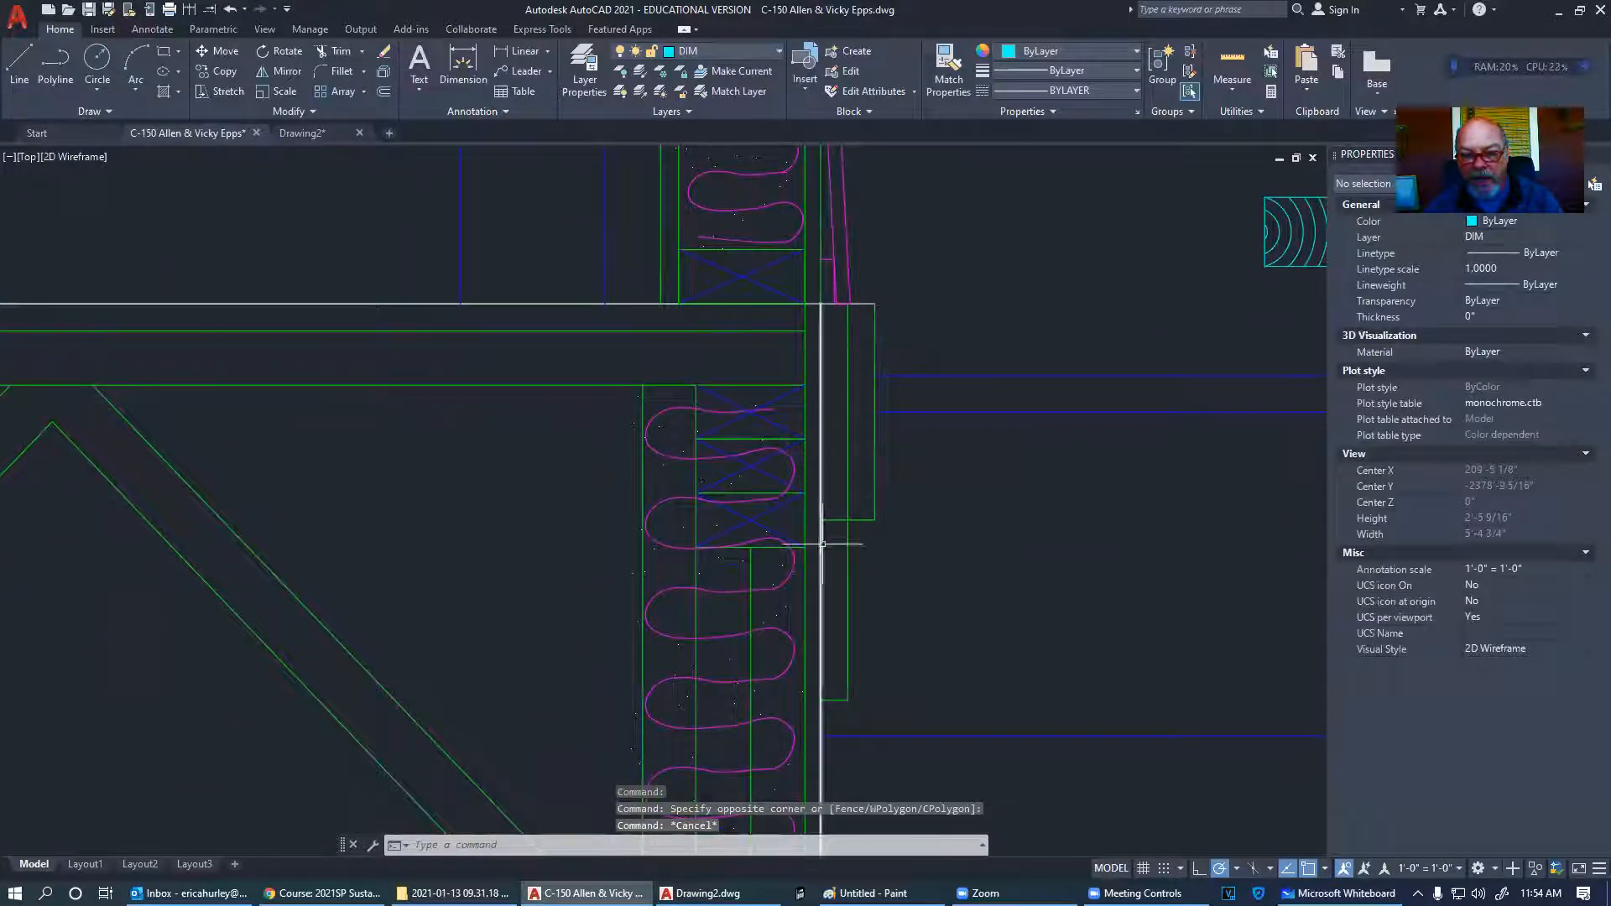
- Start Trim and pan across the wall-to-floor junction and upper wall insulation
left_click(347, 53)
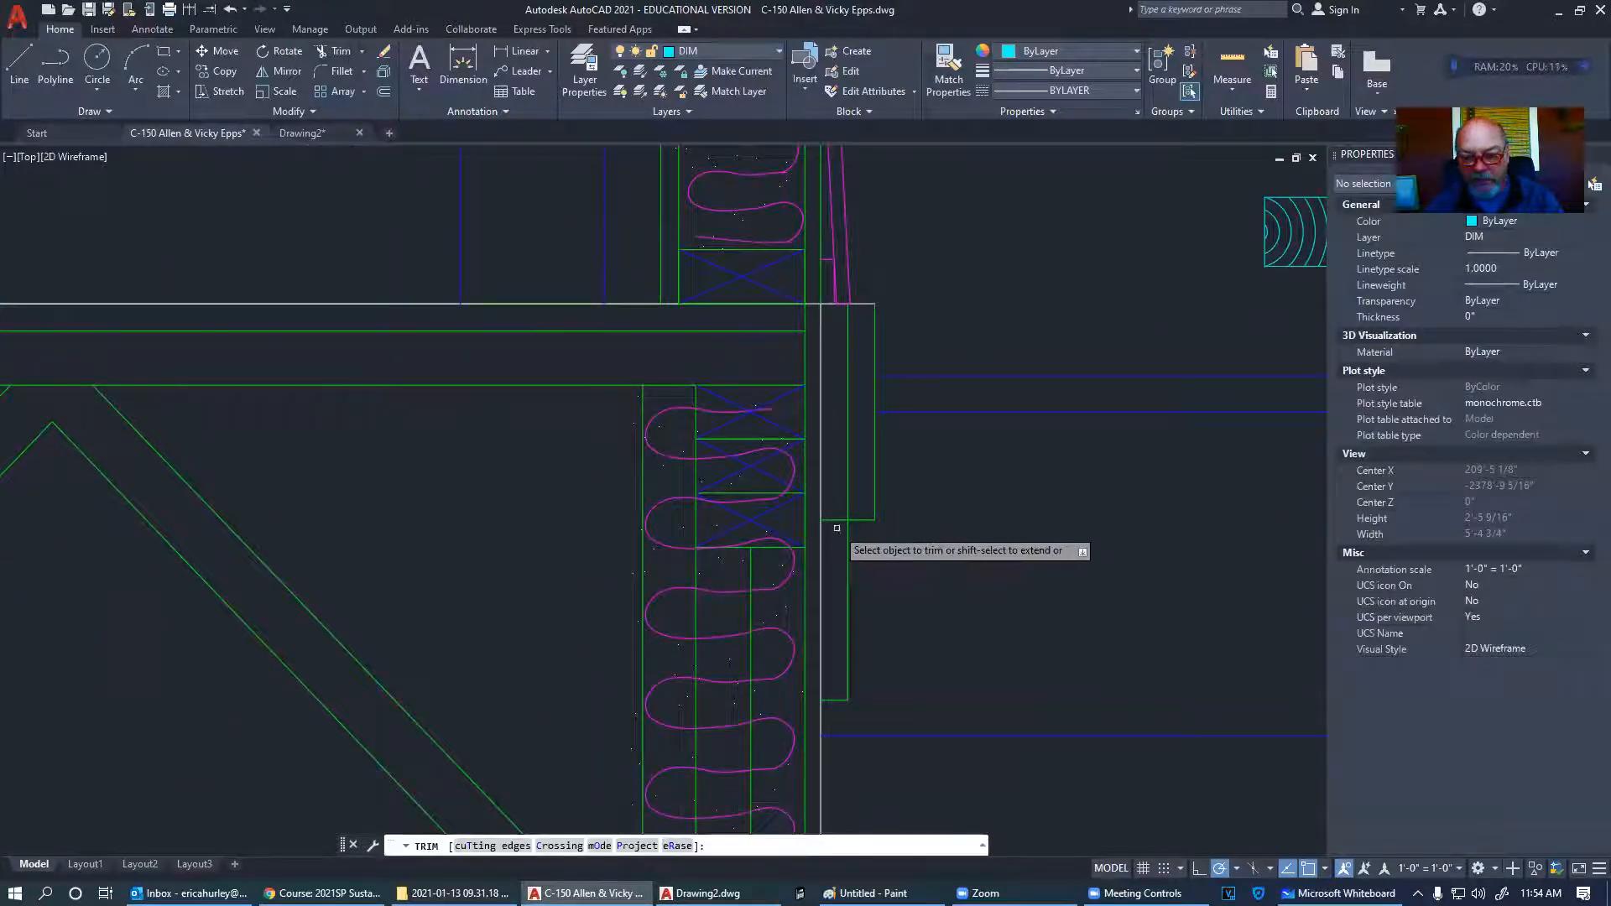
middle_click_drag(837, 521, 779, 398)
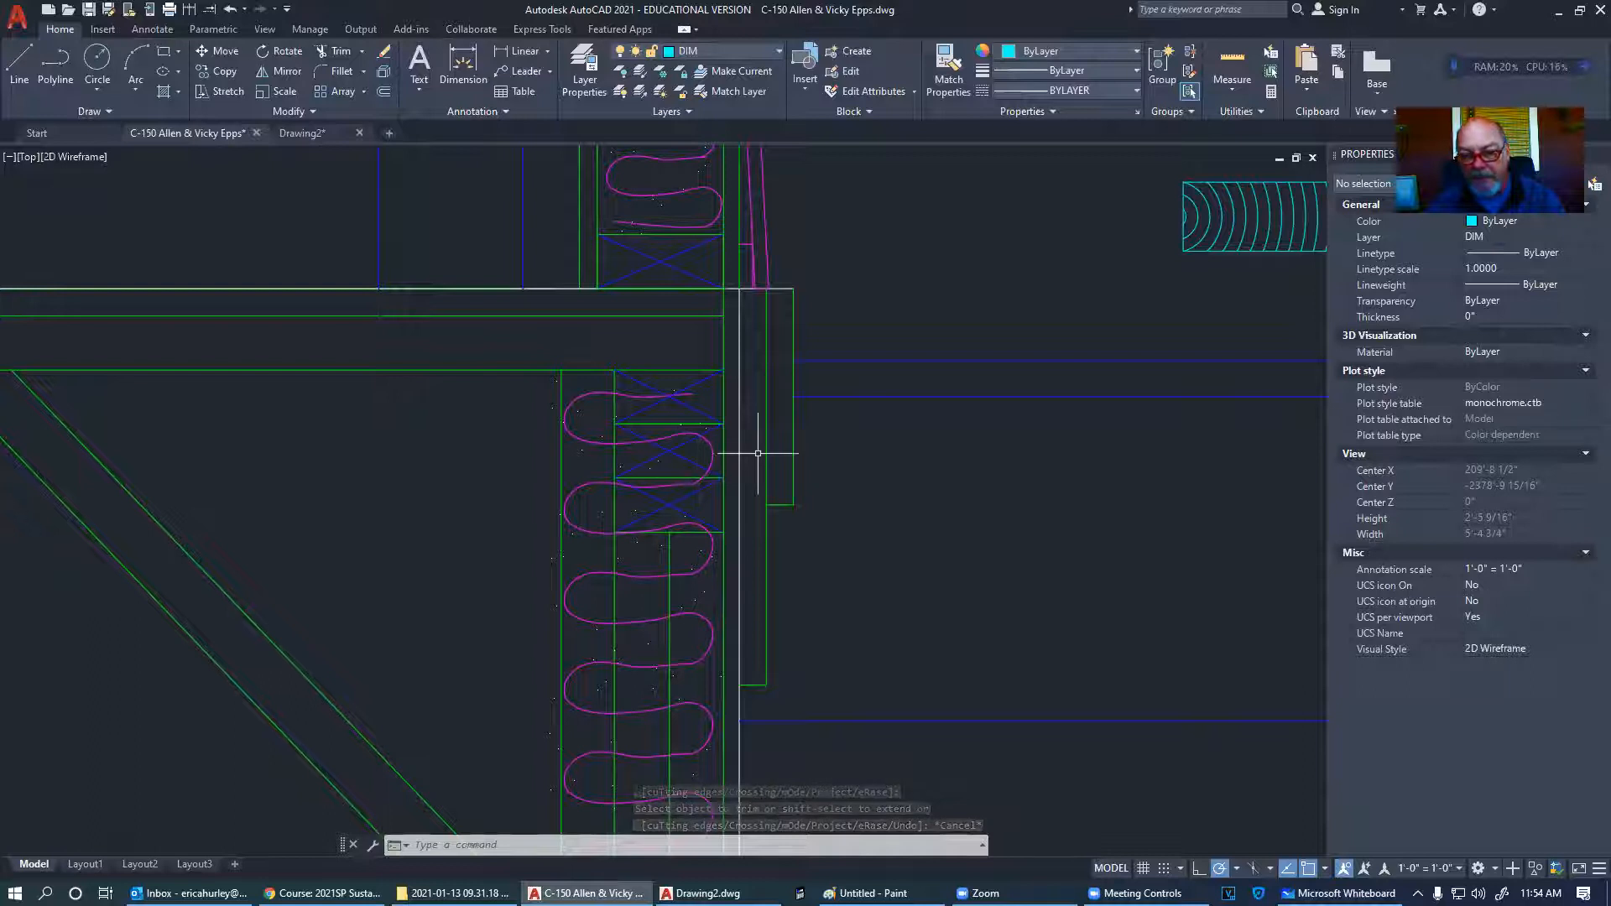
middle_click_drag(758, 453, 756, 586)
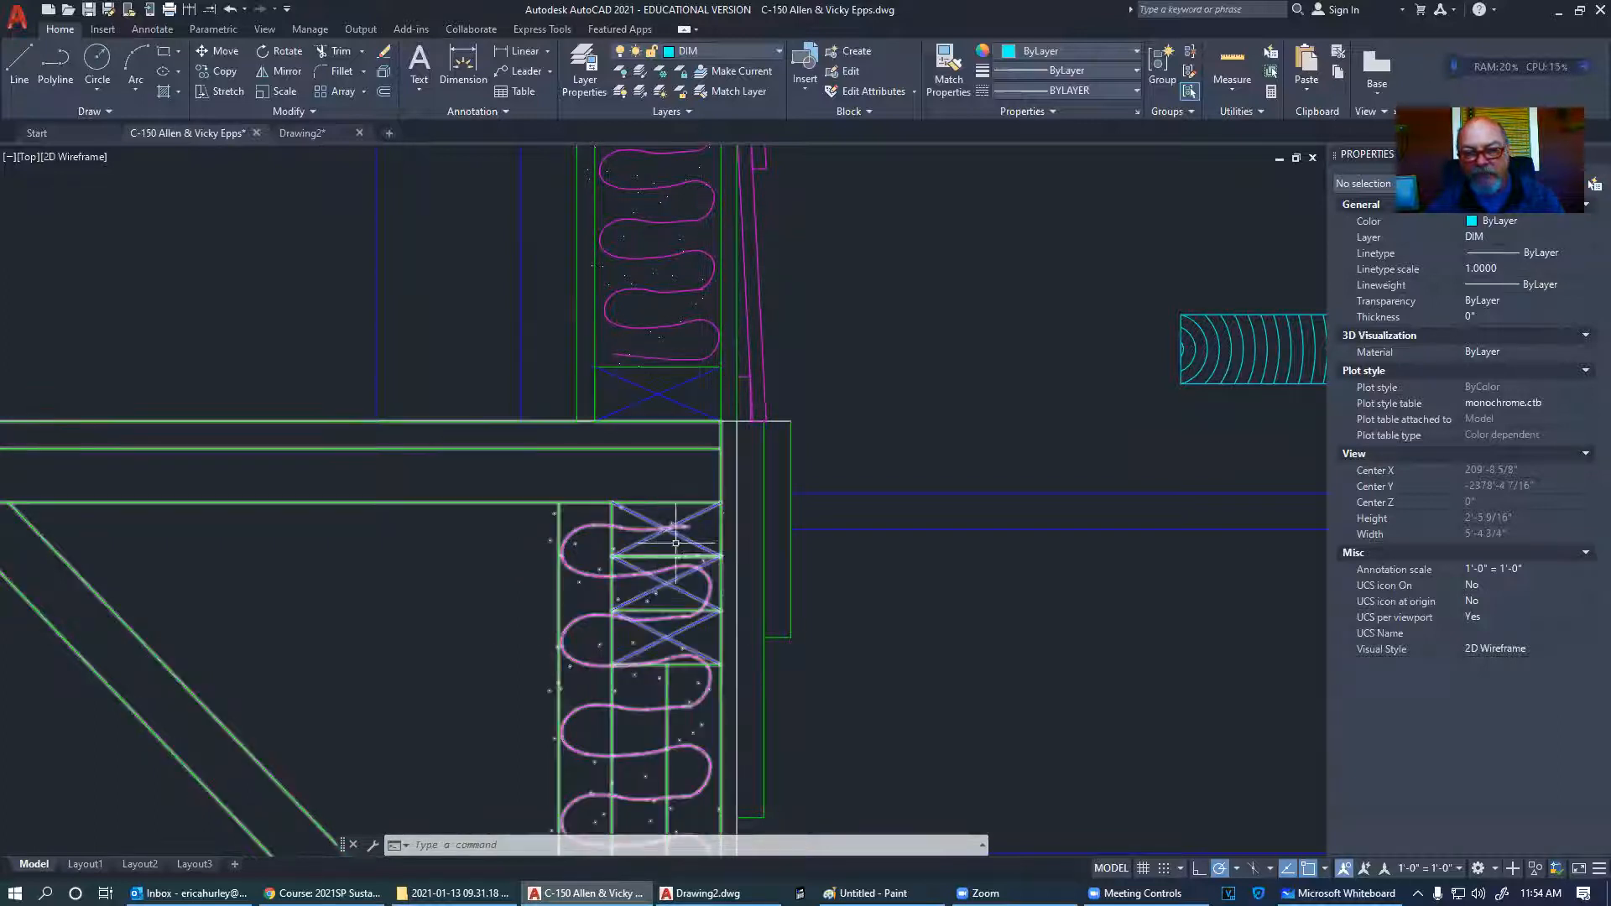
scroll(833, 563, "down", 4)
- Window-select and delete the cyan hatched wood block beside the wall and floor junction
left_click(901, 537)
left_click(997, 470)
key("Delete")
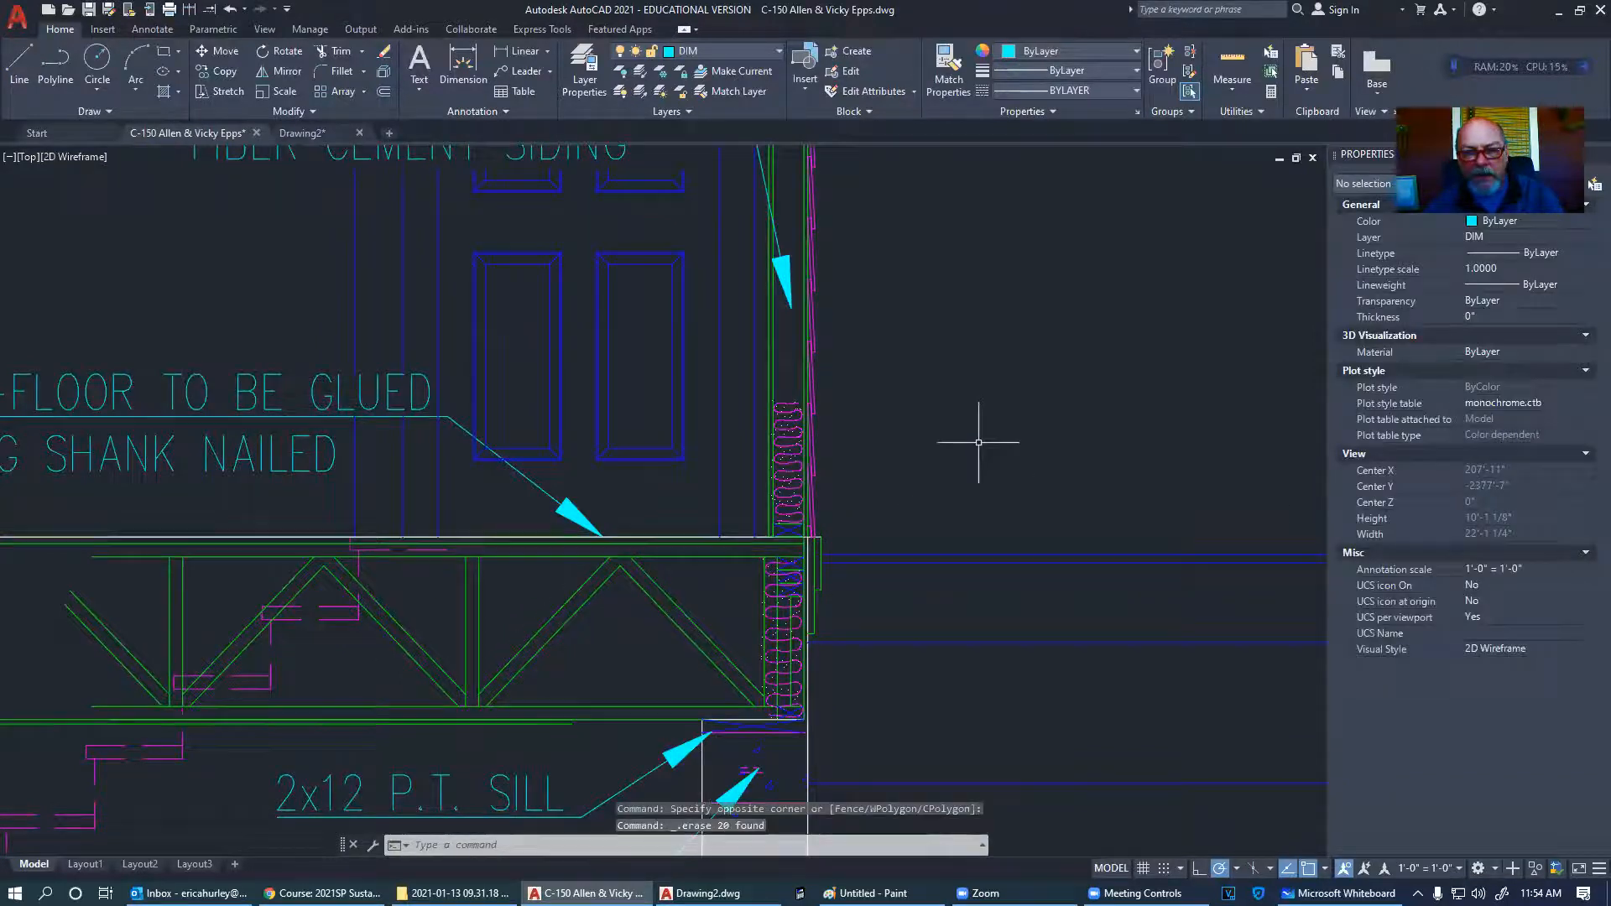
- Zoom and pan to review the wall section notes, siding and sub-floor callouts, and soffit vent
scroll(1080, 442, "down", 3)
scroll(1079, 467, "up", 6)
scroll(655, 441, "up", 4)
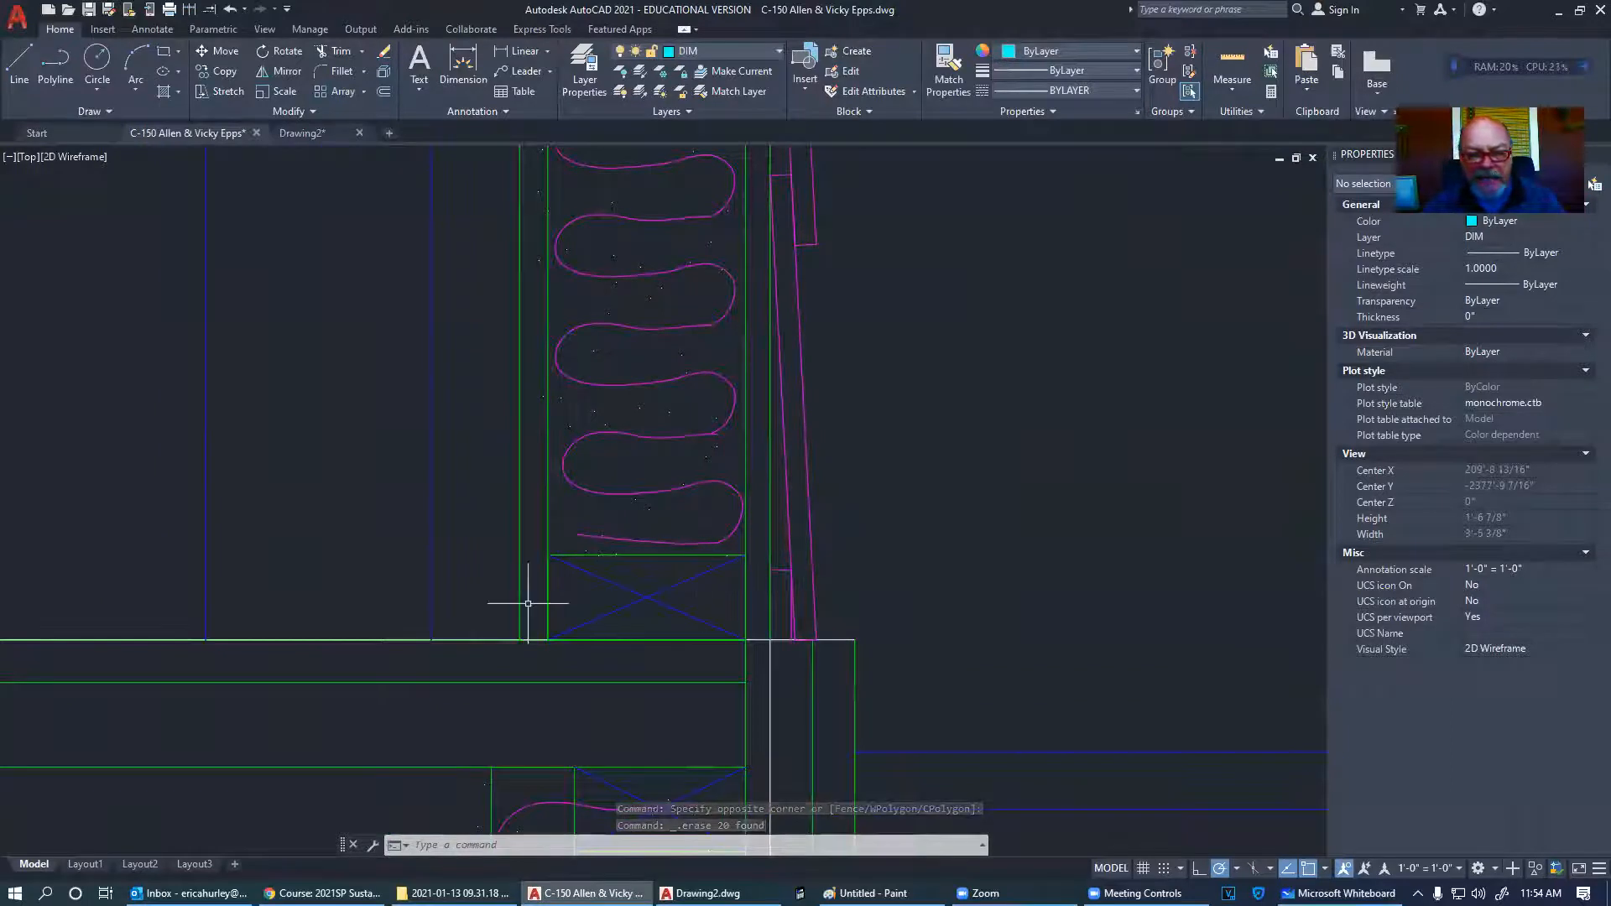
scroll(671, 620, "down", 8)
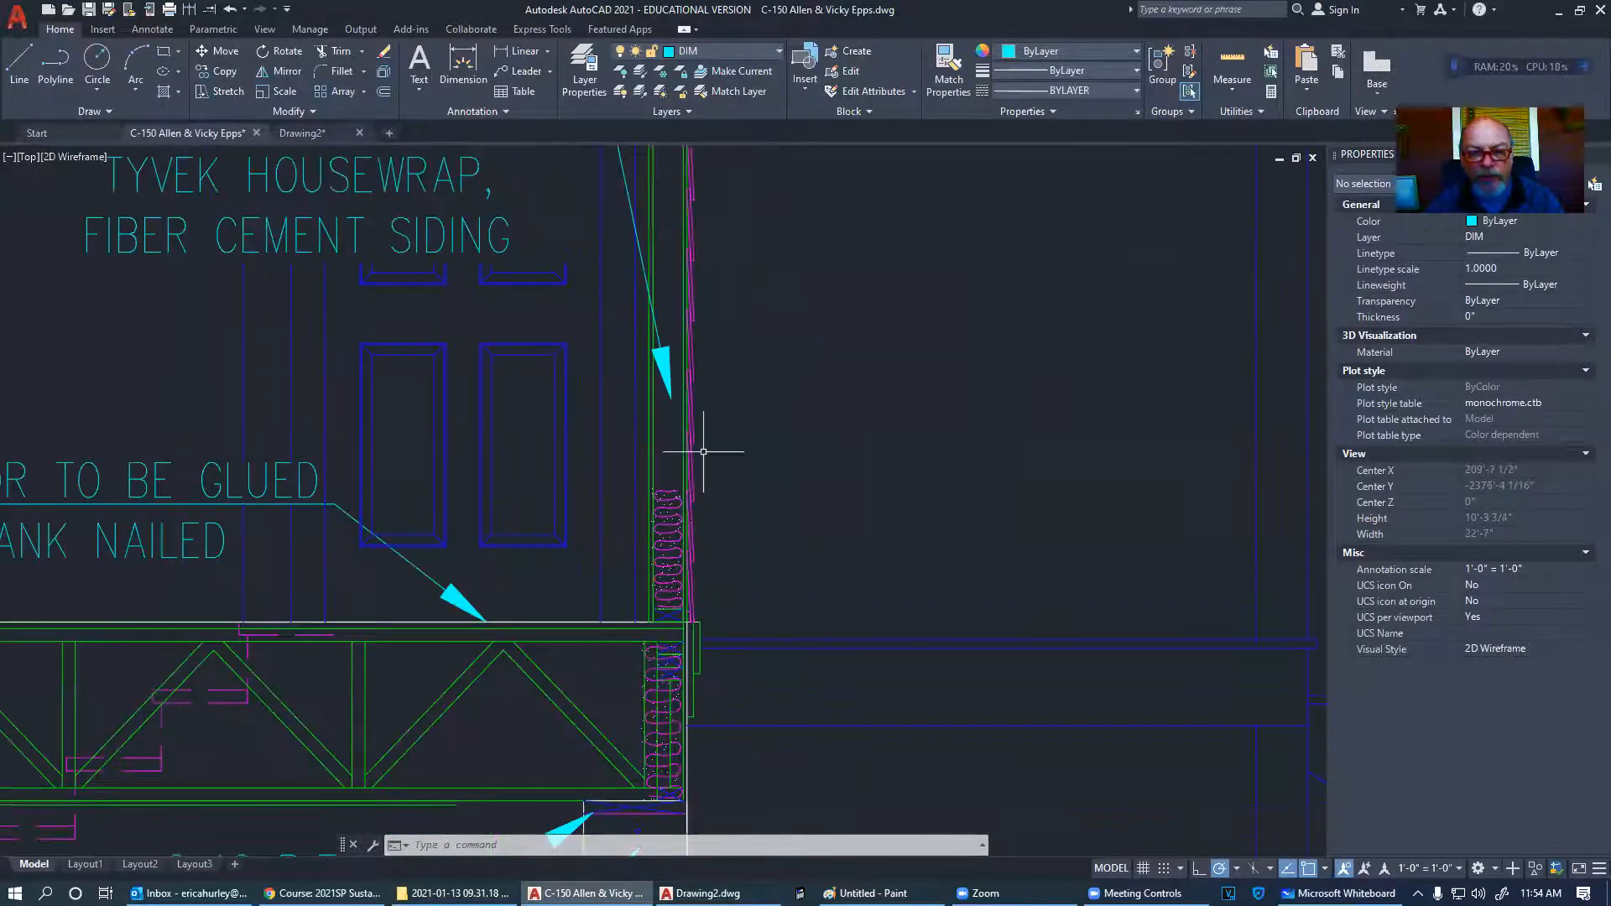
scroll(705, 450, "down", 2)
middle_click_drag(740, 376, 728, 514)
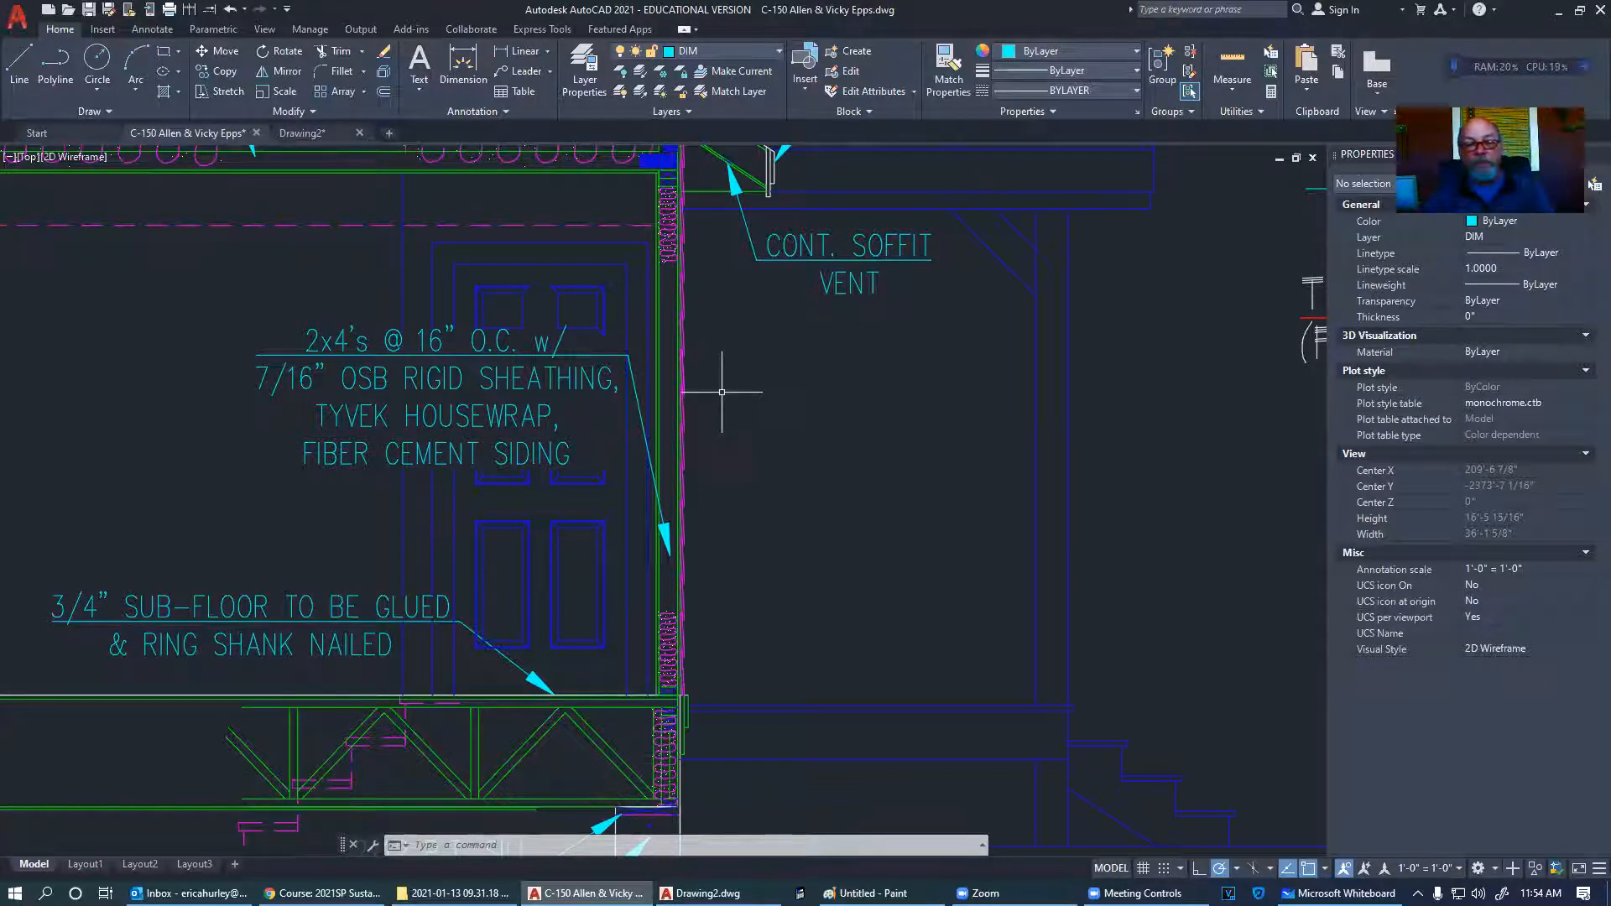
scroll(655, 714, "up", 10)
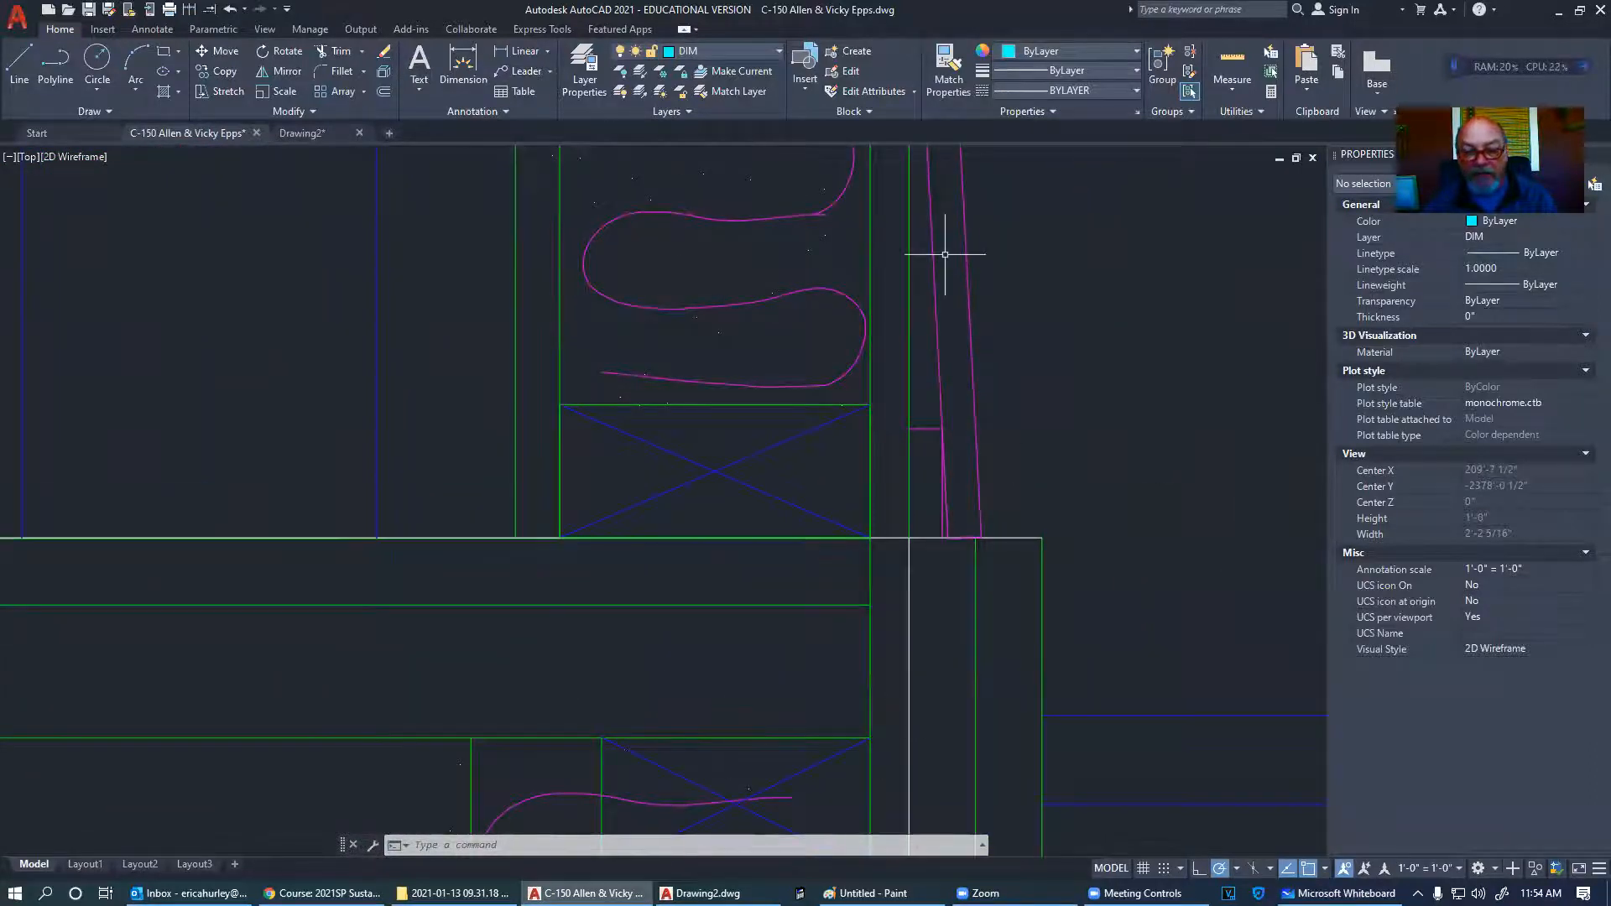
scroll(551, 705, "down", 10)
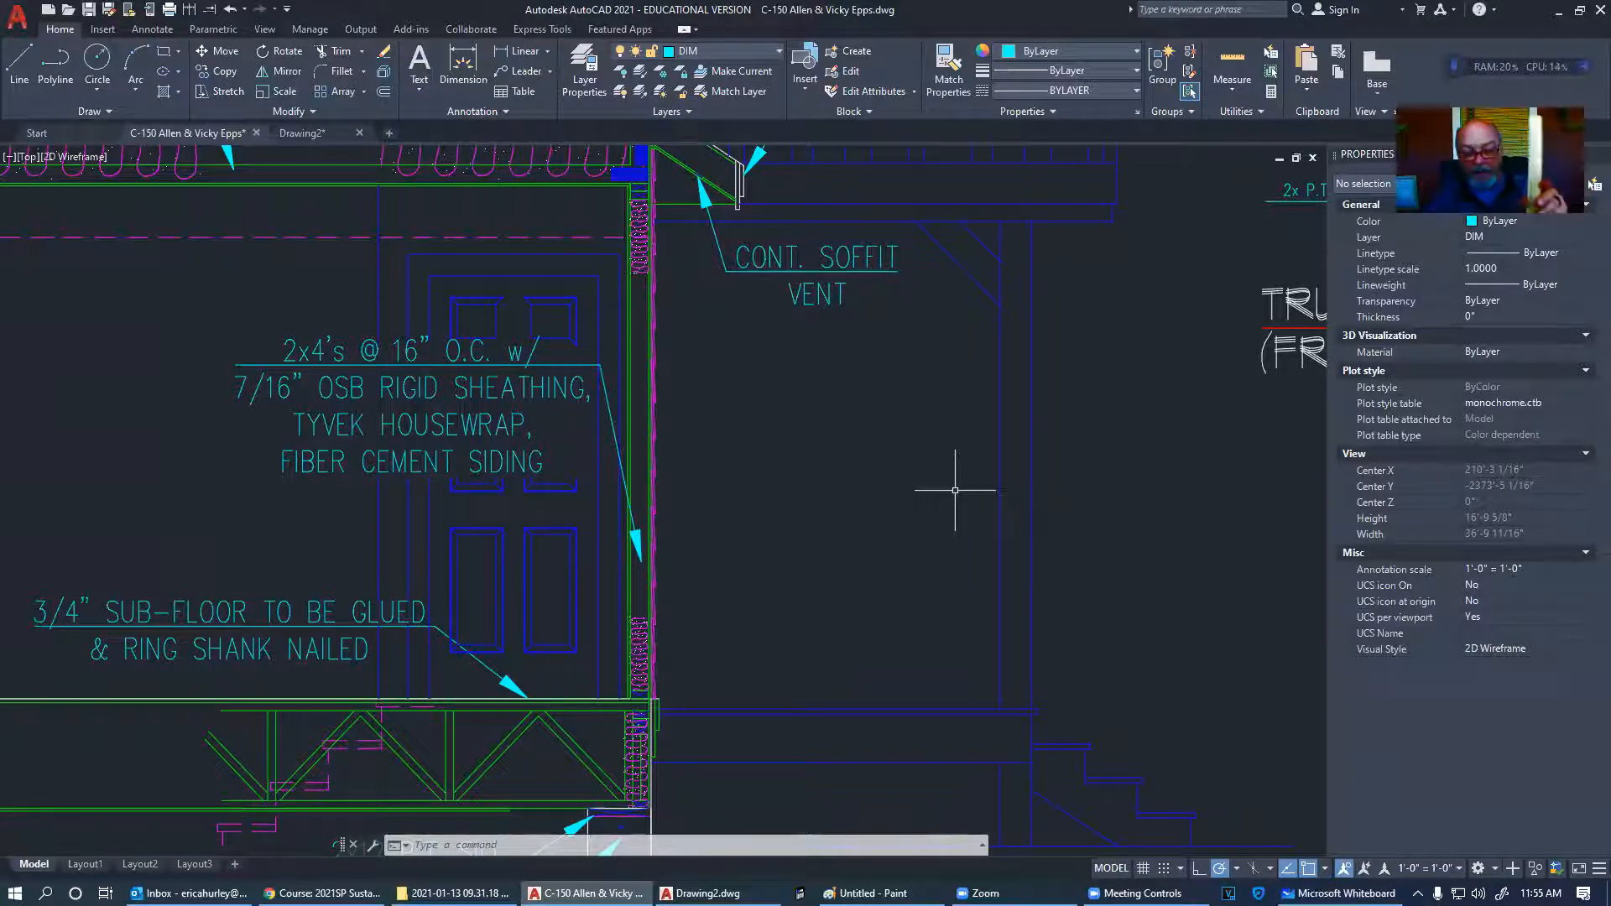
- Launch Construction Master Pro beside the drawing and compute 93 inches × 0.25
left_click(801, 894)
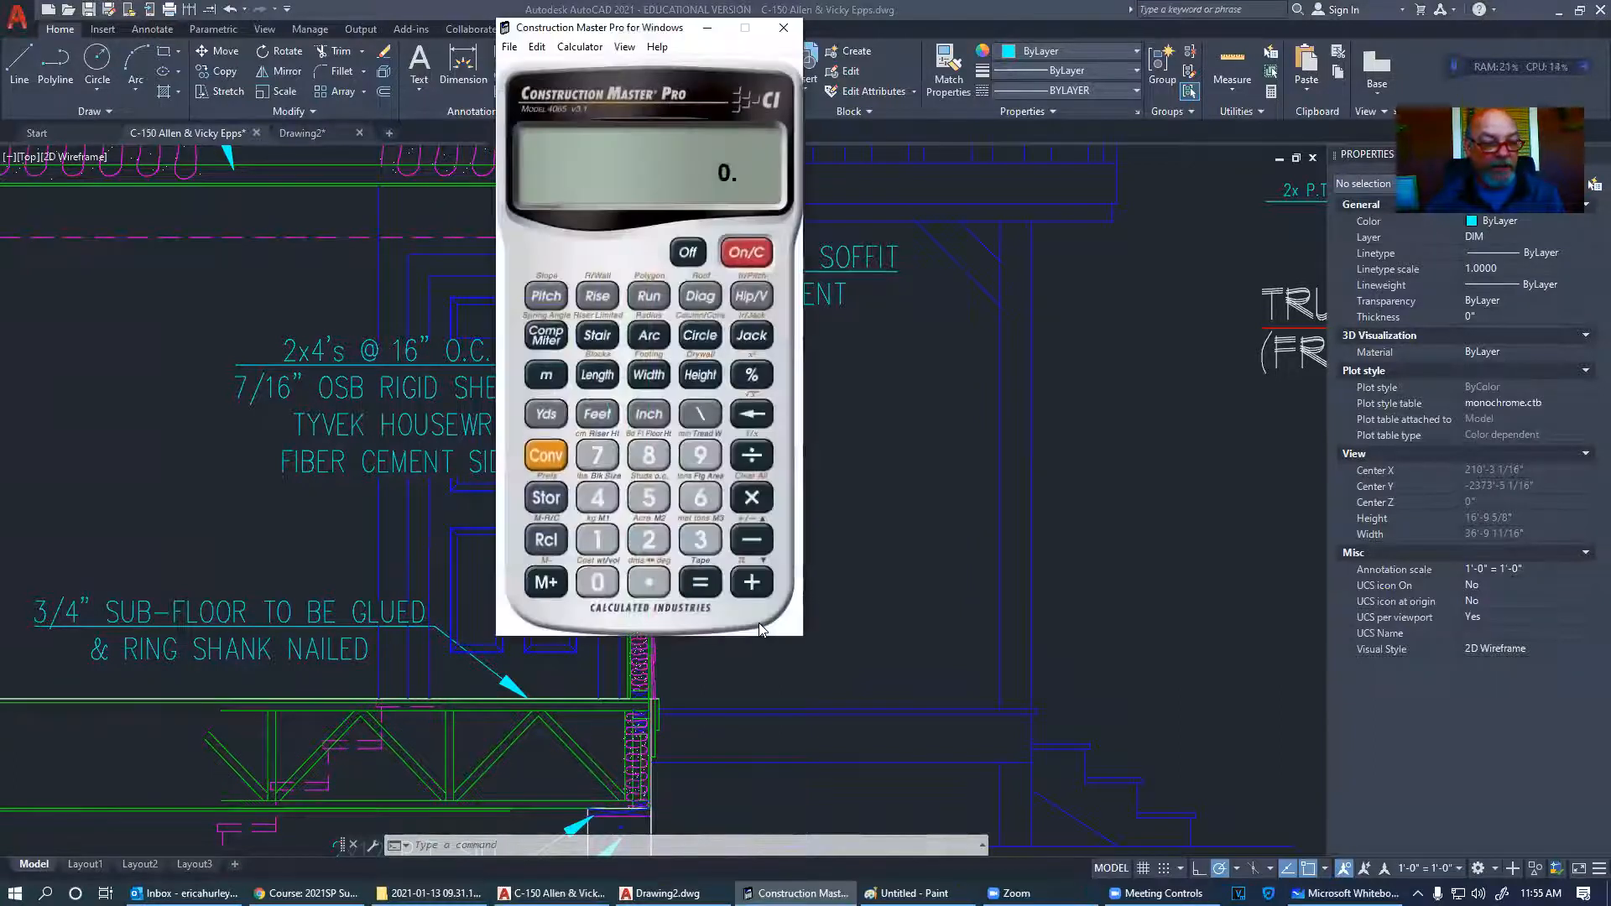
left_click_drag(646, 28, 811, 119)
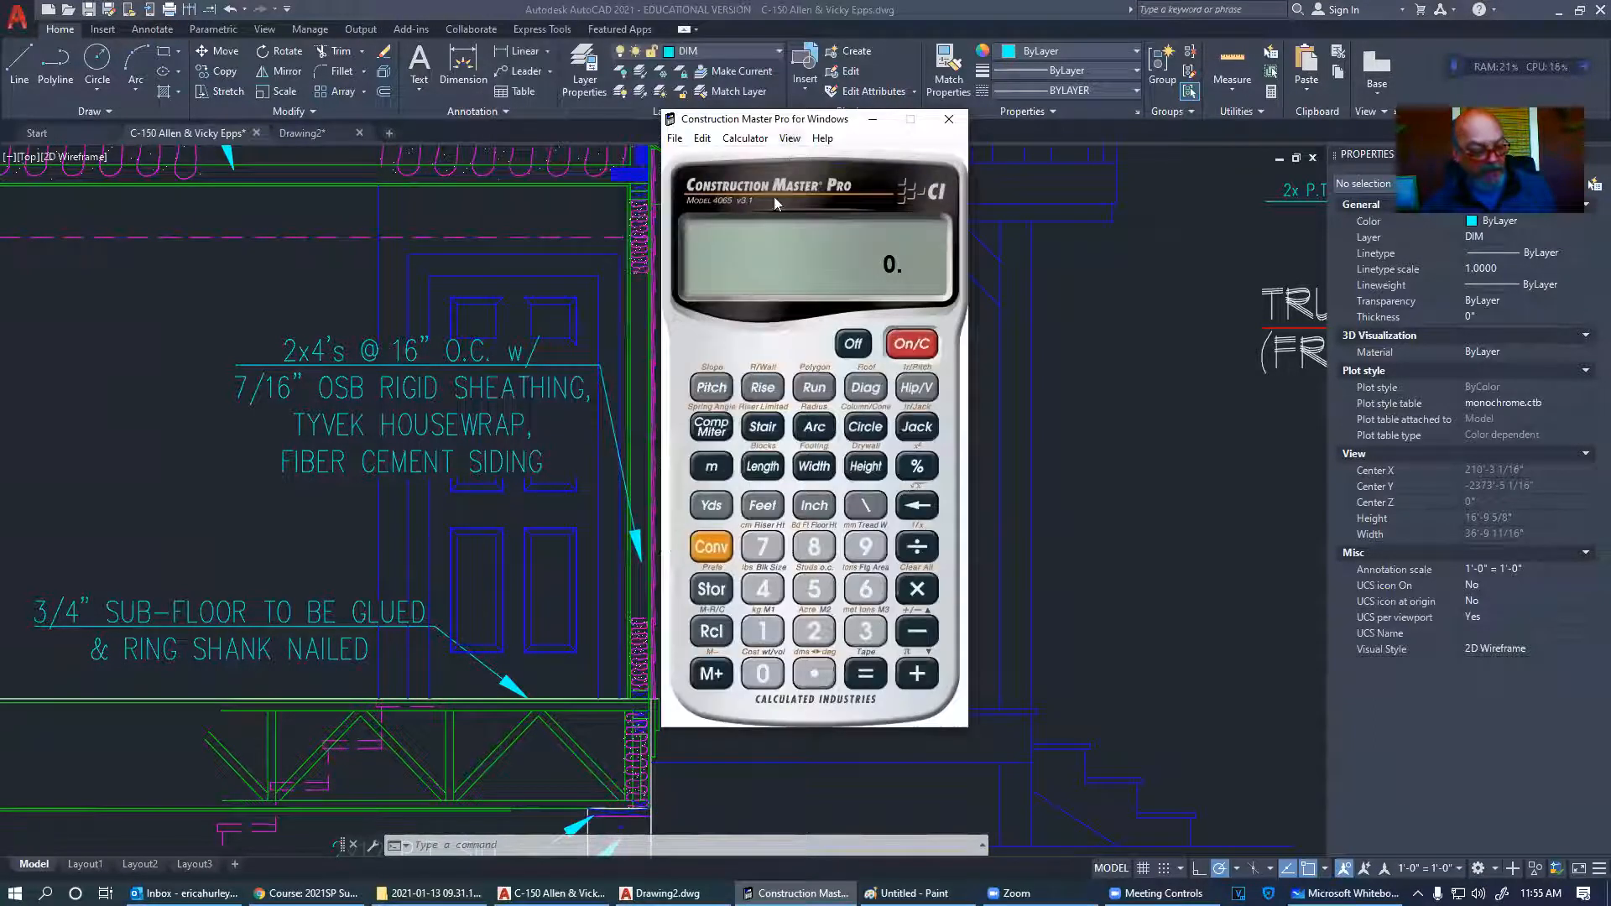
left_click(865, 546)
left_click(865, 631)
left_click(813, 505)
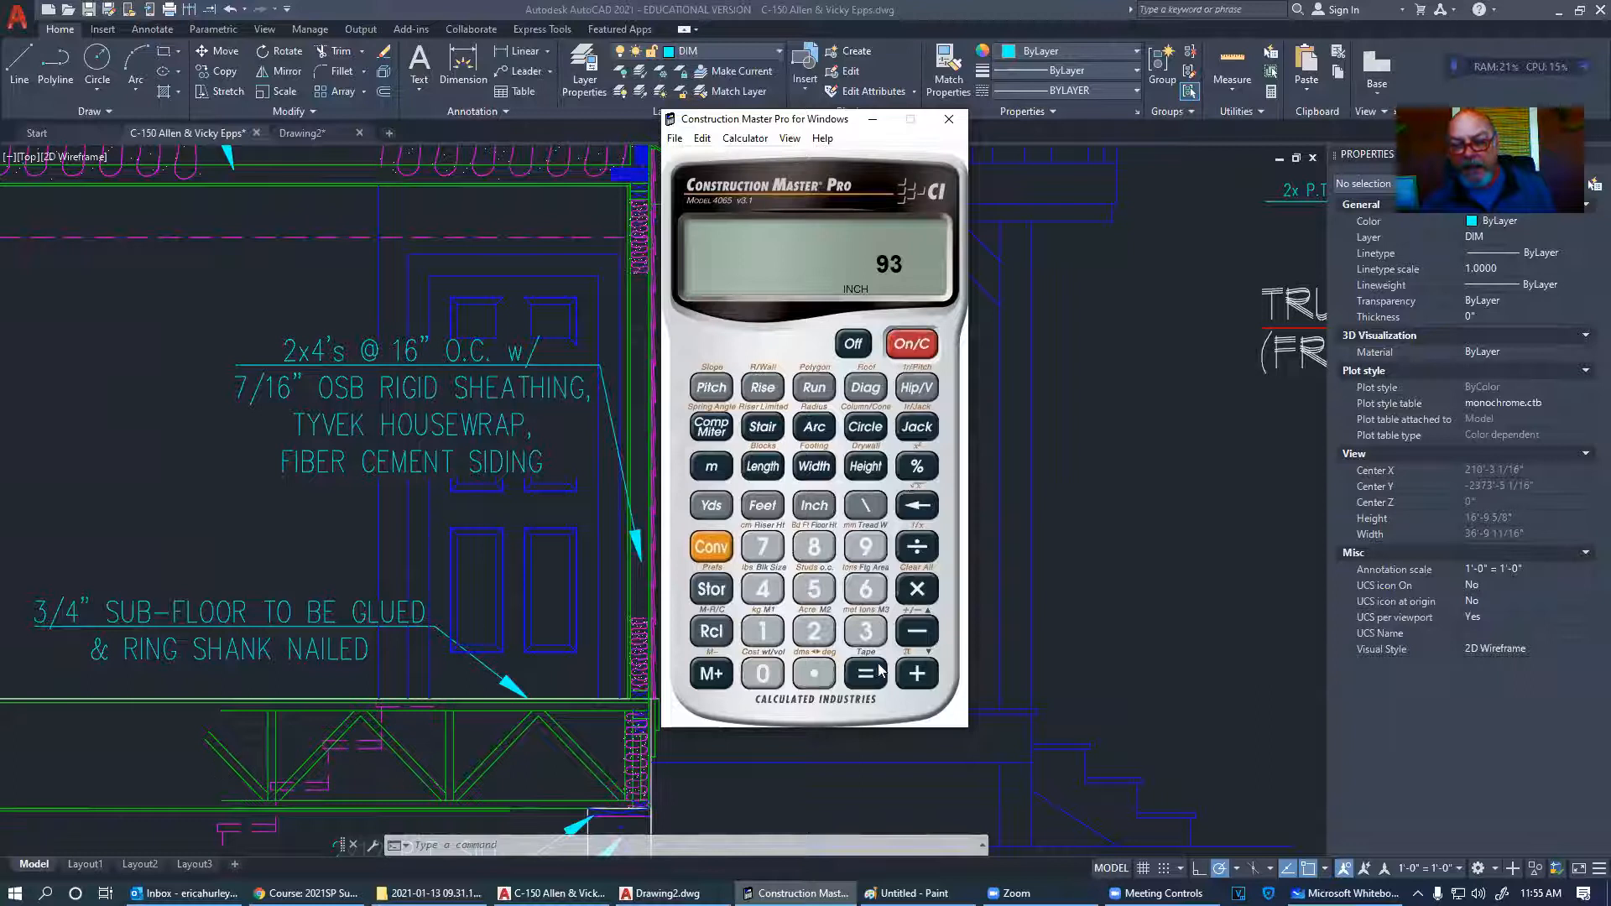
left_click(920, 592)
left_click(818, 673)
left_click(816, 631)
left_click(819, 591)
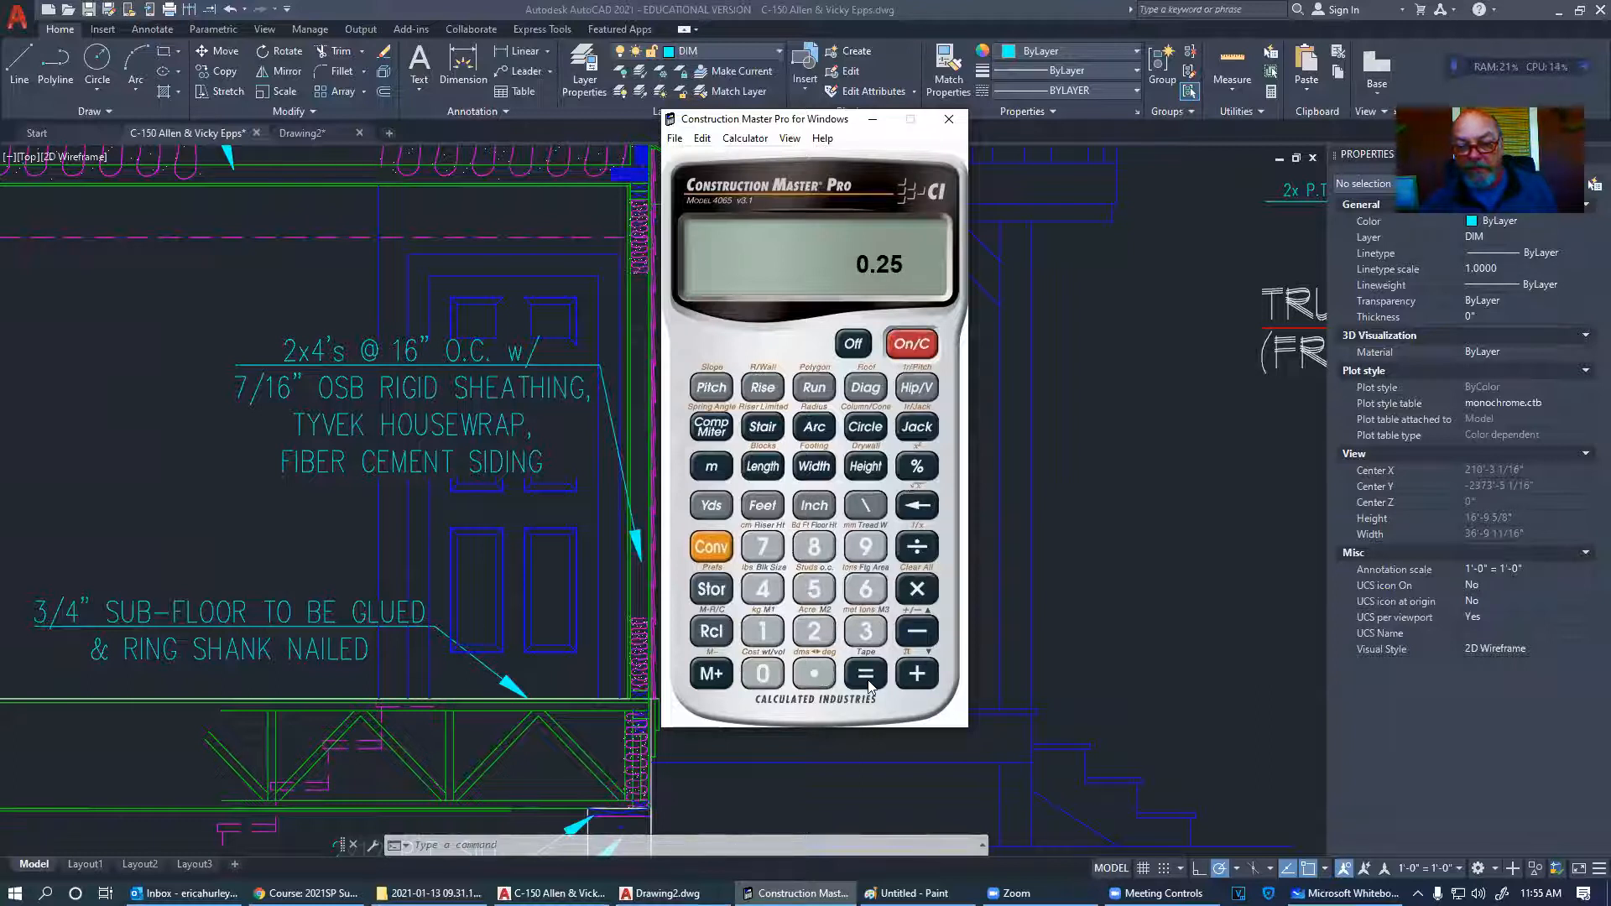
left_click(868, 676)
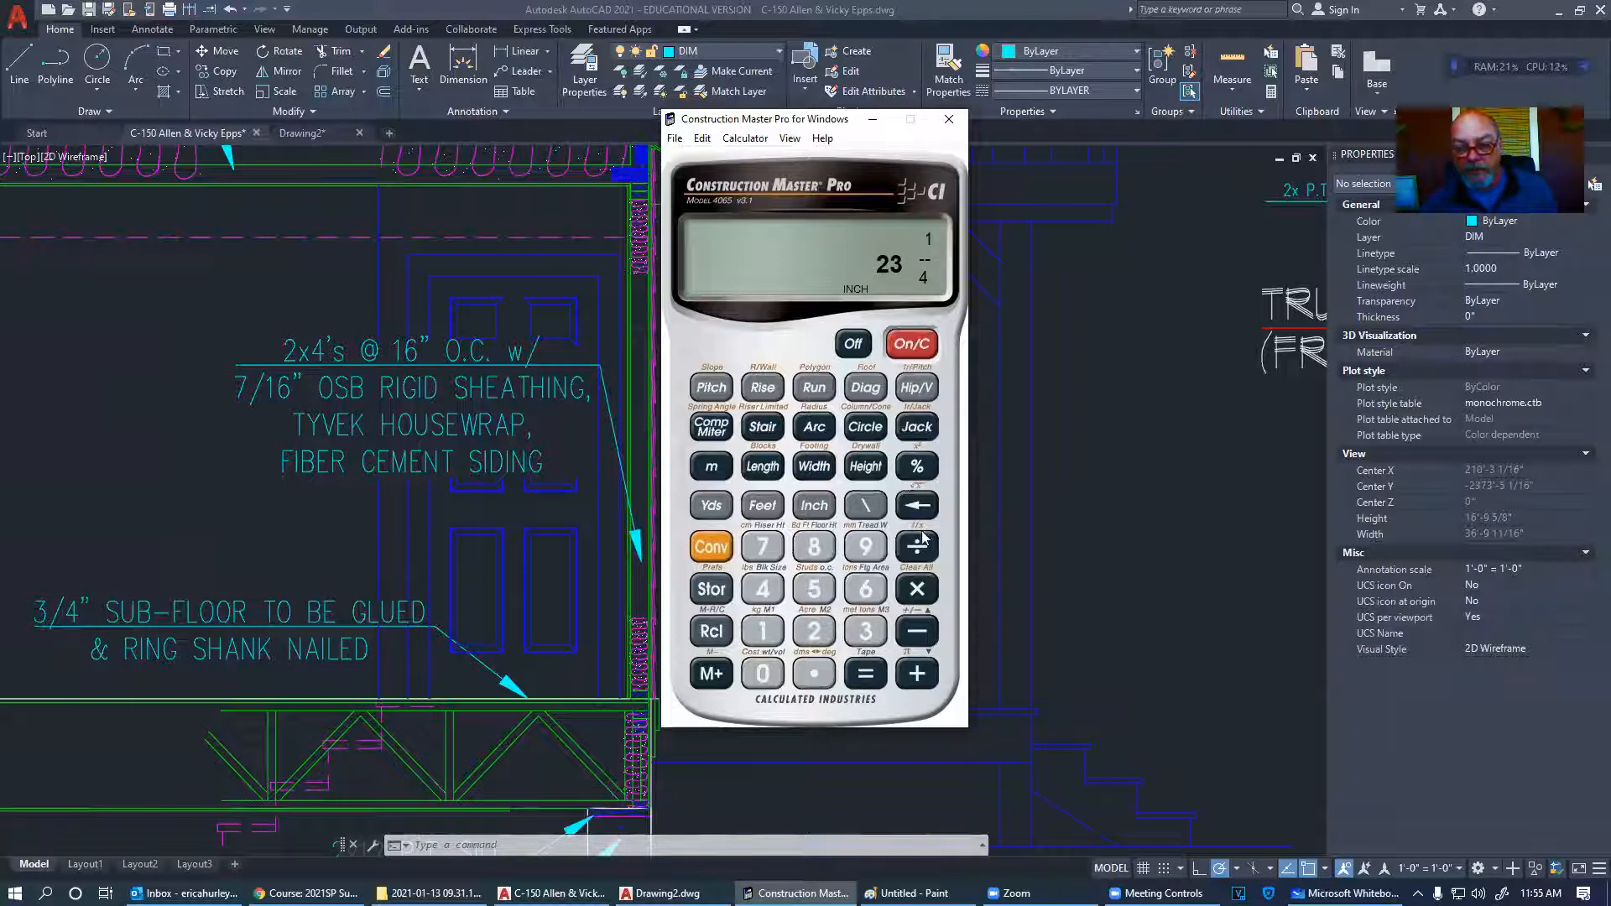
- Compute 93 inches ÷ 0.25, then clear the calculator display
left_click(870, 547)
left_click(867, 631)
left_click(814, 505)
left_click(916, 547)
left_click(814, 673)
left_click(814, 631)
left_click(814, 590)
left_click(866, 673)
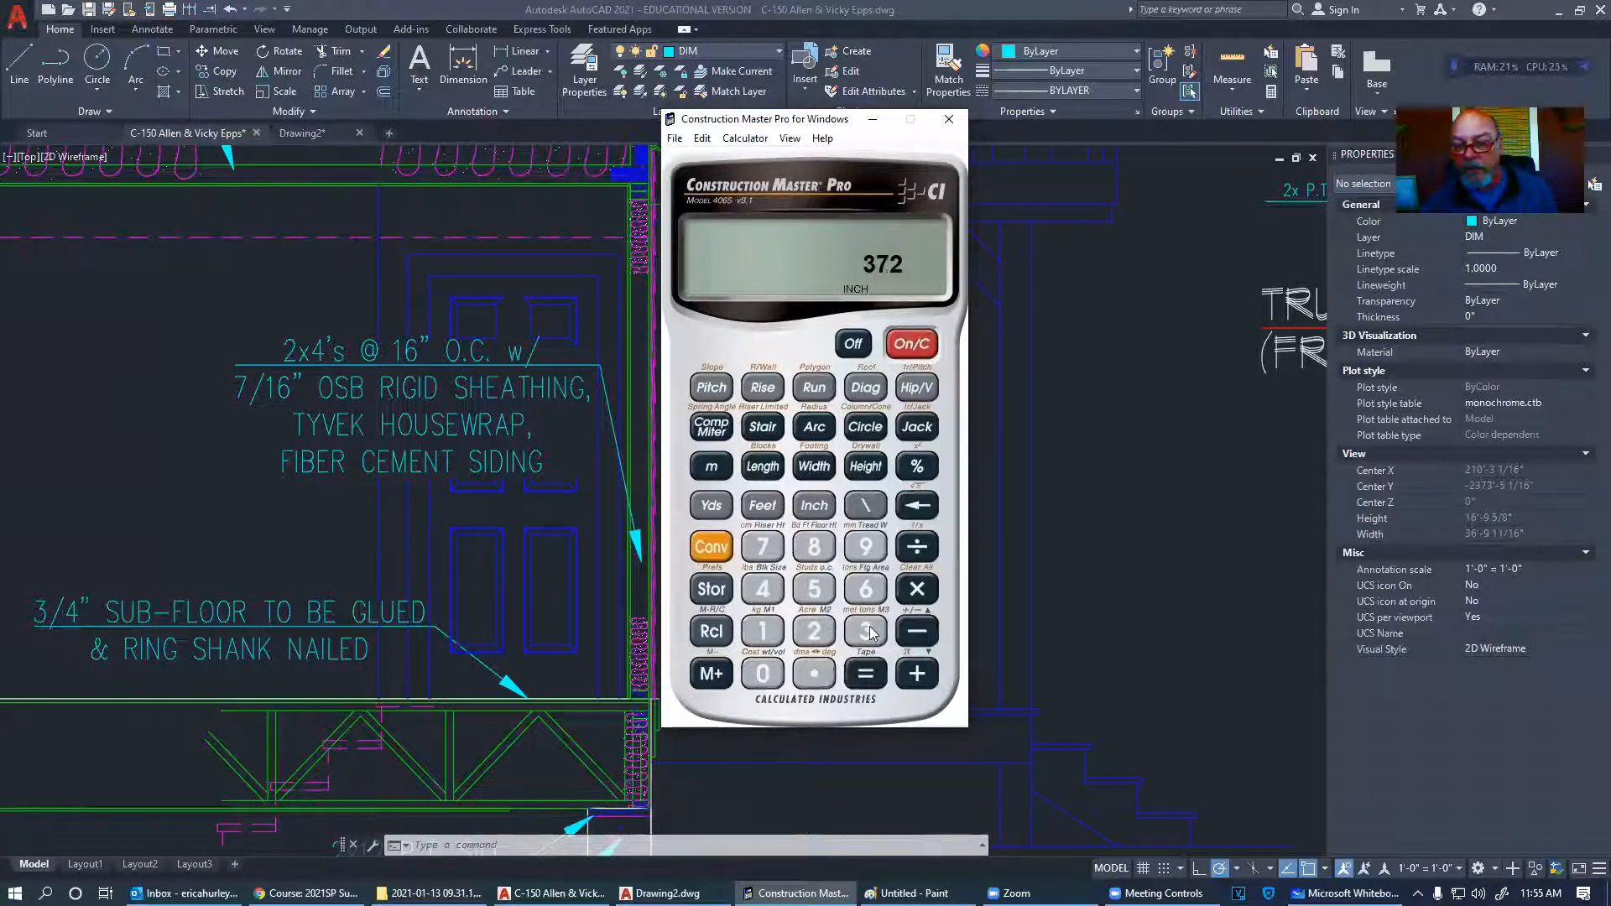
left_click(910, 353)
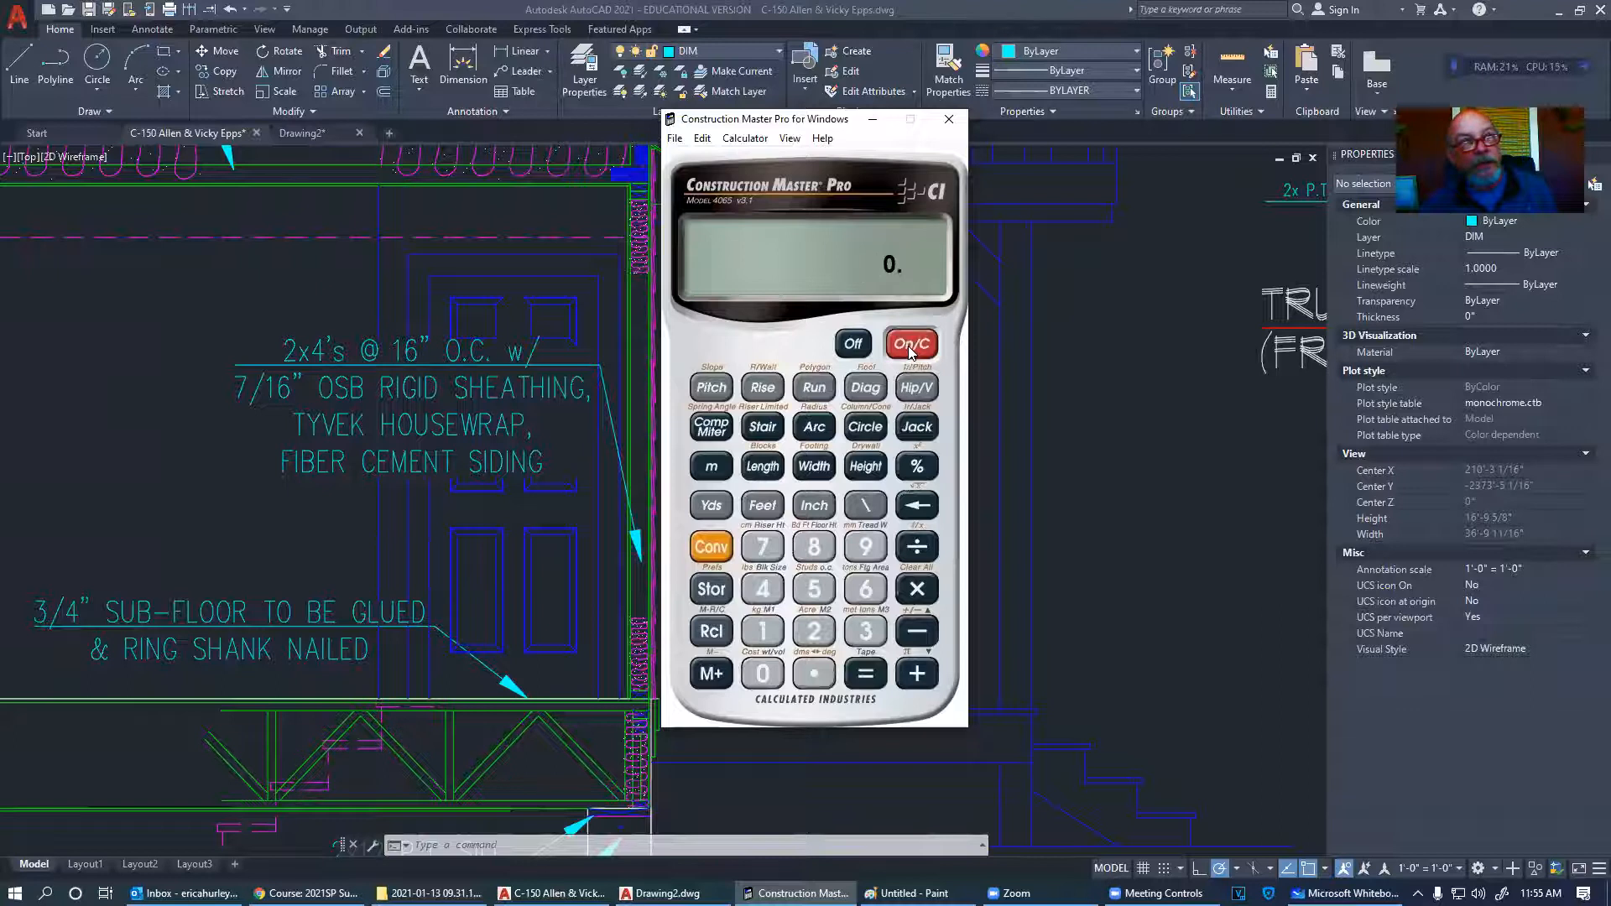
- Calculate 0.25 ÷ 12 × 93 inches, giving a drop of 1 15/16 inches
left_click(812, 673)
left_click(813, 631)
left_click(813, 589)
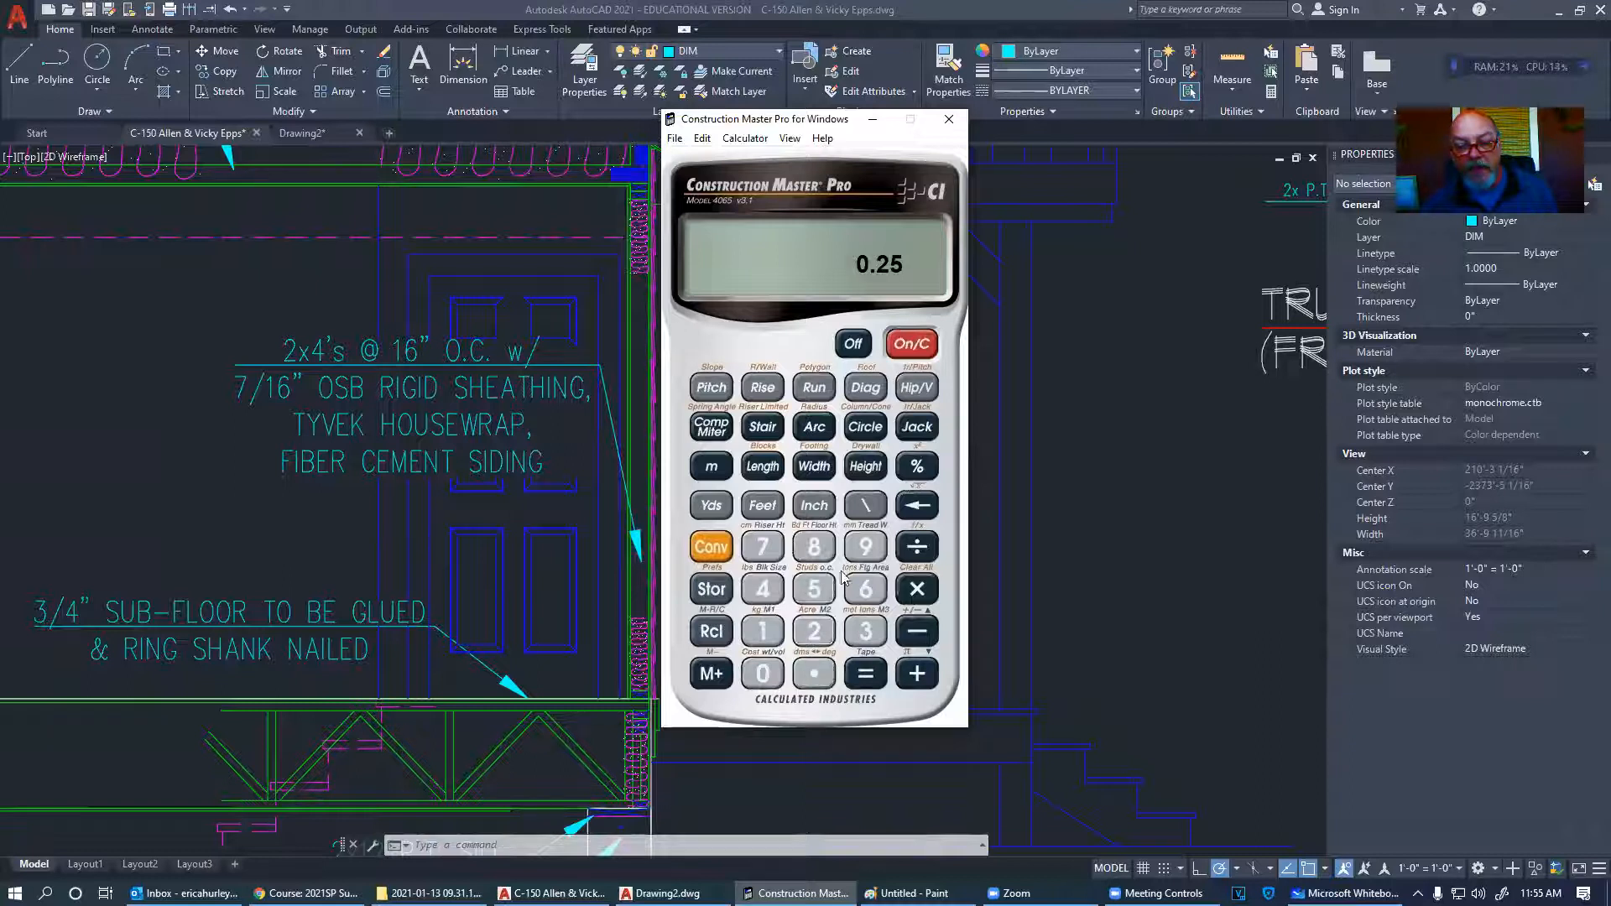
left_click(918, 548)
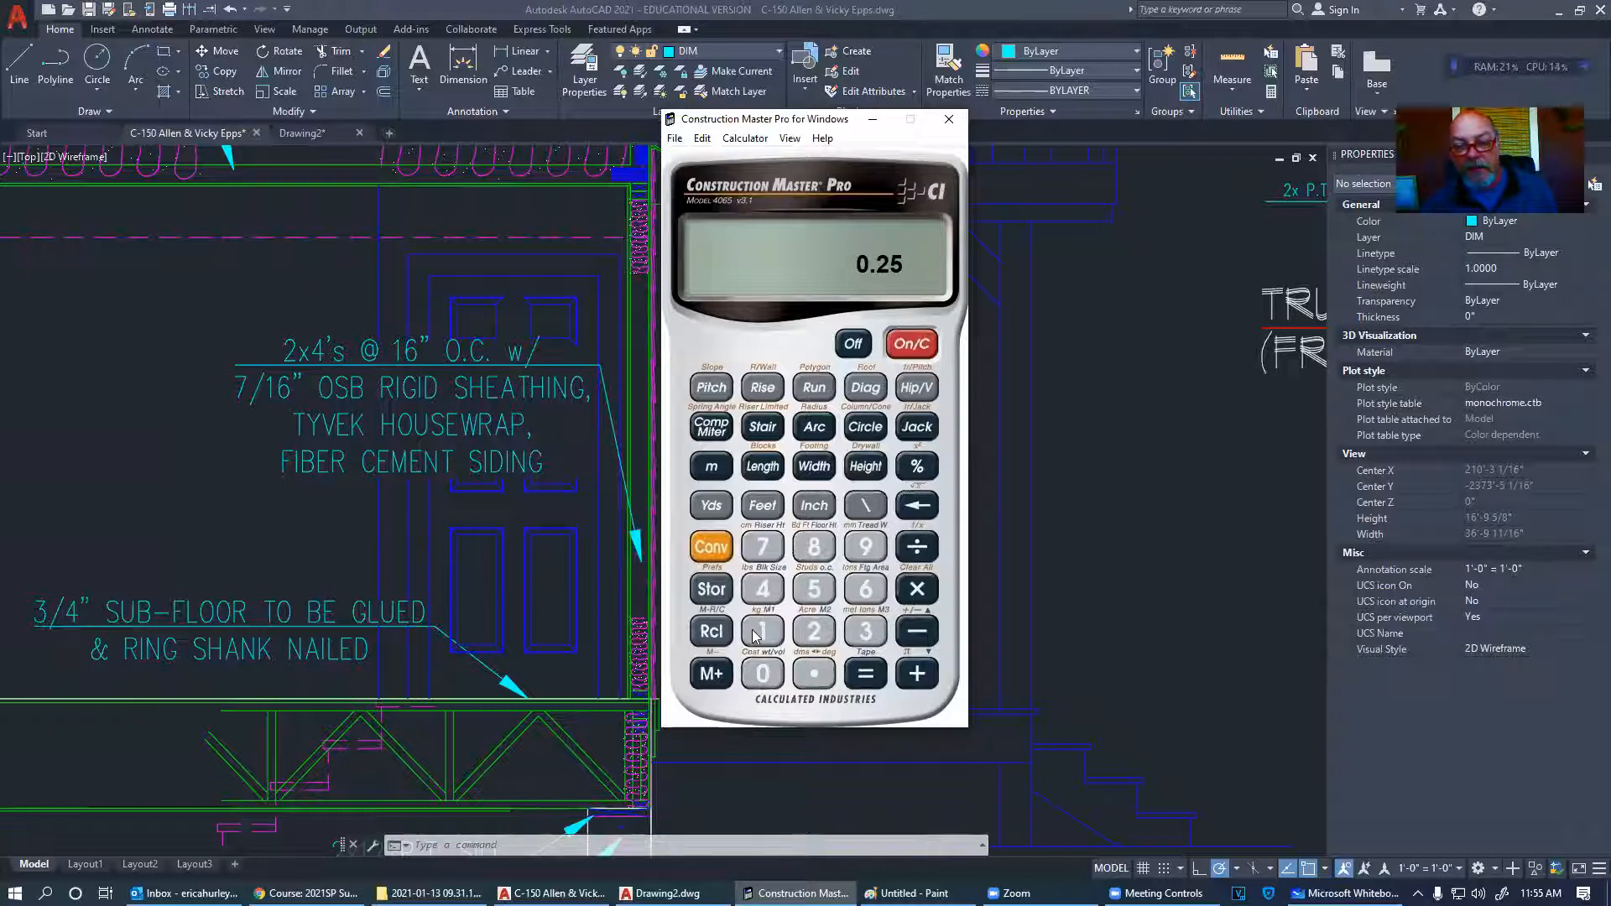
left_click(762, 631)
left_click(813, 631)
left_click(866, 674)
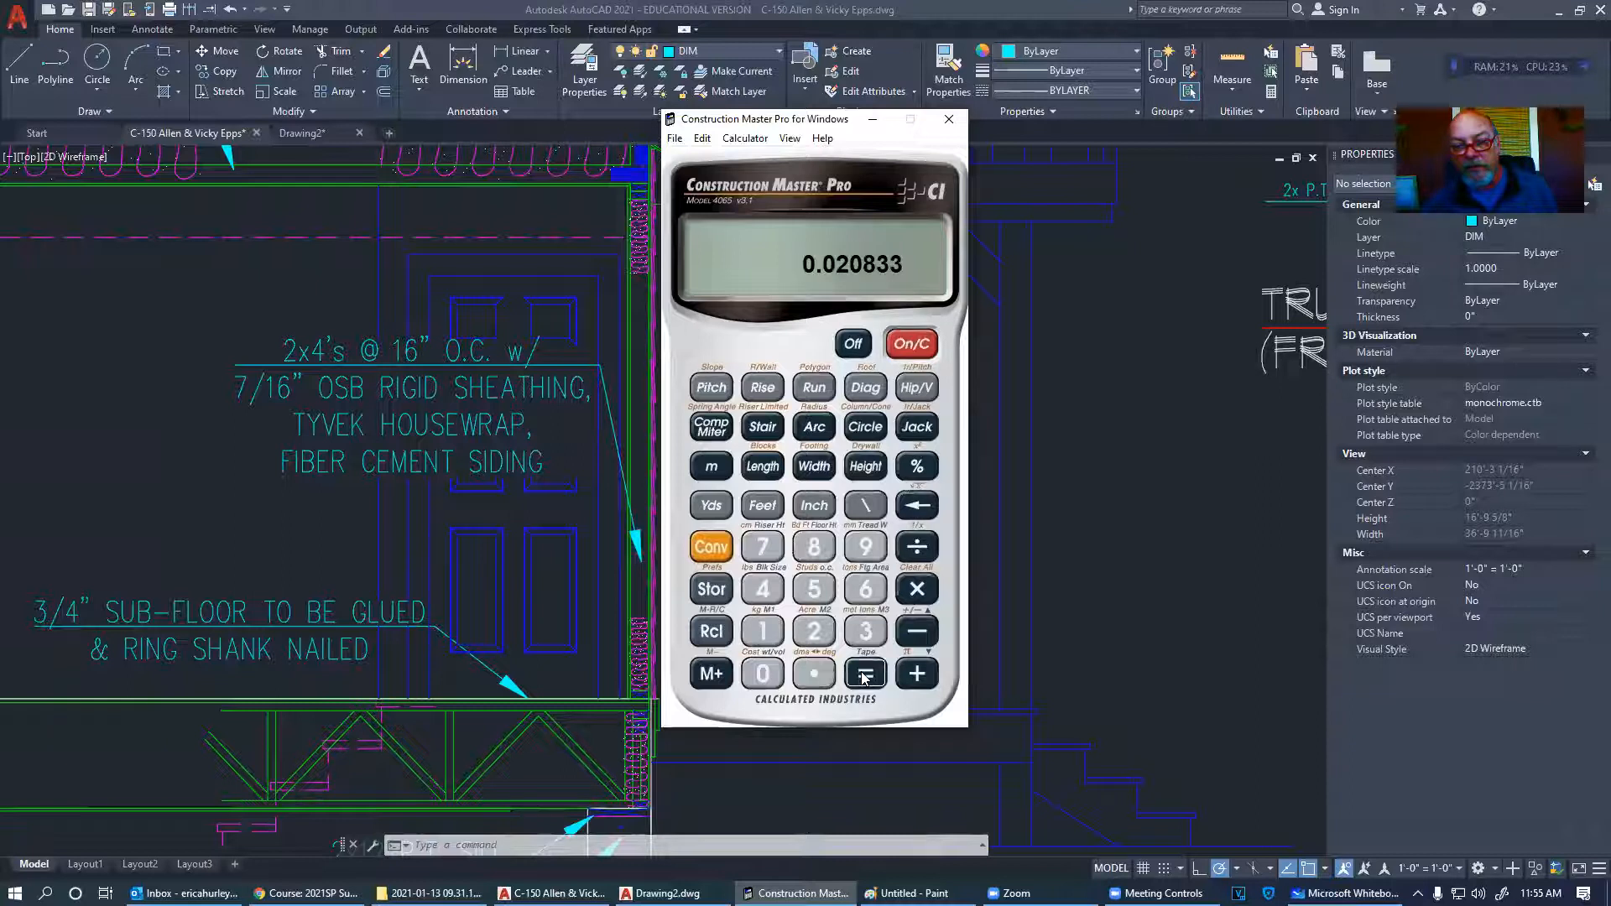
left_click(918, 589)
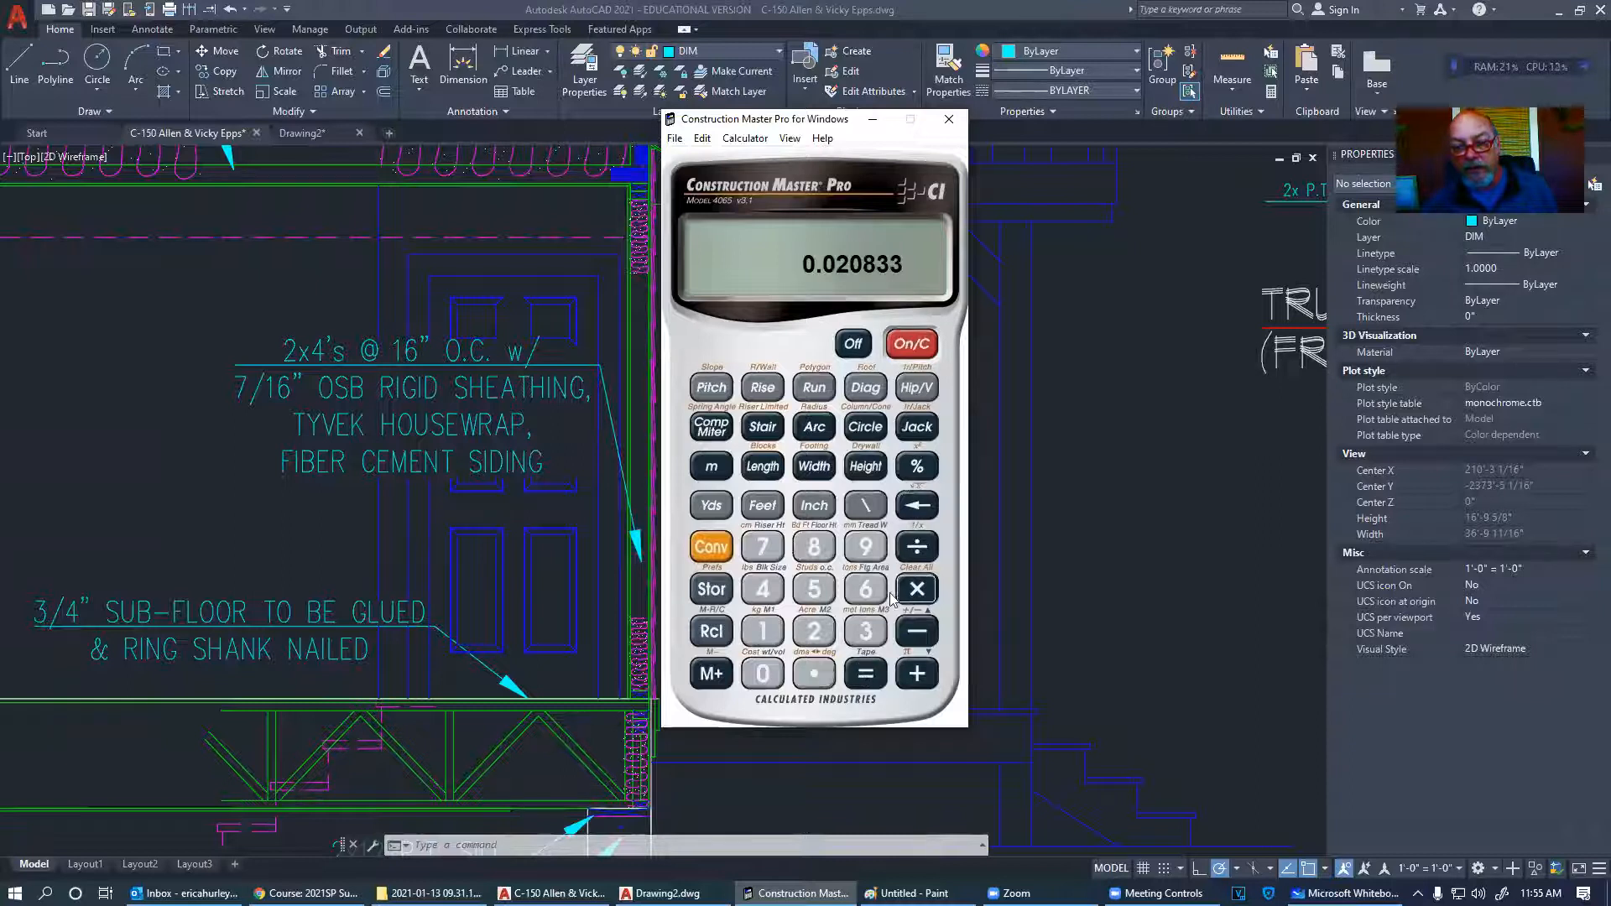
left_click(865, 547)
left_click(866, 631)
left_click(813, 508)
left_click(870, 674)
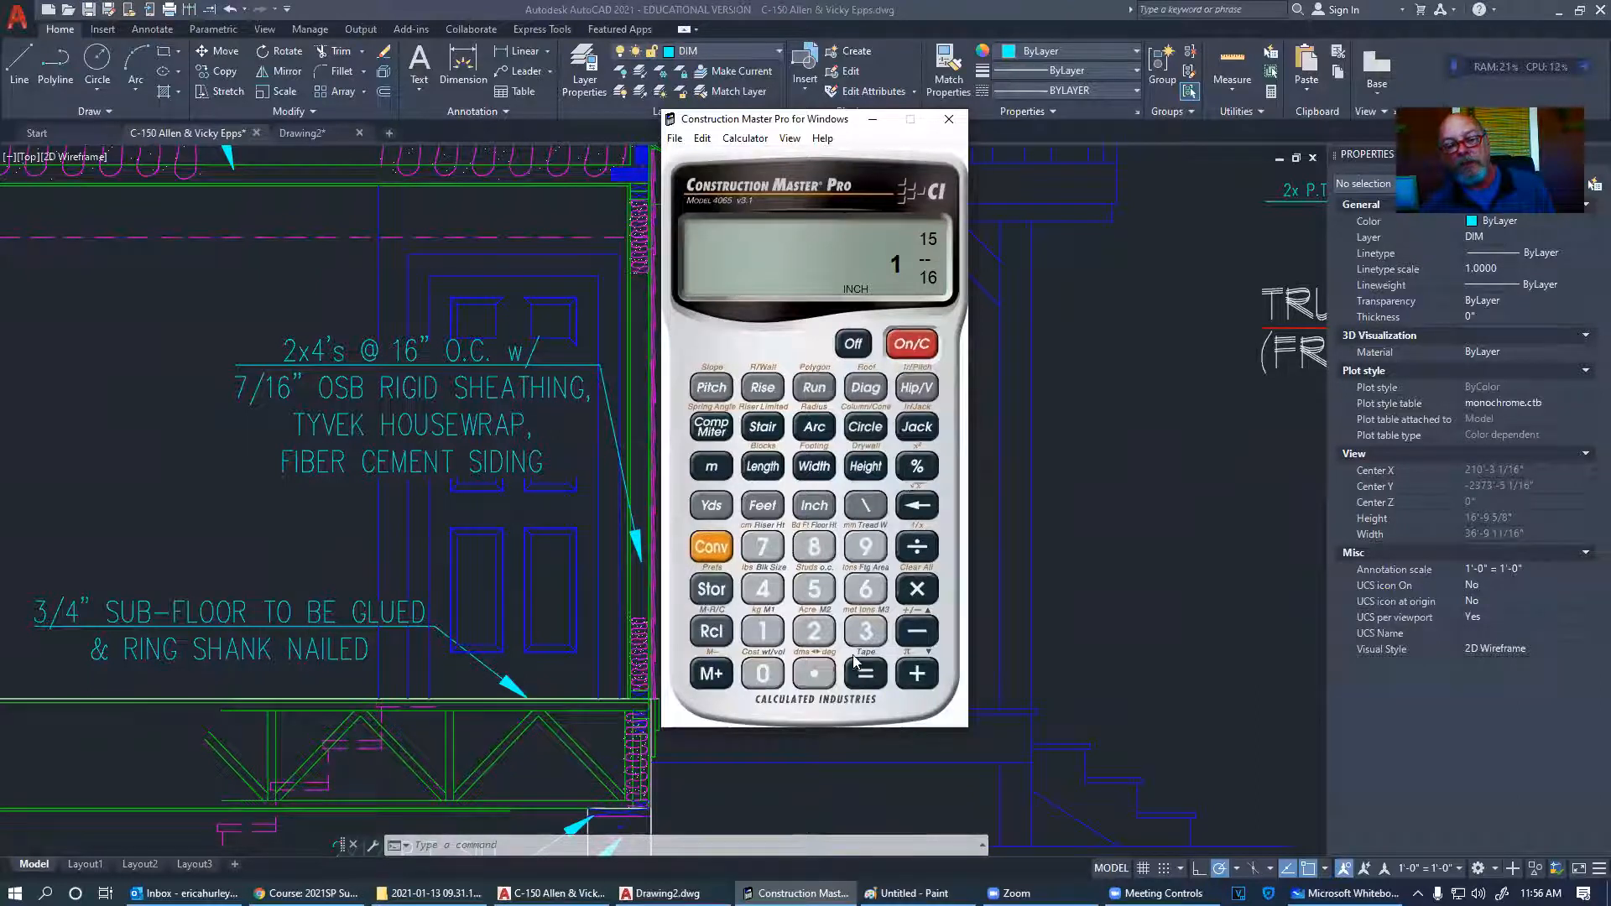
- Calculate 0.25 ÷ 1 × 93 inches in Construction Master Pro
left_click(815, 673)
left_click(815, 631)
left_click(820, 596)
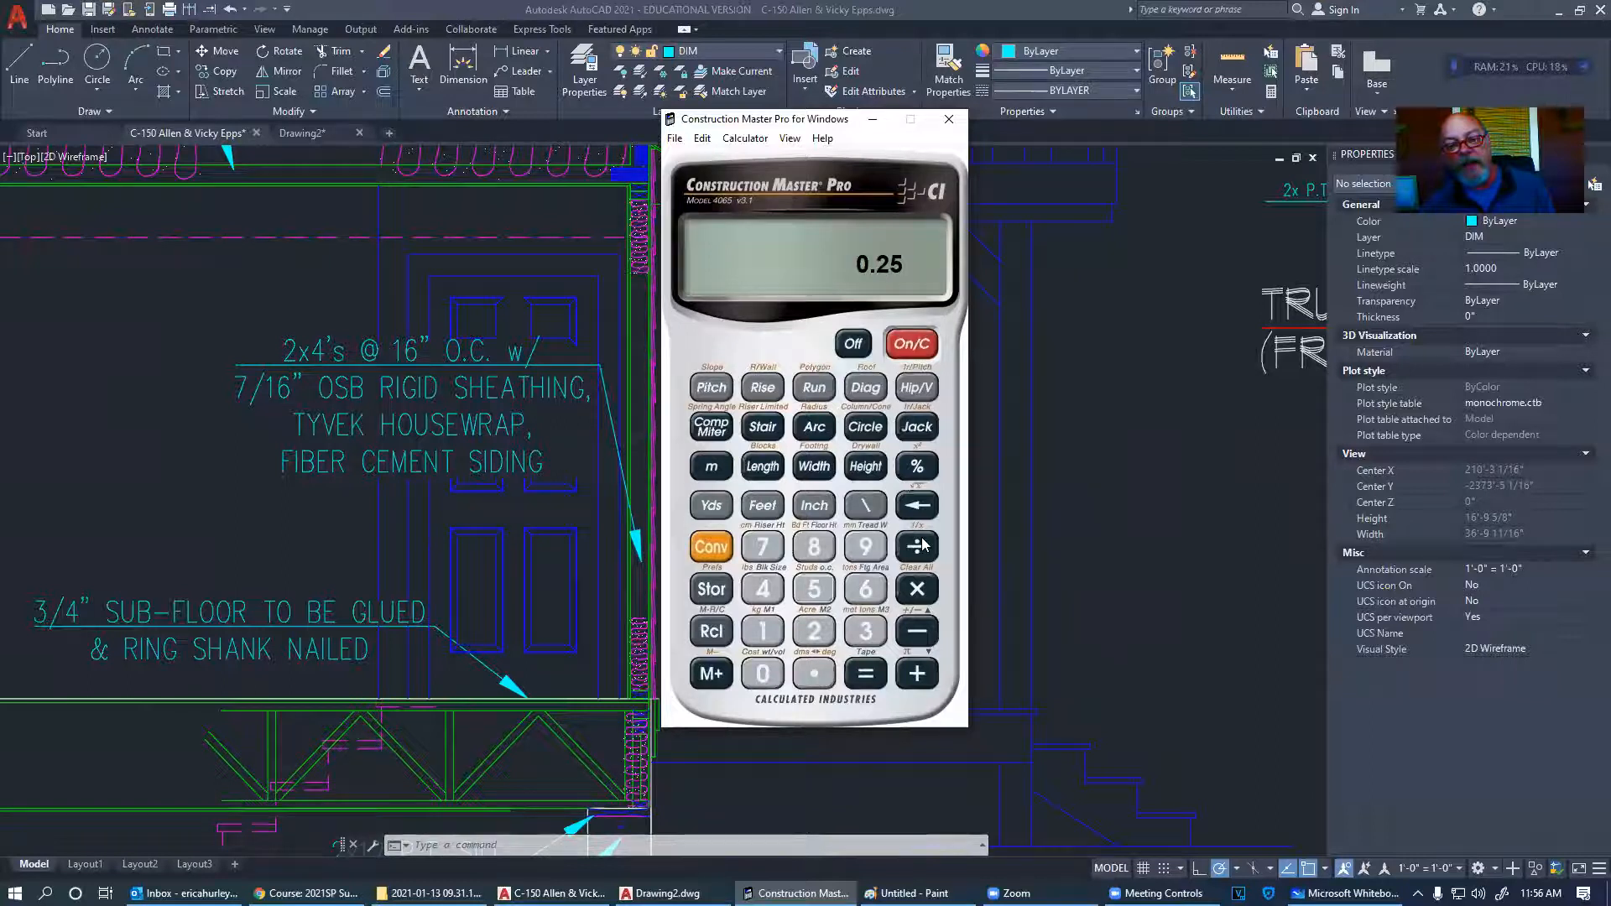
left_click(919, 546)
left_click(763, 631)
left_click(864, 675)
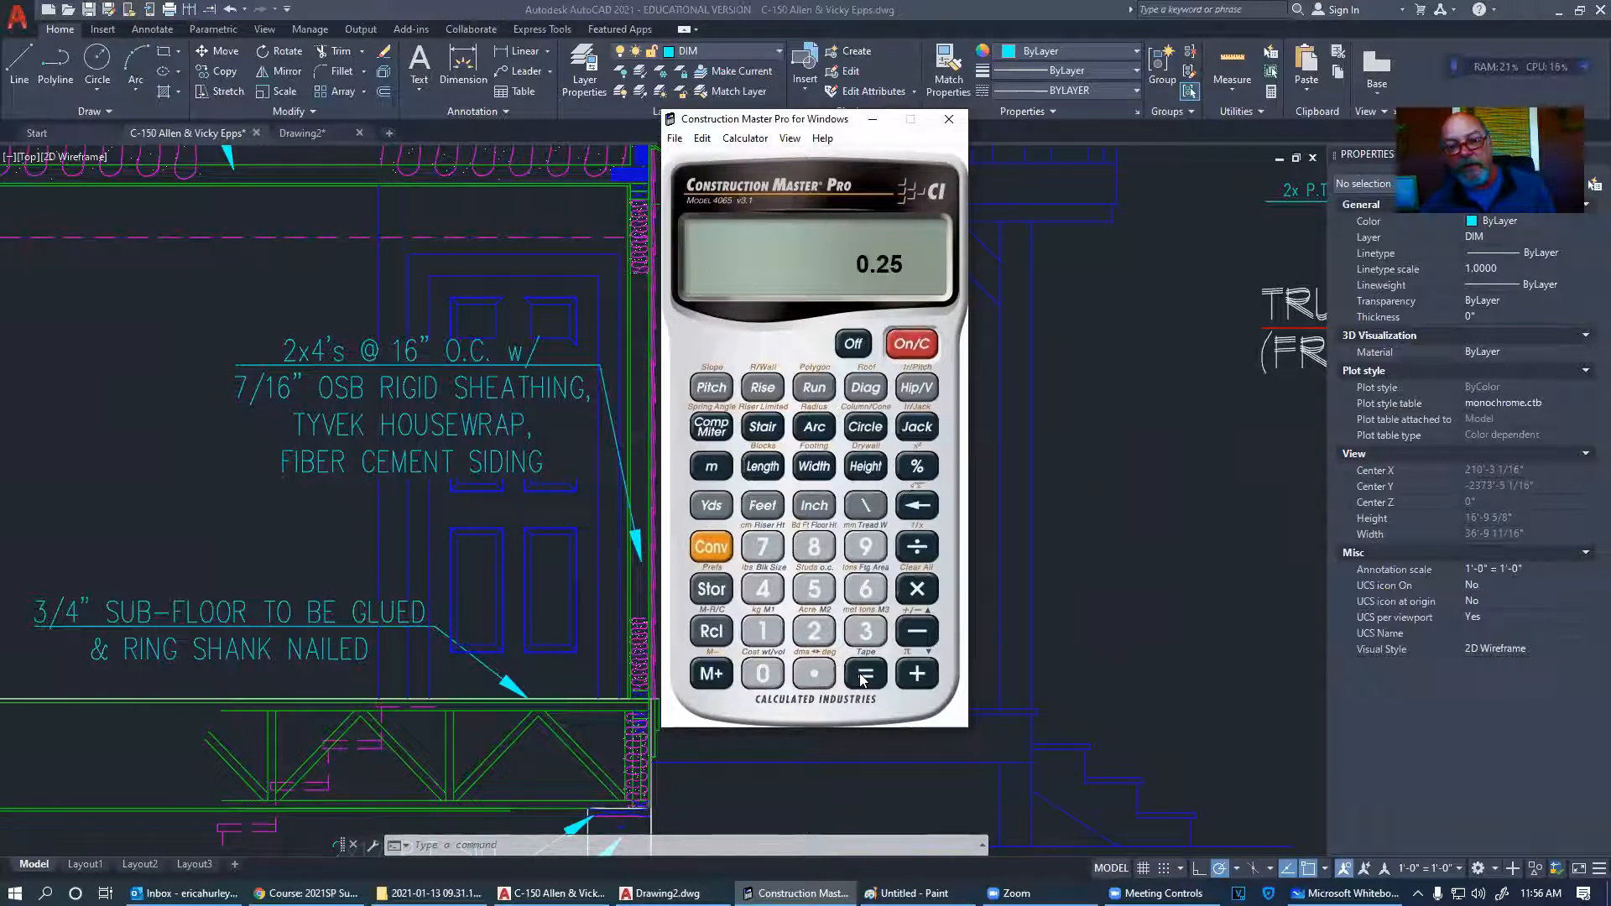
left_click(917, 589)
left_click(865, 546)
left_click(866, 631)
left_click(815, 506)
left_click(863, 674)
- Convert 93 inches to 7 ft 9 in, then take 0.25 of it to get 1 ft 11 1/4 in
left_click(865, 547)
left_click(866, 631)
left_click(814, 506)
left_click(763, 505)
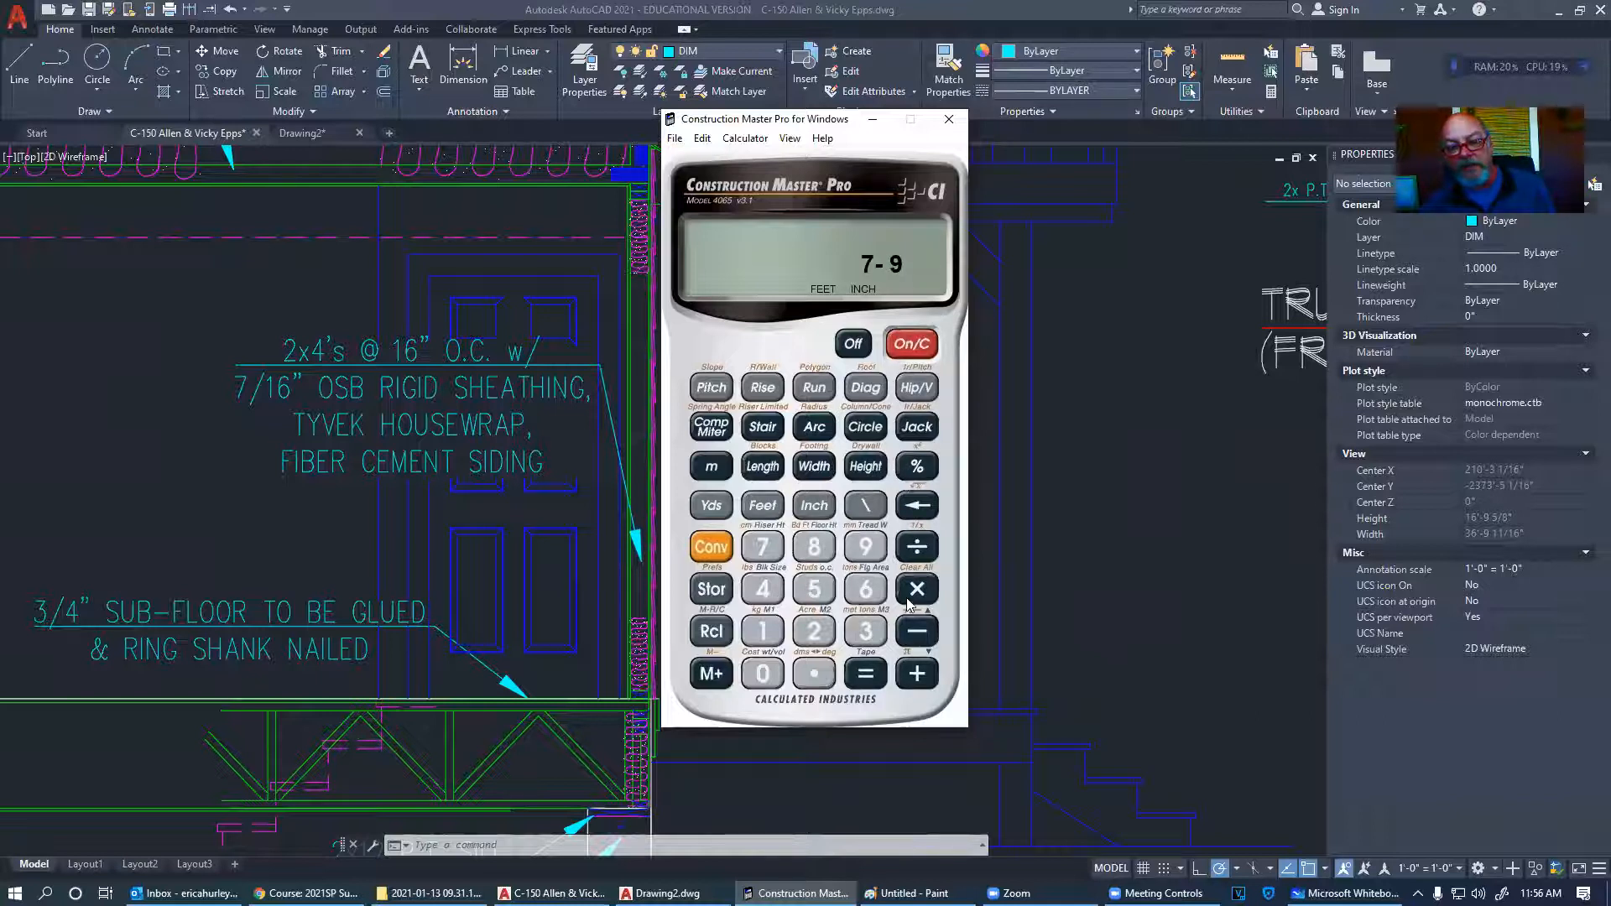
left_click(814, 674)
left_click(814, 631)
left_click(814, 589)
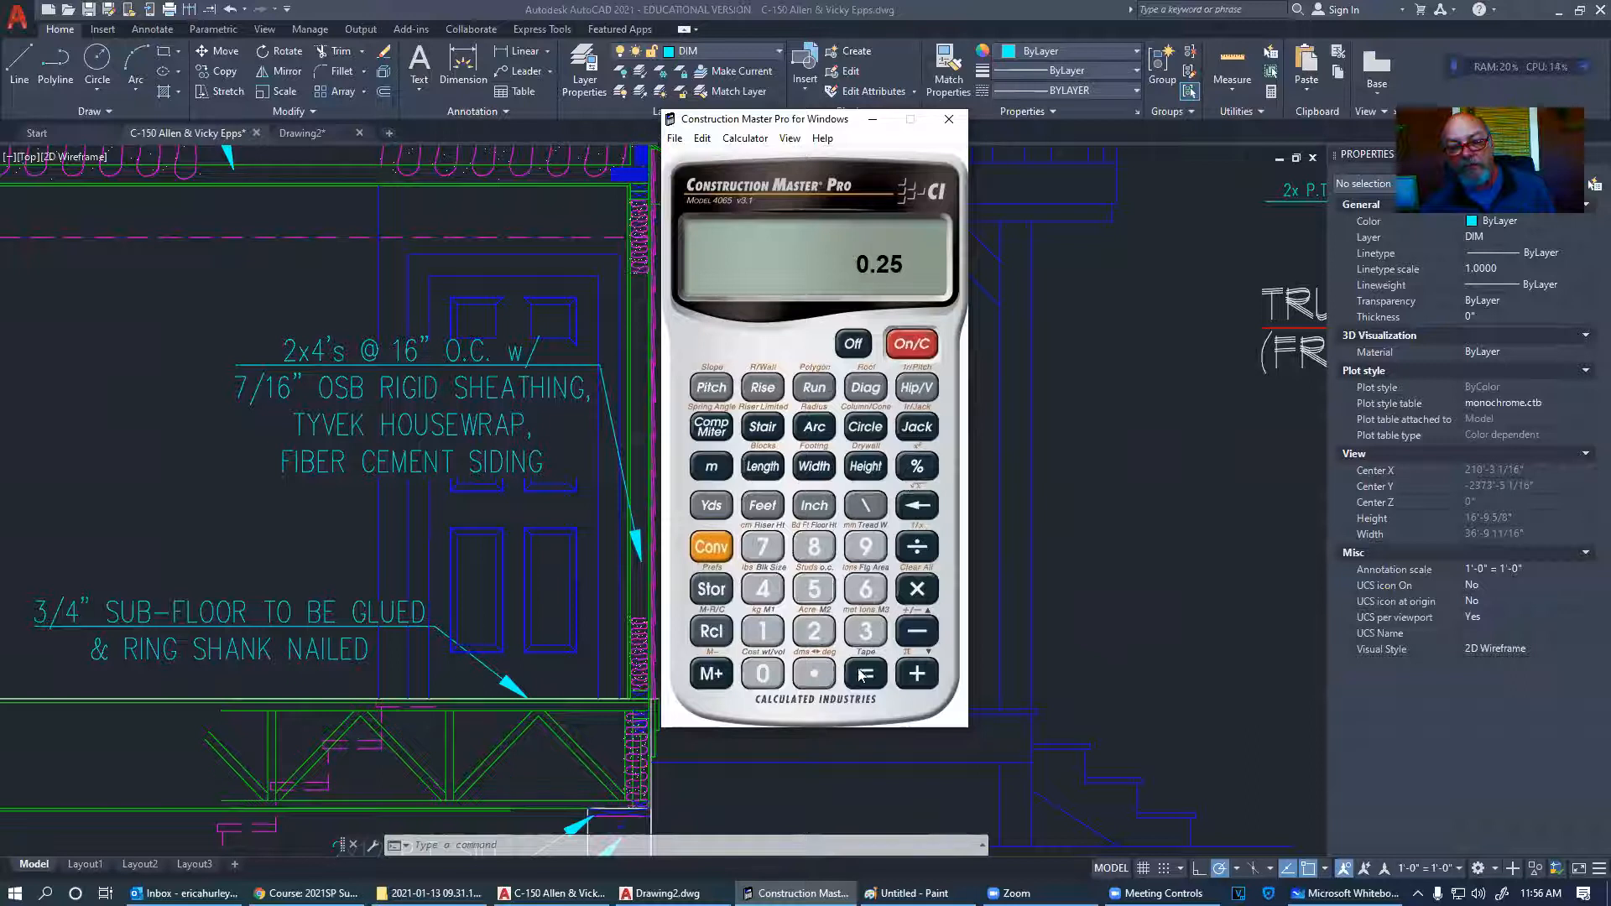
left_click(865, 674)
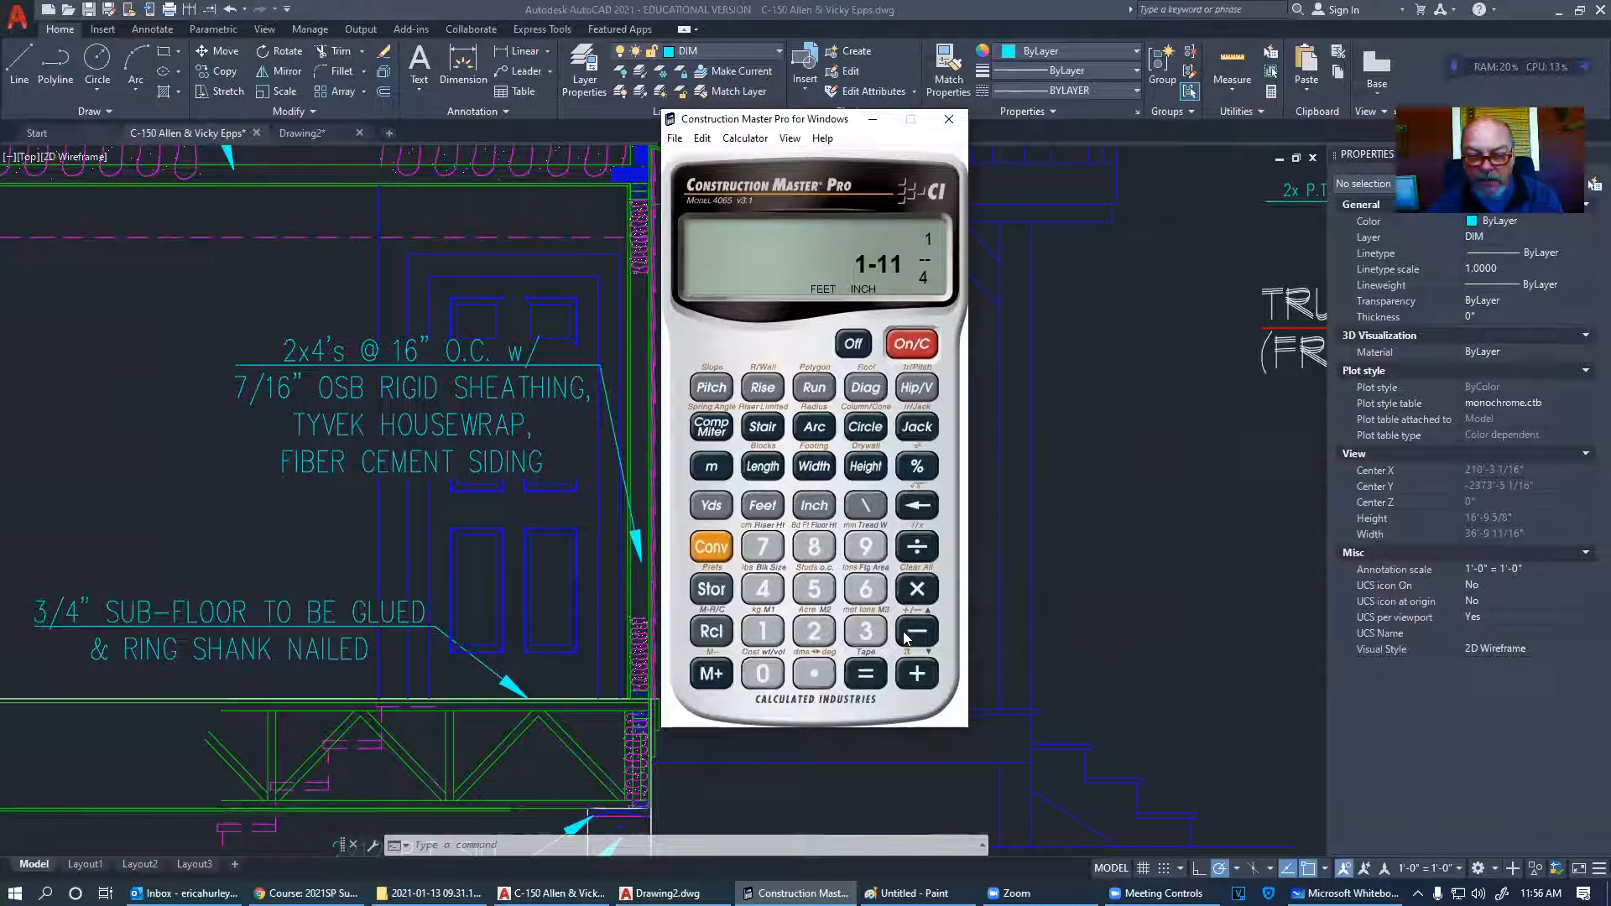
- Work out a 2 in per 8 ft slope and its drop over 7 ft 8 in
left_click(810, 631)
left_click(814, 506)
left_click(934, 548)
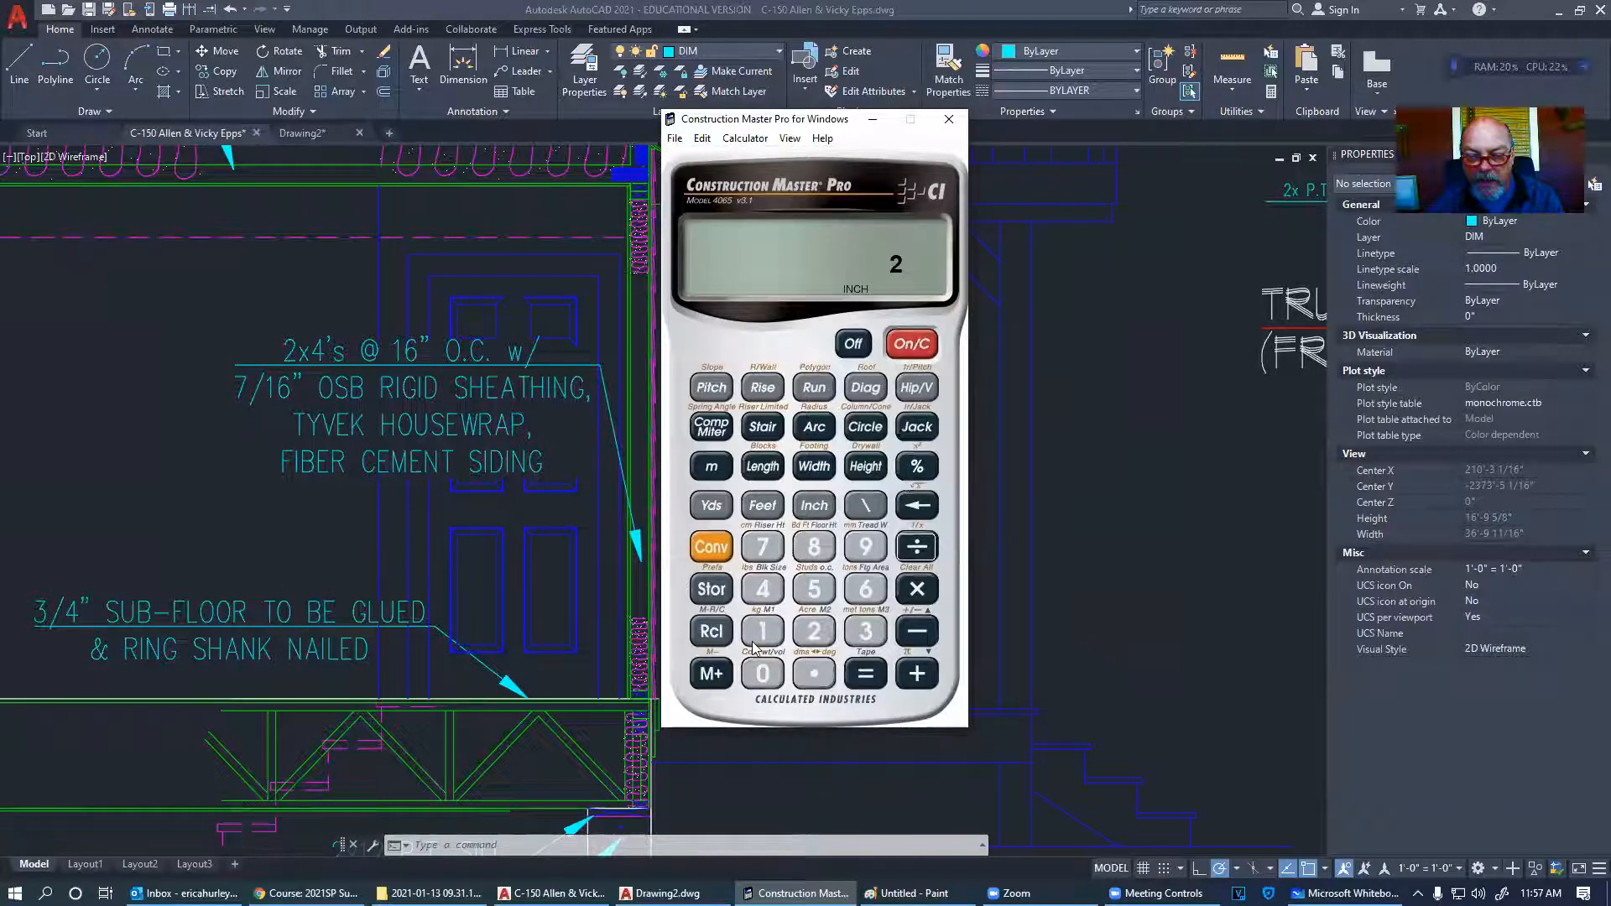
left_click(814, 547)
left_click(763, 506)
left_click(862, 682)
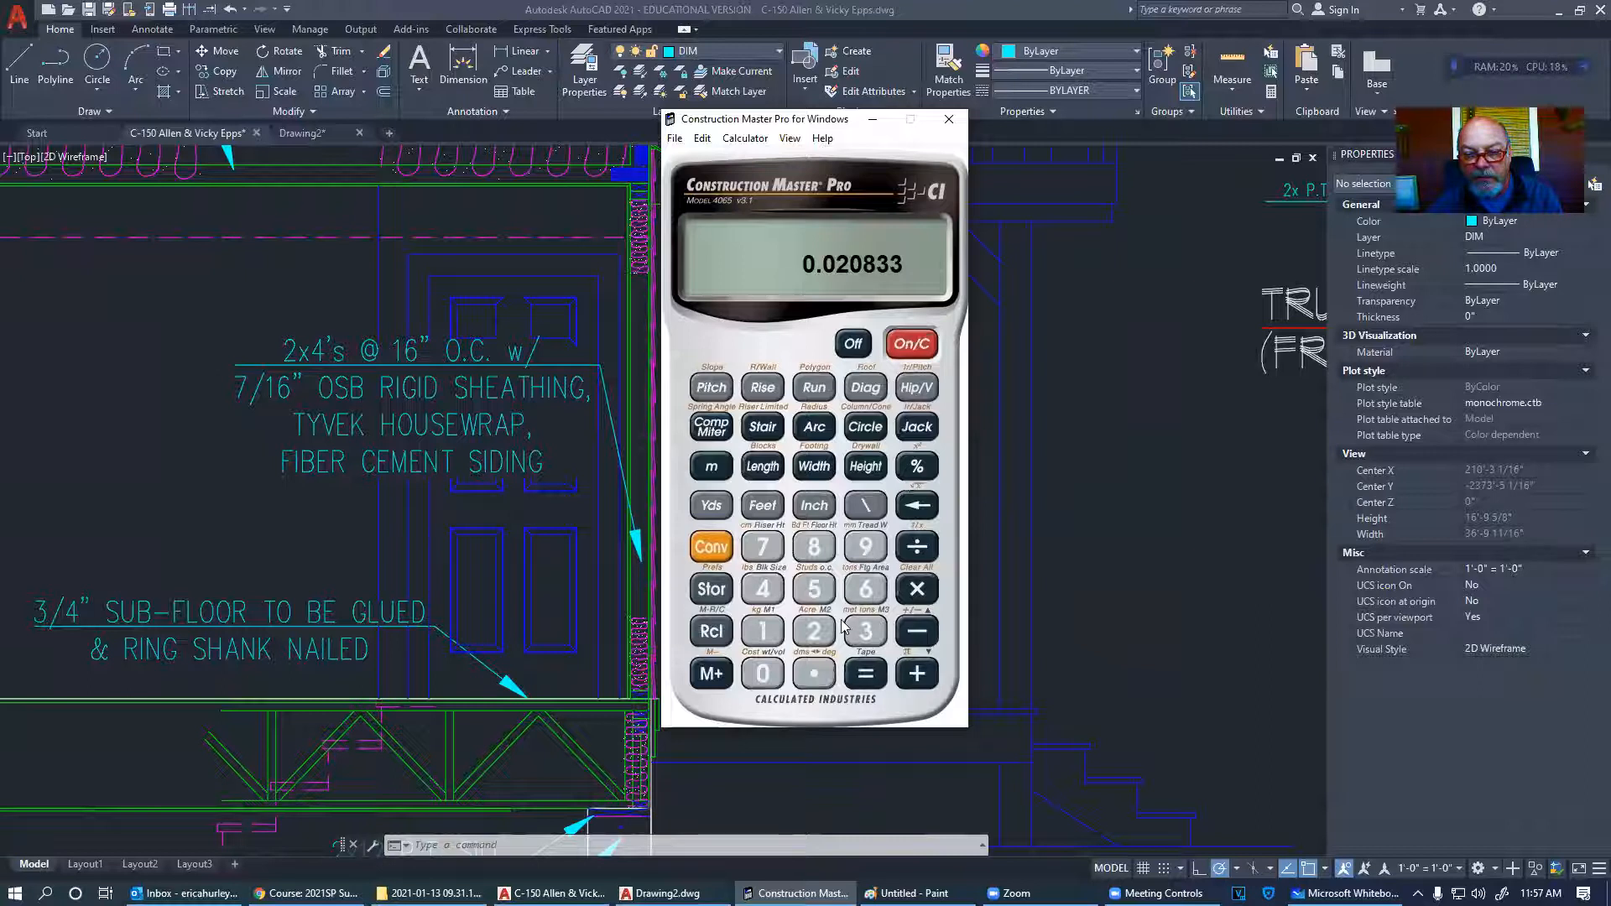
left_click(765, 549)
left_click(763, 504)
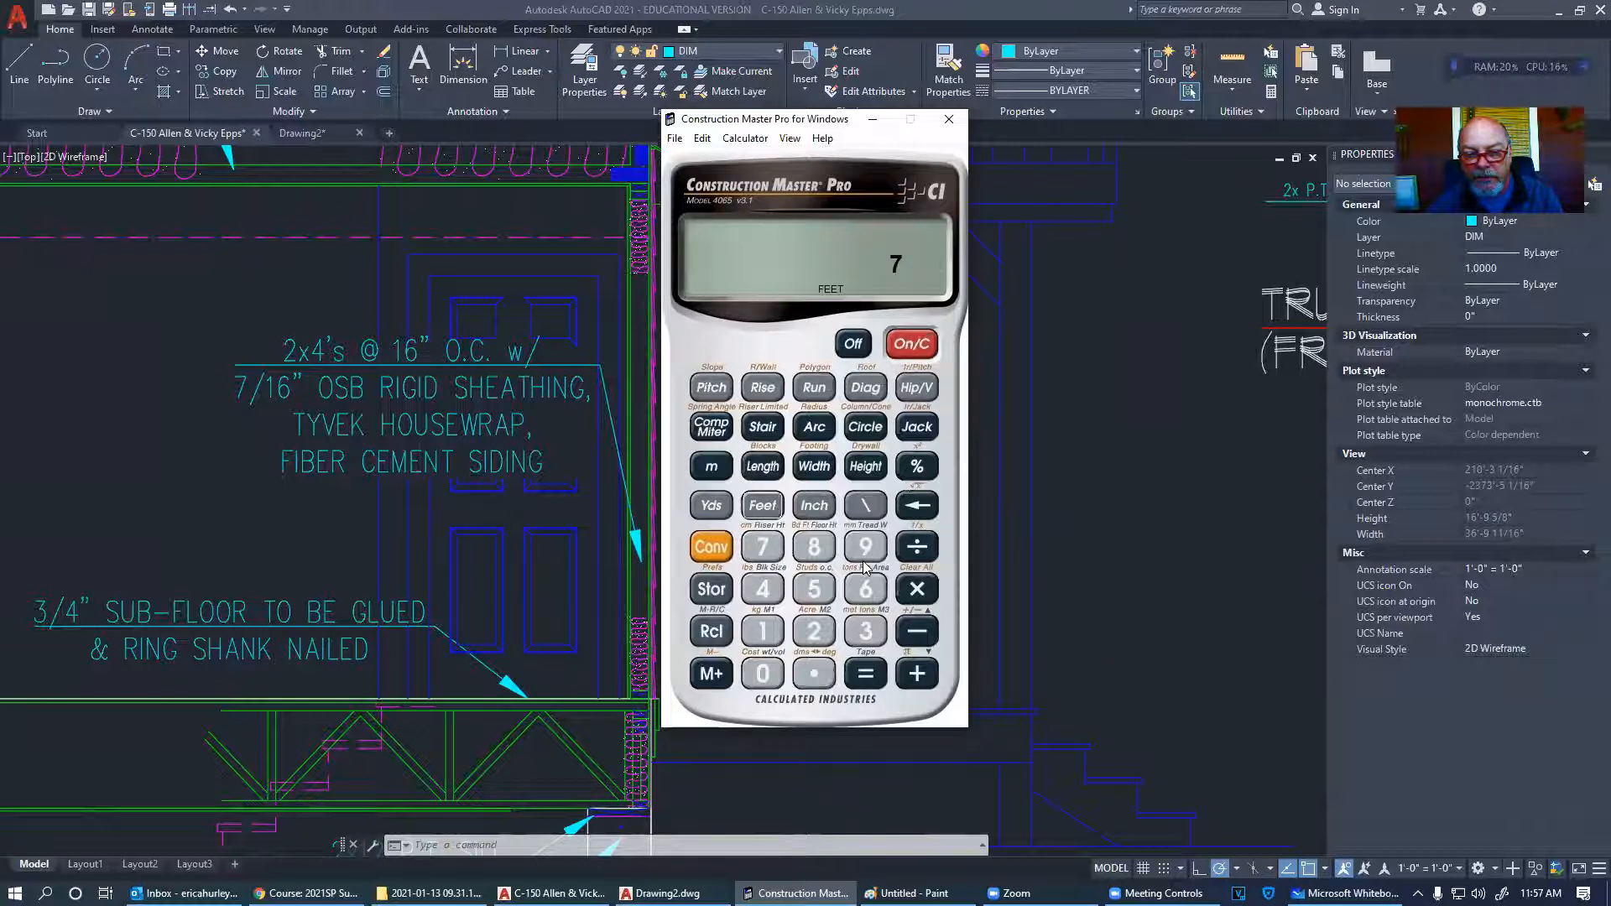
left_click(821, 553)
left_click(816, 507)
left_click(867, 676)
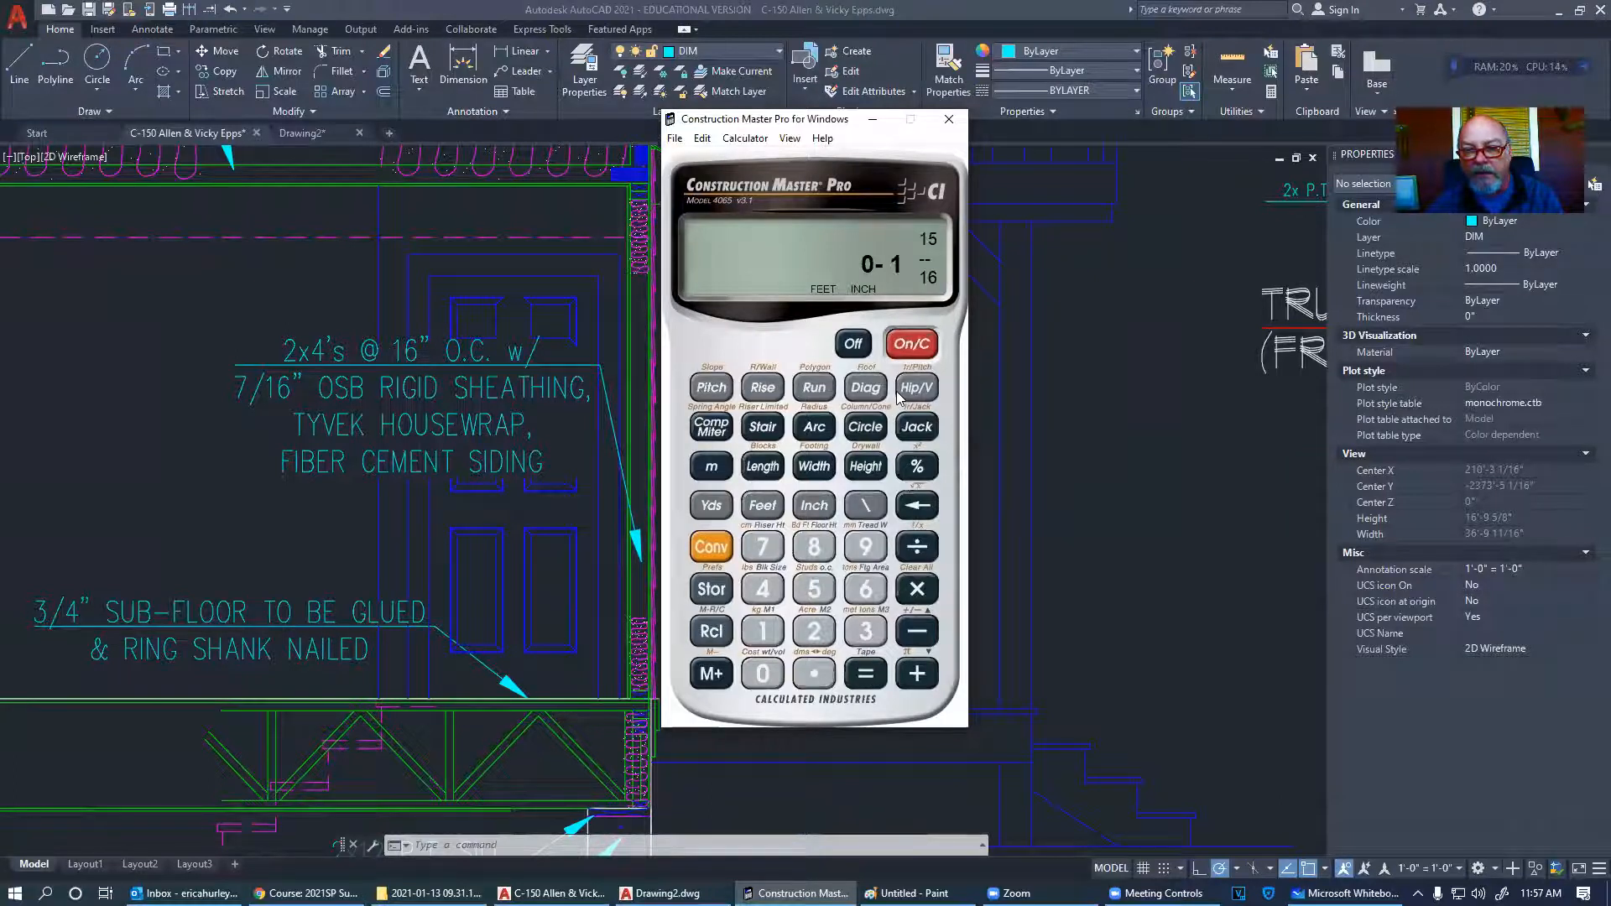
- Calculate 0.25 ÷ 12 × 93 inches for the 1/4" per foot drop, 1 15/16"
left_click(813, 675)
left_click(814, 631)
left_click(814, 590)
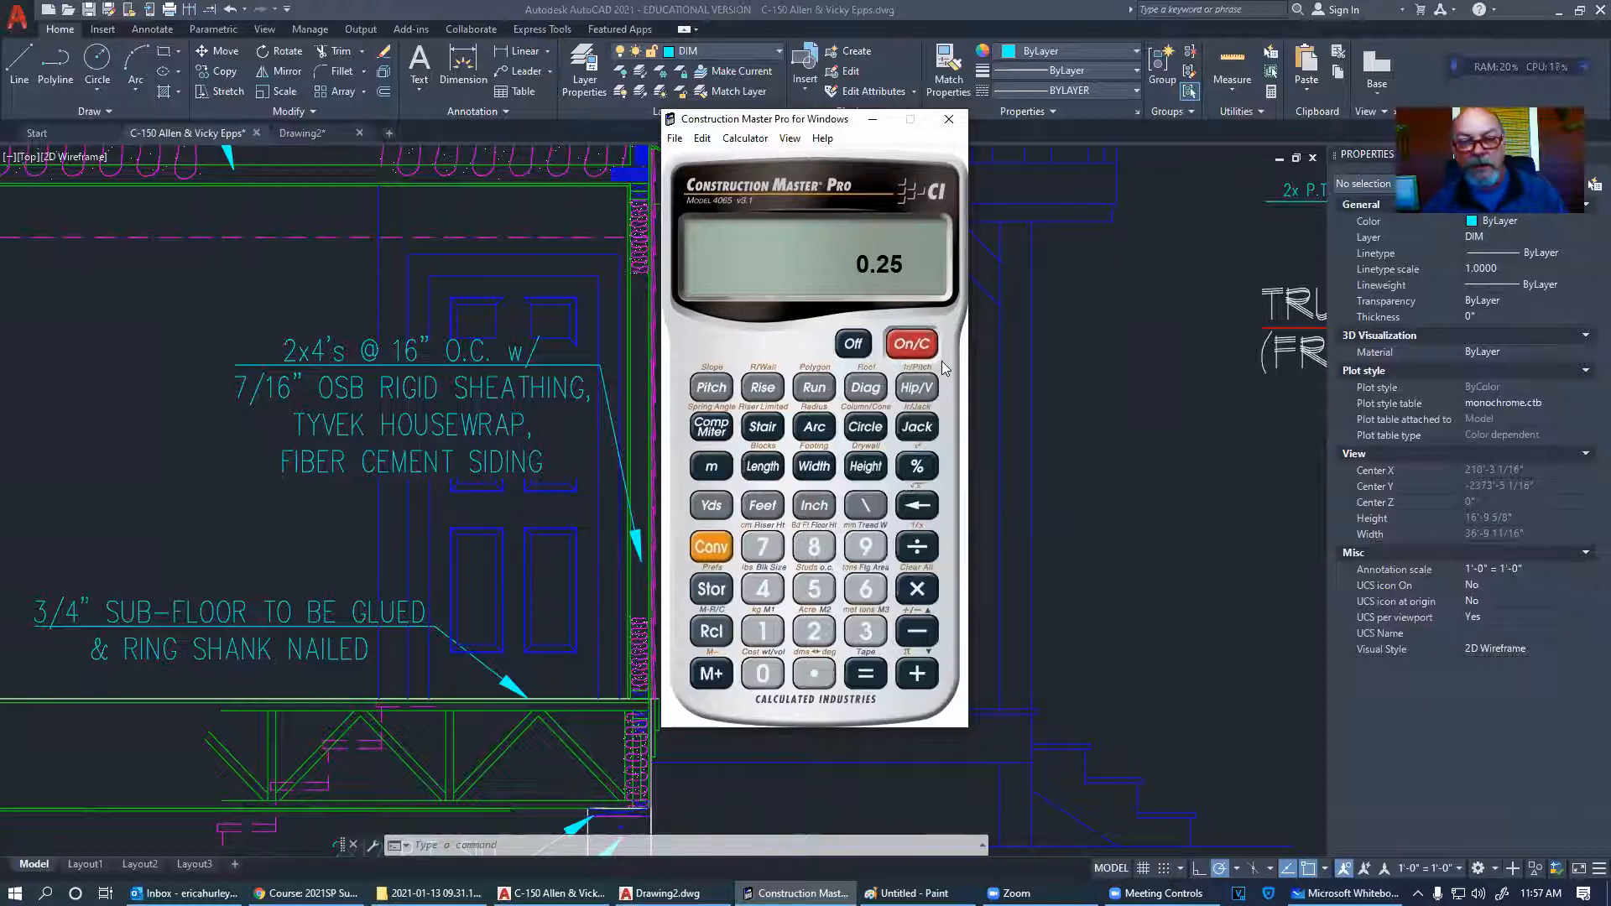
left_click(920, 548)
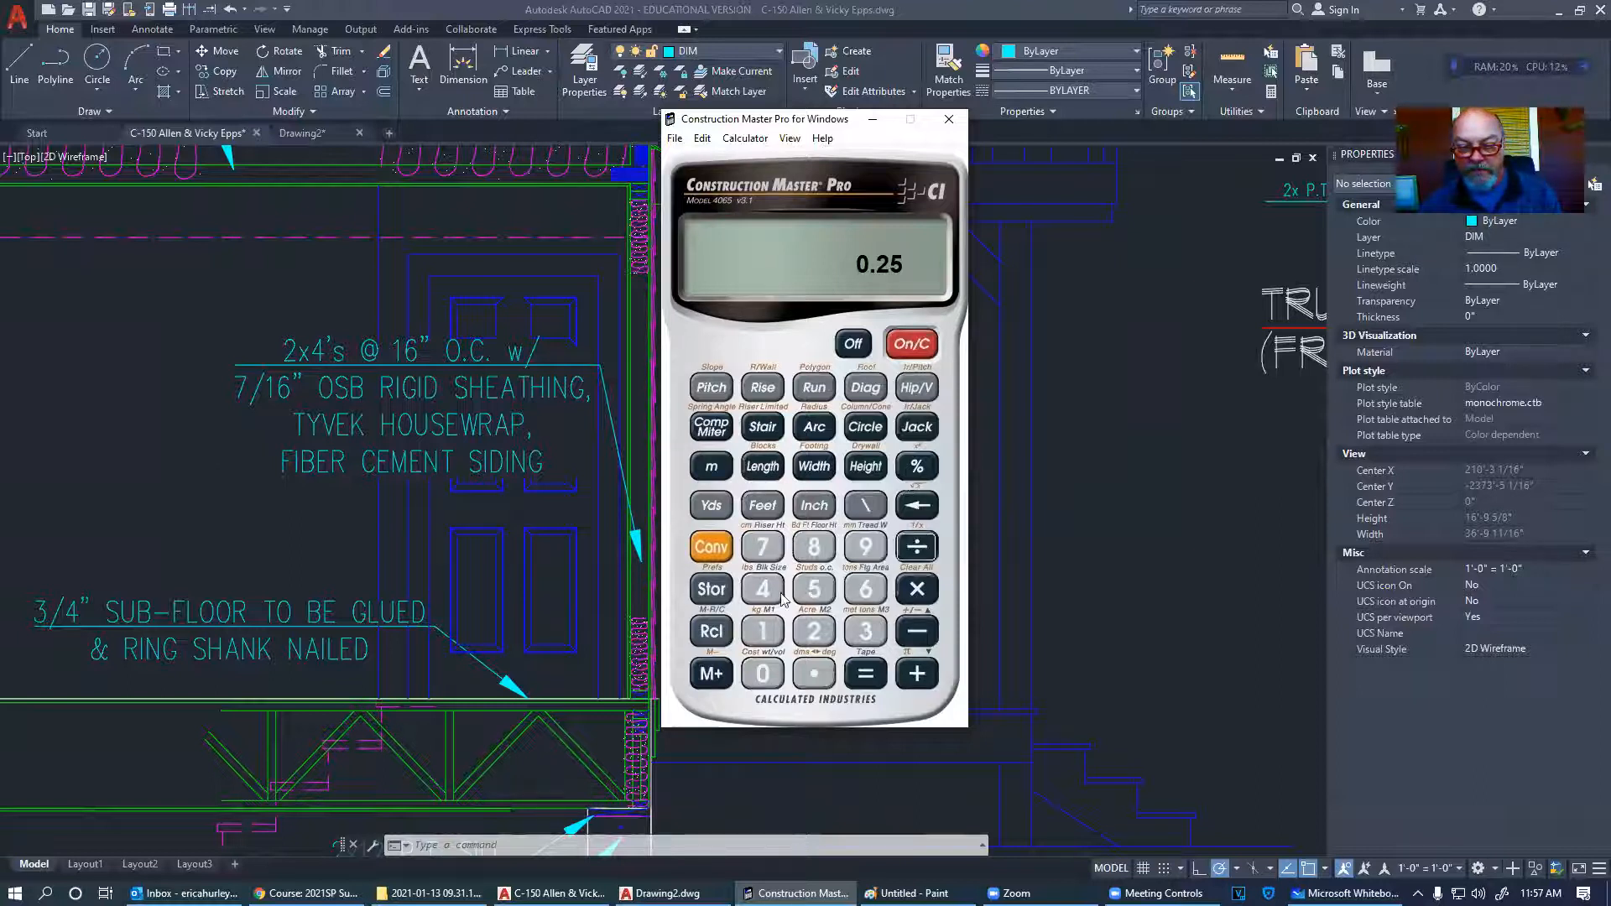
left_click(753, 638)
left_click(814, 631)
left_click(865, 674)
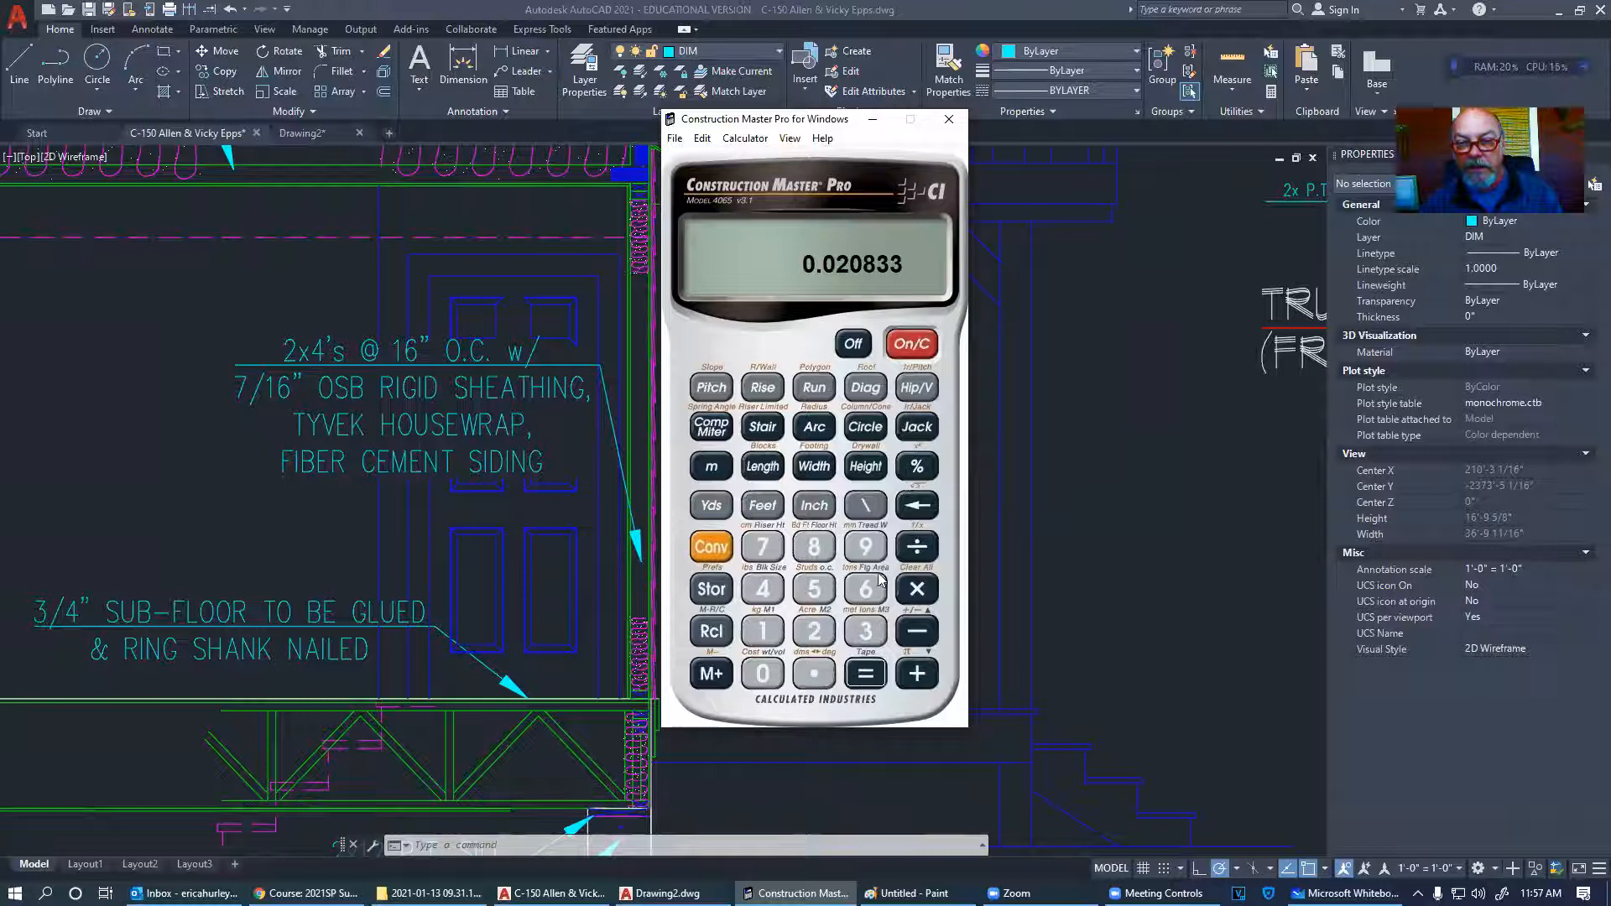
left_click(918, 590)
left_click(865, 546)
left_click(865, 631)
left_click(814, 504)
left_click(865, 674)
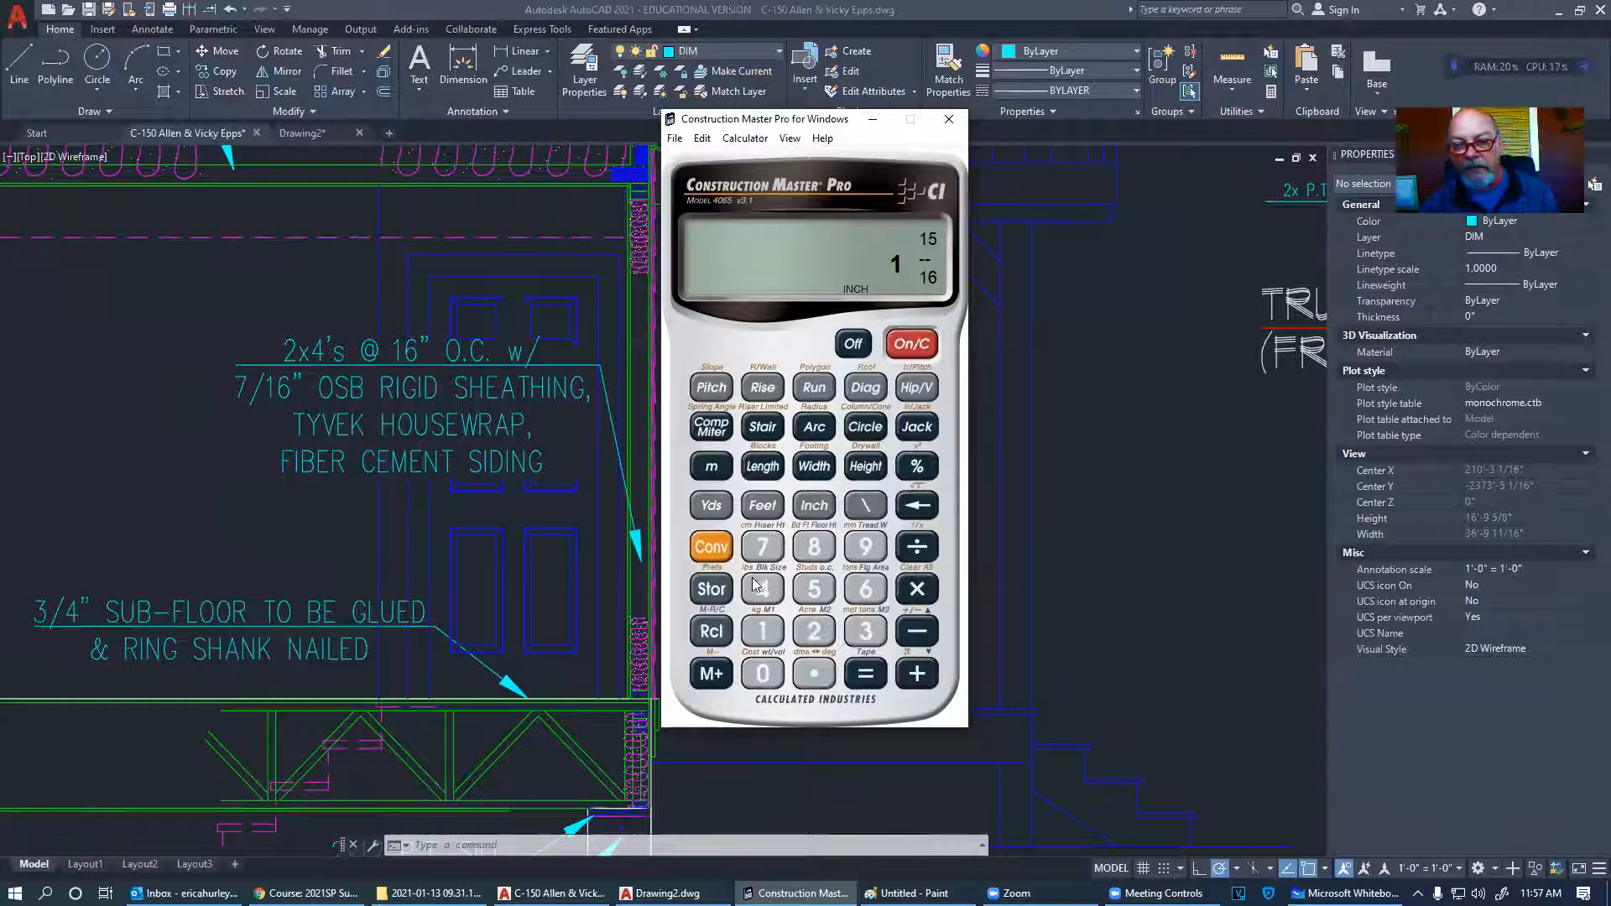
- Recompute the 1/4" per foot rate as 0.25 ÷ 12
left_click(814, 674)
left_click(814, 632)
left_click(814, 588)
key("slash")
left_click(762, 631)
left_click(812, 631)
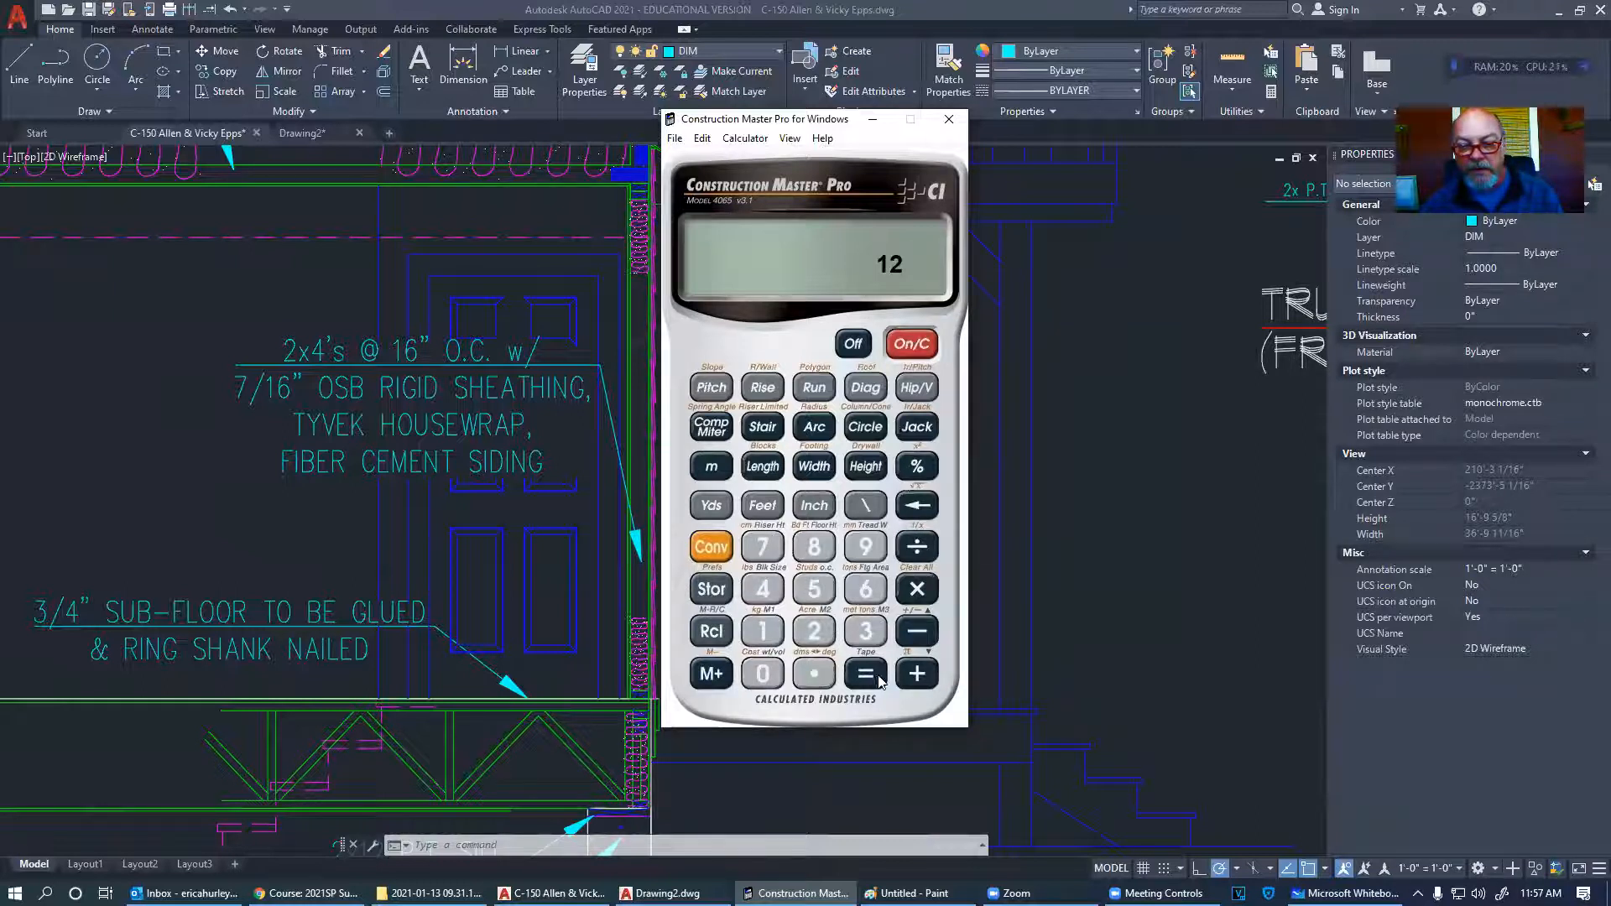
left_click(865, 674)
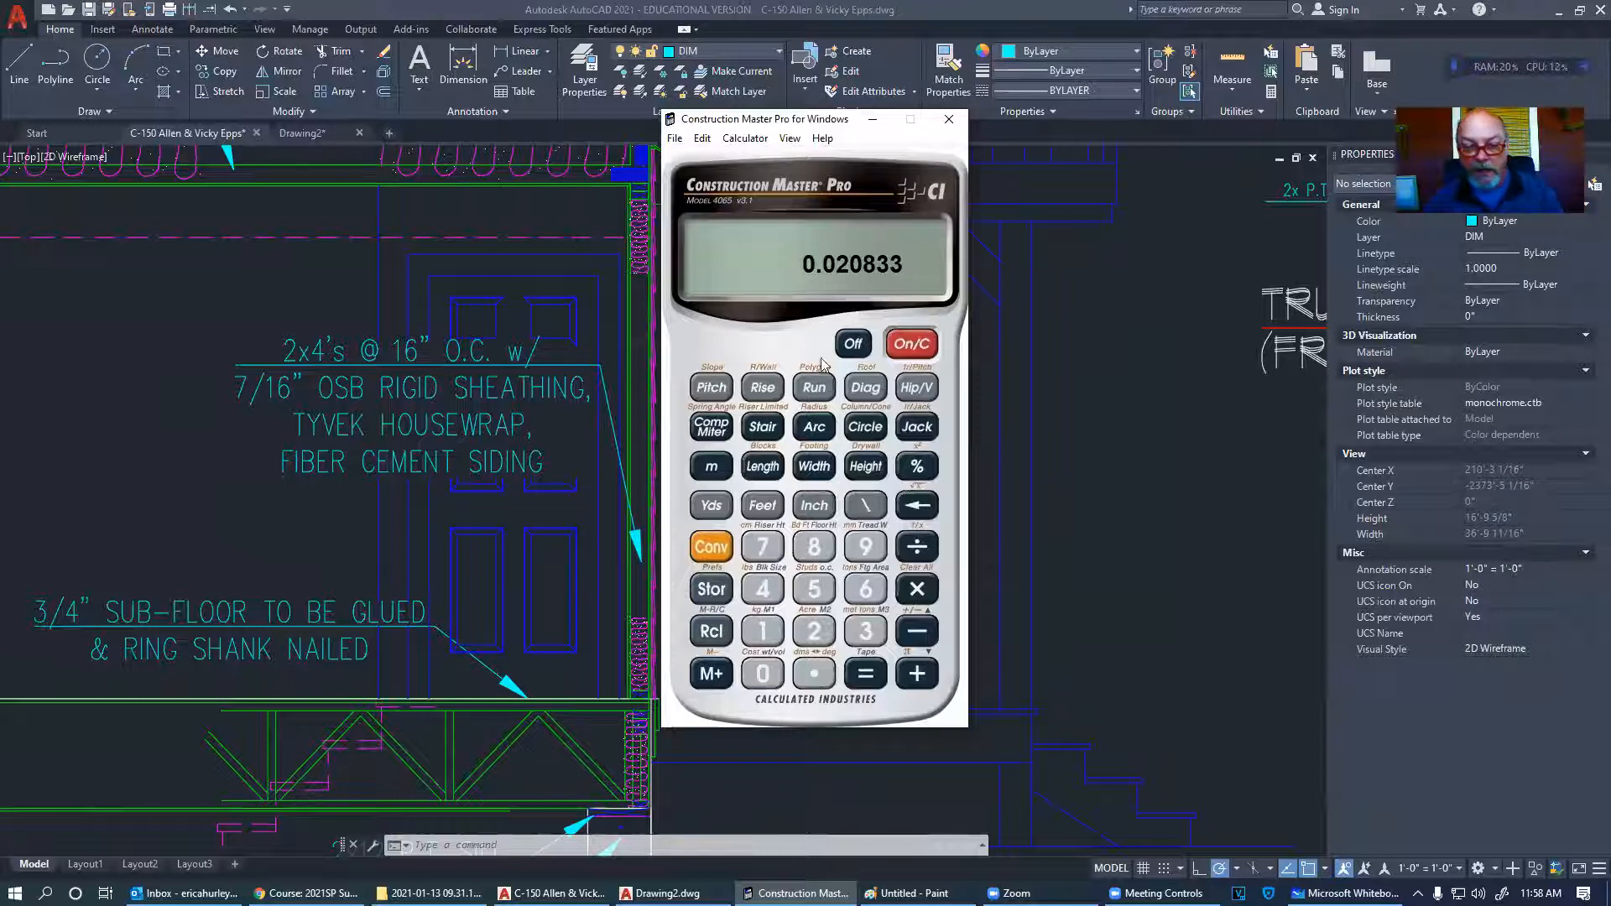
- Calculate 1 ÷ 12 × 93 inches, giving 7 3/4", and return to AutoCAD
left_click(760, 631)
key("slash")
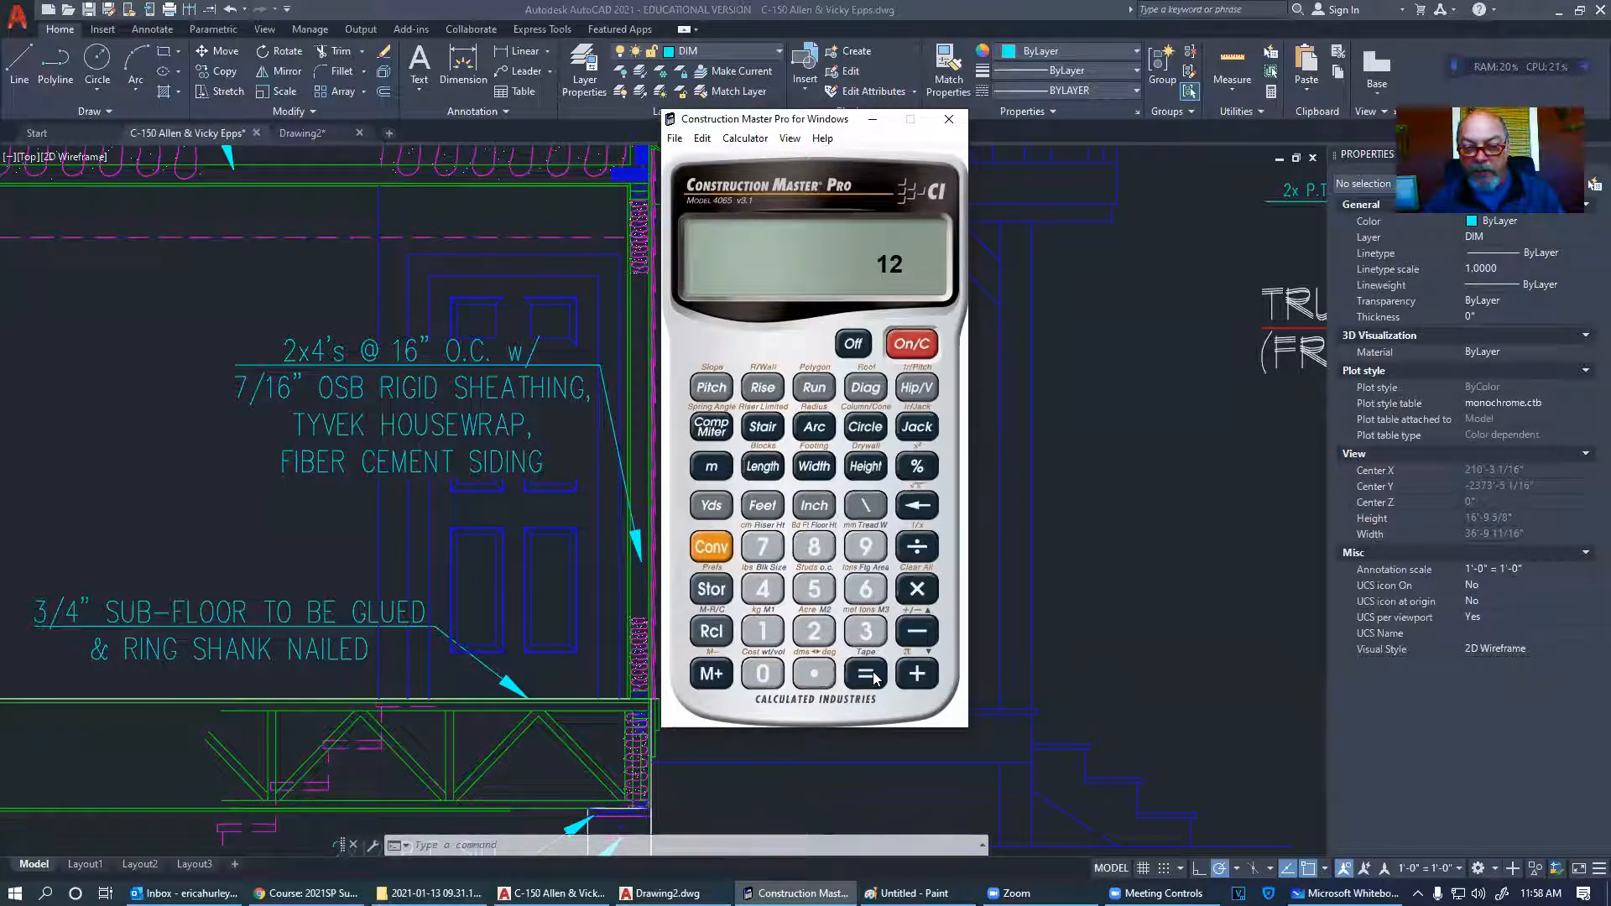
left_click(867, 674)
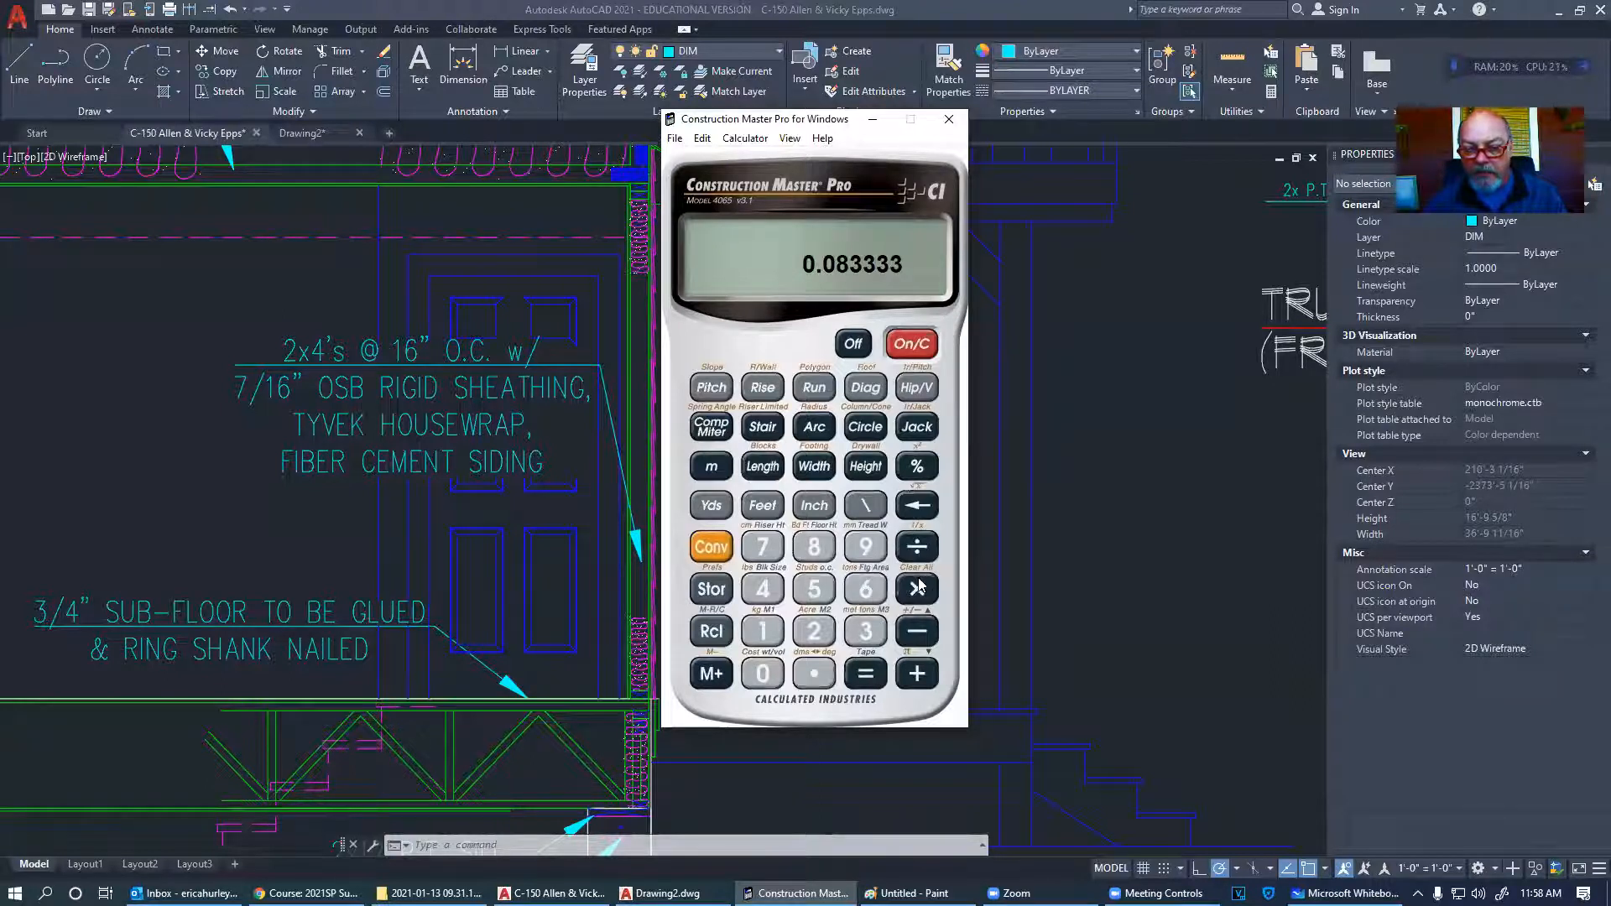
left_click(867, 547)
key("3")
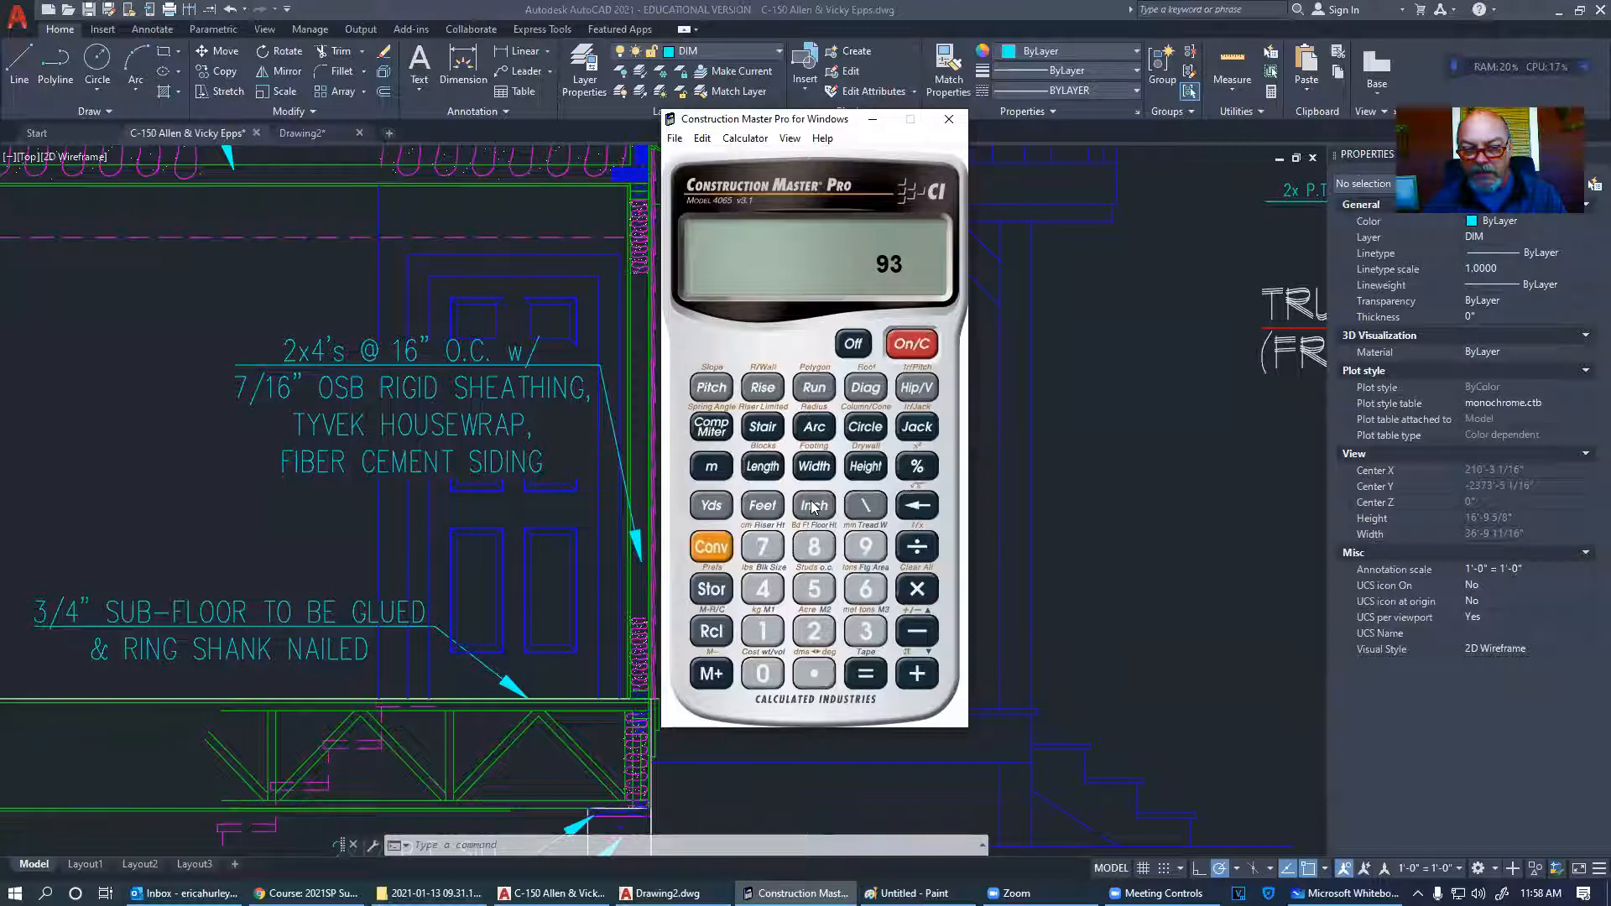
left_click(859, 674)
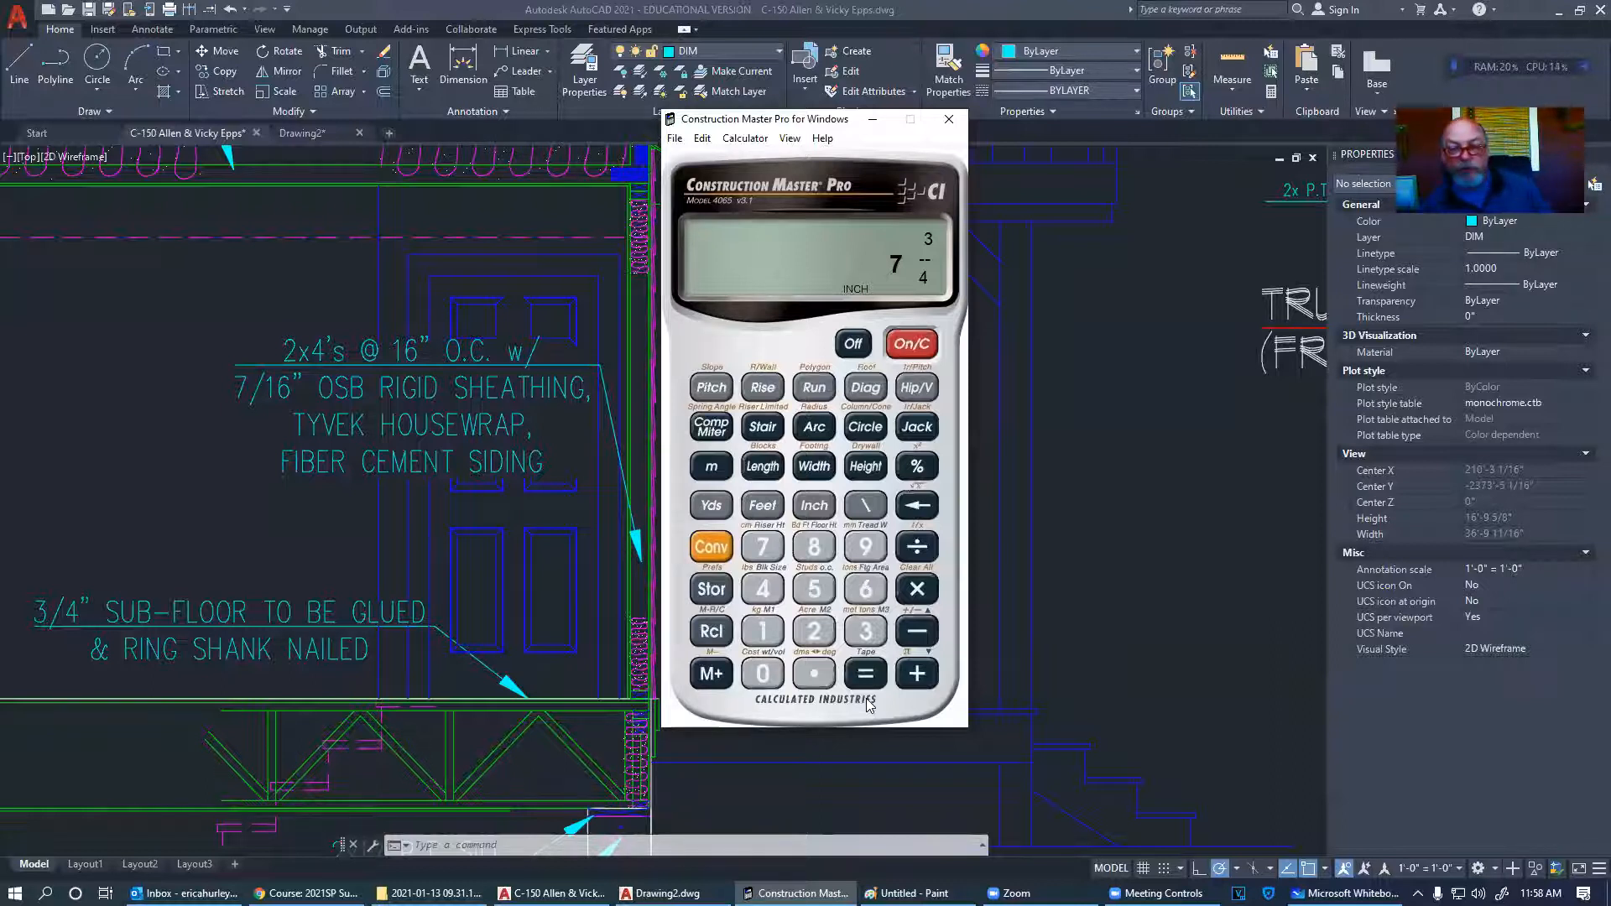
left_click(1056, 572)
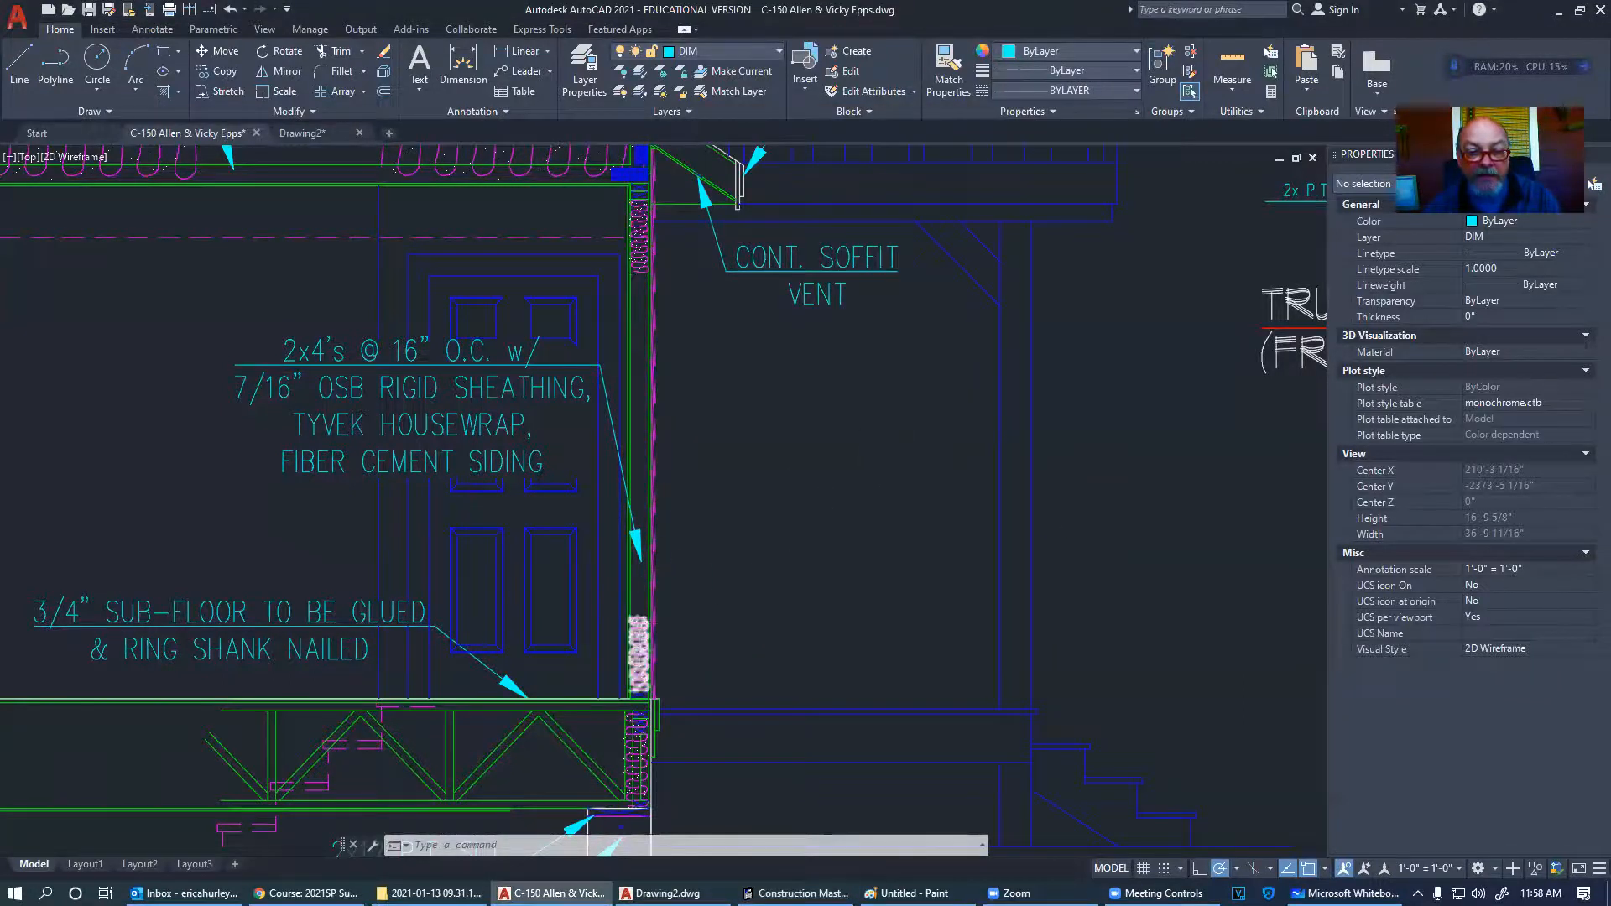
- Zoom and pan over the soffit detail, wall section and basement plan's W.I.C. and meter area, then zoom out
scroll(633, 612, "down", 4)
scroll(411, 447, "up", 2)
scroll(330, 450, "up", 2)
scroll(626, 407, "down", 4)
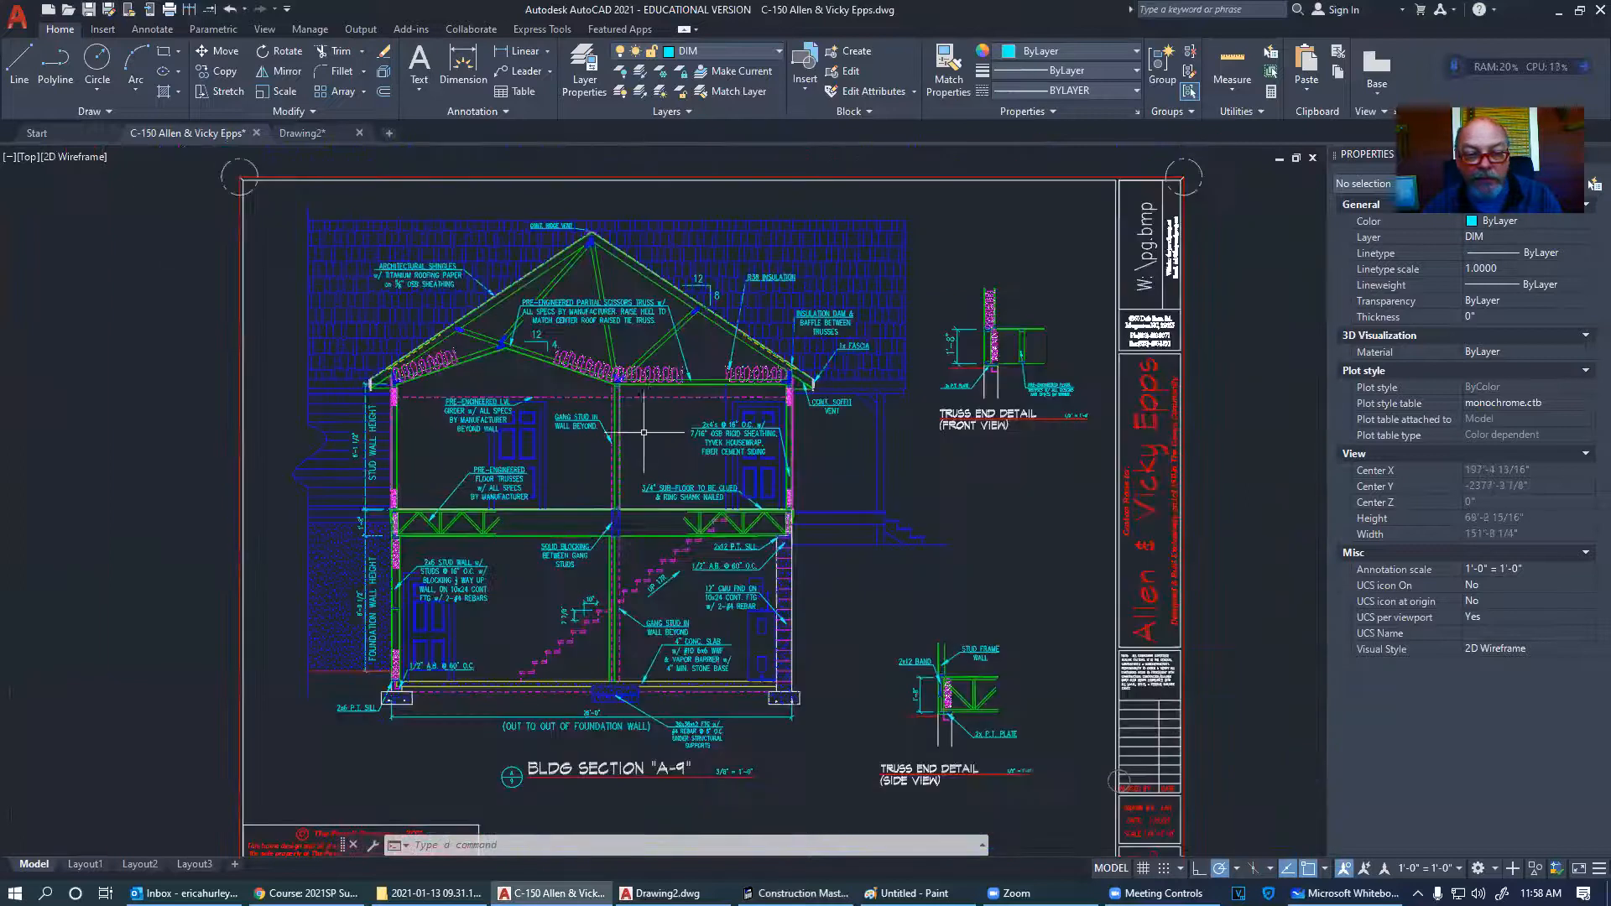
scroll(806, 394, "up", 5)
middle_click_drag(817, 400, 797, 367)
scroll(796, 368, "down", 4)
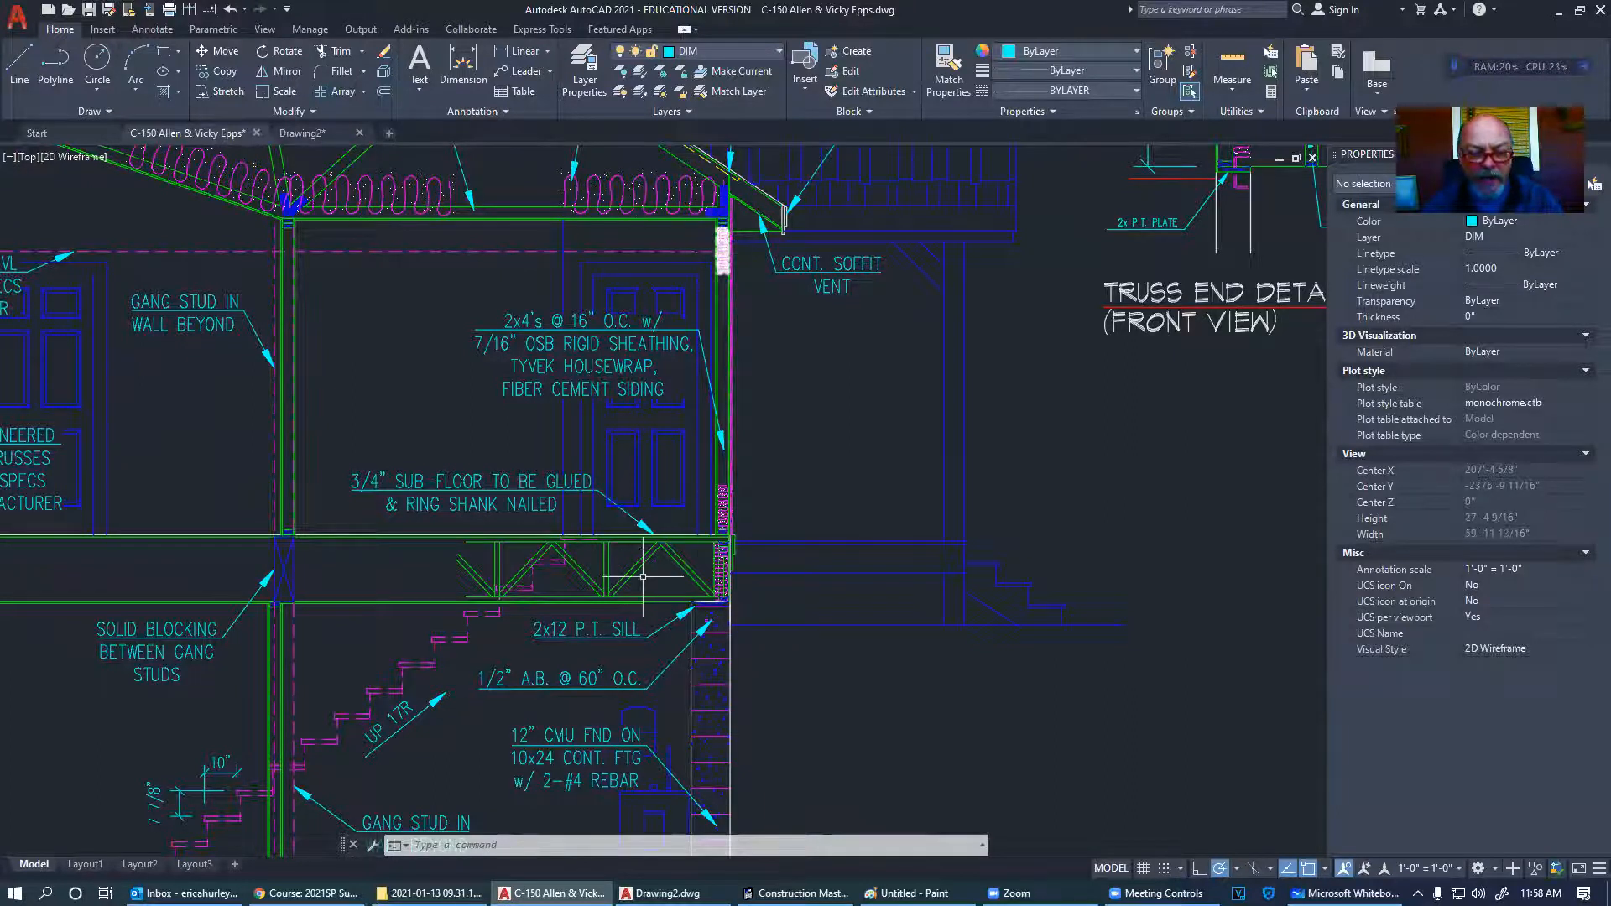
middle_click_drag(759, 506, 802, 541)
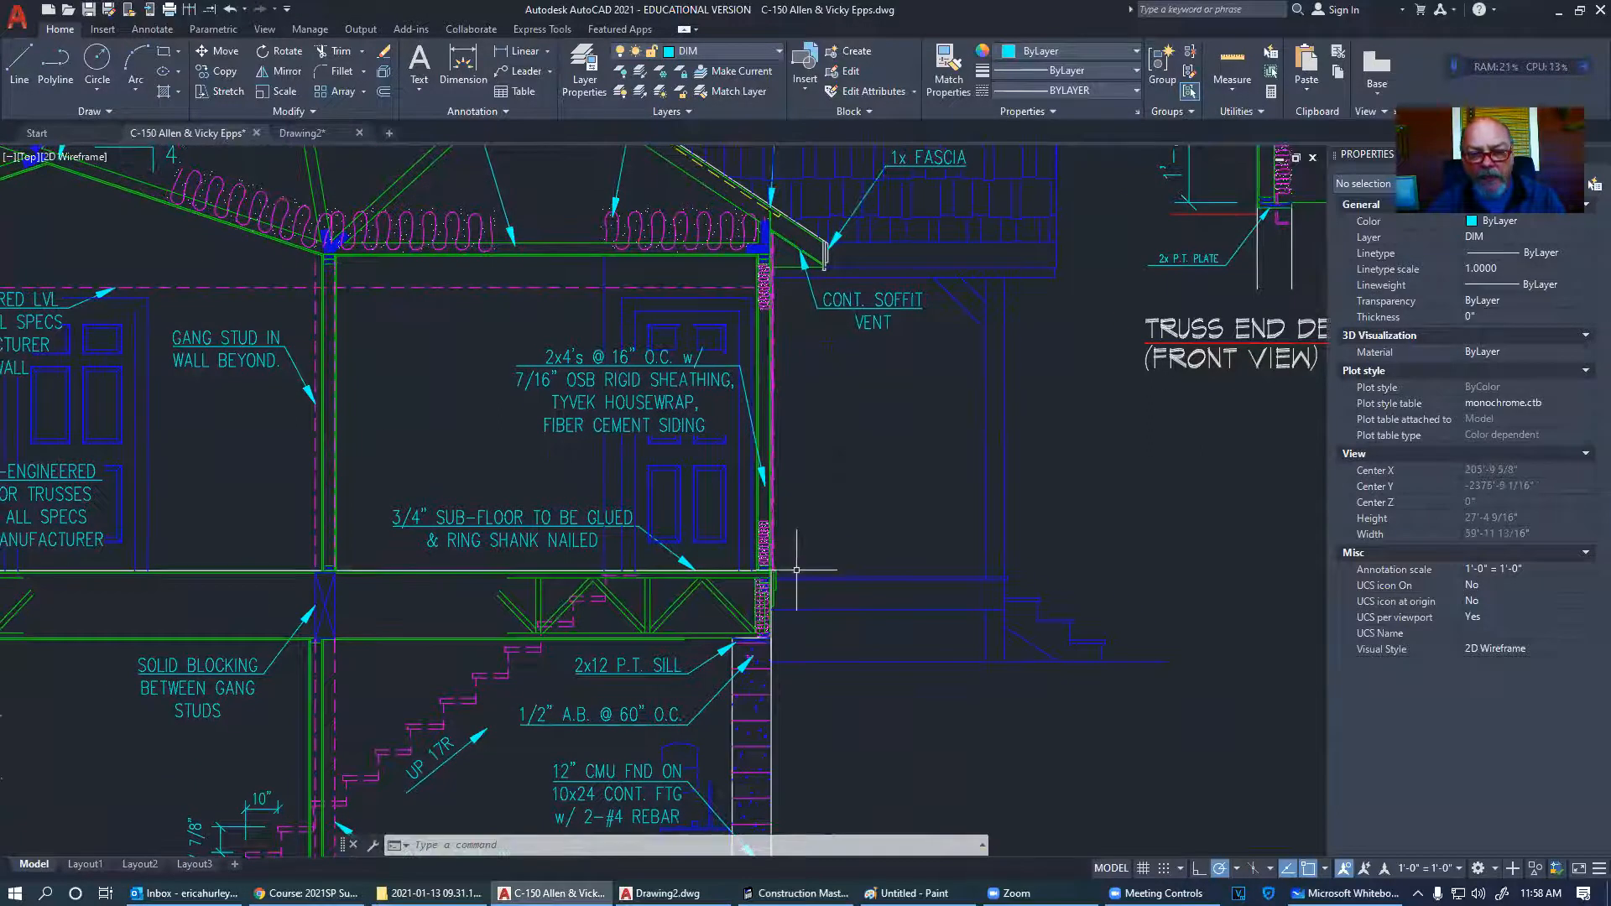
scroll(765, 554, "up", 8)
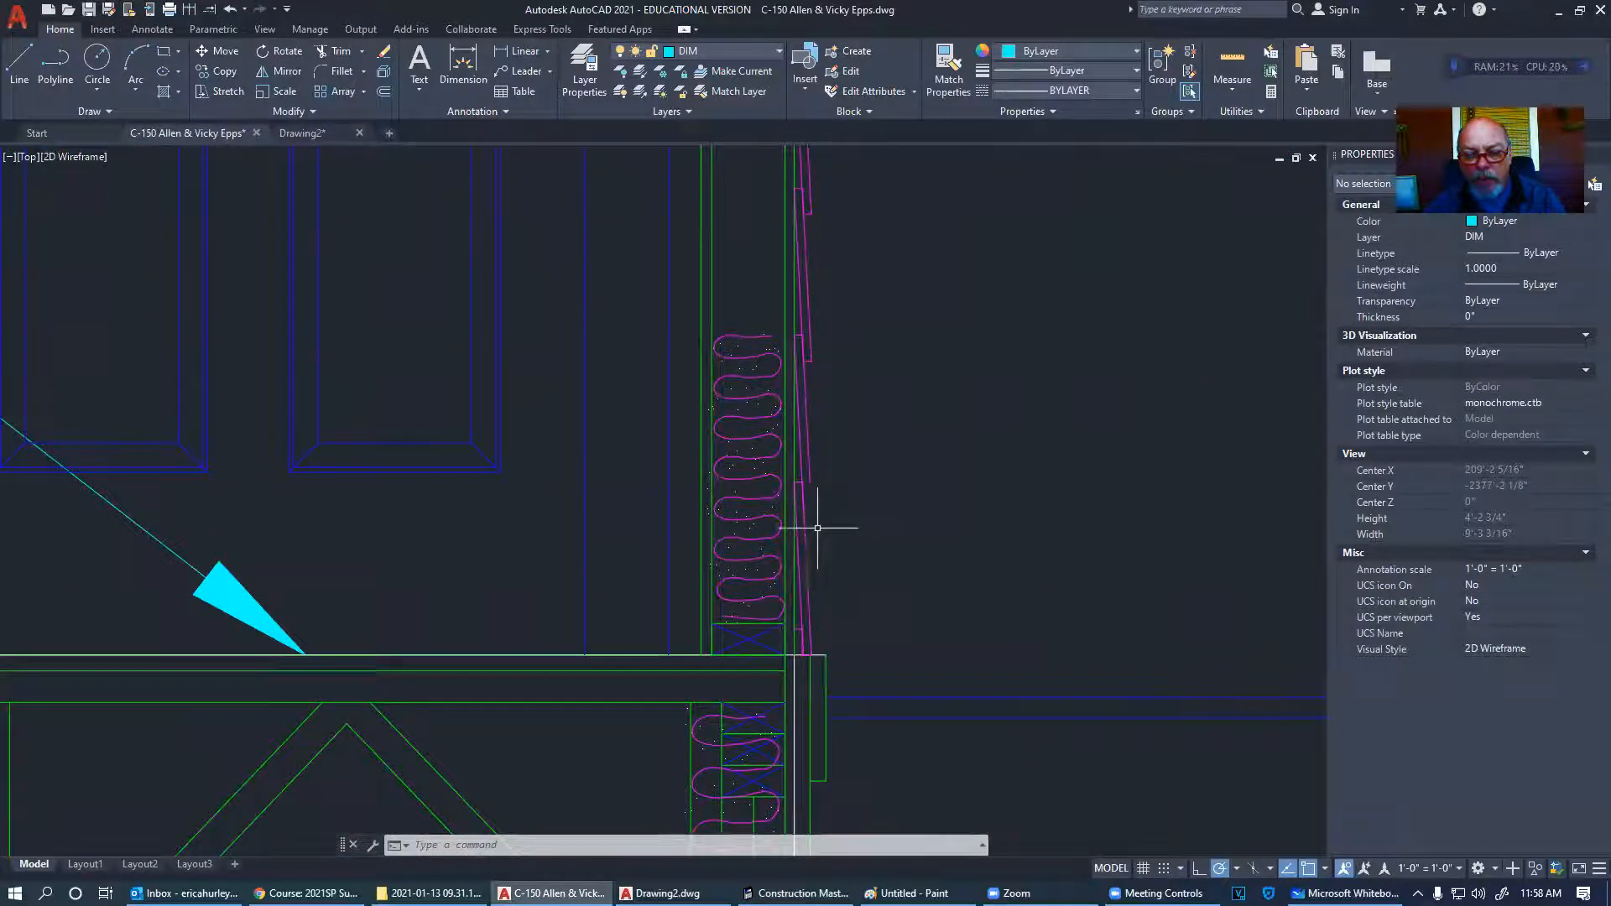
scroll(900, 471, "down", 6)
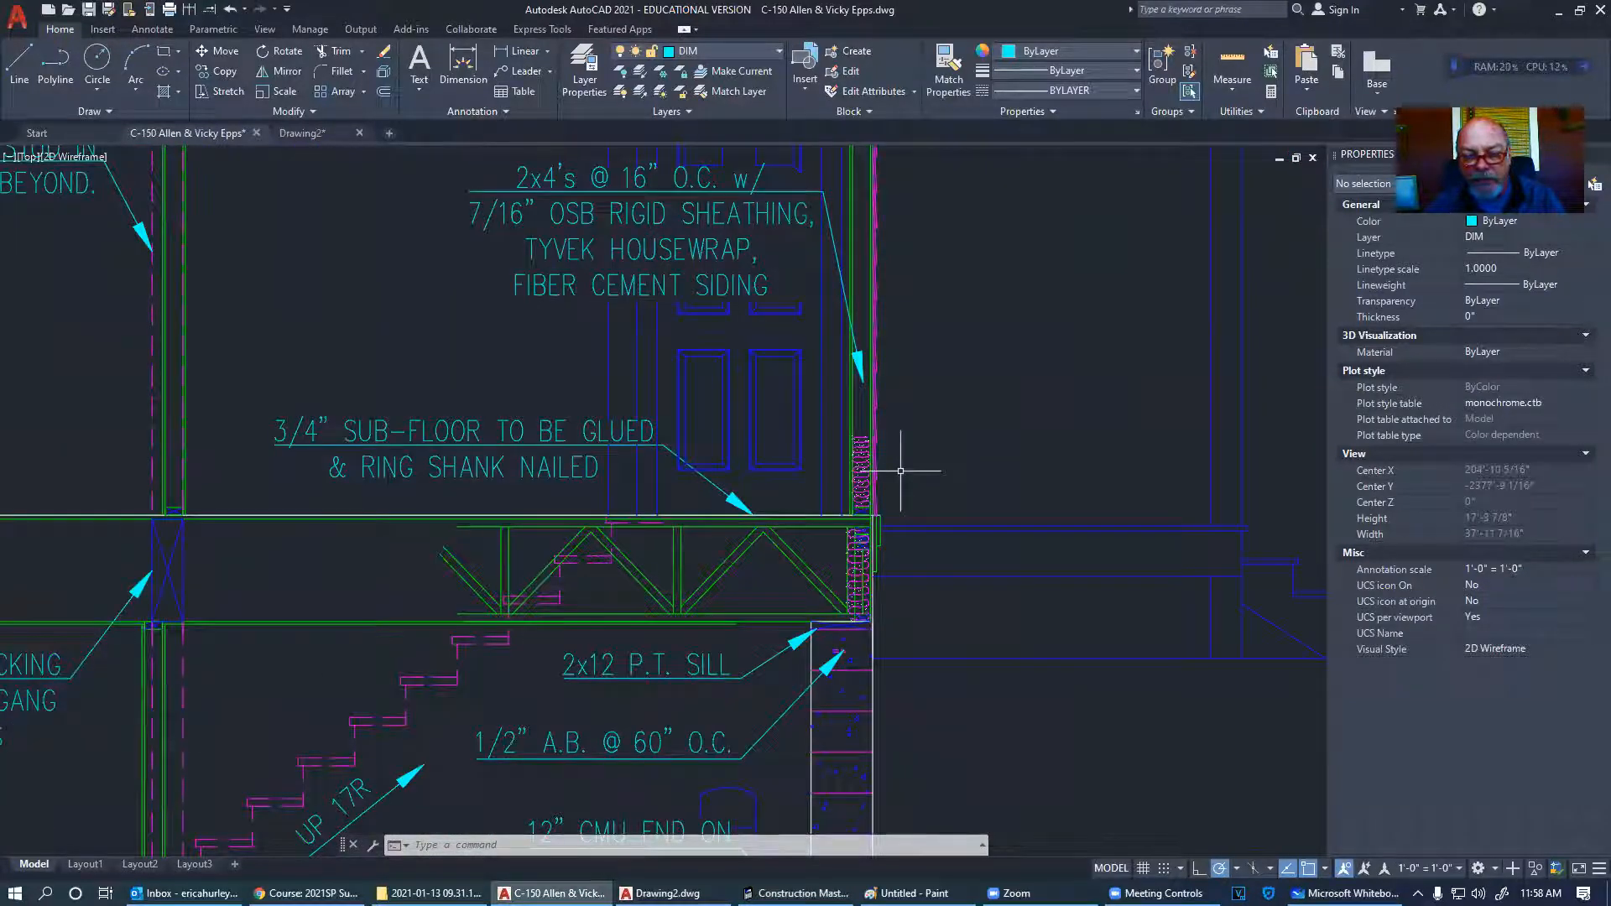
scroll(845, 513, "down", 6)
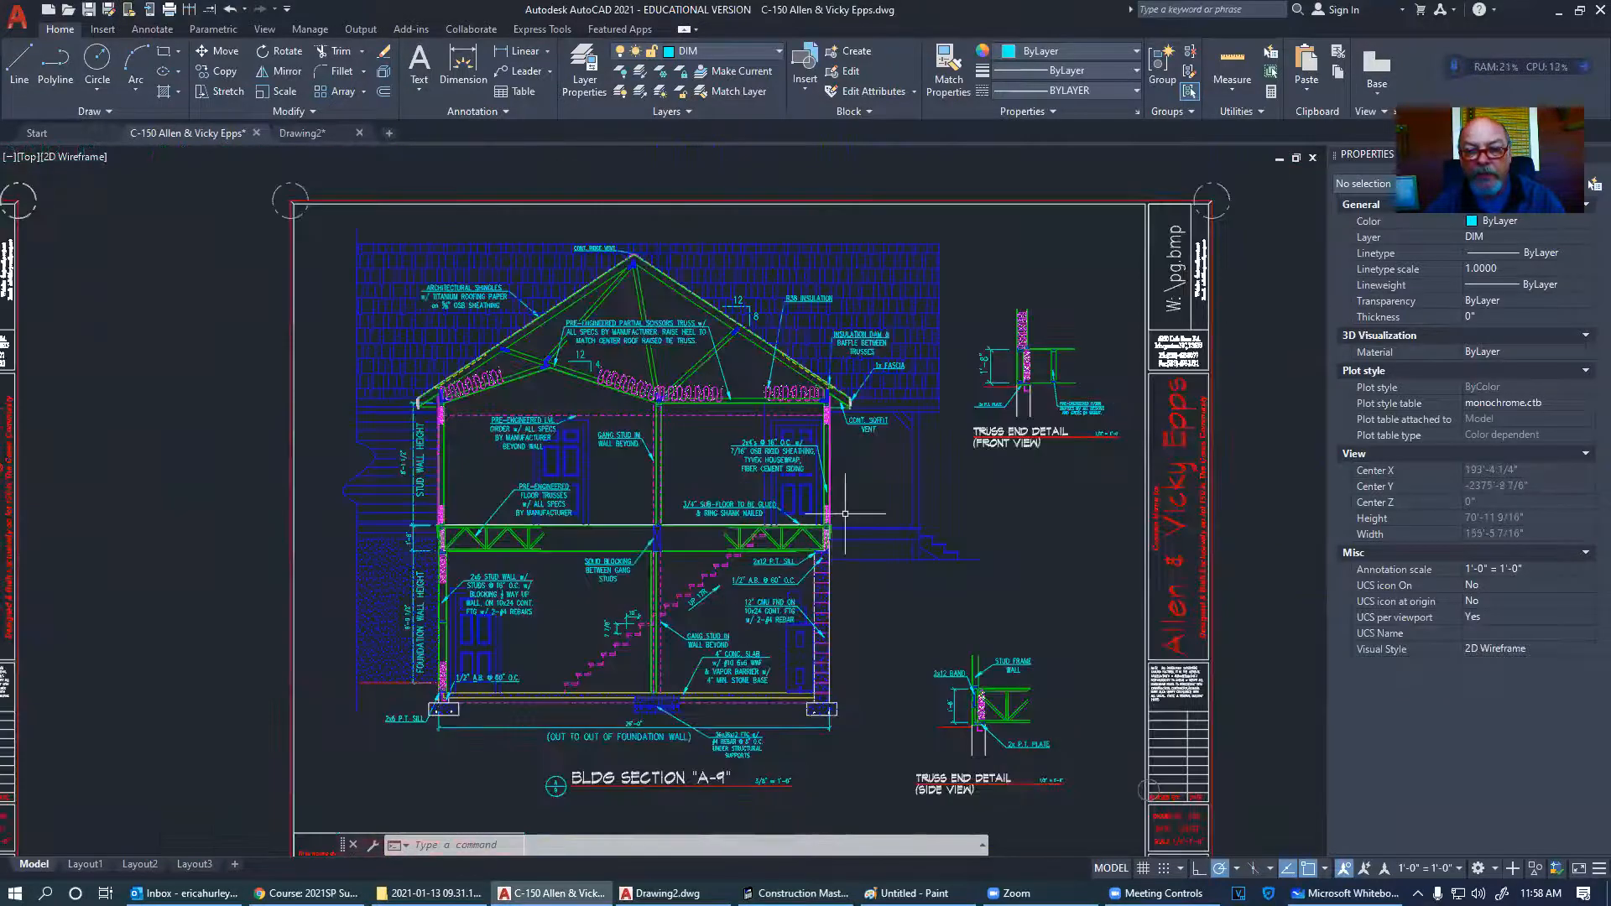
scroll(845, 513, "down", 6)
scroll(800, 310, "up", 10)
scroll(800, 310, "down", 4)
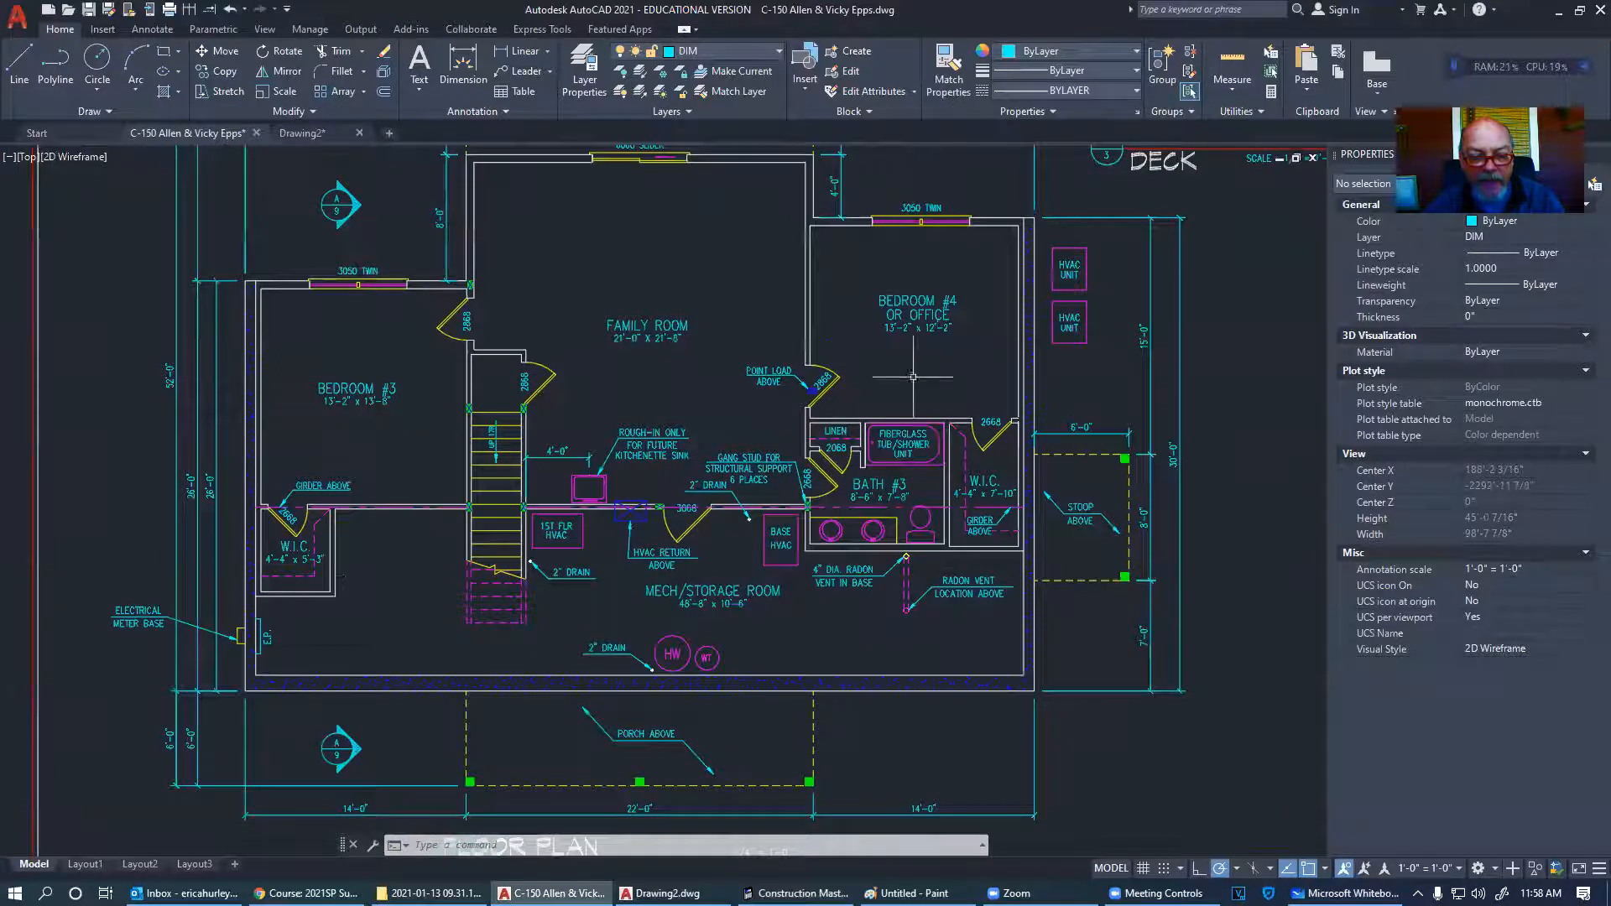
scroll(978, 657, "up", 7)
scroll(977, 648, "down", 5)
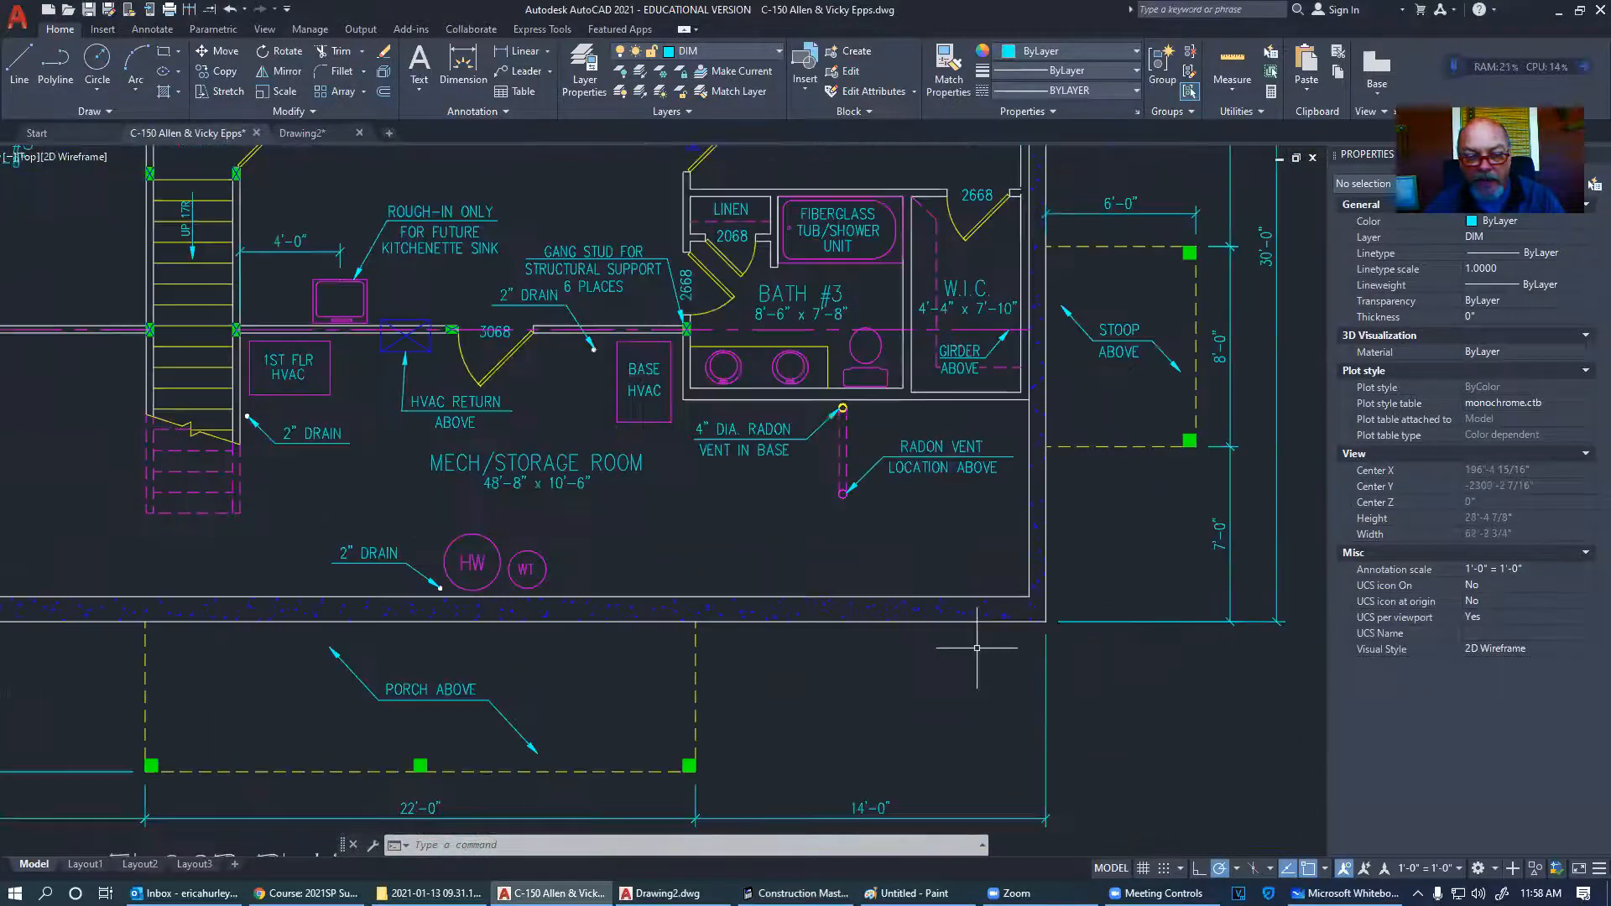
middle_click_drag(464, 655, 952, 584)
scroll(901, 584, "down", 15)
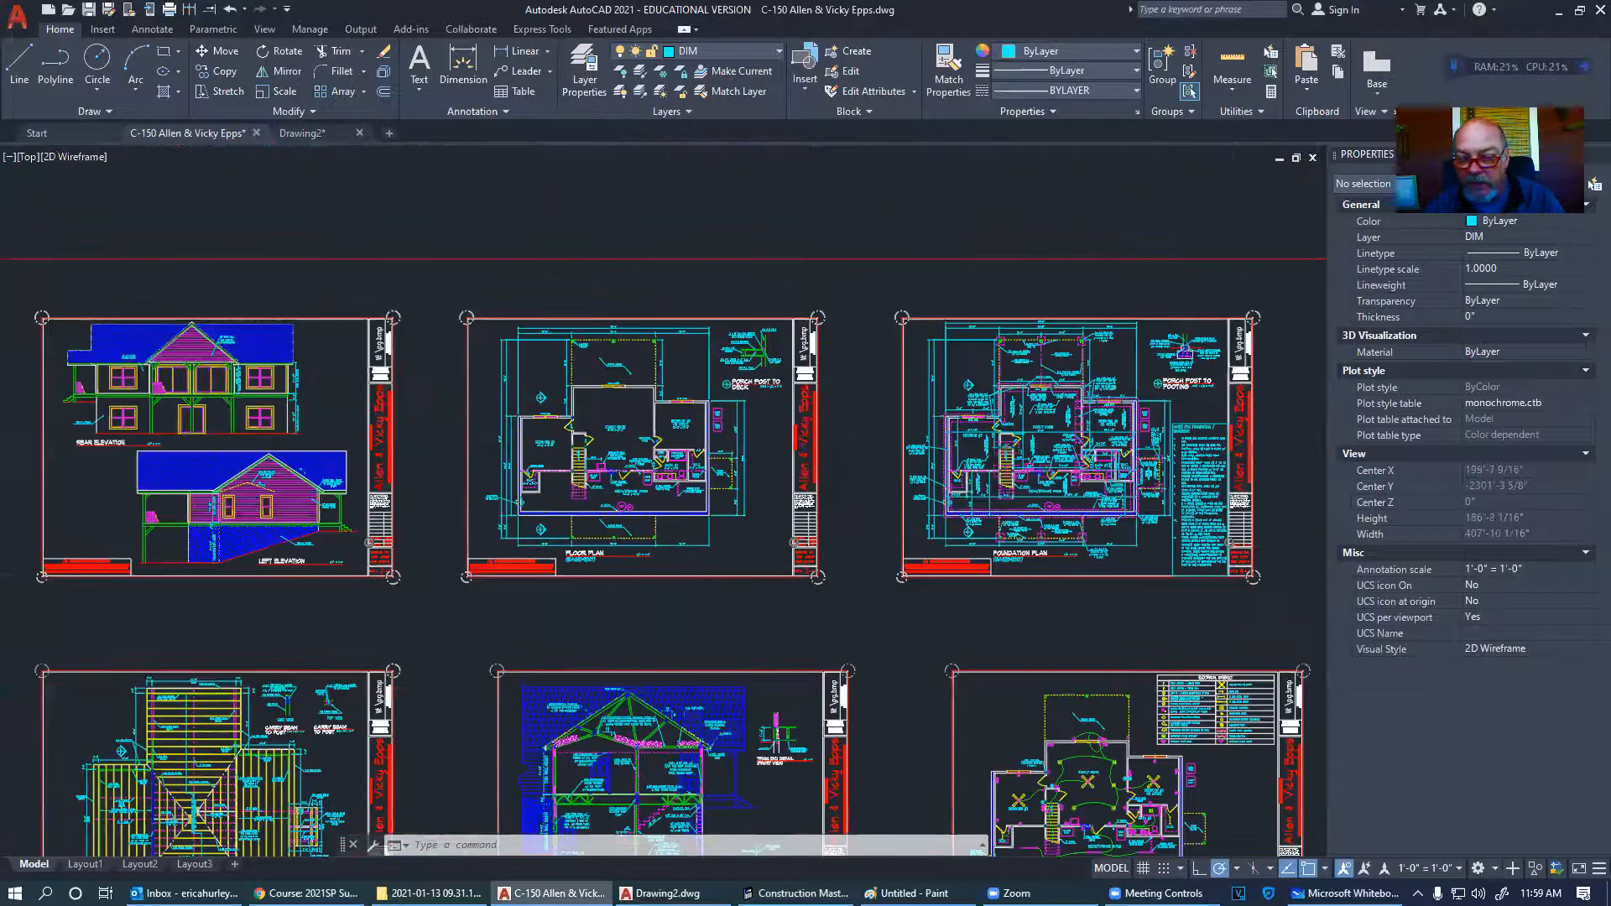
scroll(1083, 527, "up", 10)
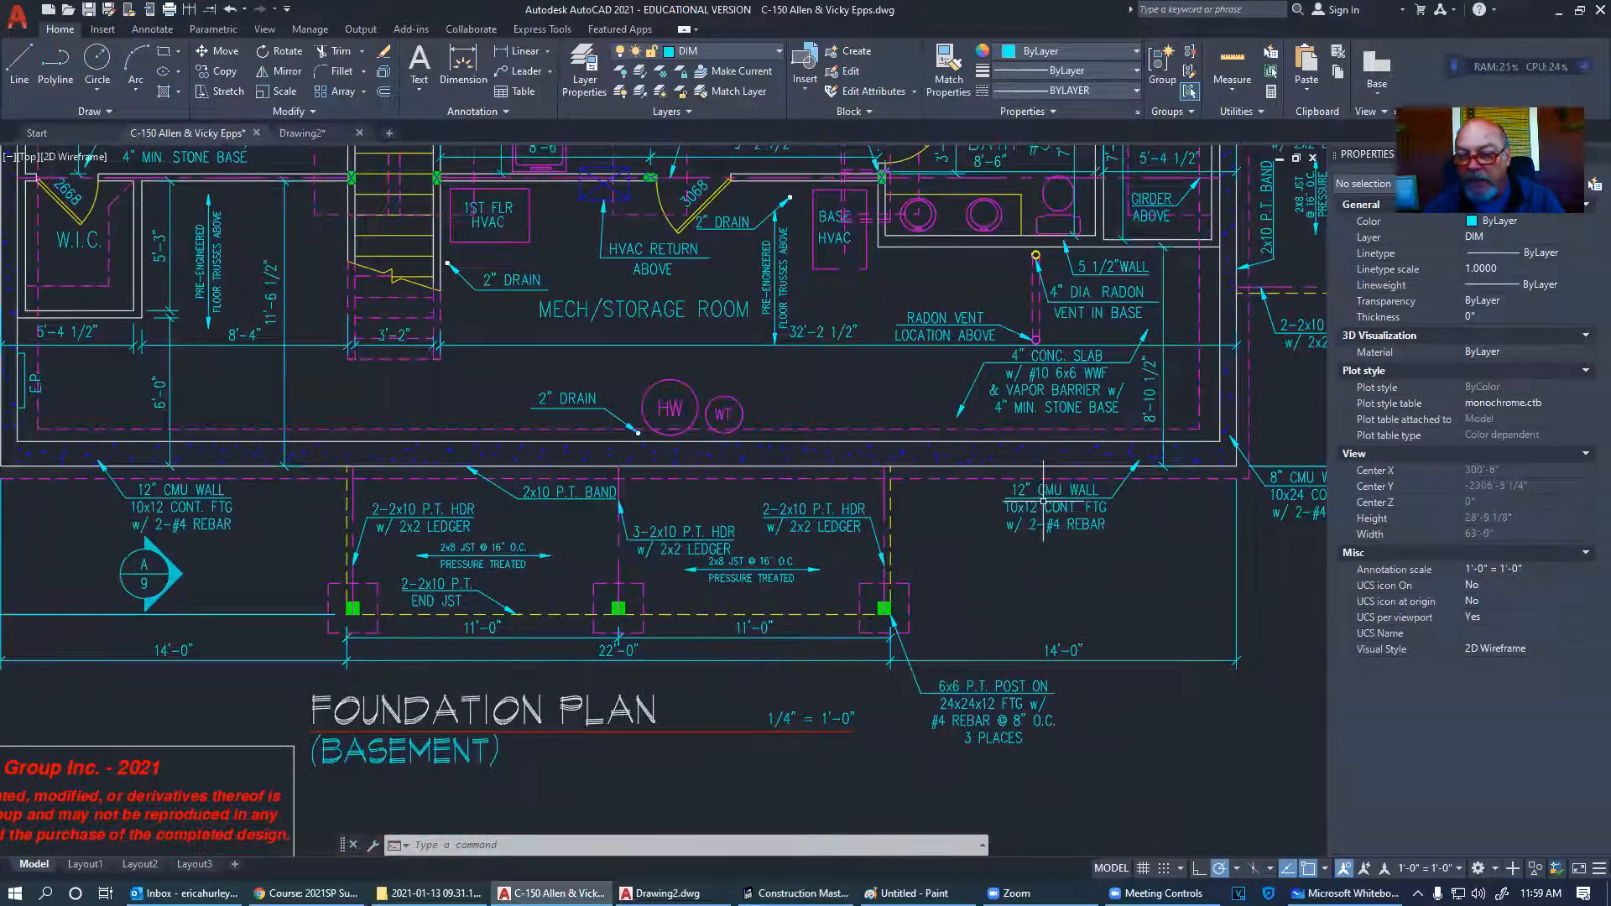
left_click(1069, 543)
key("Escape")
key("Escape")
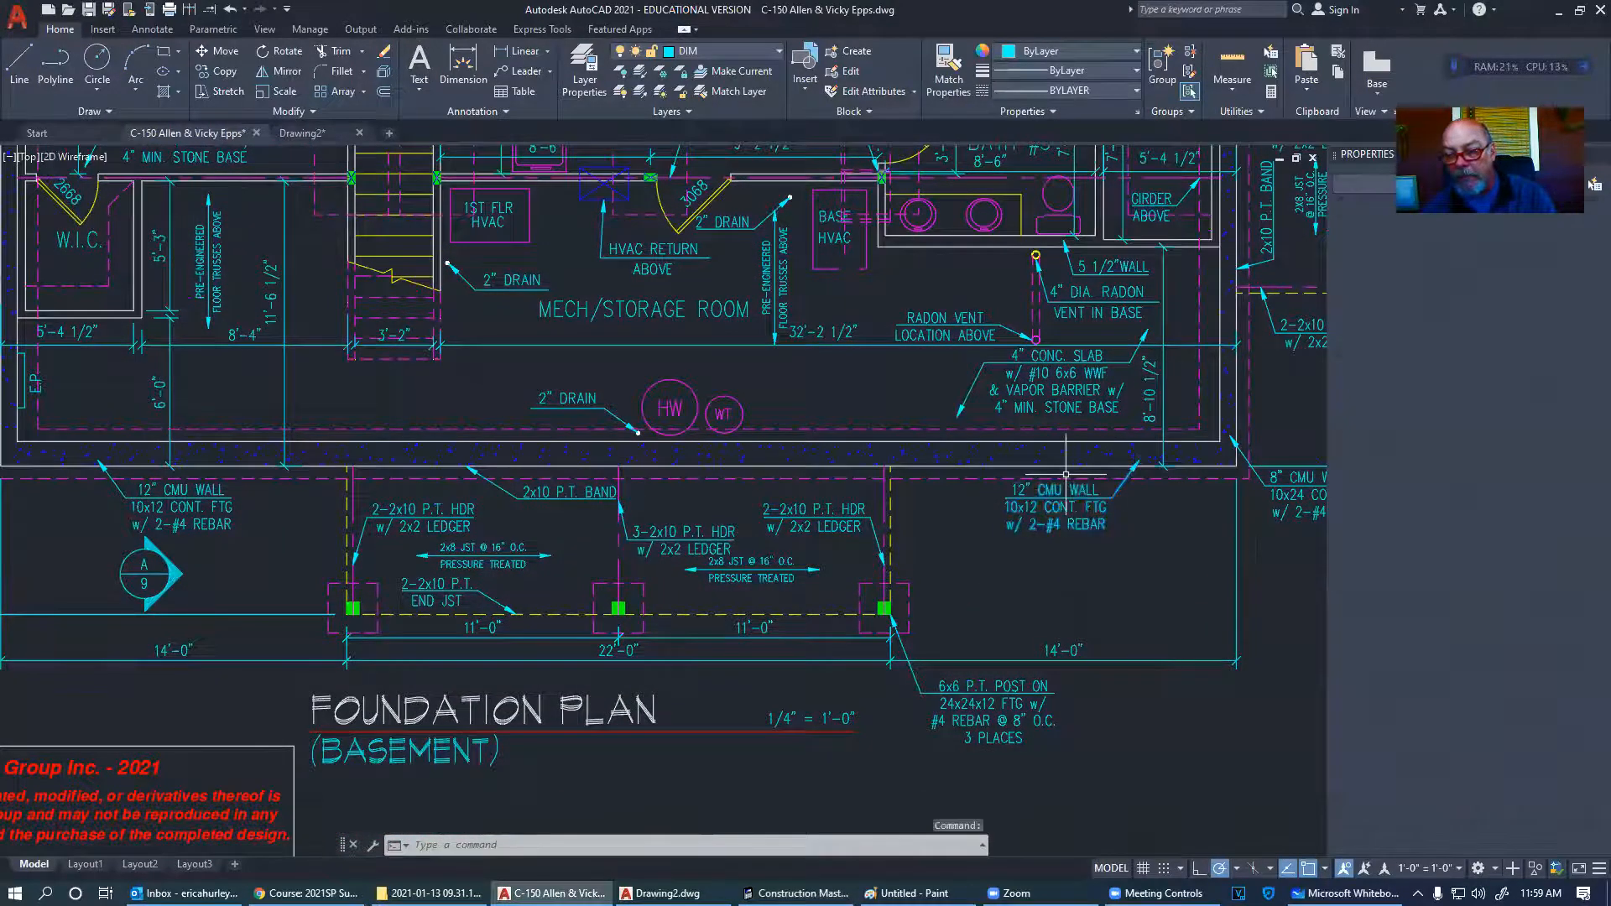
scroll(980, 462, "up", 6)
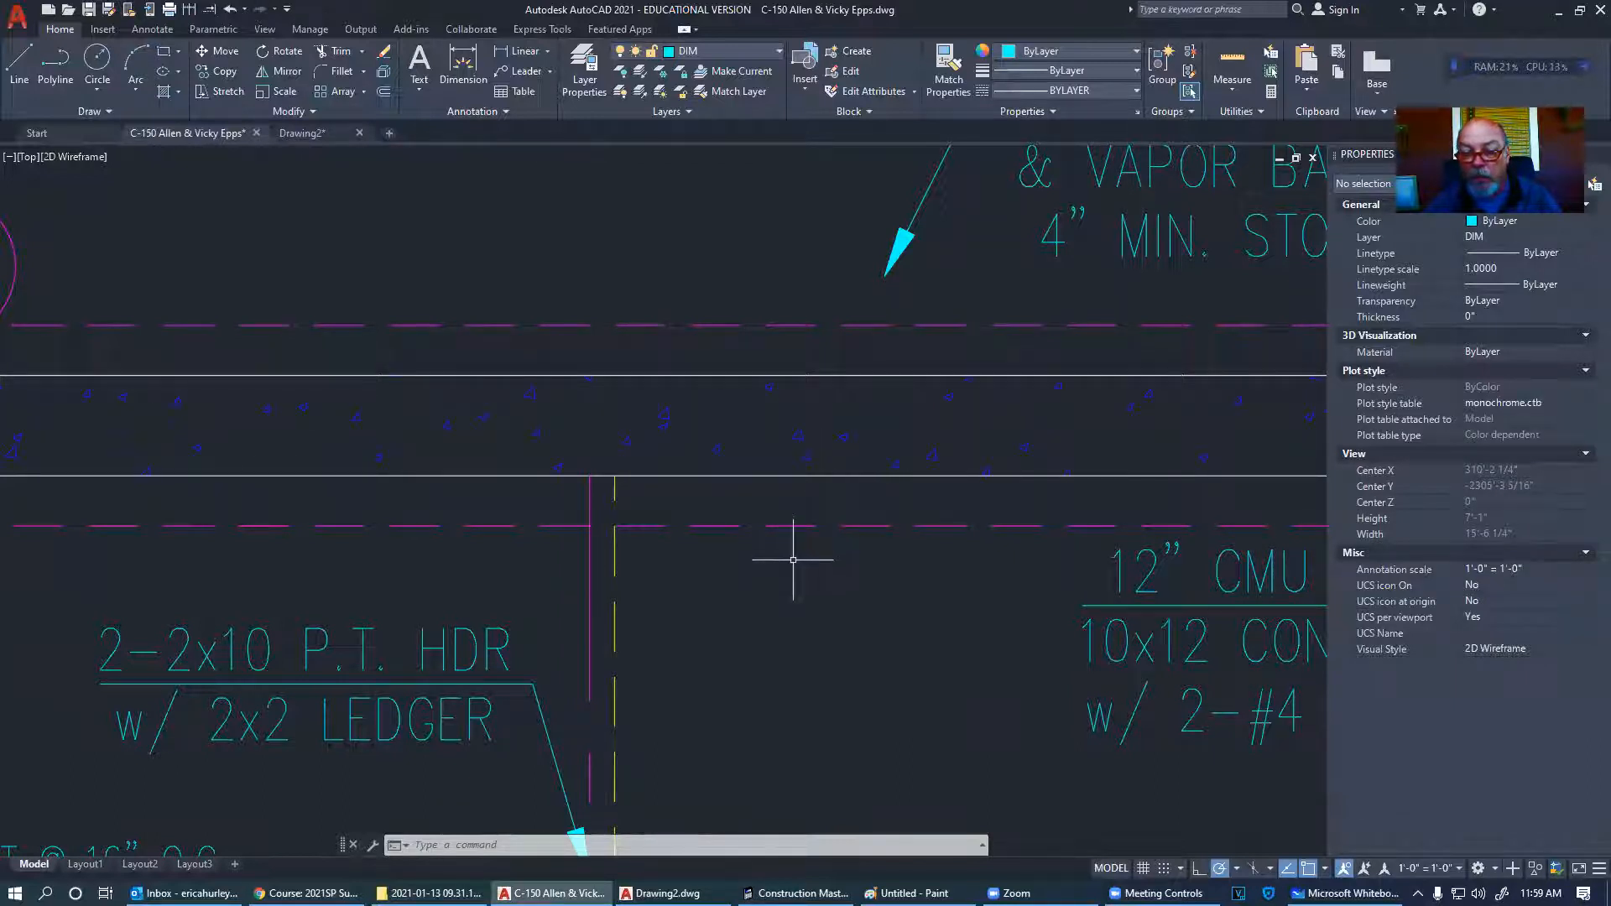
scroll(794, 560, "down", 6)
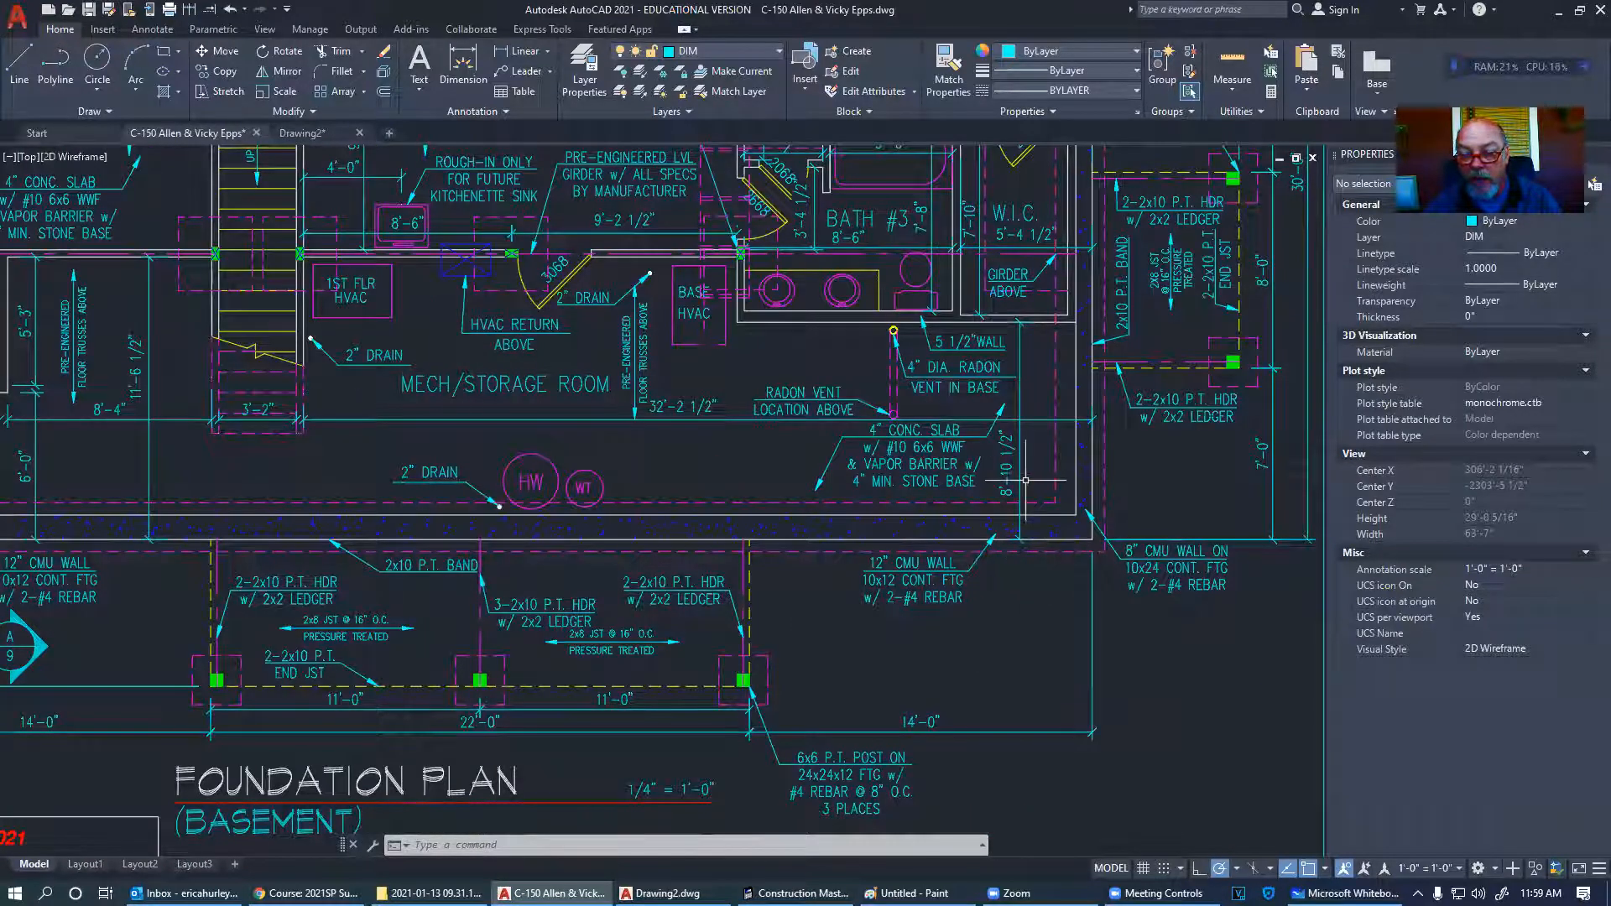
mouse_move(1082, 450)
middle_mouse_down()
mouse_move(1256, 512)
mouse_move(1294, 482)
middle_mouse_up()
scroll(349, 620, "down", 4)
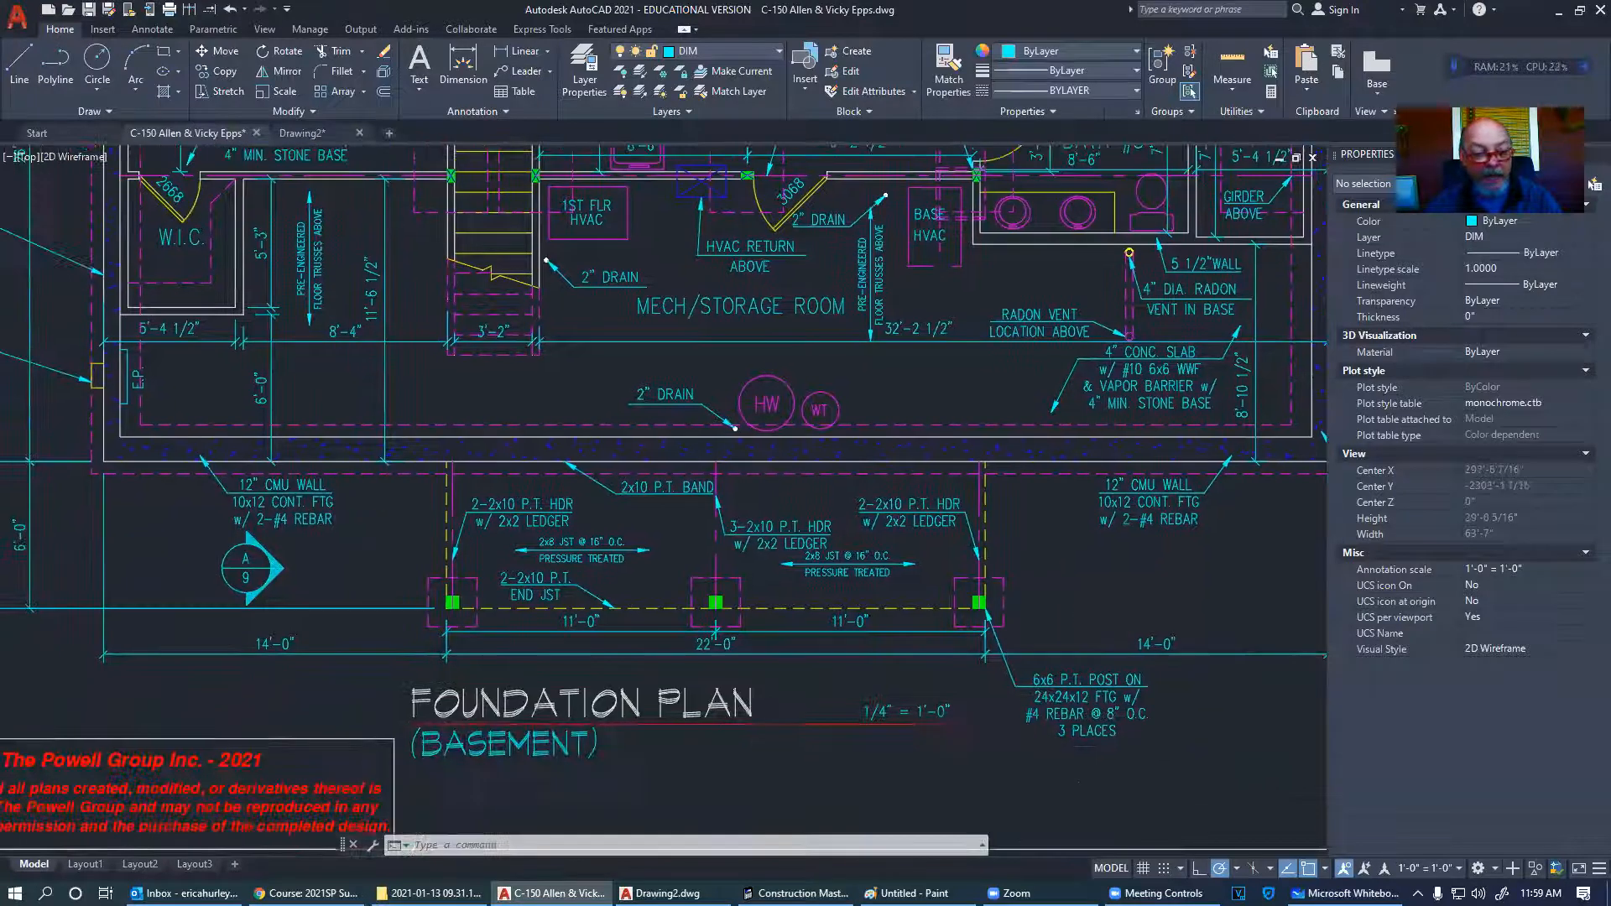
scroll(572, 217, "up", 7)
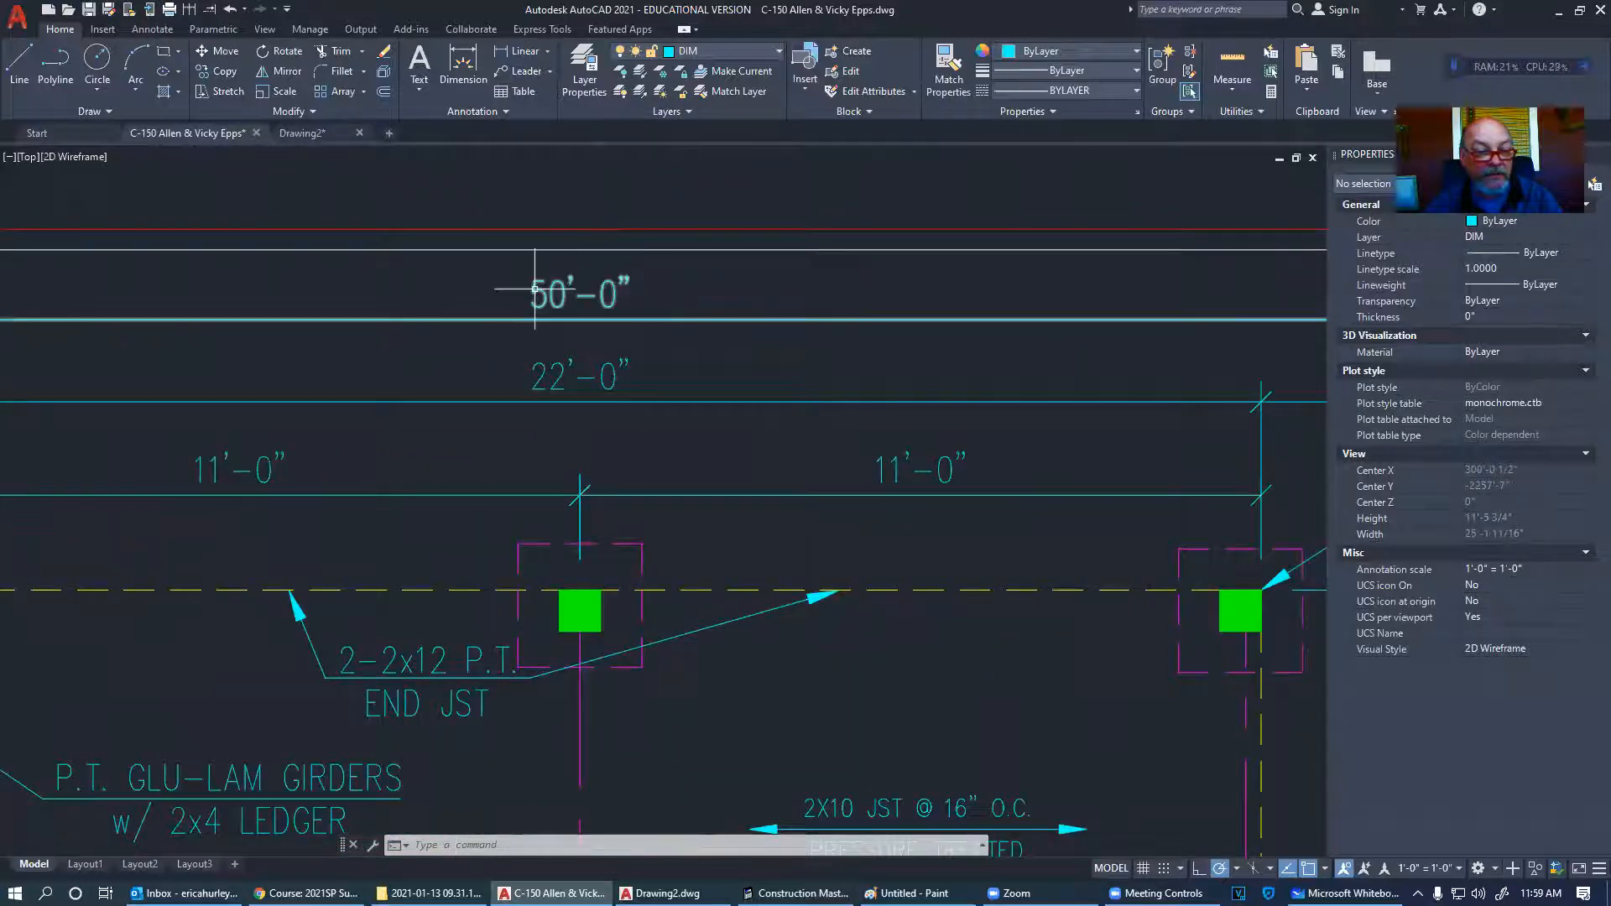
scroll(534, 288, "down", 6)
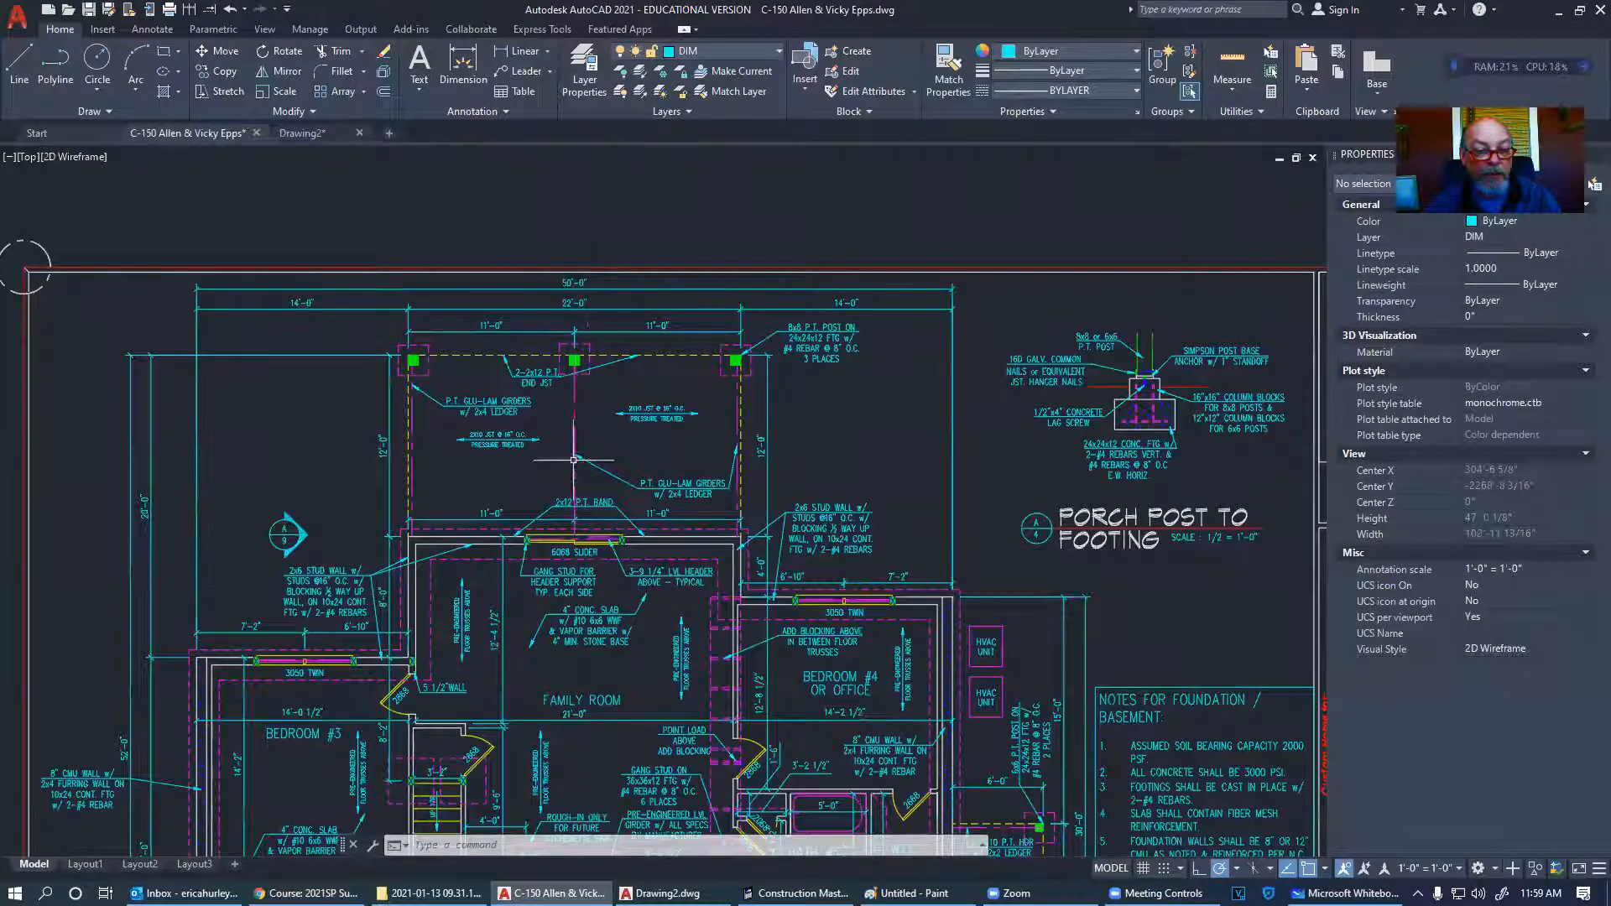
- Review the foundation plan, selecting the bath 3'-4 1/2" and W.I.C. 5'-4 1/2" dimensions, then deselecting
middle_click_drag(571, 465, 619, 380)
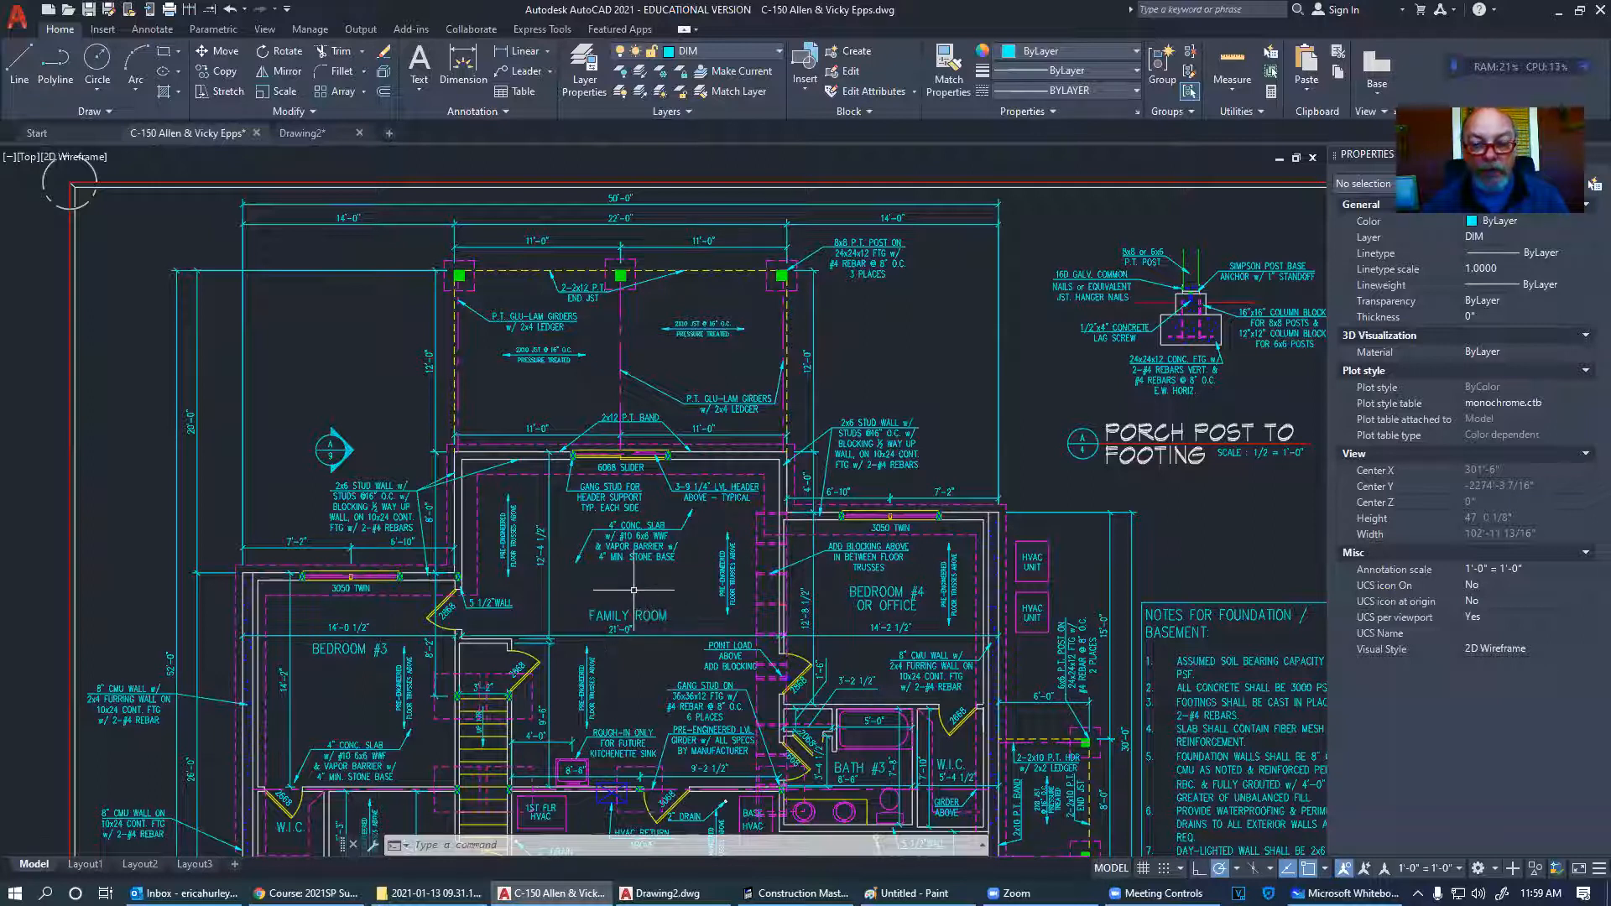
middle_click_drag(395, 627, 407, 459)
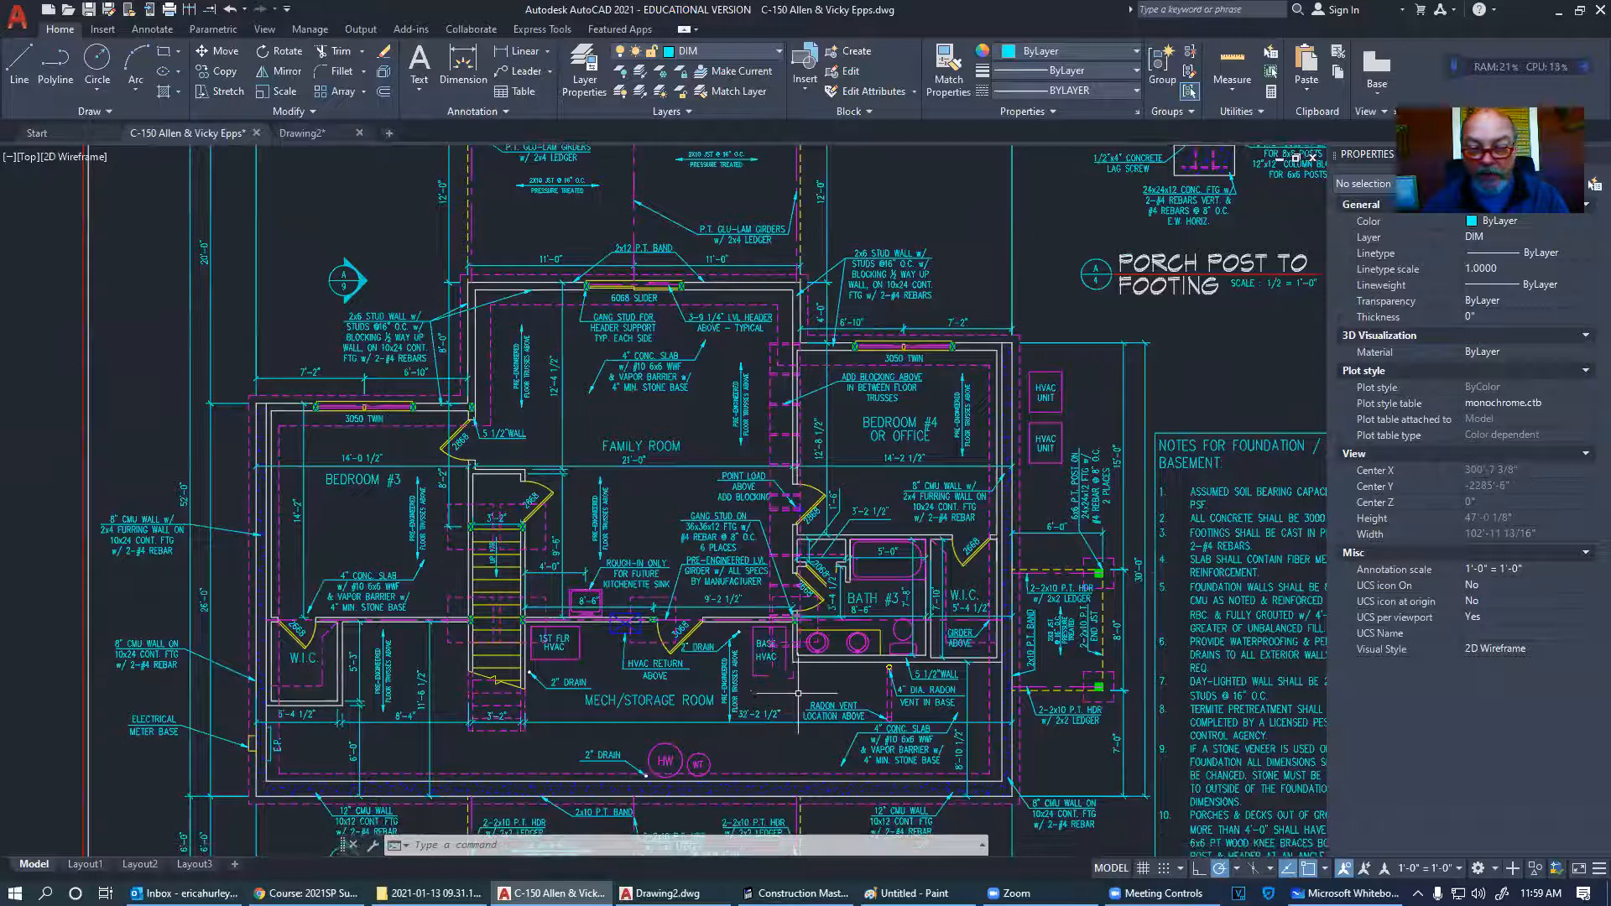
middle_click_drag(794, 693, 806, 633)
scroll(808, 632, "up", 2)
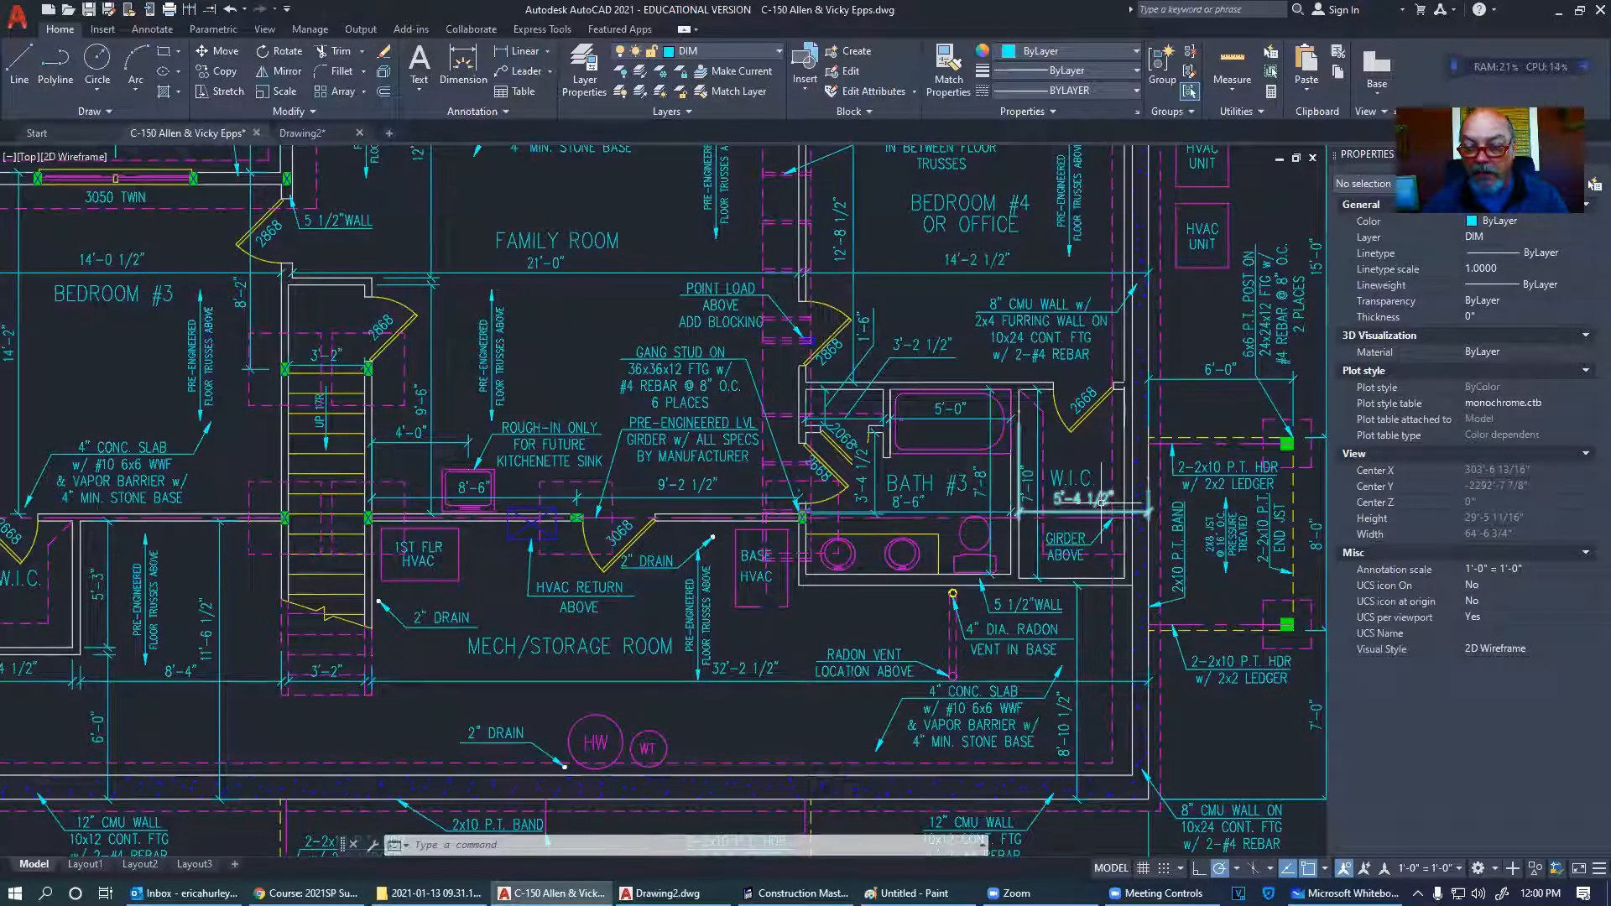
left_click(860, 465)
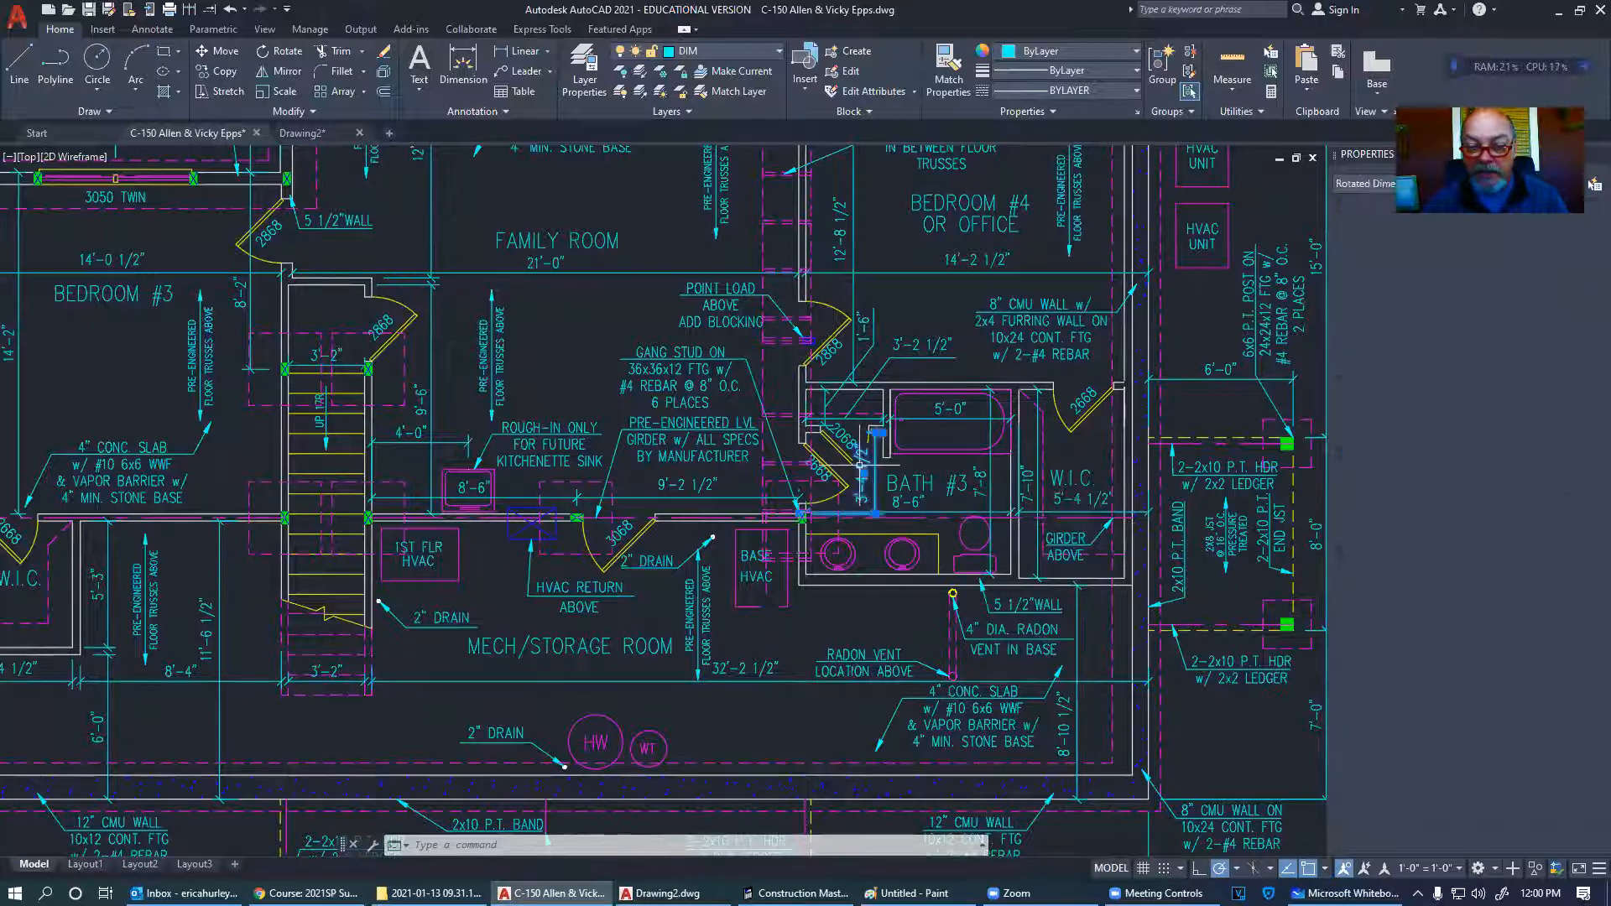
left_click(1100, 501)
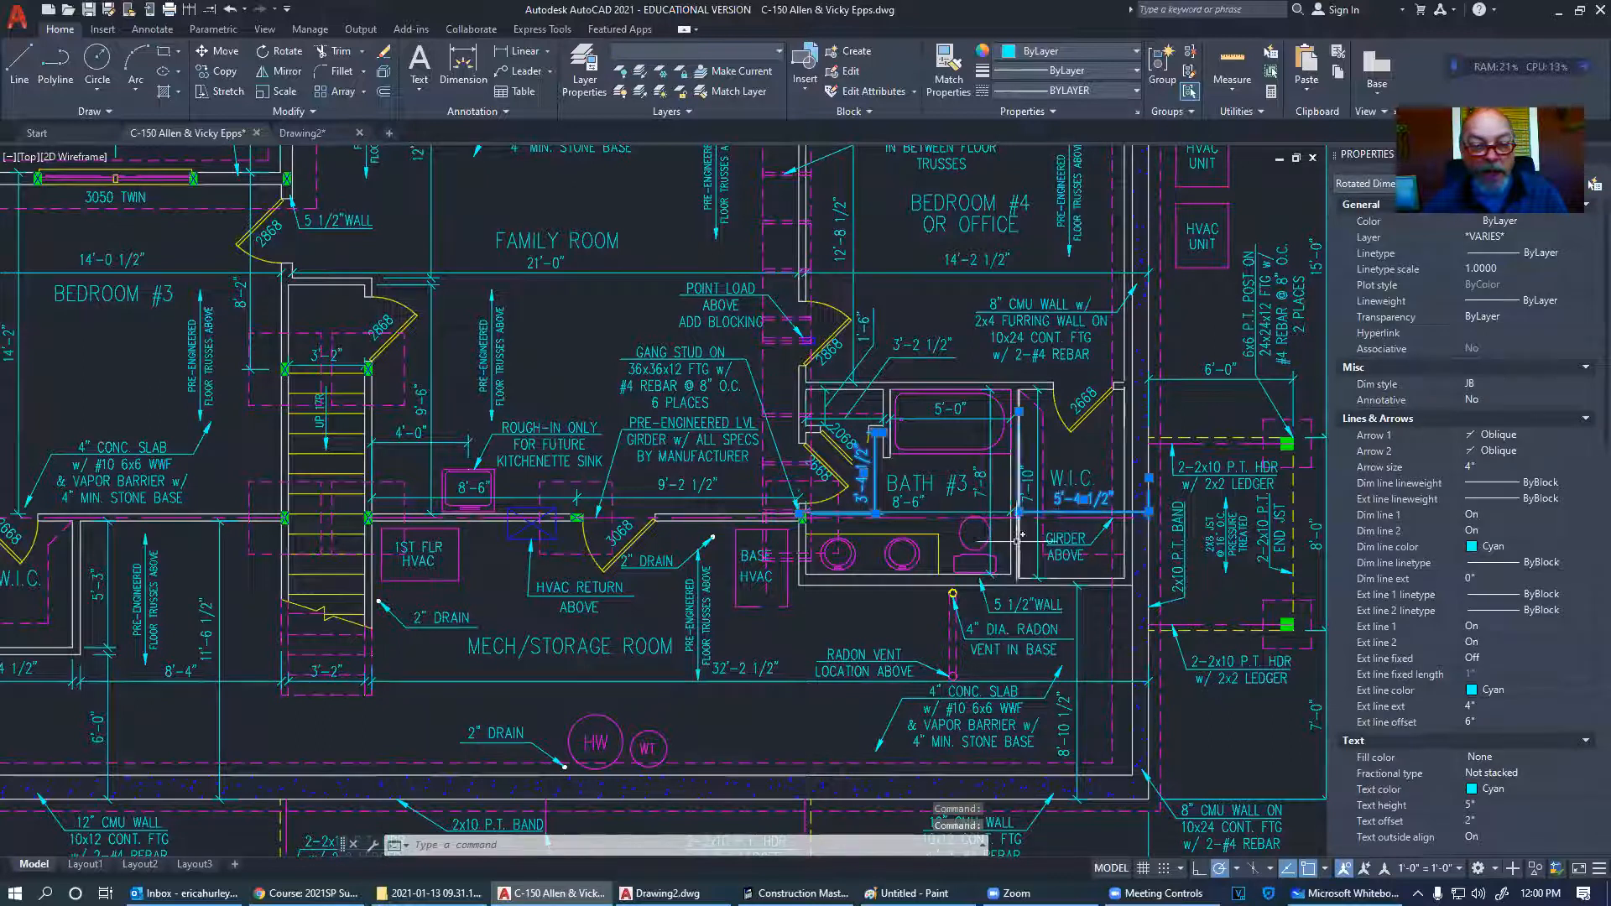
key("Escape")
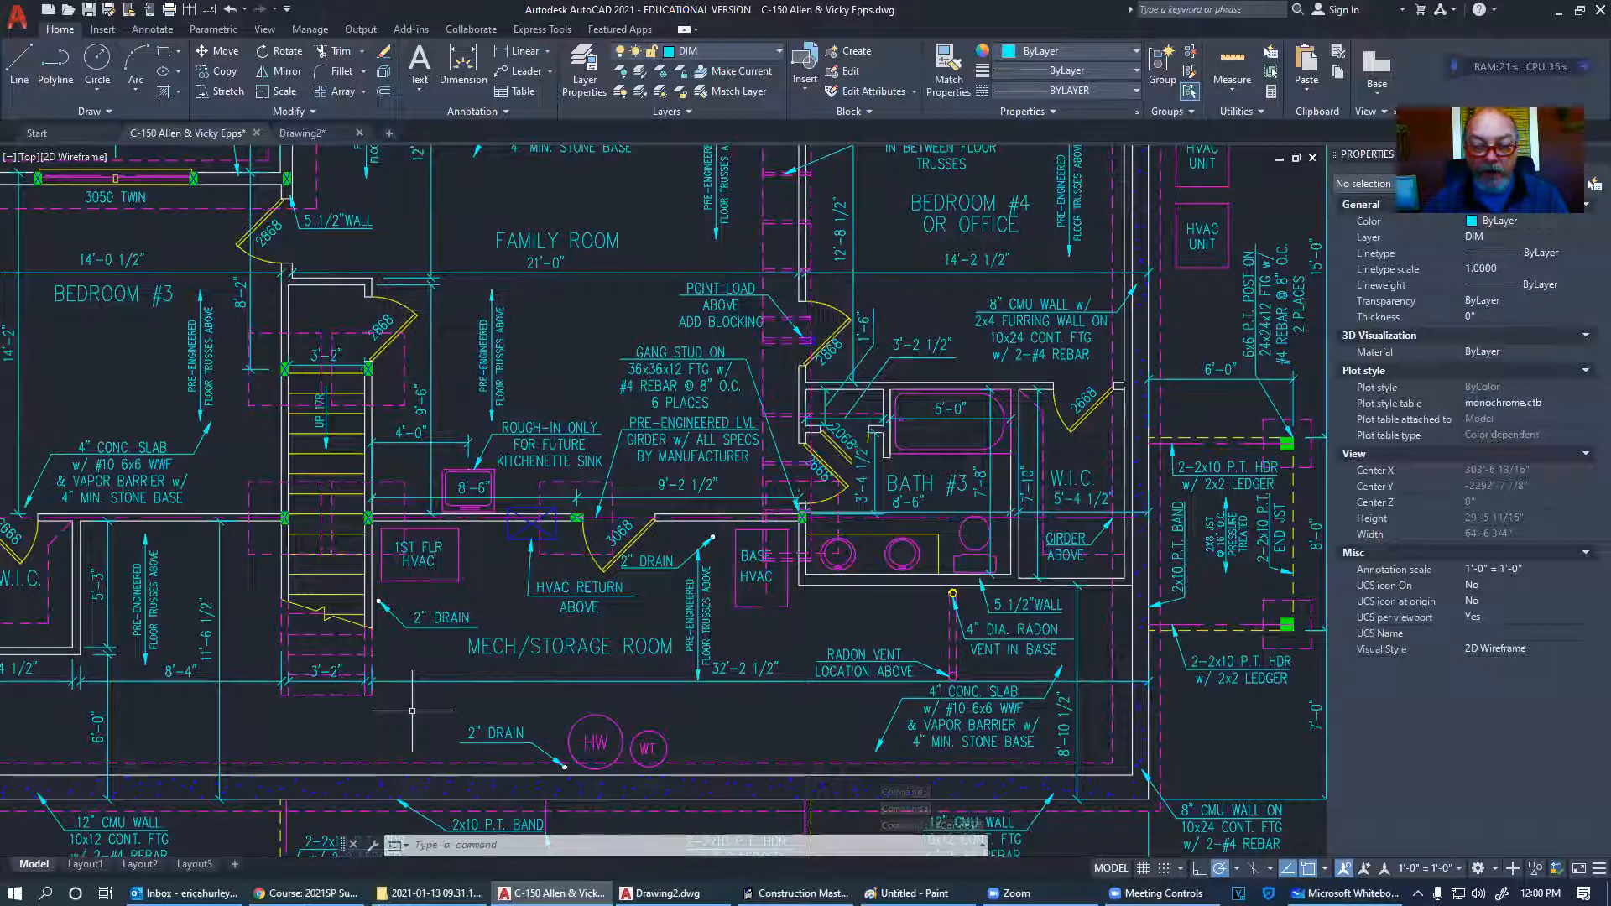
- Zoom out and bring the first-floor plan's great room and bedroom #2 into view
middle_click_drag(412, 711, 503, 685)
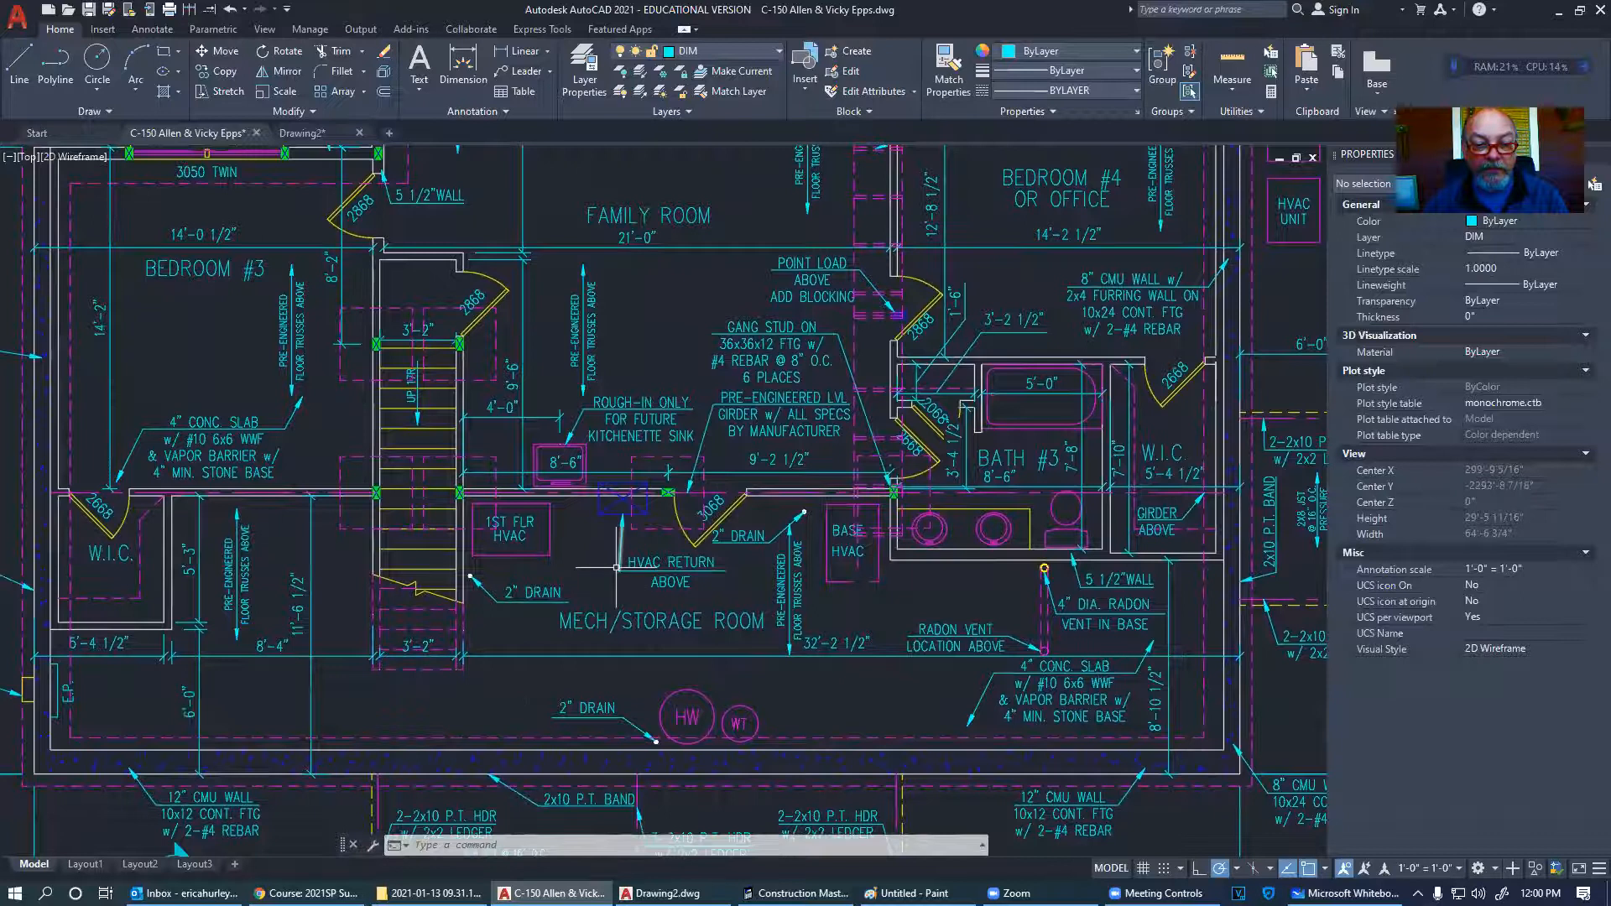
scroll(673, 498, "up", 5)
scroll(671, 501, "down", 5)
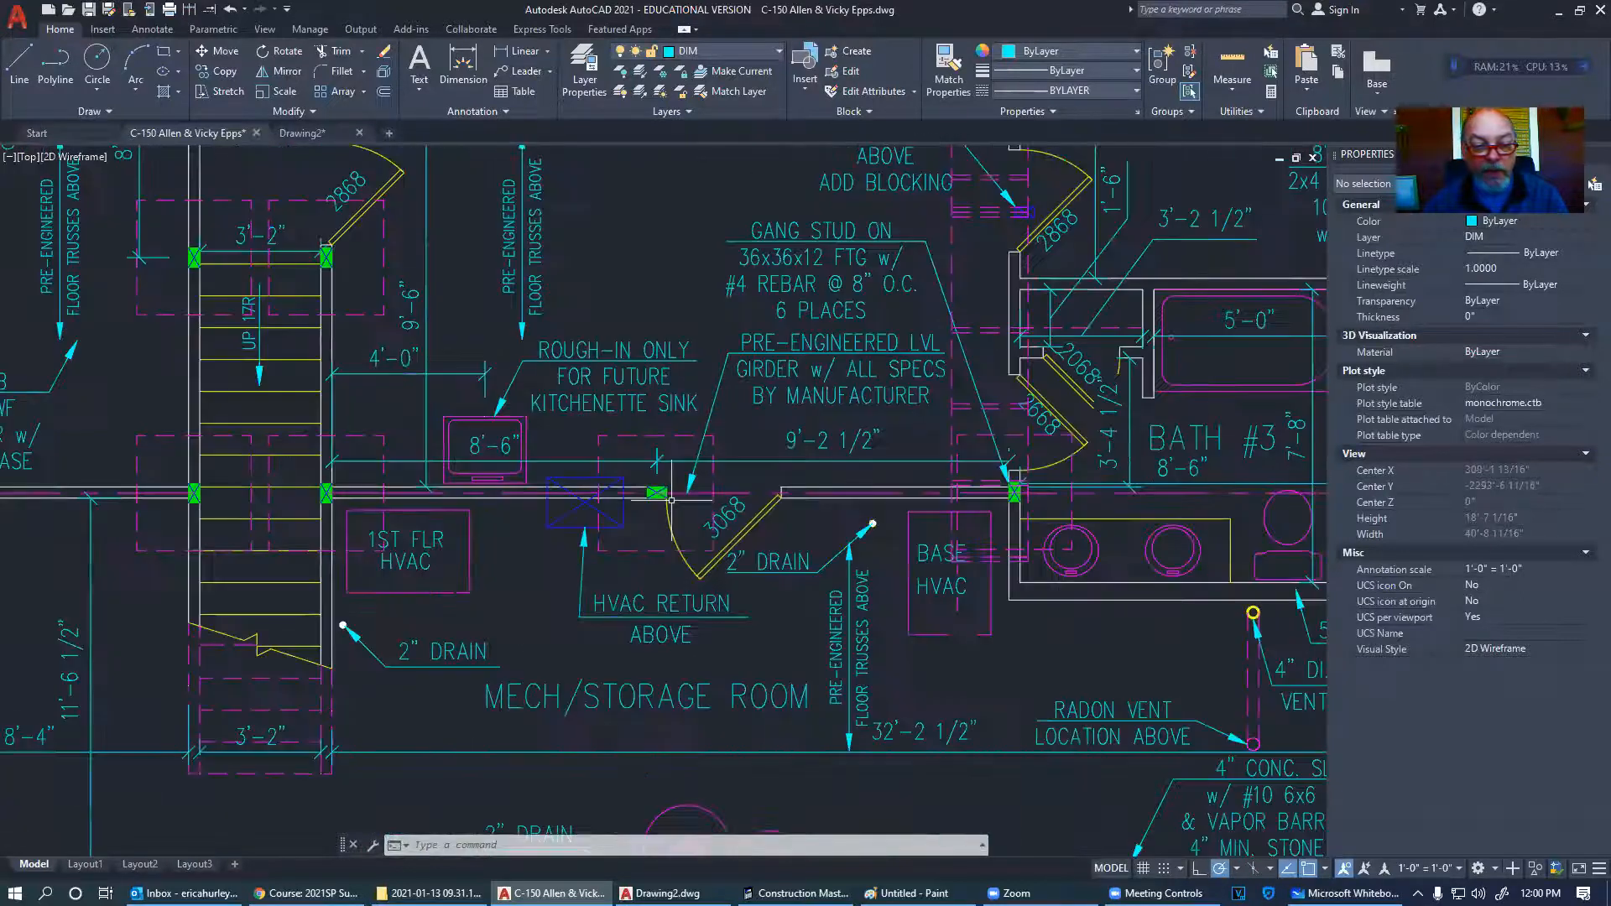
scroll(592, 560, "down", 5)
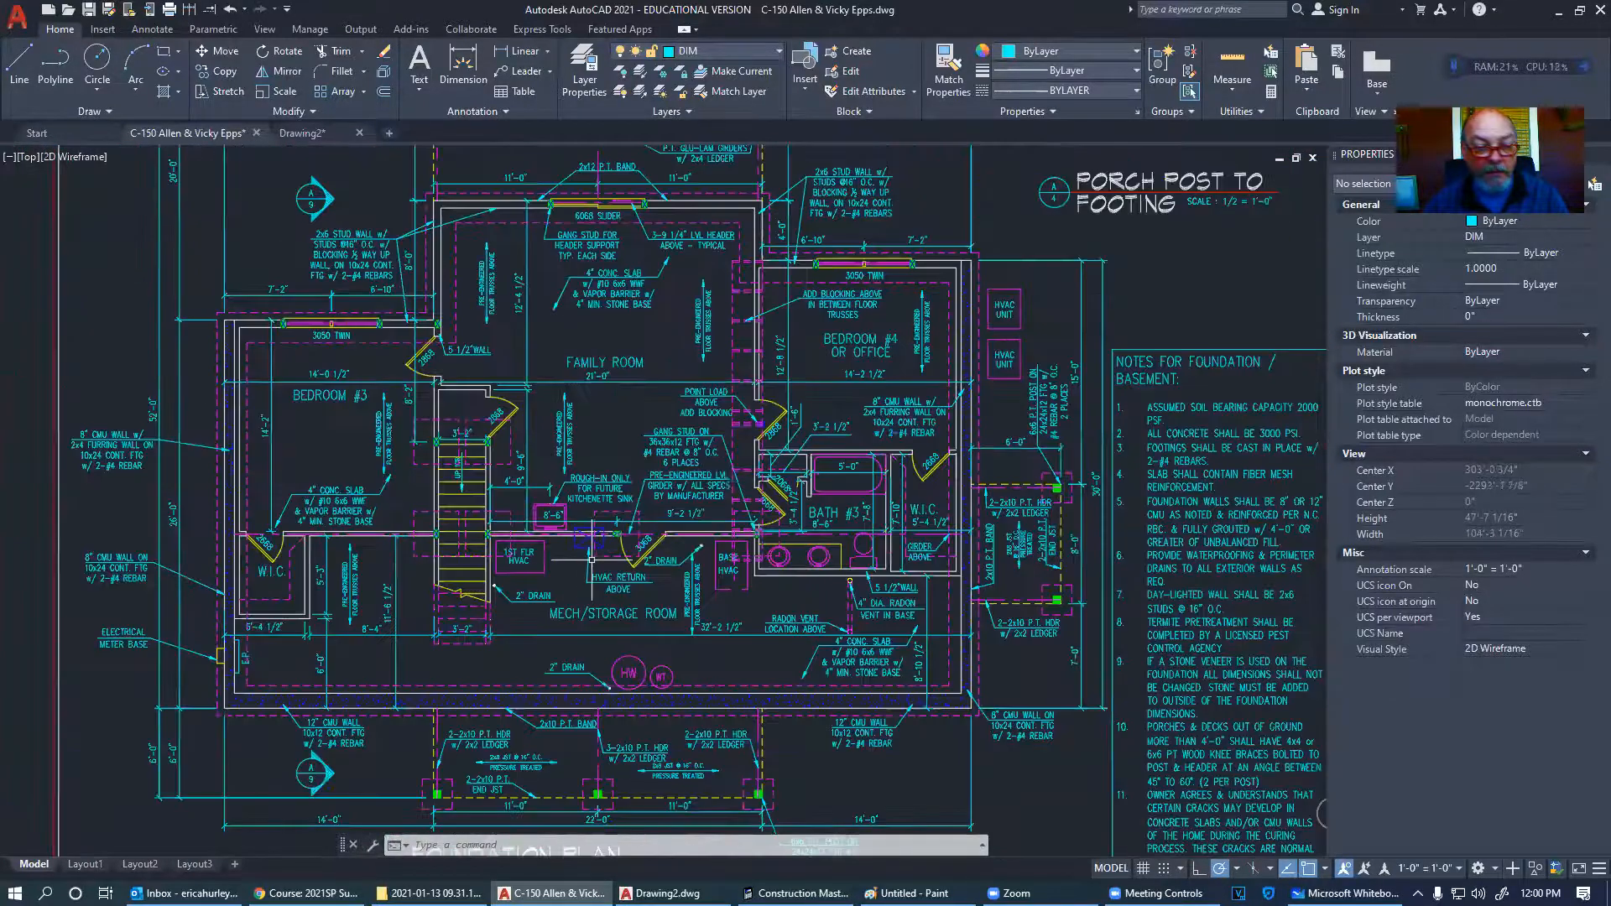
scroll(403, 596, "down", 3)
scroll(769, 643, "up", 1)
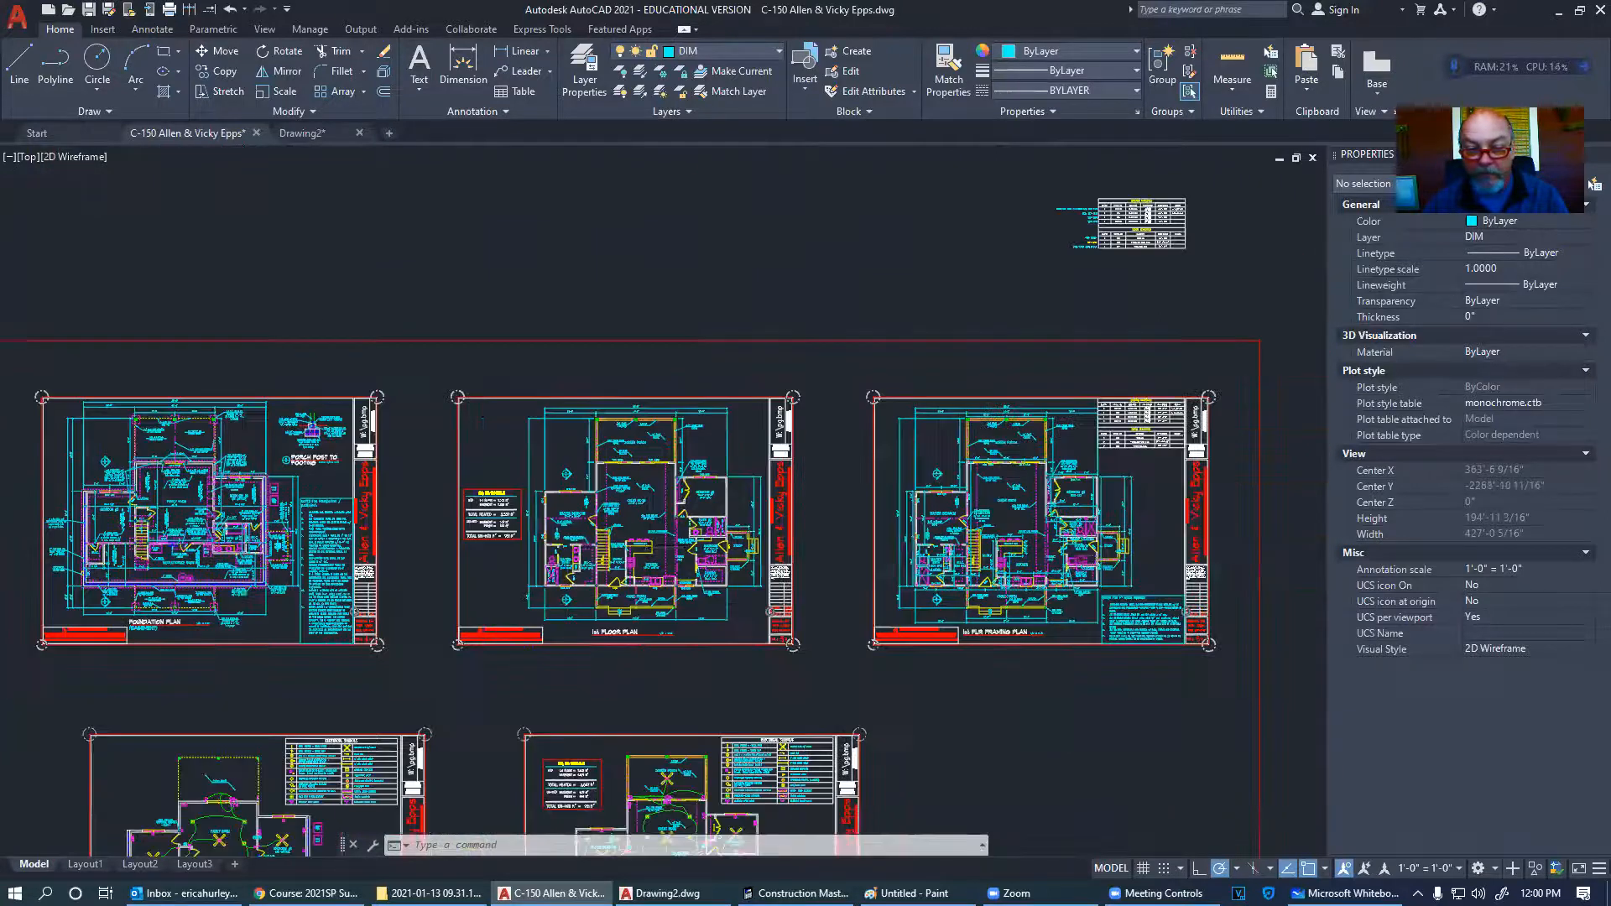
scroll(666, 499, "up", 5)
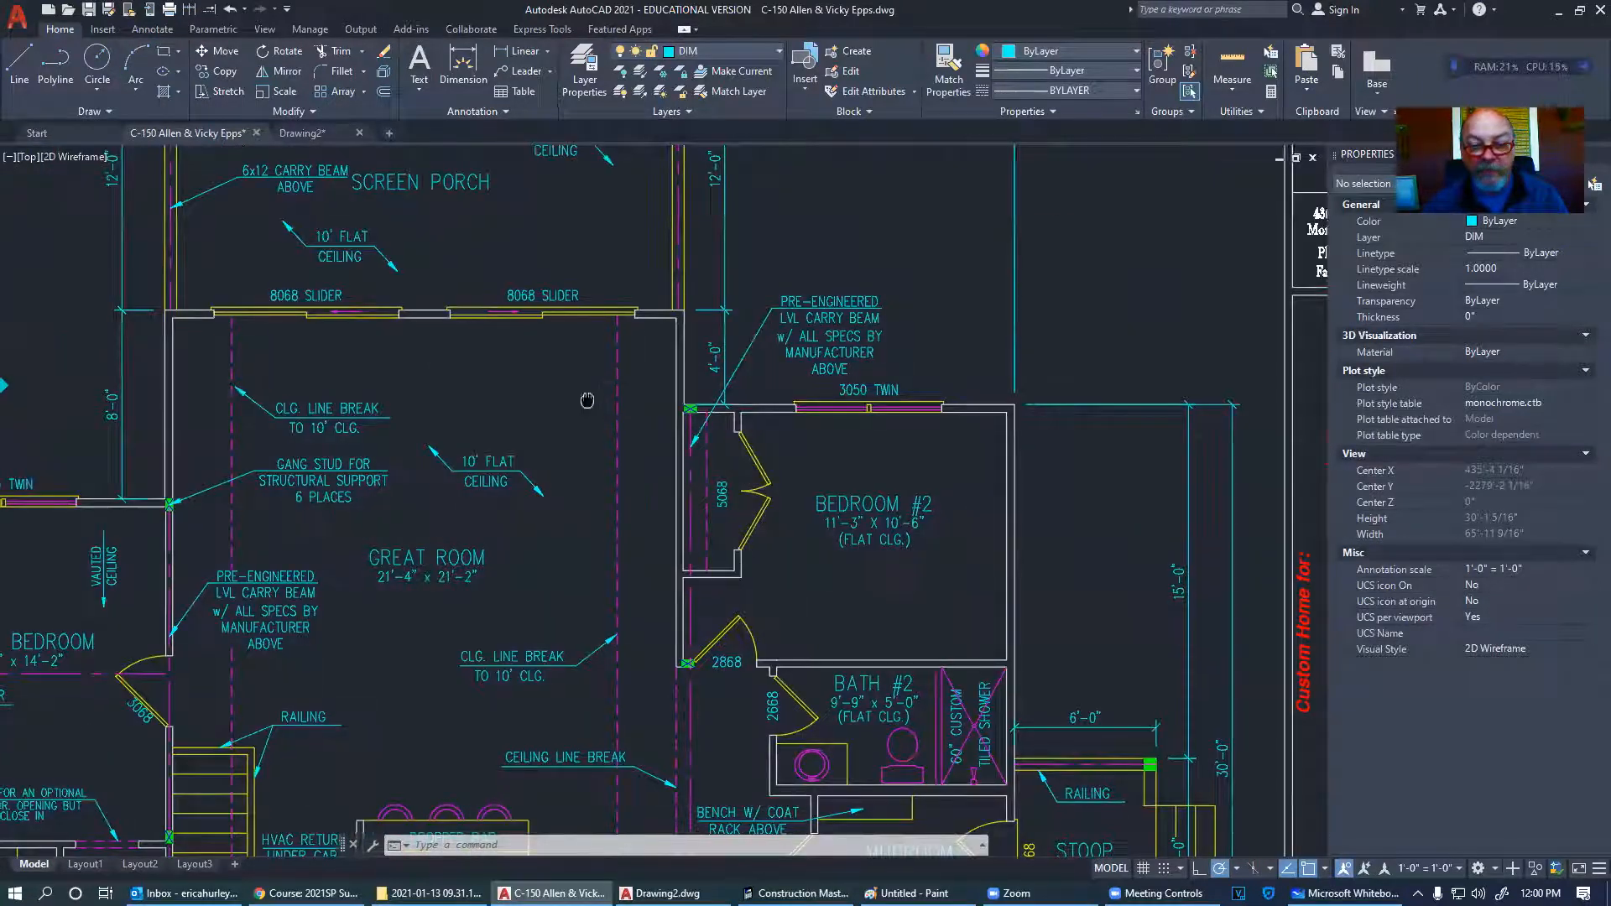
middle_click_drag(595, 394, 695, 390)
middle_click_drag(931, 451, 821, 472)
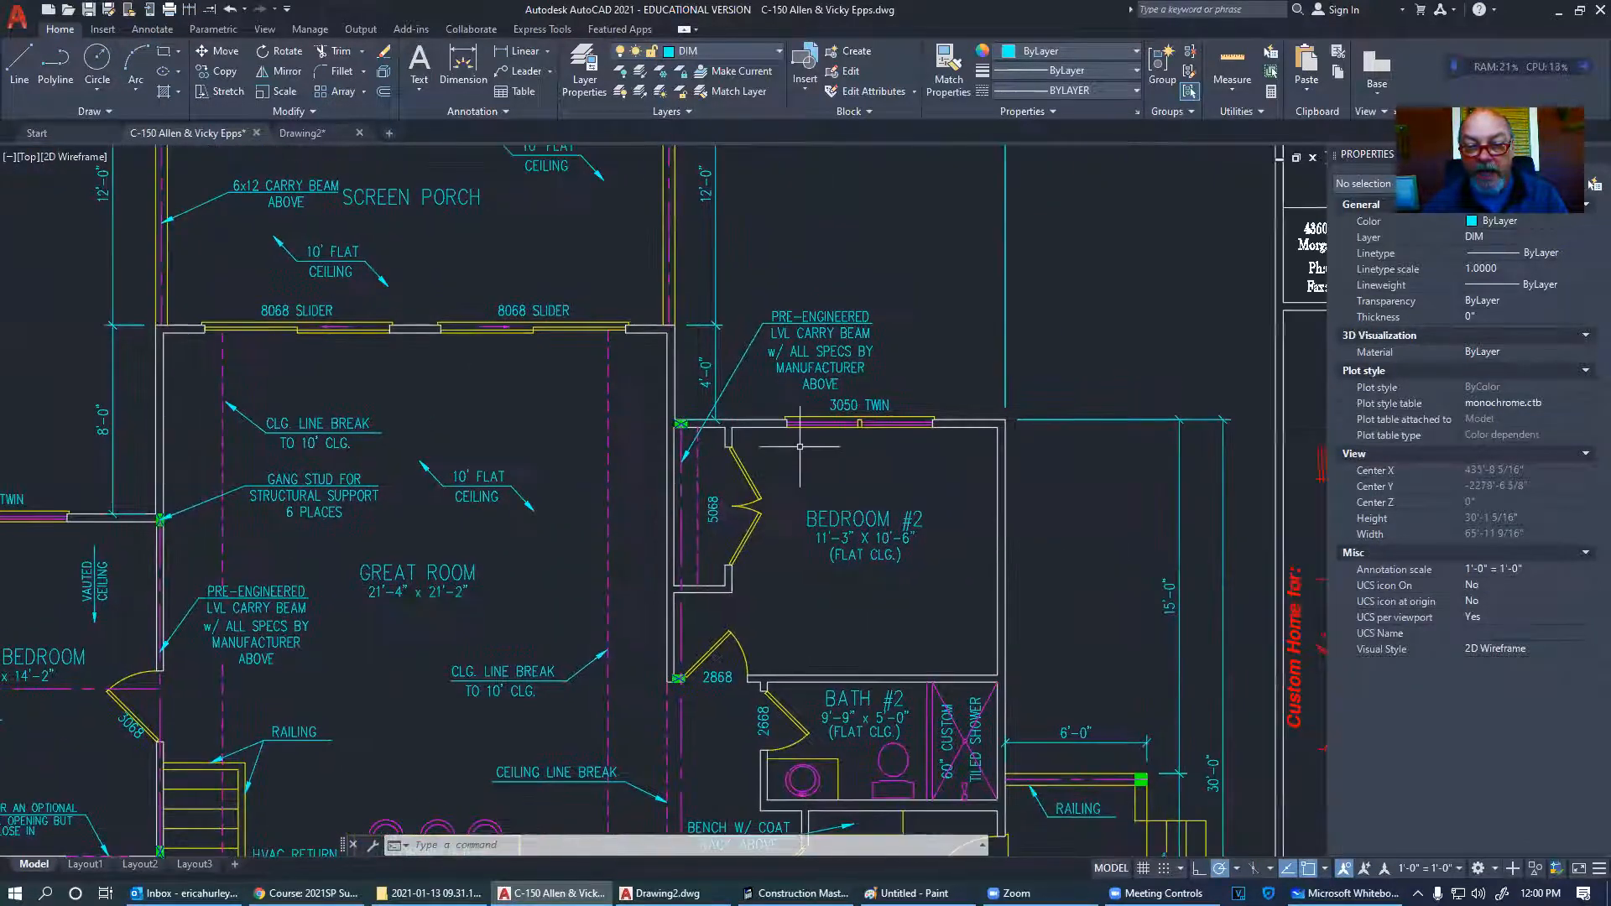
- Move the 3050 TWIN window and its tag by .375
left_click(779, 442)
left_click(974, 383)
right_click(972, 378)
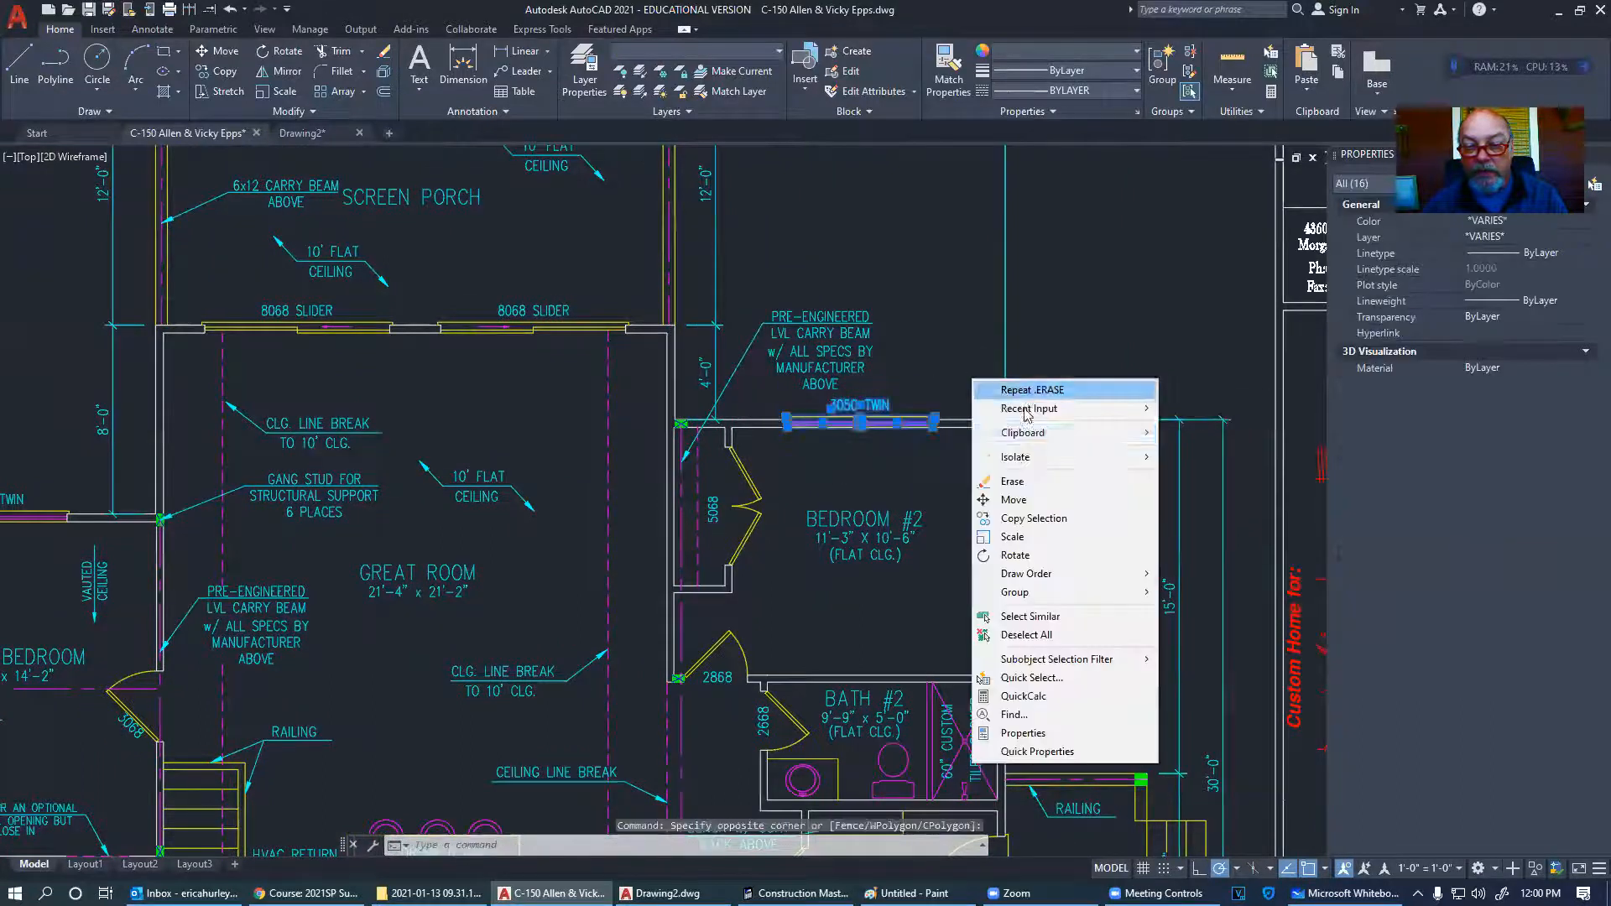
left_click(1014, 500)
left_click(1074, 354)
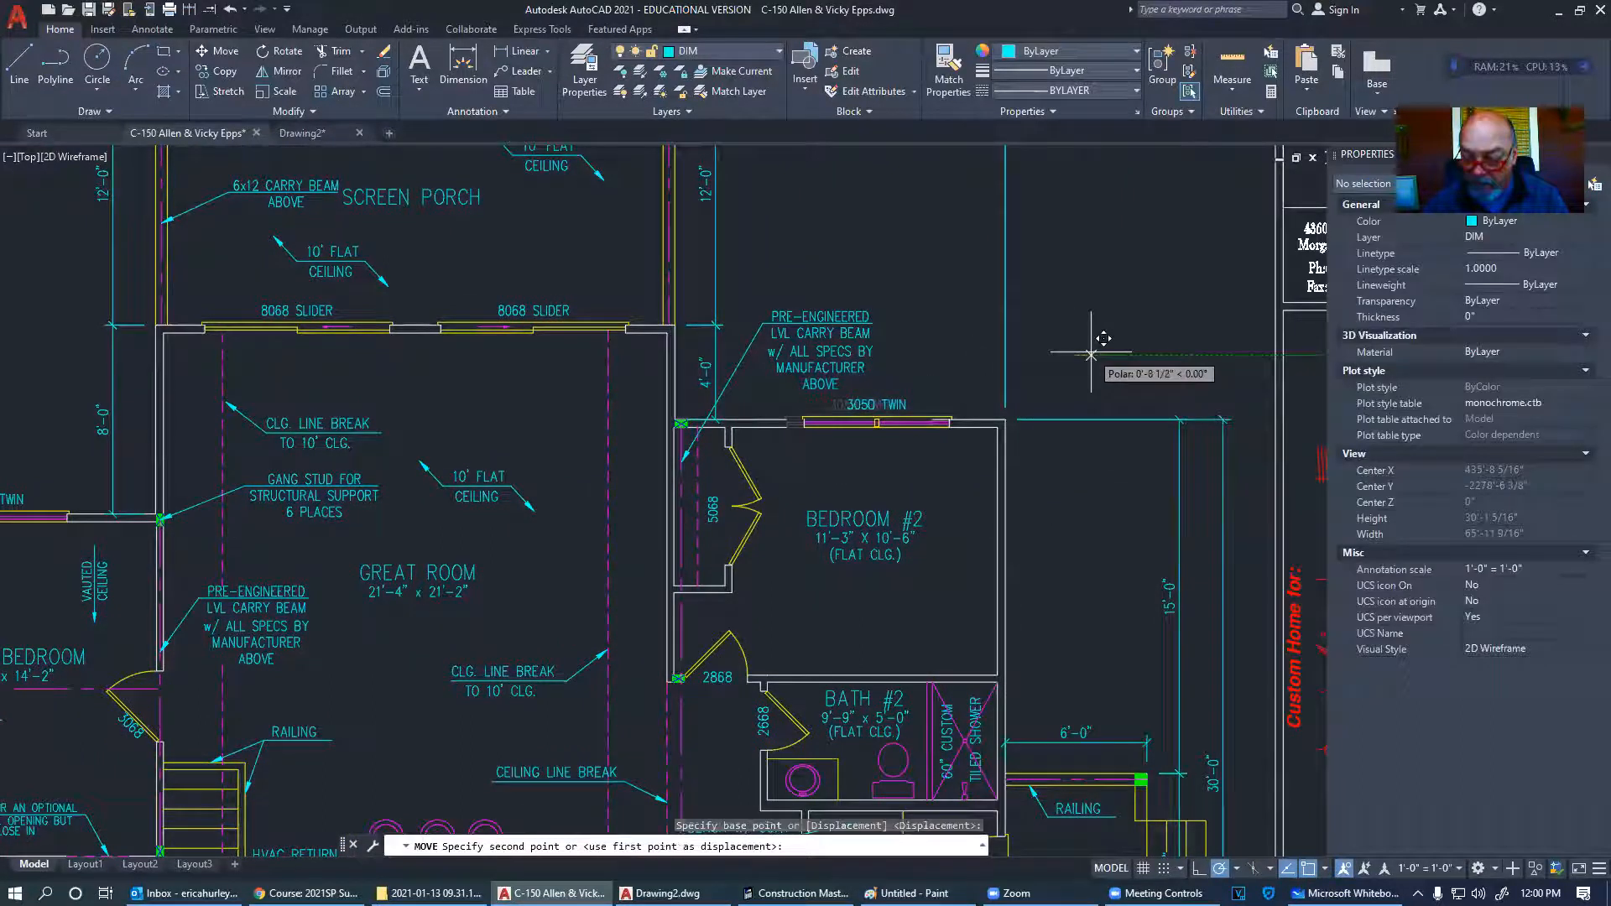
type(".375")
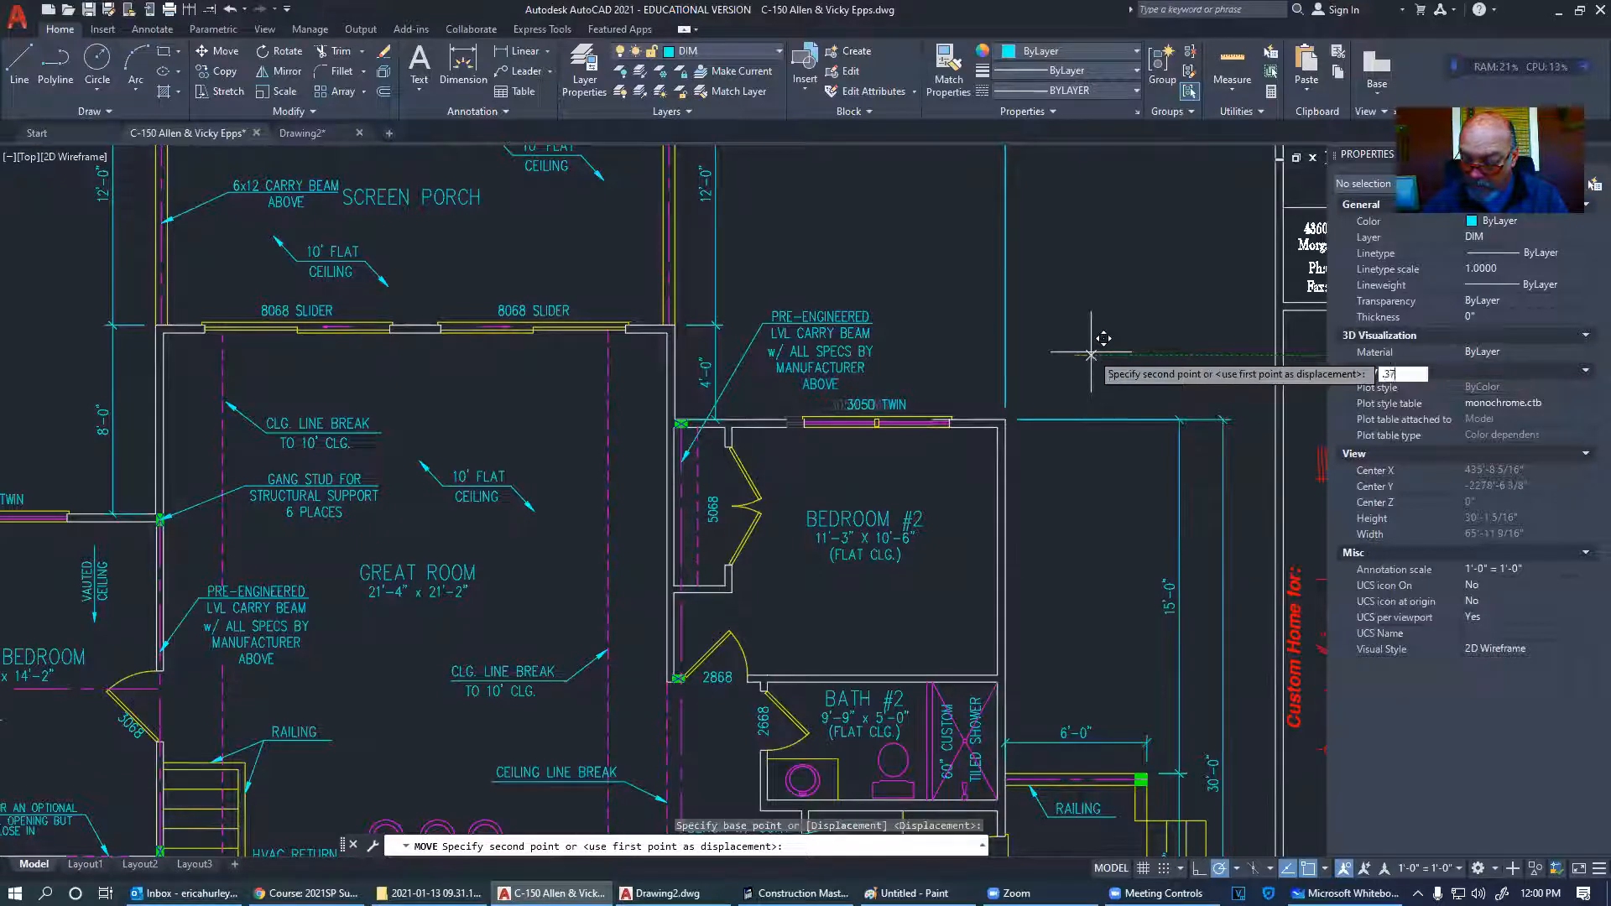
key("Return")
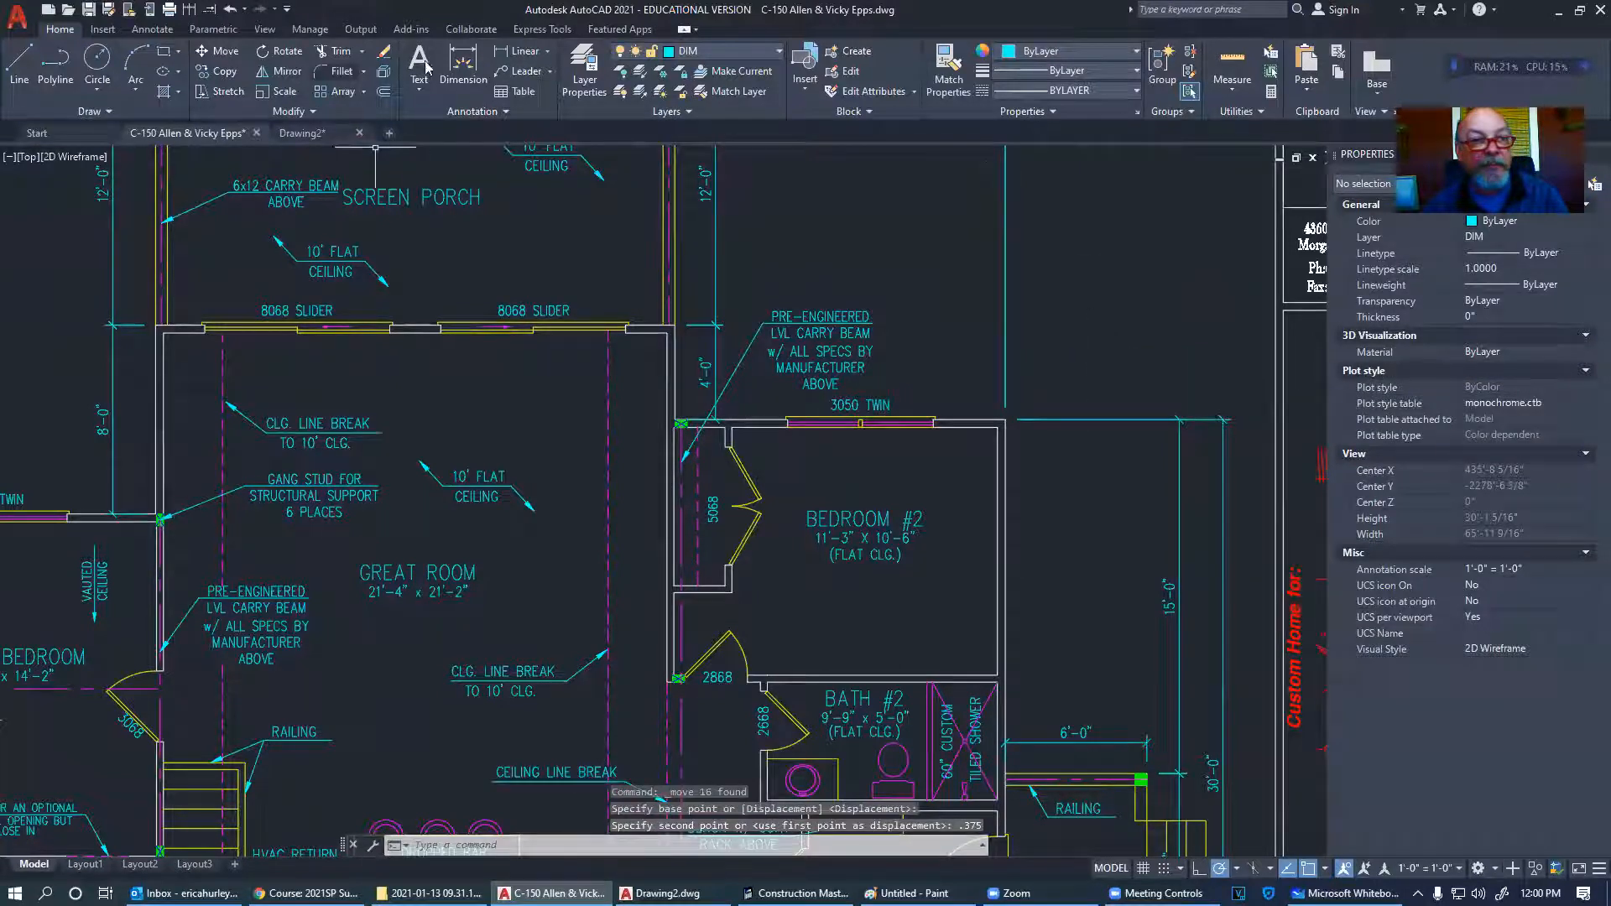
- Add a linear dimension above the window, reading 6'-1 5/8"
left_click(522, 52)
left_click(1005, 420)
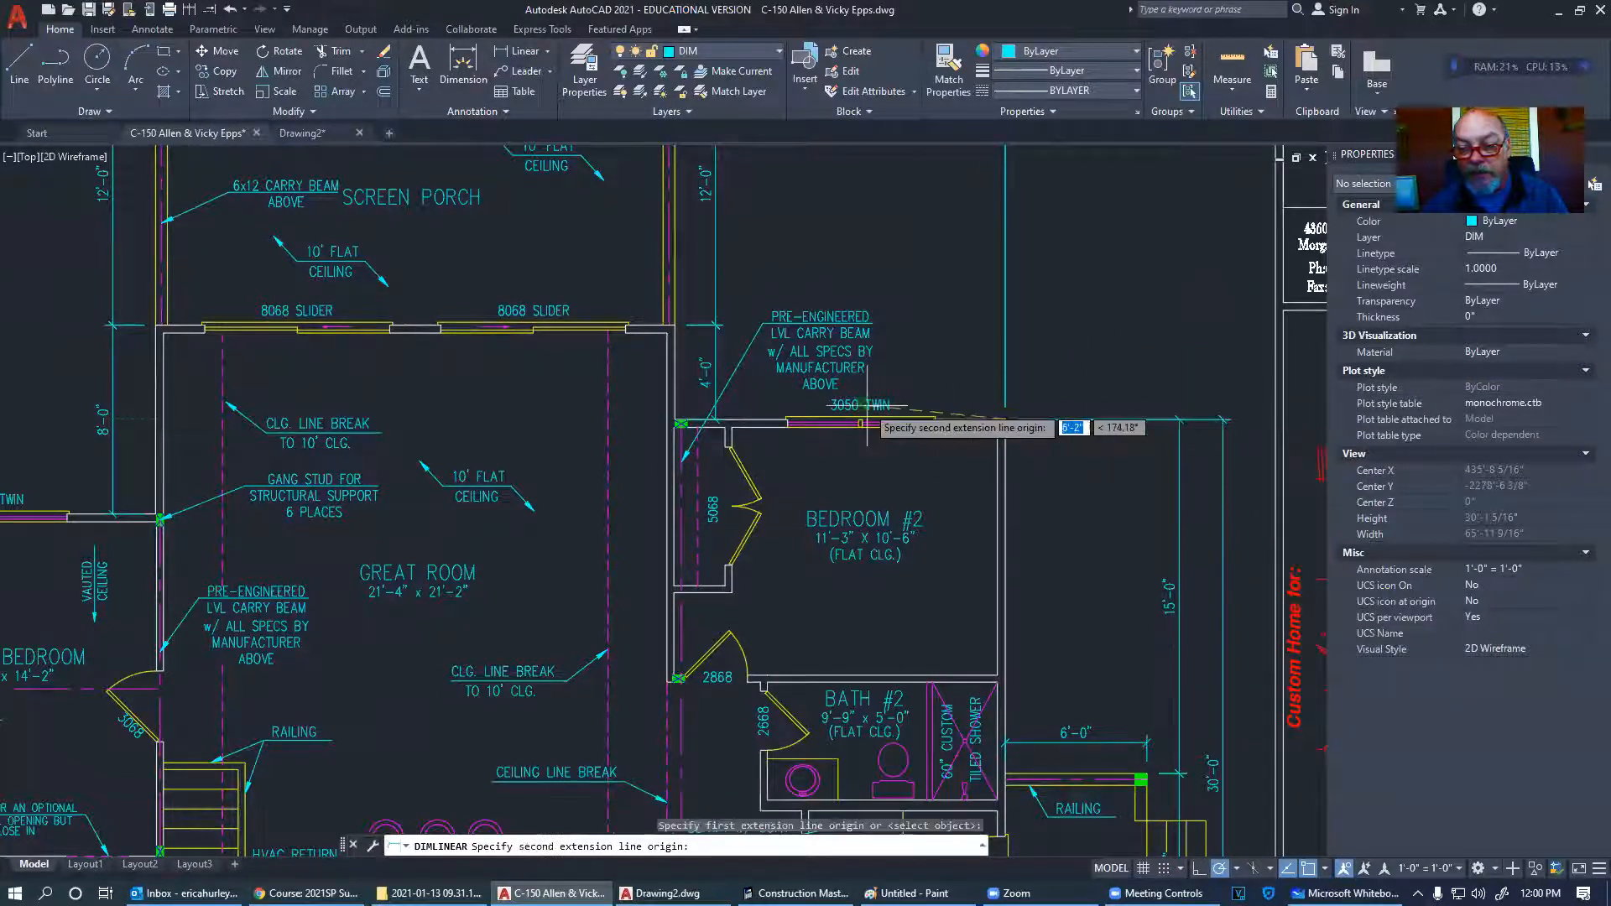
scroll(871, 413, "up", 10)
left_click(768, 507)
scroll(768, 508, "down", 5)
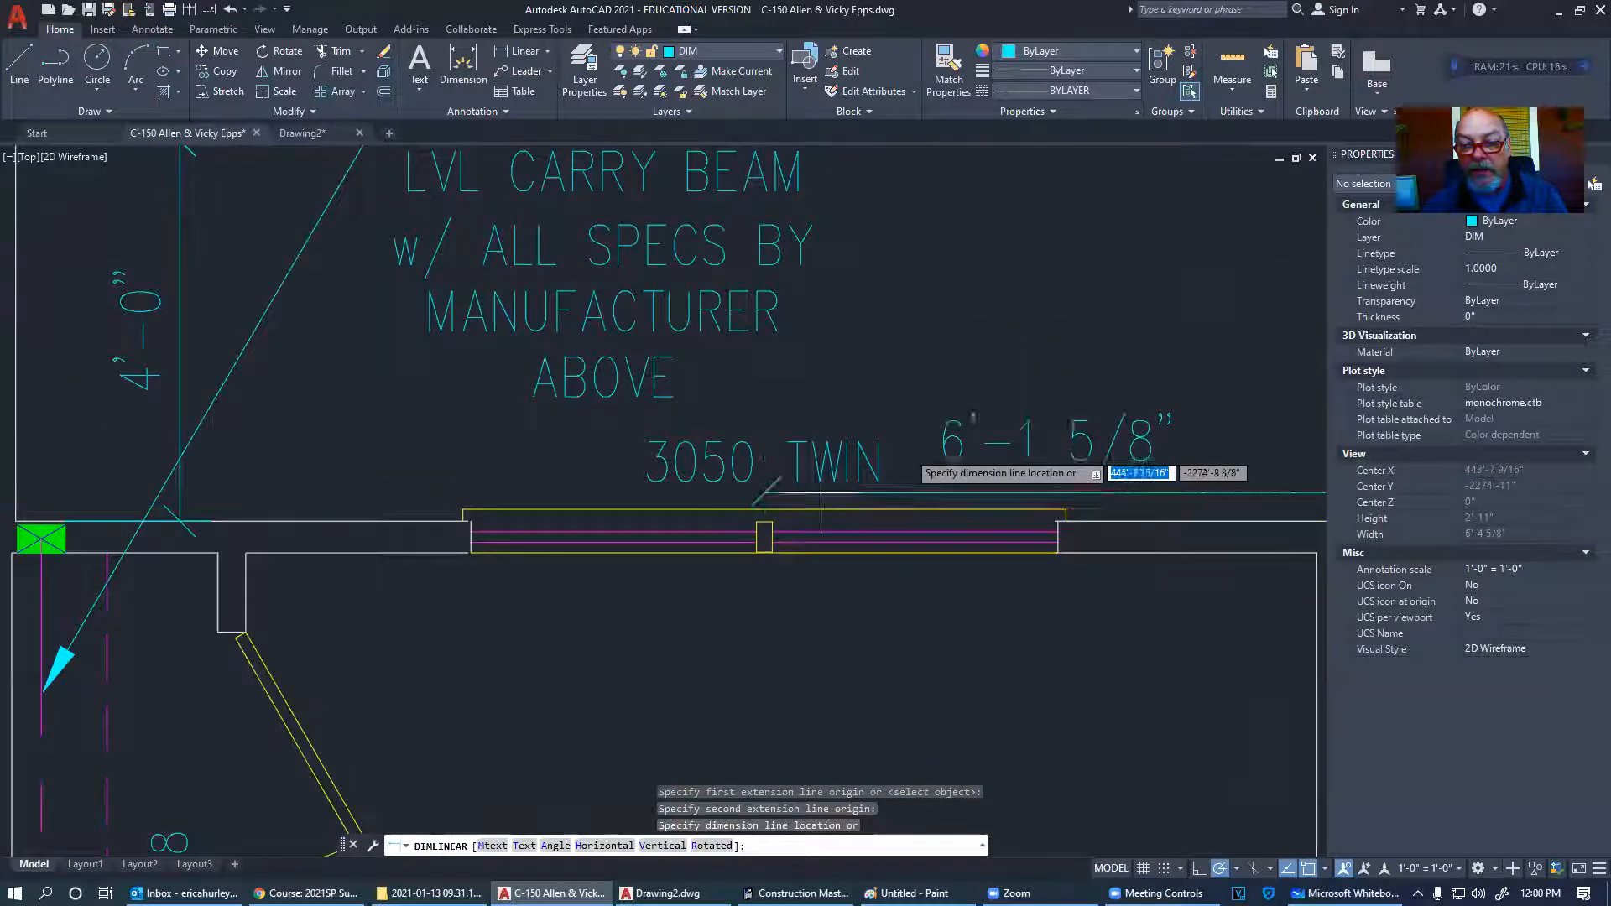
left_click(940, 282)
scroll(893, 487, "down", 7)
scroll(893, 487, "up", 8)
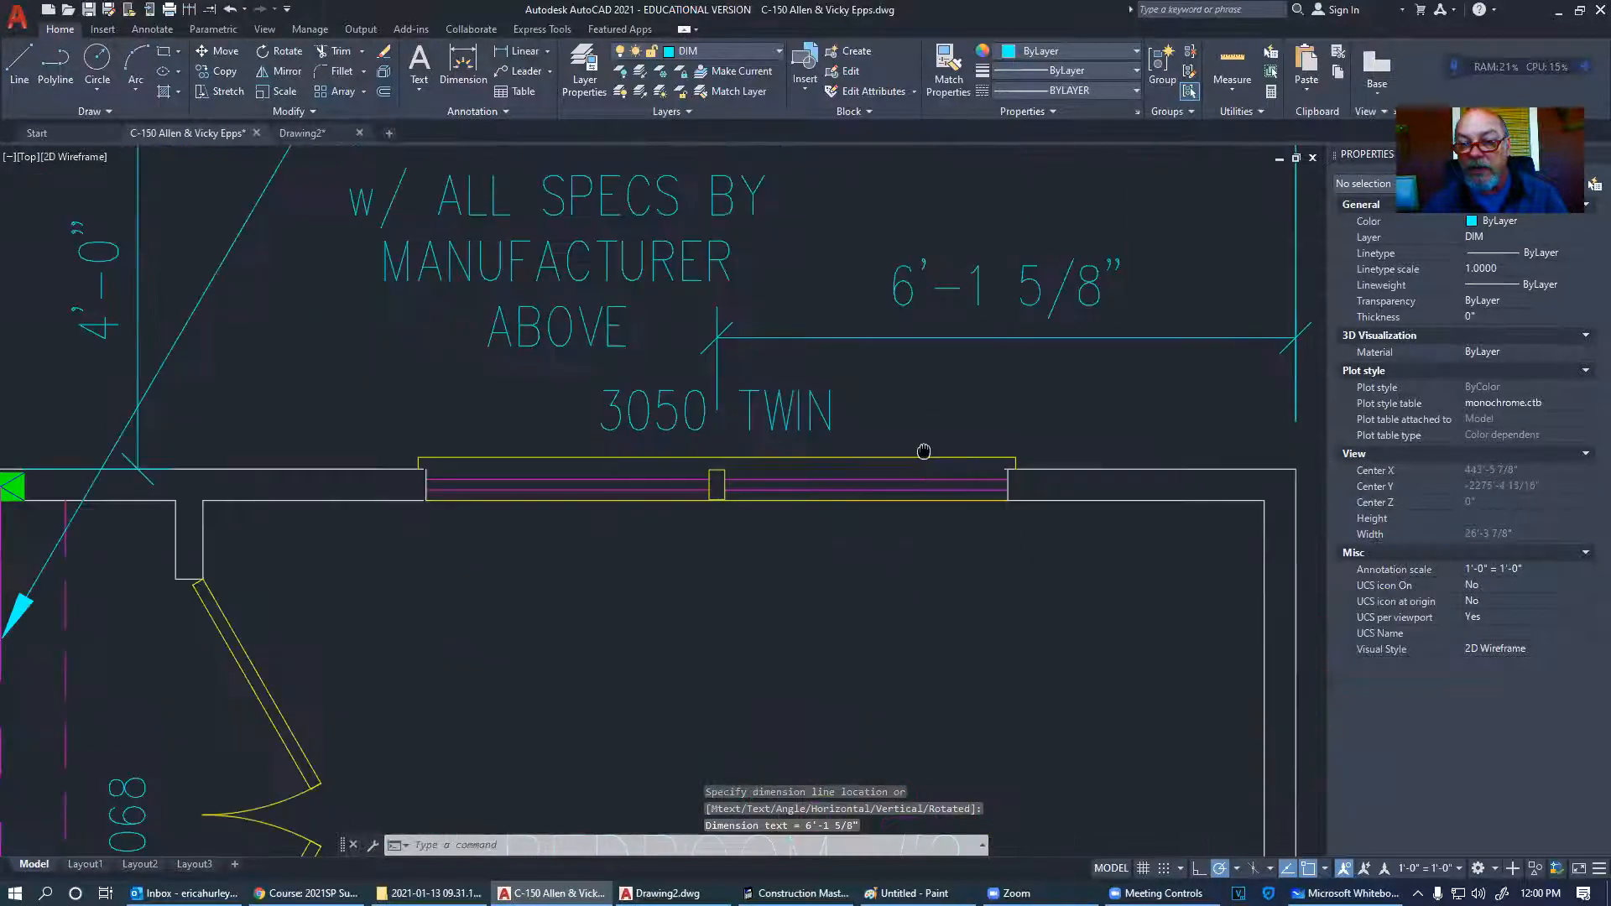
scroll(804, 545, "down", 3)
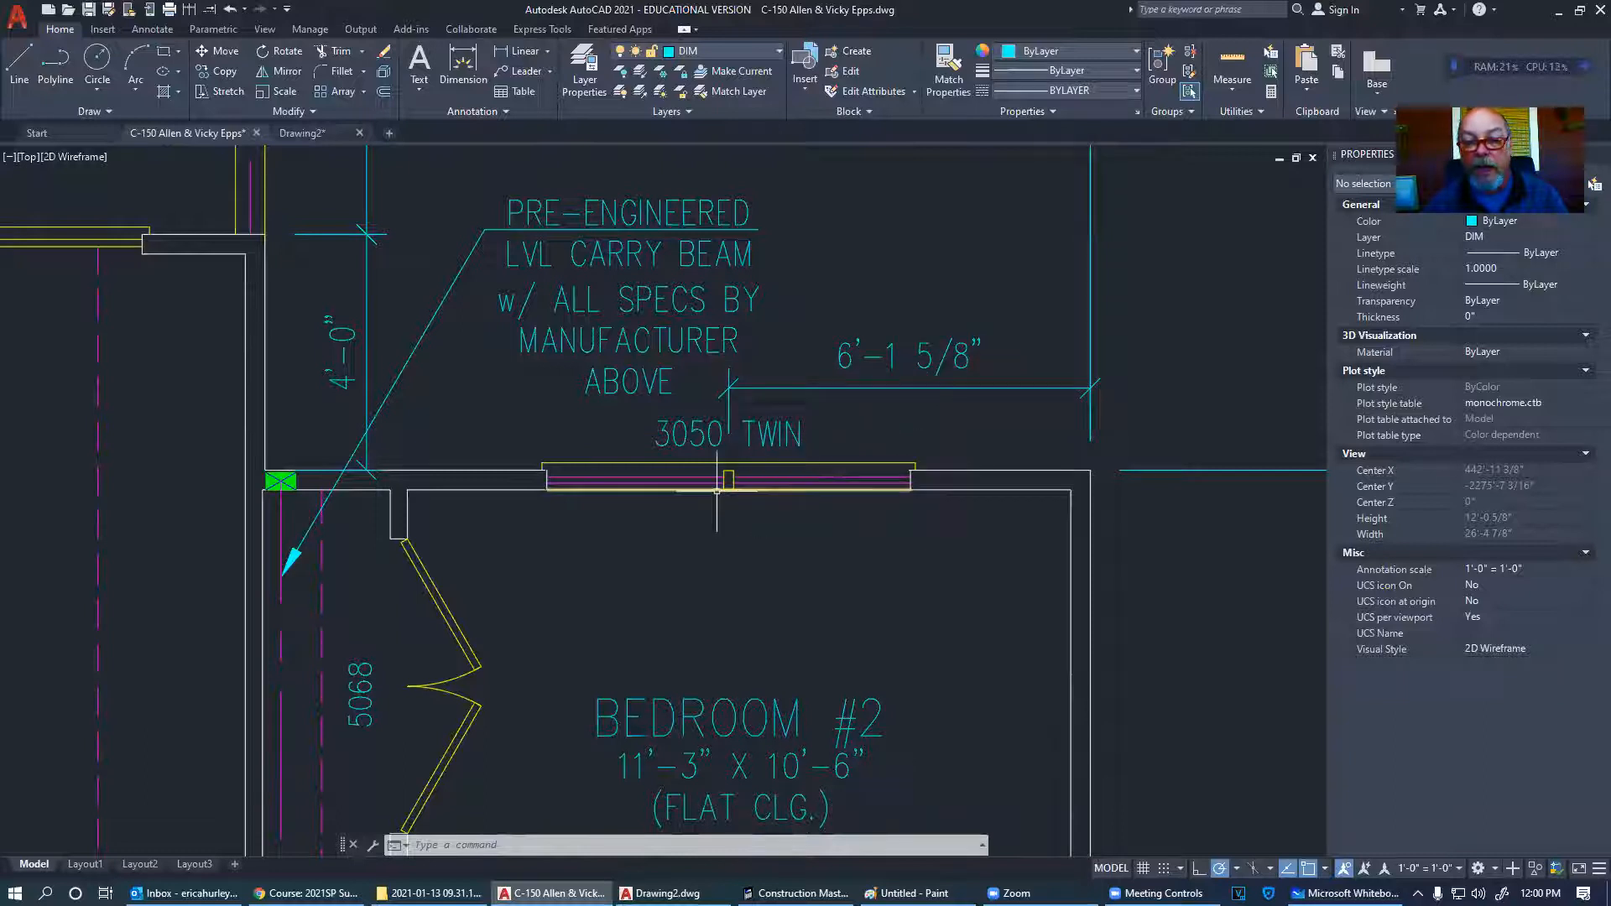
- Move the 3050 TWIN window and its label 3/8" to the right
left_click(512, 510)
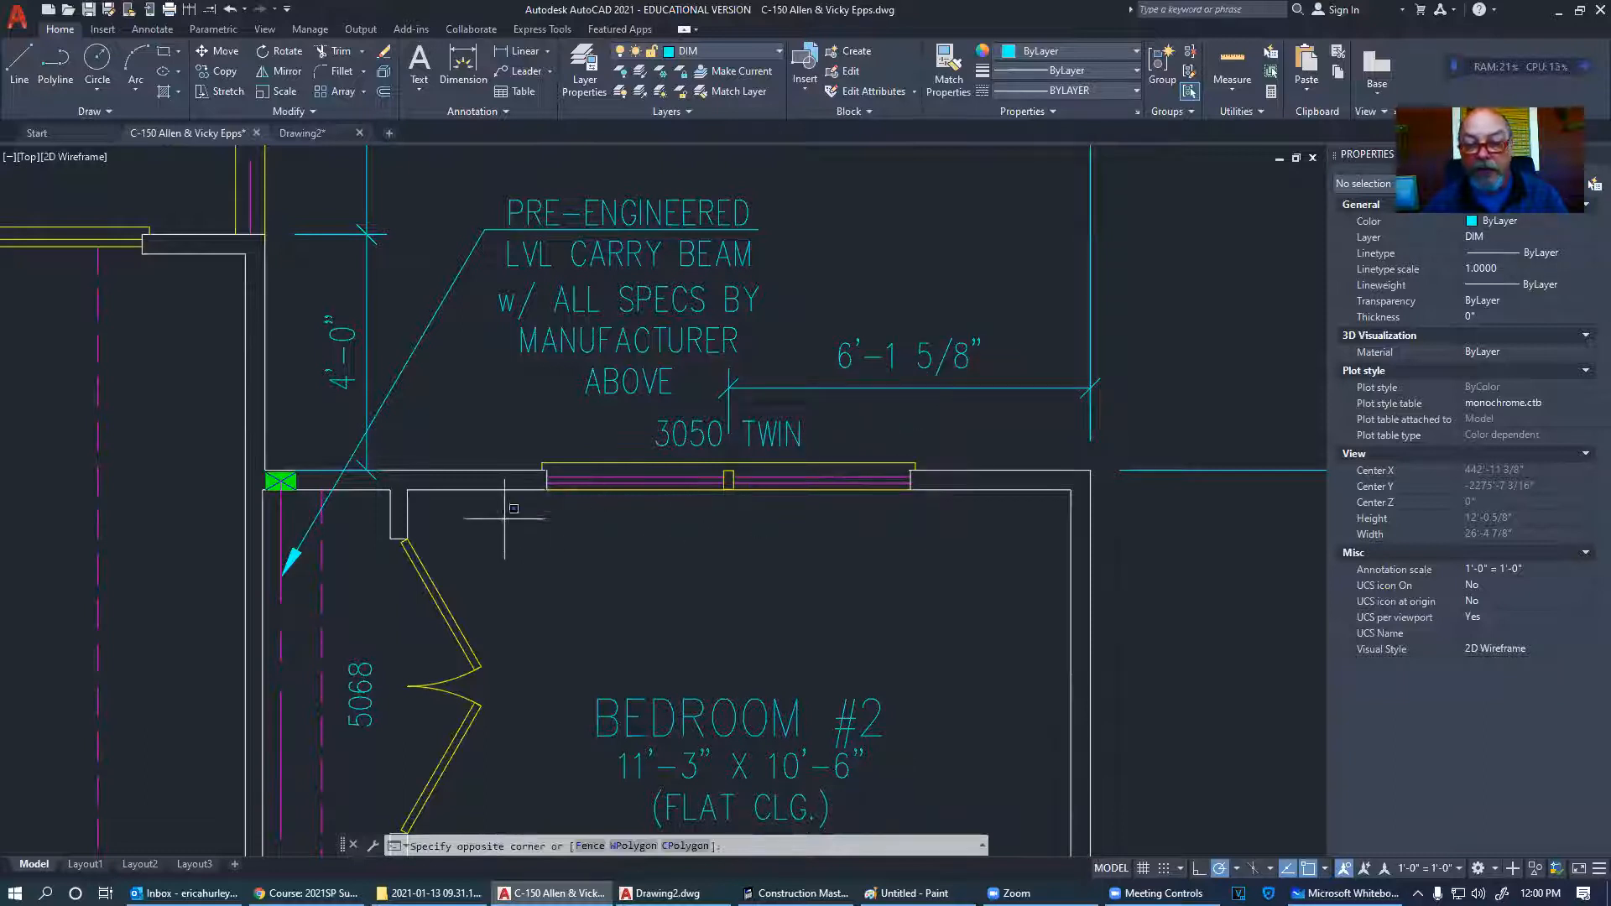
left_click(957, 415)
right_click(956, 417)
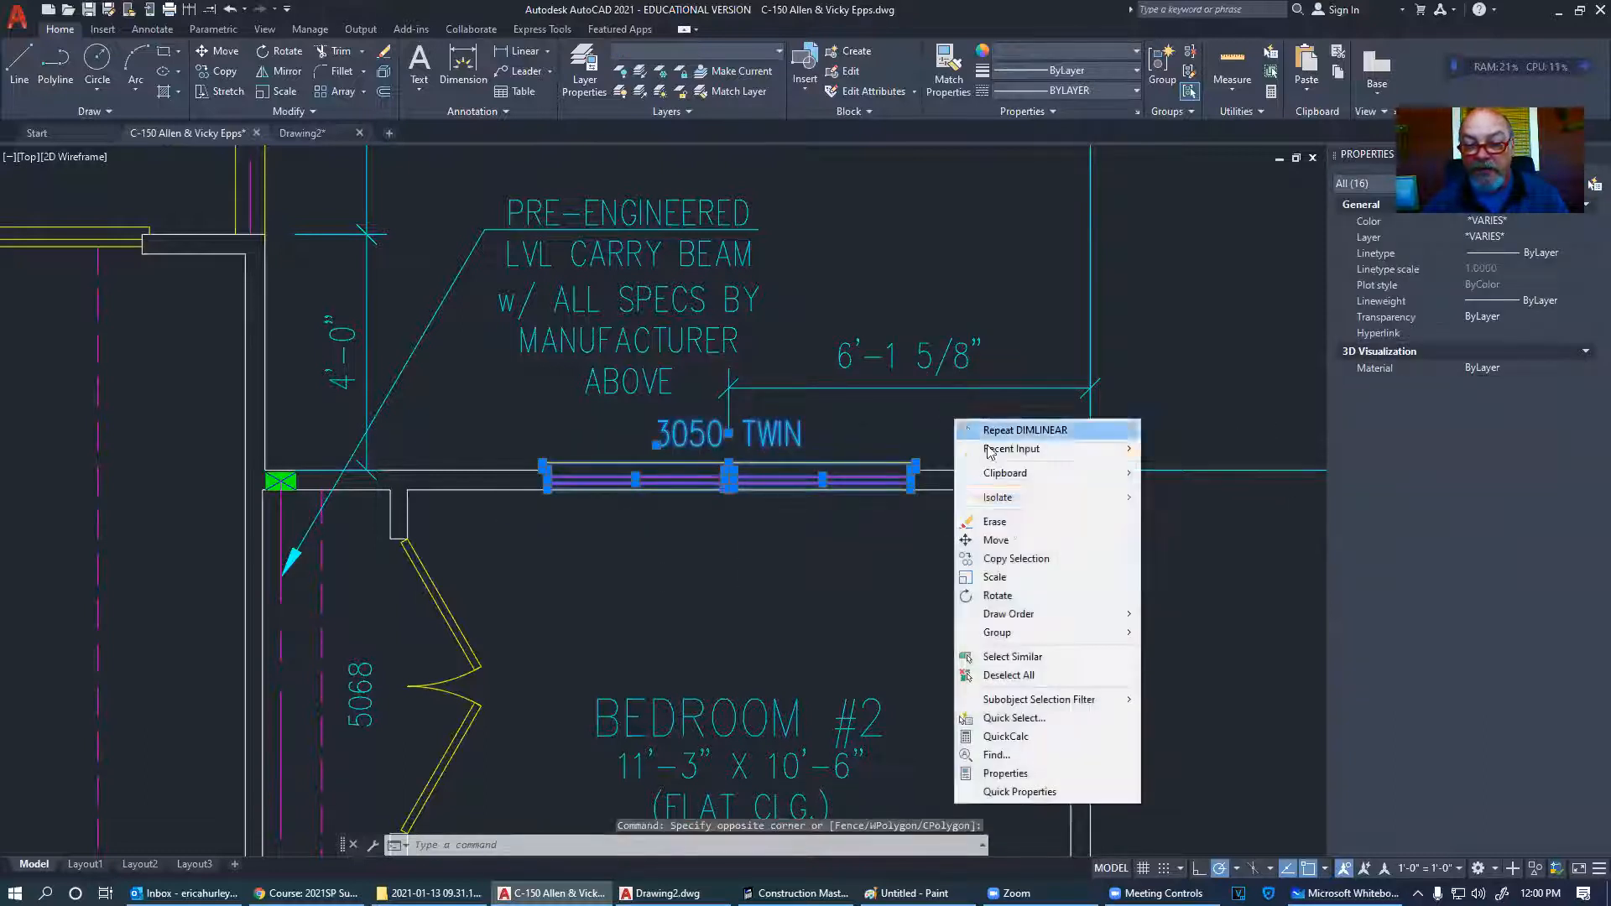
left_click(990, 540)
left_click(1020, 522)
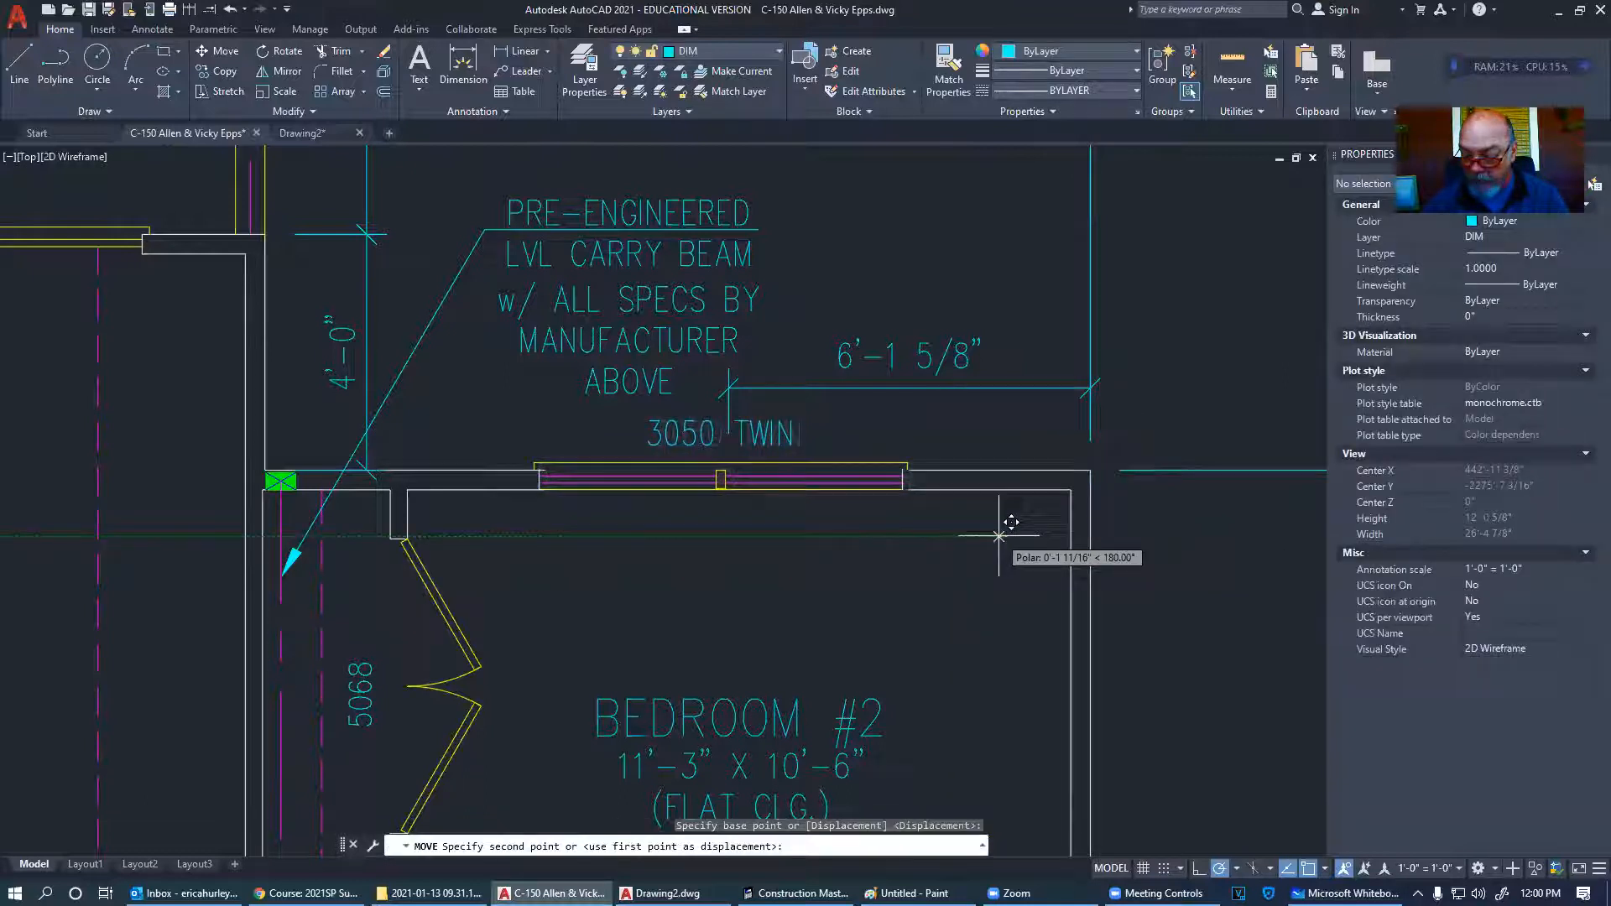
type("3/8\"")
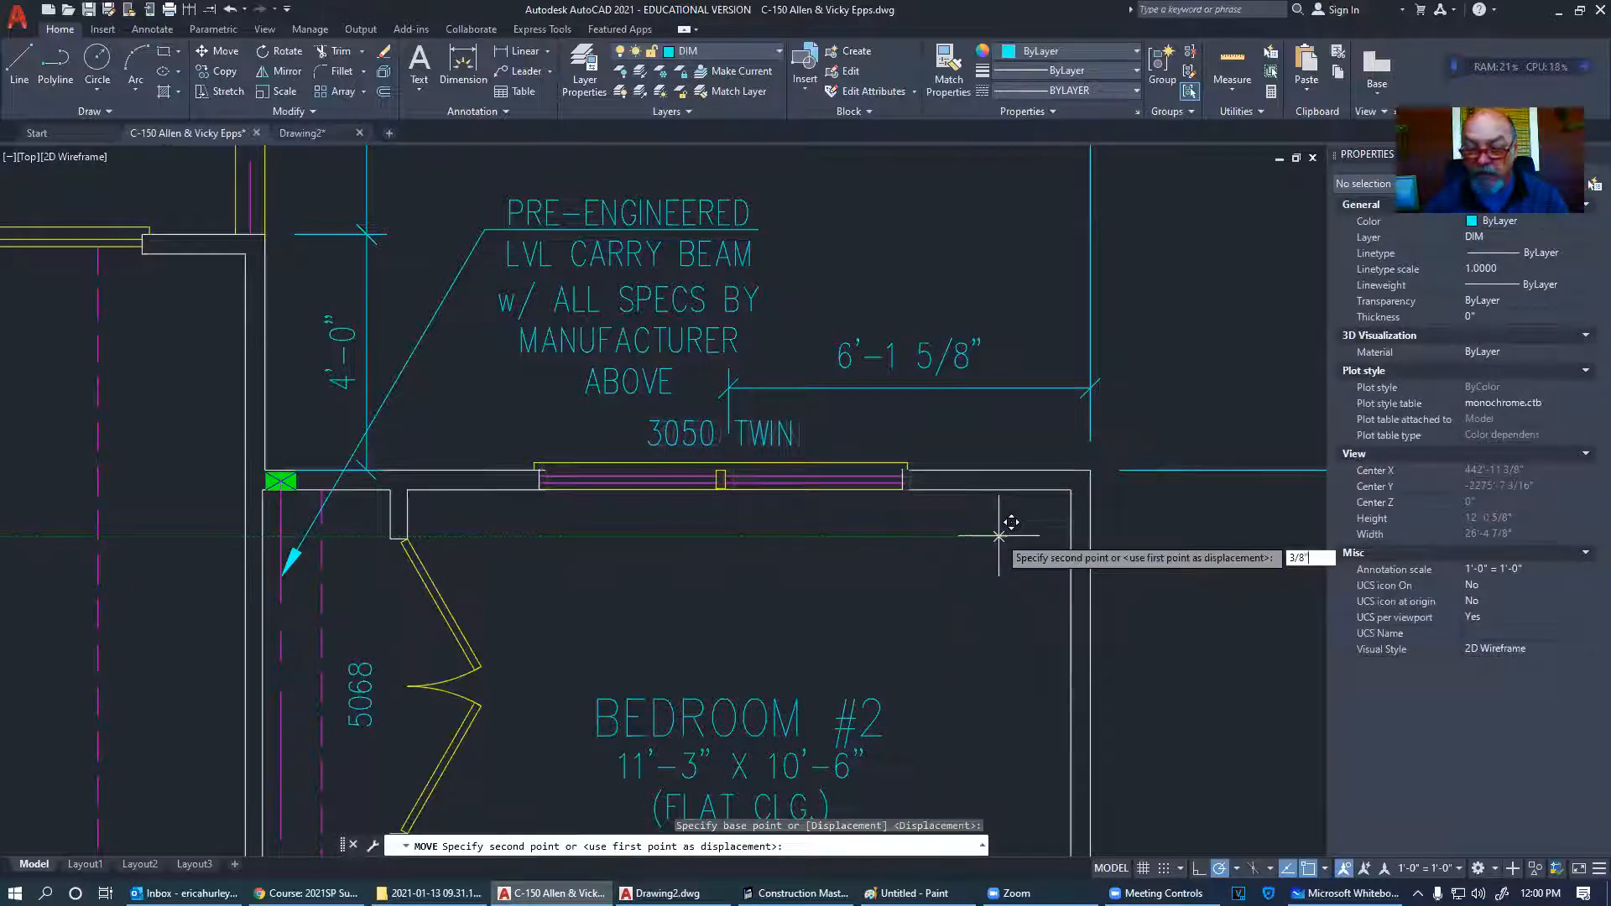
key("Return")
- Select the 6'-1 5/8" dimension's end grip, then cancel the stretch with Esc
left_click(910, 369)
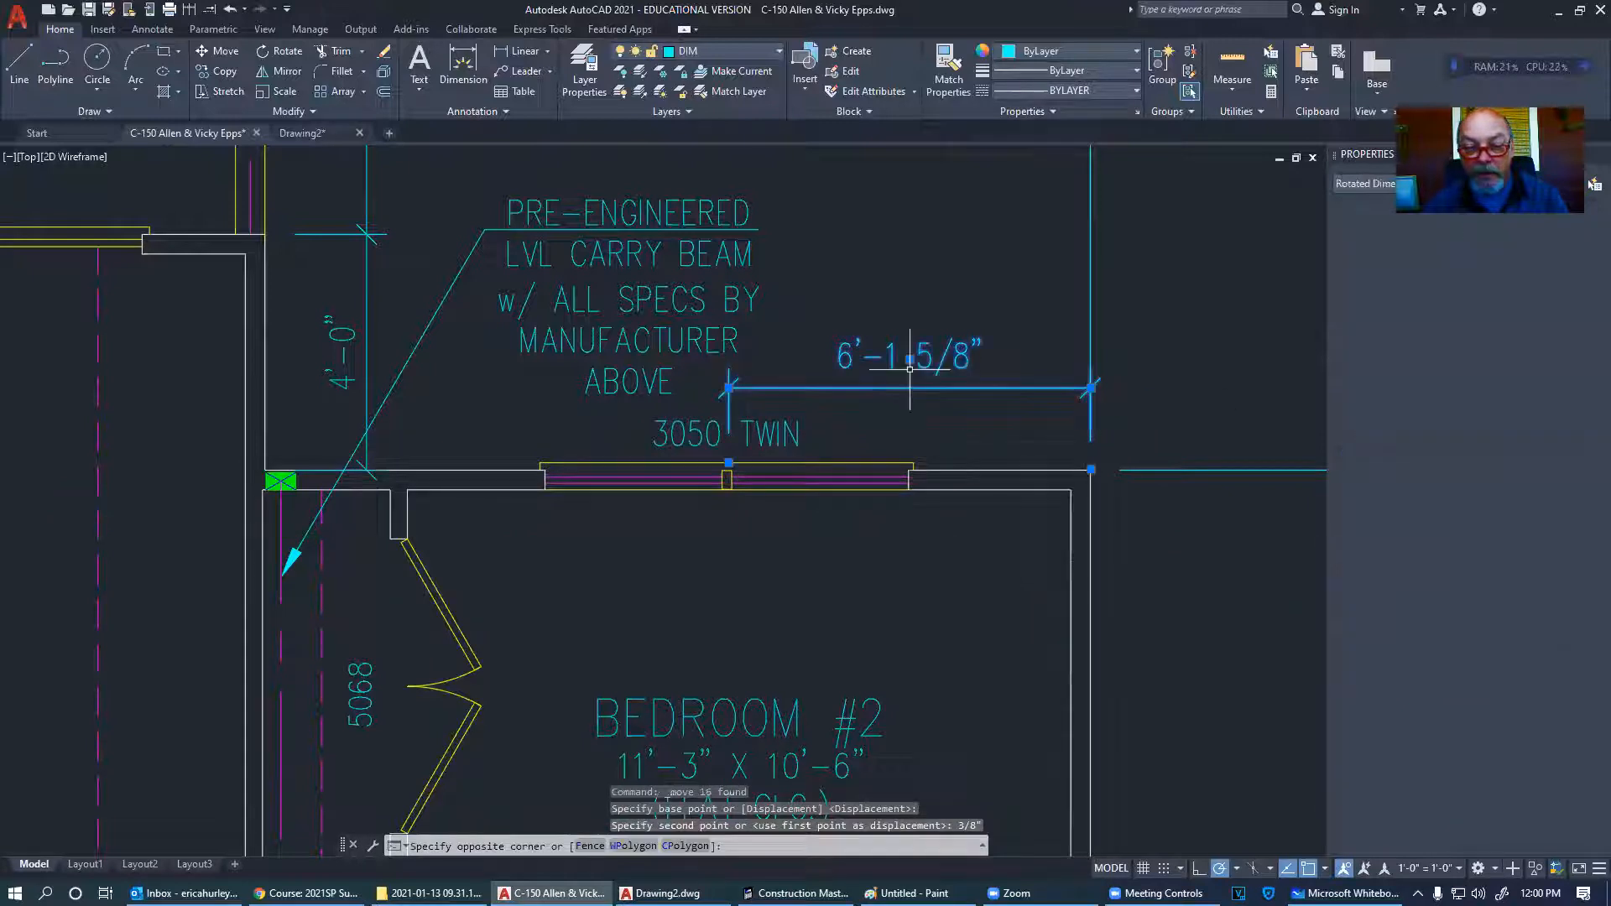
scroll(732, 466, "up", 5)
left_click(730, 462)
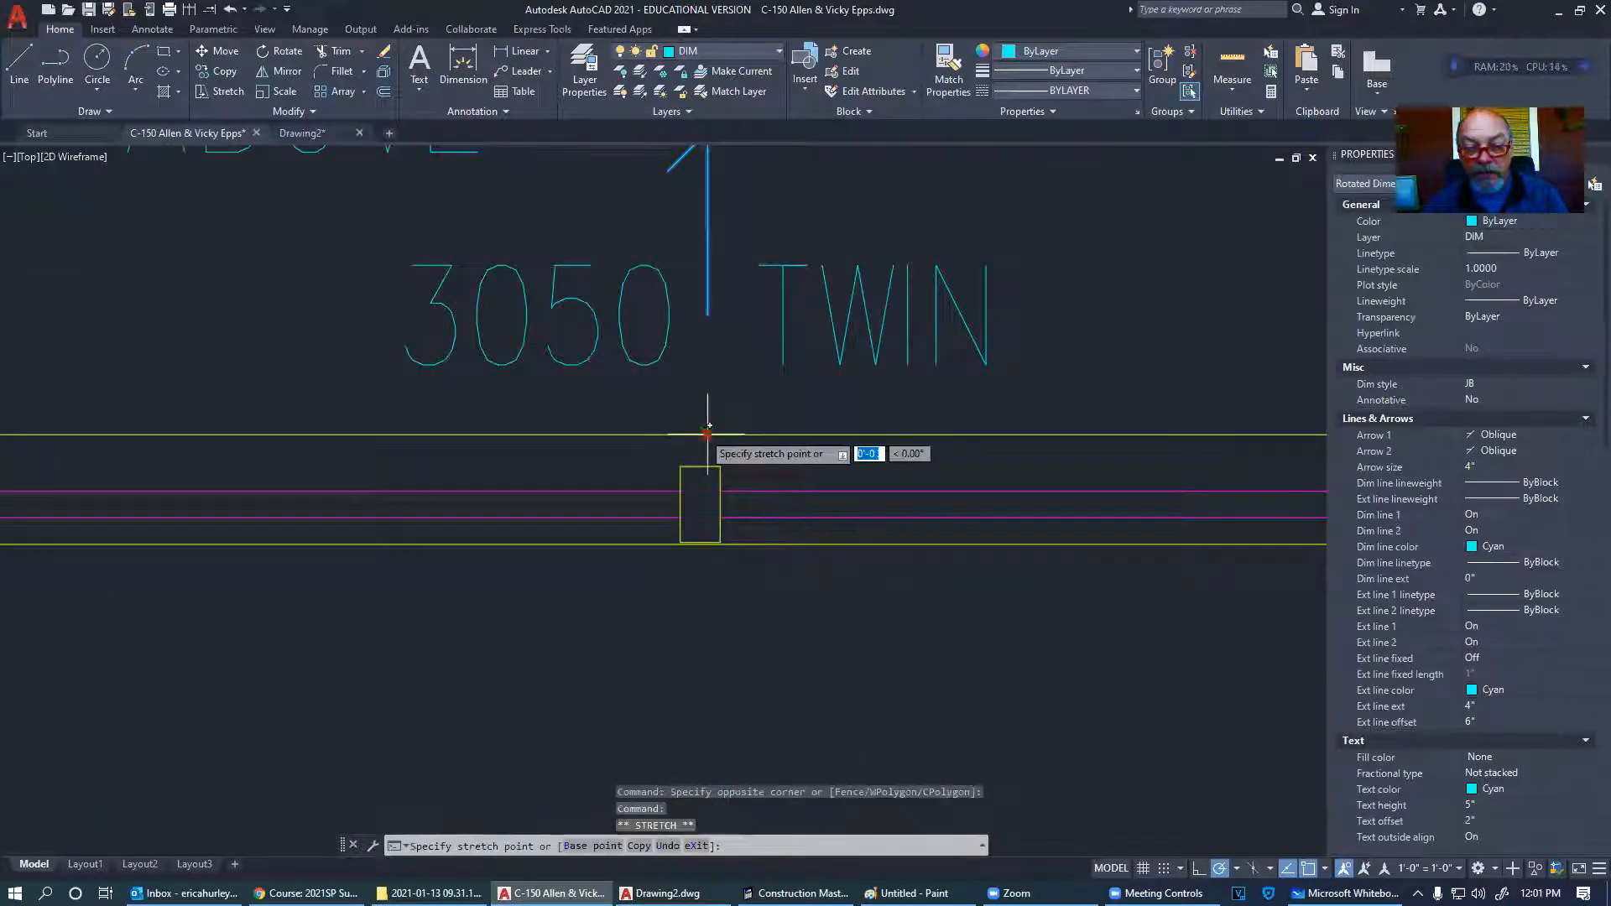
key("Escape")
scroll(687, 532, "down", 4)
middle_click_drag(893, 519, 870, 484)
scroll(870, 484, "down", 2)
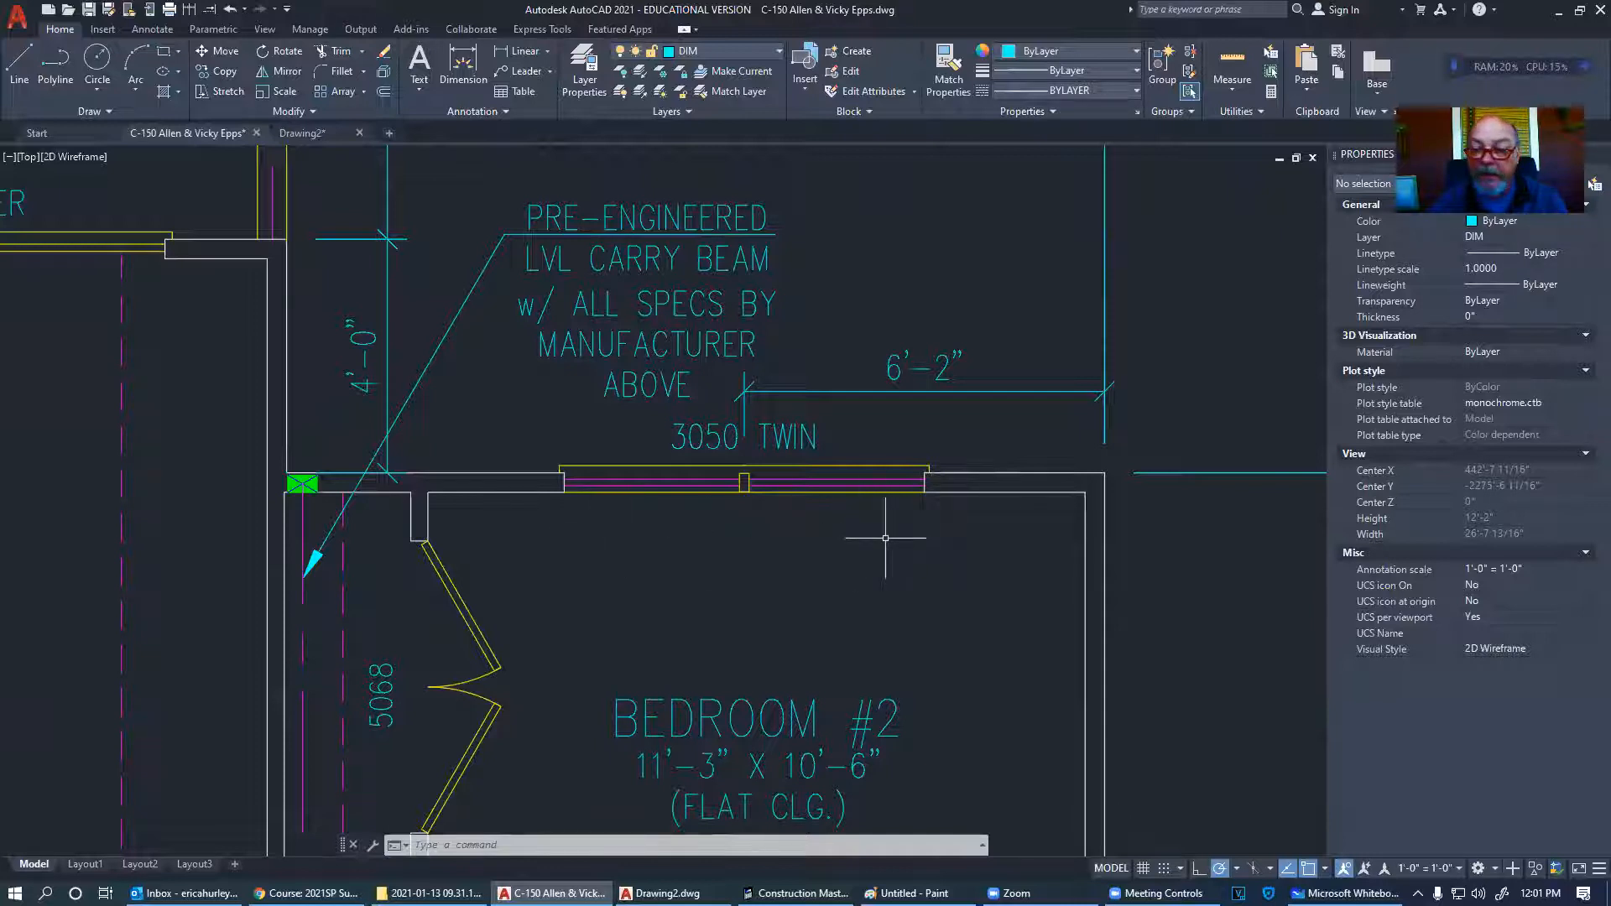
- Place linear dimensions from the 3050 window ends to the walls, 2'-4" left and 2'-9" right, then select both
left_click(523, 51)
left_click(430, 495)
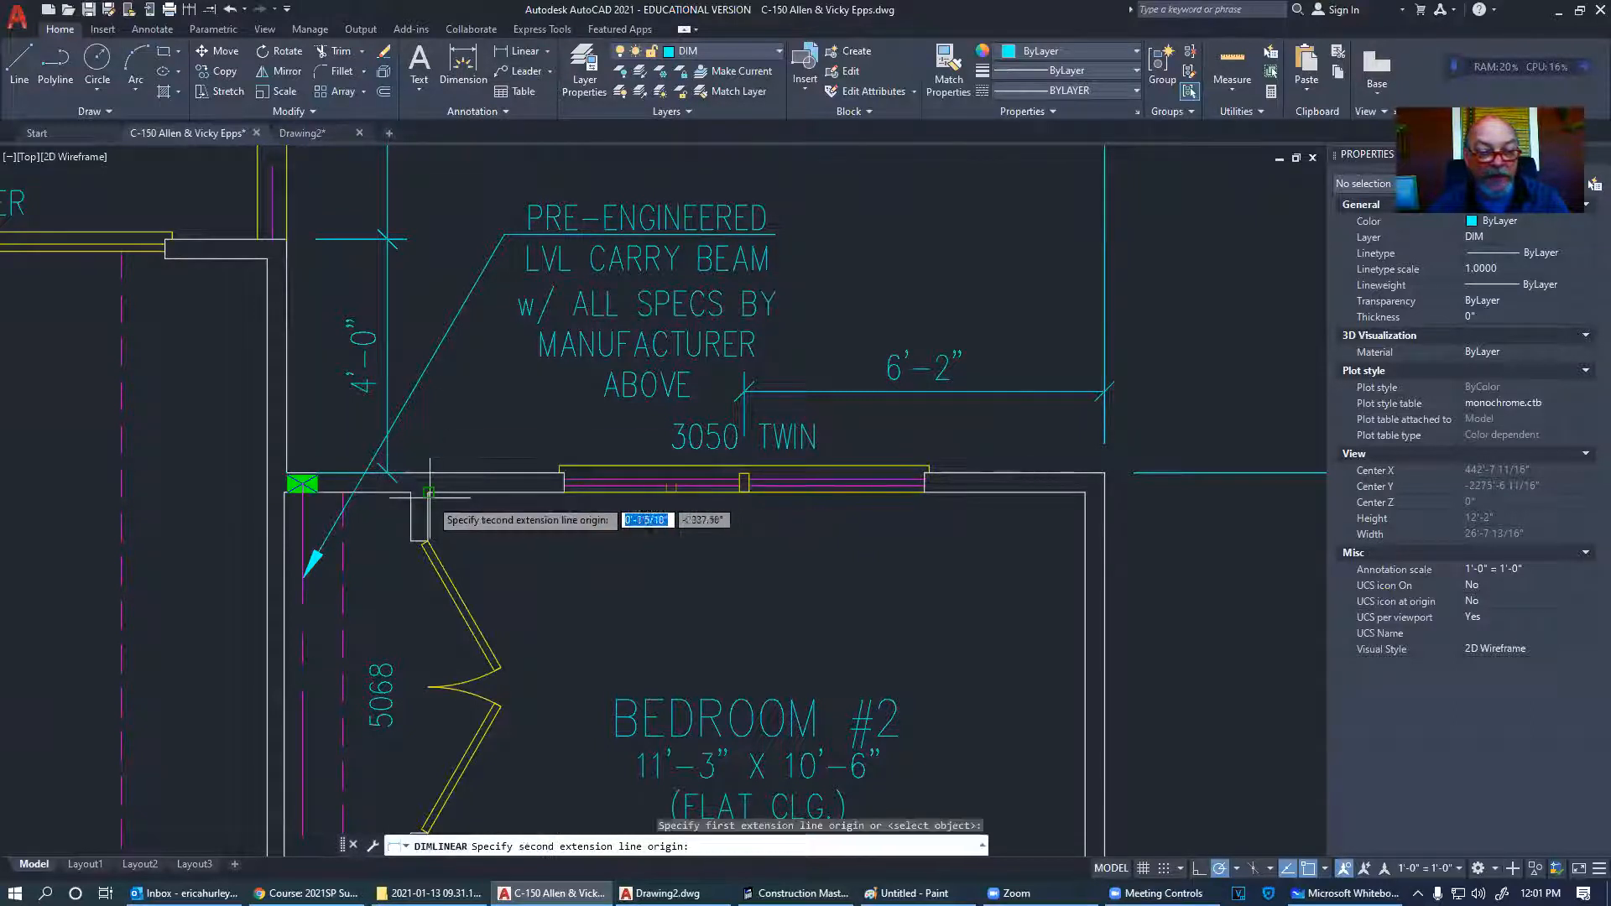
left_click(560, 495)
left_click(560, 535)
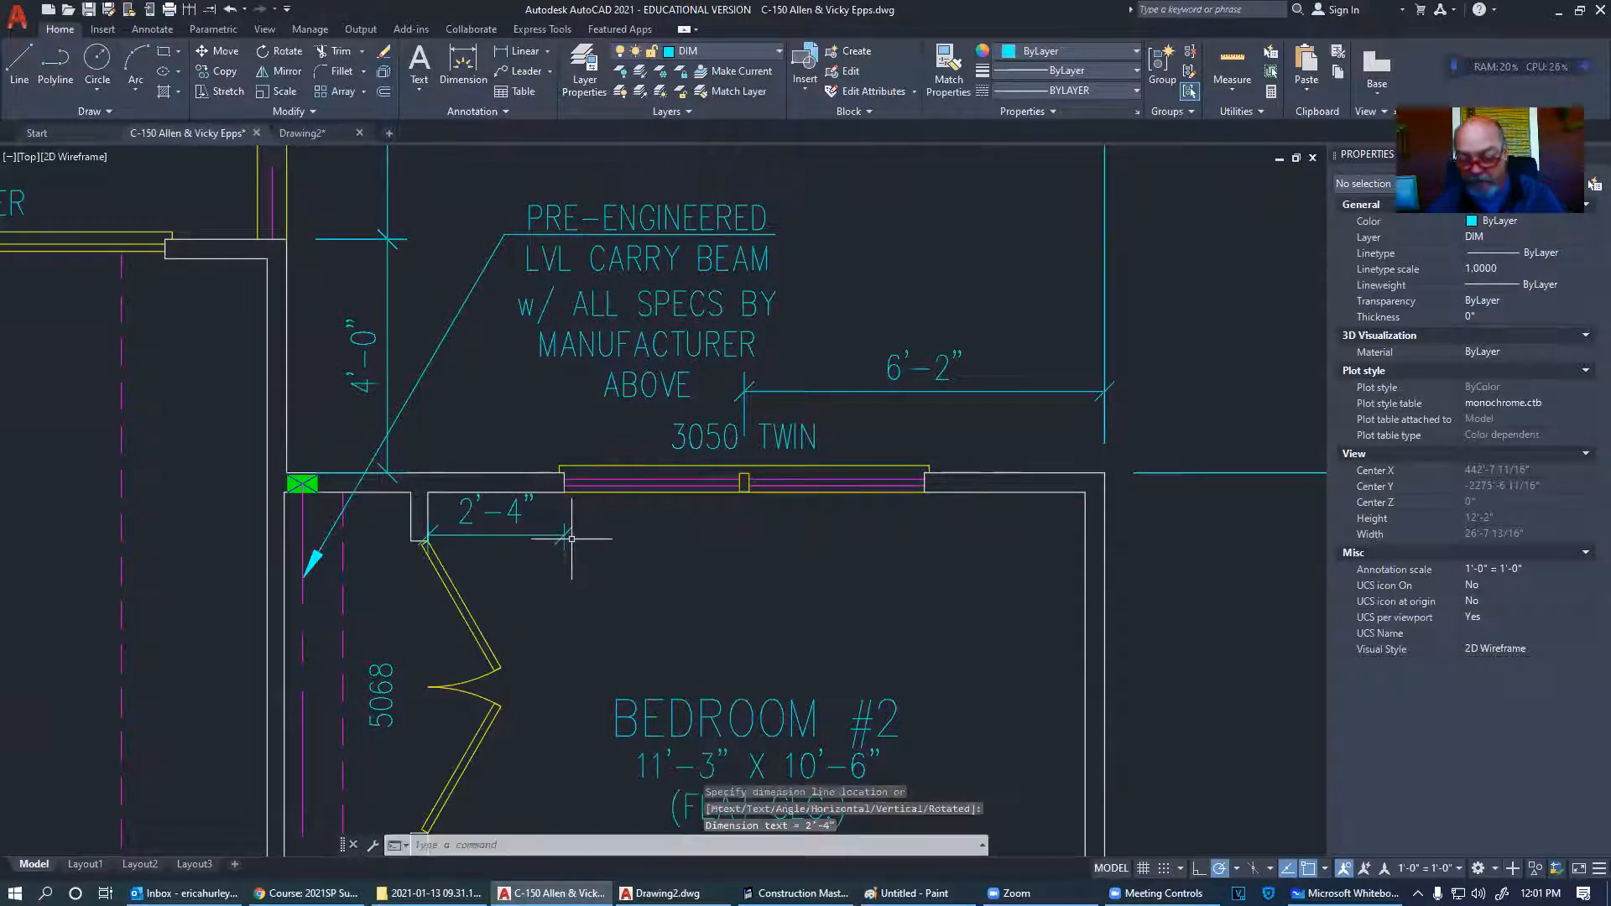
key("Return")
left_click(924, 493)
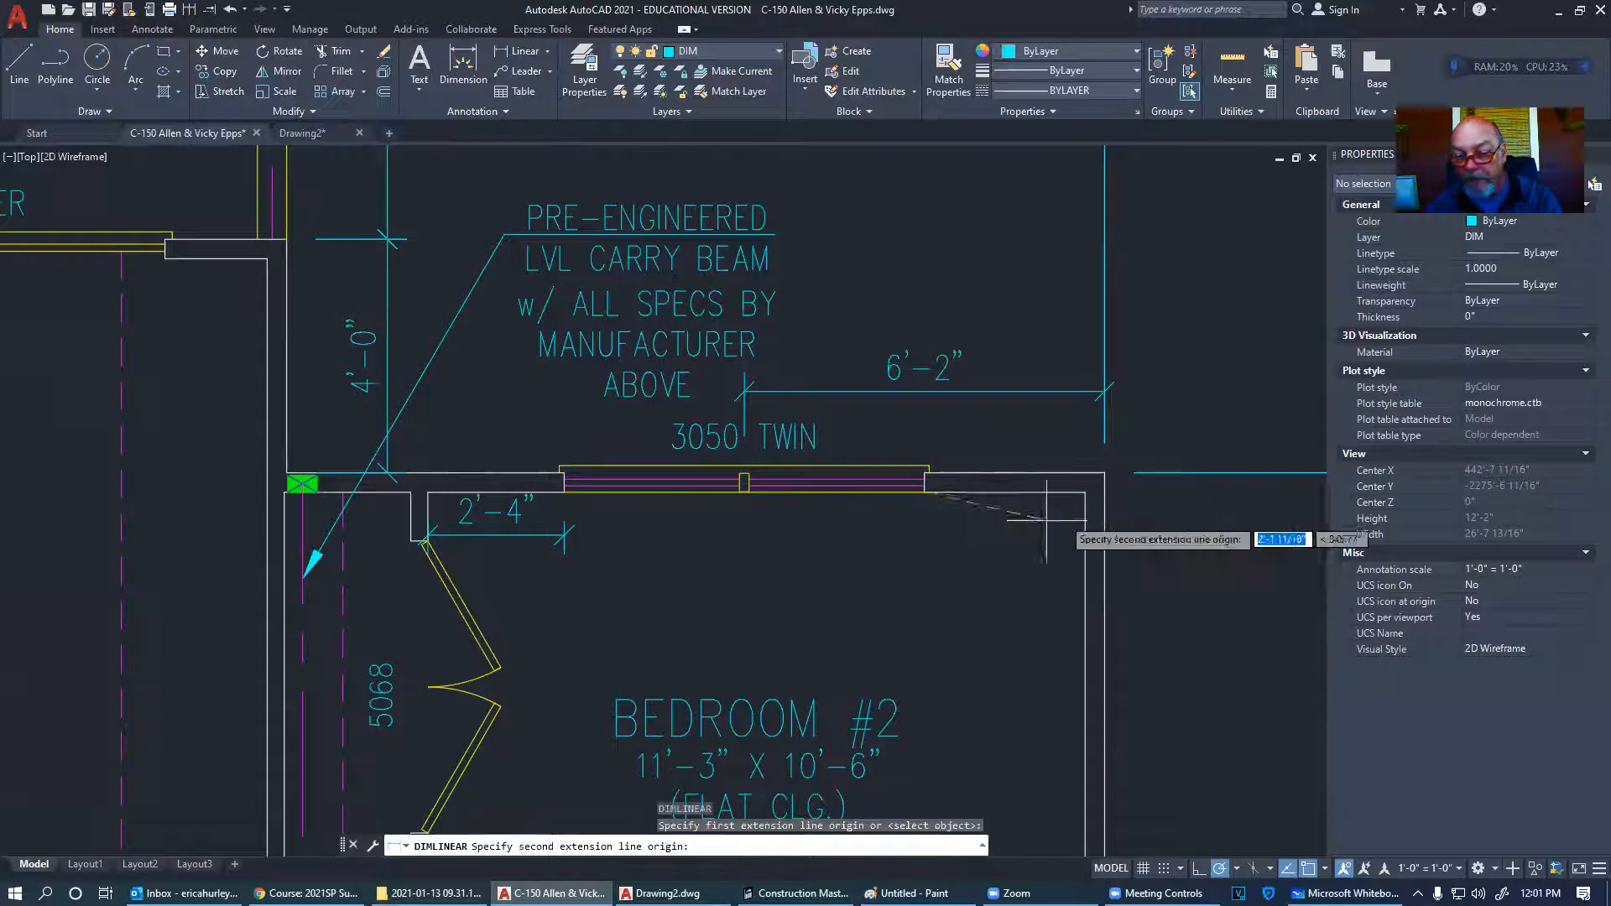
left_click(1086, 492)
left_click(1047, 570)
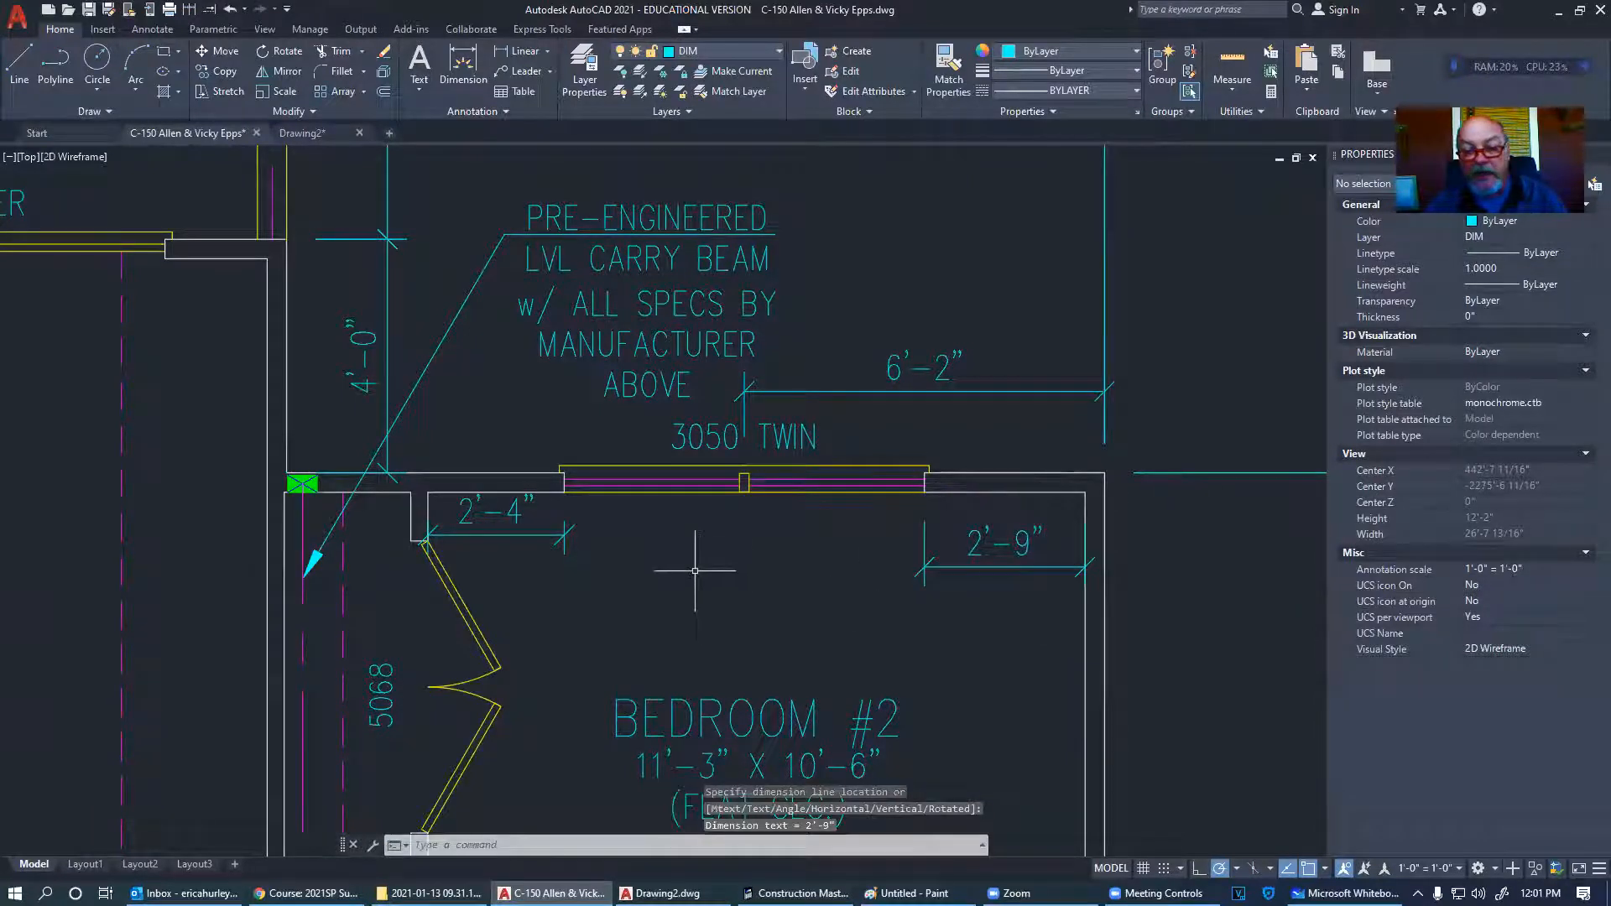
middle_click_drag(695, 571, 683, 532)
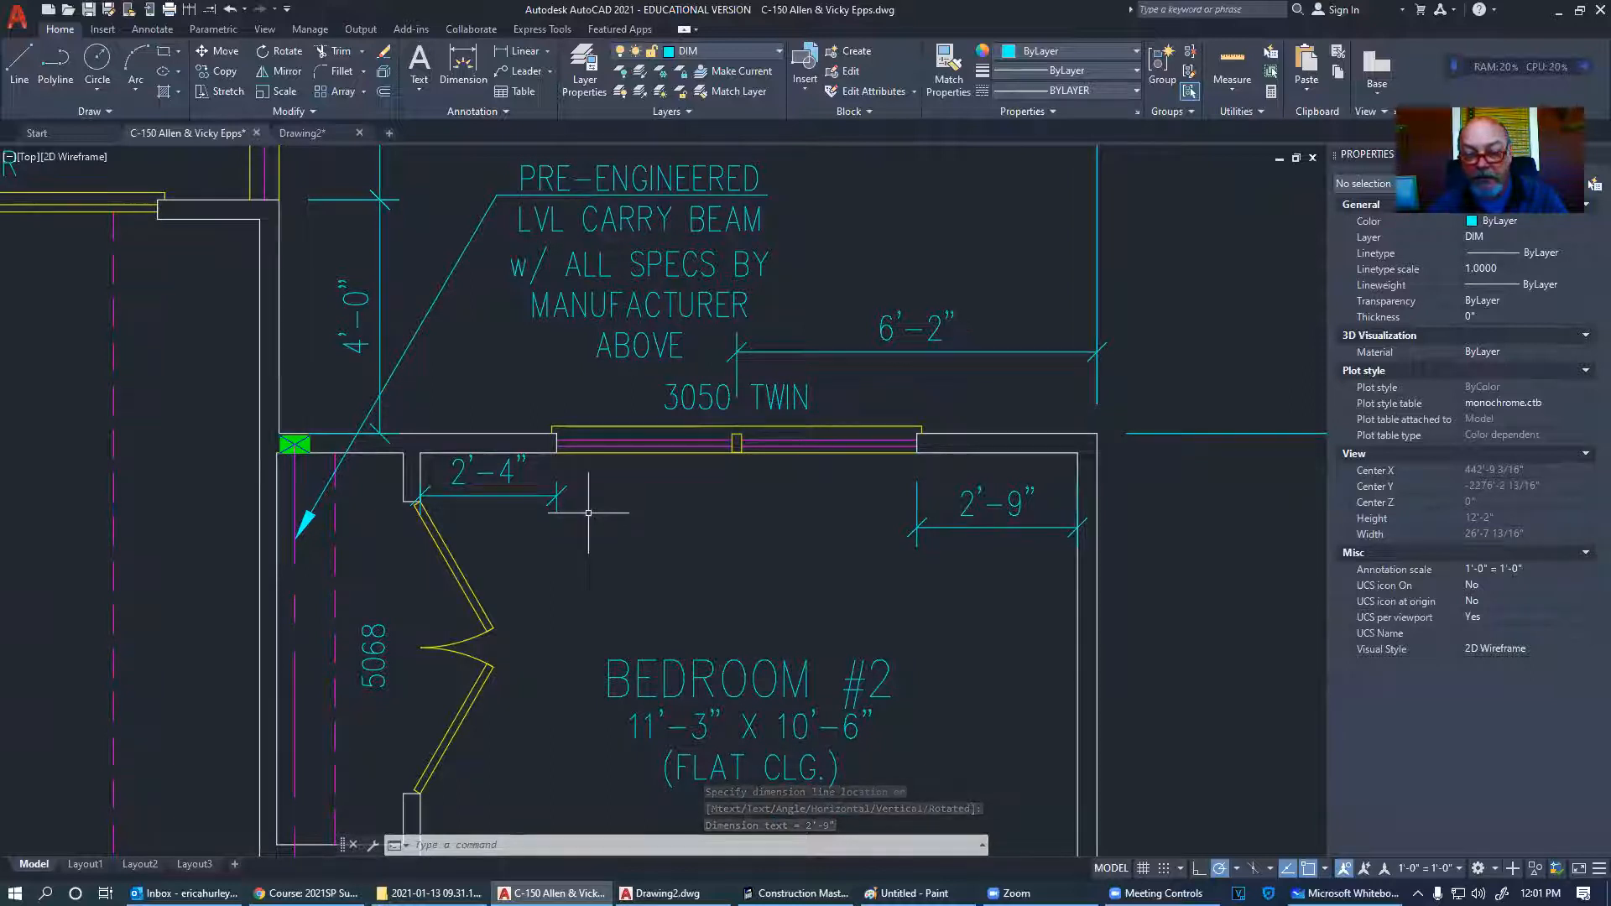
left_click(923, 578)
left_click(524, 495)
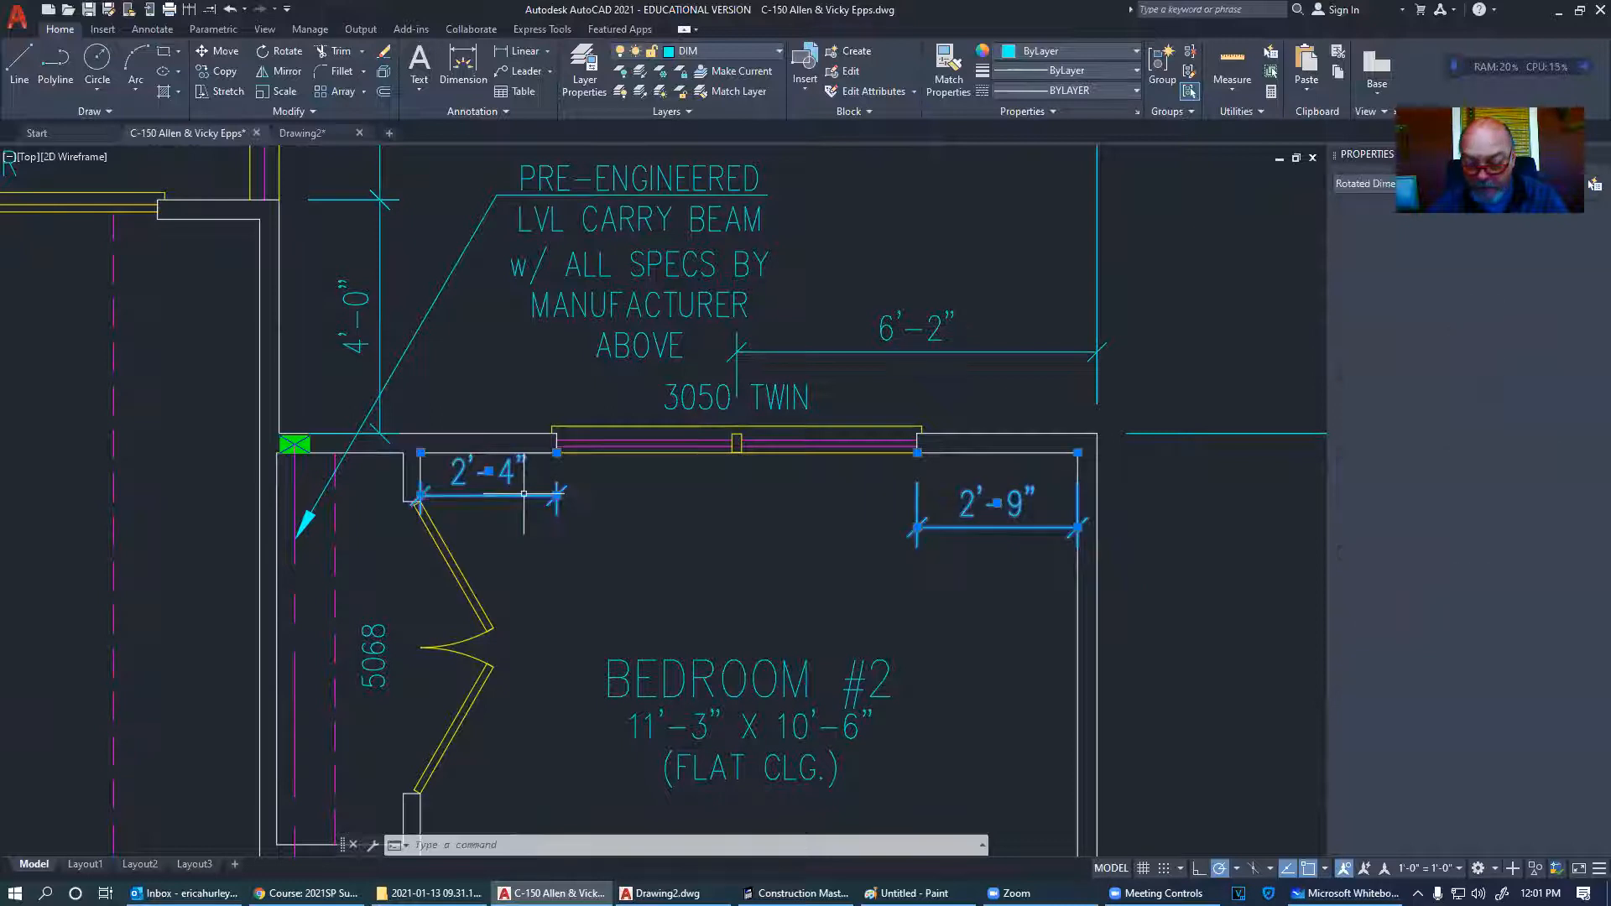
- Erase the 2'-4" and 2'-9" temporary dimensions and the 6'-2" dimension around Bedroom #2
key("Delete")
scroll(533, 528, "down", 5)
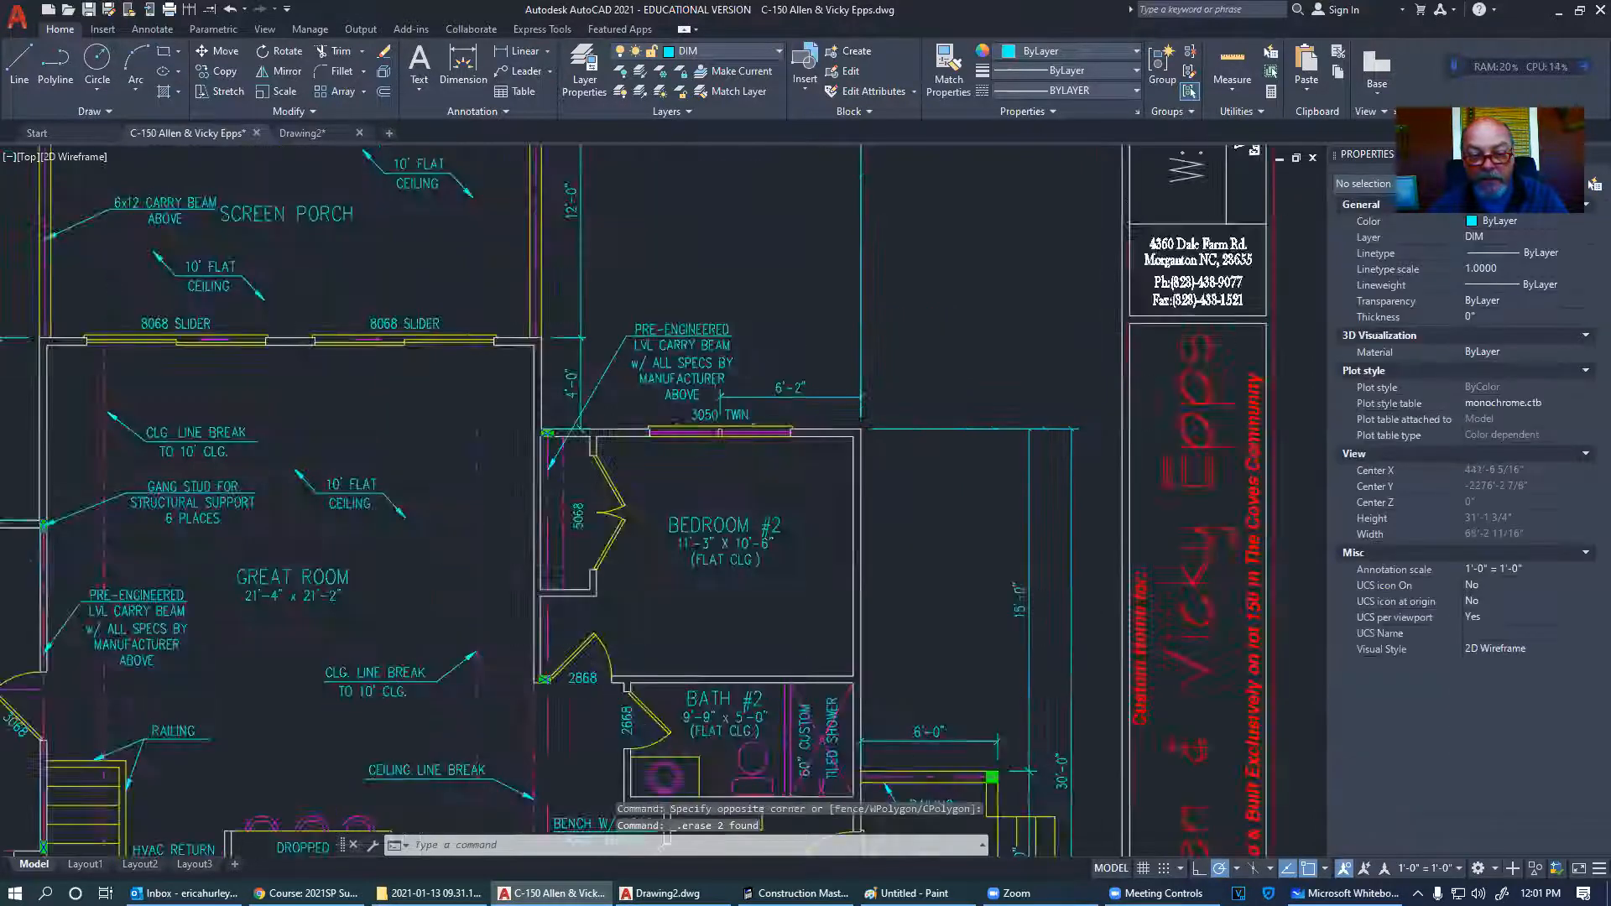
scroll(701, 555, "up", 4)
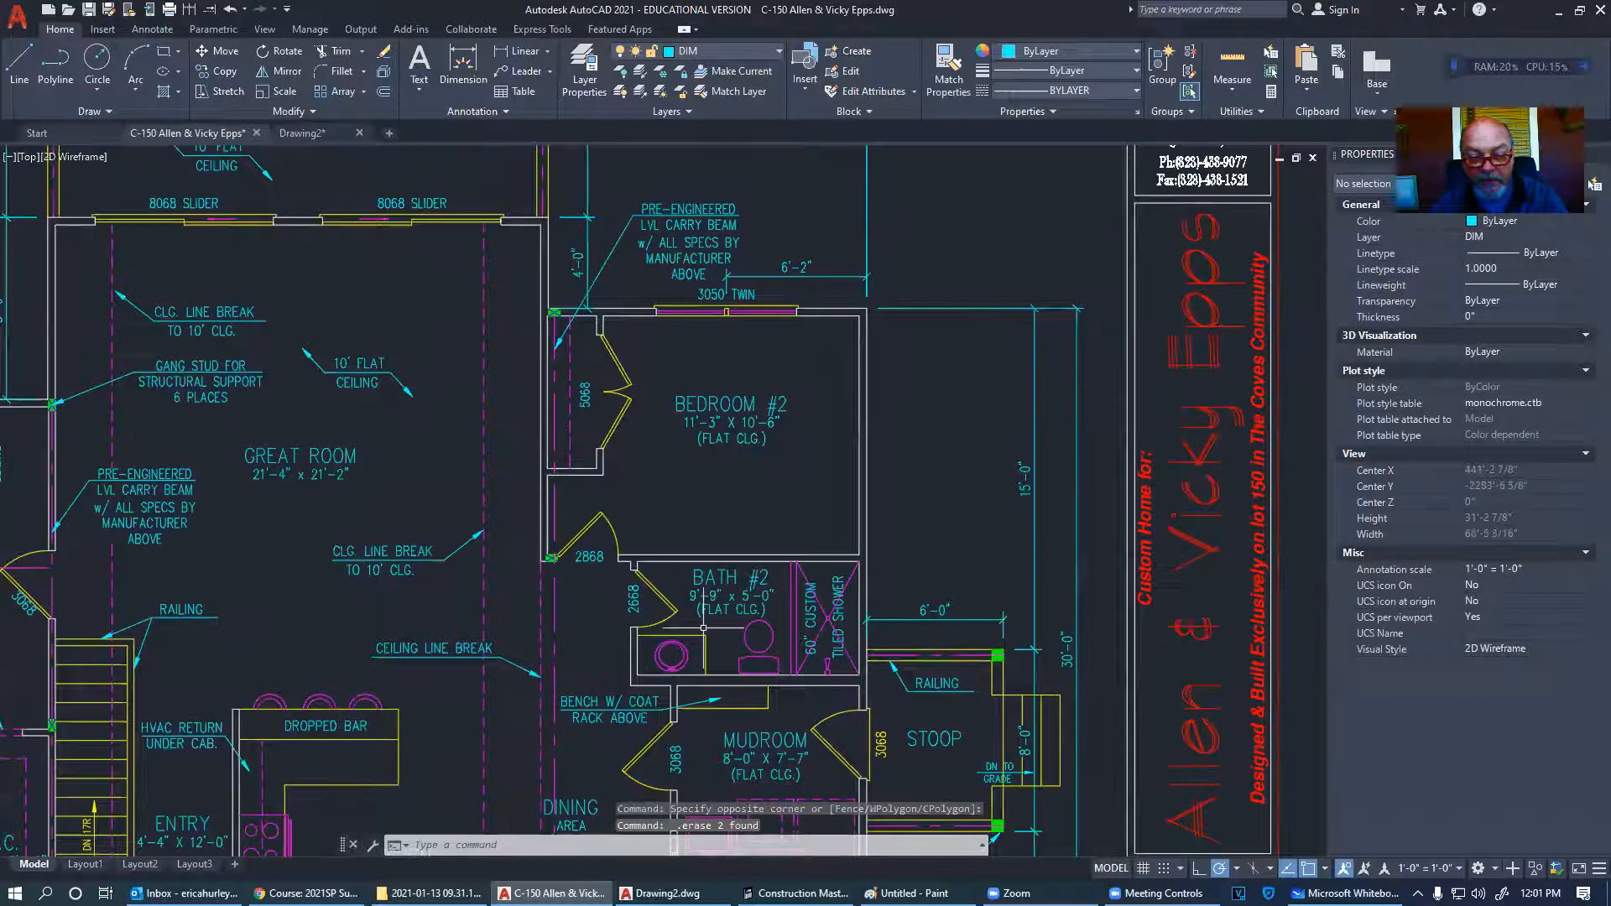
scroll(796, 558, "down", 2)
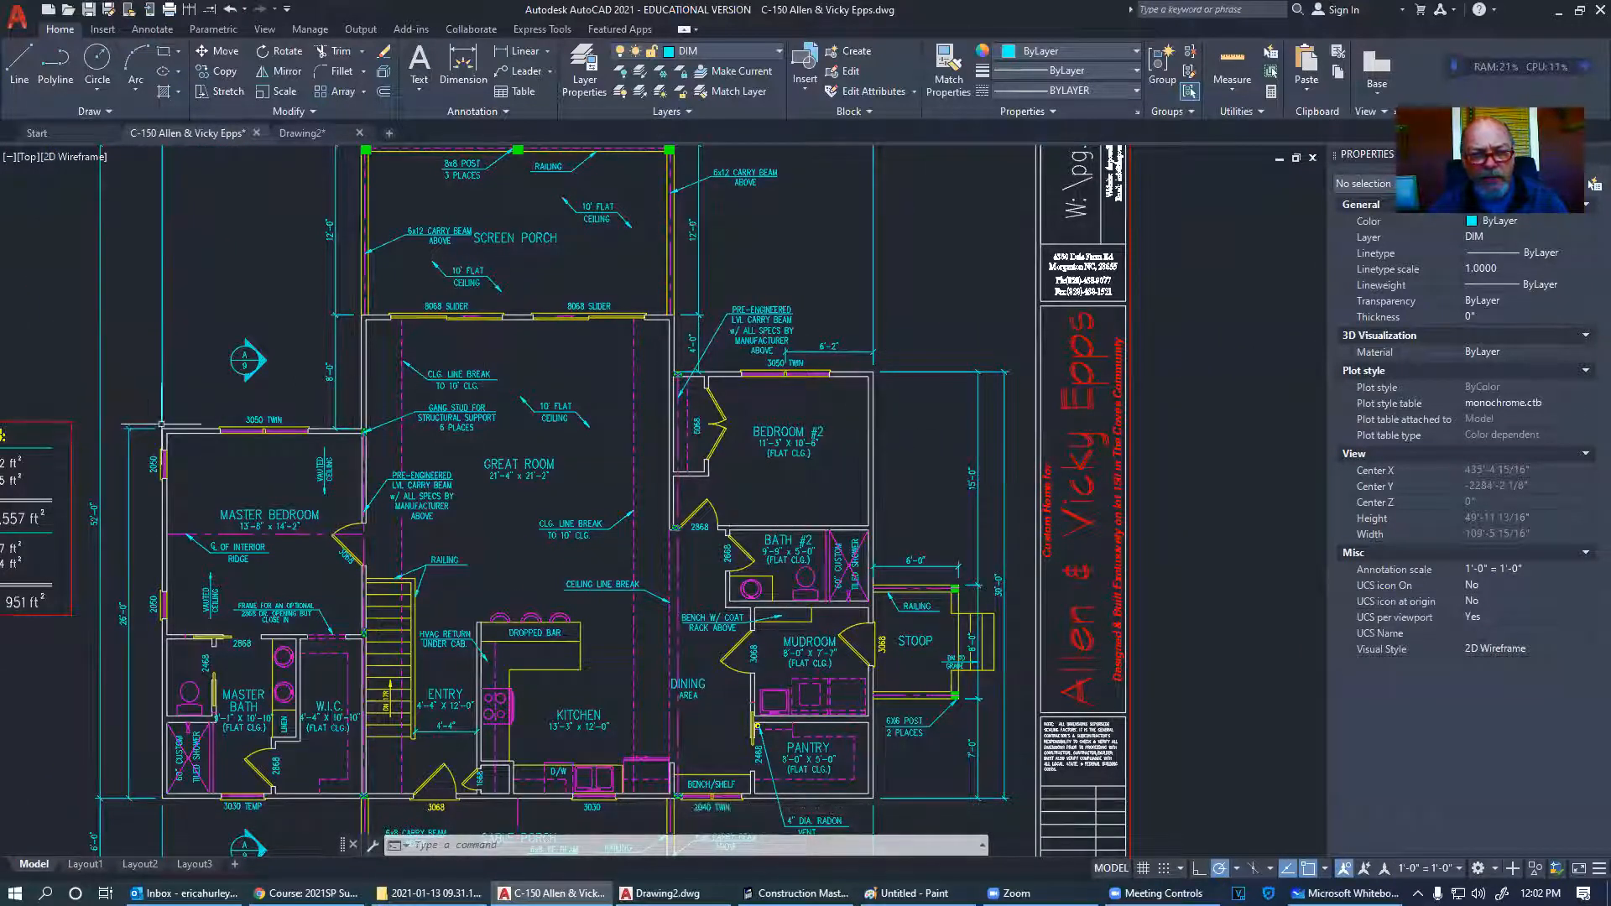
middle_click_drag(394, 579, 547, 558)
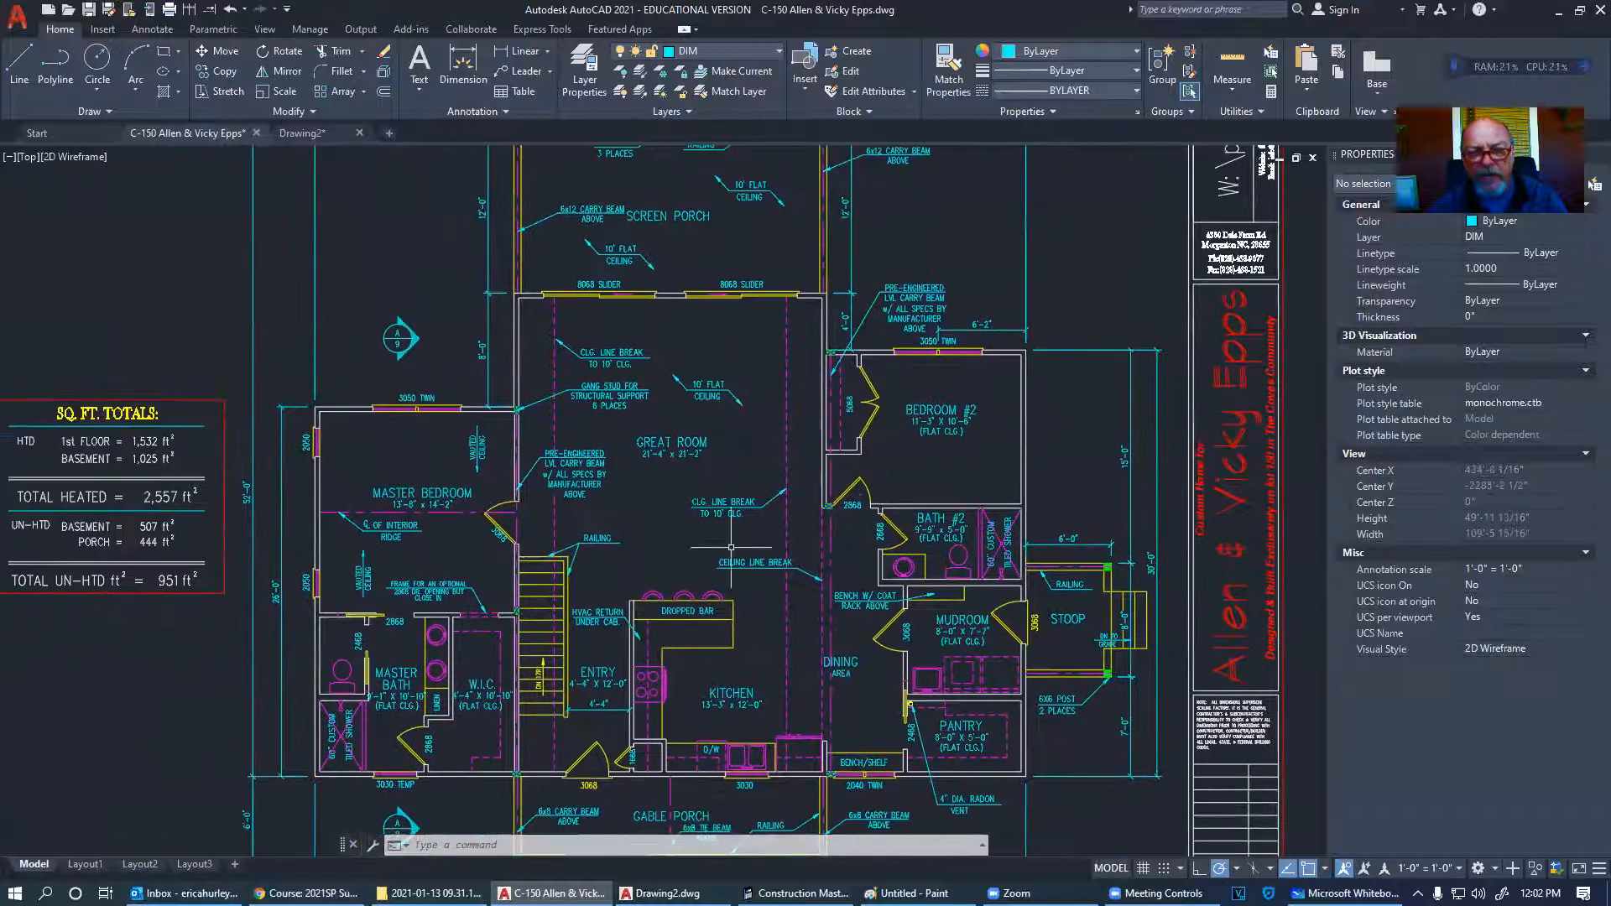
scroll(1002, 306, "up", 3)
left_click(956, 380)
left_click(932, 359)
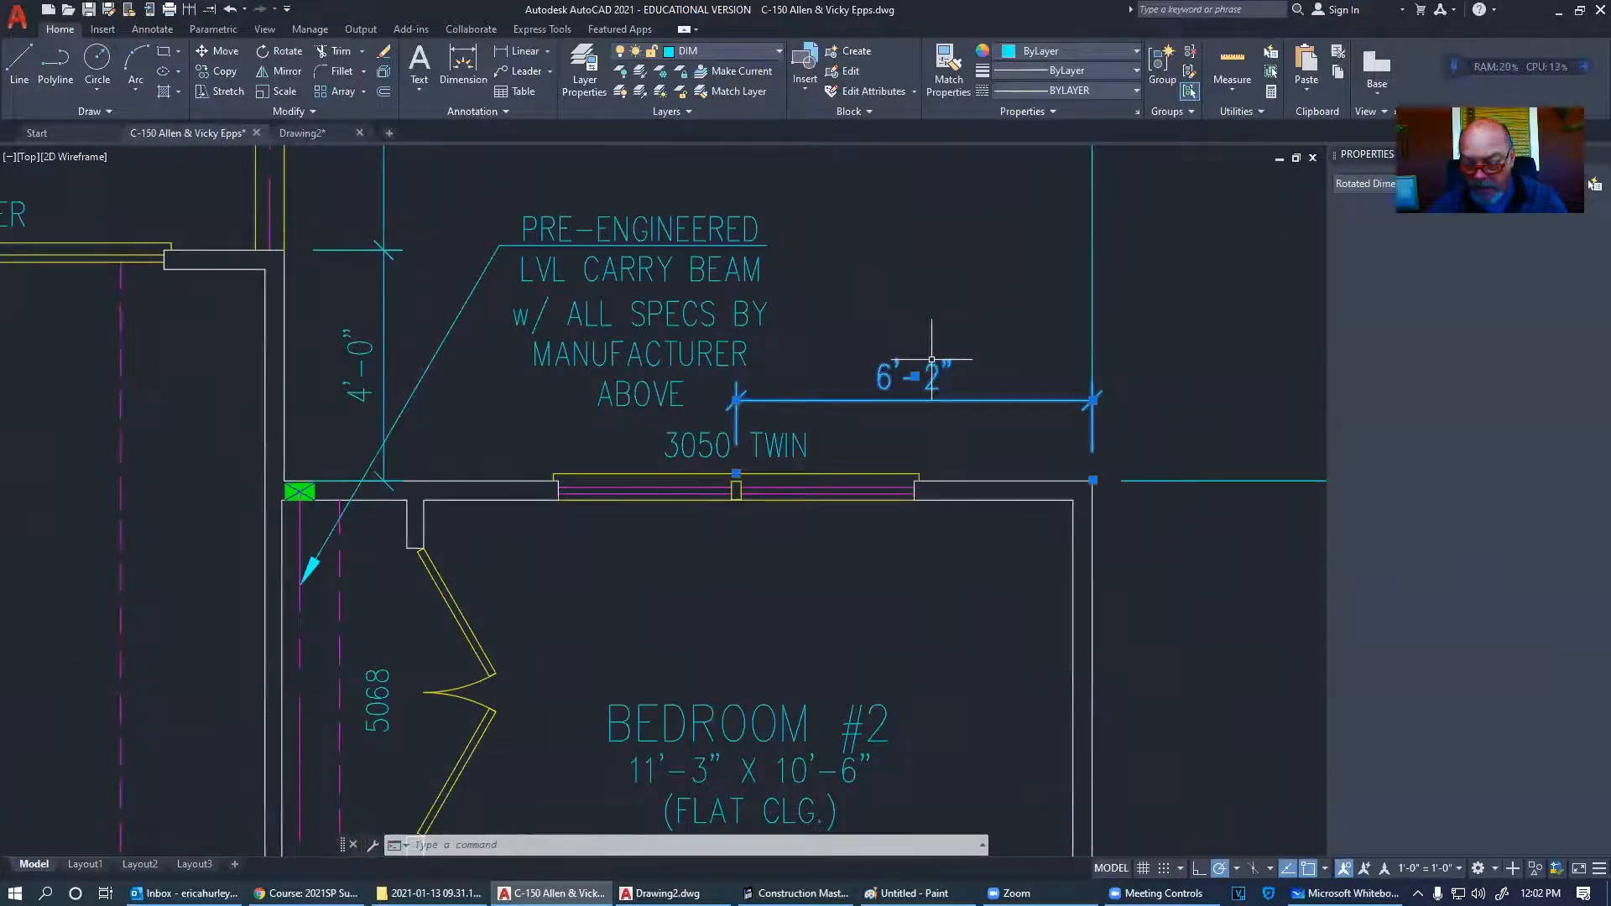
key("Delete")
- Pan past the Foundation Plan to the basement Floor Plan showing the Family Room
scroll(928, 420, "down", 5)
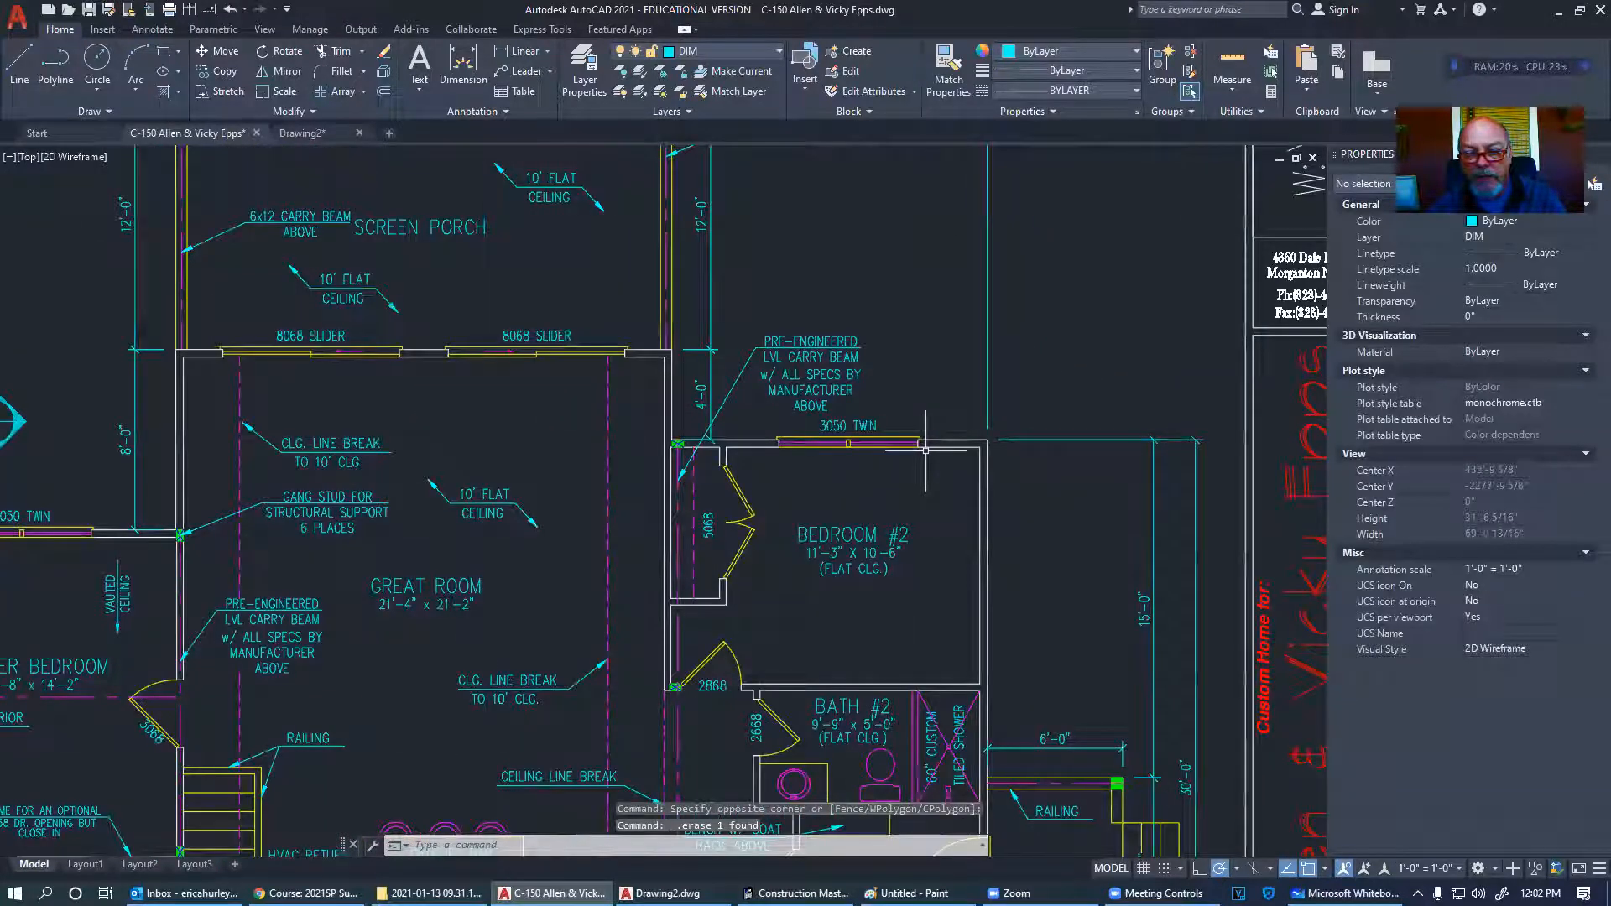
middle_click_drag(927, 451, 987, 364)
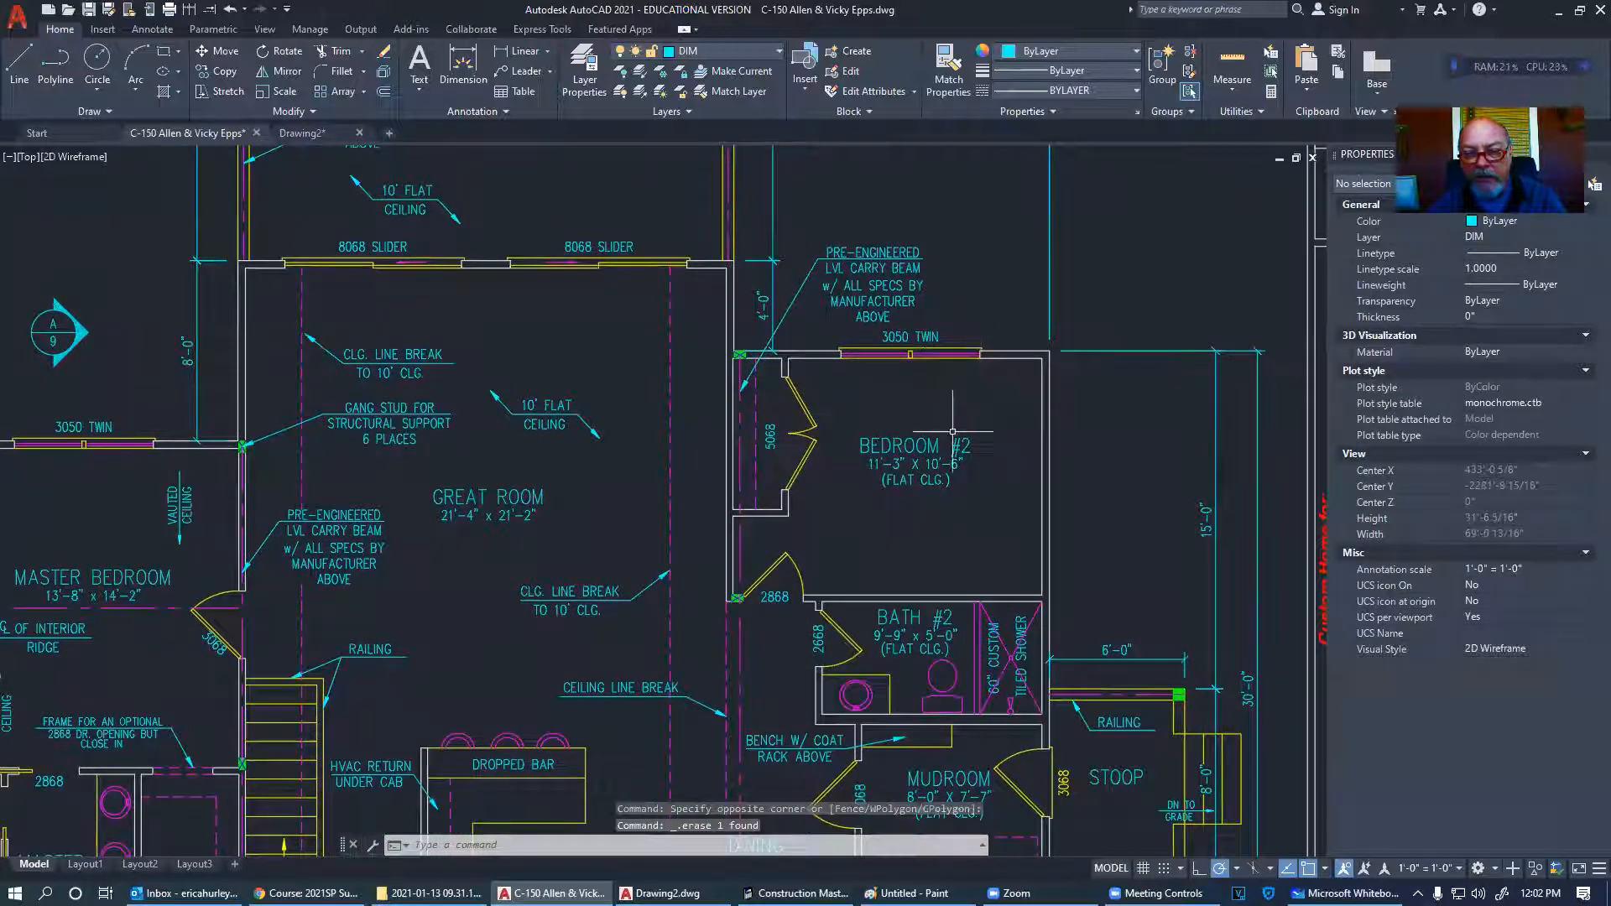
middle_click_drag(889, 449, 922, 340)
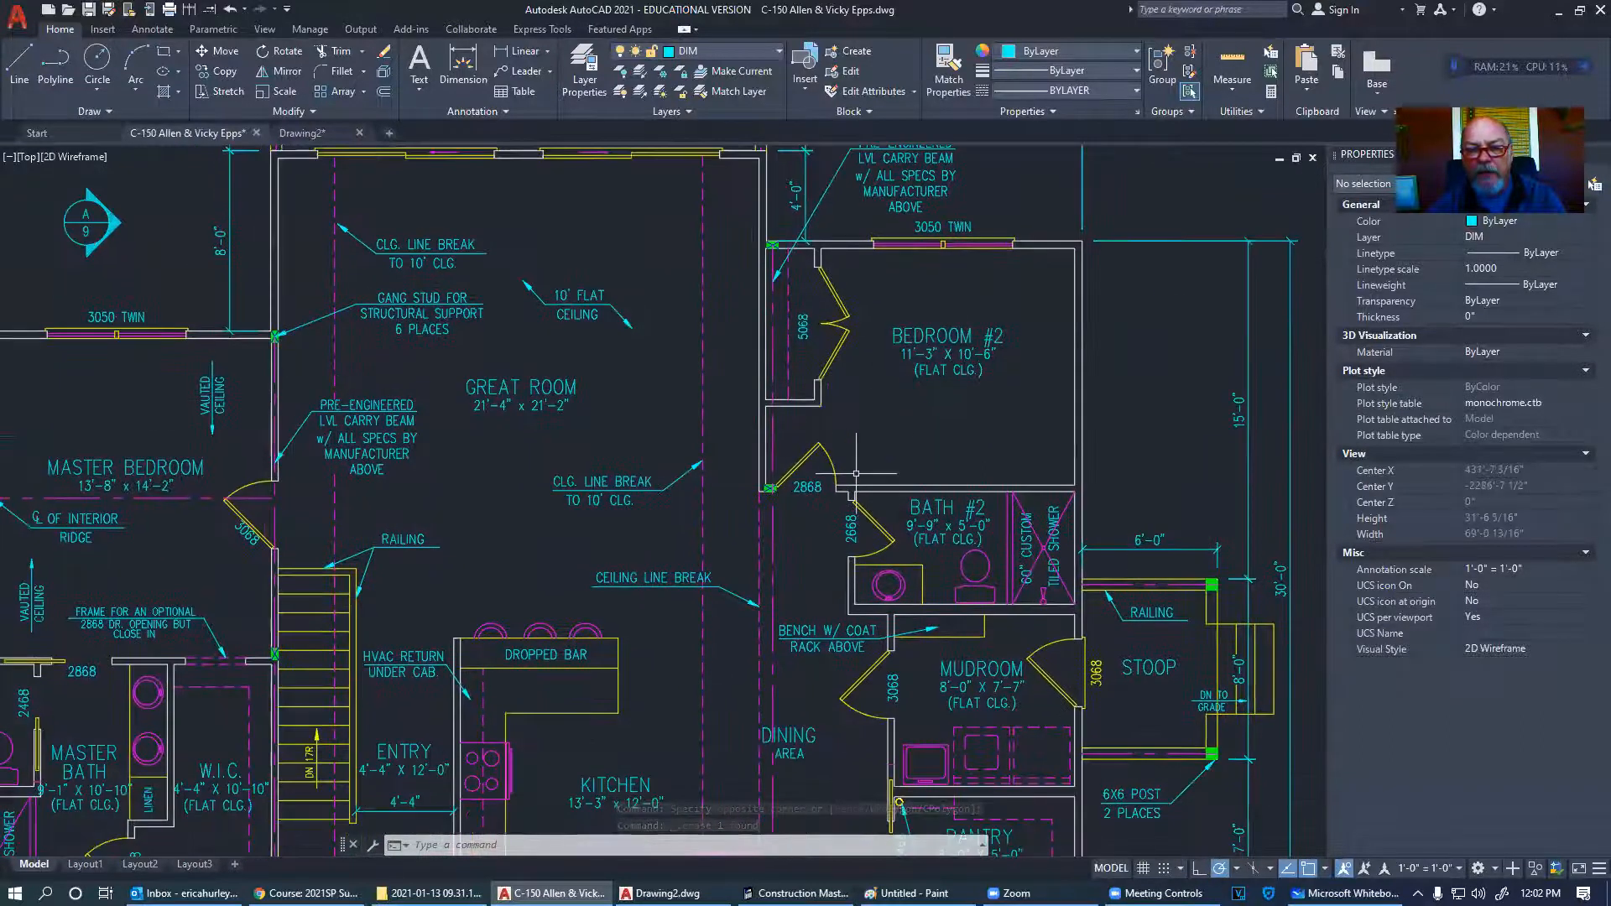
scroll(856, 473, "down", 3)
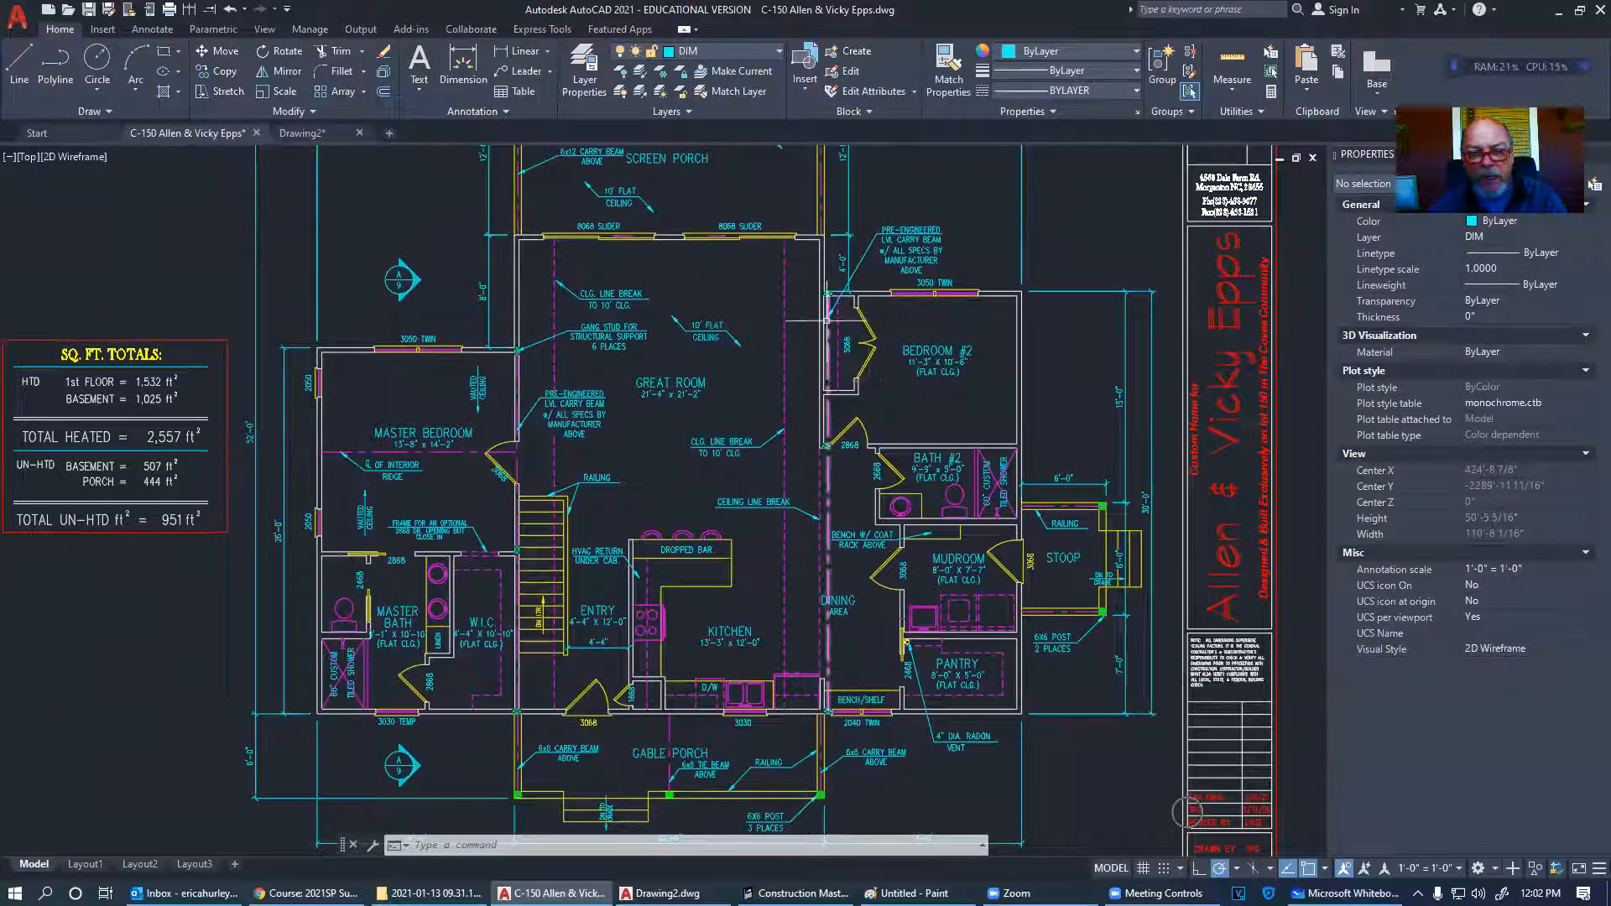
scroll(373, 594, "down", 6)
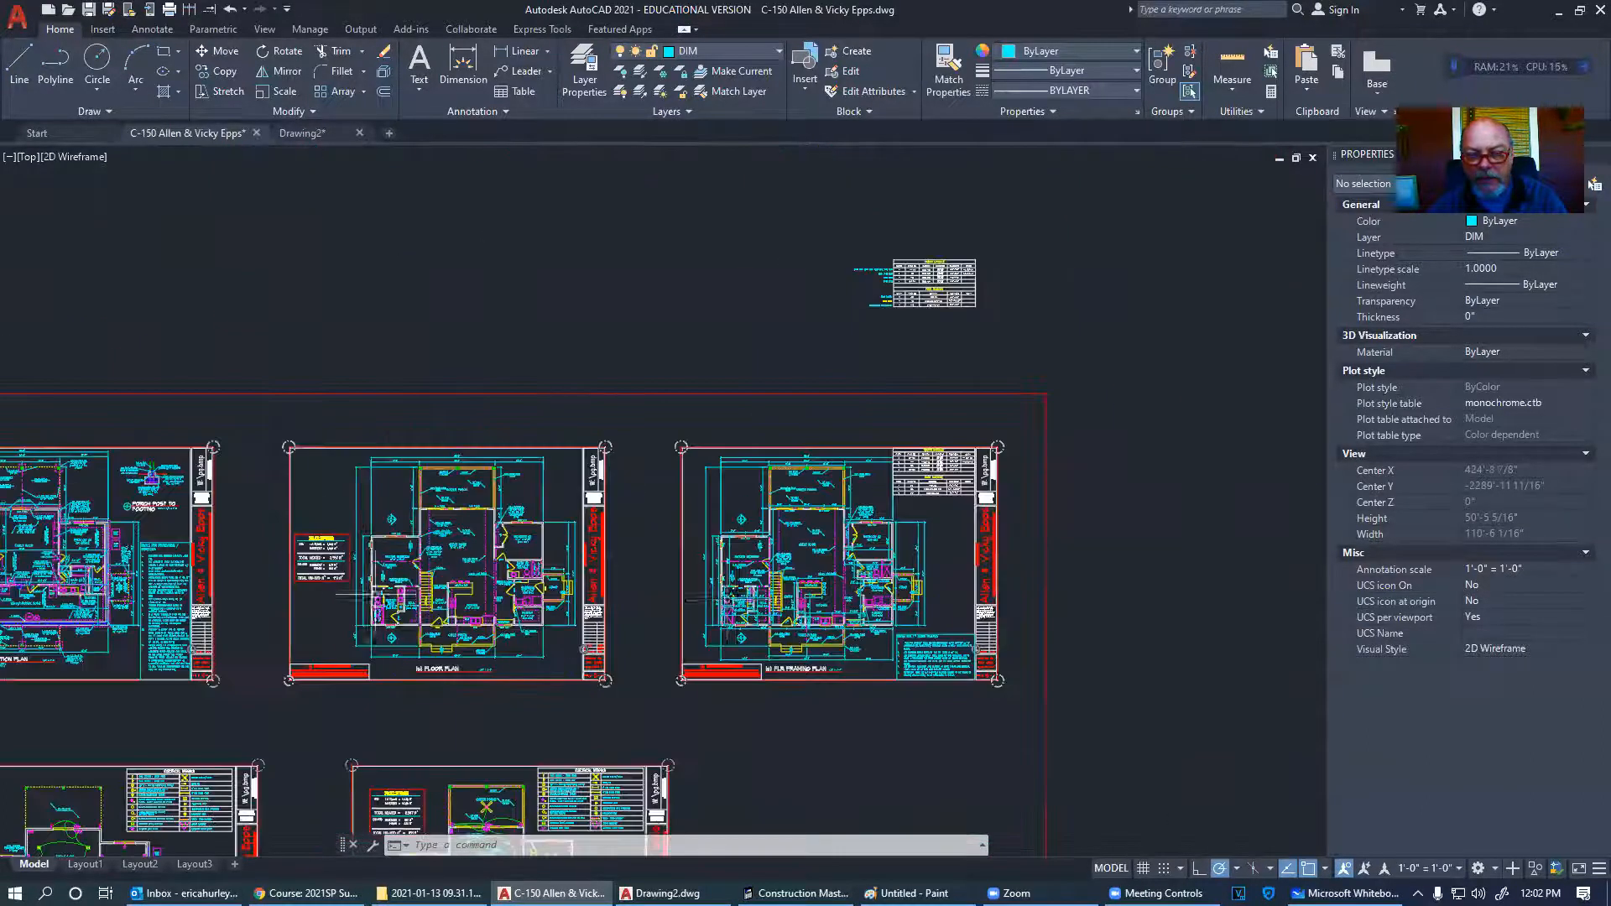
scroll(811, 588, "up", 8)
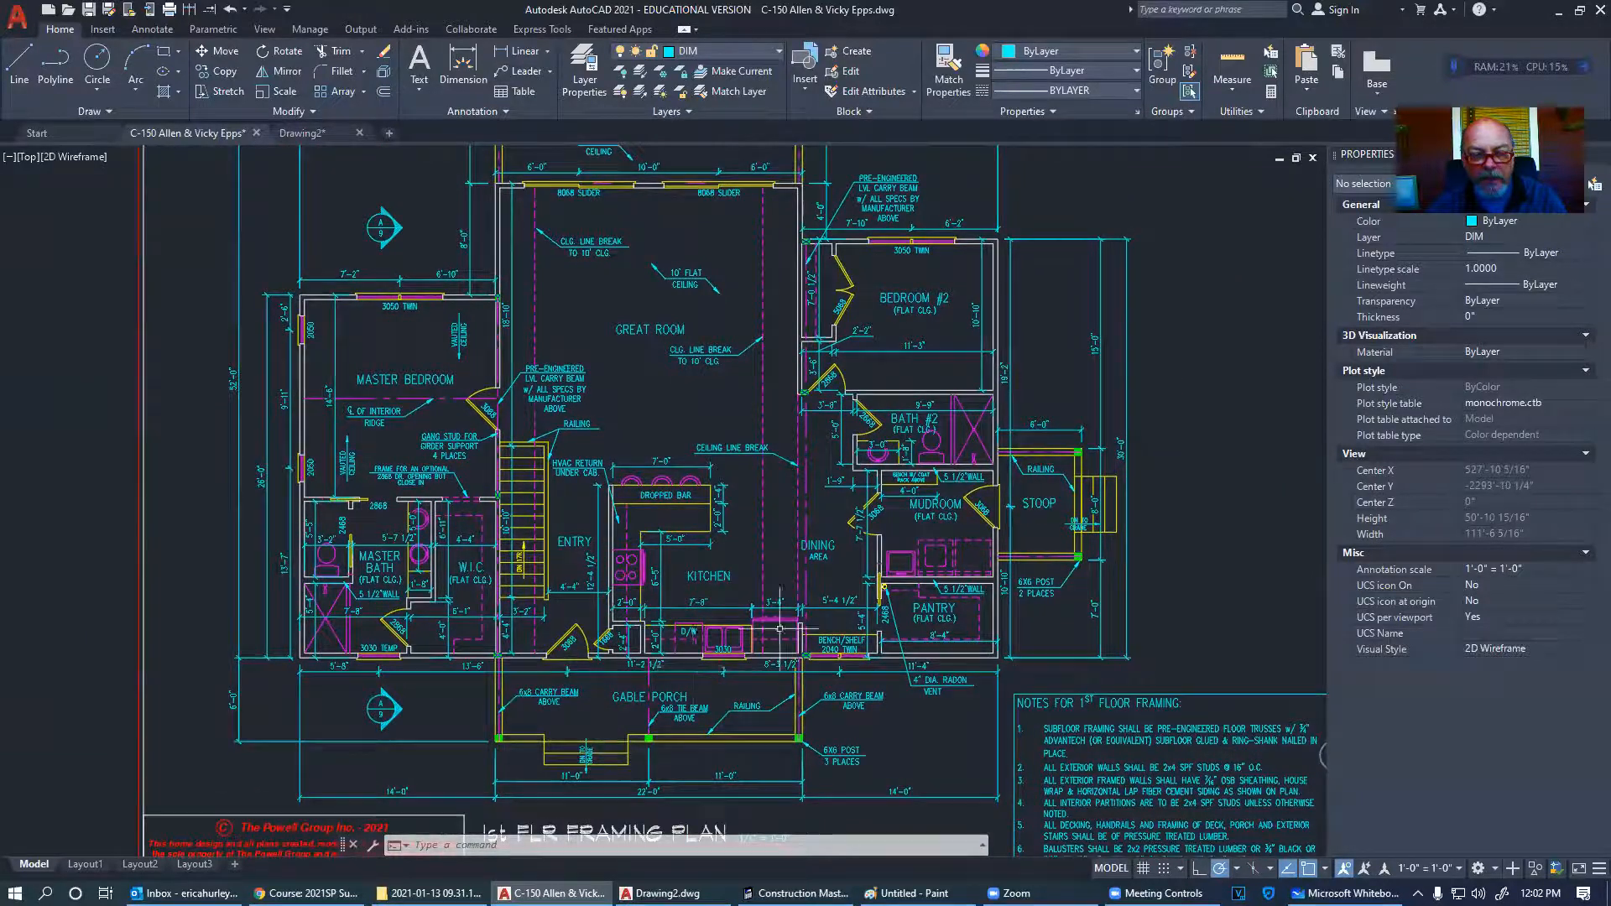
scroll(780, 629, "down", 4)
middle_click_drag(641, 591, 720, 607)
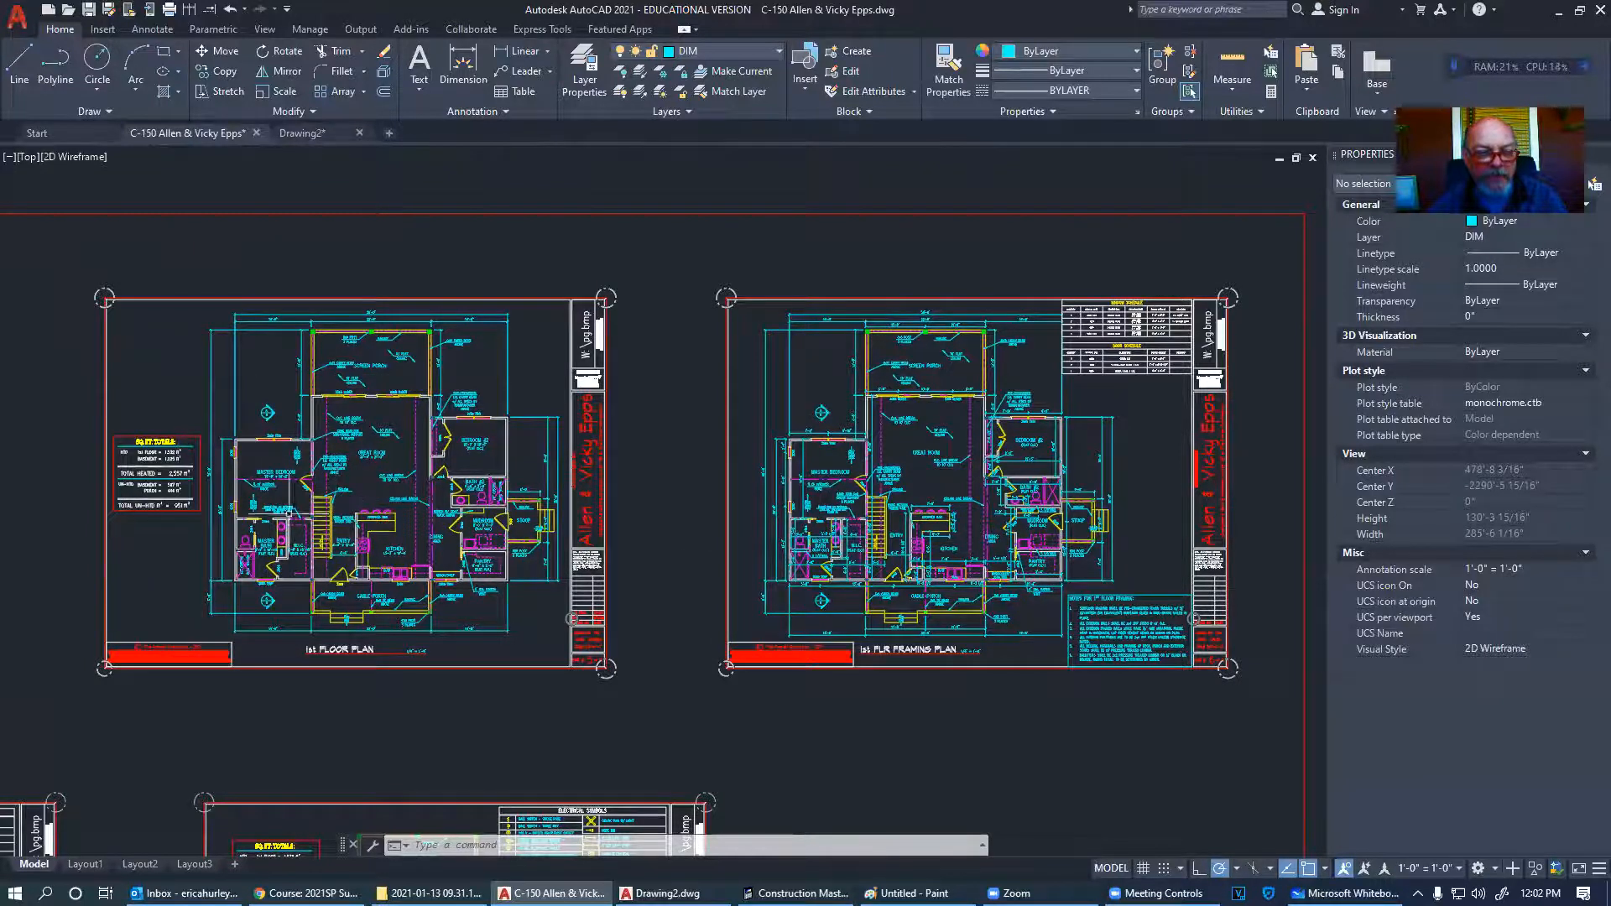
middle_click_drag(187, 686, 1085, 688)
middle_click_drag(453, 685, 761, 671)
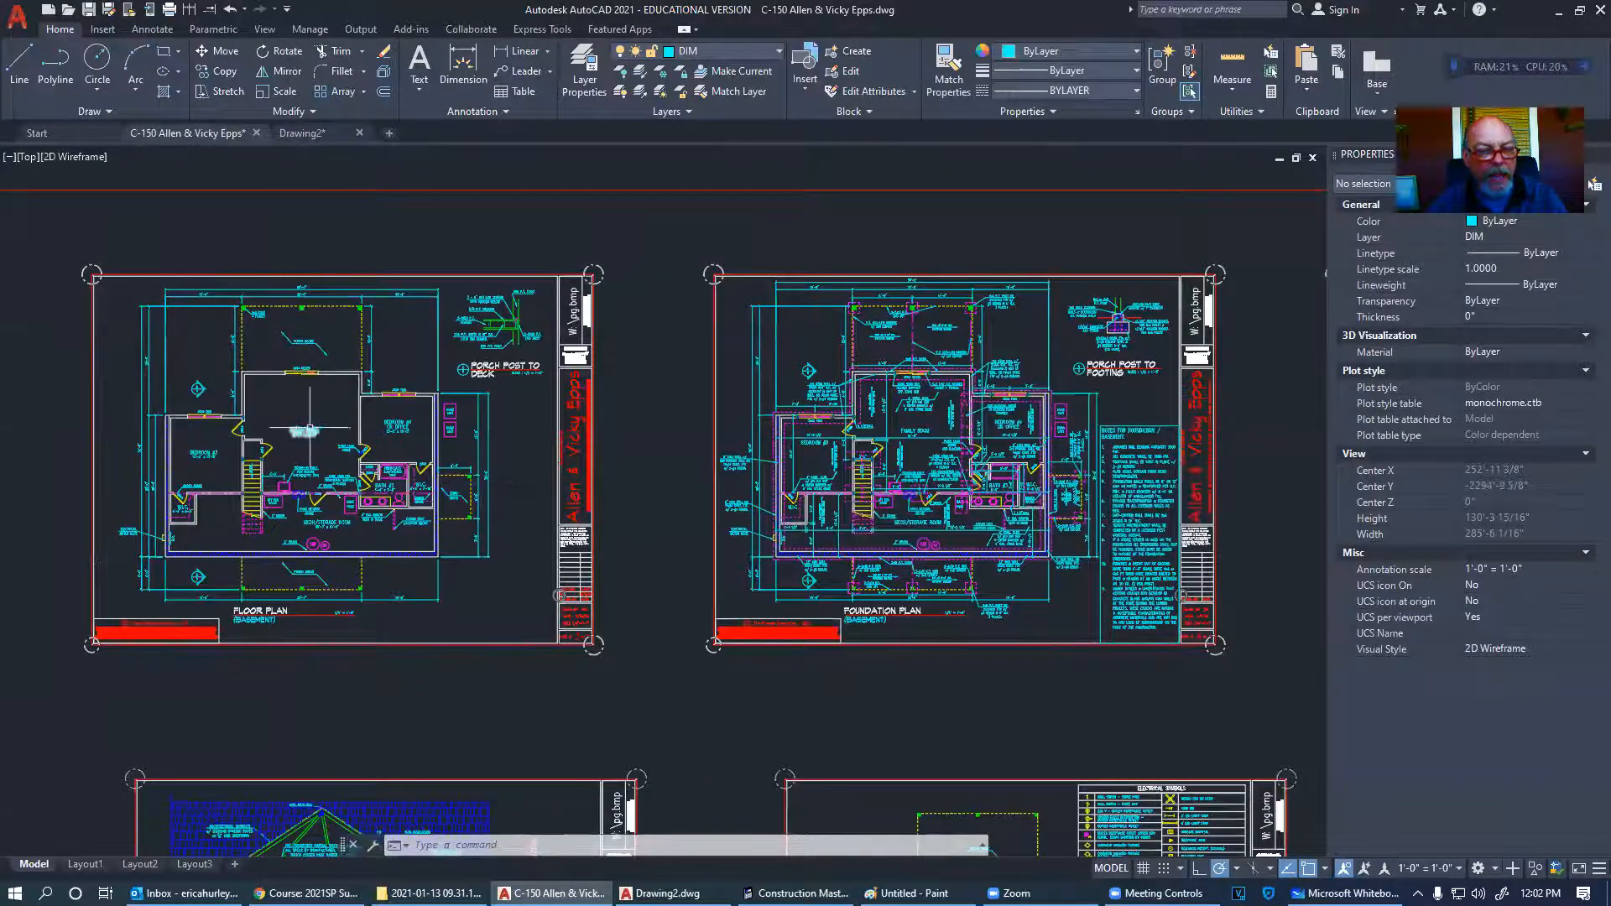
scroll(290, 436, "up", 8)
scroll(585, 401, "down", 6)
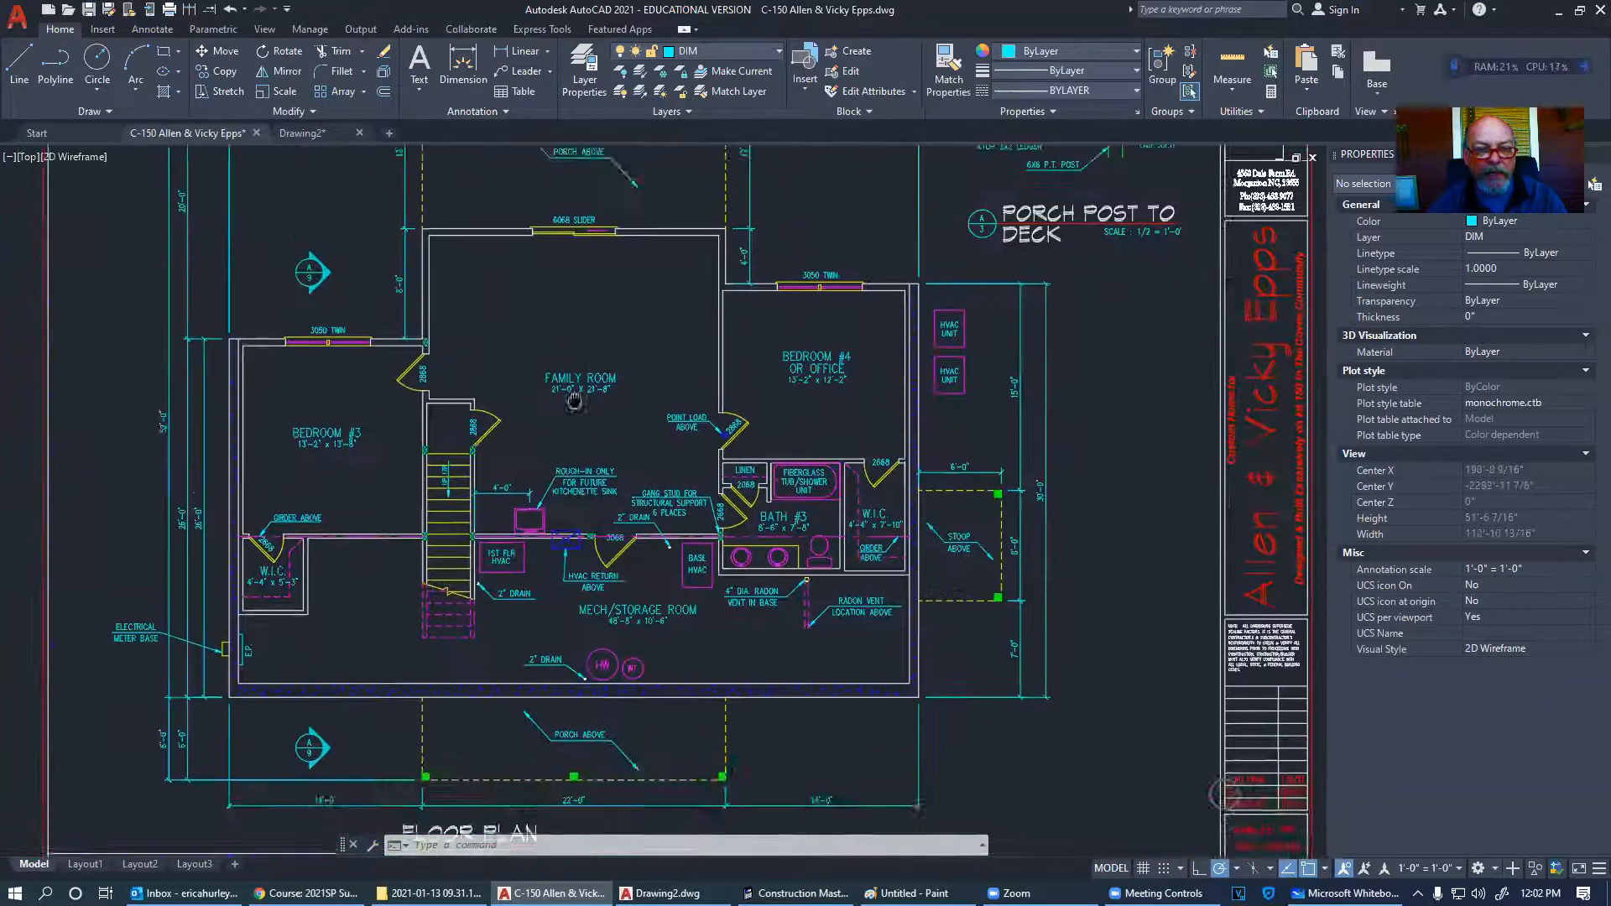
scroll(561, 464, "up", 6)
scroll(560, 464, "down", 2)
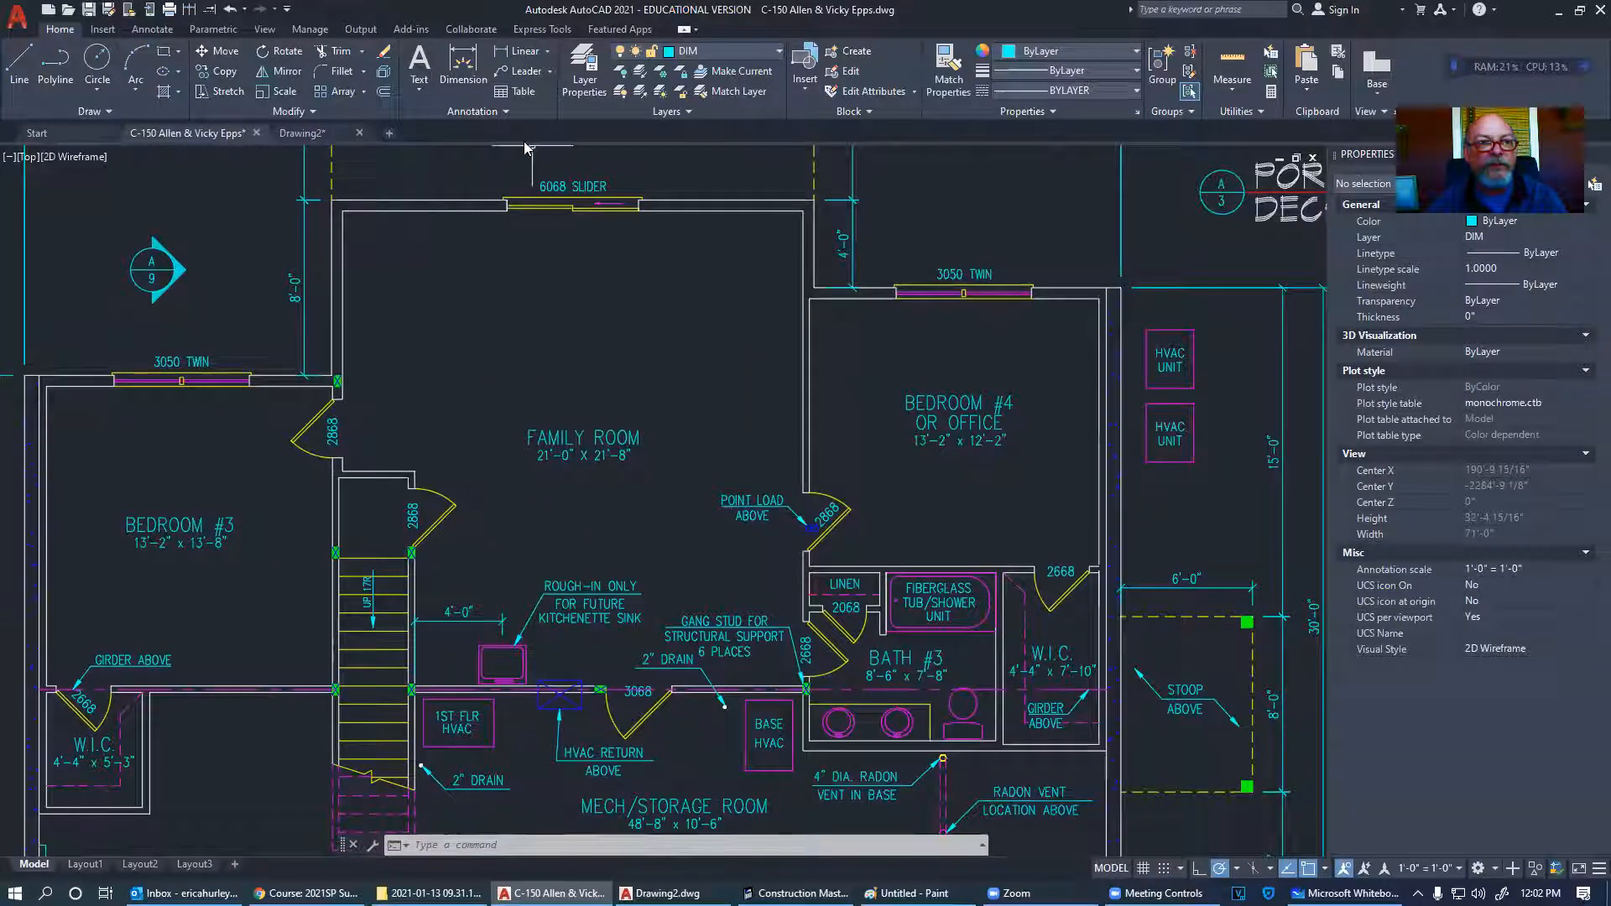
- Dimension the Family Room, placing a vertical 21'-8" dimension across its depth
left_click(521, 60)
left_click(343, 304)
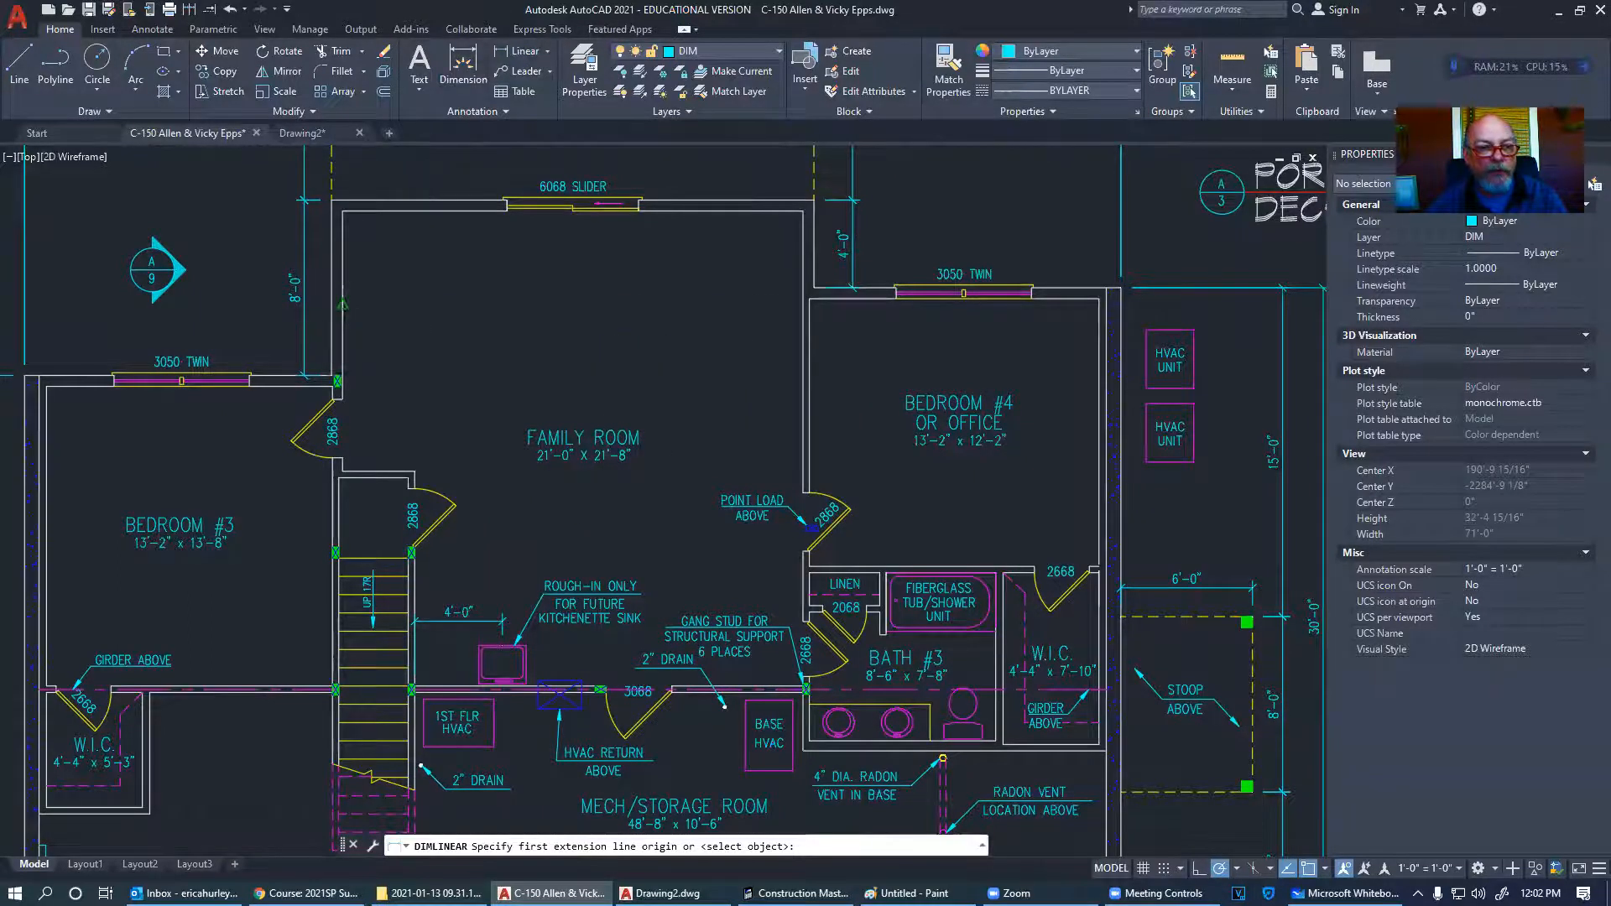
left_click(804, 304)
key("Return")
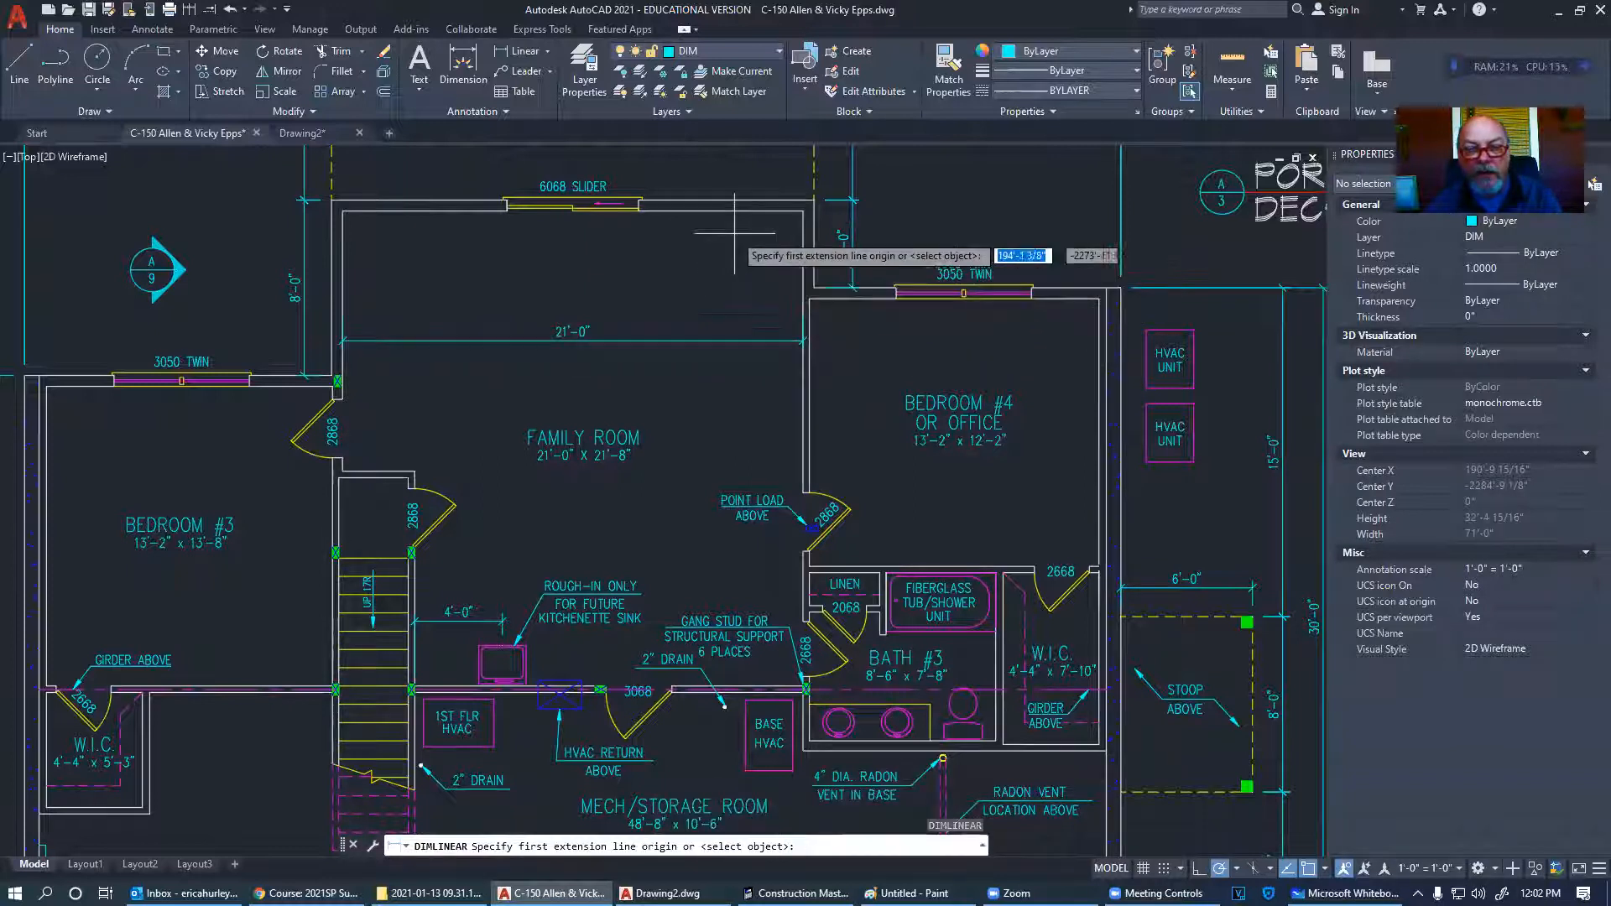
left_click(721, 210)
left_click(722, 690)
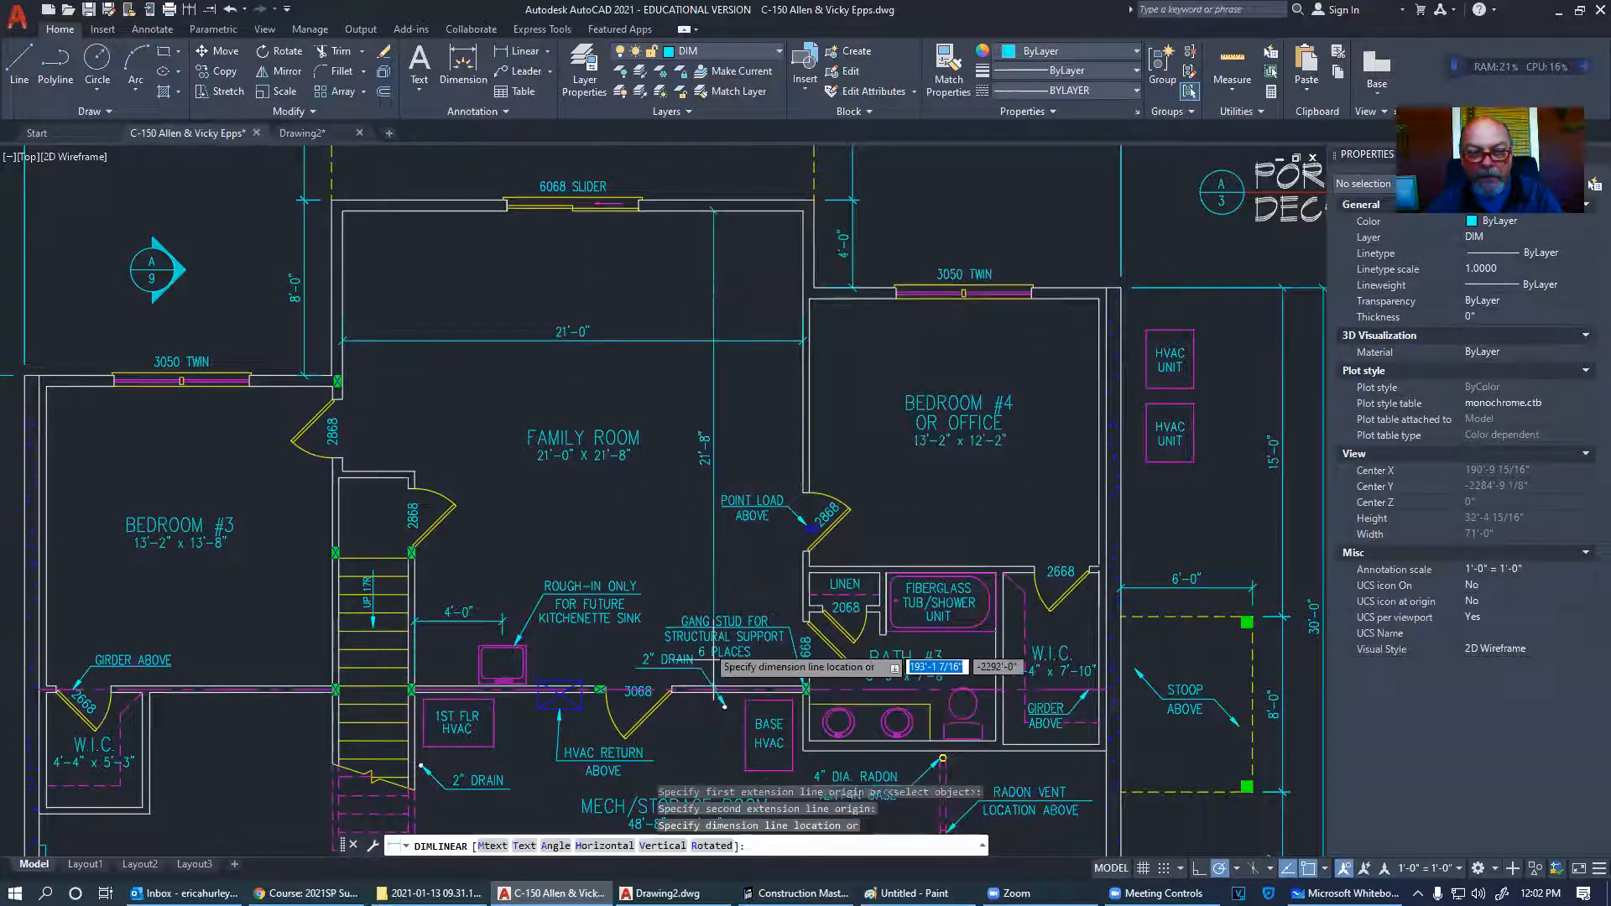
left_click(696, 561)
- Add a linear dimension across Bedroom #3's width, measuring 13'-0 1/2"
middle_click_drag(228, 540, 460, 449)
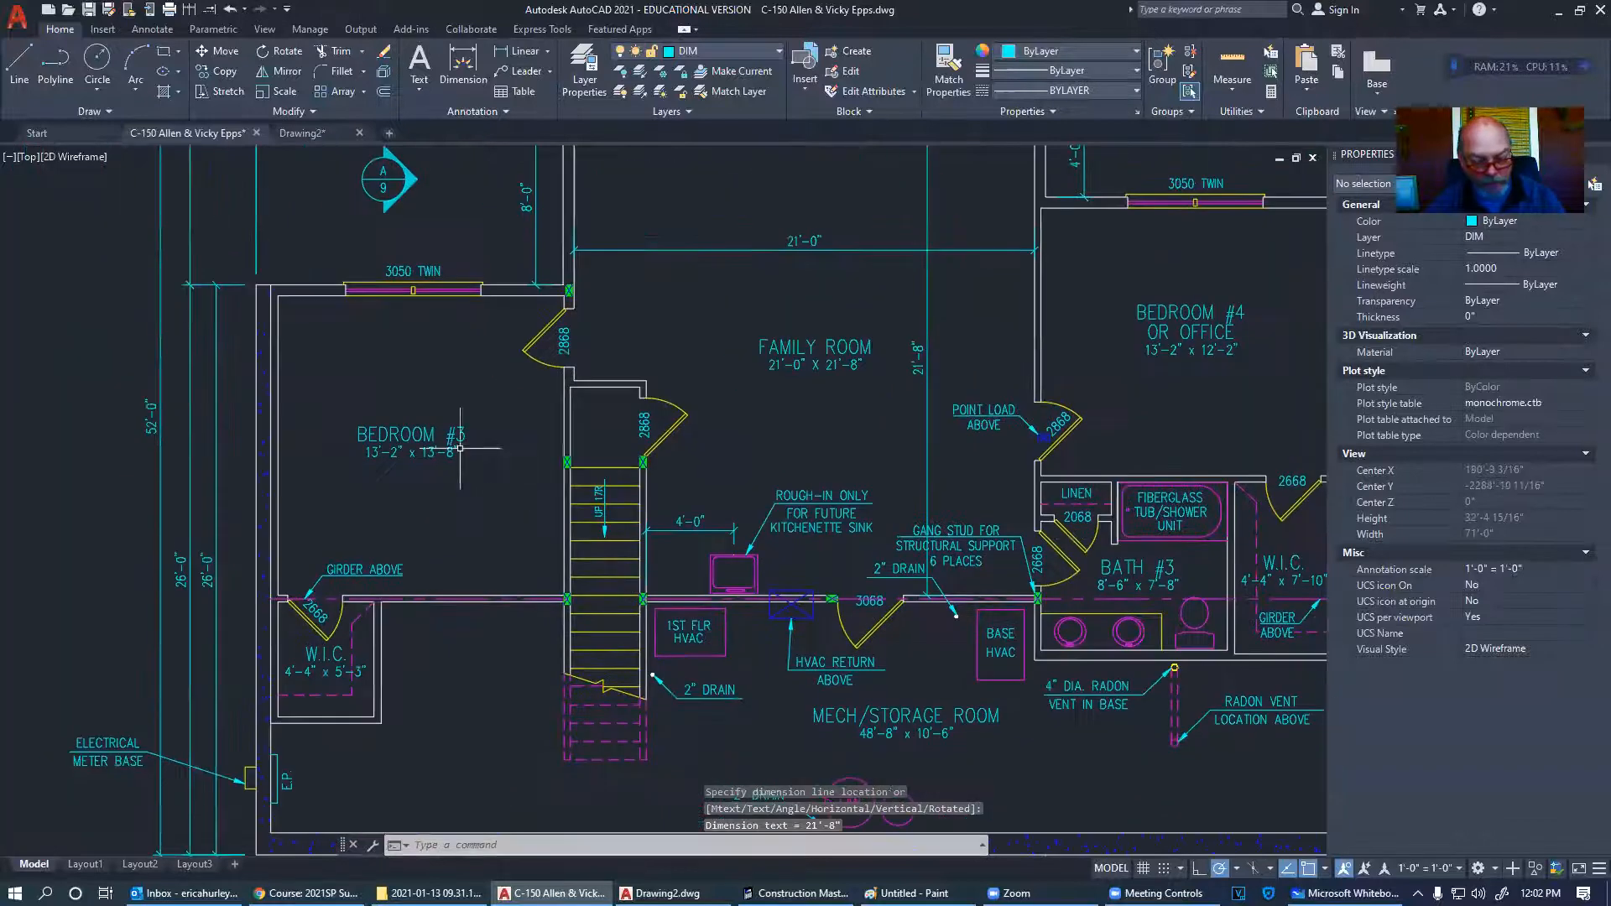
key("Return")
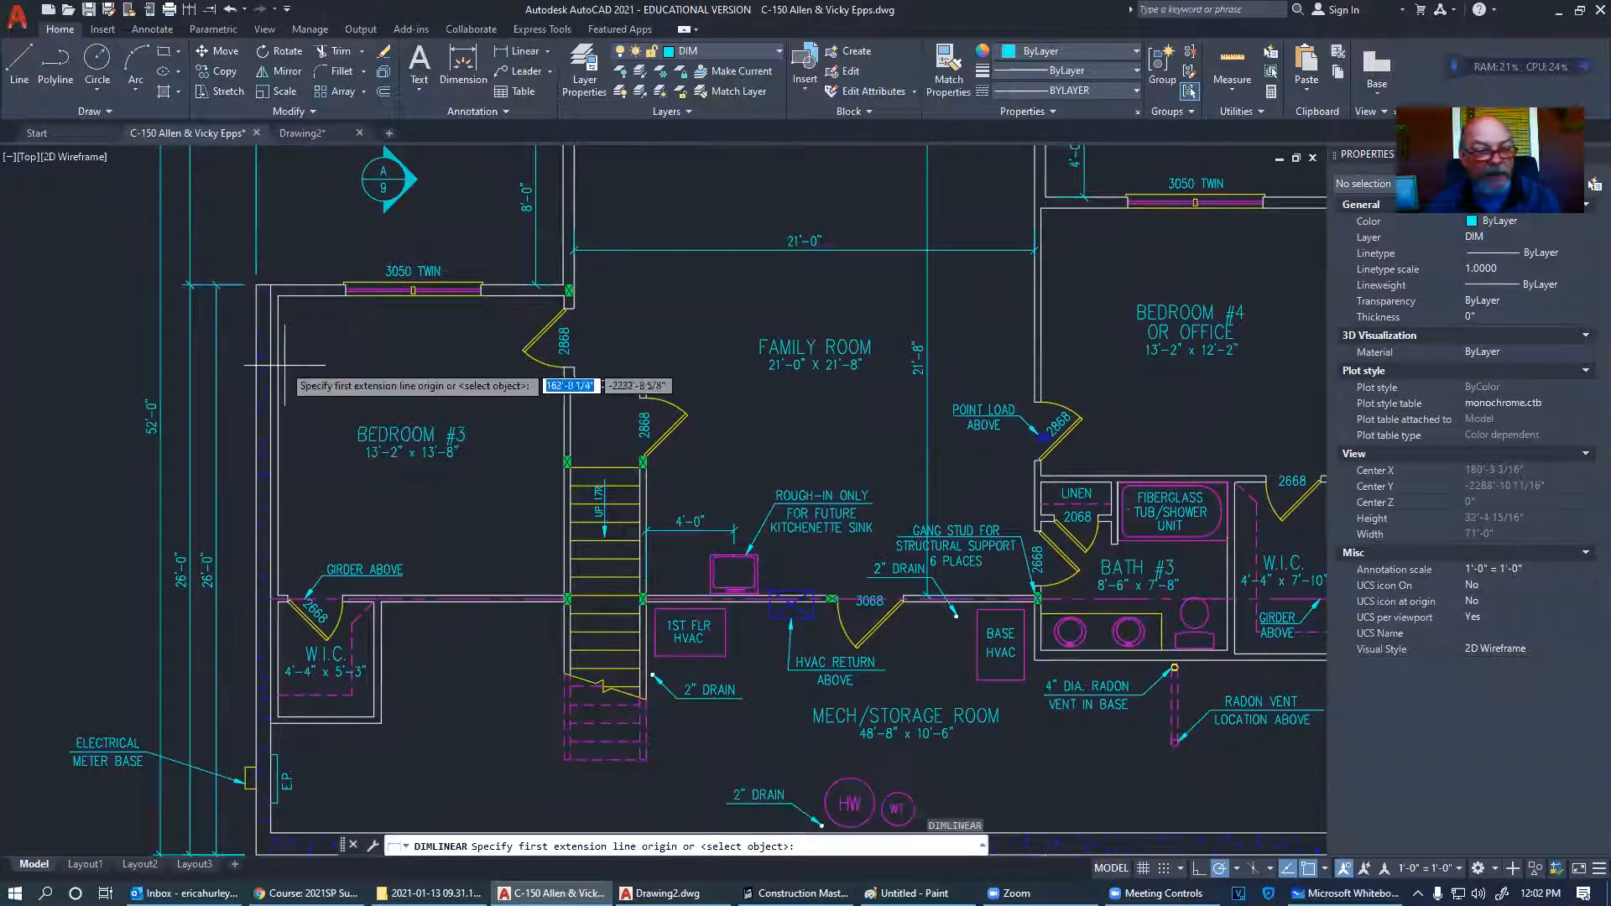
left_click(276, 298)
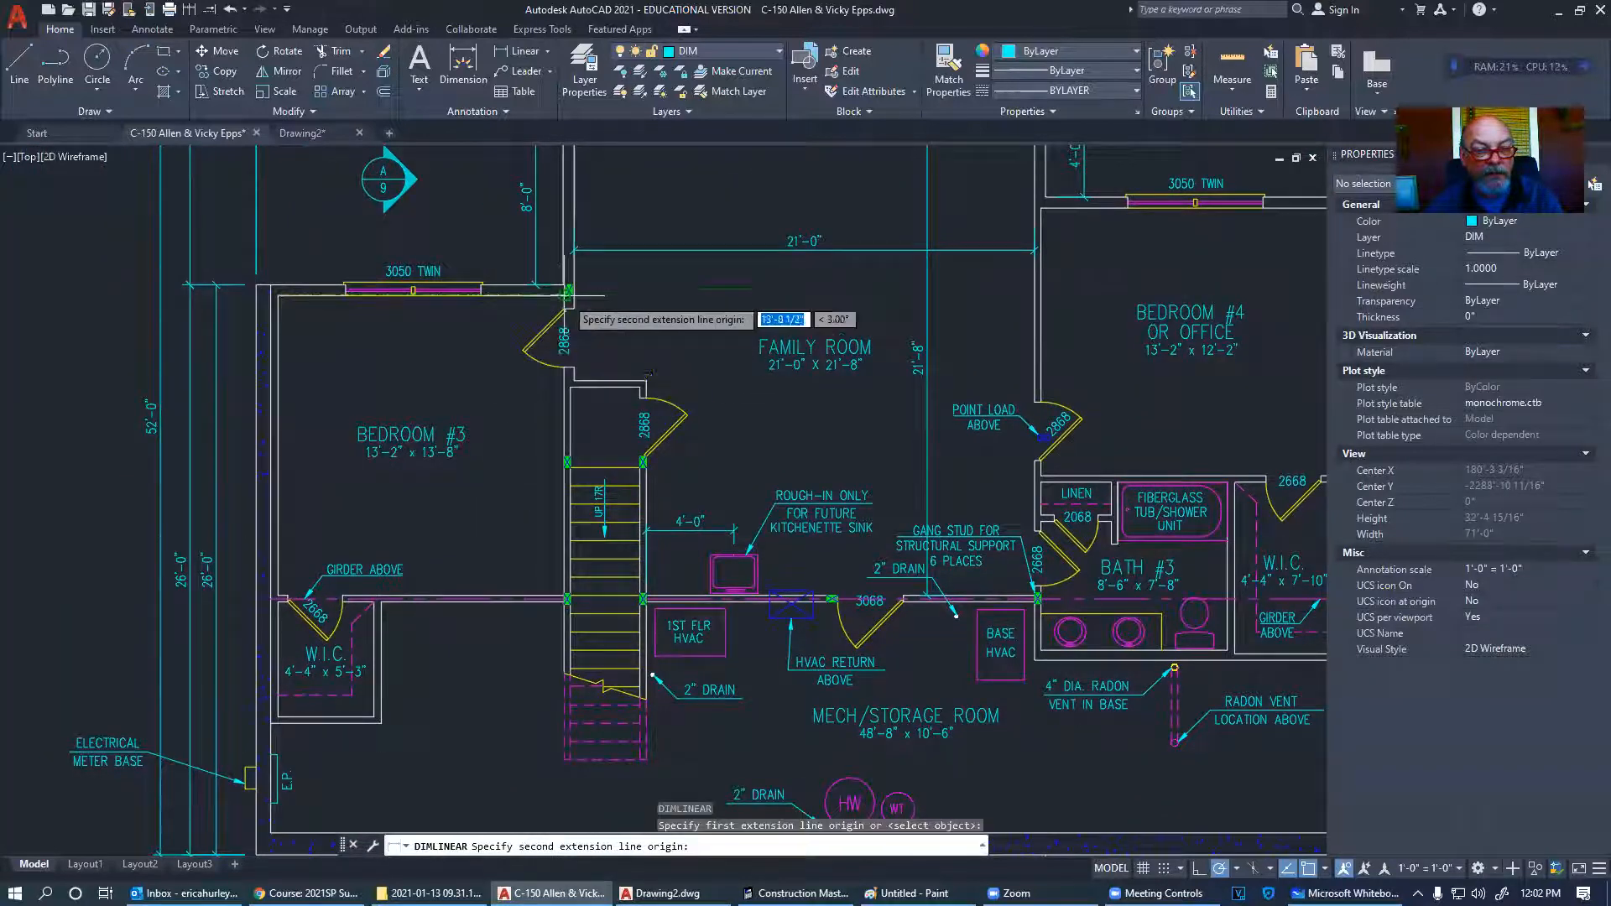
left_click(564, 296)
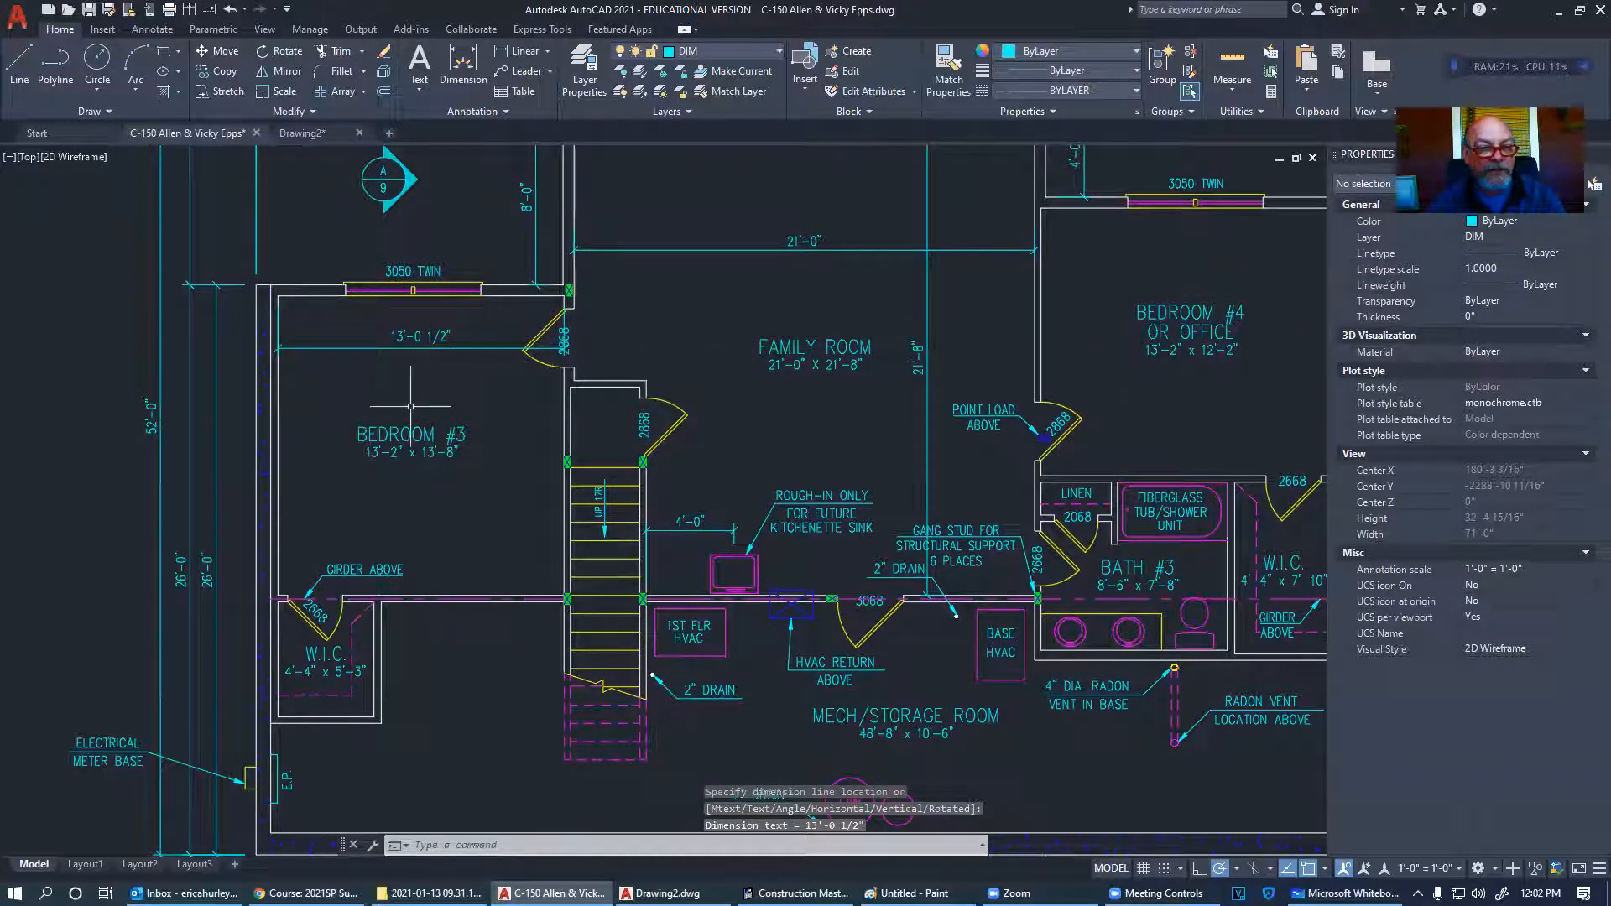
scroll(382, 467, "up", 2)
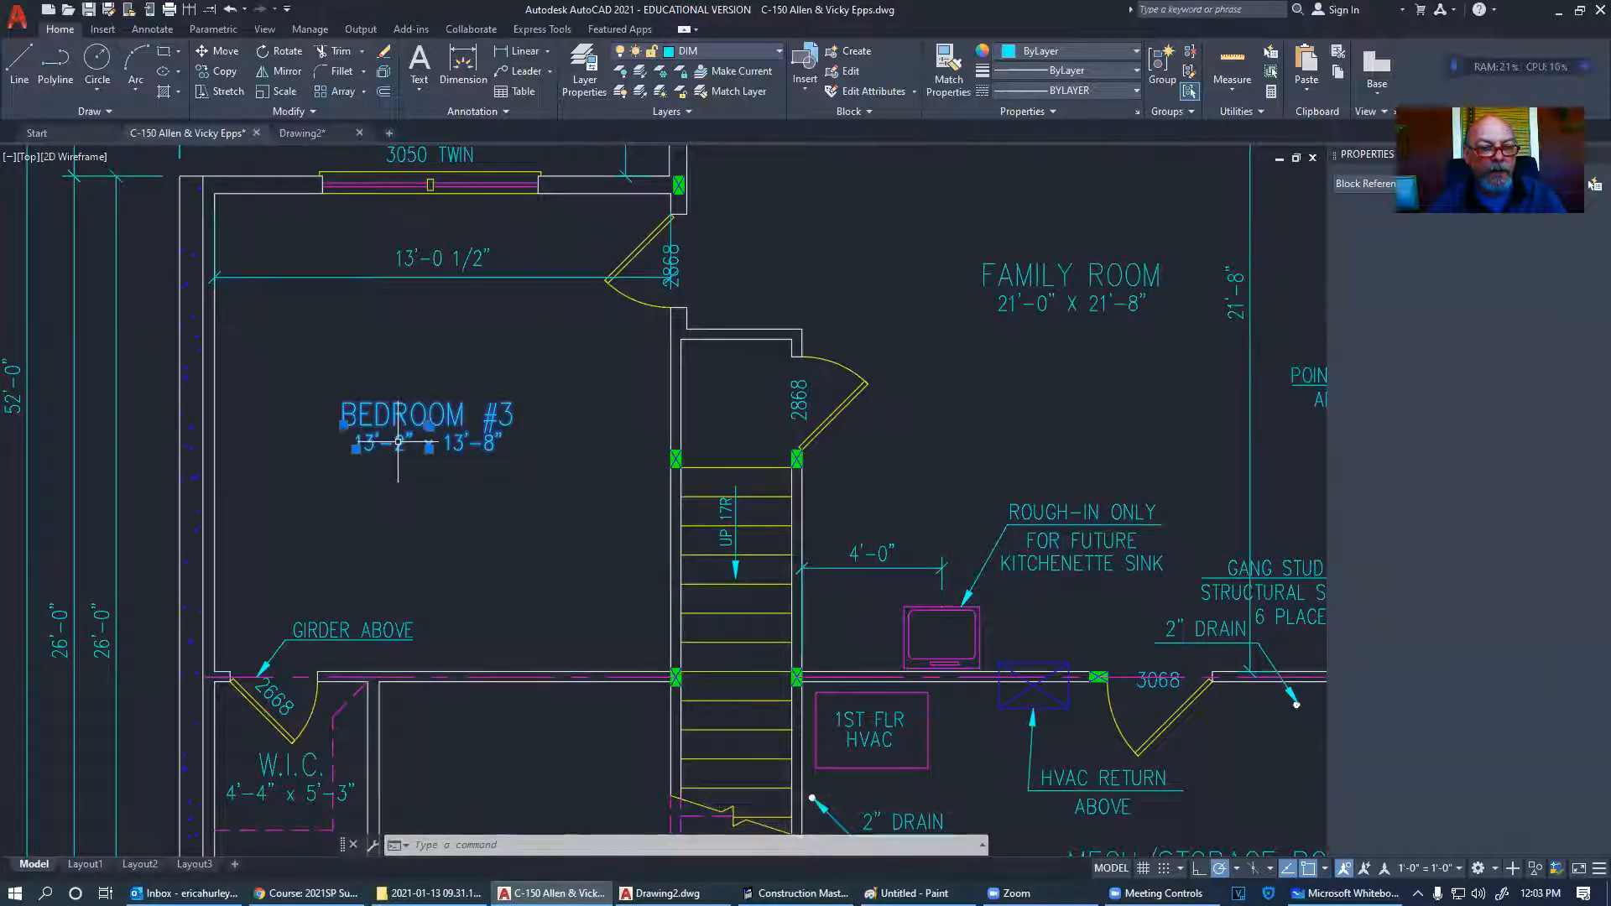
- Change Bedroom #3's size label to 13'-1" x 13'-8"
double_click(401, 445)
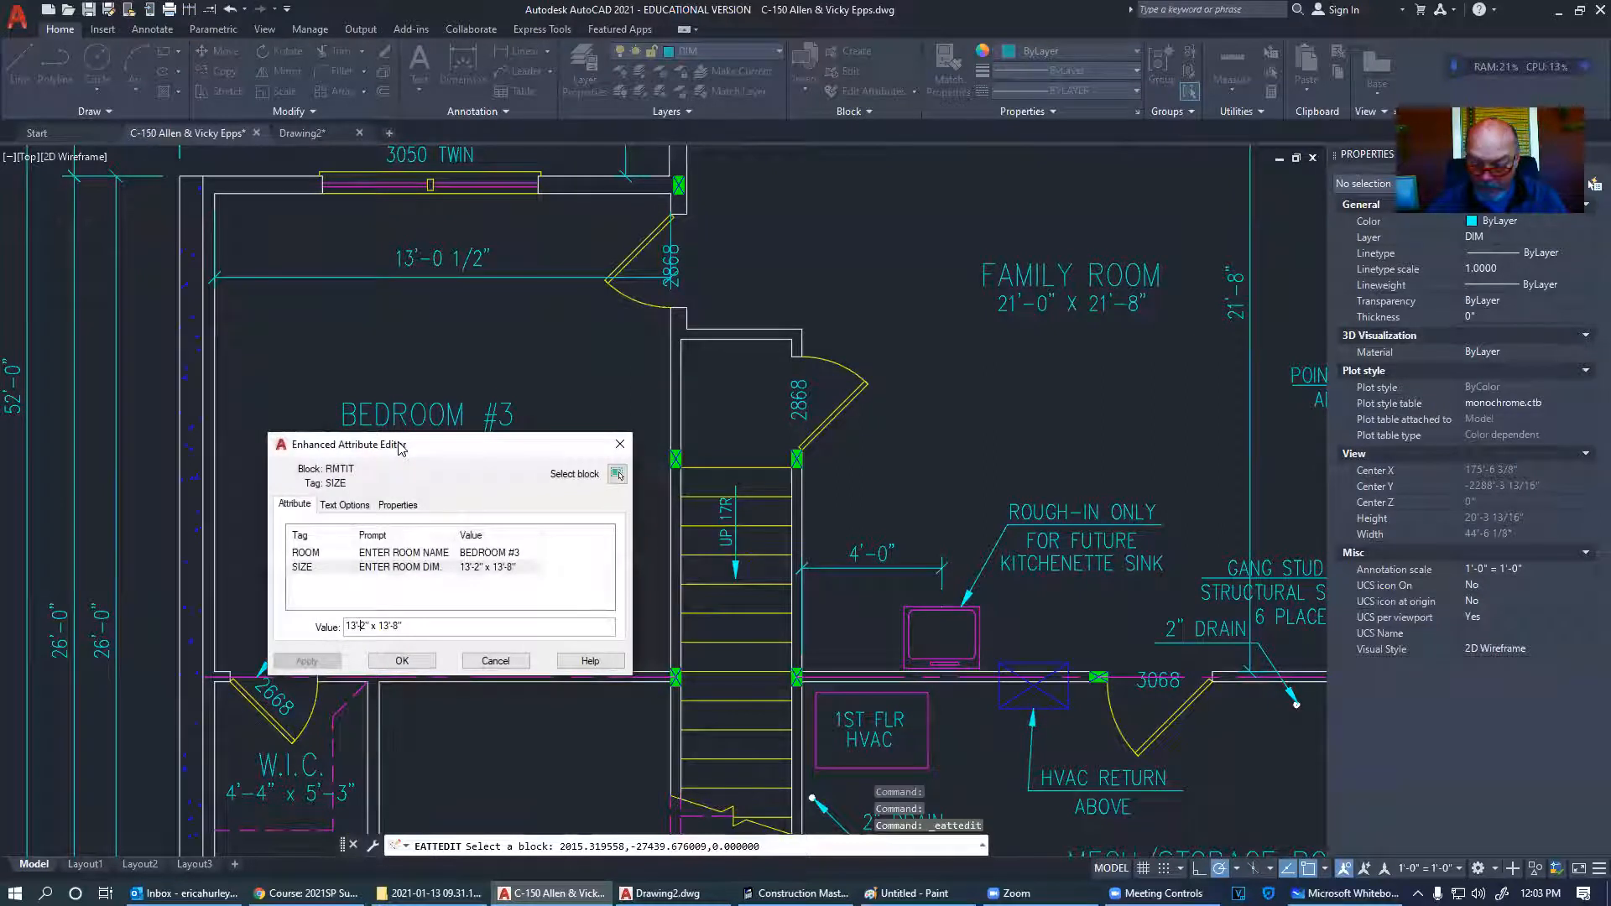
left_click(404, 661)
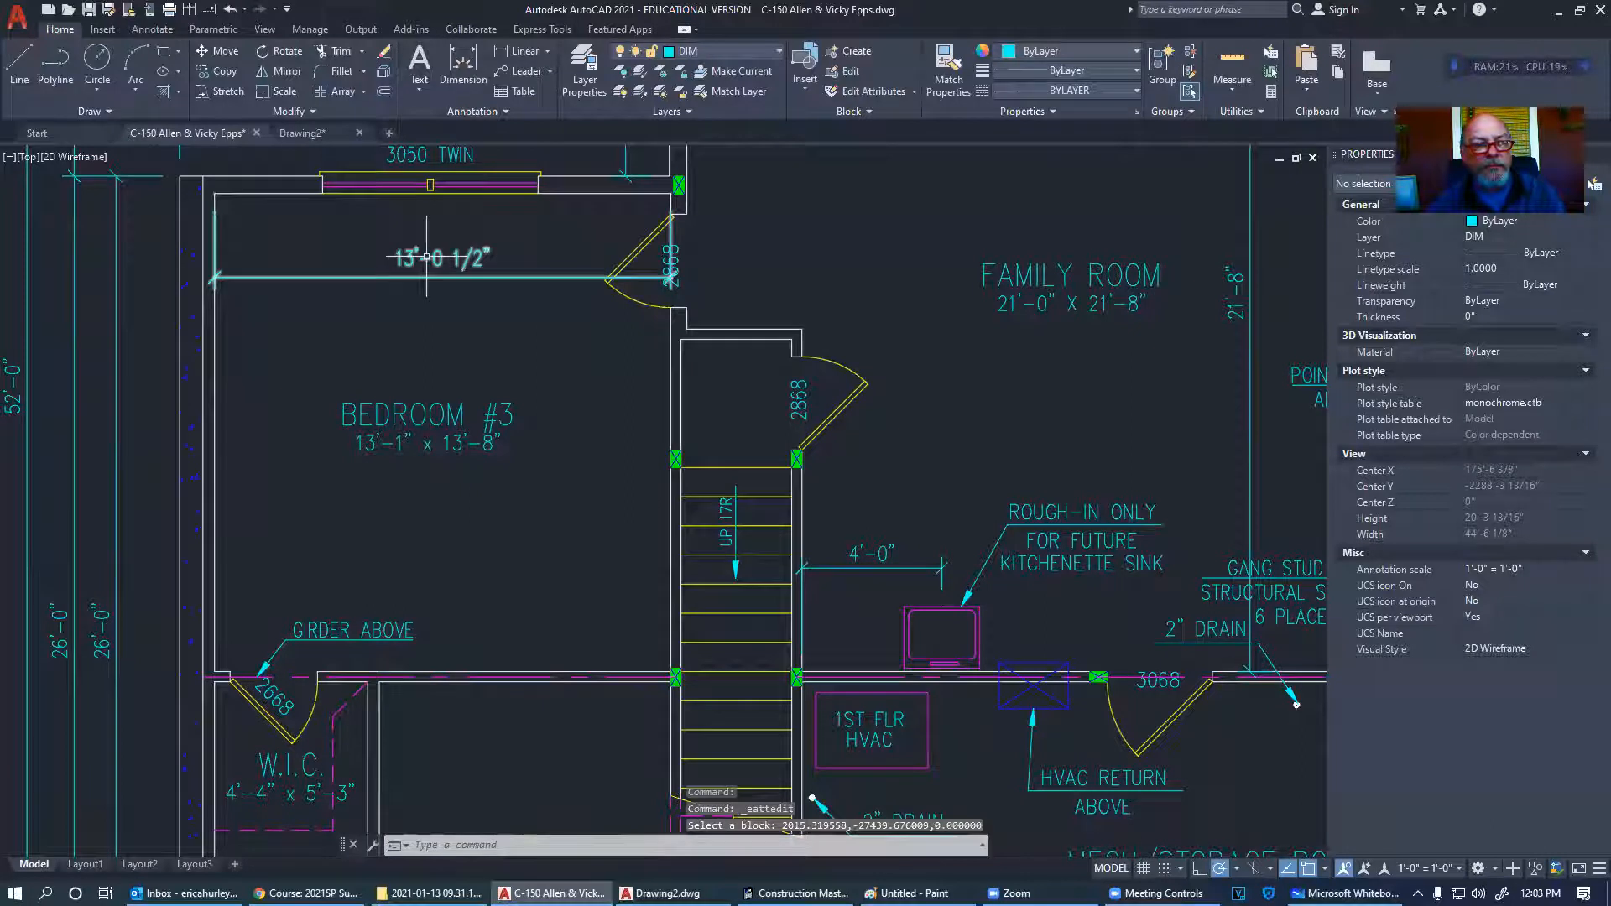
middle_click_drag(427, 257, 467, 295)
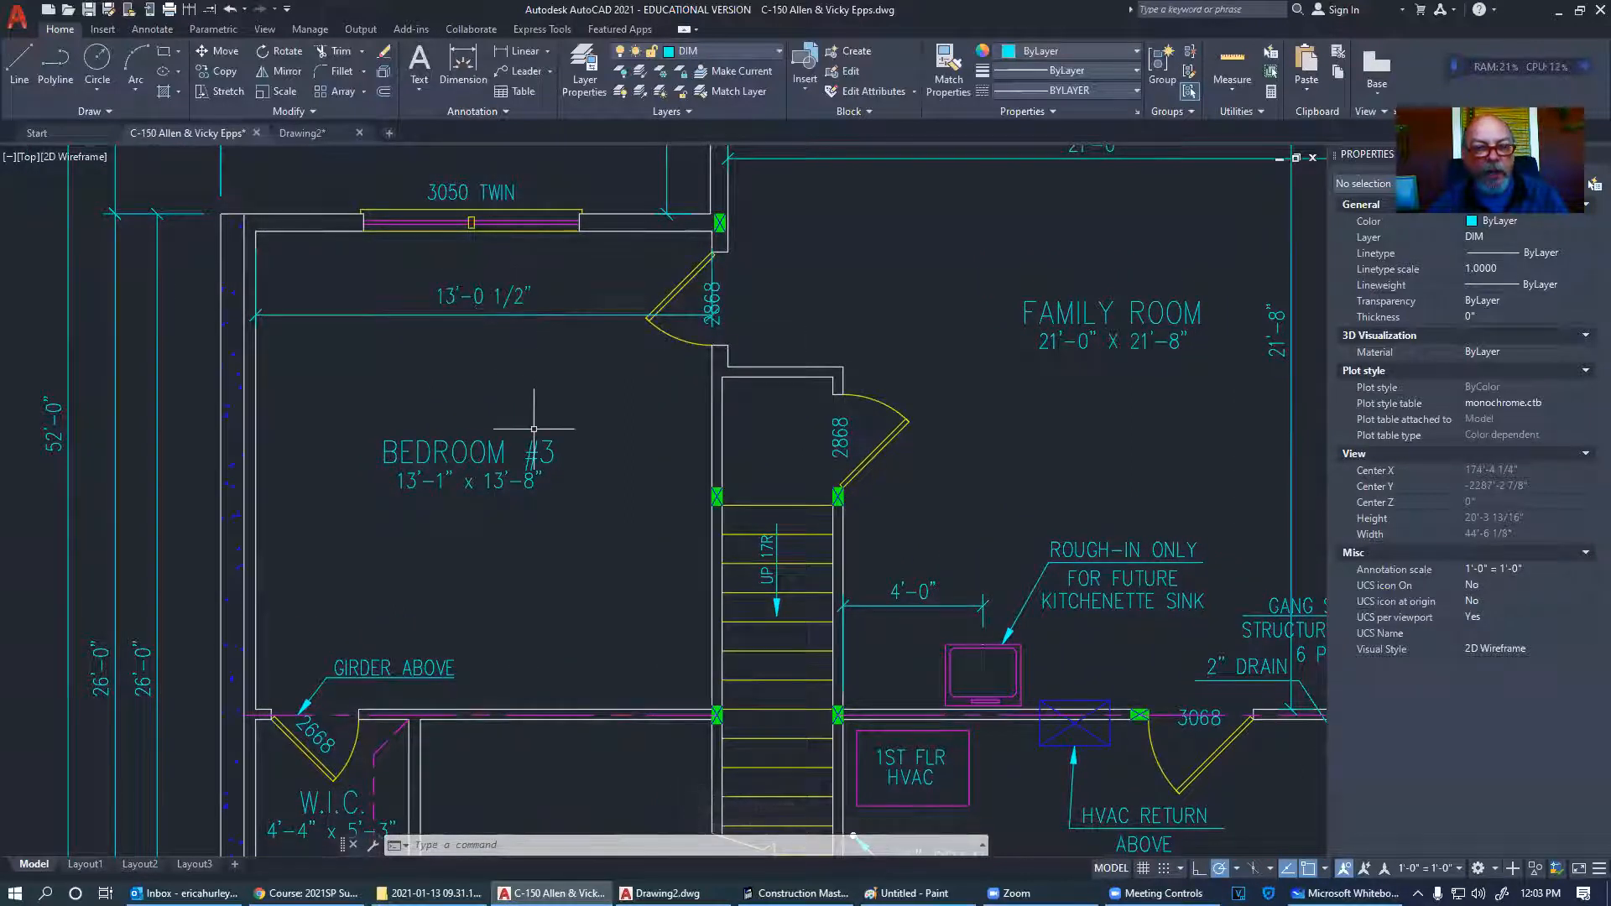
- Add a vertical 13'-8" linear dimension spanning Bedroom #3's depth
left_click(522, 51)
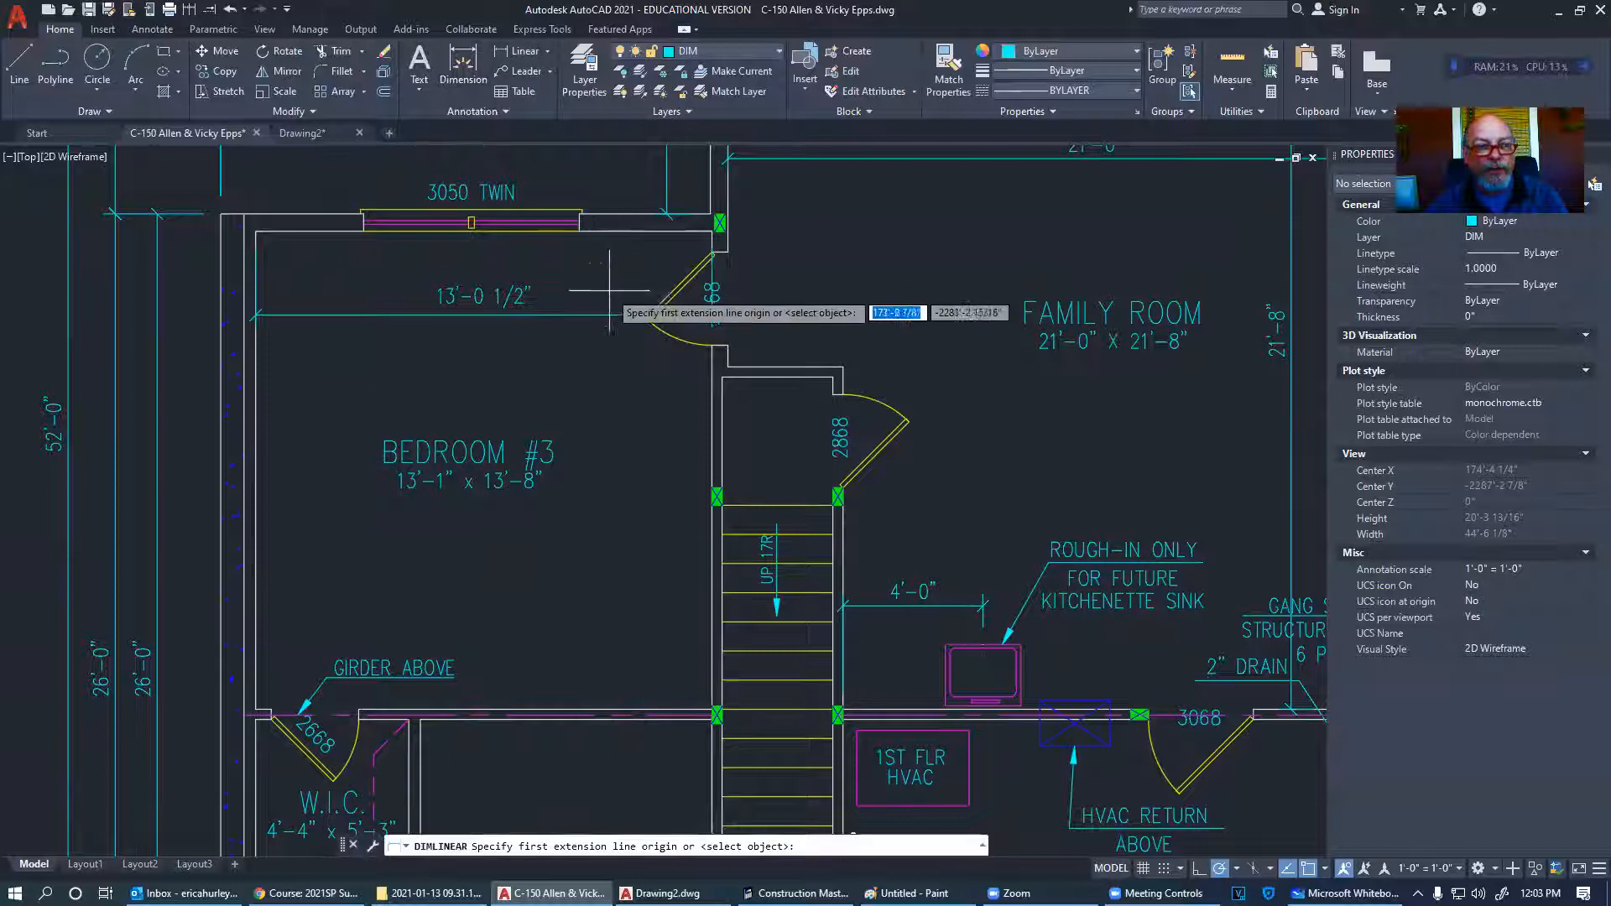
left_click(645, 229)
left_click(643, 713)
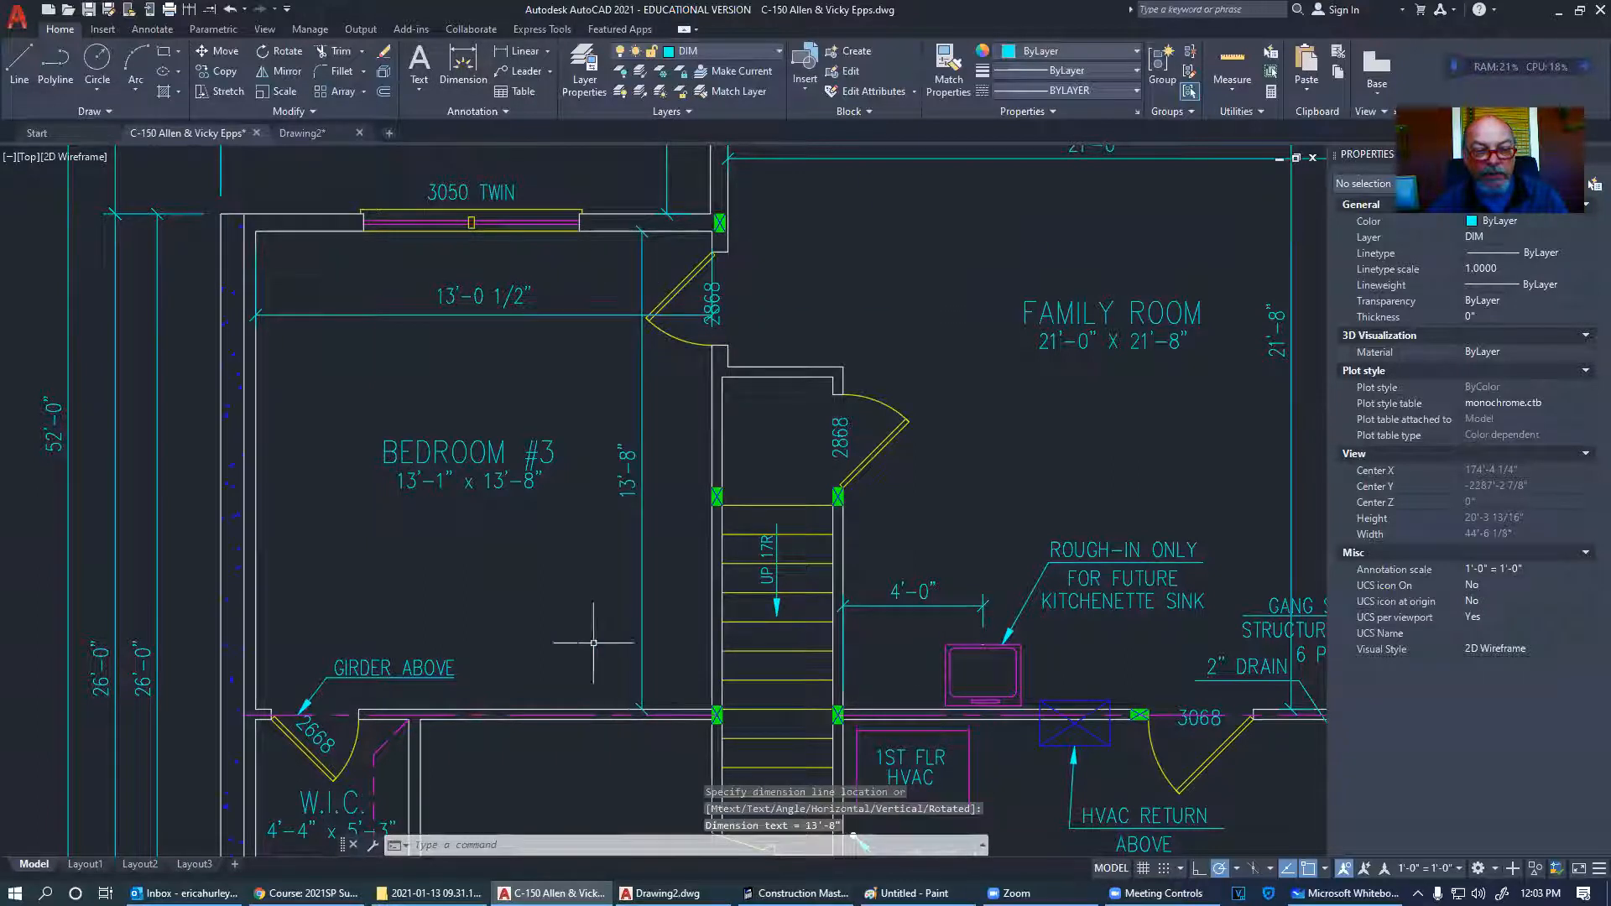
scroll(408, 495, "up", 2)
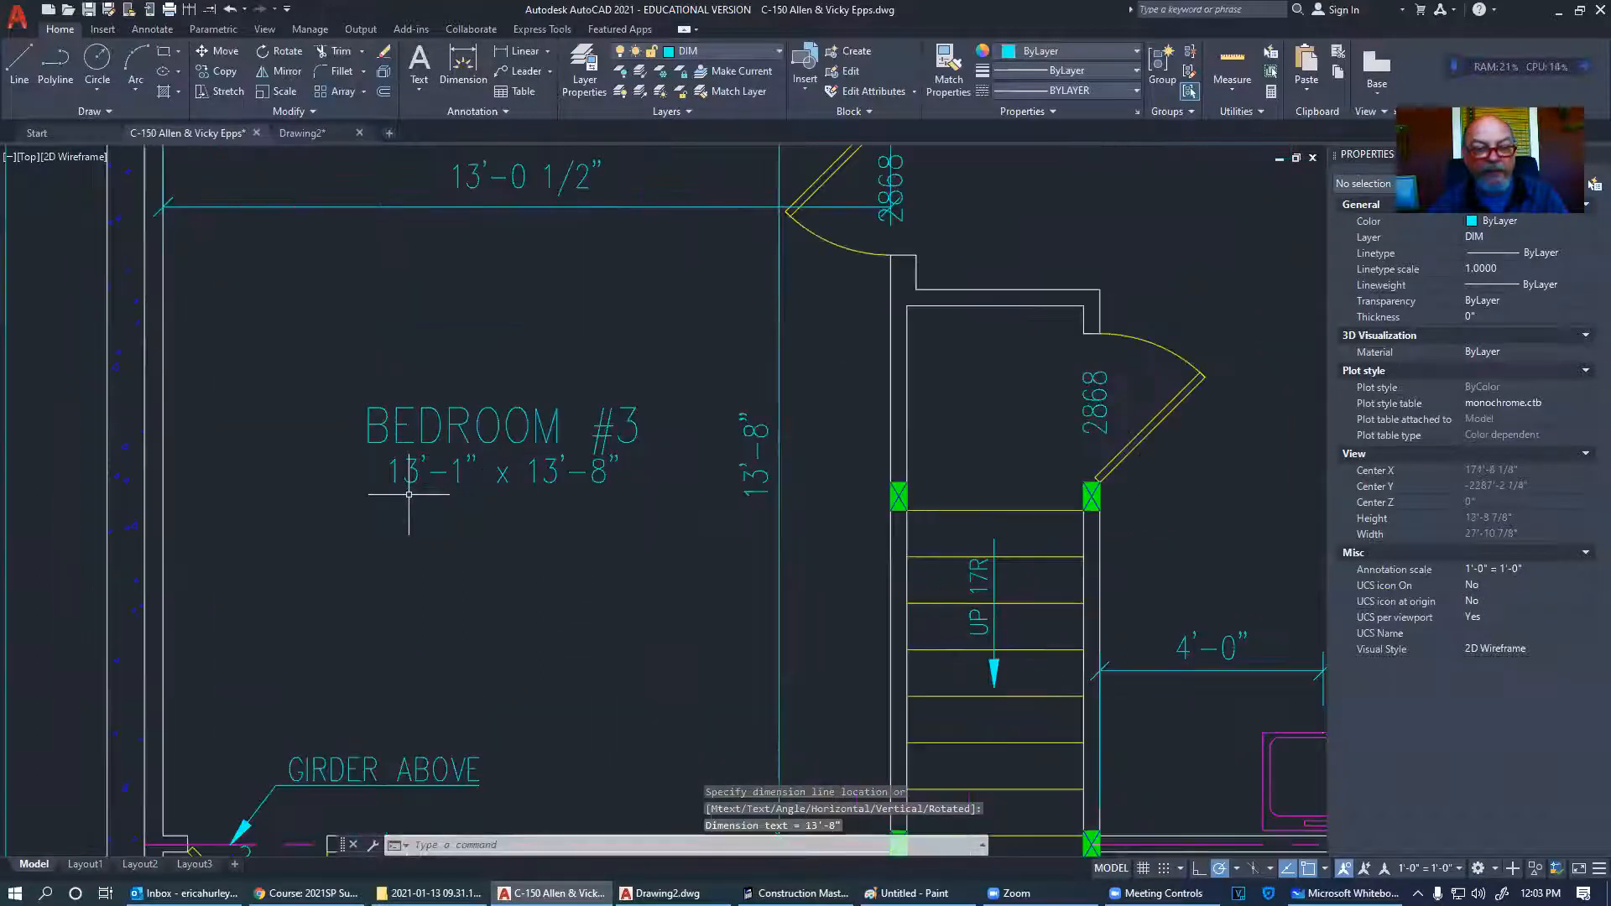
scroll(409, 495, "down", 2)
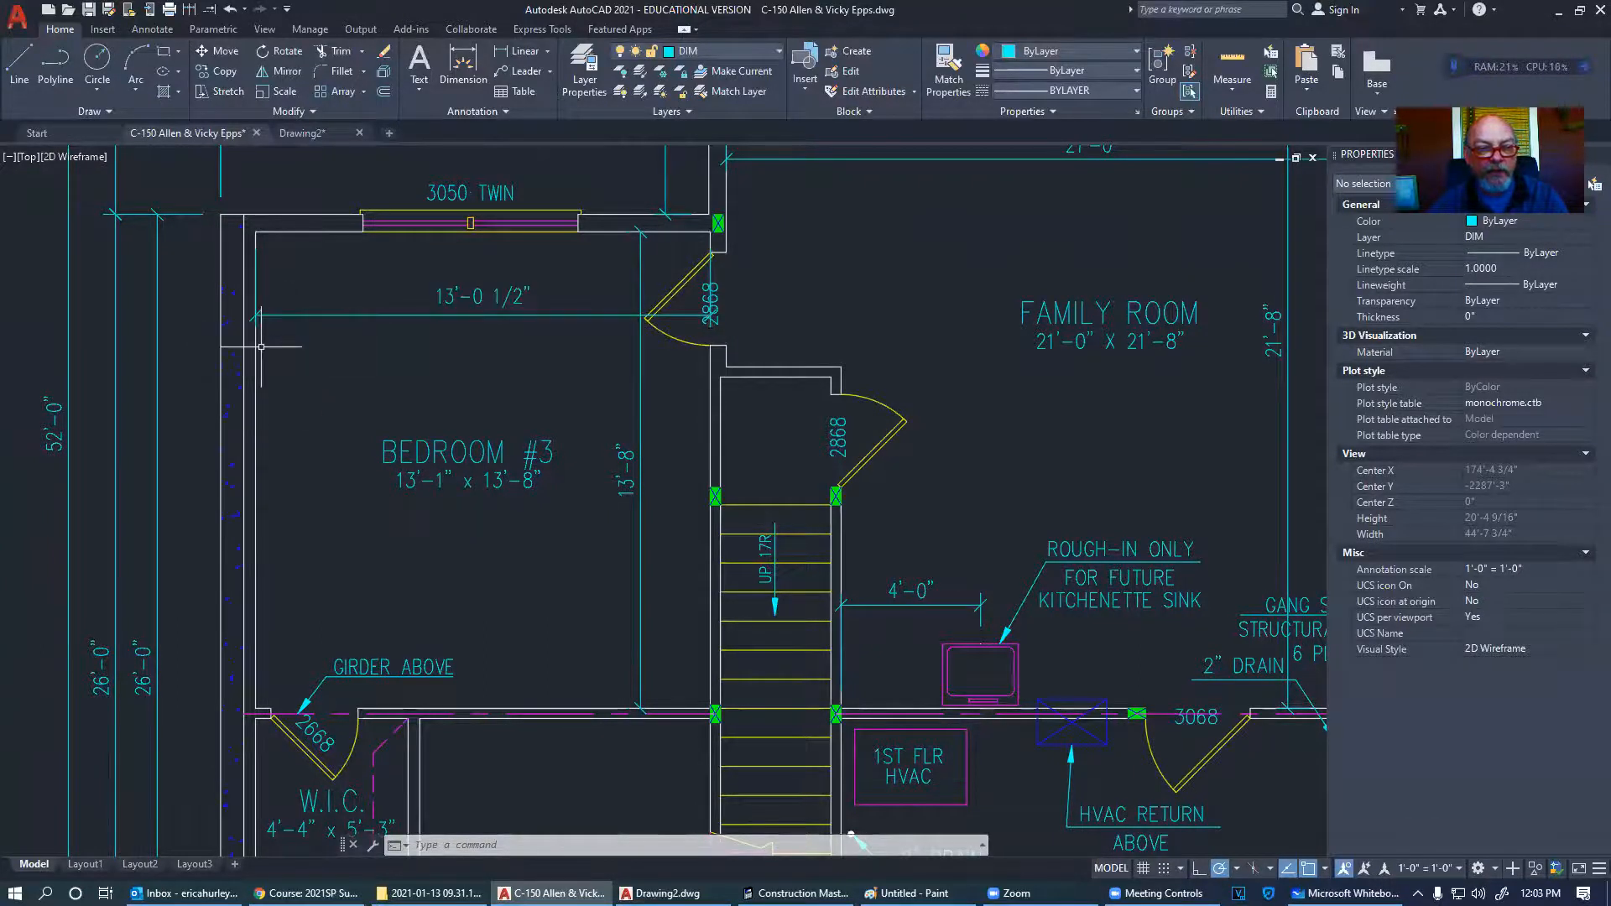
- Dimension the wall section's wall-to-floor junction near the sub-floor callout at 3'-10 1/4"
scroll(301, 312, "down", 5)
scroll(446, 550, "up", 6)
middle_click_drag(445, 549, 626, 664)
scroll(647, 537, "up", 4)
middle_click_drag(647, 537, 714, 586)
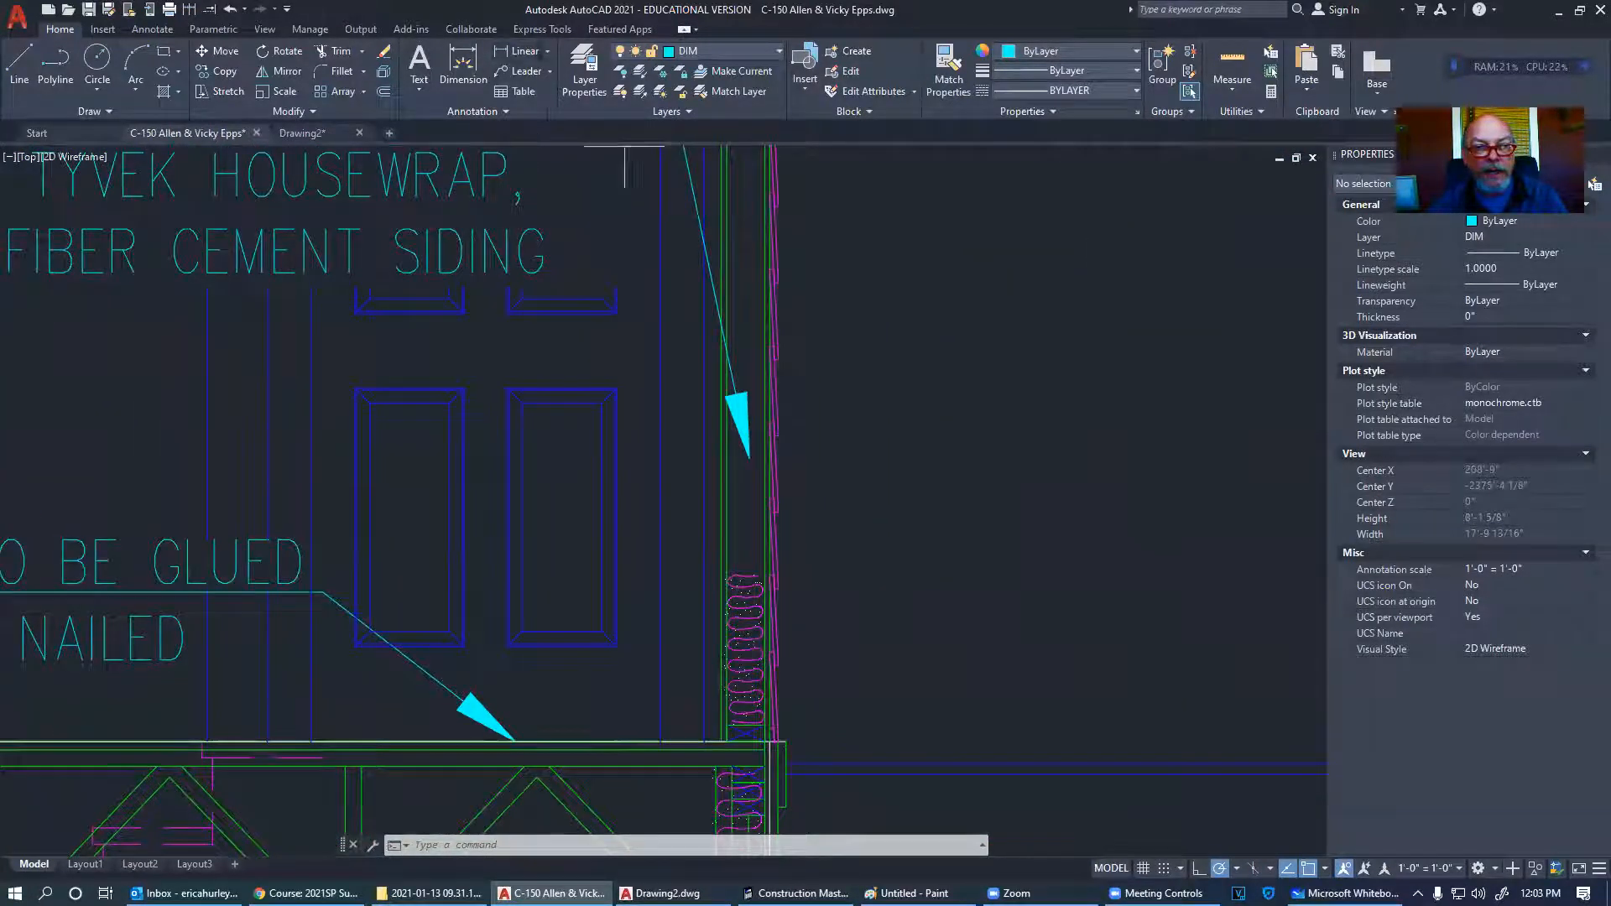
left_click(525, 51)
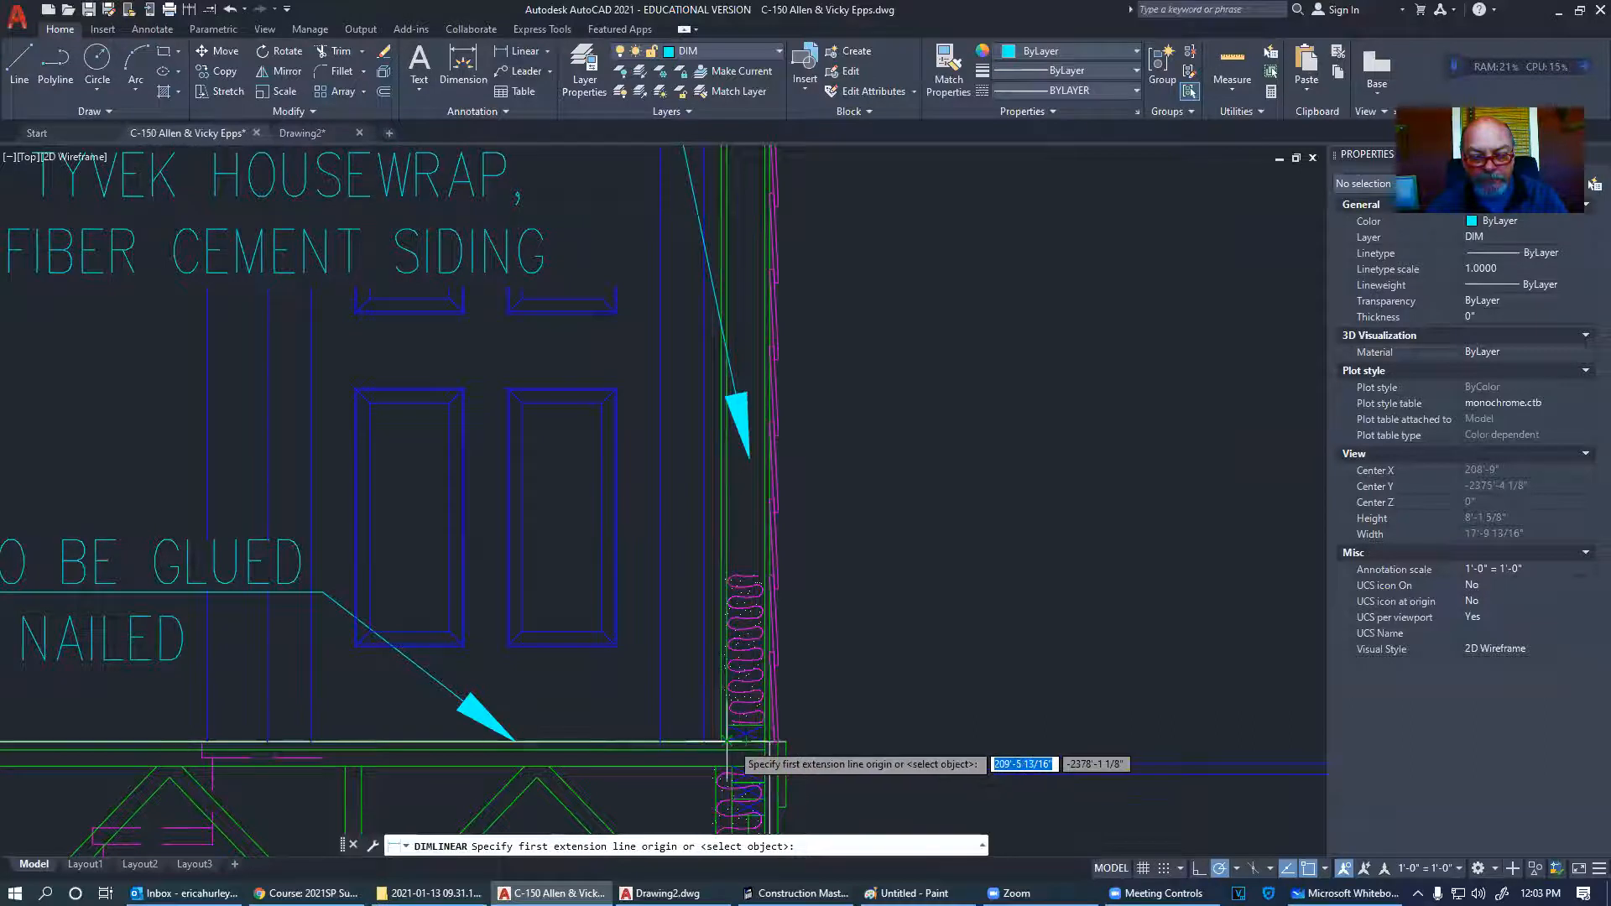
left_click(739, 741)
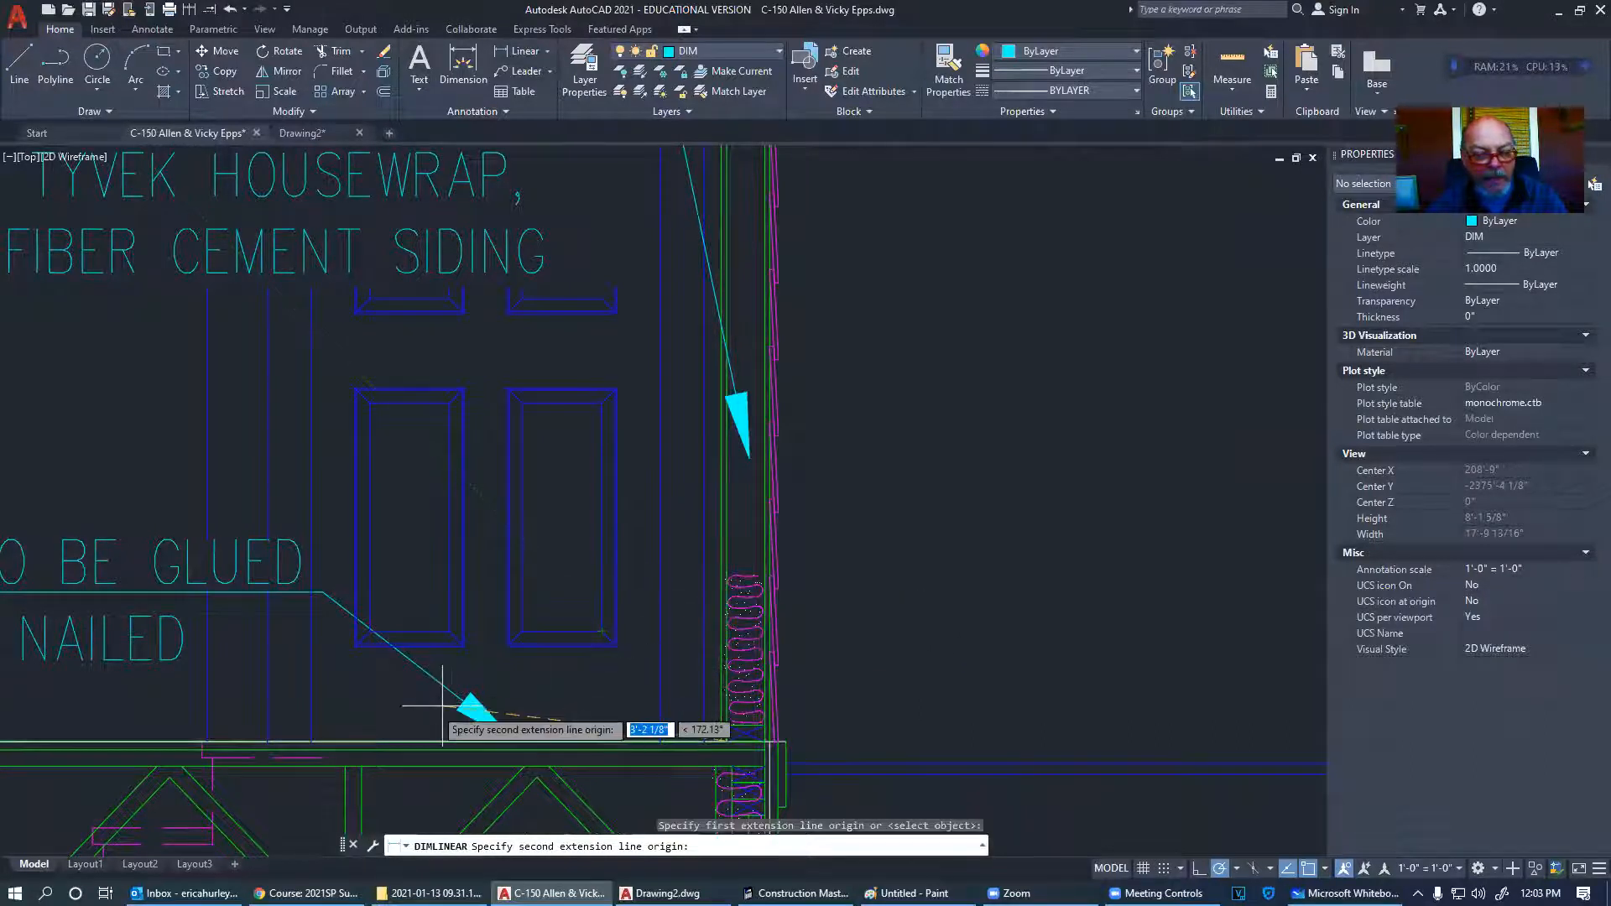
left_click(390, 699)
left_click(450, 514)
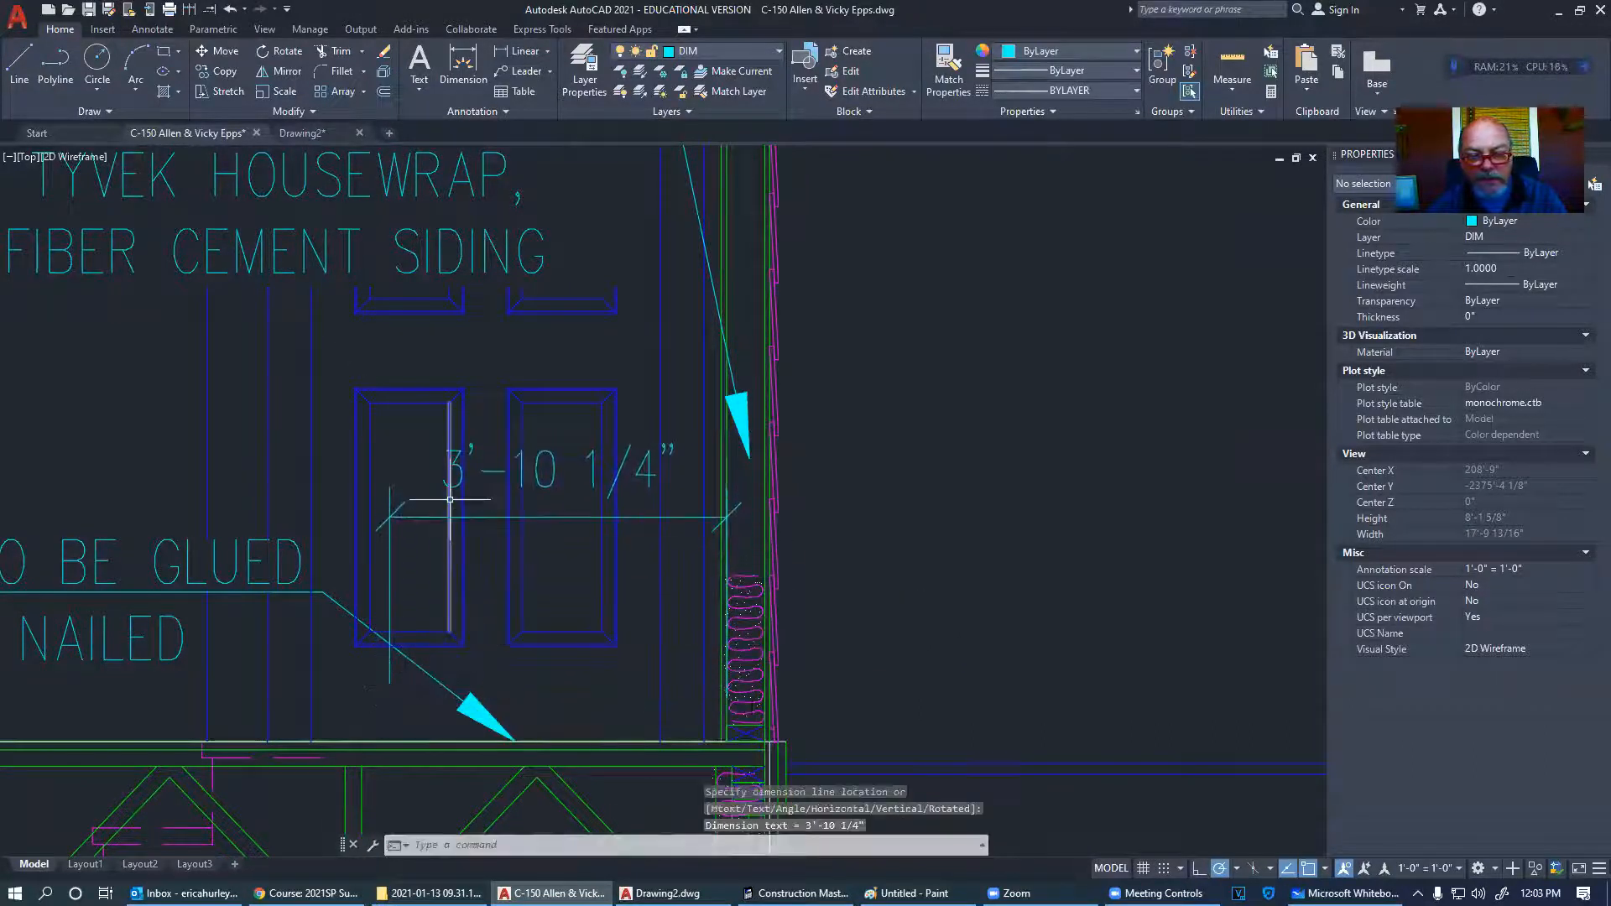
scroll(742, 530, "up", 8)
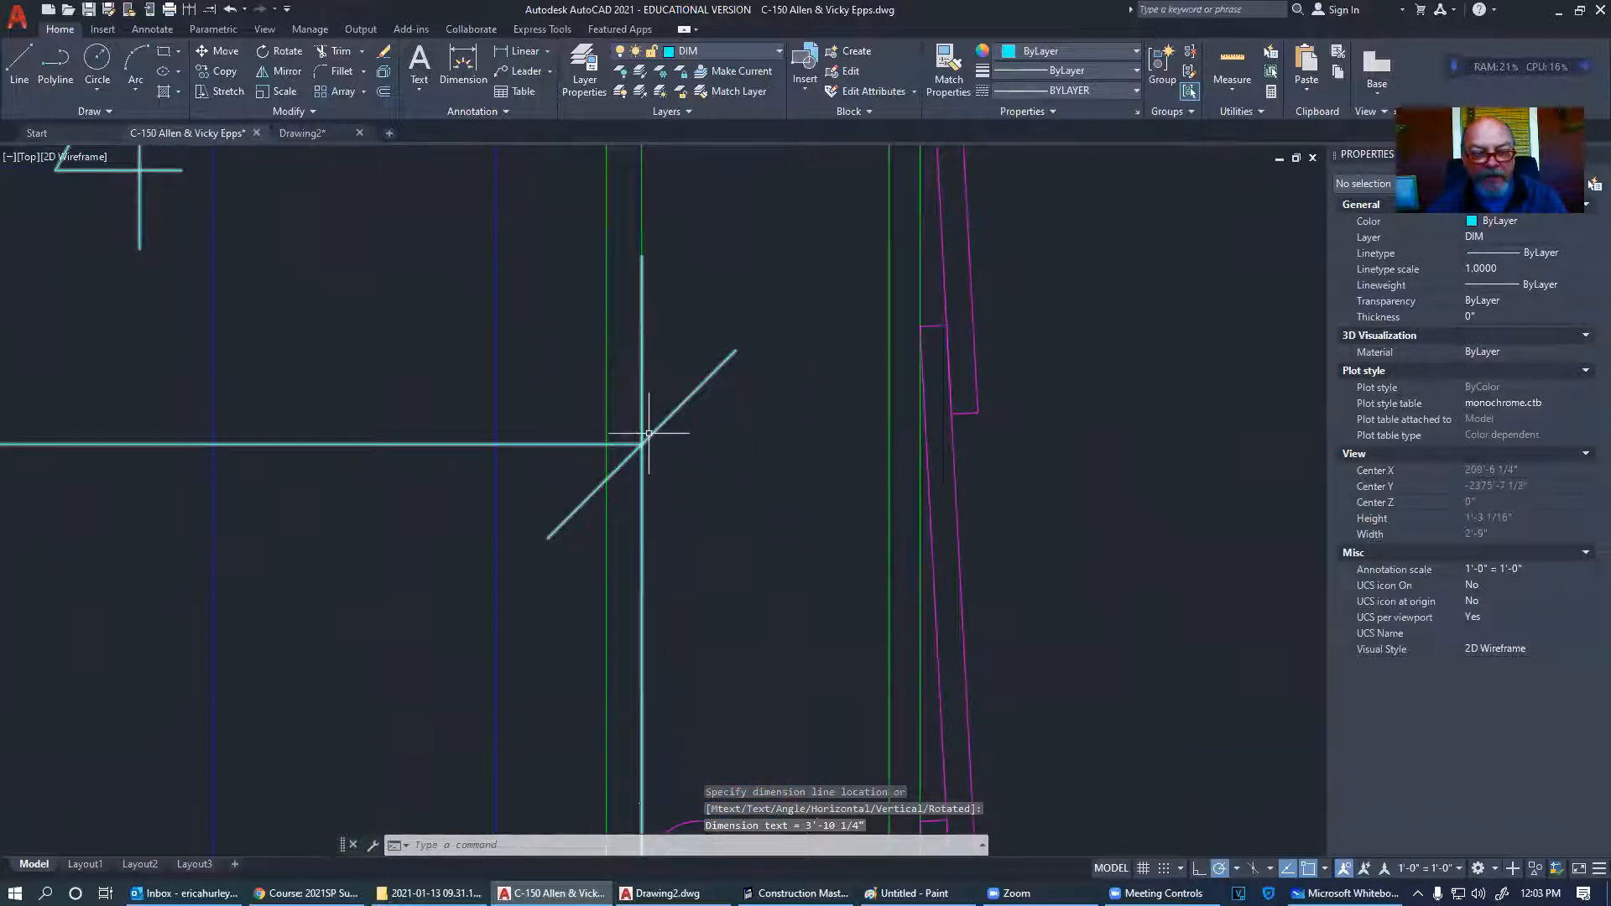
scroll(654, 441, "down", 6)
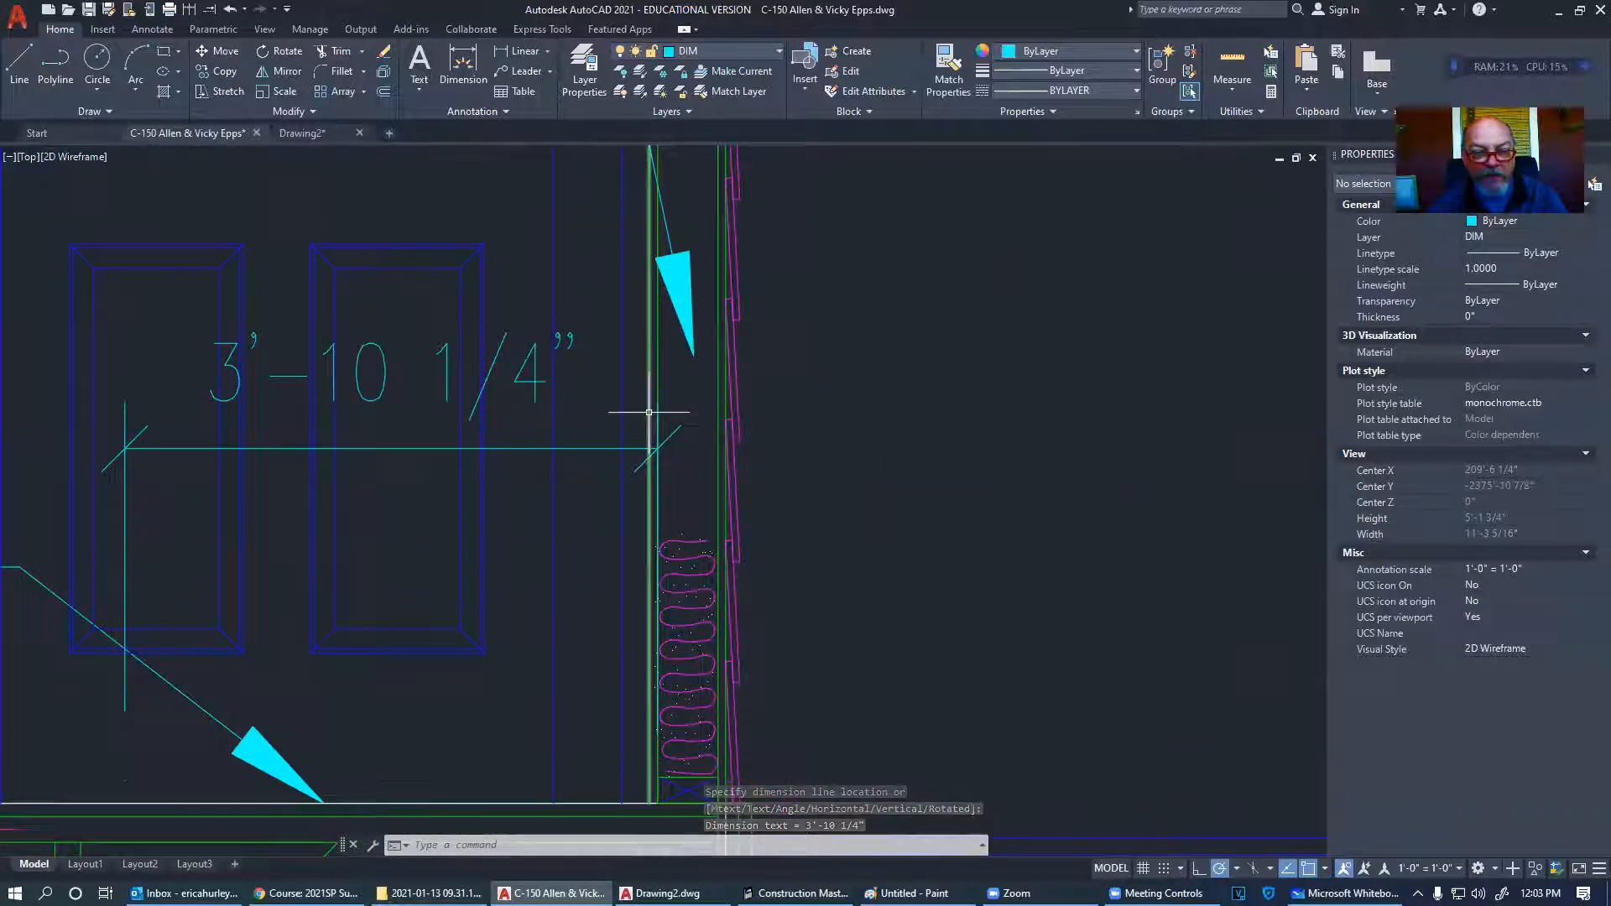
scroll(659, 424, "down", 4)
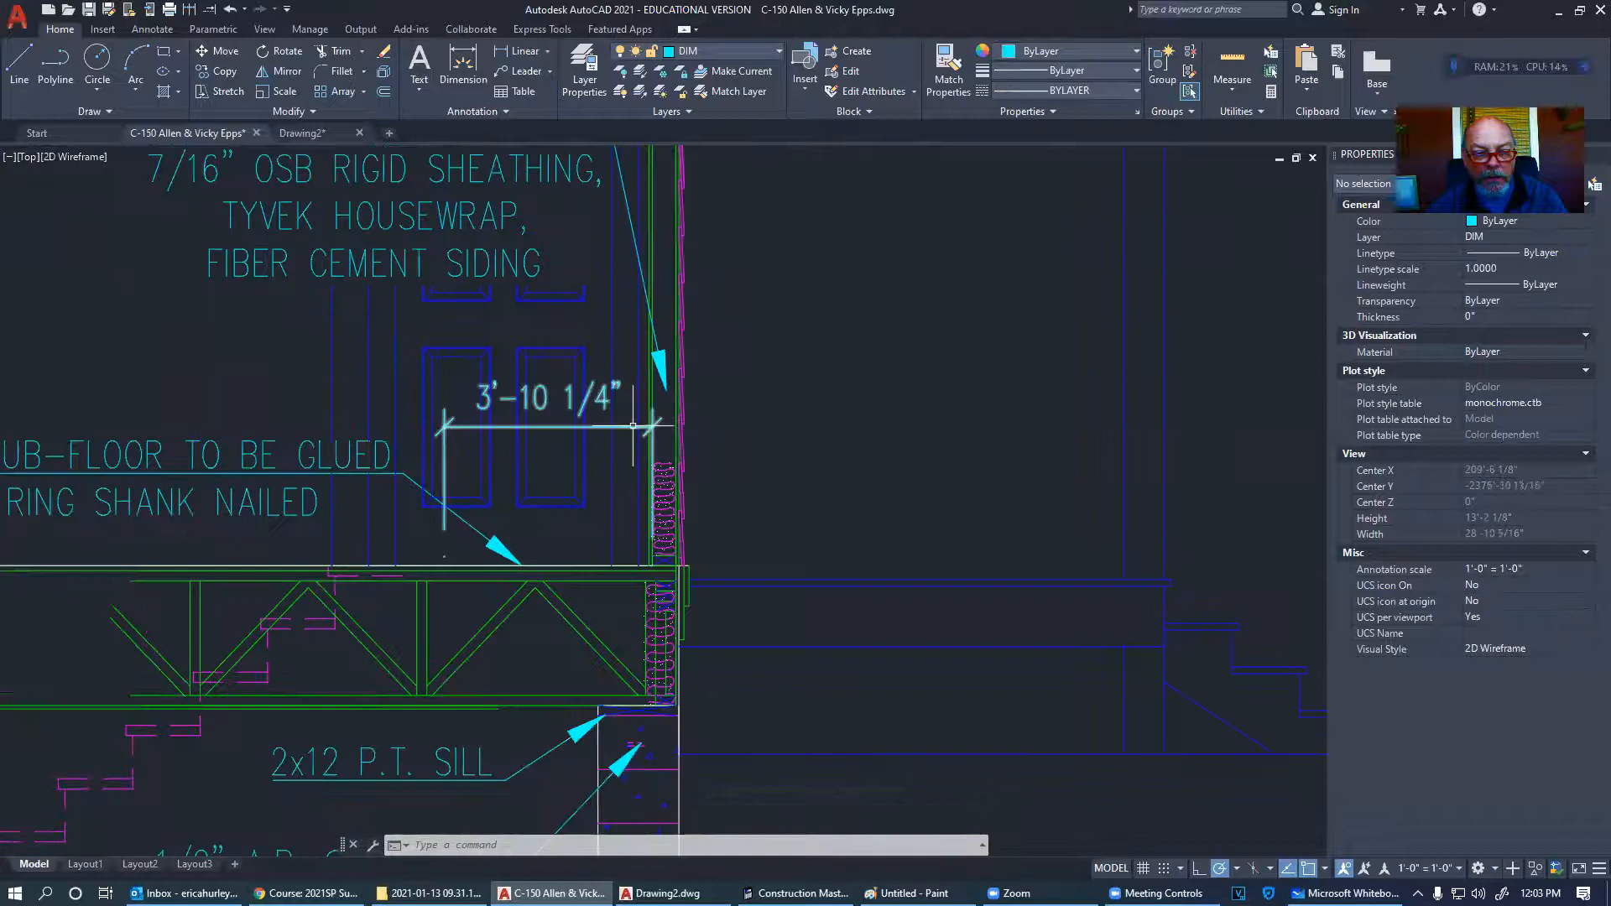
scroll(633, 426, "up", 4)
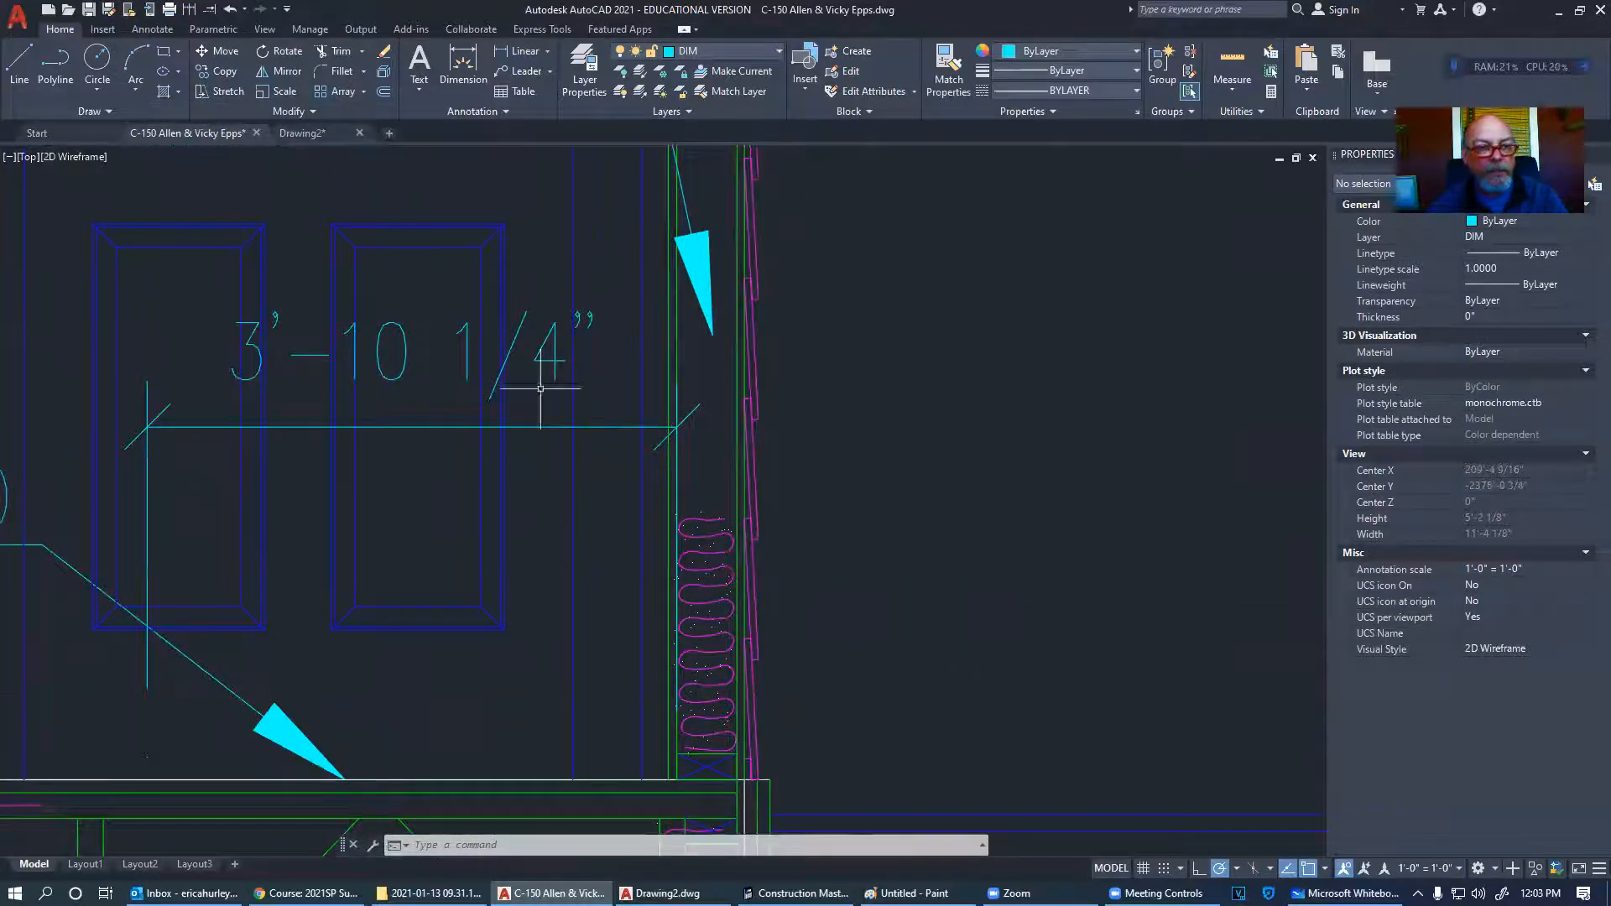
scroll(540, 388, "down", 8)
scroll(724, 434, "up", 6)
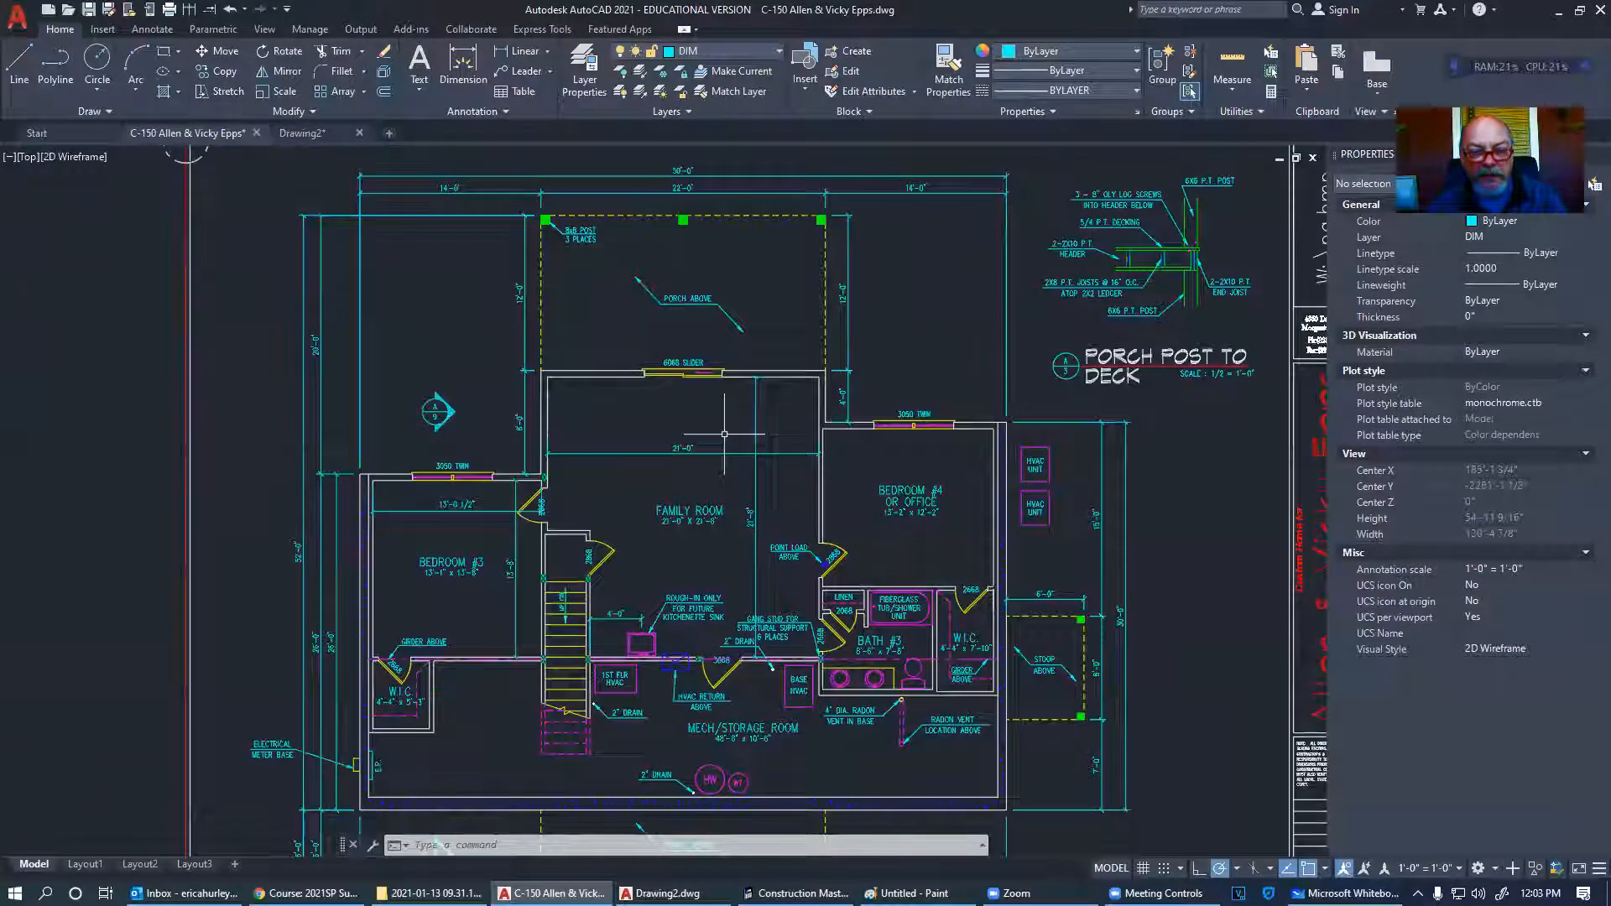
- Erase the Family Room's 21'-0" and 21'-8" dimensions using a crossing selection window
scroll(735, 470, "up", 4)
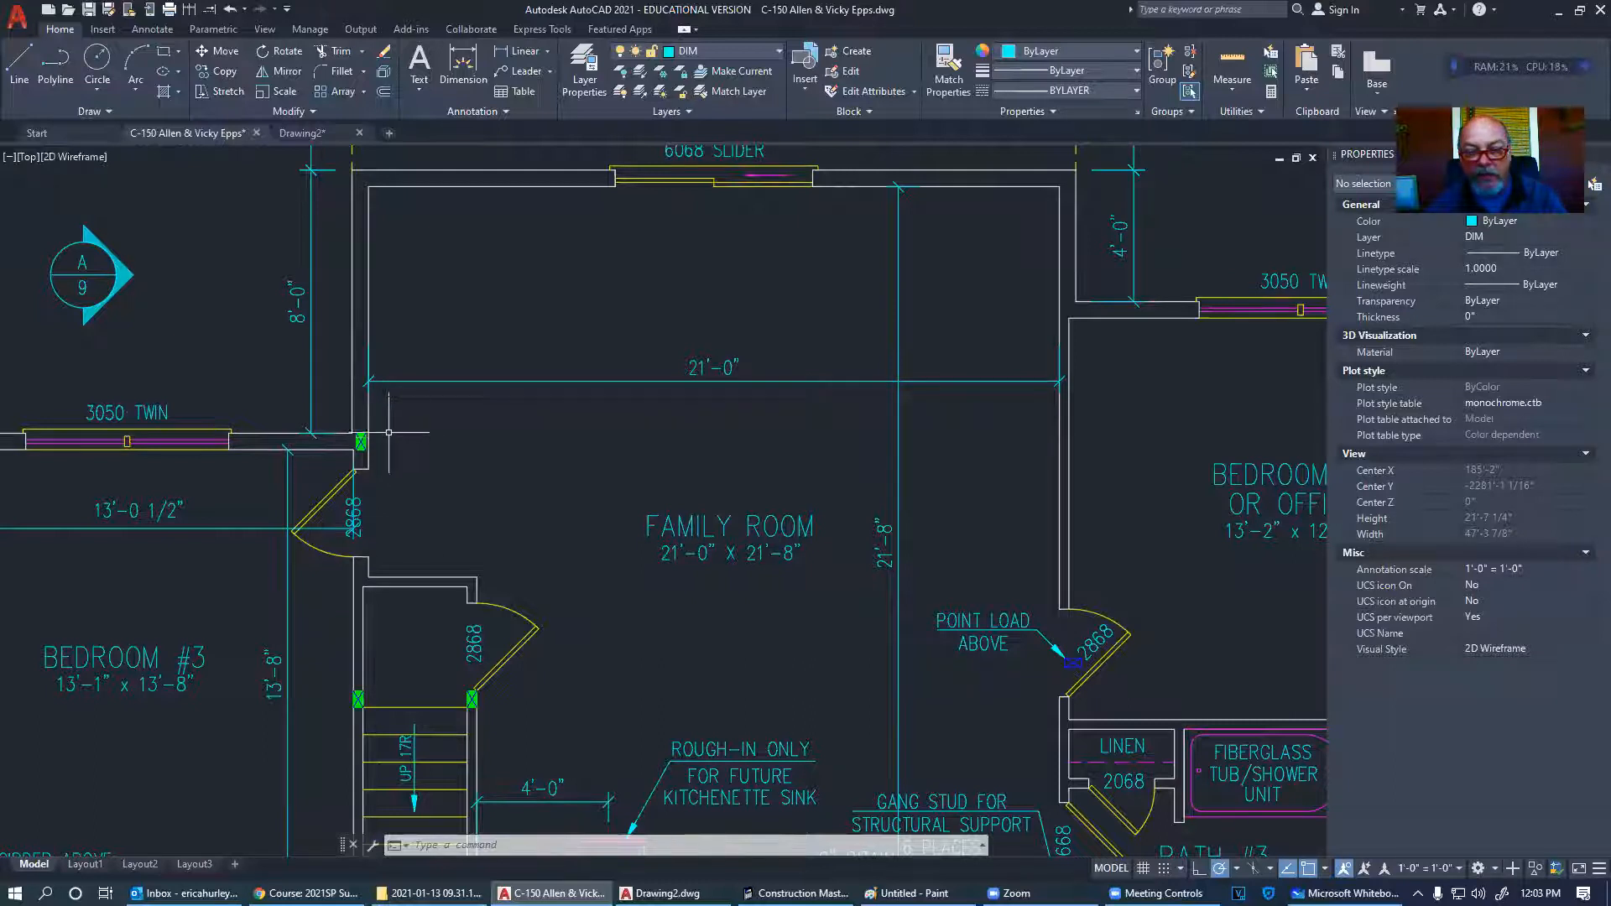
middle_click_drag(661, 457, 557, 439)
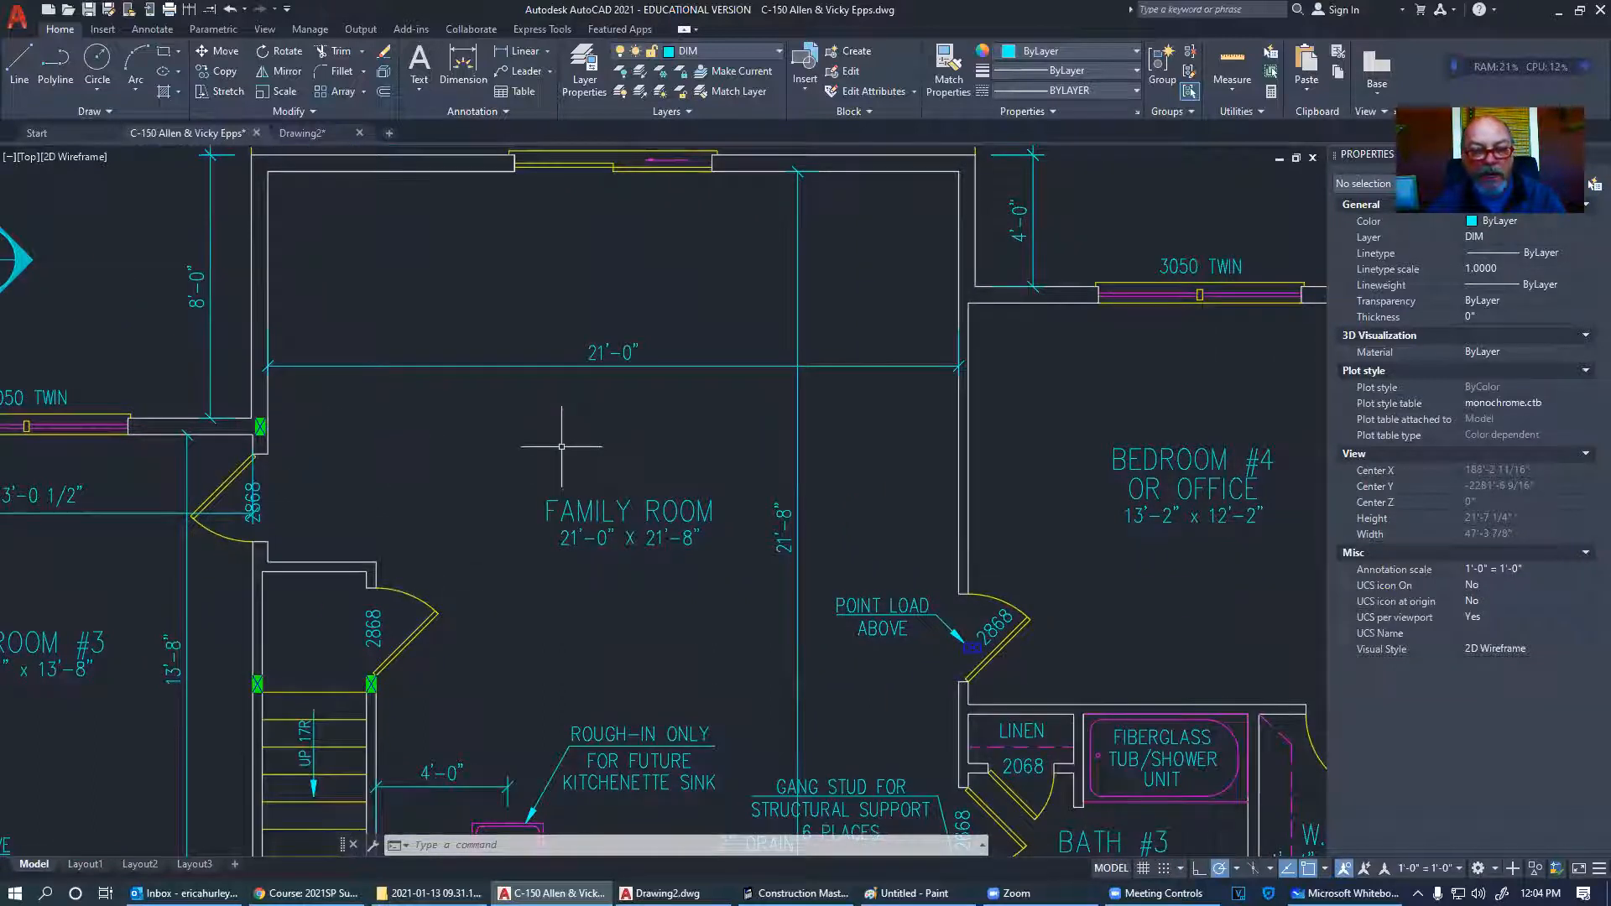
left_click(879, 388)
left_click(756, 337)
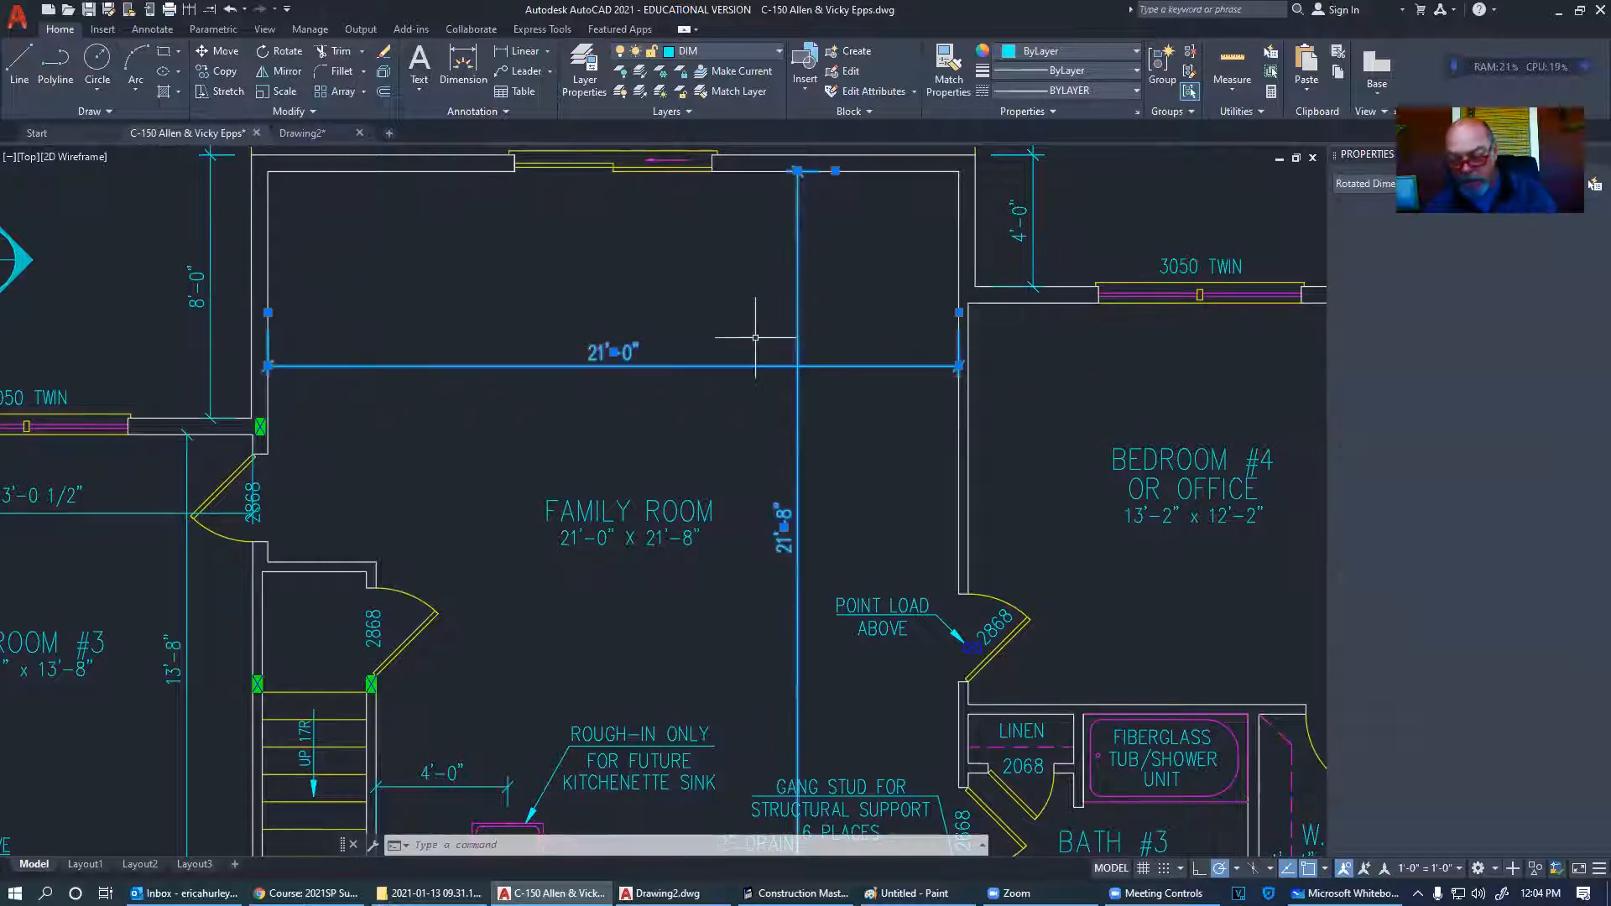
key("Delete")
scroll(403, 378, "down", 6)
scroll(781, 374, "up", 3)
scroll(370, 355, "down", 6)
scroll(592, 387, "up", 4)
scroll(678, 344, "up", 1)
scroll(679, 344, "up", 2)
scroll(748, 475, "down", 2)
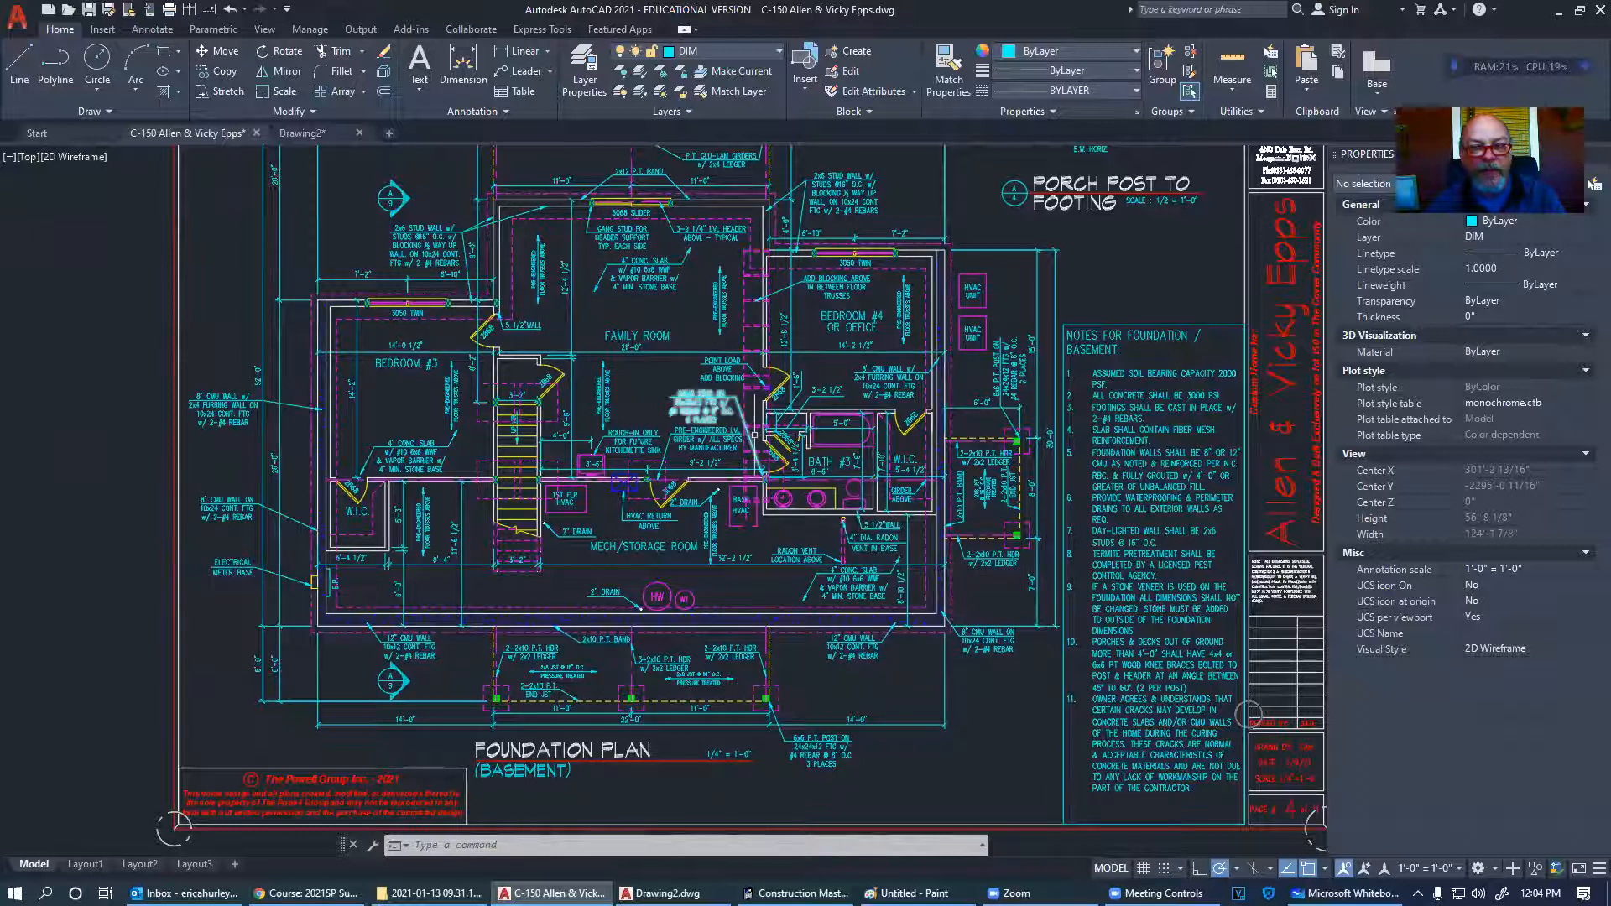
scroll(676, 281, "up", 5)
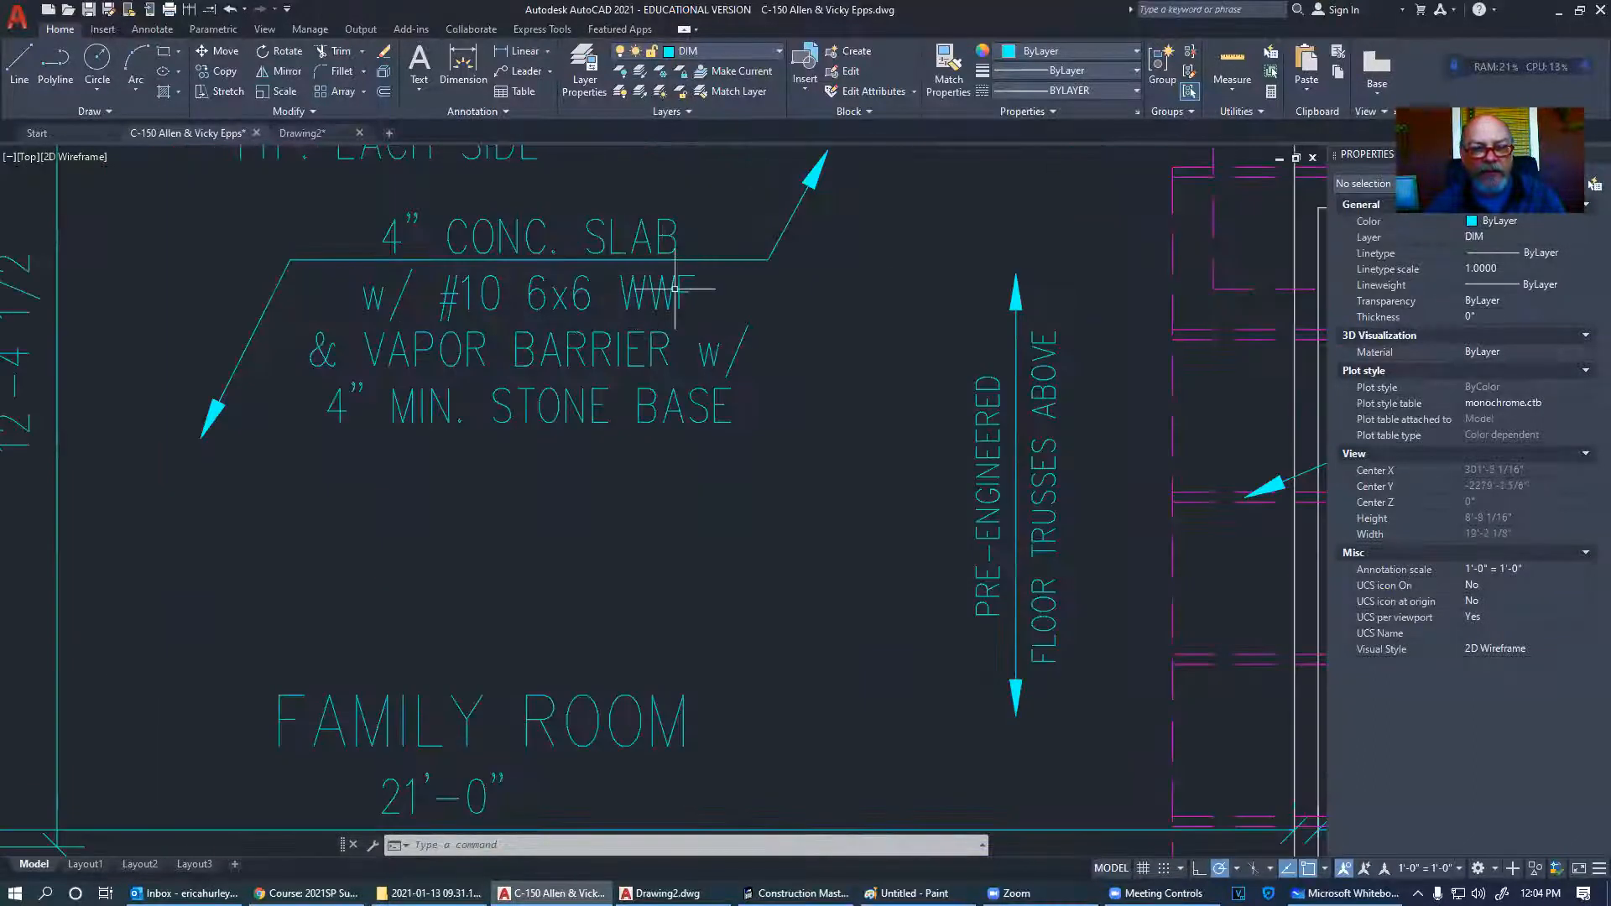
scroll(702, 491, "down", 2)
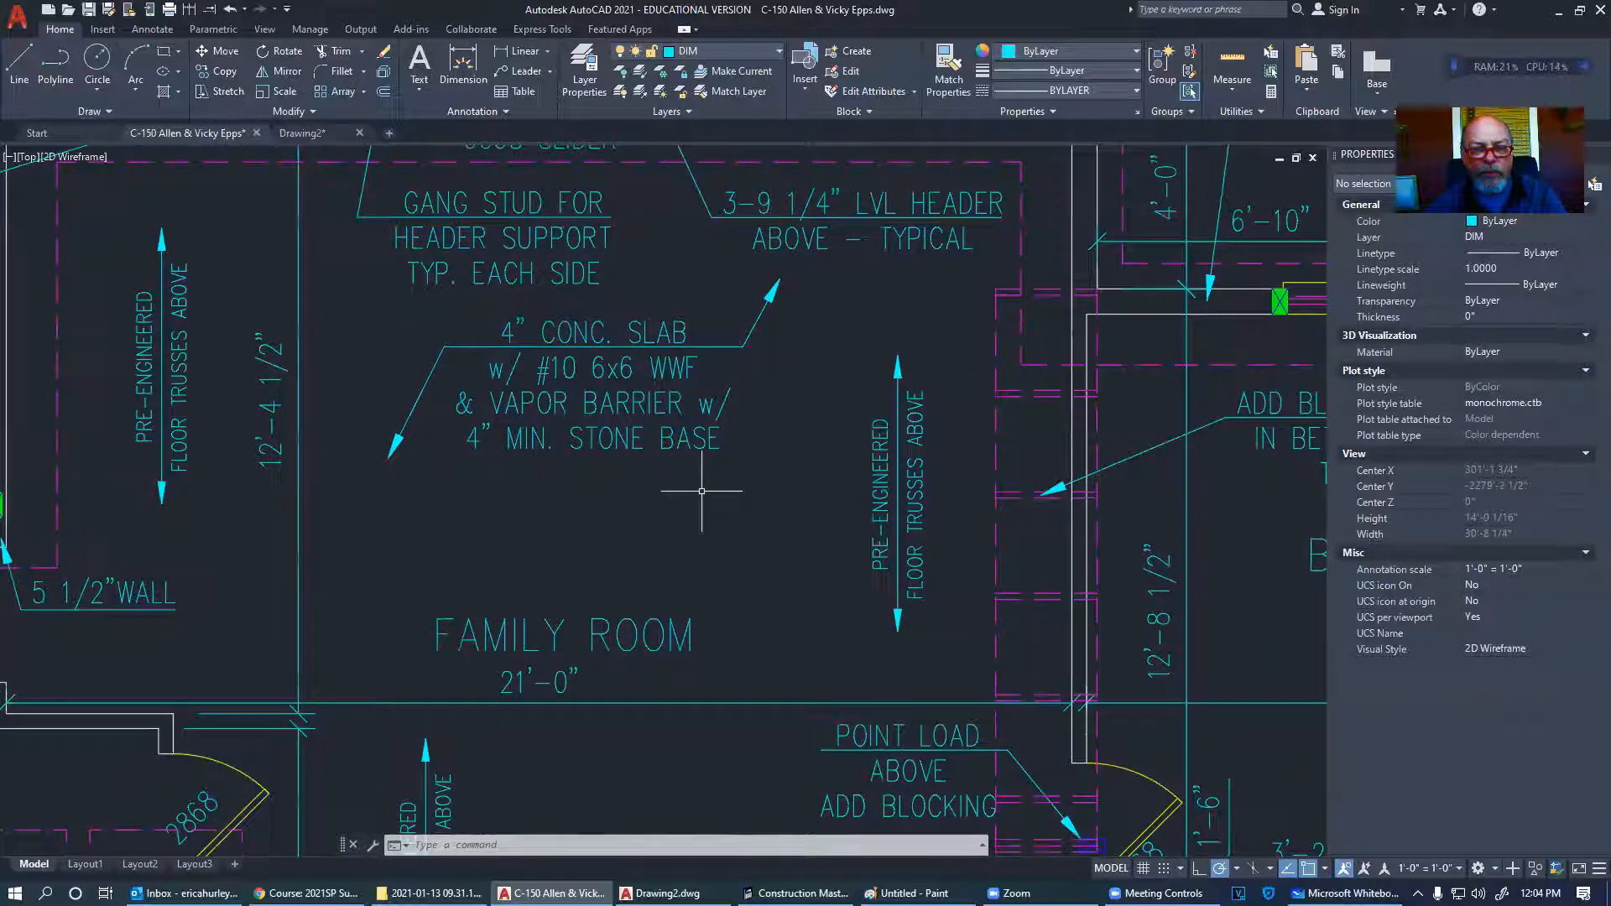
scroll(702, 491, "down", 6)
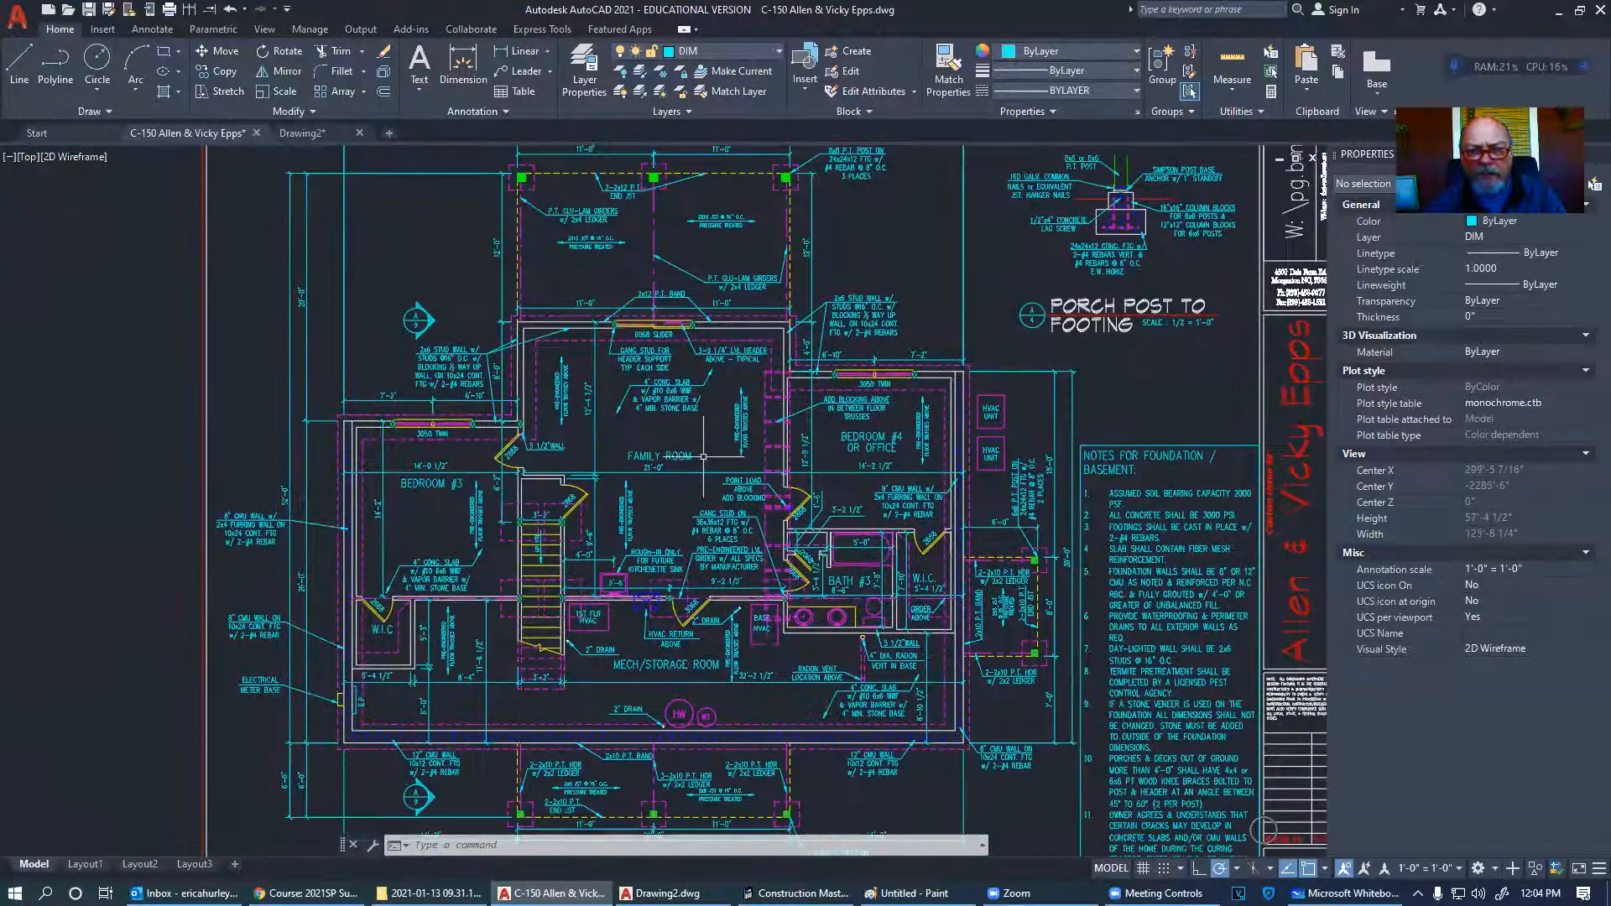
scroll(703, 457, "down", 3)
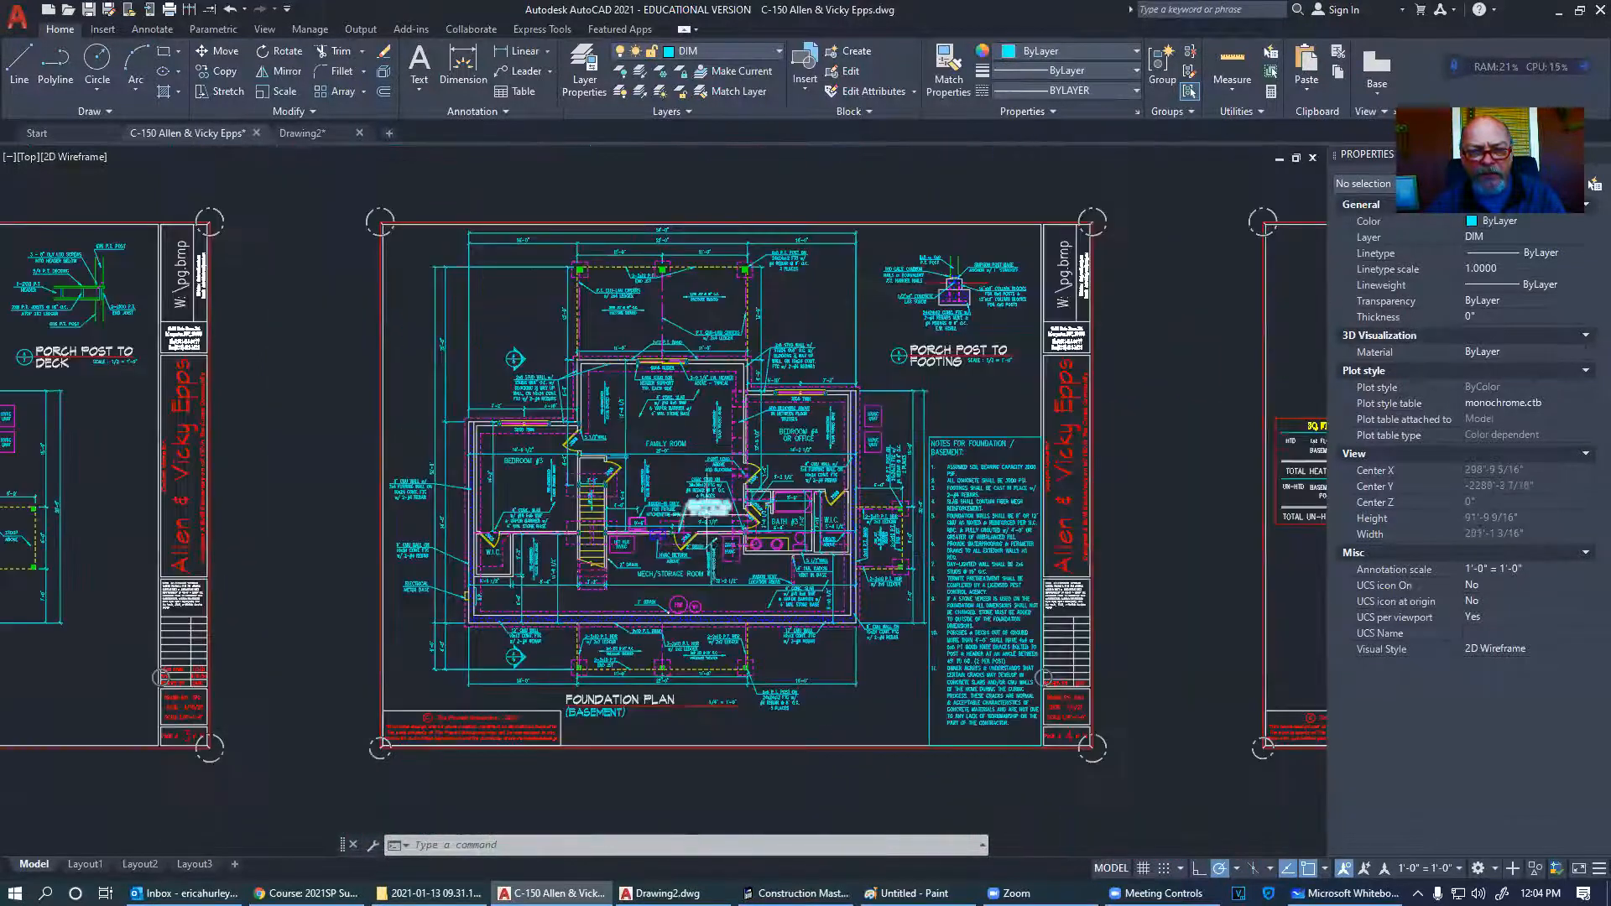
middle_click_drag(768, 729, 775, 754)
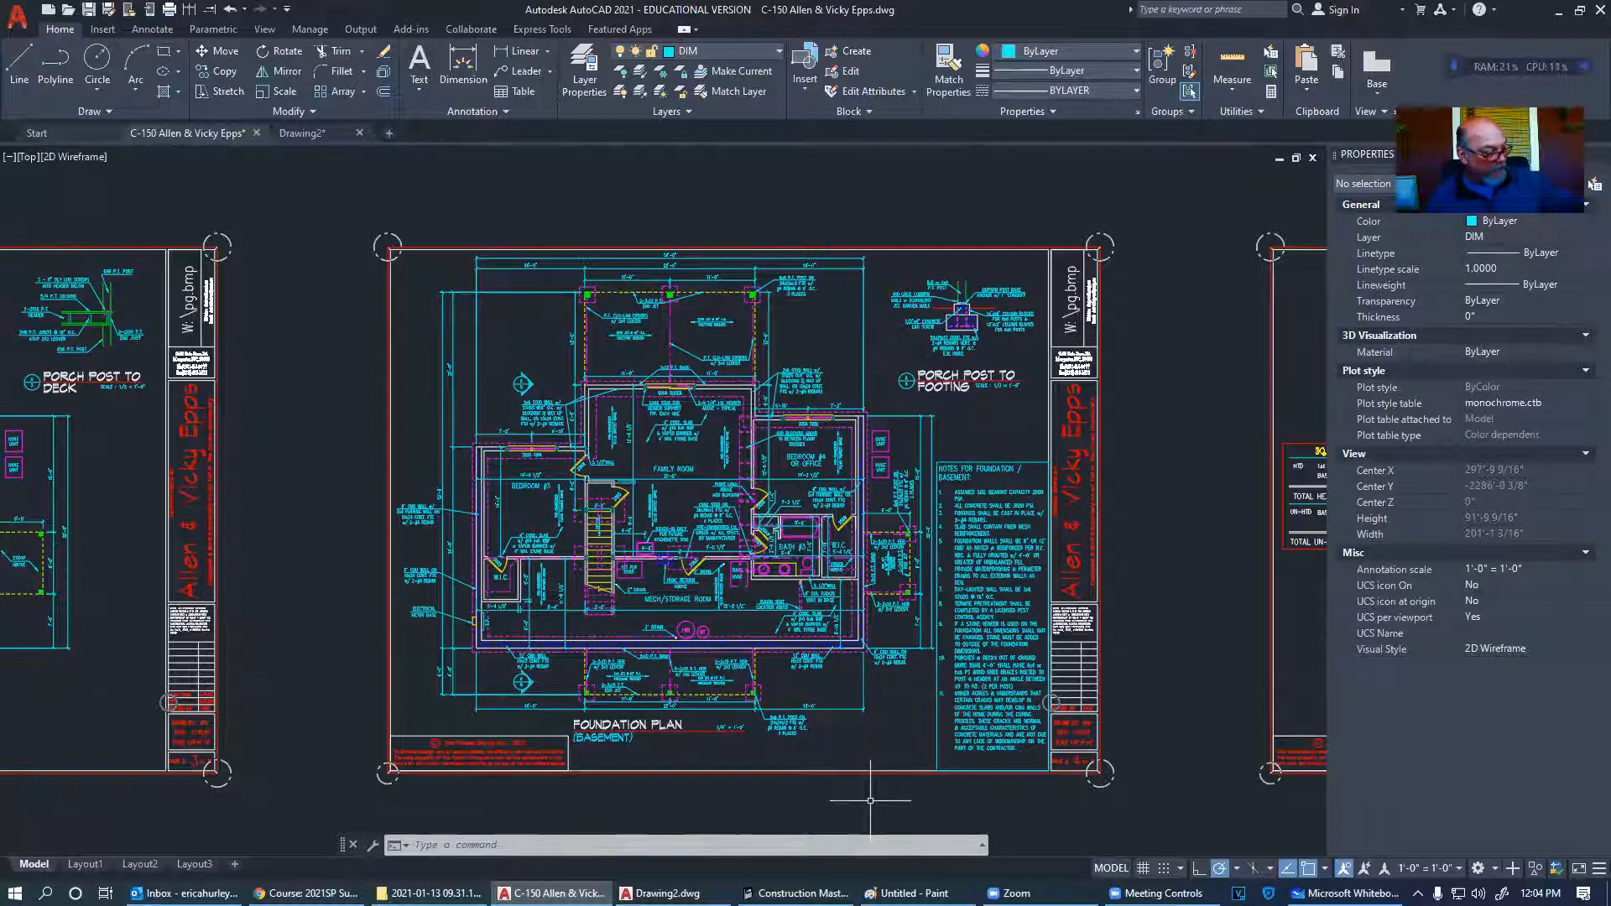
scroll(870, 800, "down", 5)
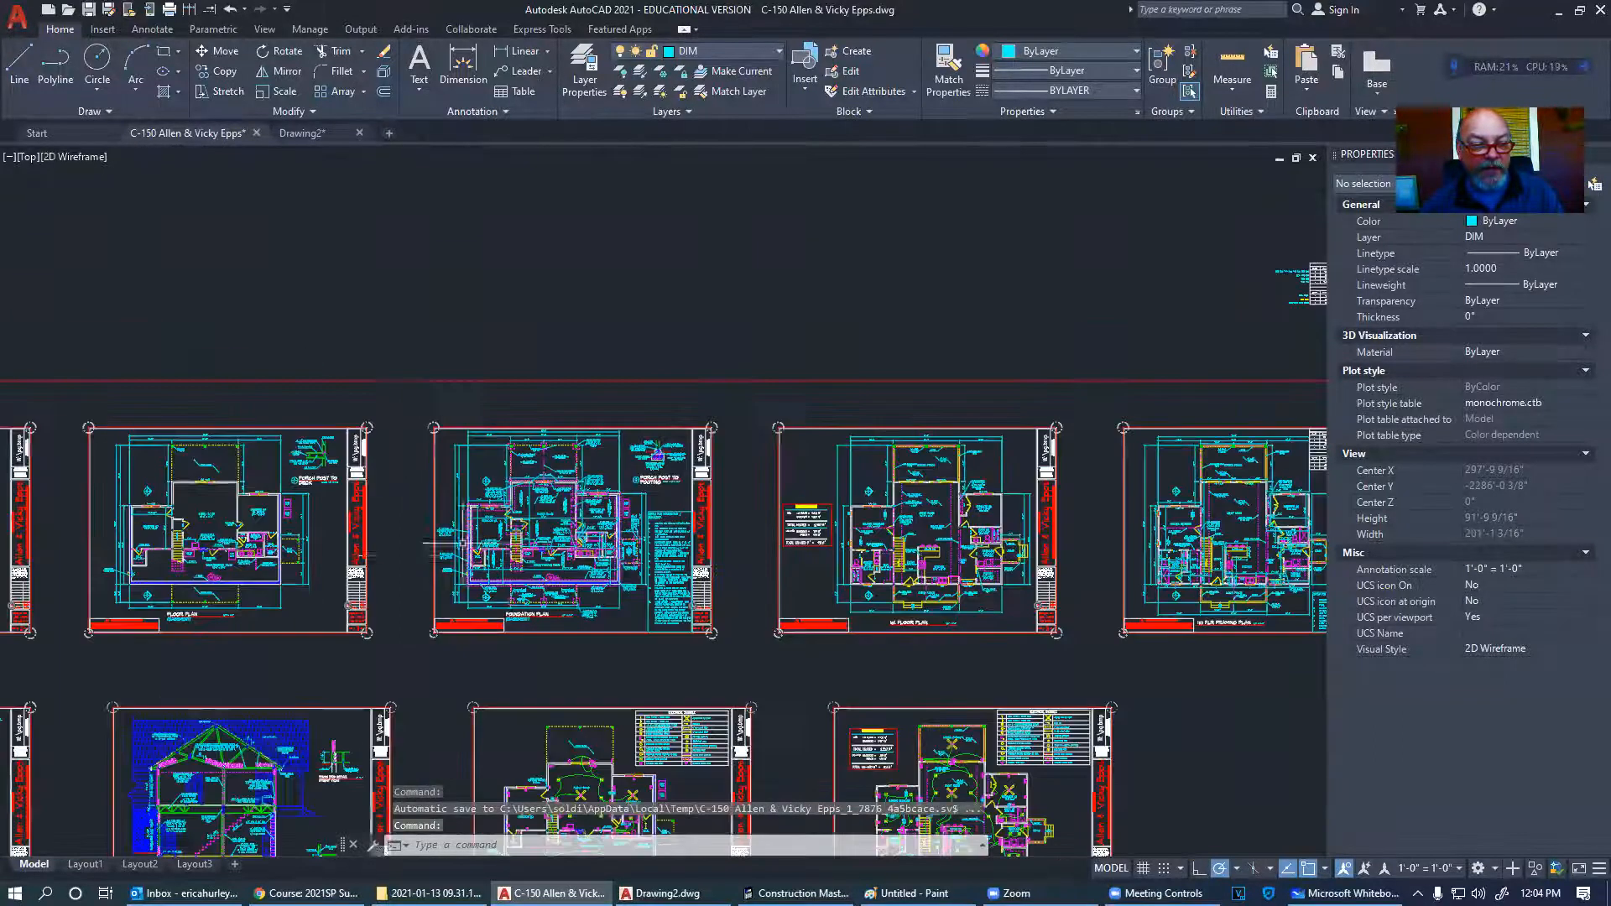
scroll(416, 554, "up", 4)
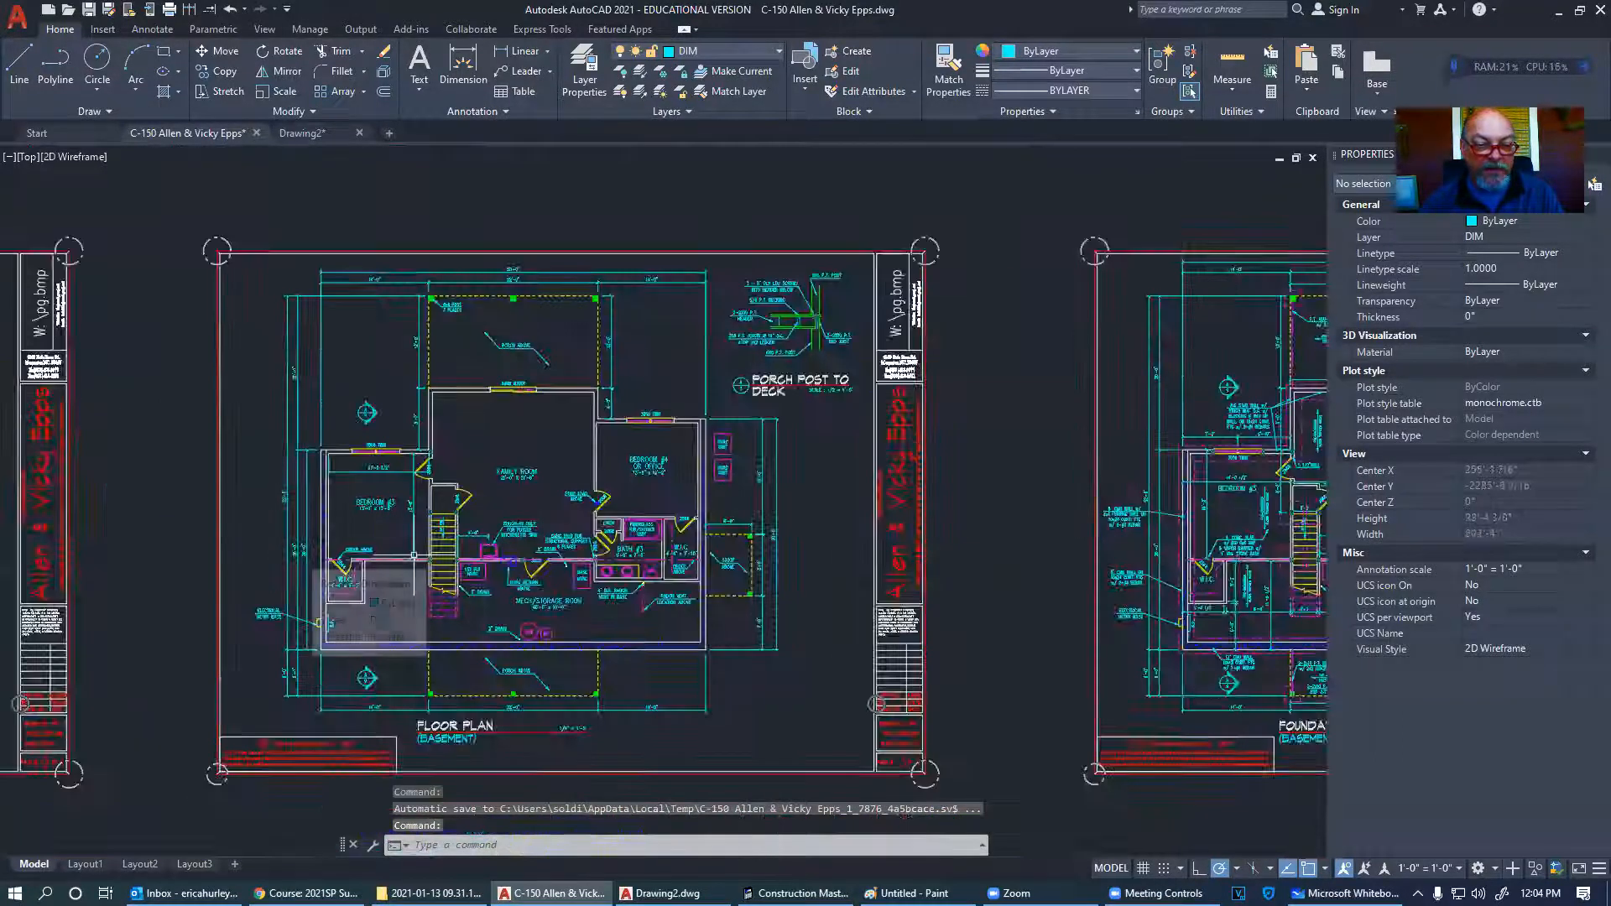
scroll(764, 558, "up", 2)
middle_click_drag(764, 559, 112, 546)
scroll(694, 503, "down", 2)
middle_click_drag(863, 525, 683, 523)
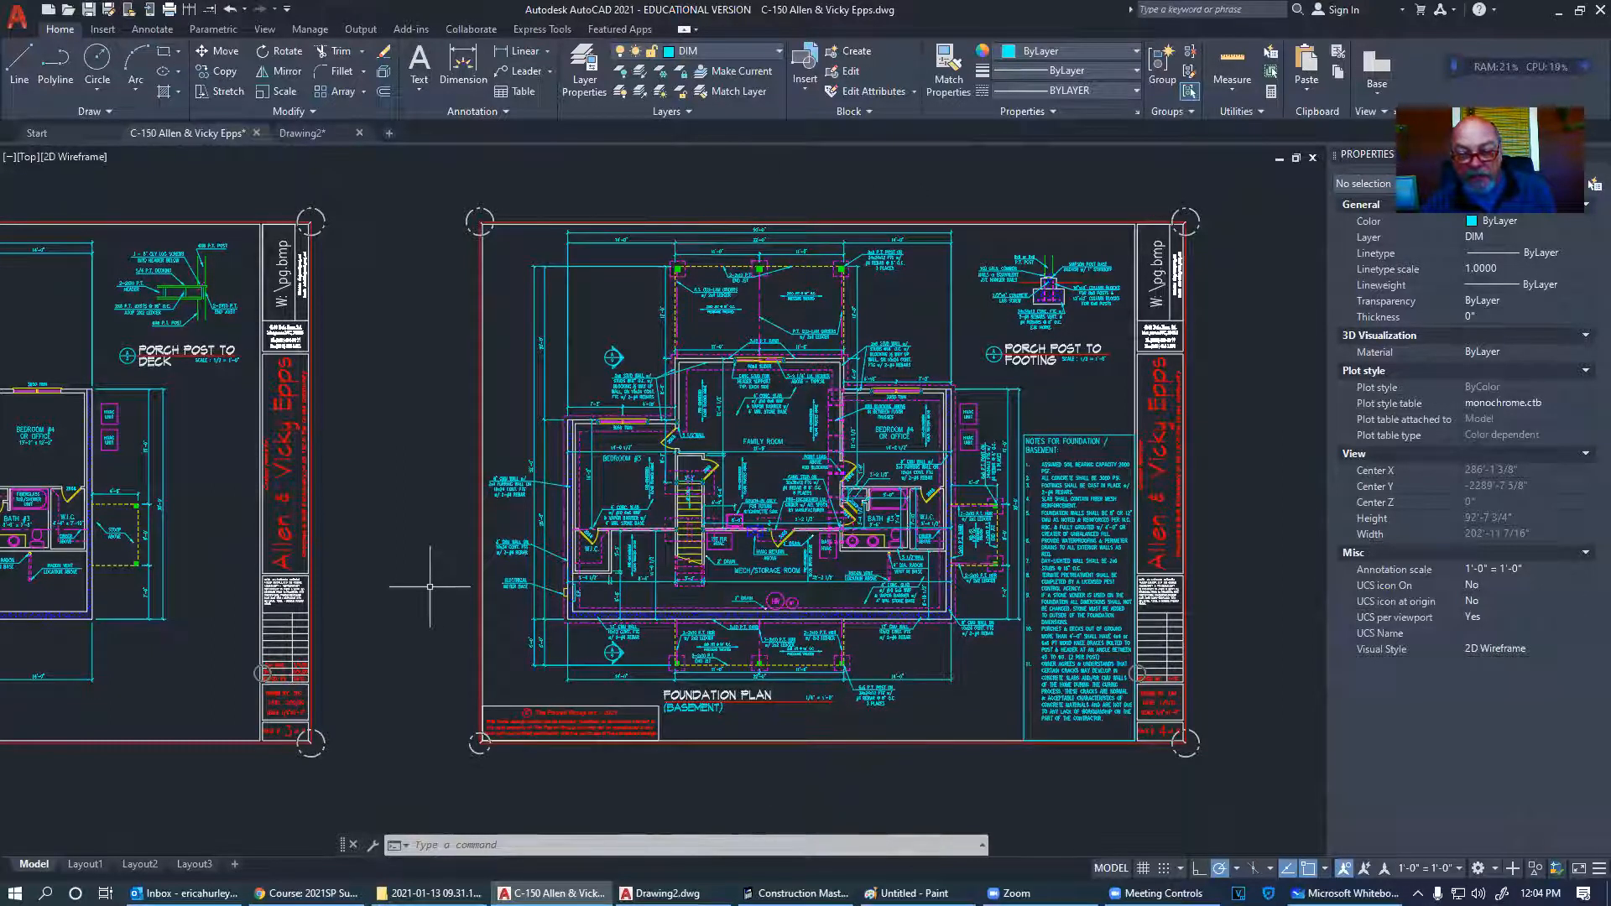
scroll(739, 403, "up", 6)
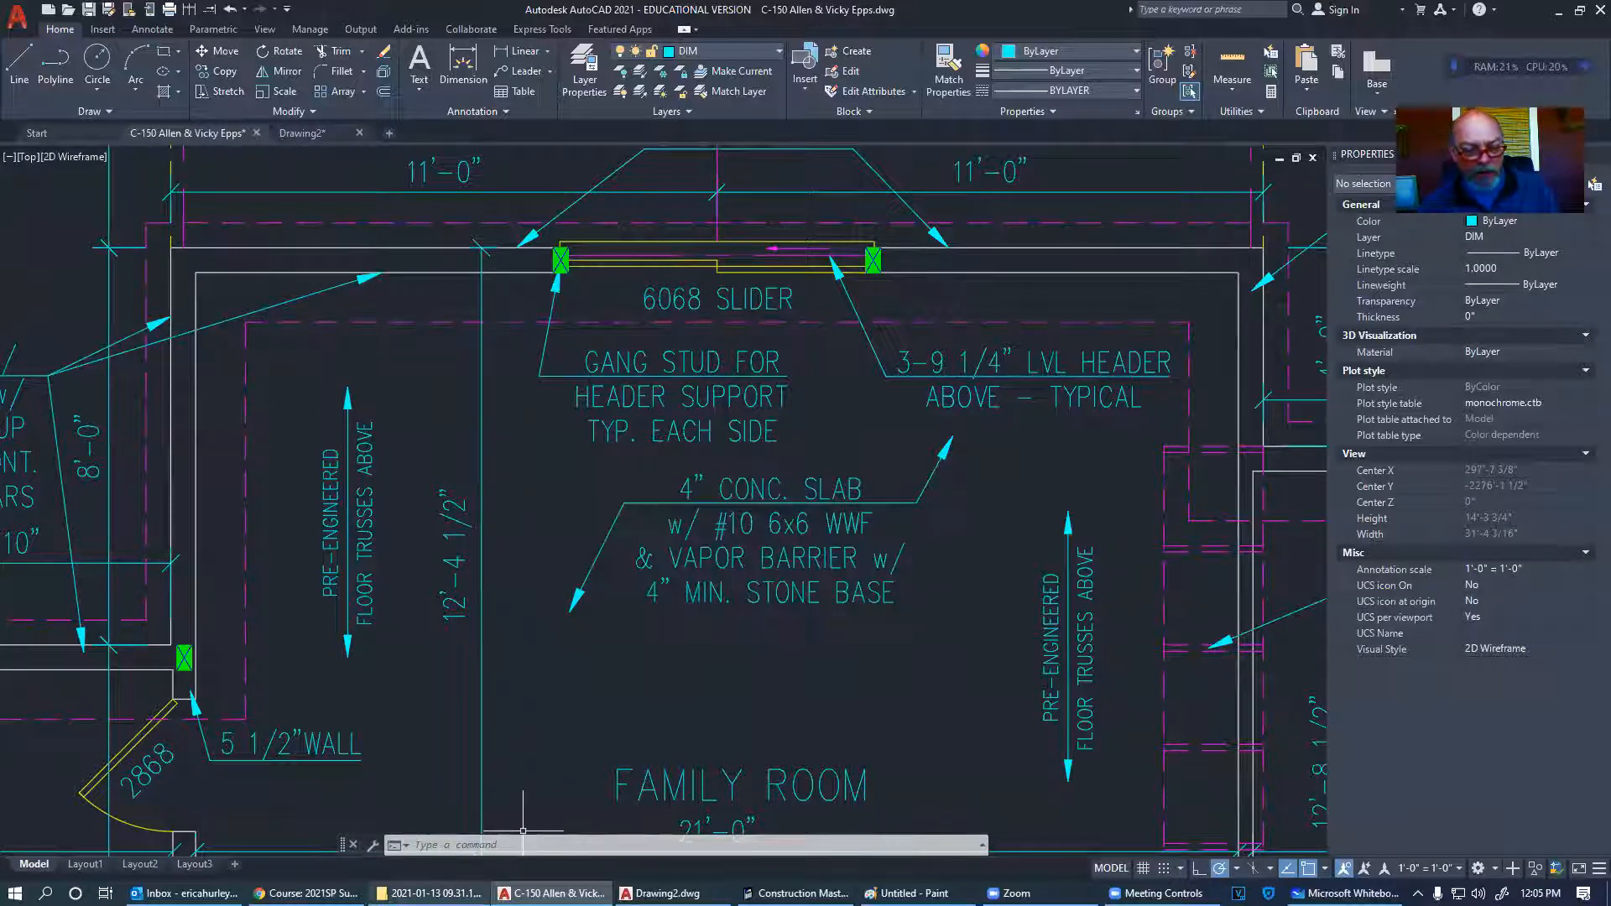
mouse_move(457, 894)
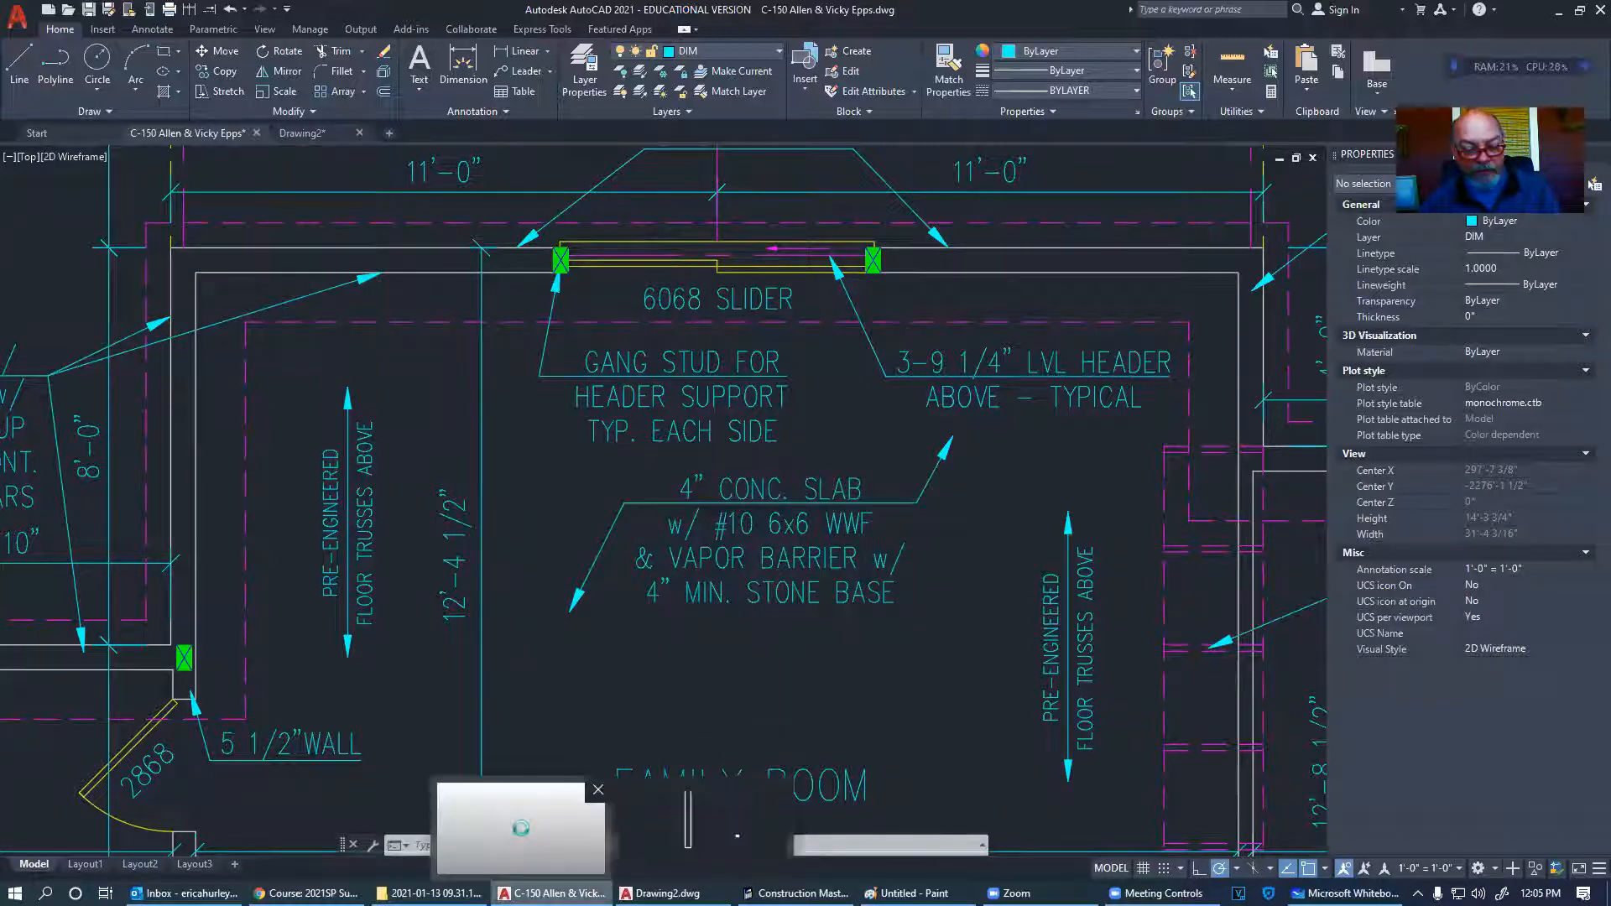
- Search Google in a new Chrome tab for '6x6 #10 wwf'
left_click(306, 893)
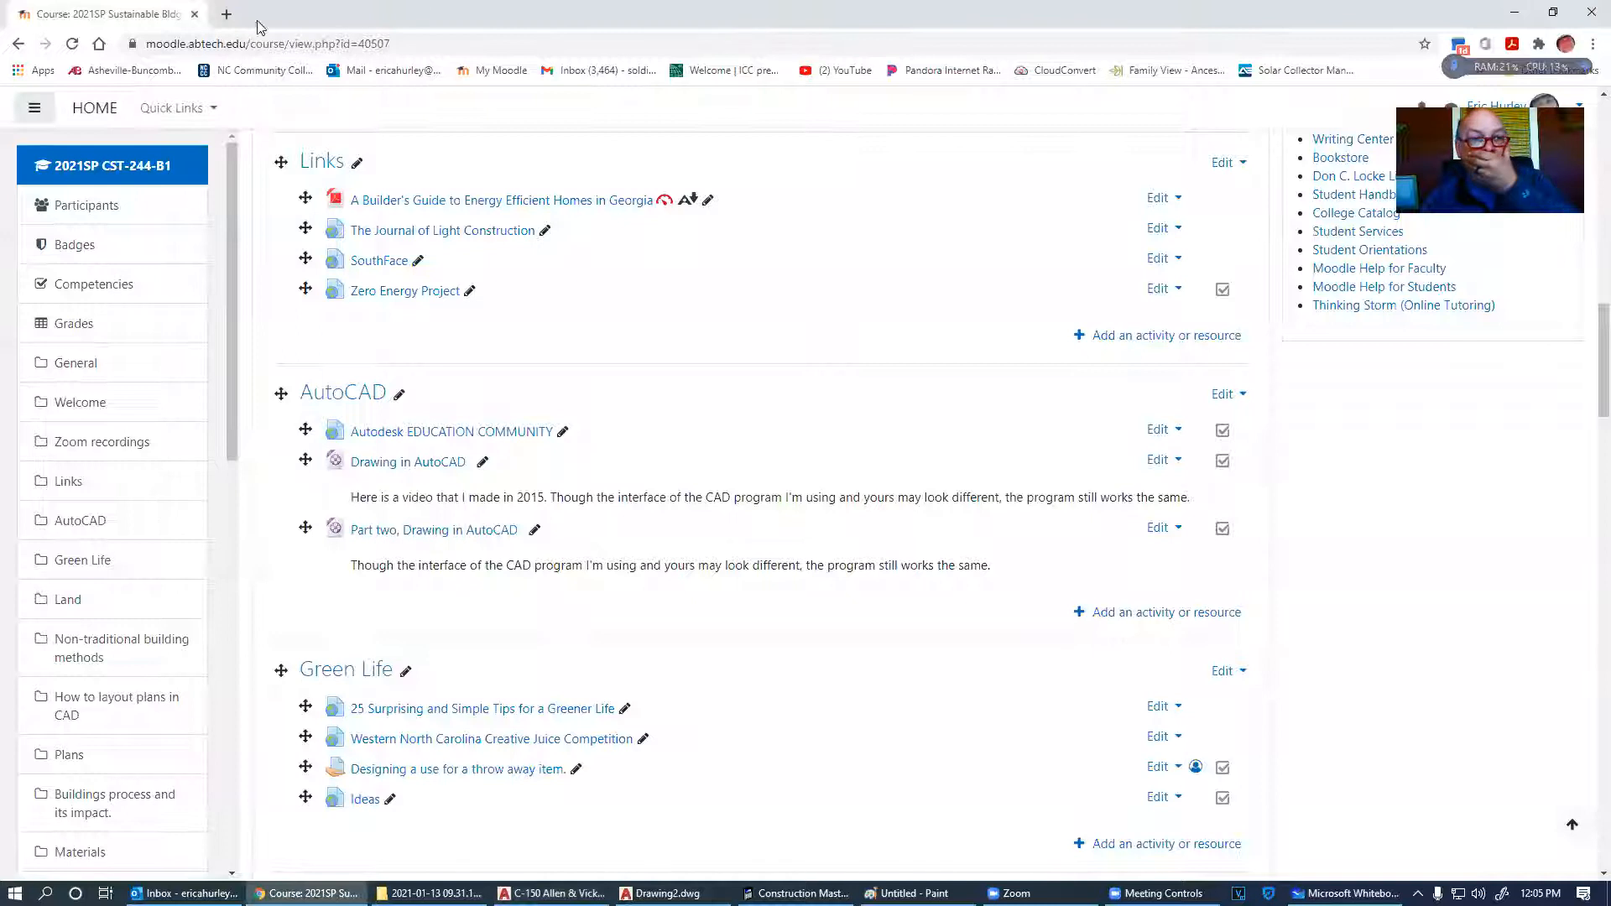
left_click(228, 15)
left_click(267, 38)
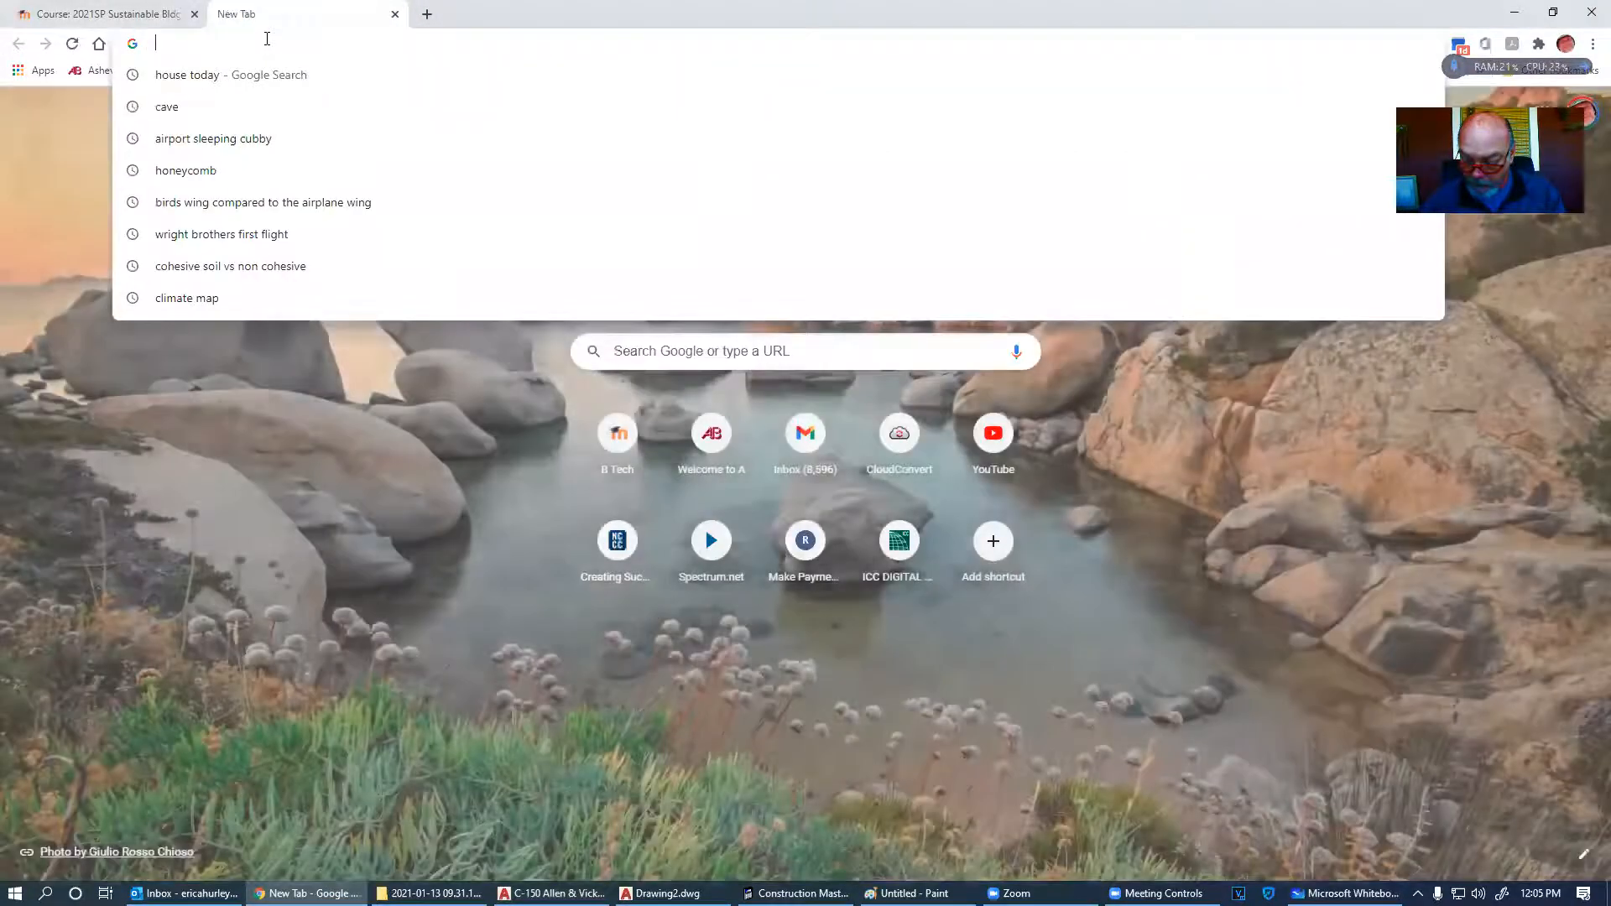
type("#10")
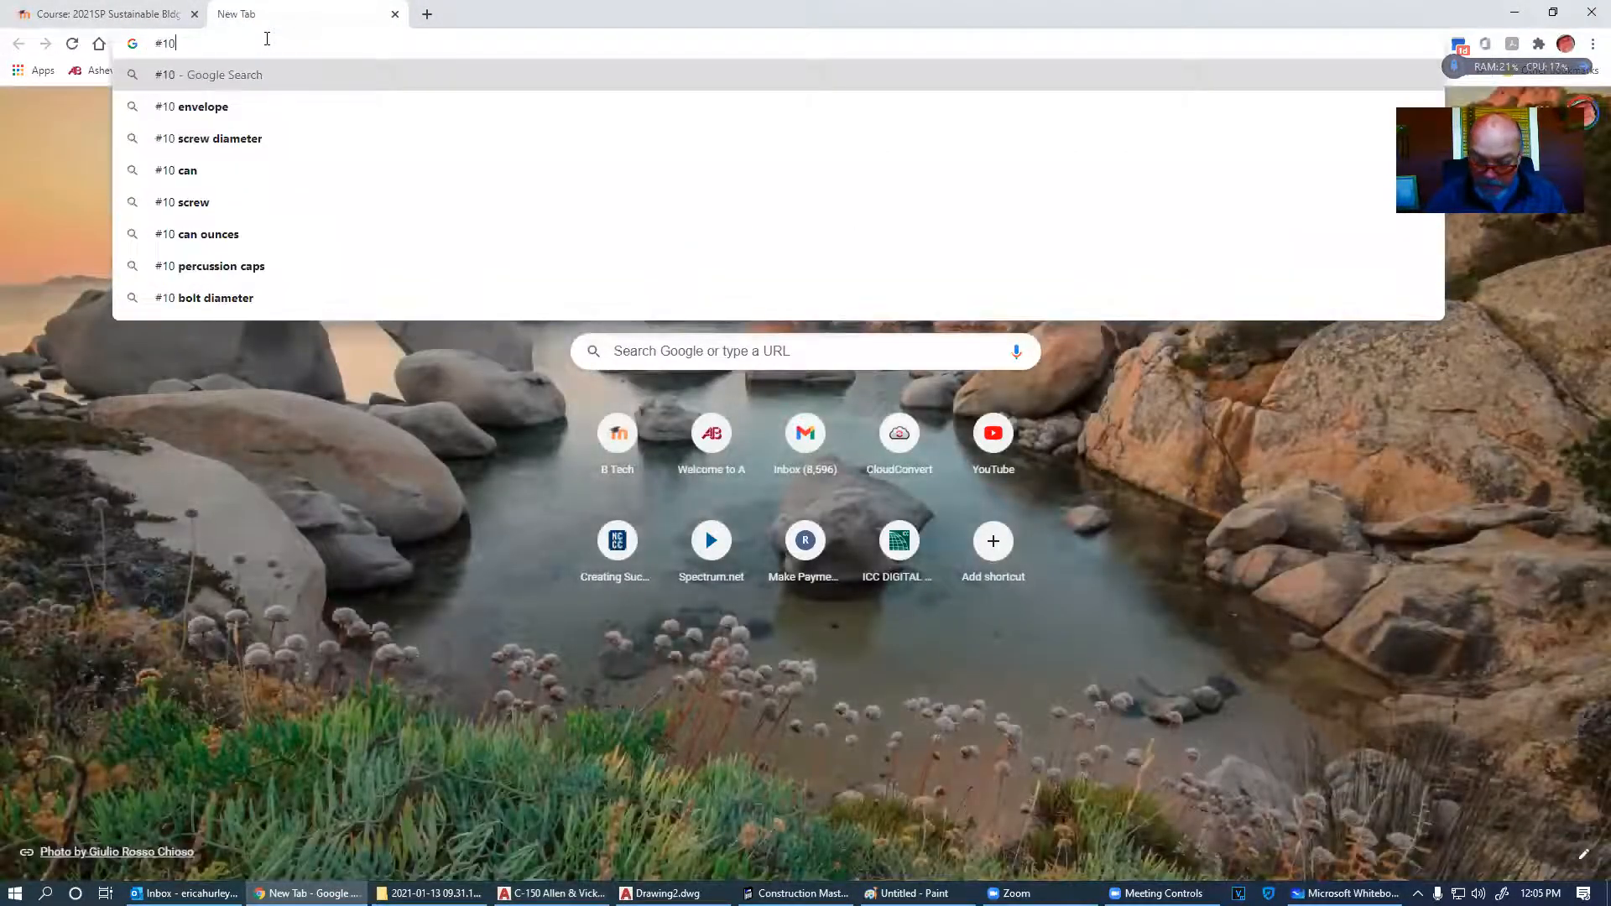
type(" 6x6 wwf")
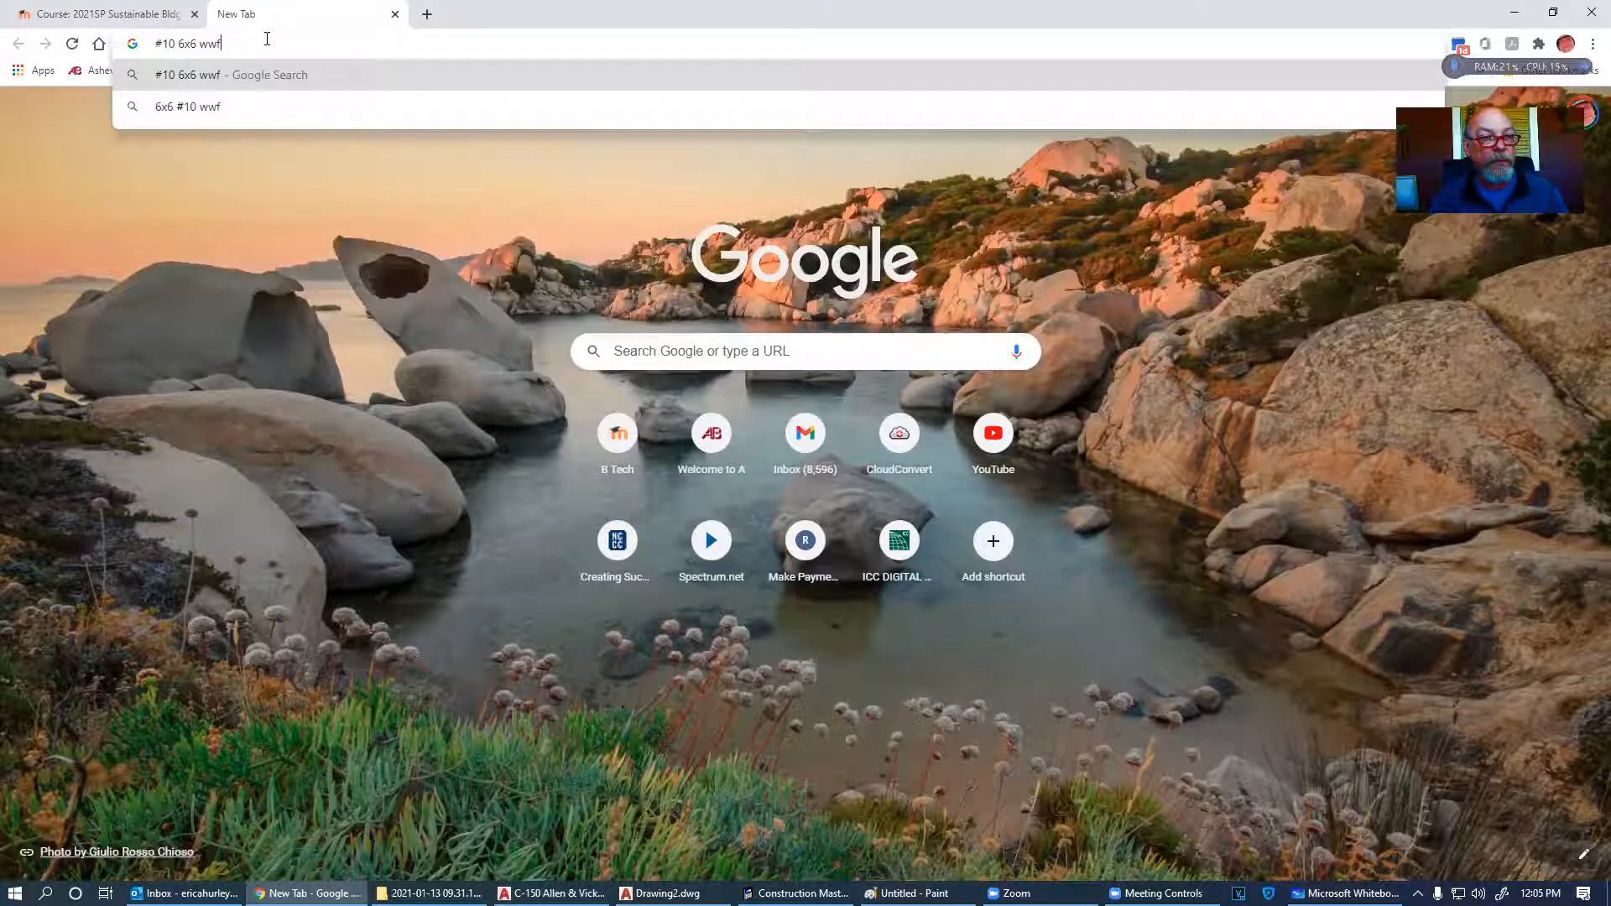
key("BackSpace")
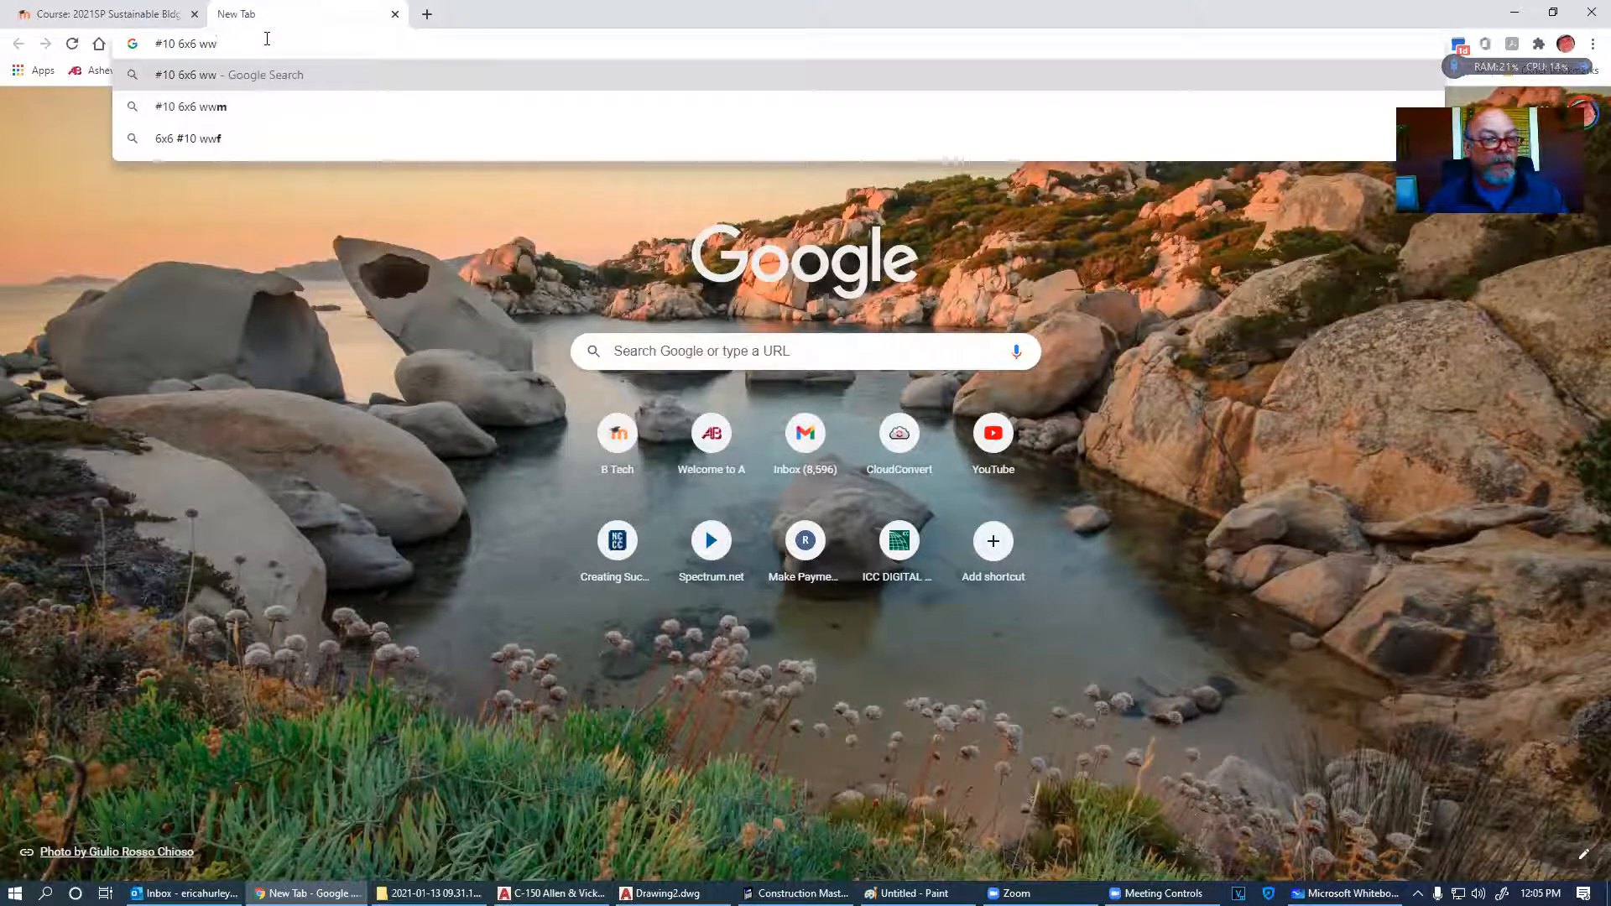
left_click(249, 139)
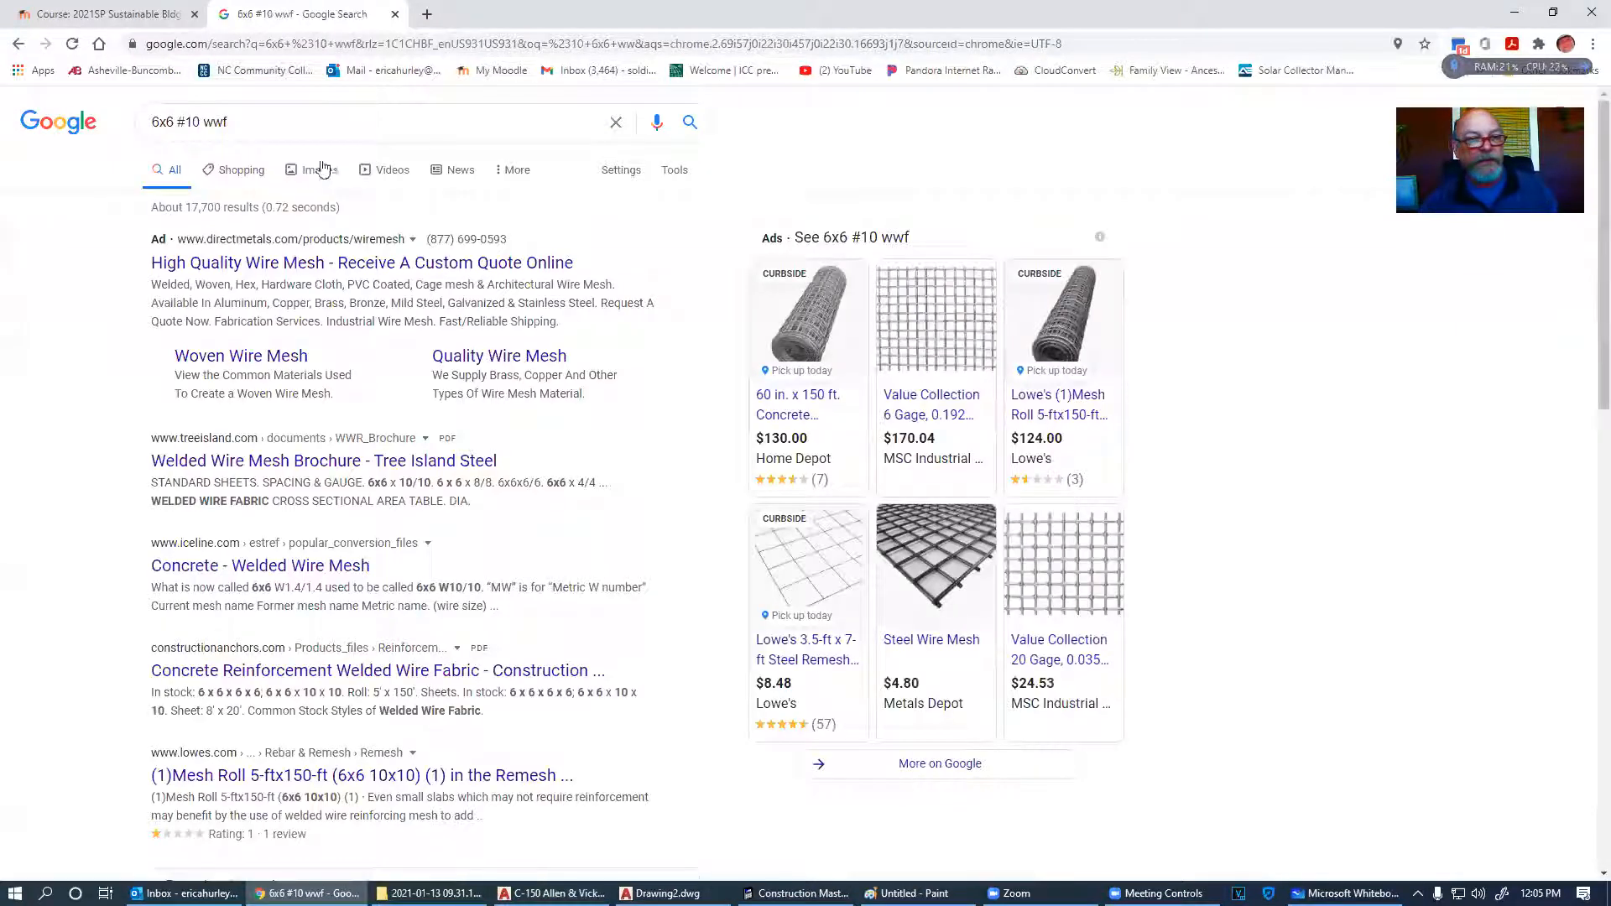
- Preview the Steel Mart and Stetson welded wire mesh images in Google Images
left_click(320, 173)
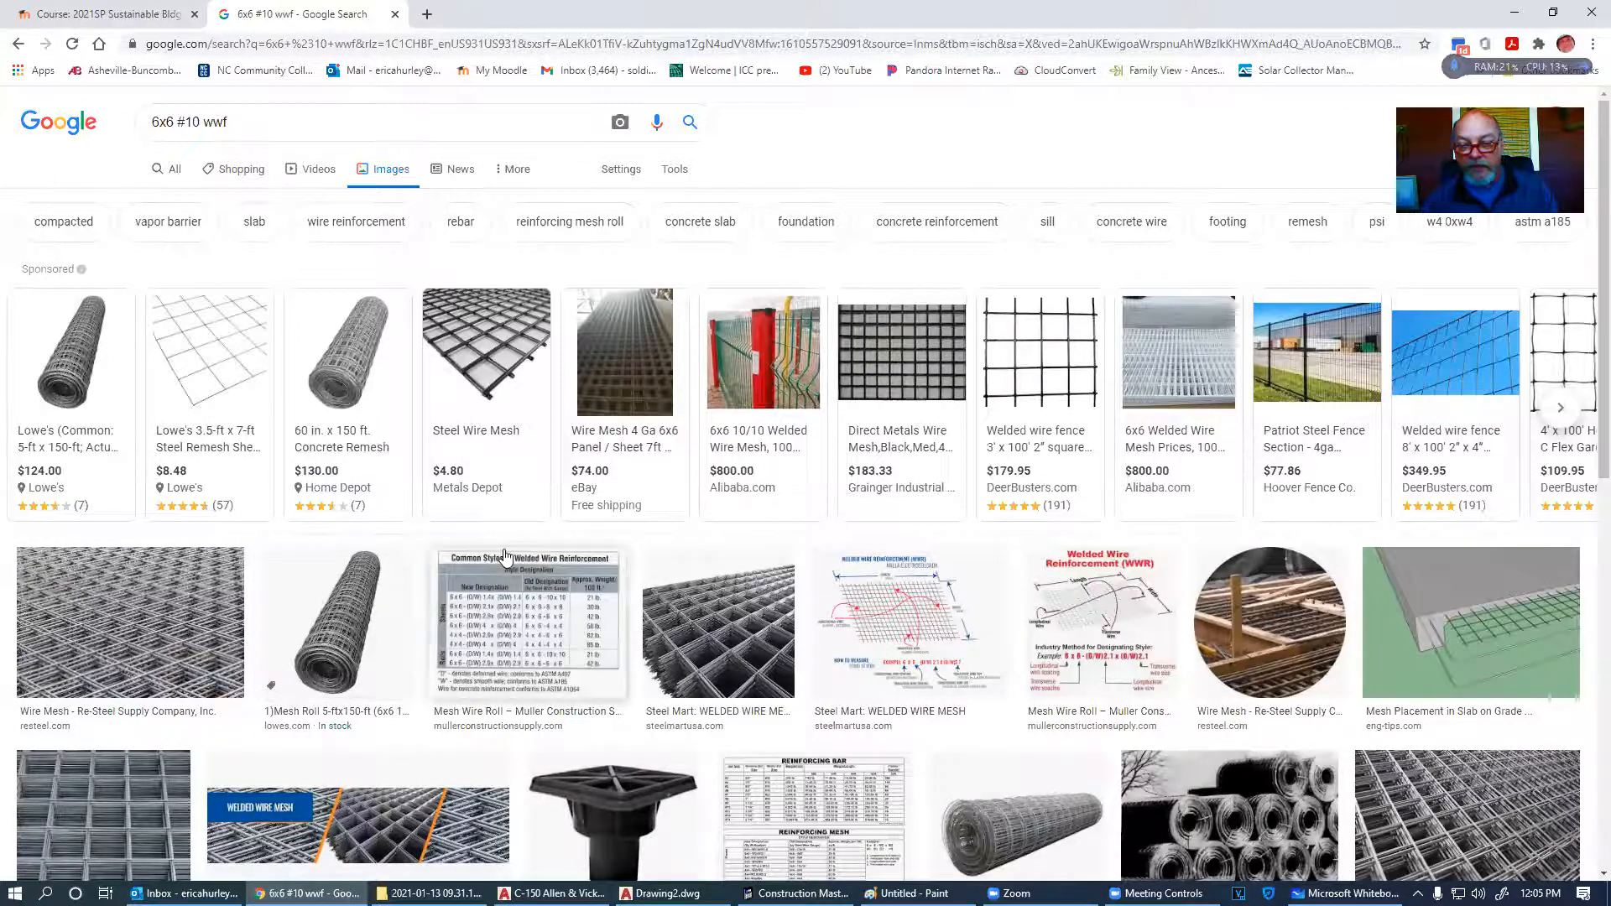
scroll(504, 588, "down", 2)
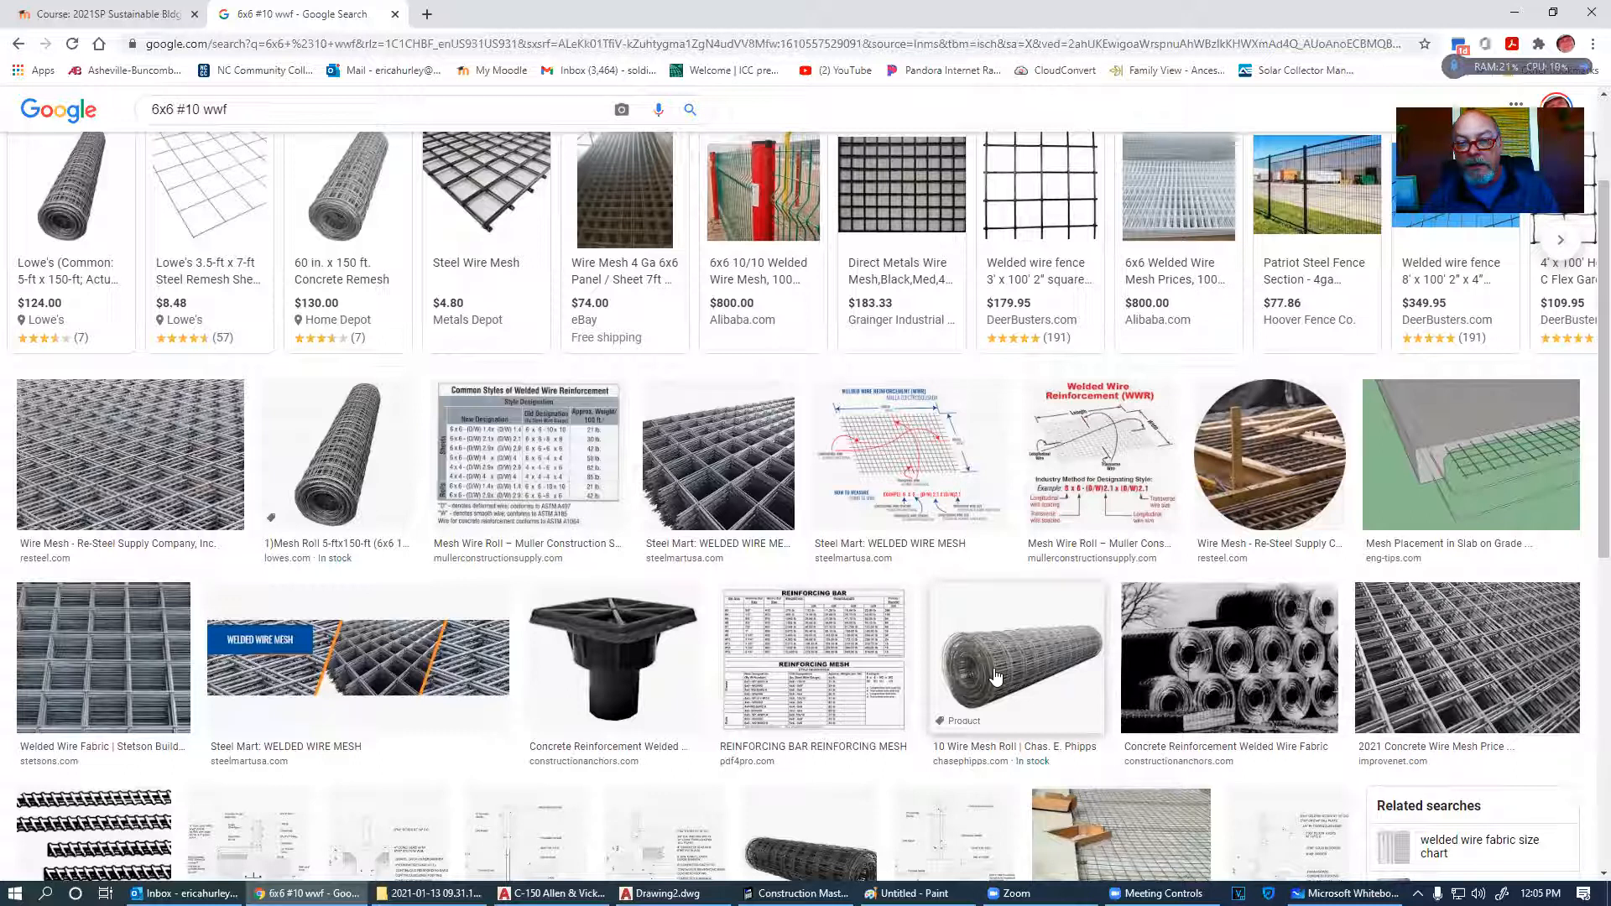
left_click(721, 478)
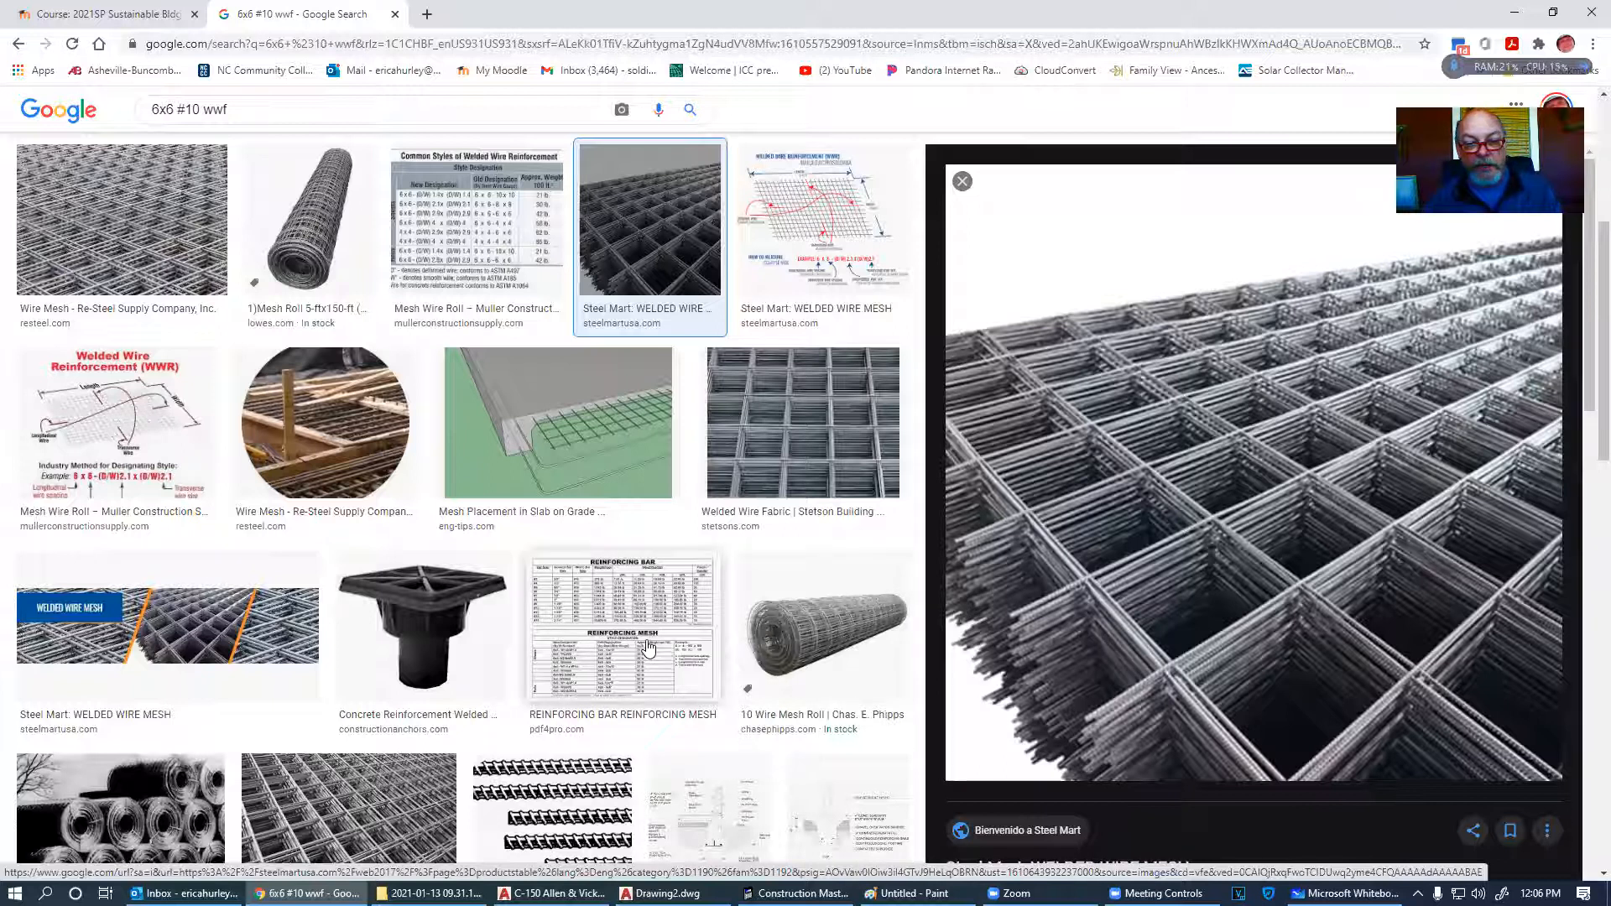
left_click(760, 470)
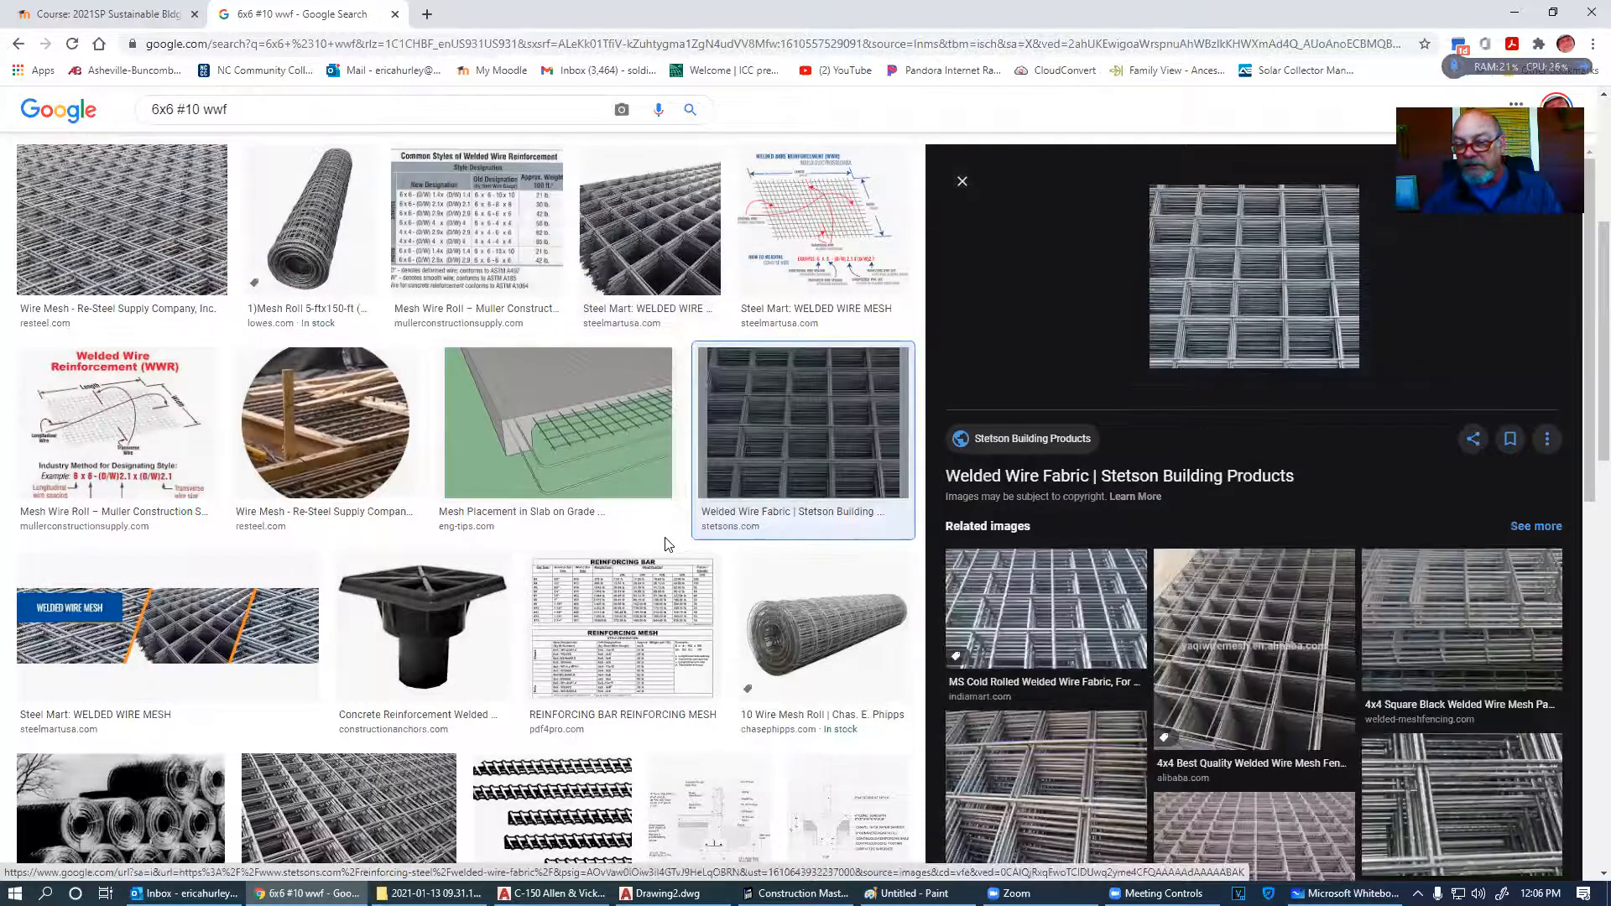
- Return to the Moodle course page and switch back to the house plan drawing
scroll(1138, 668, "down", 3)
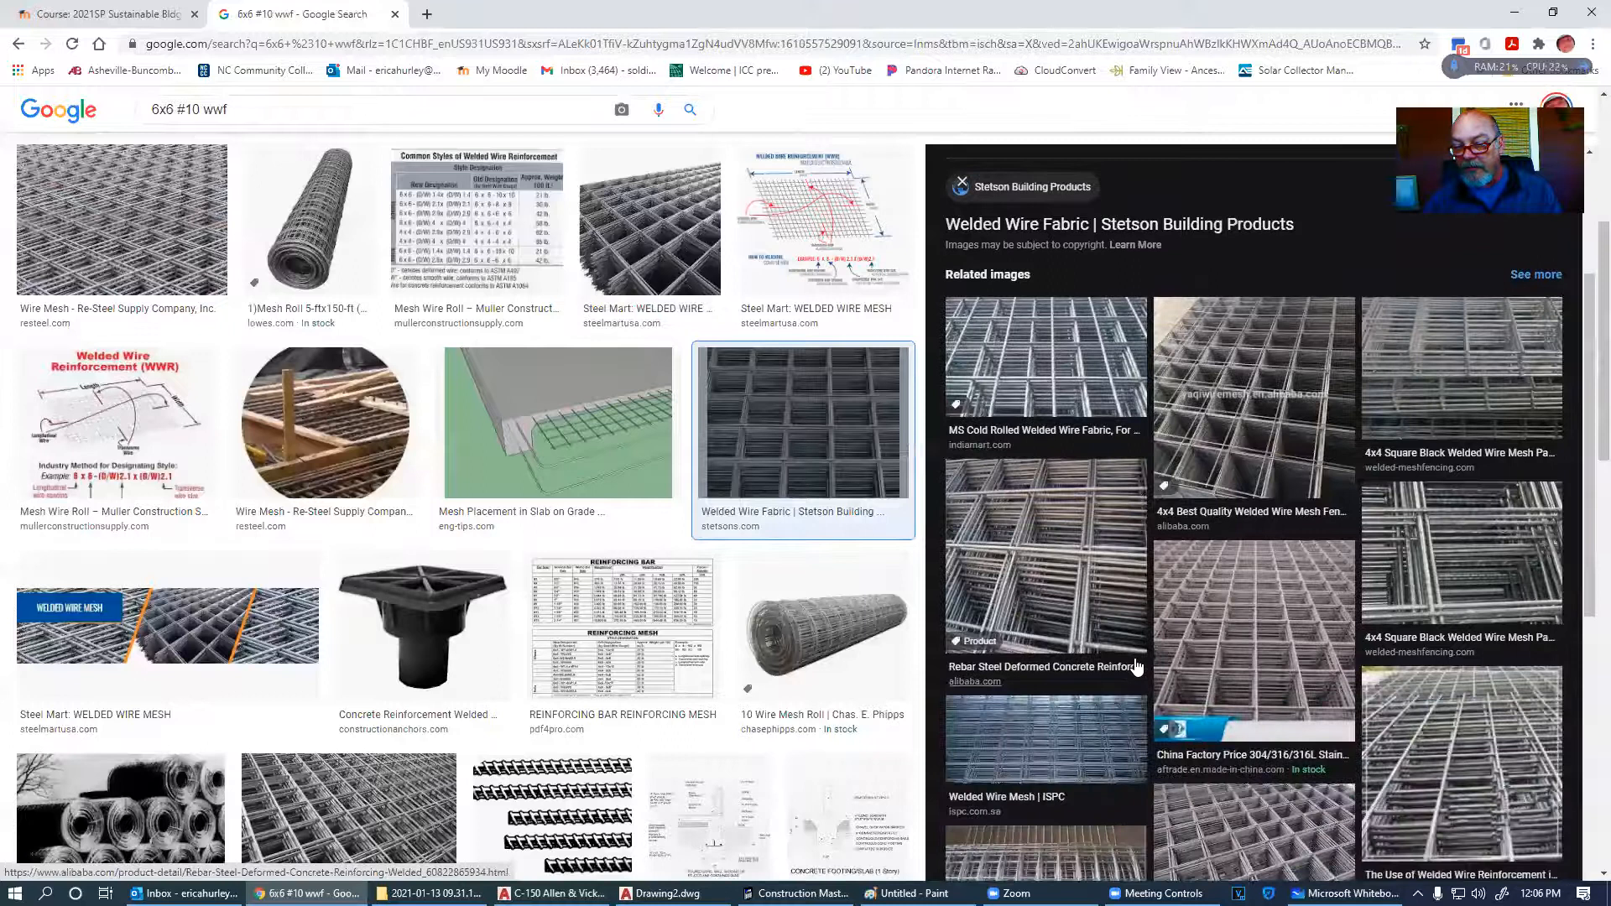
scroll(1137, 667, "up", 4)
left_click(110, 14)
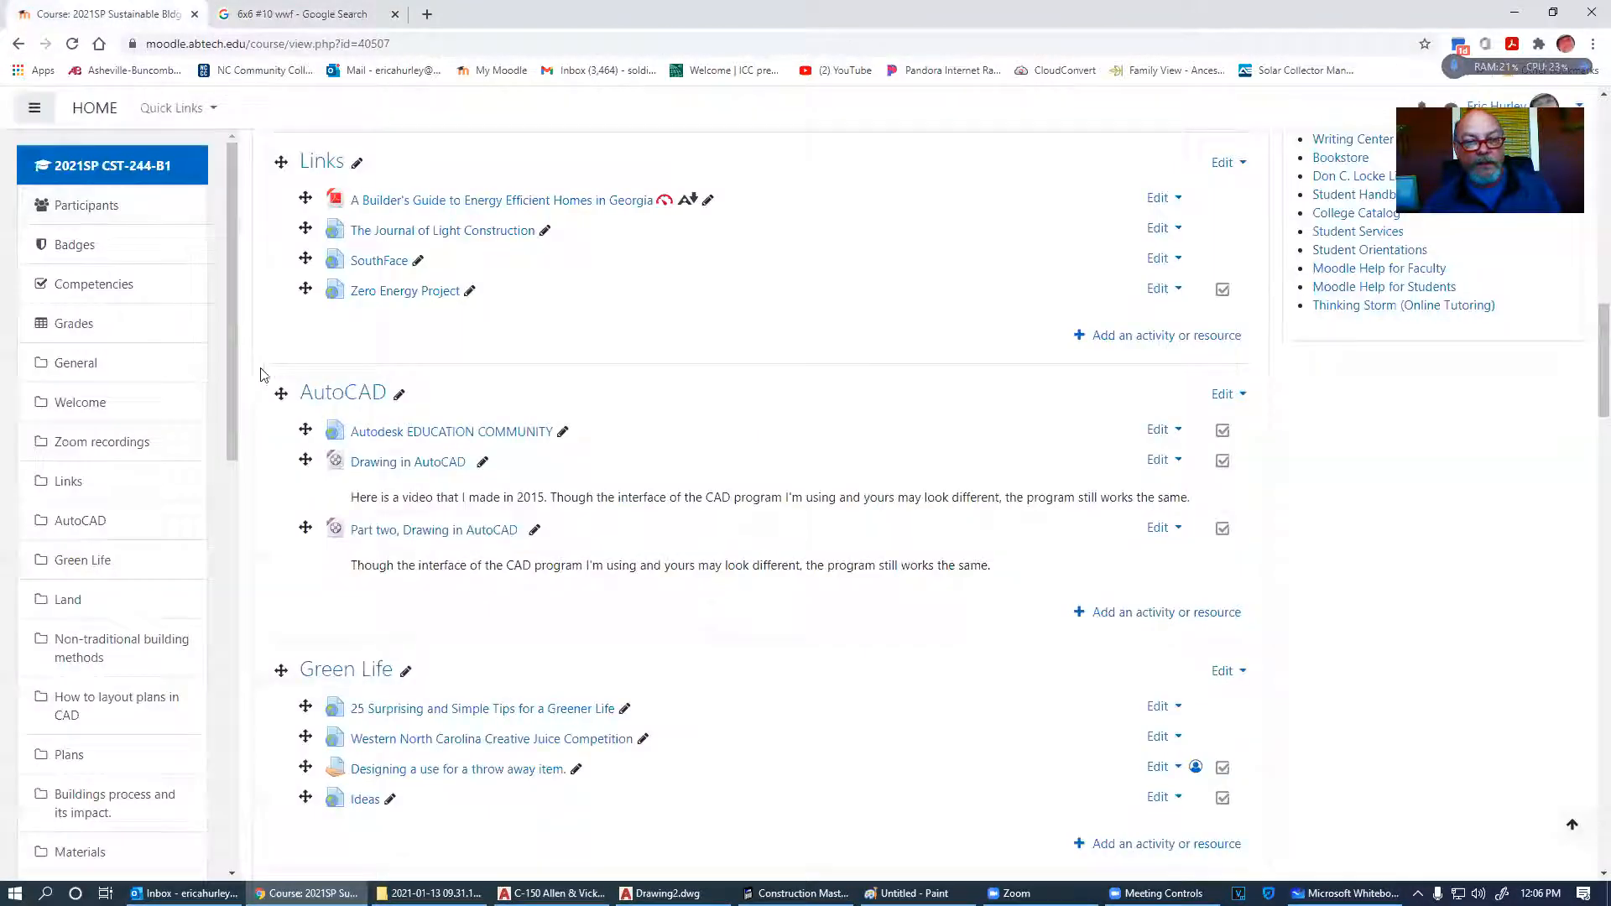
key("alt+Tab")
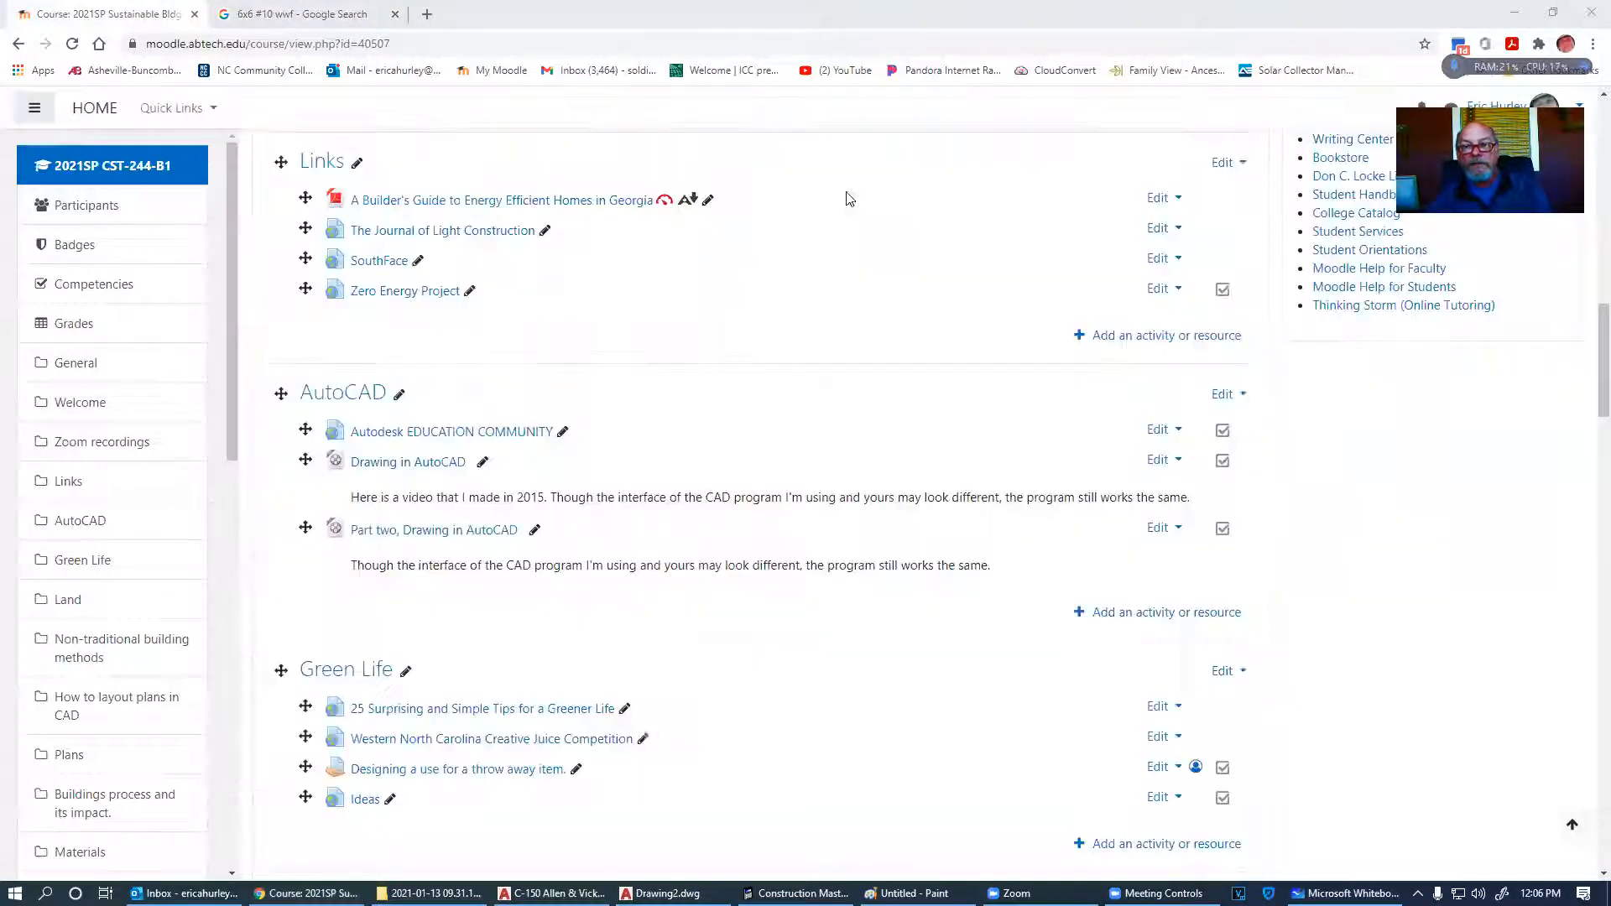
- Pan and zoom to the C-150 1st floor plan sheet with its square-footage table
scroll(716, 346, "down", 6)
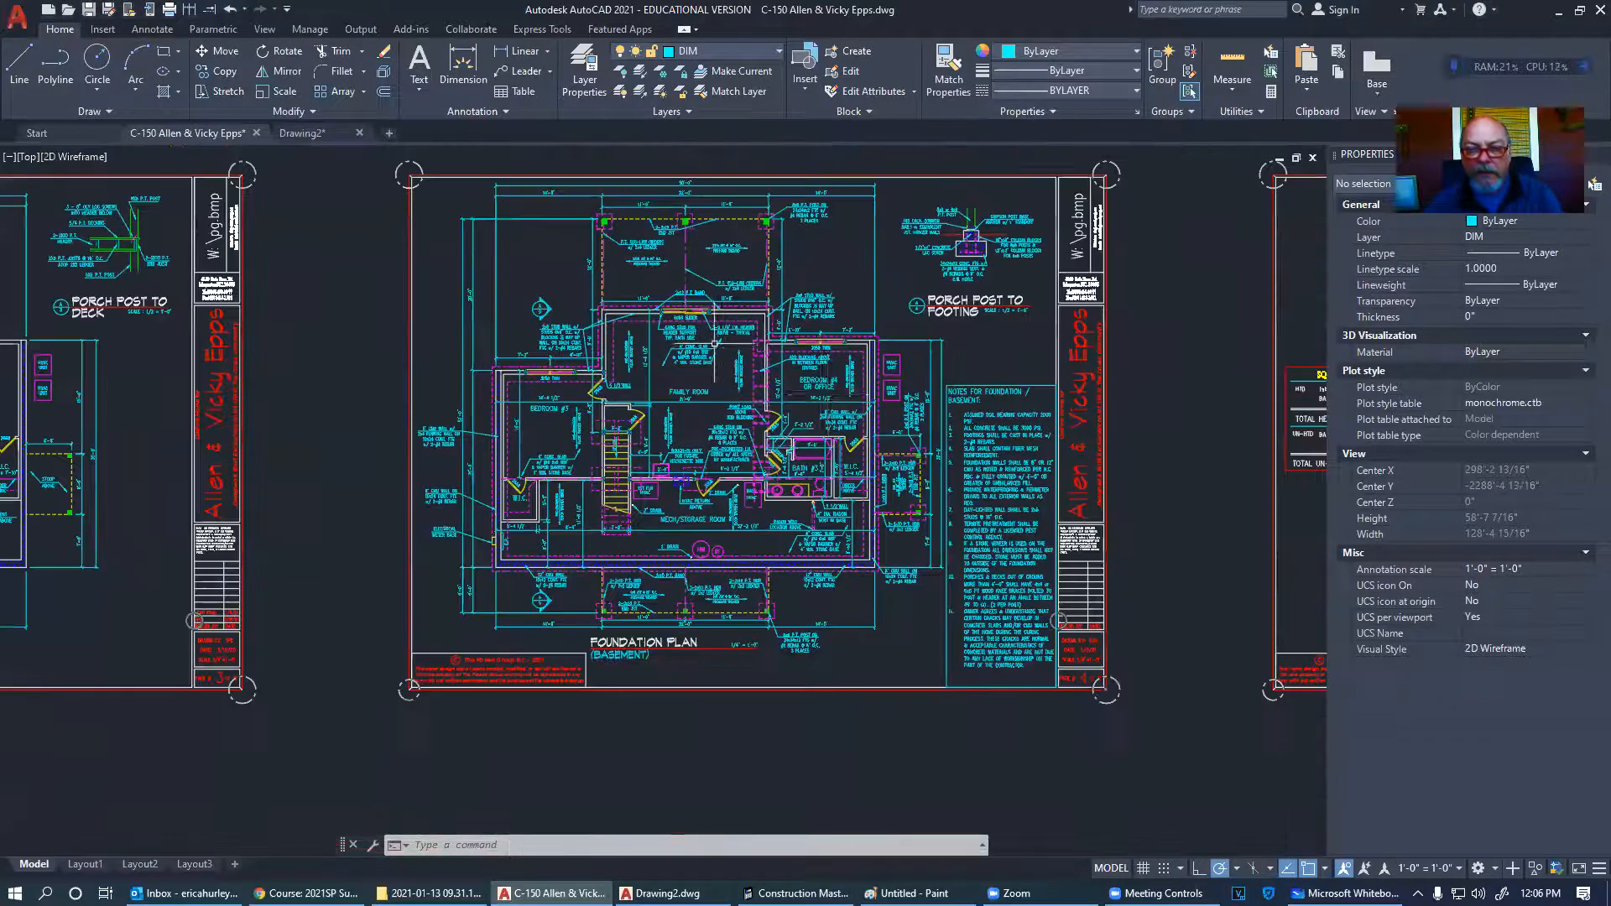
middle_click_drag(714, 344, 106, 403)
middle_click_drag(926, 373, 588, 378)
scroll(572, 380, "up", 2)
scroll(537, 412, "up", 4)
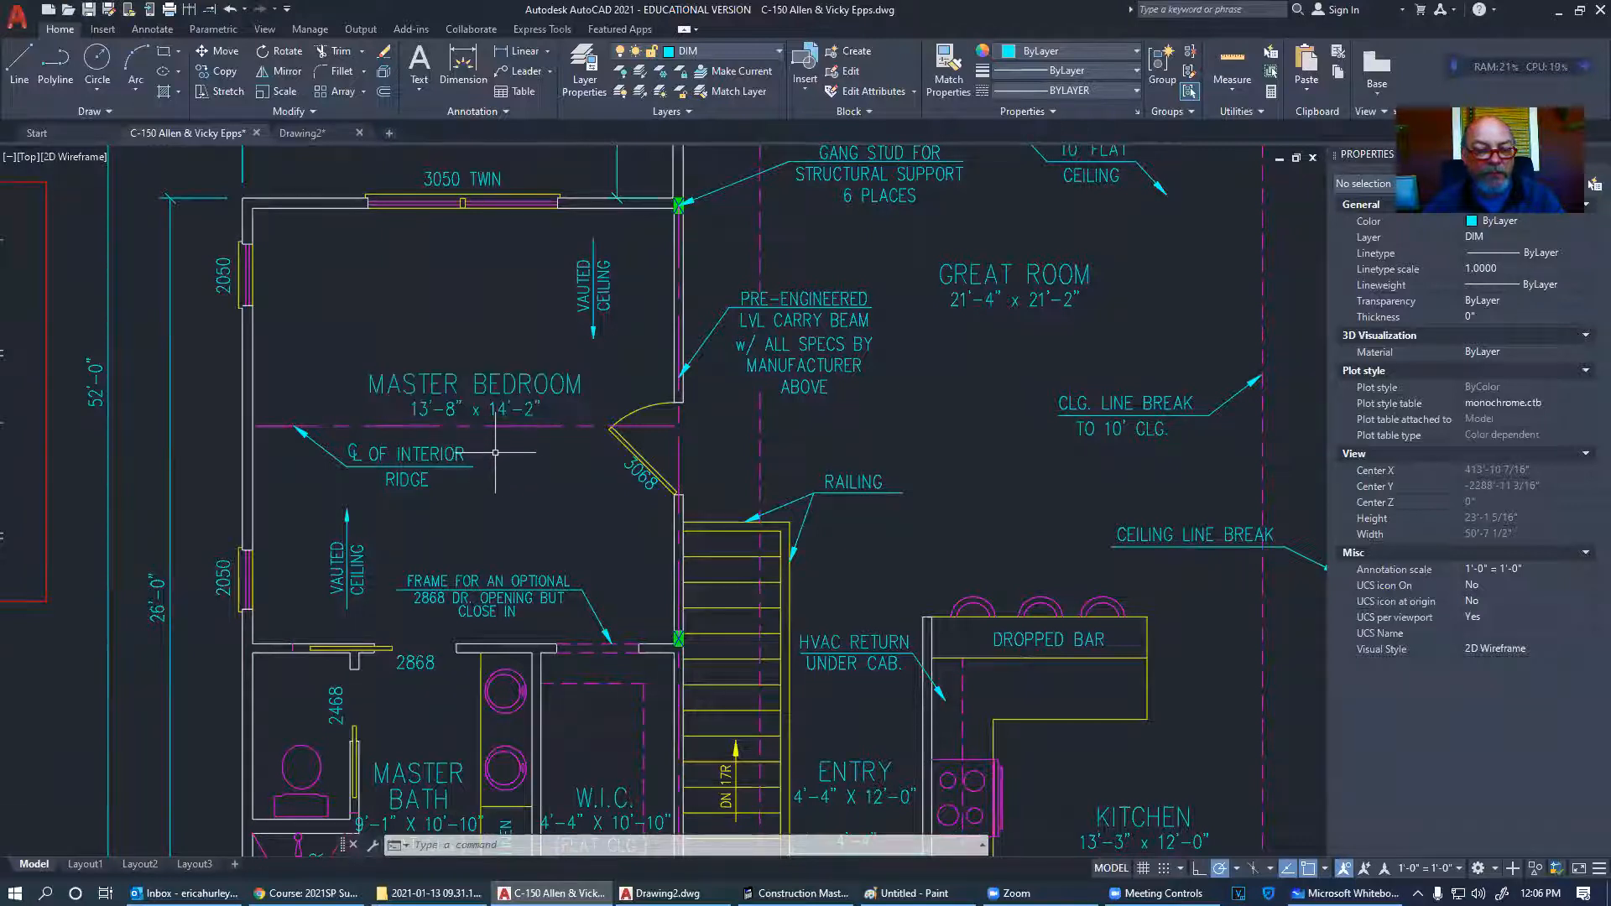
scroll(495, 424, "down", 6)
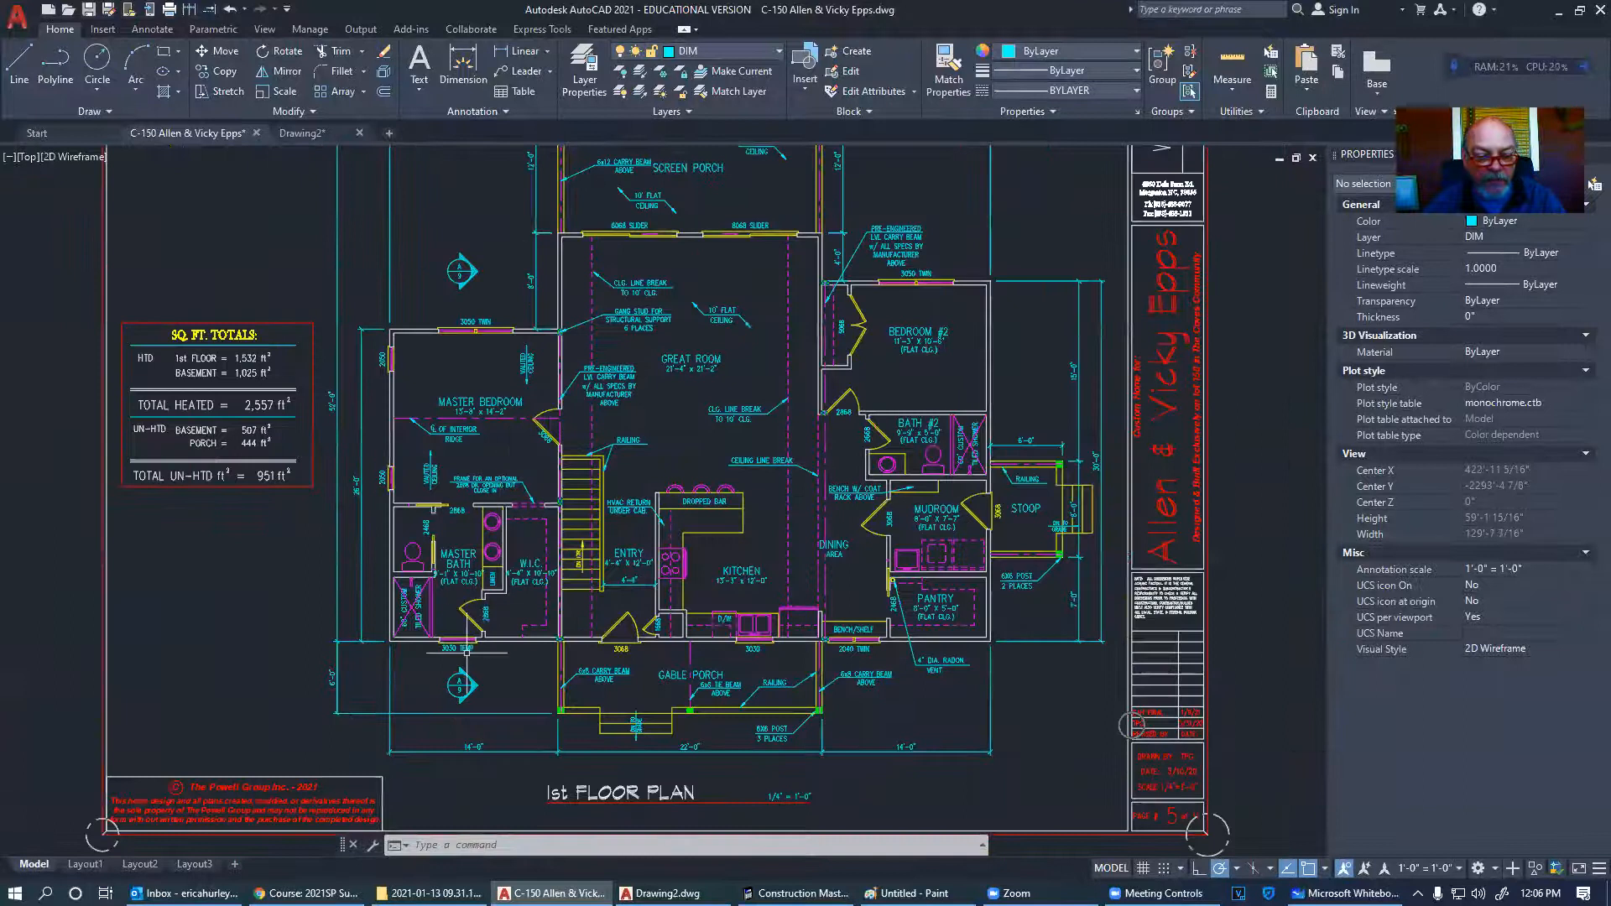
middle_click_drag(773, 585, 756, 606)
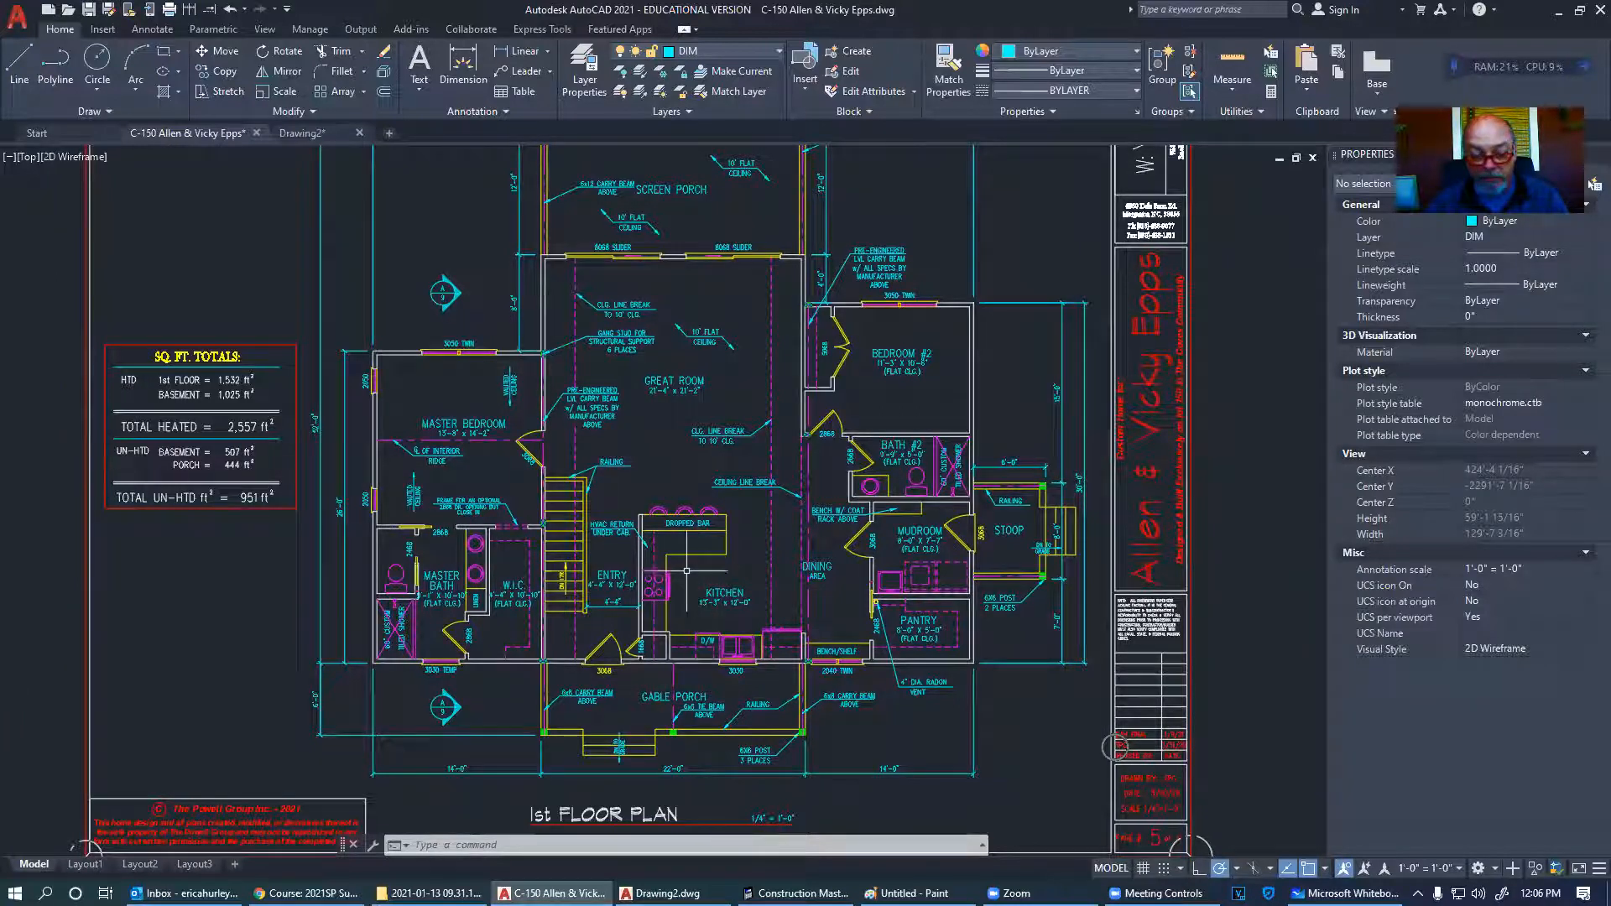
- Open the Gmail inbox and switch to the business mail account
mouse_move(307, 893)
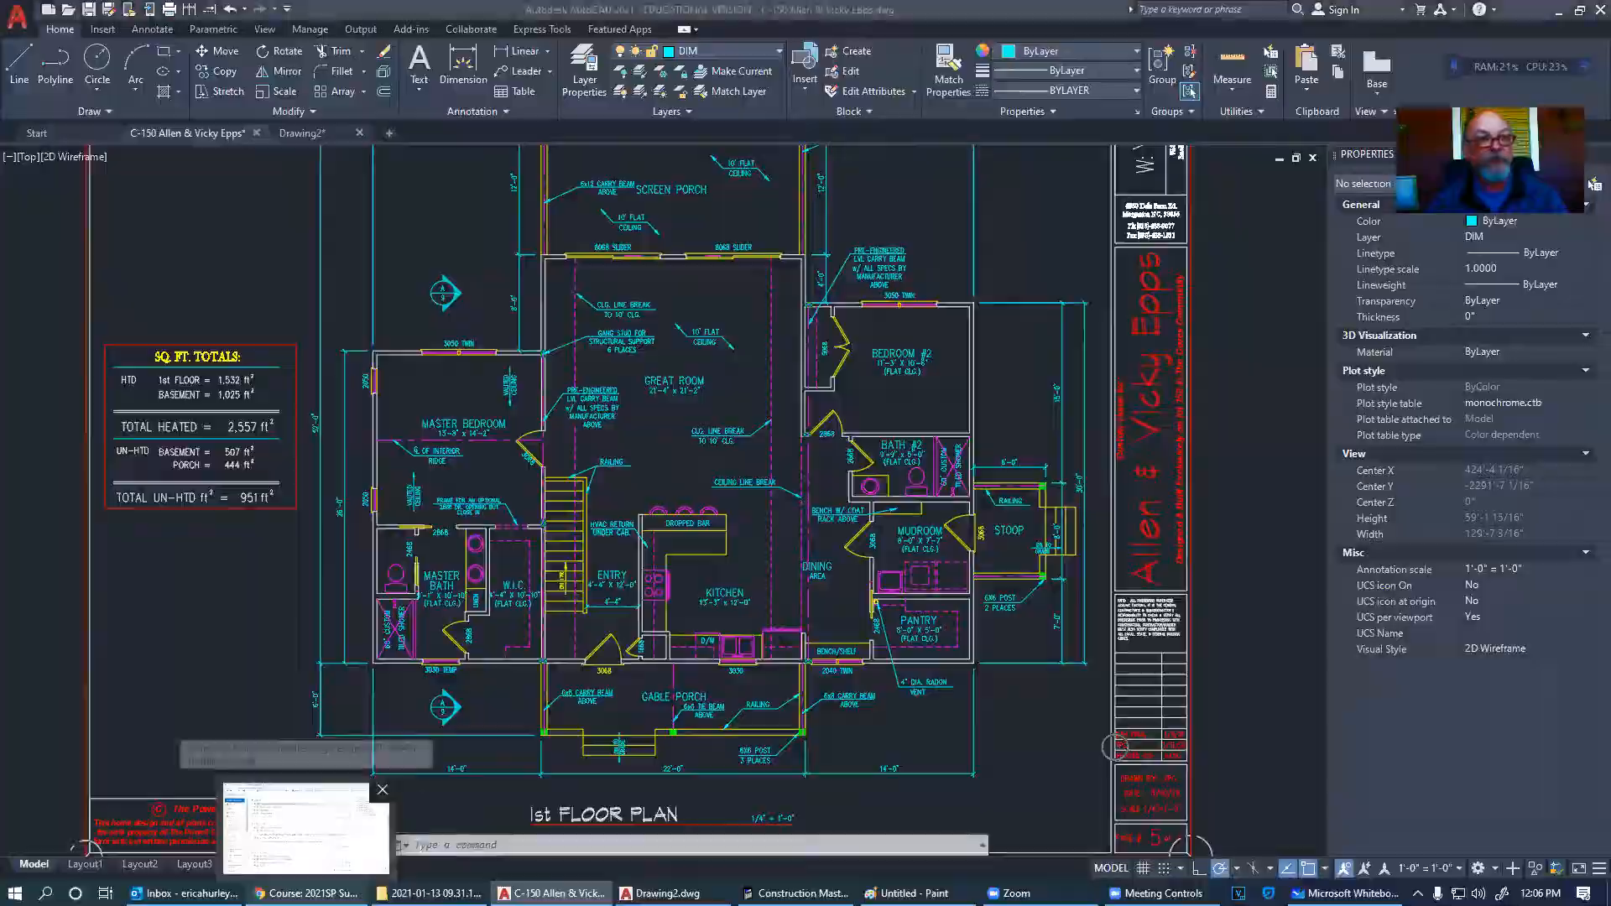
left_click(307, 827)
left_click(282, 15)
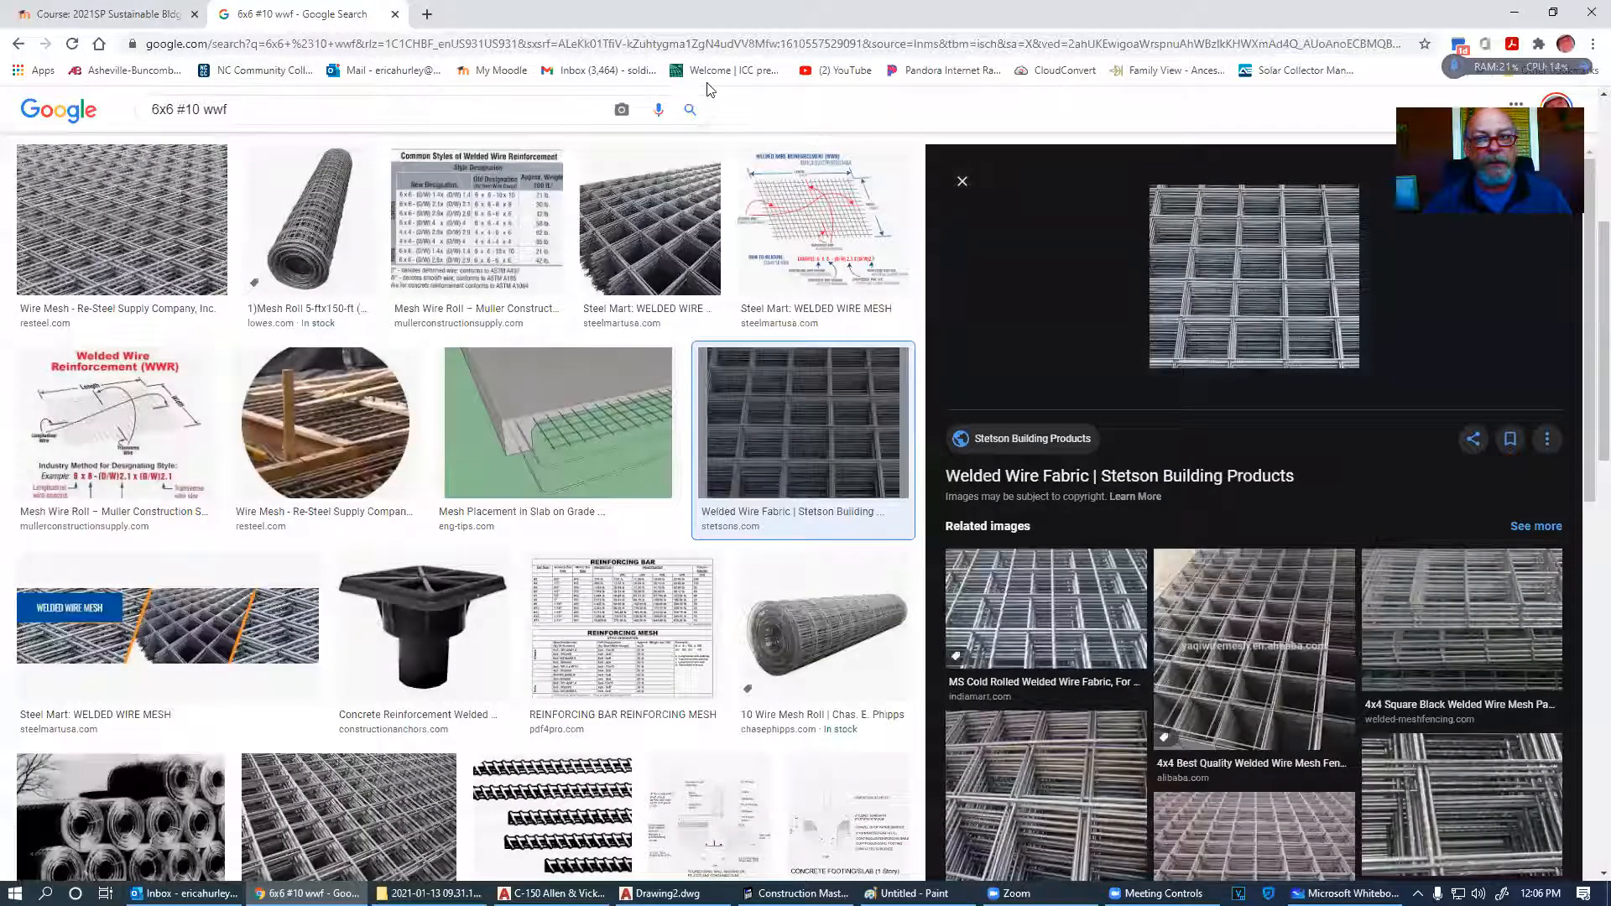
left_click(598, 70)
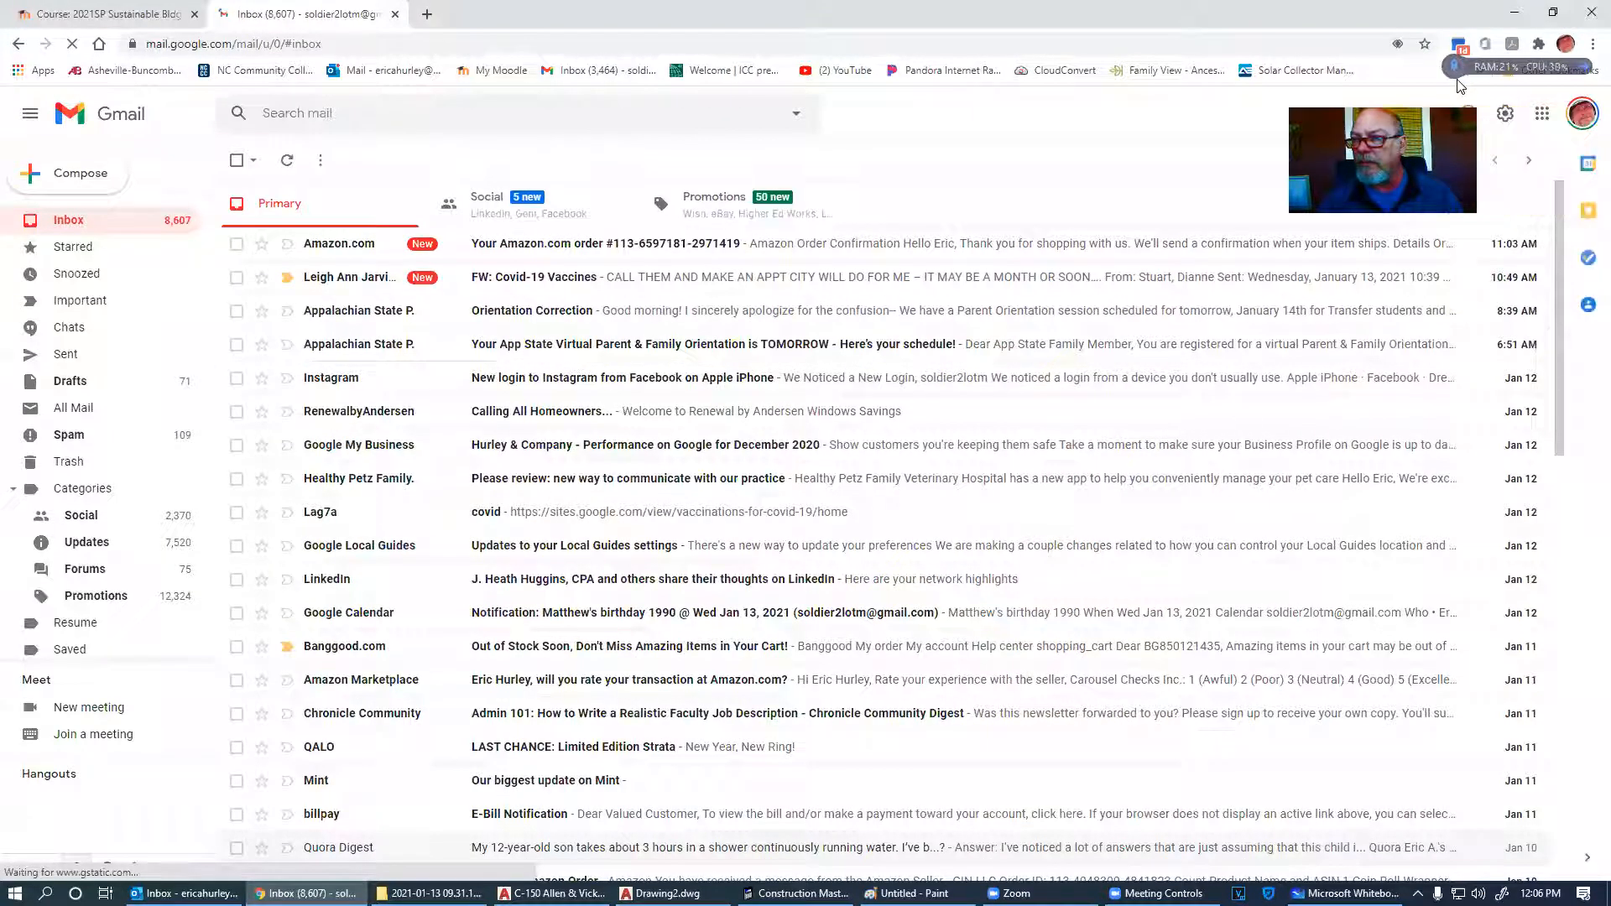
left_click(1583, 113)
left_click(1452, 373)
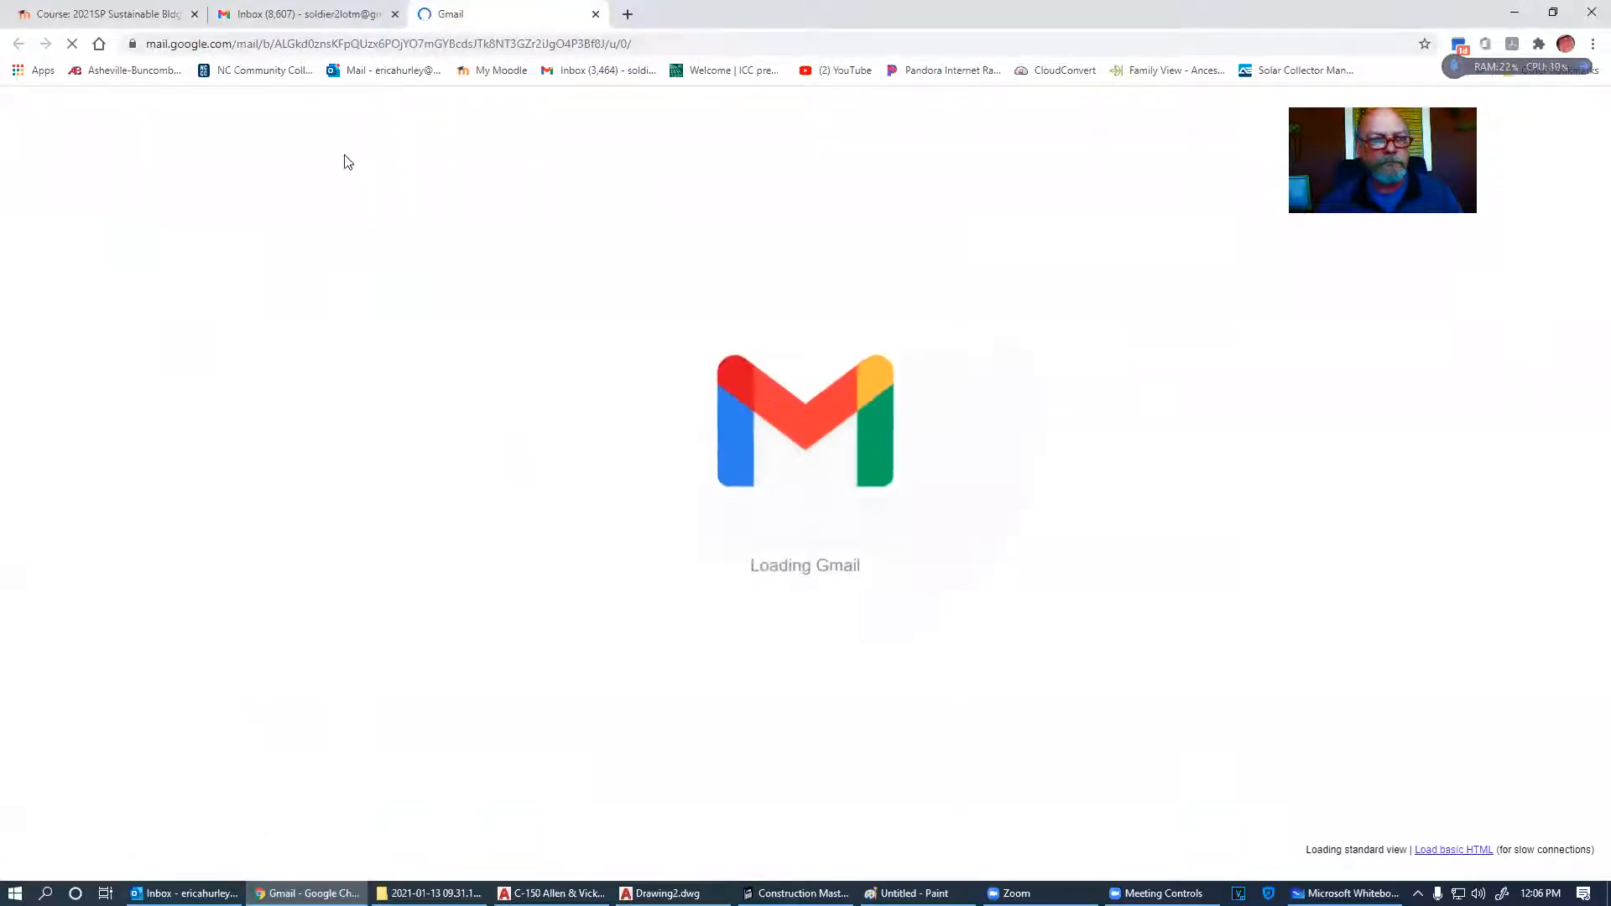
- Search for the client's emails and open the New Plan sketch 20210103_174145.jpg full-size
left_click(371, 113)
type("ken")
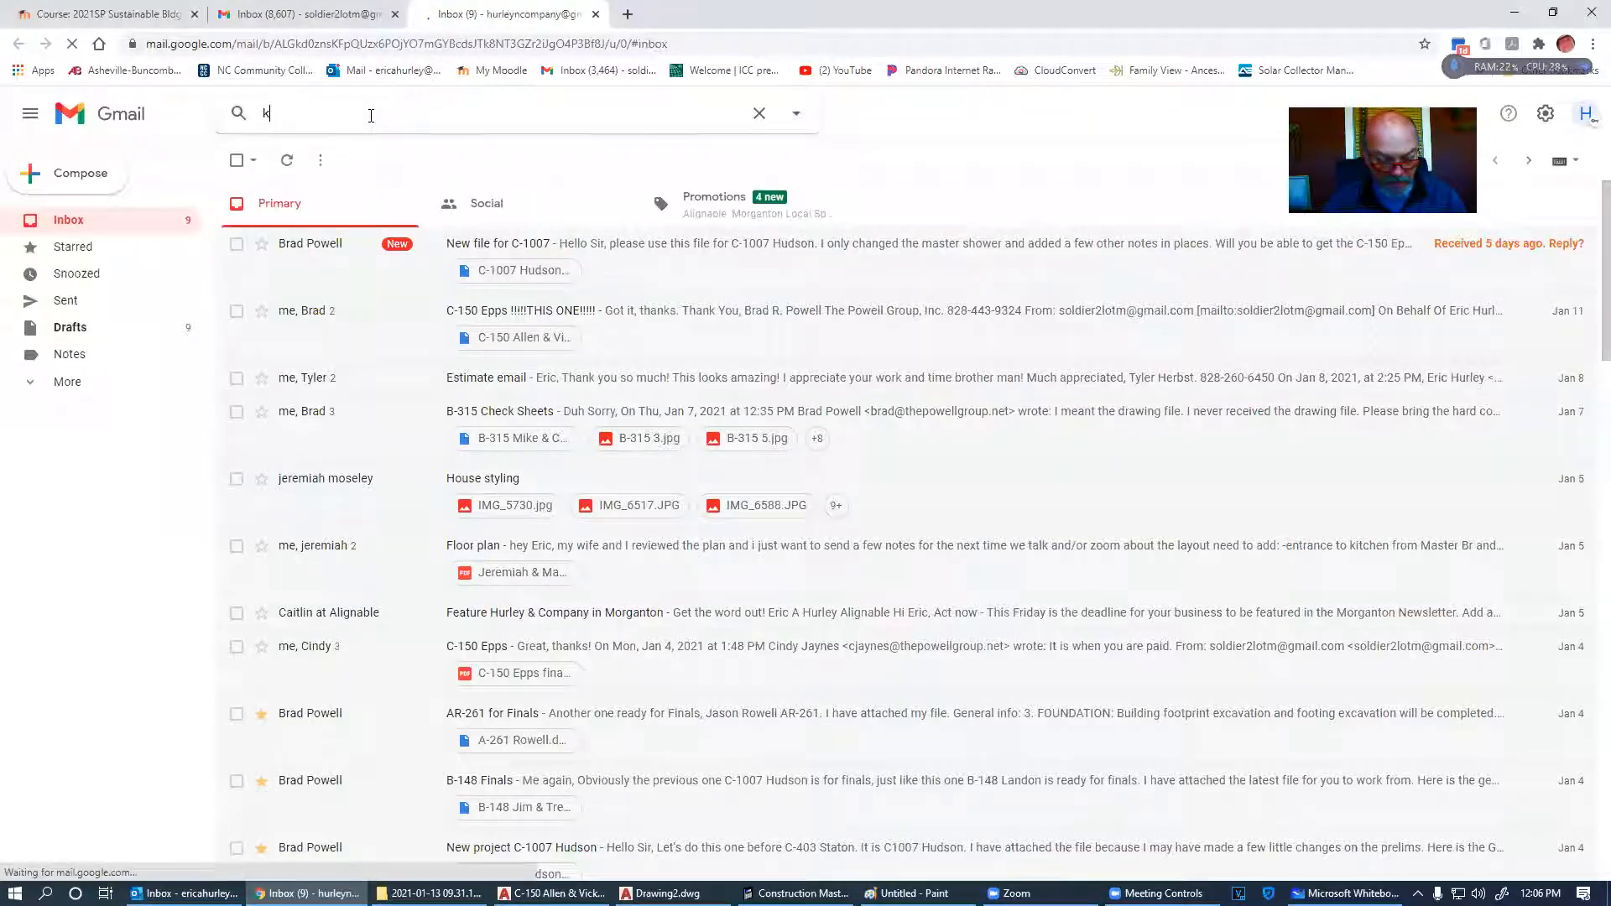
key("Return")
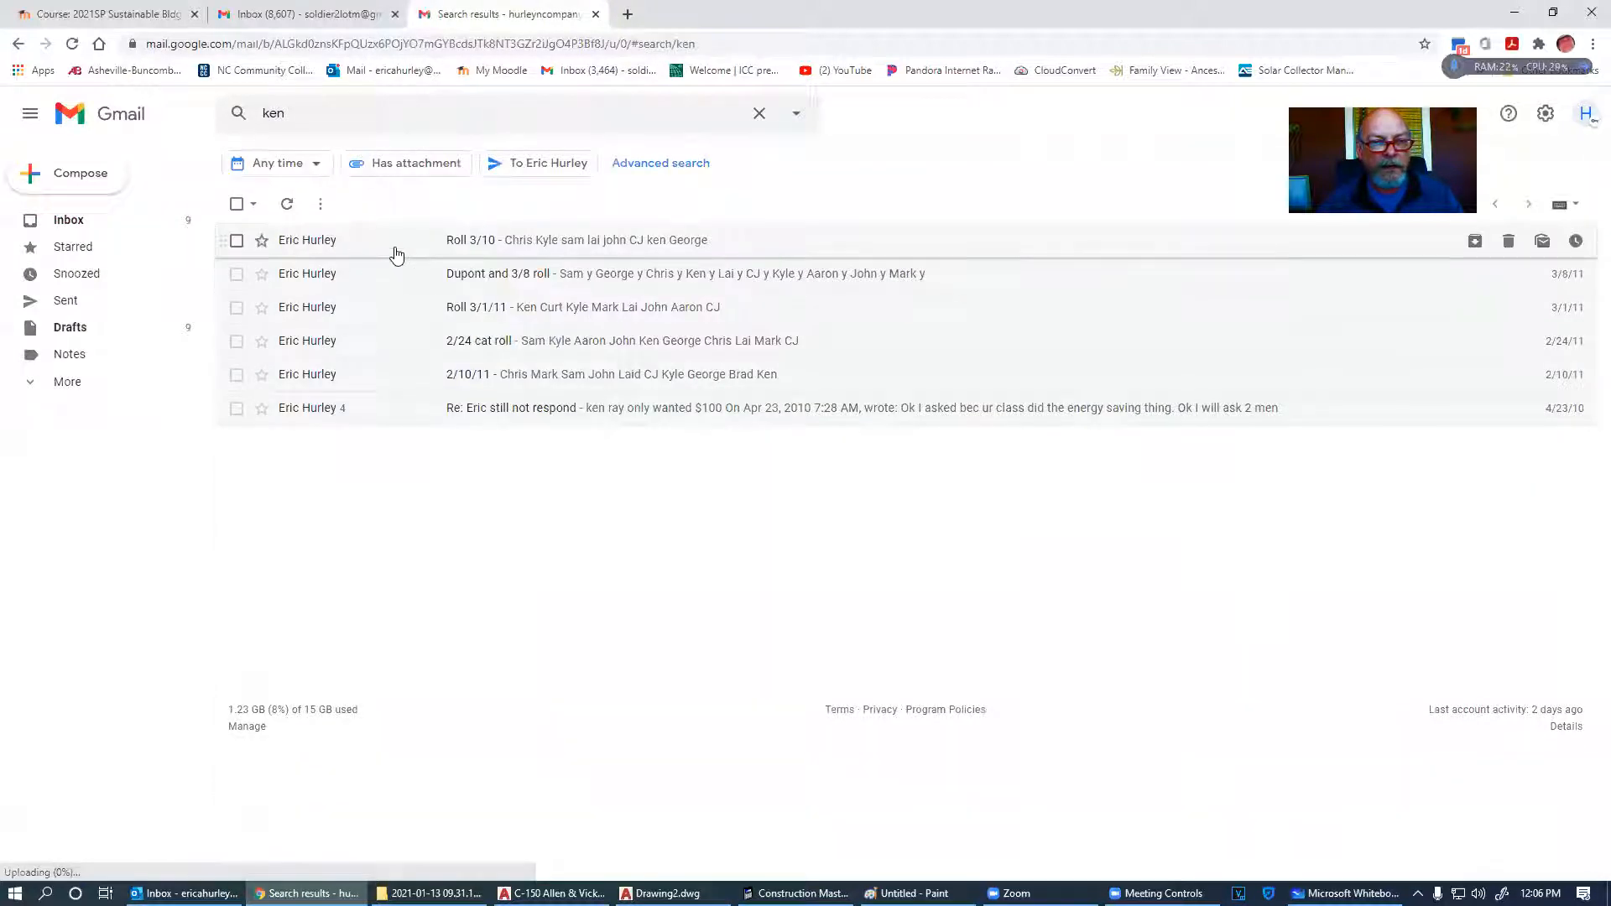
left_click(397, 250)
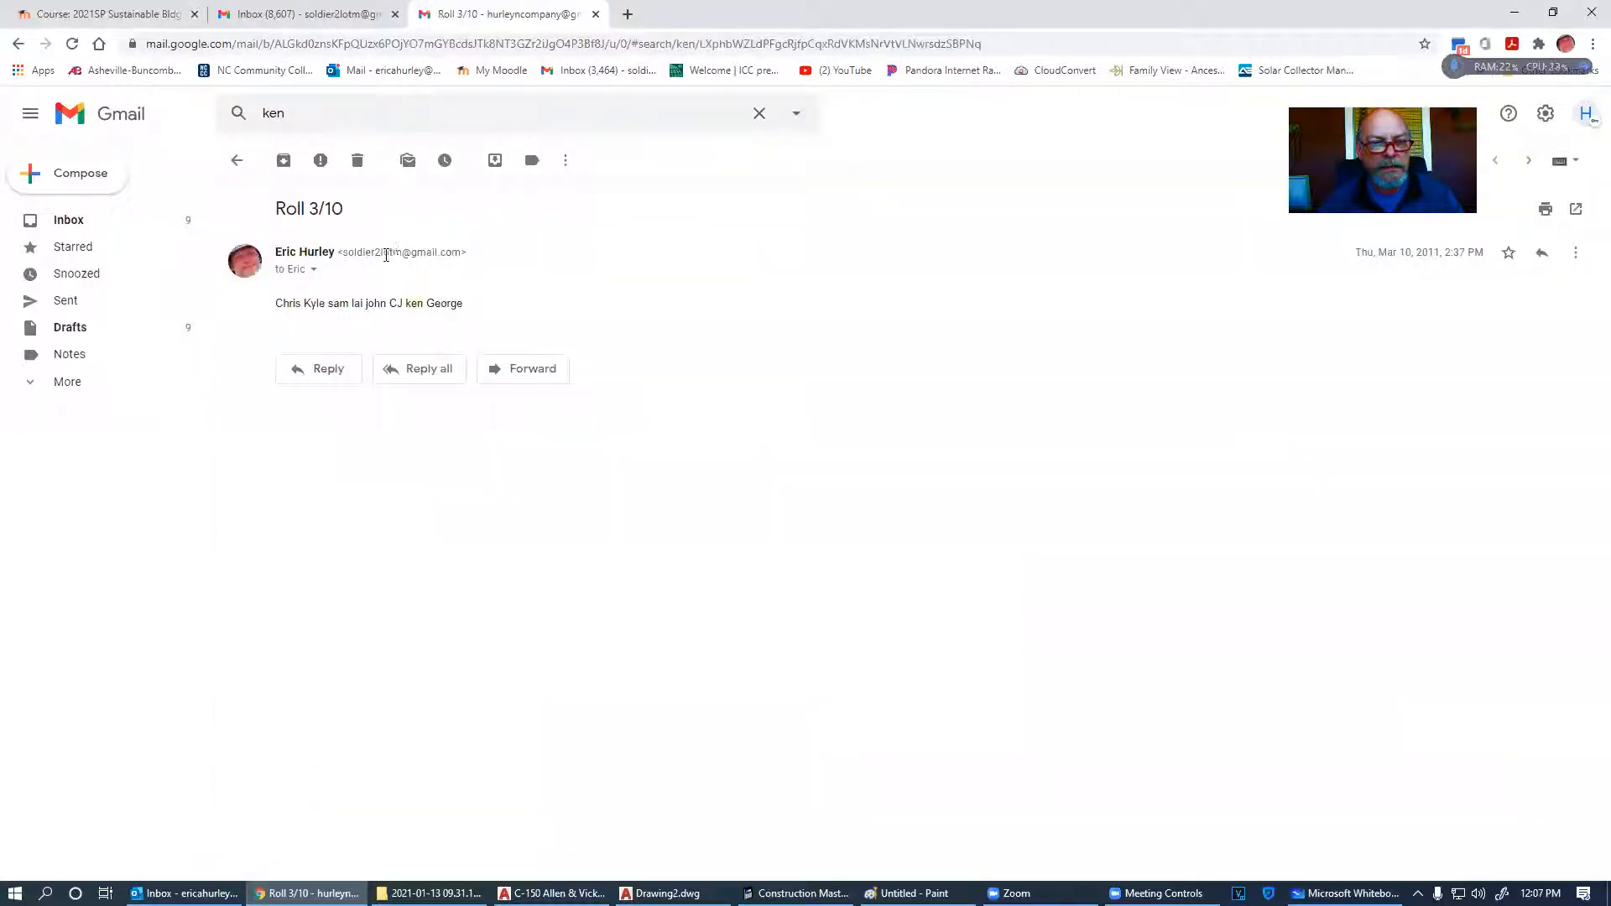
left_click(17, 44)
left_click(299, 117)
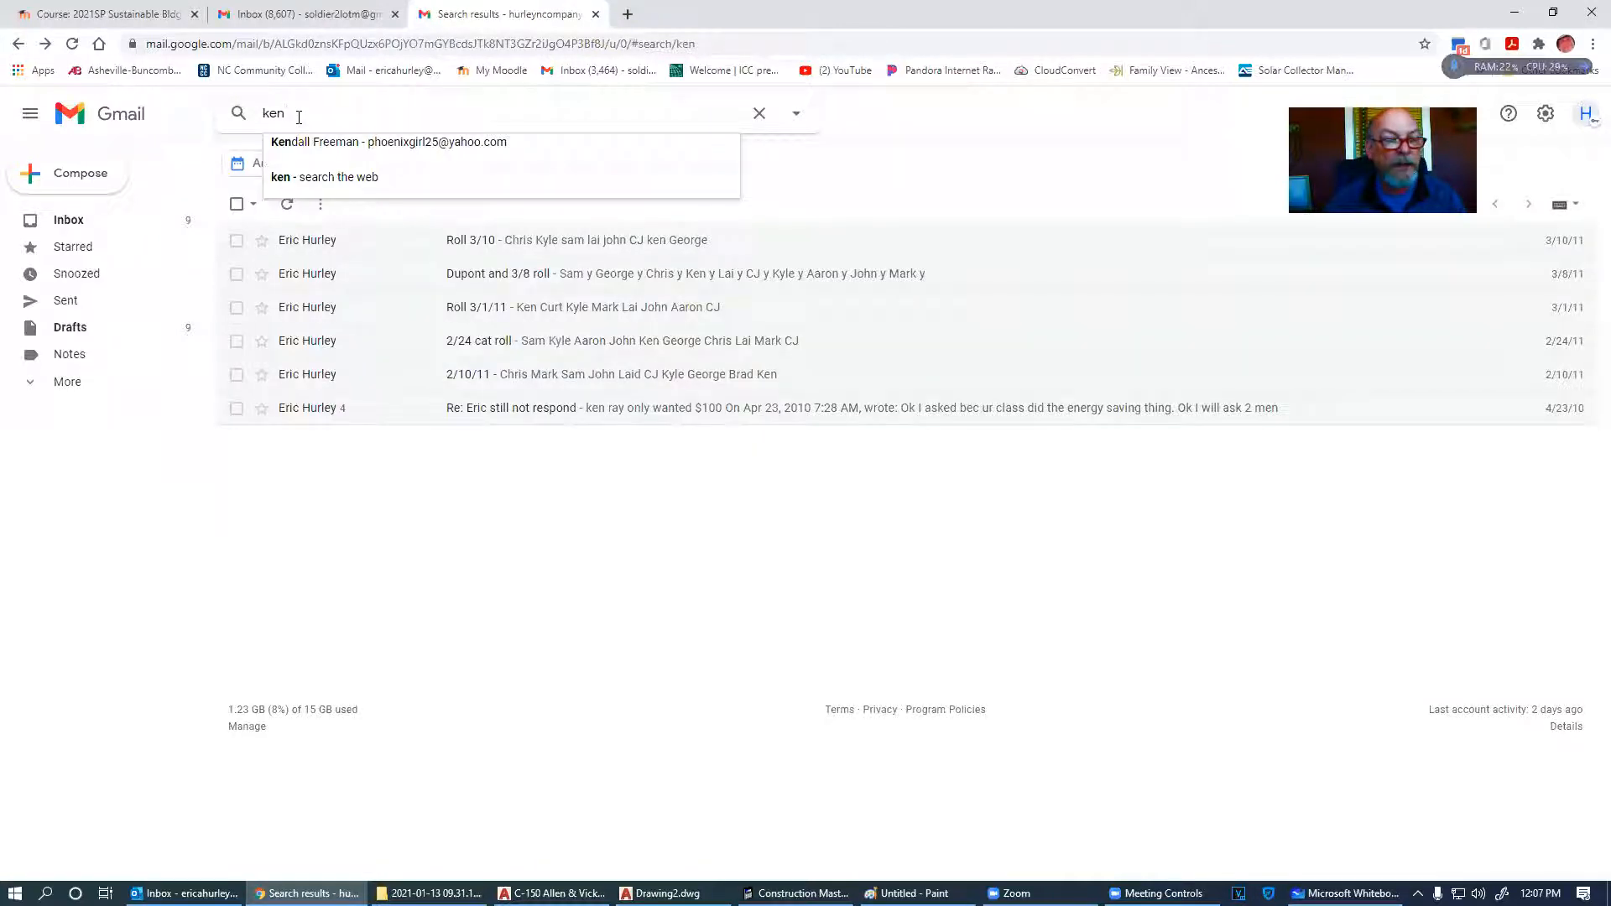
left_click(328, 159)
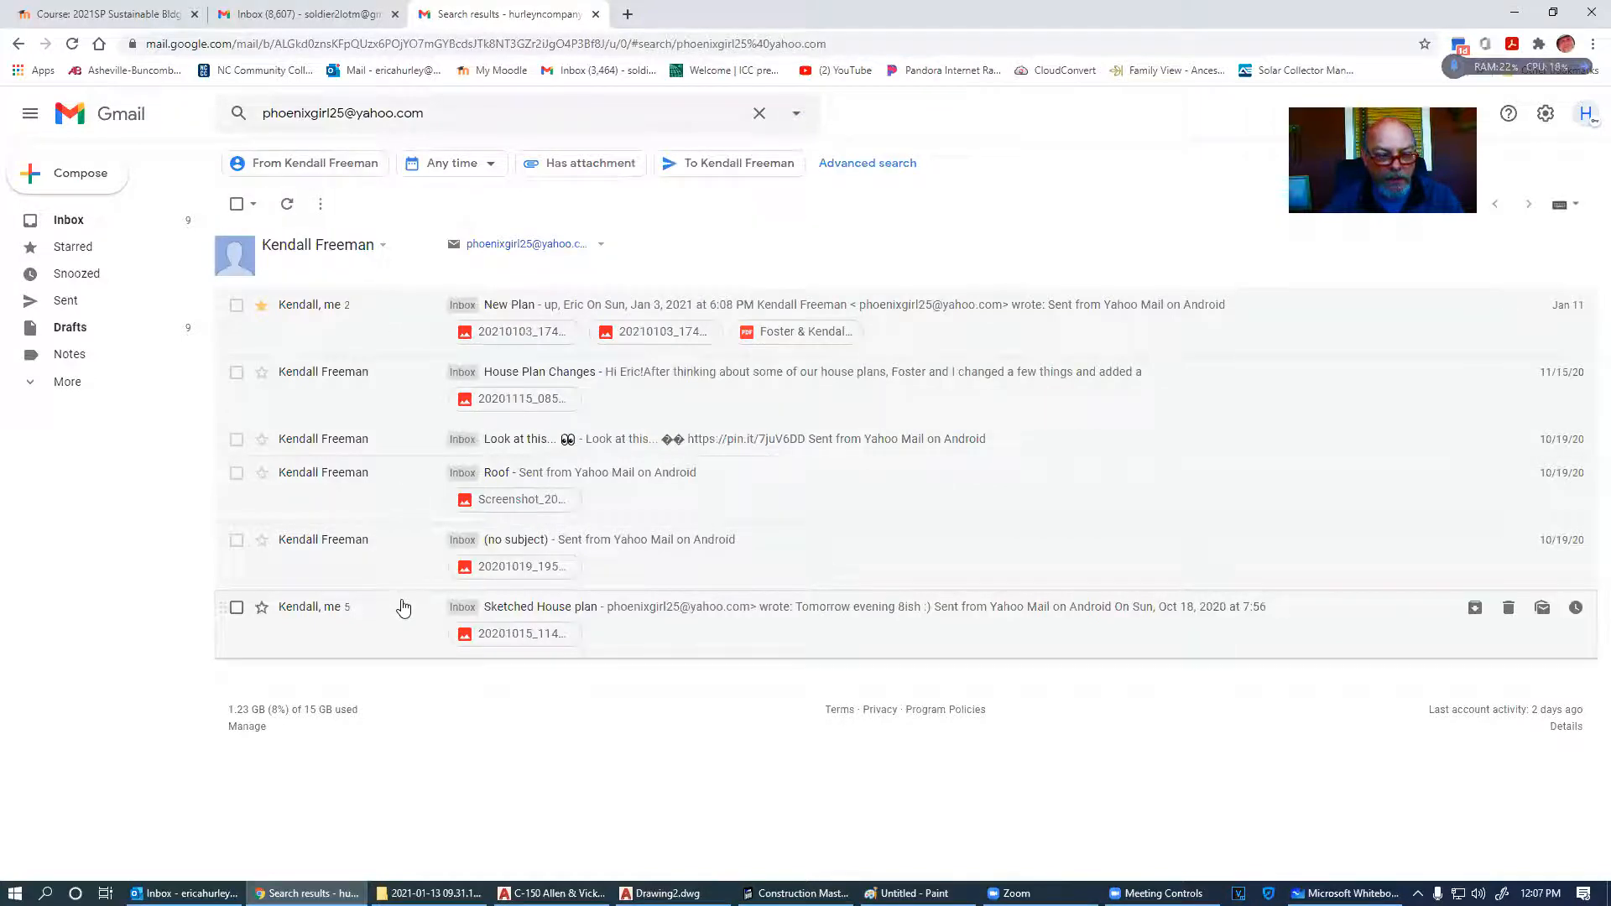
left_click(400, 334)
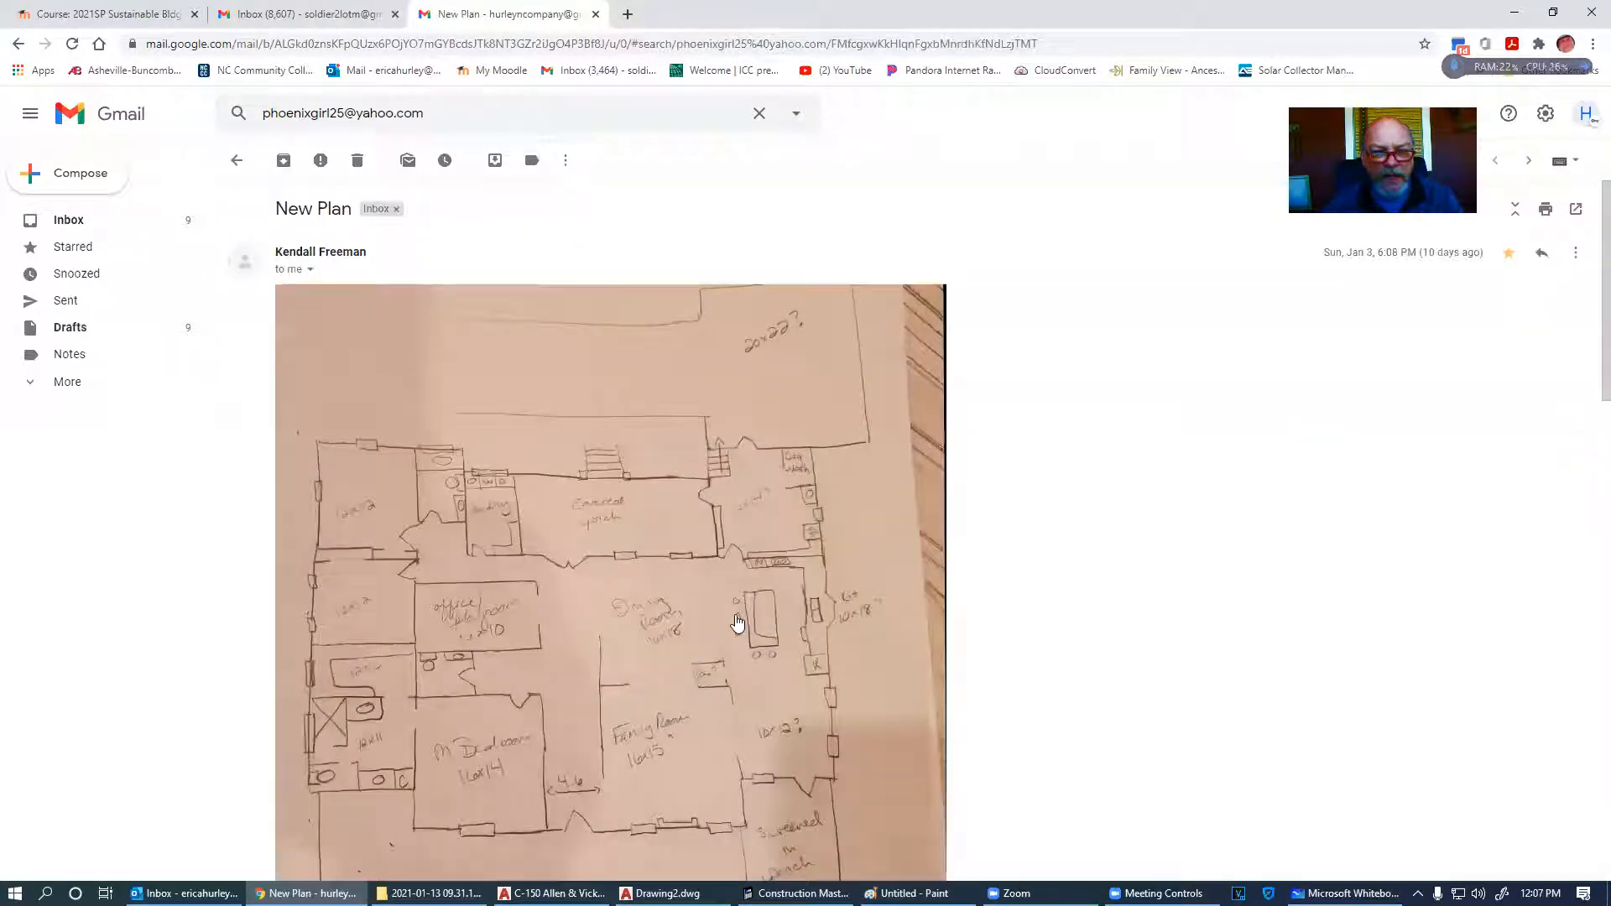
scroll(991, 513, "down", 1)
left_click(696, 545)
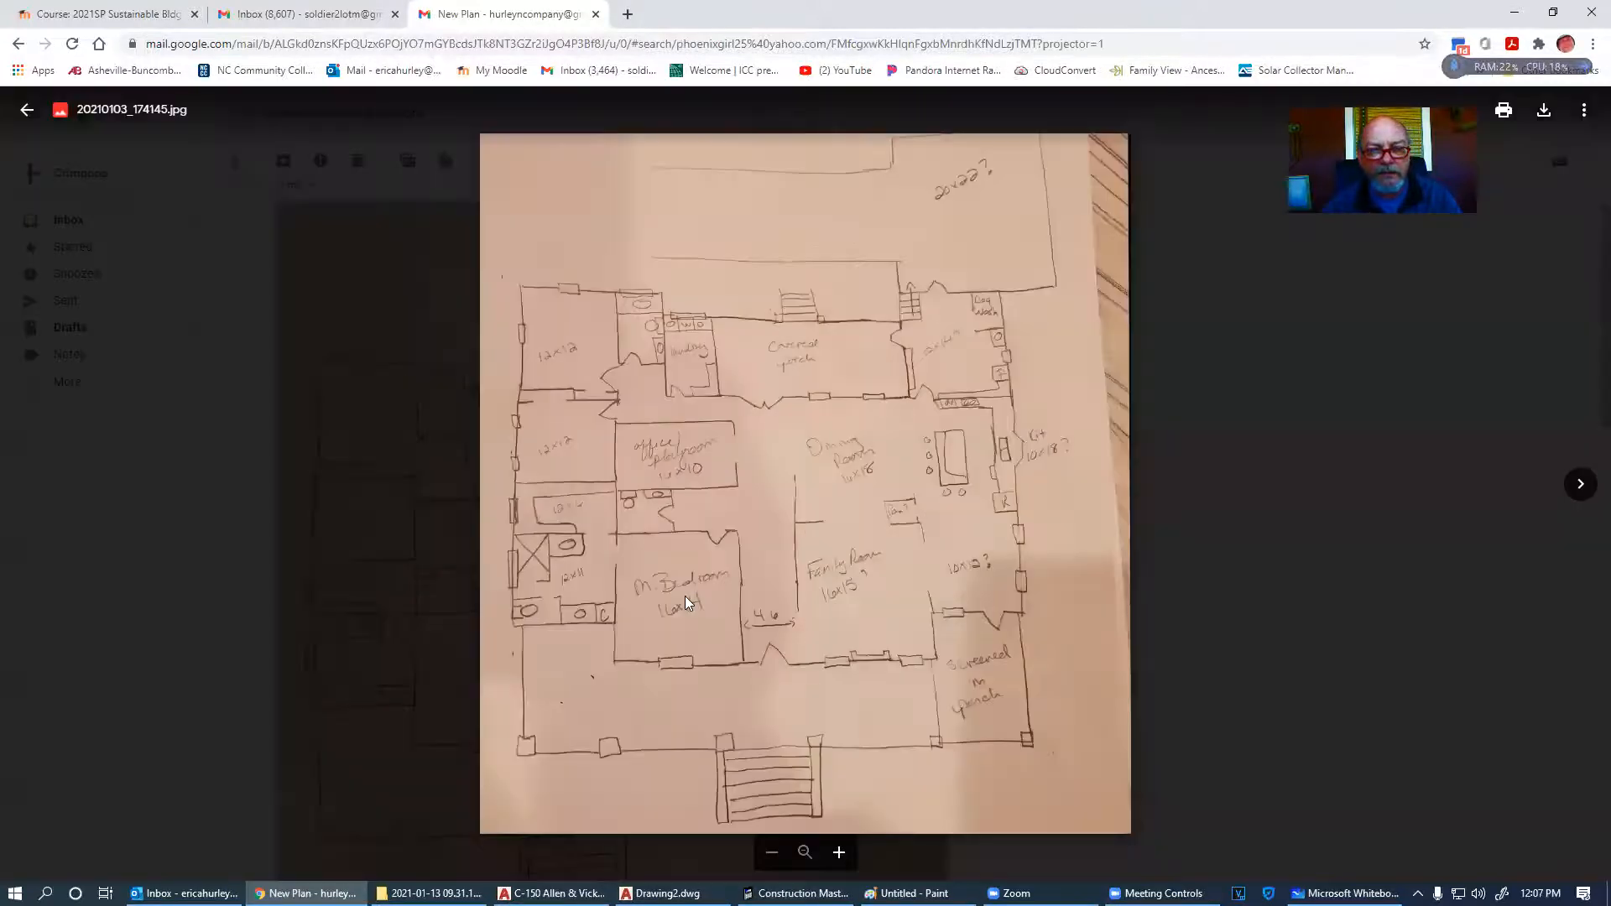
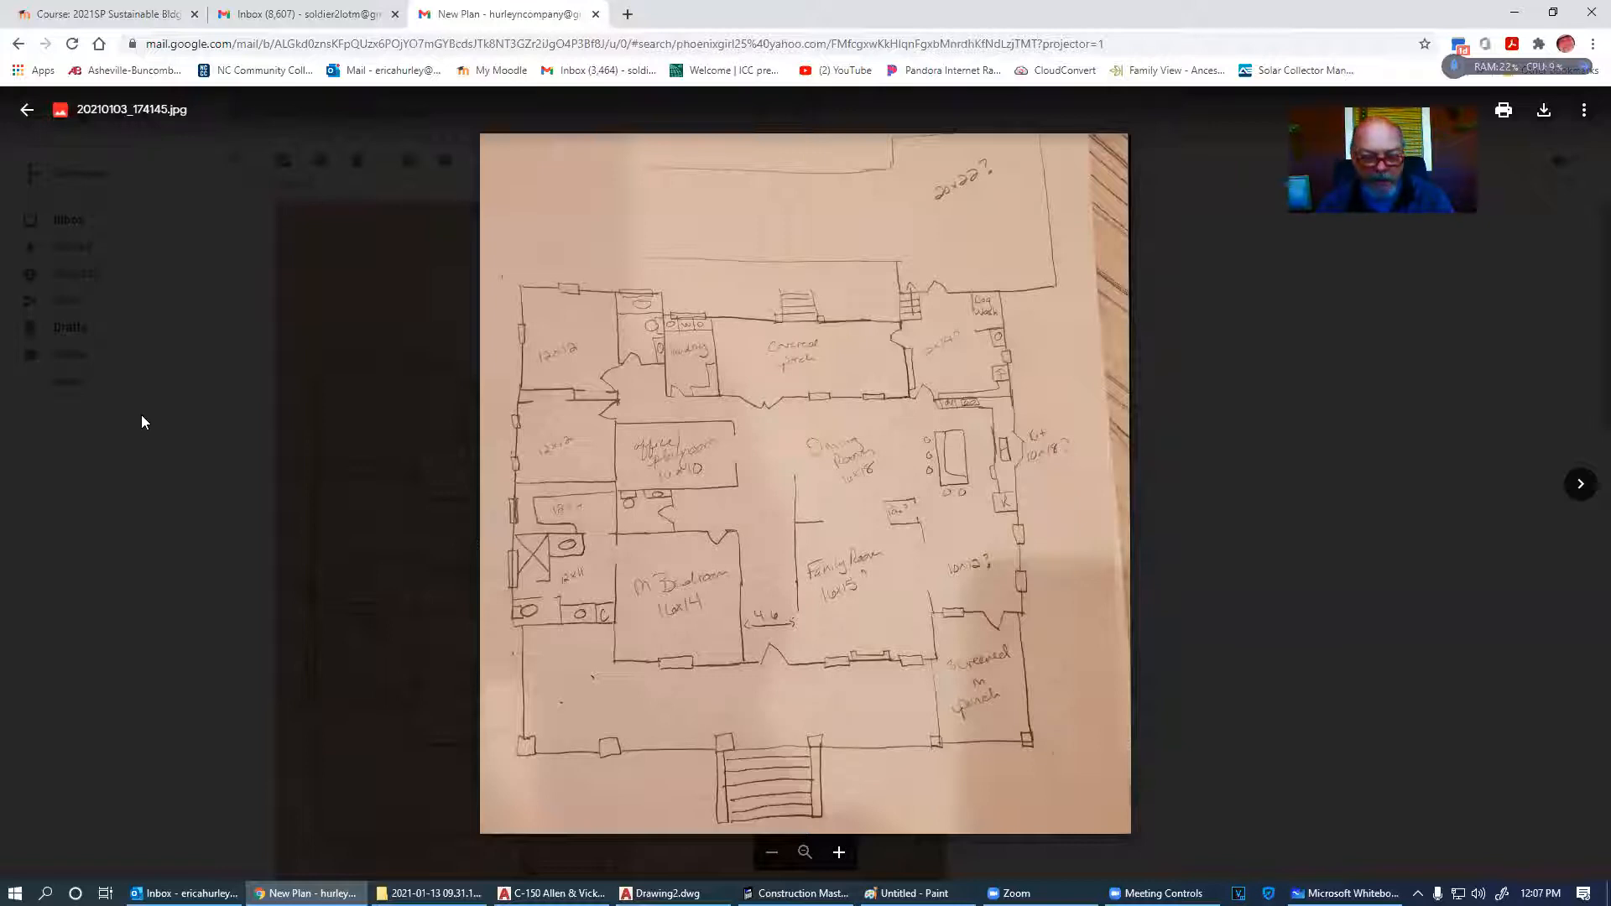
- Window-select the old objects in the AutoCAD drawing and erase them
left_click(663, 893)
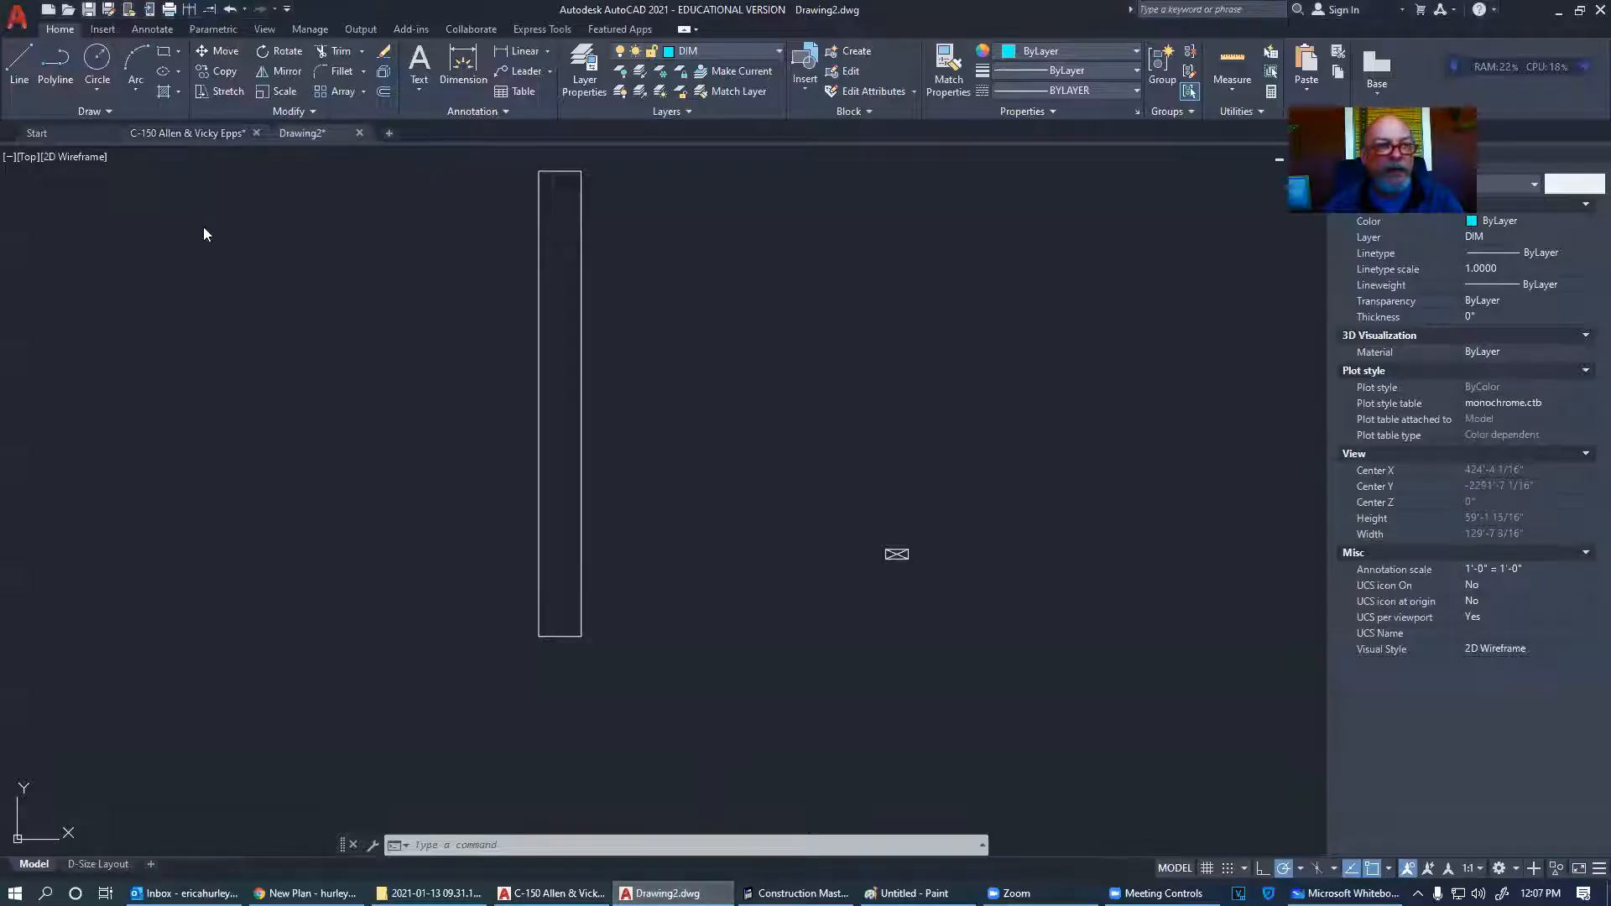
scroll(434, 540, "down", 2)
left_click(407, 655)
left_click(871, 262)
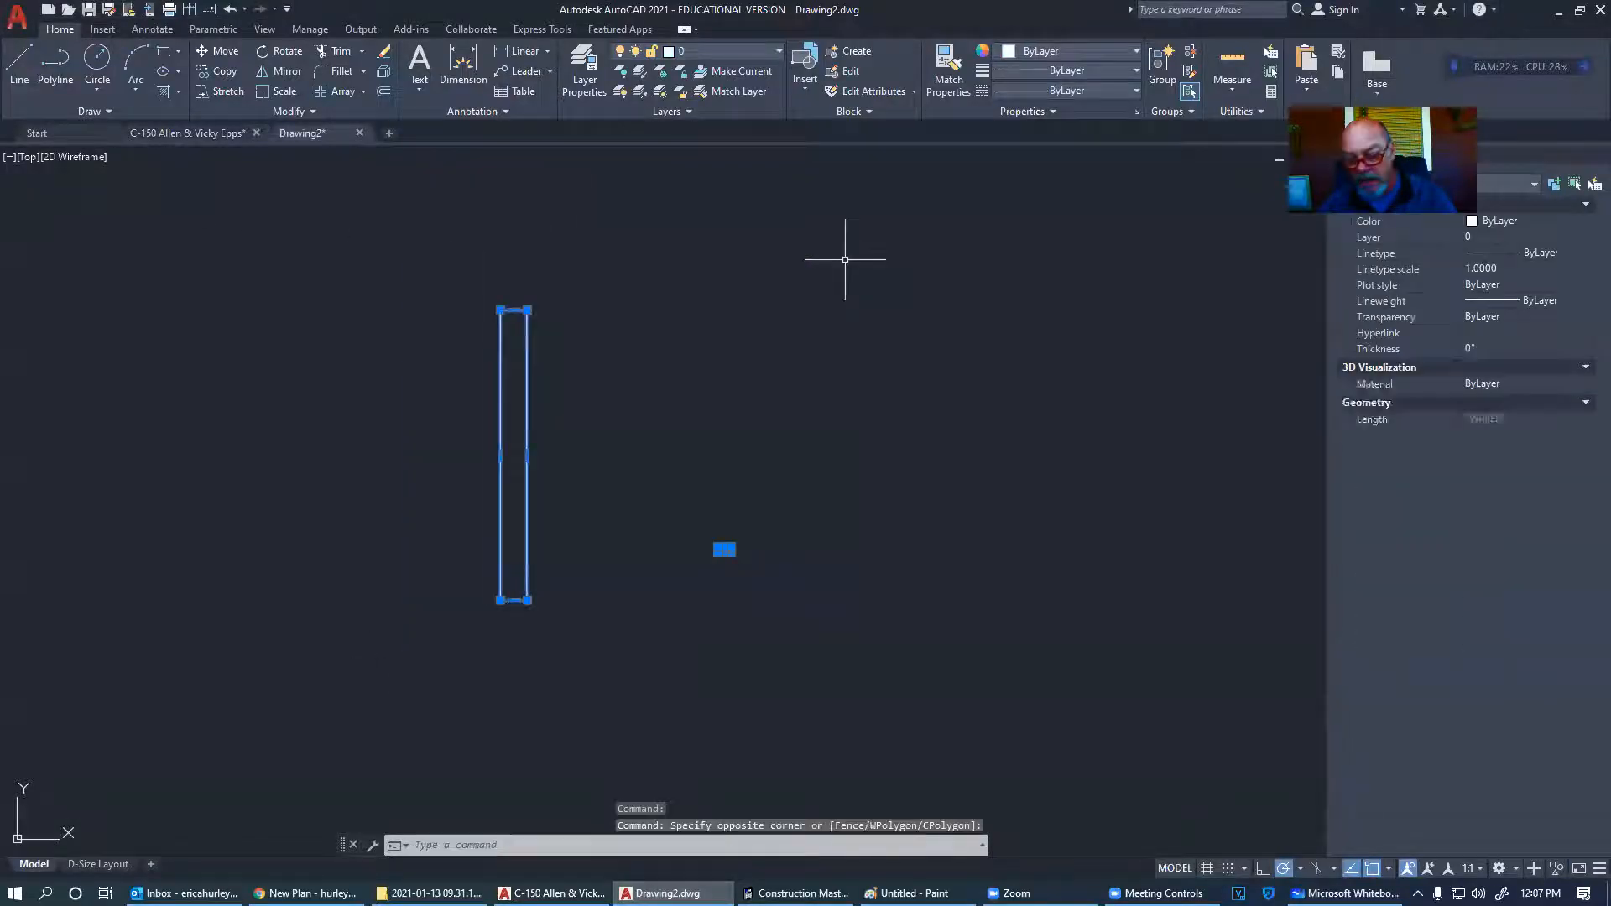
key("Delete")
- Return to the client's floor-plan sketch in the Gmail image viewer
key("ctrl+alt+Tab")
left_click(704, 250)
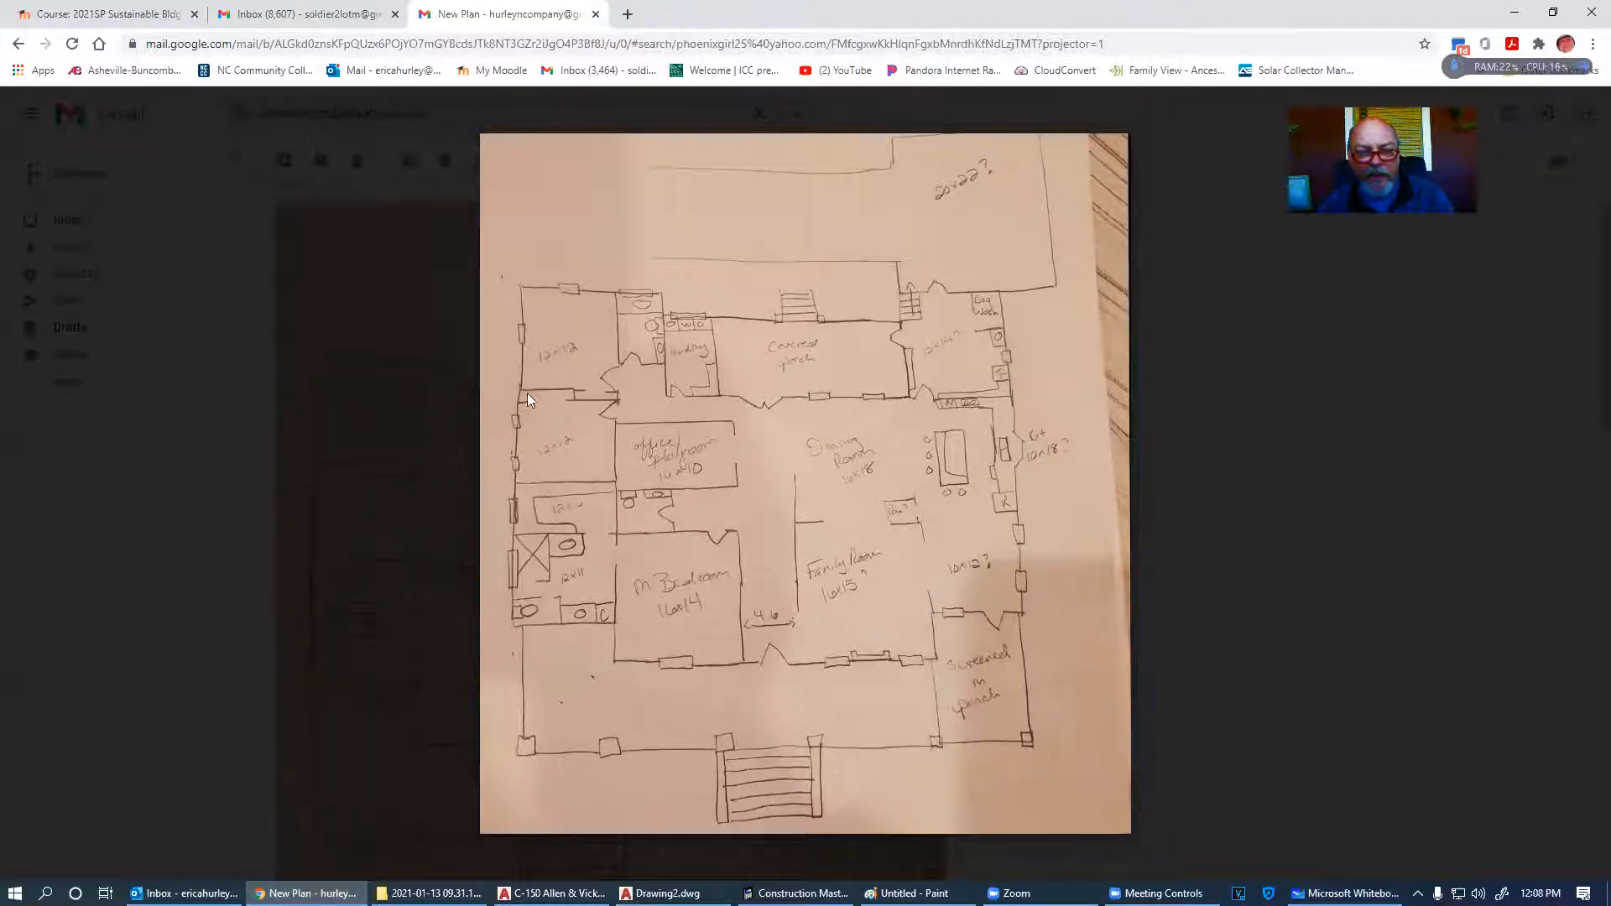
key("alt+Tab")
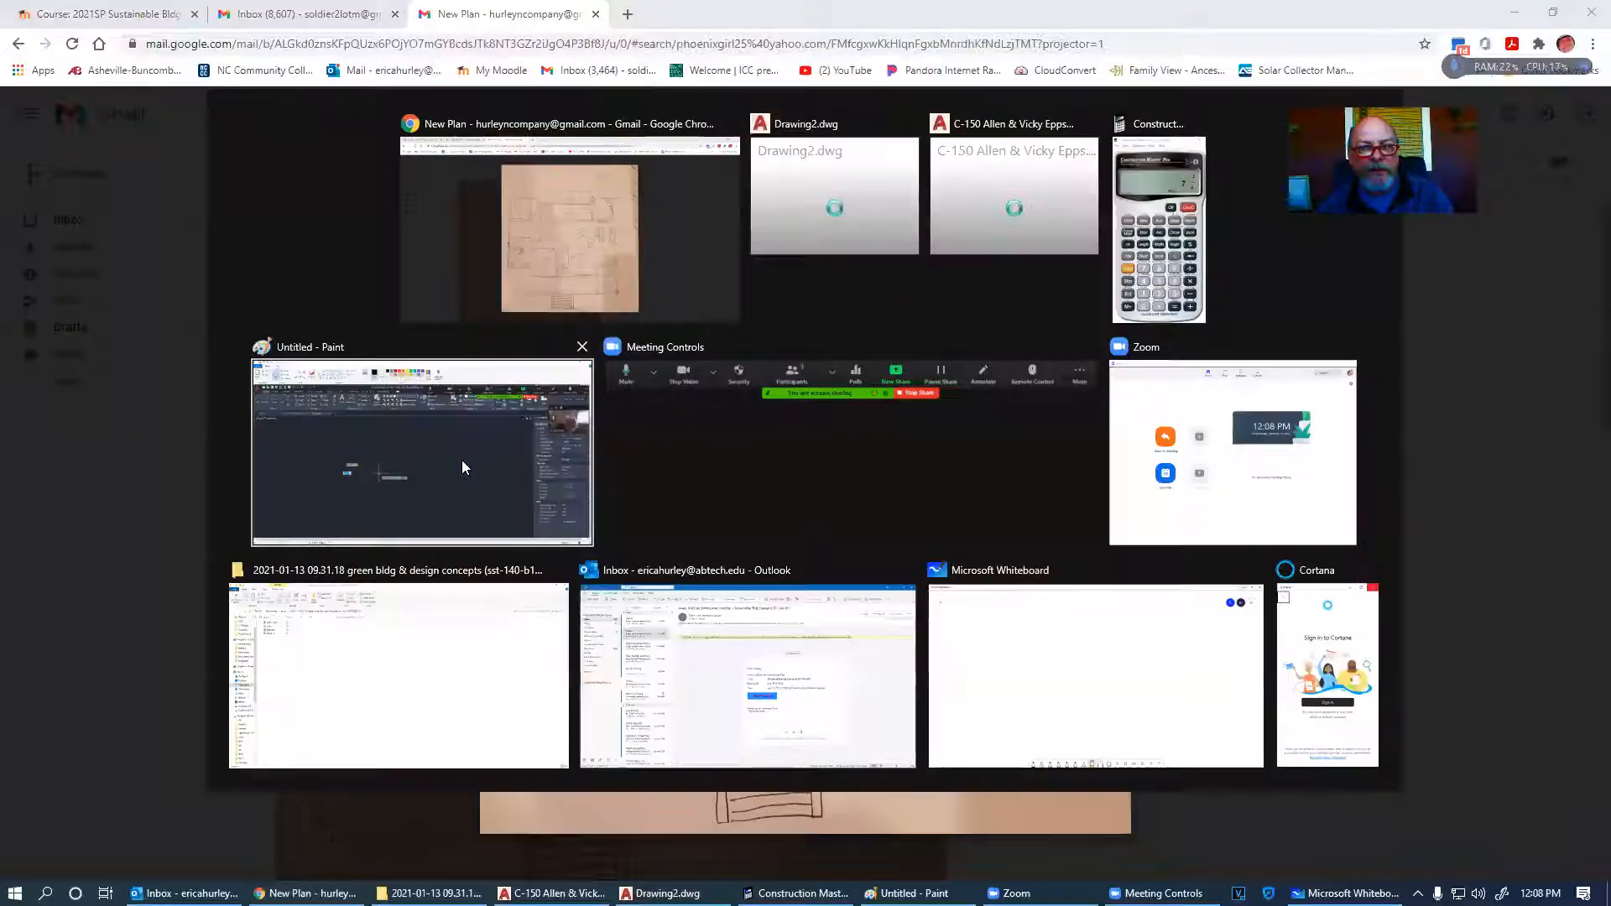
- Draw a 12' by 12' rectangle for the first room, restarting after a misplaced corner
left_click(462, 460)
left_click(163, 52)
left_click(415, 287)
key("Escape")
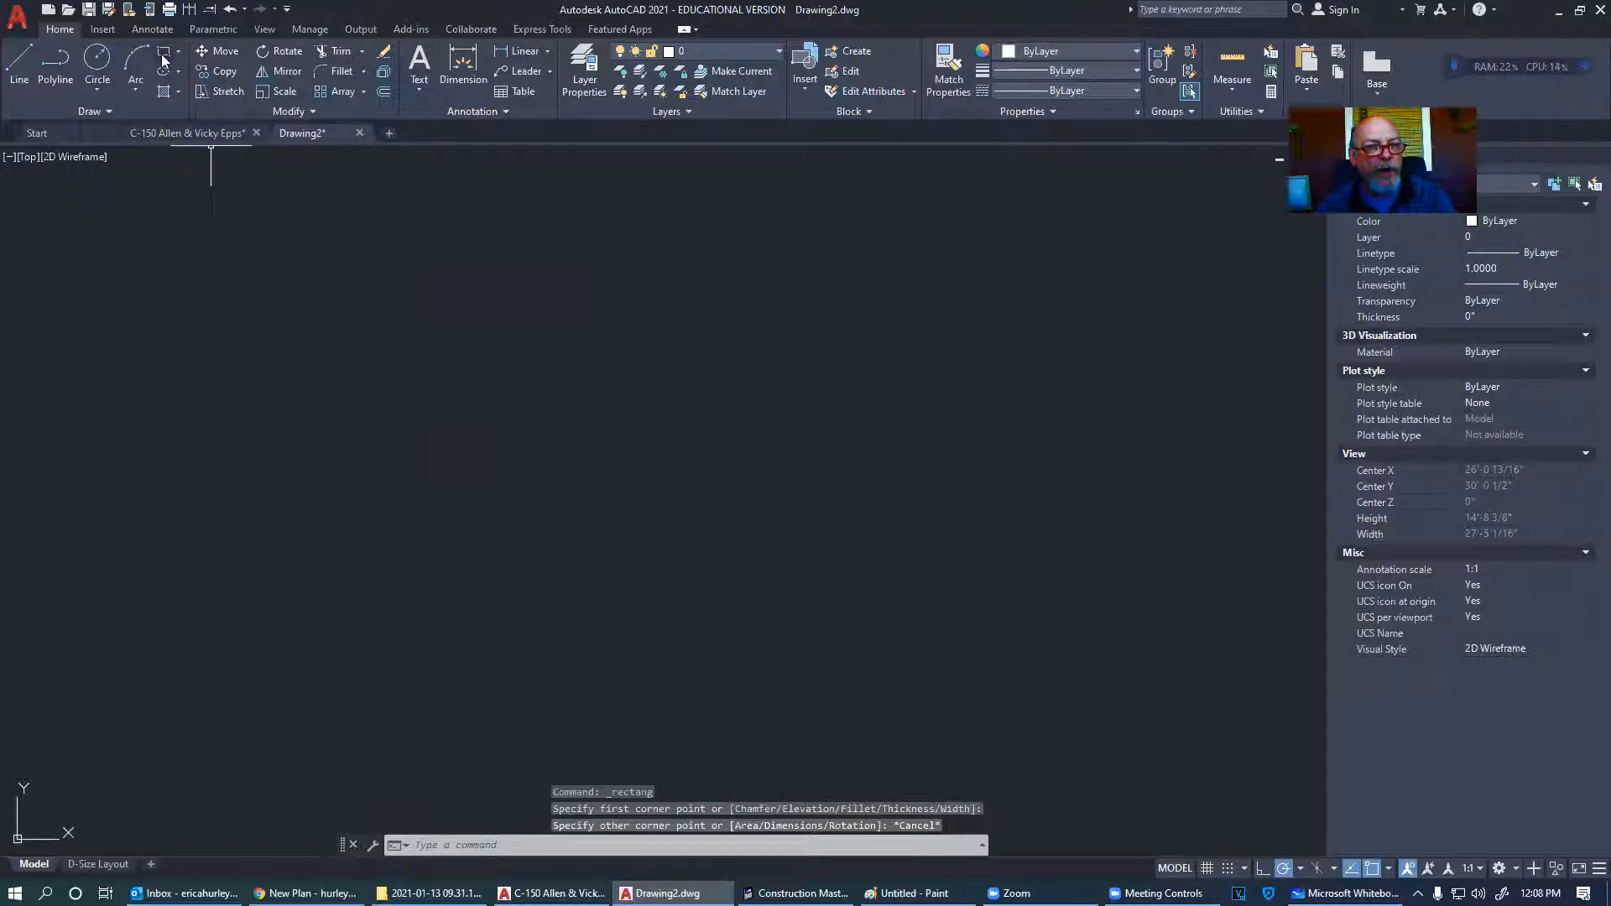
left_click(163, 52)
left_click(502, 249)
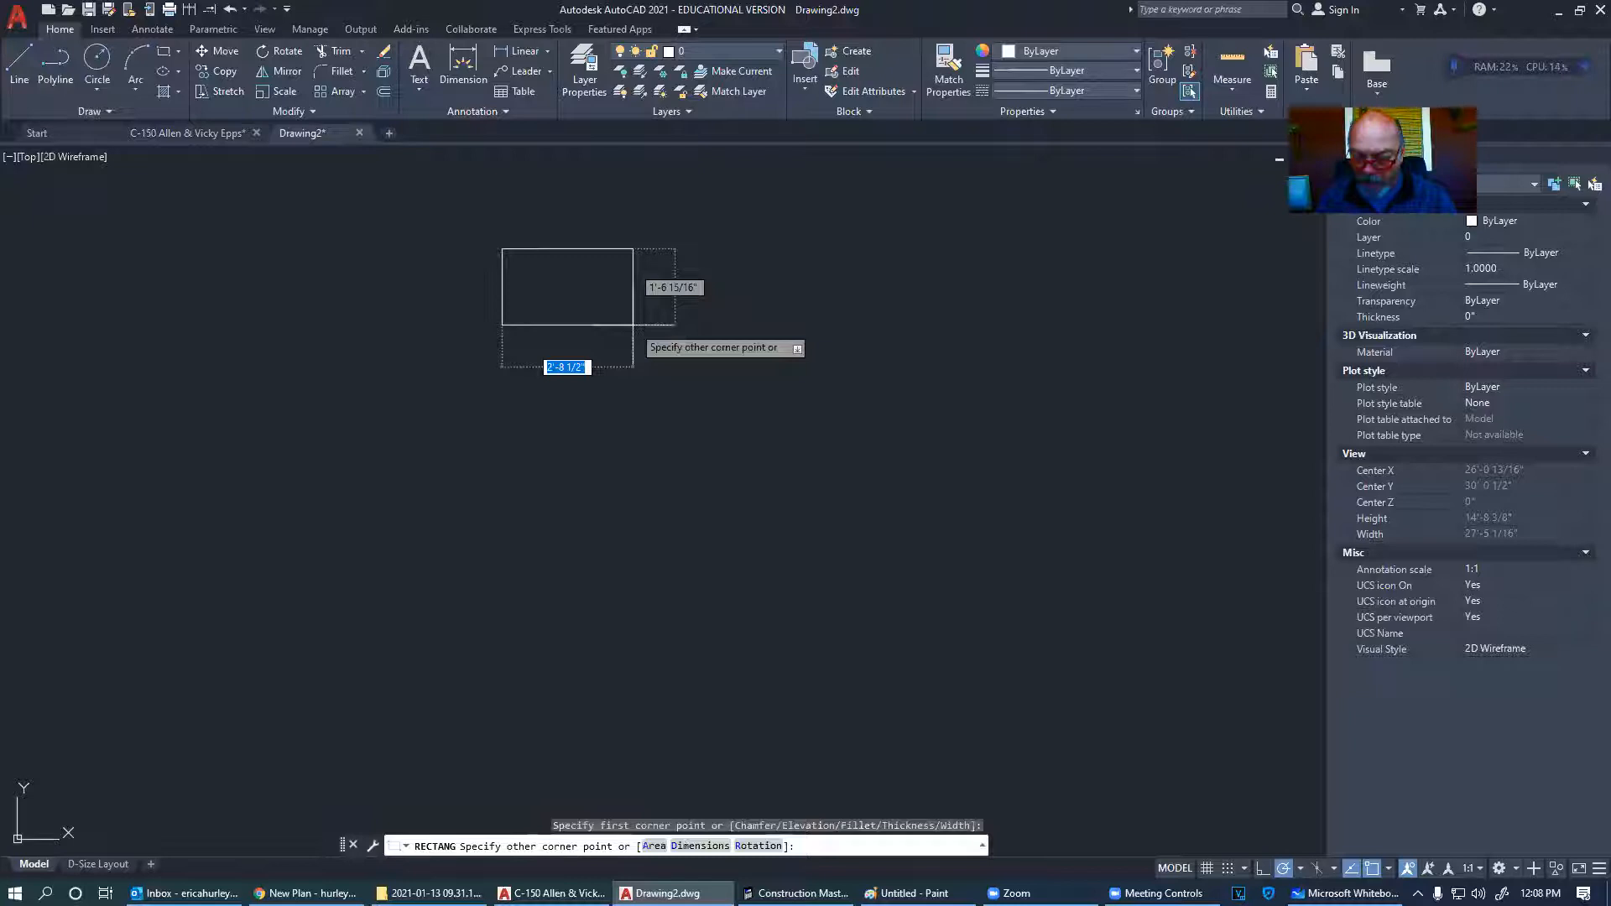
type("12")
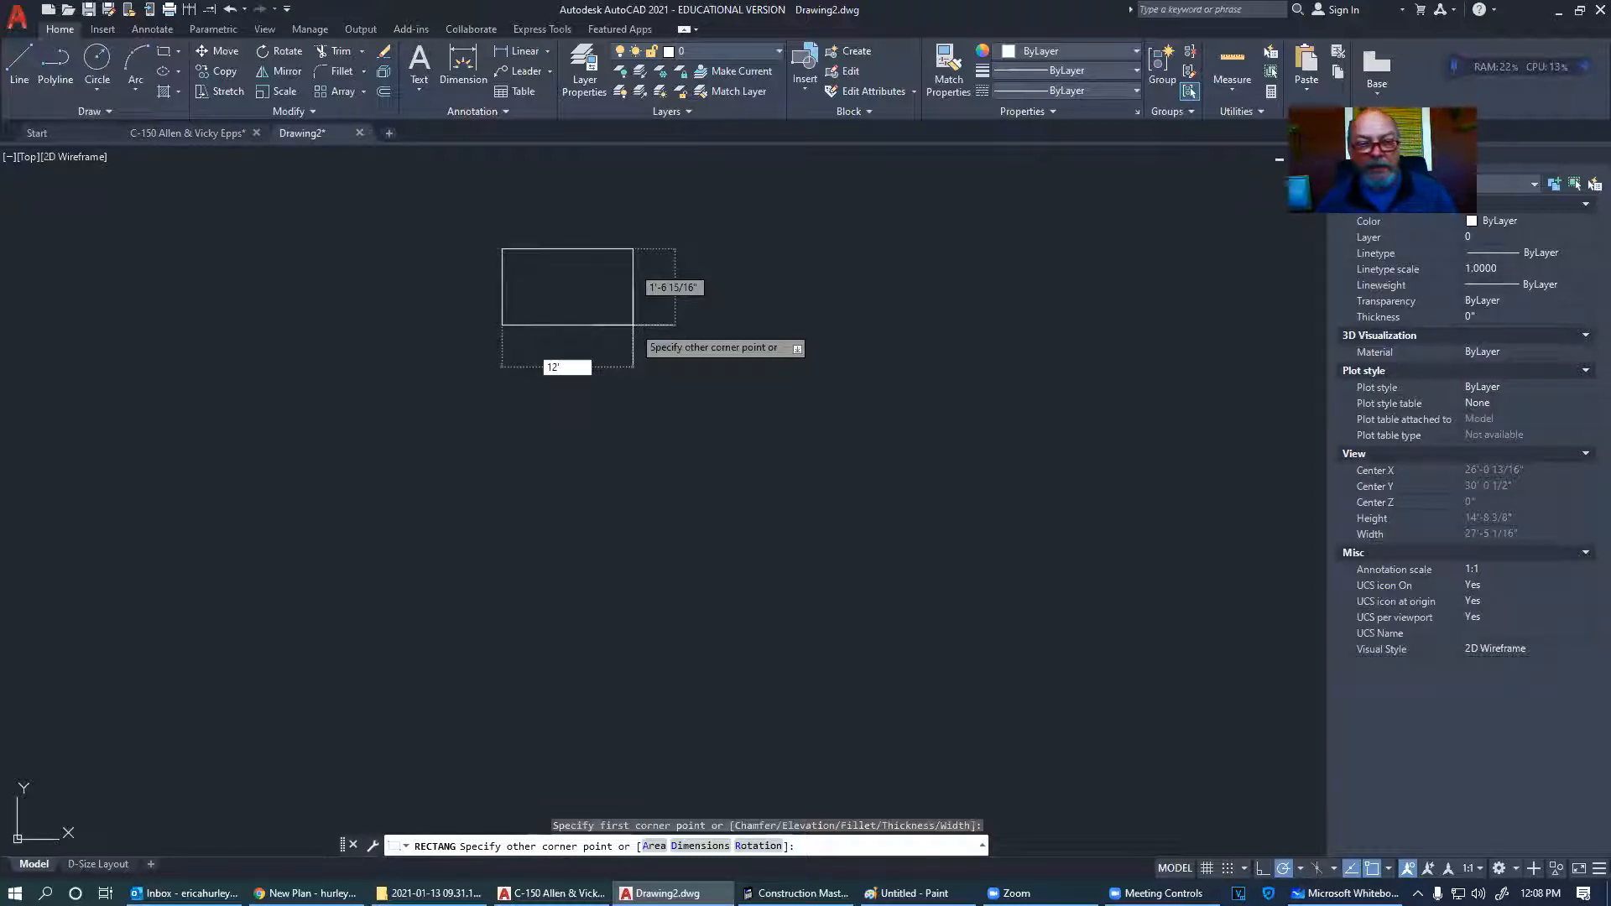
type("'")
key("Tab")
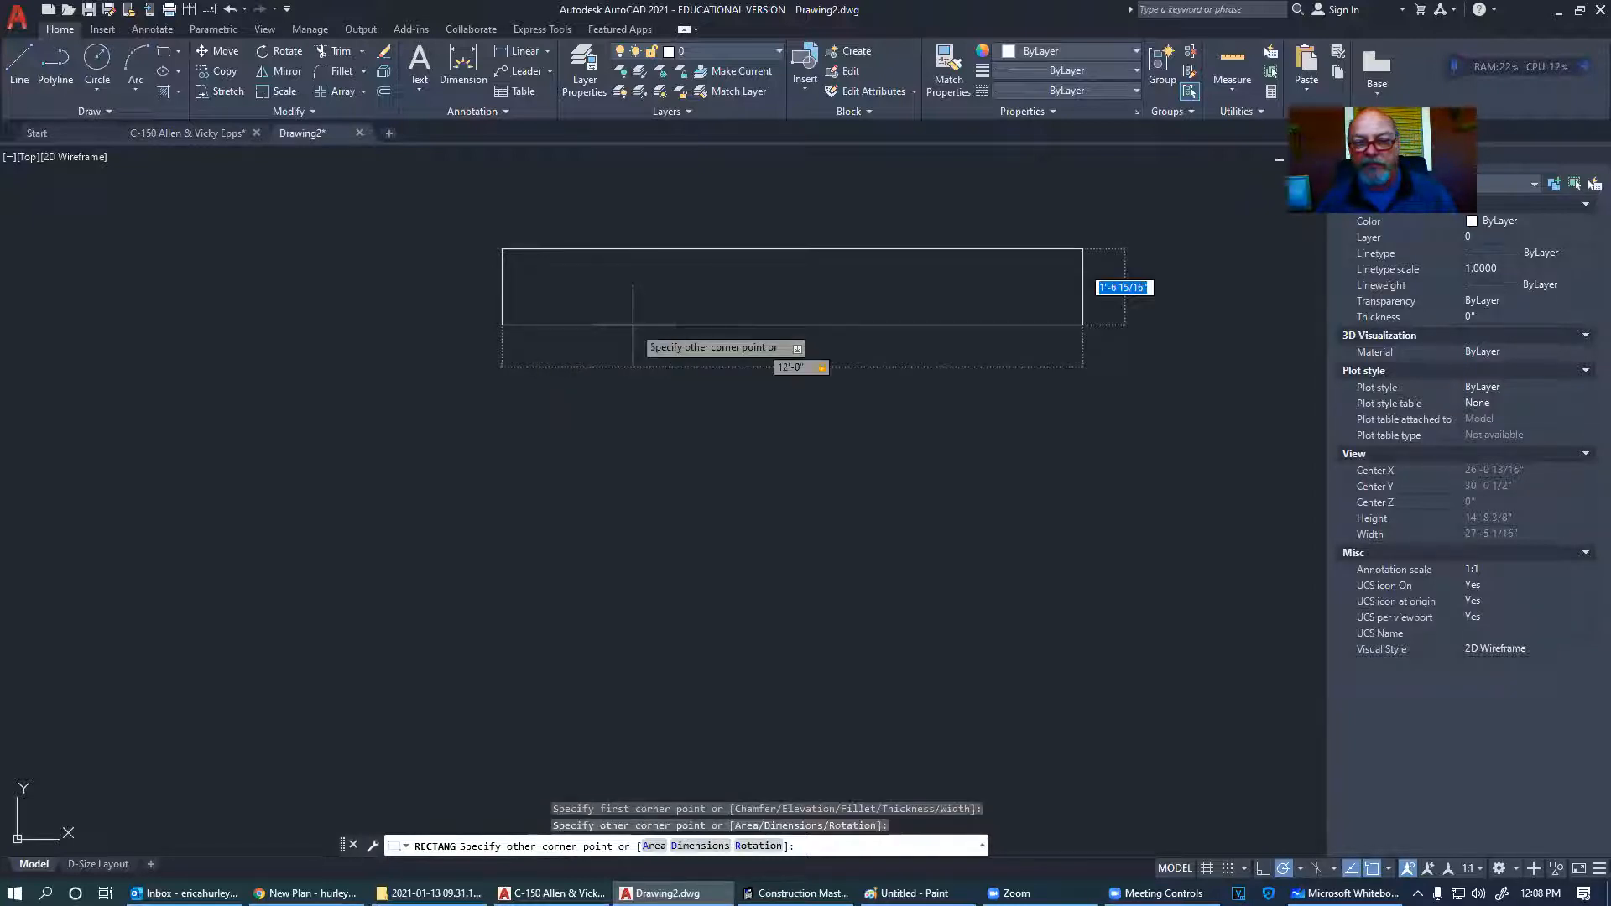
type("12")
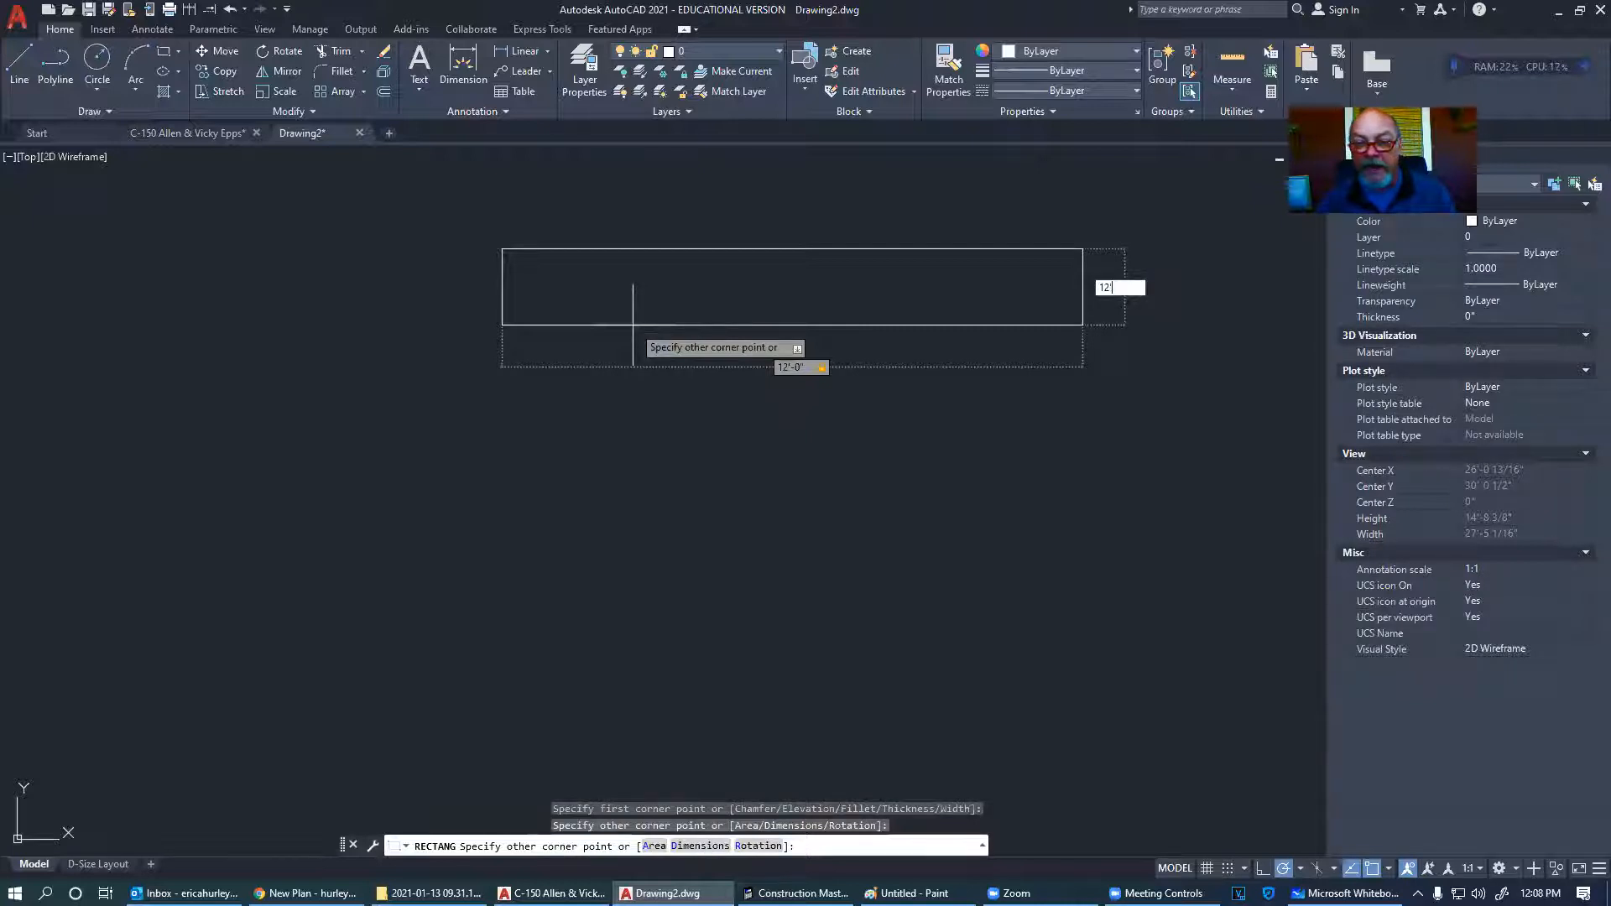
type("'")
key("Return")
- Reposition the view and window-select the new 12' square
scroll(625, 285, "down", 4)
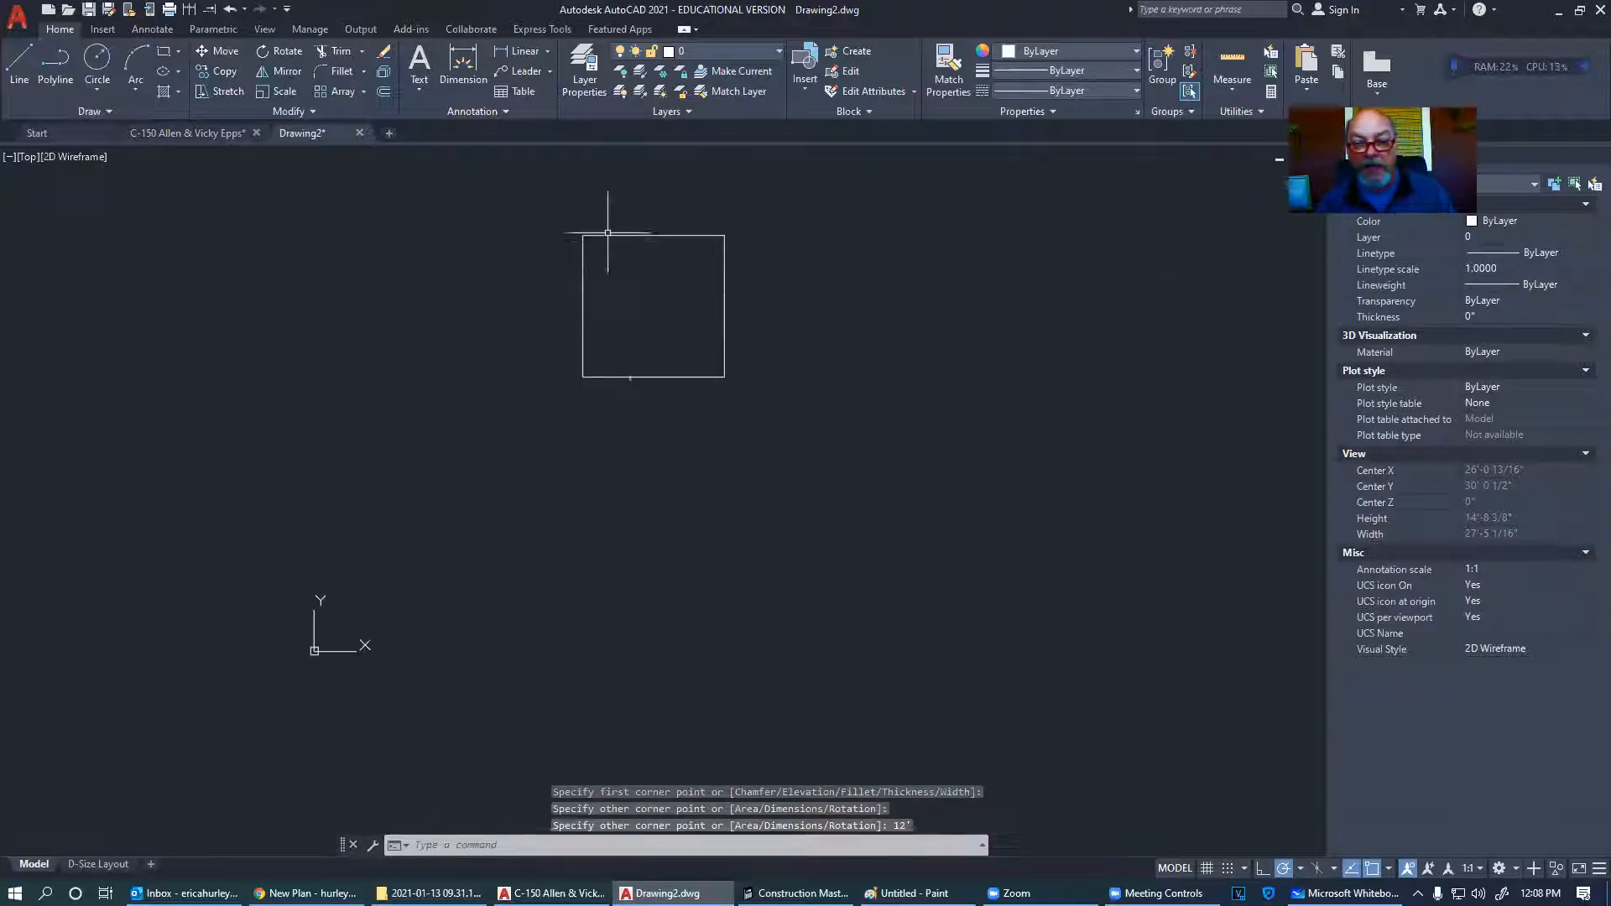
left_click(568, 397)
left_click(753, 220)
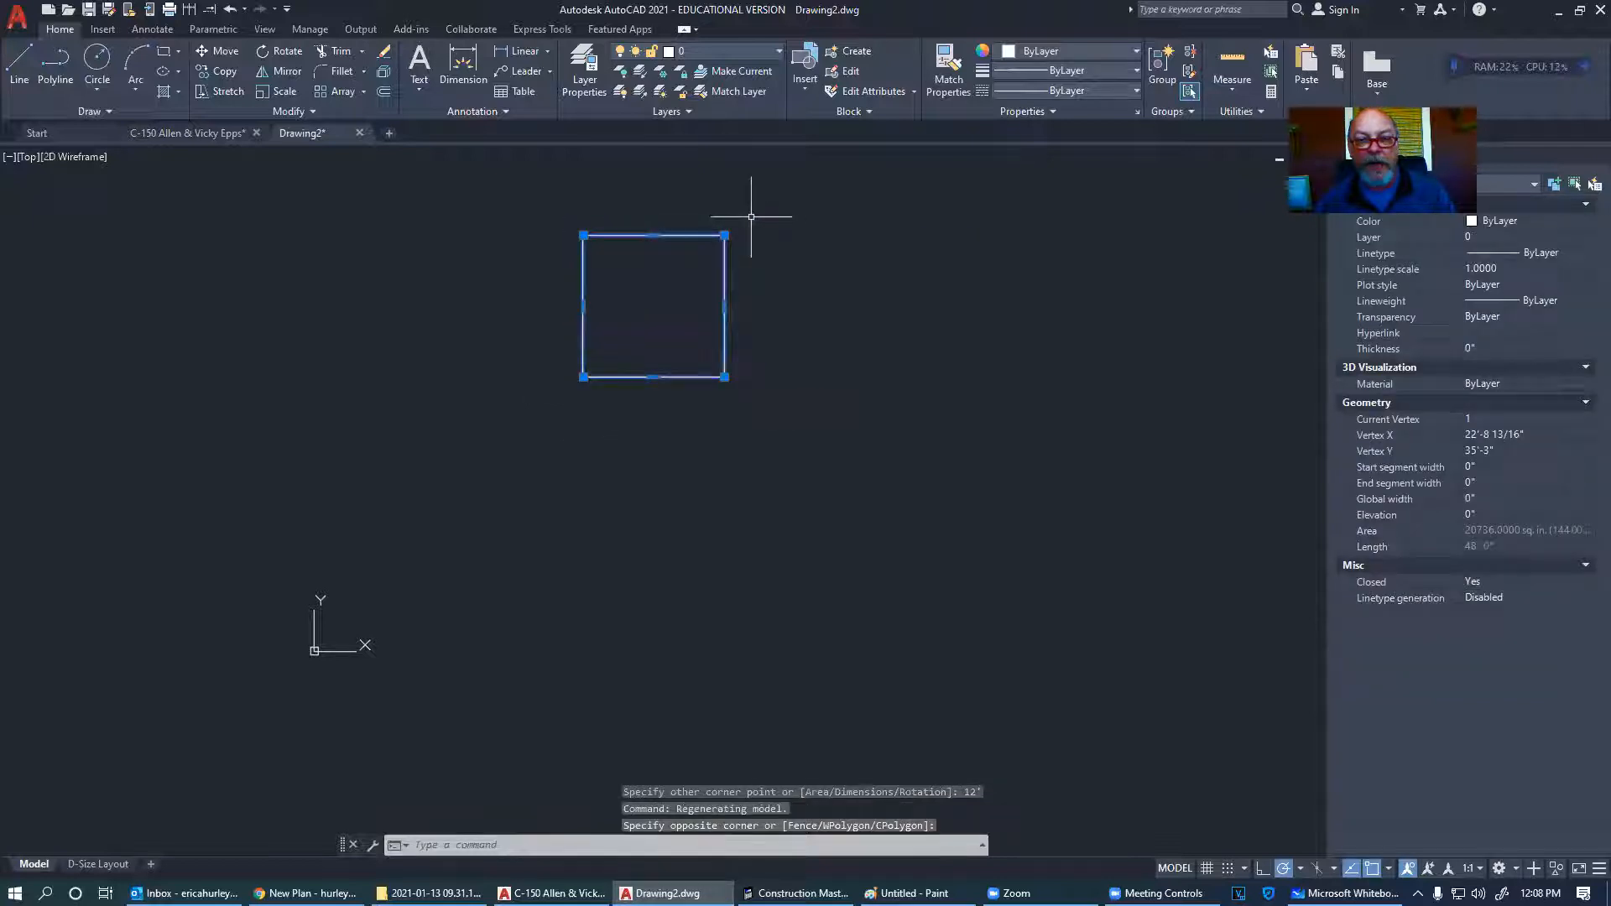
middle_click_drag(555, 389, 541, 458)
key("Escape")
left_click(541, 467)
left_click(747, 278)
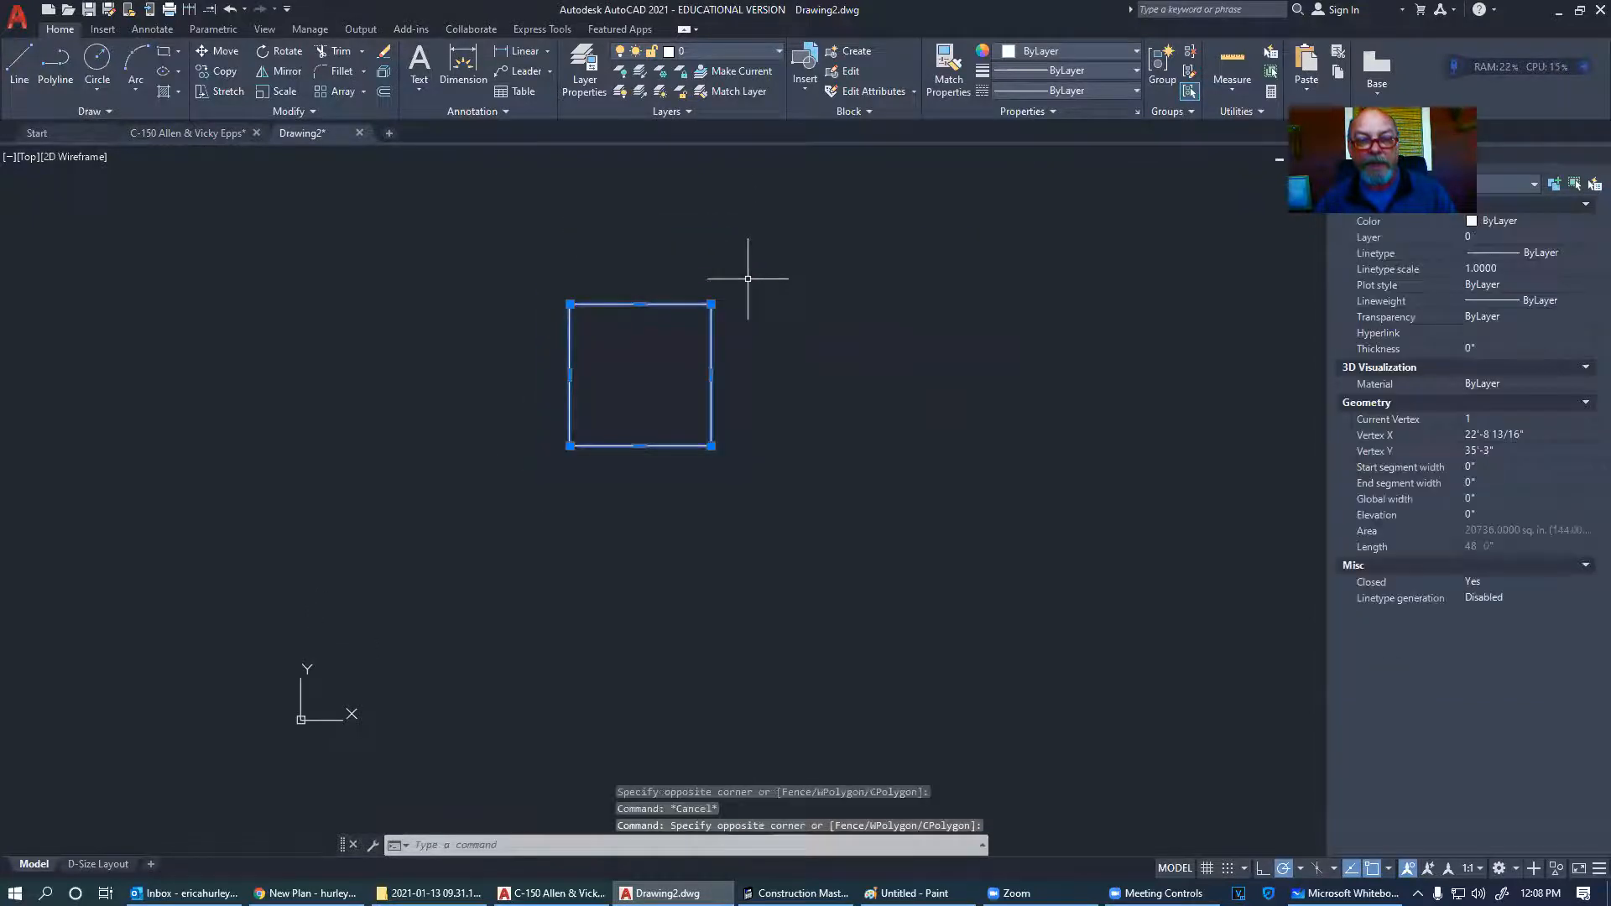
- Copy the 12' square to a second identical square directly below the first
left_click(216, 74)
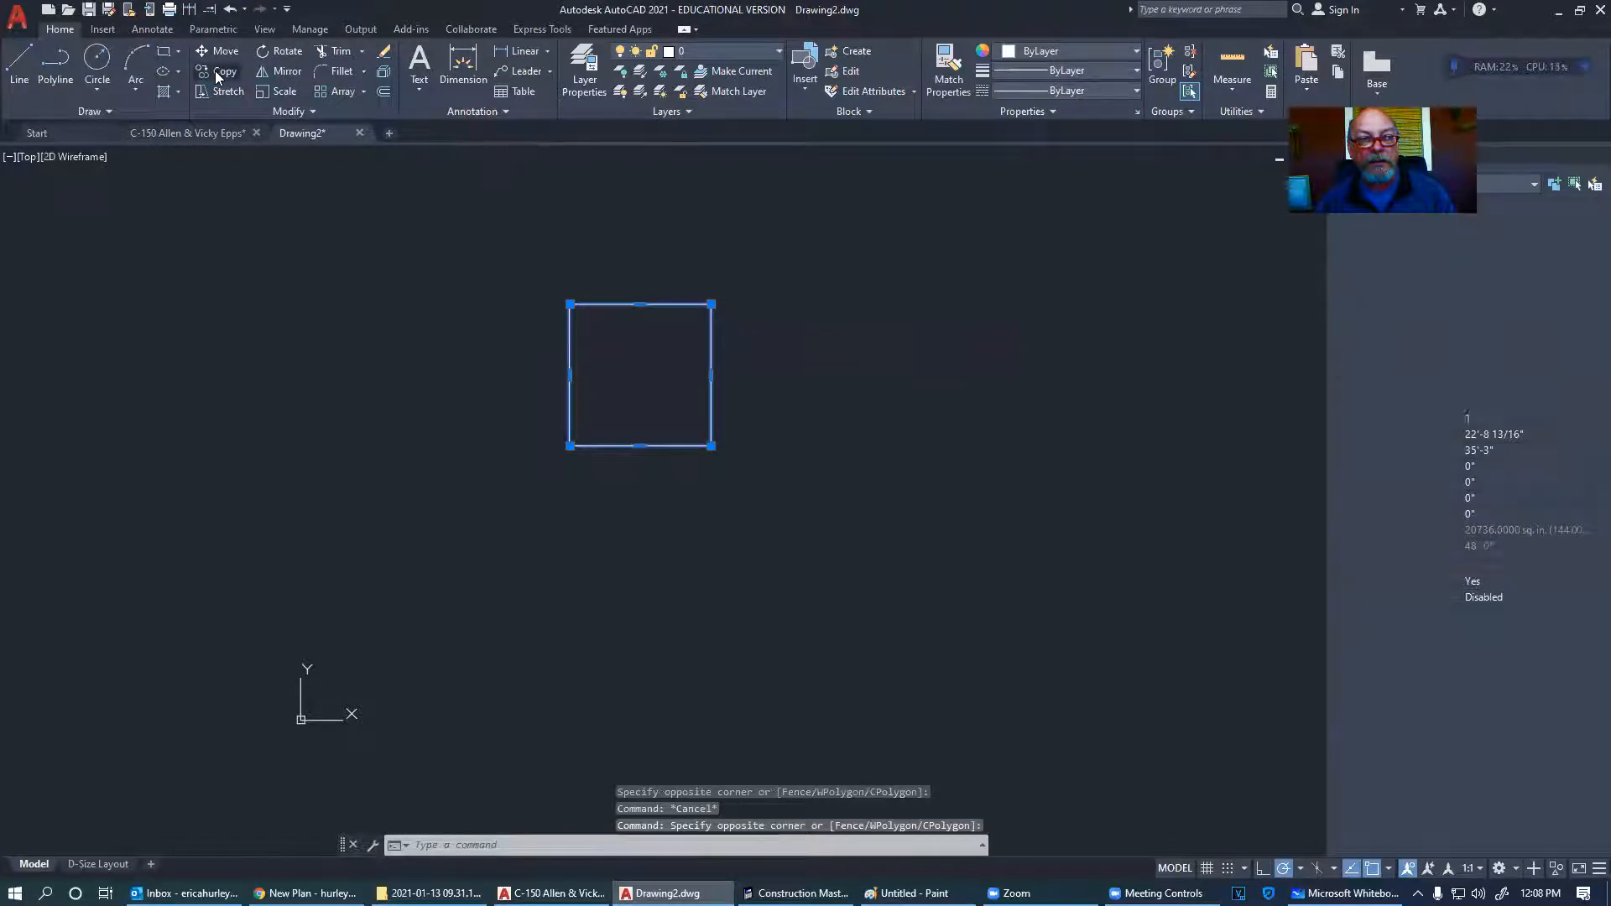
left_click(643, 375)
left_click(643, 568)
key("Escape")
middle_click_drag(684, 539, 681, 333)
middle_click_drag(629, 251, 618, 349)
scroll(593, 306, "up", 2)
- Select the lower square, cancel a Move attempt, recentre both squares, and return to the sketch
left_click(594, 442)
left_click(587, 424)
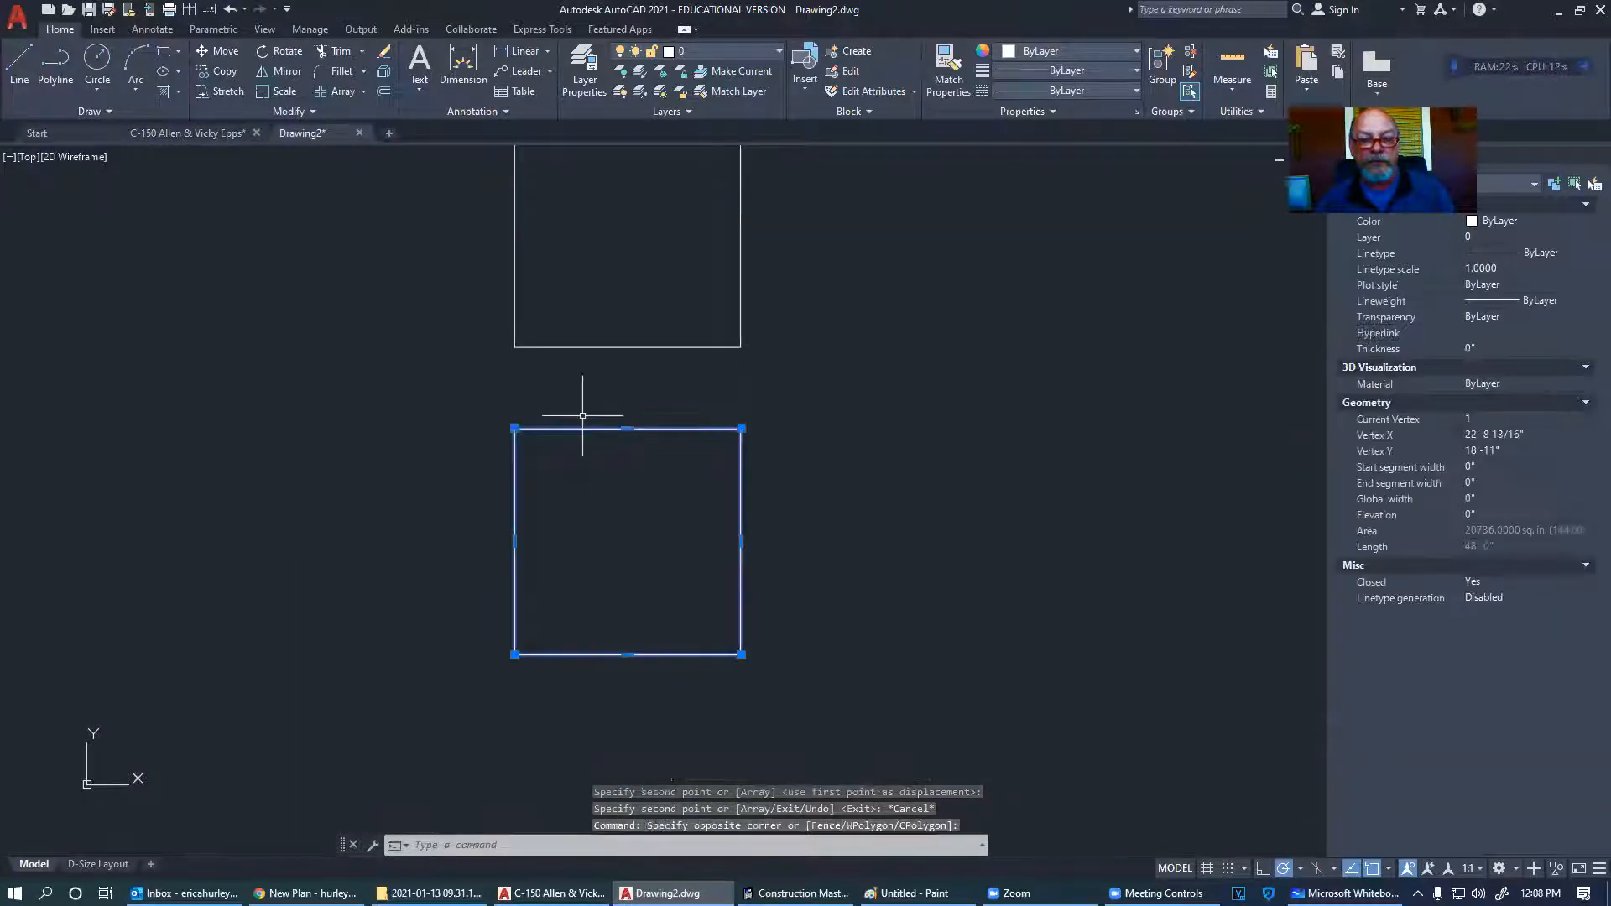
right_click(647, 529)
left_click(763, 241)
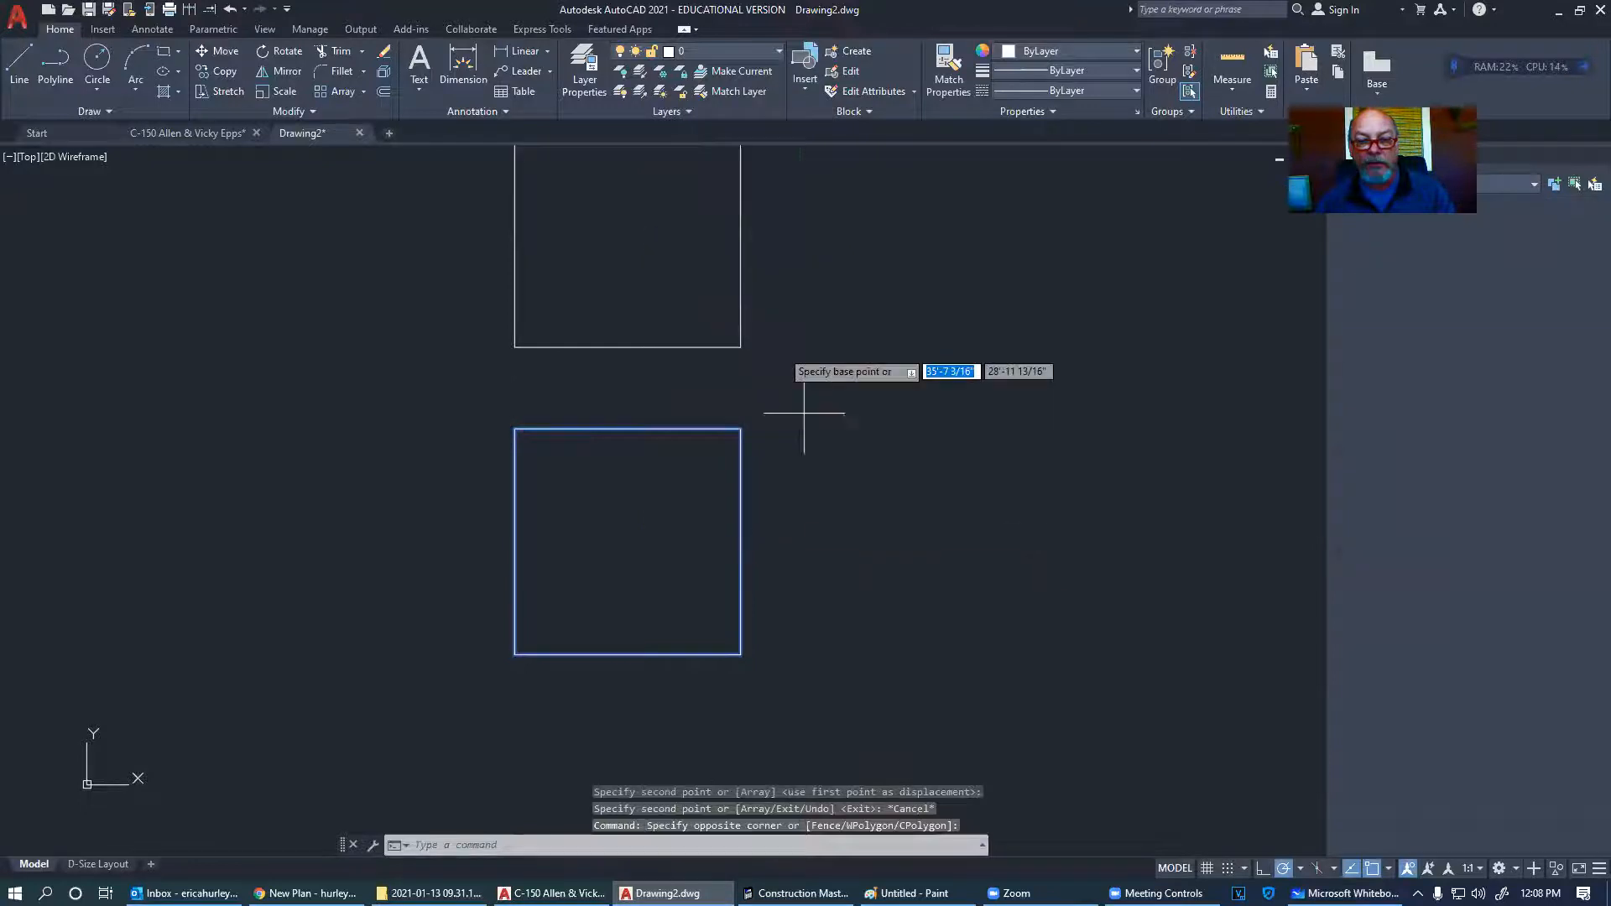
left_click(802, 514)
key("Escape")
middle_click_drag(719, 461, 683, 541)
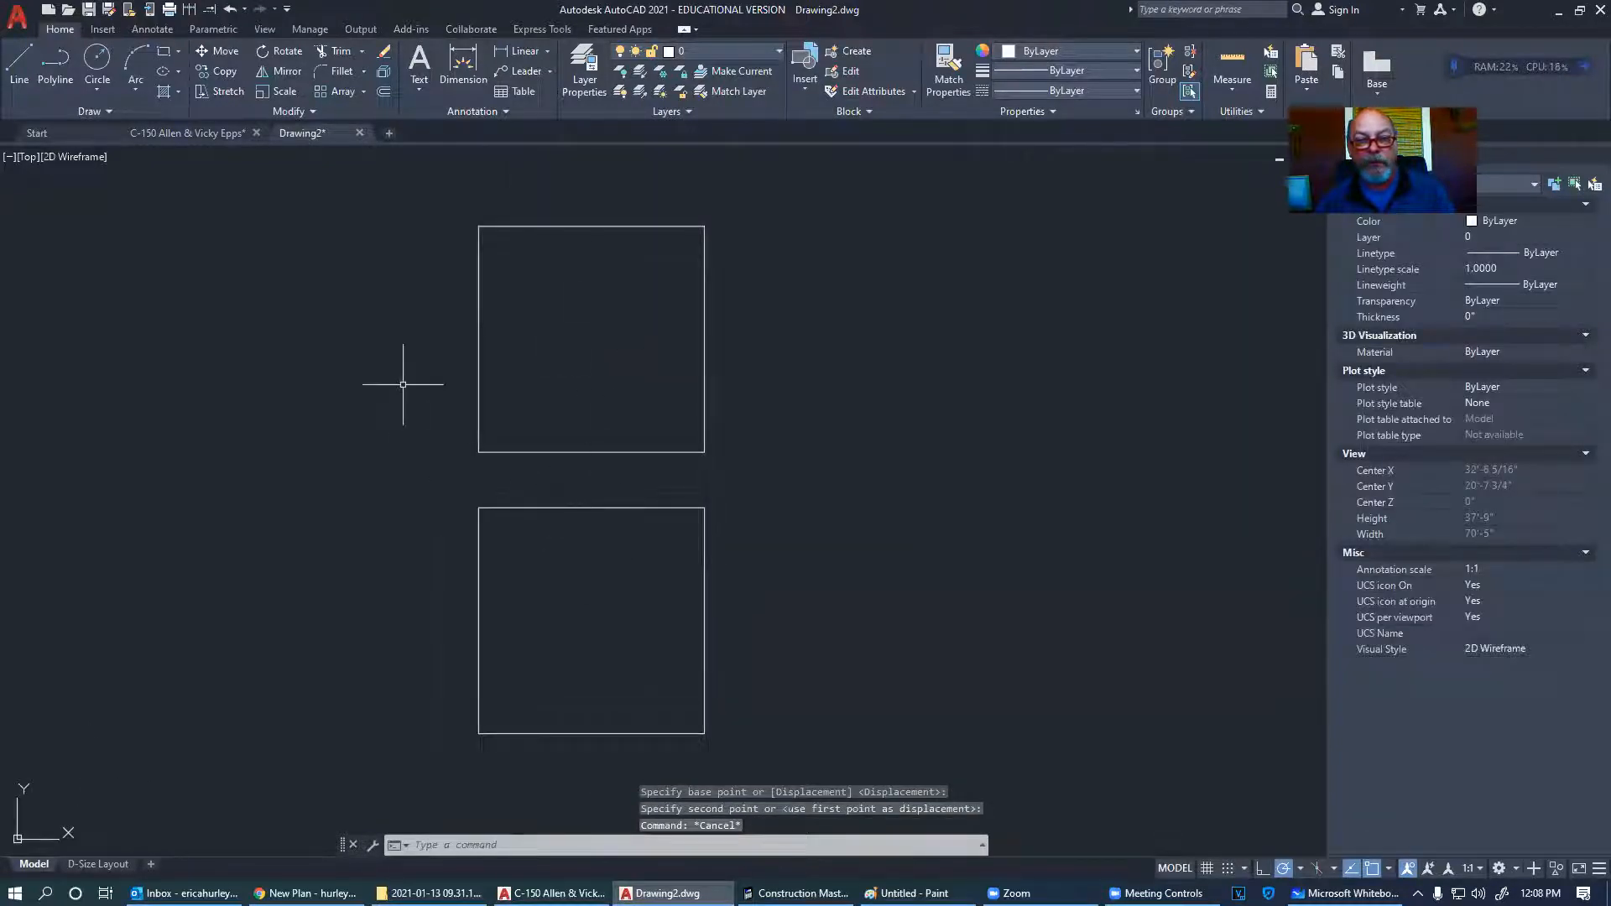
key("alt+Tab")
left_click(737, 294)
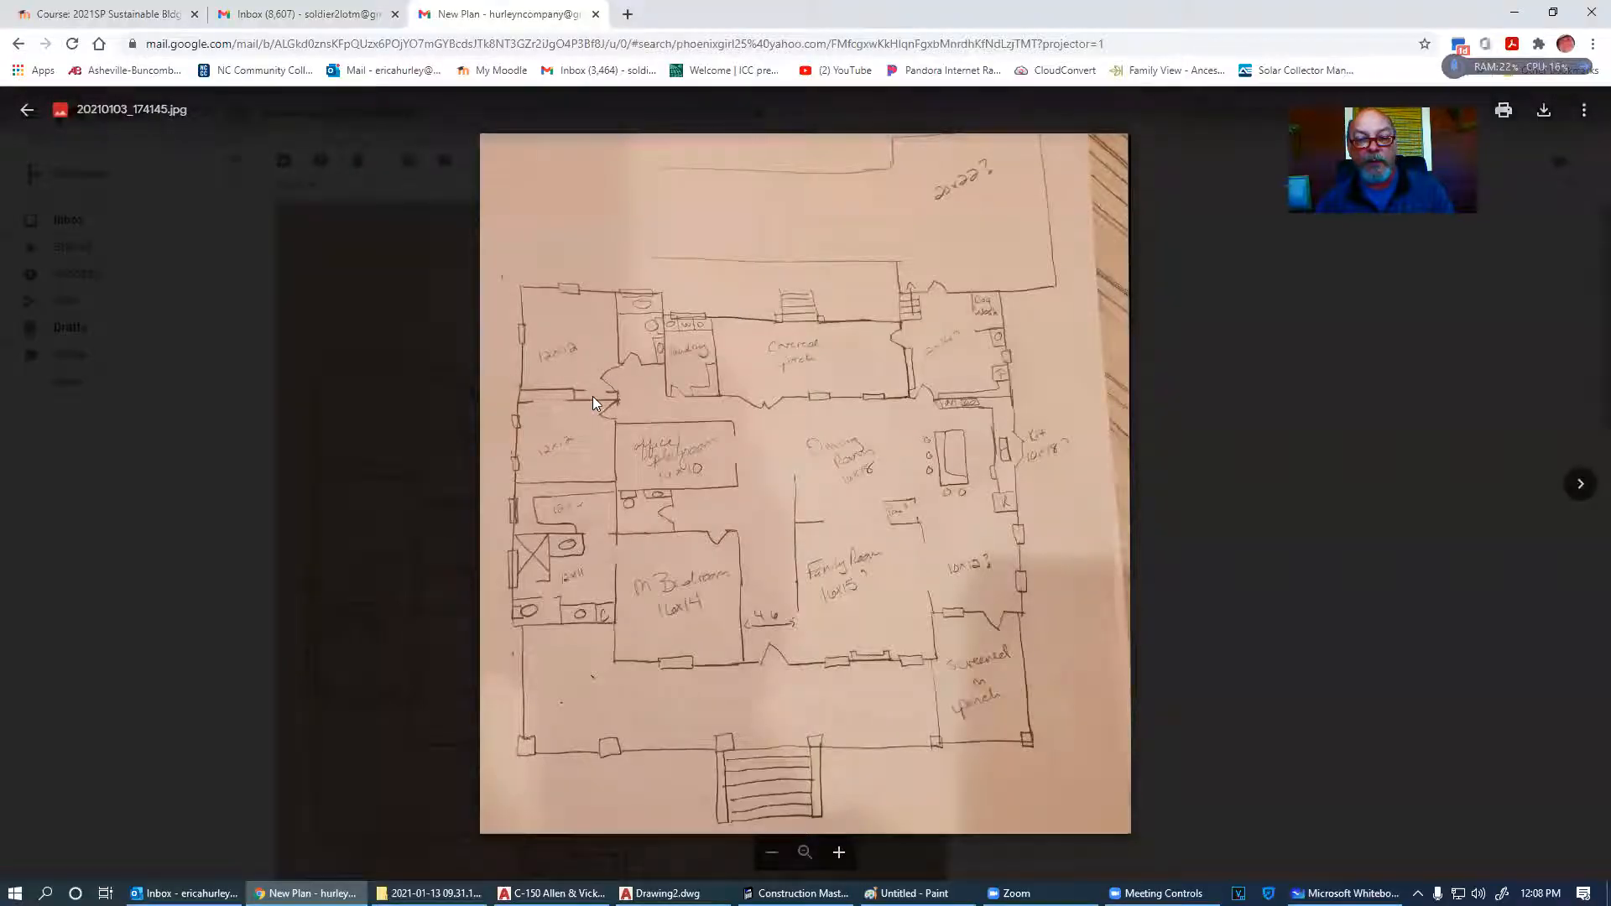
- Check the two squares in AutoCAD, then open a new Chrome tab beside the Gmail sketch
key("alt+Tab")
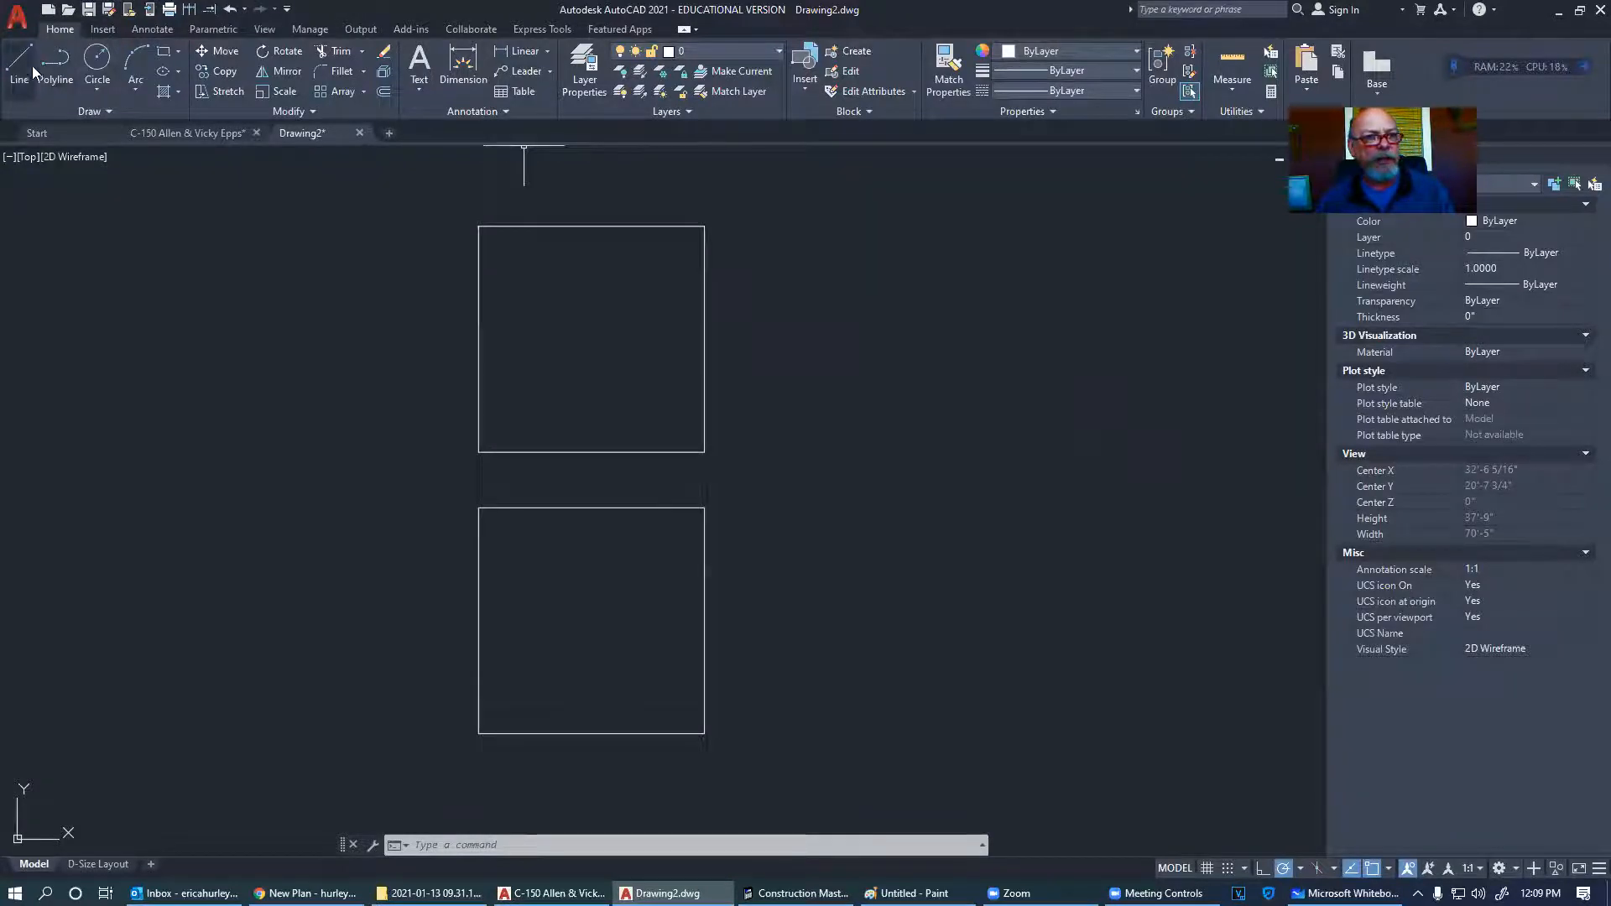
left_click(315, 893)
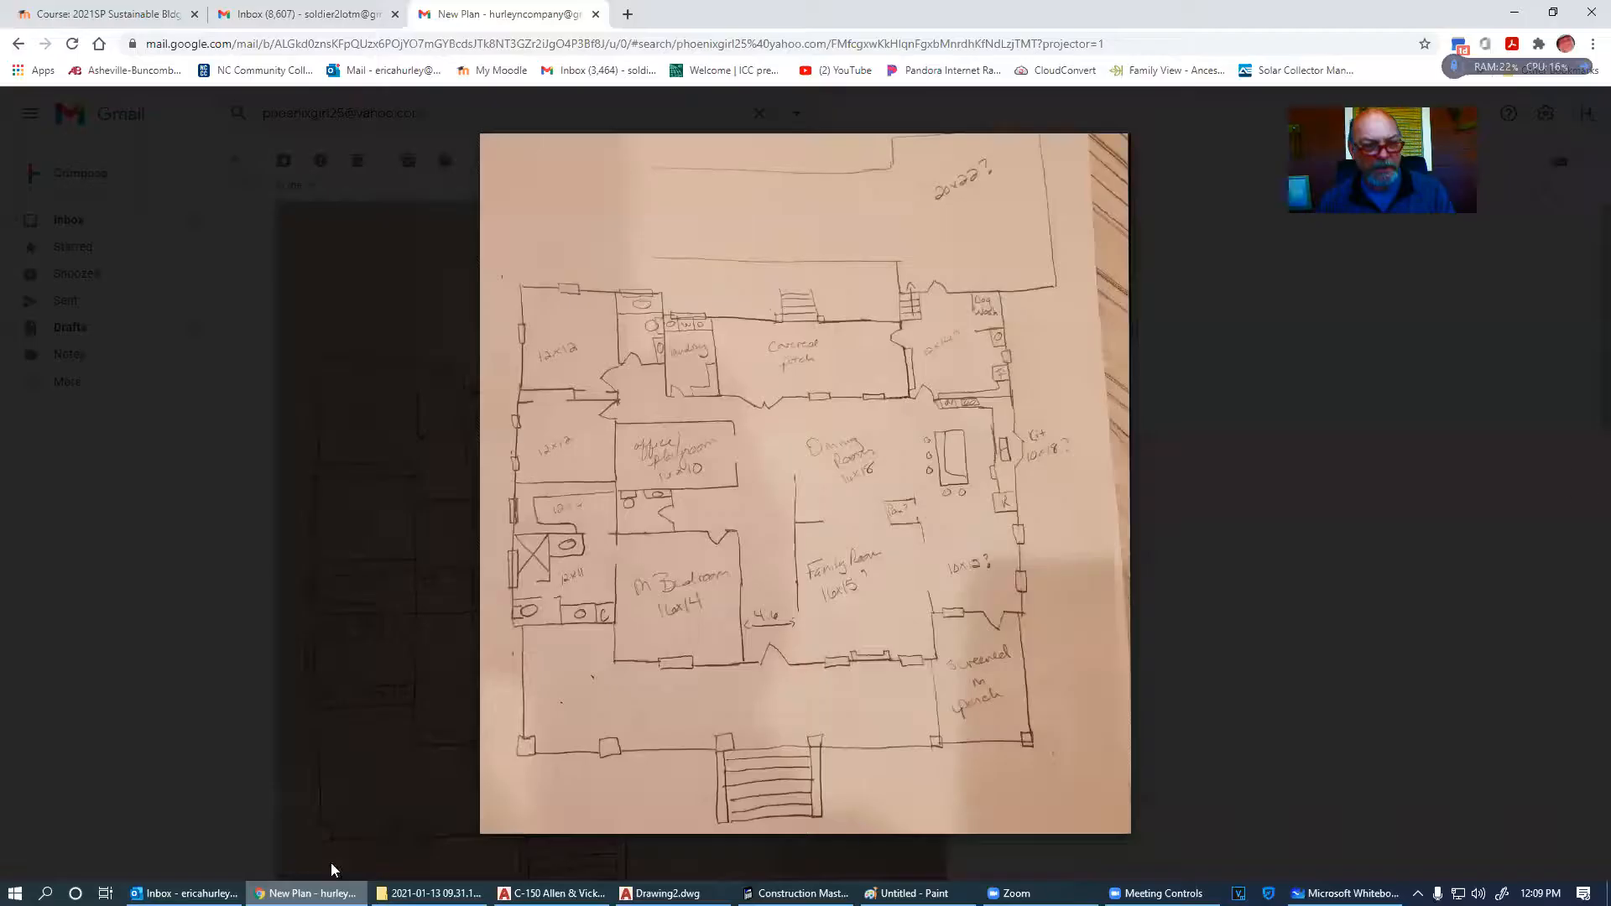
left_click(628, 15)
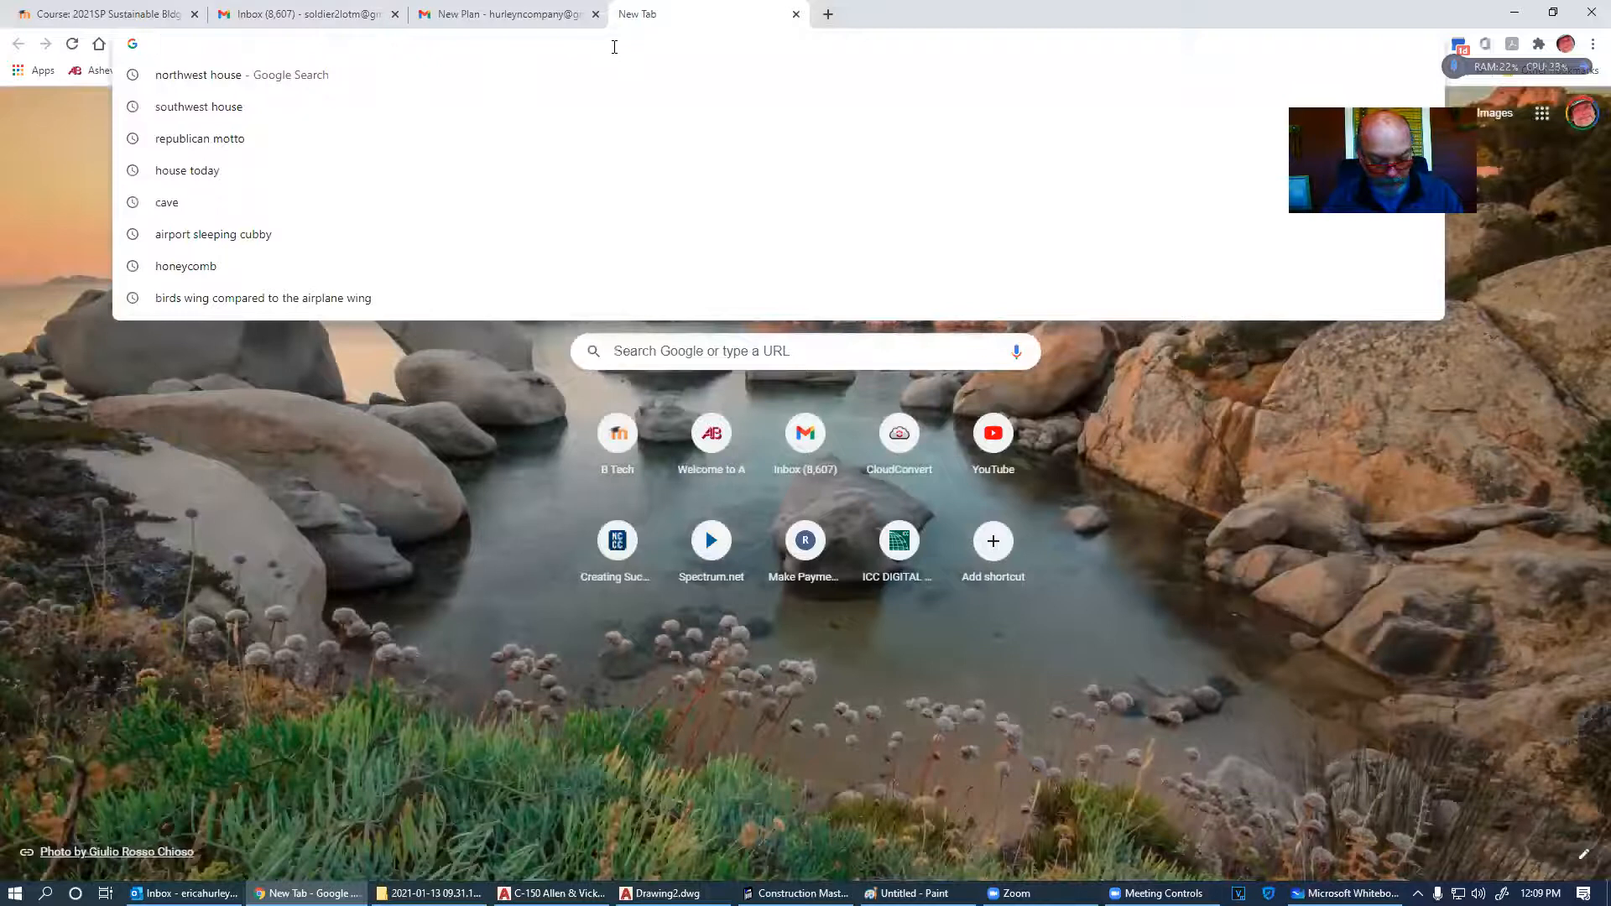
- Search Google for 'clothes', then 'clothes hanger', and view an 18" flat wood hanger listing
type("clothes")
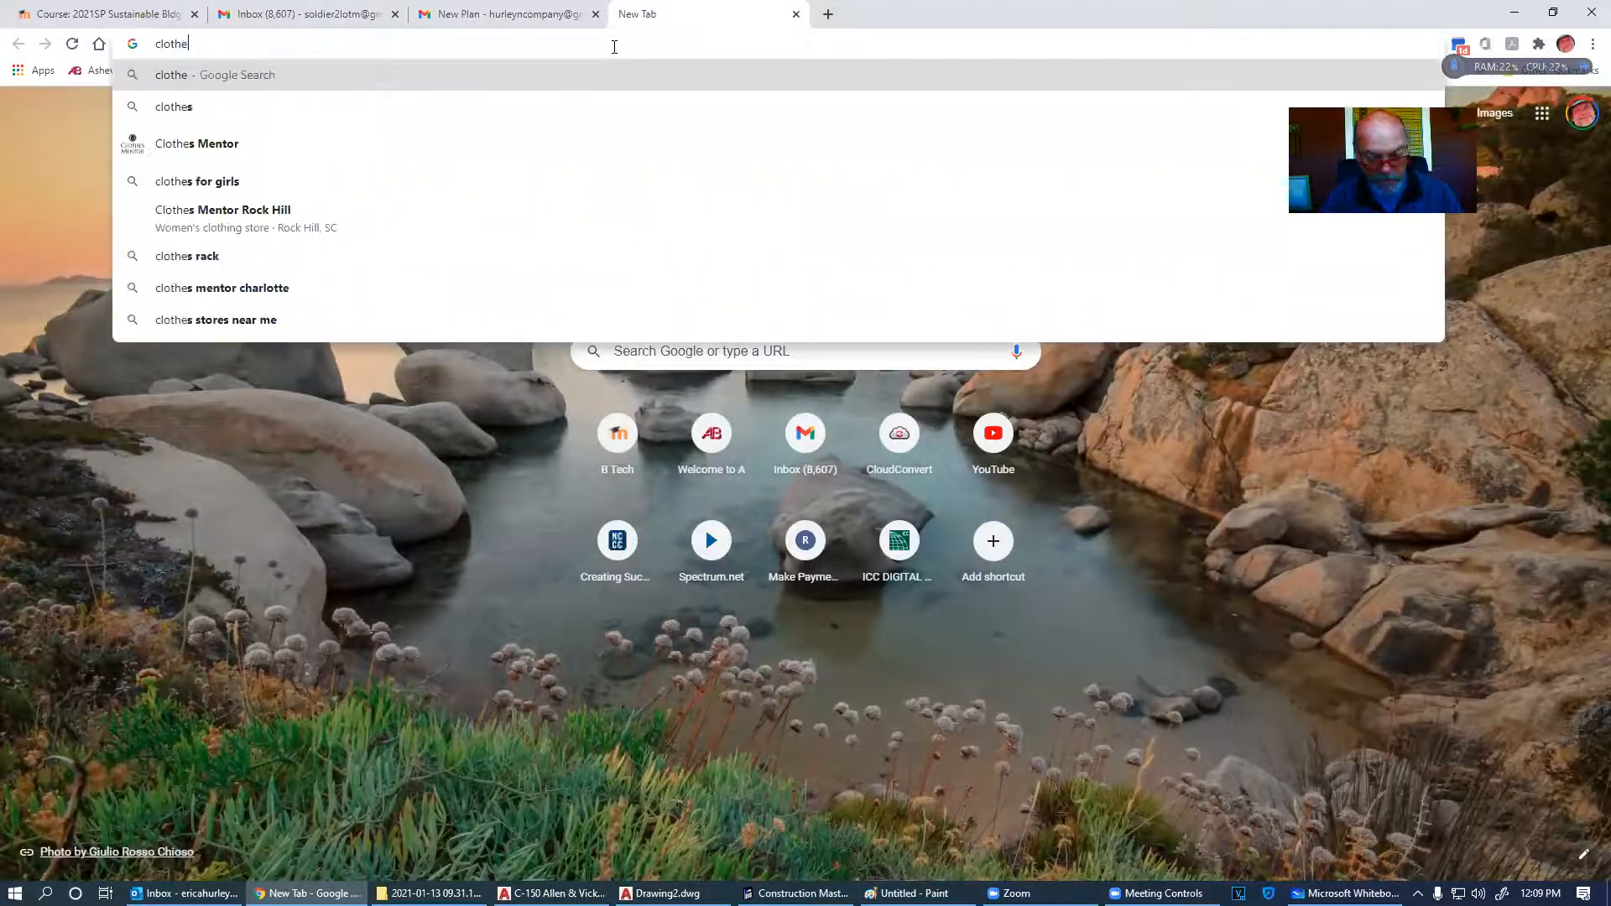
key("Return")
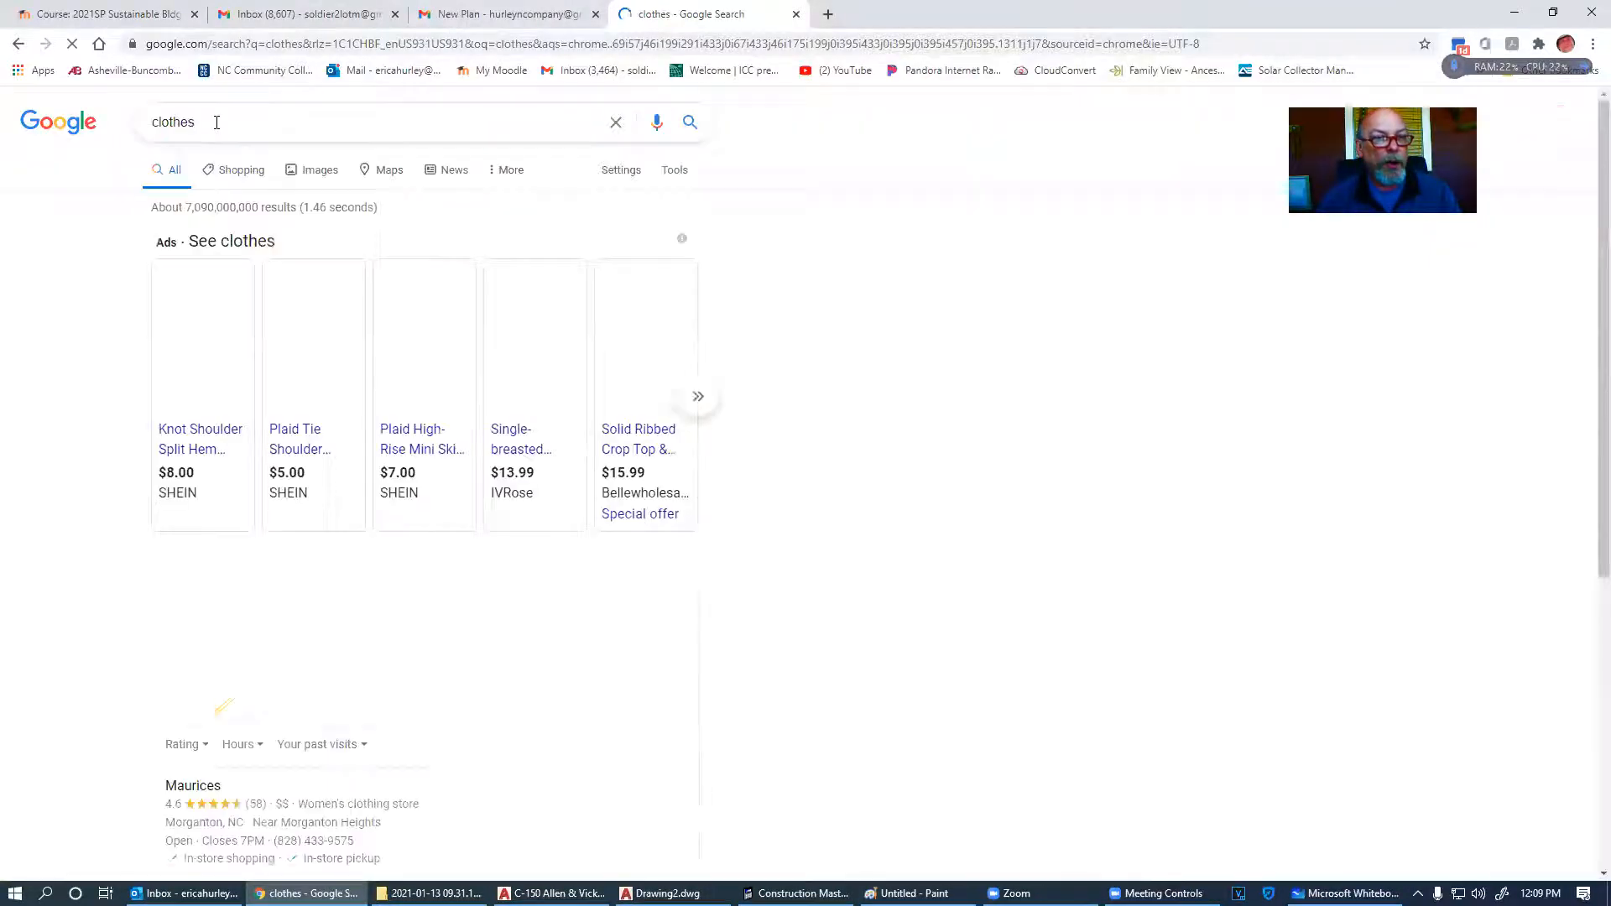
left_click(233, 127)
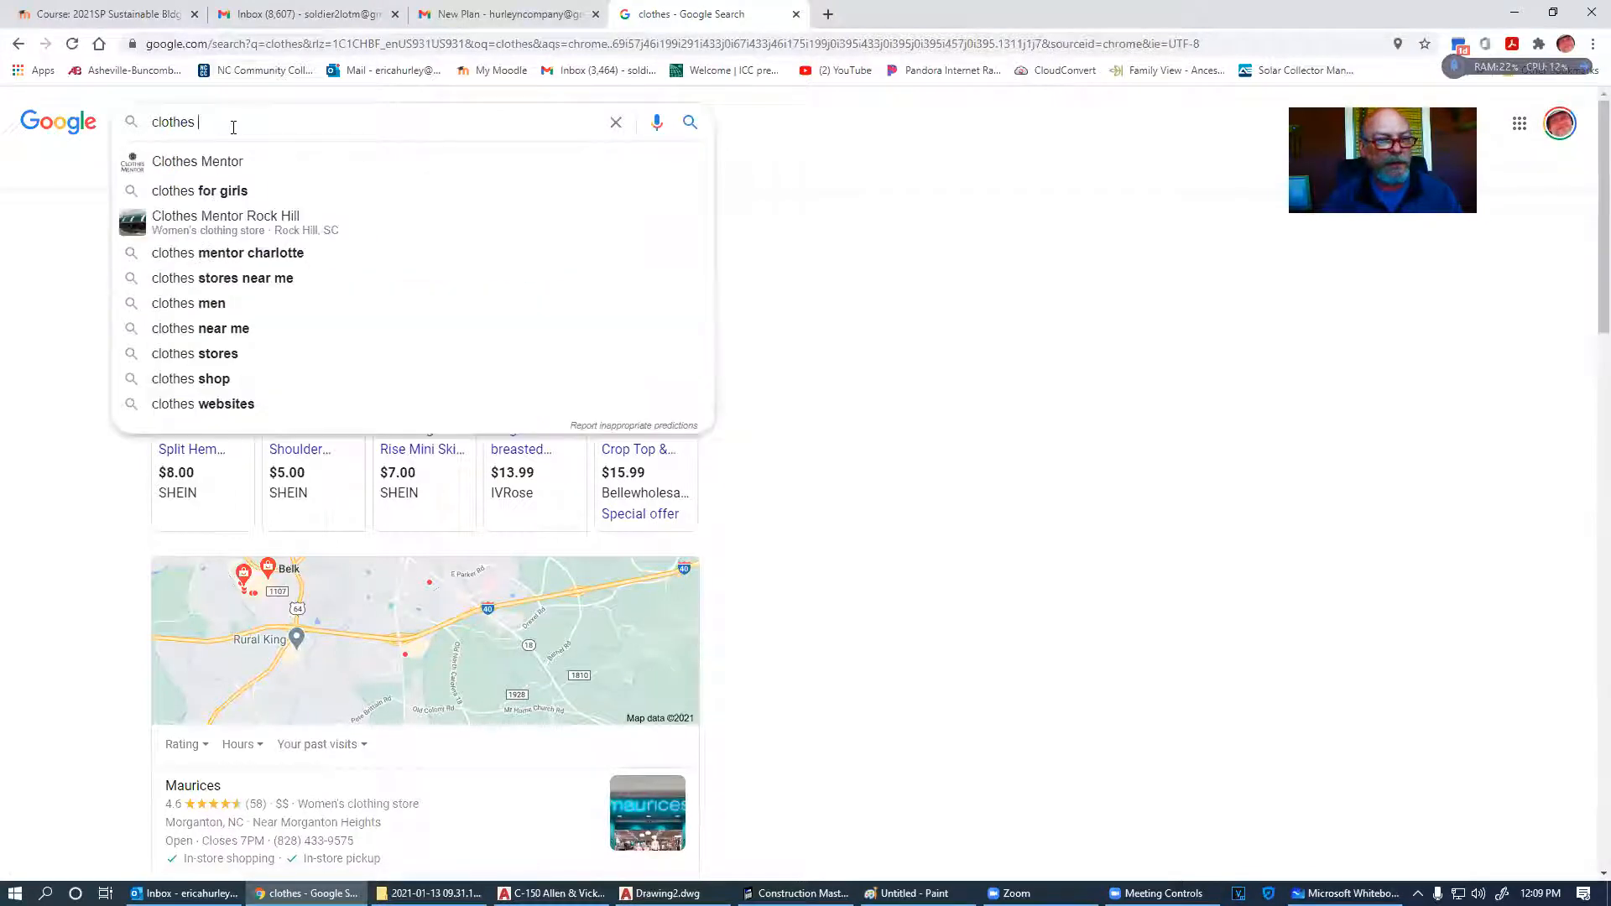
type("hanger")
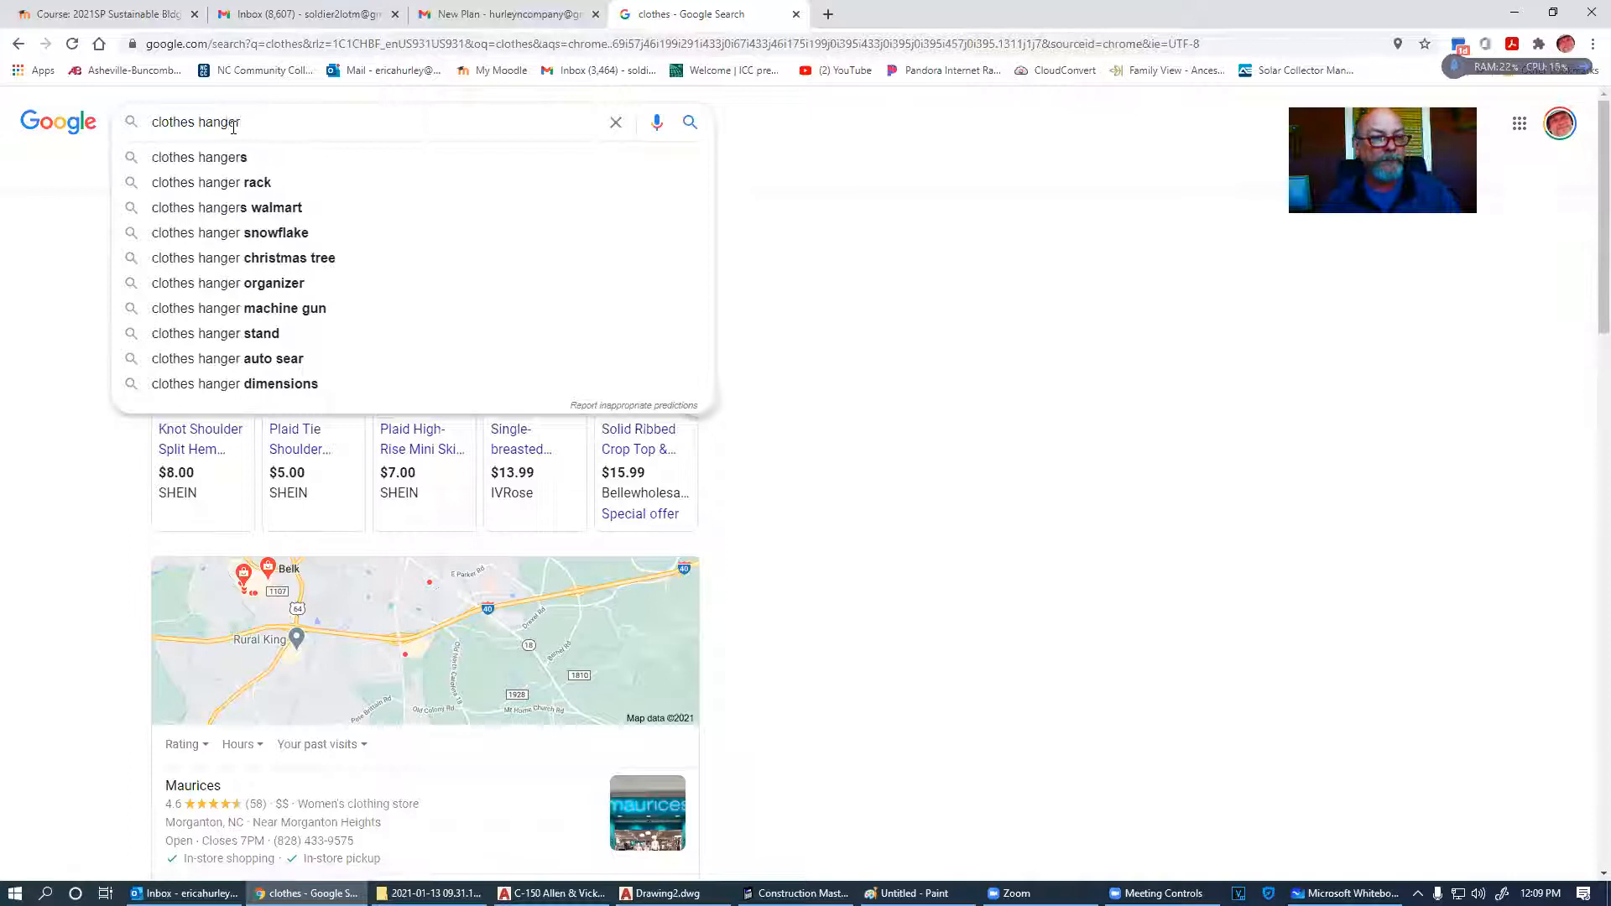
key("Return")
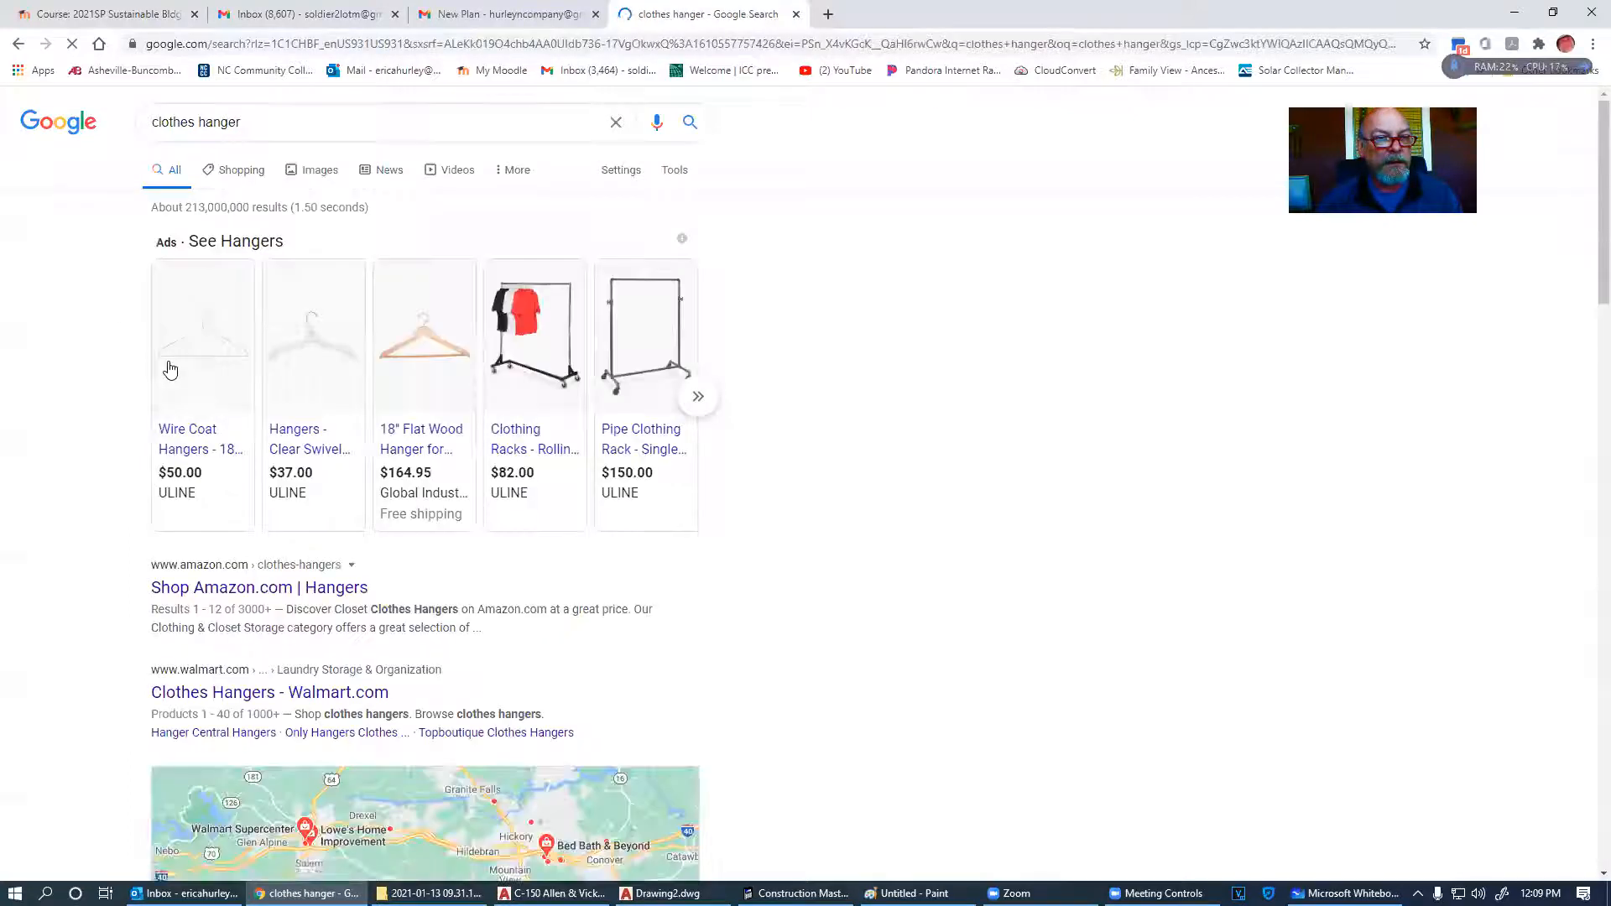
left_click(397, 359)
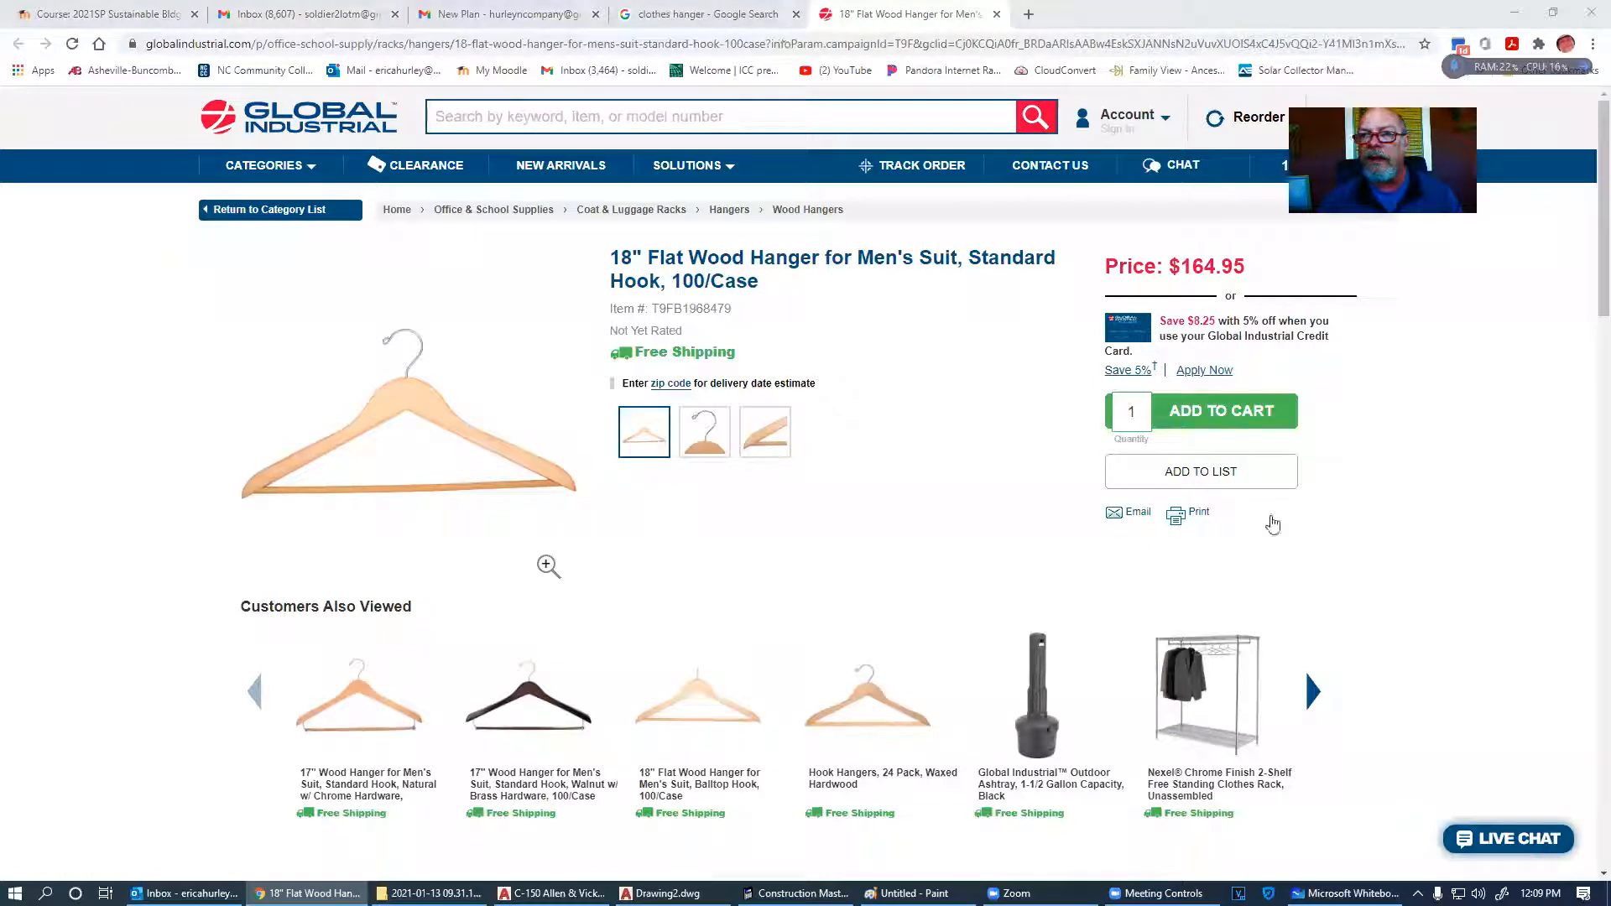
left_click(997, 15)
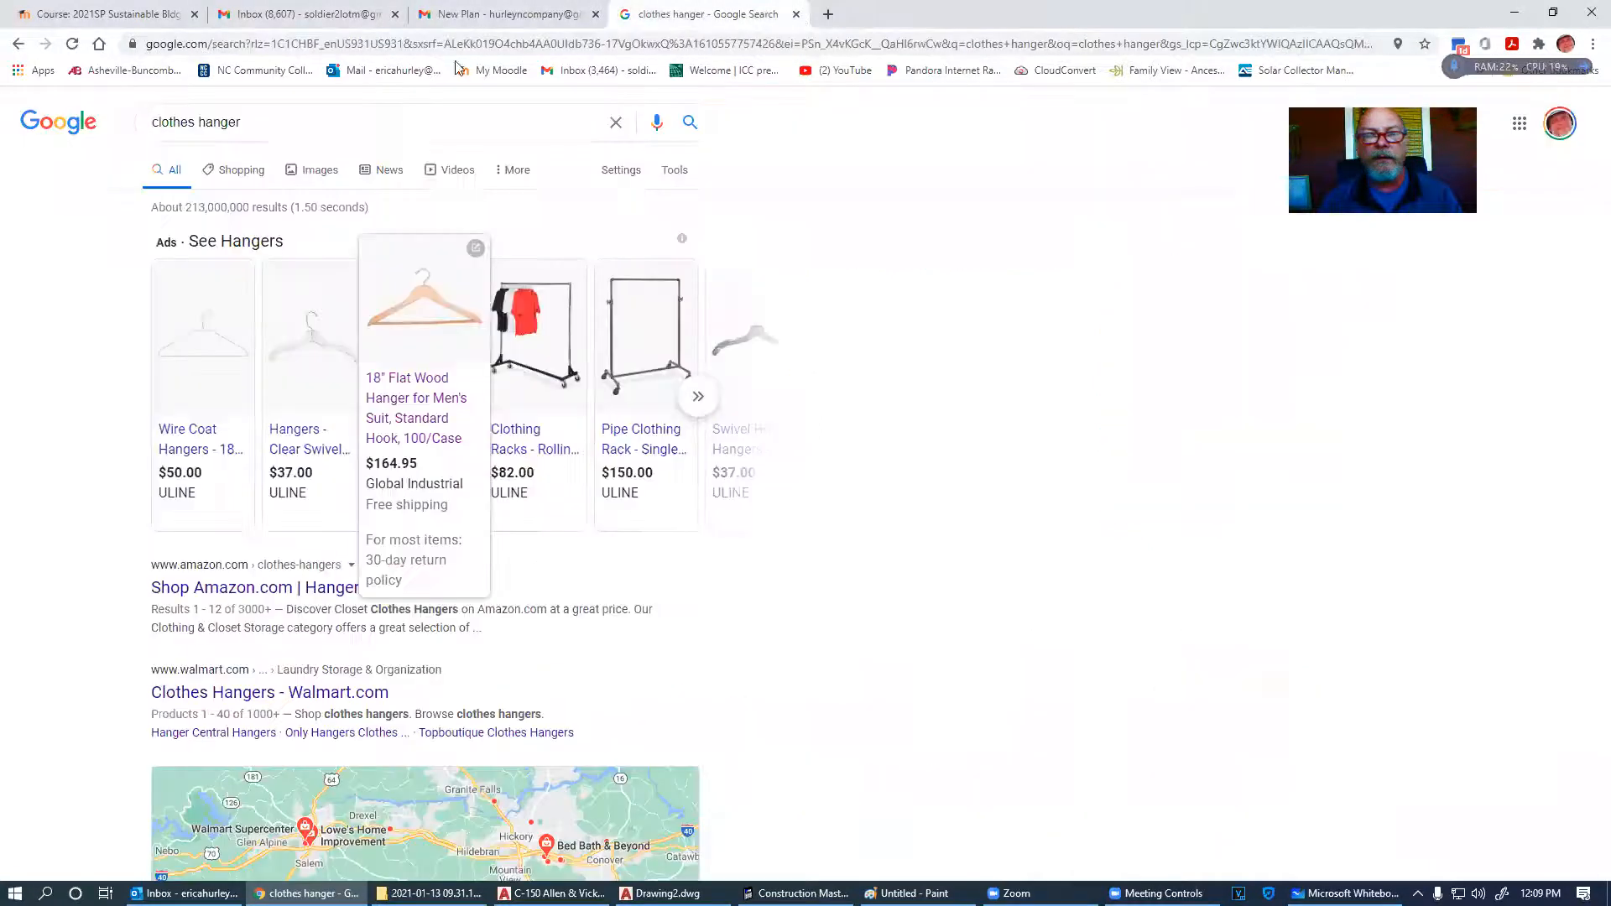
- Refine the search to 'clothes hanger size' and open the hanger sizes chart image
left_click(301, 122)
type("siz")
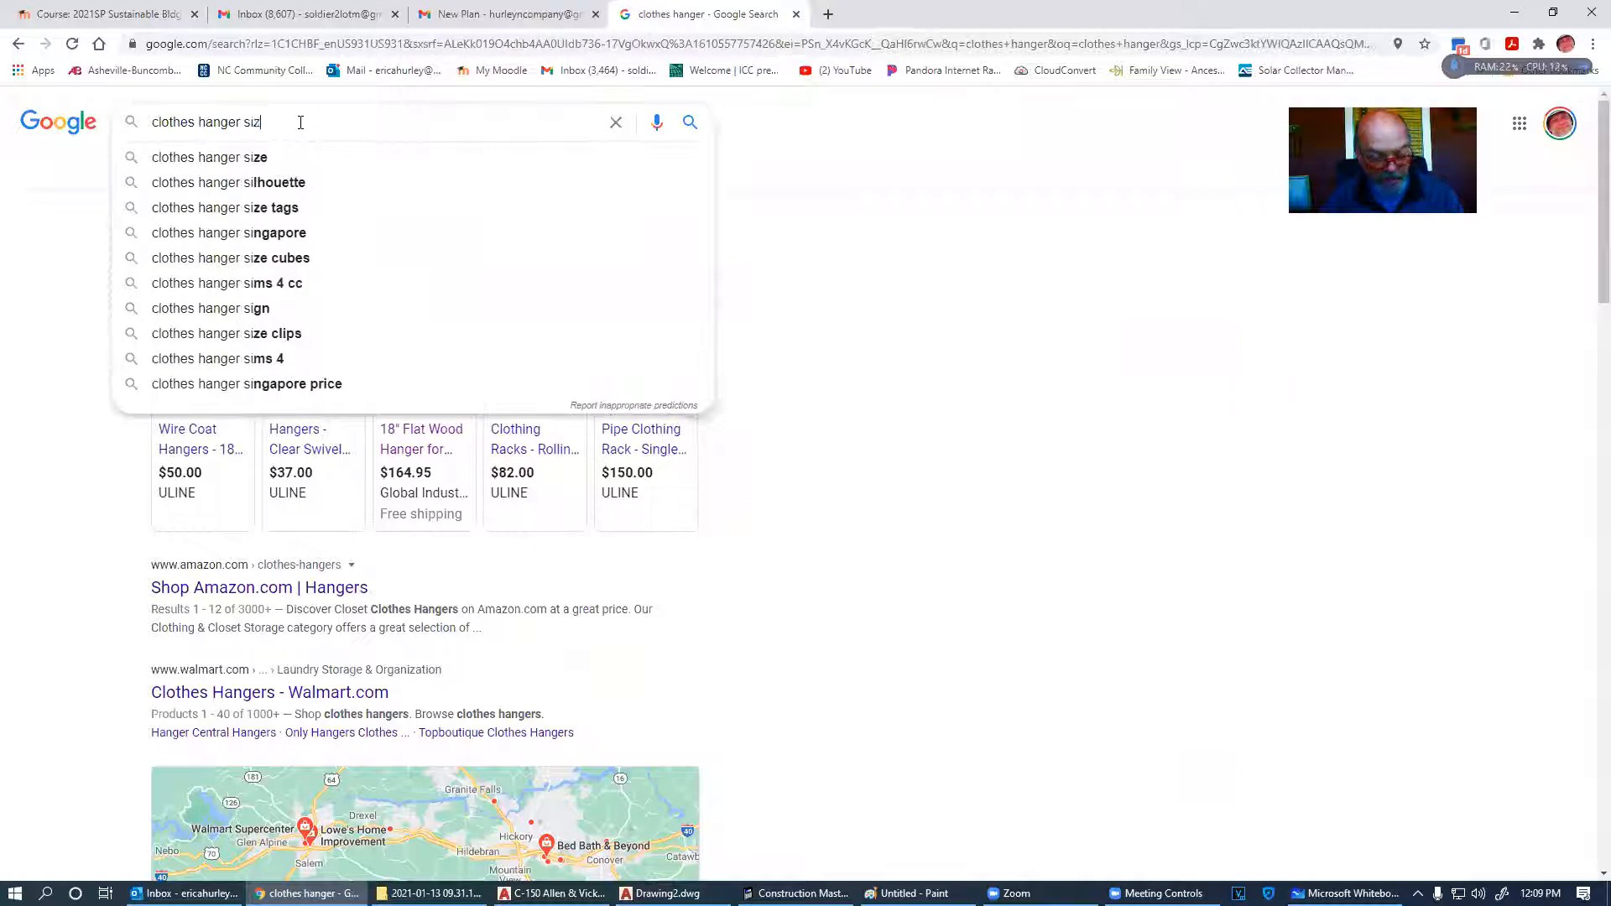
type("e")
key("Return")
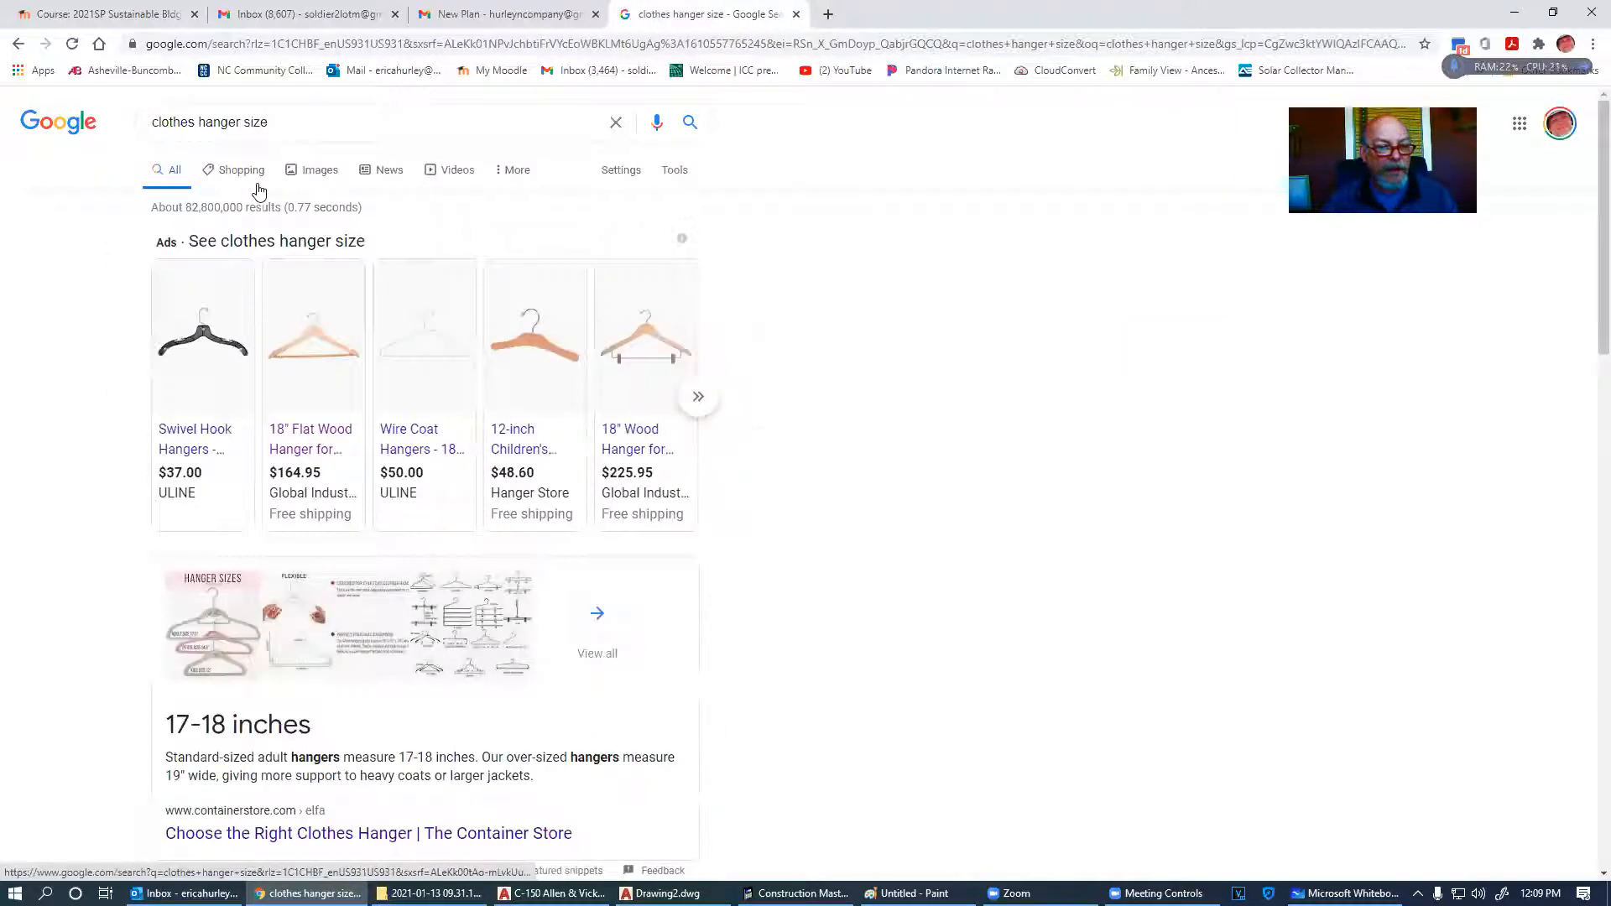
scroll(439, 446, "down", 3)
left_click(416, 419)
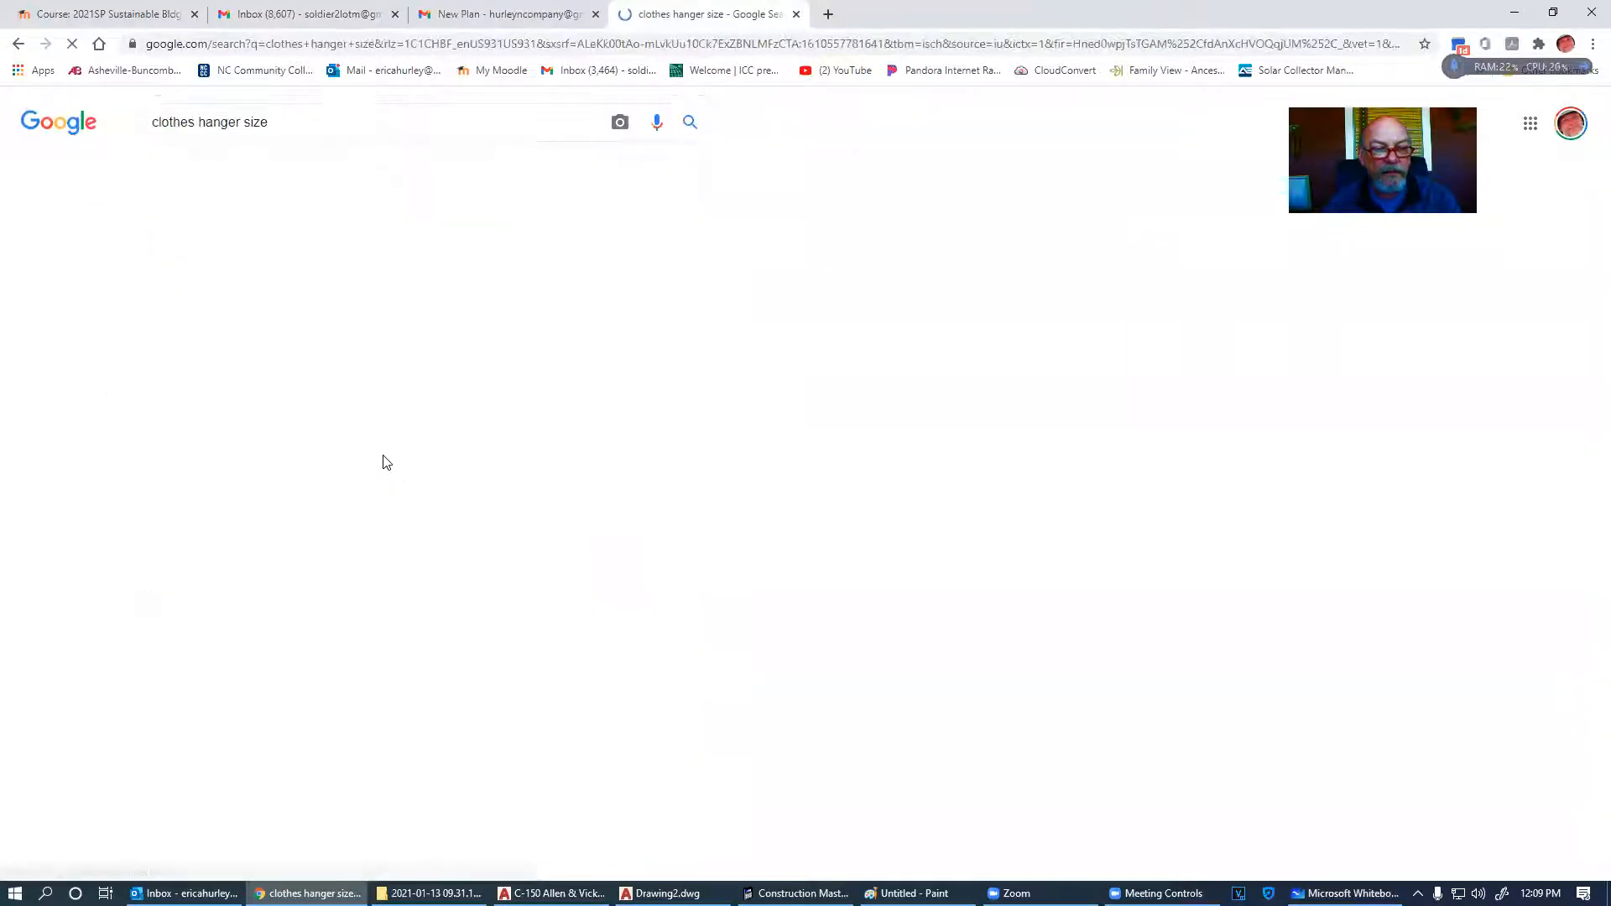
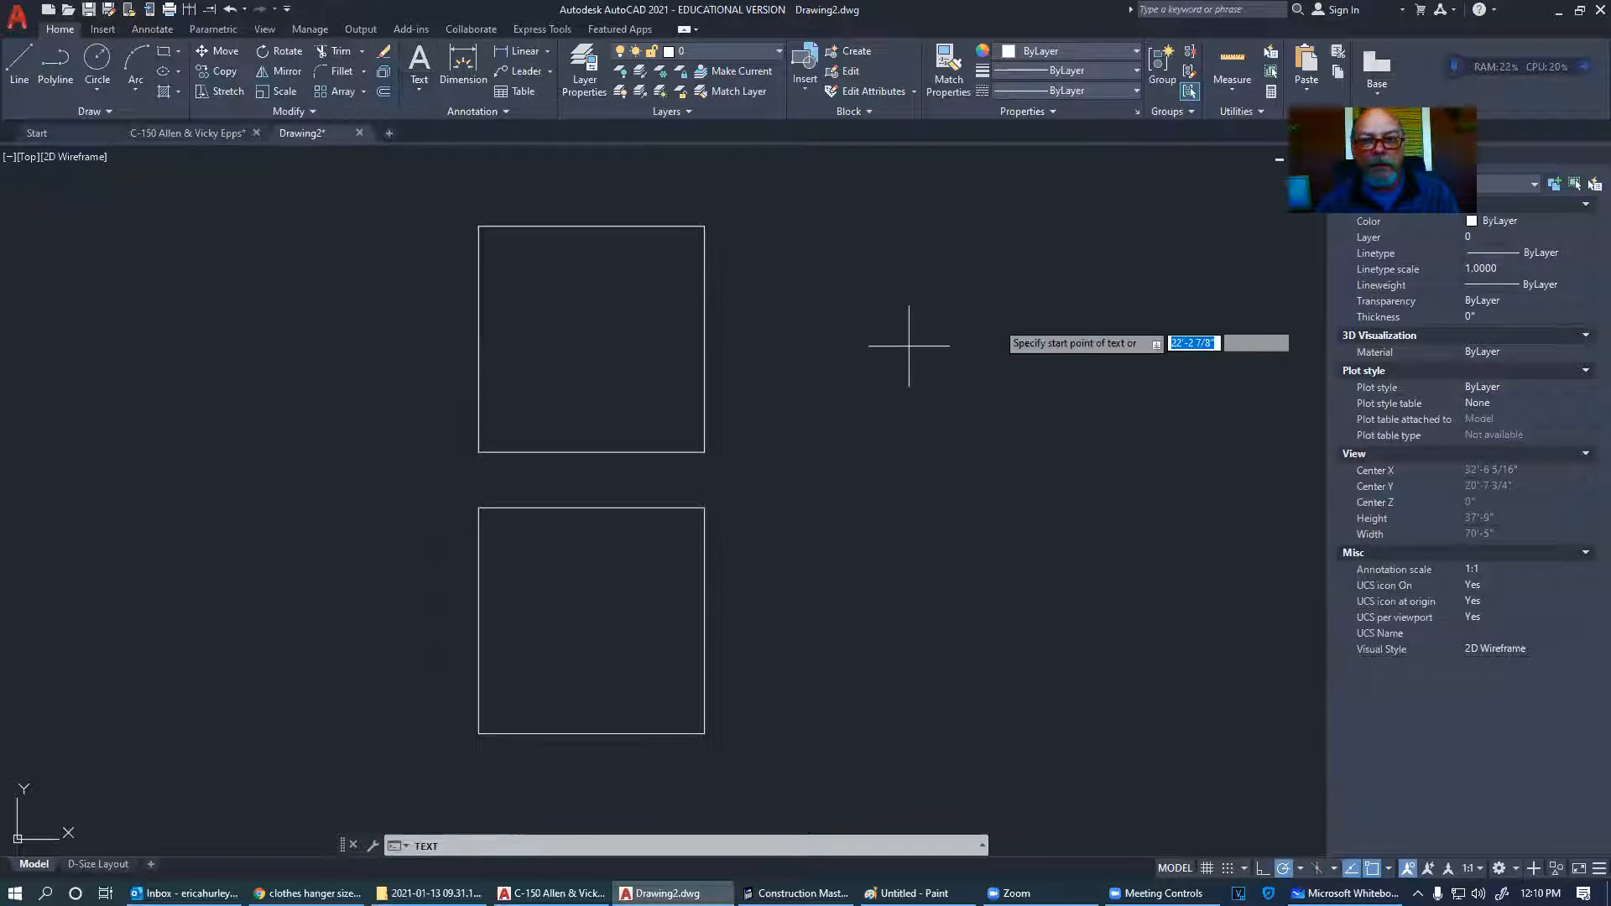
- Start a text entry with 'cl', 'min' and '2', then cancel the mistaken input
key("Return")
type("closet")
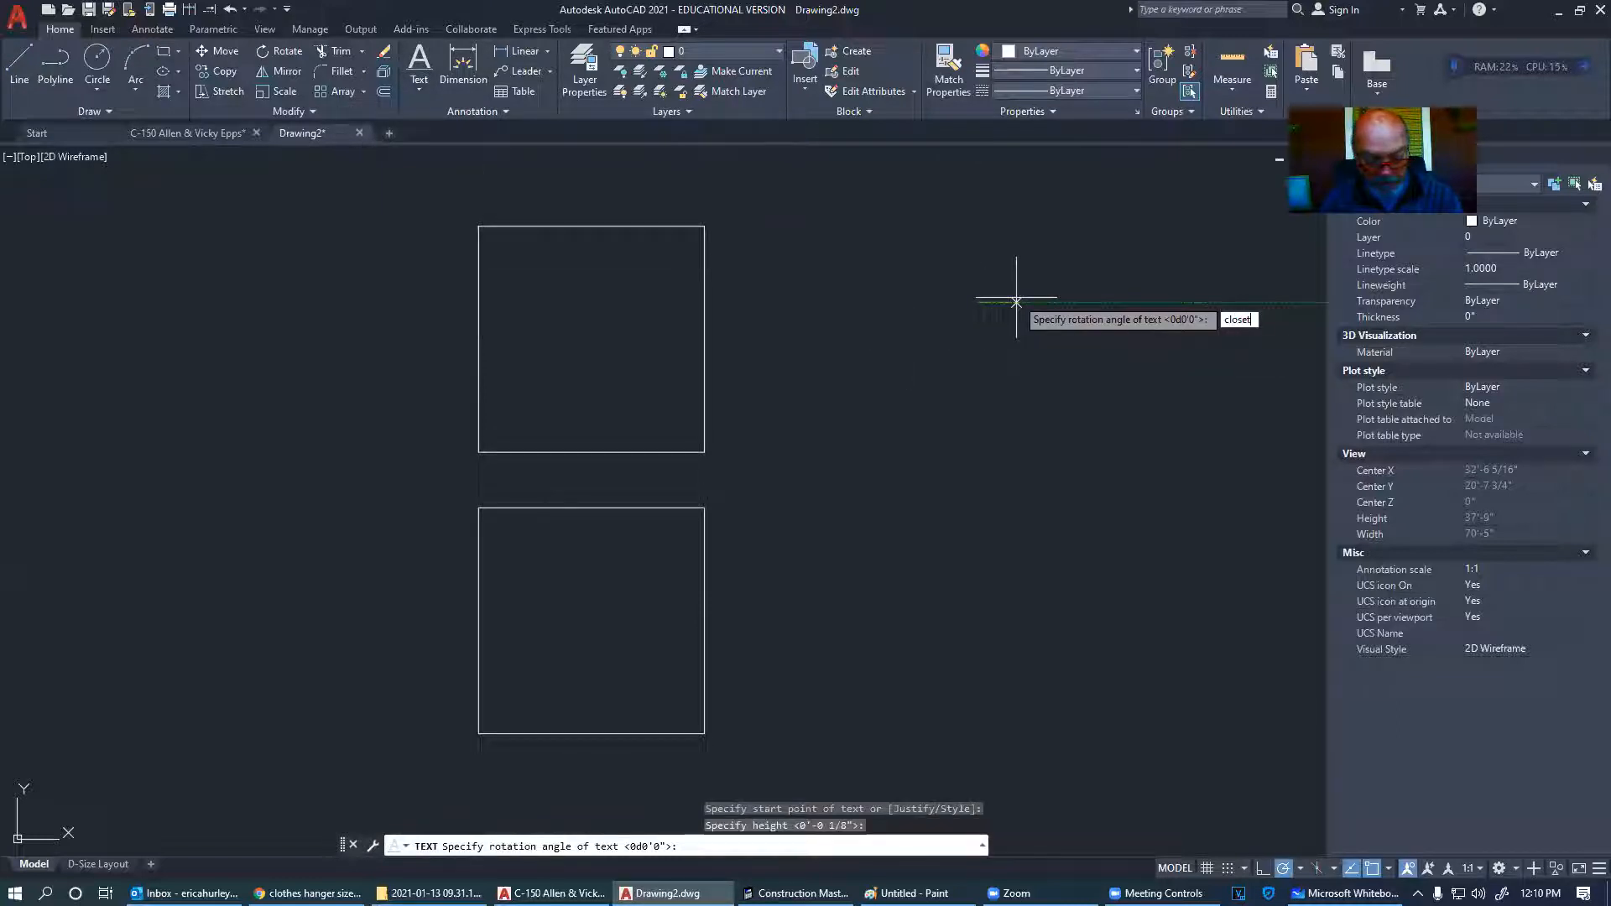
key("Return")
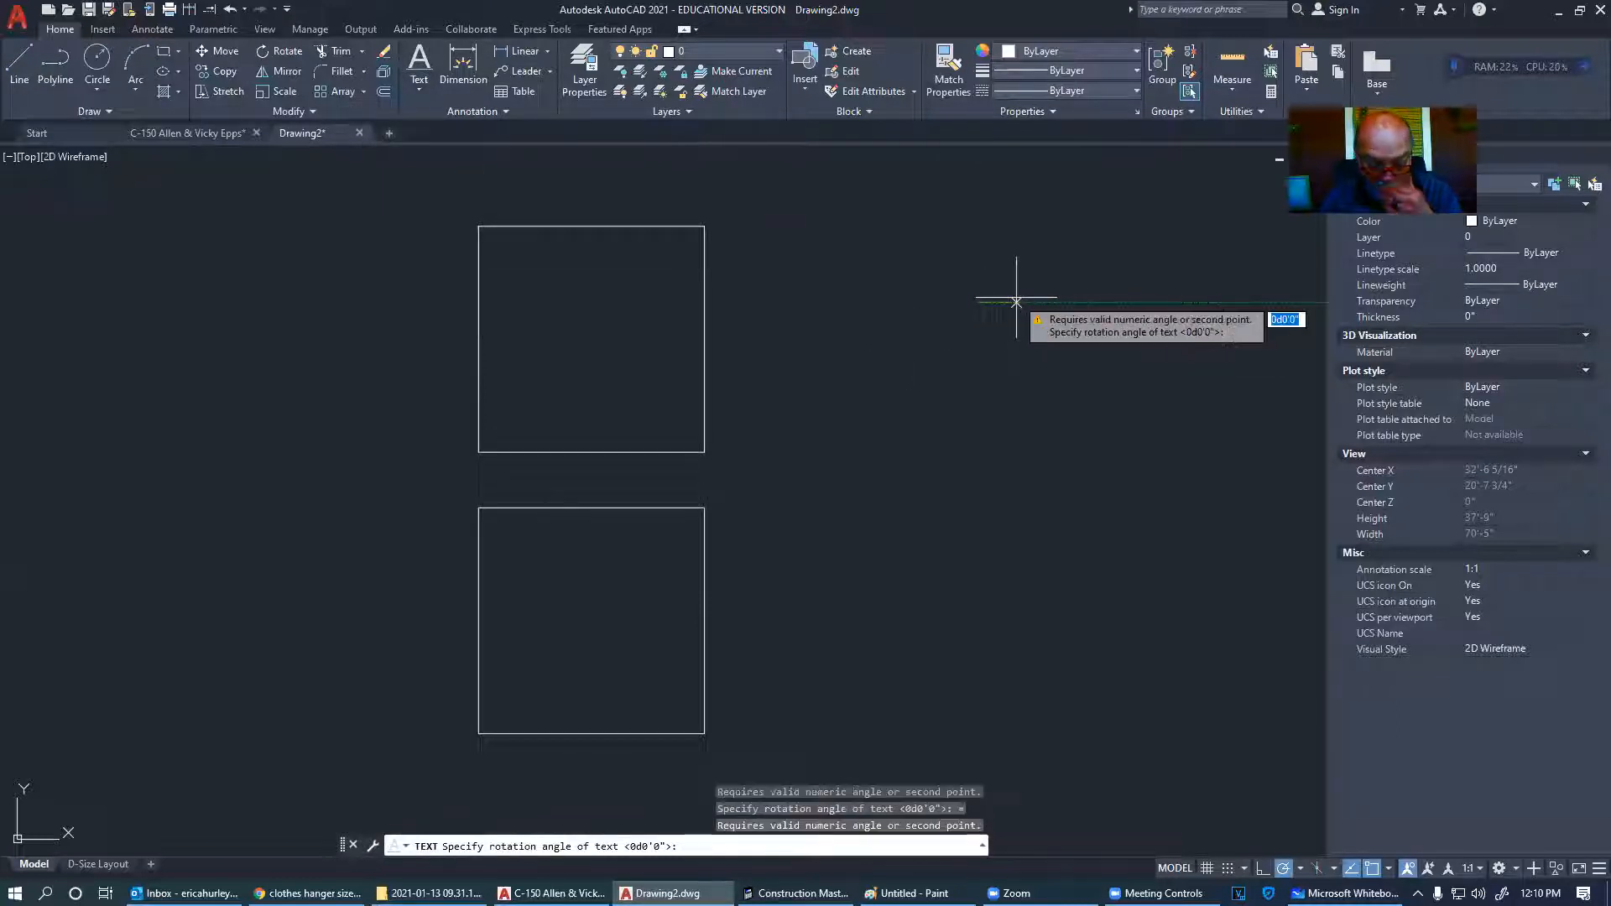
type("min")
key("Return")
type("2'-3")
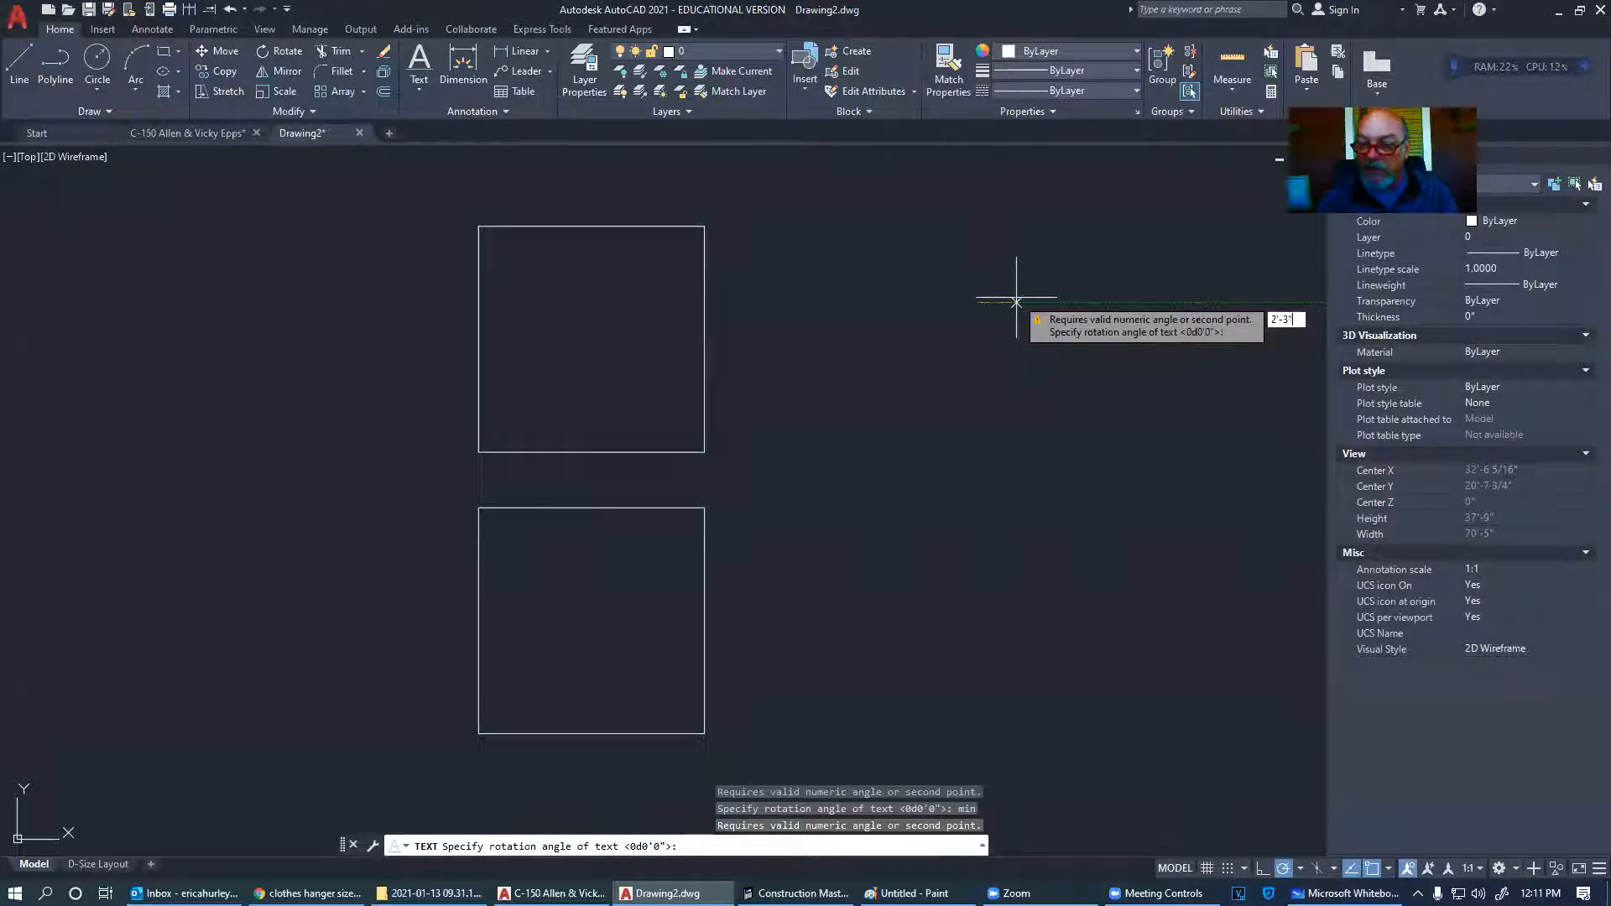
key("Escape")
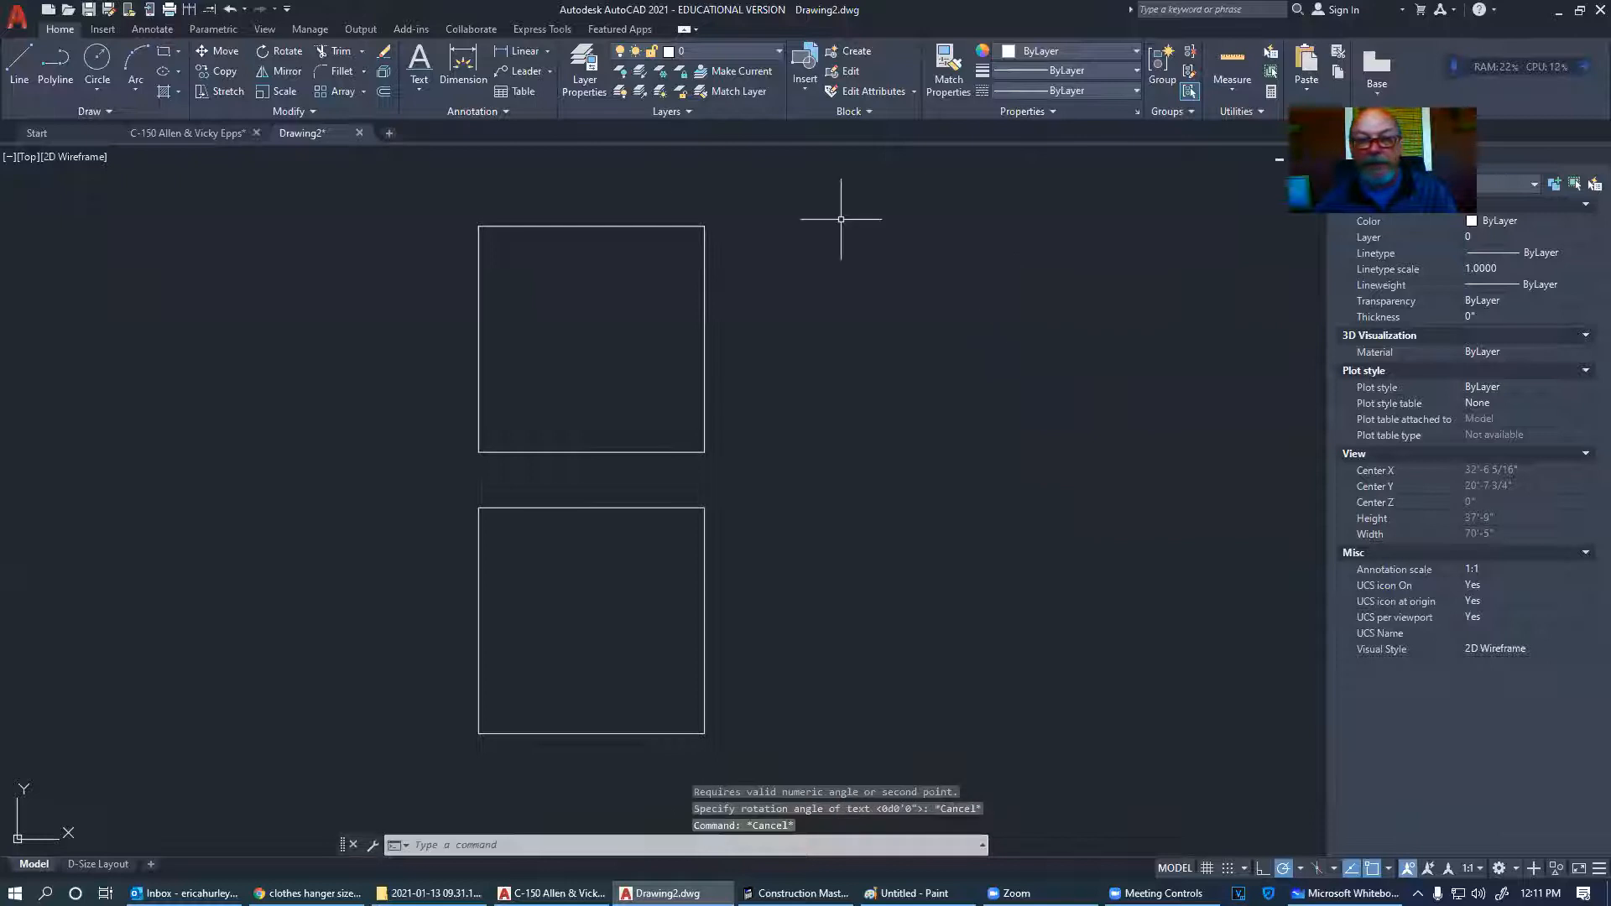
- Place the one-line note 'Closet = min 2'-3"' right of the boxes at default height and 0° rotation
left_click(419, 65)
left_click(852, 324)
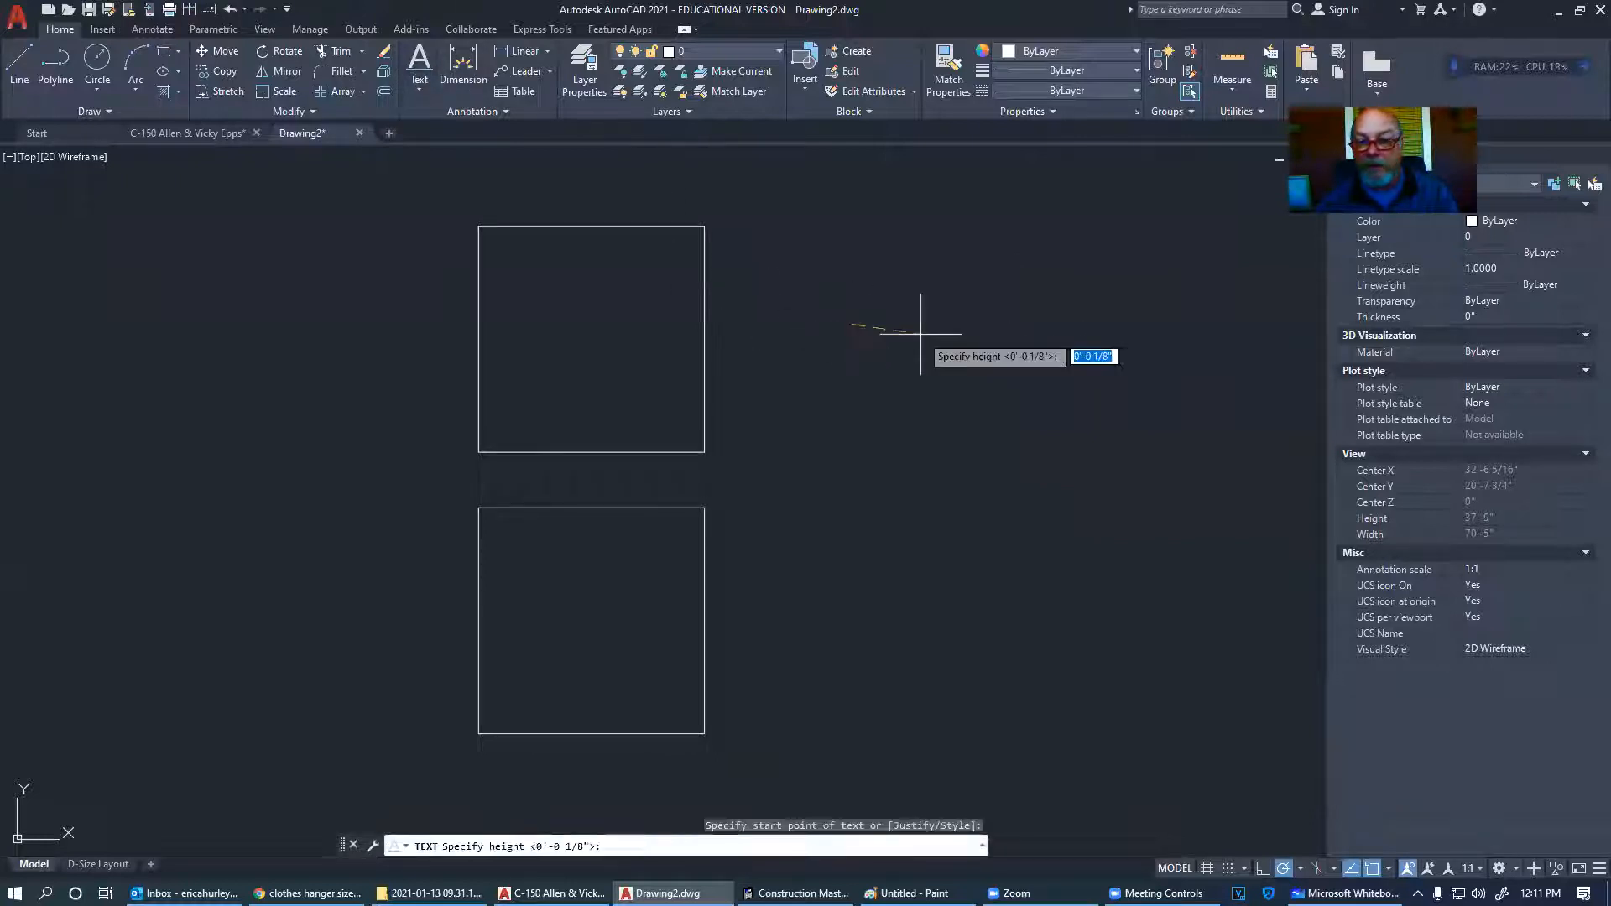
key("Return")
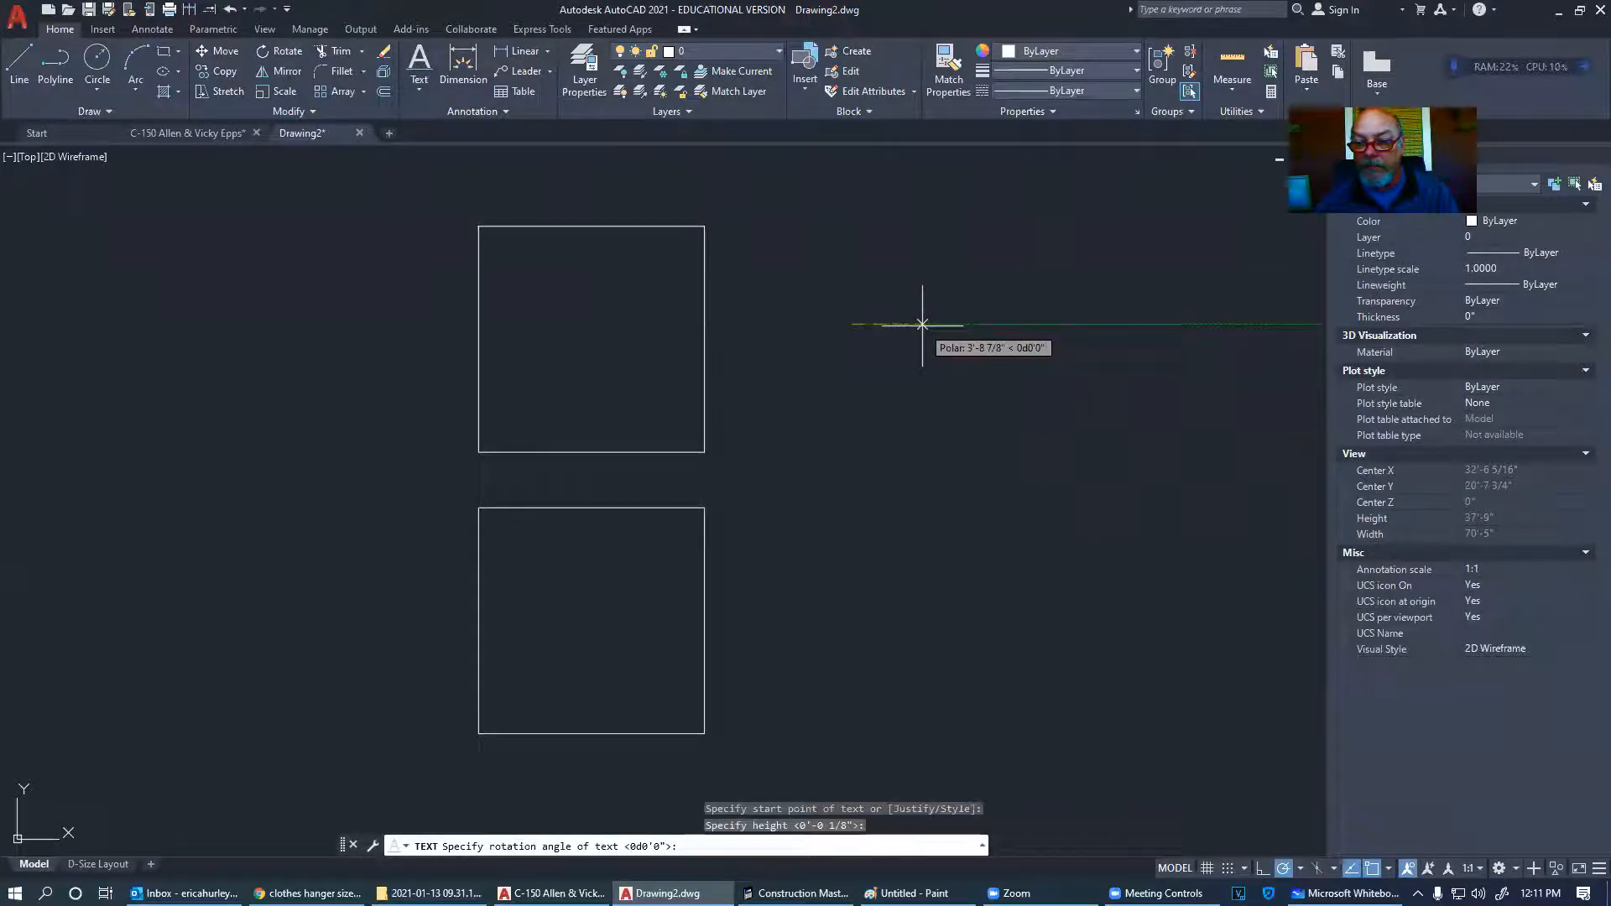
key("Return")
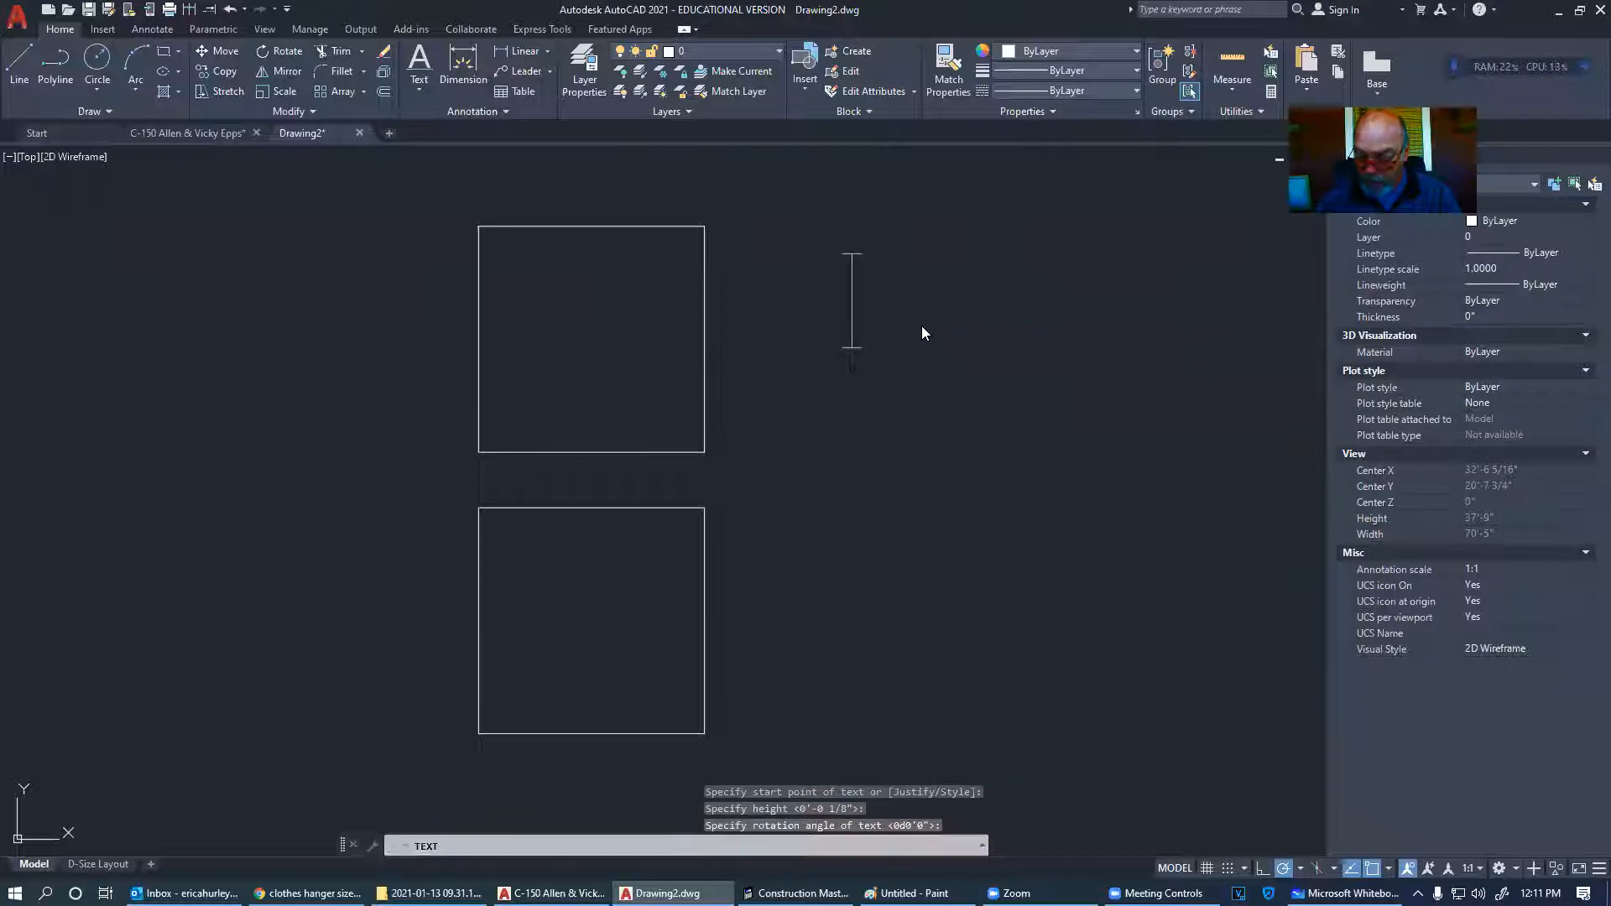
type("2'-")
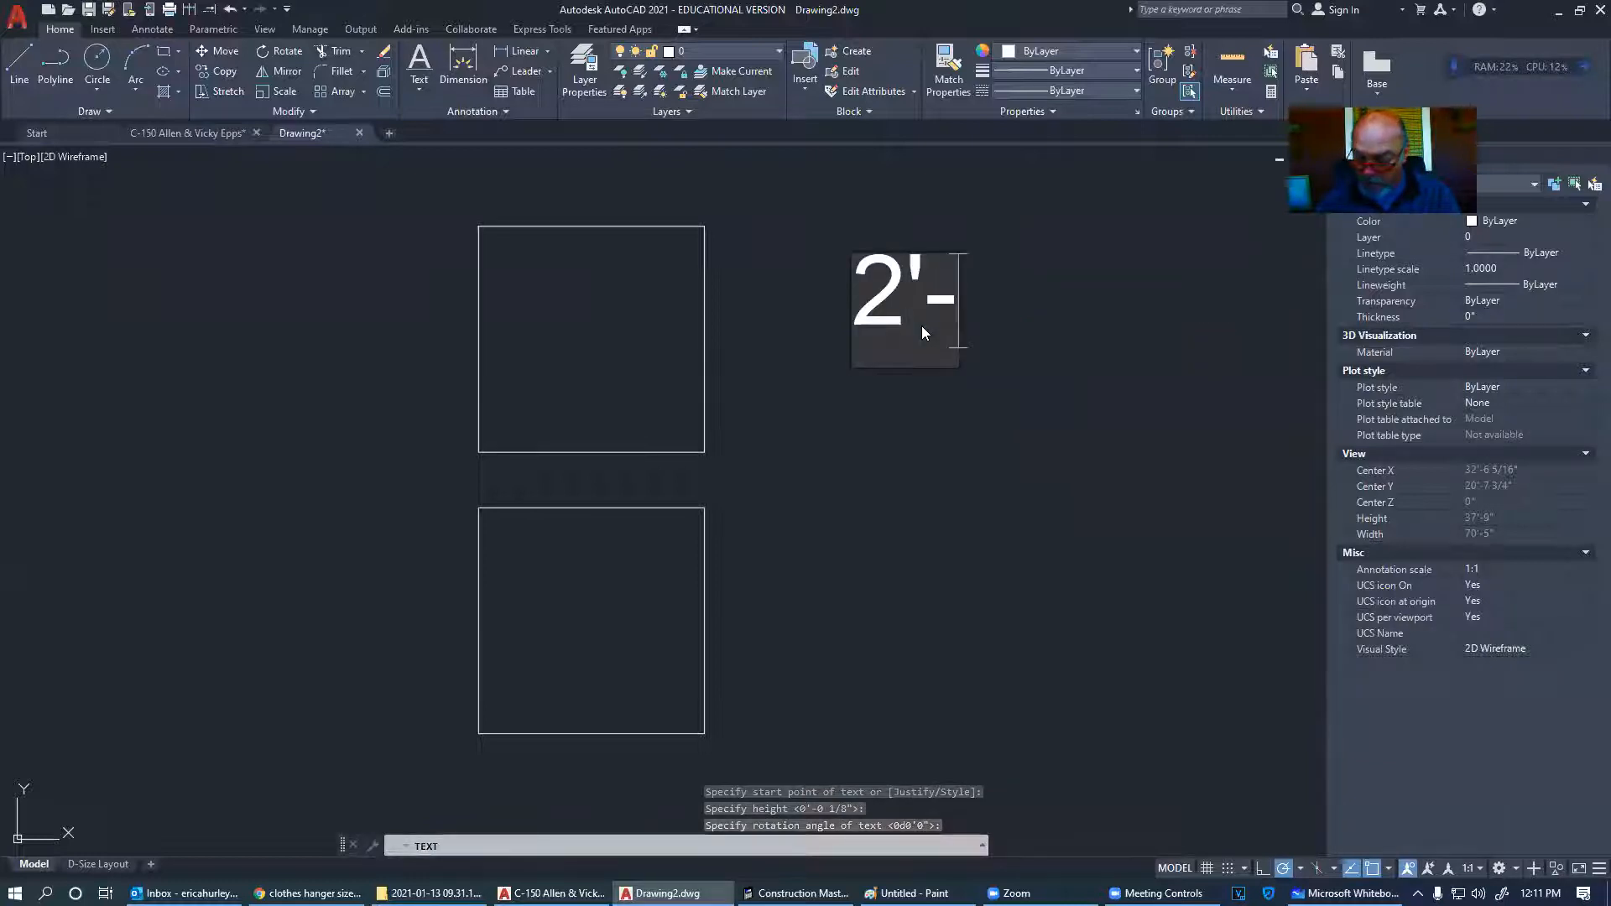
type("3\"")
key("Home")
type("Closet ")
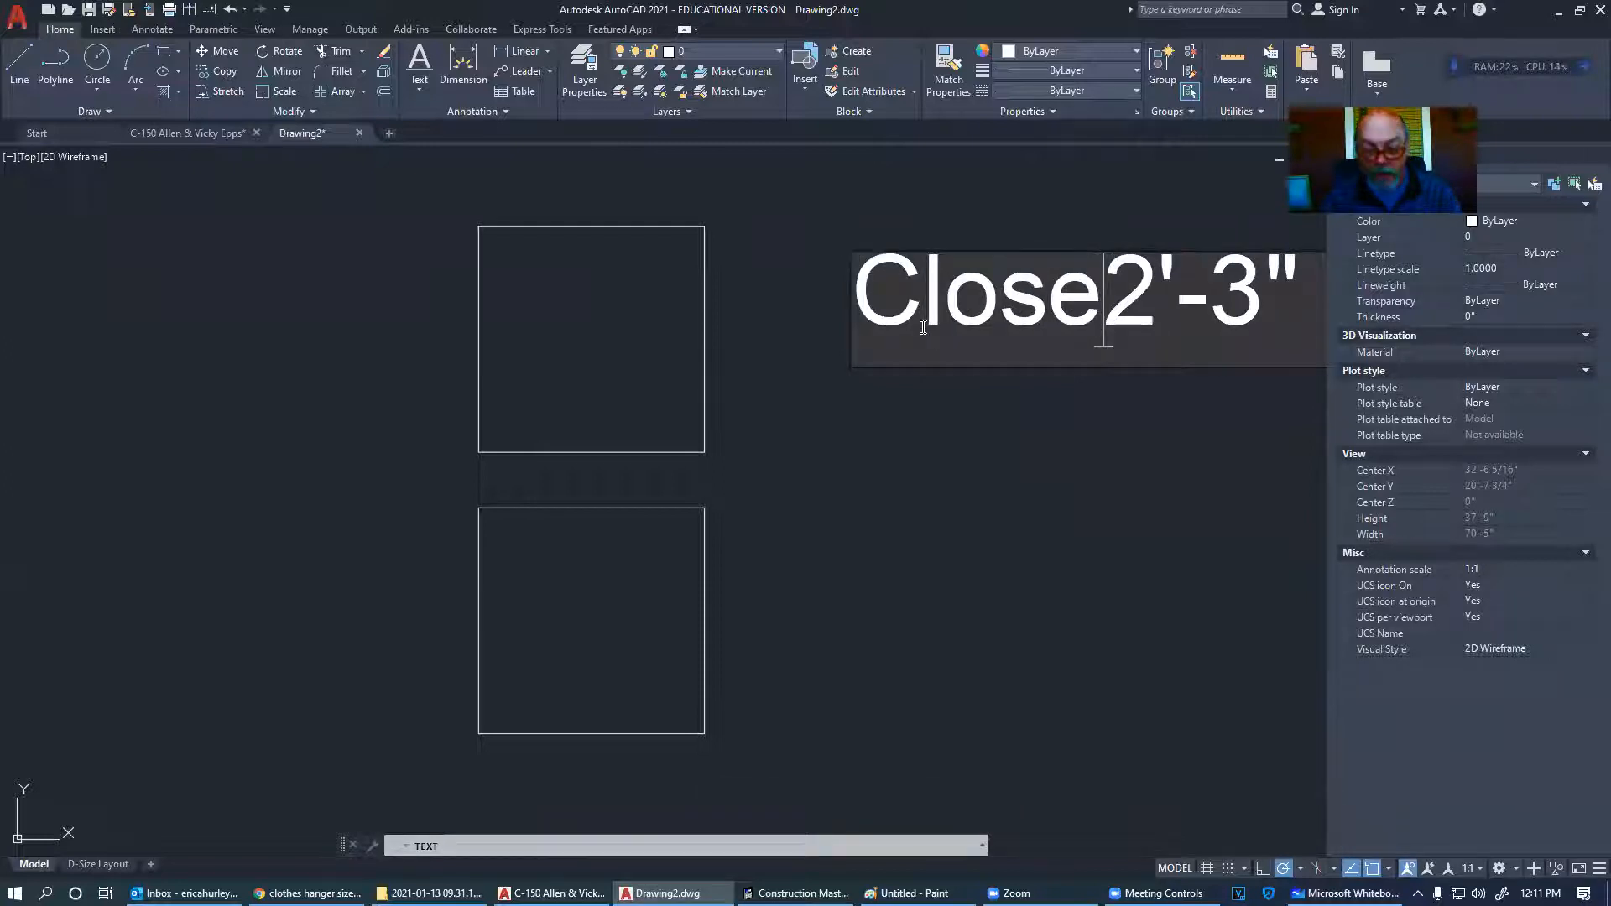
type("= min")
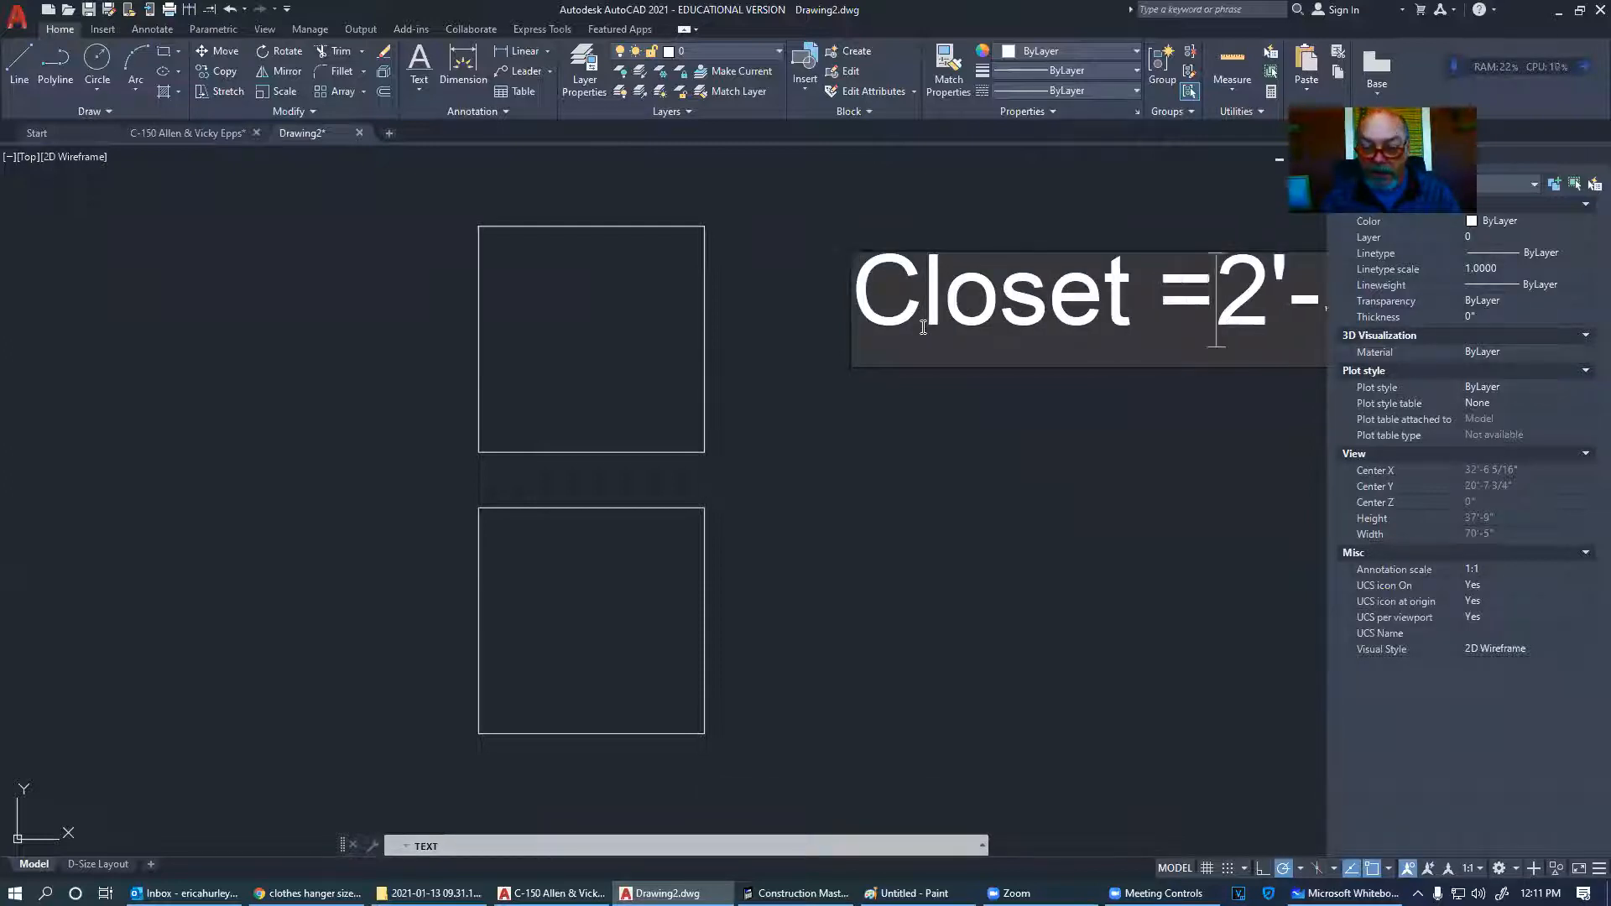
key("Return")
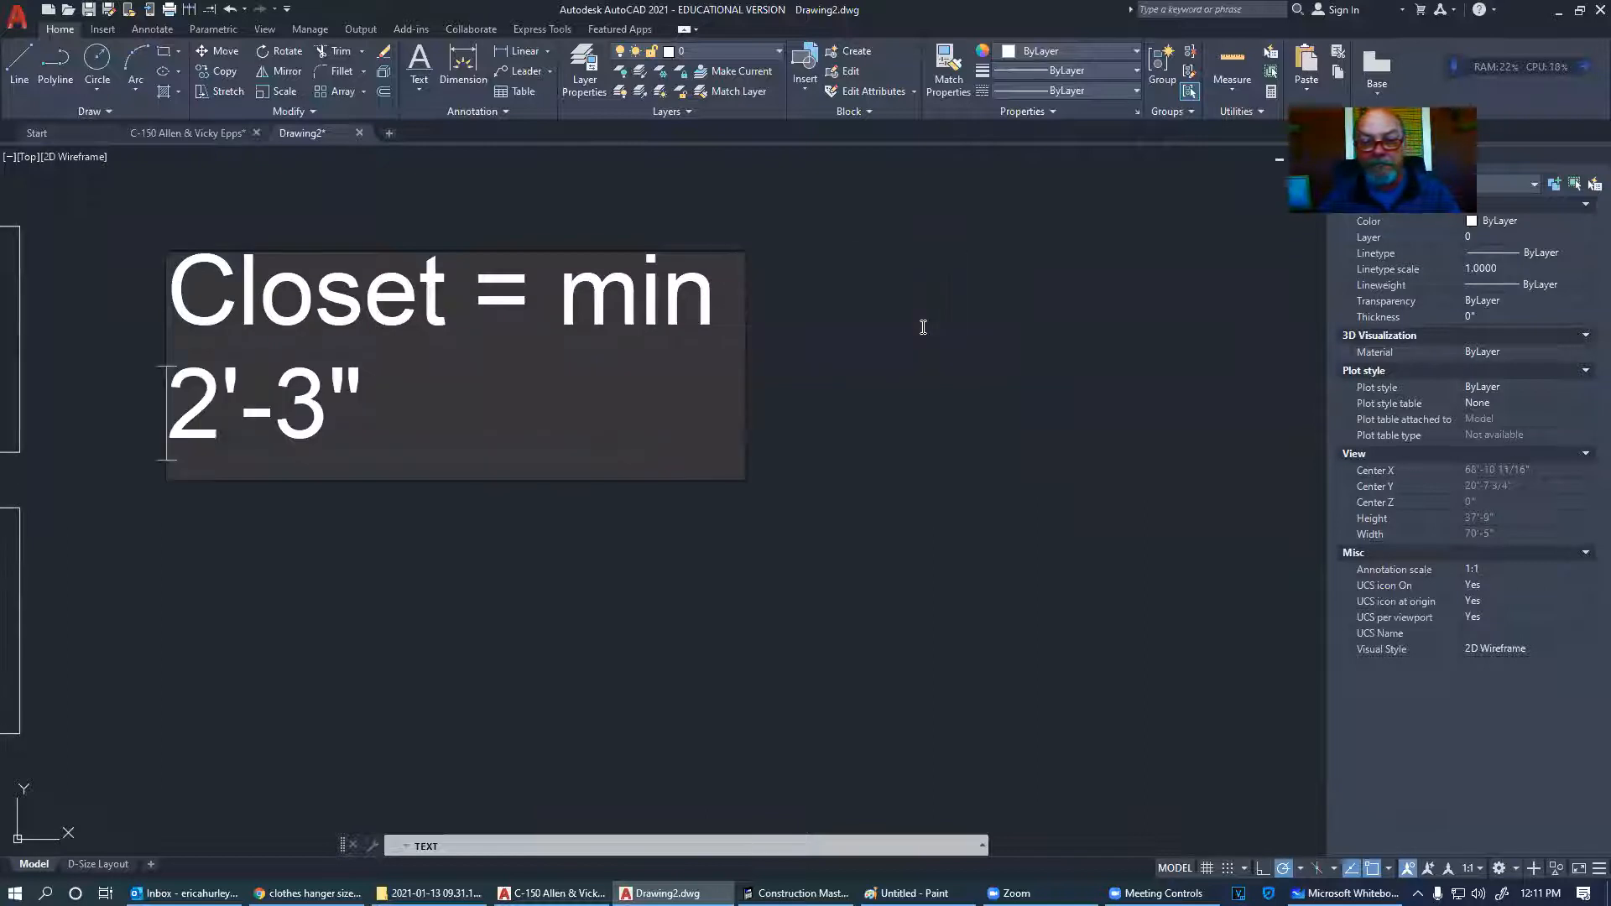
key("BackSpace")
left_click(548, 565)
key("Return")
scroll(715, 512, "down", 6)
scroll(602, 492, "up", 2)
scroll(467, 489, "up", 2)
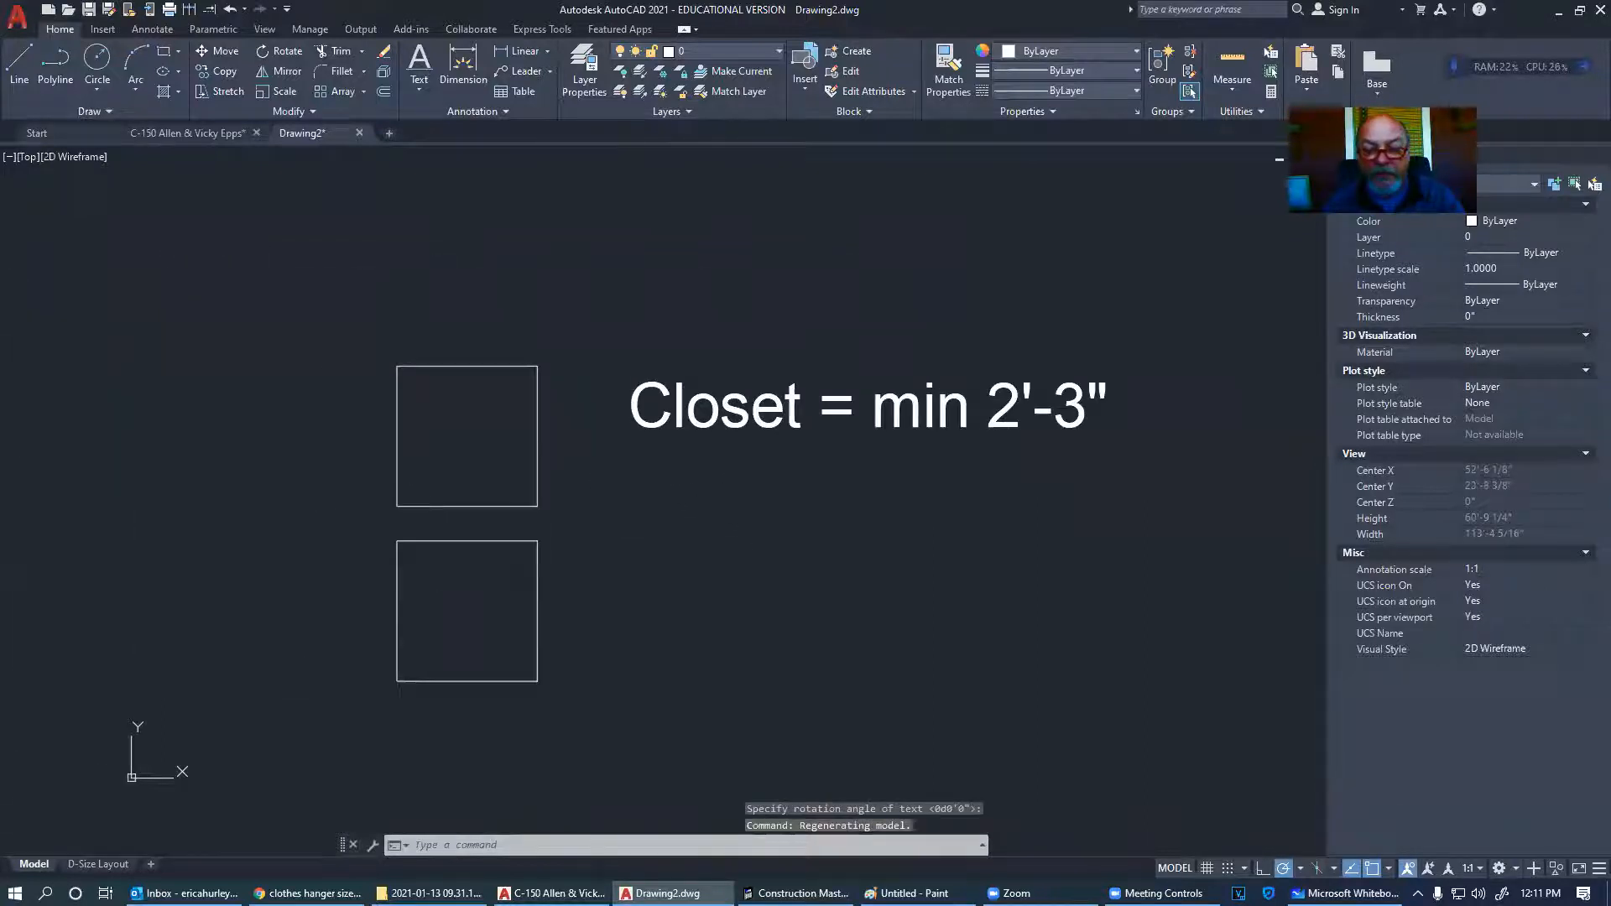
scroll(457, 554, "up", 4)
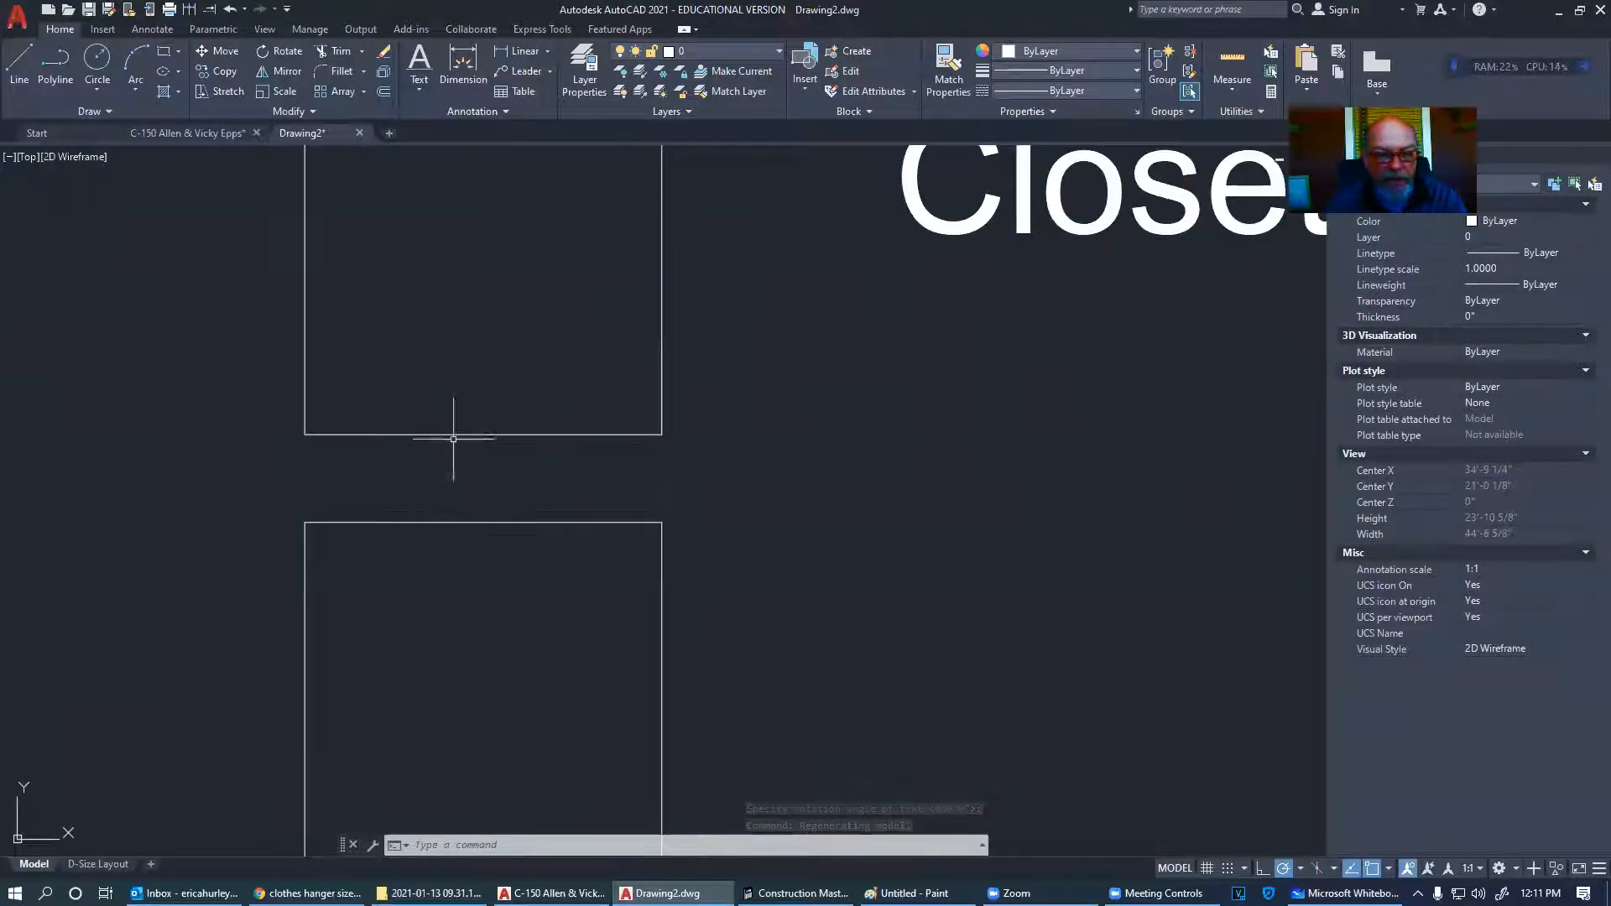
scroll(522, 484, "down", 5)
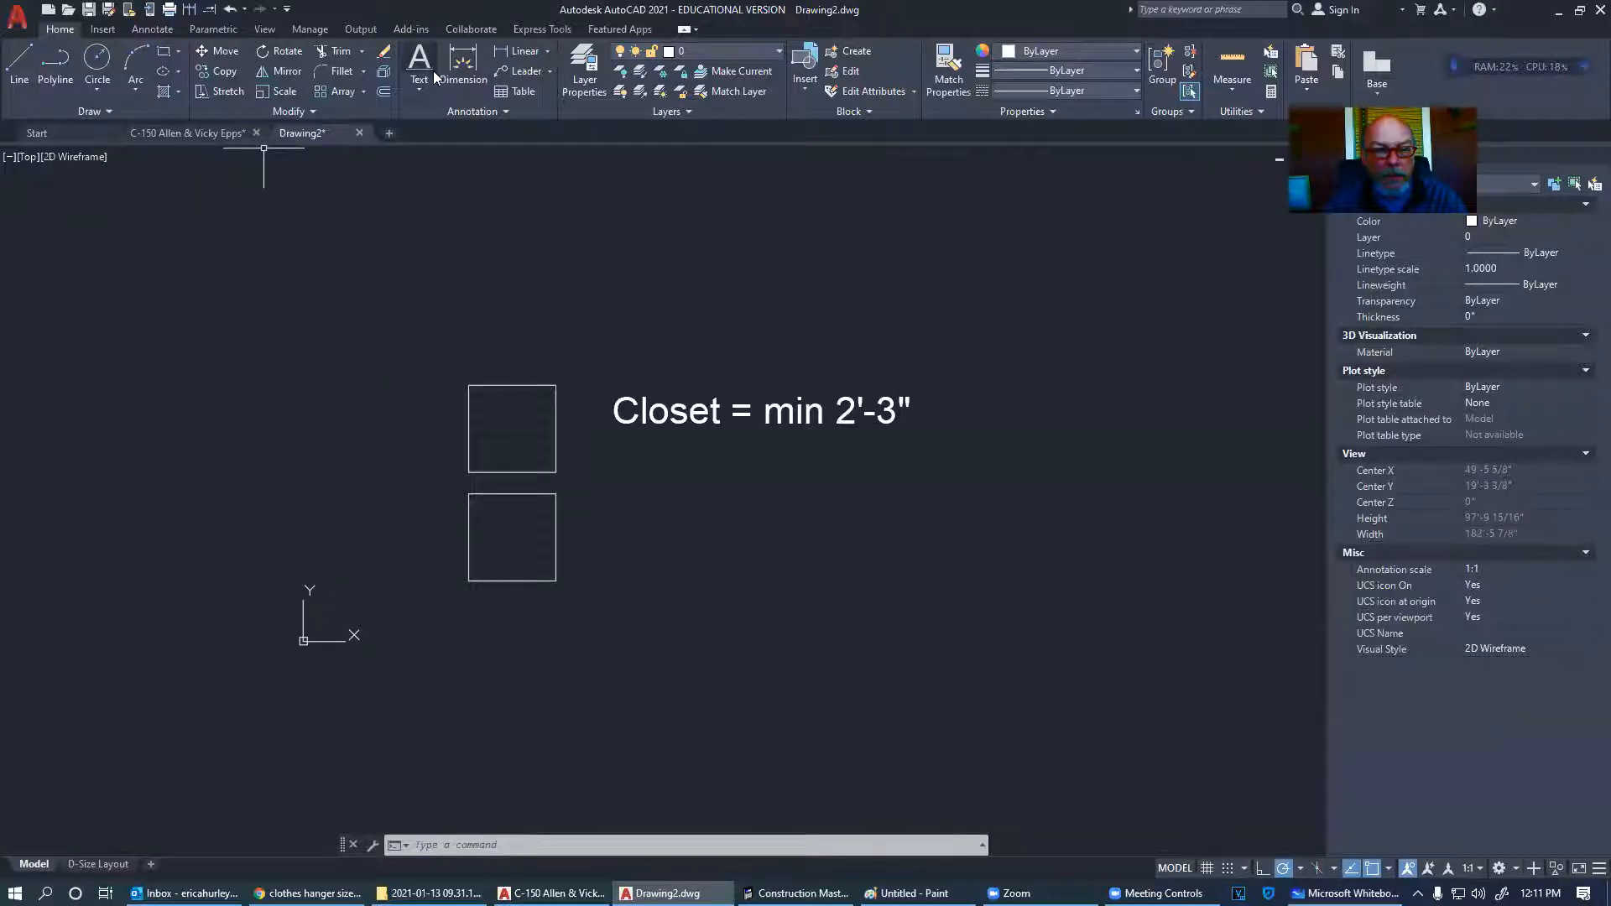
scroll(493, 494, "up", 4)
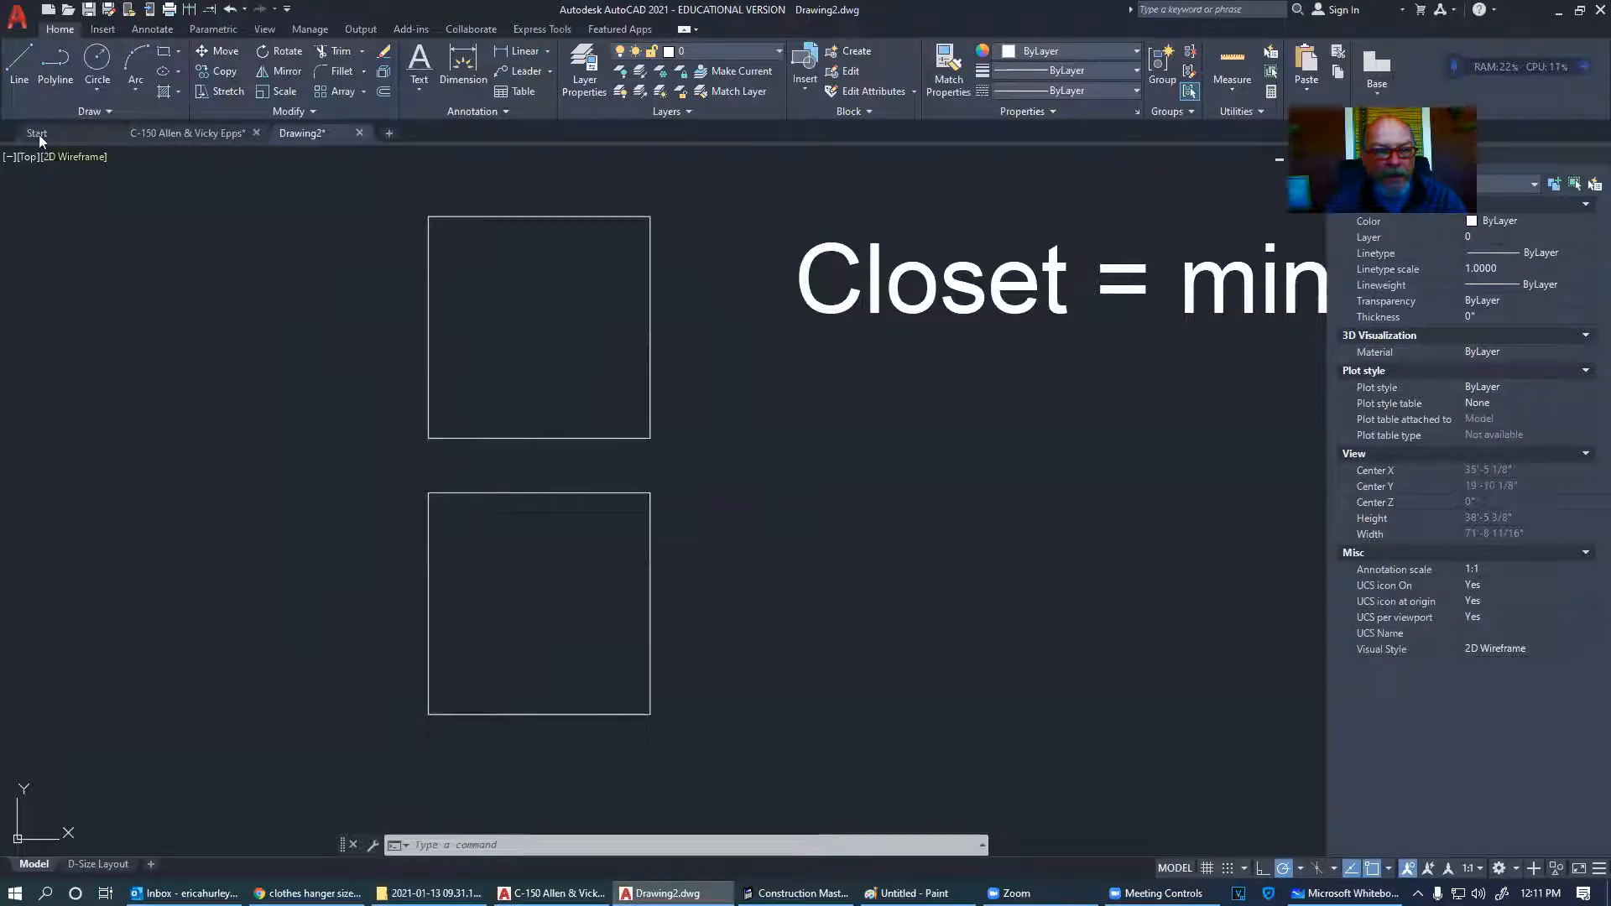
- Draw a horizontal line below the closet note
left_click(17, 67)
left_click(863, 400)
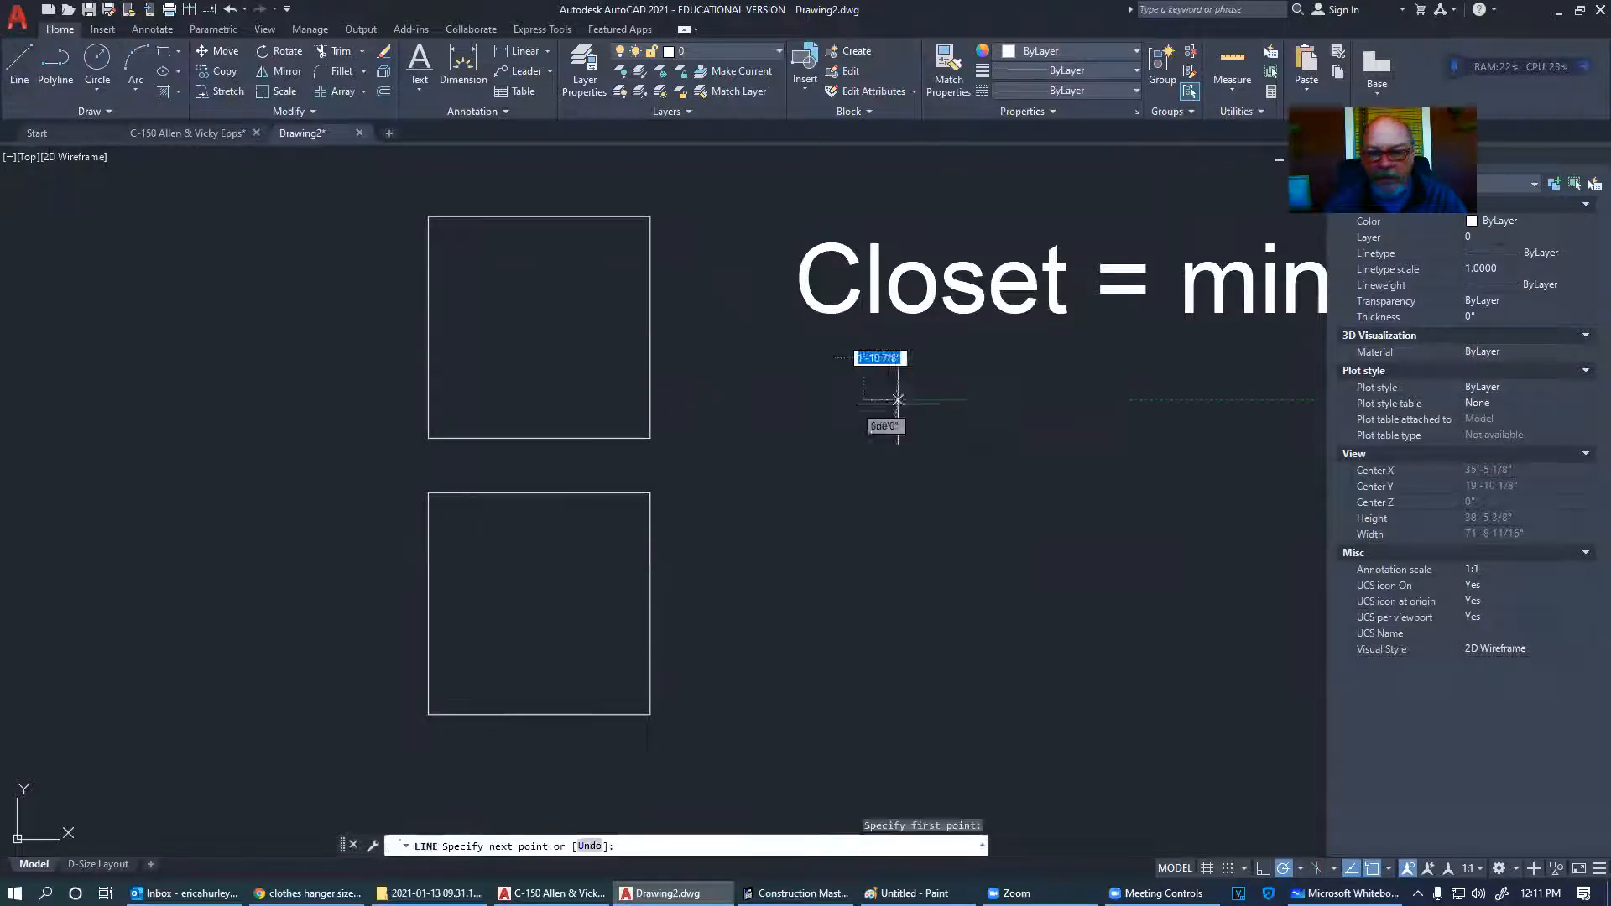
left_click(1062, 400)
key("Return")
scroll(1062, 399, "up", 5)
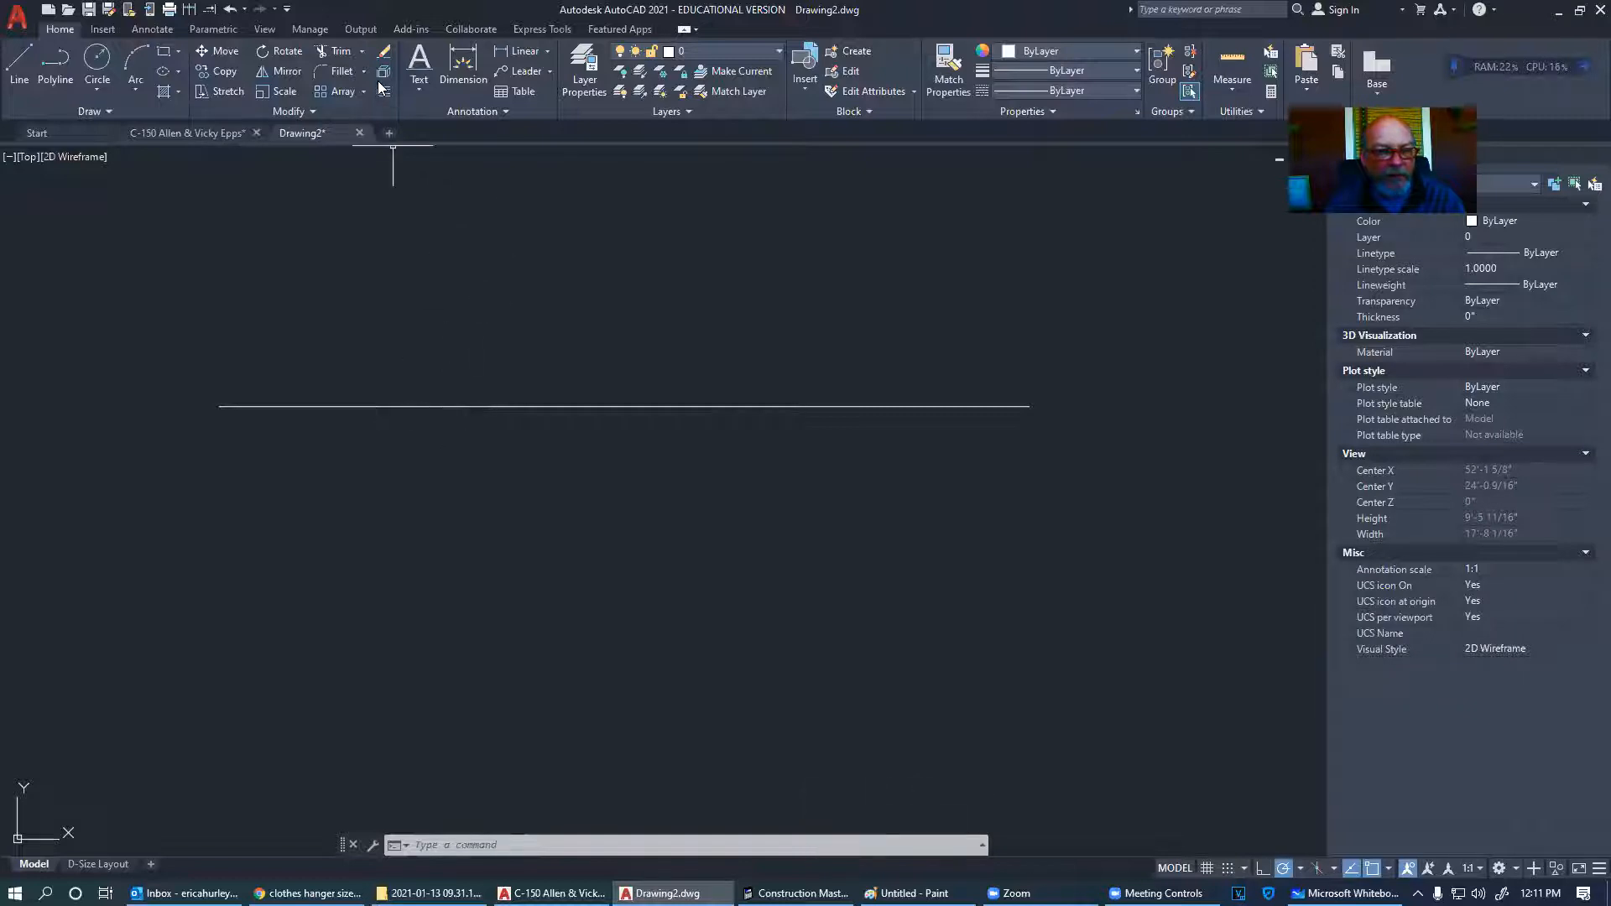
- Offset the line 0.5 downward to double it
type("o")
key("Return")
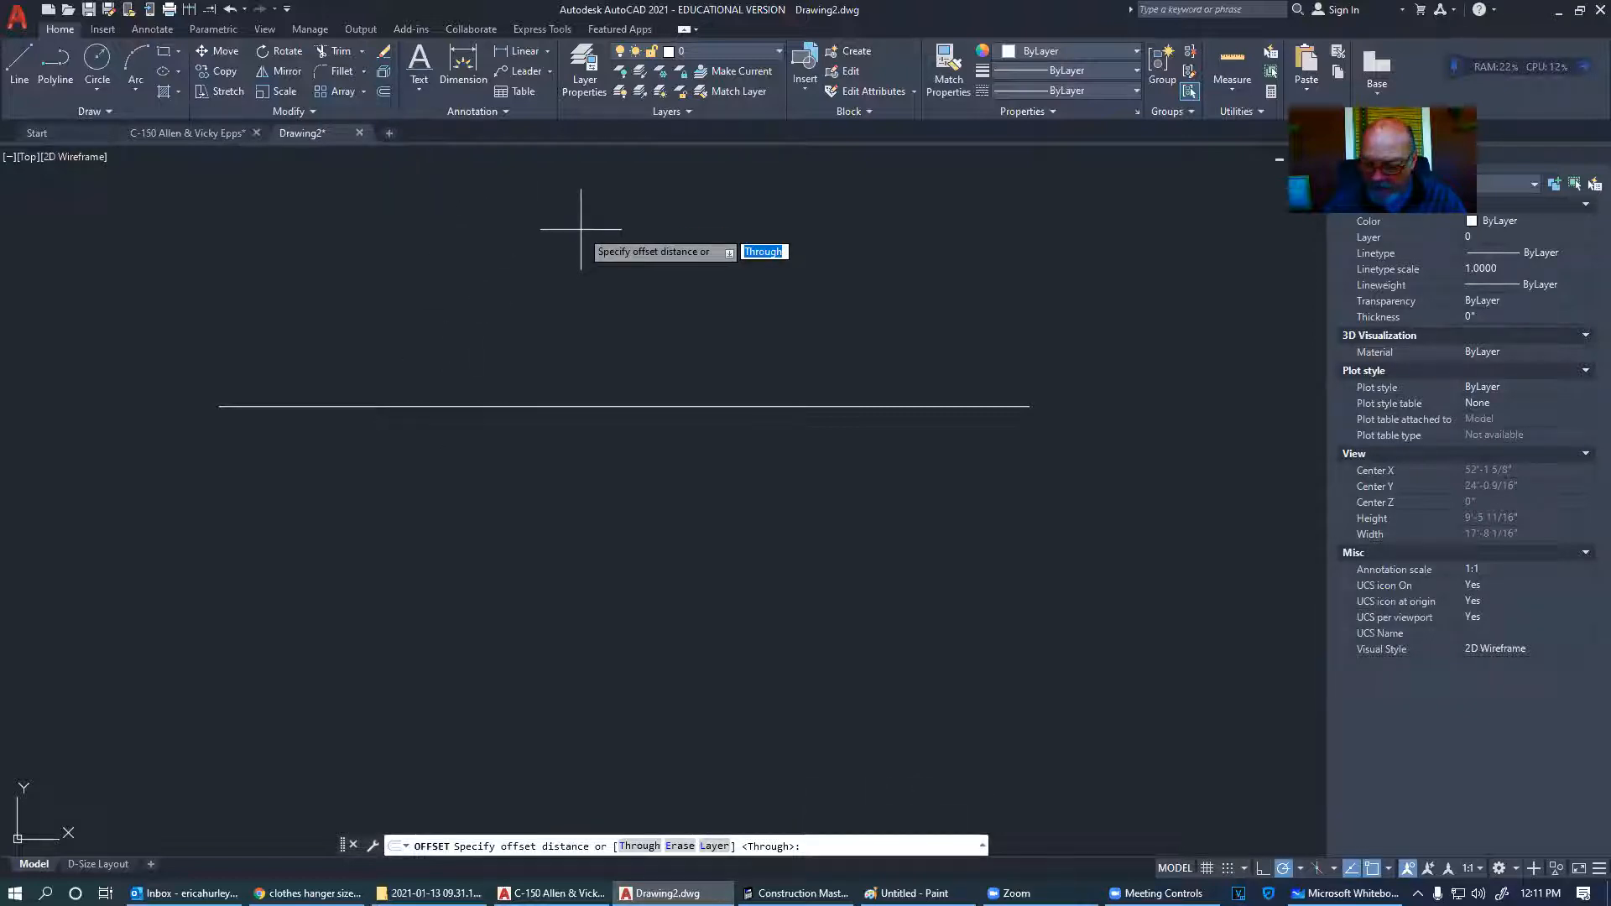
type(".5")
key("Return")
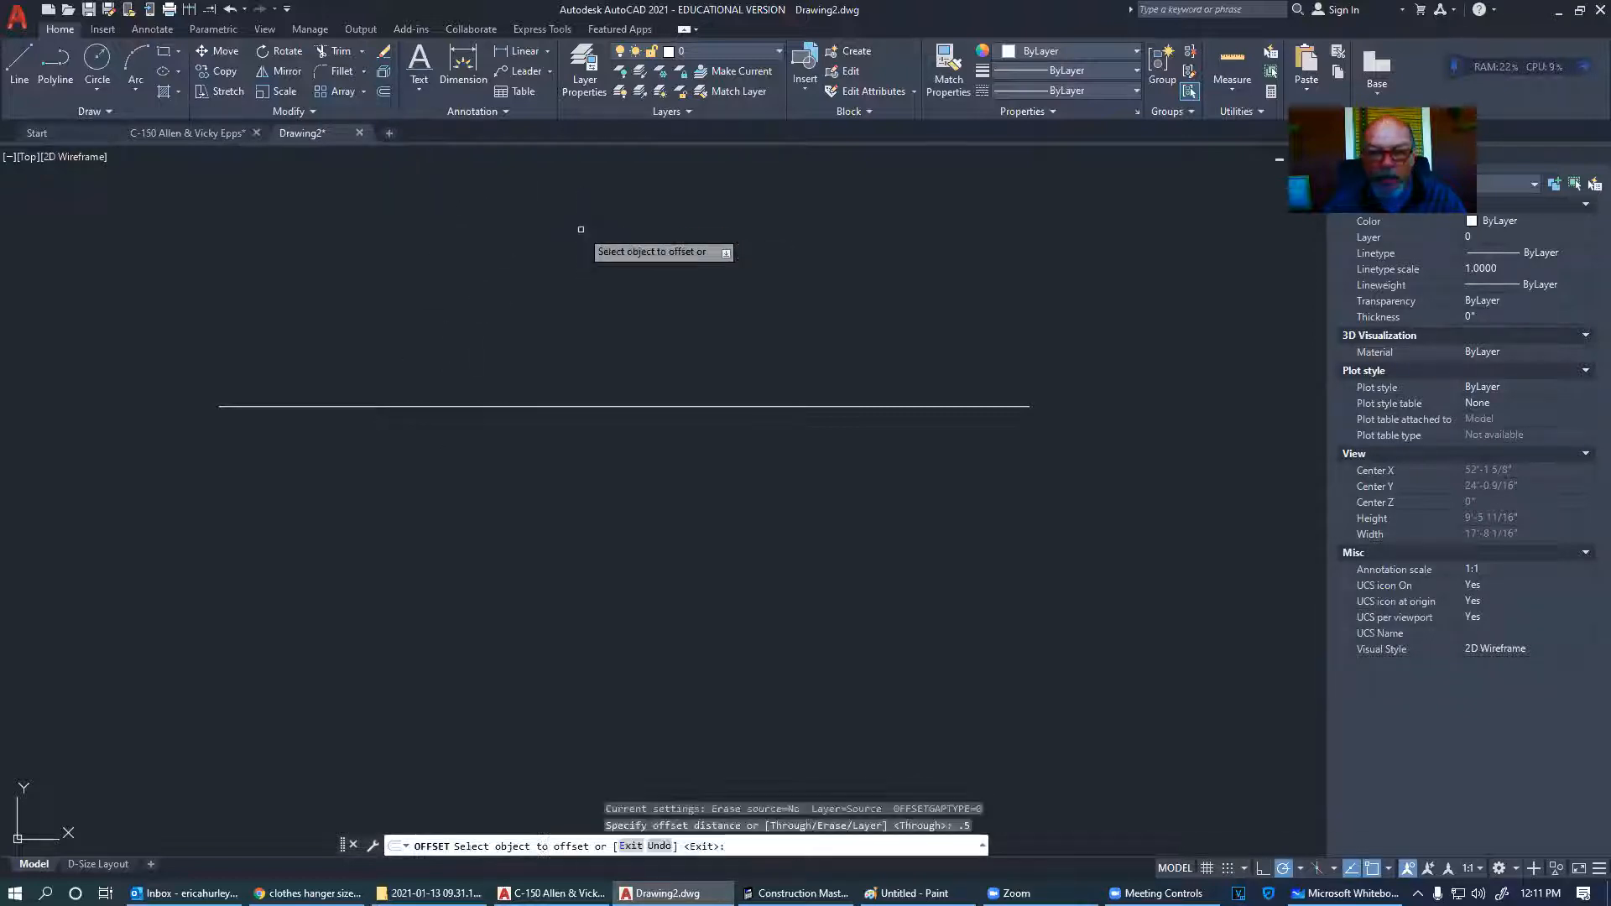
left_click(587, 406)
left_click(586, 438)
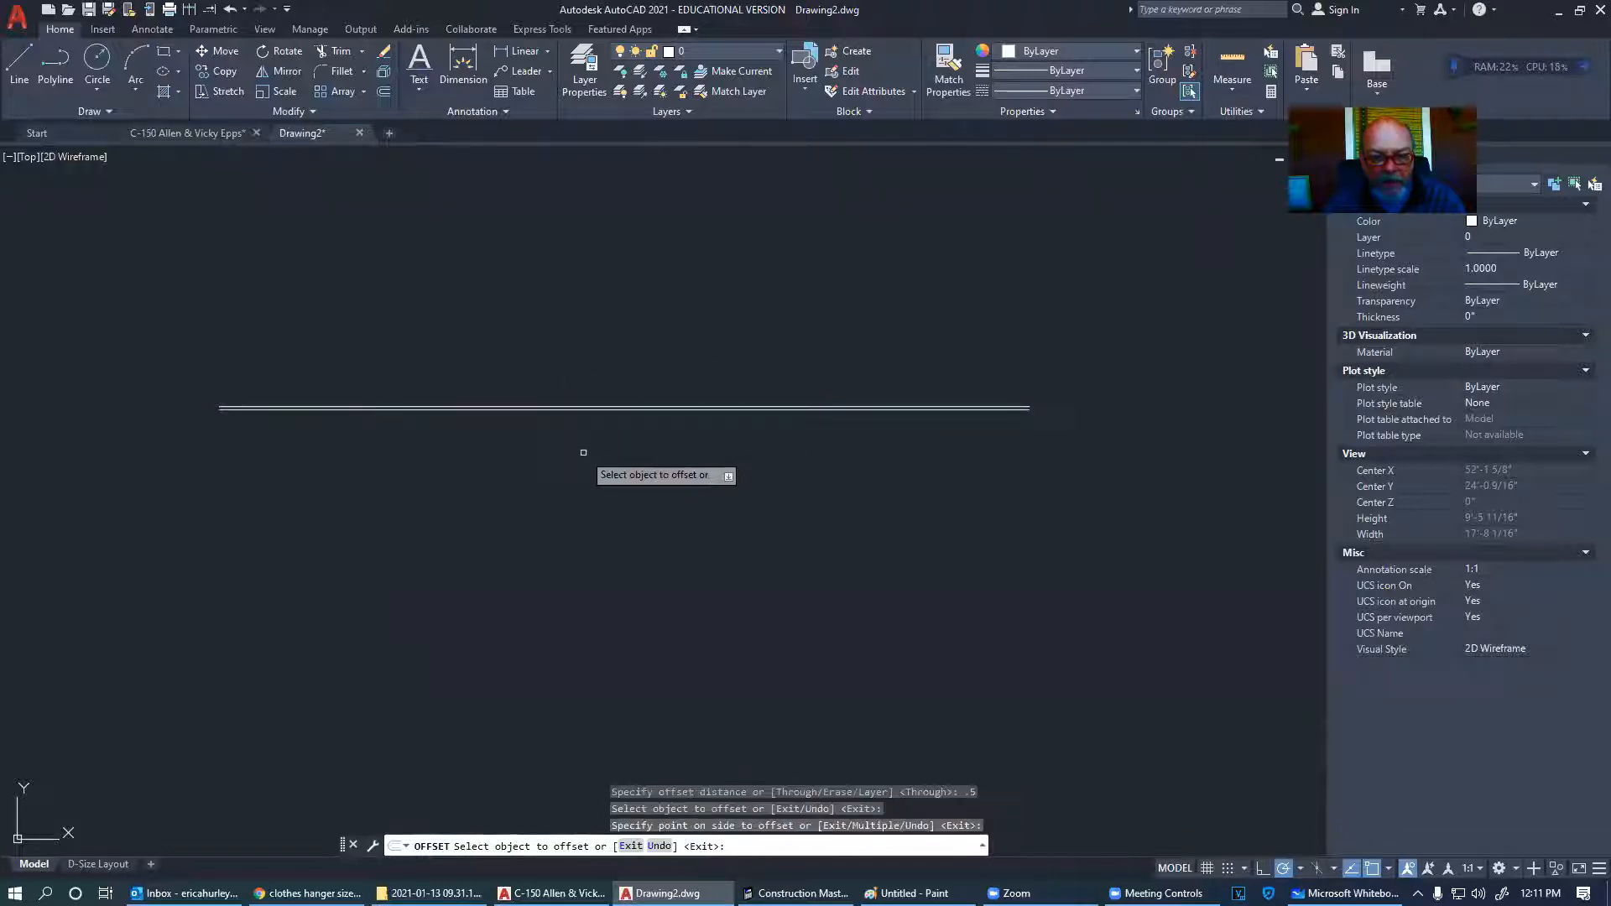
key("Escape")
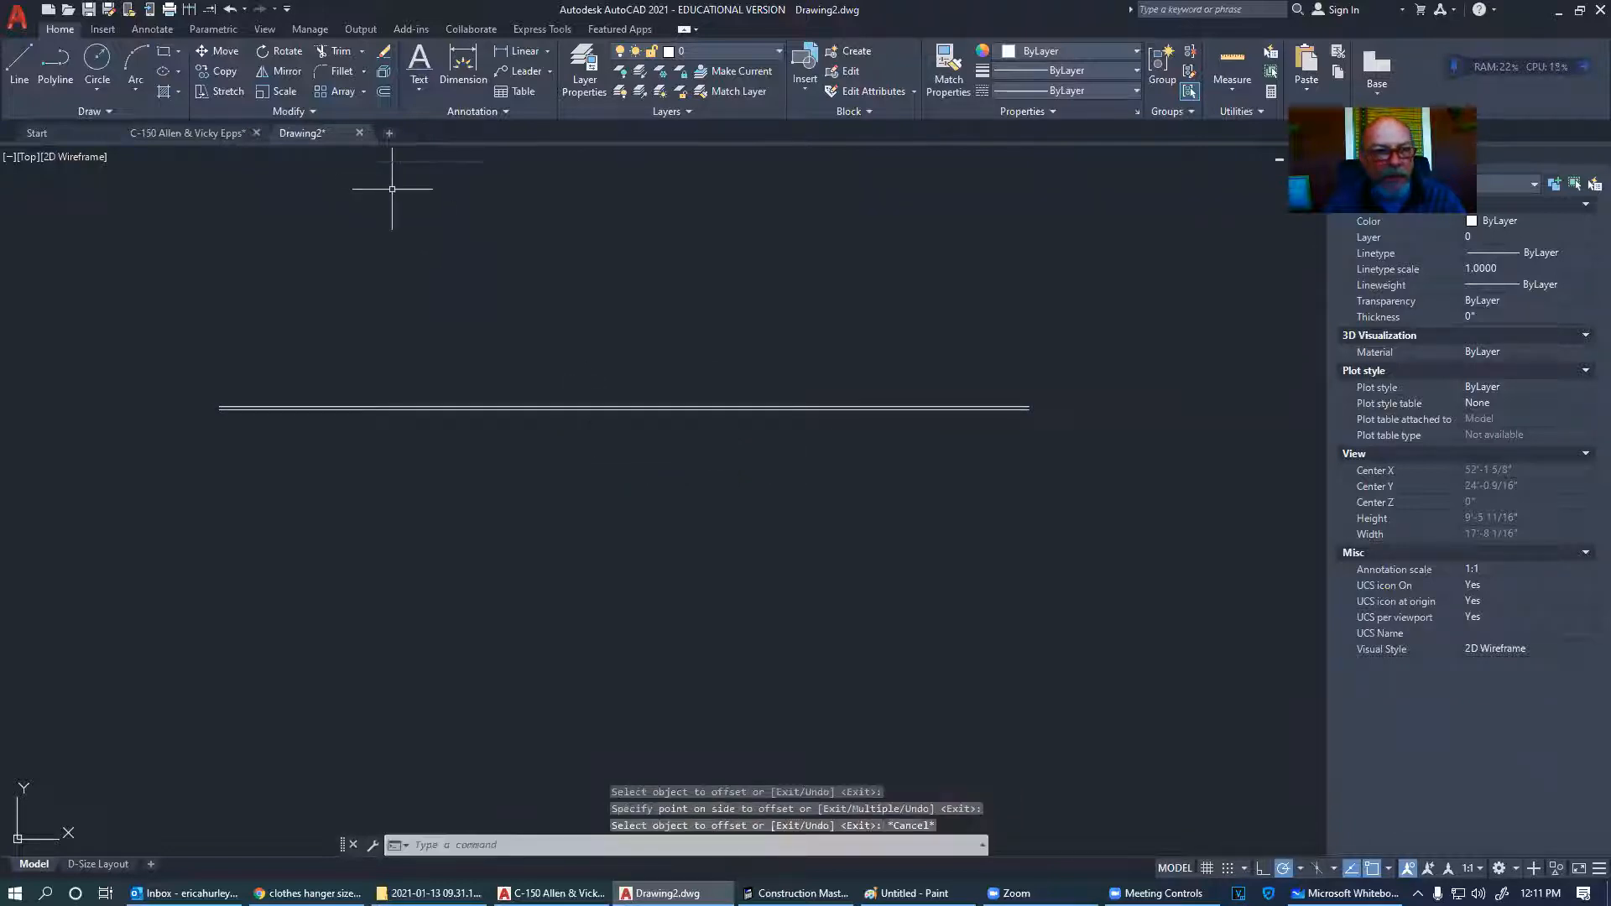
- Offset the doubled line 2'-3" down, then add a 0.5 copy below it
left_click(384, 92)
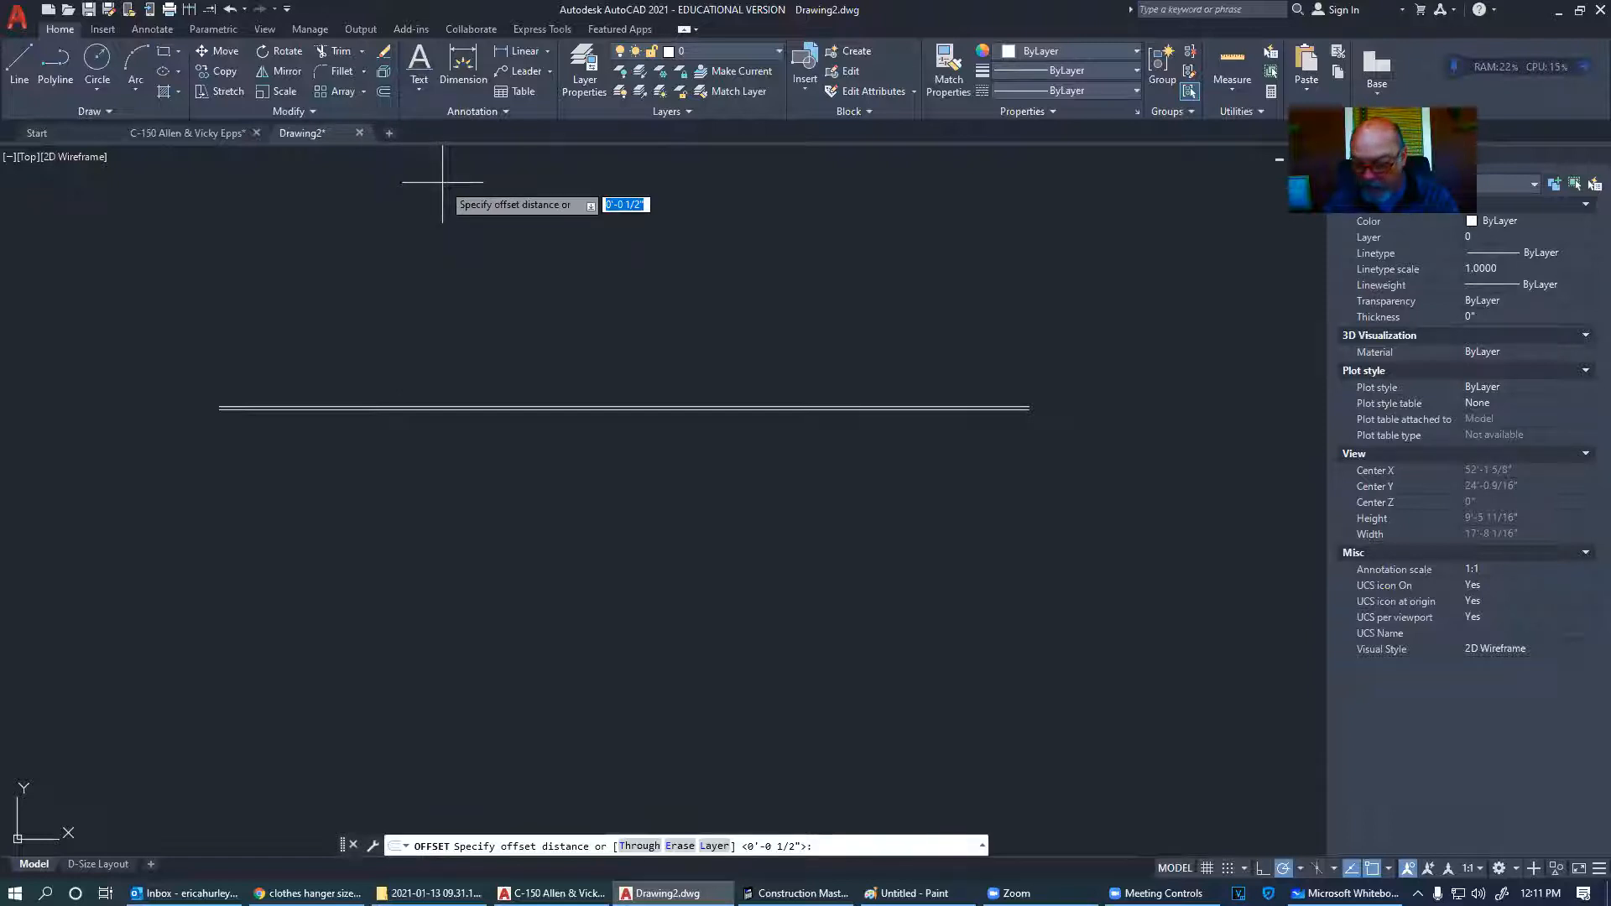
type("2'3")
key("Return")
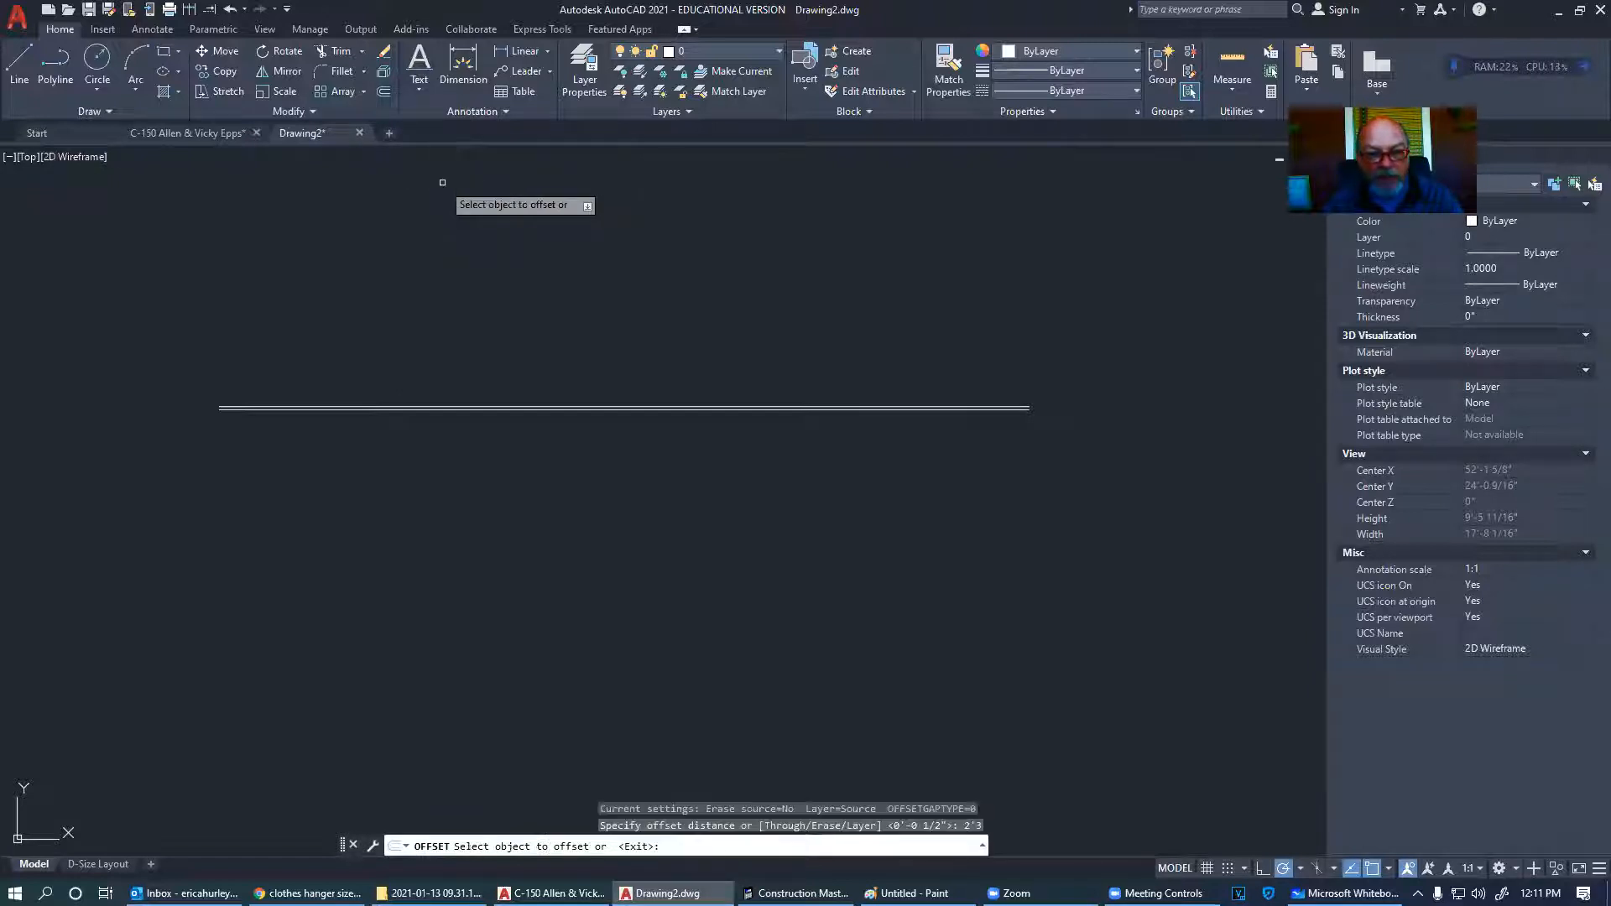
left_click(542, 413)
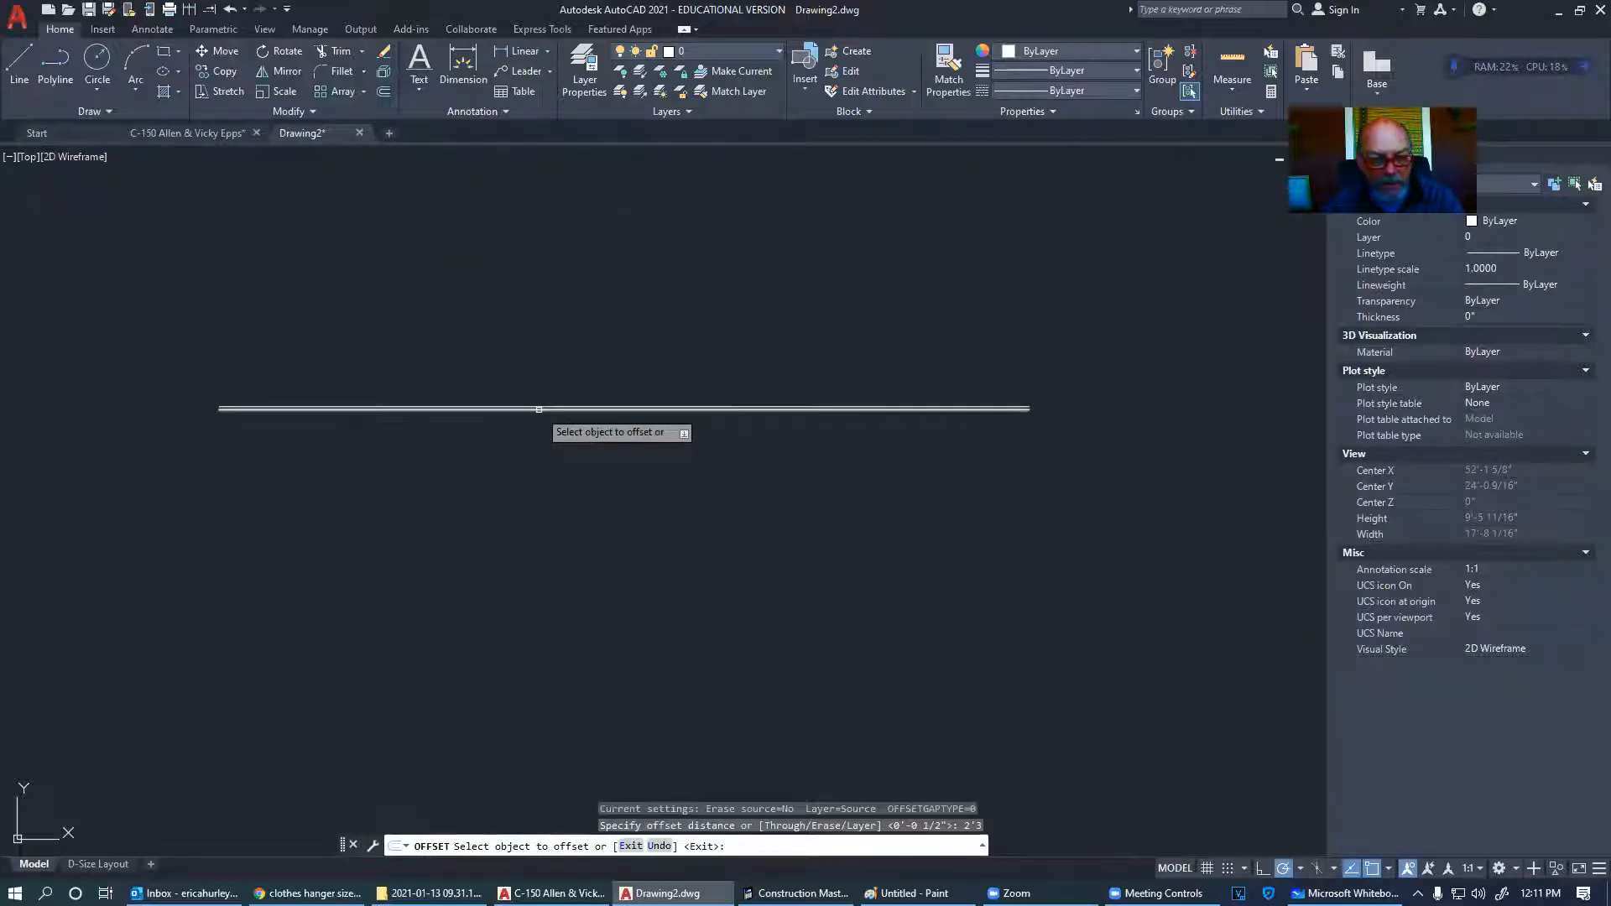
left_click(550, 512)
key("Return")
key("Return")
type(".5")
key("Return")
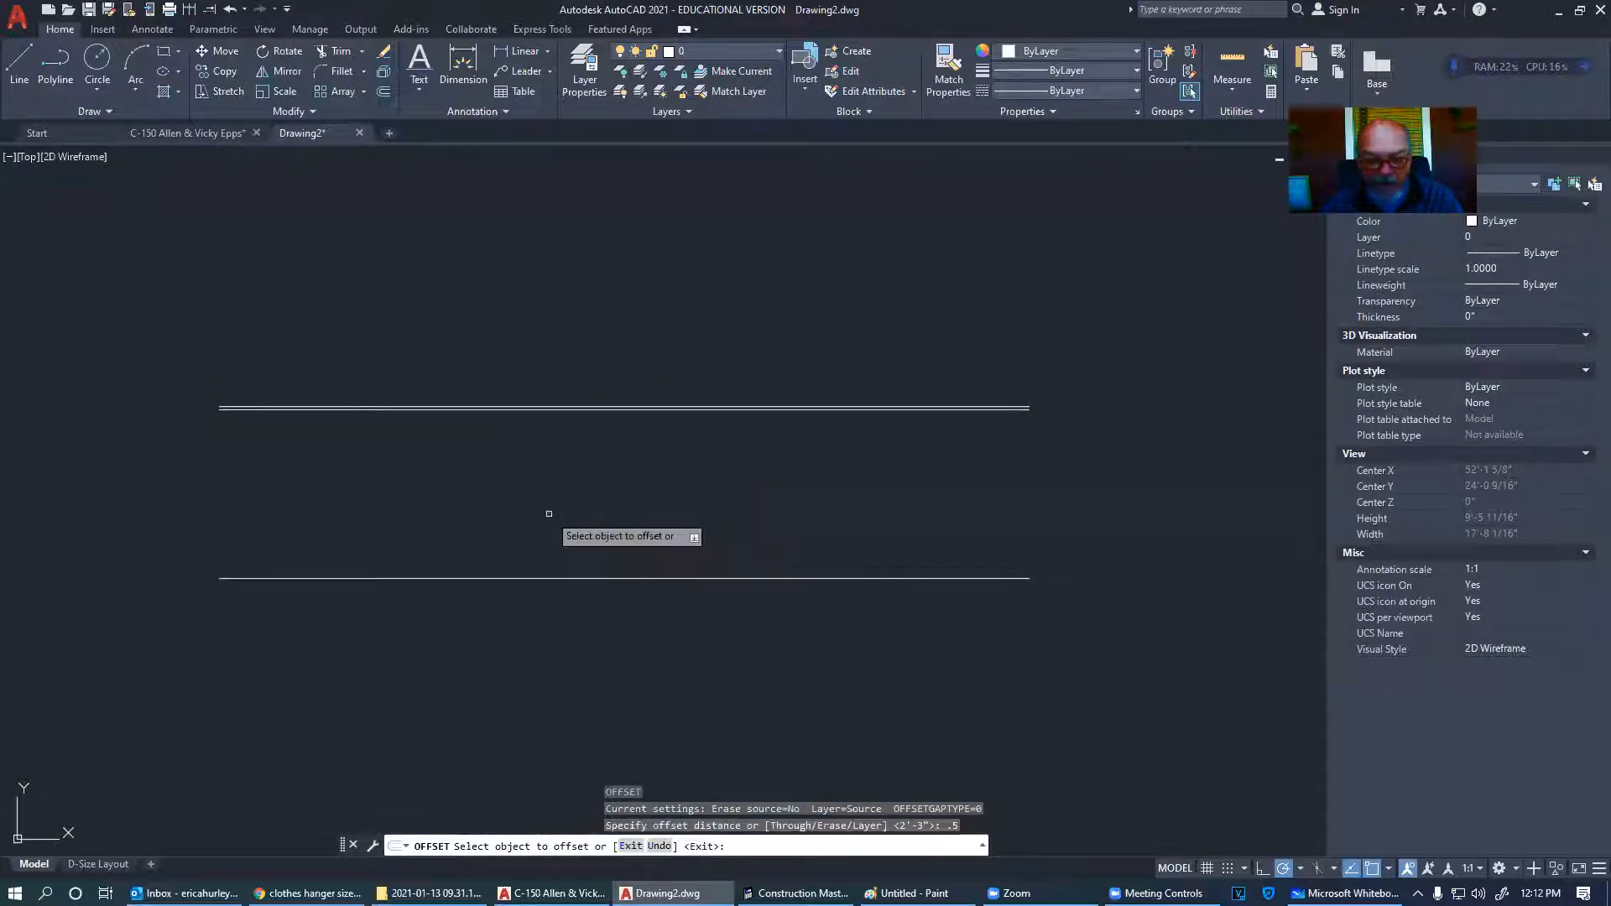
left_click(544, 580)
left_click(542, 622)
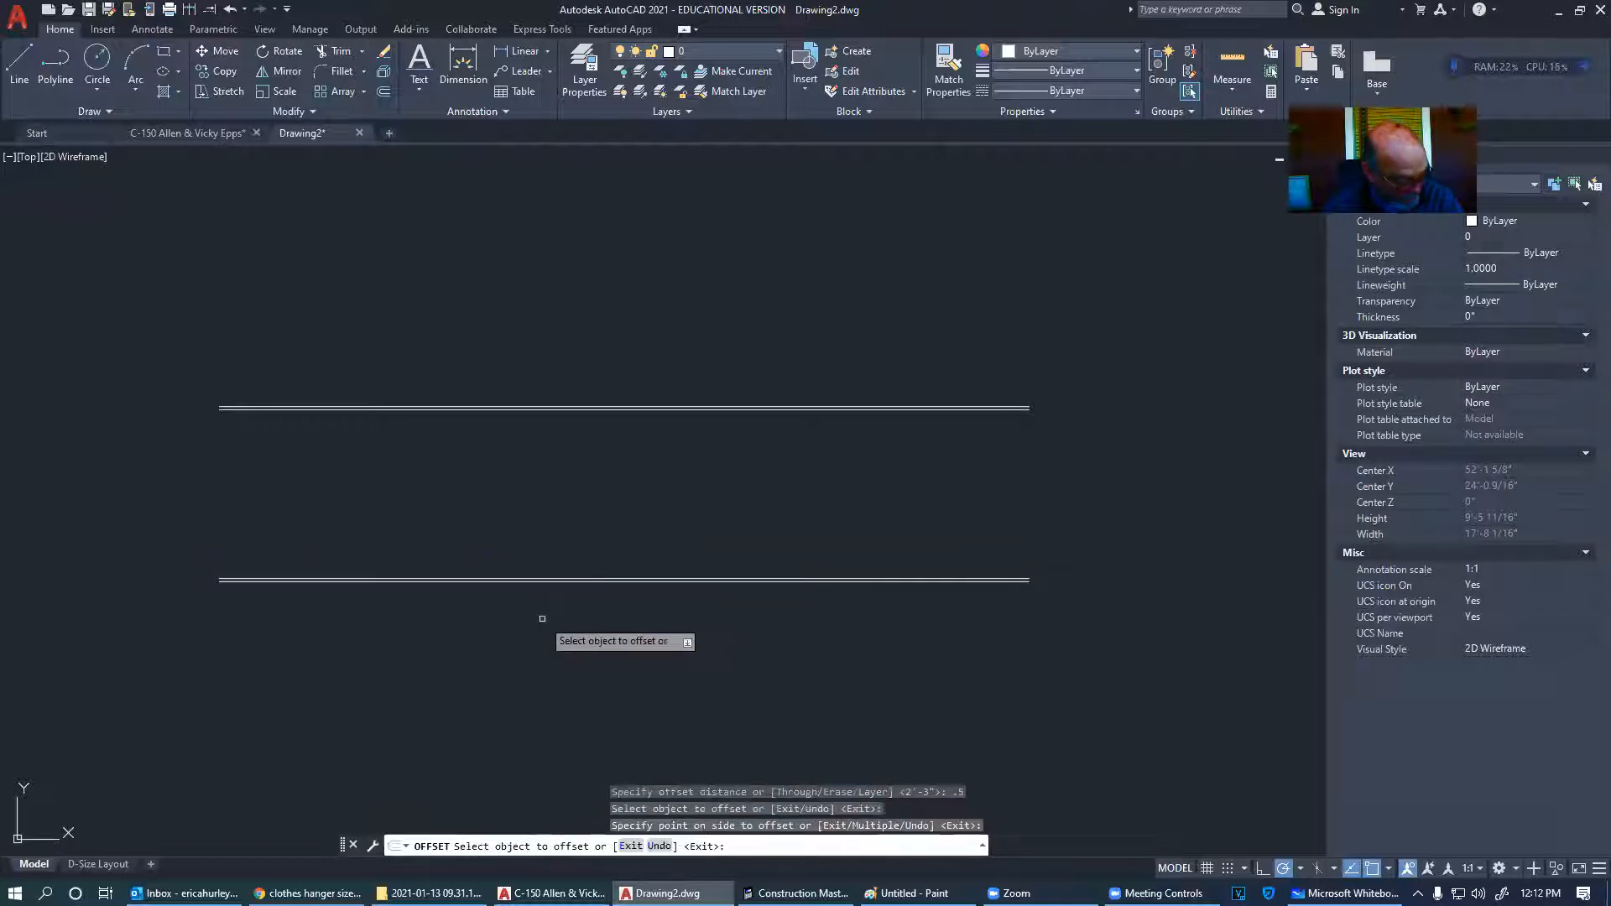
key("Return")
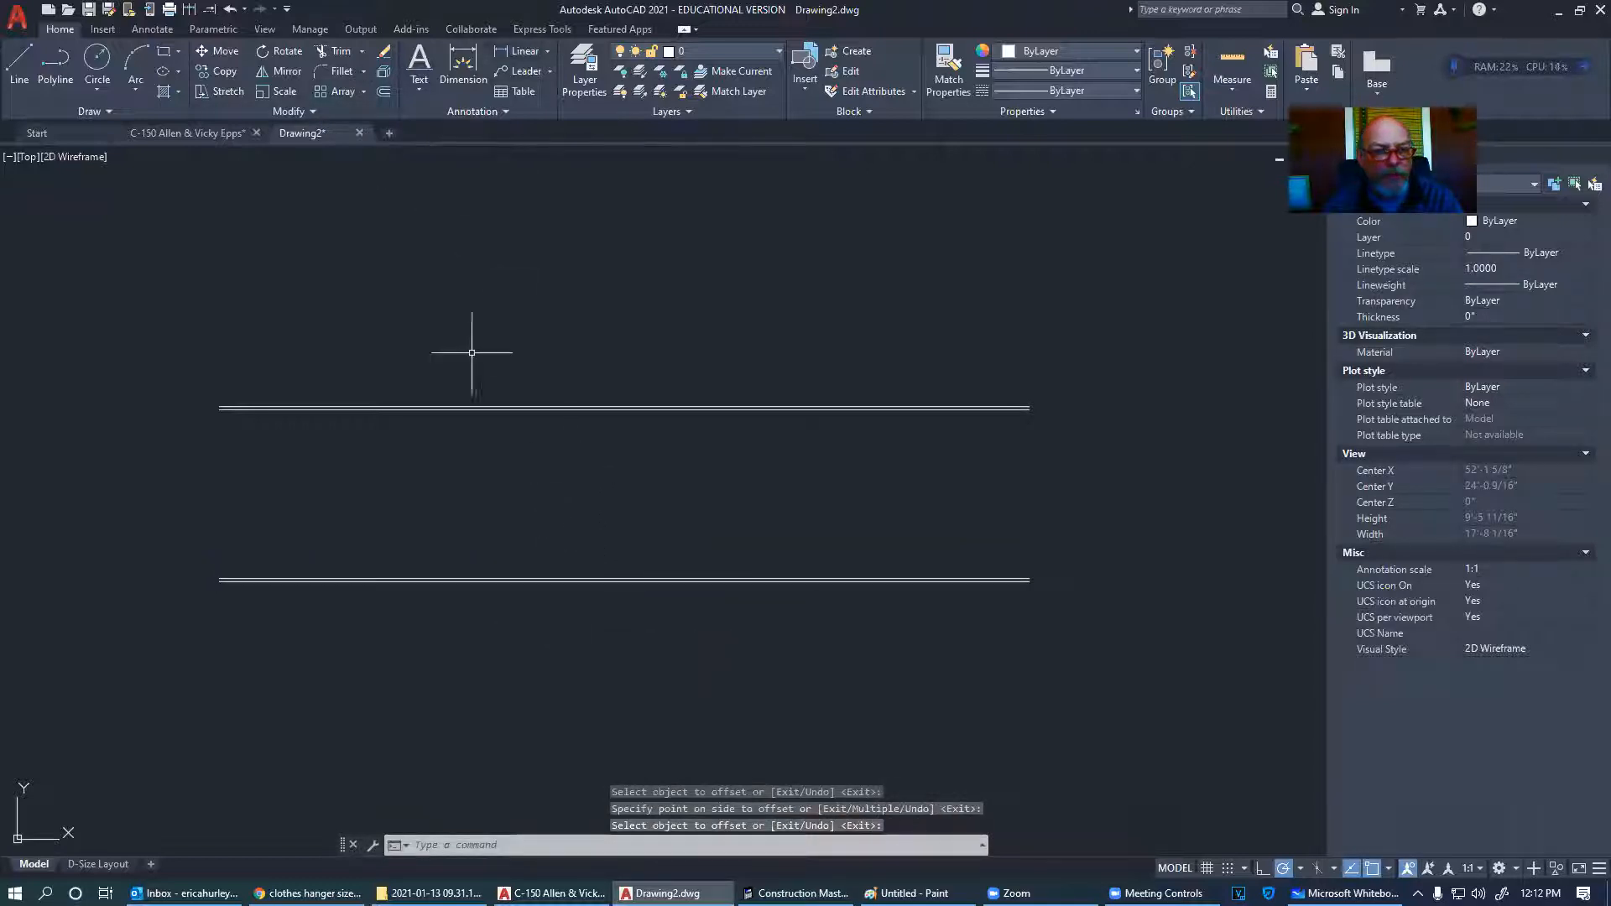
- Offset the top line 3.5 upward, then double the top wall line 0.5 apart
key("Return")
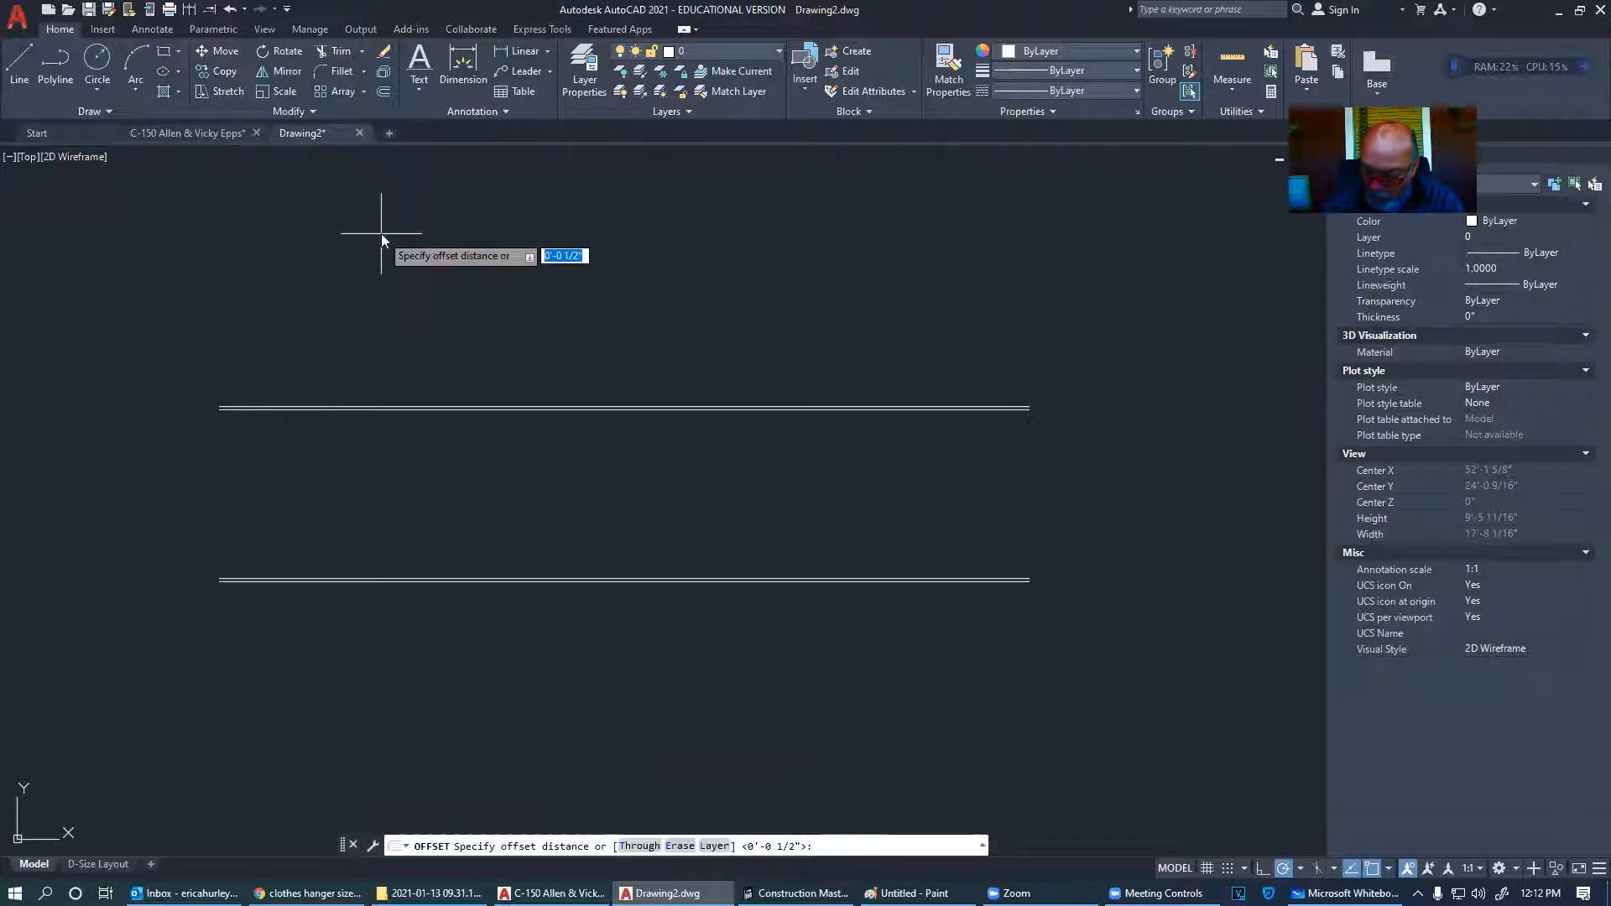
type("3.5")
key("Return")
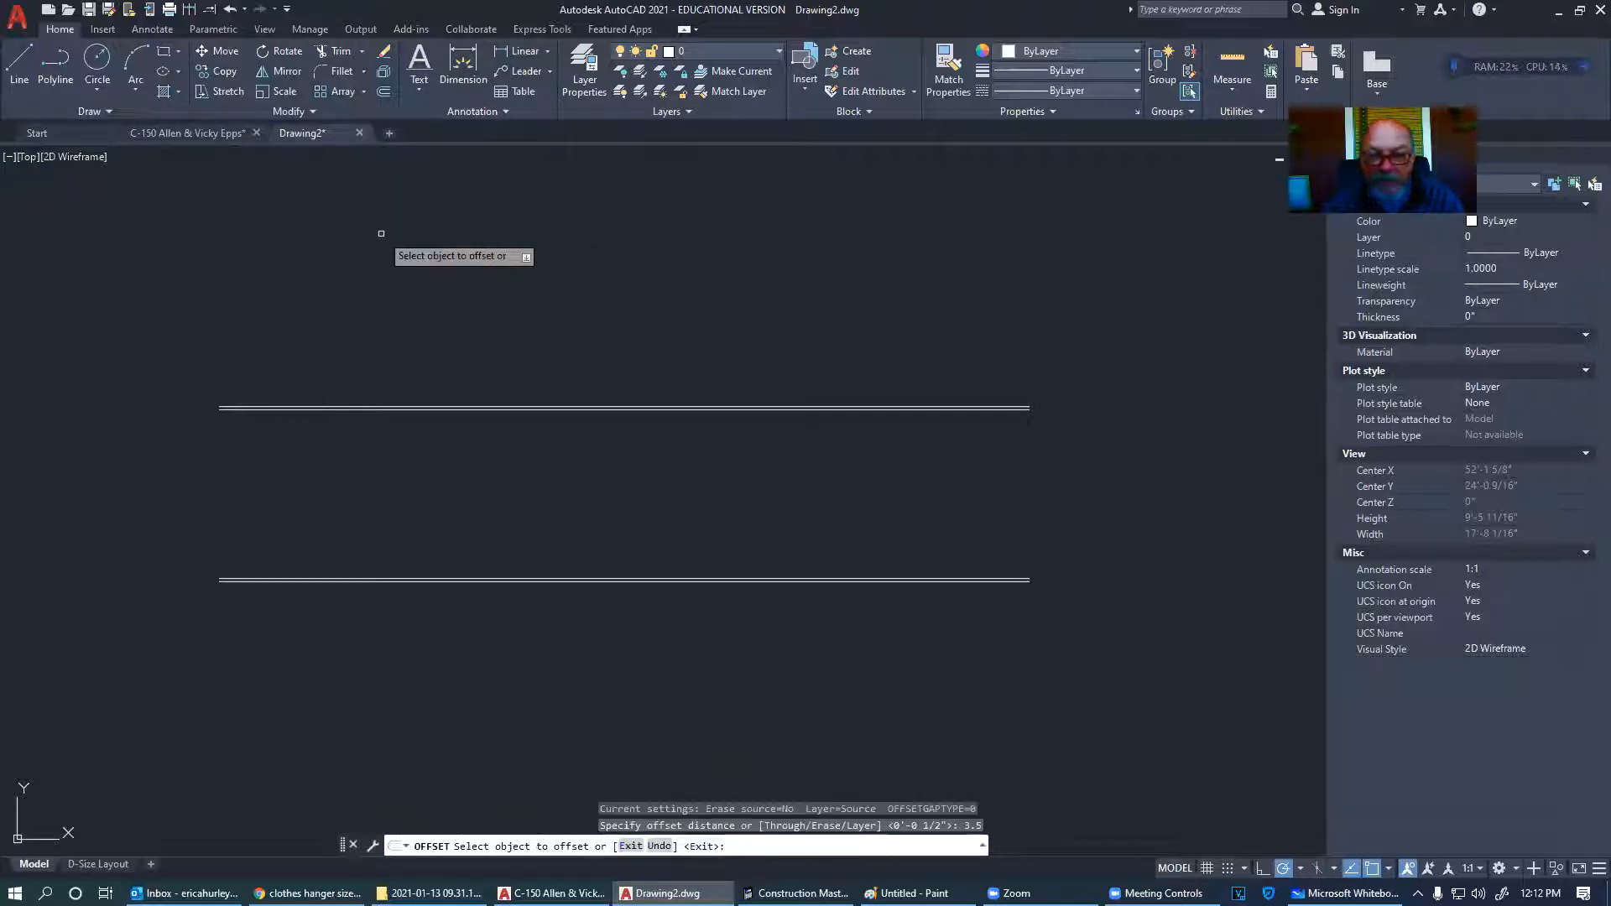
left_click(538, 409)
left_click(533, 374)
key("Return")
key("Return")
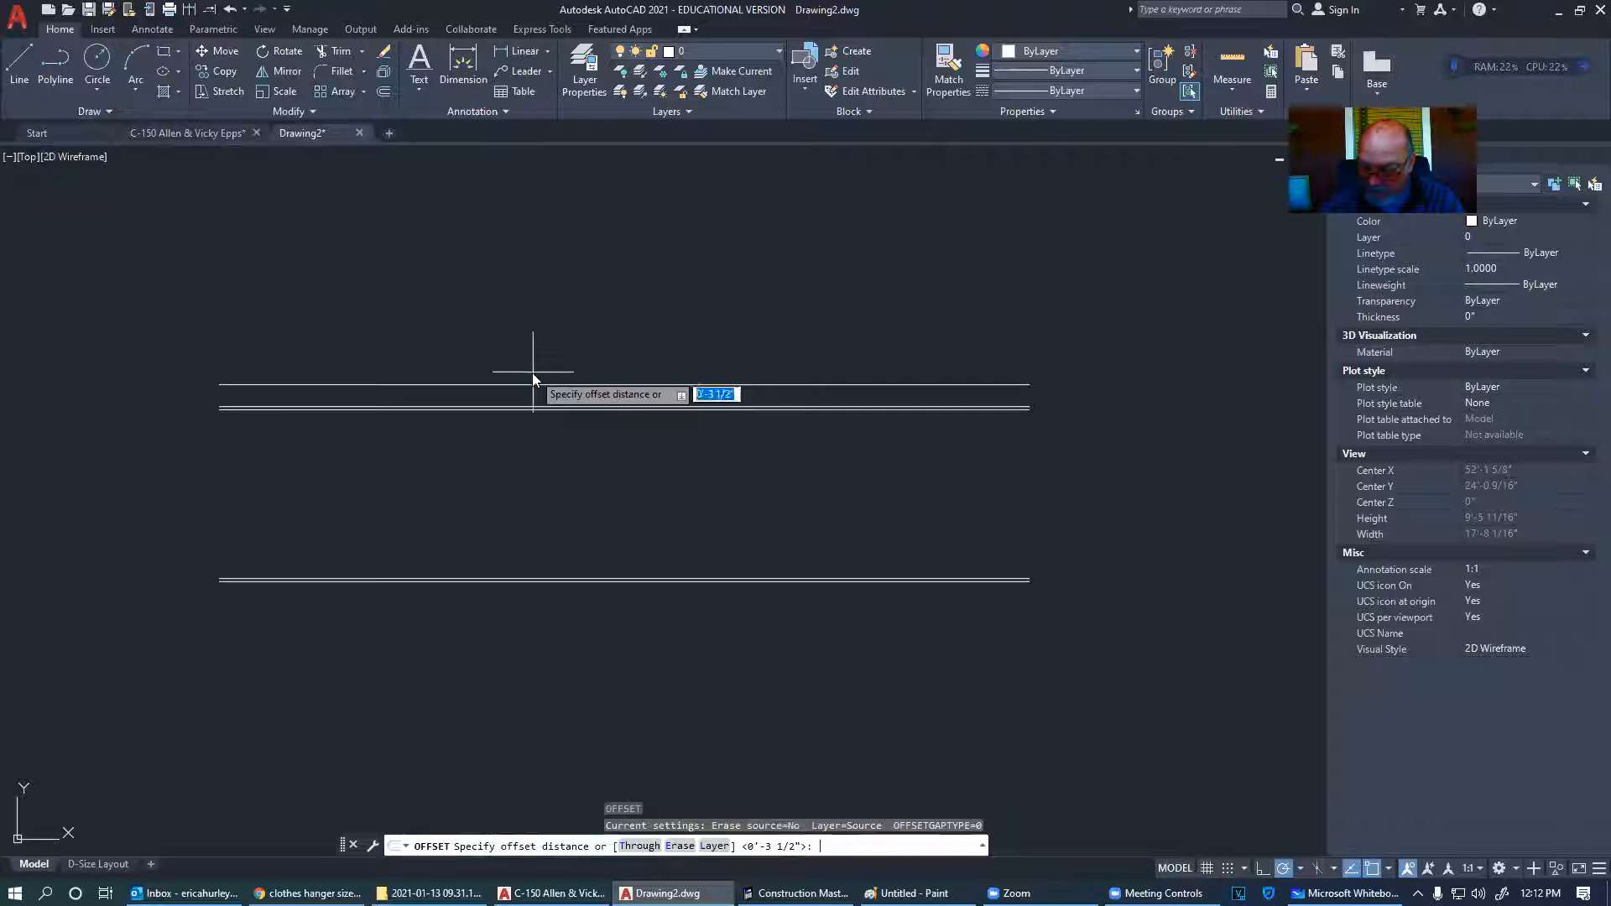
key("Return")
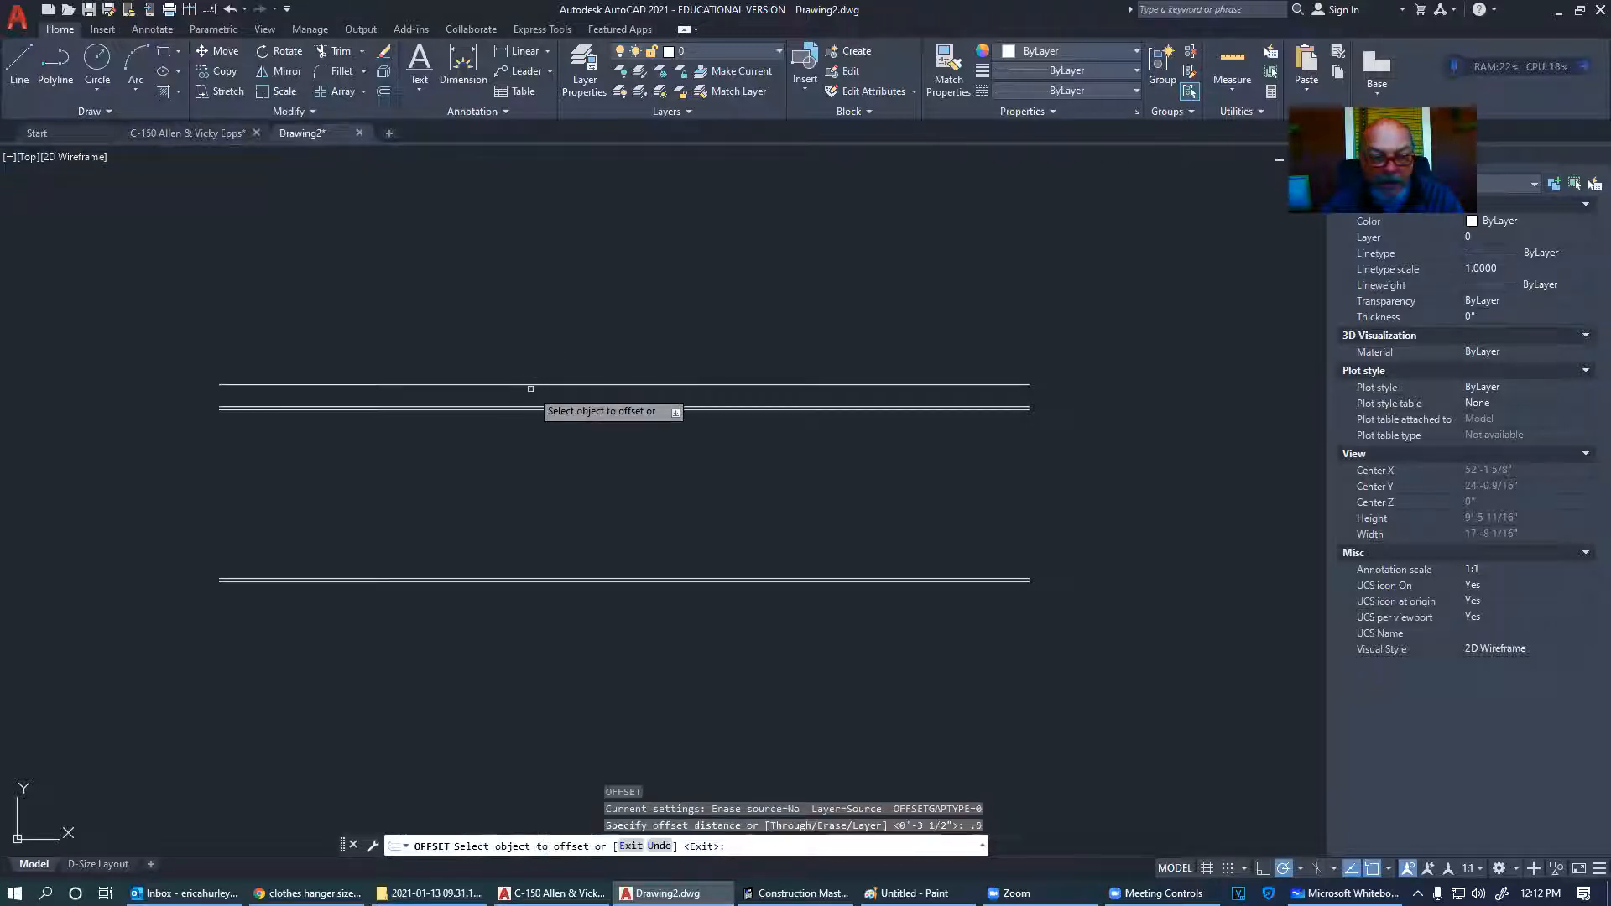
left_click(527, 383)
left_click(516, 337)
key("Escape")
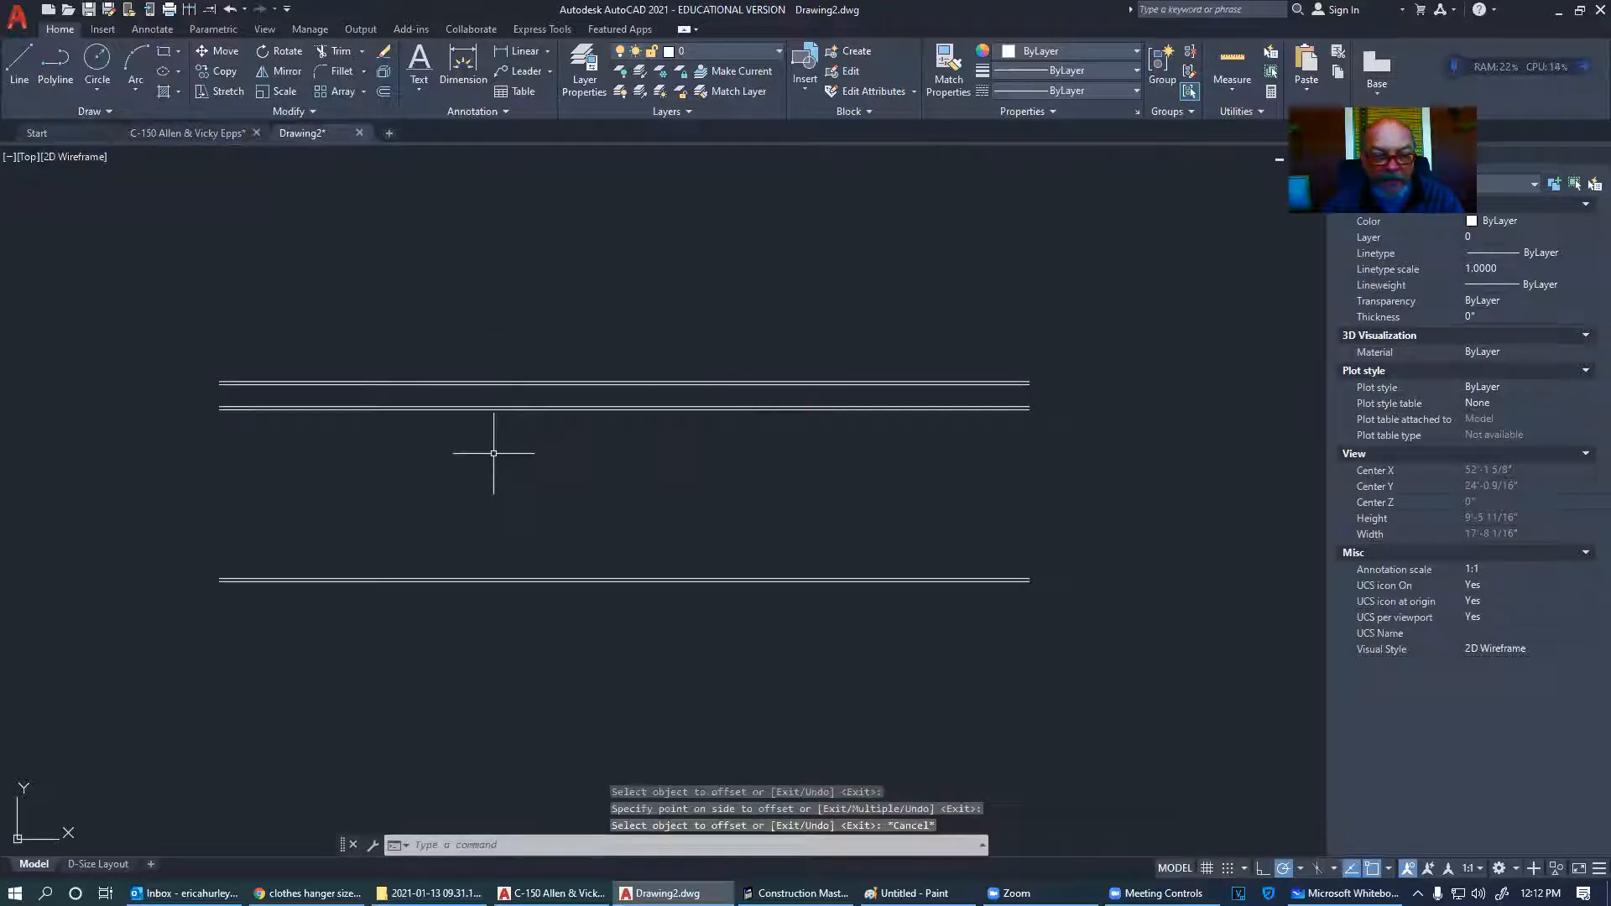
- Offset the lower wall 3.5 downward and double the new line with a 0.5 copy
key("Return")
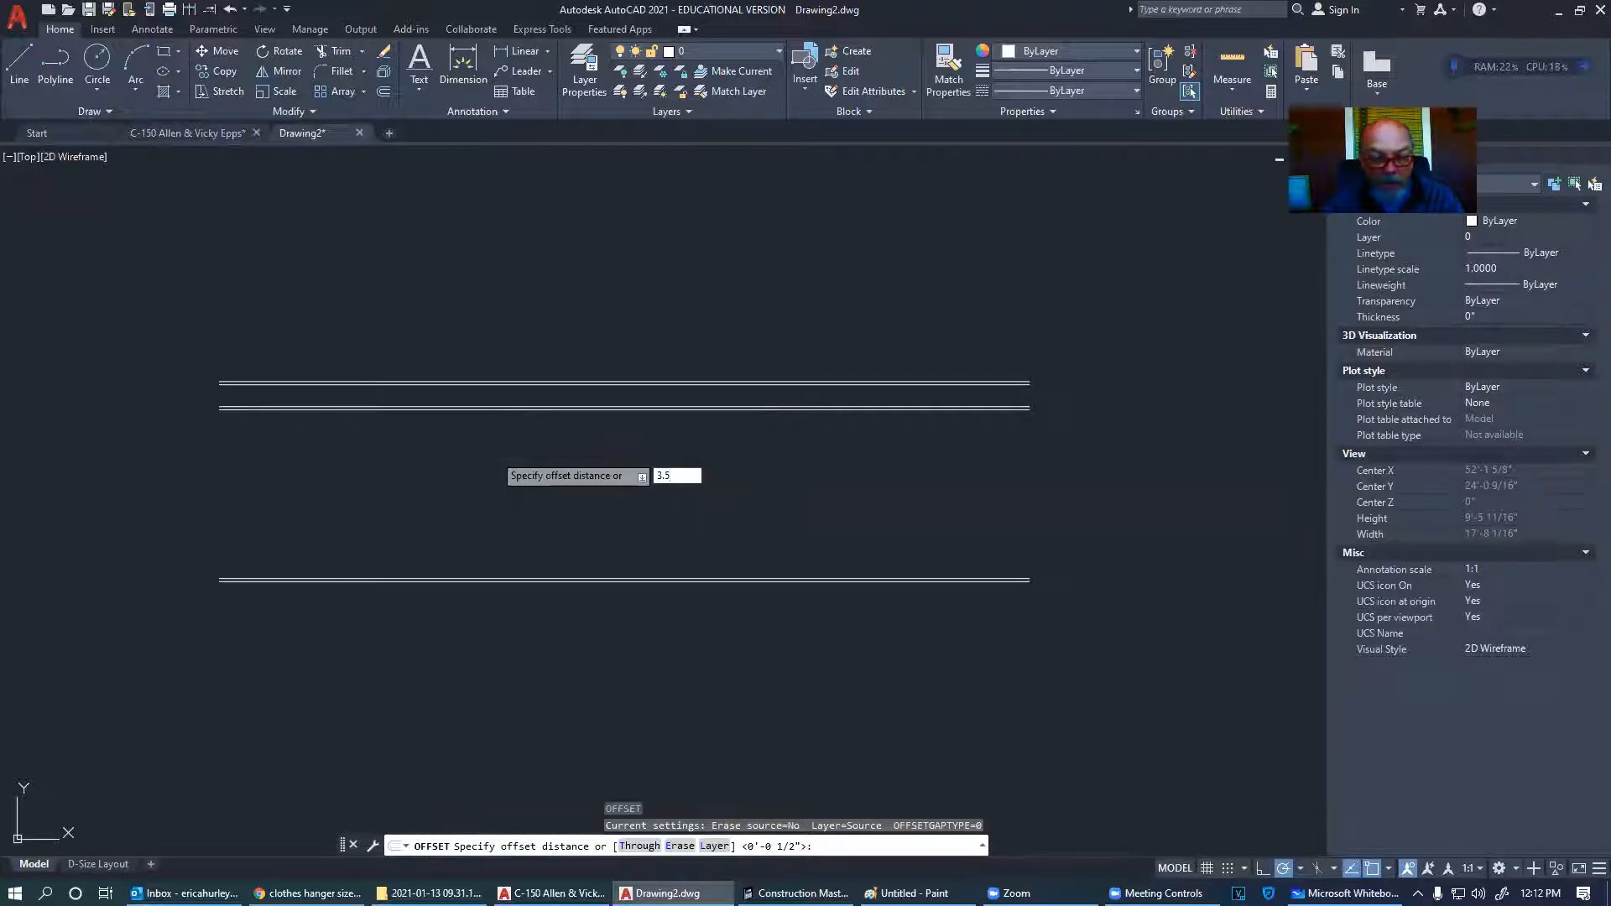
key("Return")
left_click(543, 579)
left_click(543, 623)
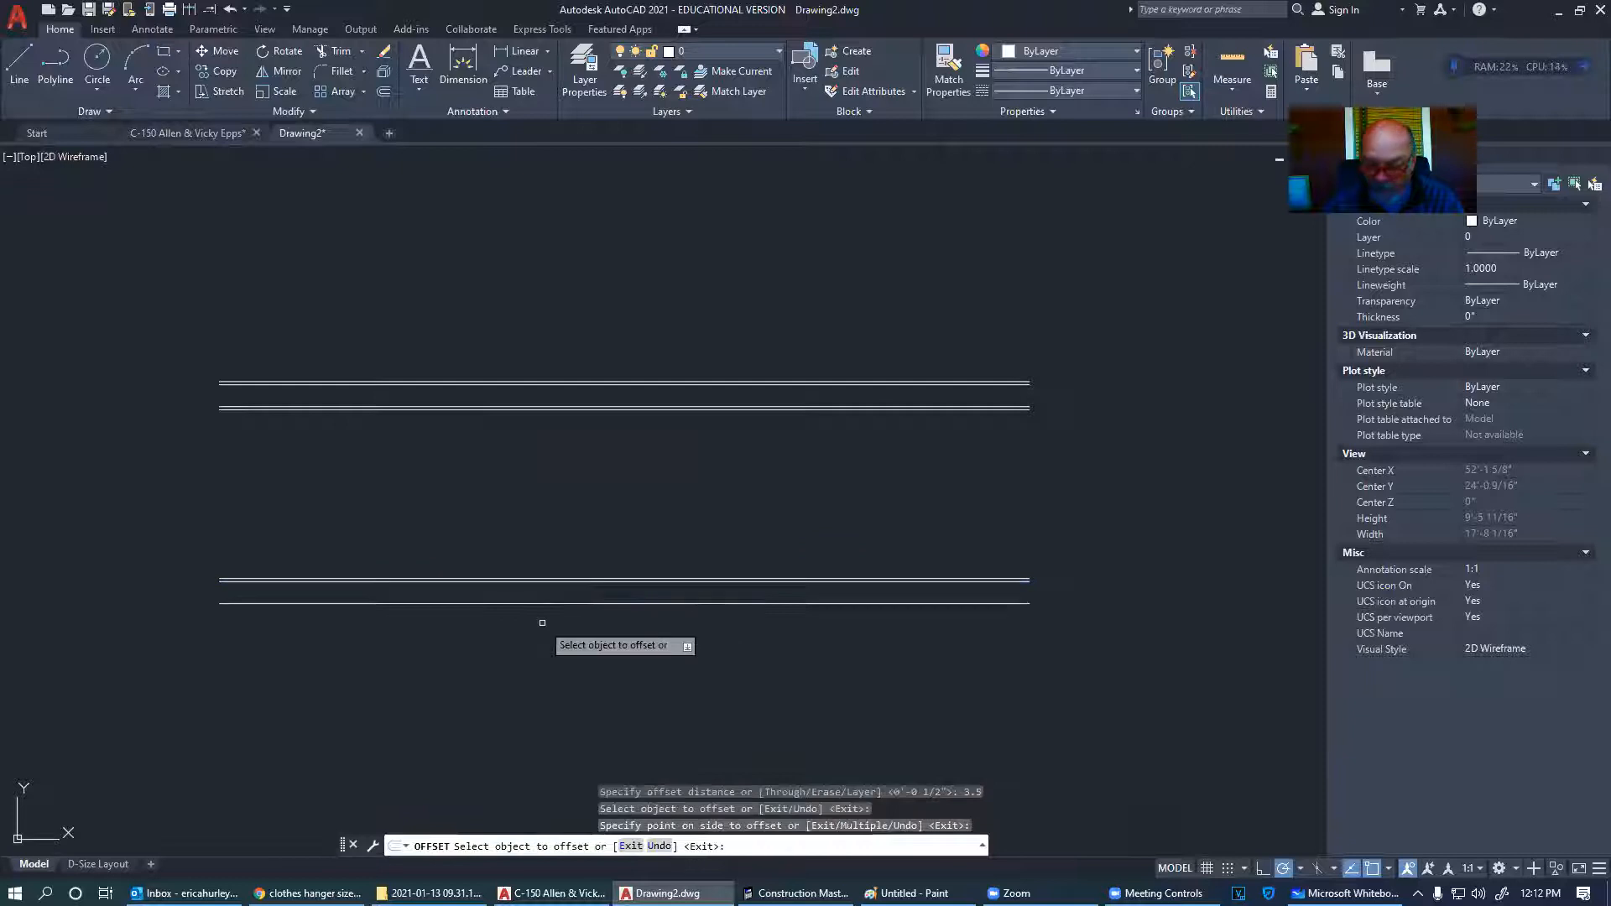
key("Return")
key("Return")
type(".5")
key("Return")
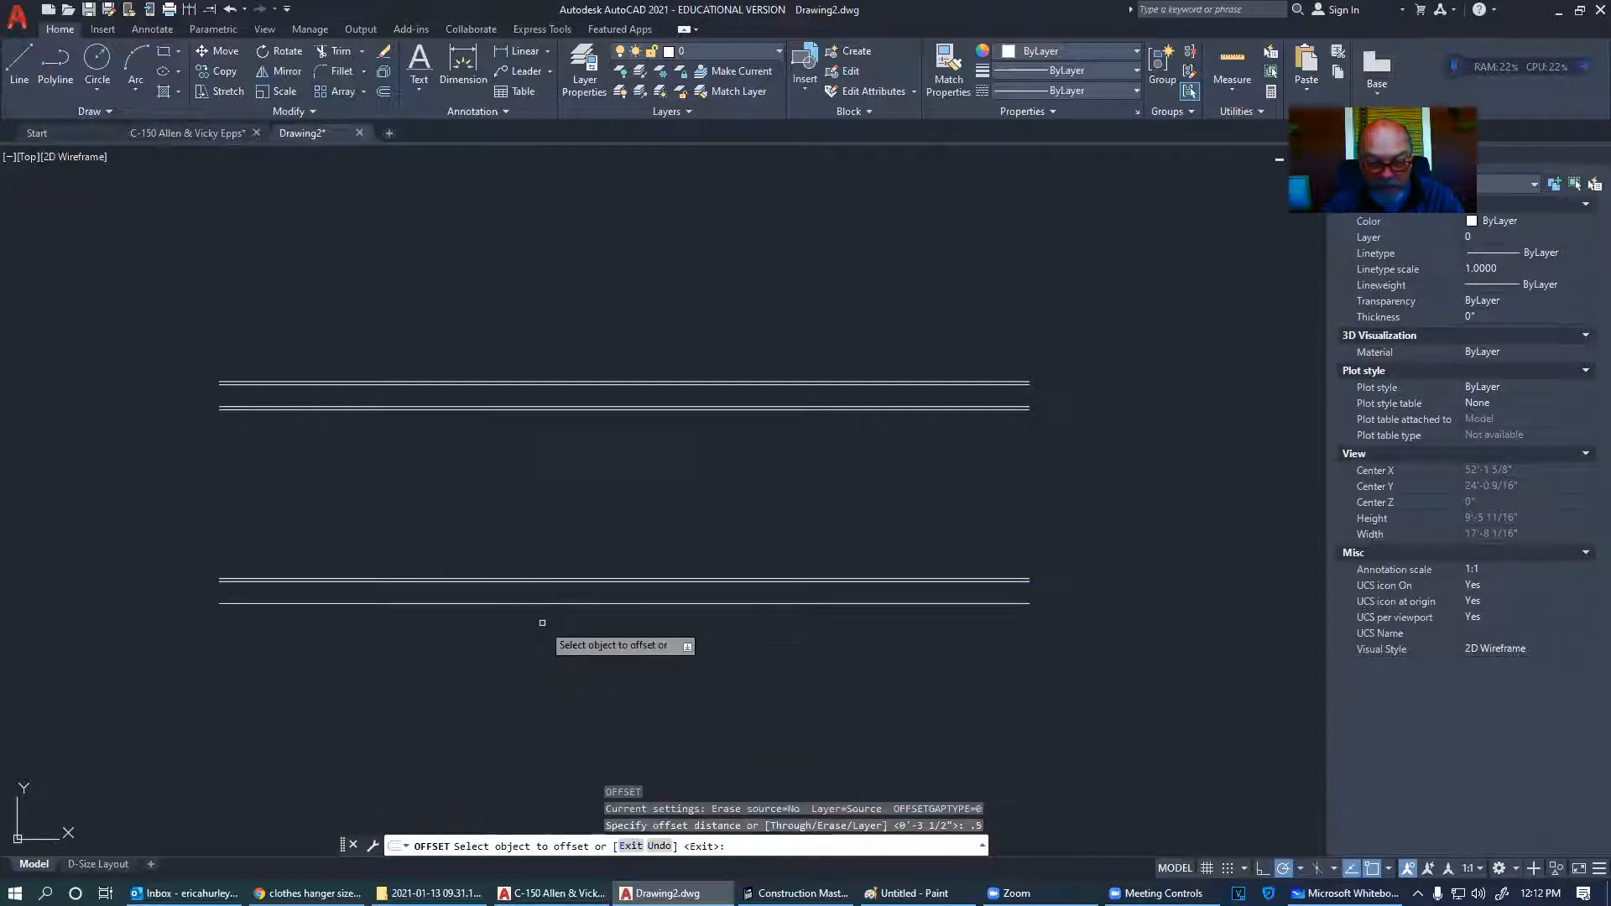
left_click(542, 603)
left_click(537, 631)
key("Escape")
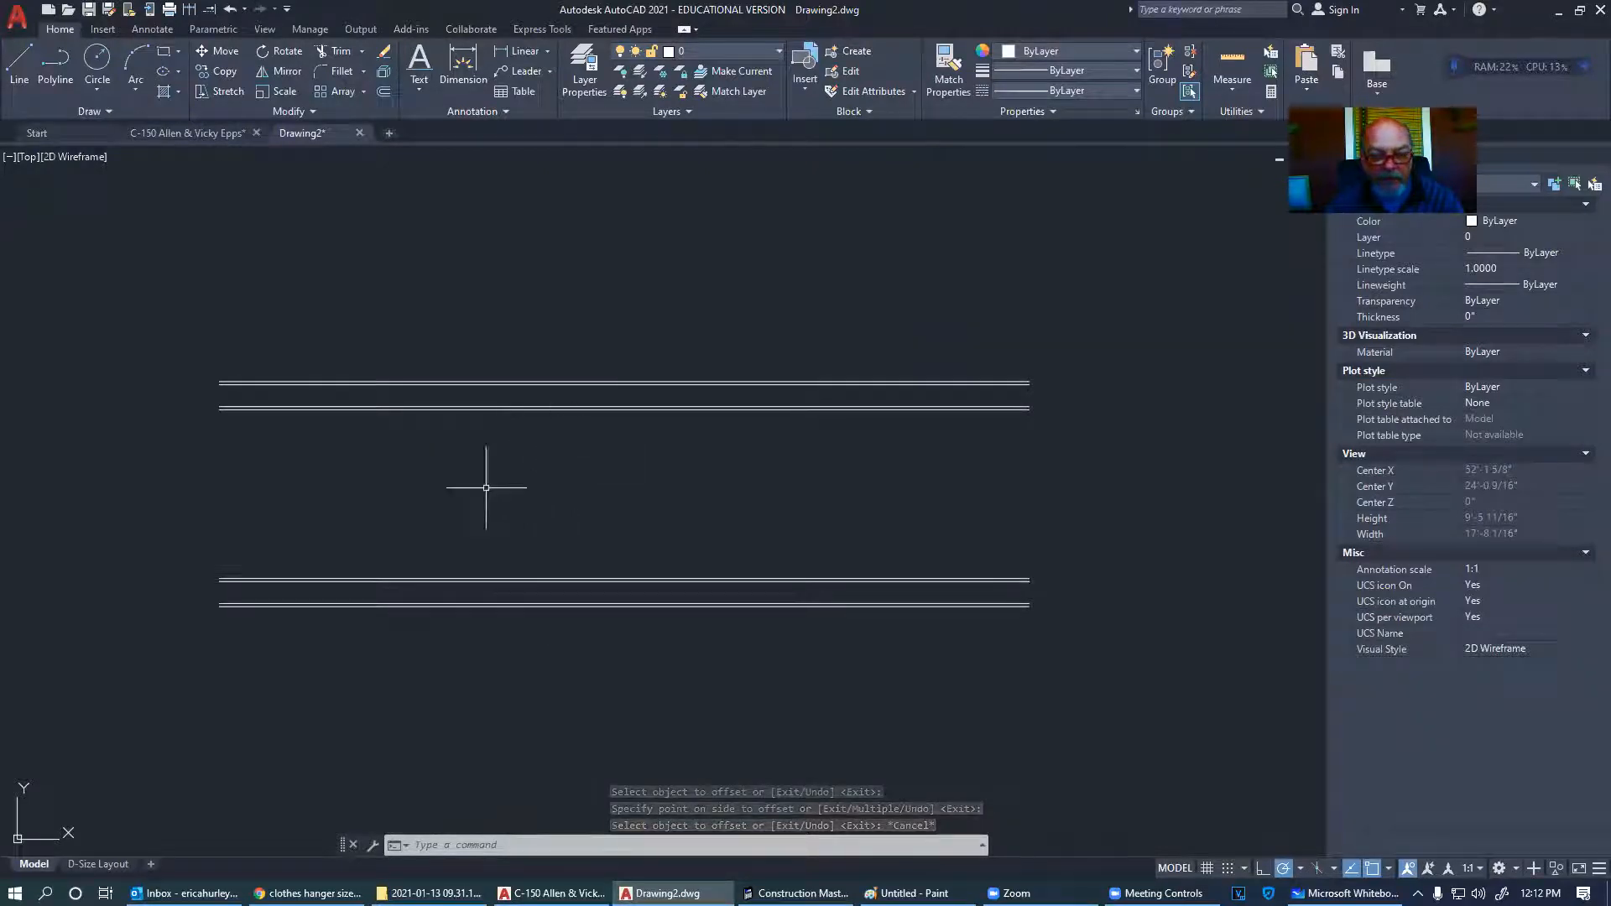
- Add a linear dimension from the upper wall line to the lower wall line, reading 2'-4"
left_click(527, 50)
scroll(622, 407, "up", 5)
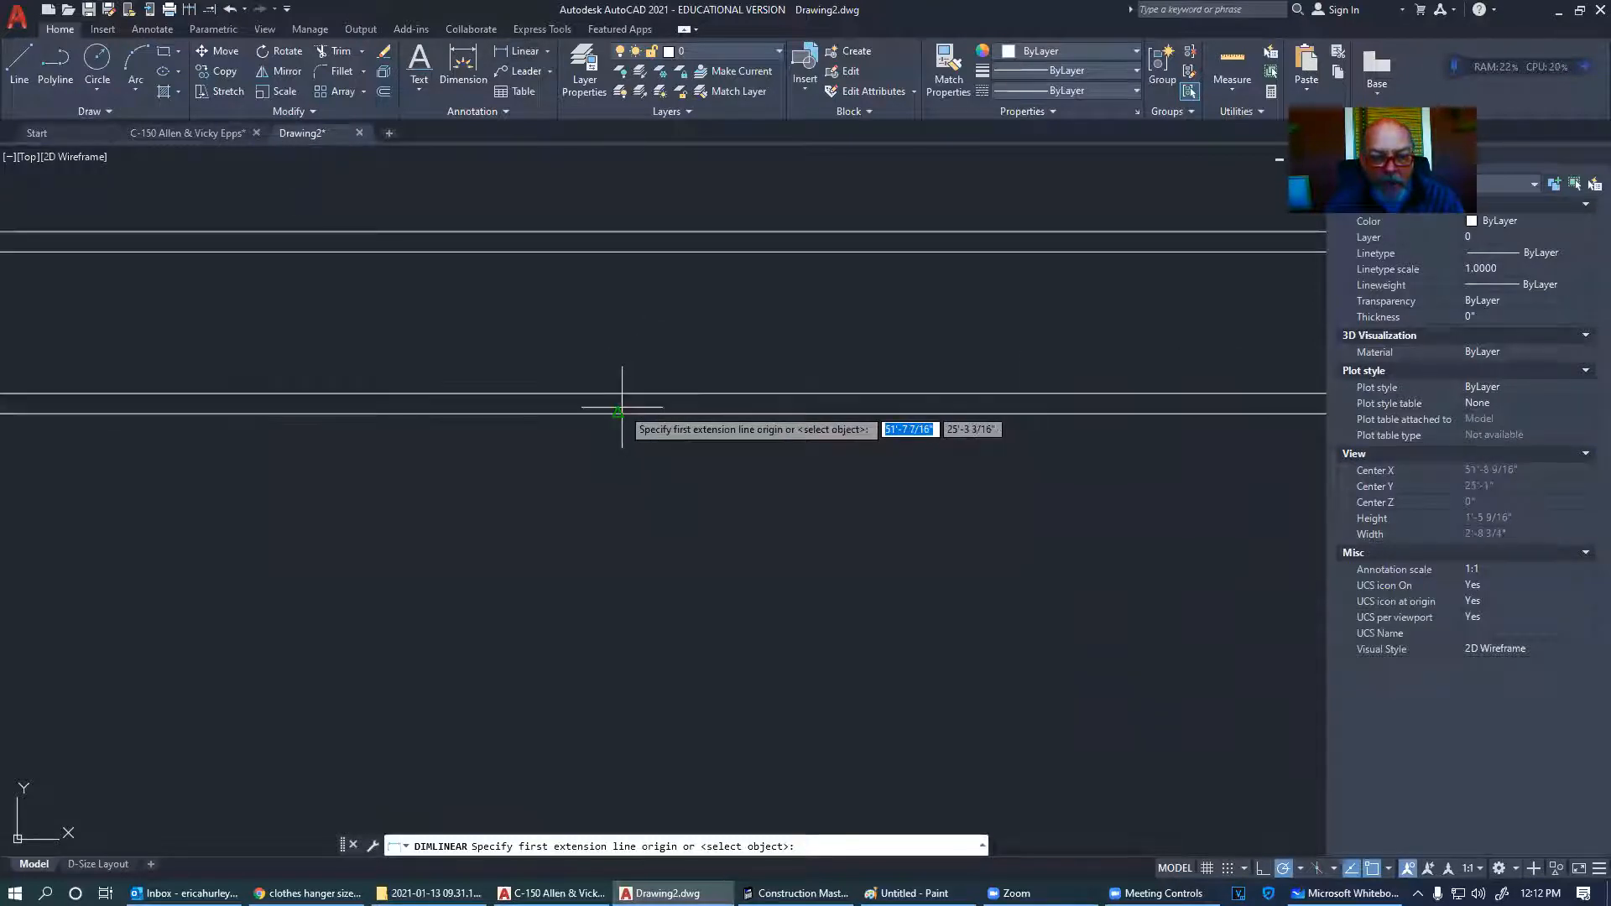
left_click(619, 411)
scroll(619, 411, "down", 5)
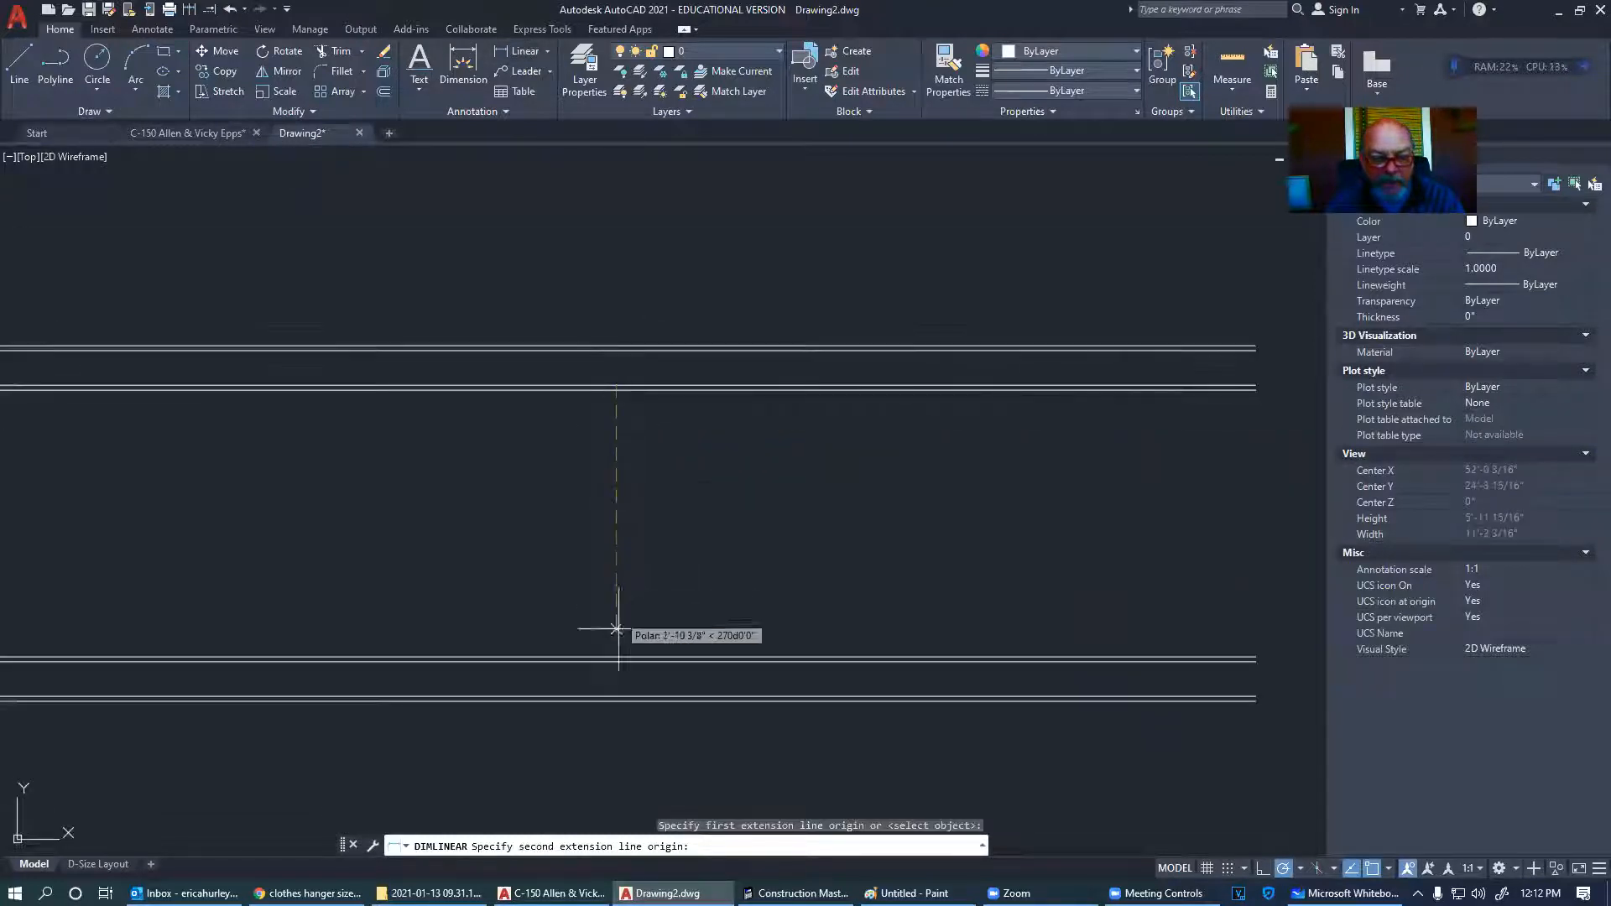
scroll(617, 663, "up", 5)
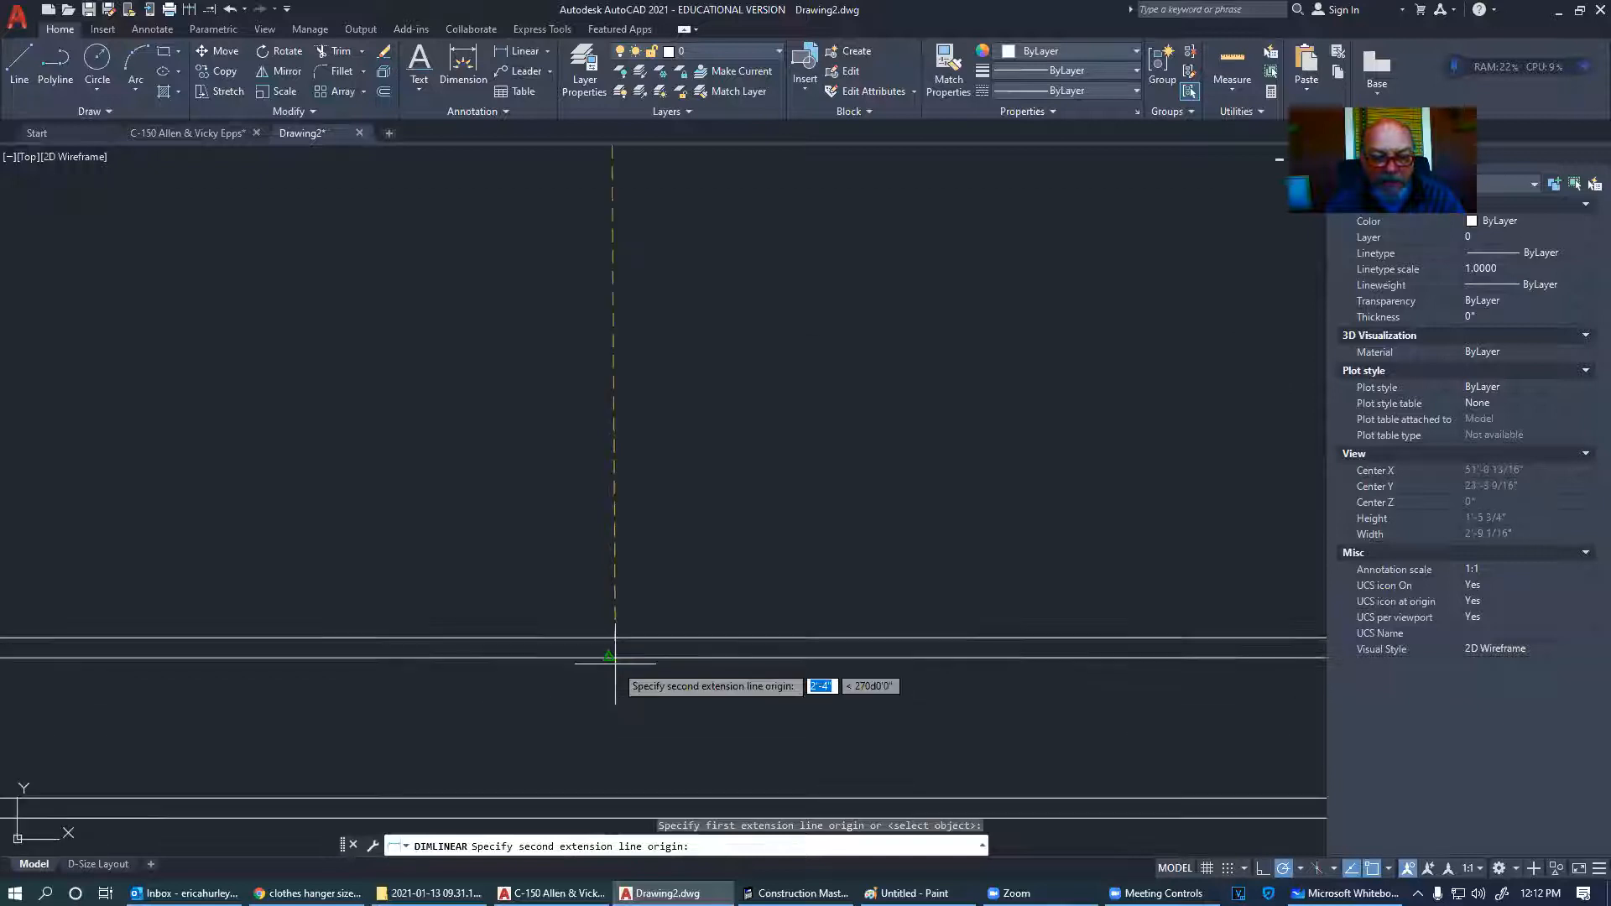
left_click(609, 657)
scroll(610, 658, "down", 3)
scroll(647, 519, "up", 6)
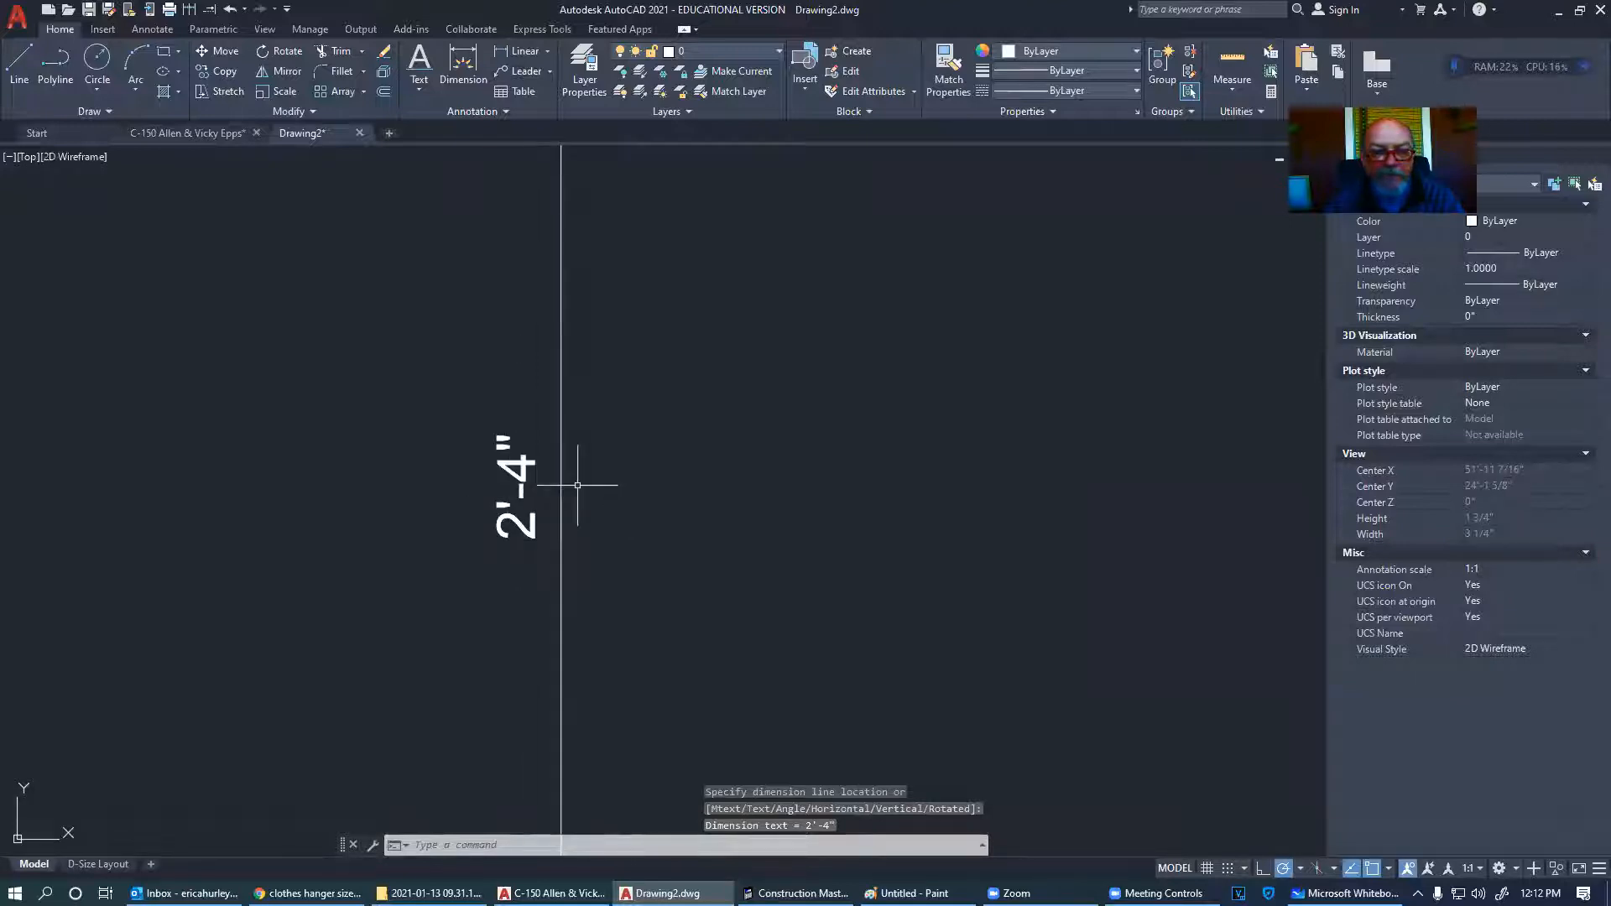
scroll(577, 485, "down", 6)
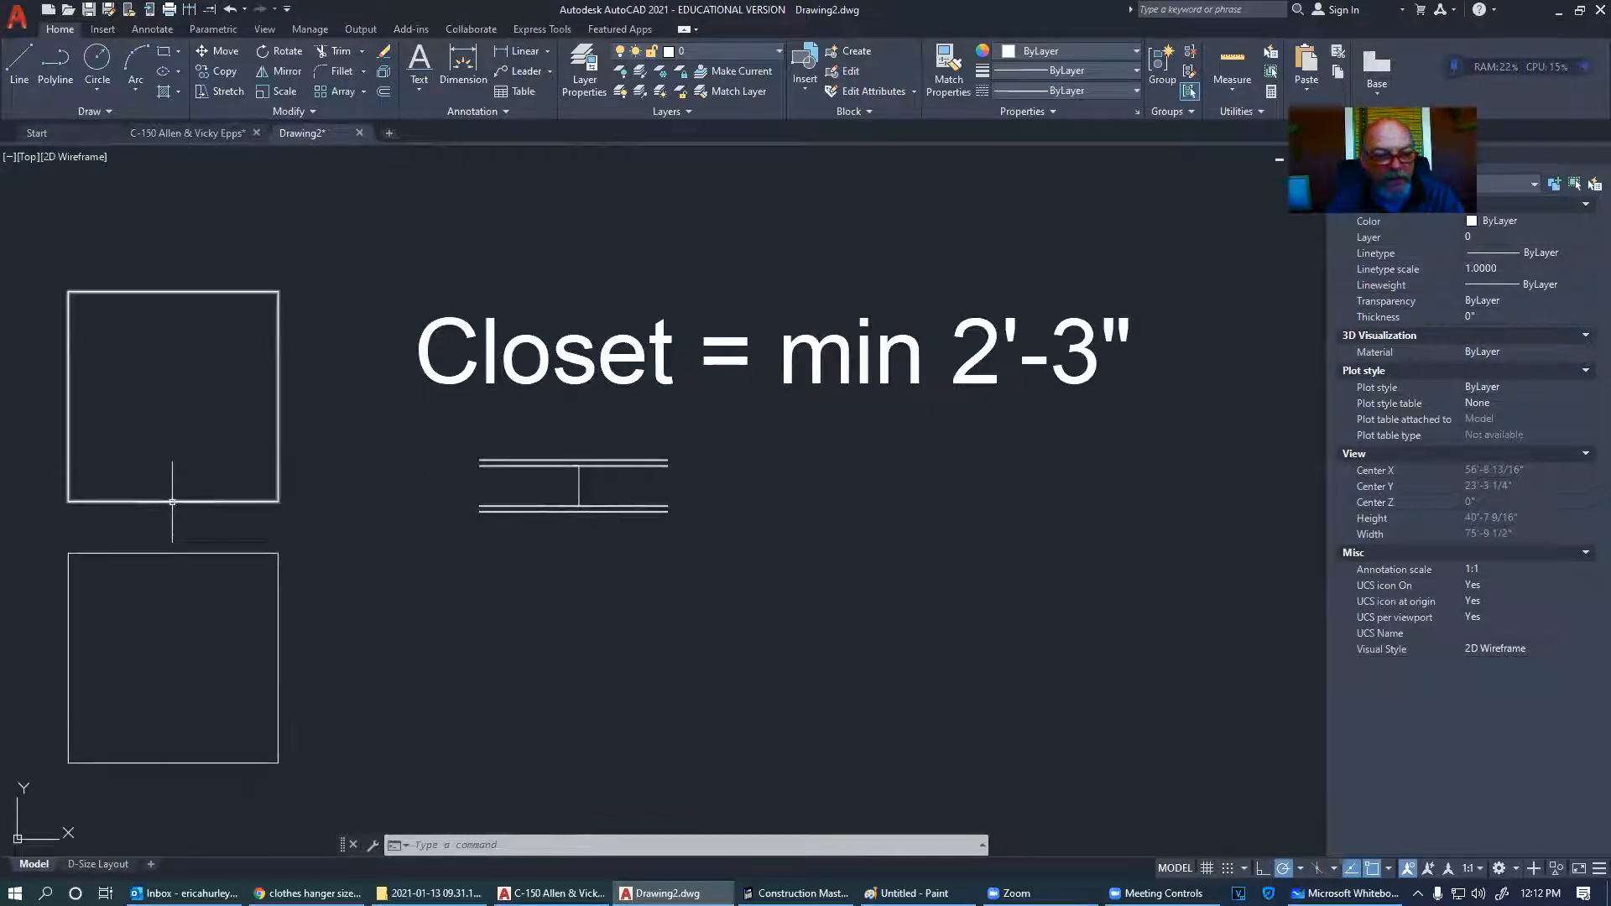
- Window-select around the vertical line, clear the selection, and switch to the C-150 floor plan
middle_click_drag(162, 529, 534, 496)
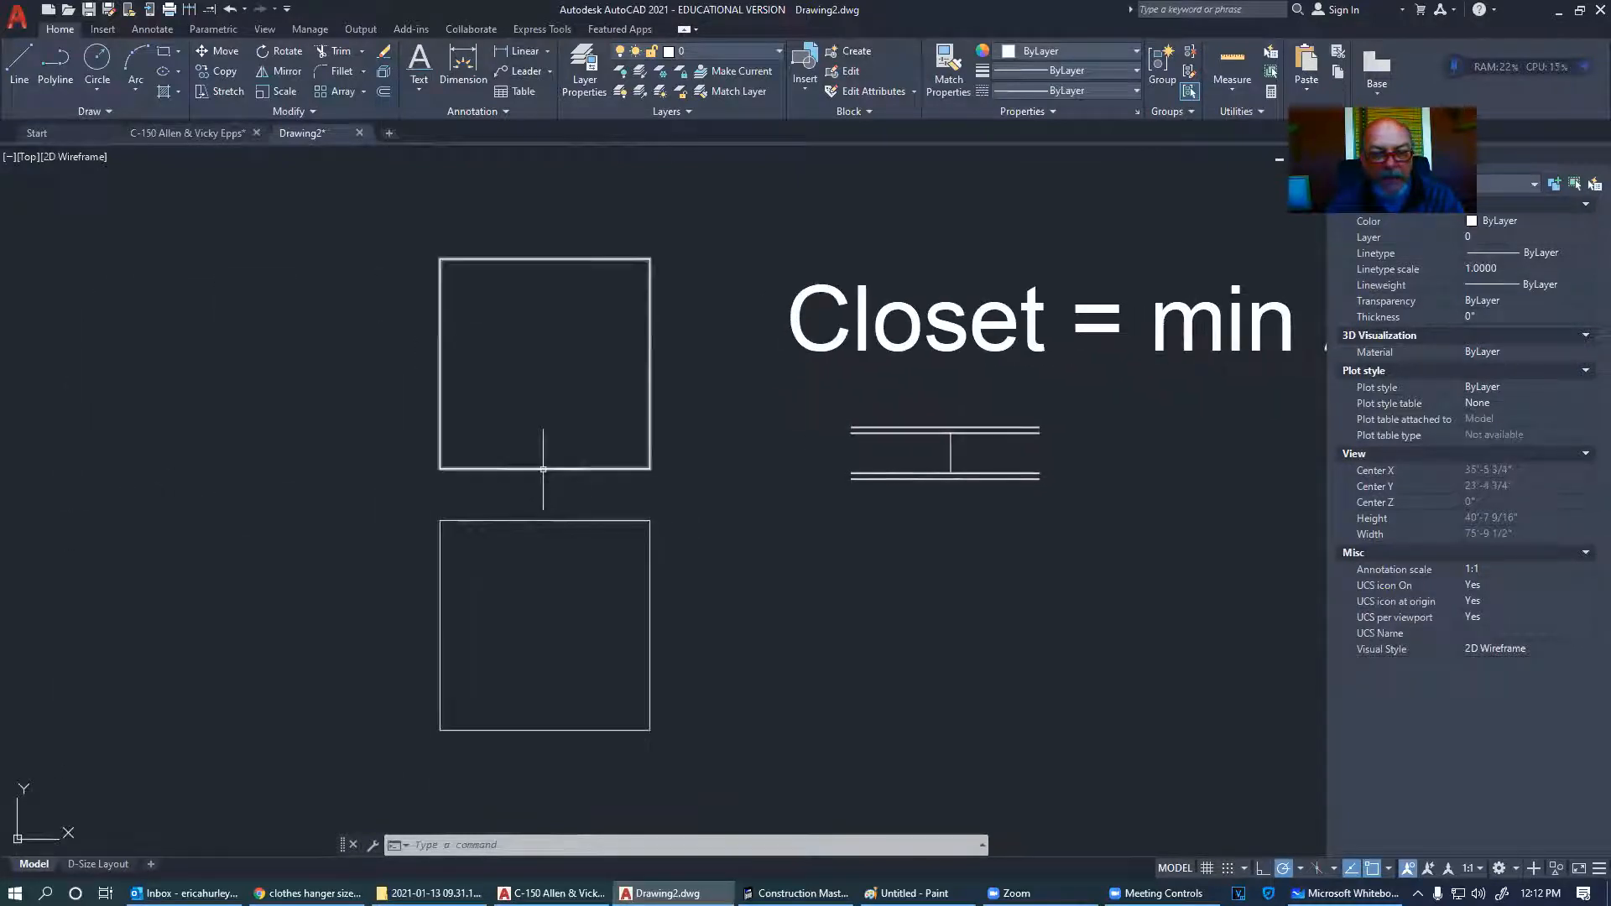
scroll(987, 444, "up", 8)
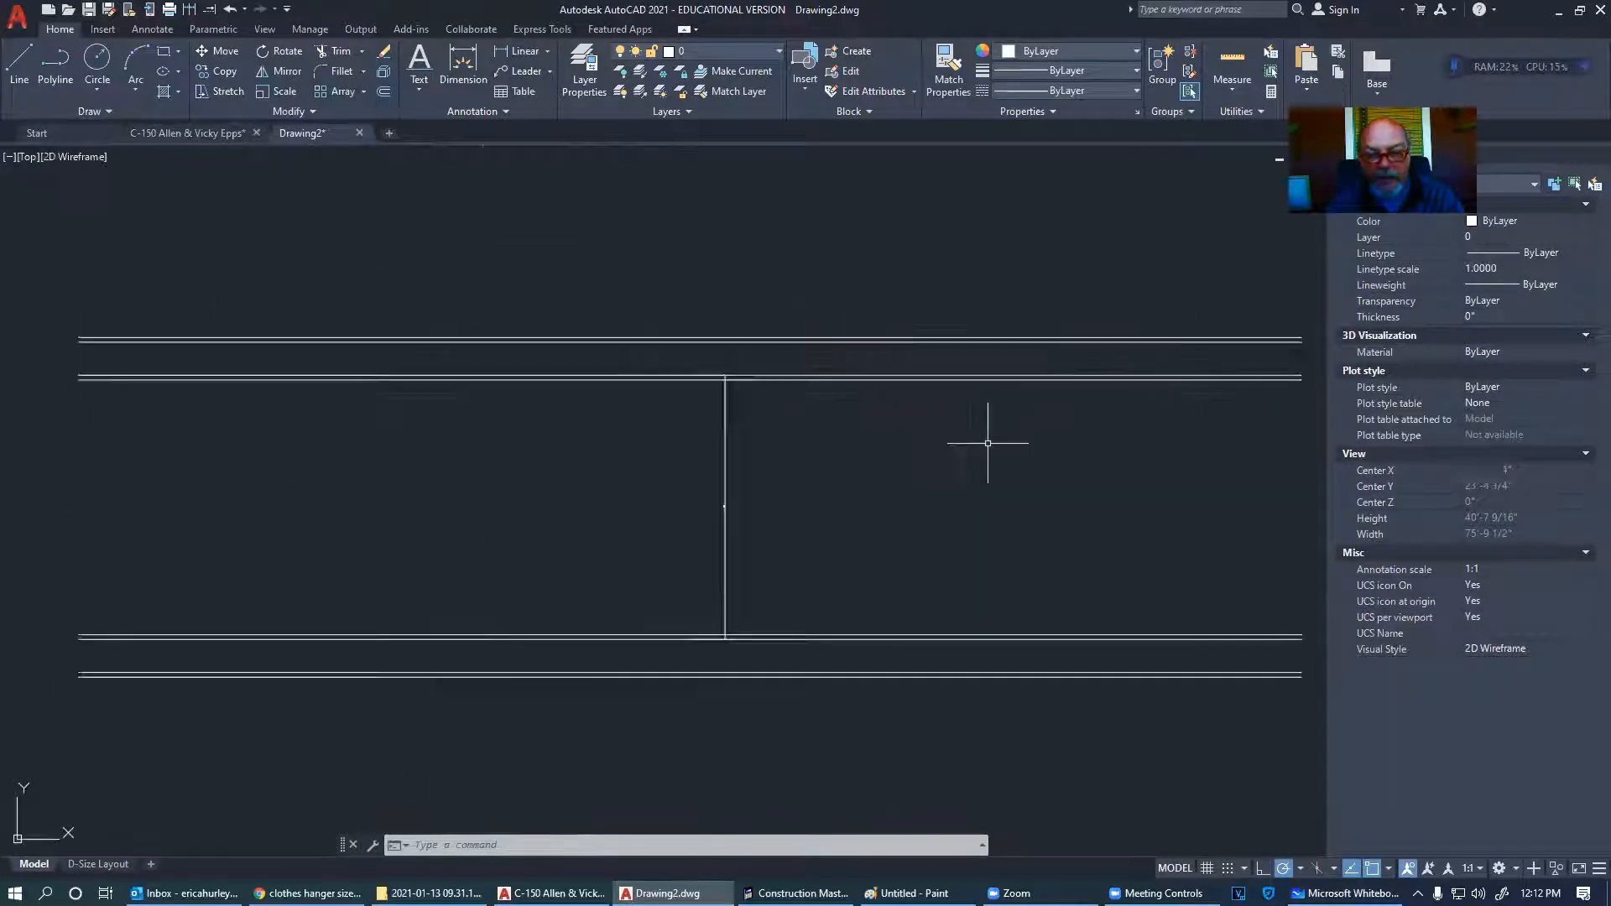
left_click(743, 522)
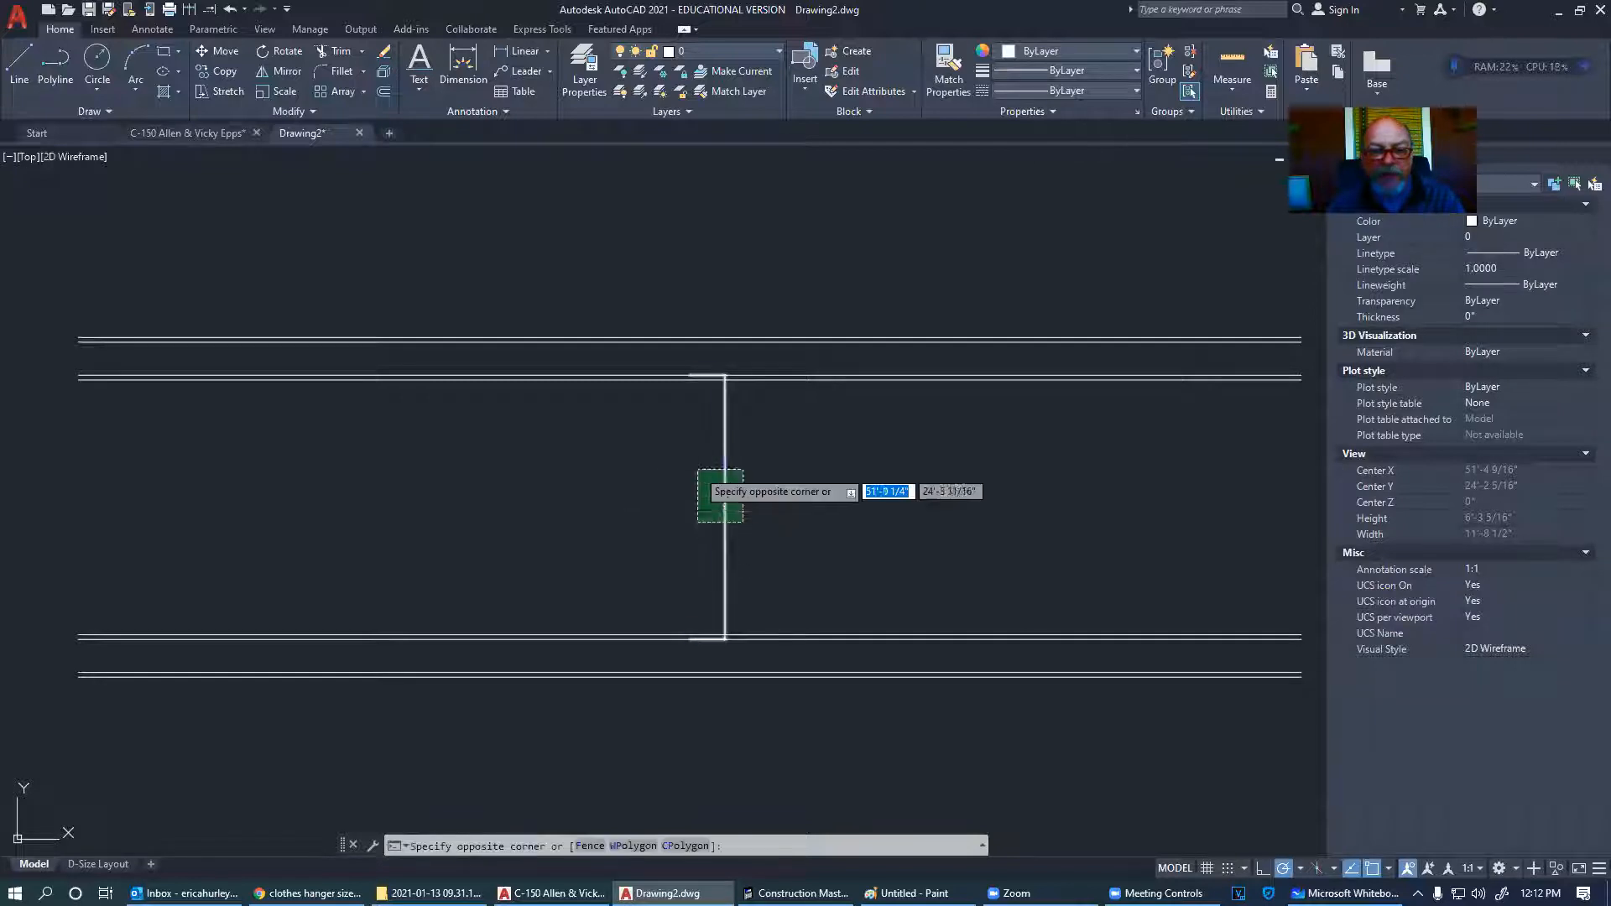
left_click(695, 468)
key("Escape")
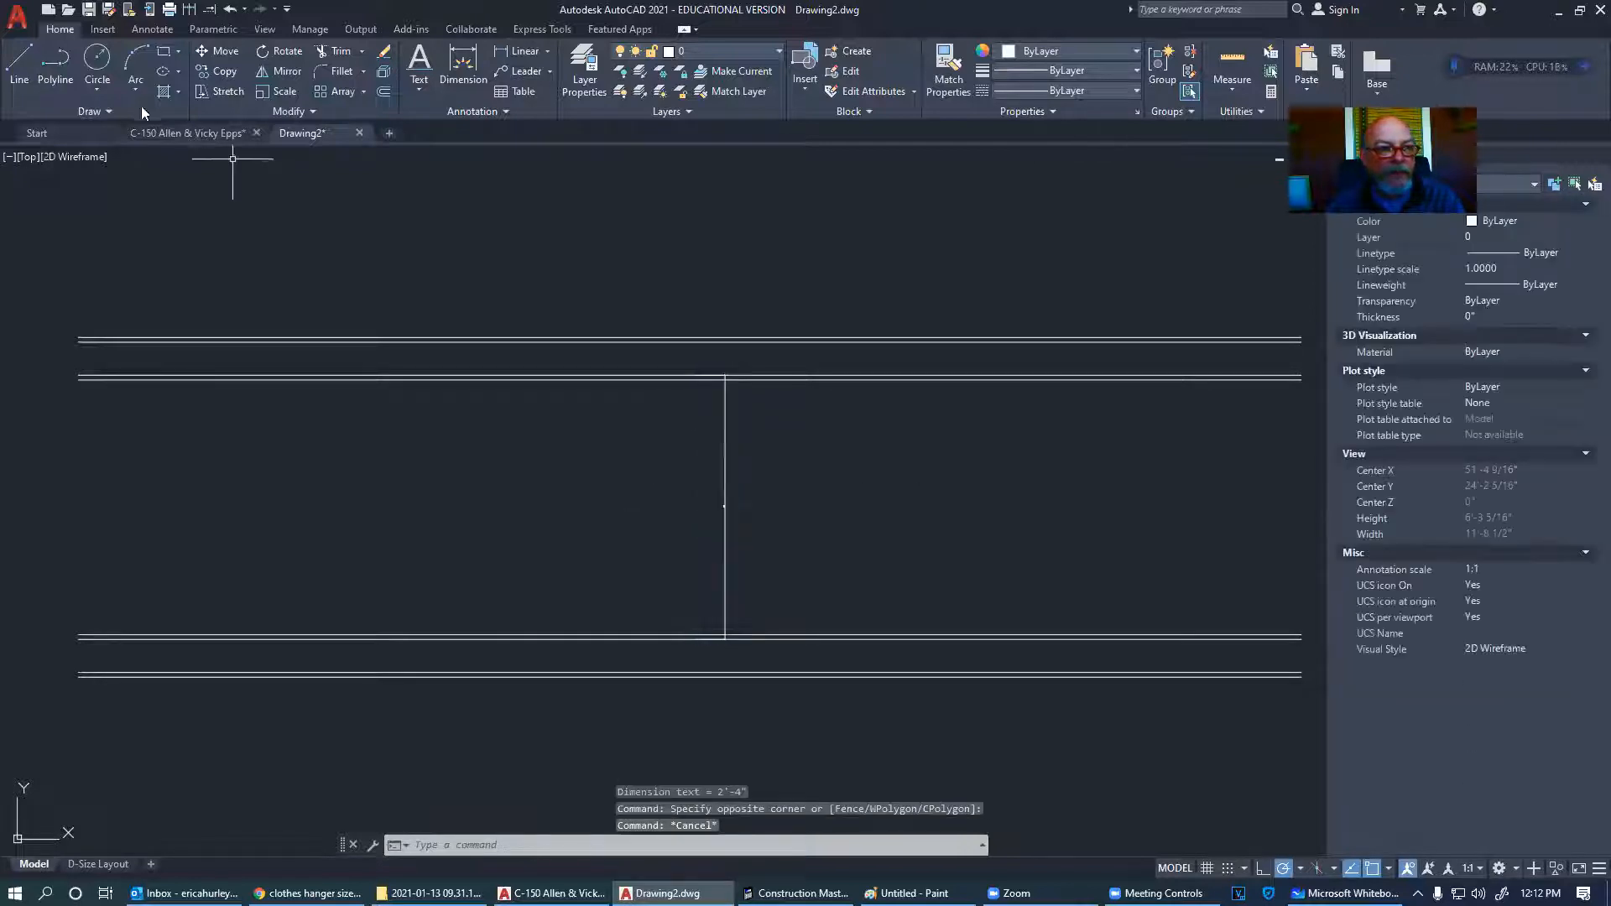
left_click(186, 133)
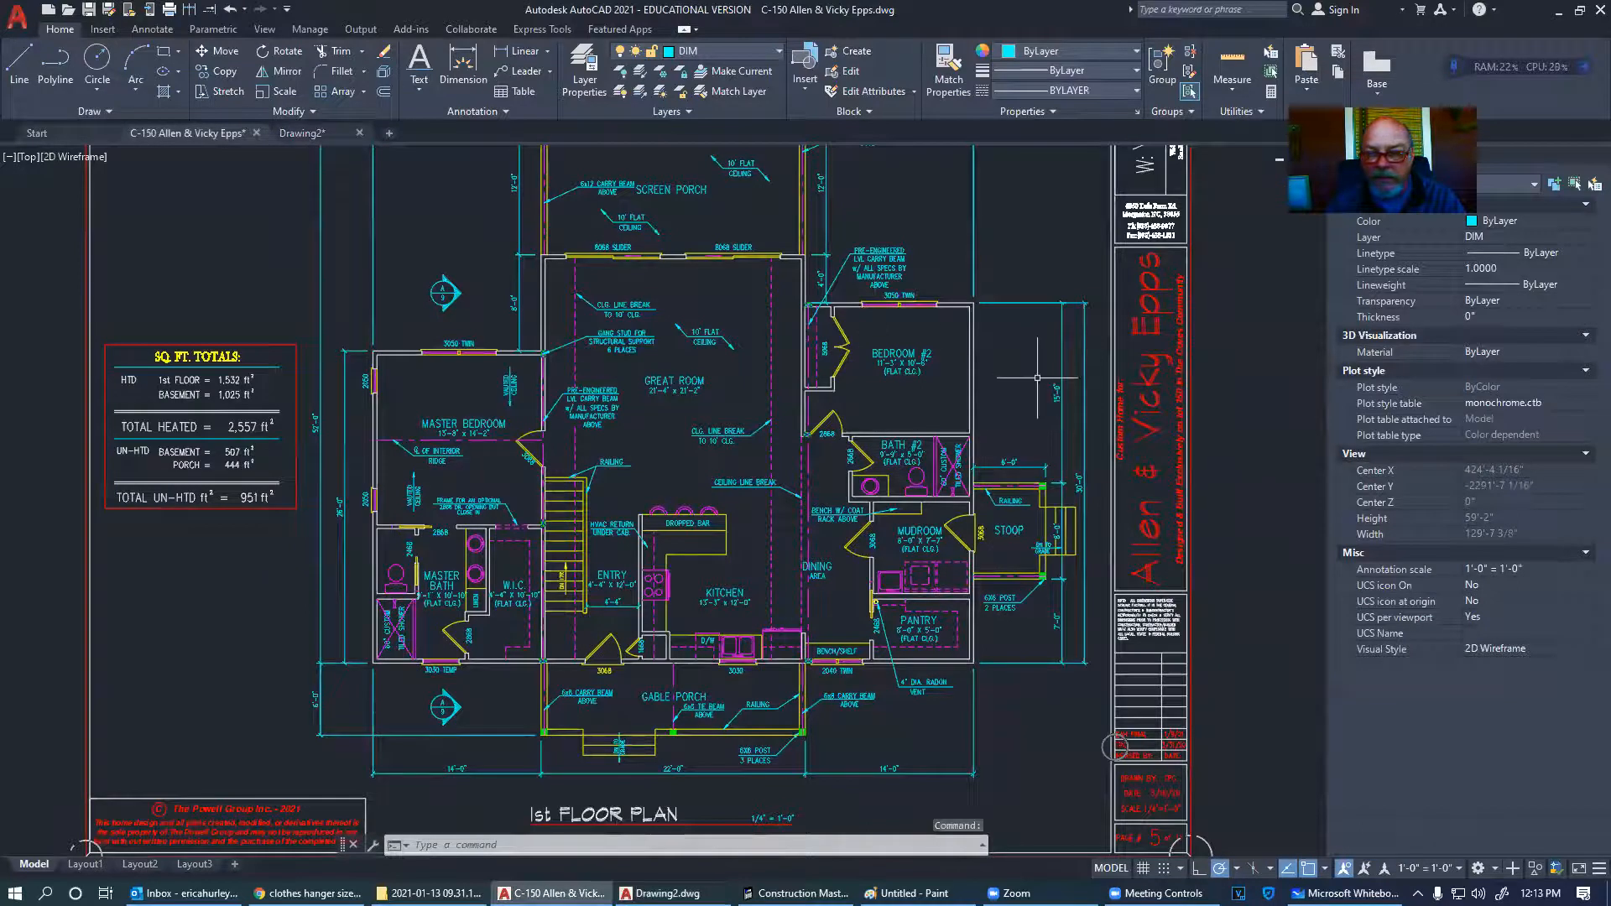
- Copy a C-150 plan dimension into Drawing2 and match its style onto the 2'-4" dimension
left_click(1059, 392)
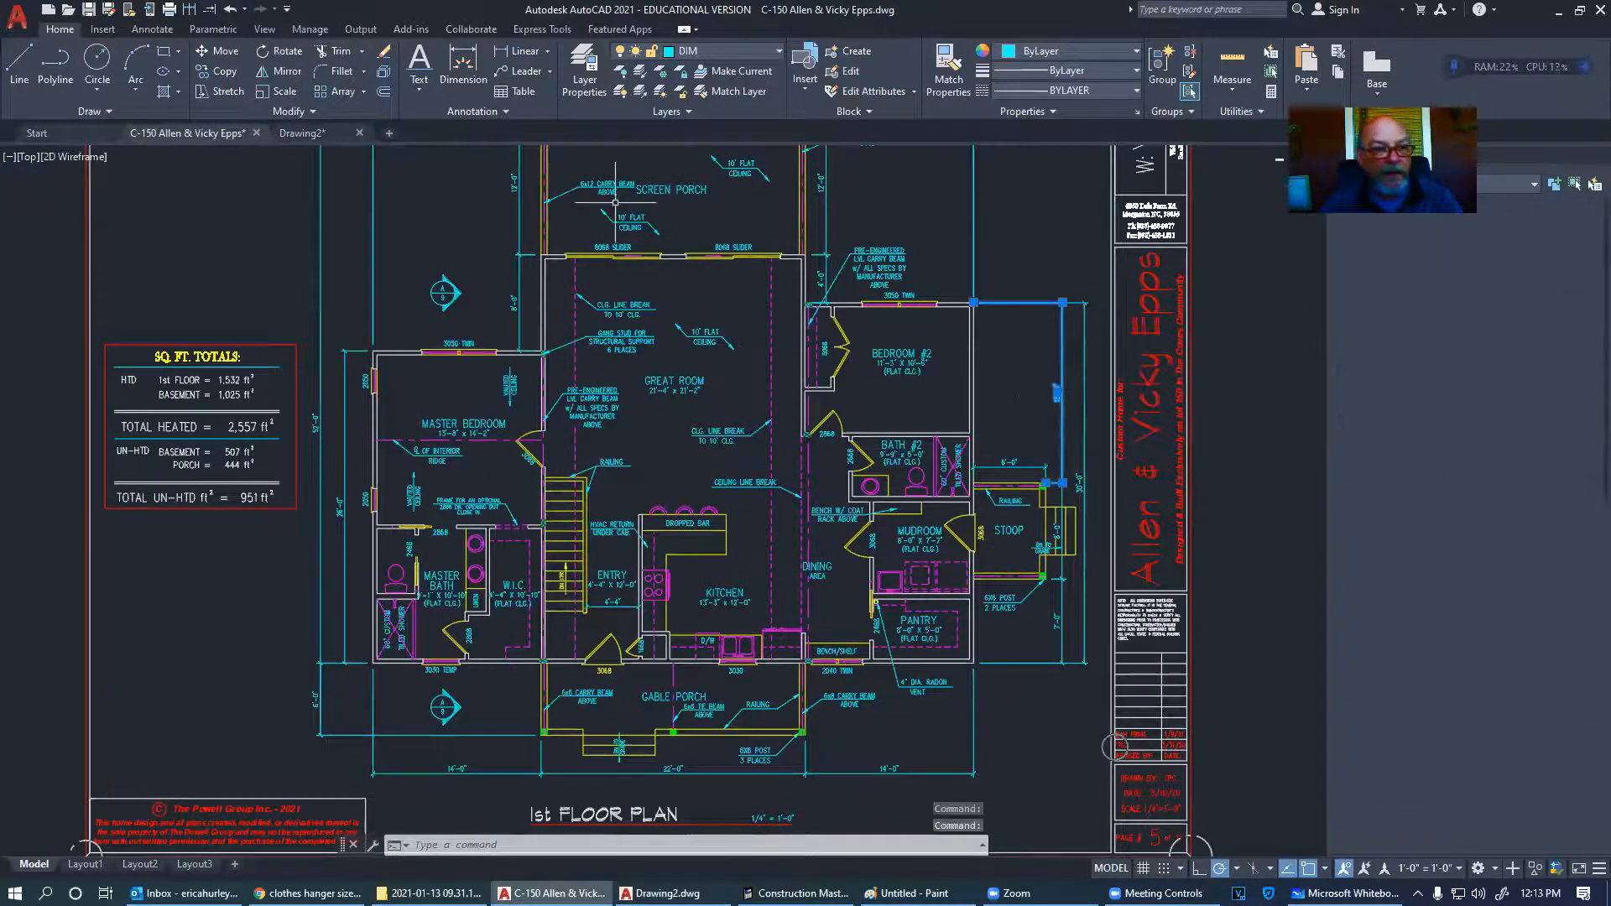
key("ctrl+c")
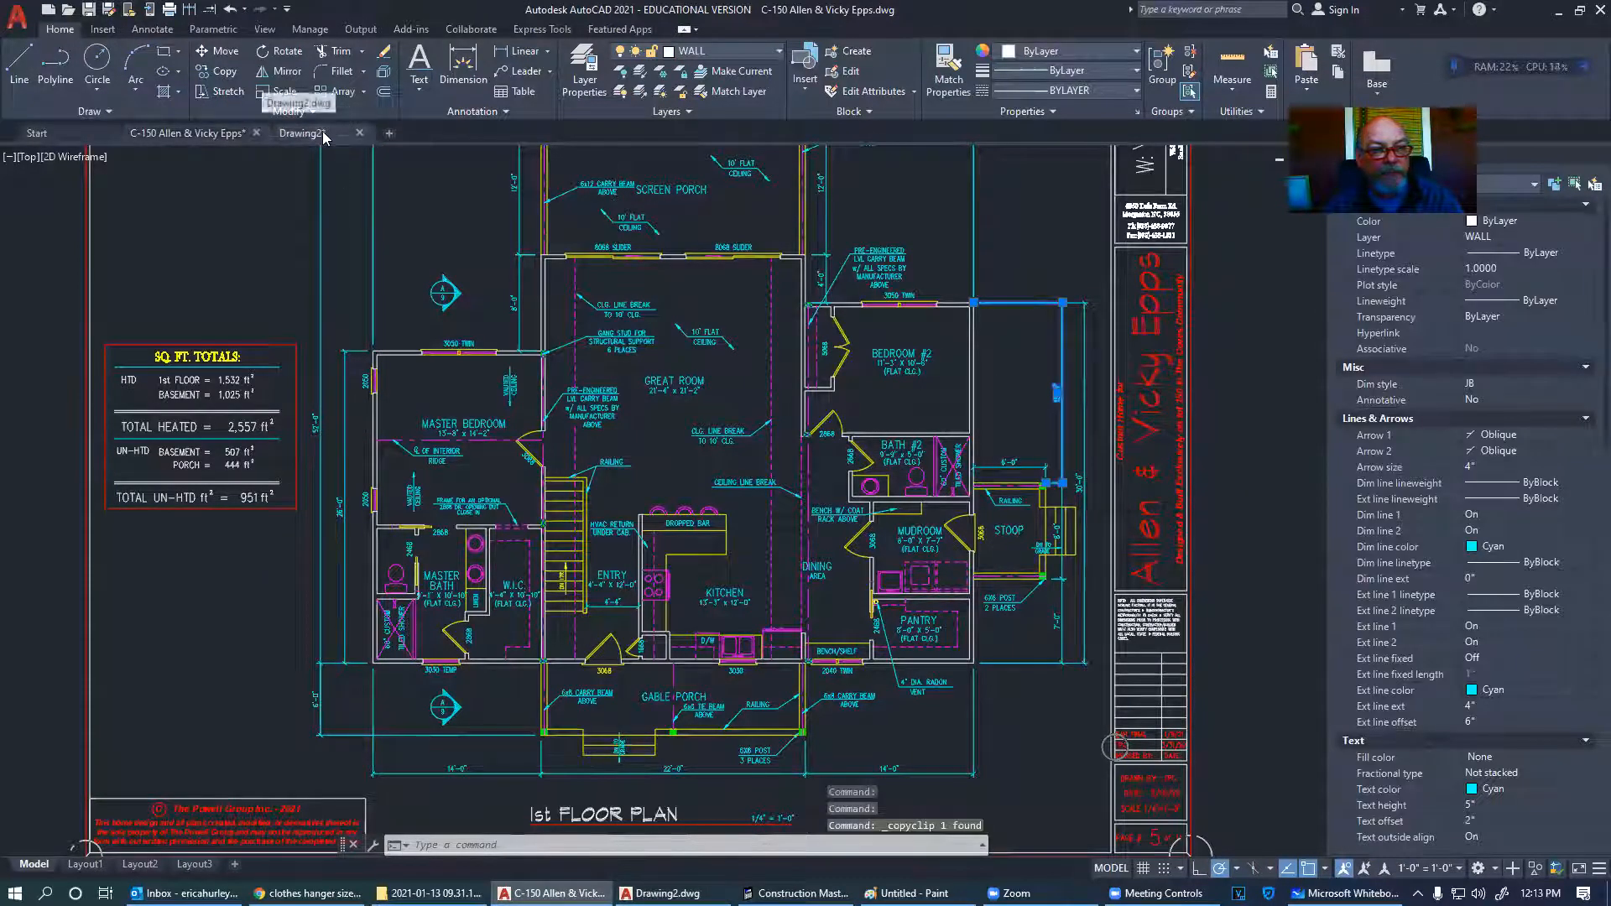
left_click(323, 134)
key("ctrl+v")
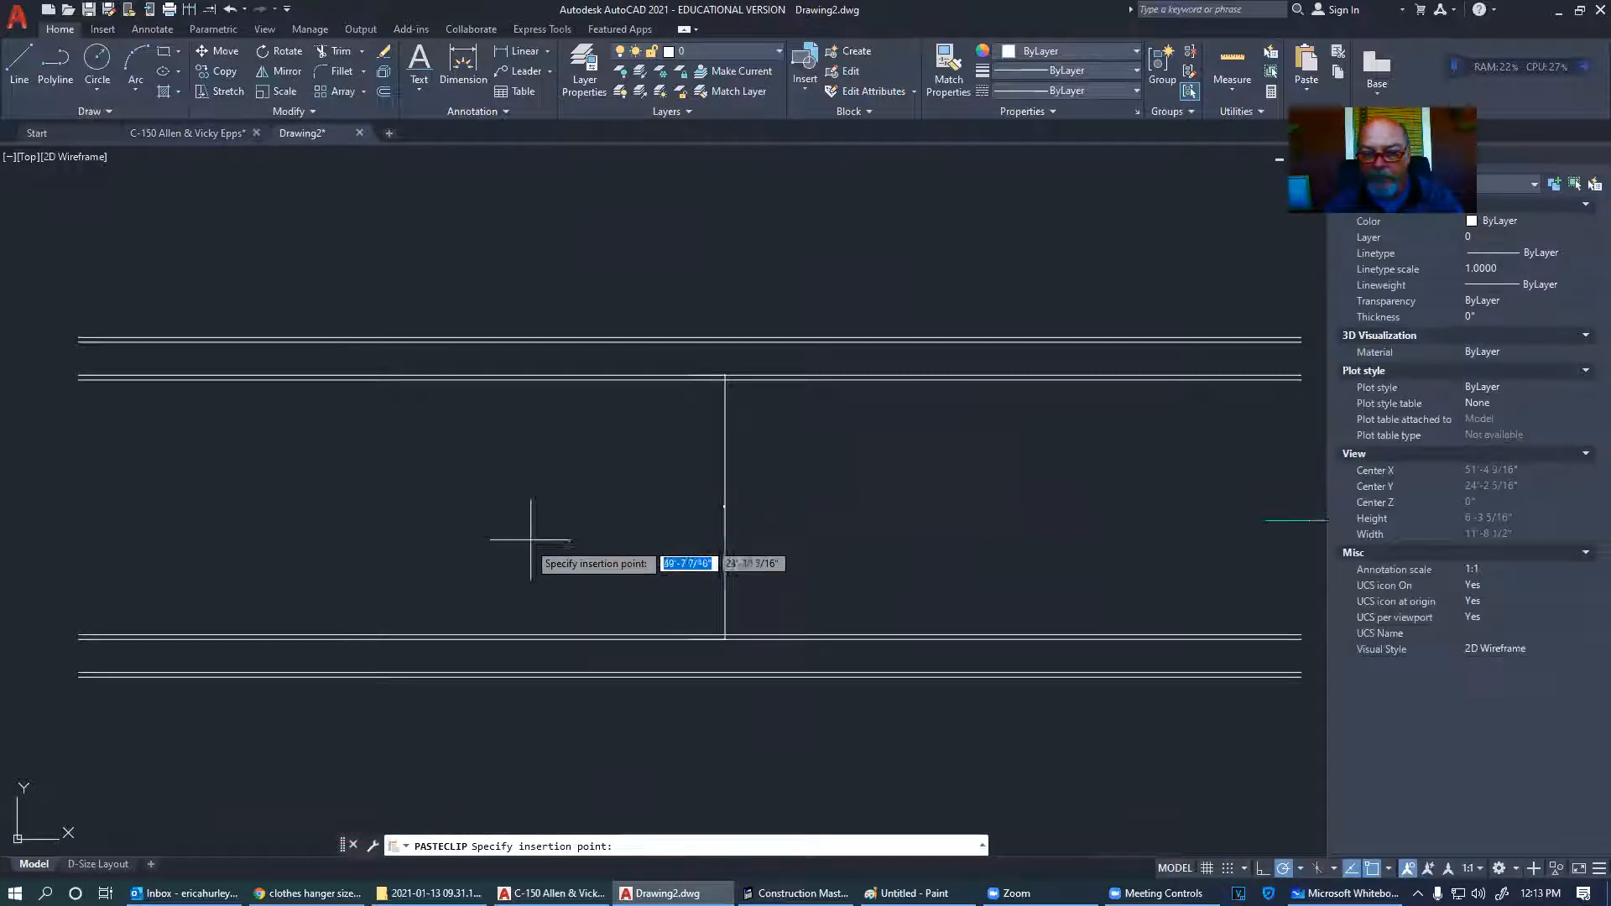
left_click(396, 539)
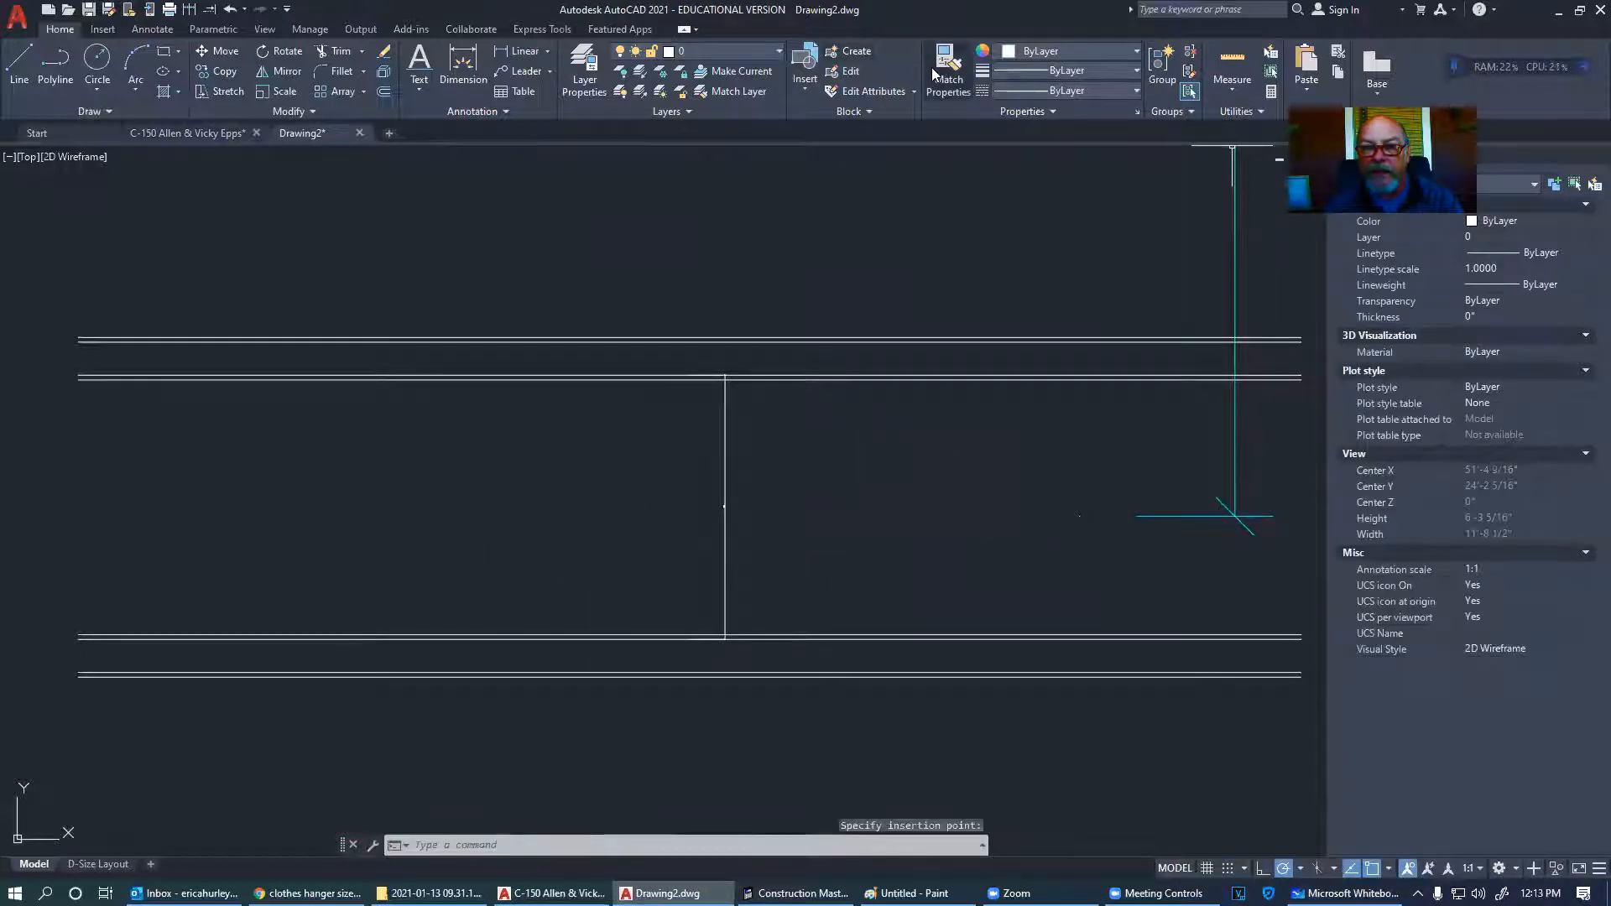
left_click(1232, 516)
left_click(726, 420)
key("Escape")
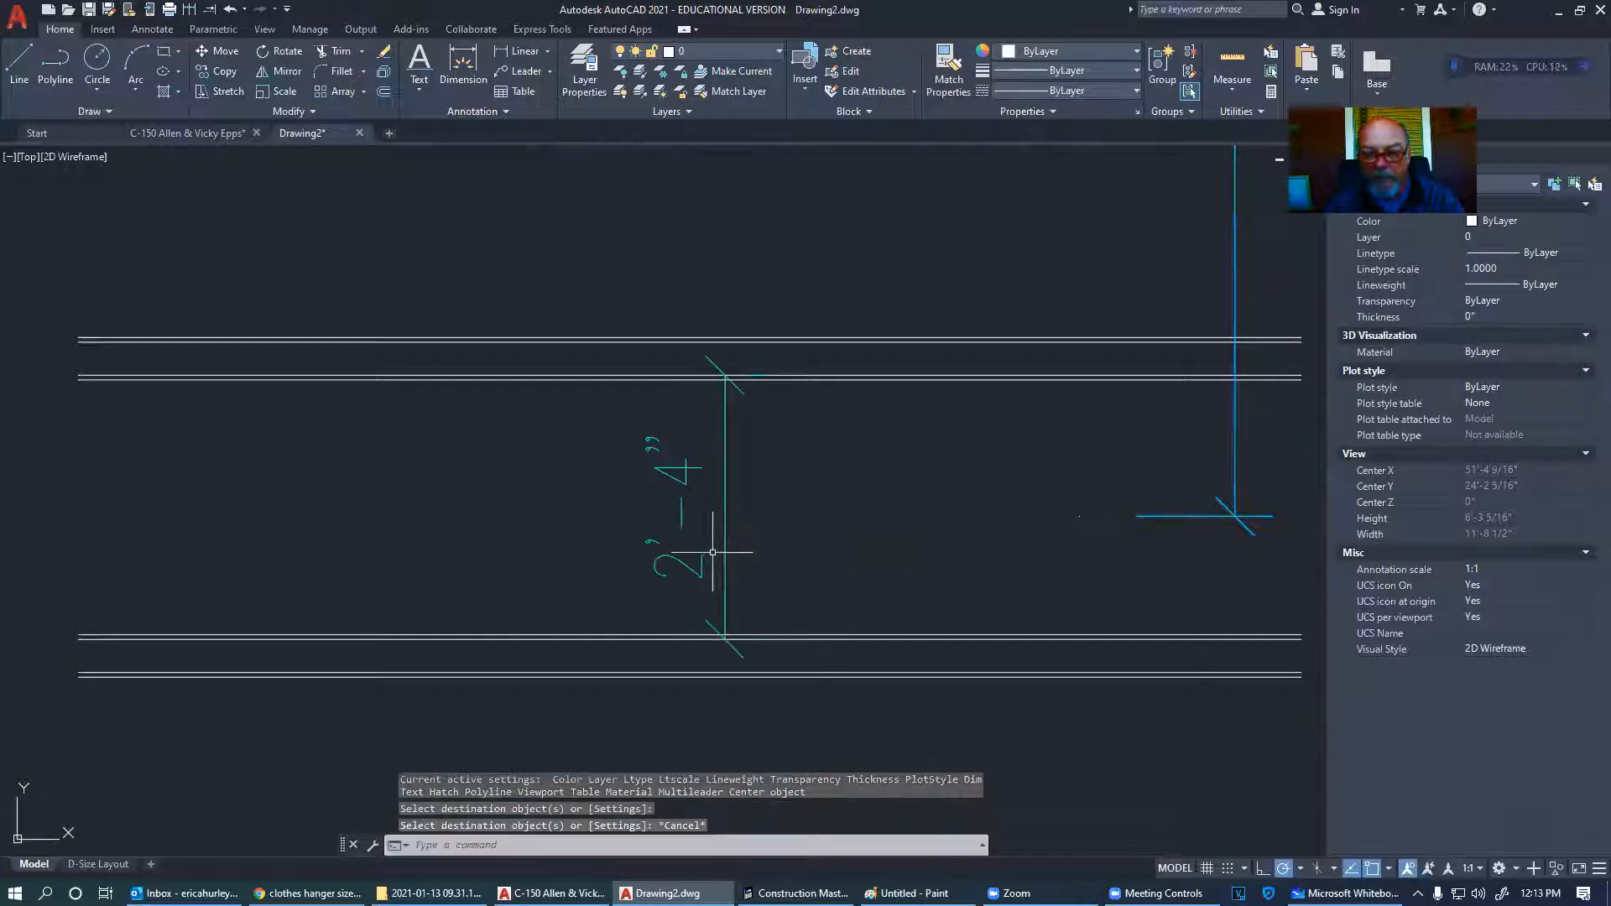
- Delete the pasted 15'-0" sample dimension from Drawing2
middle_click_drag(720, 540, 738, 452)
scroll(839, 483, "down", 2)
middle_click_drag(820, 515, 880, 512)
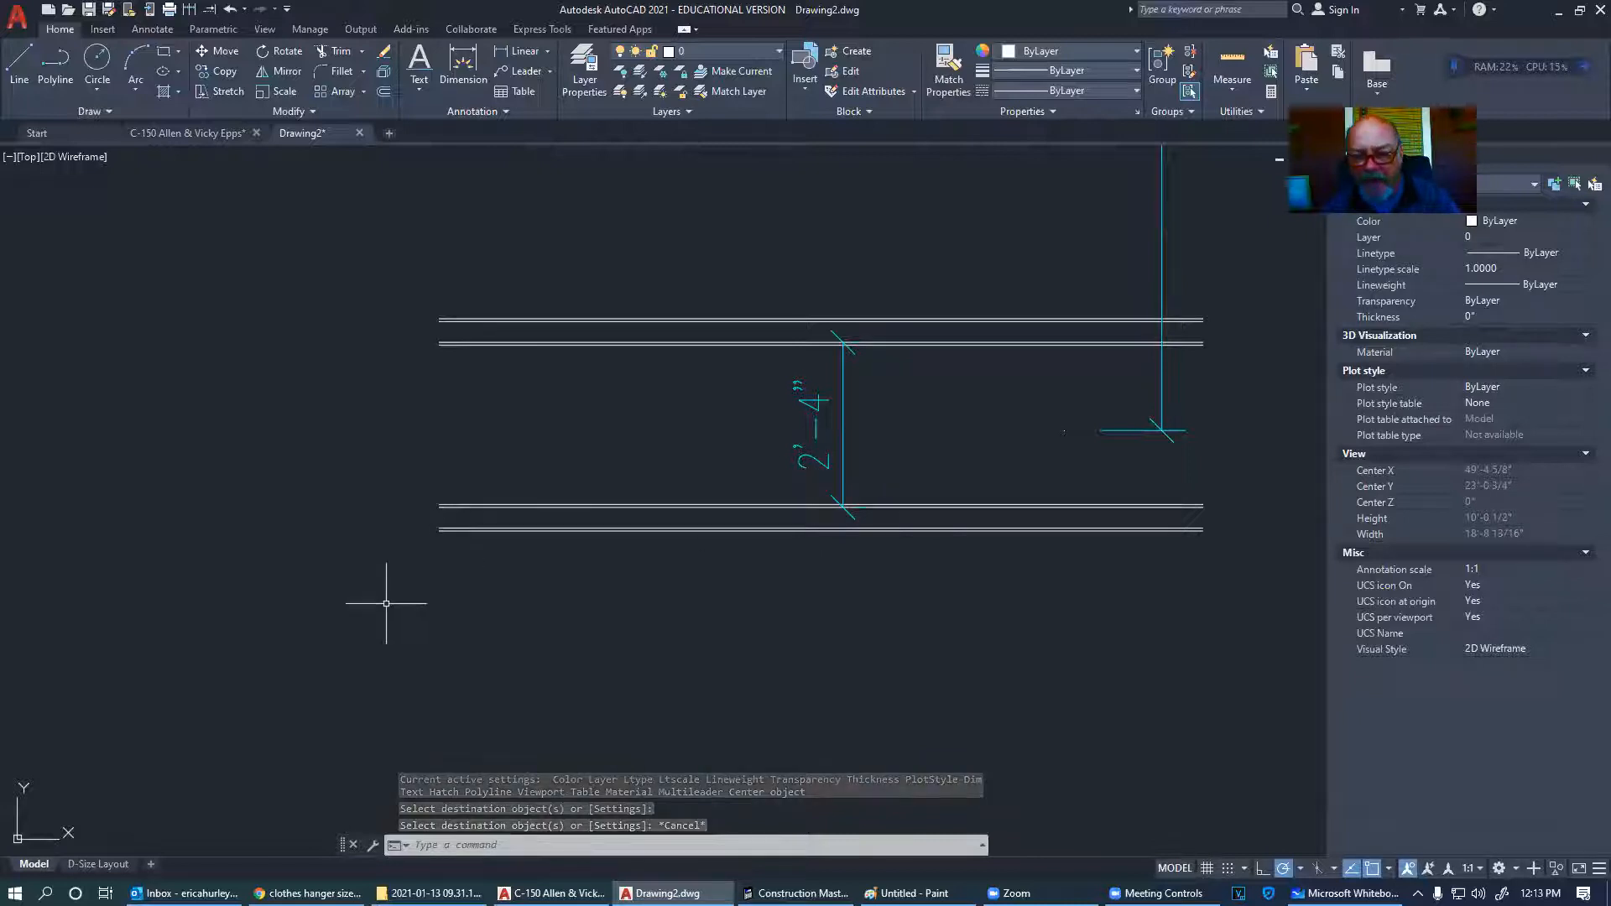
scroll(557, 575, "down", 2)
middle_click_drag(810, 586, 956, 540)
middle_click_drag(843, 548, 977, 546)
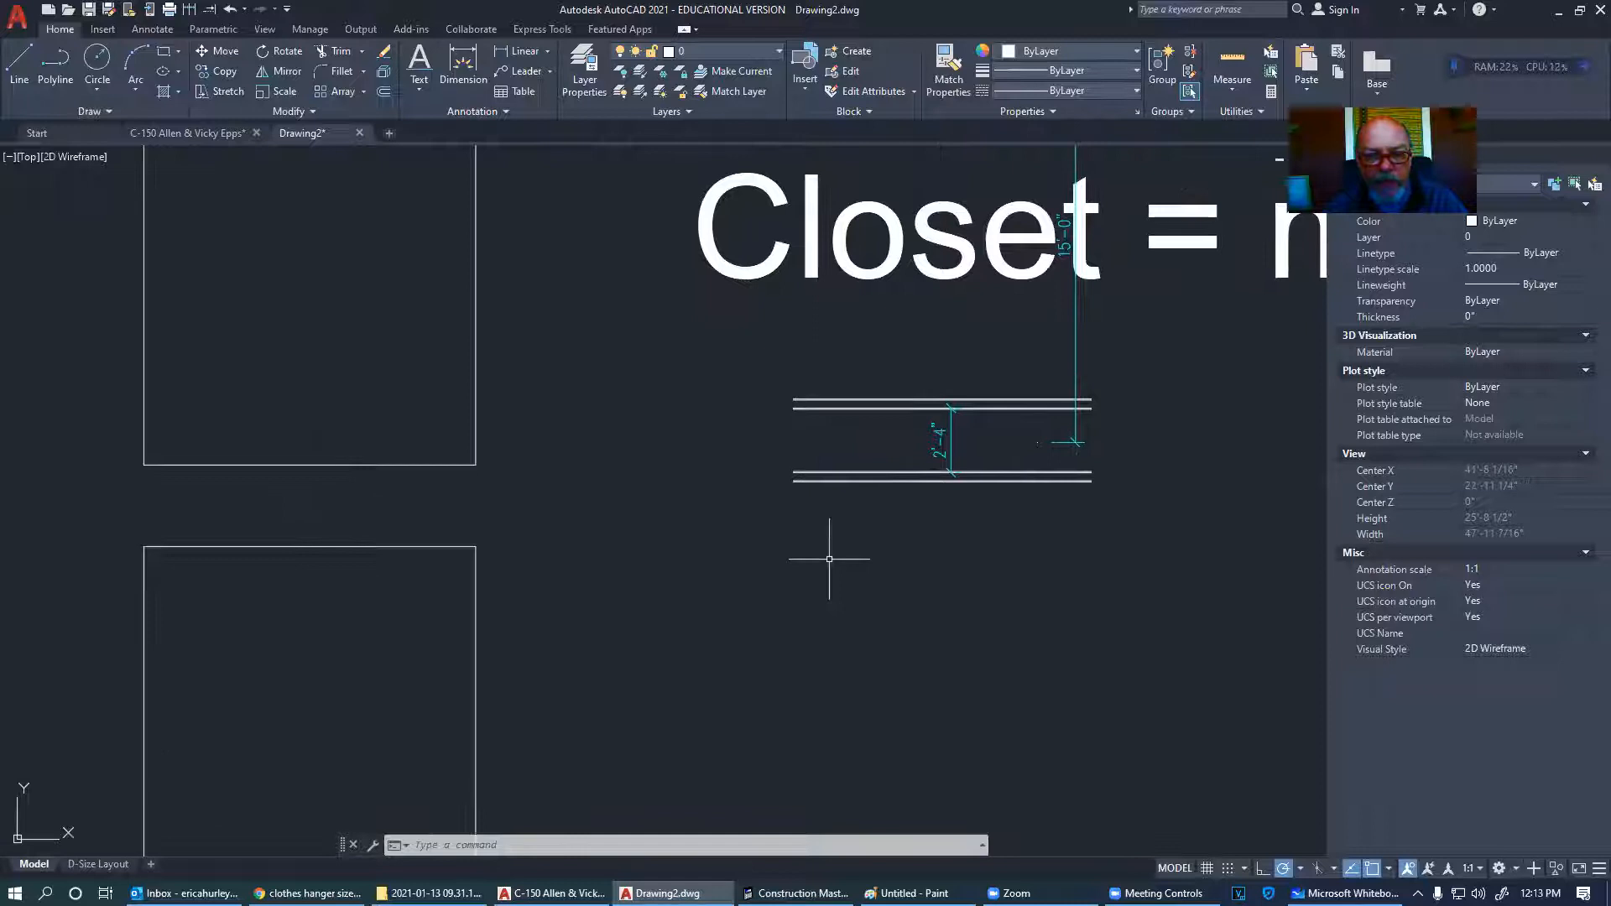
middle_click_drag(834, 547, 855, 545)
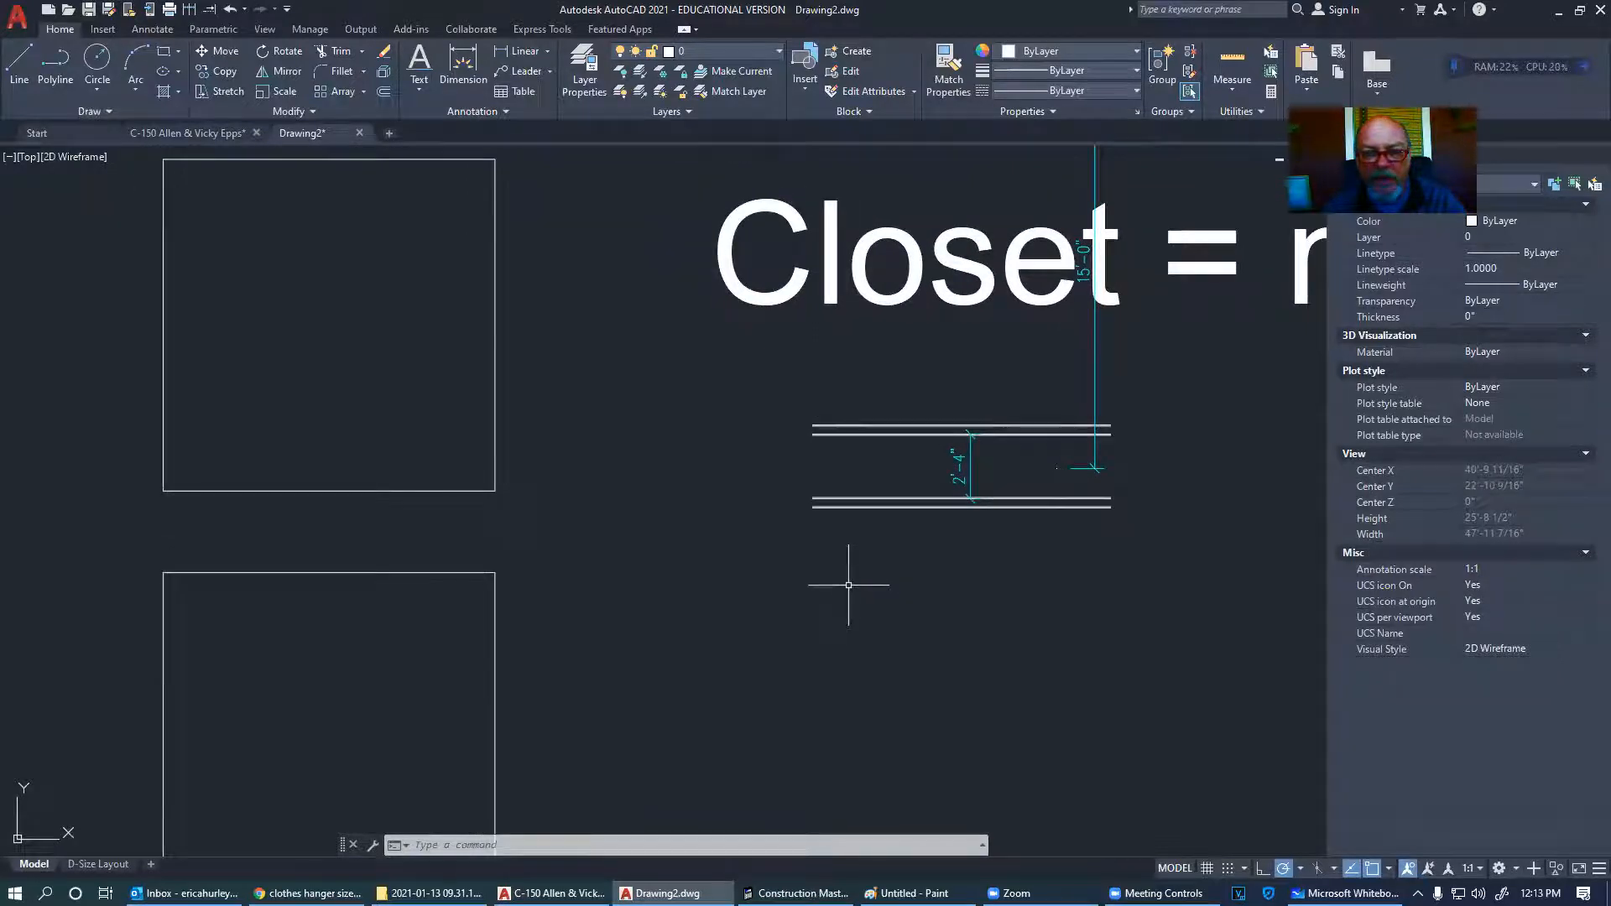
left_click(1095, 354)
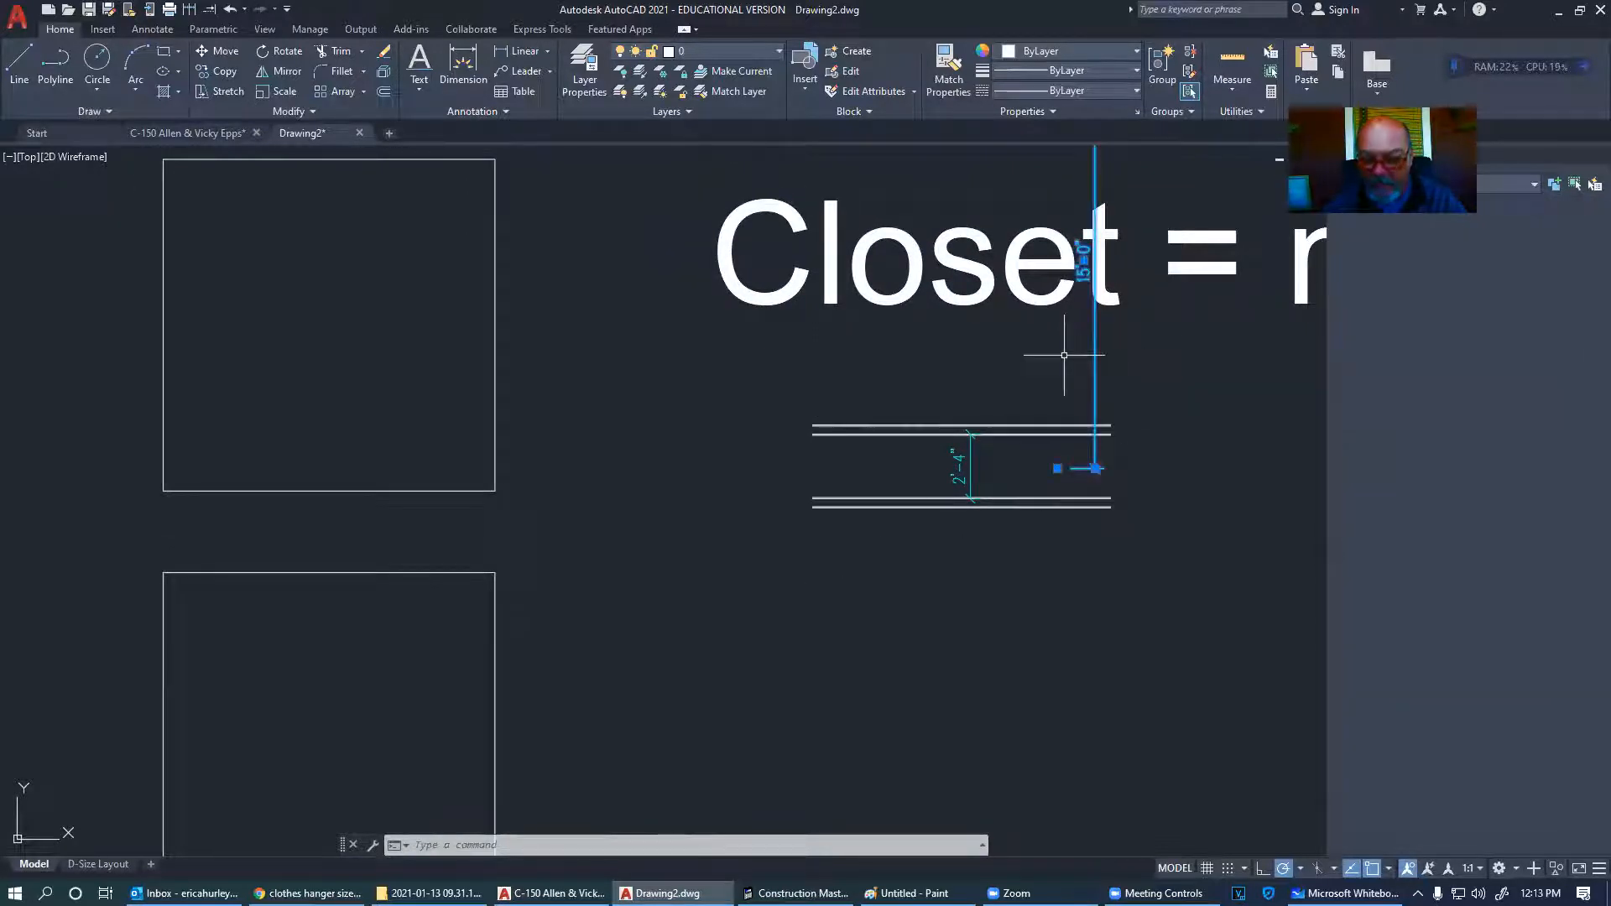
key("Delete")
middle_click_drag(406, 335, 556, 325)
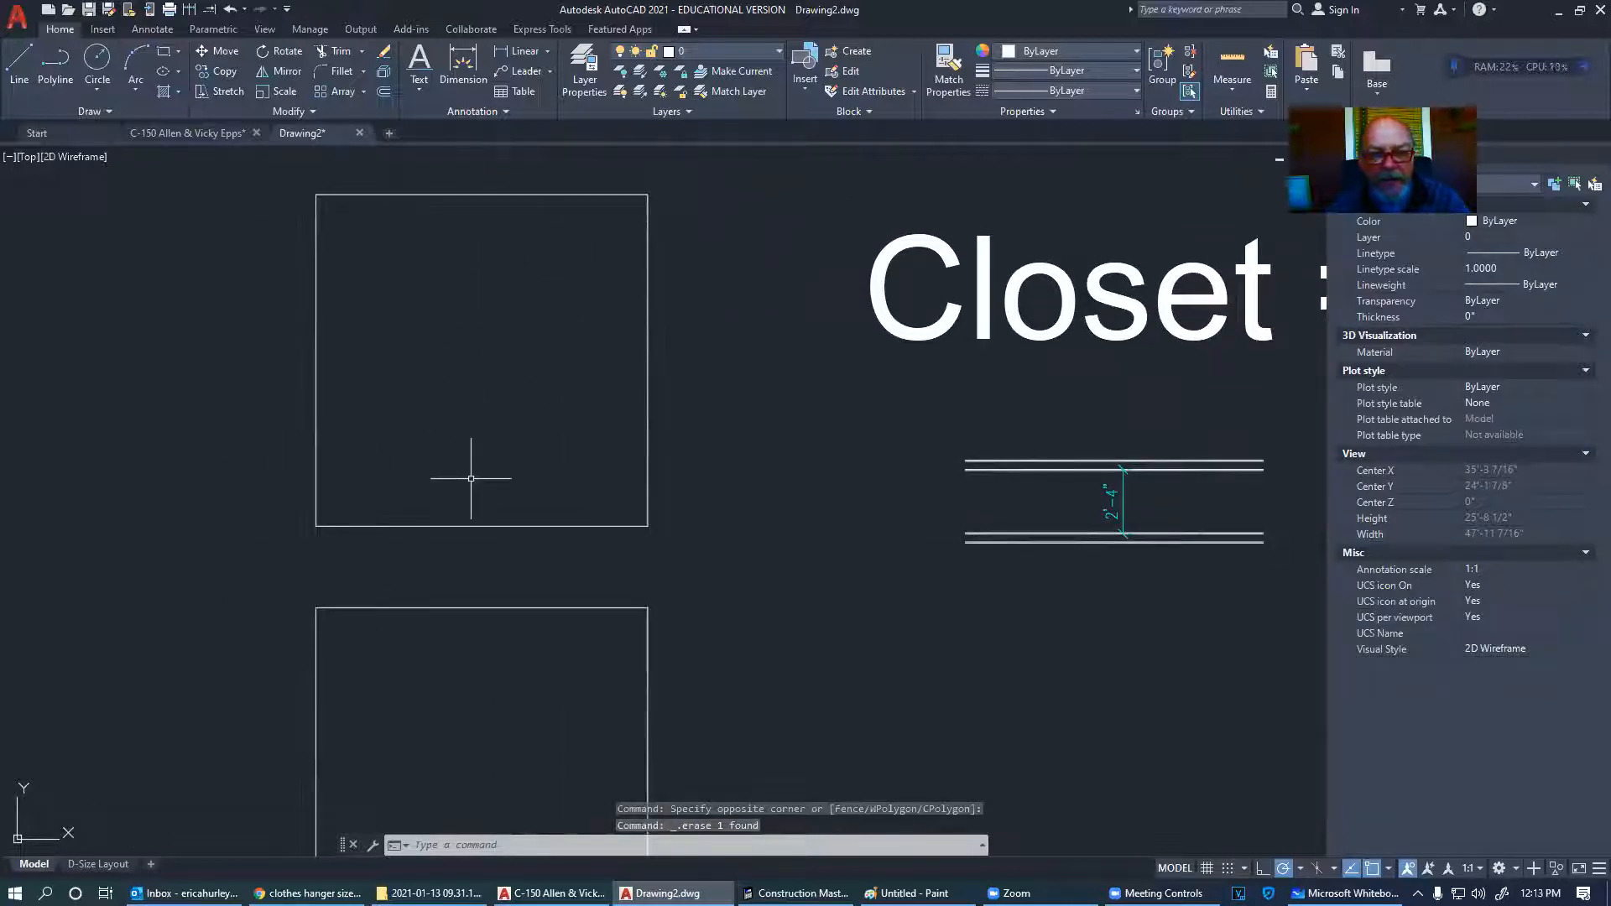
left_click(383, 91)
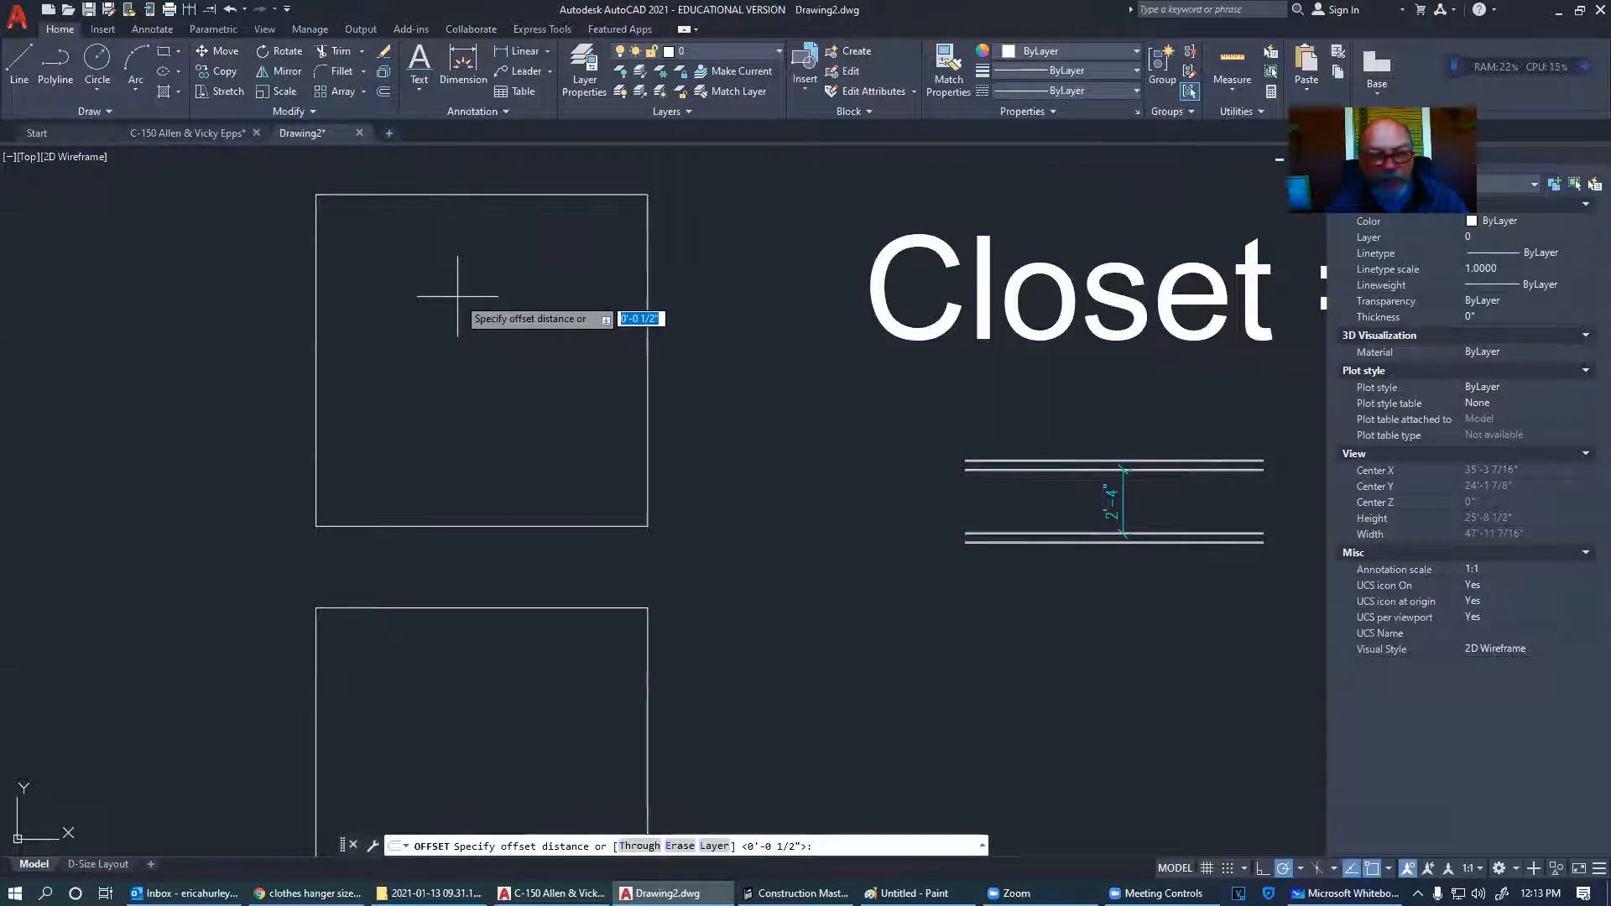
key("Return")
left_click(314, 344)
left_click(273, 347)
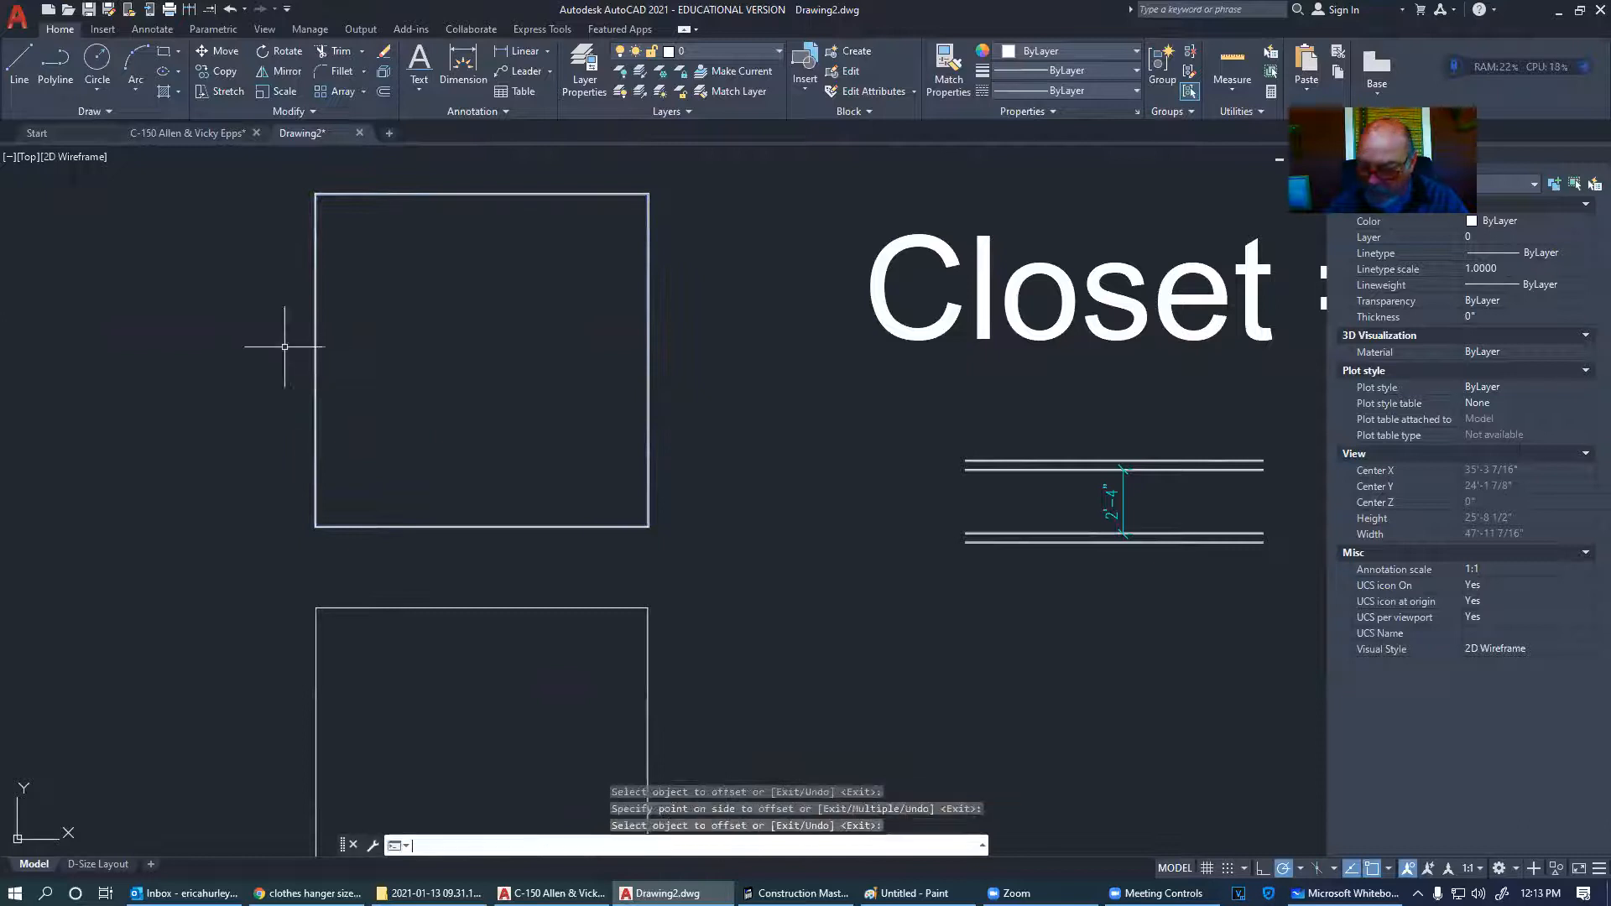
key("Return")
key("Return")
type("3.")
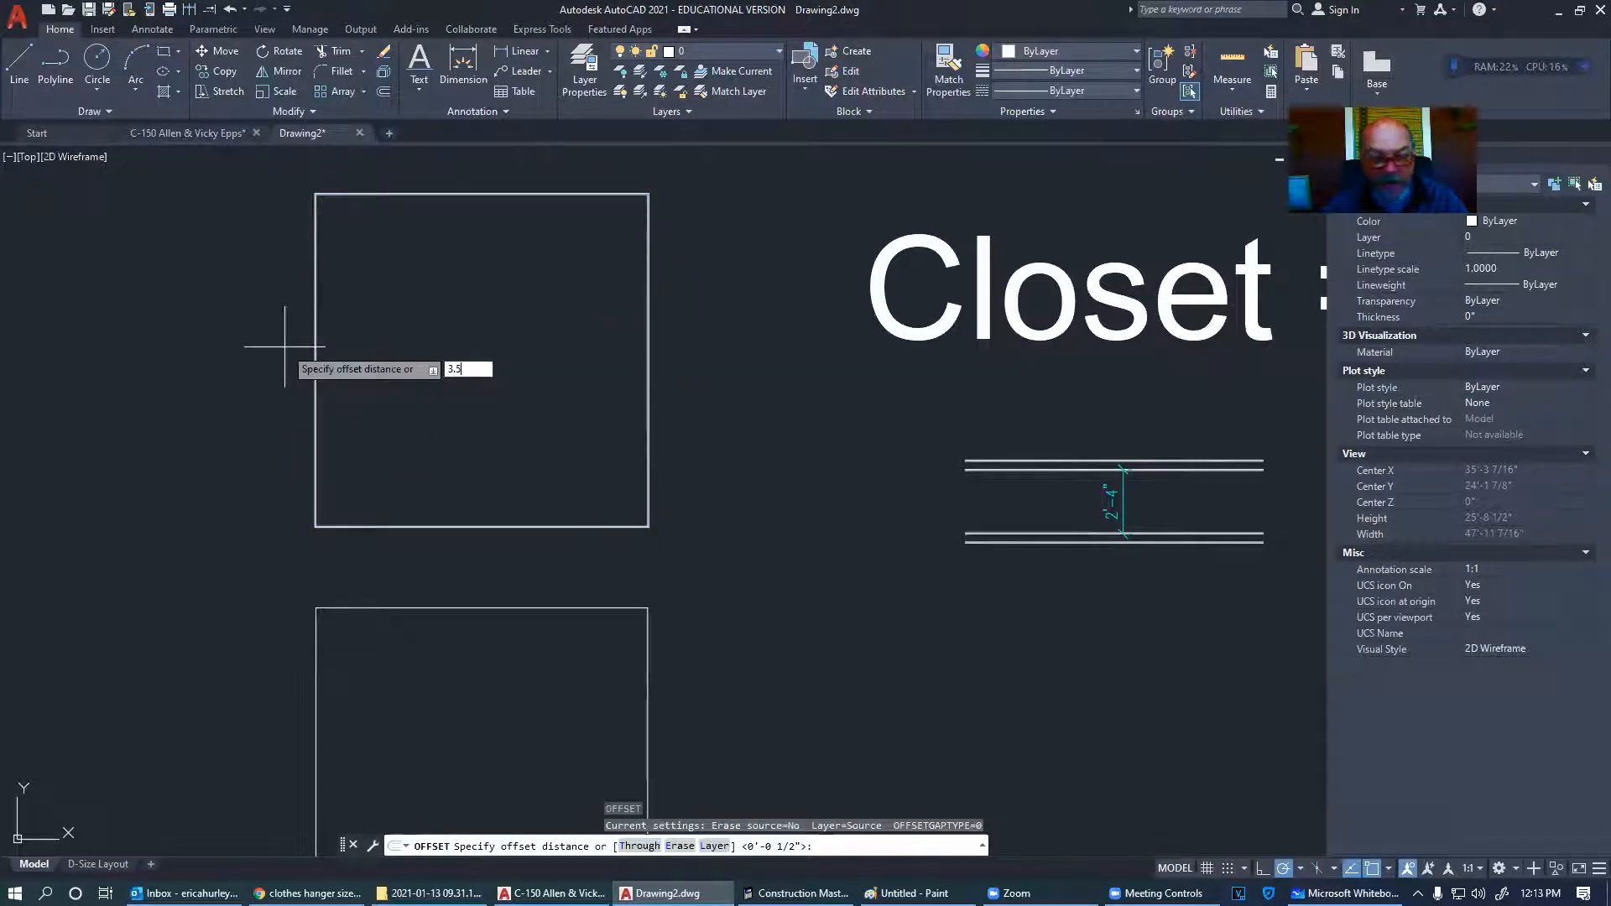
type("5")
key("Return")
scroll(306, 361, "up", 6)
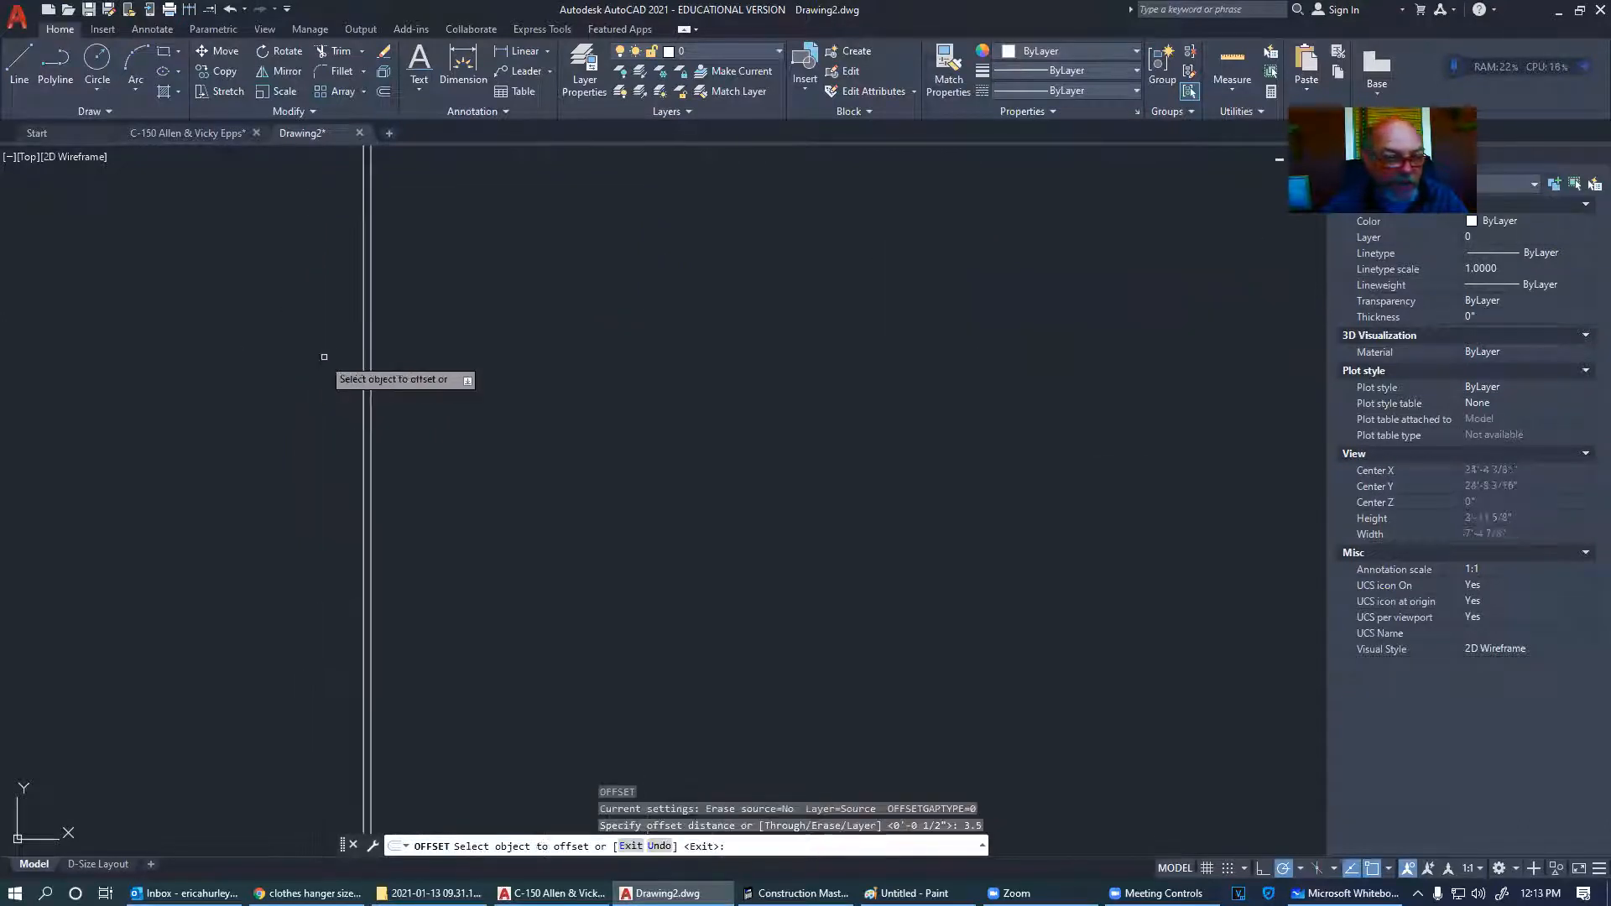
left_click(367, 373)
left_click(282, 376)
key("Return")
key("Return")
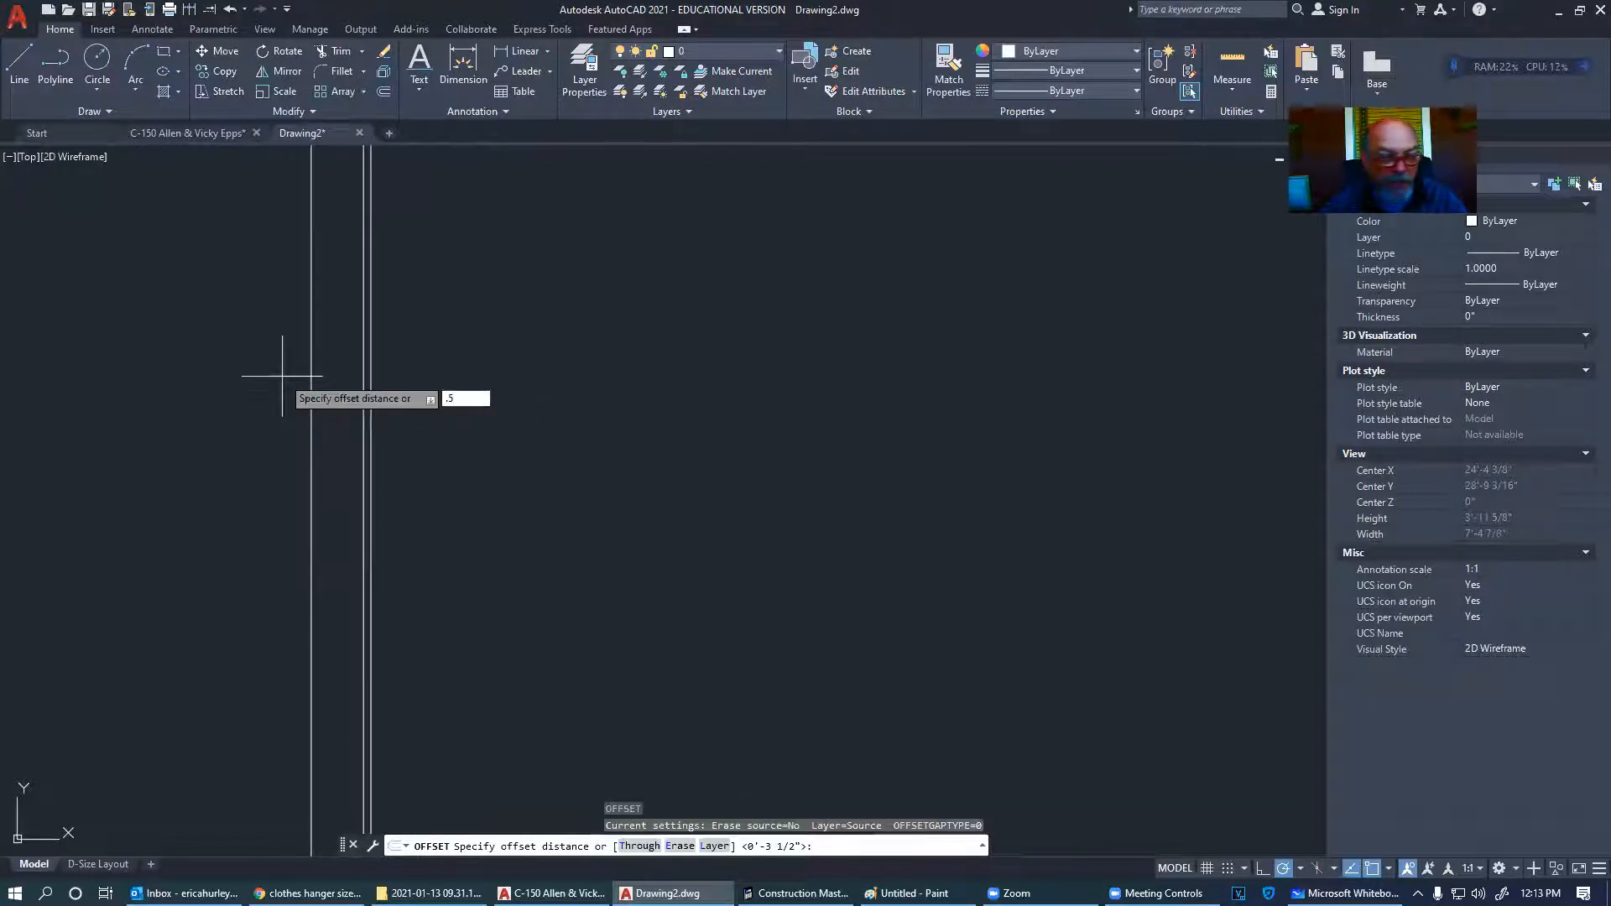
key("Escape")
scroll(331, 342, "down", 6)
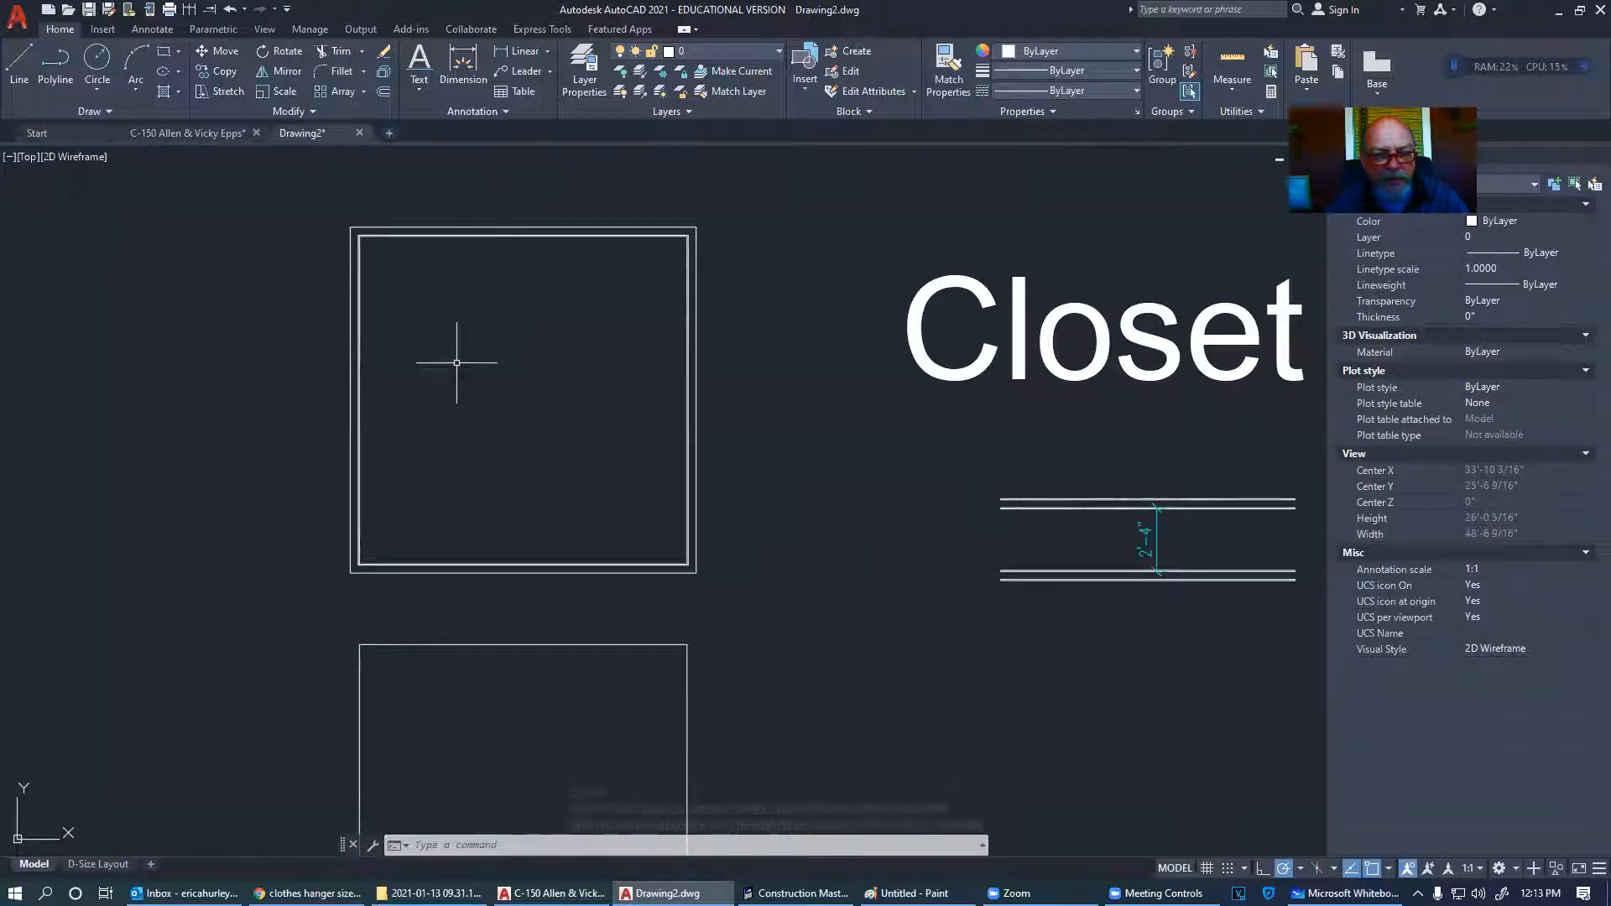
scroll(496, 344, "down", 4)
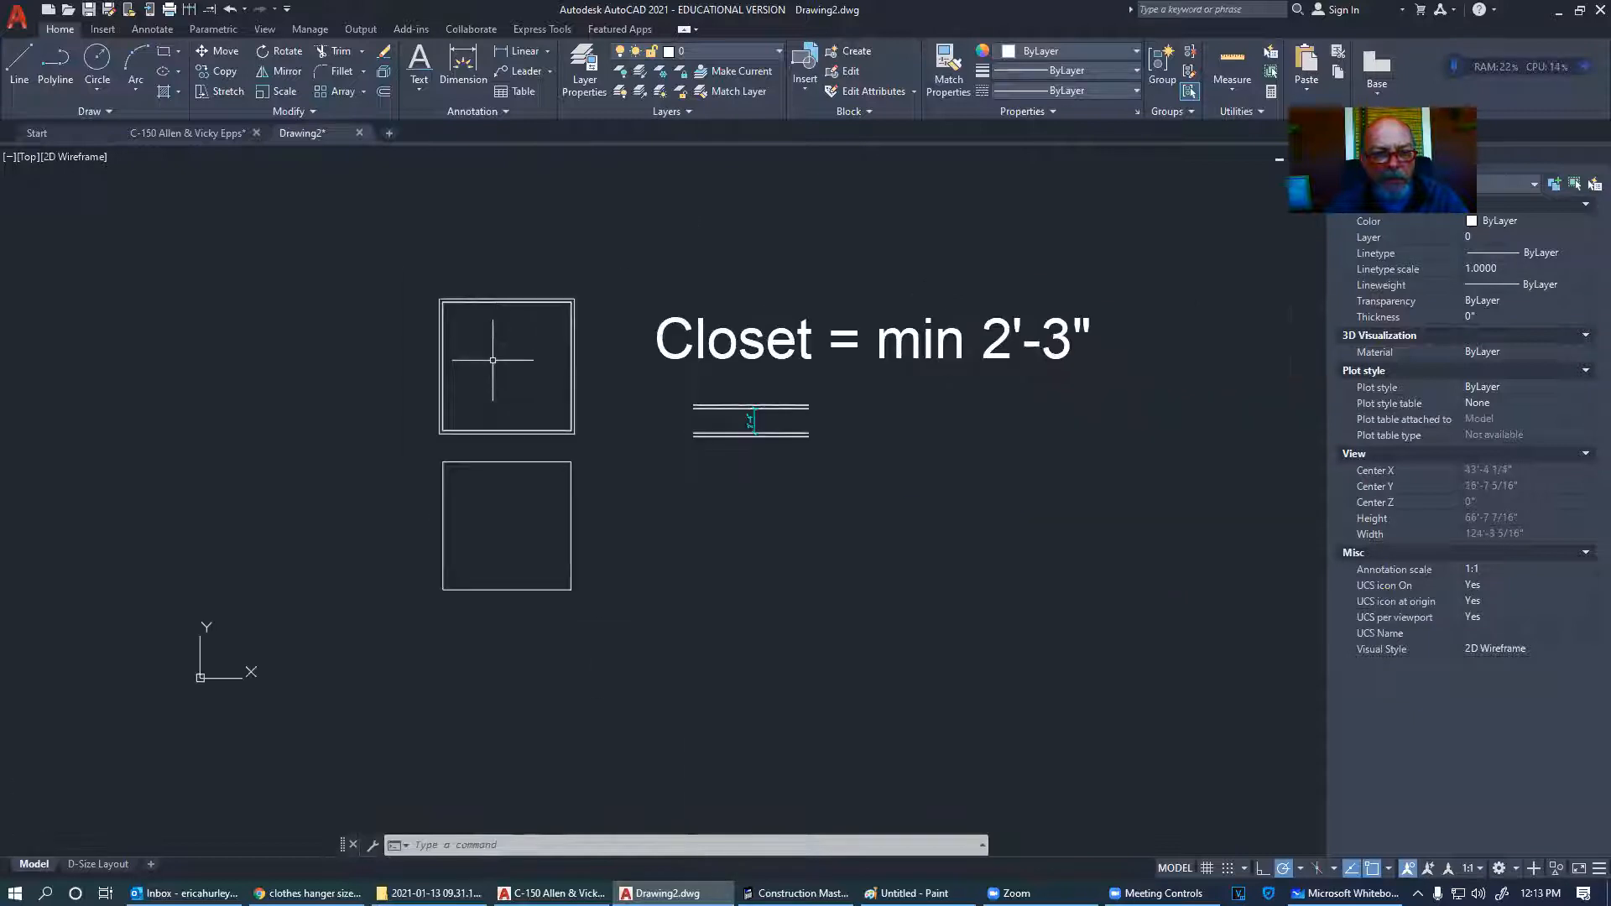
scroll(493, 360, "up", 4)
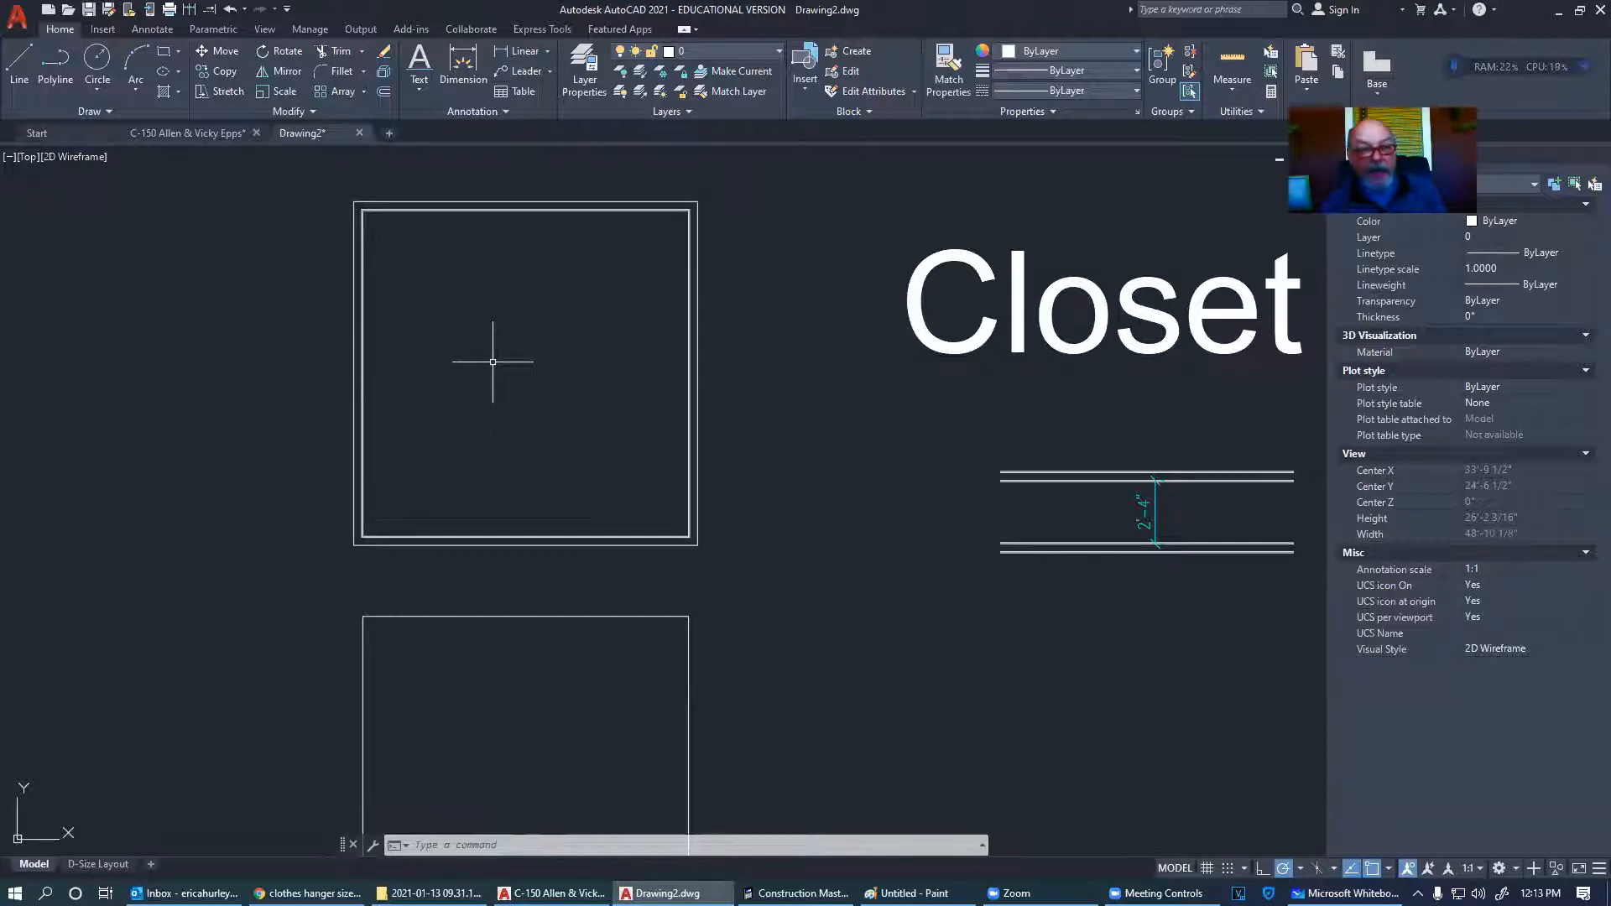
left_click(16, 26)
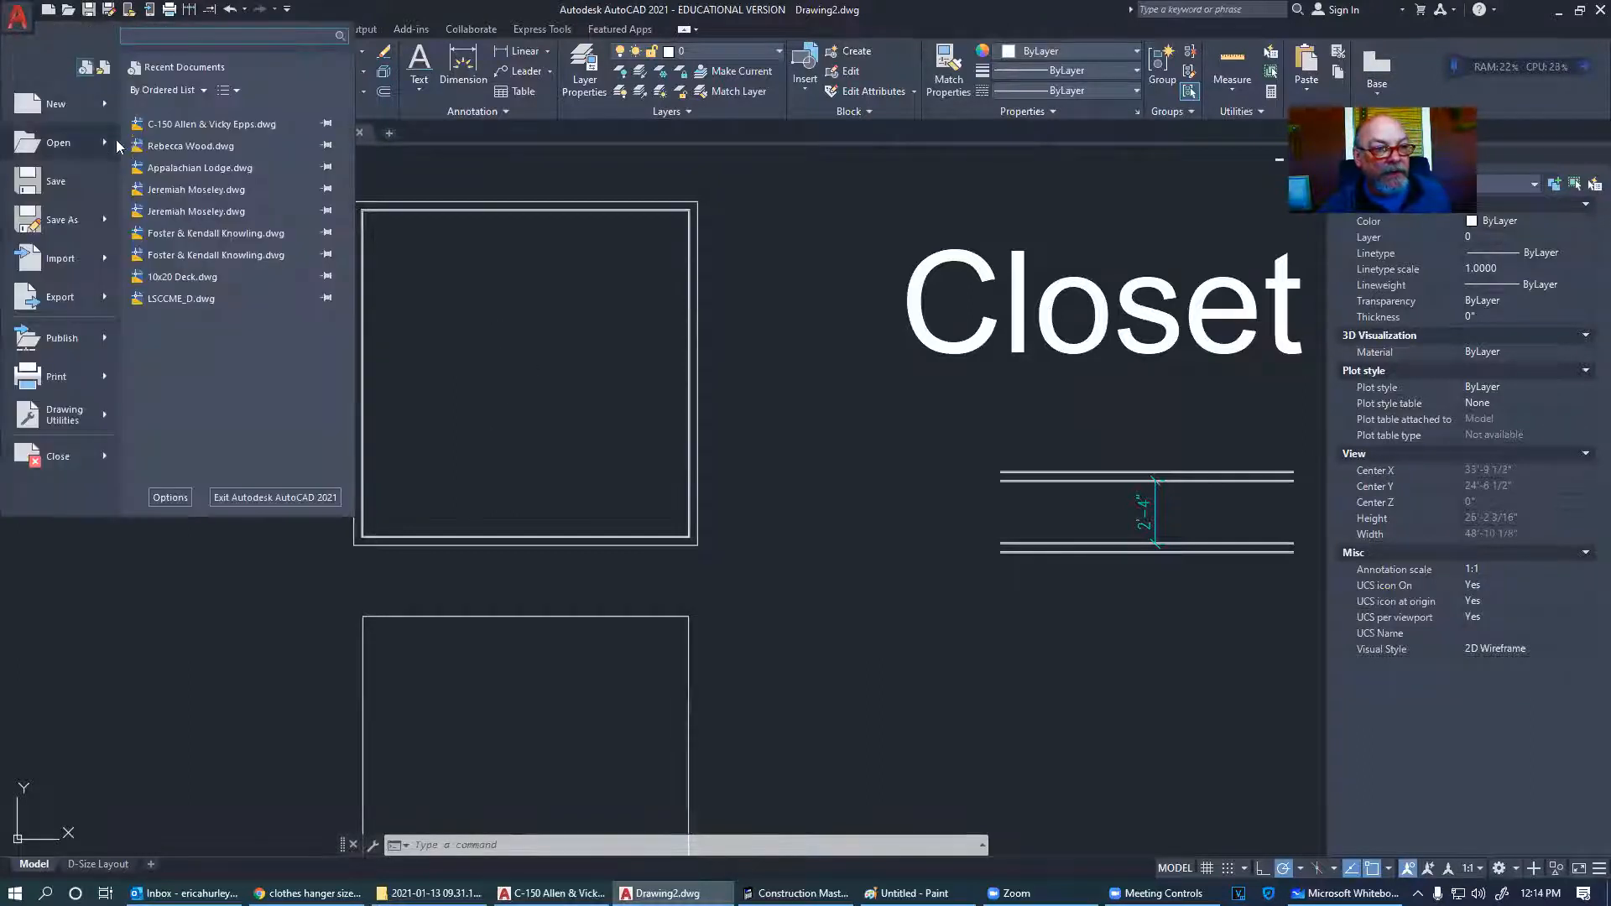
left_click(207, 235)
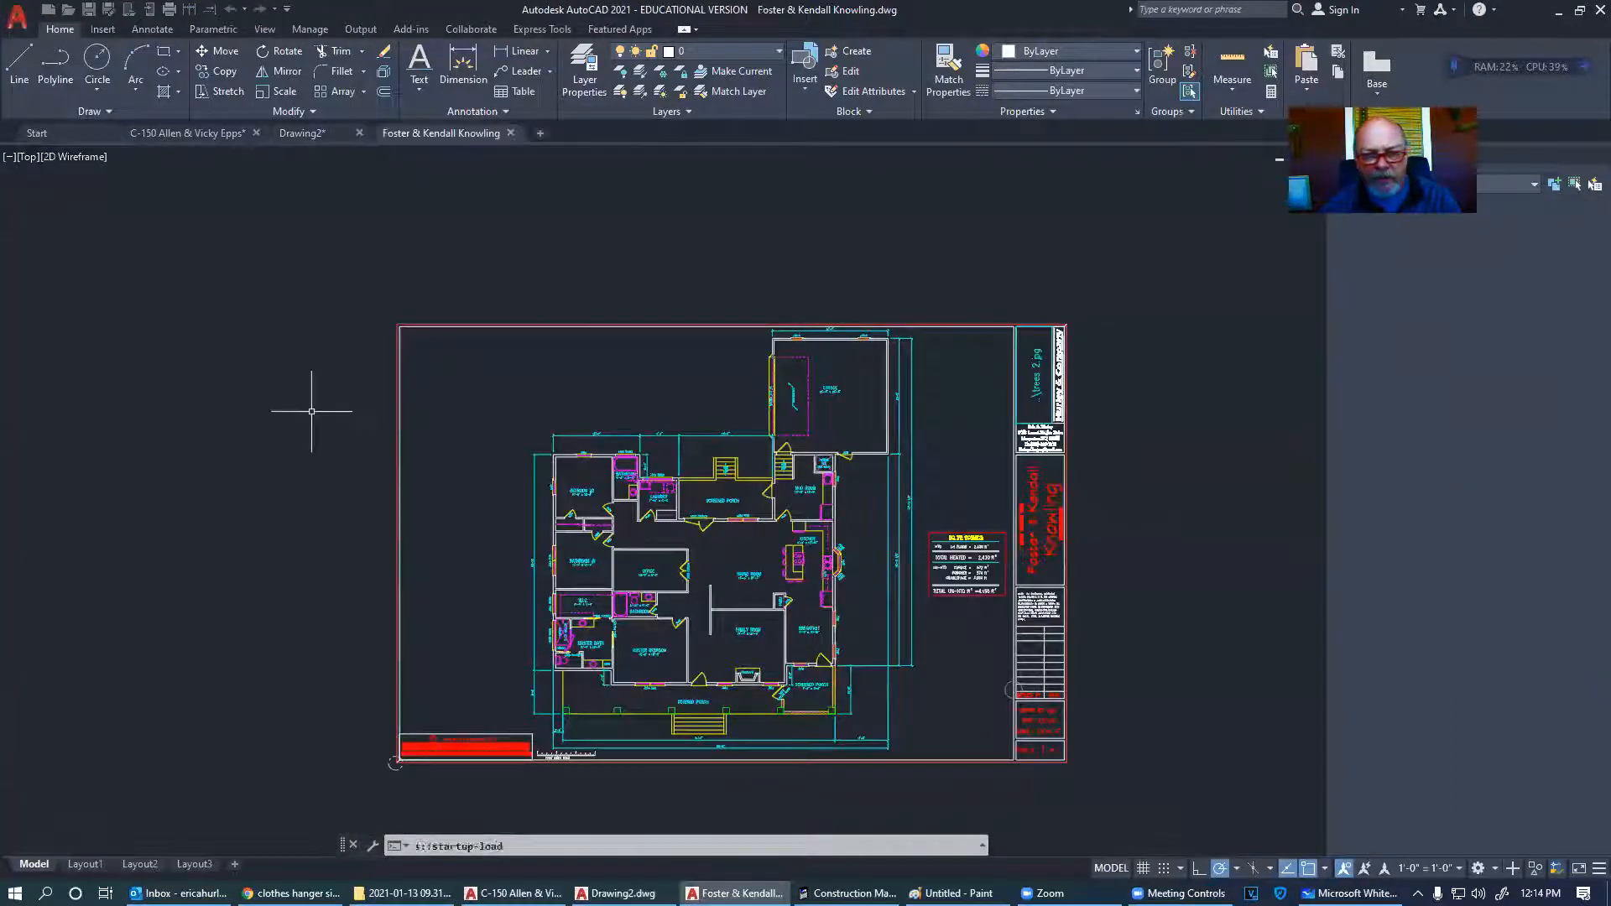
scroll(780, 652, "up", 2)
middle_click_drag(781, 652, 764, 606)
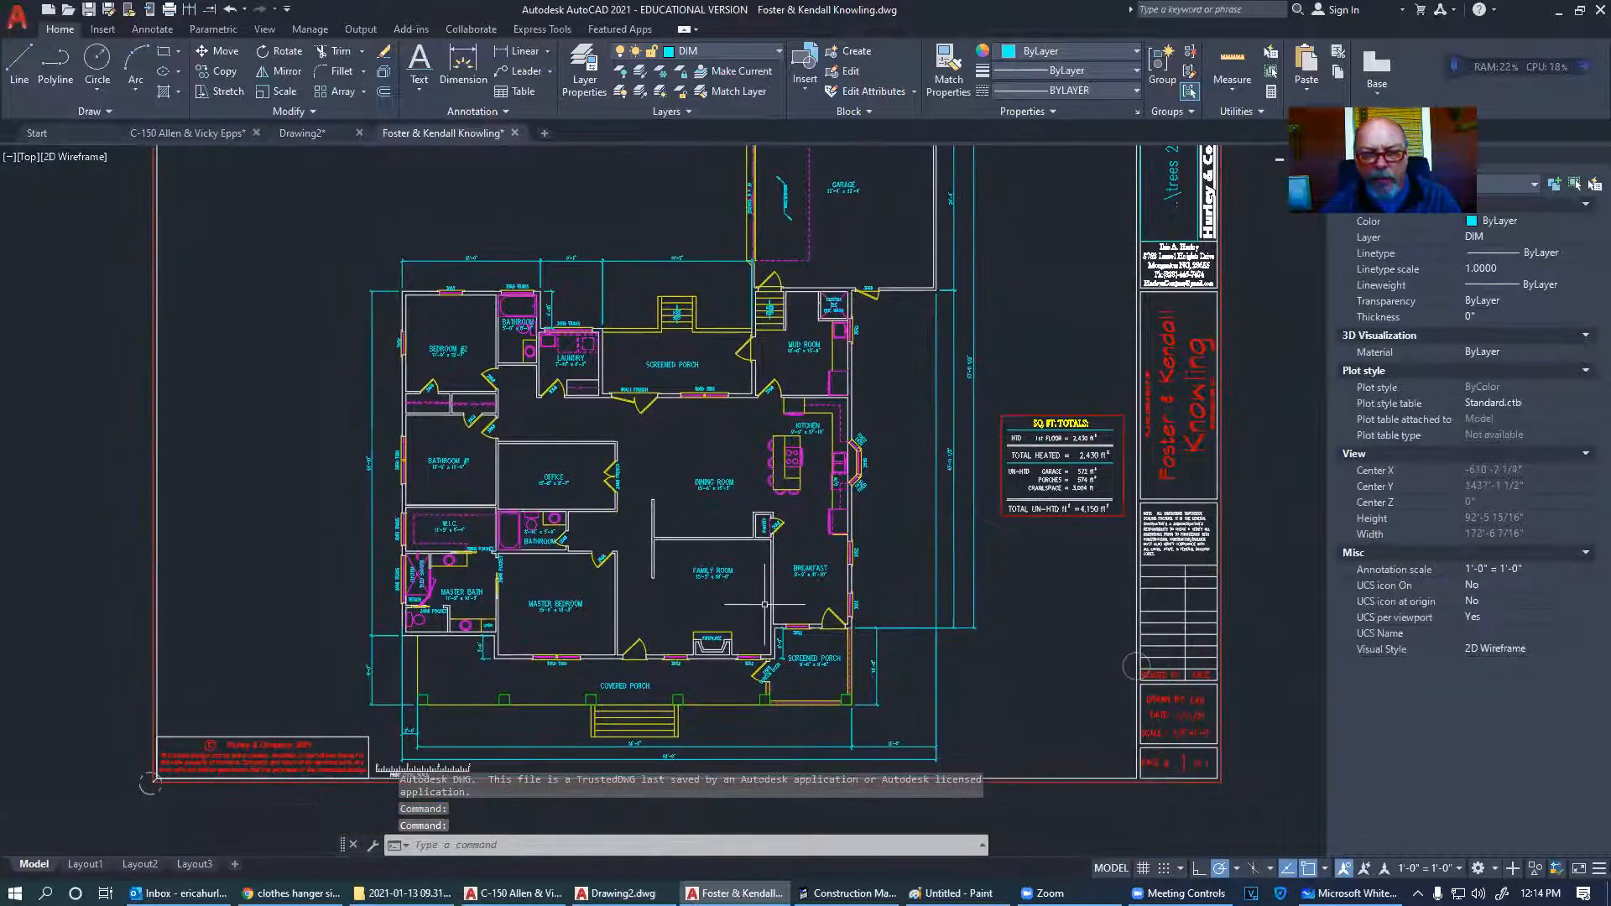
scroll(765, 605, "down", 2)
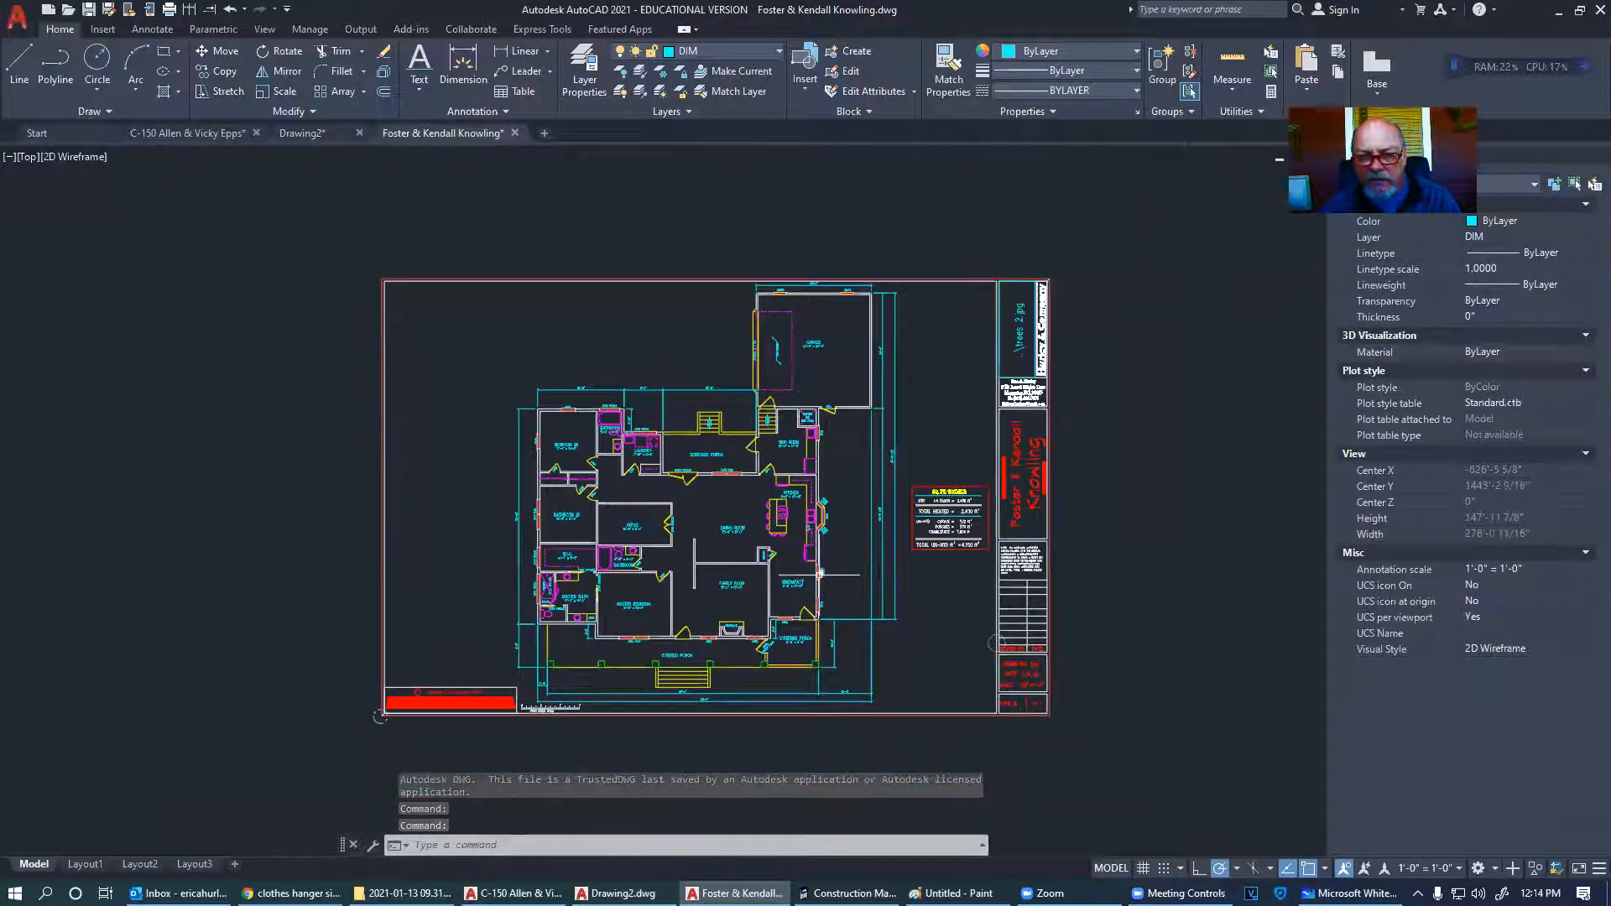
key("alt+Tab")
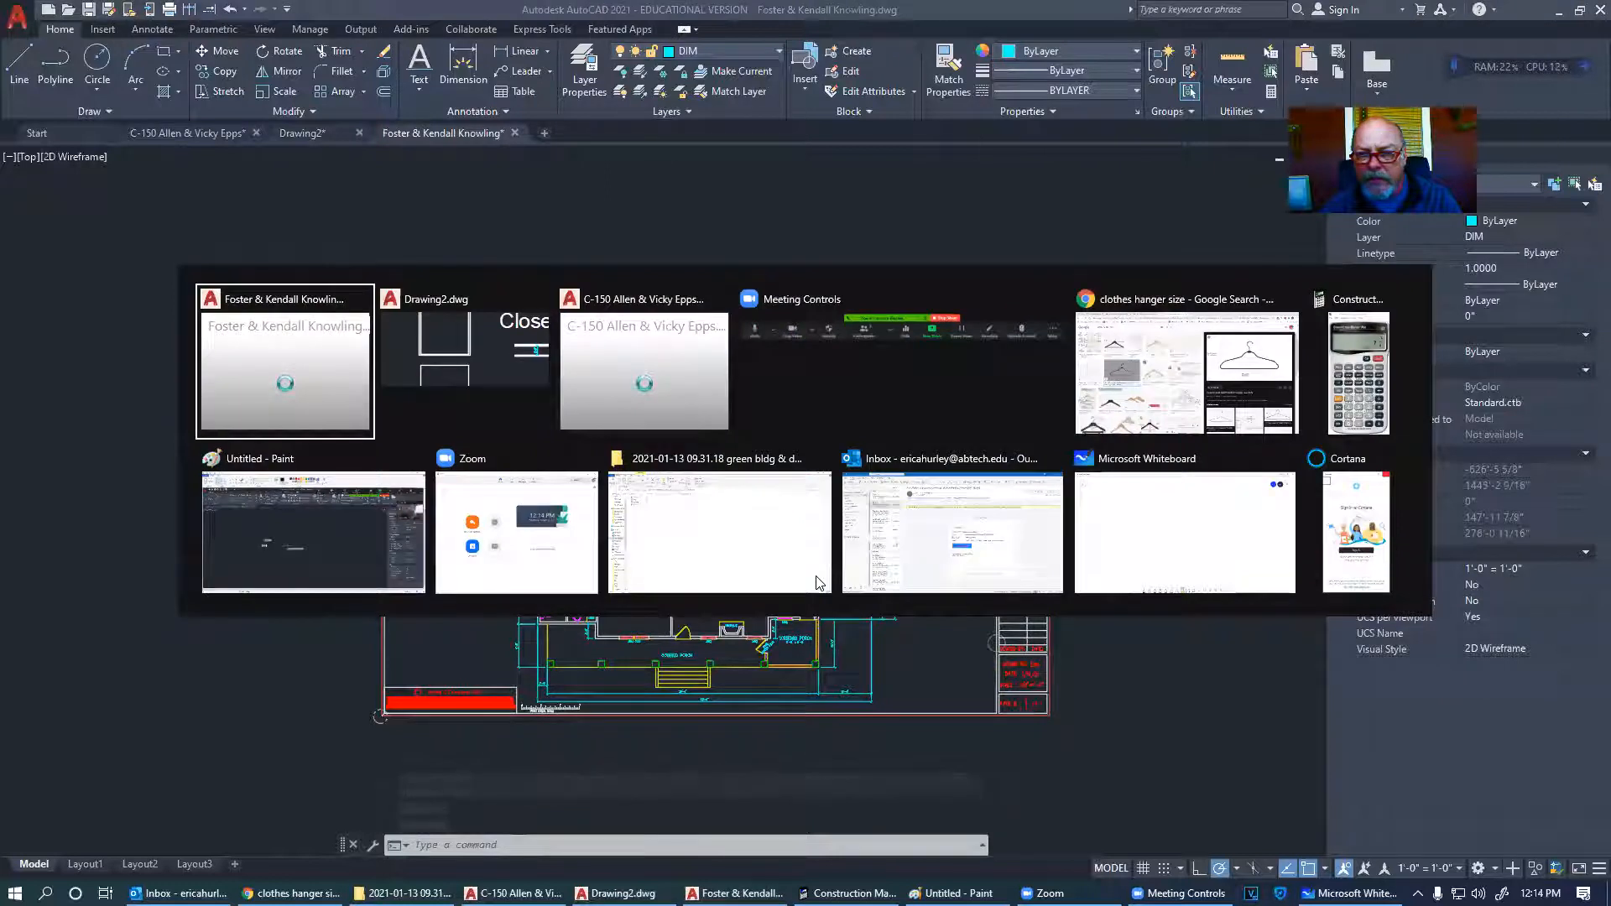
left_click(1187, 374)
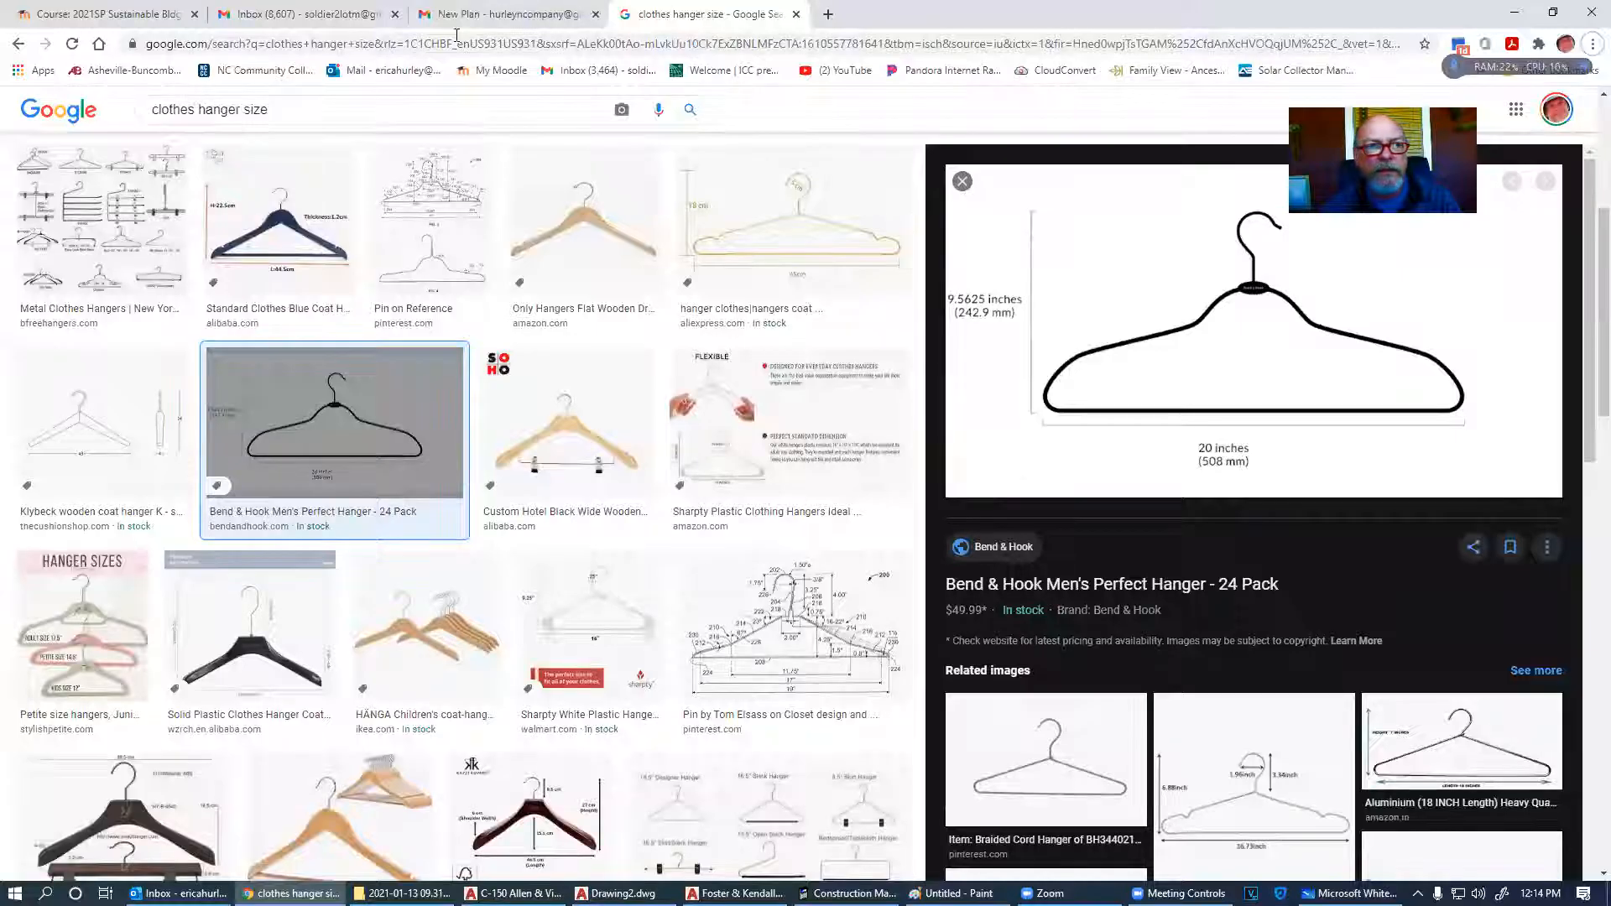
- View the hand-drawn sketch 20210103_174145.jpg from the New Plan email
left_click(445, 14)
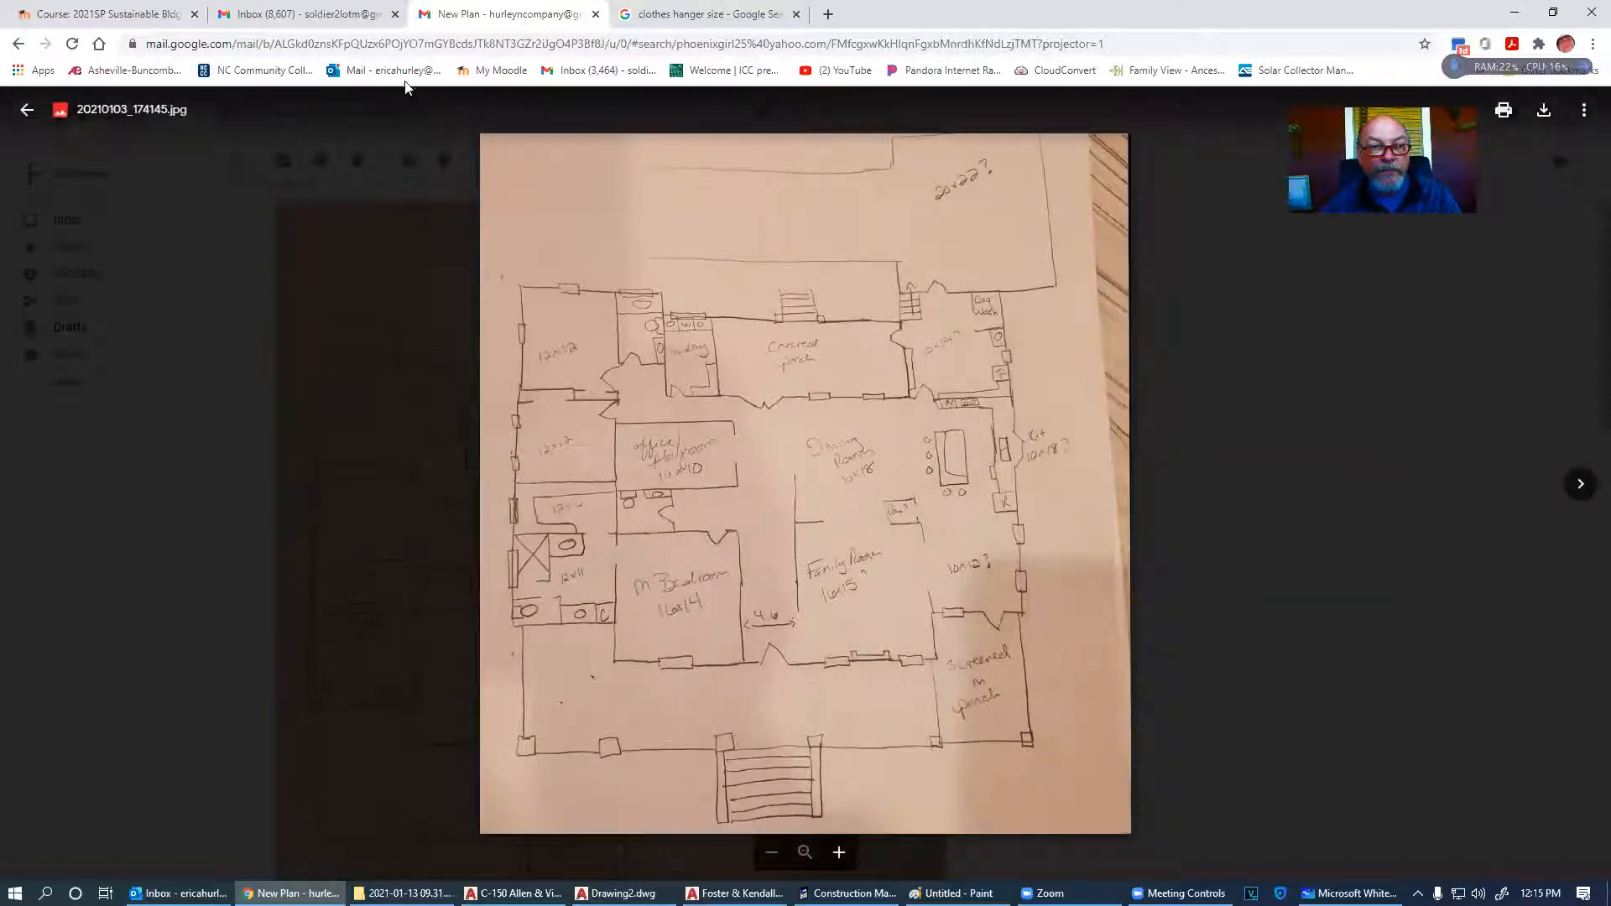
key("alt+Tab")
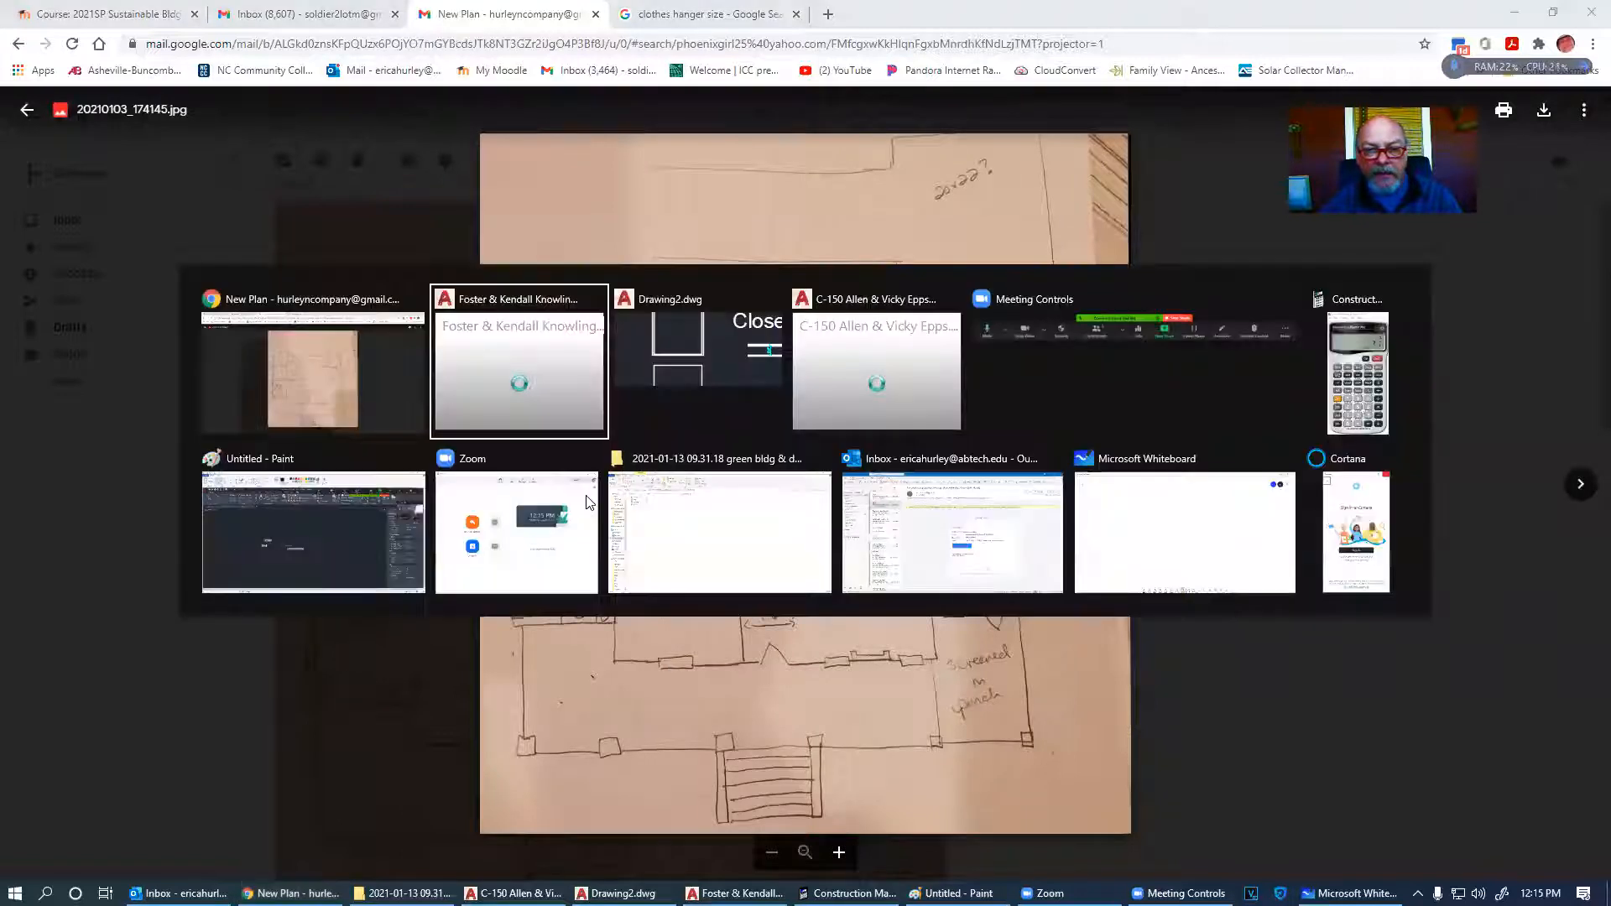
key("alt+Tab")
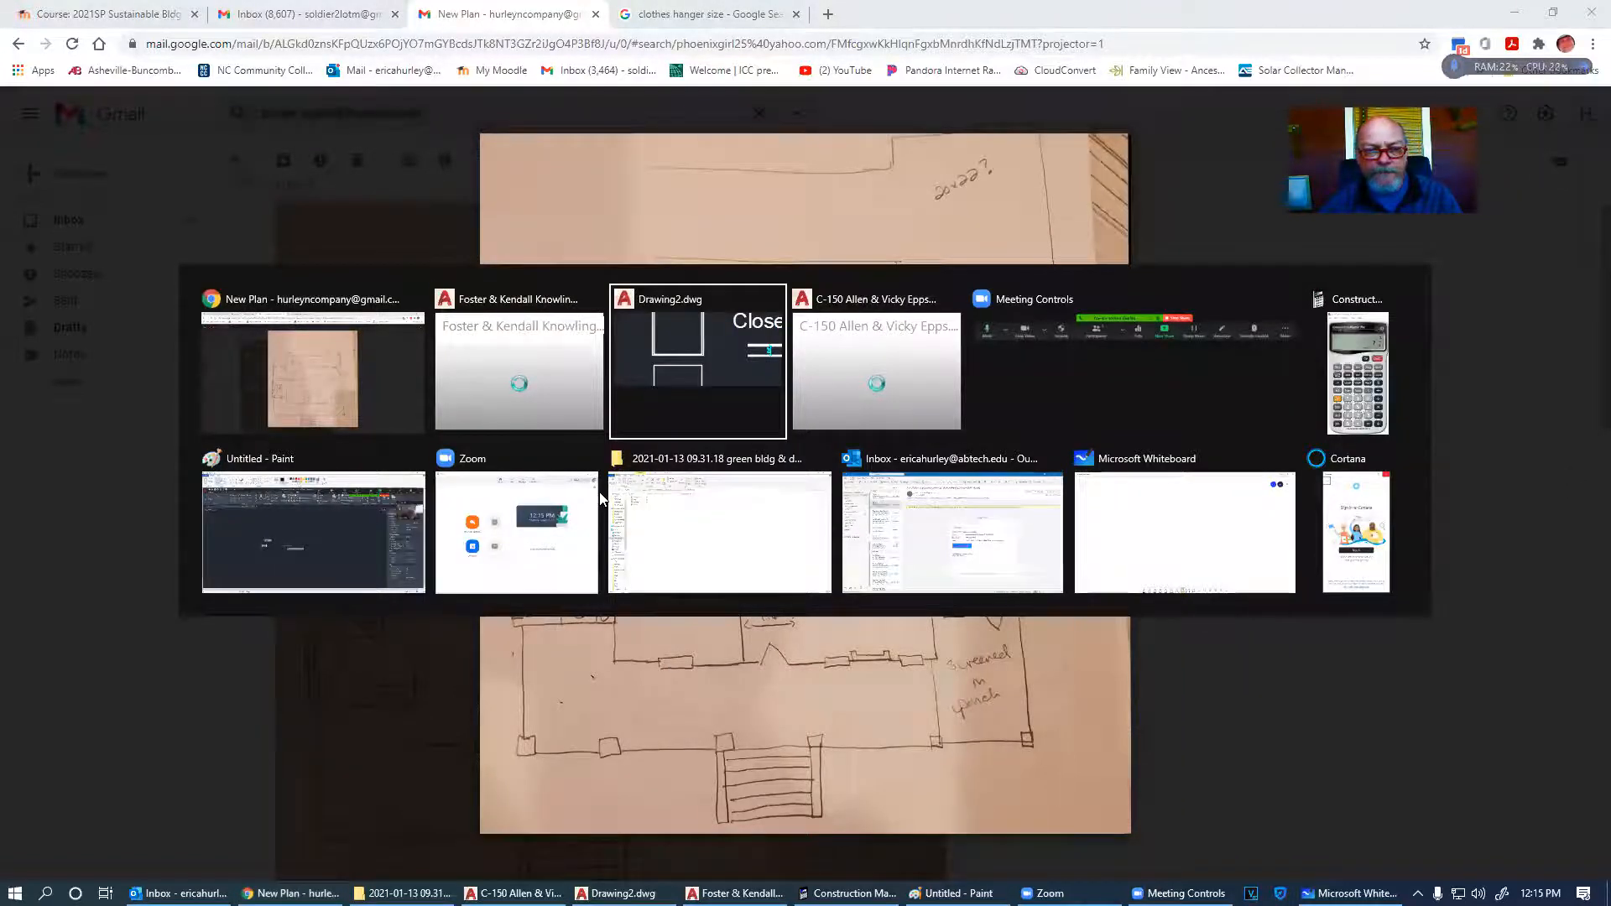
- Return to the Foster & Kendall plan and inspect Bedroom #2, Laundry and Office
left_click(524, 344)
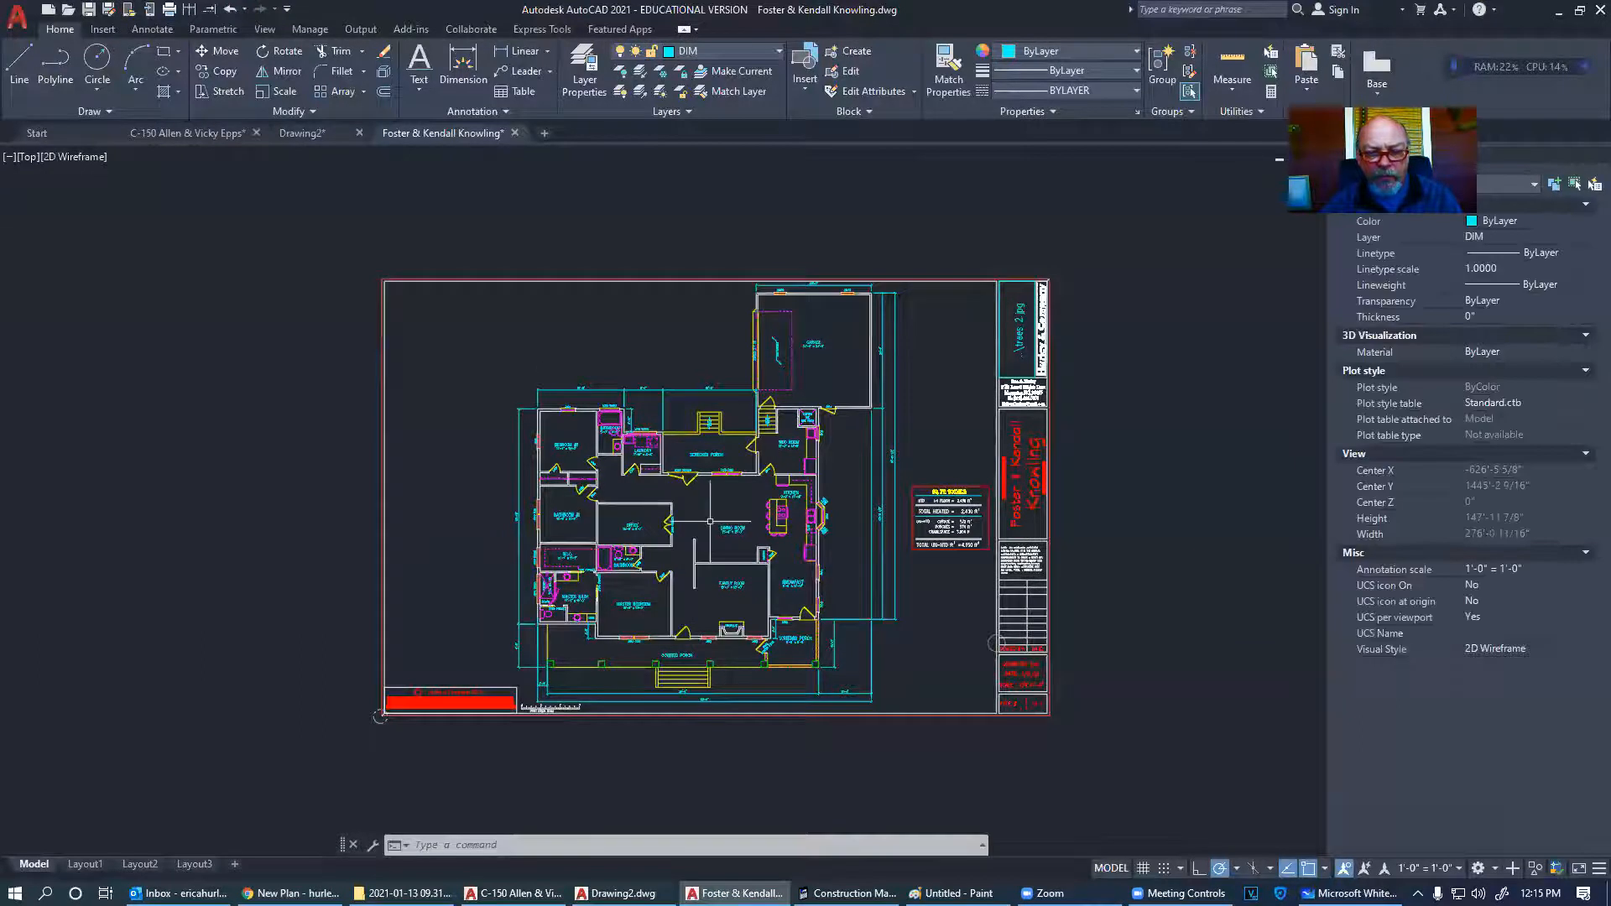
scroll(692, 615, "up", 2)
scroll(464, 335, "up", 6)
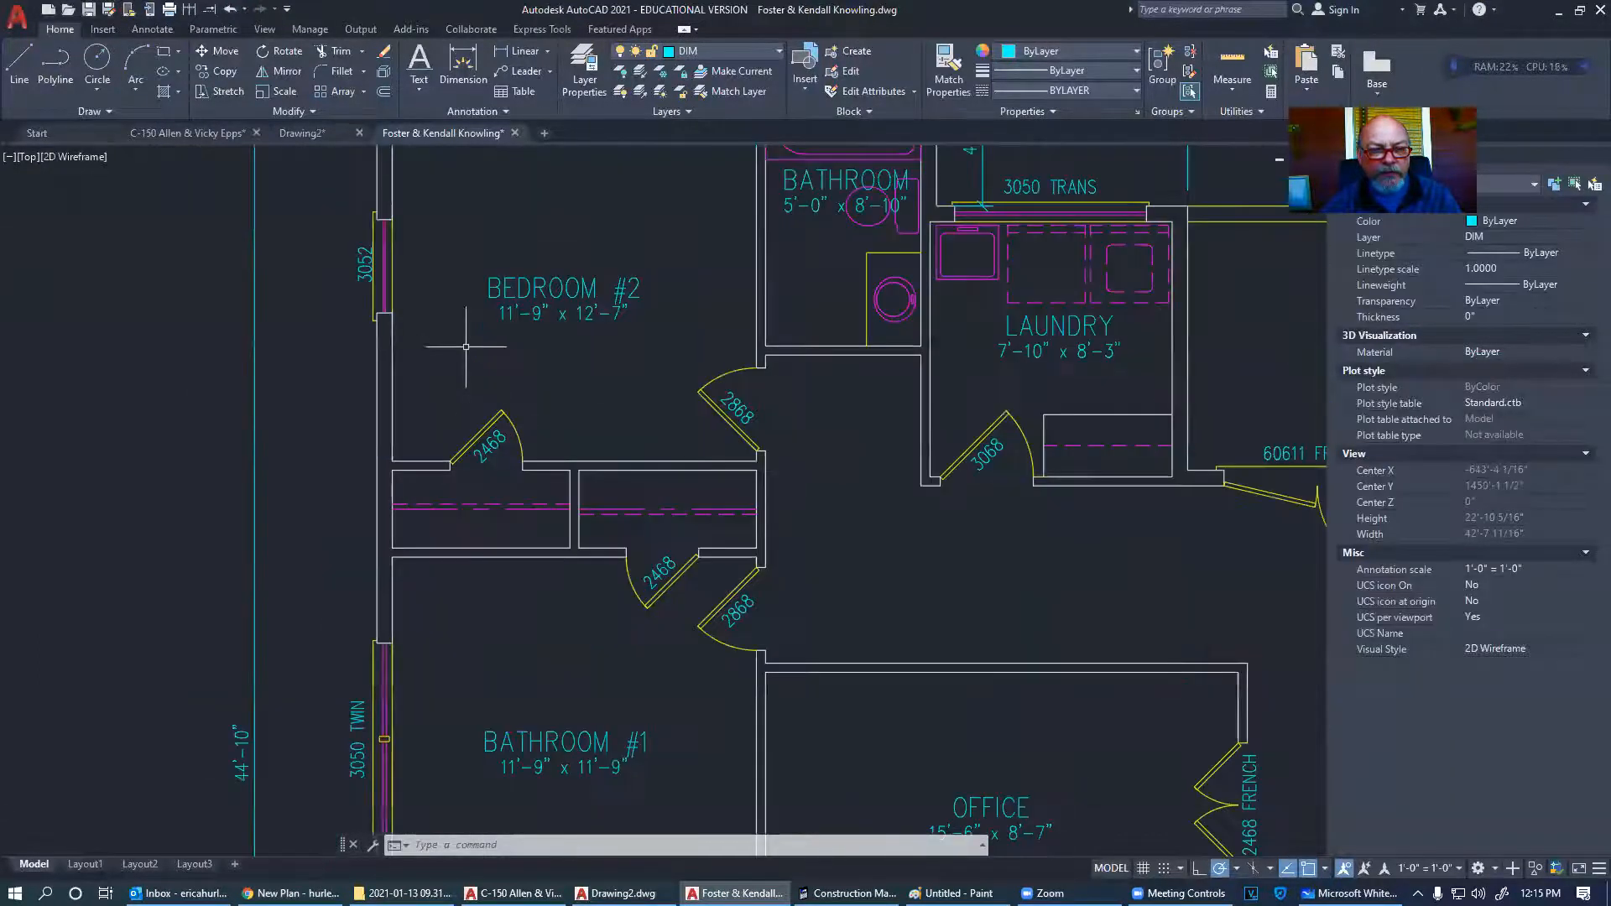
scroll(576, 407, "down", 2)
scroll(592, 403, "down", 2)
middle_click_drag(629, 540, 627, 501)
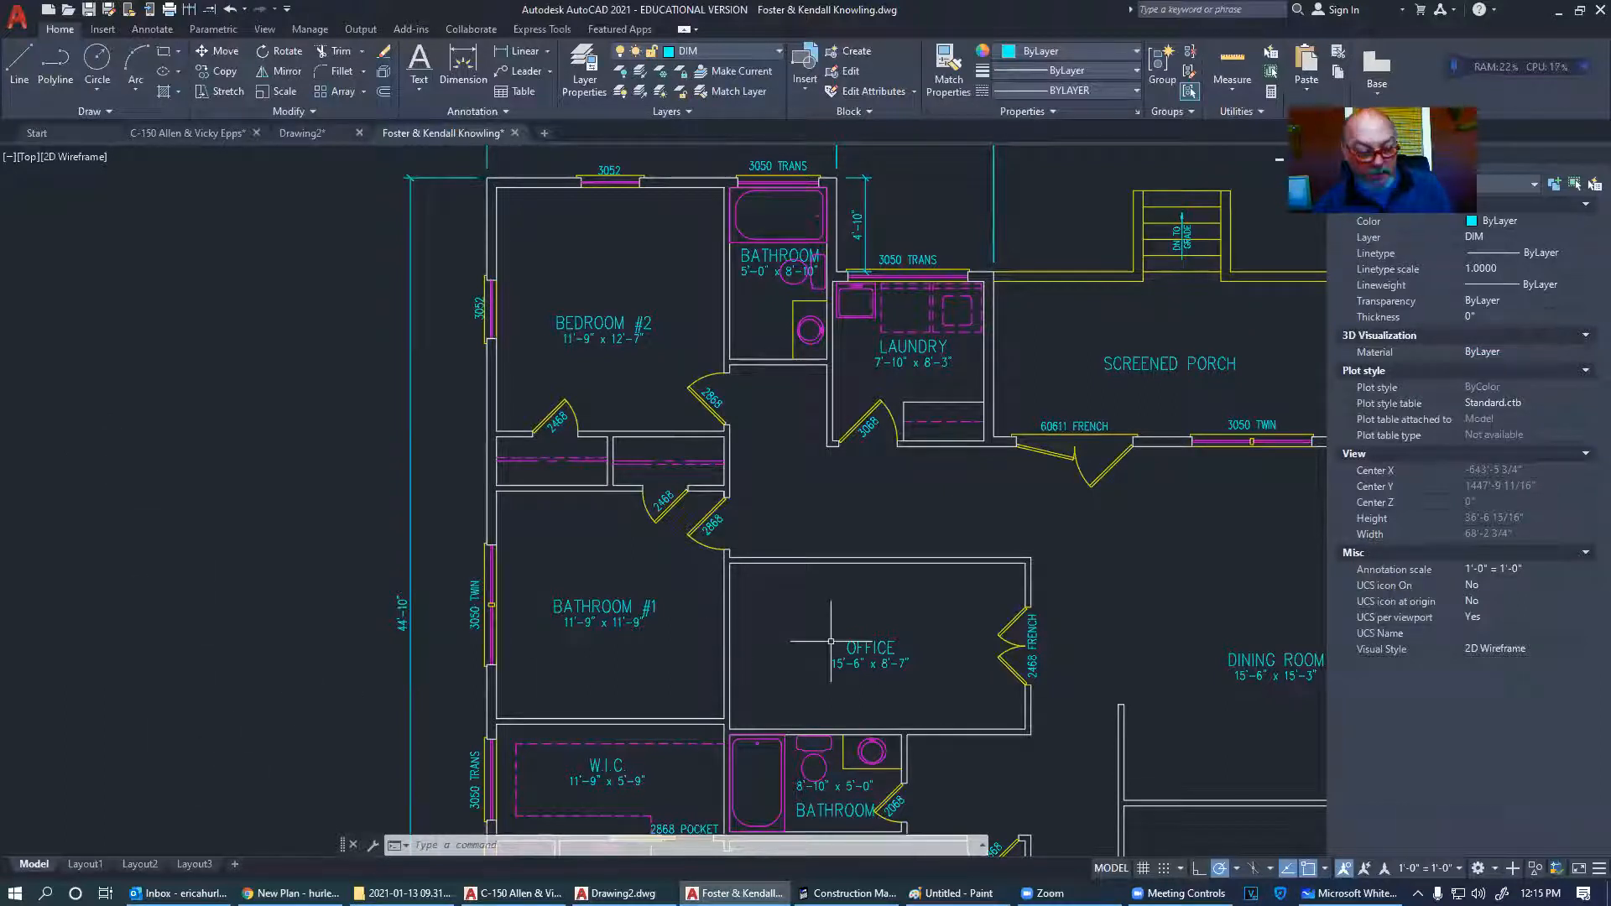
key("alt+Tab")
key("alt+Tab")
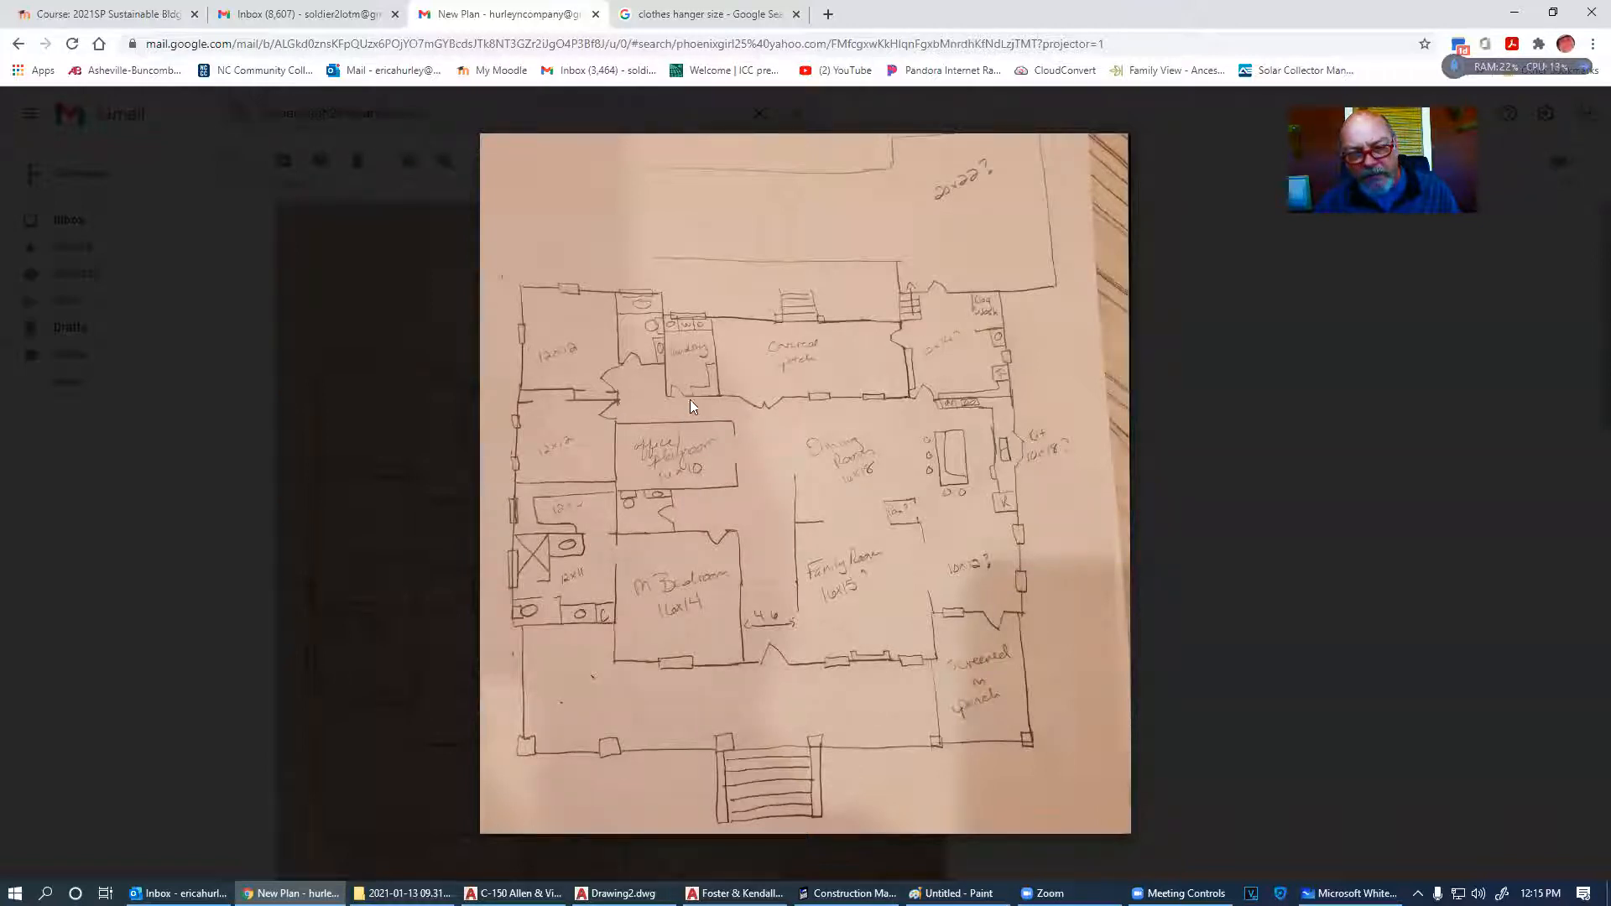
key("alt+Tab")
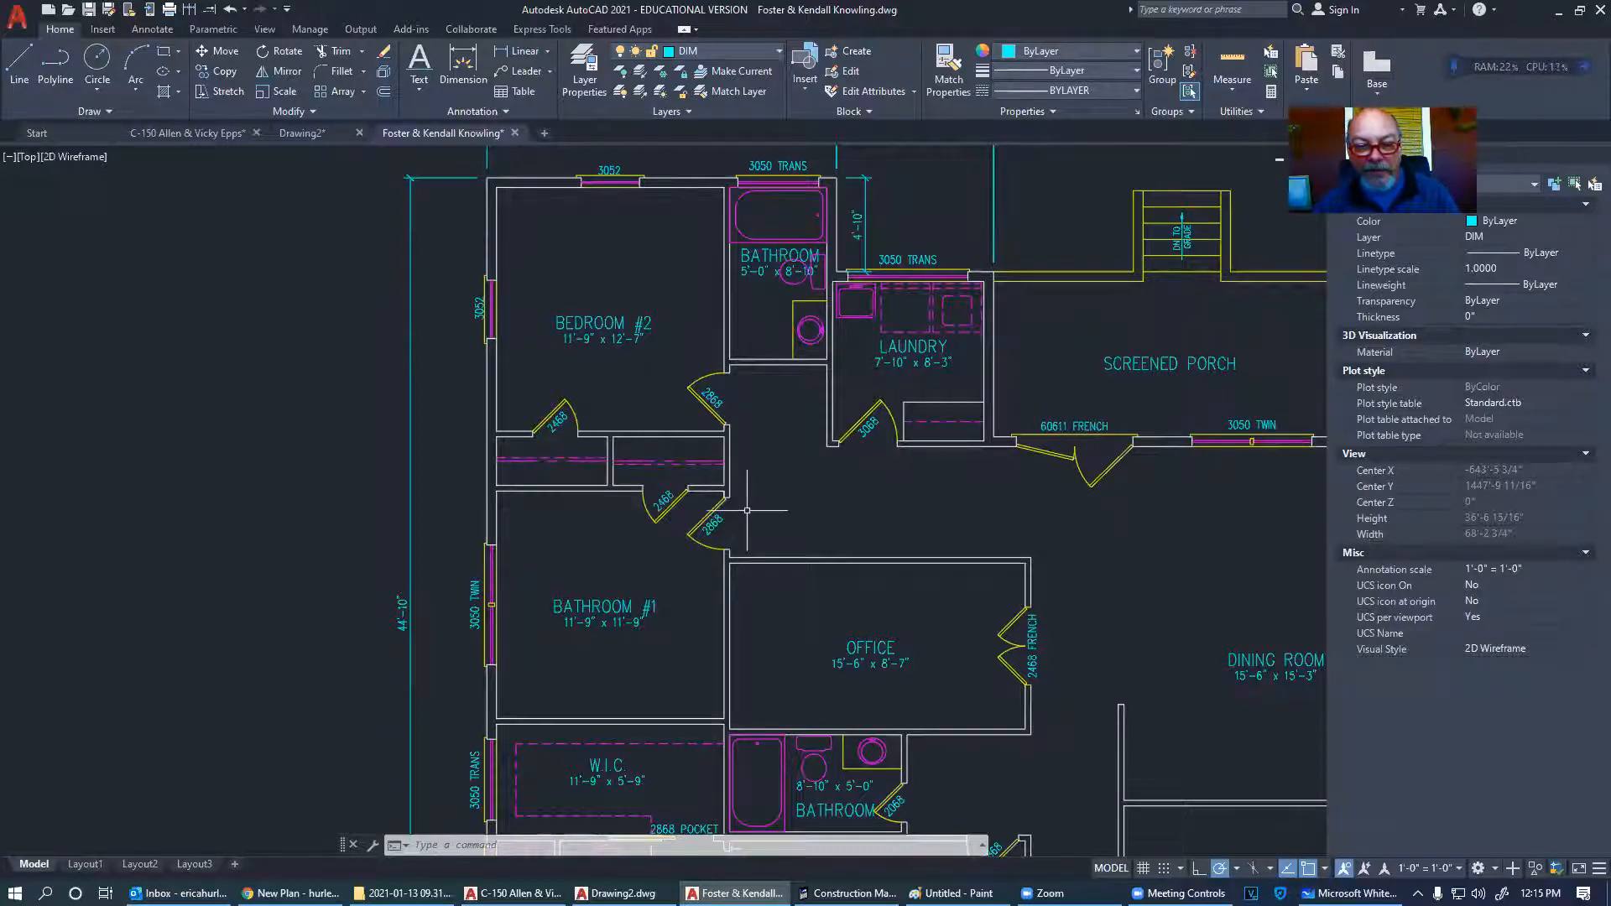
- Zoom in on the door wall corner of the Foster & Kendall plan
scroll(747, 509, "down", 2)
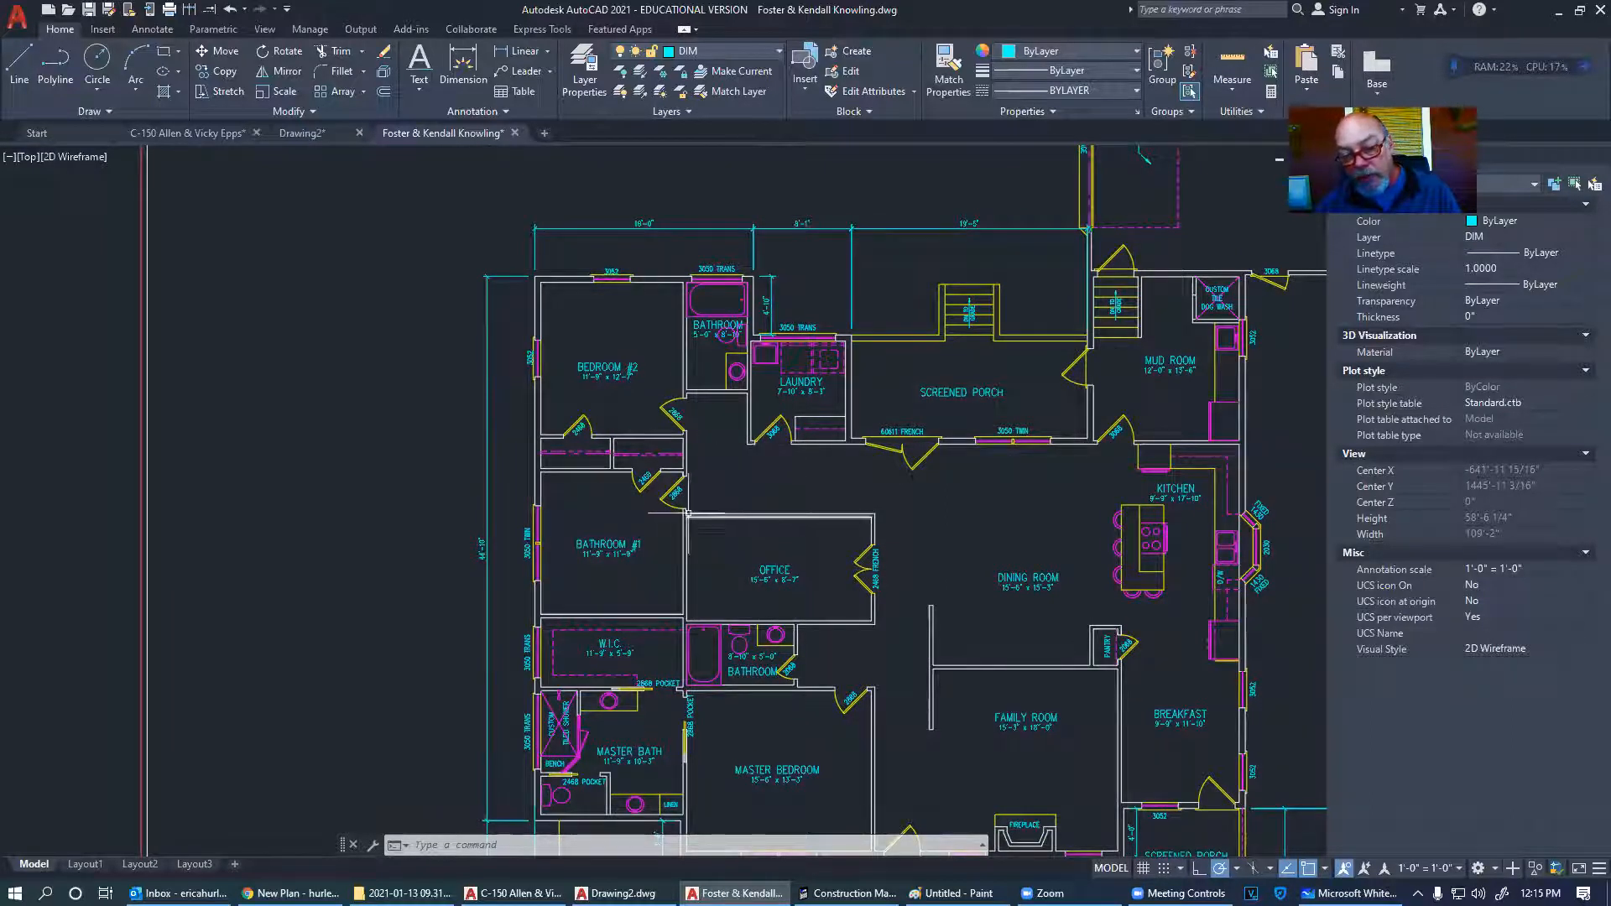
scroll(672, 505, "up", 10)
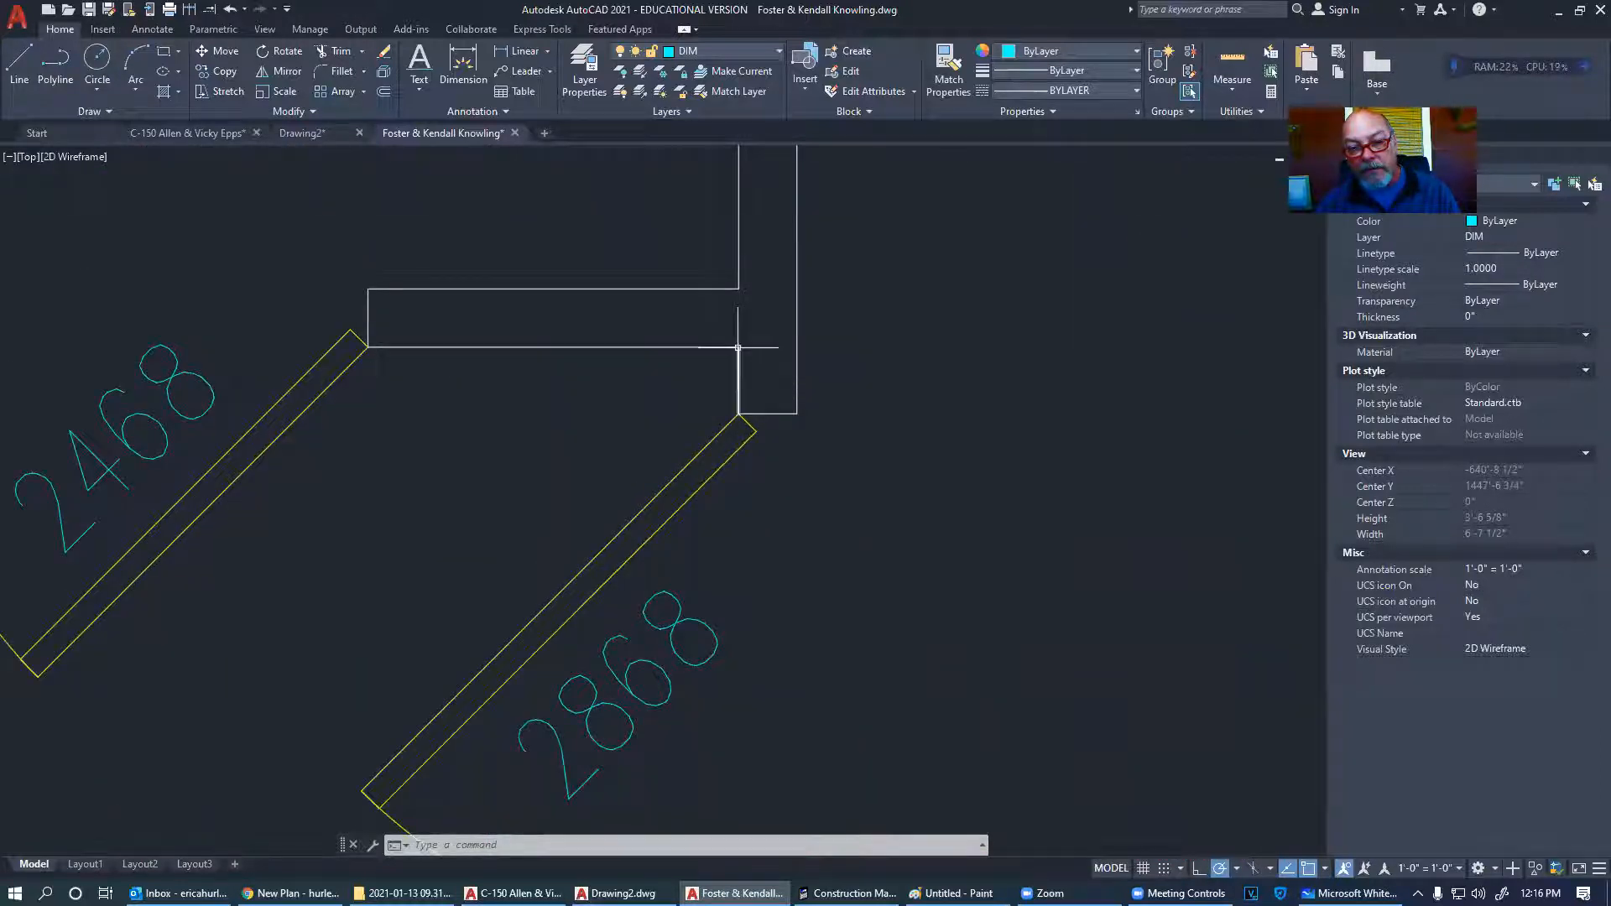
scroll(741, 418, "down", 2)
scroll(755, 437, "down", 7)
scroll(684, 428, "up", 9)
middle_click_drag(675, 449, 681, 502)
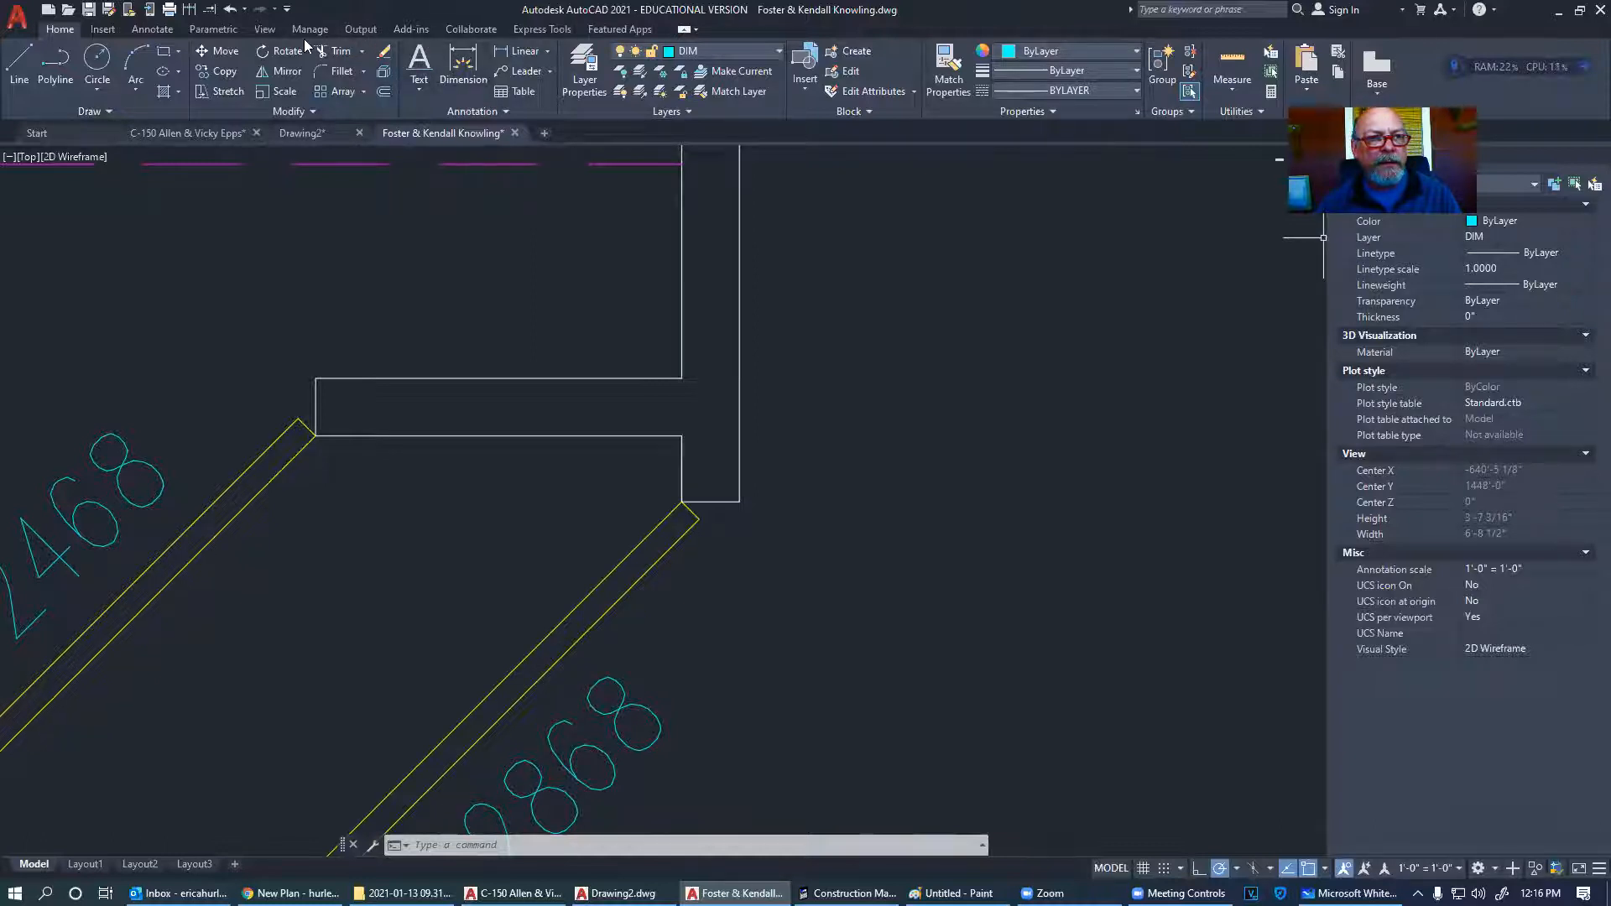
- Filter the Blocks palette for names starting with '2', close it, and return to Drawing2
left_click(265, 31)
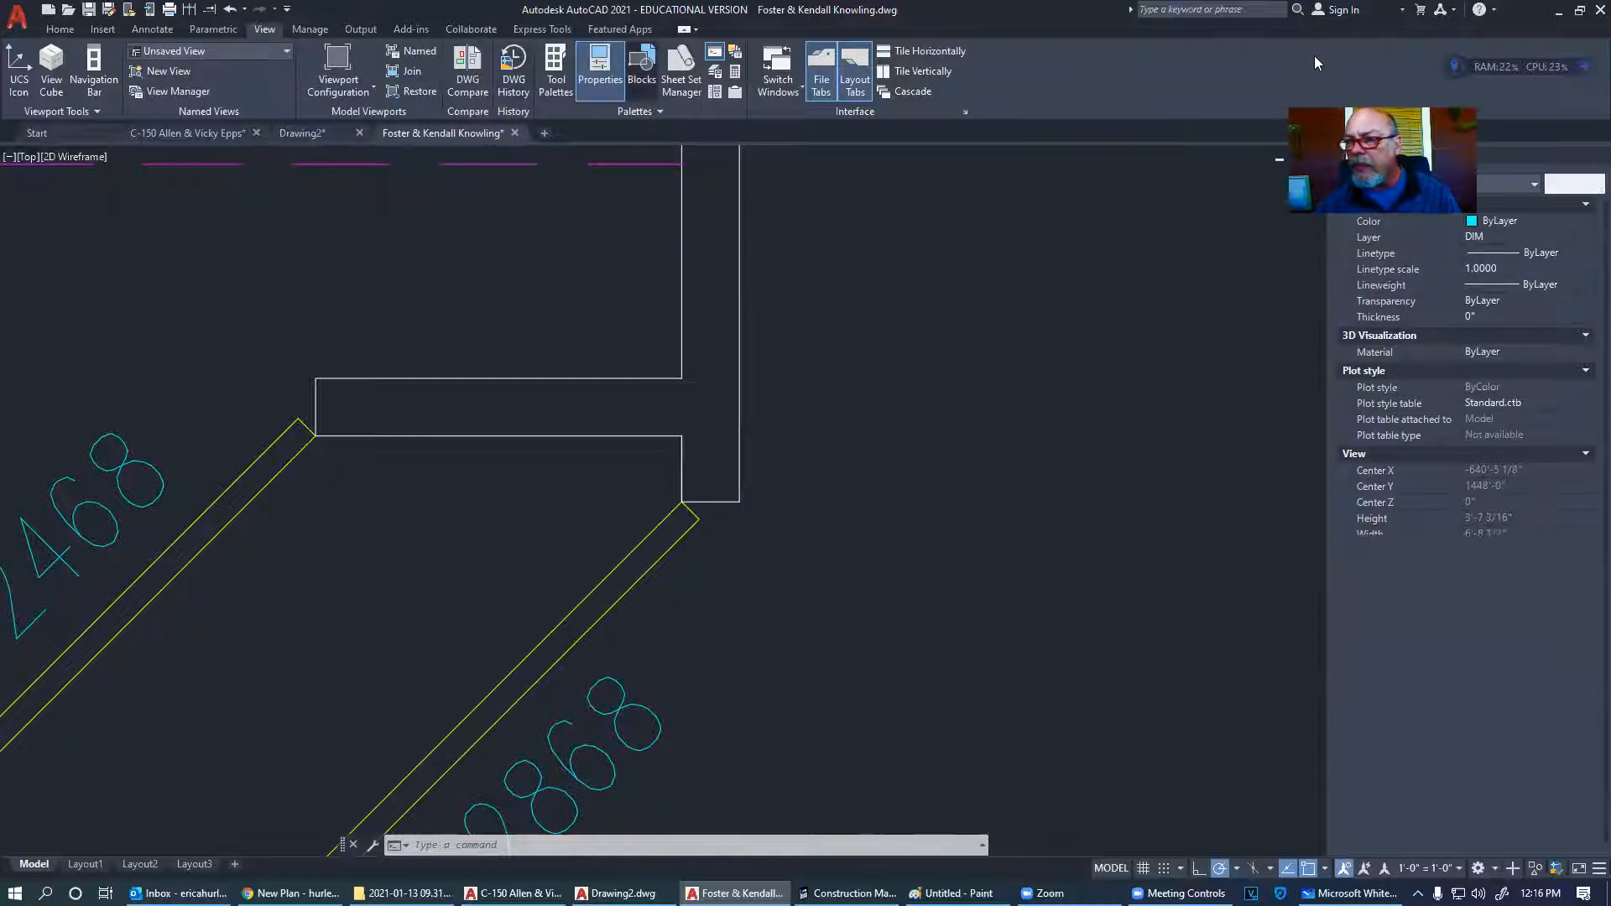
left_click(1440, 588)
type("2*")
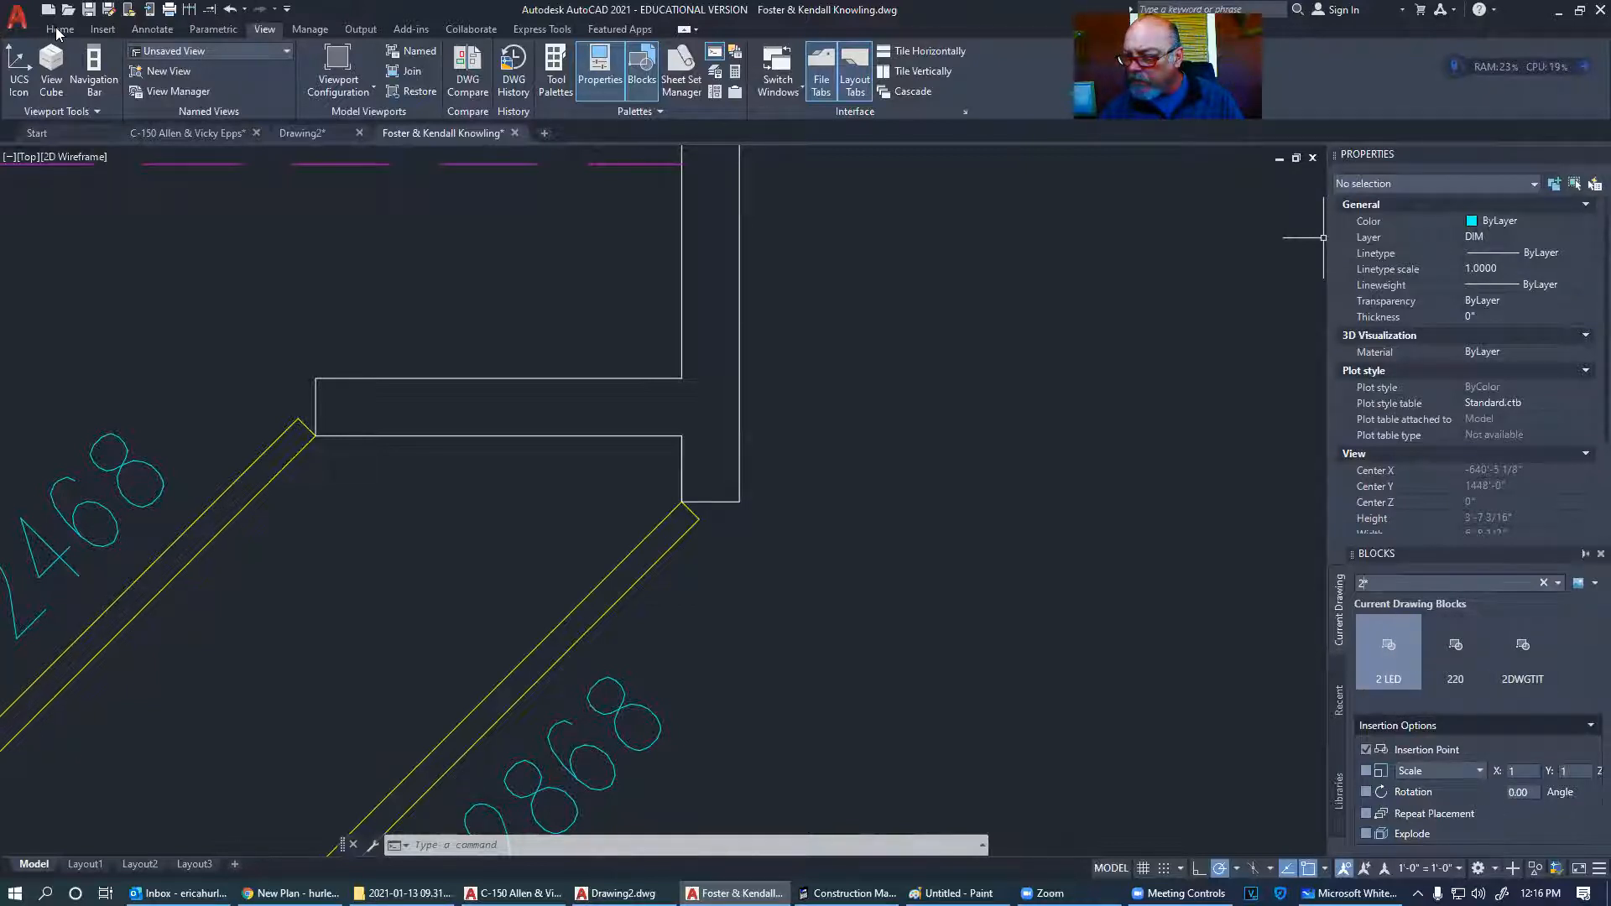
left_click(1601, 554)
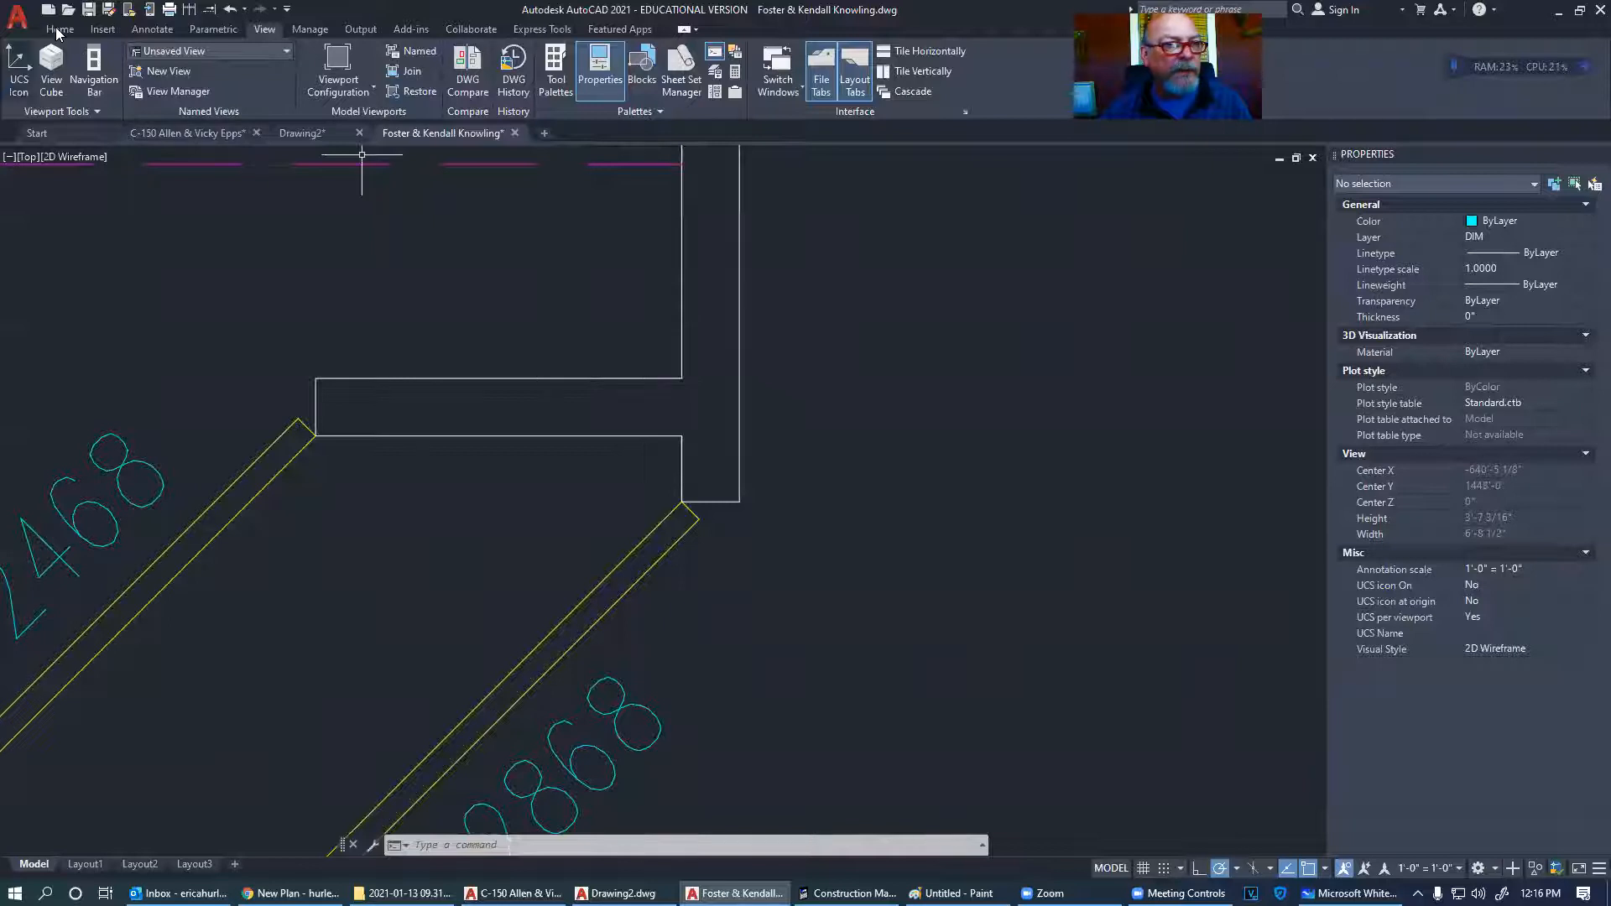
left_click(59, 29)
left_click(299, 137)
scroll(719, 431, "down", 10)
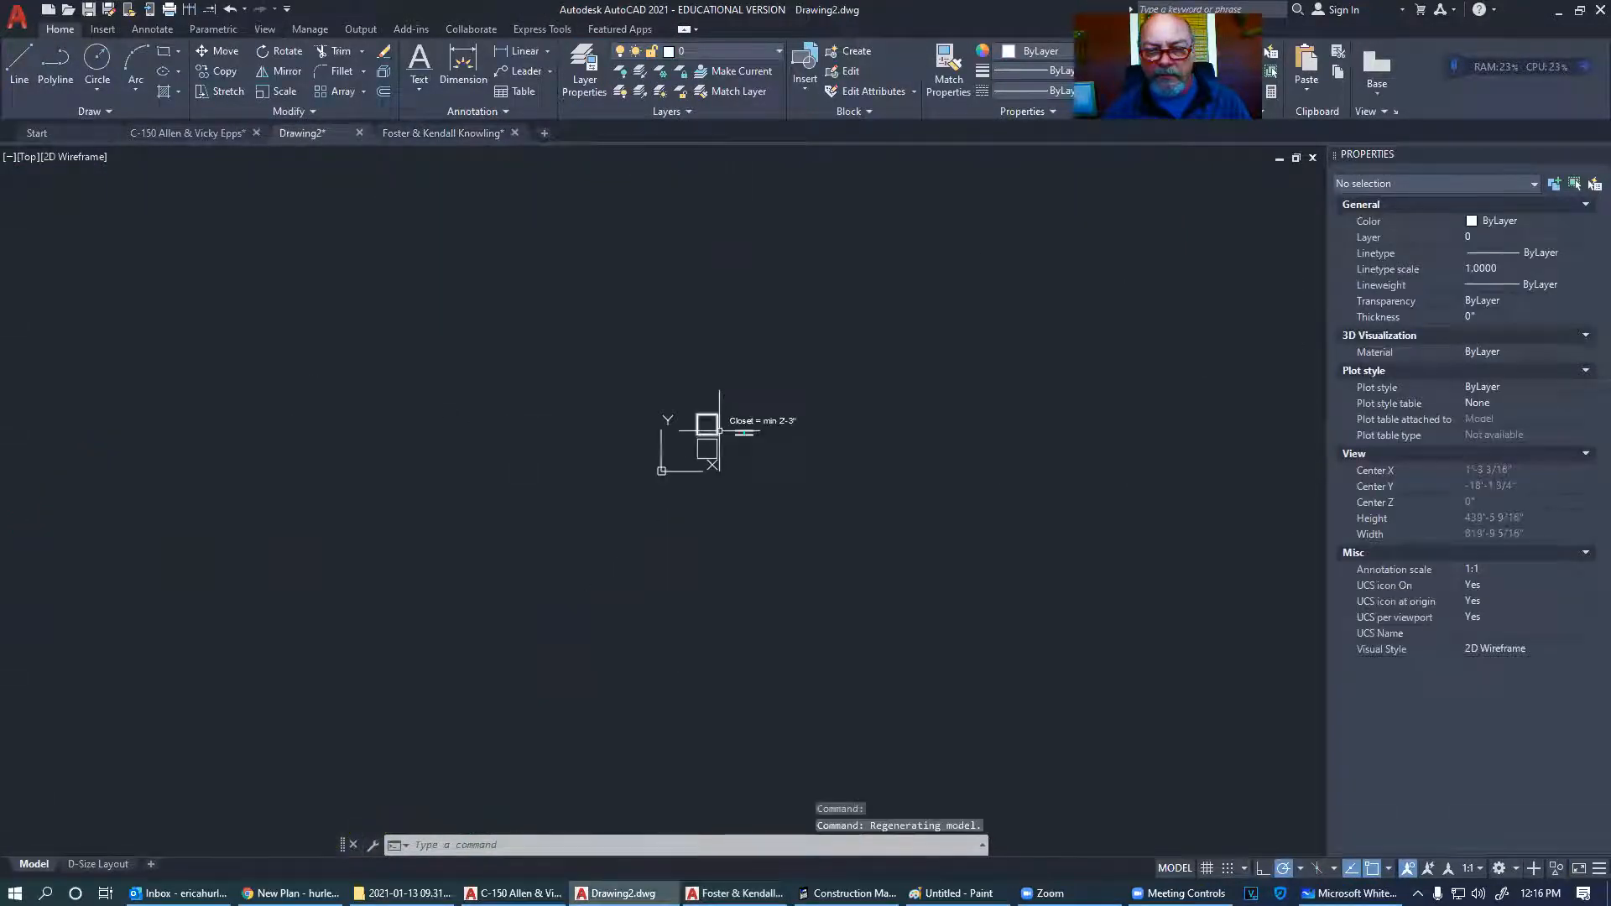
scroll(653, 379, "up", 8)
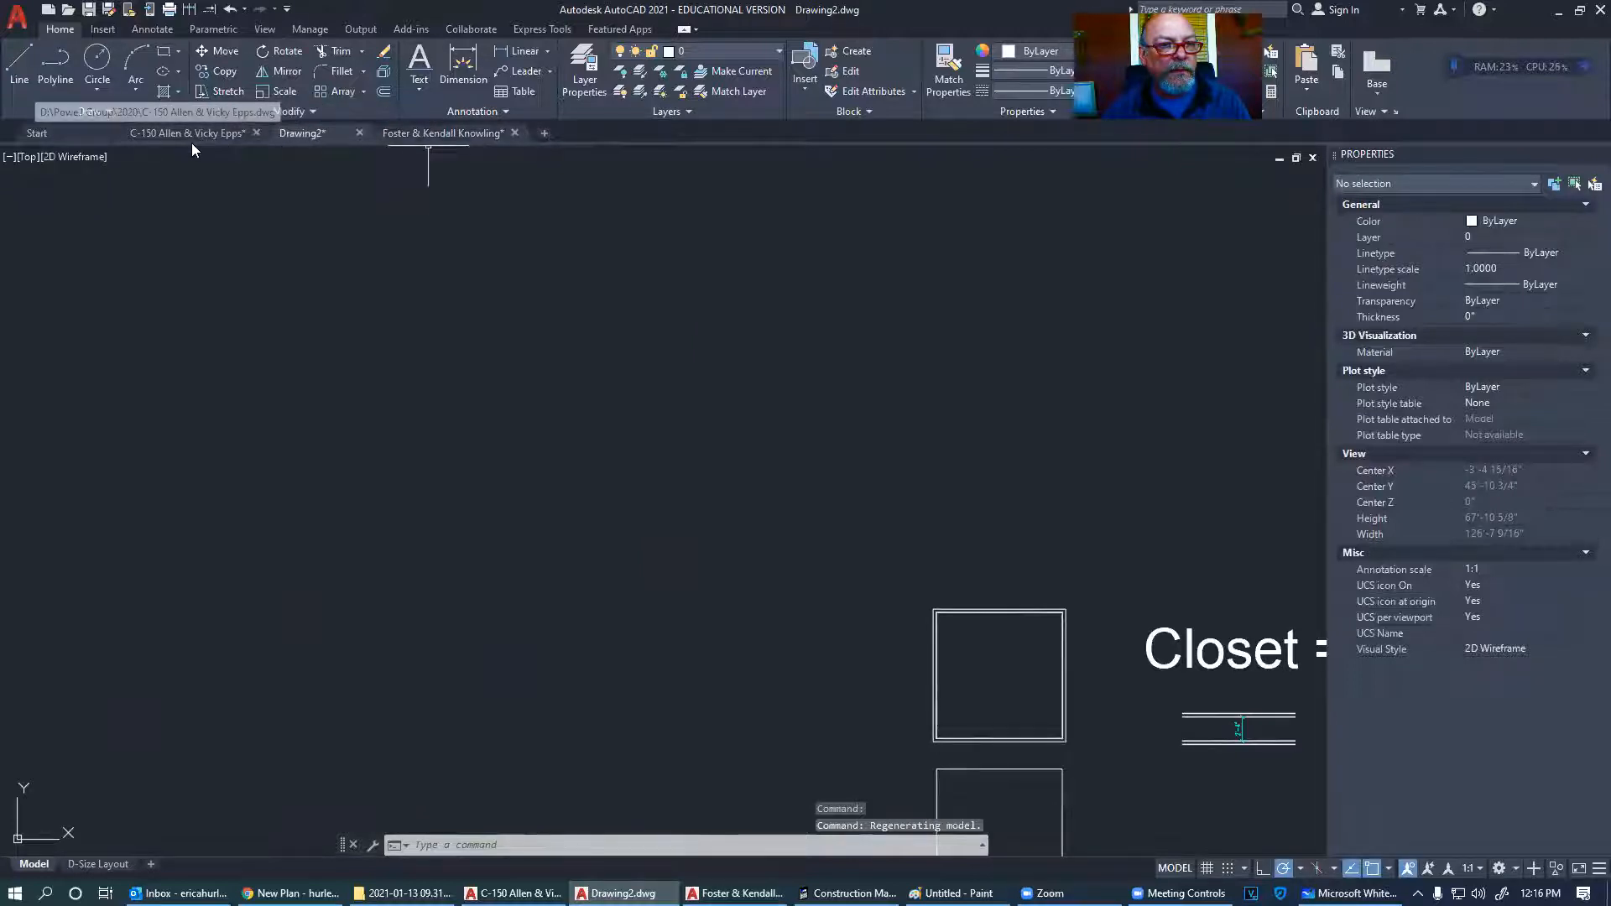
left_click(188, 133)
scroll(822, 638, "down", 8)
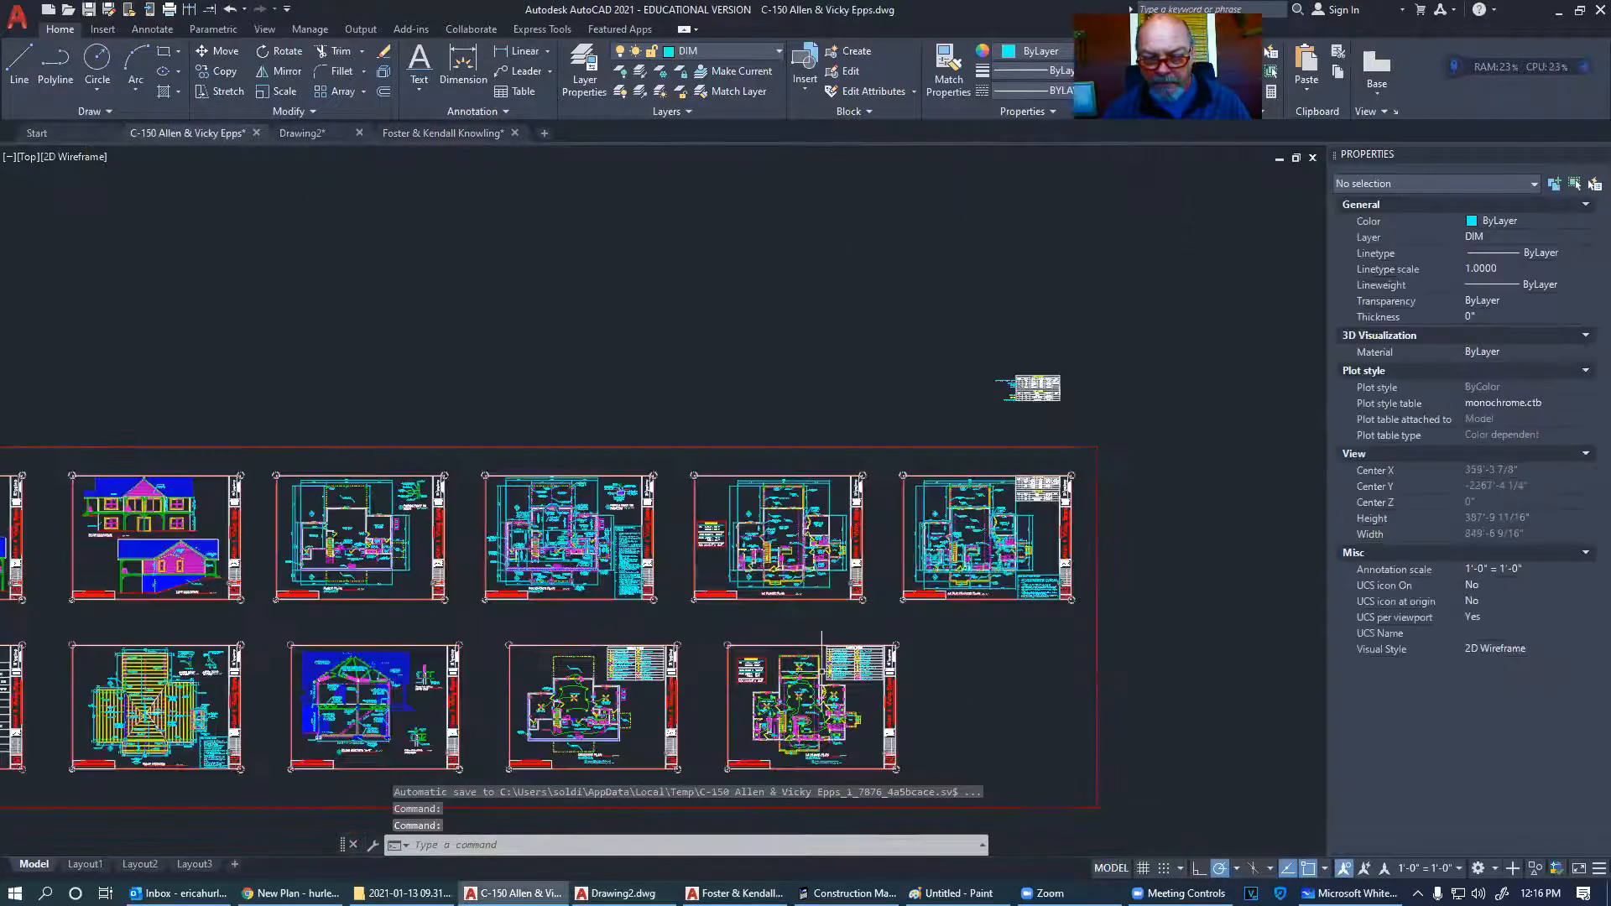
scroll(390, 725, "up", 12)
scroll(317, 428, "up", 5)
scroll(664, 227, "up", 4)
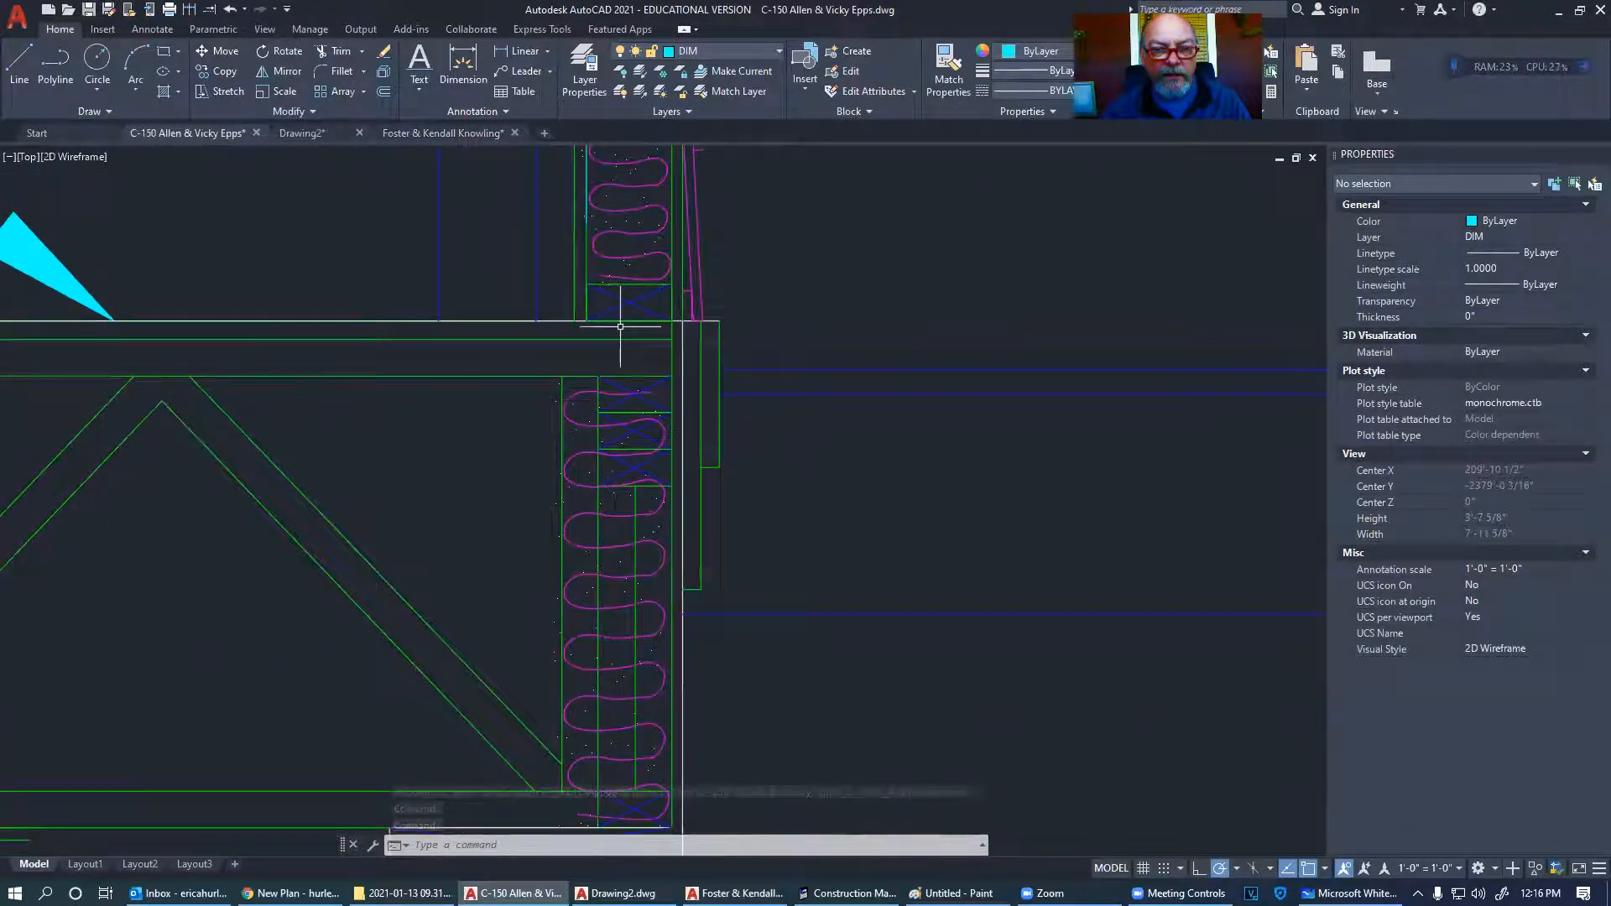
left_click(628, 300)
key("ctrl+c")
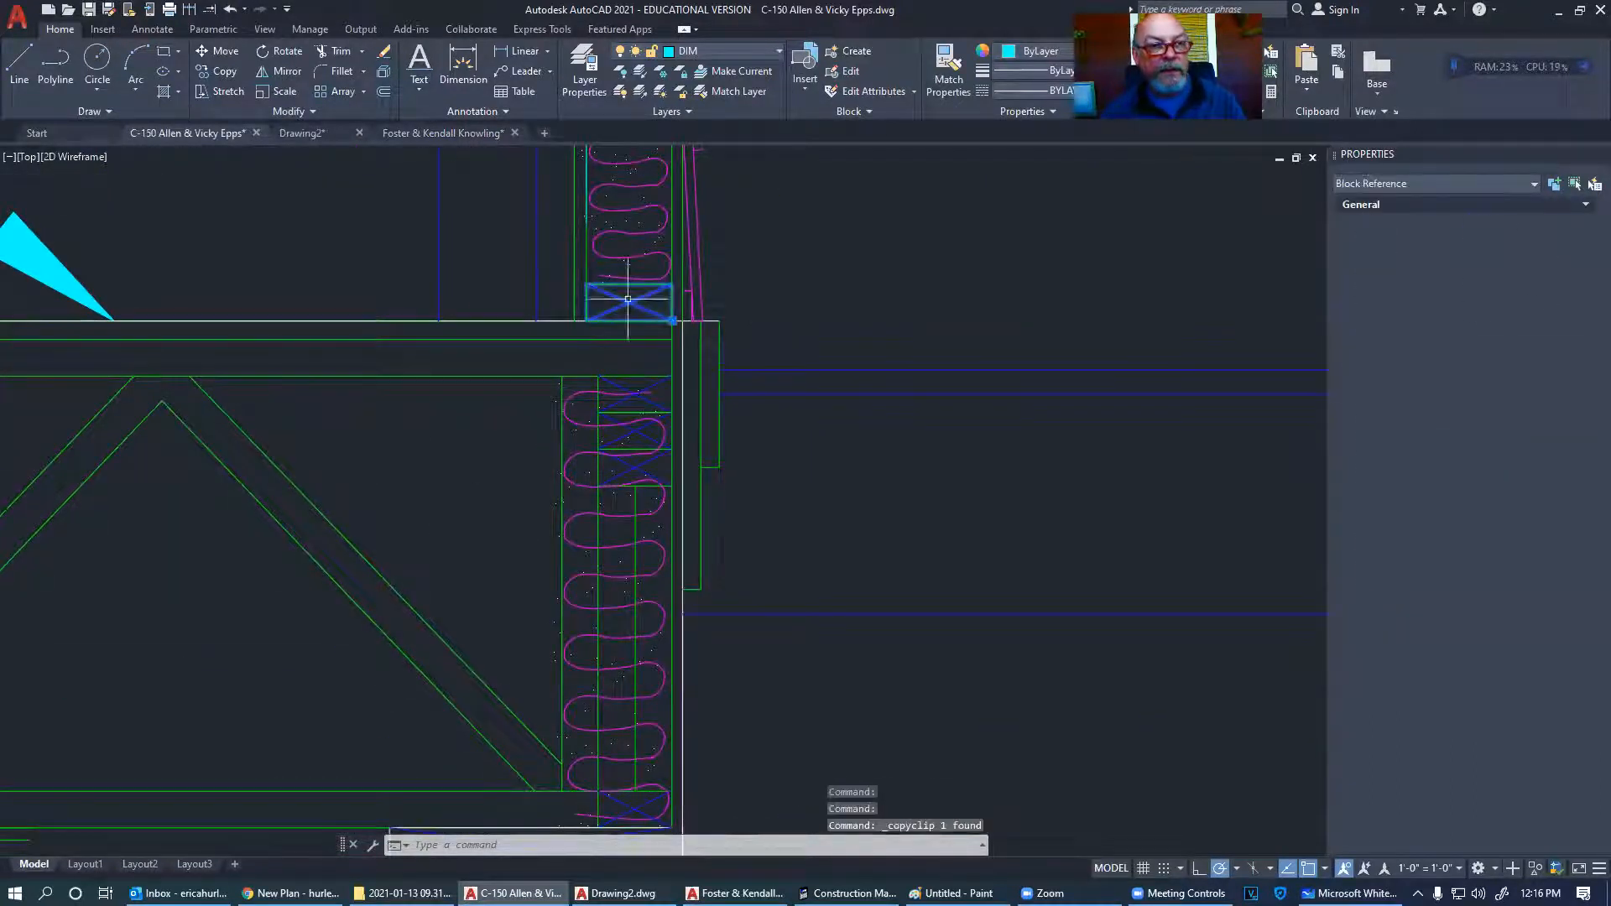
left_click(422, 134)
key("ctrl+v")
left_click(842, 496)
- Scale the pasted stud block about its centre by a factor of 0.6667
left_click(944, 527)
left_click(816, 419)
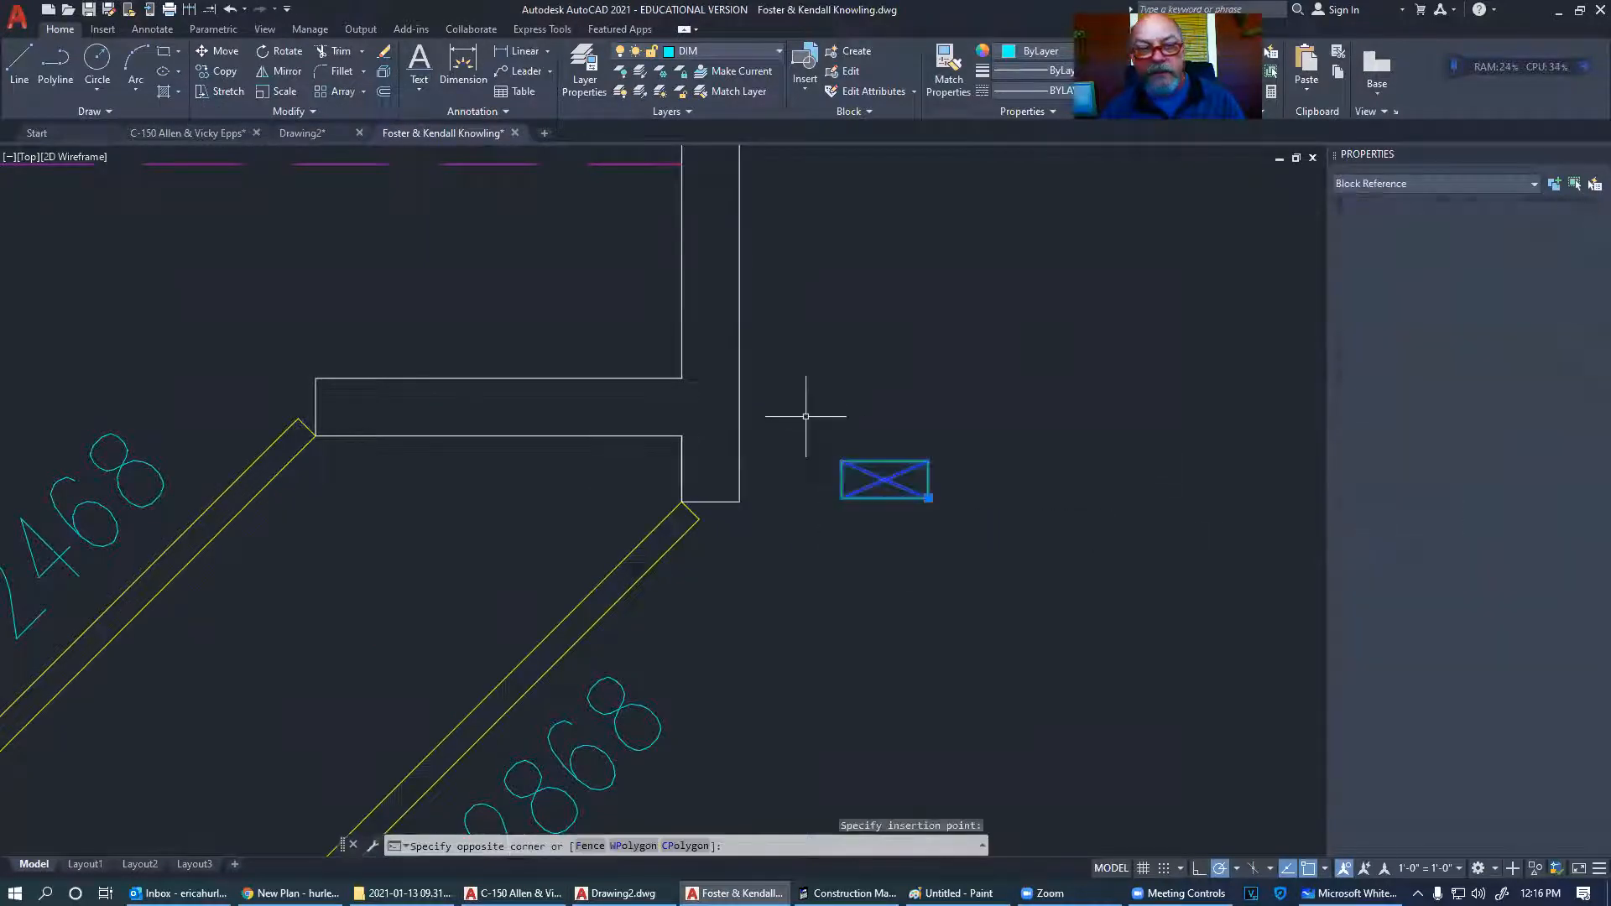
left_click(285, 92)
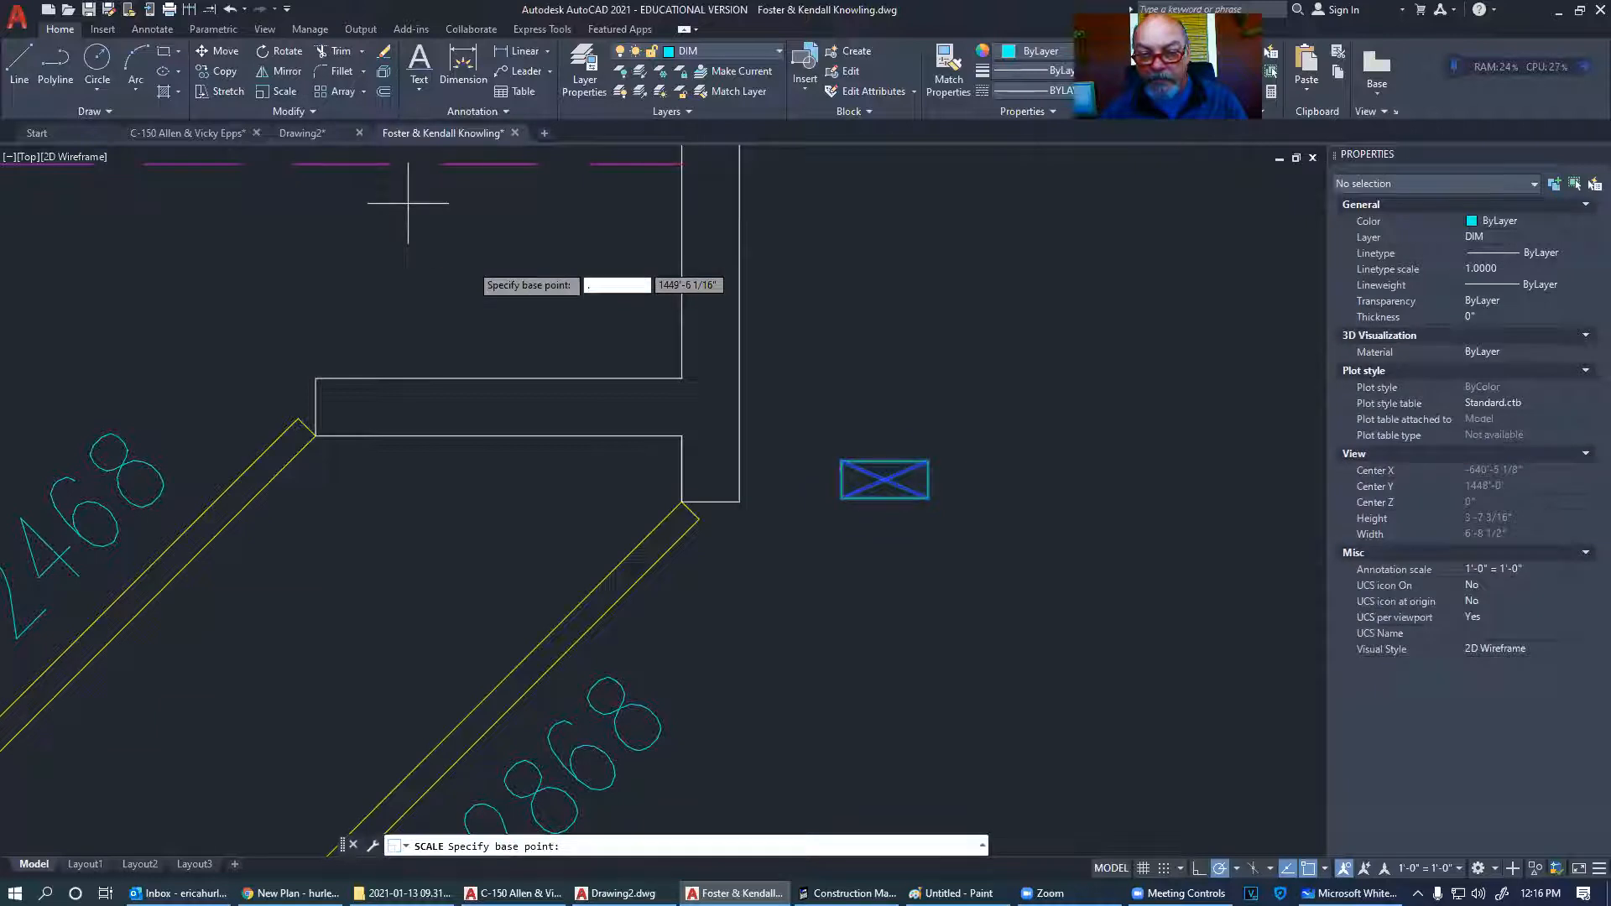
key("Escape")
left_click(988, 545)
left_click(836, 438)
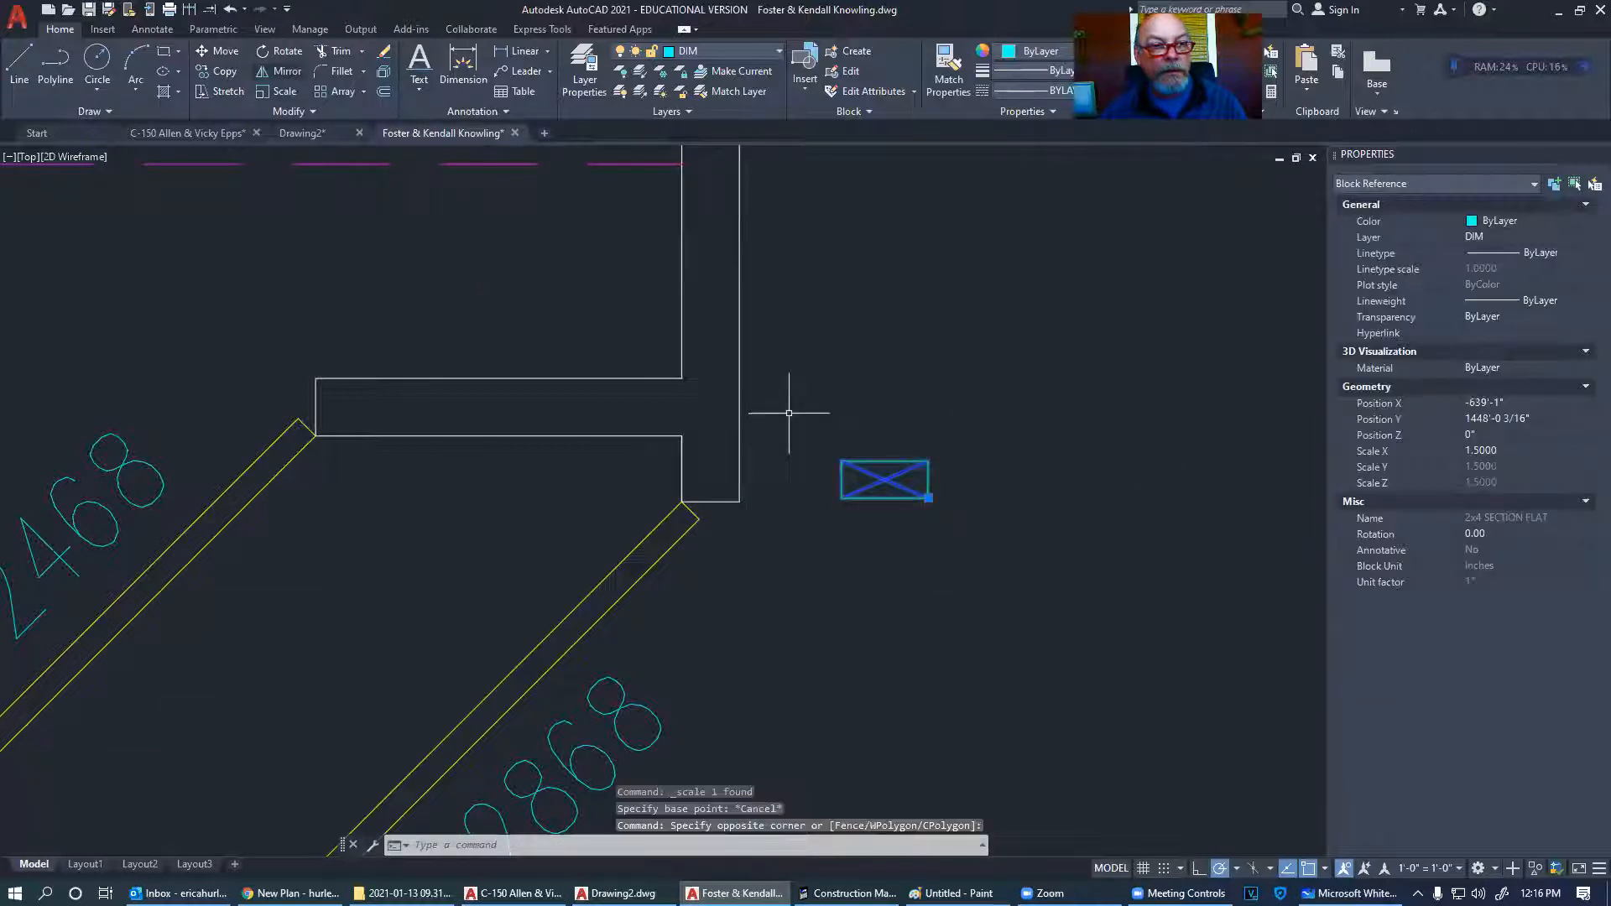
key("space")
left_click(885, 480)
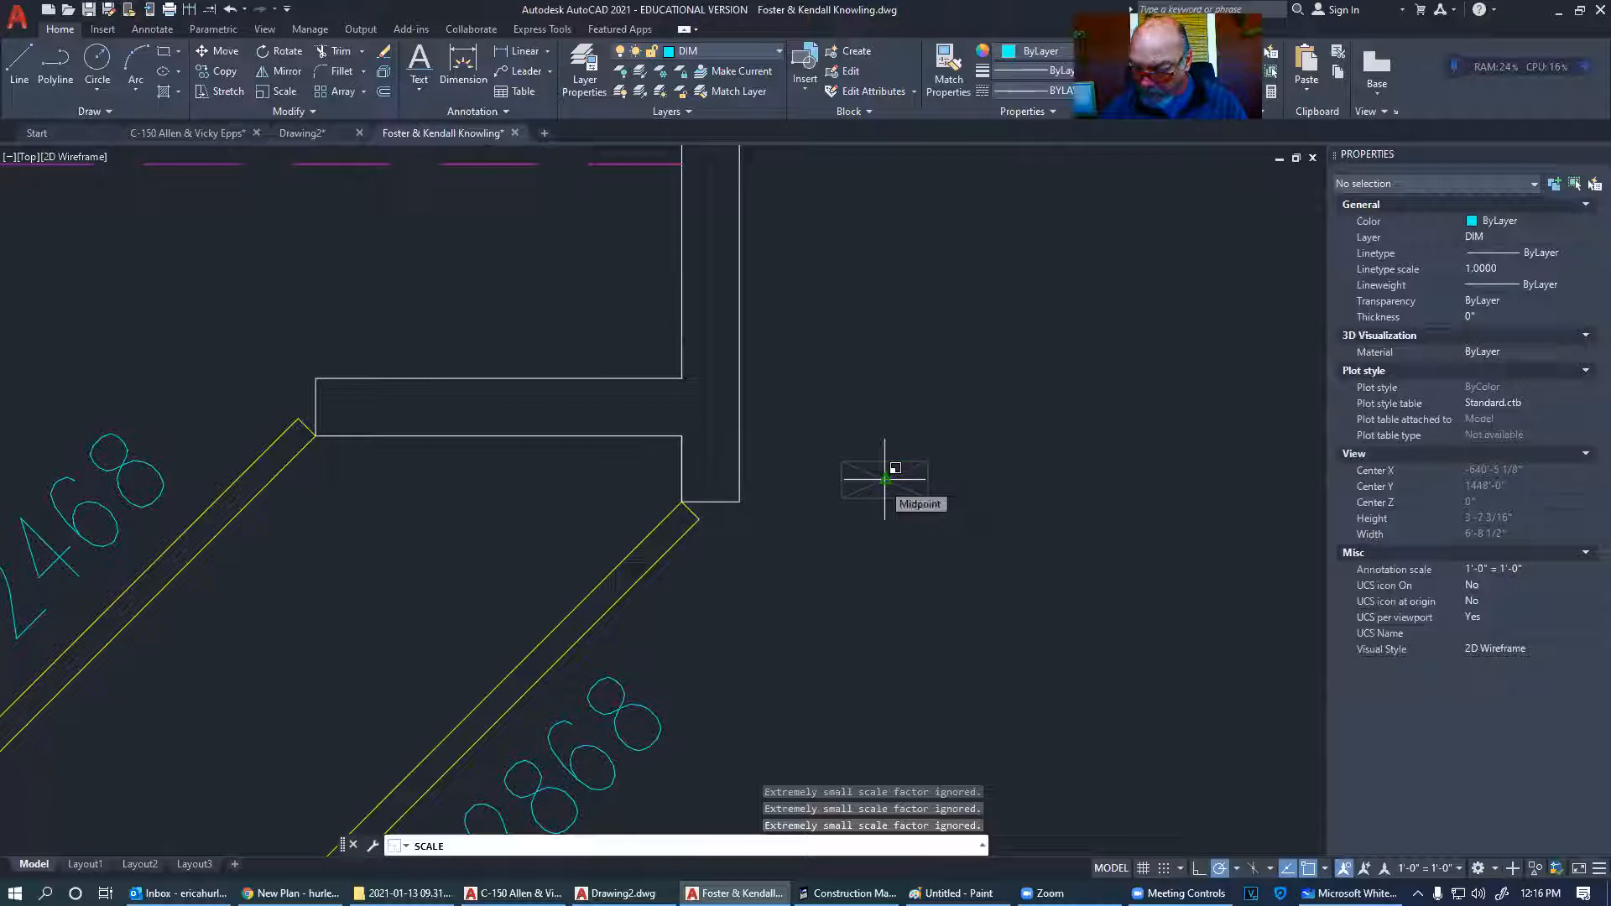
type(".666666666666666666666666")
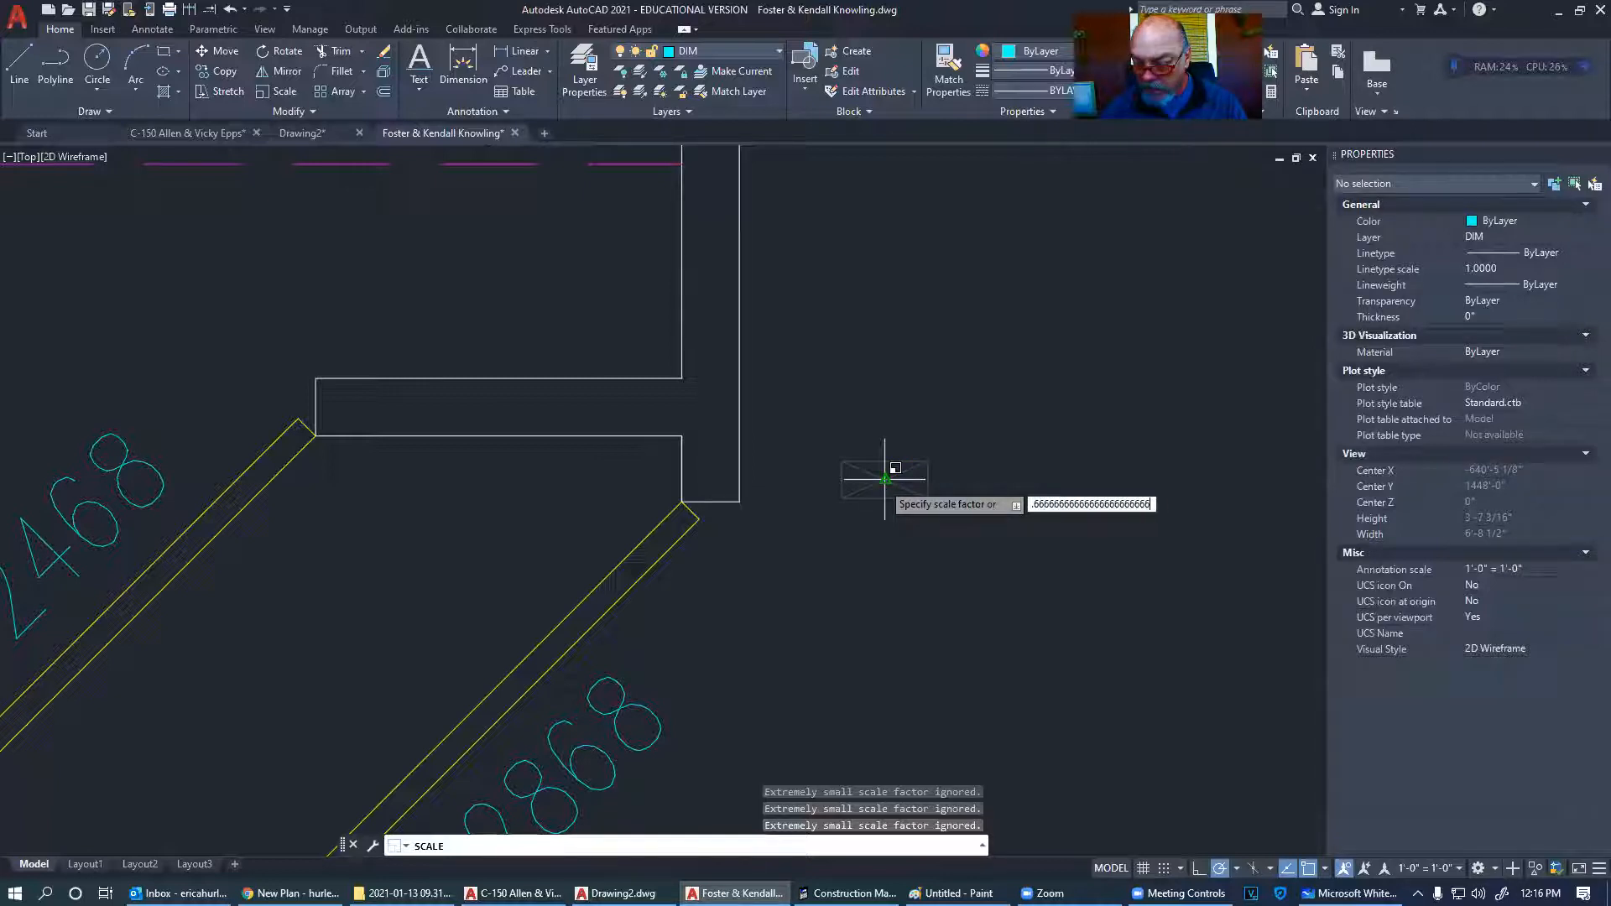
key("Return")
- Move the scaled stud block by its corner into the lower end of the vertical wall
left_click(935, 529)
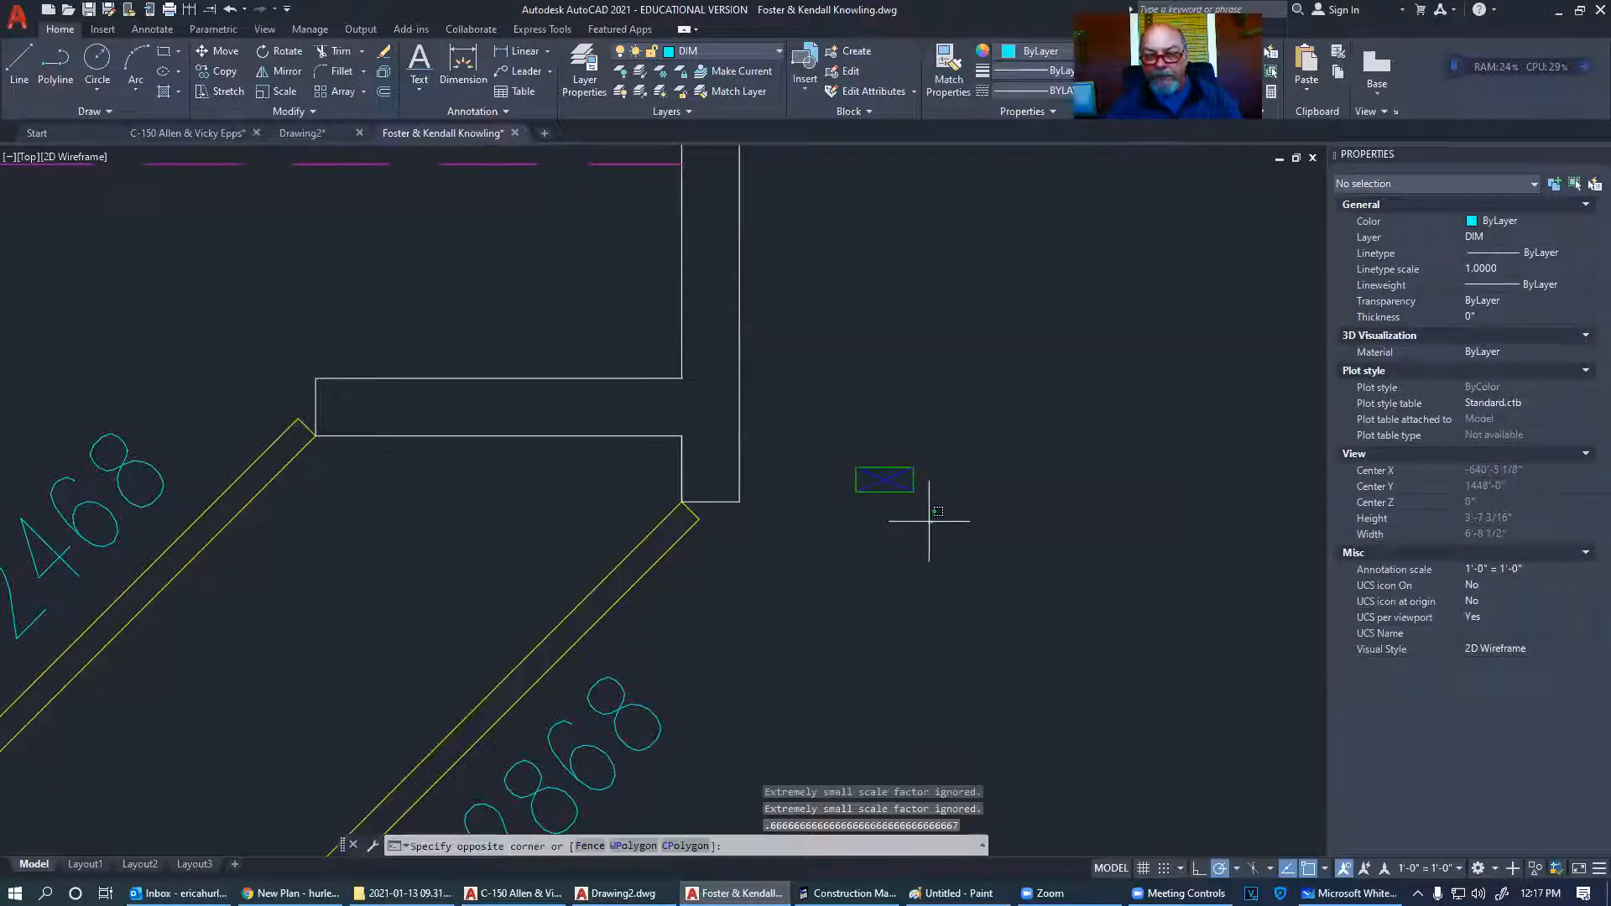
left_click(819, 425)
right_click(818, 425)
left_click(937, 591)
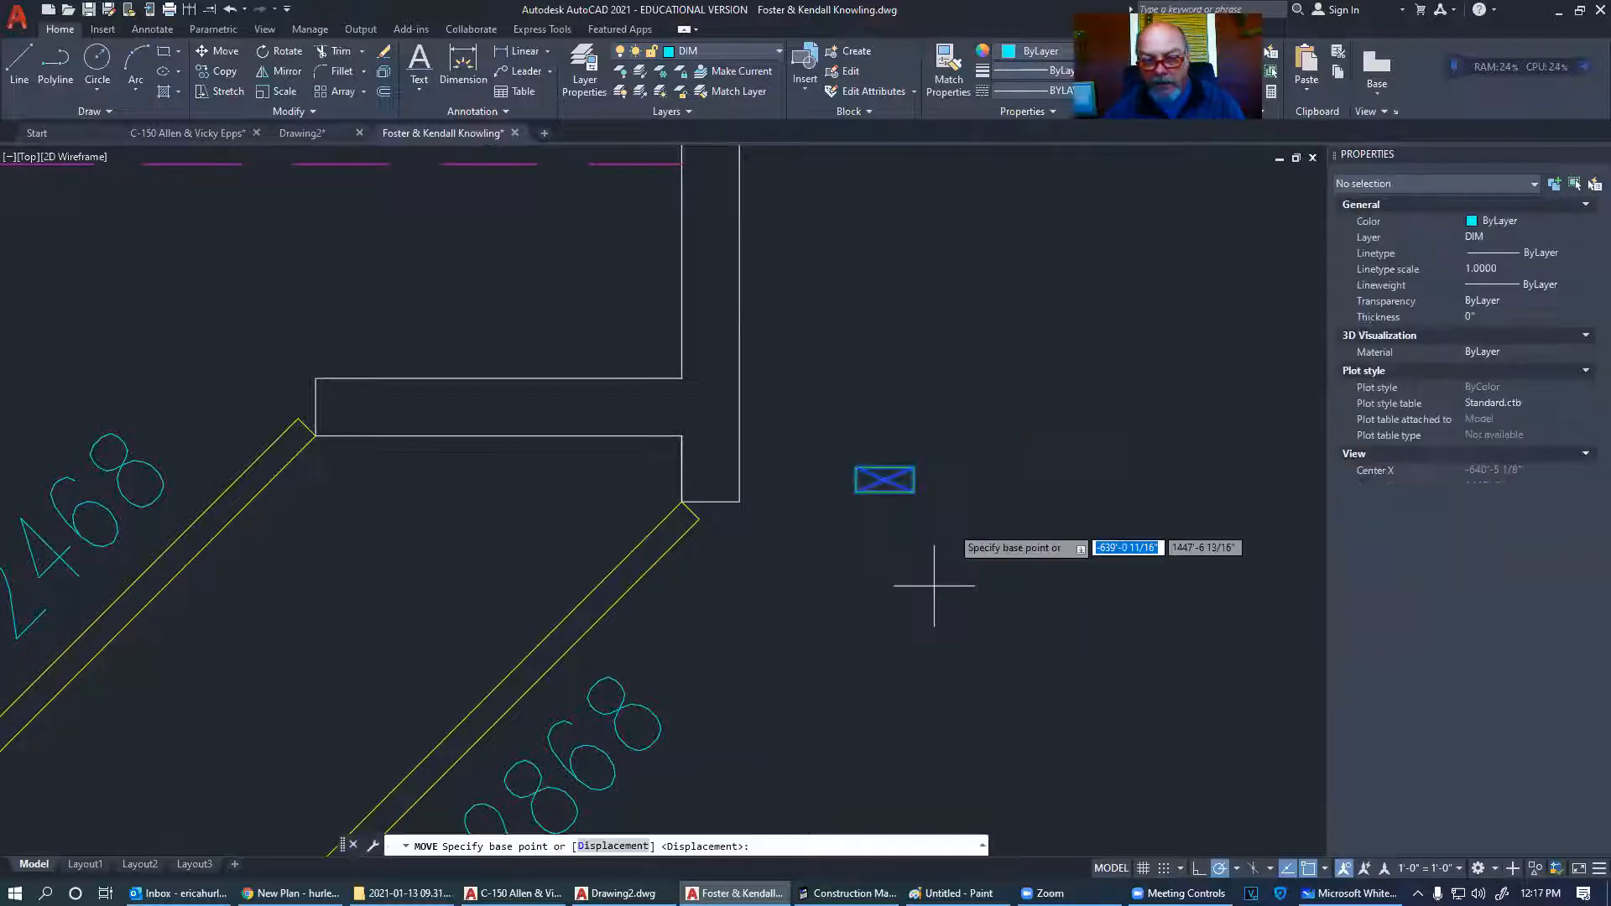
left_click(913, 491)
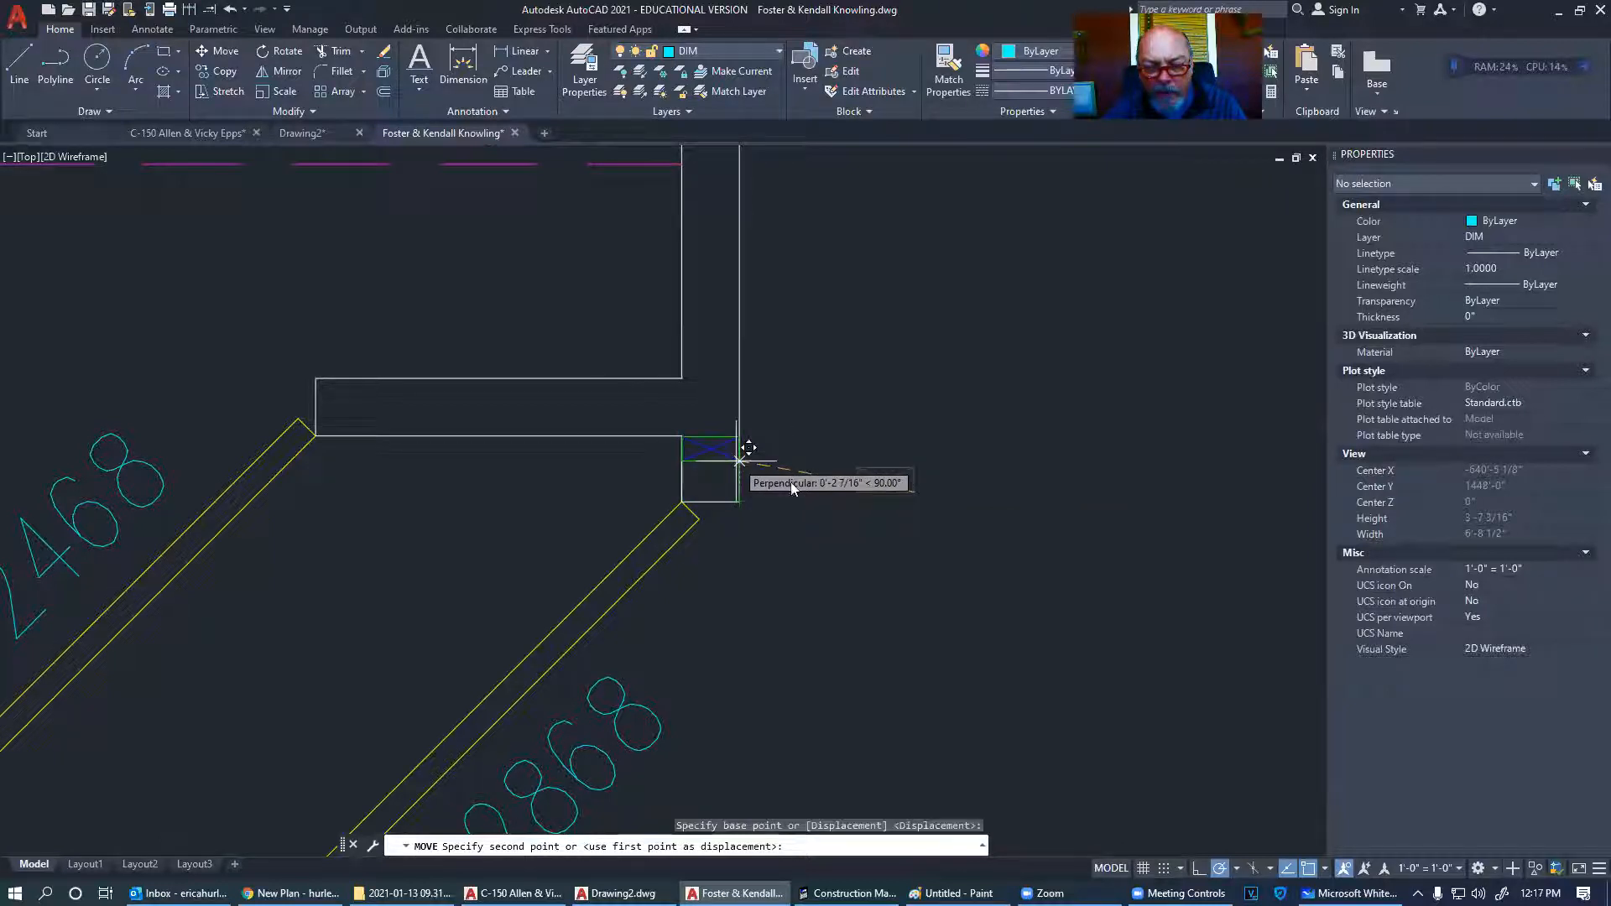
left_click(739, 460)
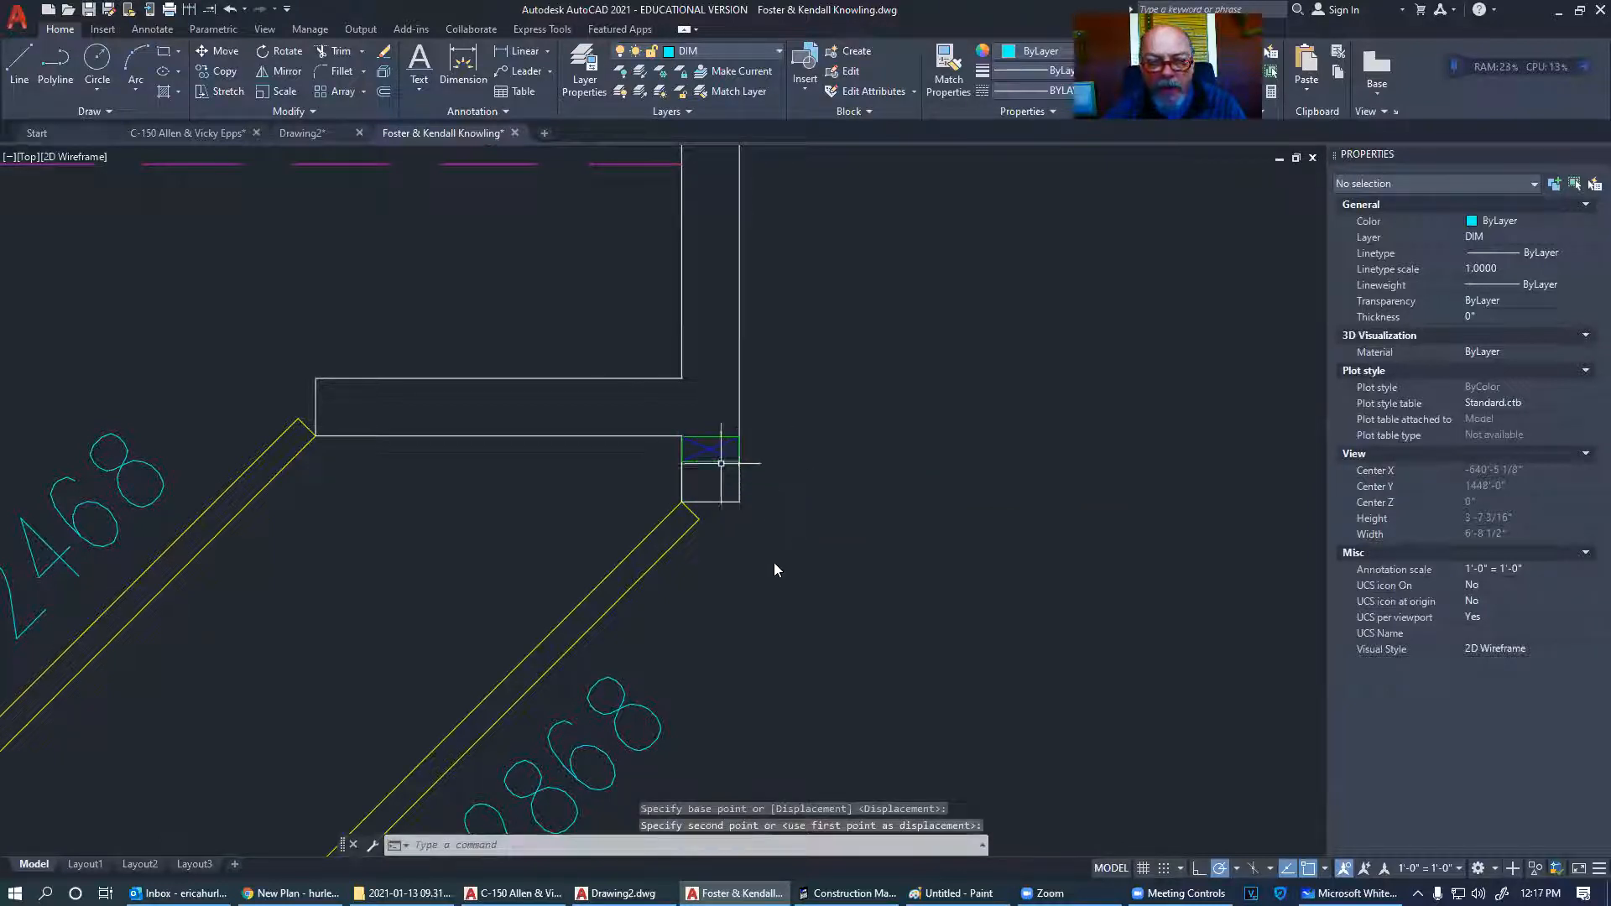
left_click(720, 456)
- Copy the stud block up to the wall corner above
right_click(774, 563)
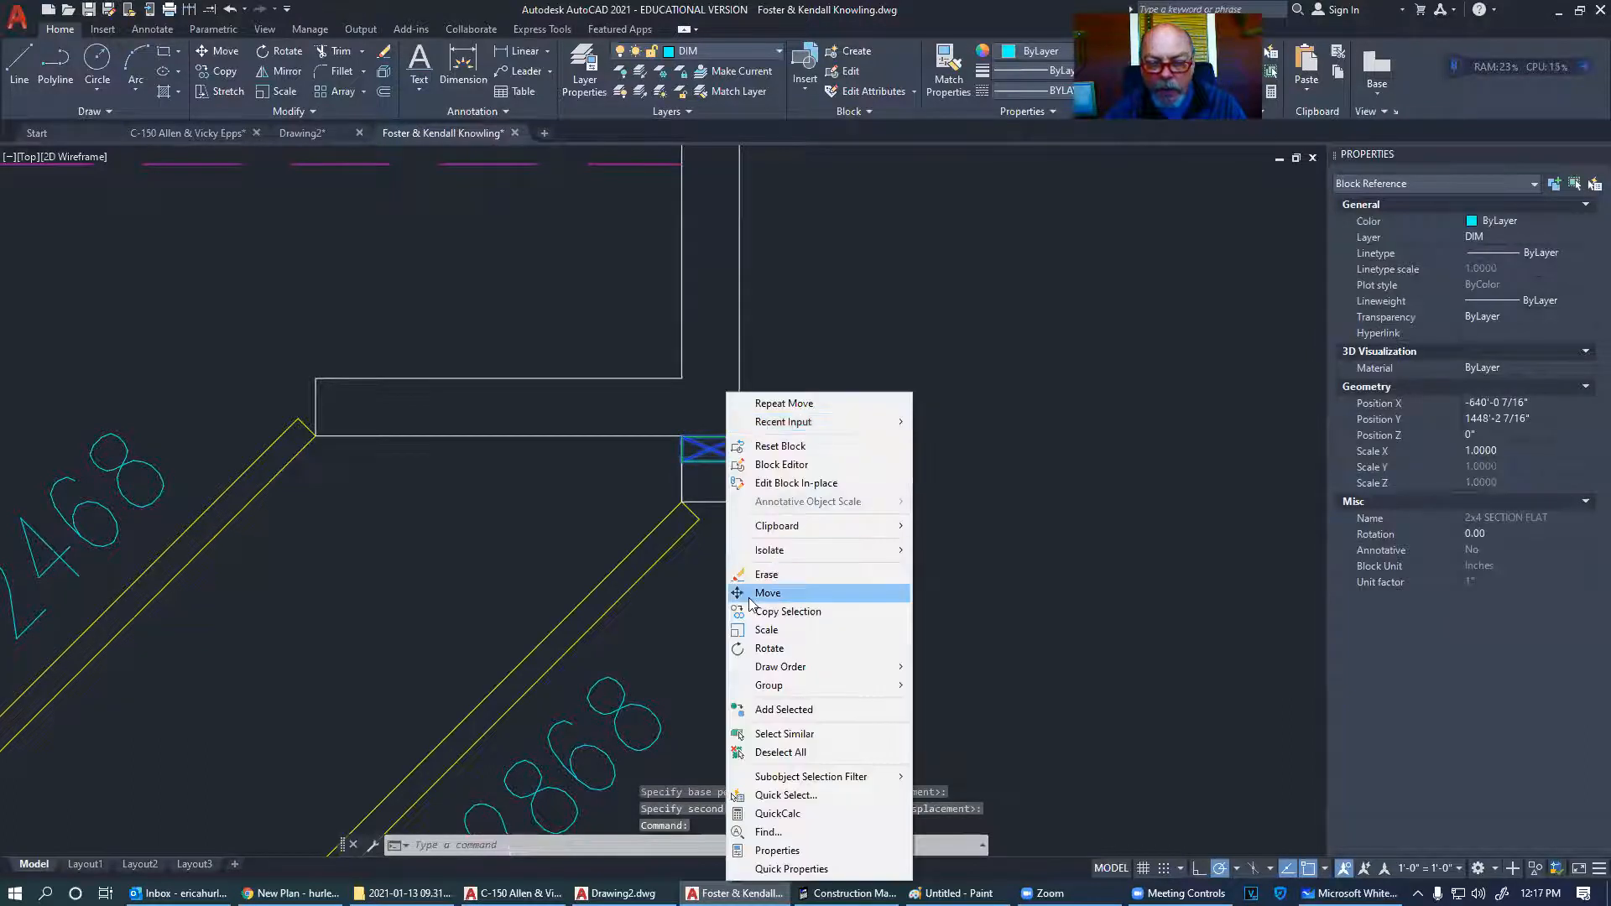
left_click(789, 621)
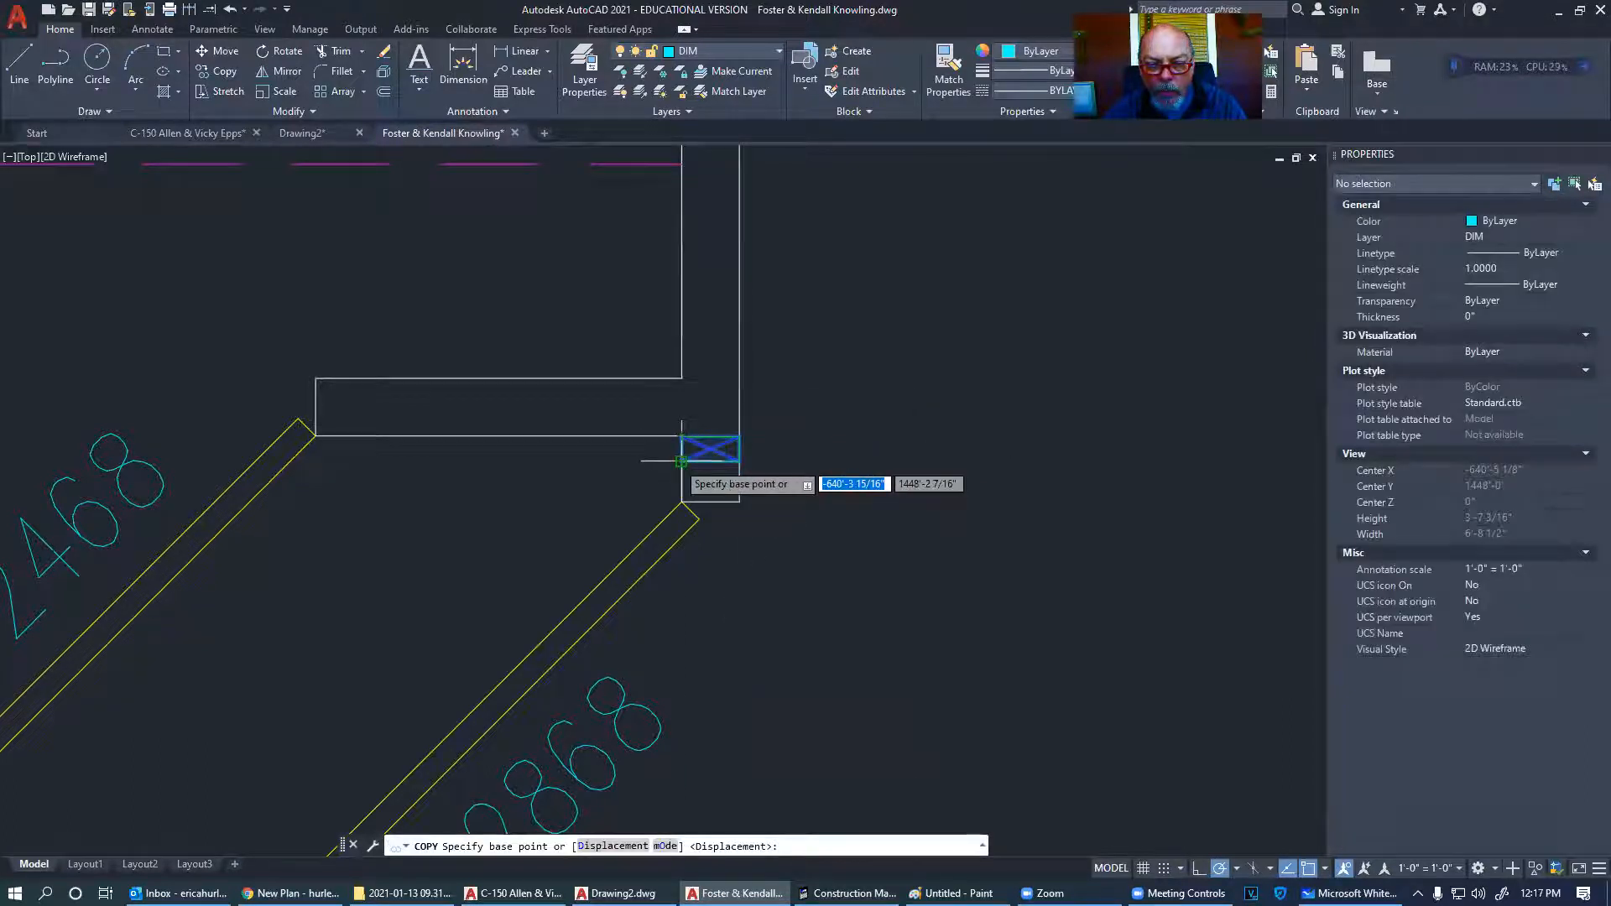
left_click(683, 456)
left_click(684, 377)
key("Escape")
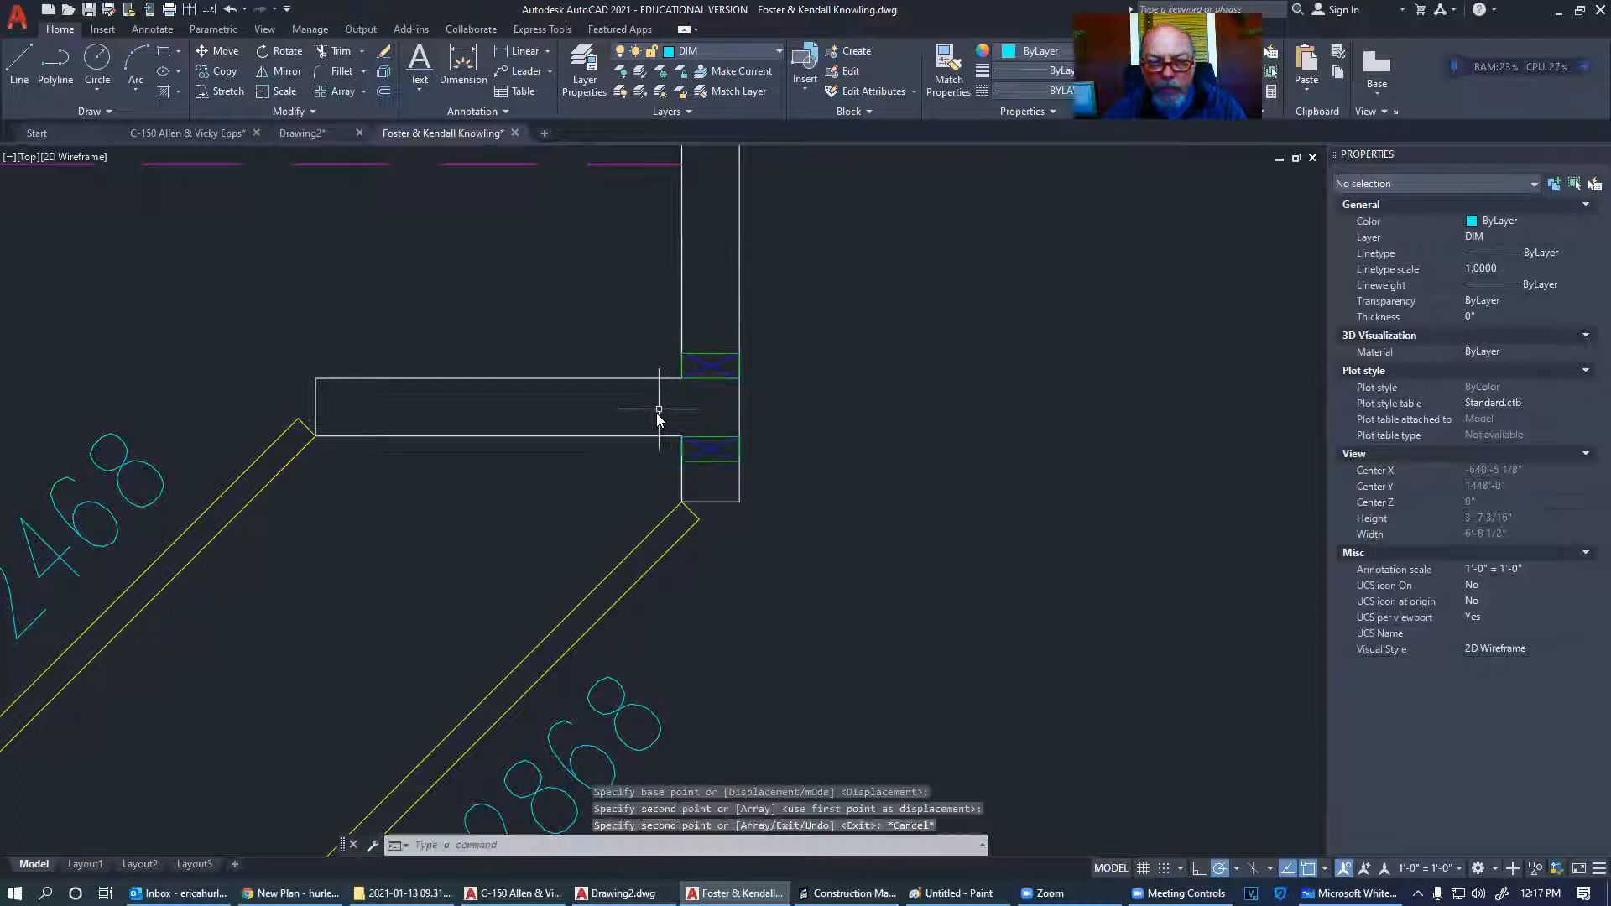
- Mirror the corner stud about a diagonal line from the corner, keeping the original
left_click(704, 370)
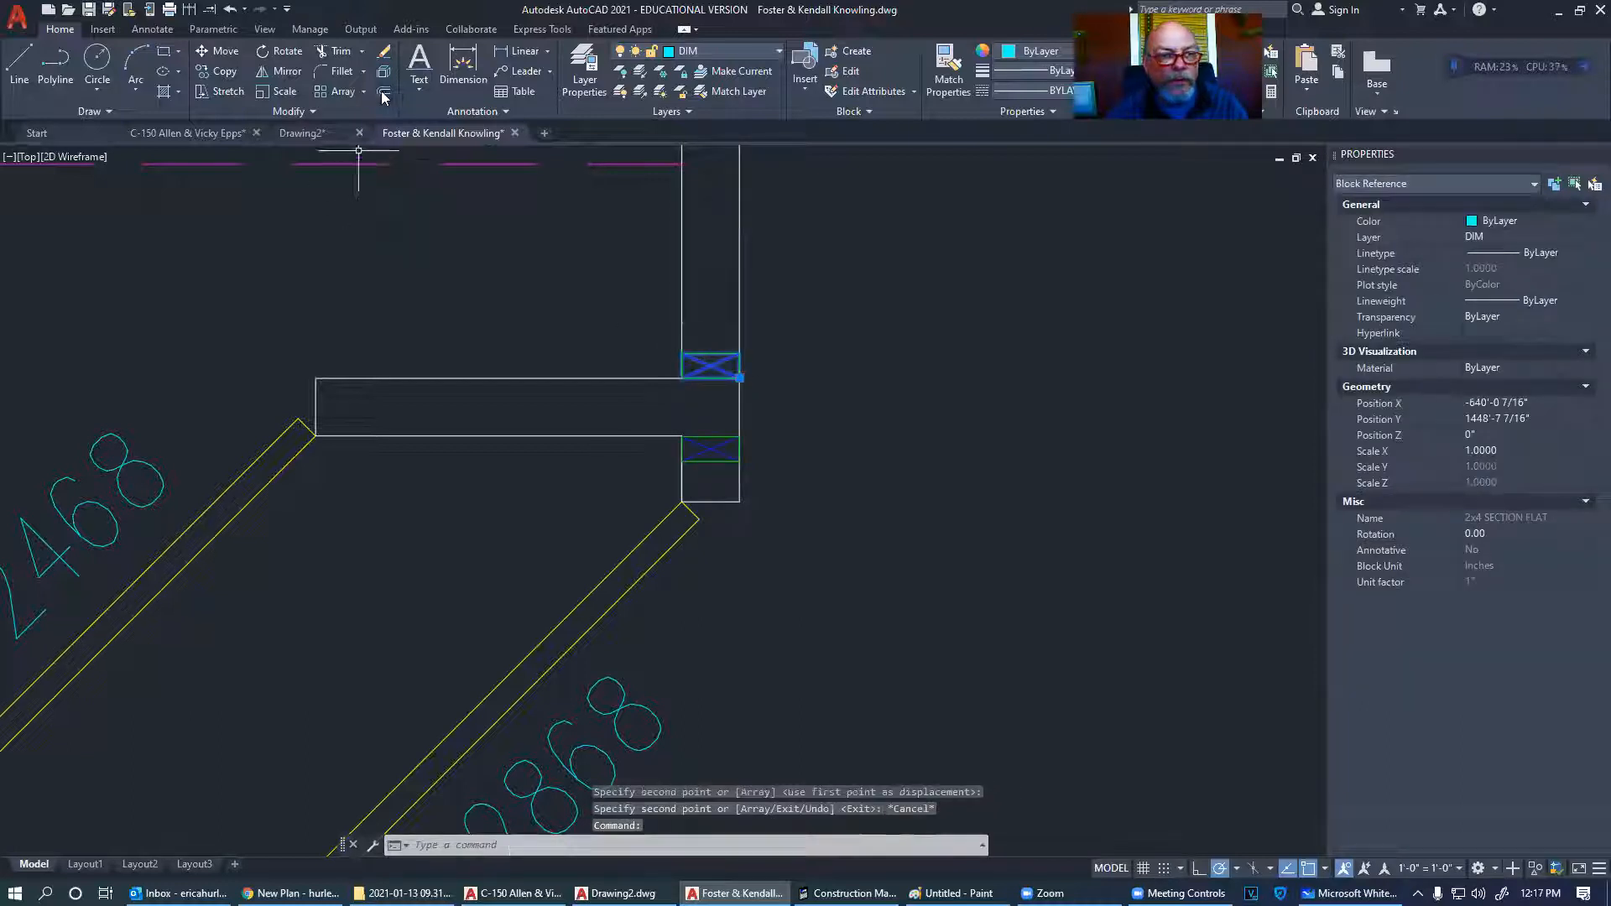
left_click(282, 71)
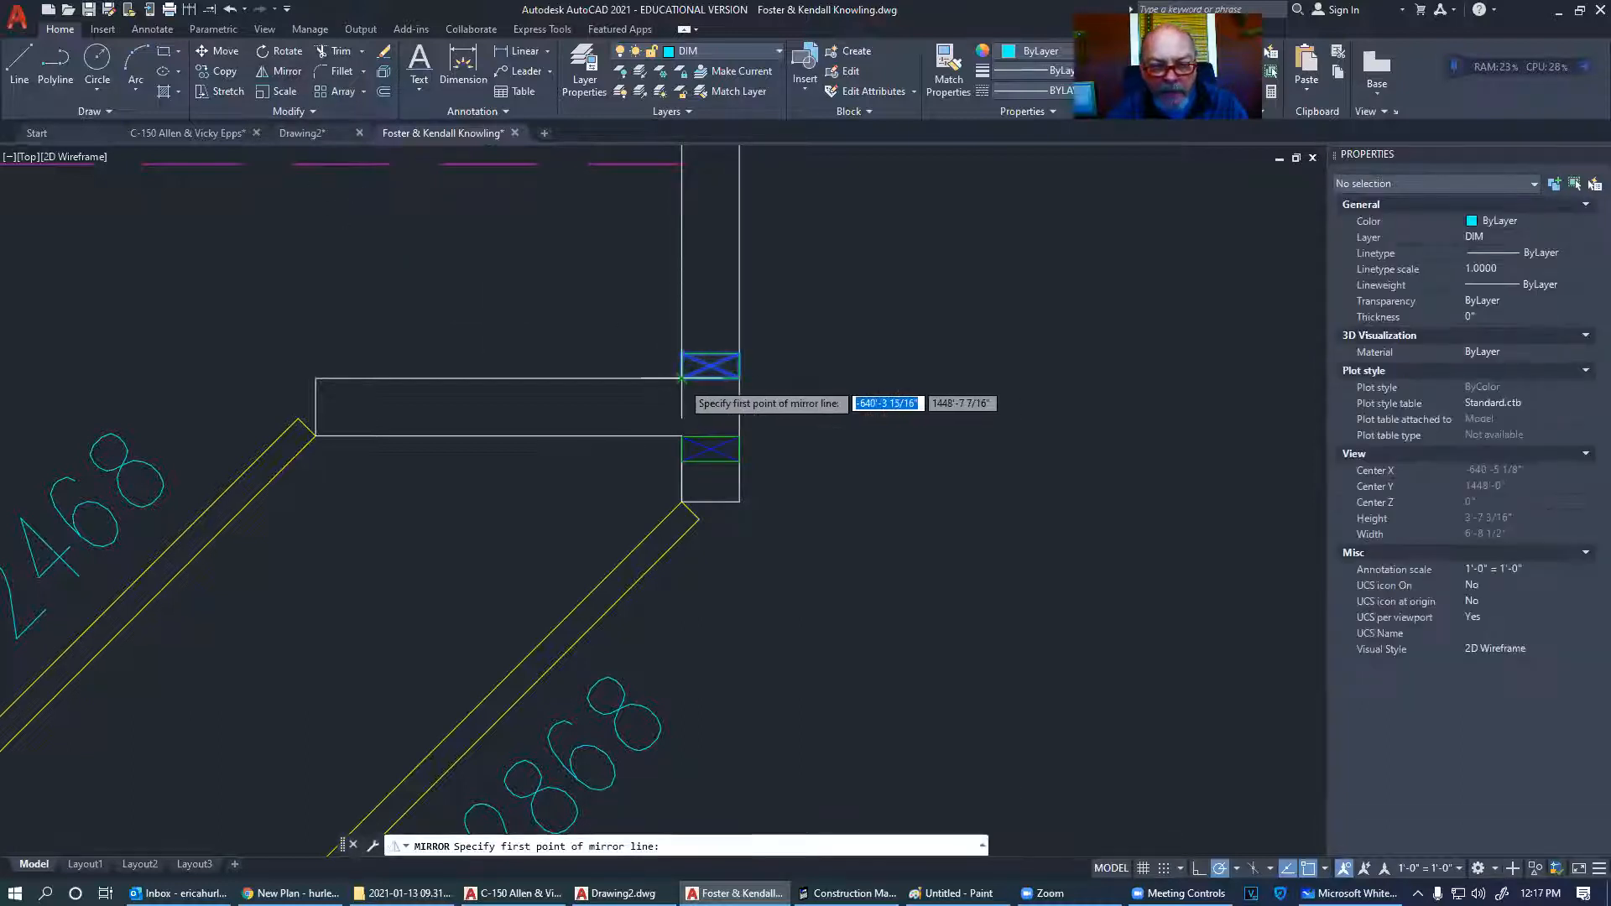
left_click(682, 378)
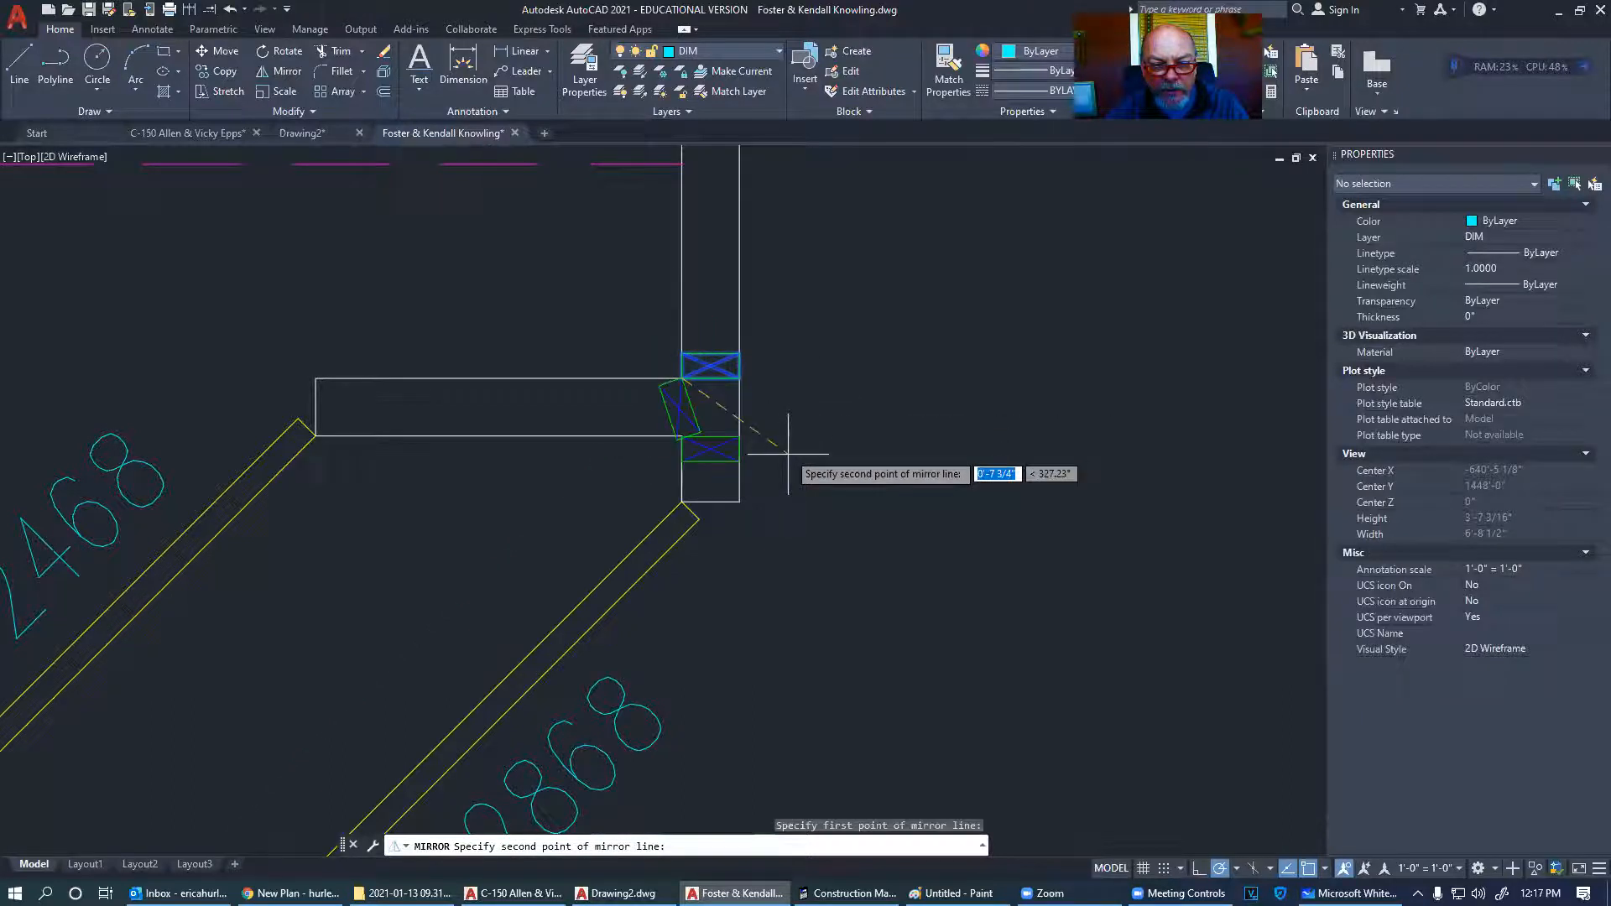
left_click(799, 483)
key("Escape")
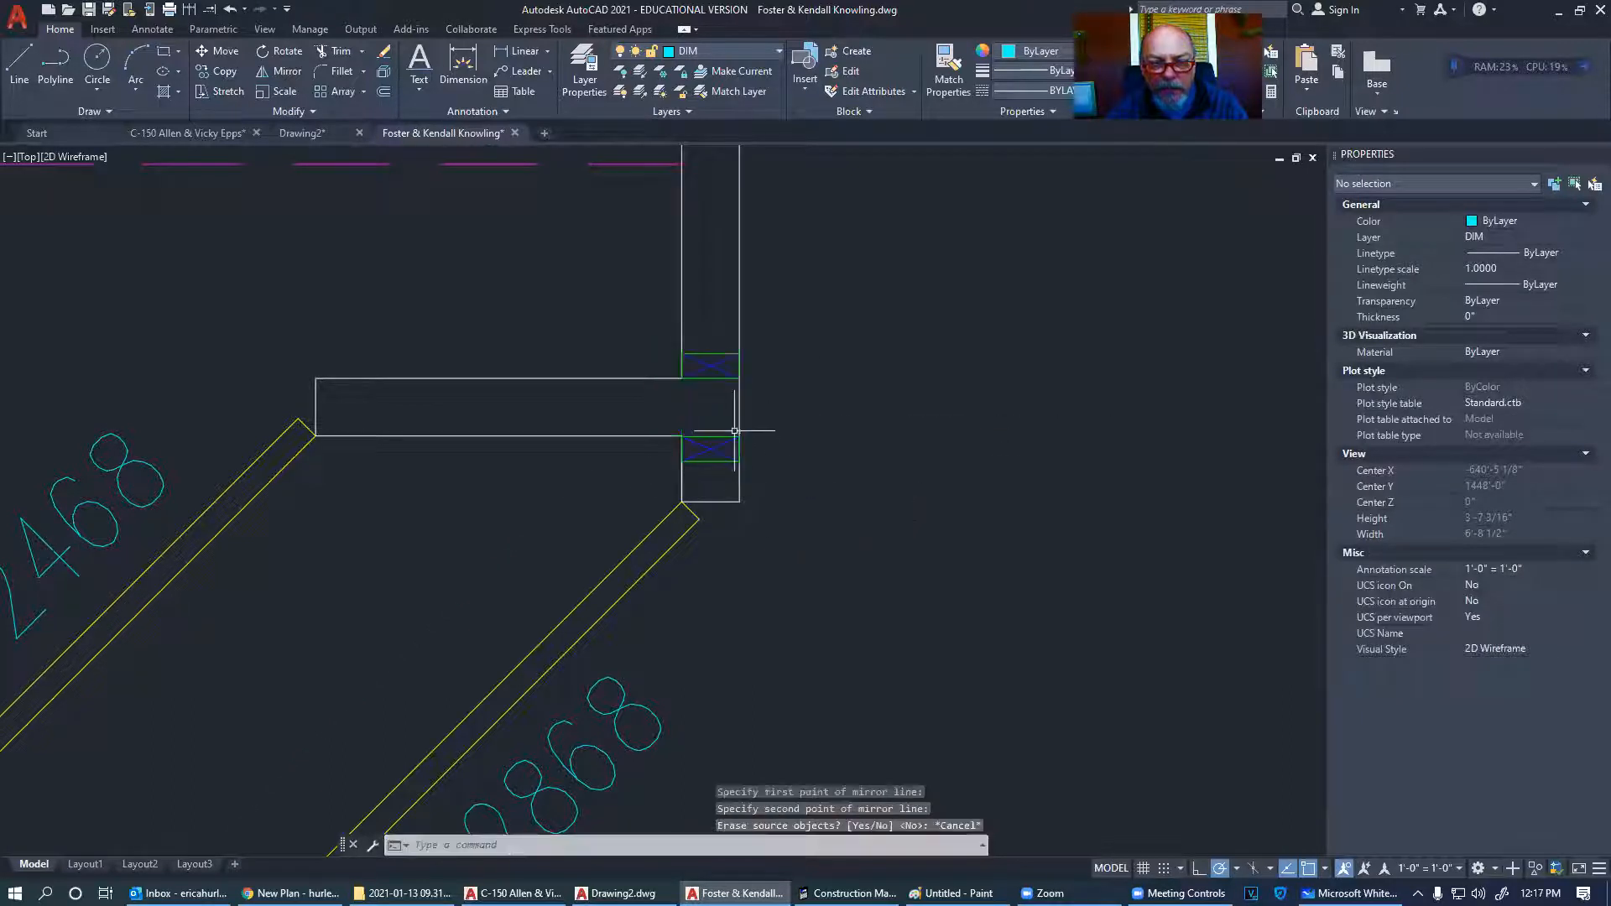
left_click(714, 366)
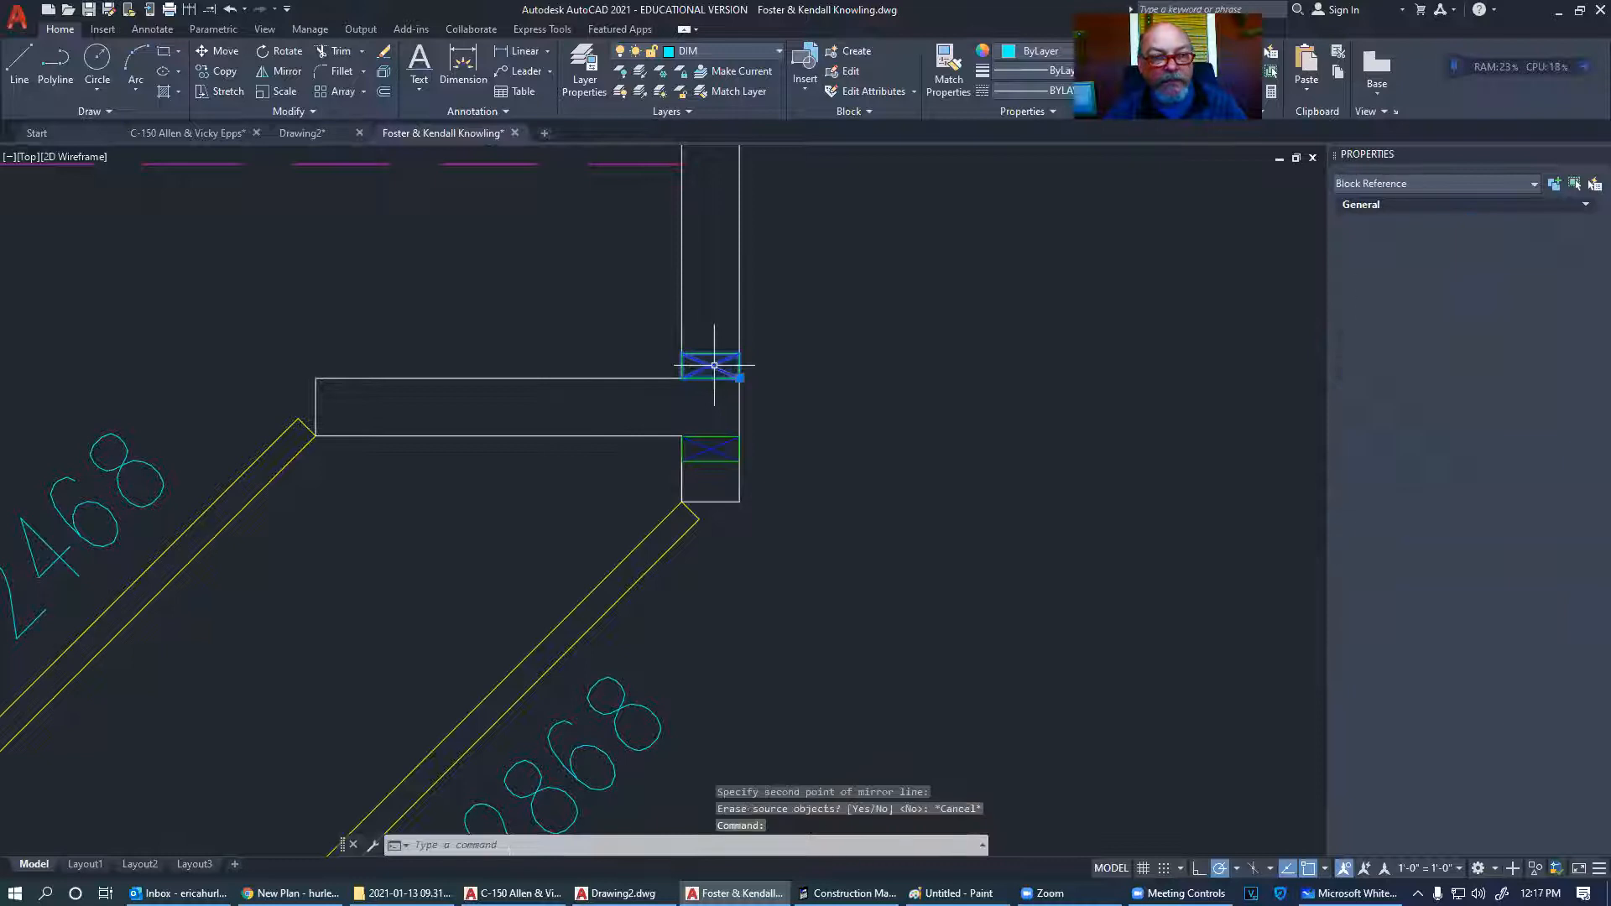
key("Return")
left_click(682, 379)
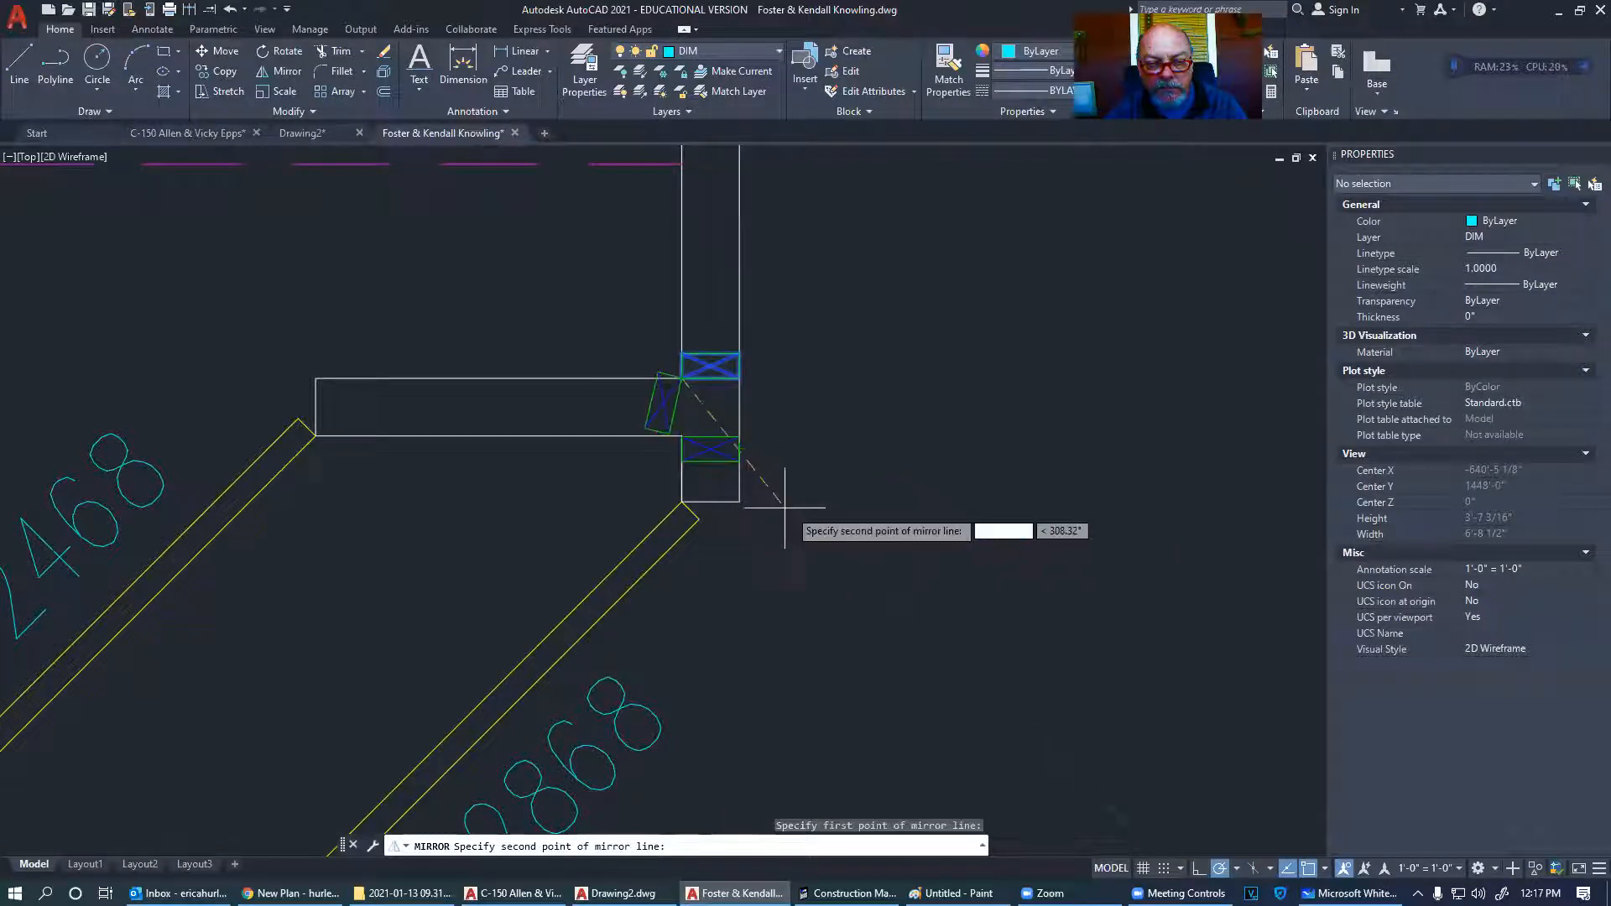
left_click(810, 508)
key("Return")
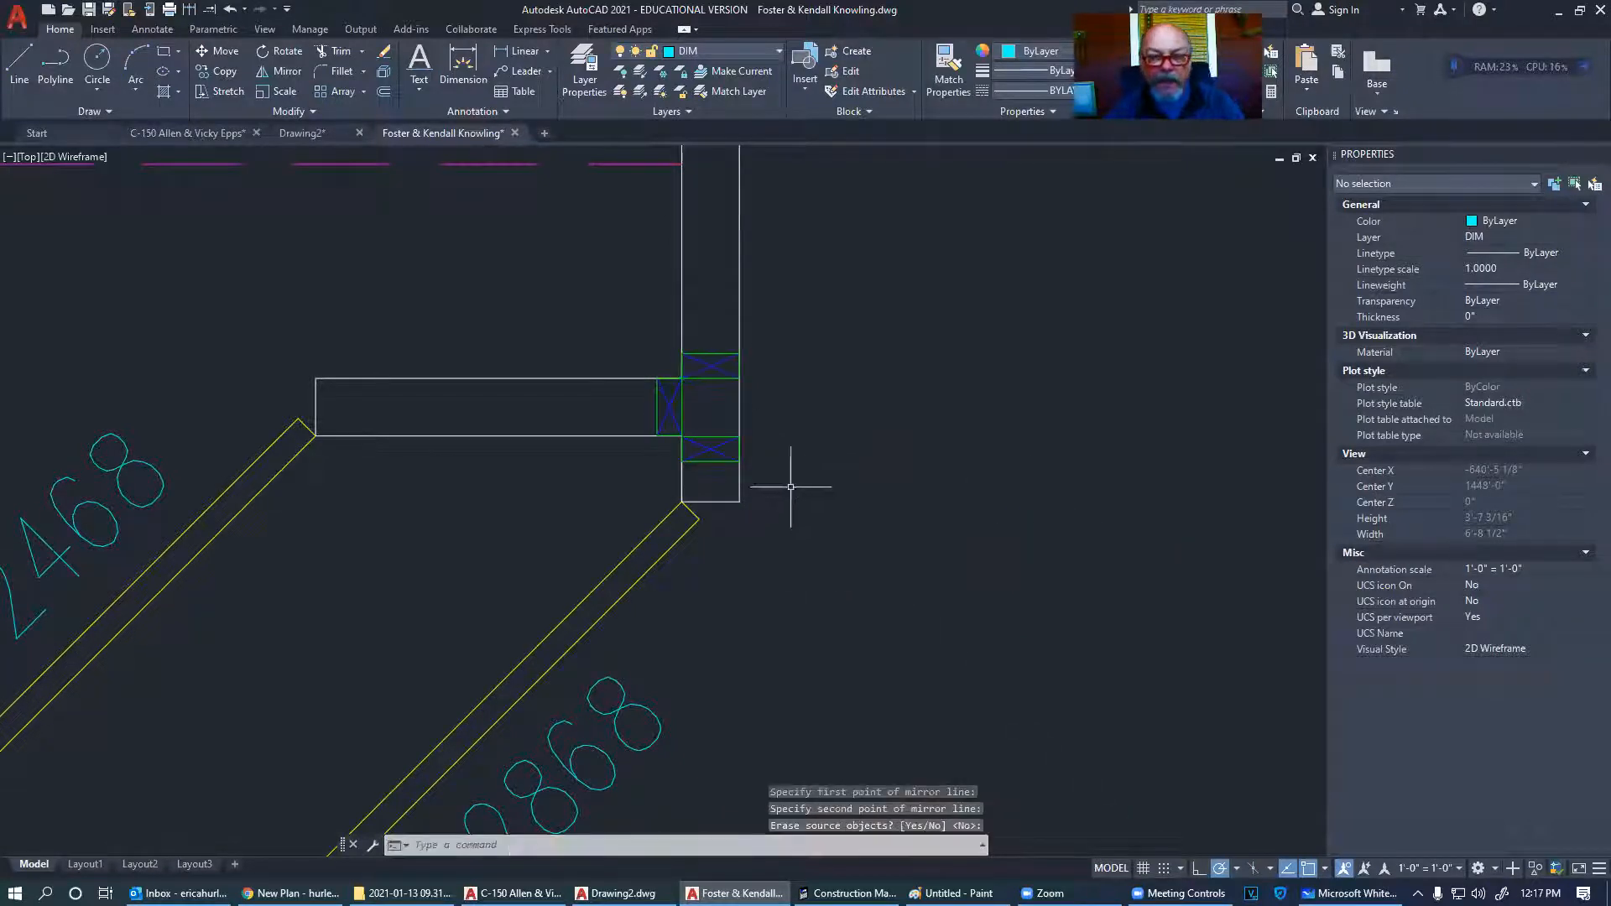
- Copy the top stud block 16, 32 and 48 inches up the wall
scroll(707, 391, "up", 2)
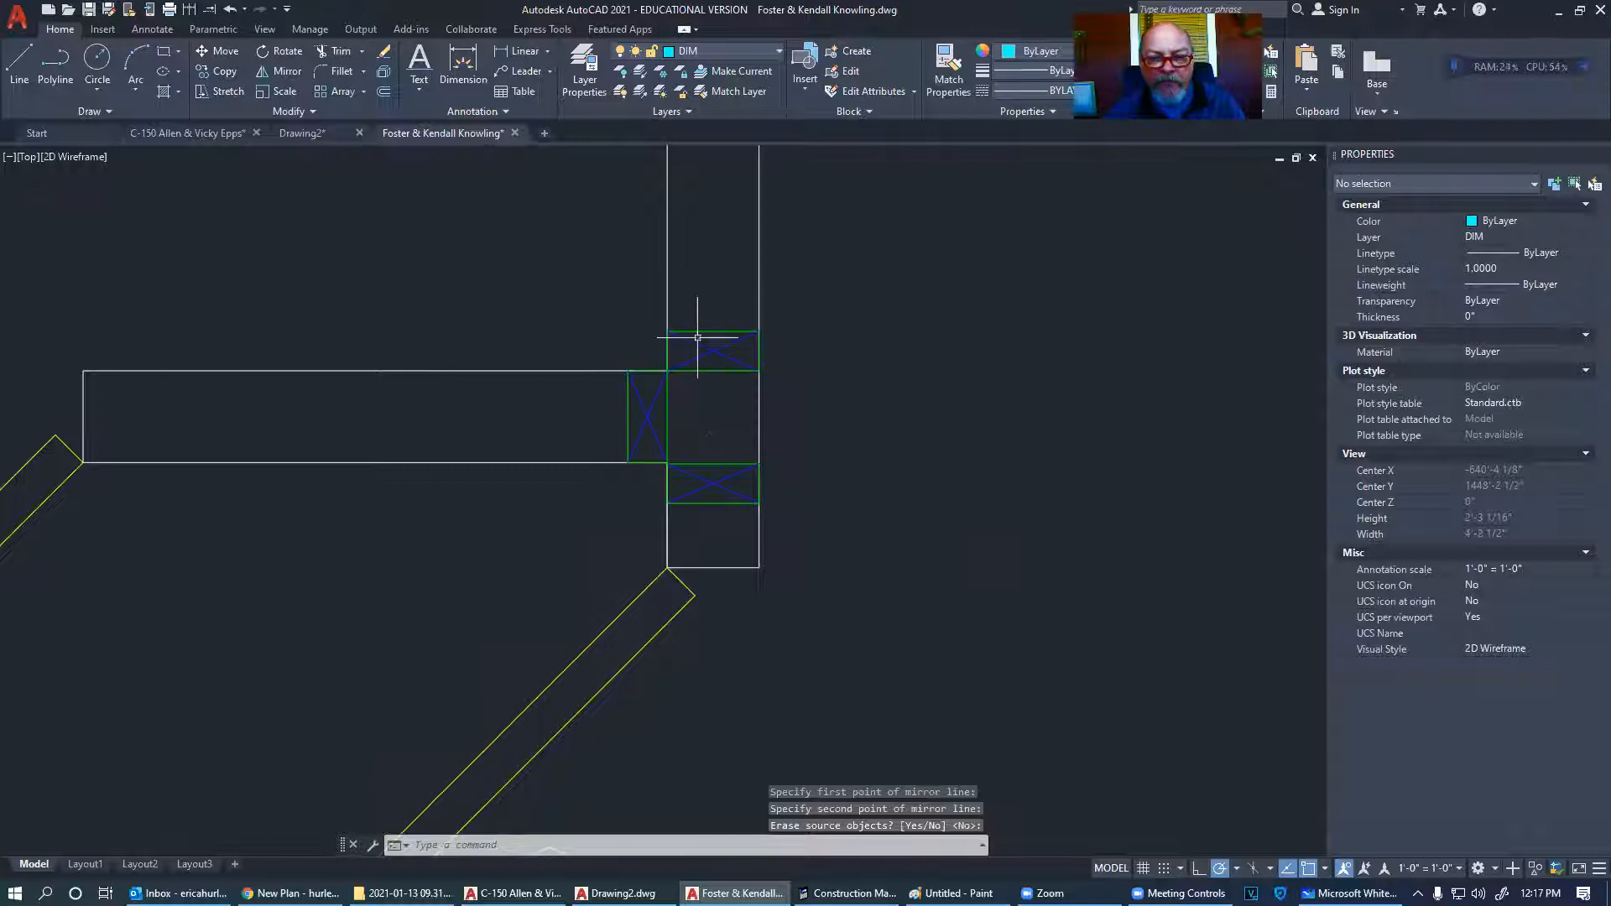
left_click(697, 338)
right_click(823, 355)
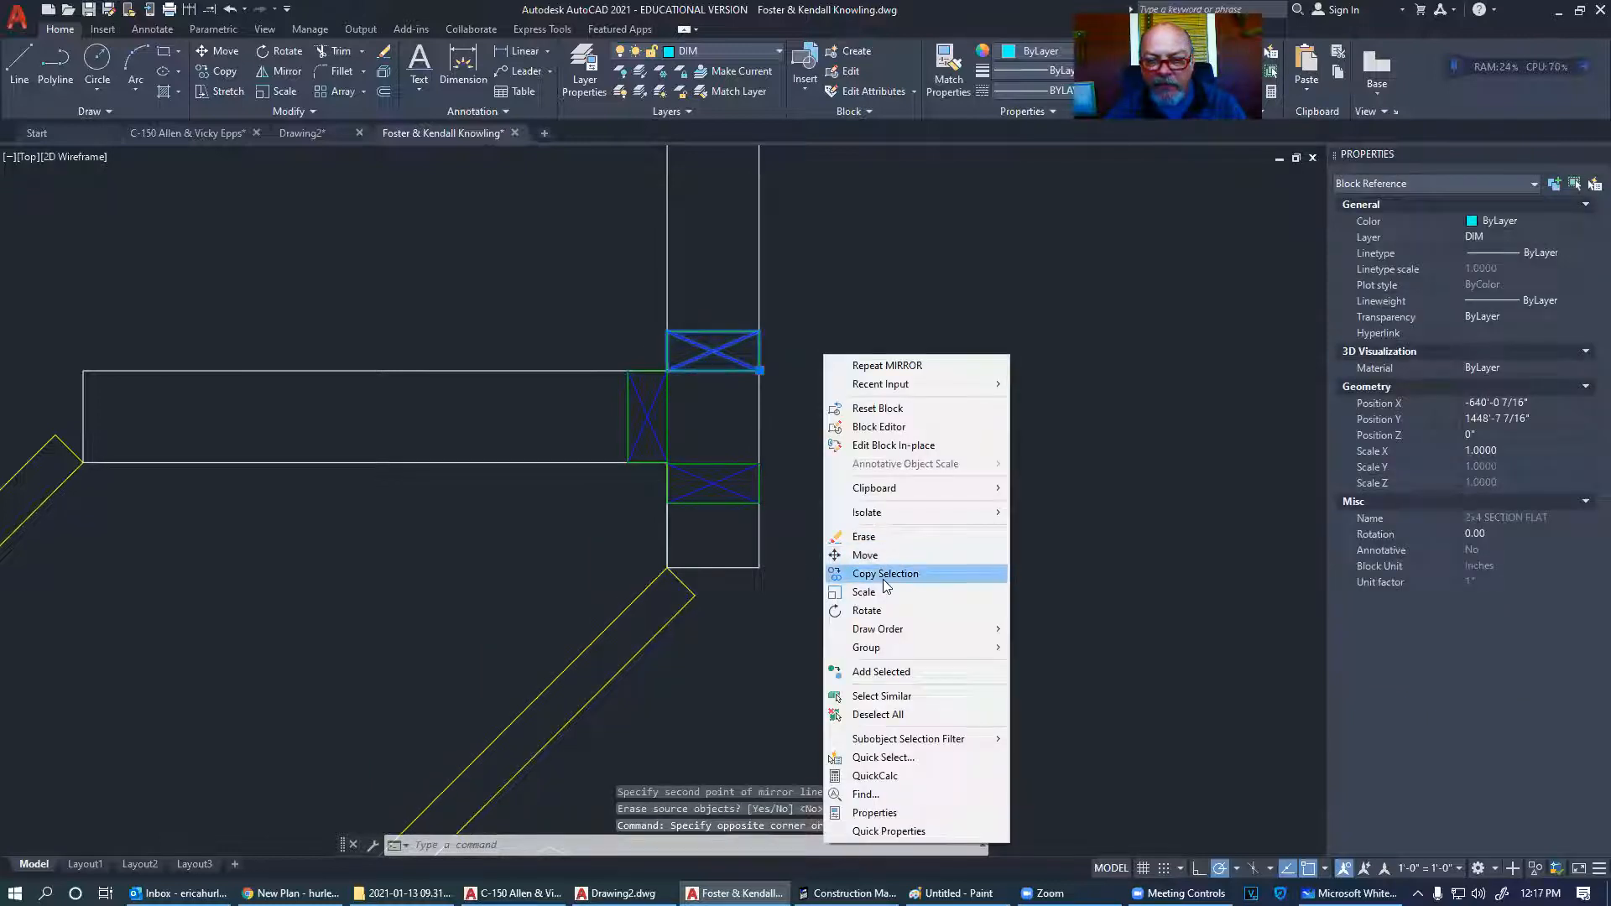
left_click(884, 575)
left_click(906, 573)
type("16")
key("Return")
type("32")
key("Return")
type("48")
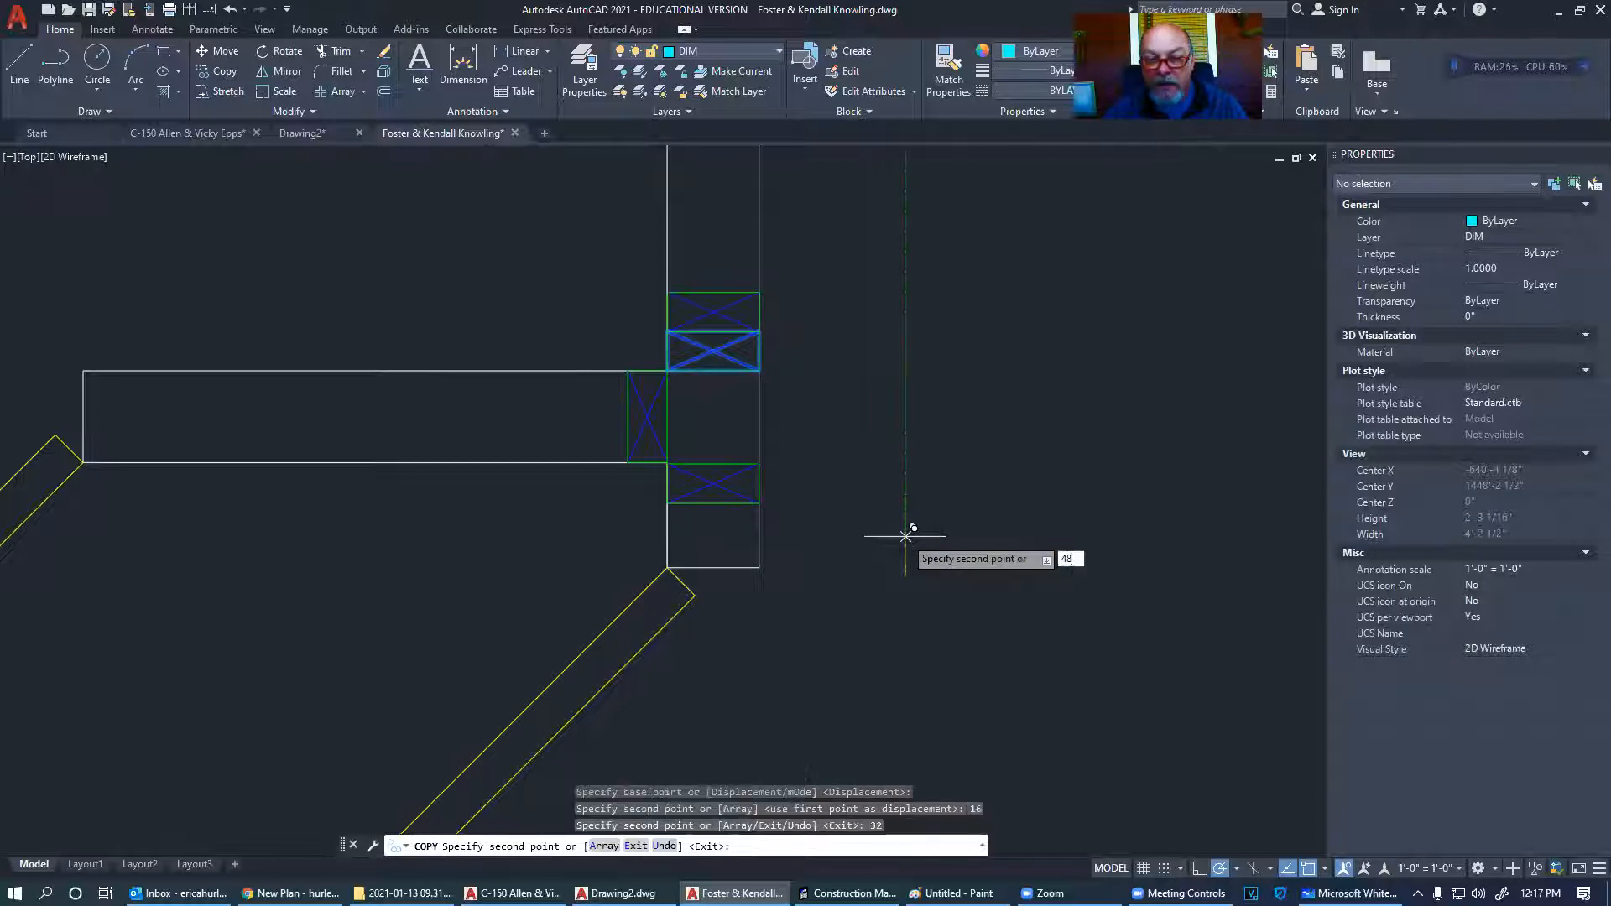
key("Return")
scroll(902, 537, "down", 5)
key("Escape")
key("Escape")
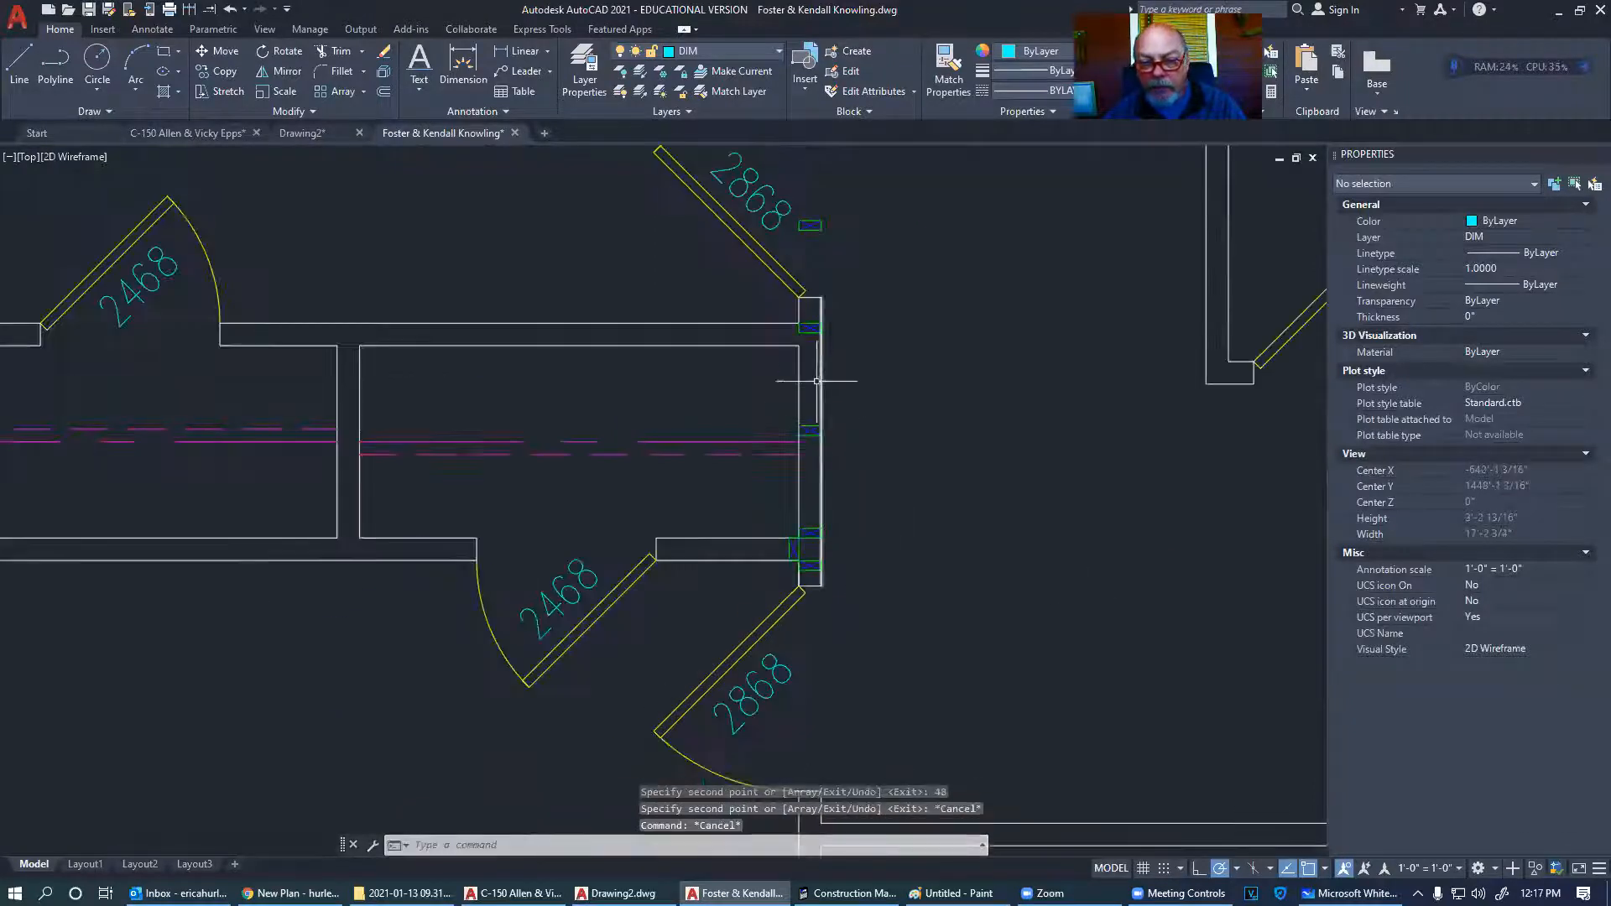
- Offset the wall end's bottom line 0.75 inward across the wall above the 2868 door
scroll(815, 522, "up", 4)
middle_click_drag(792, 554, 772, 526)
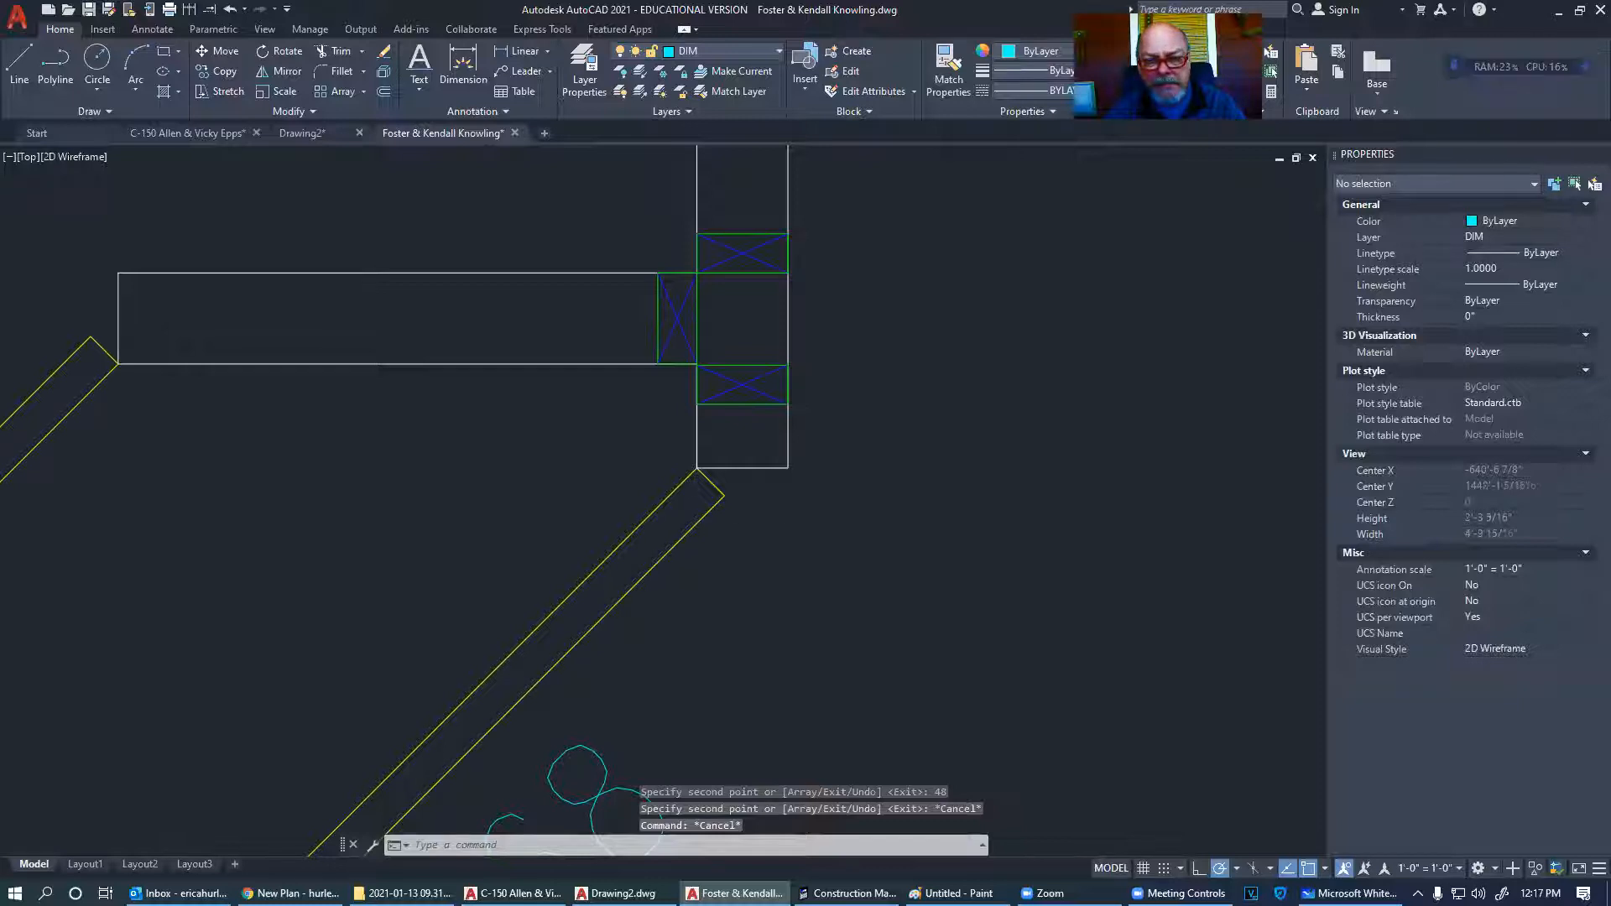
scroll(730, 486, "down", 5)
scroll(659, 433, "up", 8)
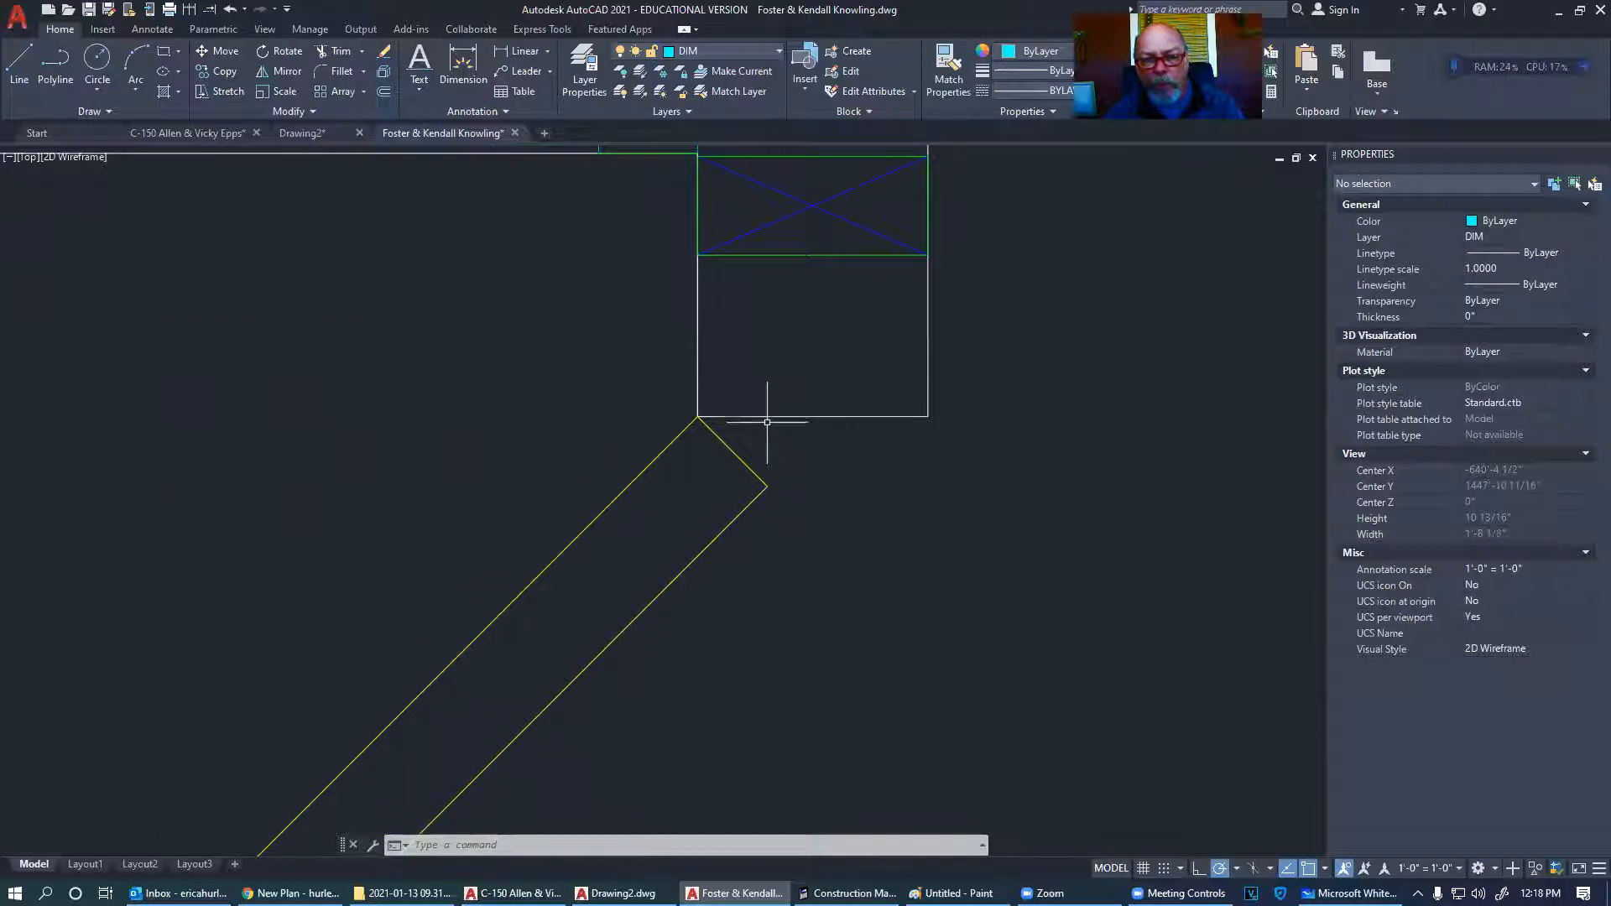
type("o")
key("Return")
key("Return")
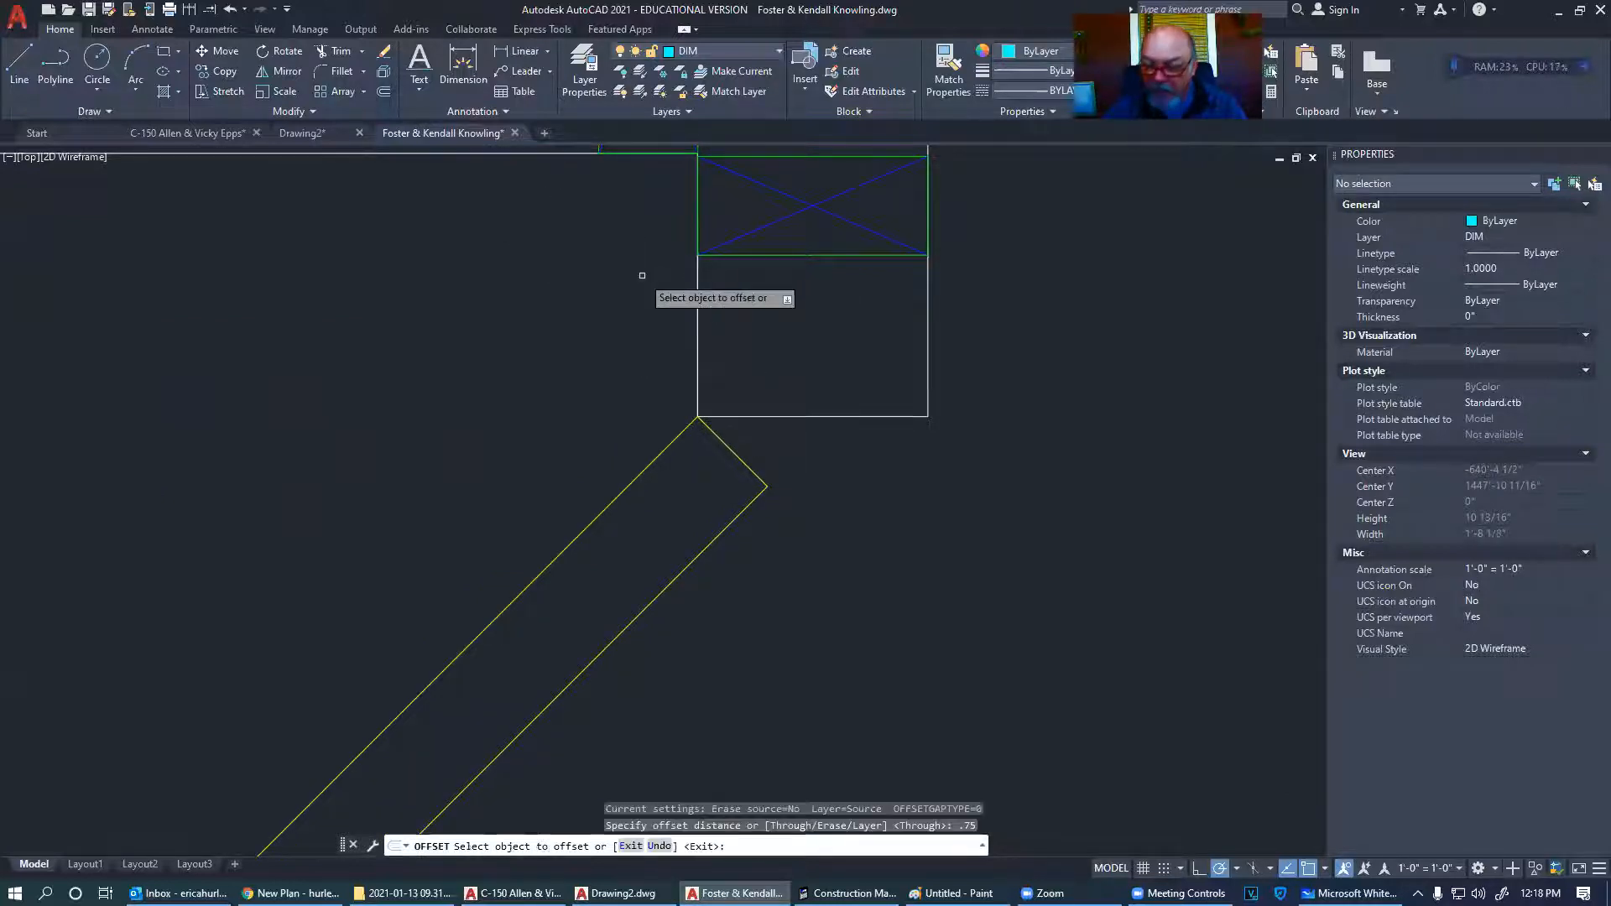
left_click(823, 418)
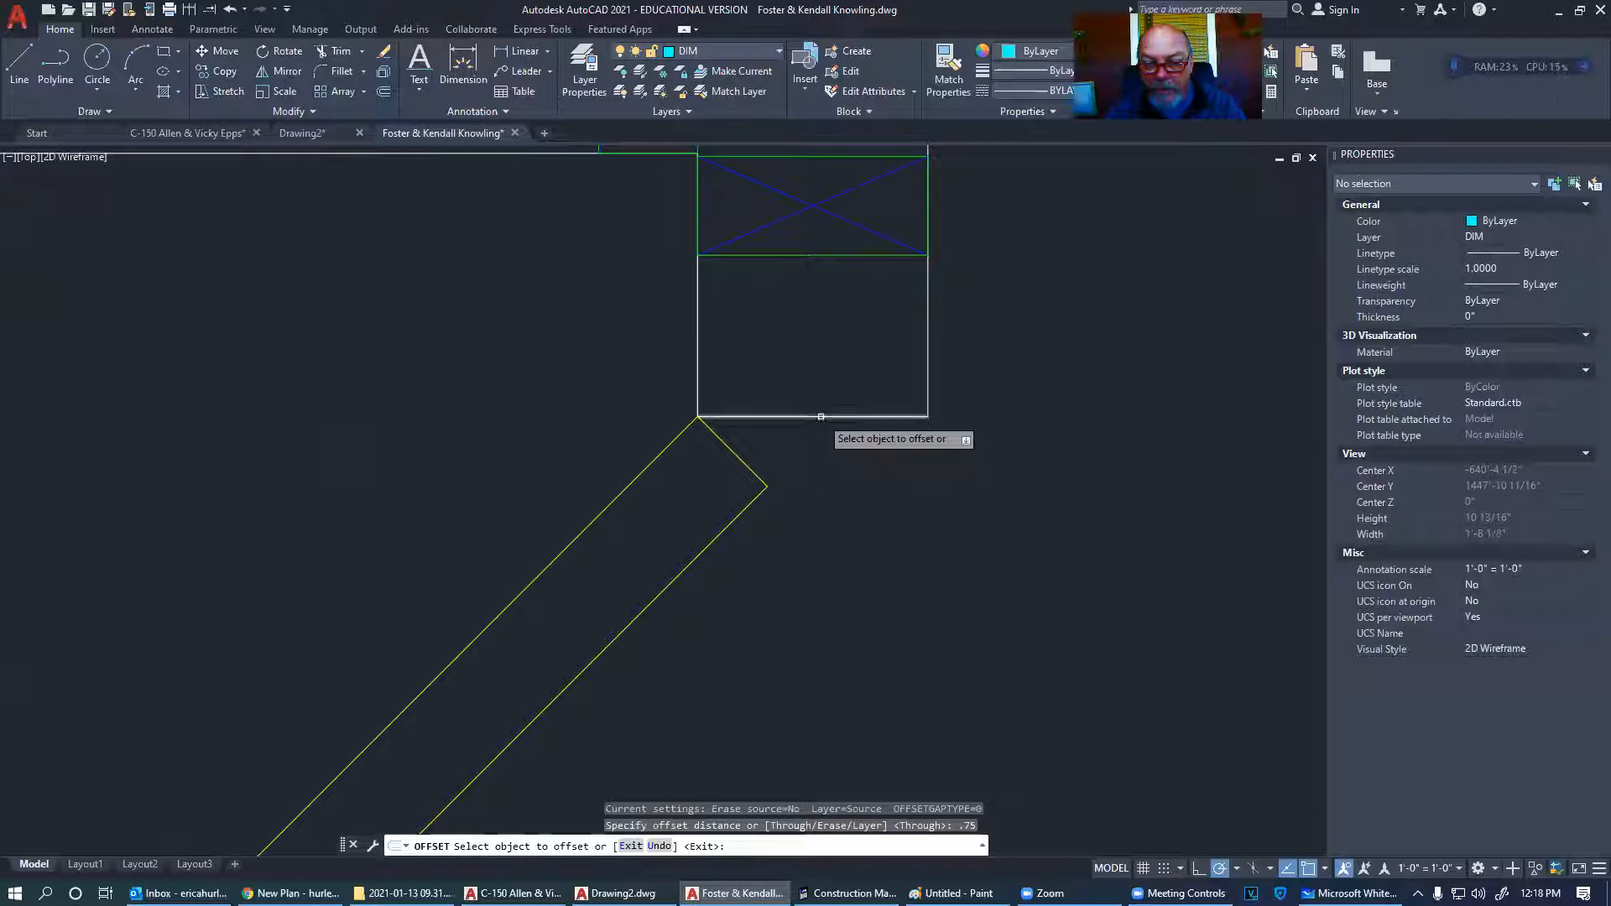
left_click(793, 390)
key("Escape")
- Zoom around the door corner to check the offset, then bring Microsoft Whiteboard forward
middle_click_drag(772, 390, 602, 367)
scroll(602, 367, "down", 6)
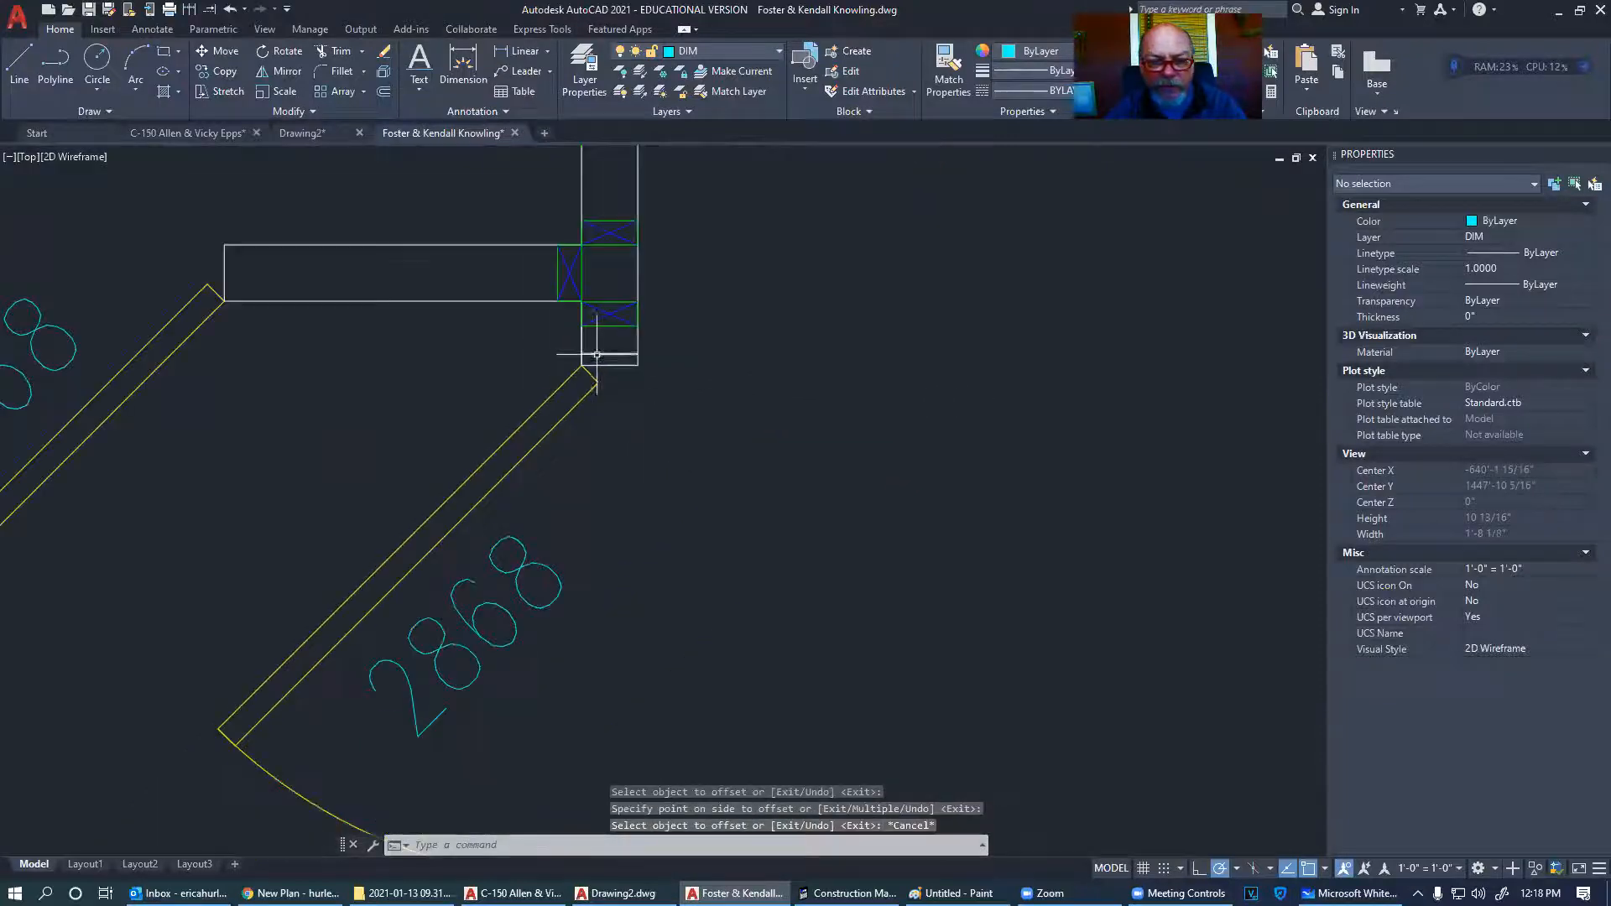
scroll(633, 361, "up", 4)
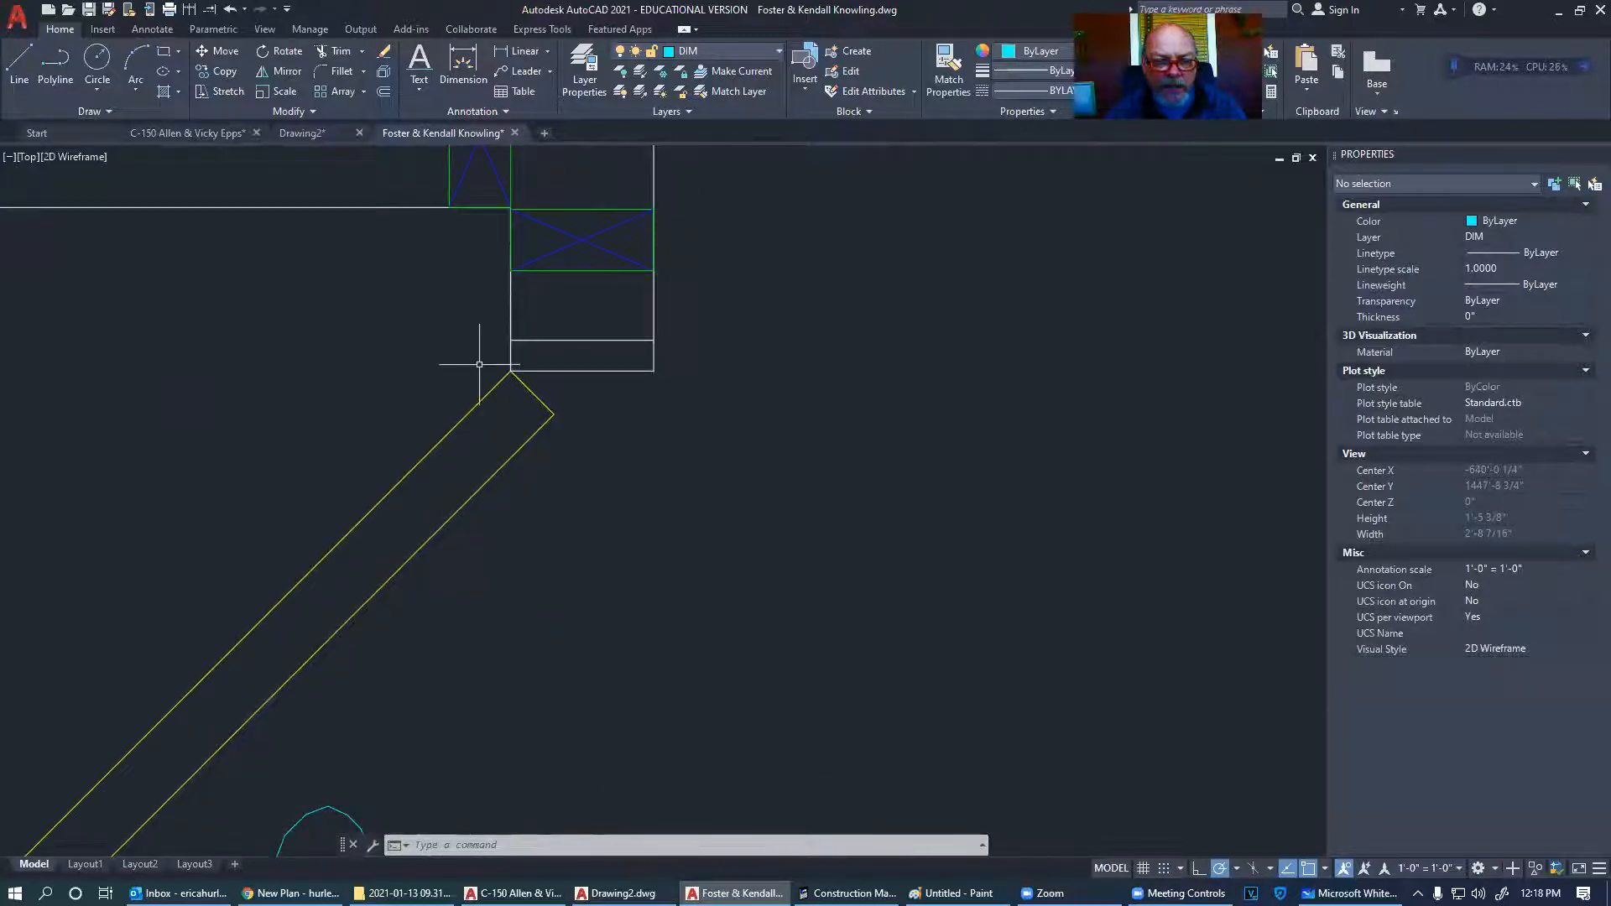
scroll(692, 363, "down", 4)
scroll(627, 361, "up", 5)
scroll(630, 380, "down", 4)
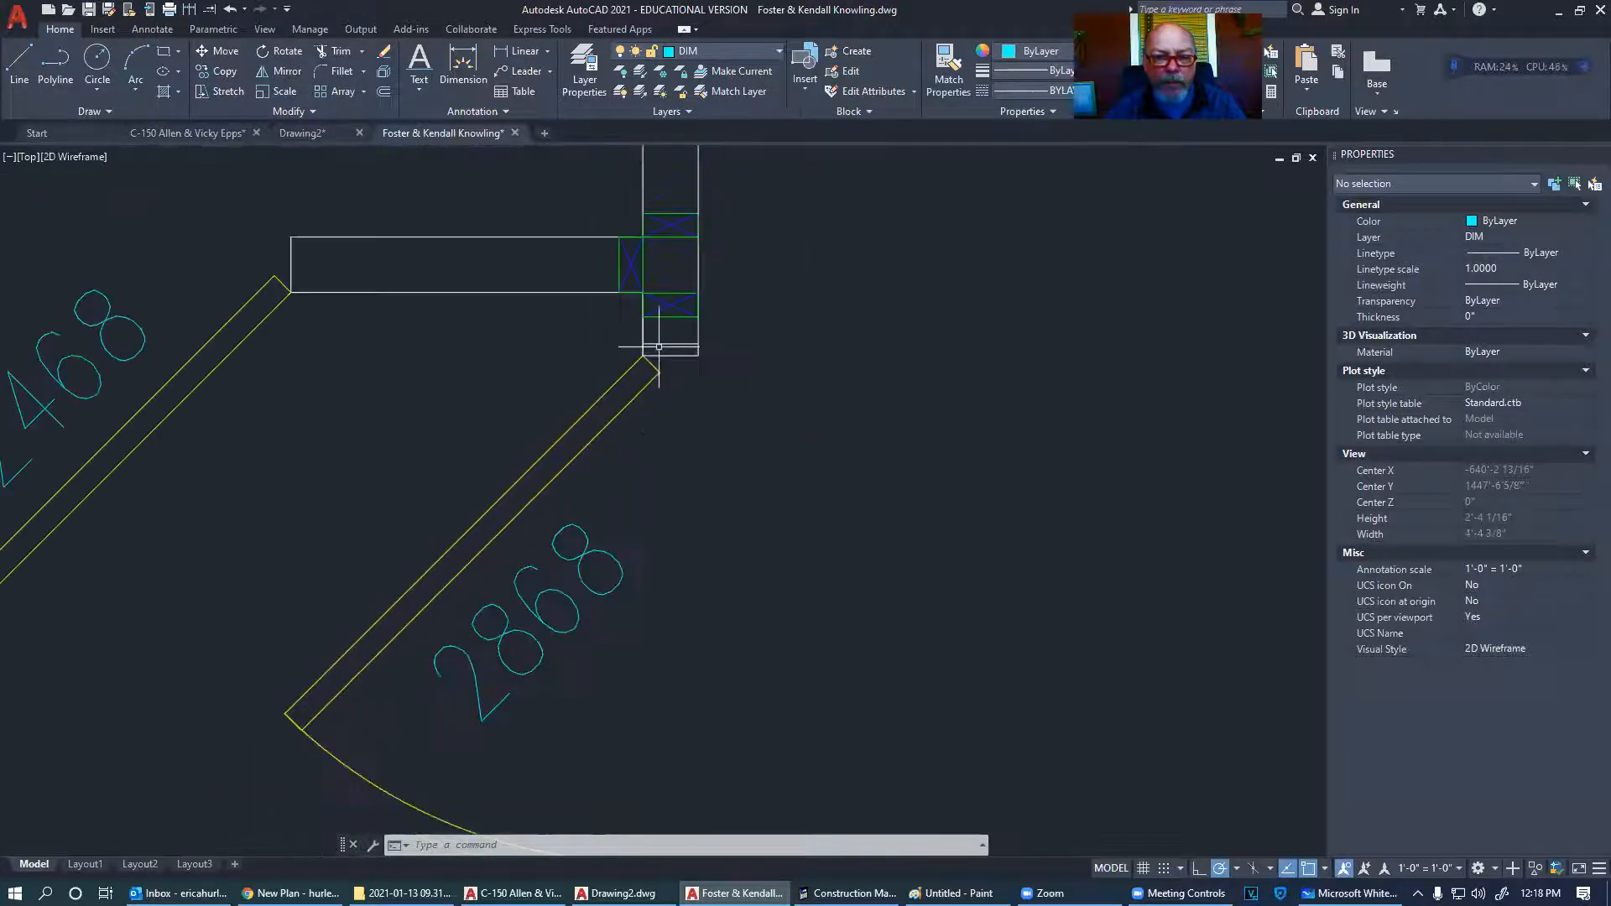
scroll(606, 441, "down", 2)
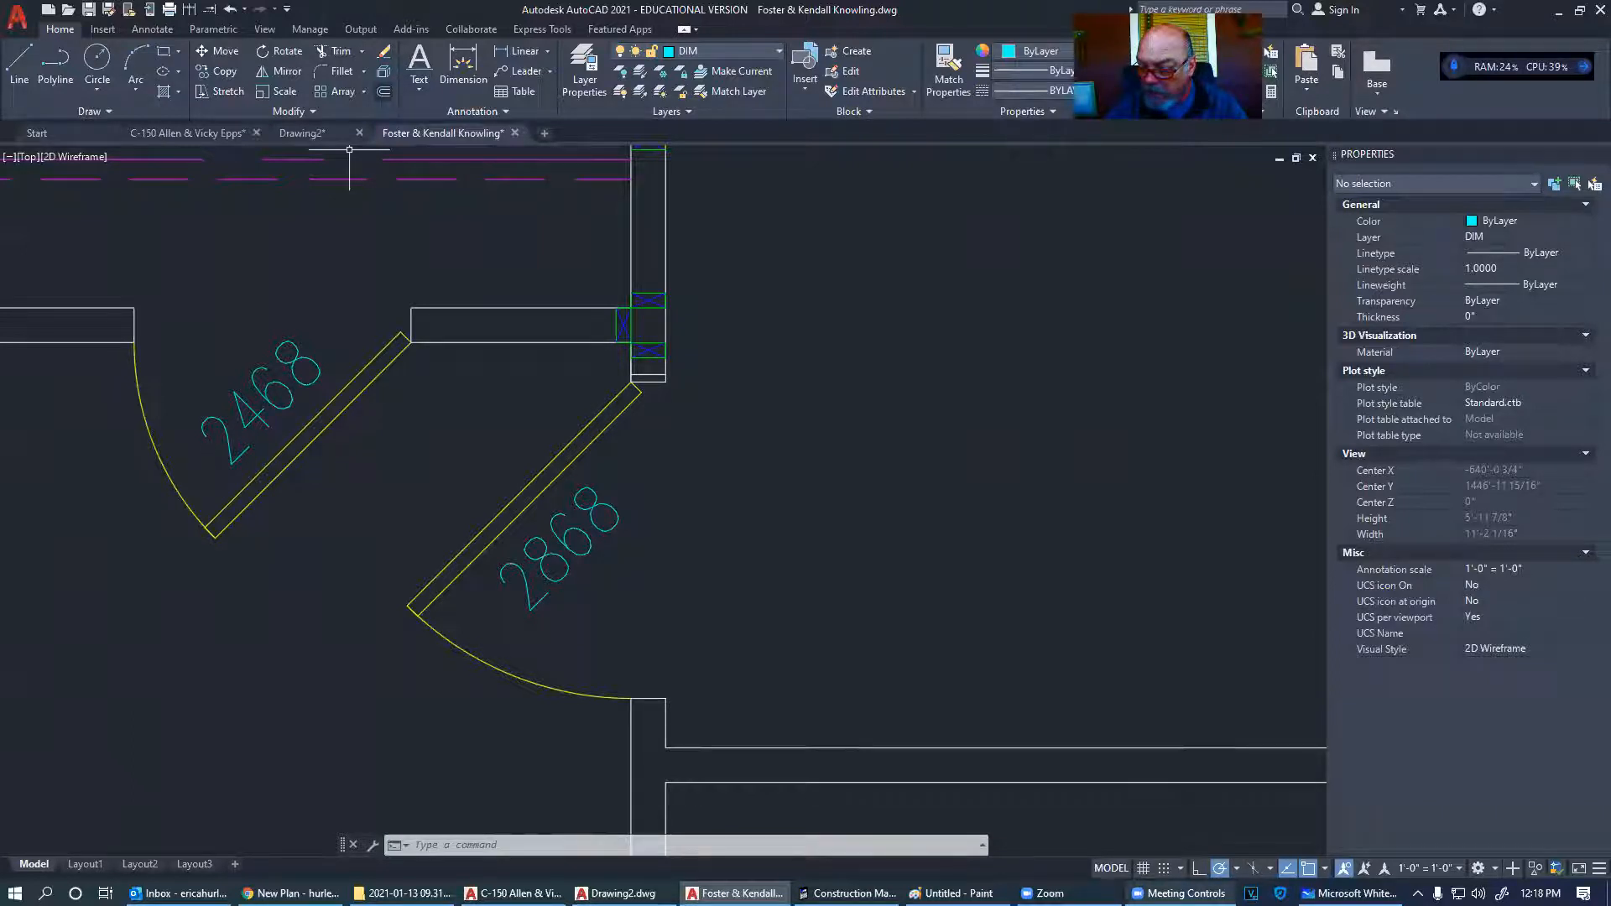
left_click(1350, 894)
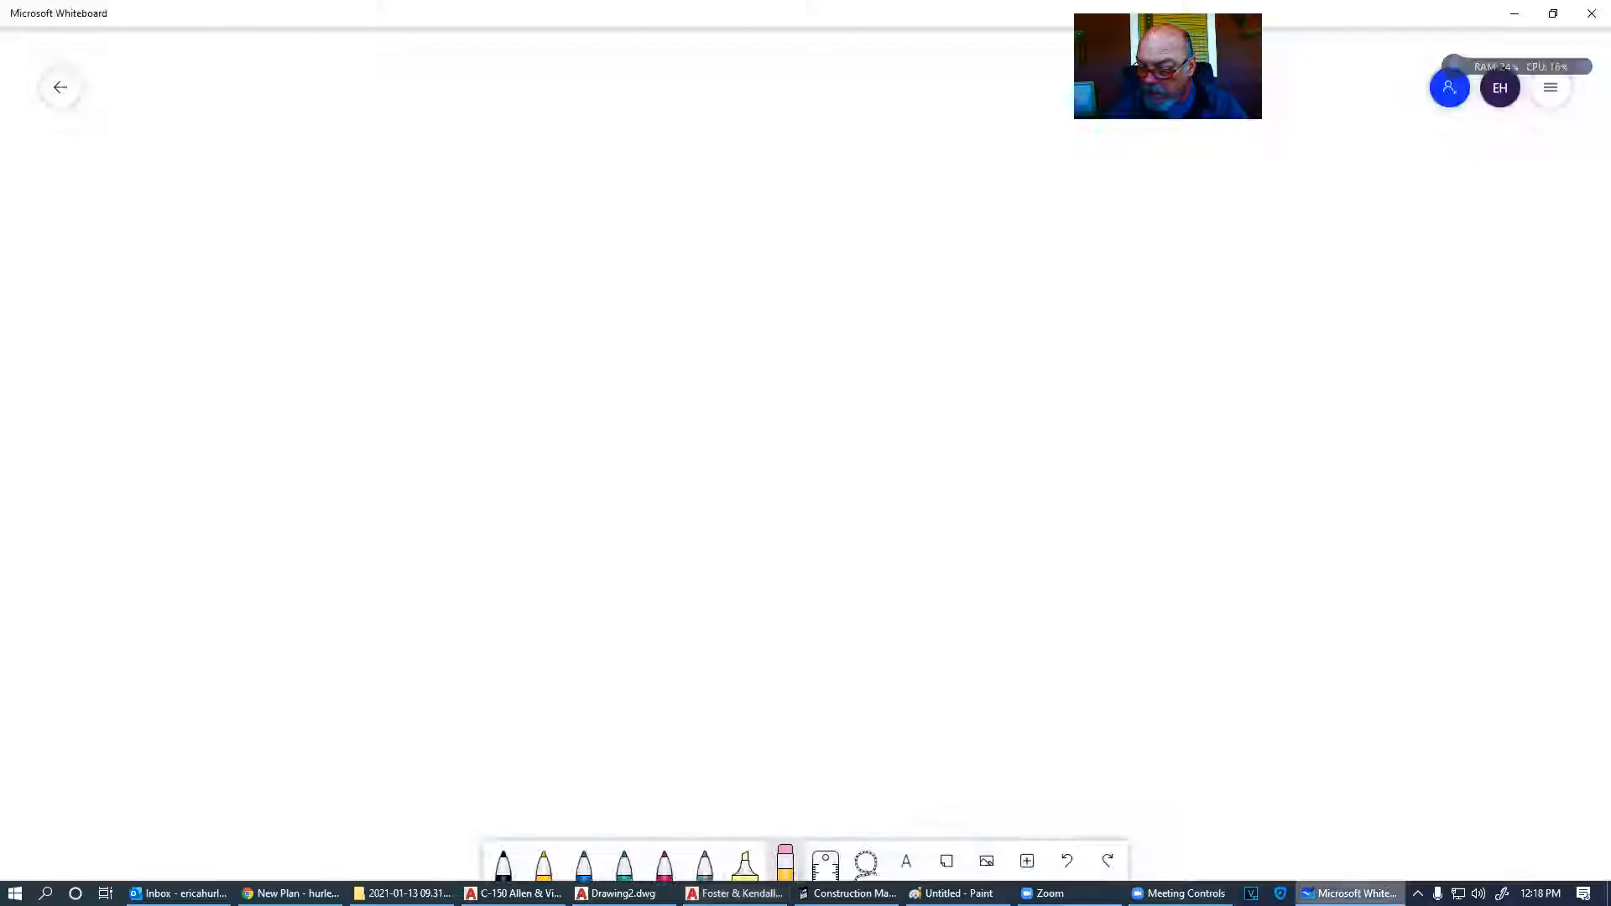
- Close Microsoft Whiteboard, then close the untitled Paint sketch without saving
left_click(1591, 11)
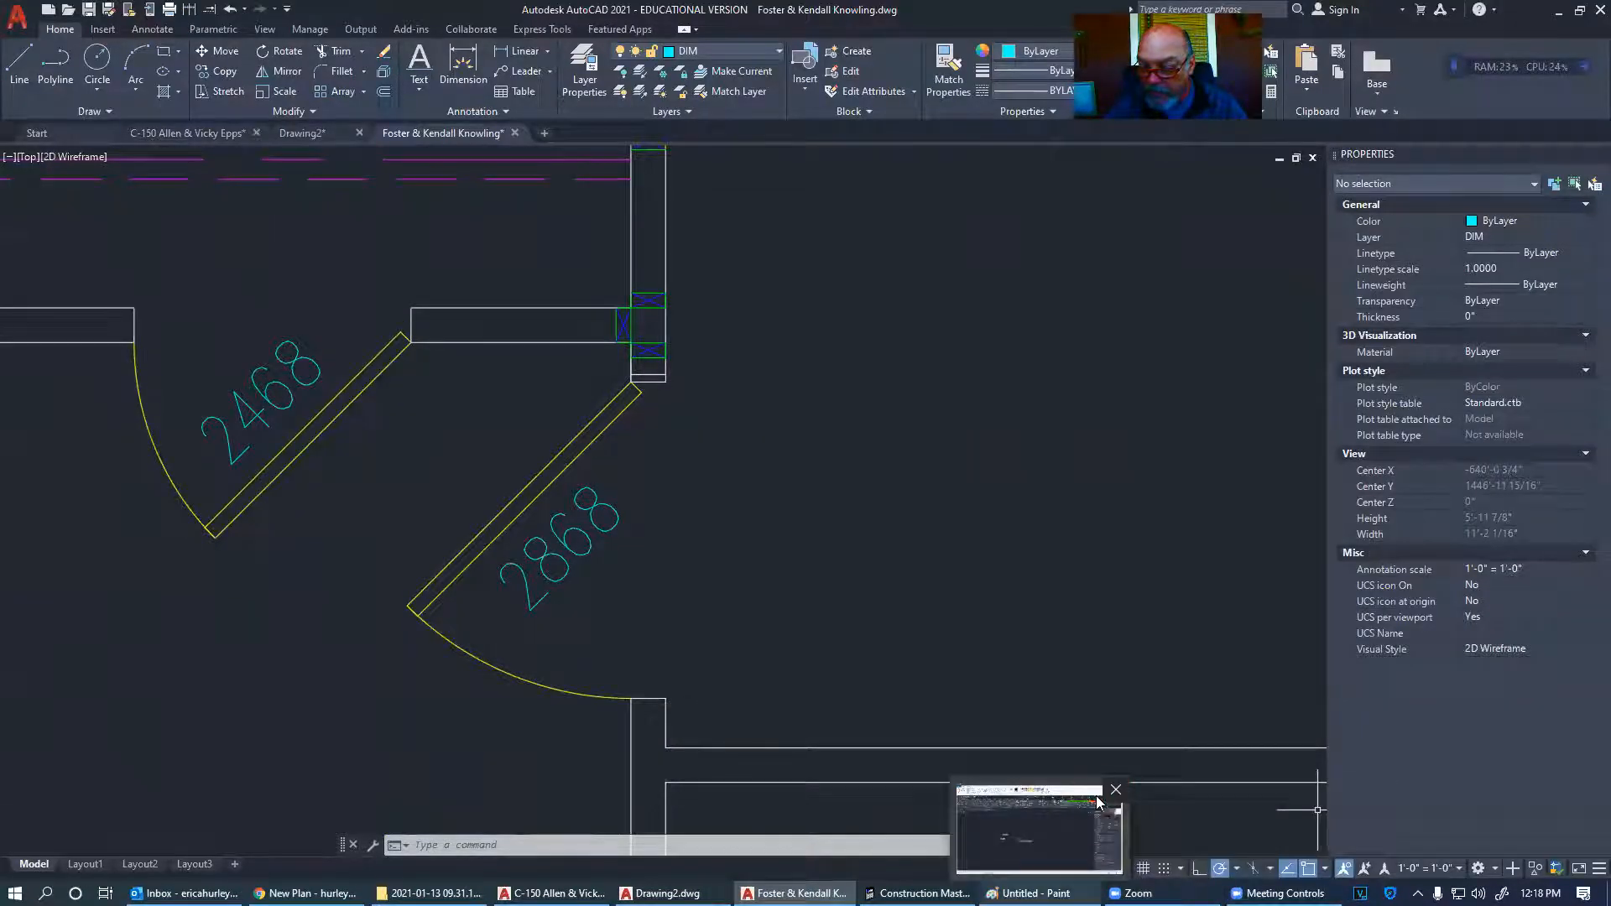
mouse_move(919, 893)
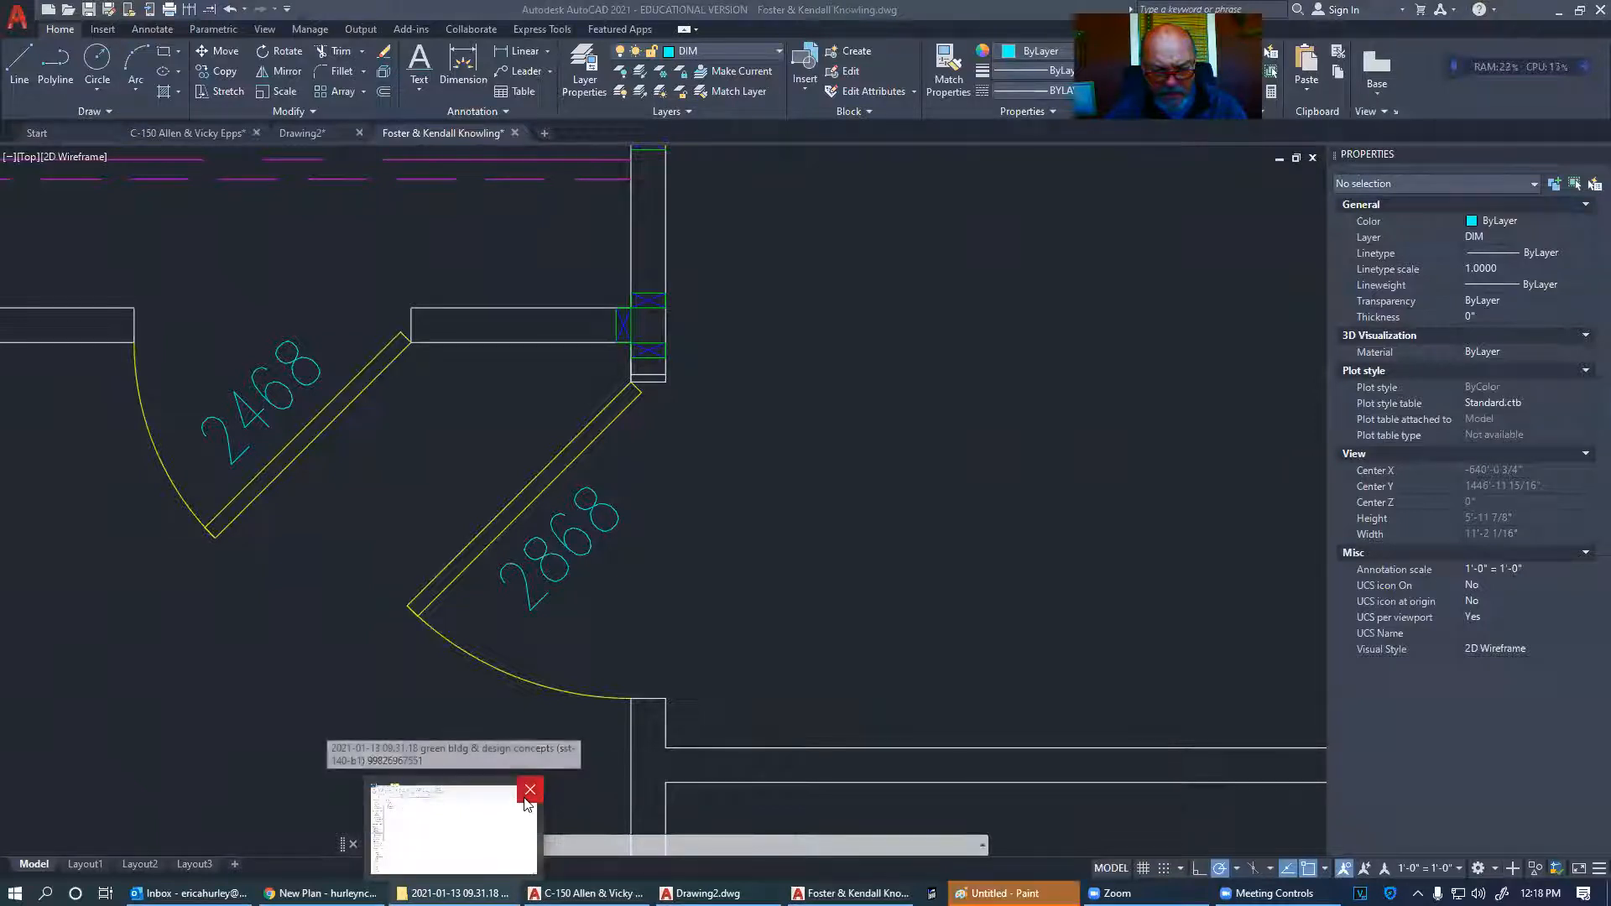
left_click(1070, 791)
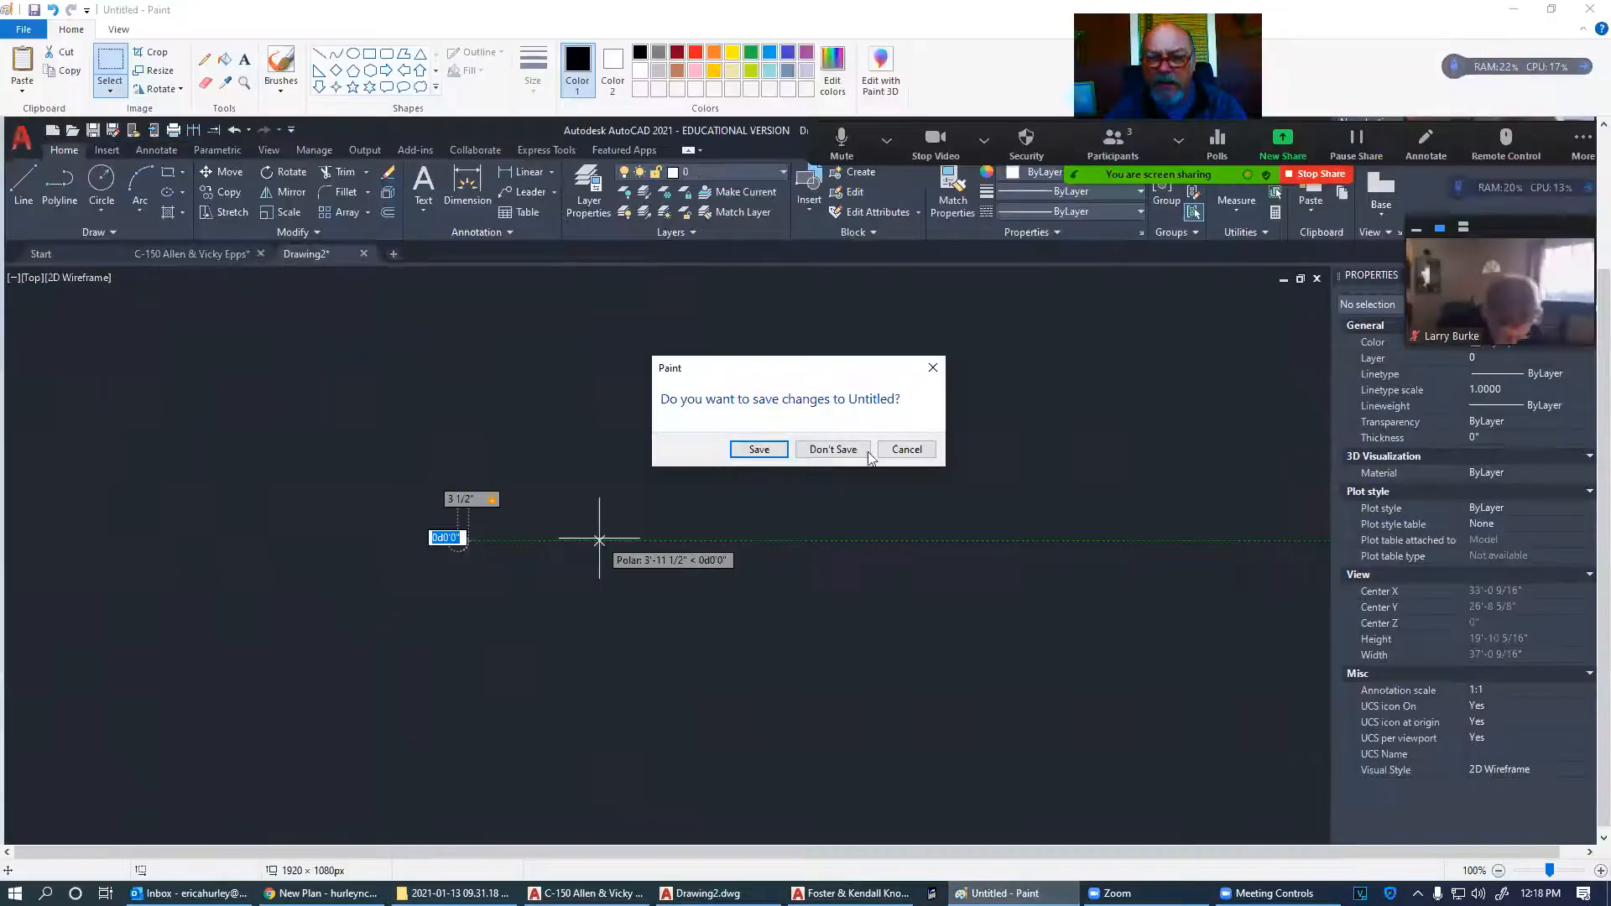
left_click(839, 451)
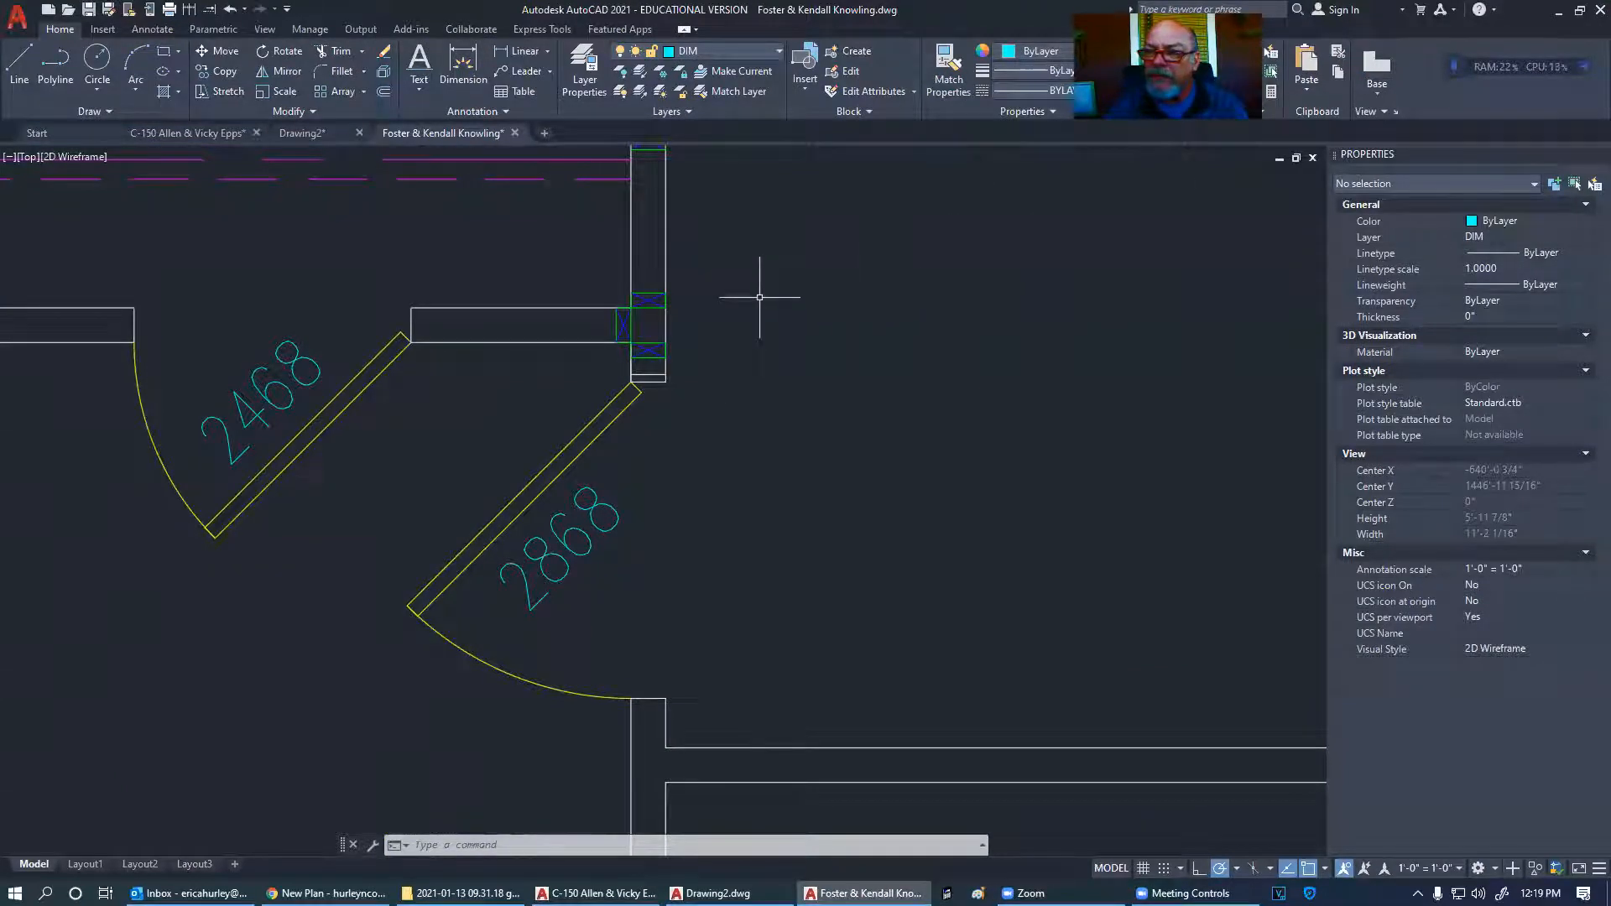
- Draw a vertical guide line from the wall corner and a horizontal line across the 2868 door
scroll(759, 297, "up", 4)
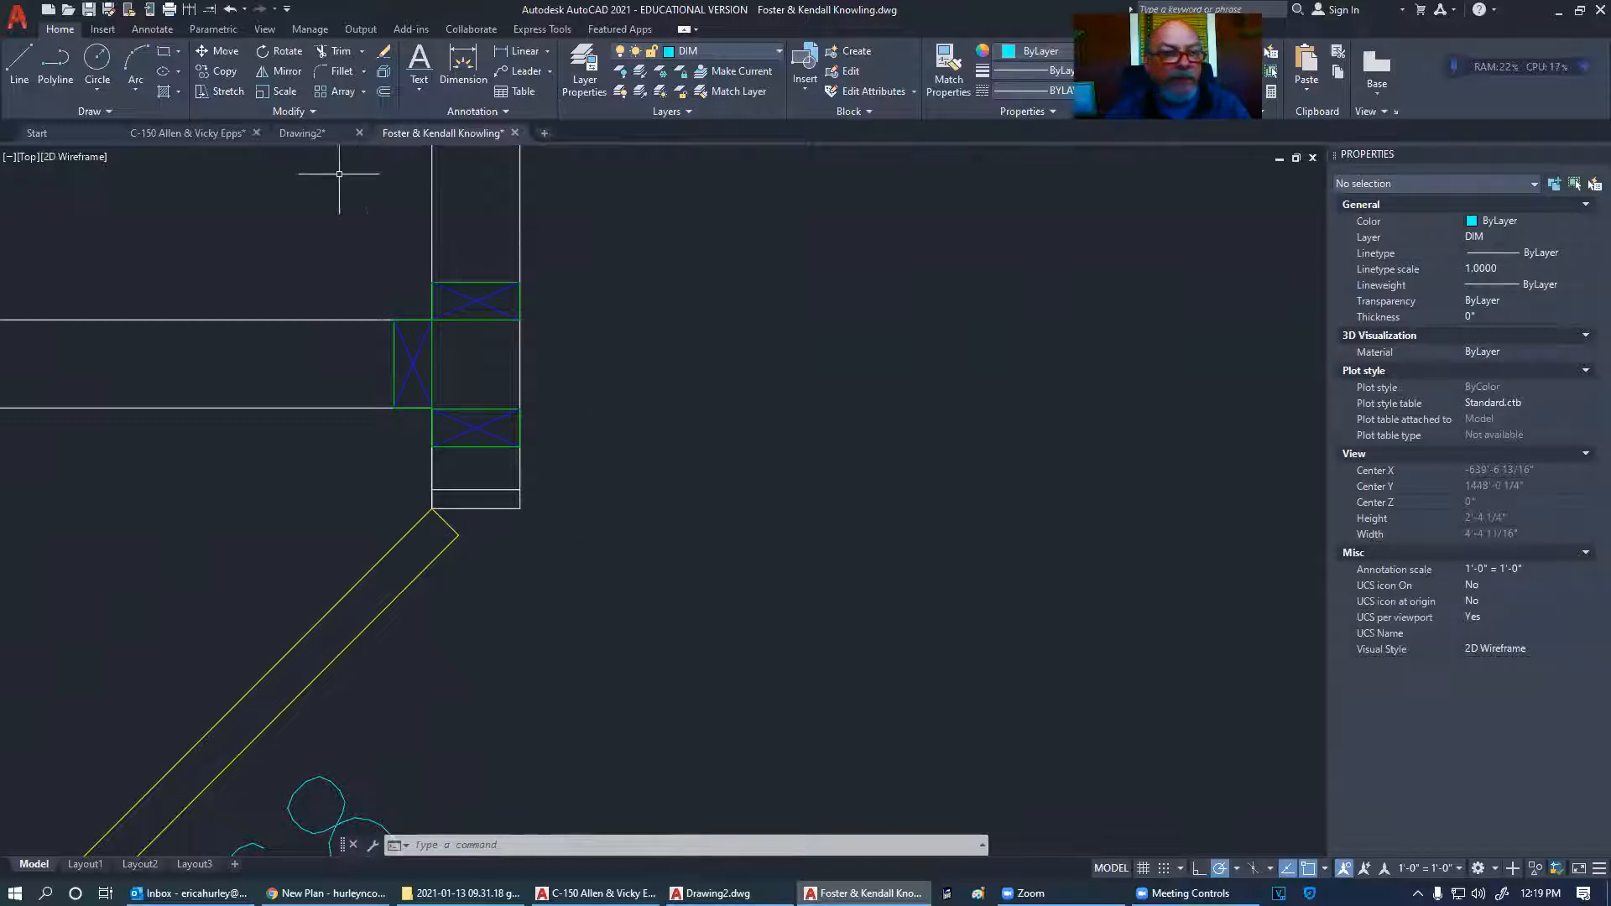
scroll(532, 371, "down", 4)
left_click(18, 61)
left_click(529, 428)
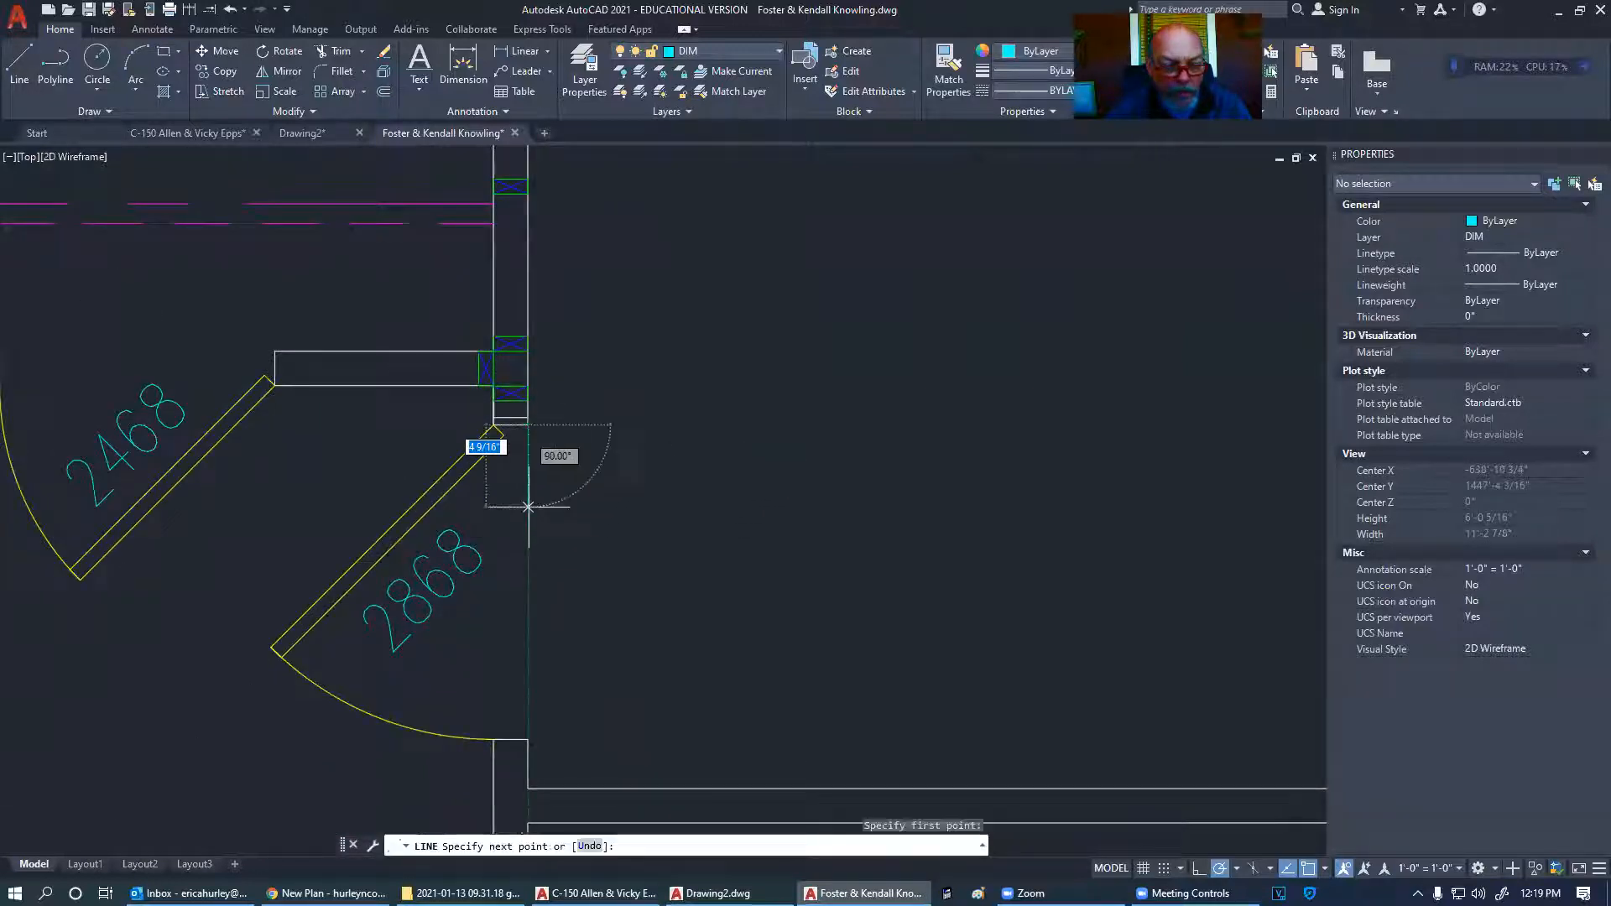
key("Return")
key("Return")
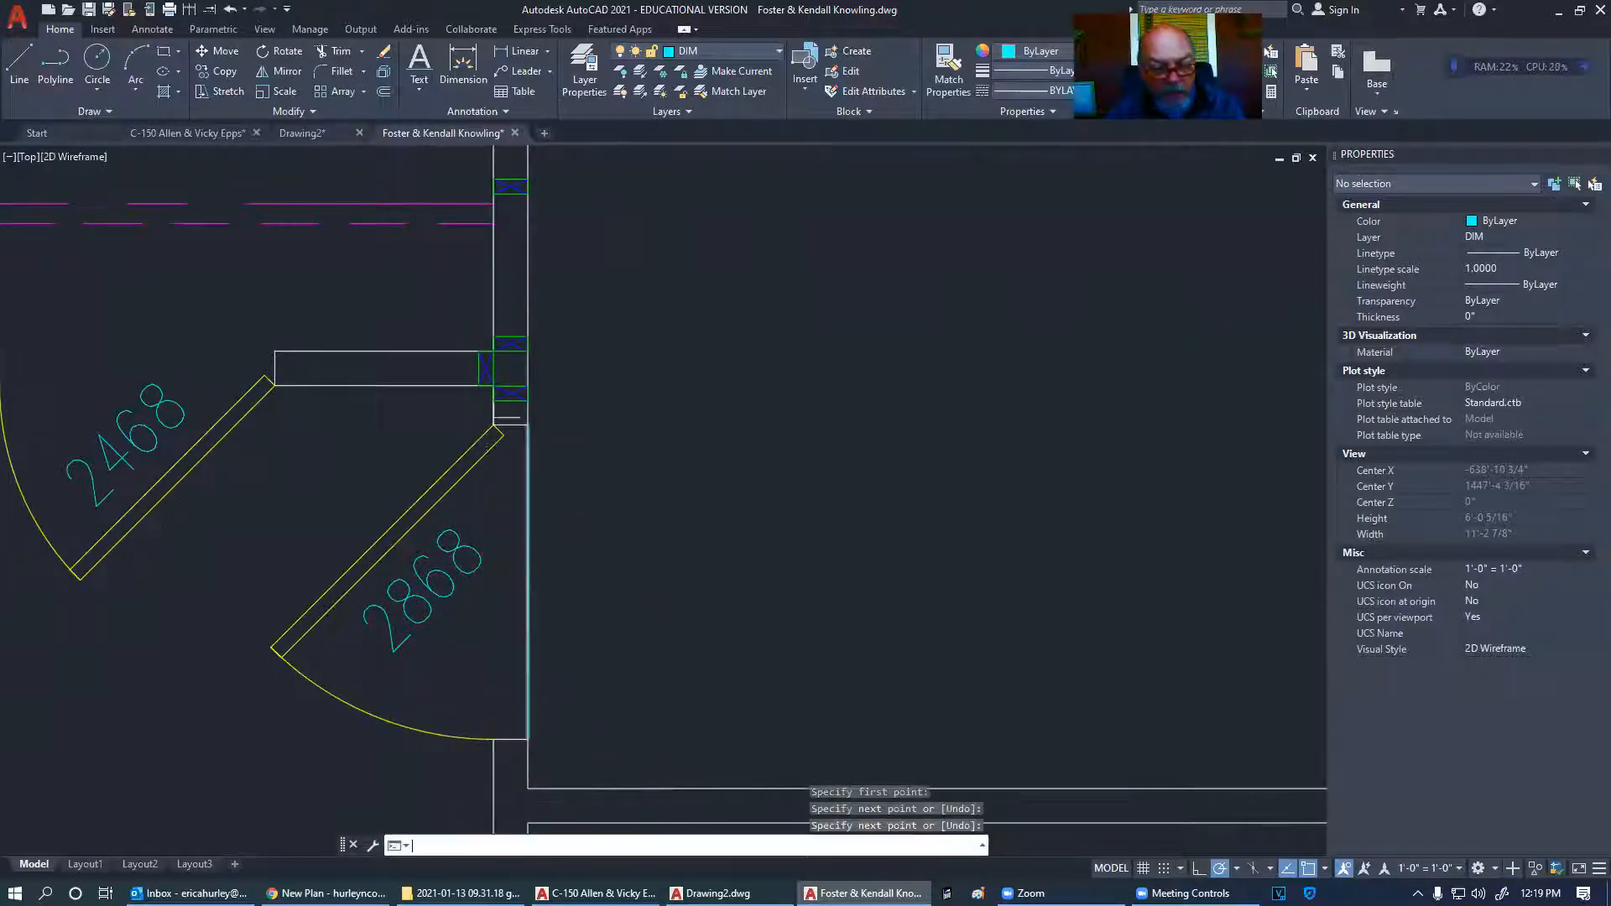
left_click(528, 587)
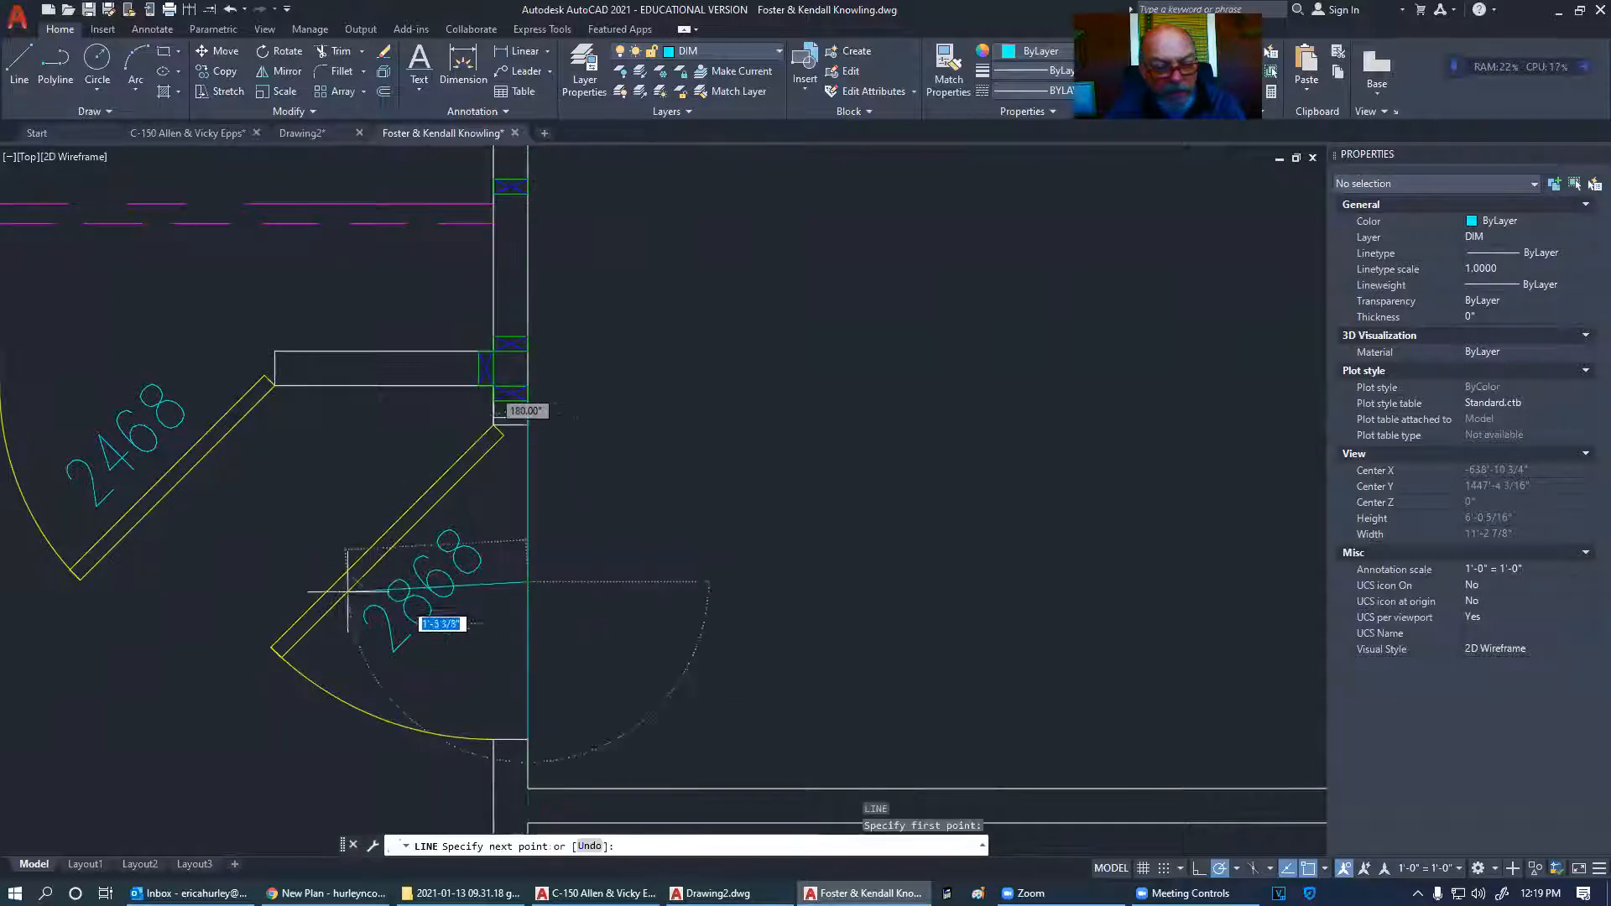
left_click(281, 584)
key("Escape")
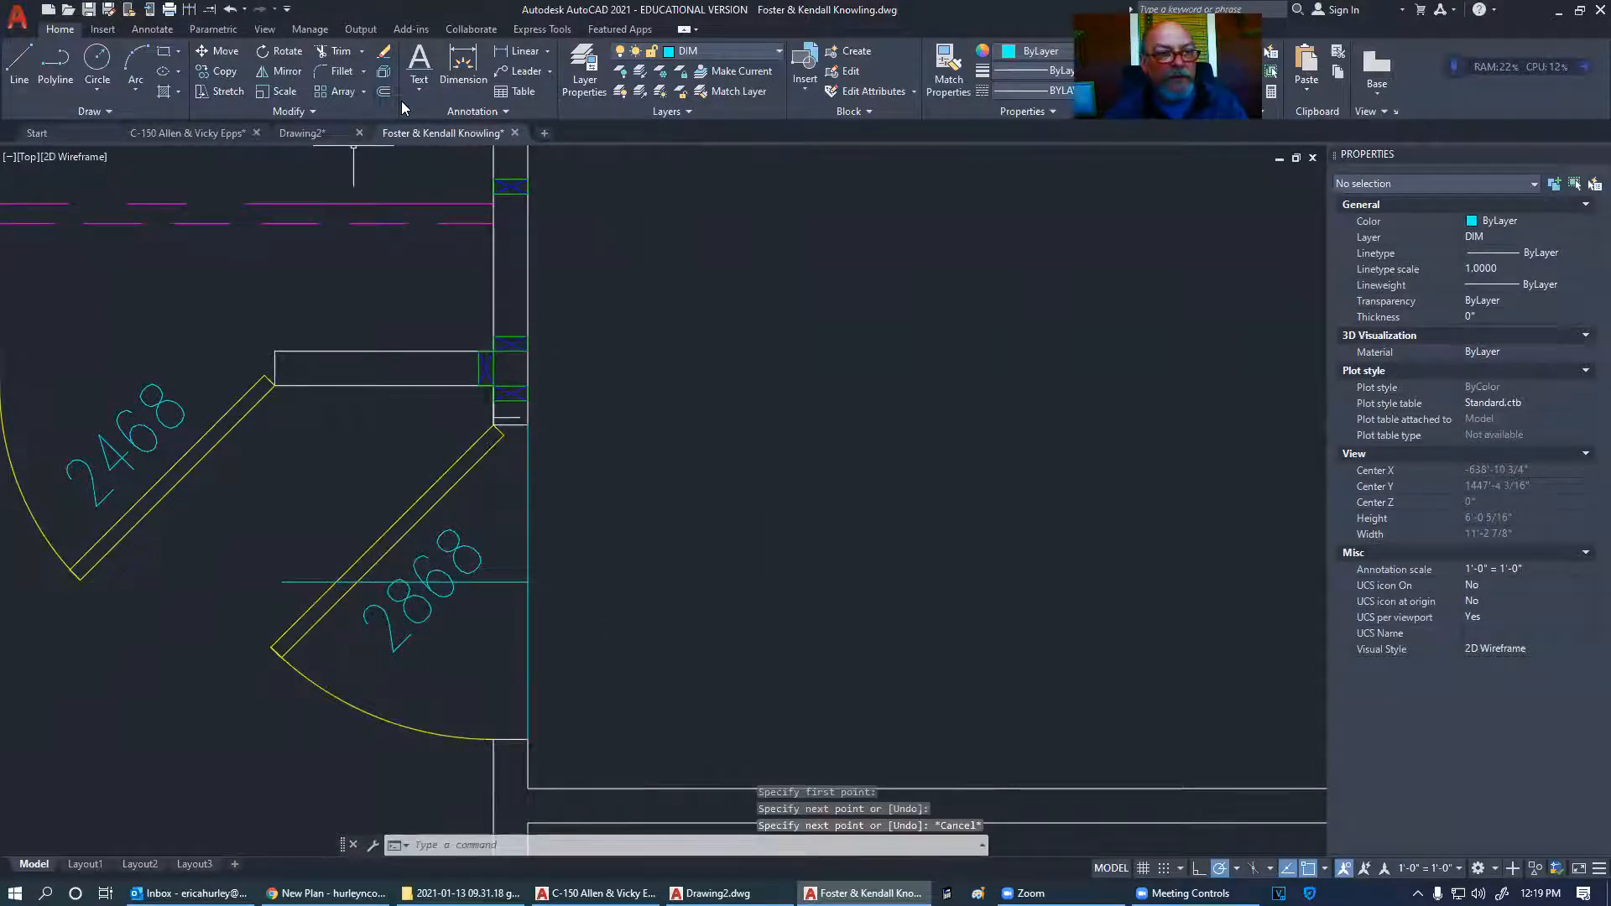
- Offset the horizontal guide line 1 unit above it, deleting the extra copy below
type("o")
key("Return")
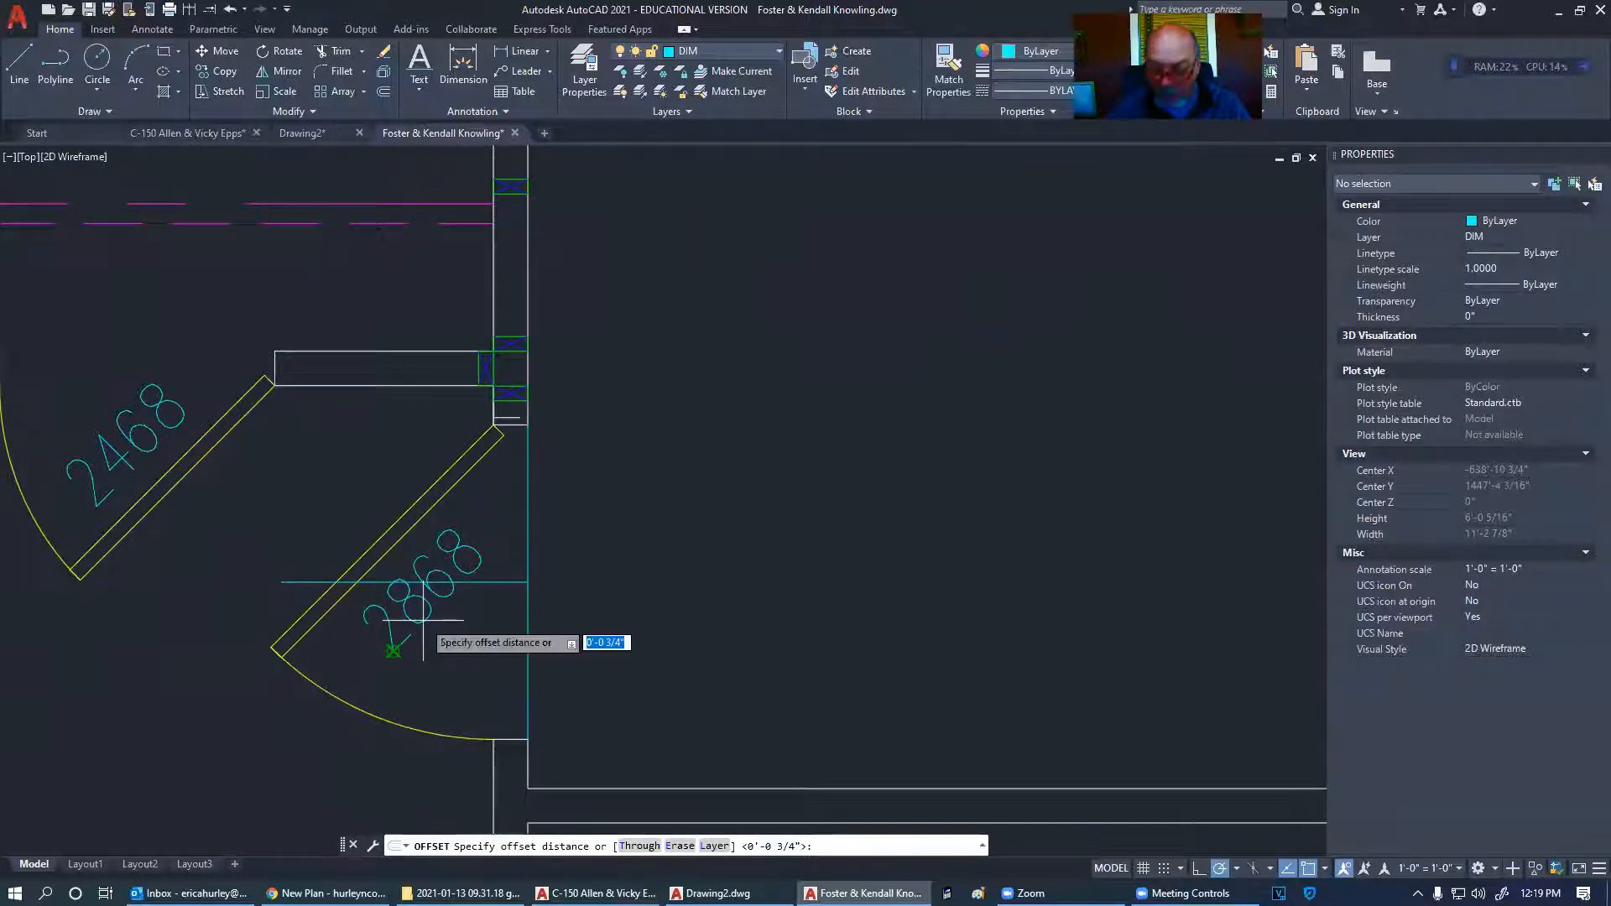
type("1'5")
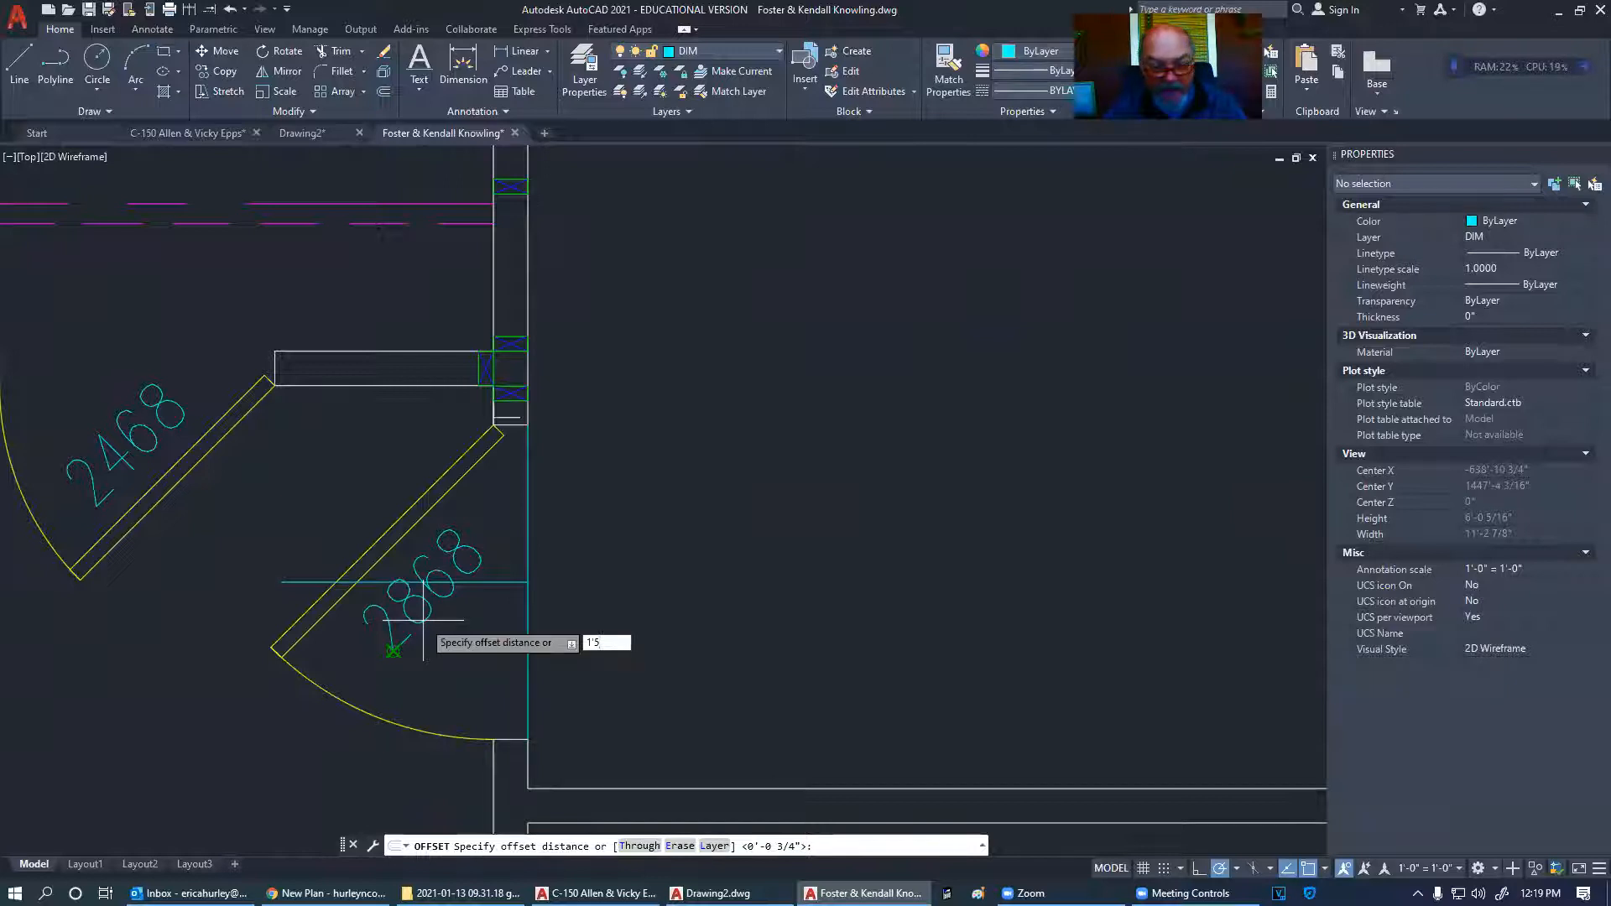
key("Return")
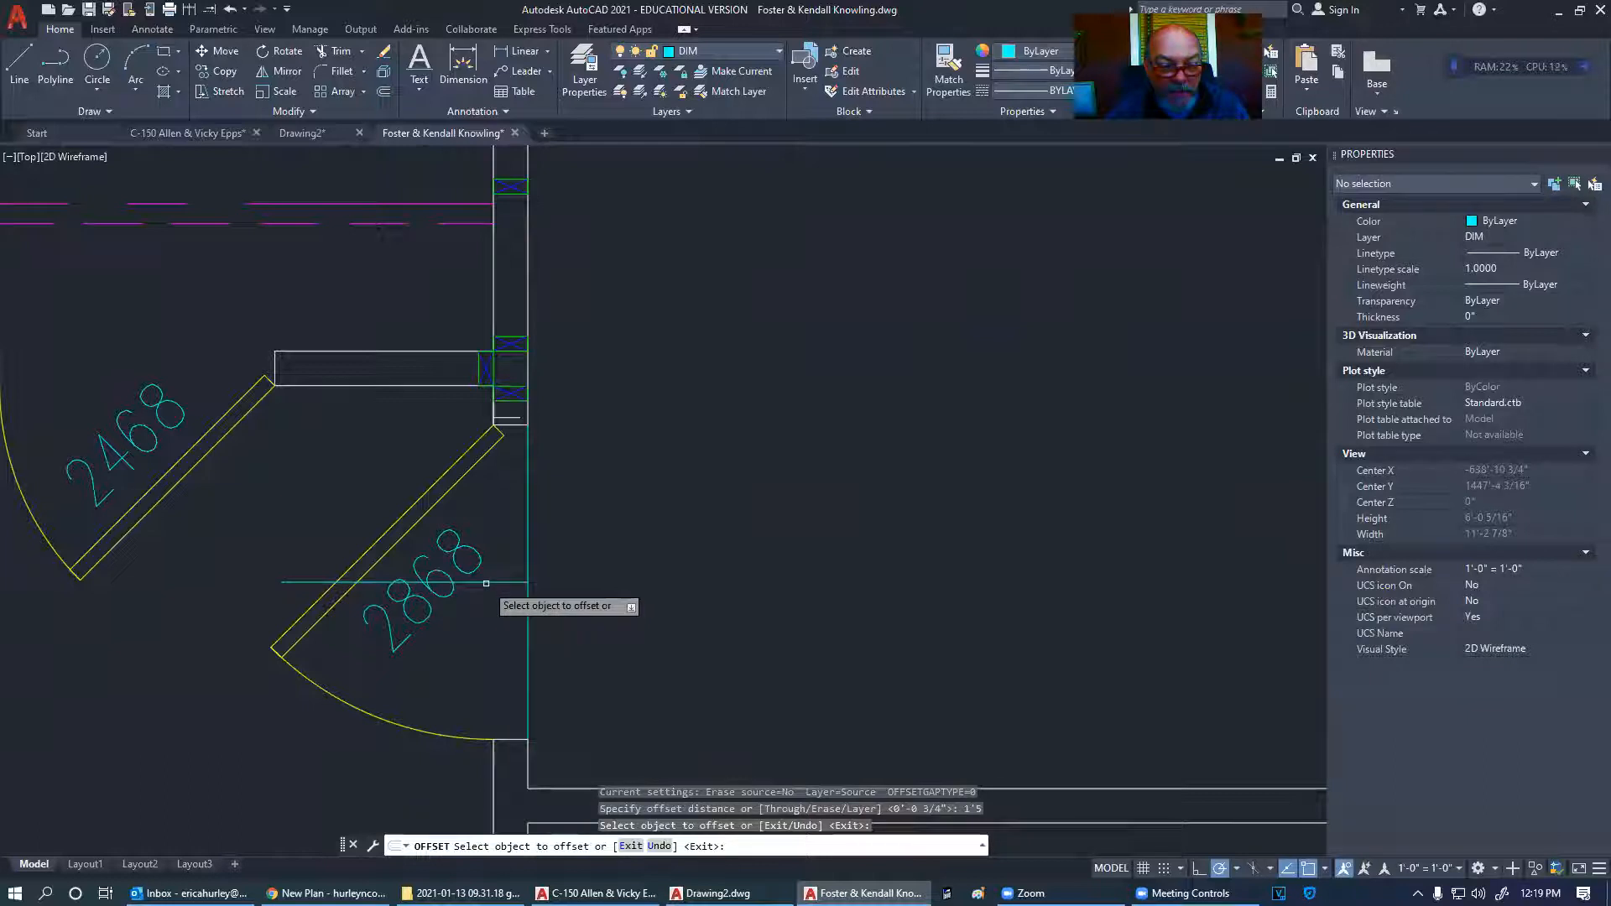
left_click(491, 582)
left_click(496, 496)
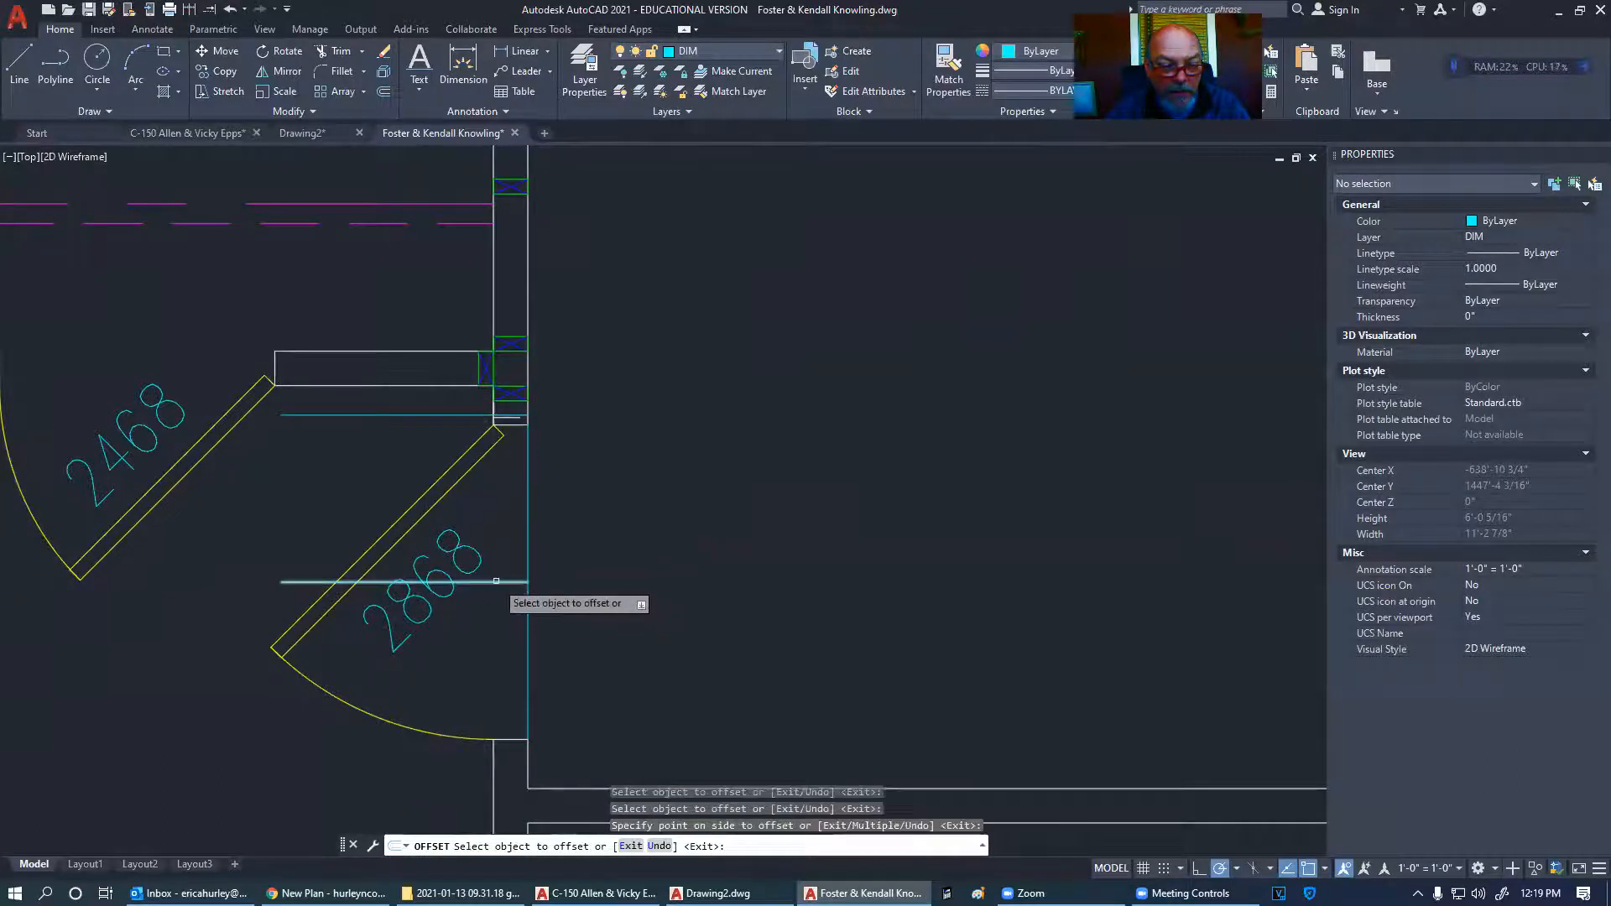
left_click(496, 581)
left_click(498, 655)
key("Escape")
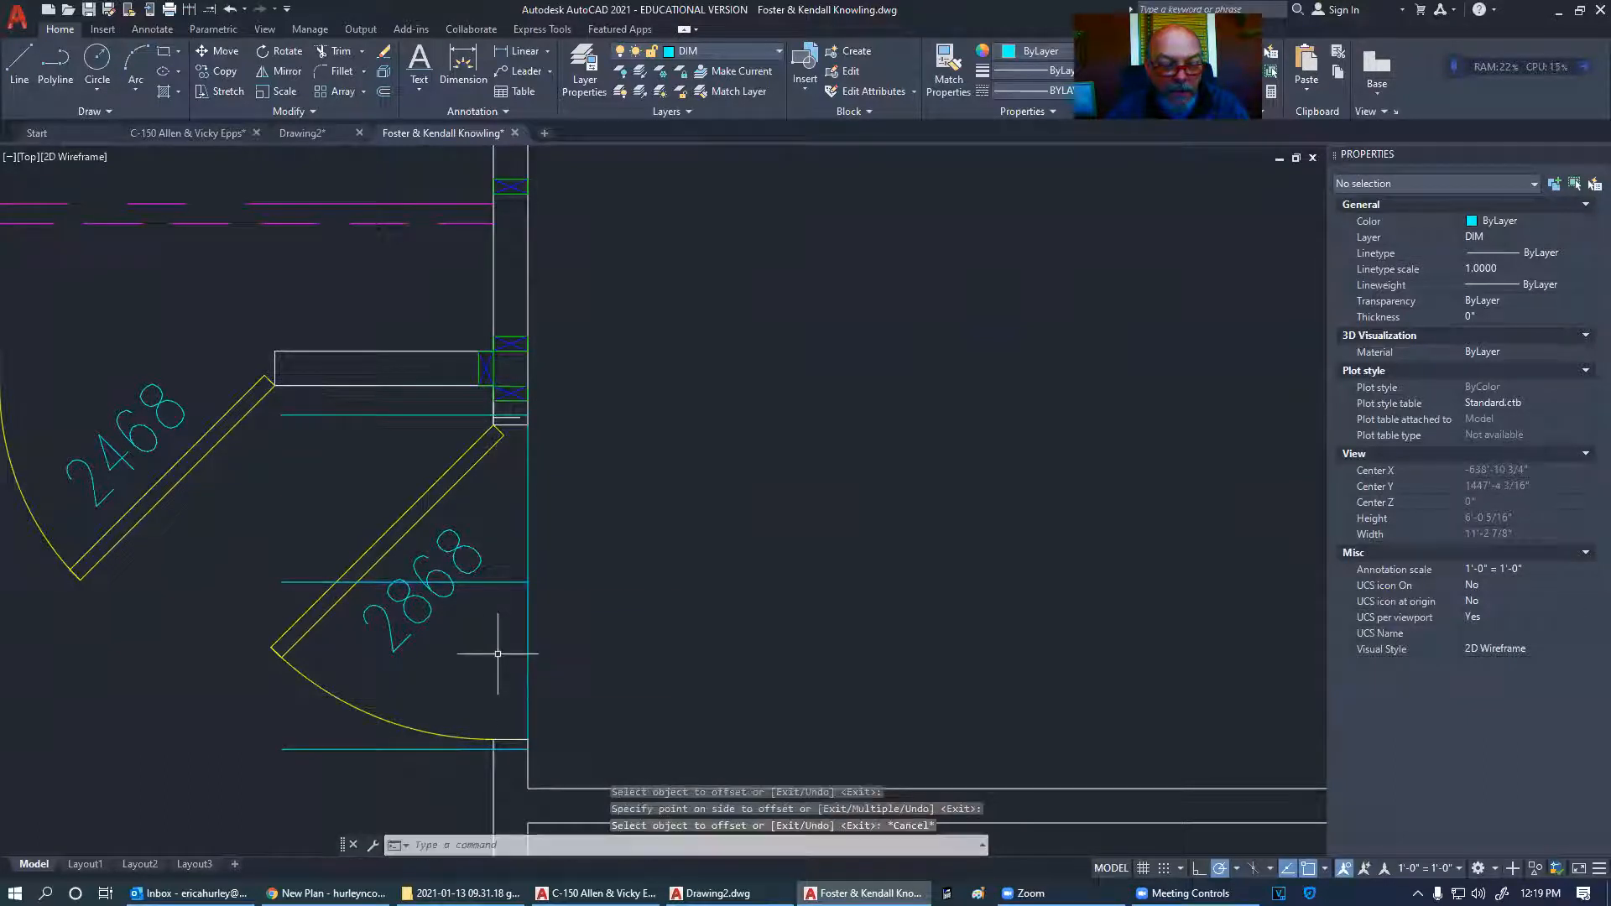
left_click(309, 576)
left_click(266, 621)
key("Delete")
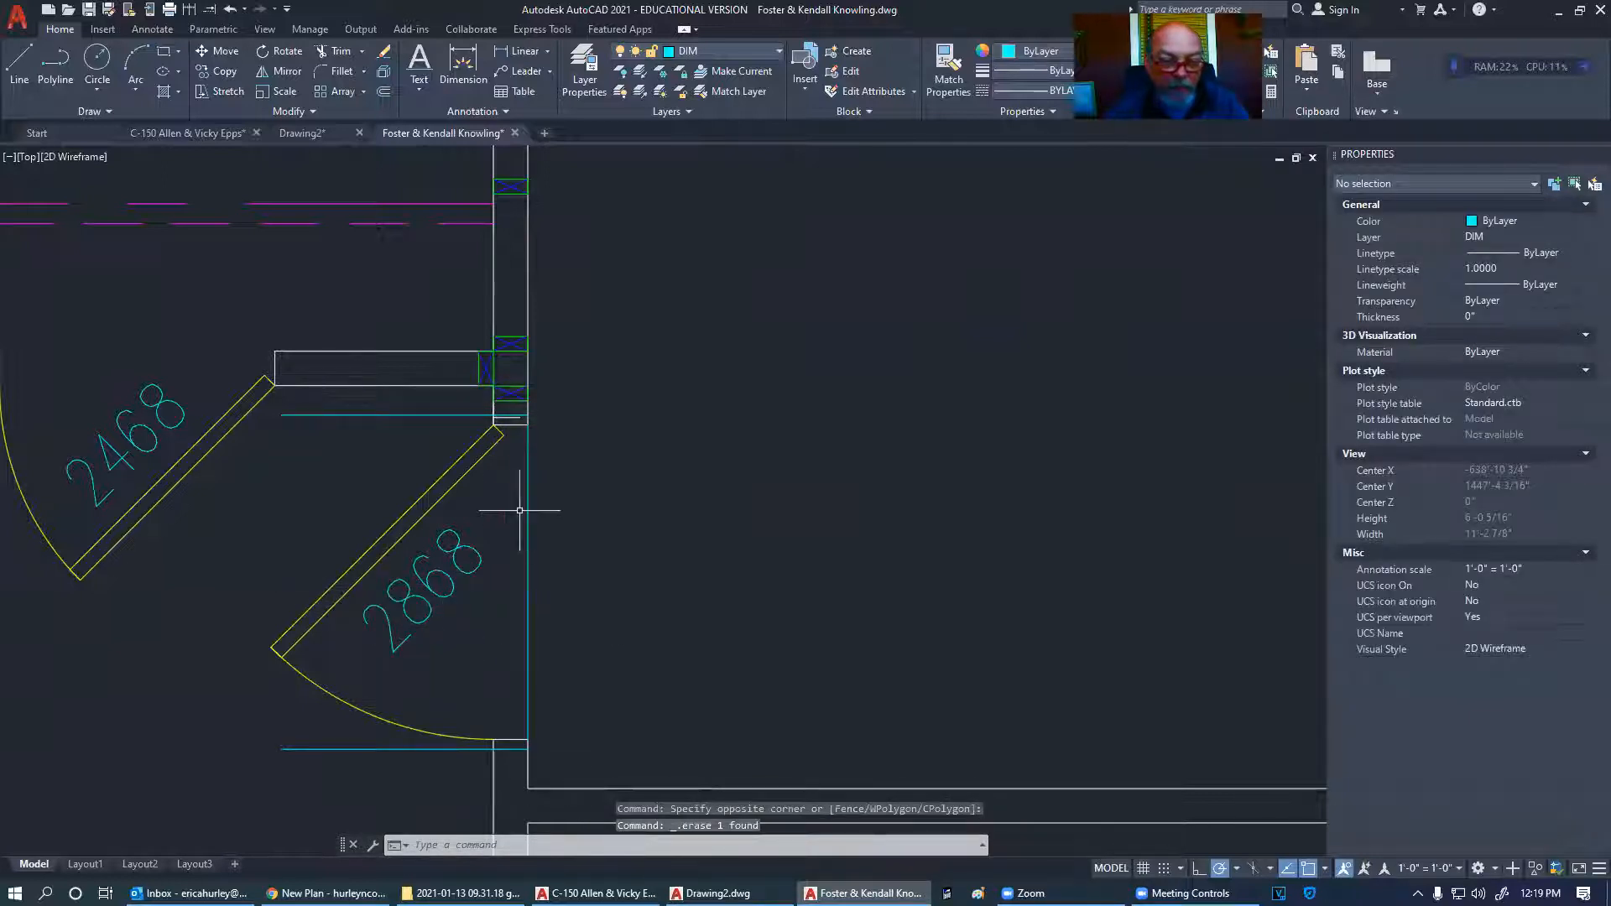
- Copy the crossed 2x4 stud block directly below the original
scroll(503, 413, "up", 10)
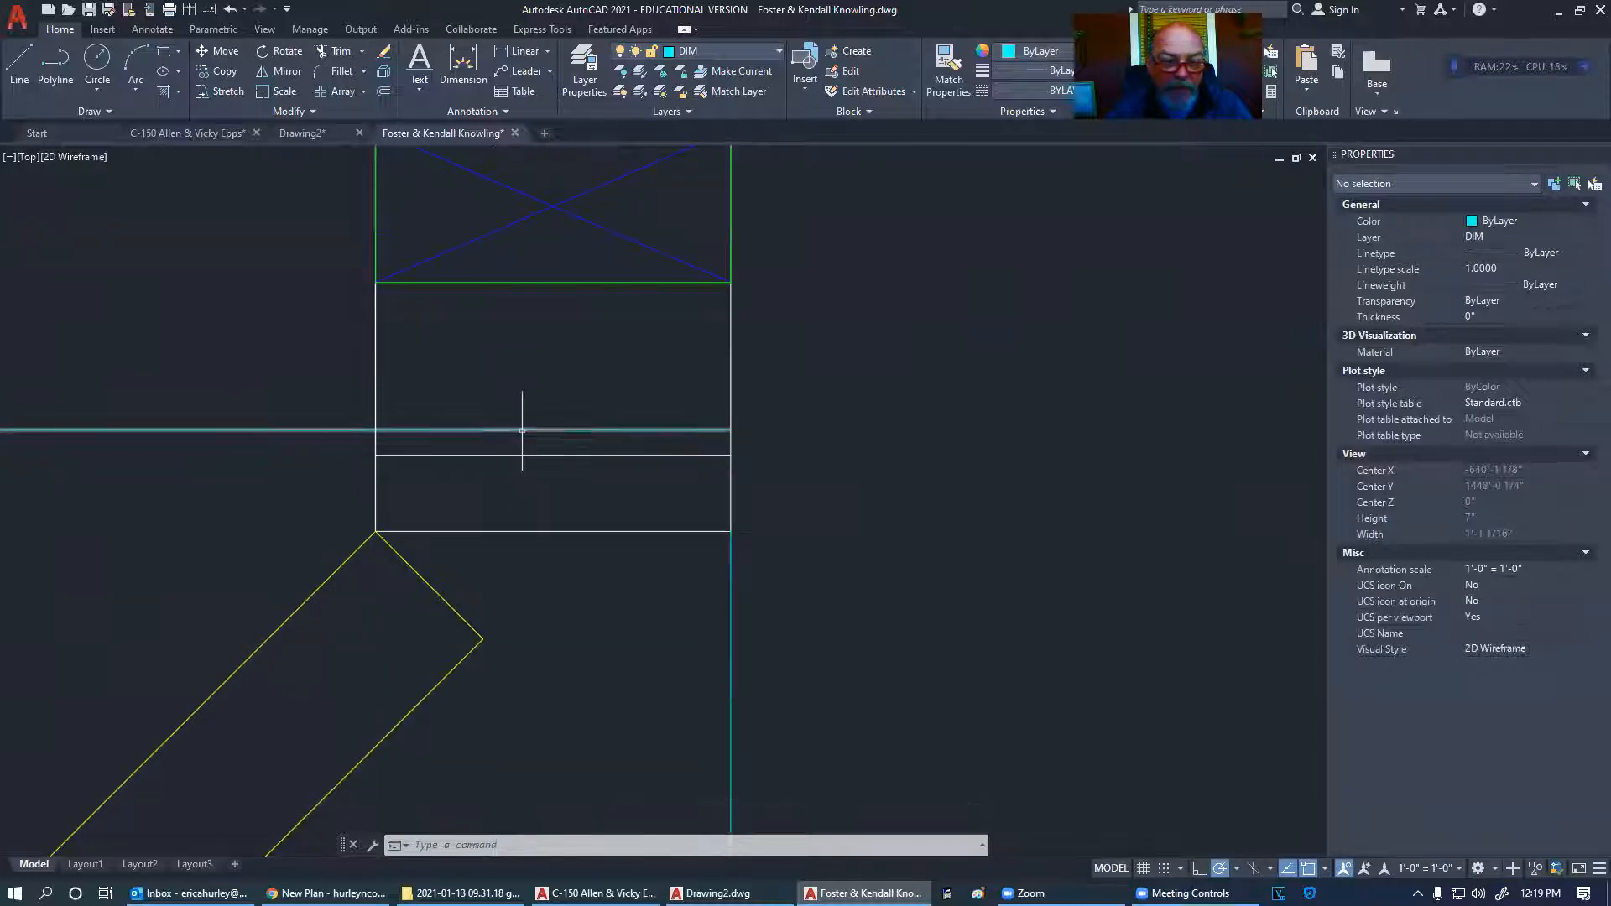
left_click(497, 285)
right_click(496, 283)
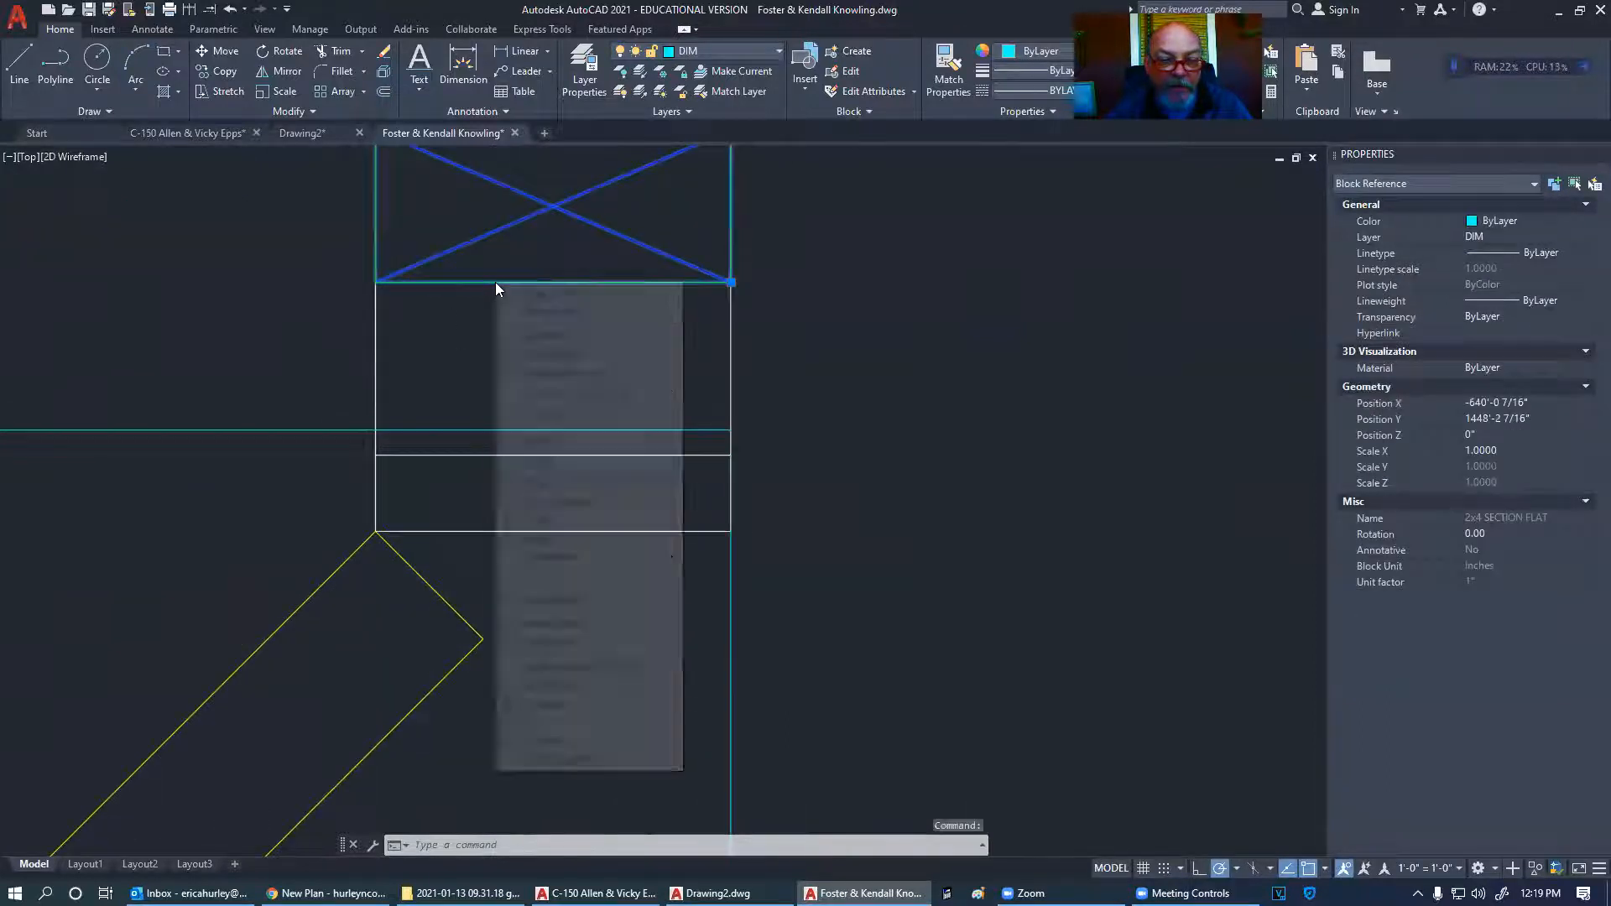
left_click(569, 500)
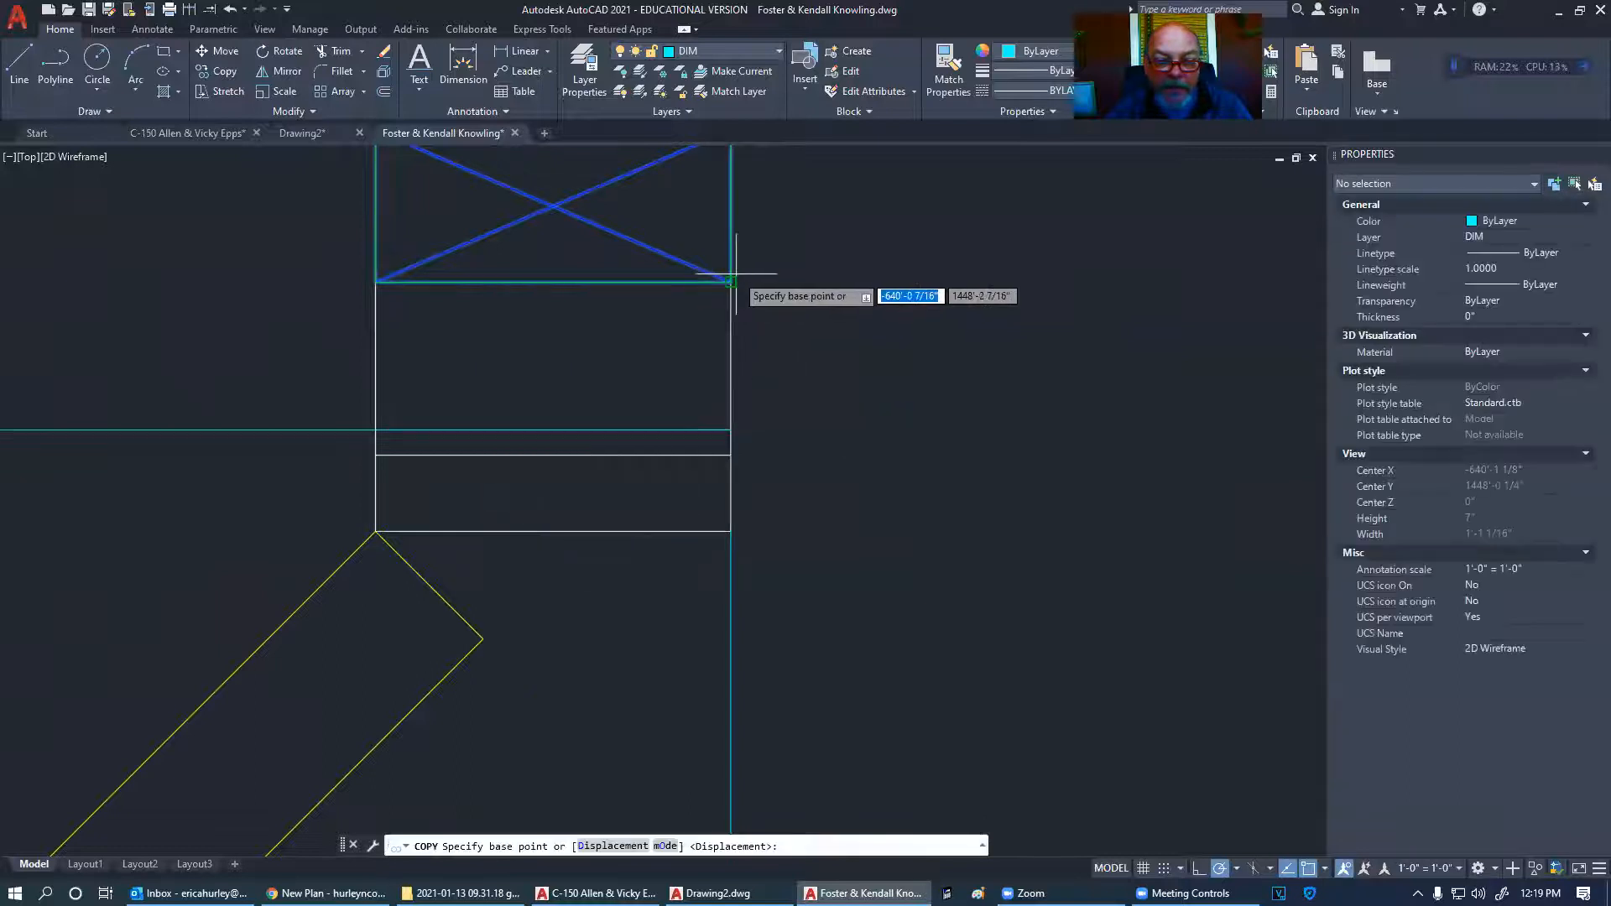
left_click(731, 283)
left_click(731, 430)
key("Escape")
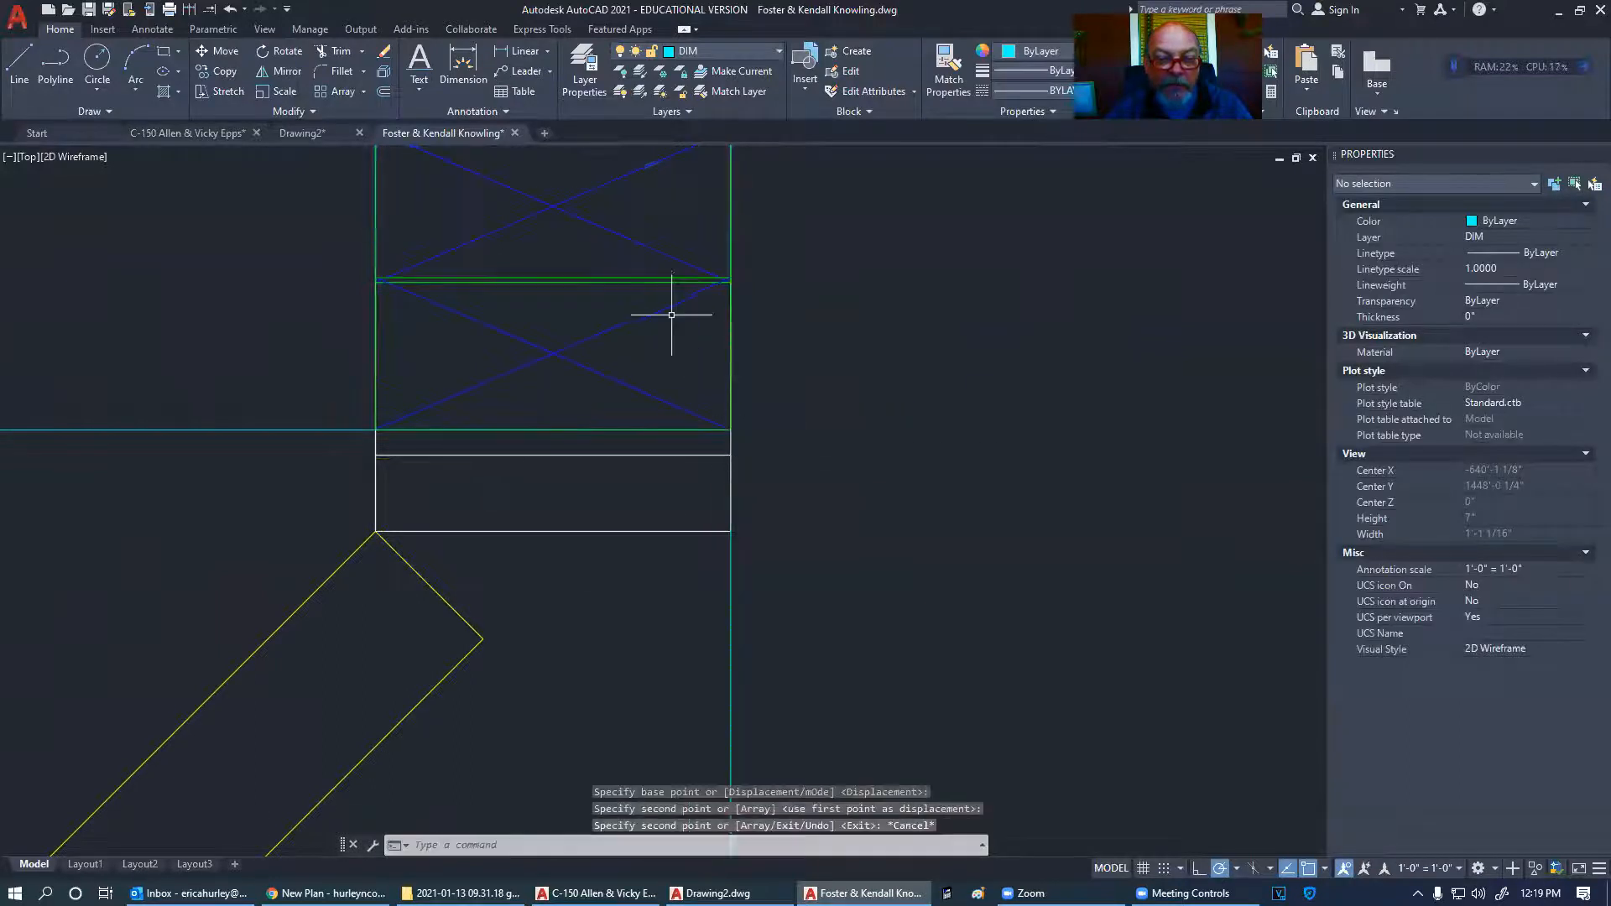
- Deselect the stud block and pan and zoom to inspect the wall corner
left_click(733, 277)
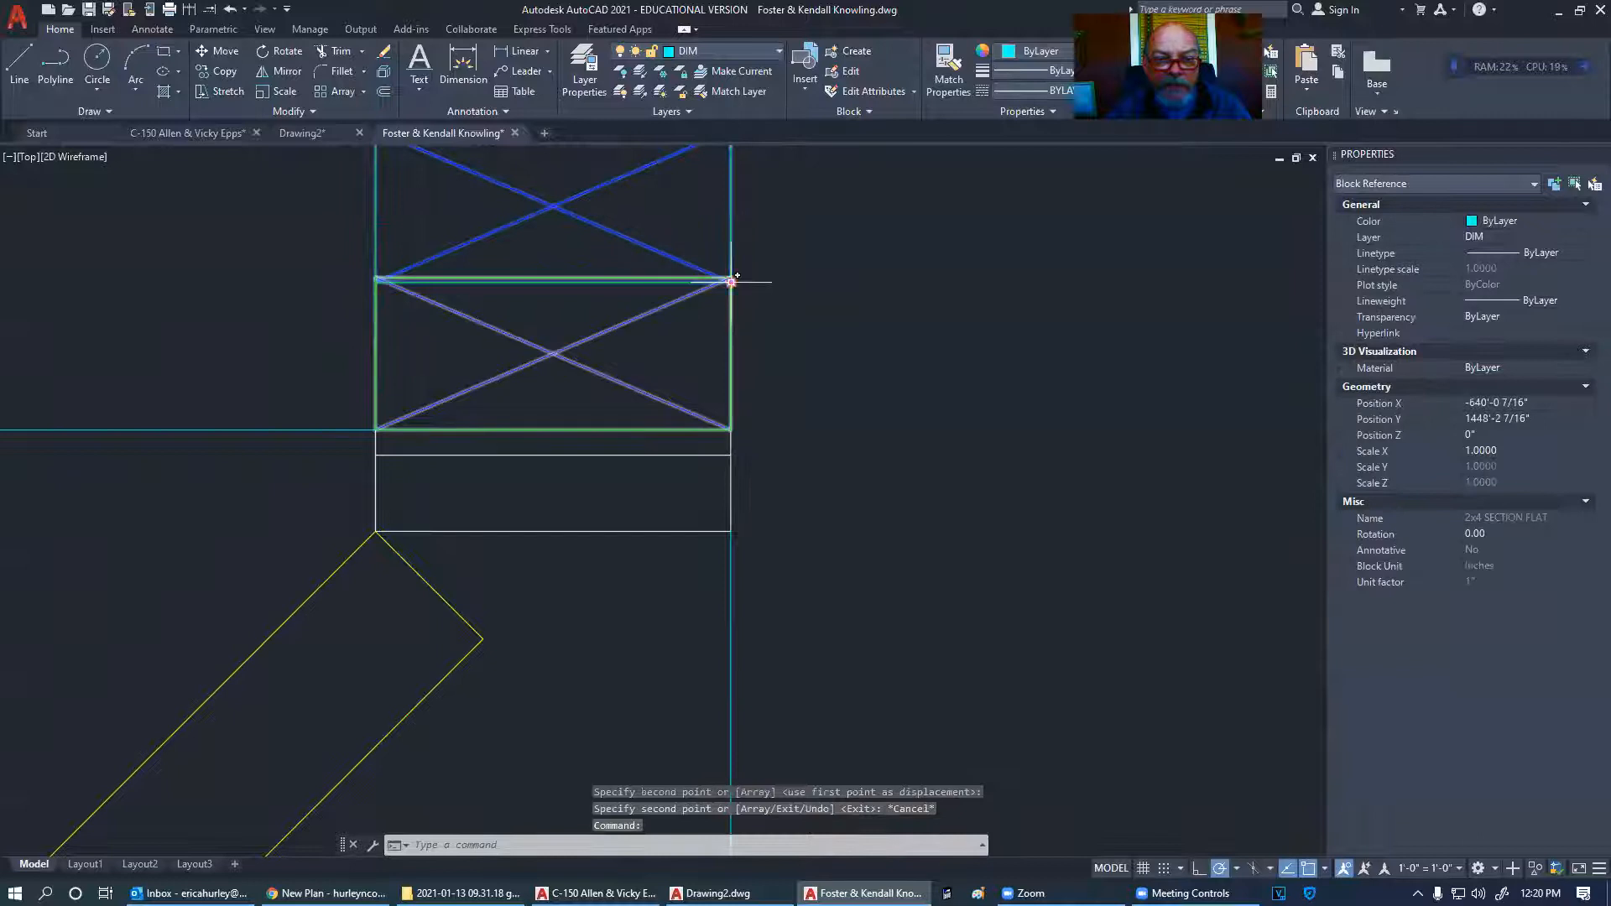
left_click(731, 281)
key("Escape")
scroll(741, 288, "down", 3)
scroll(544, 263, "up", 8)
scroll(628, 373, "up", 6)
scroll(485, 452, "down", 15)
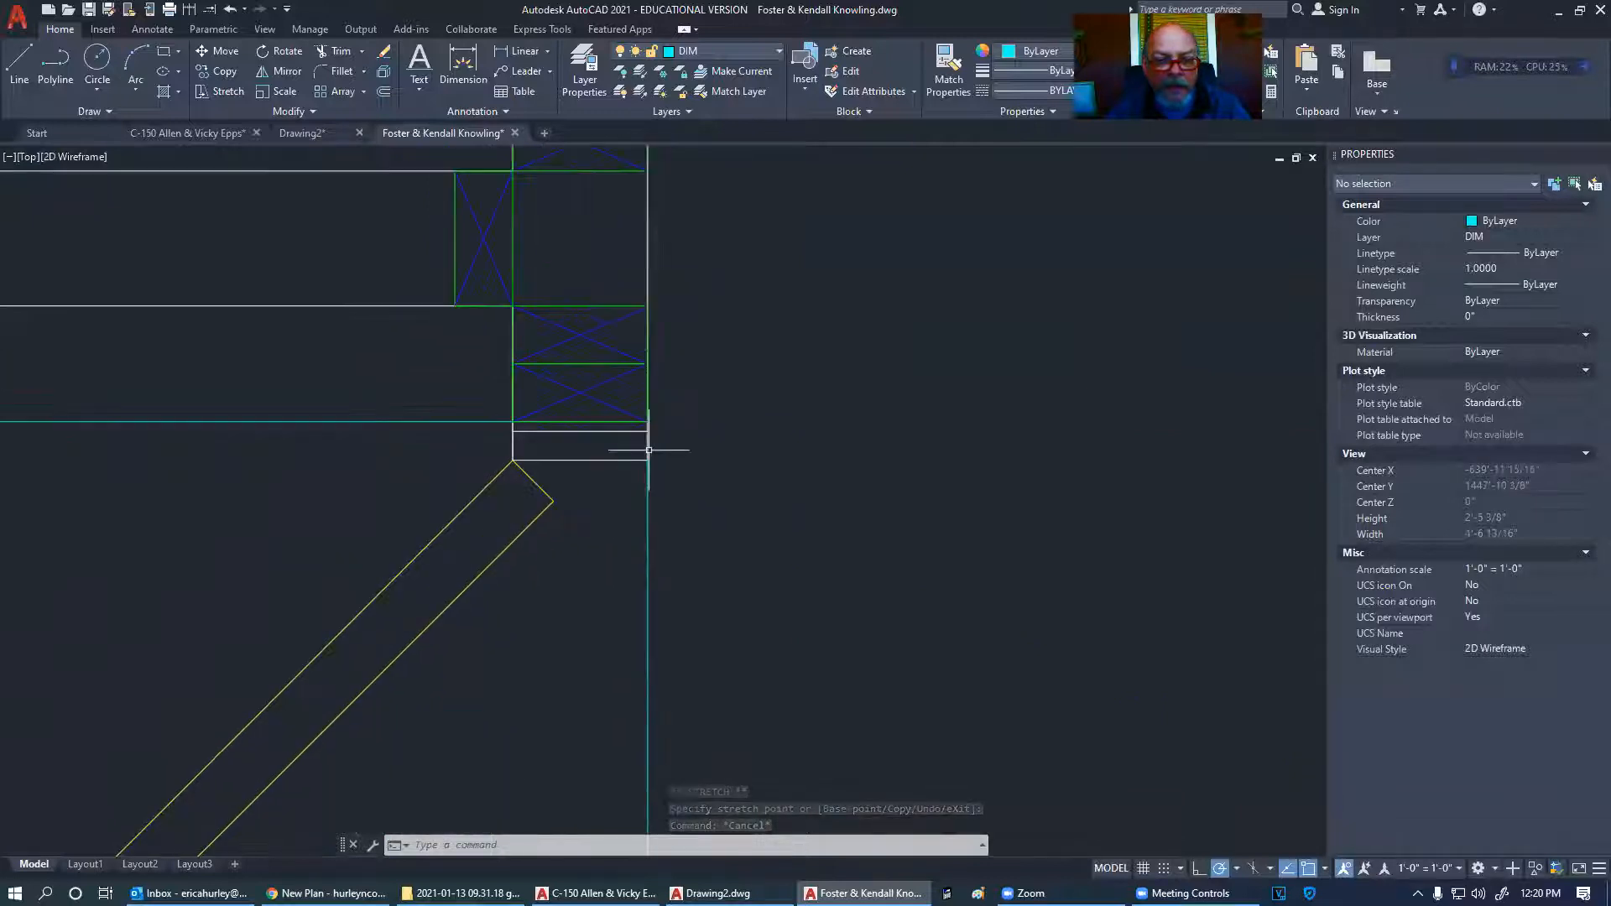
middle_click_drag(702, 478, 763, 489)
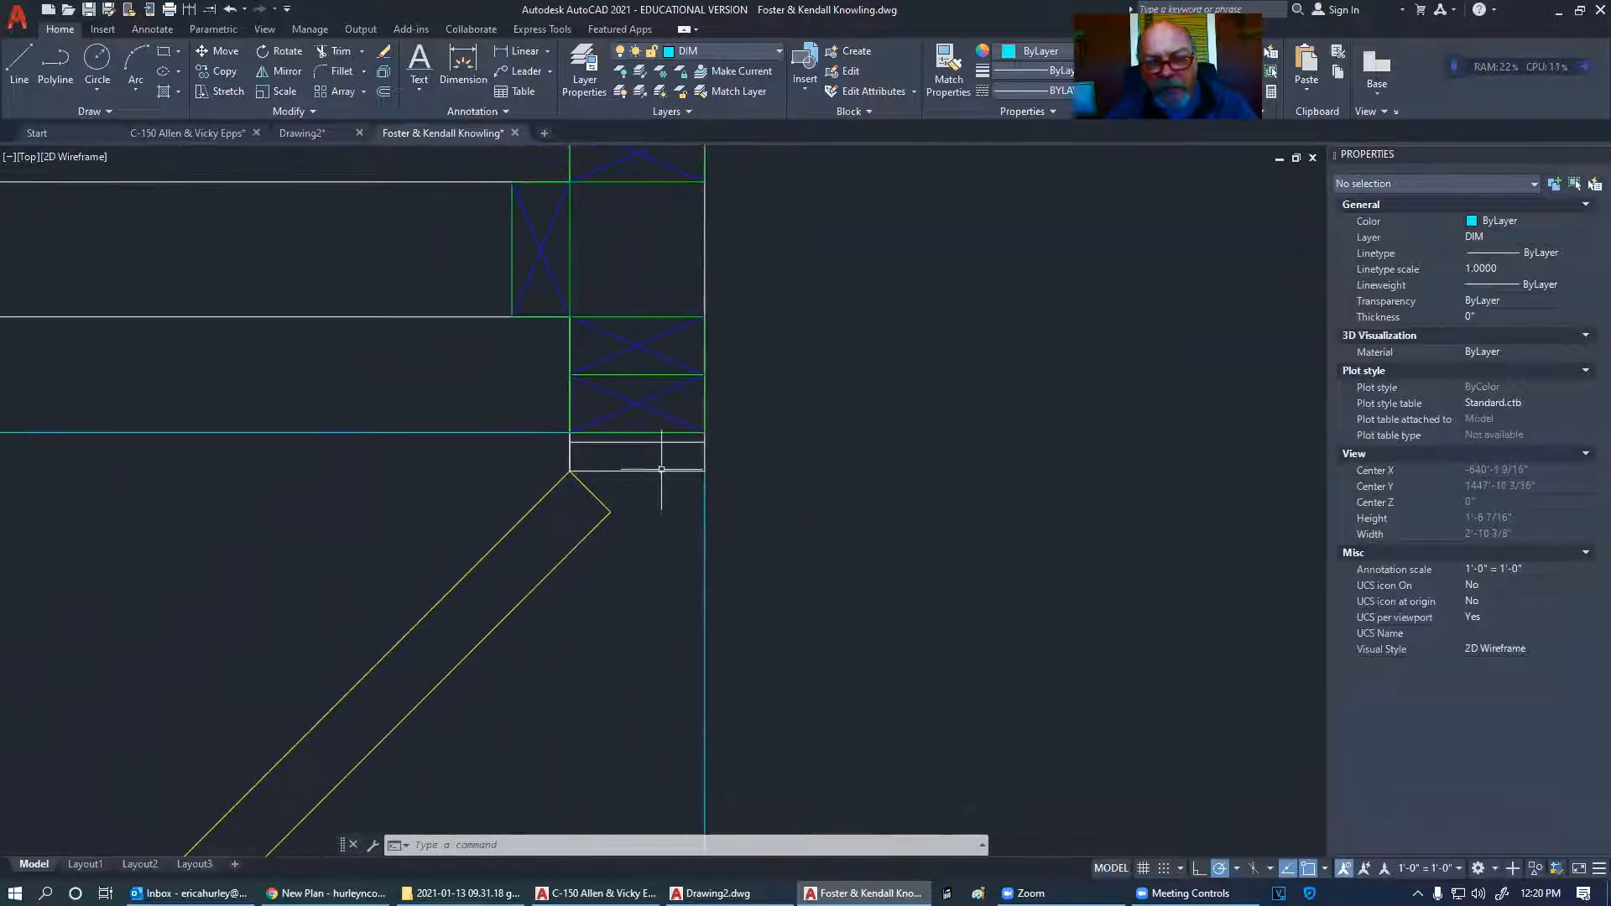
scroll(752, 403, "down", 4)
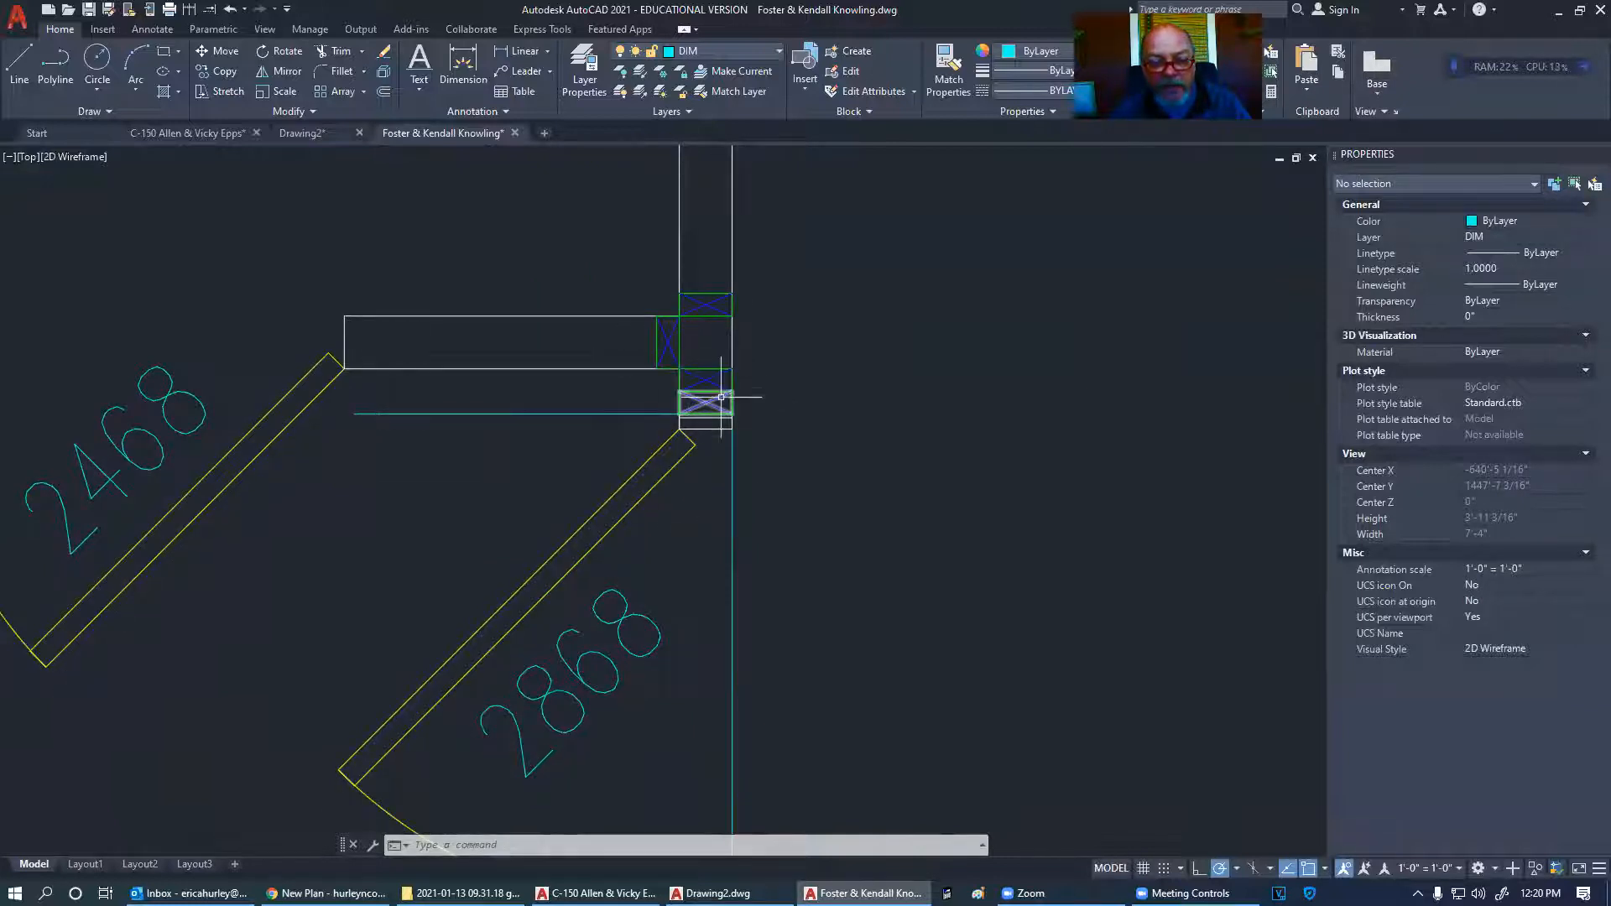
scroll(721, 397, "up", 8)
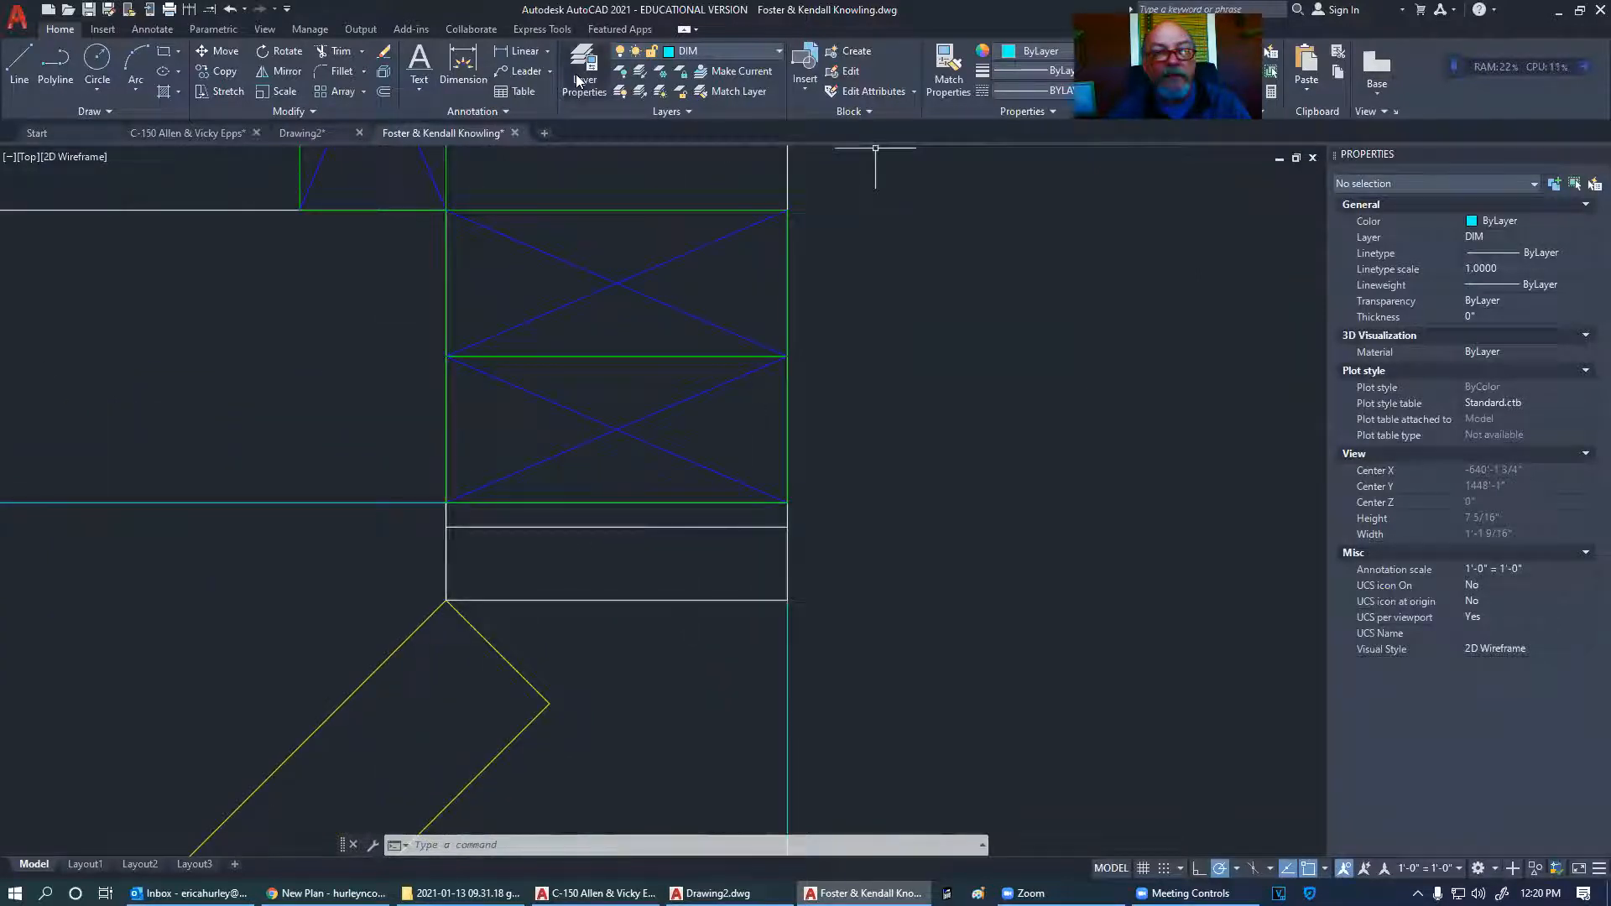
- Measure a 1/4" linear dimension at the wall corner, then delete it
left_click(516, 51)
left_click(786, 524)
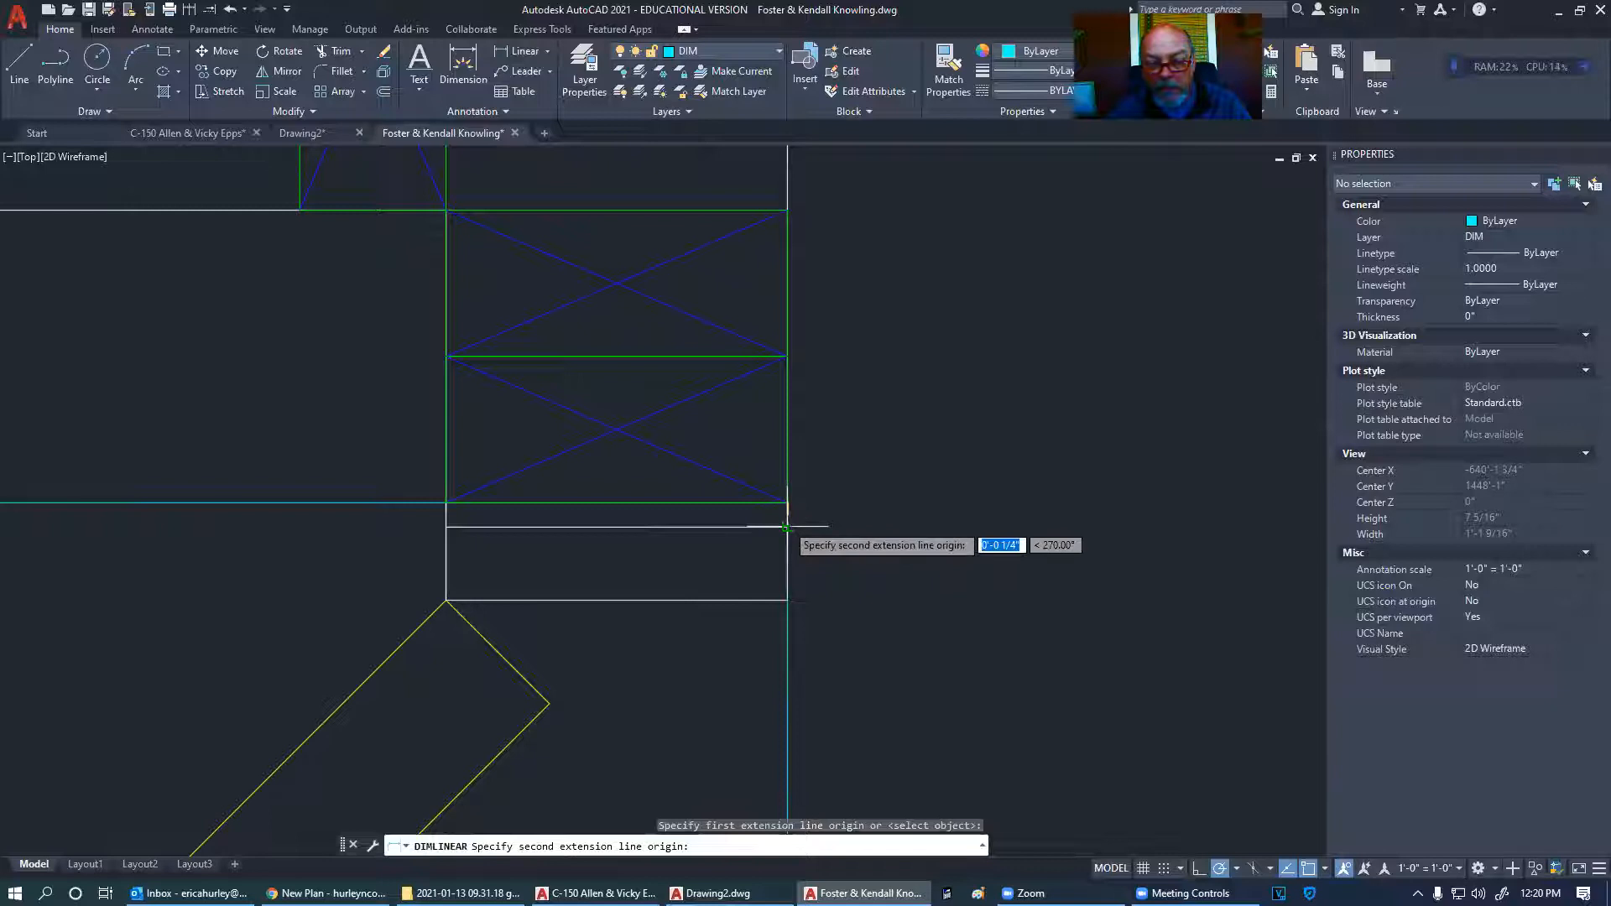
left_click(788, 527)
left_click(878, 503)
key("Escape")
scroll(873, 463, "down", 8)
middle_click_drag(994, 501, 959, 408)
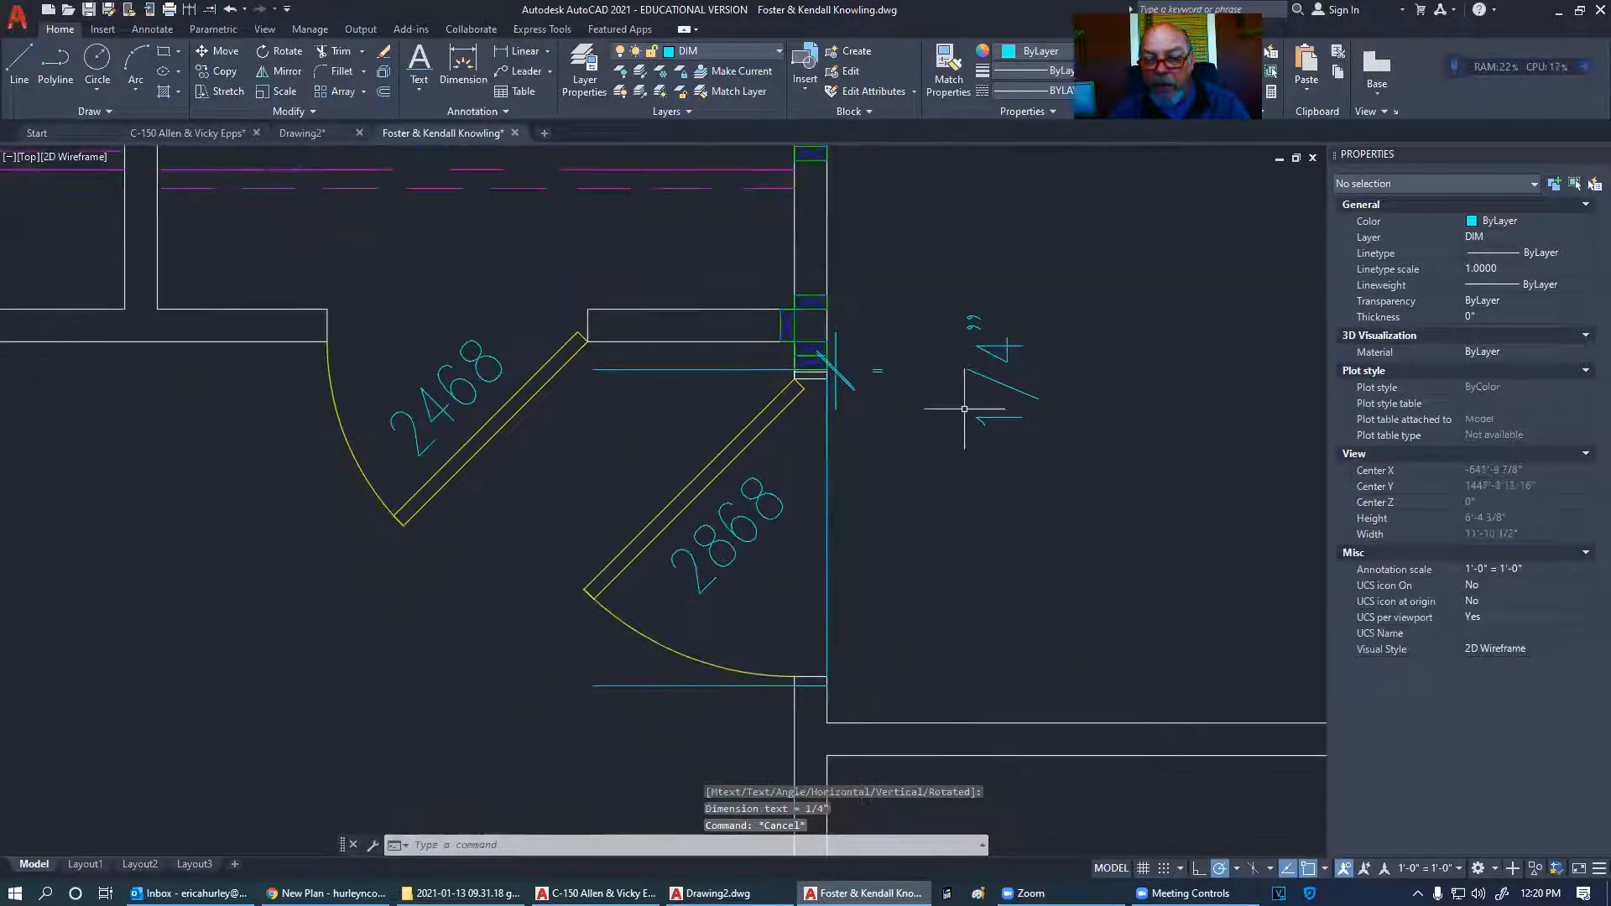
left_click(1009, 437)
left_click(954, 330)
key("Delete")
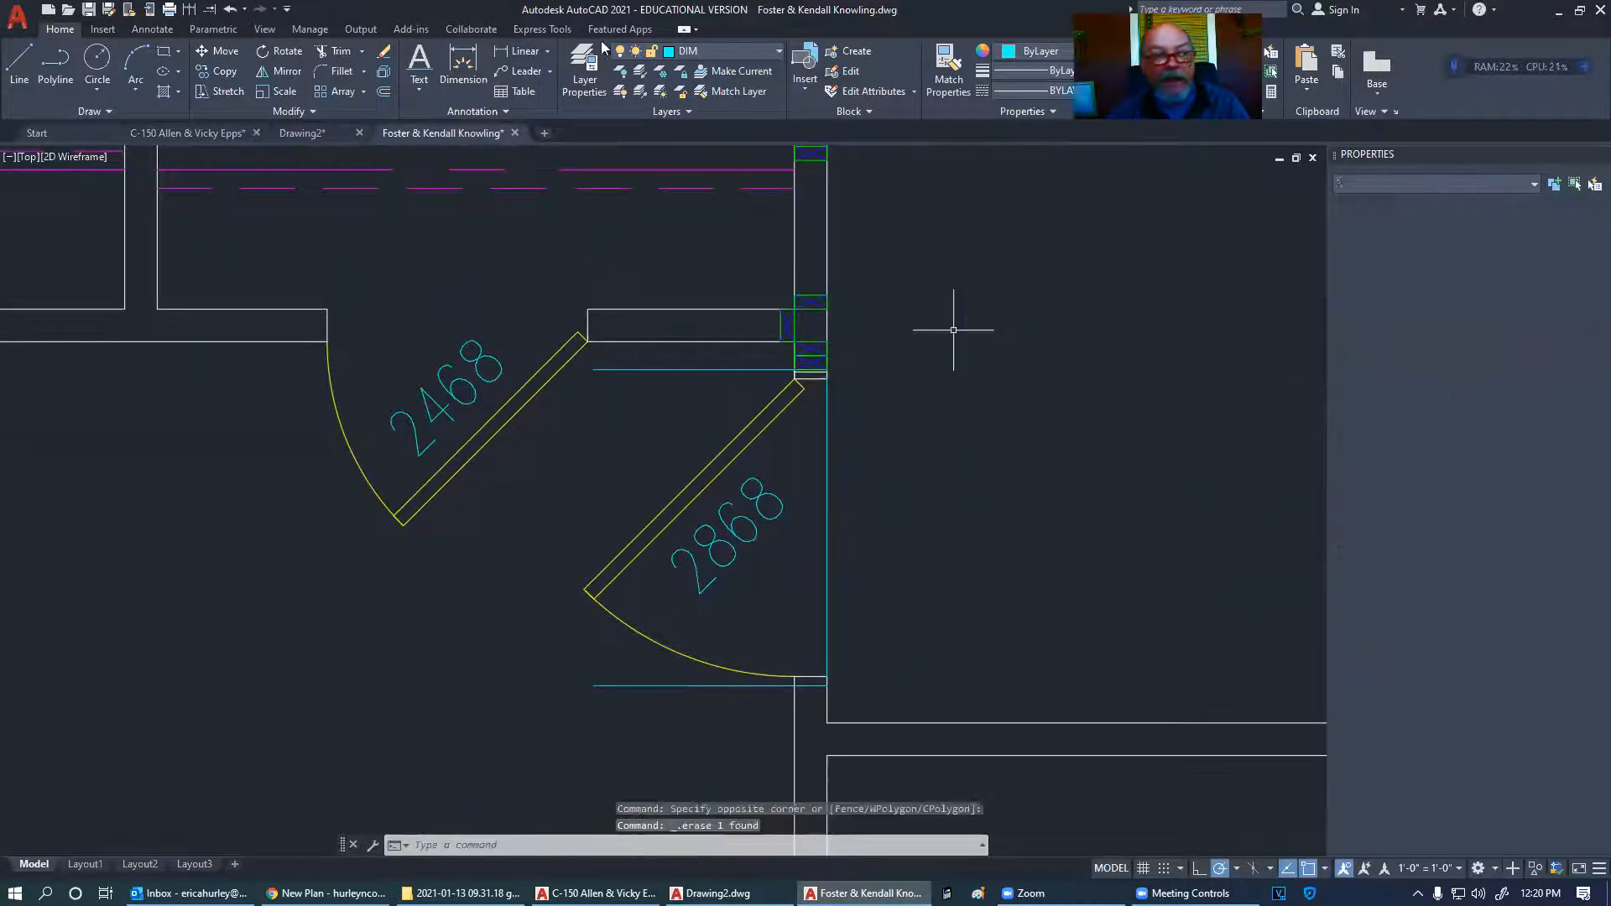
- Add a 4" linear dimension from the midpoint to the door corner, right of the wall
left_click(526, 52)
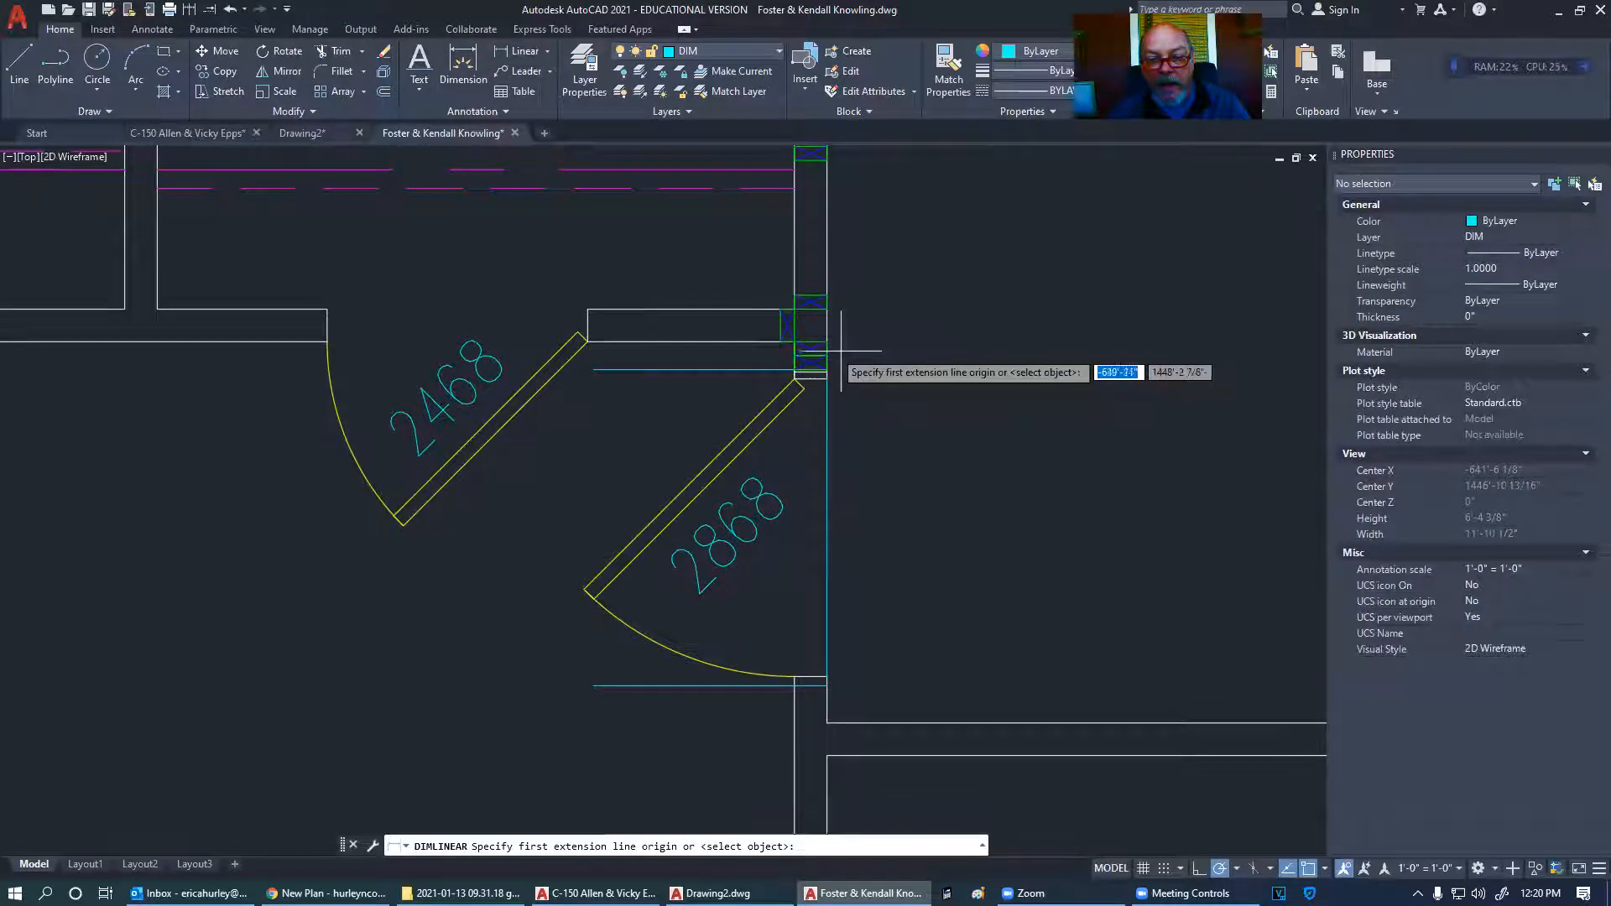
left_click(760, 342)
scroll(798, 361, "up", 8)
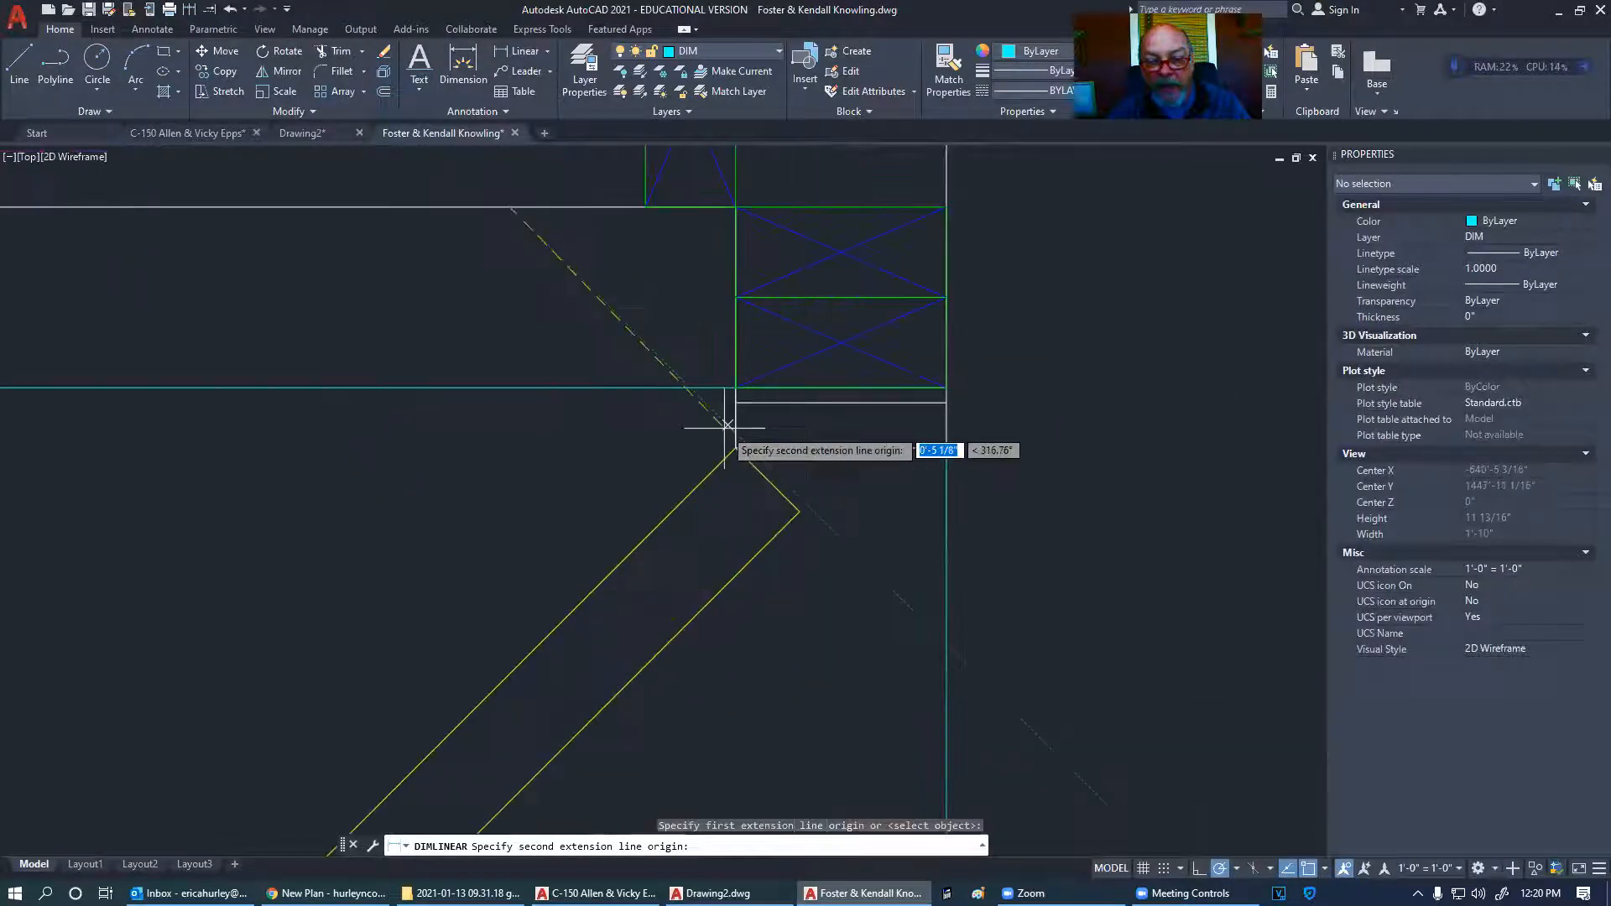
left_click(738, 449)
scroll(837, 445, "down", 4)
left_click(1001, 408)
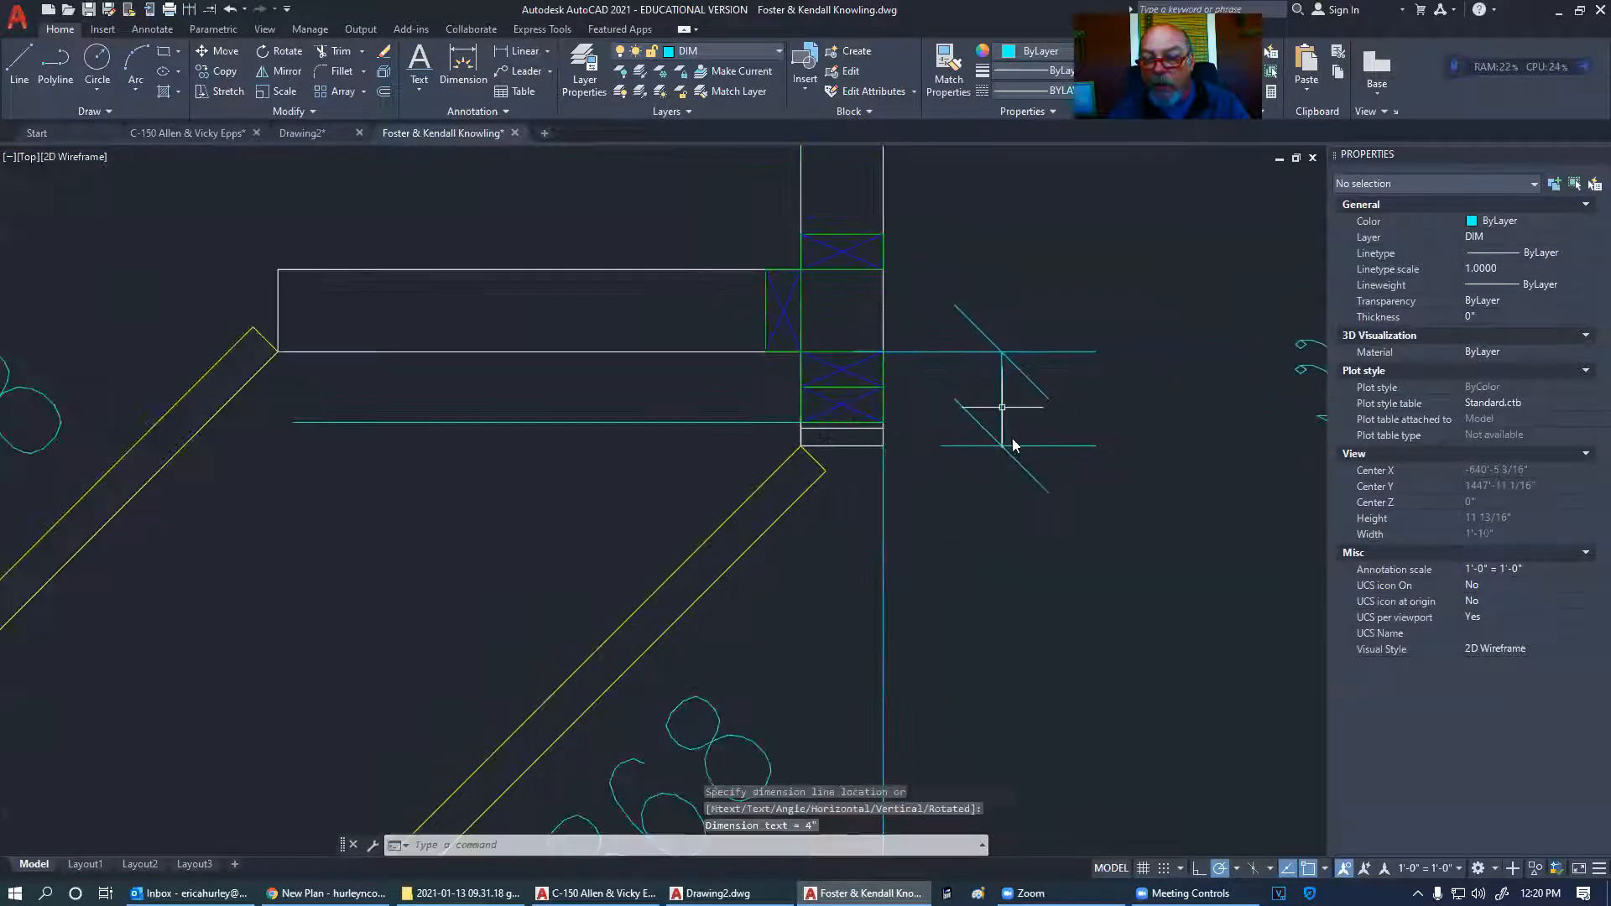
middle_click_drag(1009, 441, 569, 377)
scroll(1025, 456, "down", 4)
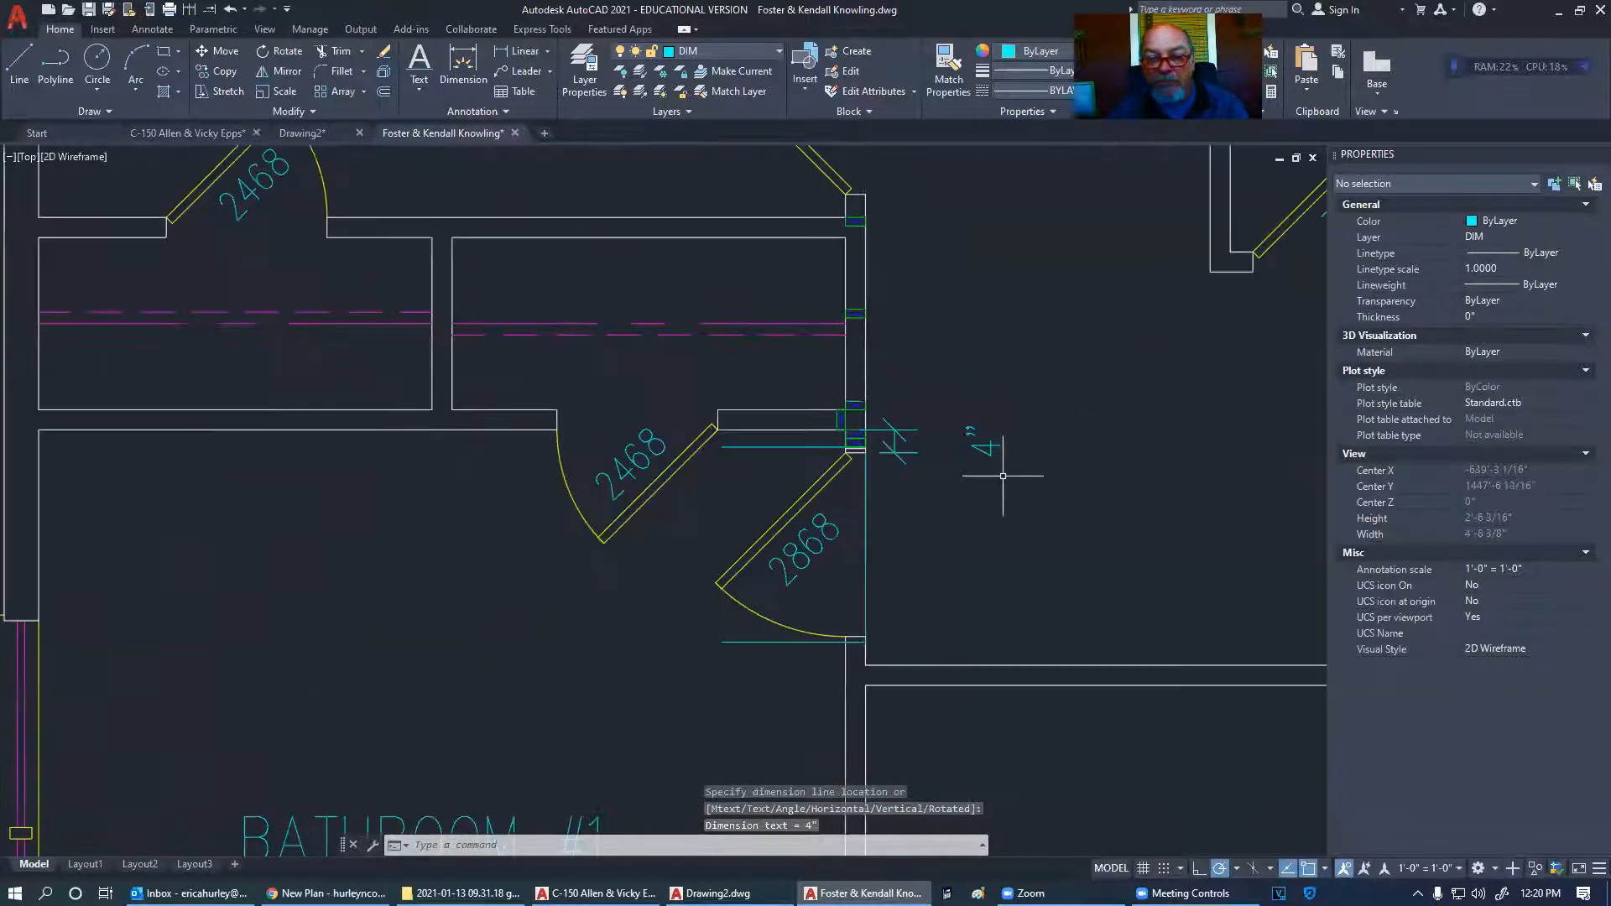
scroll(848, 453, "up", 4)
scroll(794, 475, "down", 3)
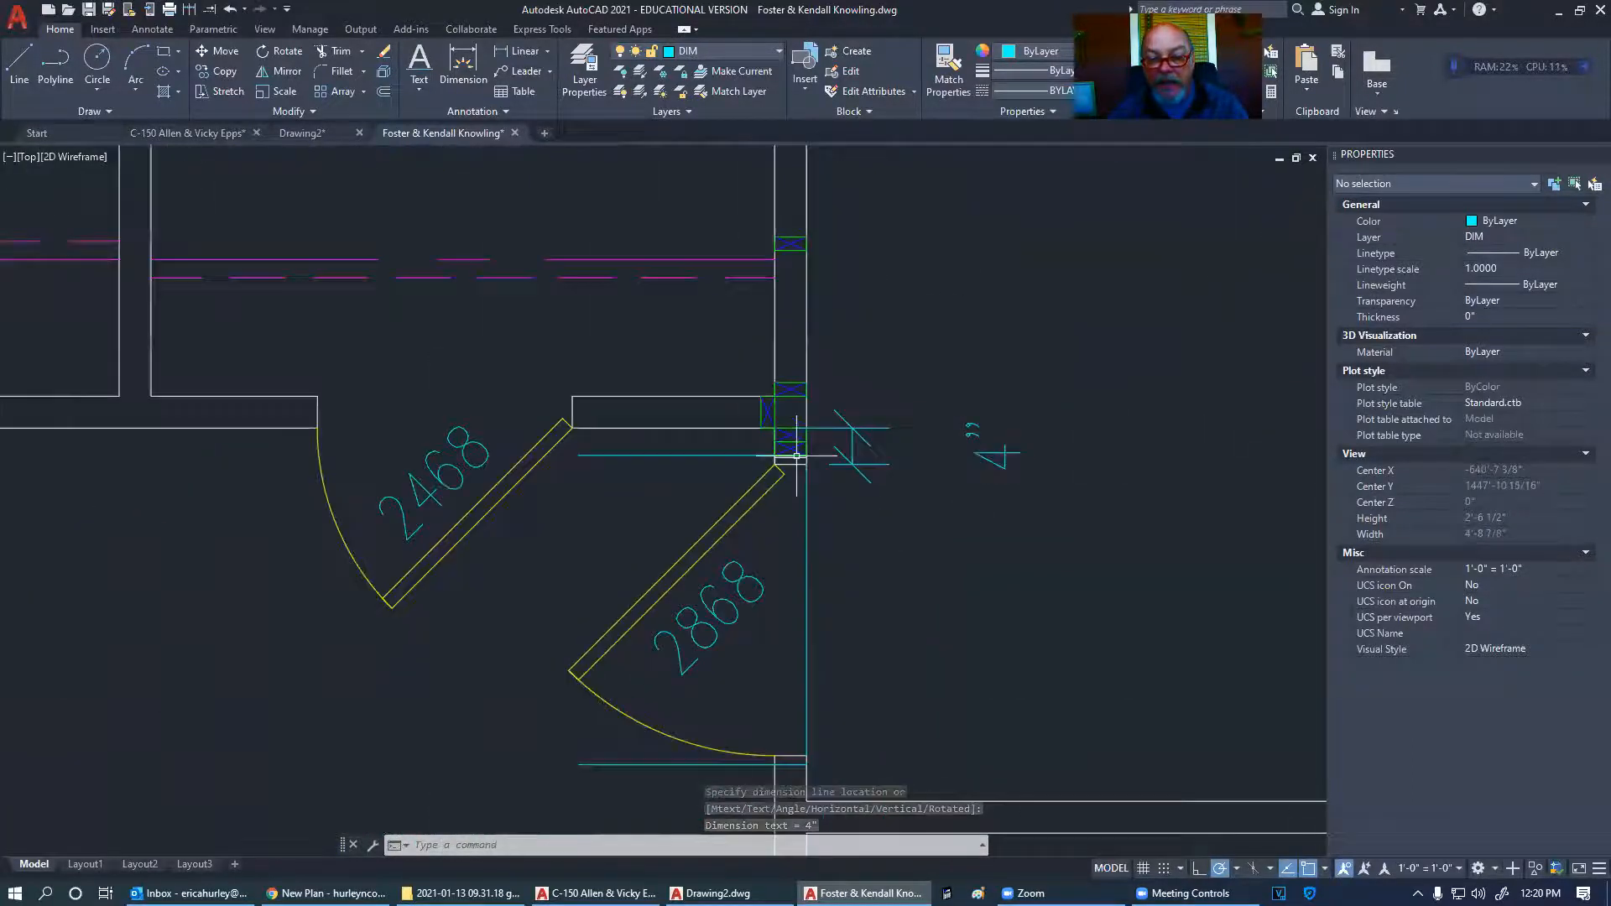
- Delete the upper horizontal guide line and the lower cyan line
left_click(688, 454)
left_click(649, 772)
left_click(644, 758)
key("Delete")
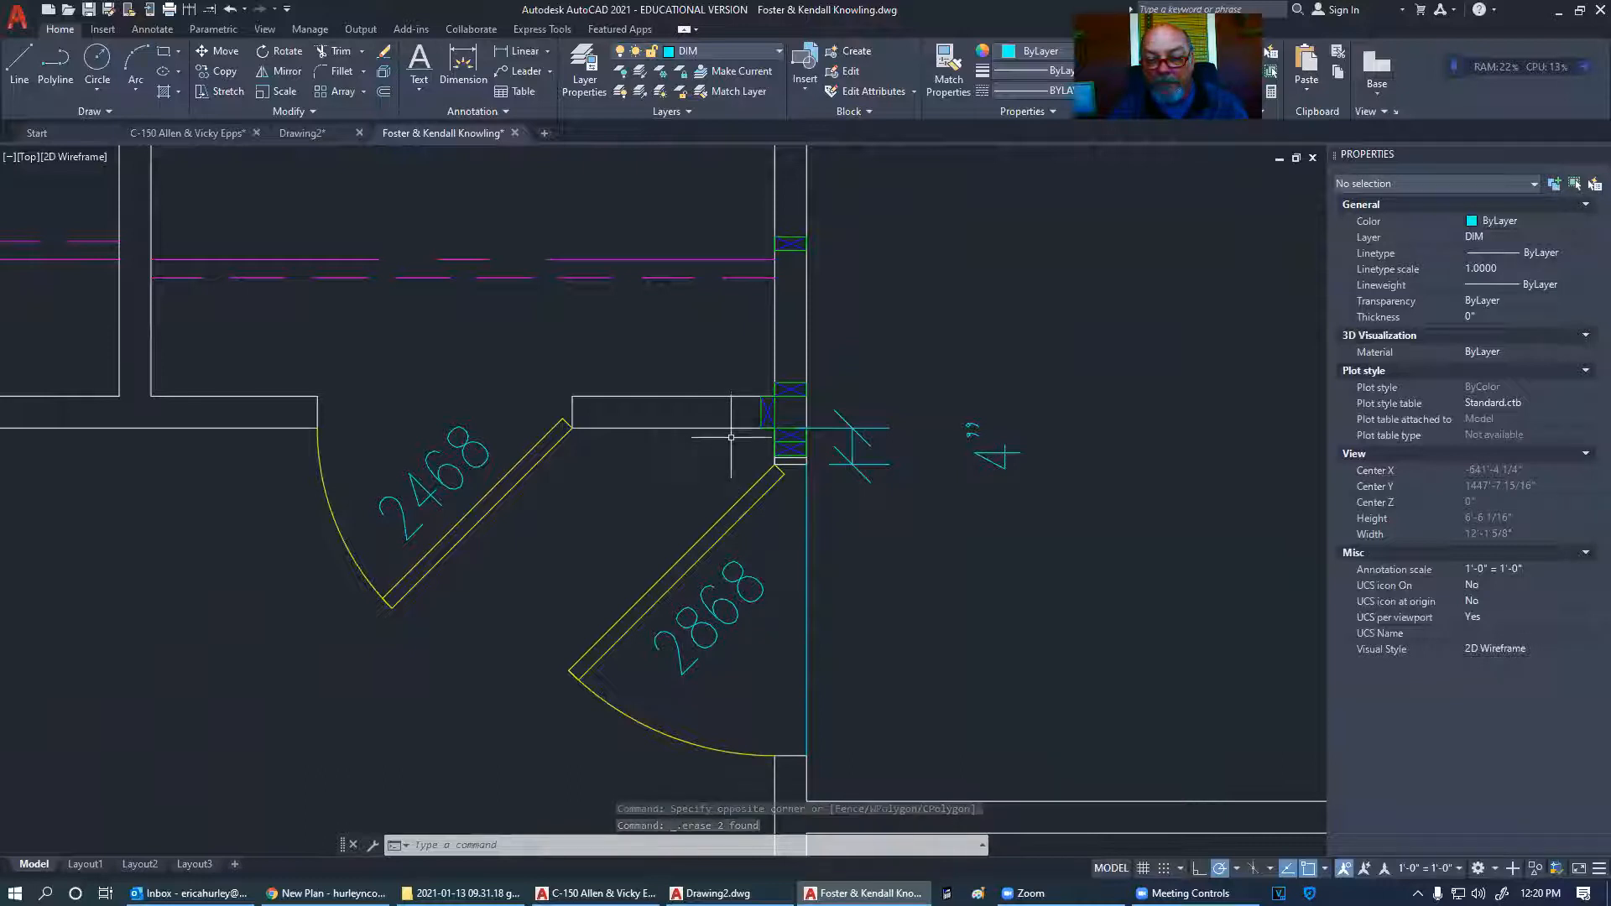
- Crossing-select the stray dimension at the door jamb and erase it
left_click(1048, 491)
left_click(992, 448)
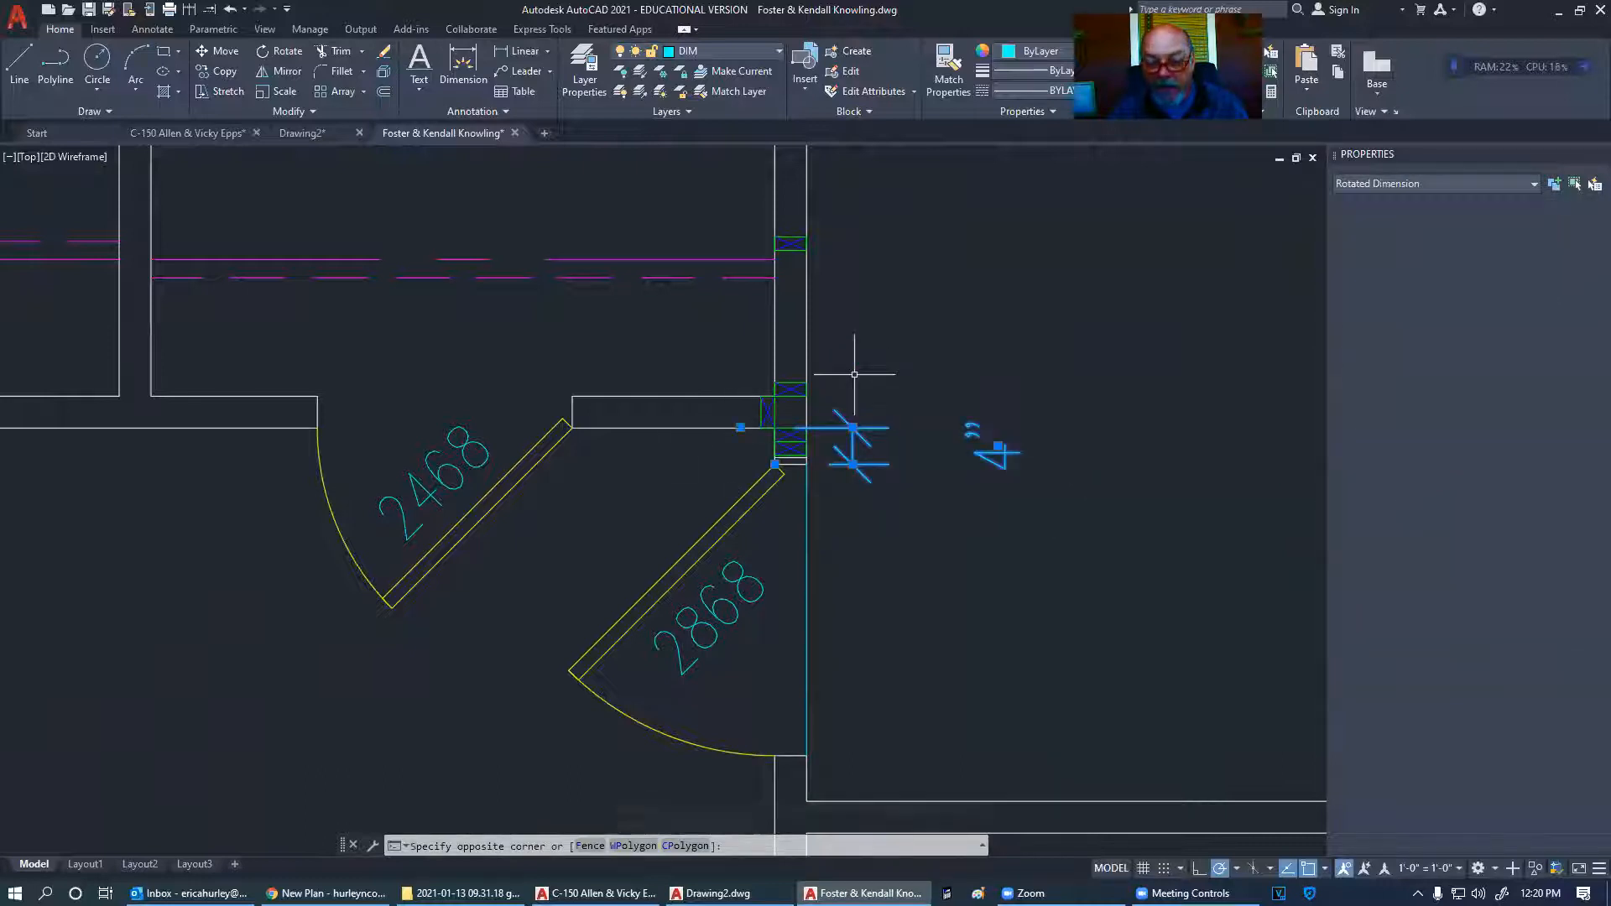
scroll(782, 461, "up", 5)
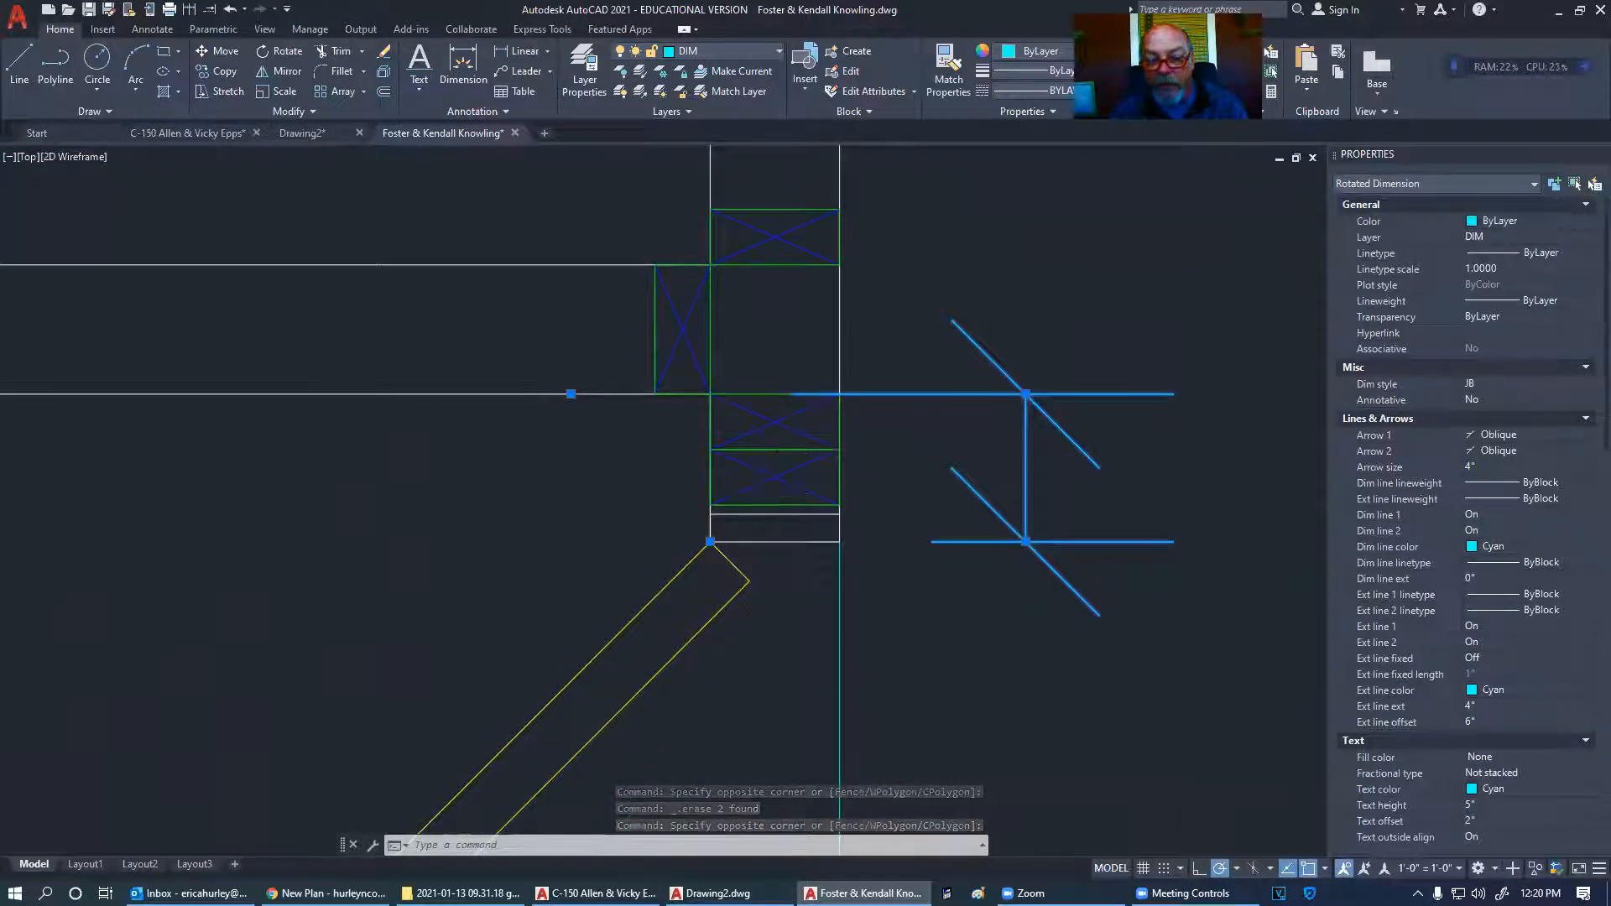
scroll(793, 500, "down", 5)
scroll(811, 502, "up", 2)
key("Delete")
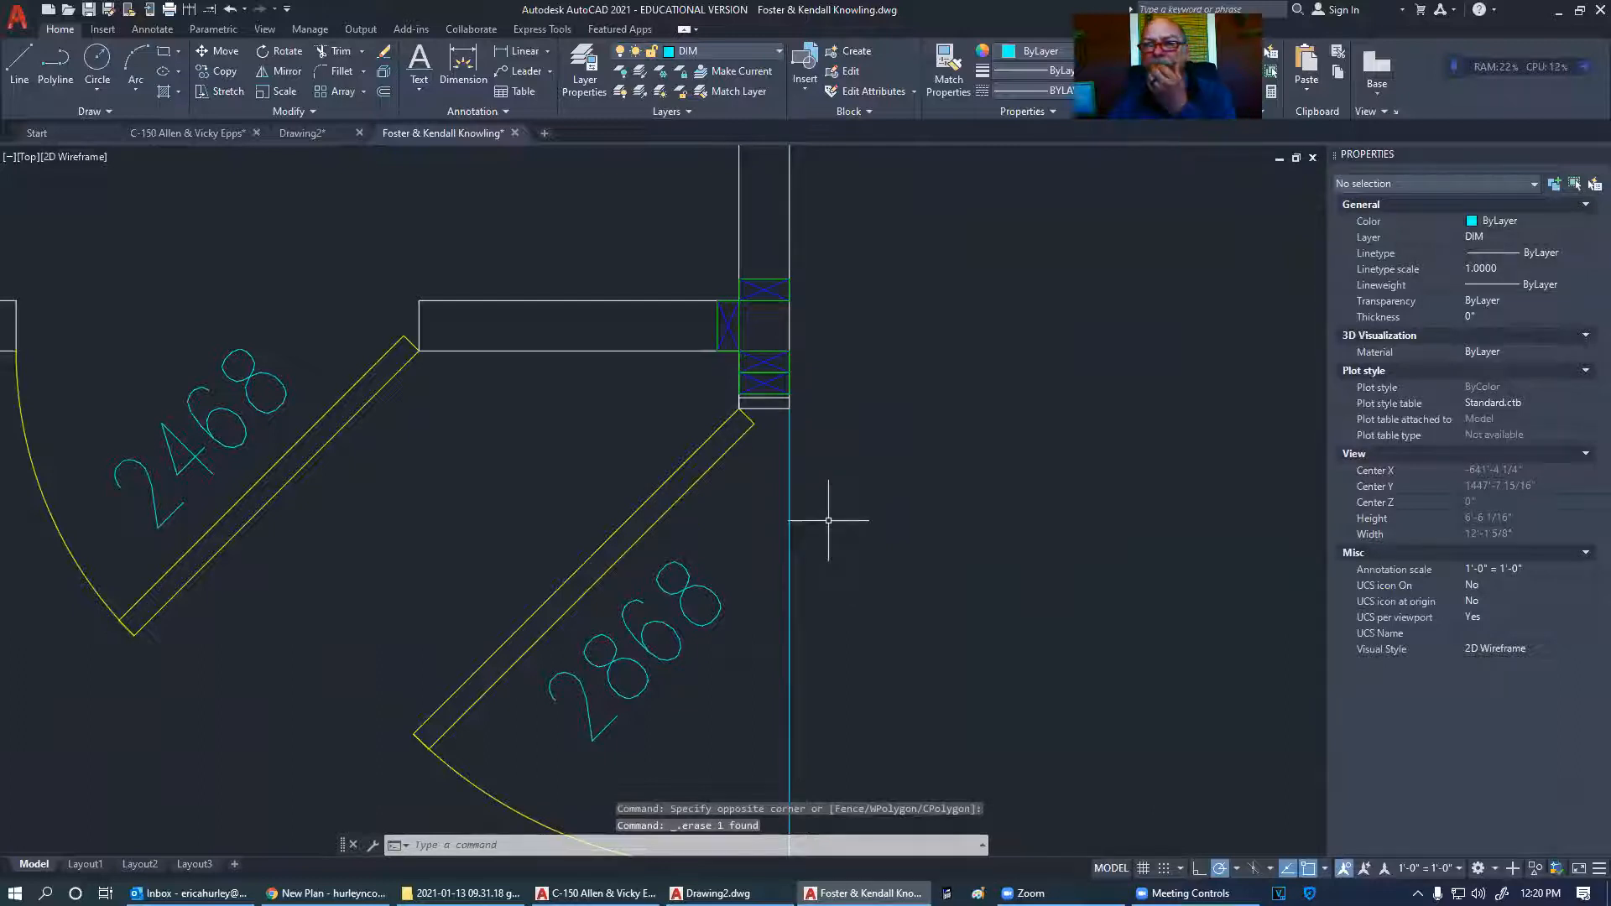
- Erase the cyan line beside the 2868 door
scroll(831, 525, "down", 2)
middle_click_drag(842, 547, 782, 500)
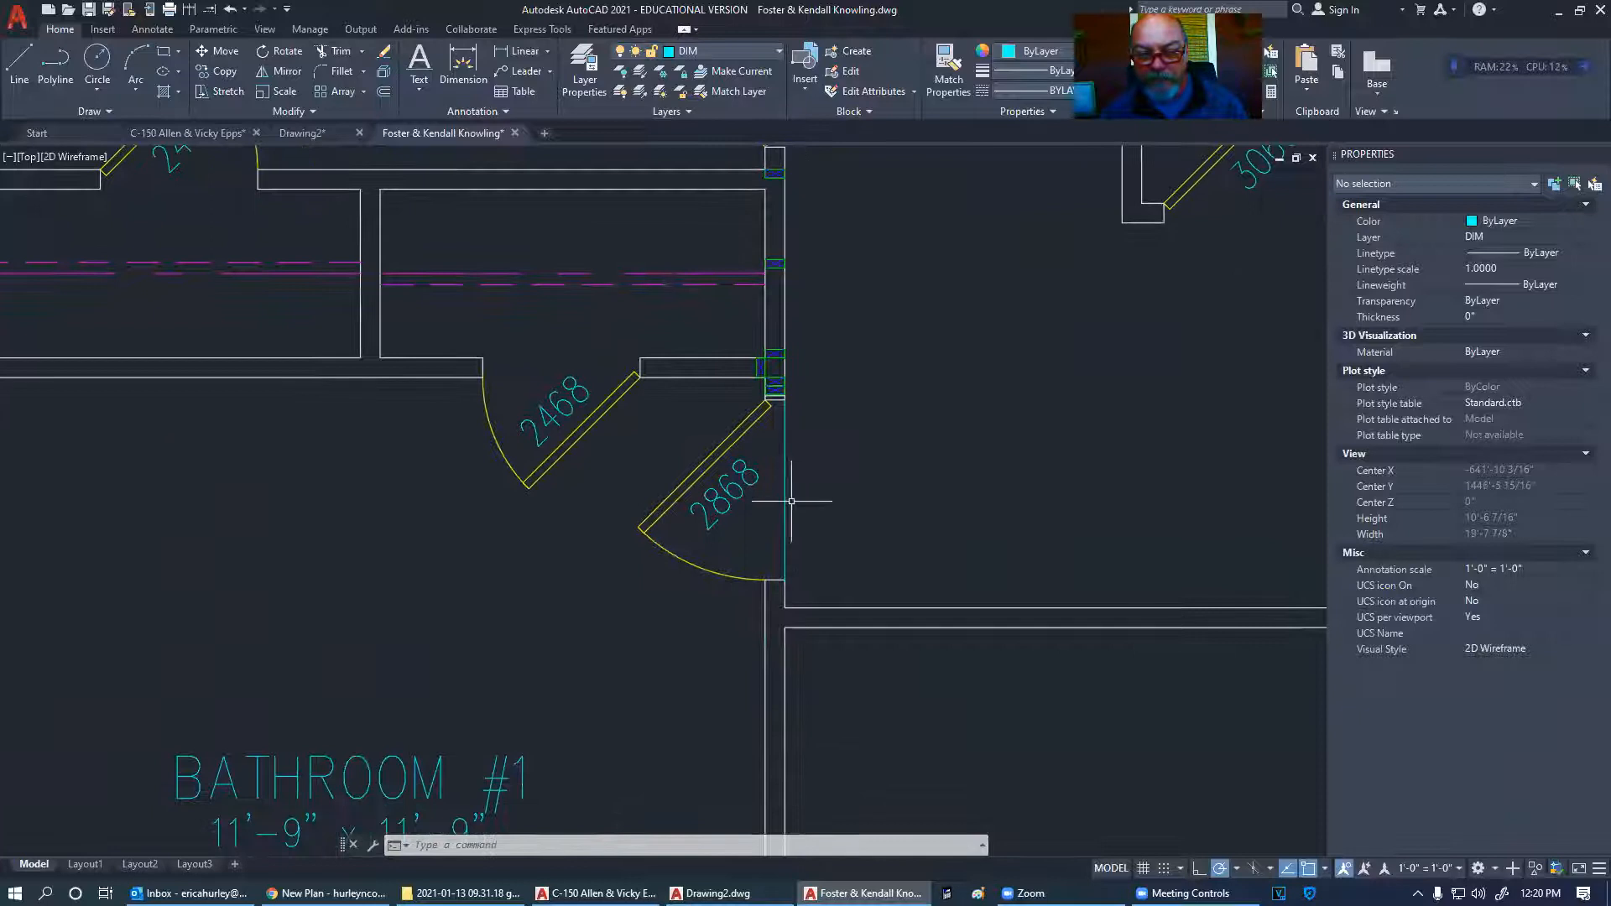
left_click(782, 499)
key("Delete")
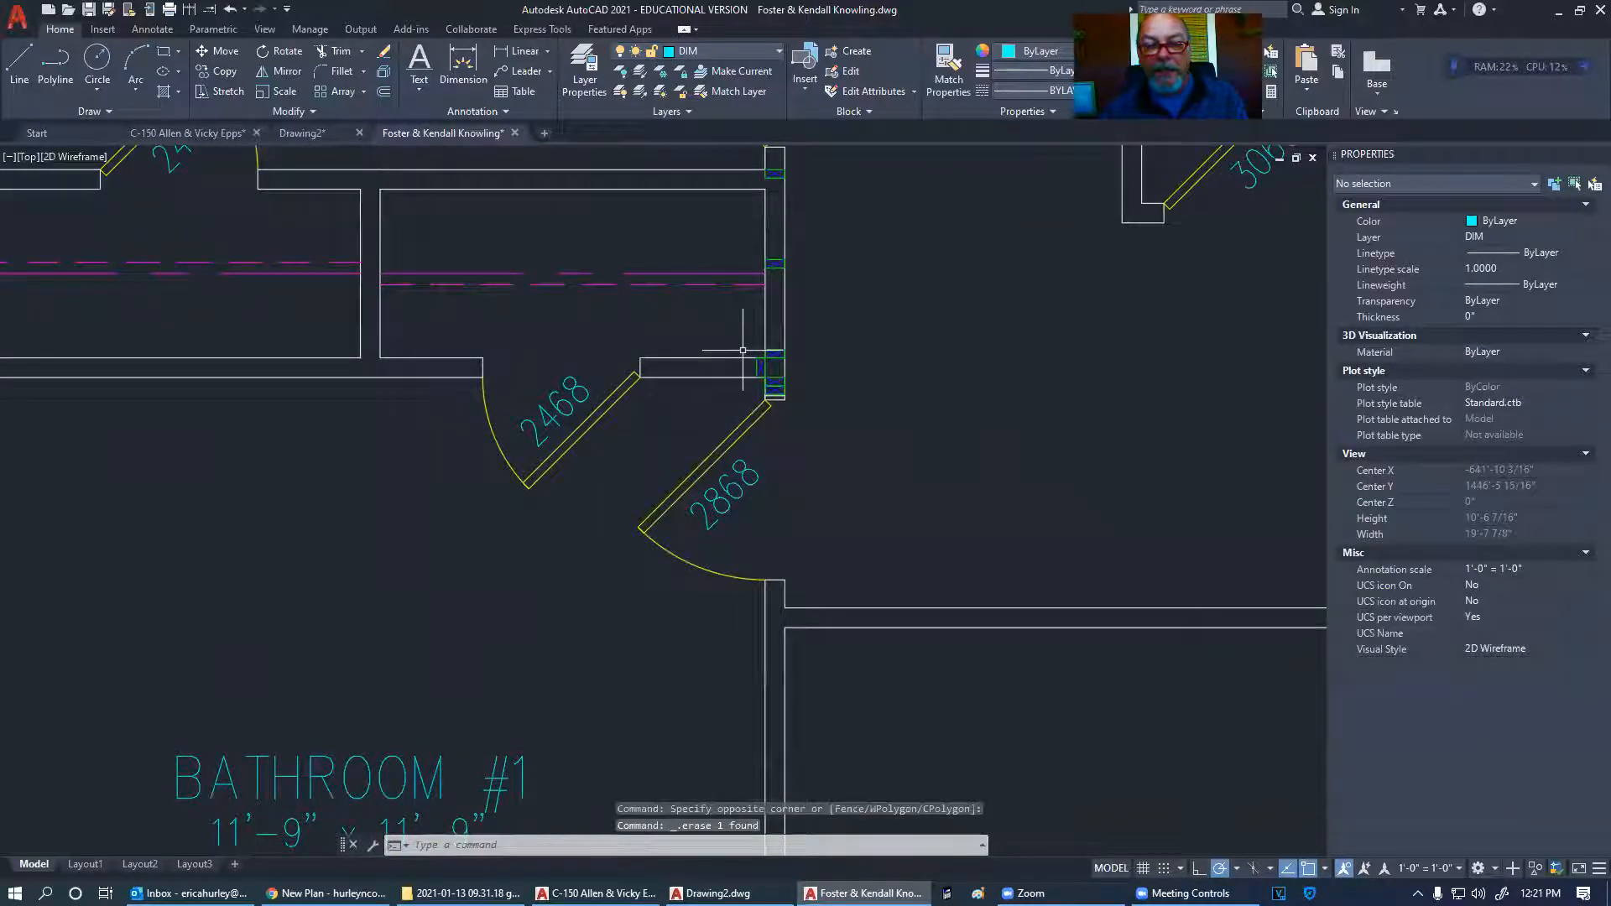
scroll(714, 419, "down", 4)
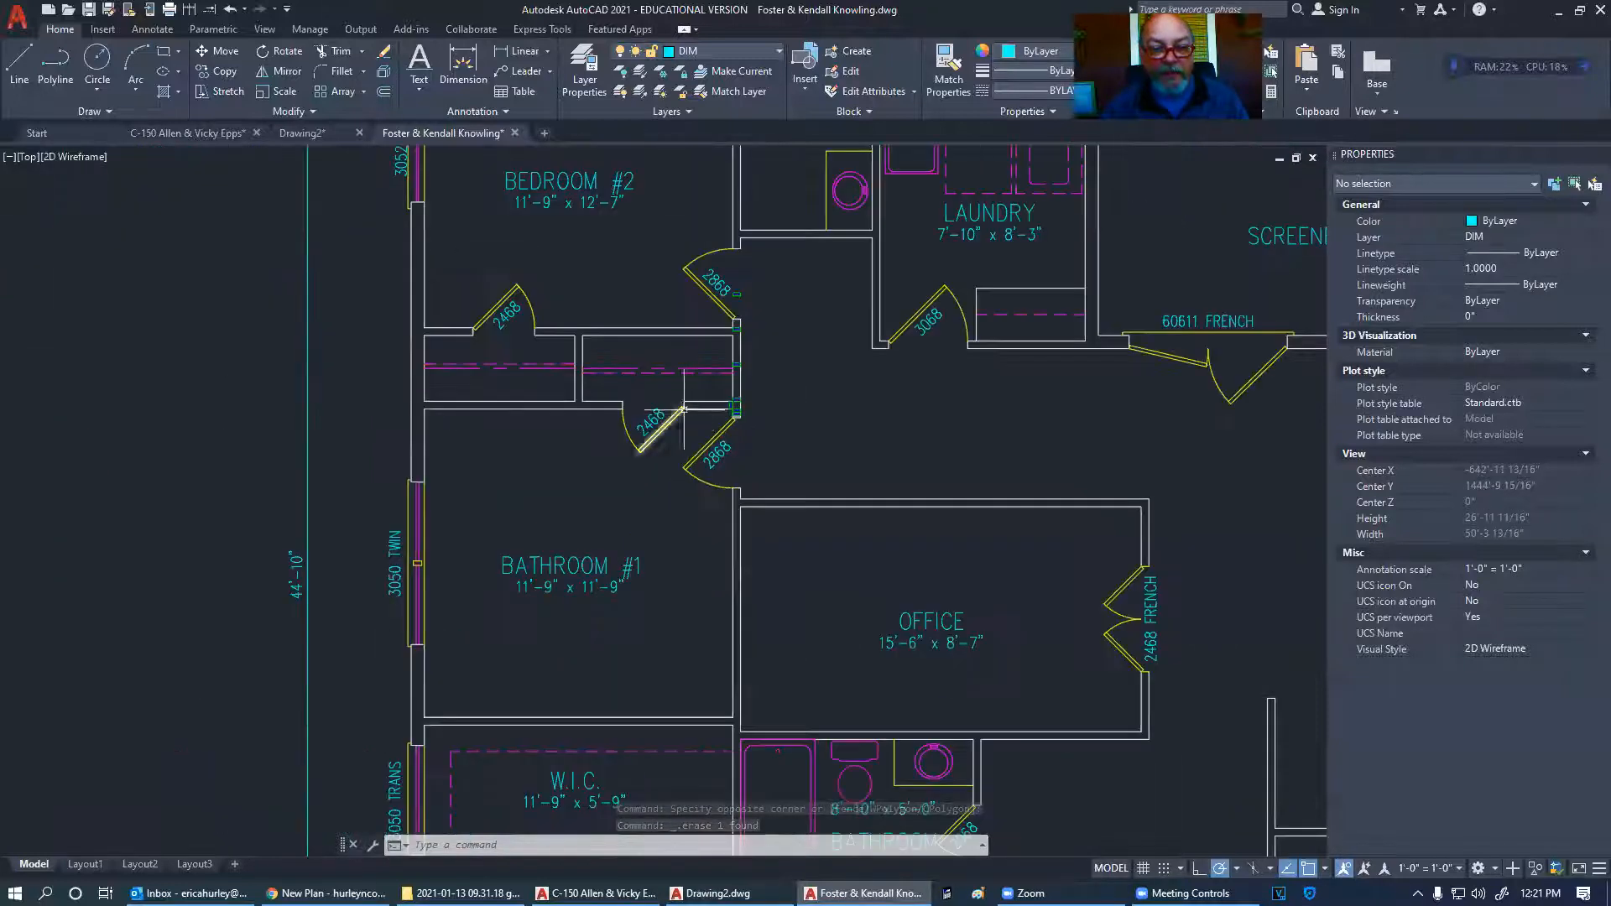
- Window-select the leftover object near the 2868 door and delete it
scroll(748, 301, "up", 4)
left_click(705, 244)
left_click(739, 273)
key("Delete")
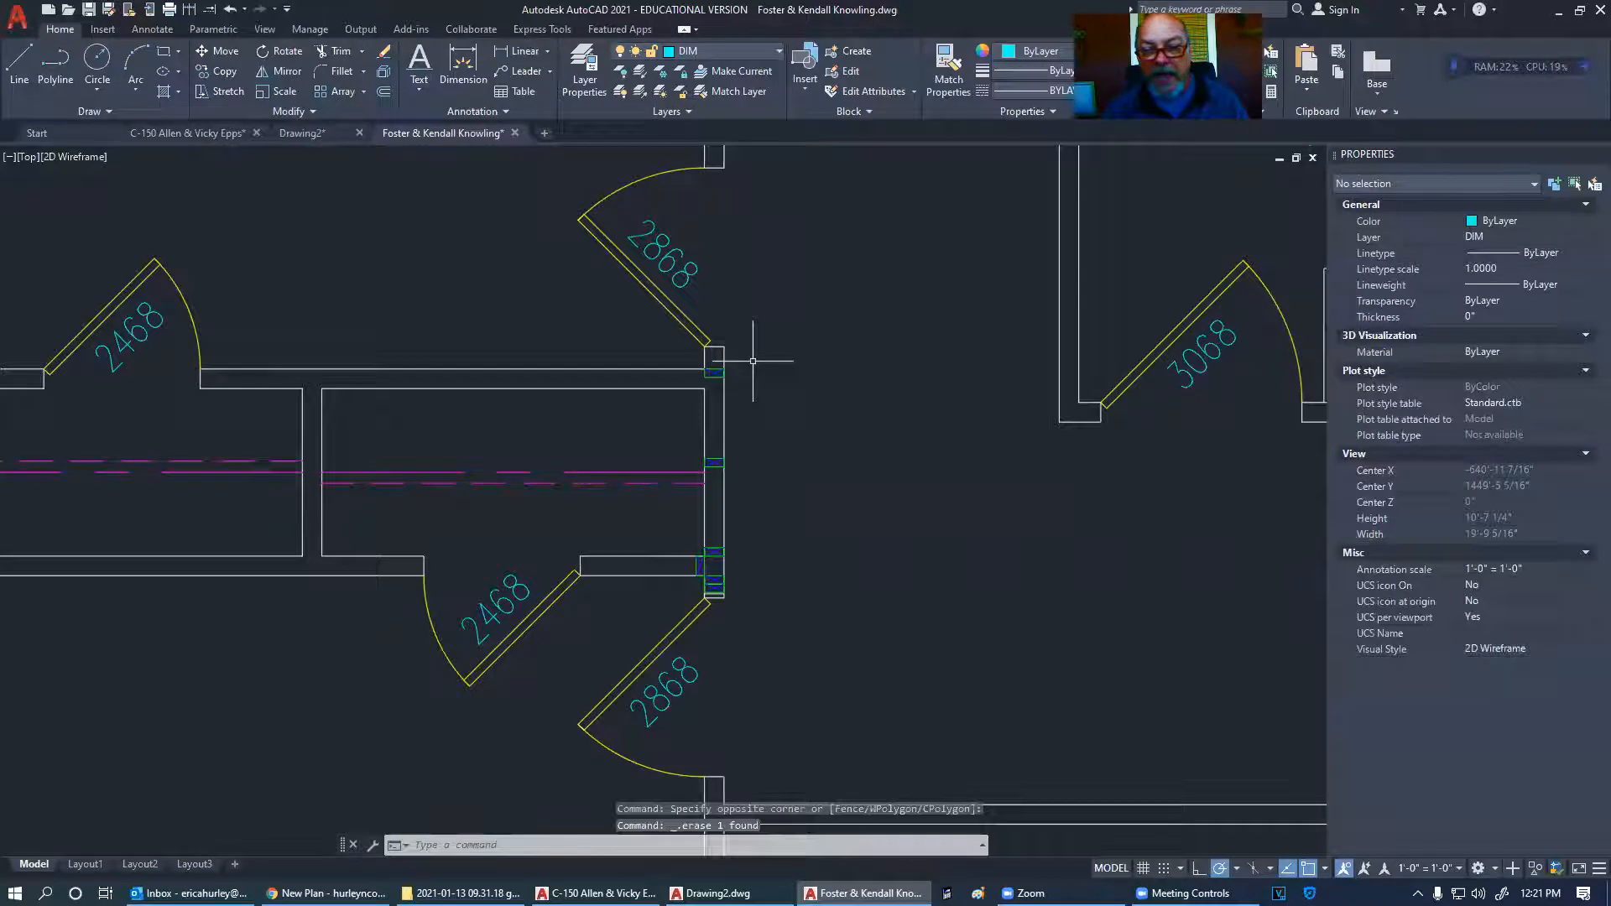
- Zoom and pan to inspect the wall corner, both doors, Bedroom #2 and the laundry
scroll(715, 579, "up", 5)
middle_click_drag(759, 539, 760, 428)
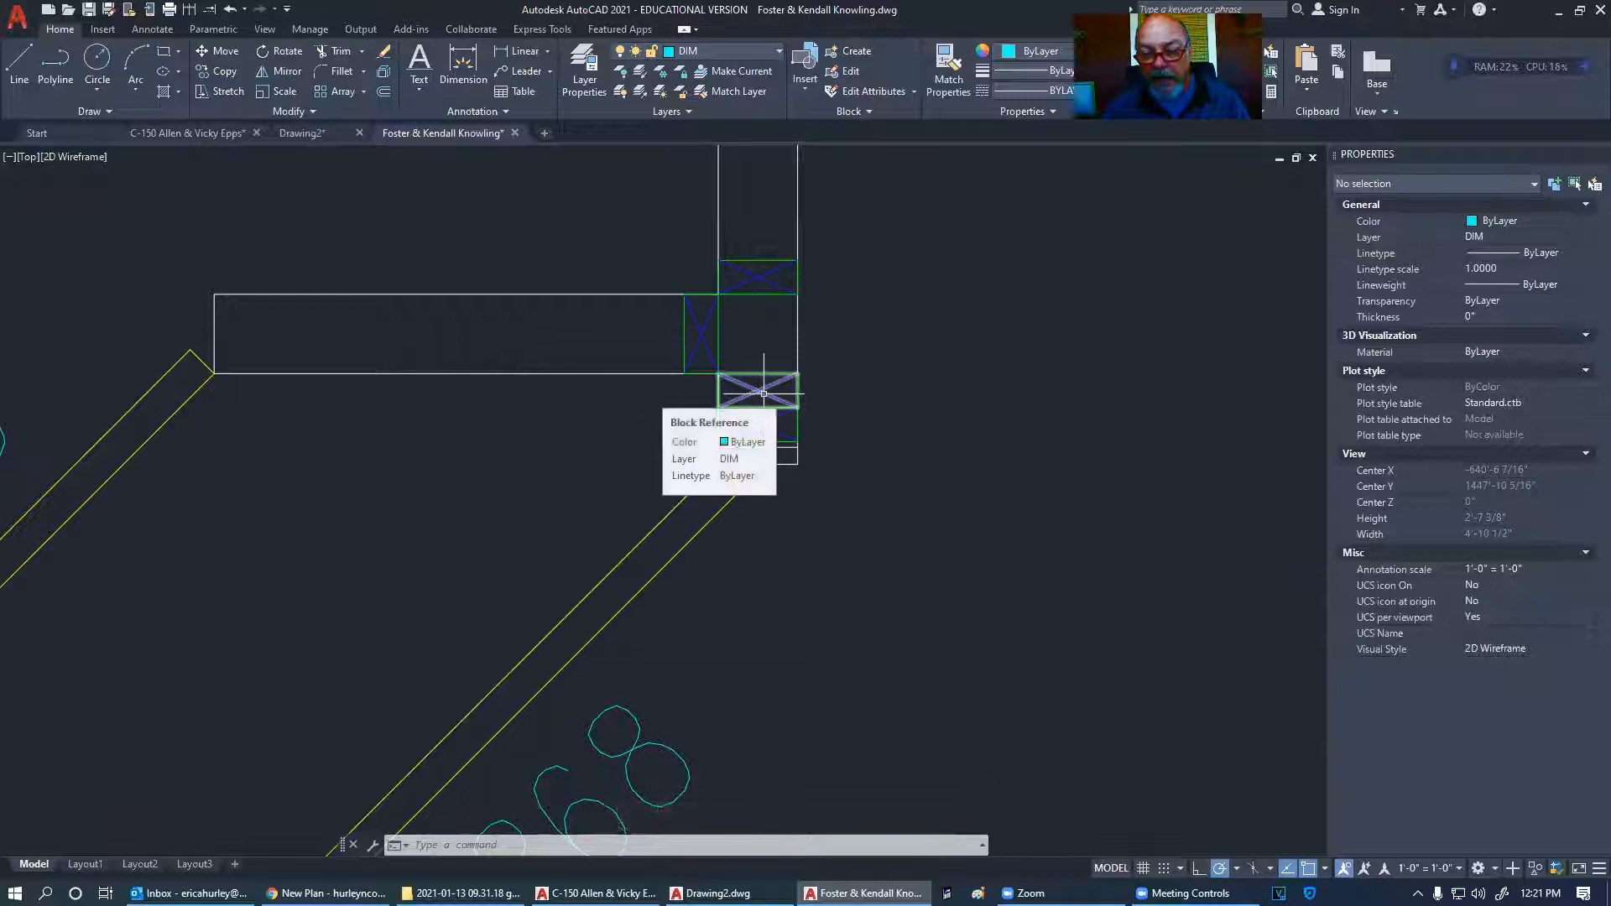
scroll(839, 407, "down", 3)
scroll(736, 340, "up", 3)
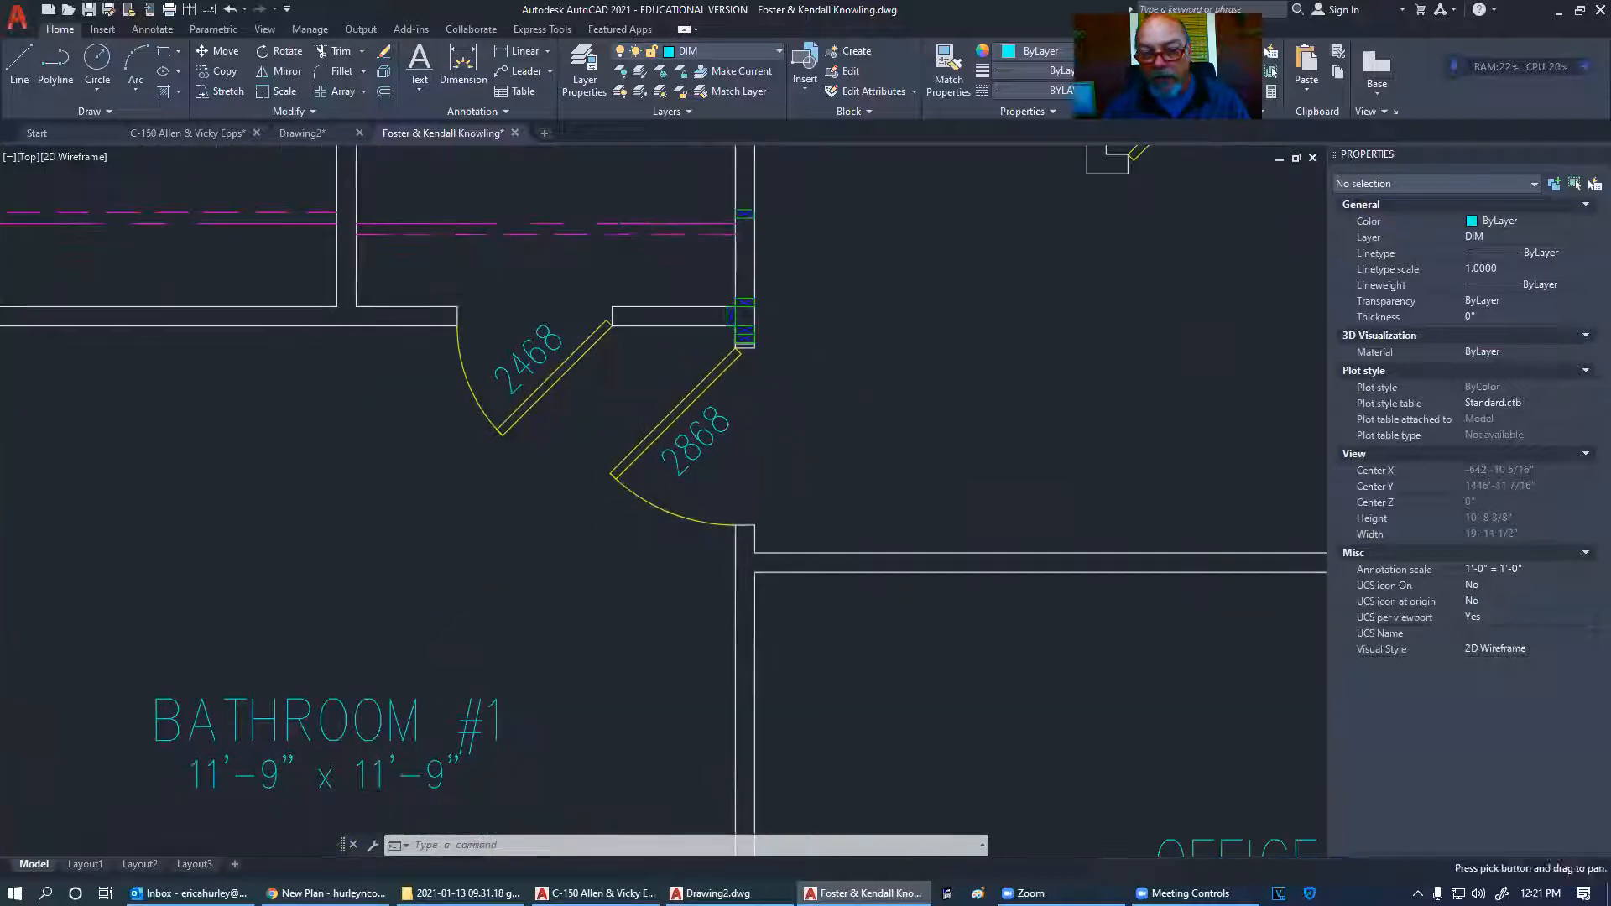
scroll(735, 343, "up", 4)
scroll(793, 344, "down", 3)
scroll(765, 638, "up", 1)
scroll(771, 525, "down", 3)
scroll(754, 403, "up", 4)
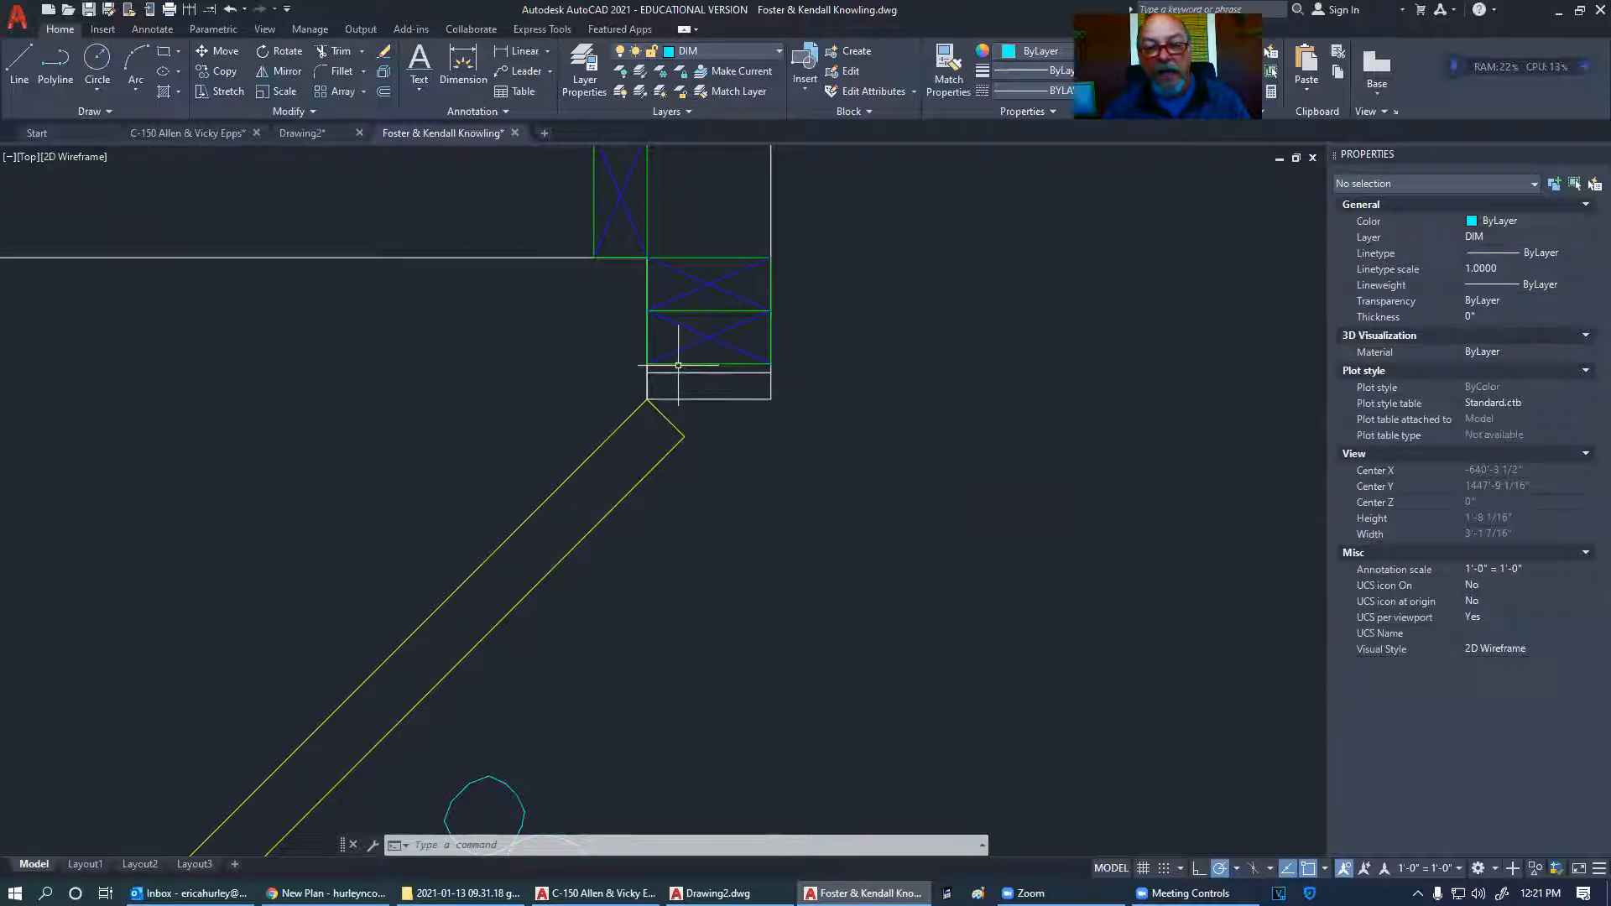
scroll(836, 419, "down", 4)
middle_click_drag(834, 446, 773, 400)
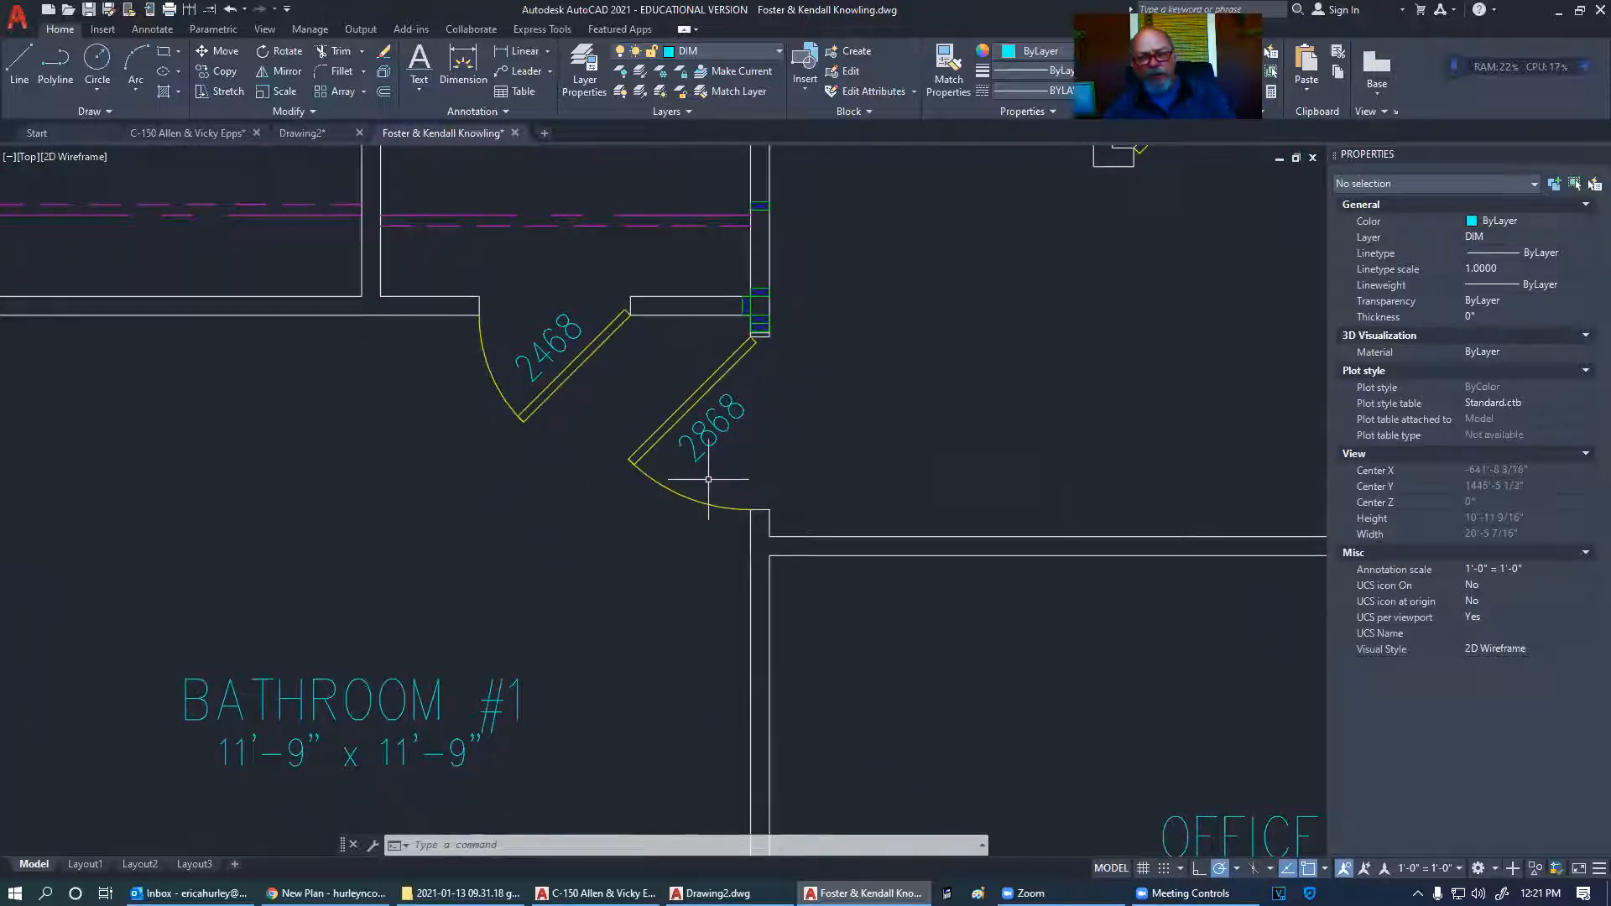
scroll(755, 394, "down", 4)
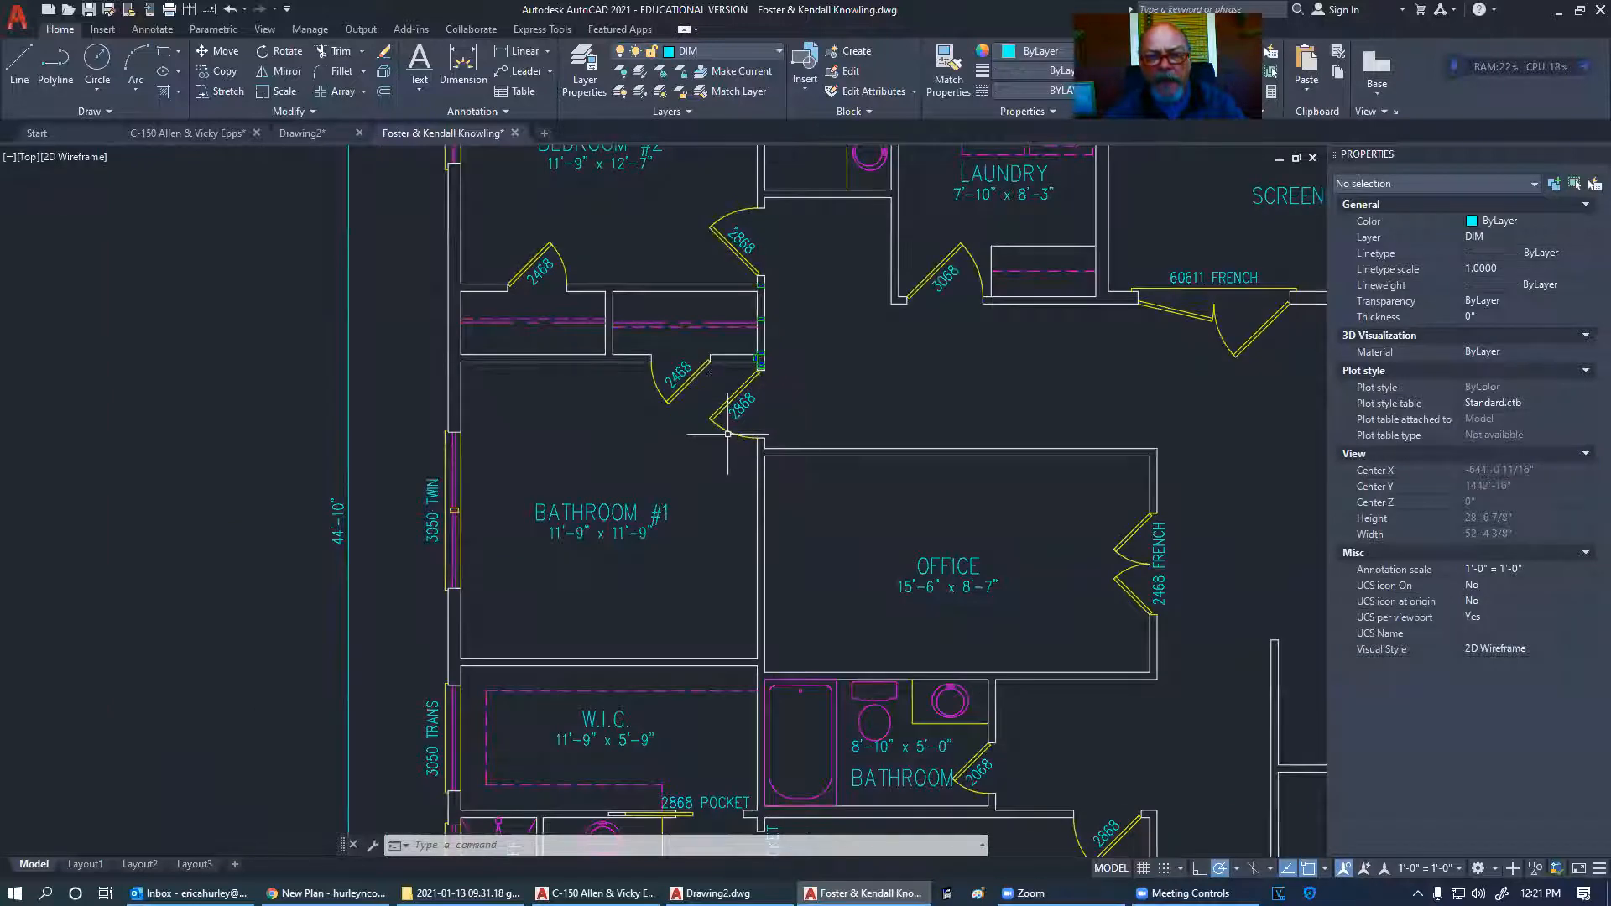
middle_click_drag(715, 433, 706, 506)
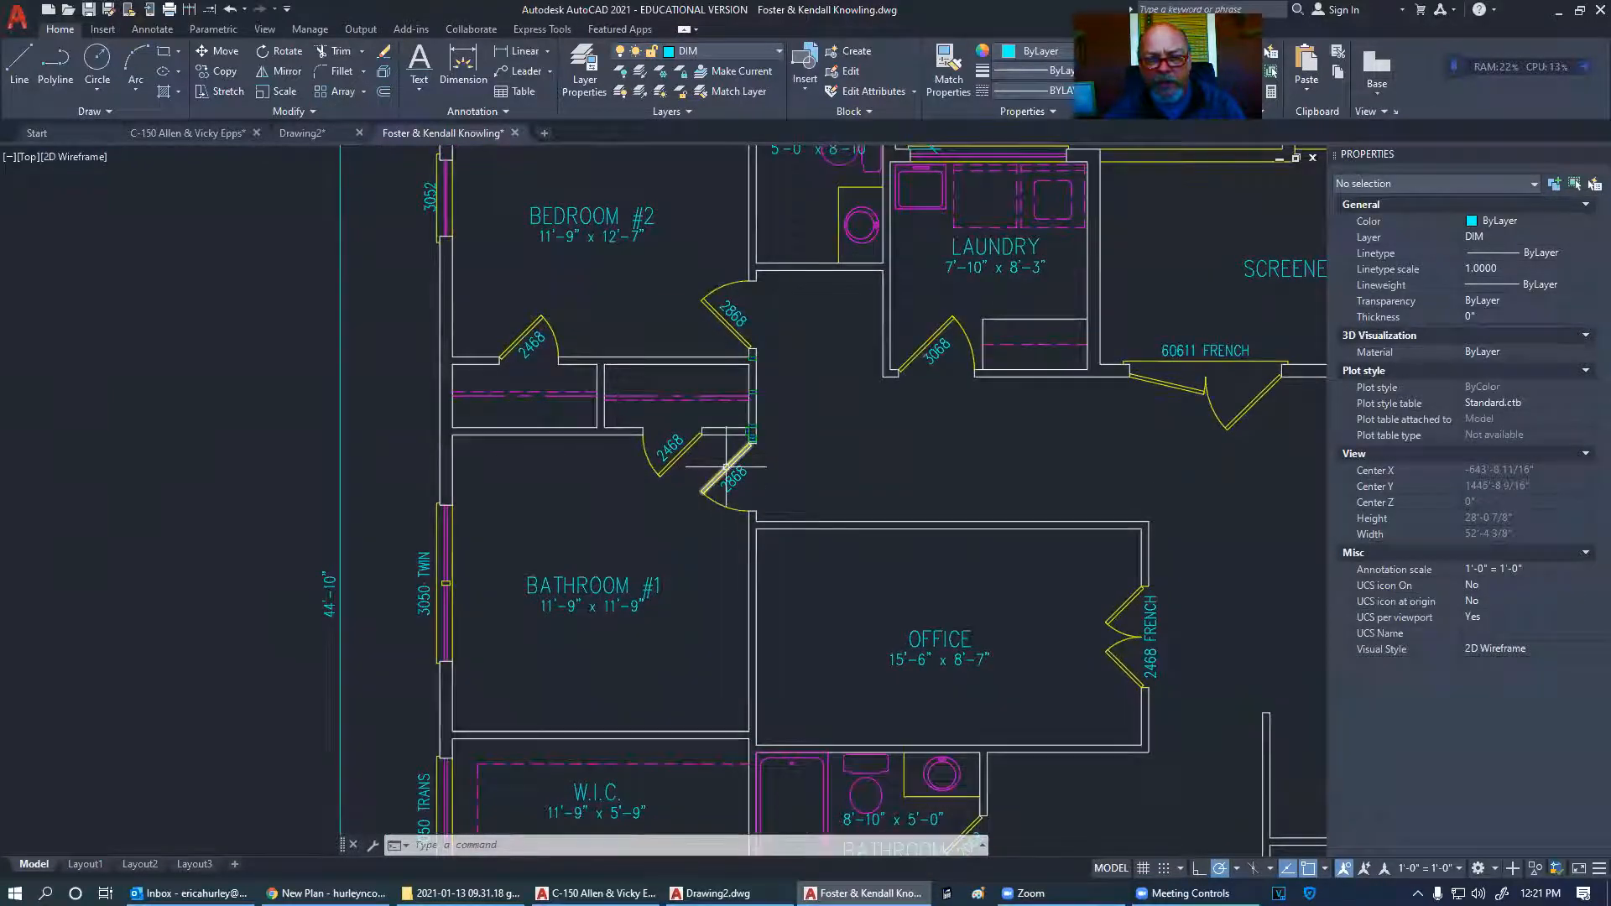
scroll(731, 468, "up", 5)
scroll(719, 504, "down", 5)
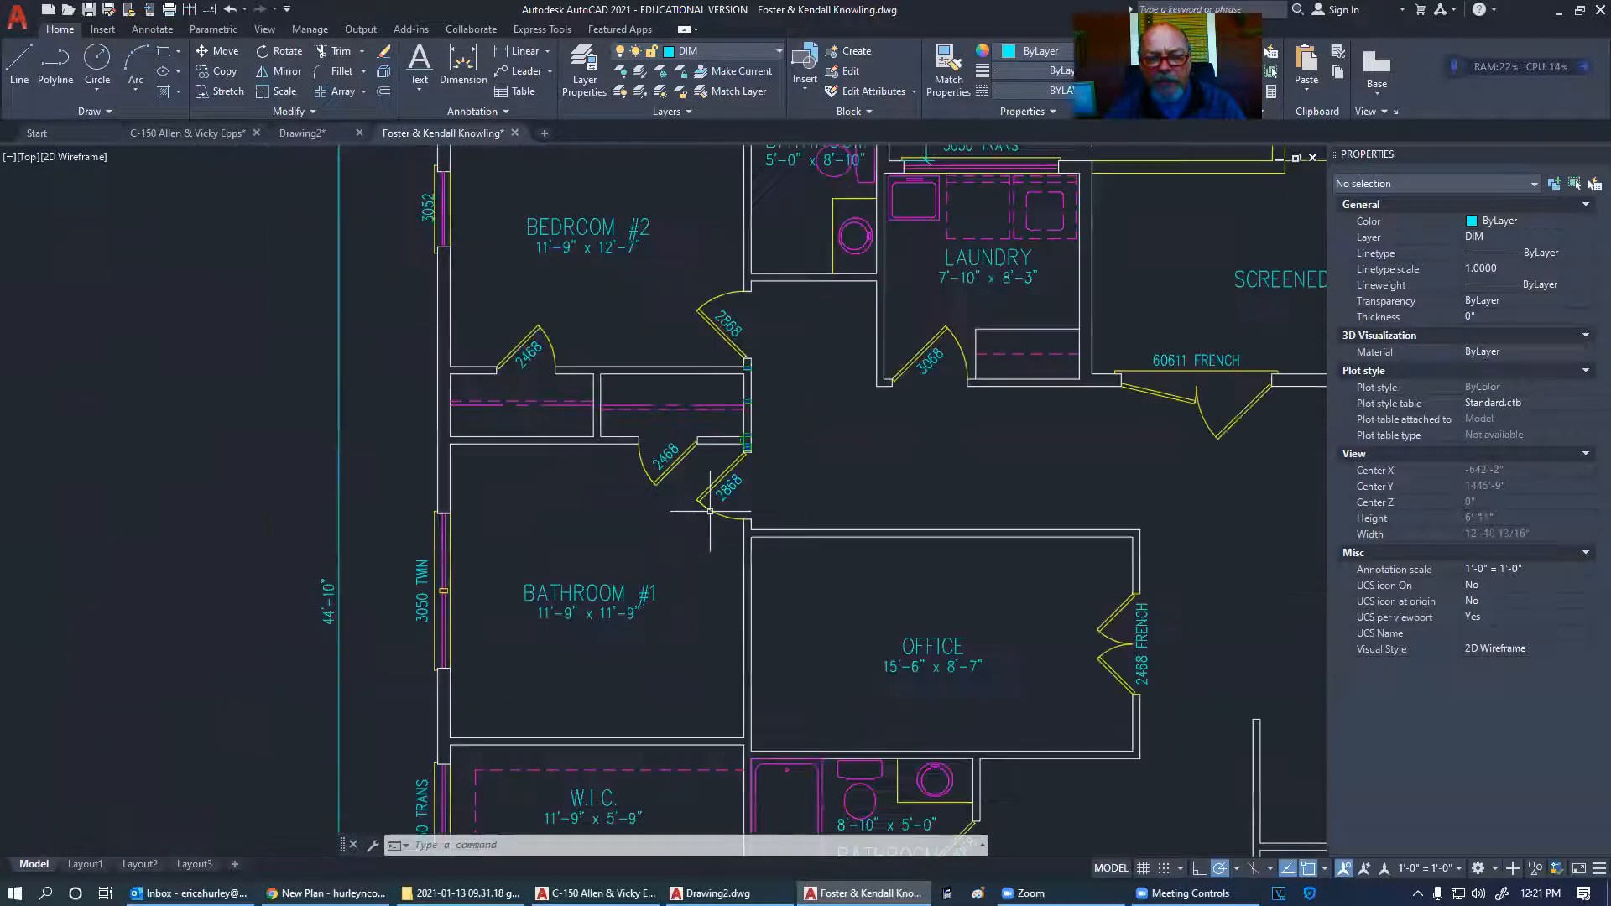
mouse_move(703, 304)
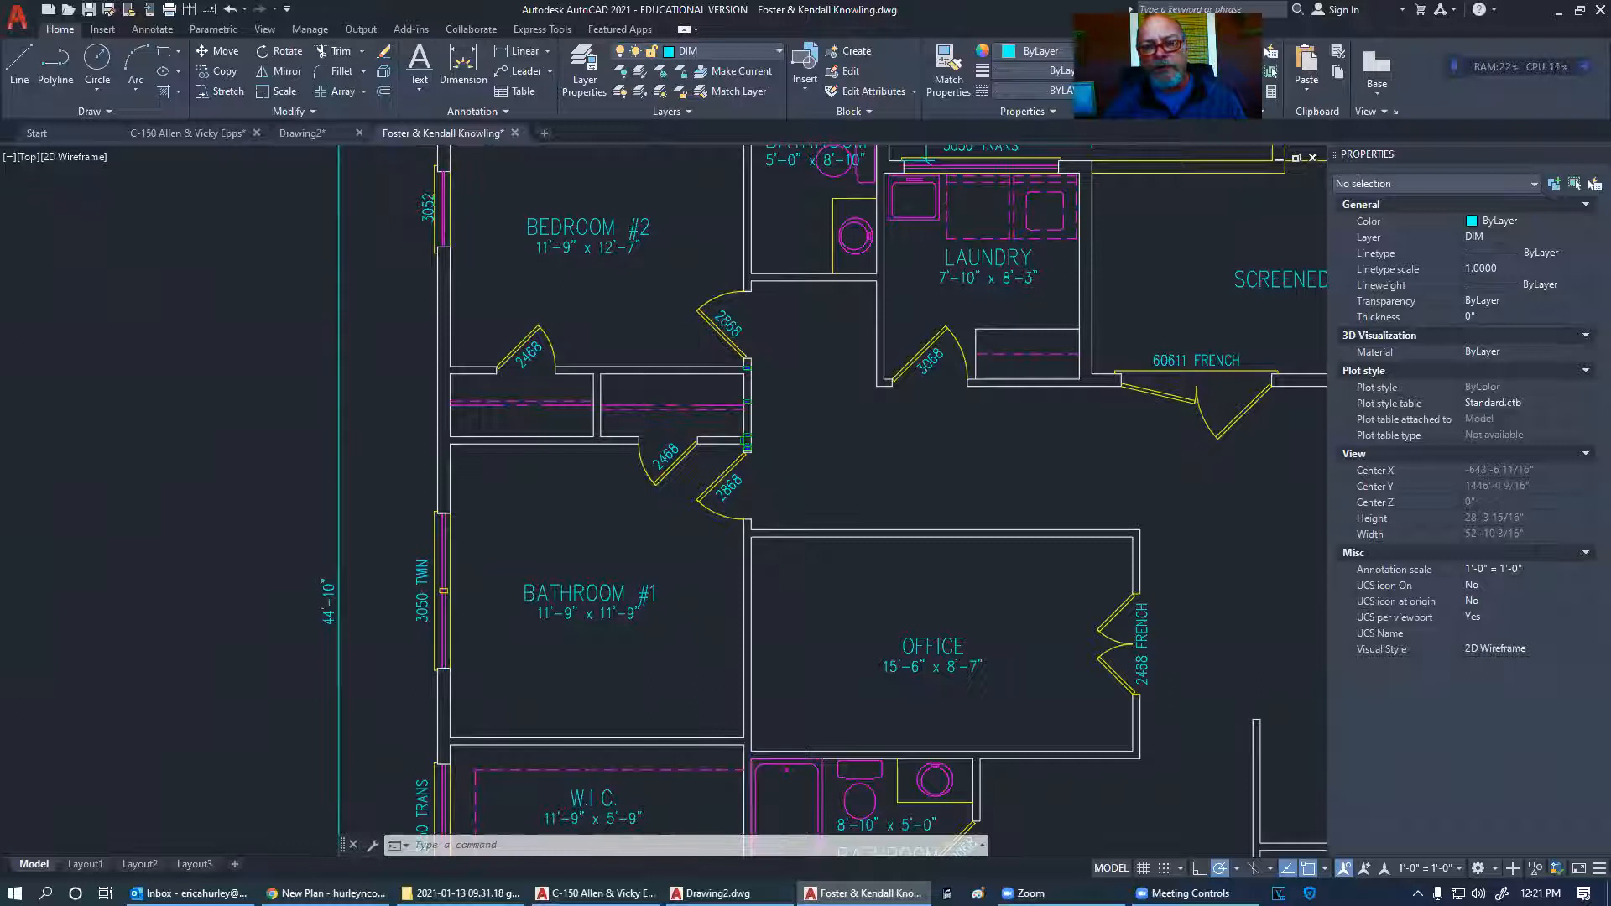
- Rotate the 2868 door leaf 45° about its hinge so it lies along the wall
left_click(702, 312)
right_click(703, 315)
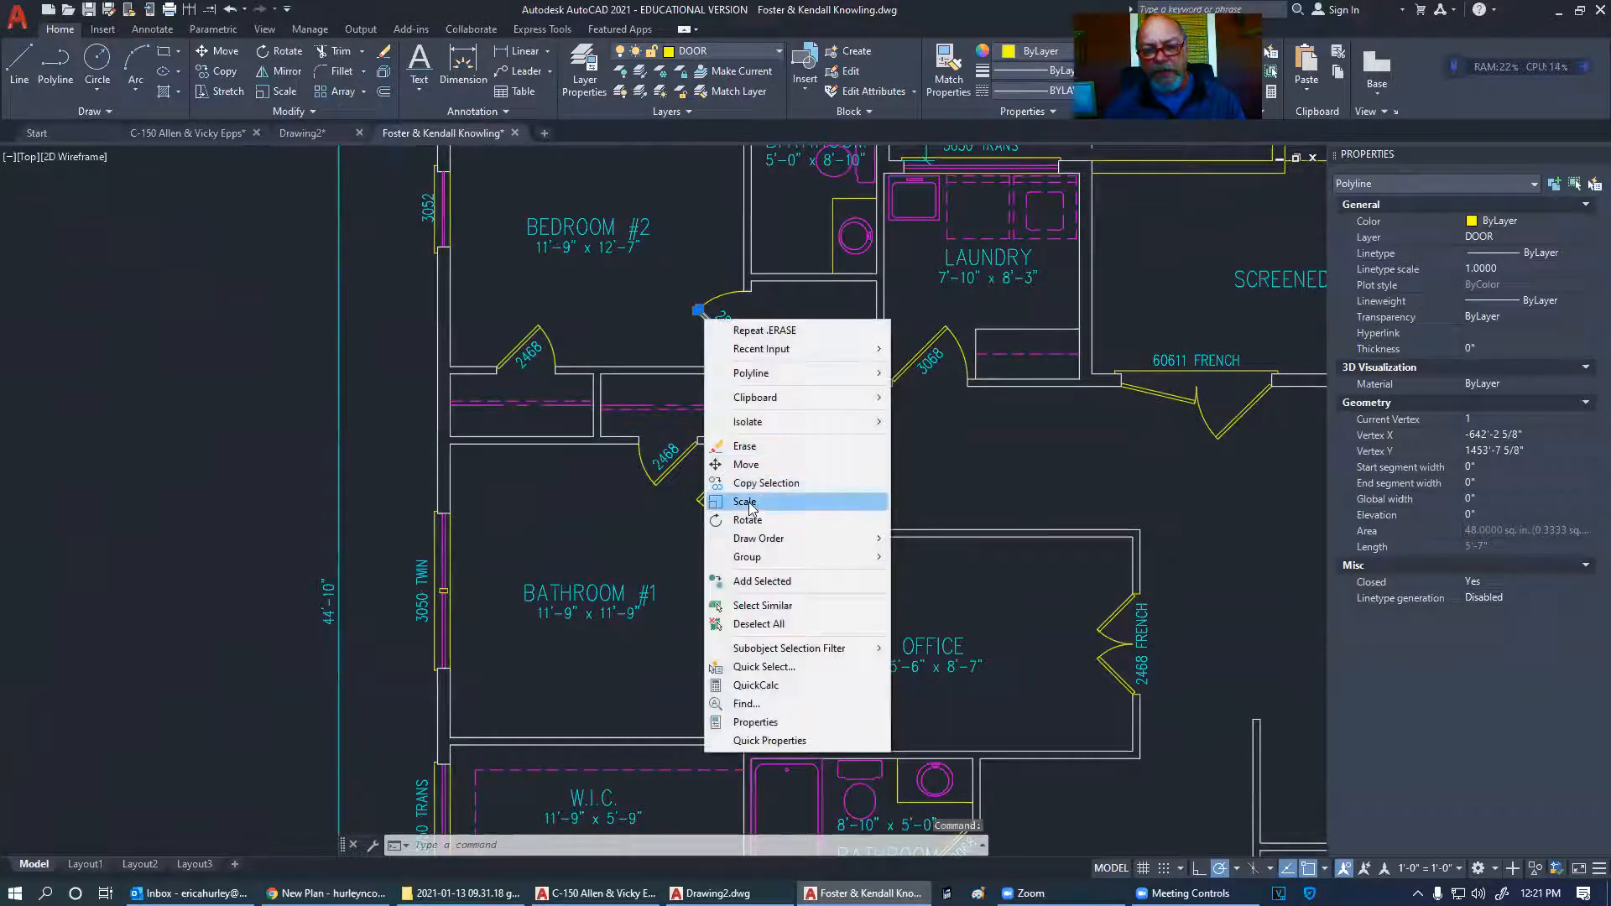
left_click(744, 502)
scroll(753, 334, "up", 2)
left_click(746, 348)
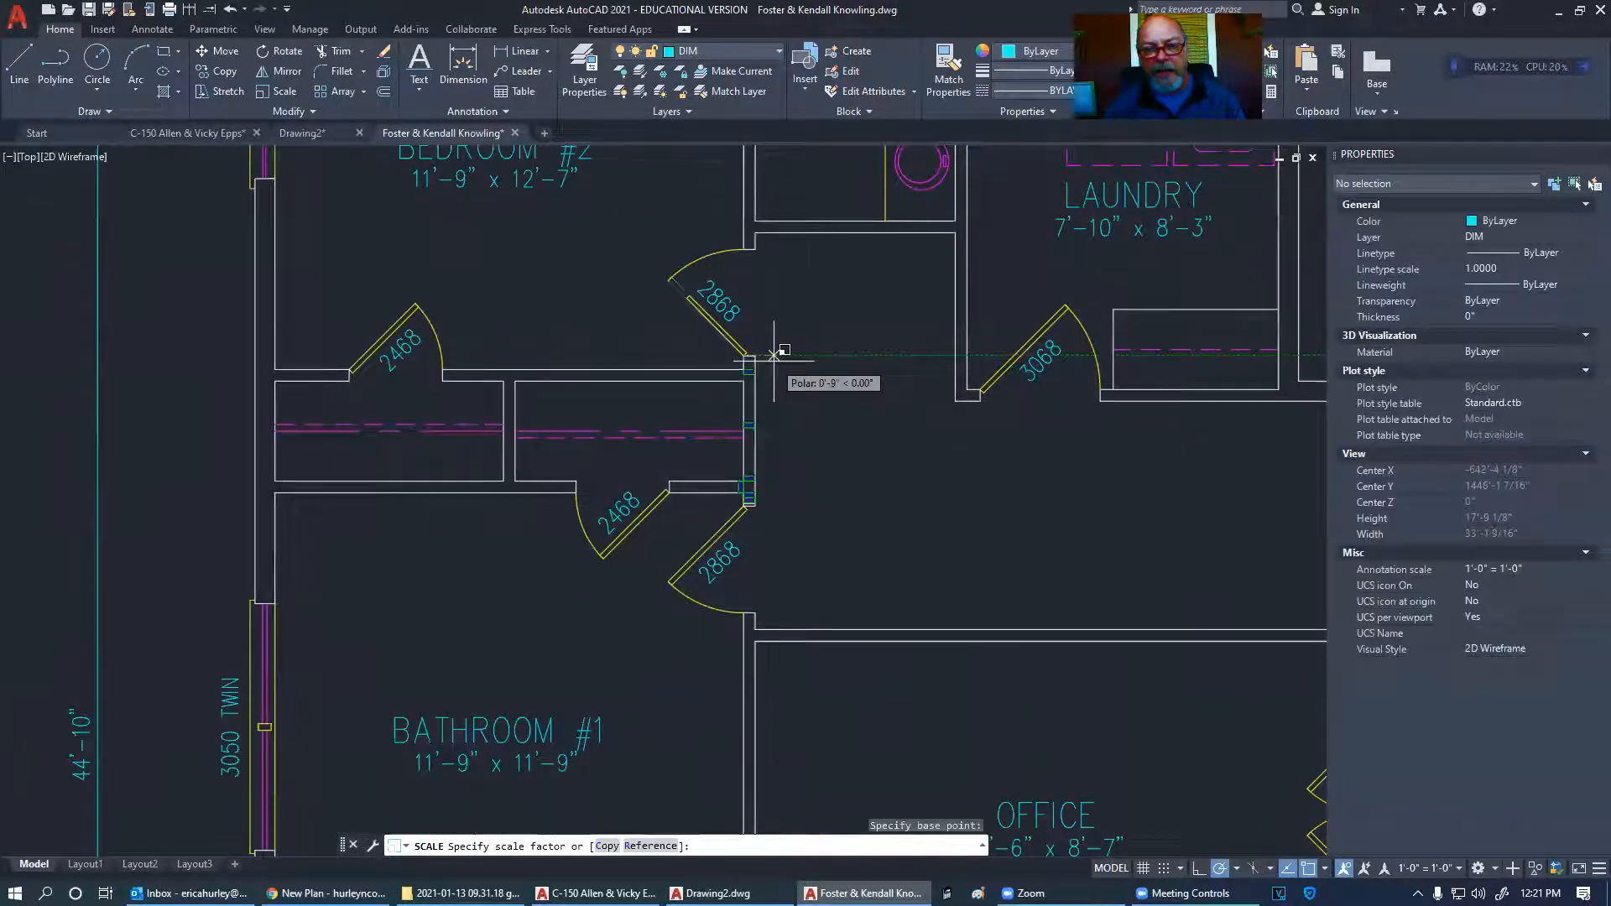
key("Escape")
left_click(690, 299)
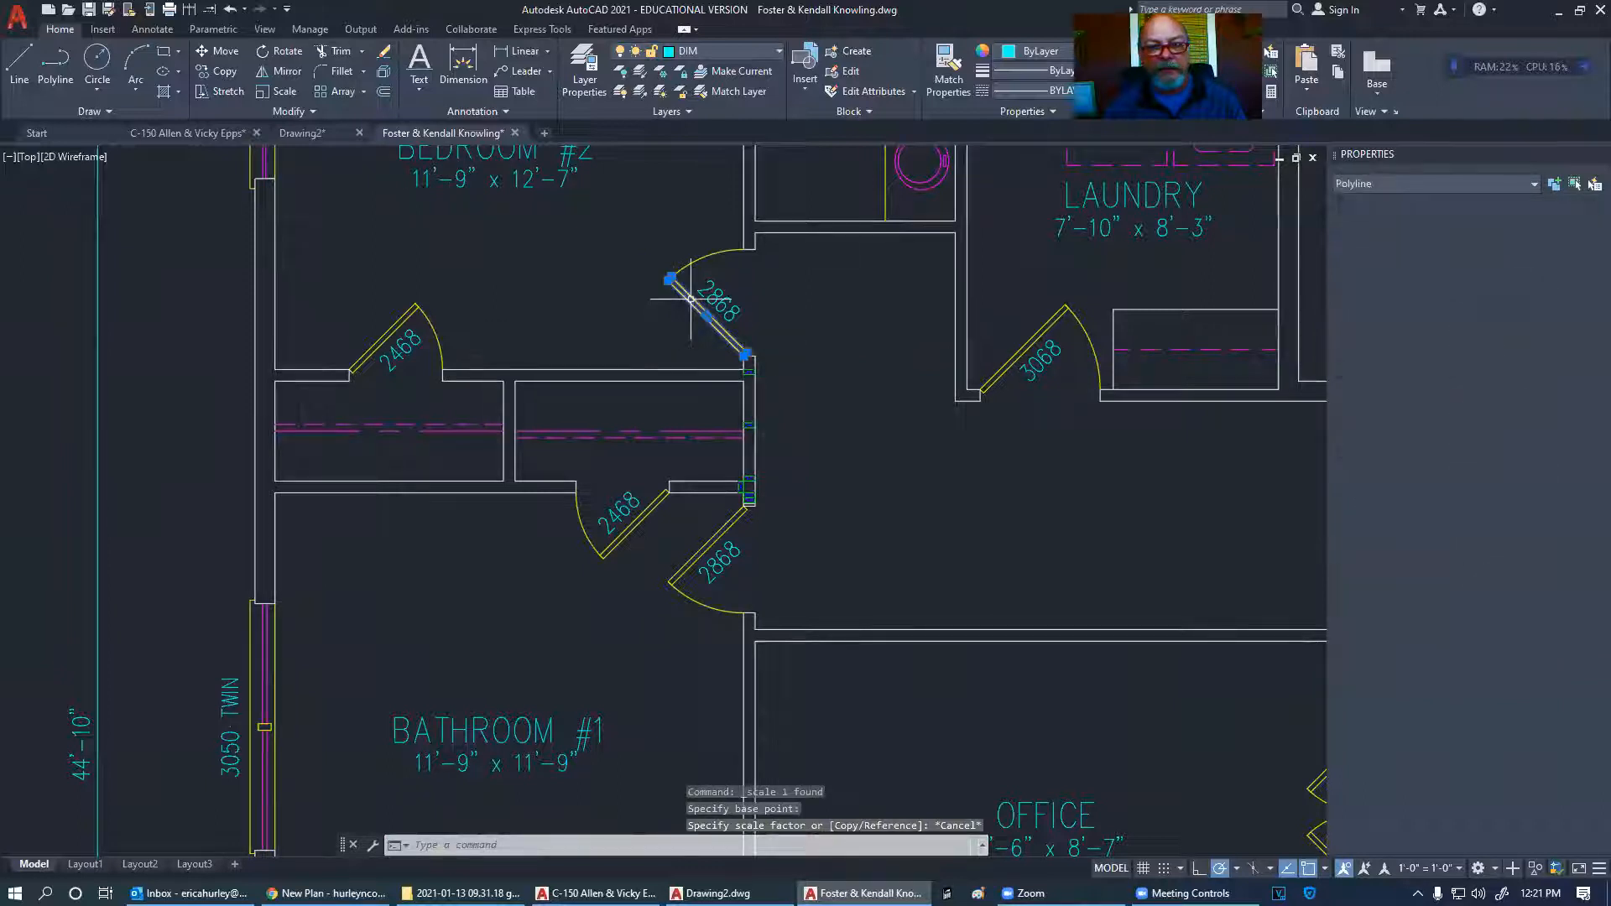
right_click(691, 300)
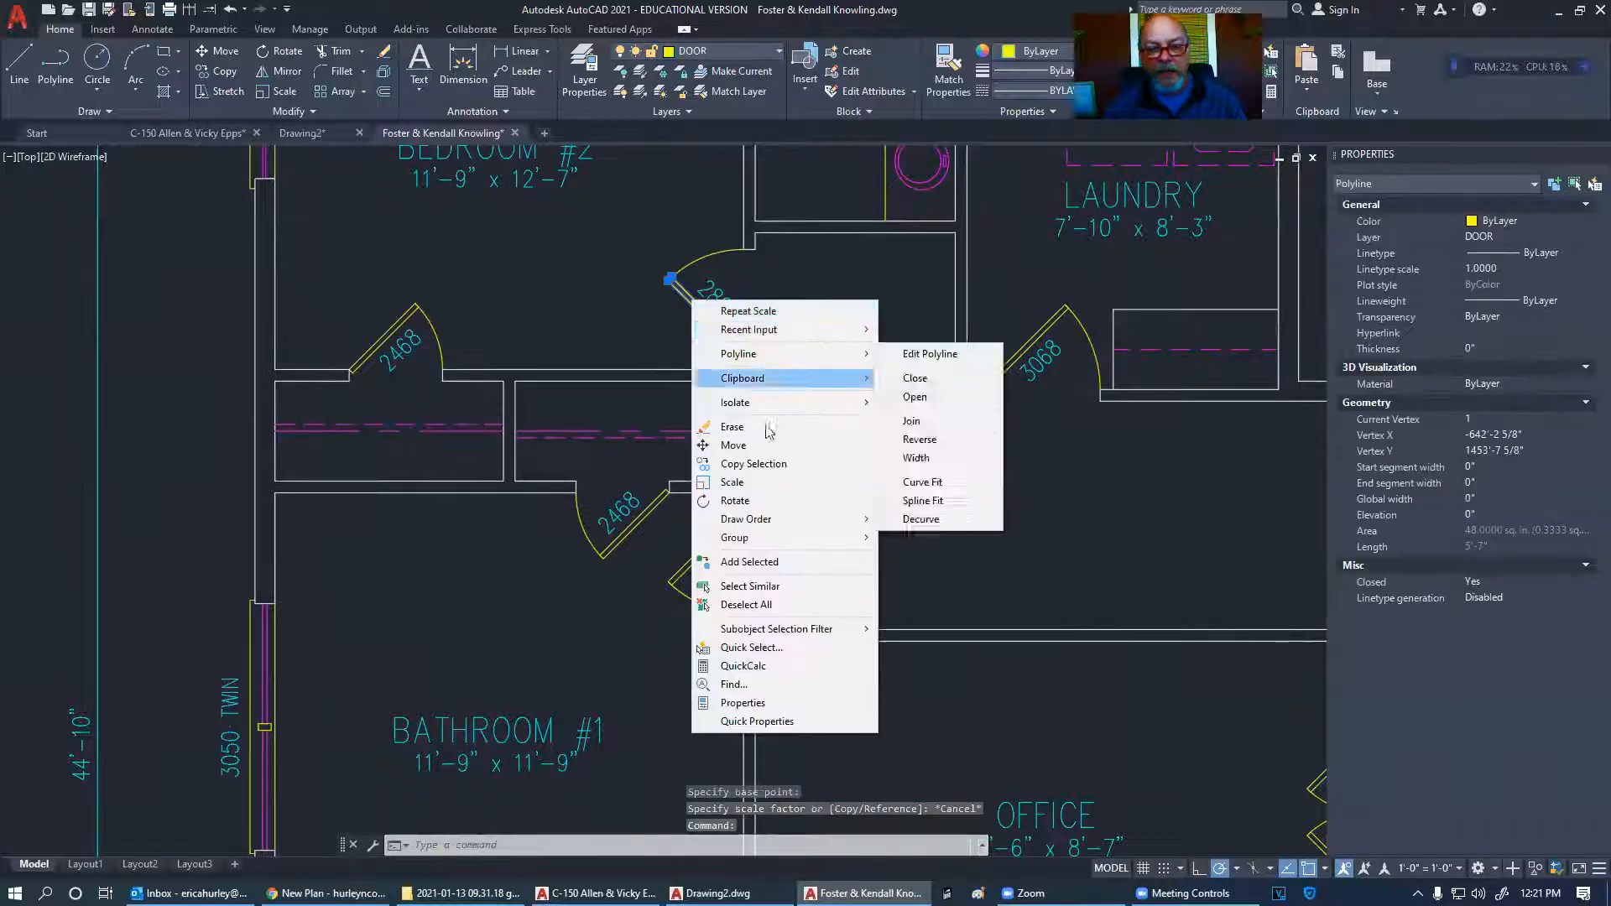
left_click(738, 501)
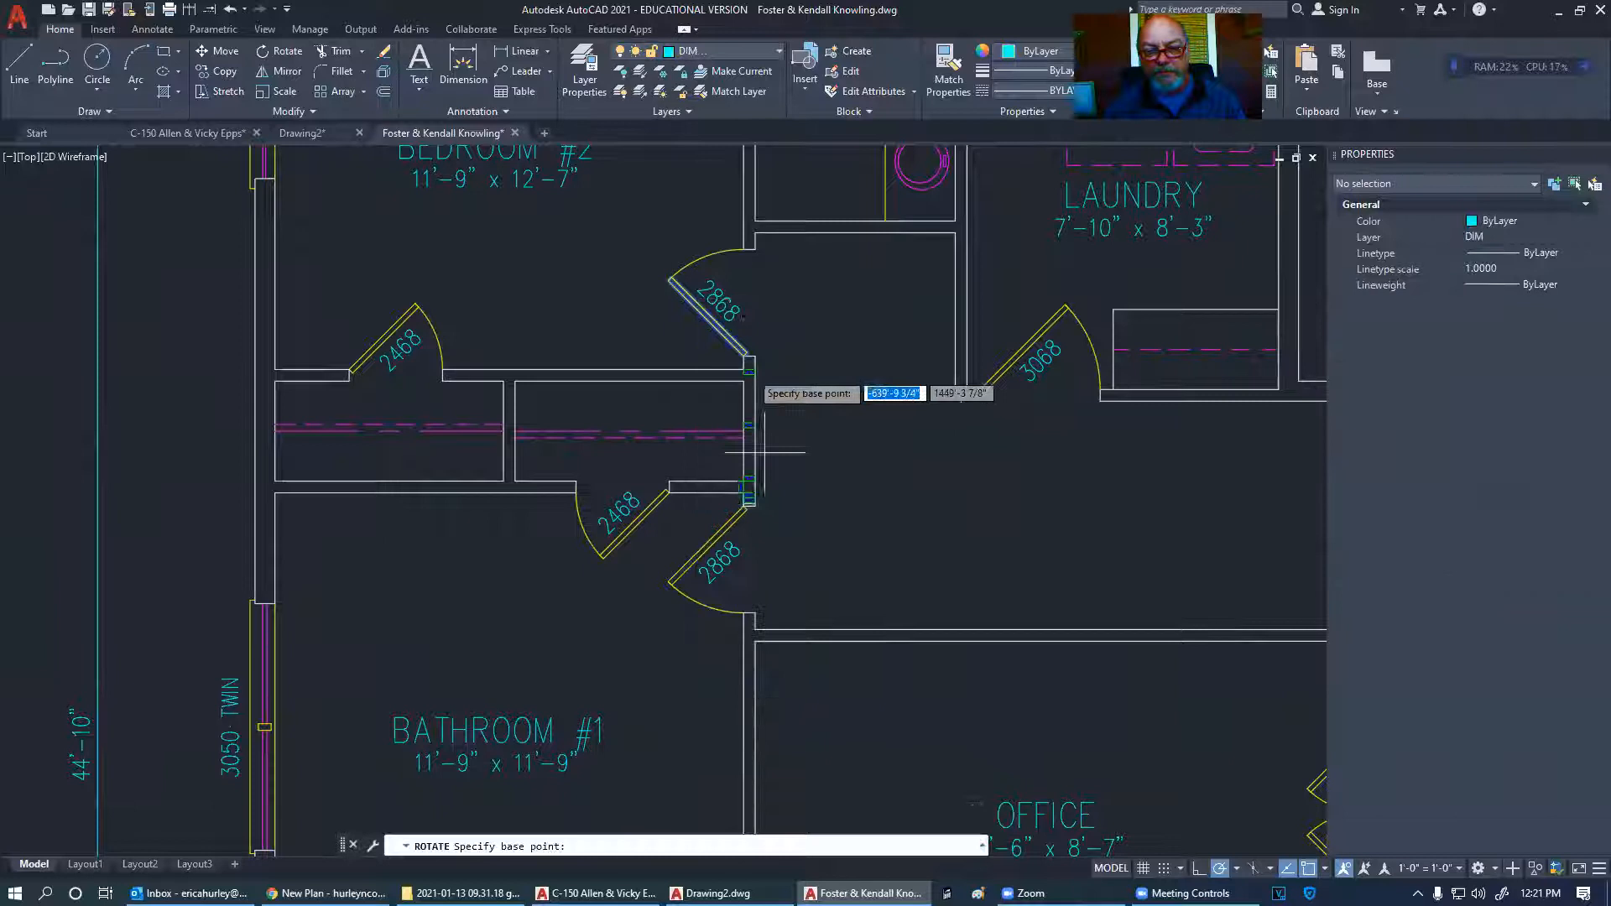
left_click(748, 355)
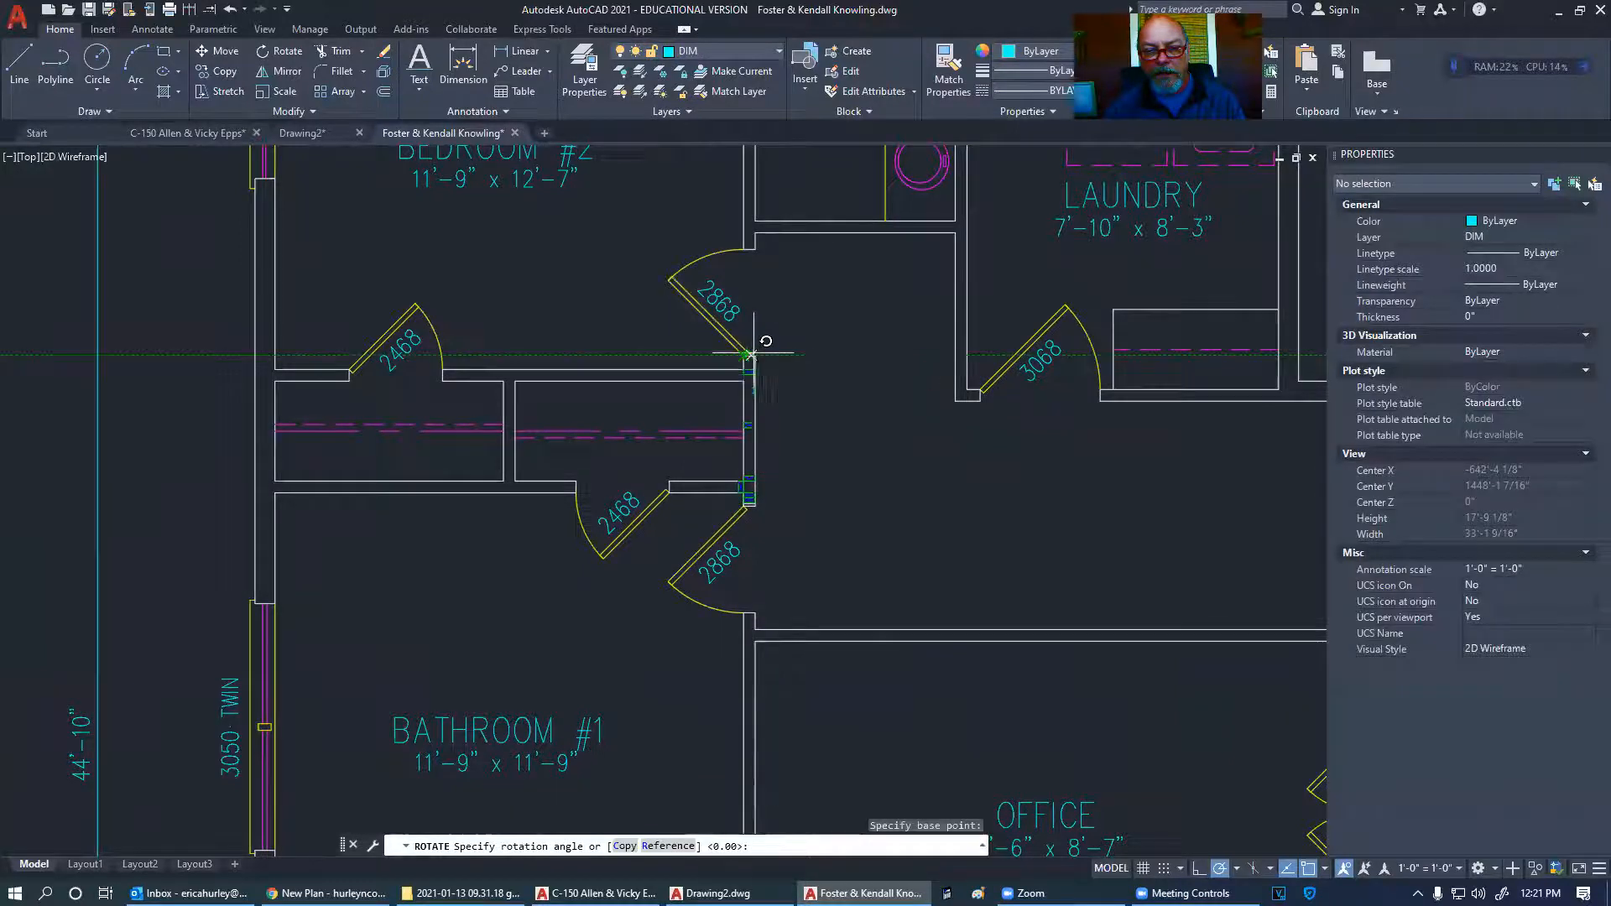
left_click(784, 318)
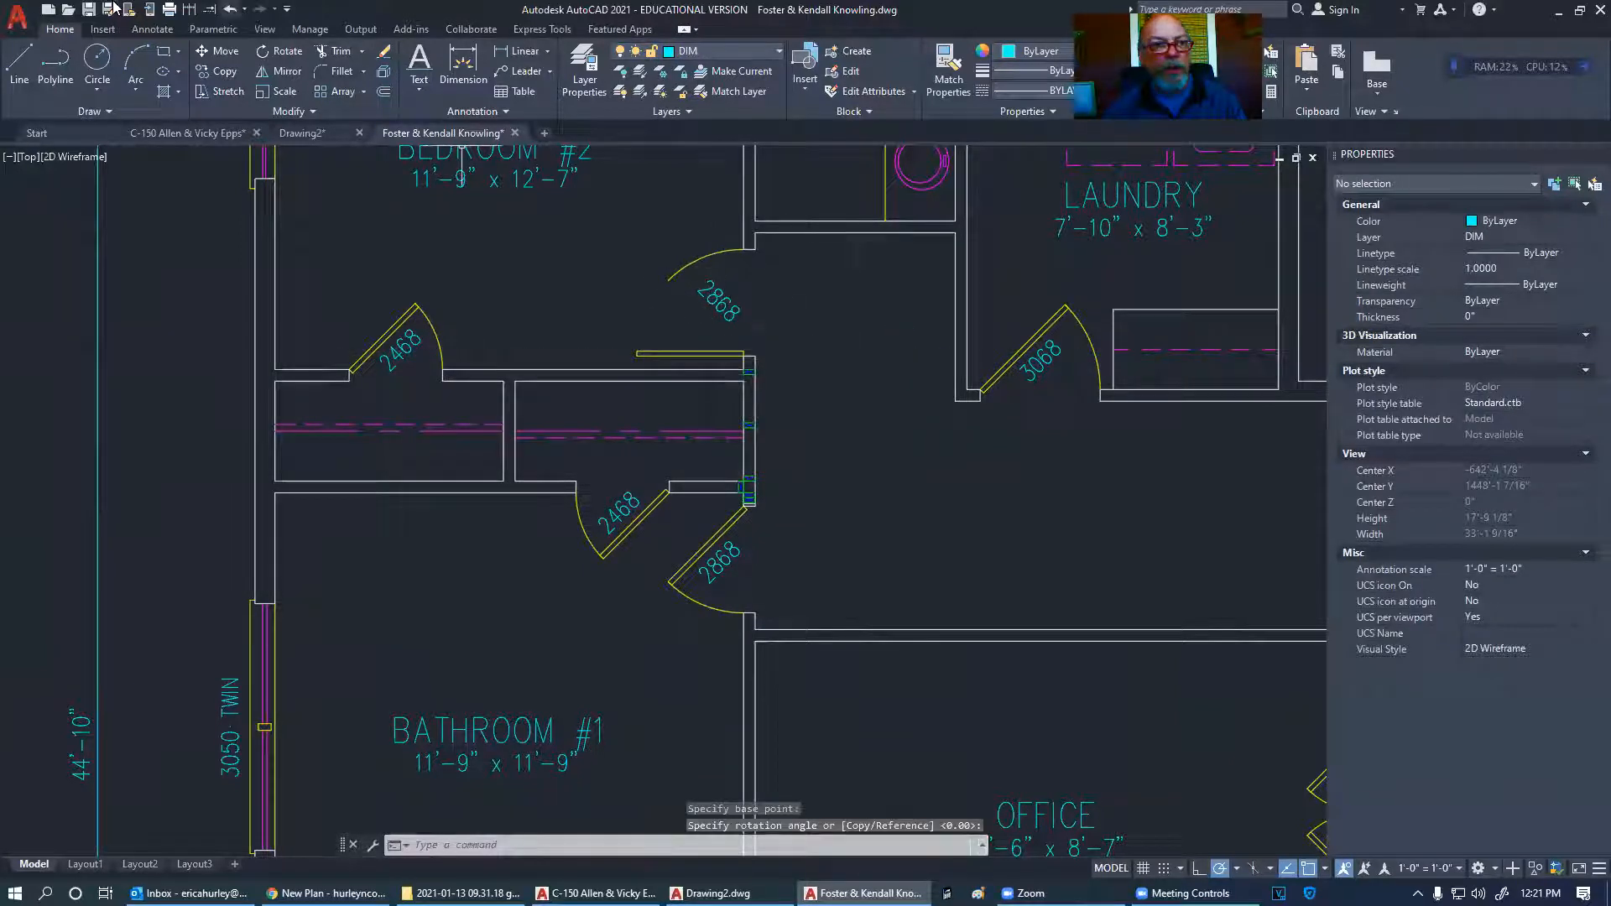
- Extend the 2868 door's swing arc to a full quarter circle
left_click(209, 9)
left_click(678, 270)
key("Escape")
scroll(763, 331, "up", 4)
scroll(739, 313, "down", 4)
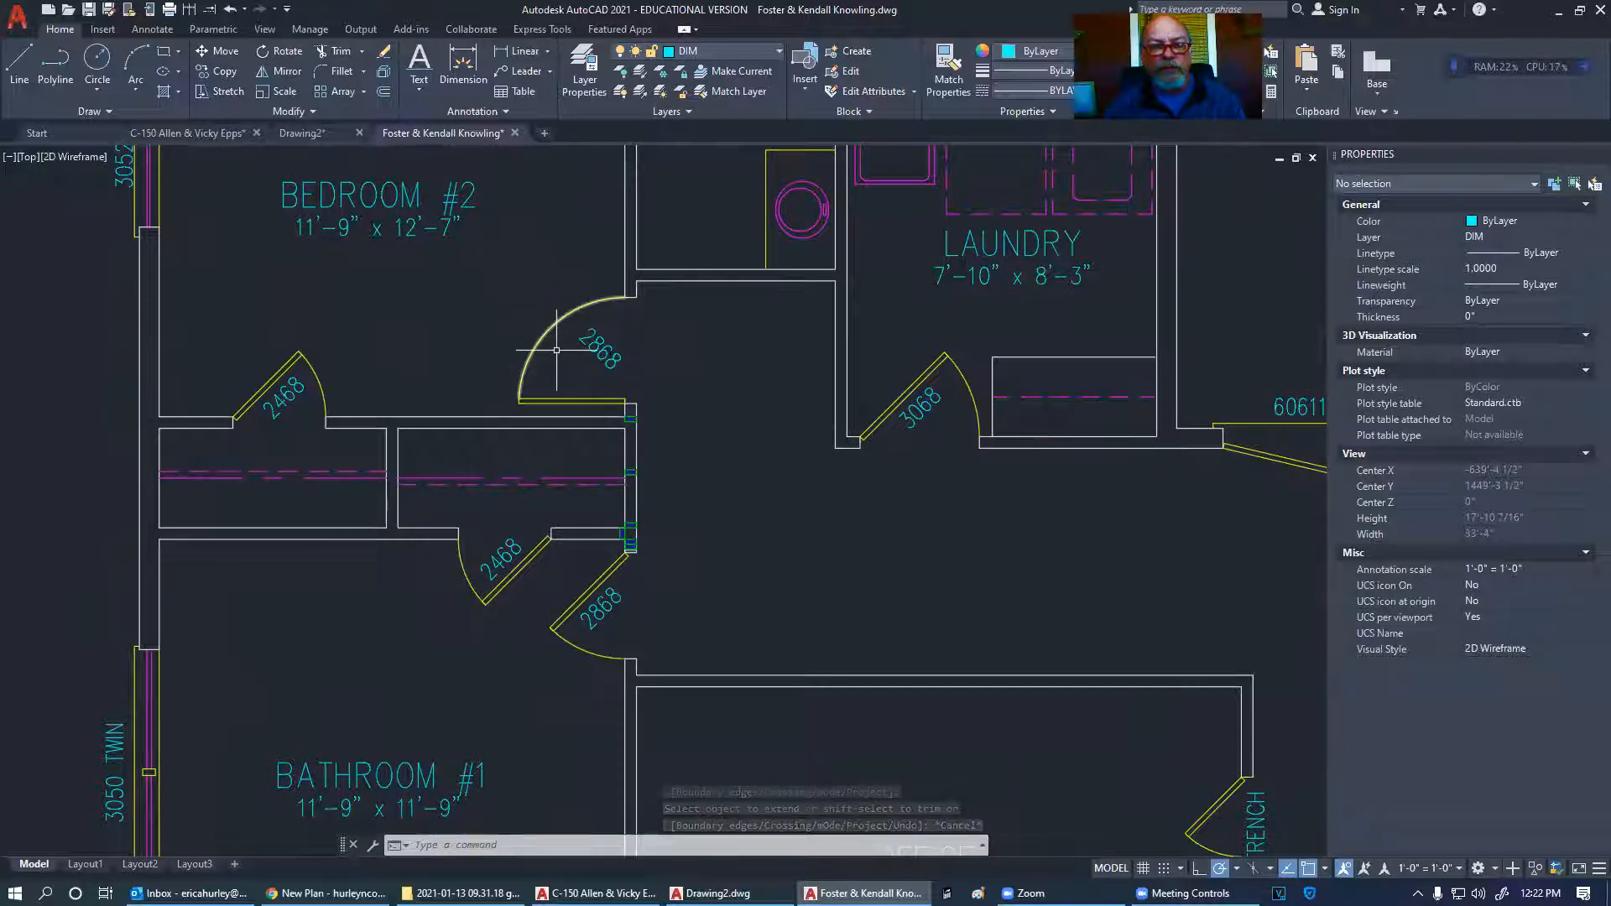
middle_click_drag(556, 350, 648, 362)
scroll(778, 478, "down", 2)
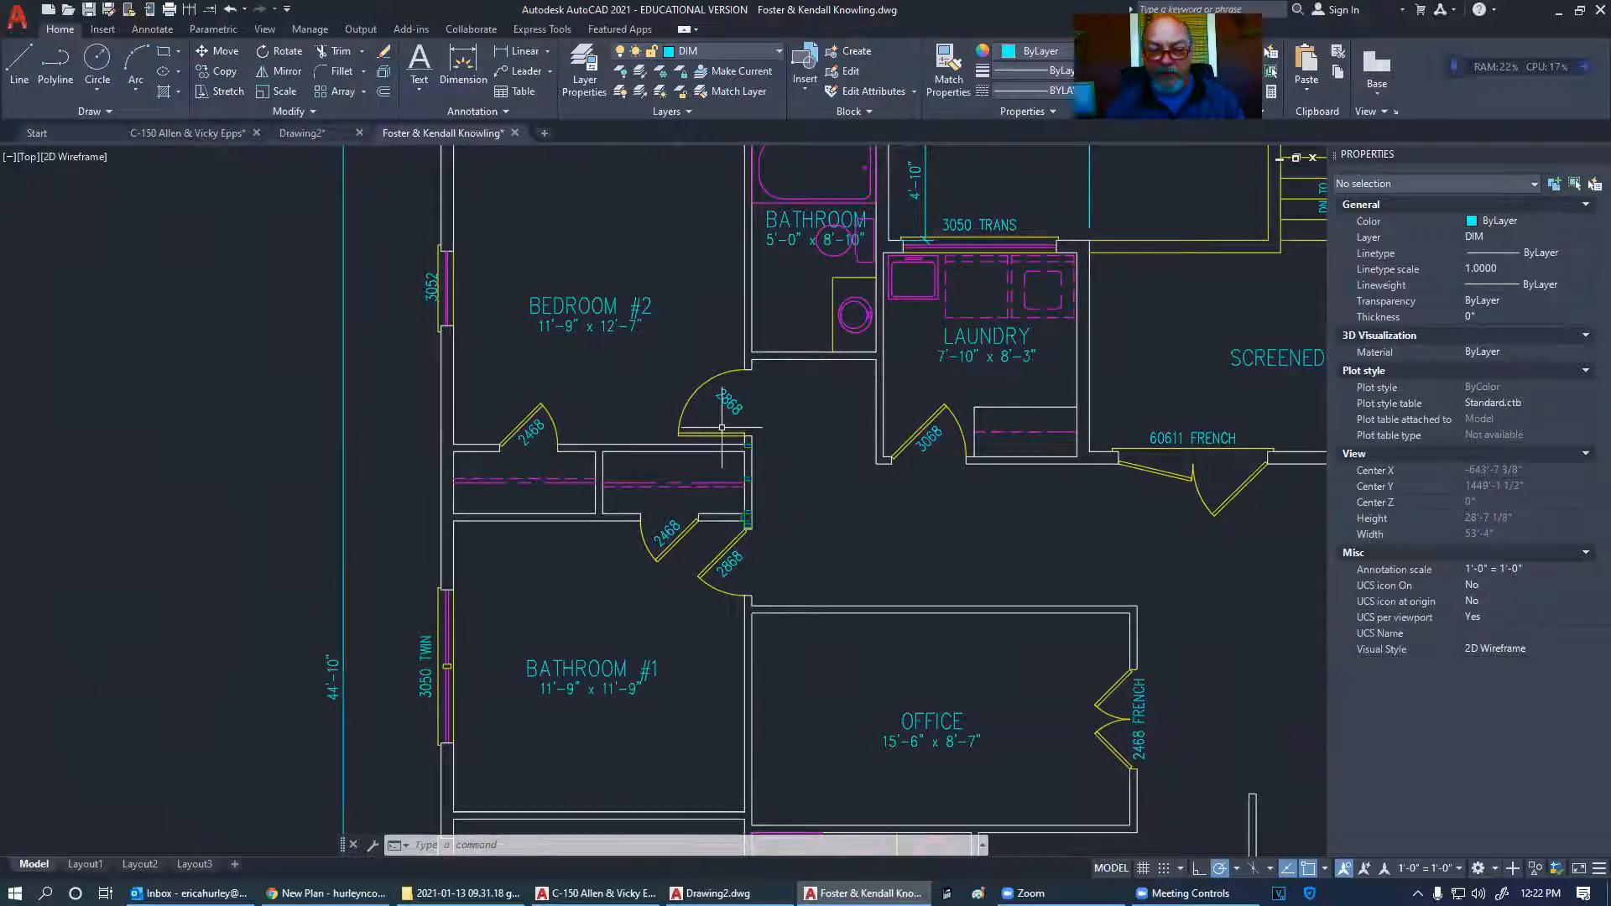
scroll(722, 428, "up", 2)
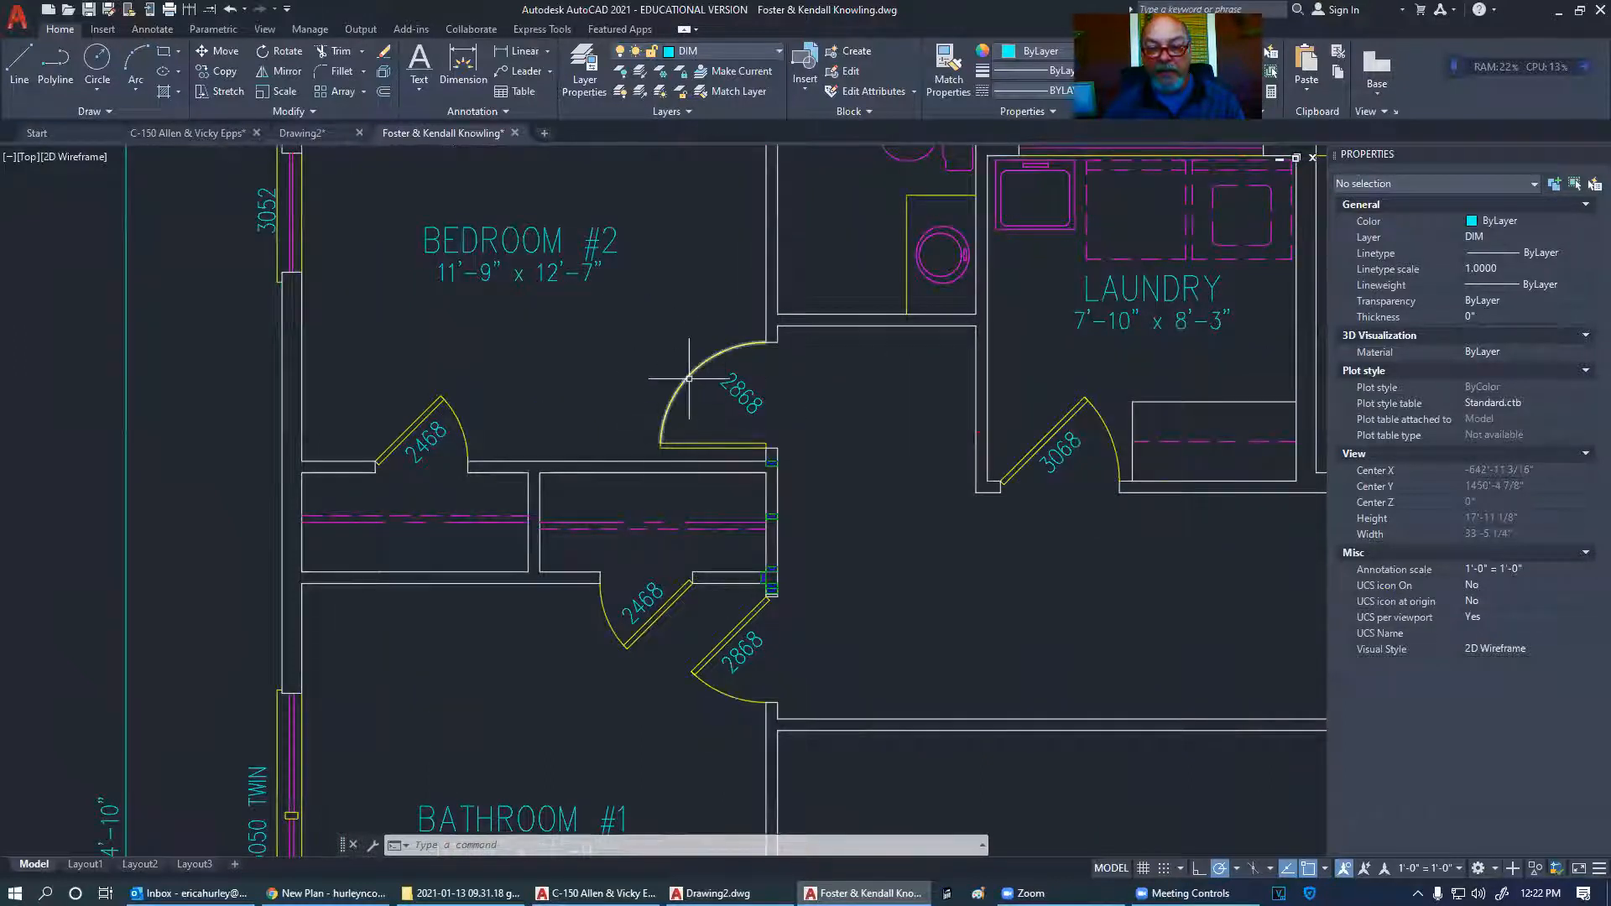
middle_click_drag(683, 447, 784, 425)
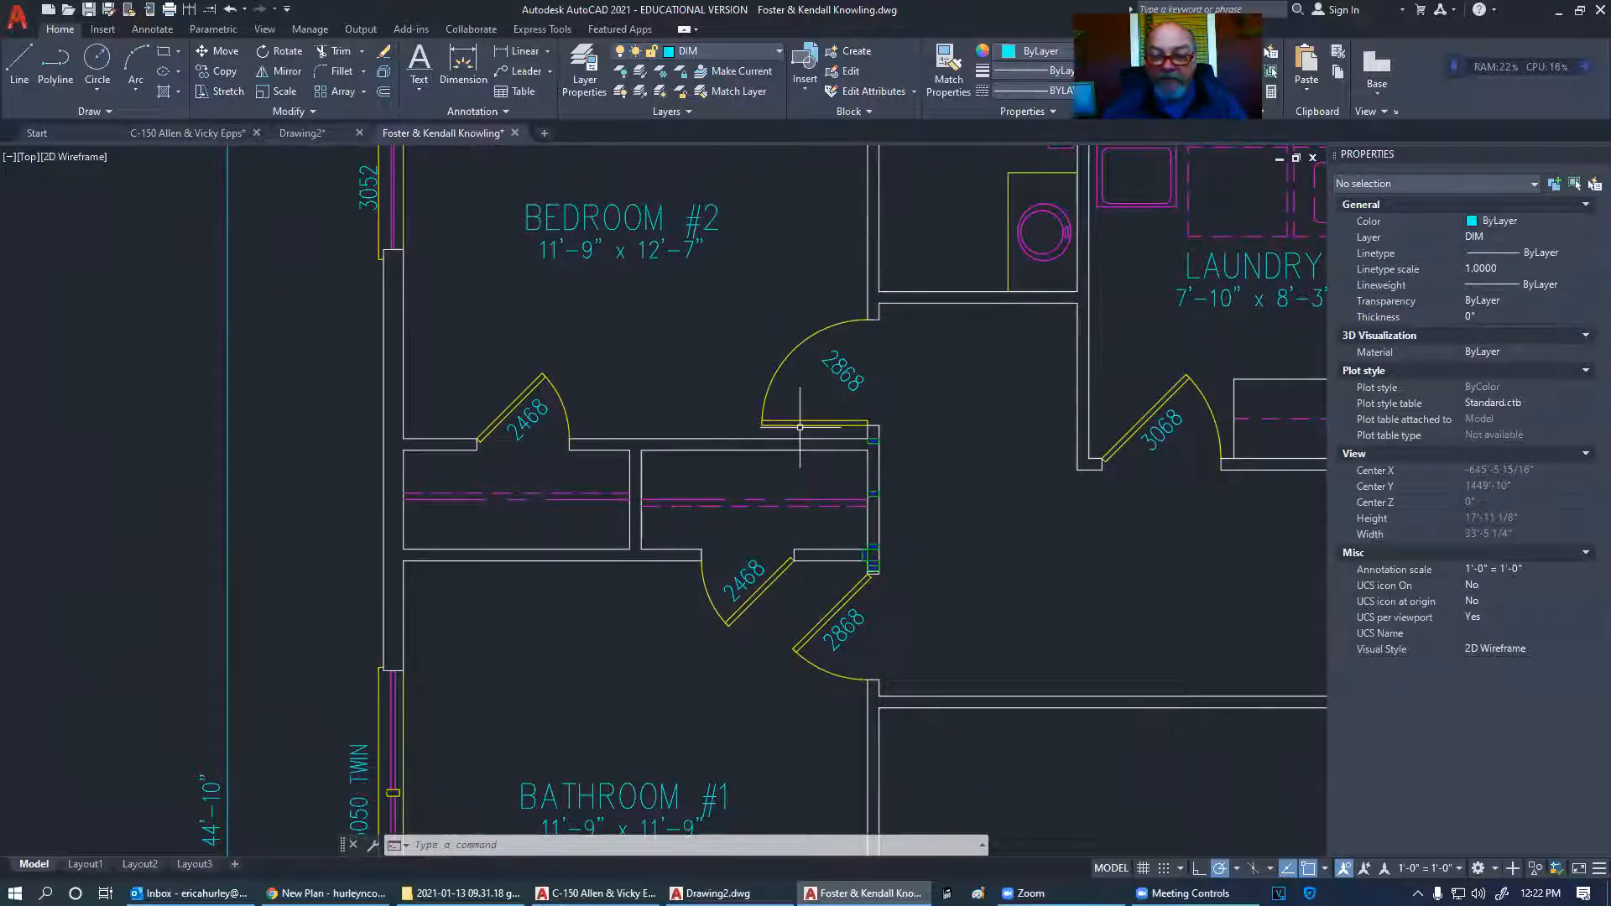
left_click(503, 414)
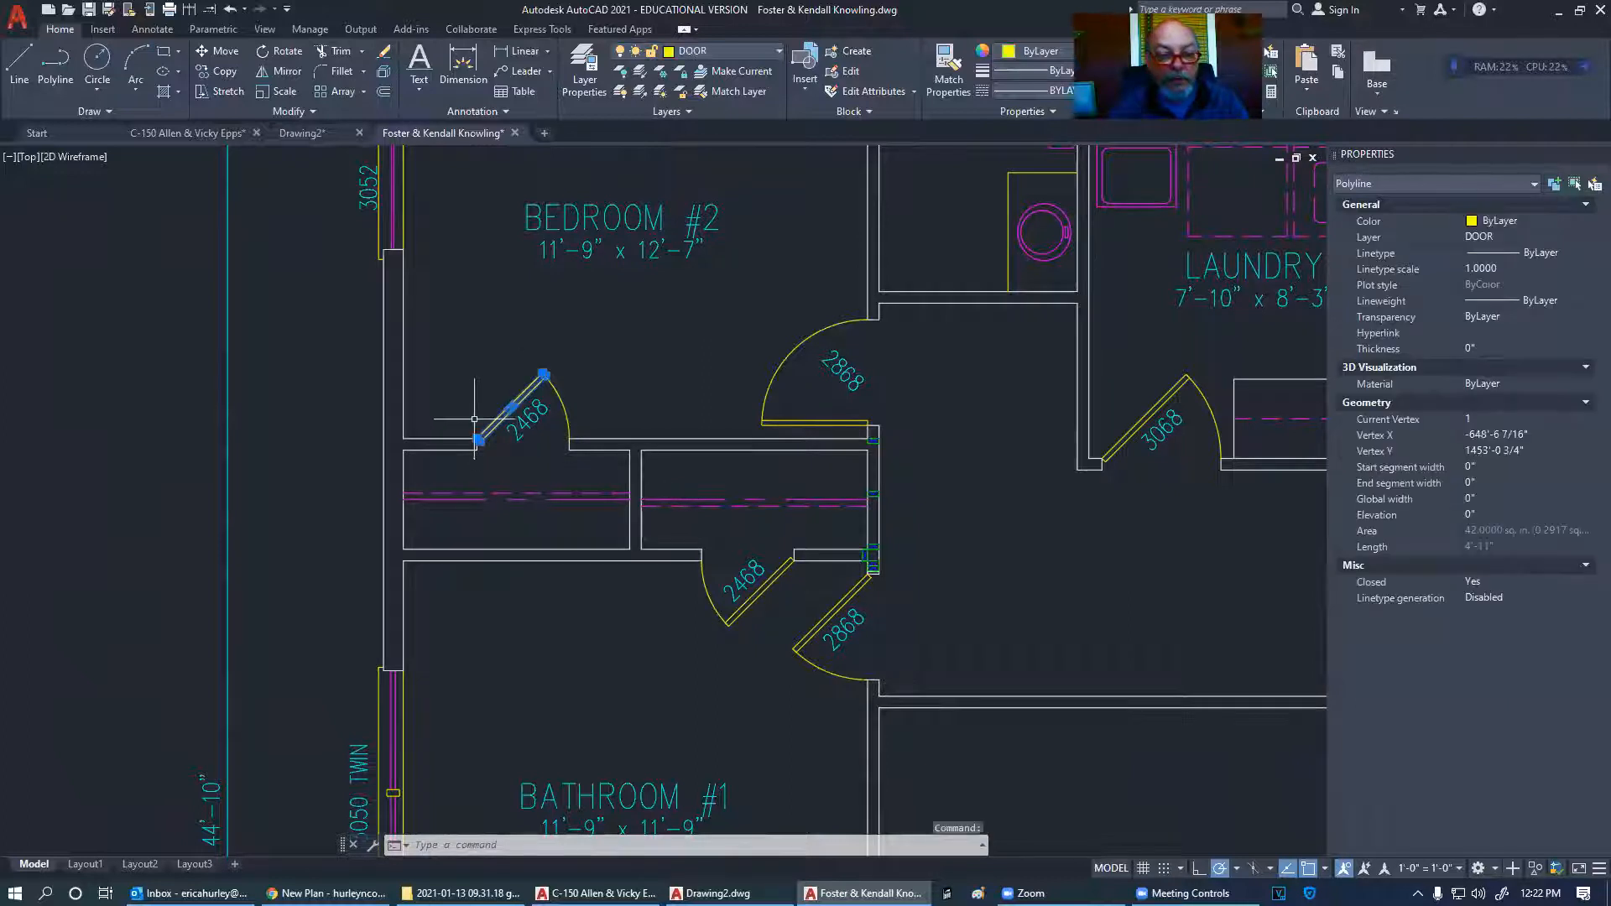
right_click(627, 354)
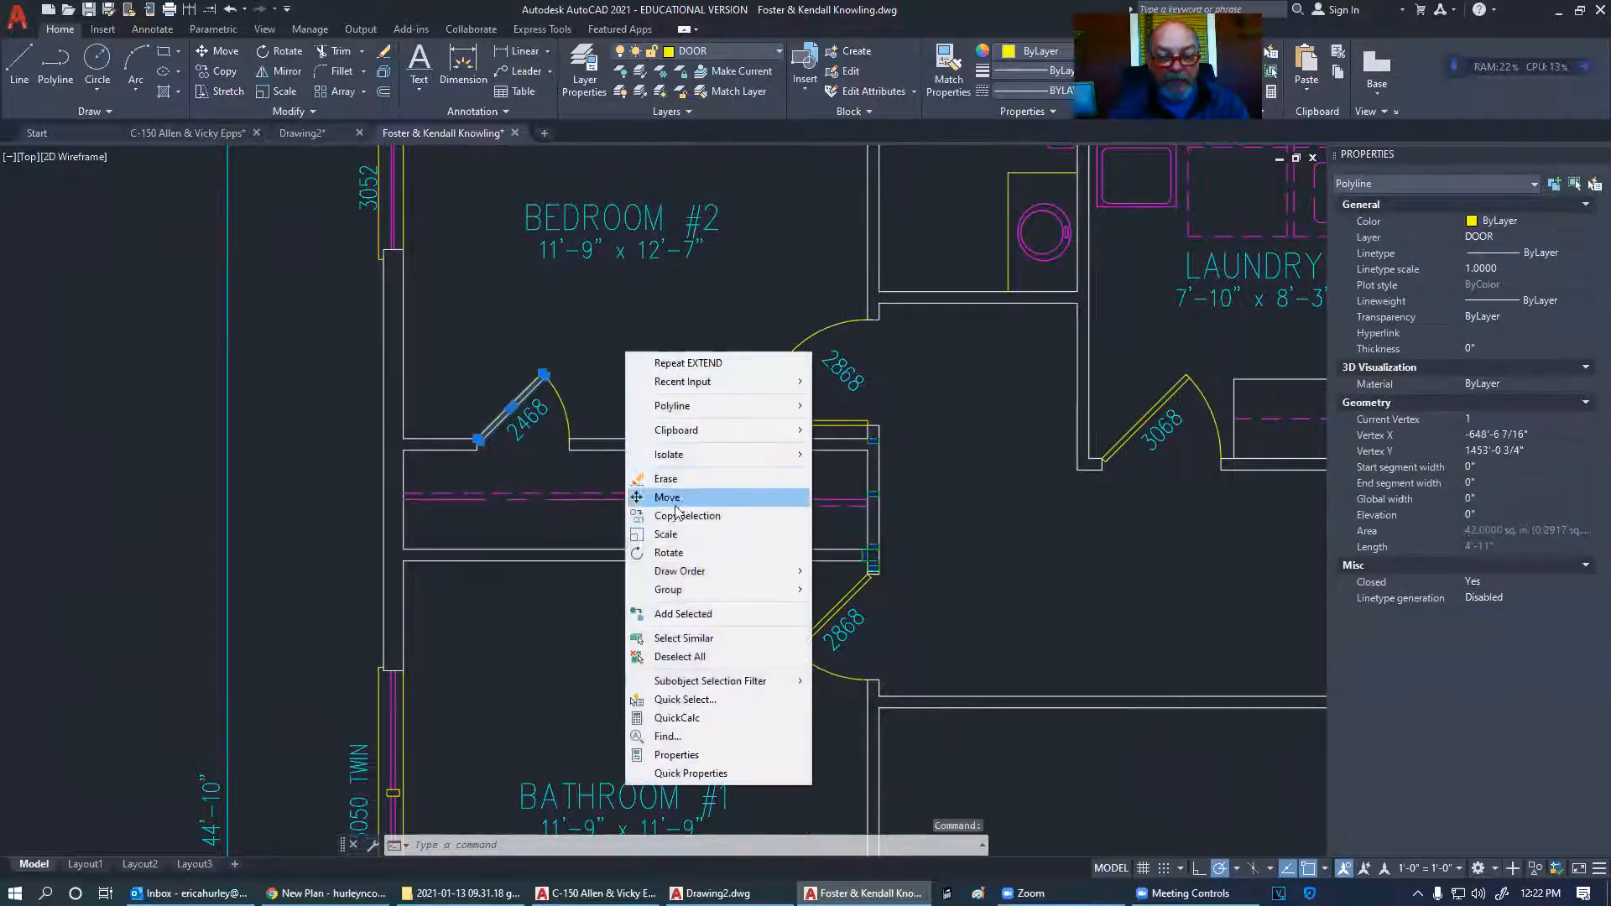
left_click(669, 553)
scroll(487, 445, "up", 5)
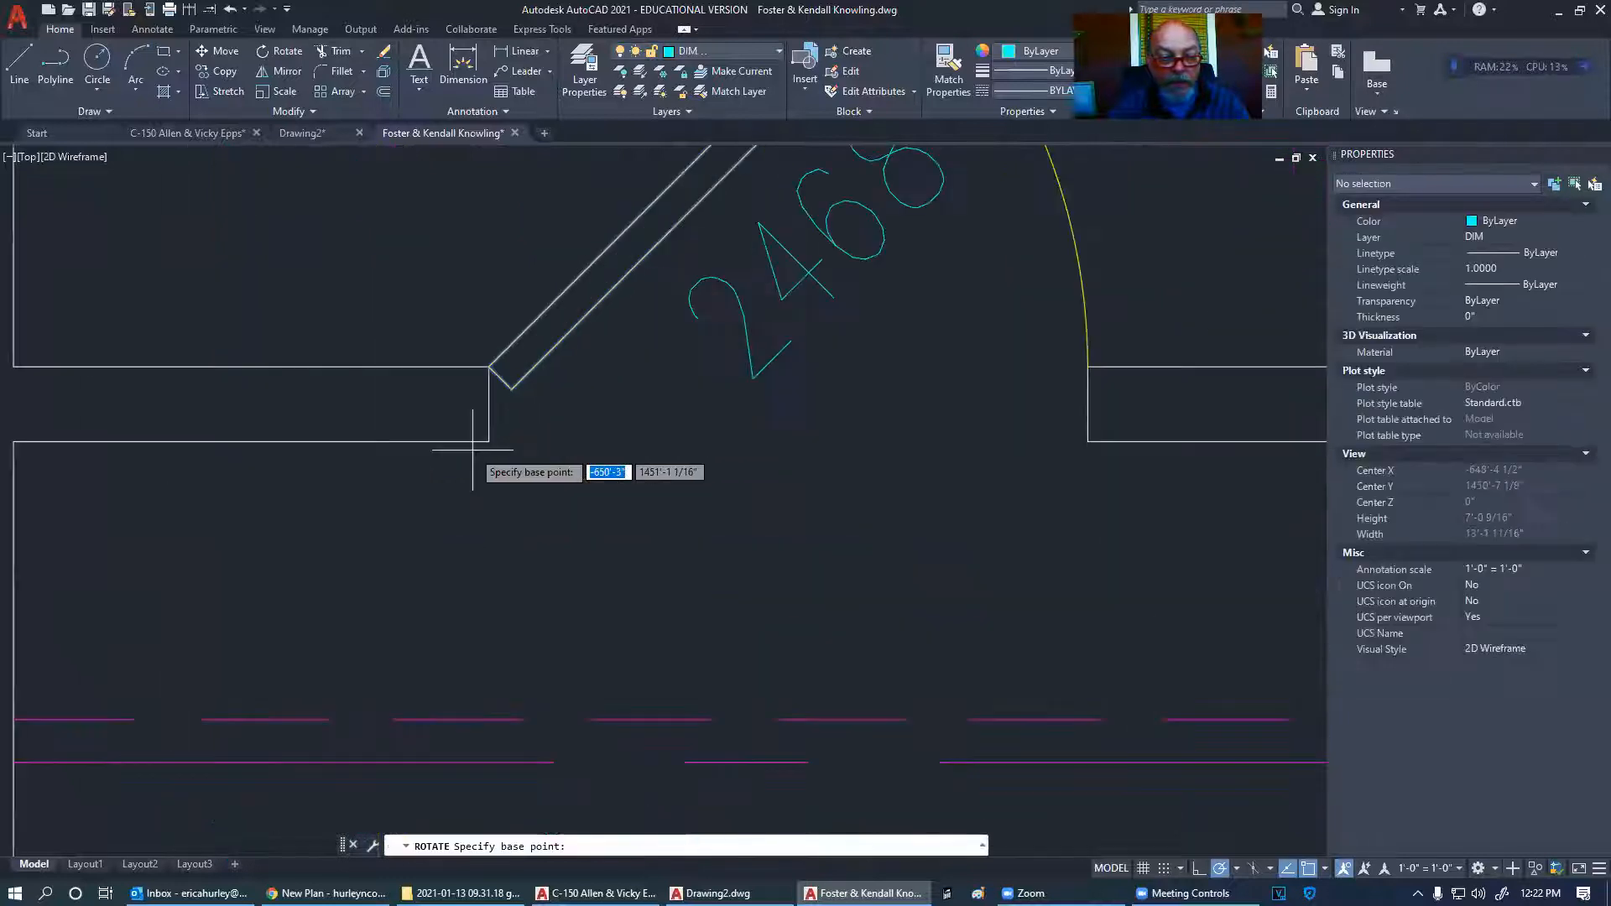
left_click(489, 367)
scroll(491, 367, "down", 5)
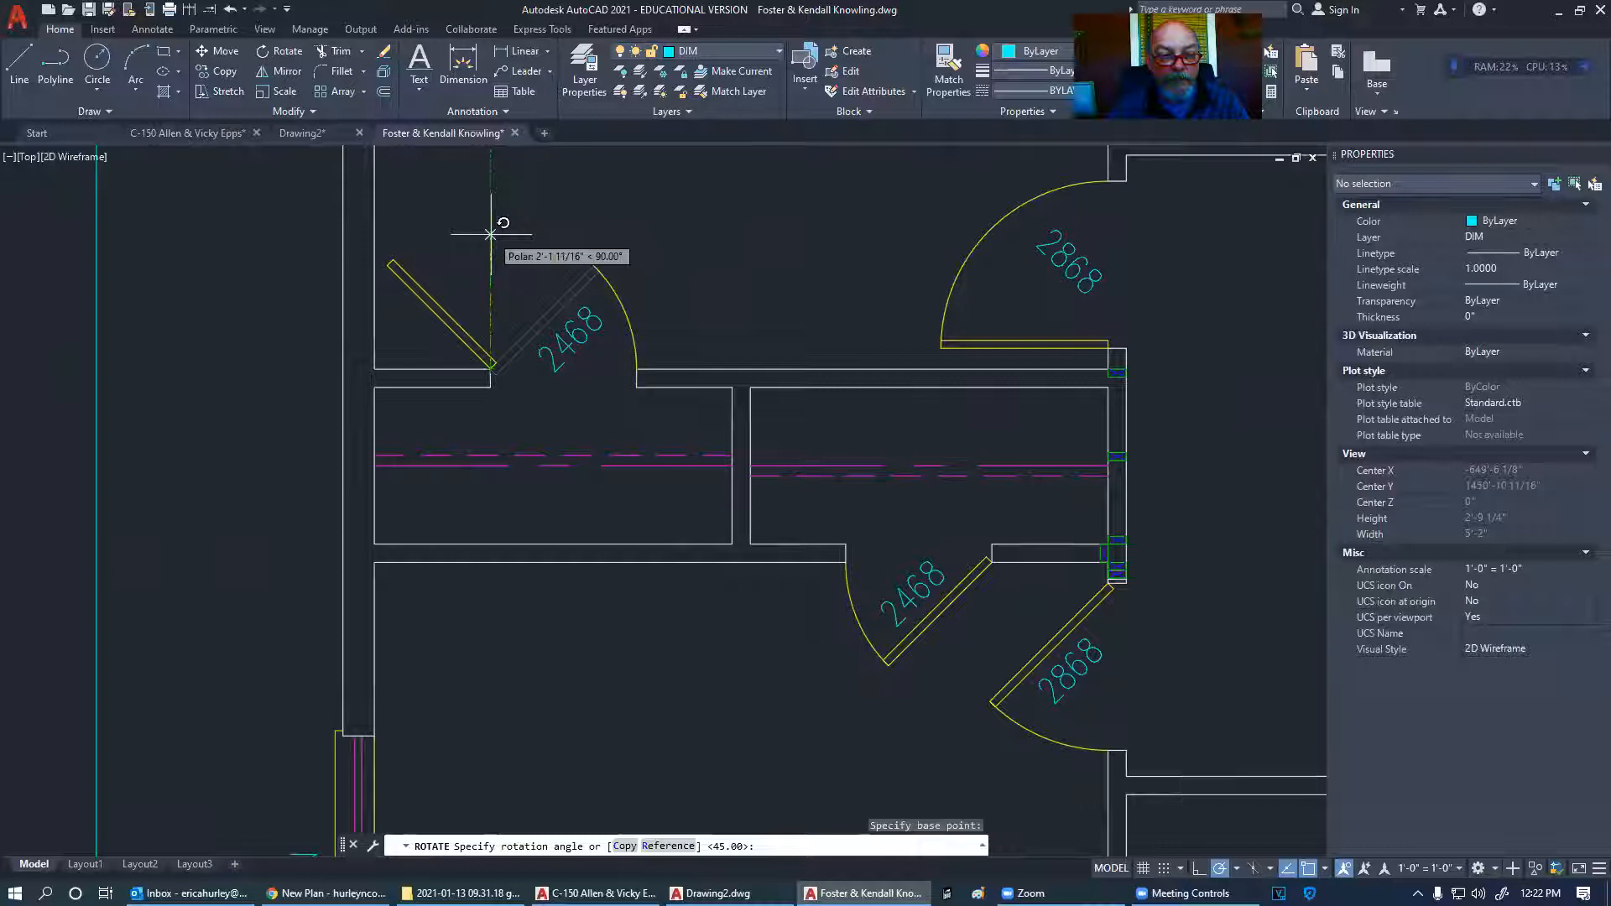
left_click(490, 277)
middle_click_drag(507, 332, 554, 358)
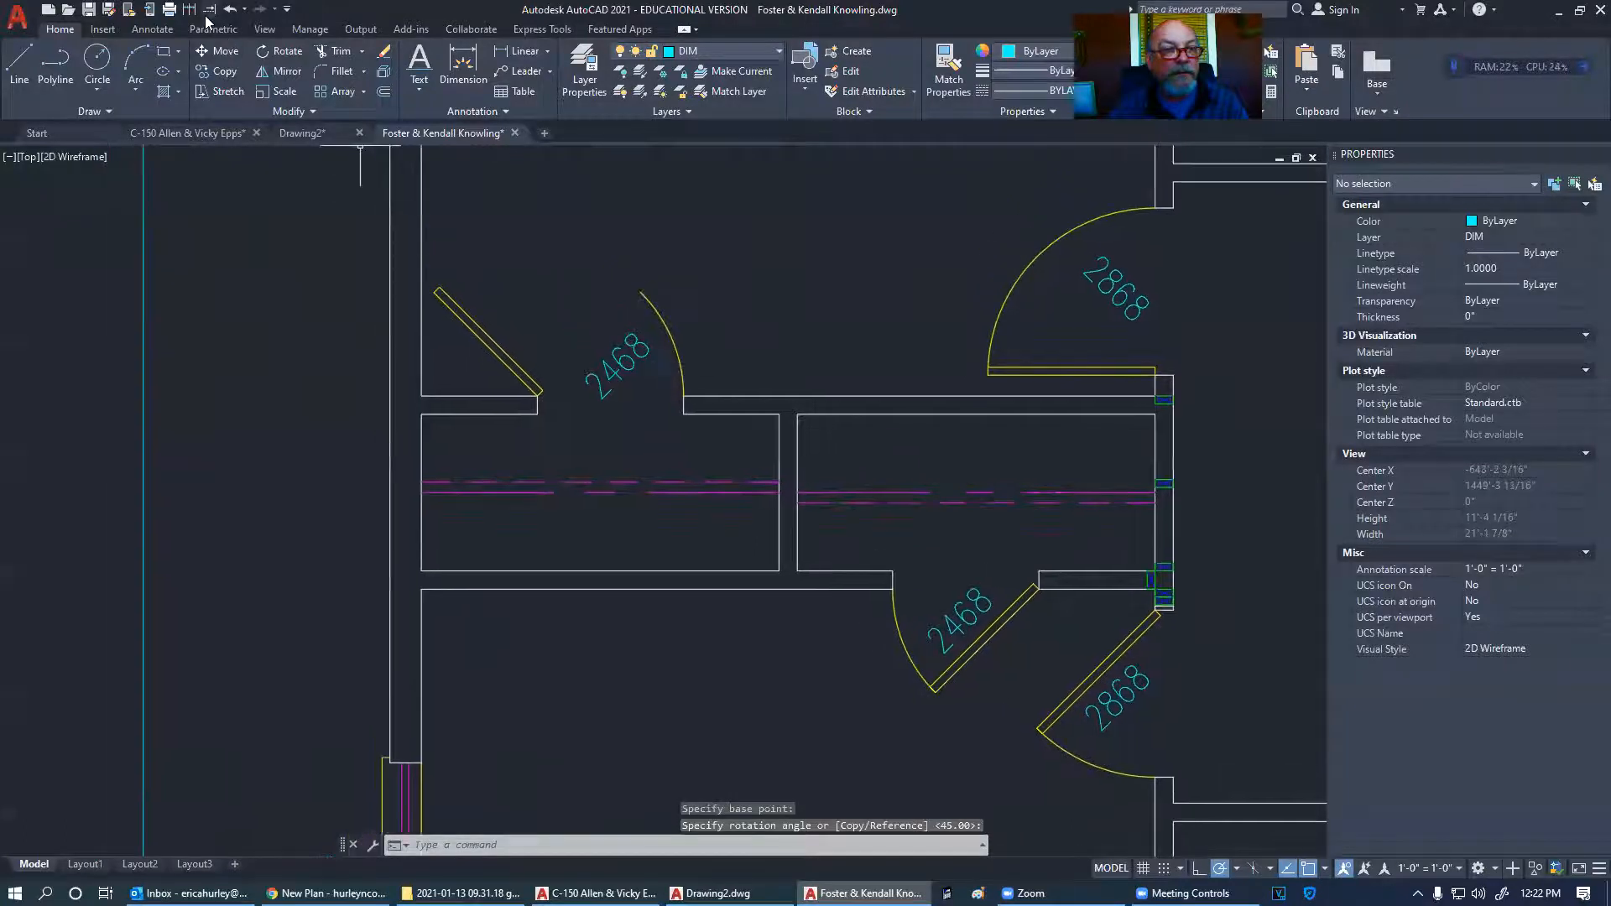
type("ex")
key("Return")
key("Escape")
scroll(687, 348, "down", 4)
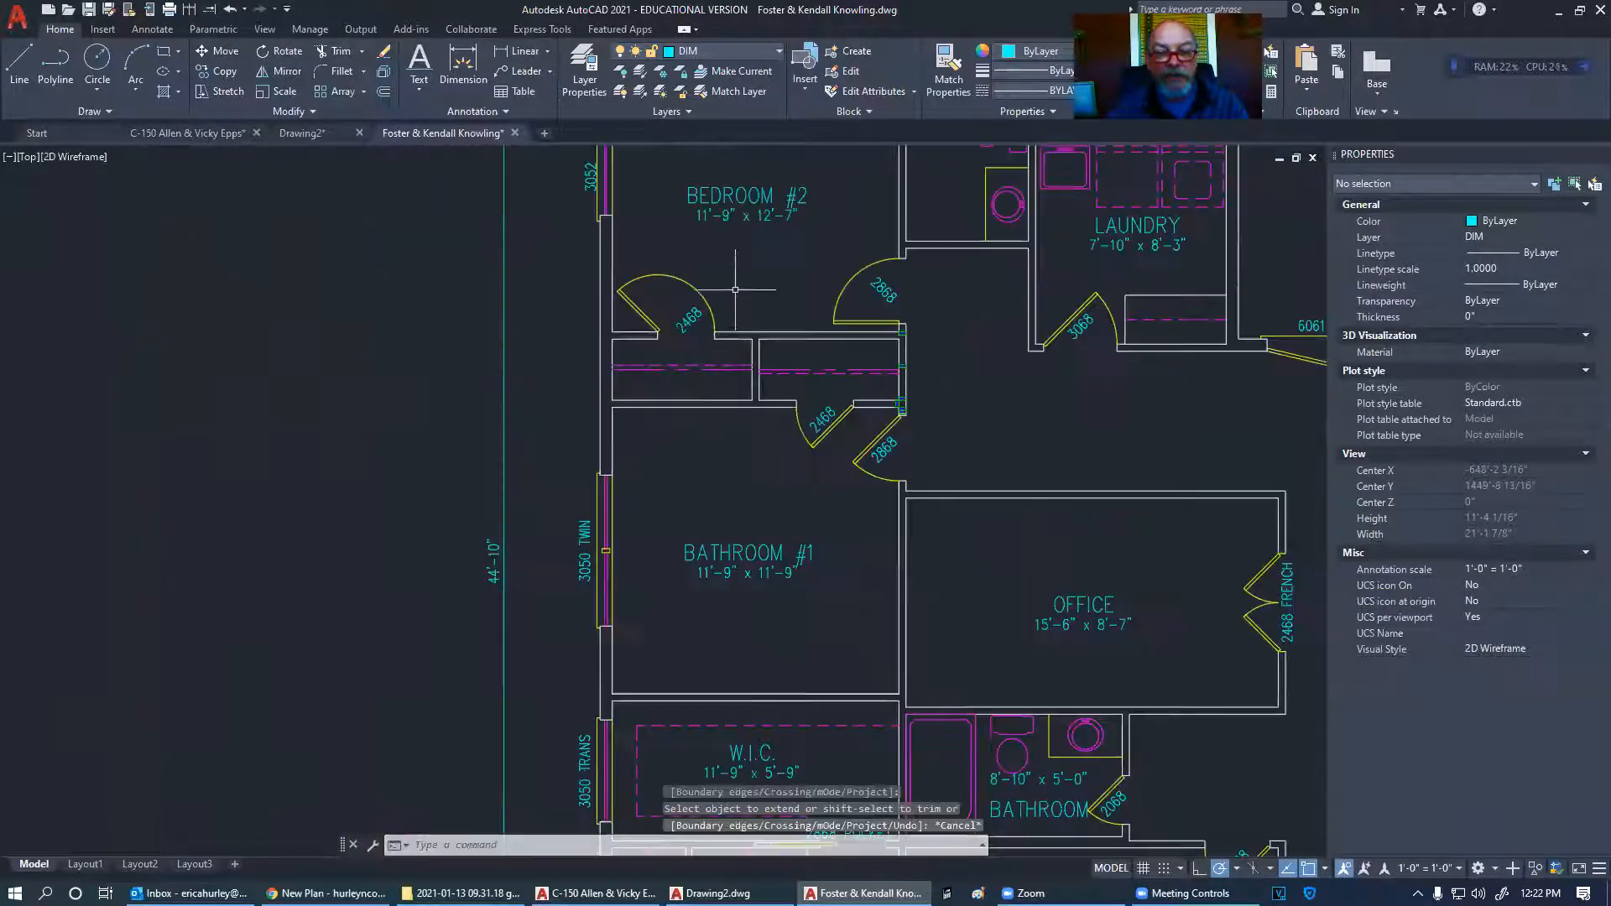
scroll(687, 348, "up", 2)
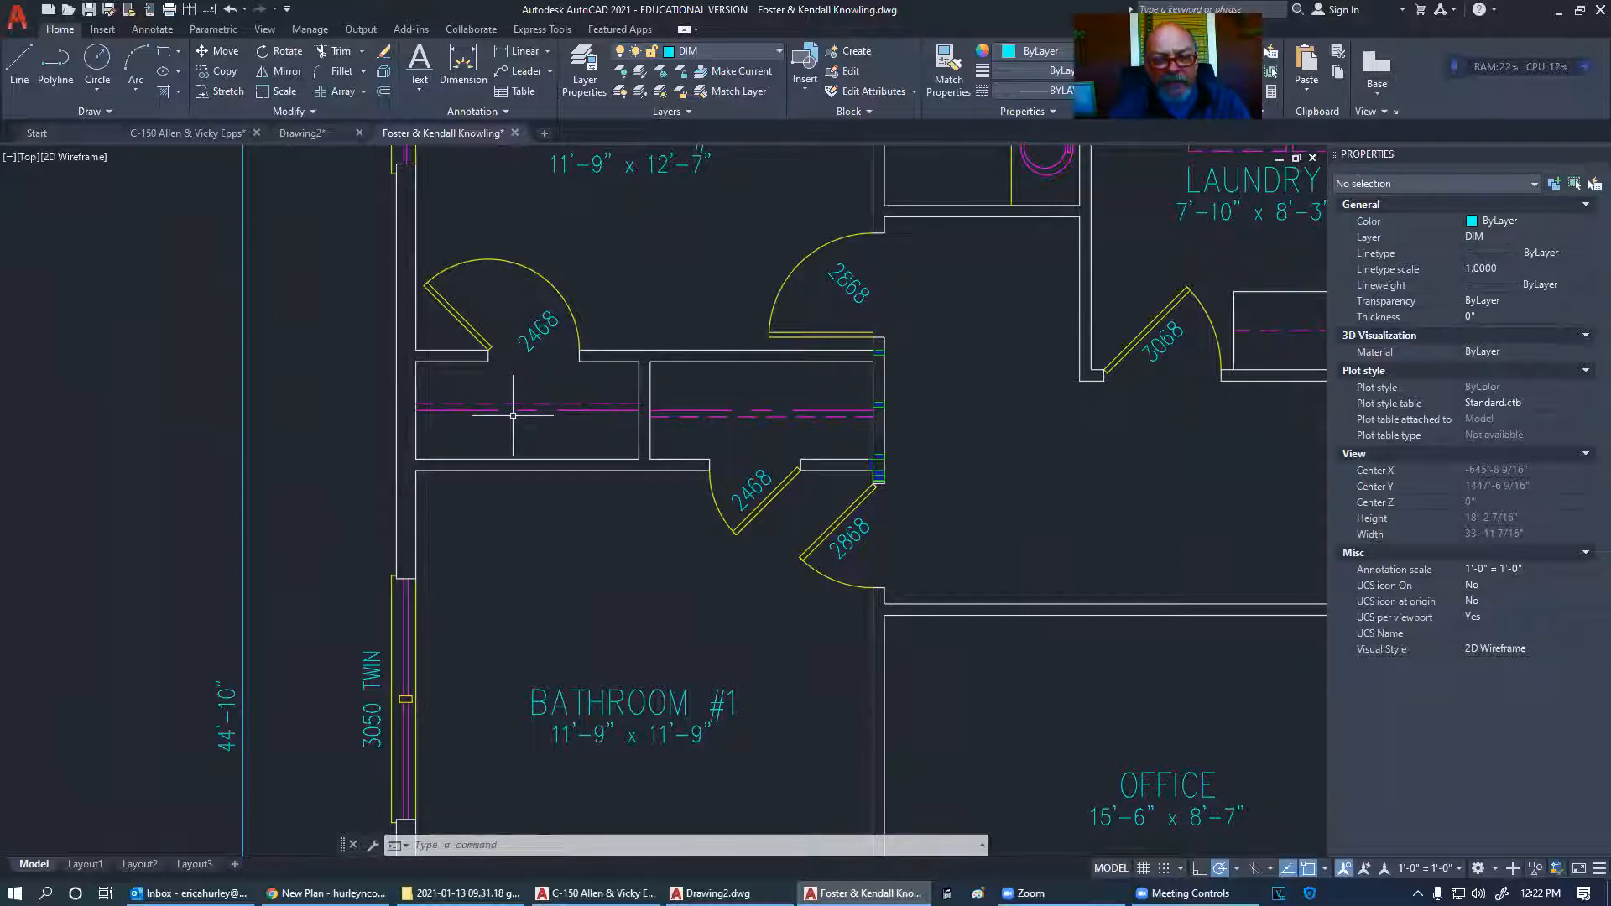
middle_click_drag(515, 374, 553, 394)
scroll(564, 376, "up", 2)
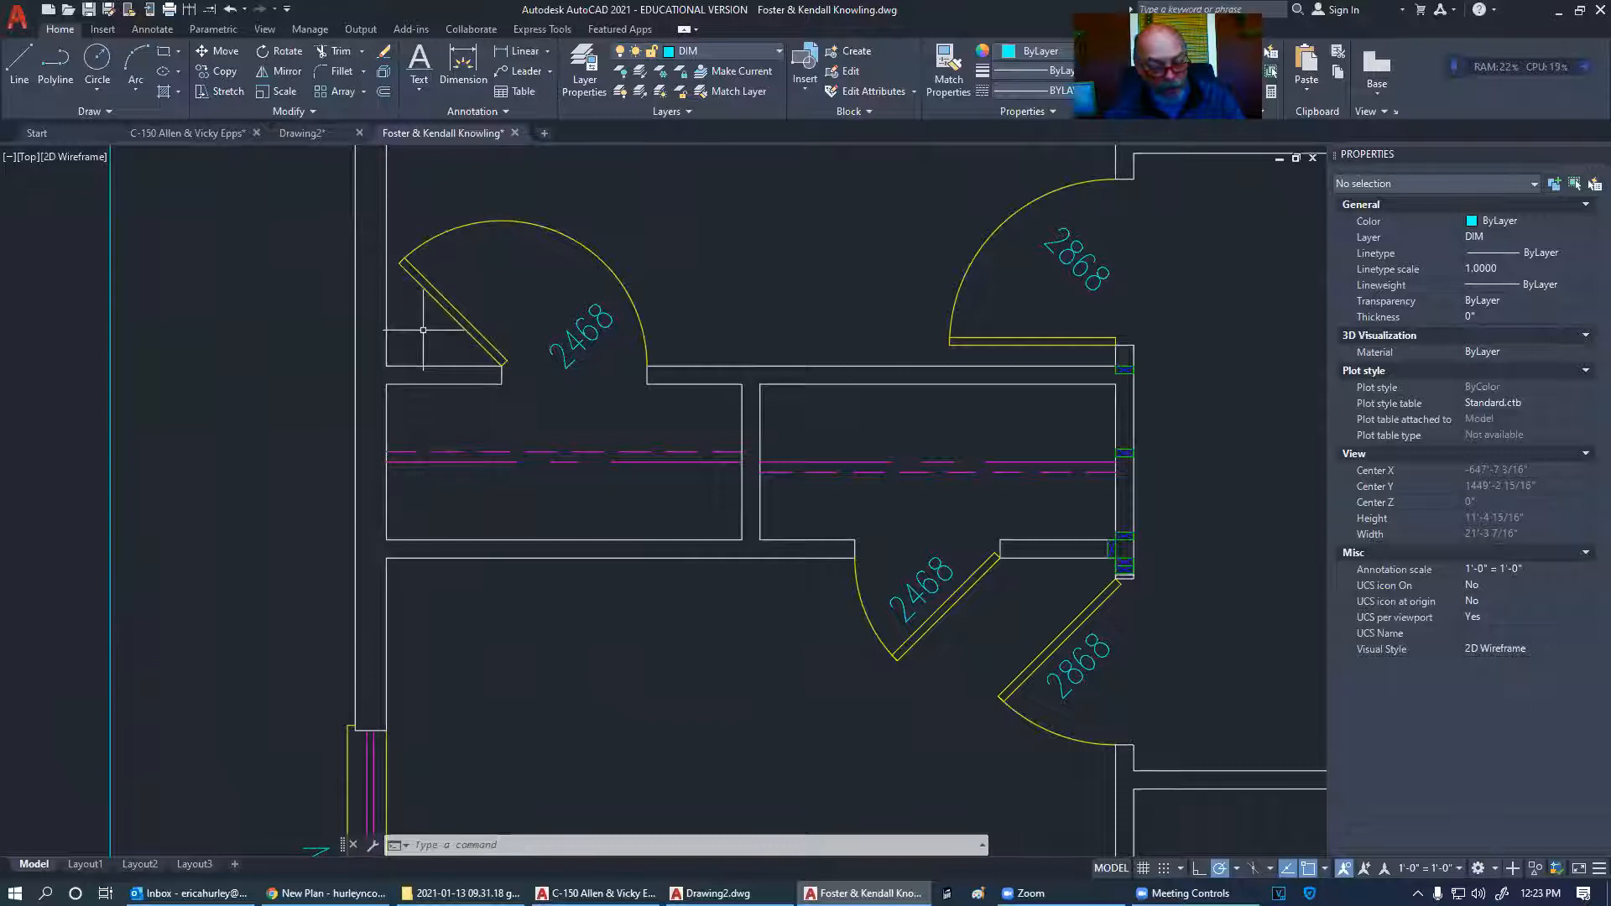
- Draw a small rectangle stud from the wall corner at the 2468 closet door hinge
scroll(423, 330, "down", 5)
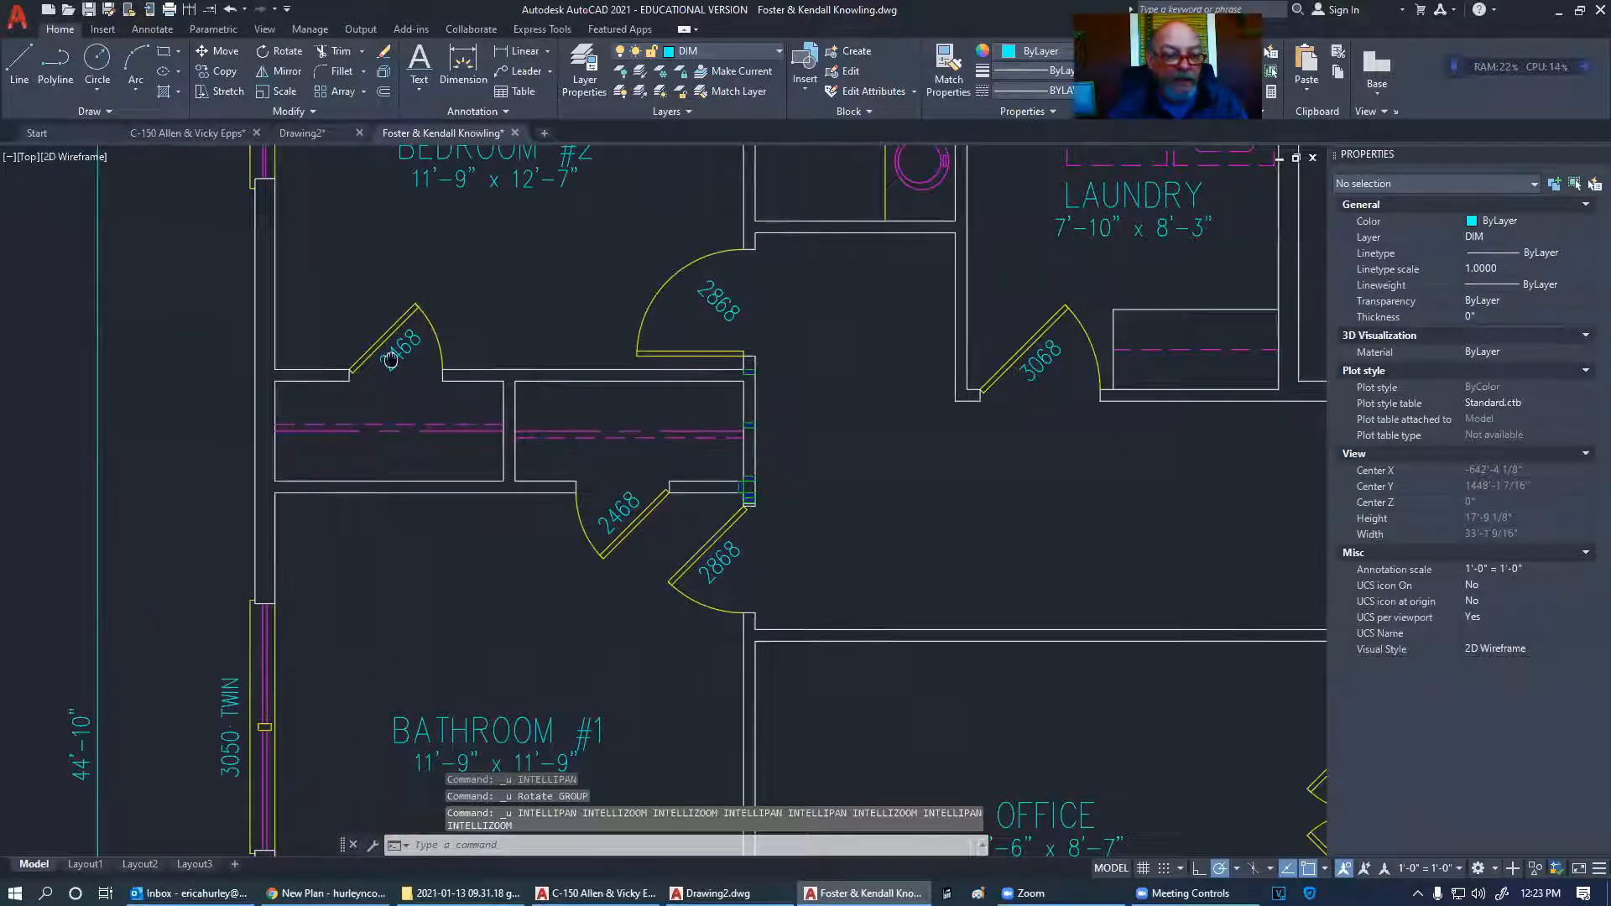
middle_click_drag(362, 361, 614, 383)
left_click(165, 52)
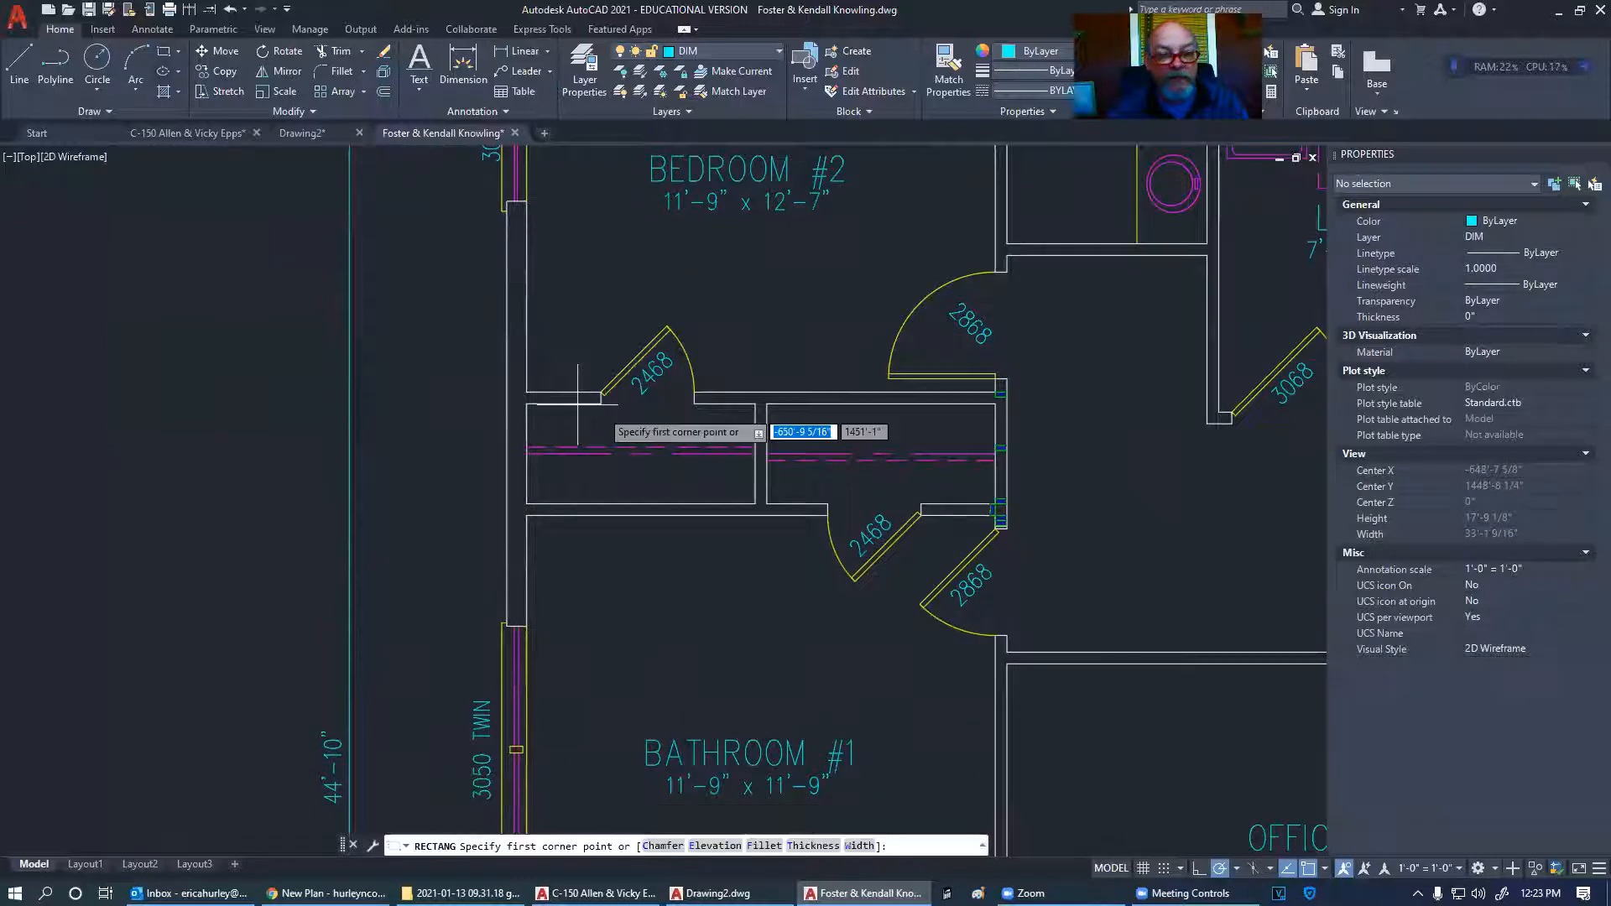
scroll(601, 397, "up", 4)
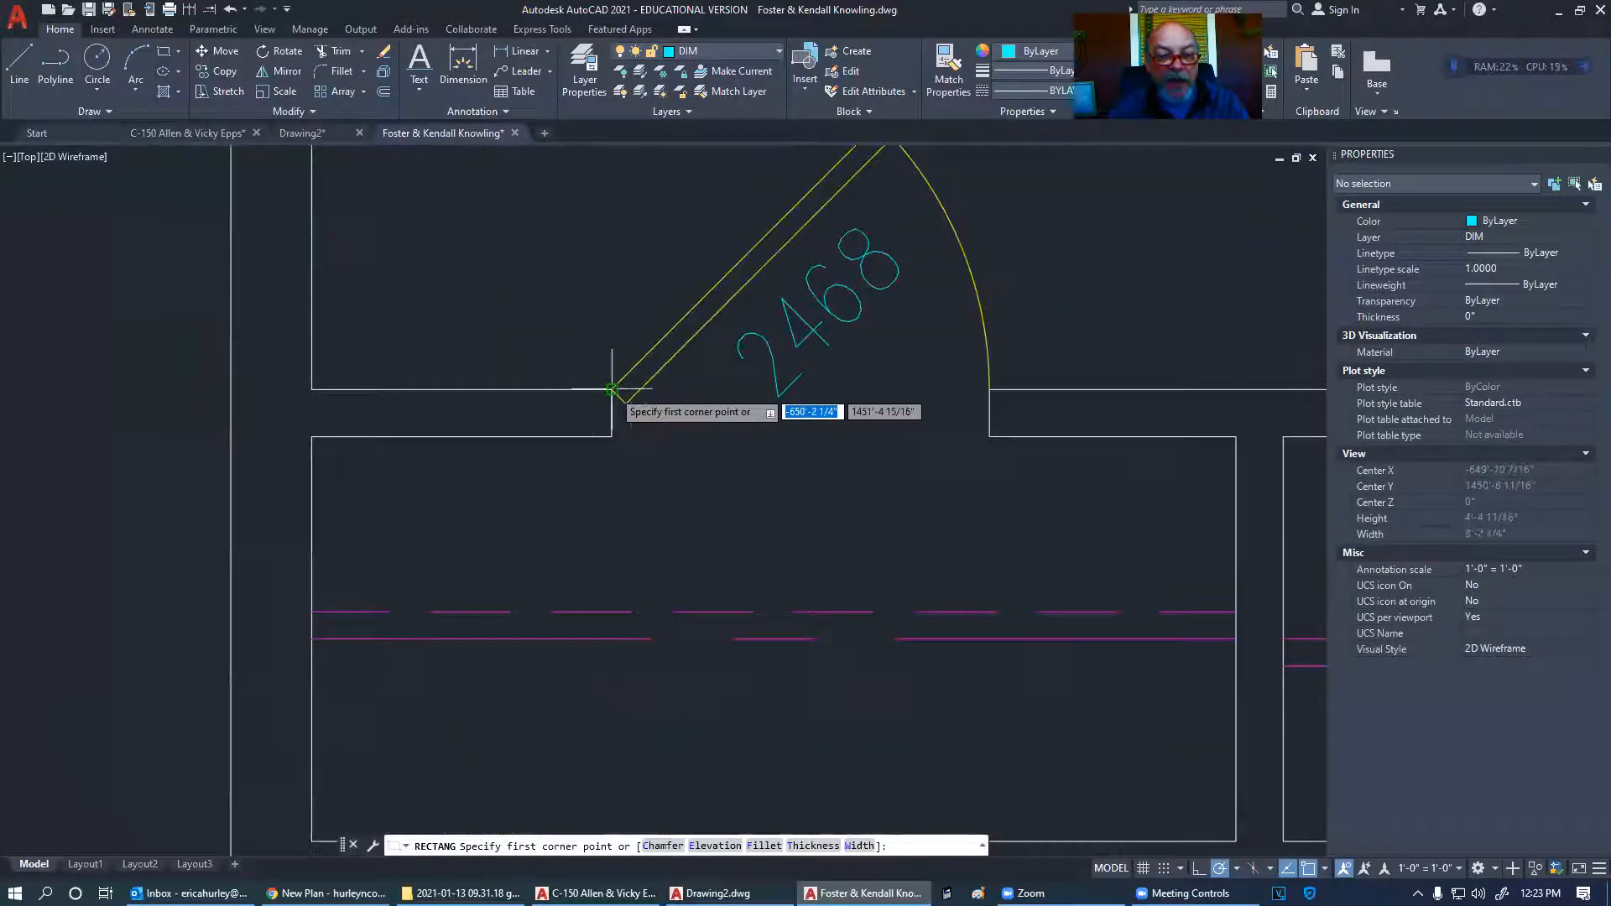
left_click(585, 374)
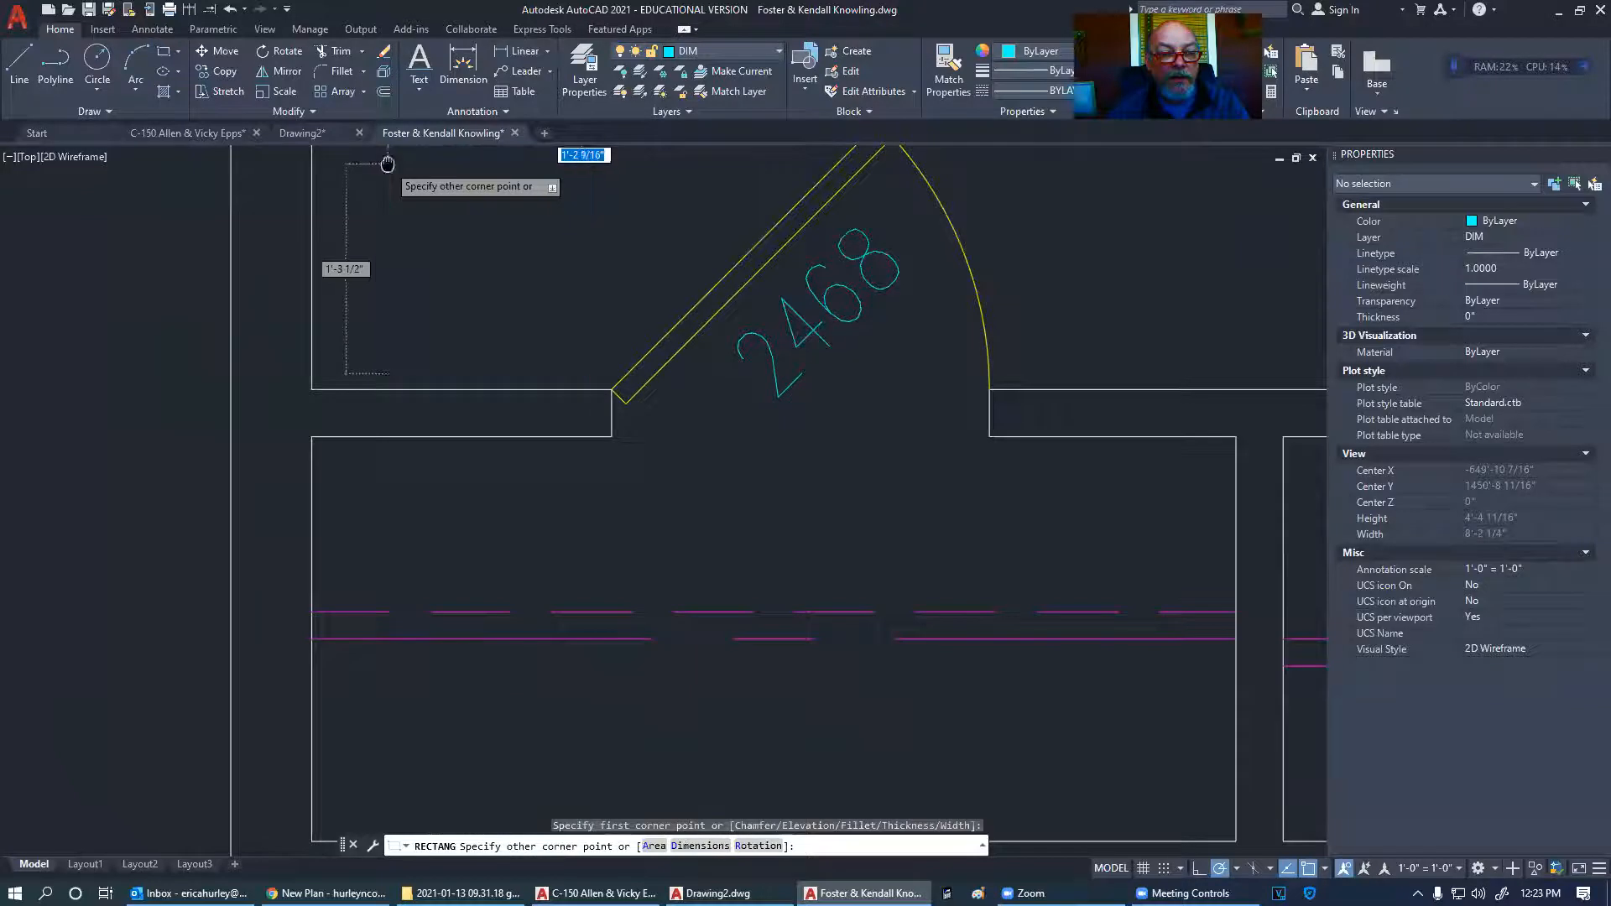
middle_click_drag(405, 165, 494, 314)
left_click(420, 261)
key("Escape")
scroll(838, 335, "down", 4)
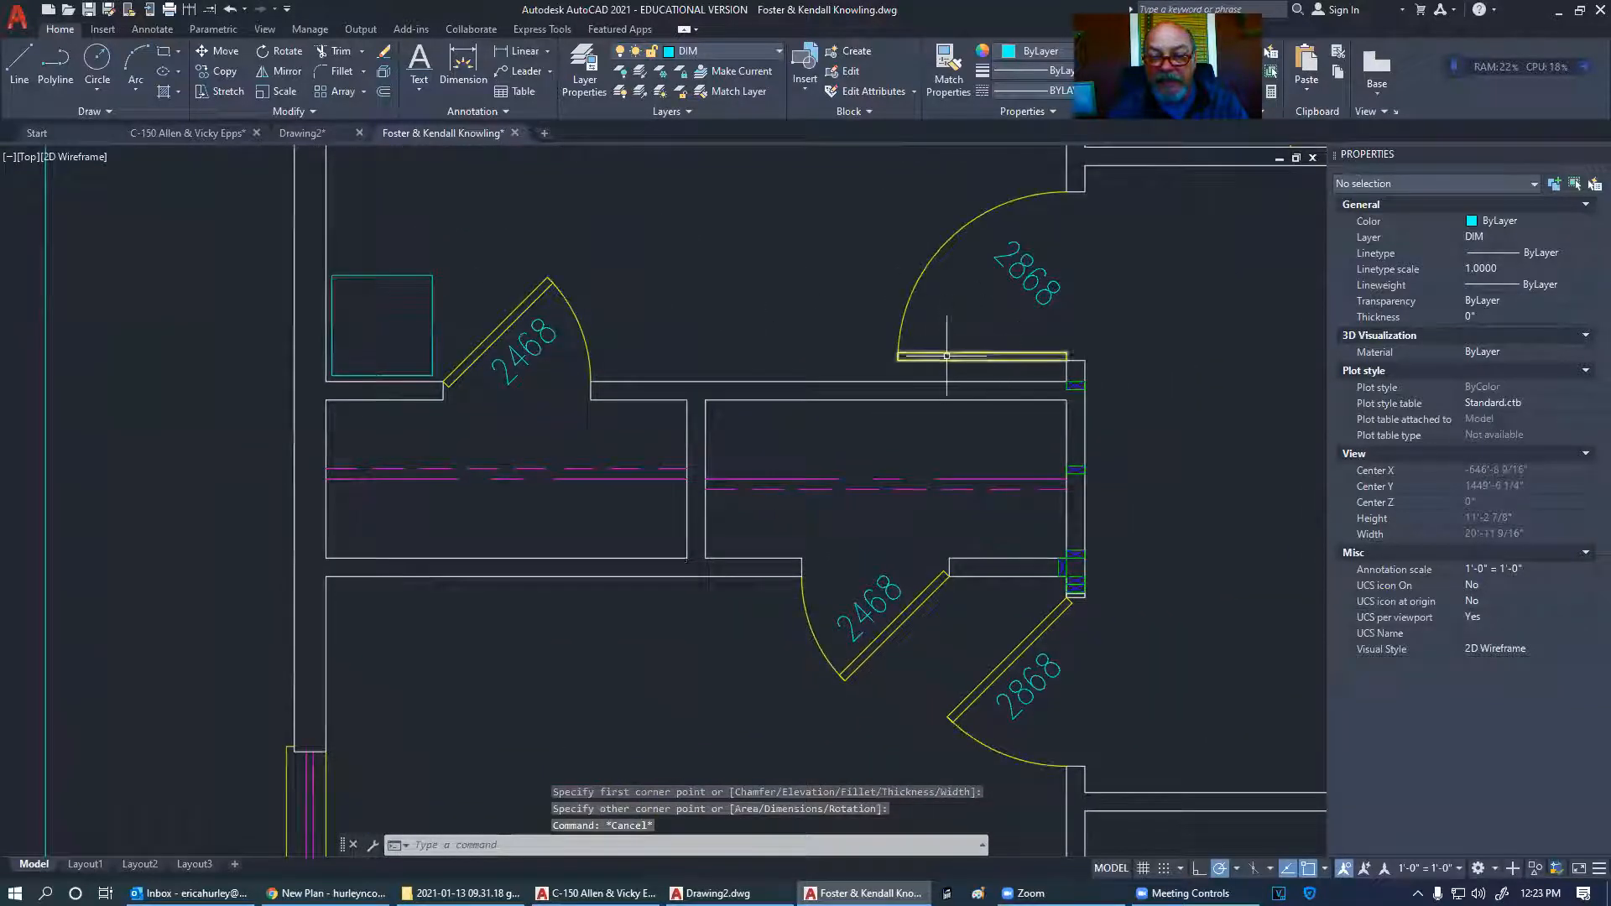
scroll(717, 394, "down", 2)
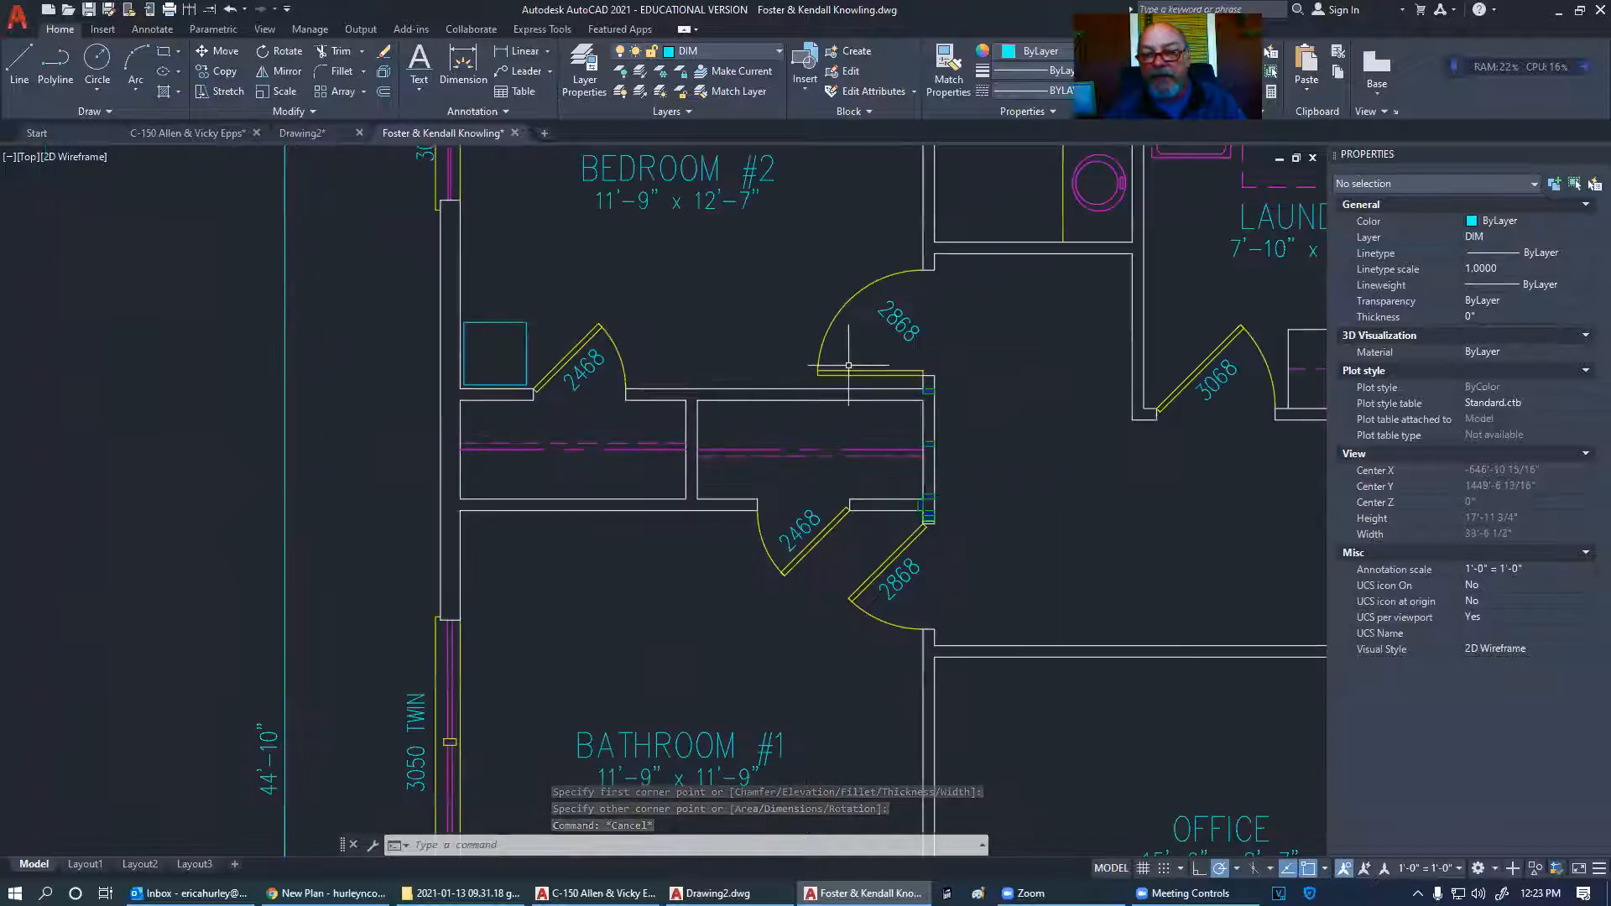
mouse_move(849, 366)
middle_mouse_down()
mouse_move(759, 389)
mouse_move(599, 374)
middle_mouse_up()
scroll(759, 367, "down", 4)
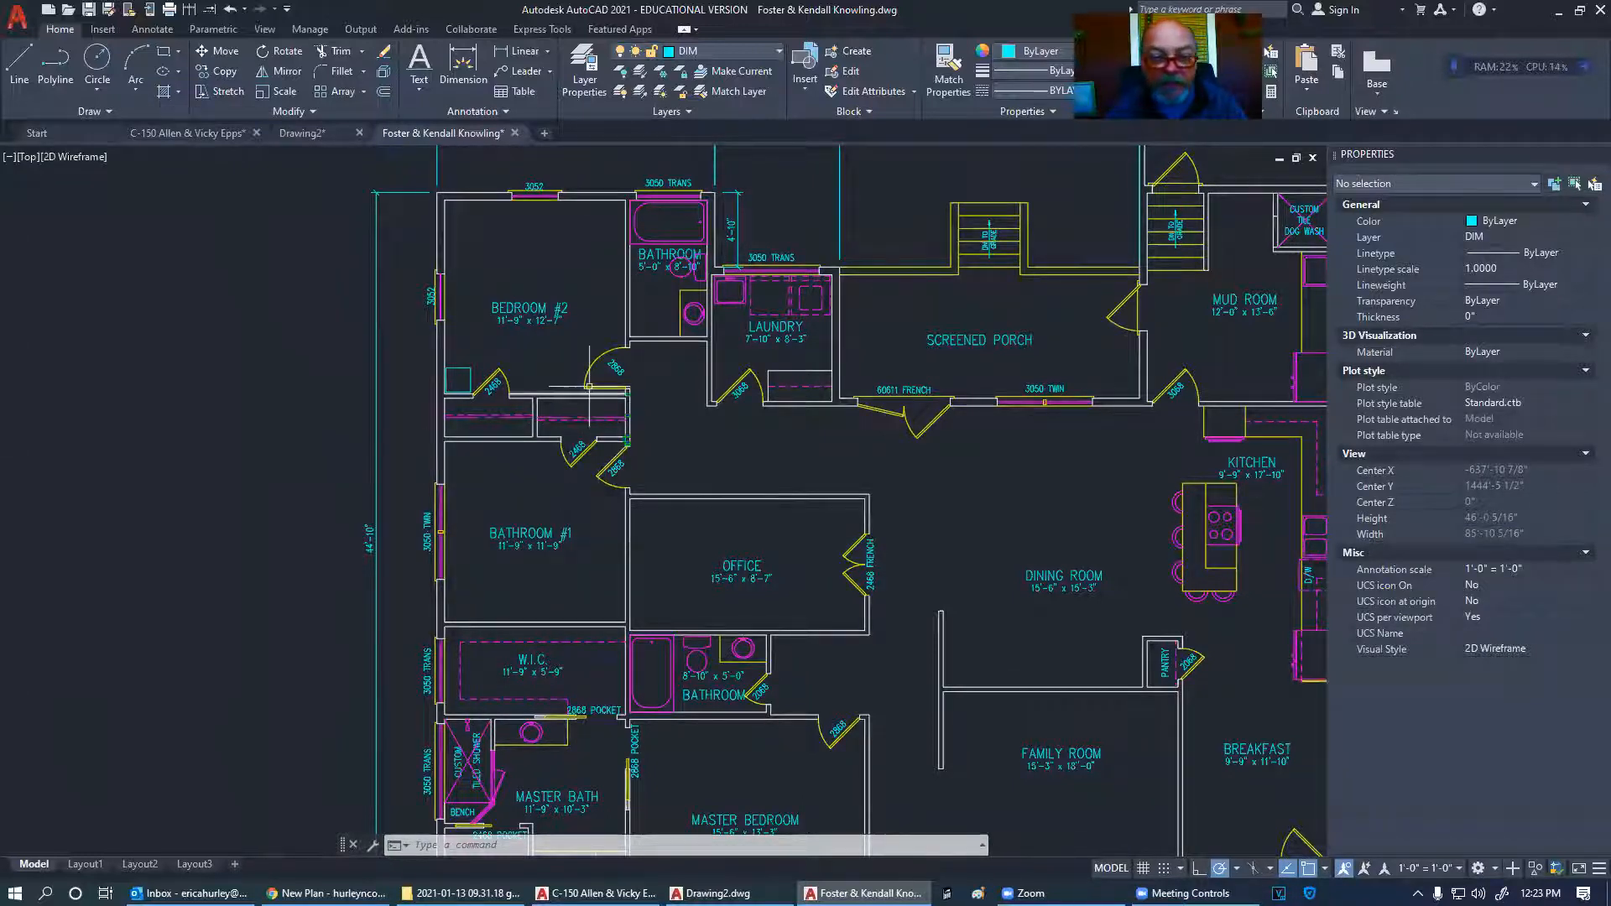
scroll(559, 399, "up", 2)
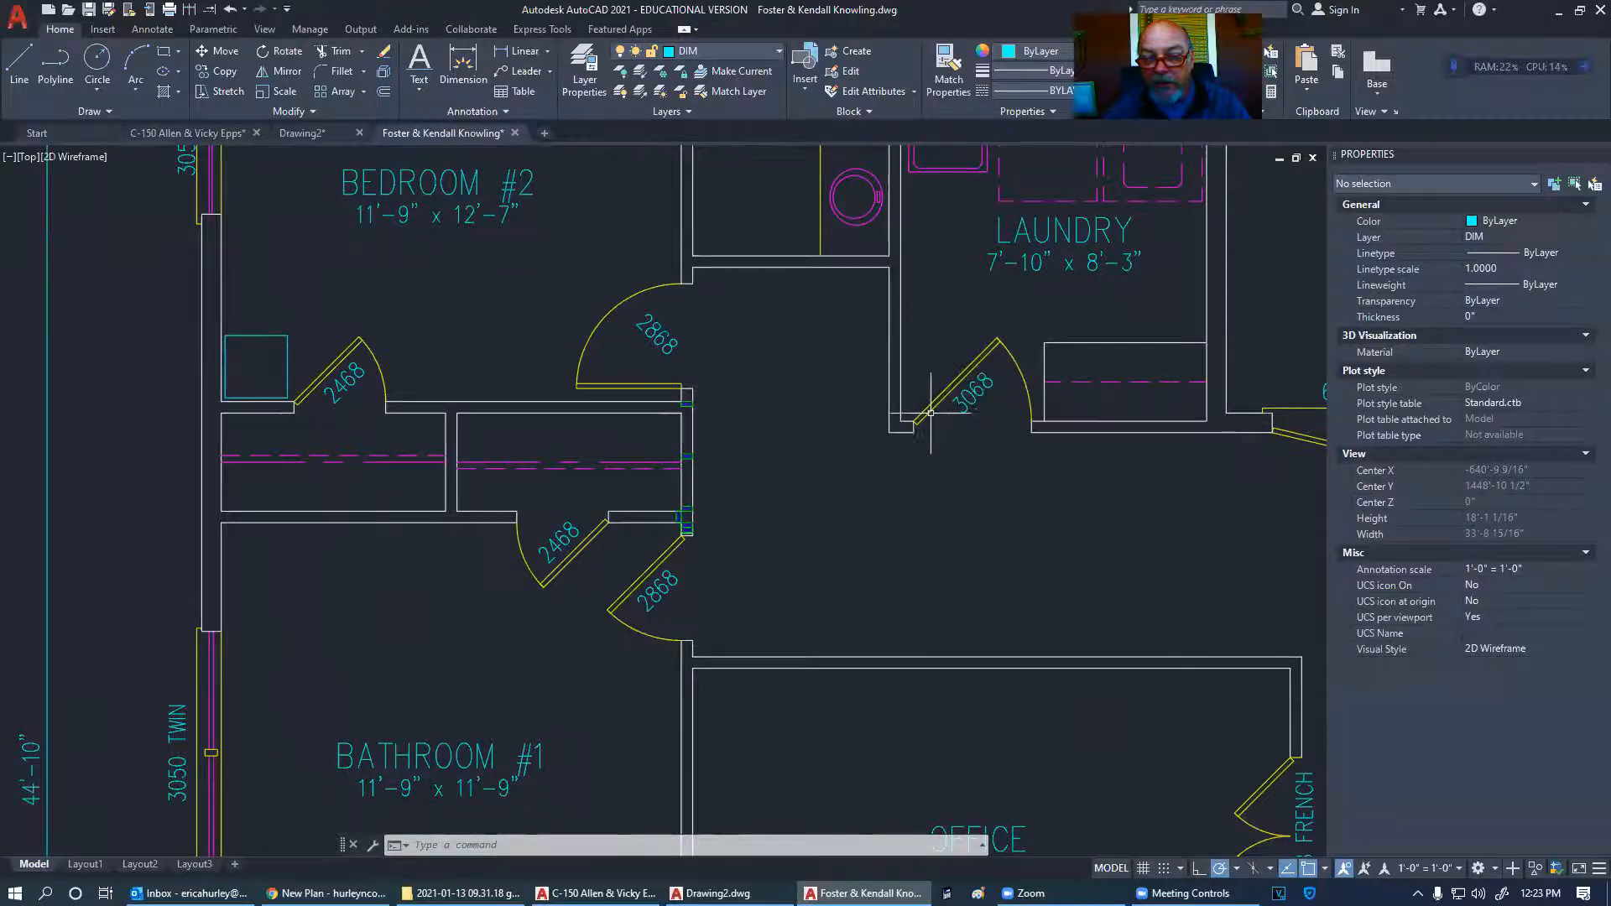
scroll(954, 385, "down", 3)
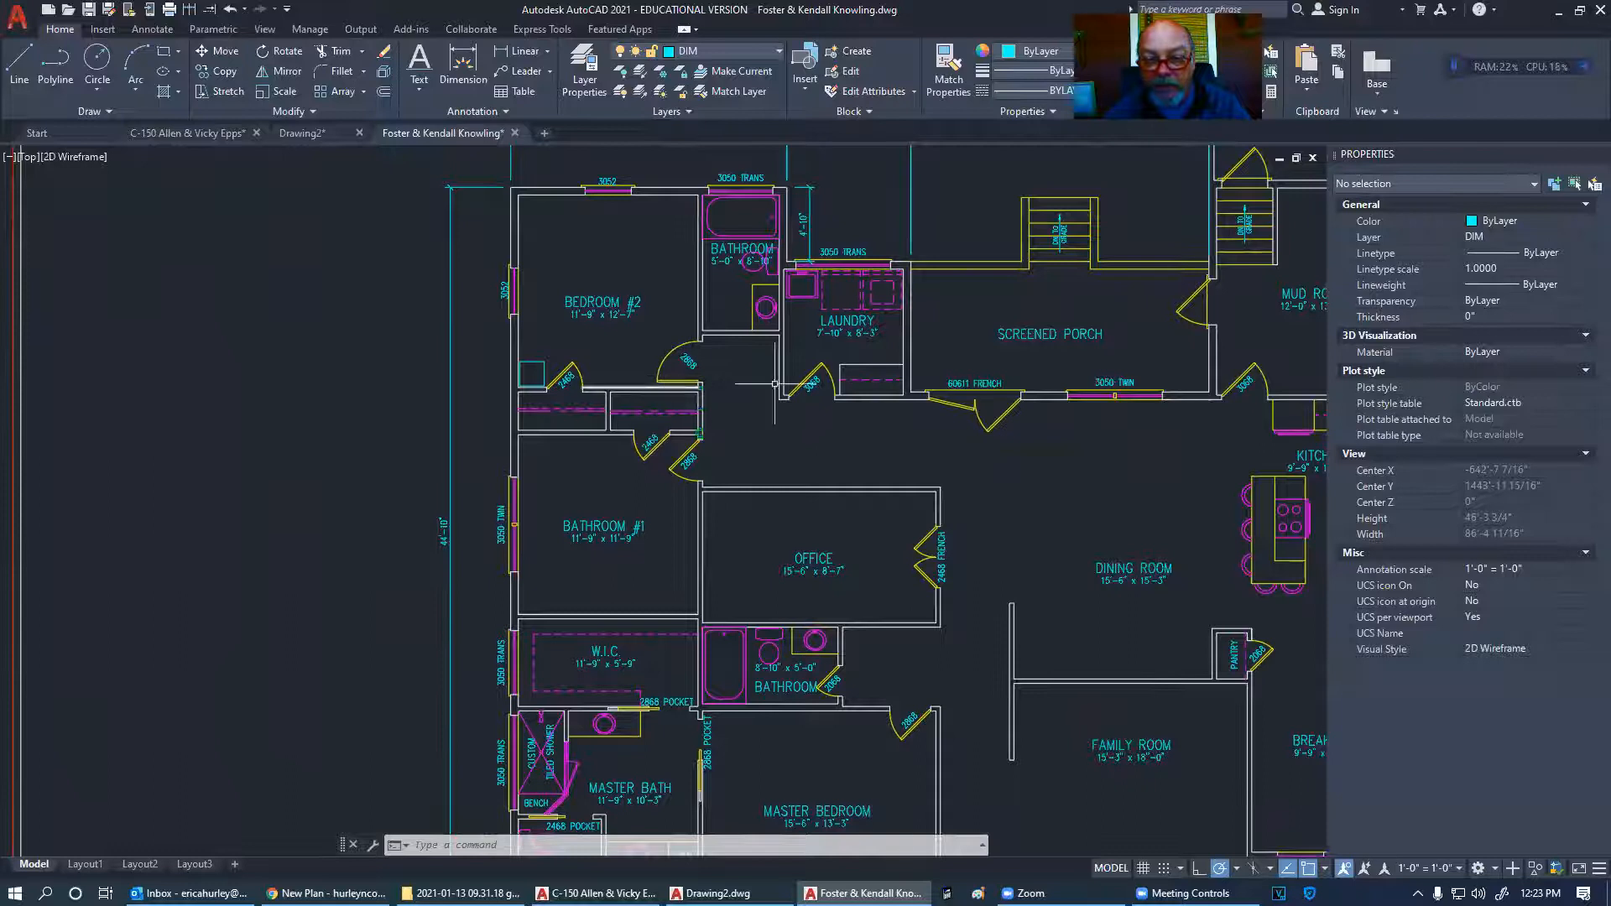
scroll(837, 414, "down", 6)
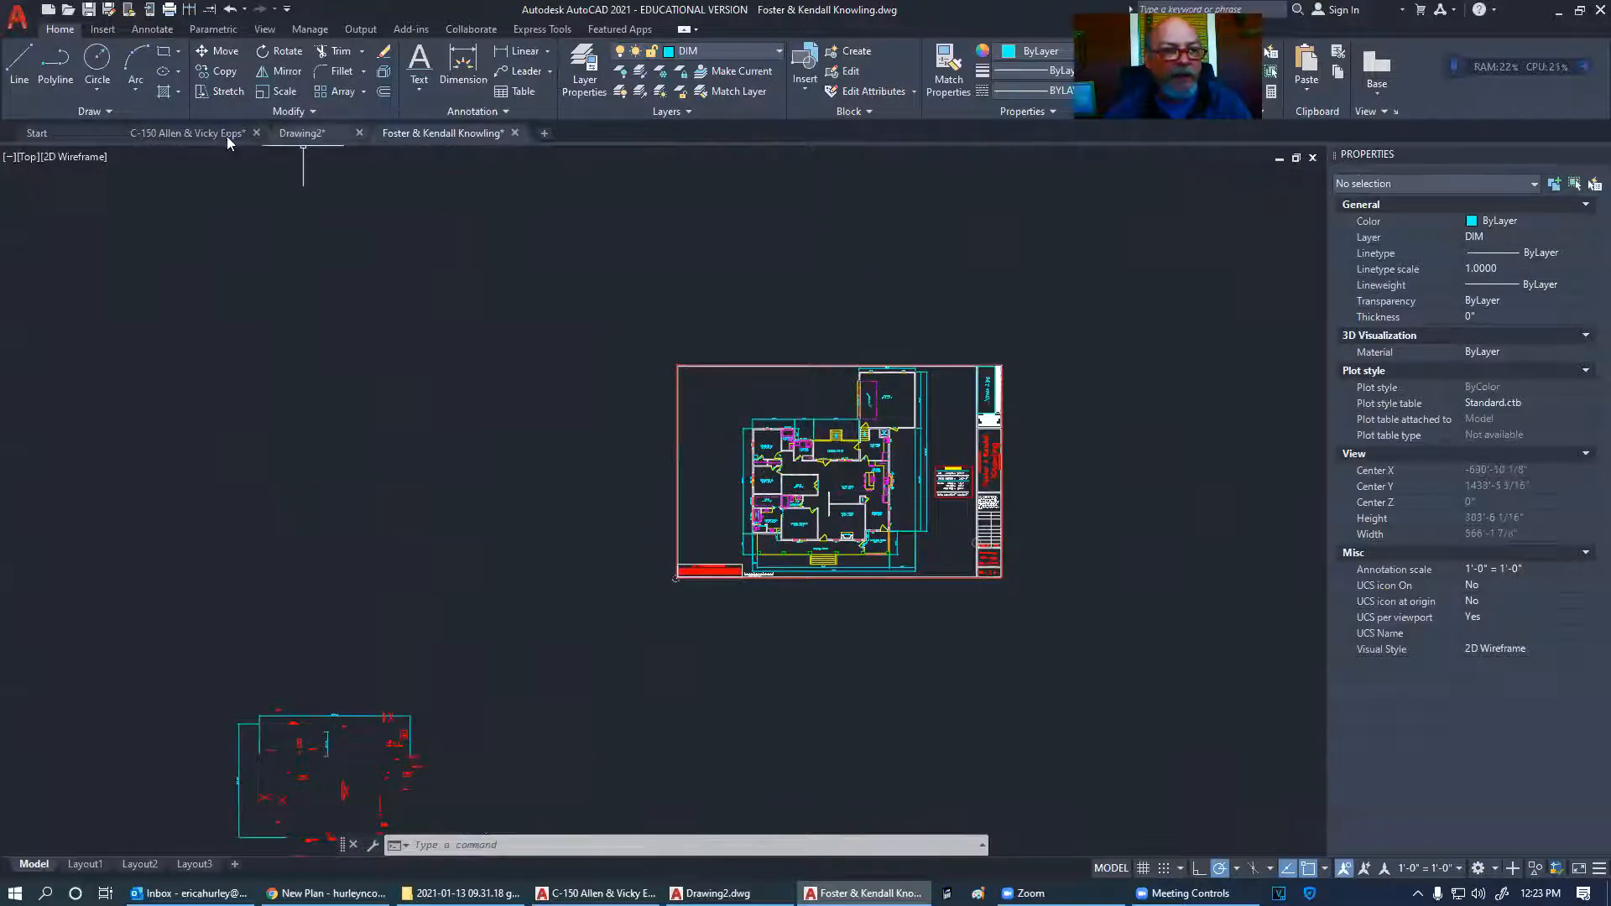
- Switch to the C-150 drawing and pan across its first floor and framing sheets
left_click(252, 230)
scroll(942, 428, "down", 8)
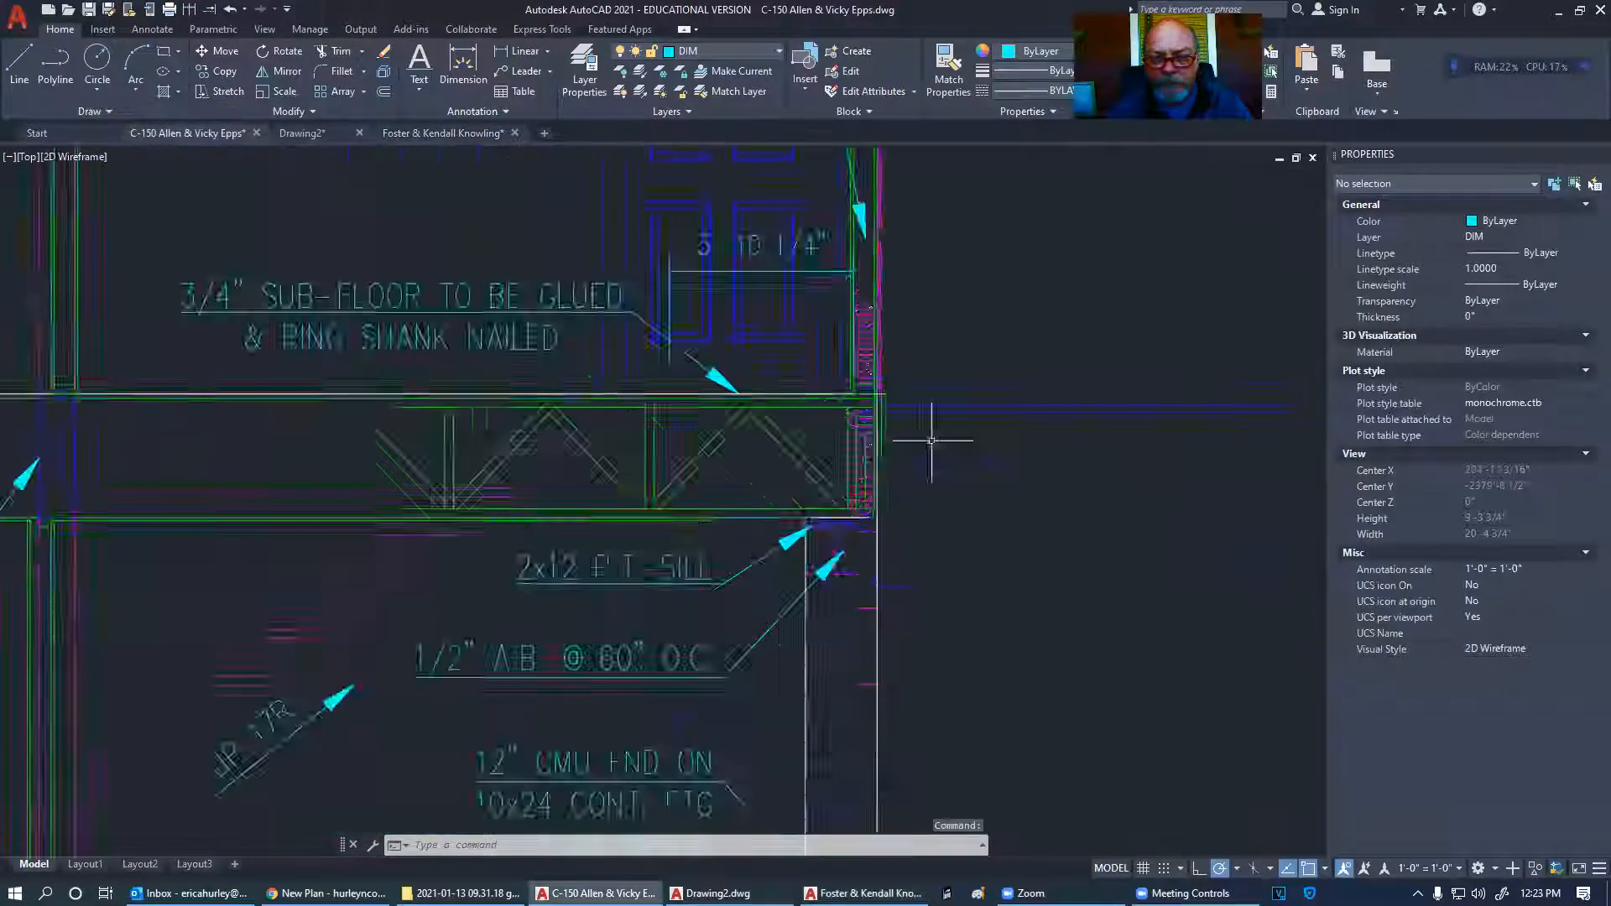
scroll(923, 361, "up", 5)
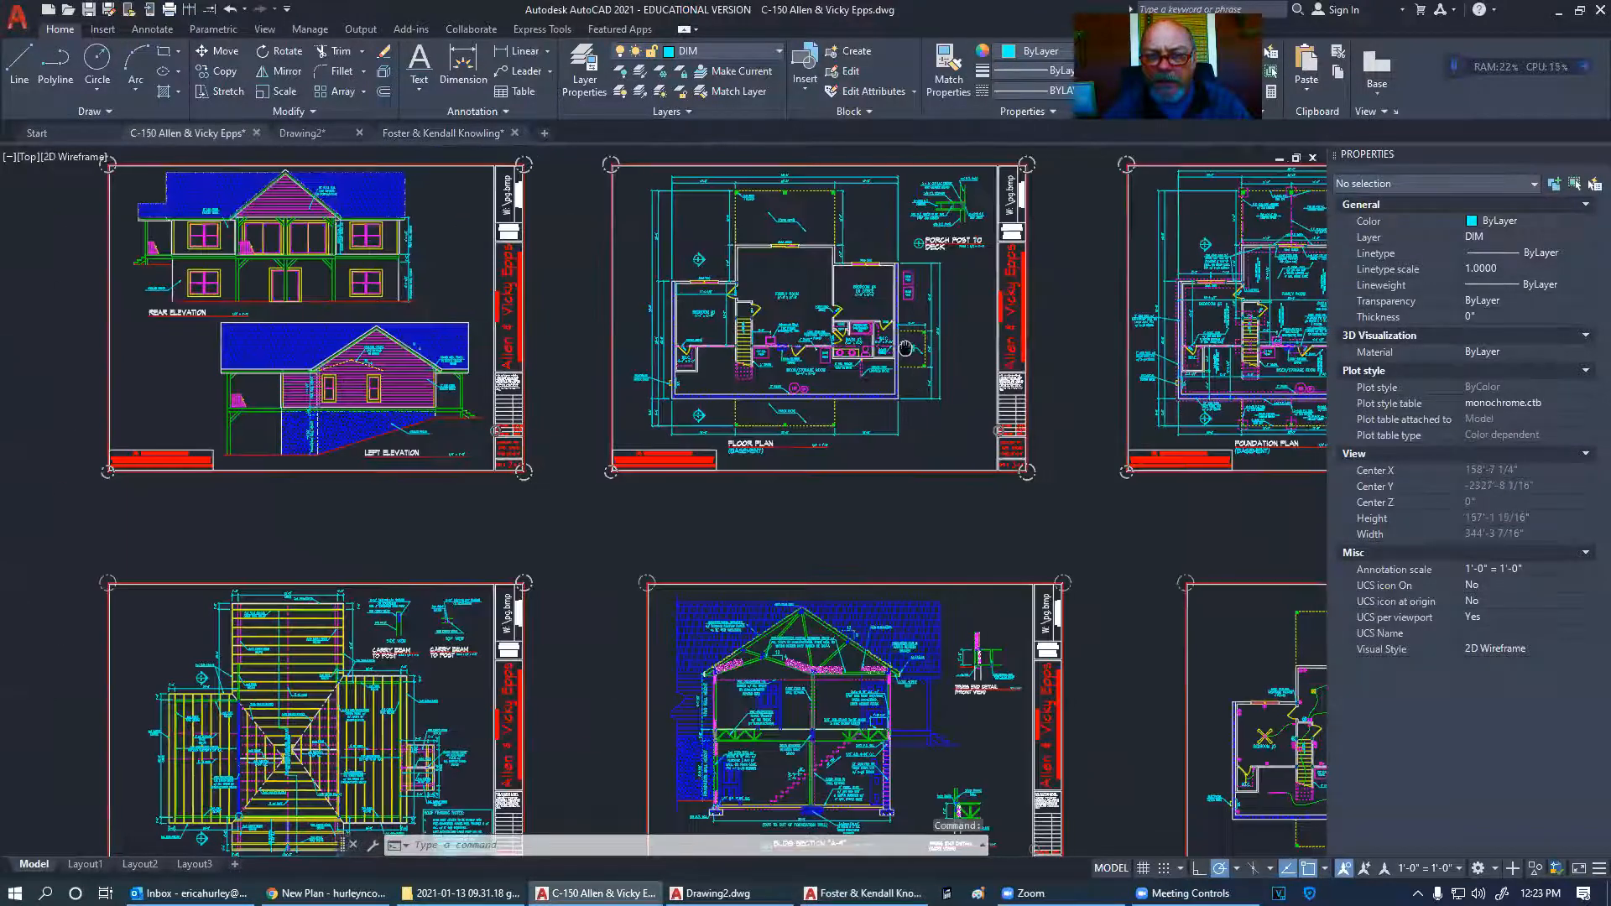
middle_click_drag(784, 397, 154, 396)
mouse_move(1015, 399)
middle_mouse_down()
mouse_move(554, 404)
mouse_move(1135, 458)
middle_mouse_up()
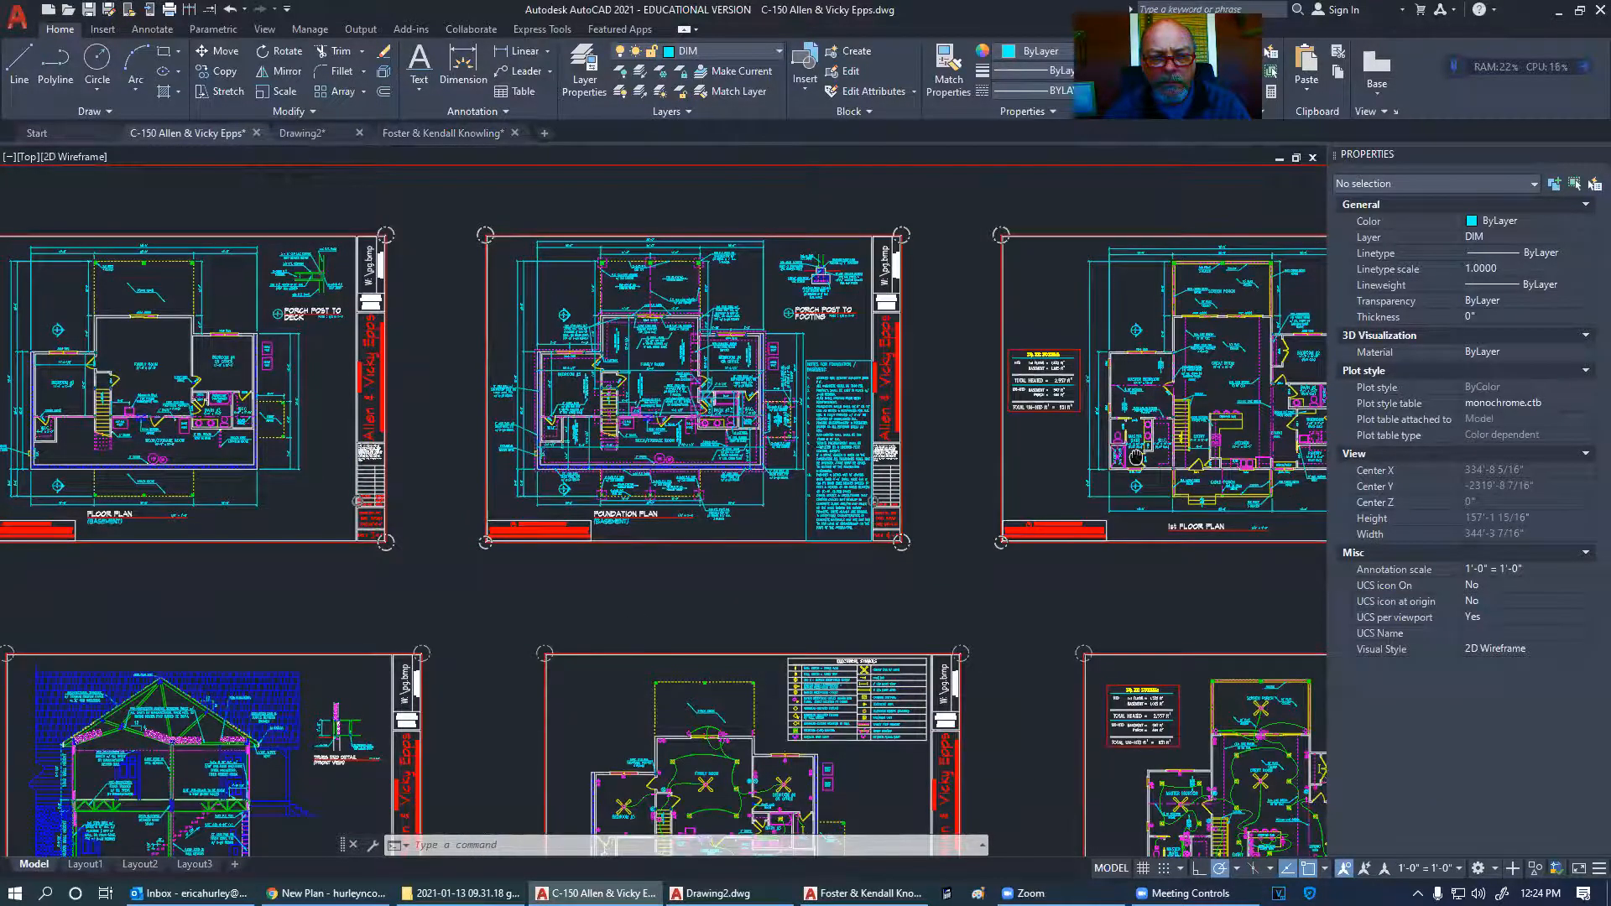
- Zoom and pan around the basement floor plan sheet
scroll(100, 470, "up", 8)
middle_click_drag(118, 447, 507, 633)
scroll(525, 618, "down", 4)
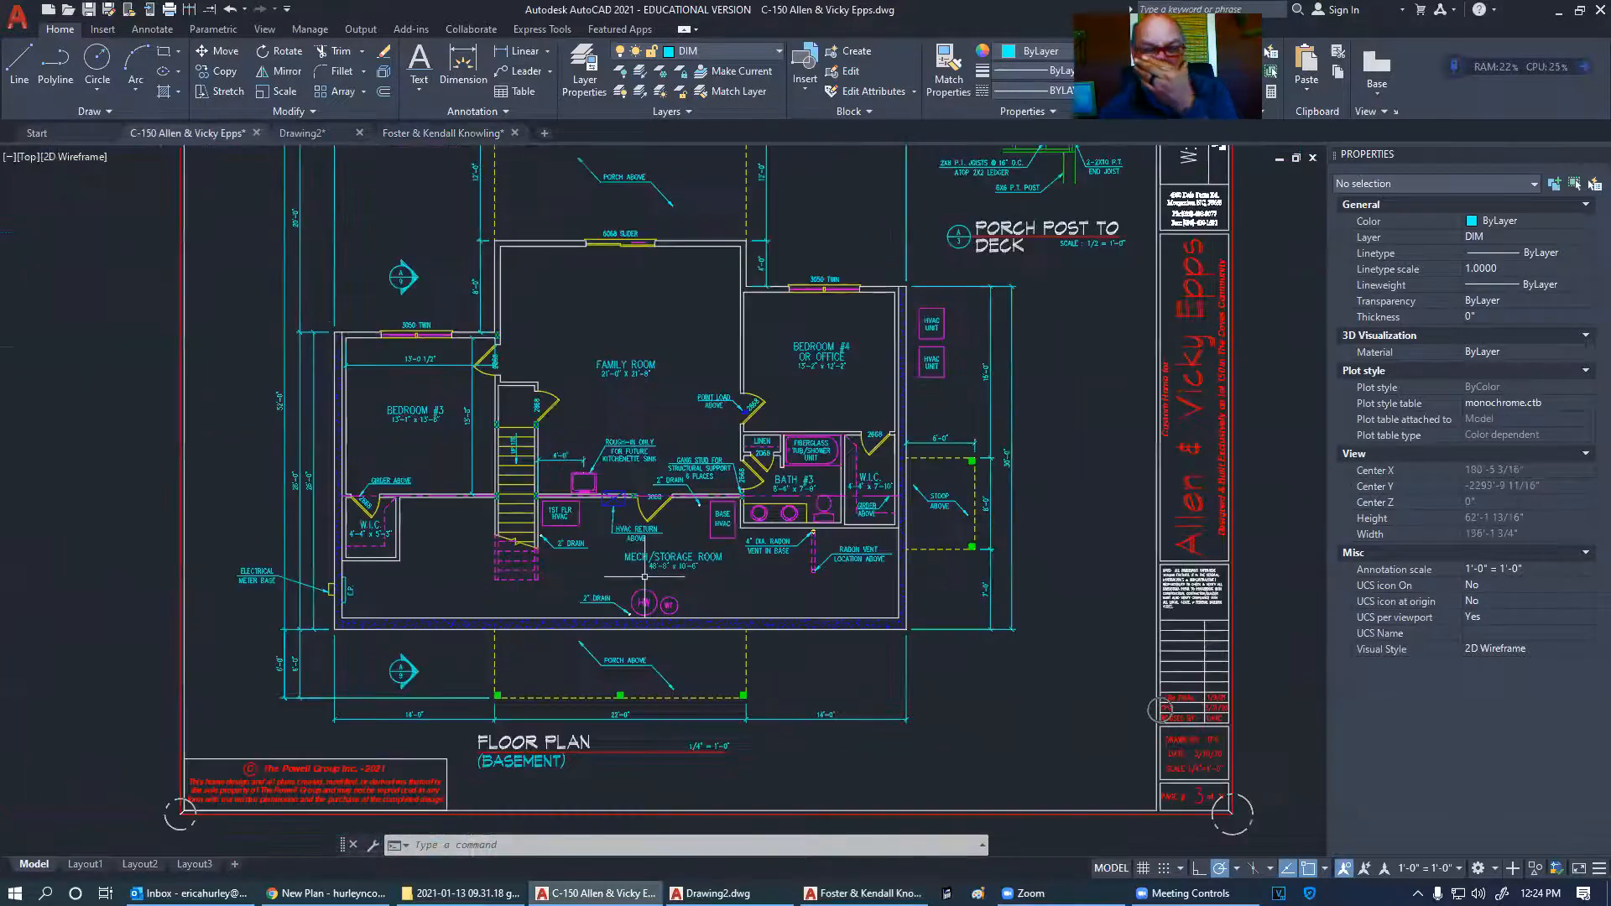
scroll(538, 406, "up", 6)
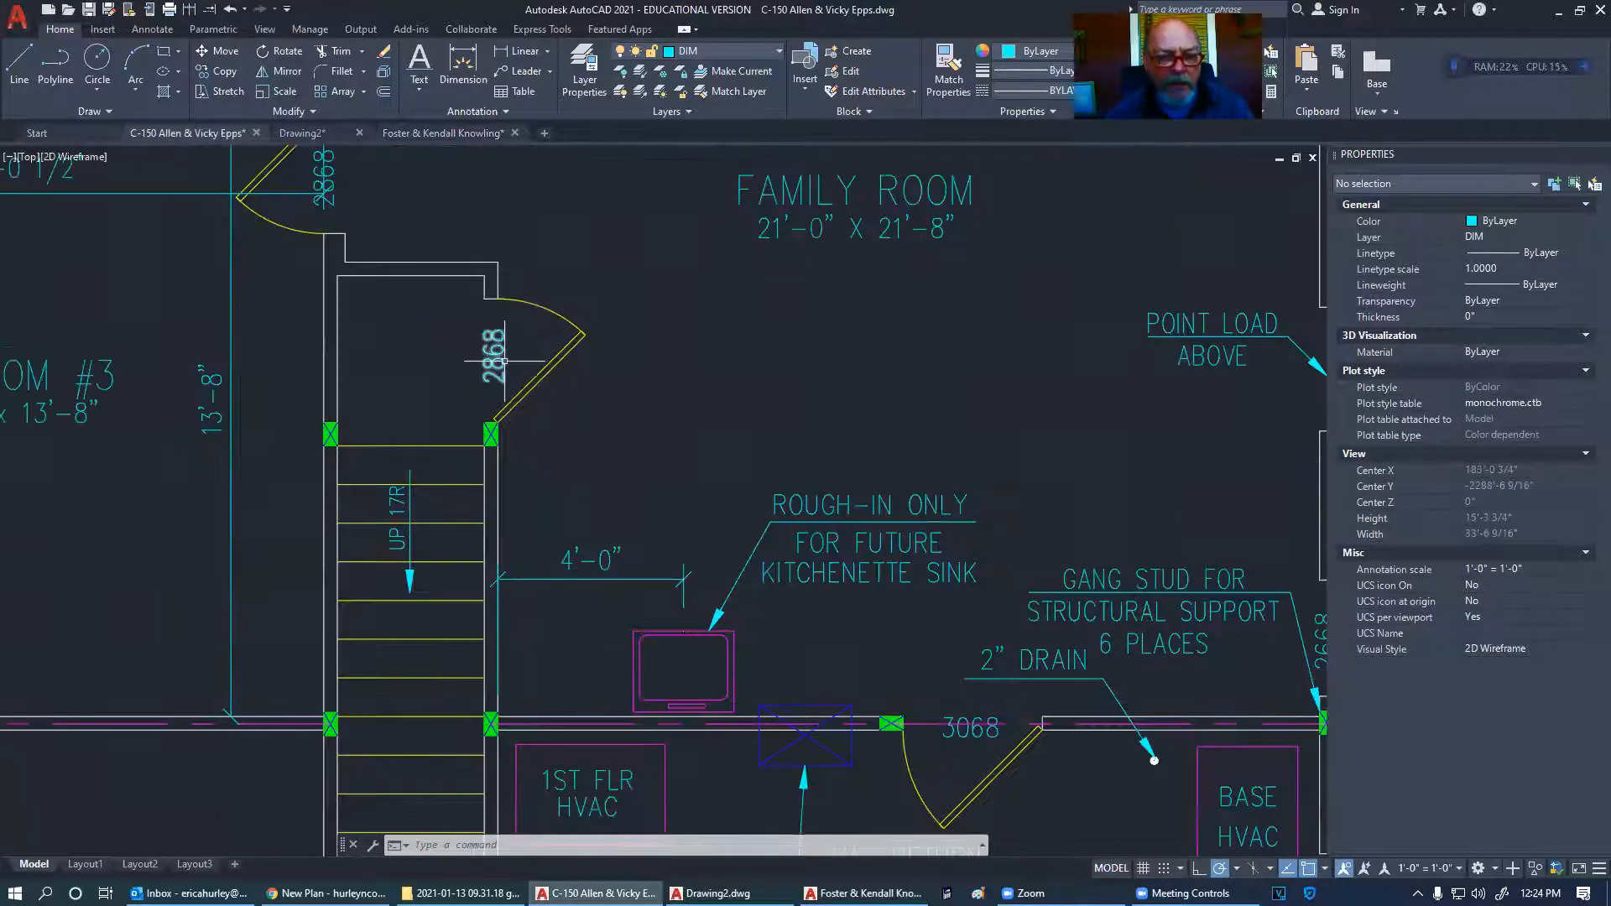
scroll(570, 437, "down", 10)
scroll(554, 453, "up", 4)
middle_click_drag(555, 453, 528, 506)
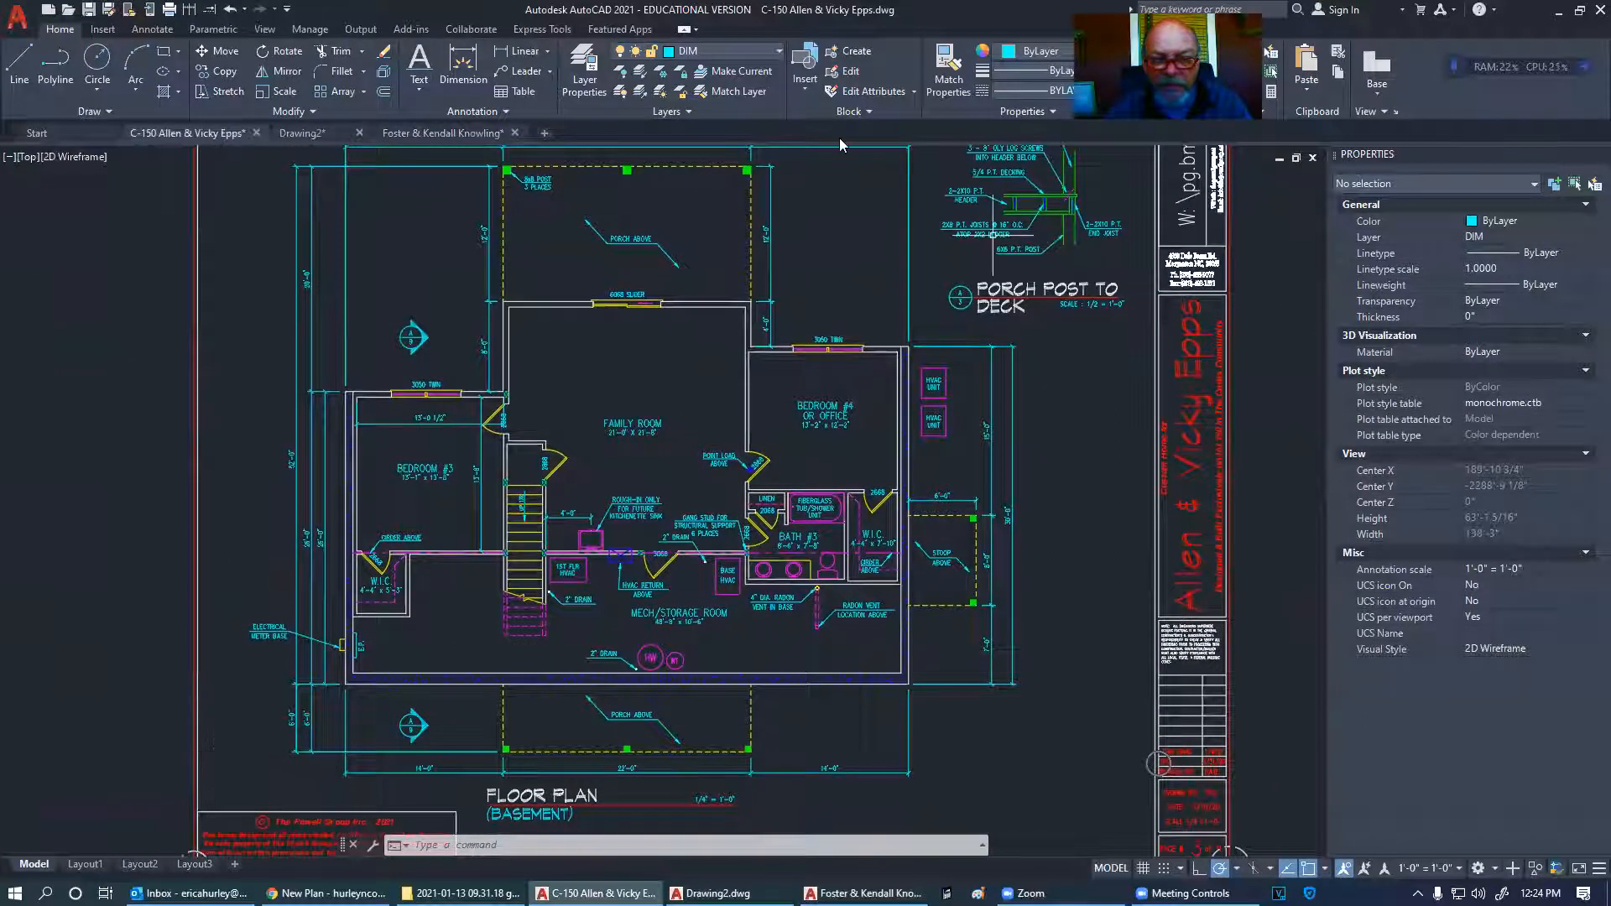
scroll(300, 461, "down", 6)
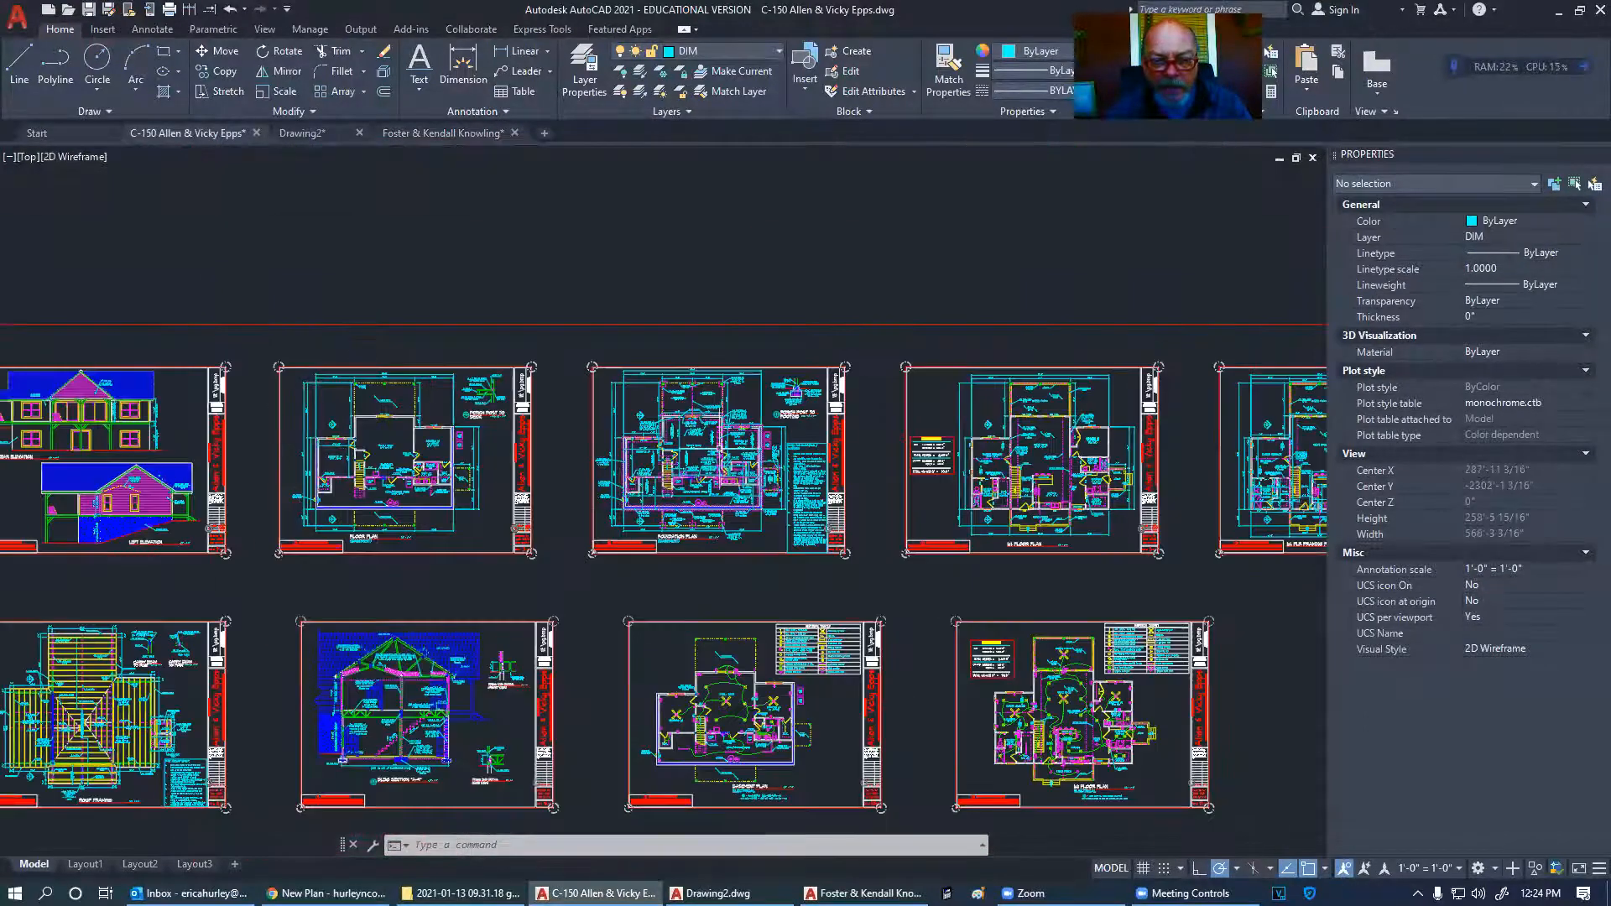
scroll(720, 449, "up", 6)
scroll(720, 449, "down", 6)
scroll(529, 463, "up", 6)
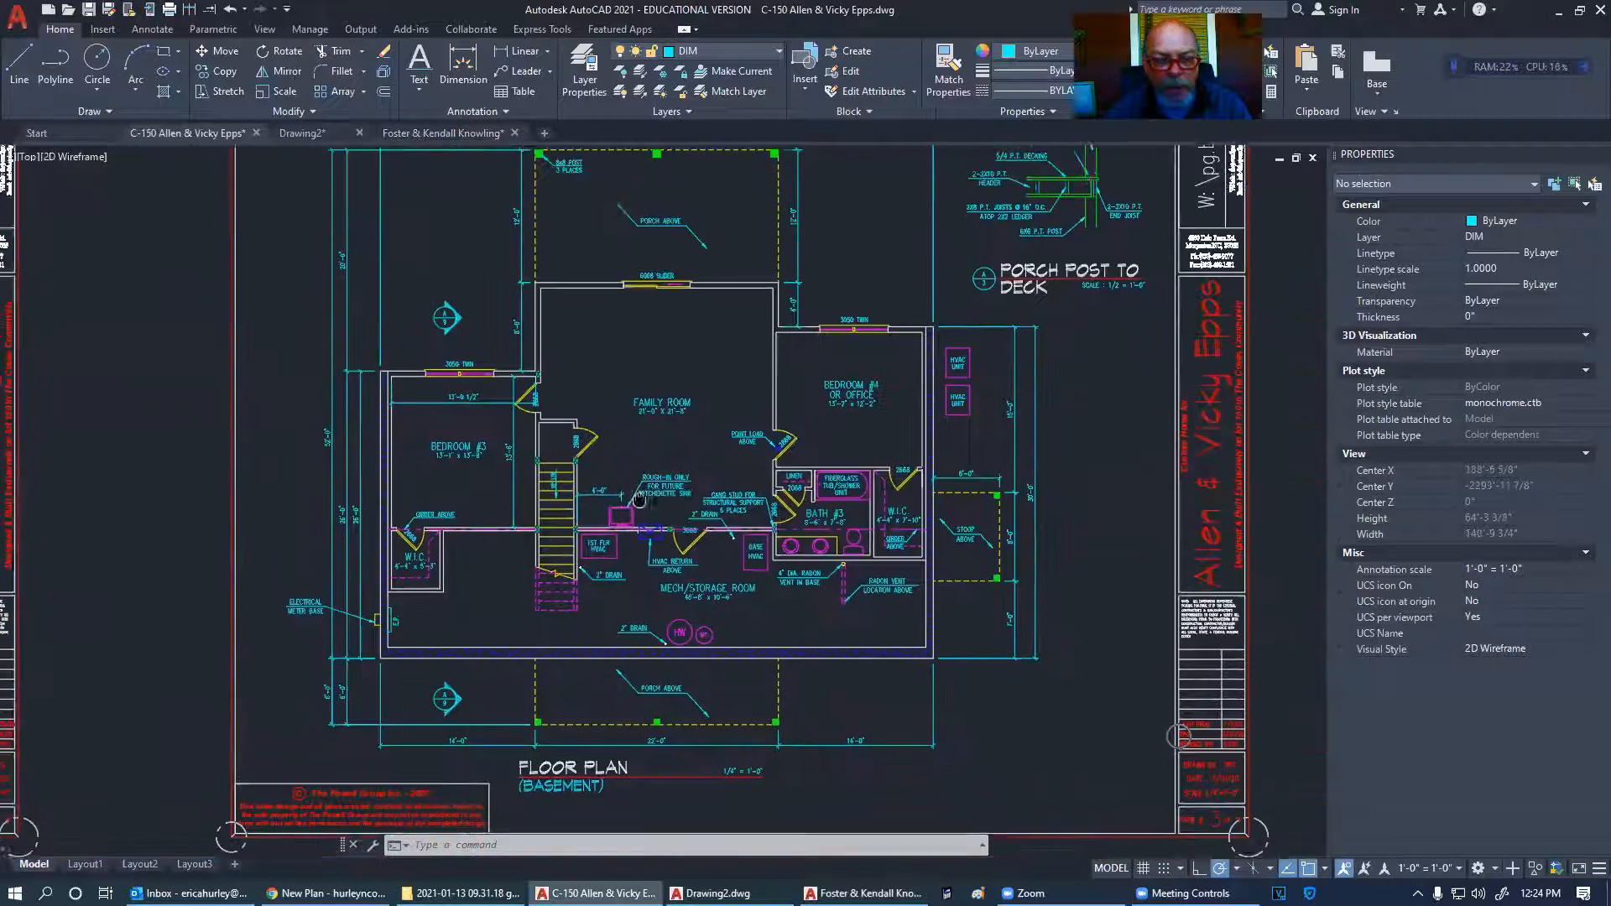
scroll(628, 458, "up", 3)
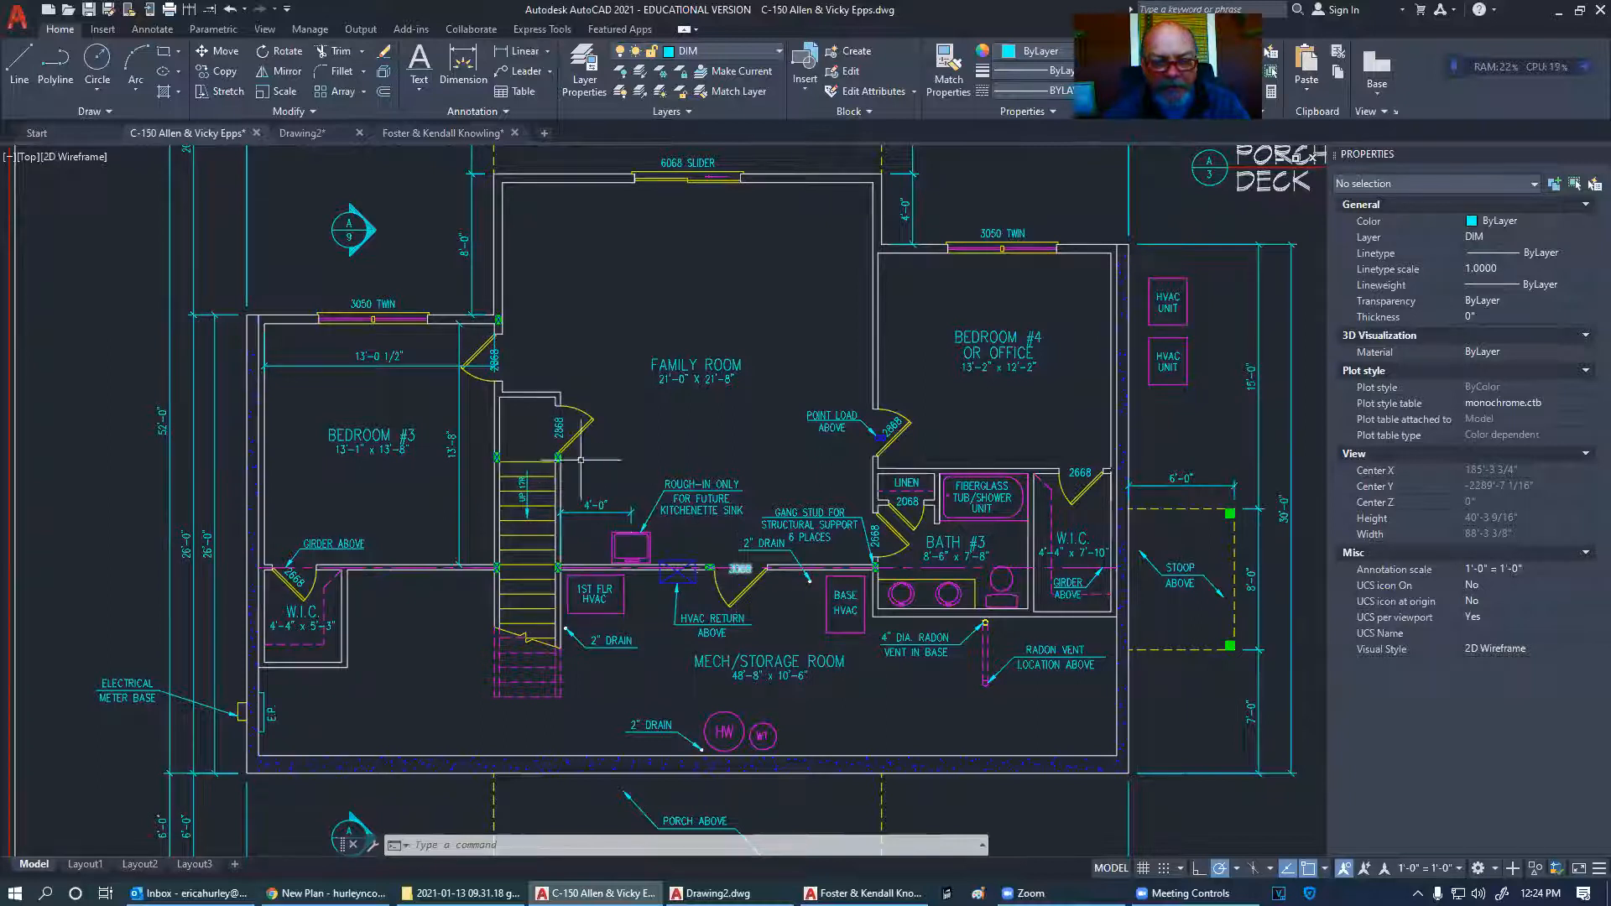
scroll(558, 426, "up", 4)
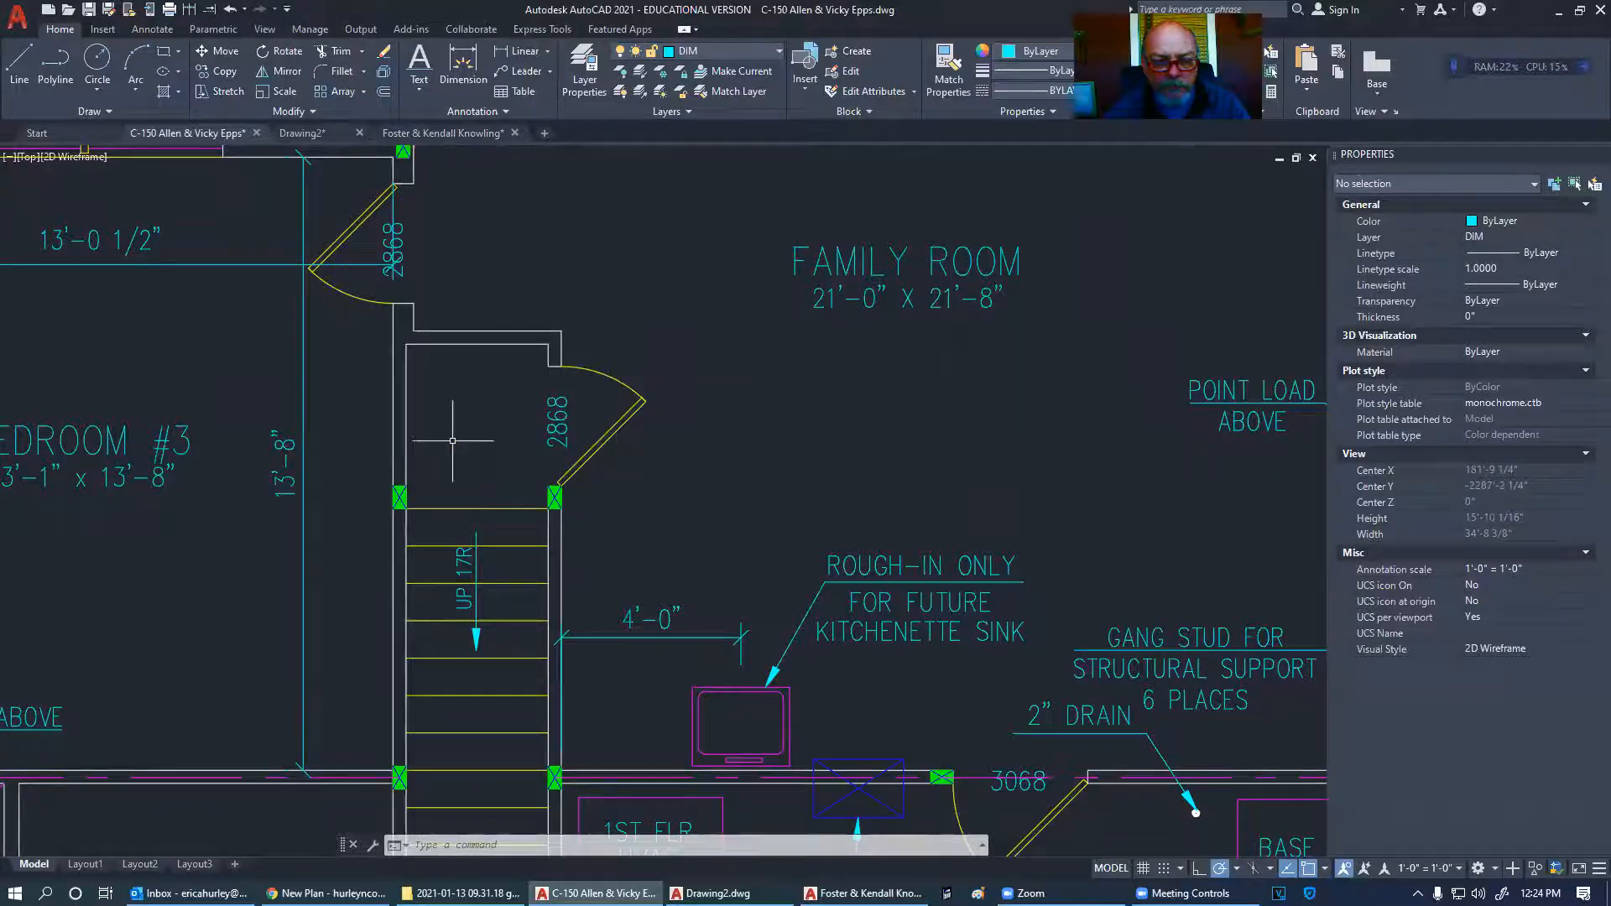
scroll(453, 440, "down", 5)
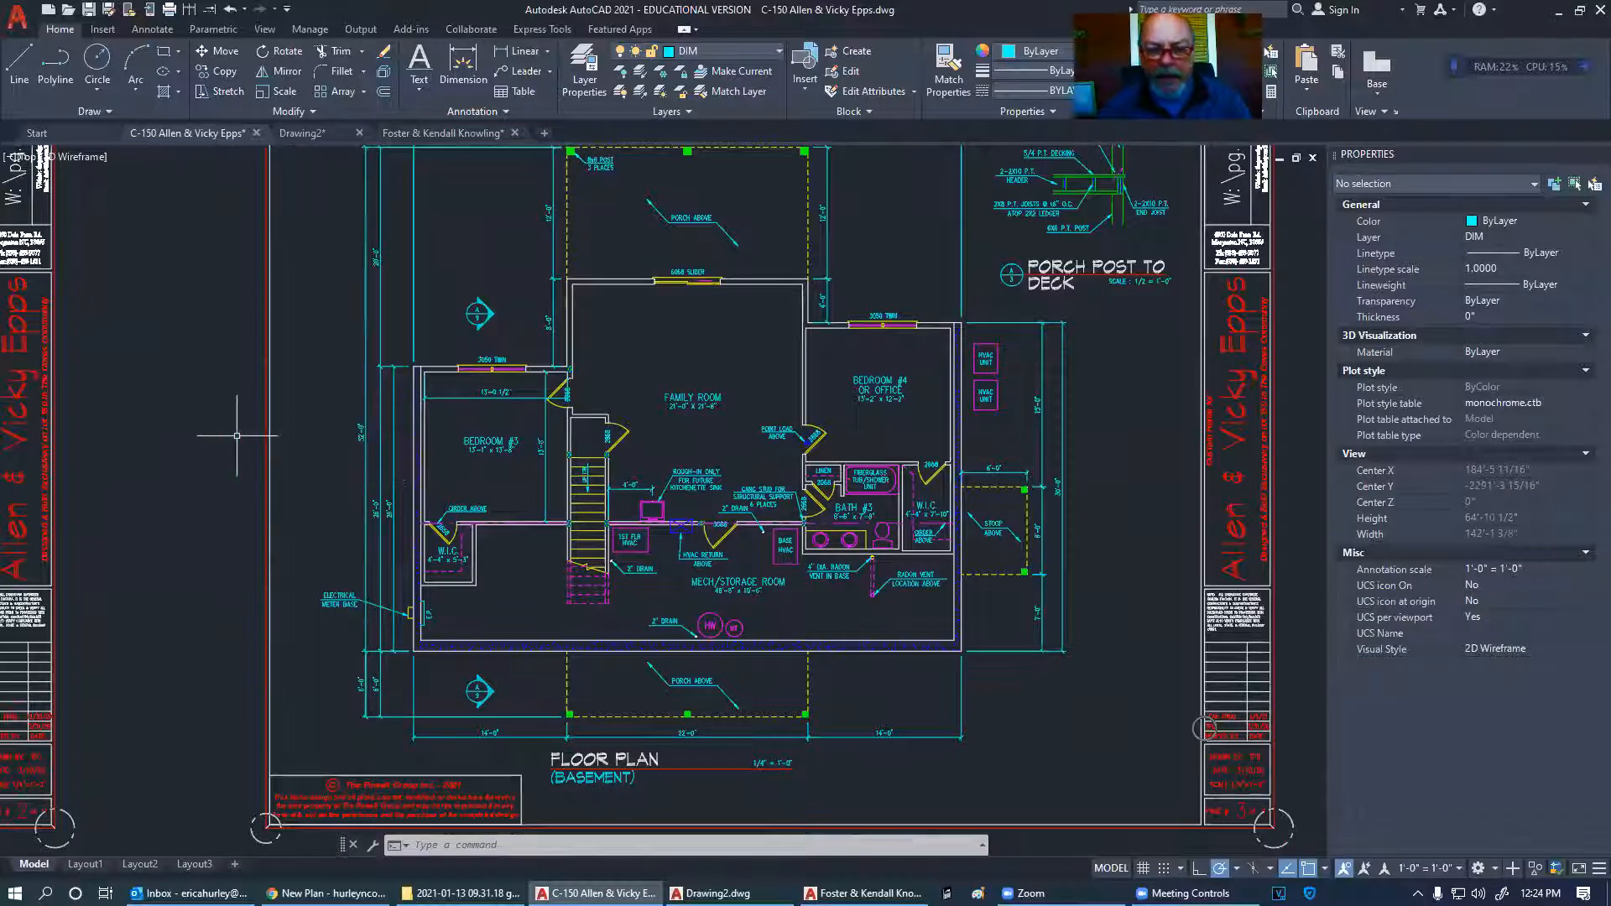
scroll(237, 436, "down", 5)
scroll(294, 444, "up", 5)
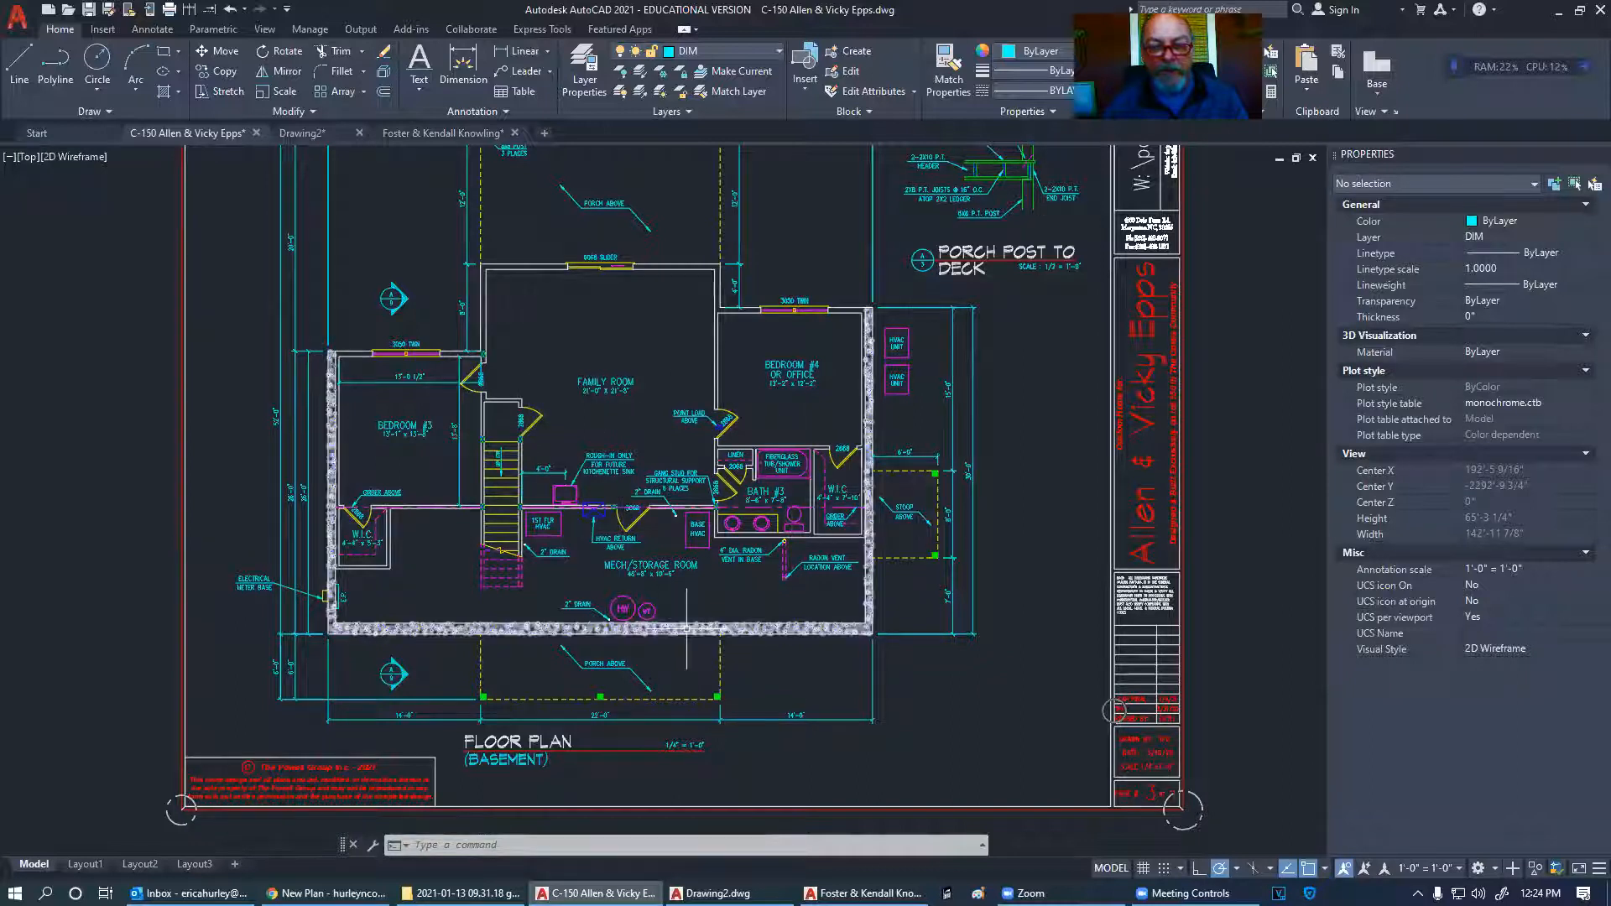
key("Escape")
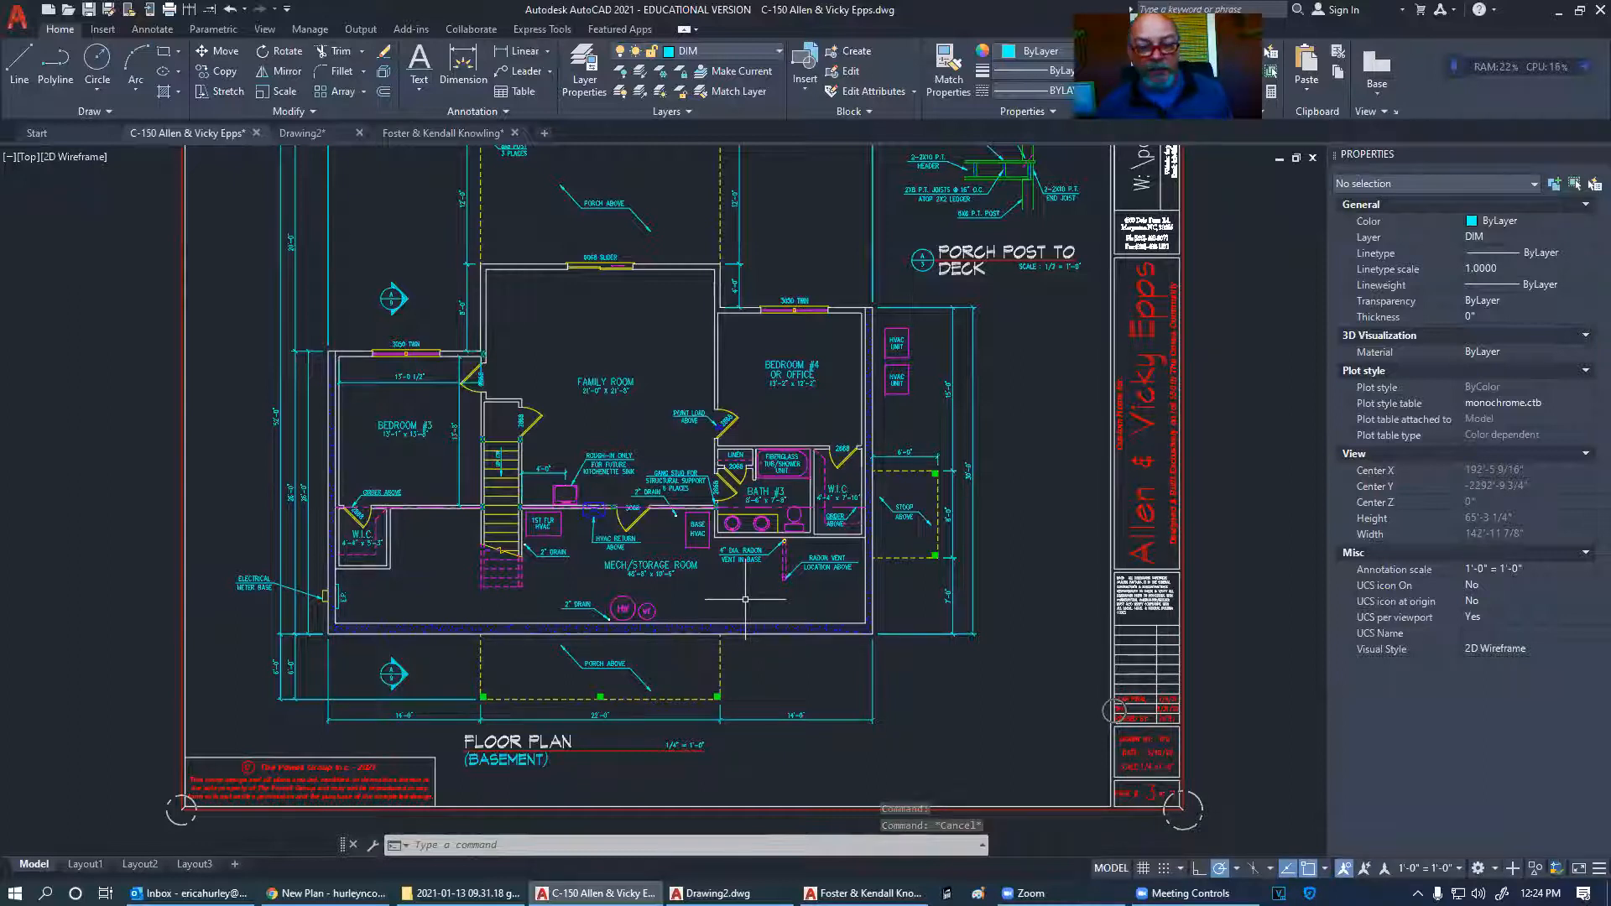
scroll(745, 599, "down", 5)
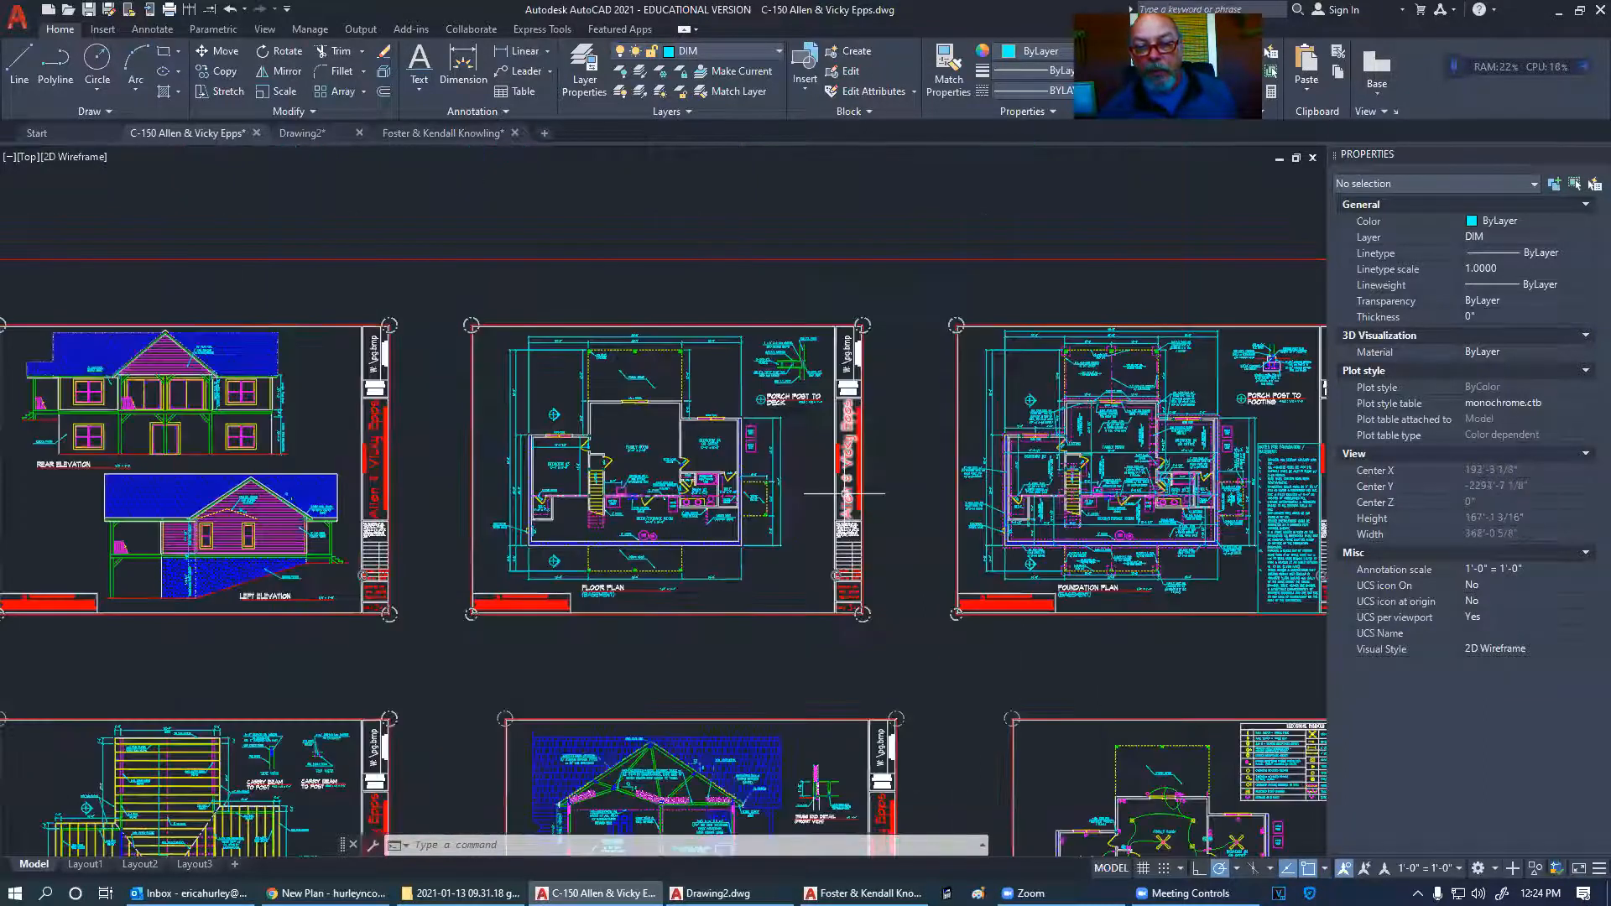
- Pan over to the neighbouring basement floor plan sheet
scroll(736, 487, "up", 2)
scroll(737, 486, "up", 4)
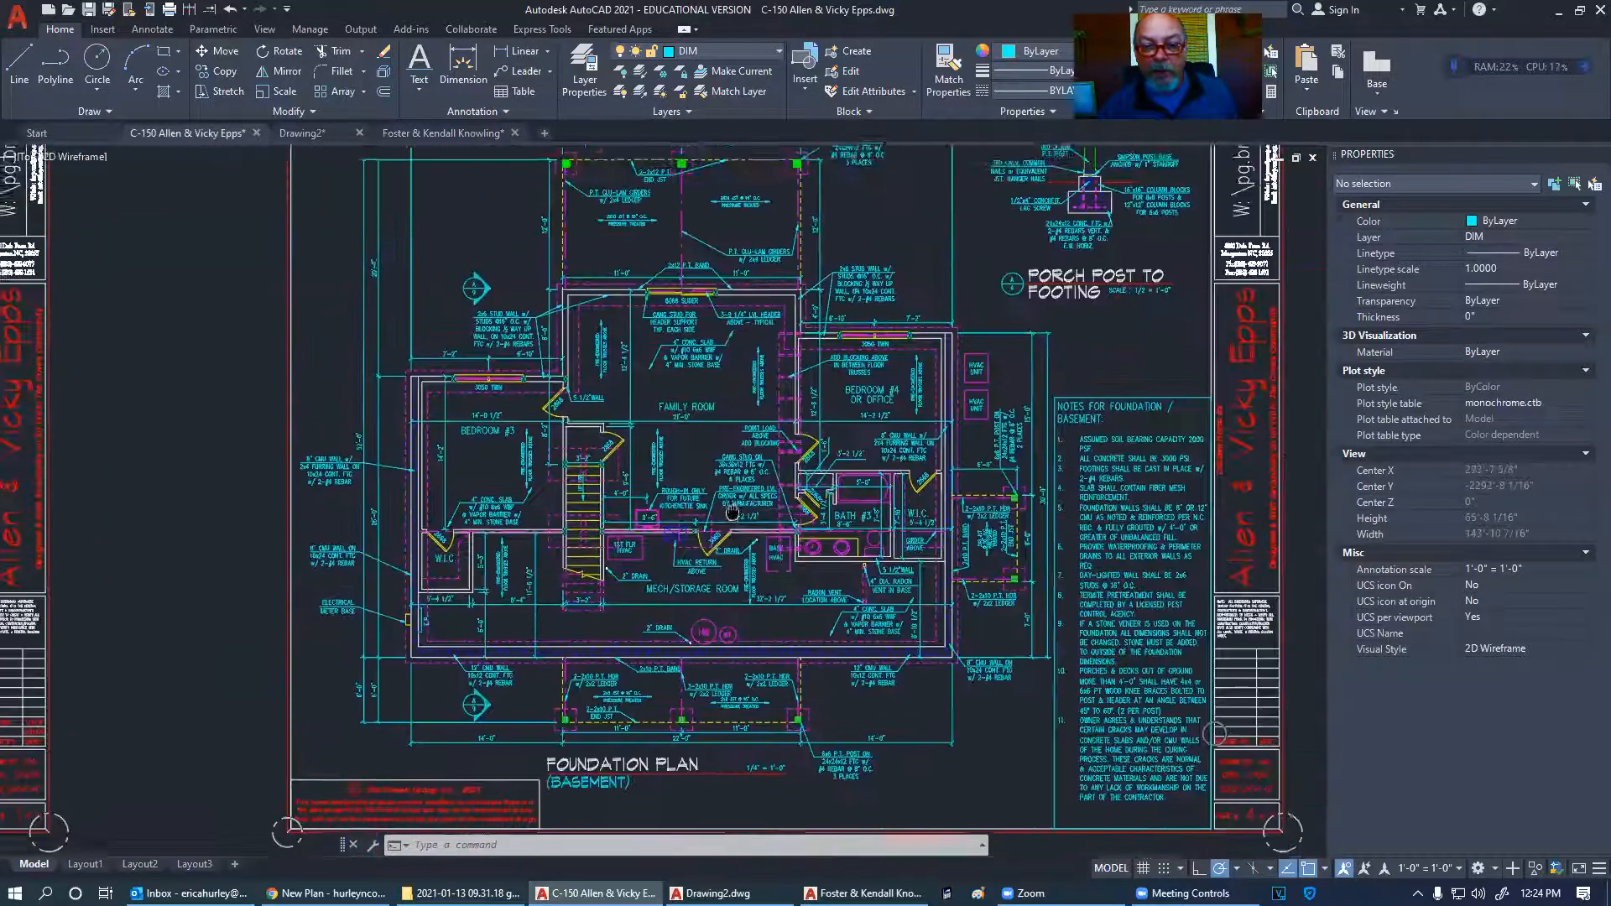
scroll(594, 472, "up", 6)
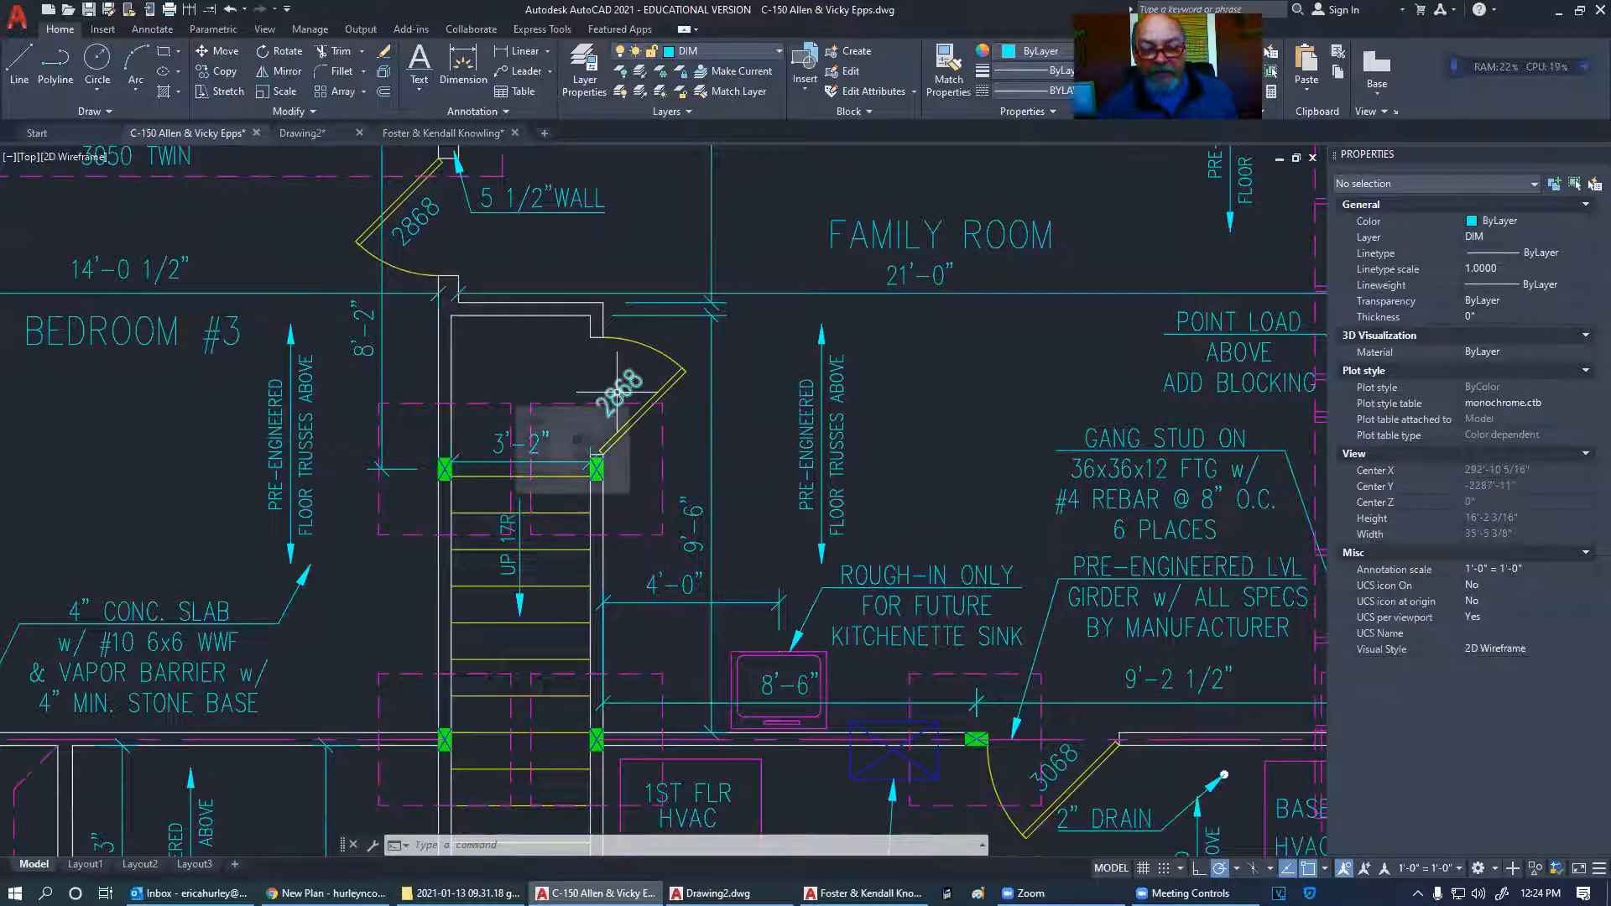
scroll(963, 442, "down", 6)
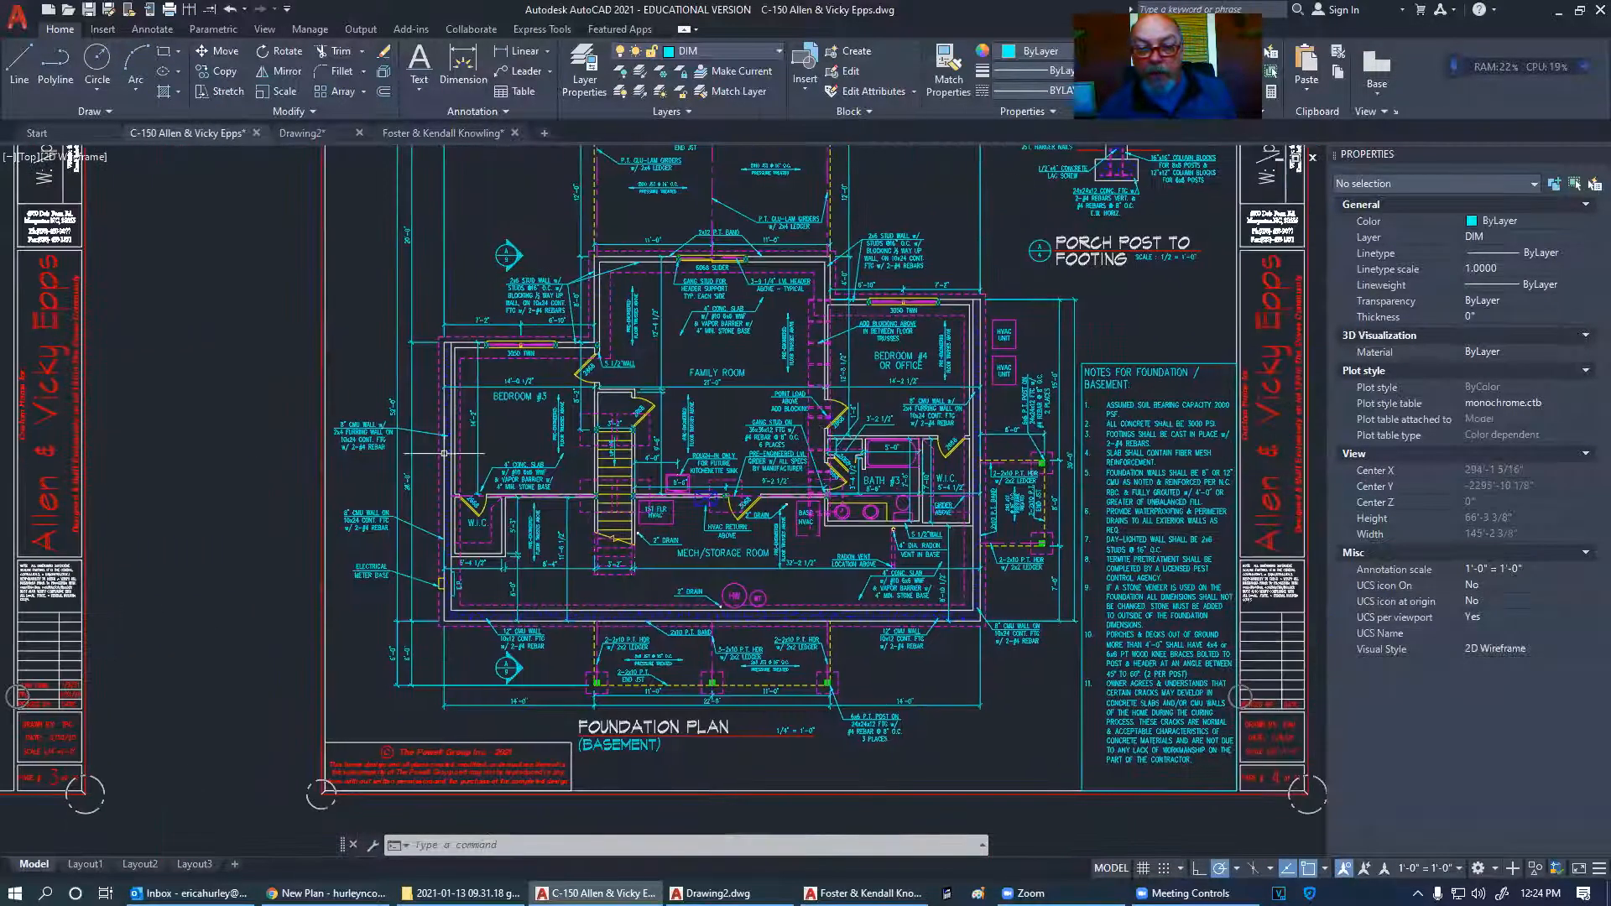
middle_click_drag(241, 458, 1121, 445)
middle_click_drag(608, 446, 797, 453)
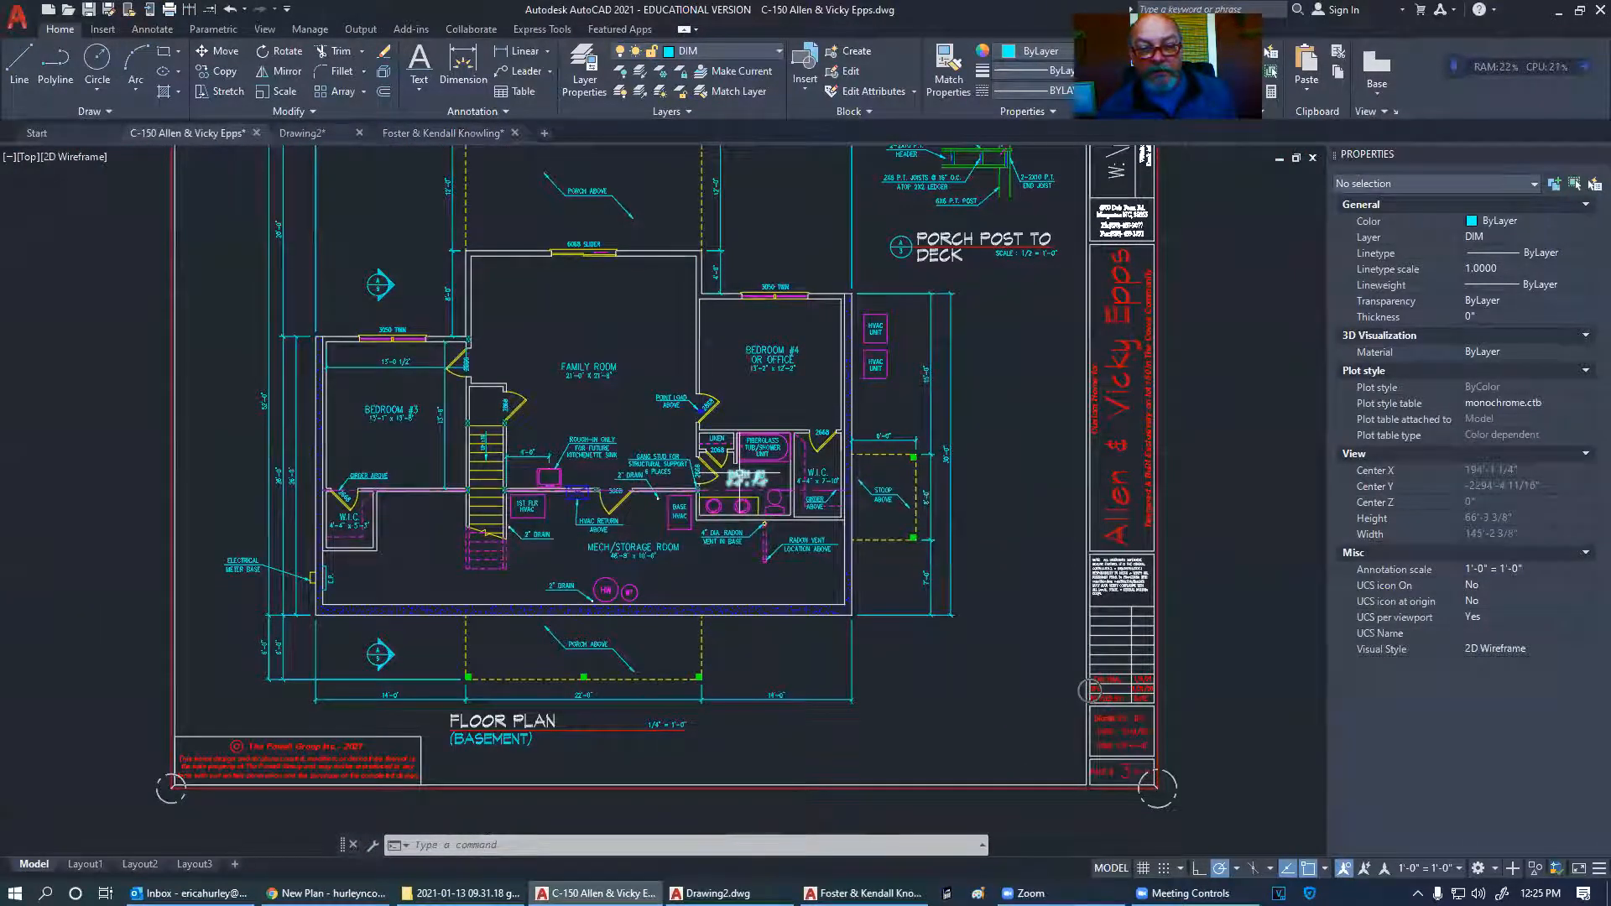
scroll(919, 603, "up", 2)
scroll(954, 608, "down", 2)
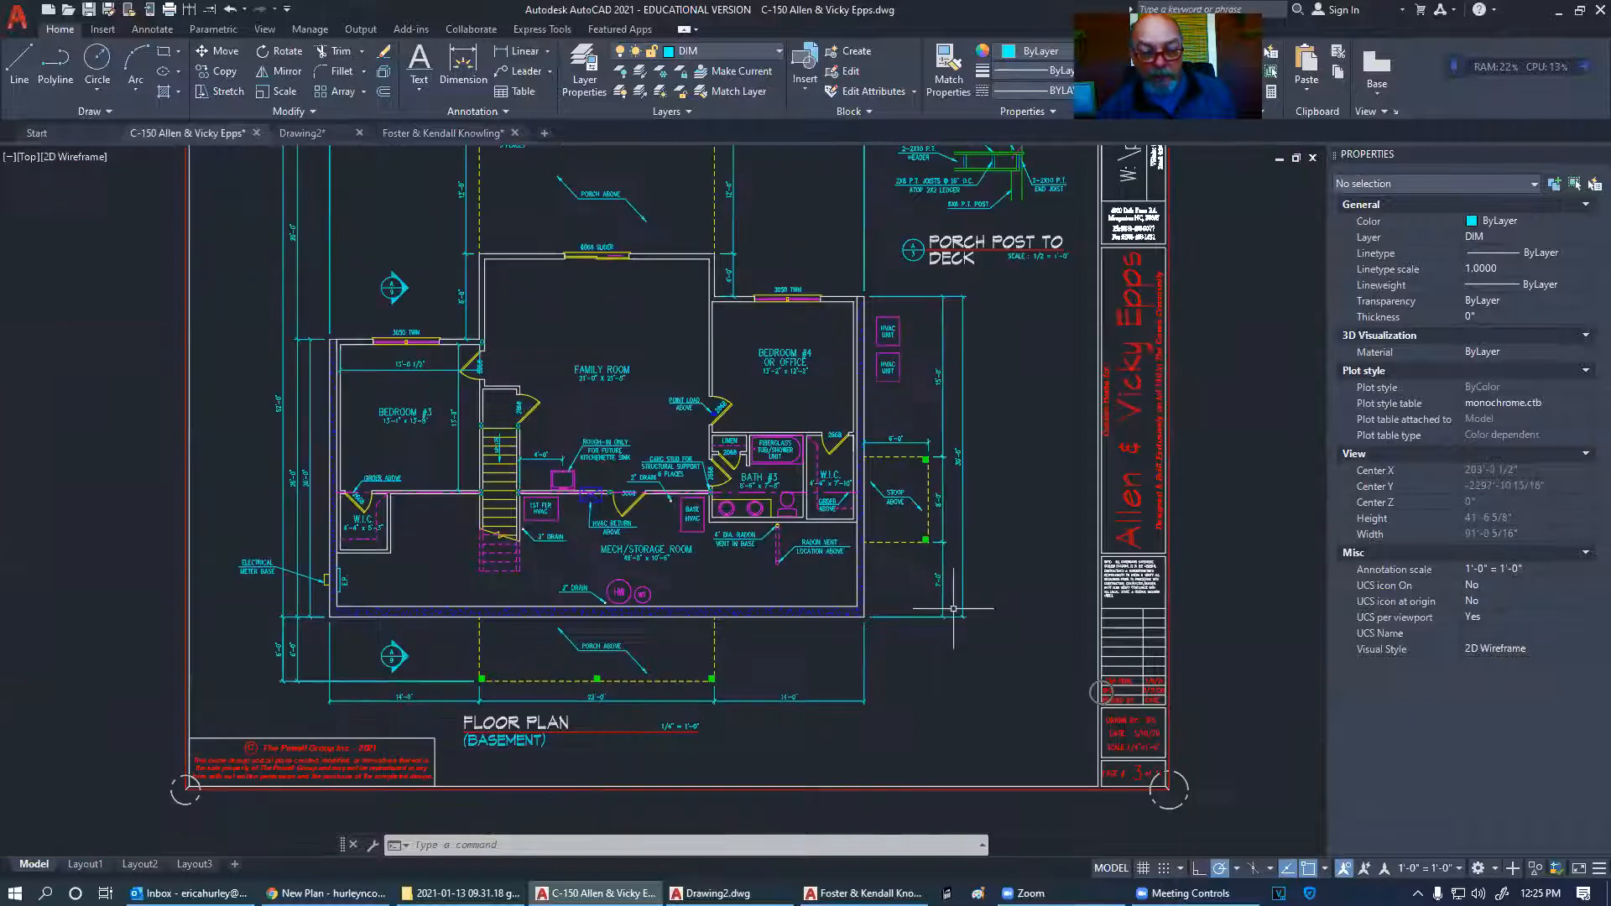
- Centre the Foundation Plan sheet, inspecting its stair, door areas and notes
middle_click_drag(998, 538, 157, 478)
mouse_move(834, 471)
middle_mouse_down()
mouse_move(549, 502)
mouse_move(517, 532)
middle_mouse_up()
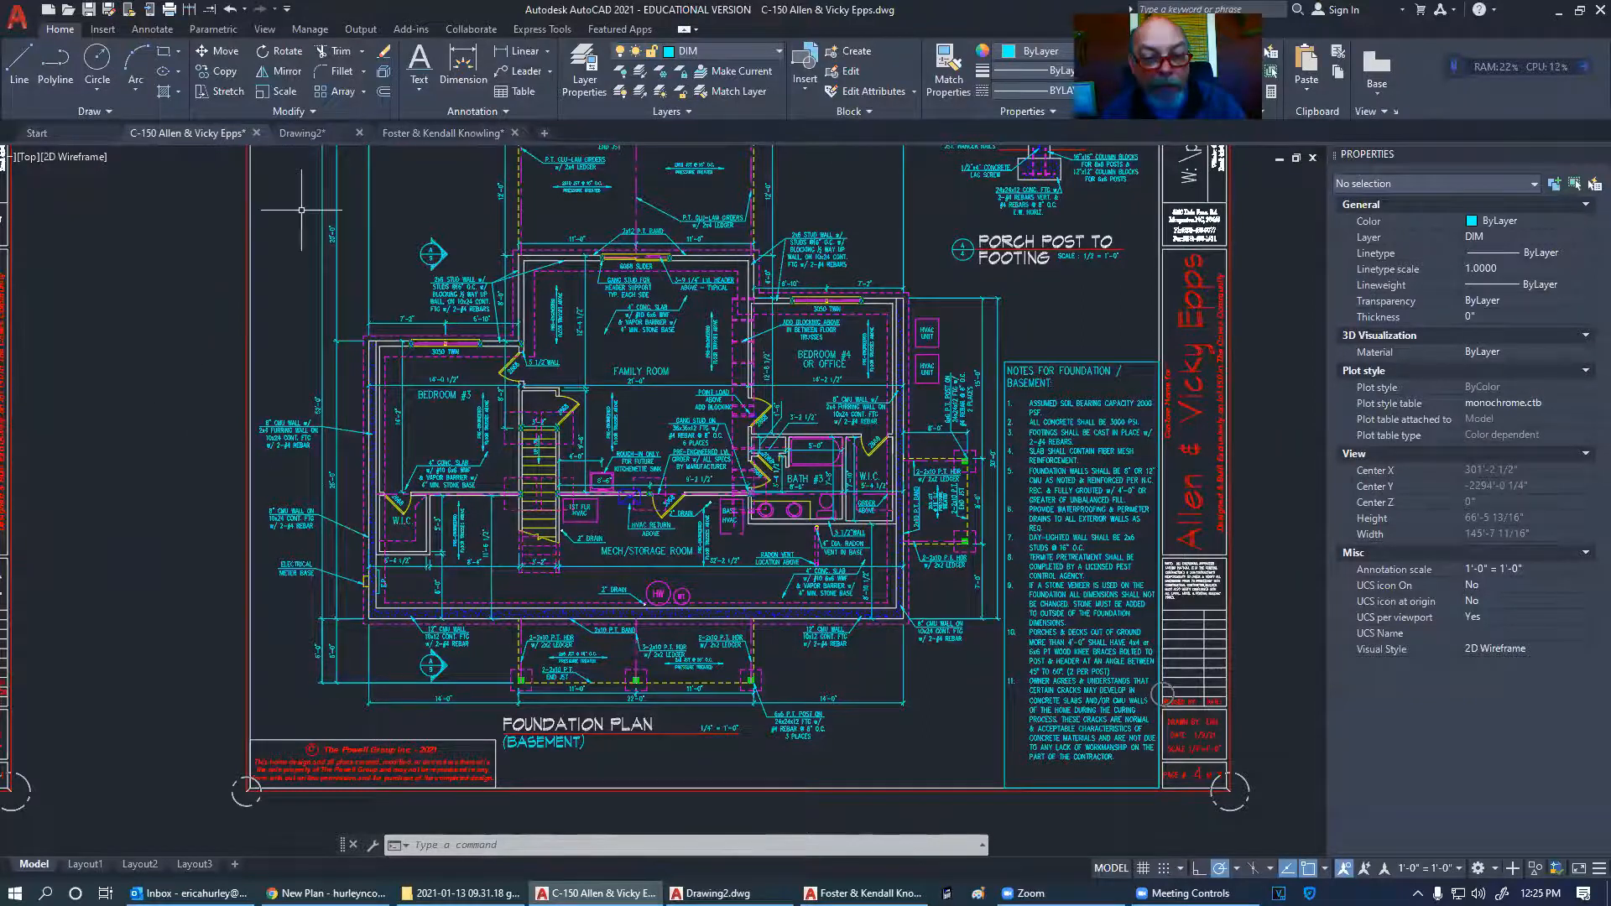
scroll(507, 398, "up", 3)
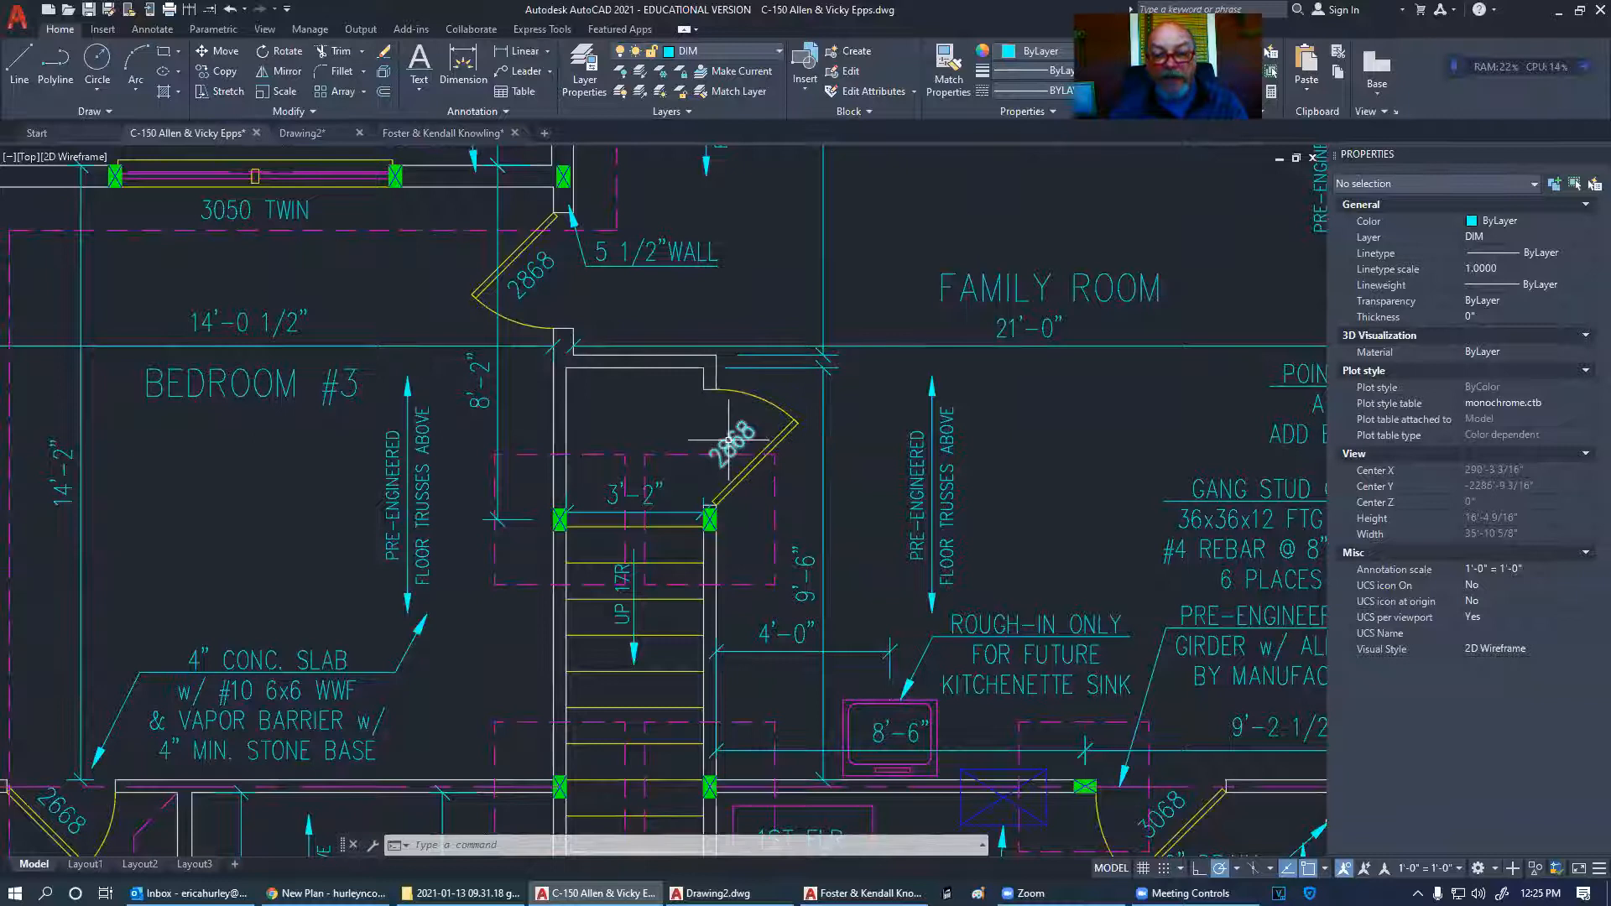
scroll(673, 460, "down", 3)
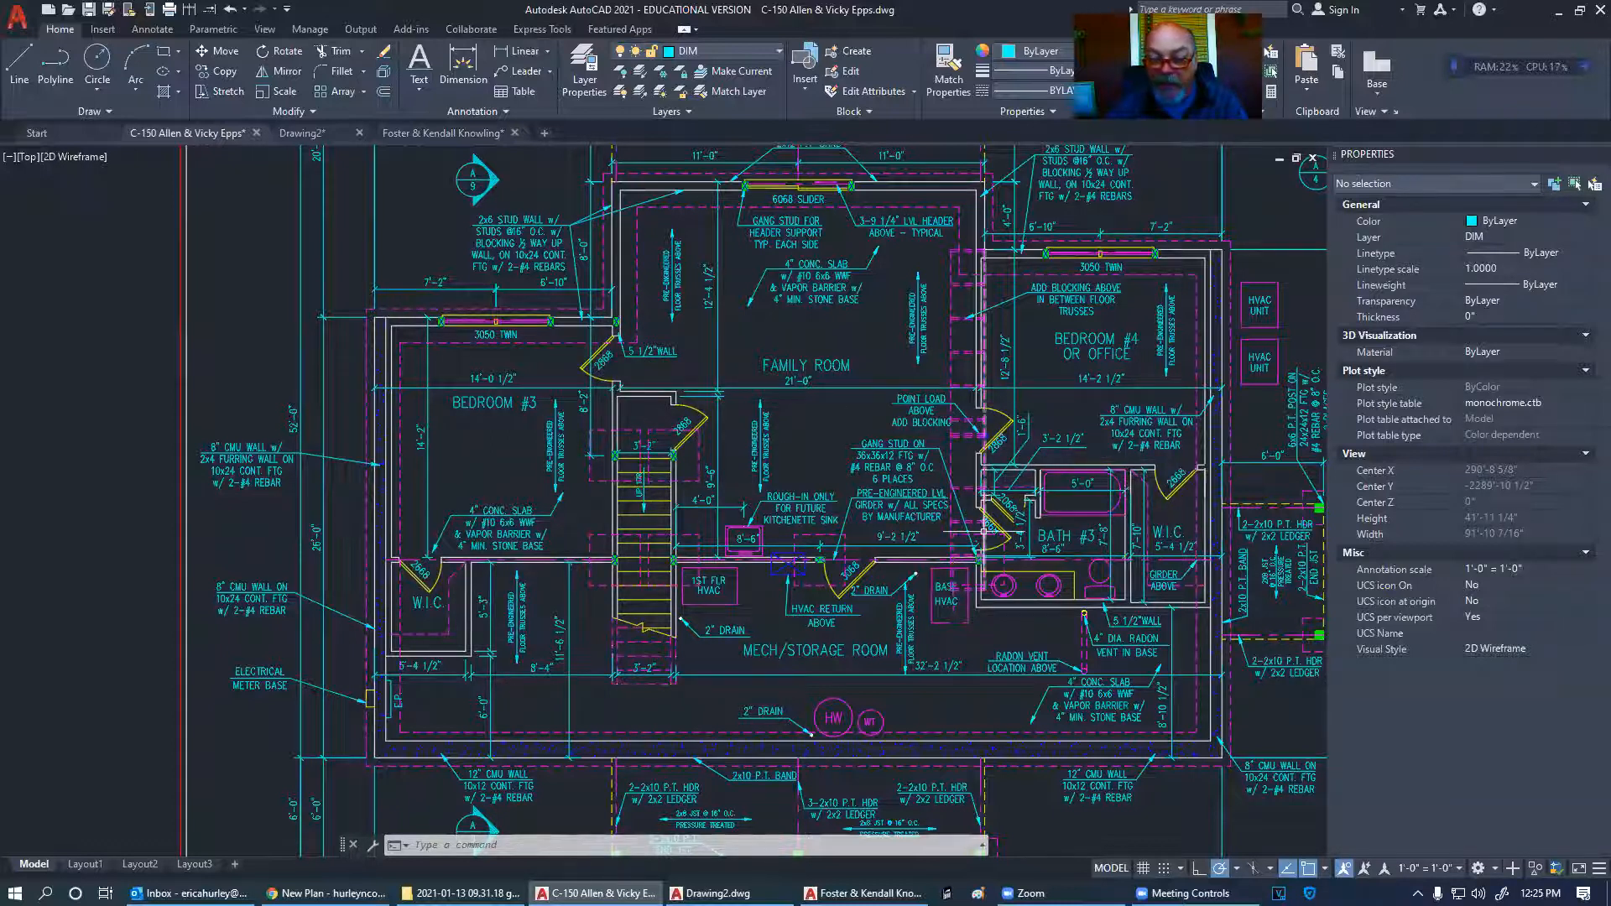
scroll(1000, 504, "down", 3)
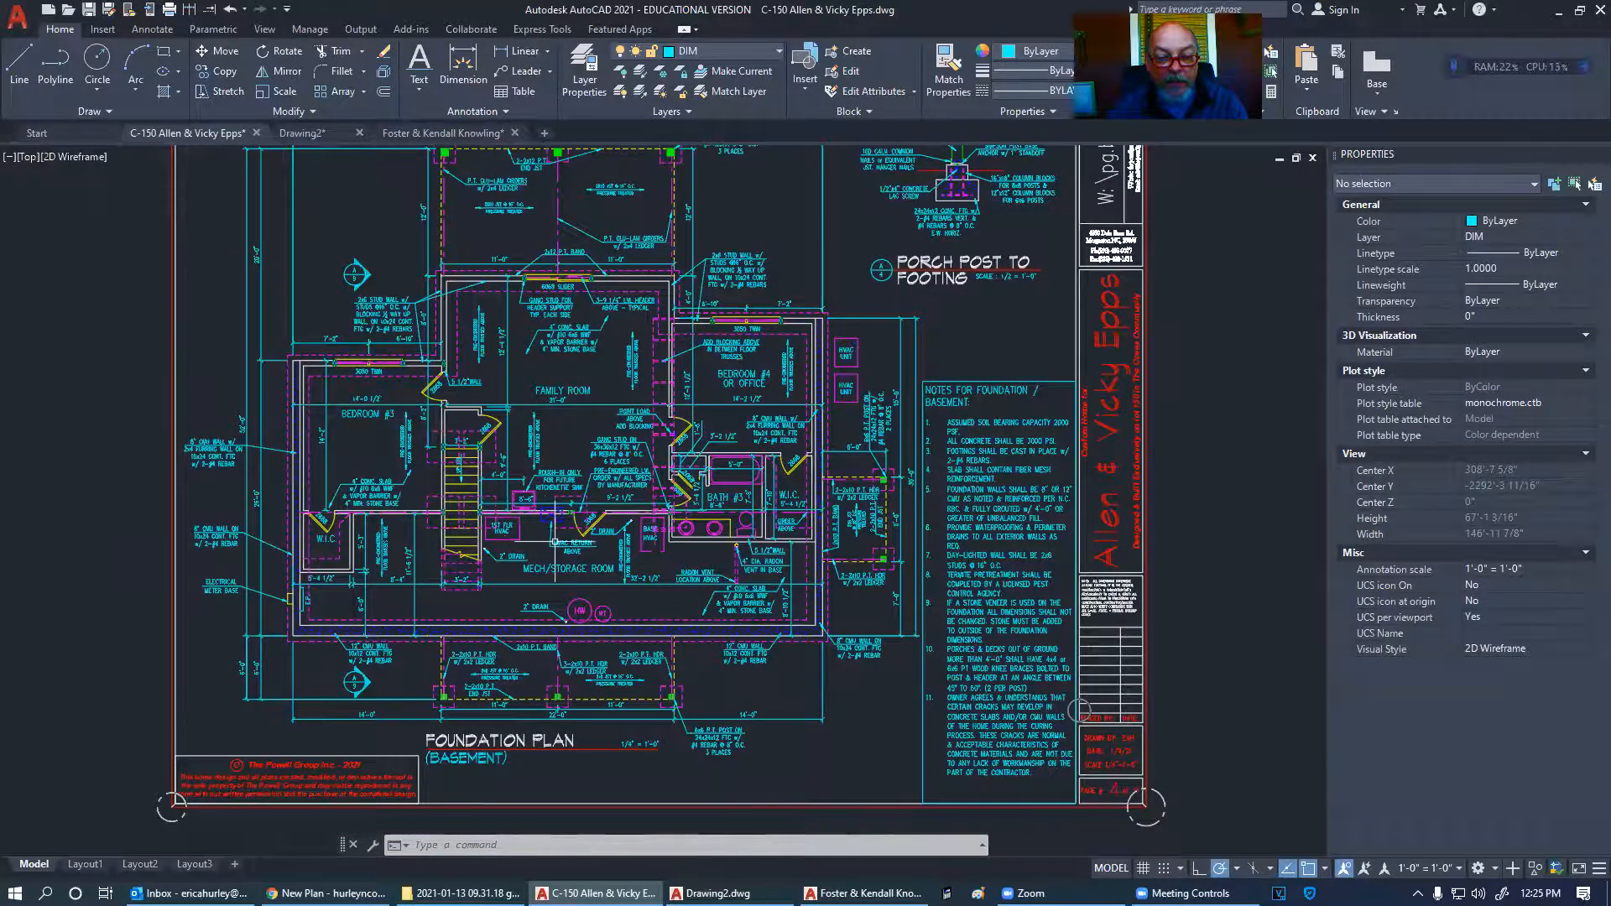
scroll(588, 522, "up", 5)
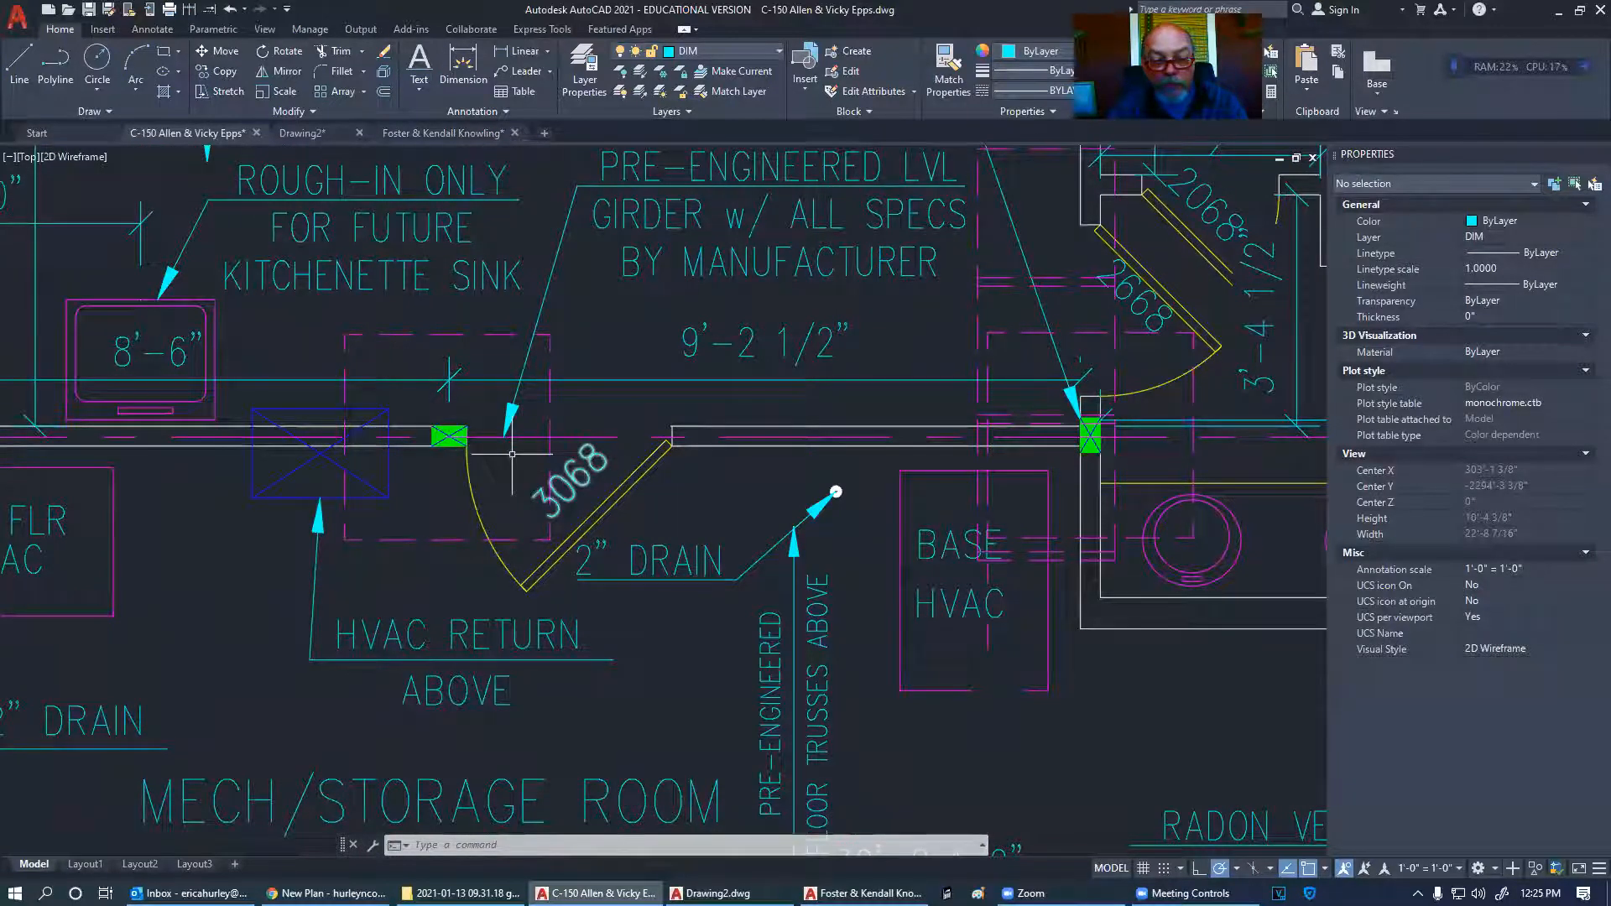
scroll(646, 491, "down", 6)
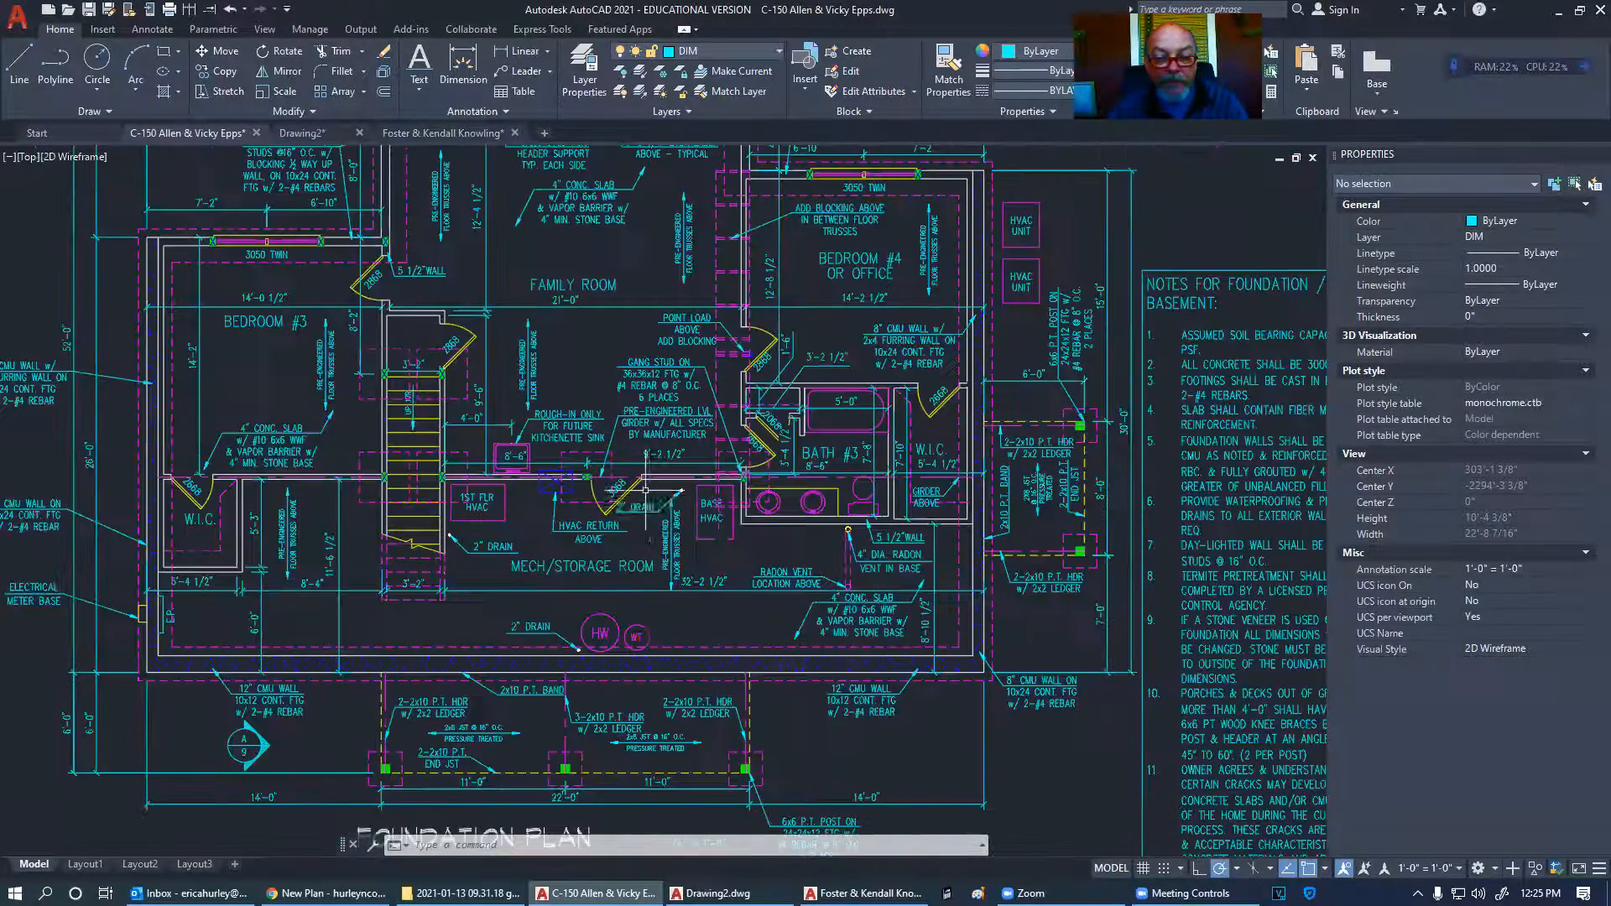
middle_click_drag(744, 441, 797, 488)
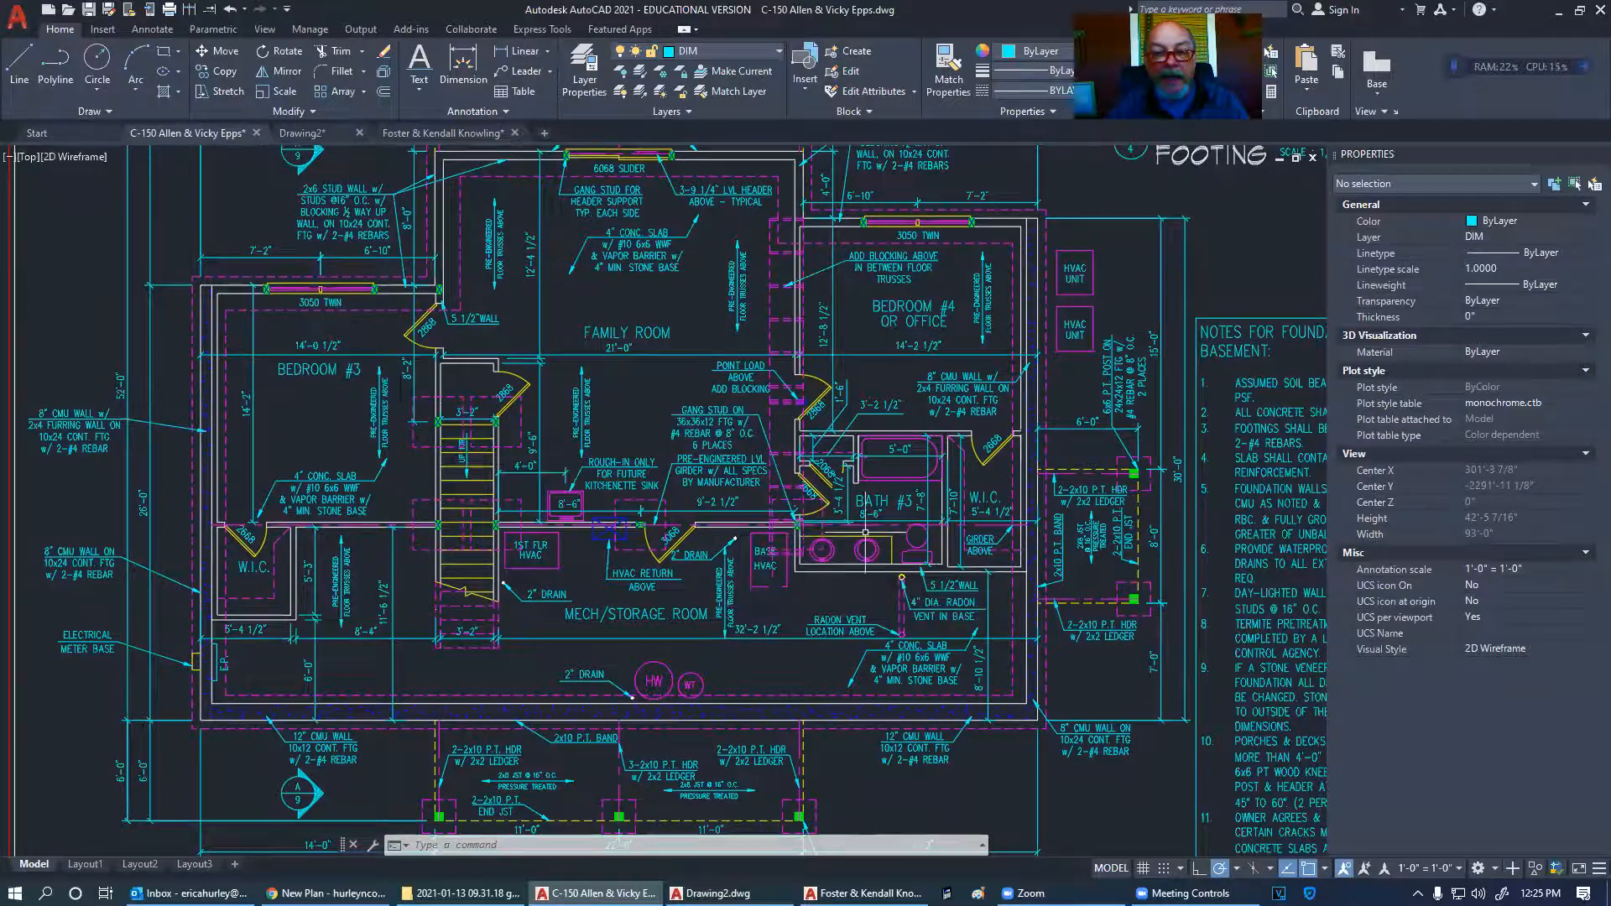
scroll(858, 531, "down", 2)
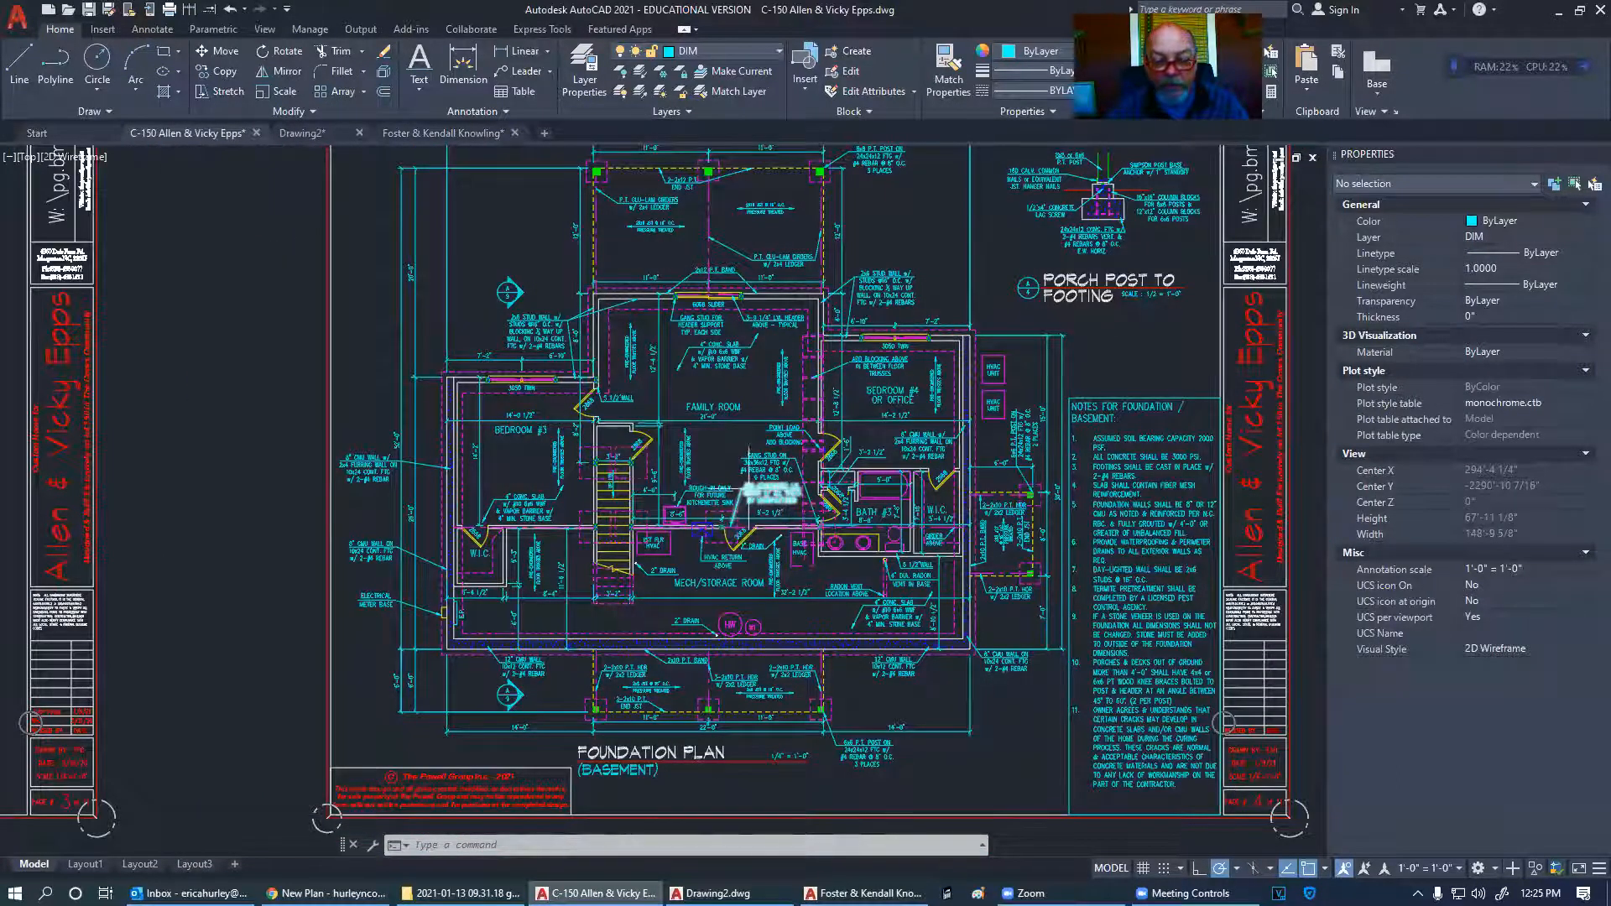
middle_click_drag(745, 489, 599, 483)
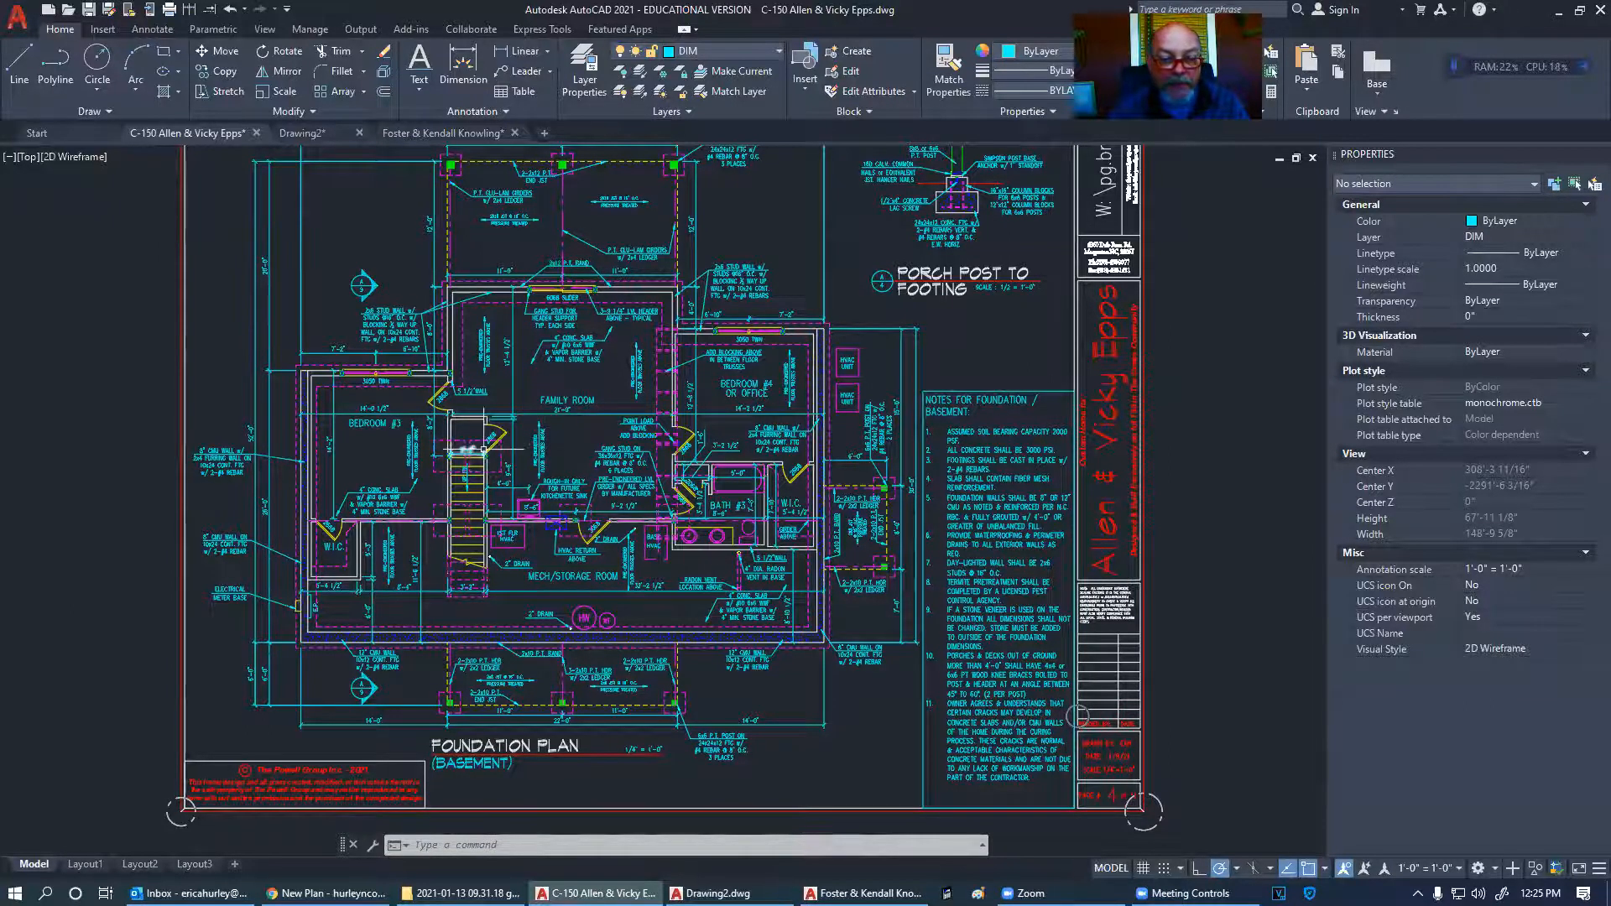
scroll(503, 424, "up", 4)
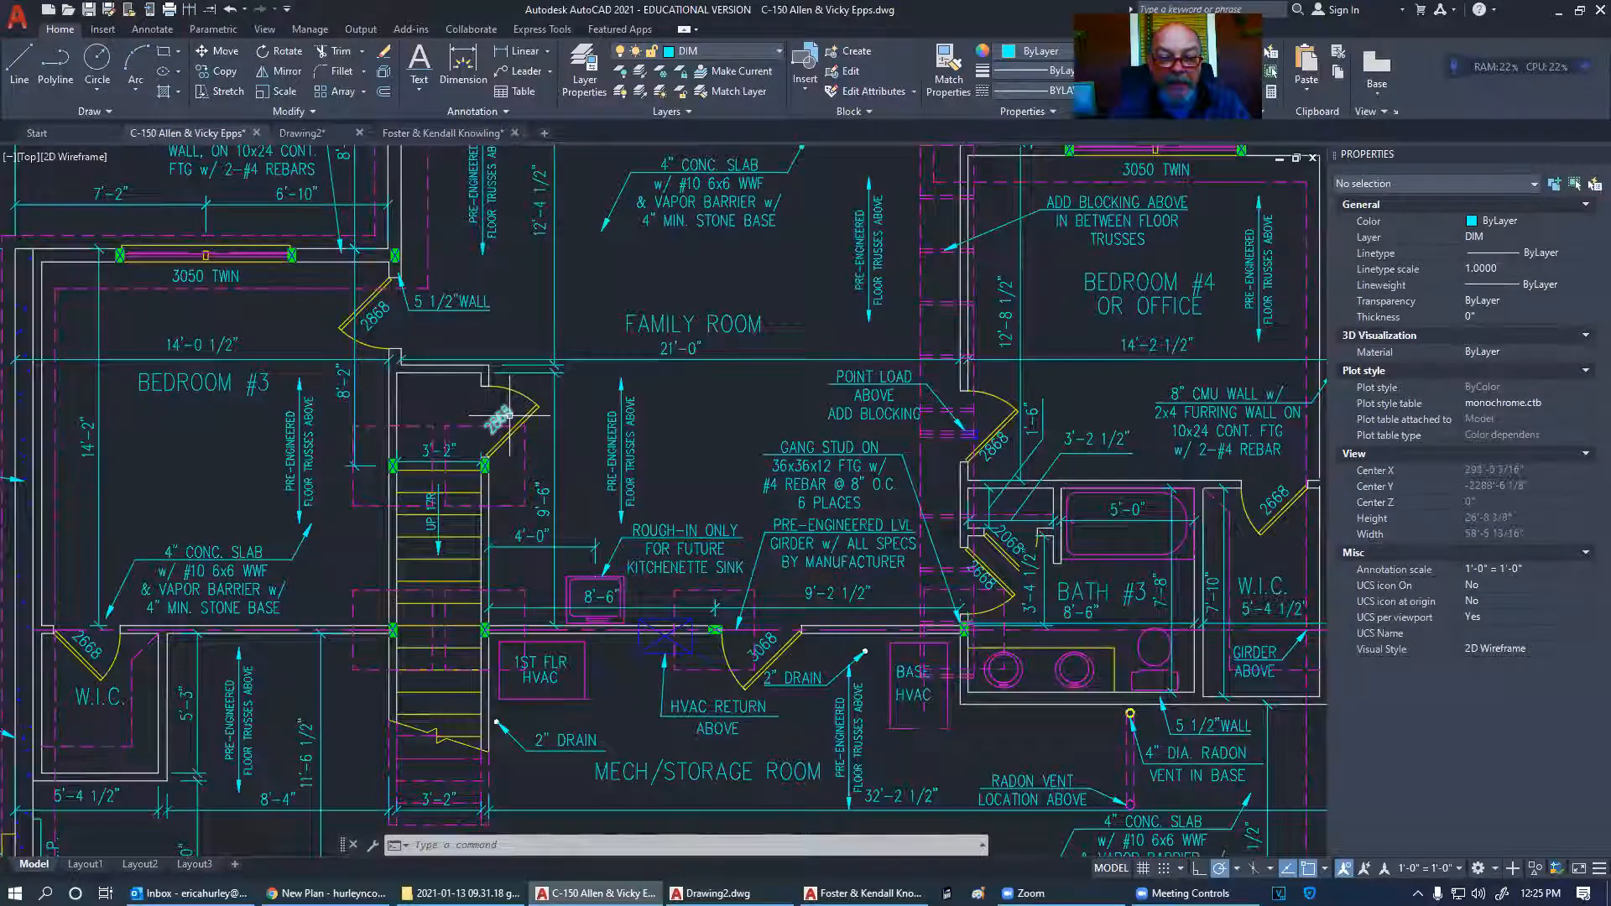
scroll(510, 416, "down", 2)
scroll(809, 456, "up", 2)
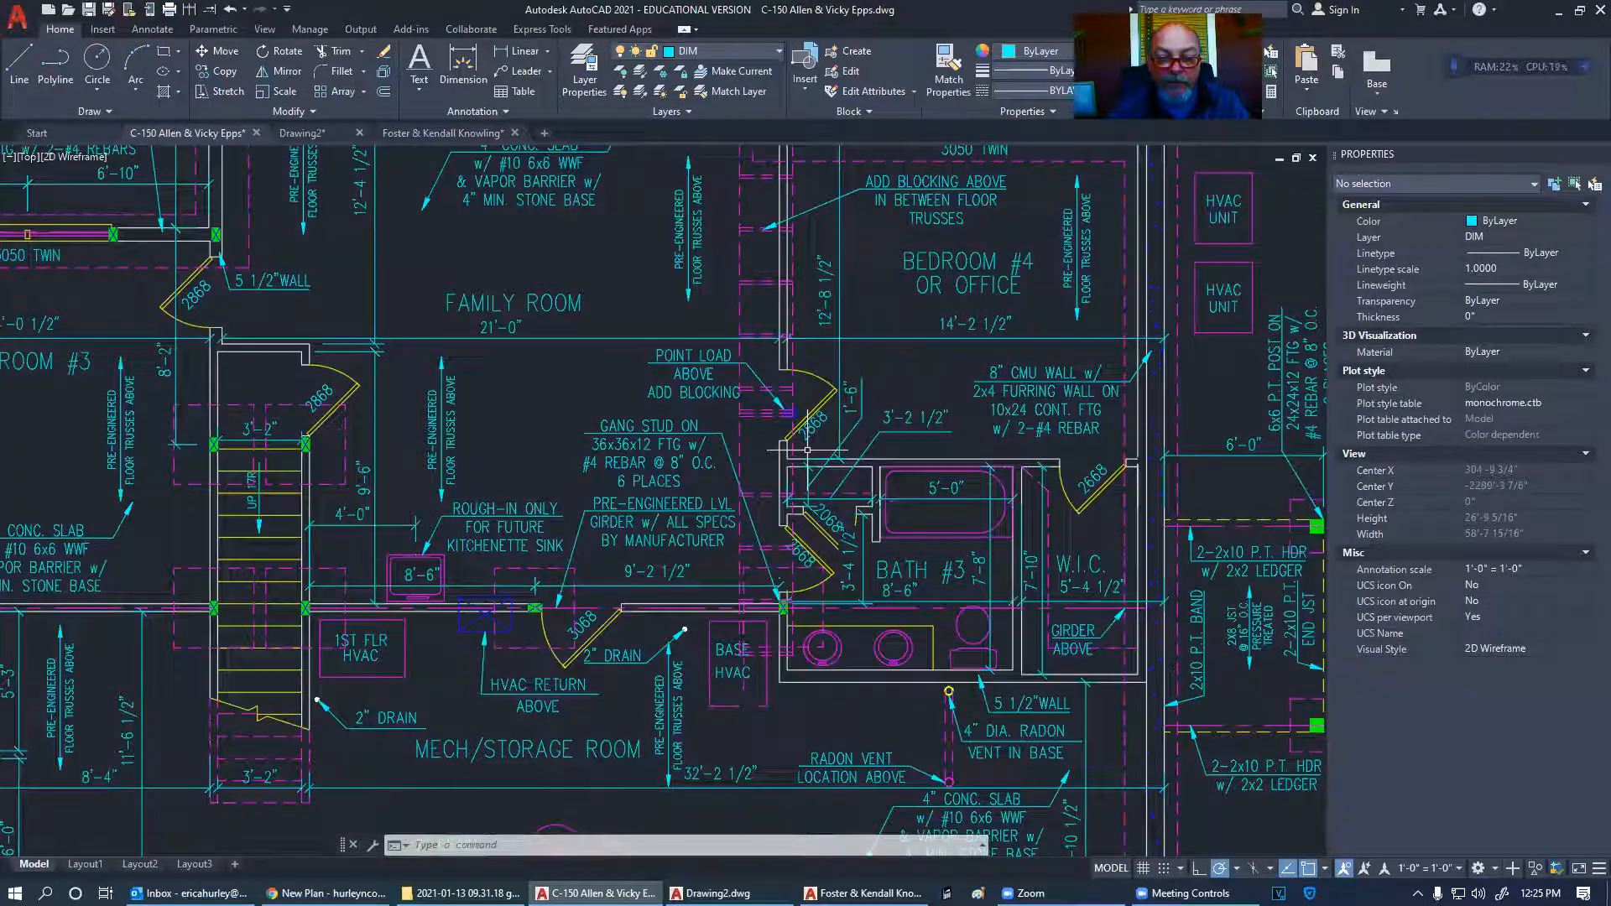
scroll(802, 451, "down", 5)
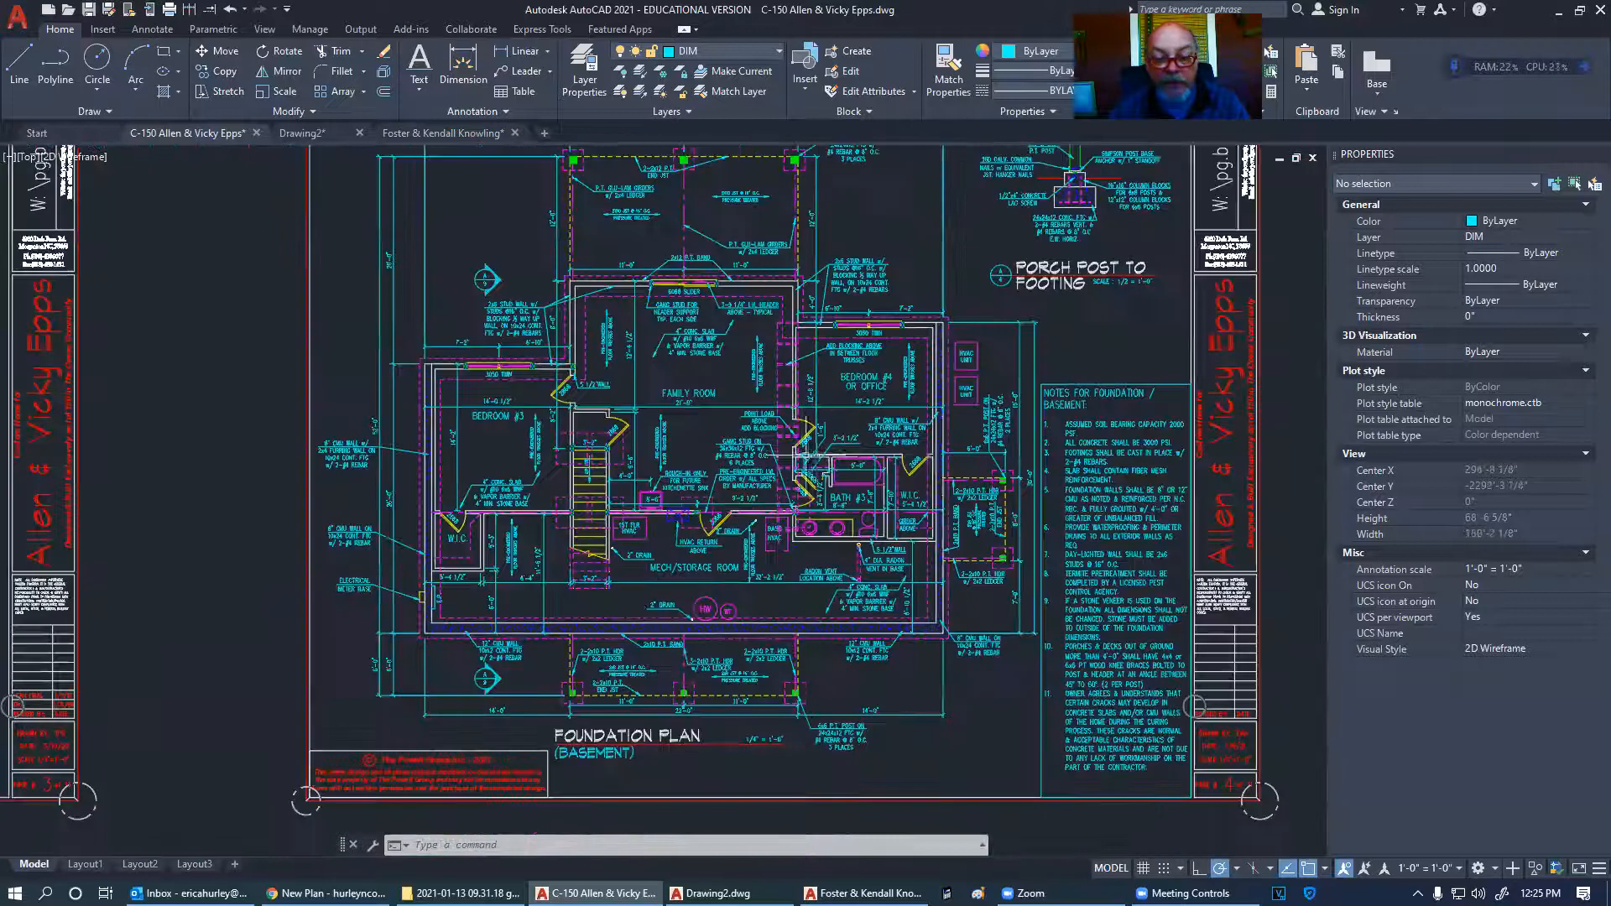
mouse_move(779, 493)
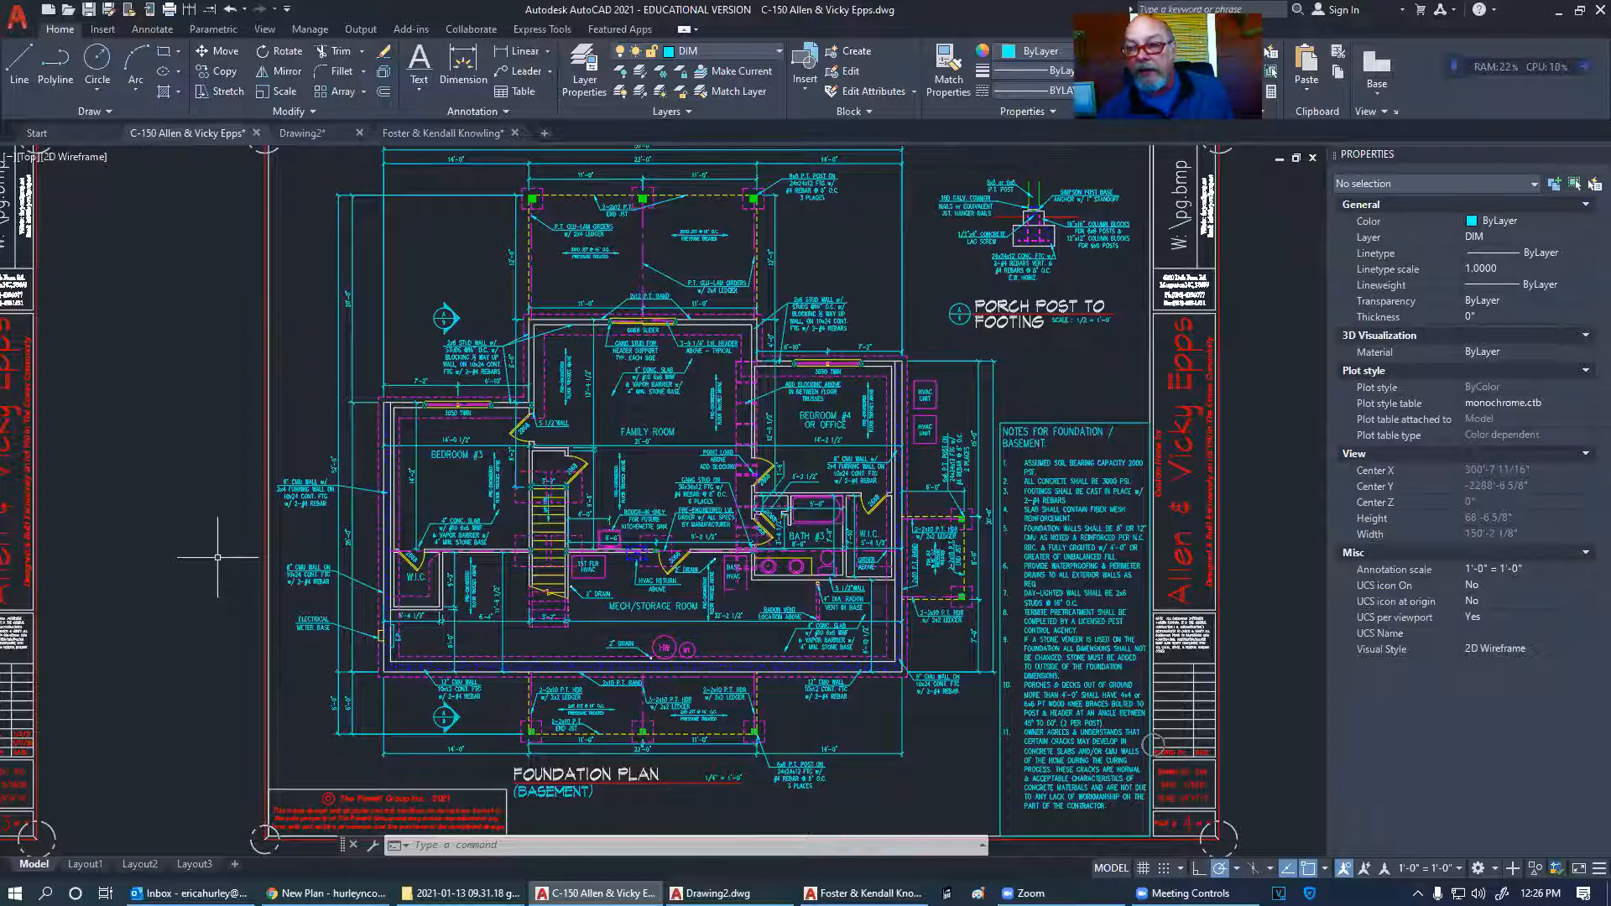
- Zoom out to review the Bldg Section A-9 and floor plan sheets, centring the 1st floor plan
scroll(195, 532, "down", 2)
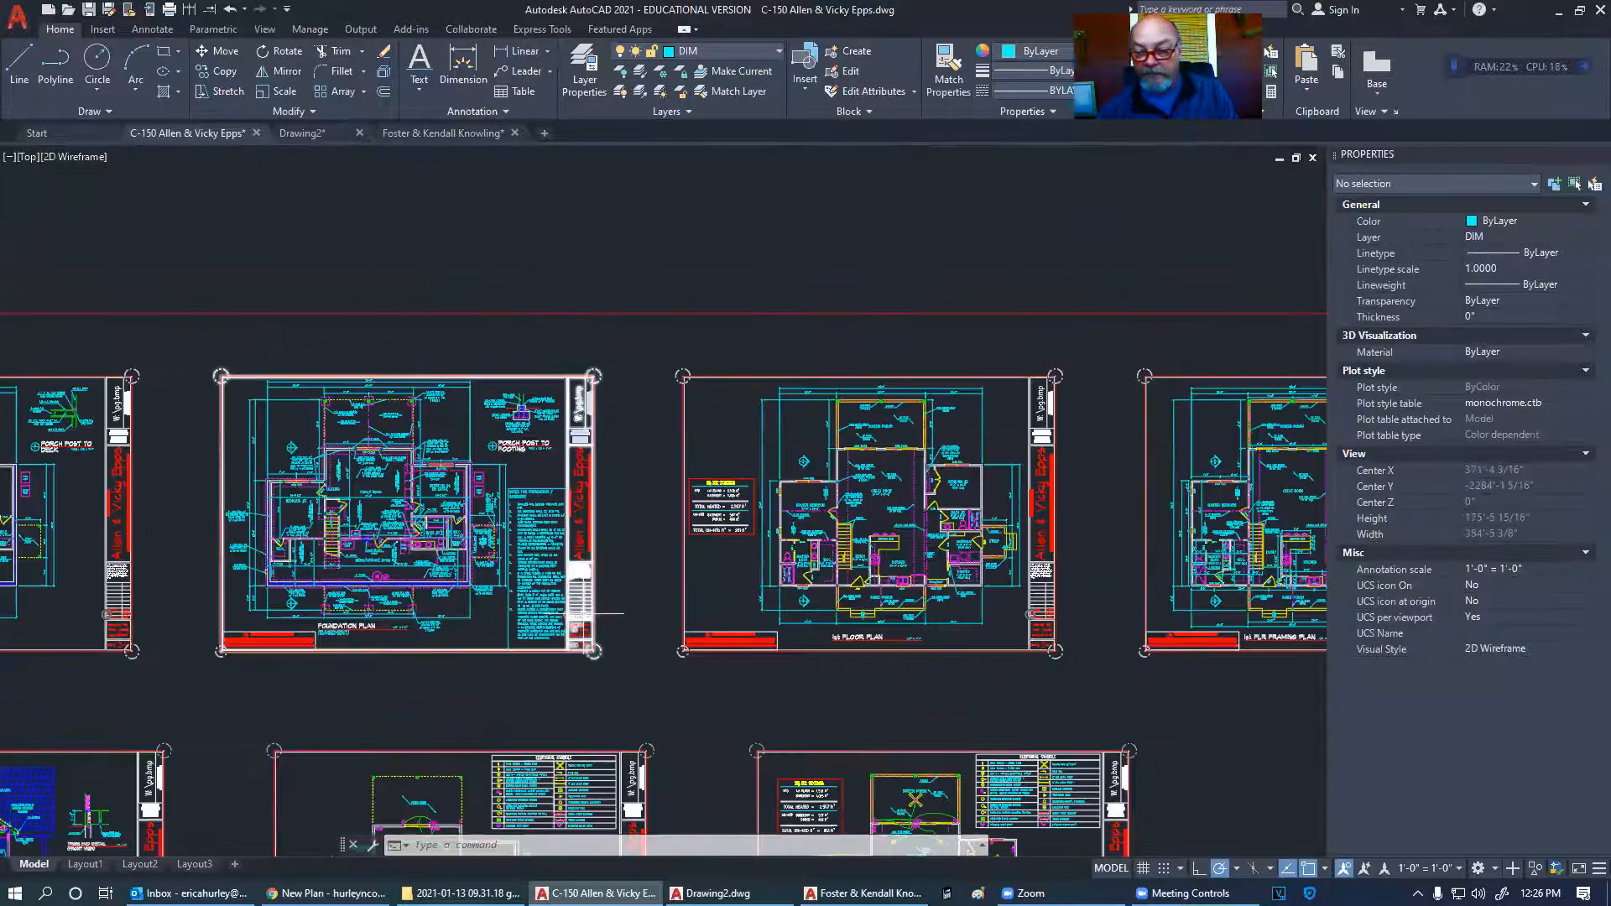
middle_click_drag(990, 608, 823, 573)
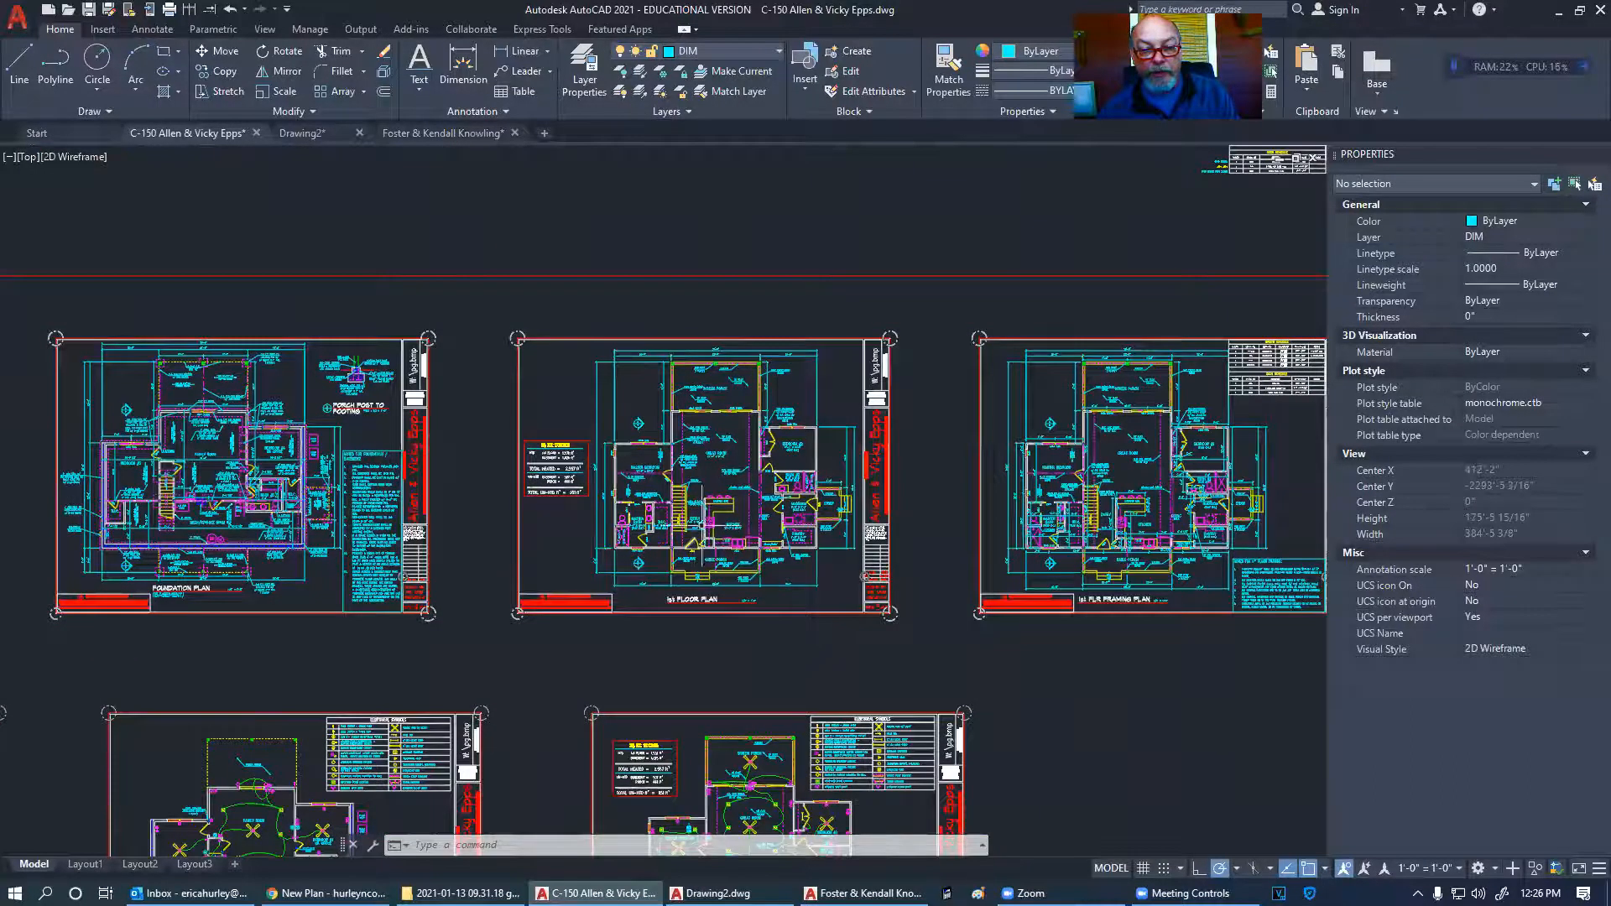
scroll(716, 495, "up", 4)
middle_click_drag(715, 501, 648, 568)
scroll(621, 587, "down", 2)
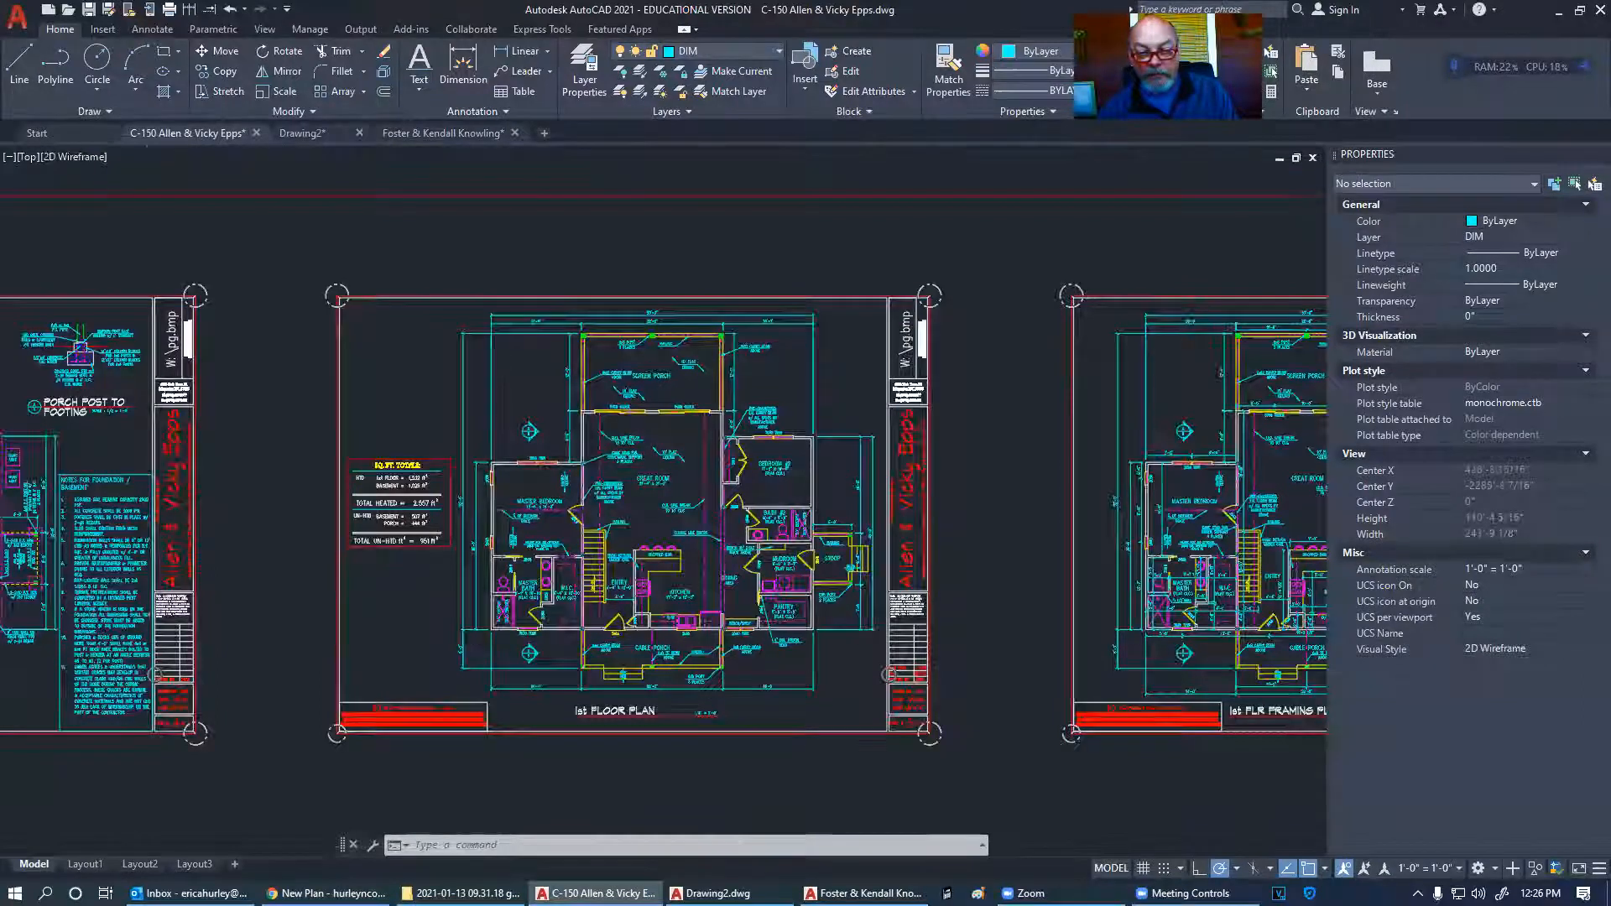
scroll(761, 445, "up", 10)
scroll(738, 476, "down", 4)
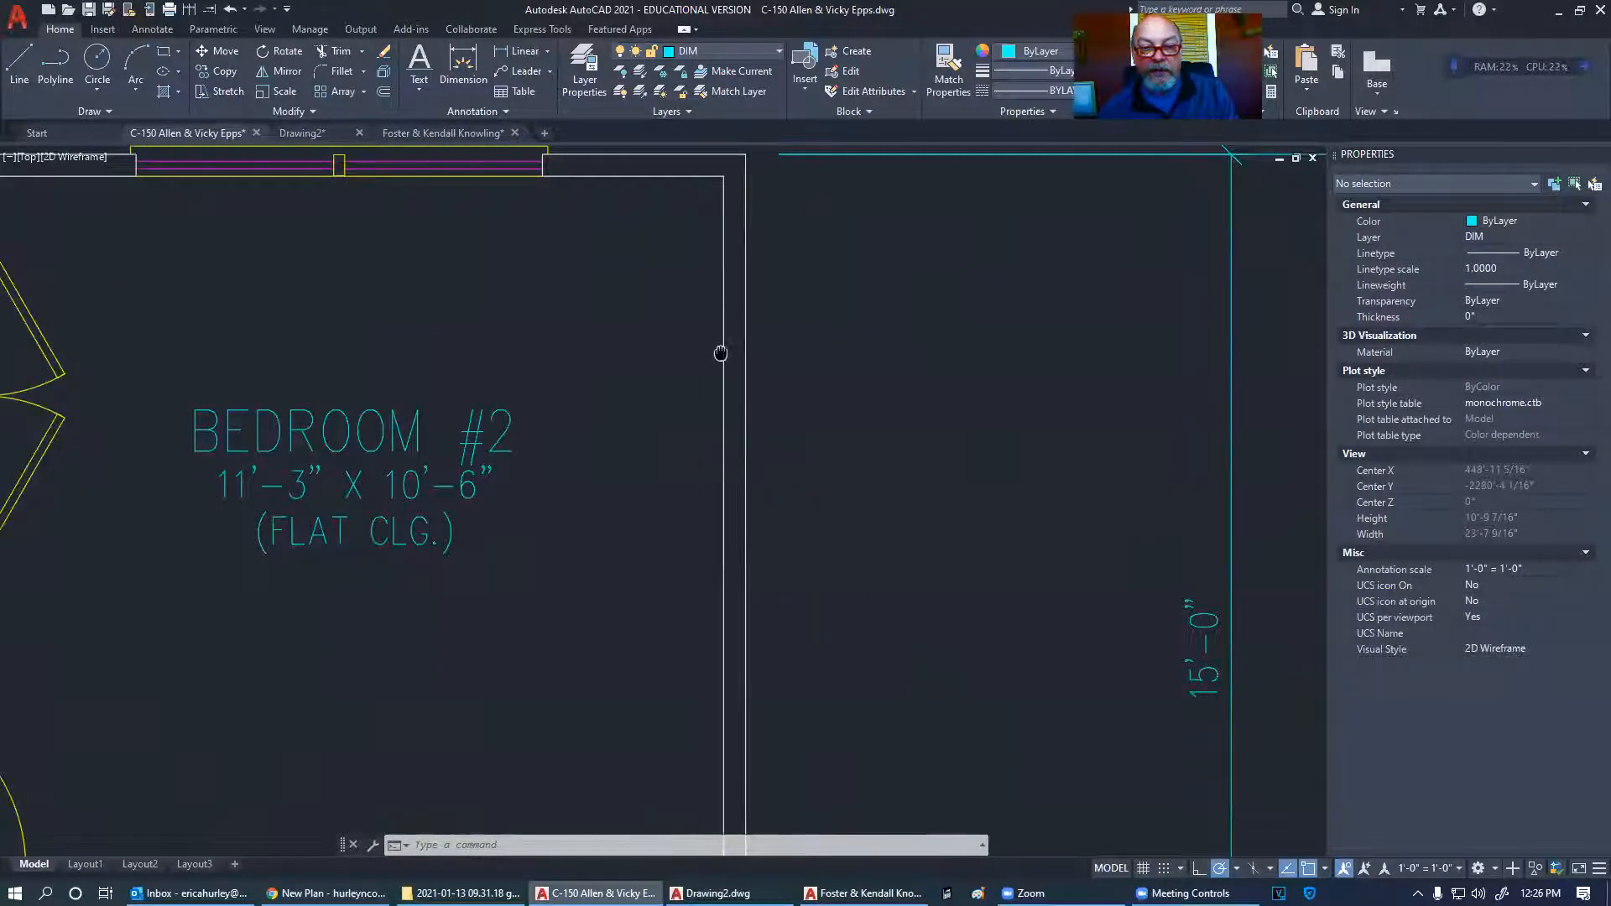
- Zoom in on the wall corner beside the 3050 TWIN window at Bedroom #2
middle_click_drag(721, 353, 731, 491)
middle_click_drag(683, 331, 747, 391)
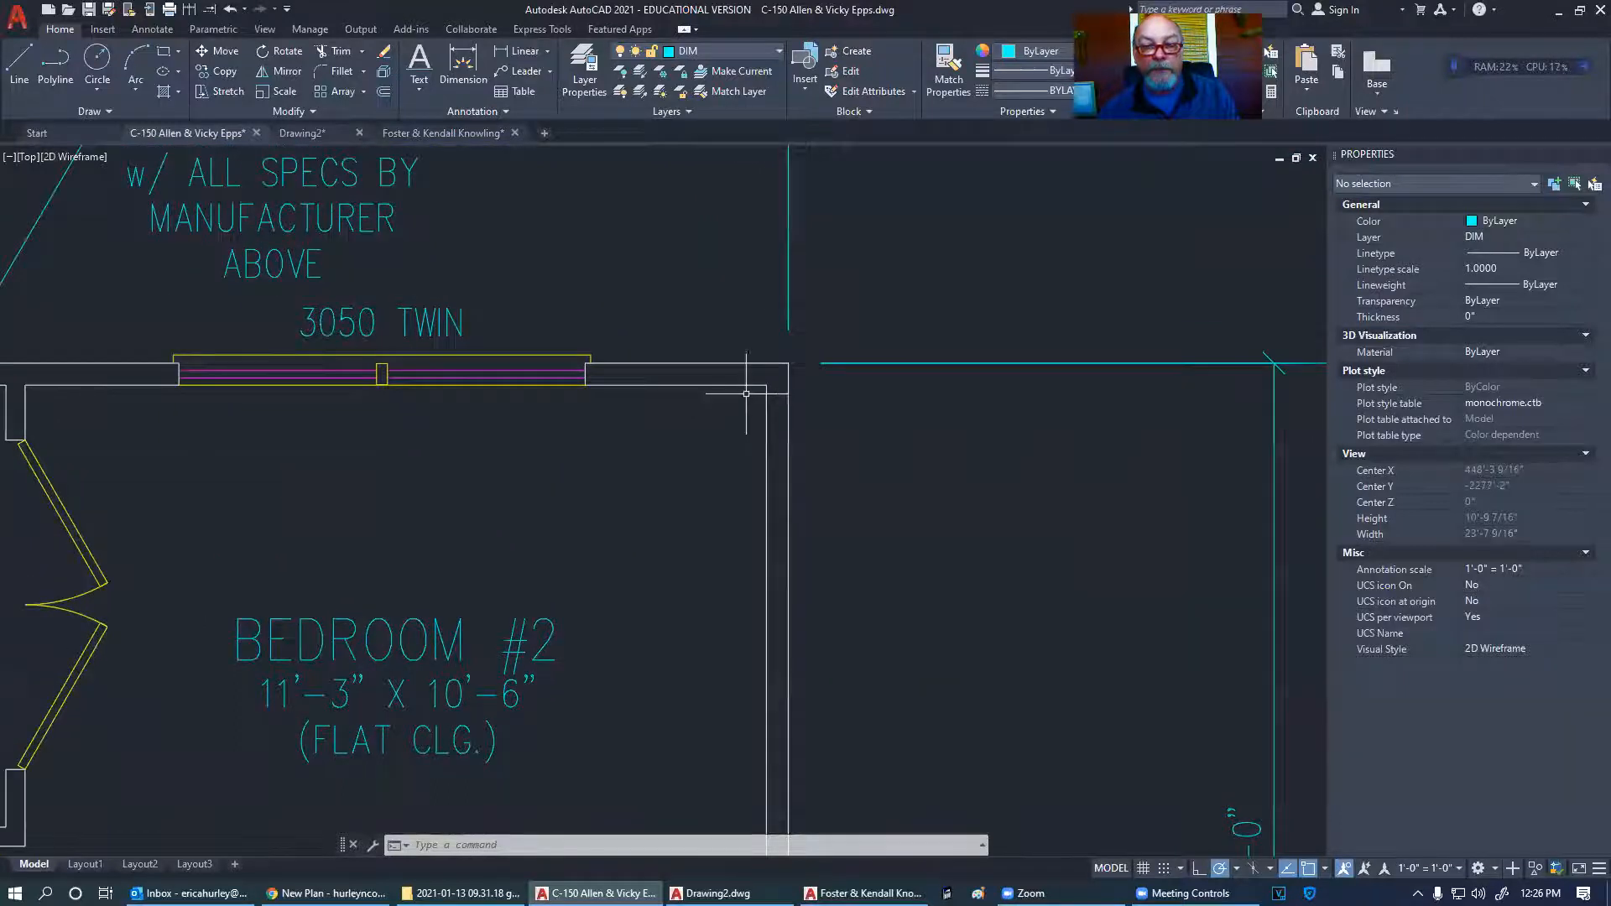
middle_click_drag(706, 460, 752, 513)
scroll(754, 518, "up", 2)
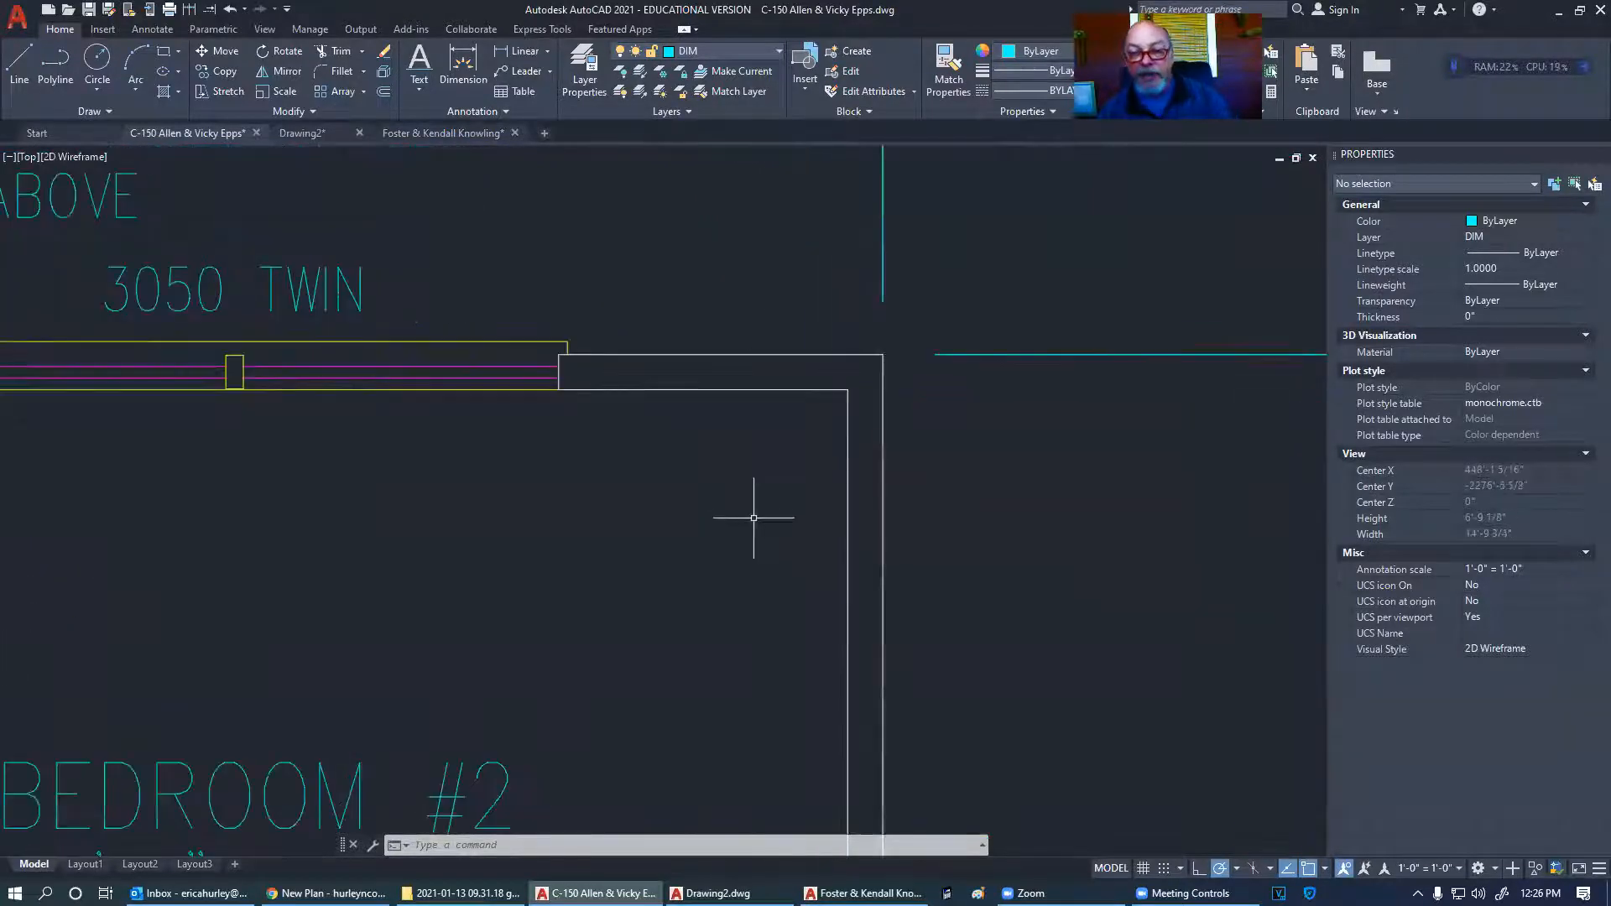
scroll(739, 424, "down", 10)
scroll(361, 550, "up", 8)
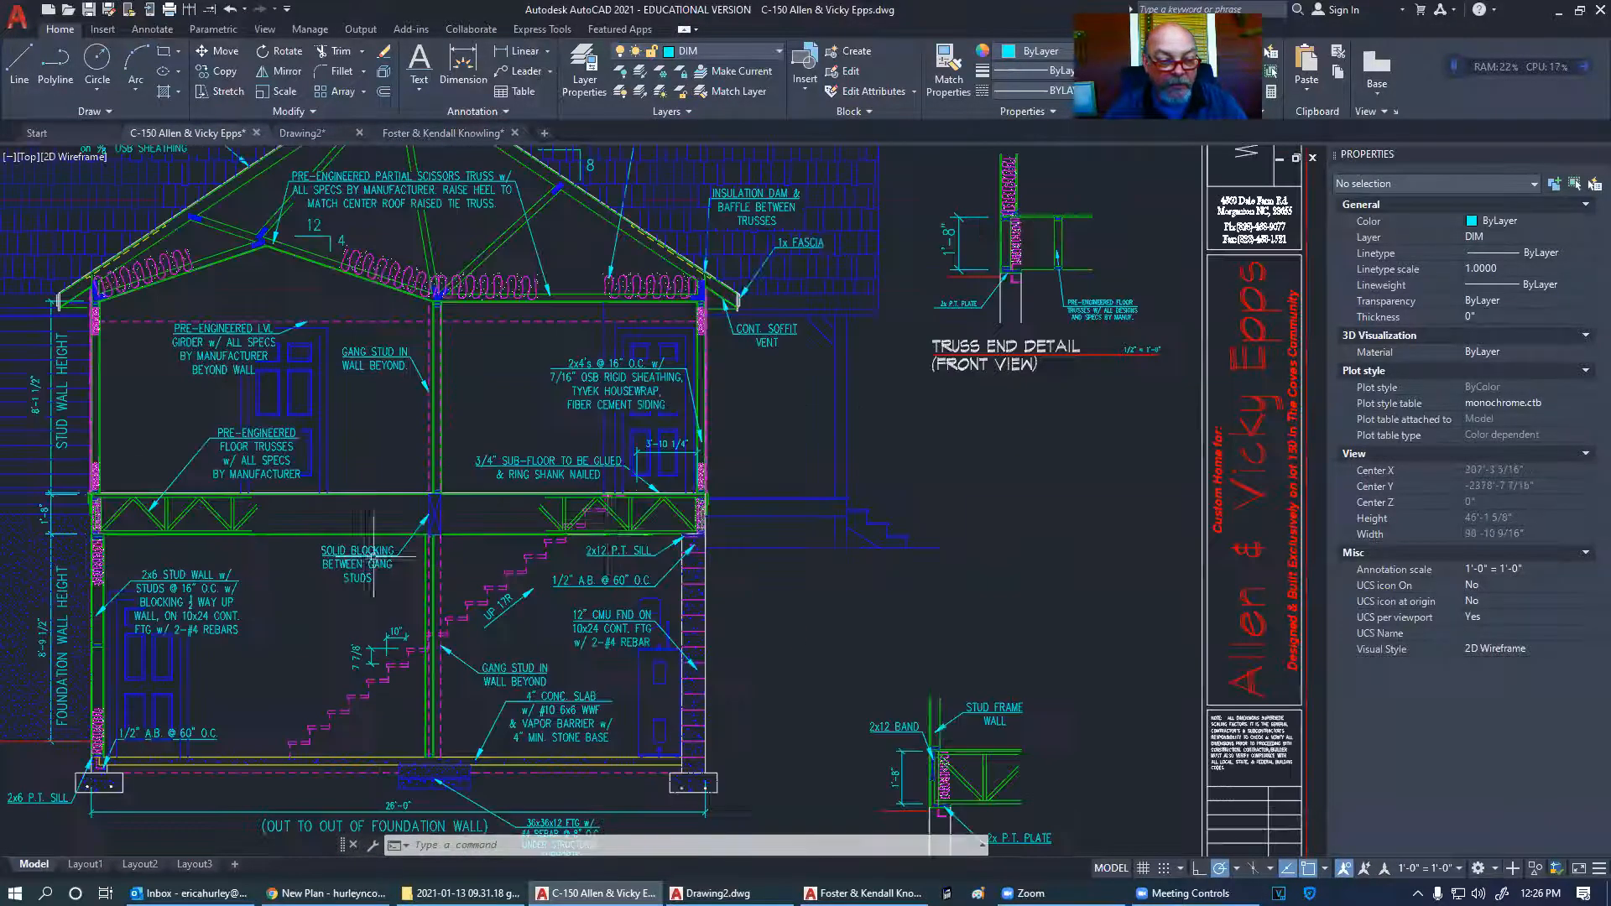
scroll(696, 494, "up", 10)
middle_click_drag(838, 468, 795, 537)
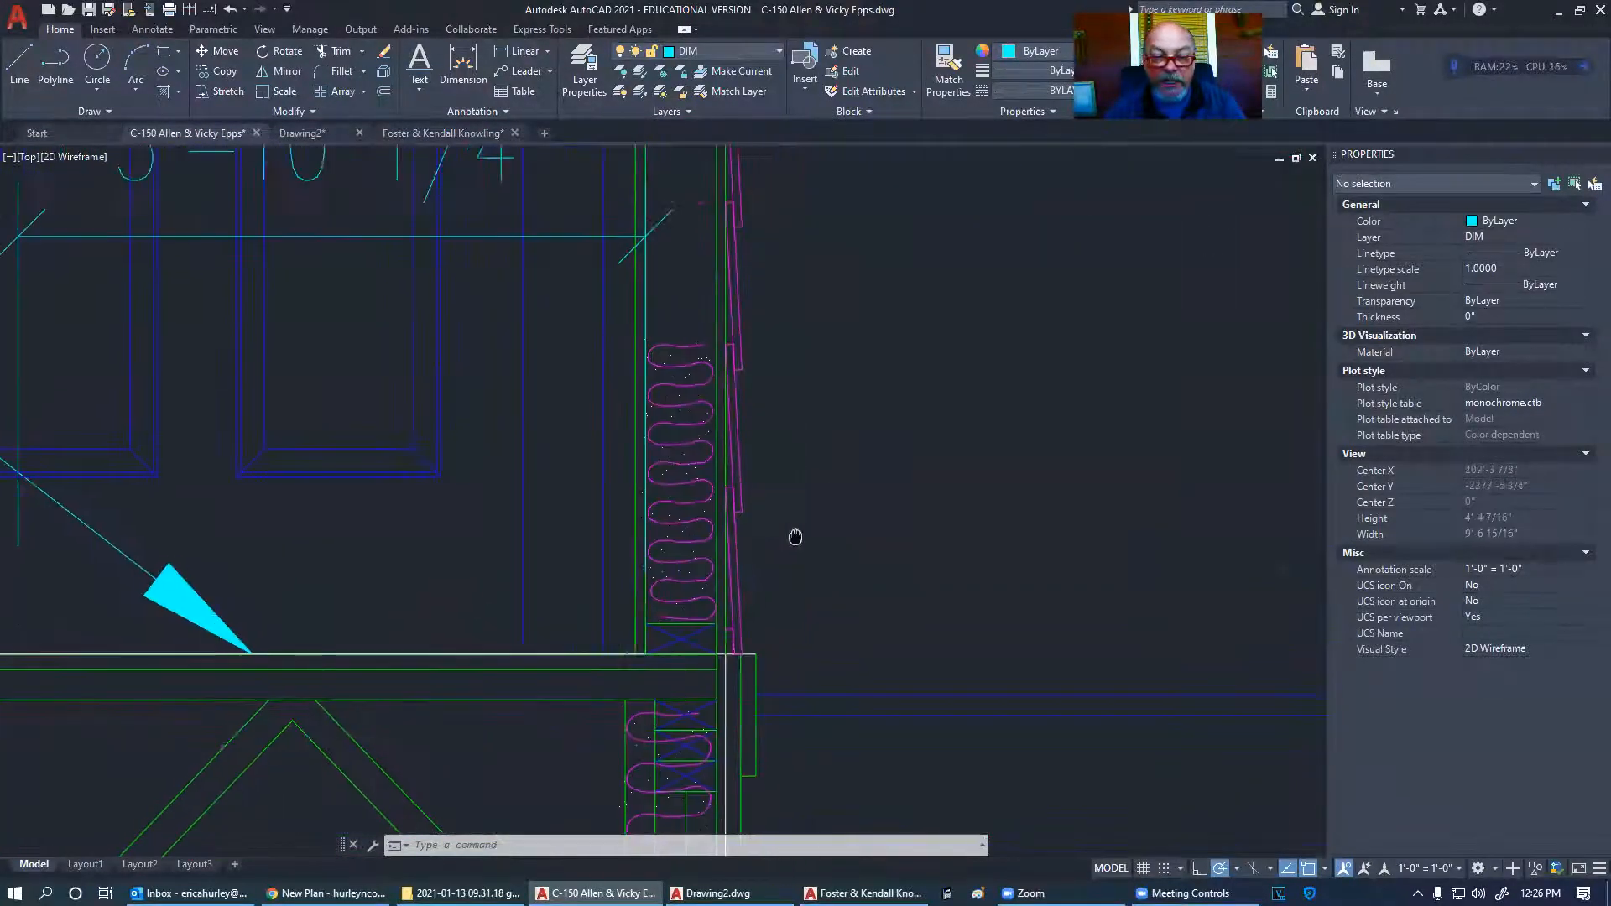
scroll(722, 587, "down", 12)
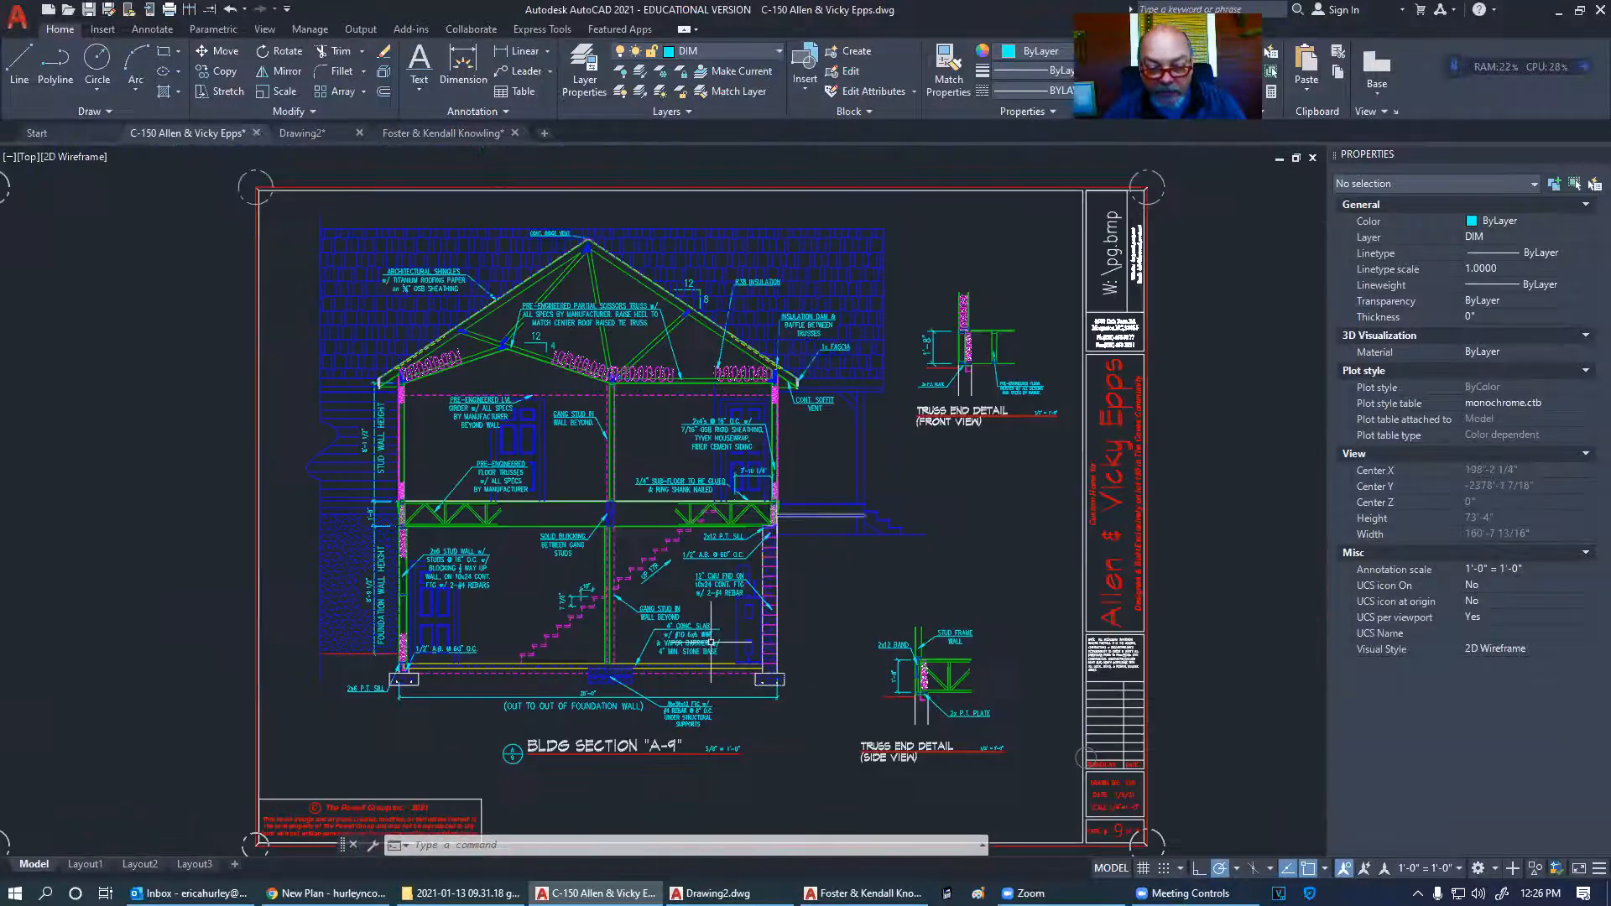
scroll(699, 763, "up", 6)
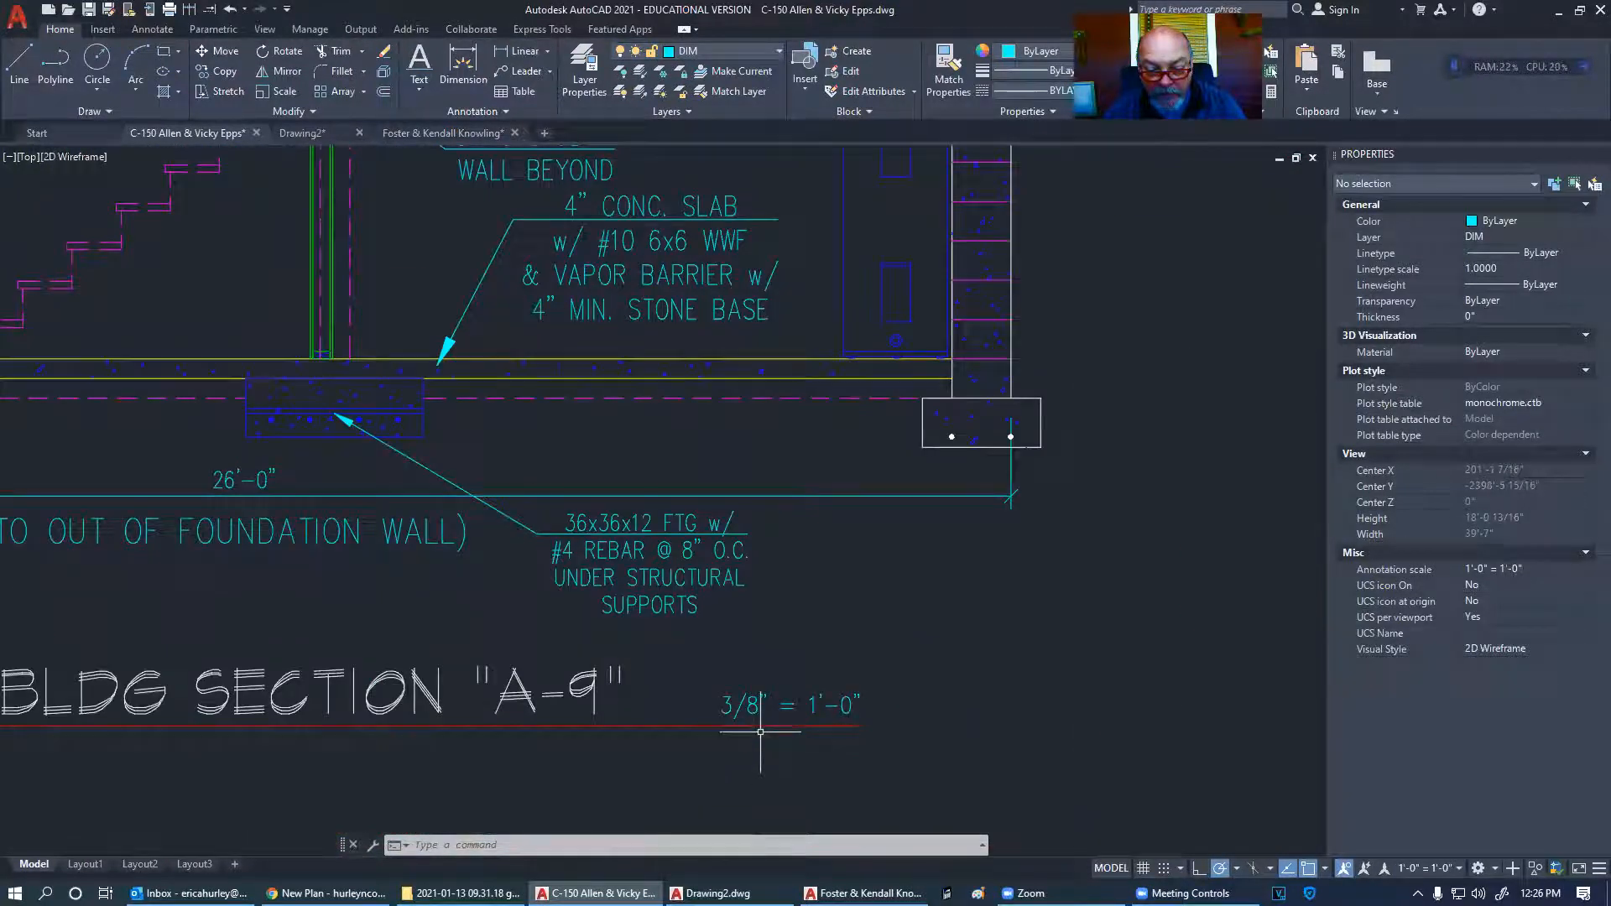
scroll(793, 756, "down", 6)
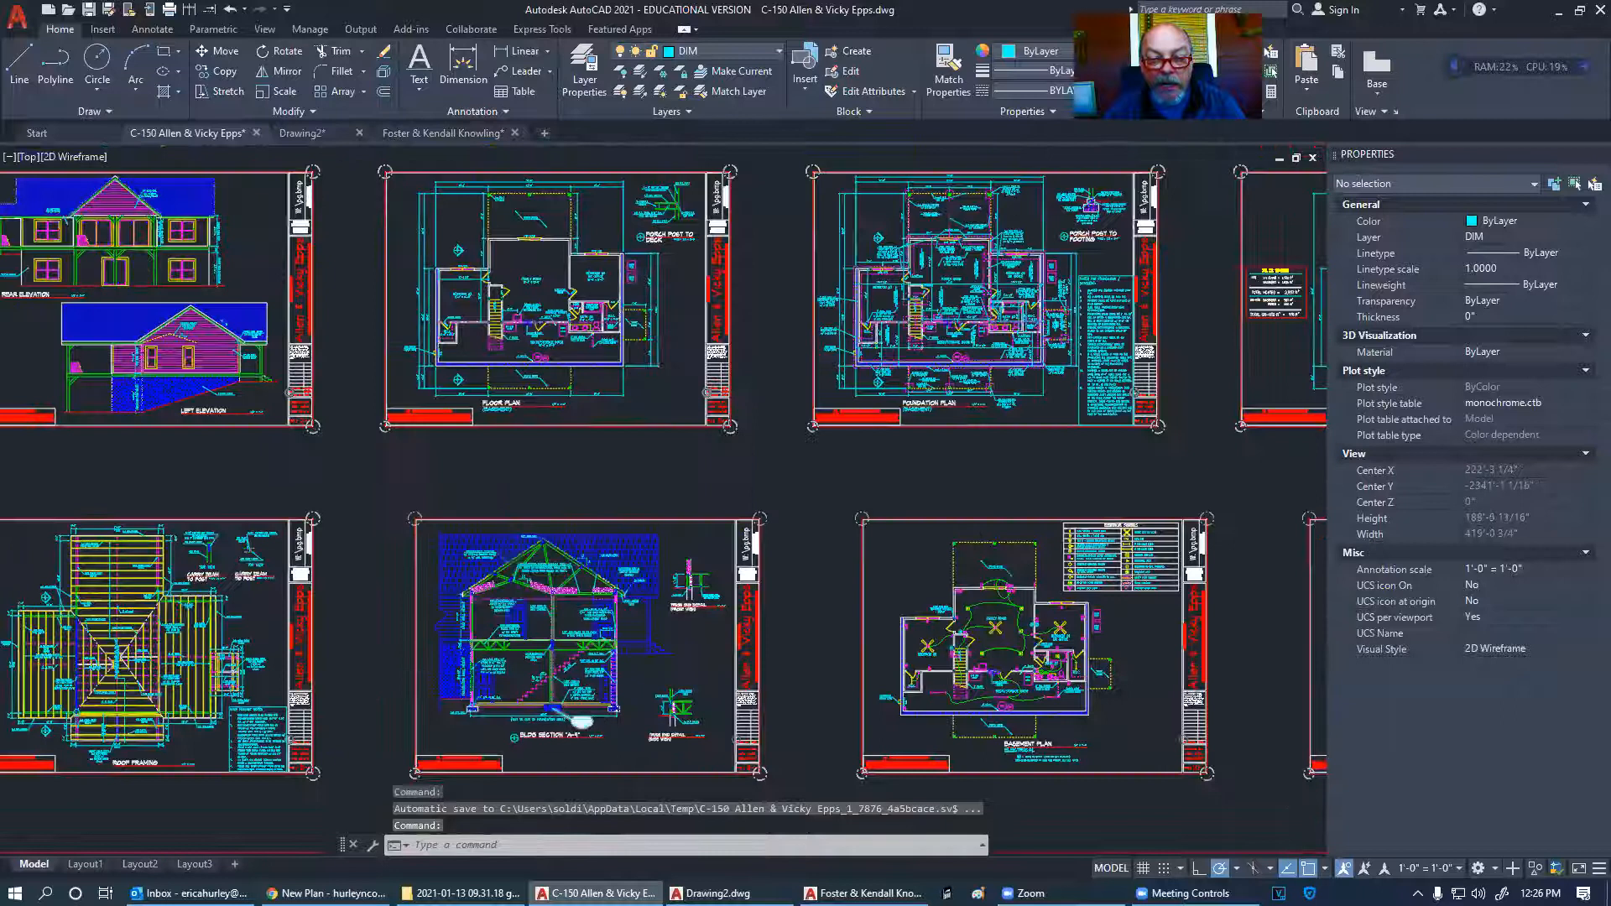
scroll(569, 555, "up", 8)
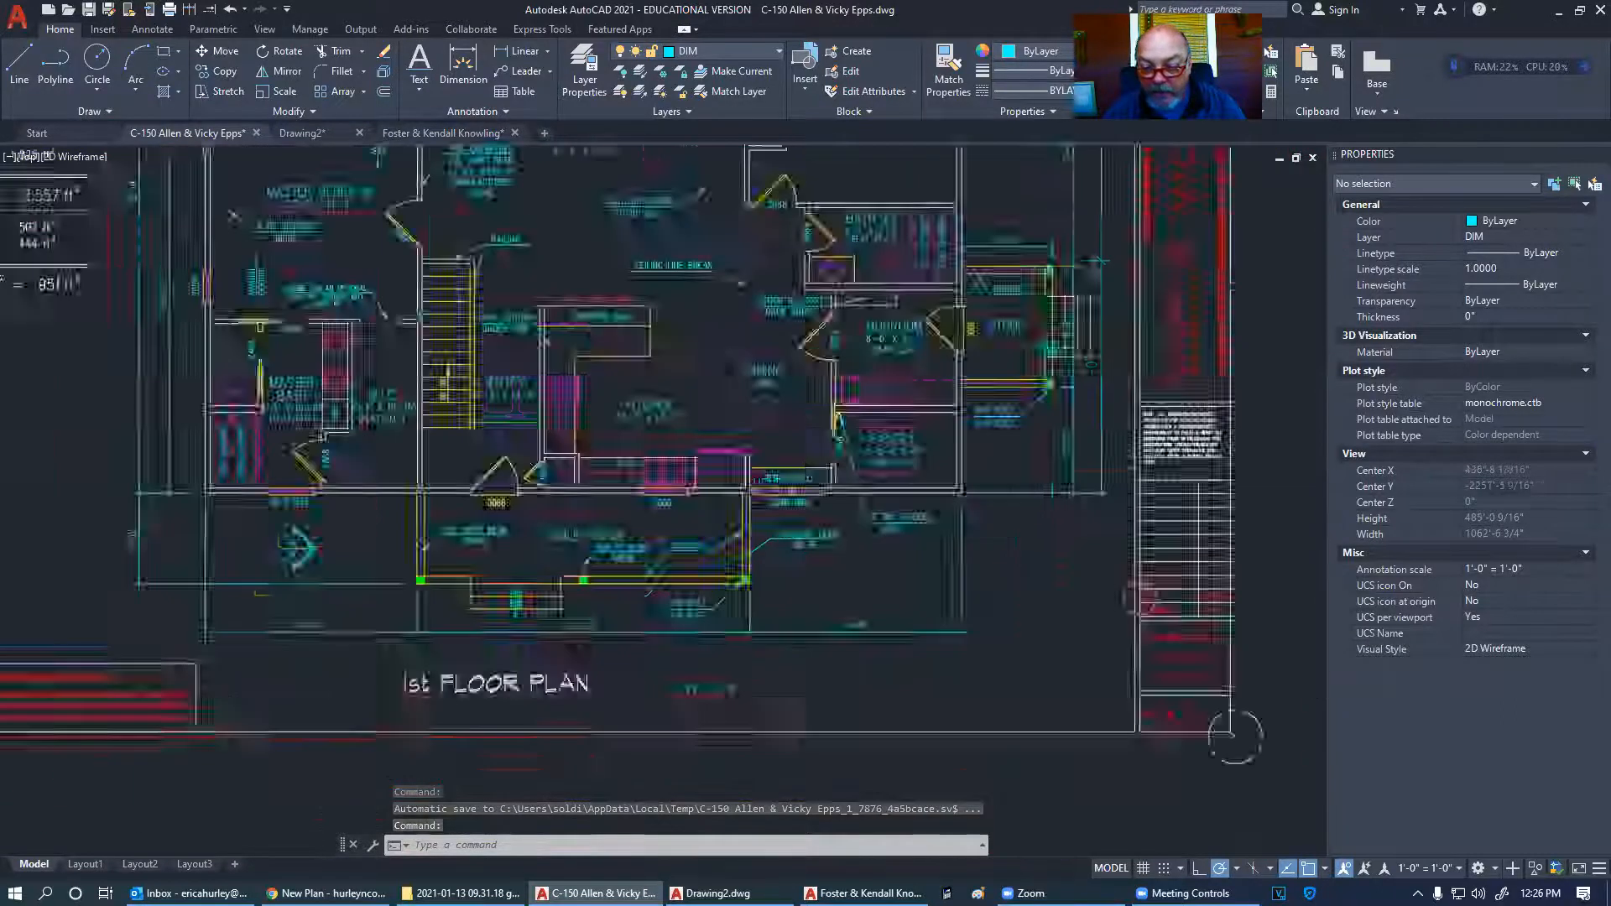
scroll(628, 712, "down", 5)
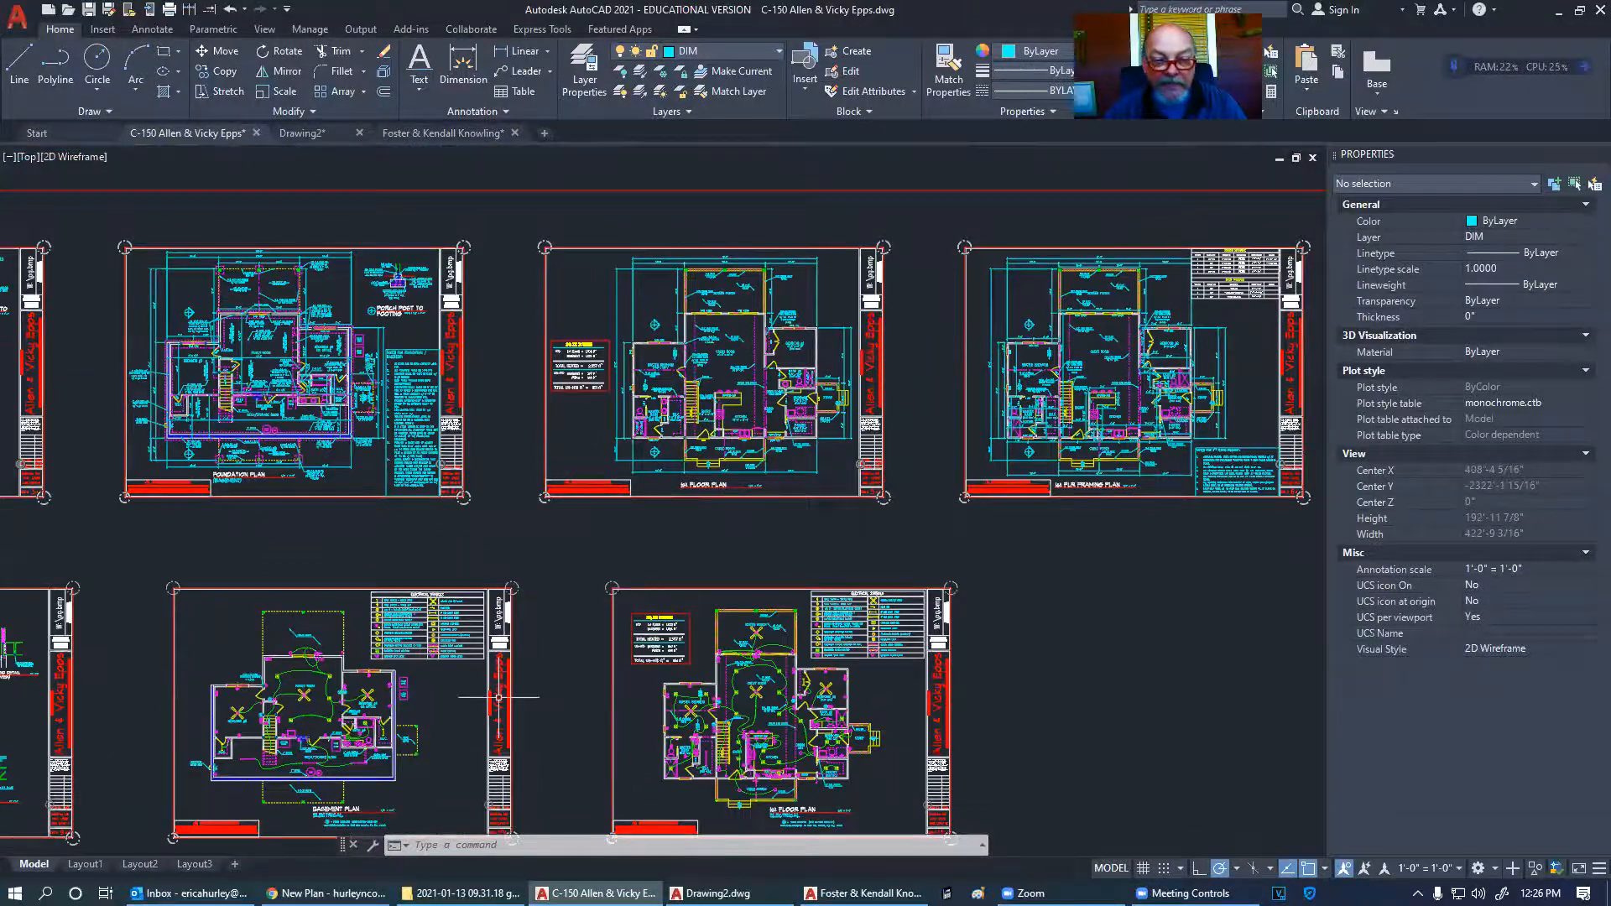
scroll(810, 348, "up", 10)
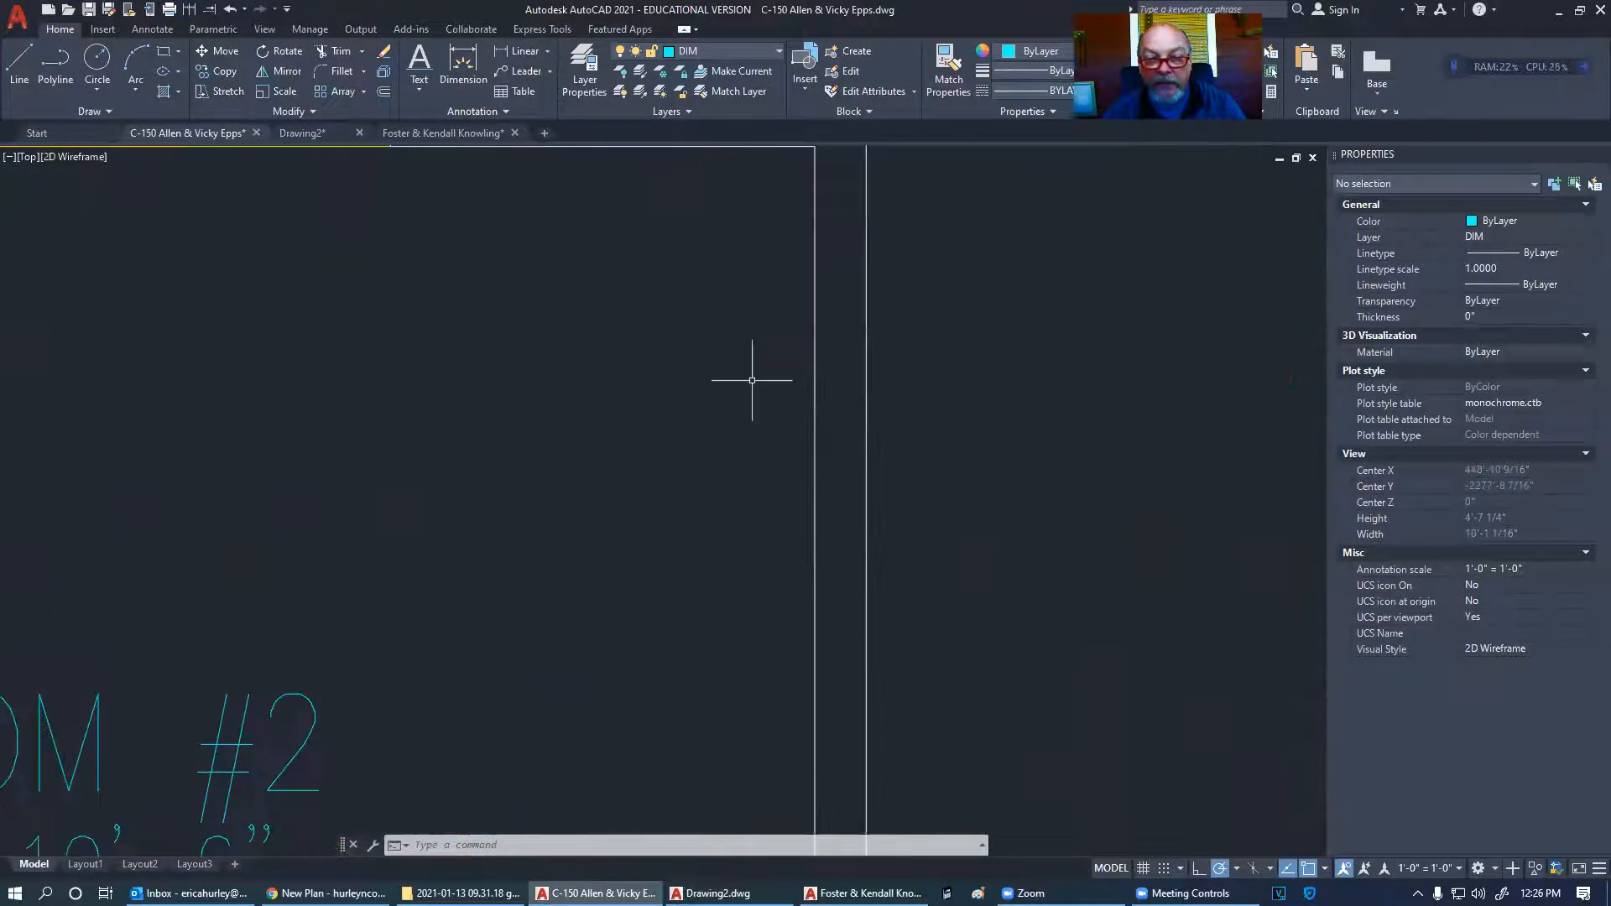
- Offset two inner wall lines by 1/2", including the vertical line to the left
left_click(384, 91)
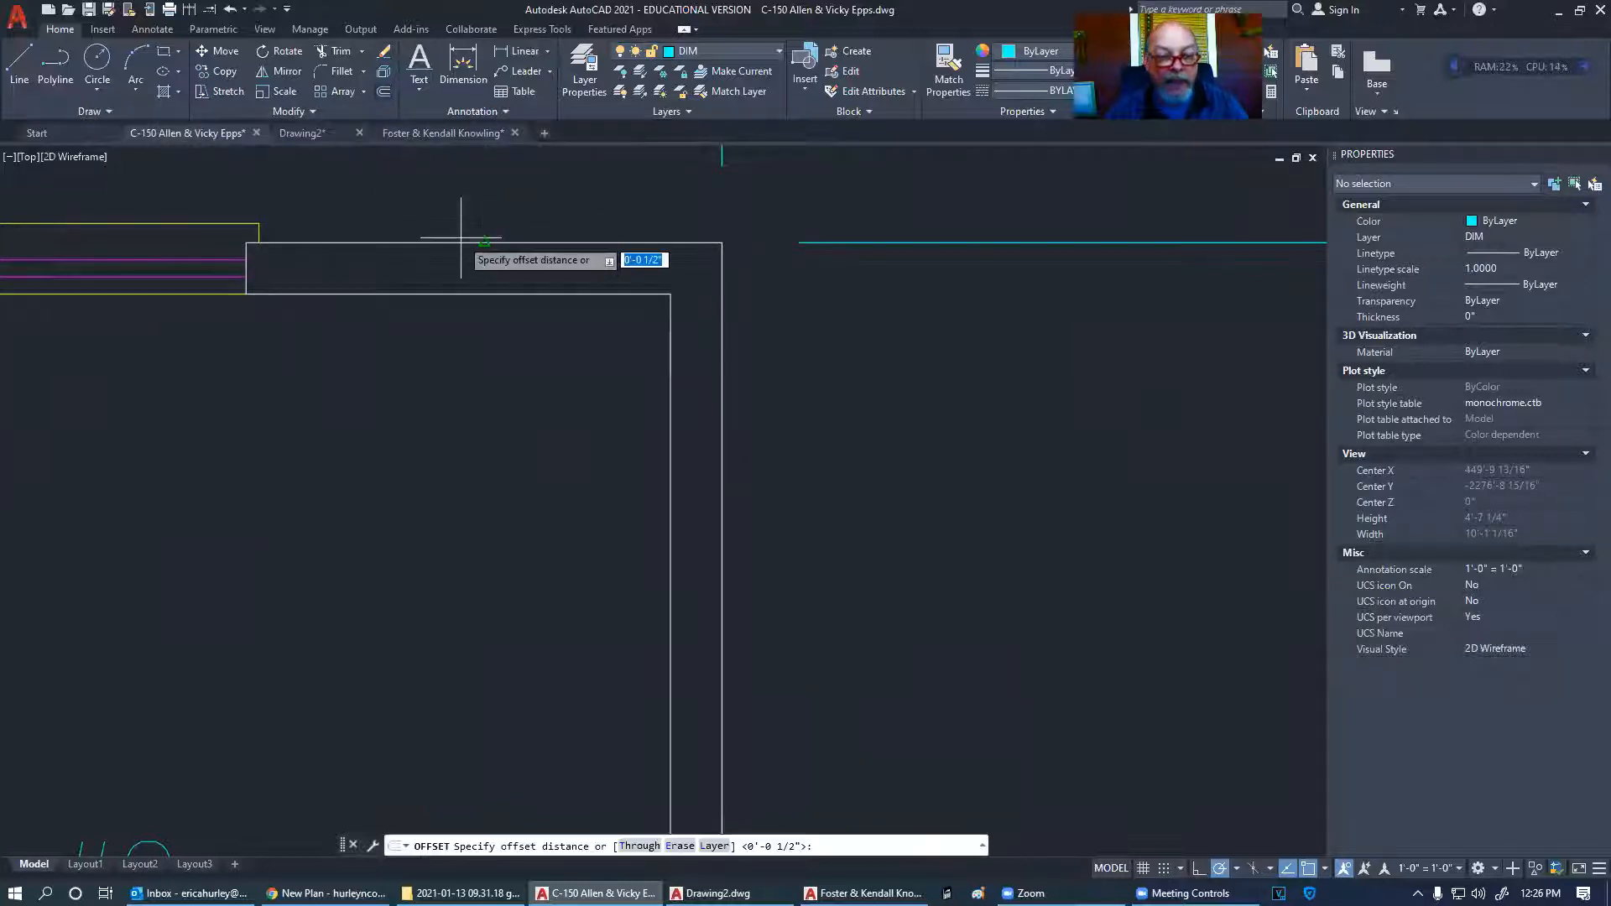
type(".5")
key("Return")
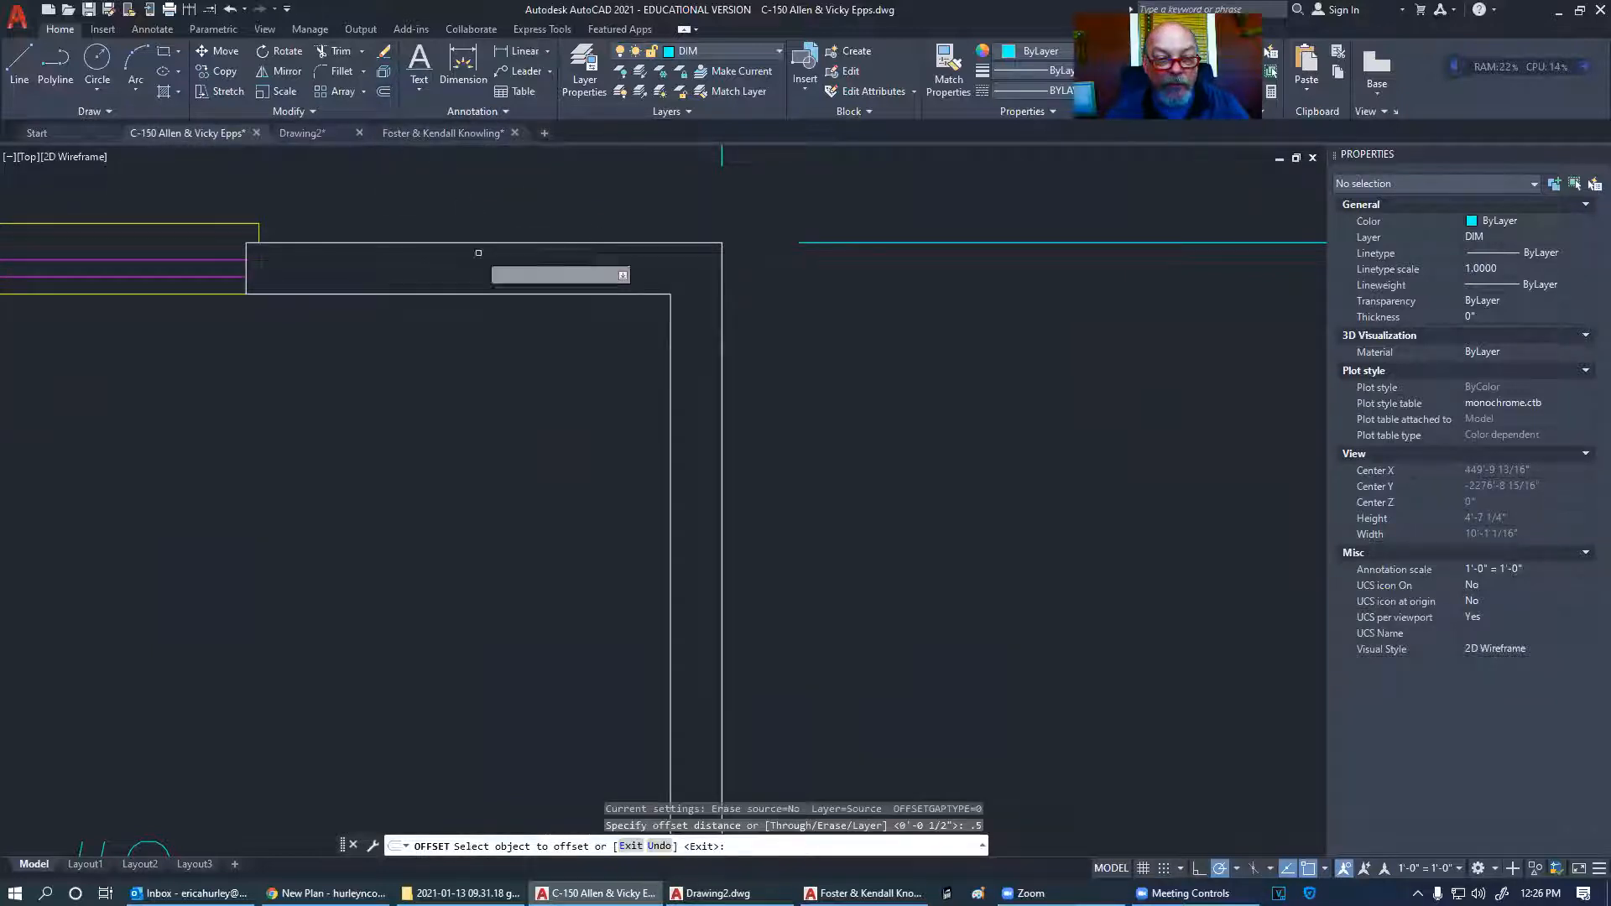
left_click(482, 297)
left_click(491, 331)
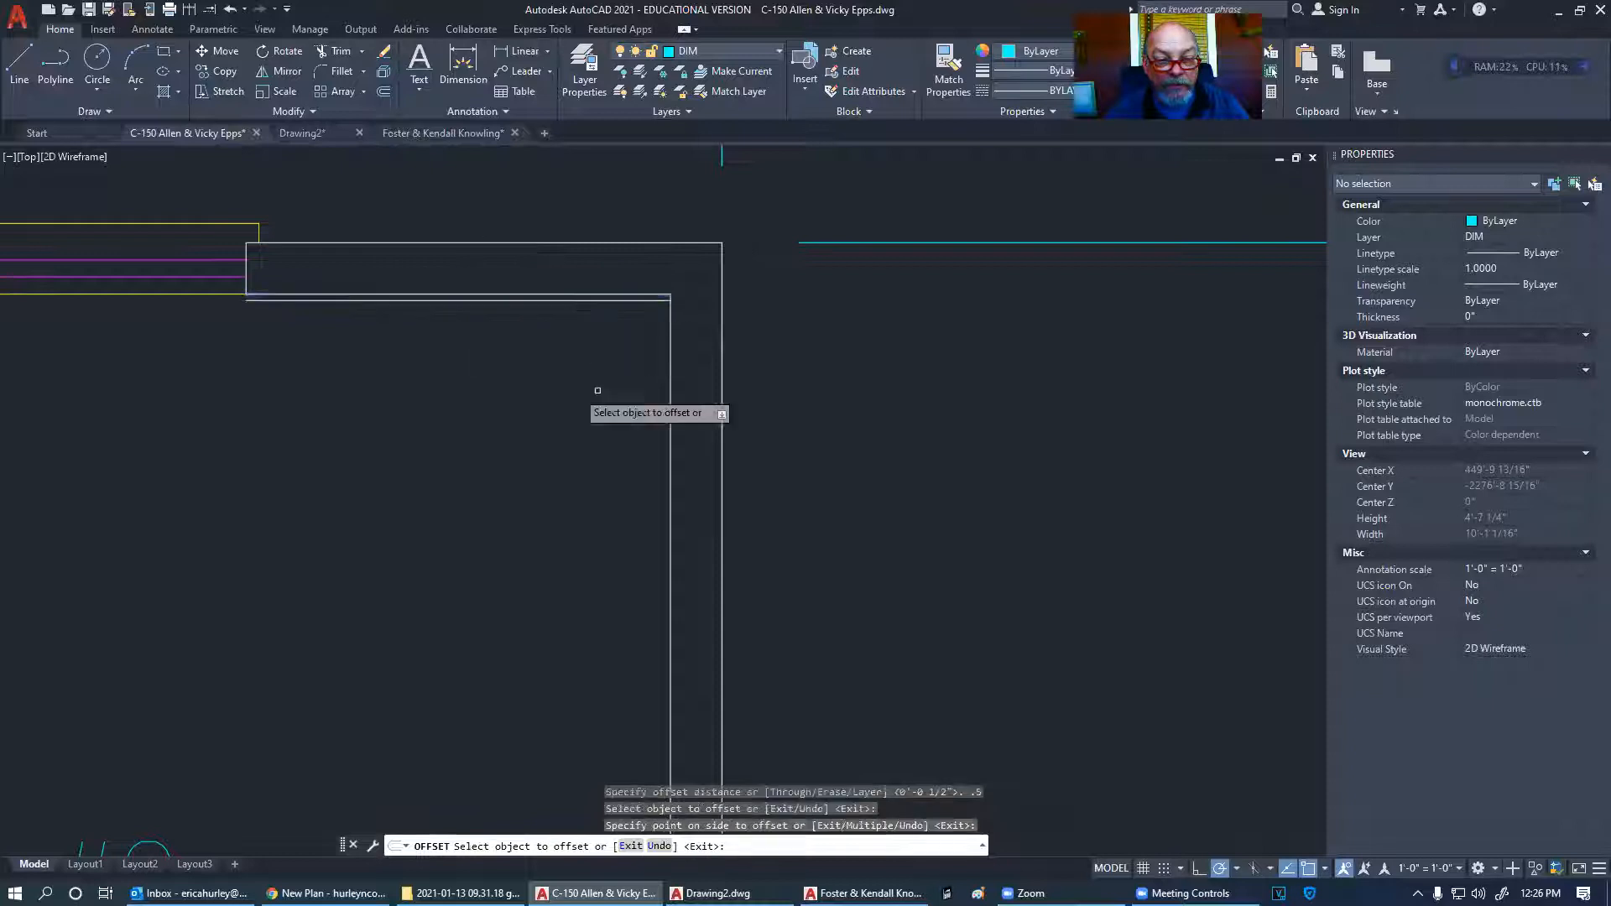
left_click(669, 361)
left_click(612, 360)
key("Escape")
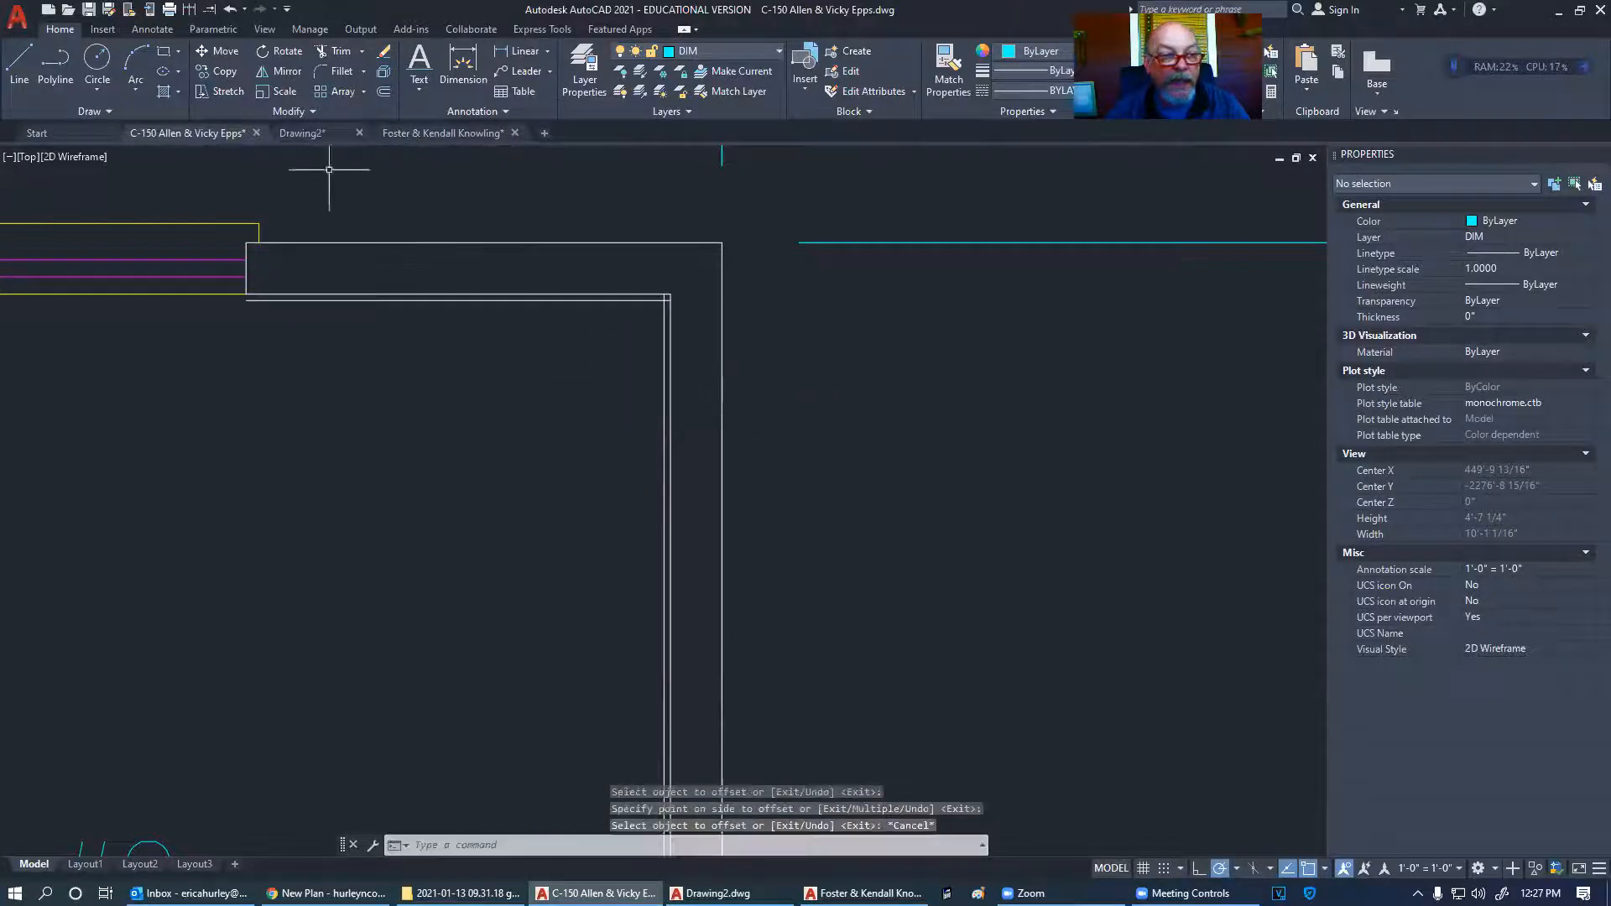
- Offset the top and right wall lines 7/16" outward
left_click(382, 95)
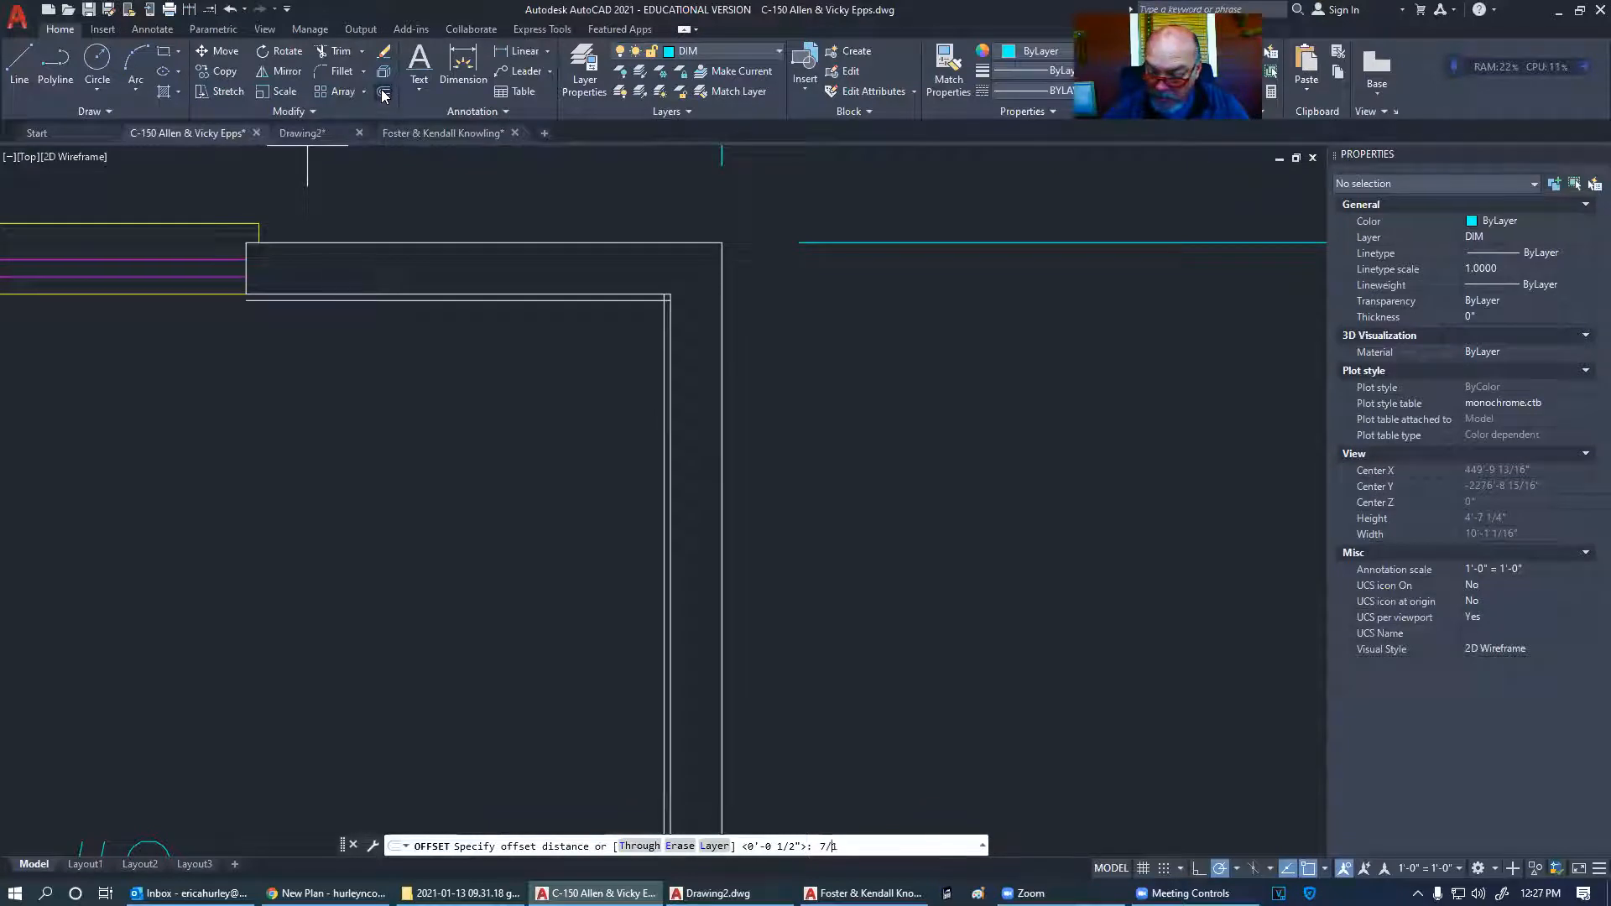
key("Return")
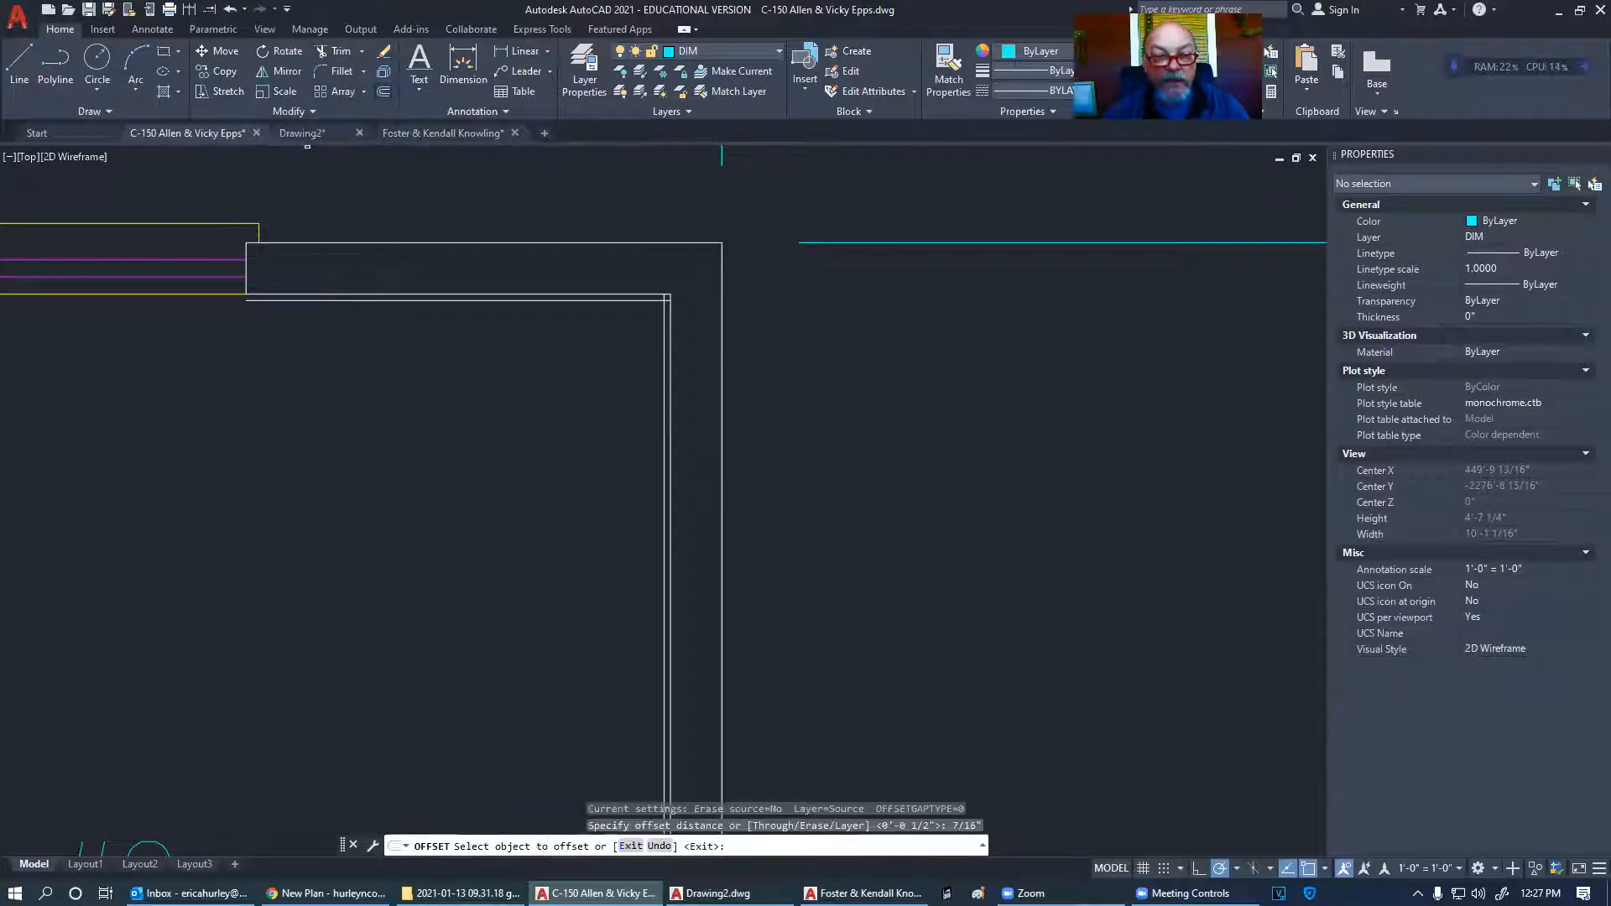
left_click(617, 243)
left_click(664, 231)
left_click(720, 310)
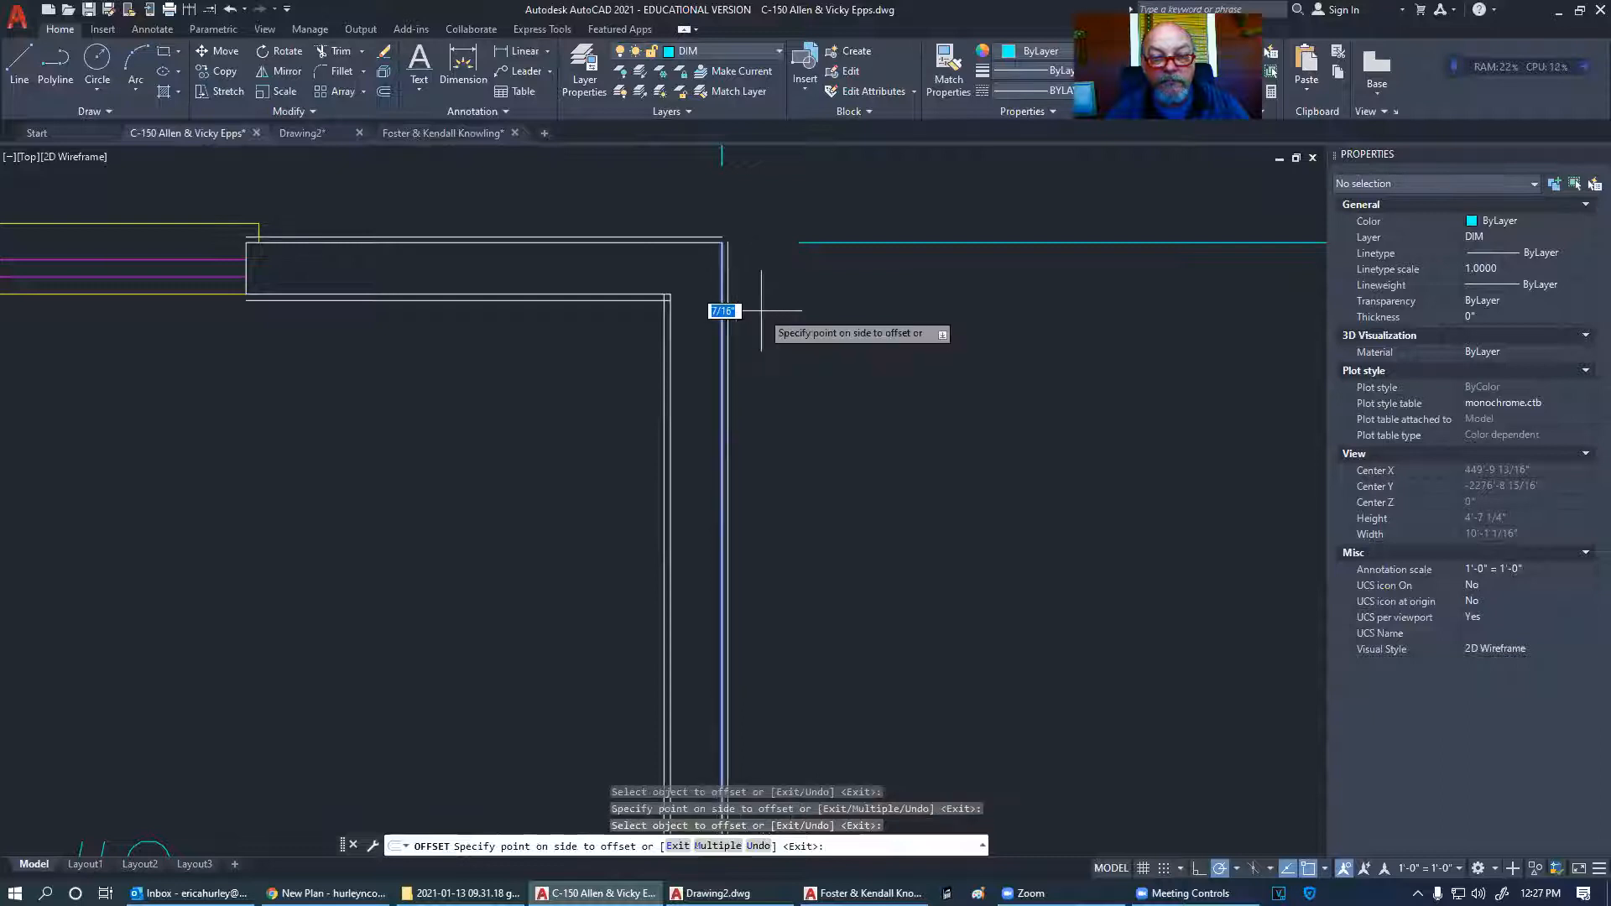
left_click(735, 313)
key("Escape")
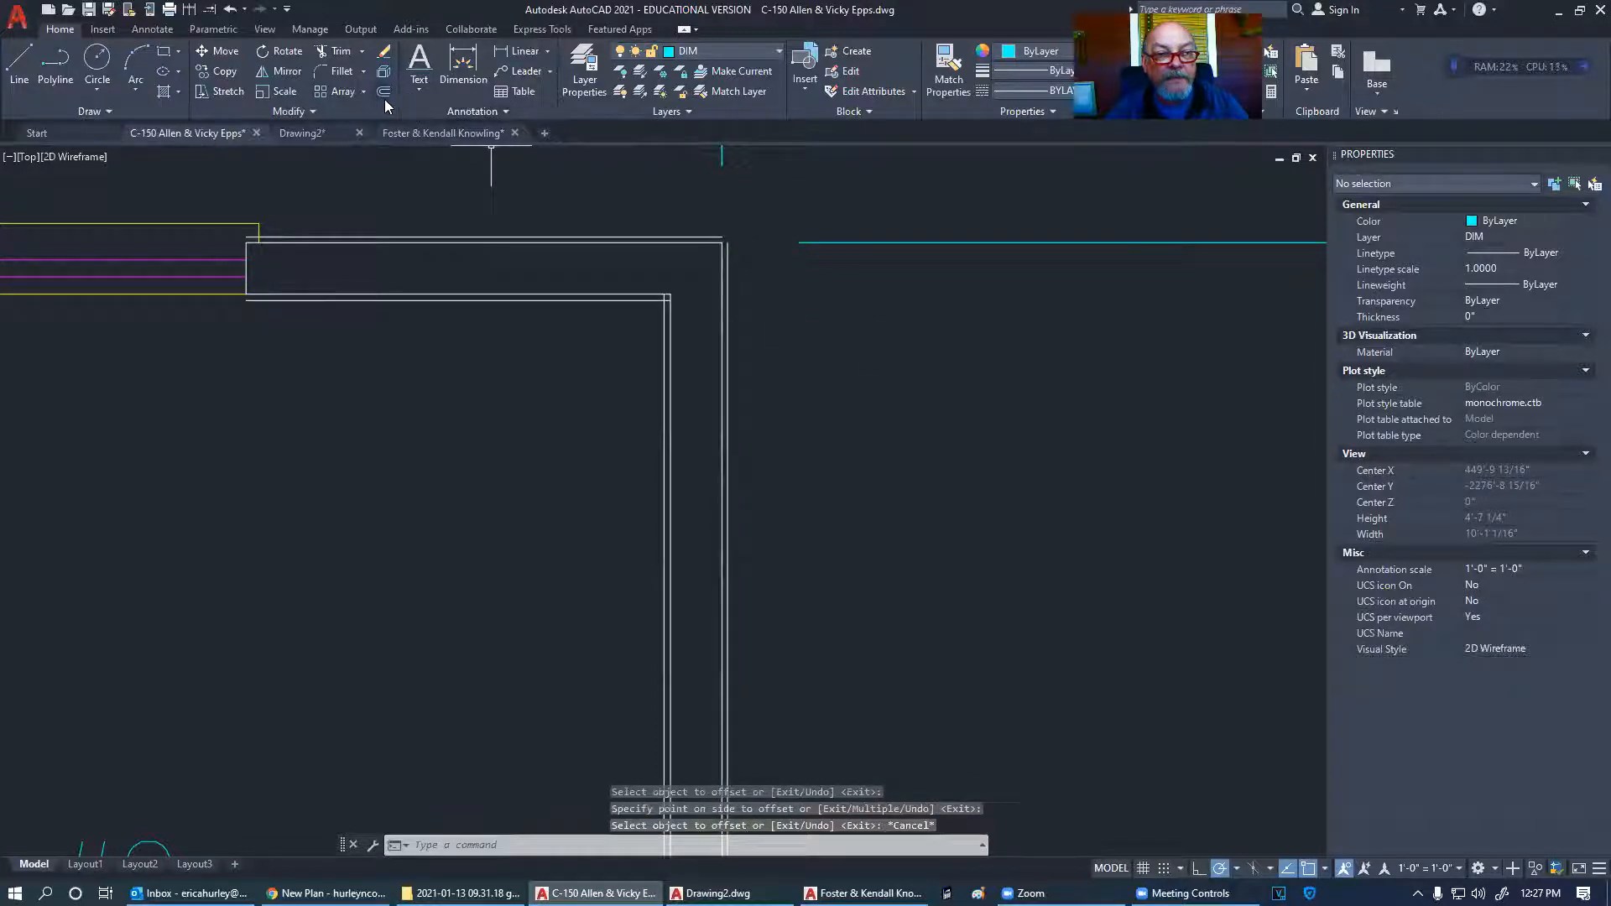
scroll(816, 250, "down", 10)
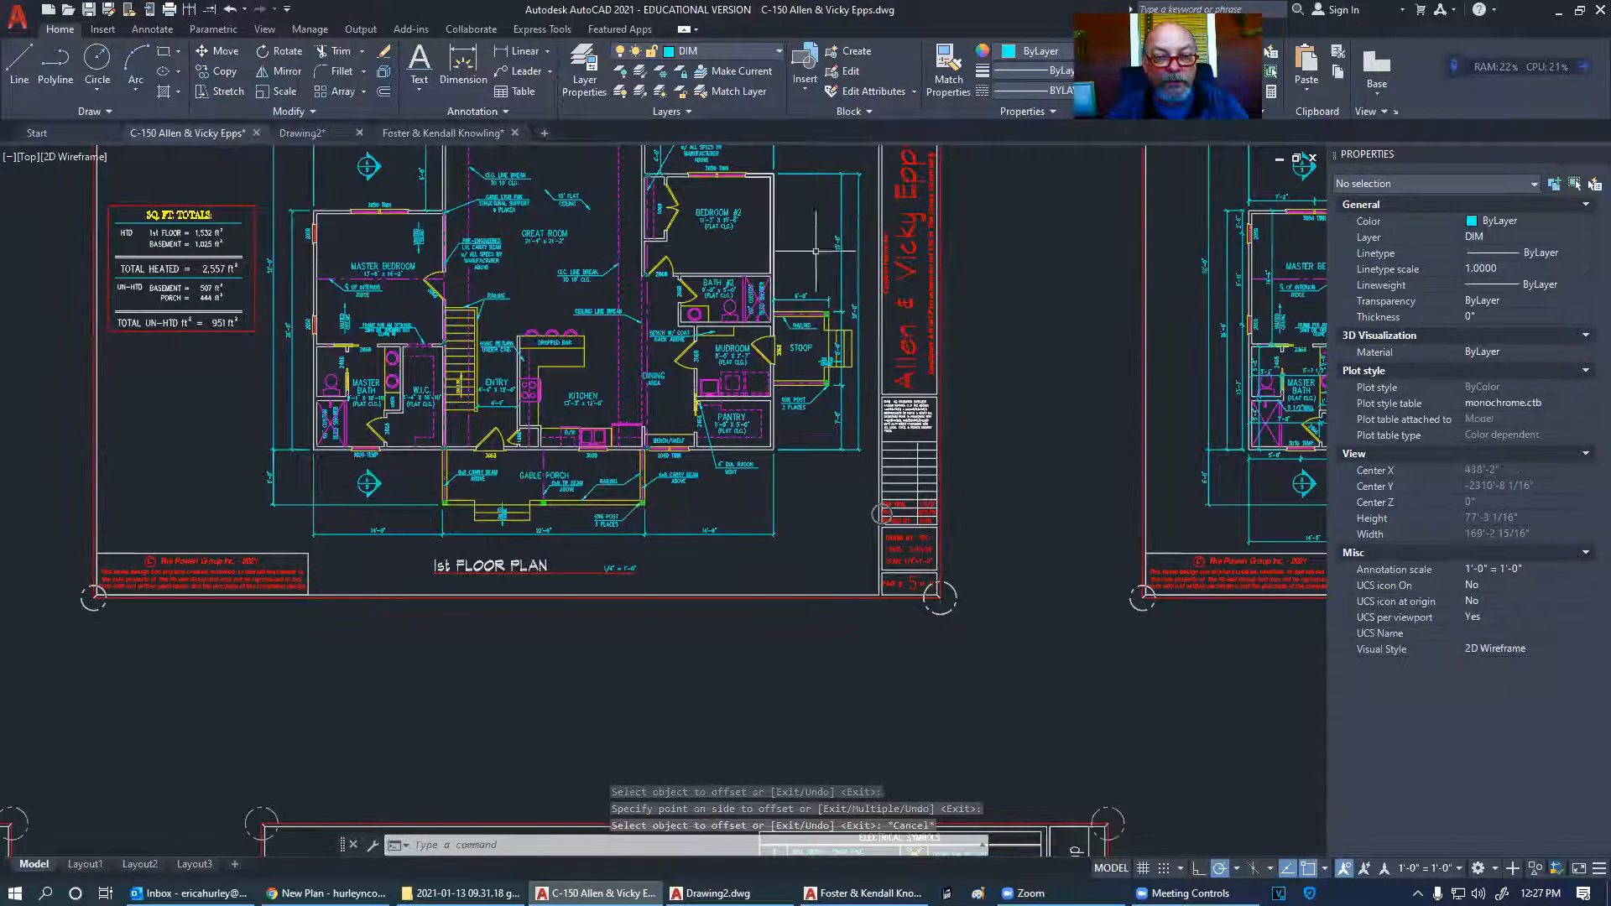
scroll(816, 250, "down", 3)
scroll(423, 613, "up", 12)
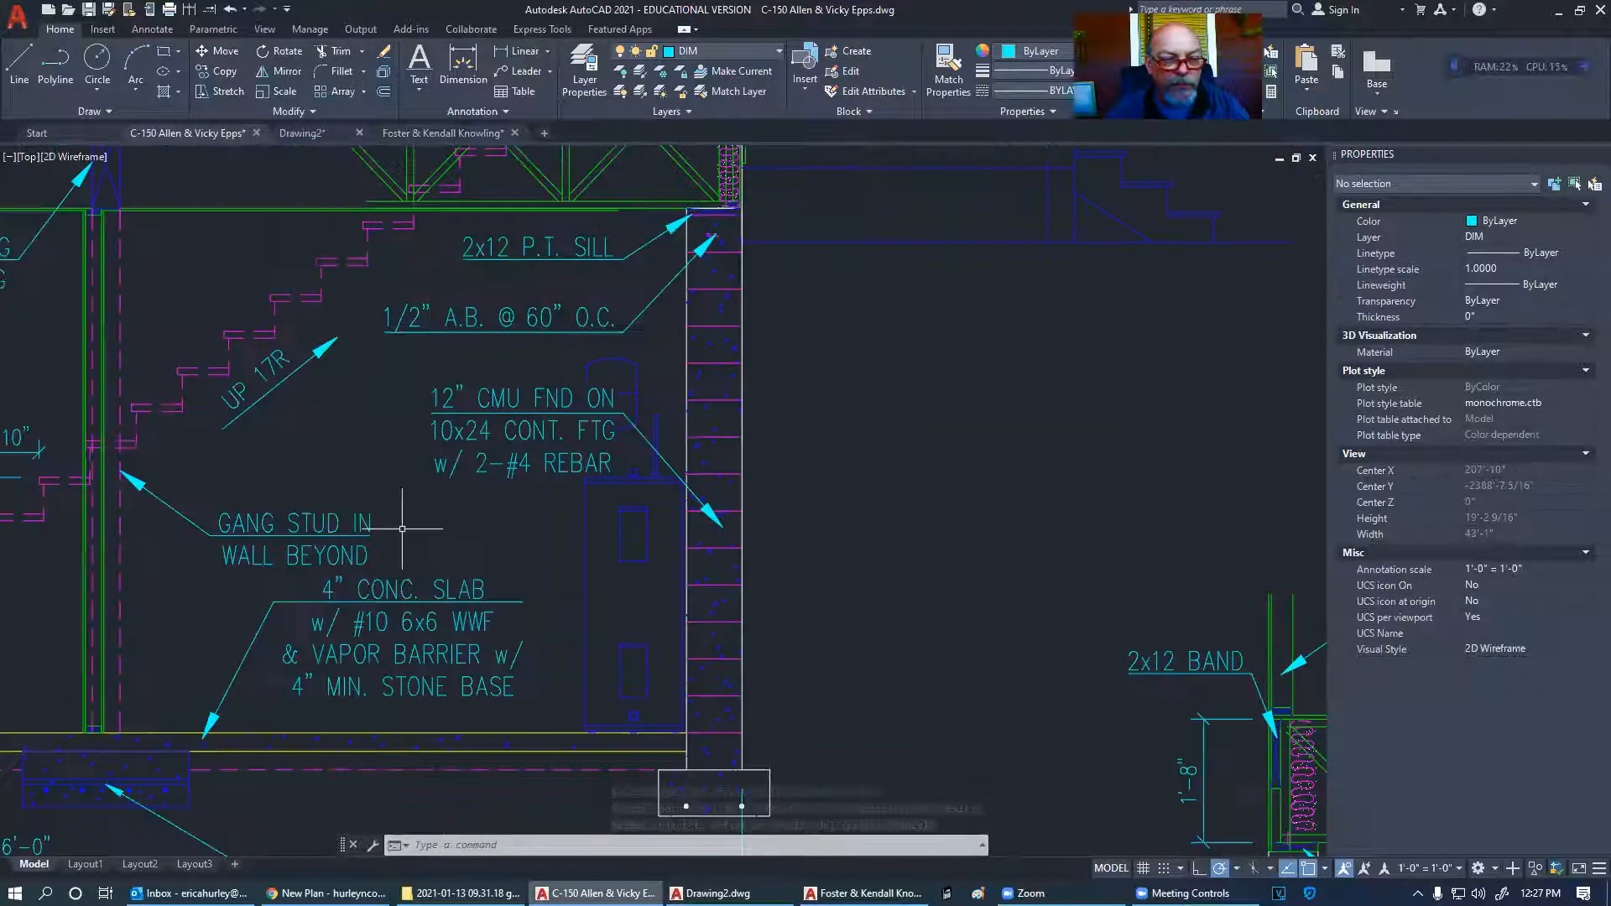
middle_click_drag(731, 329, 630, 657)
scroll(658, 339, "up", 7)
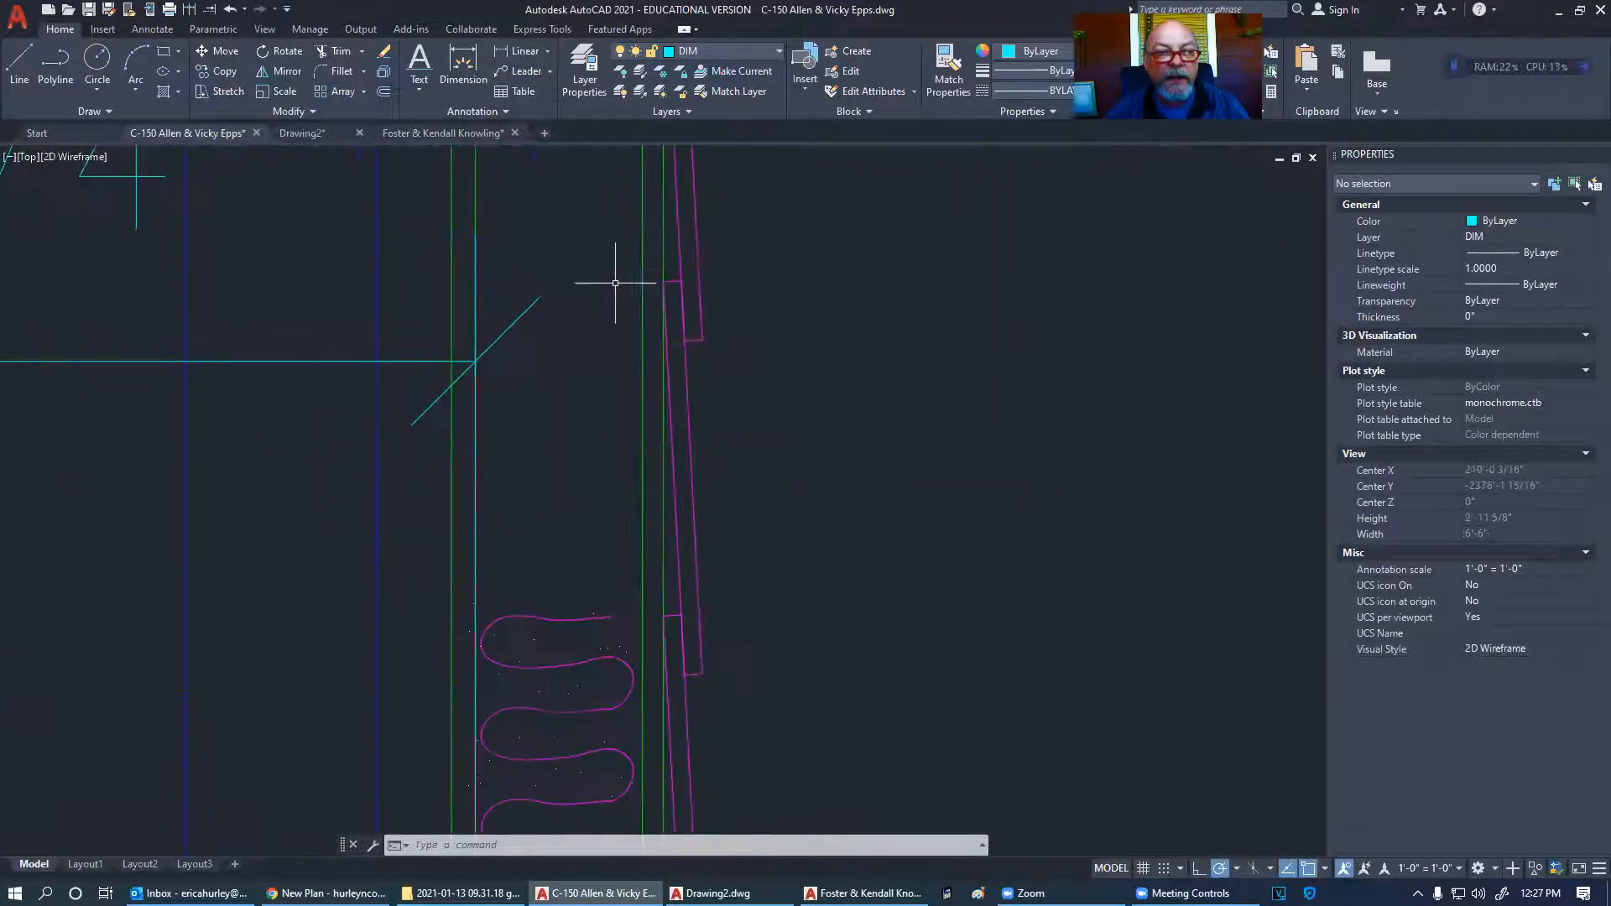
left_click(520, 51)
left_click(682, 339)
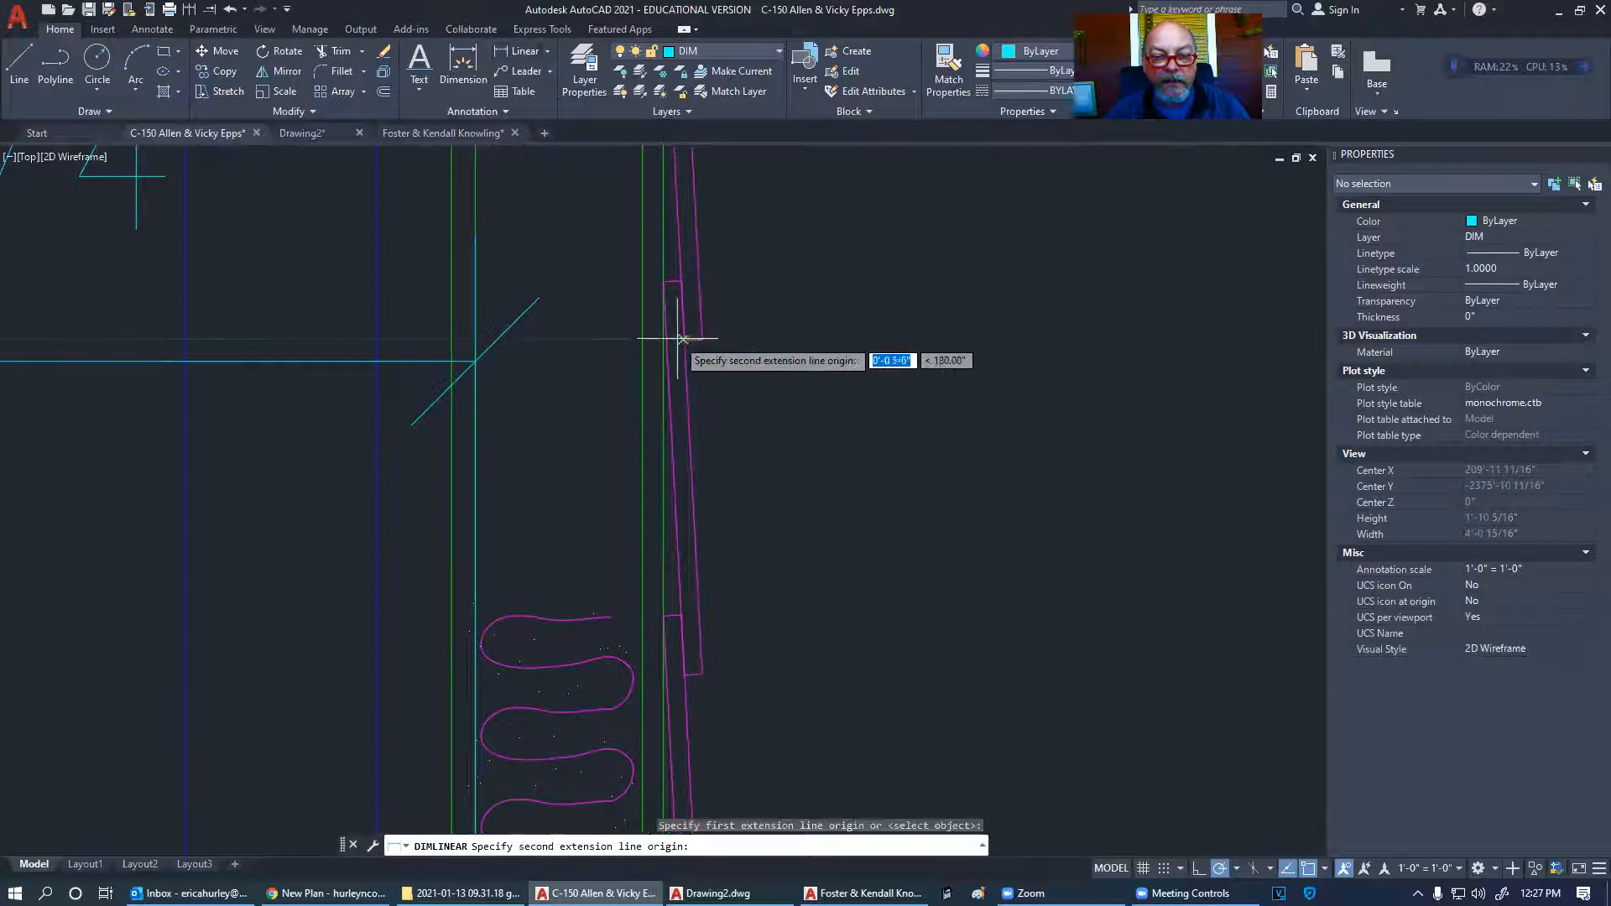
left_click(662, 340)
scroll(719, 454, "down", 15)
key("Escape")
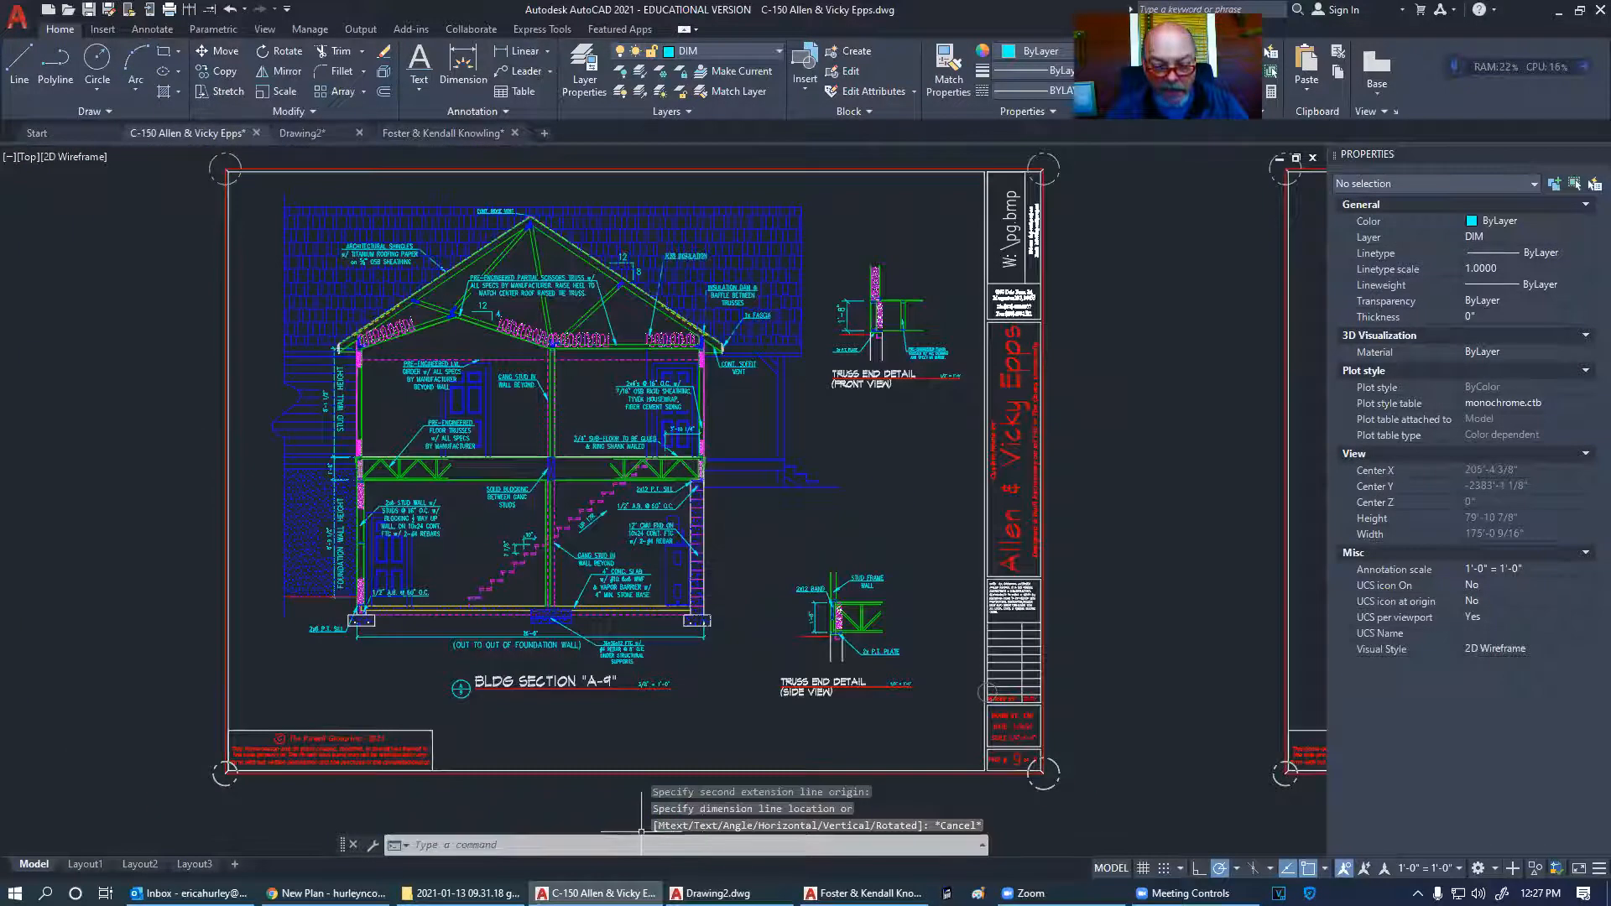
left_click(946, 894)
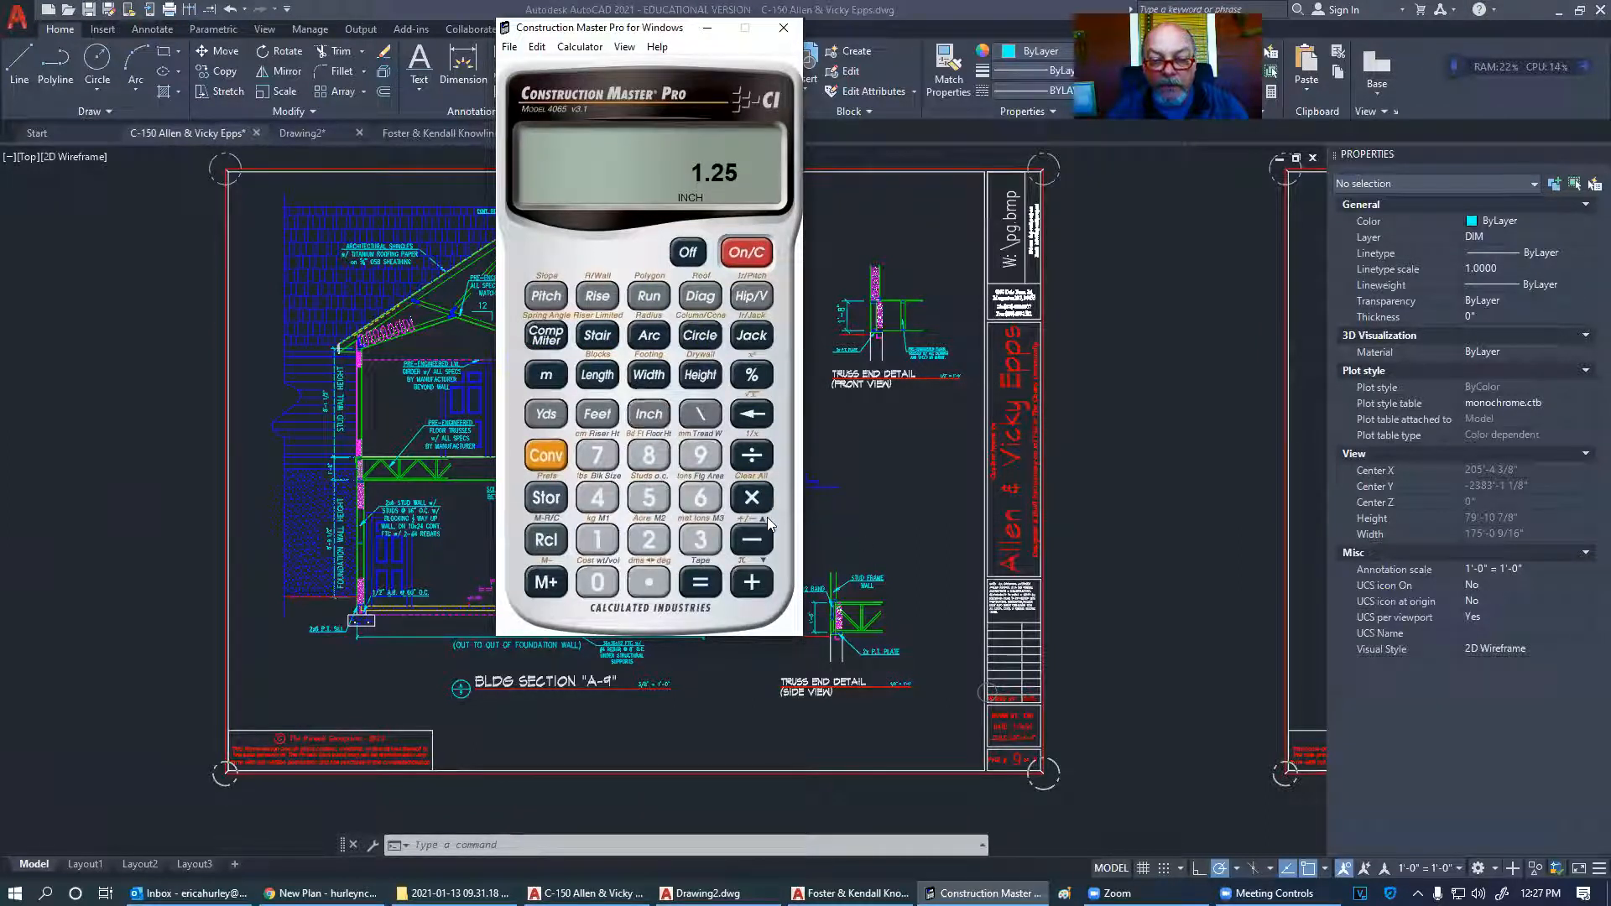
- In Construction Master Pro, total the entry to 0.833333 inch and convert it to 0 13/16 inch
left_click(656, 576)
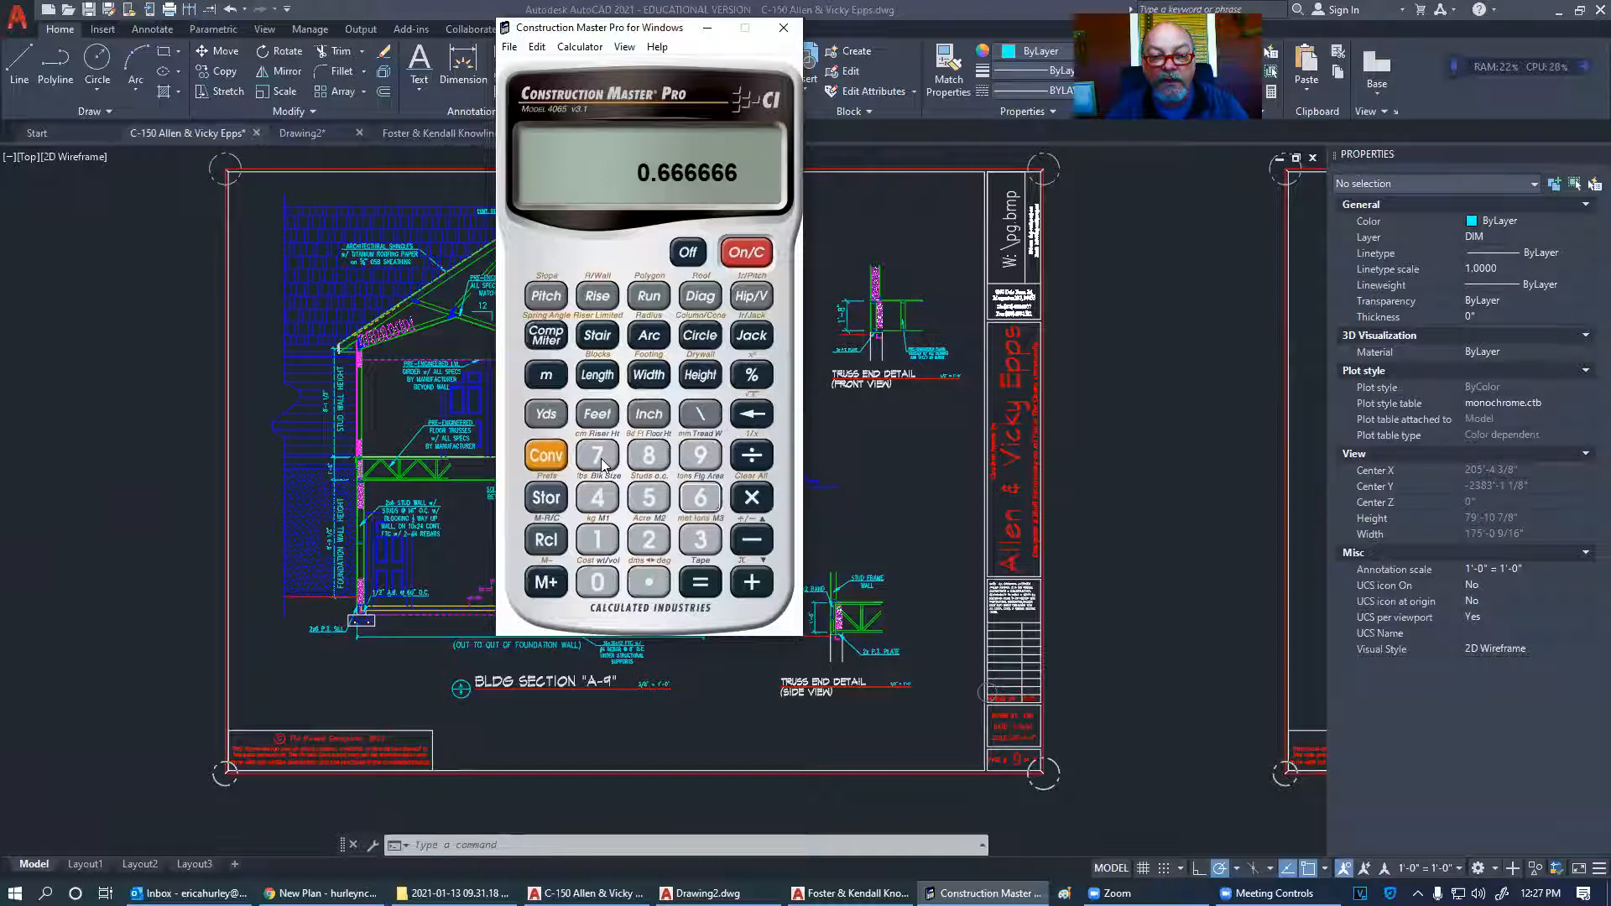
left_click(687, 588)
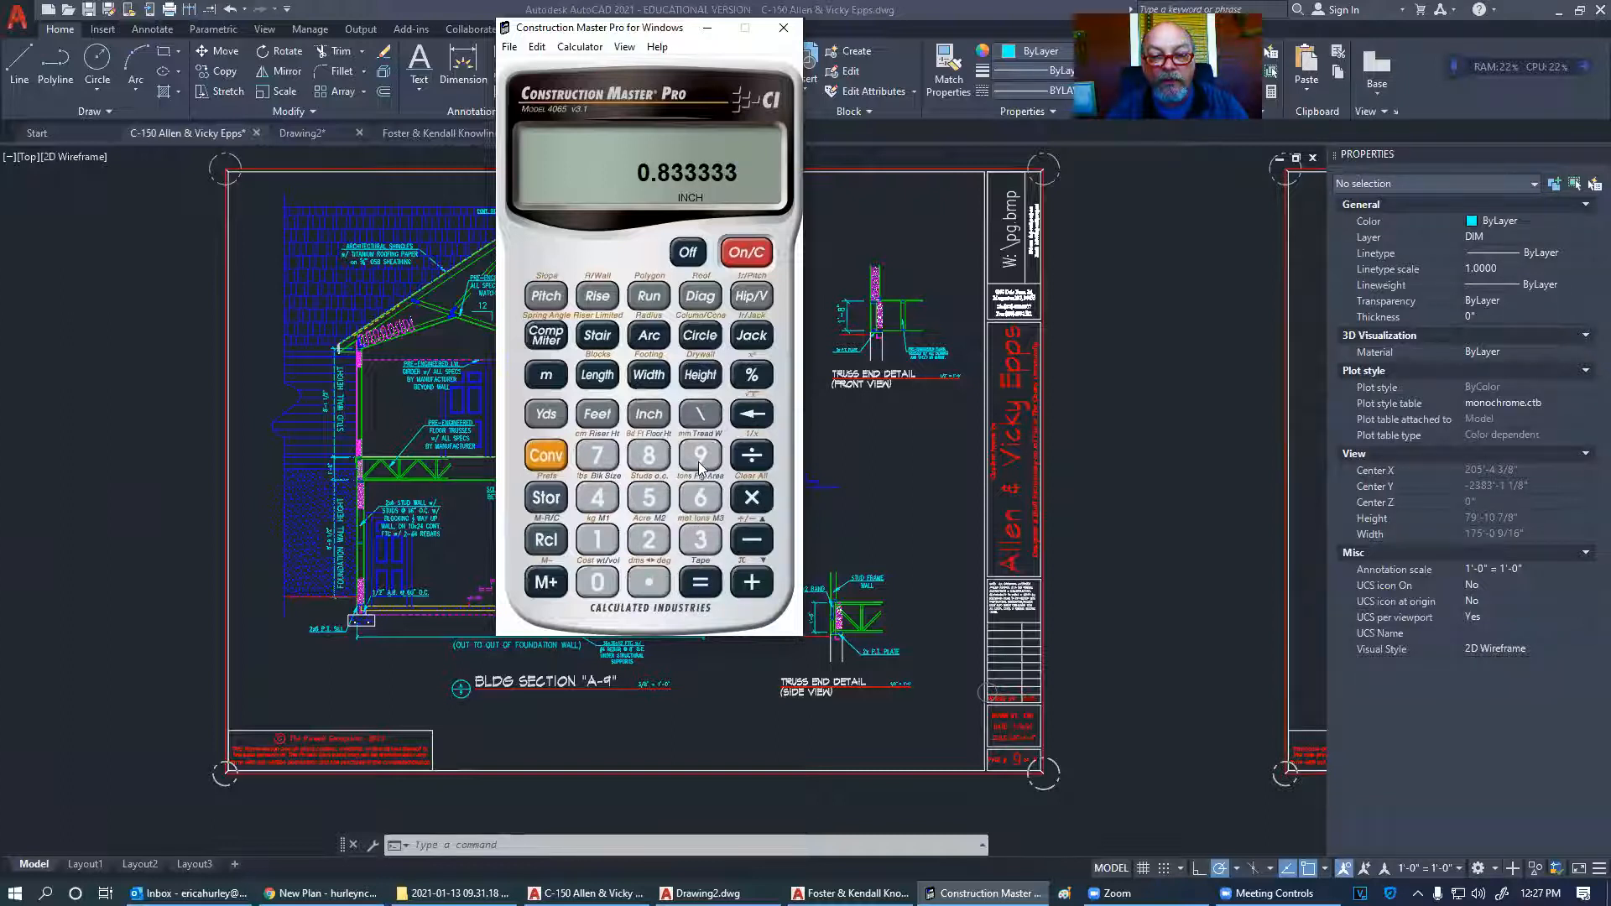
left_click(640, 413)
scroll(493, 626, "down", 5)
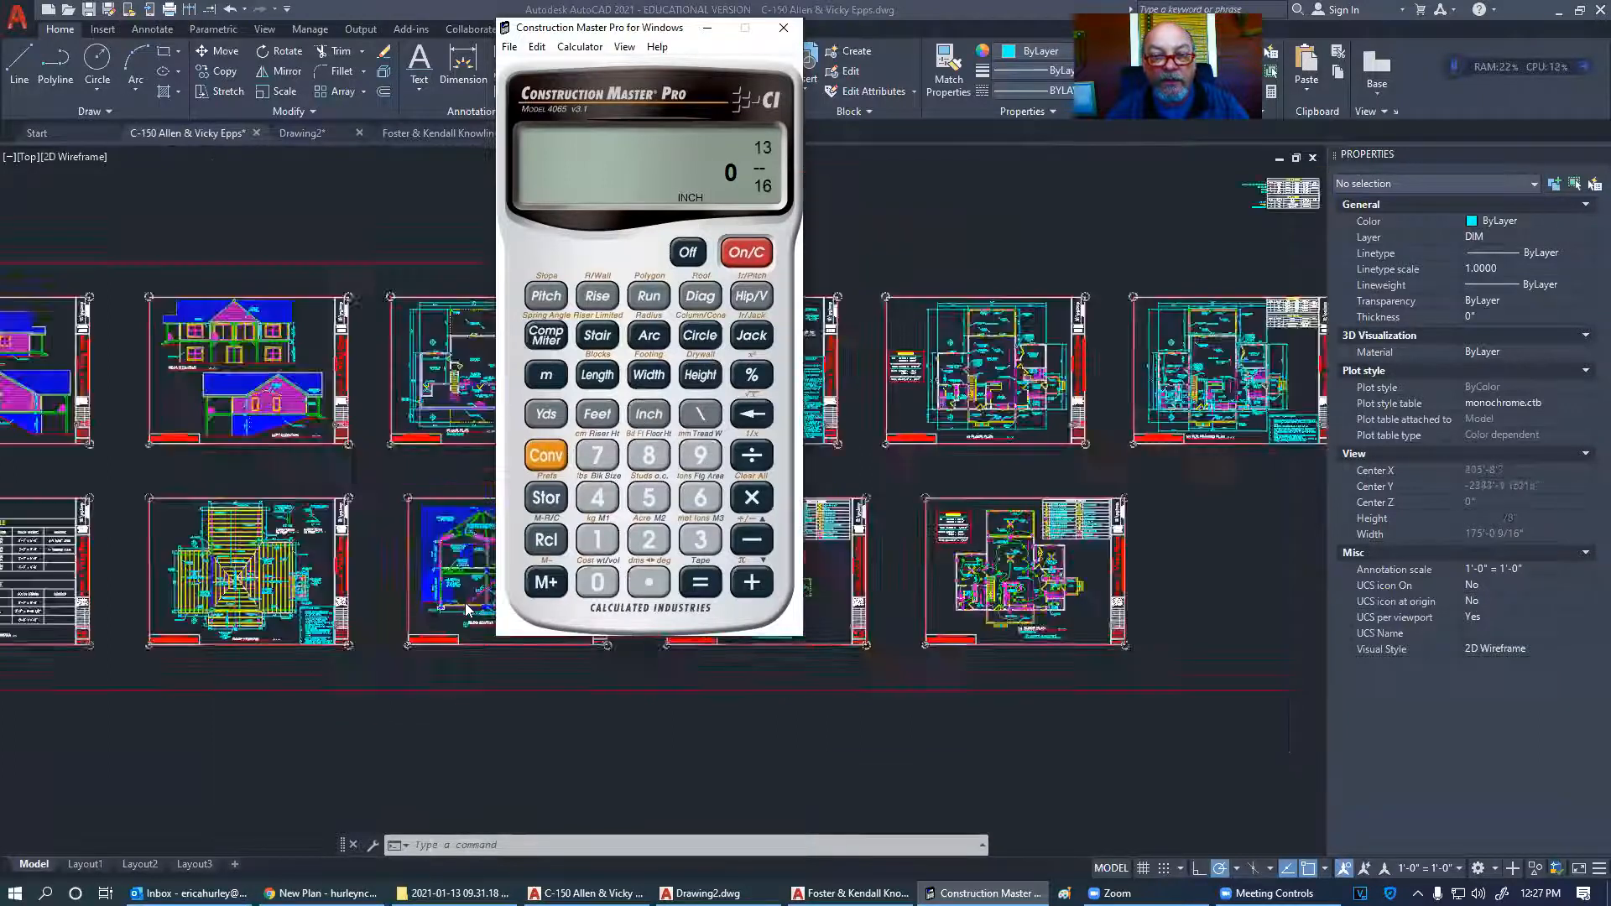
left_click(852, 361)
- Offset the top wall line 13/16" upward and the right wall line 13/16" rightward
scroll(701, 526, "up", 2)
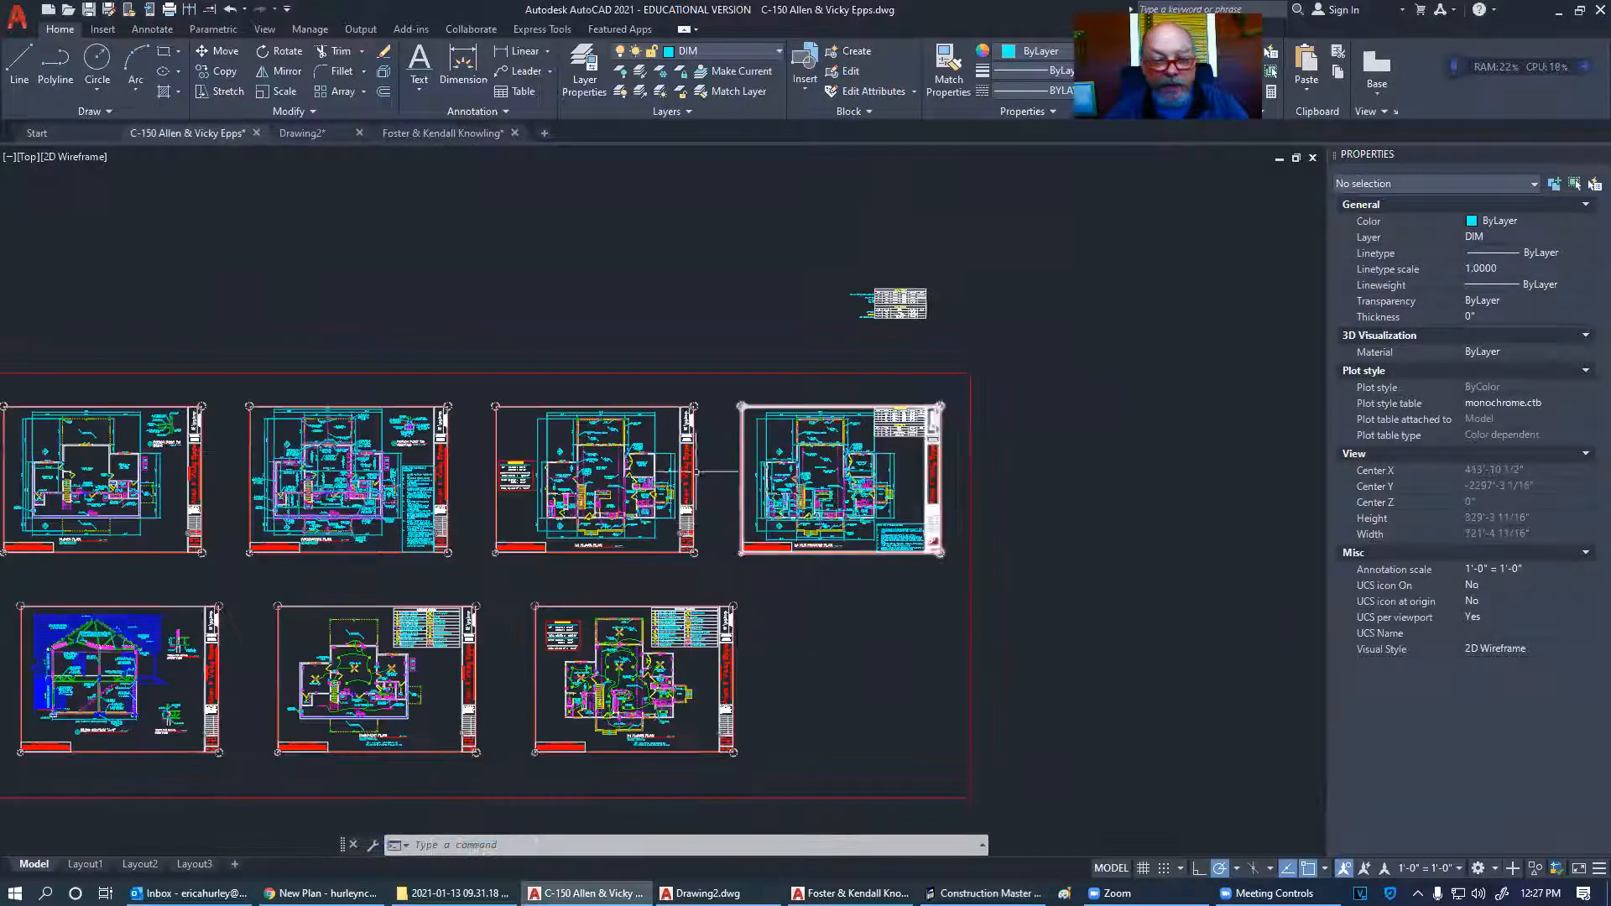
scroll(784, 359, "up", 15)
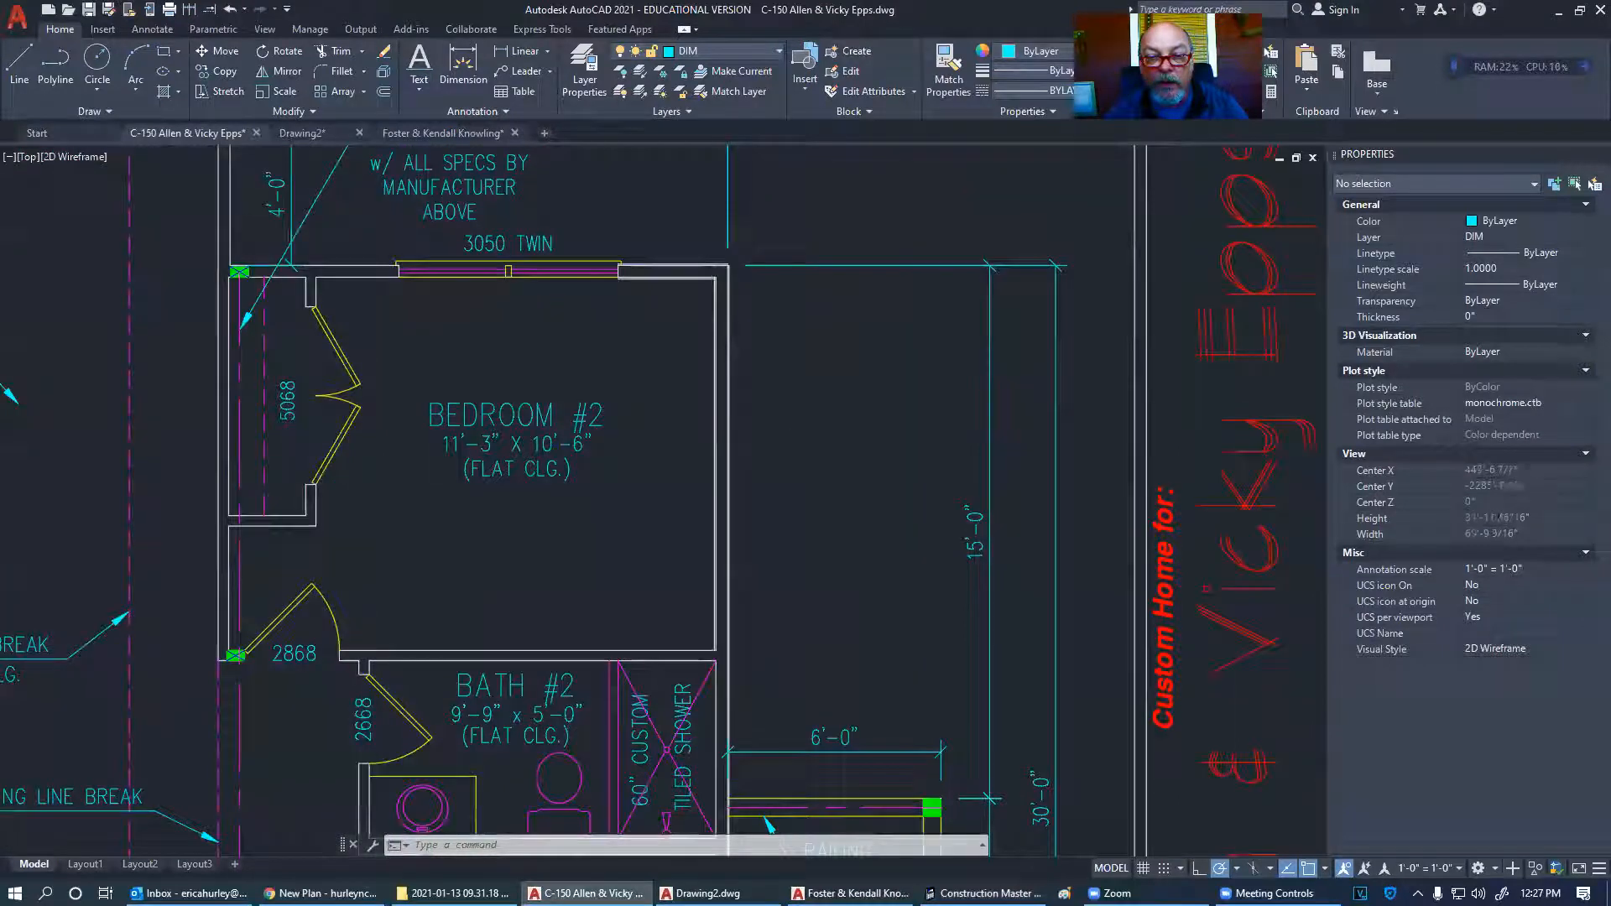
left_click(383, 93)
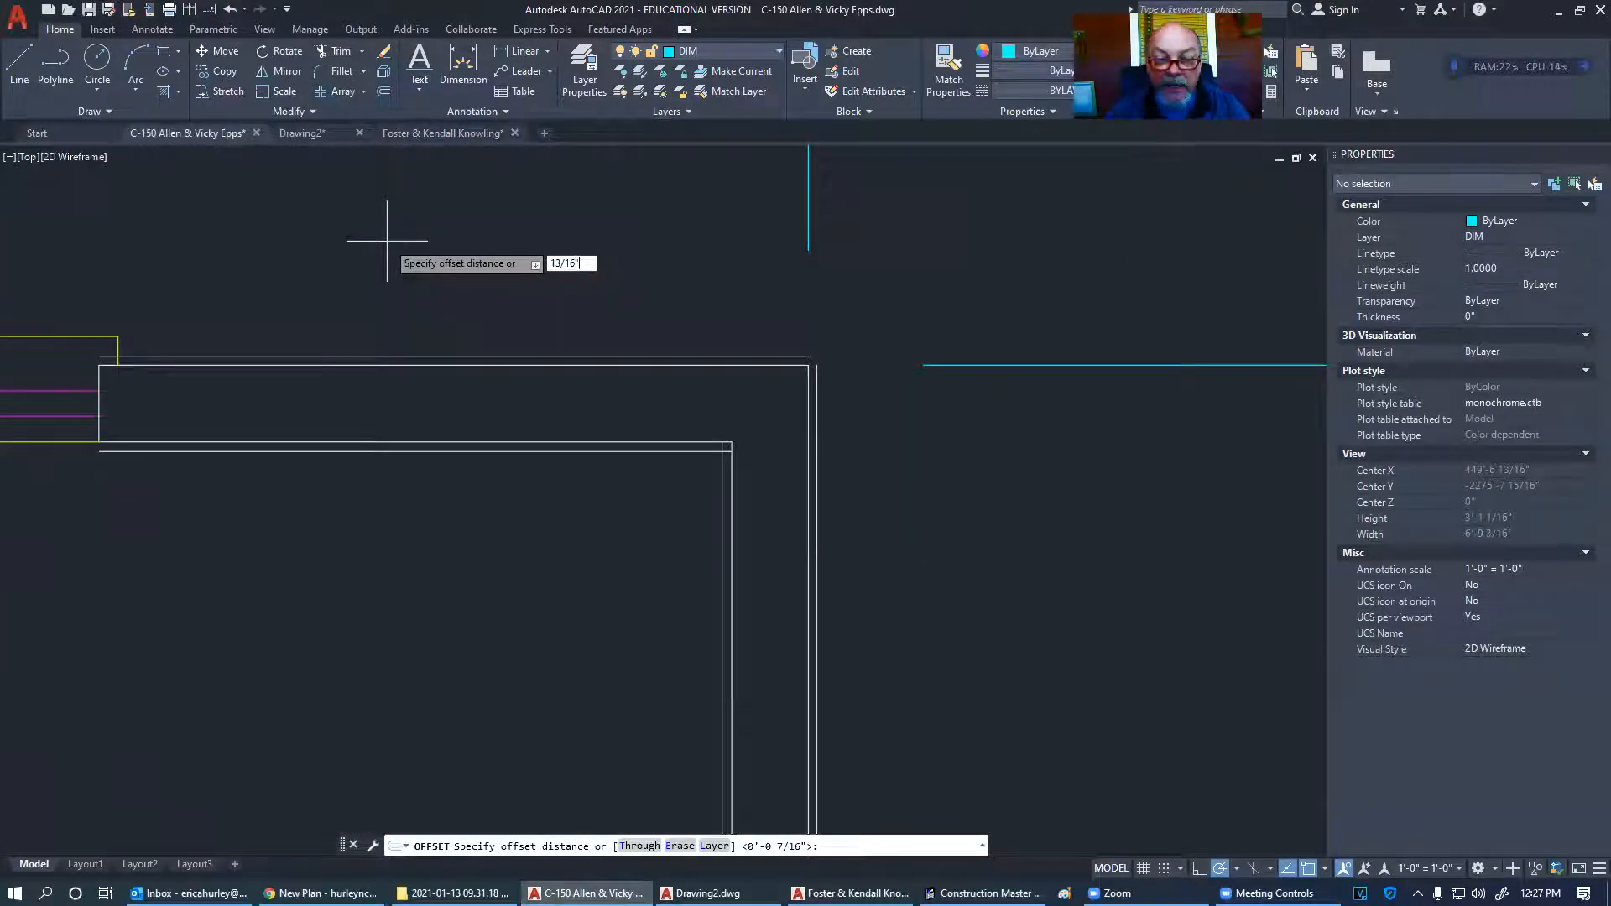
type("13/16\"")
key("Return")
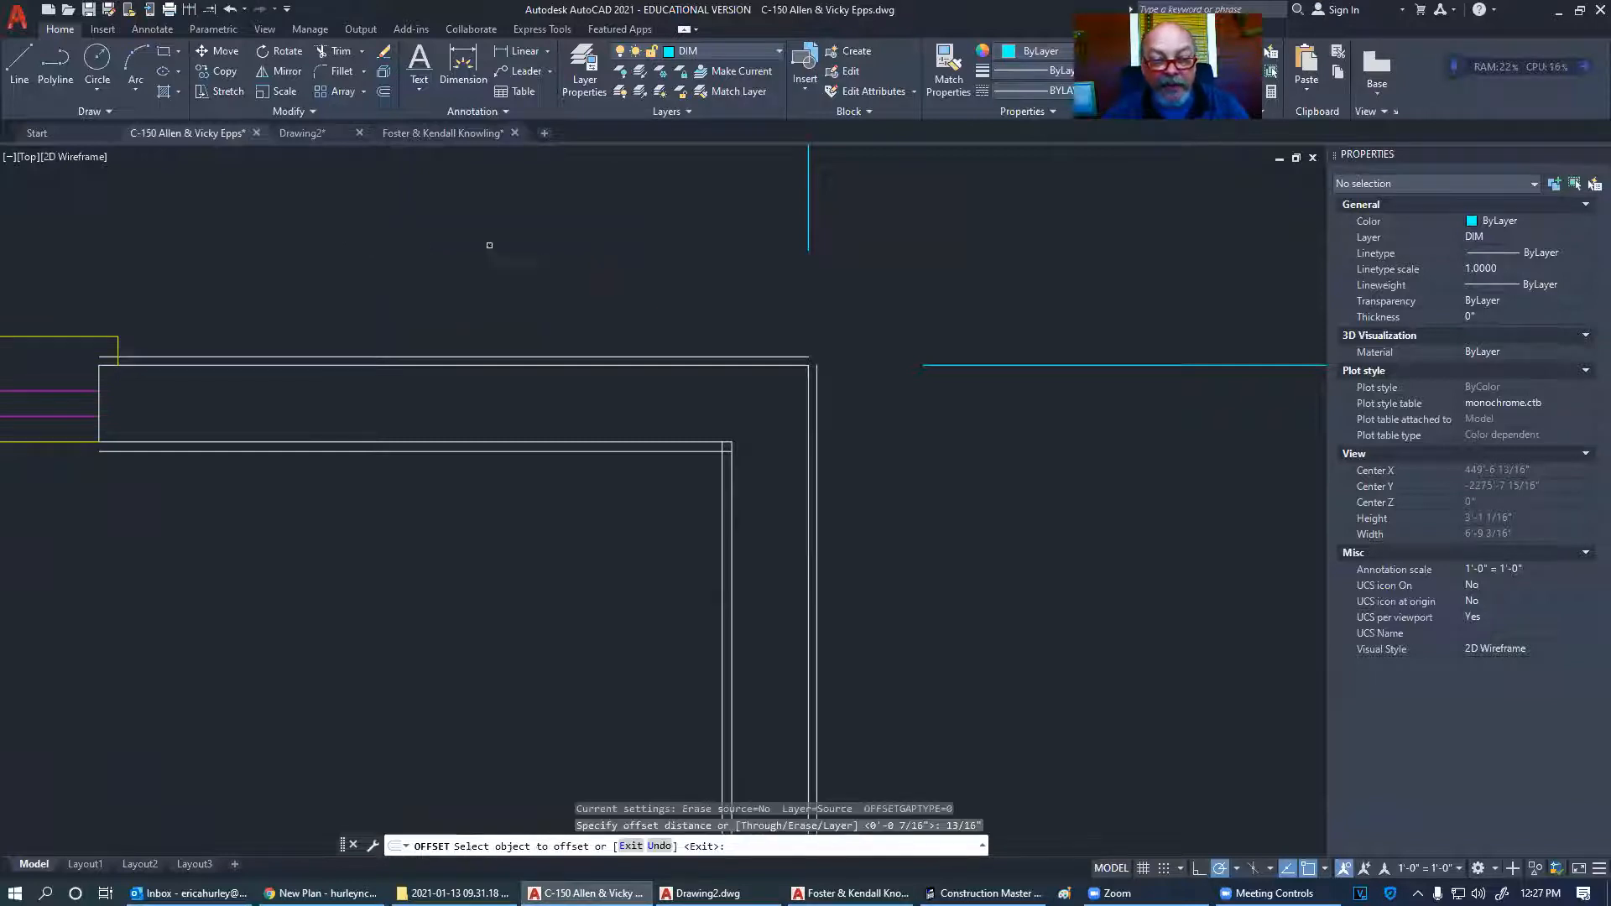
left_click(747, 356)
left_click(739, 340)
left_click(817, 395)
left_click(843, 395)
key("Return")
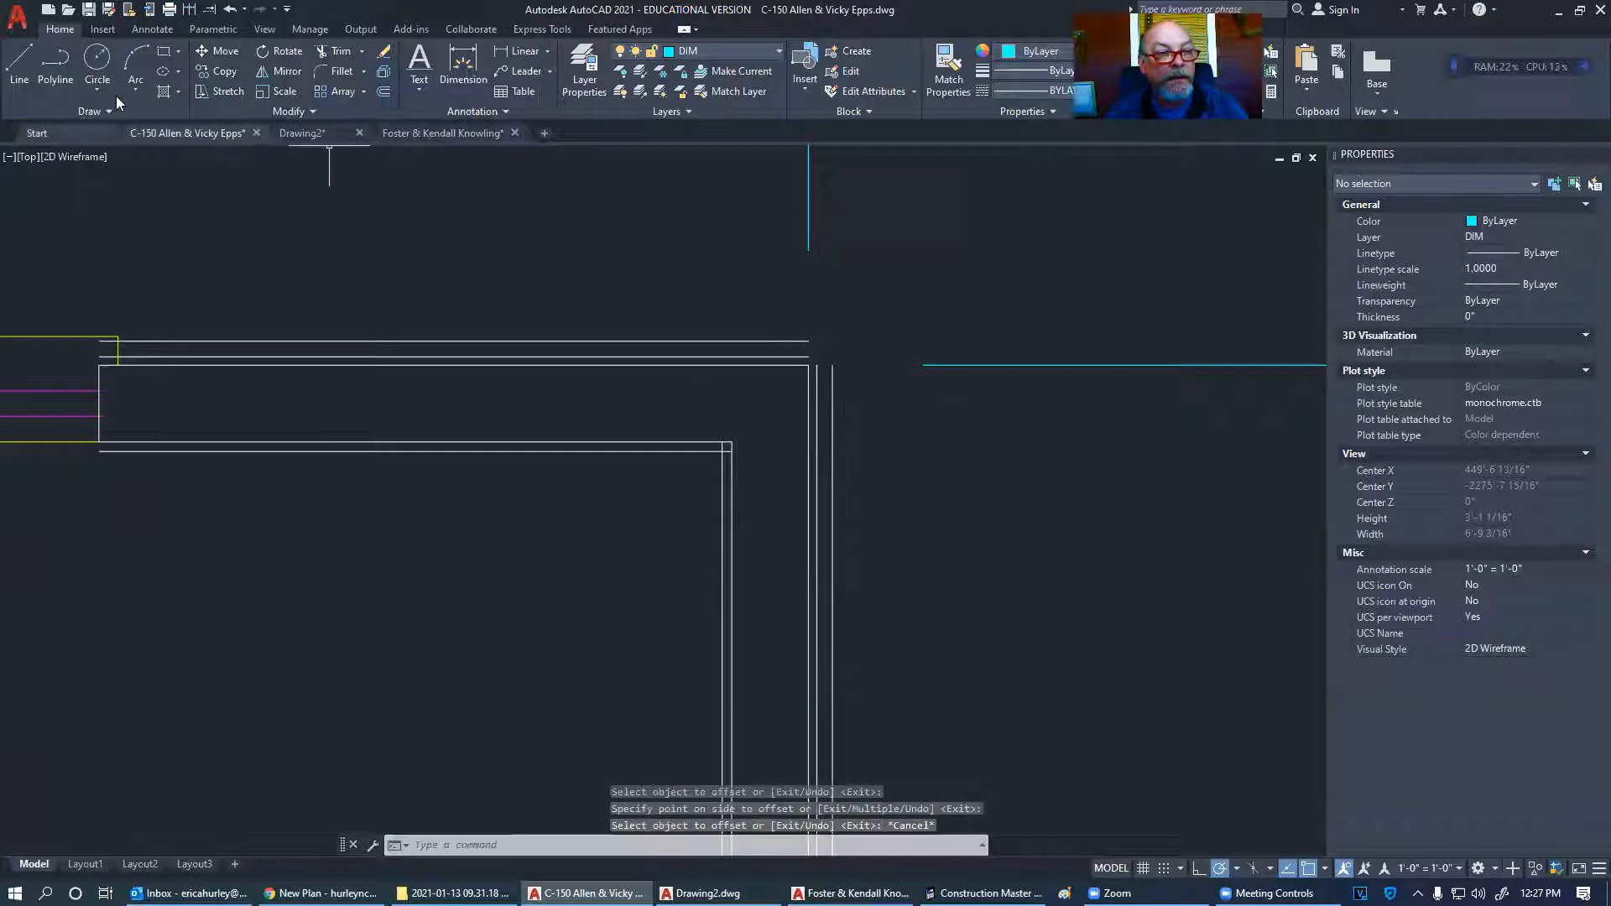
left_click(19, 63)
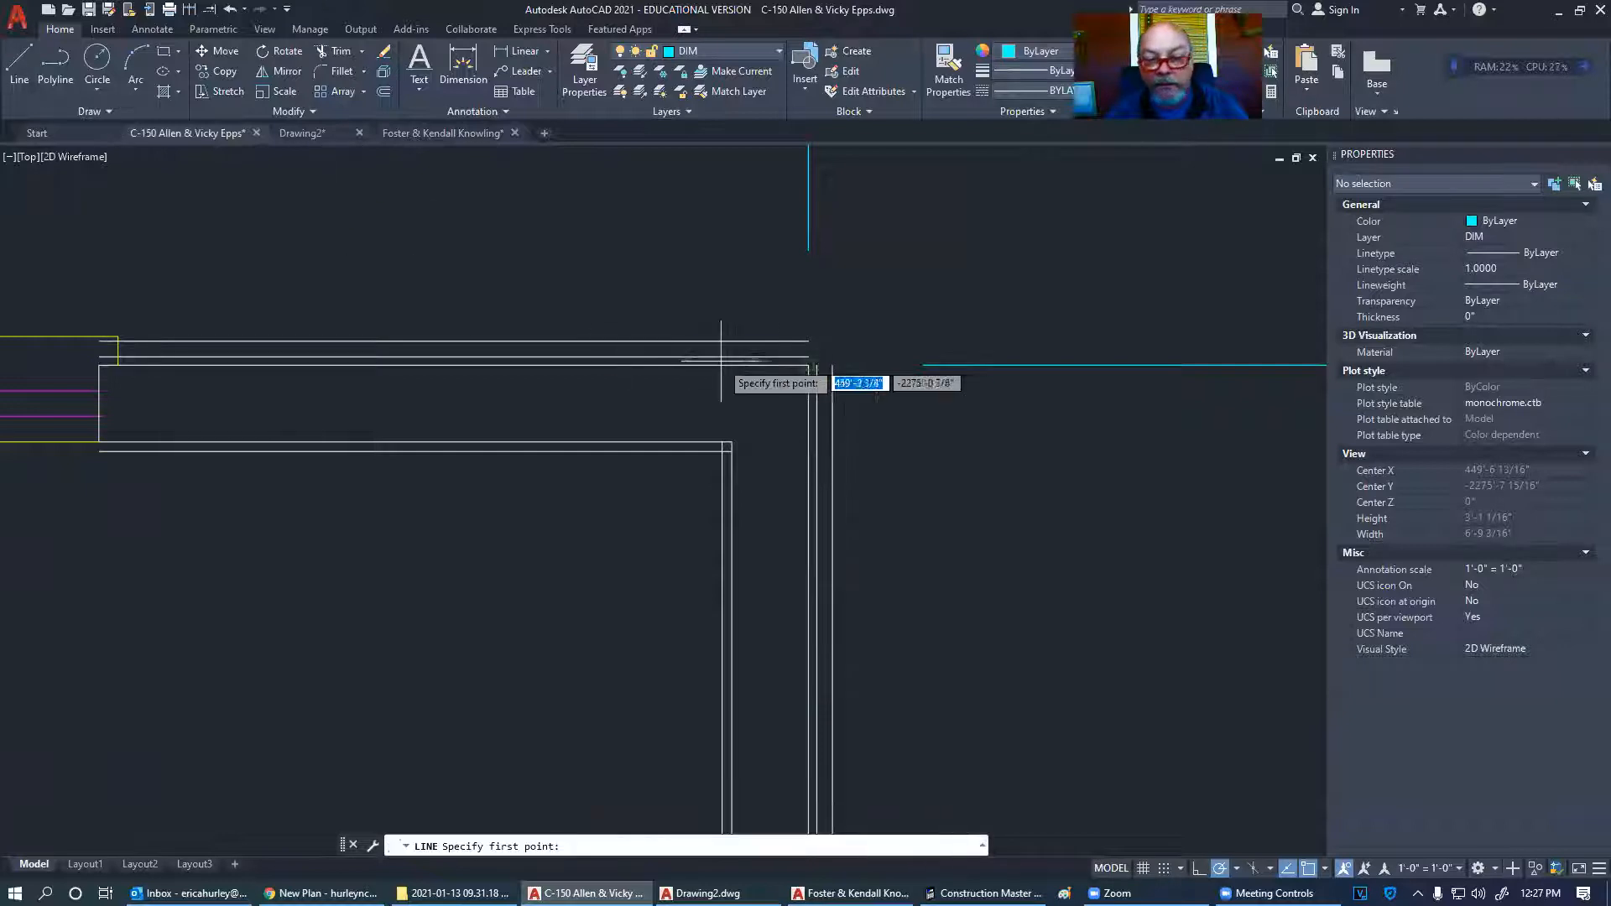
- Draw a temporary diagonal at the inner corner, extend the outer top lines, then delete the diagonal
left_click(732, 442)
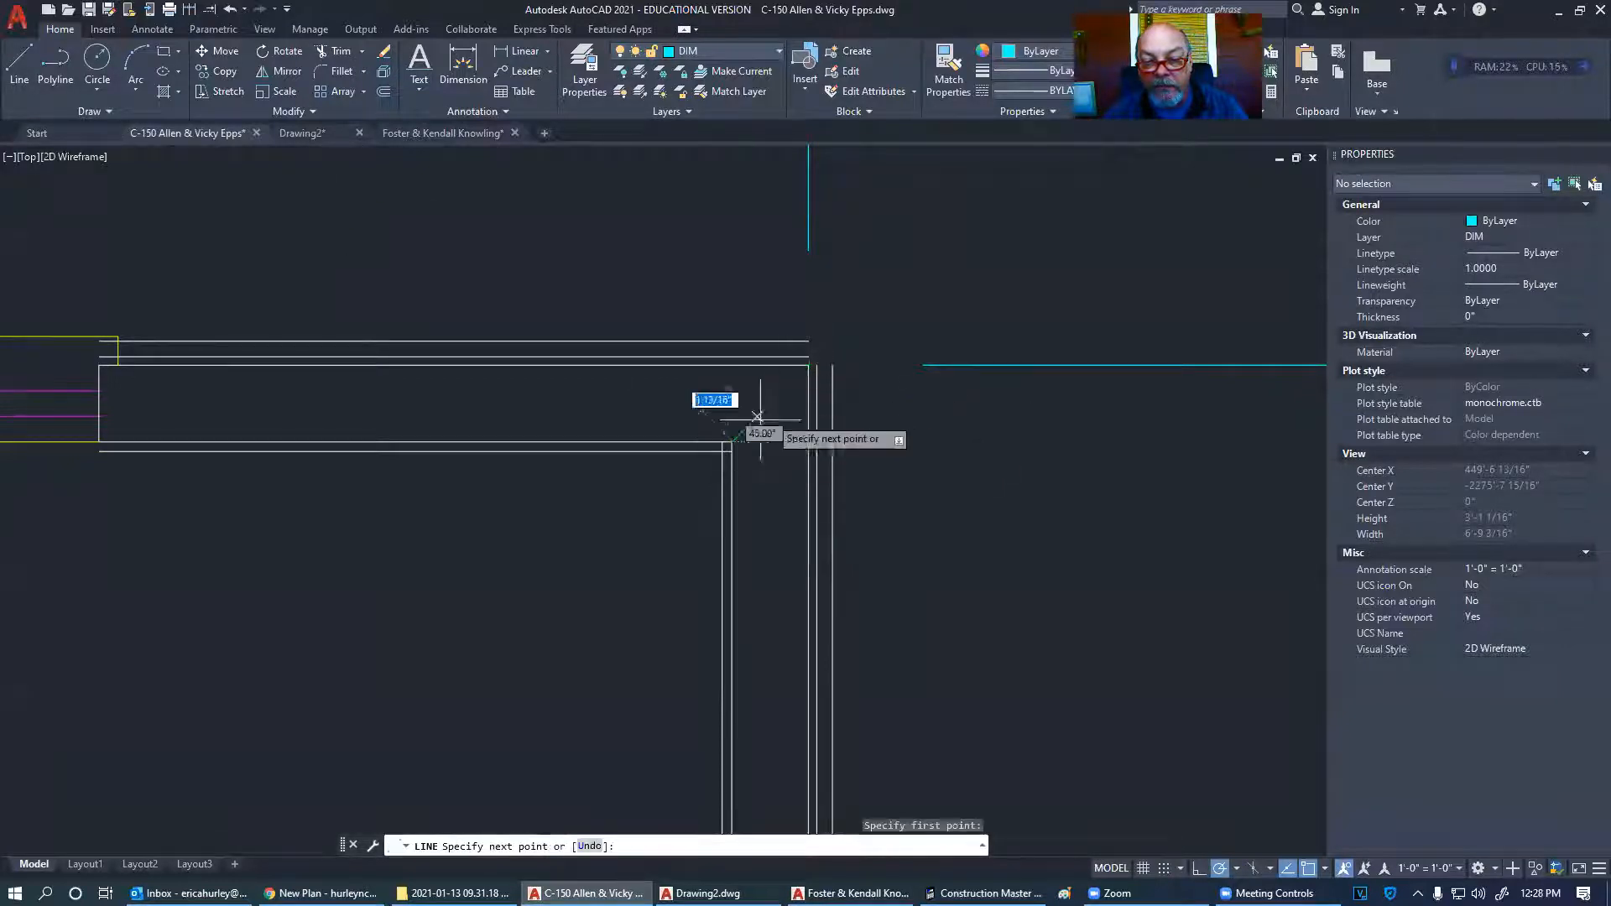
key("Escape")
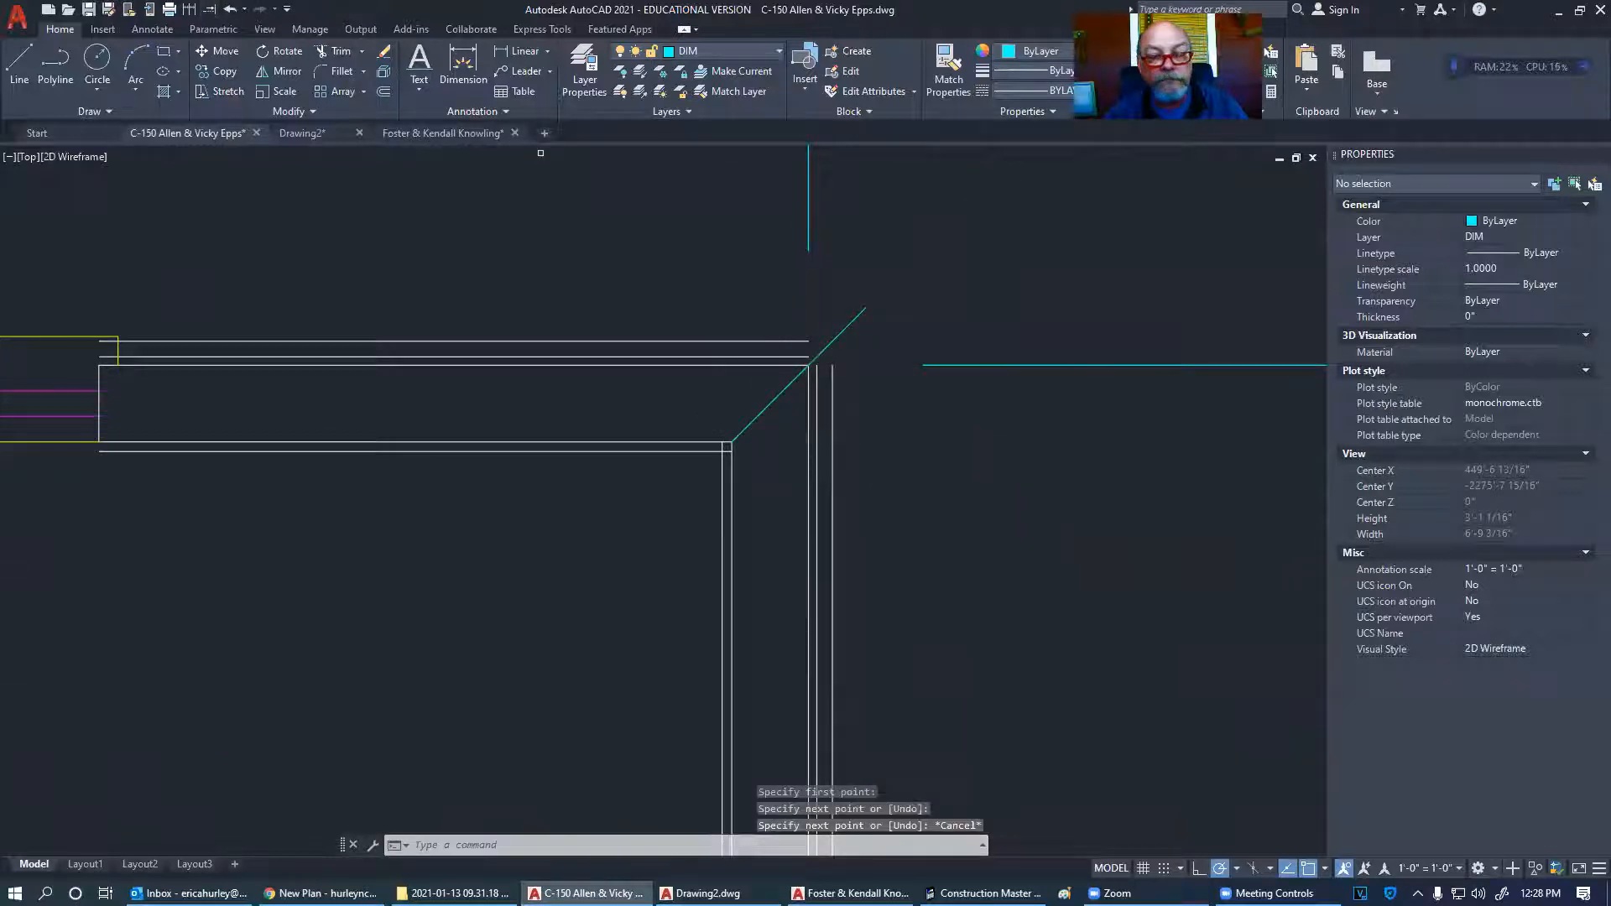
left_click(796, 356)
left_click(789, 342)
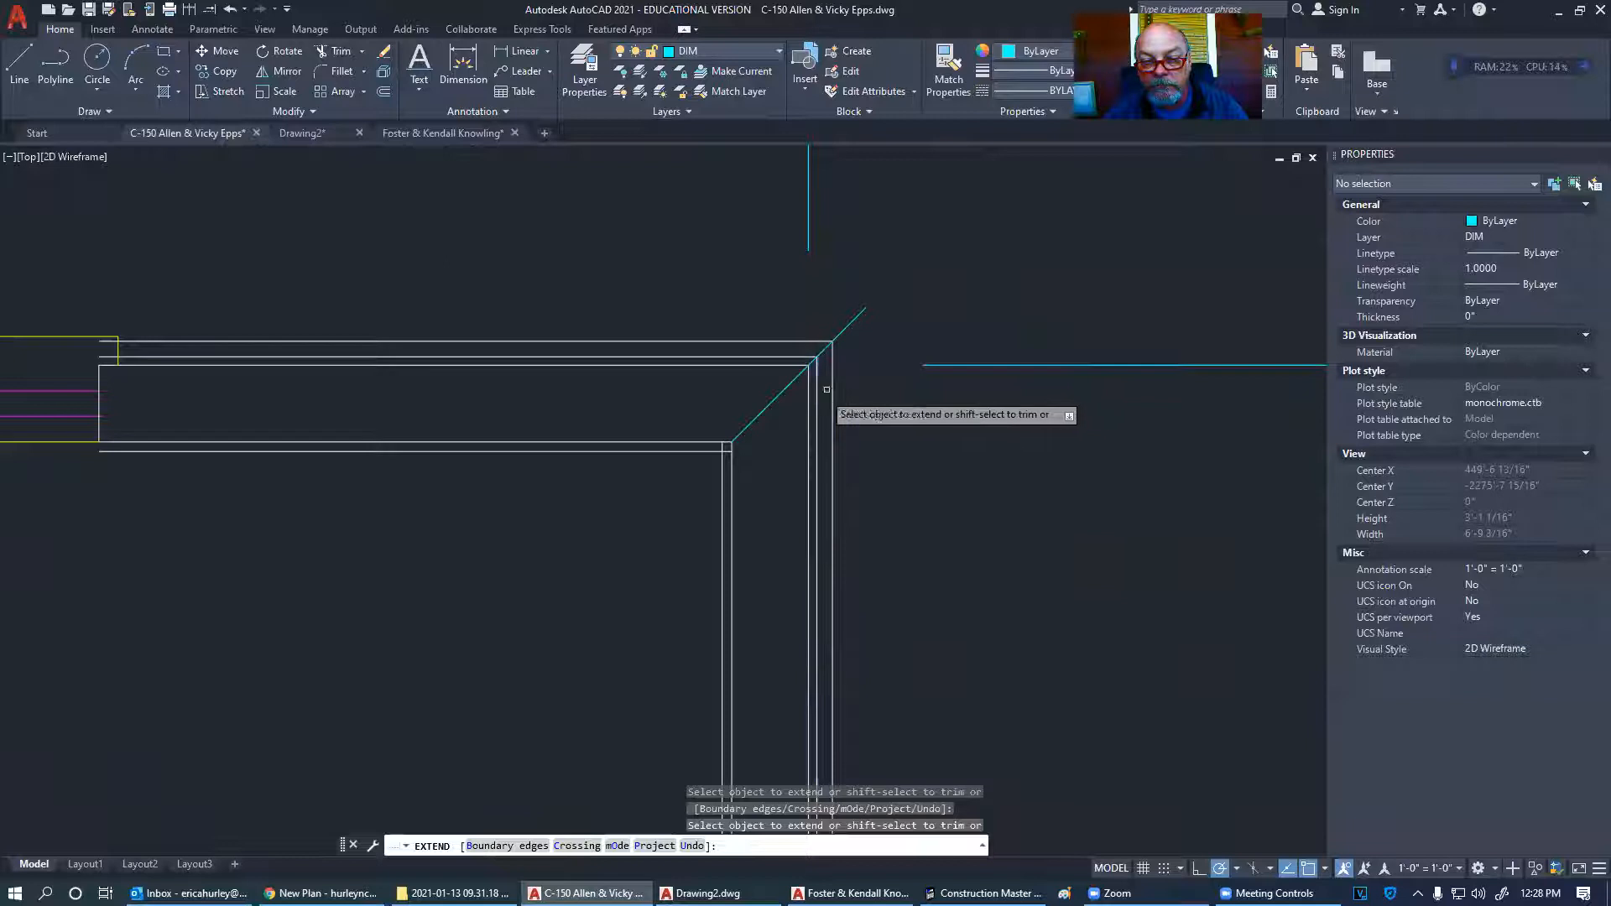
key("Escape")
left_click(870, 333)
left_click(848, 308)
key("Delete")
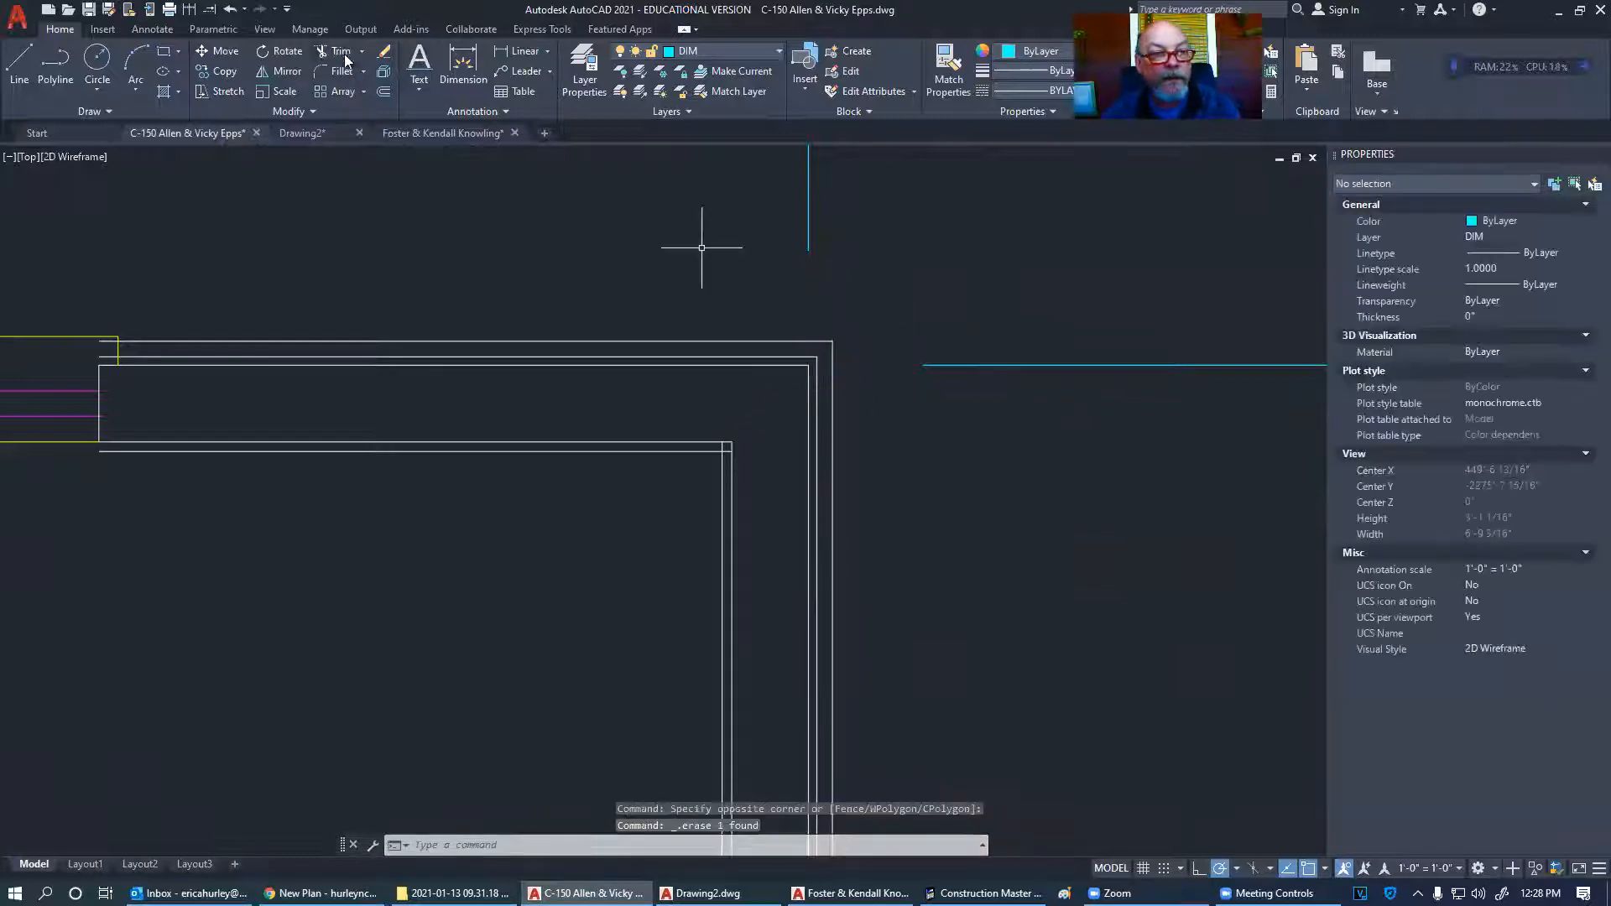
- Trim the overlapping stubs at the wall corner with a fence
left_click(345, 59)
scroll(709, 449, "up", 5)
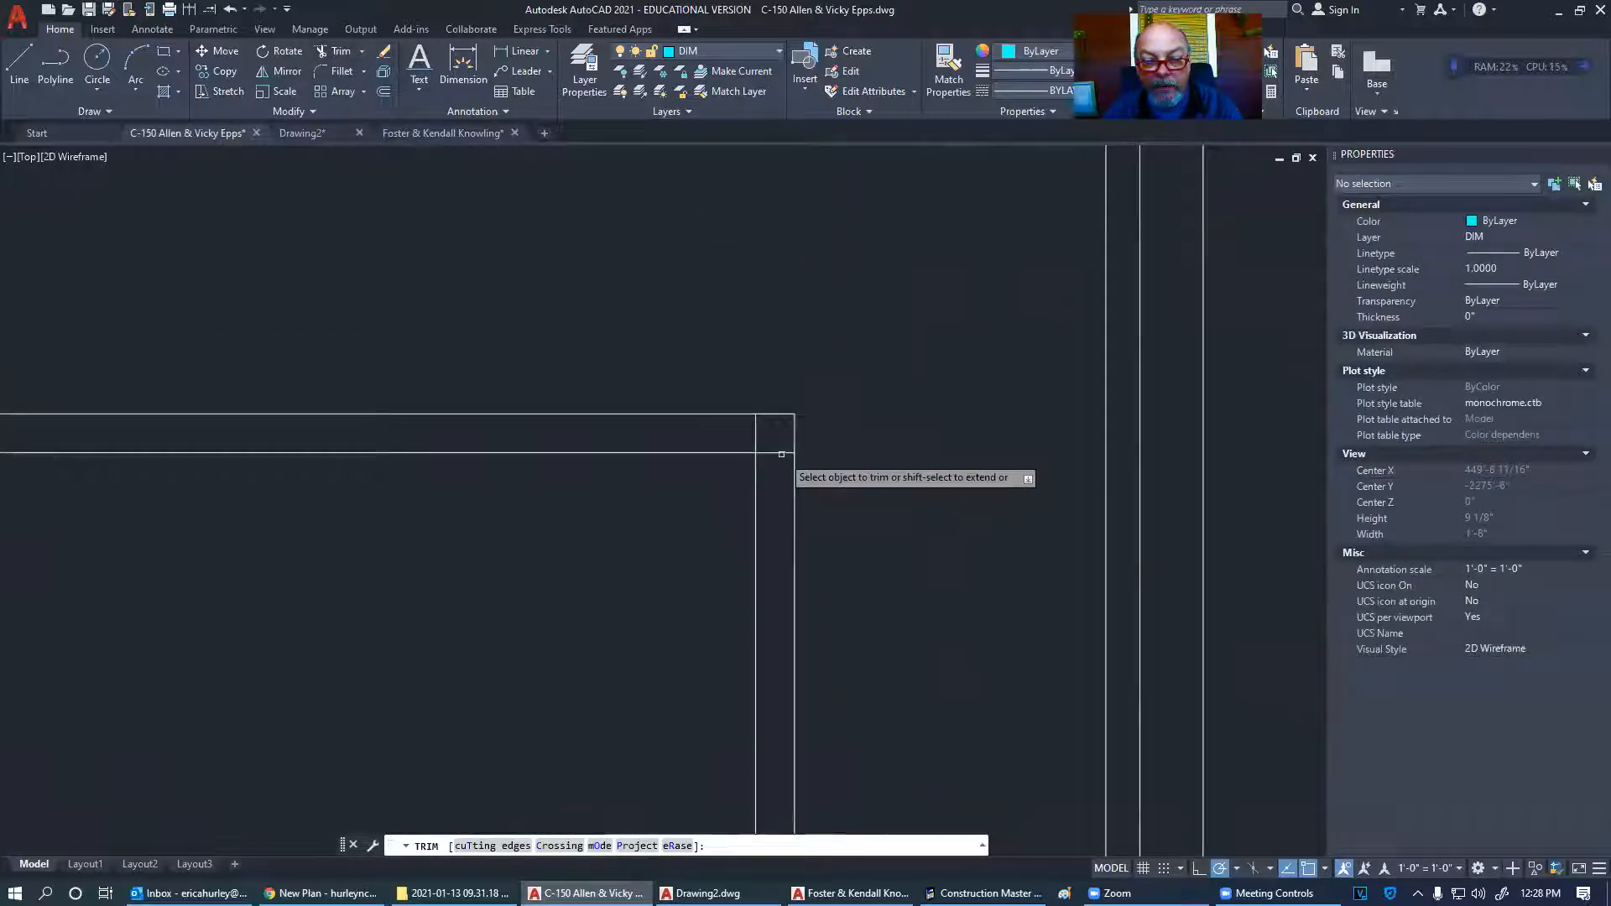
left_click(782, 454)
left_click(750, 436)
left_click(762, 435)
scroll(642, 398, "down", 3)
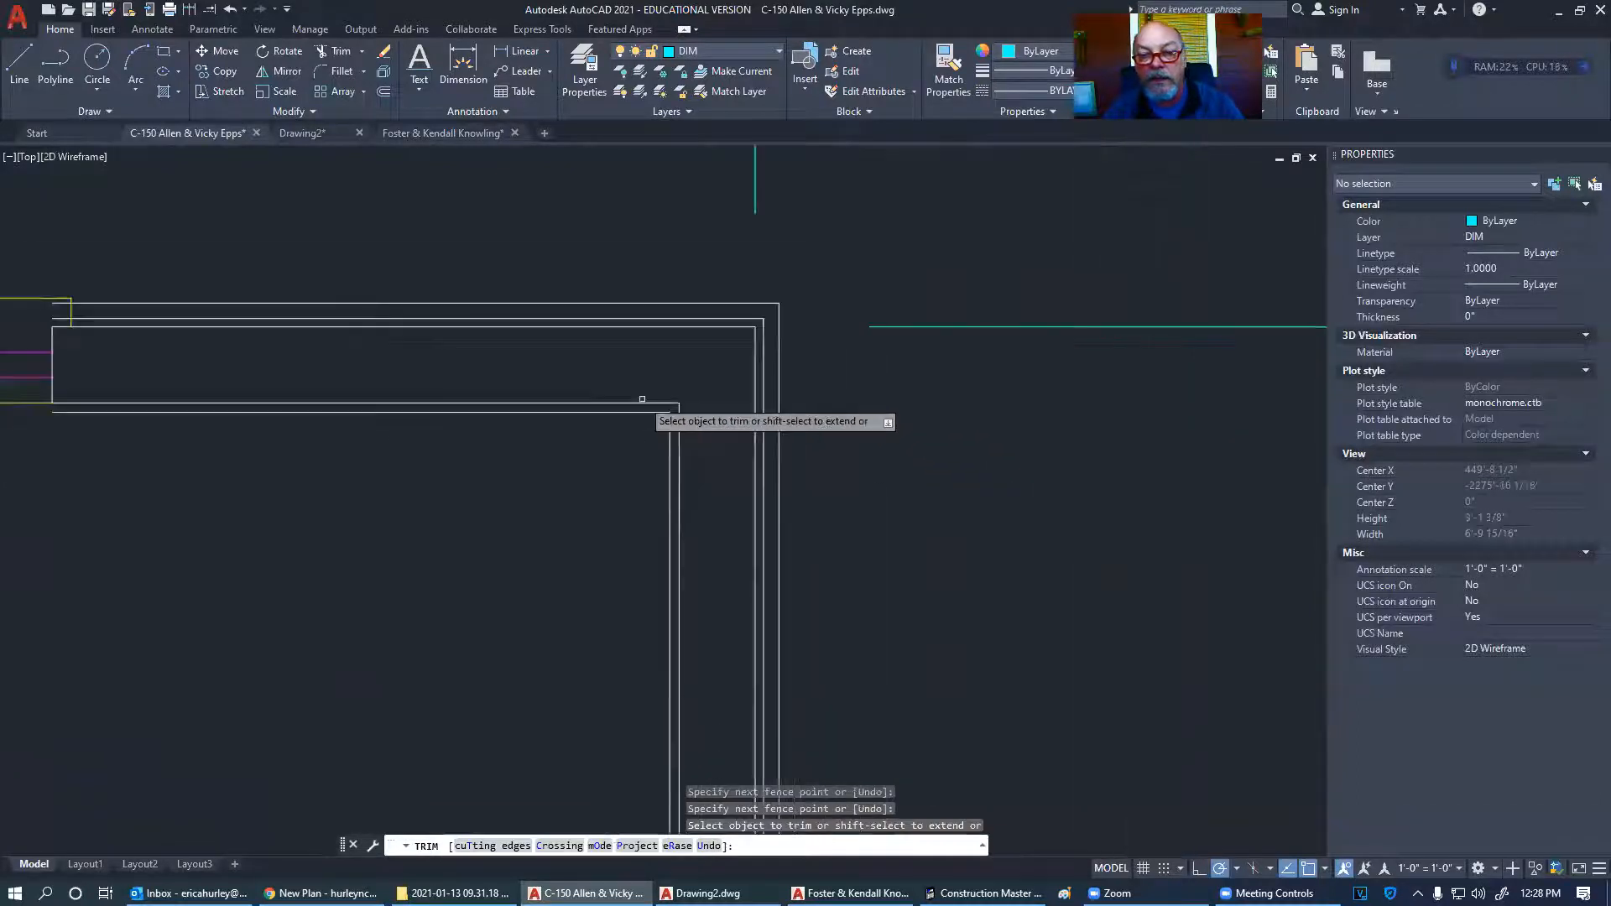
middle_click_drag(699, 392, 727, 433)
scroll(727, 400, "up", 2)
scroll(723, 432, "down", 2)
- Attempt to trim the cyan dimension line, then select the dimensions along both cyan lines
left_click(1027, 462)
left_click(977, 348)
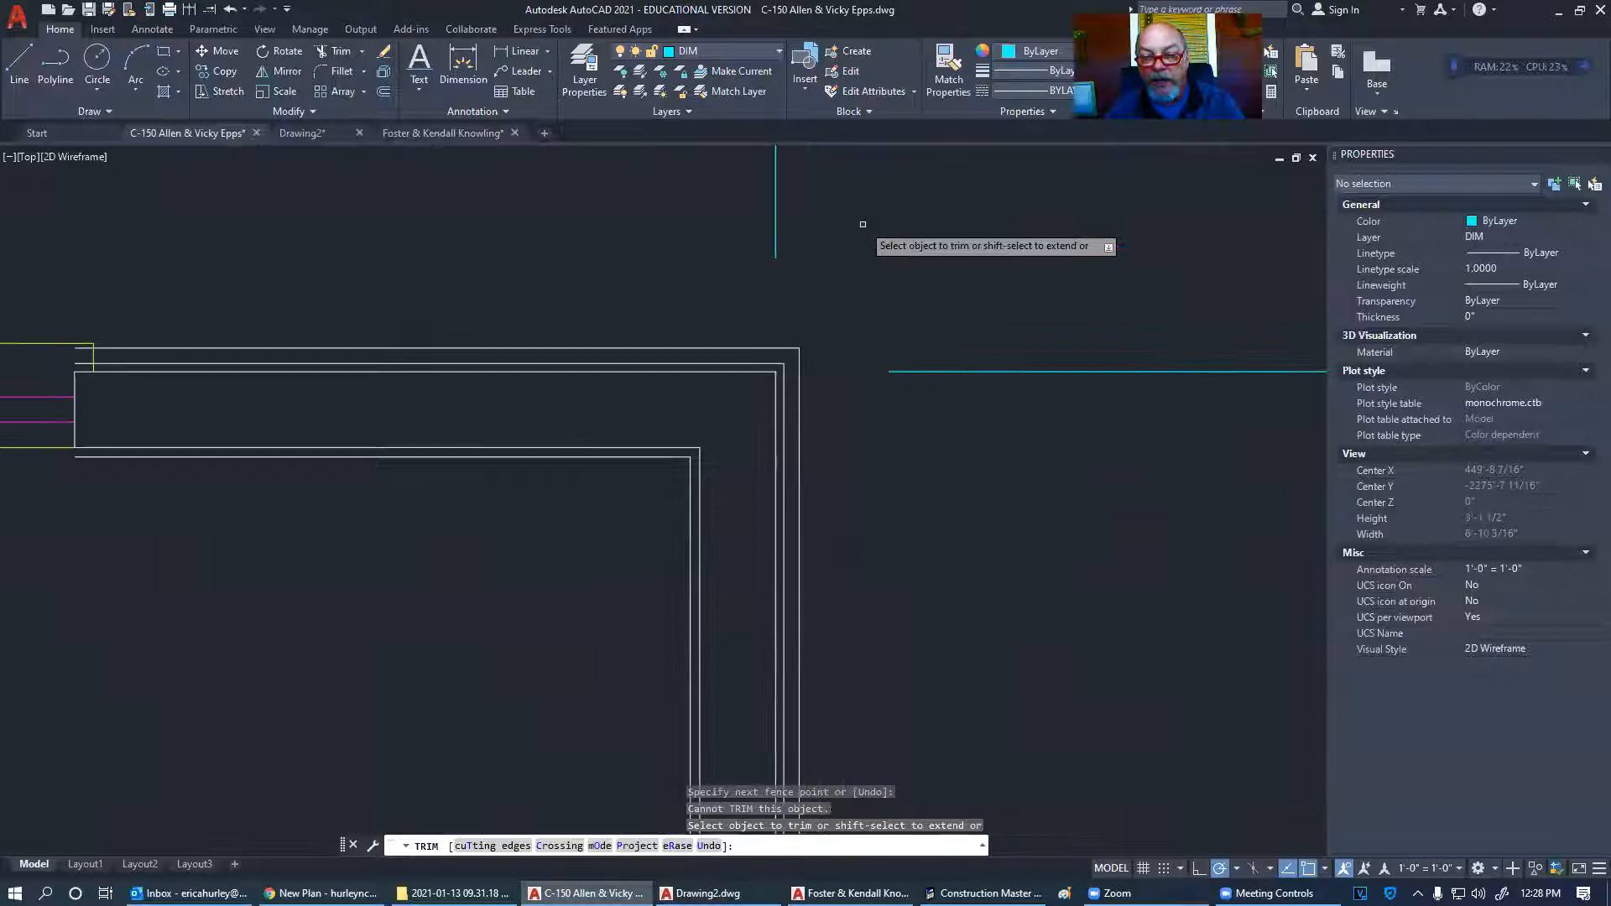
key("Escape")
left_click(1015, 424)
left_click(972, 337)
left_click(843, 229)
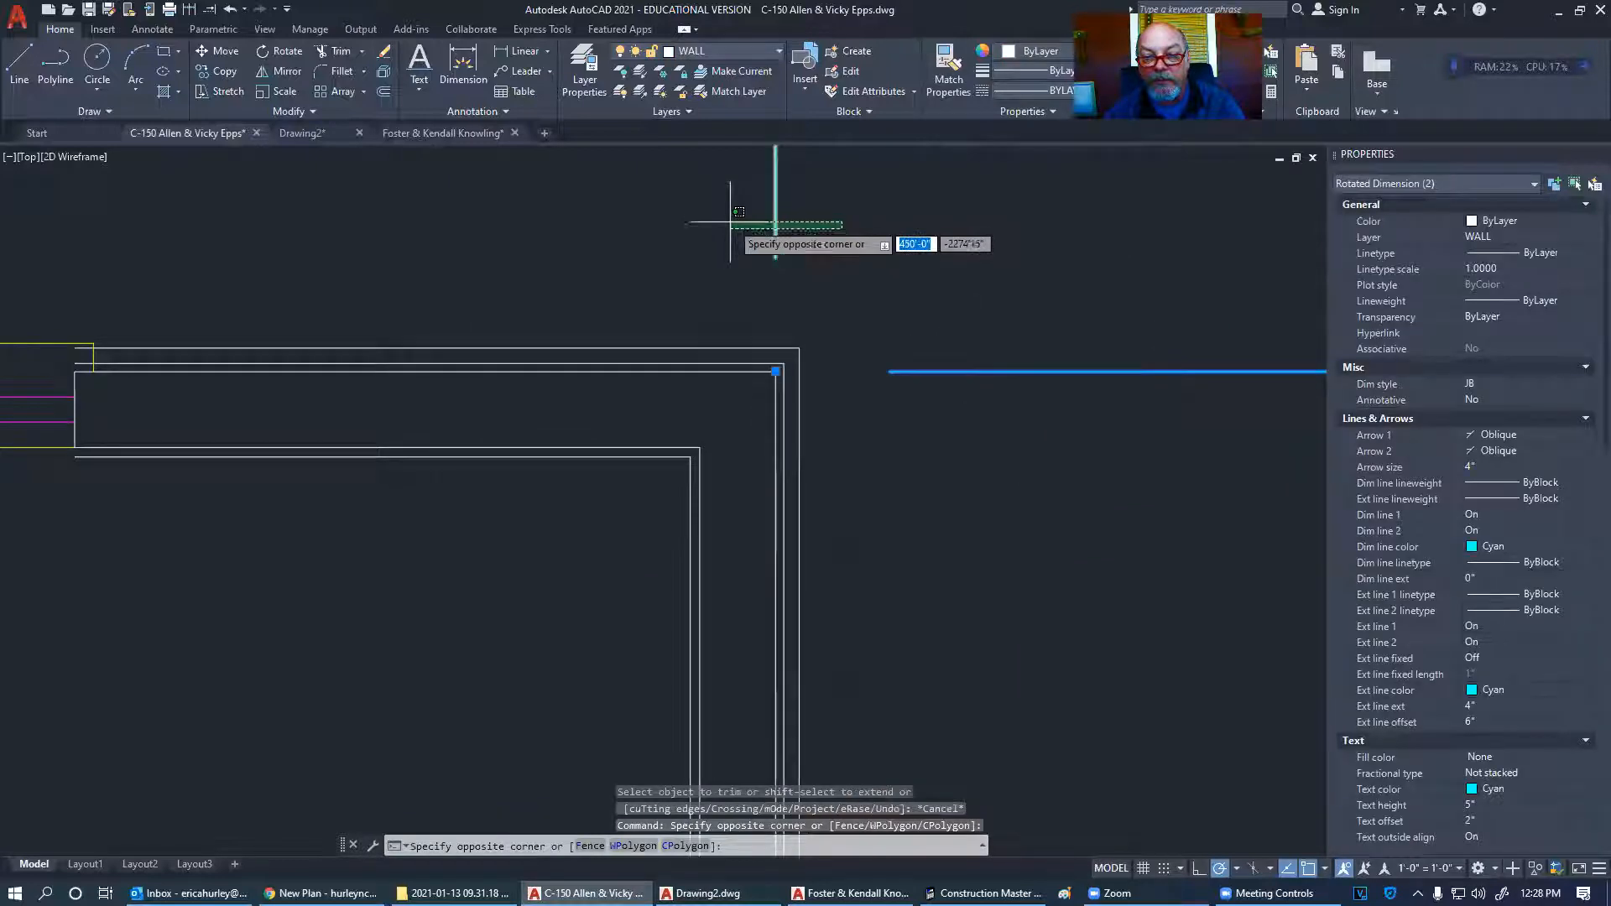
left_click(694, 213)
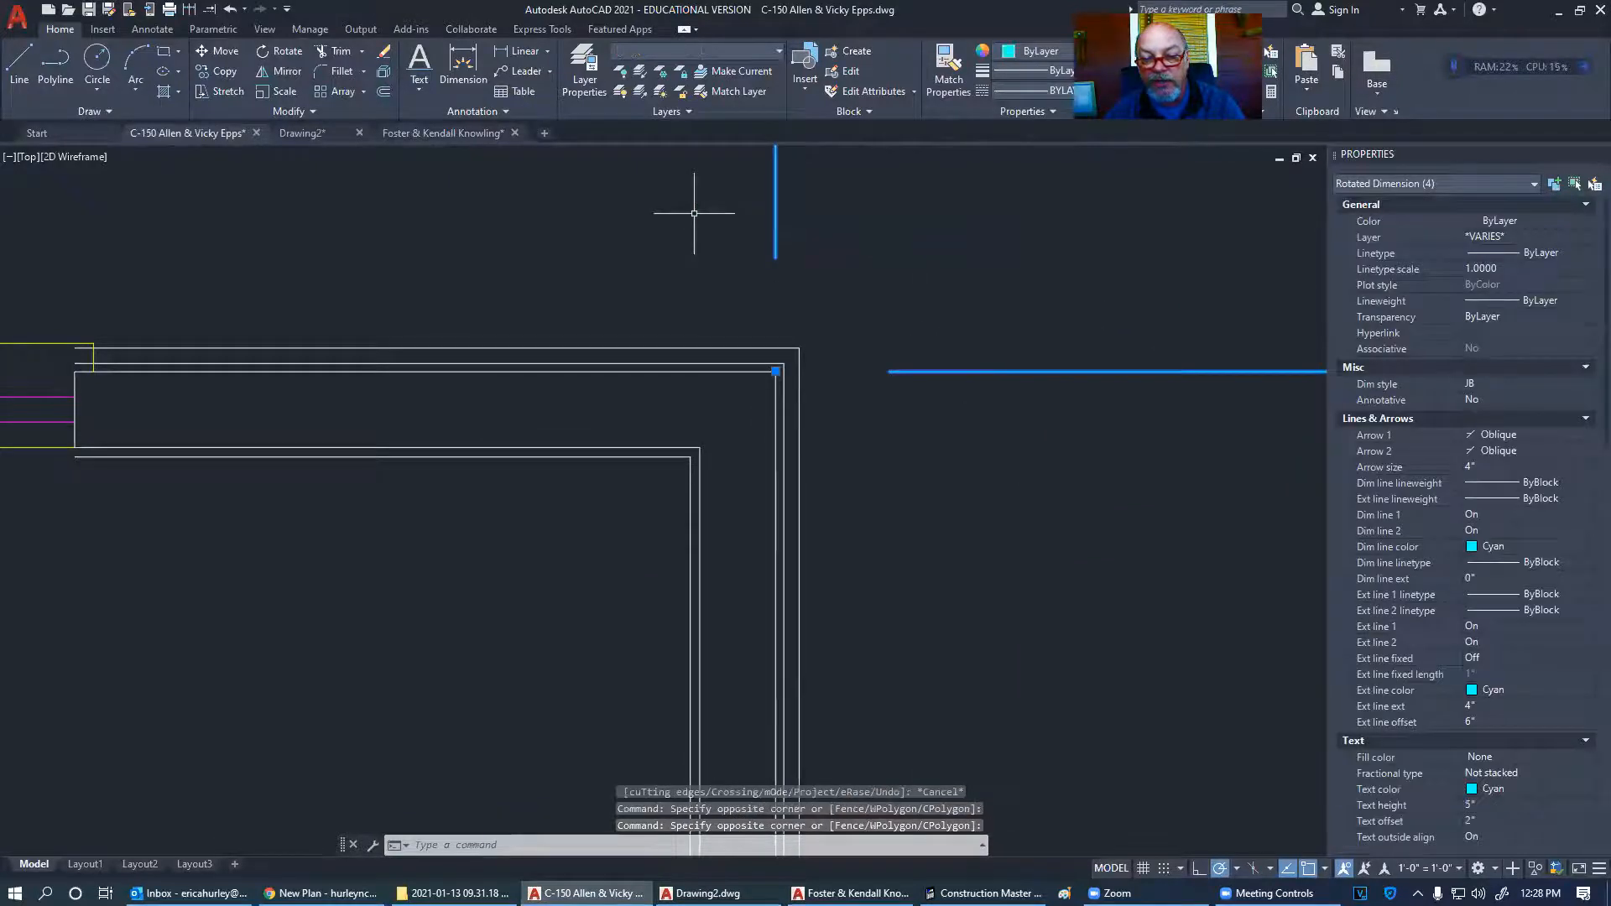
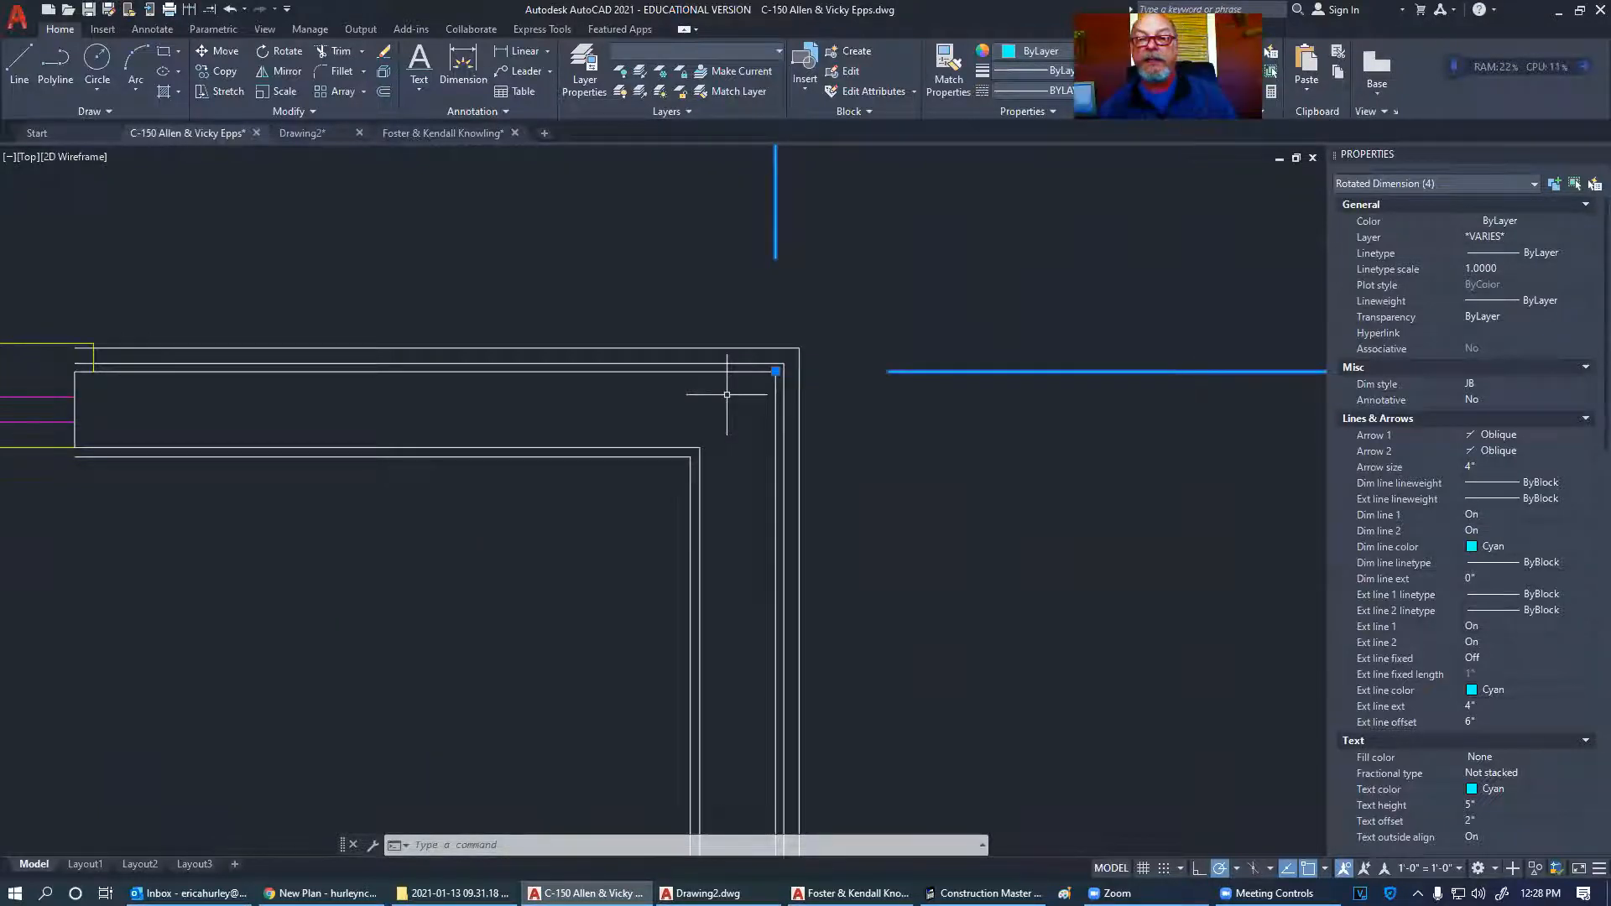
- Clear the dimension selection and zoom in on Bedroom #2's top-right wall corner
key("Escape")
scroll(752, 402, "down", 13)
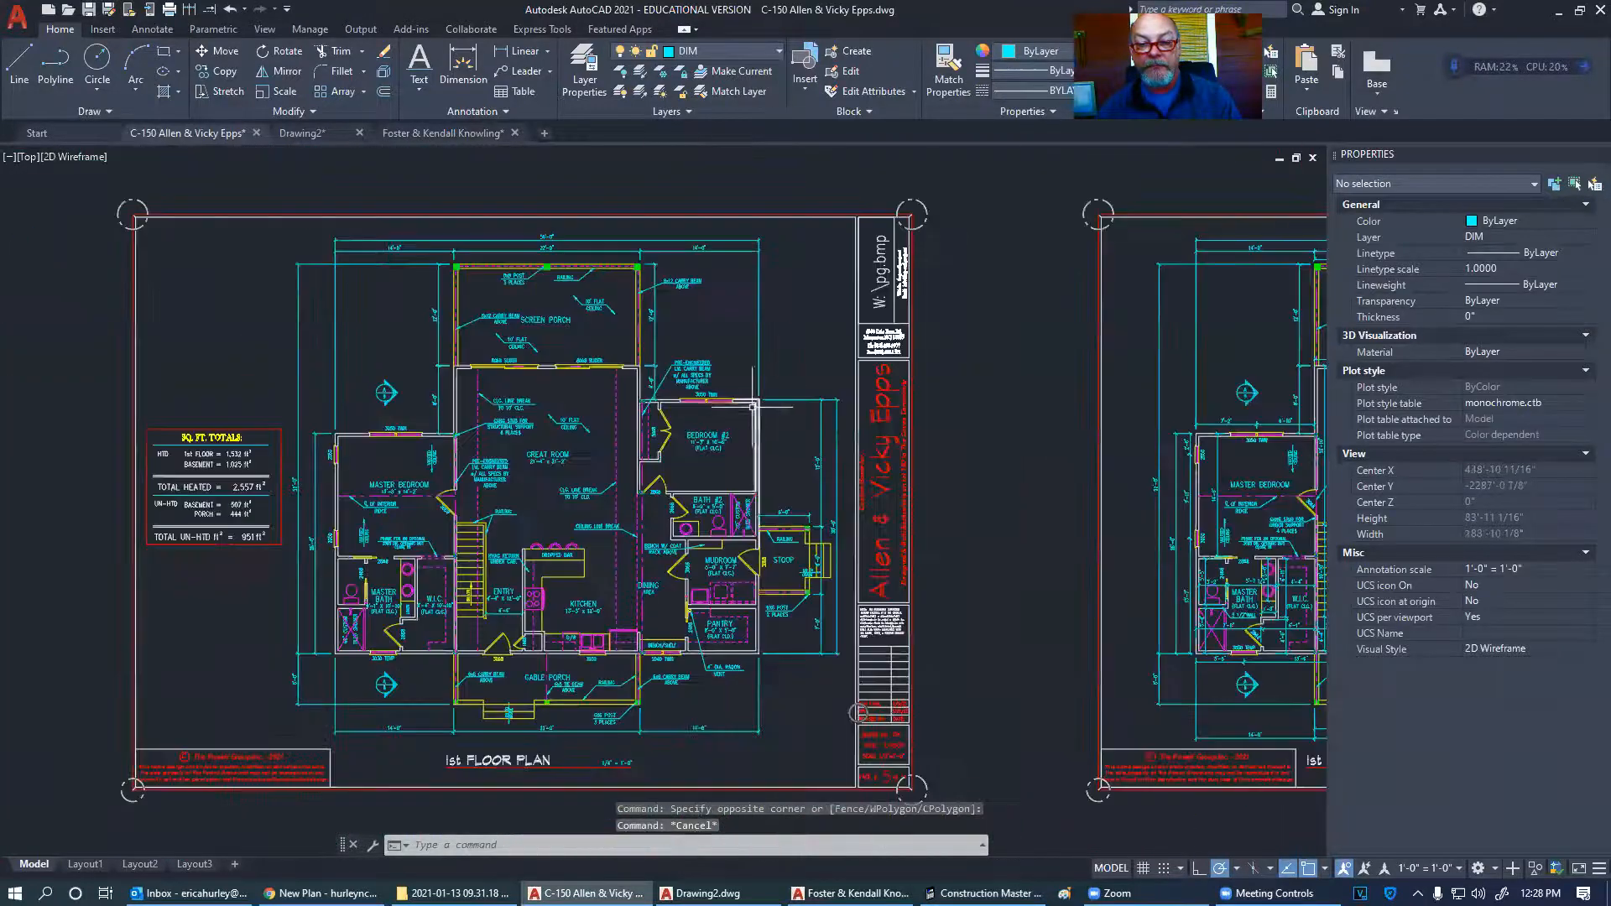
scroll(744, 411, "up", 4)
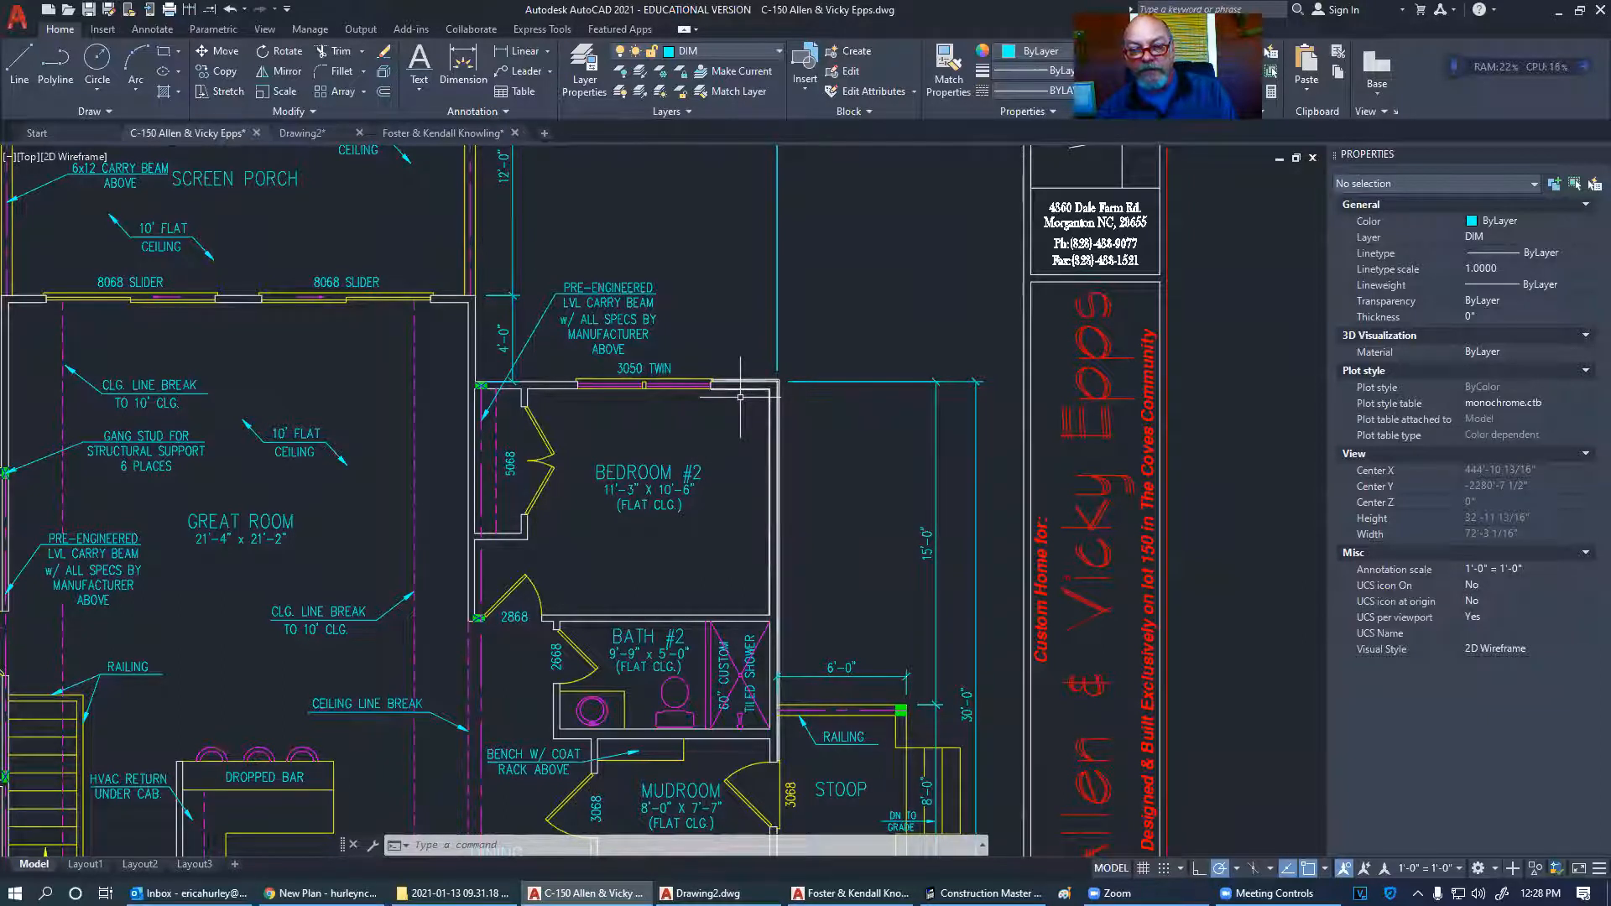
scroll(741, 397, "up", 8)
- Erase the right vertical and top outer wall lines at the corner
left_click(981, 315)
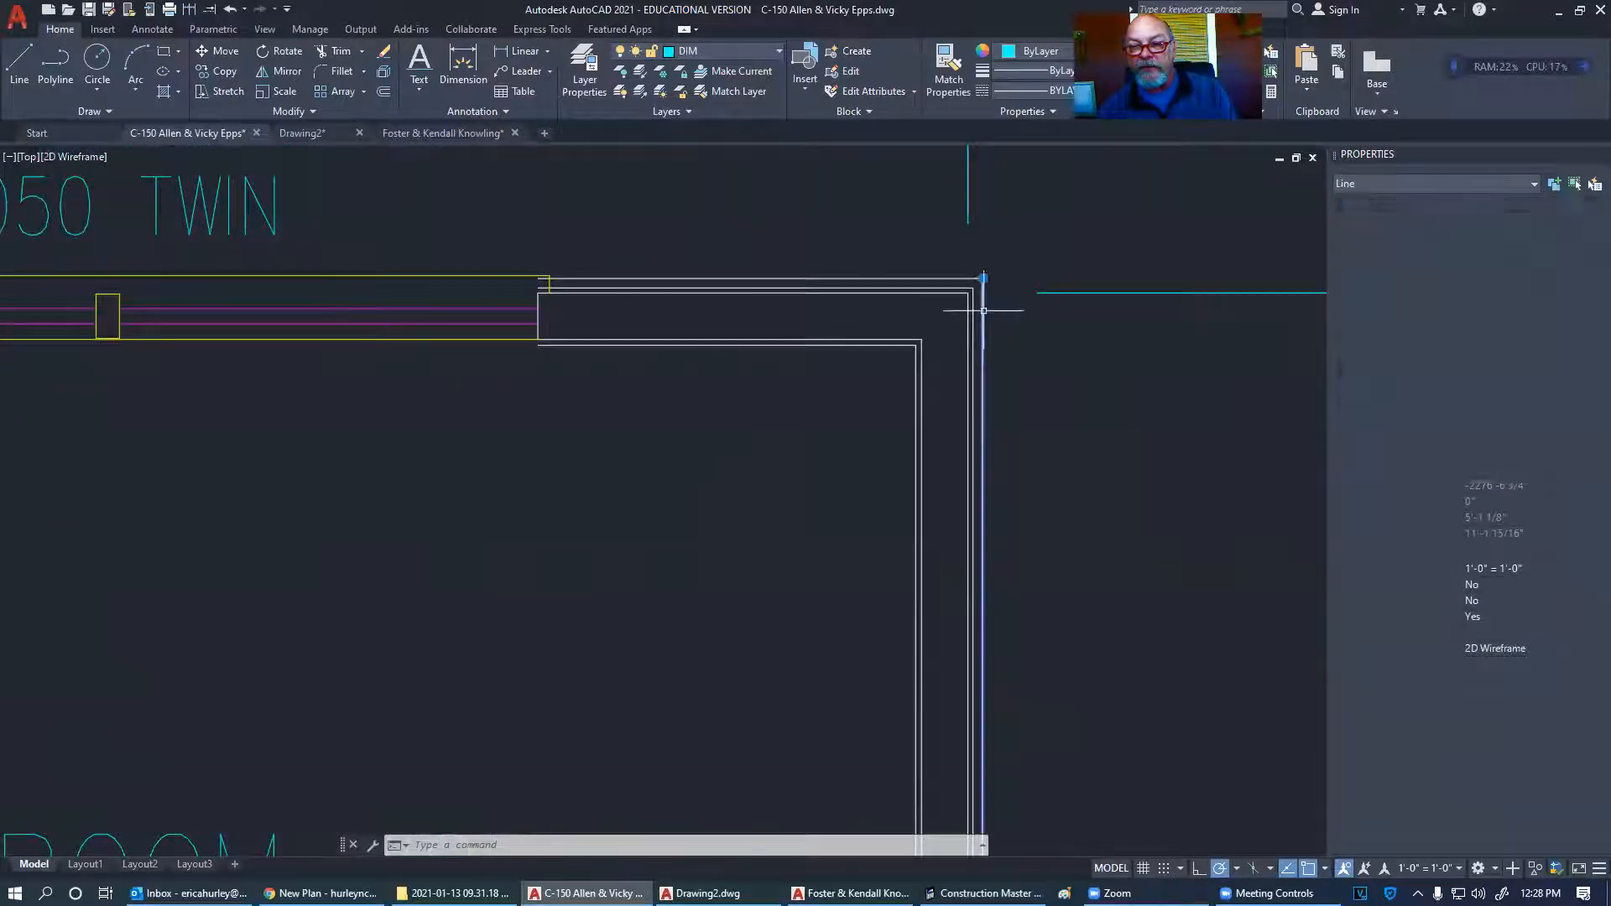
left_click(969, 278)
key("Delete")
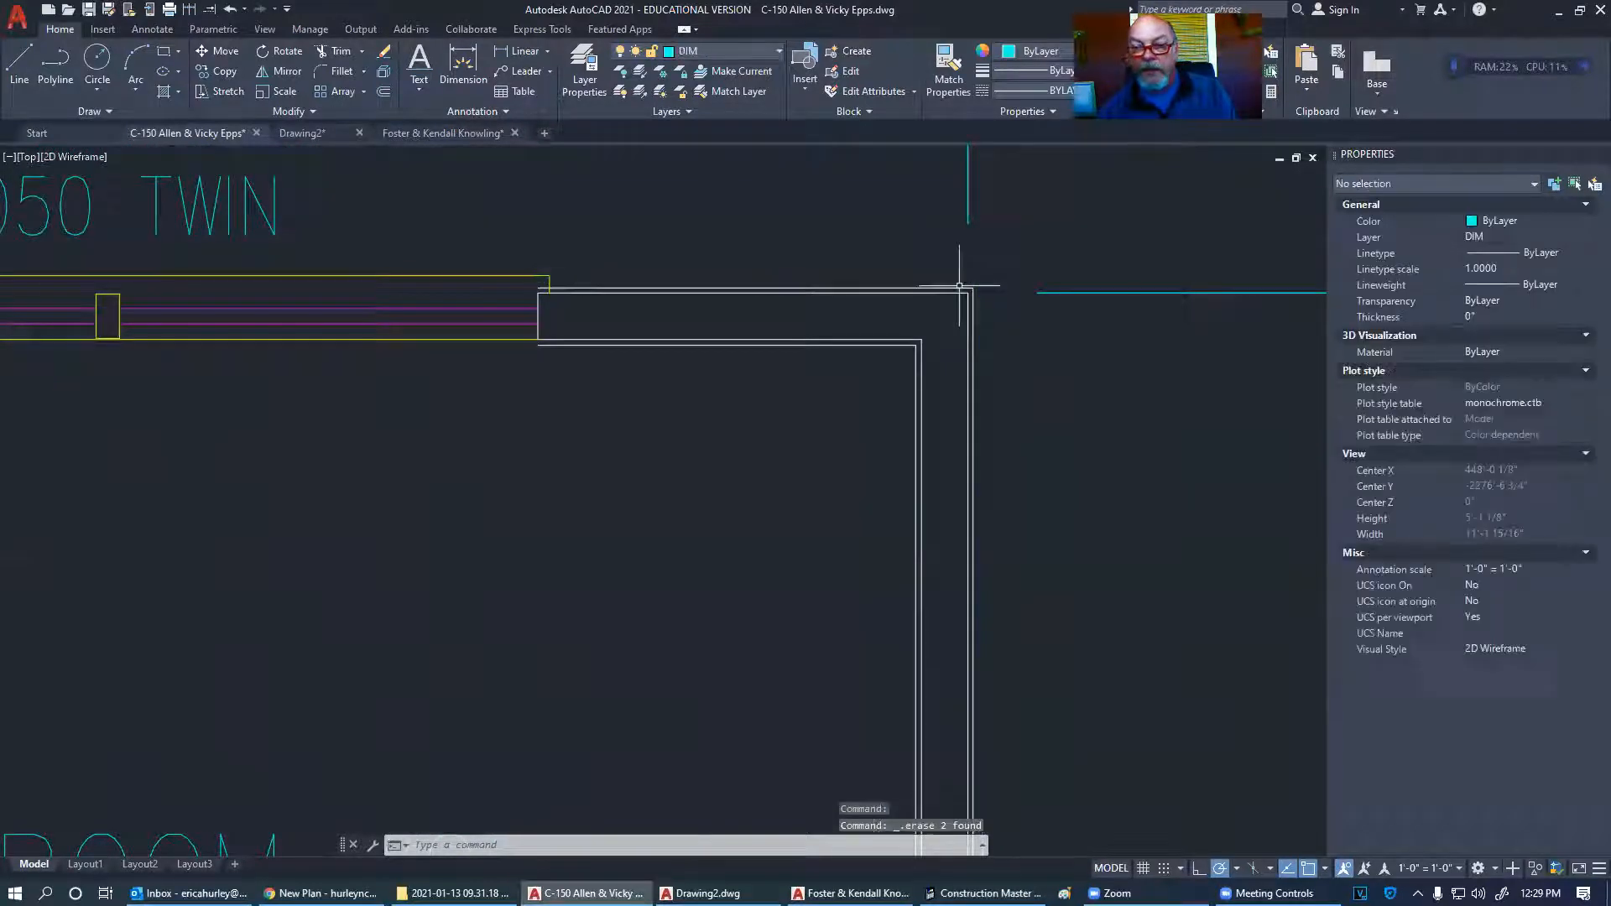
- Offset the top and right wall lines by 1
type("o")
key("Return")
type("1")
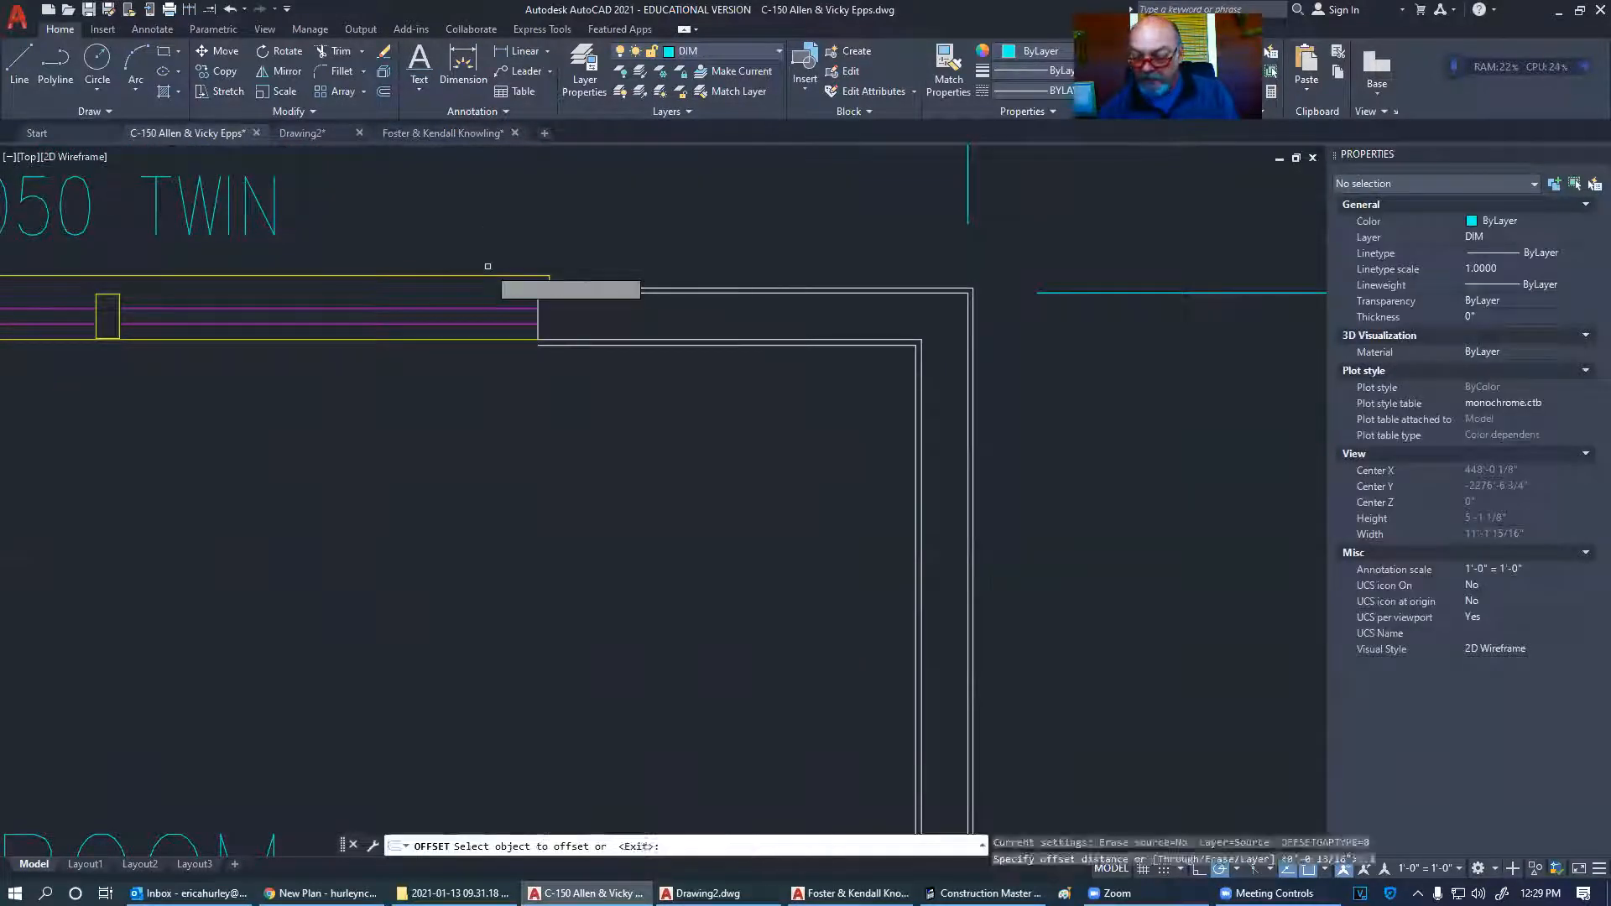
key("Return")
left_click(871, 294)
left_click(864, 244)
left_click(970, 361)
left_click(911, 361)
key("Escape")
- Erase the two top wall lines and the right outer vertical line
left_click(888, 276)
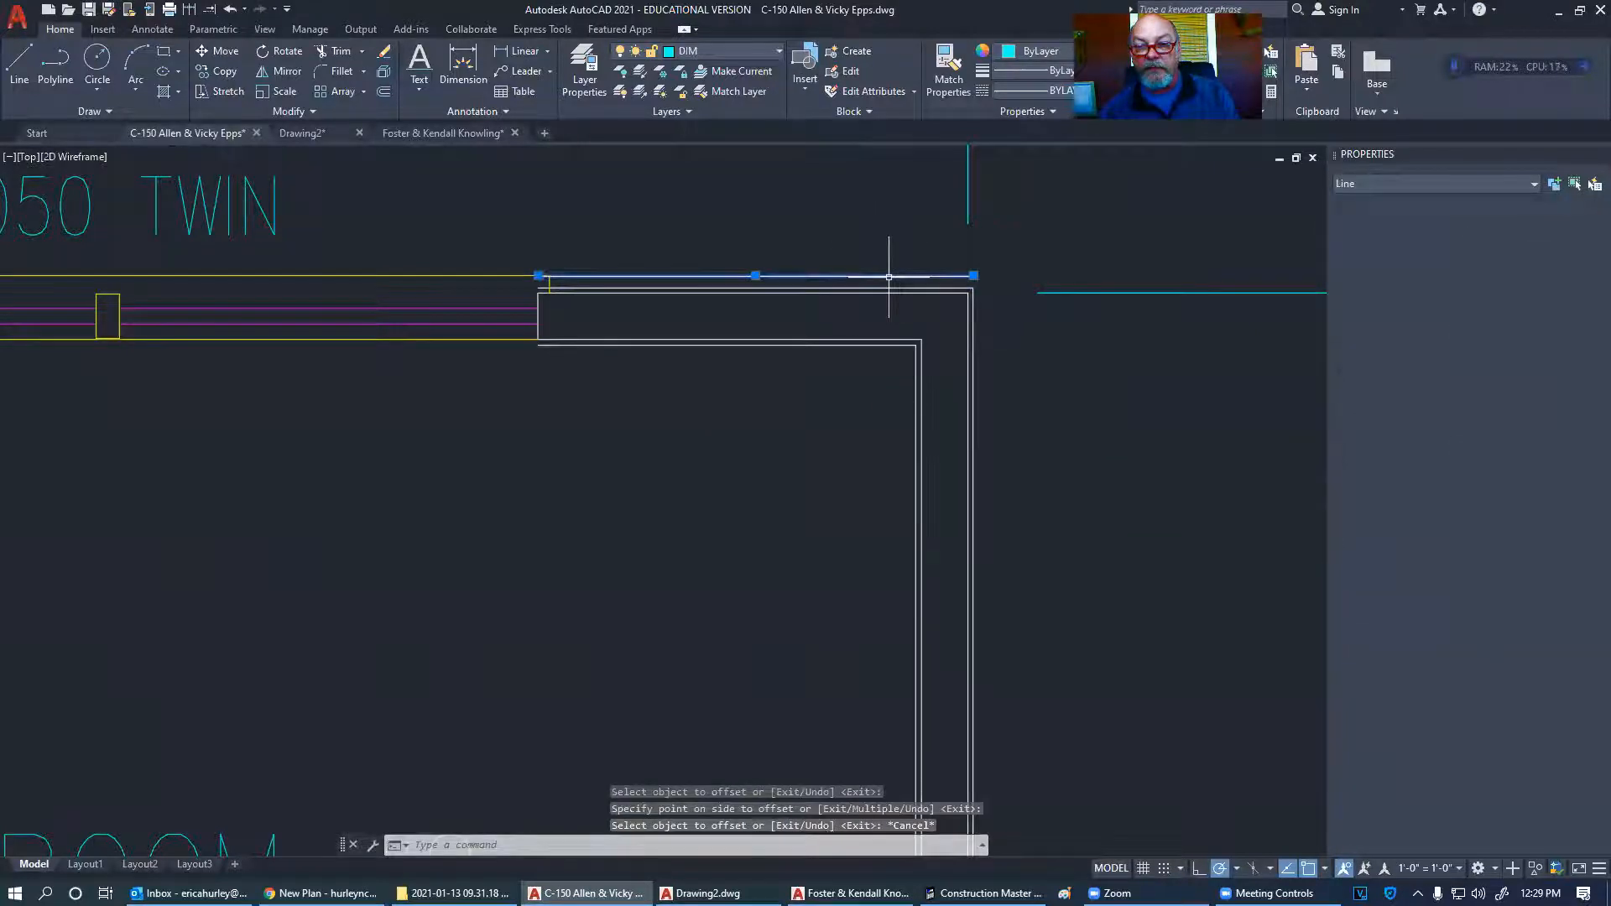
left_click(876, 287)
left_click(973, 346)
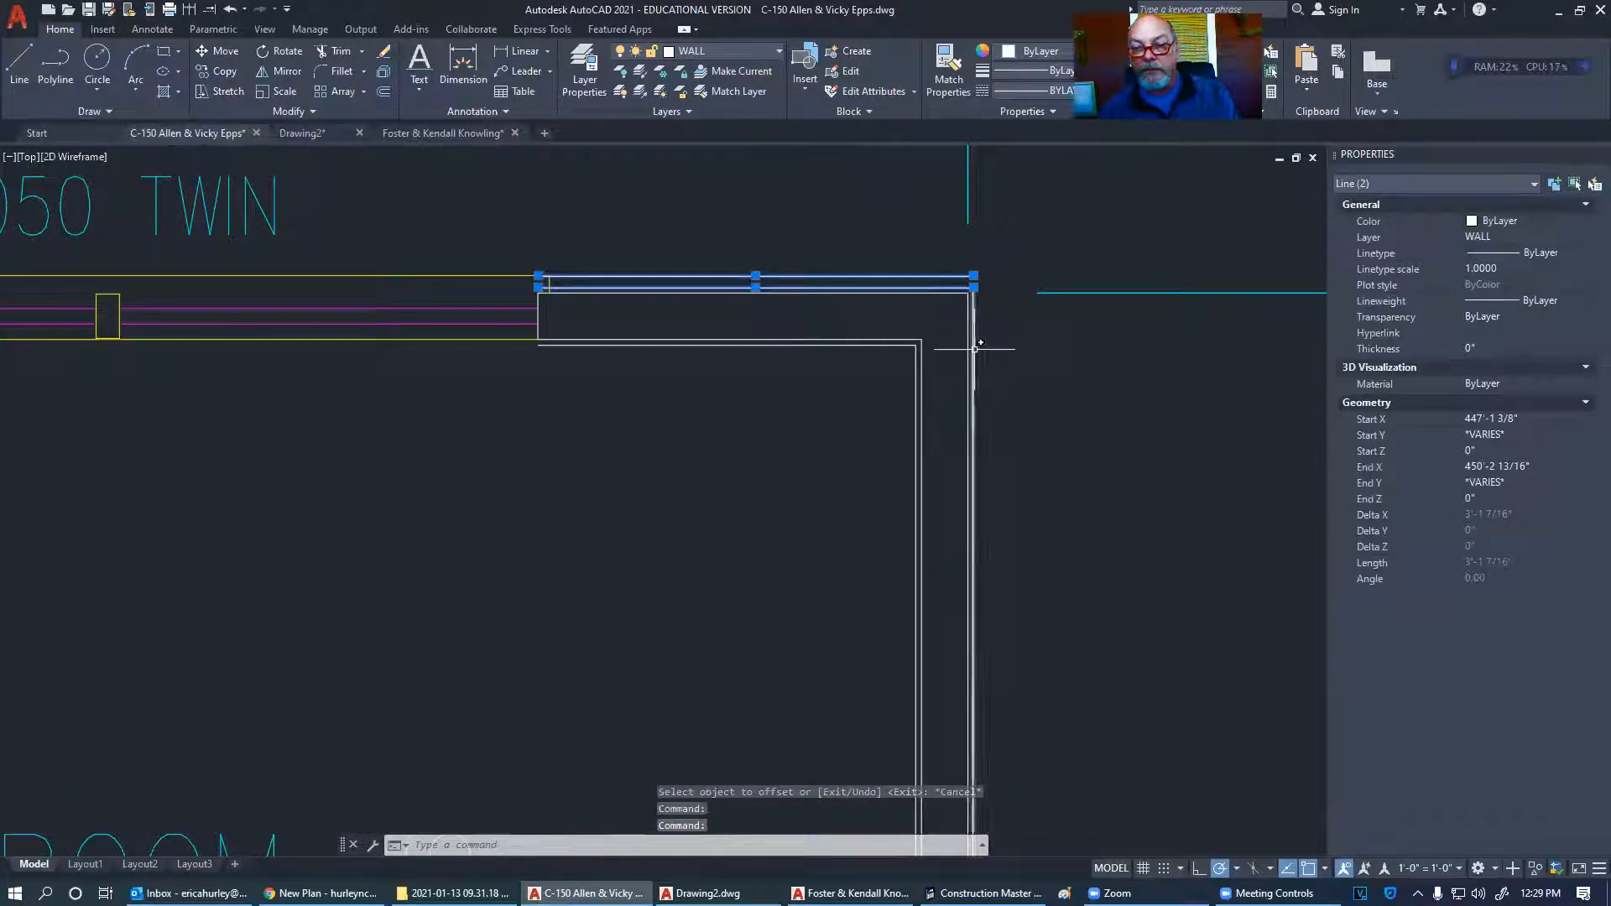
key("Delete")
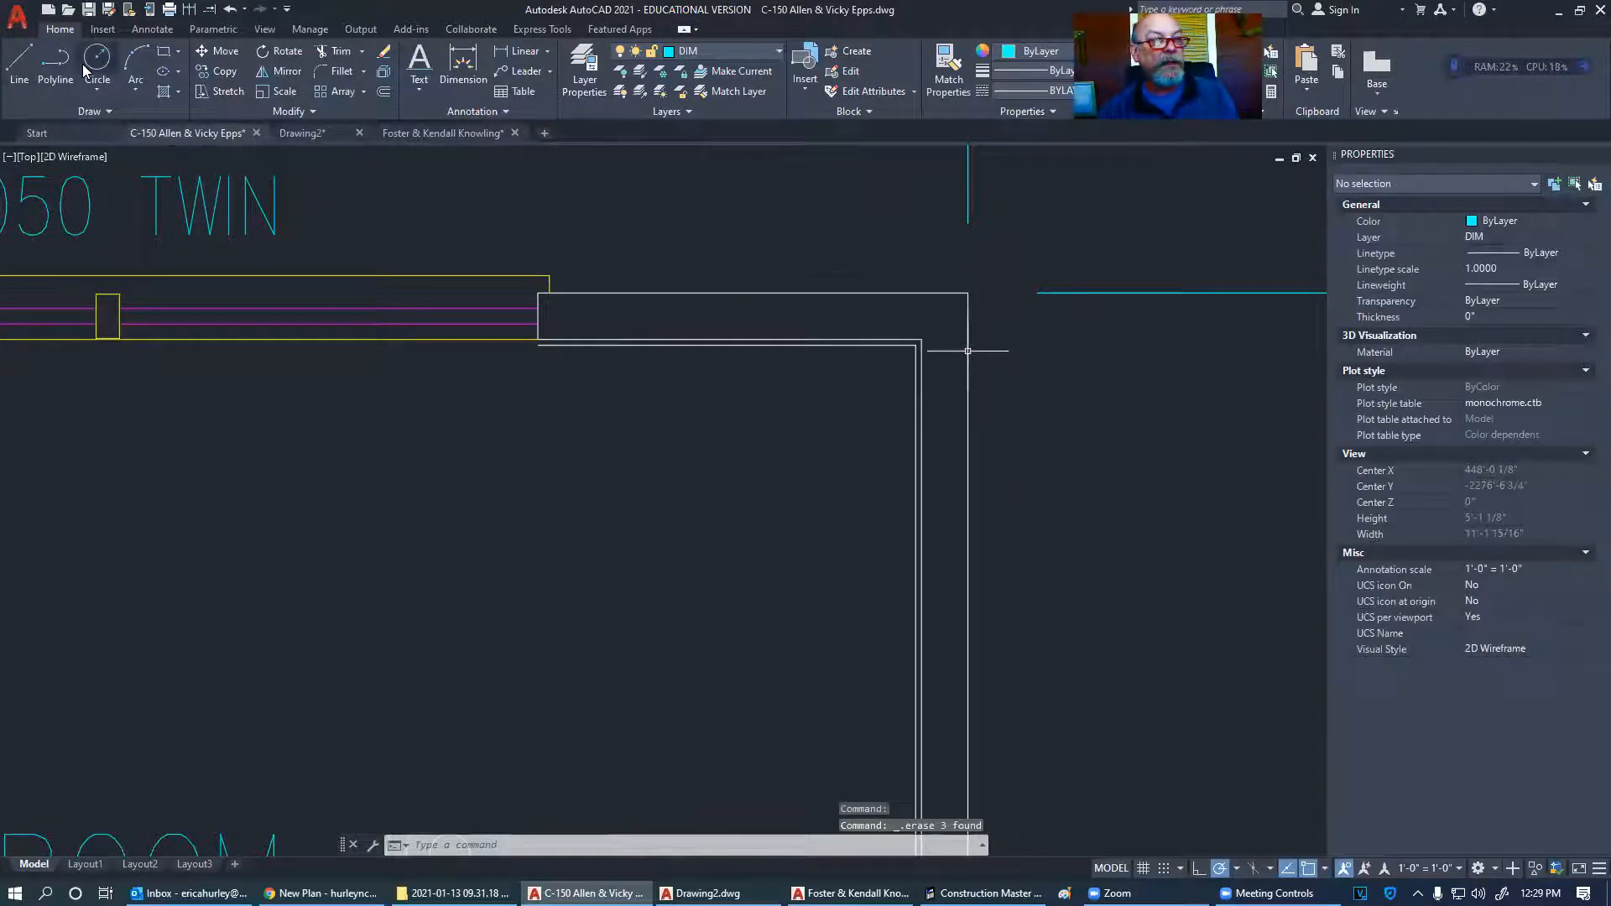
- Draw a polyline along the top and right walls and set its global width to 0
left_click(55, 63)
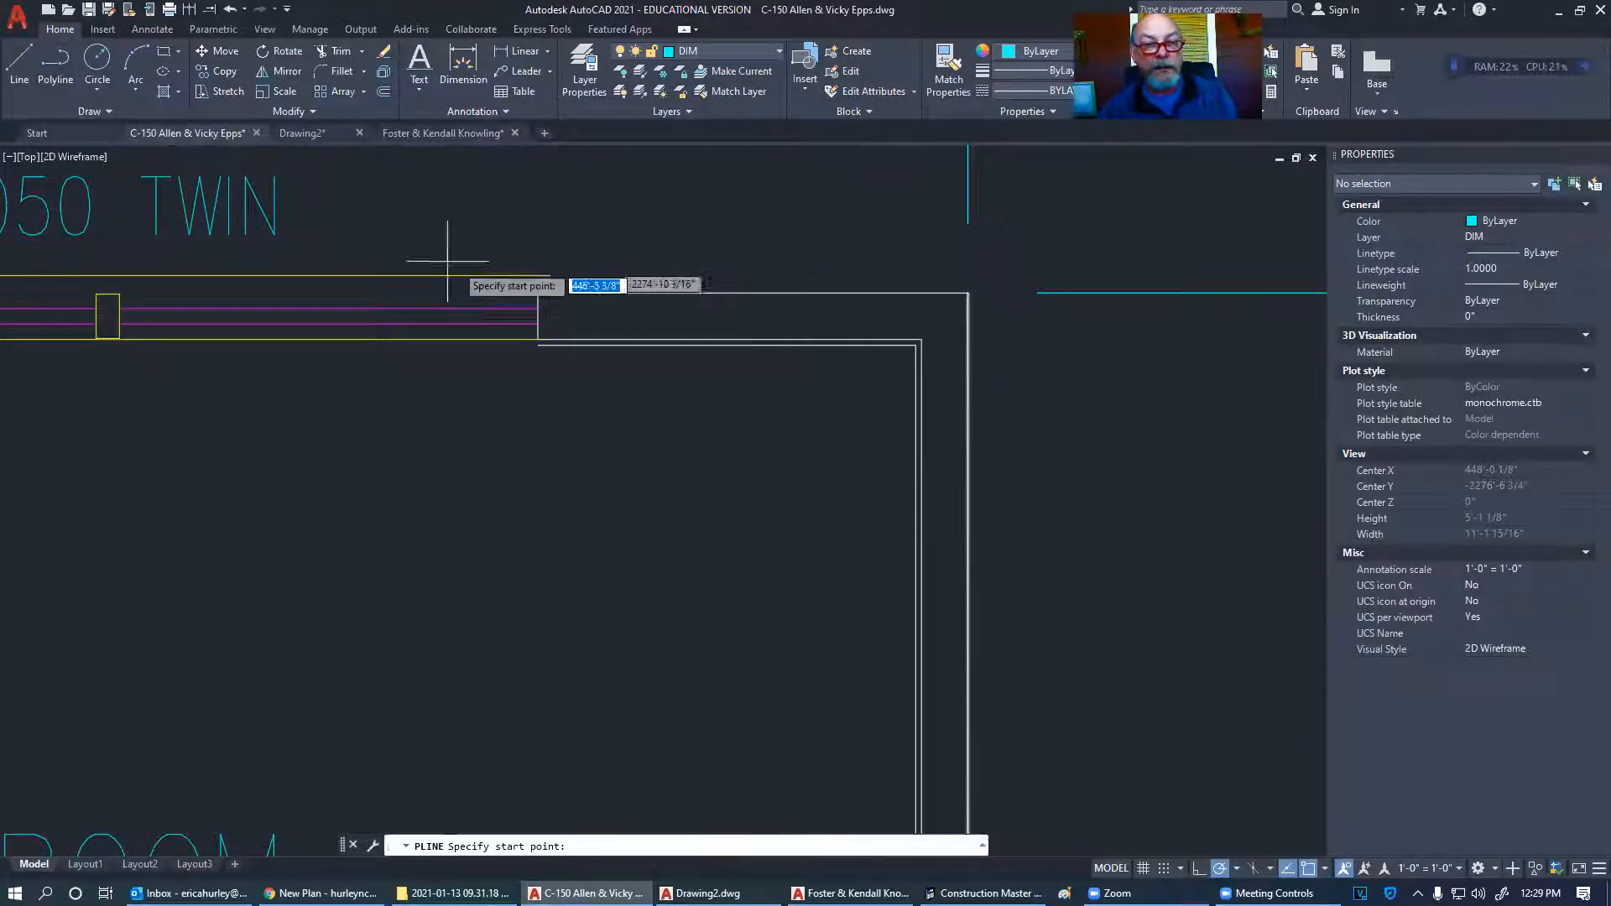
left_click(538, 292)
left_click(976, 293)
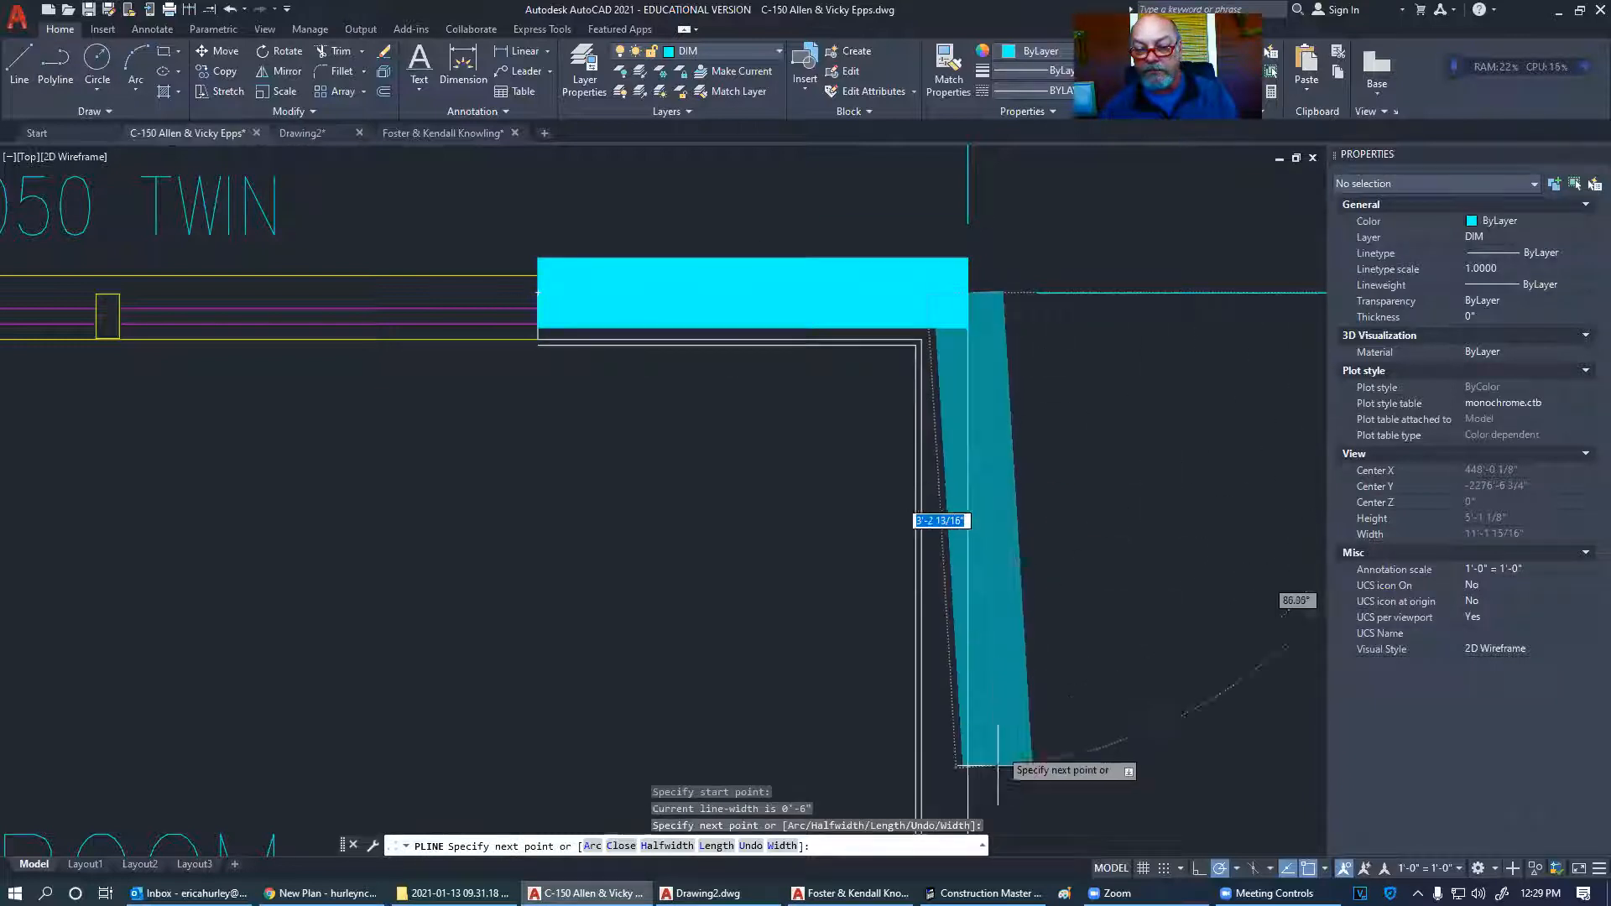
left_click(967, 797)
key("Escape")
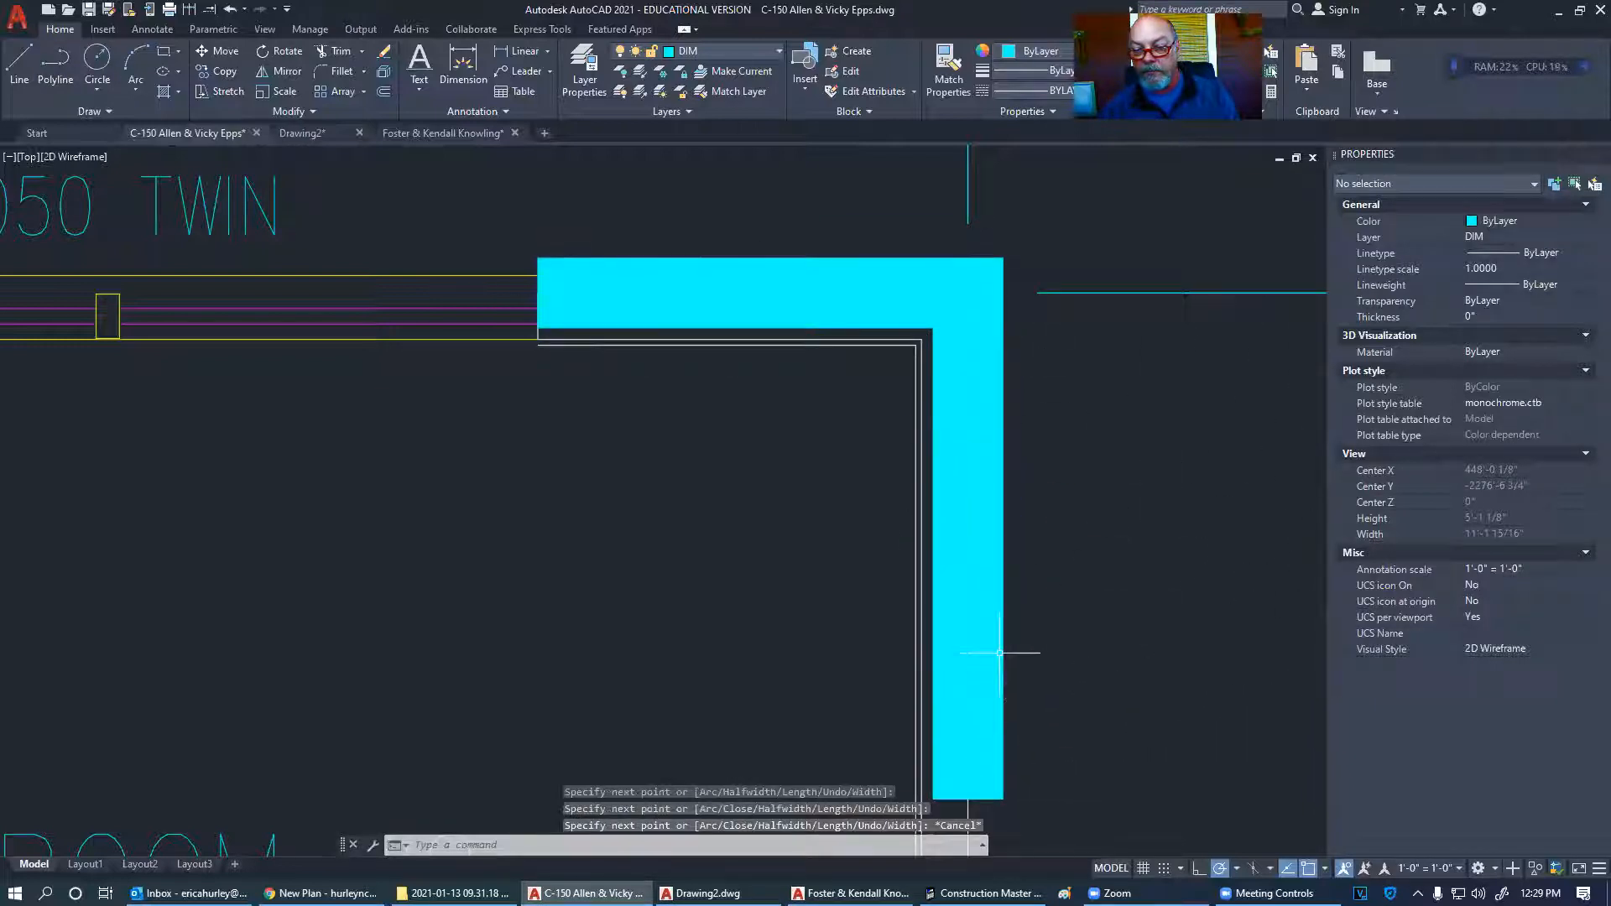
left_click(1002, 653)
left_click(1495, 500)
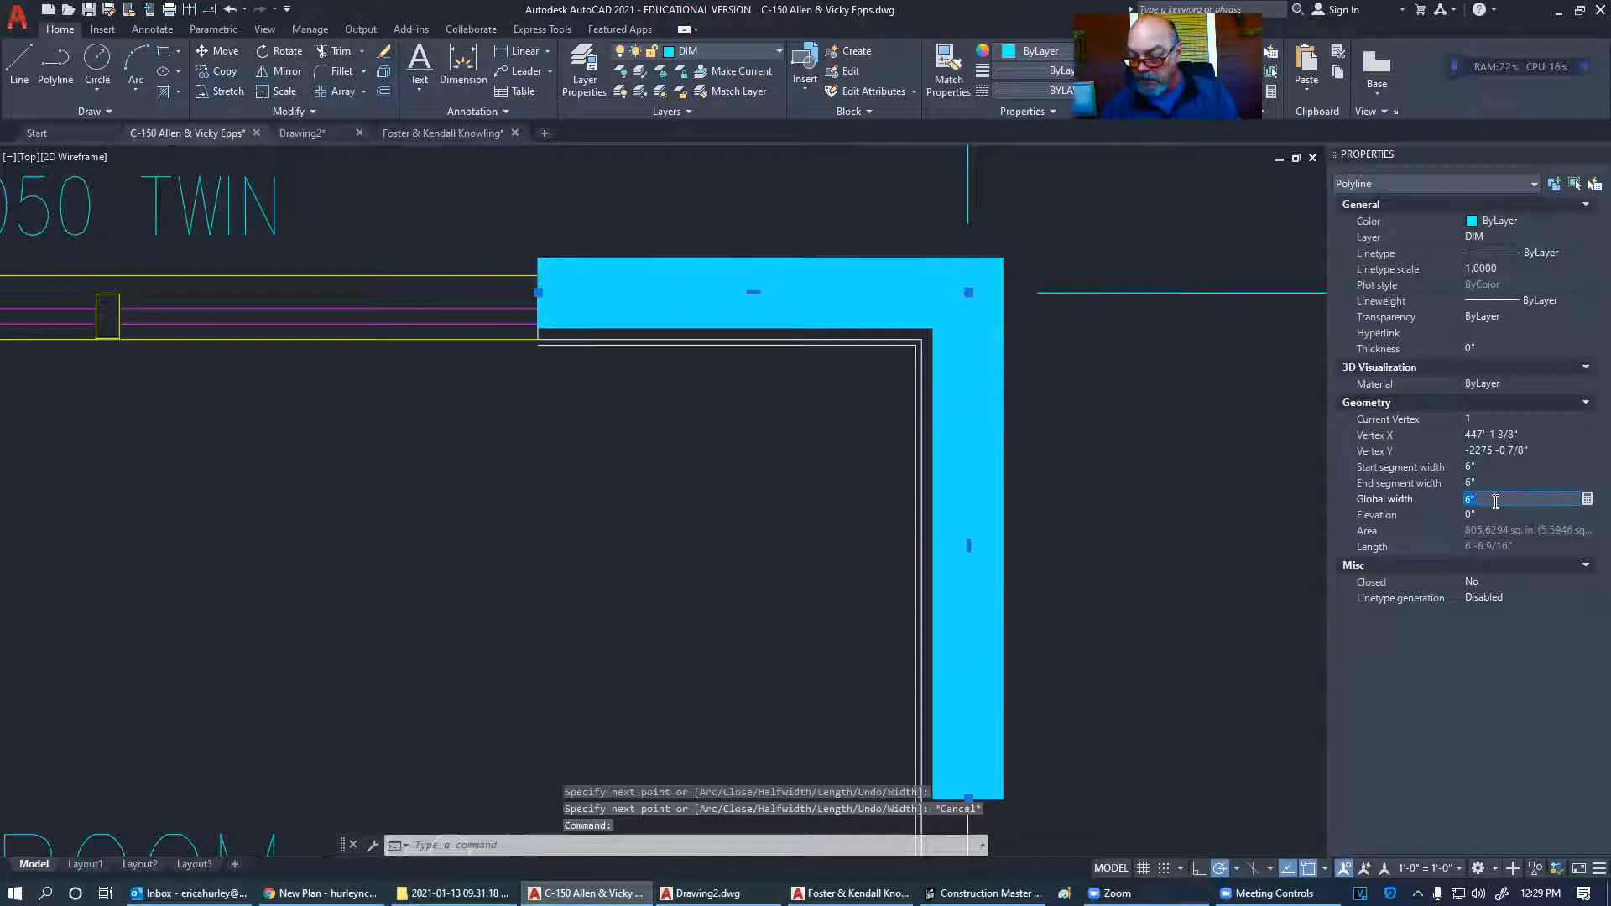
type("0")
key("Return")
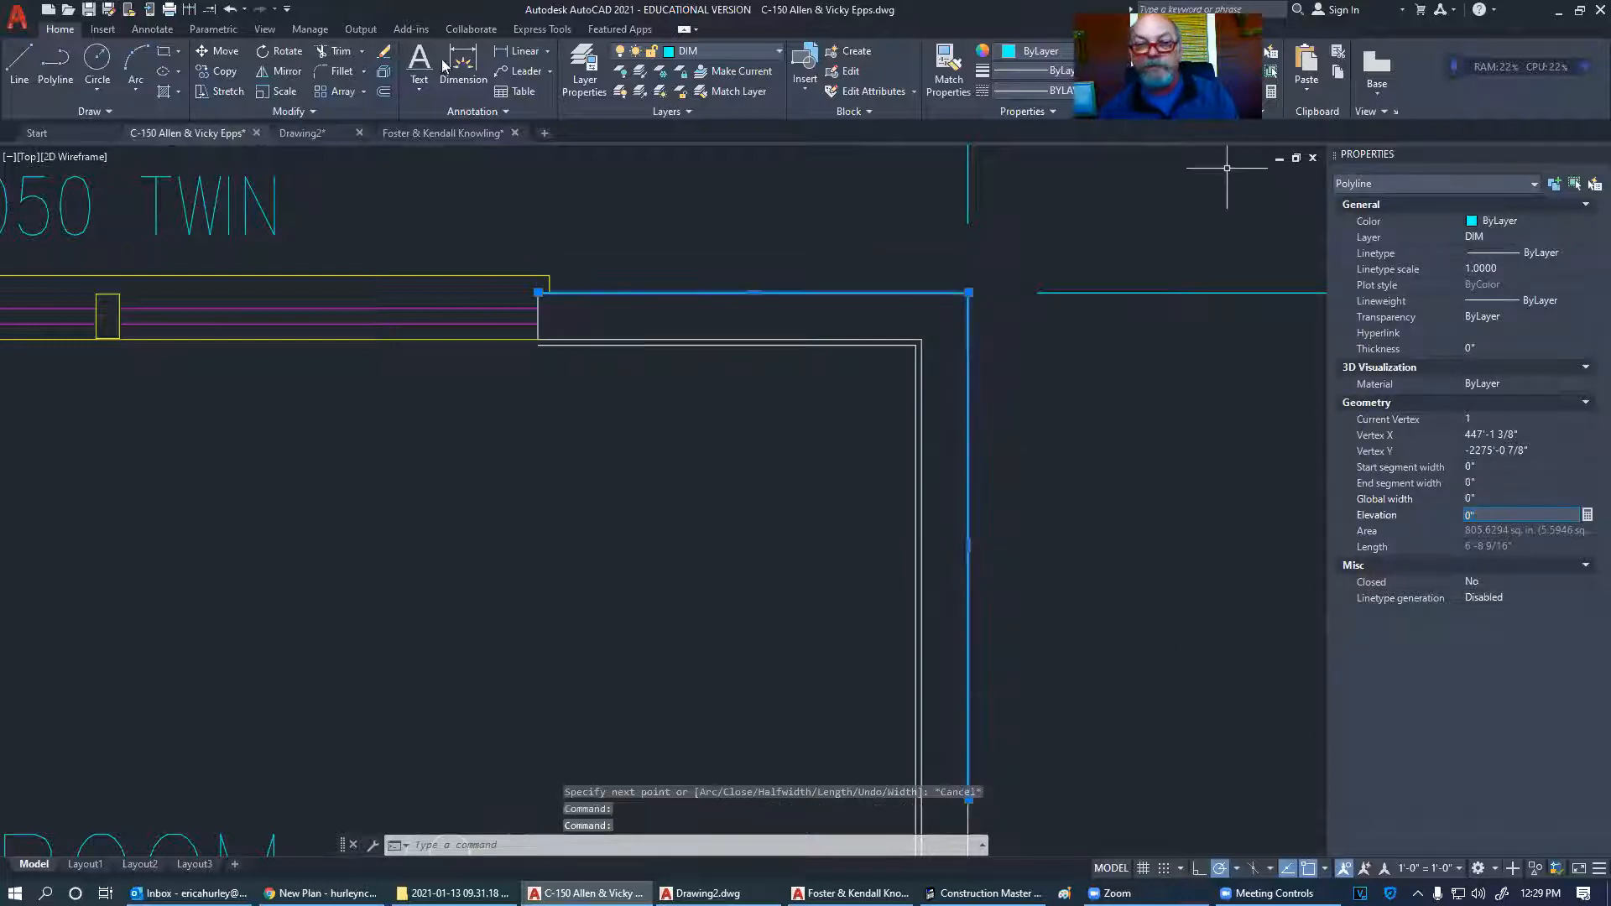
left_click(386, 93)
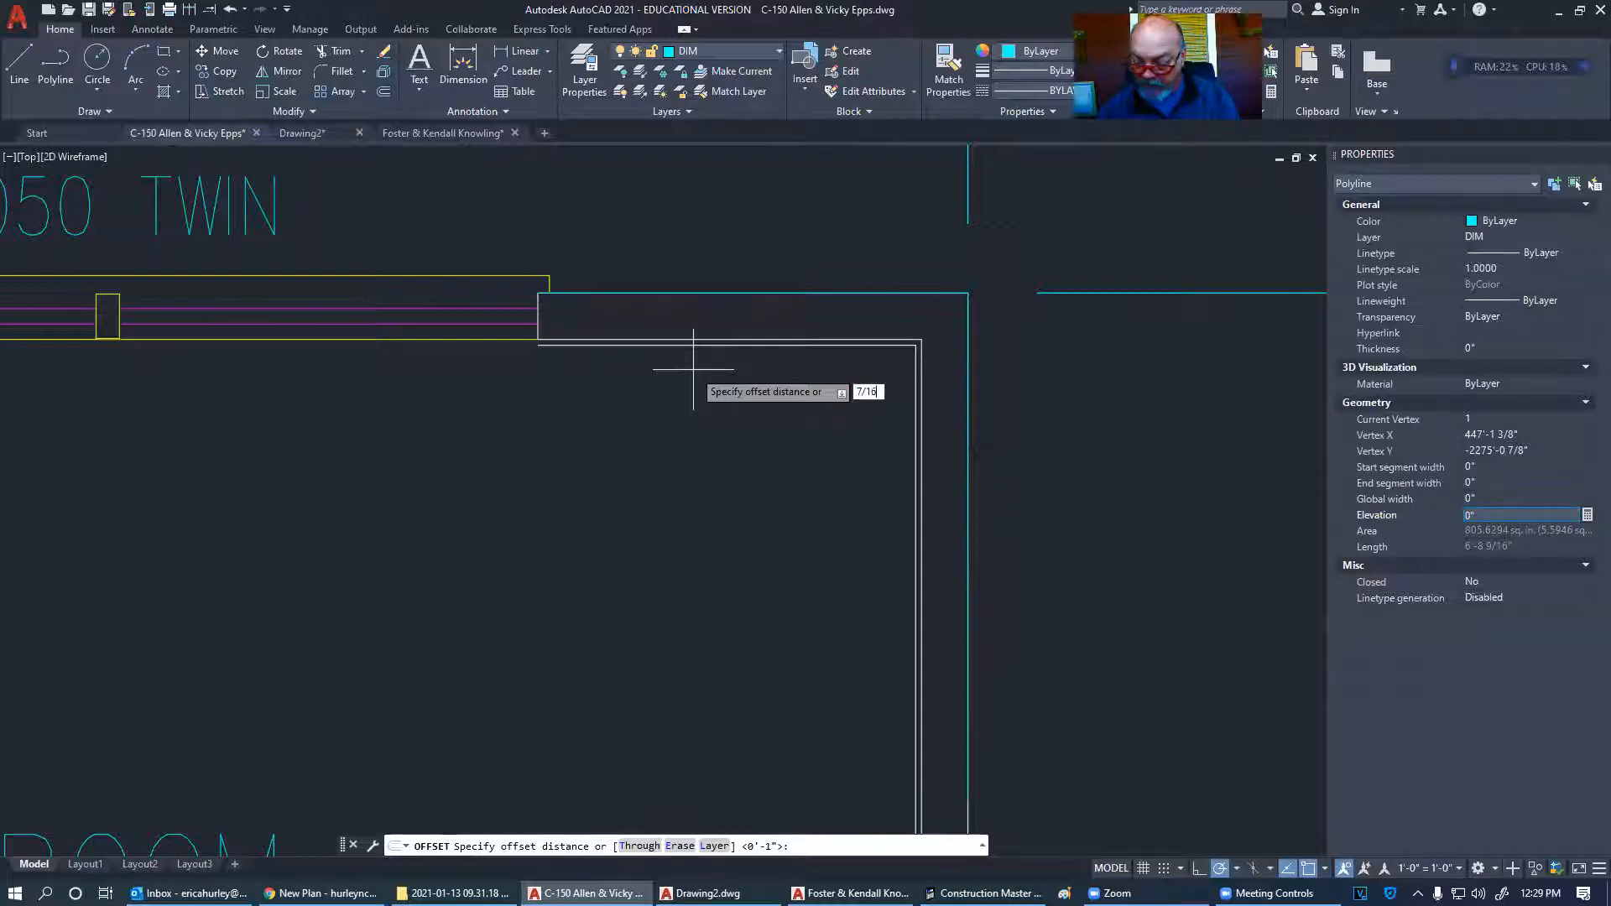
type("7/16")
key("Return")
left_click(733, 329)
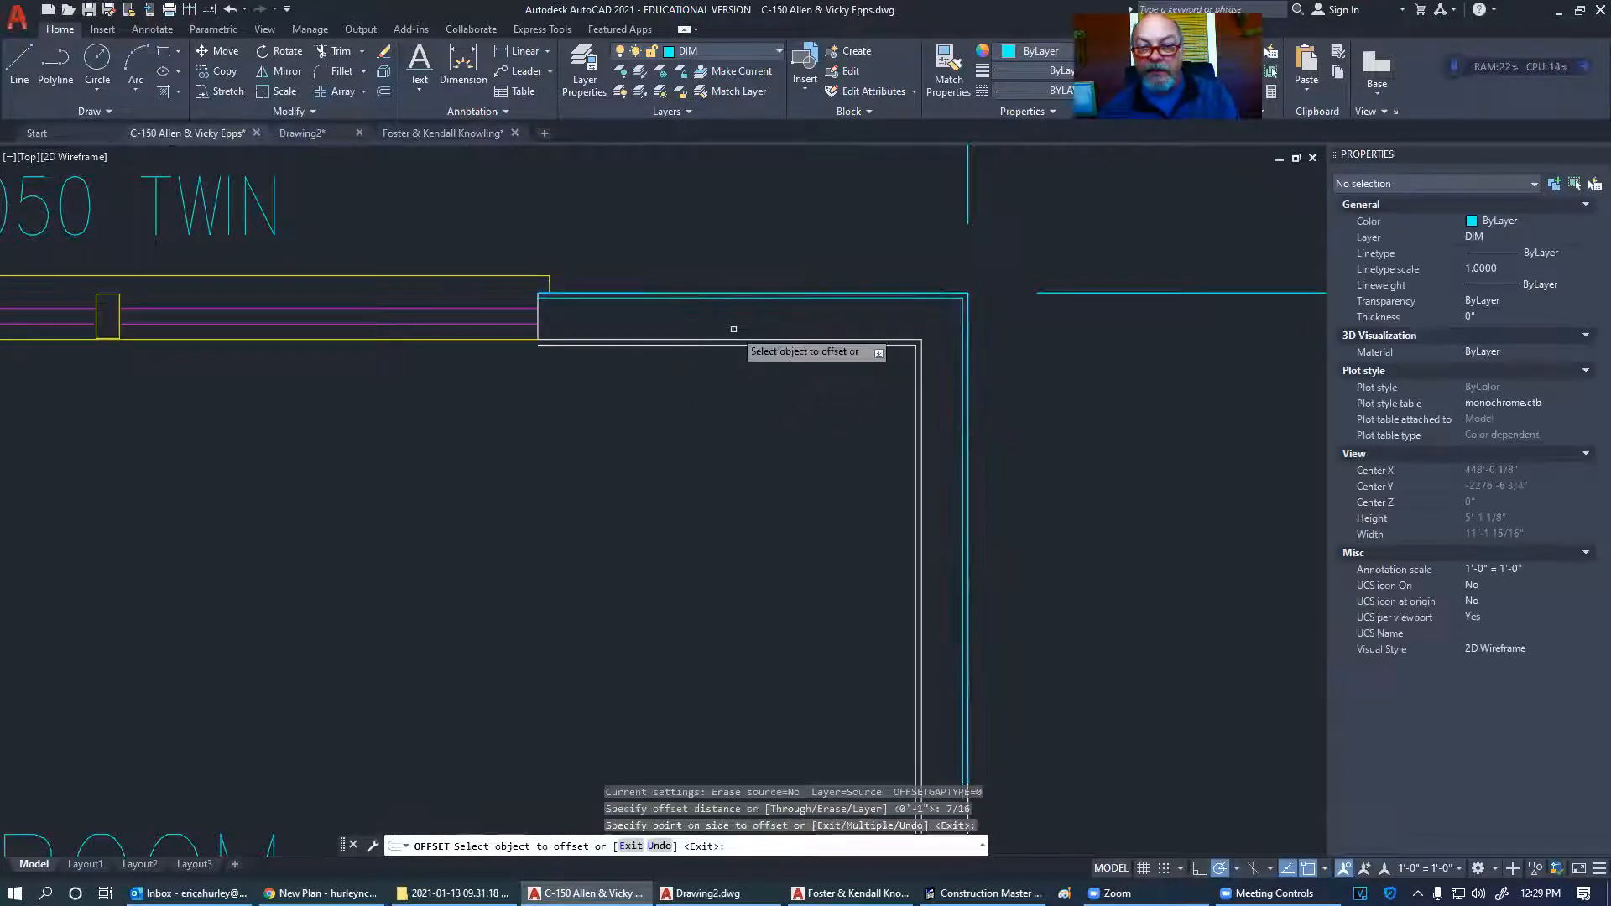
key("Return")
key("Return")
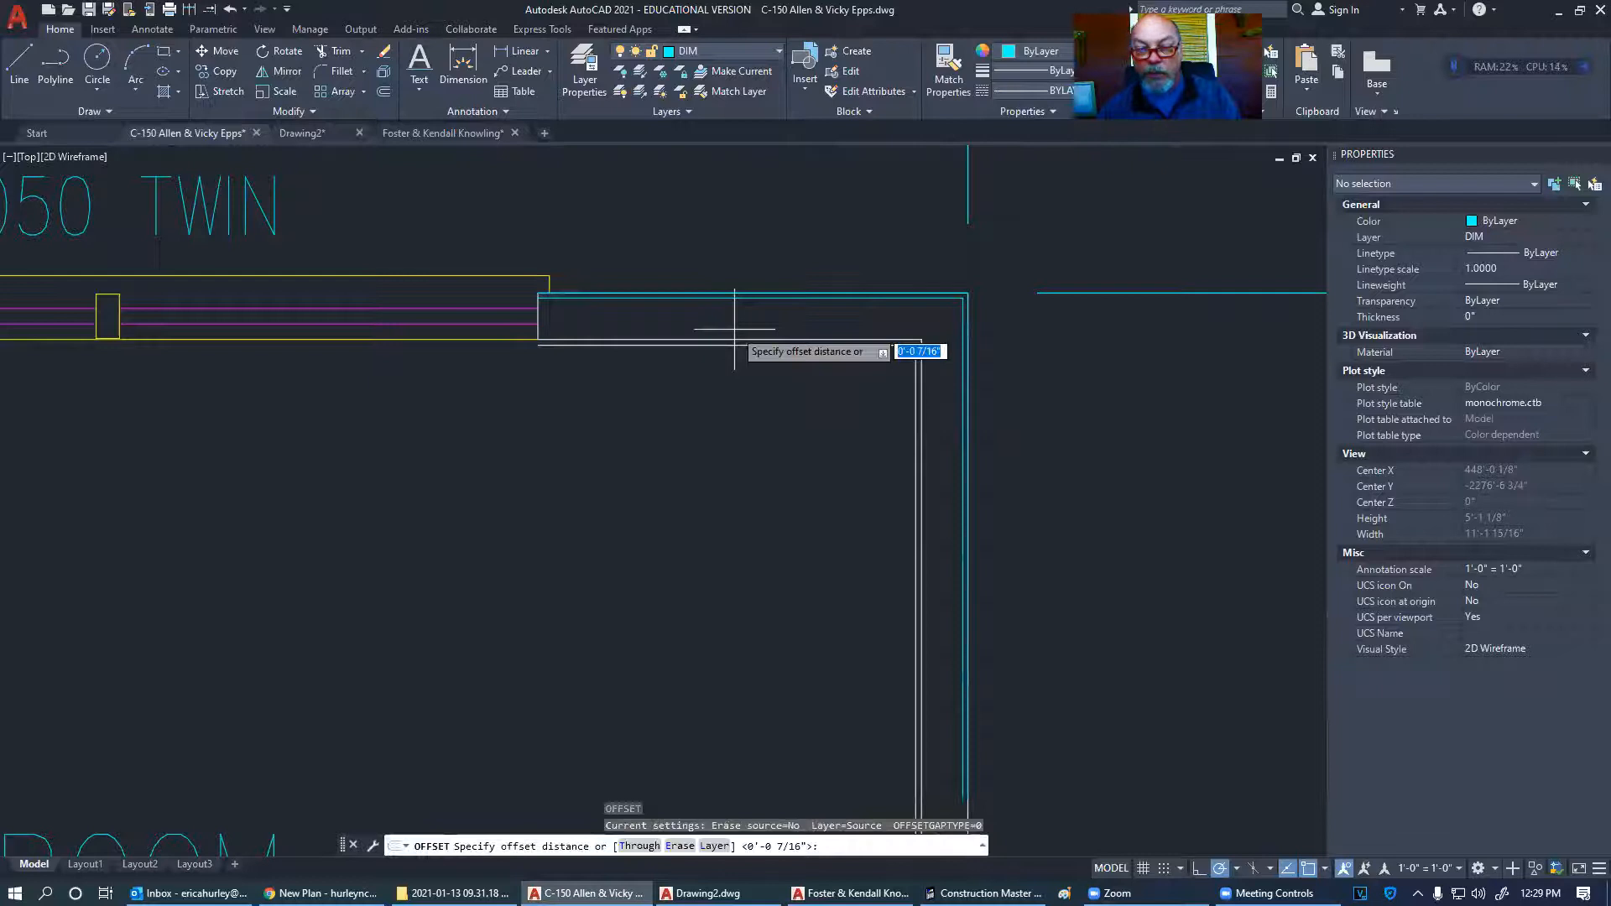
type("1")
key("Return")
left_click(752, 294)
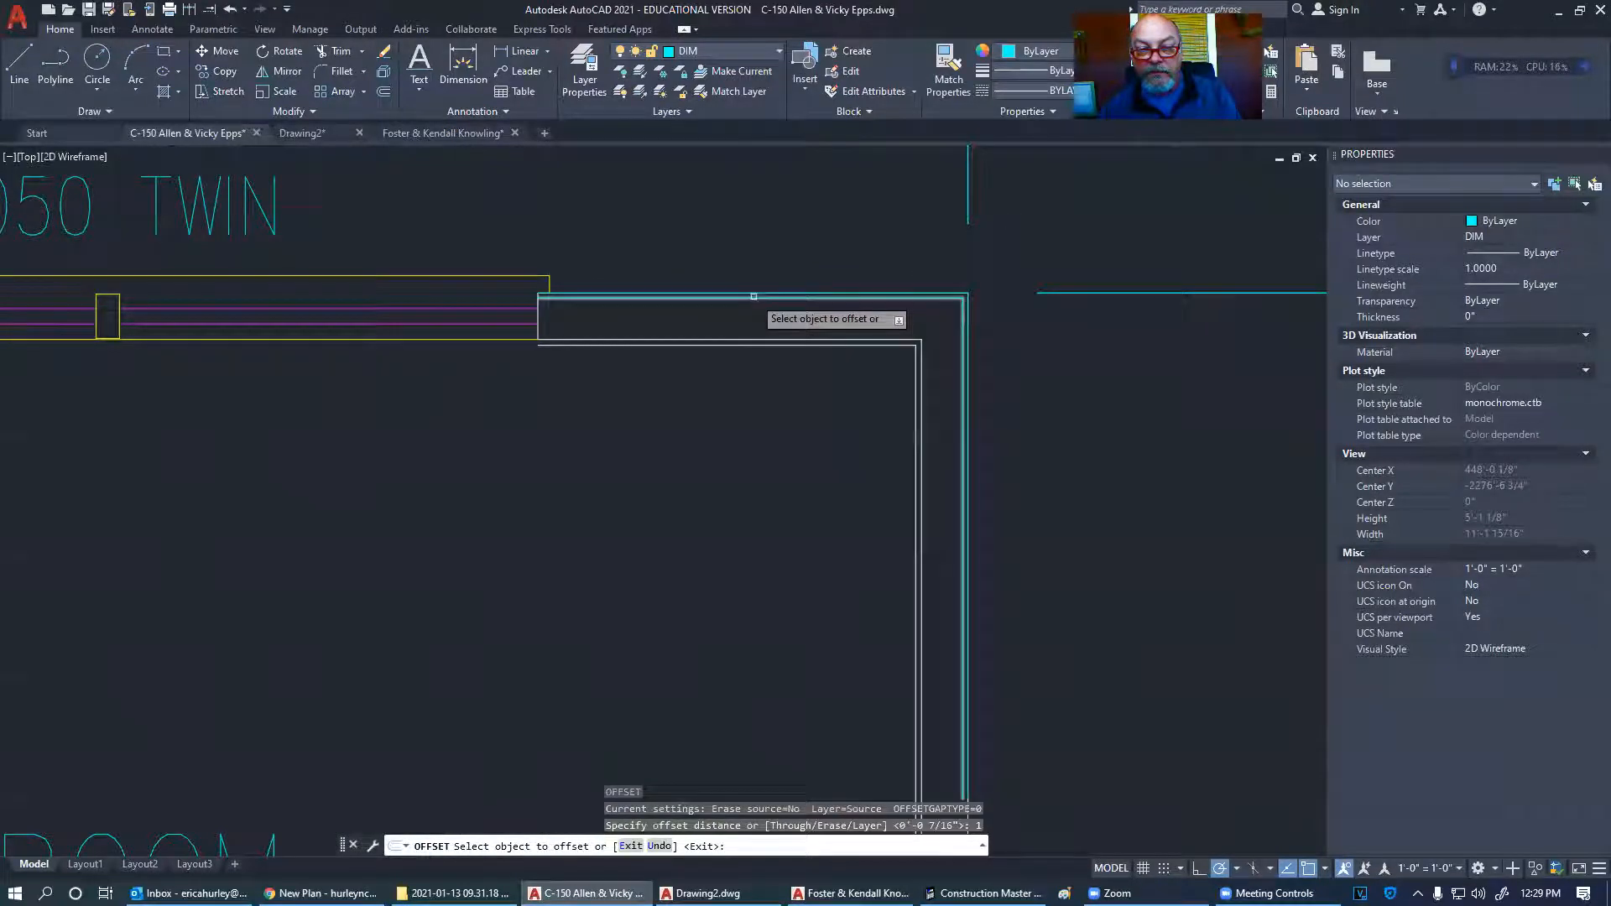
left_click(747, 255)
key("Return")
key("Return")
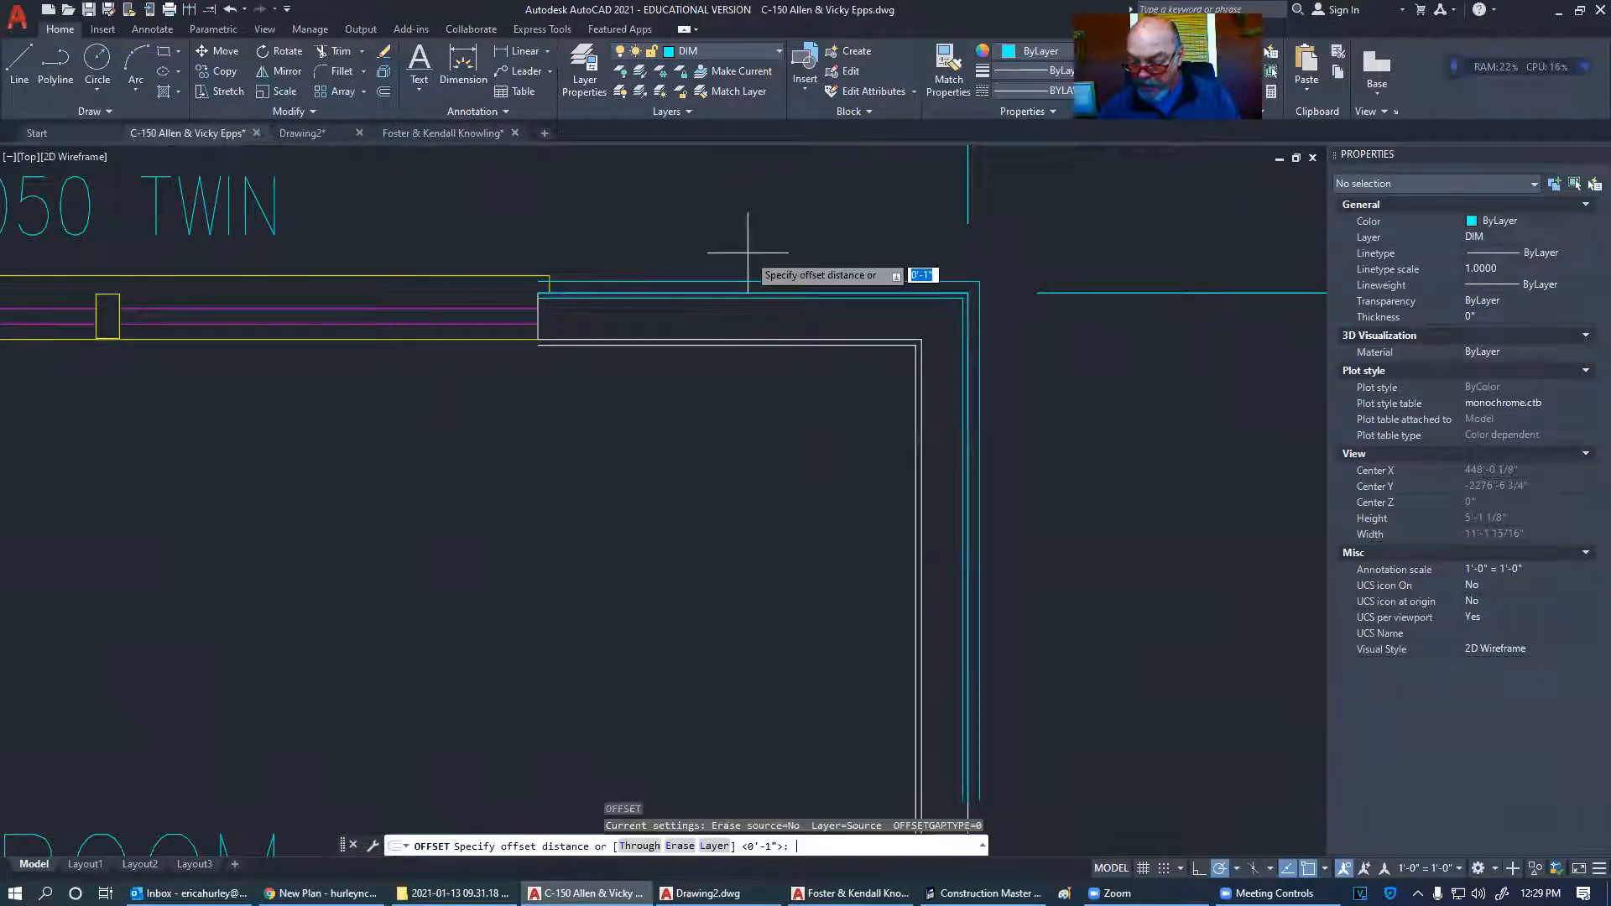
type("4\"")
key("Return")
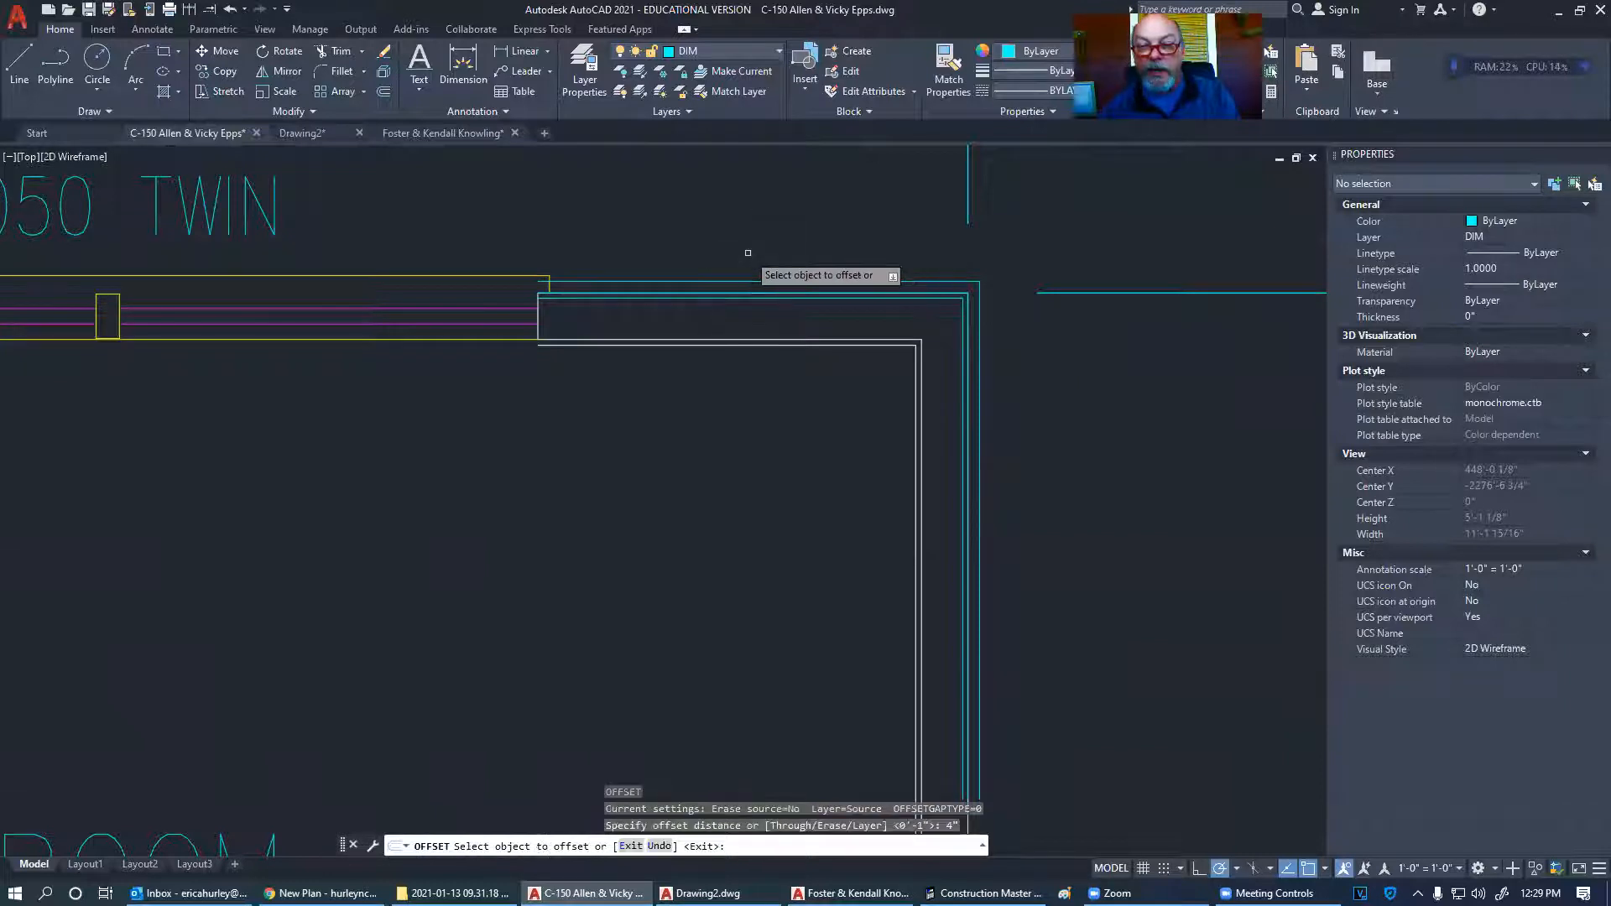
left_click(744, 283)
left_click(738, 244)
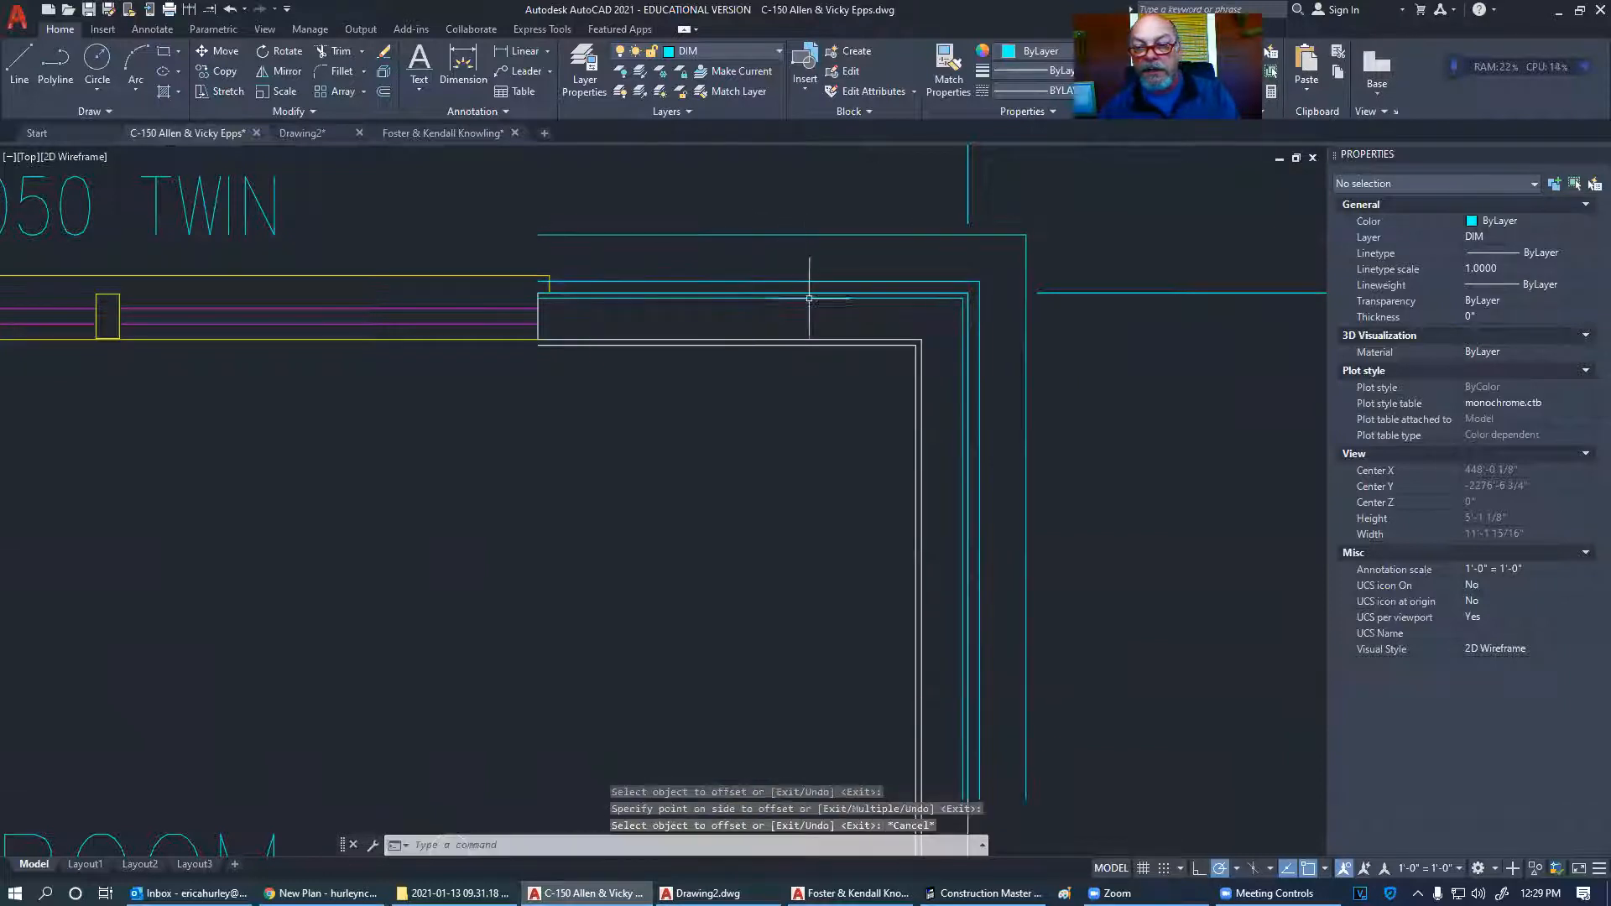
key("Escape")
middle_click_drag(902, 326, 736, 377)
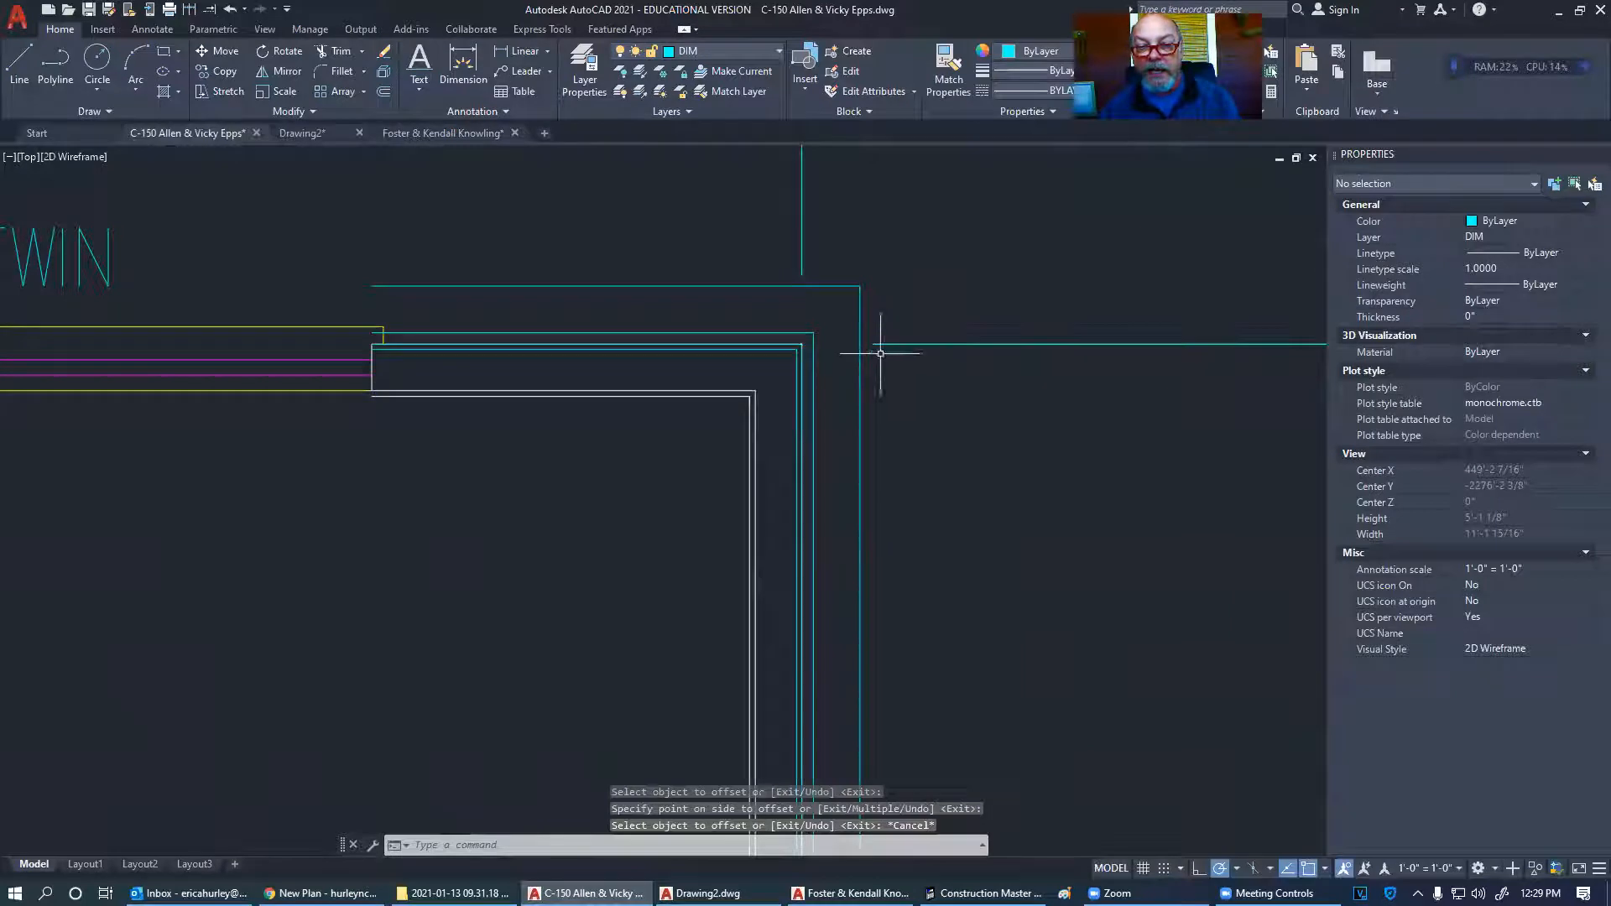
left_click(796, 373)
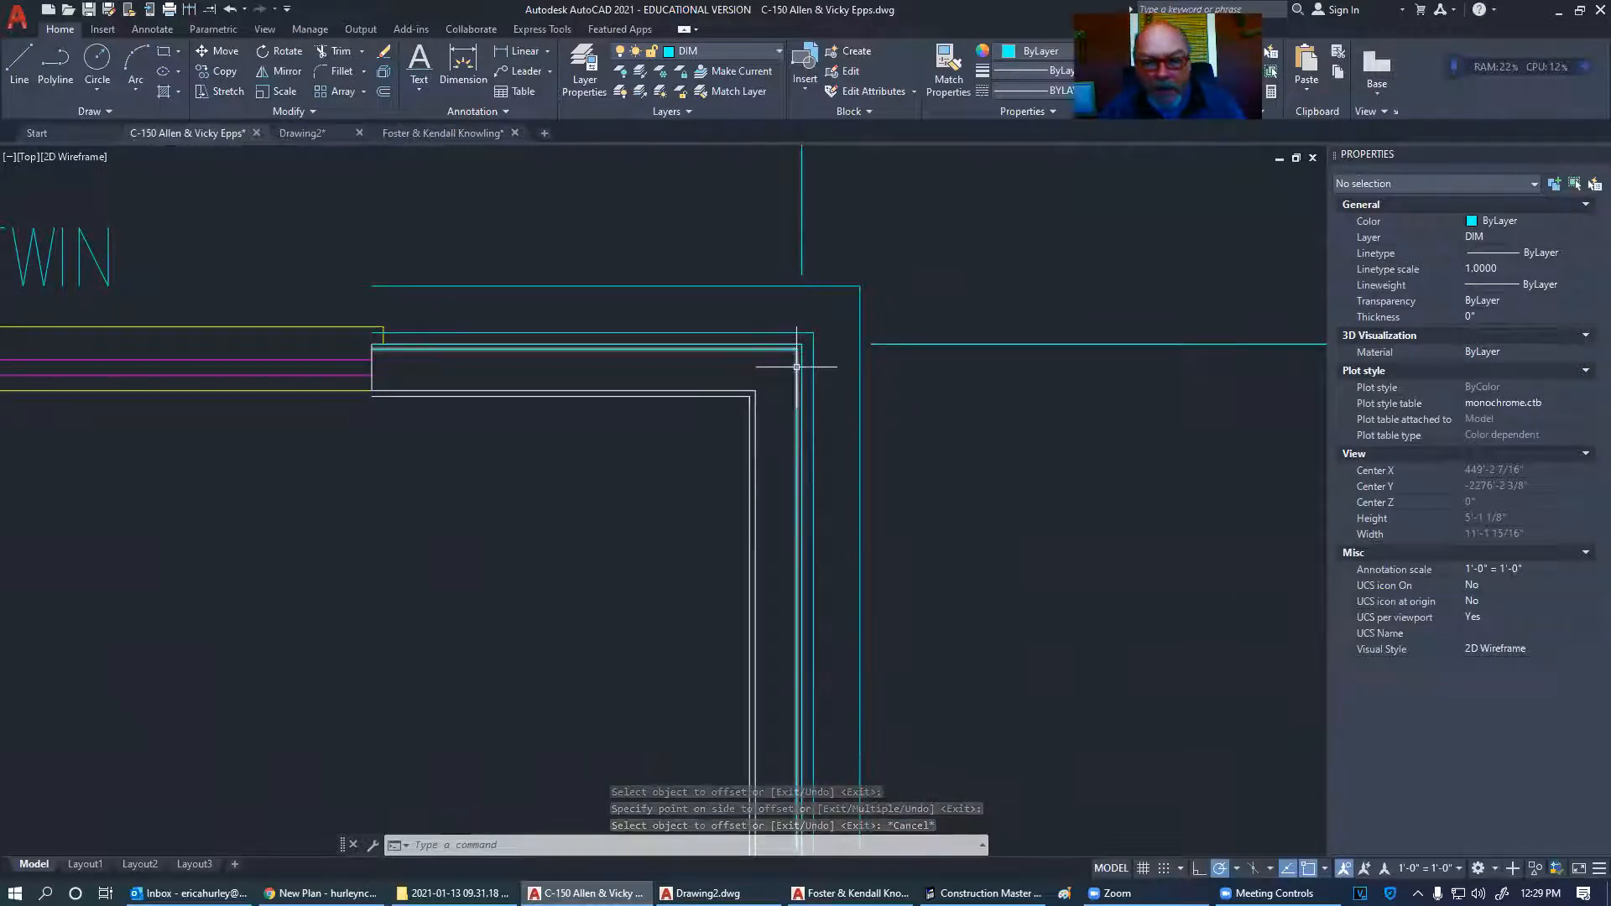
key("Delete")
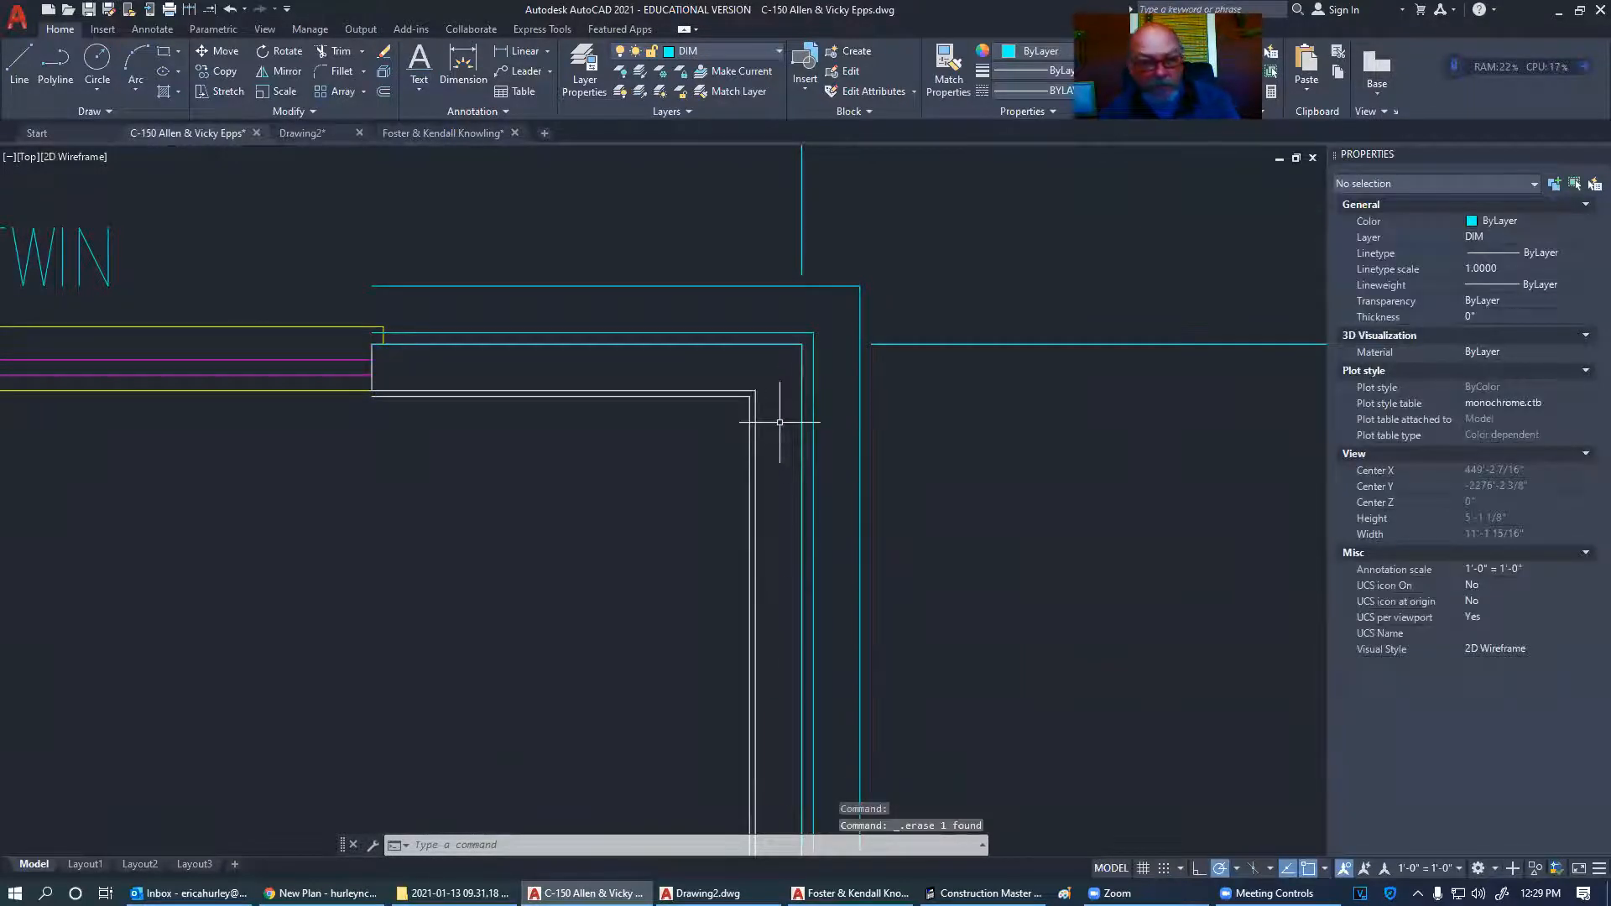
key("ctrl+z")
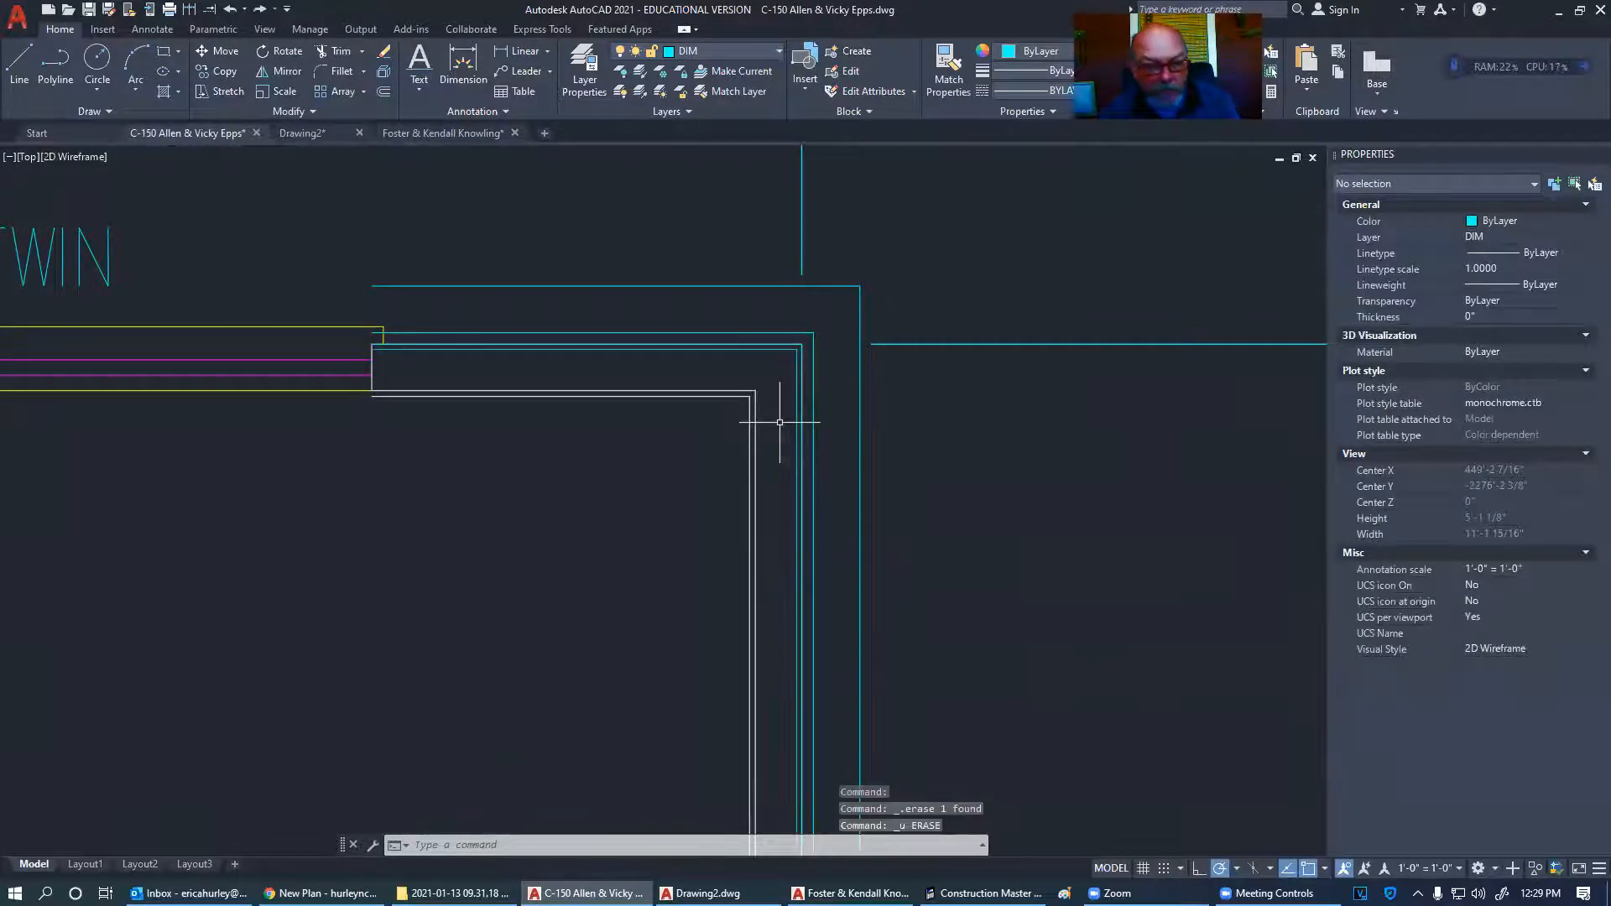
left_click(797, 381)
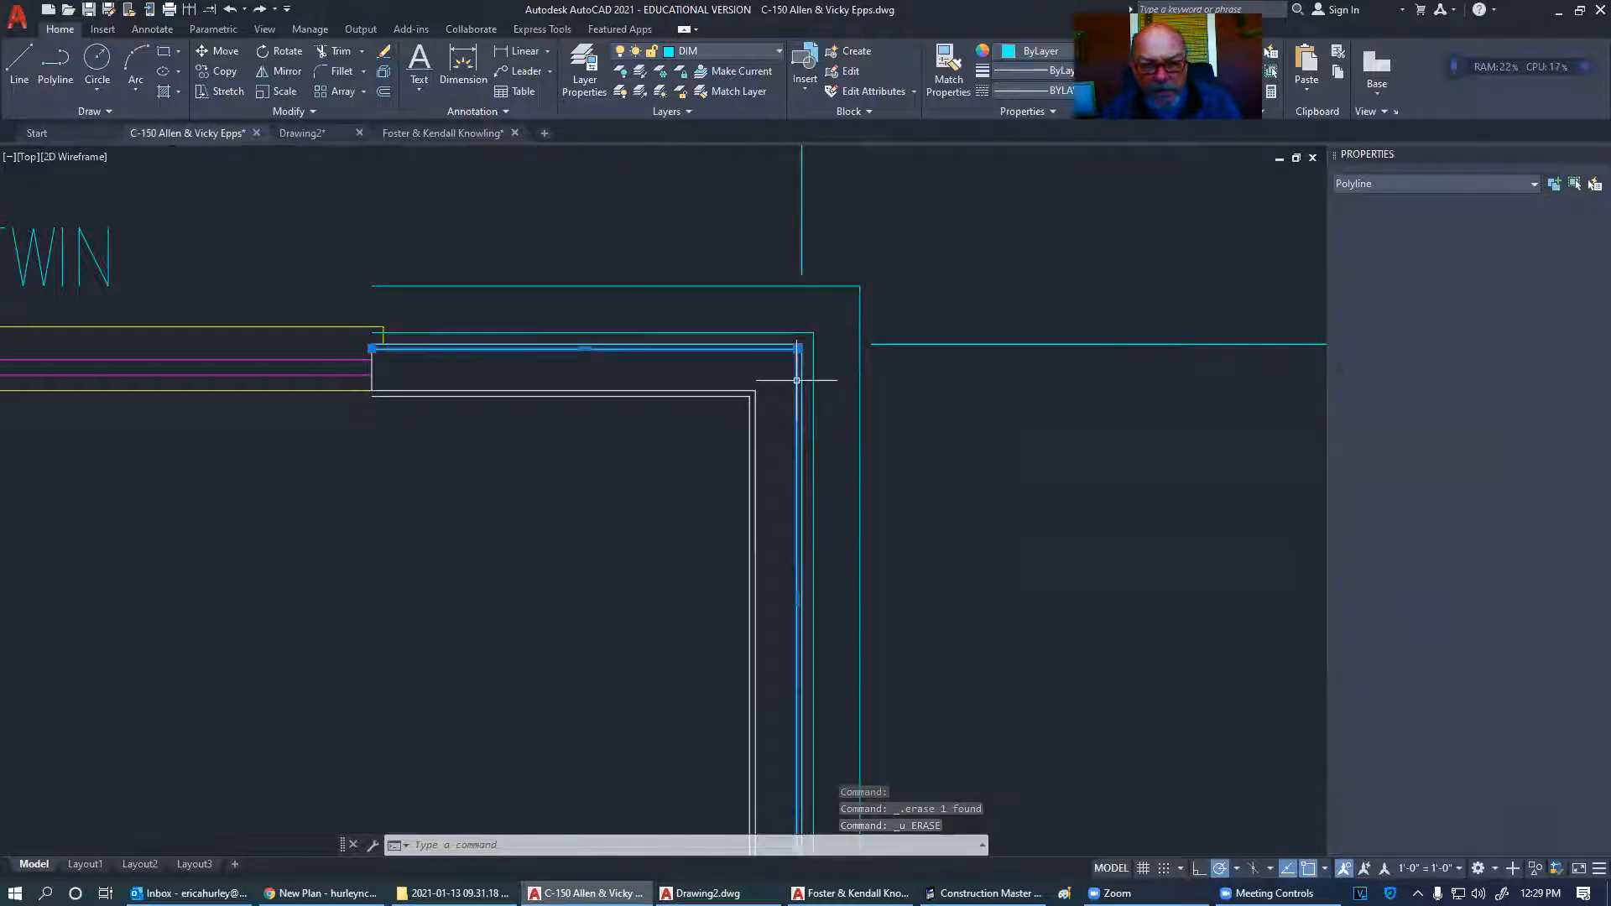
left_click(870, 390)
left_click(818, 368)
key("Delete")
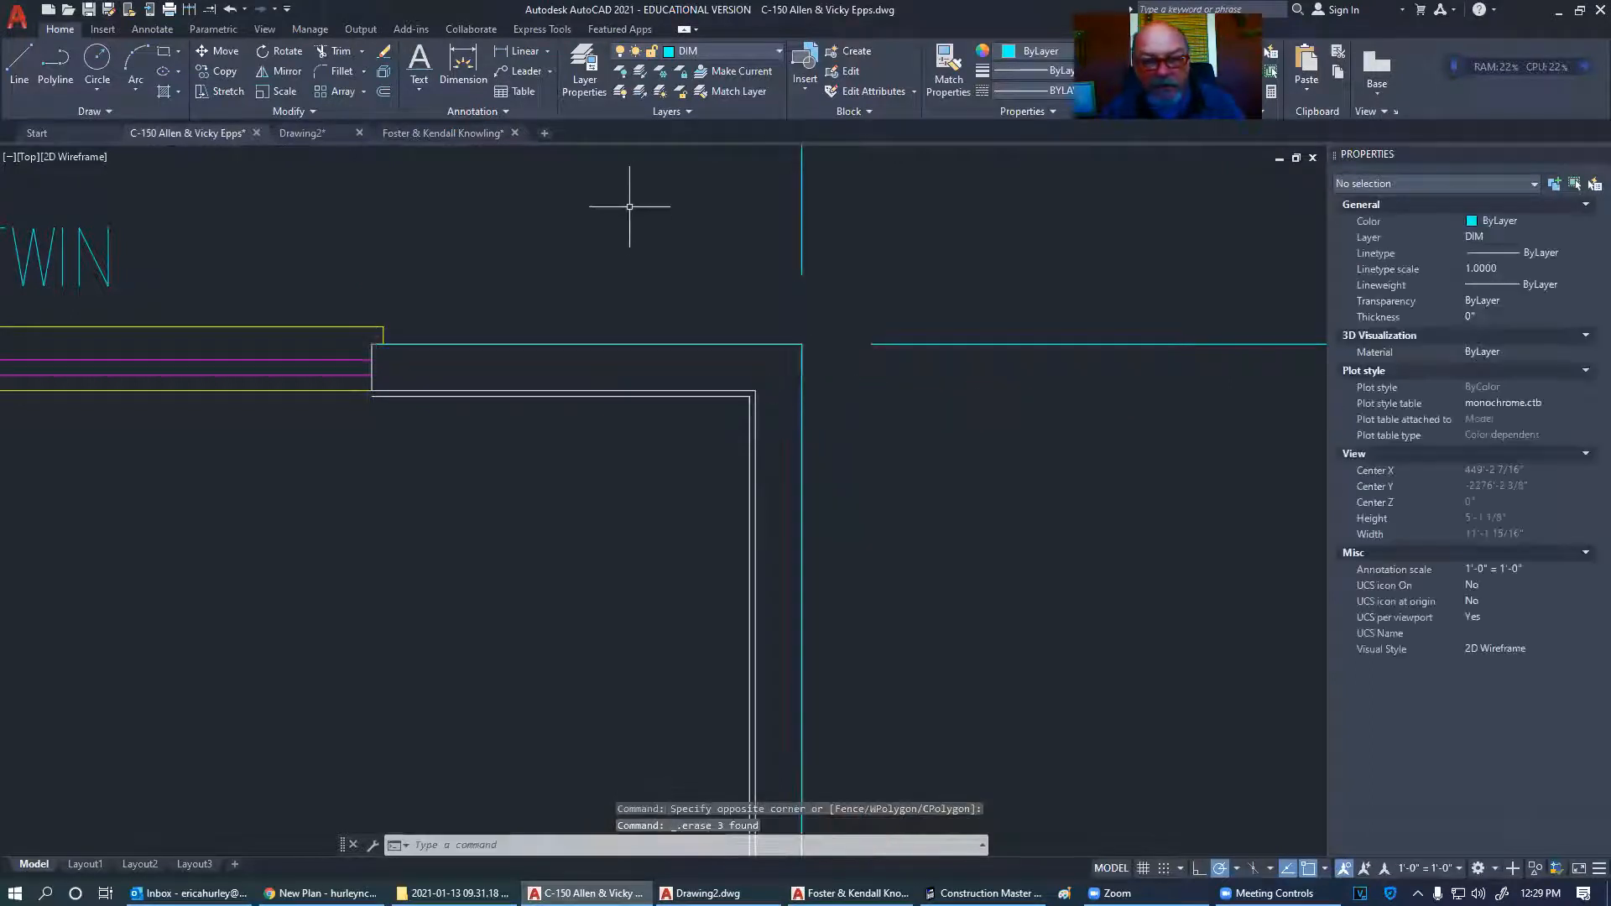
- Offset the cyan outline outward by 7/16"
left_click(384, 91)
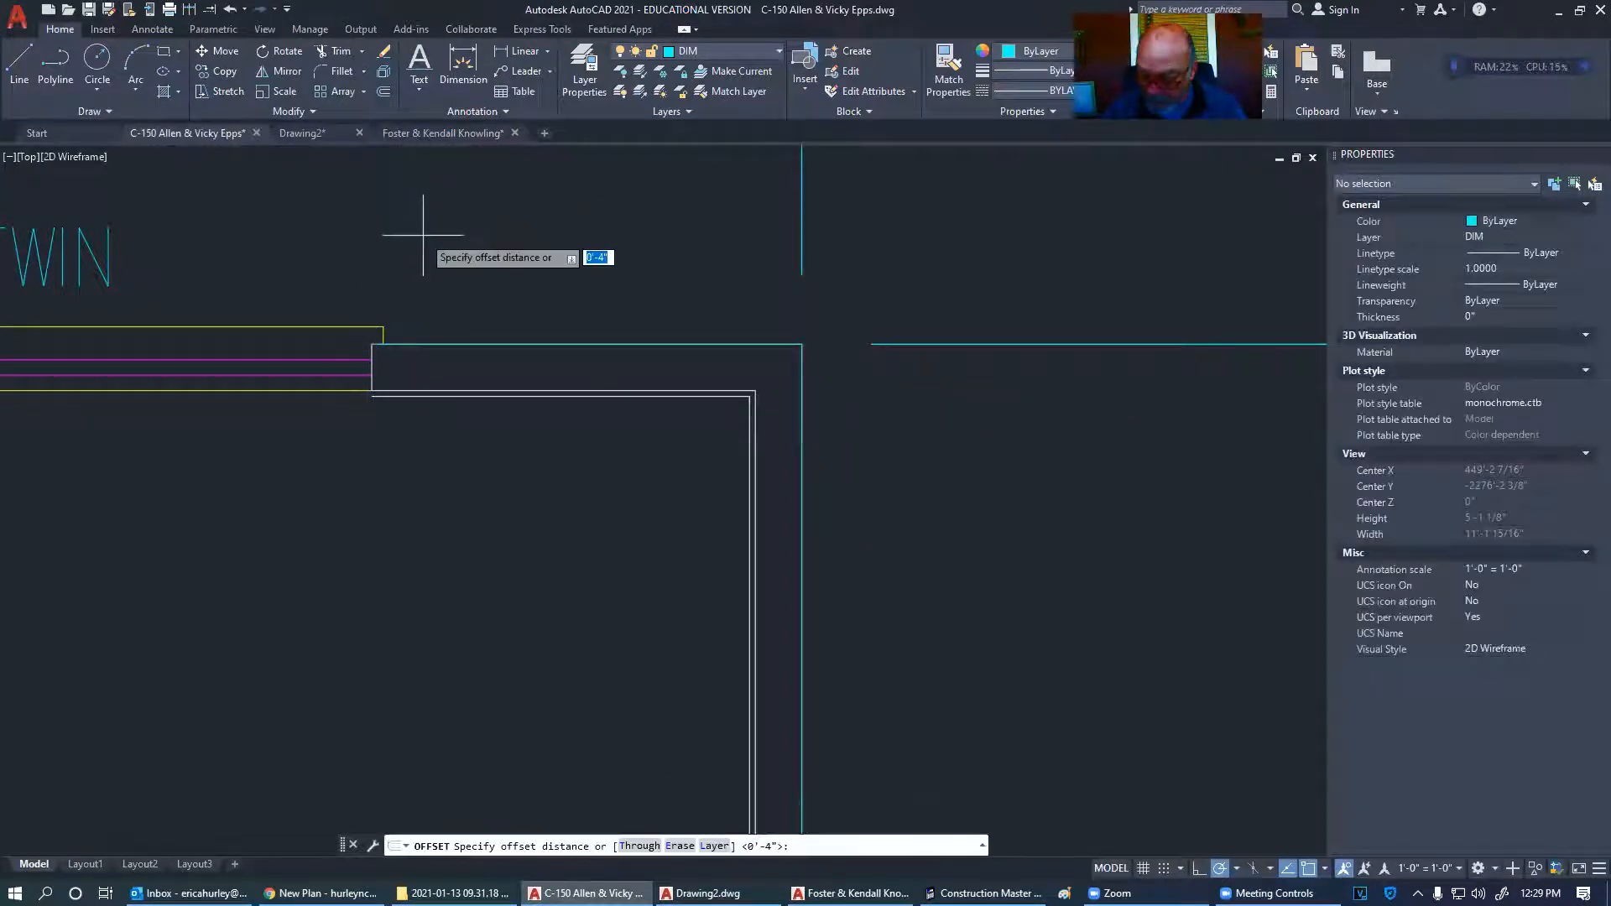
type("7/16")
key("Return")
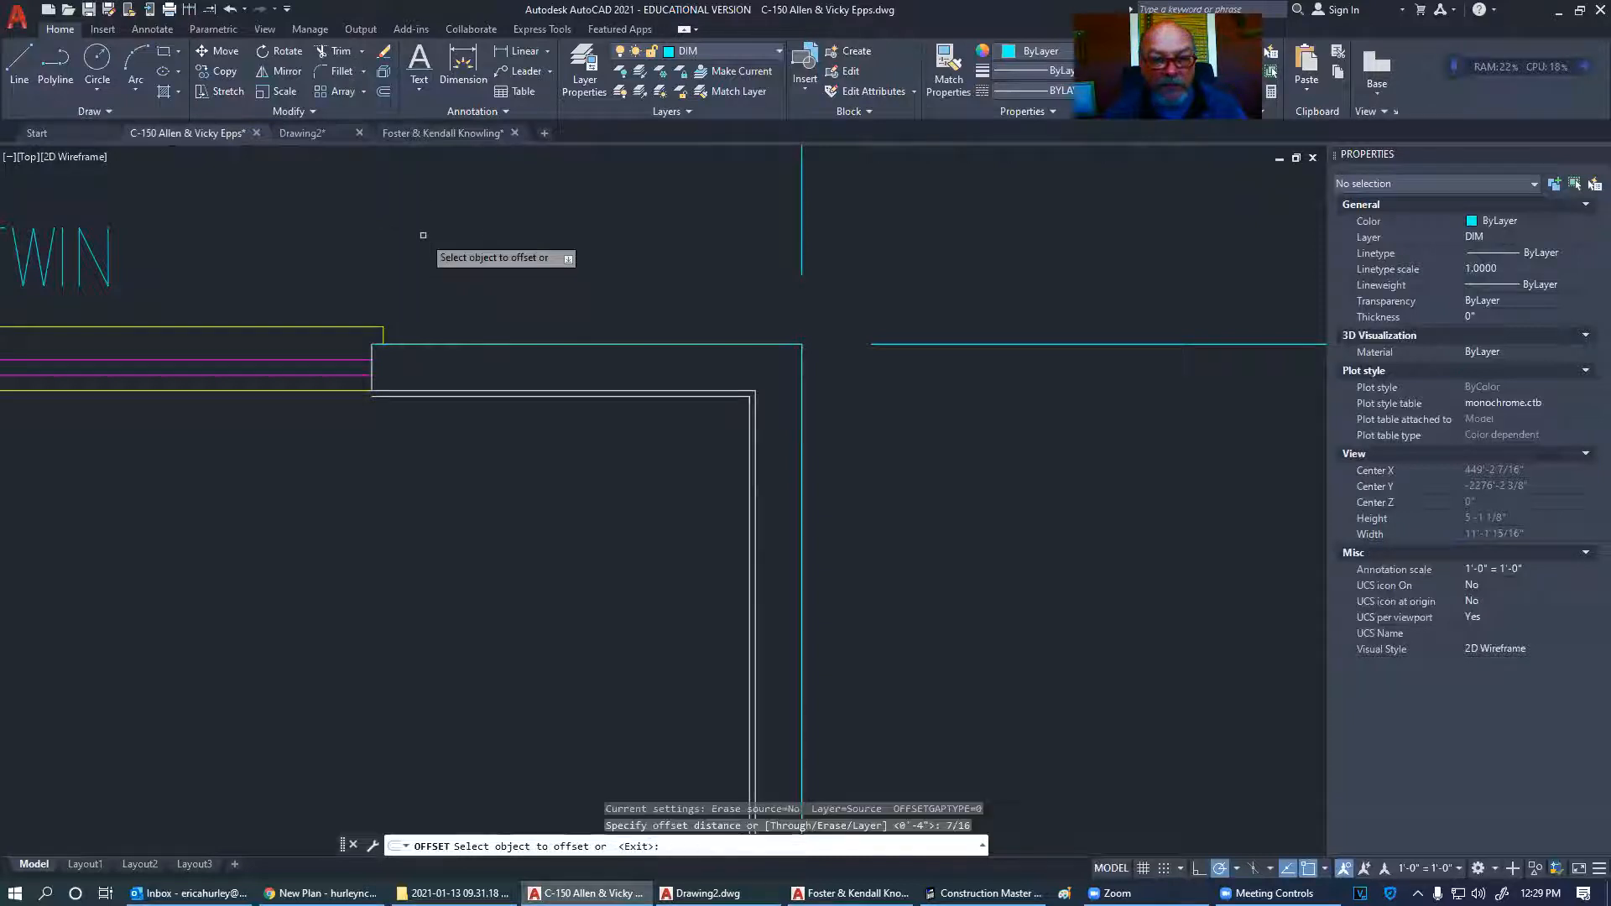
left_click(724, 345)
left_click(722, 313)
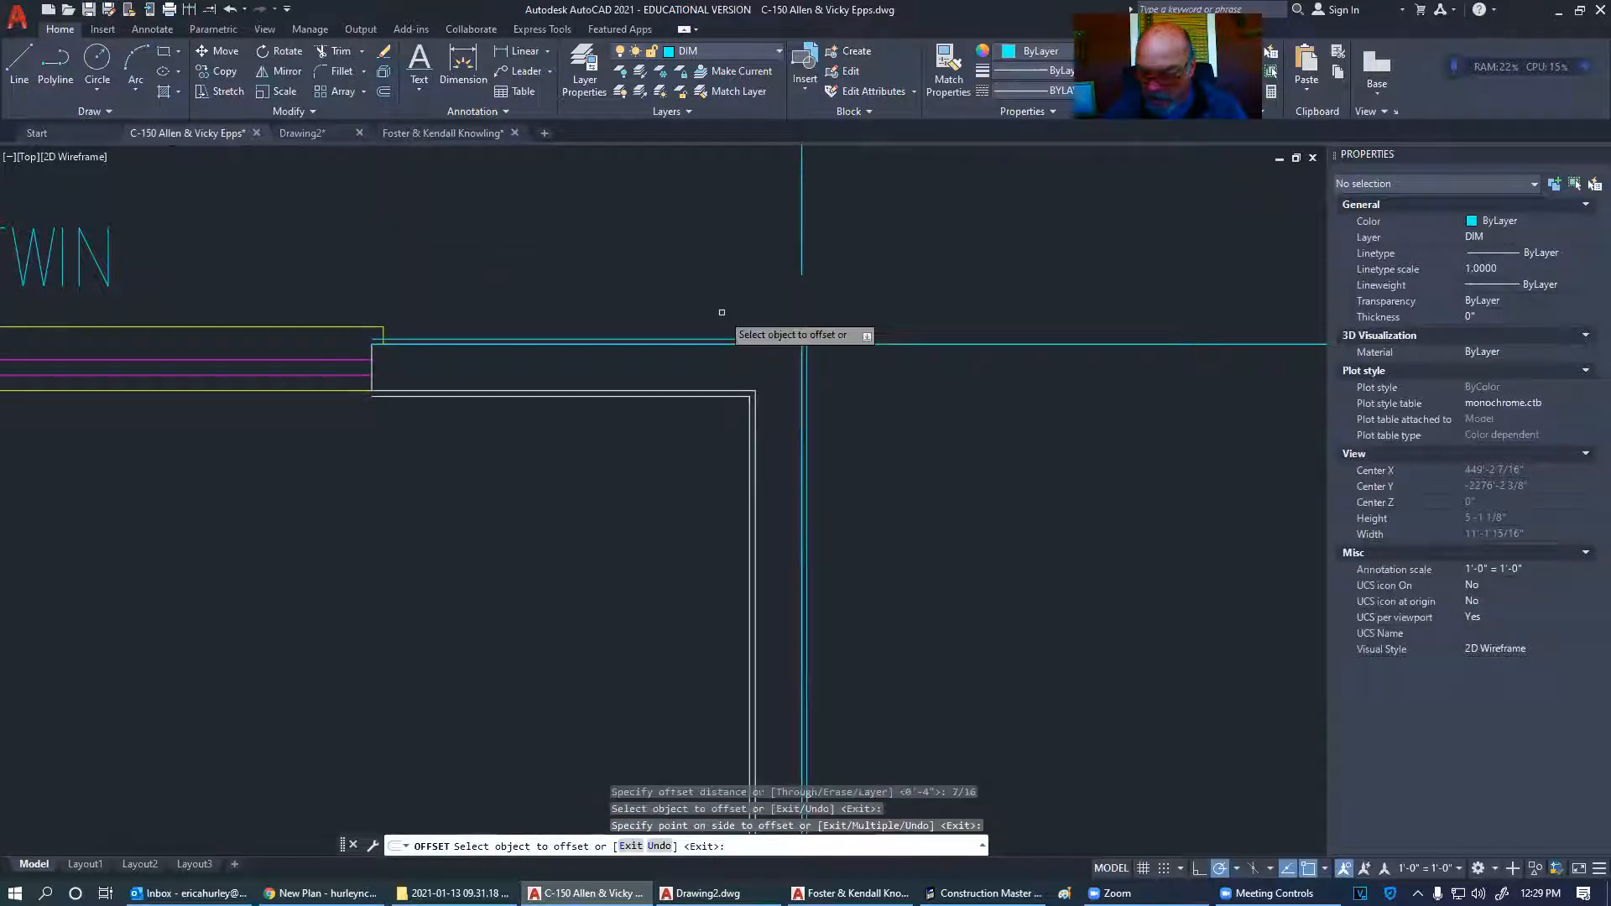
key("Return")
key("Return")
- Offset the outer cyan outline outward by 1"
type("1")
key("Return")
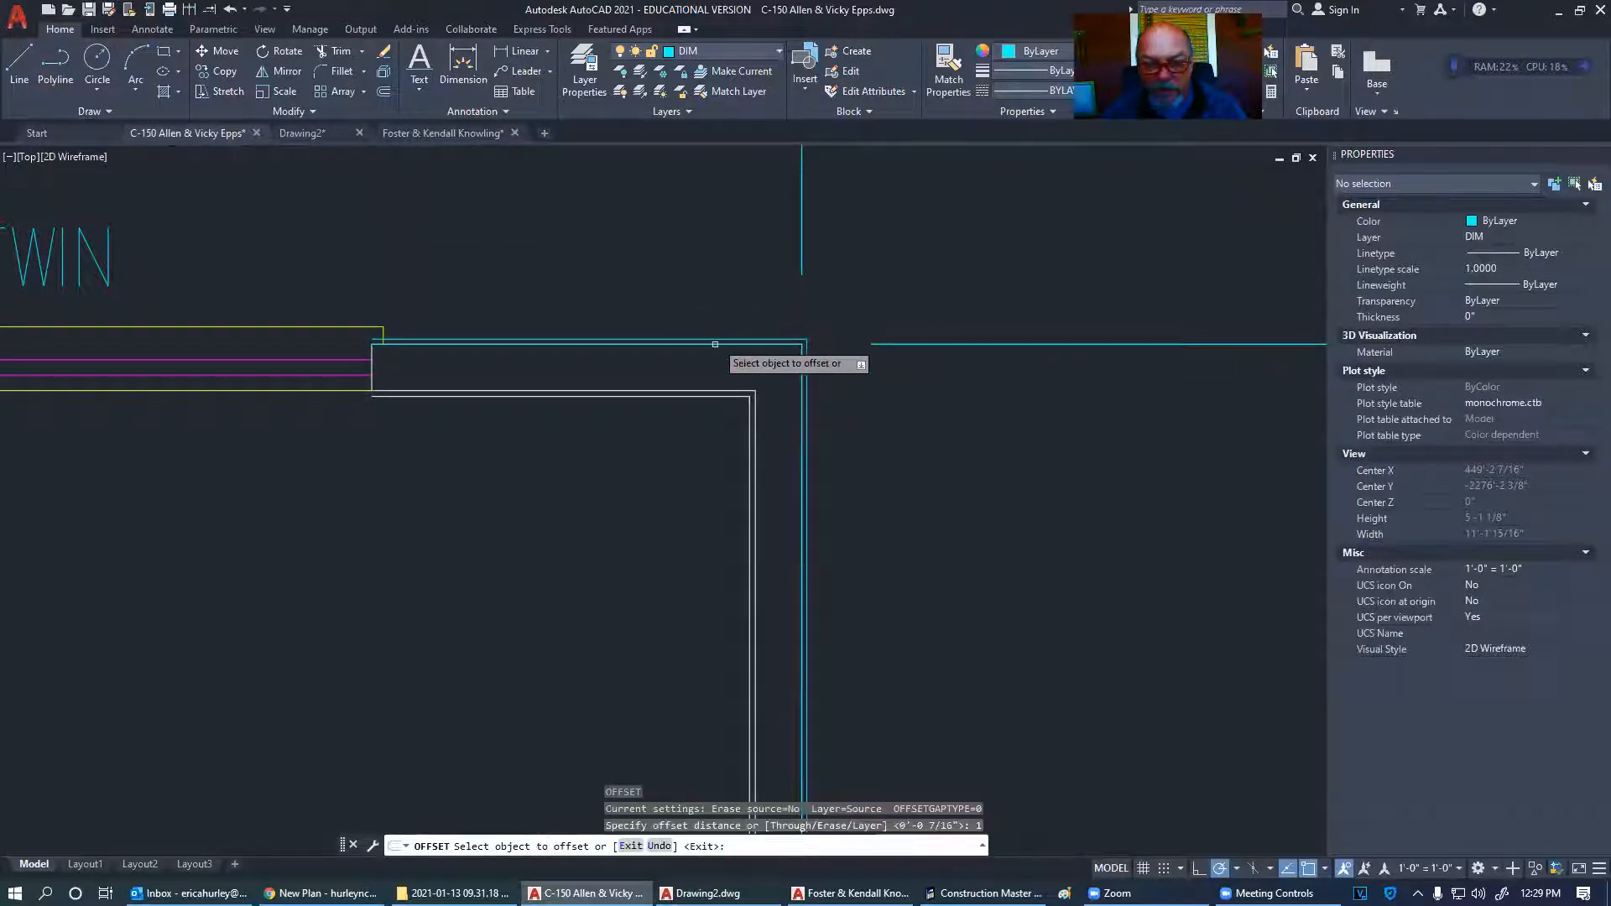
left_click(709, 339)
left_click(703, 295)
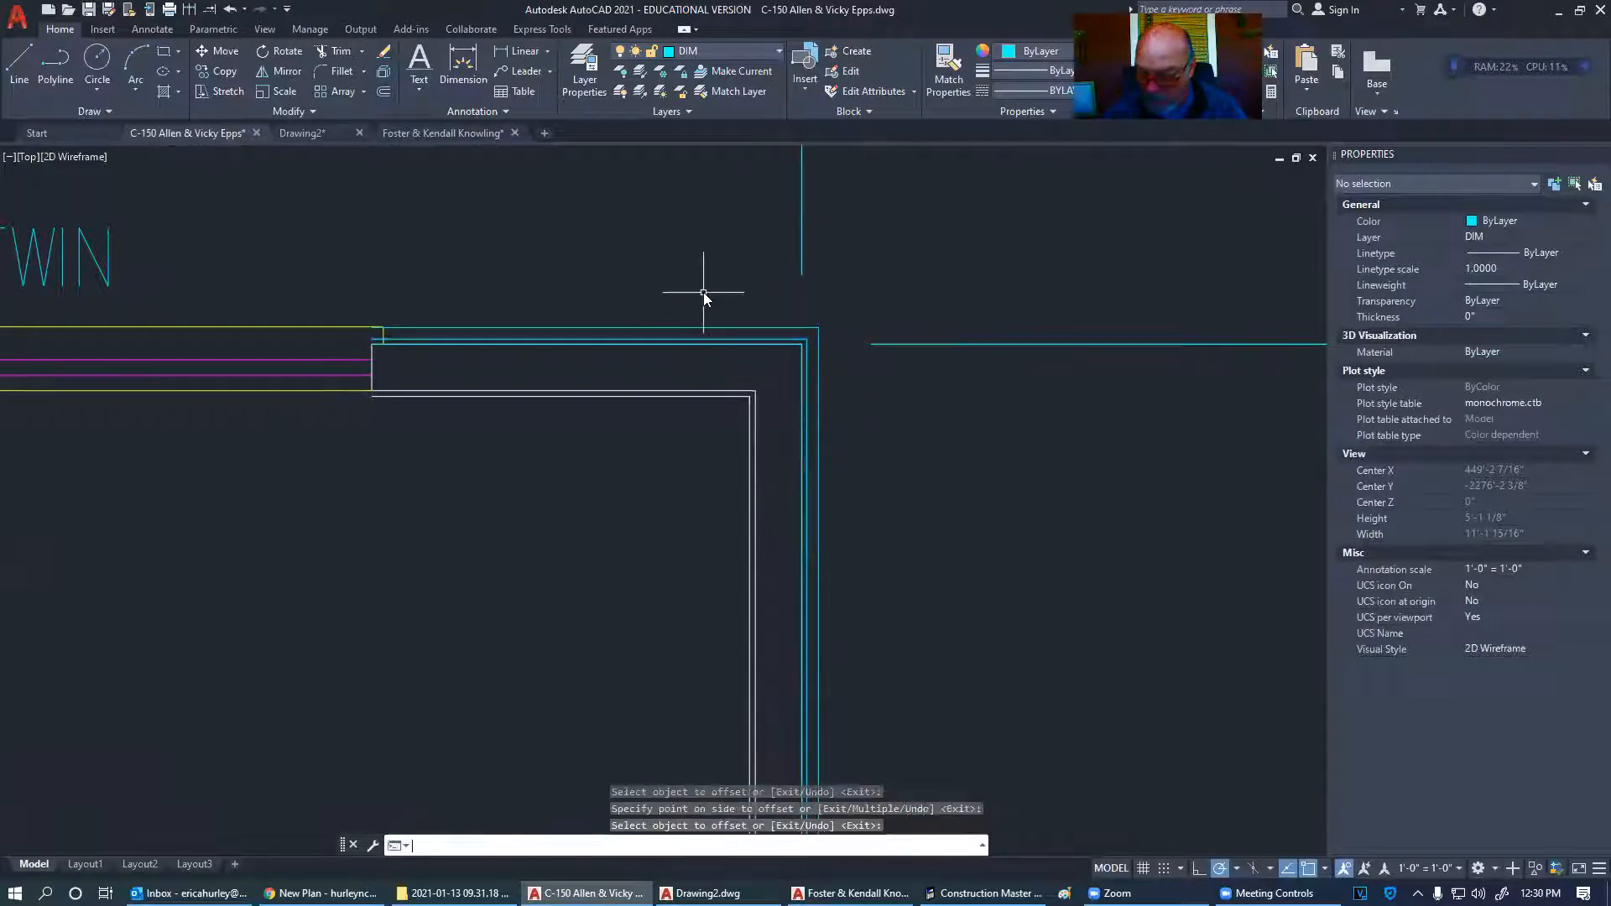
key("Return")
key("Return")
- Offset the cyan outline outward by 4"
type("4")
key("Return")
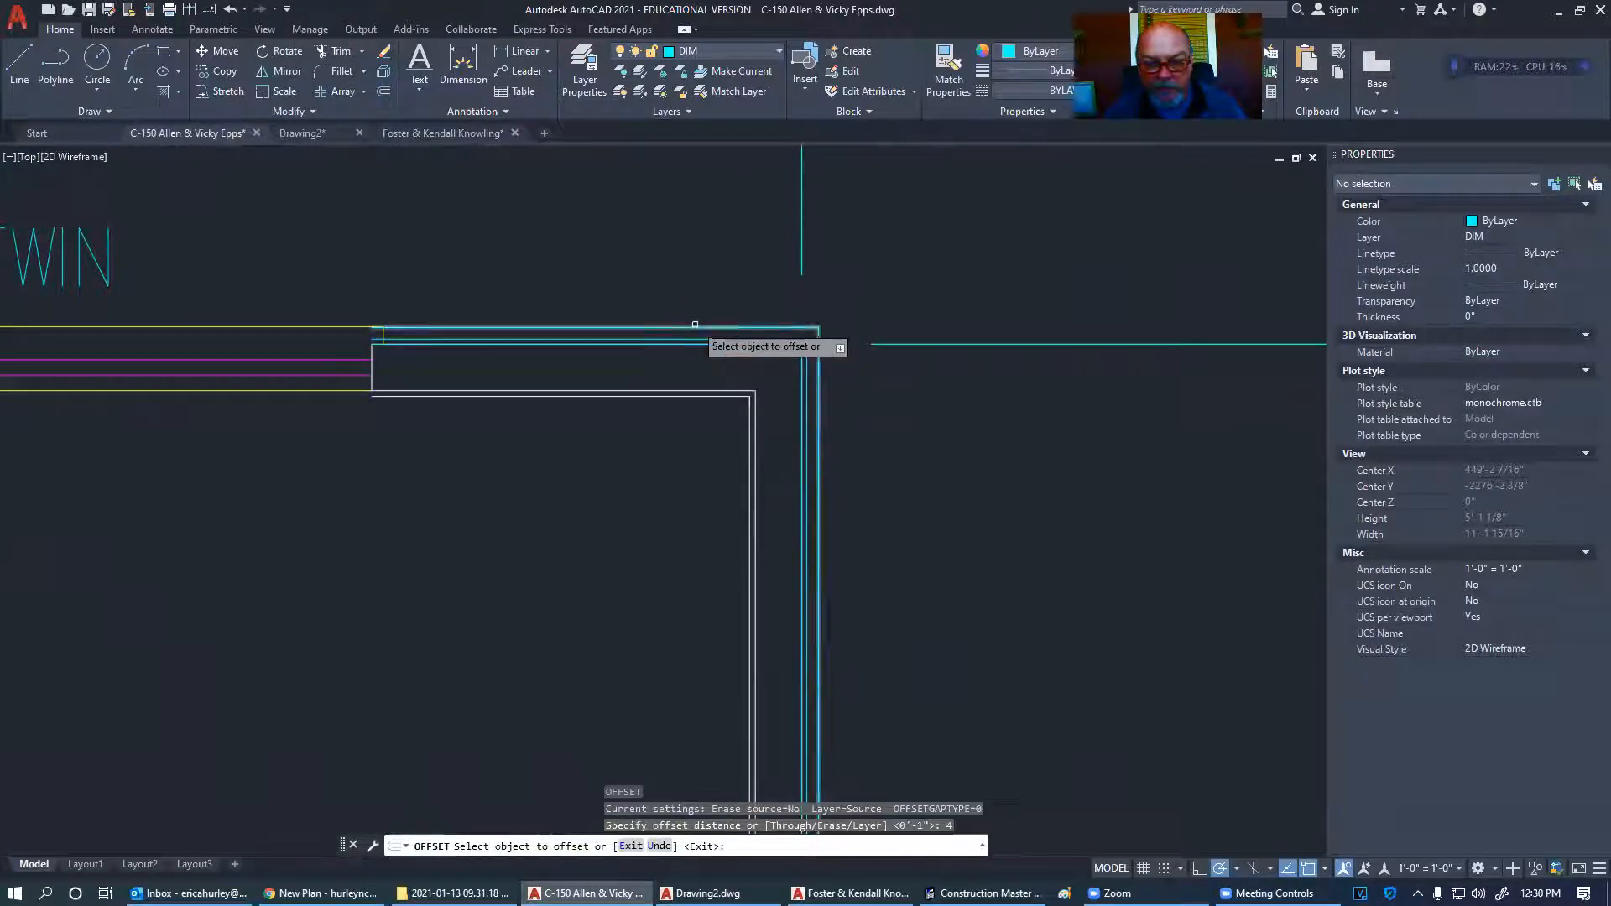
left_click(695, 328)
left_click(745, 248)
key("Escape")
- Erase the unwanted polyline at the wall corner
scroll(939, 349, "down", 2)
scroll(939, 349, "up", 2)
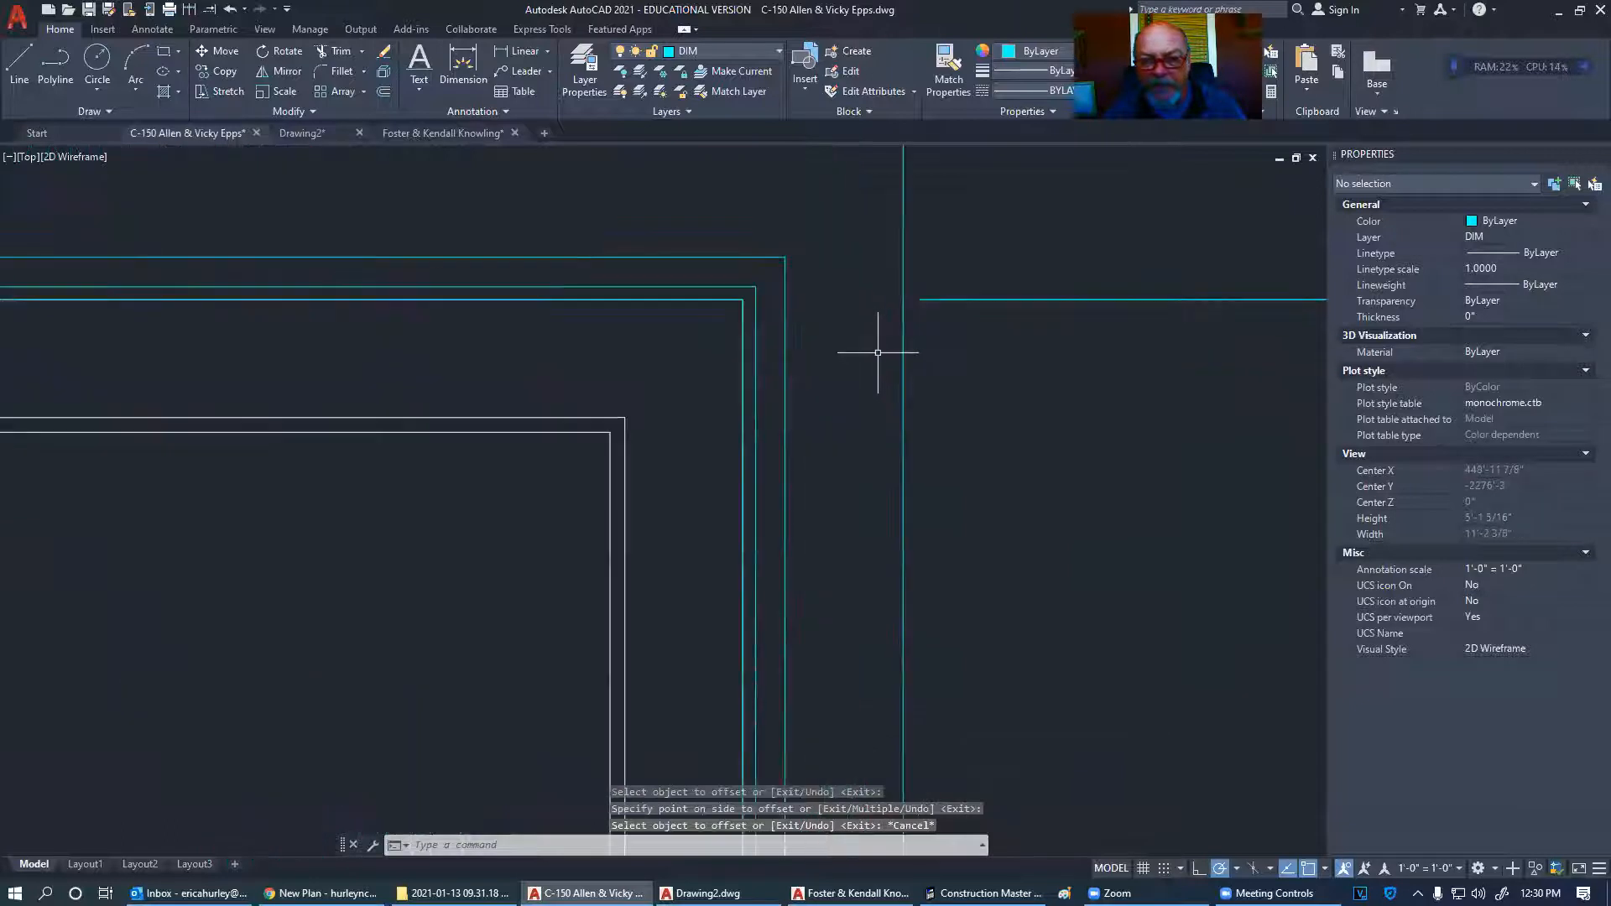
left_click(740, 336)
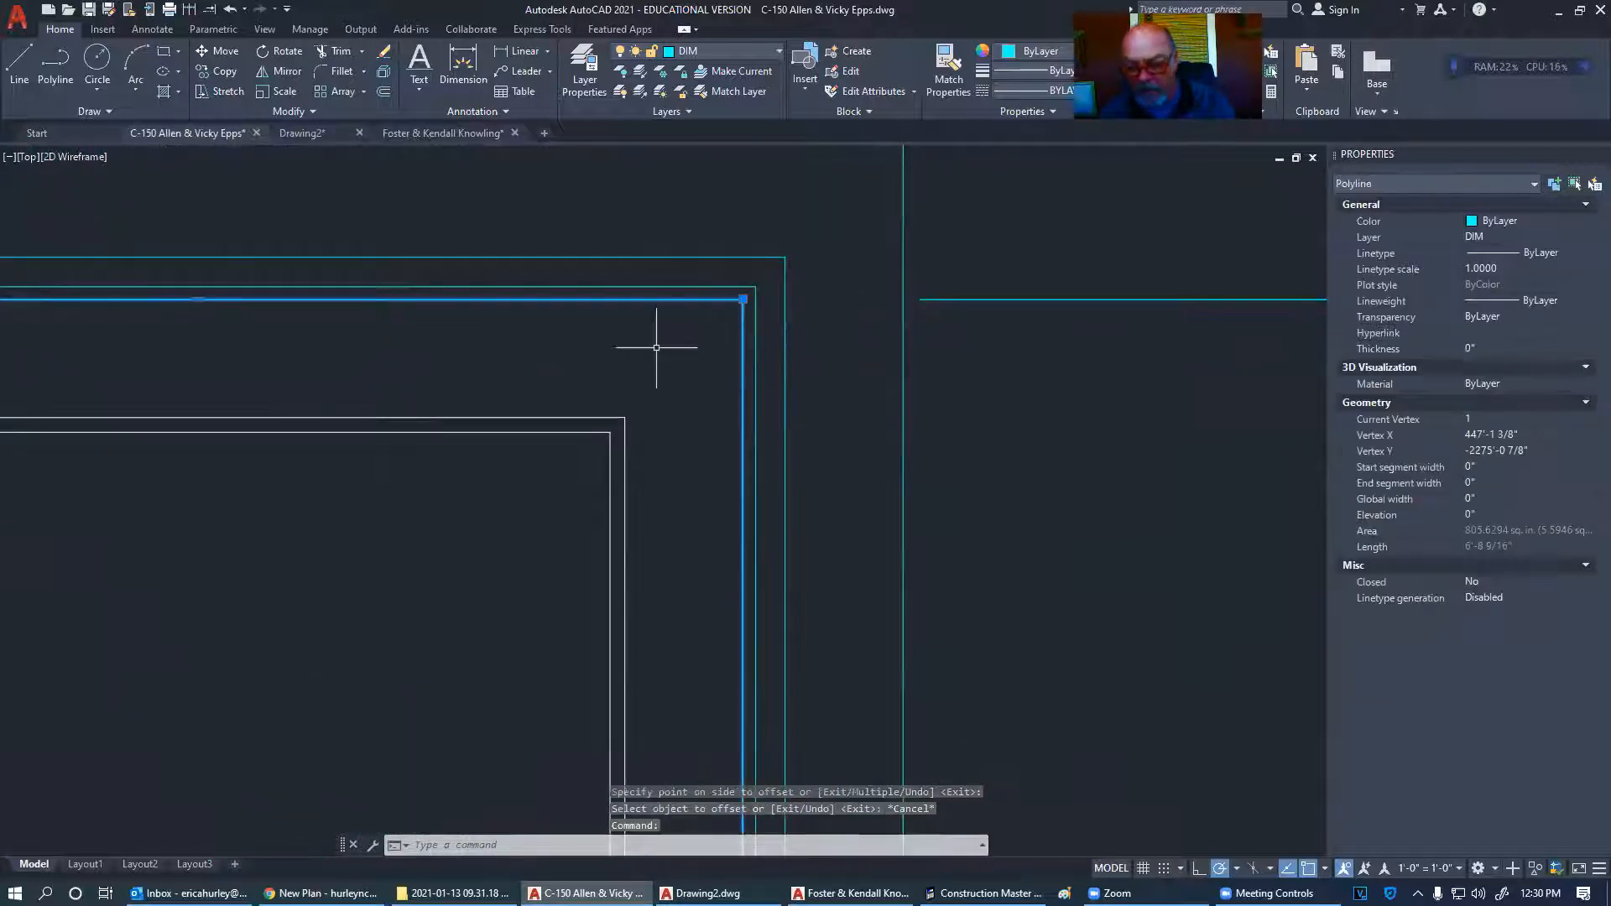
key("Delete")
- Window-select the horizontal and vertical dimensions near the wall corner
scroll(568, 395, "down", 2)
middle_click_drag(568, 395, 617, 431)
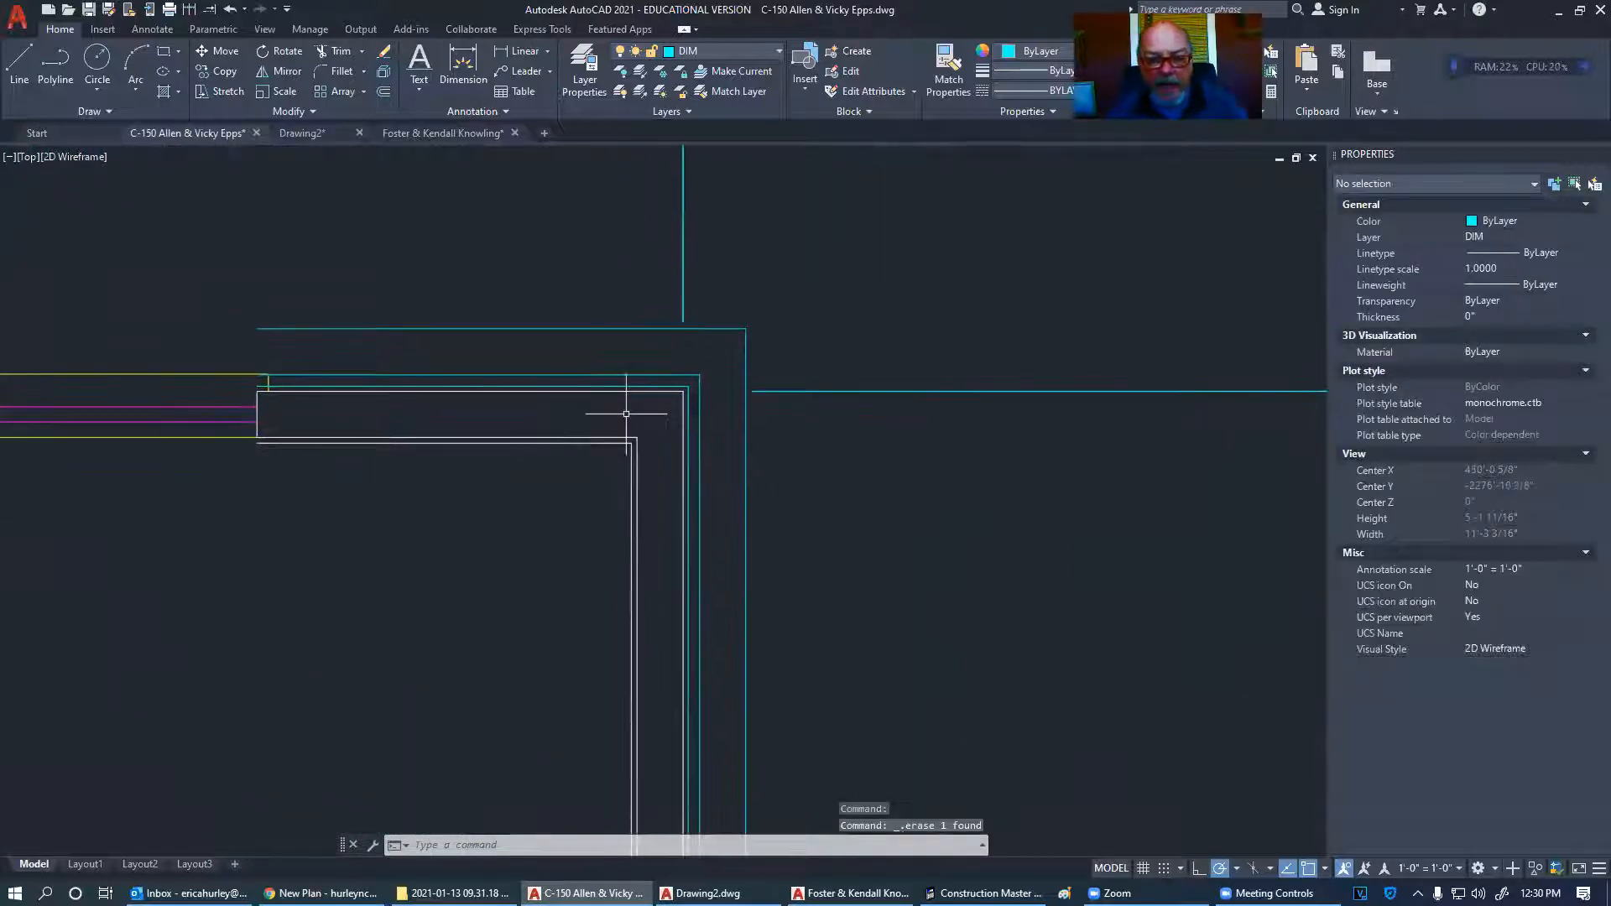
left_click(811, 395)
left_click(792, 374)
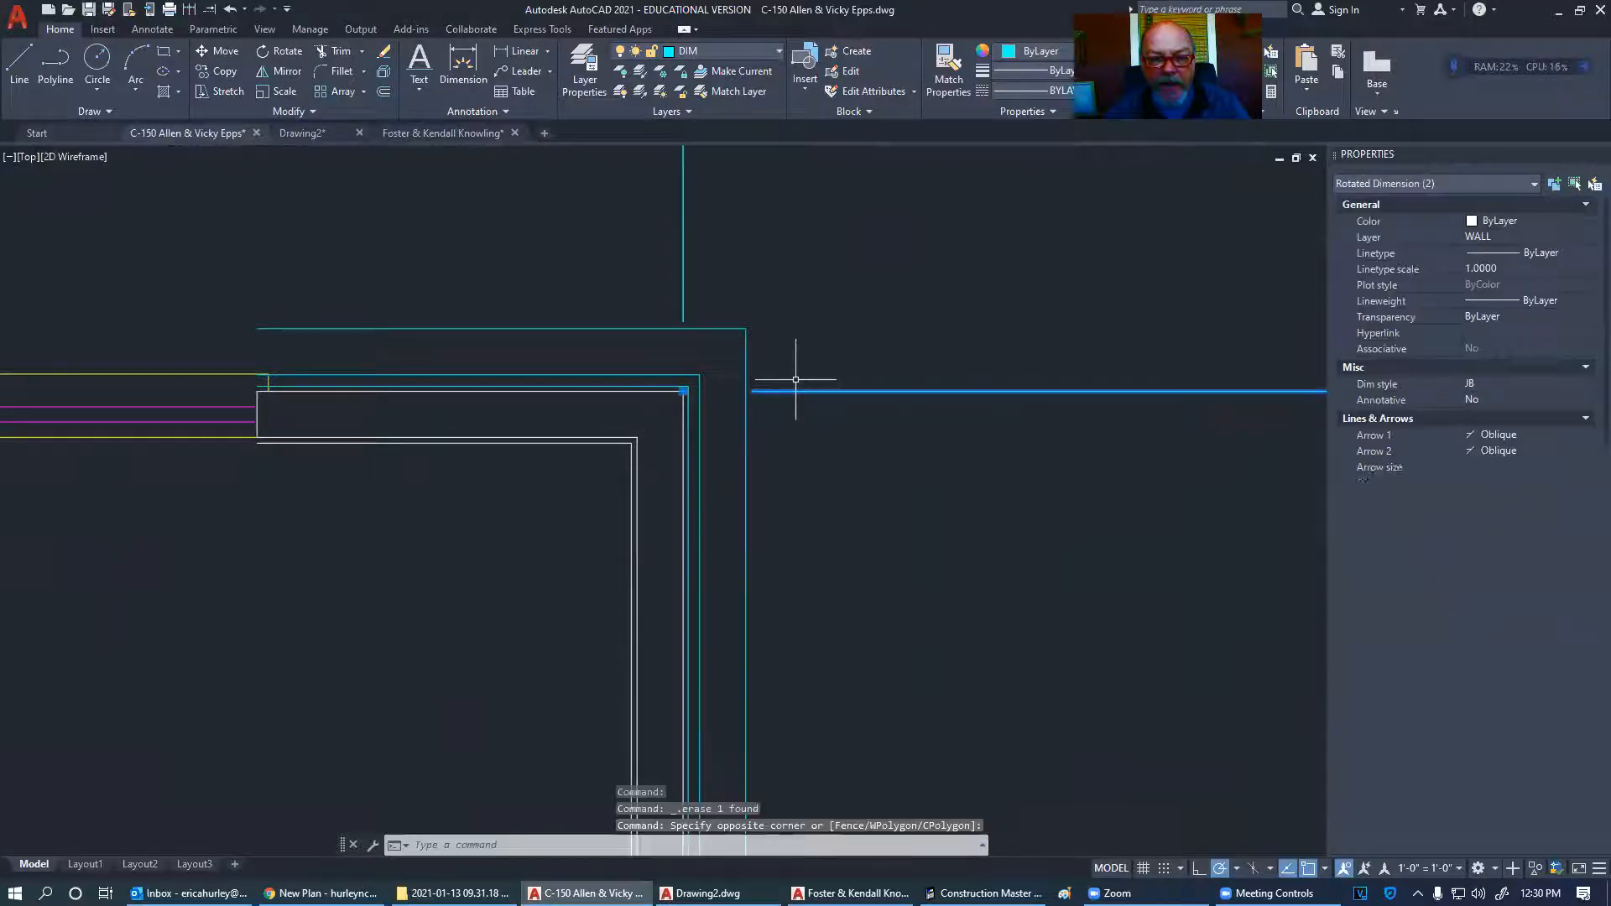
left_click(752, 288)
left_click(661, 269)
left_click(660, 269)
left_click(708, 288)
left_click(669, 278)
left_click(706, 288)
left_click(681, 275)
left_click(648, 275)
left_click(702, 281)
left_click(668, 264)
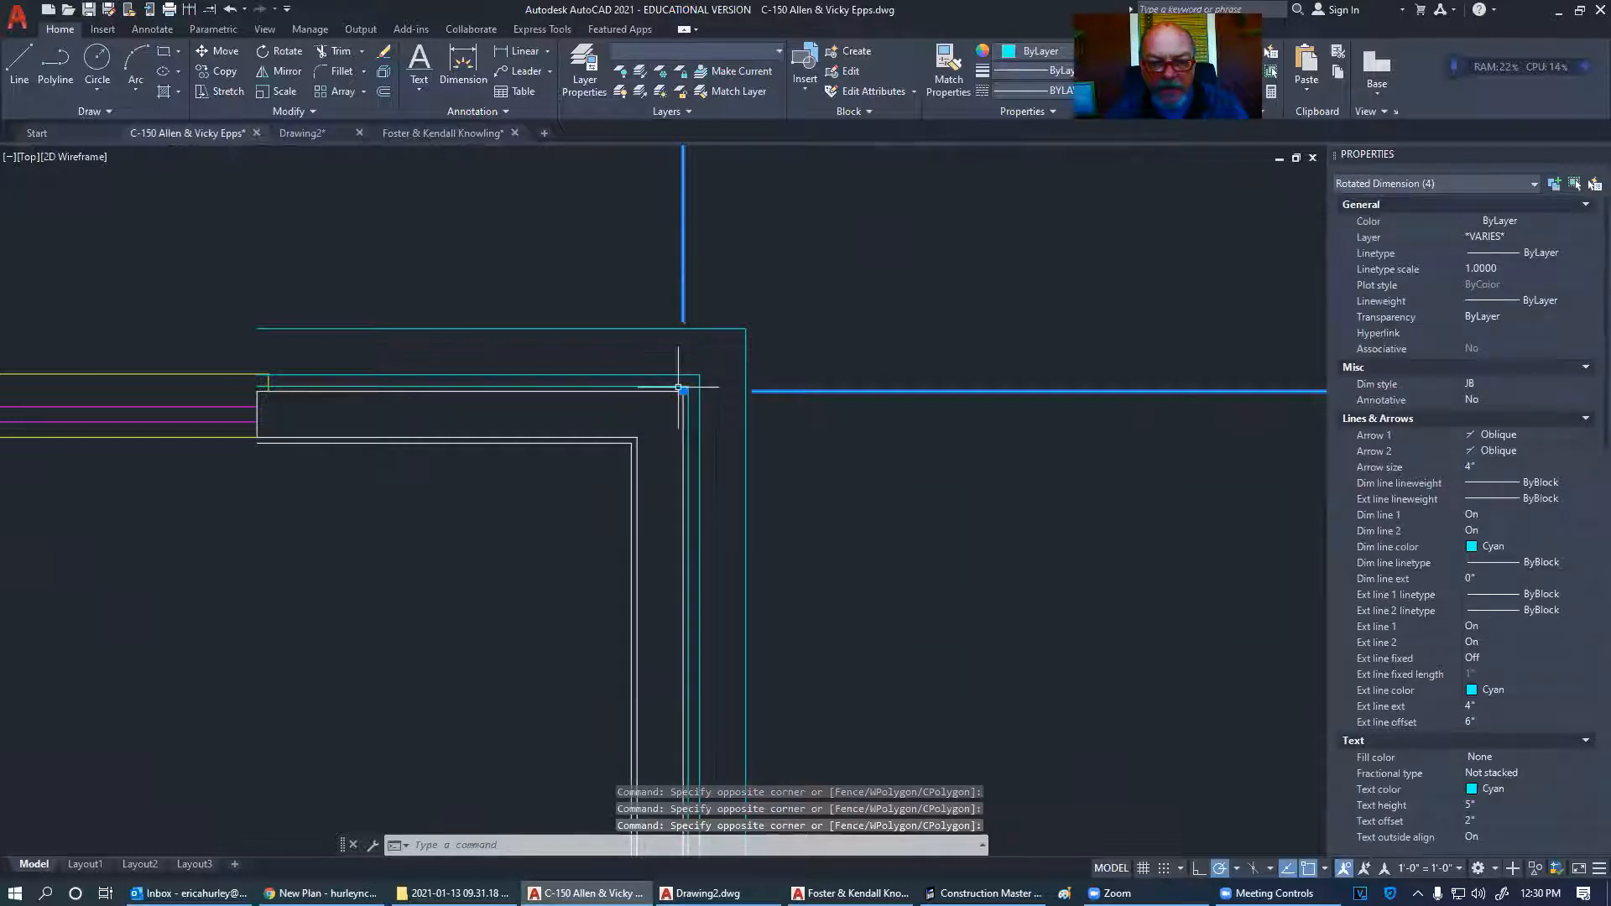
- Deselect the dimensions and zoom back out
scroll(694, 373, "up", 2)
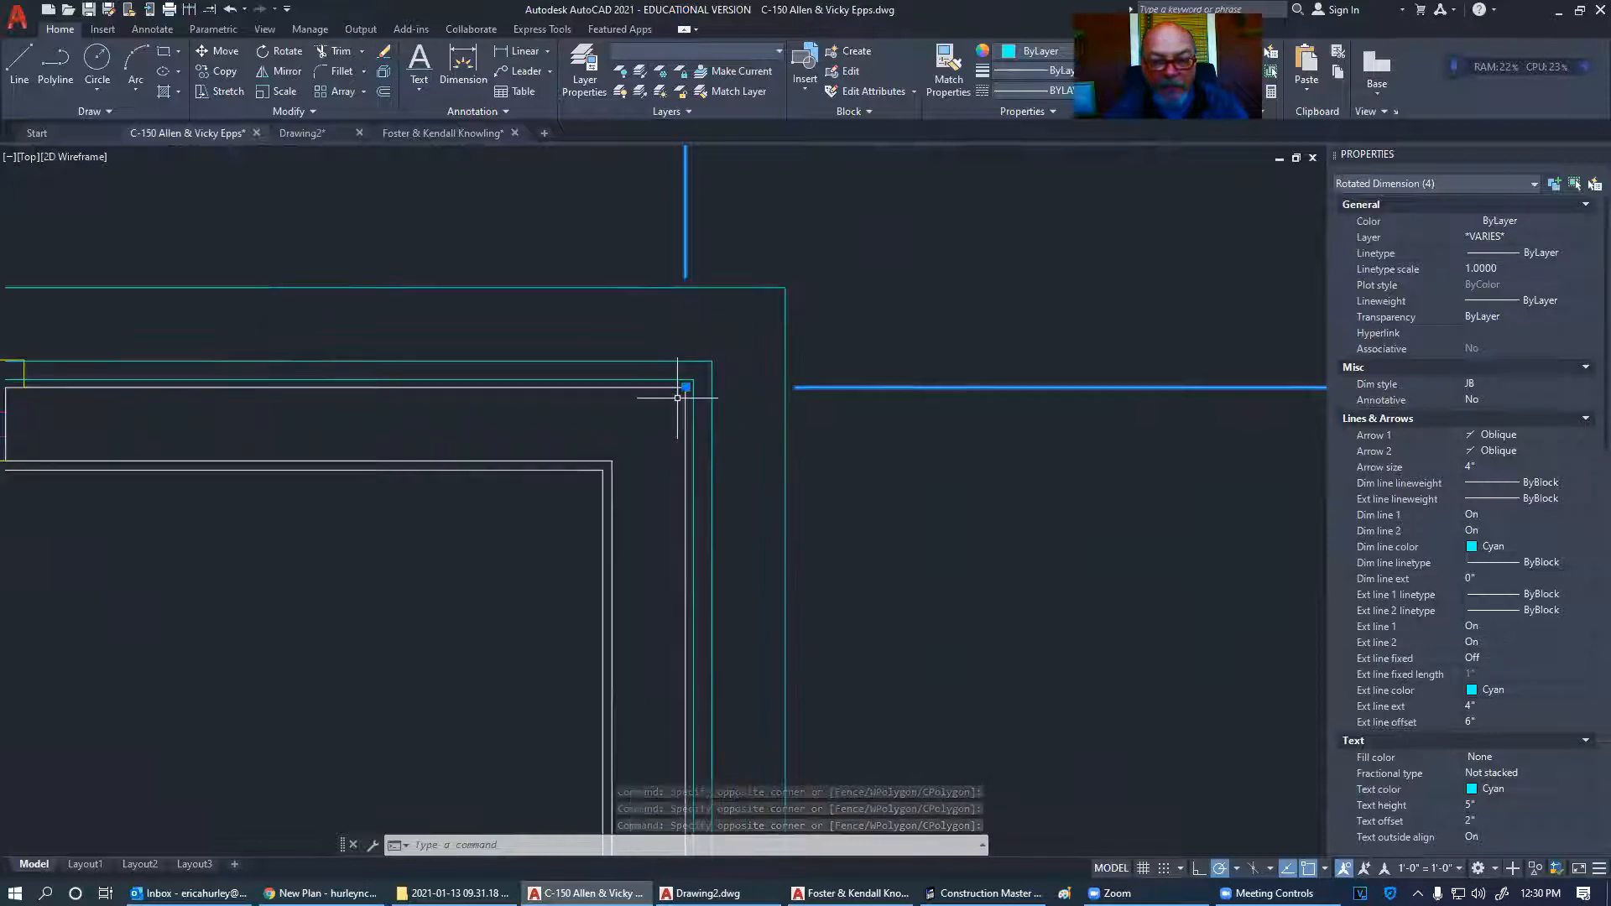
scroll(694, 376, "down", 4)
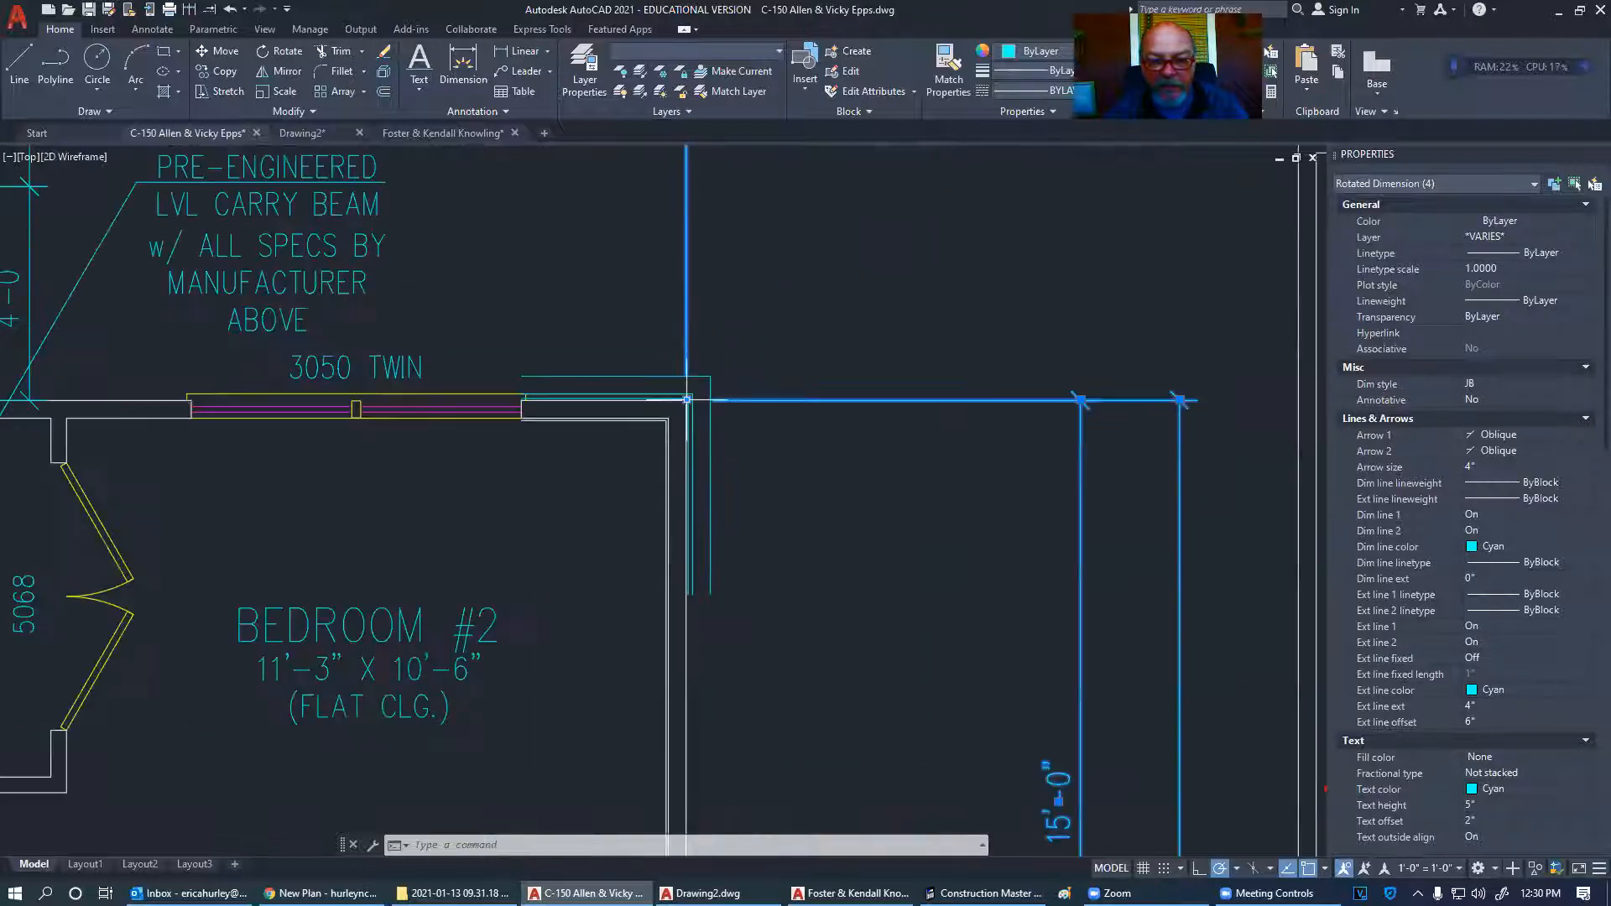
key("Escape")
key("Escape")
scroll(739, 428, "down", 5)
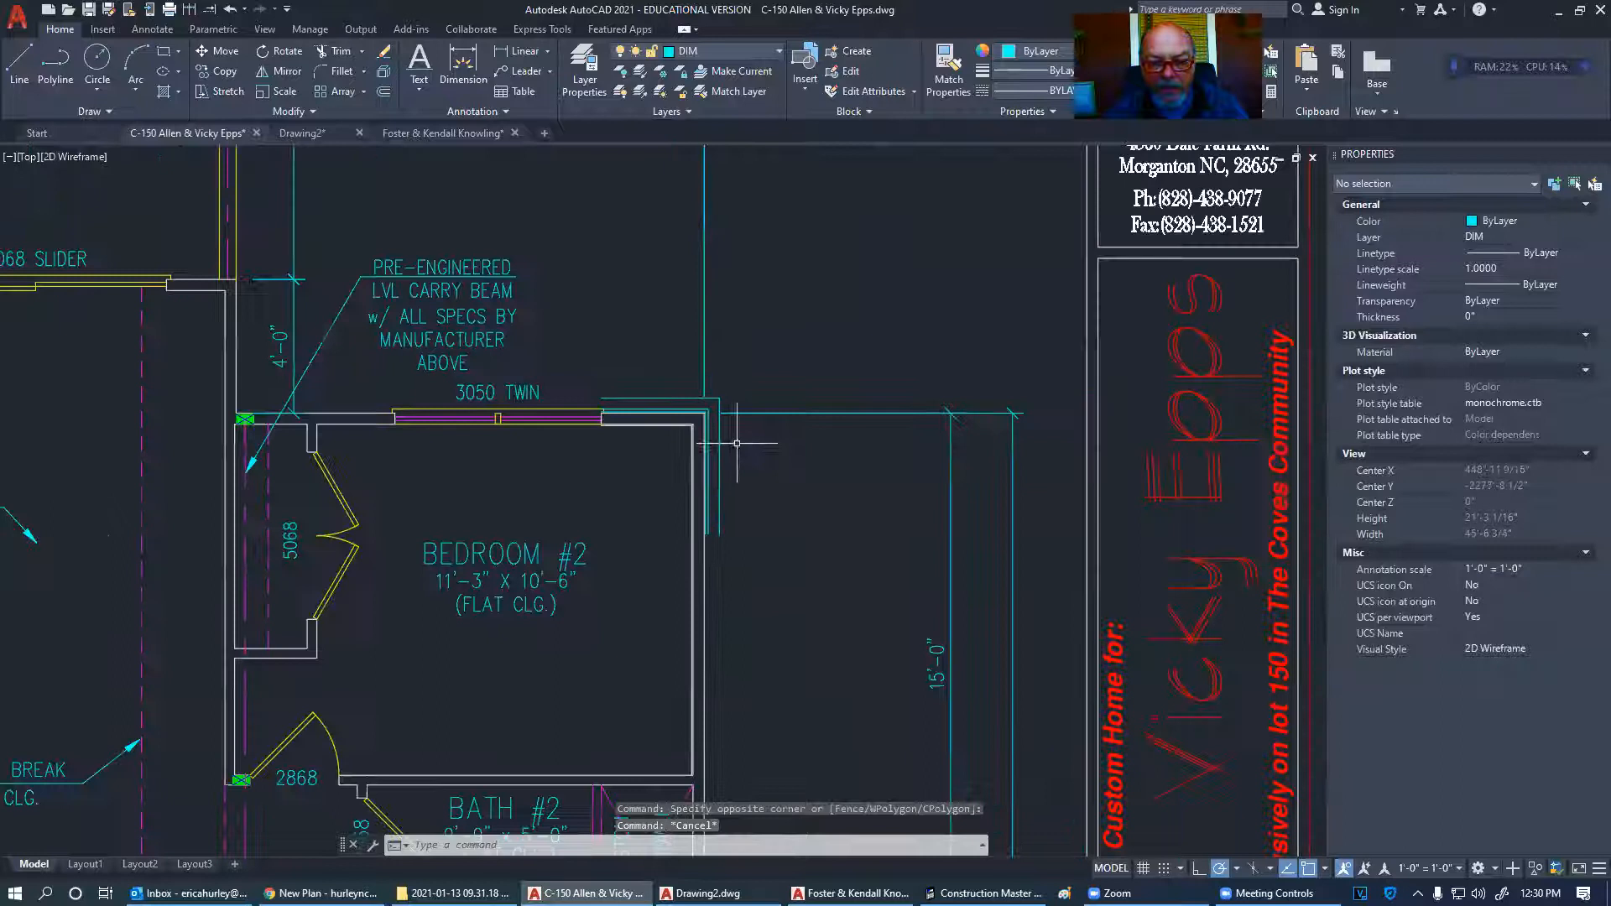
- Delete the horizontal, vertical and top white wall lines at Bedroom #2's corner
middle_click_drag(749, 465, 730, 437)
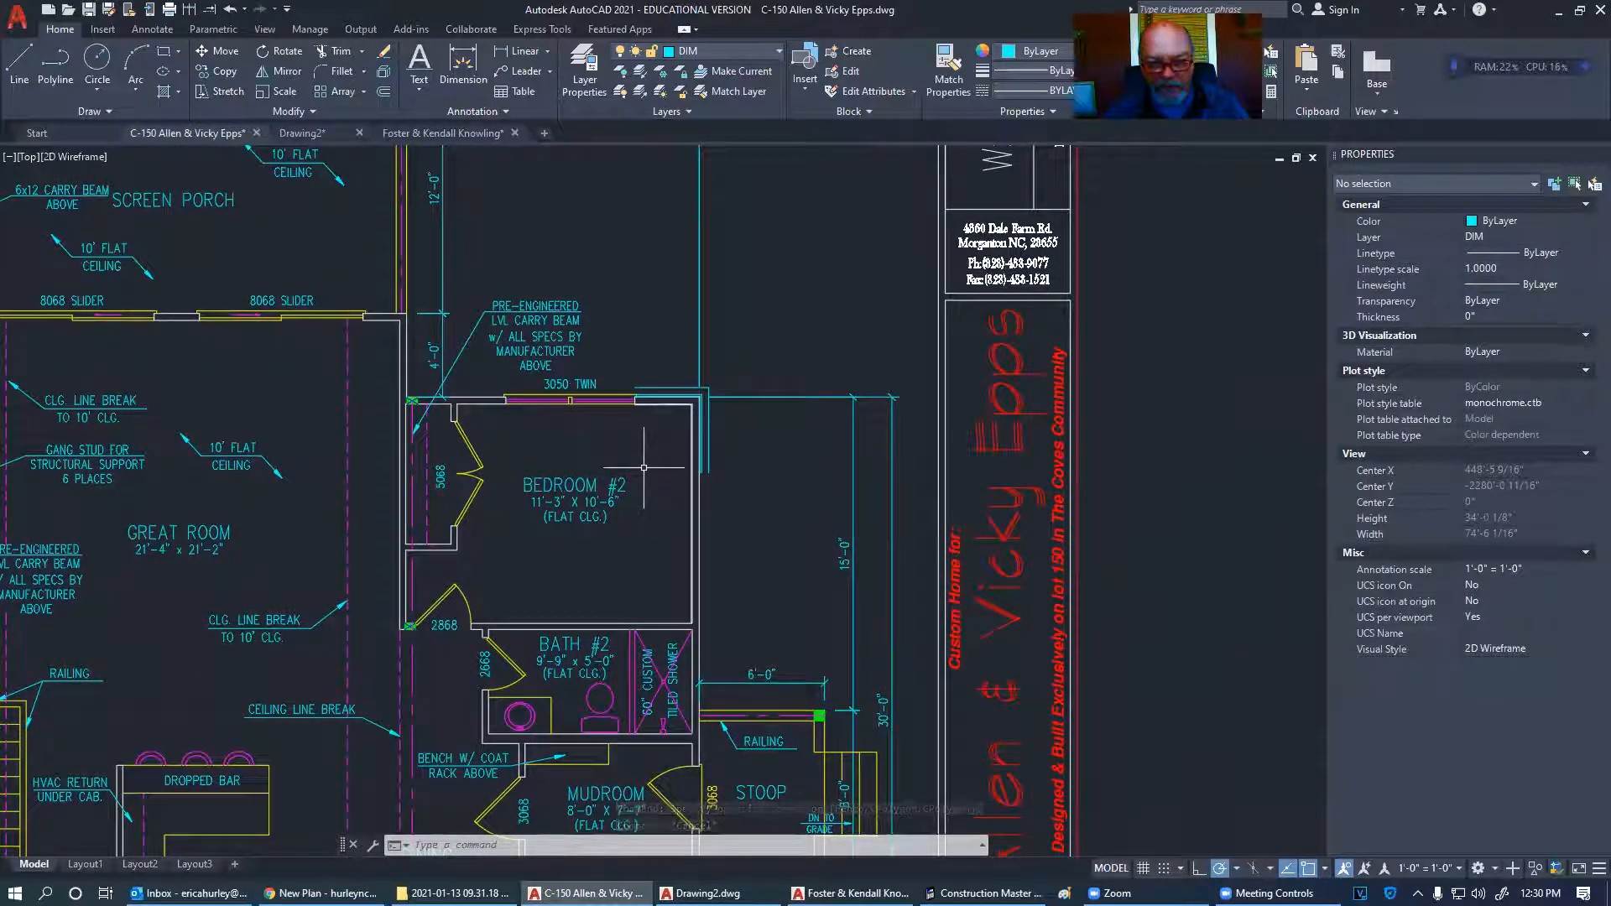
scroll(697, 403, "up", 8)
scroll(717, 393, "down", 5)
scroll(655, 412, "down", 3)
scroll(737, 395, "up", 5)
scroll(707, 438, "down", 2)
left_click(686, 407)
left_click(698, 450)
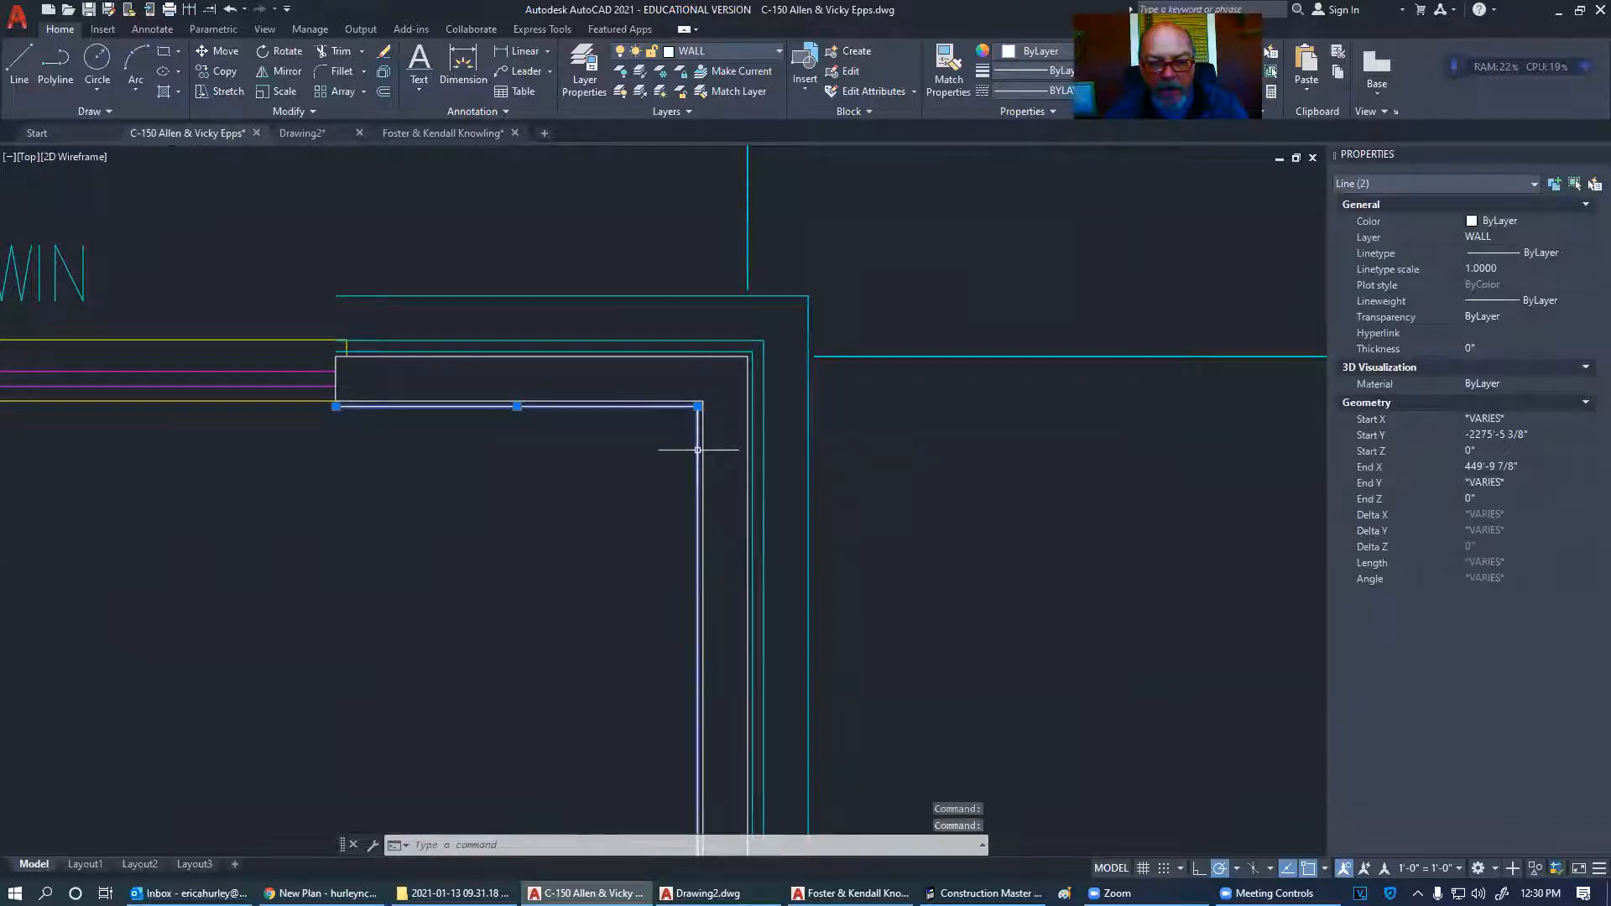
left_click(721, 351)
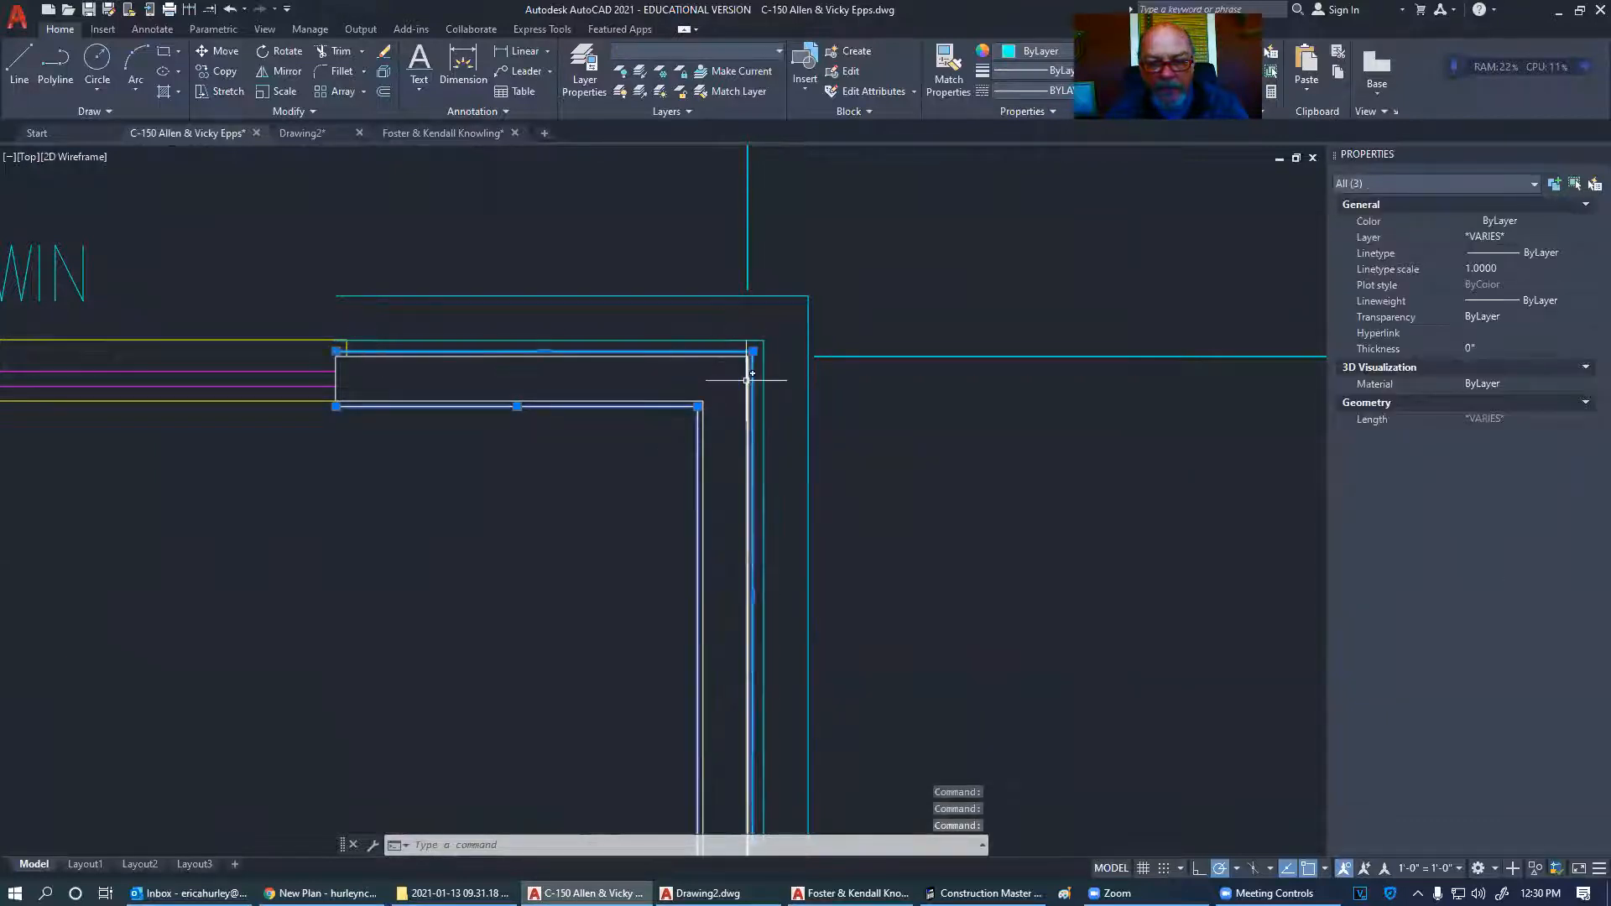
key("Delete")
scroll(923, 444, "down", 4)
scroll(874, 432, "up", 2)
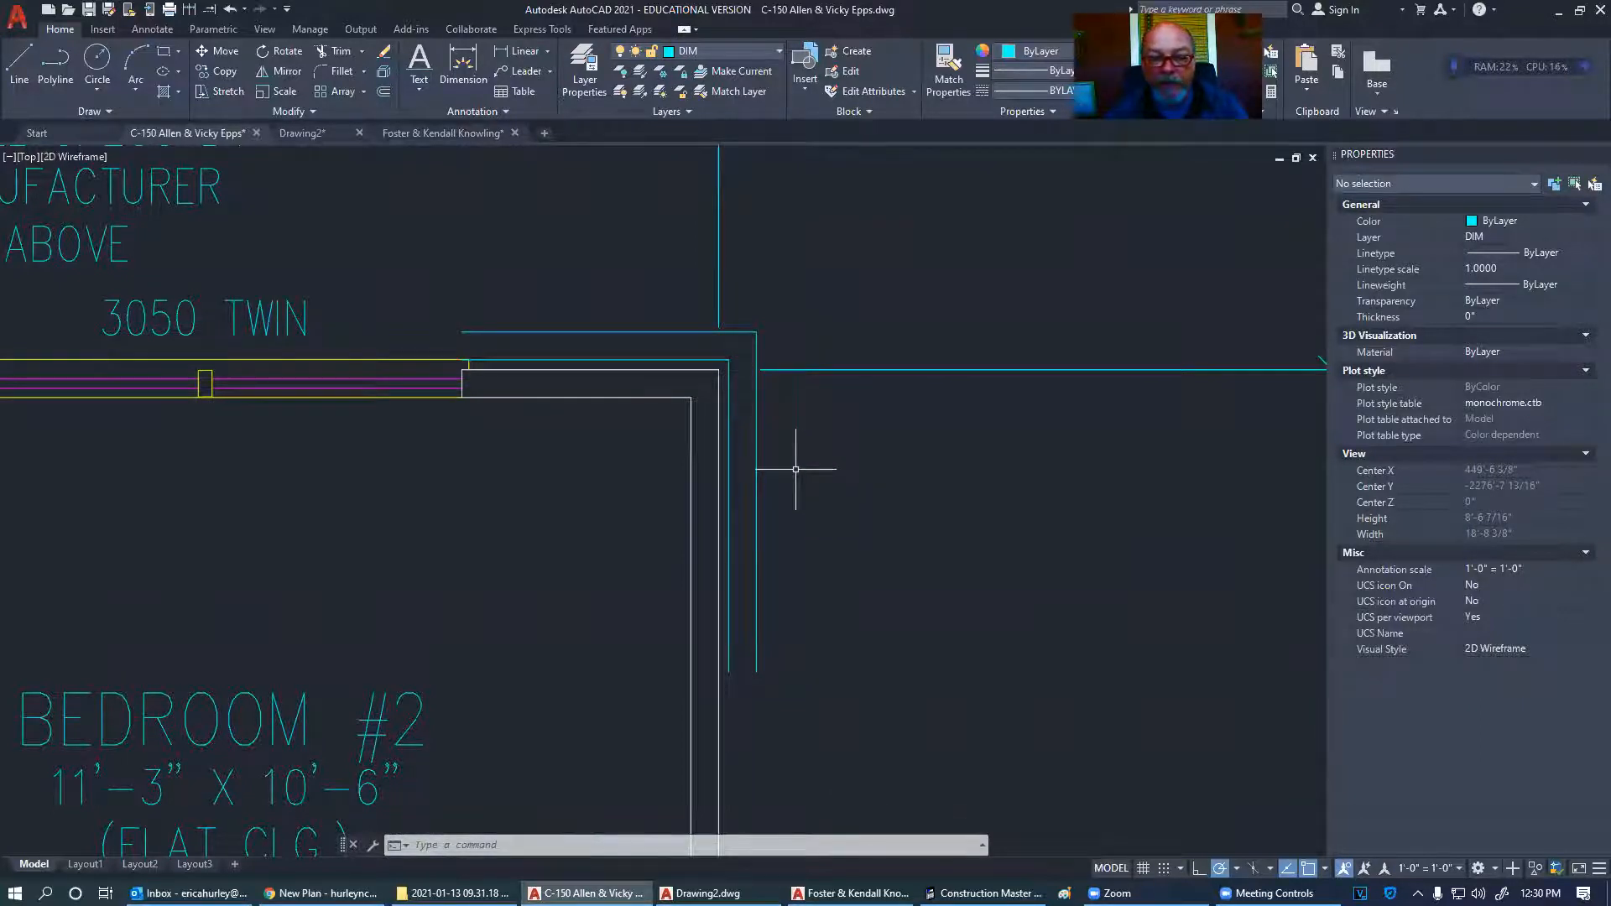
scroll(795, 469, "down", 6)
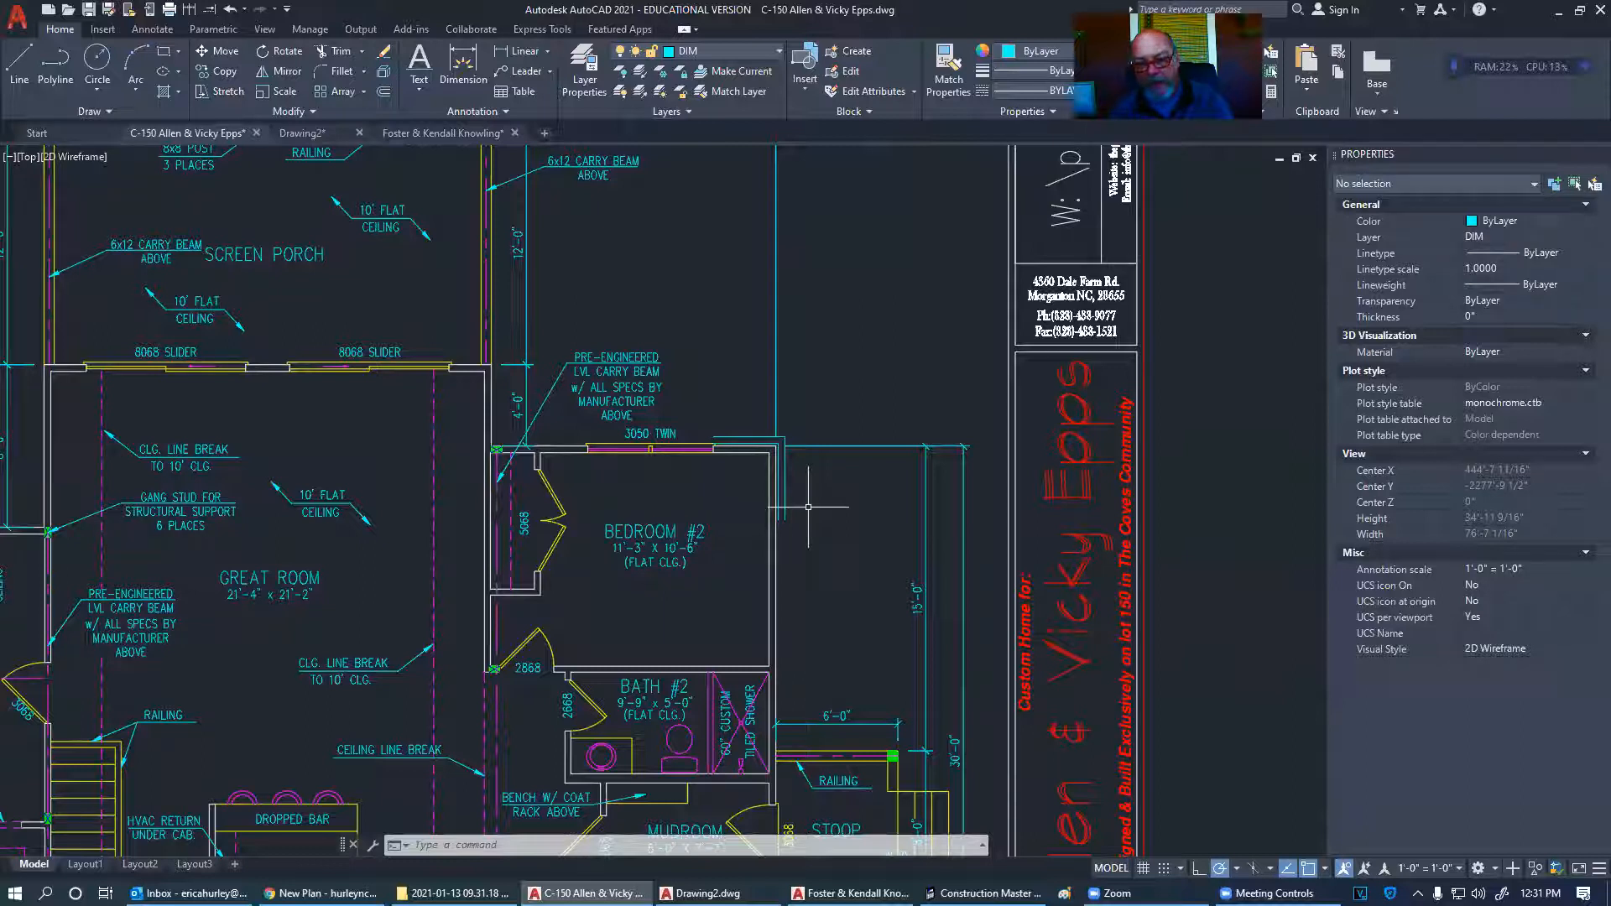
scroll(776, 437, "up", 4)
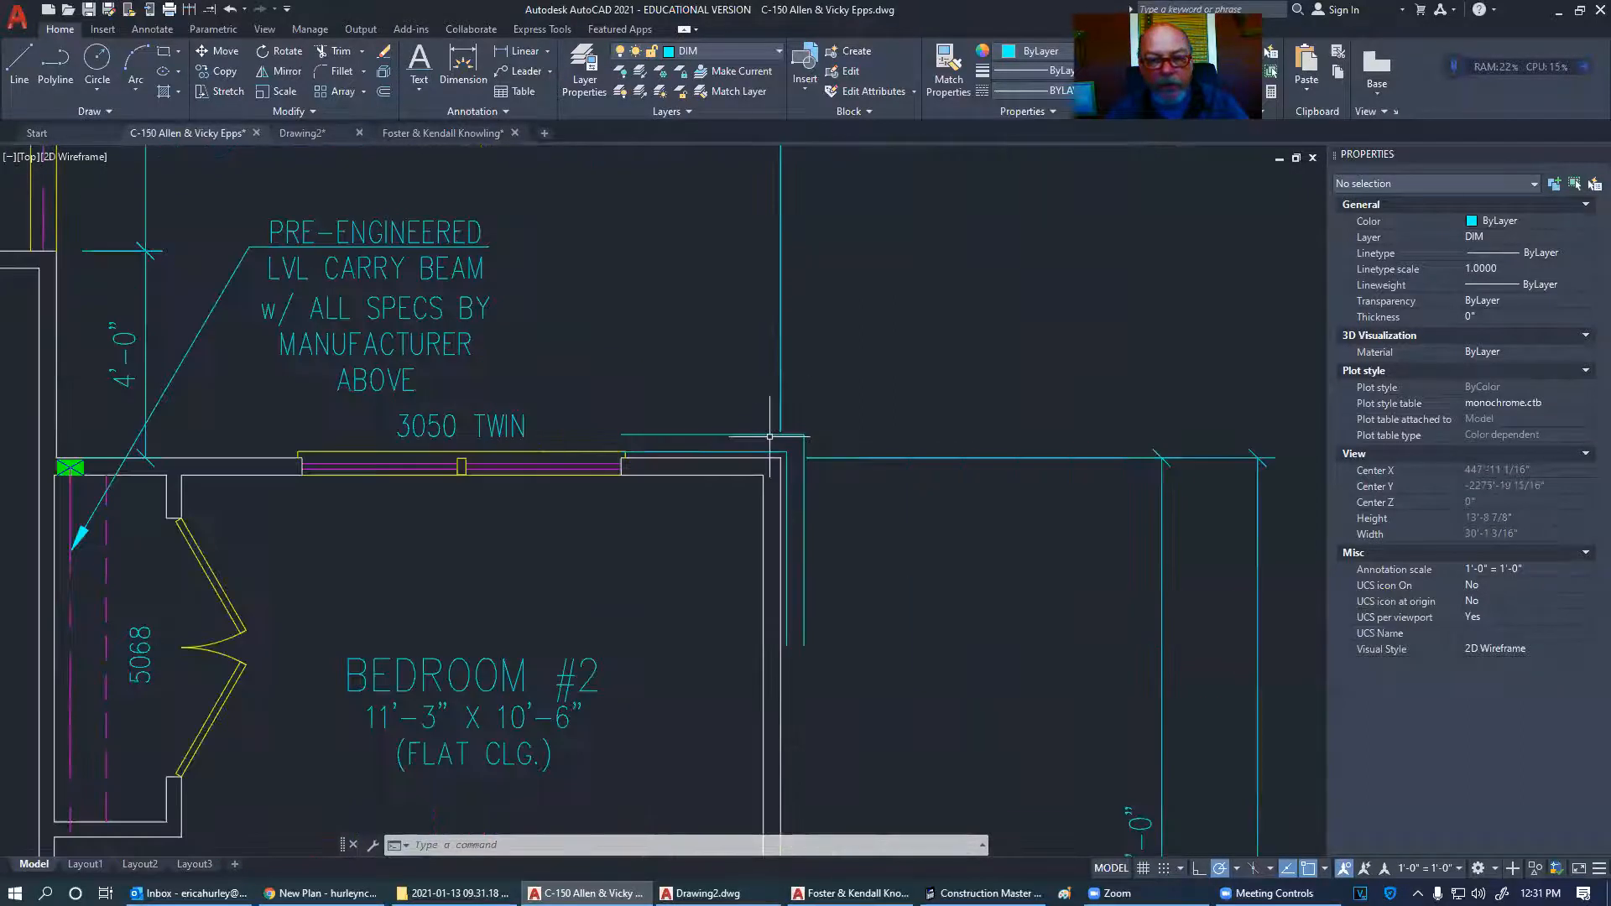
- Draw closing line segments at the window frame corner and the wall's bottom end
left_click(20, 63)
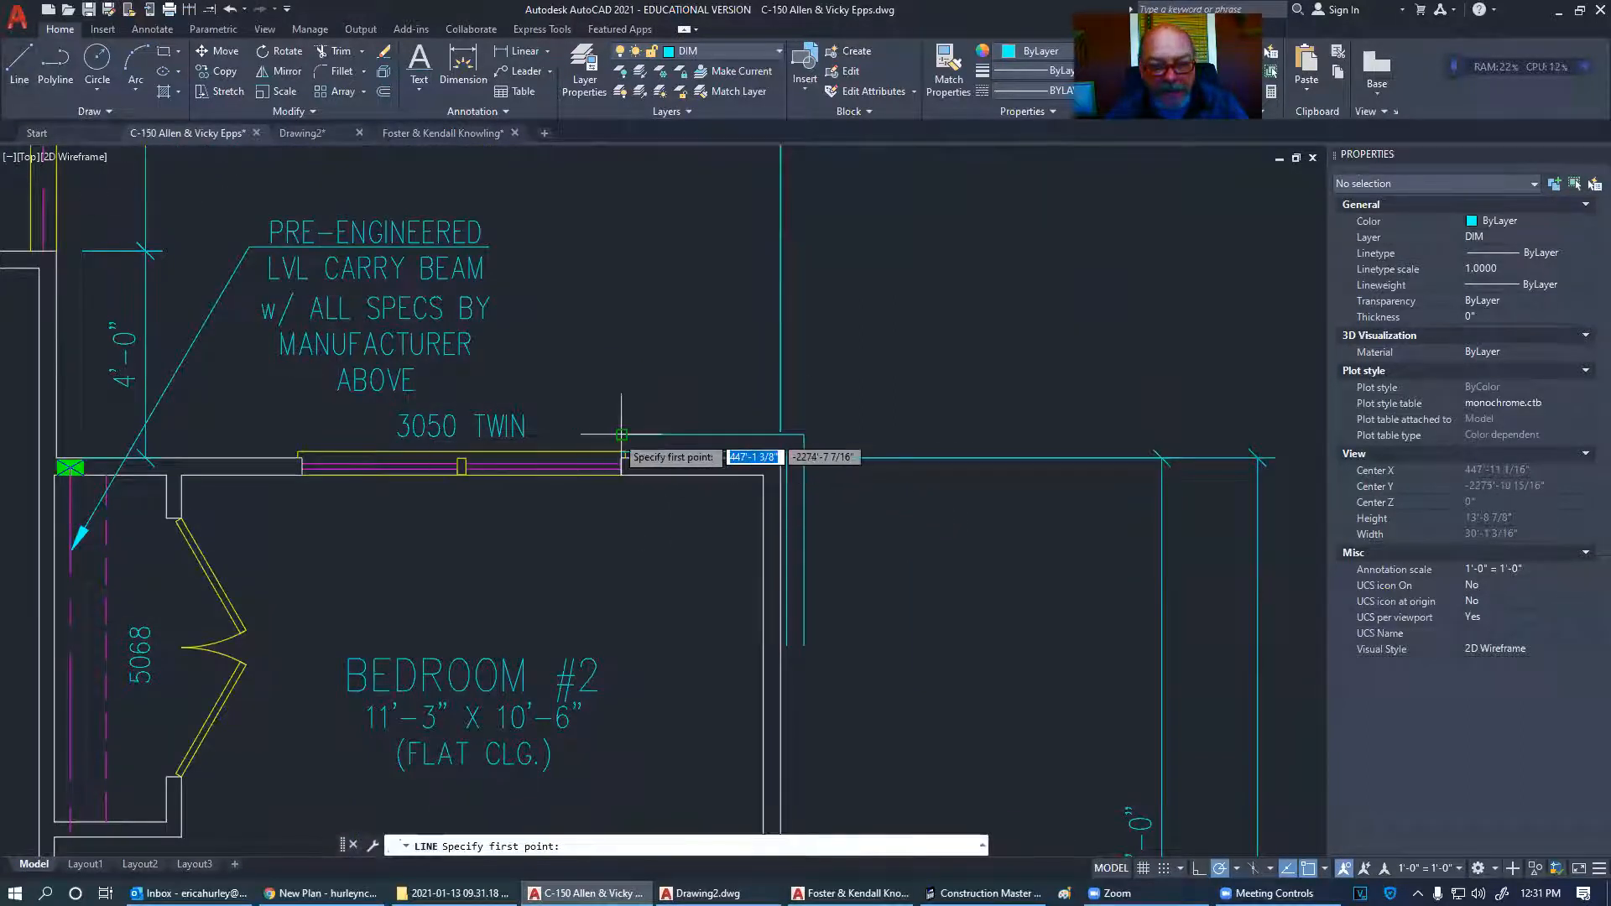
key("Escape")
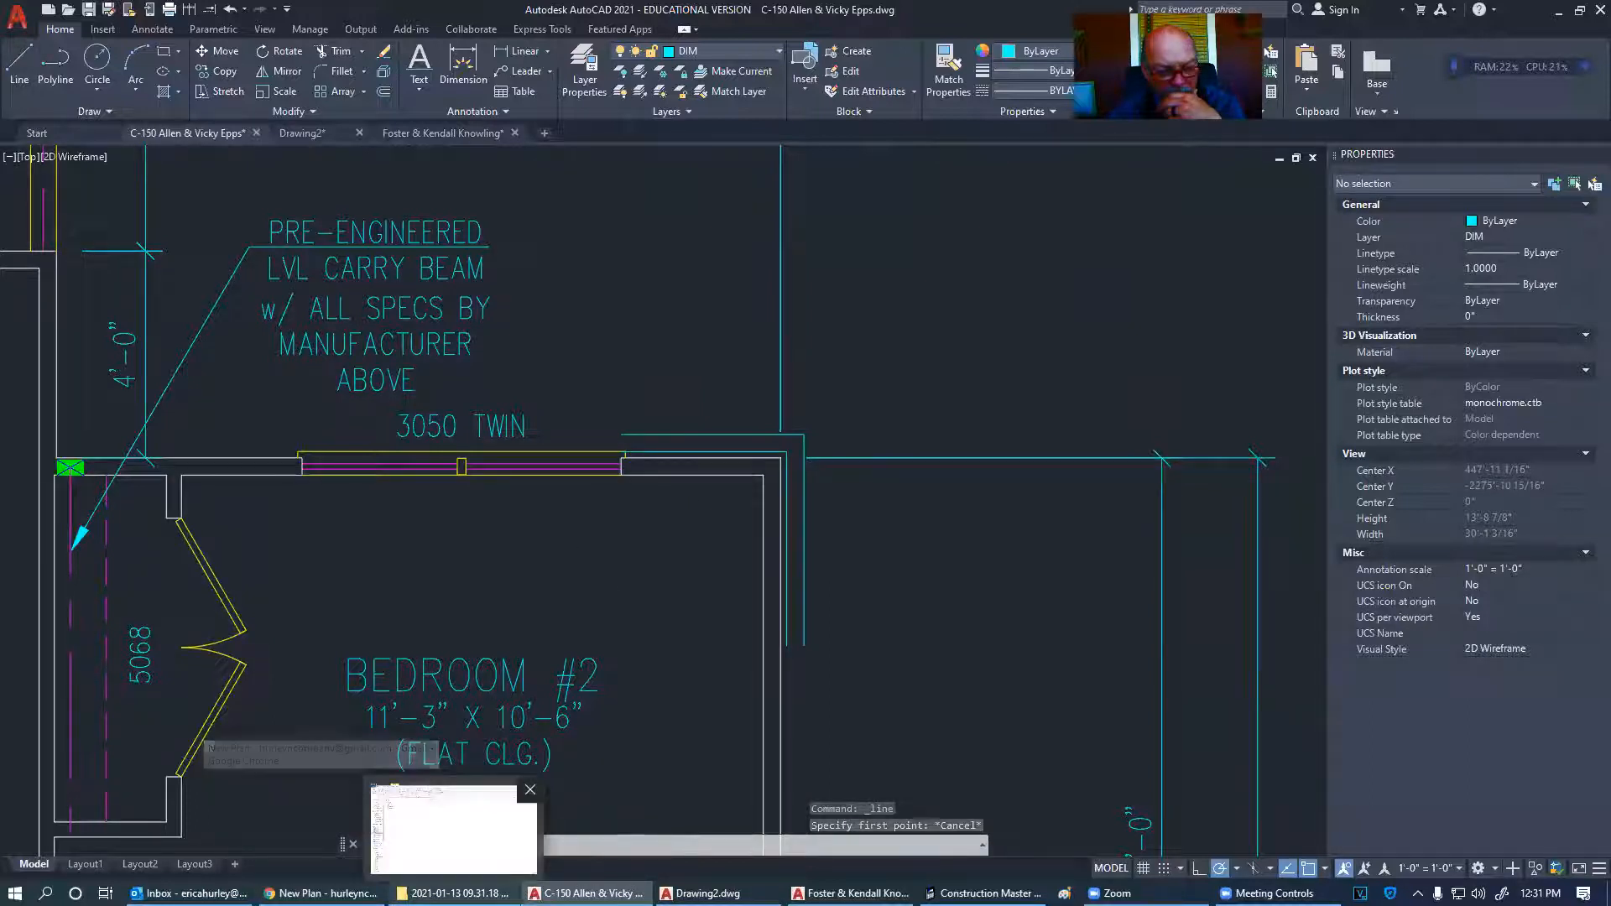
left_click(453, 893)
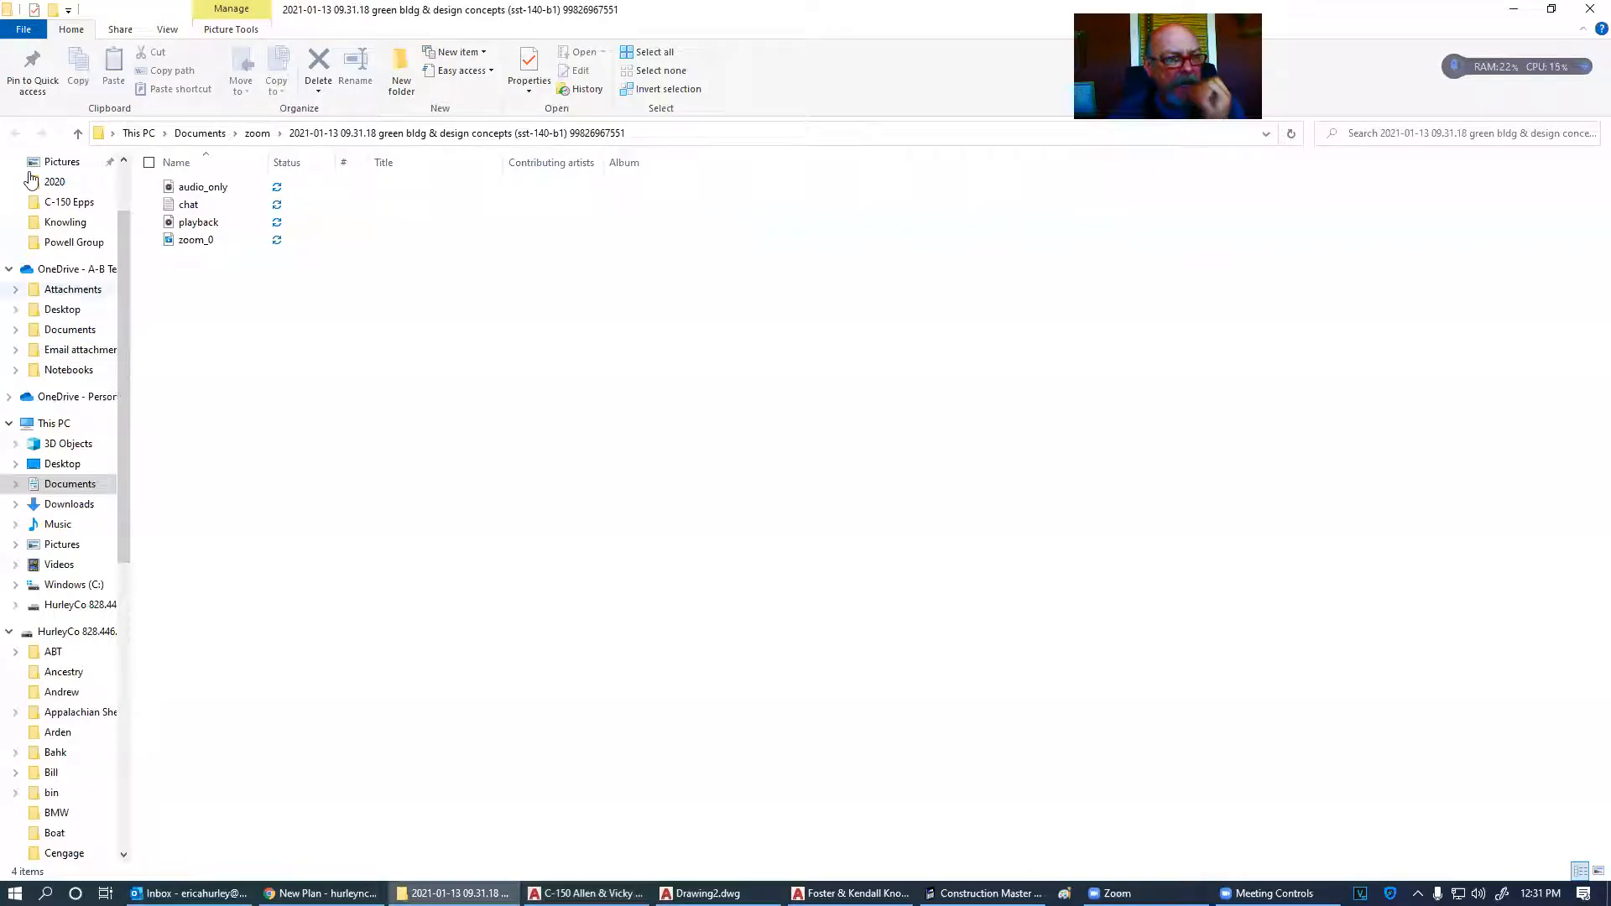
key("alt+Tab")
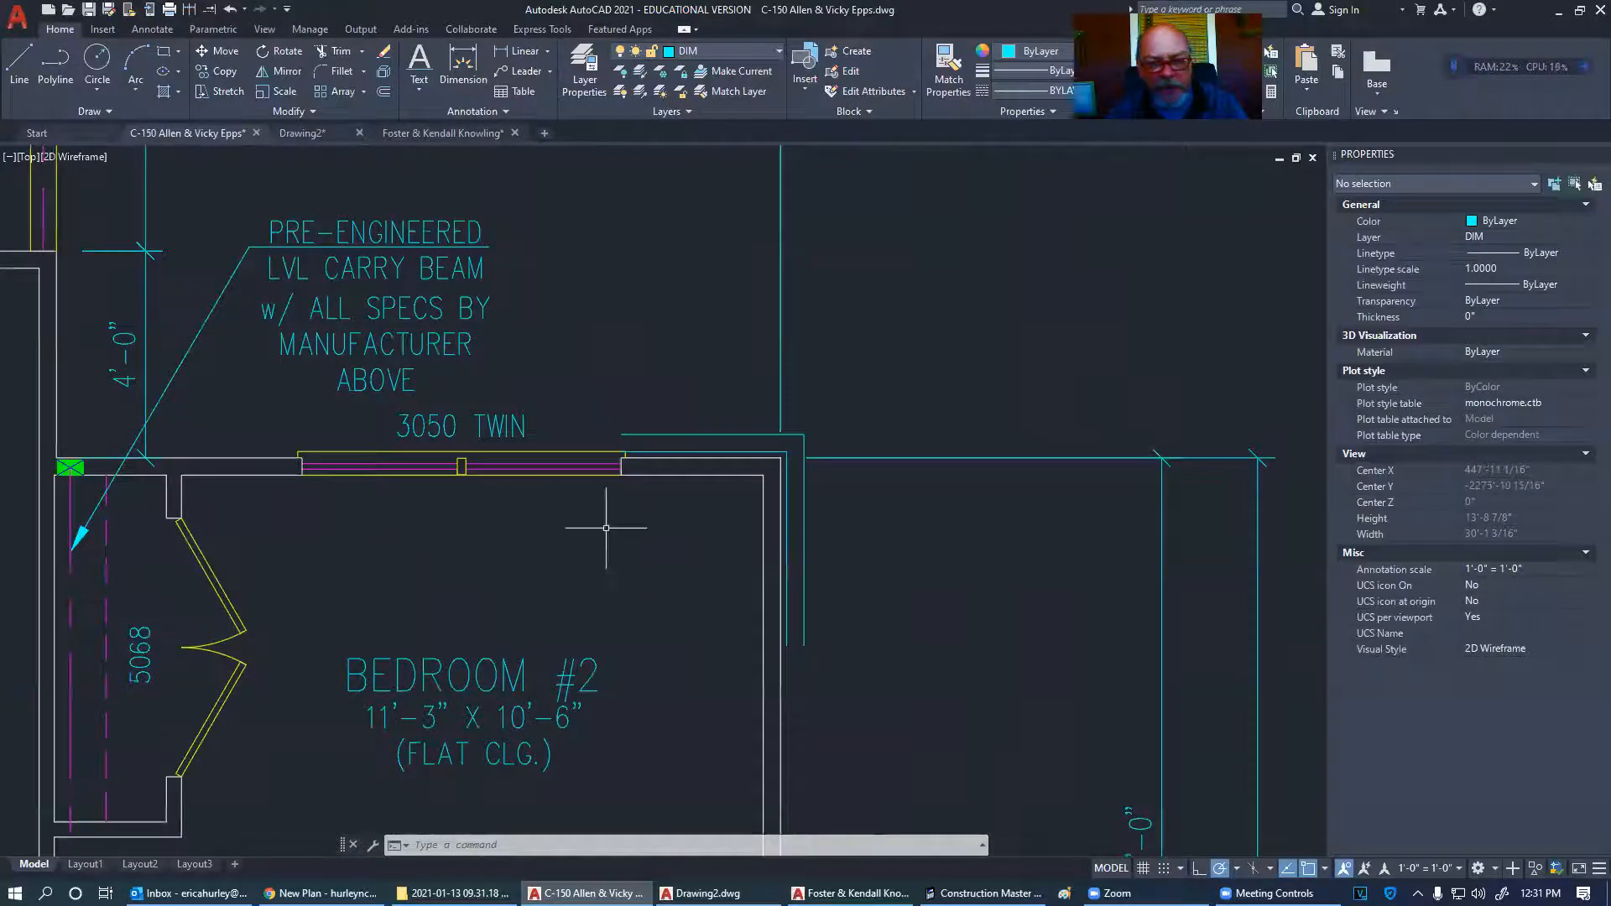
left_click(19, 63)
left_click(621, 435)
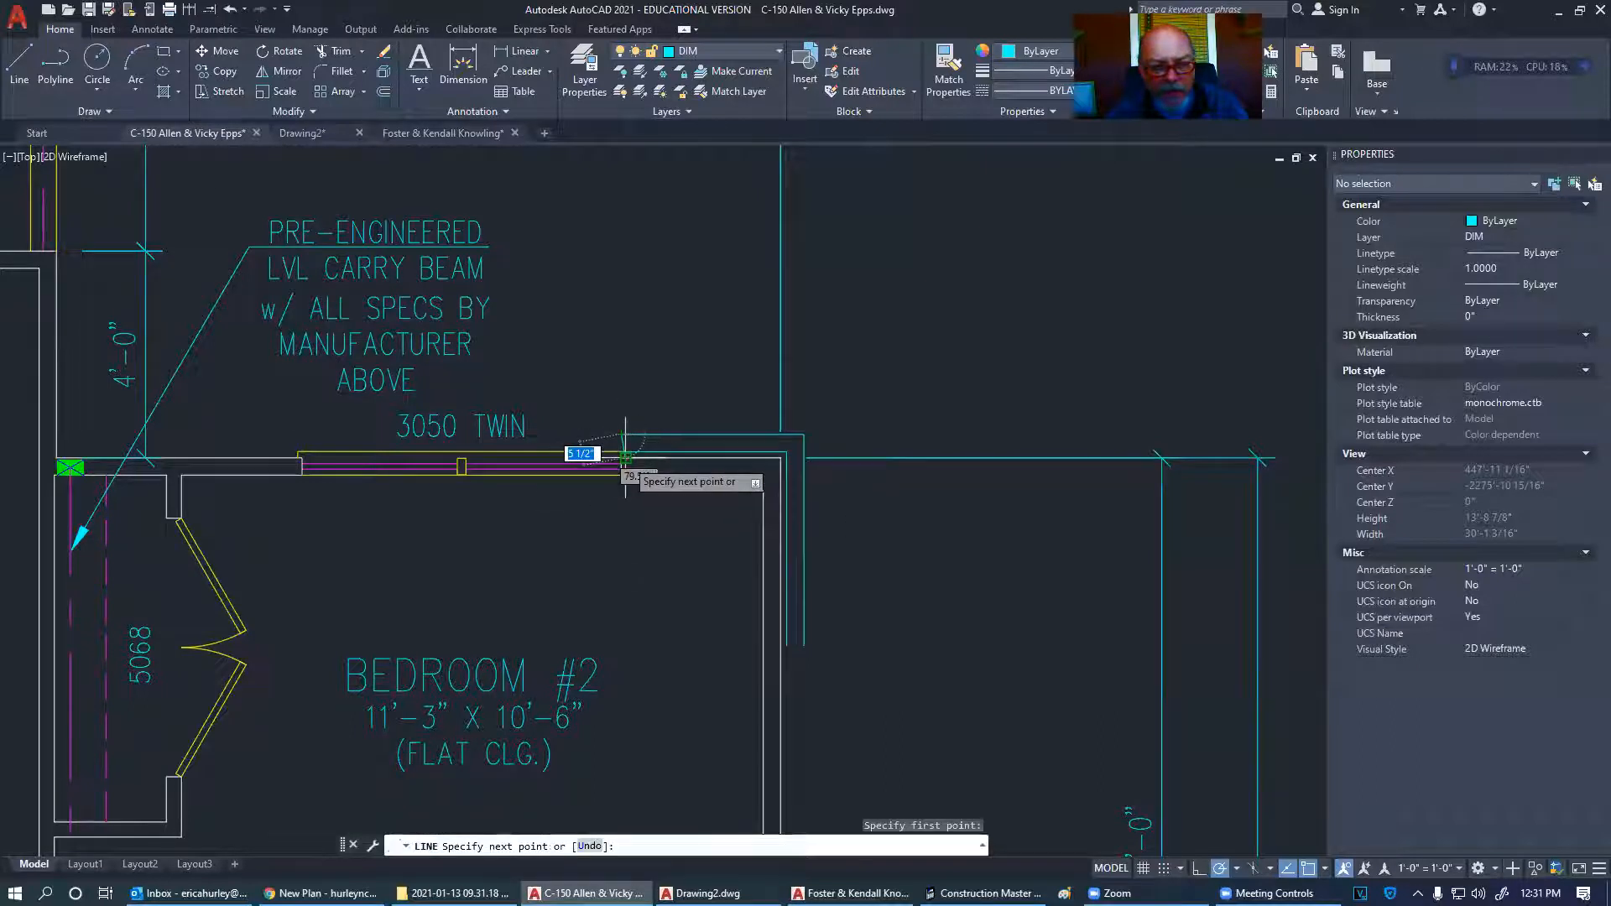
left_click(618, 458)
key("Return")
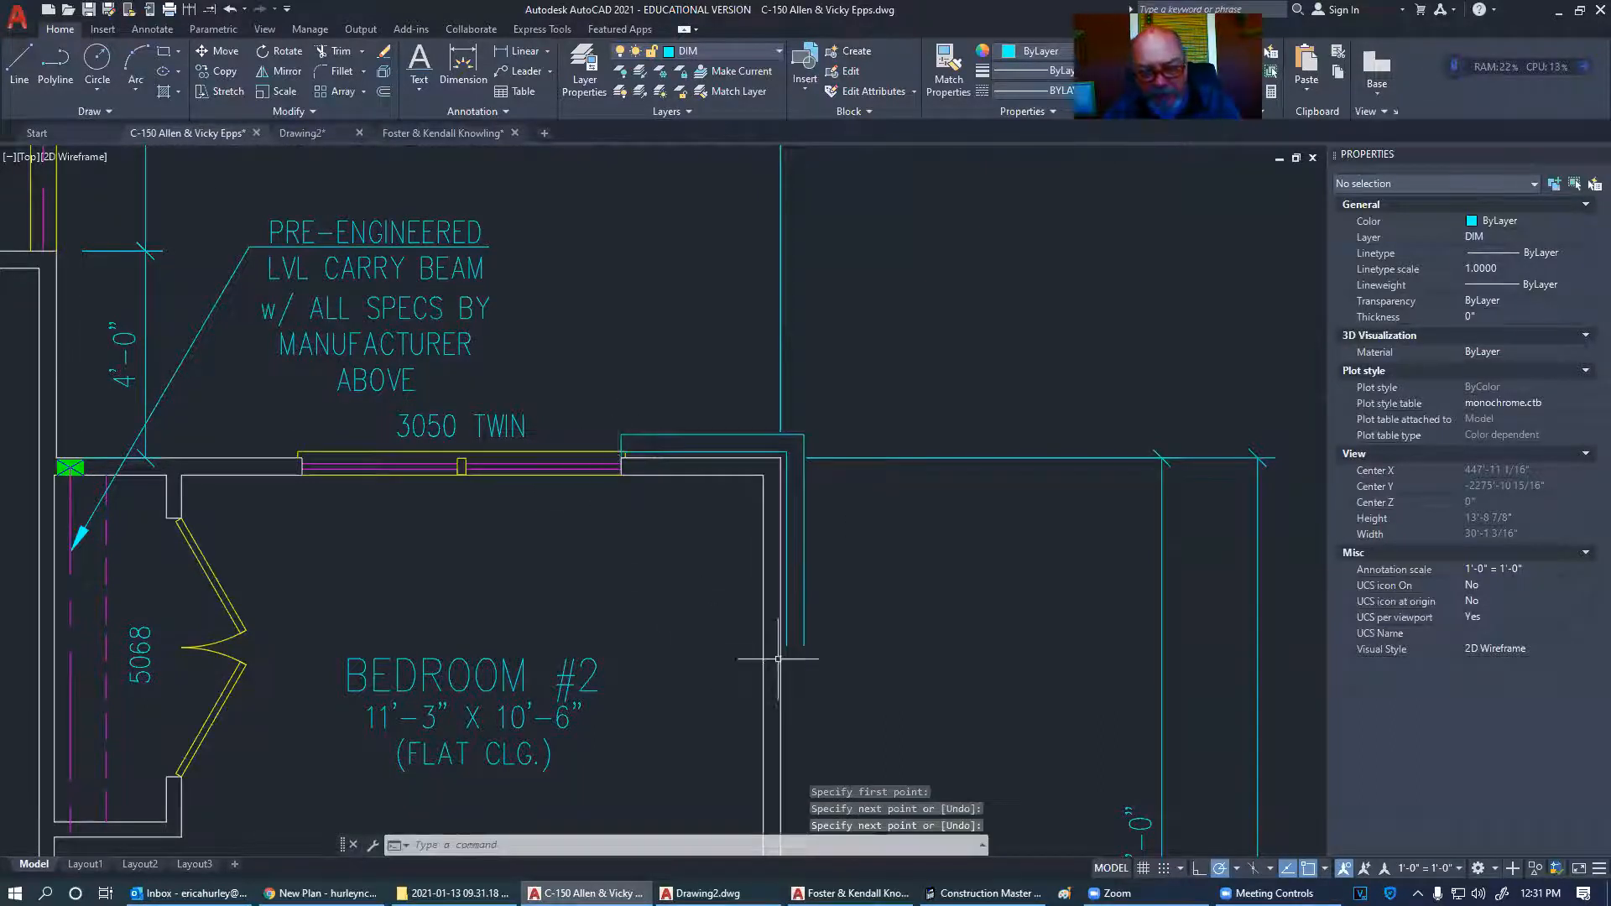
key("Return")
left_click(789, 644)
left_click(787, 645)
key("Return")
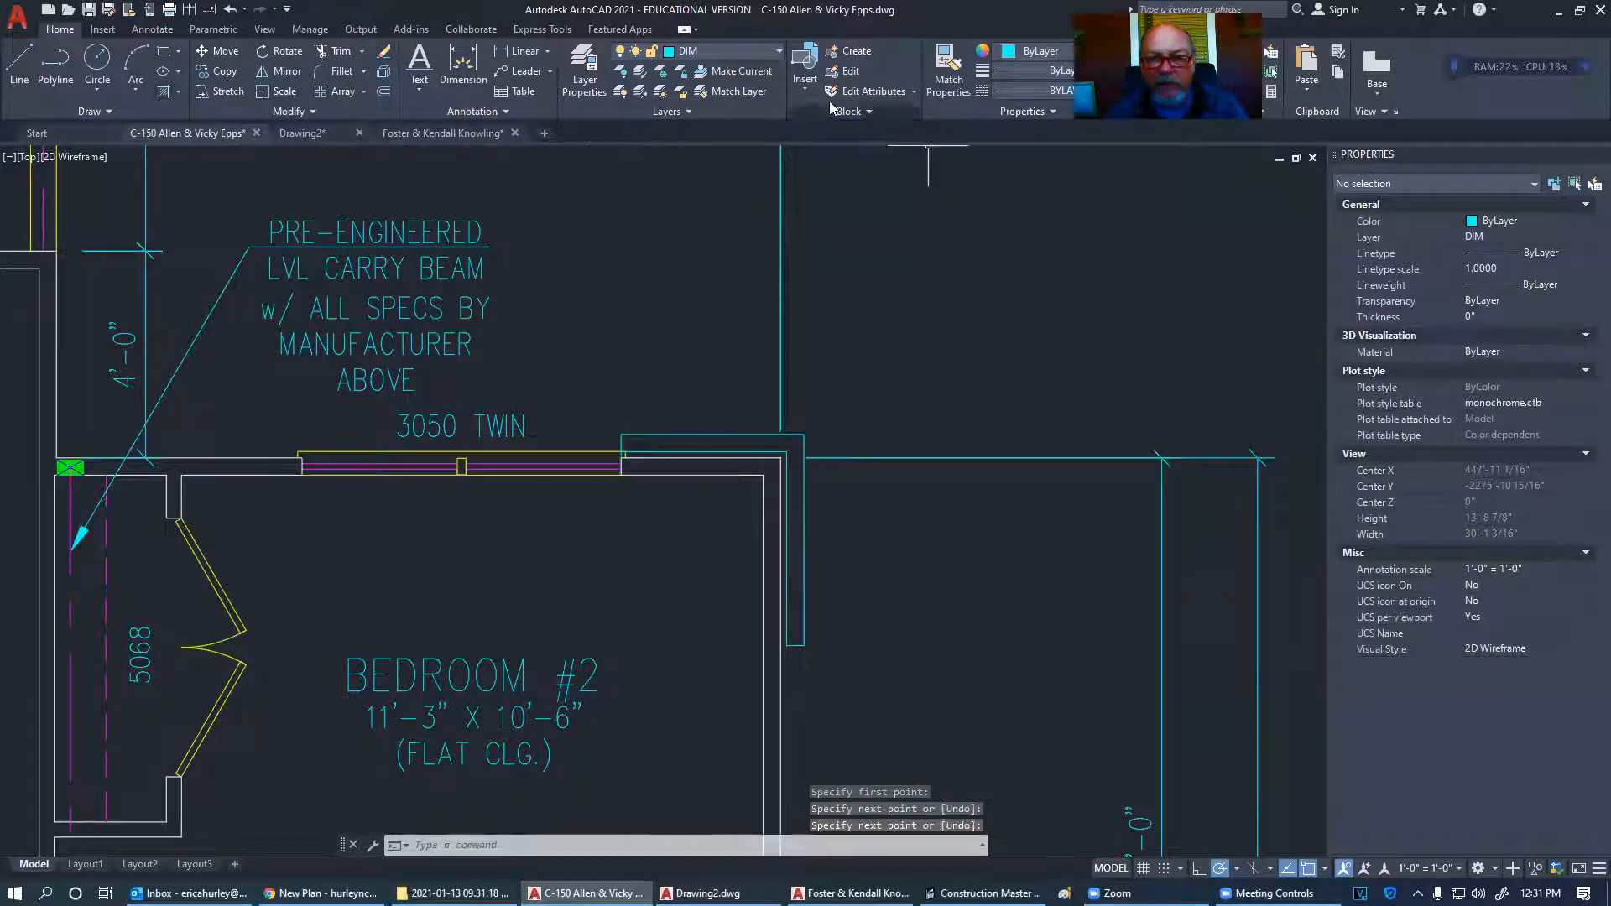
- Match the cyan corner lines to the white wall line's properties with MATCHPROP
left_click(948, 71)
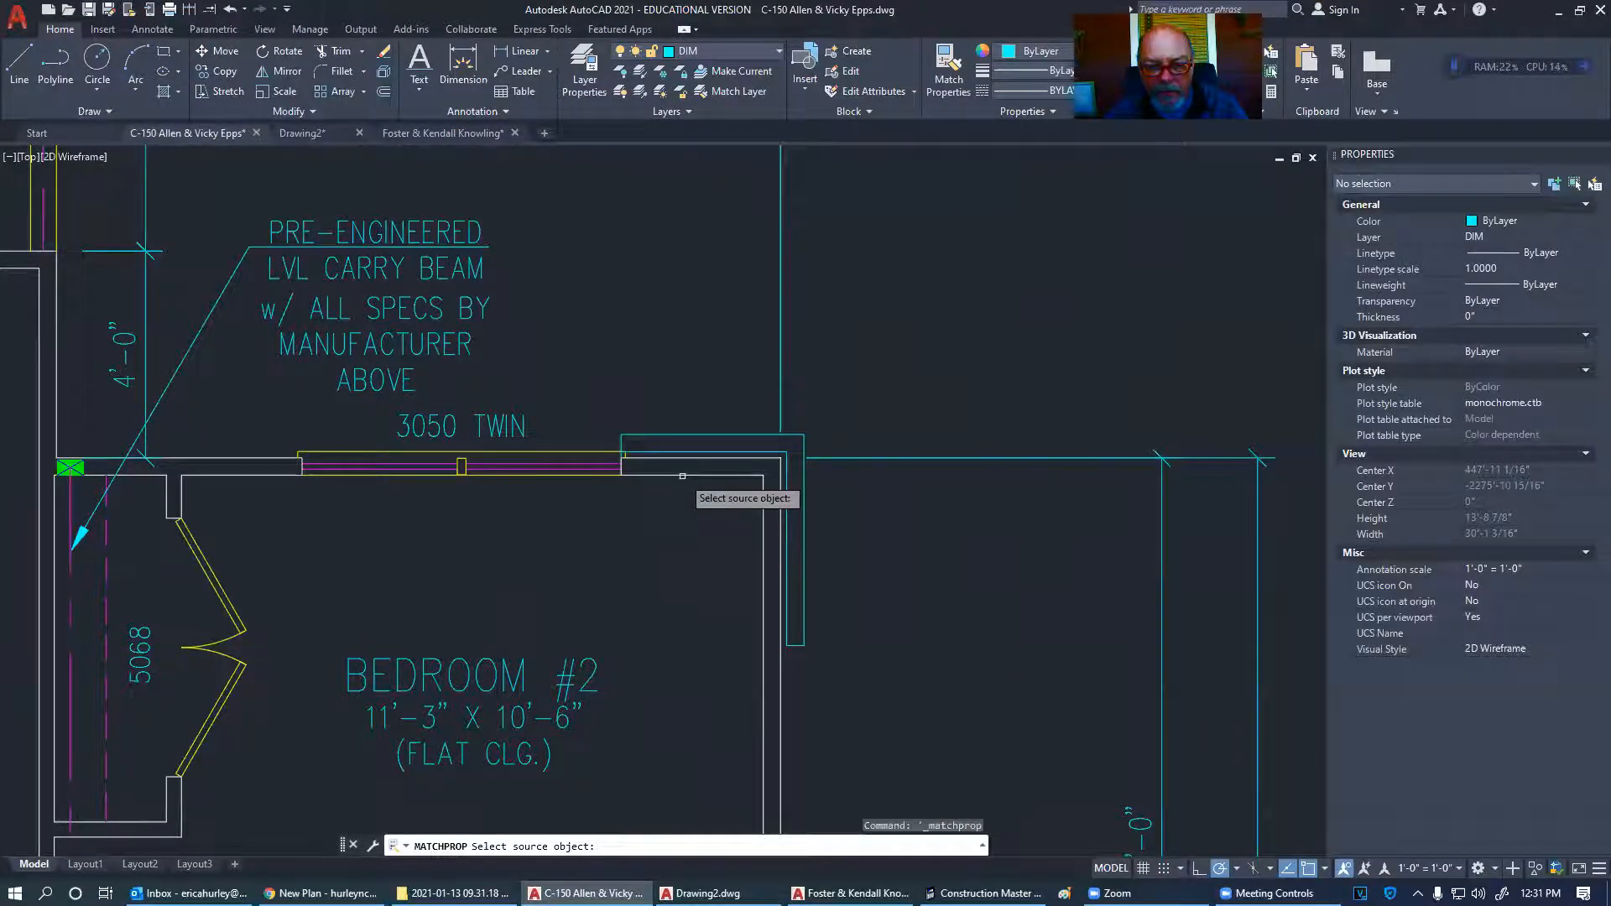
left_click(668, 435)
scroll(667, 435, "up", 5)
left_click(1134, 524)
left_click(1022, 411)
left_click(1011, 585)
left_click(932, 527)
key("Escape")
scroll(906, 464, "down", 5)
- Hatch the bedroom corner wall with the ANSI31 pattern
mouse_move(728, 466)
middle_mouse_down()
mouse_move(625, 295)
mouse_move(627, 335)
middle_mouse_up()
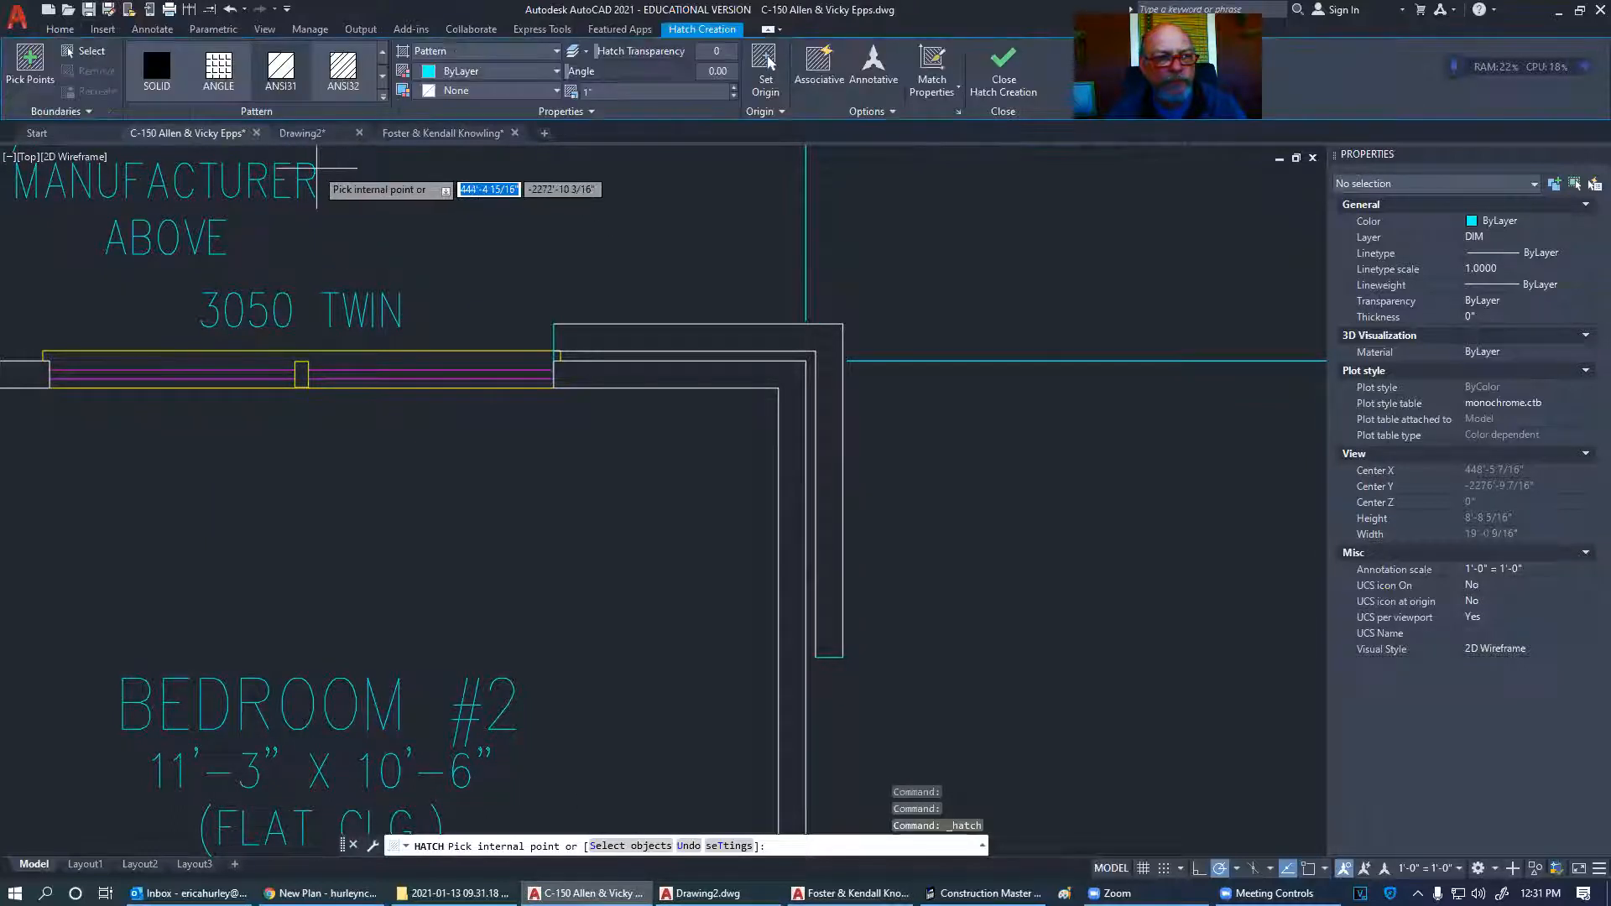
left_click(296, 72)
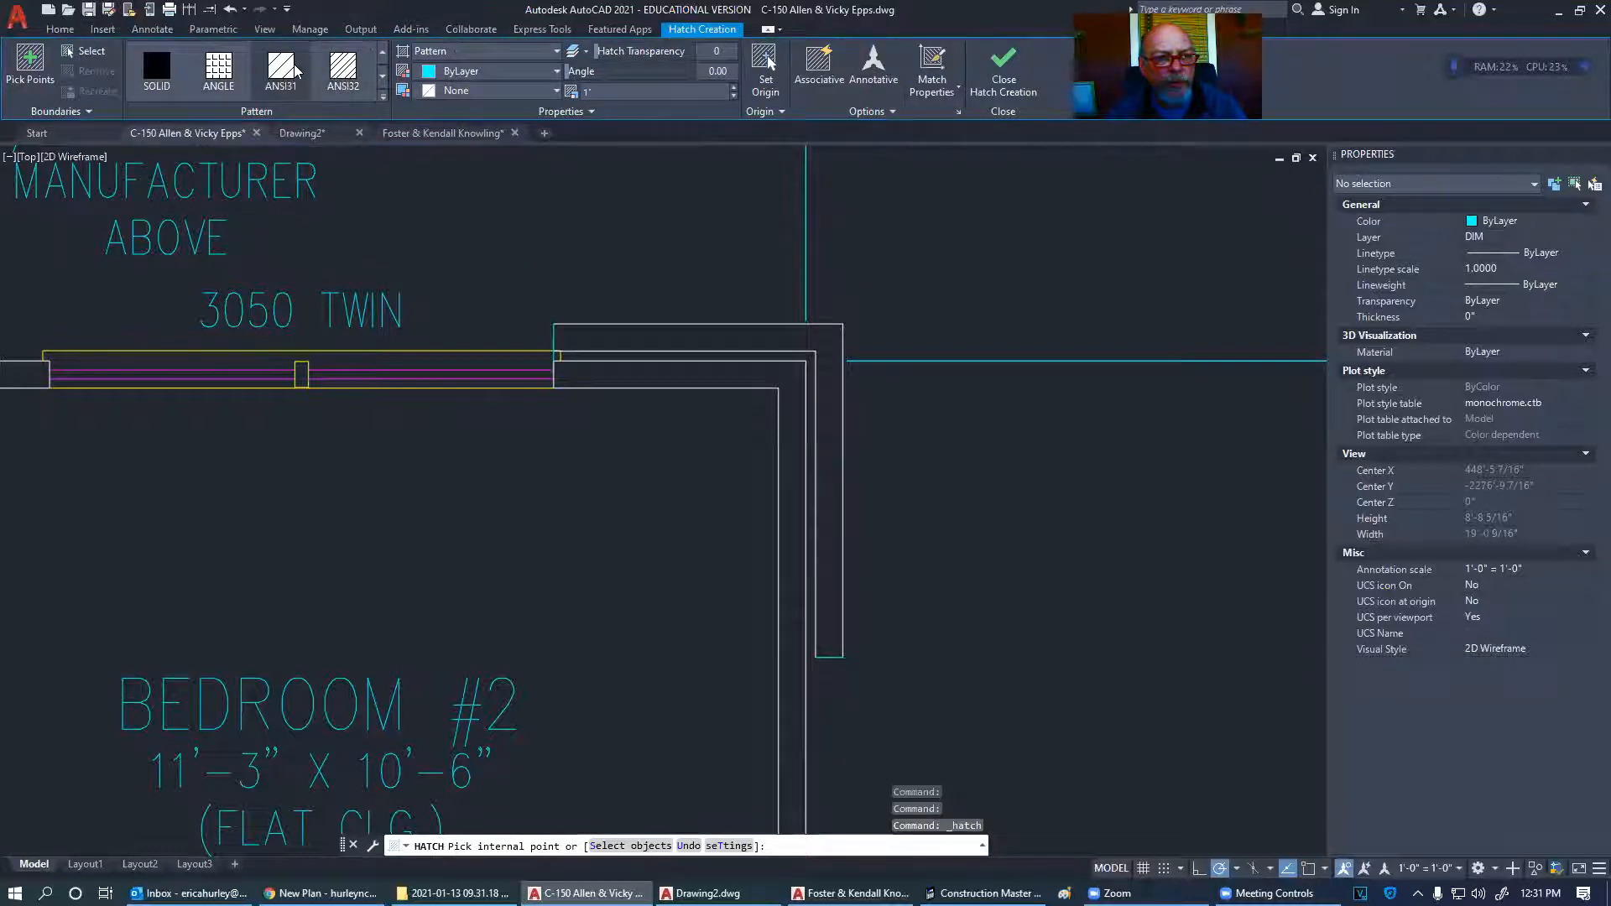
left_click(645, 334)
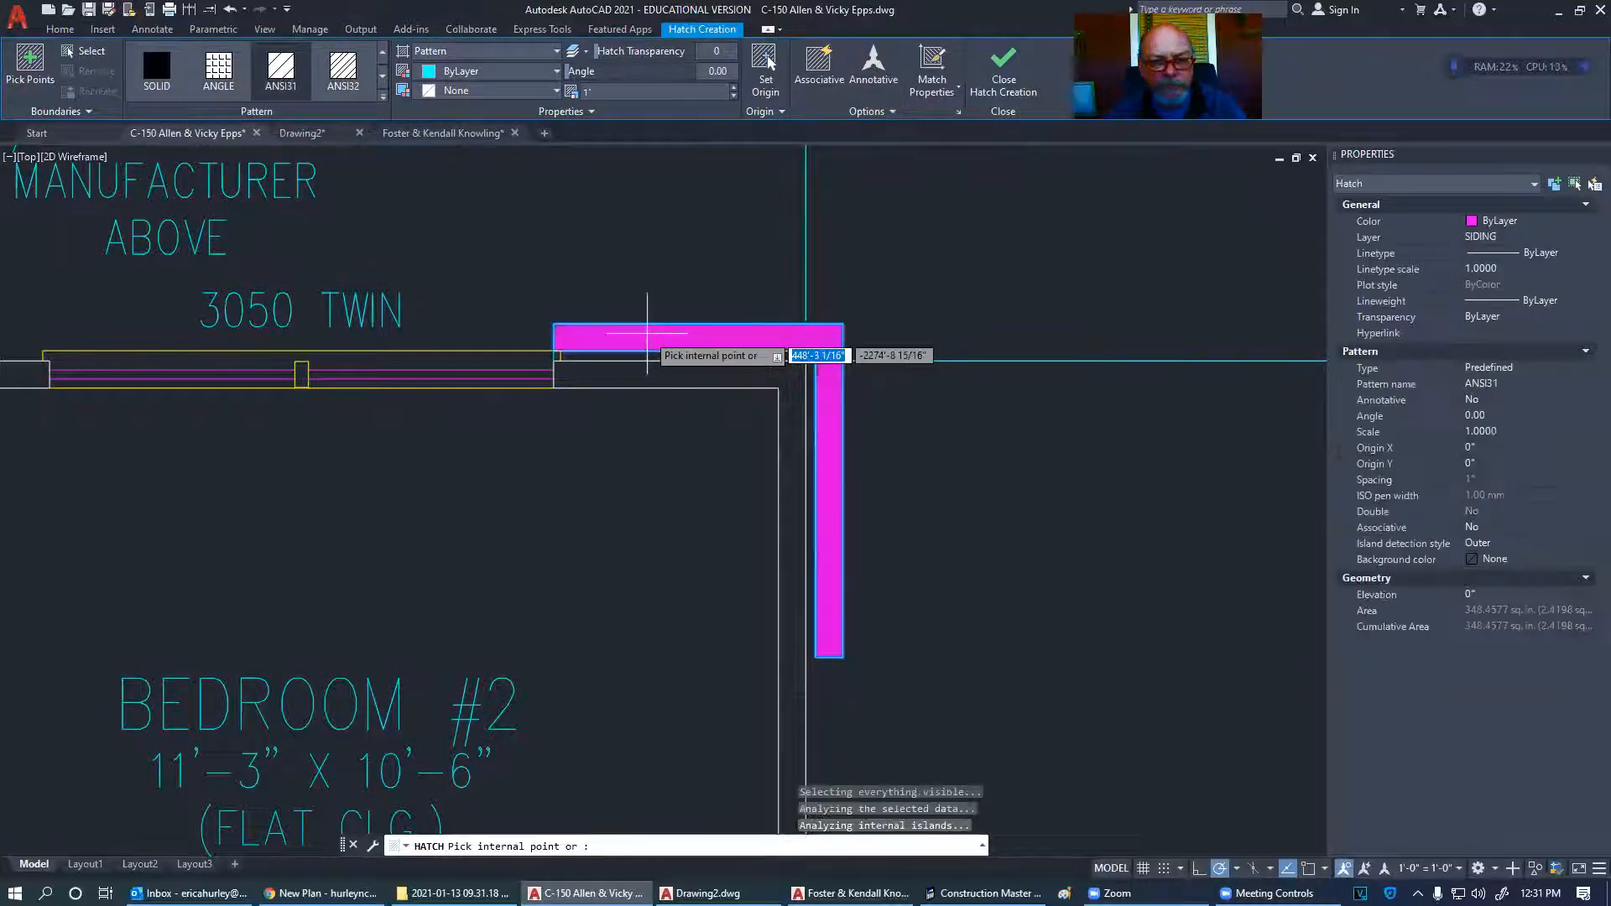
key("Escape")
- Move the corner wall hatch onto the HATCH layer
left_click(647, 338)
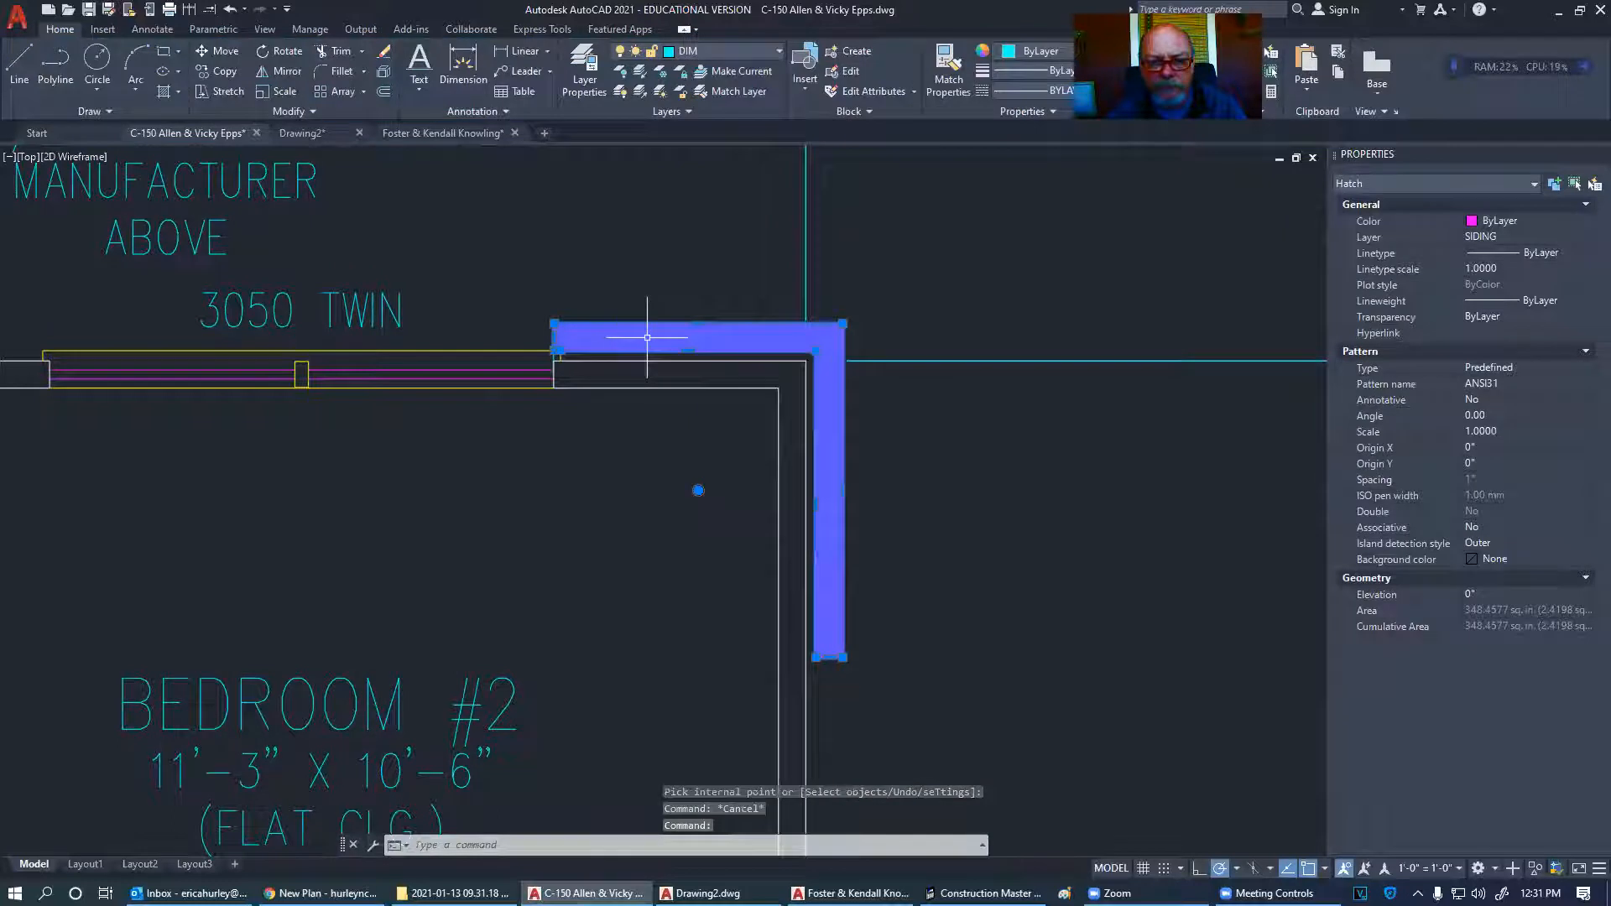
left_click(79, 32)
left_click(742, 50)
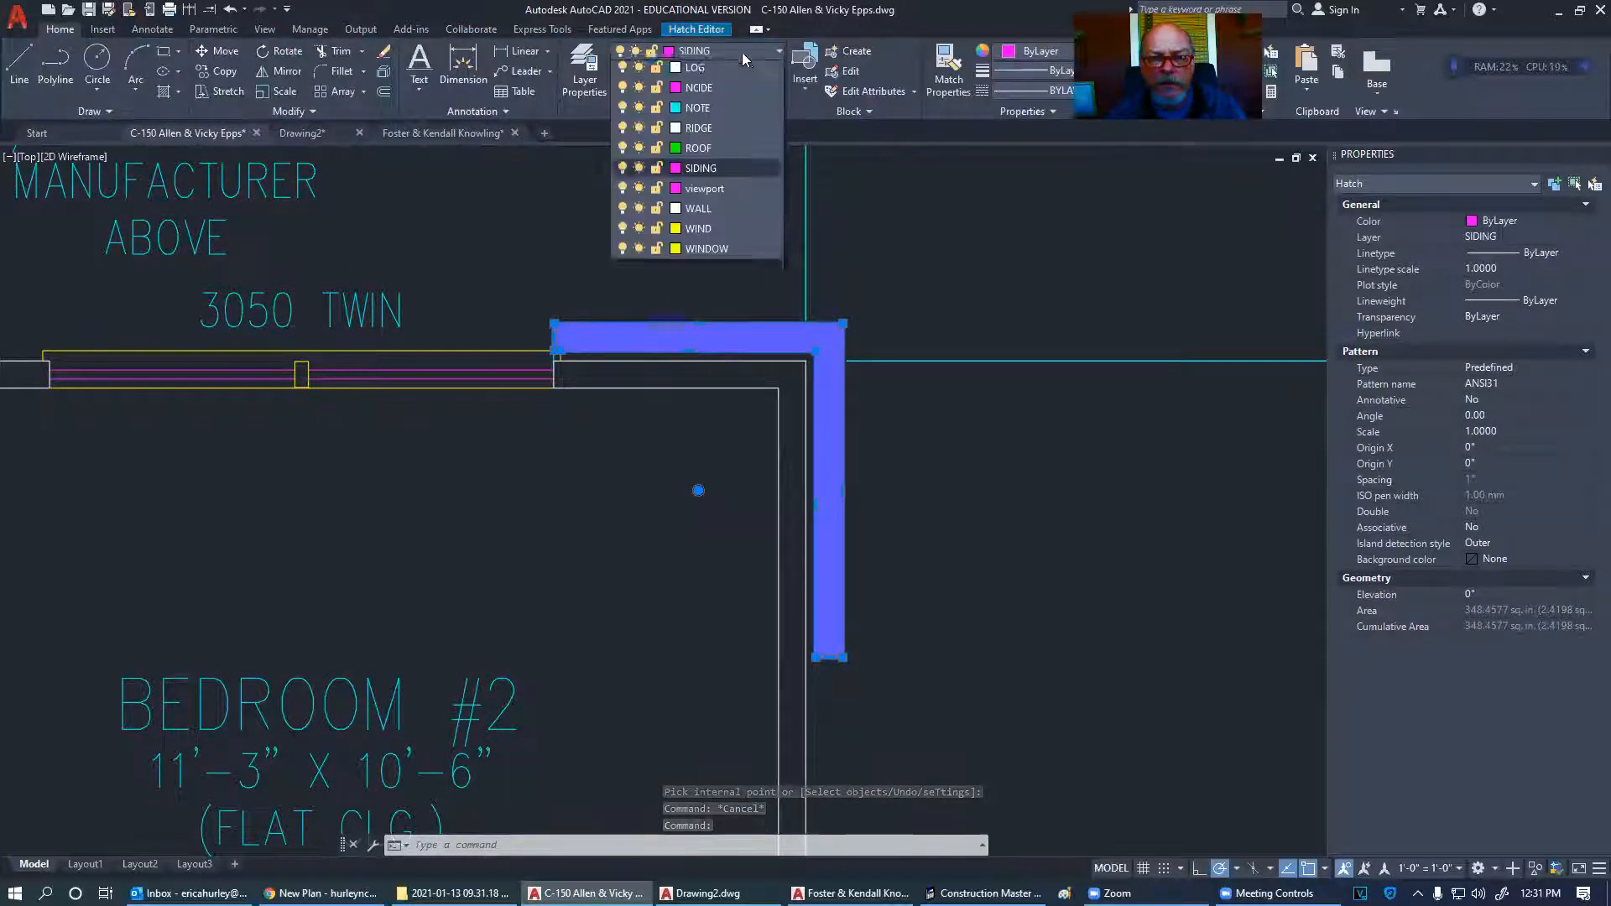
left_click(718, 411)
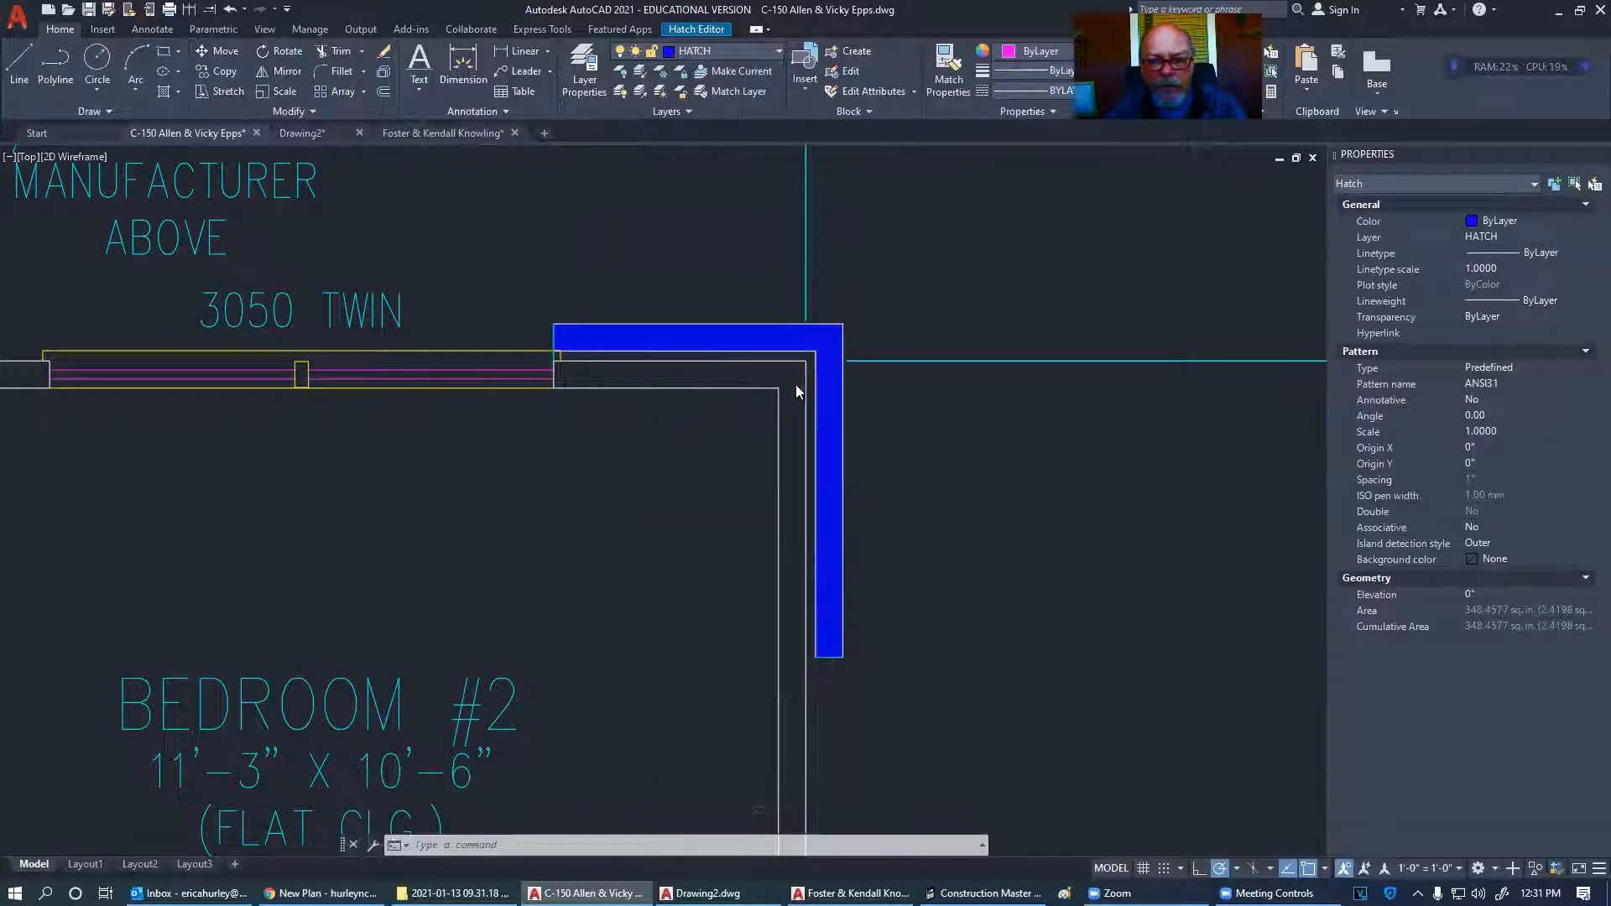
- Set the hatch pattern scale to 5, then 10, and deselect it
left_click(1513, 430)
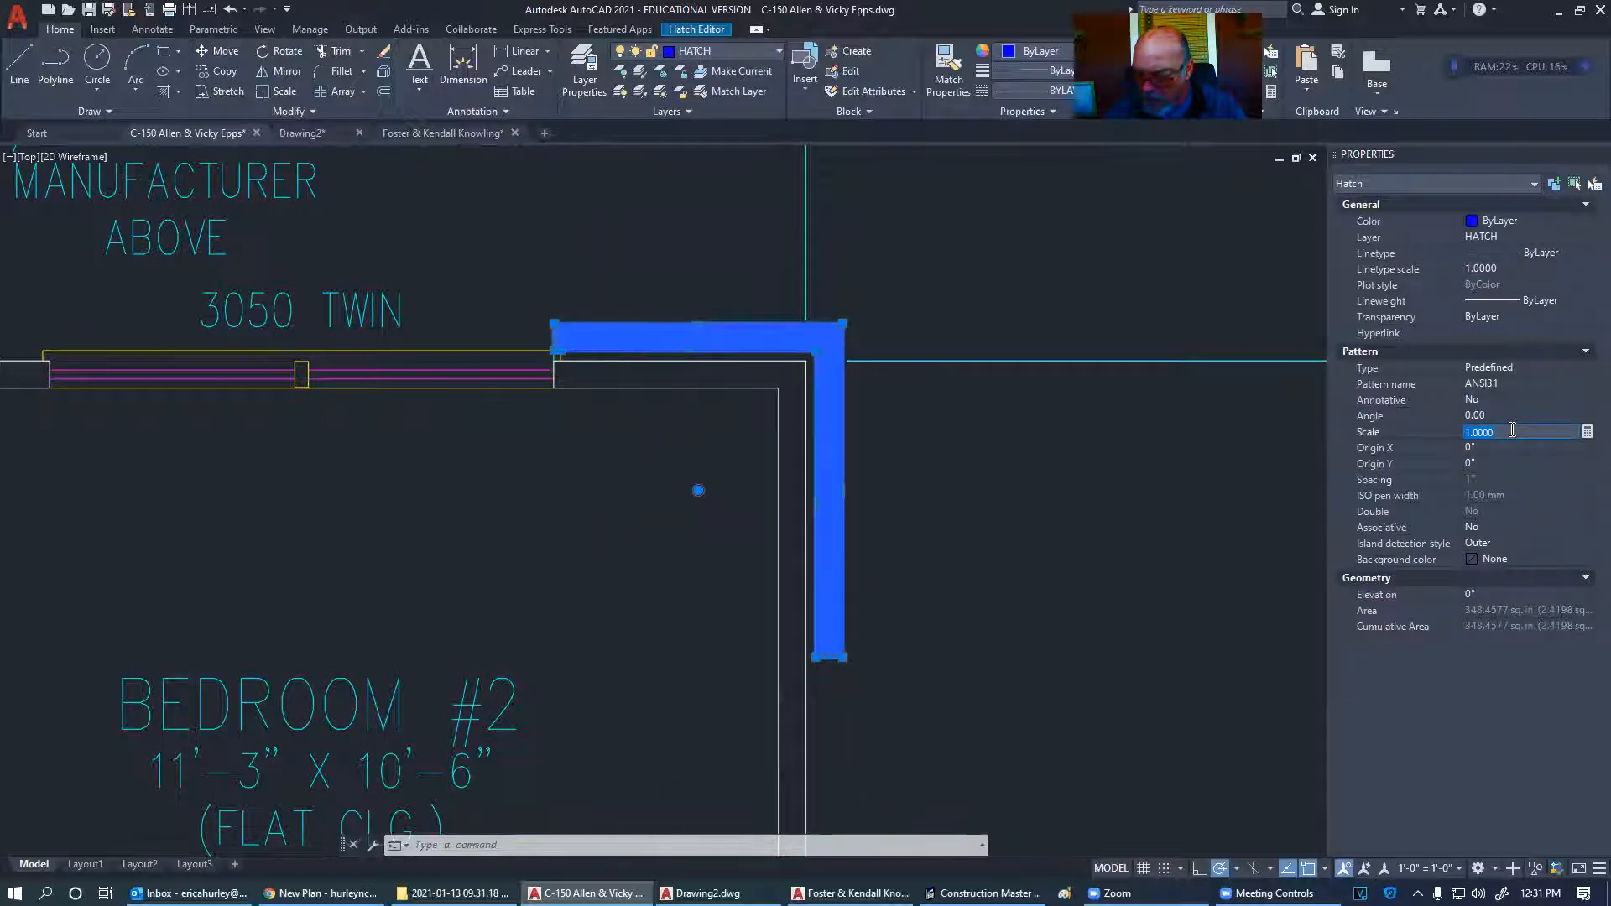
type("5")
key("Tab")
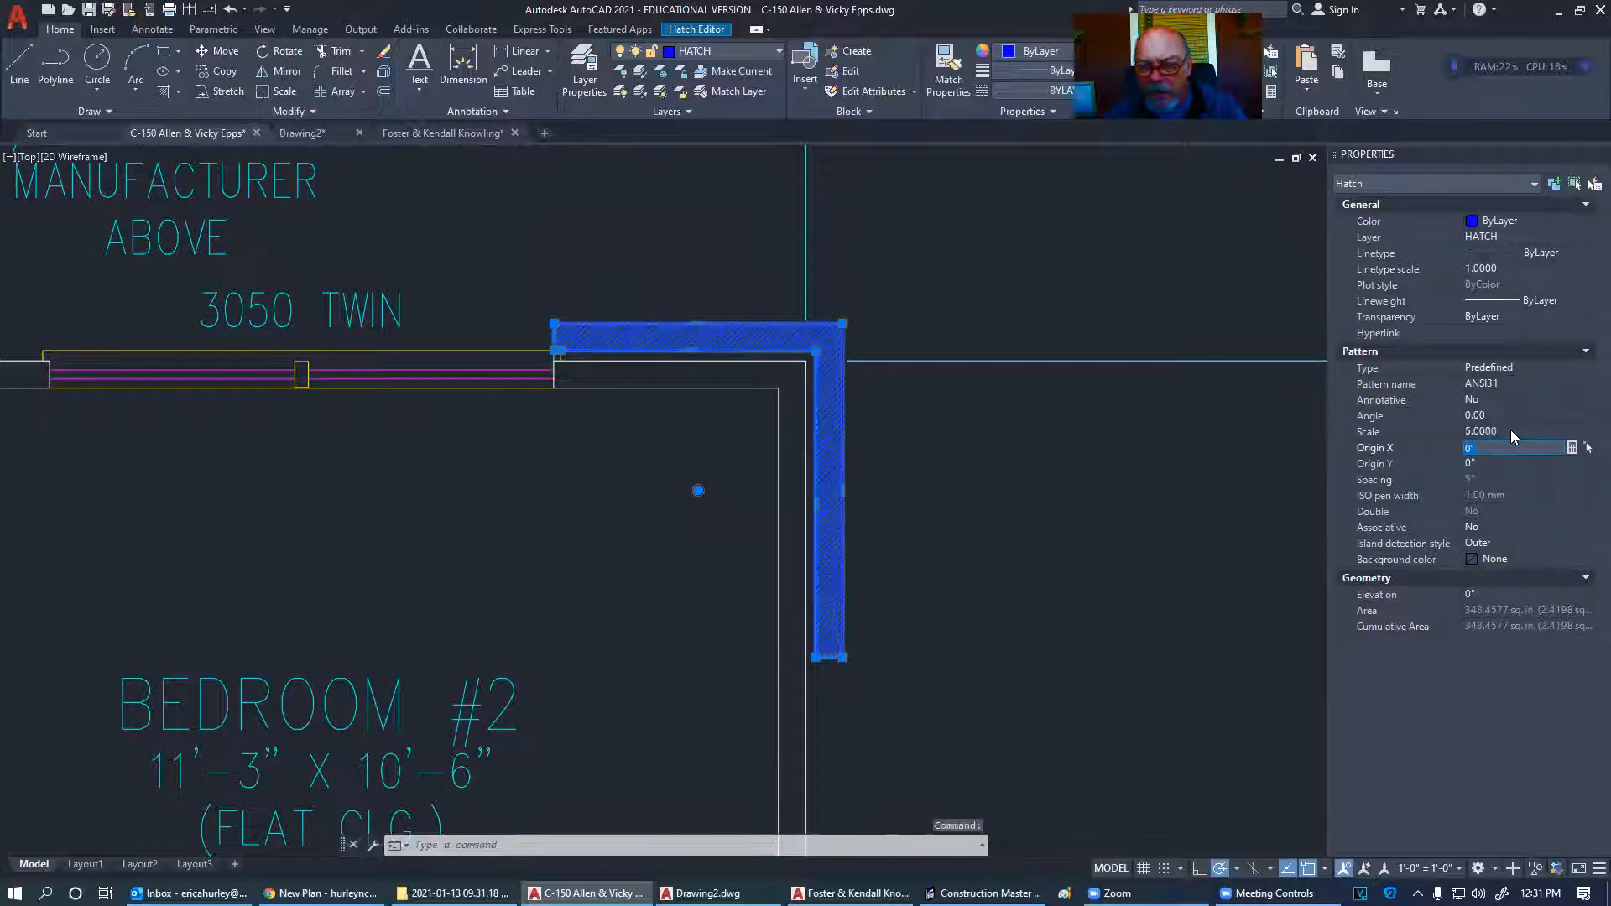
left_click(1511, 430)
type("10")
key("Tab")
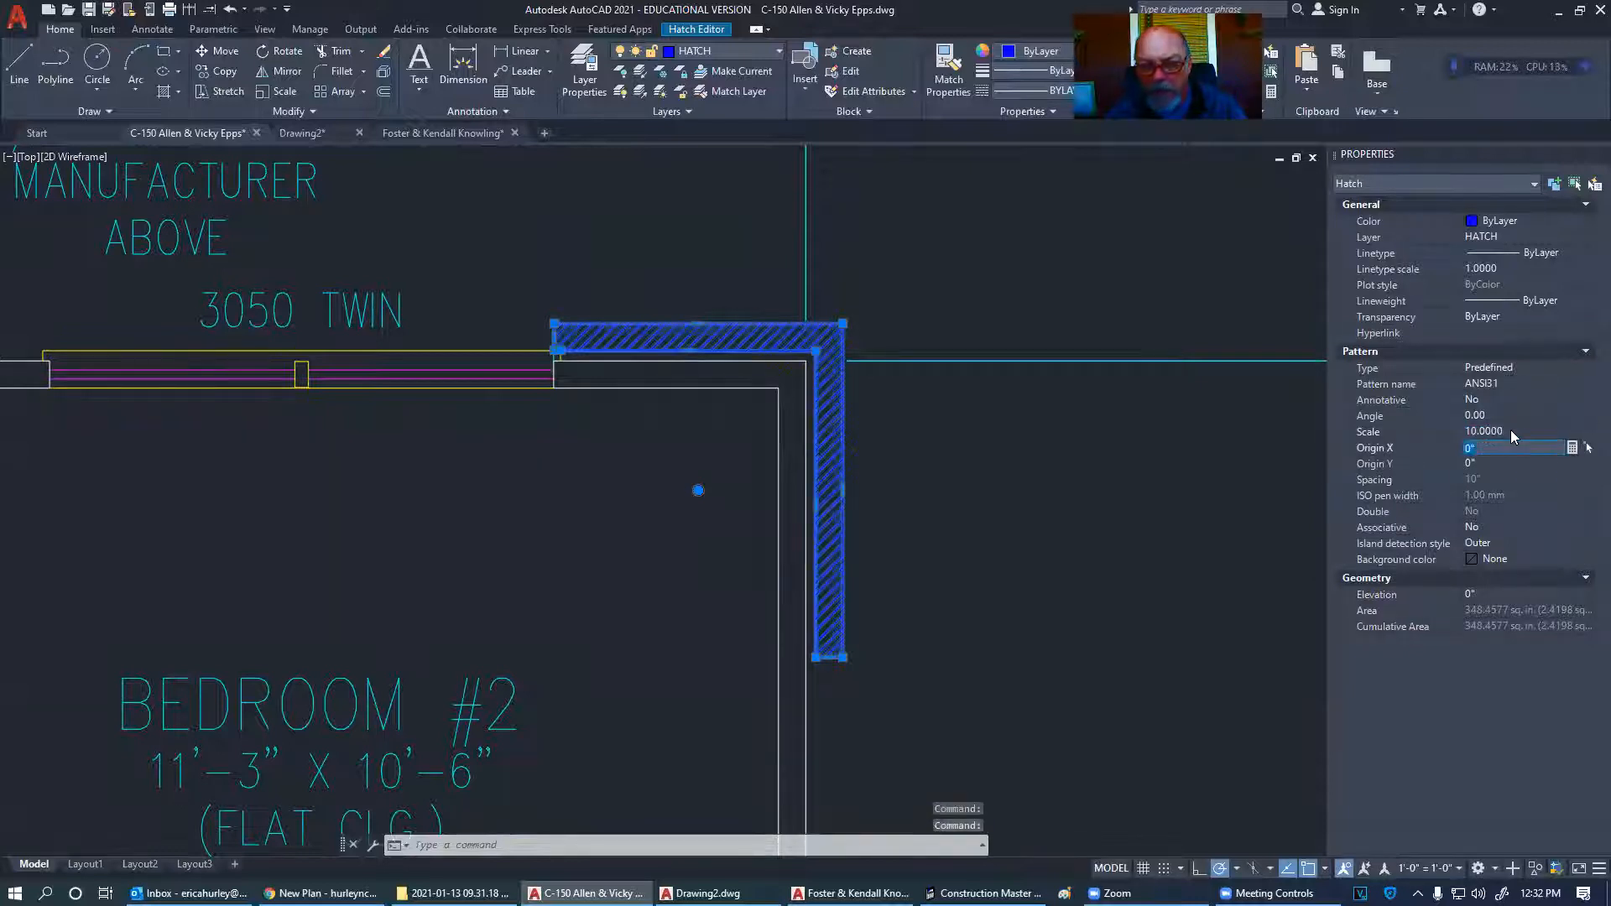
key("Escape")
key("Escape")
middle_click_drag(1085, 440, 1050, 446)
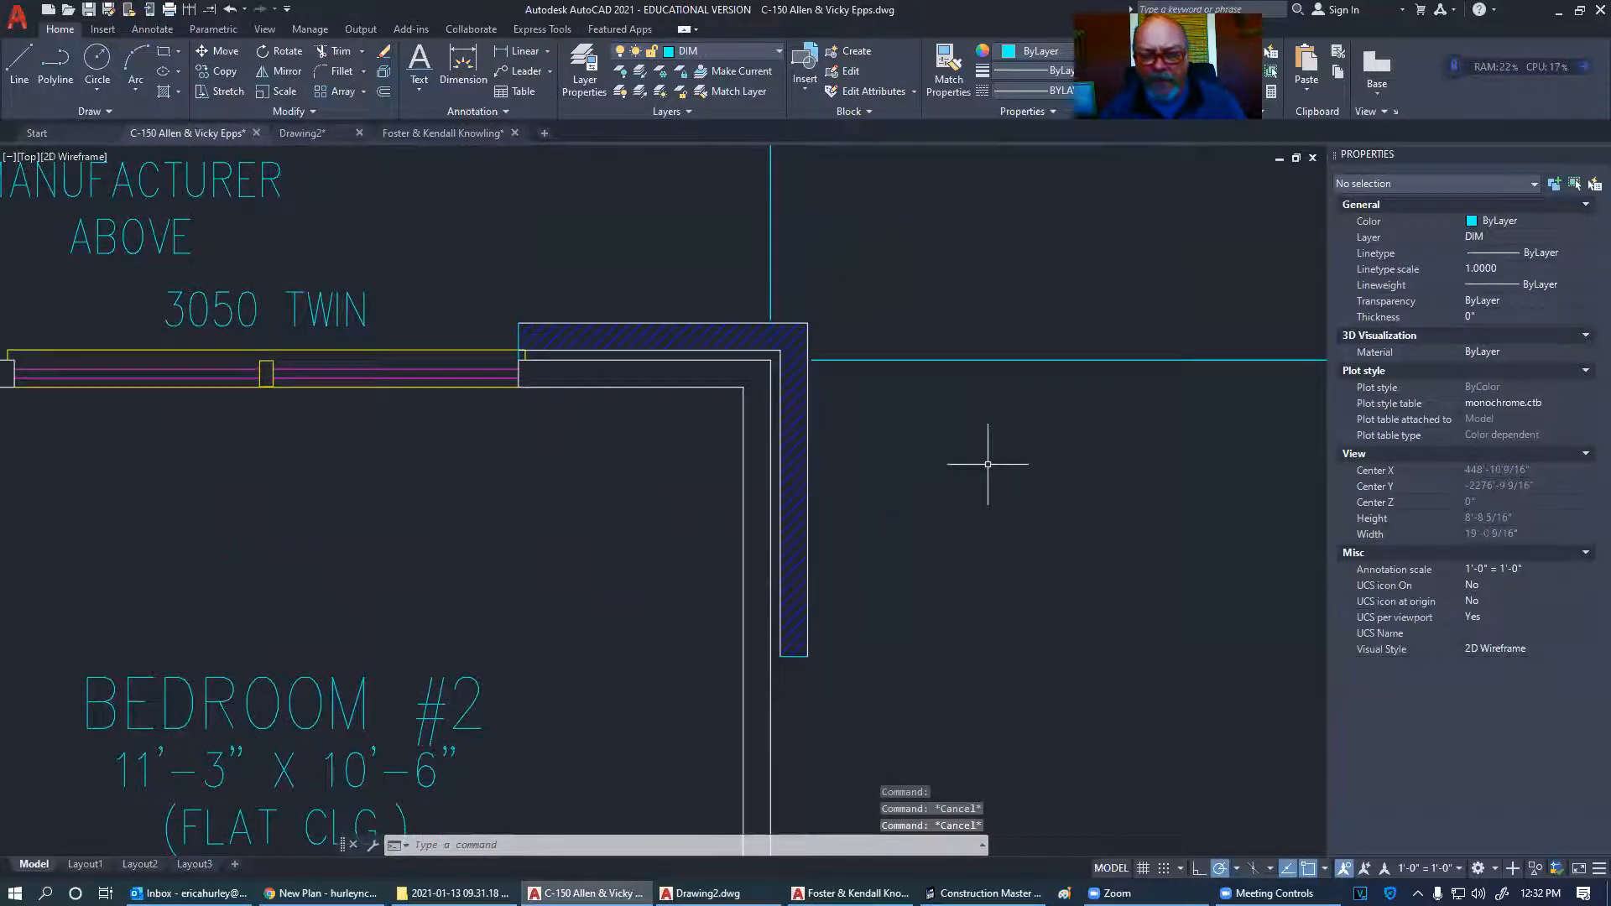
- In the Plot dialog, set a window plot area around the 1st FLOOR PLAN sheet
scroll(988, 465, "down", 2)
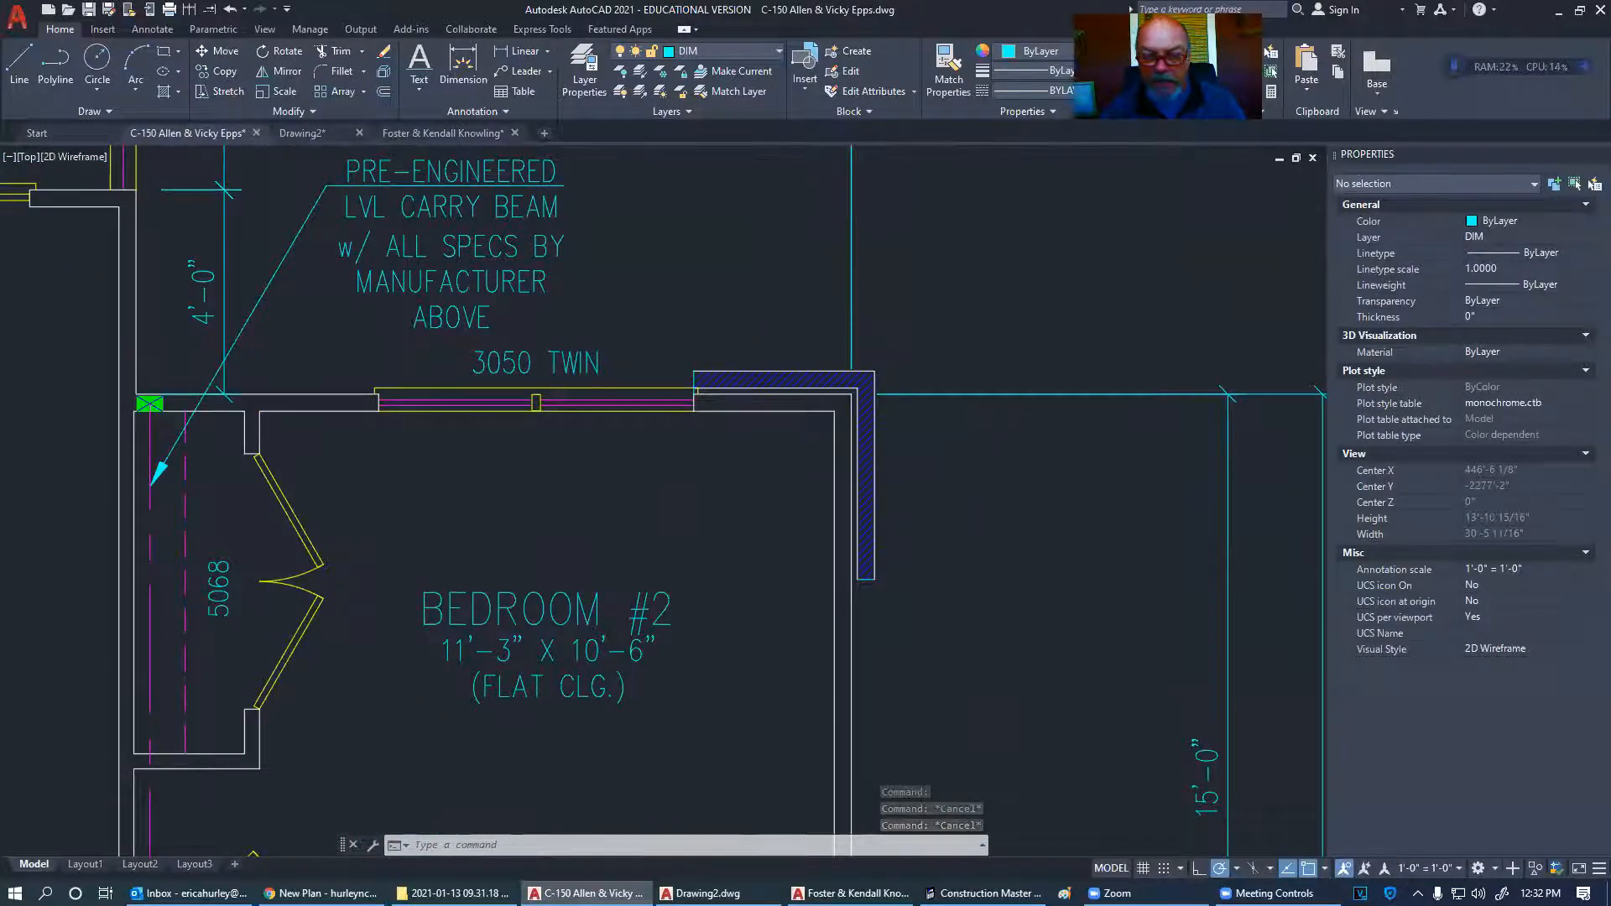
key("ctrl+p")
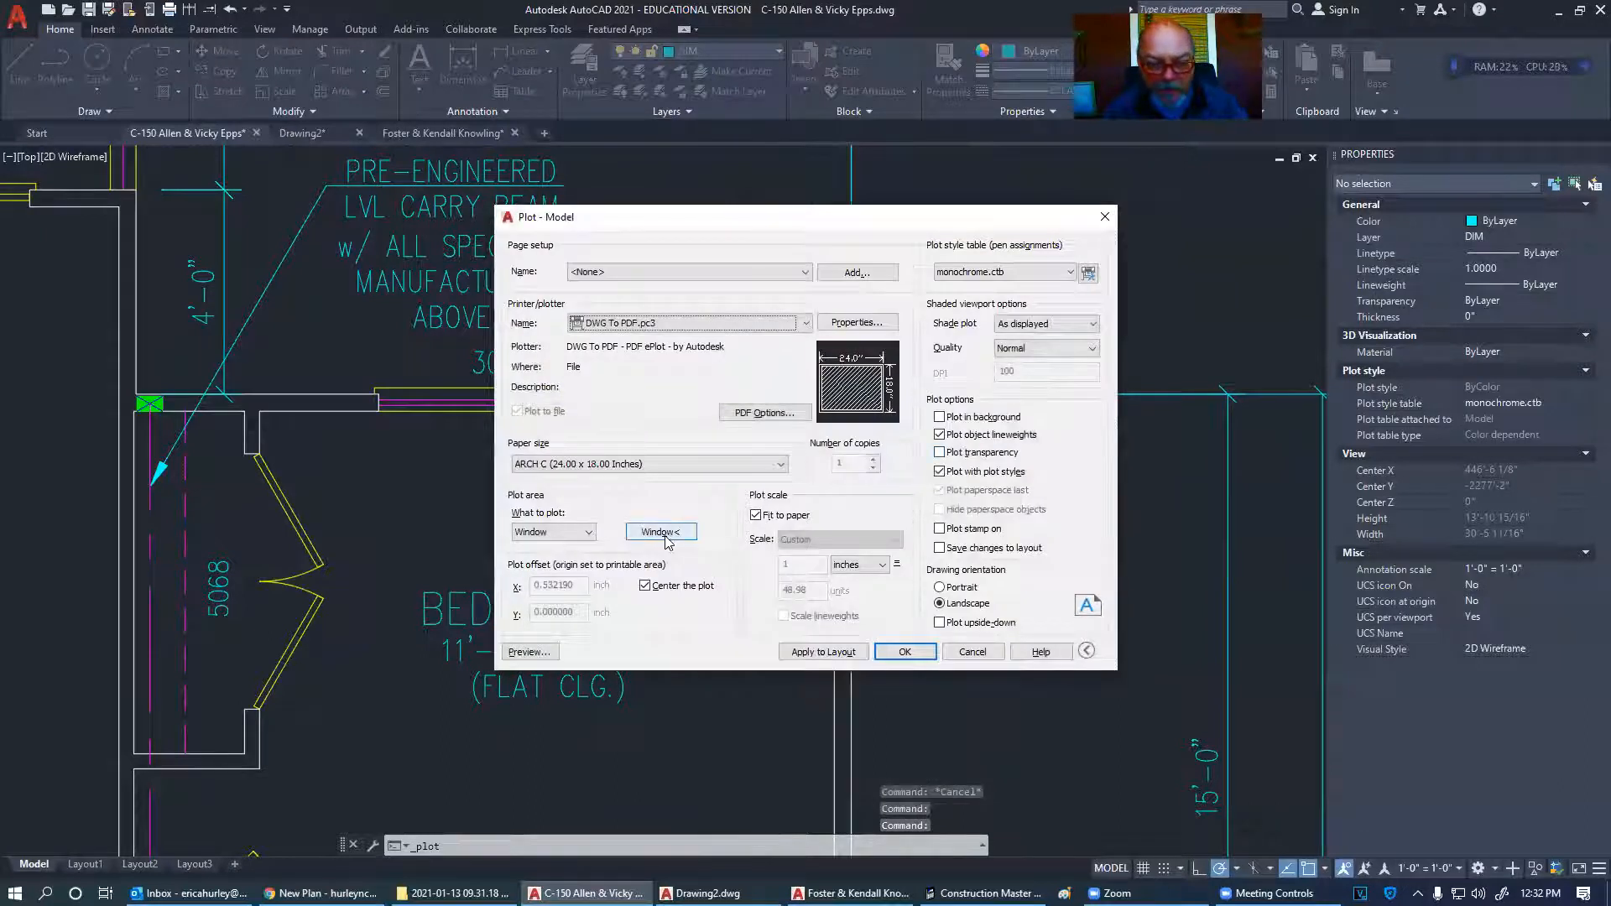
left_click(666, 536)
scroll(954, 525, "down", 10)
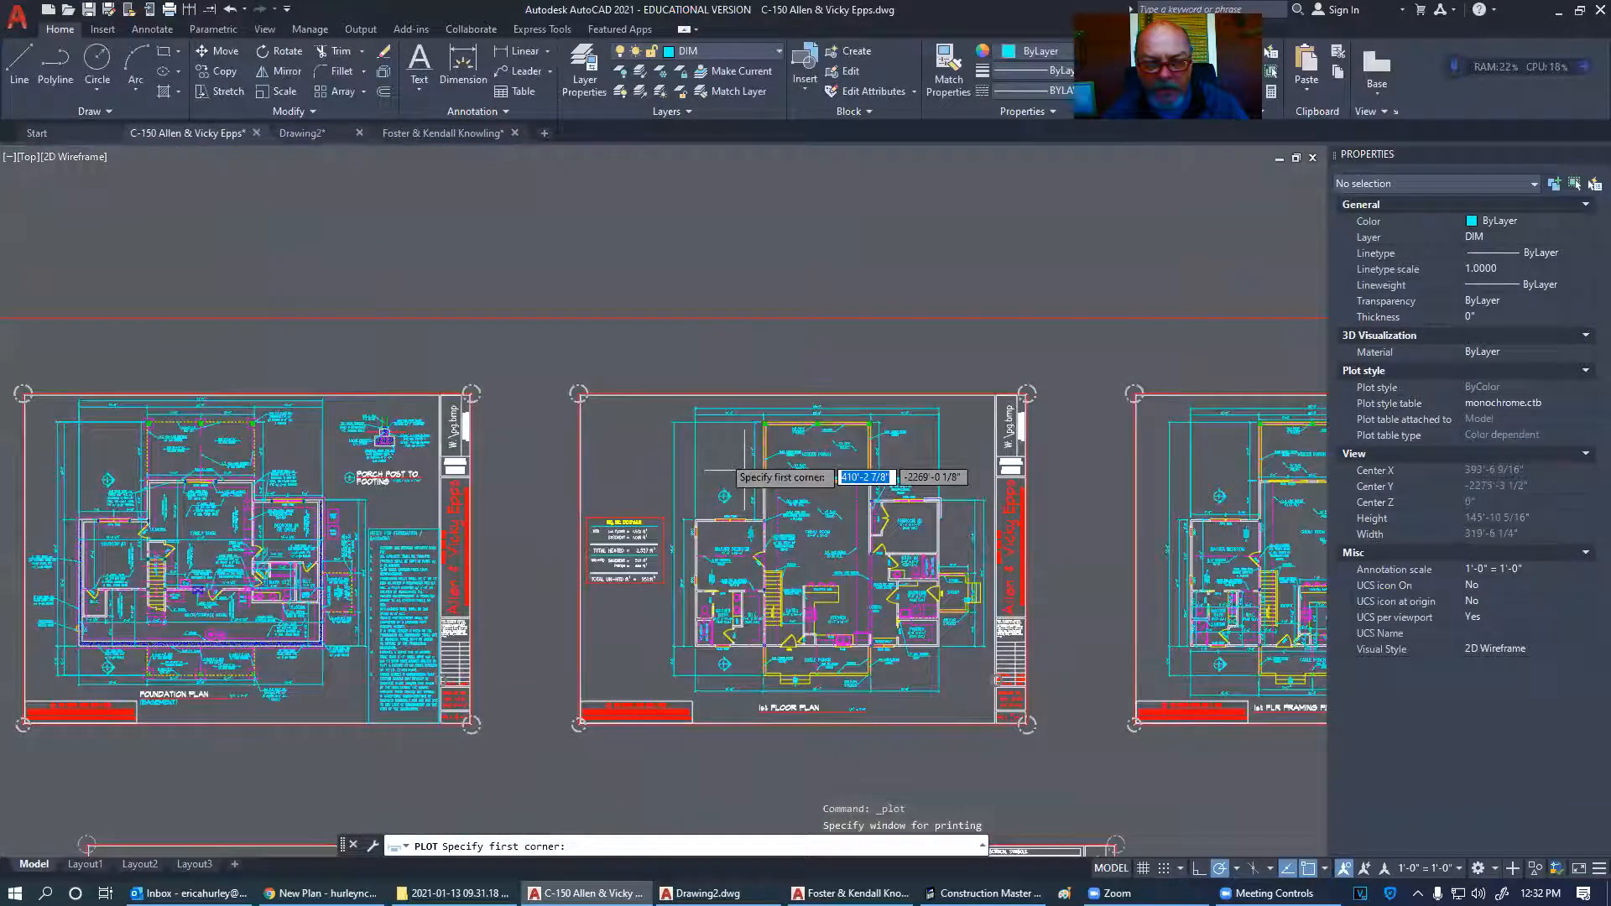
scroll(576, 388, "up", 6)
left_click(588, 395)
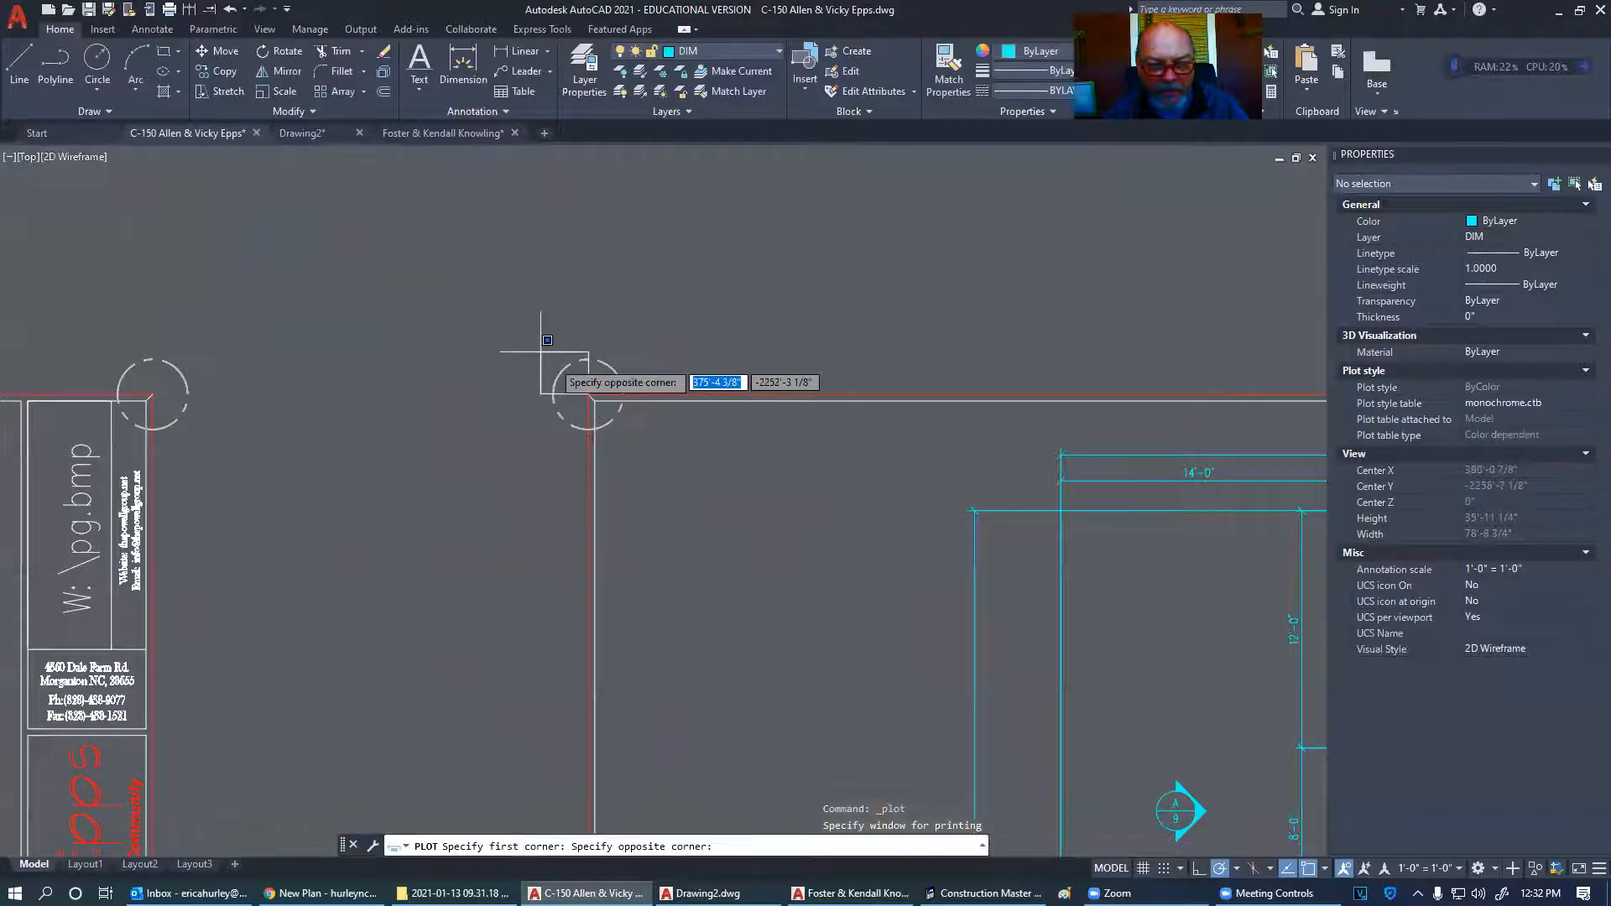
scroll(547, 340, "down", 6)
left_click(987, 683)
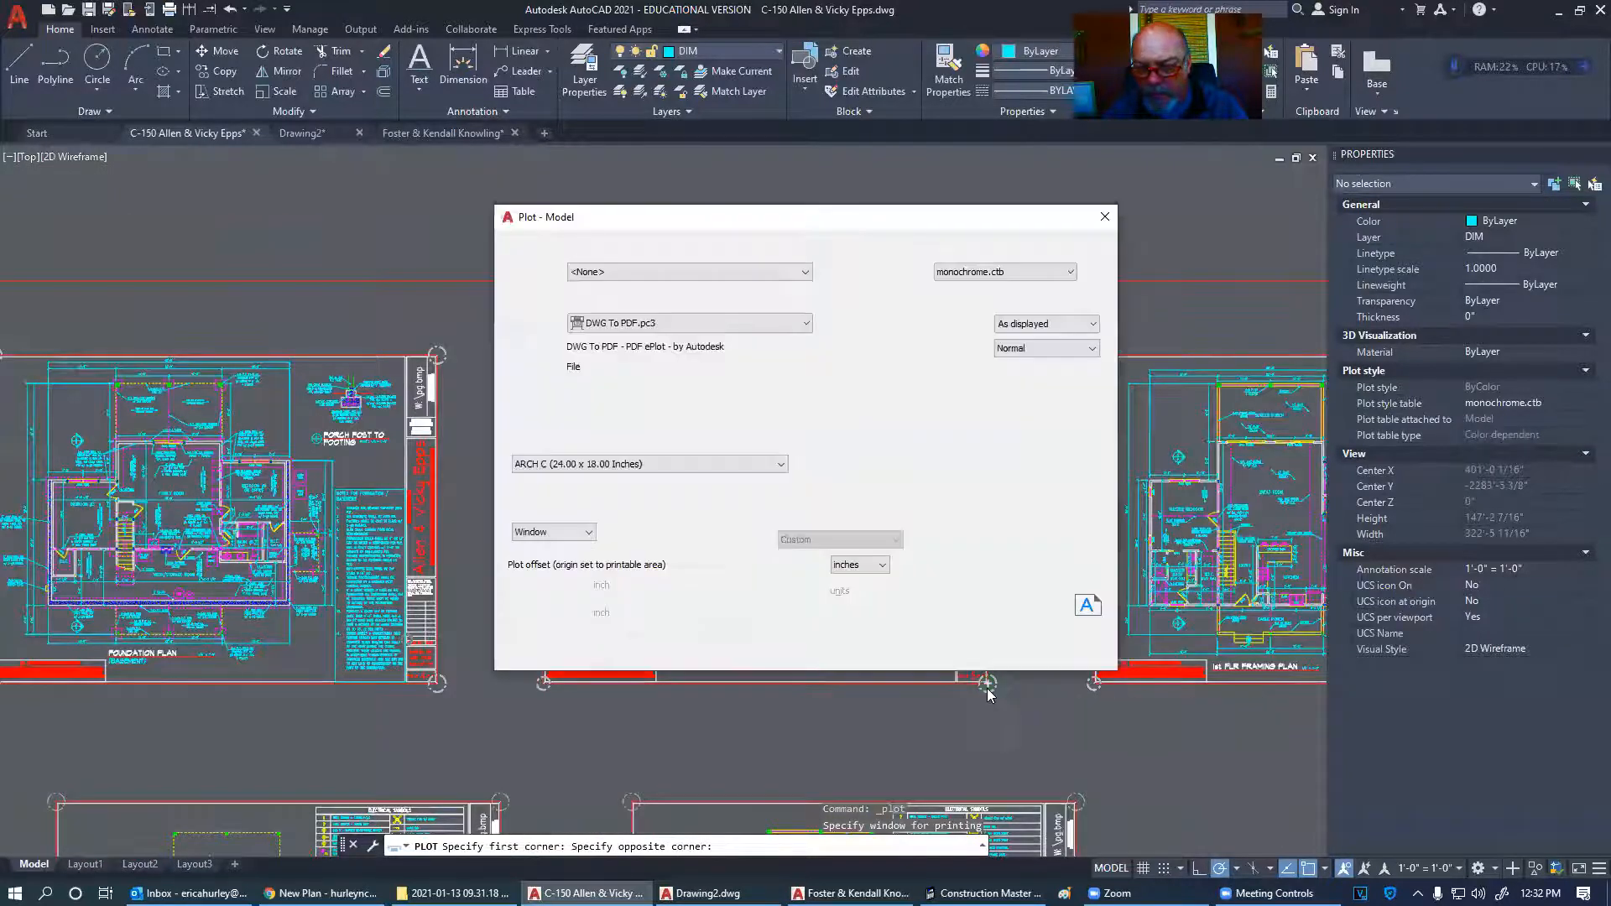
- Preview the plot, inspecting the hatched bedroom wall corner, then return to the Plot dialog
left_click(528, 652)
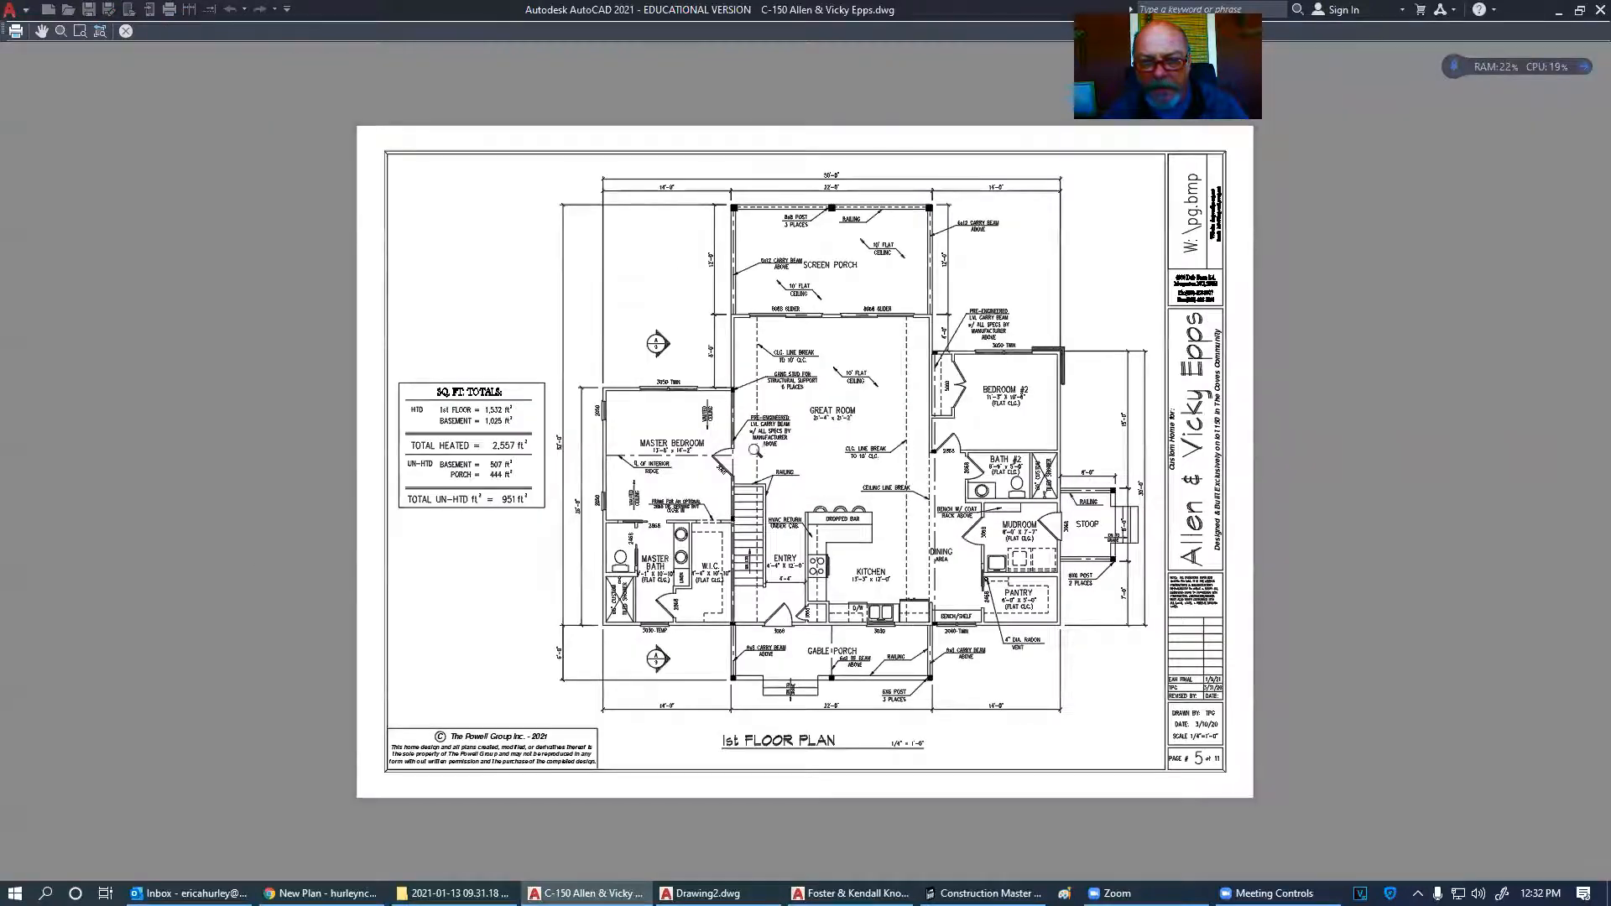
scroll(612, 391, "up", 6)
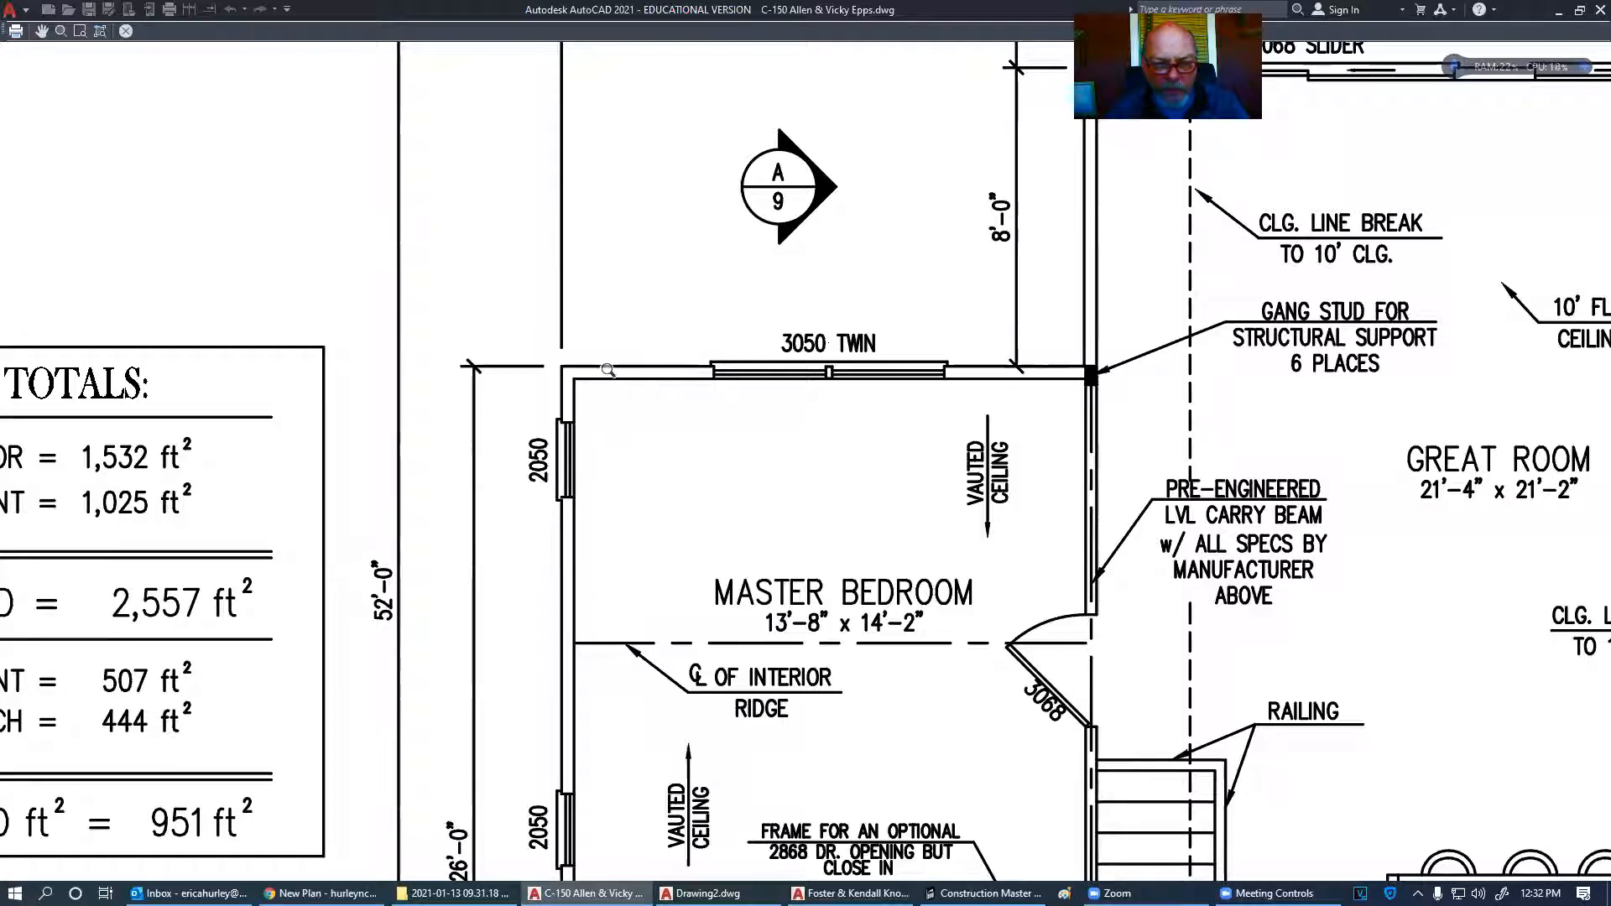
scroll(504, 395, "down", 2)
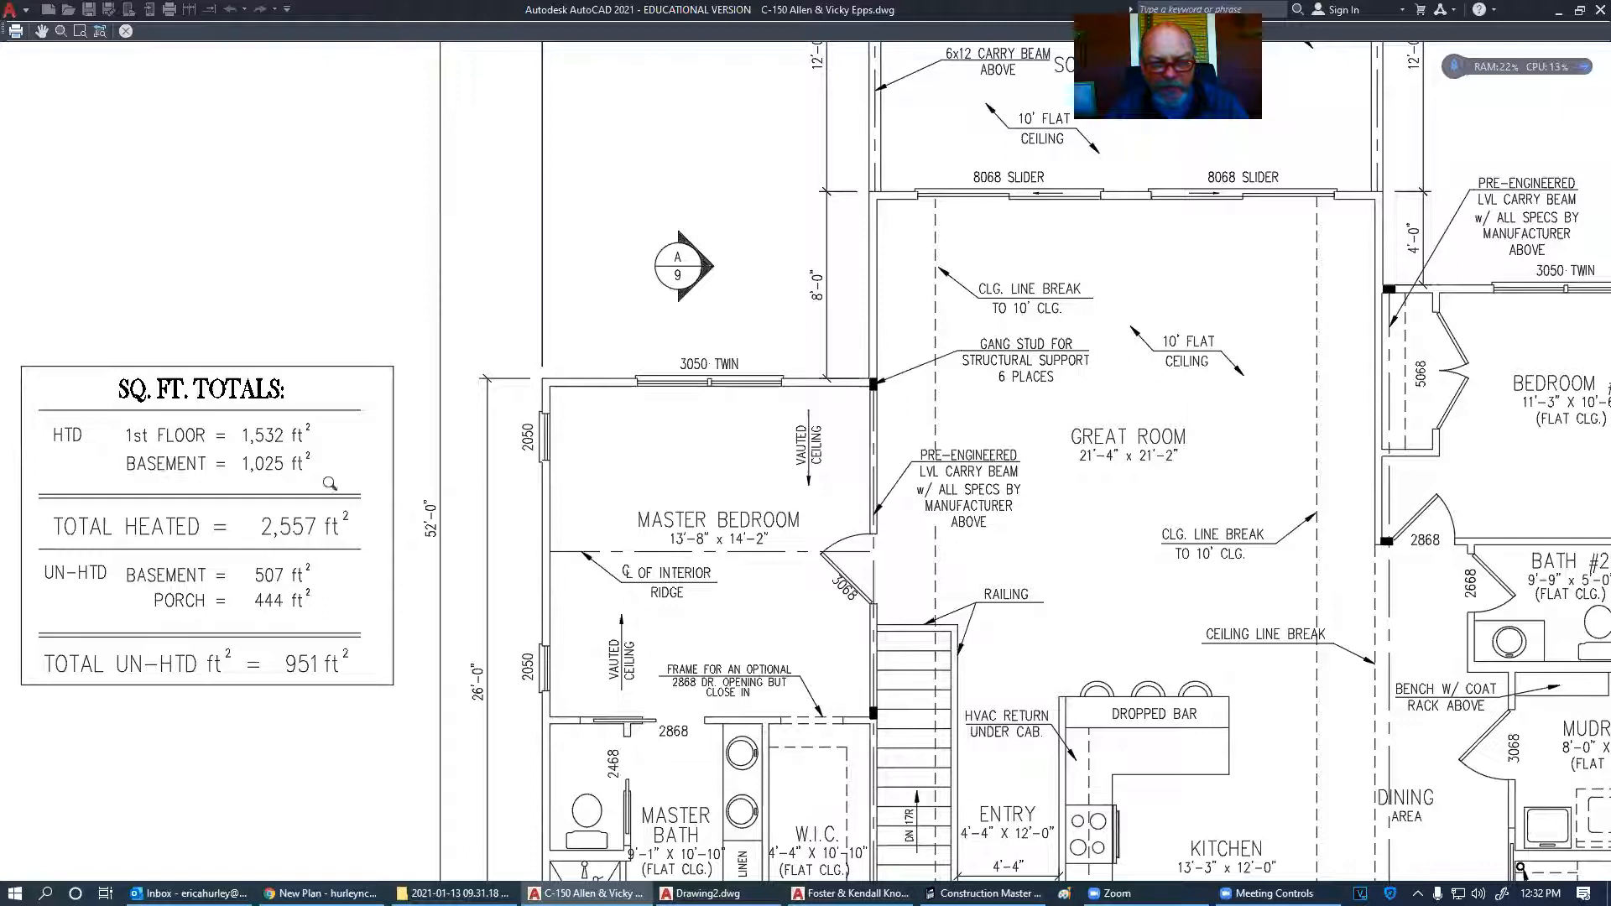
scroll(330, 482, "down", 2)
scroll(1208, 350, "up", 8)
mouse_move(1213, 407)
middle_mouse_down()
mouse_move(1213, 422)
mouse_move(878, 392)
middle_mouse_up()
scroll(868, 392, "down", 5)
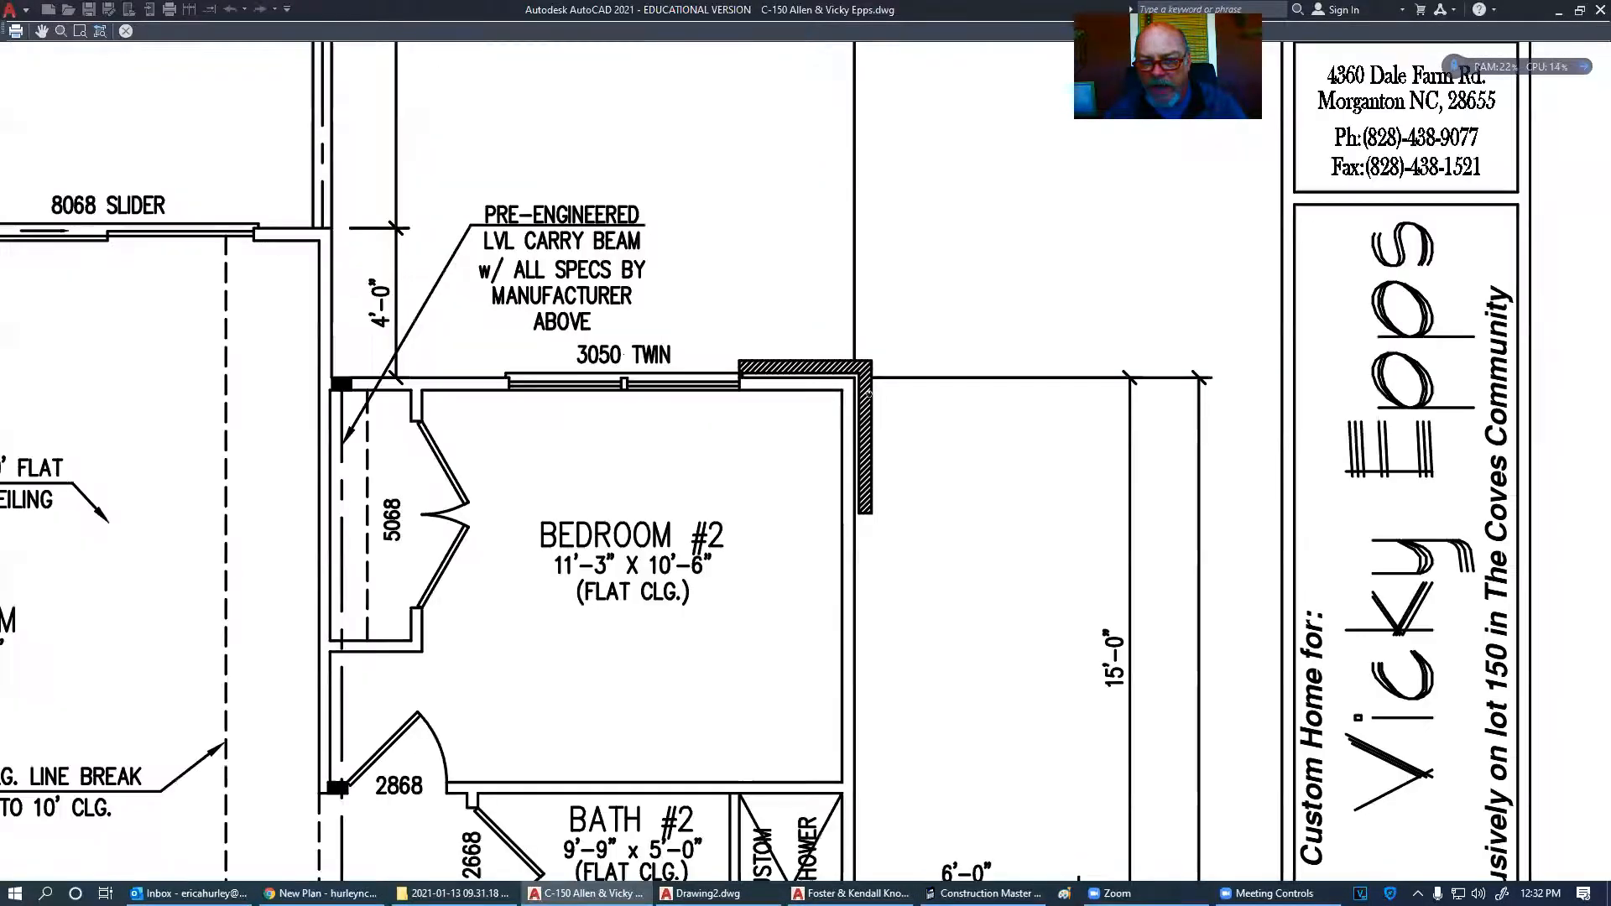
middle_click_drag(889, 403, 828, 402)
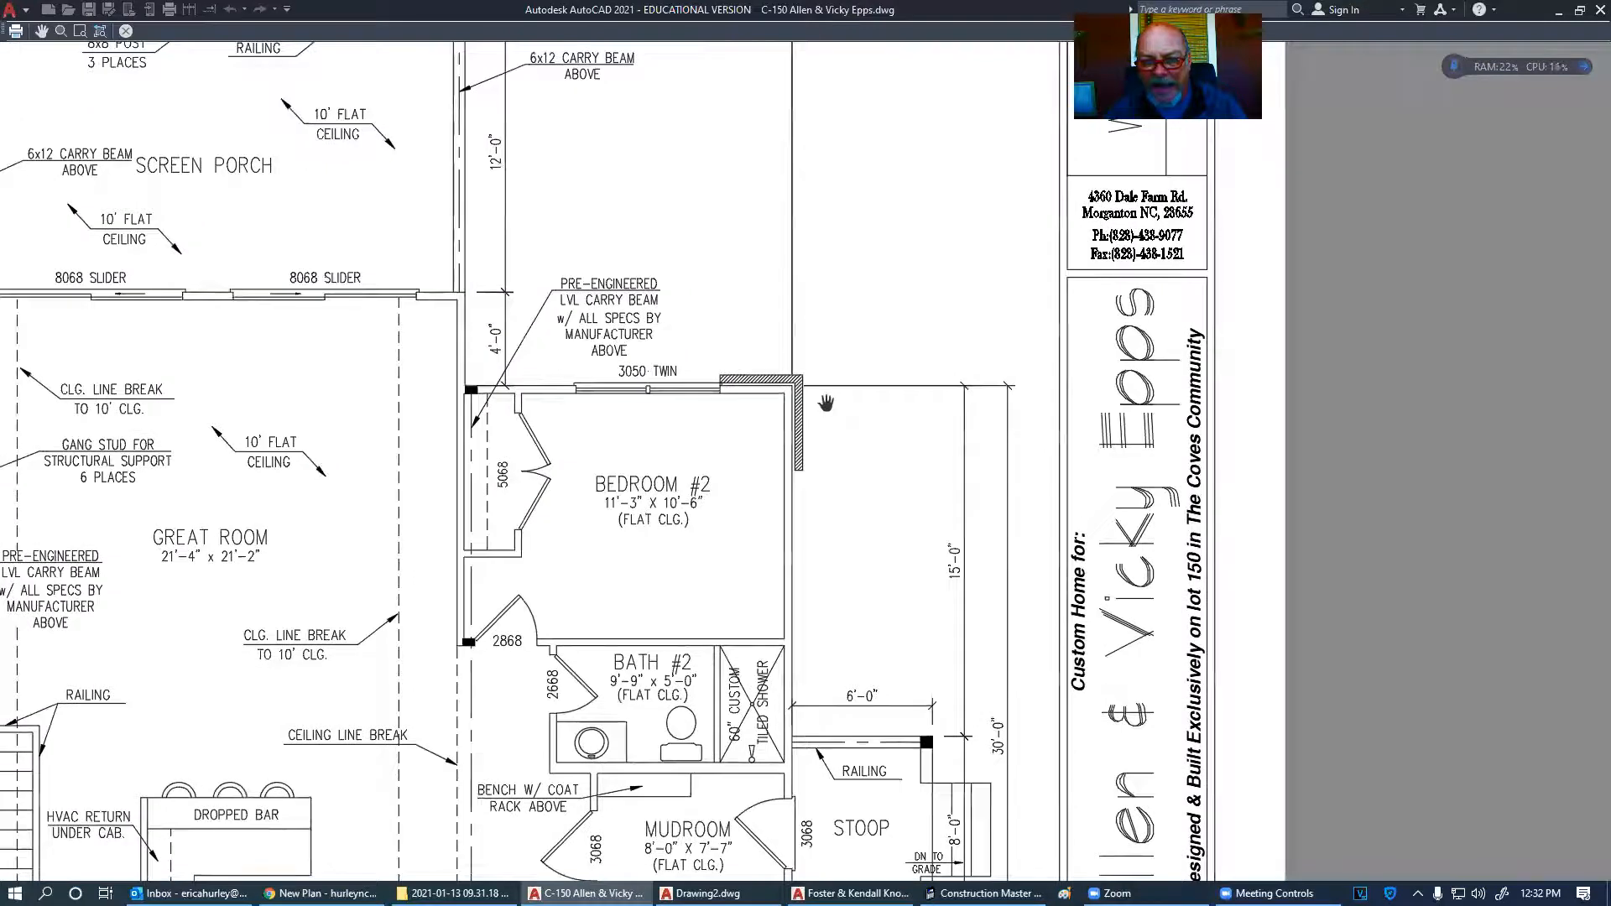
scroll(789, 403, "up", 5)
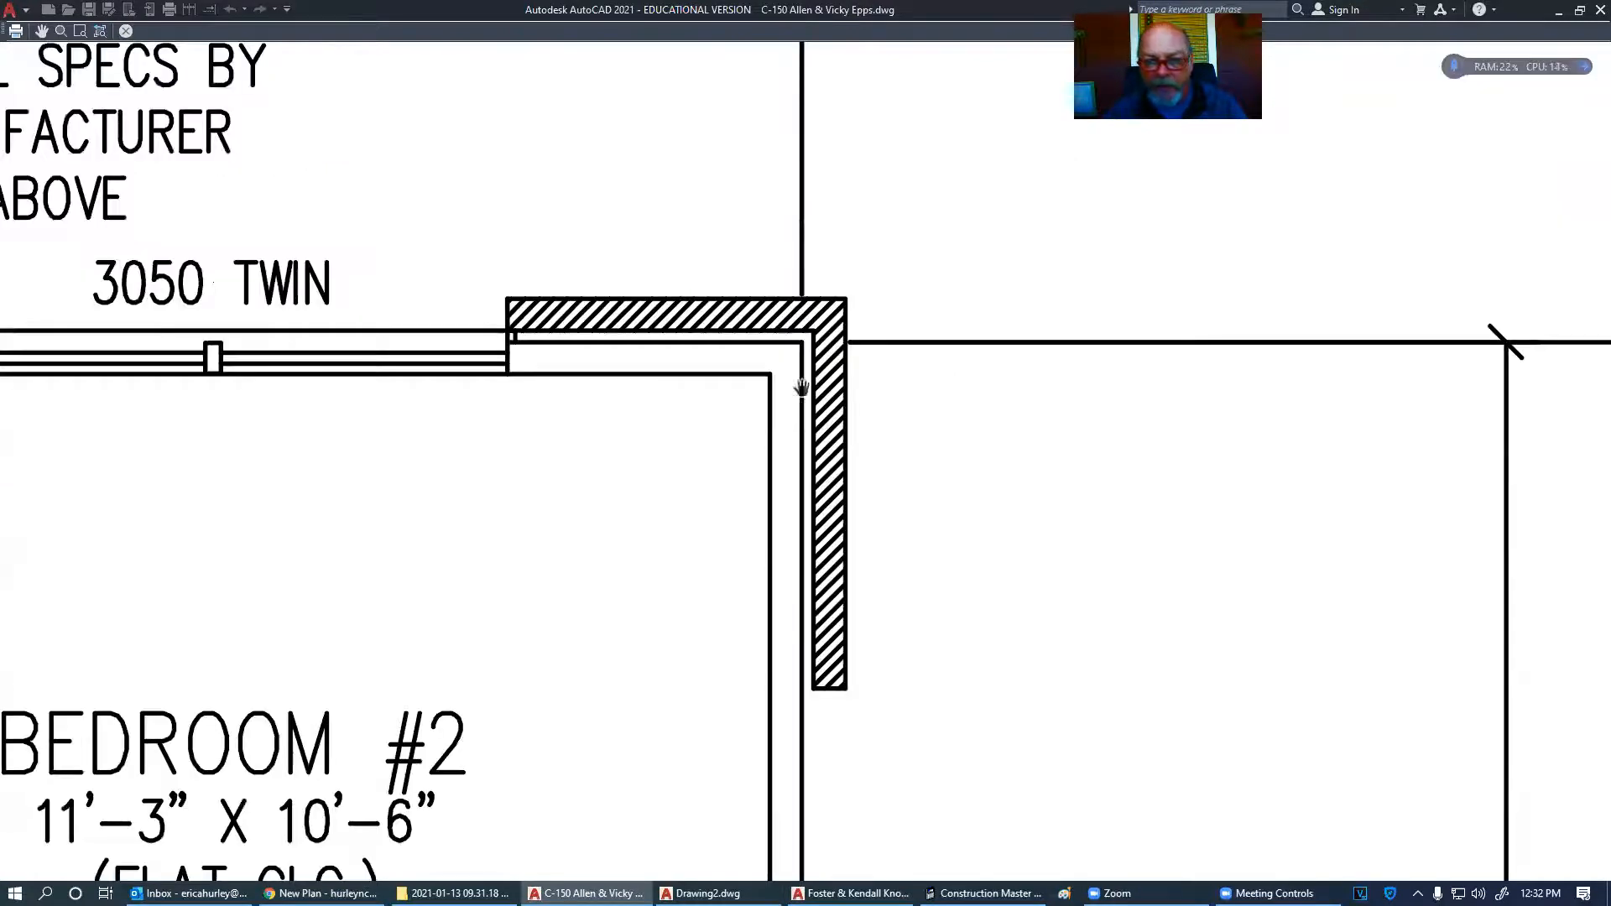
scroll(752, 389, "down", 5)
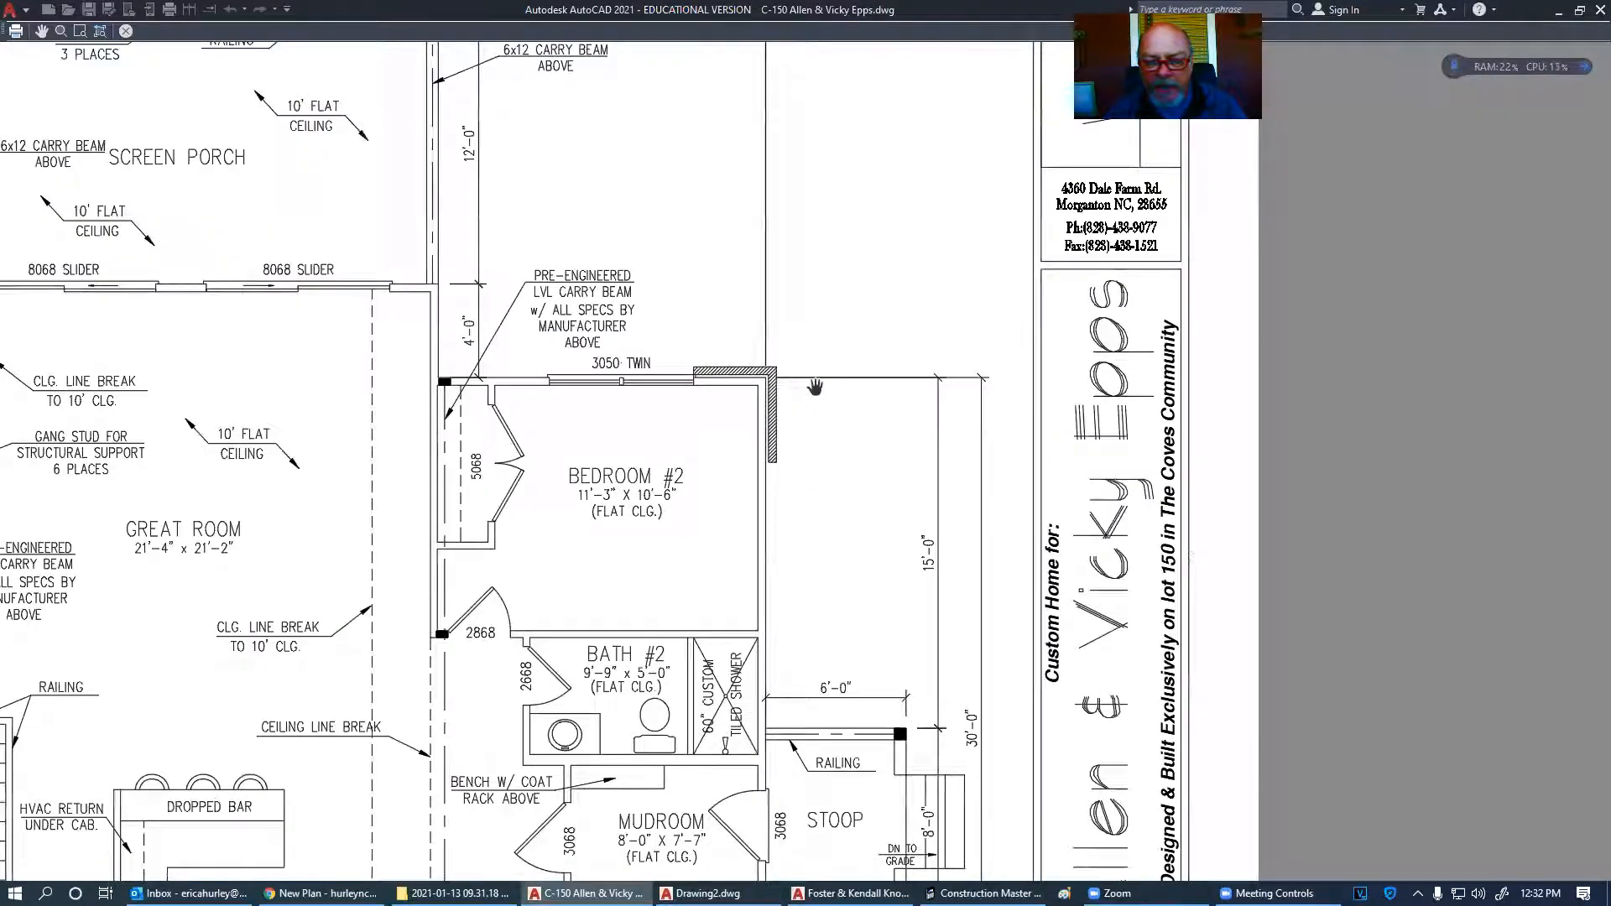
middle_click_drag(815, 386, 782, 411)
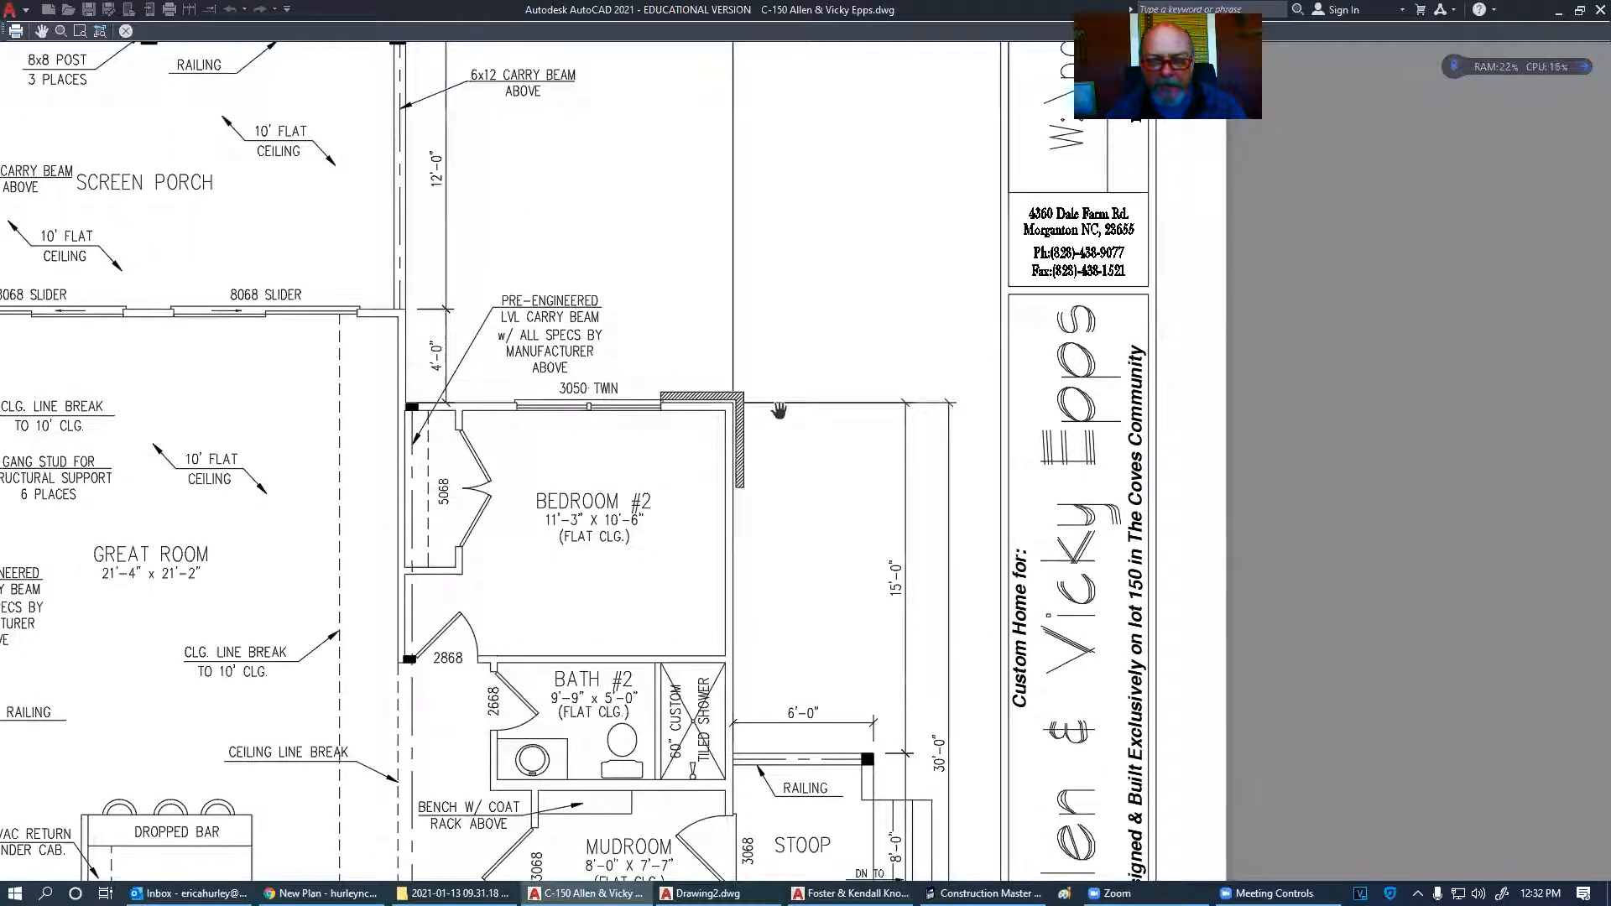
key("Escape")
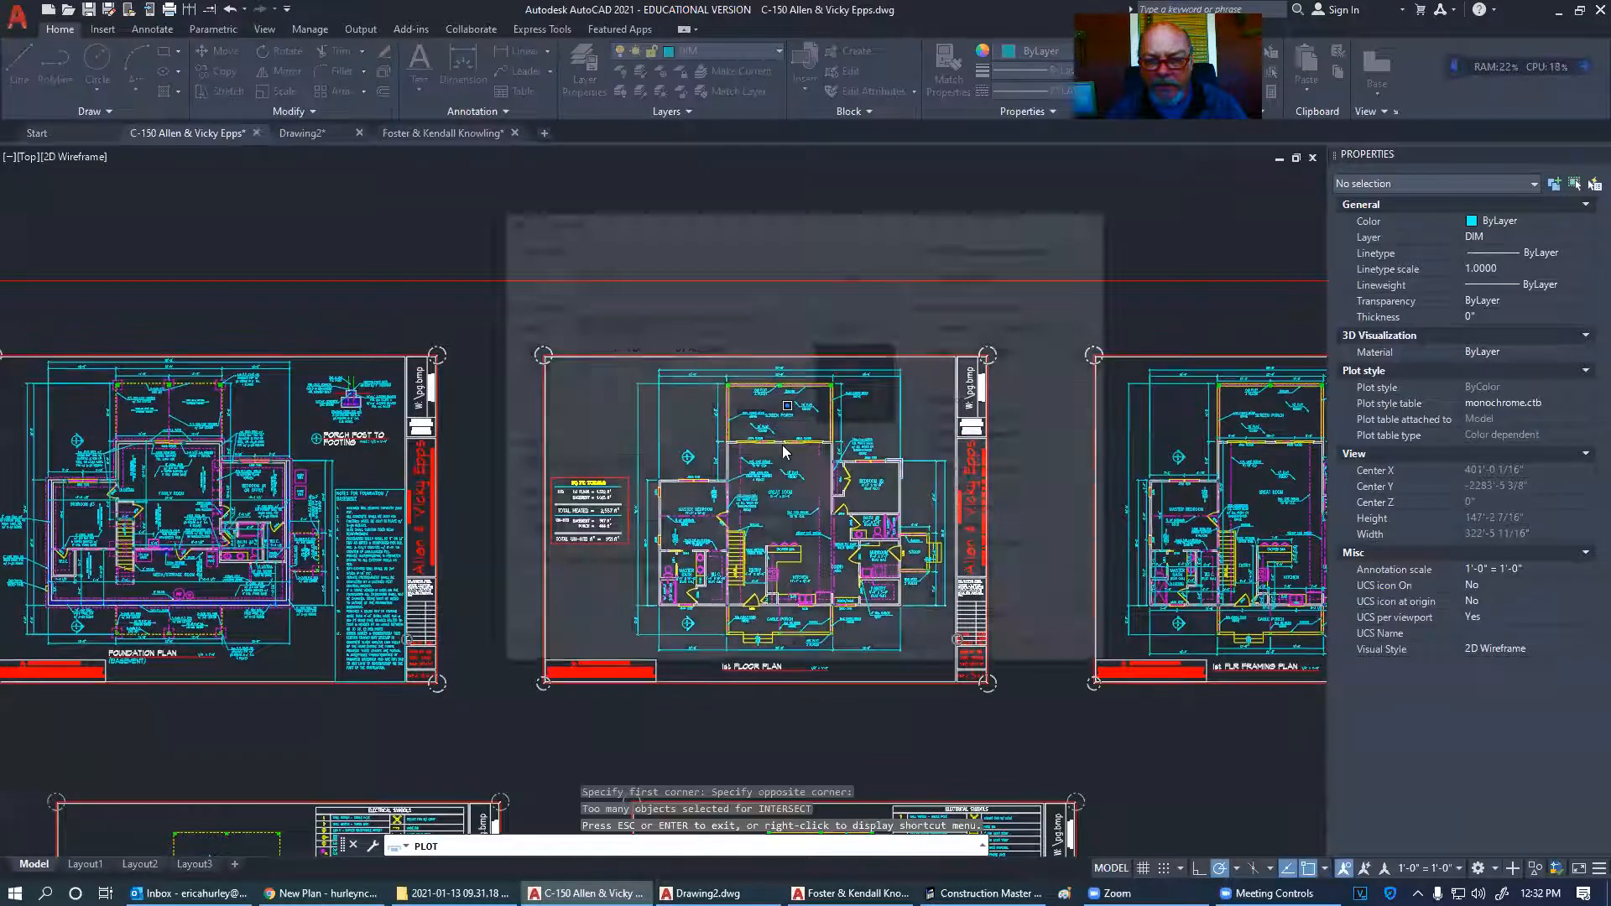
- Cancel plotting and delete the hatch at the bedroom wall corner
left_click(973, 652)
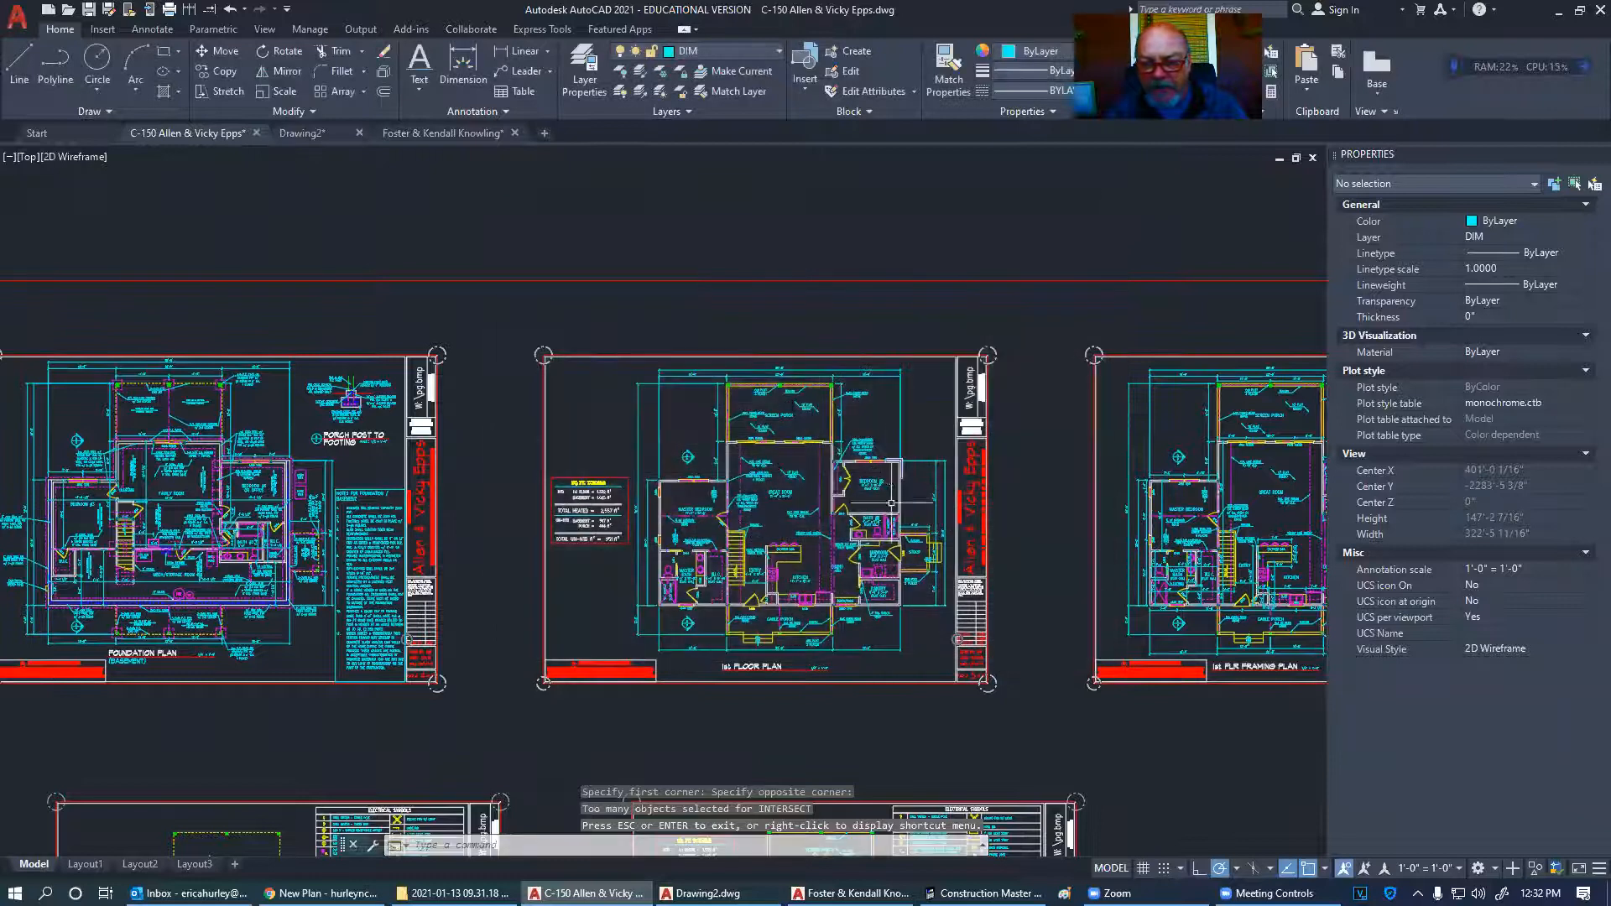
scroll(894, 460, "up", 5)
left_click(894, 461)
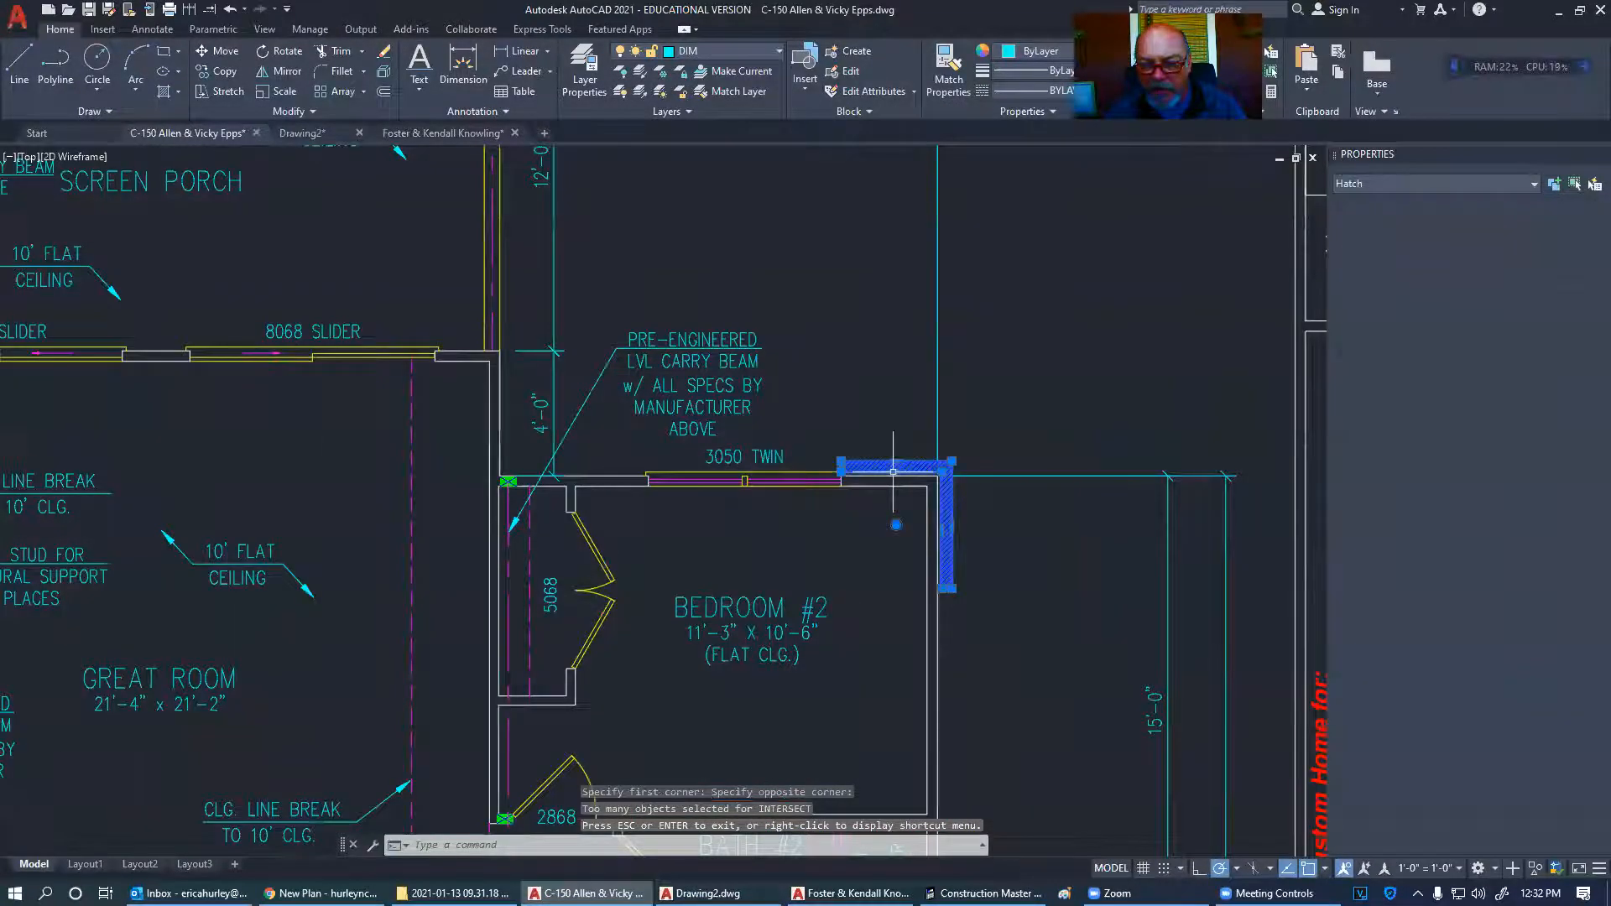
mouse_move(893, 472)
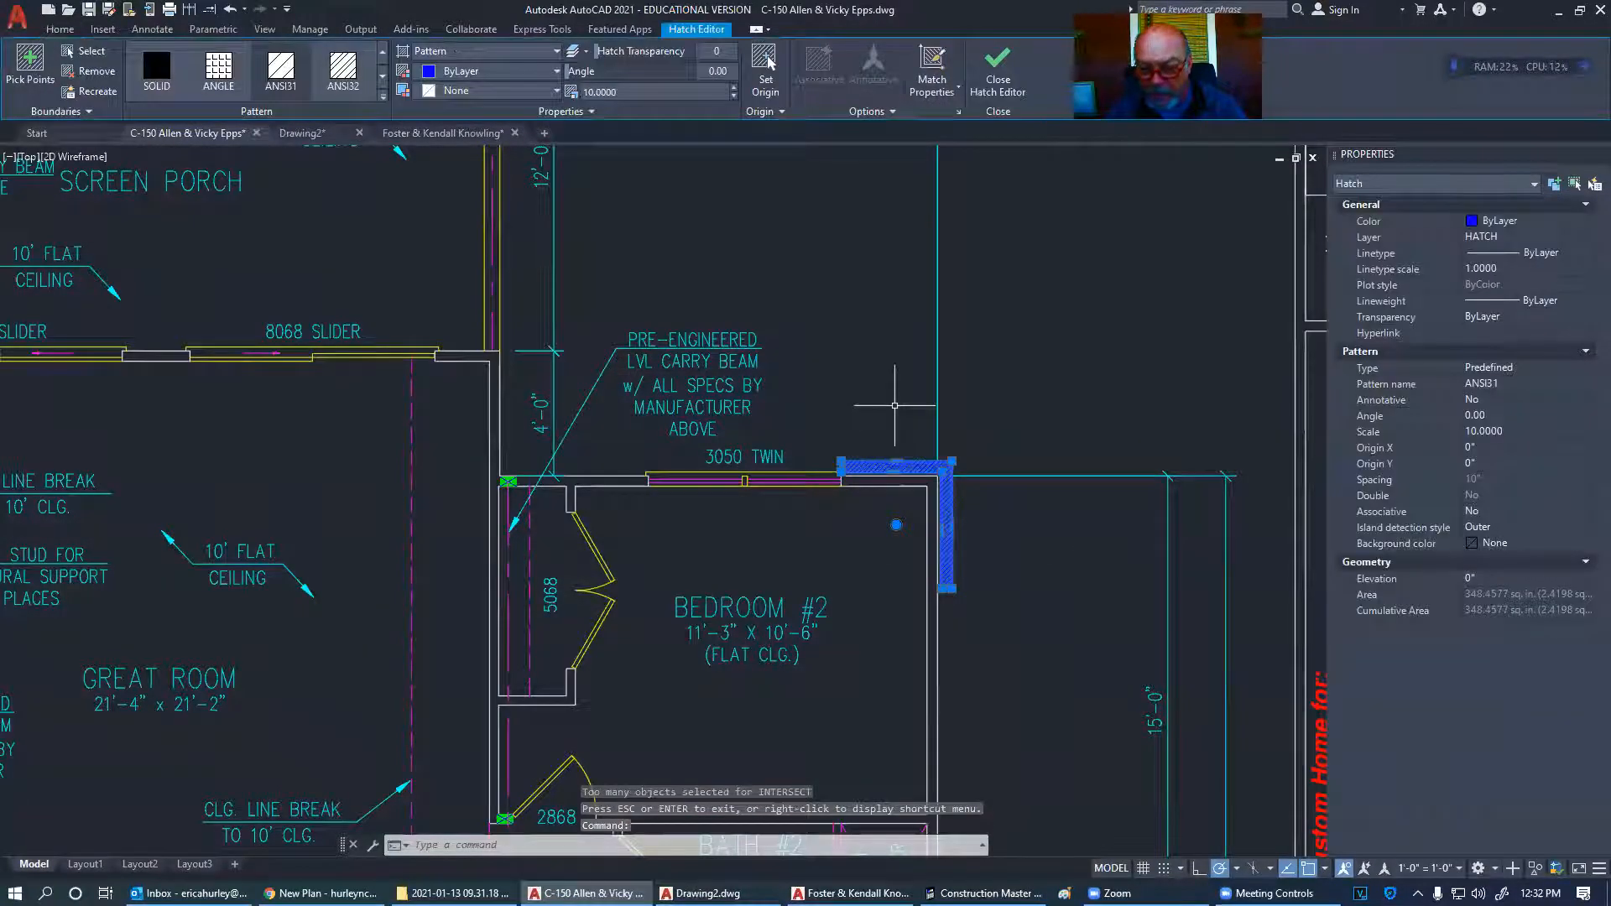
key("Delete")
- Add a 'FACE BRICK' leader note pointing to the wall corner beside Bedroom #2, then open Plot
left_click(526, 70)
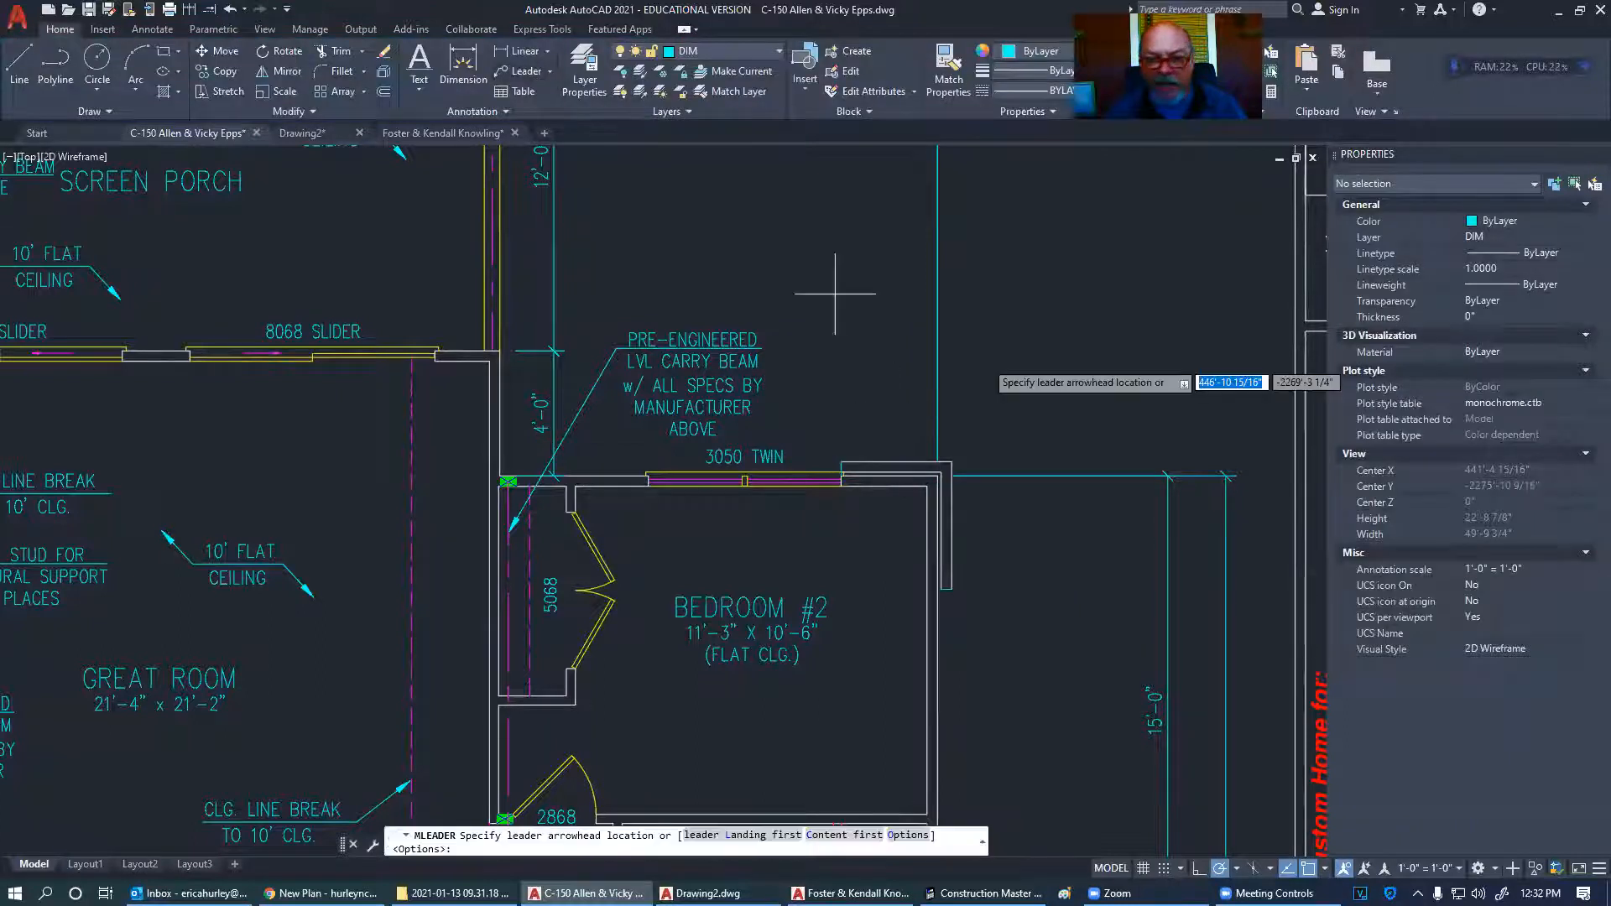
left_click(951, 463)
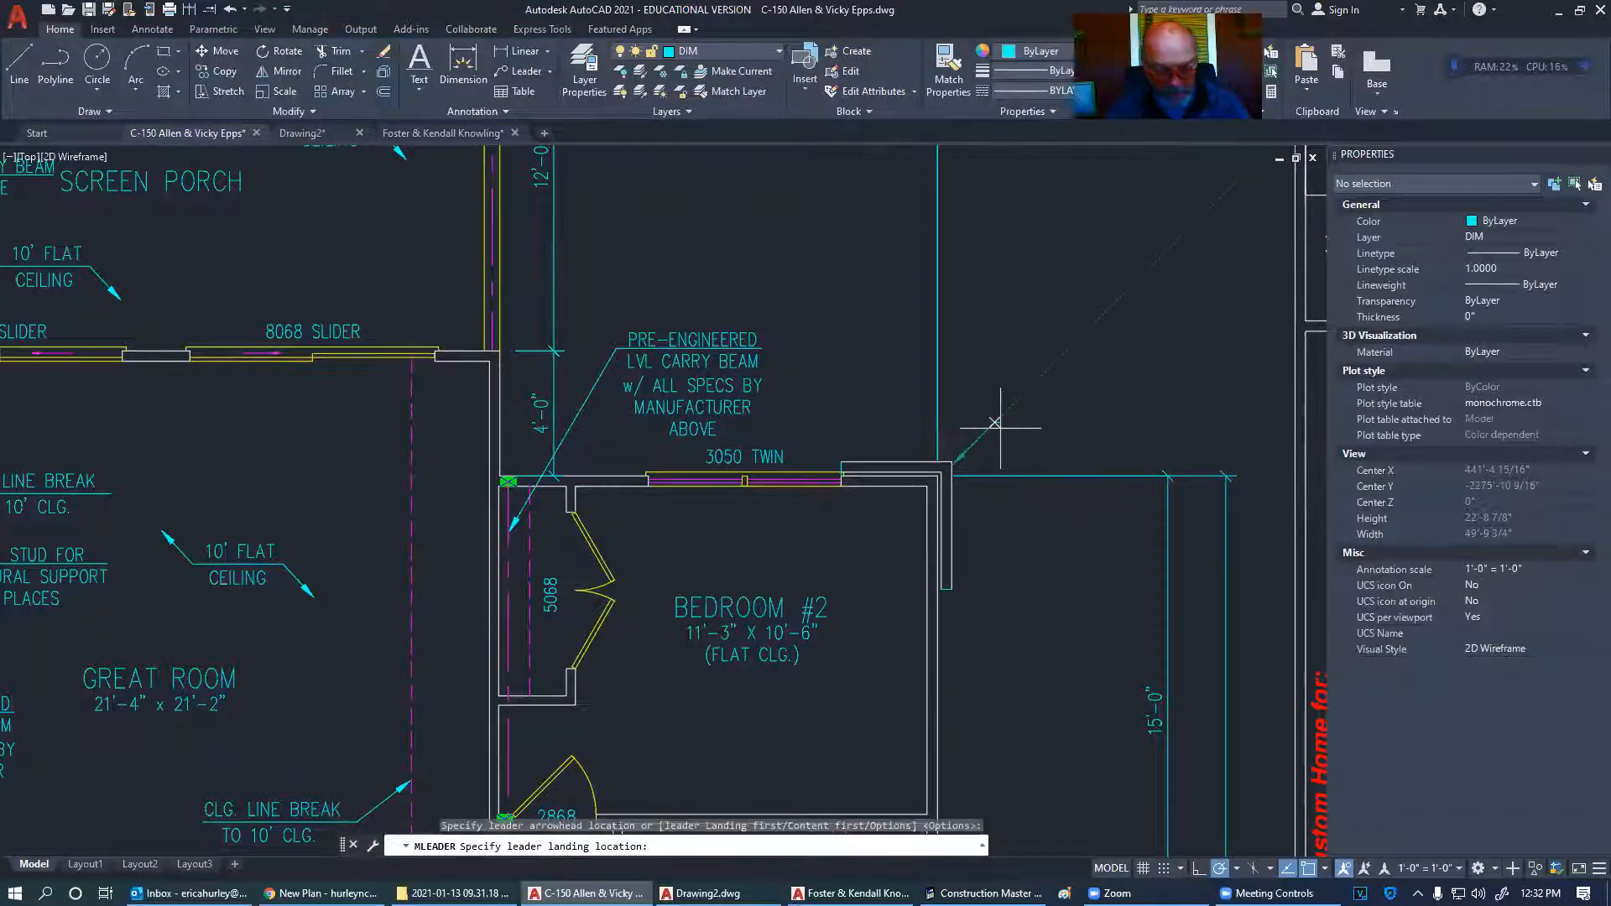
left_click(1001, 430)
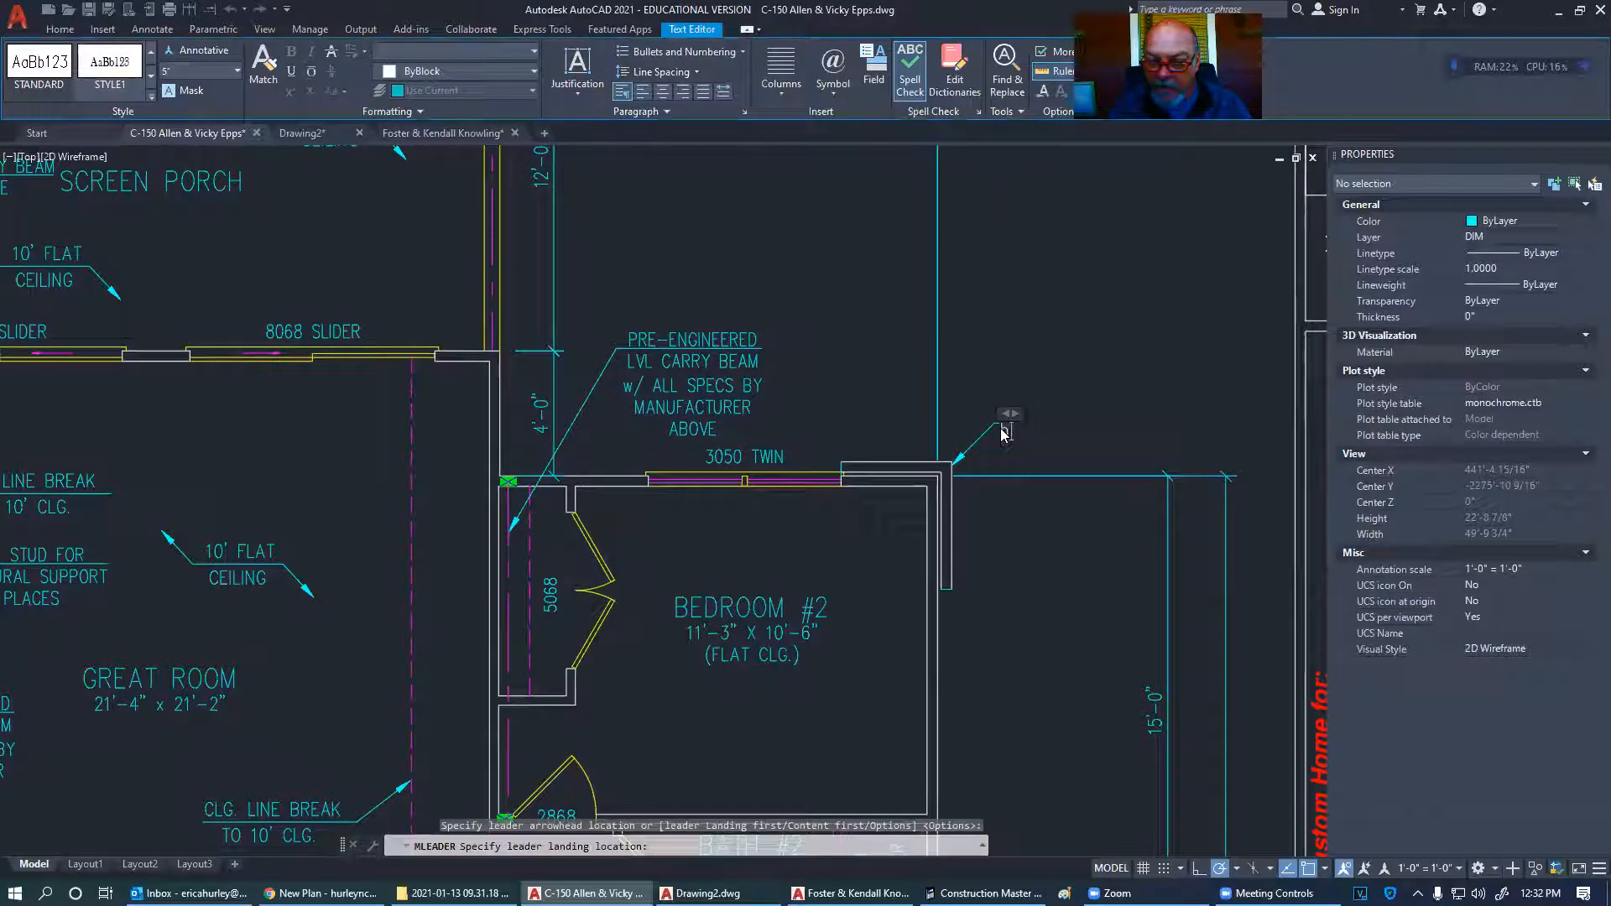
type("FACE")
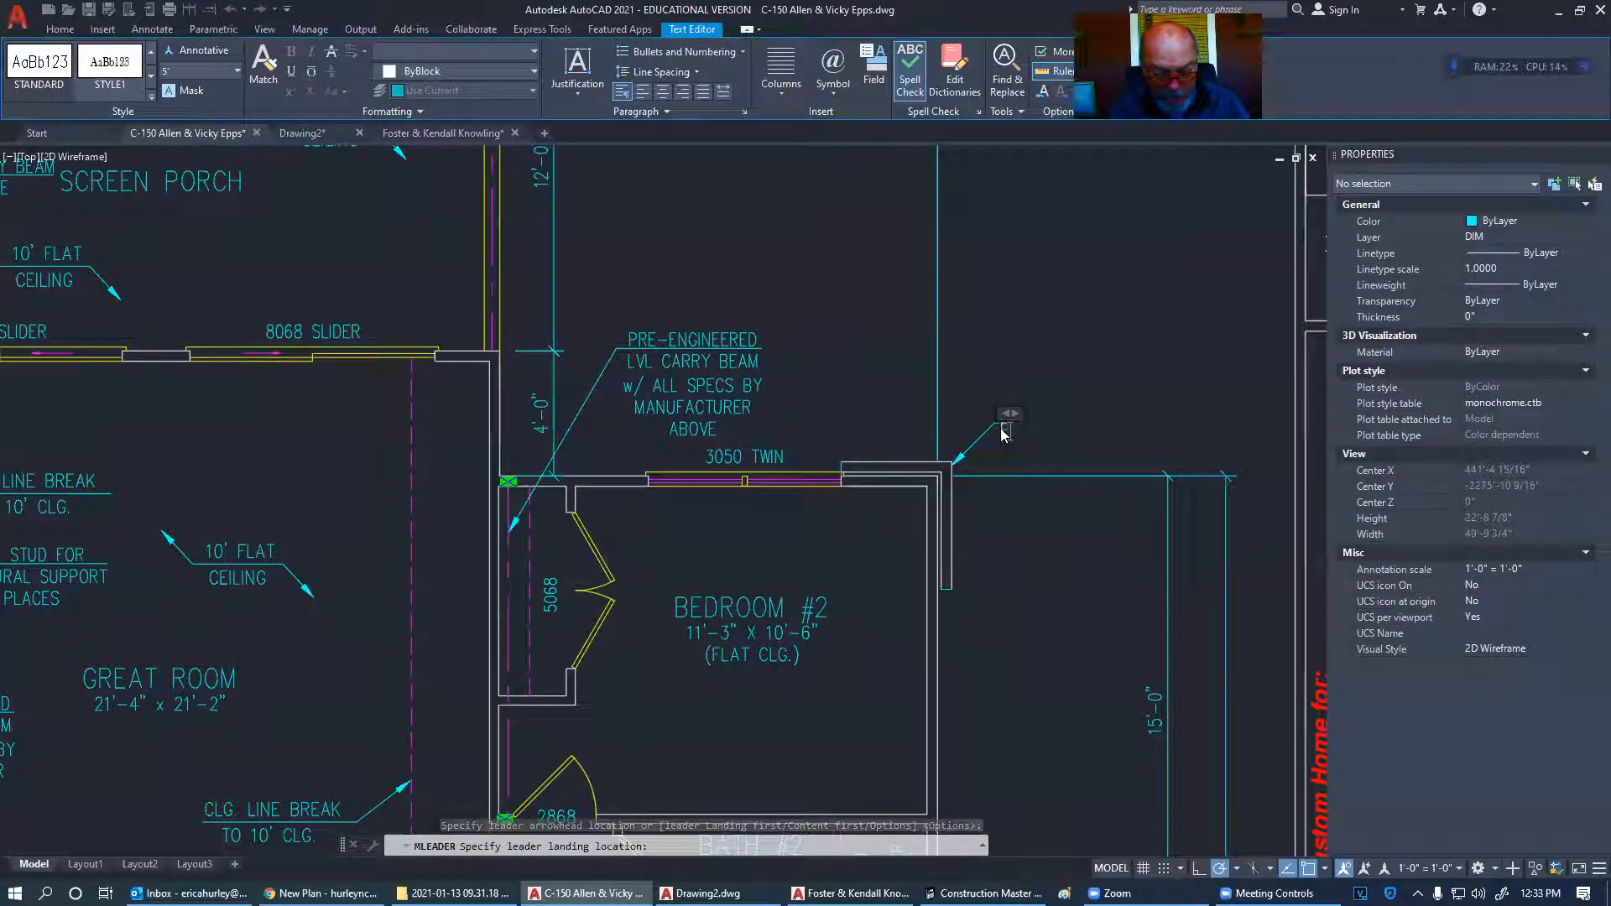
type(" BRICK")
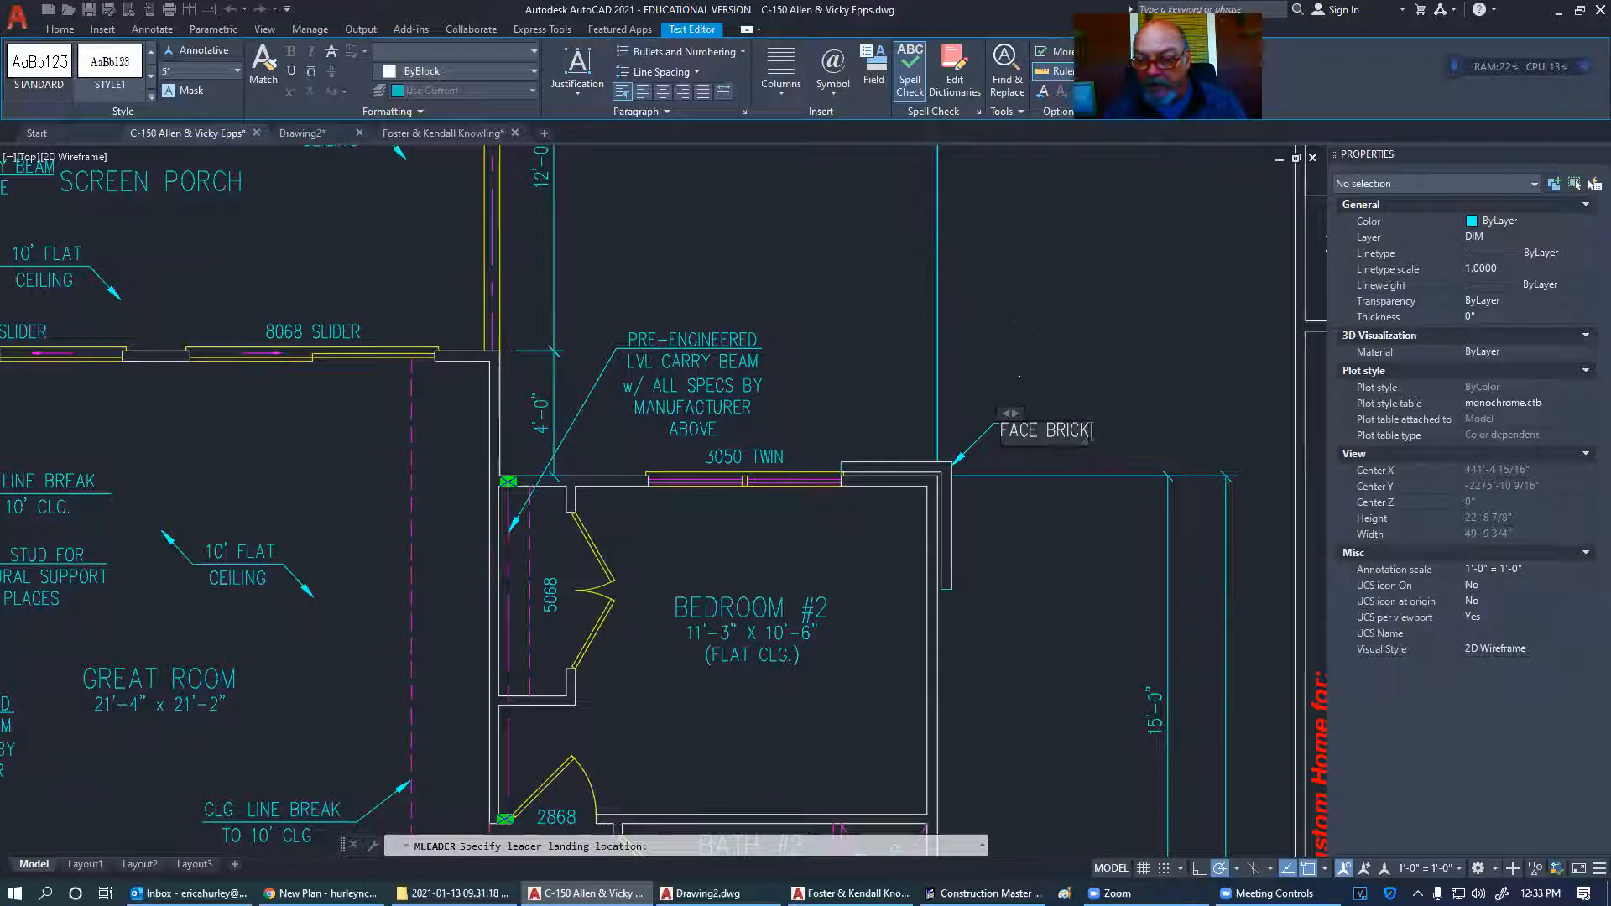
key("Escape")
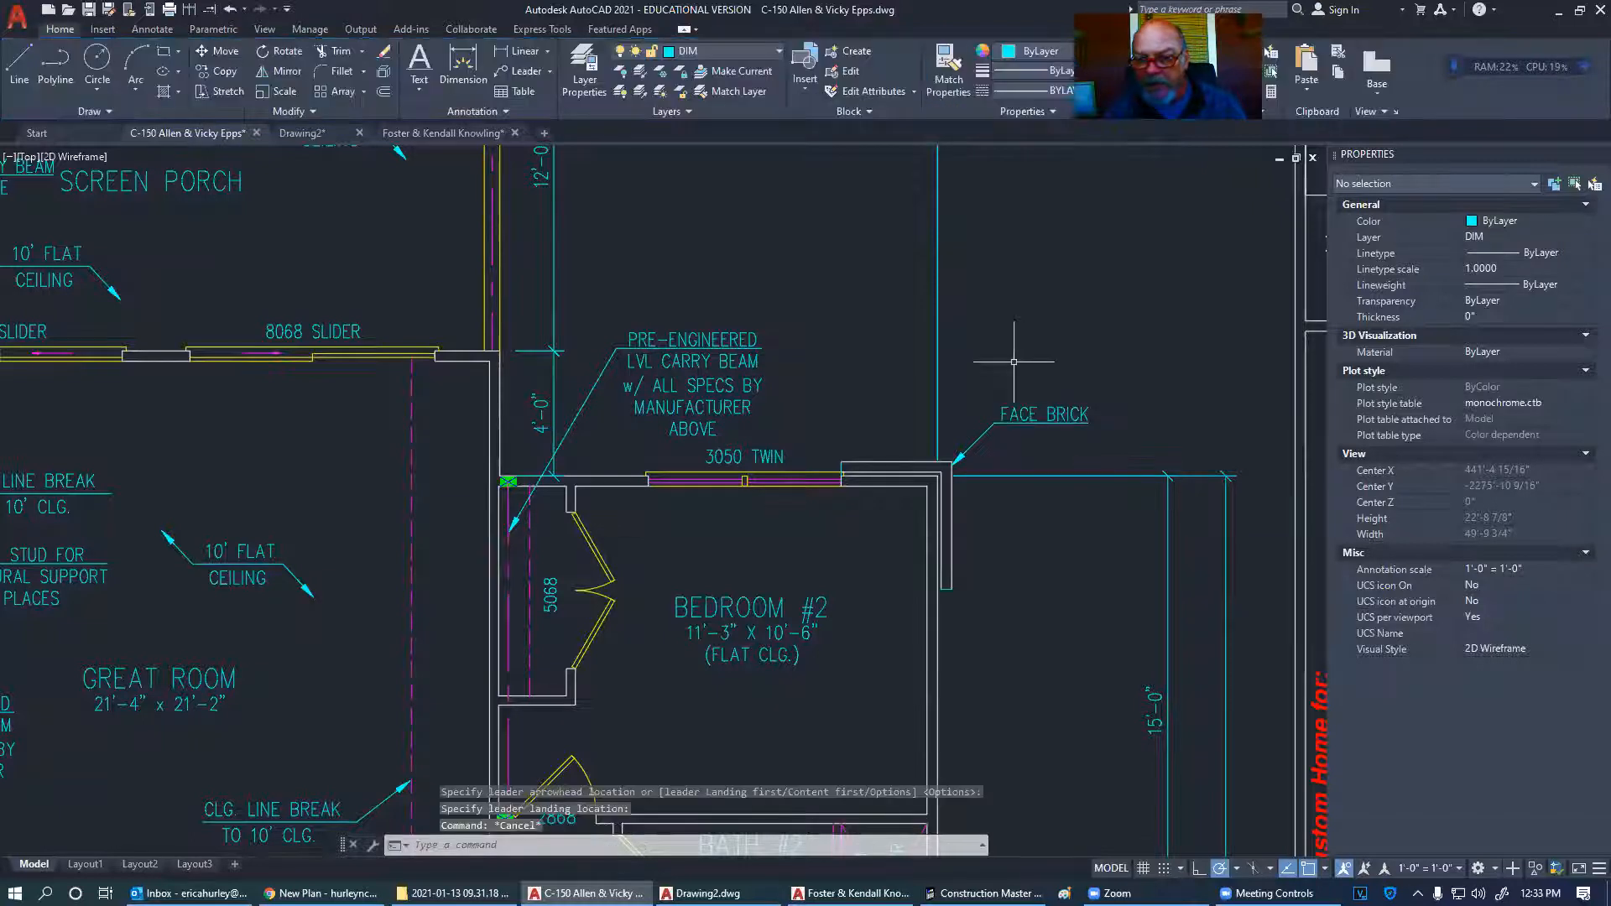
key("ctrl+p")
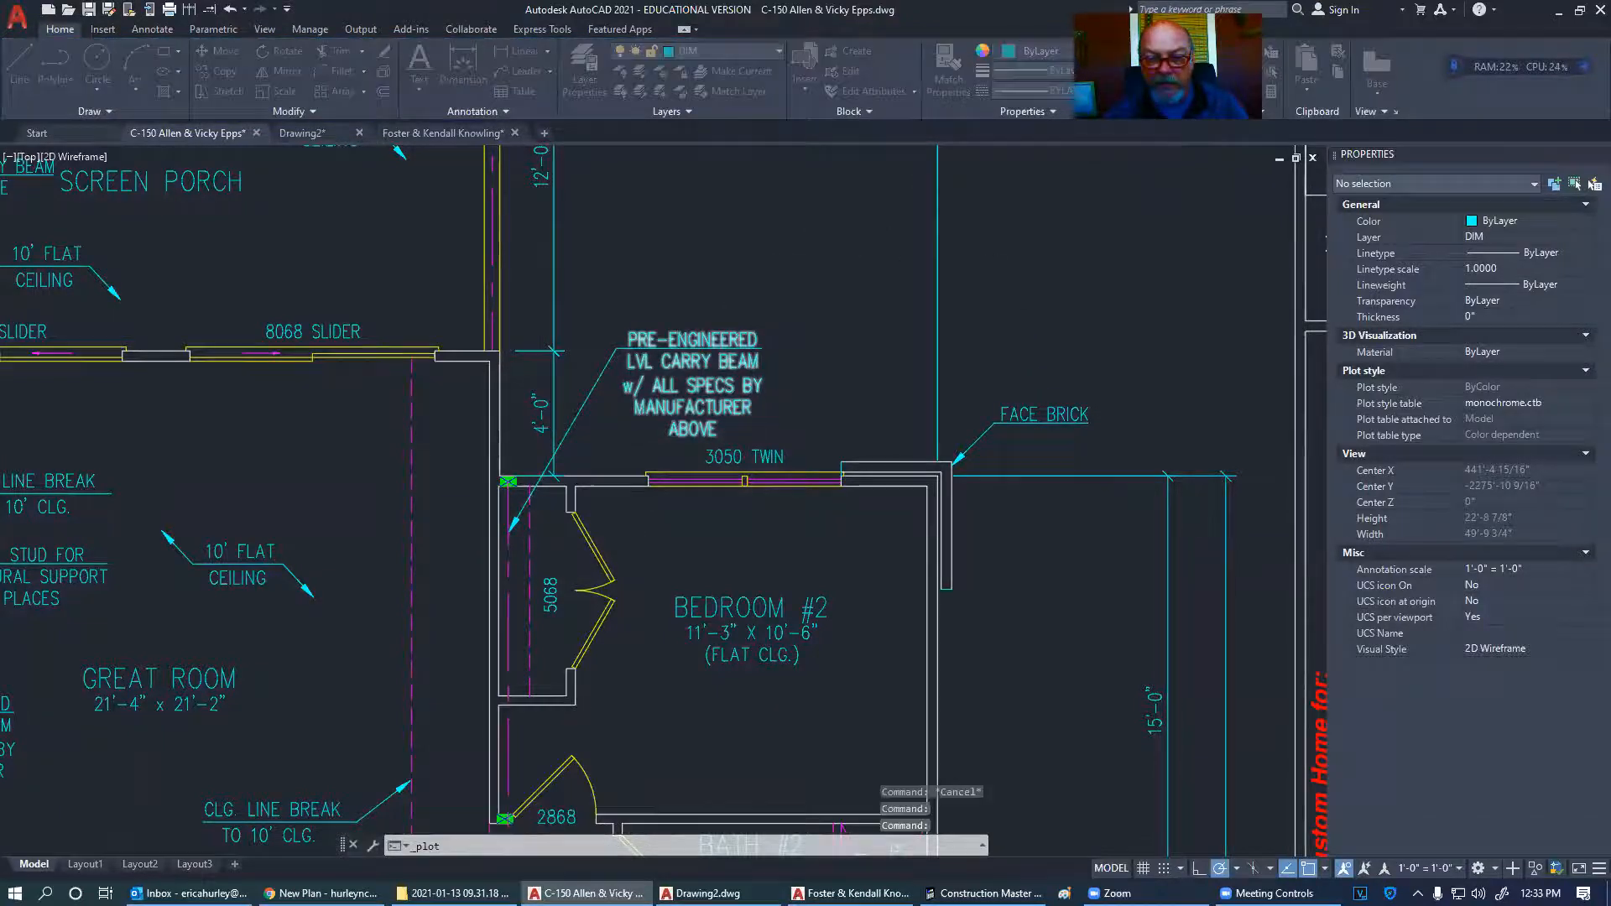
- Set the plot area to a window around the 1st floor plan sheet
left_click(653, 544)
scroll(823, 491, "down", 5)
scroll(419, 319, "down", 4)
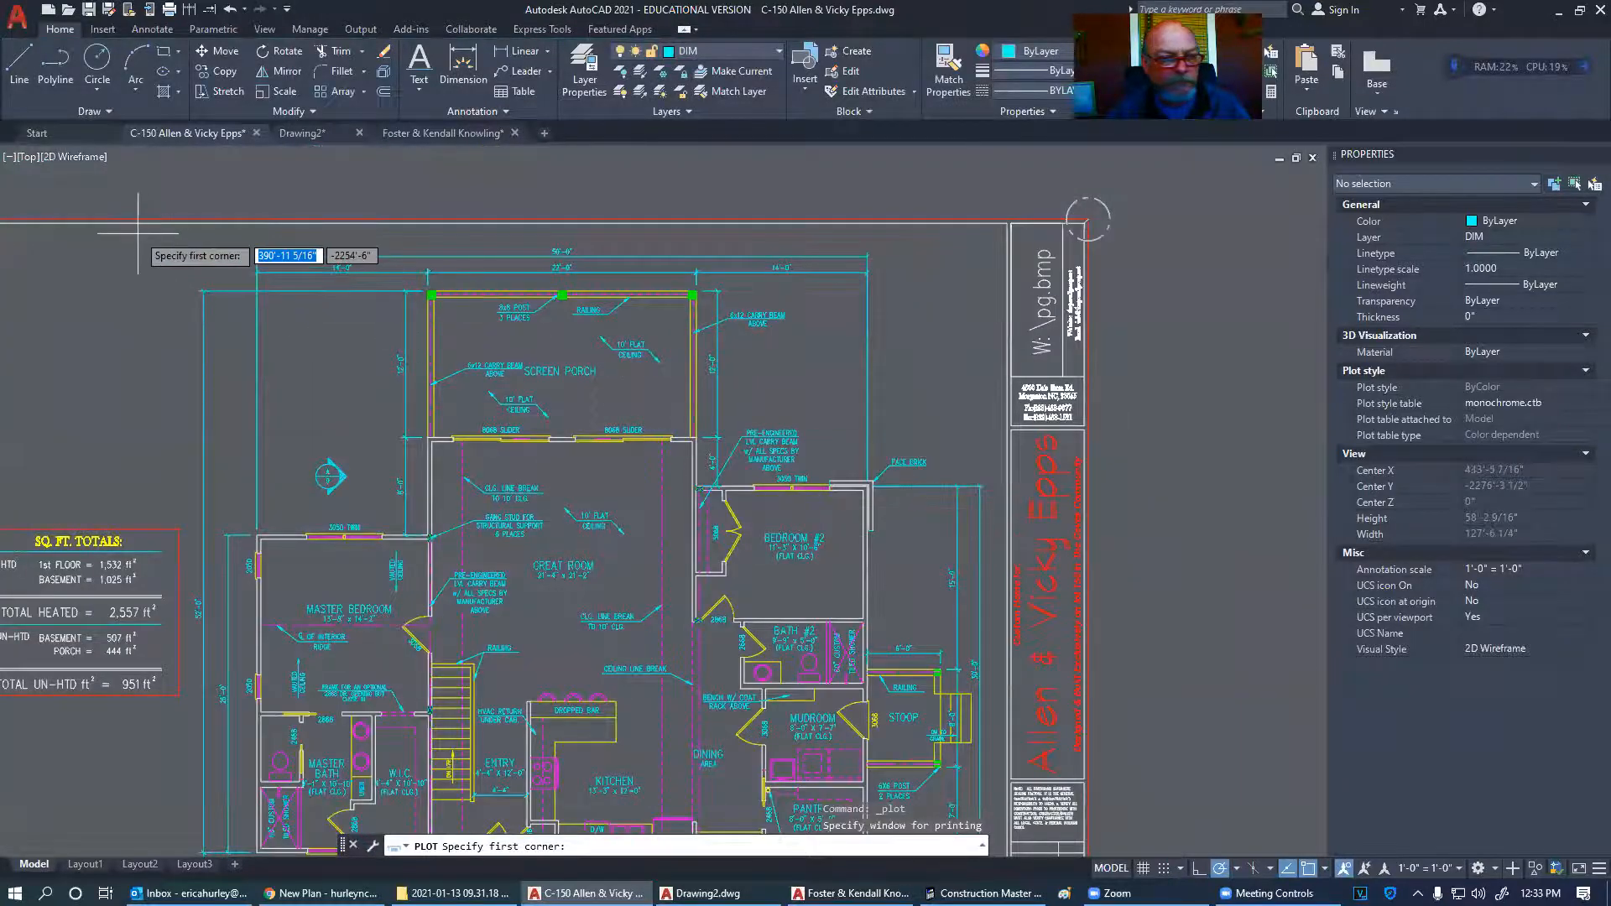
left_click(440, 303)
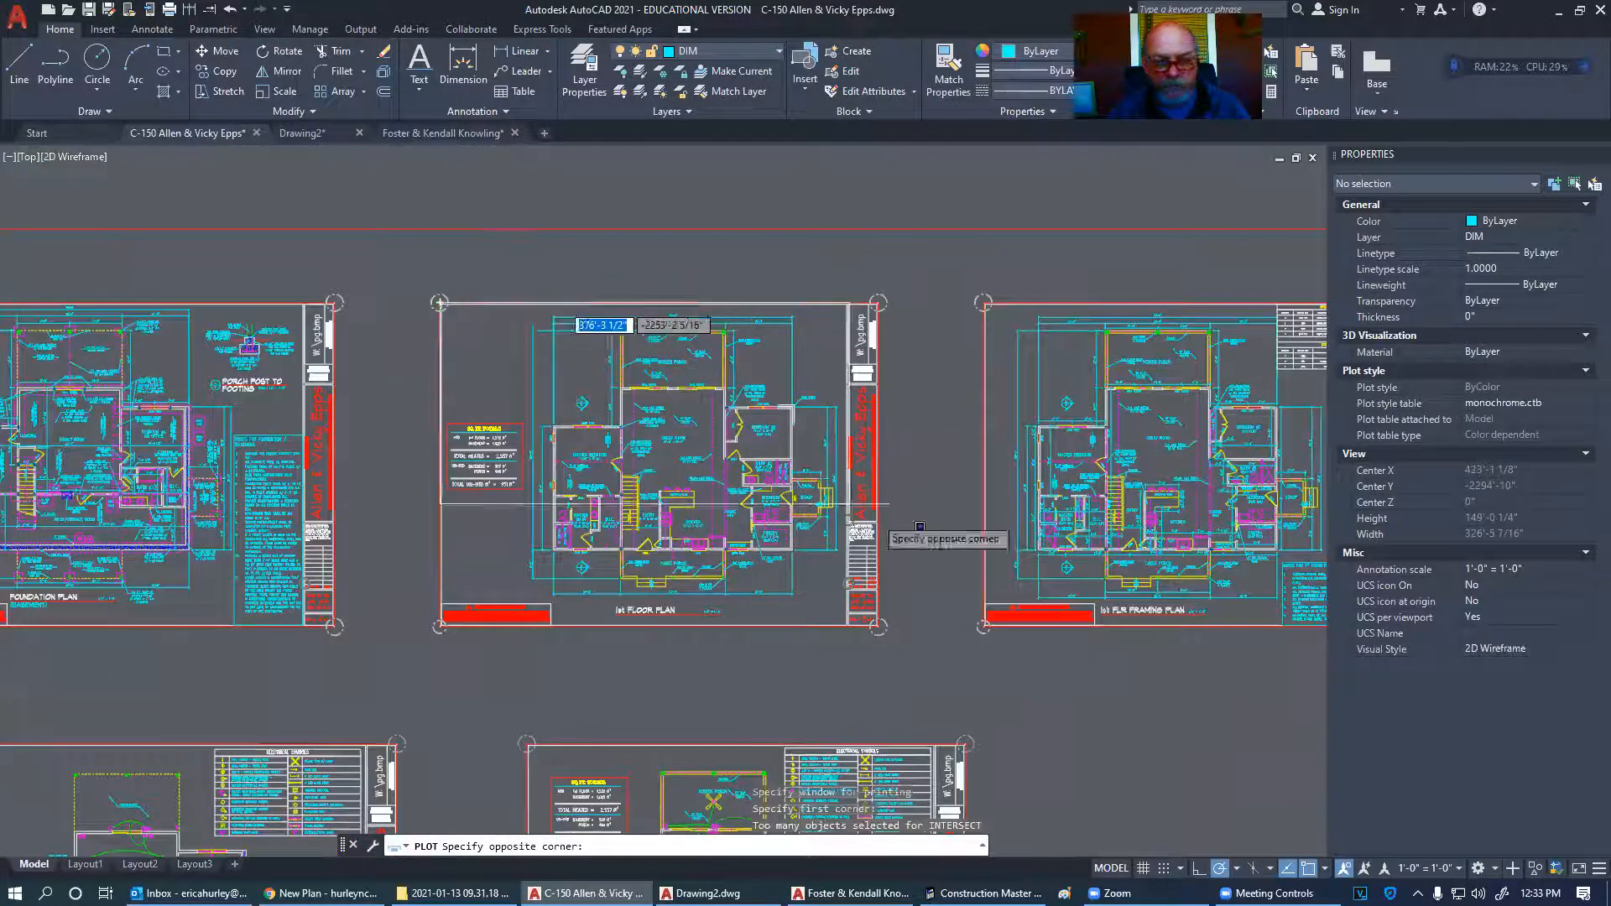
left_click(878, 626)
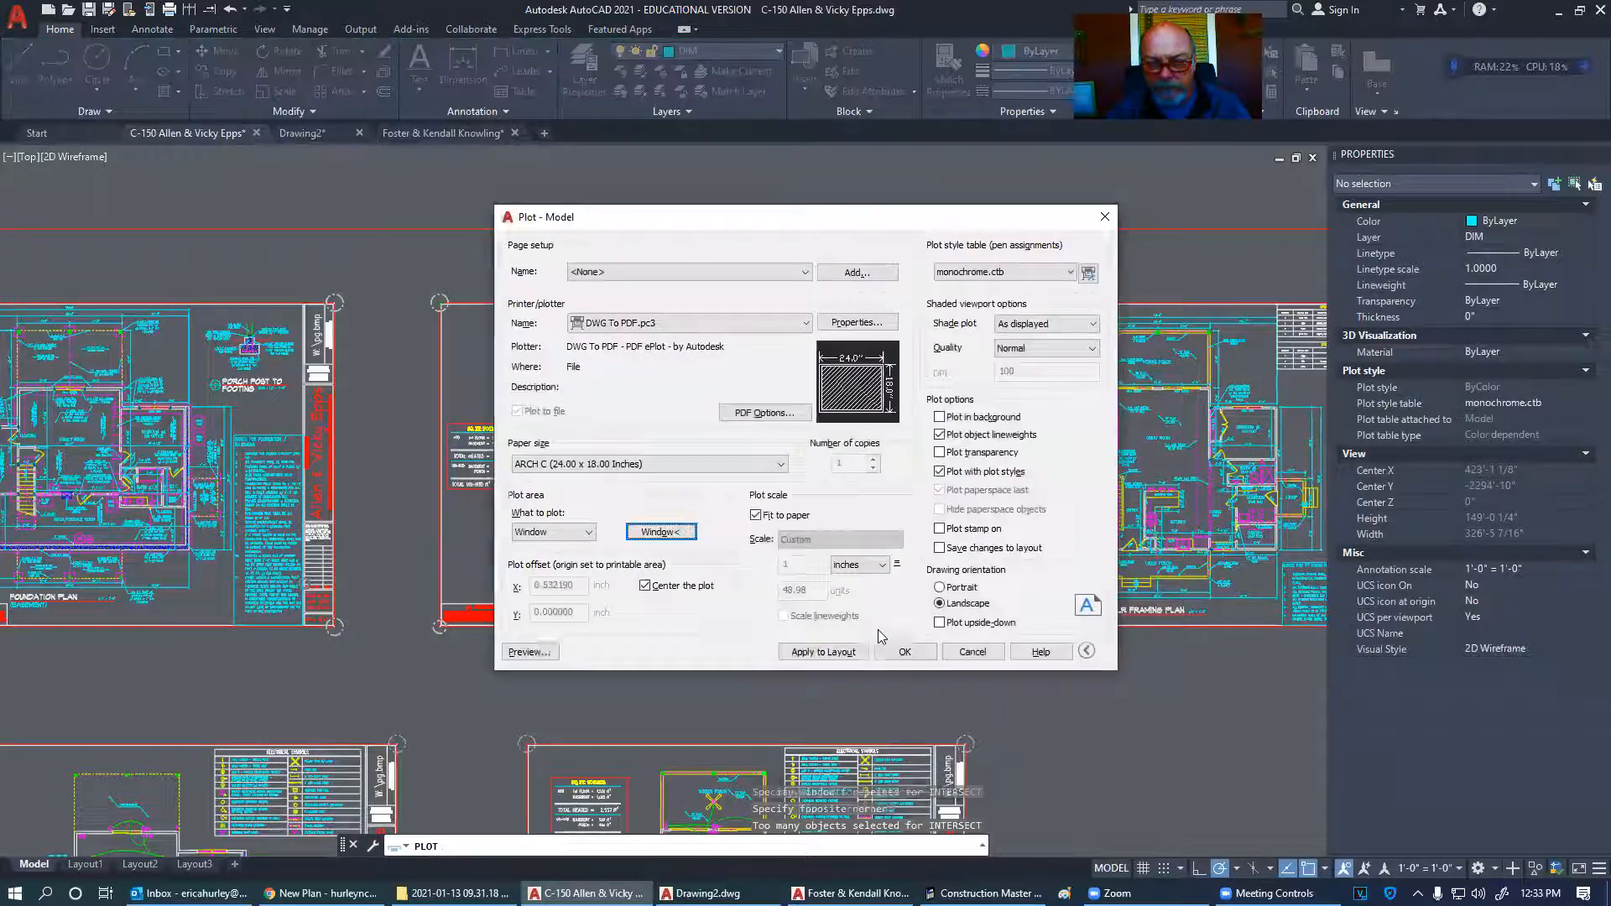
- Preview the plot, checking the FACE BRICK label and the rest of the floor plan, then close it
left_click(530, 652)
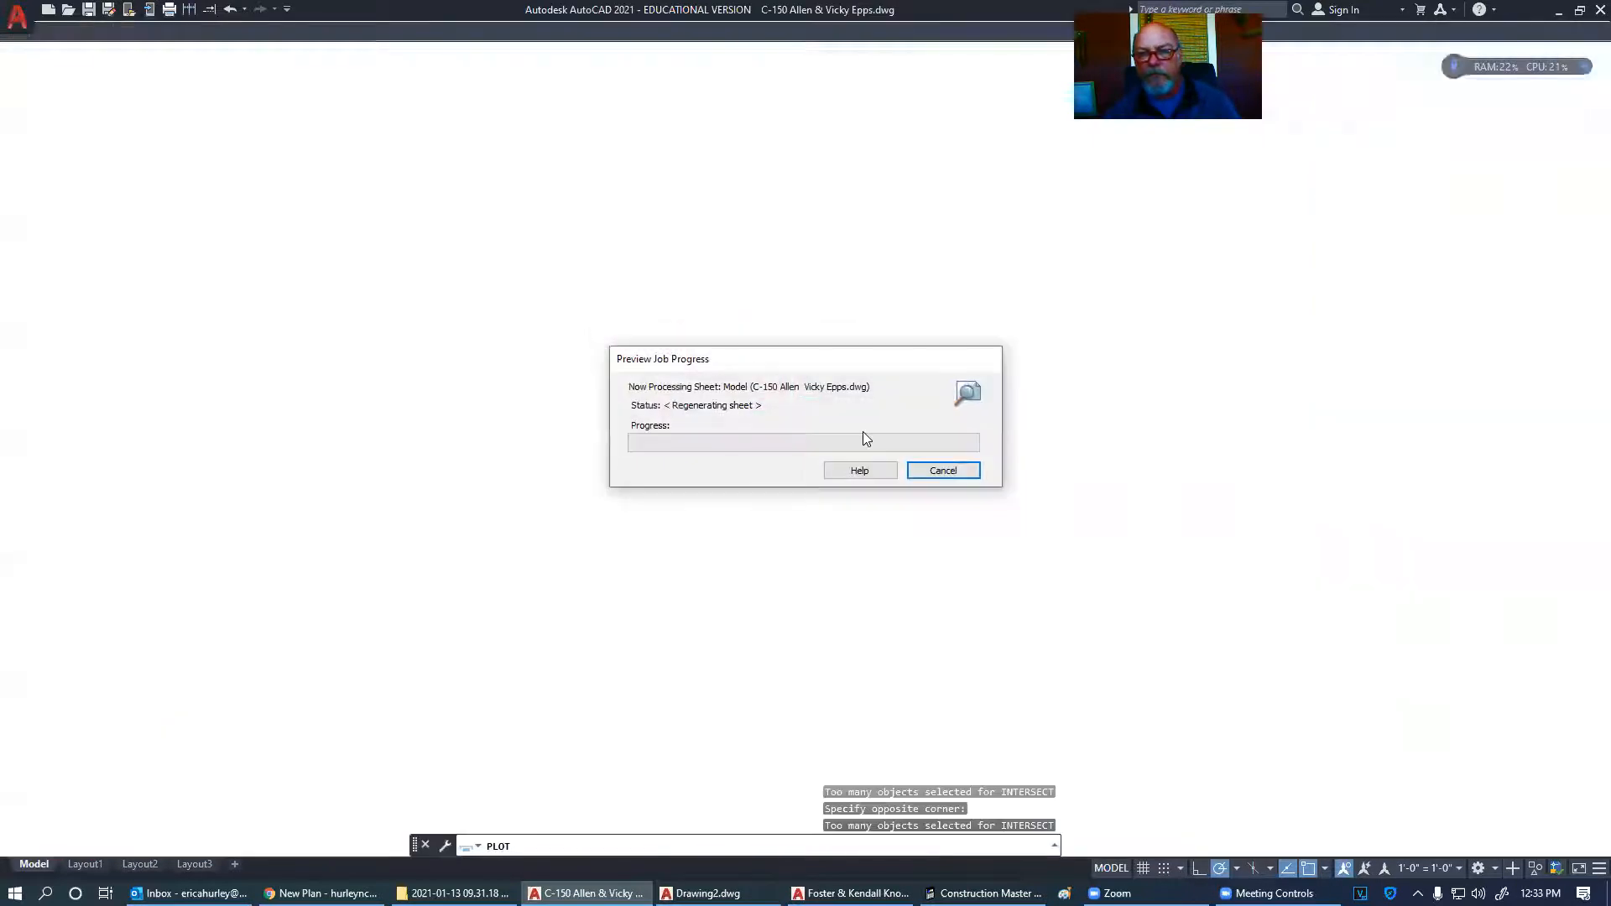
scroll(1052, 373, "up", 9)
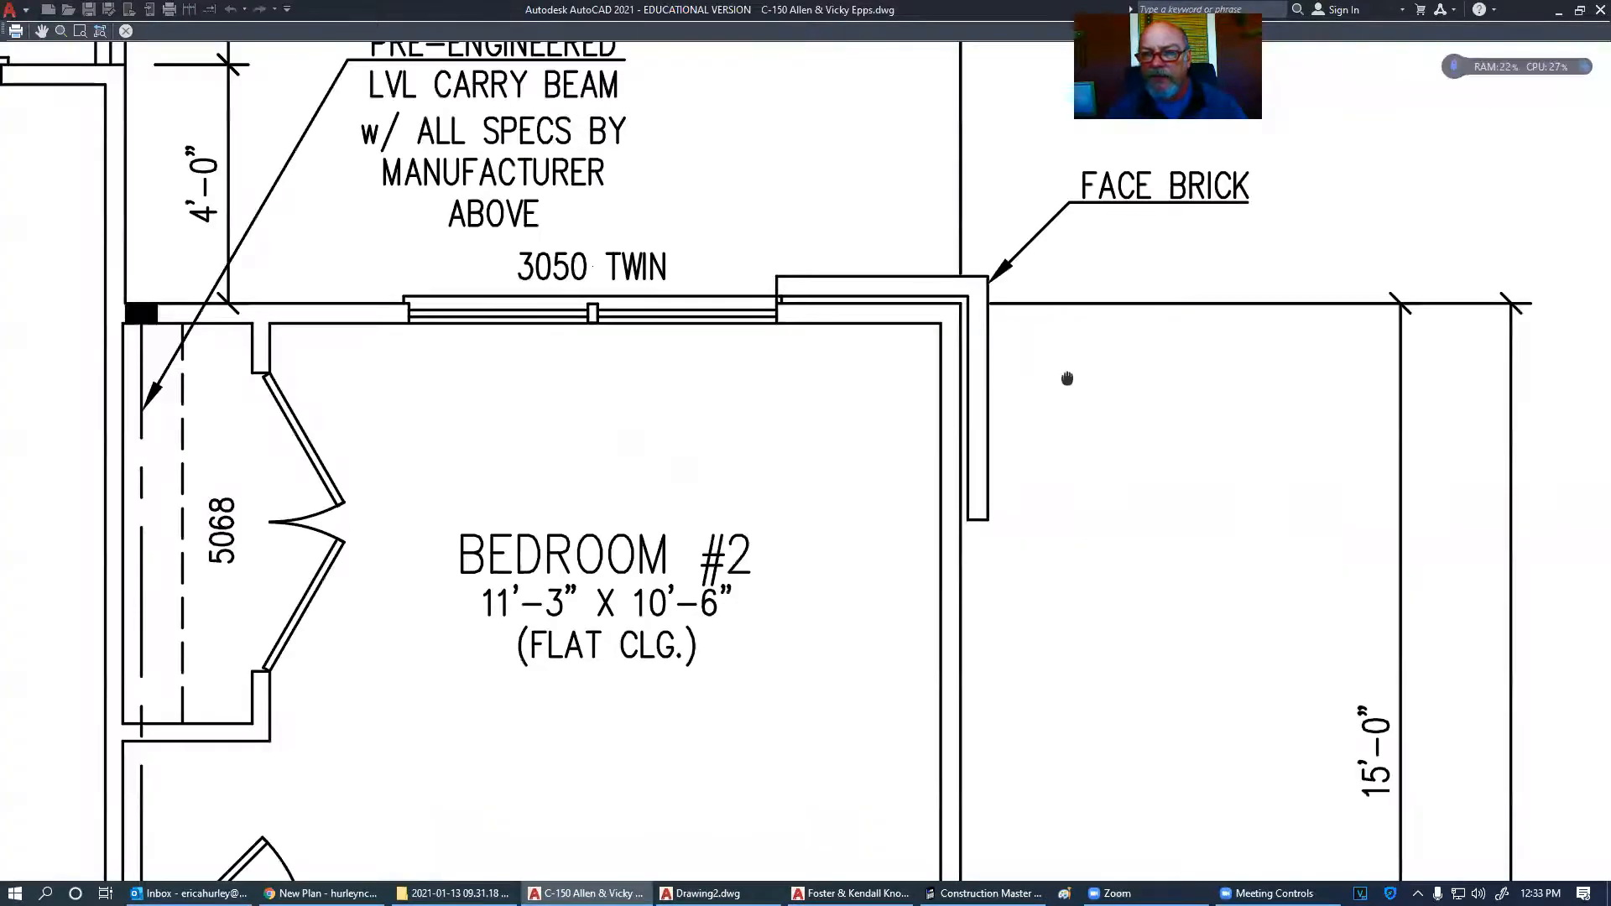
middle_click_drag(1061, 378, 897, 490)
scroll(897, 488, "down", 3)
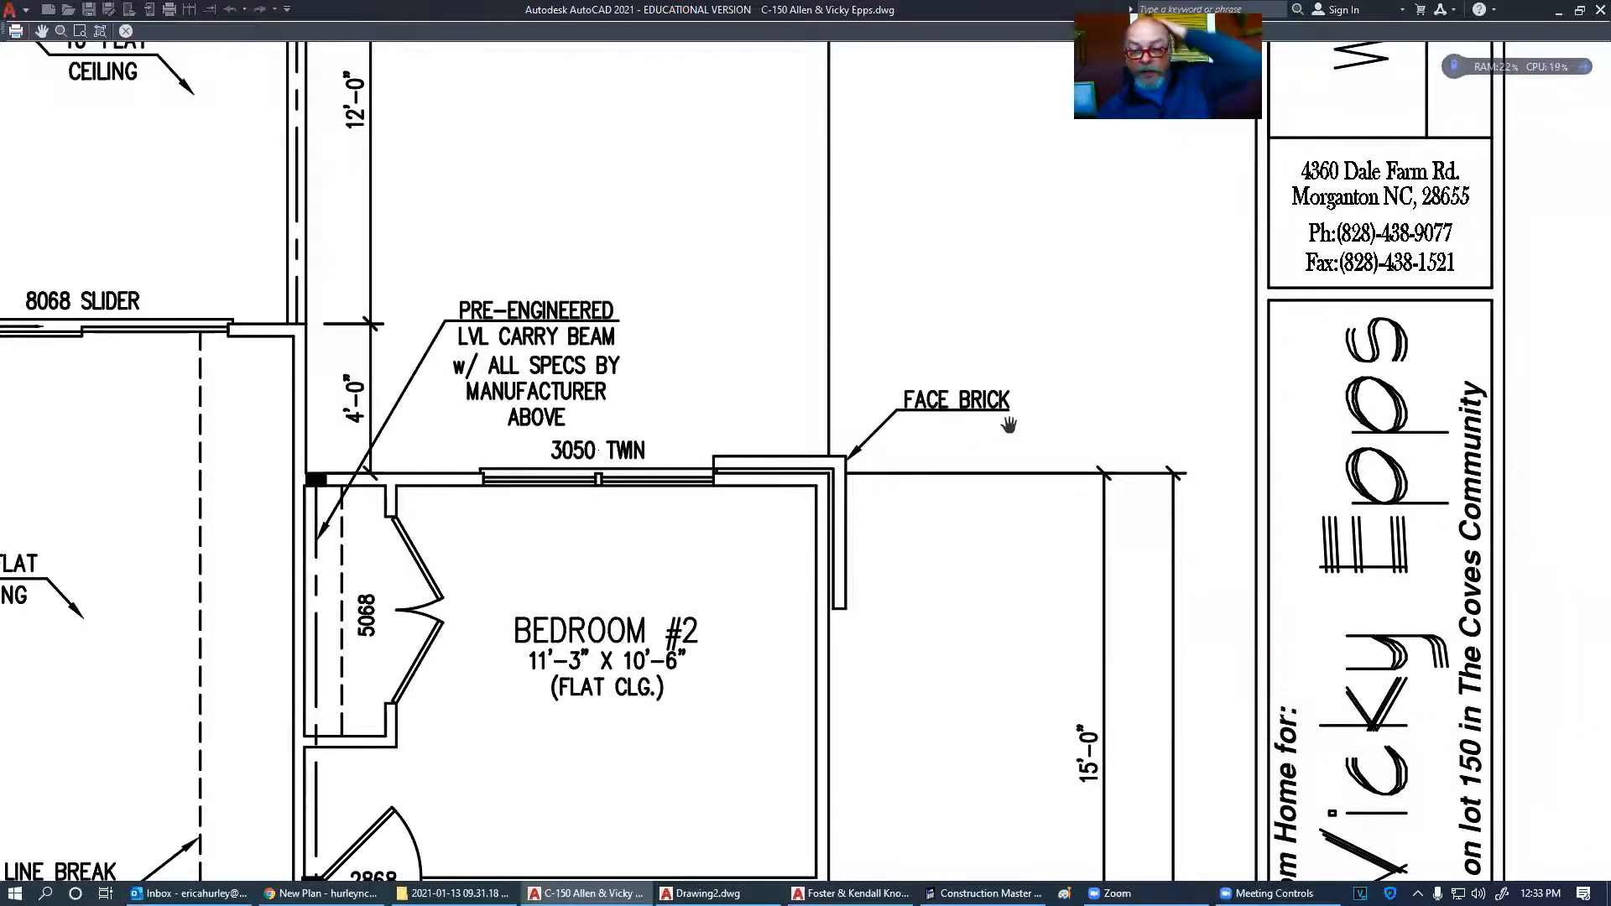
scroll(1008, 426, "down", 4)
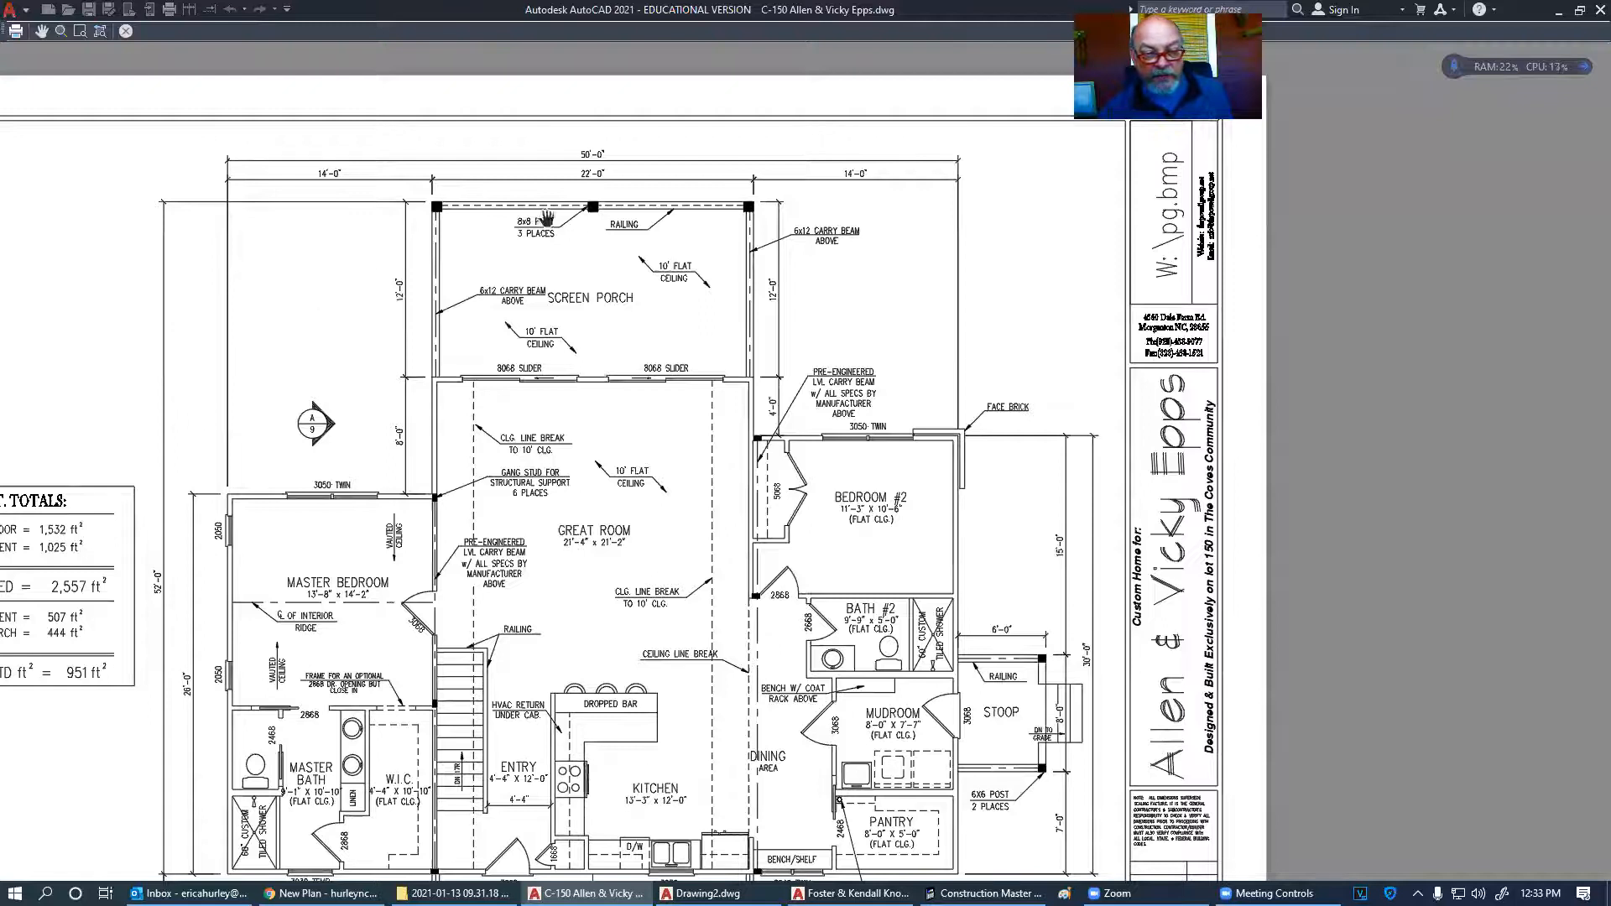
left_click_drag(769, 633, 780, 557)
scroll(781, 557, "down", 2)
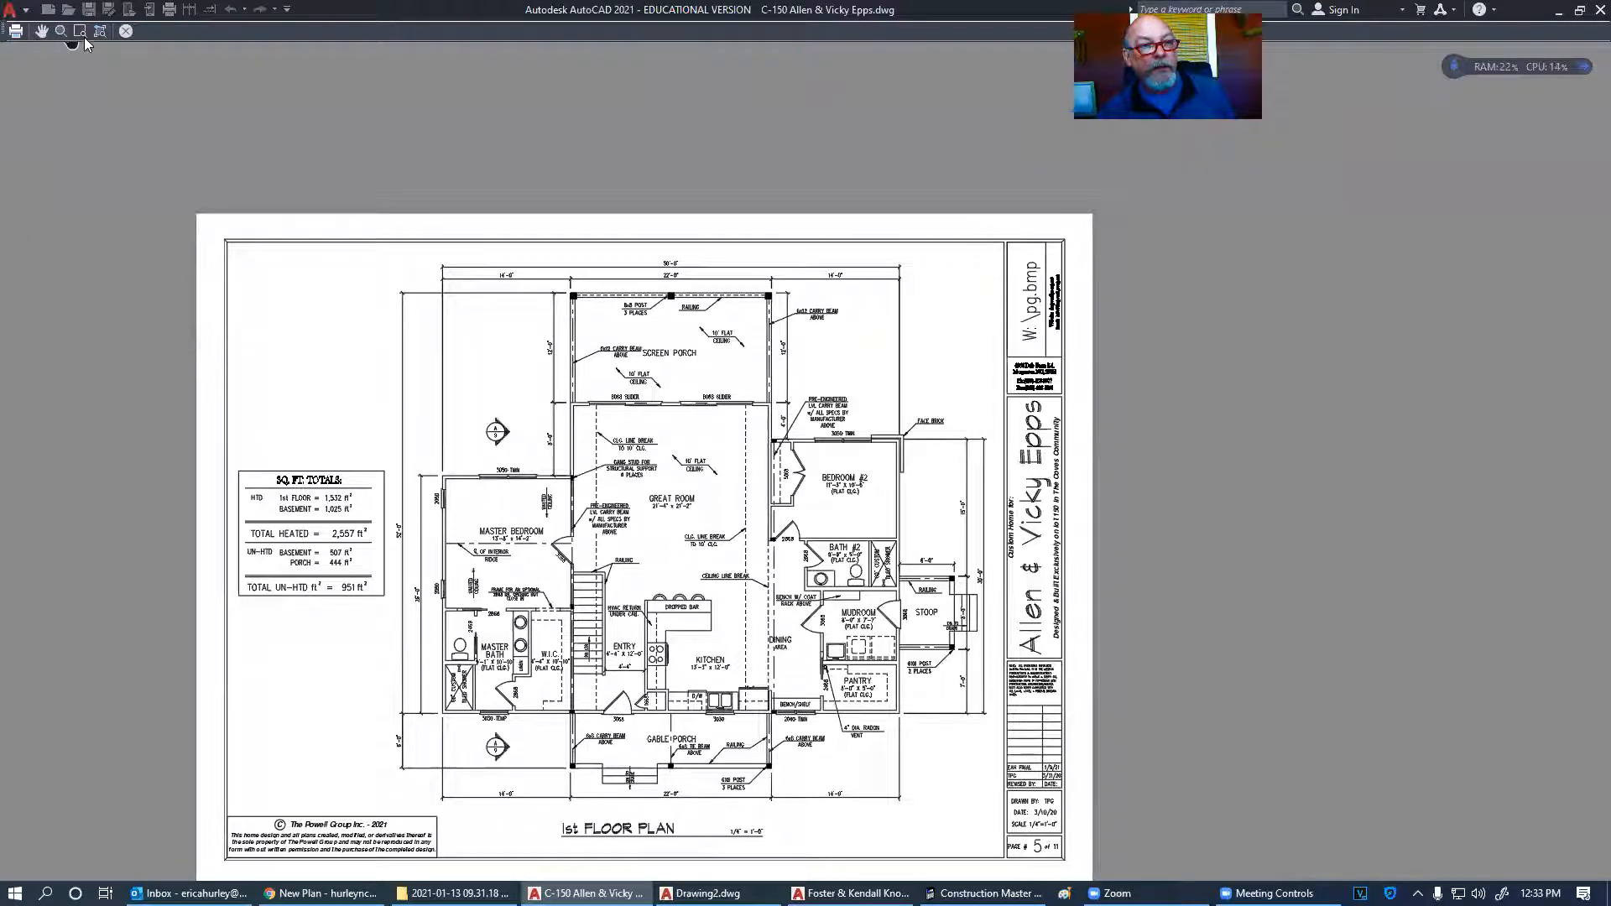
left_click(126, 31)
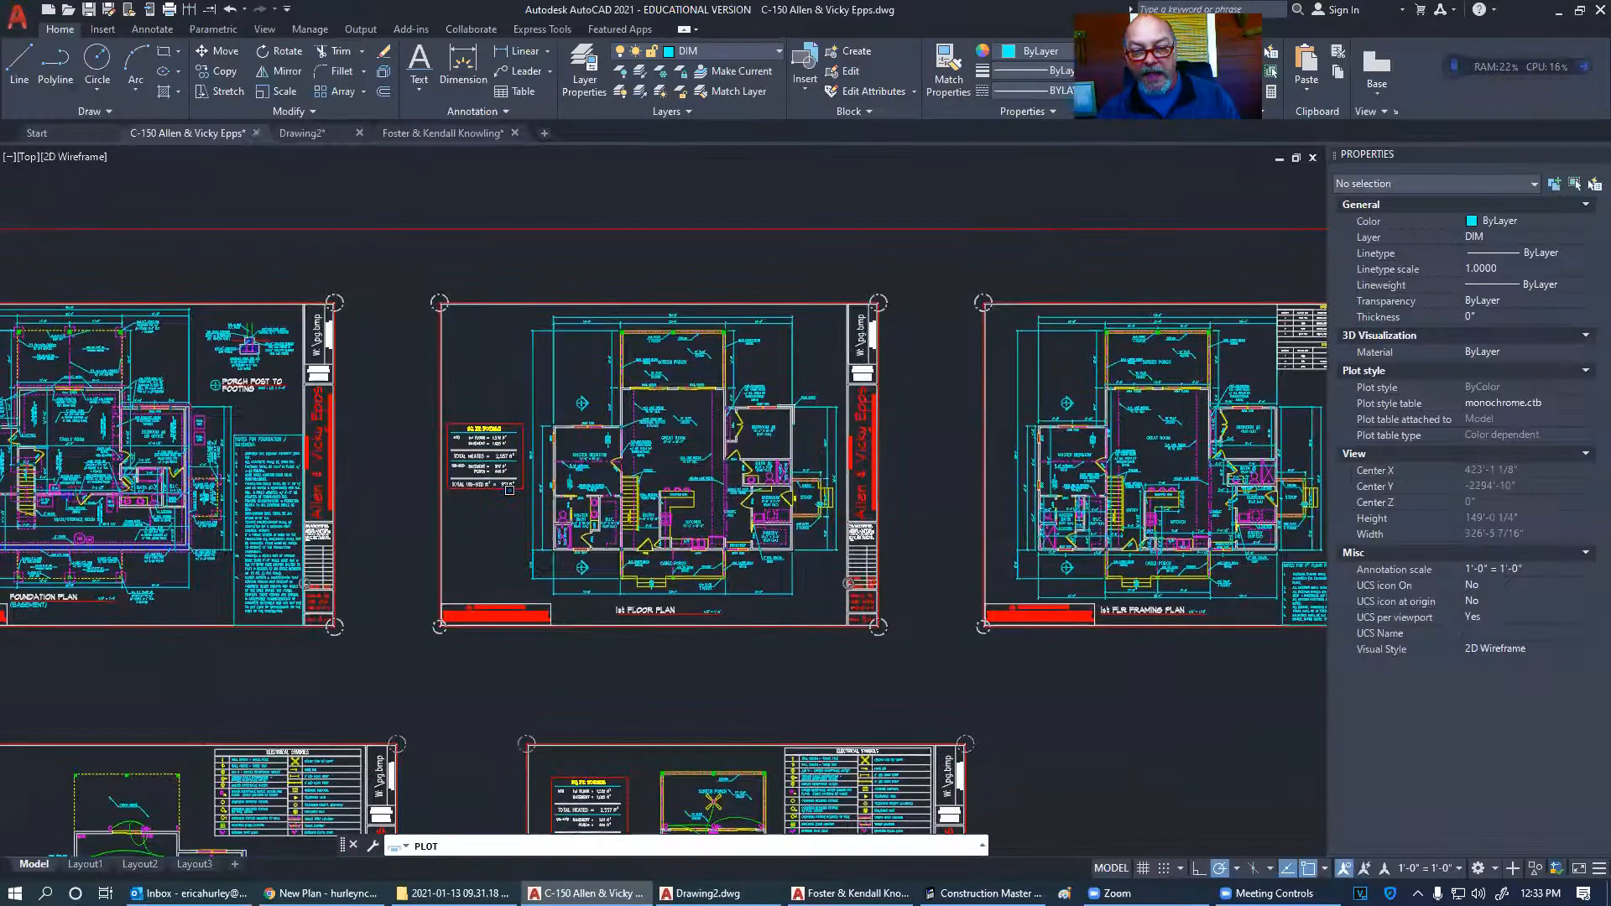
- Cancel the plot and bring the basement foundation plan into view
left_click(970, 654)
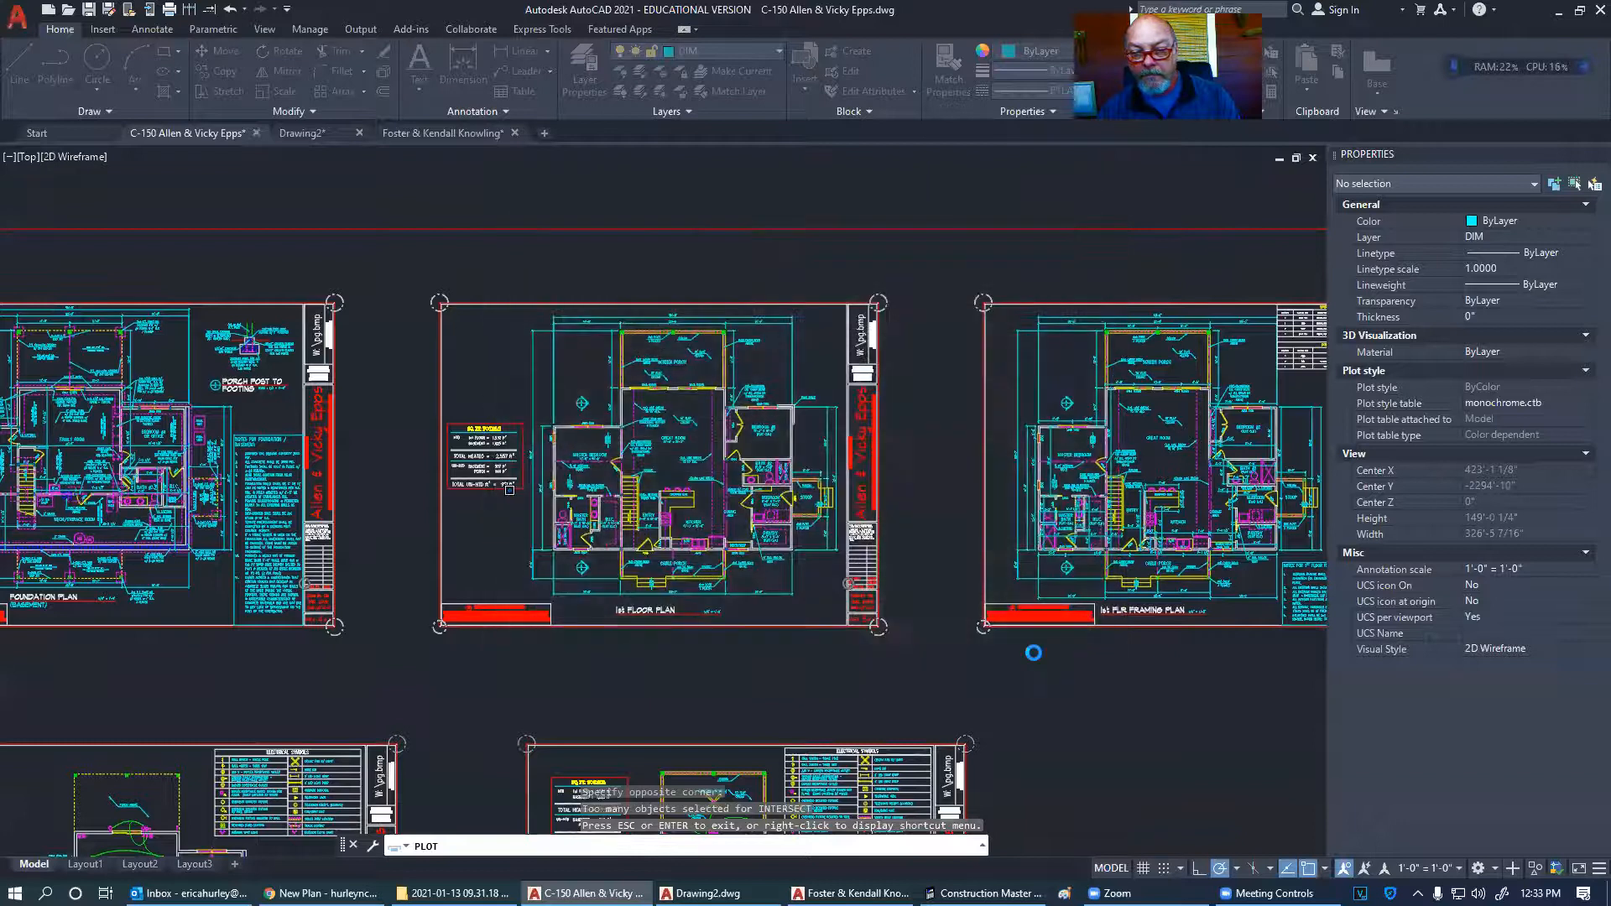
scroll(789, 541, "up", 5)
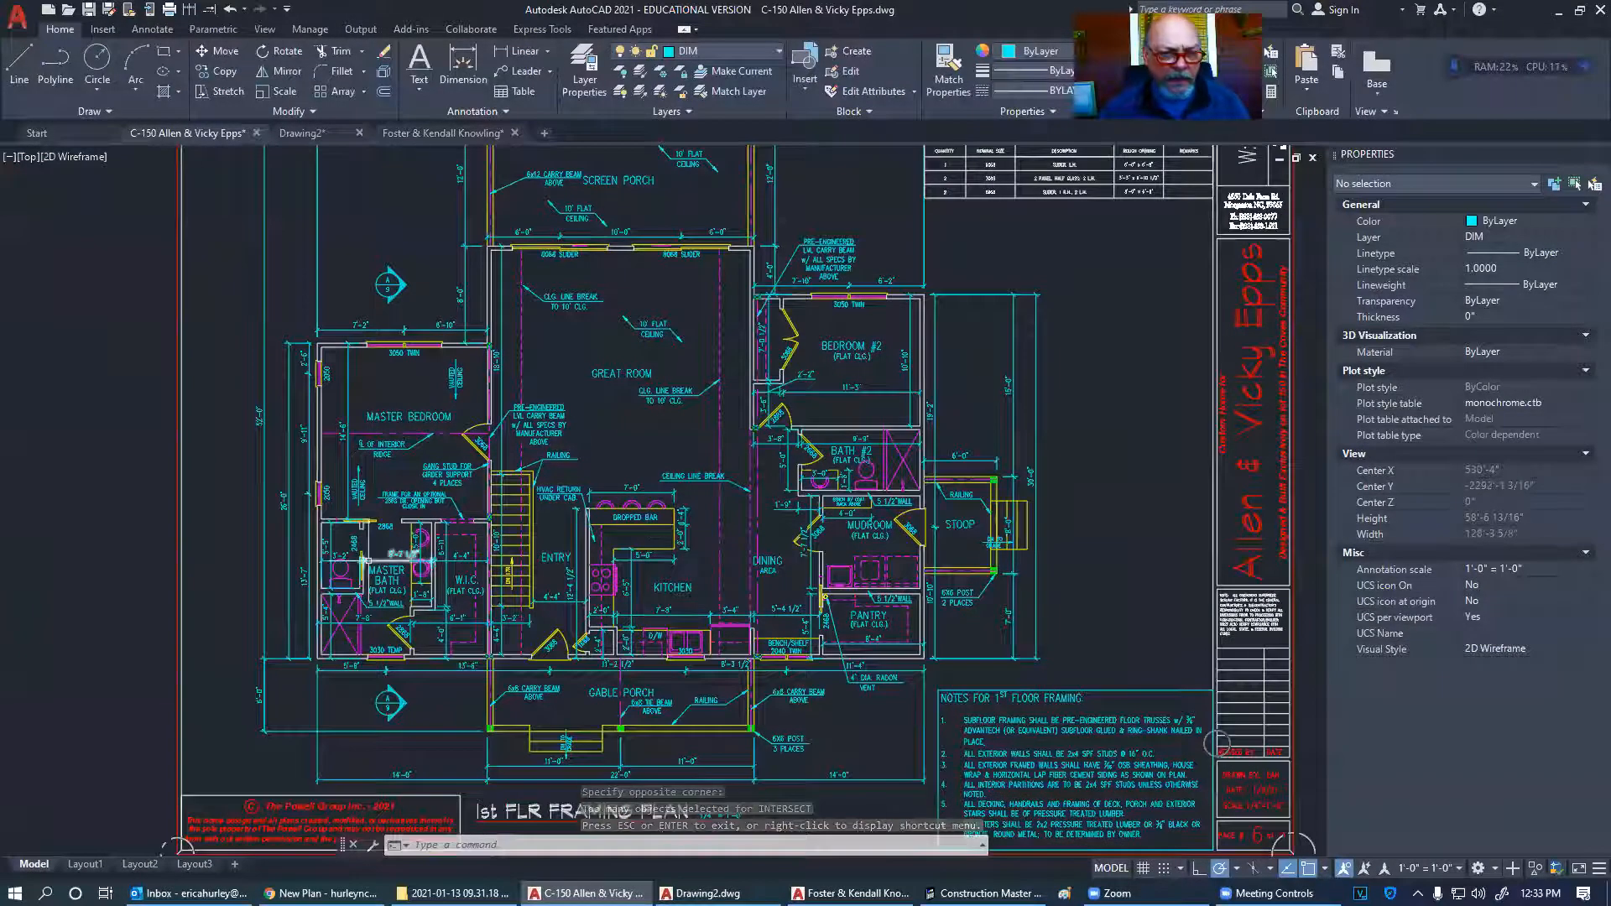
scroll(456, 391, "up", 4)
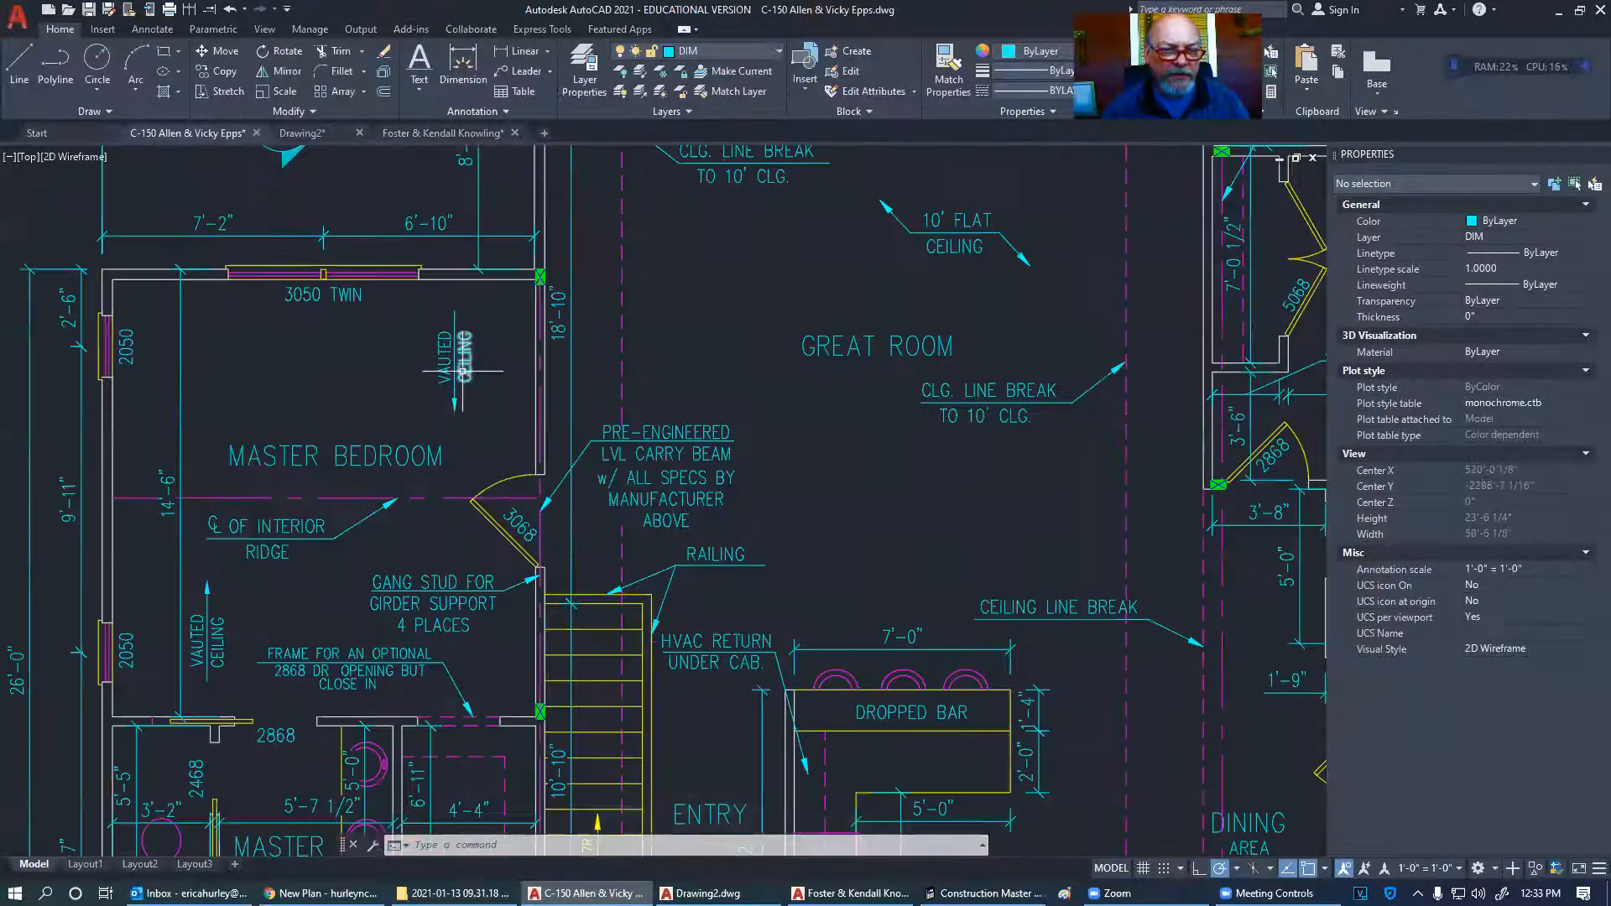
scroll(214, 621, "down", 5)
scroll(849, 550, "up", 3)
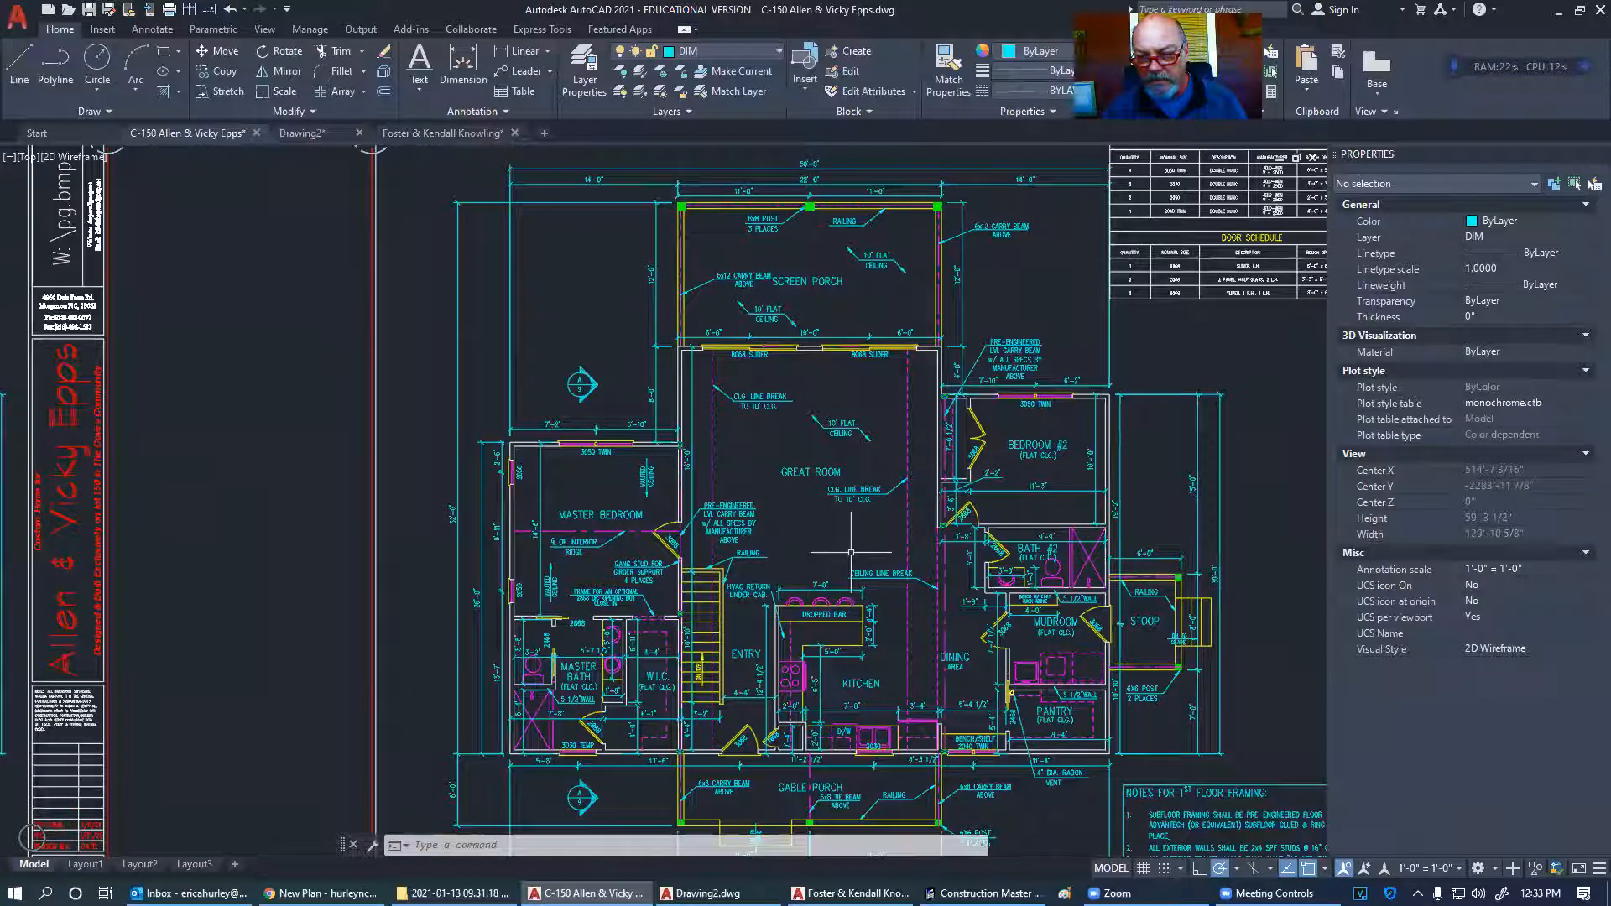
scroll(952, 515, "down", 5)
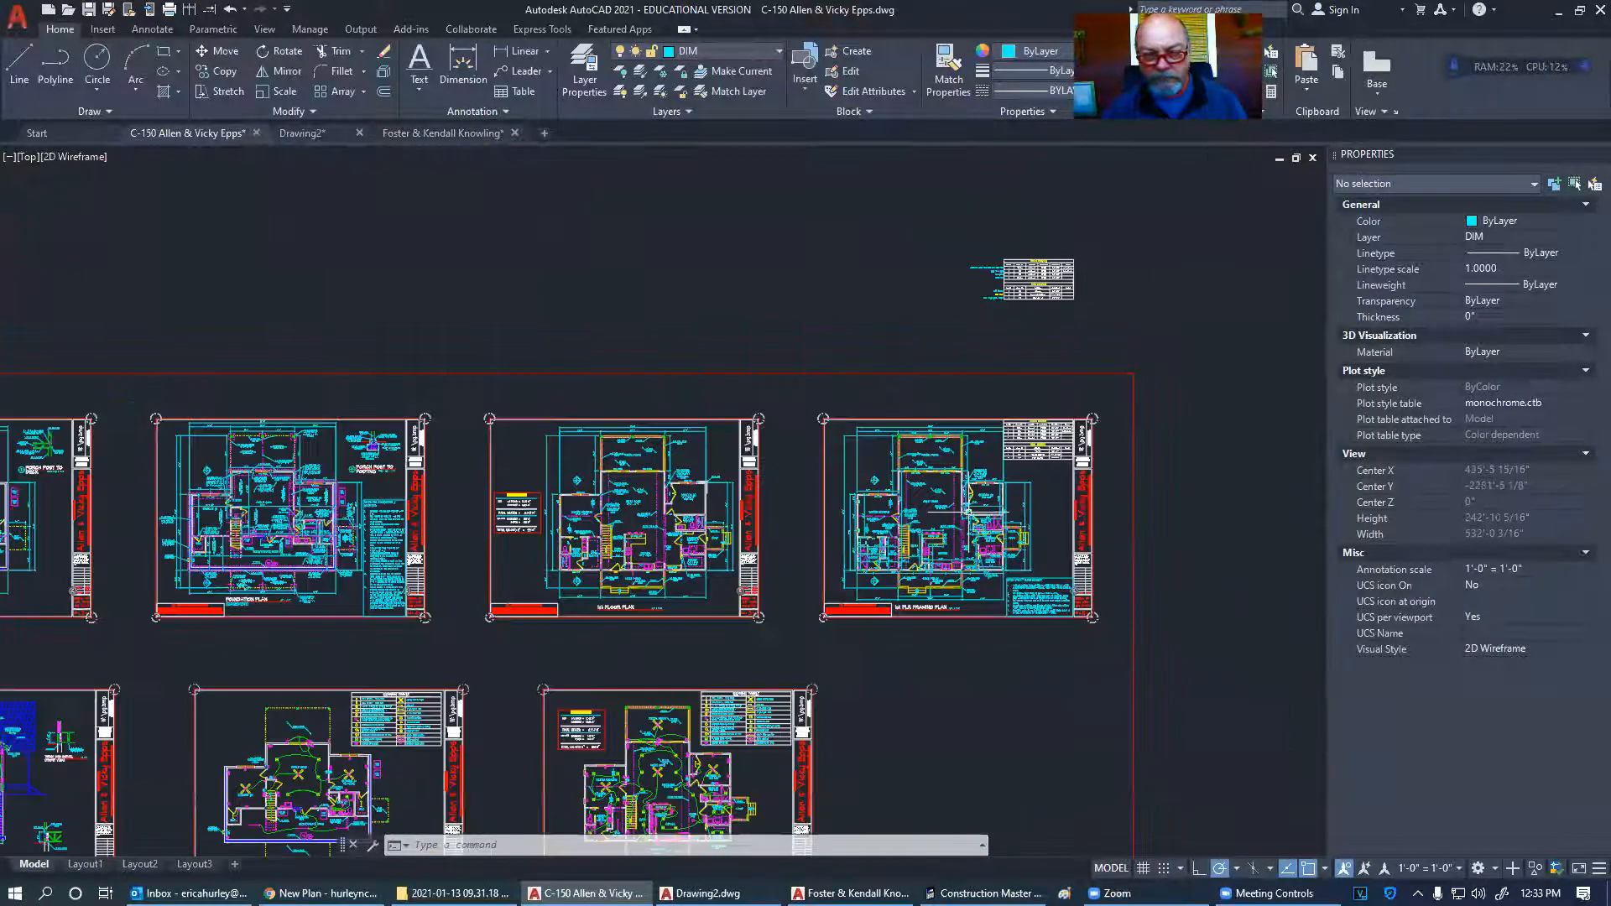
scroll(260, 537, "up", 5)
middle_click_drag(237, 530, 506, 544)
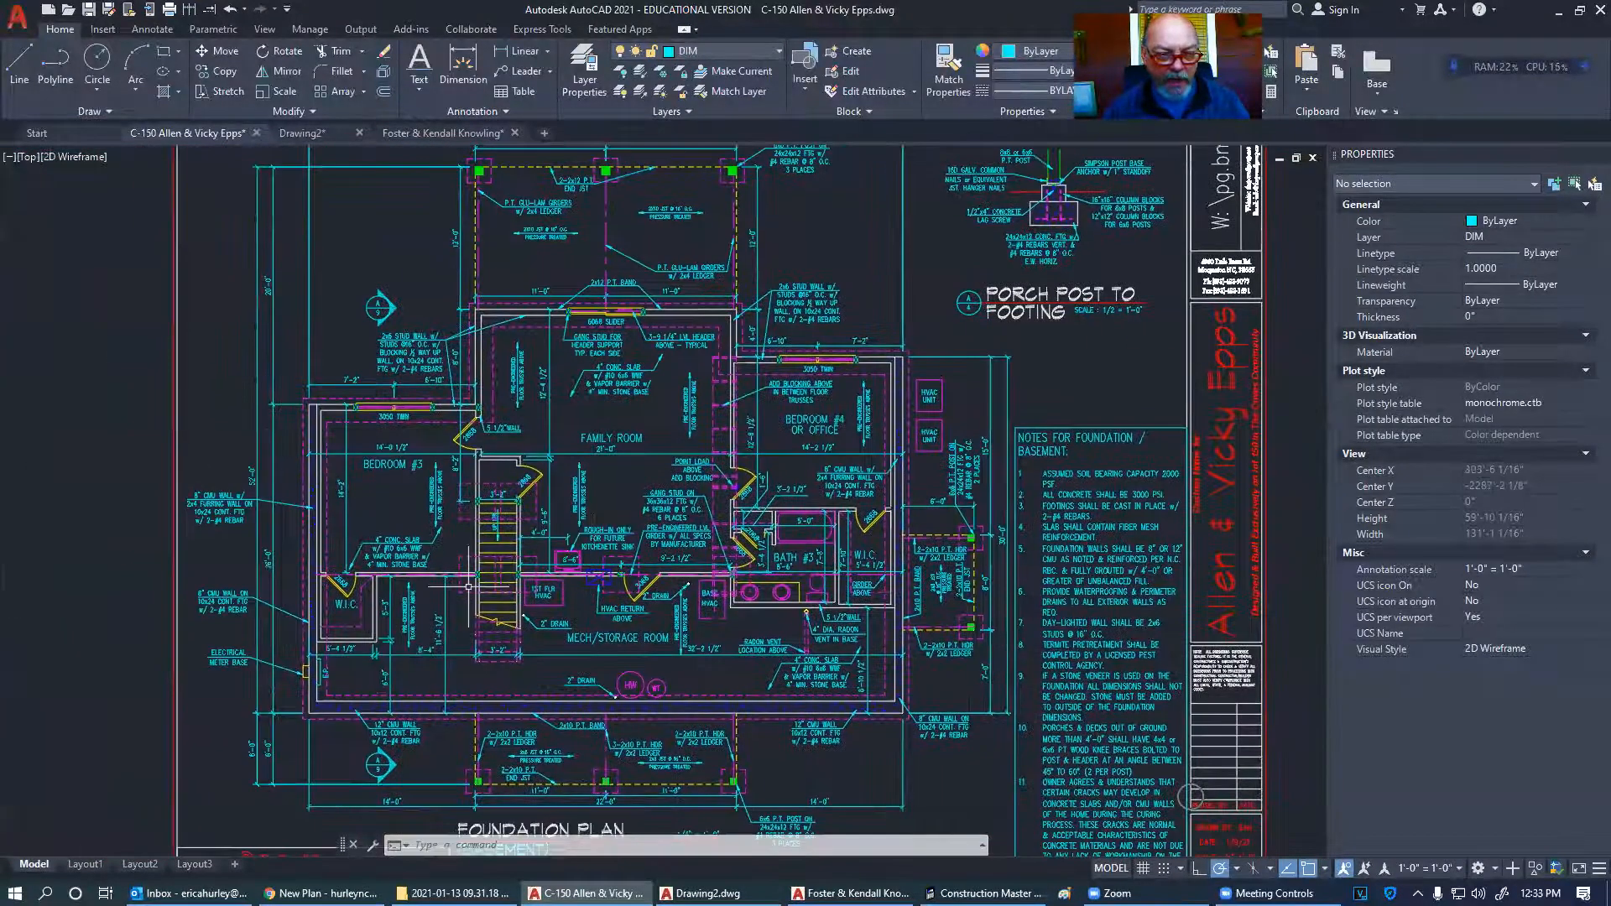
- Select the blue hatch blocks in the basement, including Bedroom #4 and Mech/Storage, then clear the selection
left_click(412, 619)
left_click(435, 491)
left_click(521, 373)
left_click(579, 491)
left_click(690, 409)
left_click(863, 410)
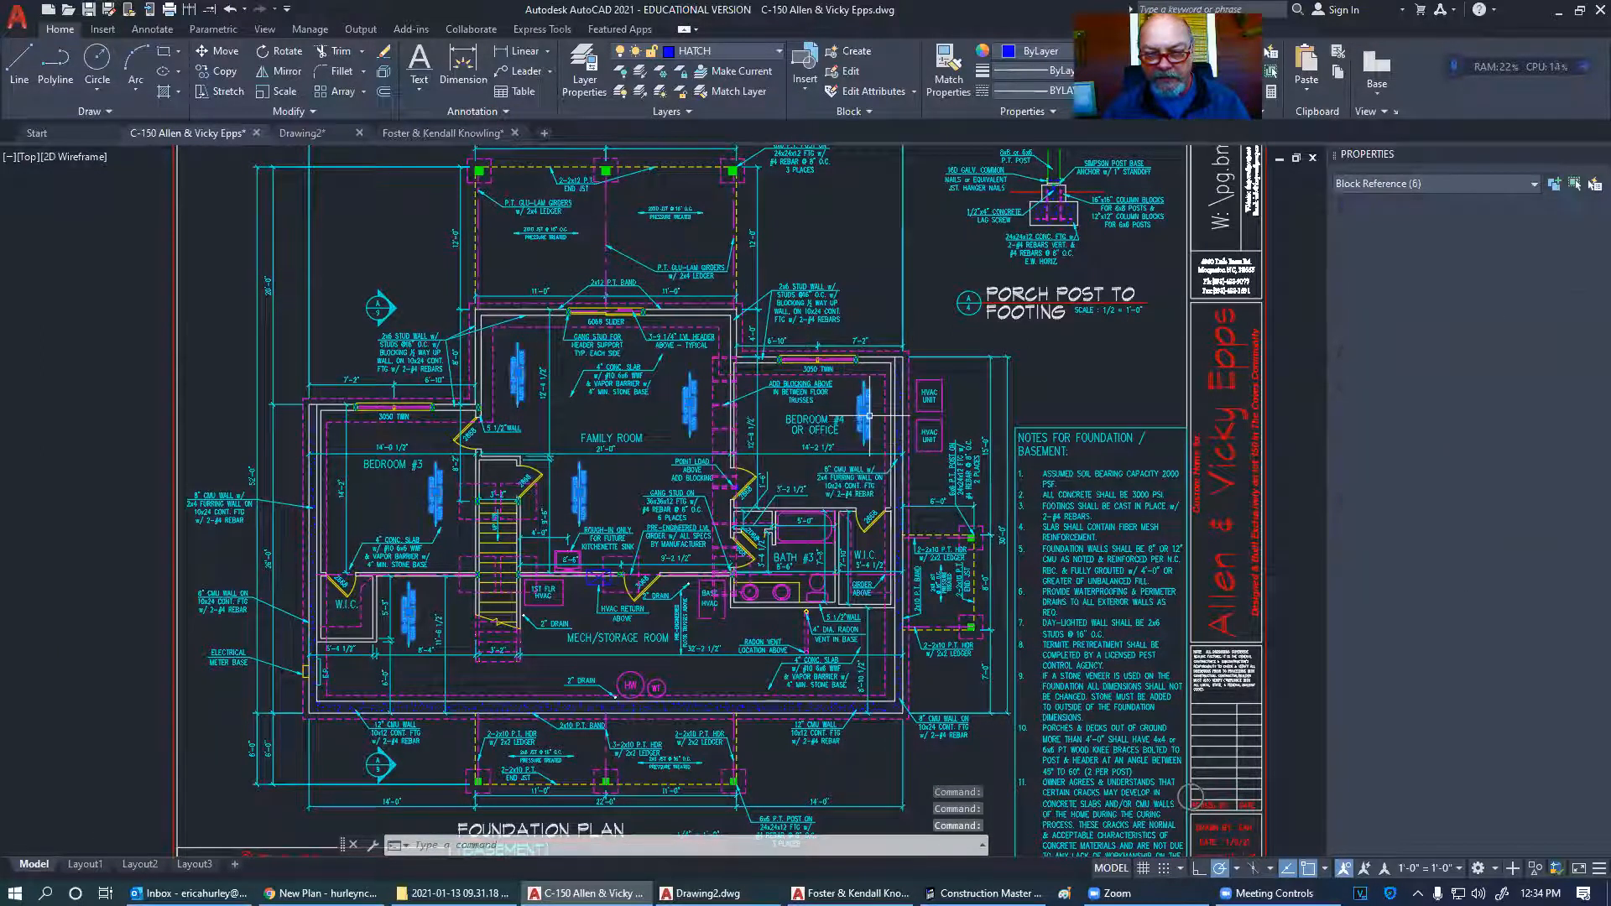
left_click(682, 620)
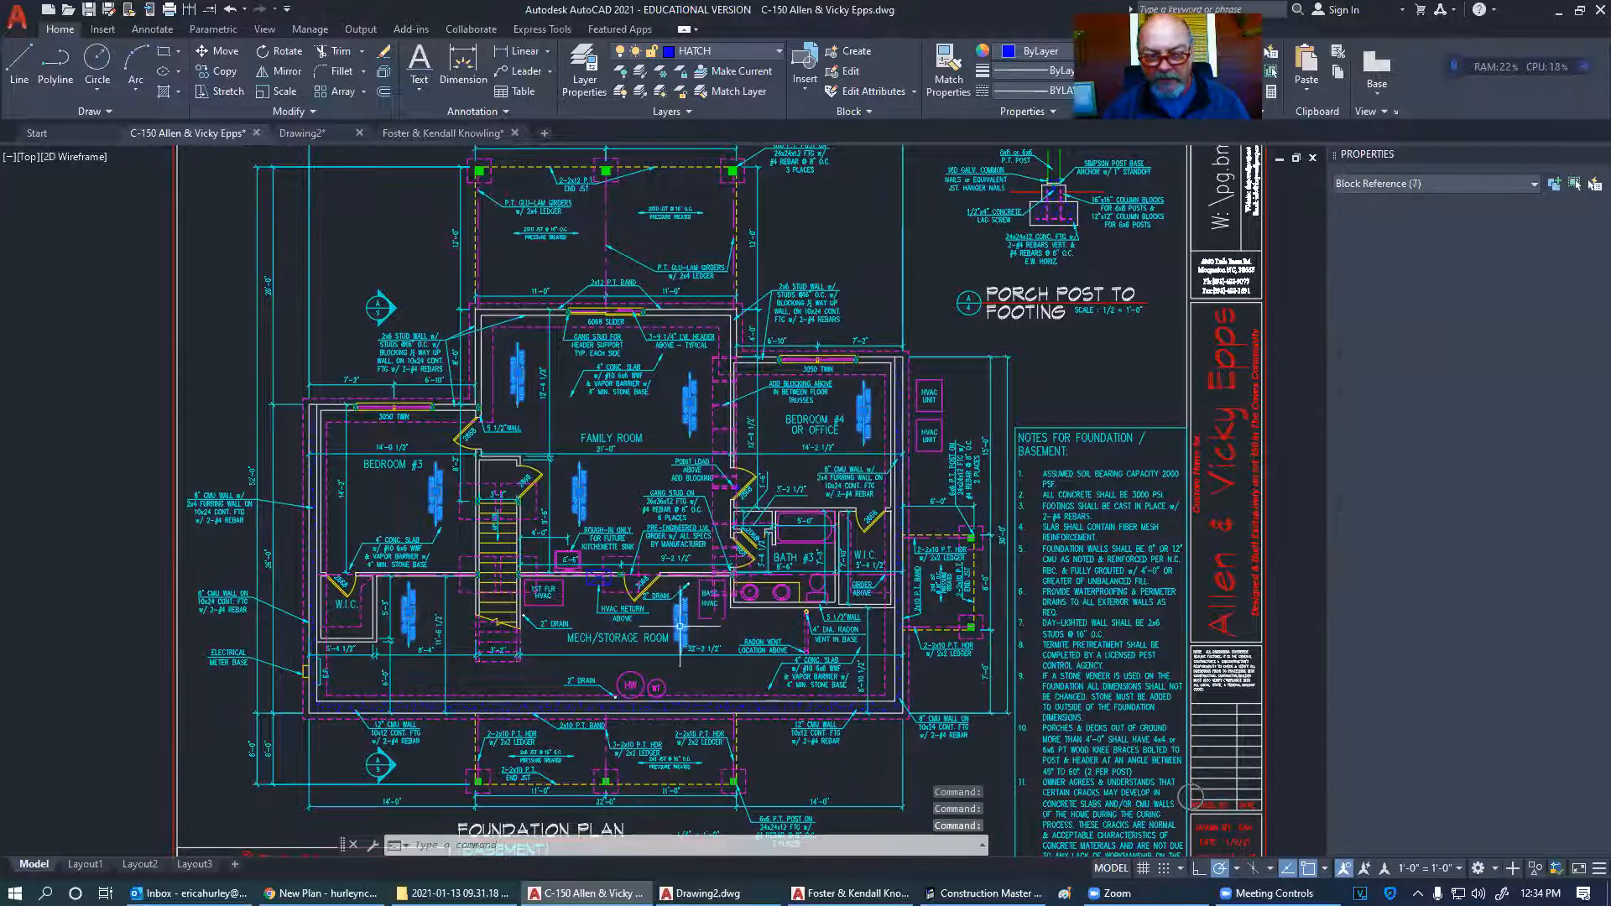
key("Escape")
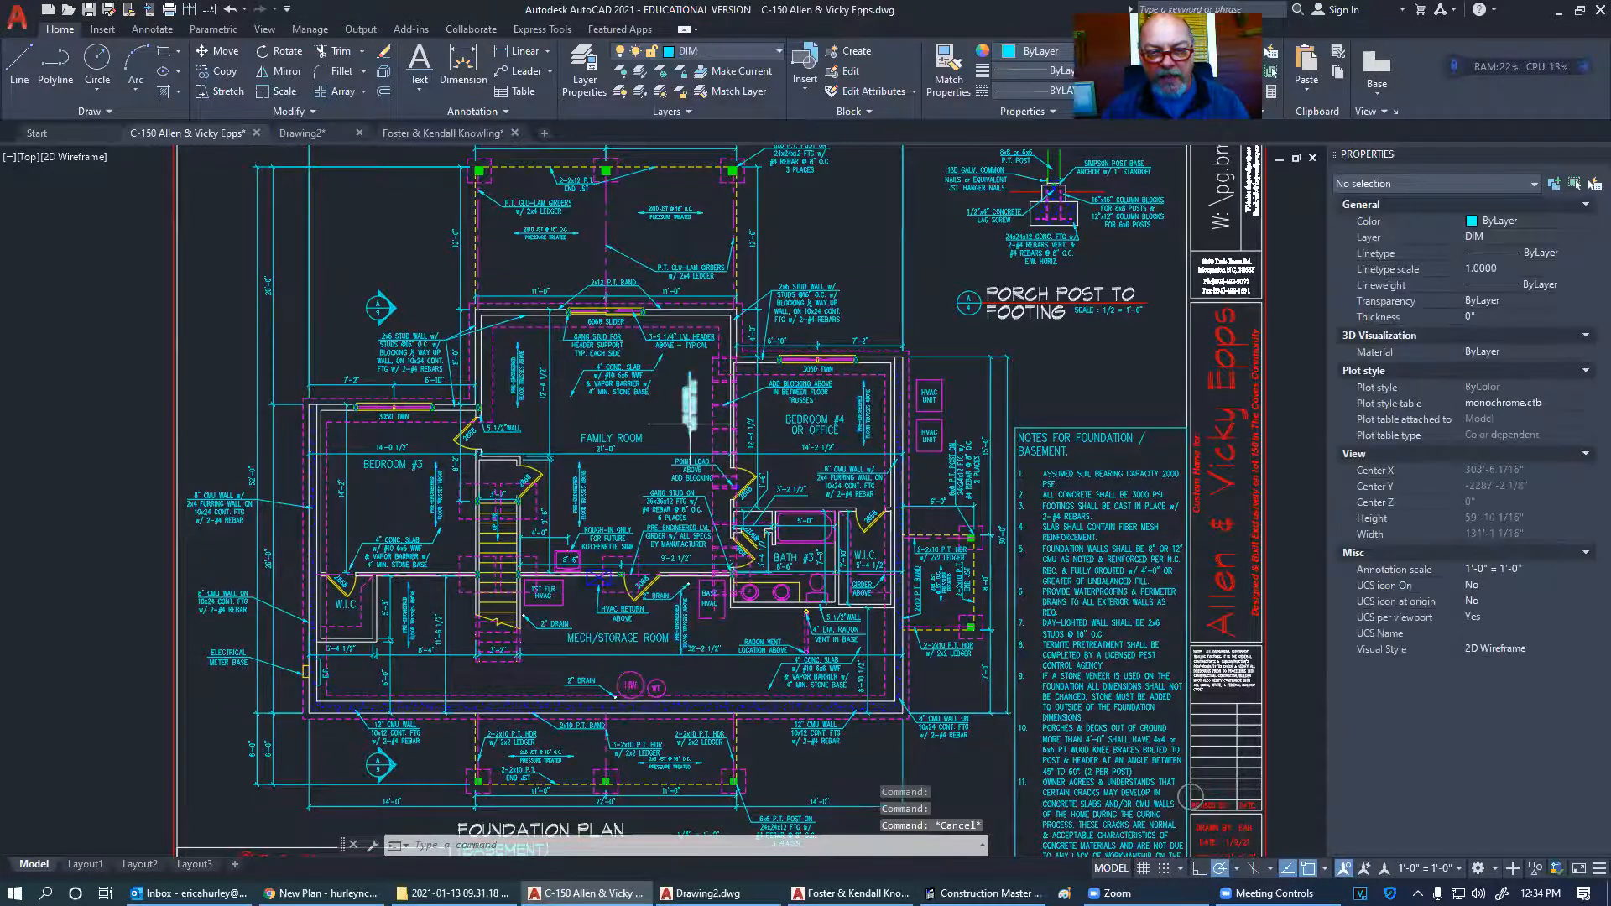
- Check the floor truss note, centre the foundation plan sheet, and reopen the plot settings
scroll(727, 434, "up", 5)
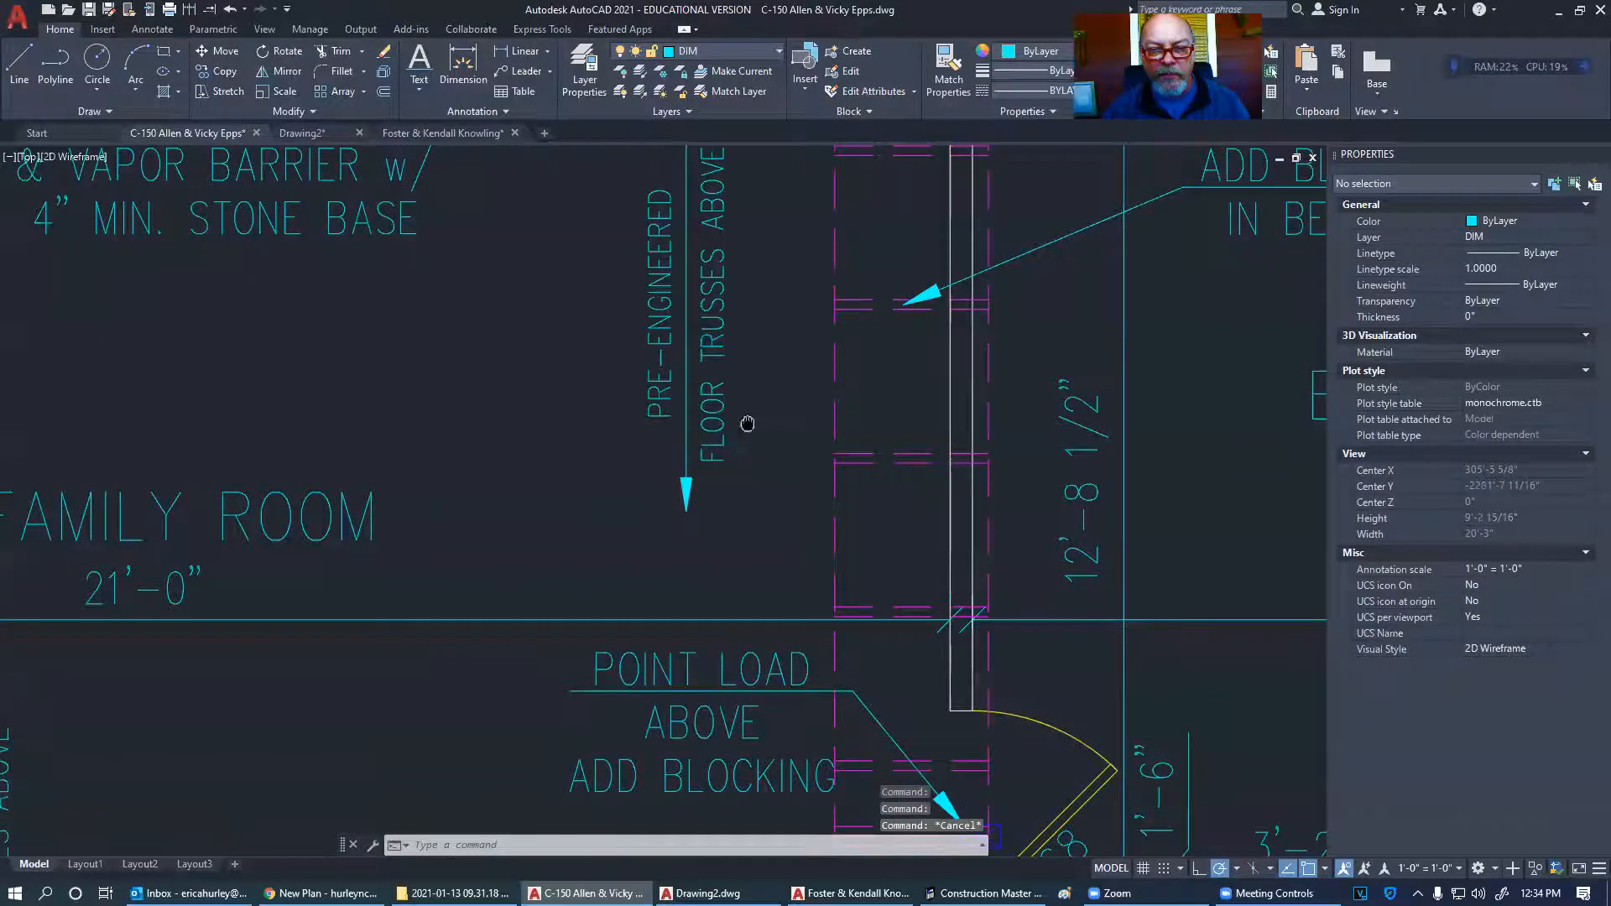
middle_click_drag(728, 434, 720, 532)
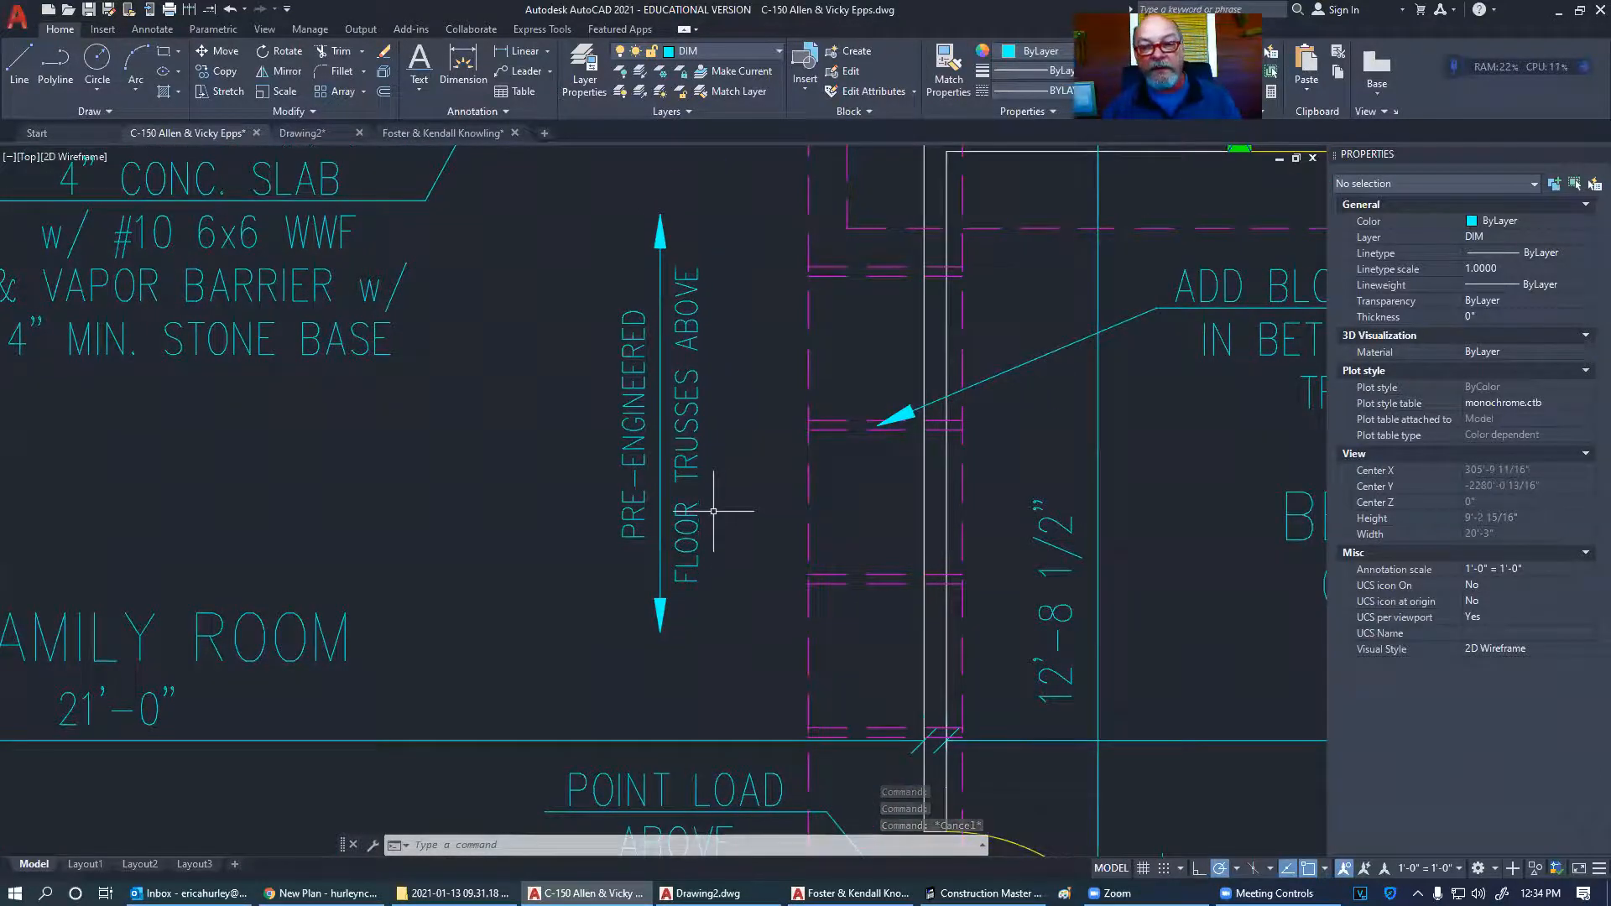
scroll(713, 506, "down", 6)
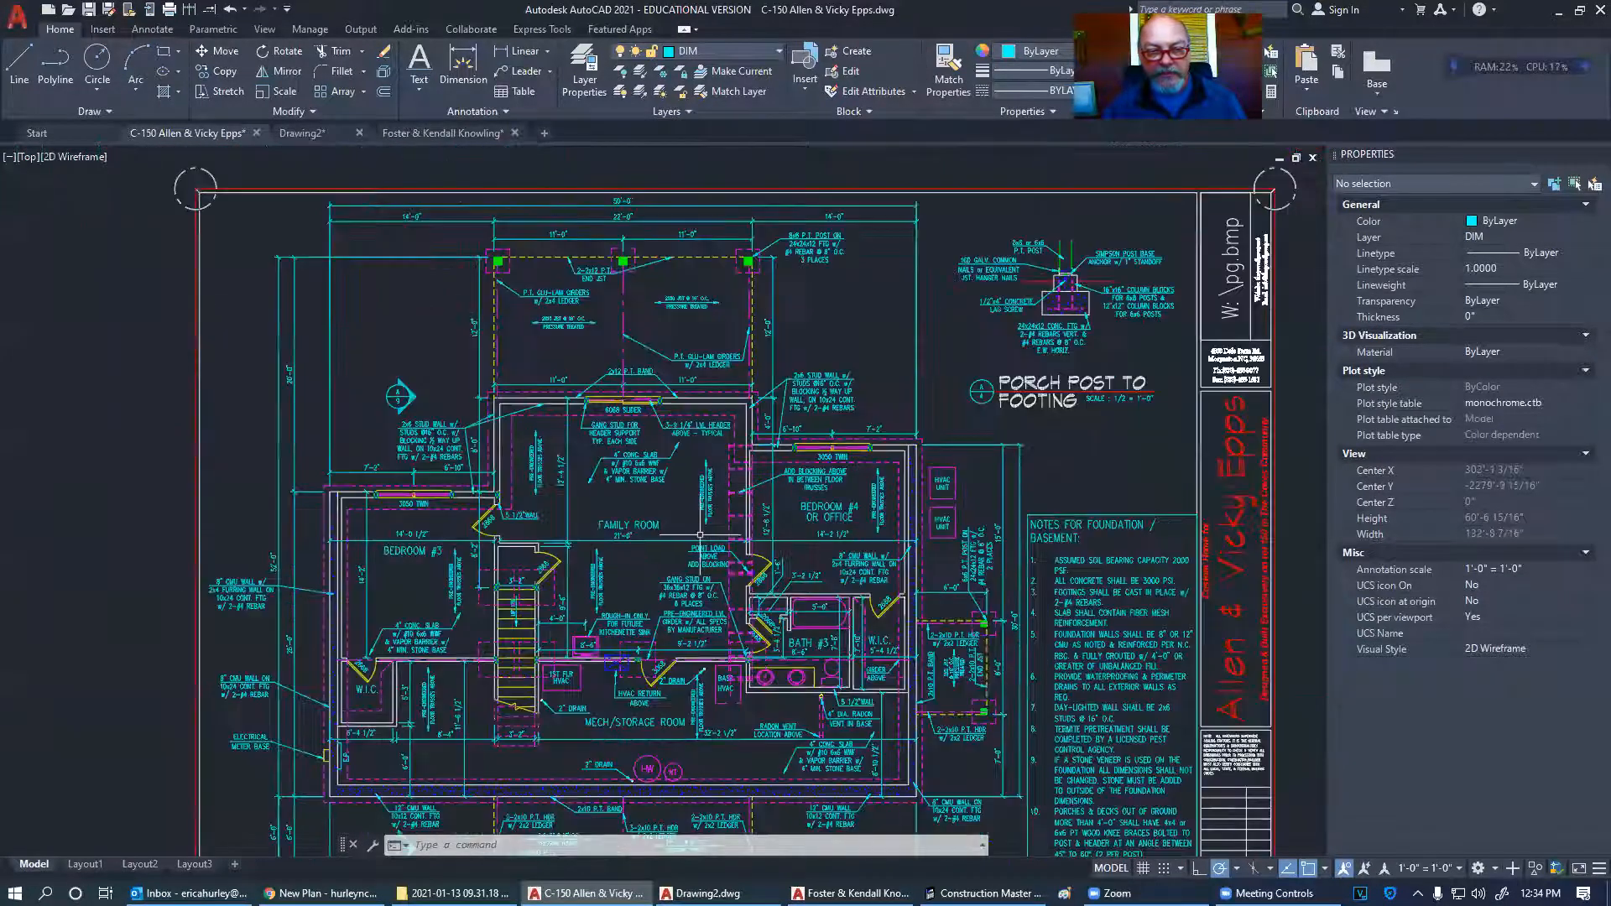
middle_click_drag(695, 581, 705, 500)
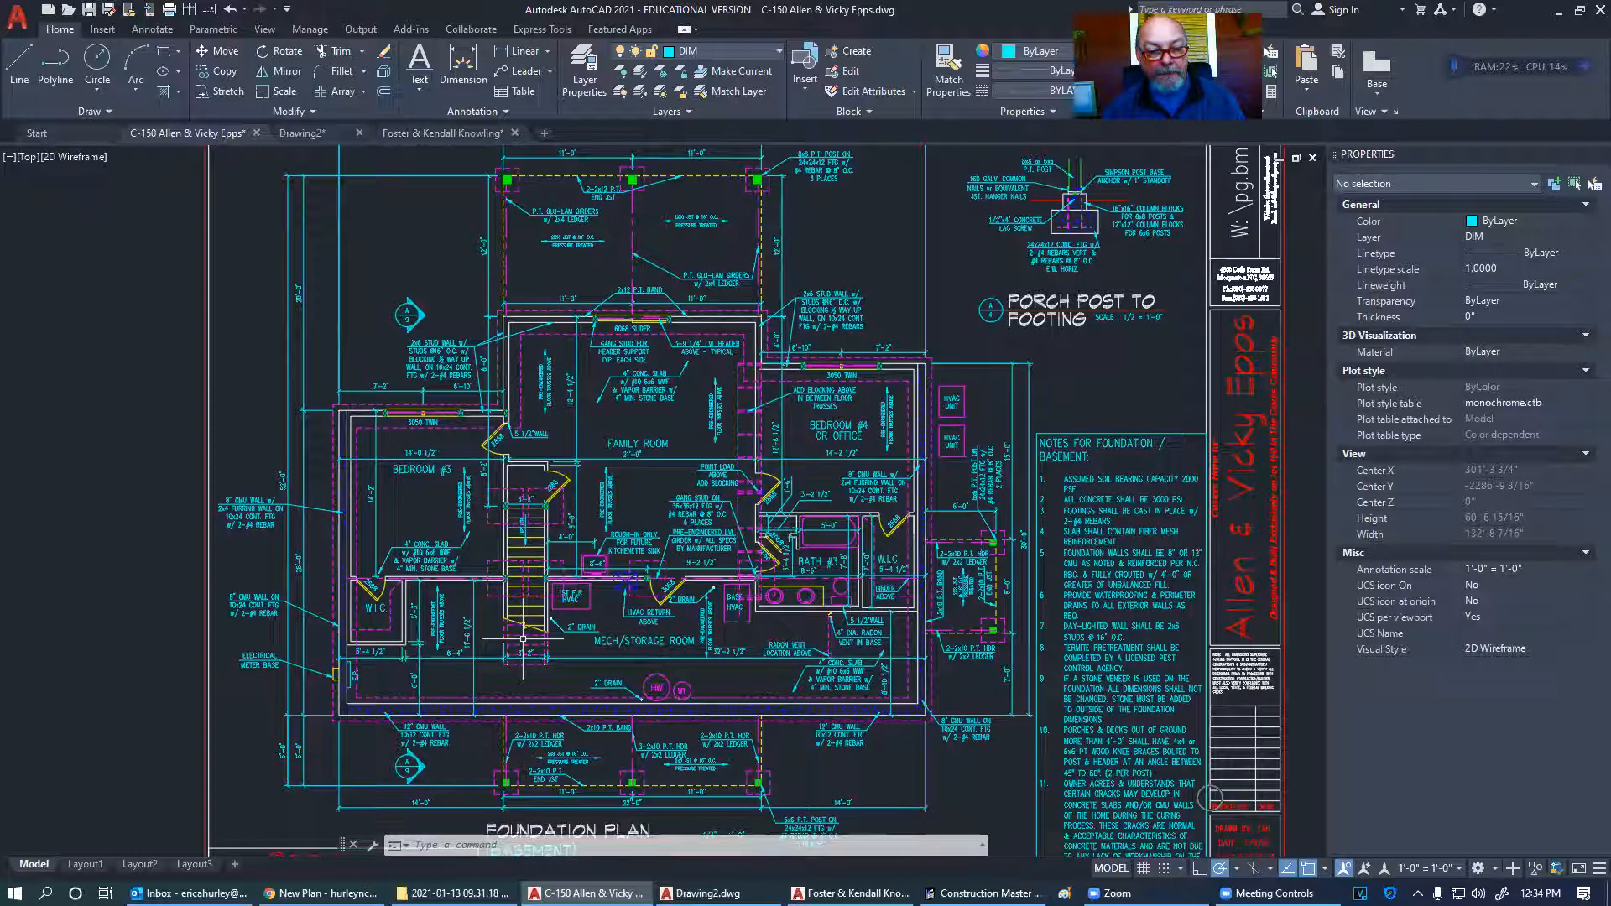
scroll(523, 640, "up", 8)
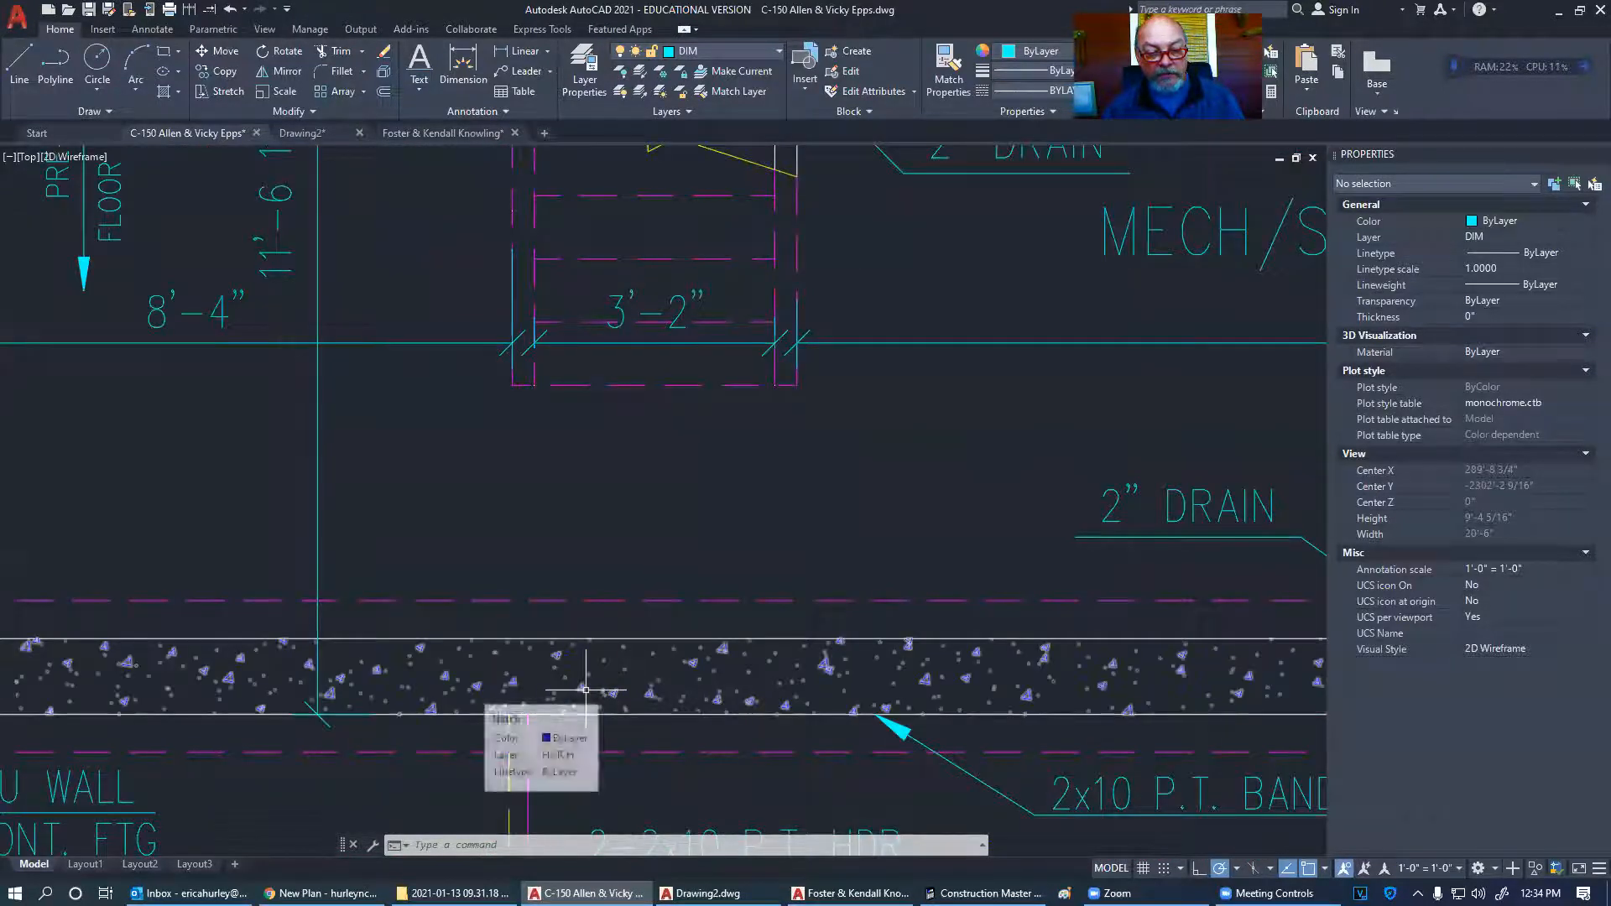
scroll(586, 690, "down", 8)
middle_click_drag(640, 599, 618, 629)
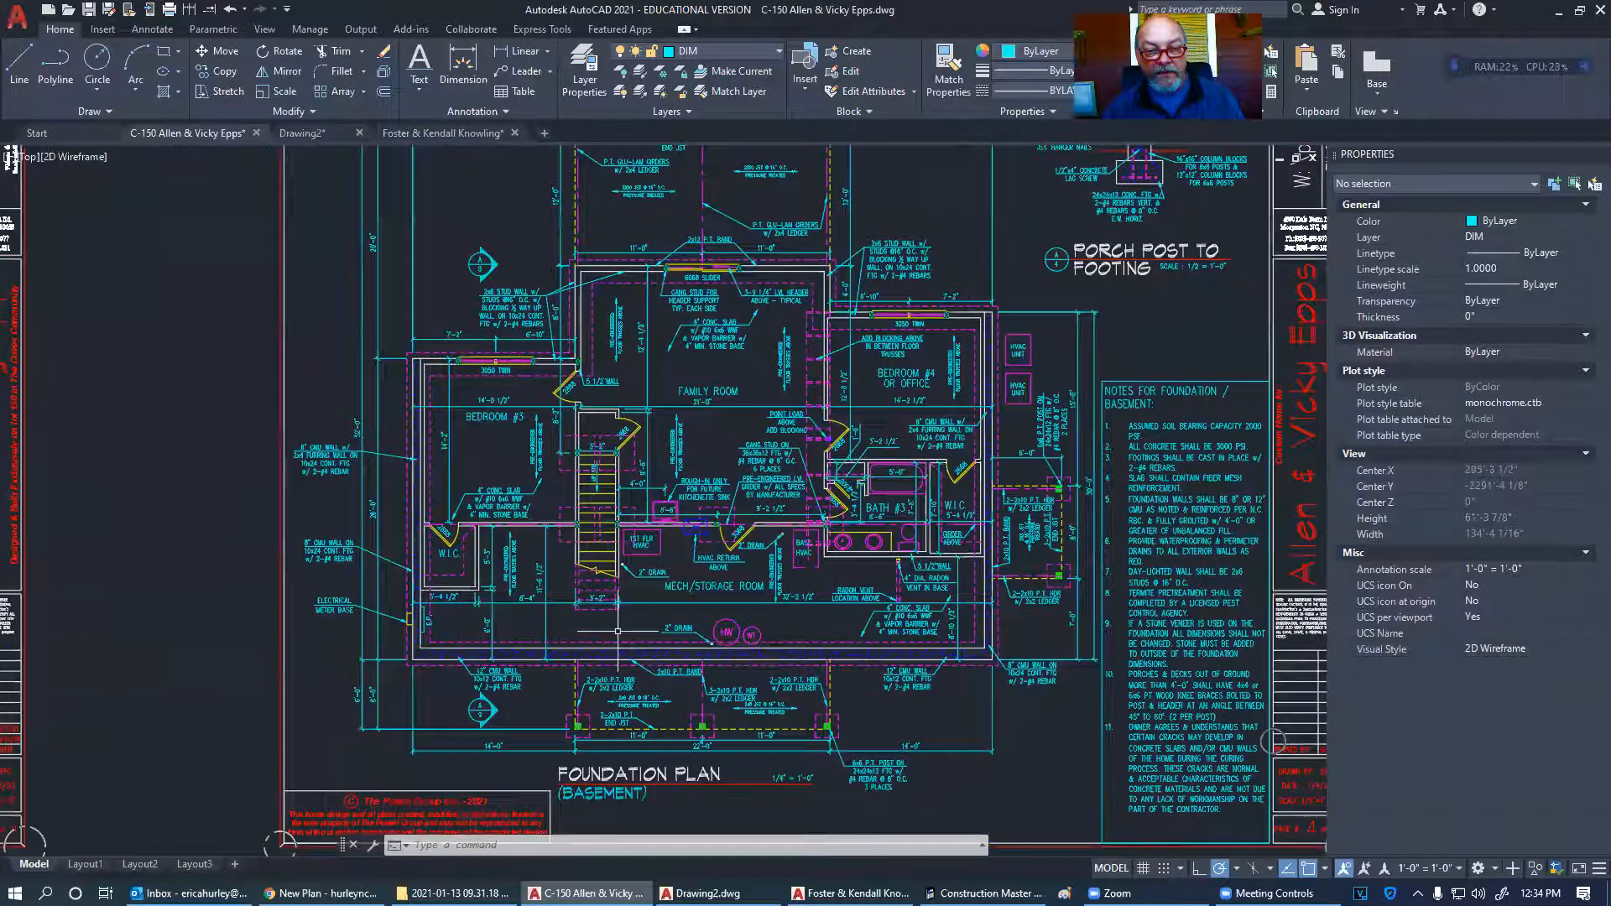
scroll(620, 587, "down", 2)
middle_click_drag(621, 507, 601, 498)
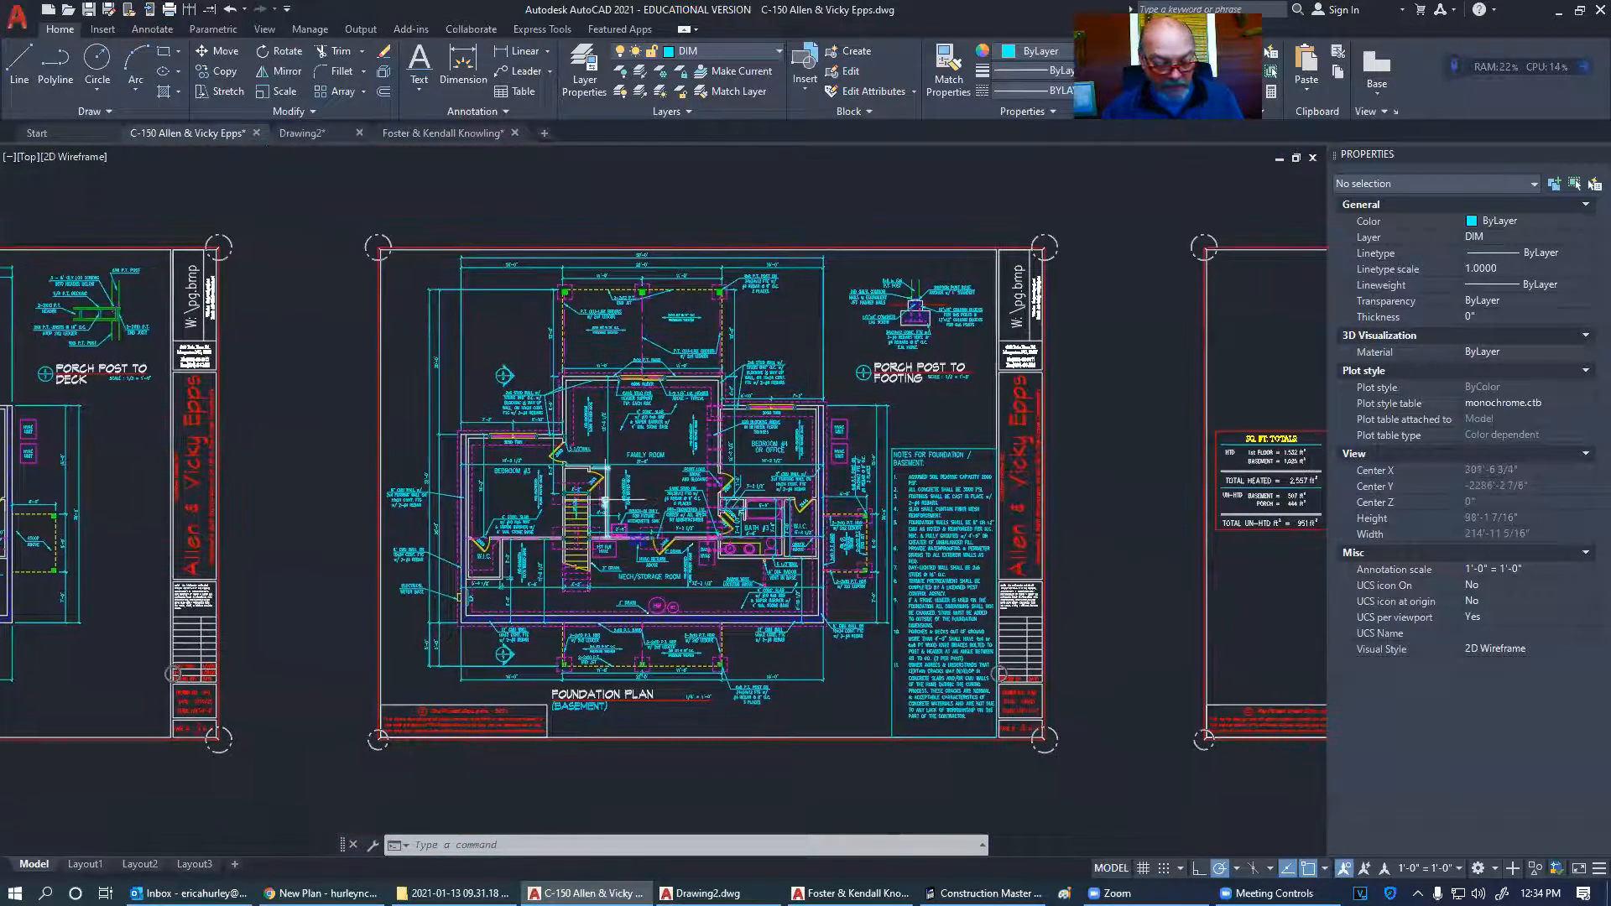
key("ctrl+p")
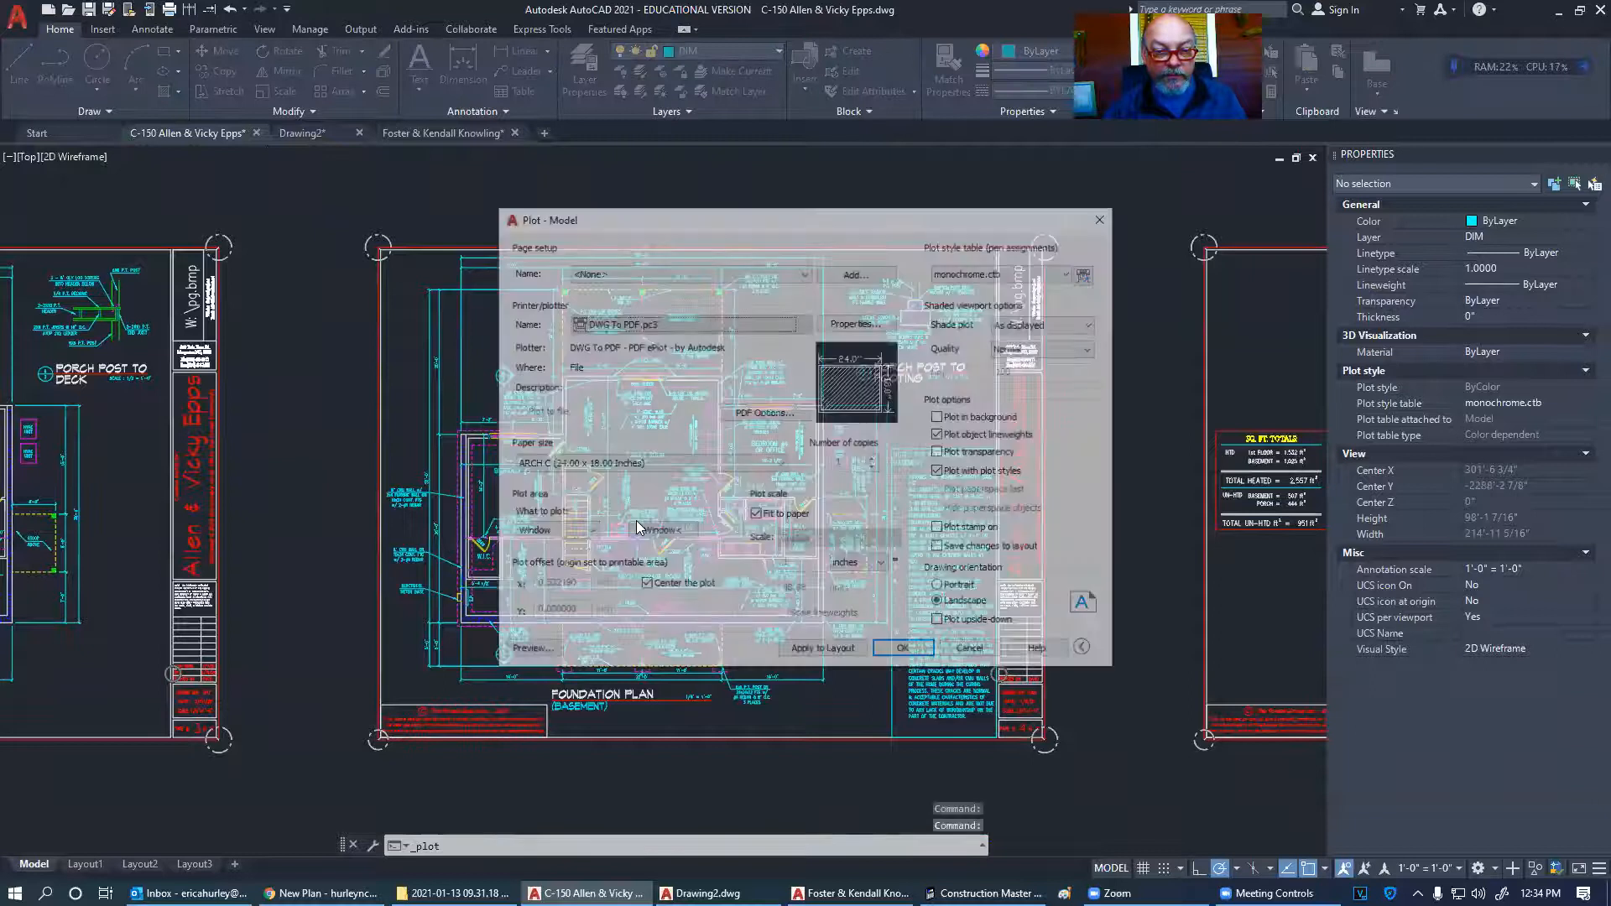
- Set the plot window to the Foundation Plan sheet's border corners
left_click(661, 532)
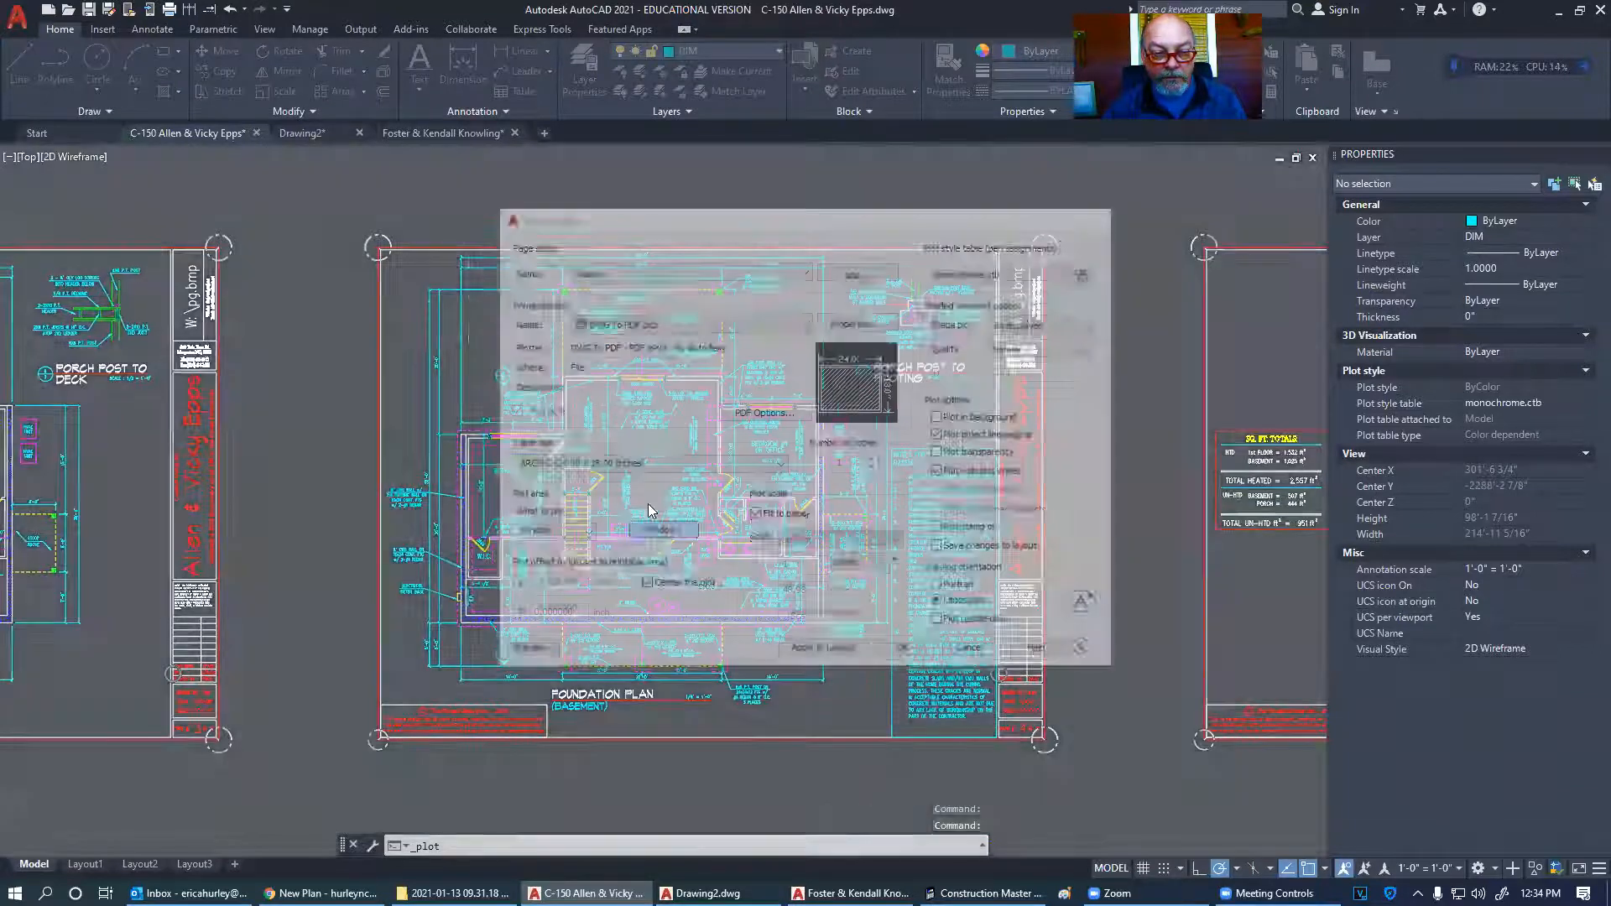
left_click(379, 248)
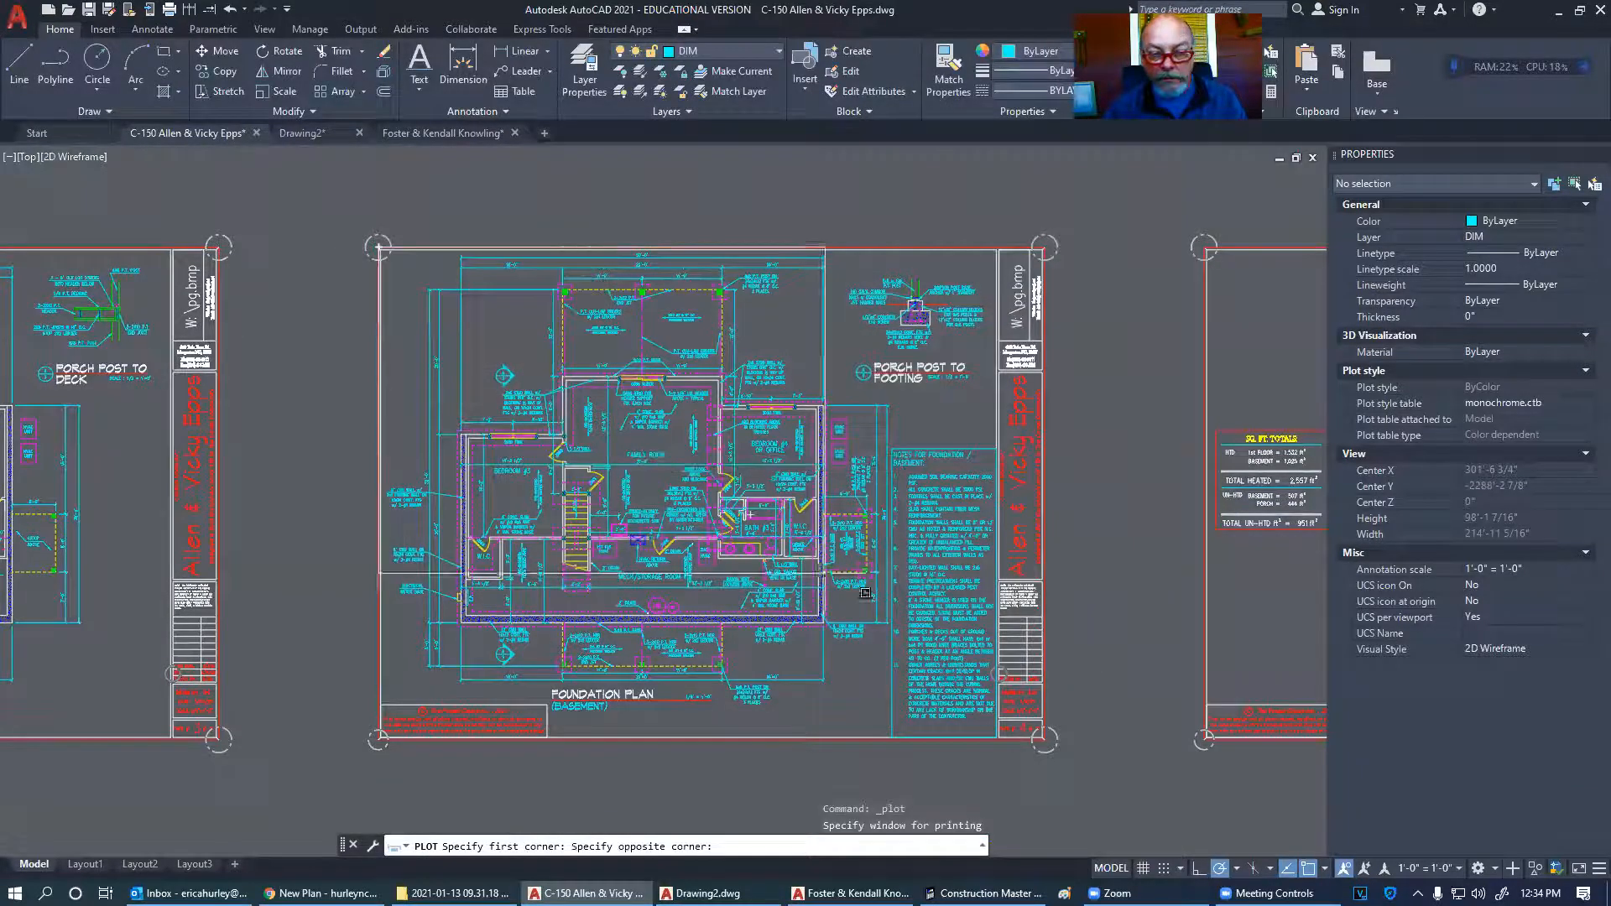
left_click(1045, 741)
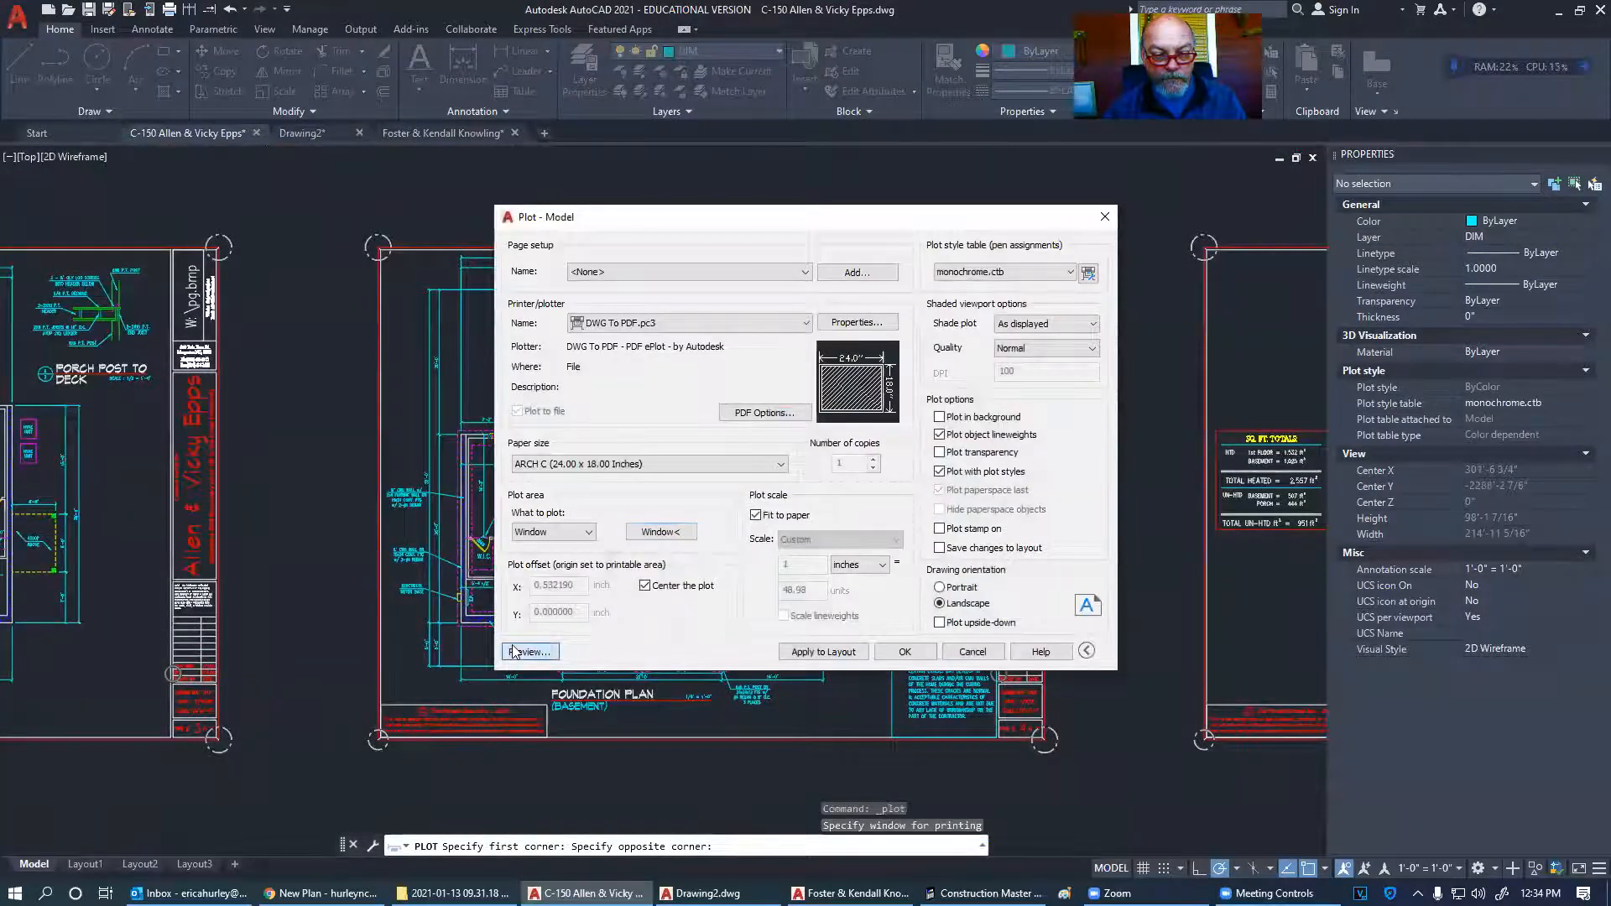
- Preview the Foundation Plan print, inspecting bedrooms, mech/storage, title and notes, then close it
left_click(514, 653)
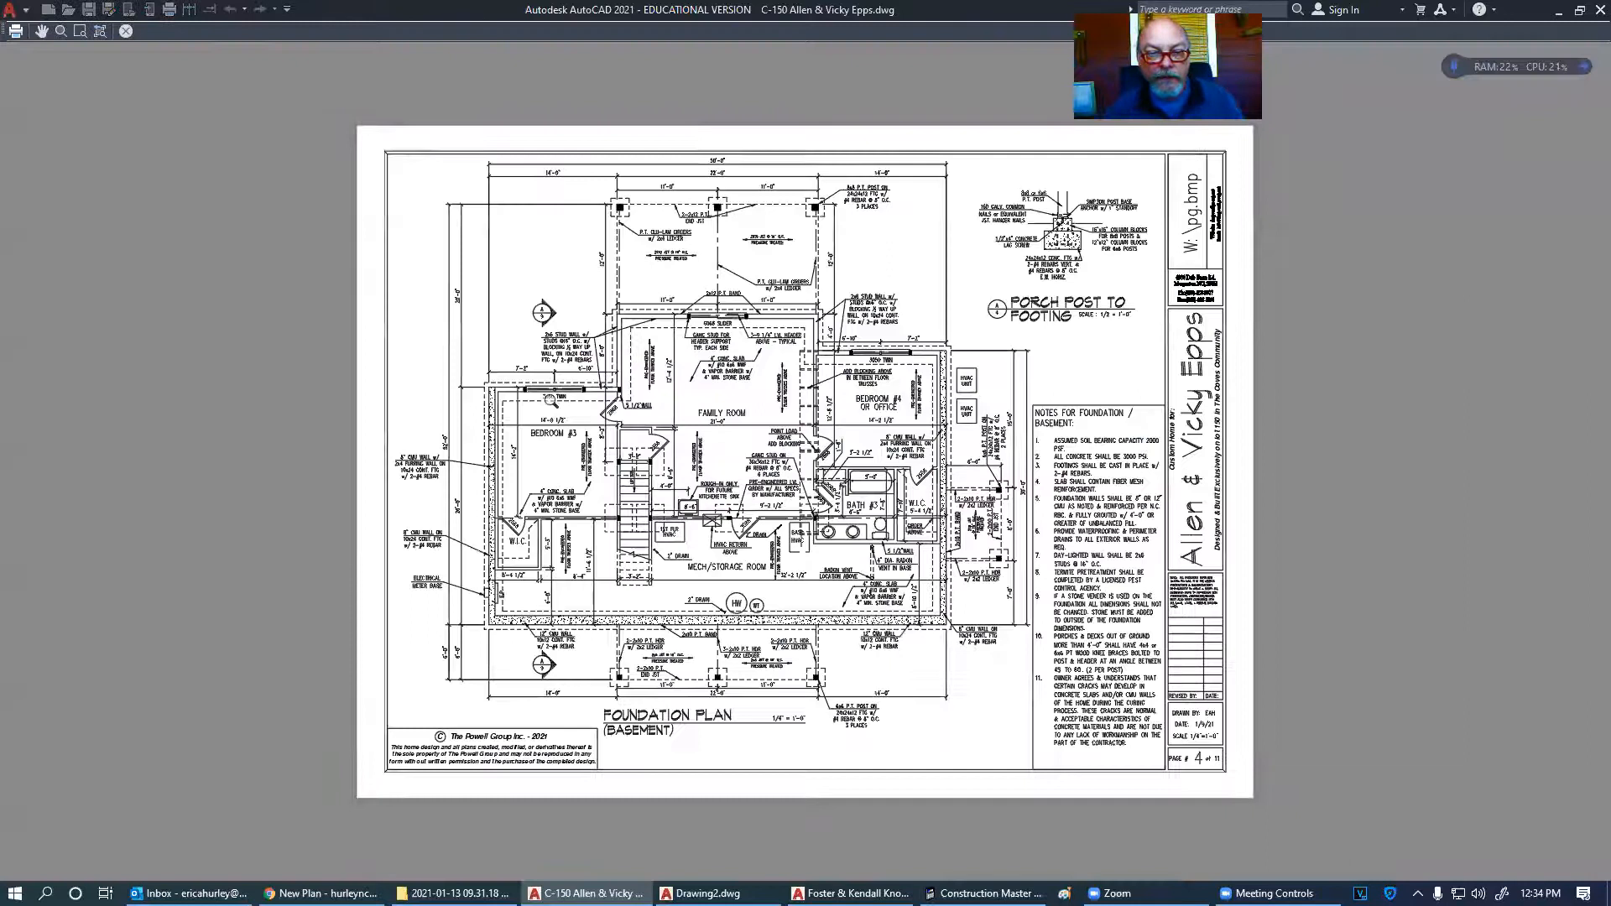
scroll(484, 534, "up", 3)
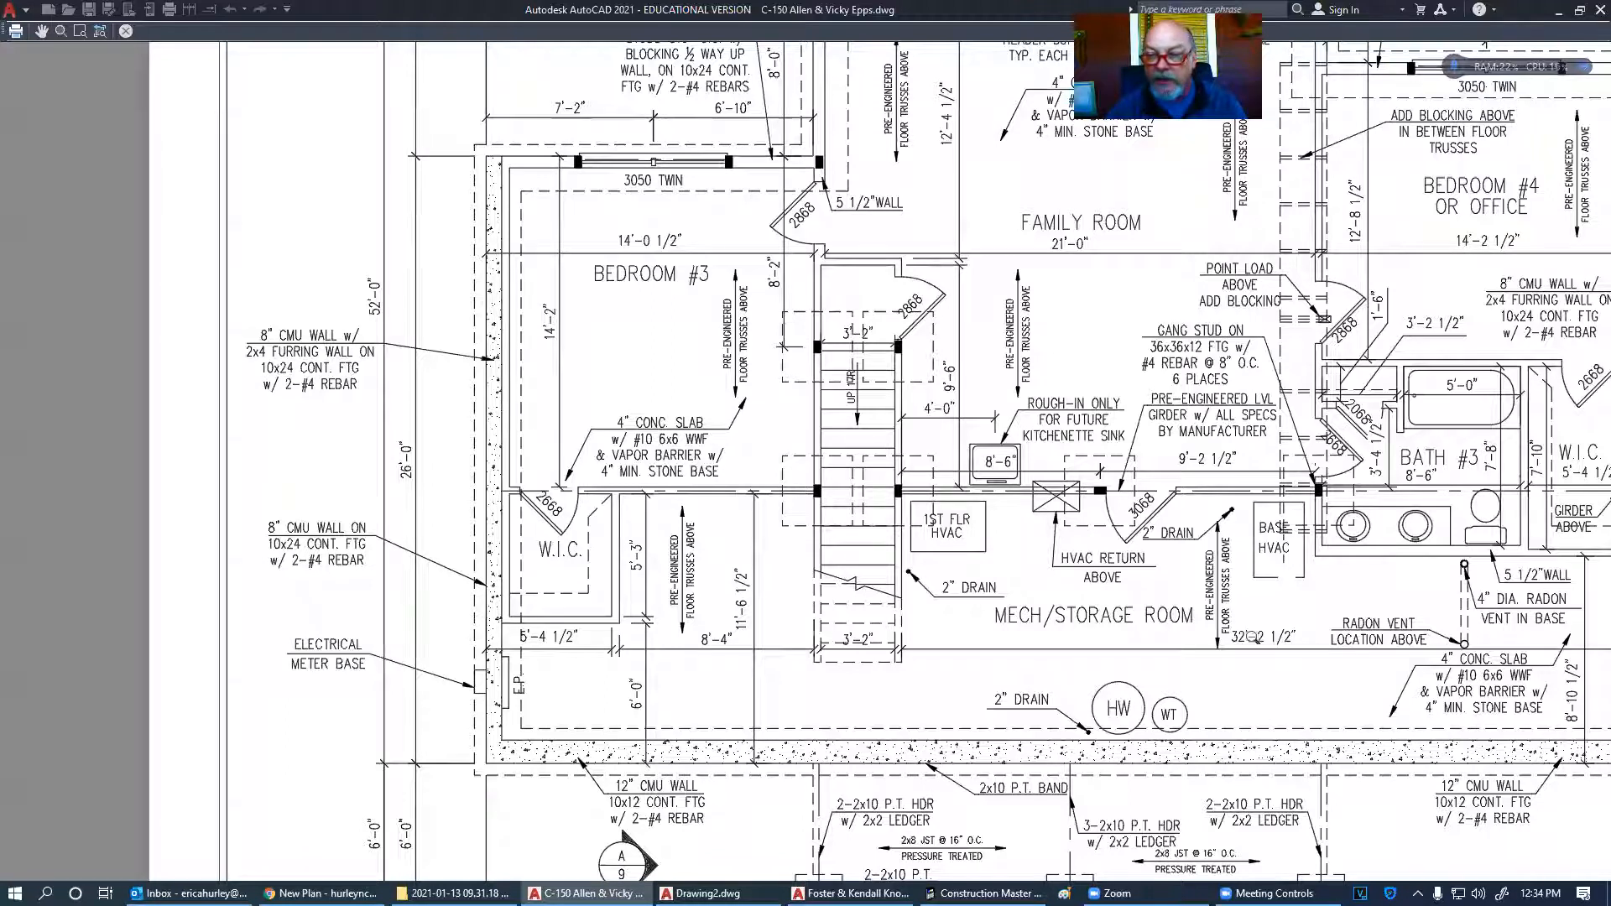
middle_click_drag(1109, 277, 938, 594)
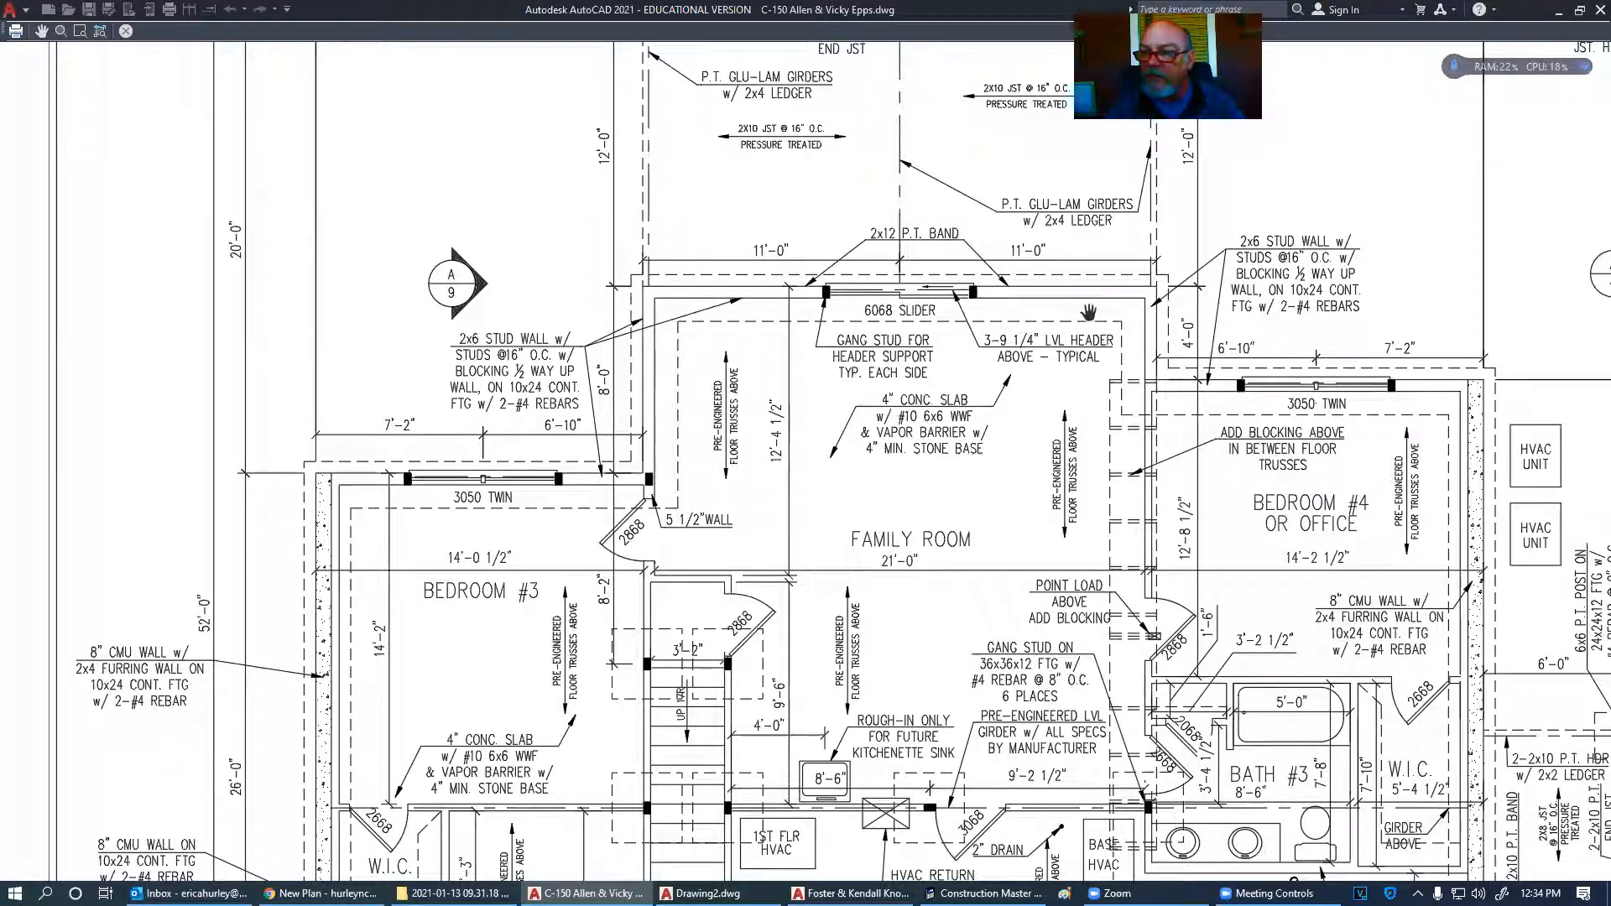
left_click_drag(343, 518, 405, 417)
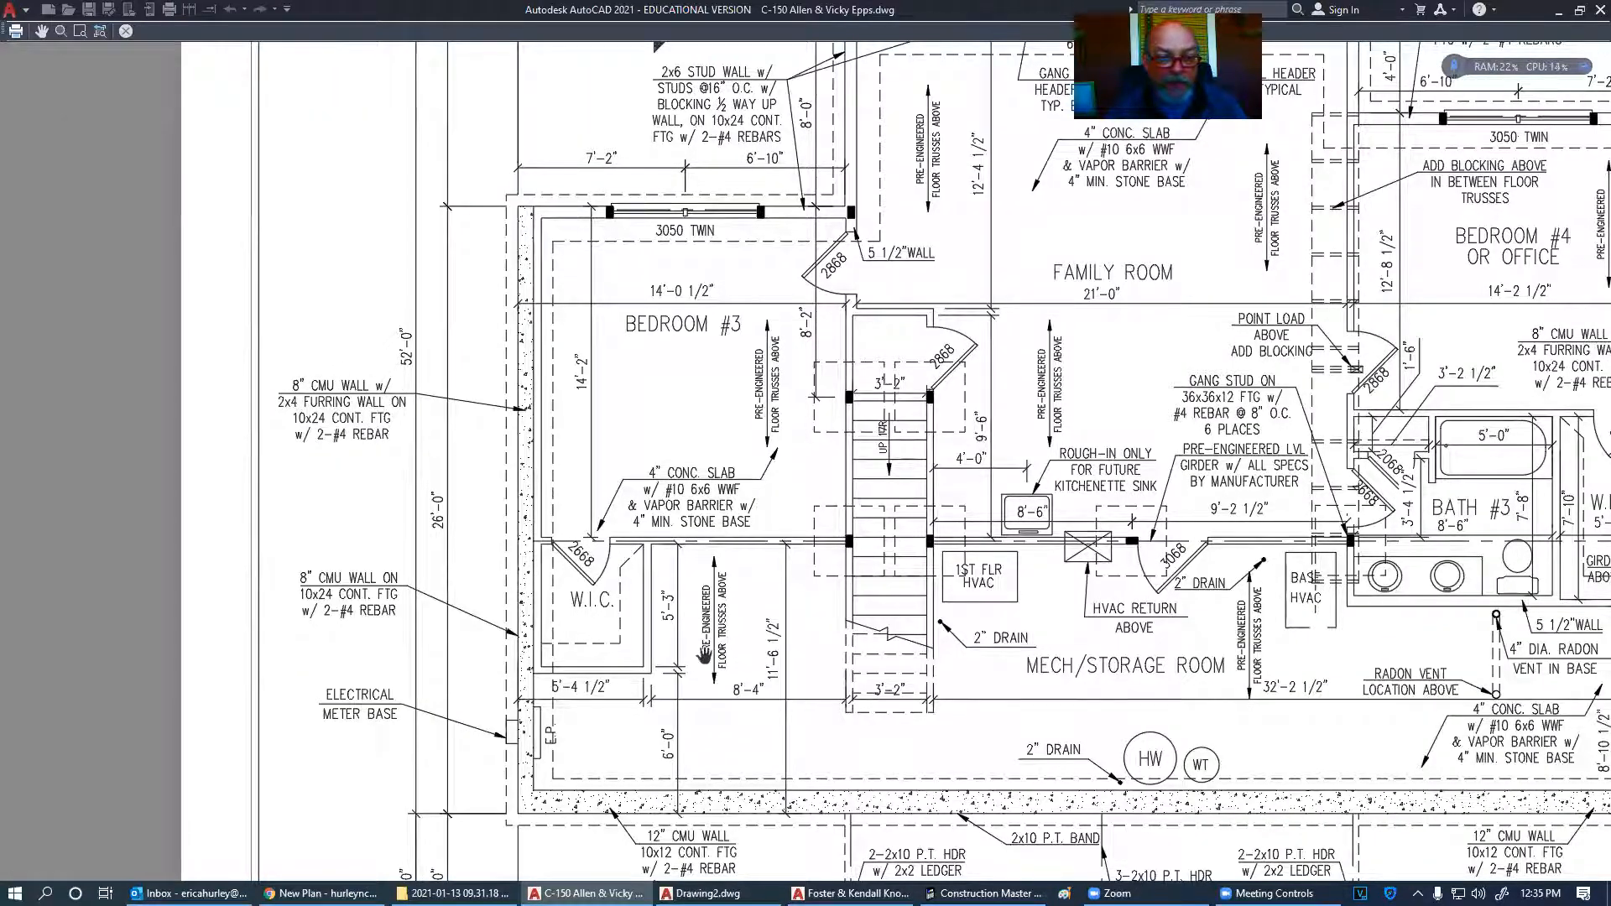
left_click_drag(705, 656, 556, 385)
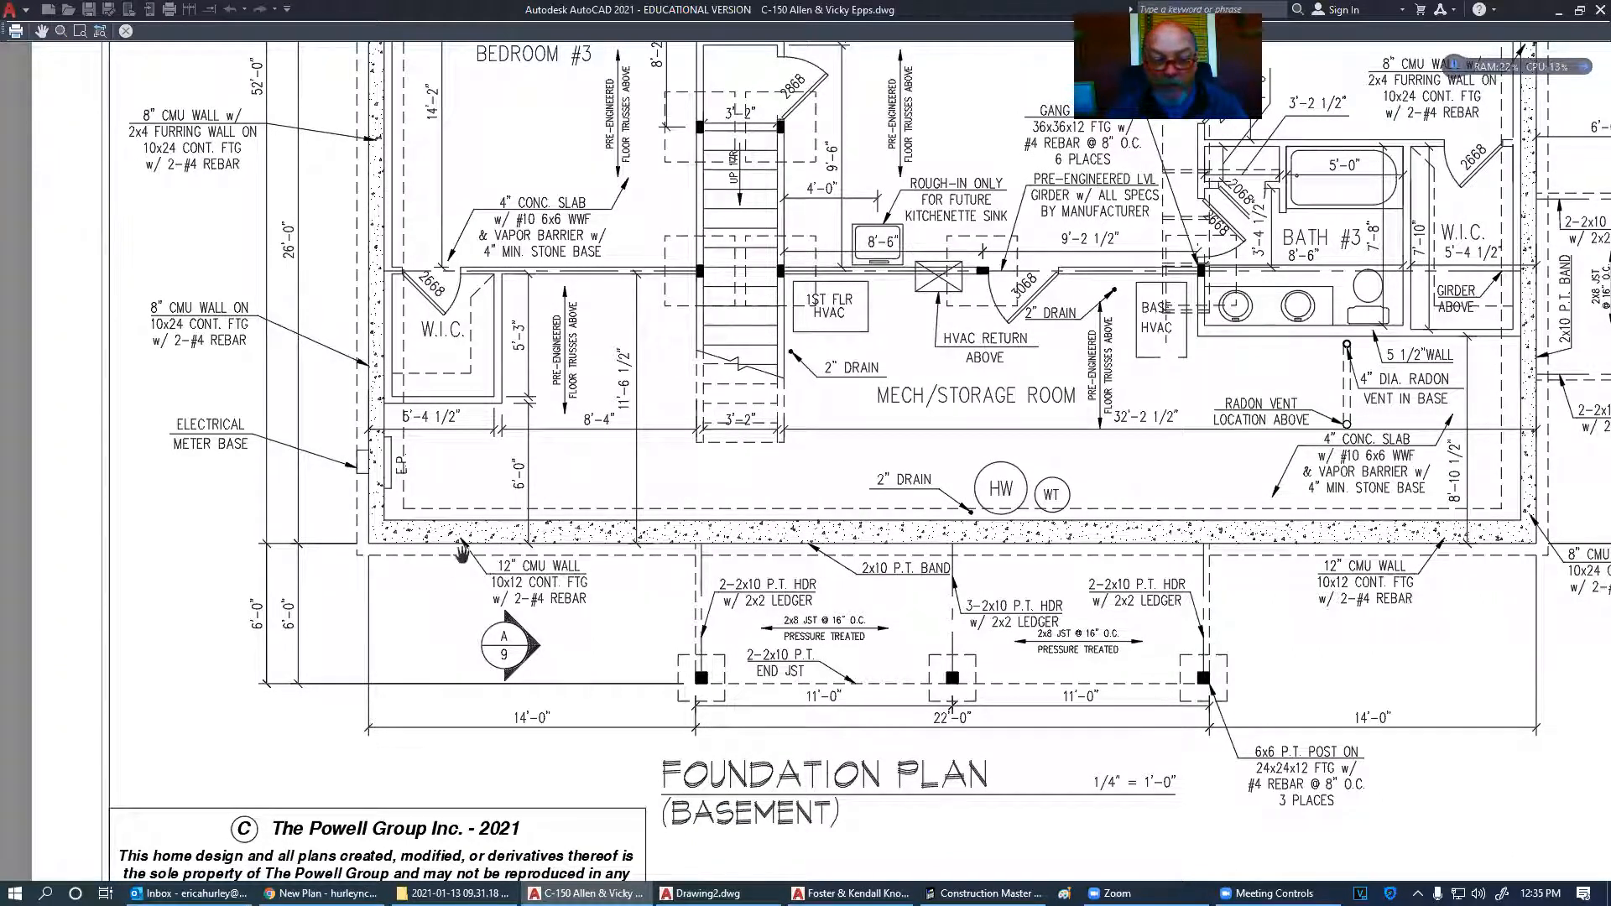
left_click_drag(1502, 571, 930, 622)
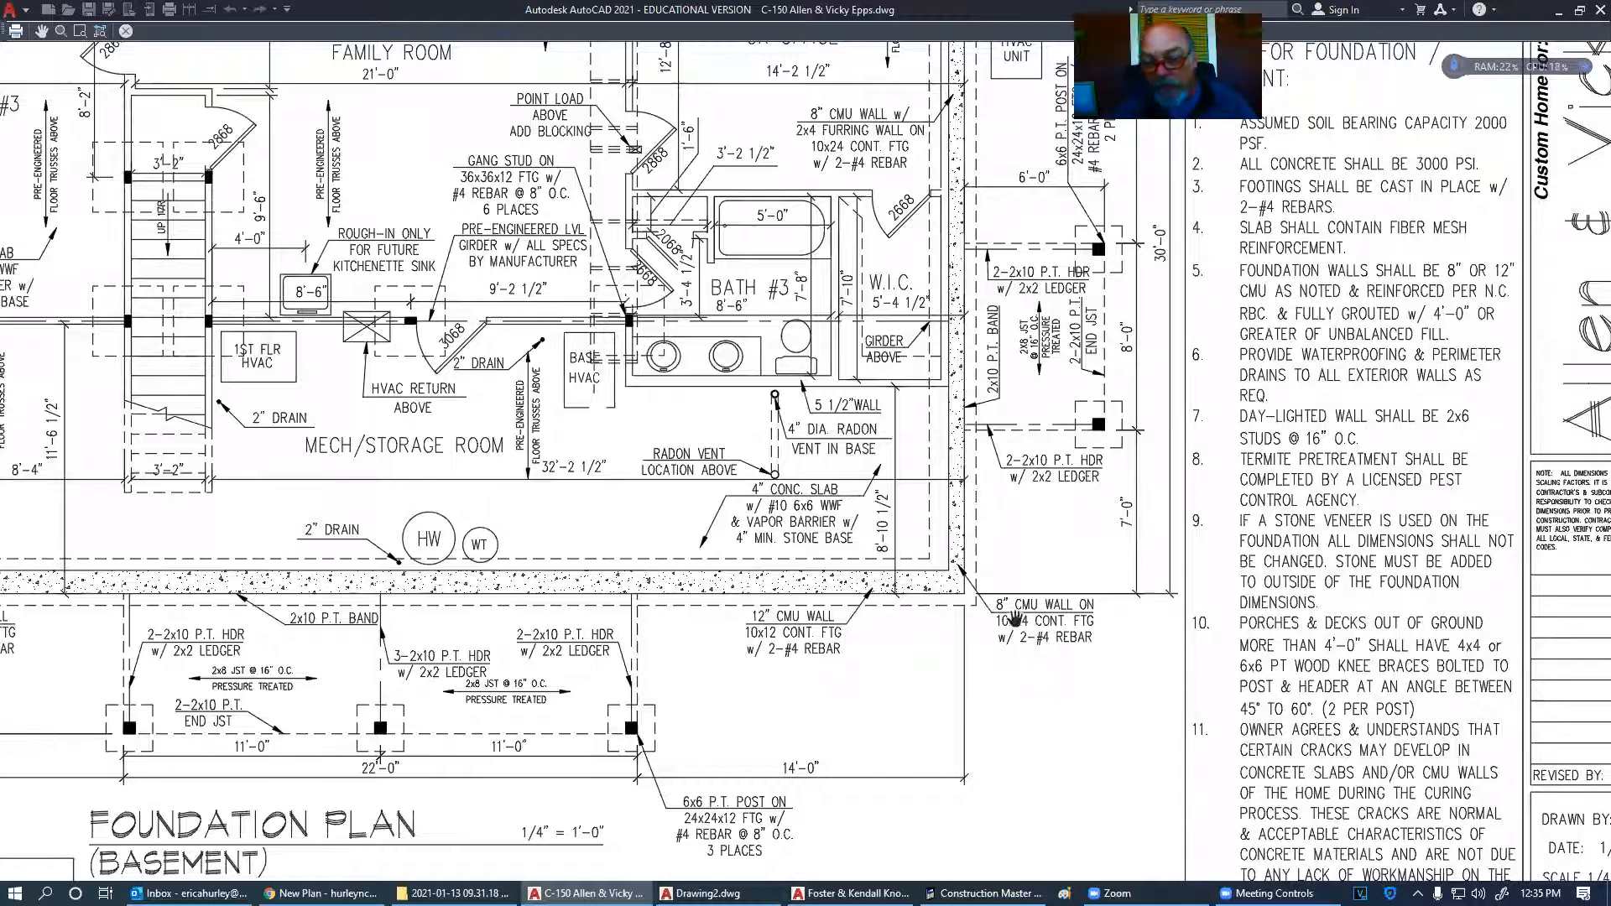
scroll(1003, 638, "down", 5)
scroll(906, 636, "up", 8)
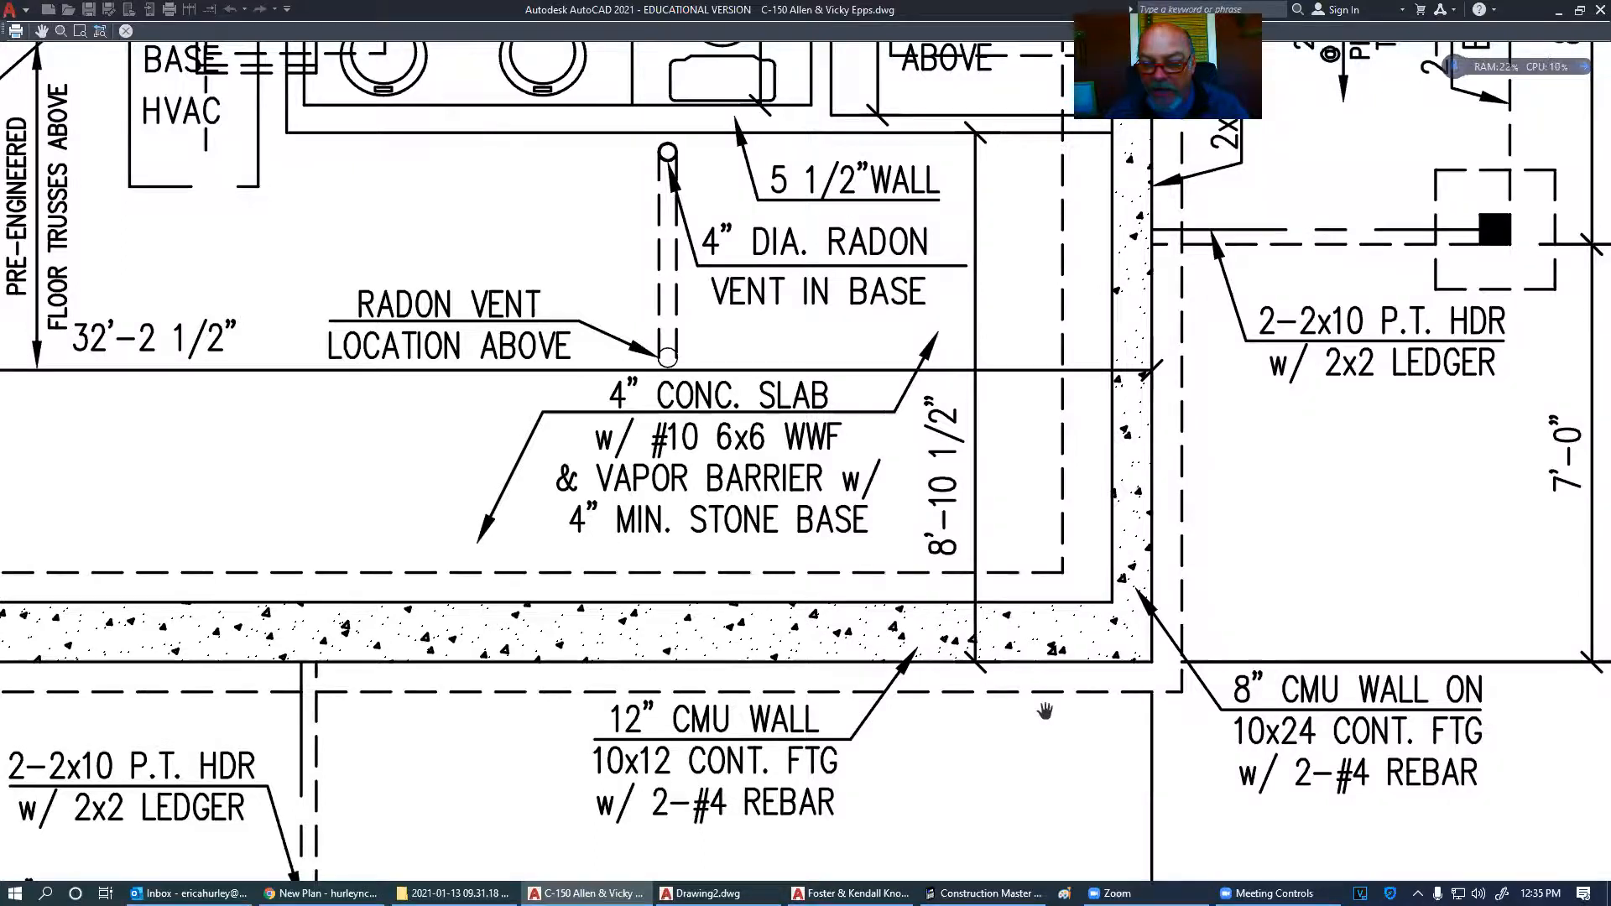
scroll(1045, 712, "down", 3)
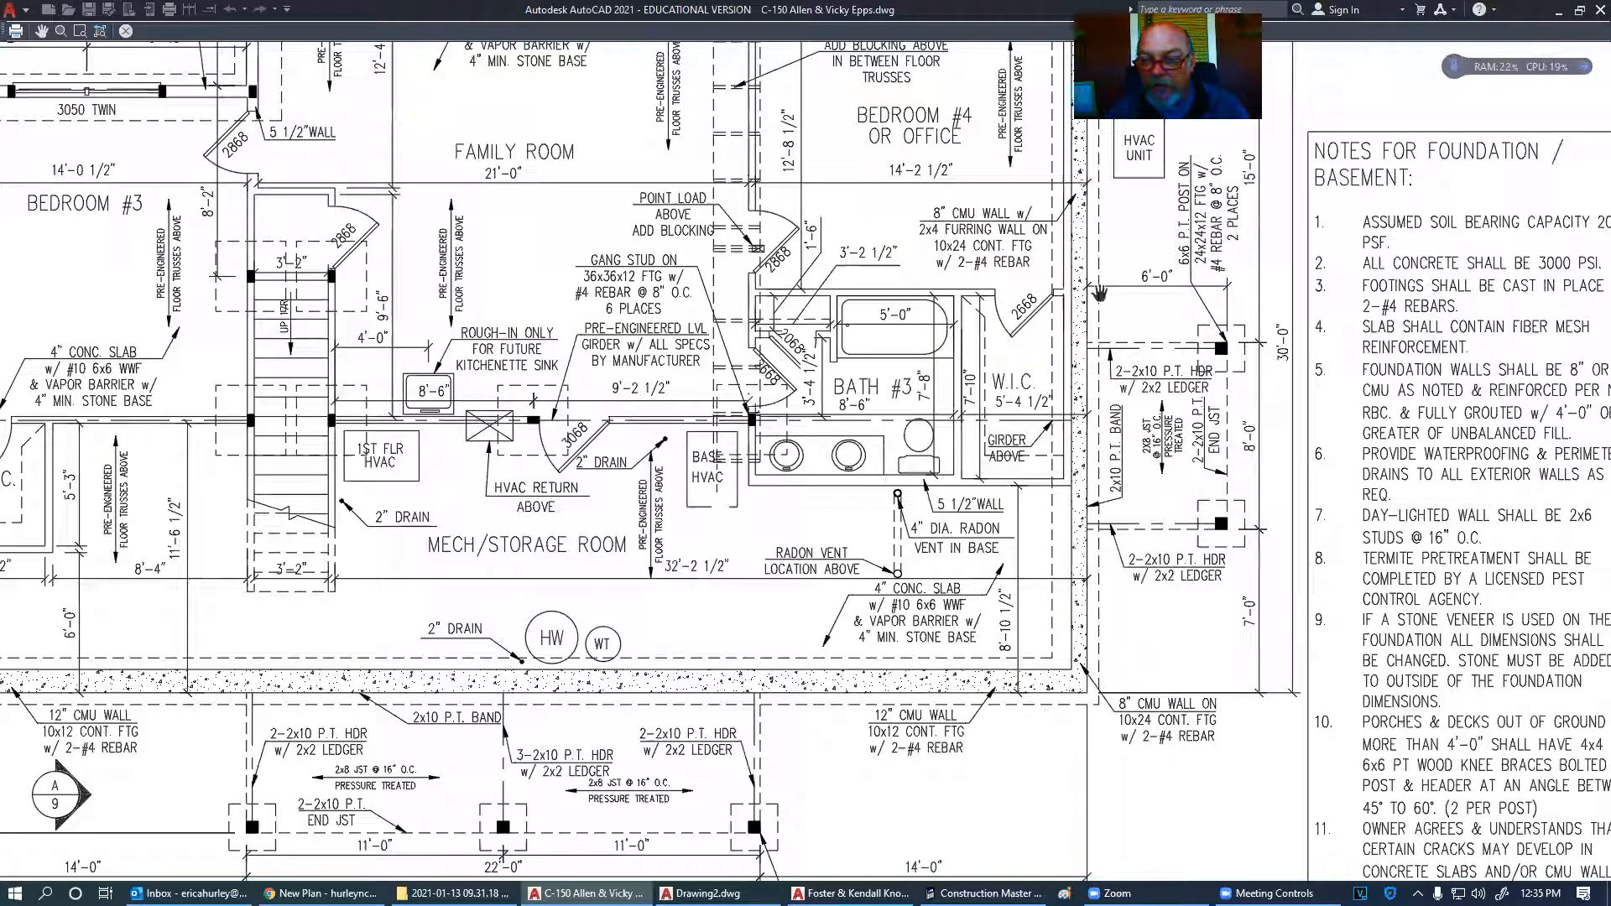
left_click_drag(886, 445, 812, 648)
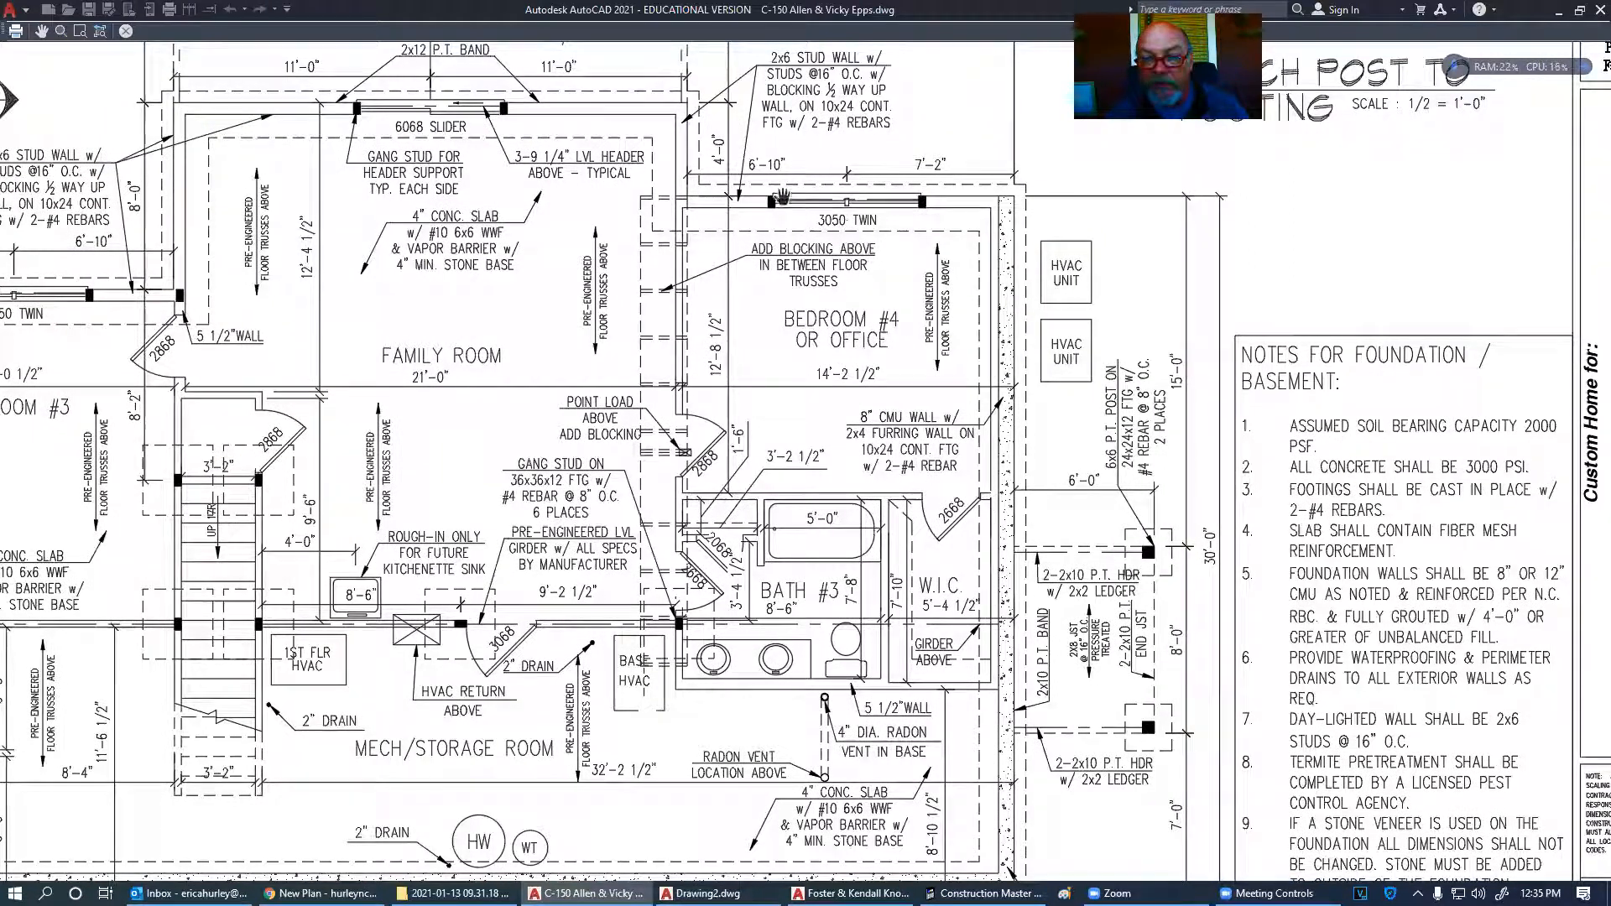
left_click_drag(223, 119, 485, 138)
scroll(760, 211, "down", 2)
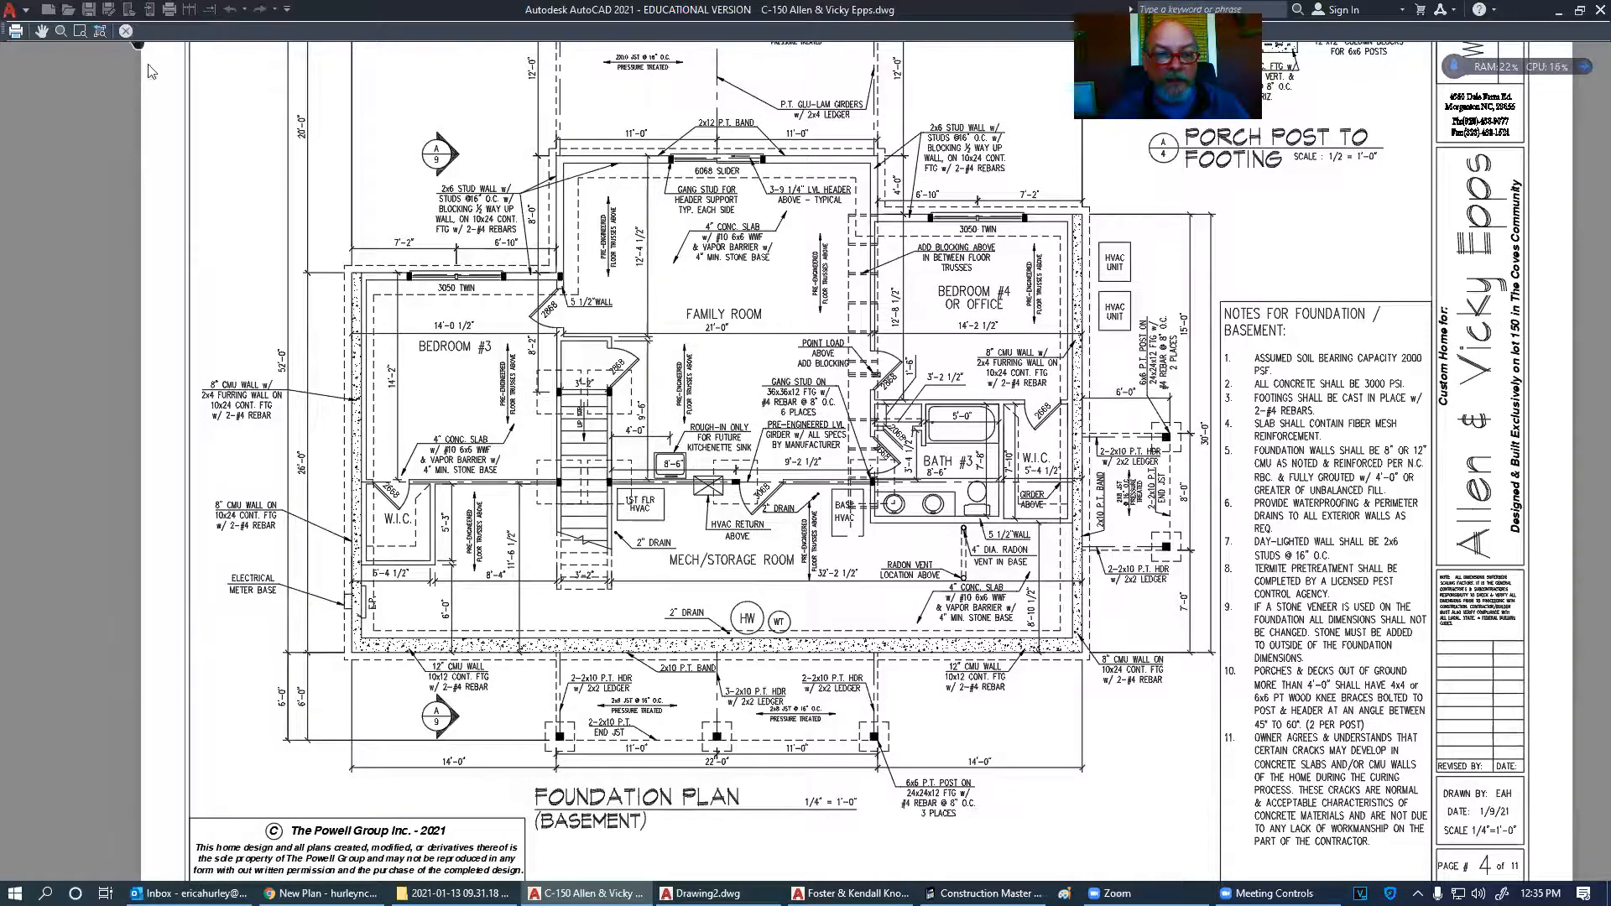
left_click(126, 31)
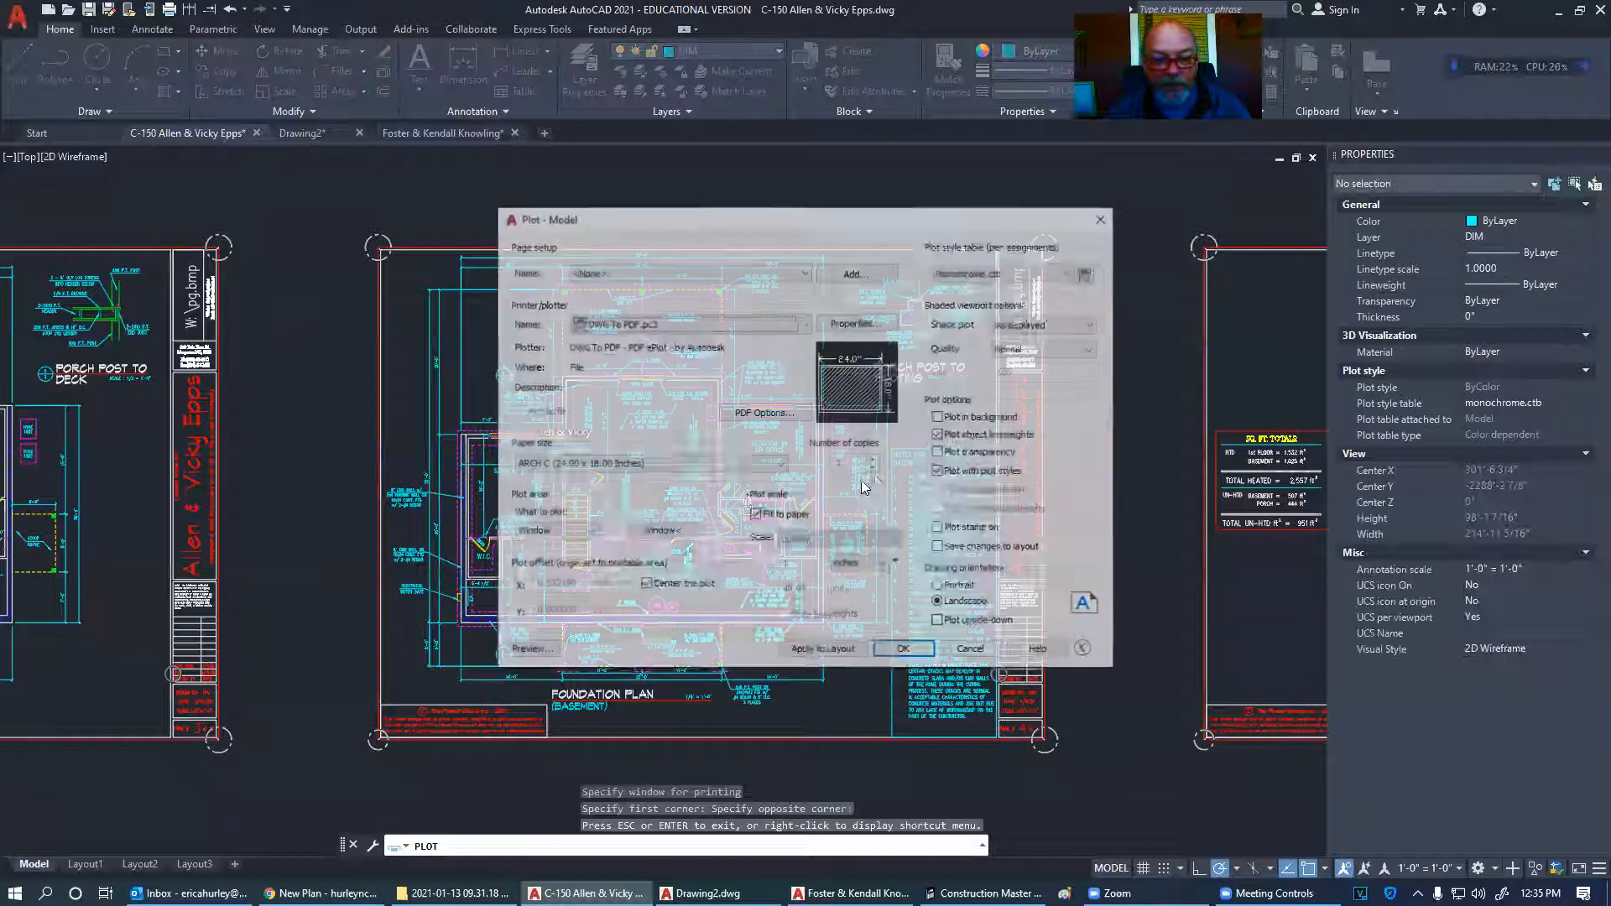
- Cancel the plot settings and bring the foundation and 1st floor plan sheets into view
left_click(973, 652)
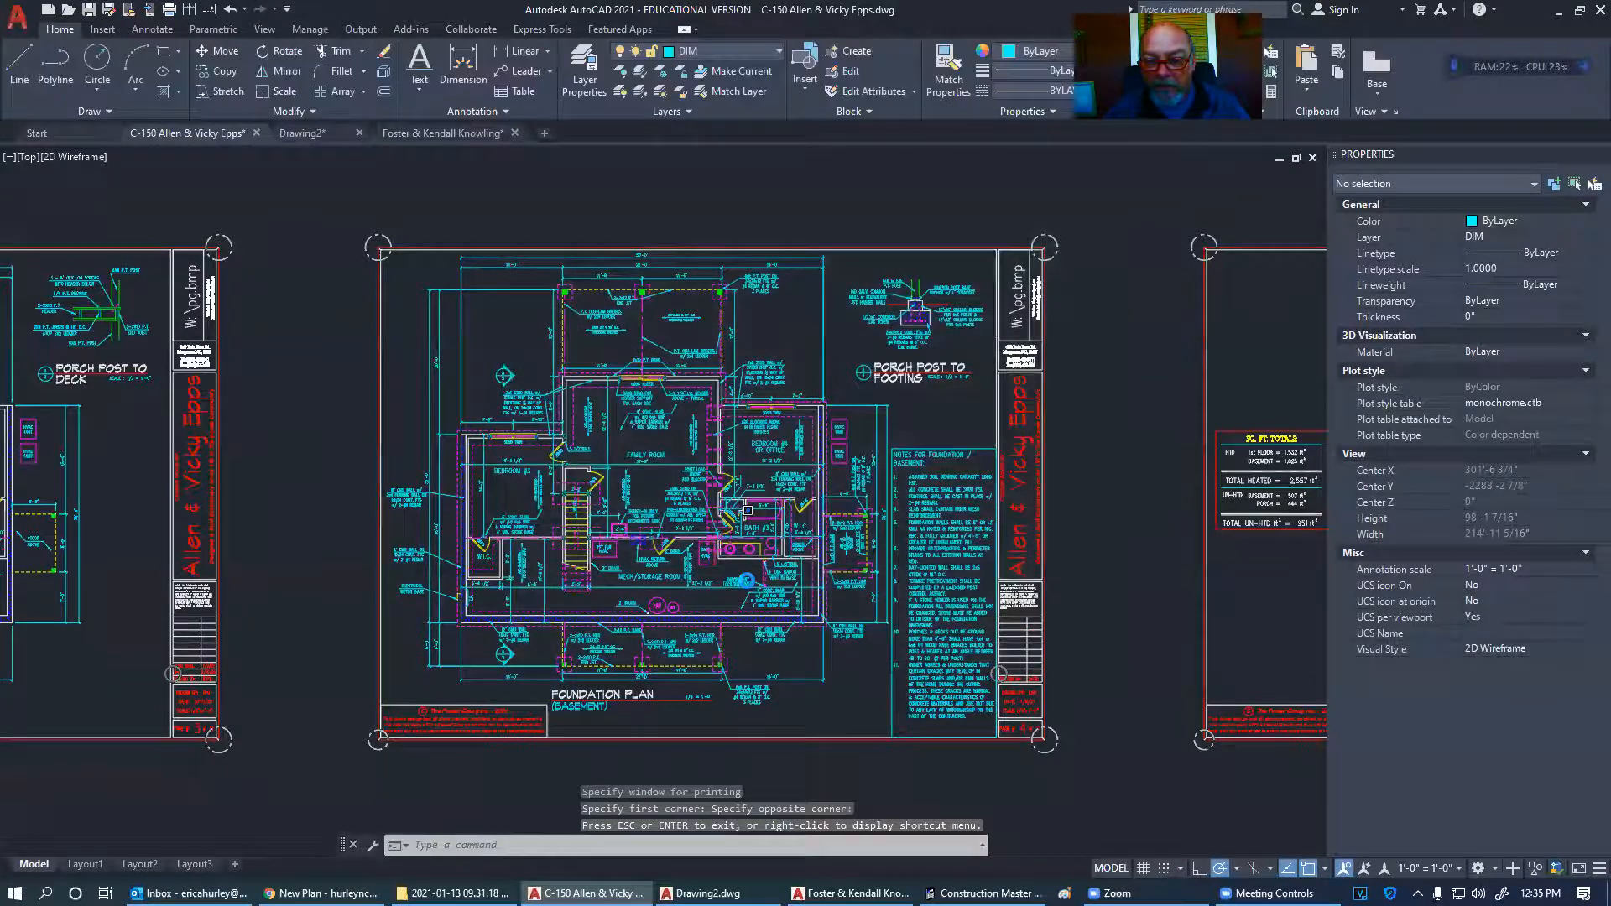
scroll(773, 378, "down", 4)
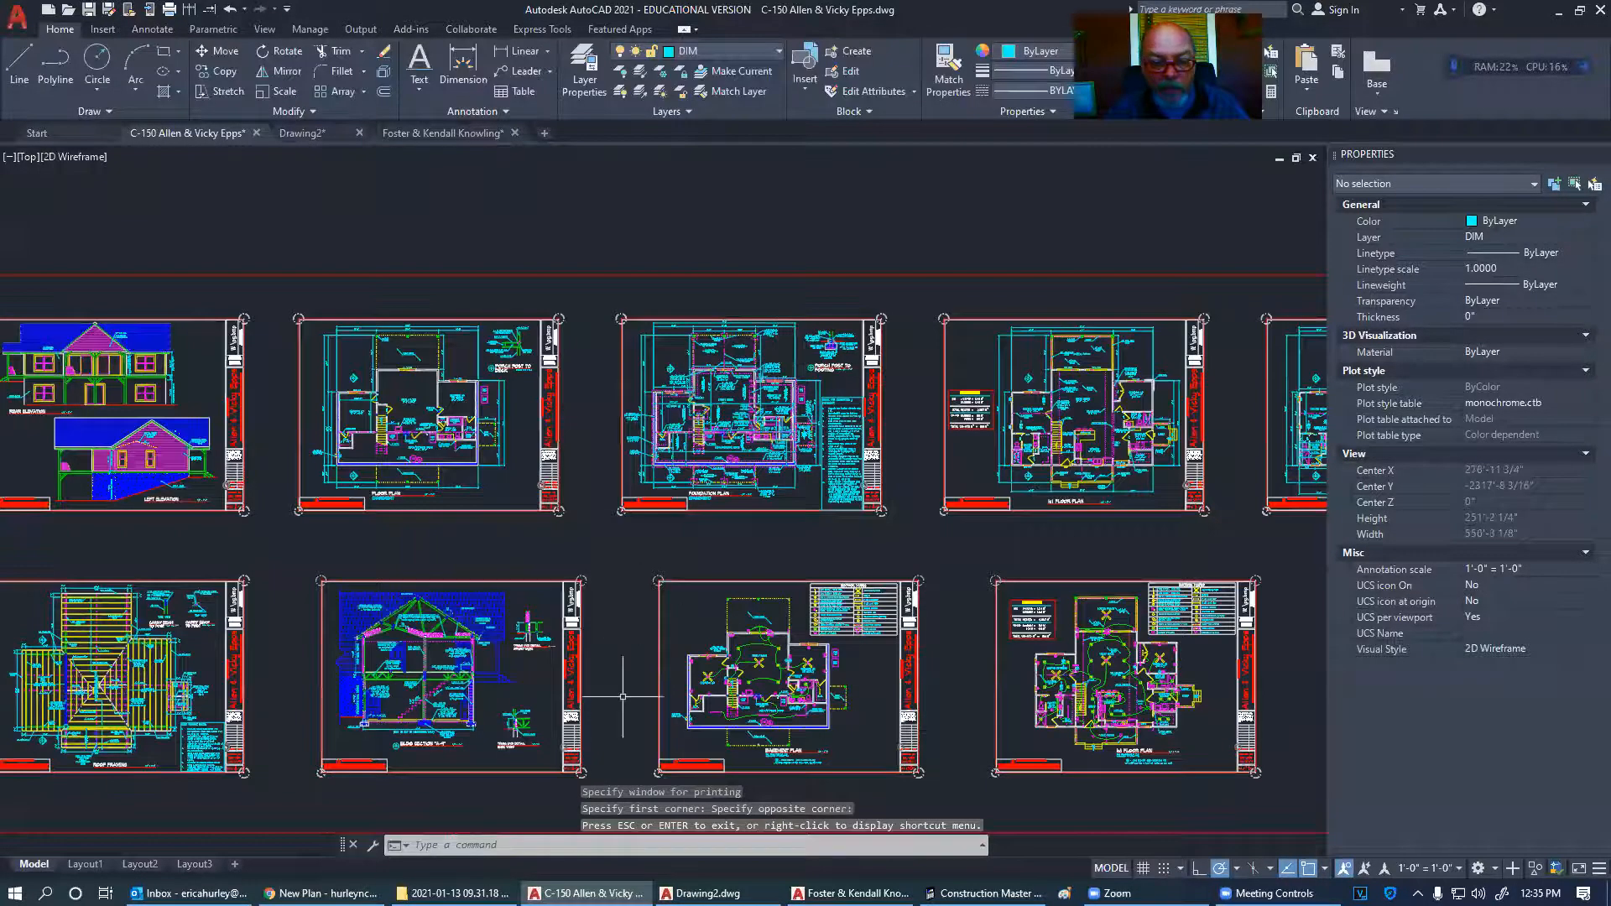
scroll(469, 744, "up", 6)
scroll(557, 606, "up", 5)
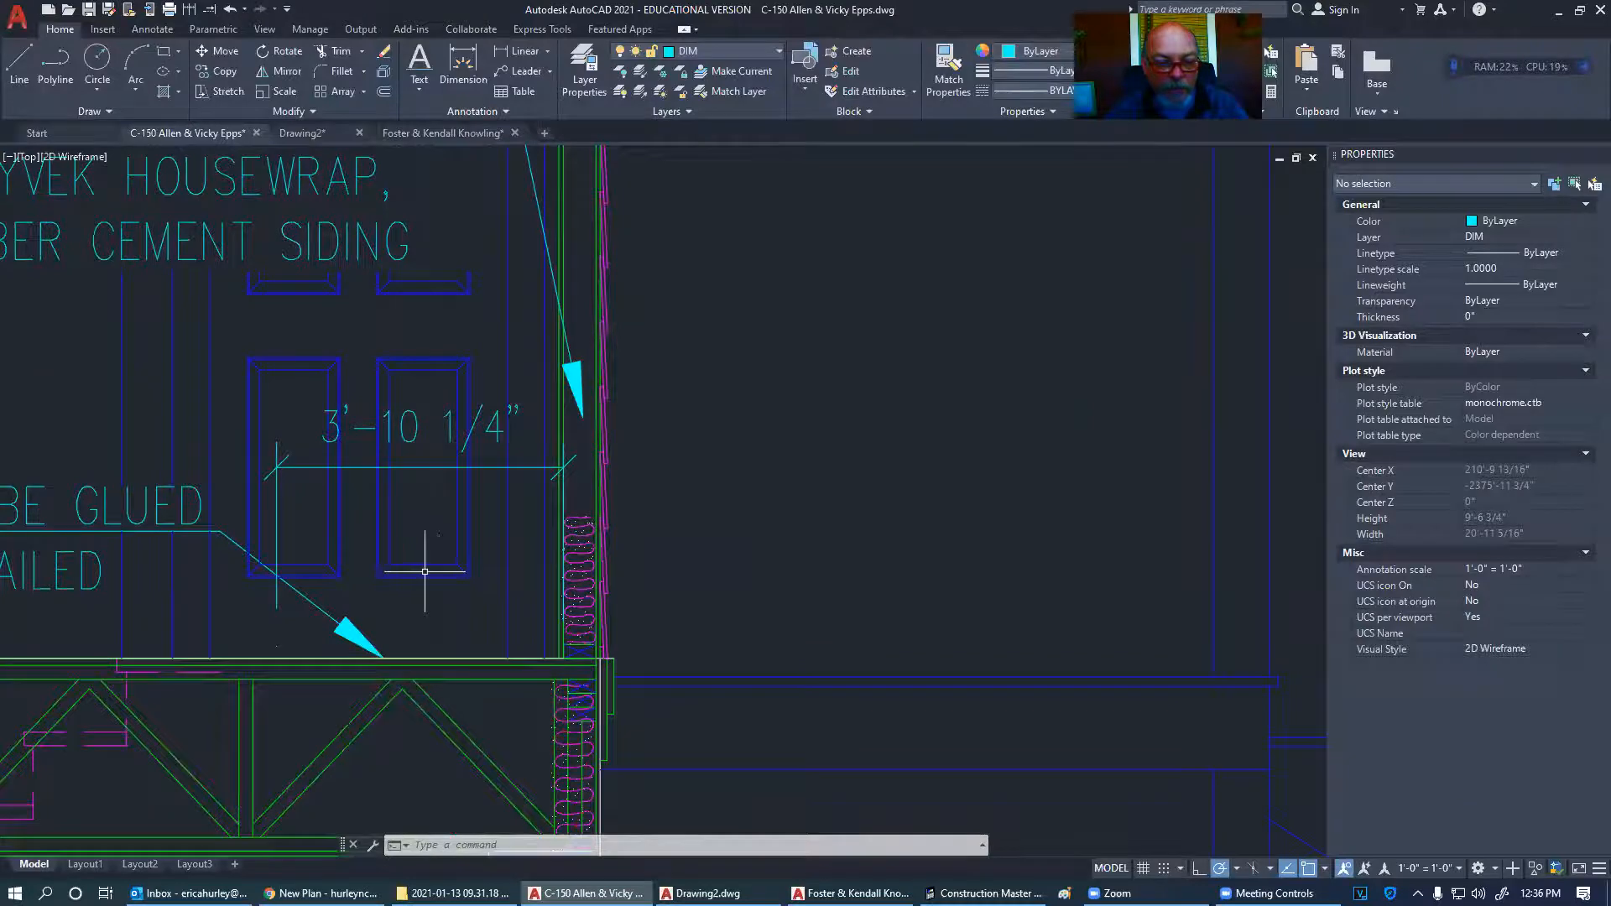
scroll(425, 565, "down", 12)
middle_click_drag(800, 529, 474, 708)
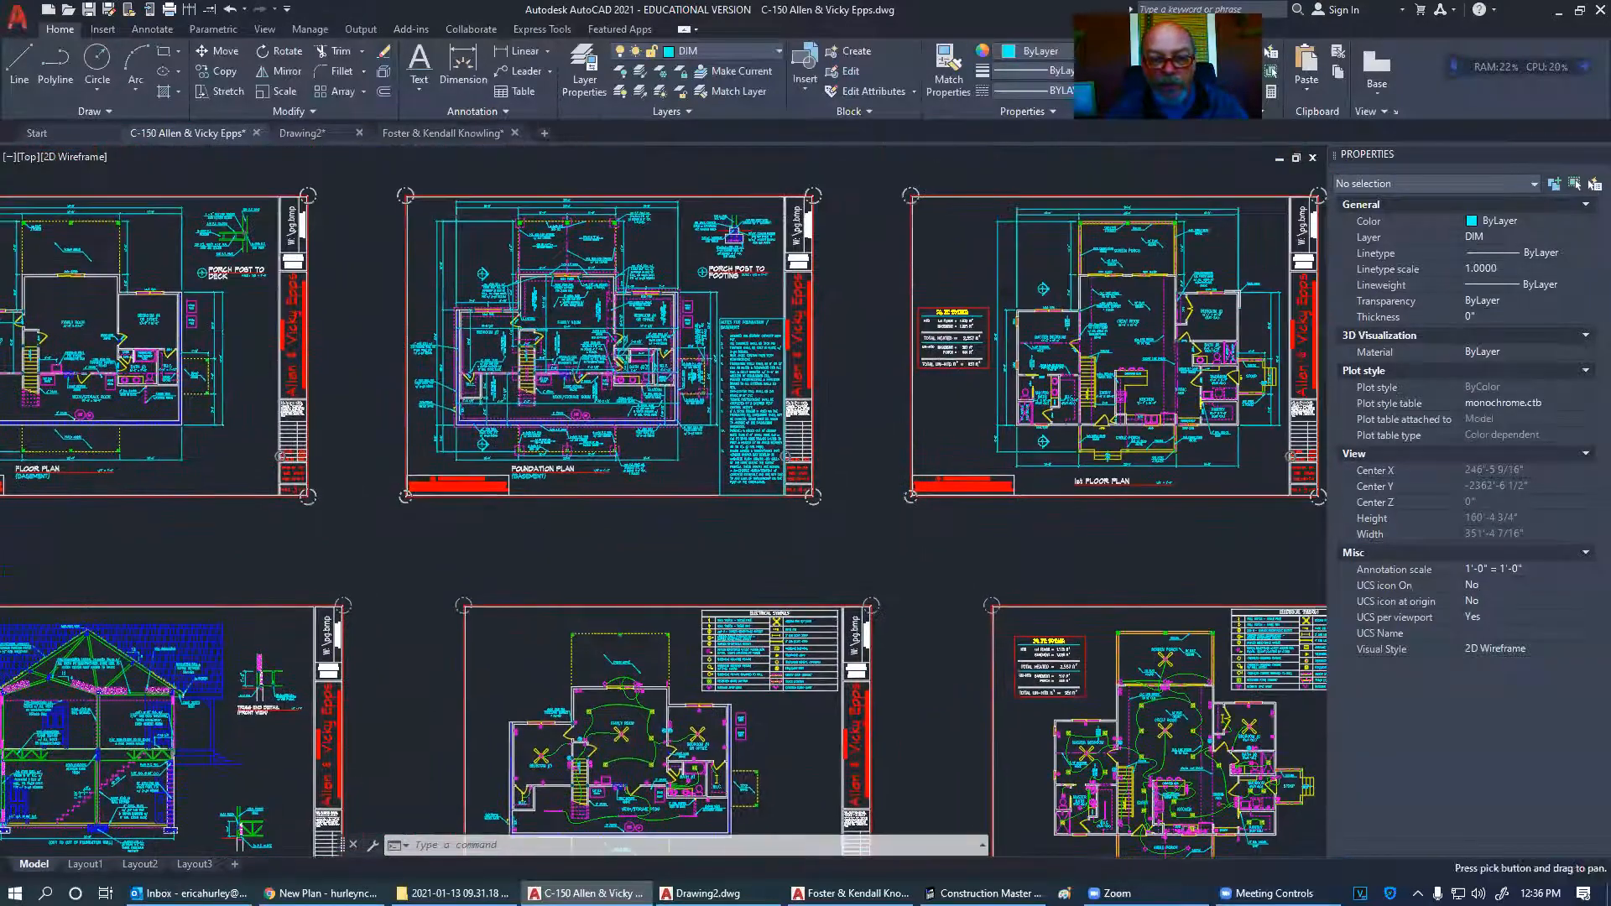
middle_click_drag(772, 534, 396, 631)
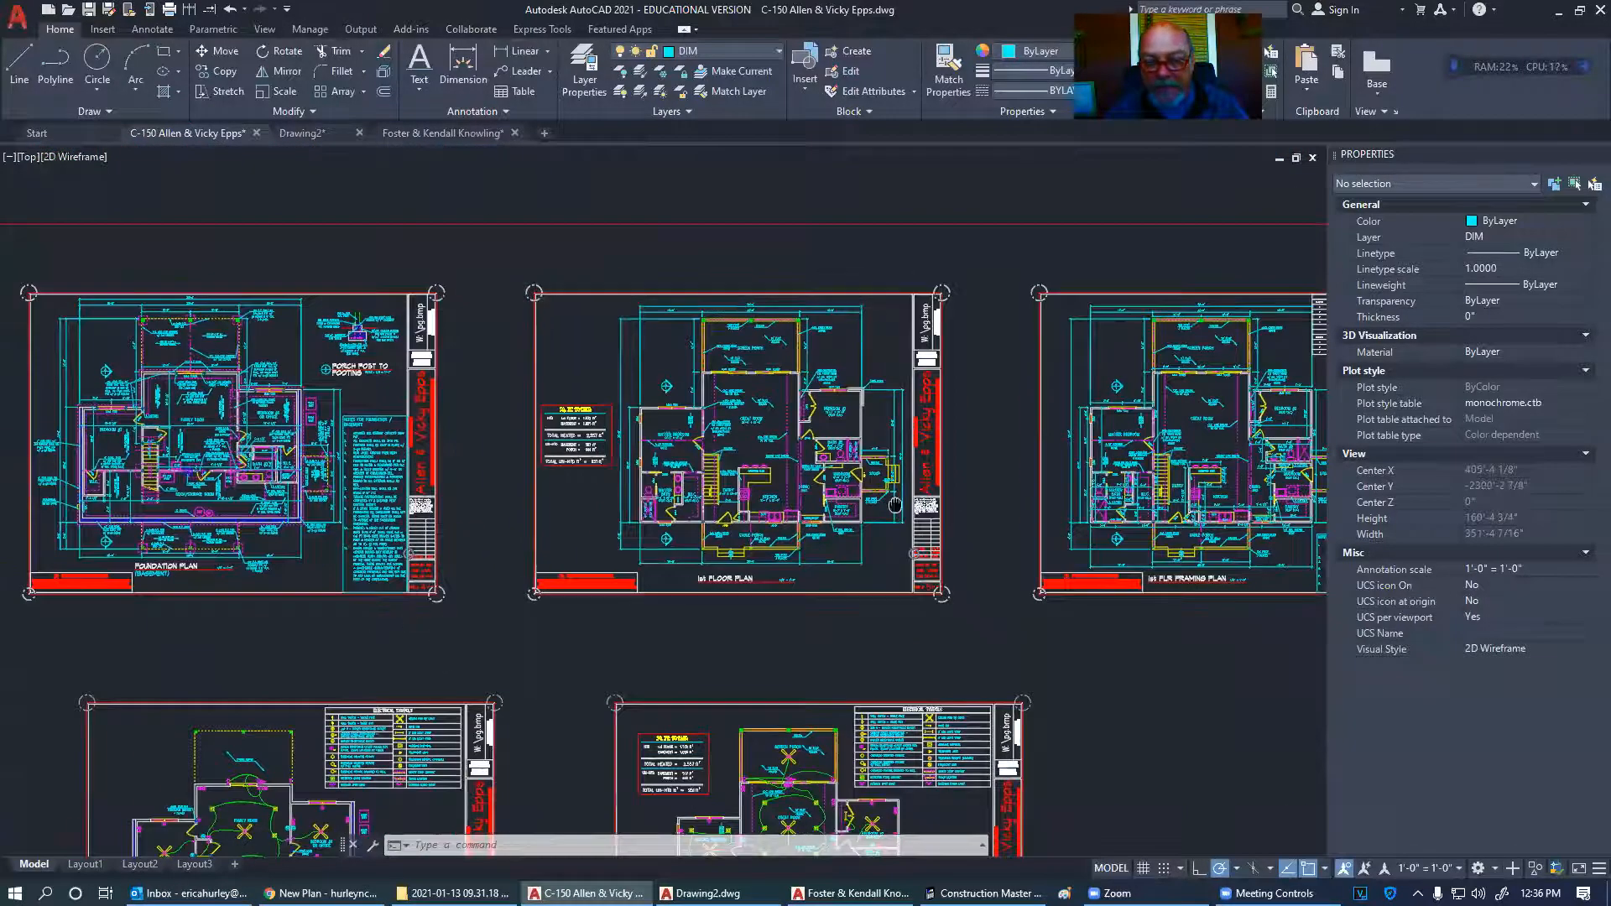
scroll(896, 505, "up", 6)
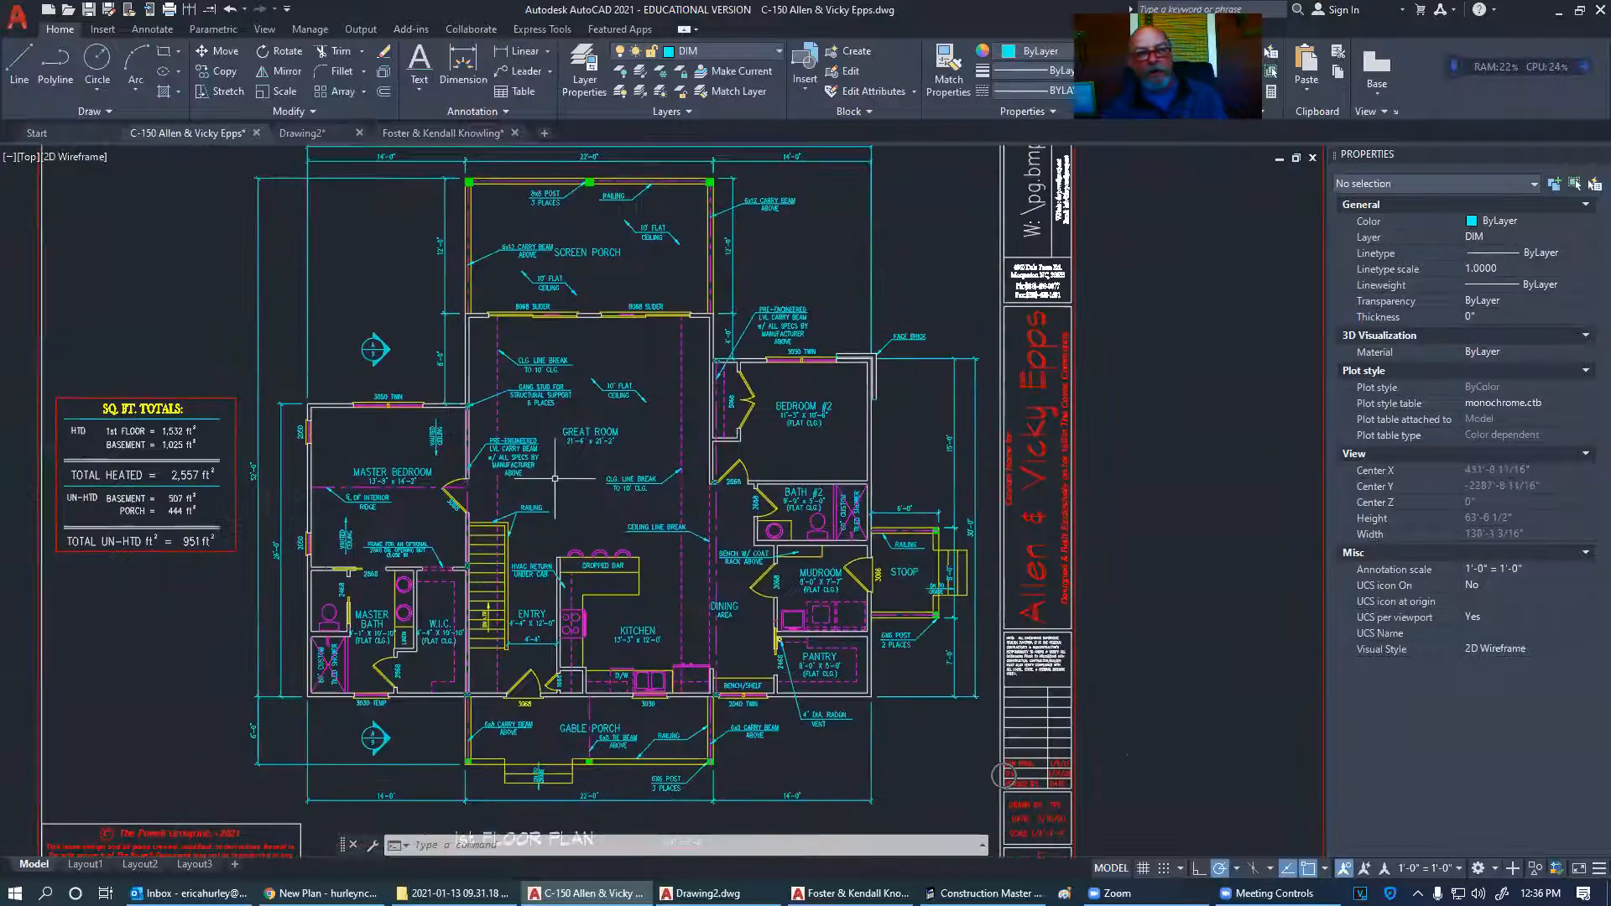
- Pan across the 1st floor plan over to the wall-section detail at the floor truss
middle_click_drag(555, 479, 545, 424)
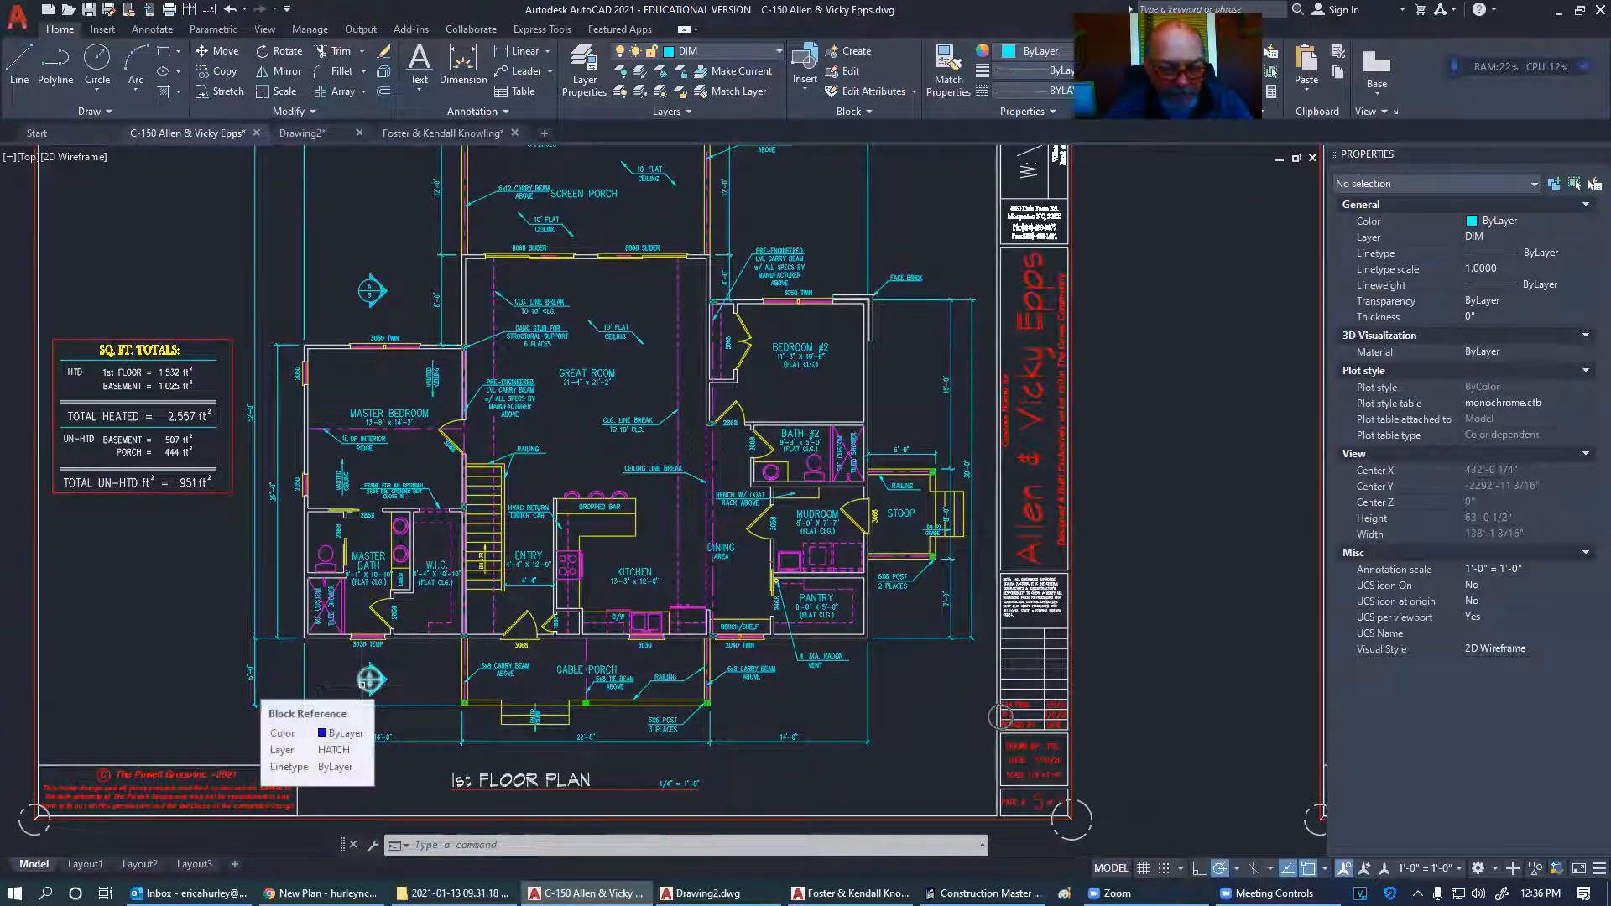
scroll(314, 645, "up", 2)
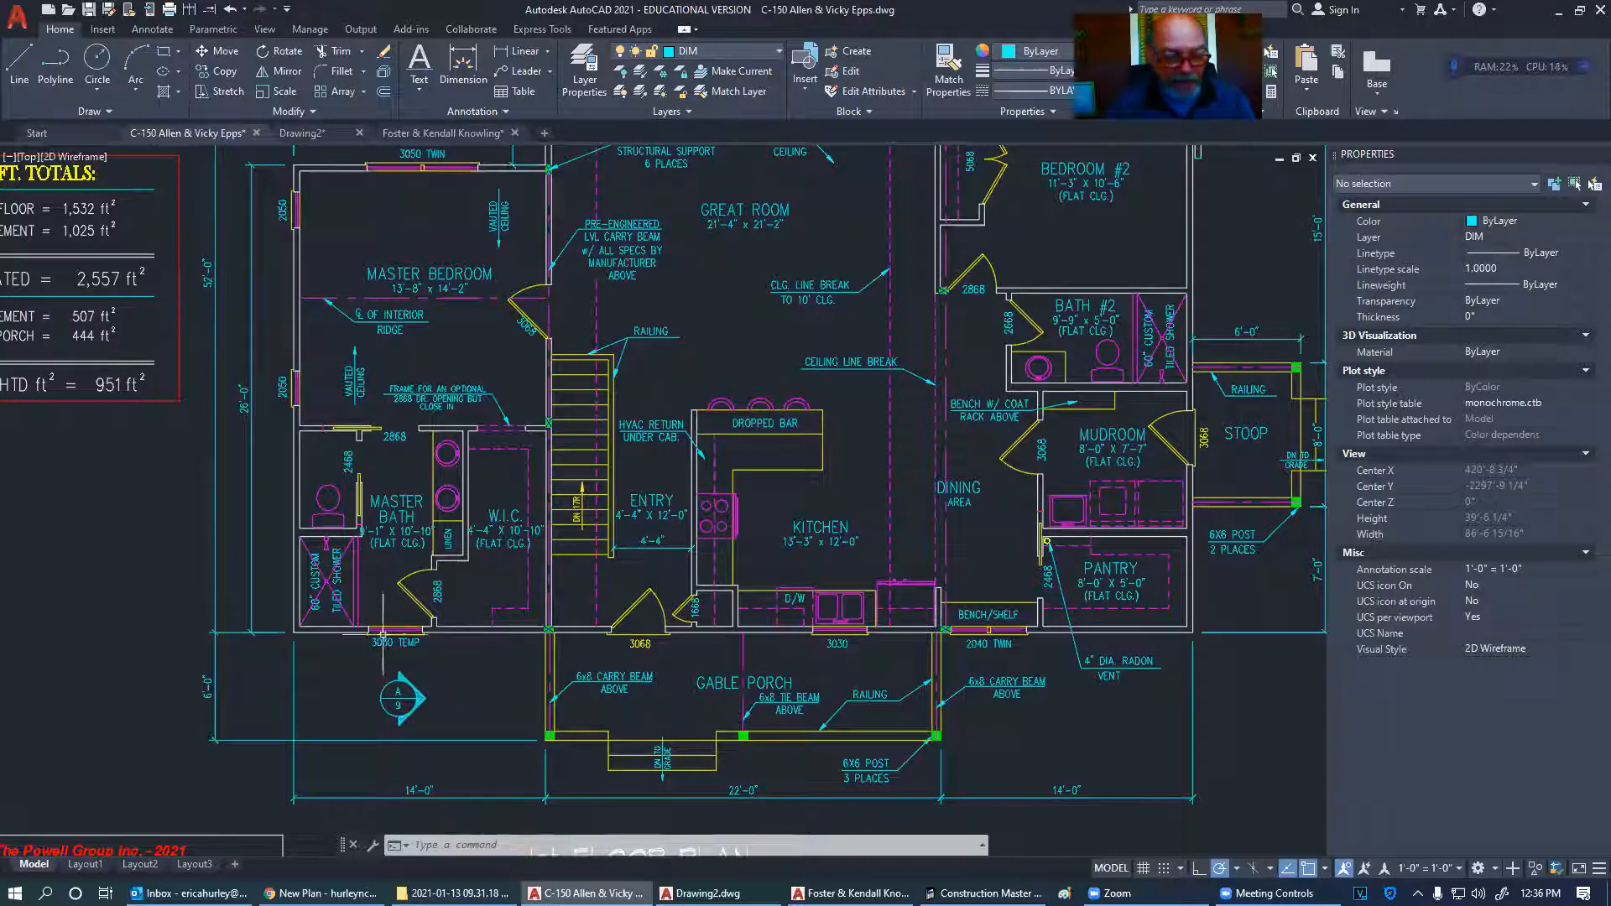
scroll(310, 635, "up", 8)
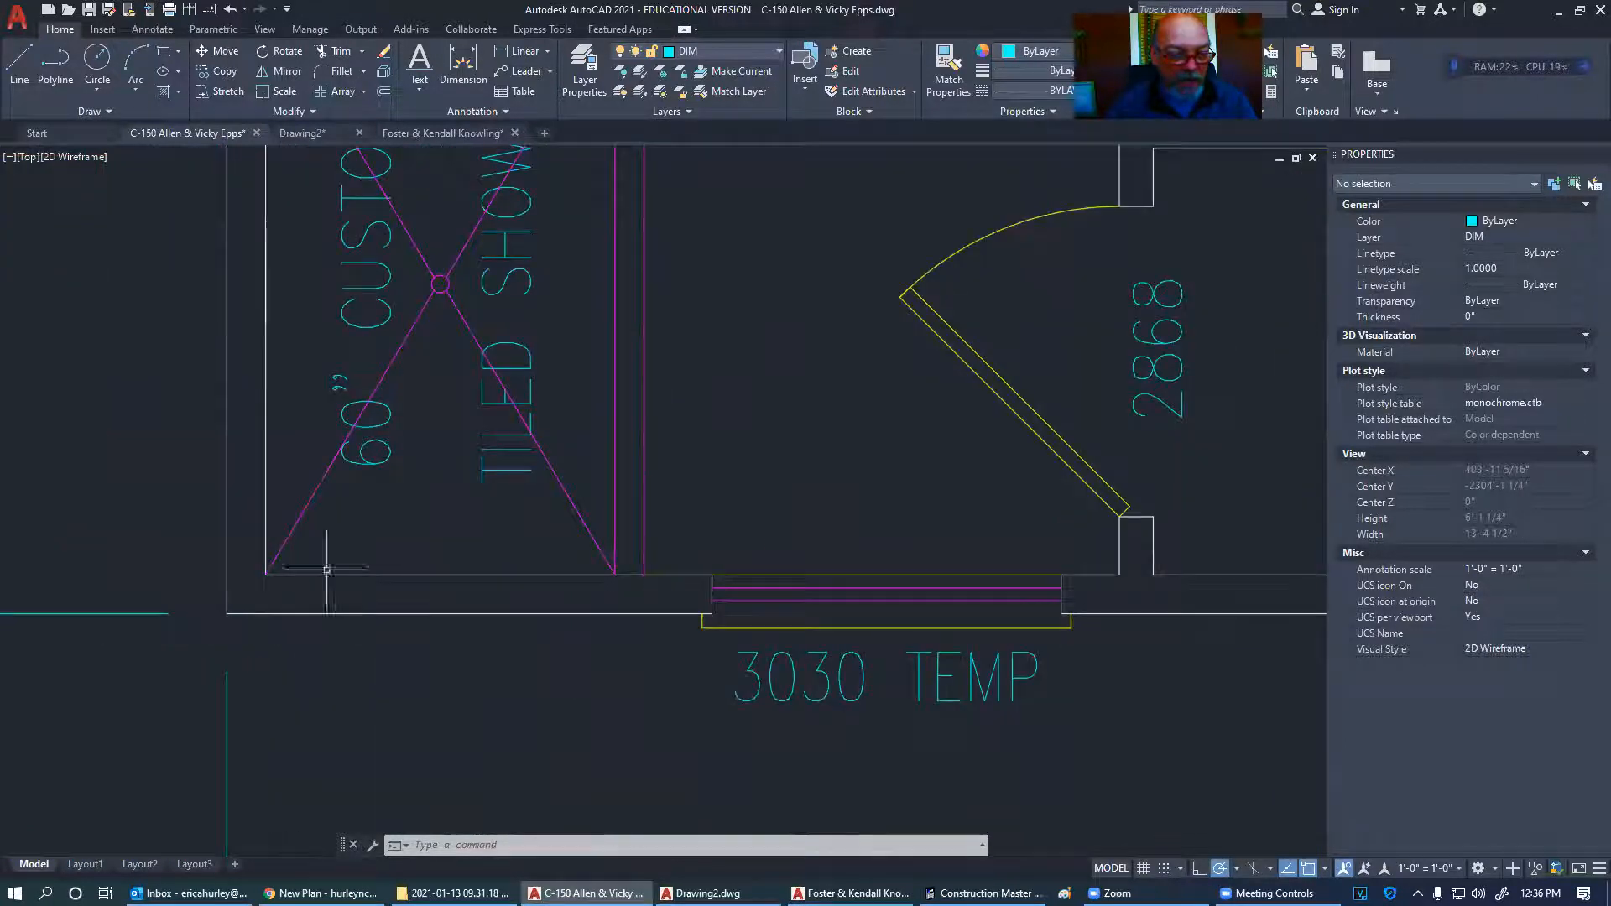
scroll(406, 628, "down", 8)
middle_click_drag(481, 606, 528, 608)
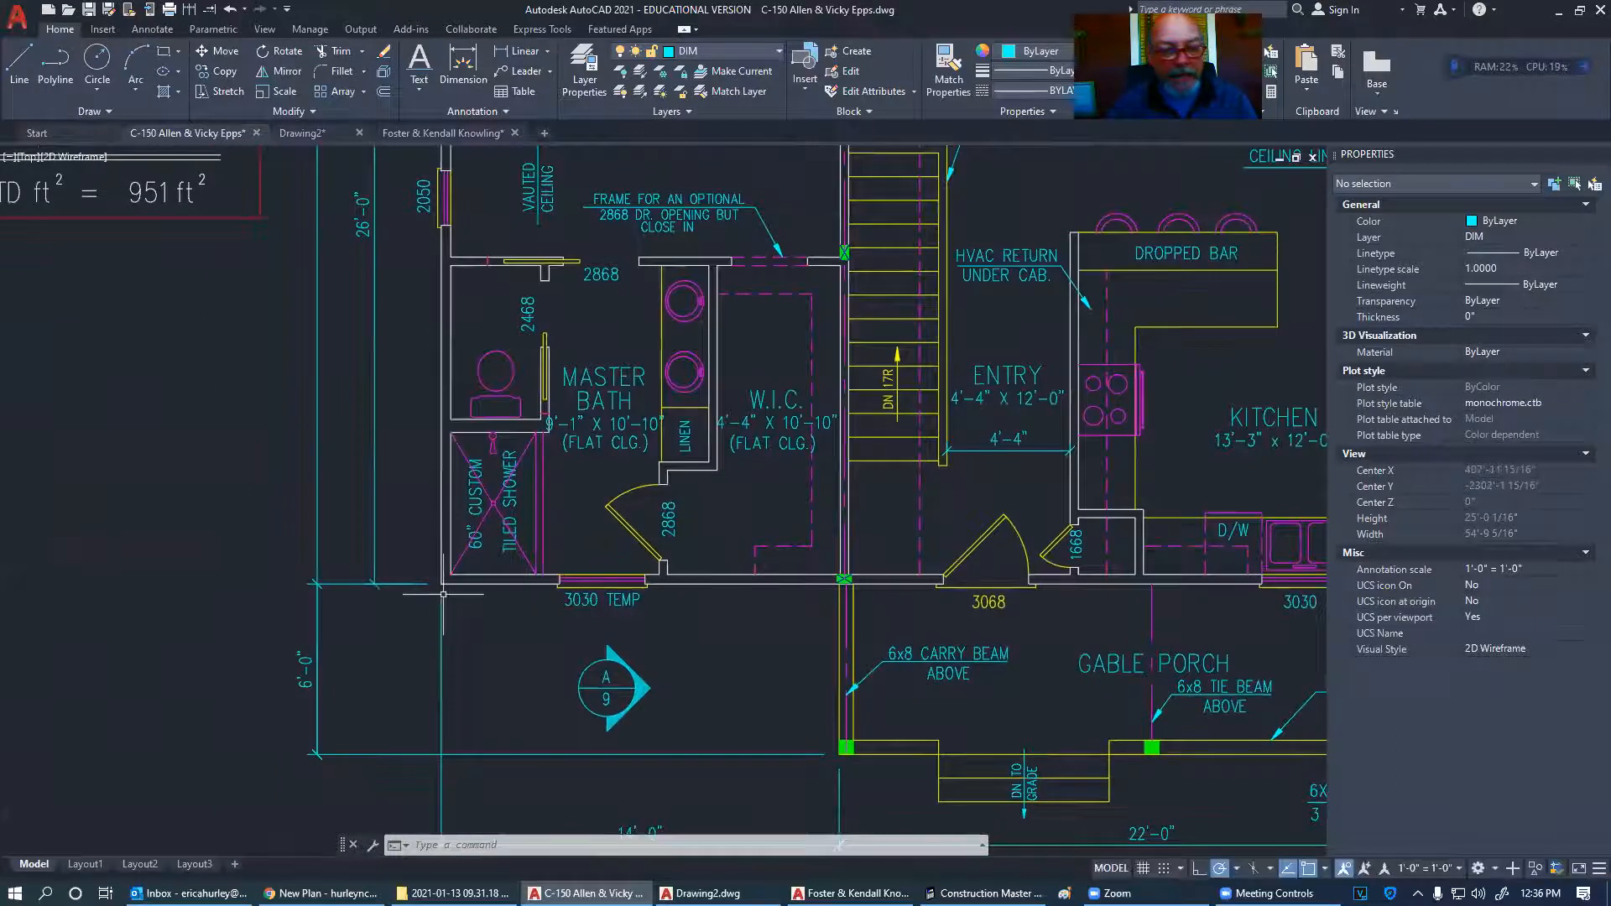
scroll(625, 474, "down", 8)
middle_click_drag(350, 718, 934, 431)
scroll(466, 595, "up", 12)
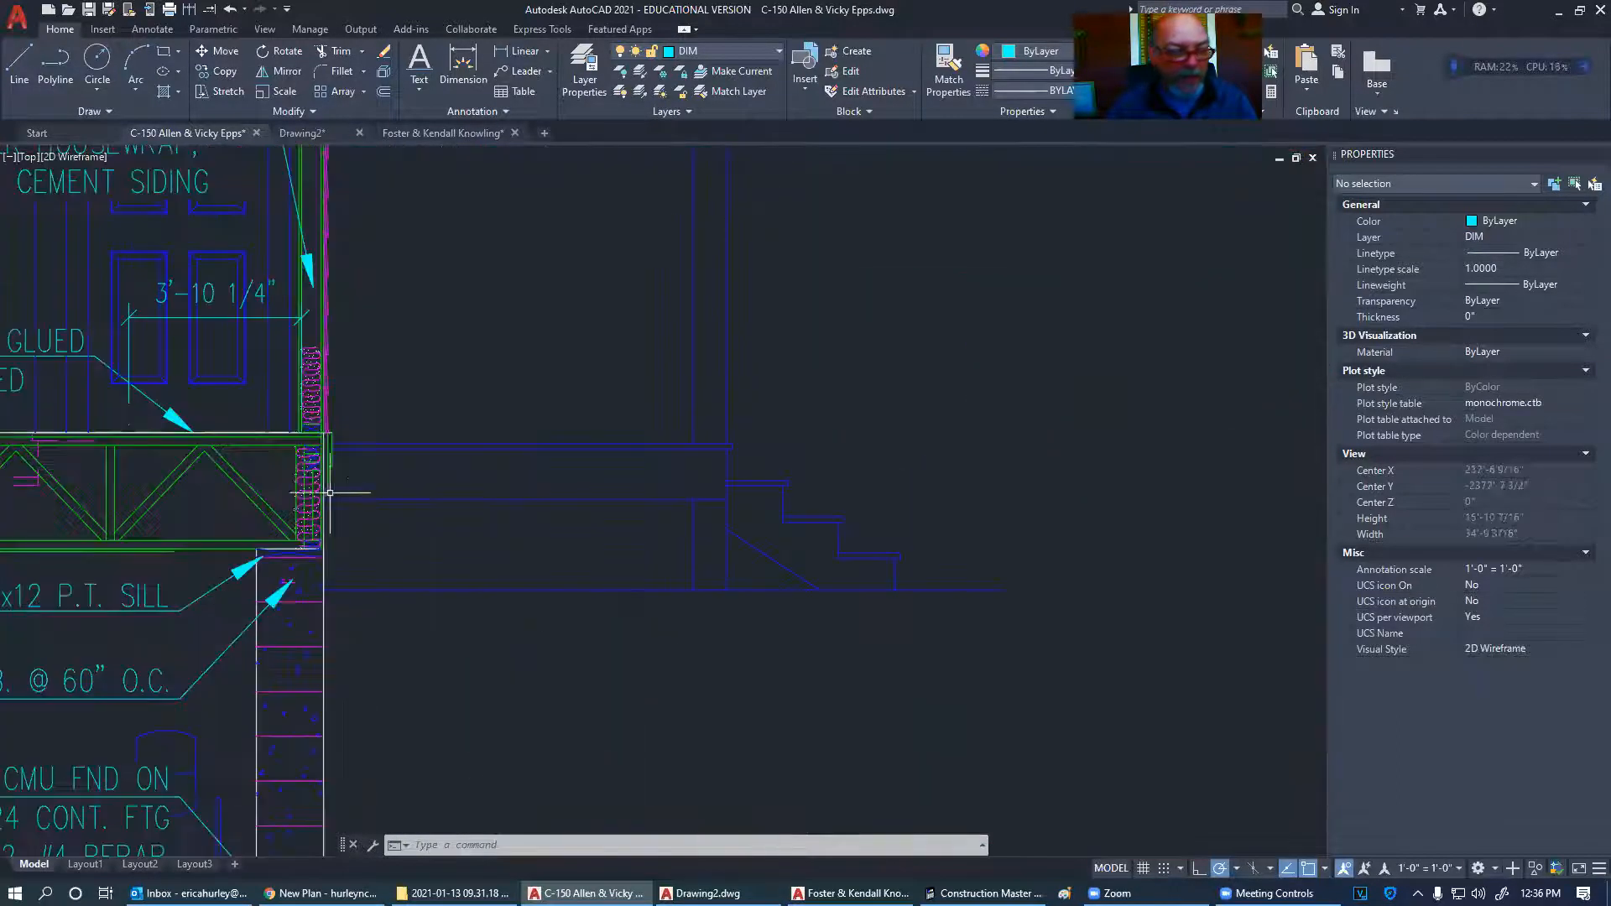
mouse_move(288, 431)
middle_mouse_down()
mouse_move(447, 495)
mouse_move(532, 468)
middle_mouse_up()
scroll(532, 468, "down", 4)
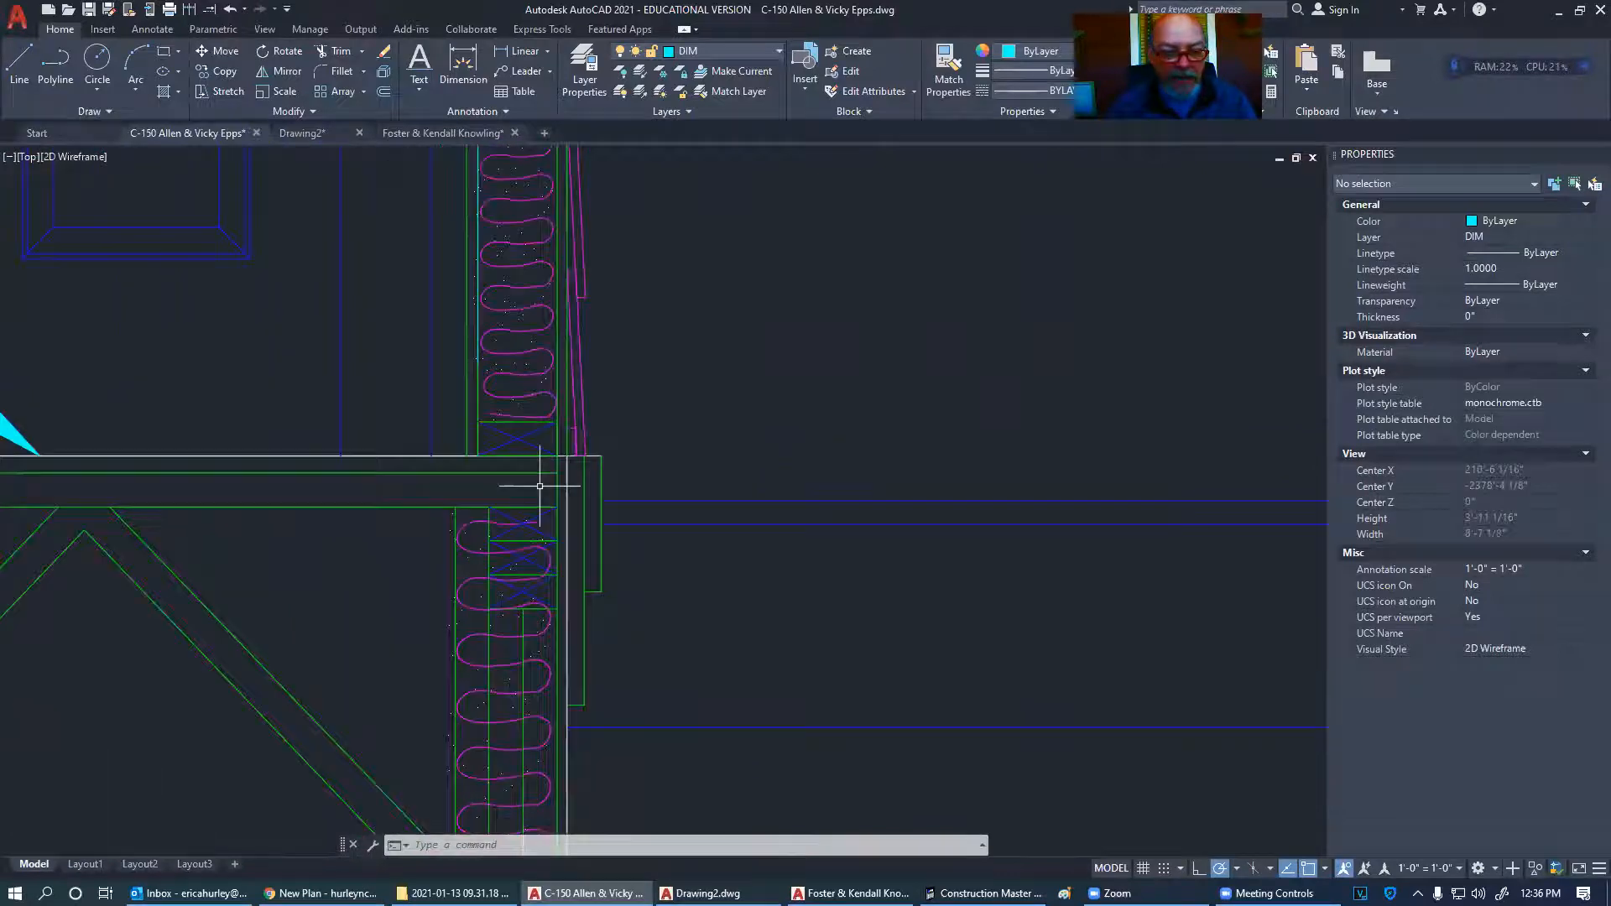
- Add a leader note reading 7/16" OSB pointing at the wall sheathing
scroll(562, 590, "down", 6)
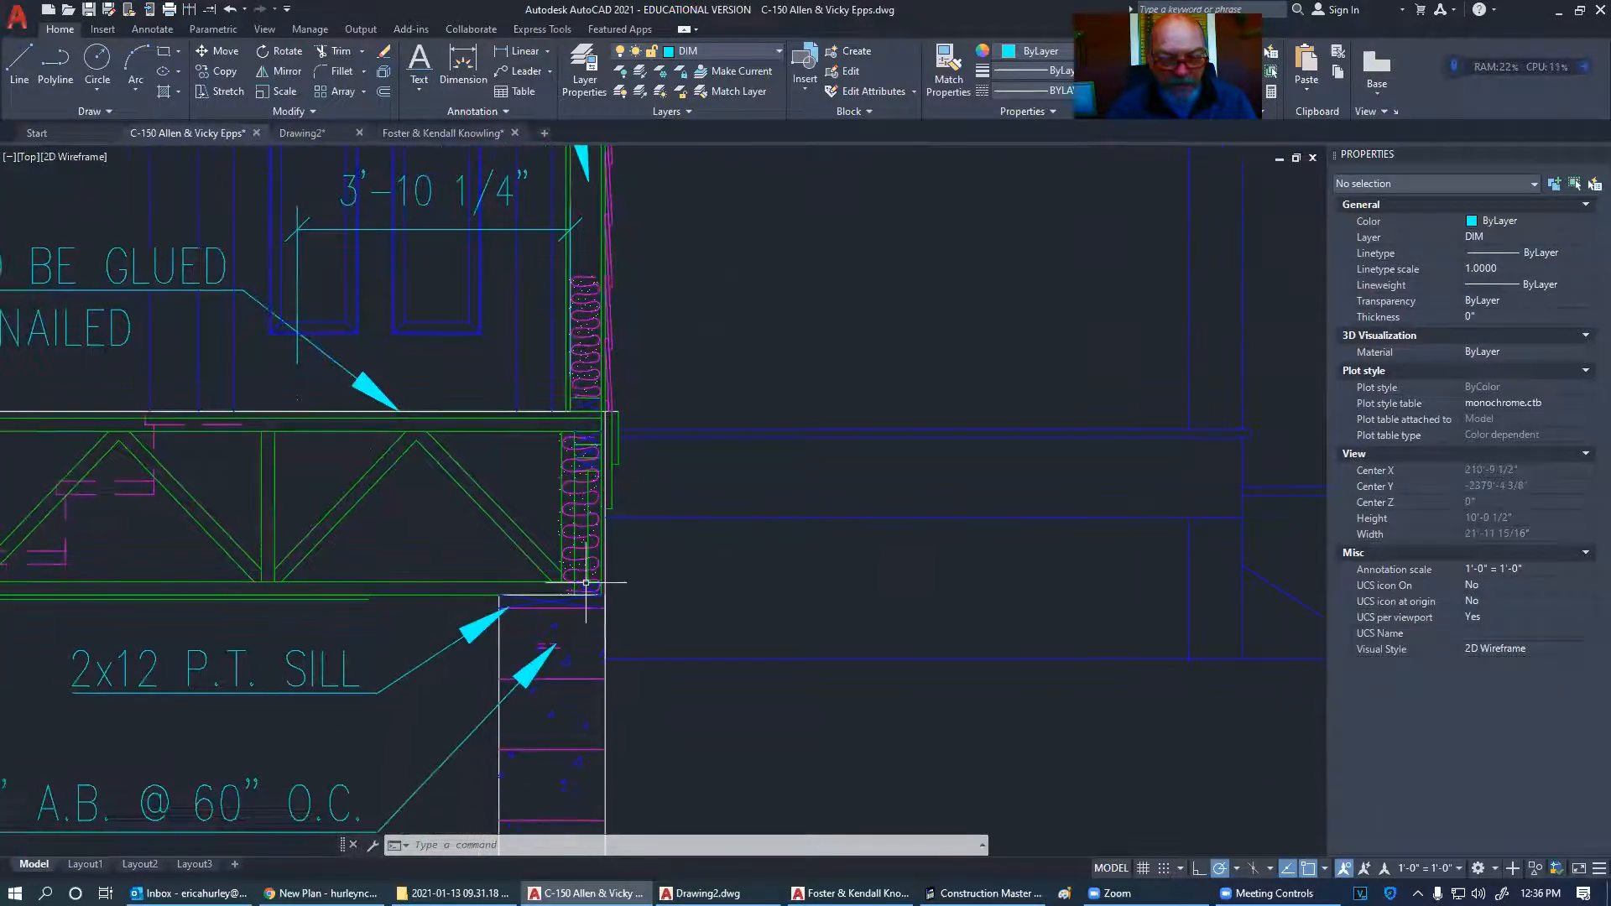
scroll(575, 585, "up", 10)
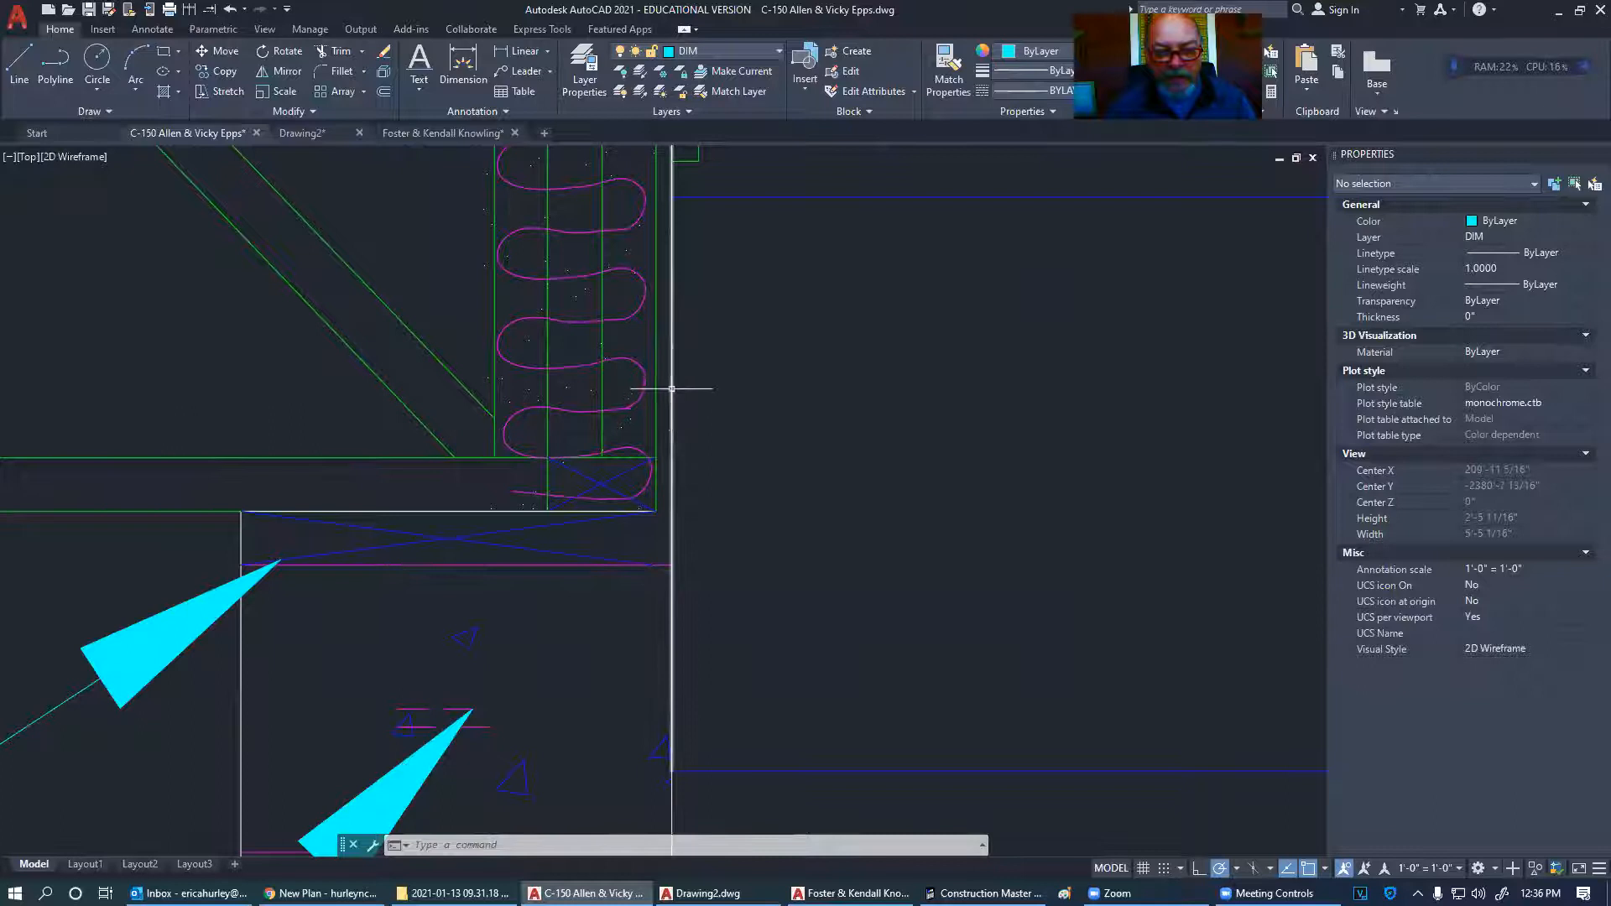
left_click(522, 71)
left_click(674, 270)
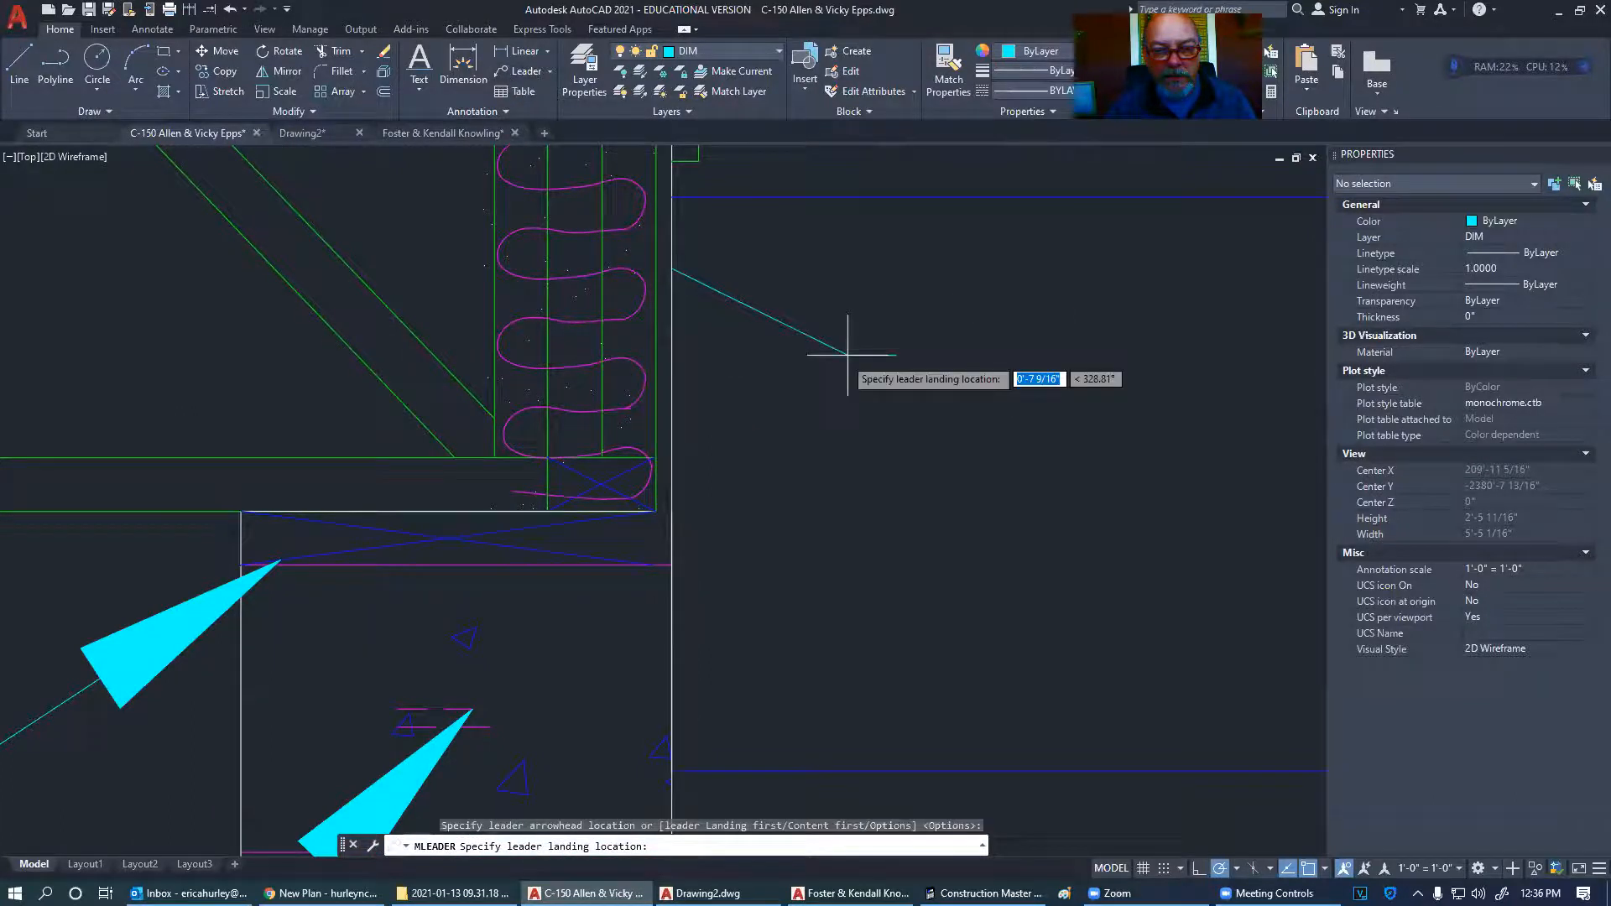
left_click(910, 350)
type("7/16")
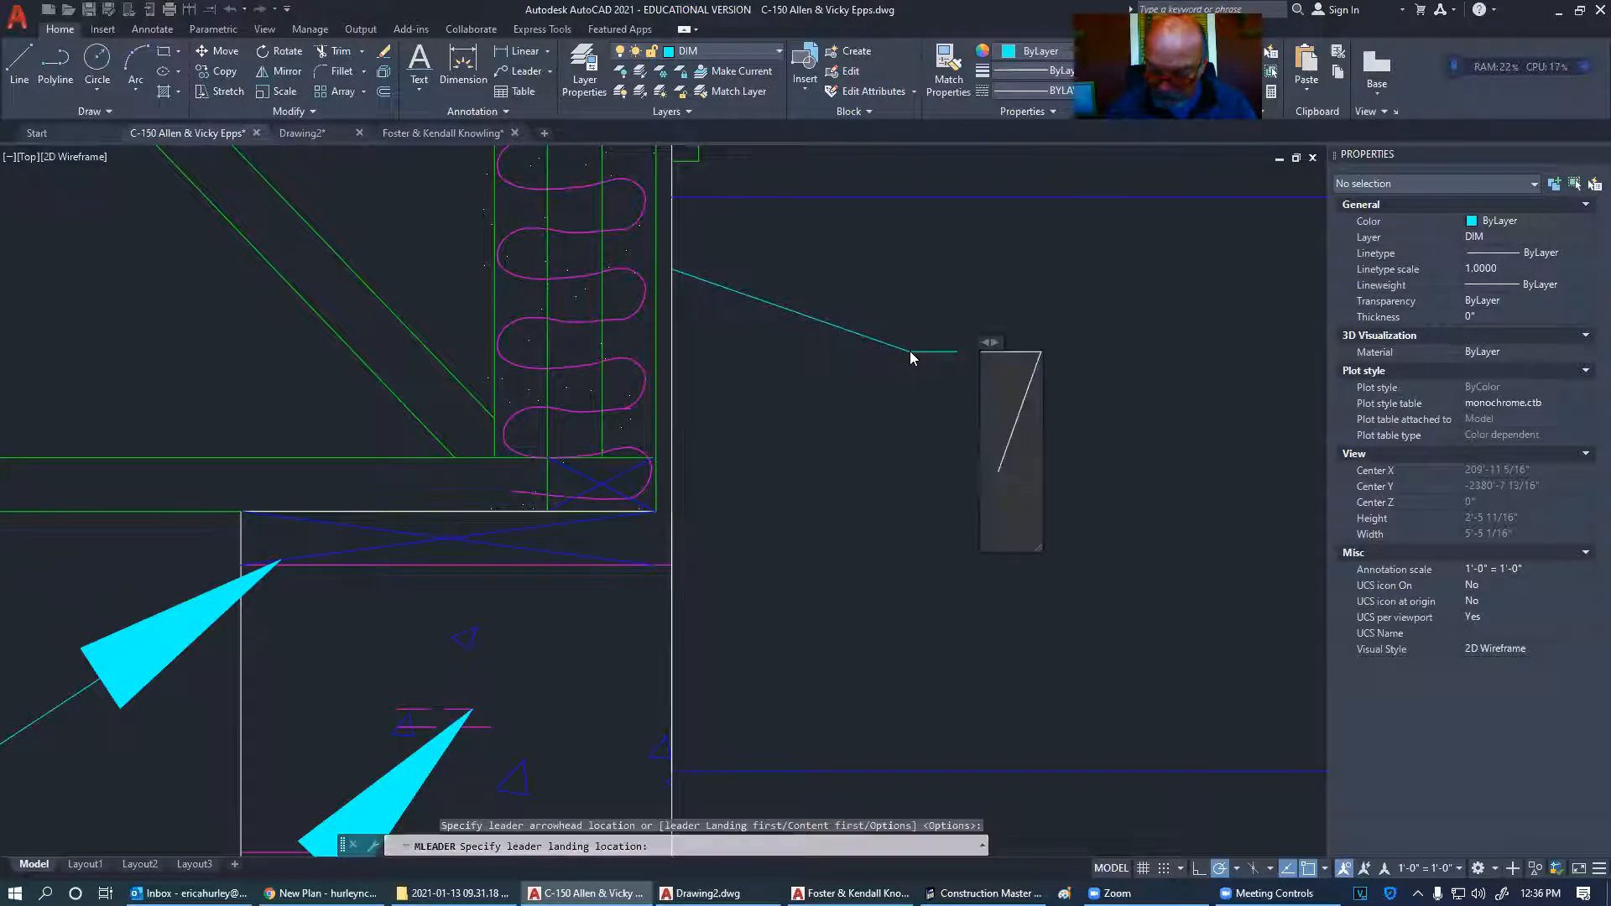
type("\" osb")
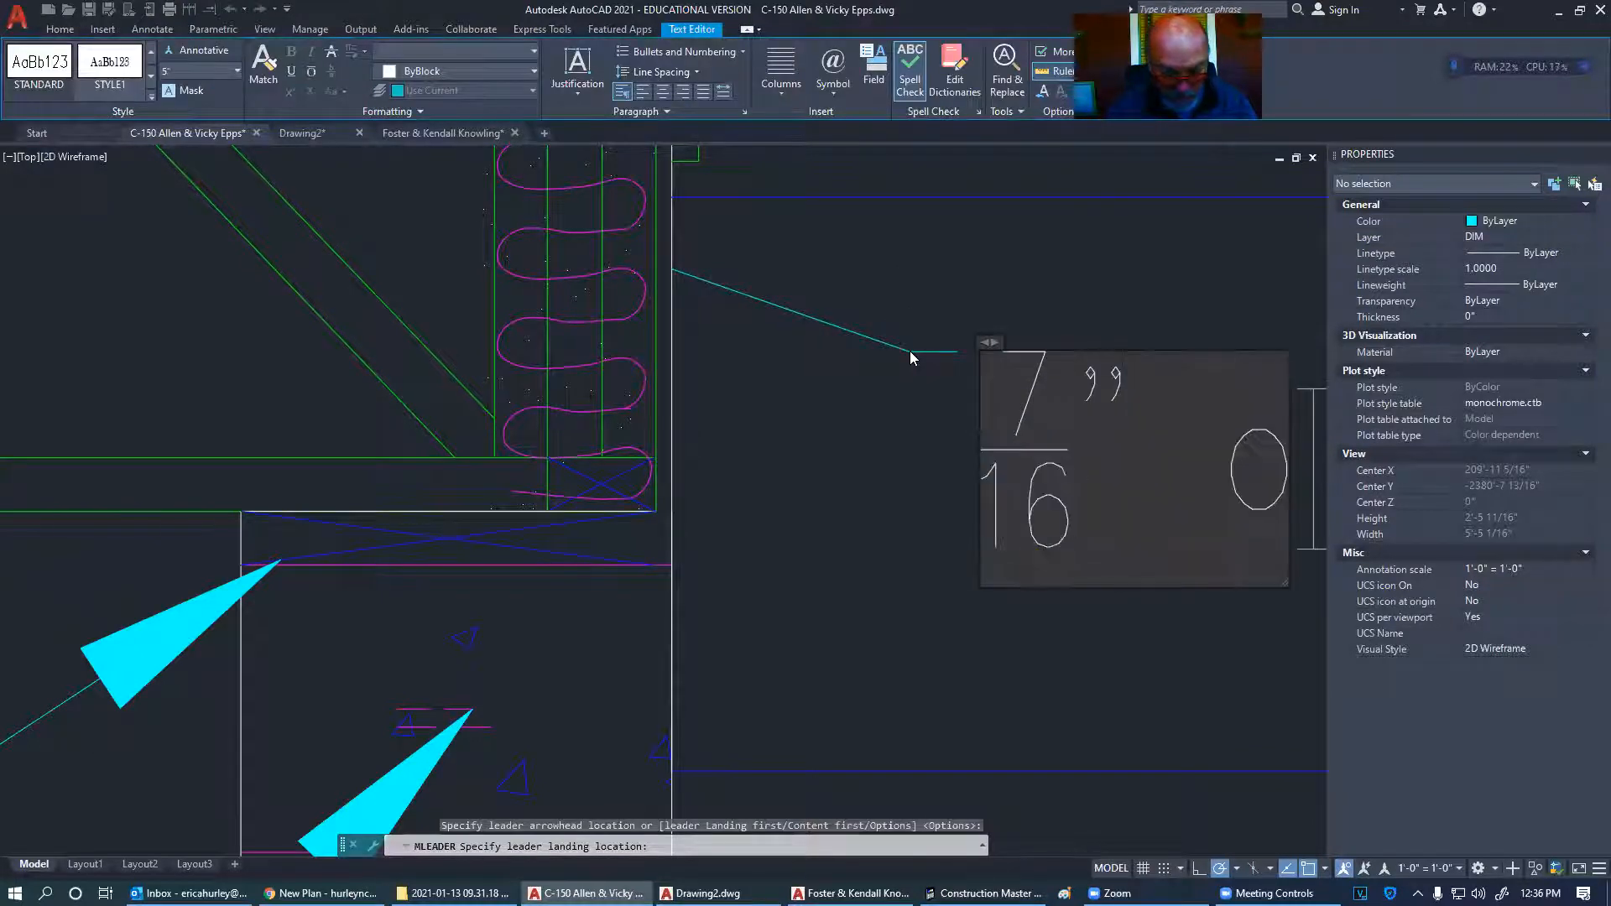
key("BackSpace")
key("BackSpace")
key("BackSpace")
key("BackSpace")
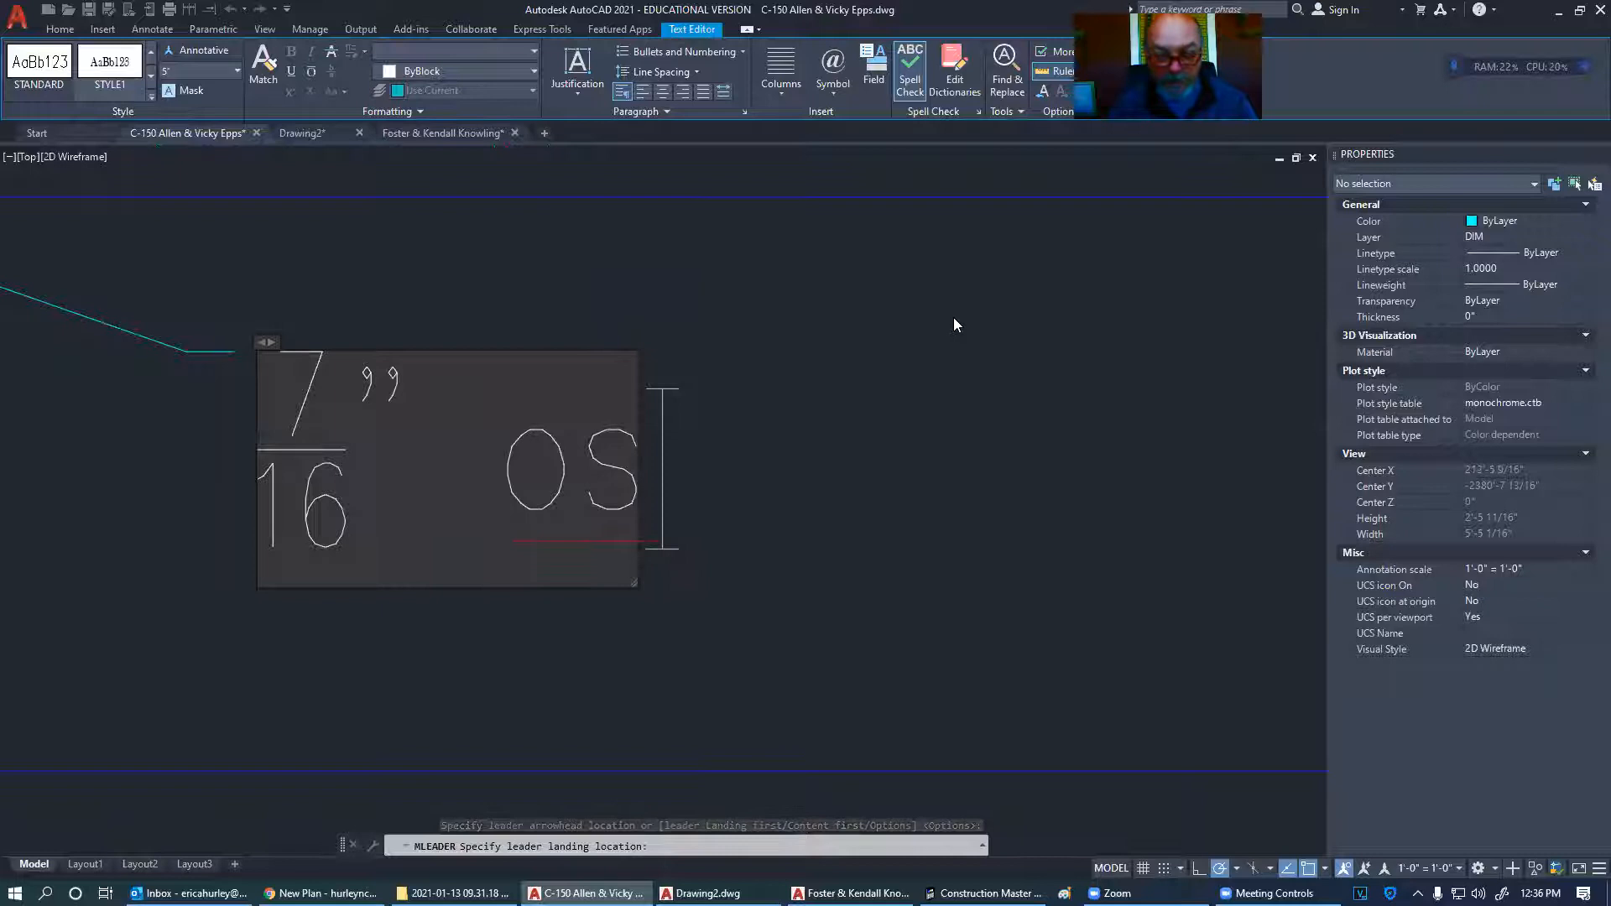
type("OSB")
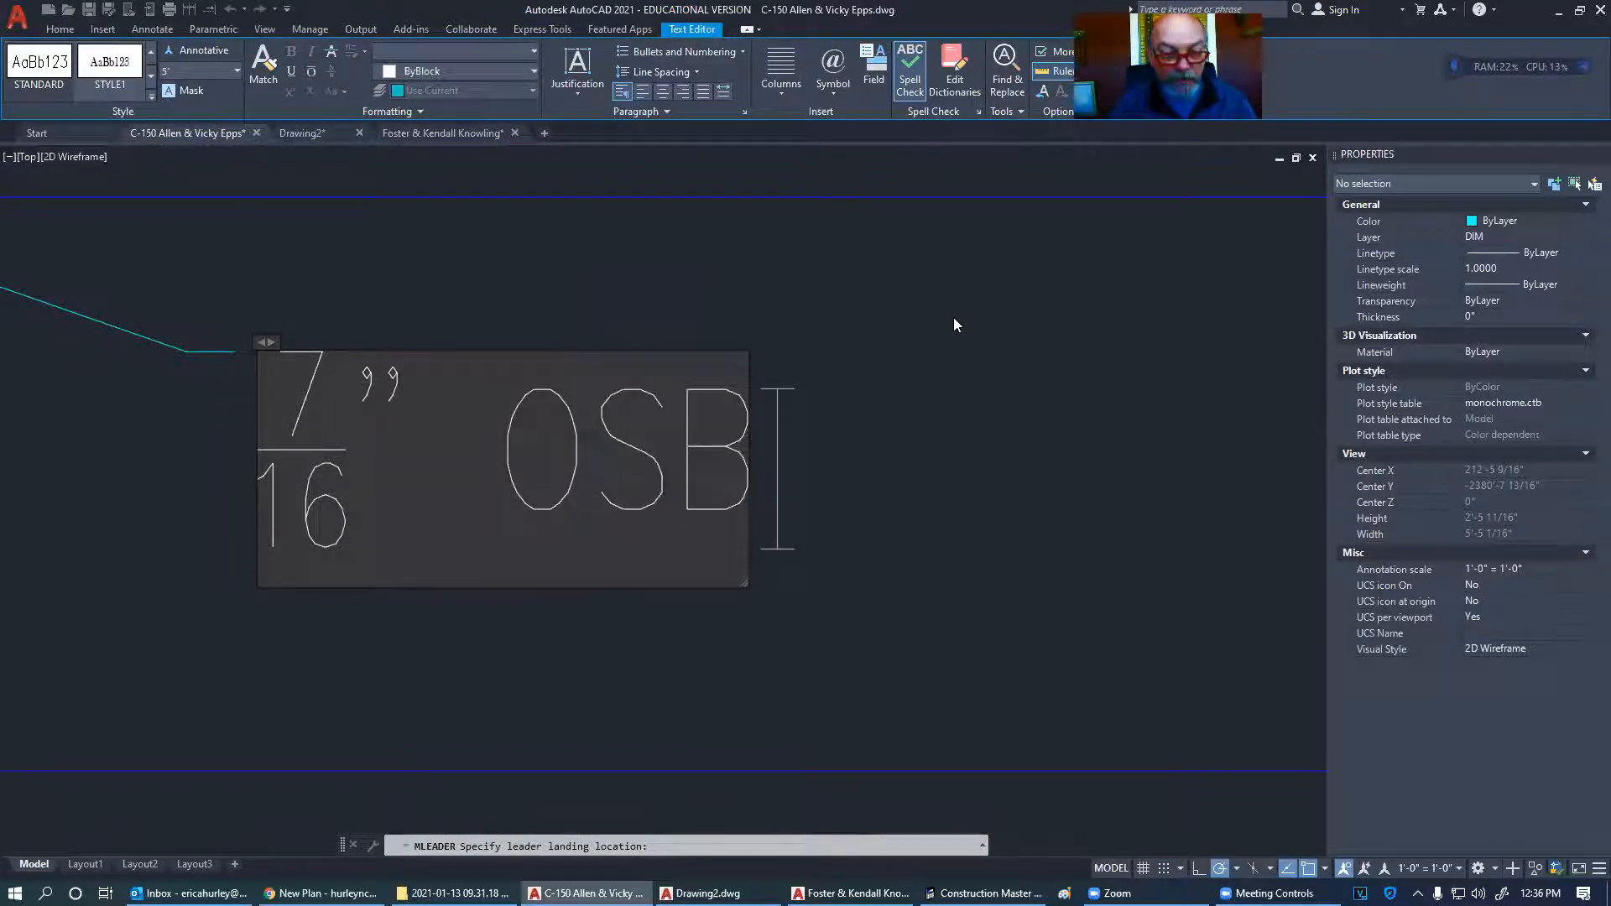
left_click(954, 319)
- Unstack the 7/16 fraction in the OSB note so it reads inline
scroll(928, 349, "down", 8)
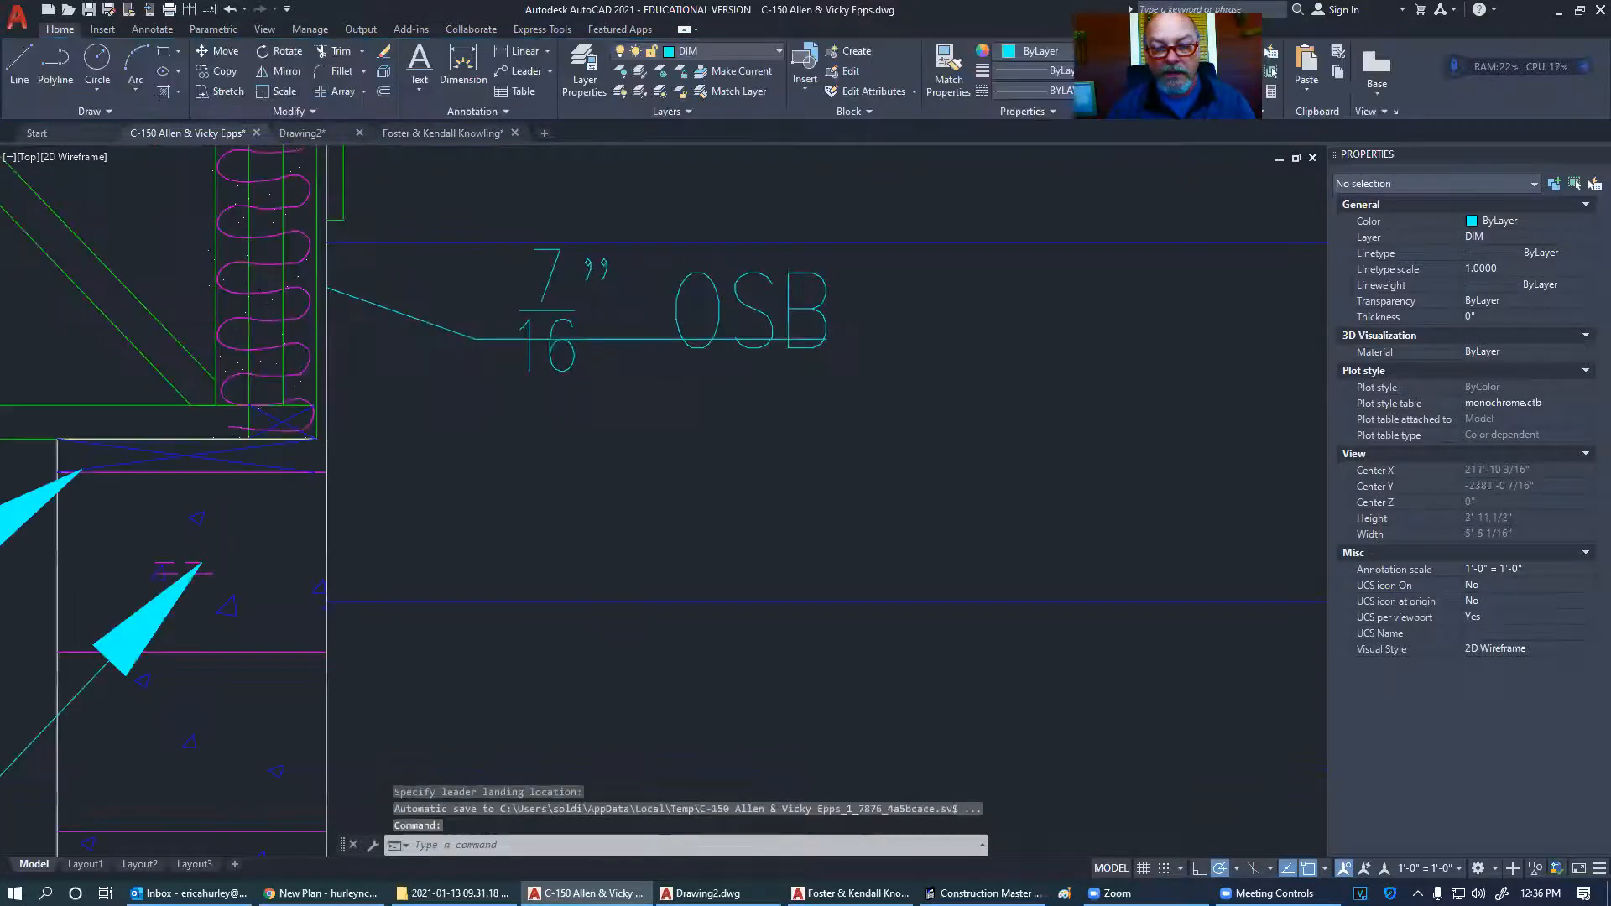
middle_click_drag(856, 352, 899, 362)
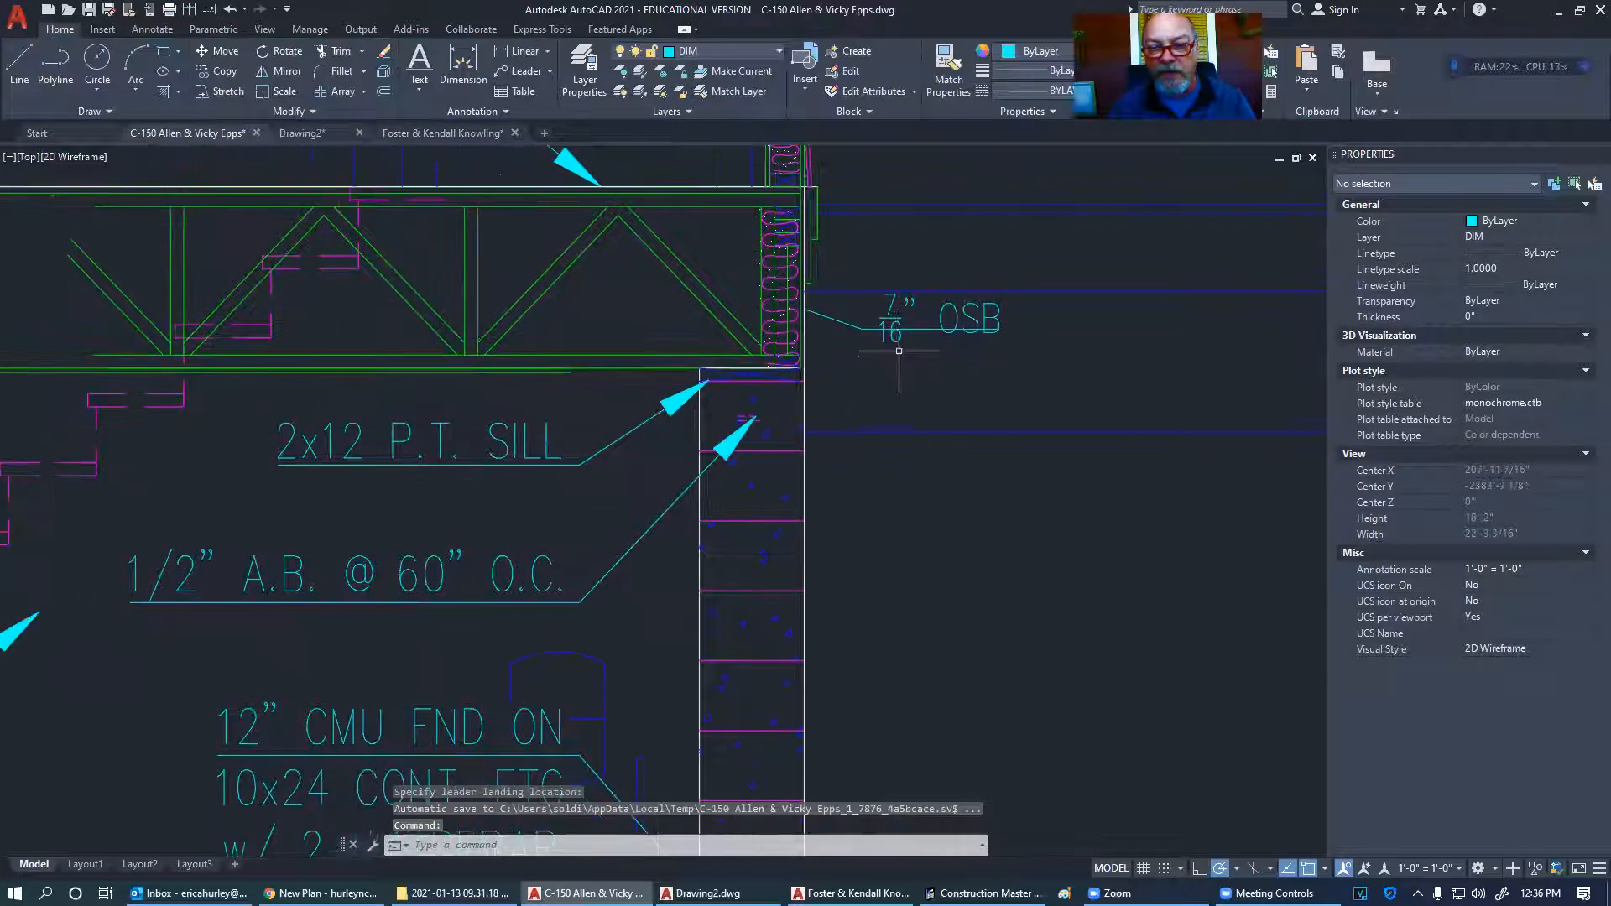
left_click(898, 326)
left_click(898, 326)
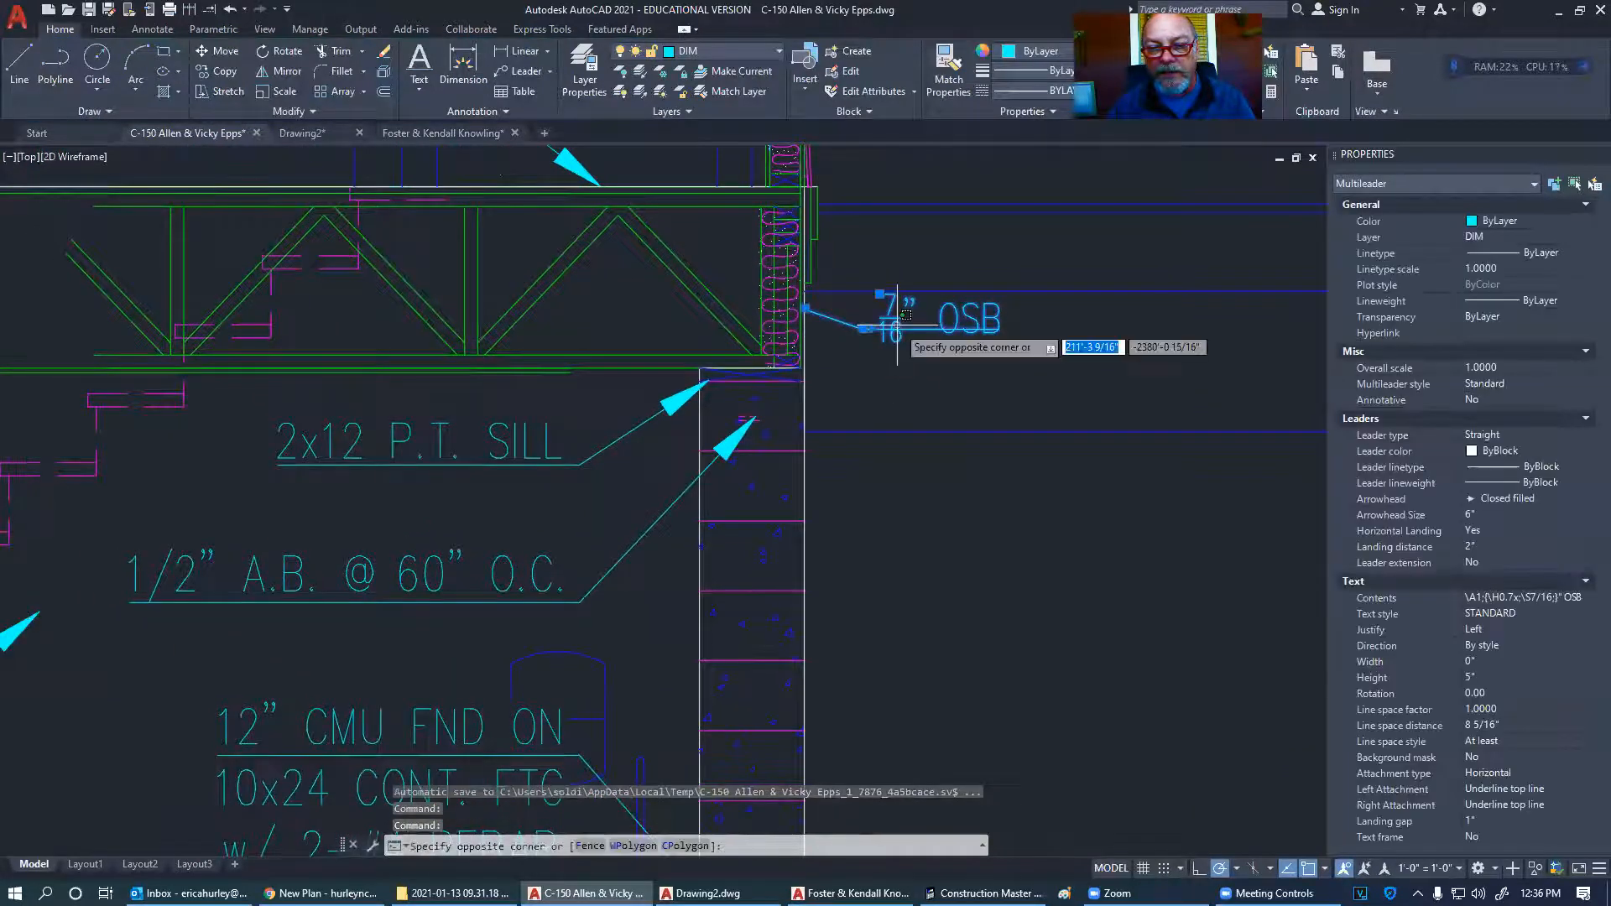
left_click(896, 324)
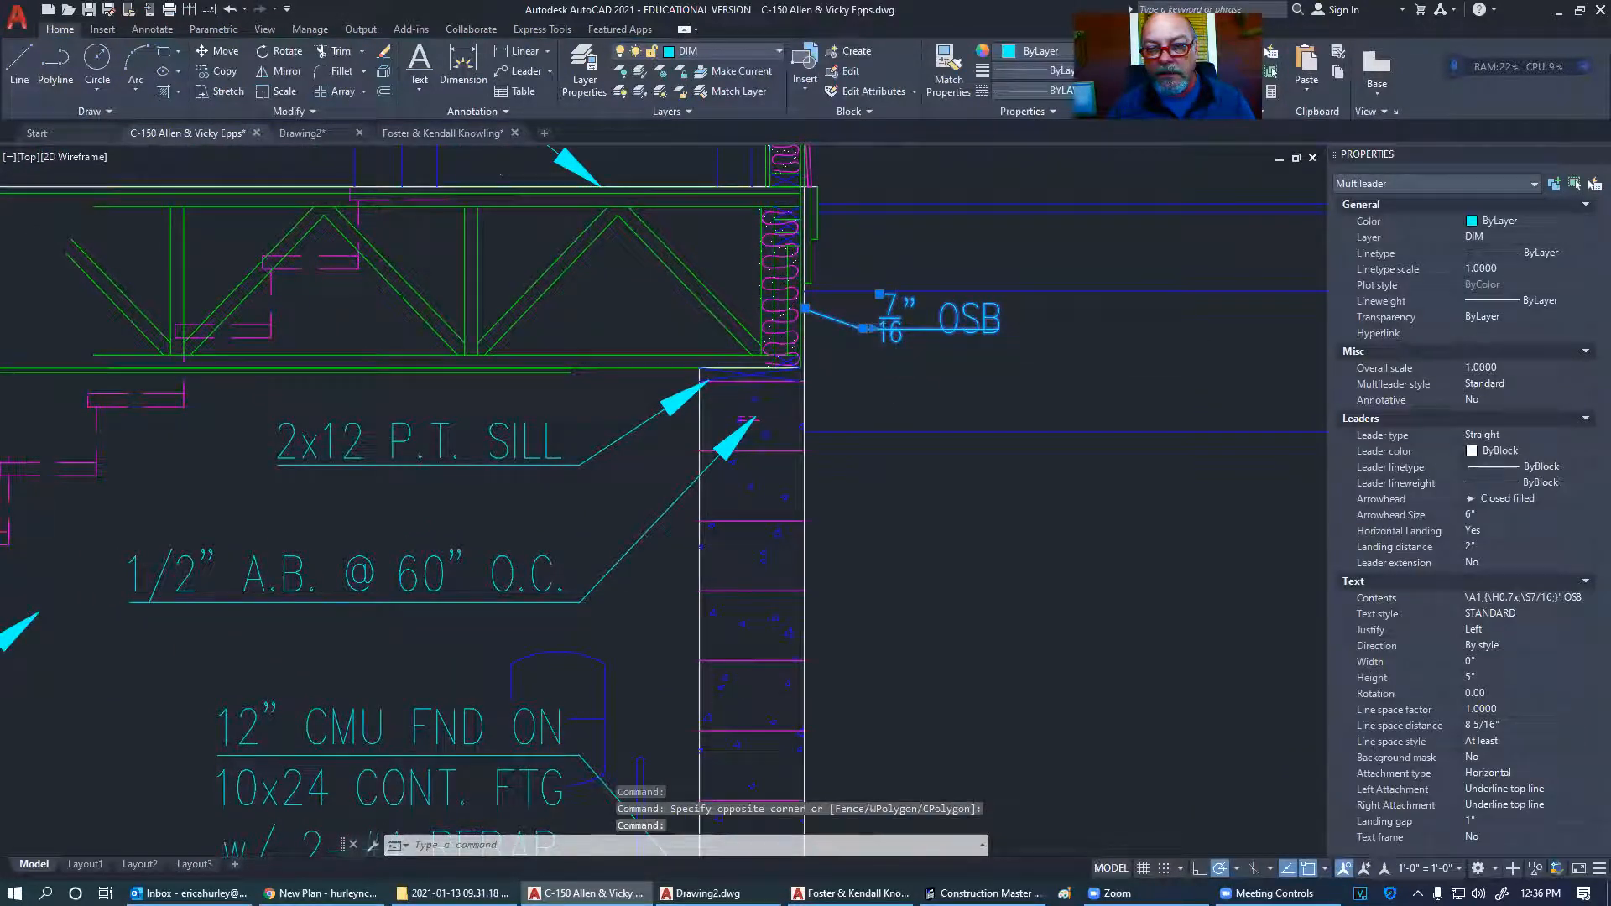
double_click(896, 325)
left_click_drag(895, 332, 887, 335)
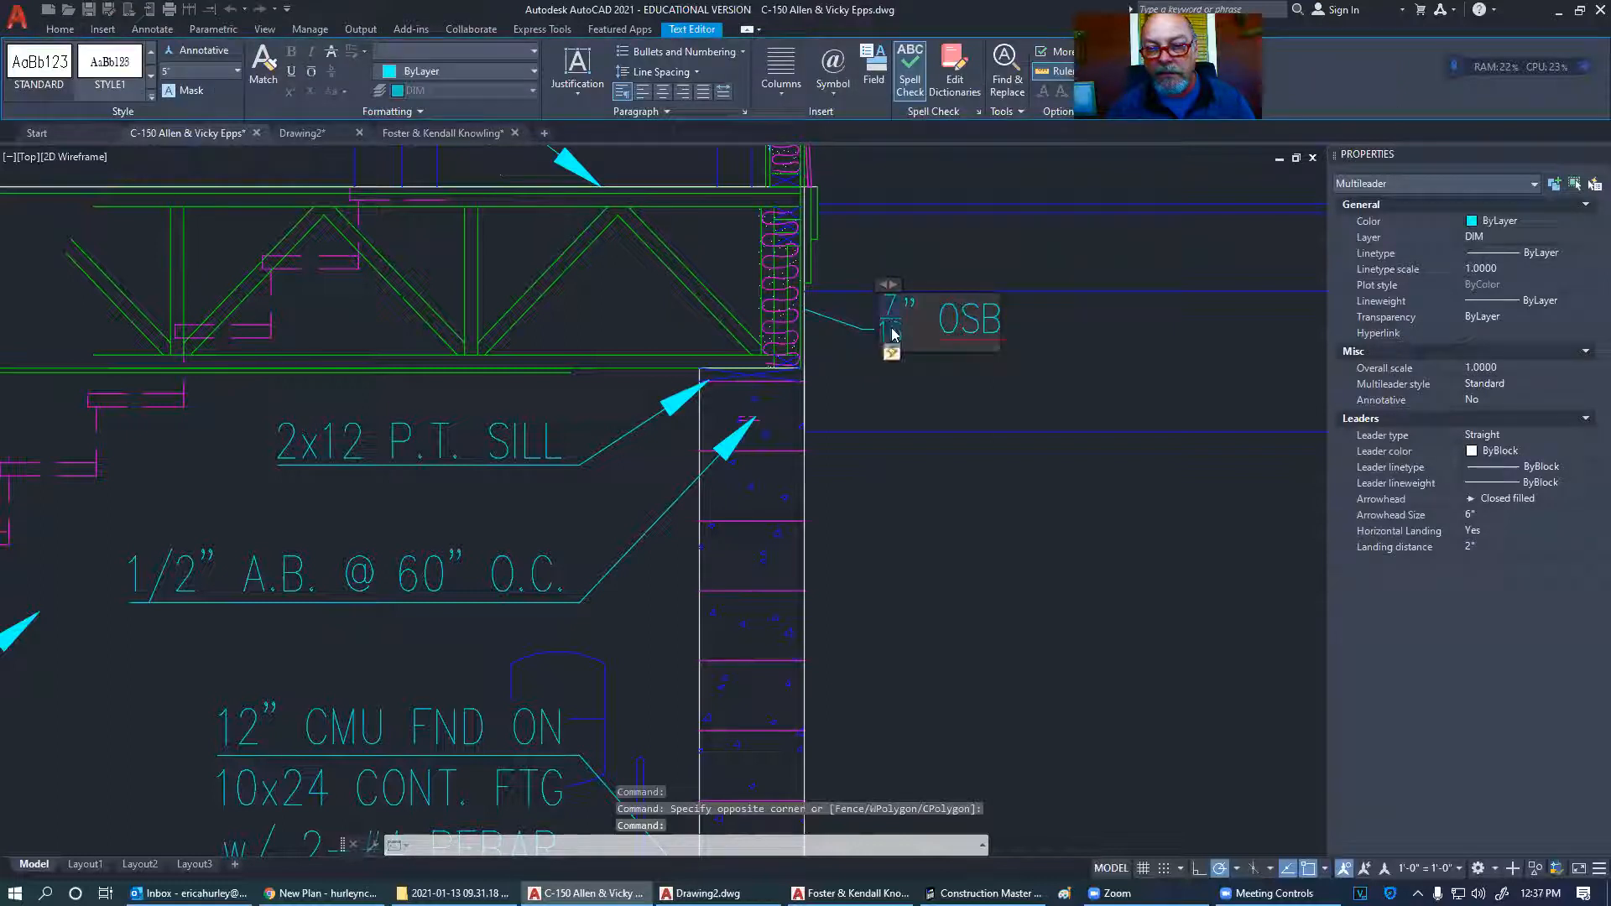
left_click(892, 351)
left_click(818, 417)
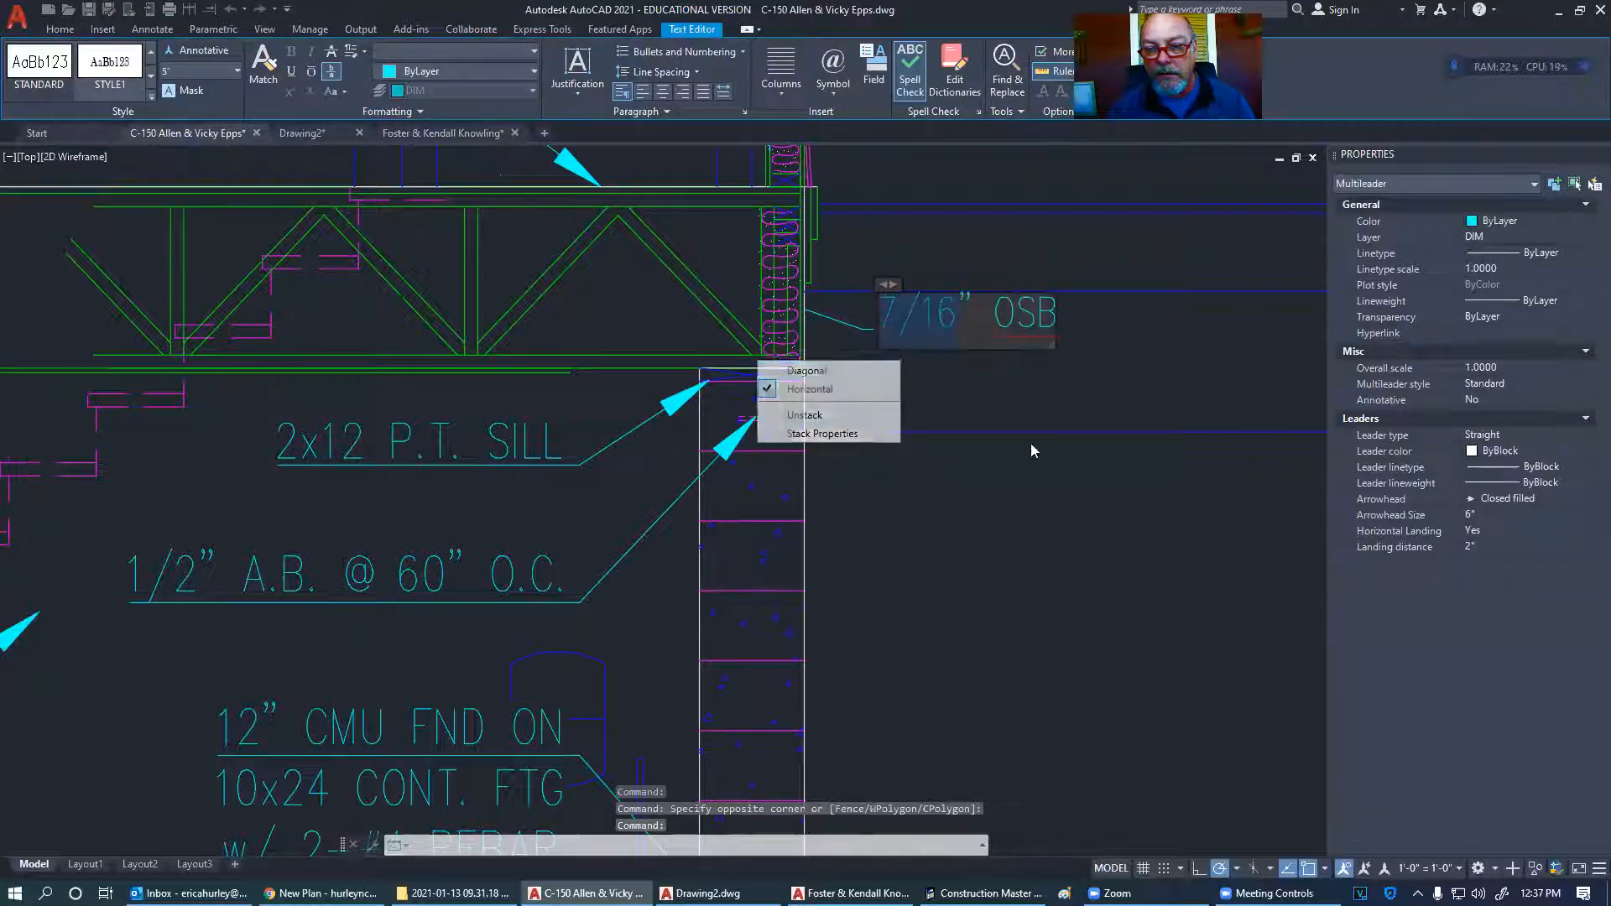
left_click(991, 369)
key("Escape")
- Inspect the vertical wall line at the sill corner, cancelling an Extend attempt
middle_click_drag(947, 356, 924, 360)
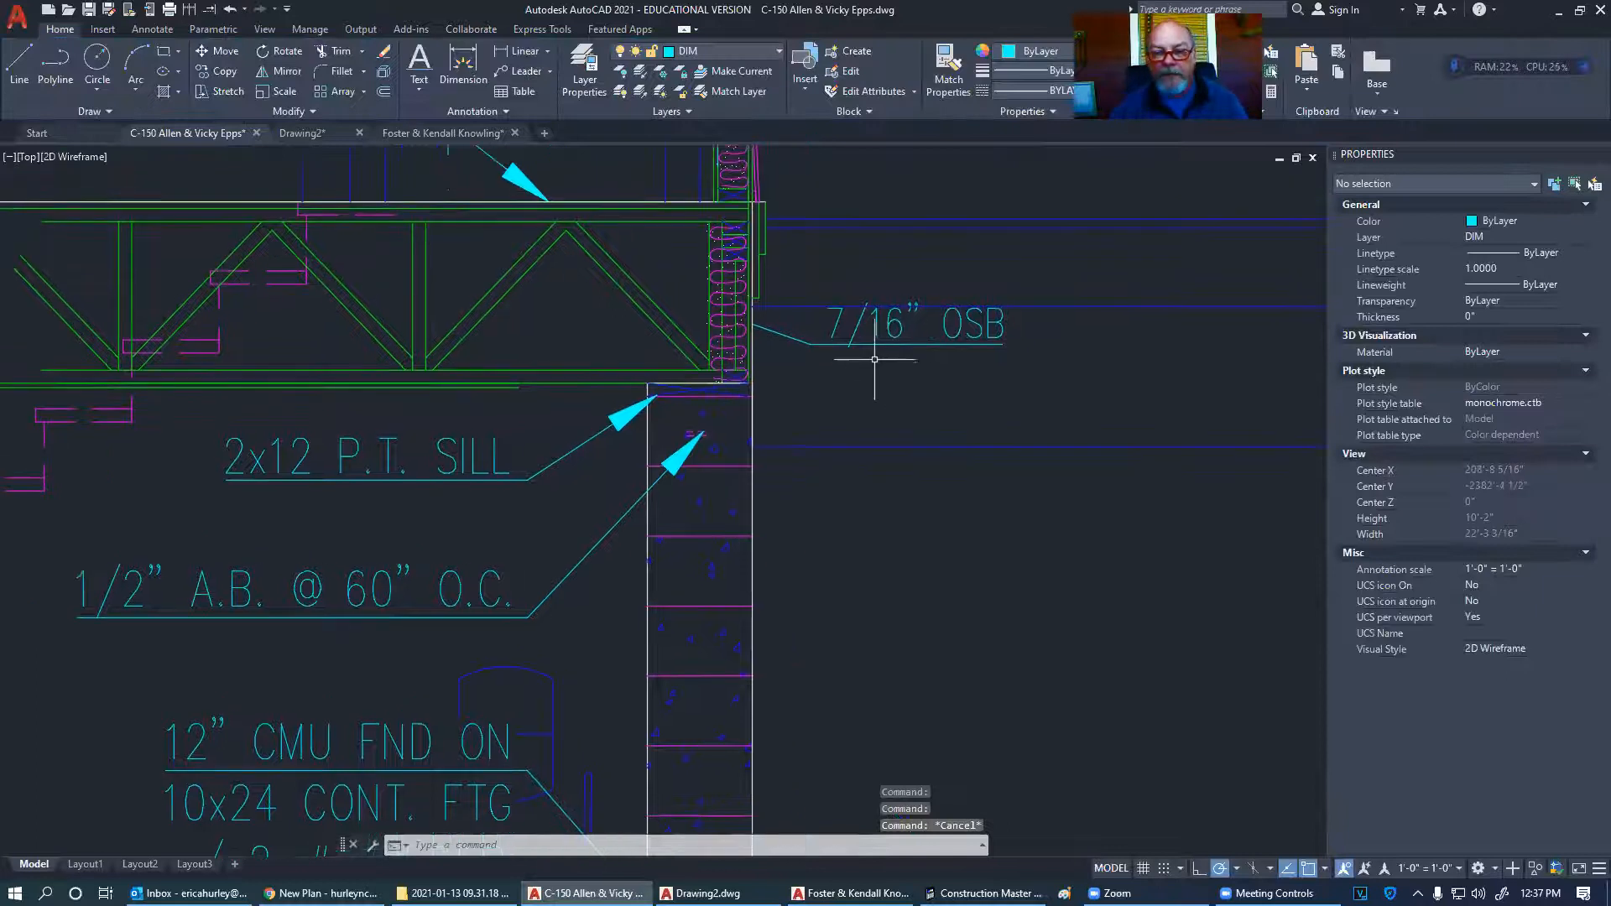
scroll(764, 420, "up", 4)
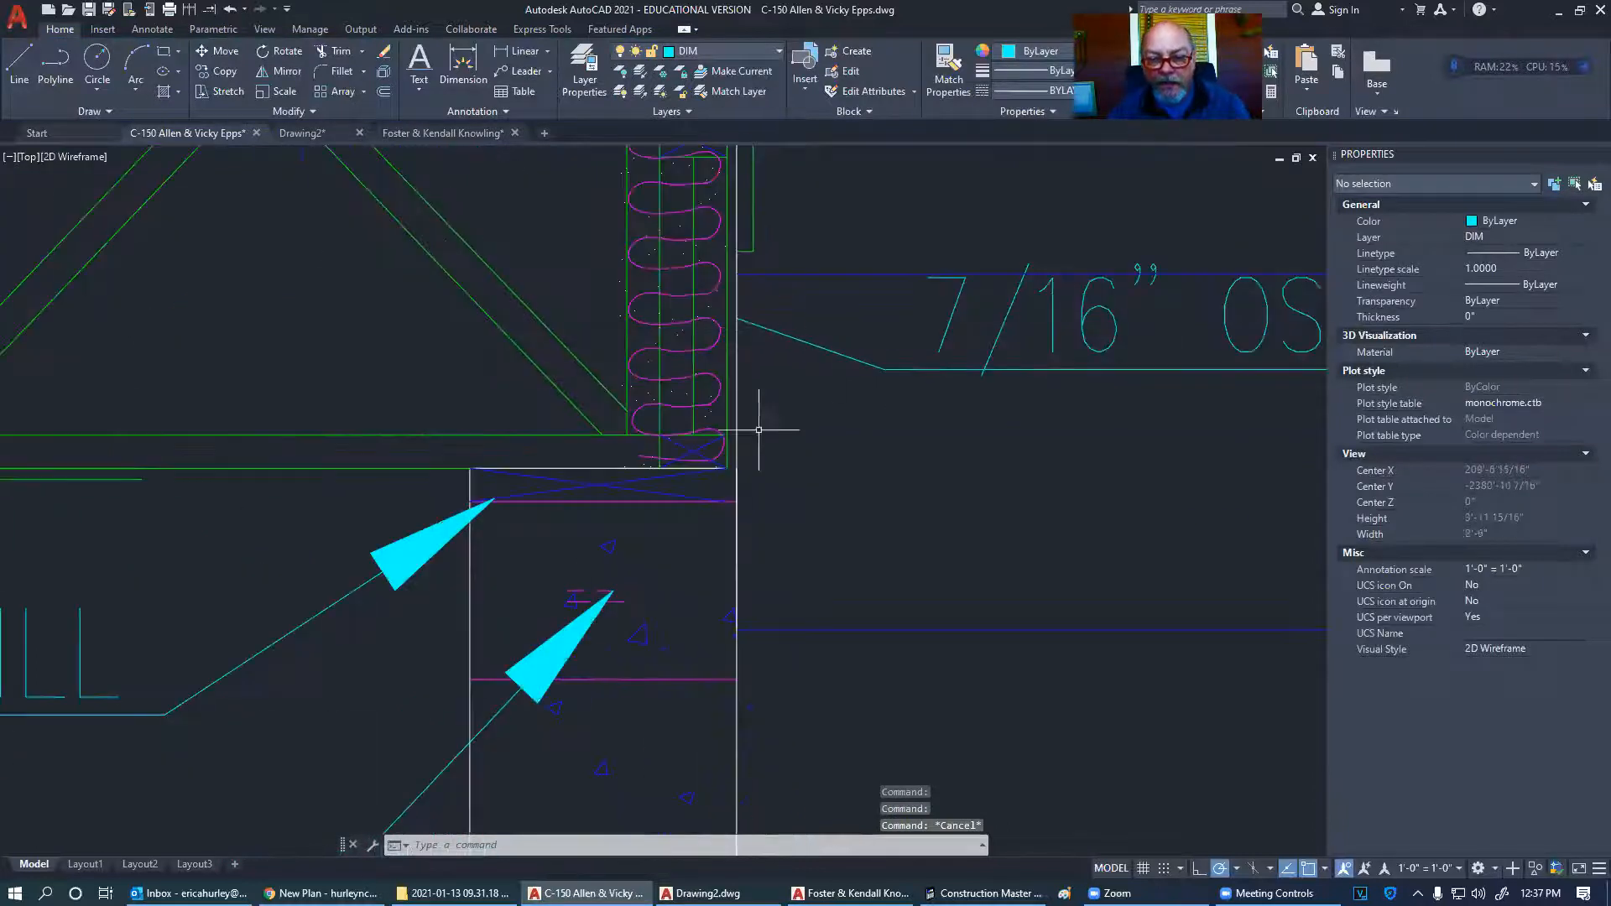
left_click(209, 10)
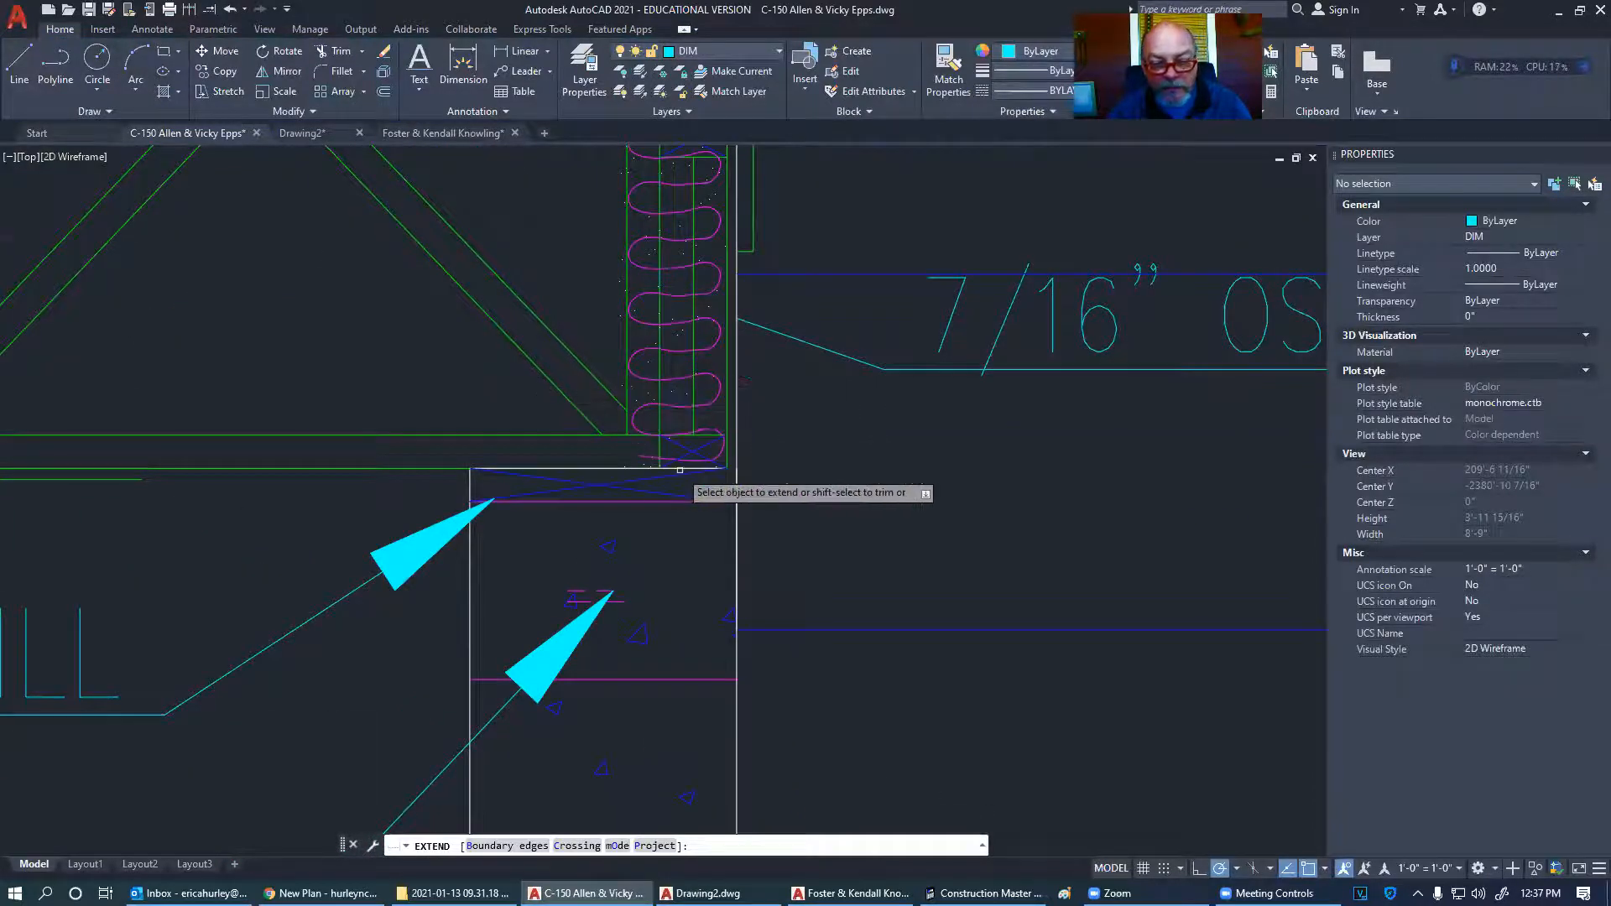
key("Escape")
middle_click_drag(755, 449, 660, 433)
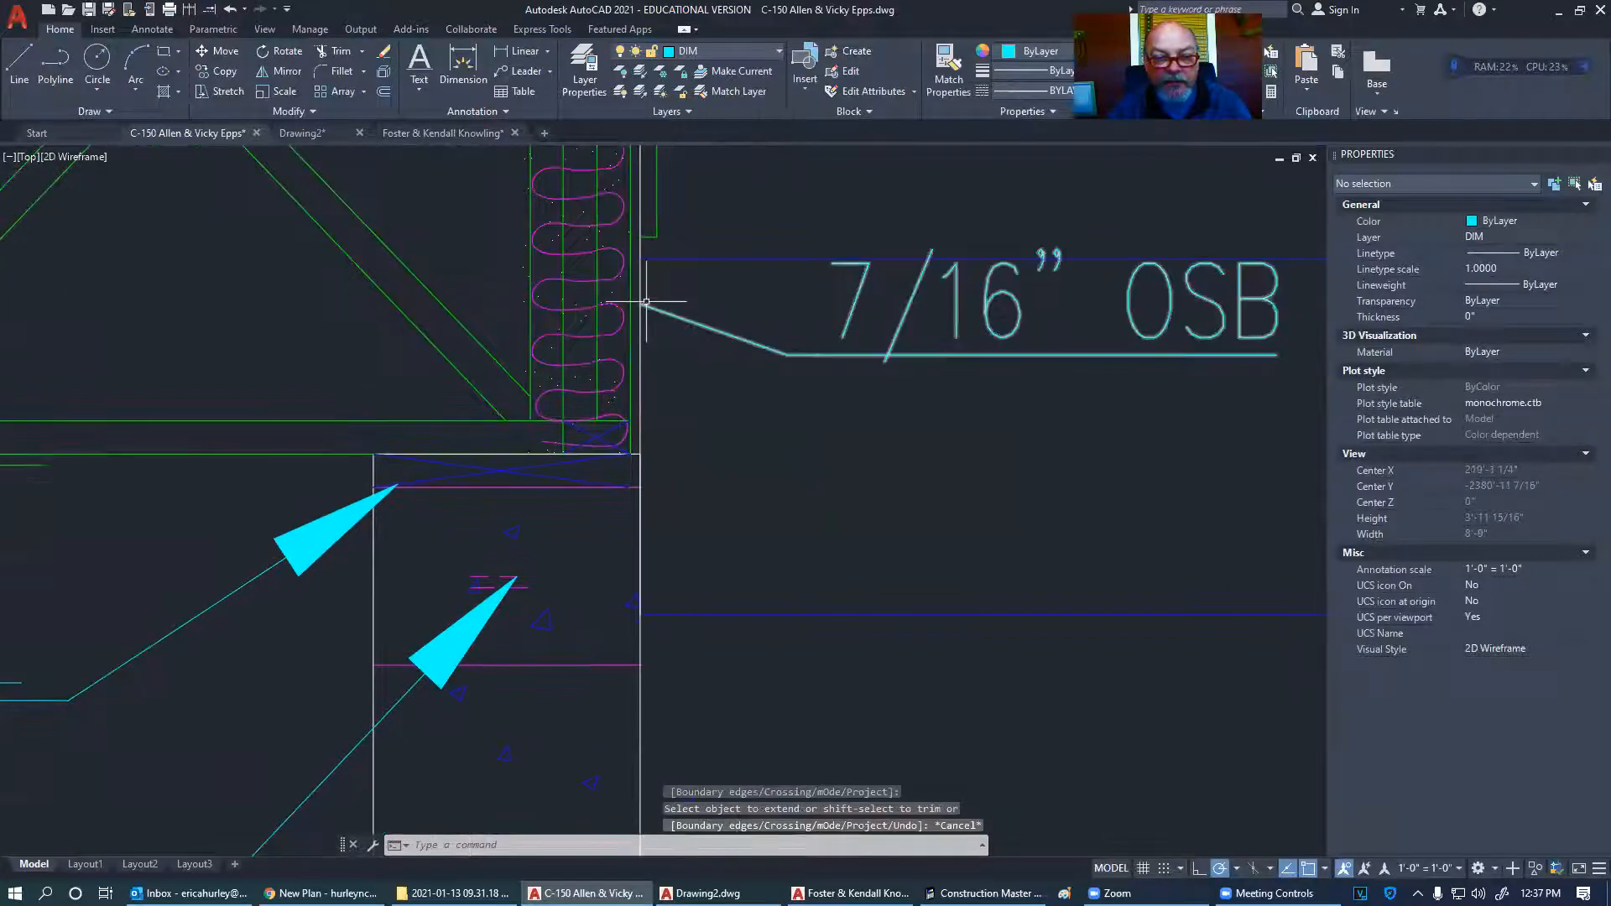
left_click(642, 432)
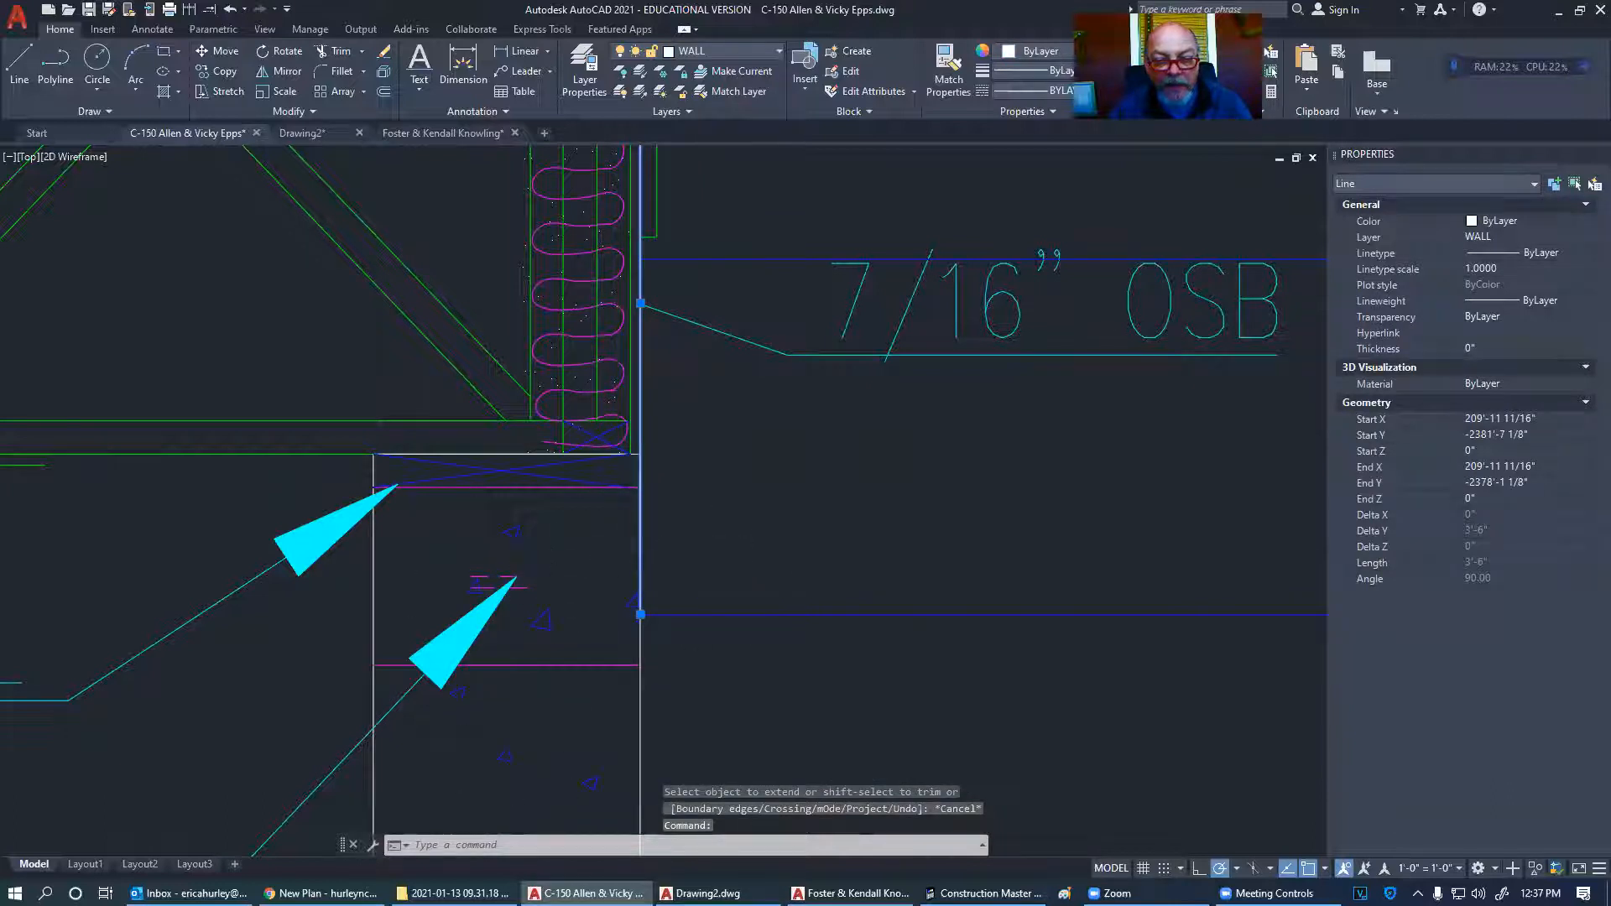
scroll(717, 537, "down", 2)
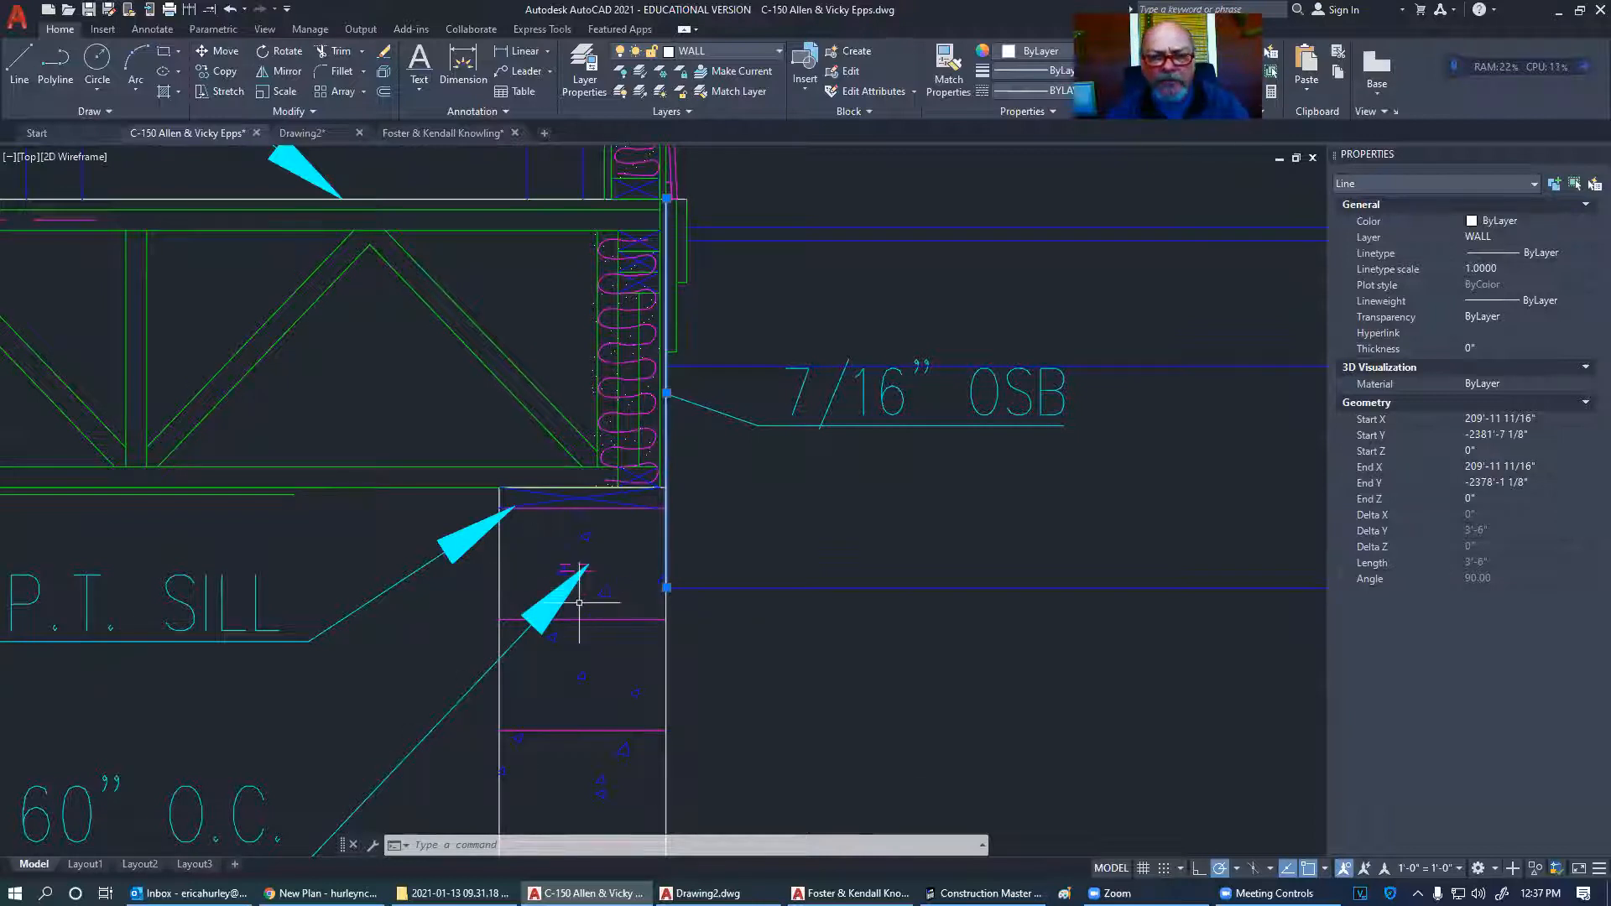
key("Escape")
scroll(470, 561, "down", 5)
scroll(520, 515, "down", 8)
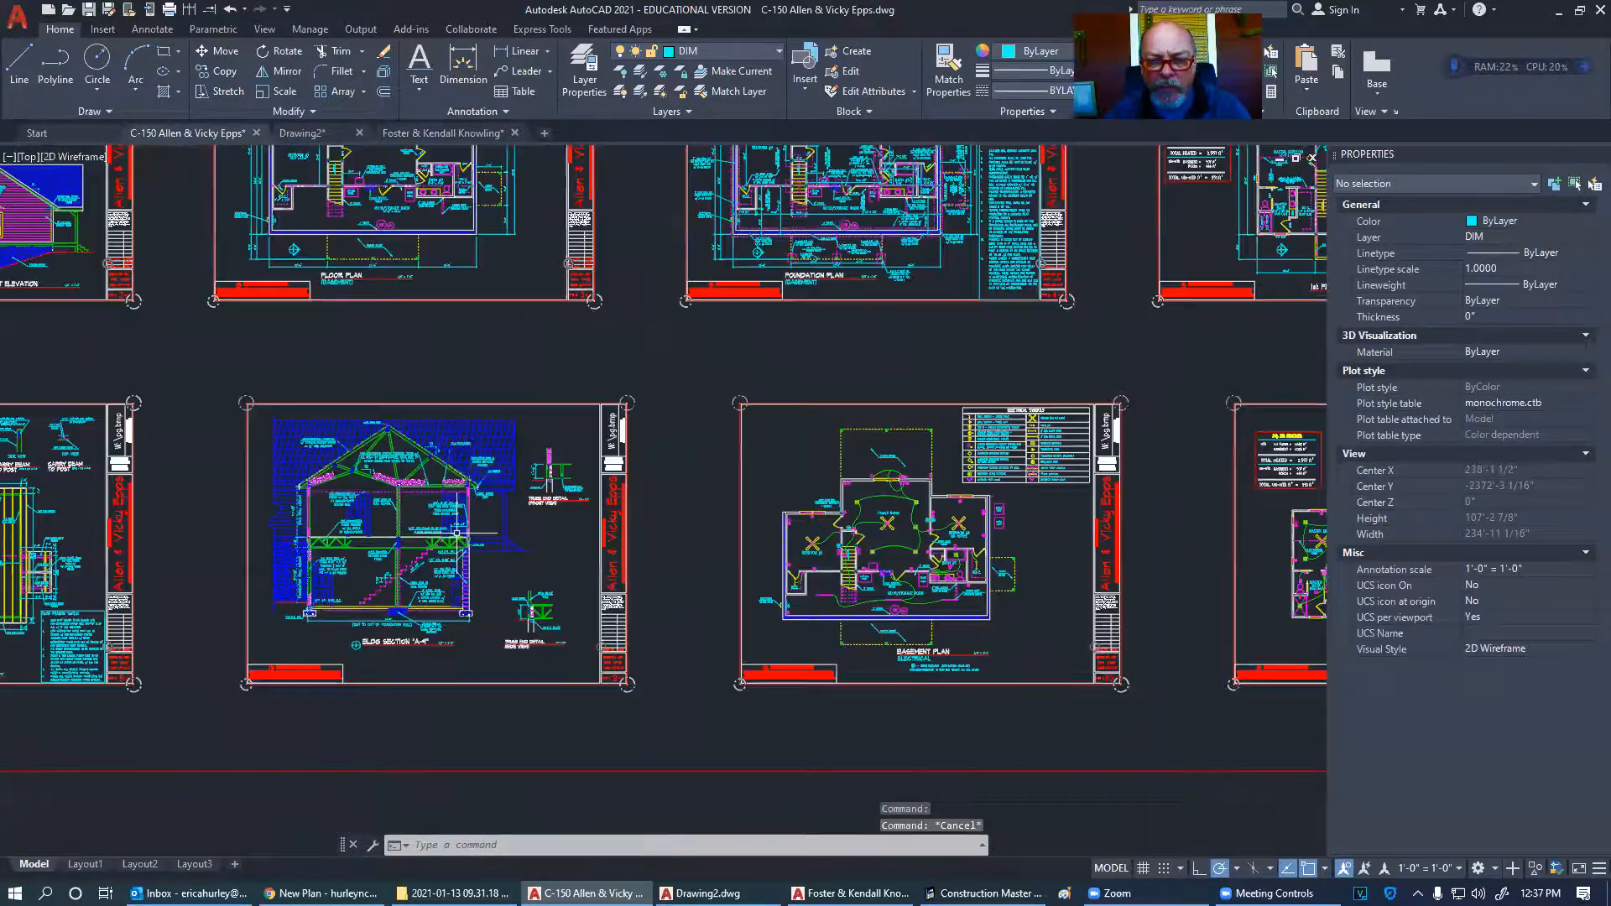
- Erase the green gang-stud block and its leftover leader from the floor plan
middle_click_drag(673, 345, 502, 547)
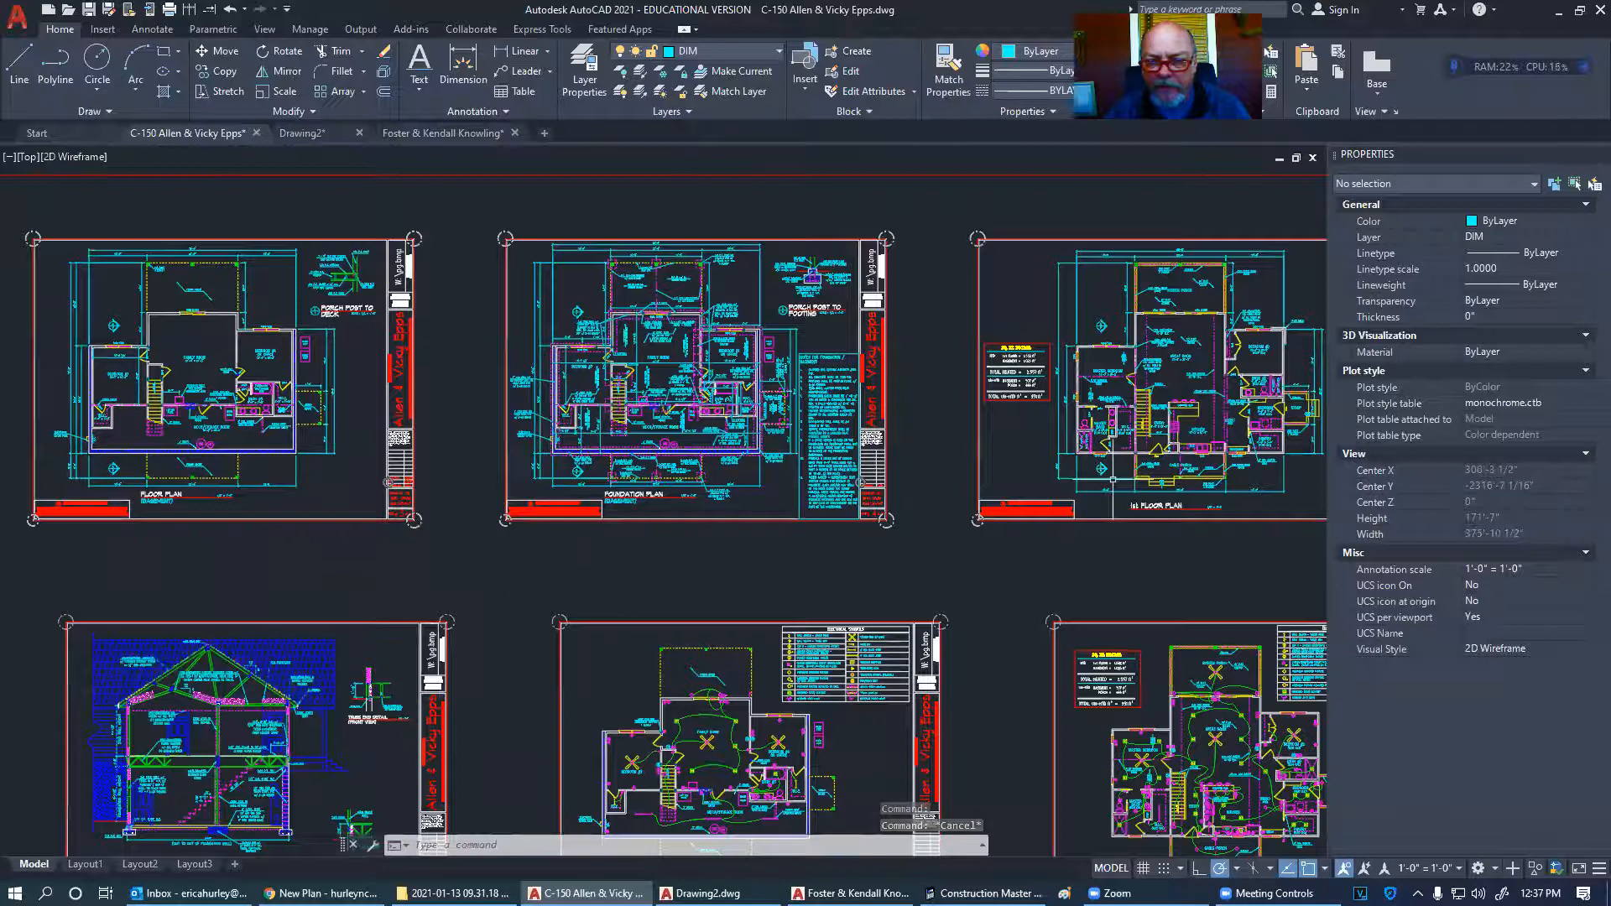
middle_click_drag(1114, 480, 504, 529)
scroll(525, 353, "up", 5)
scroll(568, 344, "up", 5)
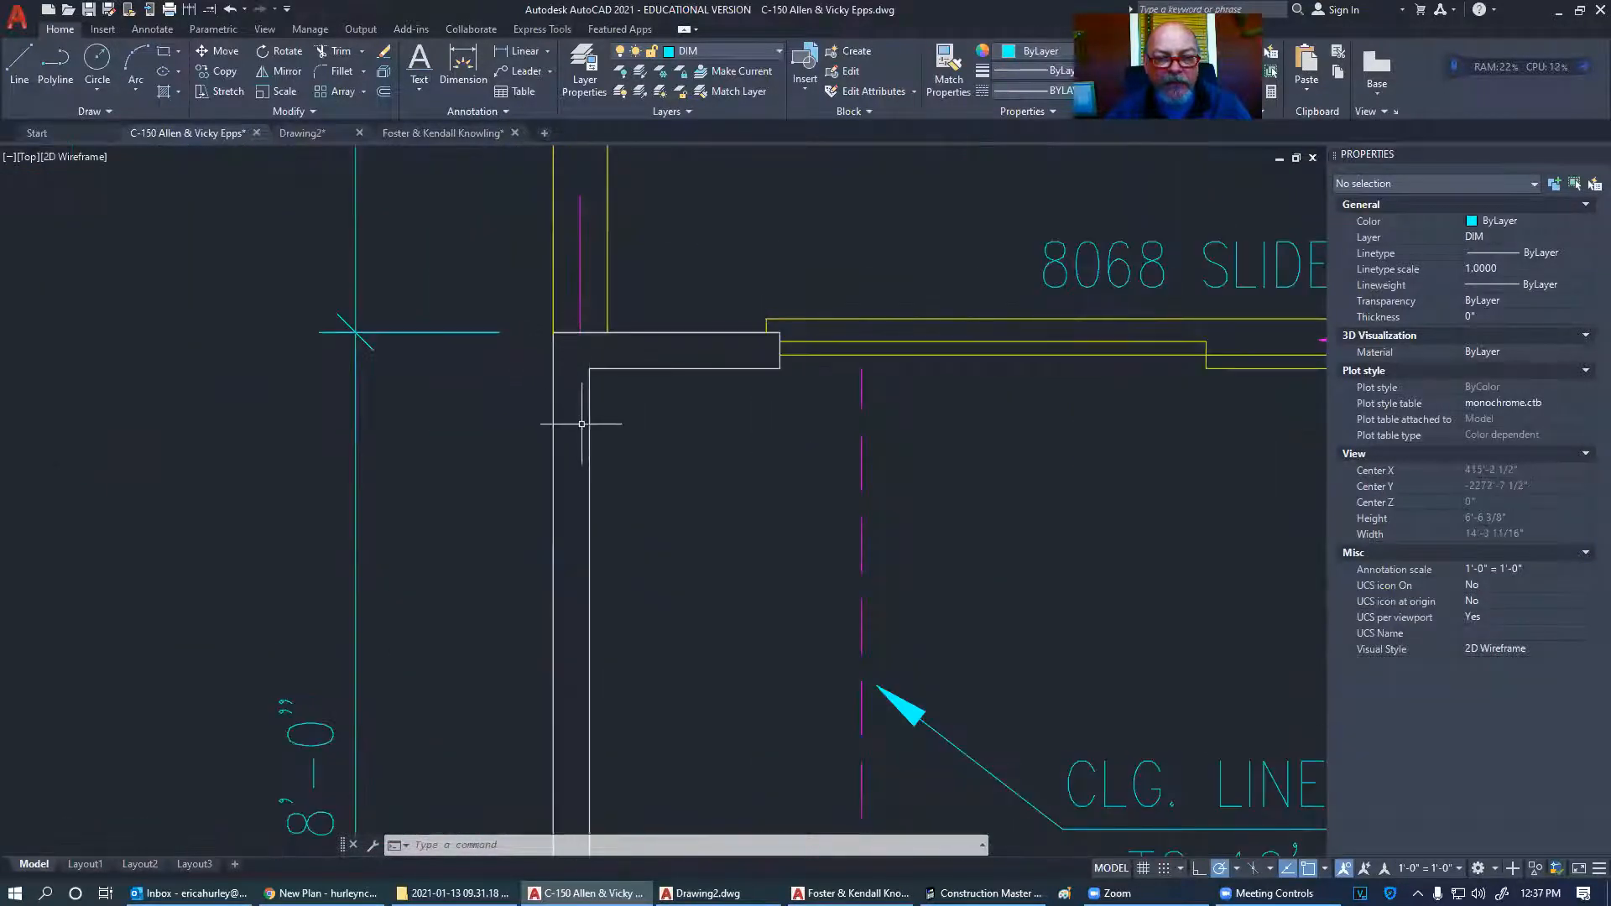
scroll(598, 418, "down", 2)
middle_click_drag(576, 688, 615, 166)
middle_click_drag(613, 472, 665, 474)
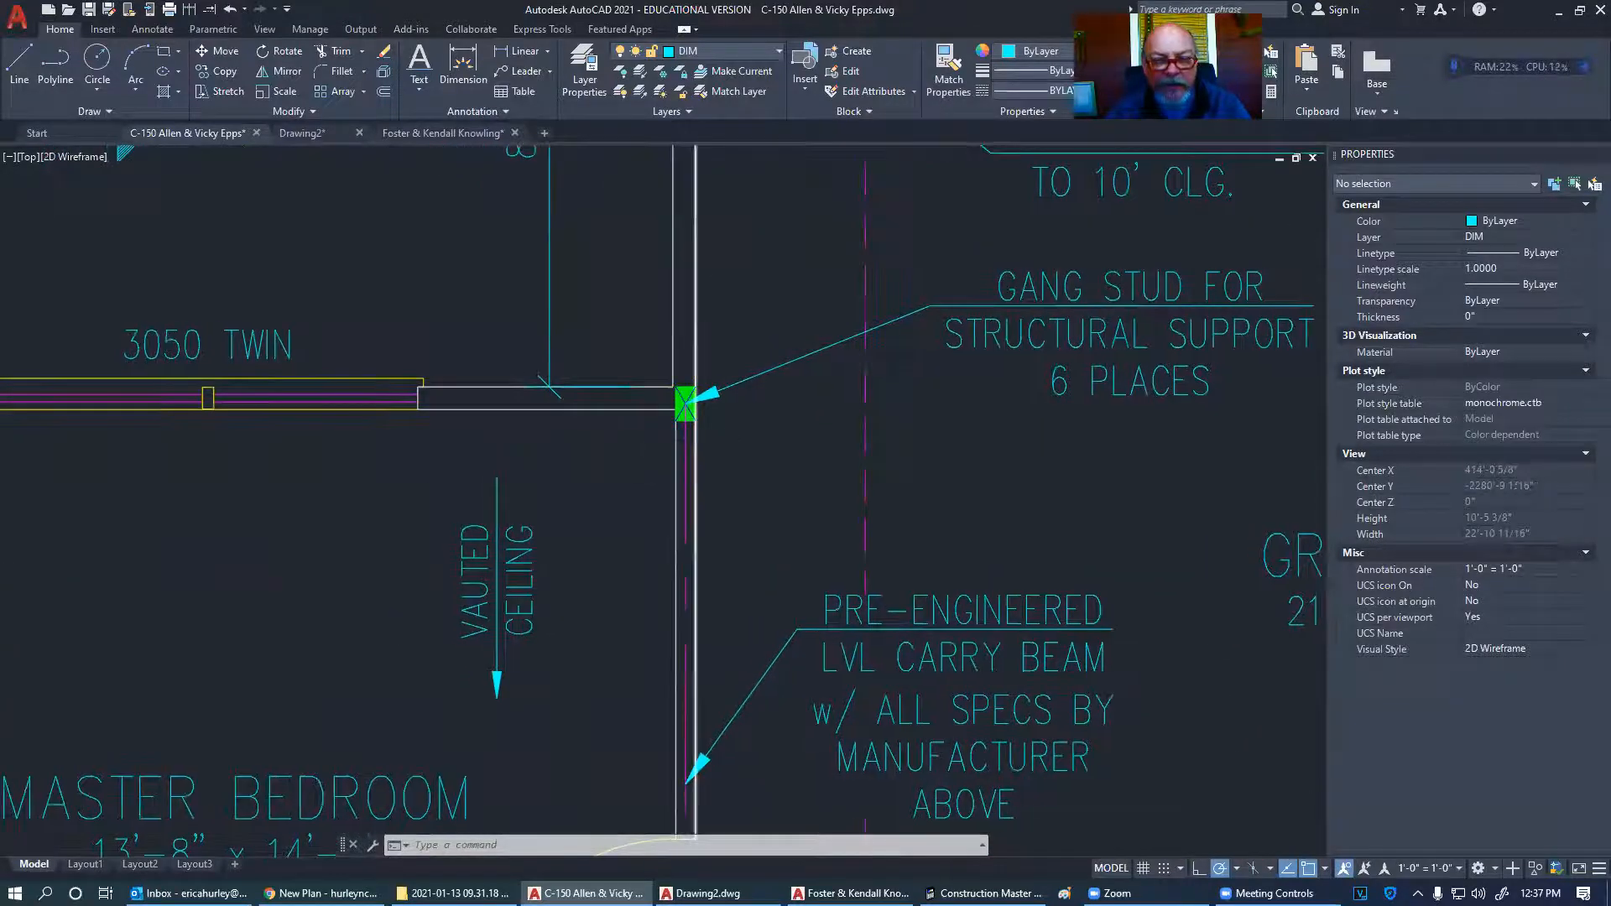
scroll(686, 422, "up", 5)
middle_click_drag(681, 417, 670, 462)
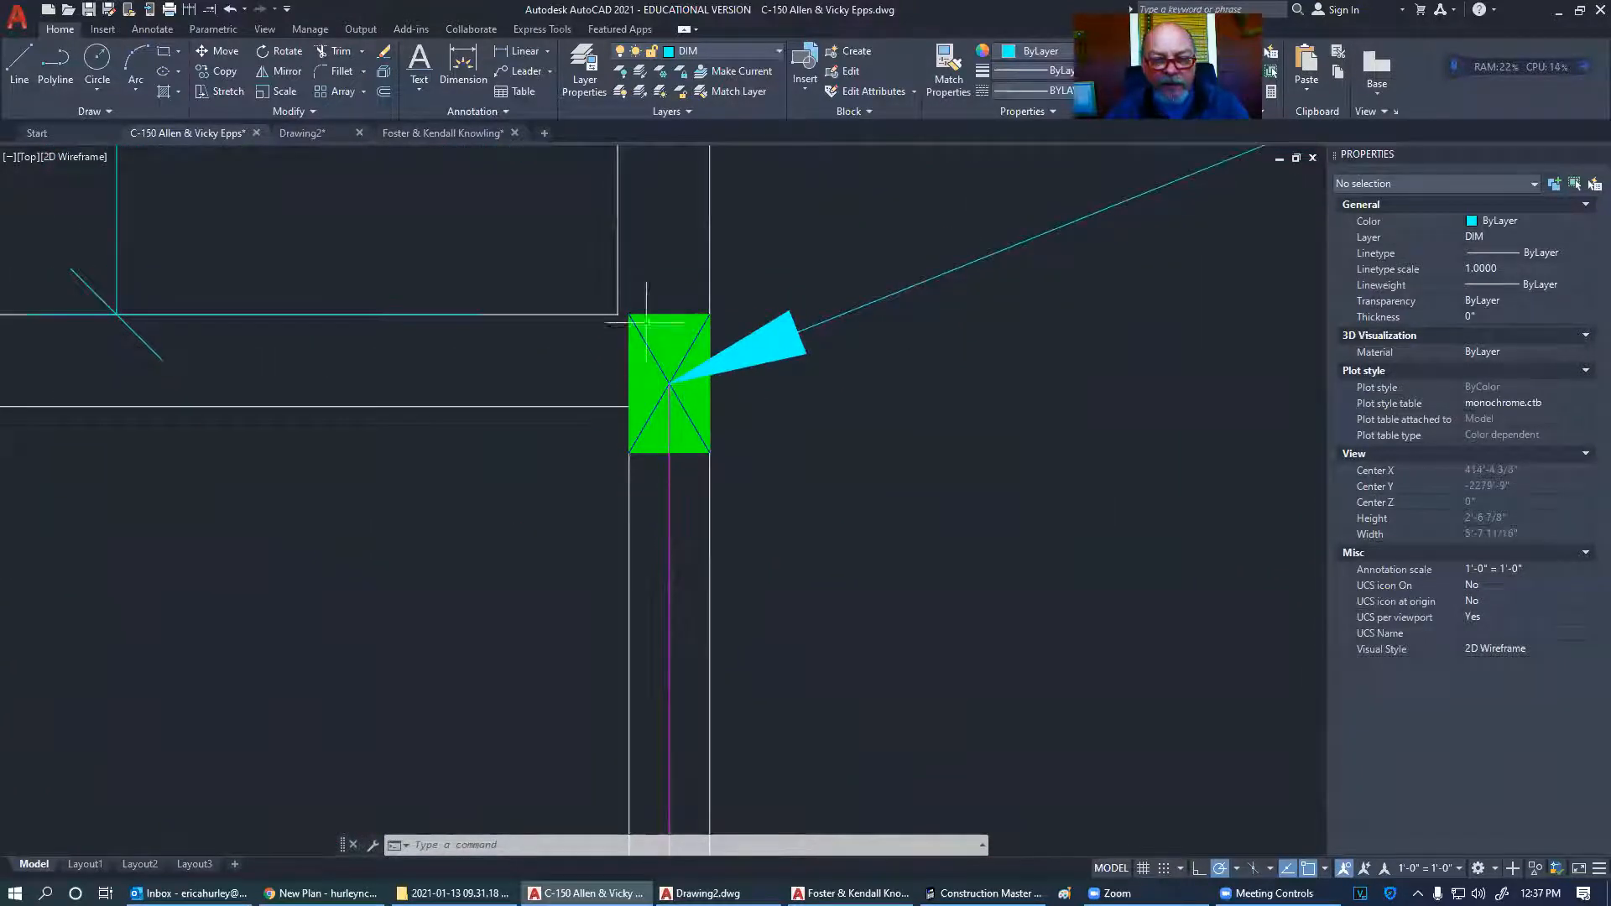
left_click(670, 411)
key("Delete")
left_click(865, 326)
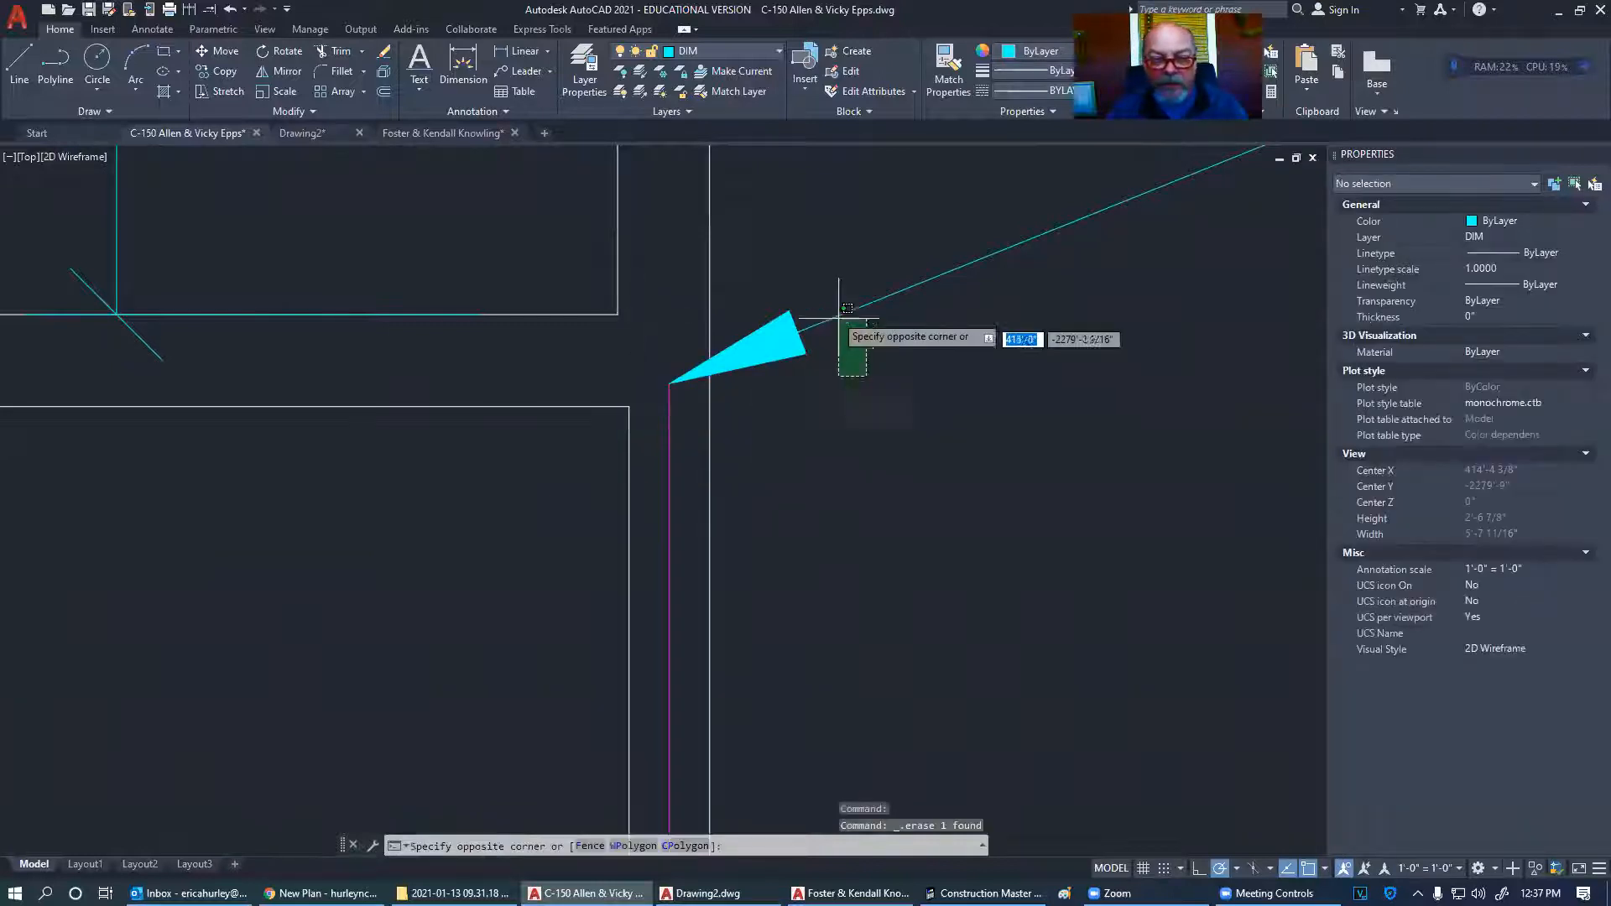
left_click(839, 361)
key("Delete")
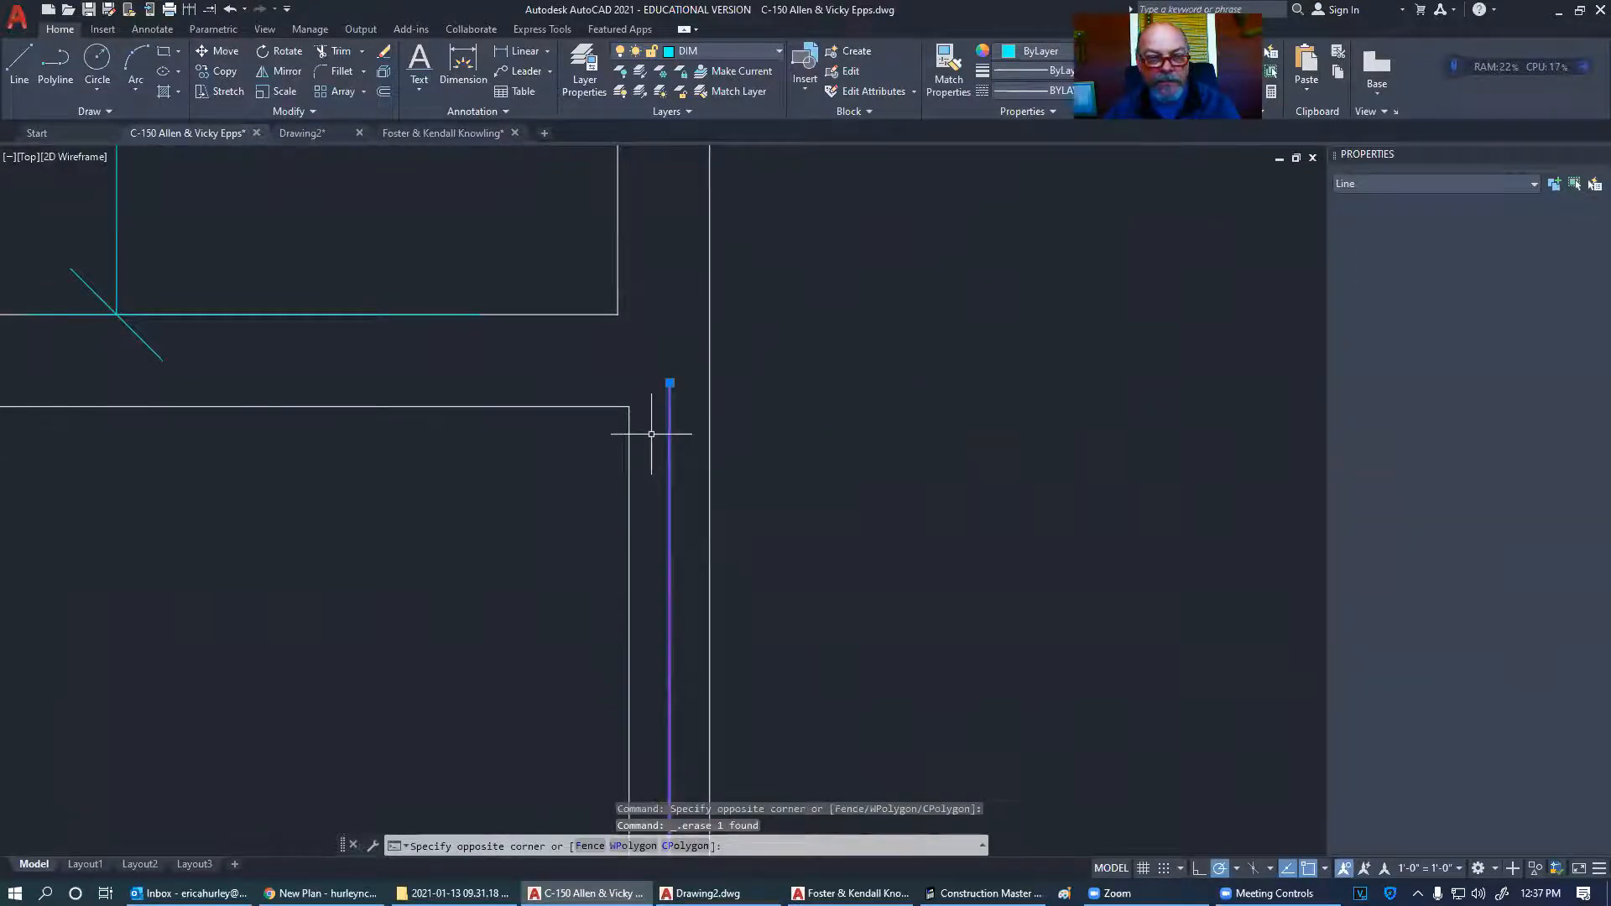
- Quick-measure around the wall, then add a 4" horizontal dimension at the wall corner
middle_click_drag(648, 425, 660, 506)
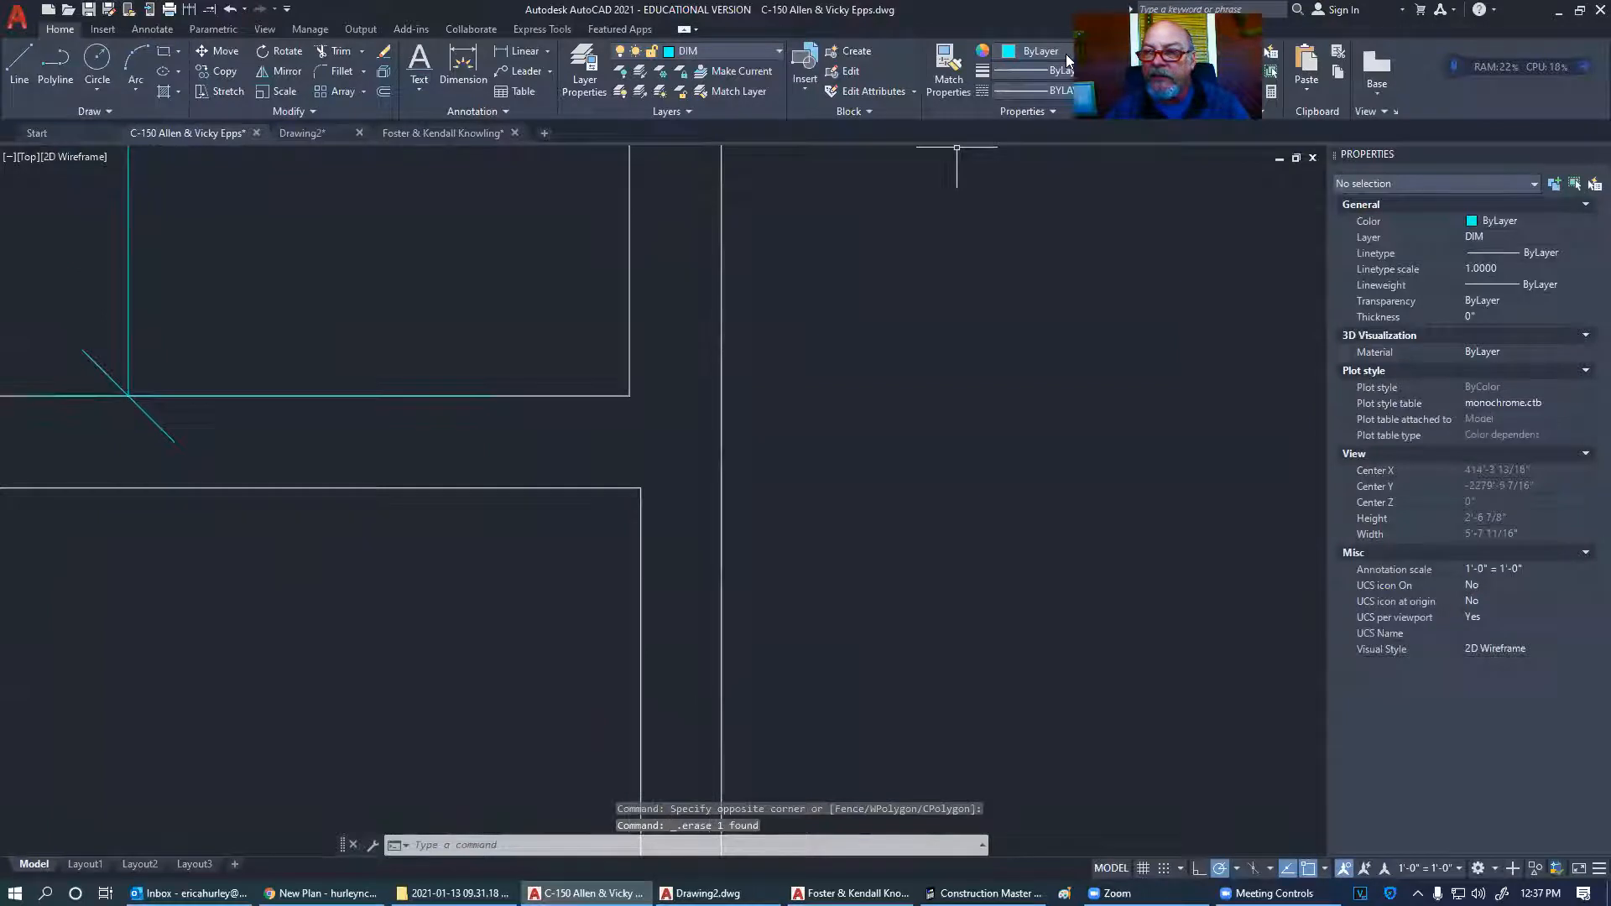
left_click(1232, 65)
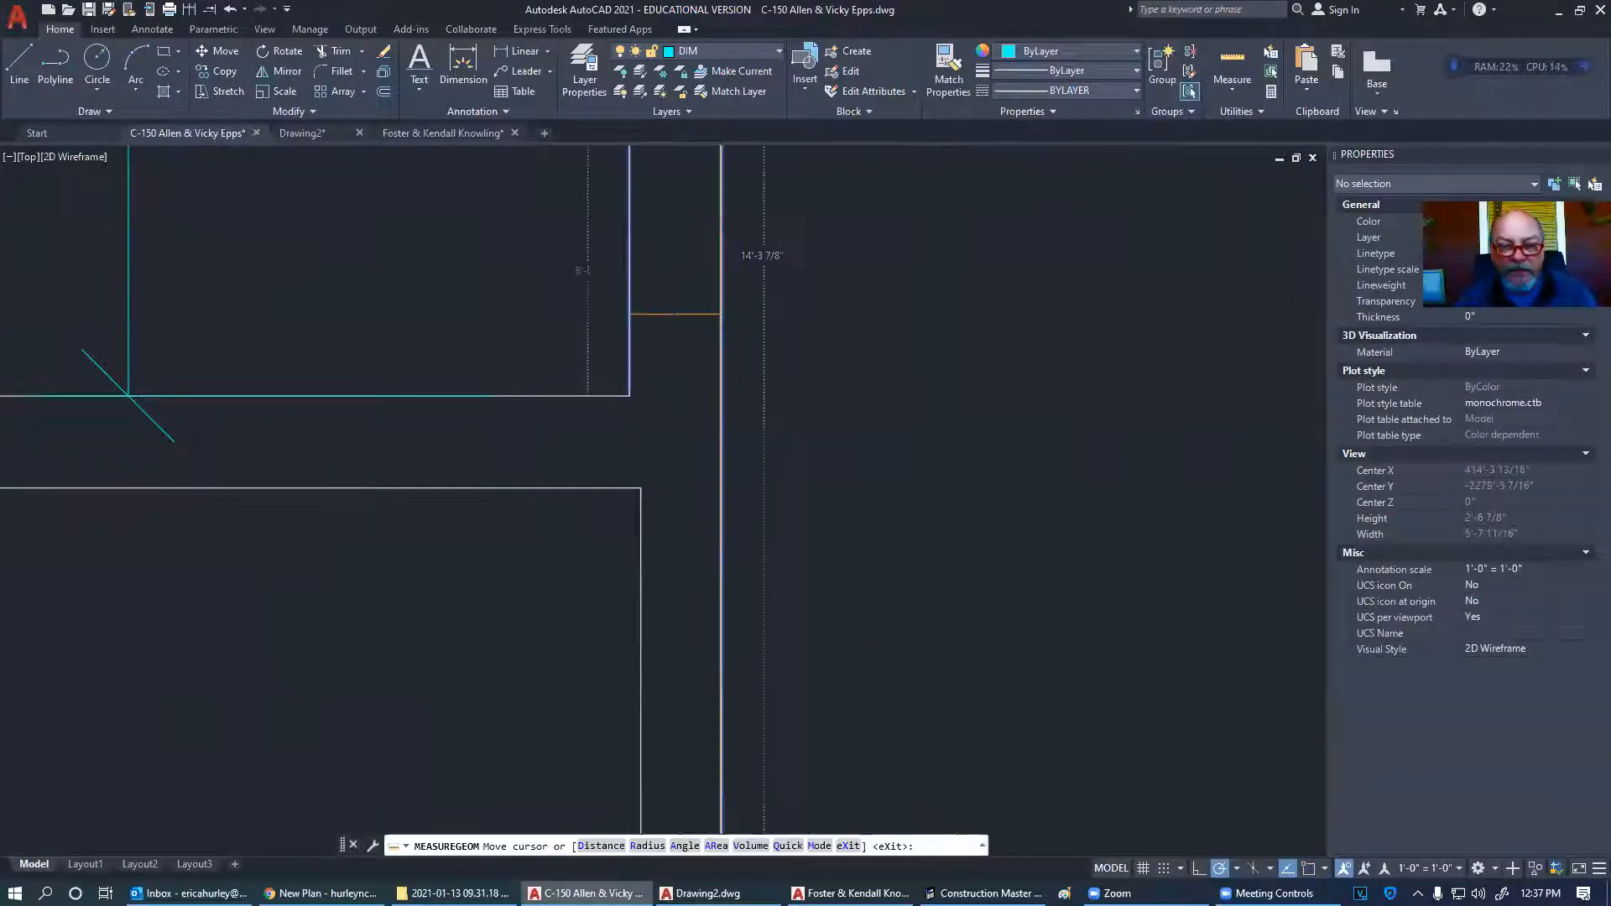
key("Escape")
left_click(519, 53)
left_click(631, 396)
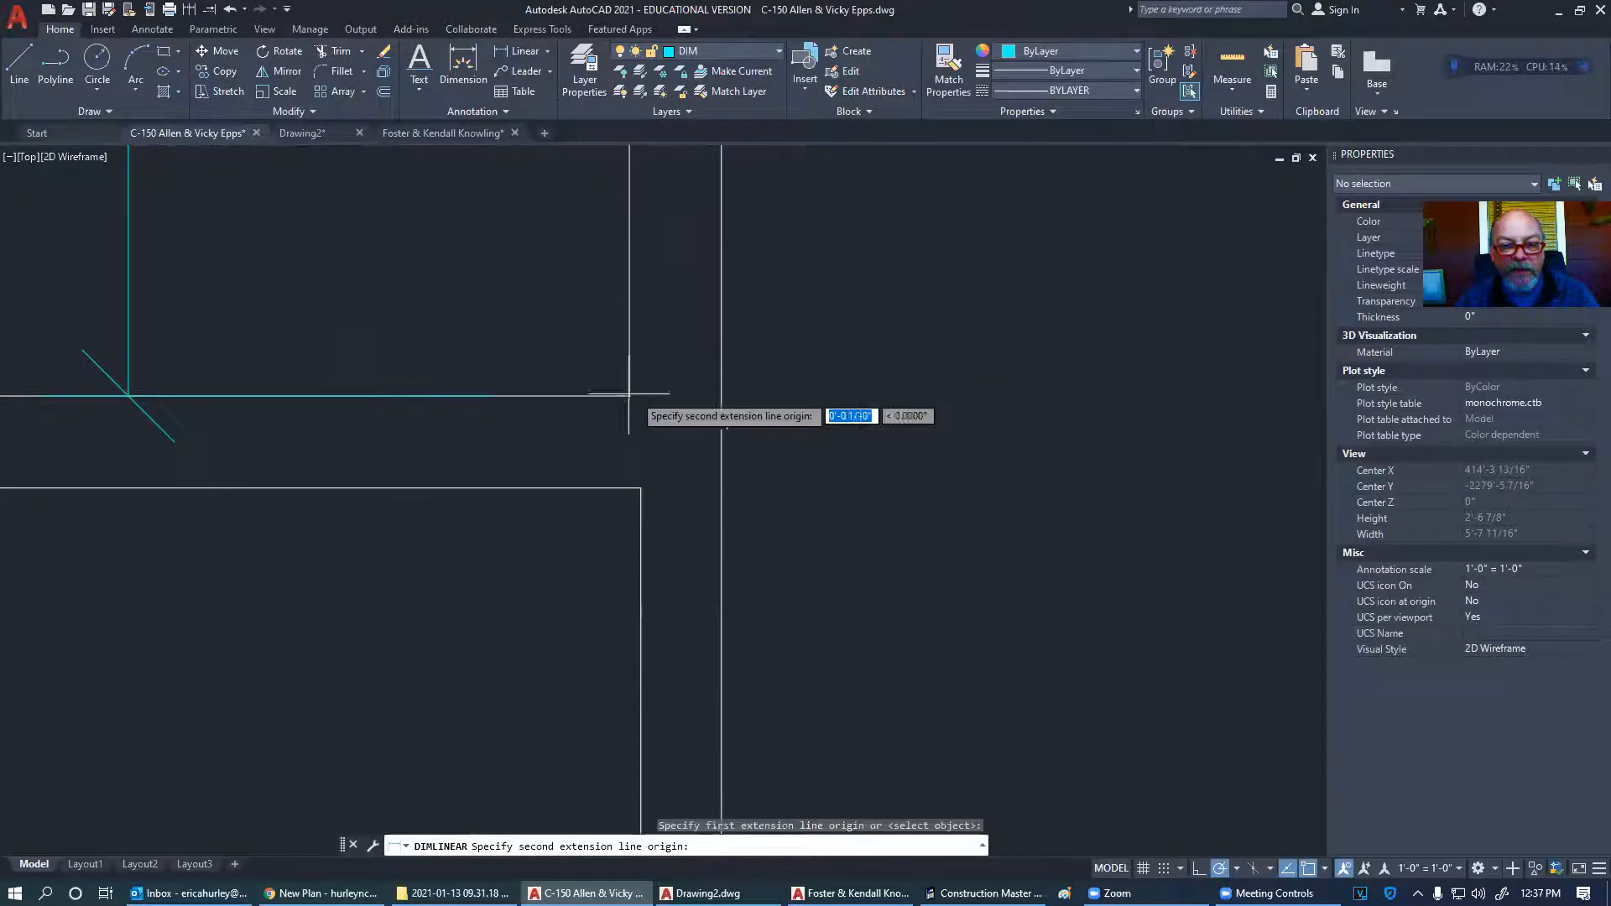
left_click(721, 396)
left_click(684, 300)
scroll(713, 370, "down", 2)
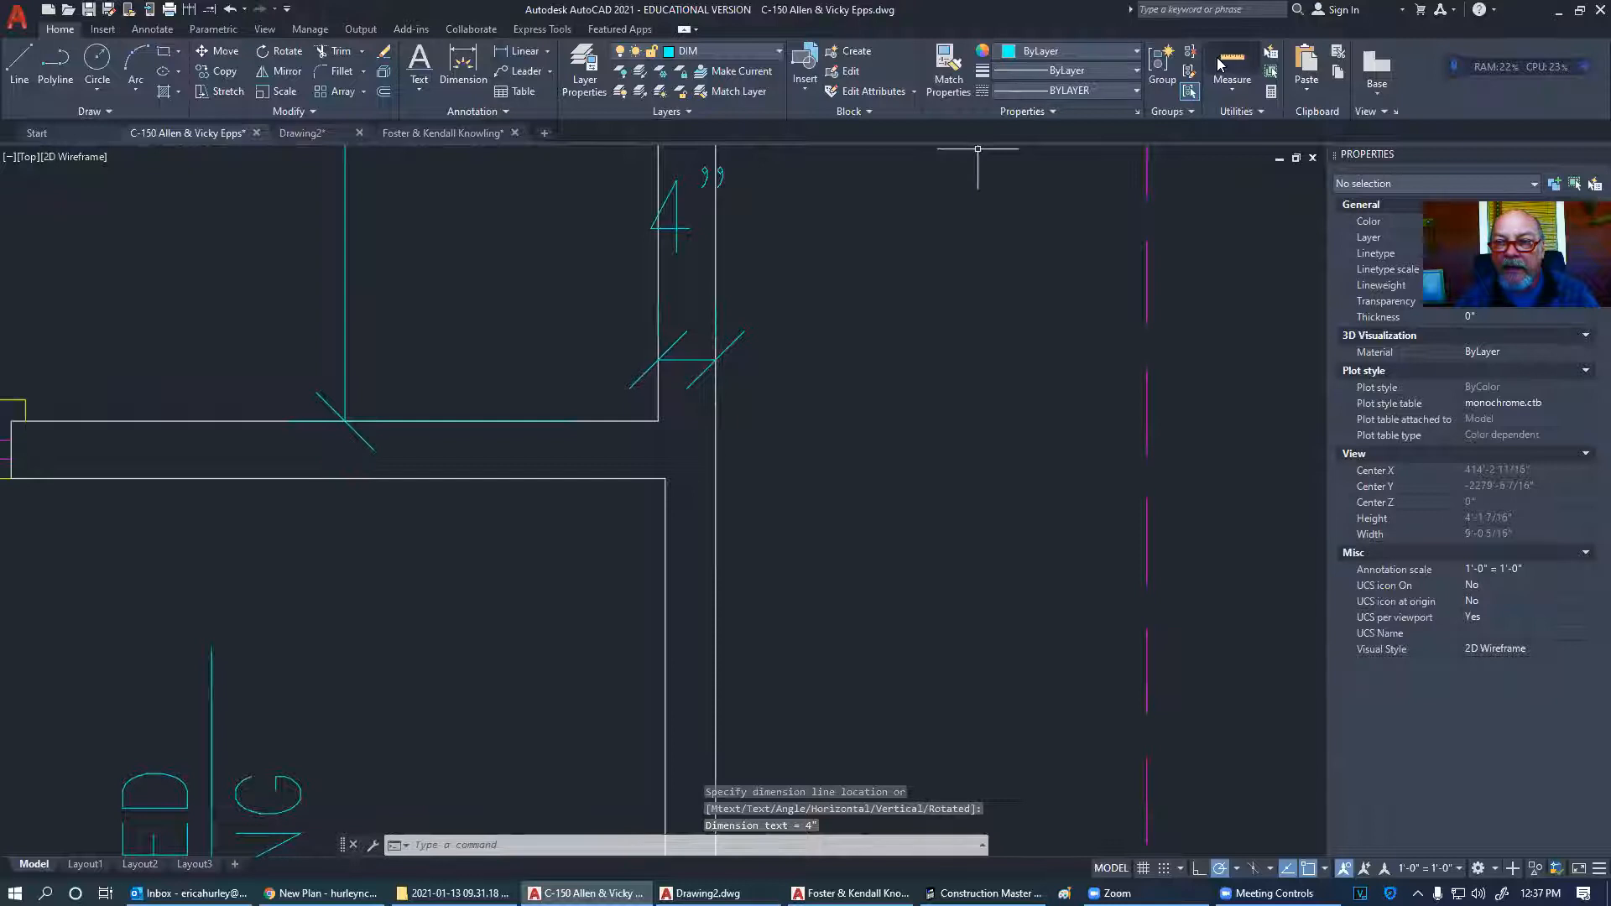
- Add a vertical 4" dimension and a 3 1/2" wall-thickness dimension at the corner
left_click(520, 51)
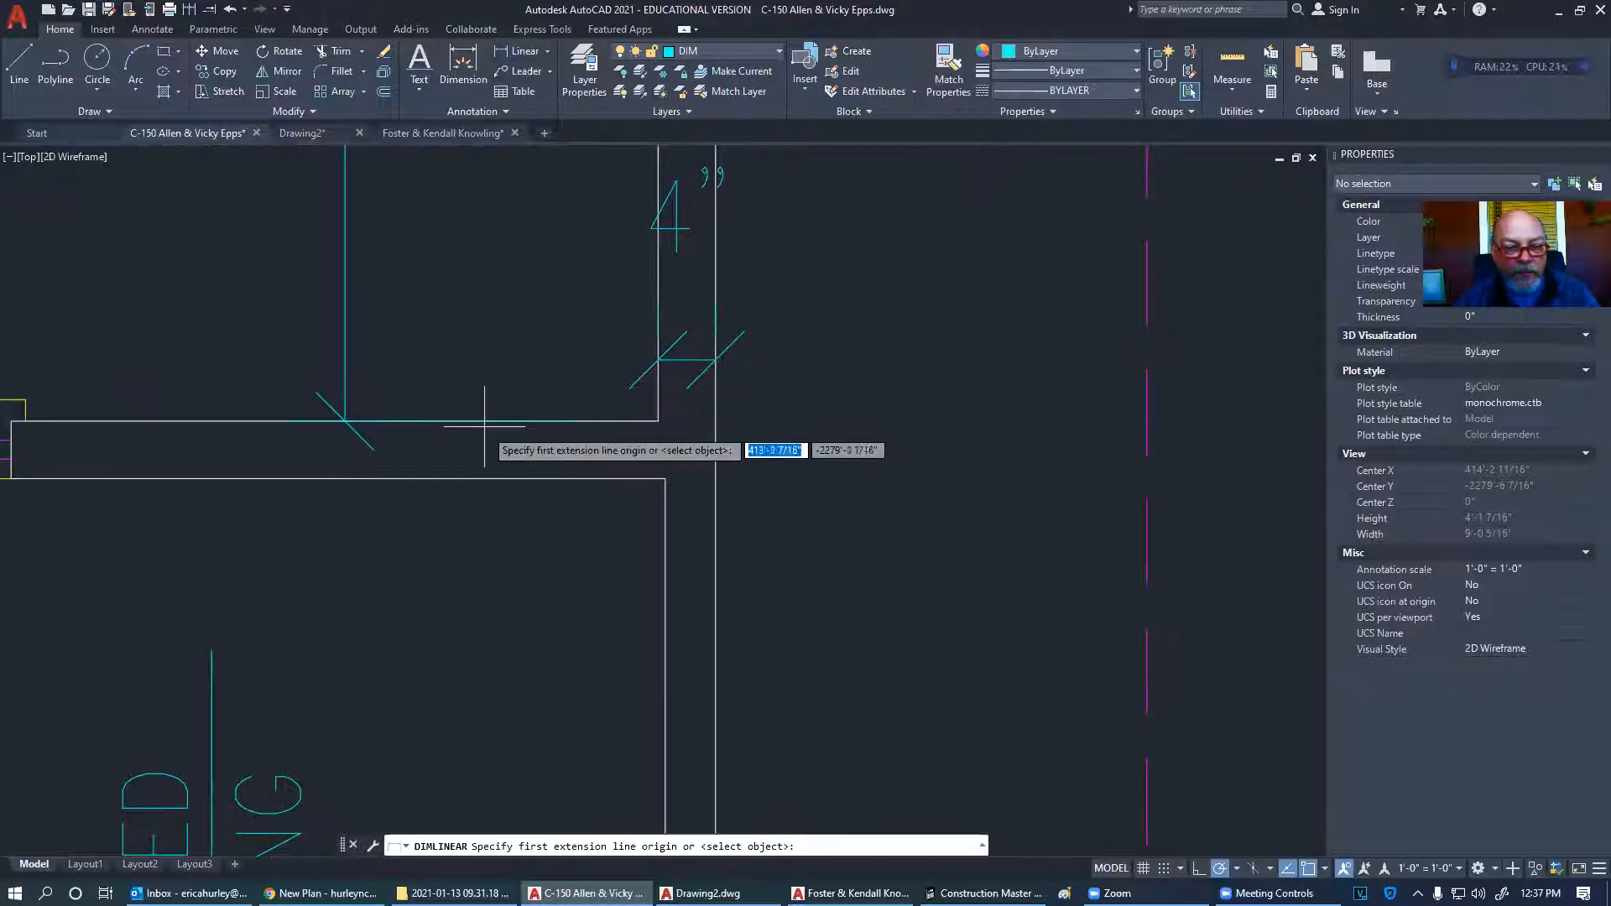
left_click(432, 421)
left_click(449, 479)
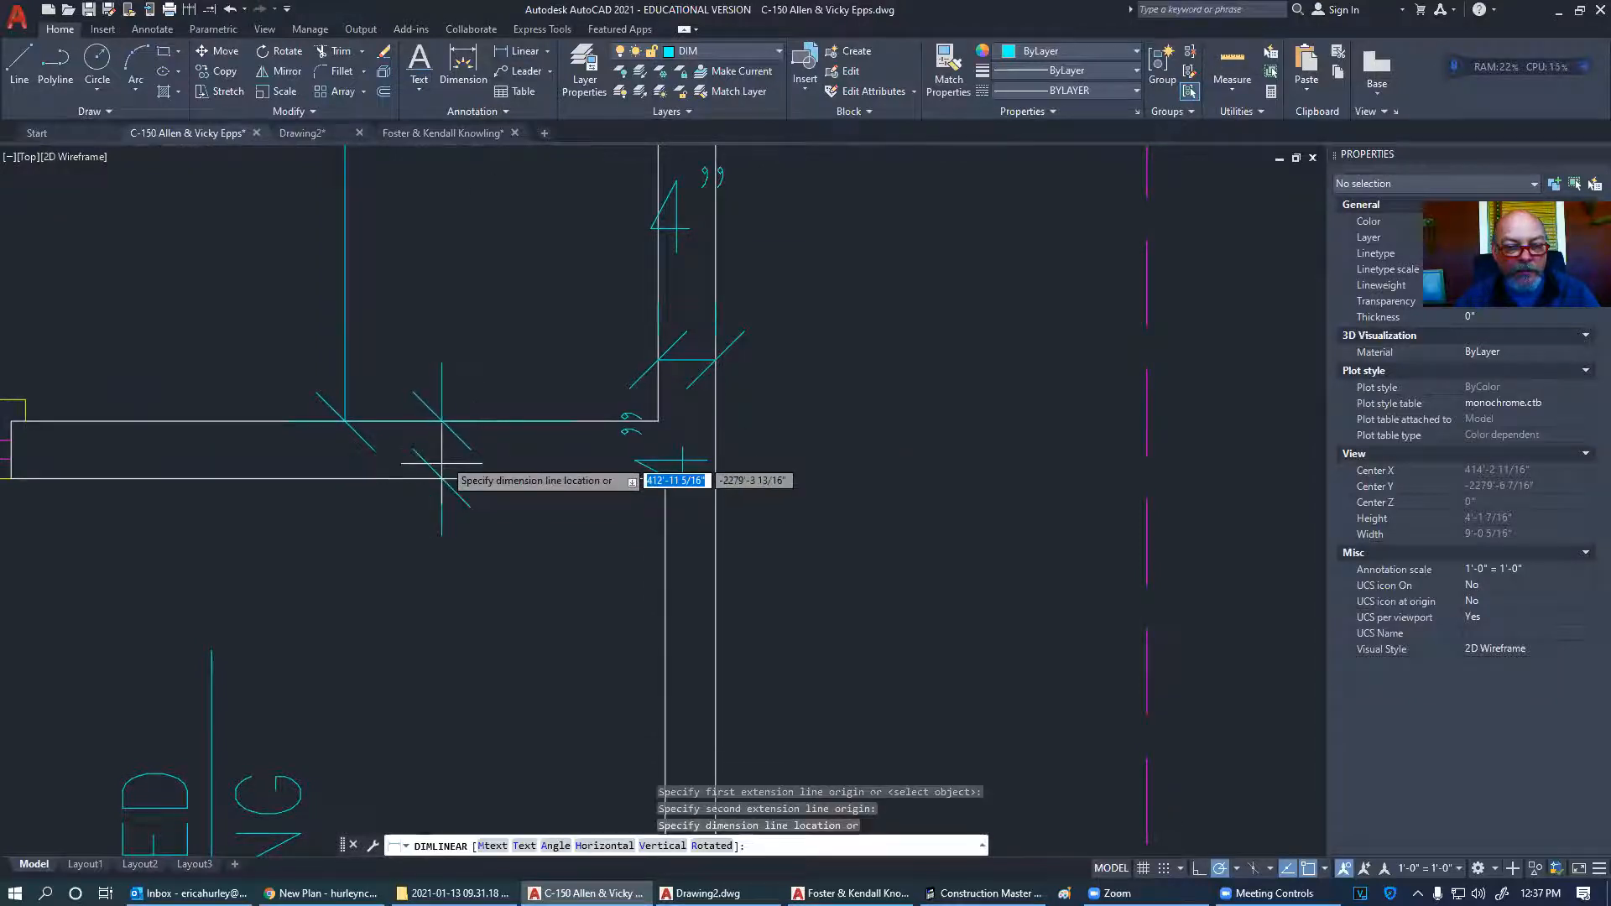
left_click(369, 453)
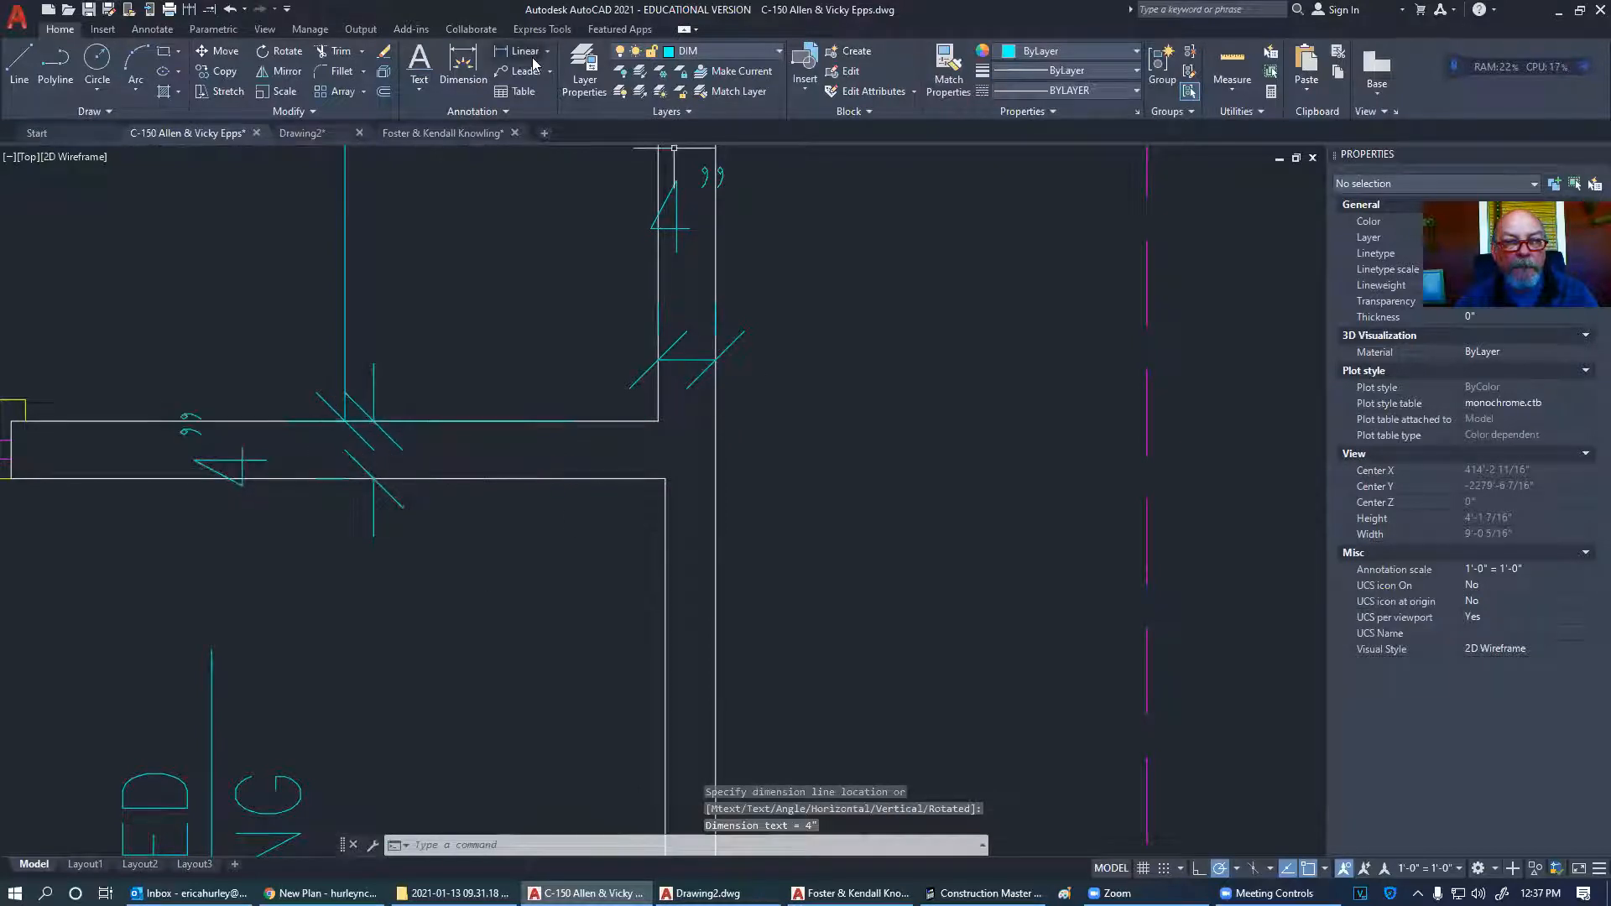
key("Return")
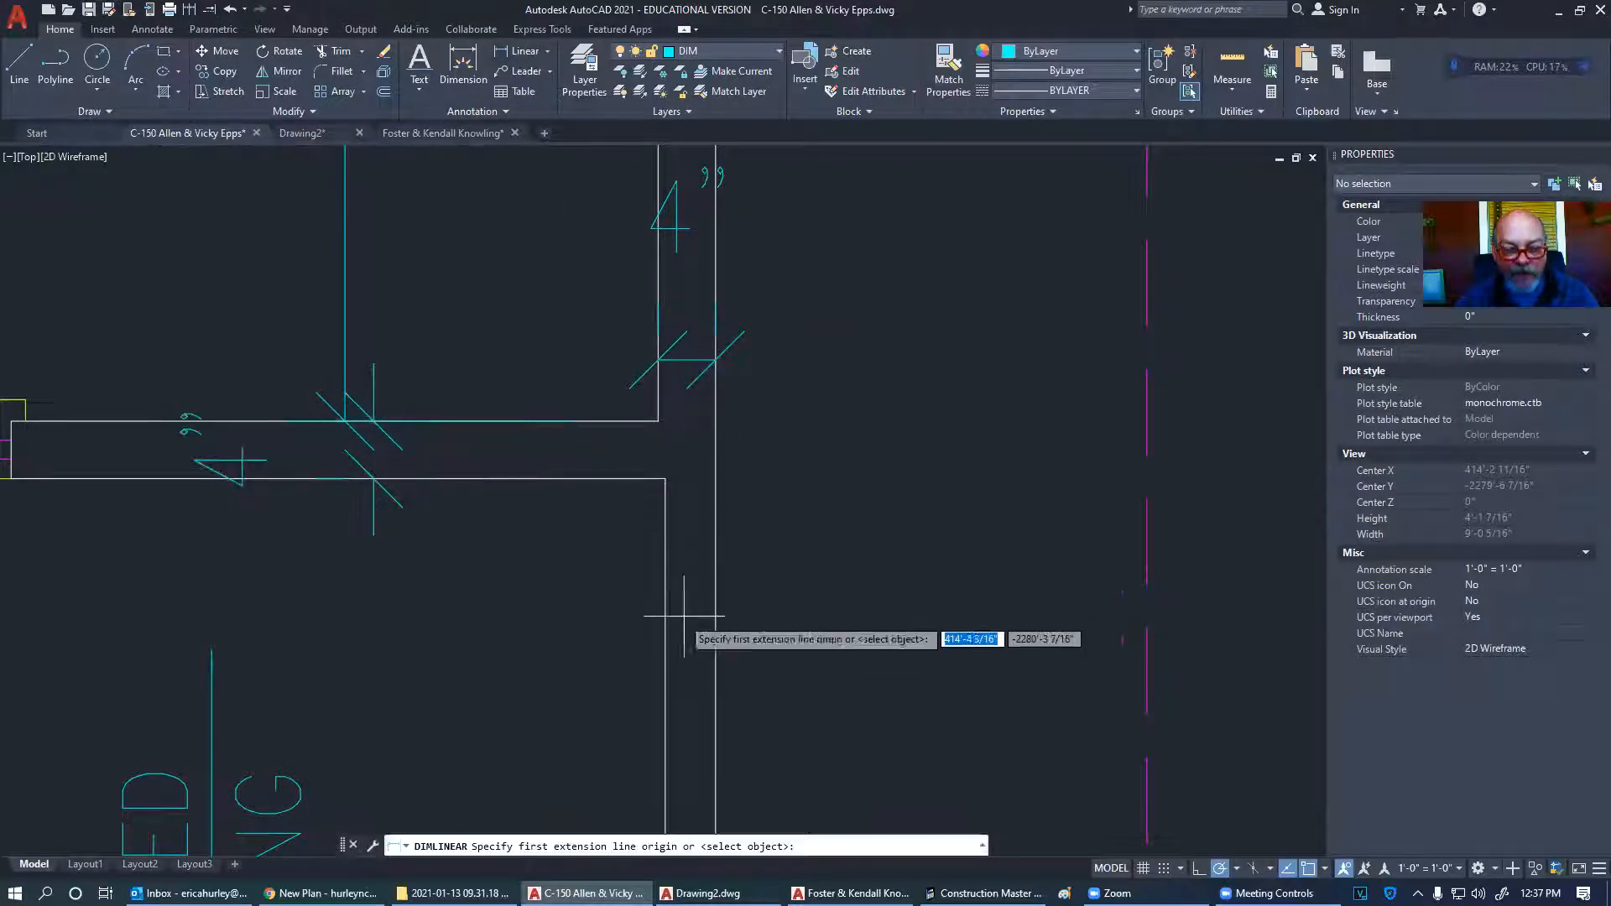
left_click(665, 479)
left_click(715, 482)
left_click(717, 363)
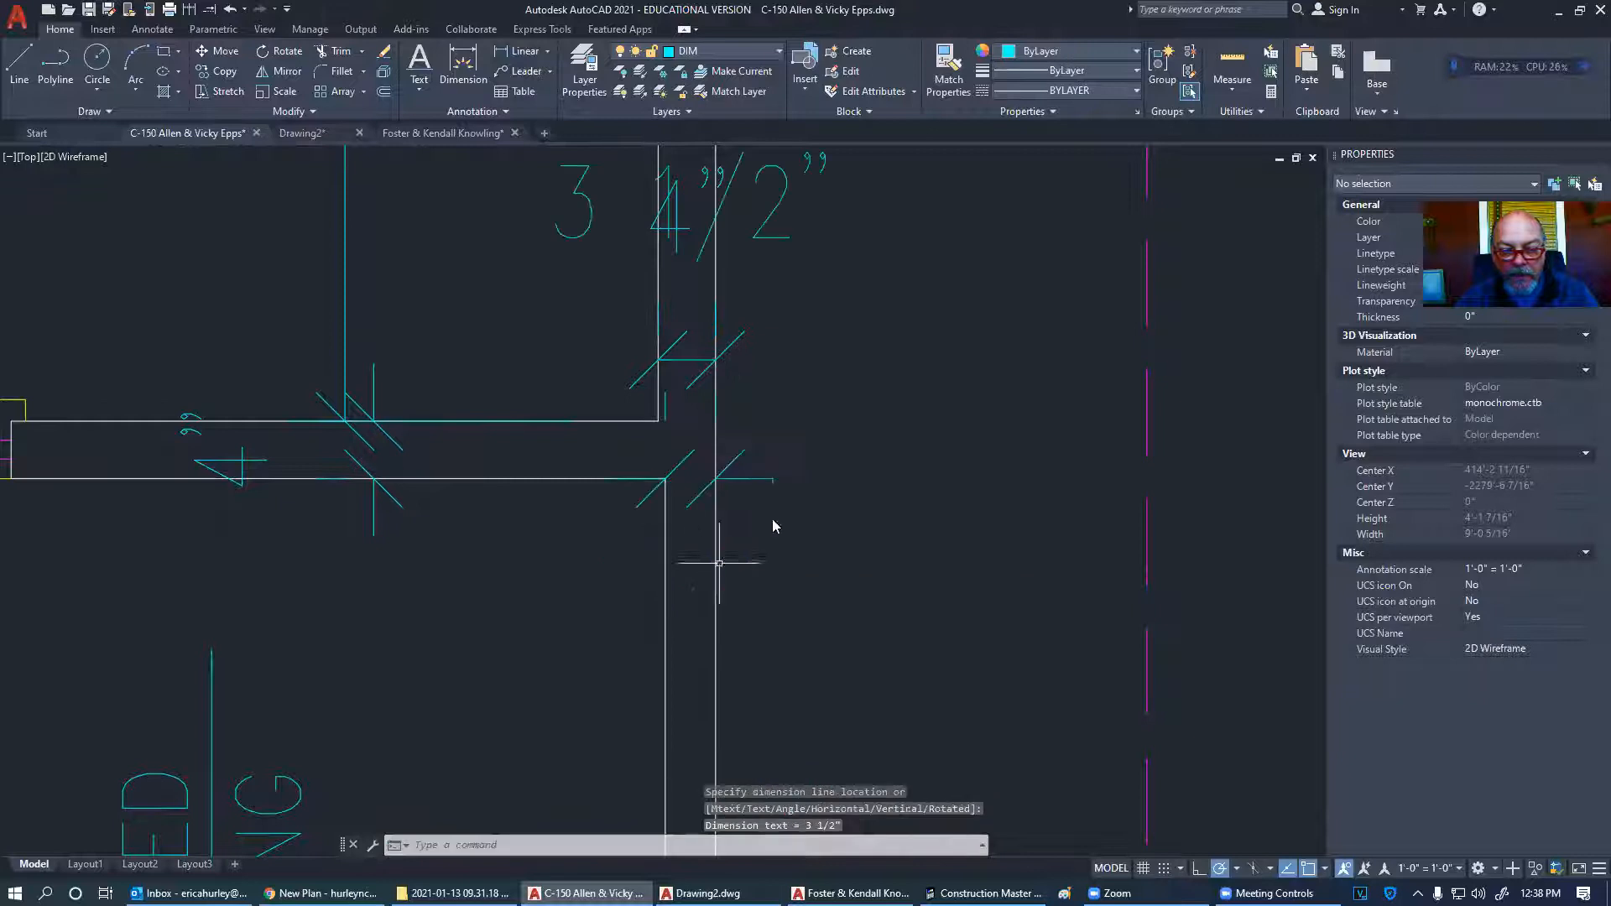
- Move the 3 1/2" dimension text below the corner, clear of the 4" dimension
scroll(777, 533, "down", 3)
left_click(764, 515)
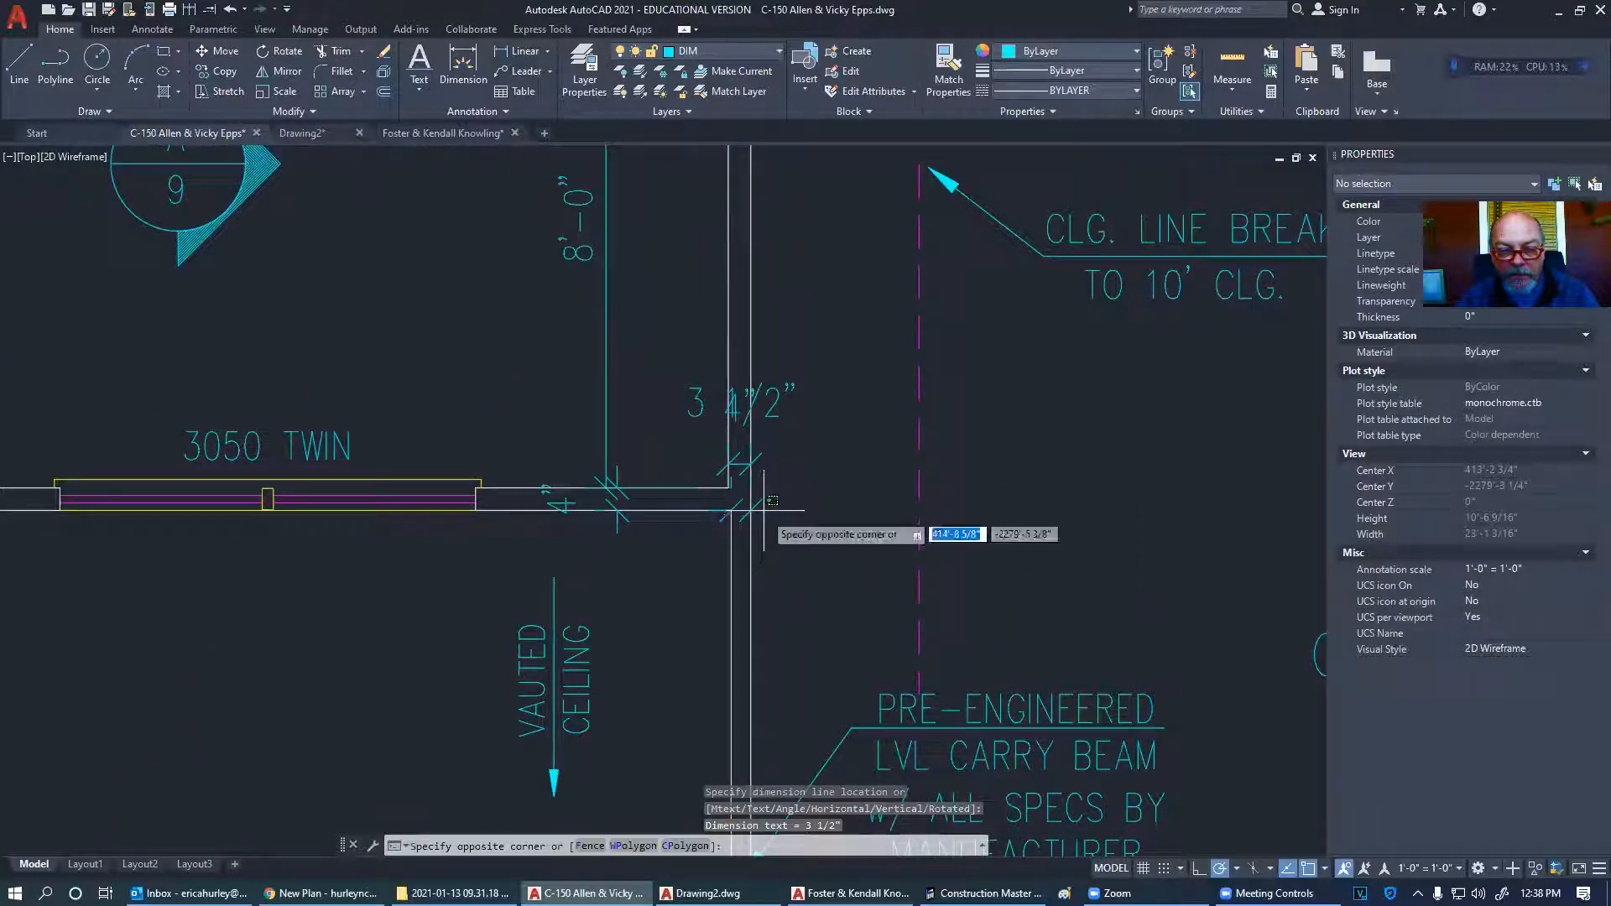
left_click(763, 504)
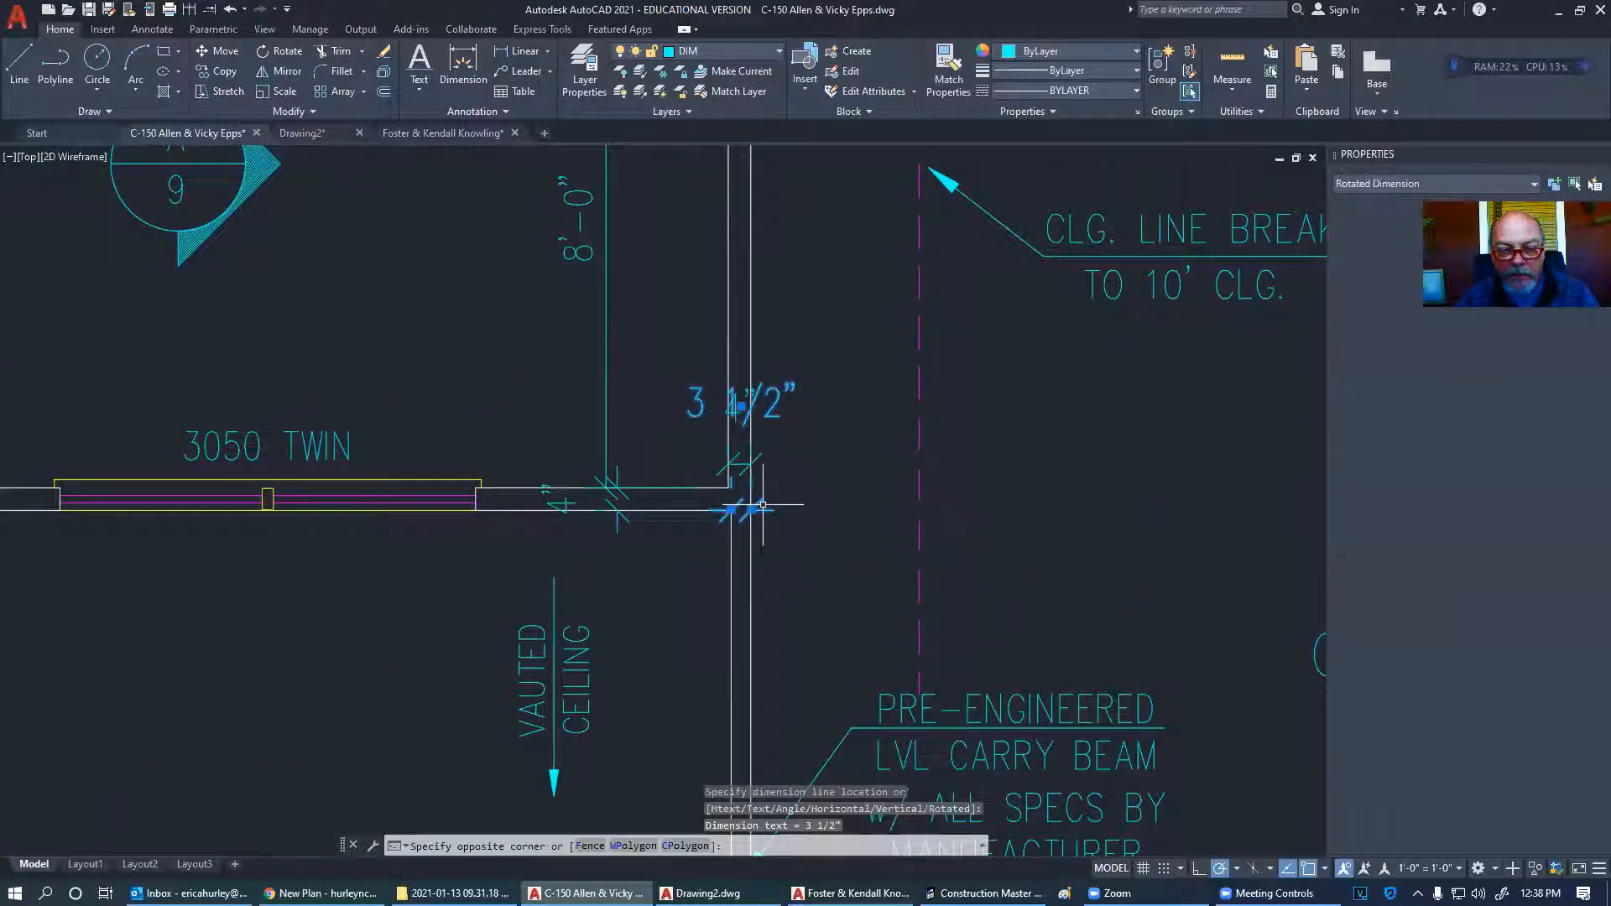
left_click(740, 406)
key("Escape")
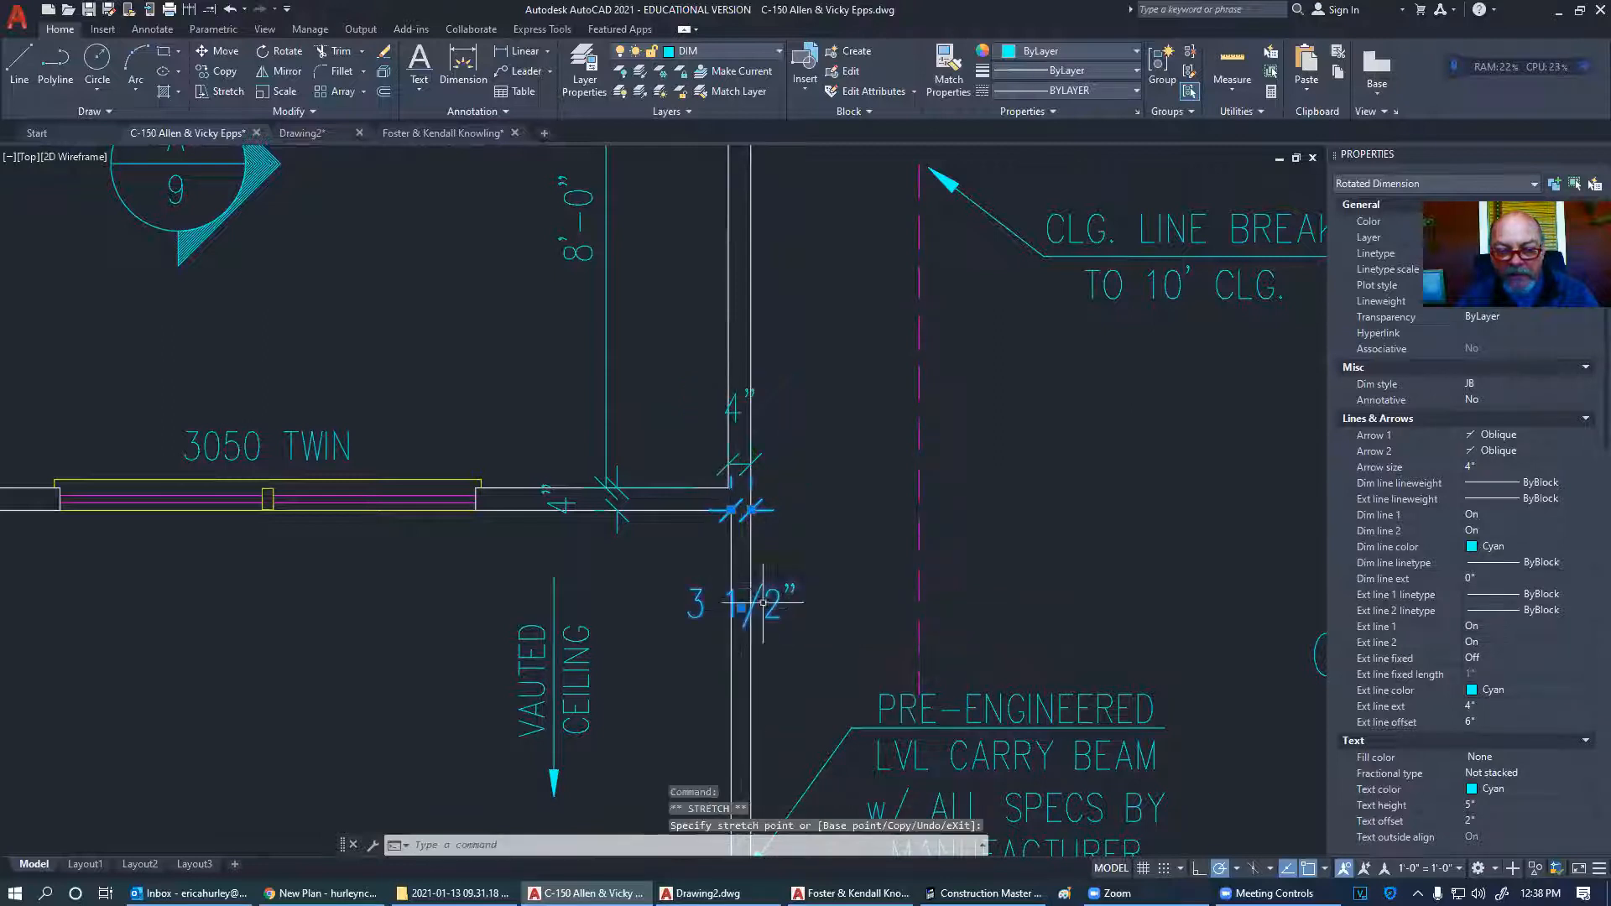
scroll(776, 564, "up", 2)
middle_click_drag(776, 564, 694, 529)
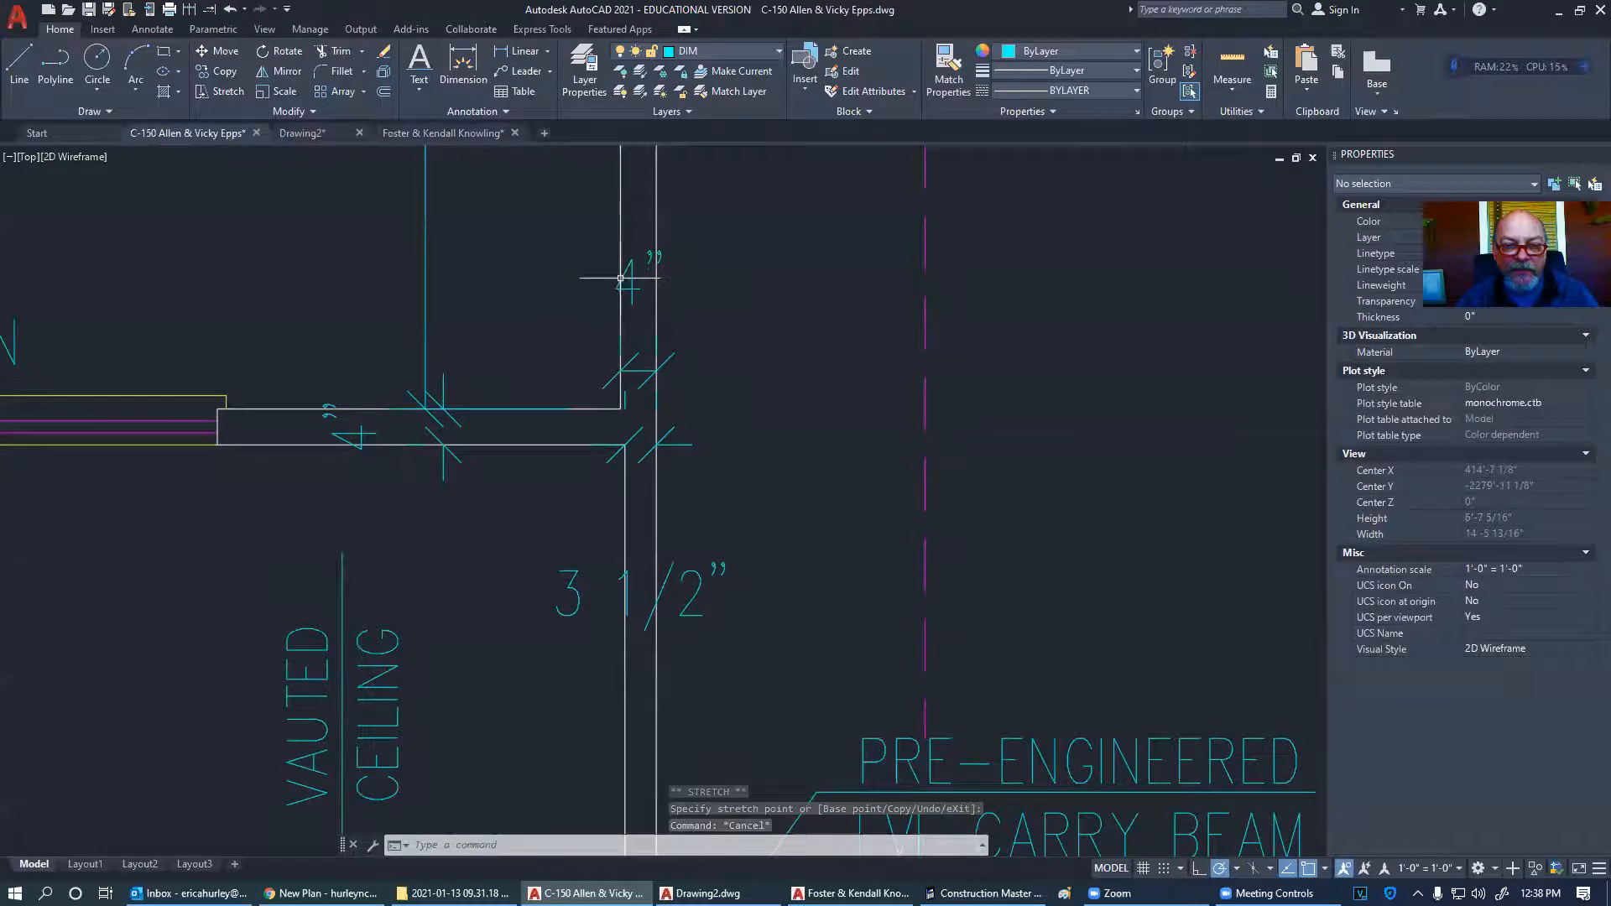
scroll(718, 339, "down", 10)
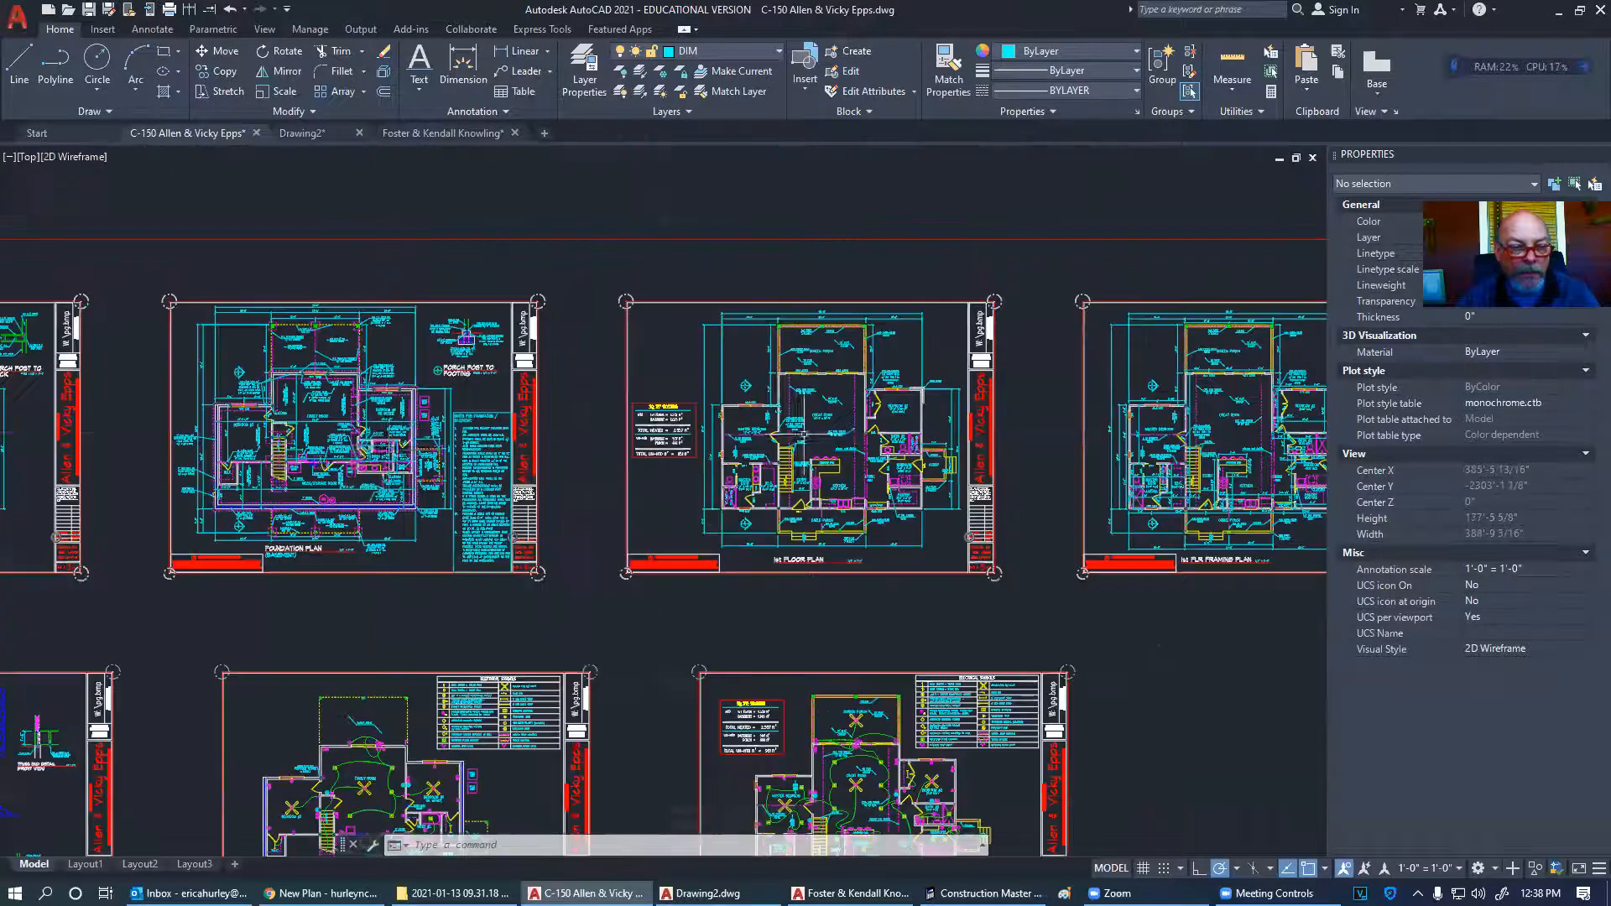
scroll(178, 406, "up", 10)
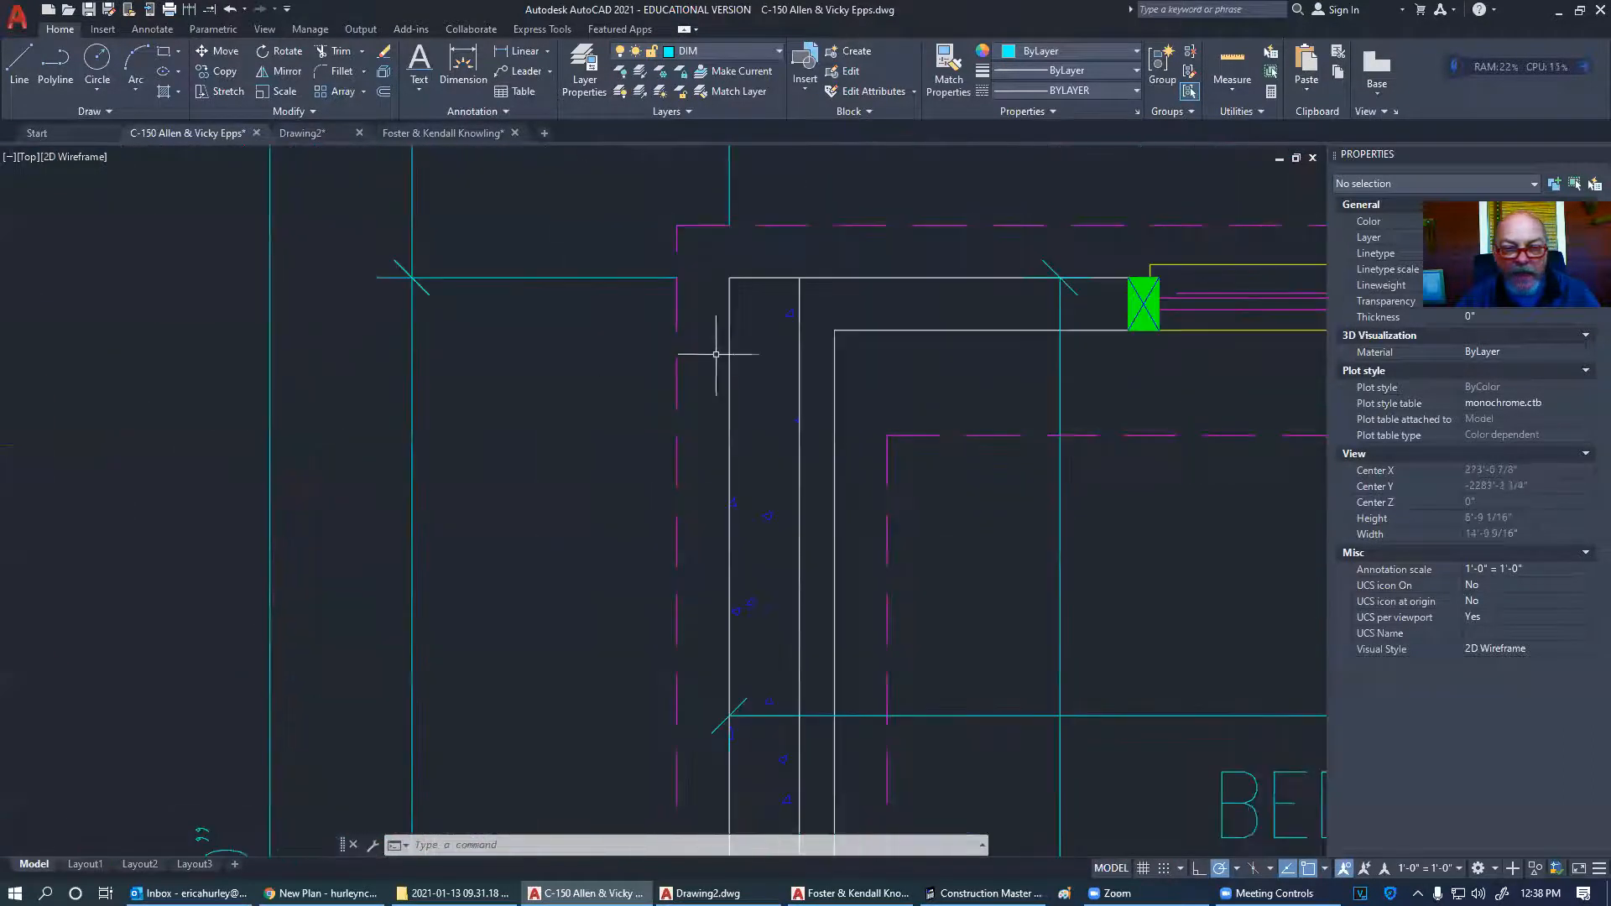
left_click(730, 337)
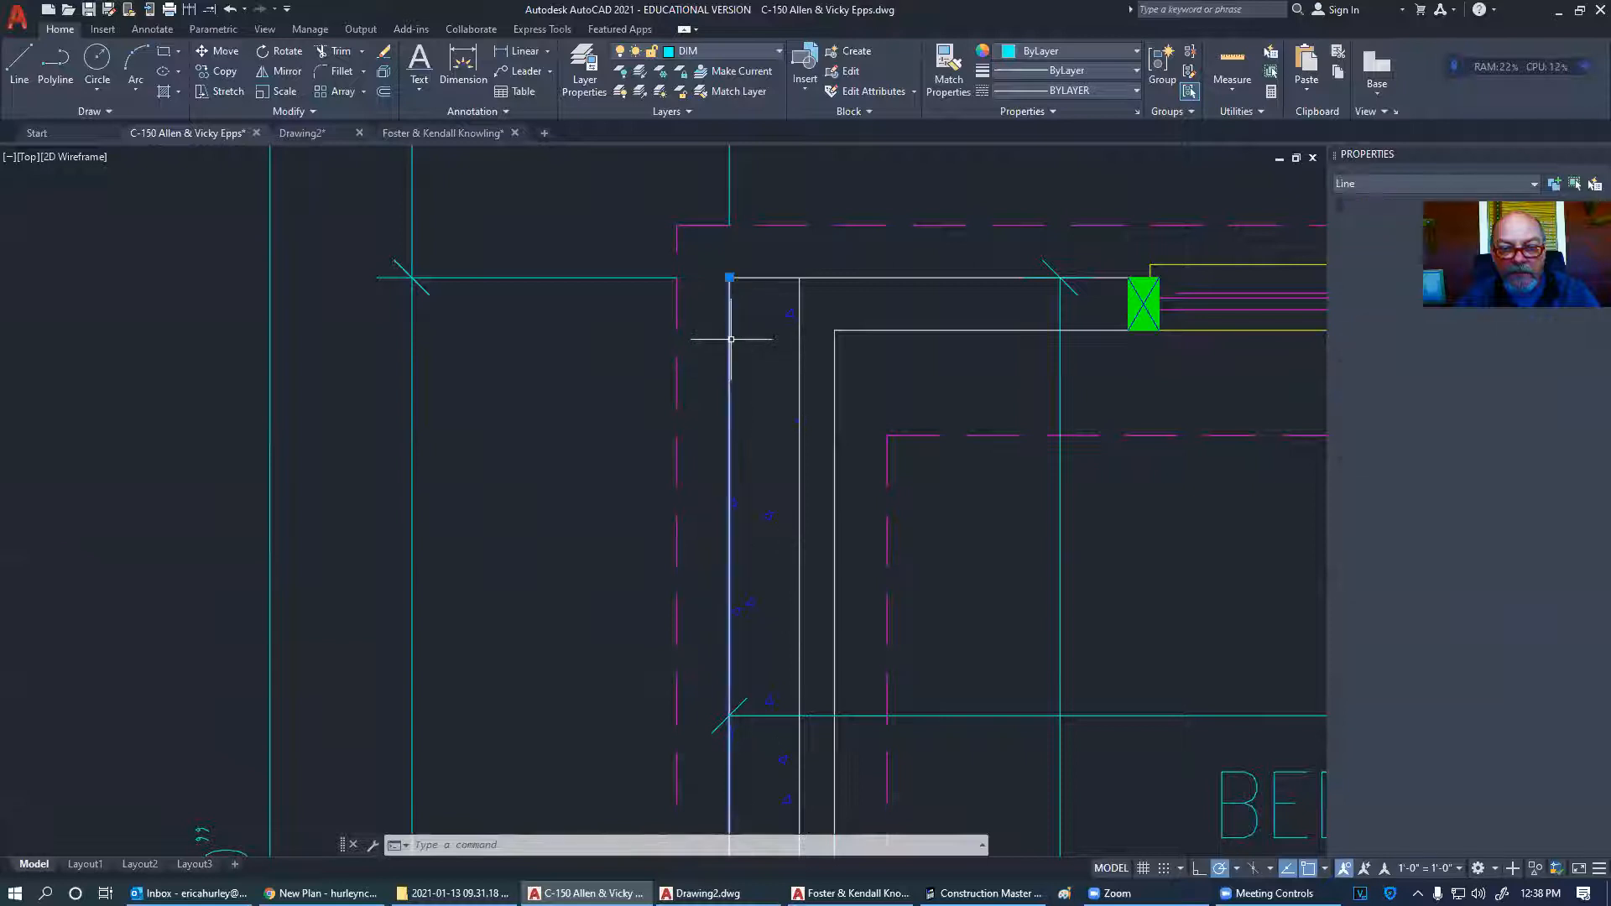
scroll(344, 368, "down", 8)
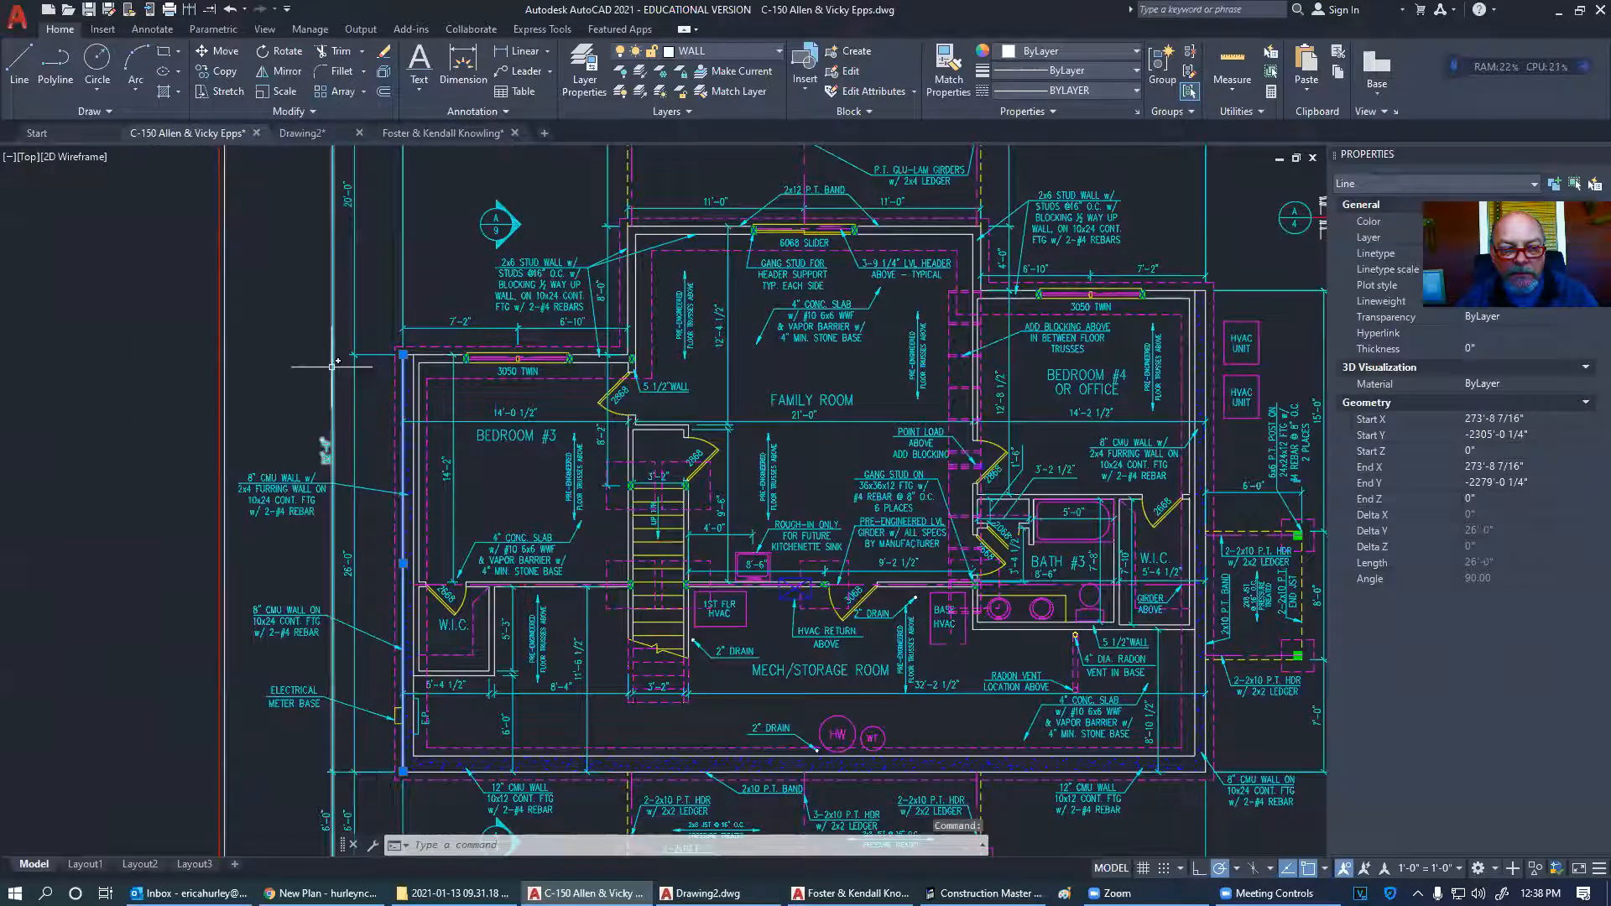
key("Escape")
key("Escape")
scroll(294, 365, "down", 2)
scroll(342, 560, "up", 4)
scroll(223, 684, "down", 6)
scroll(714, 284, "up", 8)
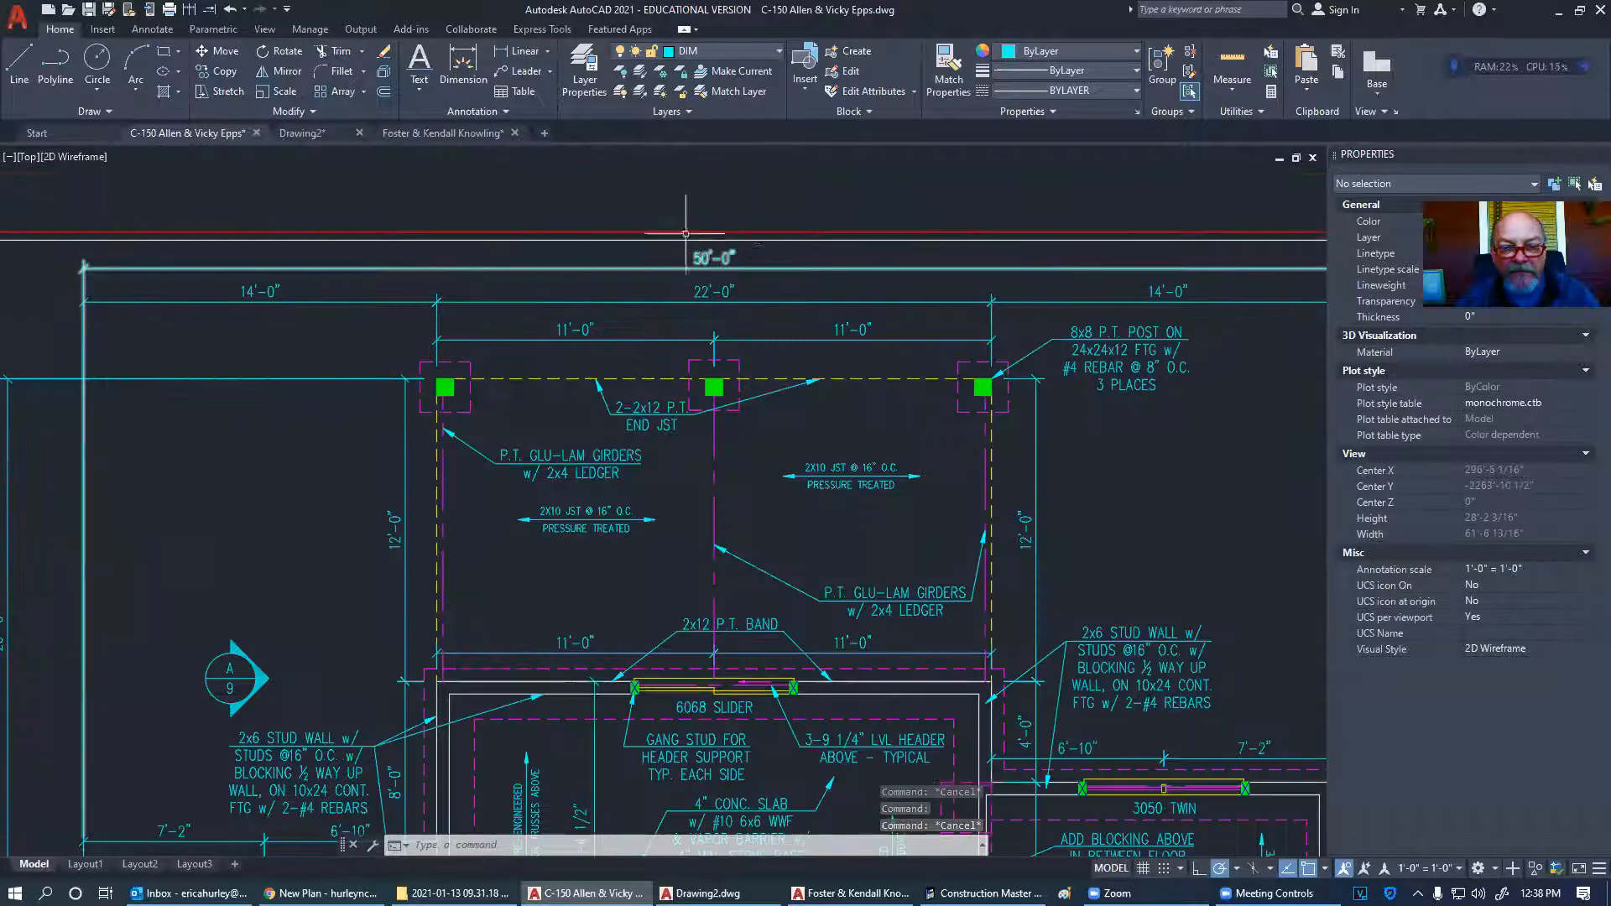
scroll(529, 329, "down", 2)
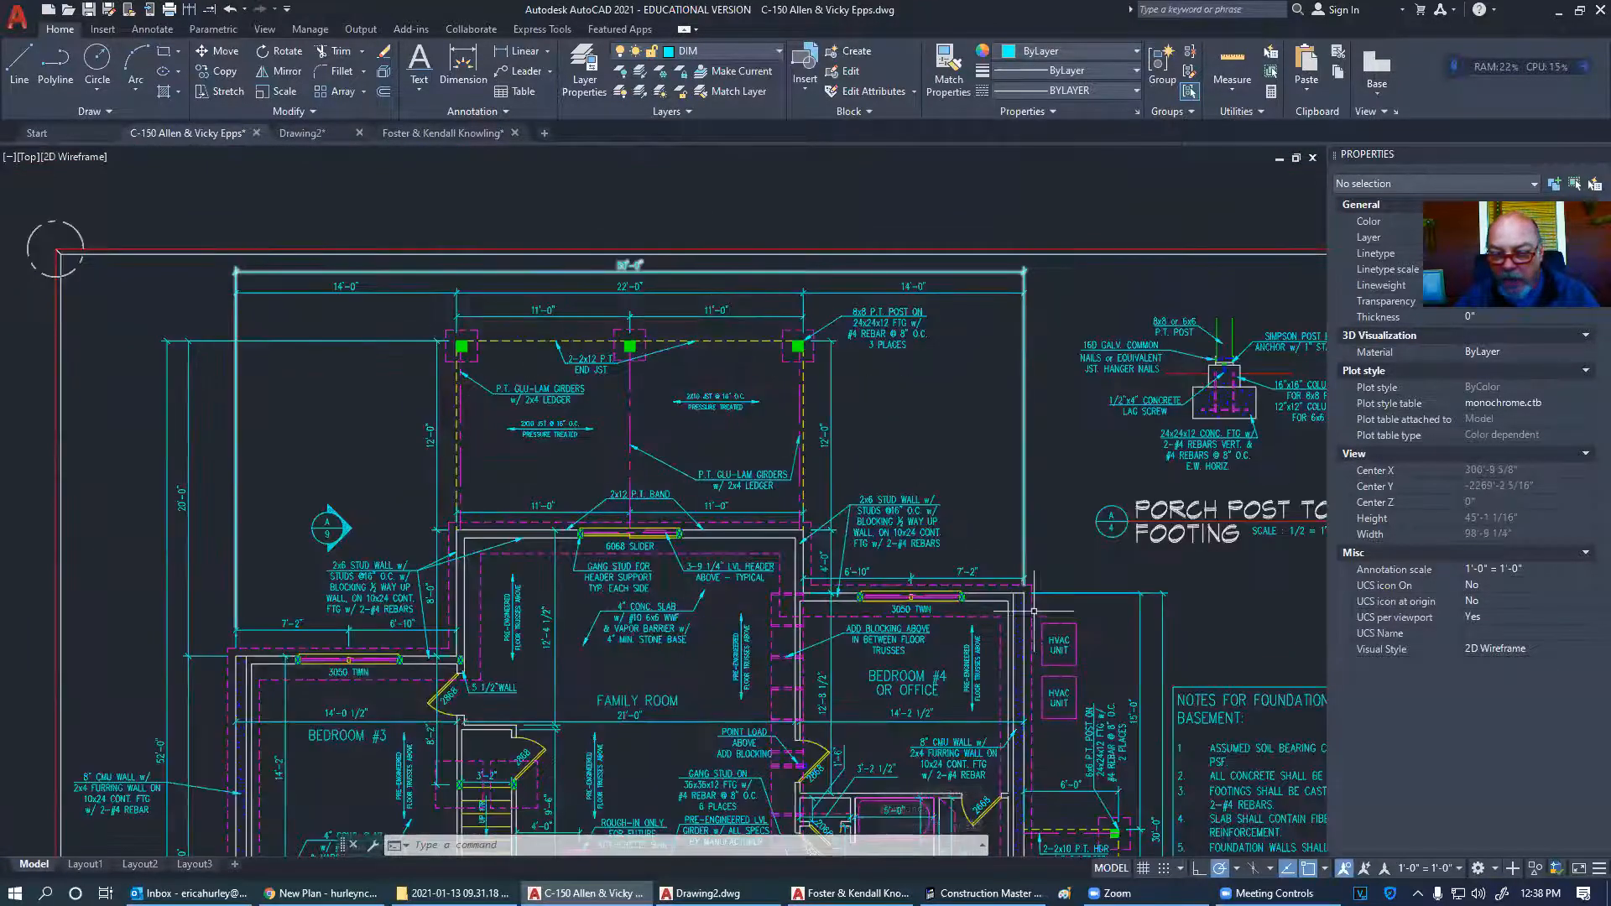
scroll(1034, 611, "up", 8)
left_click(930, 484)
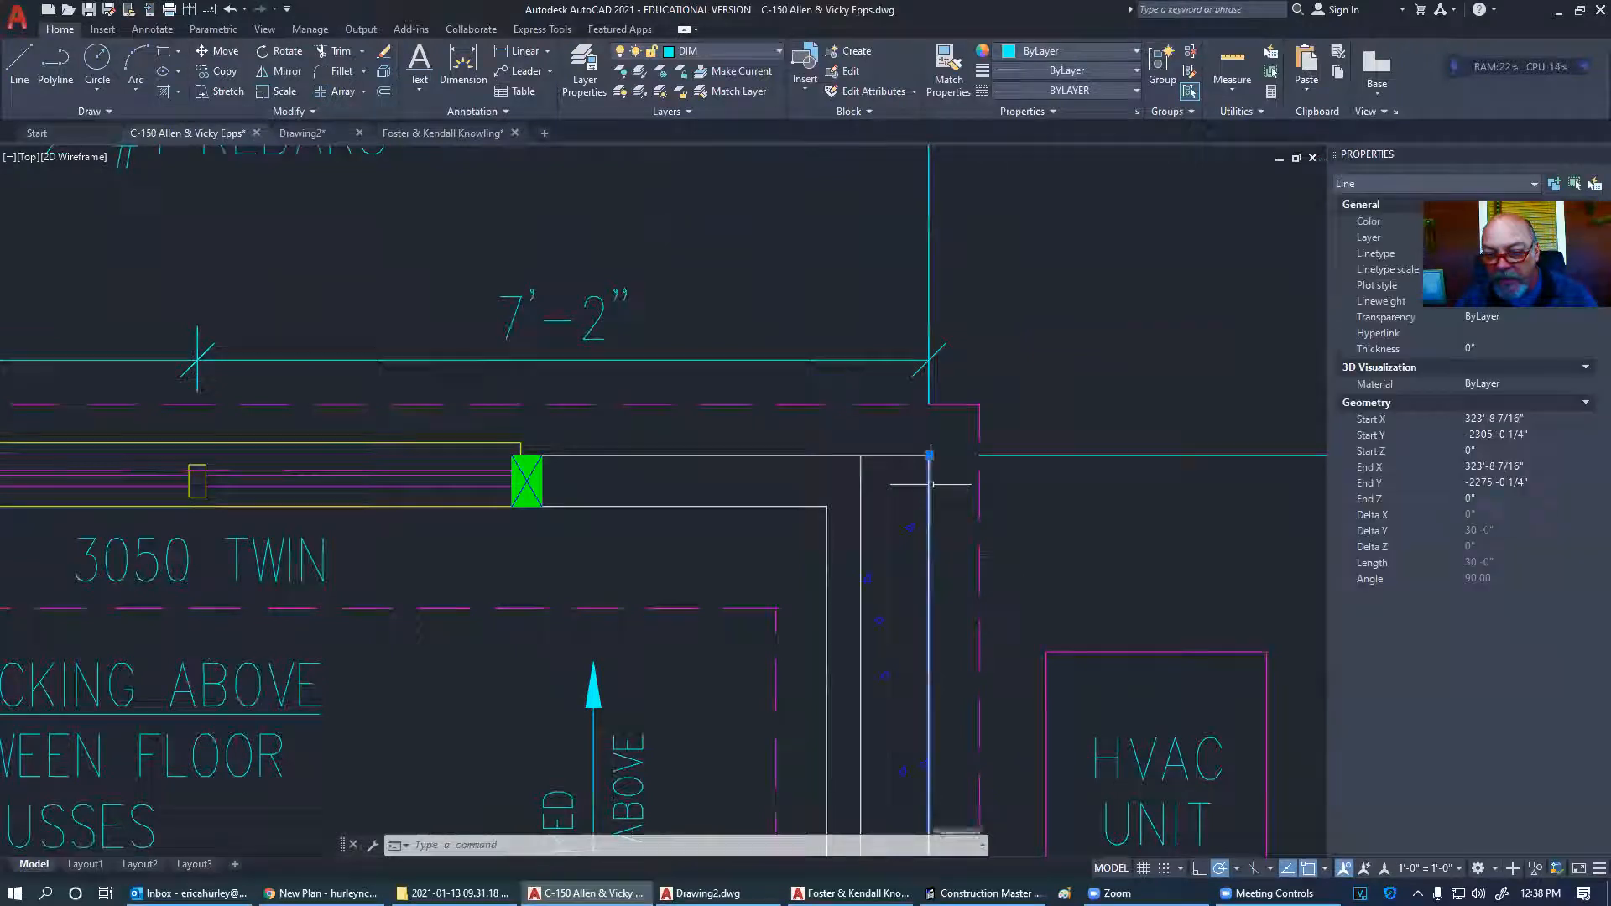
scroll(1072, 439, "down", 8)
scroll(295, 503, "up", 6)
left_click(324, 477)
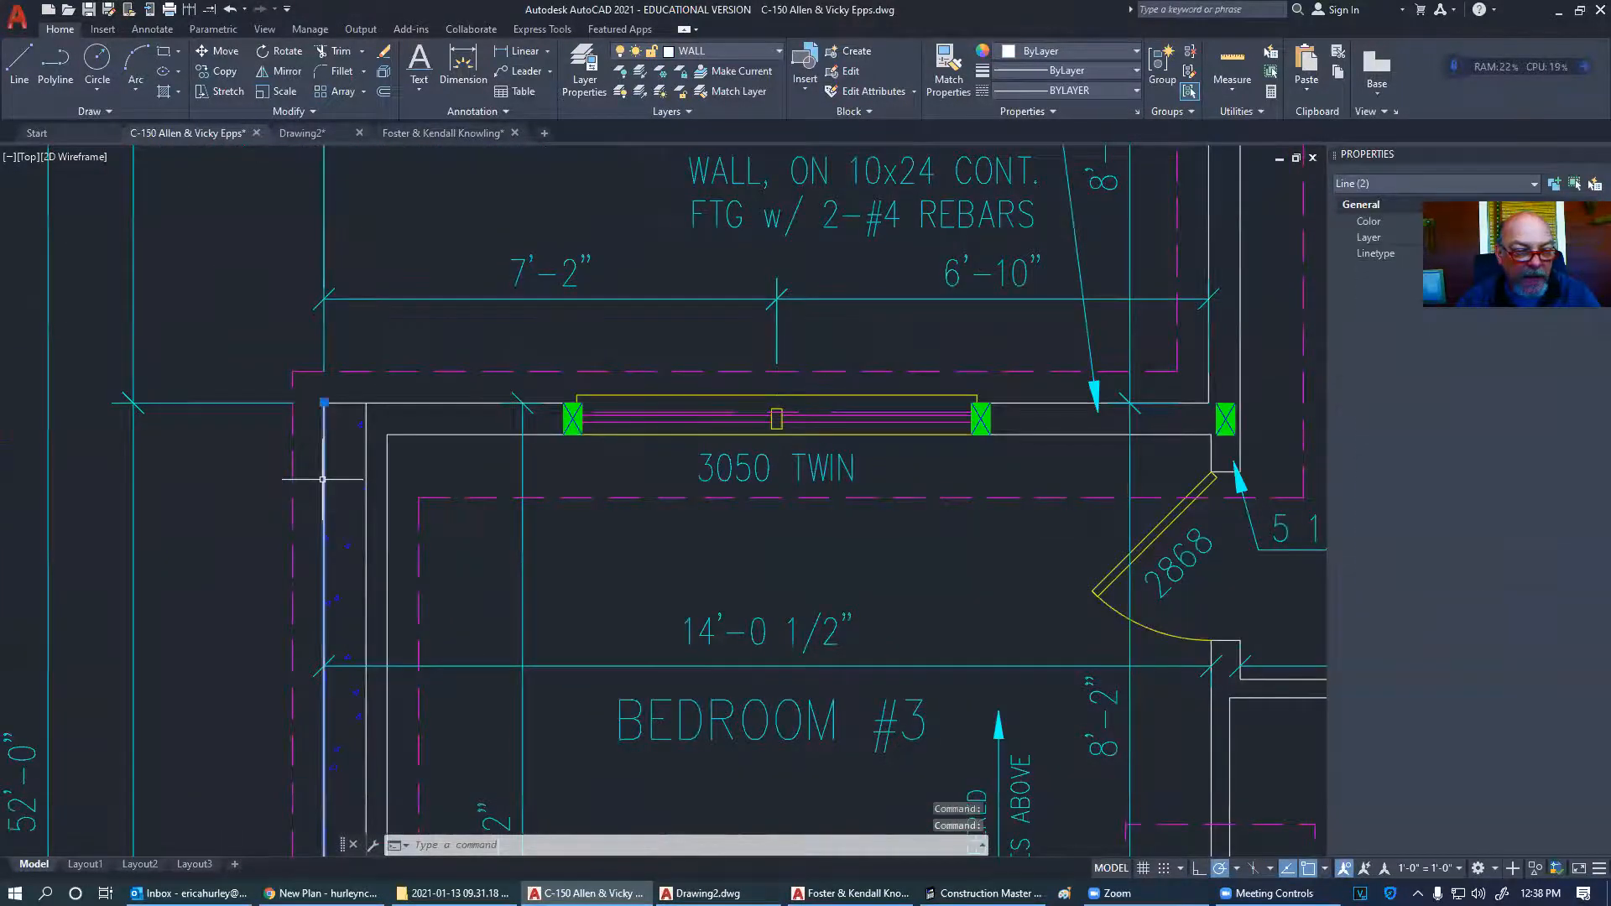
key("Escape")
scroll(154, 475, "down", 12)
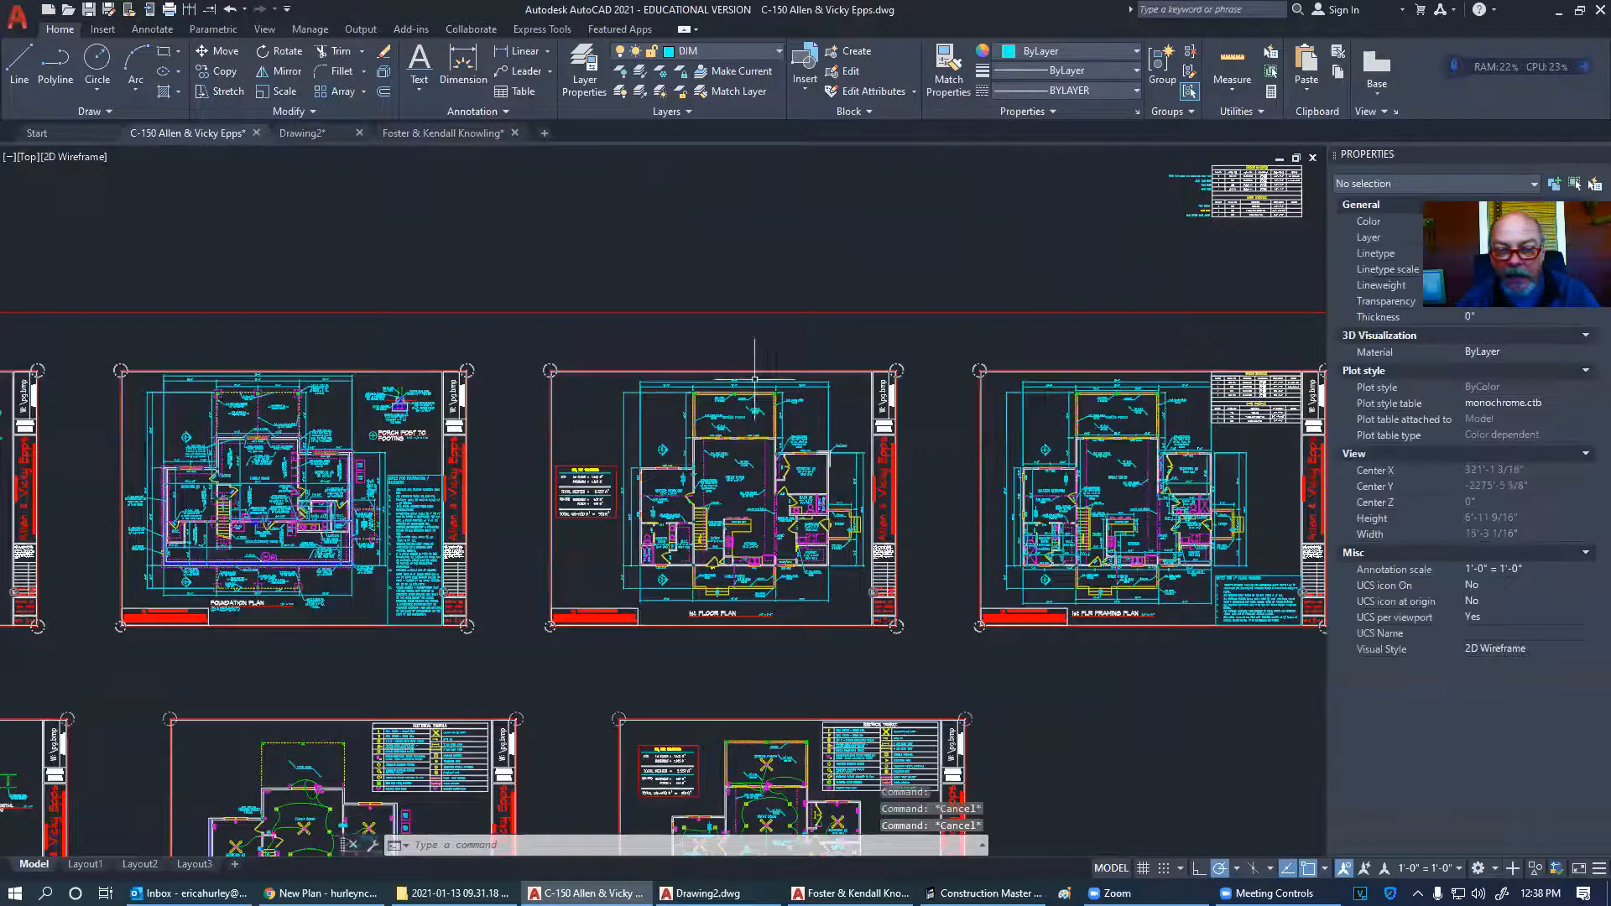
- Select and inspect the two Master Bedroom wall lines beside 3050 TWIN, then deselect them
scroll(747, 382, "up", 6)
scroll(587, 415, "down", 6)
scroll(973, 401, "up", 8)
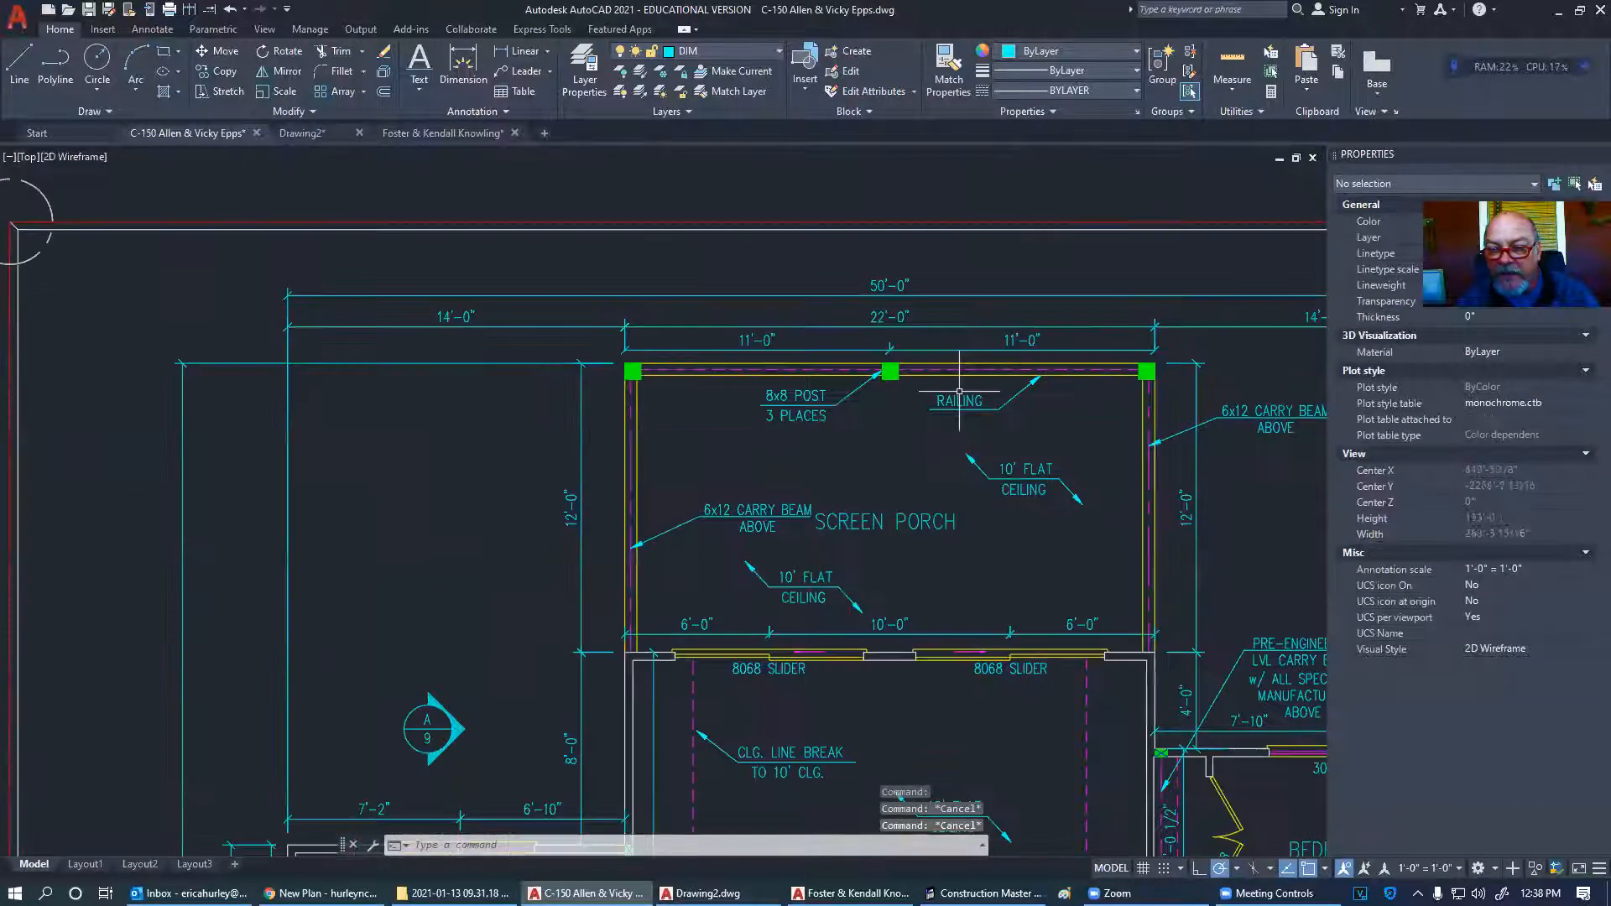
middle_click_drag(966, 390, 801, 405)
scroll(740, 311, "down", 4)
scroll(355, 564, "up", 9)
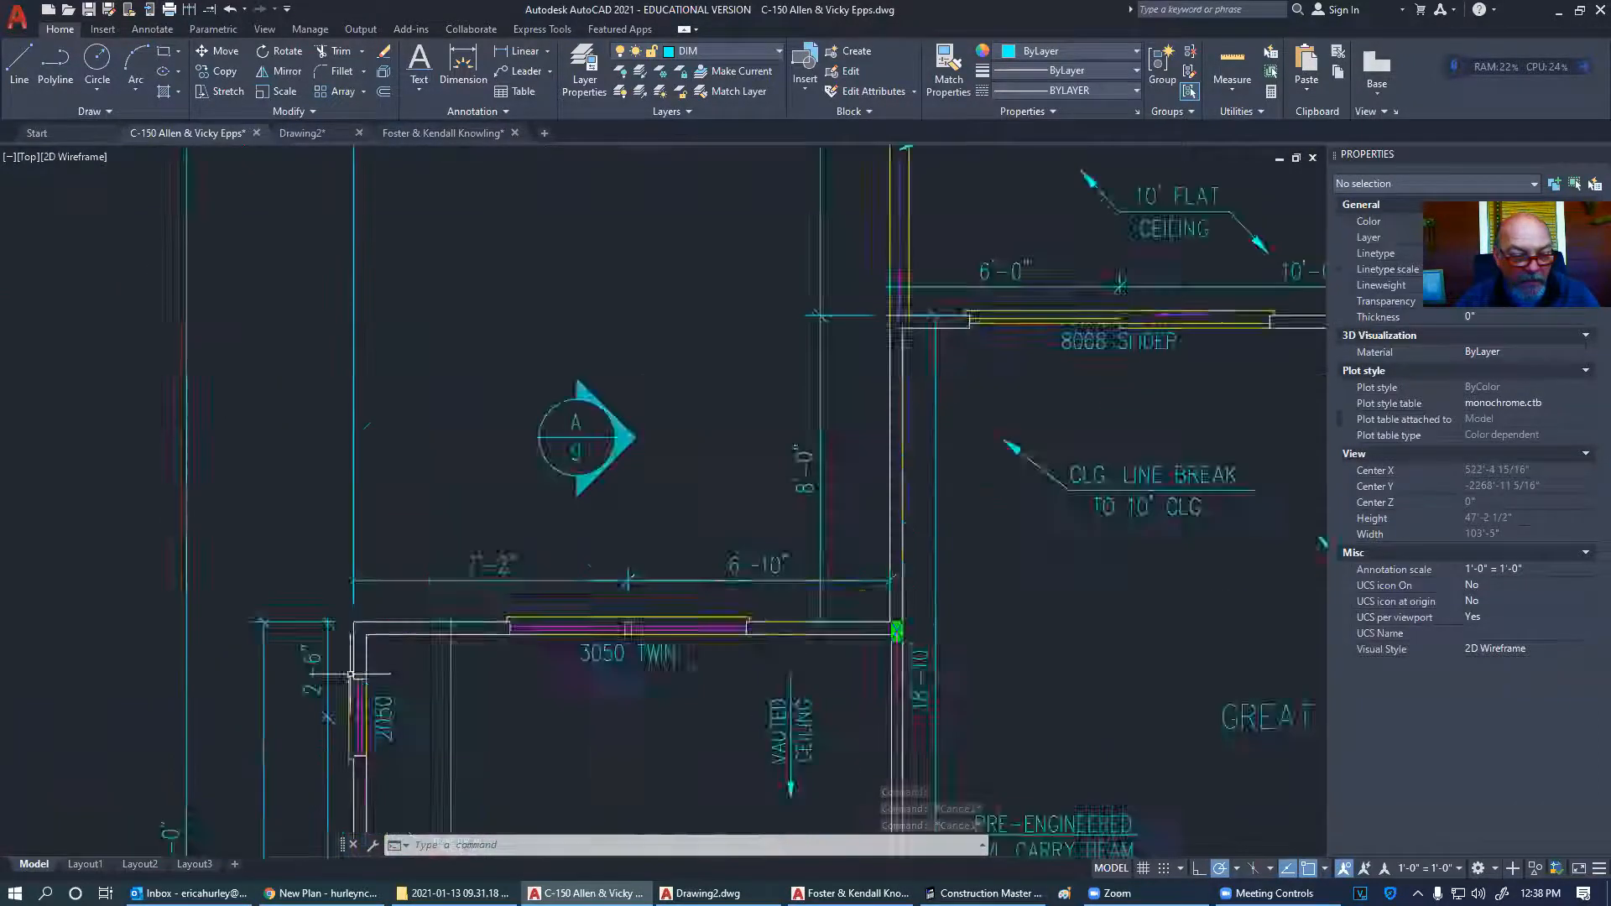
left_click(355, 565)
scroll(201, 565, "down", 7)
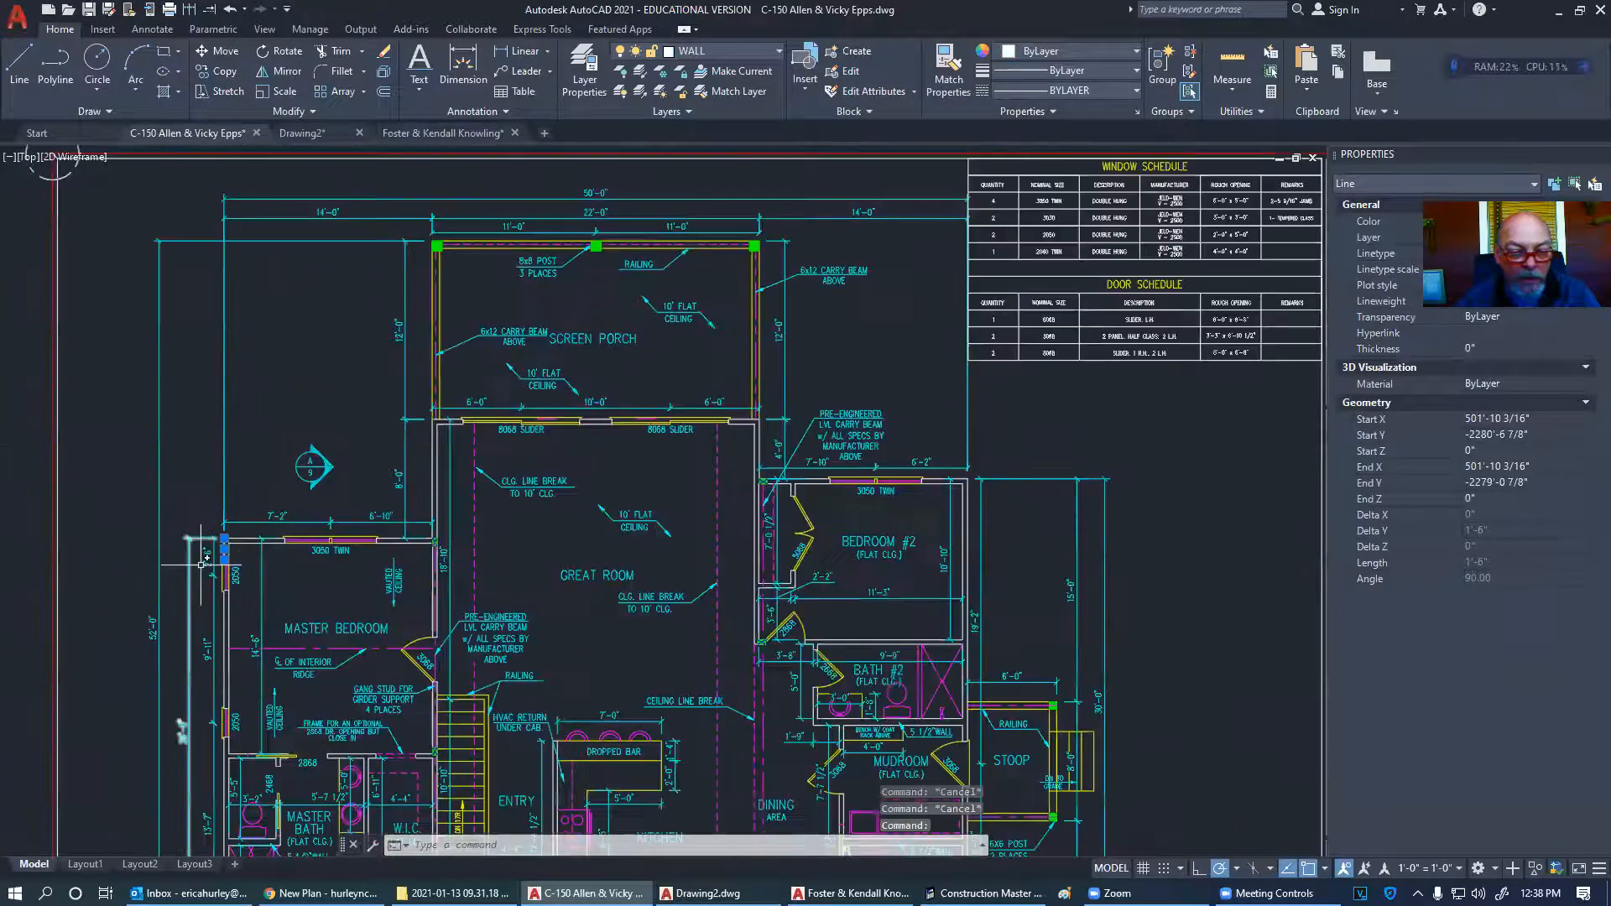
left_click(967, 516)
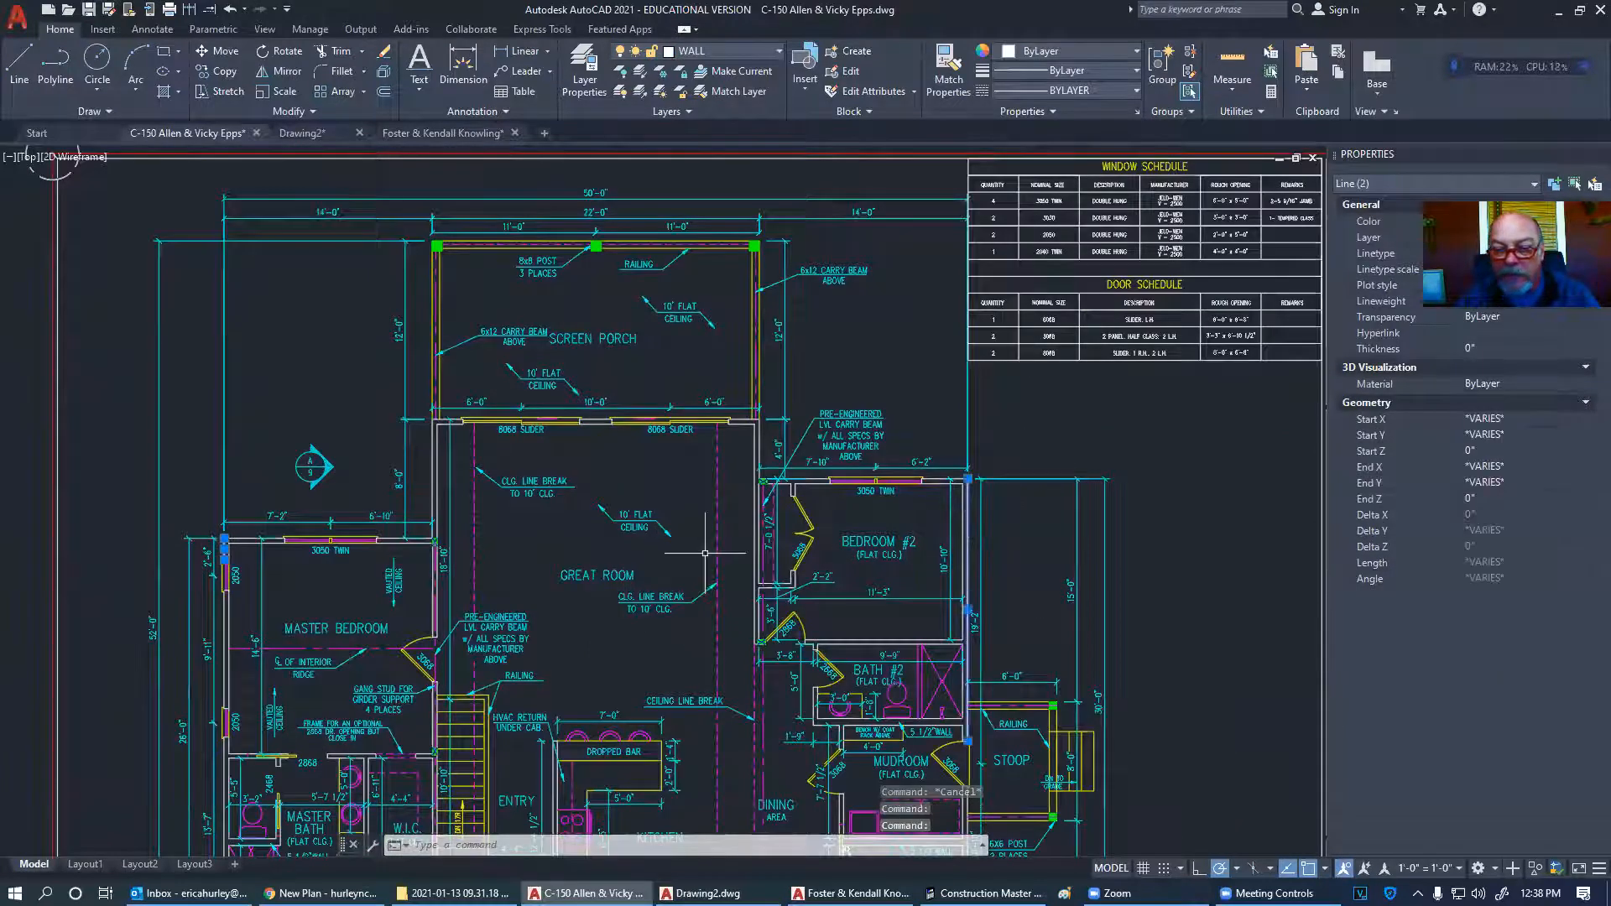
key("Escape")
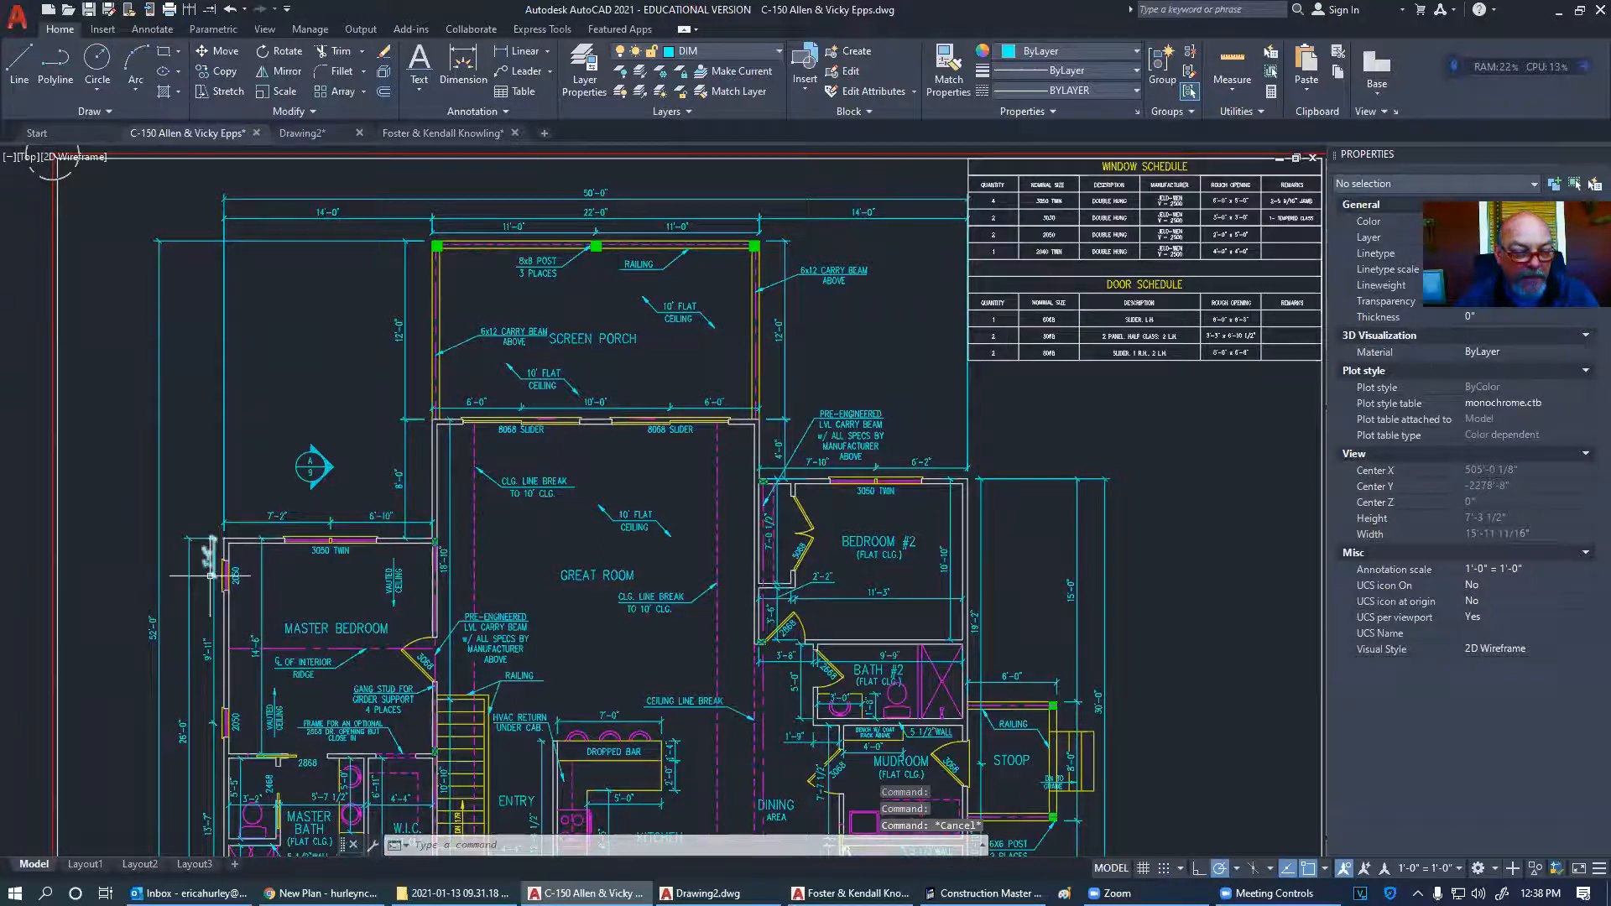
scroll(225, 579, "up", 6)
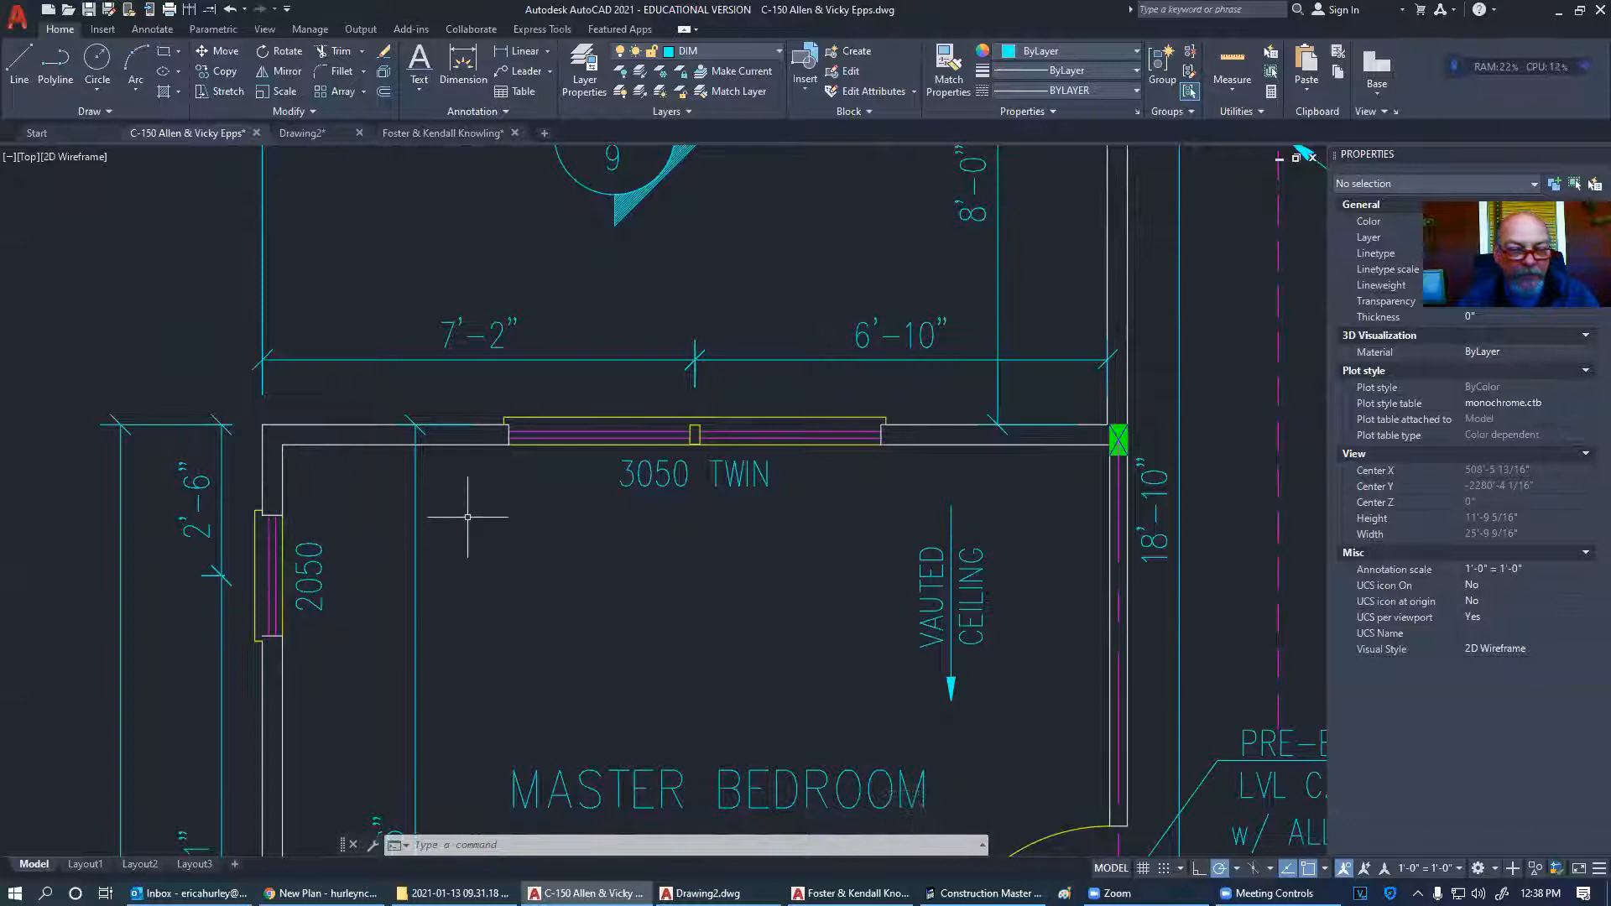
scroll(467, 517, "down", 4)
scroll(881, 425, "up", 6)
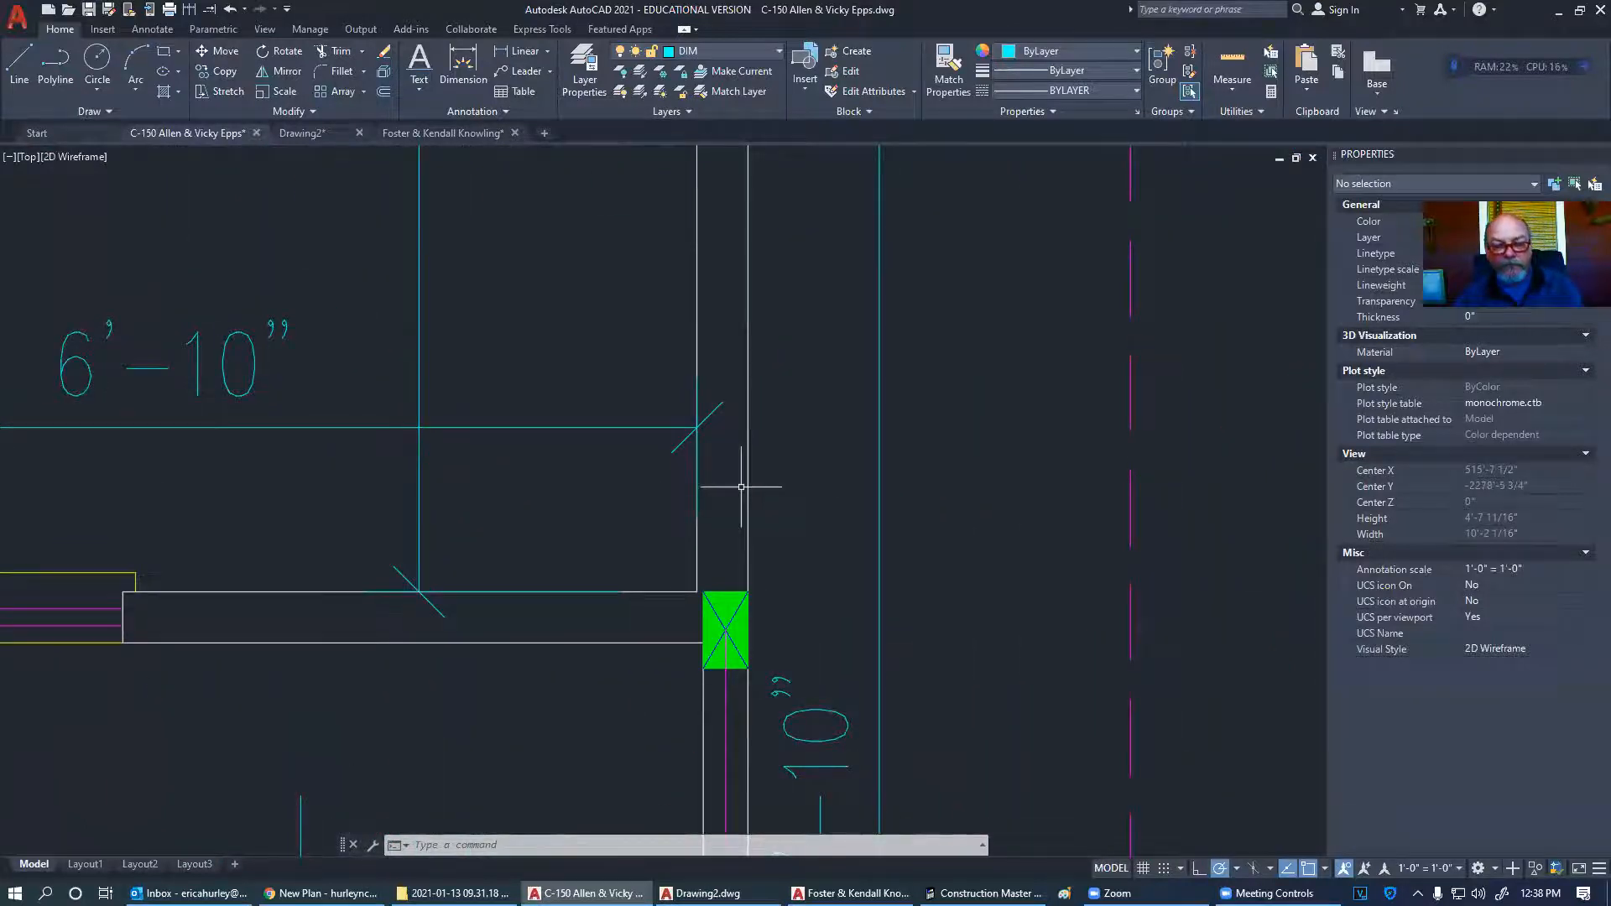
scroll(741, 486, "down", 5)
scroll(741, 486, "down", 4)
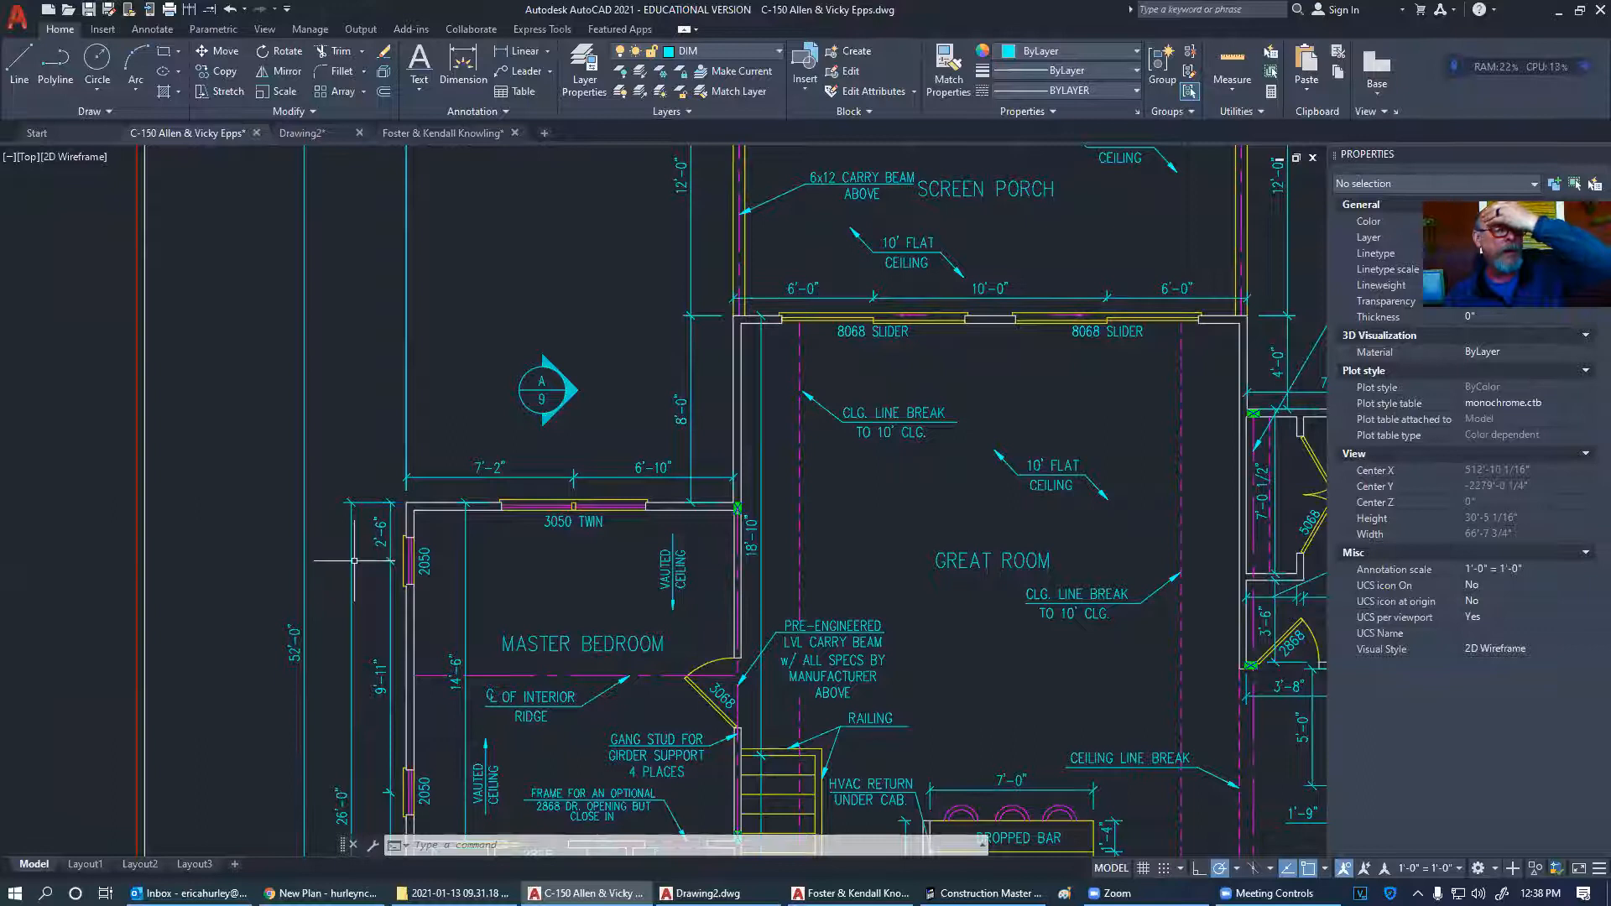
scroll(739, 457, "up", 4)
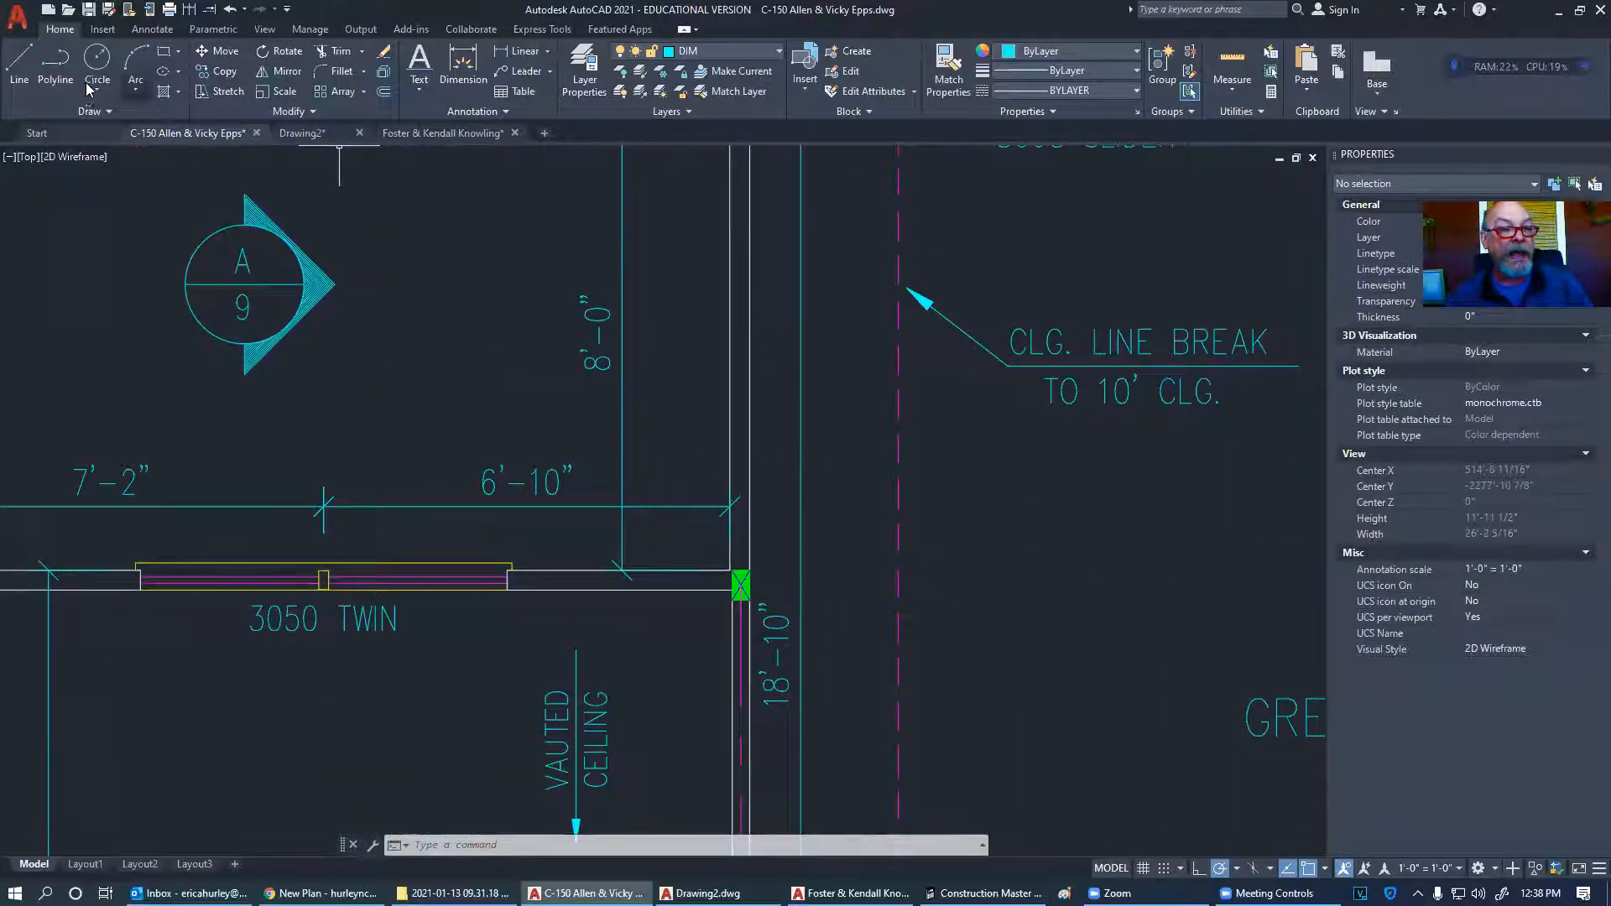
- Draw a short vertical line between the A/9 section marker and the 8'-0" dimension
left_click(20, 63)
left_click(492, 206)
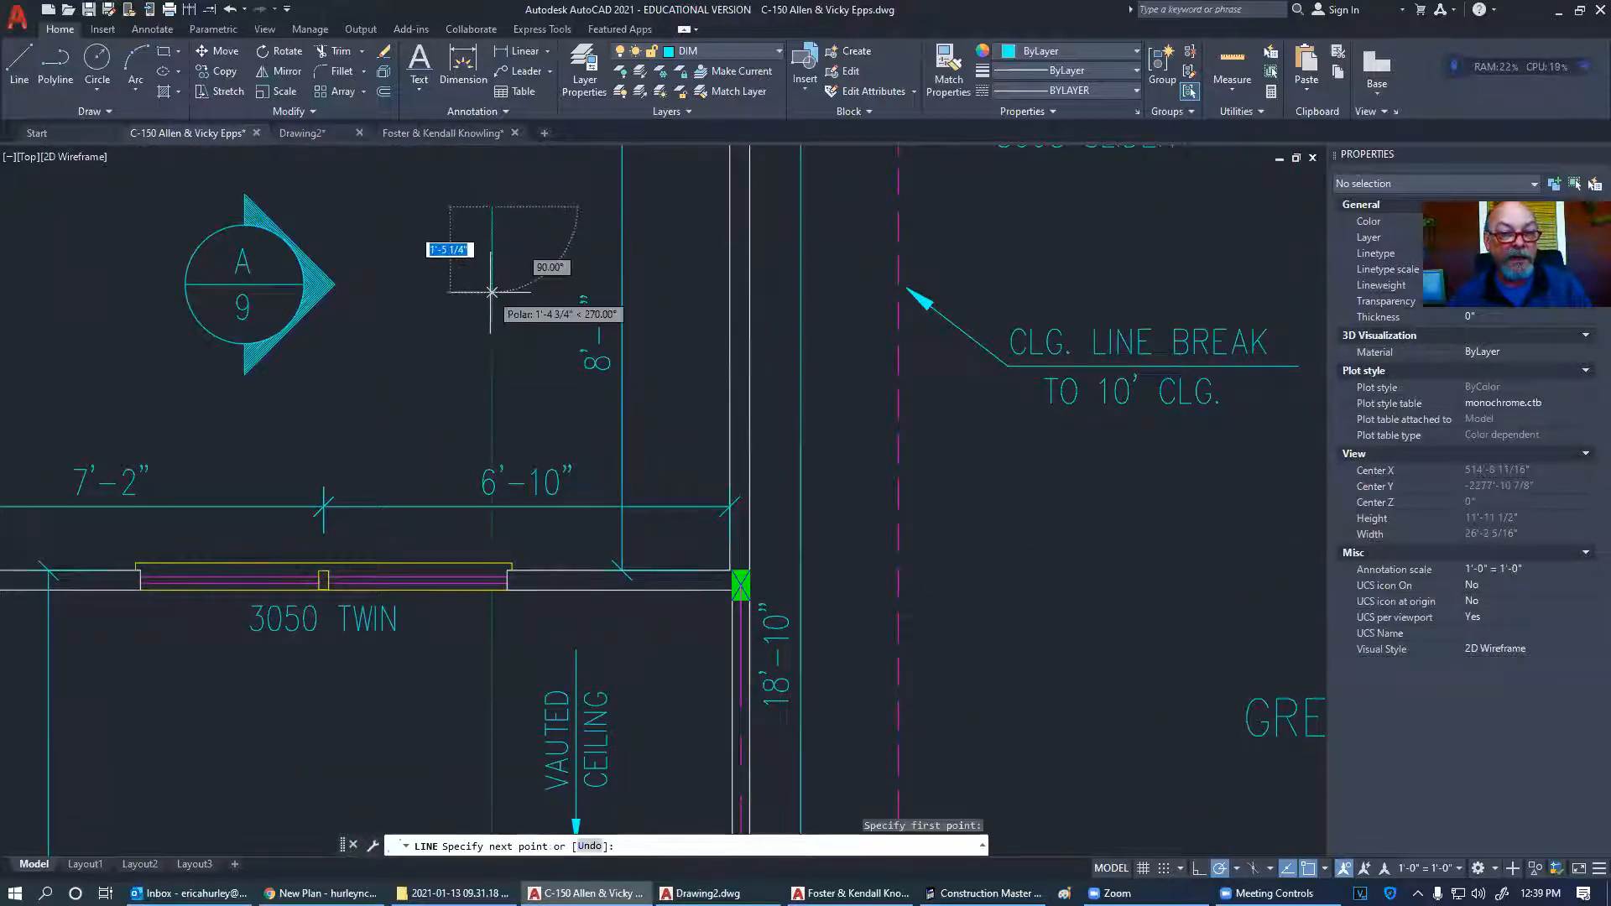
left_click(492, 291)
key("Return")
key("Return")
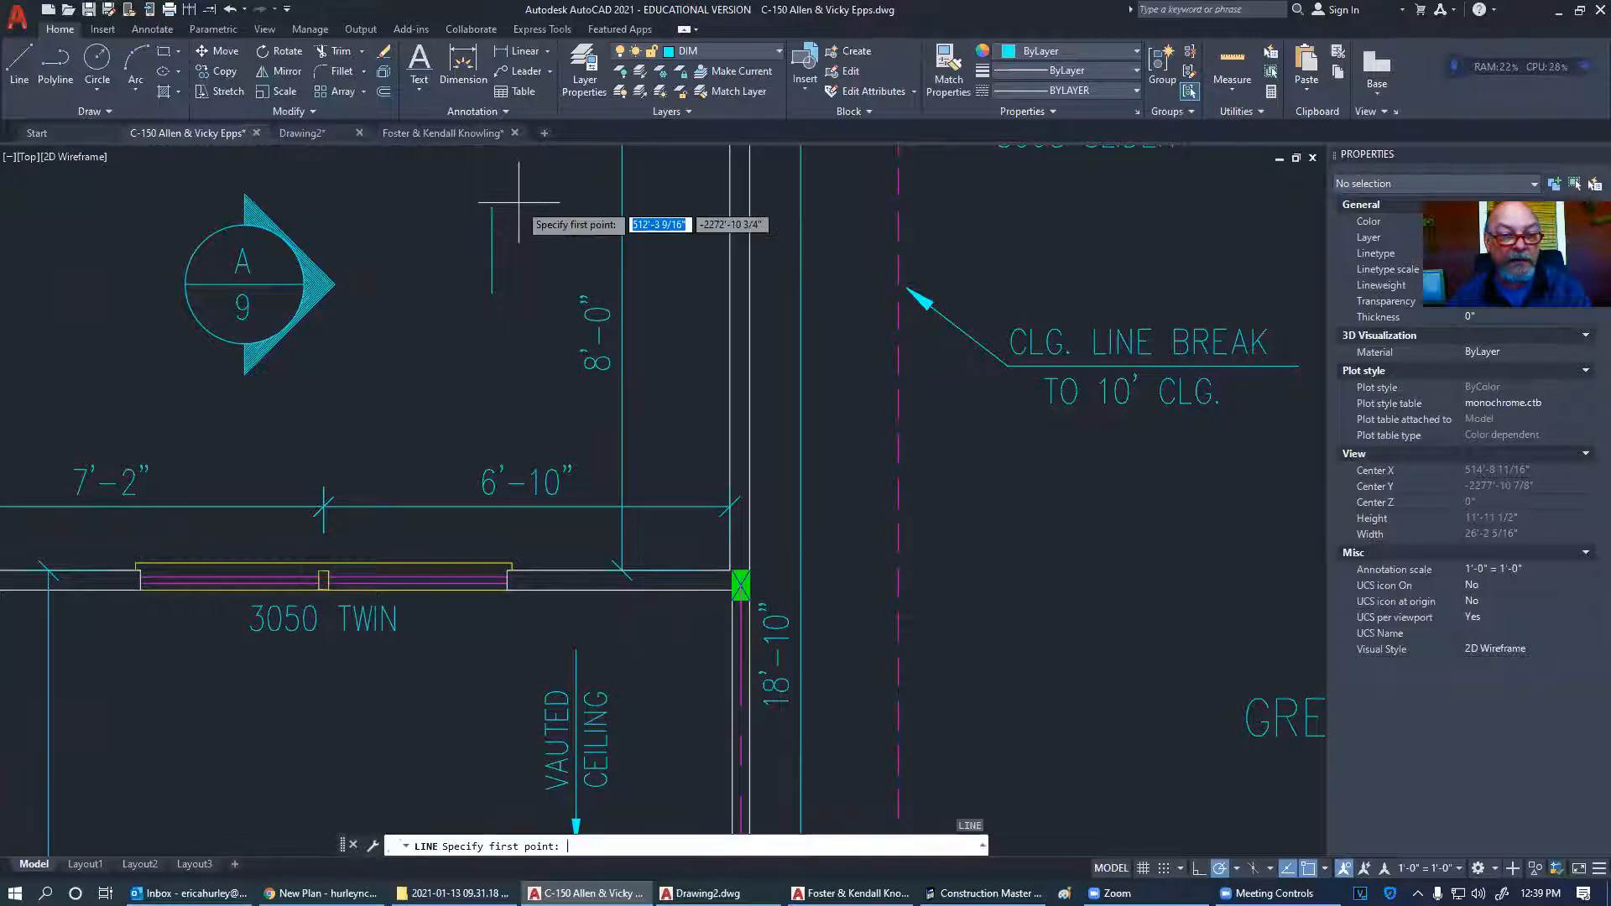
left_click(509, 212)
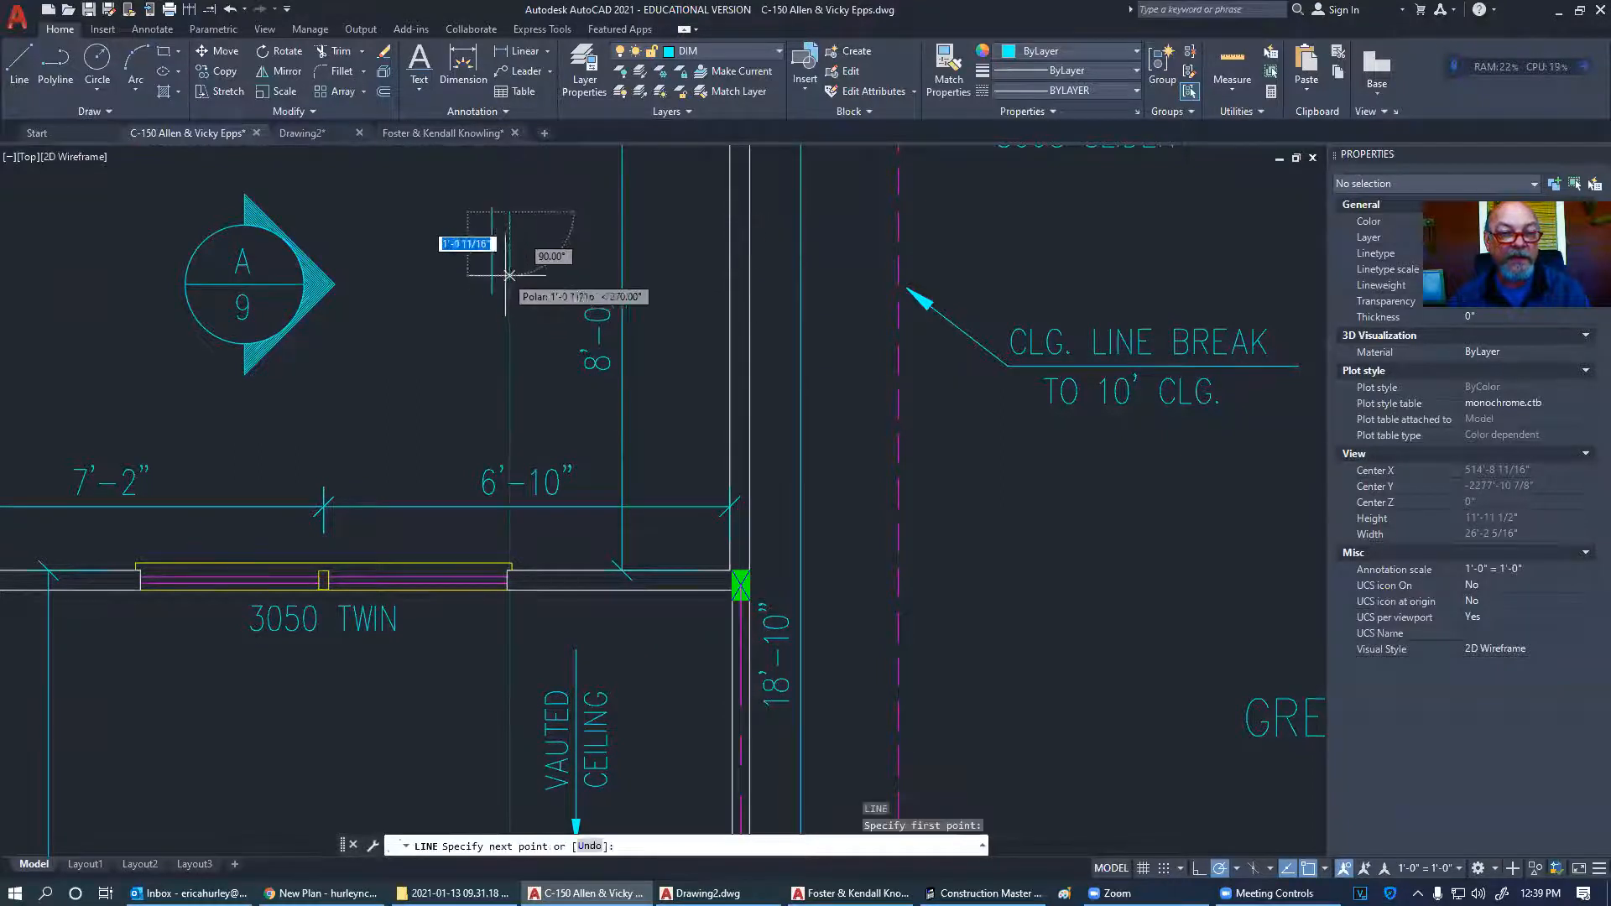
key("Escape")
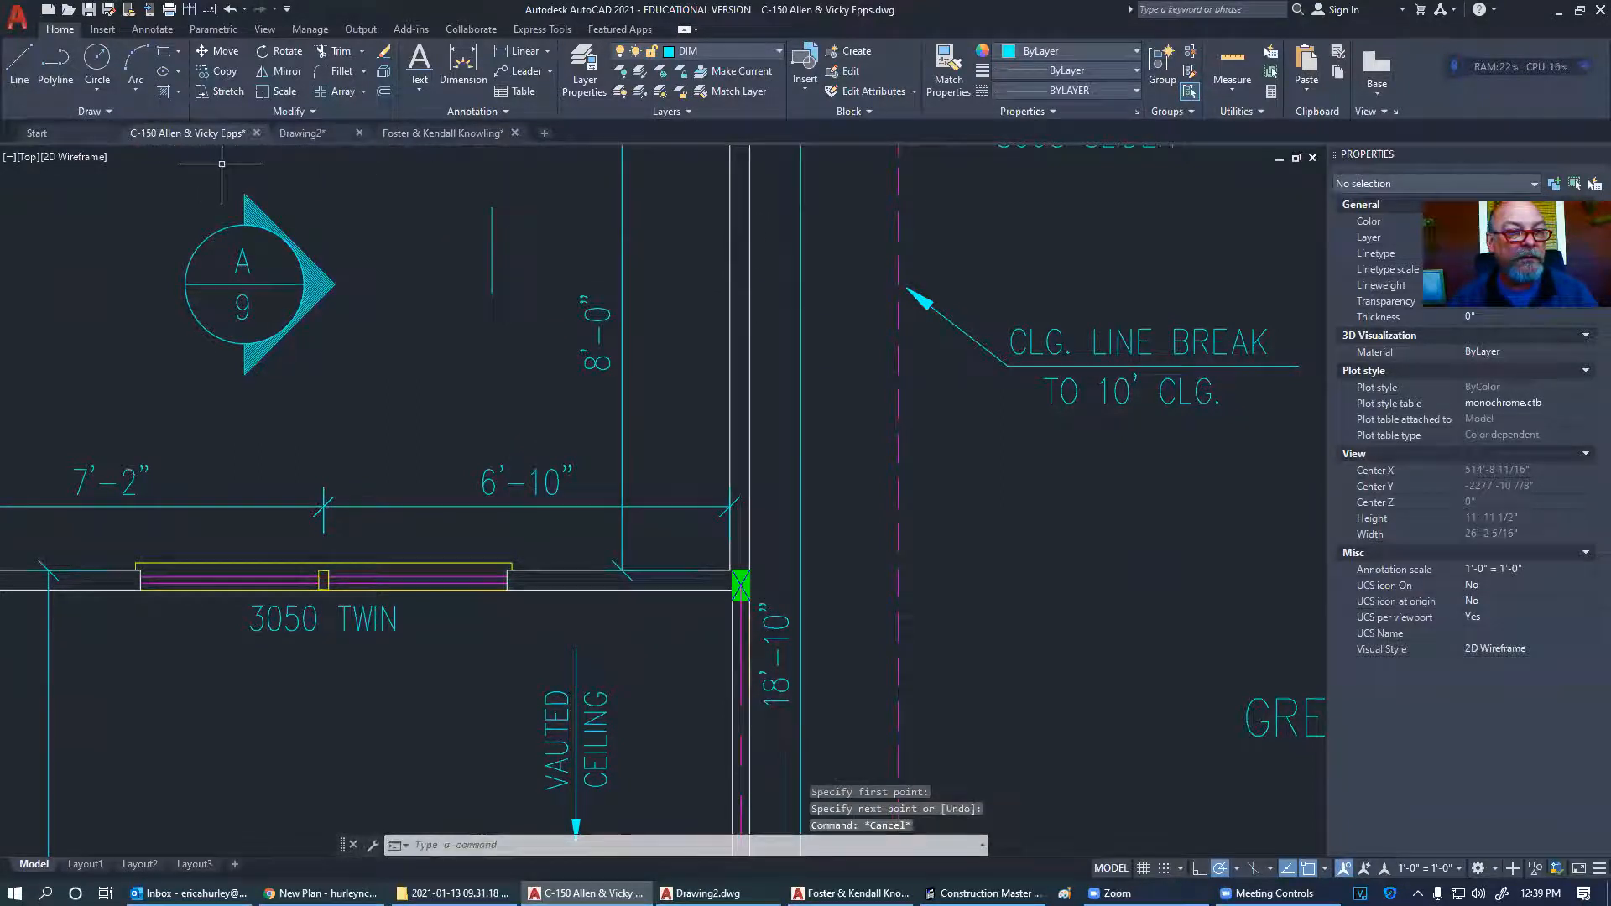
left_click(411, 135)
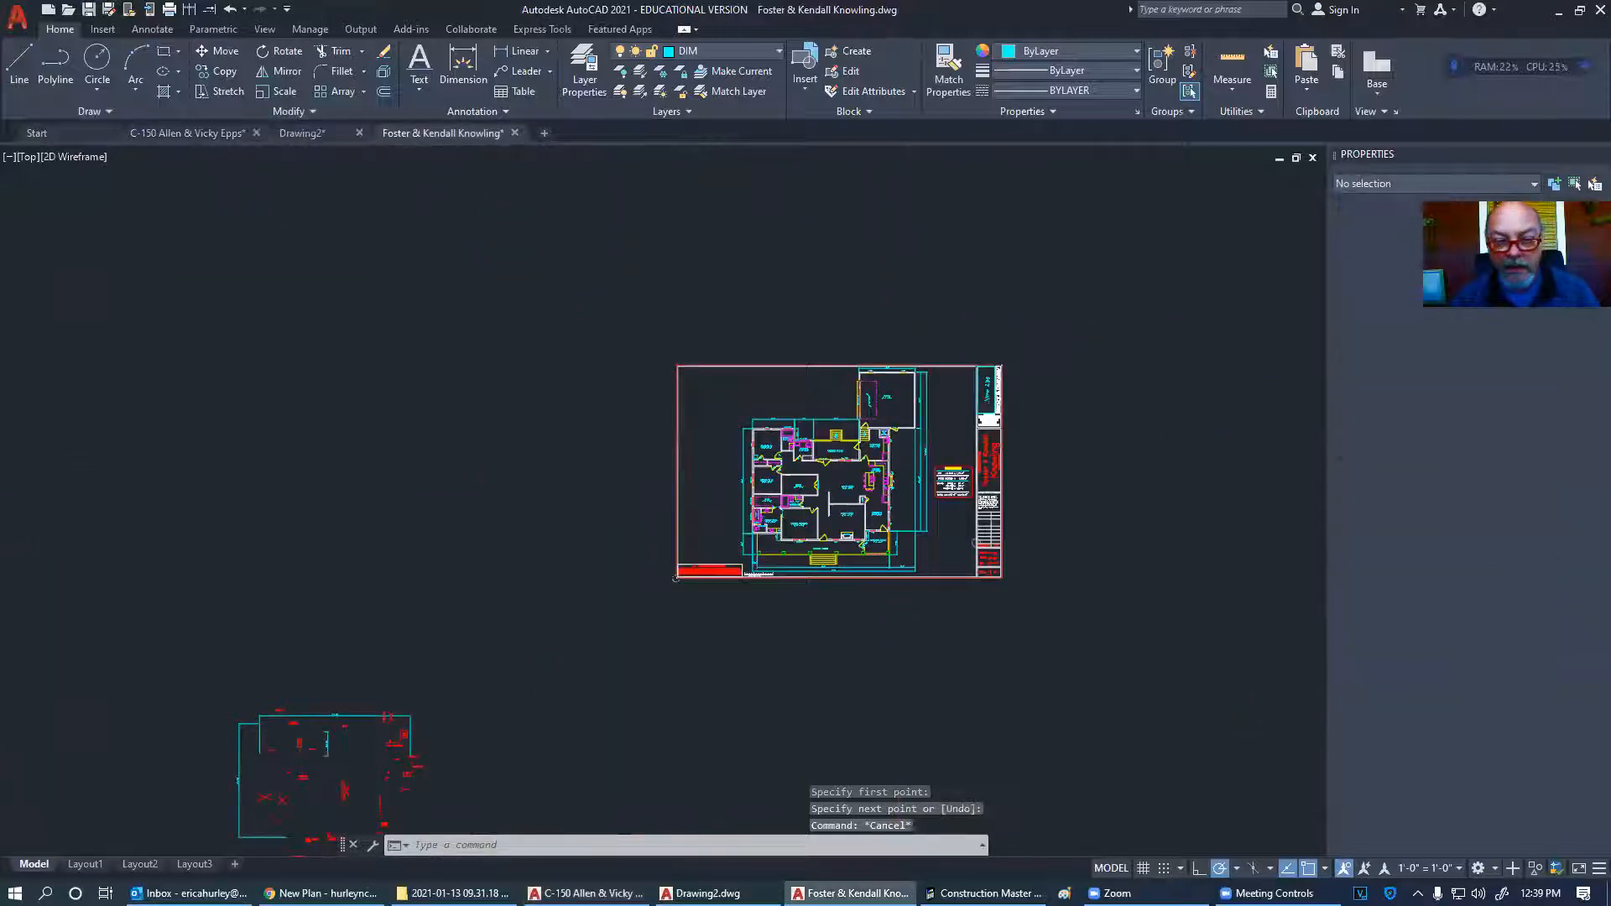
scroll(801, 460, "up", 12)
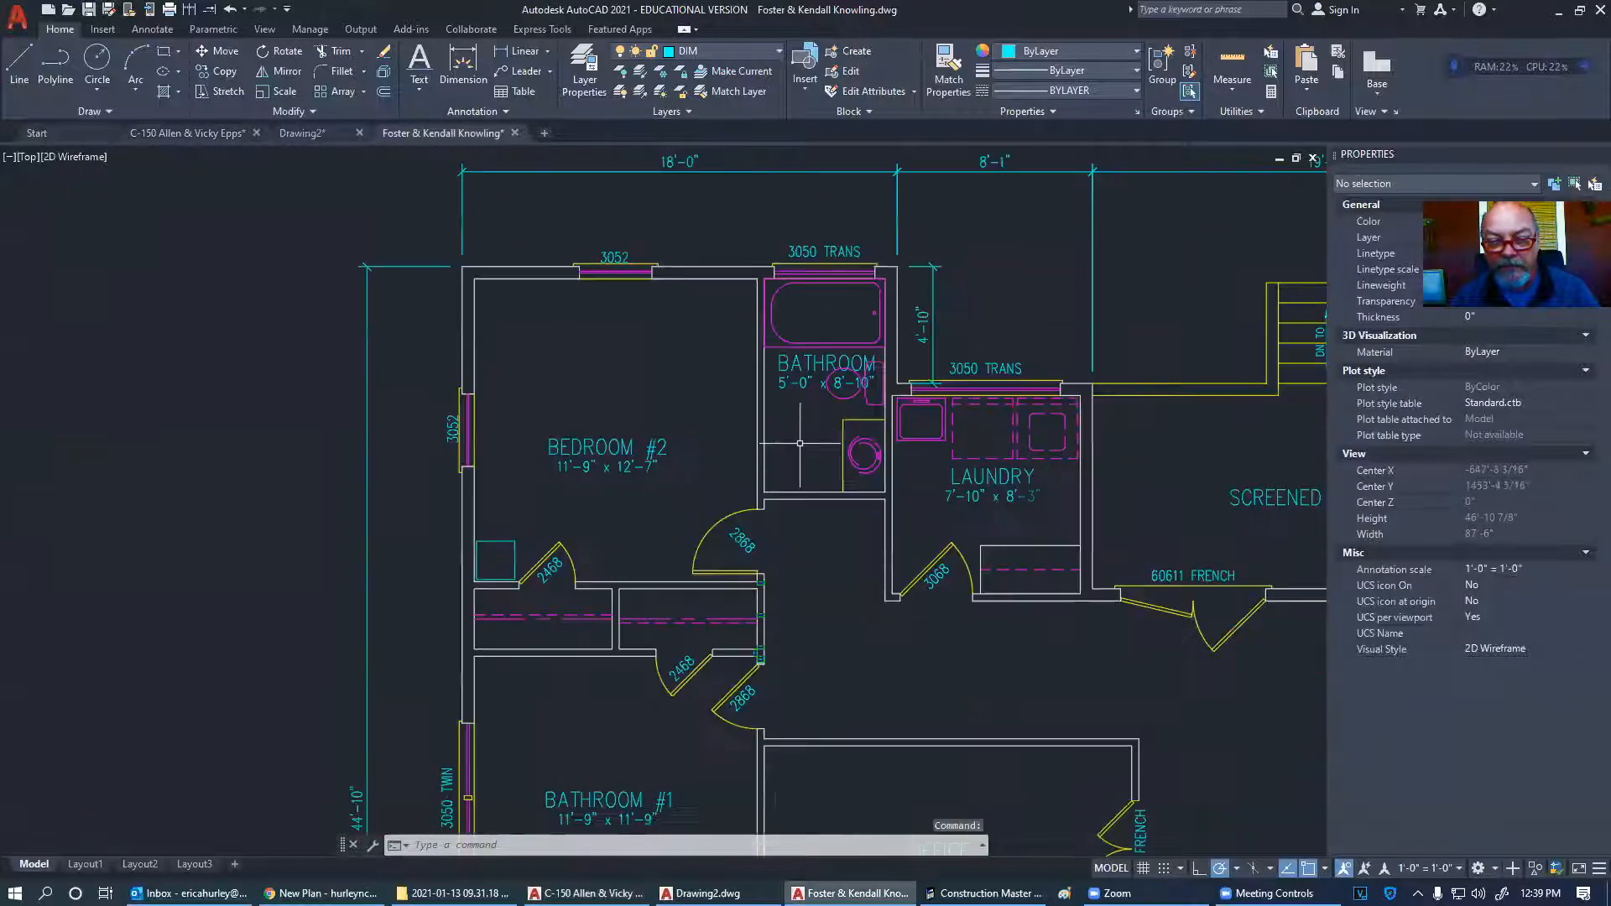
scroll(451, 286, "up", 5)
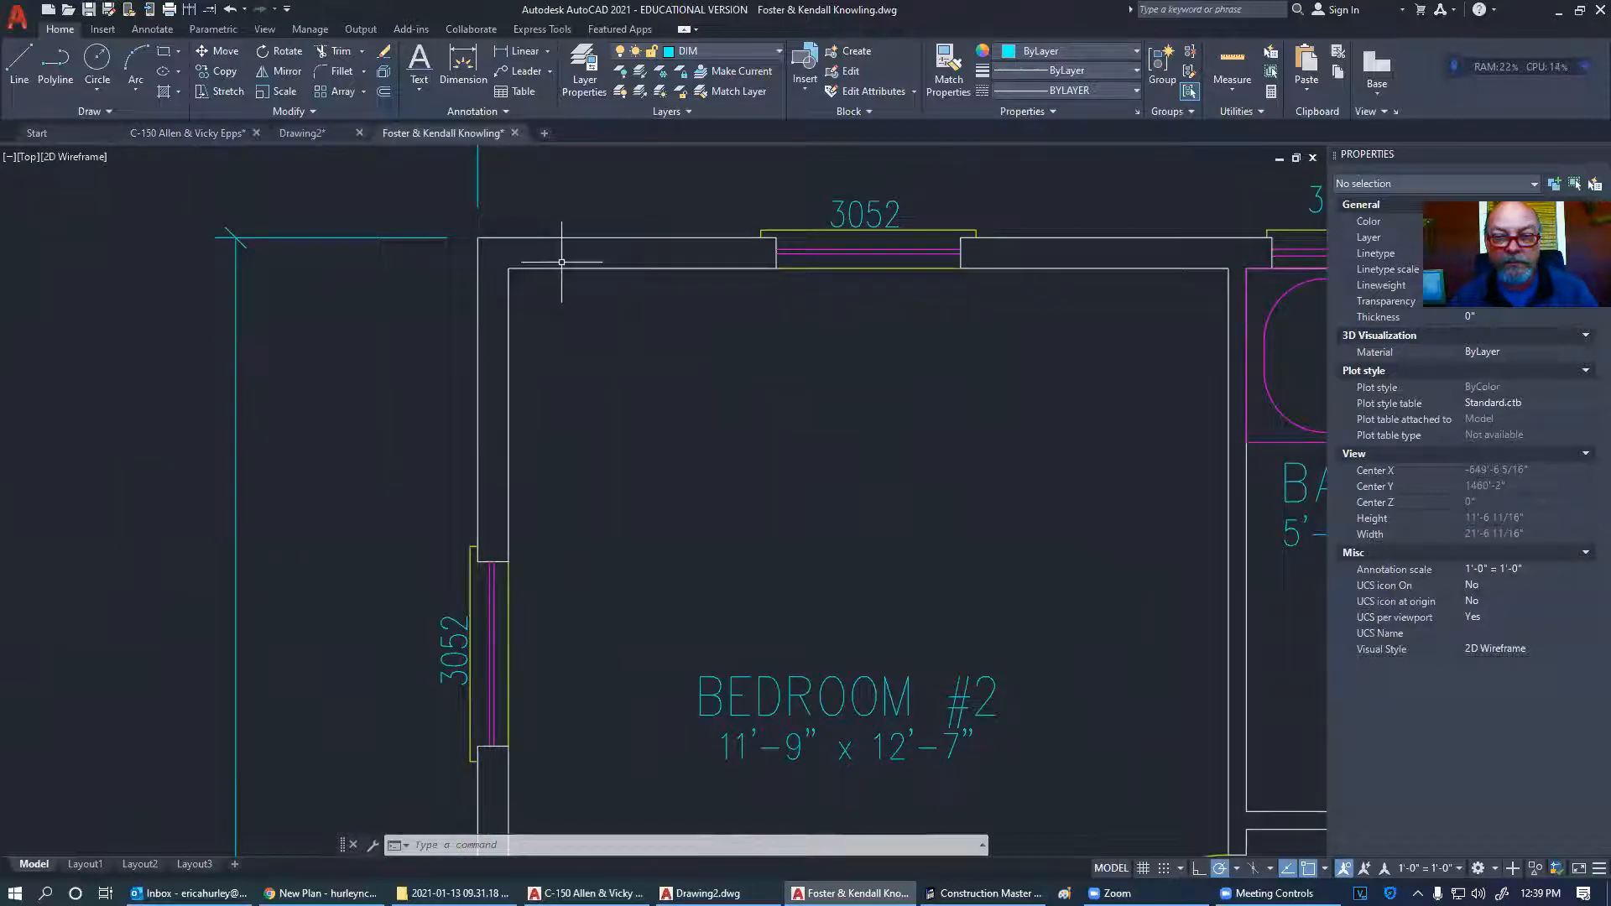
middle_click_drag(798, 315, 461, 334)
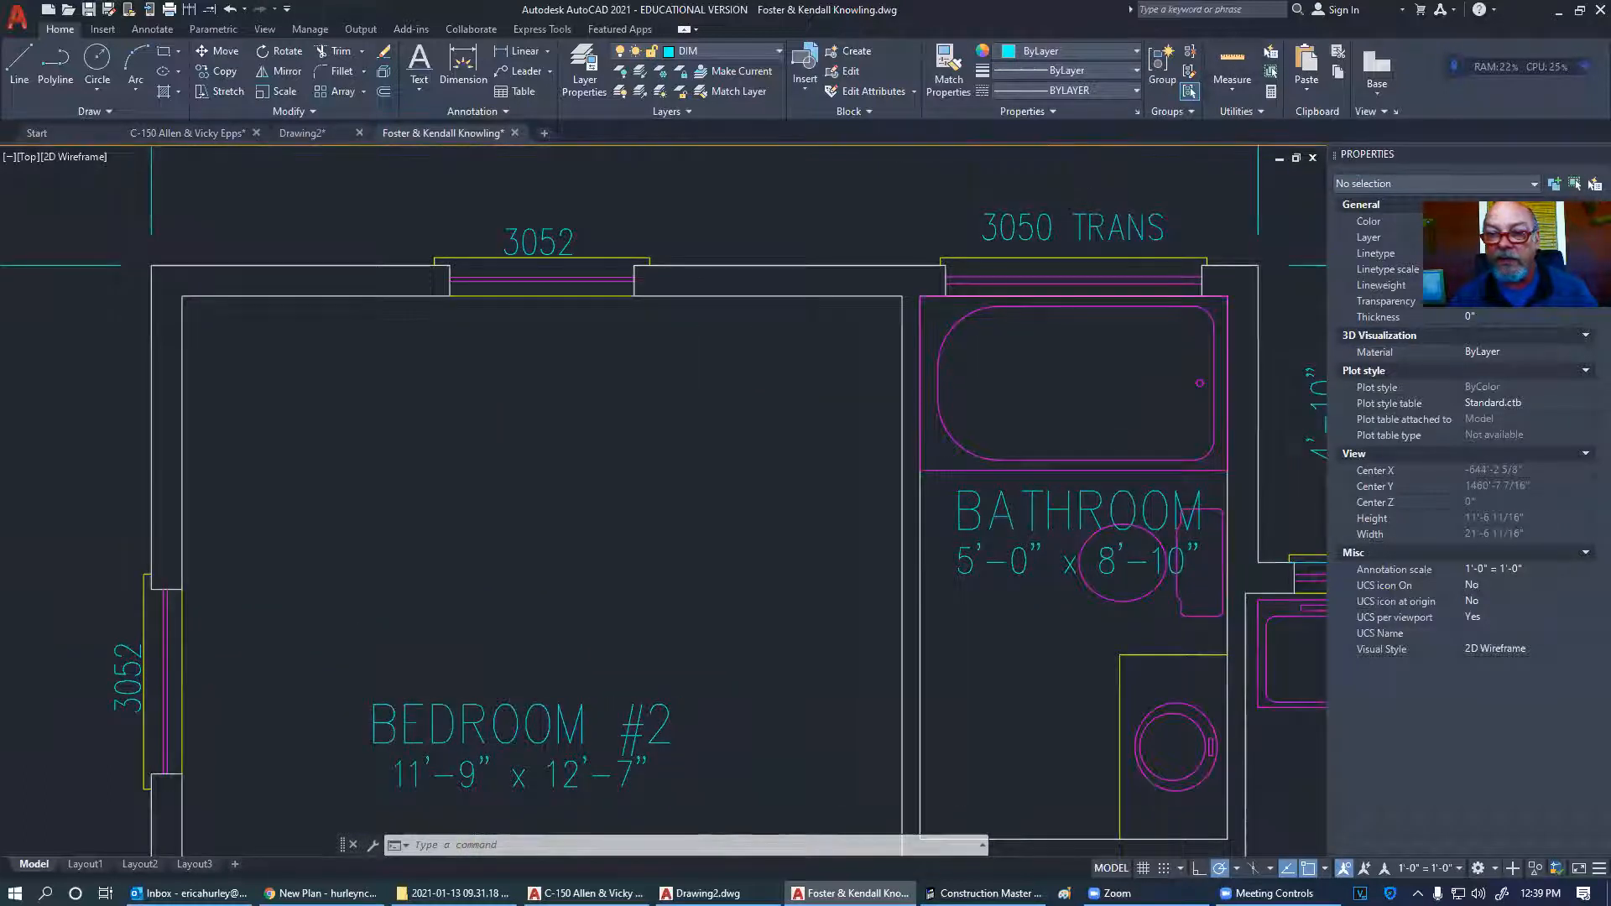
left_click(1232, 68)
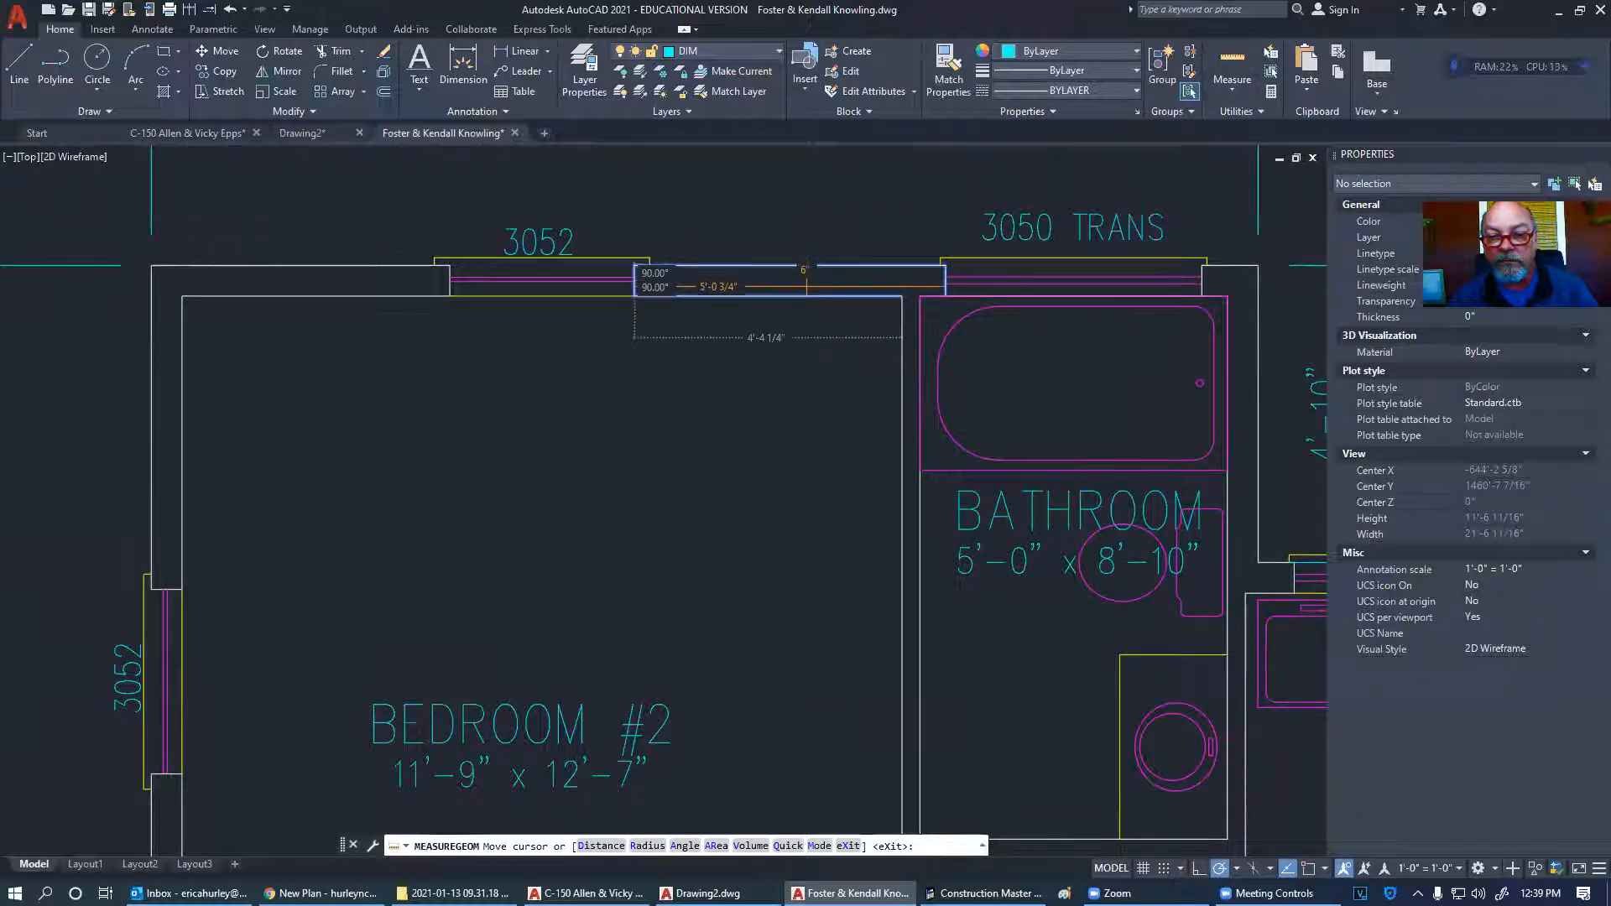
key("Escape")
middle_click_drag(924, 349, 723, 314)
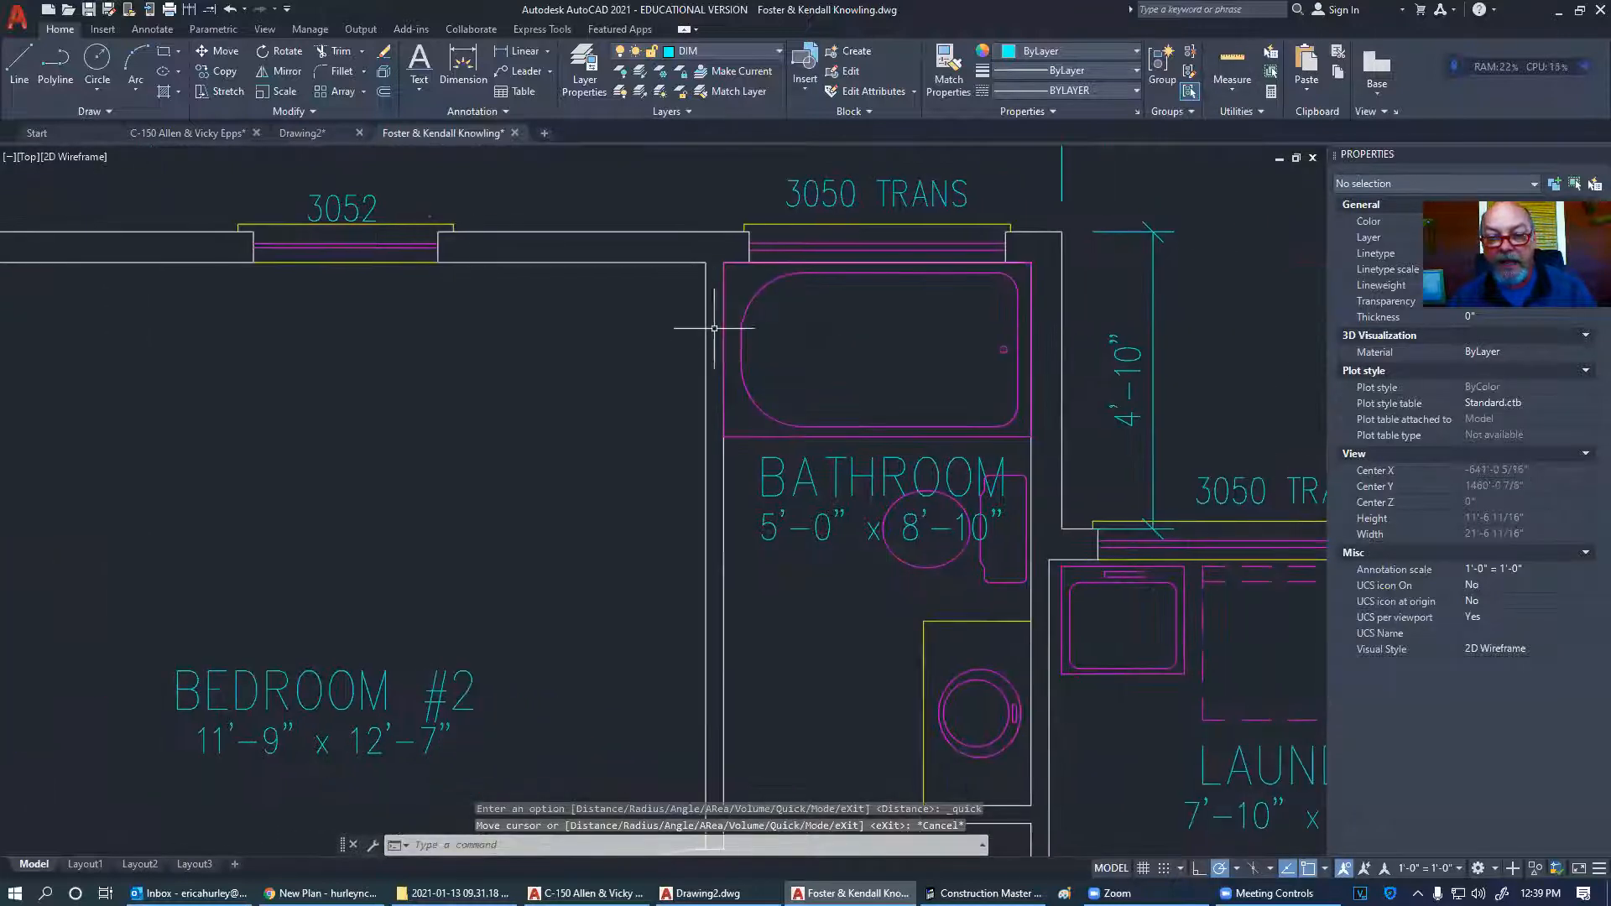
scroll(719, 367, "up", 4)
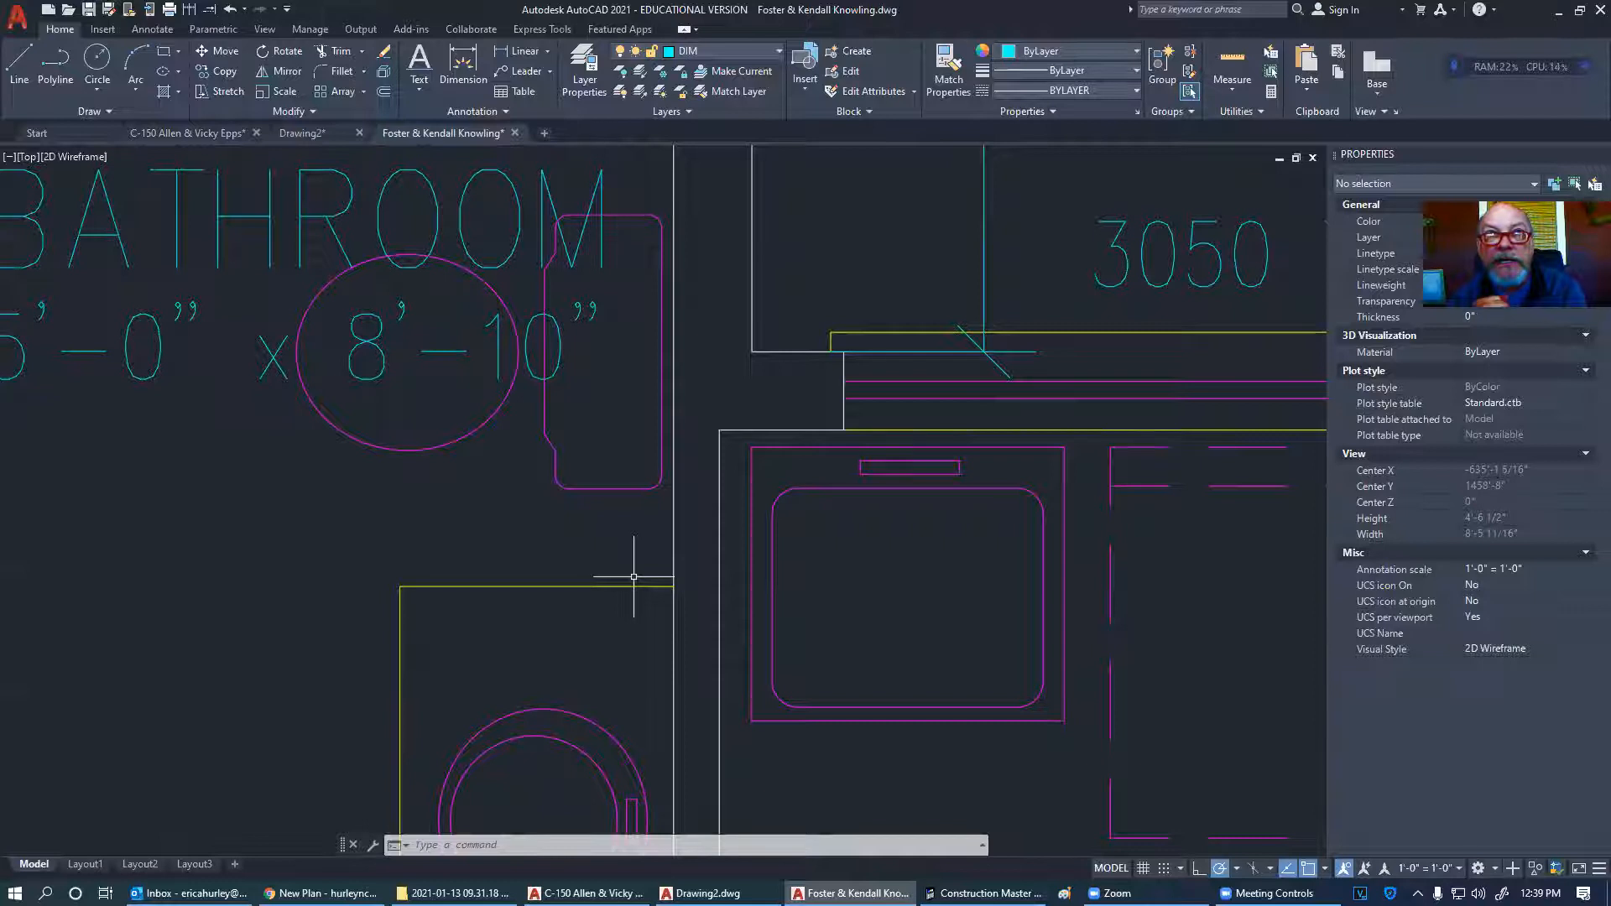
scroll(612, 505, "down", 10)
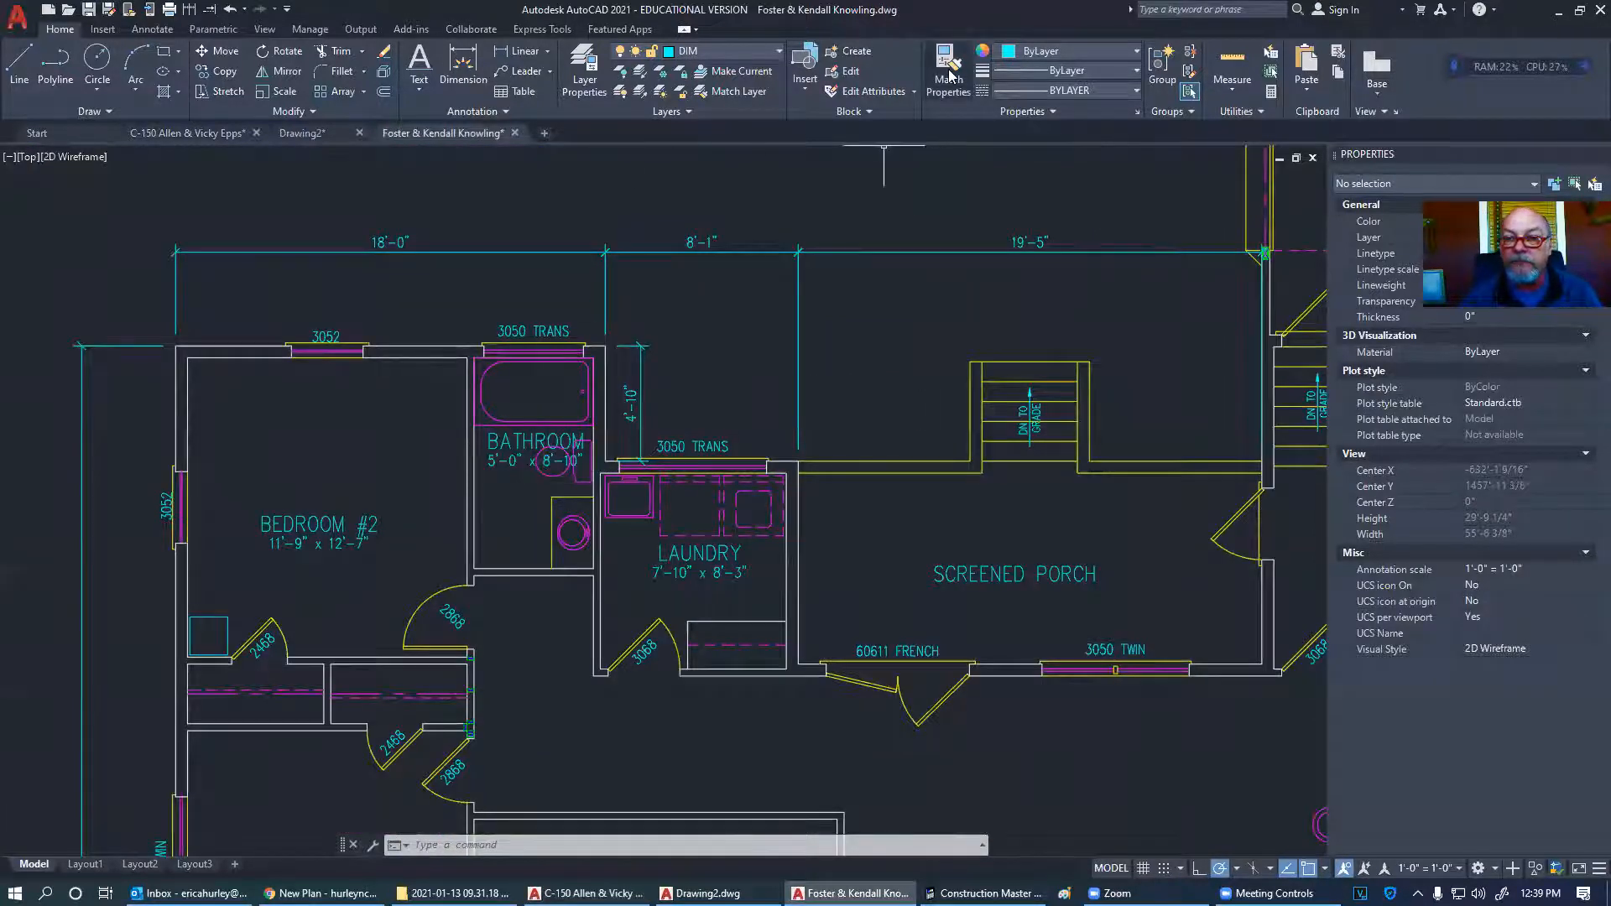
left_click(1232, 67)
scroll(484, 483, "up", 6)
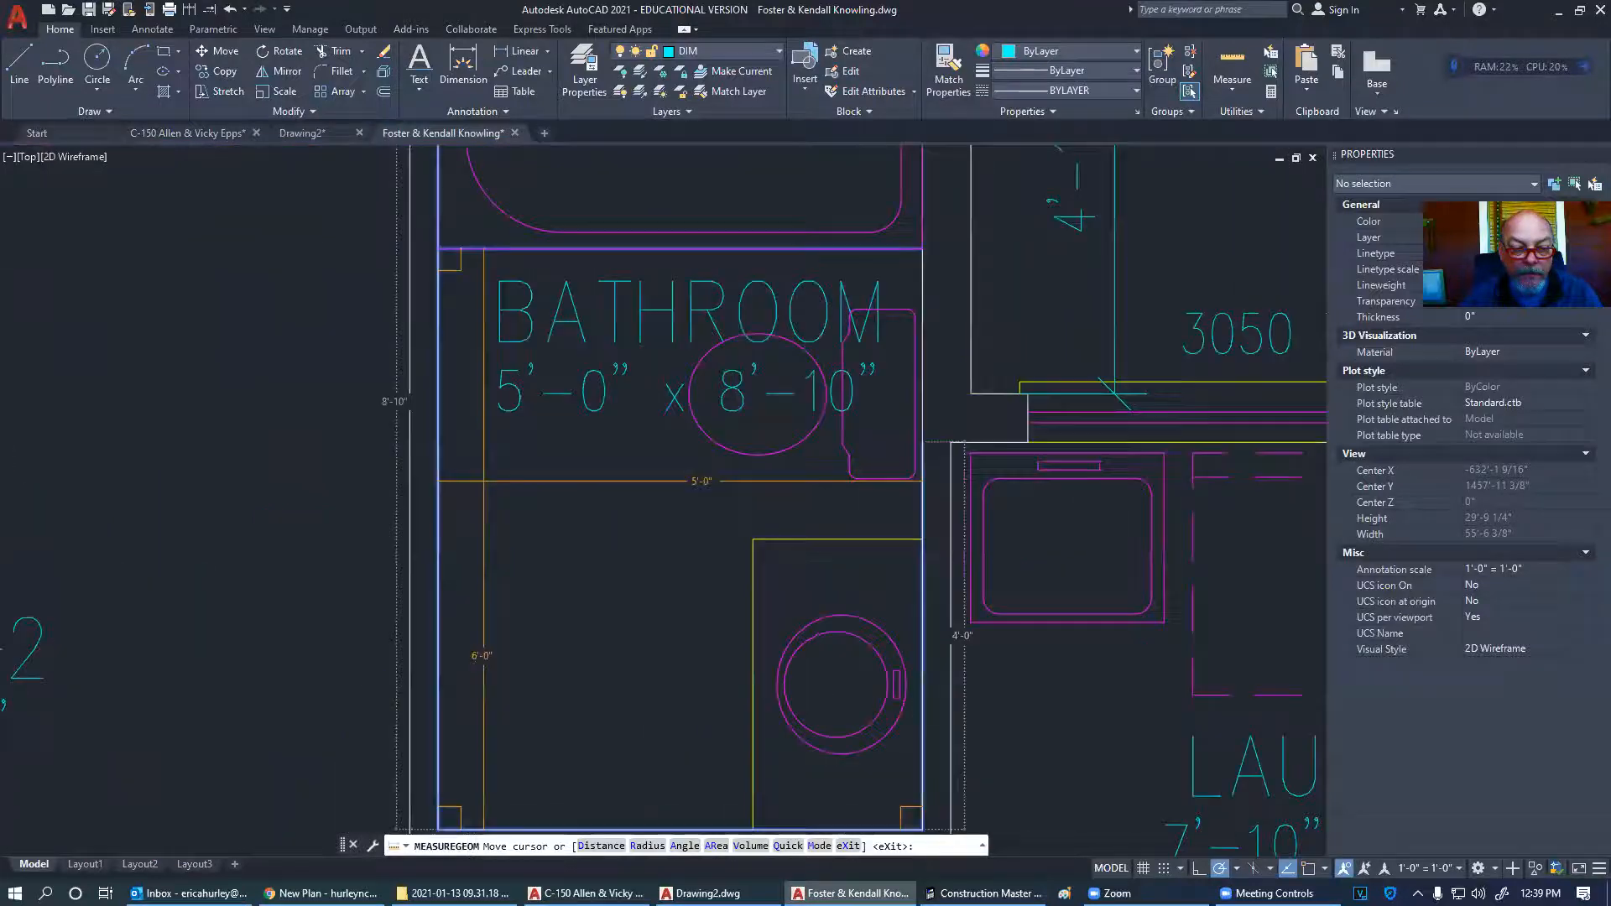
left_click(525, 50)
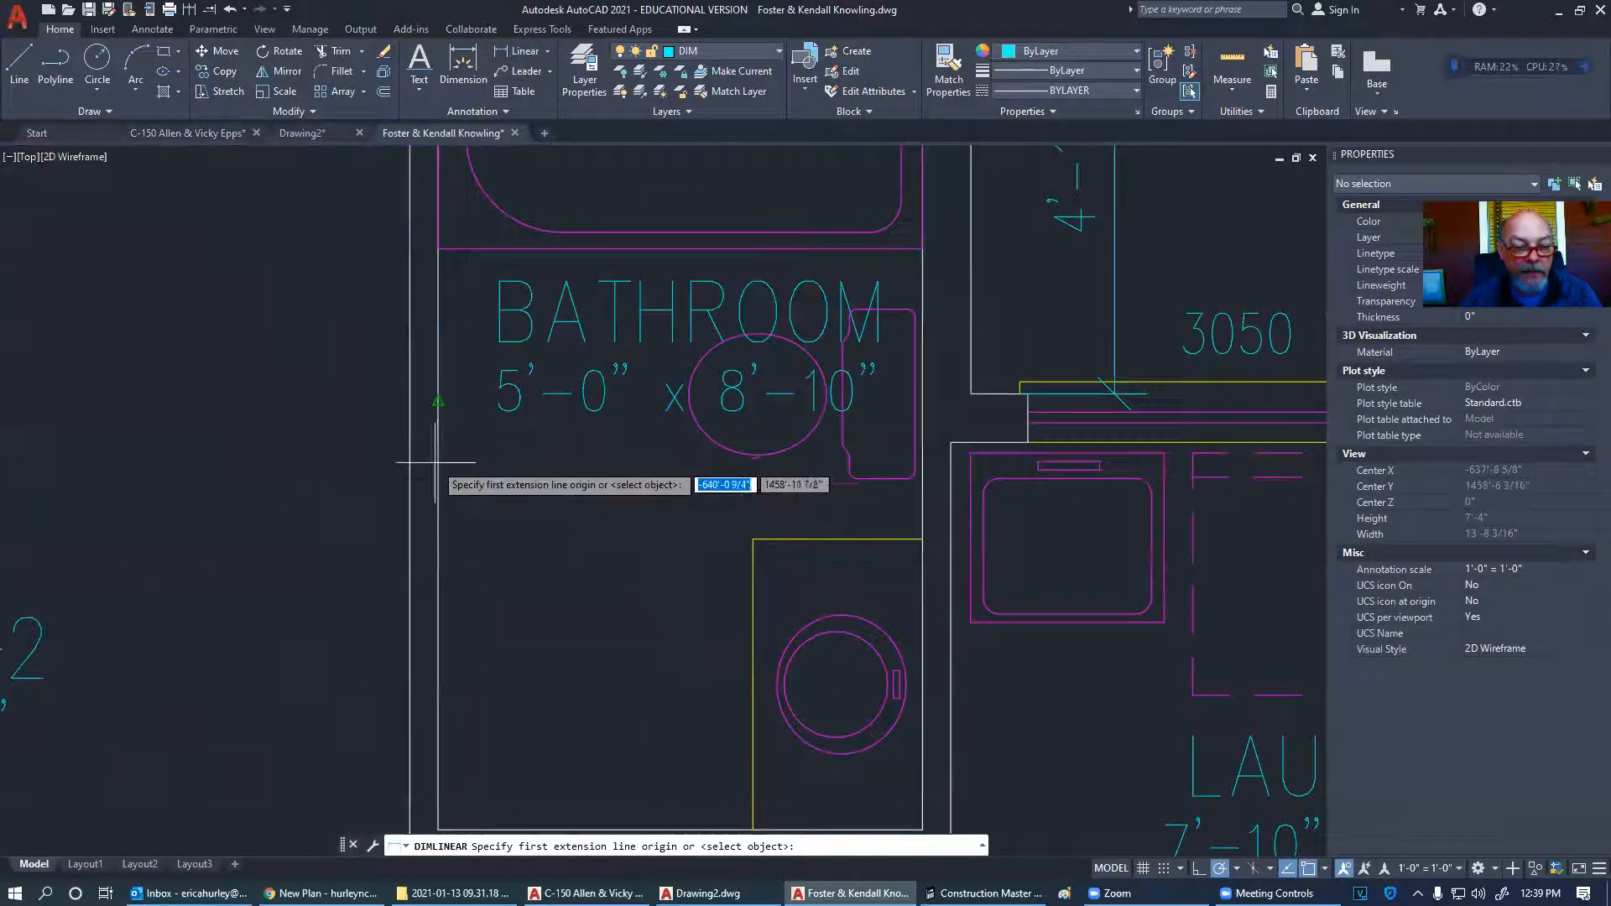
left_click(438, 402)
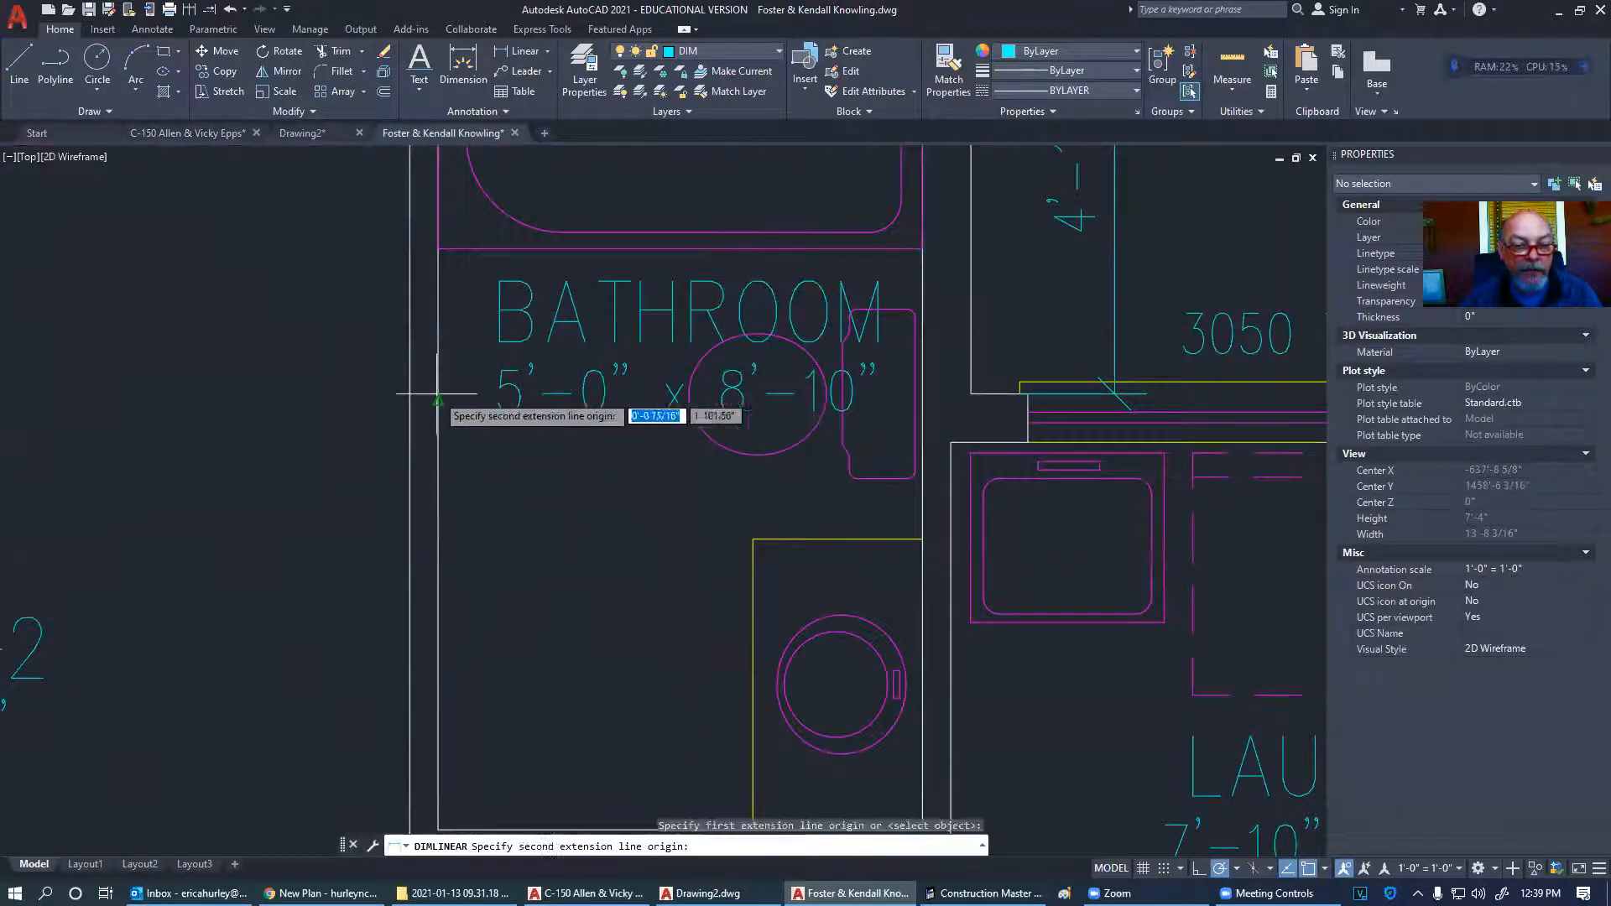
left_click(922, 403)
left_click(659, 521)
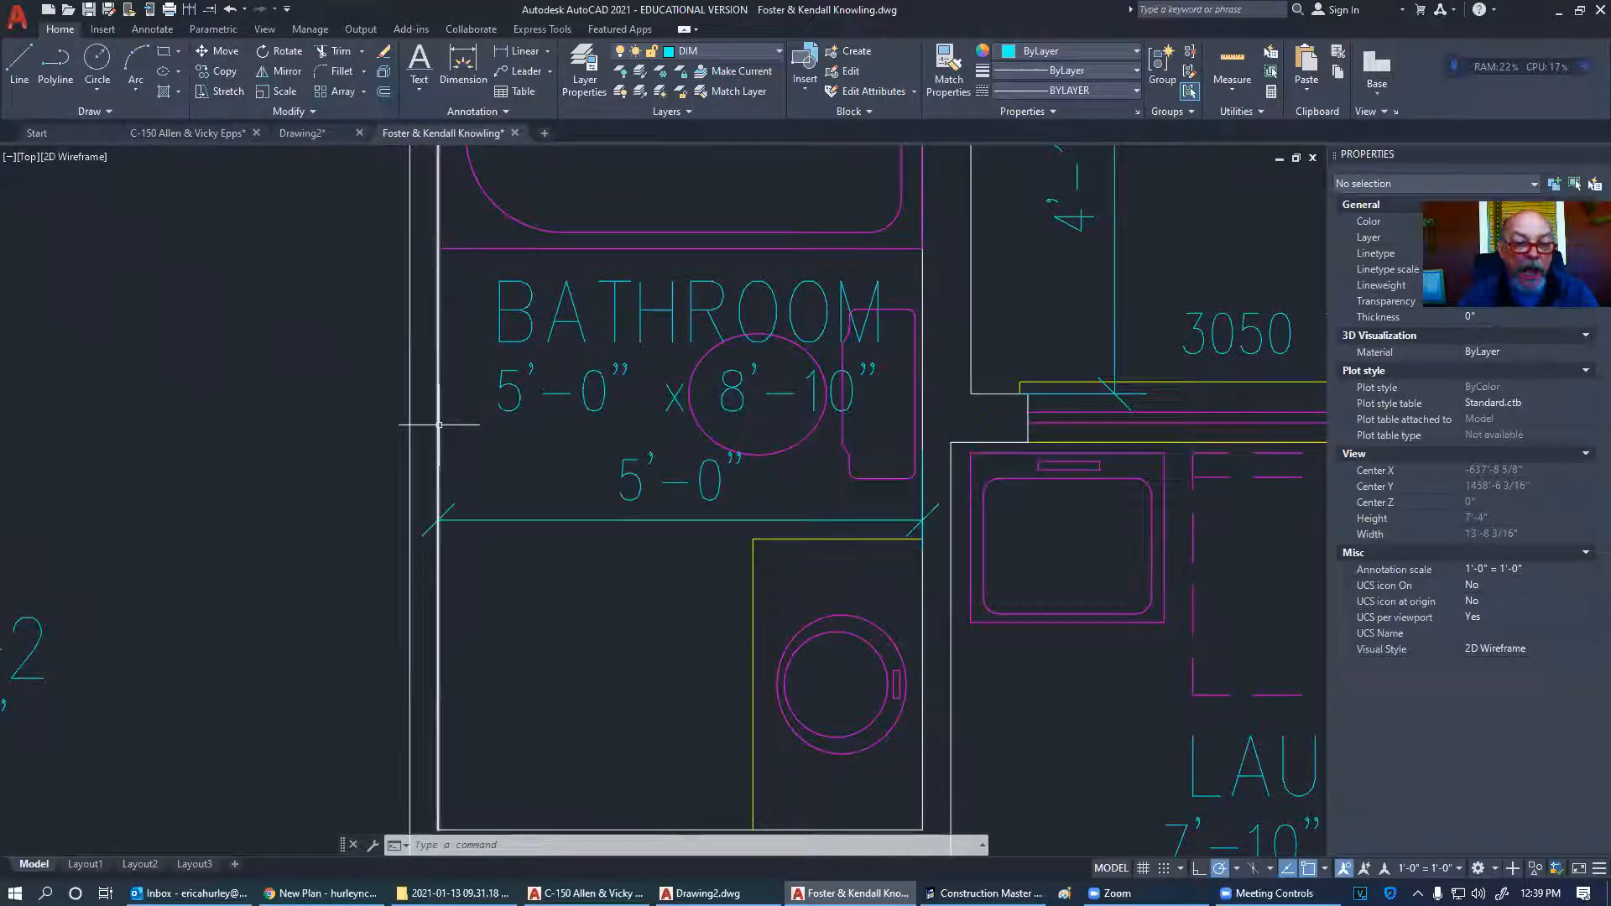
left_click(515, 518)
key("Delete")
scroll(503, 503, "down", 4)
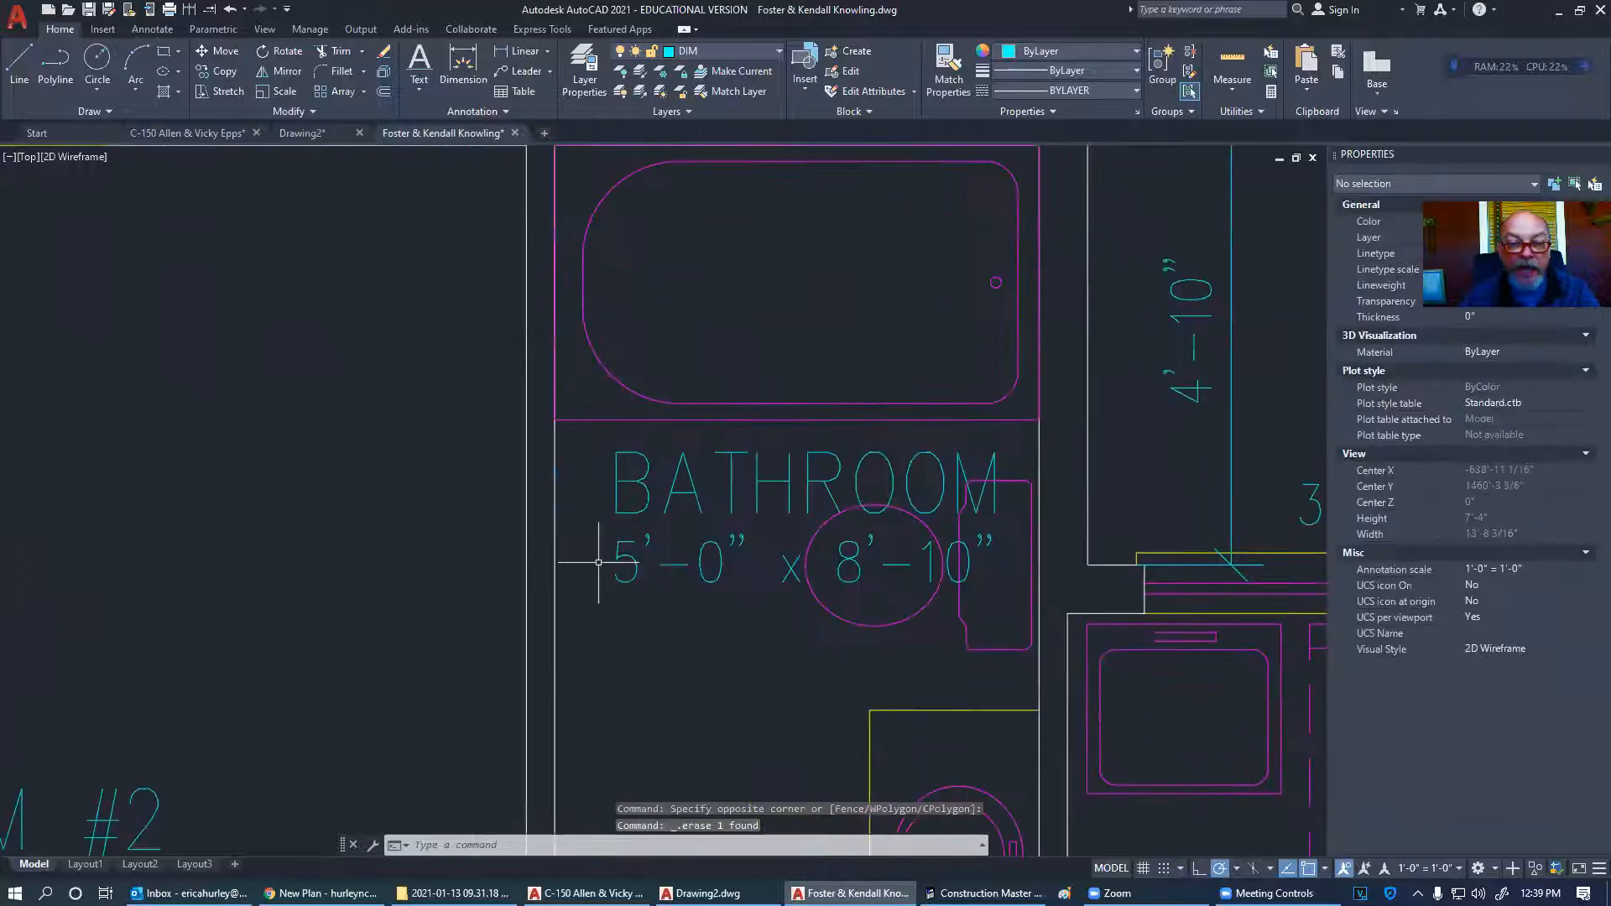
scroll(504, 378, "up", 4)
scroll(630, 360, "down", 1)
scroll(627, 370, "up", 6)
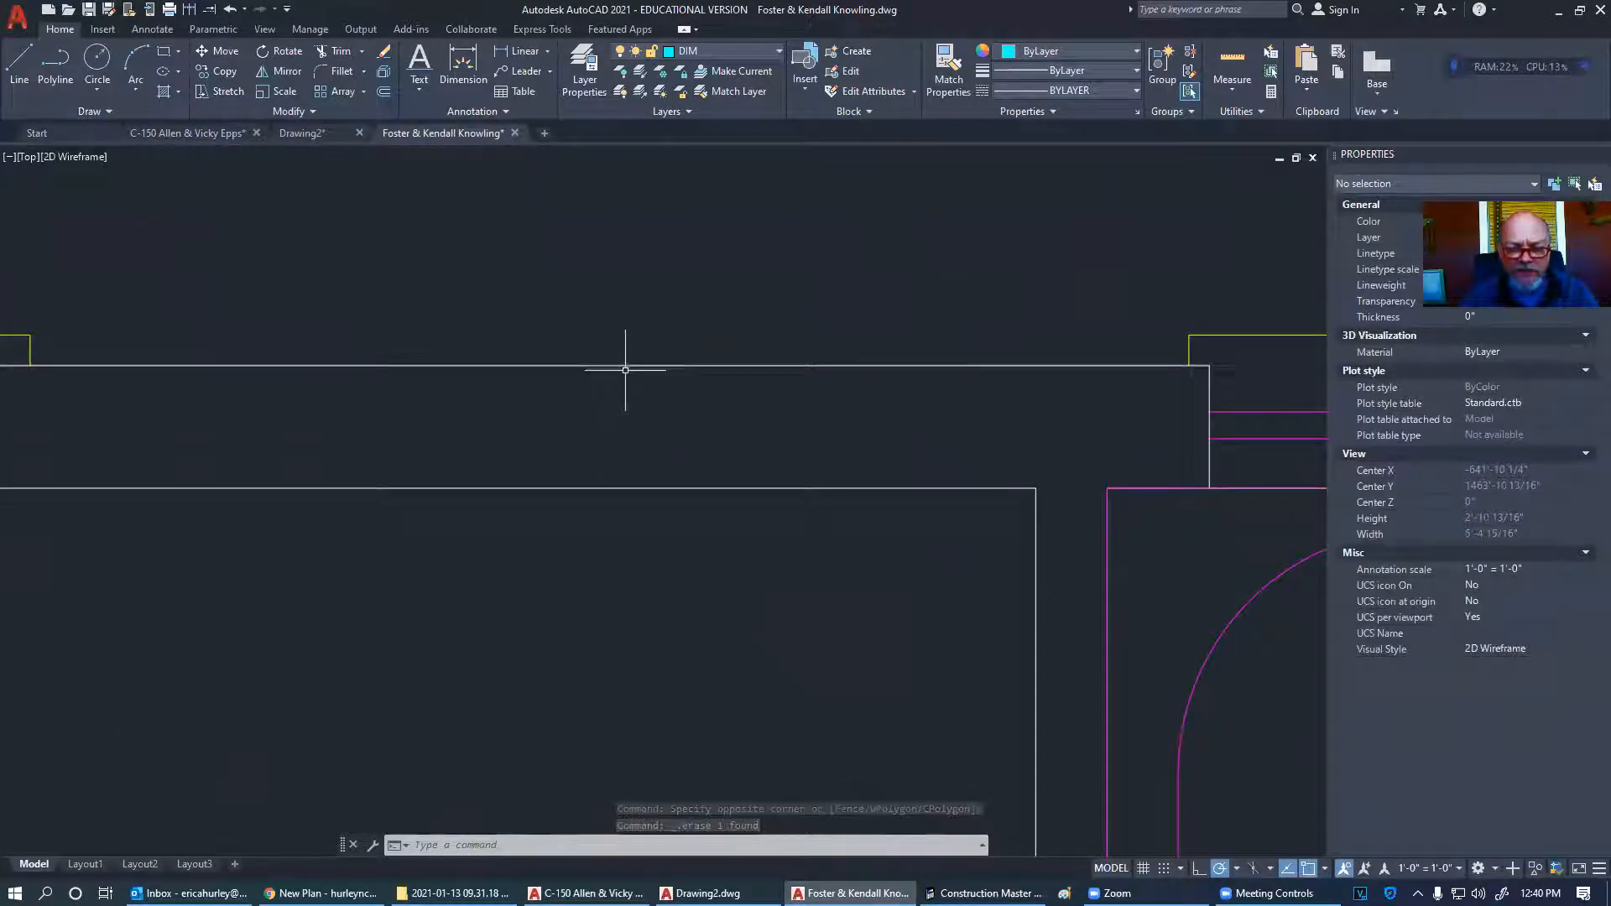
scroll(621, 370, "down", 2)
scroll(621, 370, "down", 2)
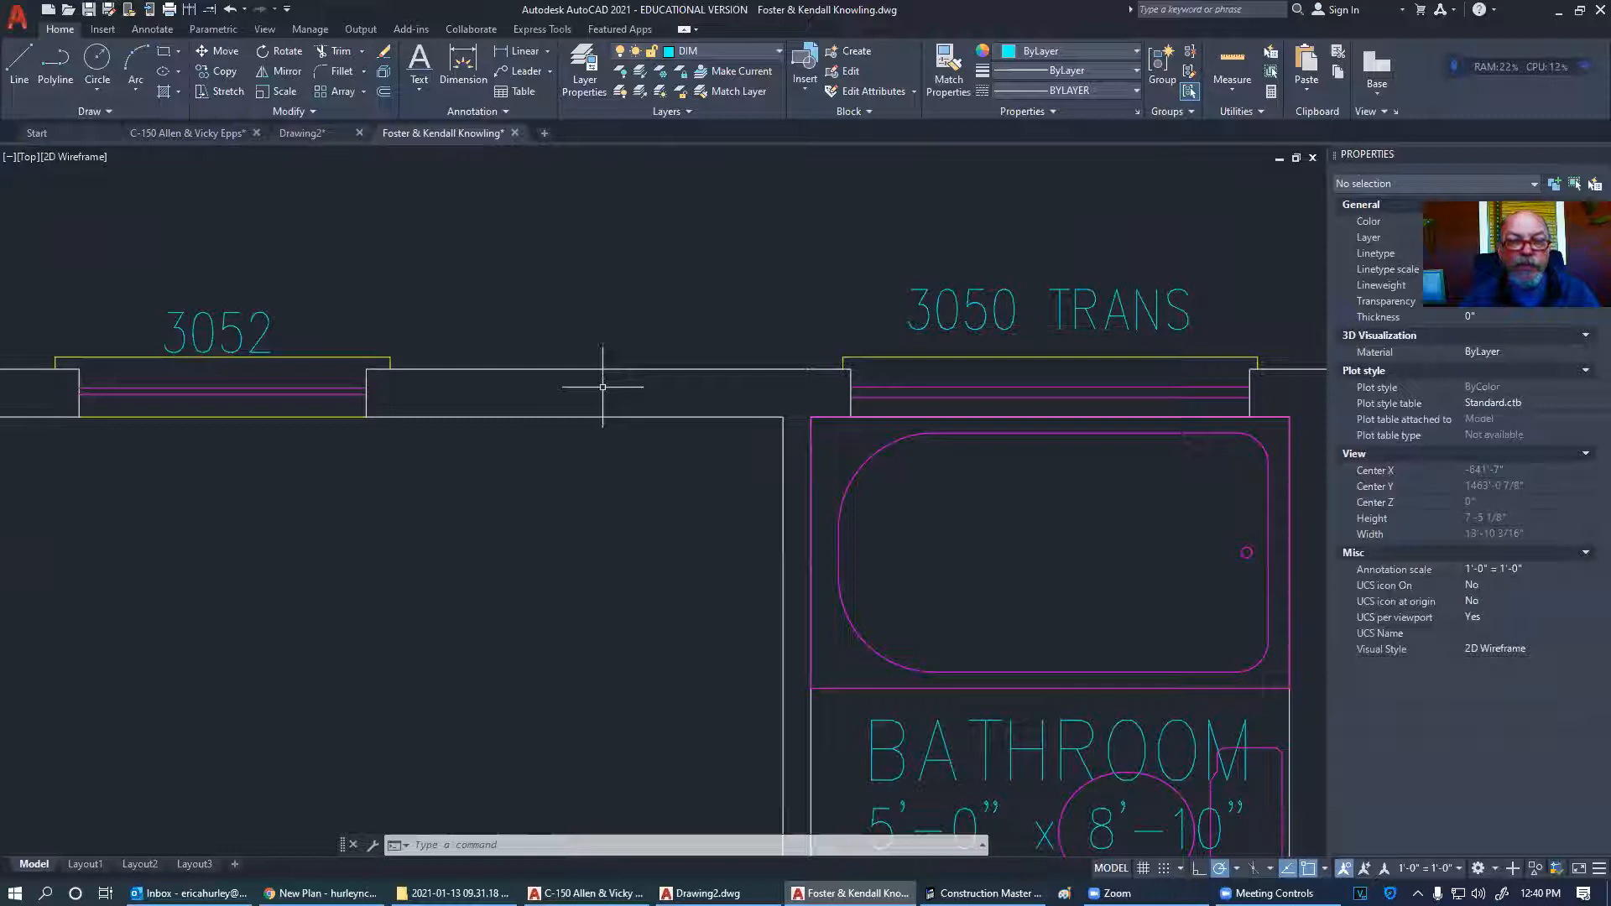
- Switch to the C-150 plan set drawing and pan over to the building section sheet
left_click(220, 132)
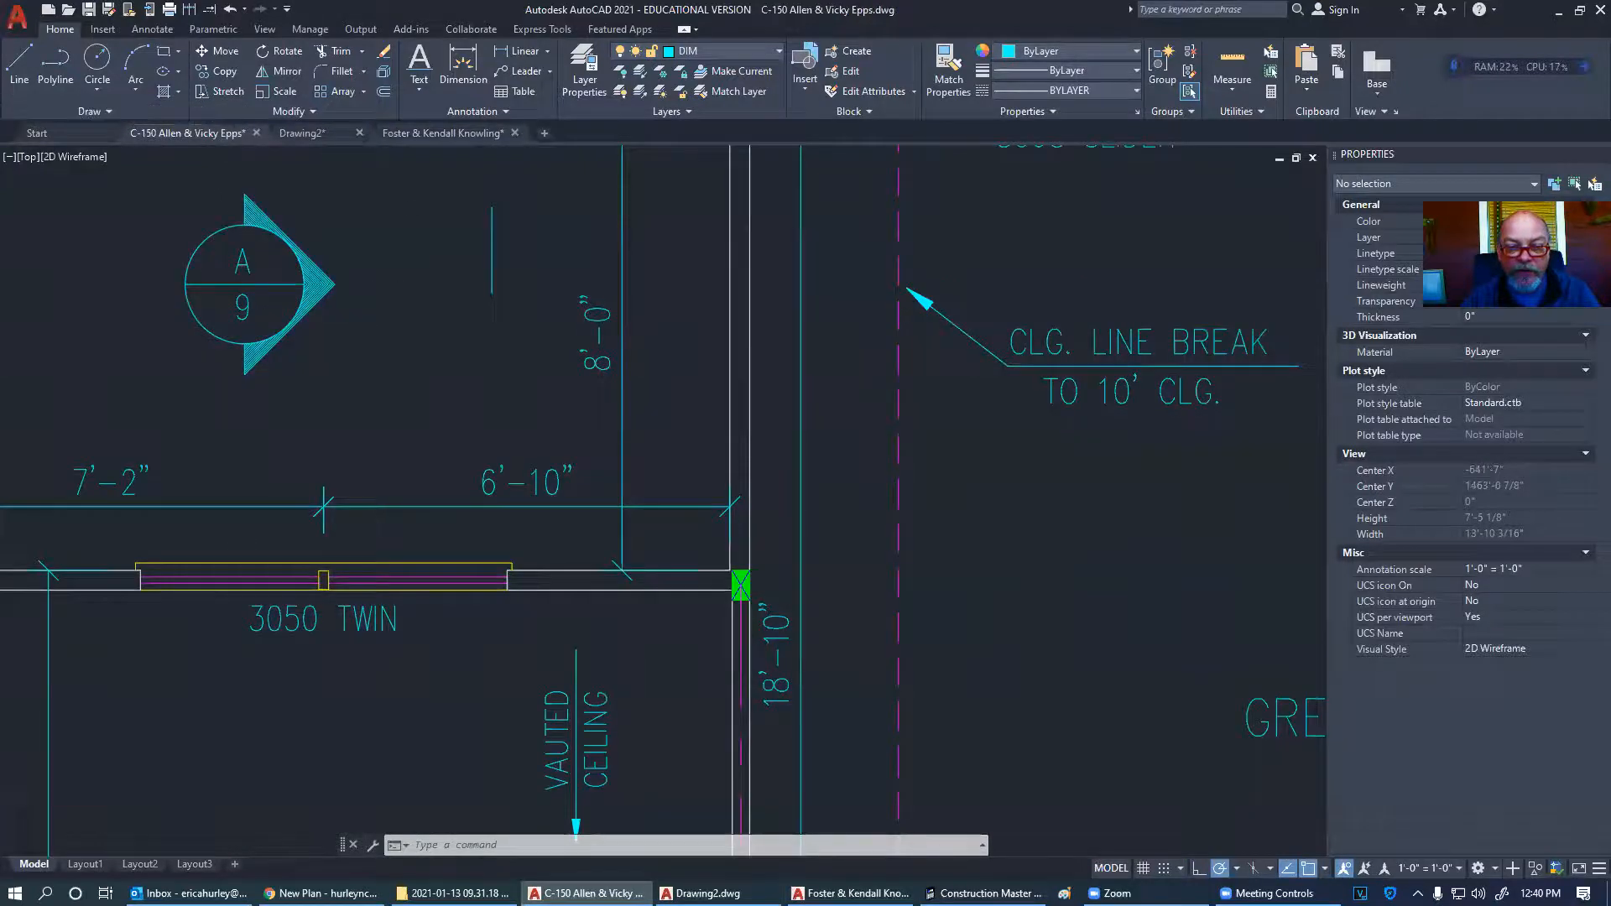
scroll(894, 308, "down", 5)
scroll(934, 434, "down", 5)
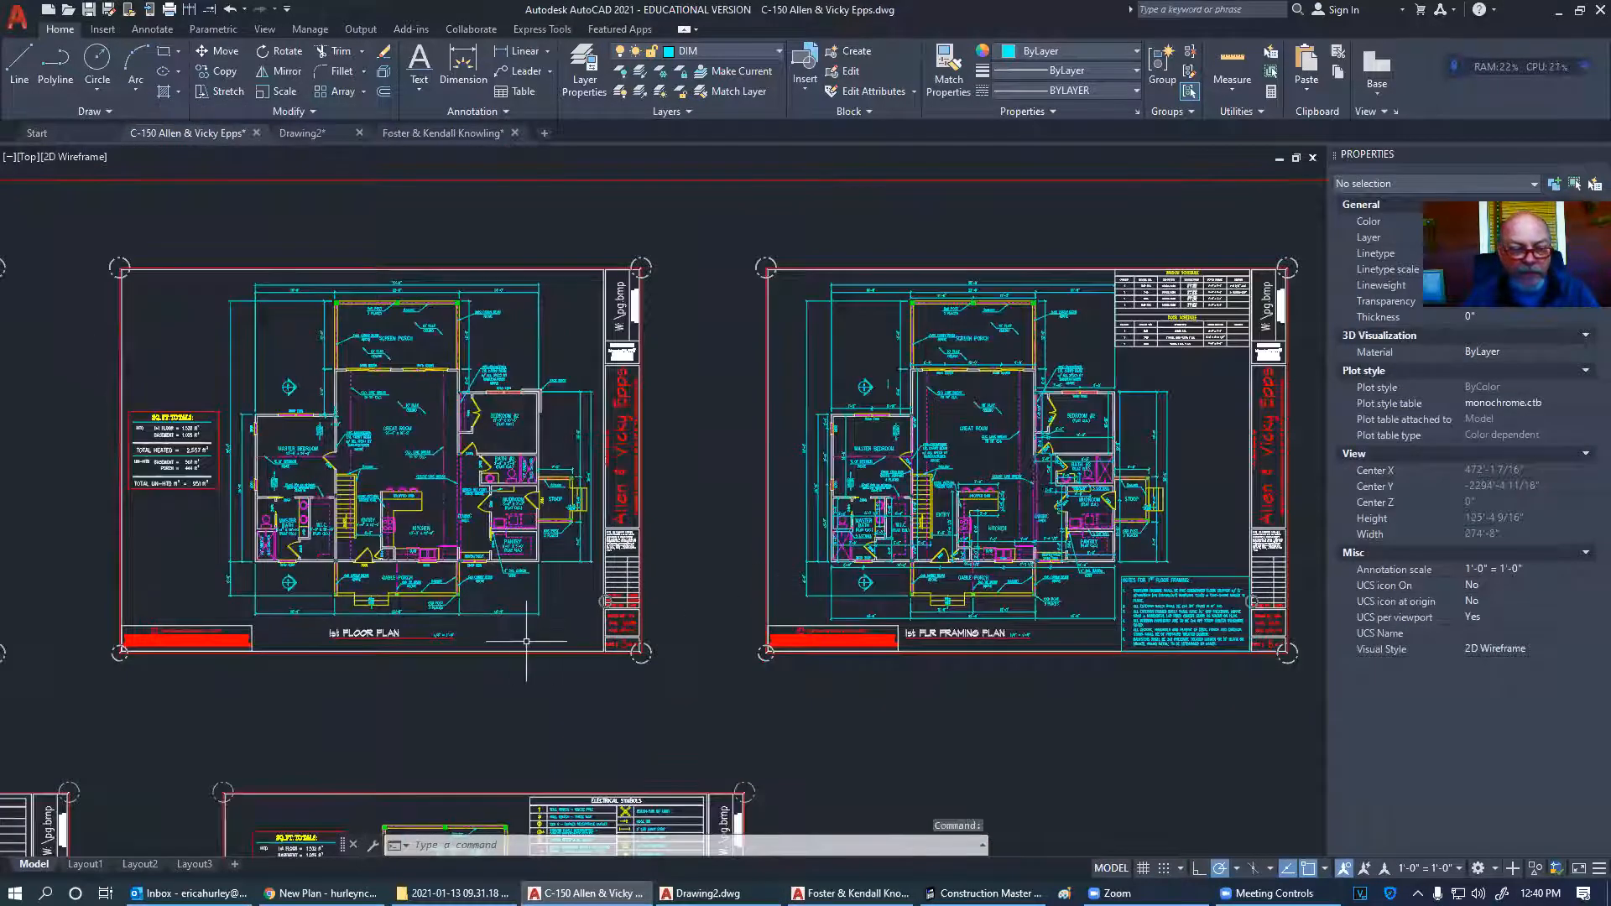
middle_click_drag(810, 693, 973, 151)
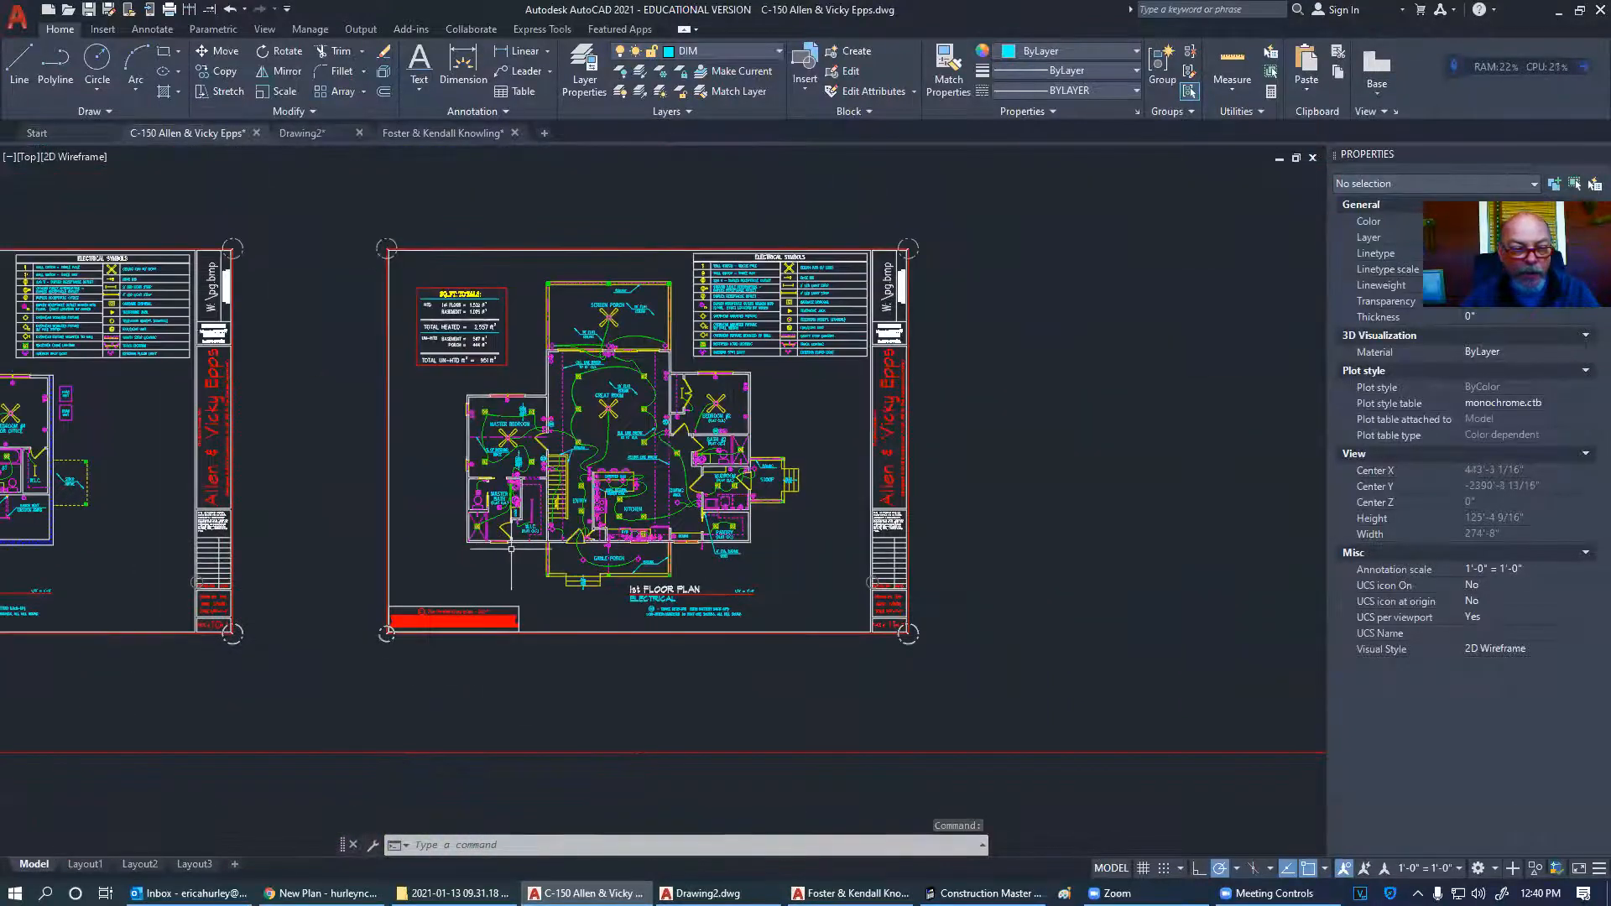
middle_click_drag(504, 550, 1156, 433)
middle_click_drag(436, 487, 1030, 501)
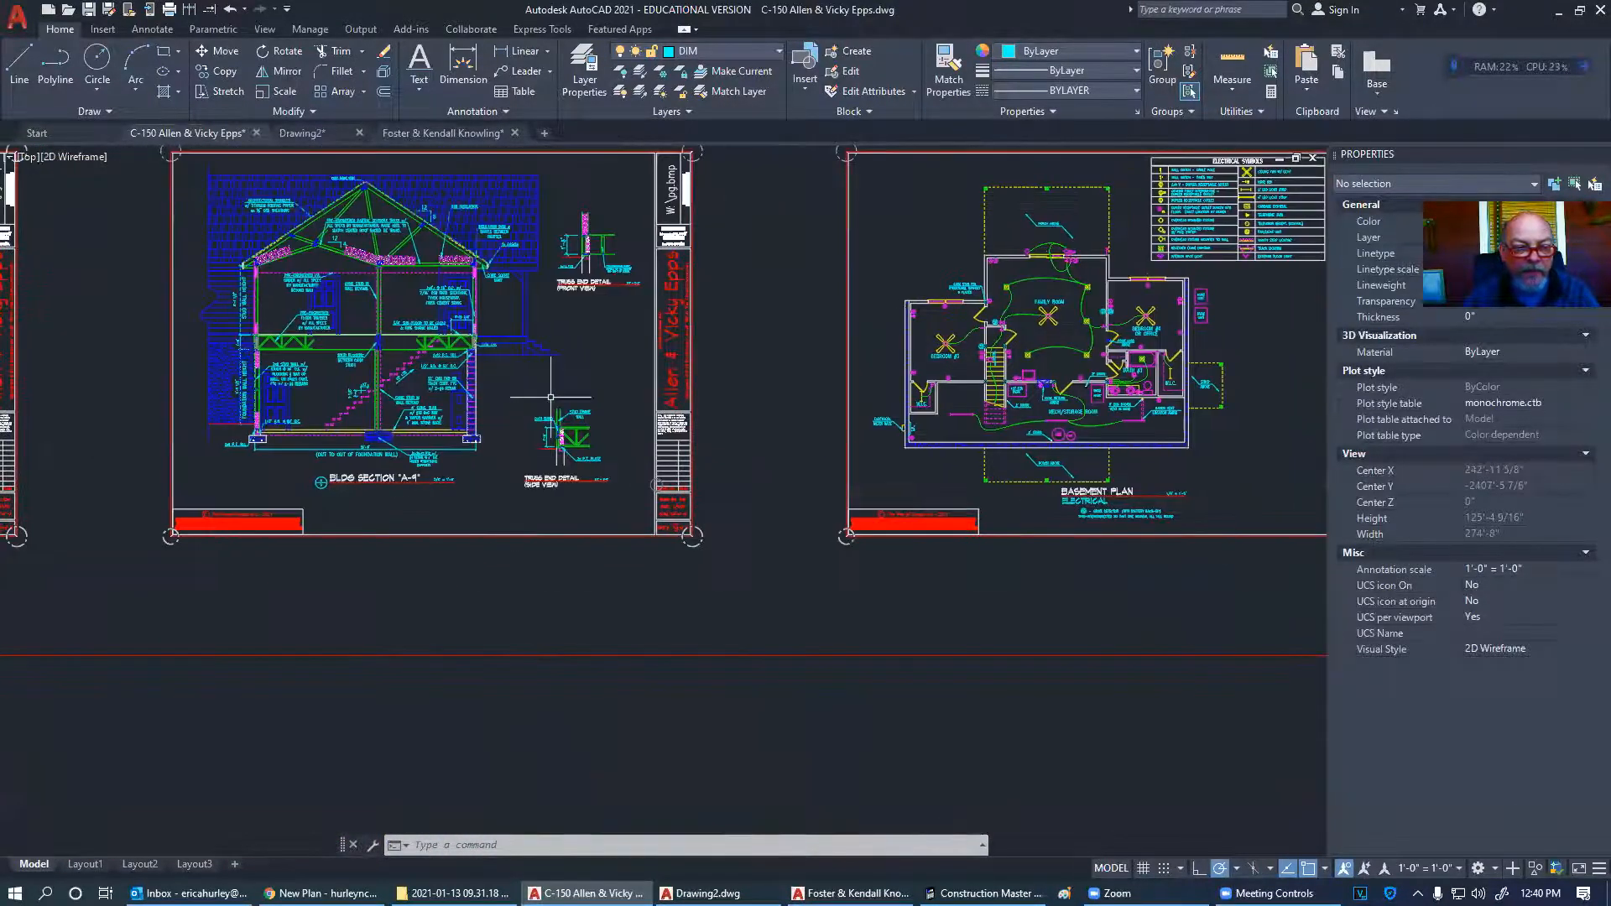
- Inspect the vertical line at the sill detail, then zoom out to the full A-9 building section
scroll(554, 396, "up", 10)
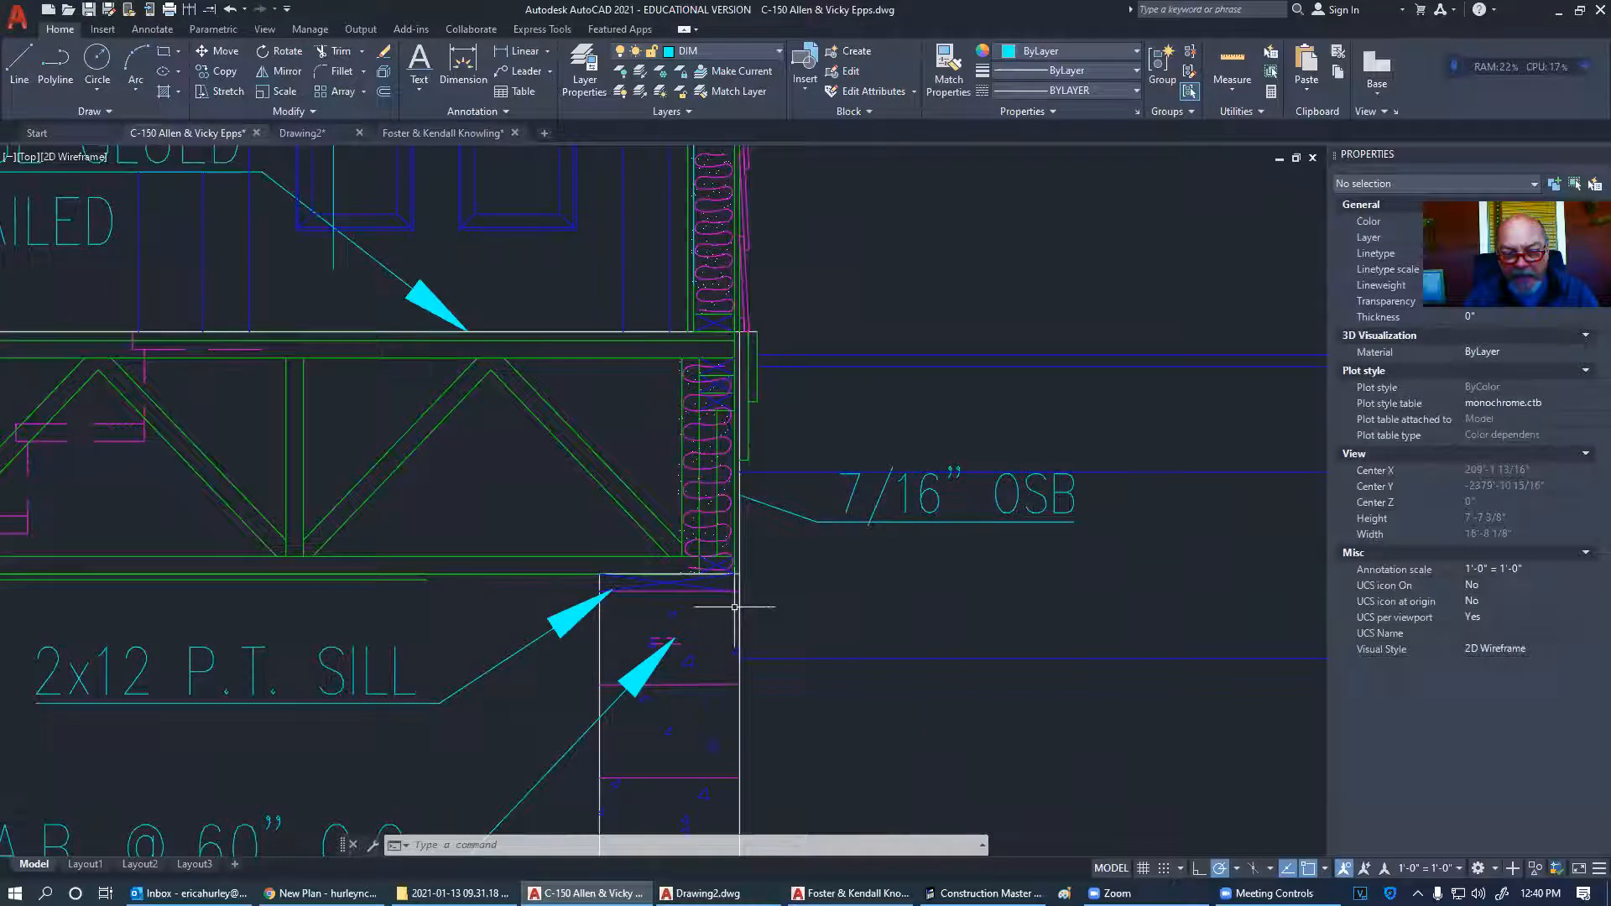
scroll(761, 604, "up", 4)
left_click(723, 625)
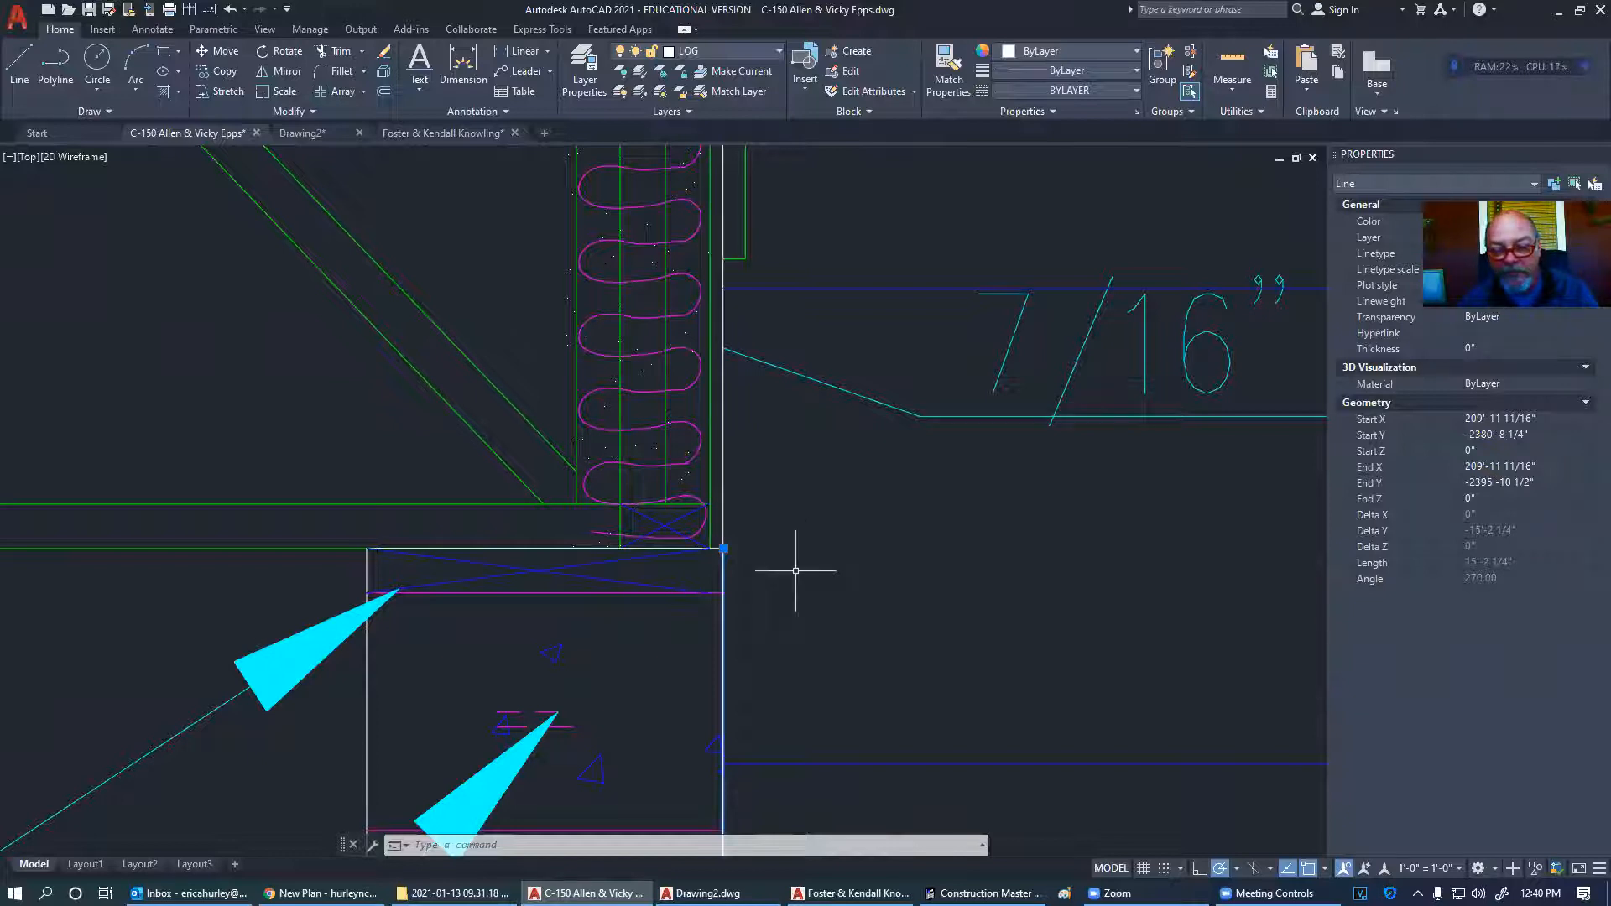
key("Escape")
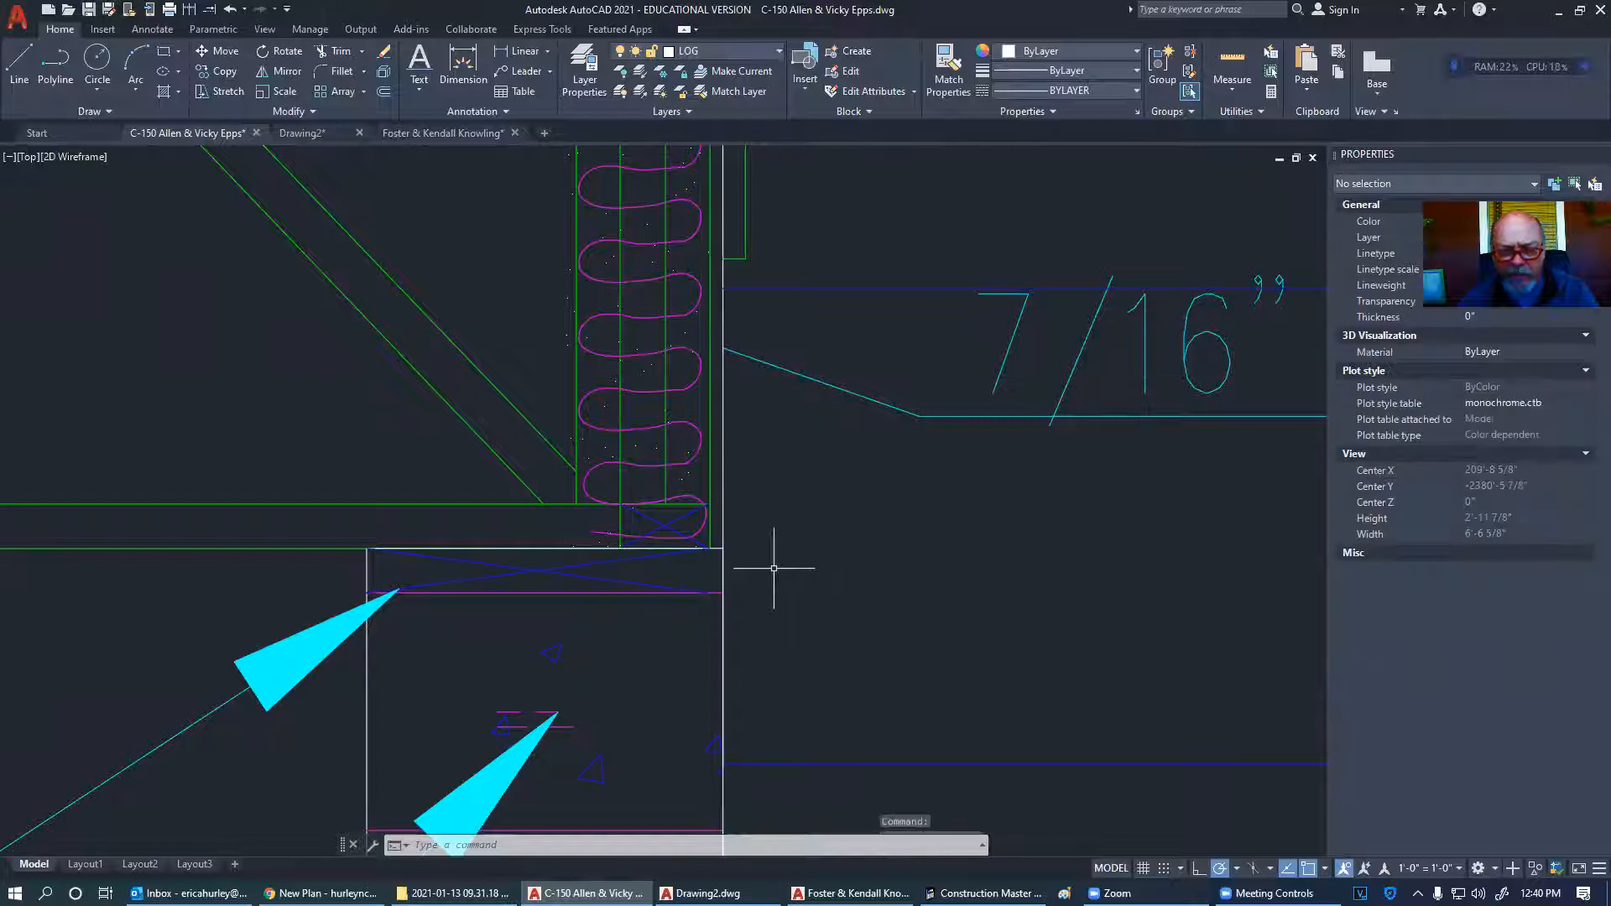
key("Escape")
scroll(780, 525, "down", 3)
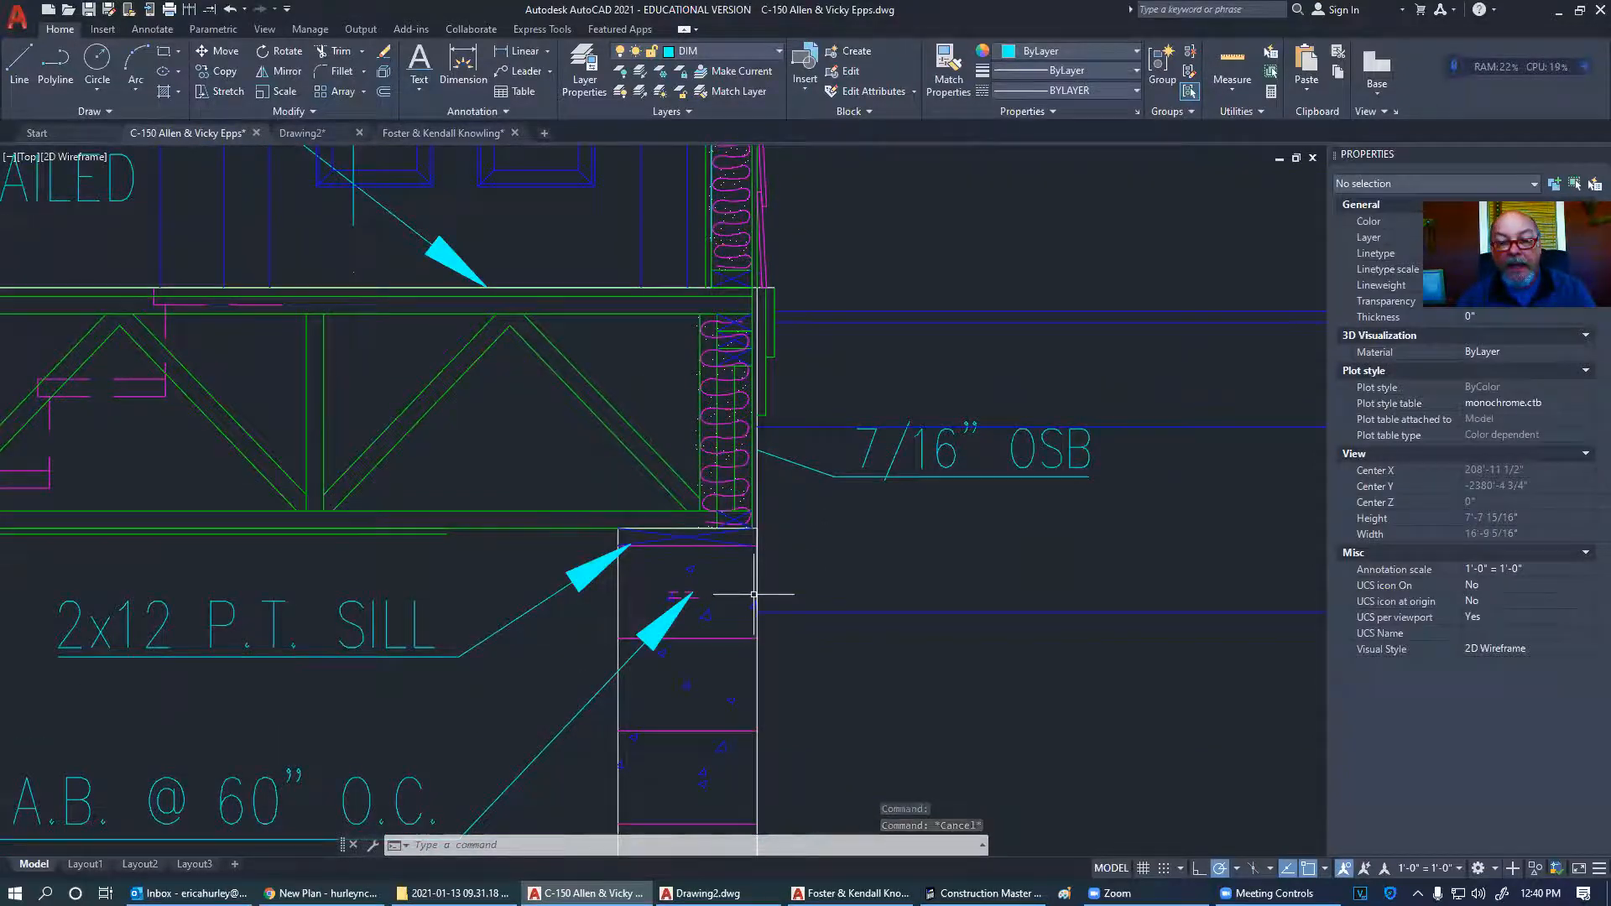
scroll(739, 580, "down", 5)
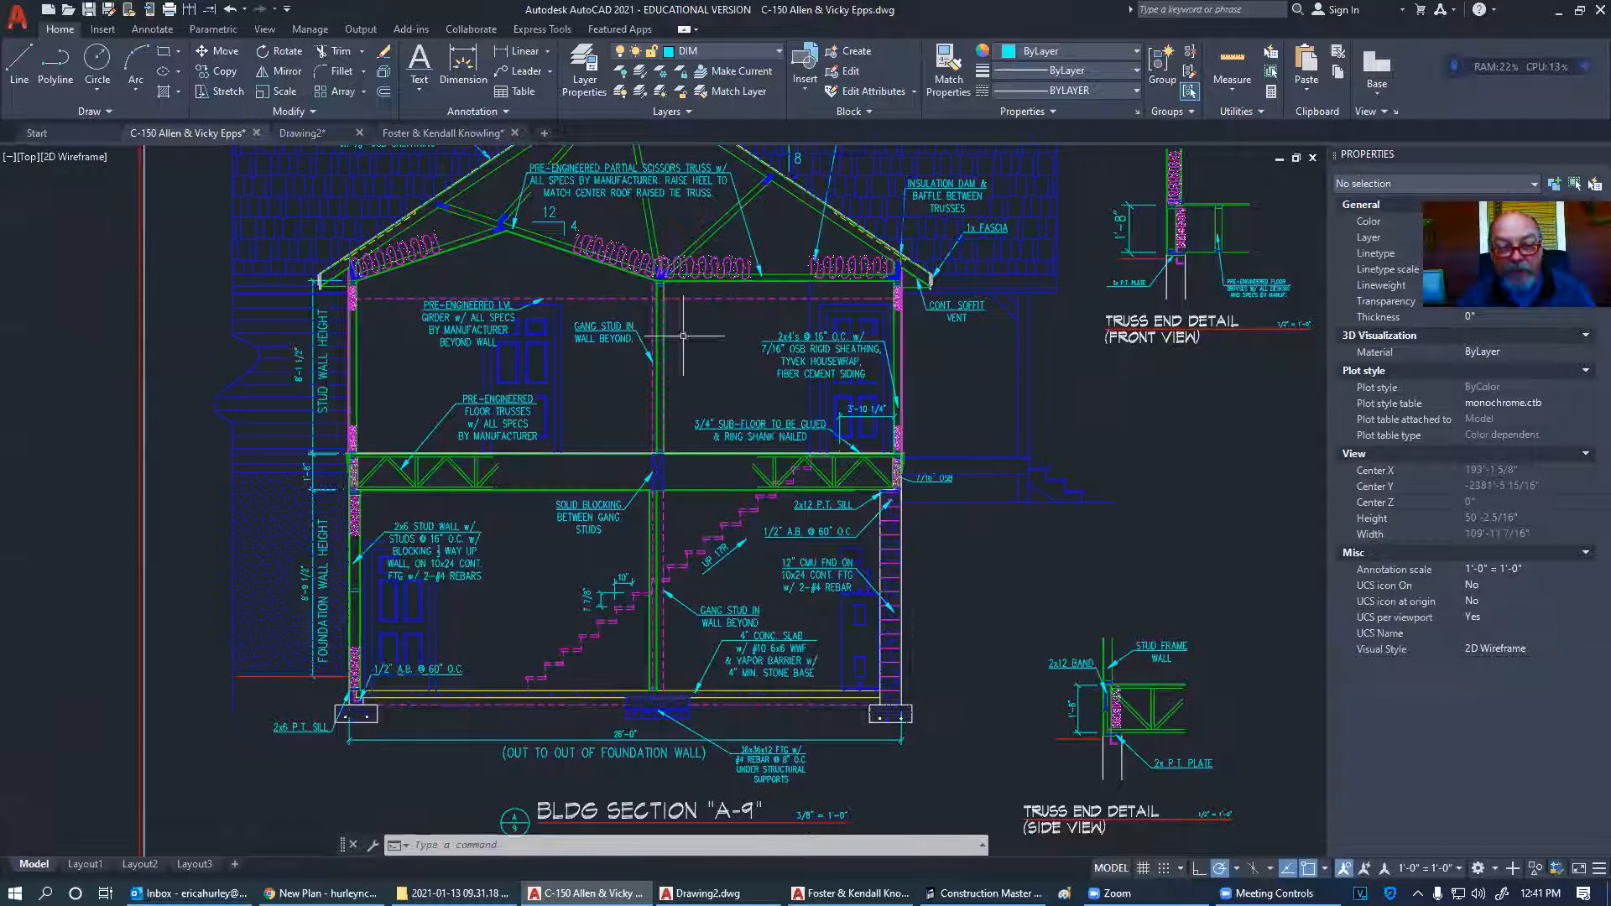
- Delete the 3 1/2" and 4" dimensions at the 3050 TWIN window corner, then recentre the floor plan
scroll(215, 517, "down", 6)
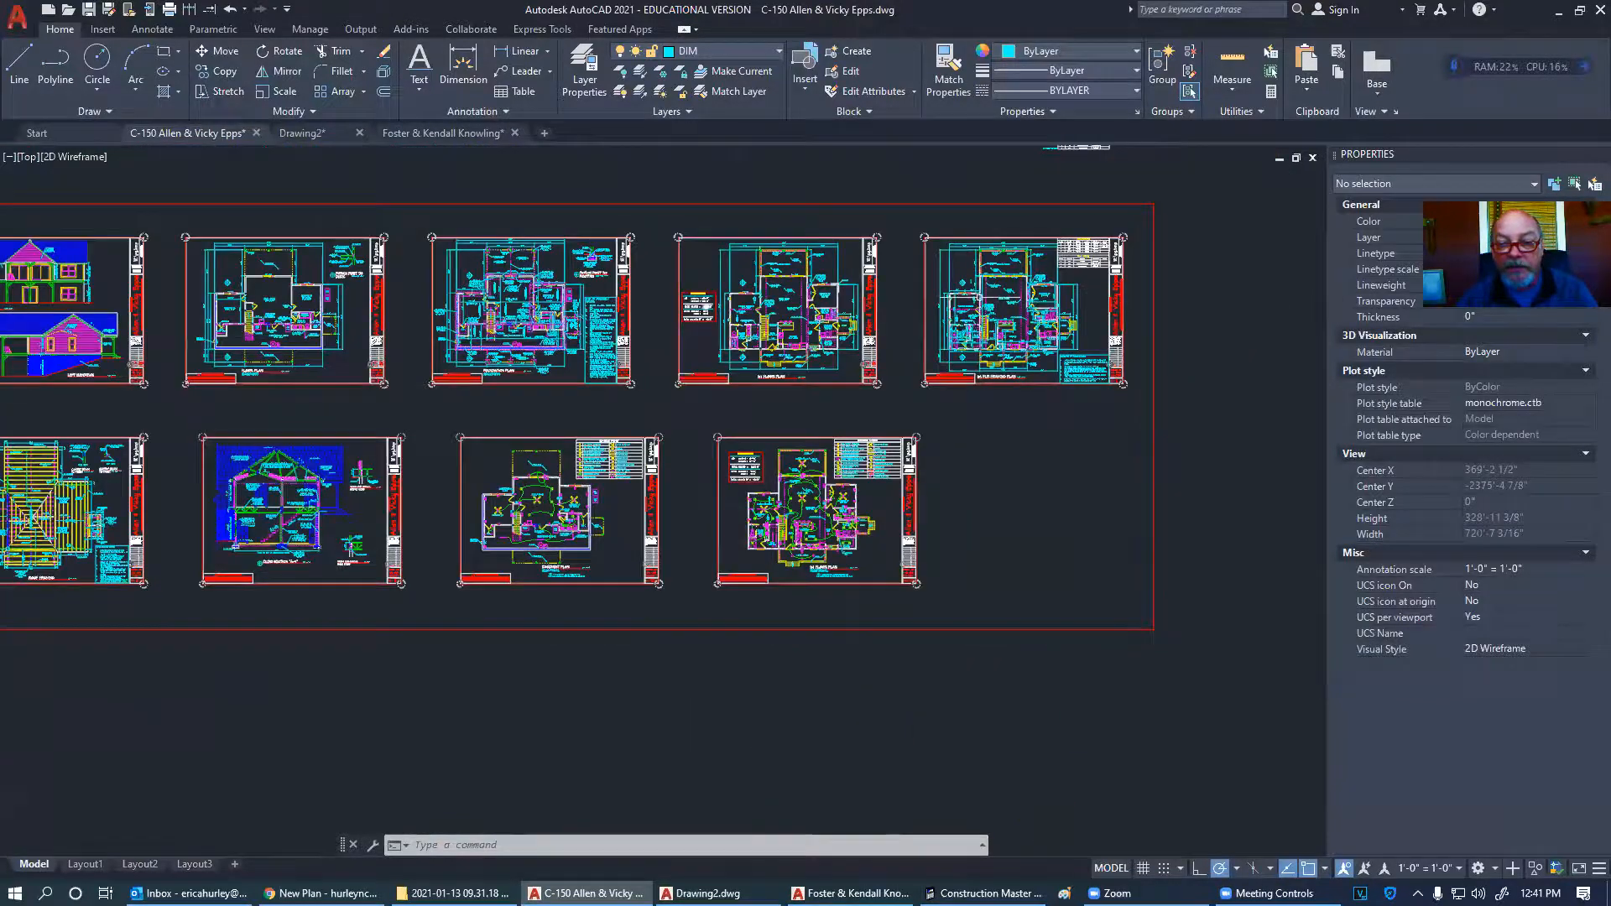
scroll(793, 289, "up", 6)
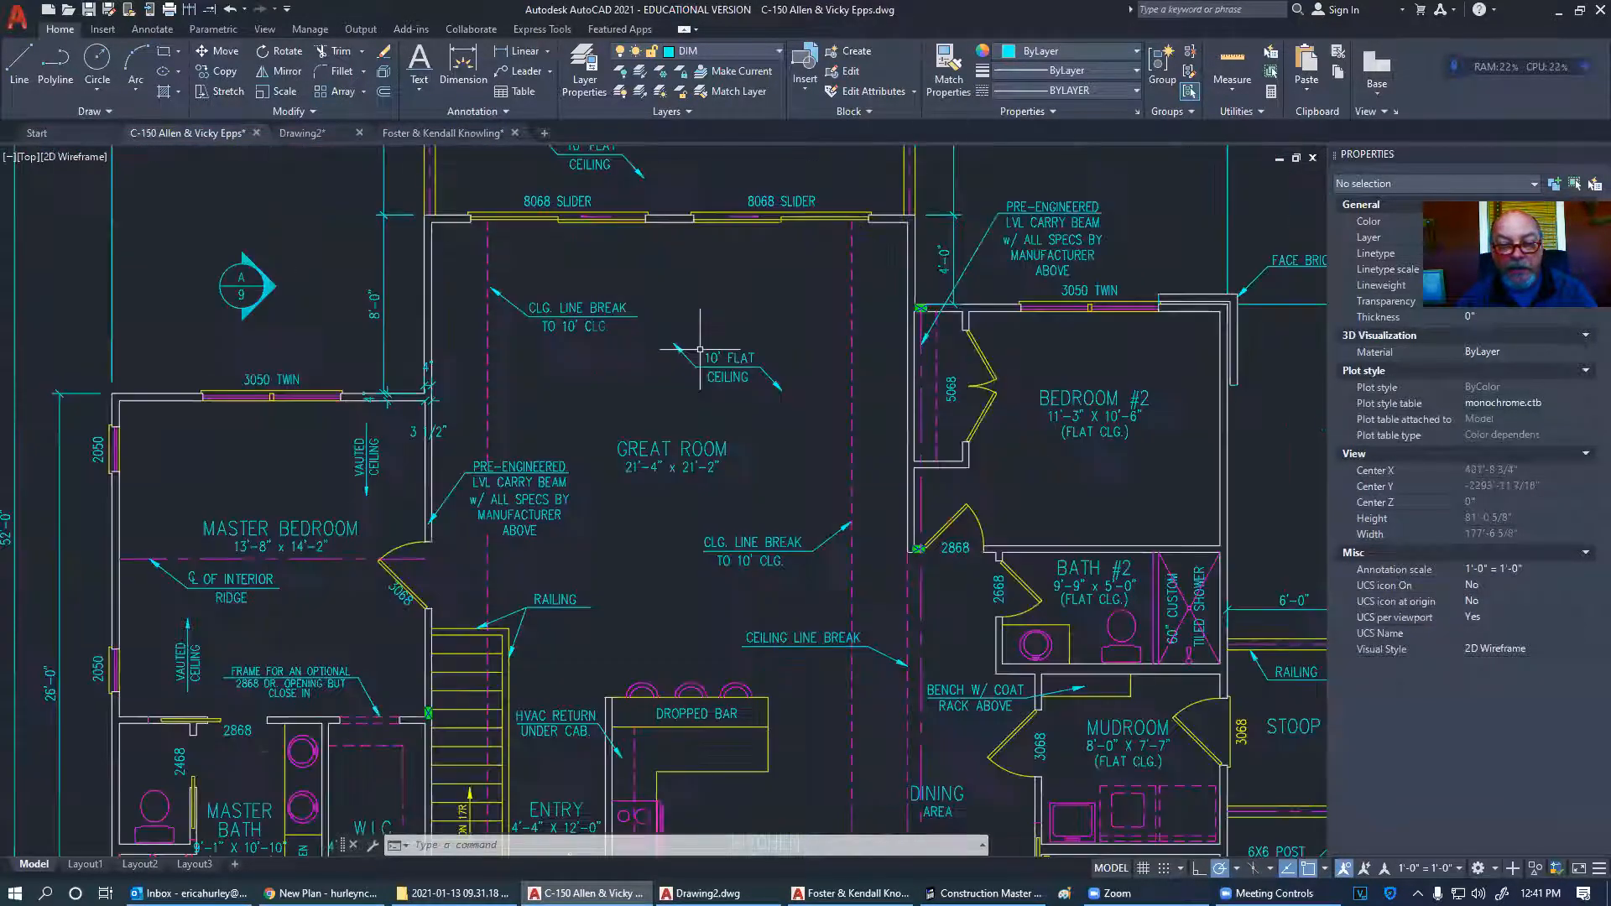
left_click(418, 432)
scroll(418, 412, "up", 2)
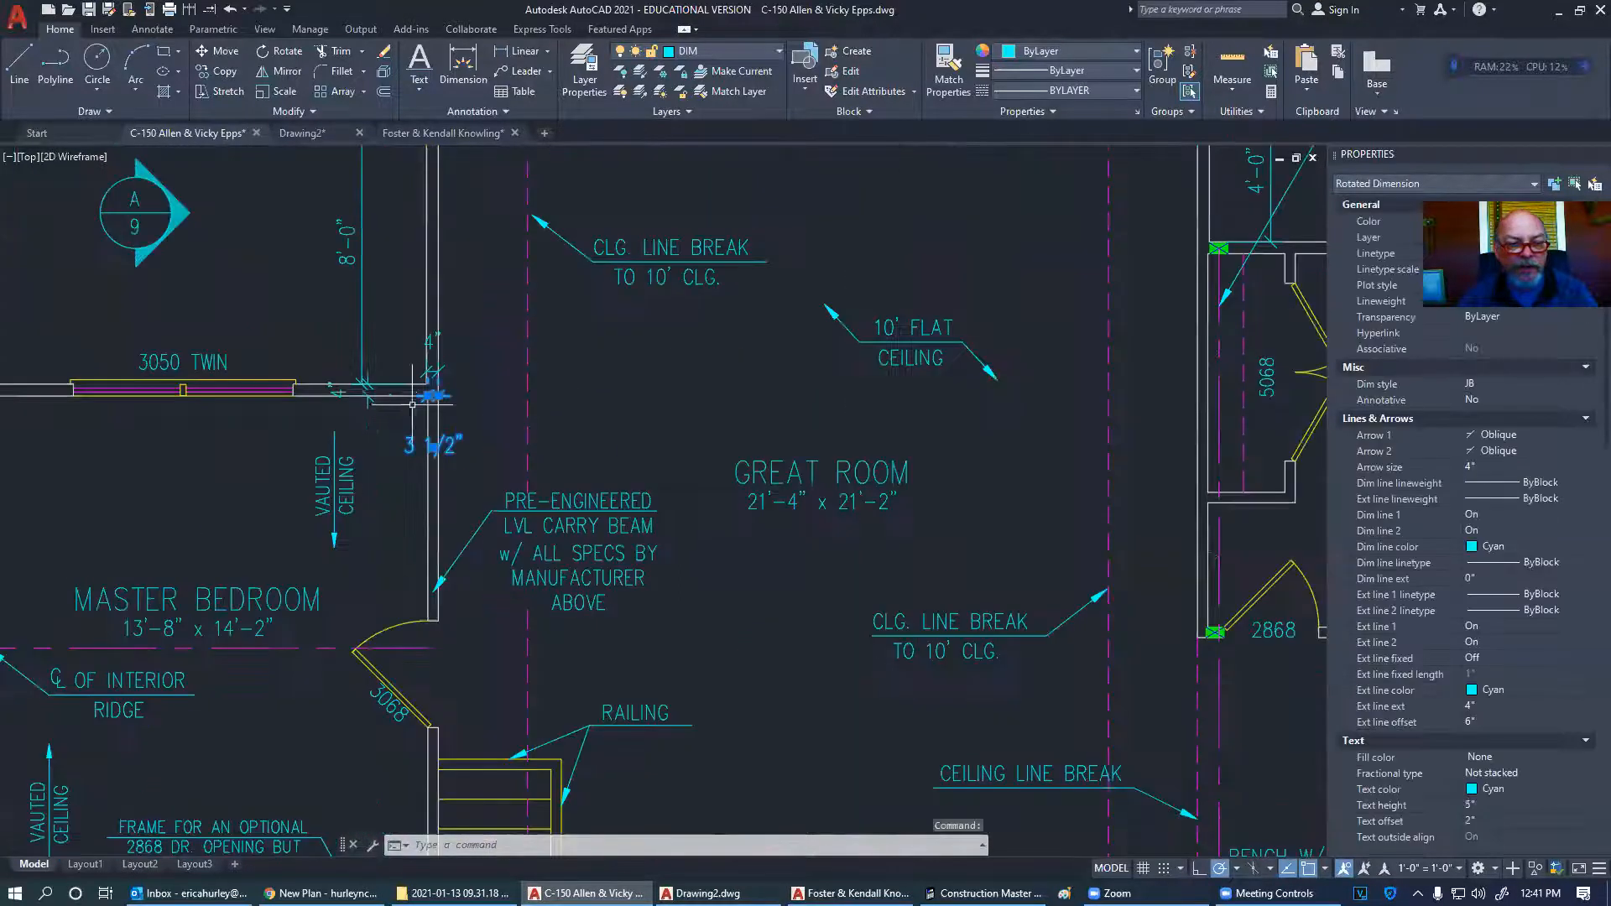
left_click(357, 389)
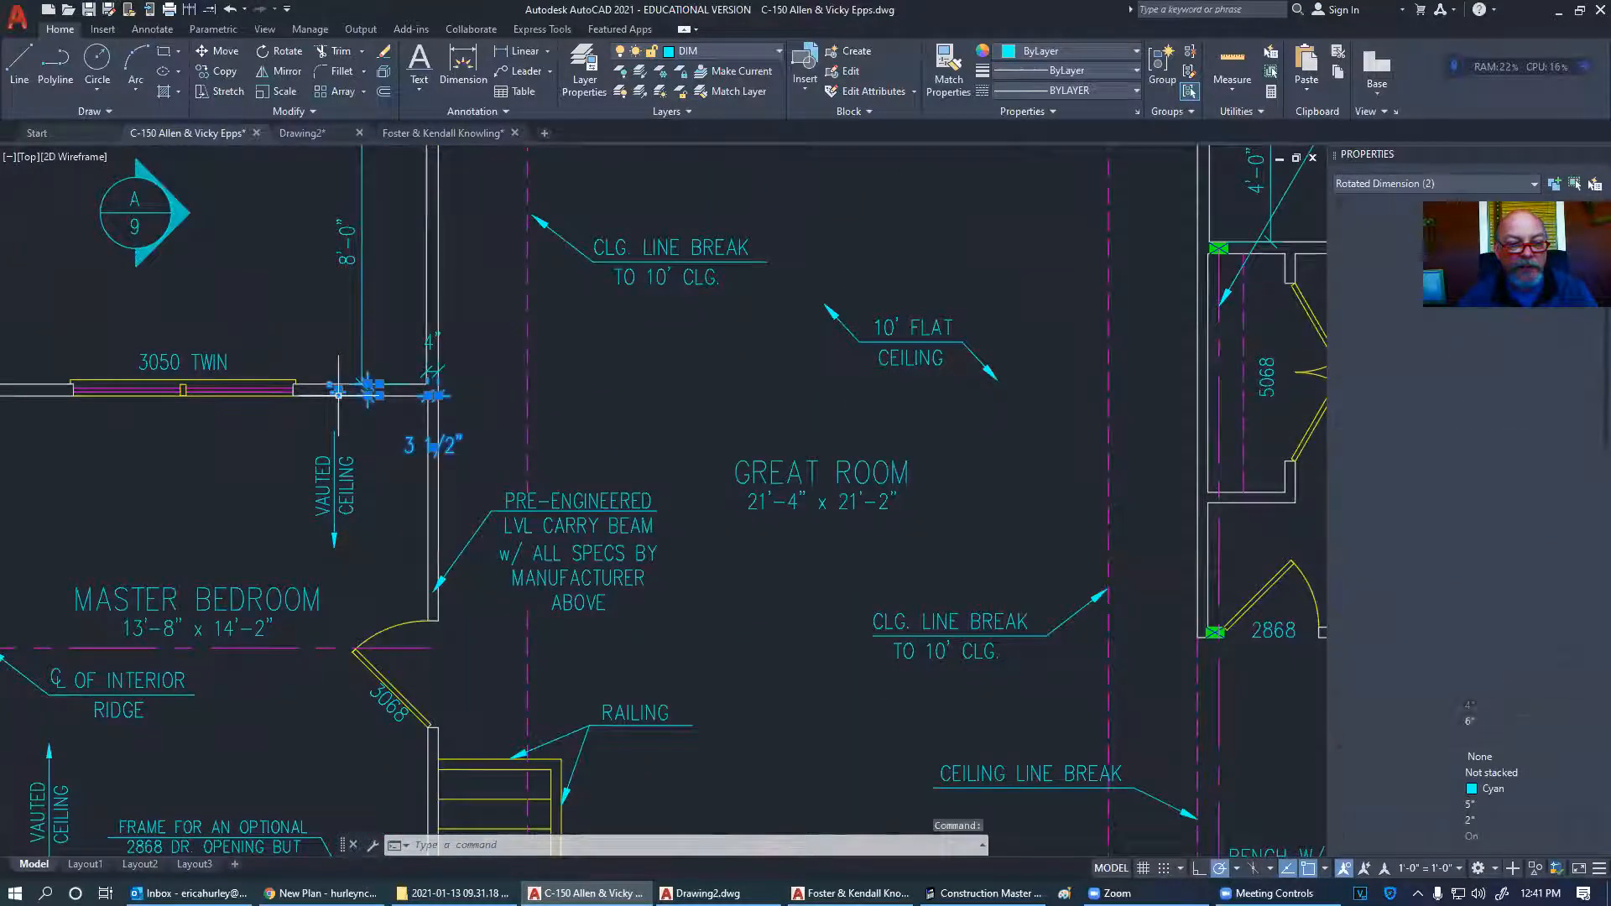
left_click(432, 342)
key("Delete")
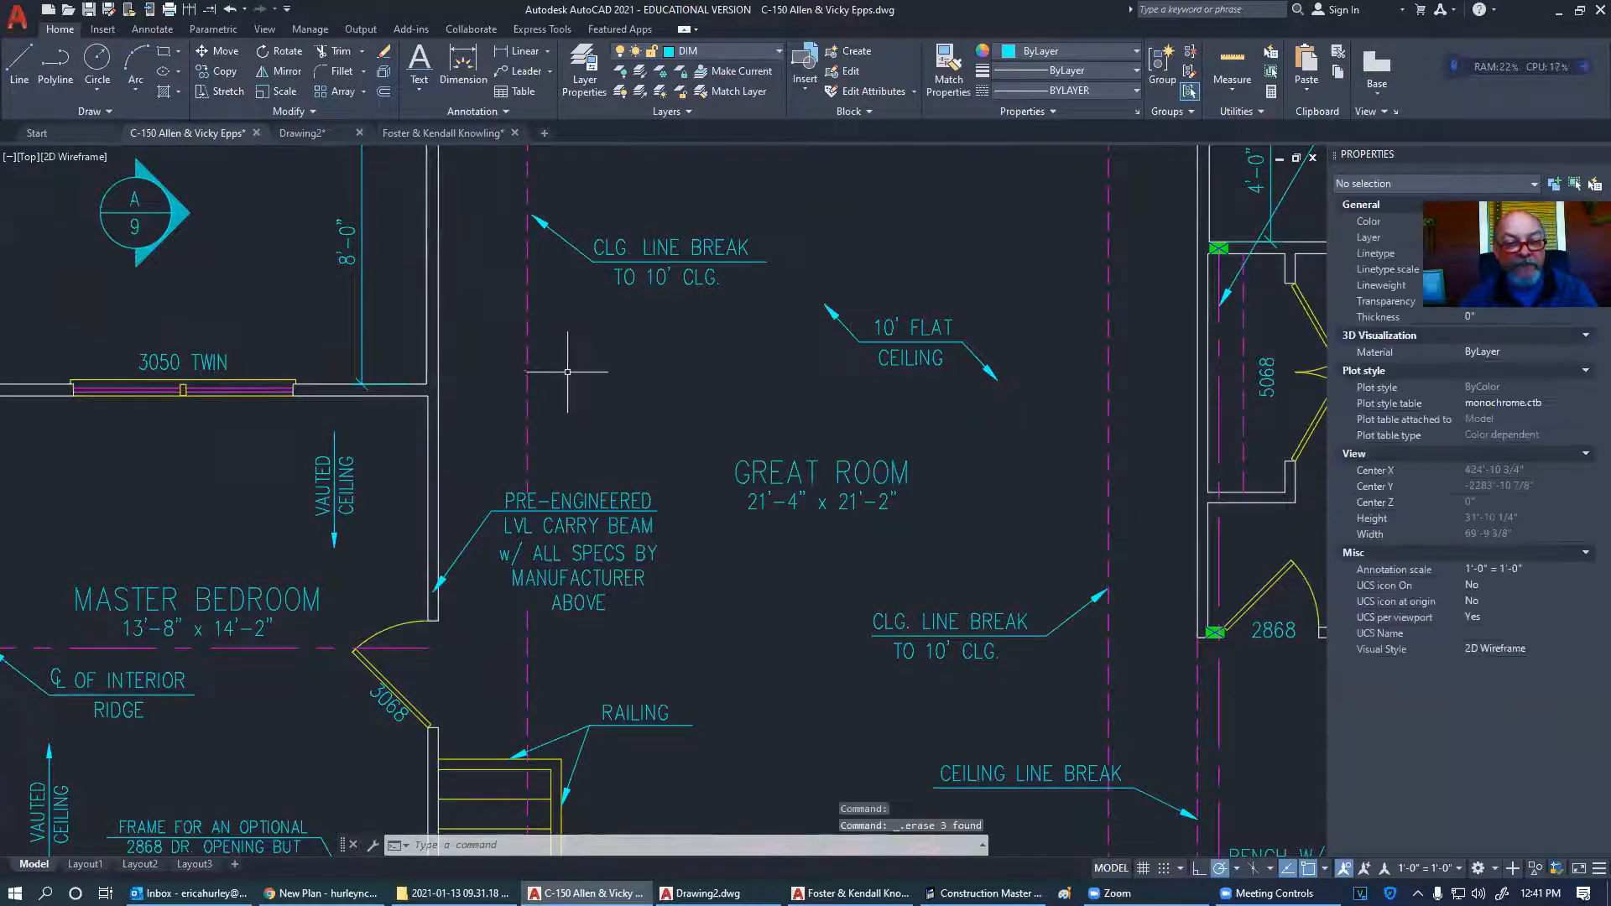
scroll(569, 360, "down", 6)
middle_click_drag(569, 374, 532, 341)
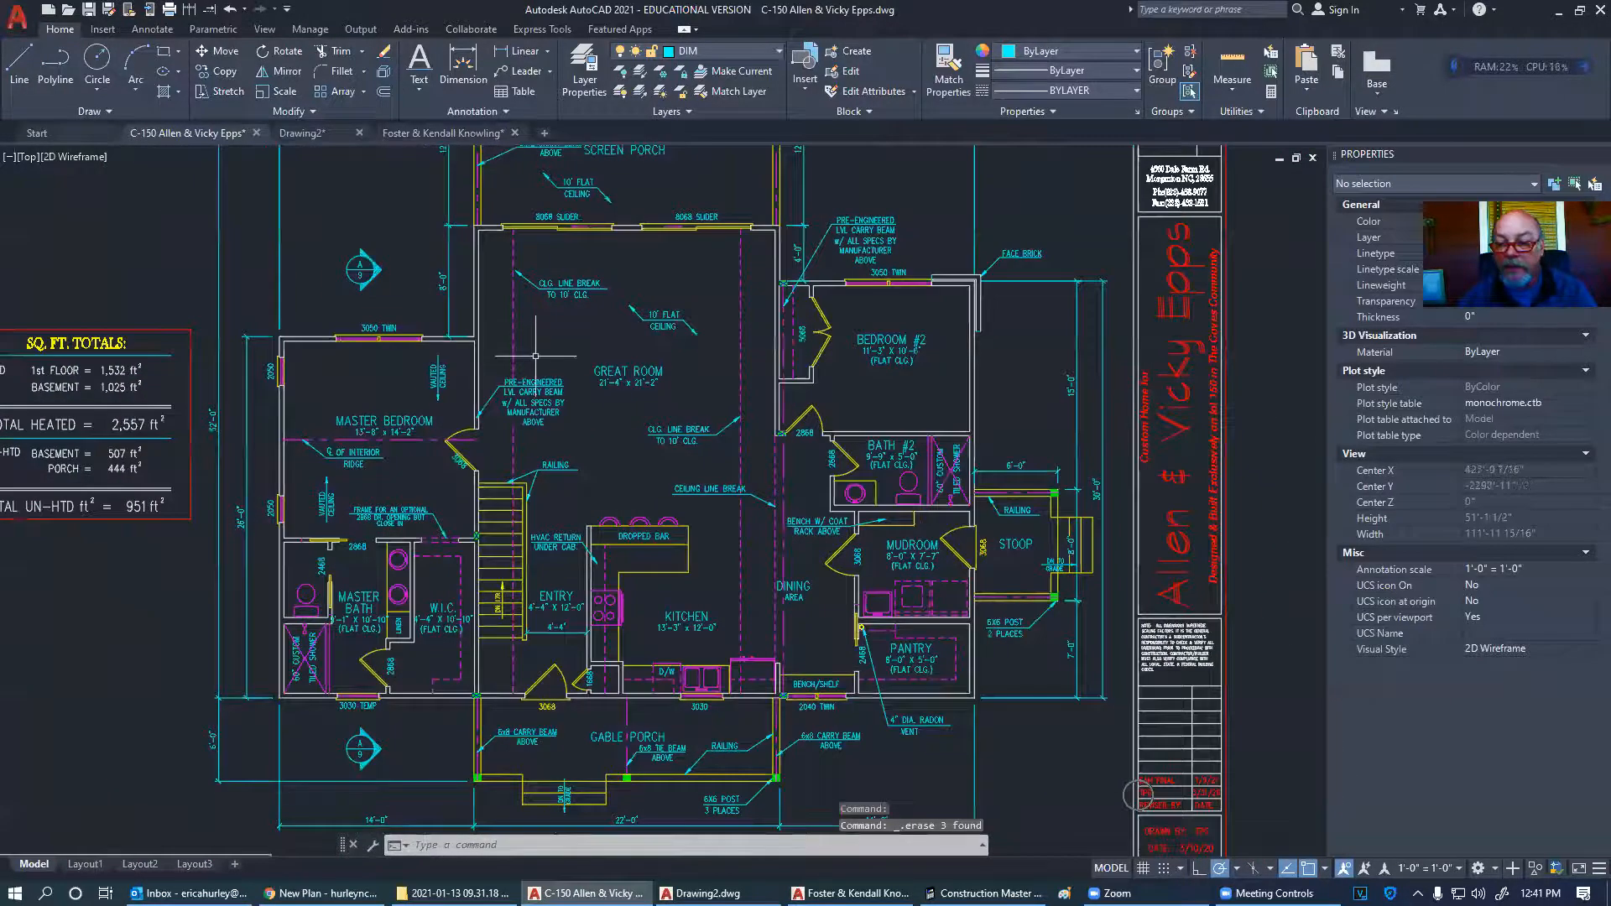
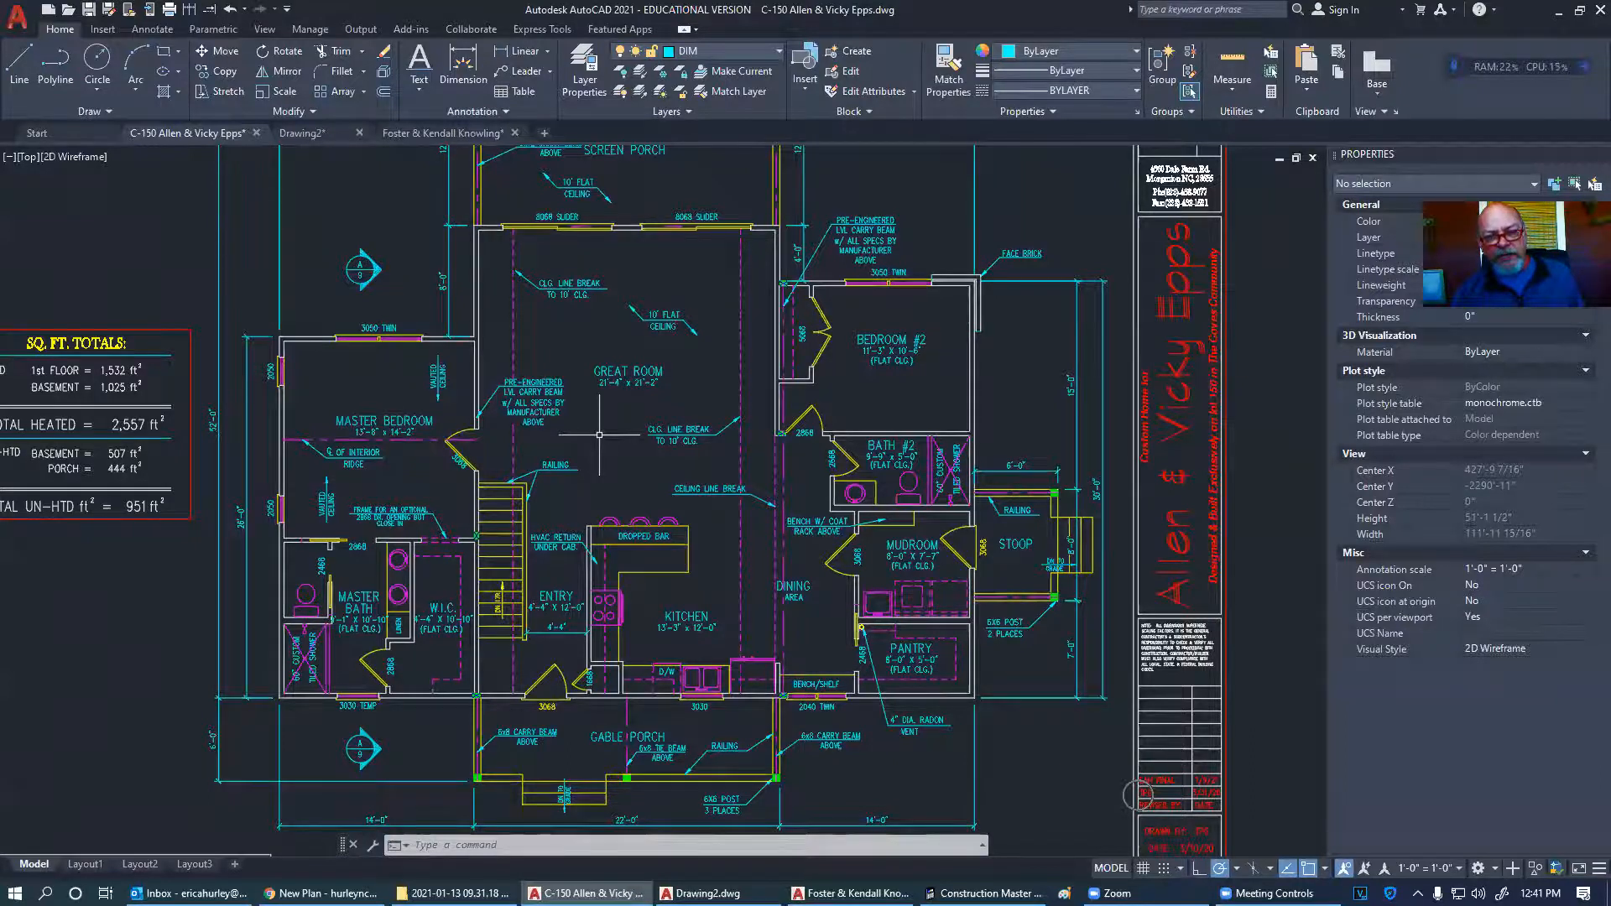
- Zoom in on the master bedroom's 3050 TWIN window, then bring up the hand-sketched plan in Chrome
scroll(600, 435, "down", 4)
middle_click_drag(599, 435, 637, 472)
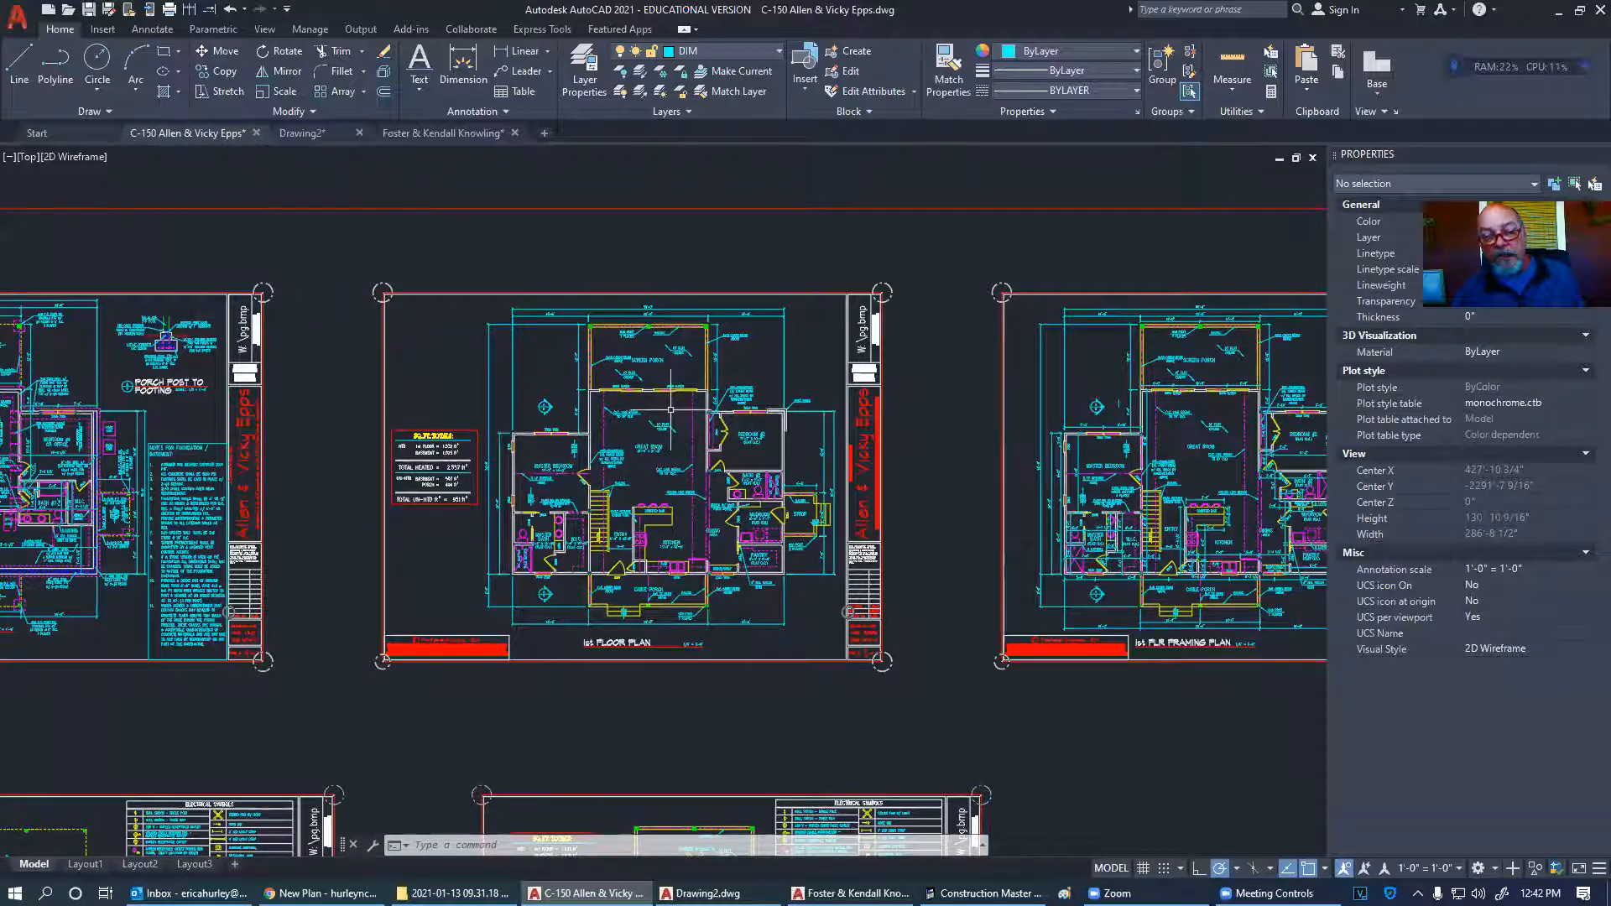
scroll(671, 410, "up", 3)
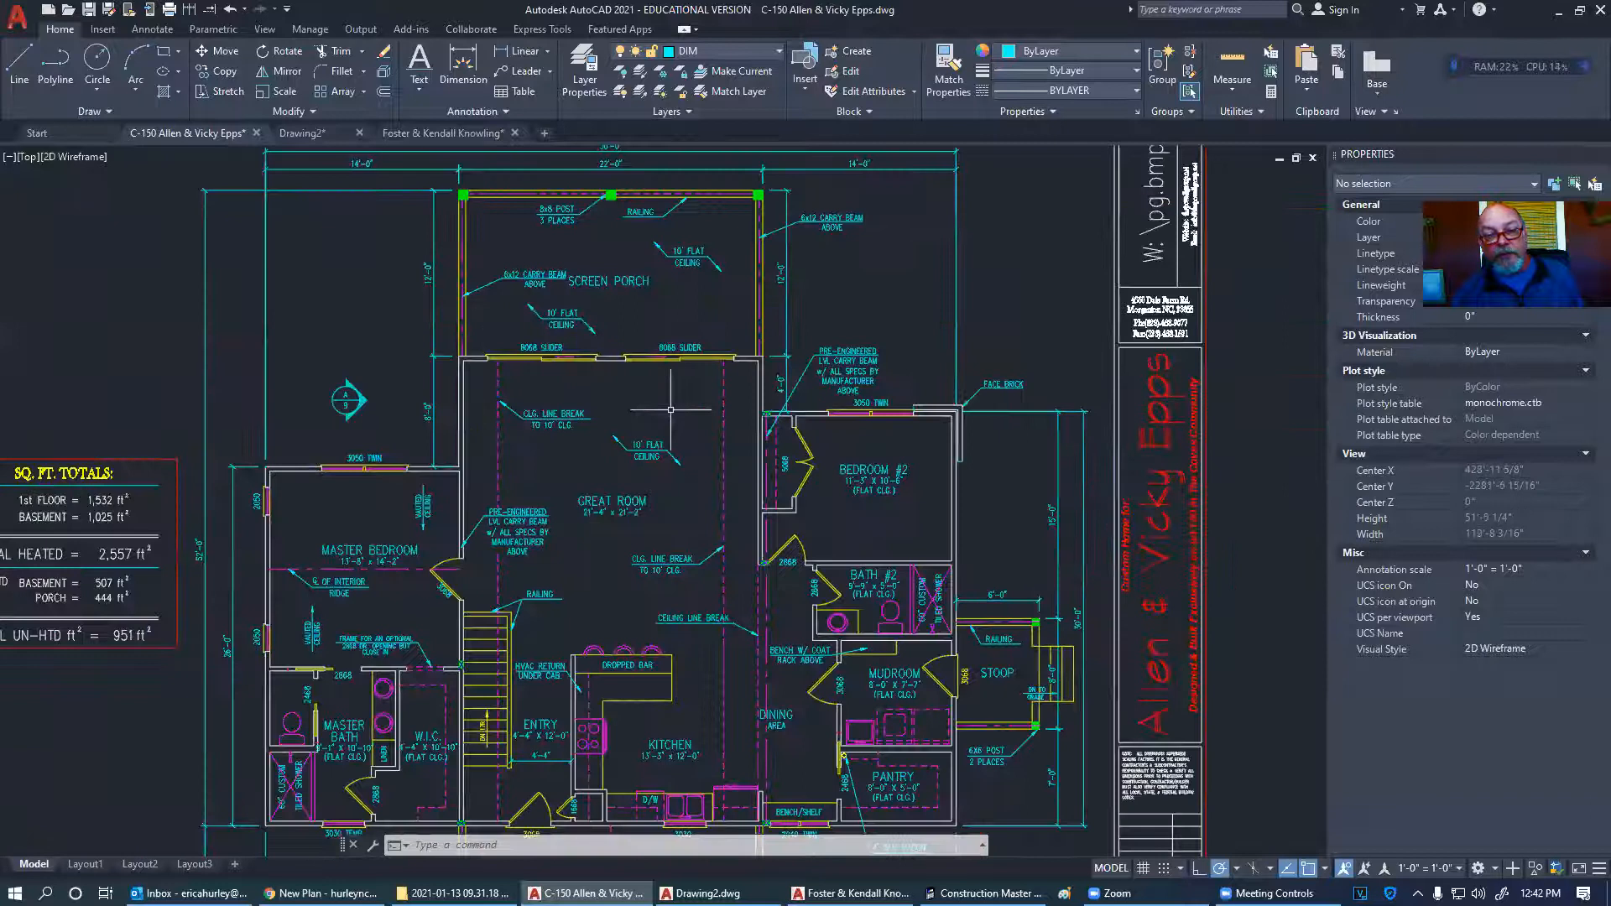
scroll(670, 411, "up", 2)
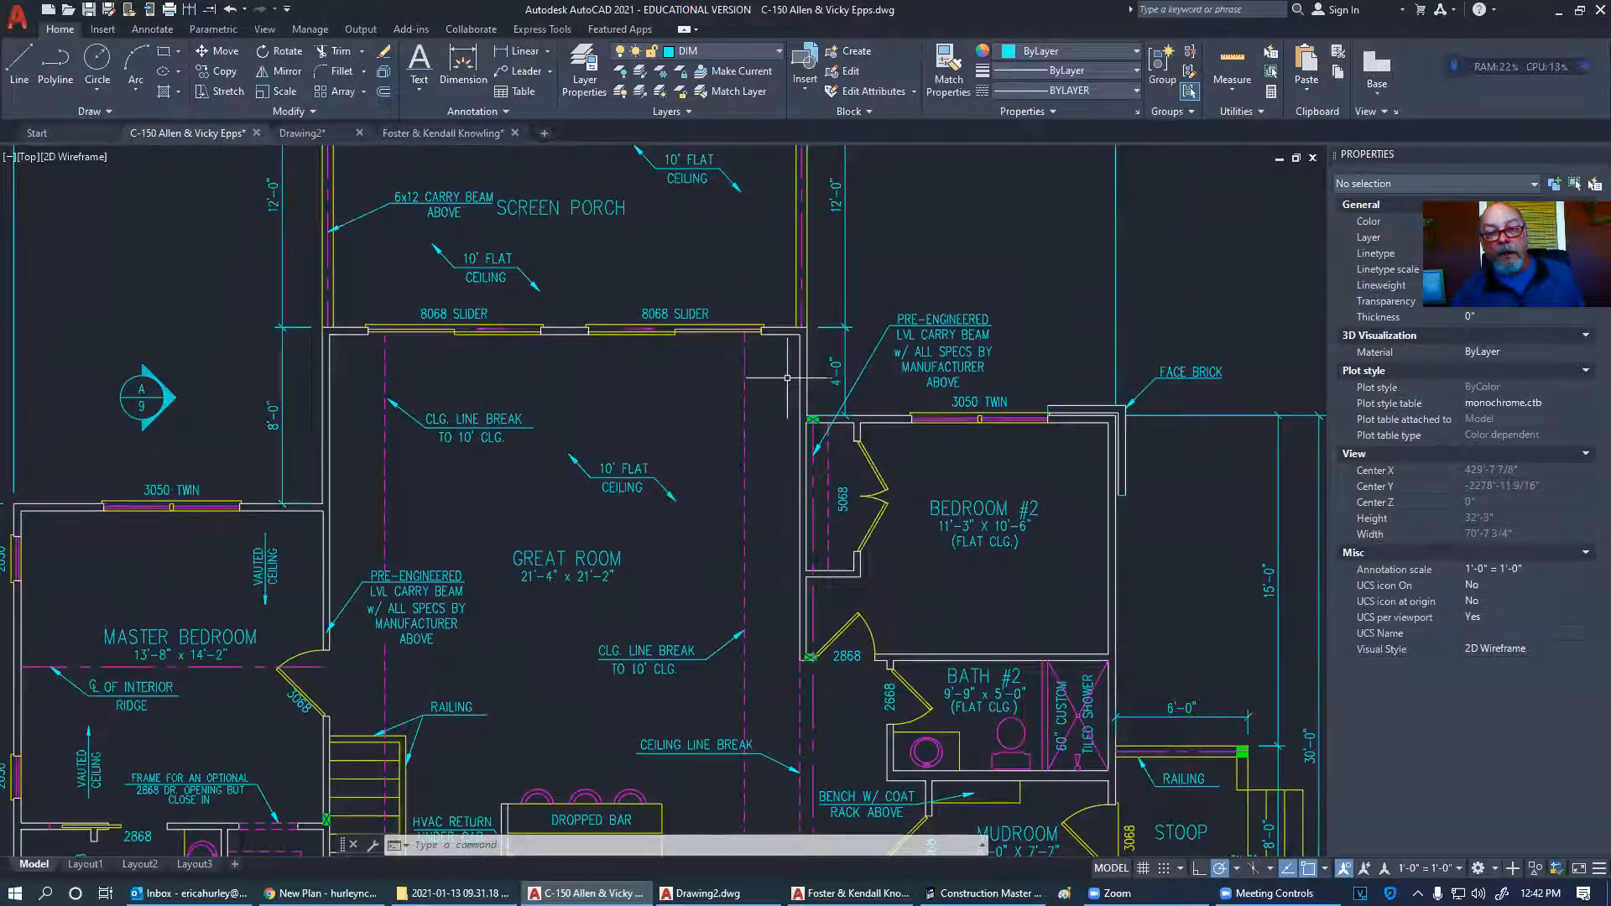
scroll(780, 396, "up", 4)
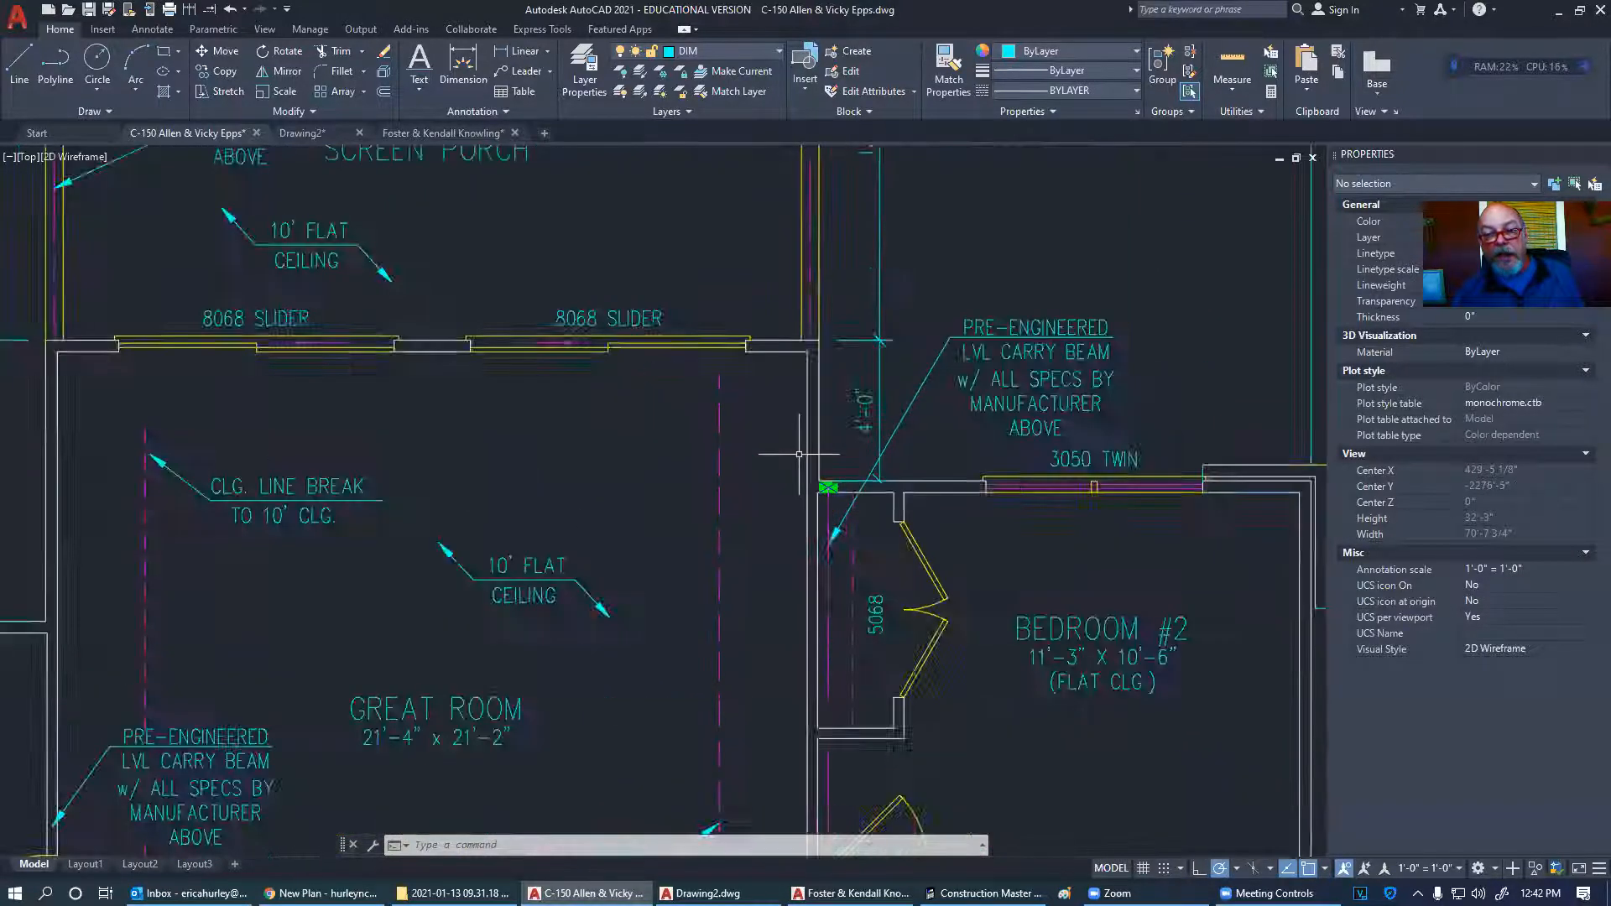
scroll(788, 451, "down", 3)
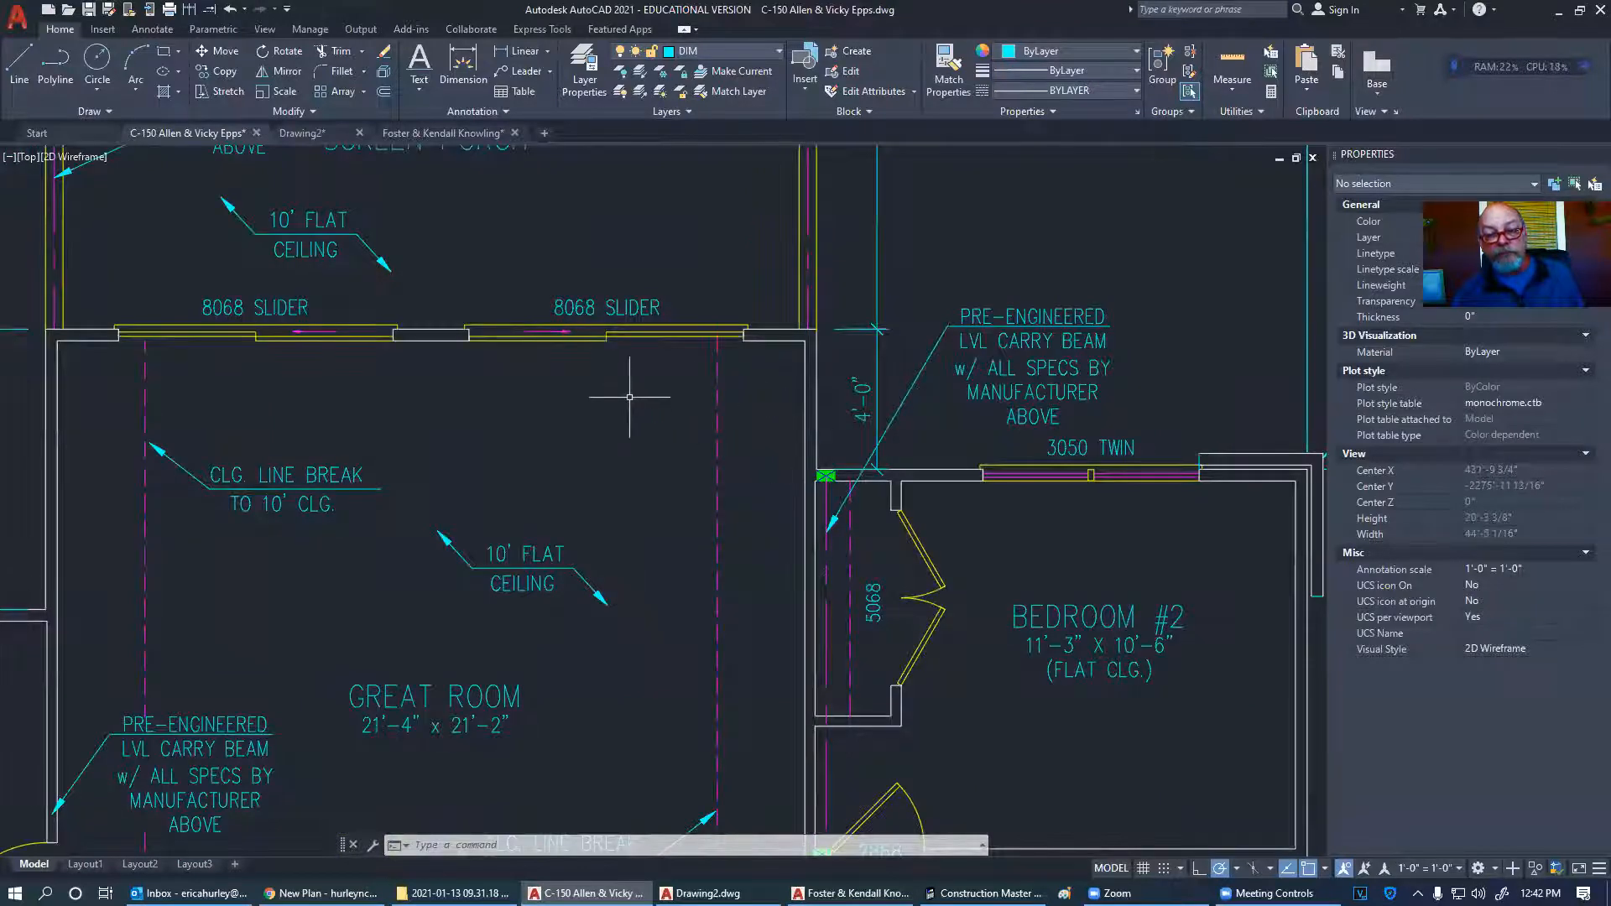
scroll(629, 398, "down", 1)
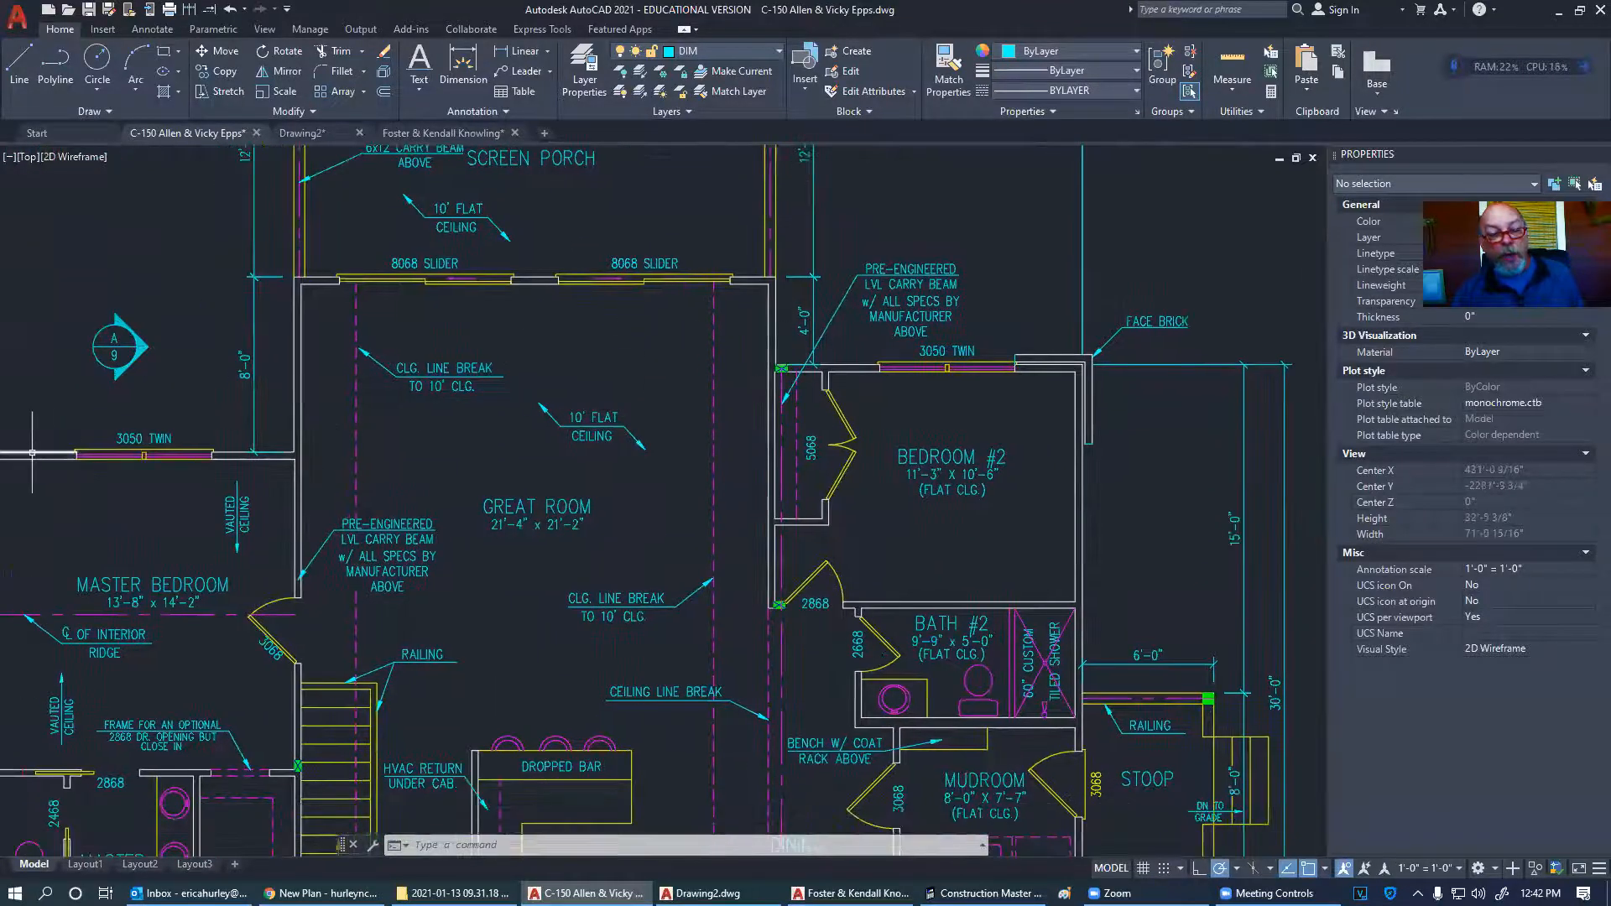
scroll(51, 461, "up", 6)
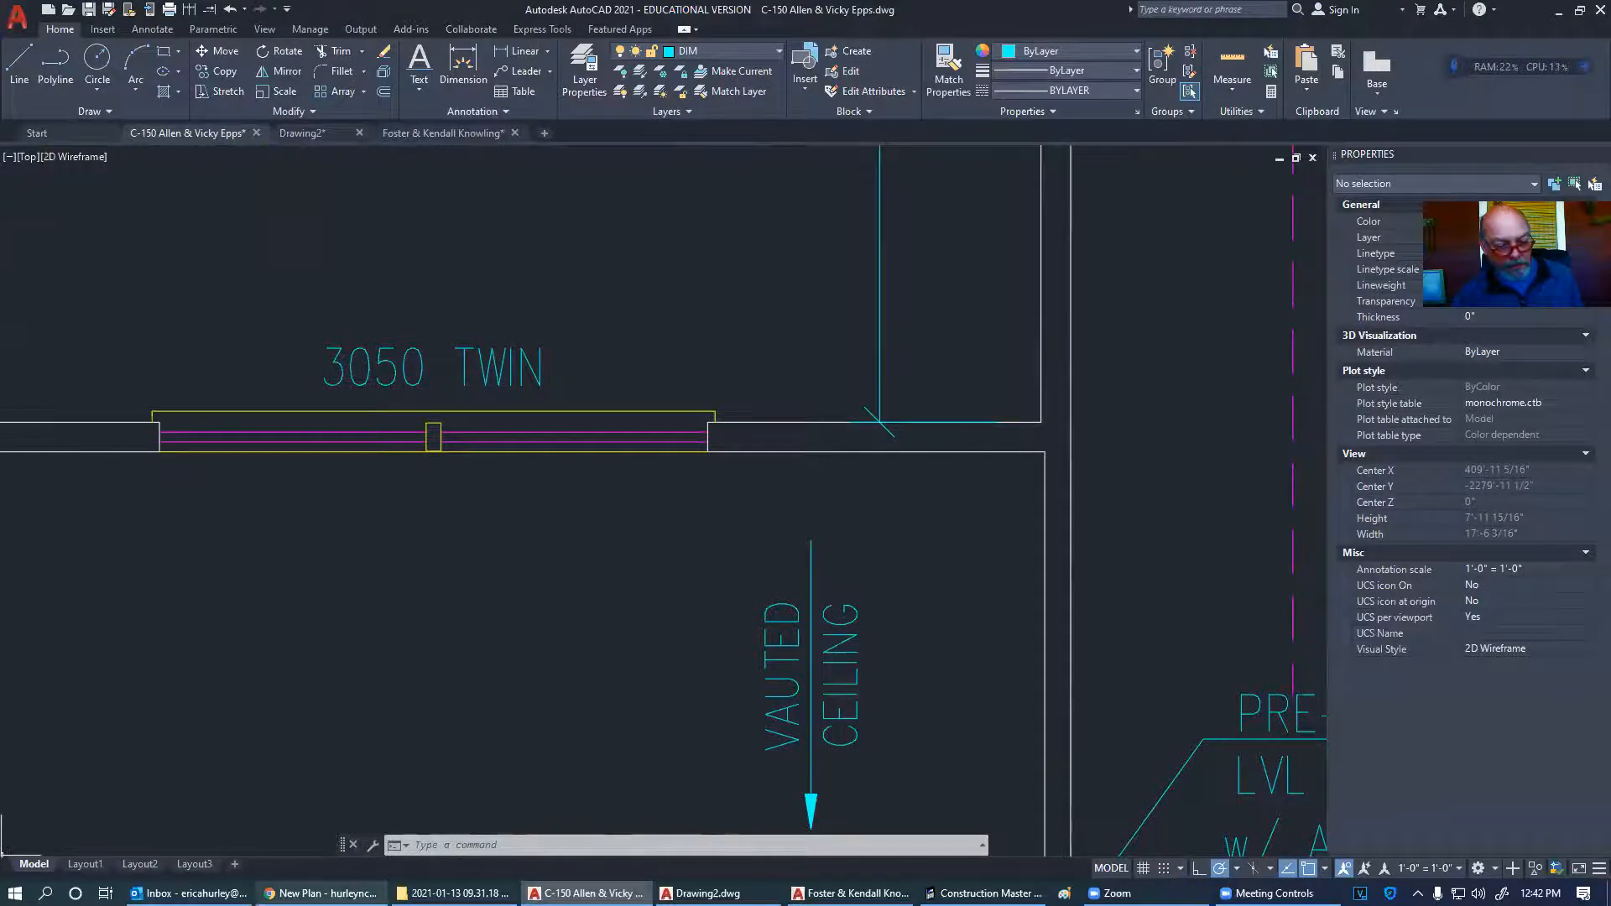
left_click(321, 893)
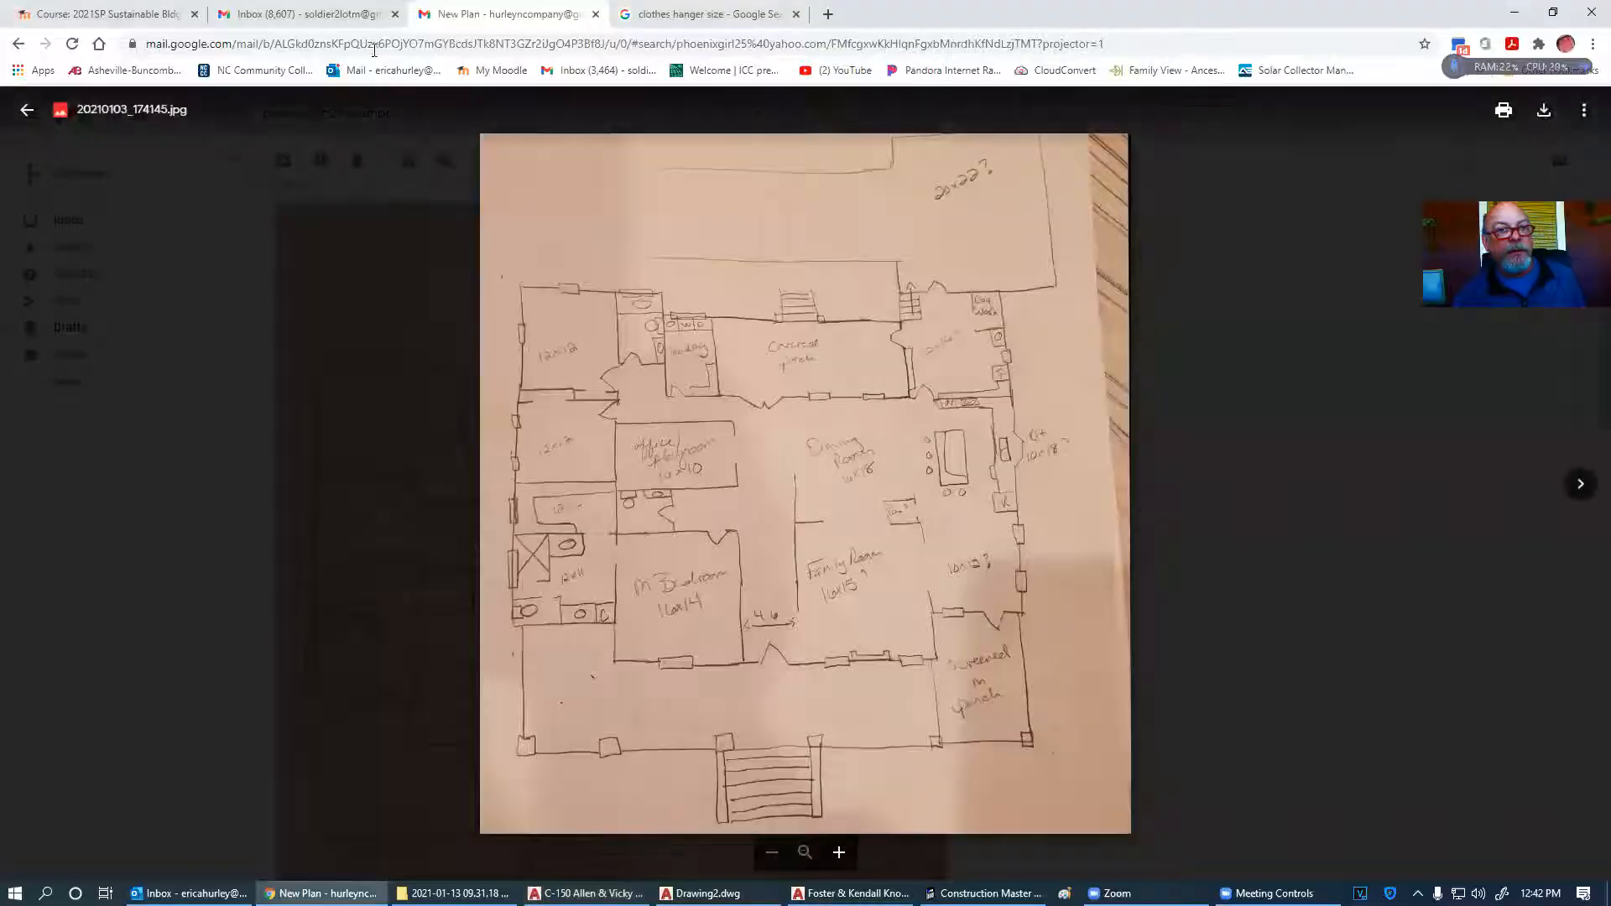
- Search Google Images for 'WINDOW SECTION' and scroll through the results
left_click(711, 14)
left_click(638, 46)
type("WIN")
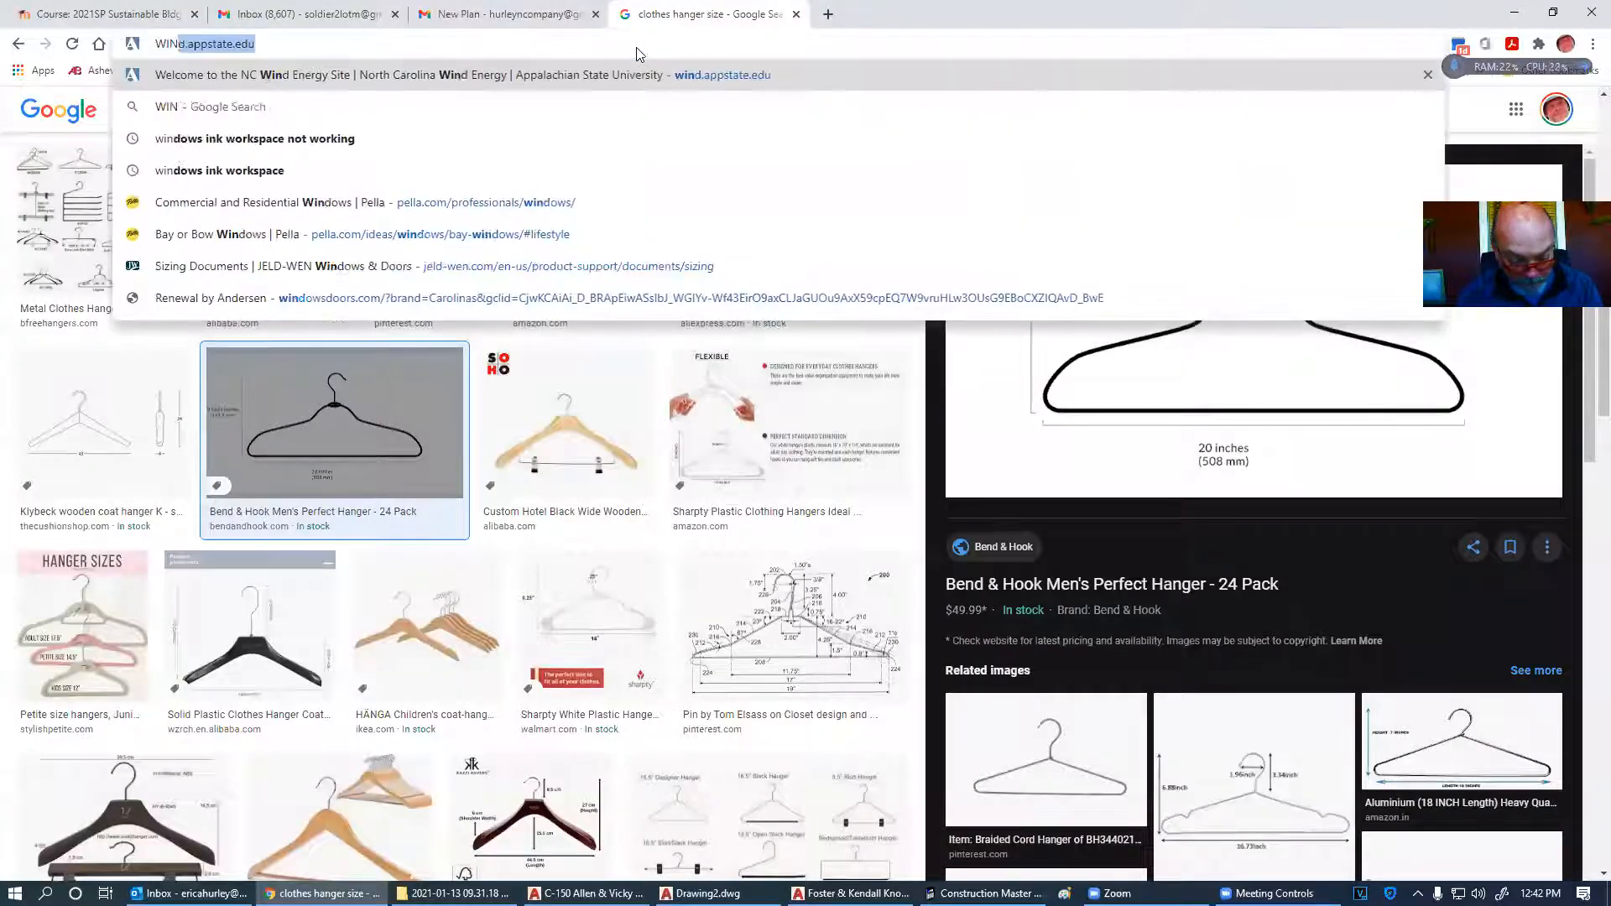
type("DOW SECTION")
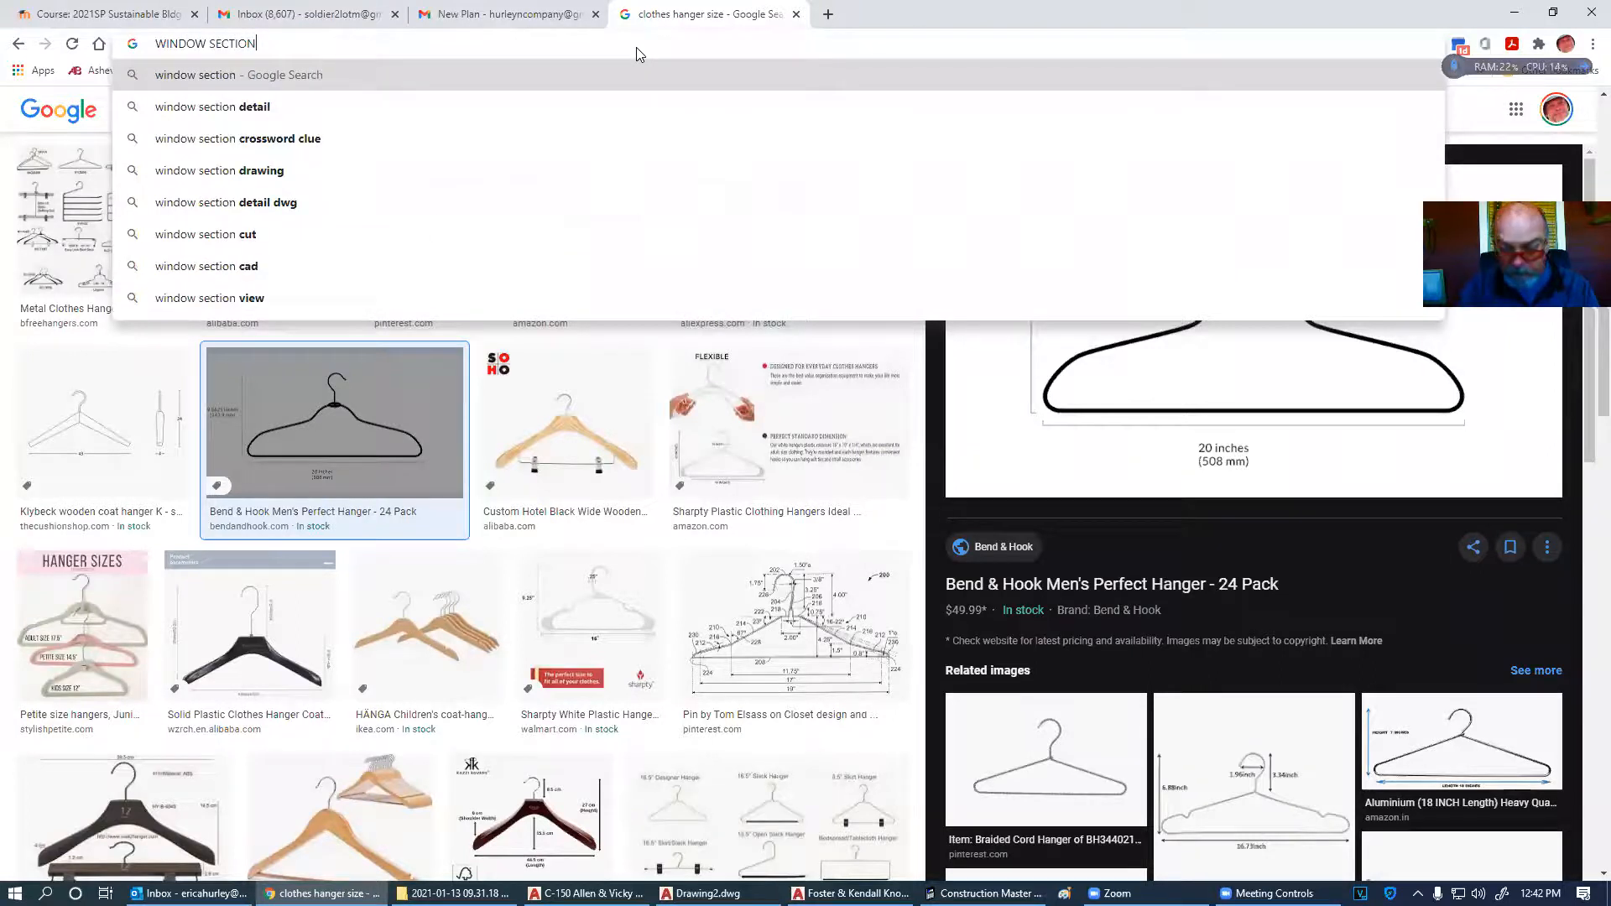
key("Return")
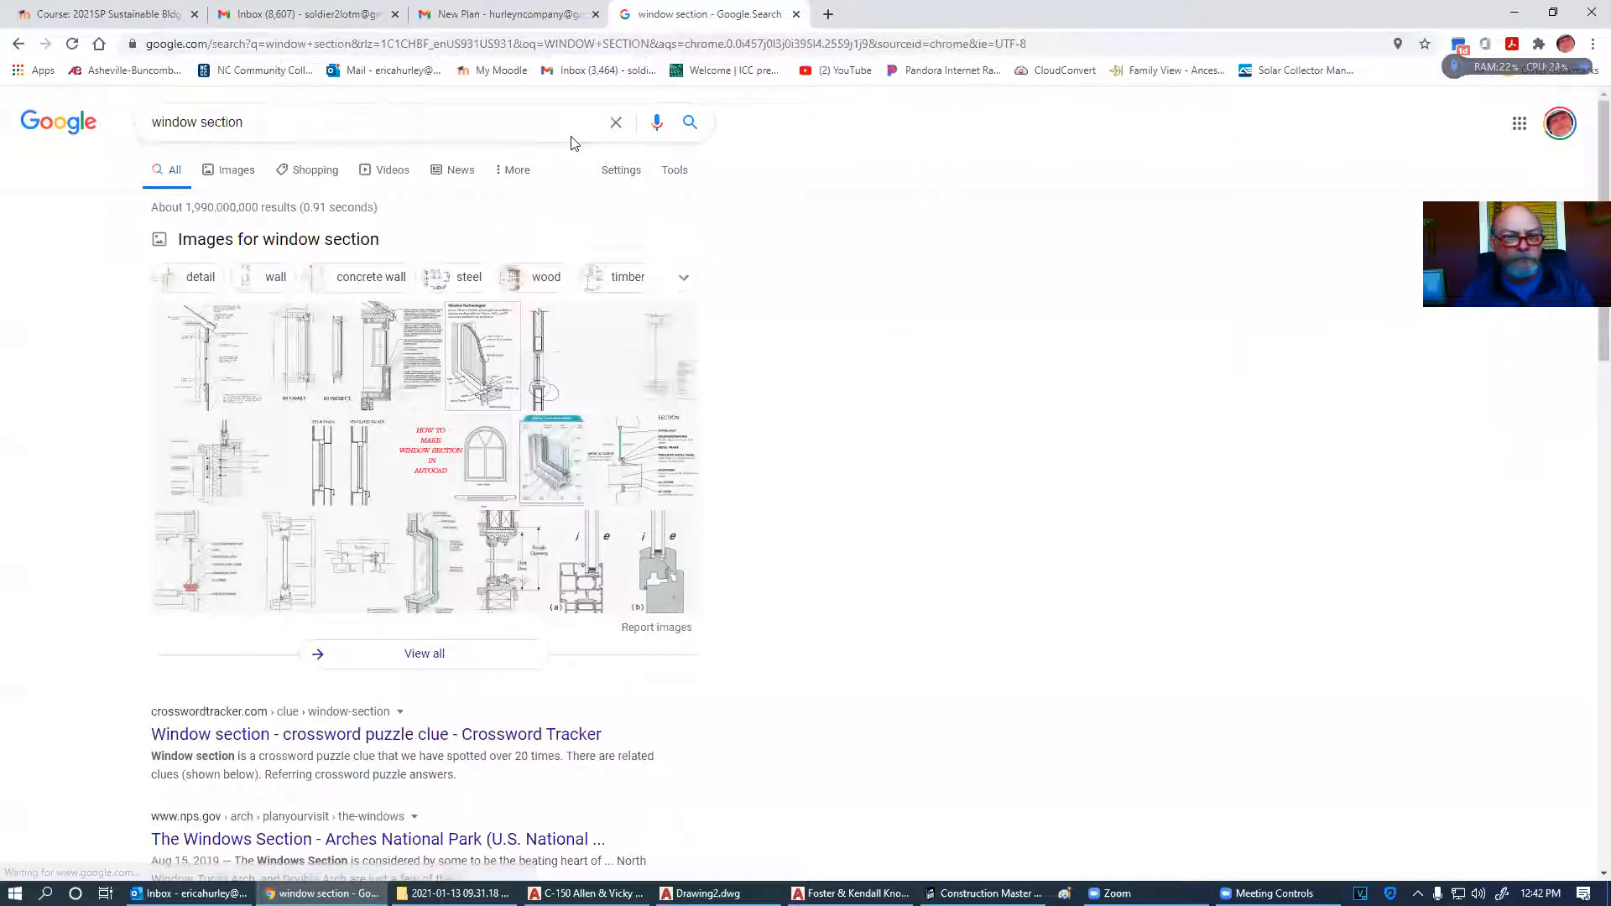
left_click(232, 175)
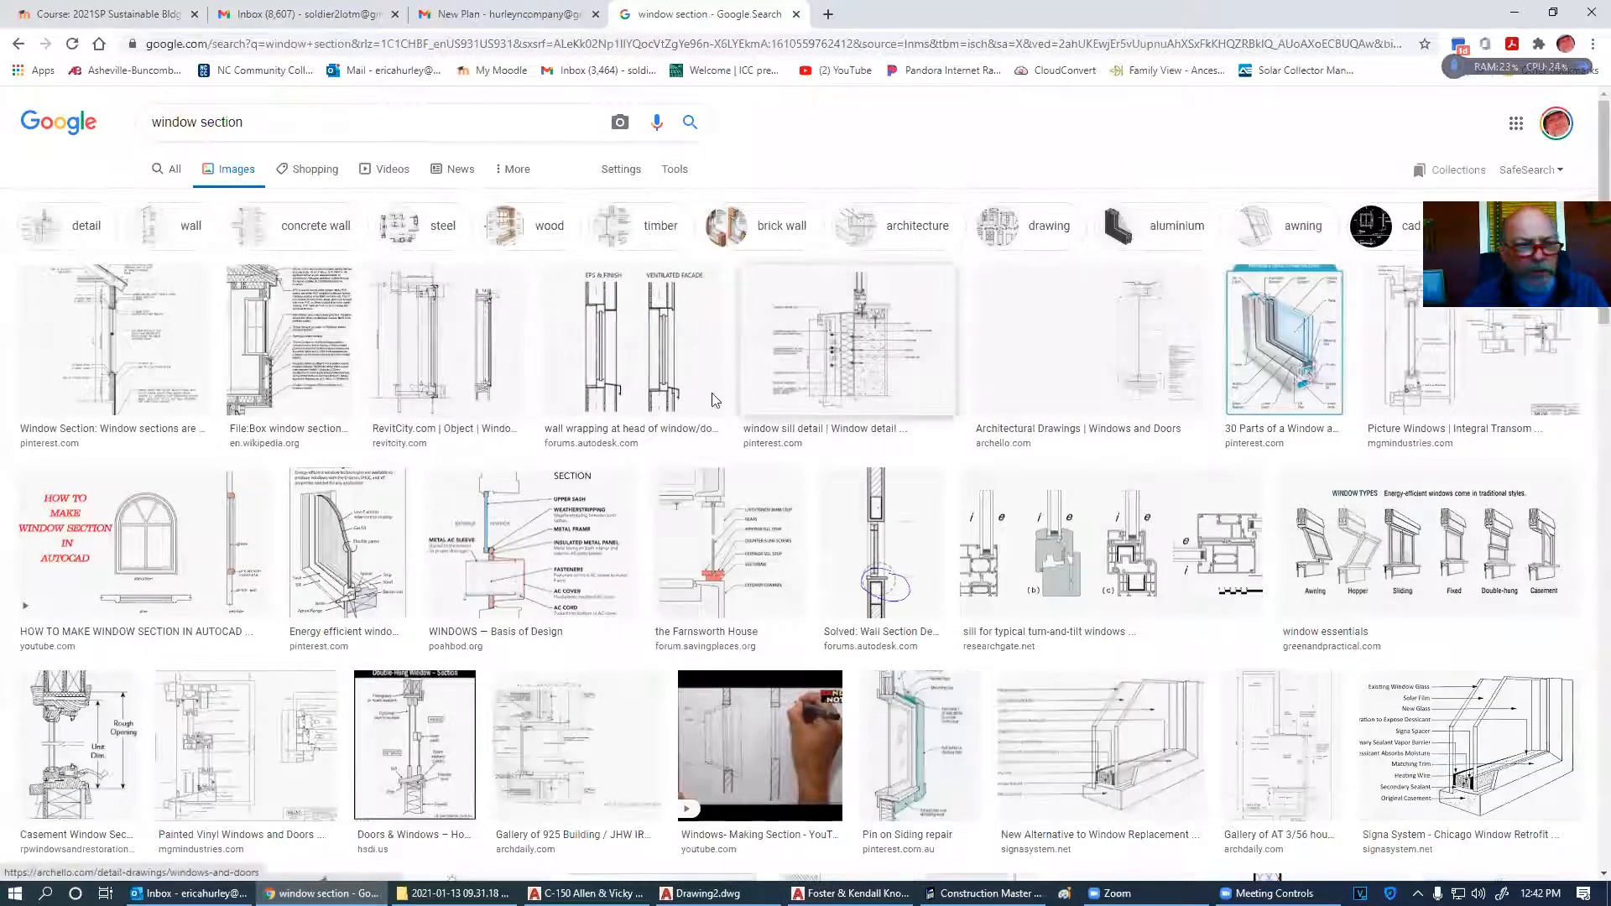
scroll(420, 446, "down", 1)
scroll(419, 447, "down", 4)
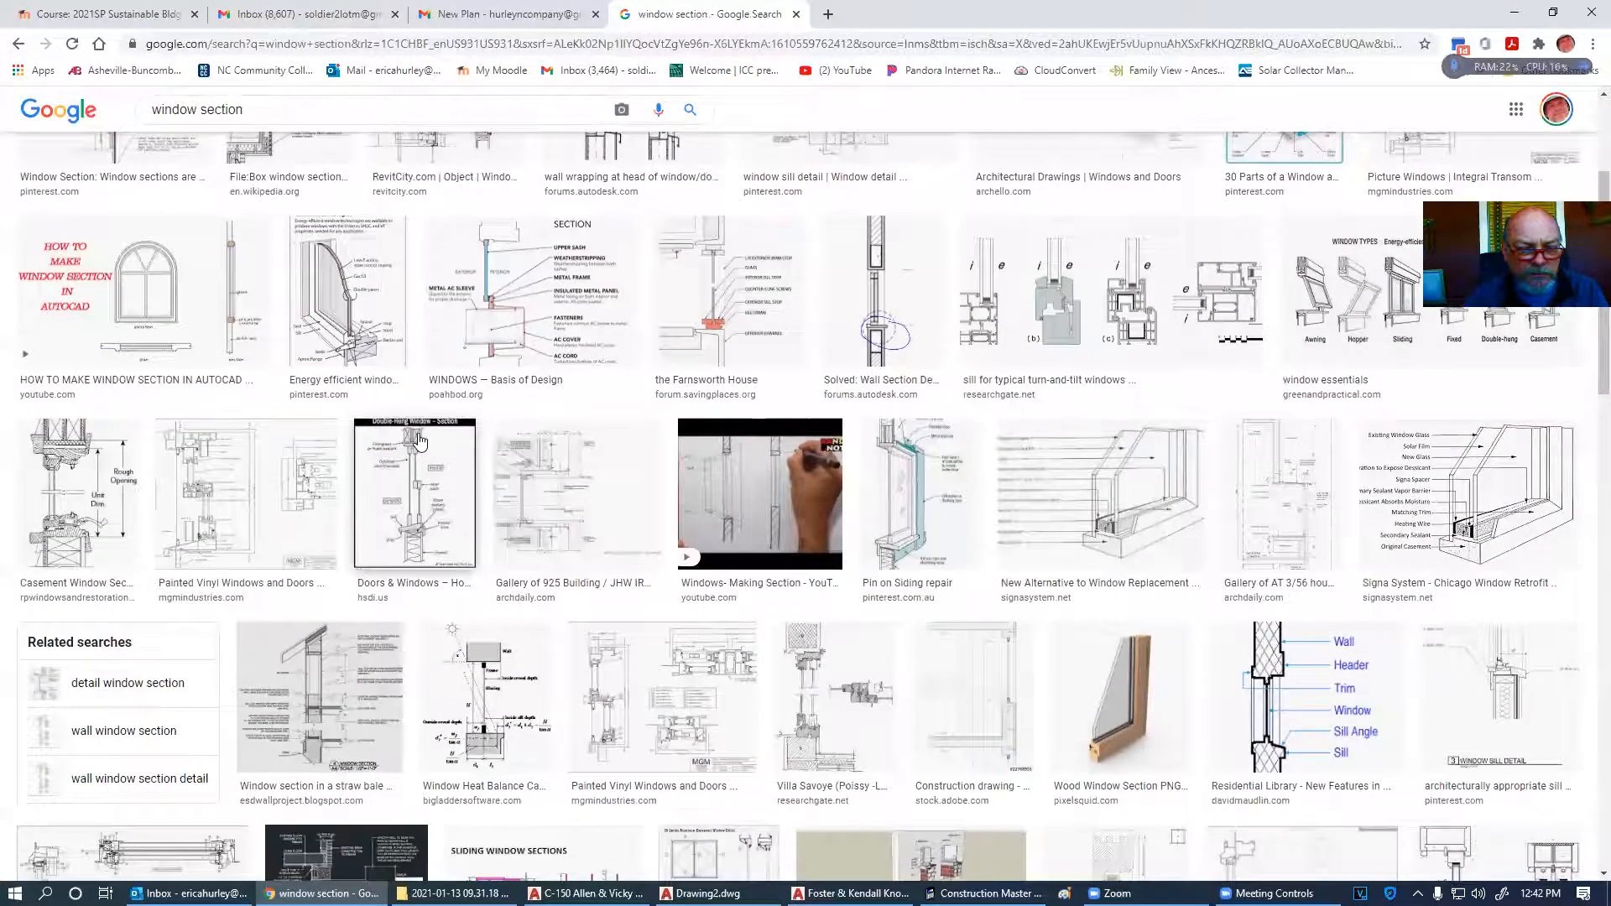
scroll(420, 442, "down", 2)
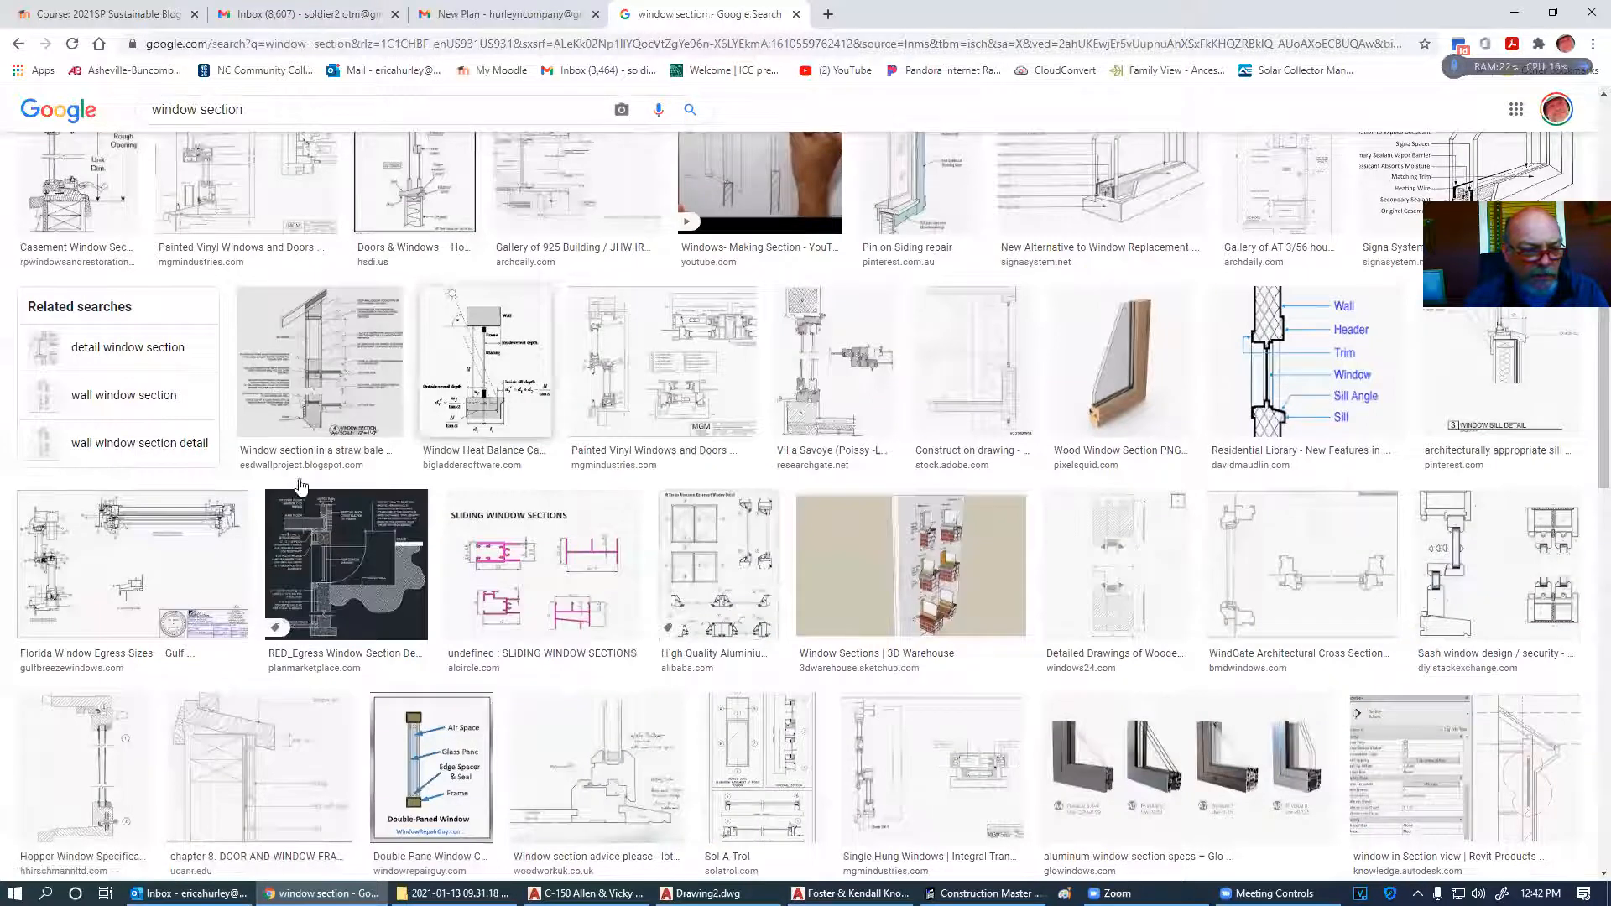
- Open the Florida Window Egress section drawing (Cut-View-650.jpg) full size in a new tab
left_click(179, 541)
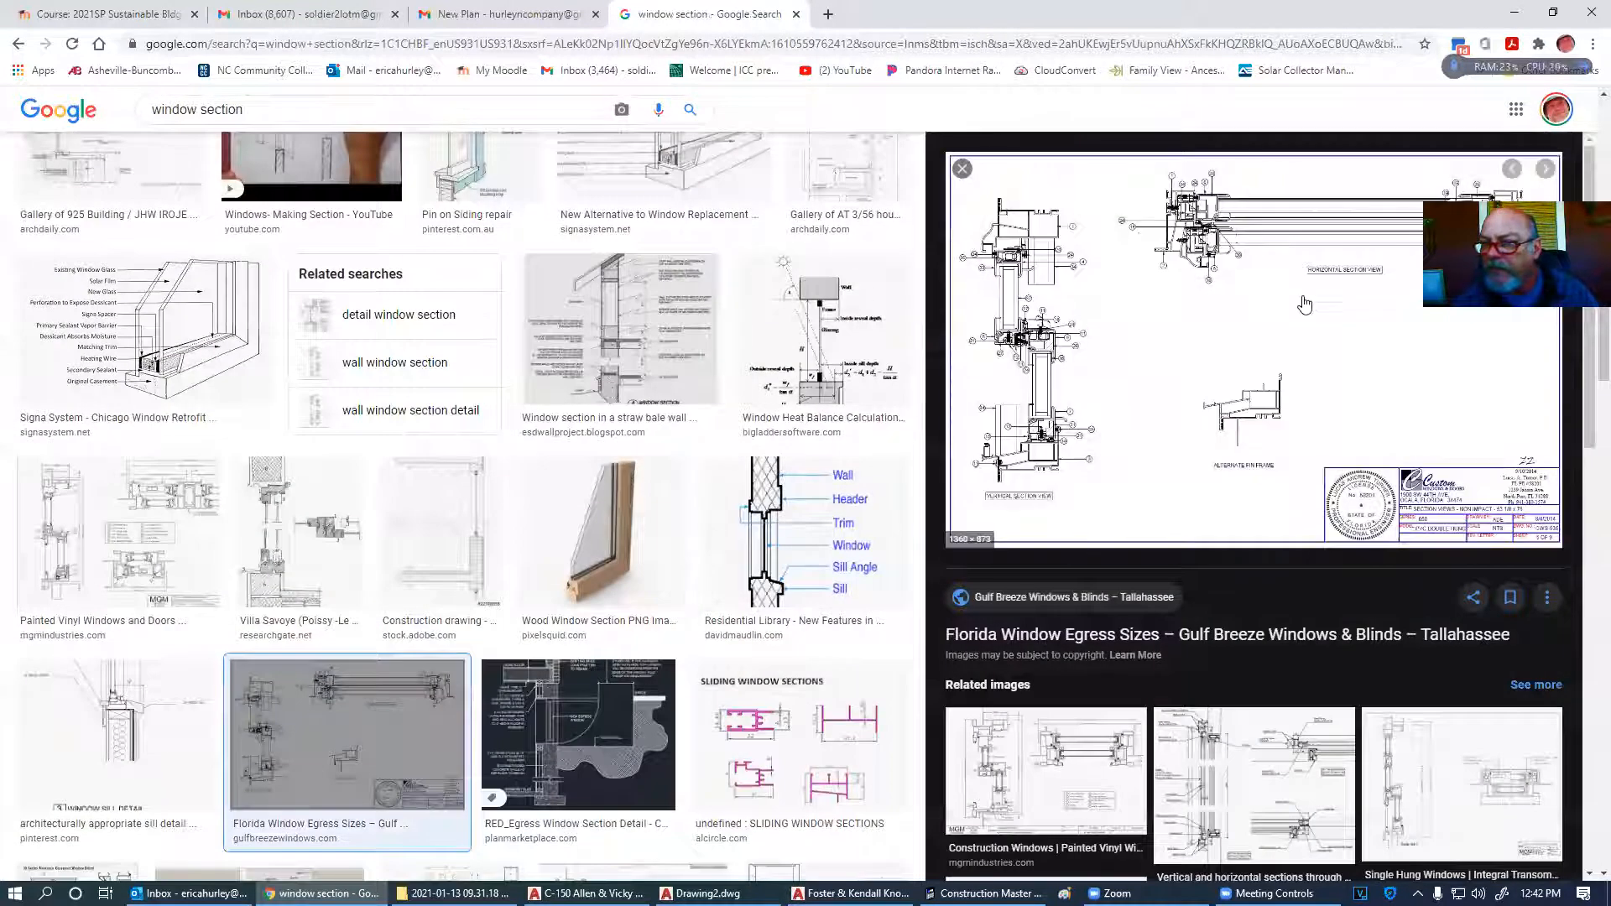
right_click(1300, 302)
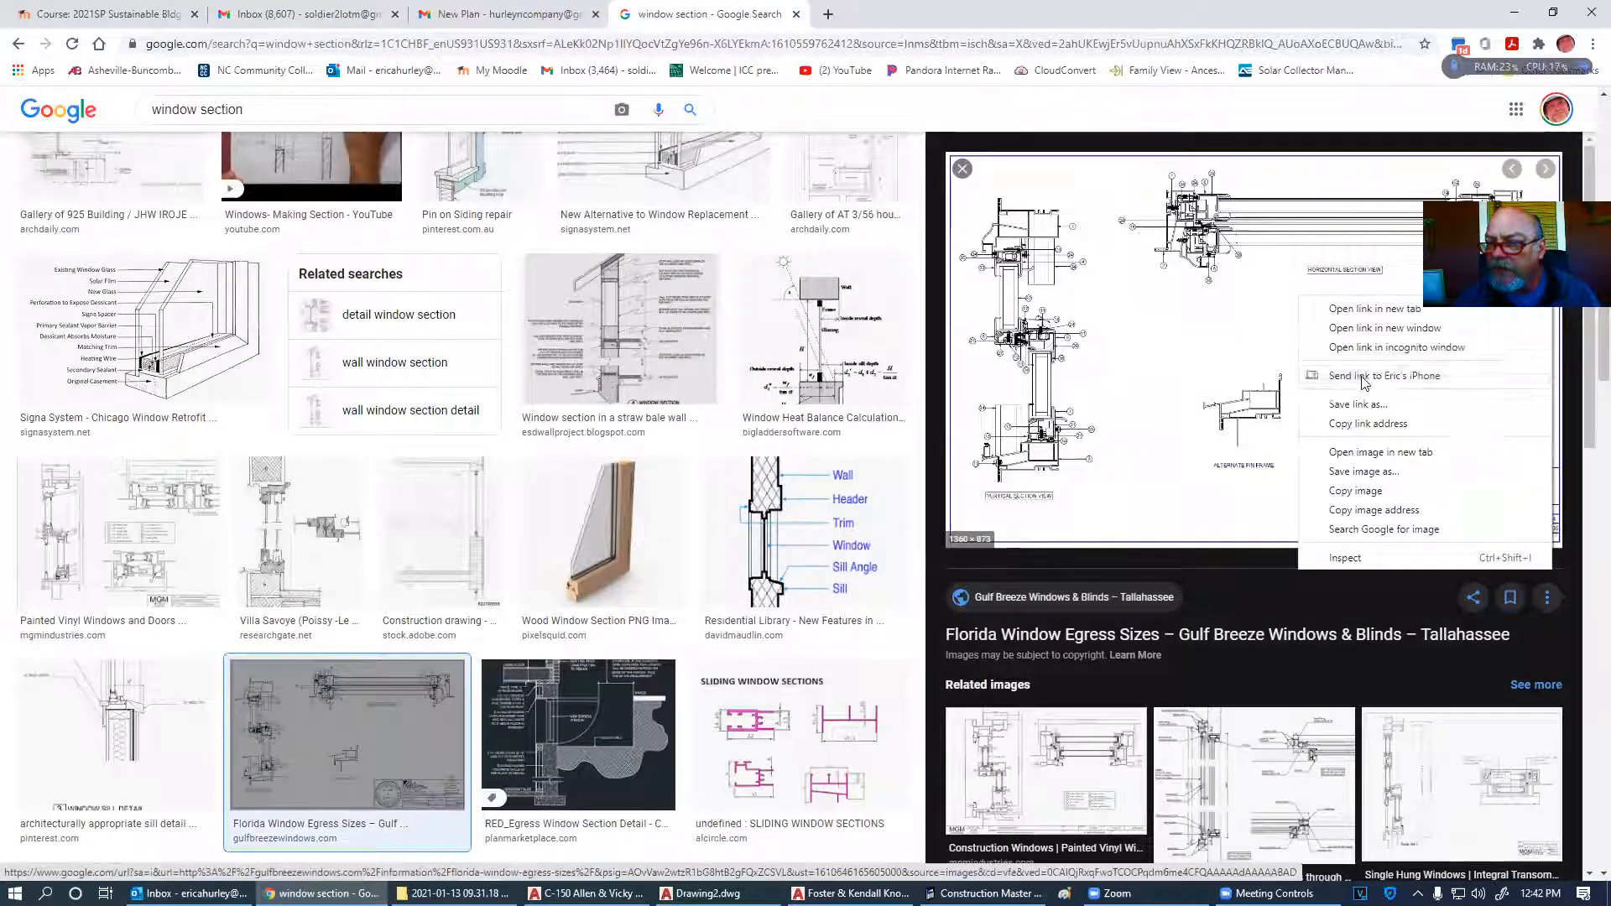
left_click(1355, 451)
left_click(898, 14)
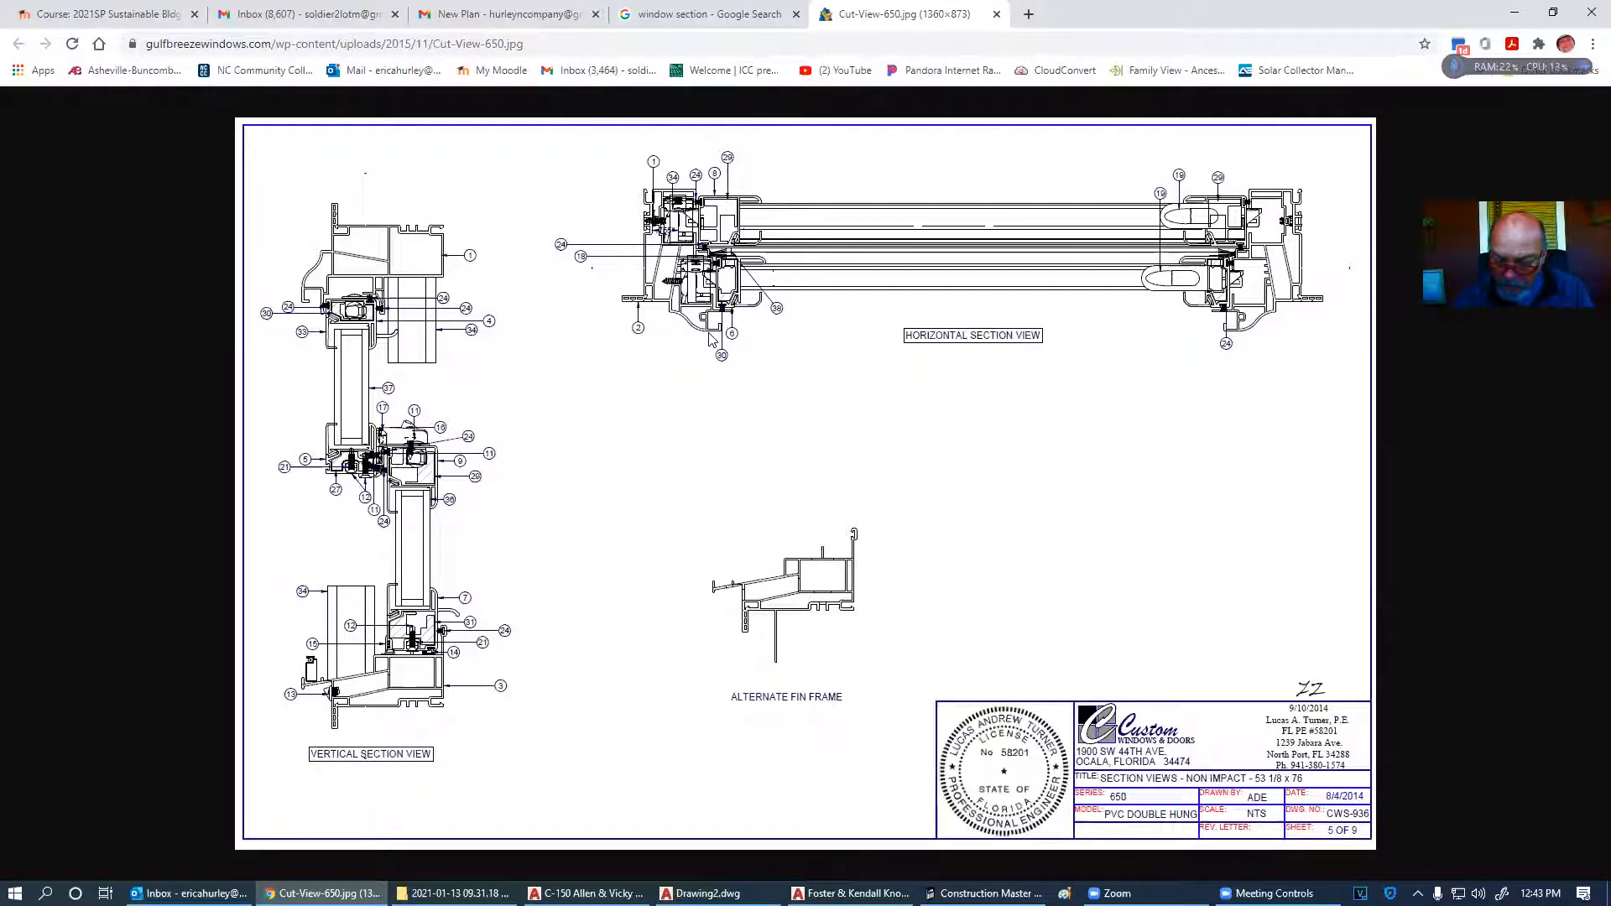
- Paste a screenshot of the window section drawing into Paint
mouse_move(984, 893)
left_click(1065, 894)
key("ctrl+v")
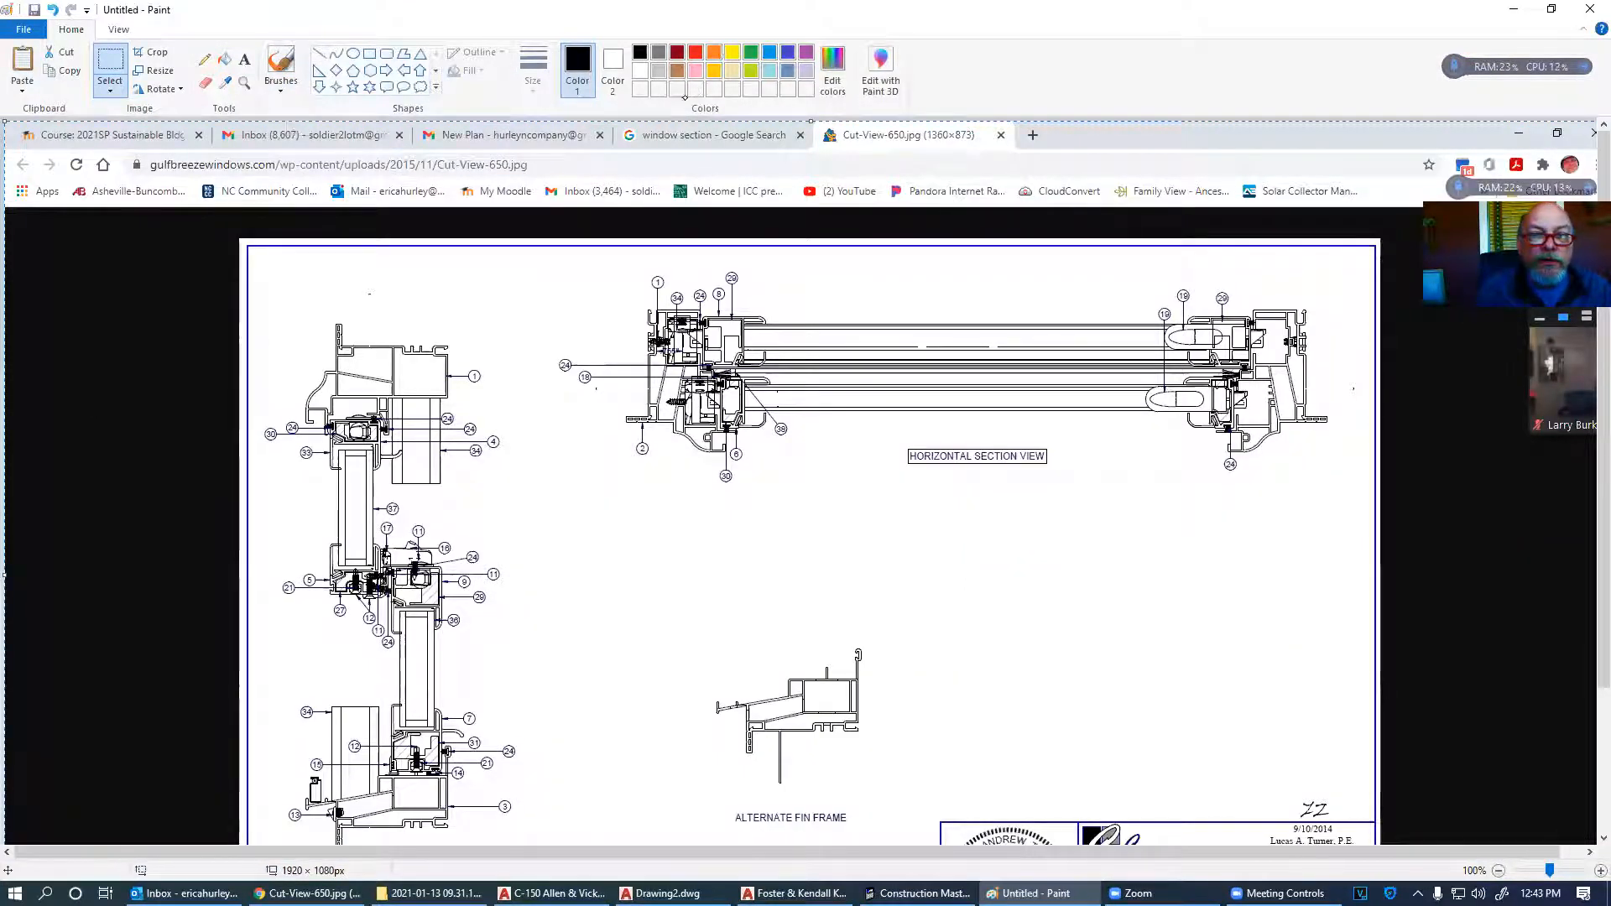
- Draw green brush lines along the section's left, right, top and lower frame edges
left_click(750, 52)
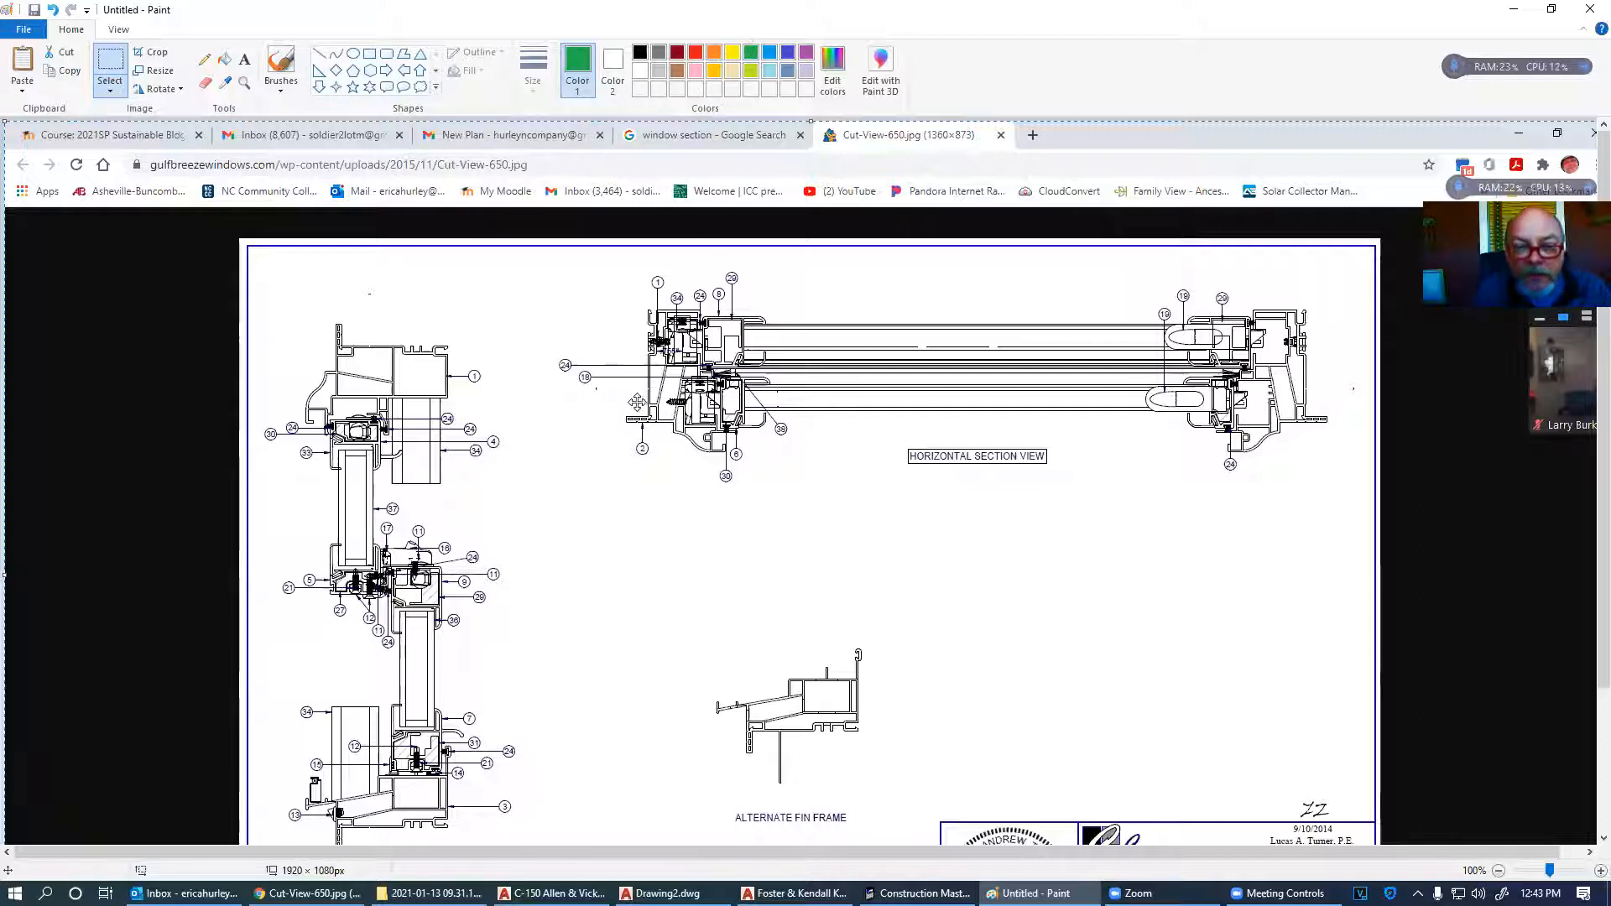
left_click(282, 63)
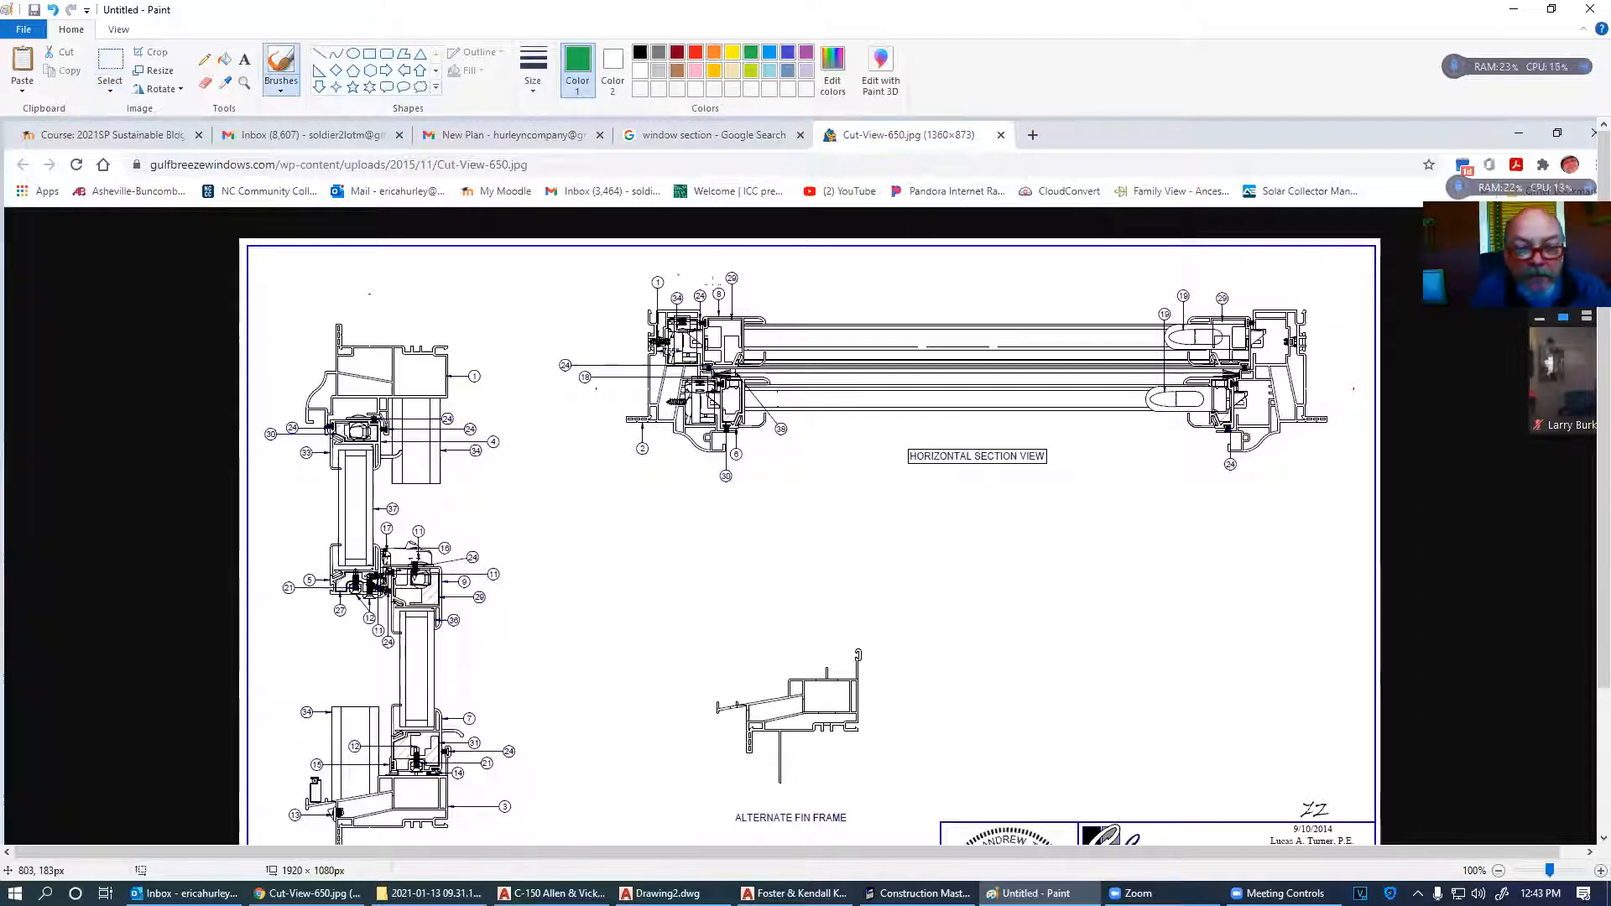
left_click_drag(649, 295, 645, 577)
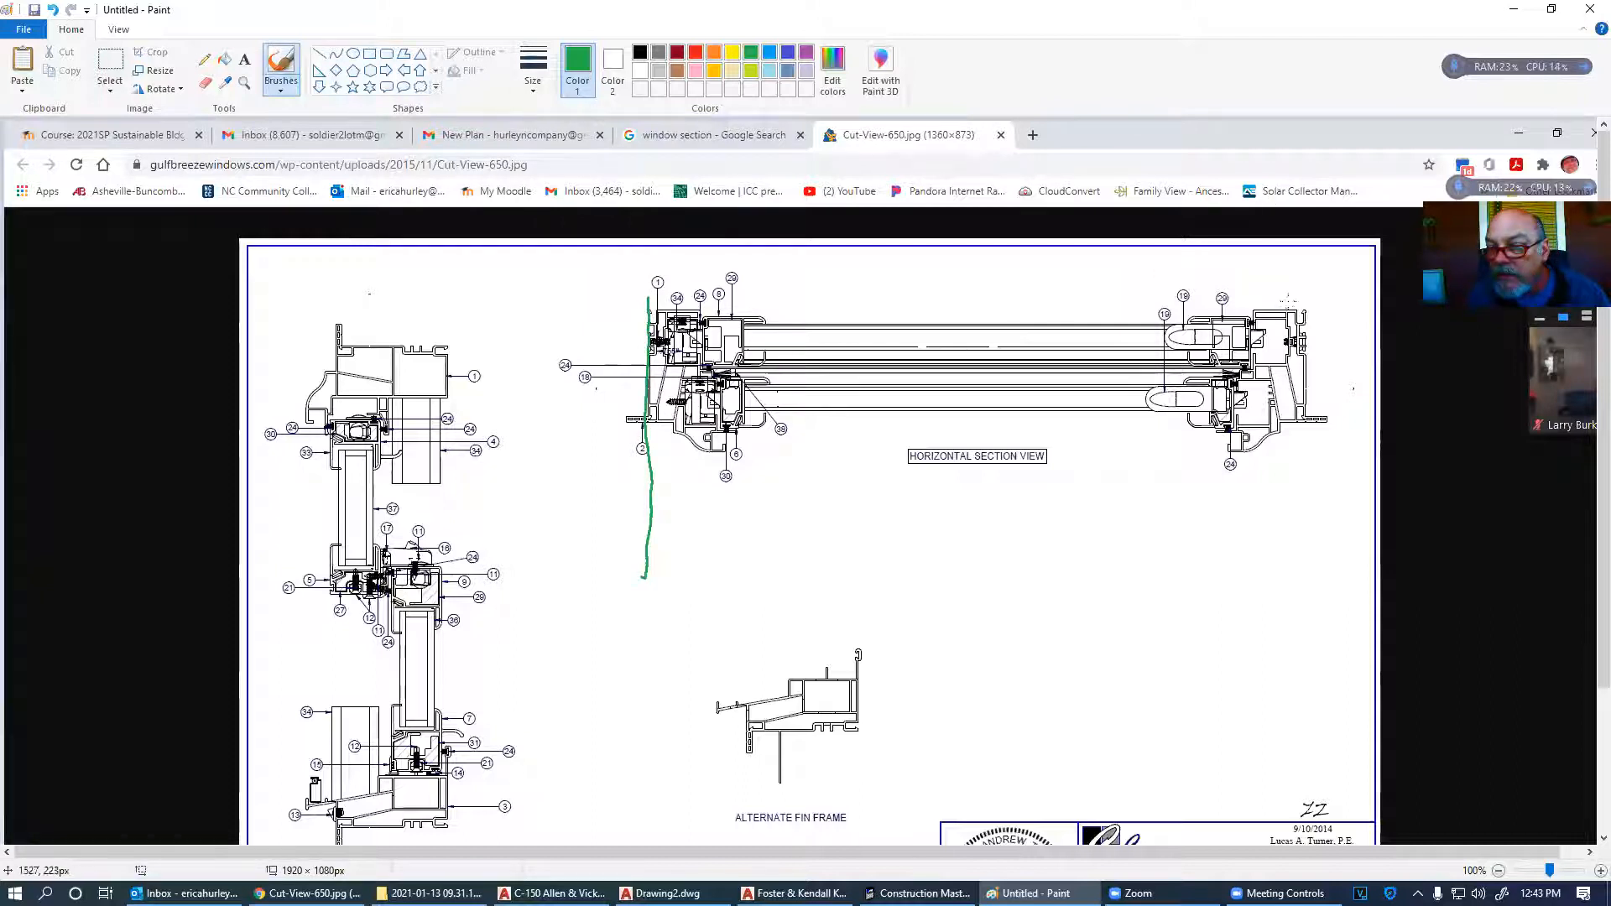
left_click_drag(1307, 286, 1311, 544)
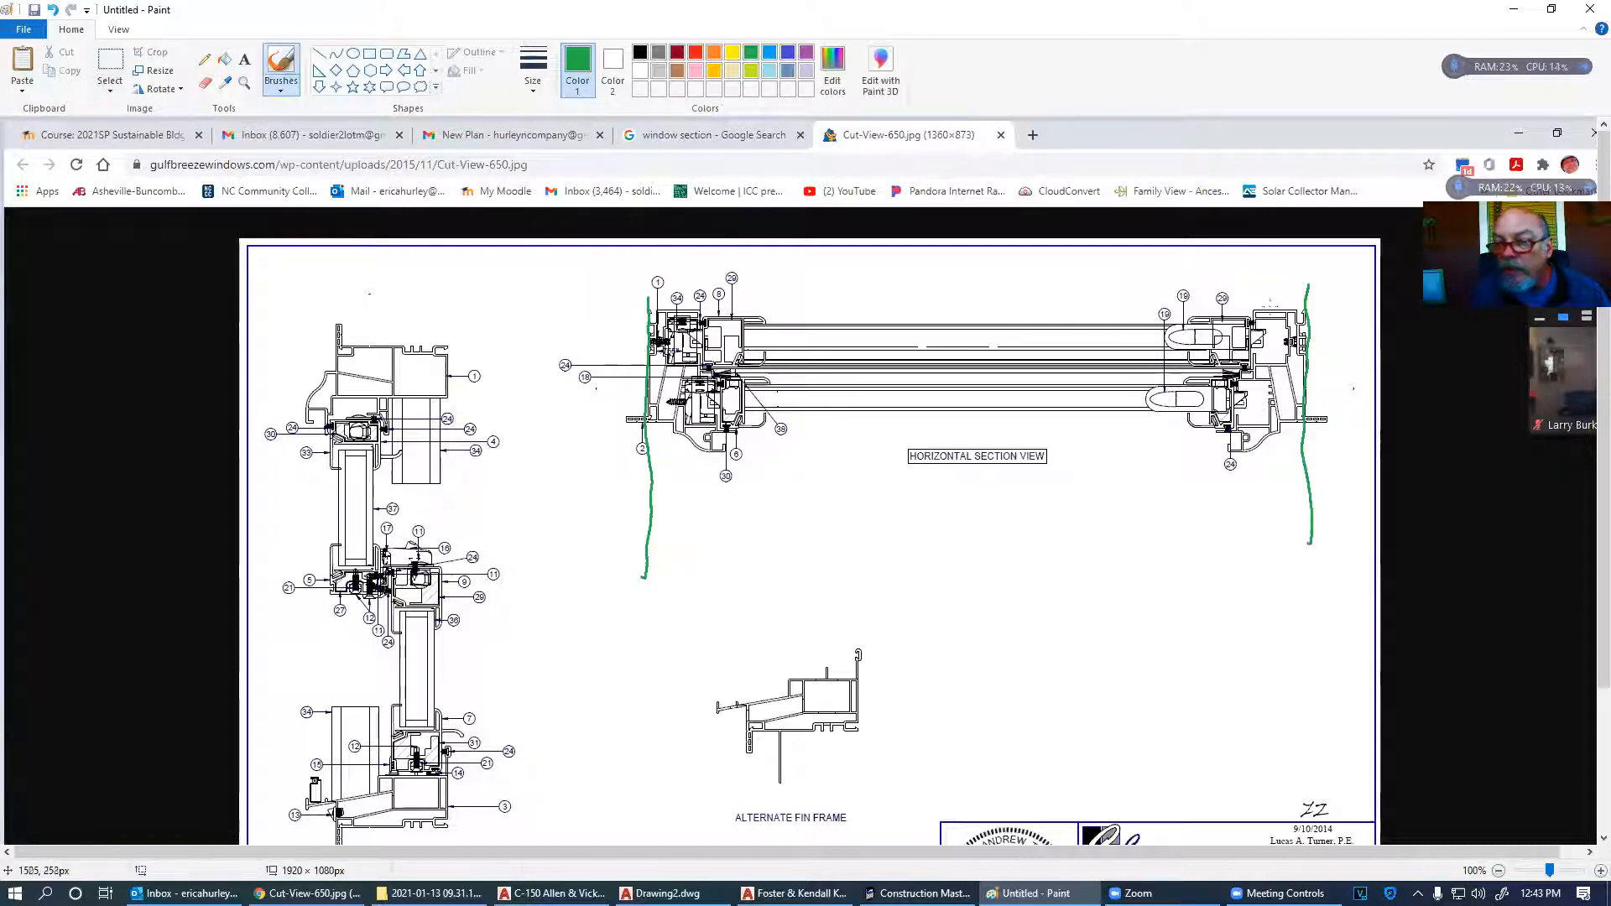
mouse_move(1308, 257)
left_mouse_down()
mouse_move(1306, 270)
mouse_move(652, 287)
mouse_move(635, 260)
mouse_move(651, 283)
left_mouse_up()
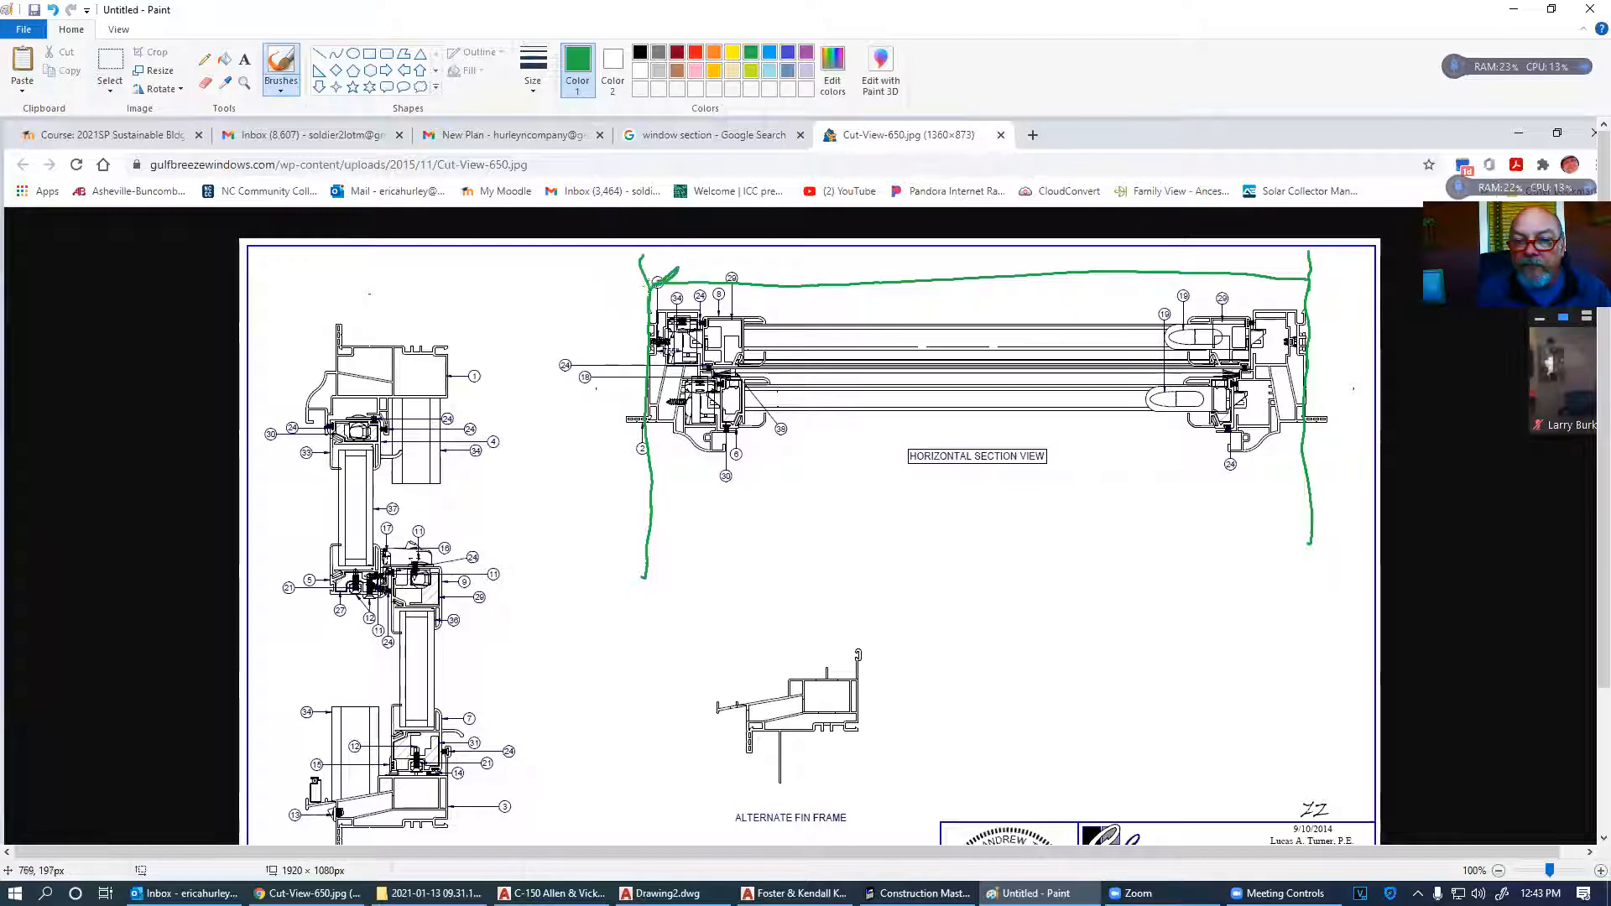
left_click_drag(1288, 264, 1312, 281)
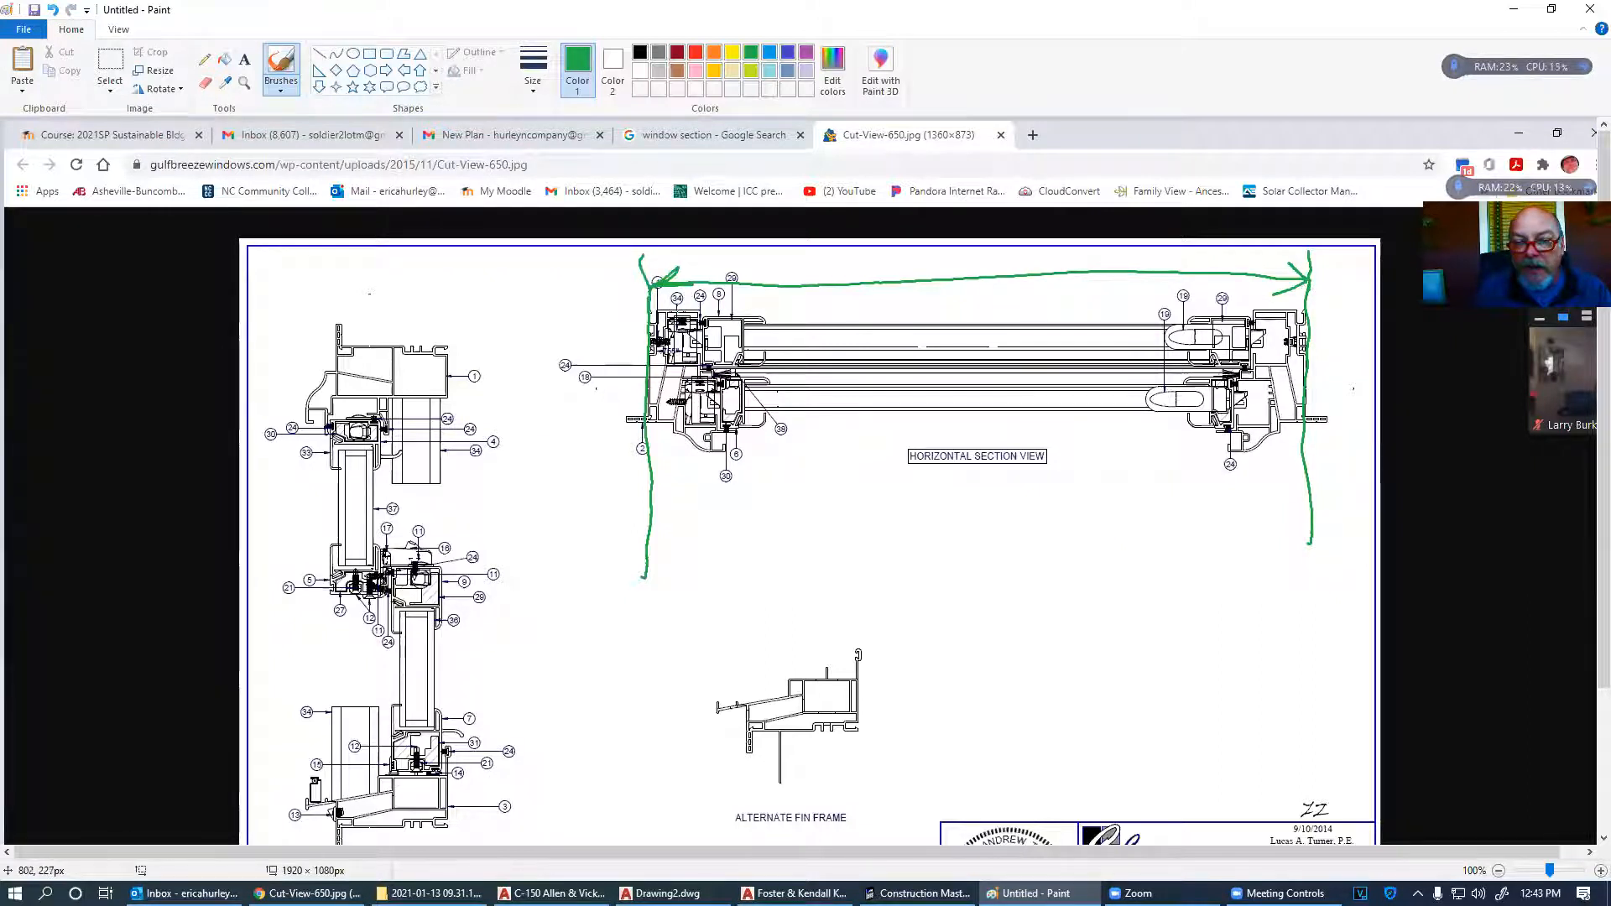
mouse_move(662, 290)
left_mouse_down()
mouse_move(601, 311)
mouse_move(688, 313)
left_mouse_up()
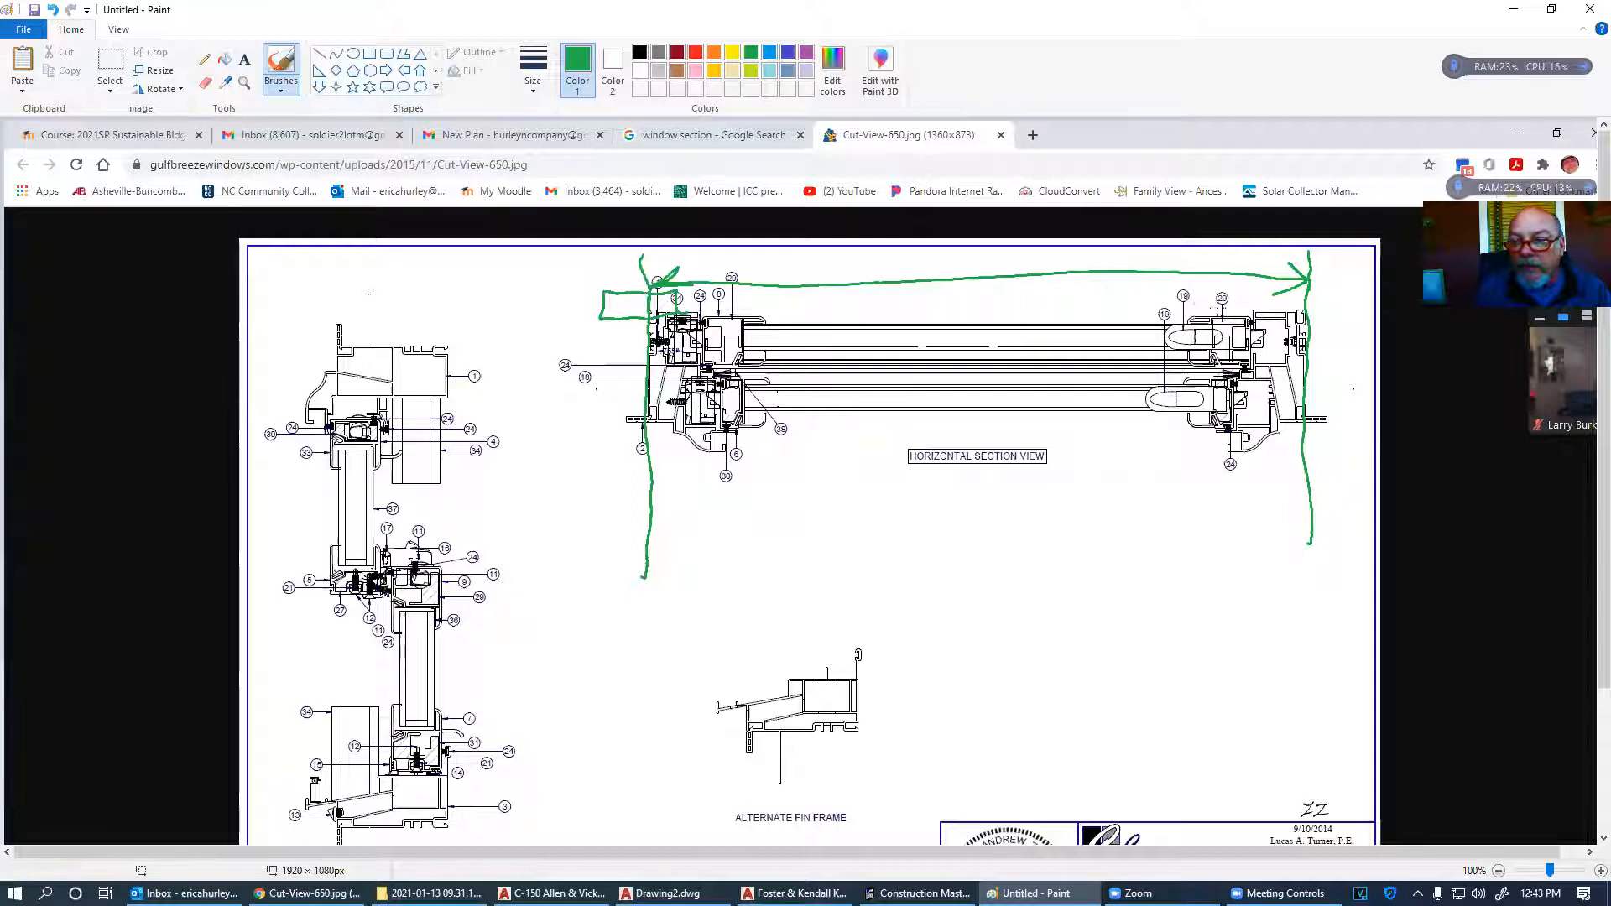
mouse_move(1277, 296)
left_mouse_down()
mouse_move(1358, 283)
mouse_move(1349, 314)
left_mouse_up()
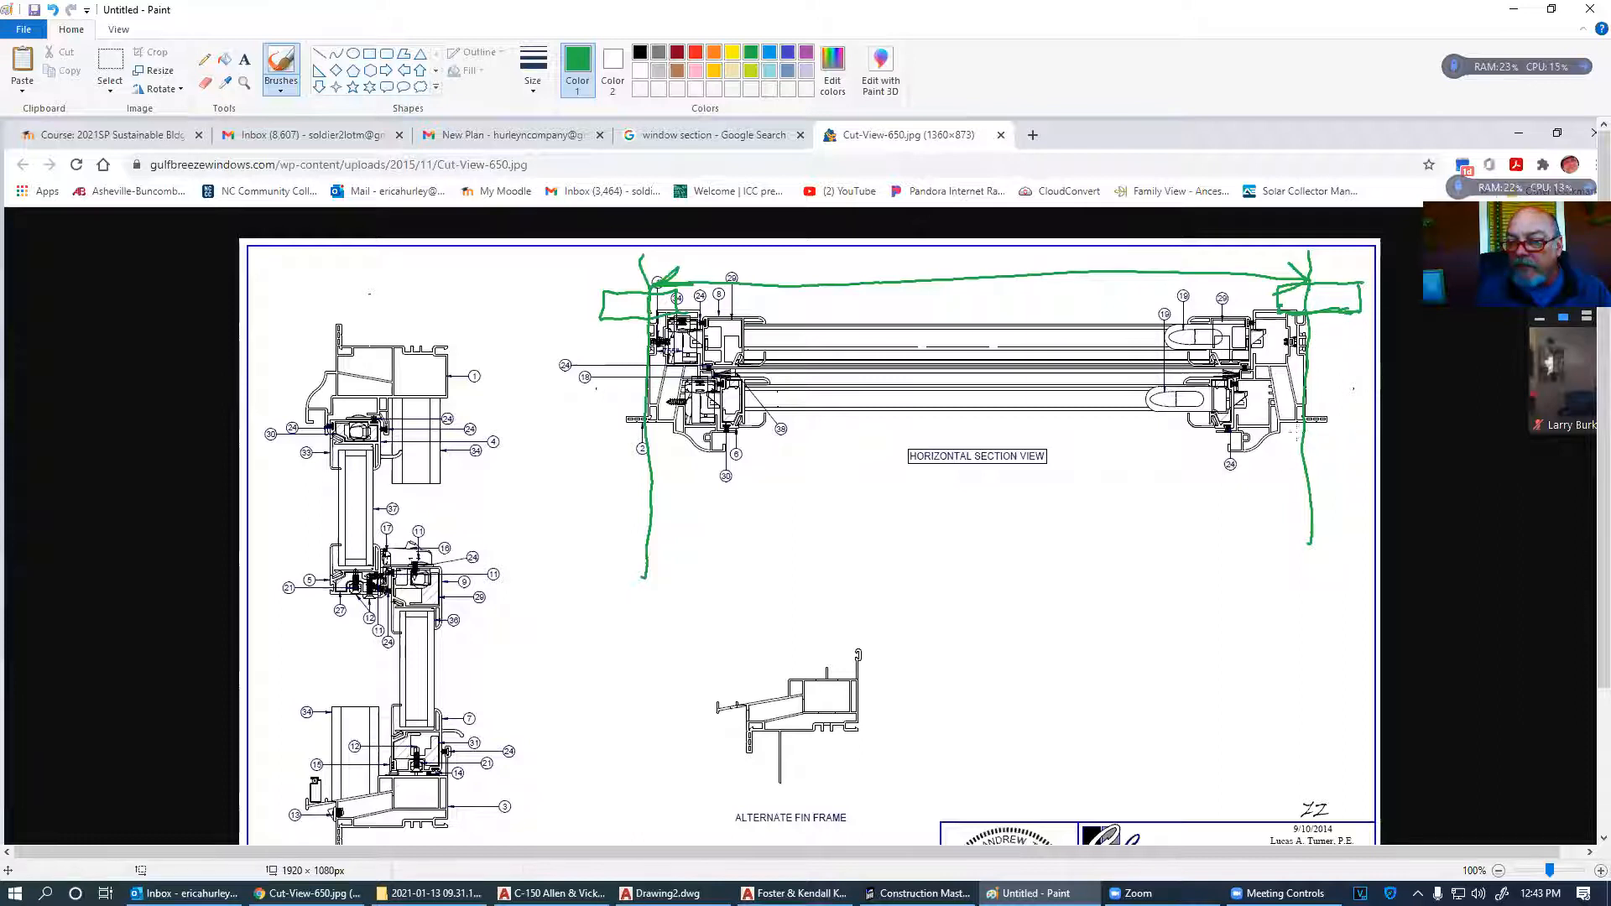
mouse_move(1278, 424)
left_mouse_down()
mouse_move(1277, 474)
mouse_move(1379, 466)
left_mouse_up()
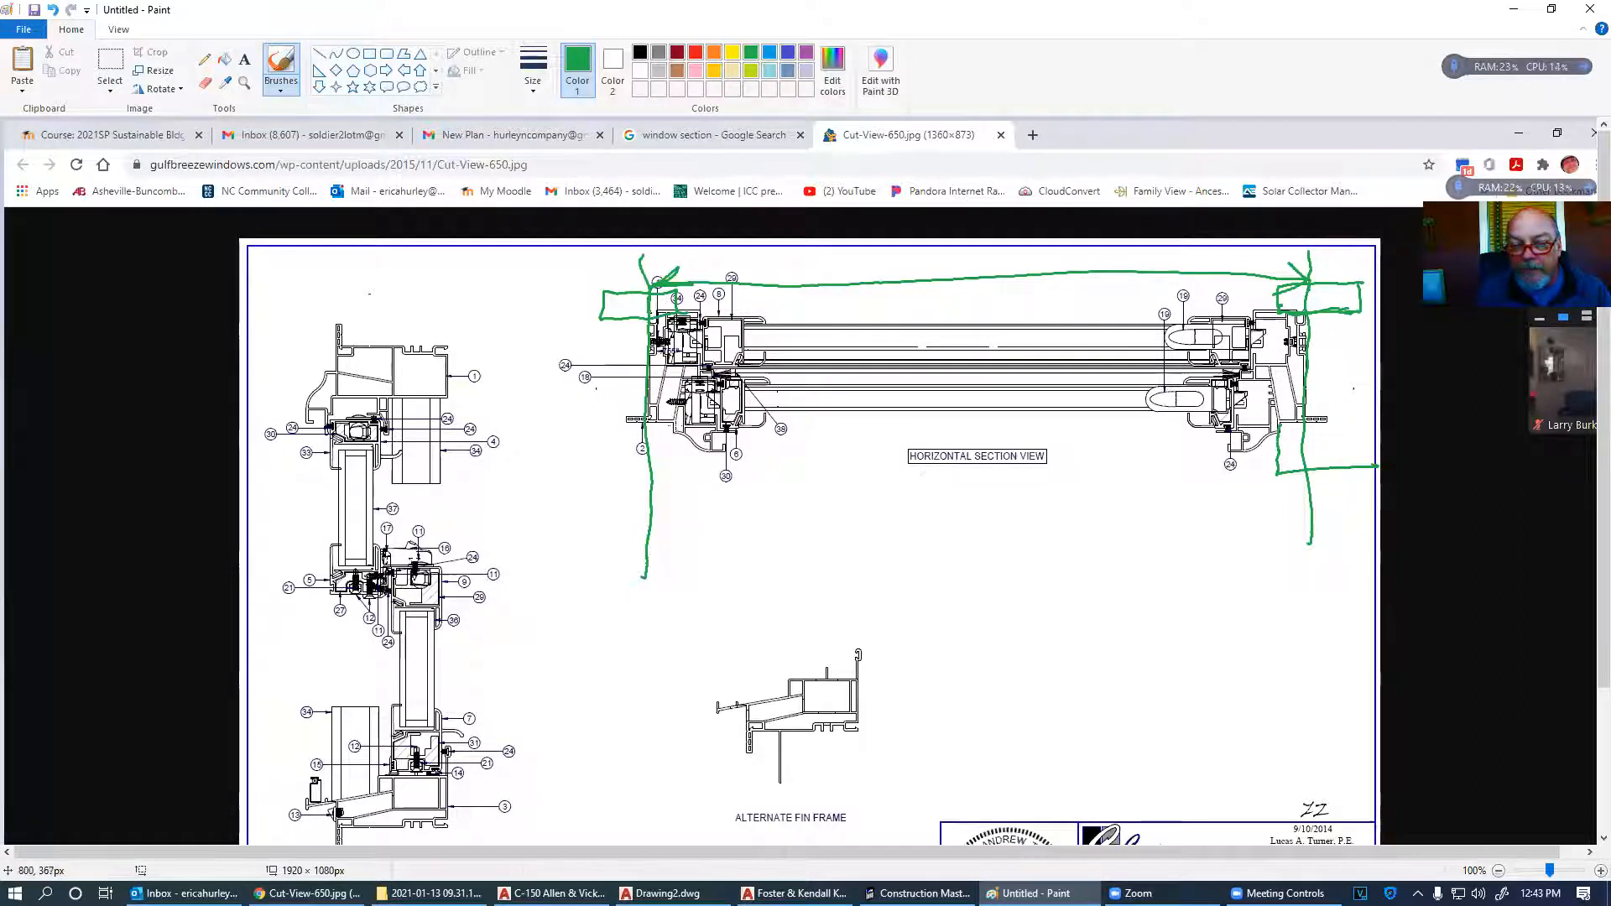
left_click_drag(677, 476, 518, 491)
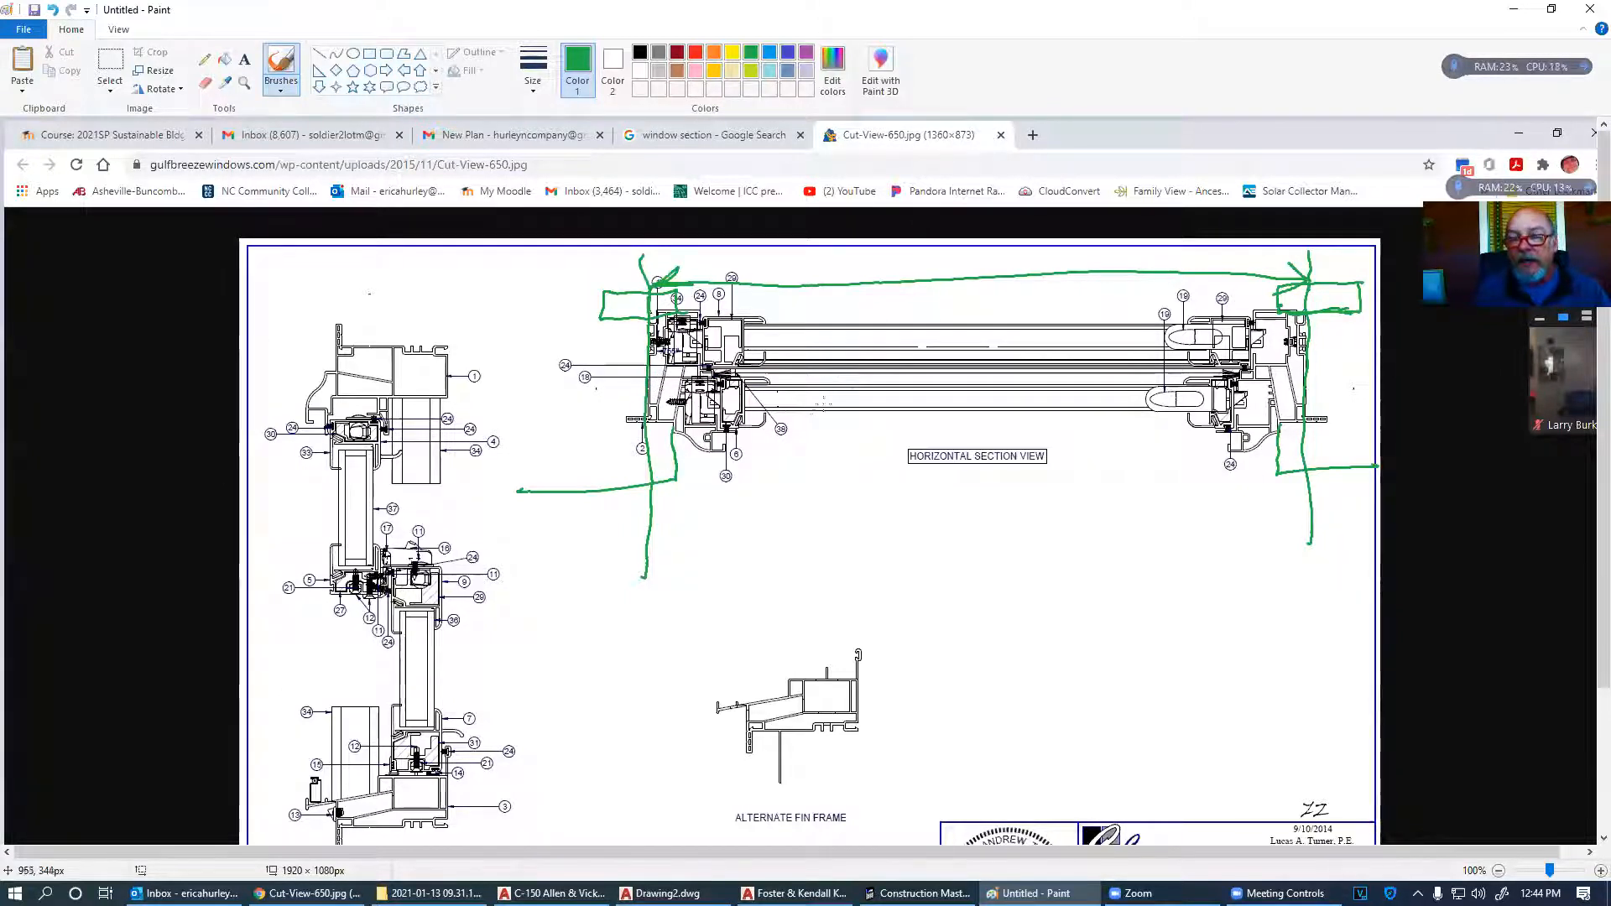
- Undo the markup, paste a fresh section capture and redraw green marks on the left frame
key("ctrl+z")
key("ctrl+z")
key("ctrl+z")
key("ctrl+z")
key("ctrl+z")
key("ctrl+z")
key("ctrl+z")
key("ctrl+z")
key("ctrl+z")
key("ctrl+z")
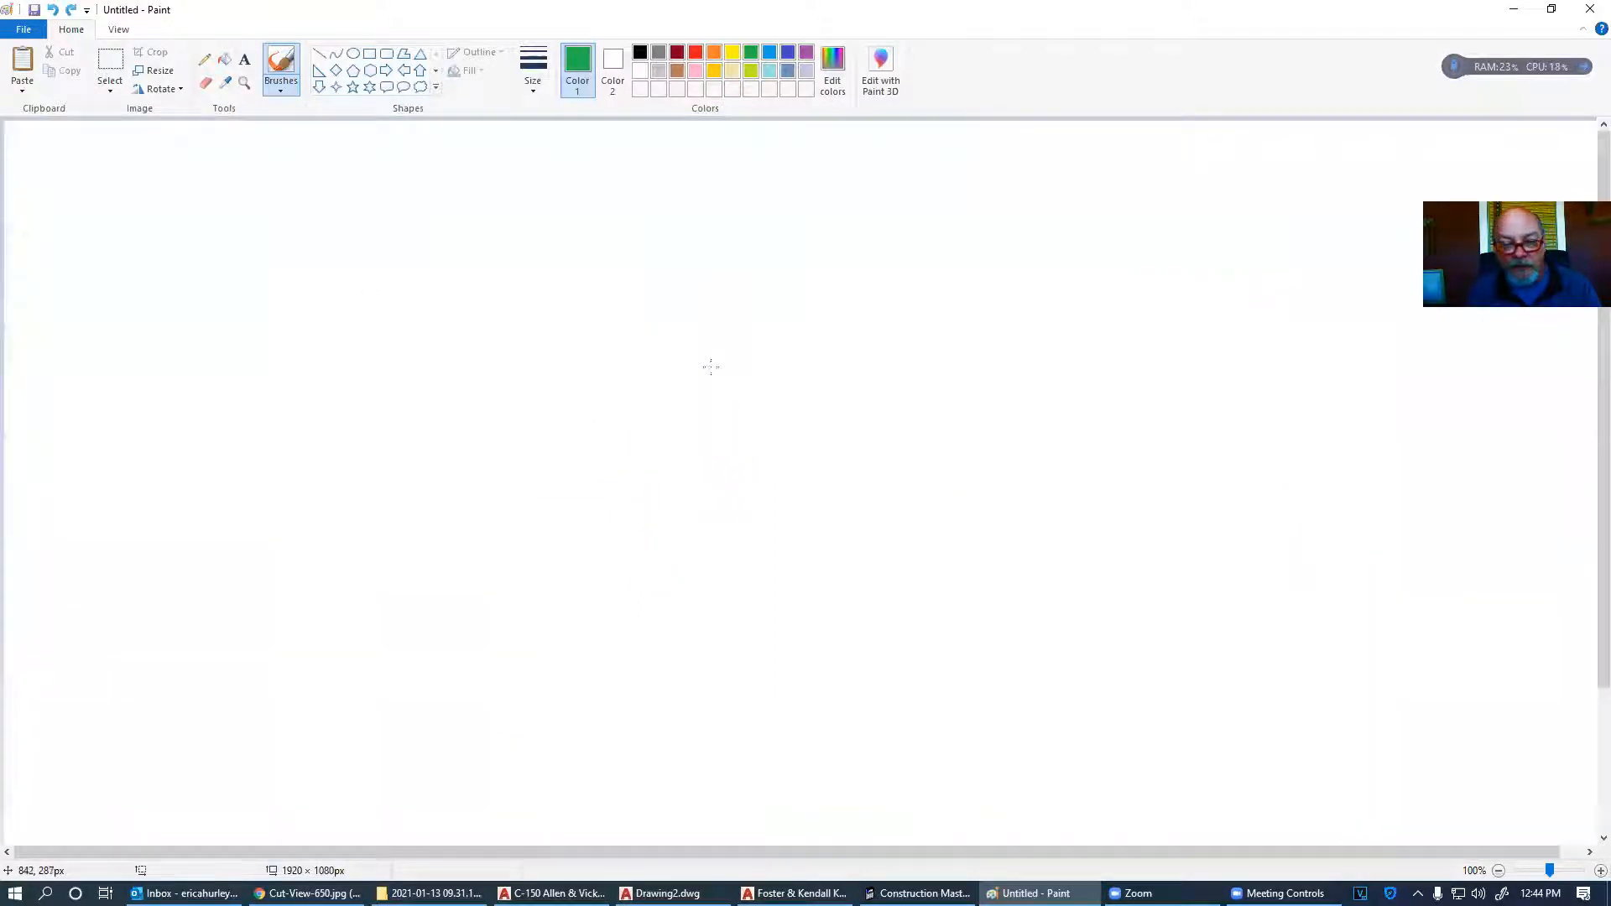
key("ctrl+v")
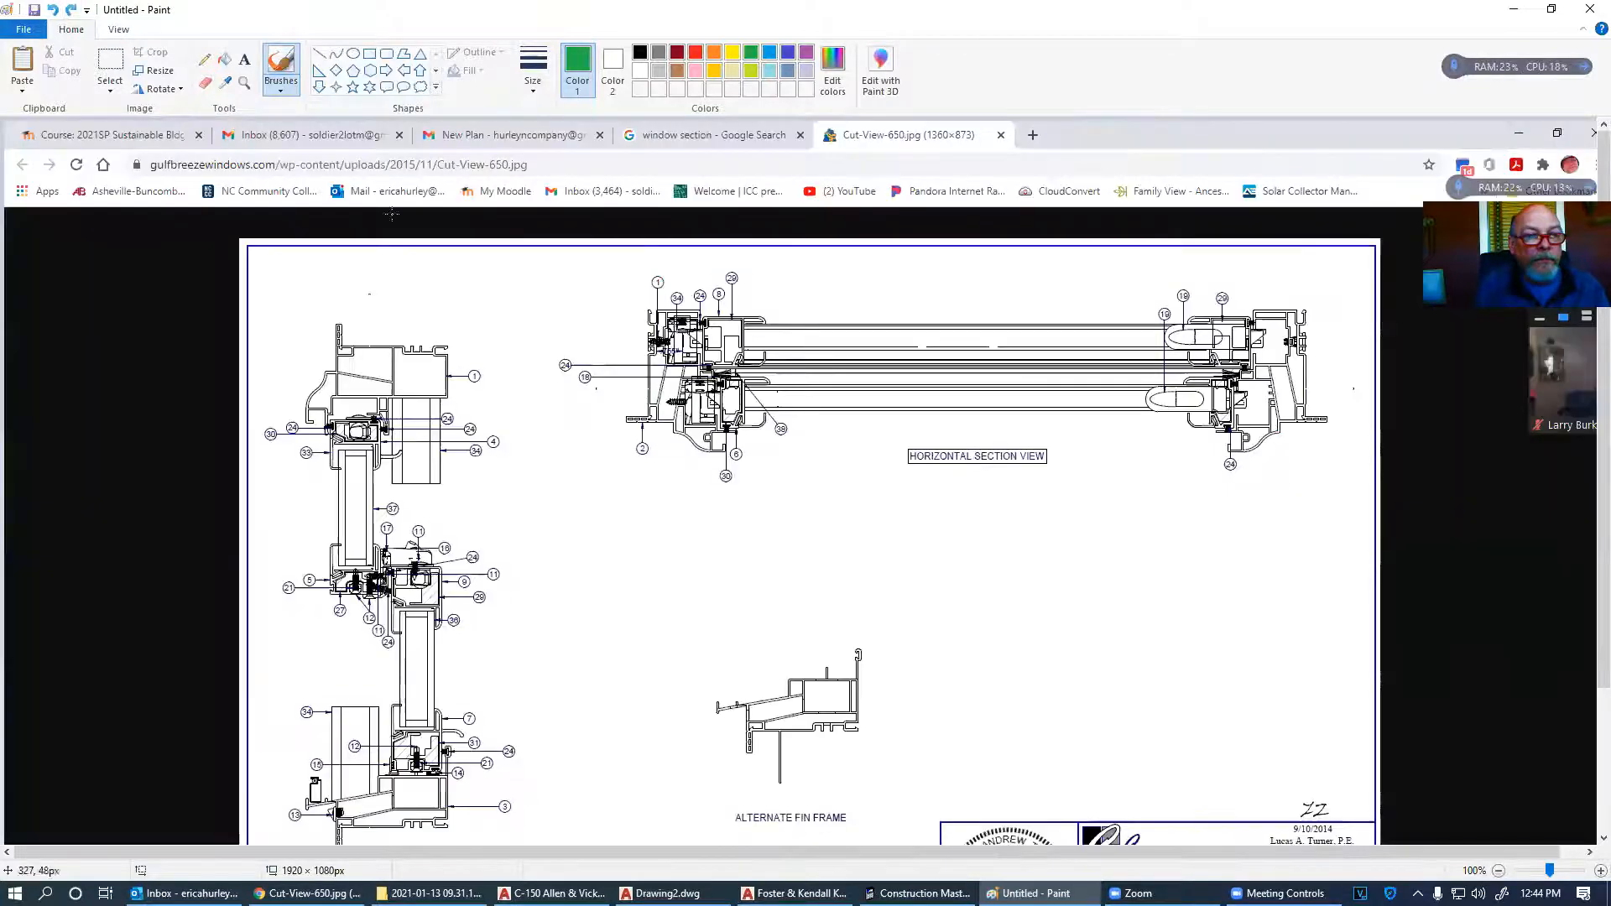
left_click_drag(704, 265, 702, 292)
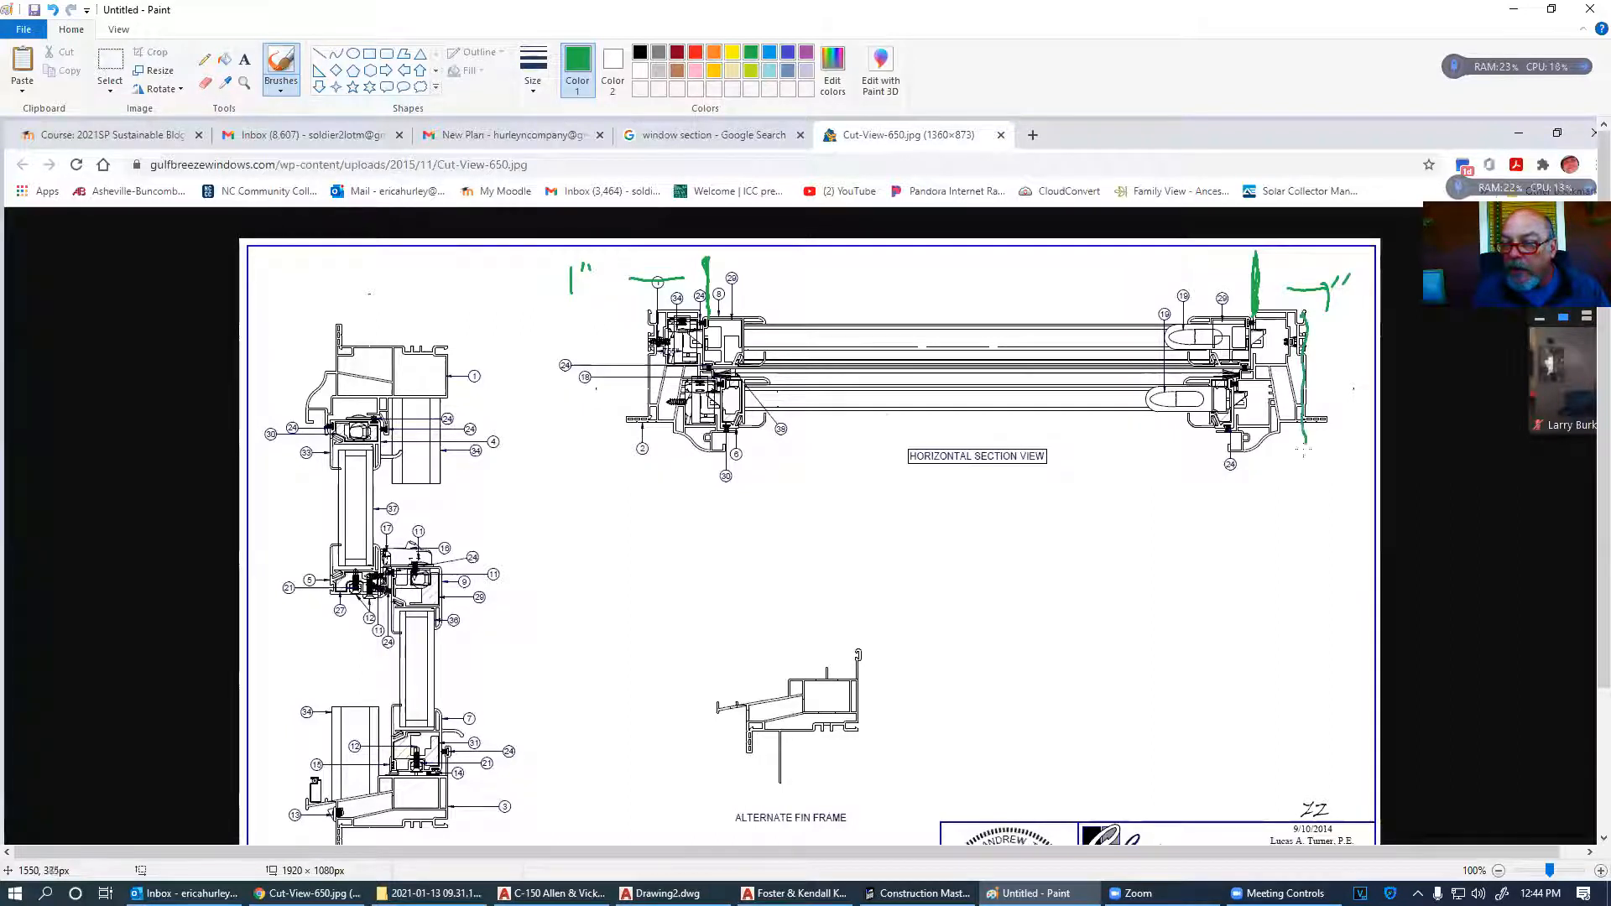
left_click_drag(652, 306, 648, 483)
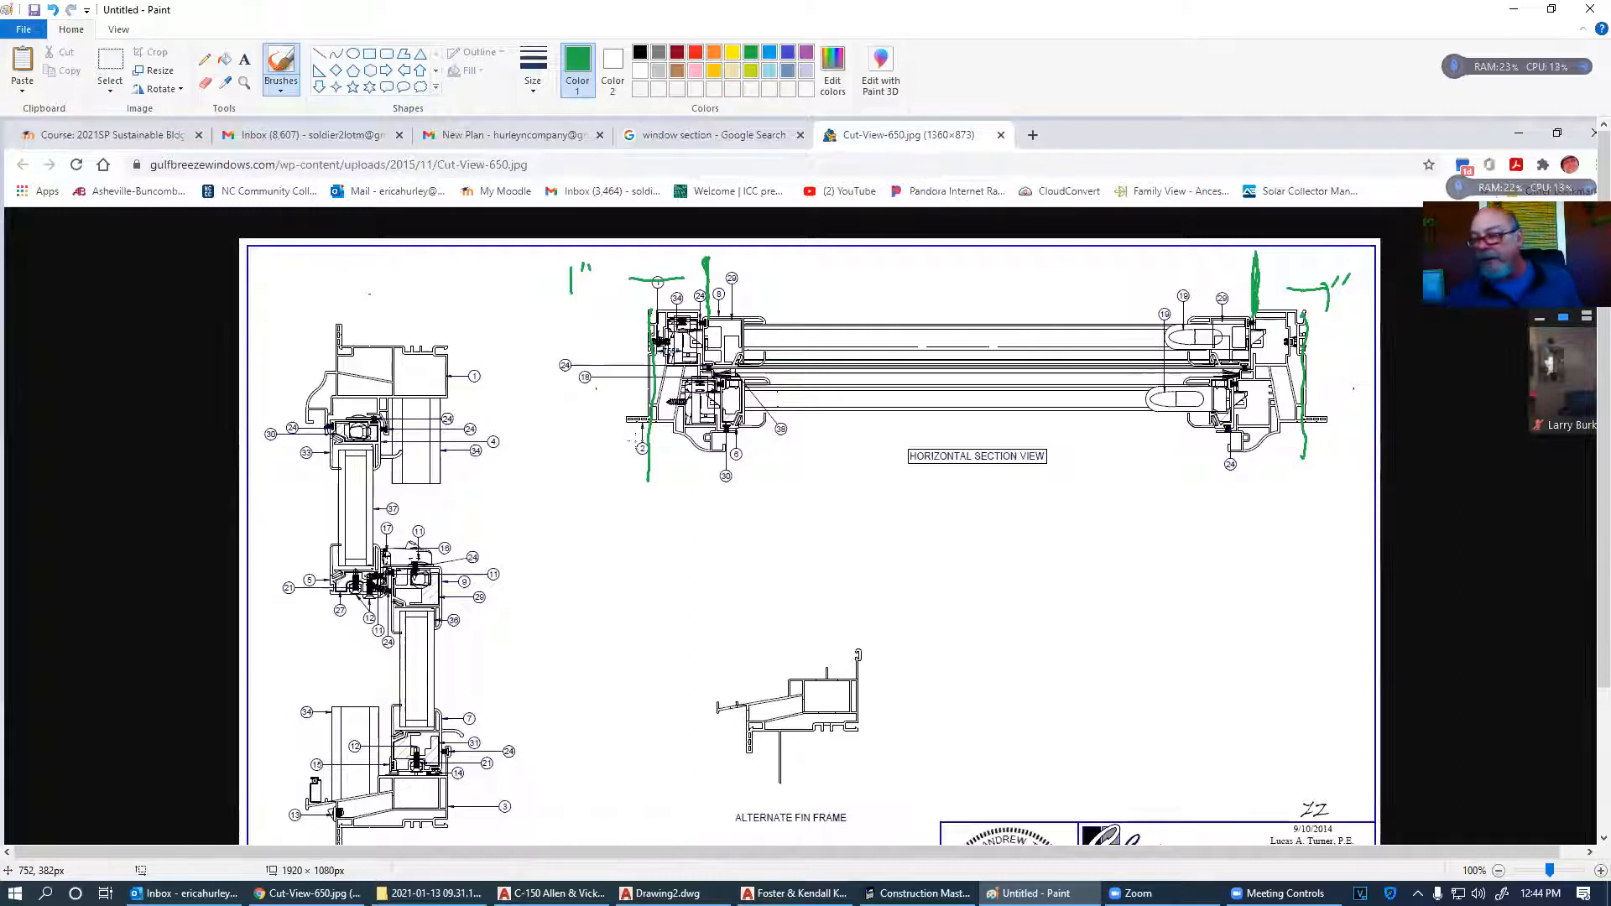
key("alt+Tab")
key("Tab")
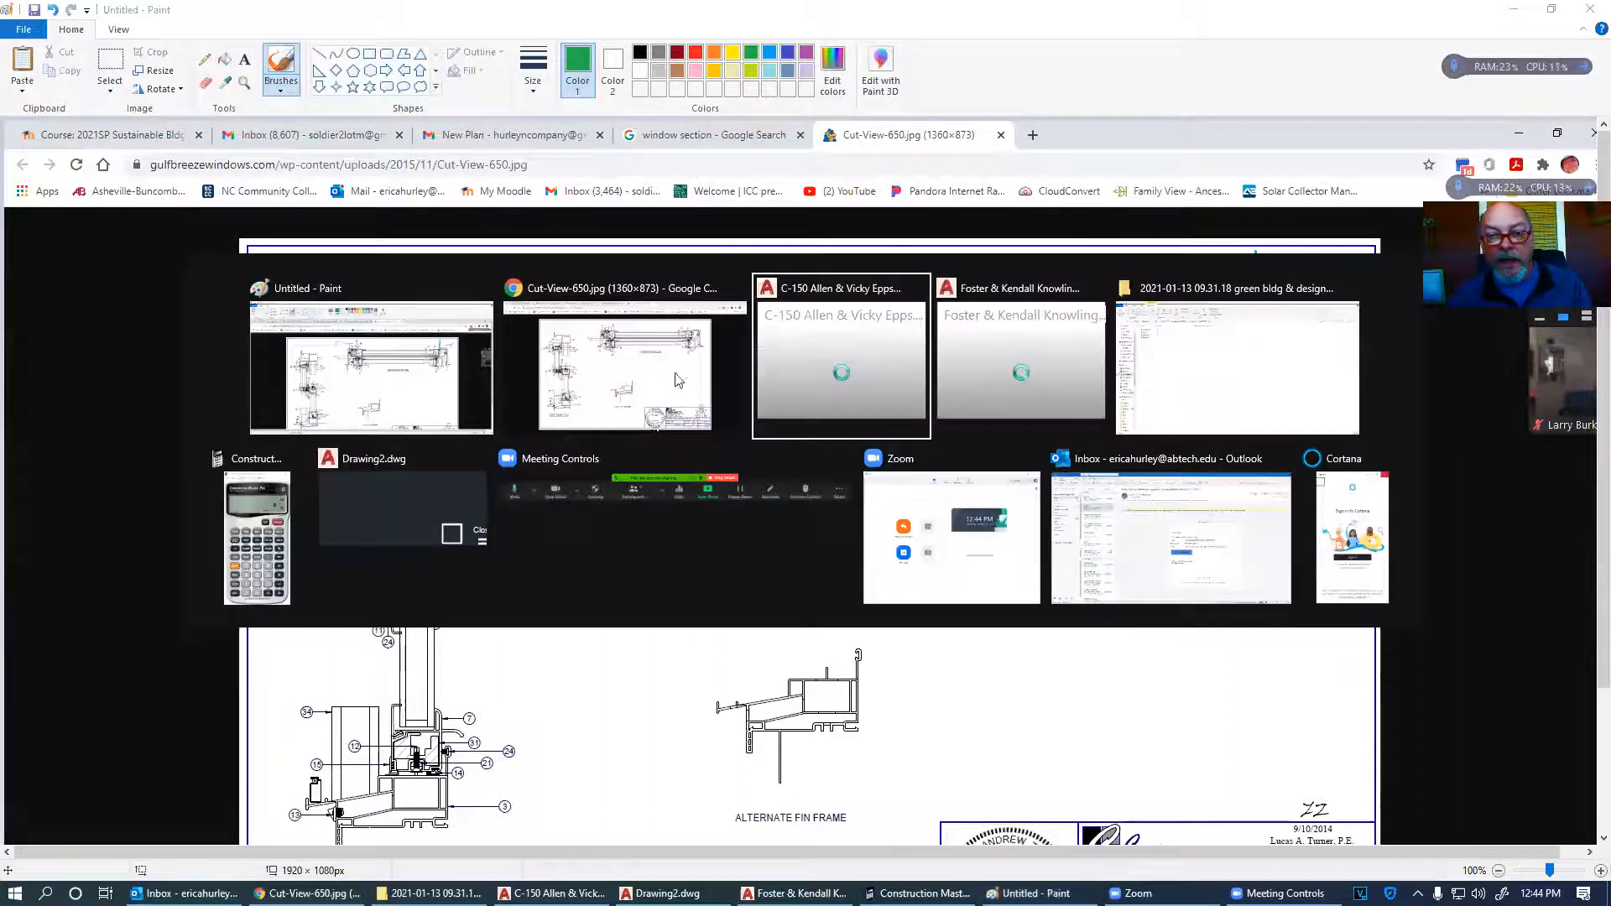
- Frame the whole C-150 floor plan, then return to the Cut-View-650.jpg image in Chrome
scroll(753, 463, "down", 5)
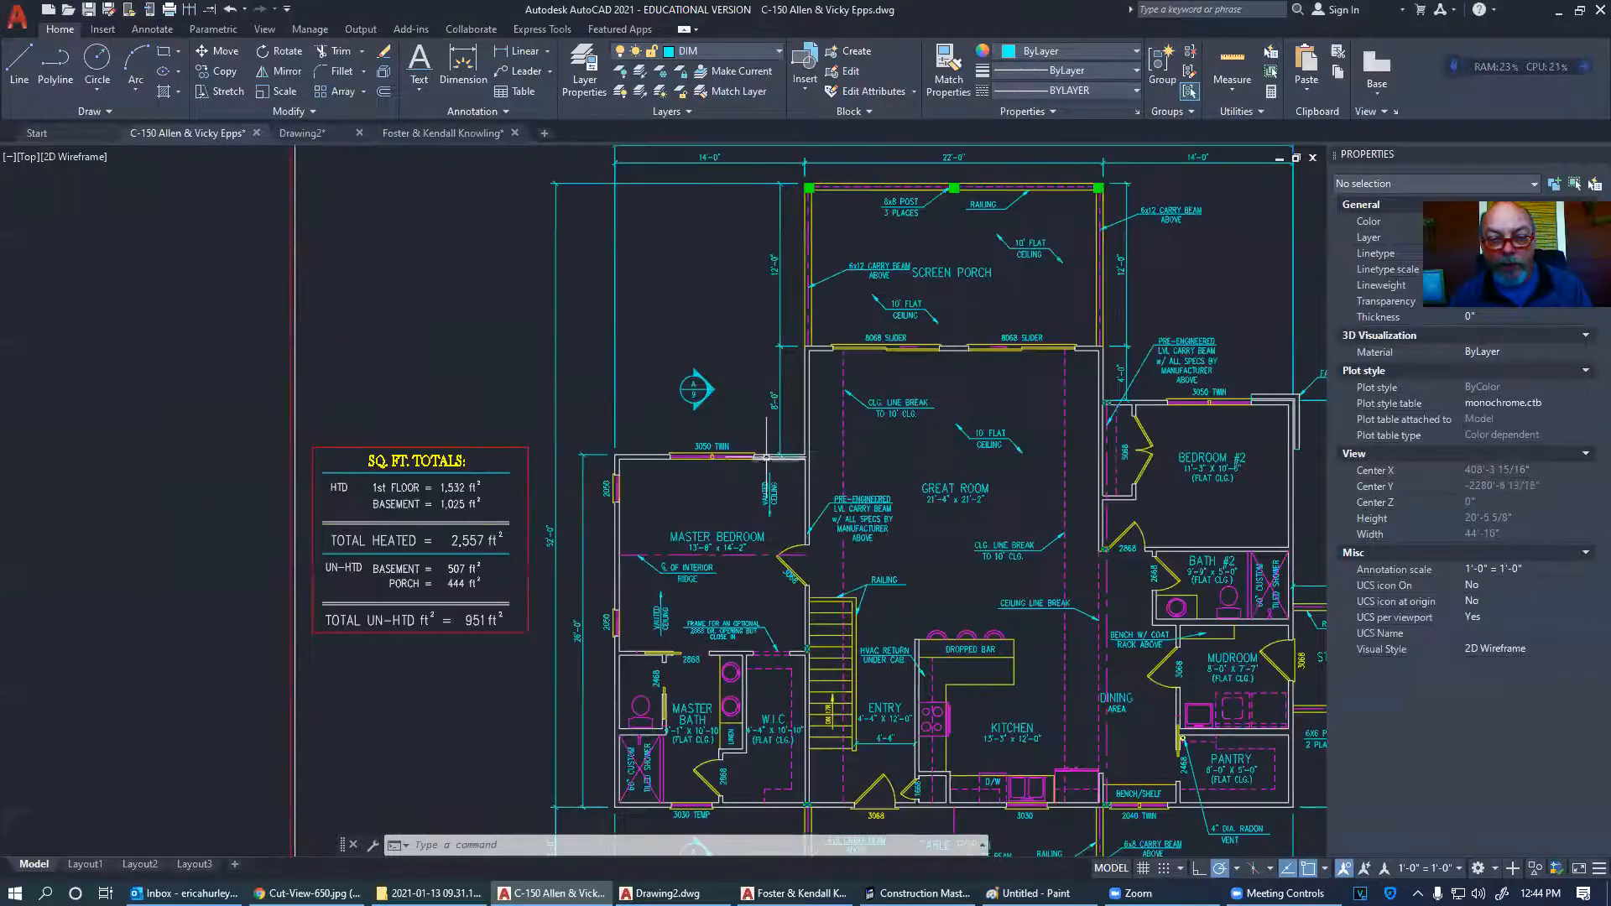
scroll(743, 466, "up", 4)
scroll(744, 465, "down", 6)
middle_click_drag(931, 453, 756, 400)
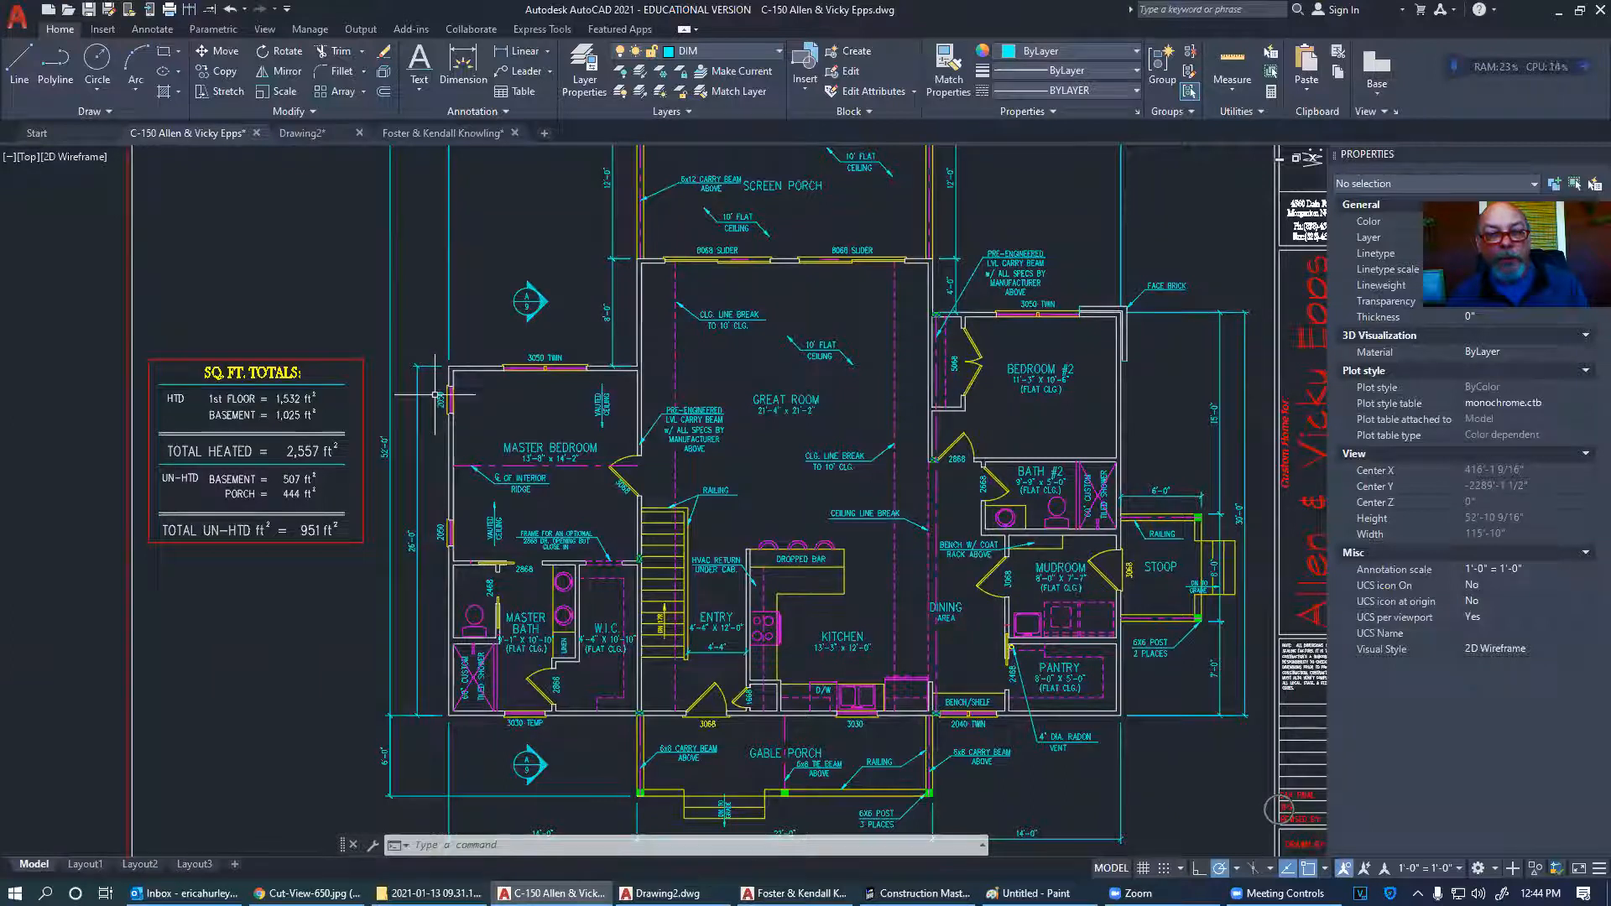
mouse_move(550, 893)
left_click(307, 893)
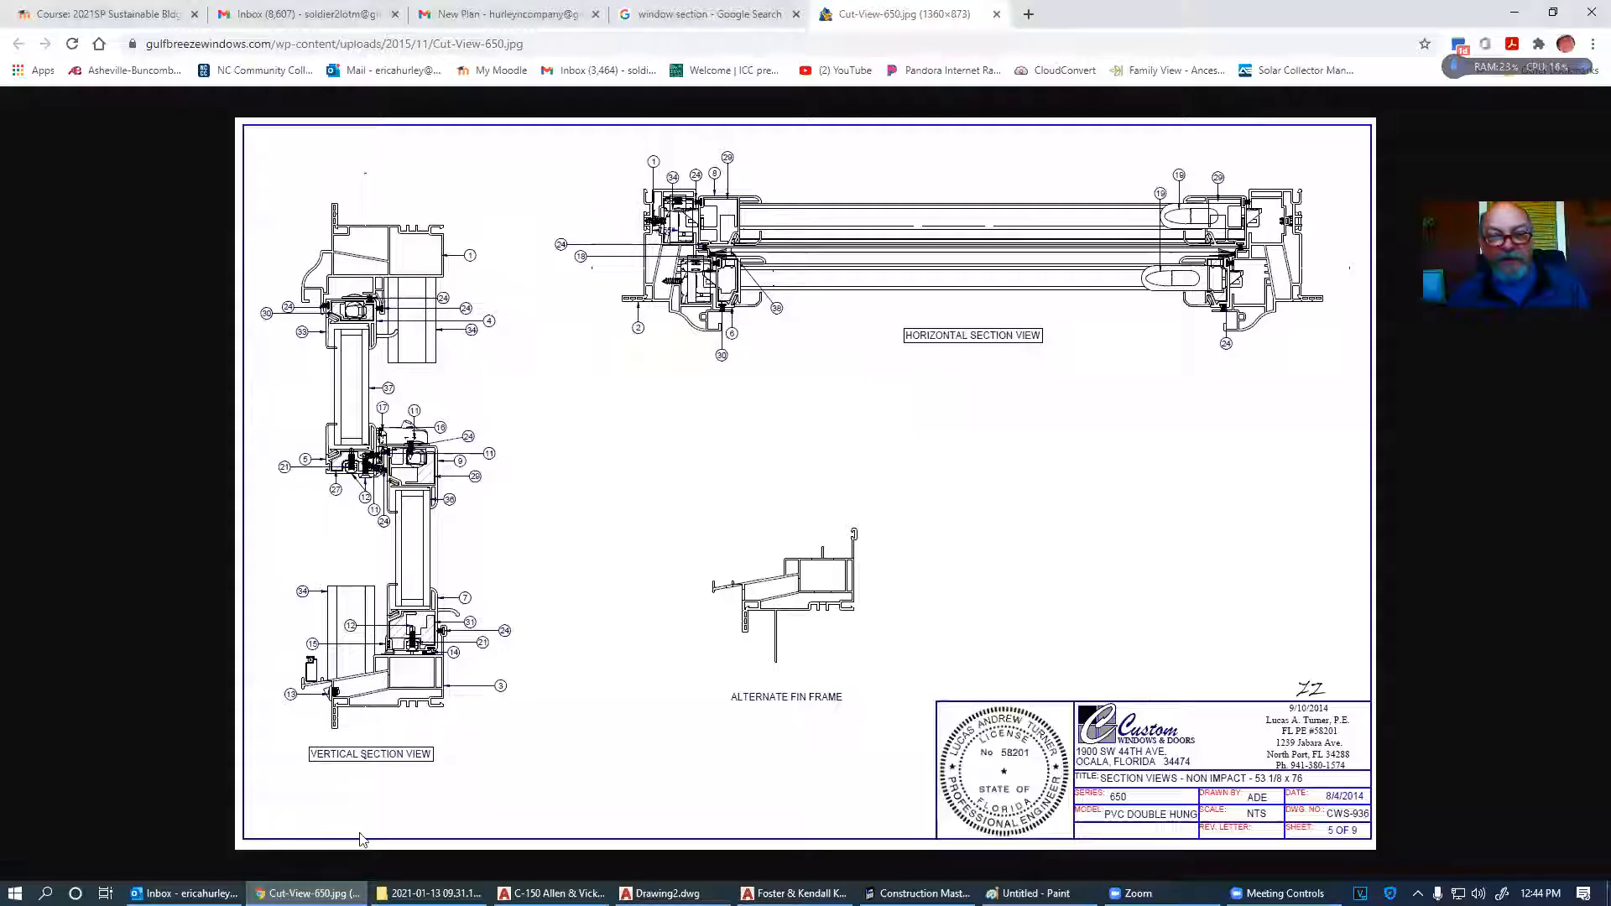
- View the hand-drawn floor plan from the New Plan email, then return to AutoCAD
left_click(554, 25)
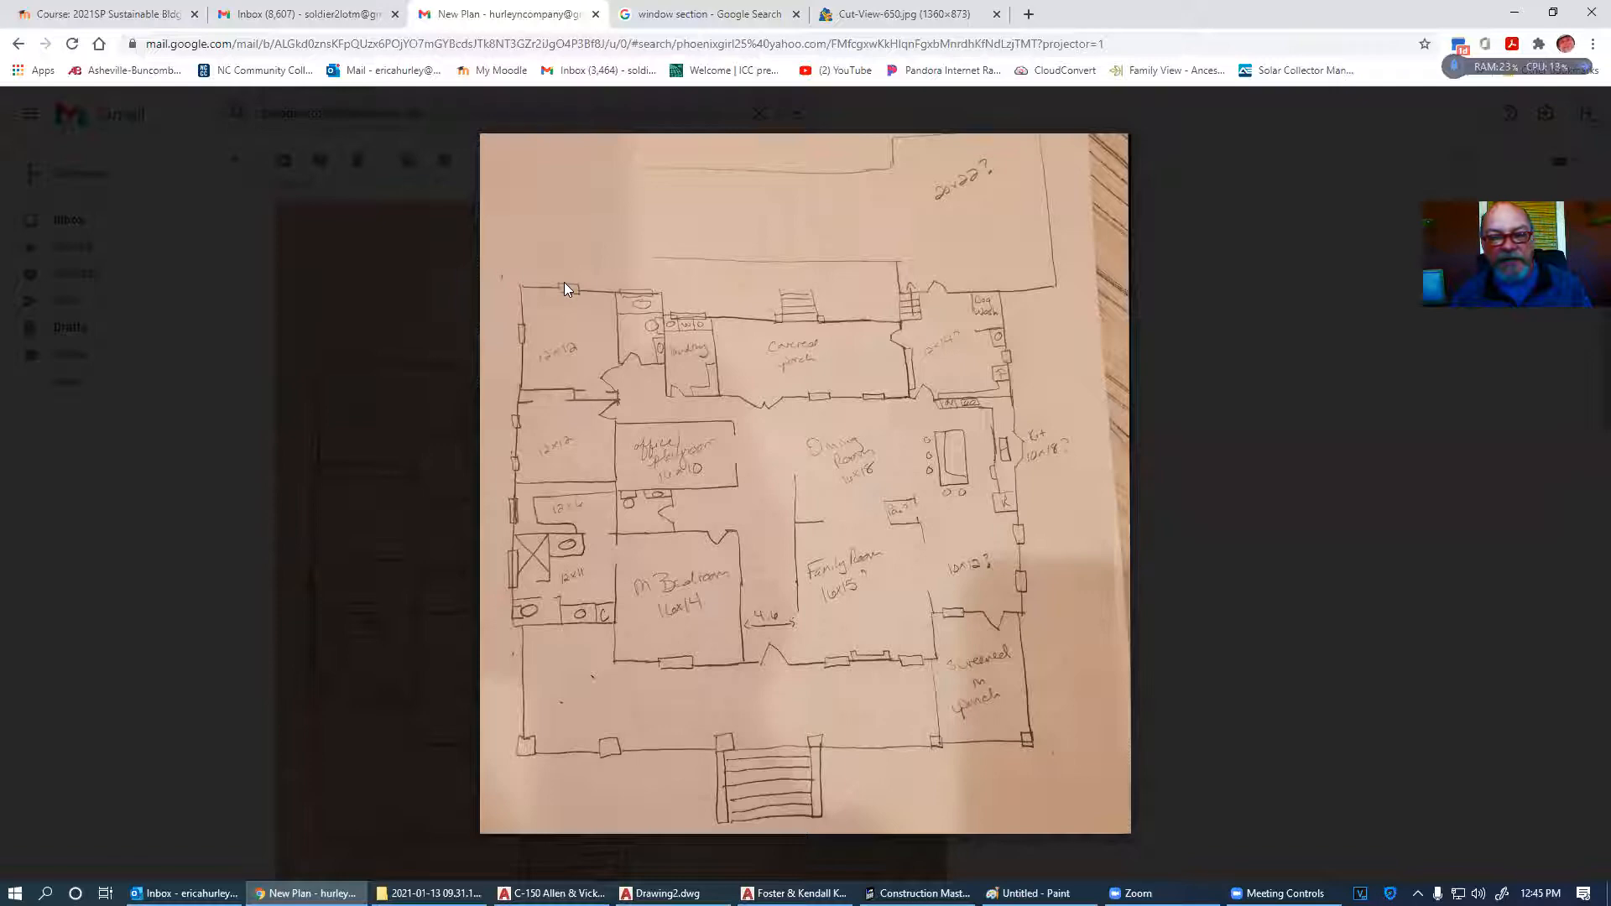
key("alt+Tab")
- Zoom on the C-150 8068 slider, then show Bedroom #2, bathroom and laundry in the second client's plan
left_click(539, 339)
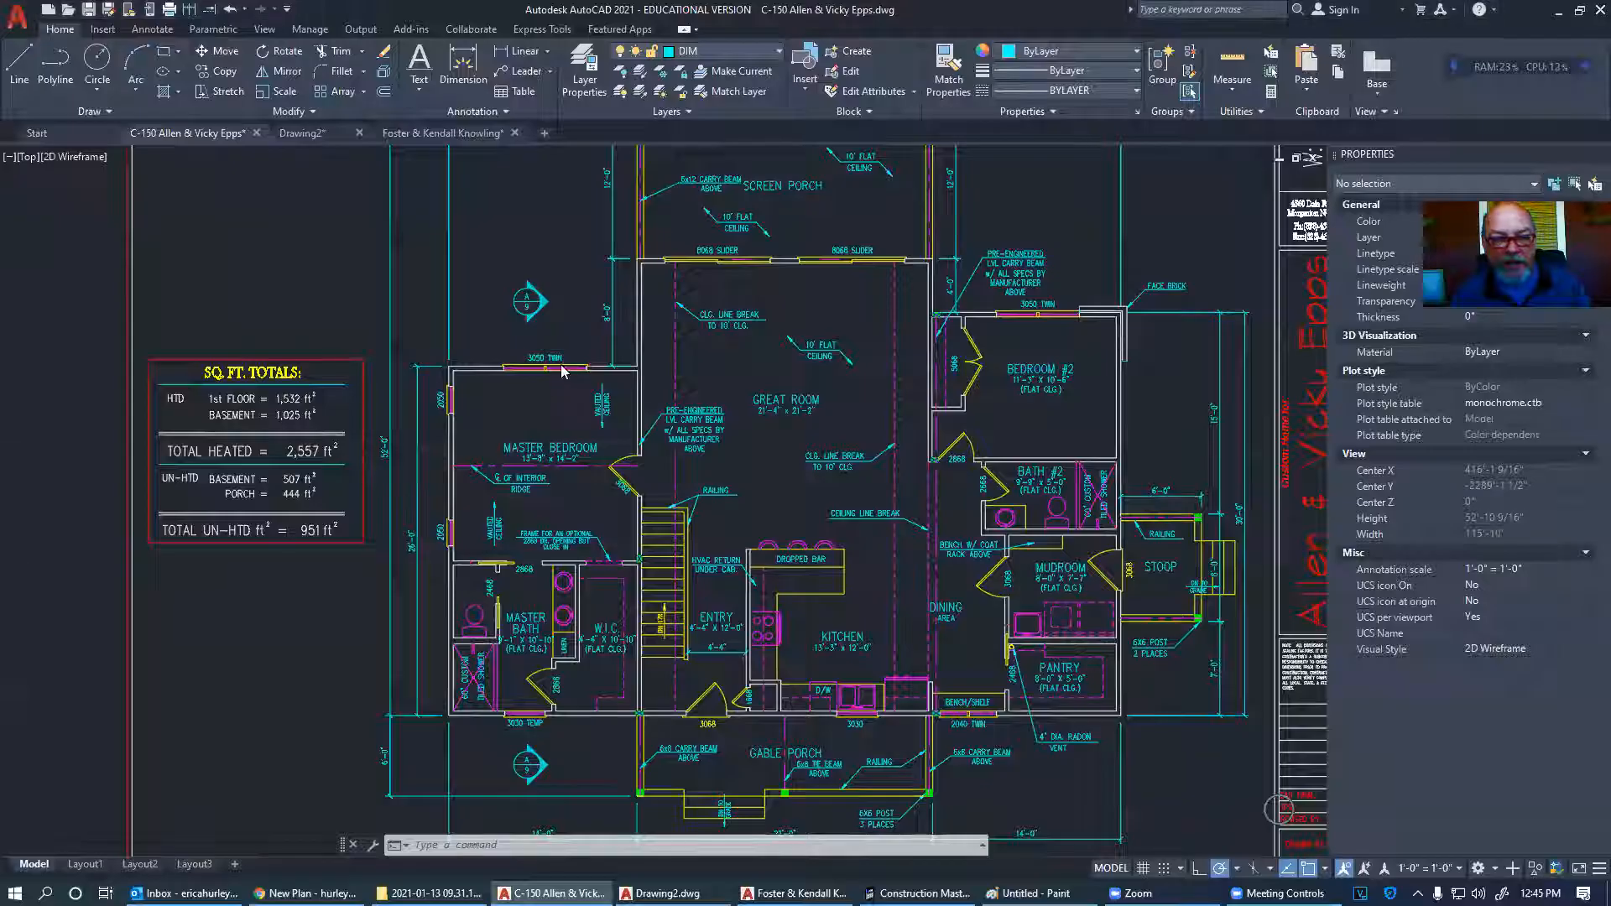
scroll(698, 252, "up", 6)
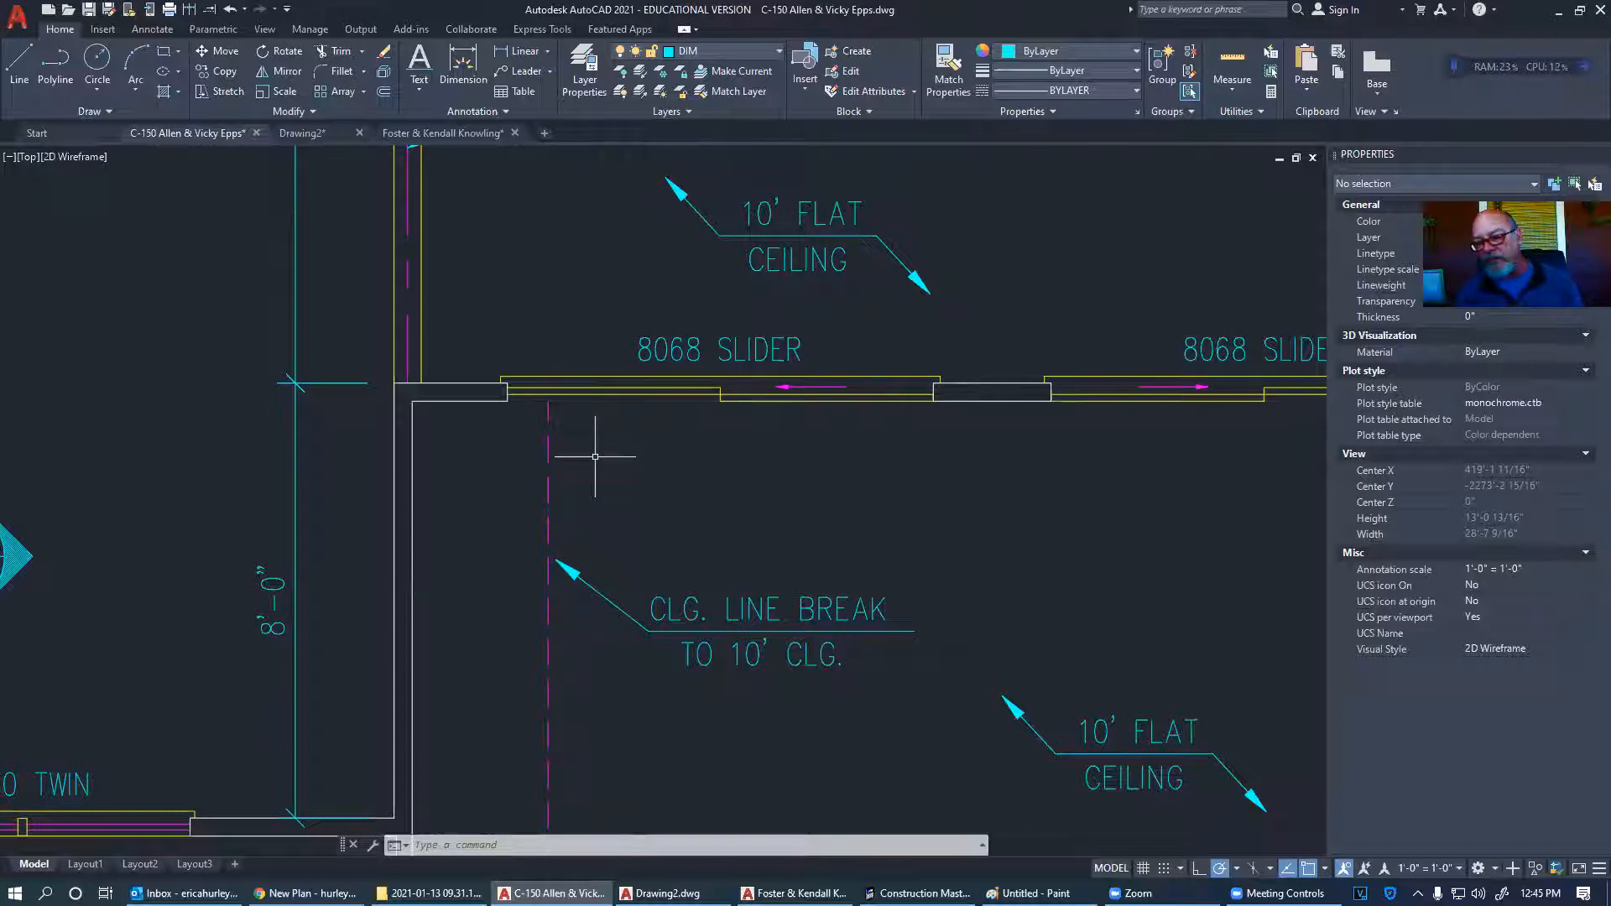
left_click(453, 134)
scroll(811, 405, "down", 4)
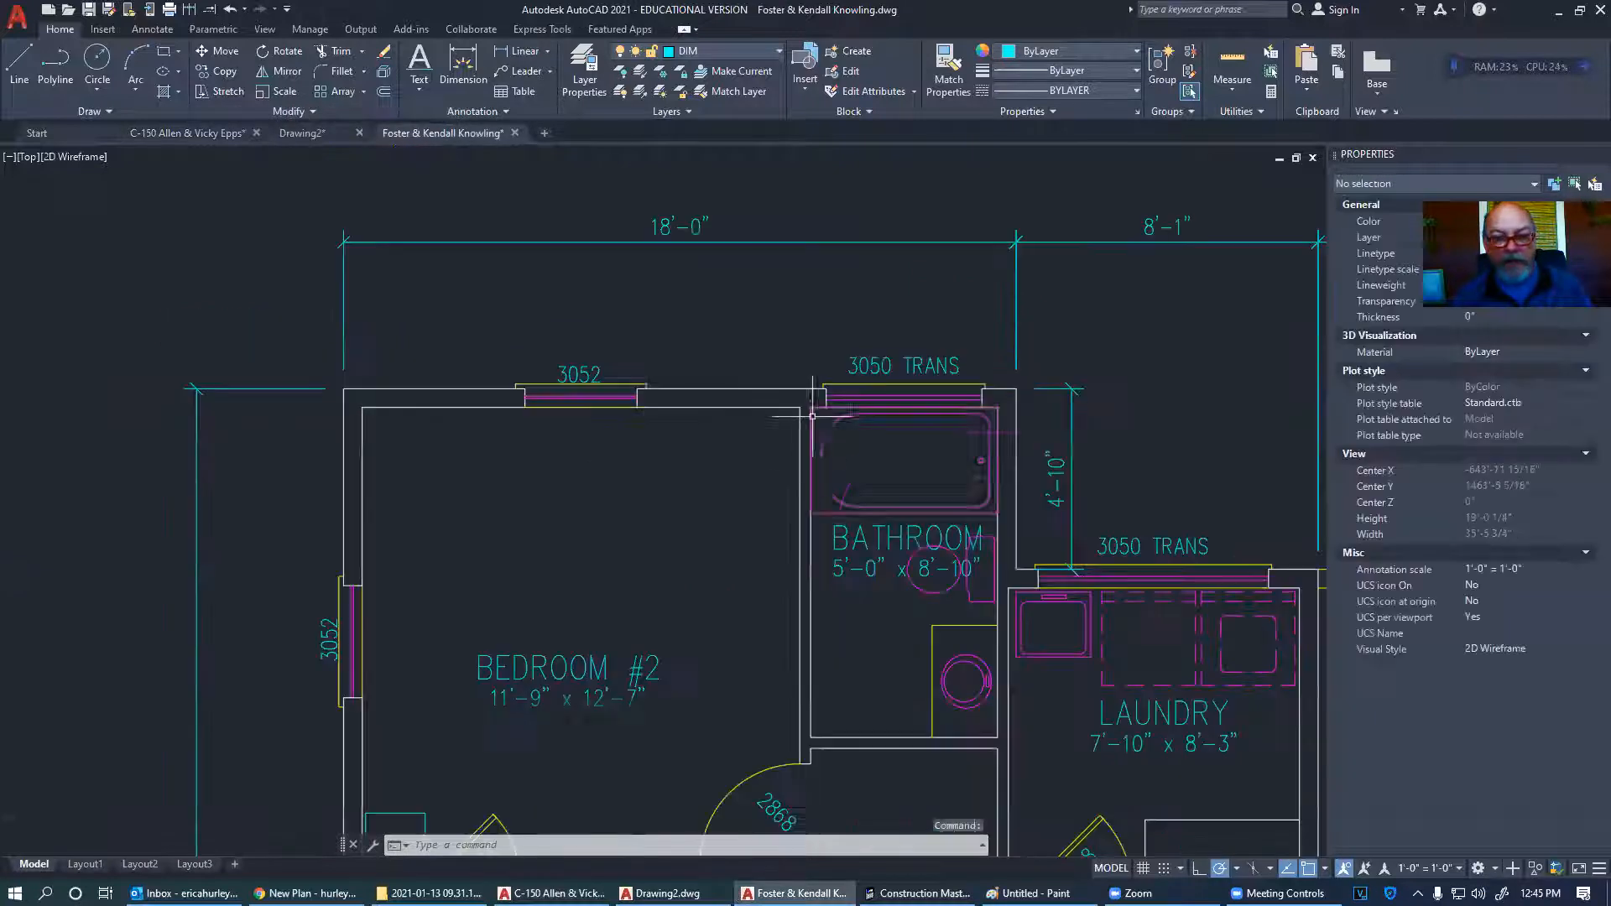
middle_click_drag(714, 710, 712, 545)
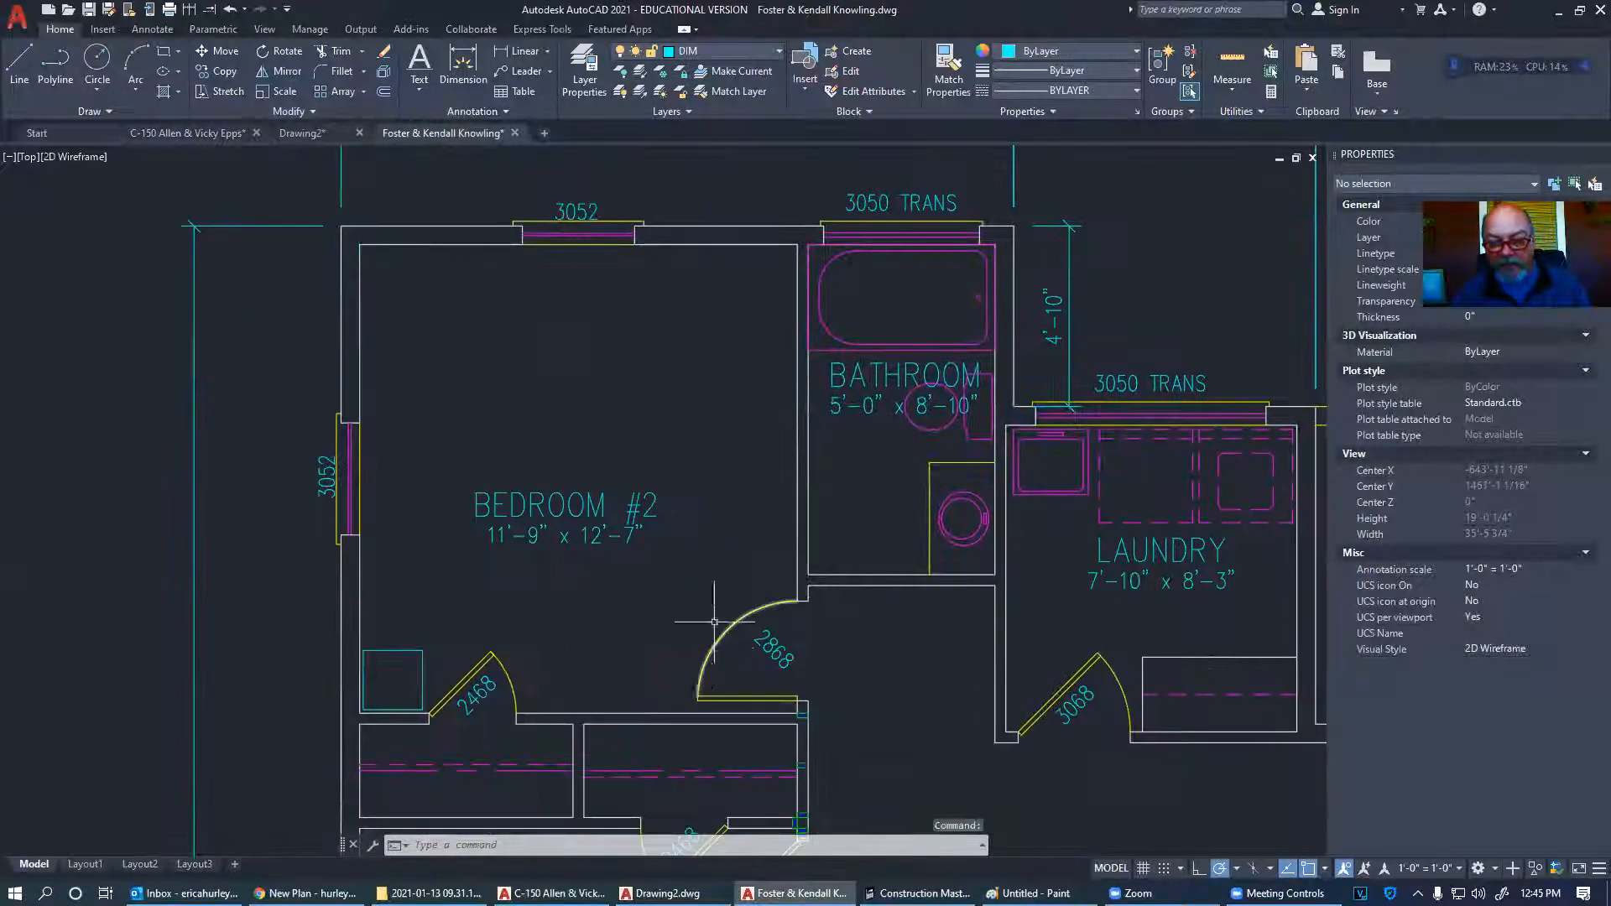
scroll(722, 623, "down", 8)
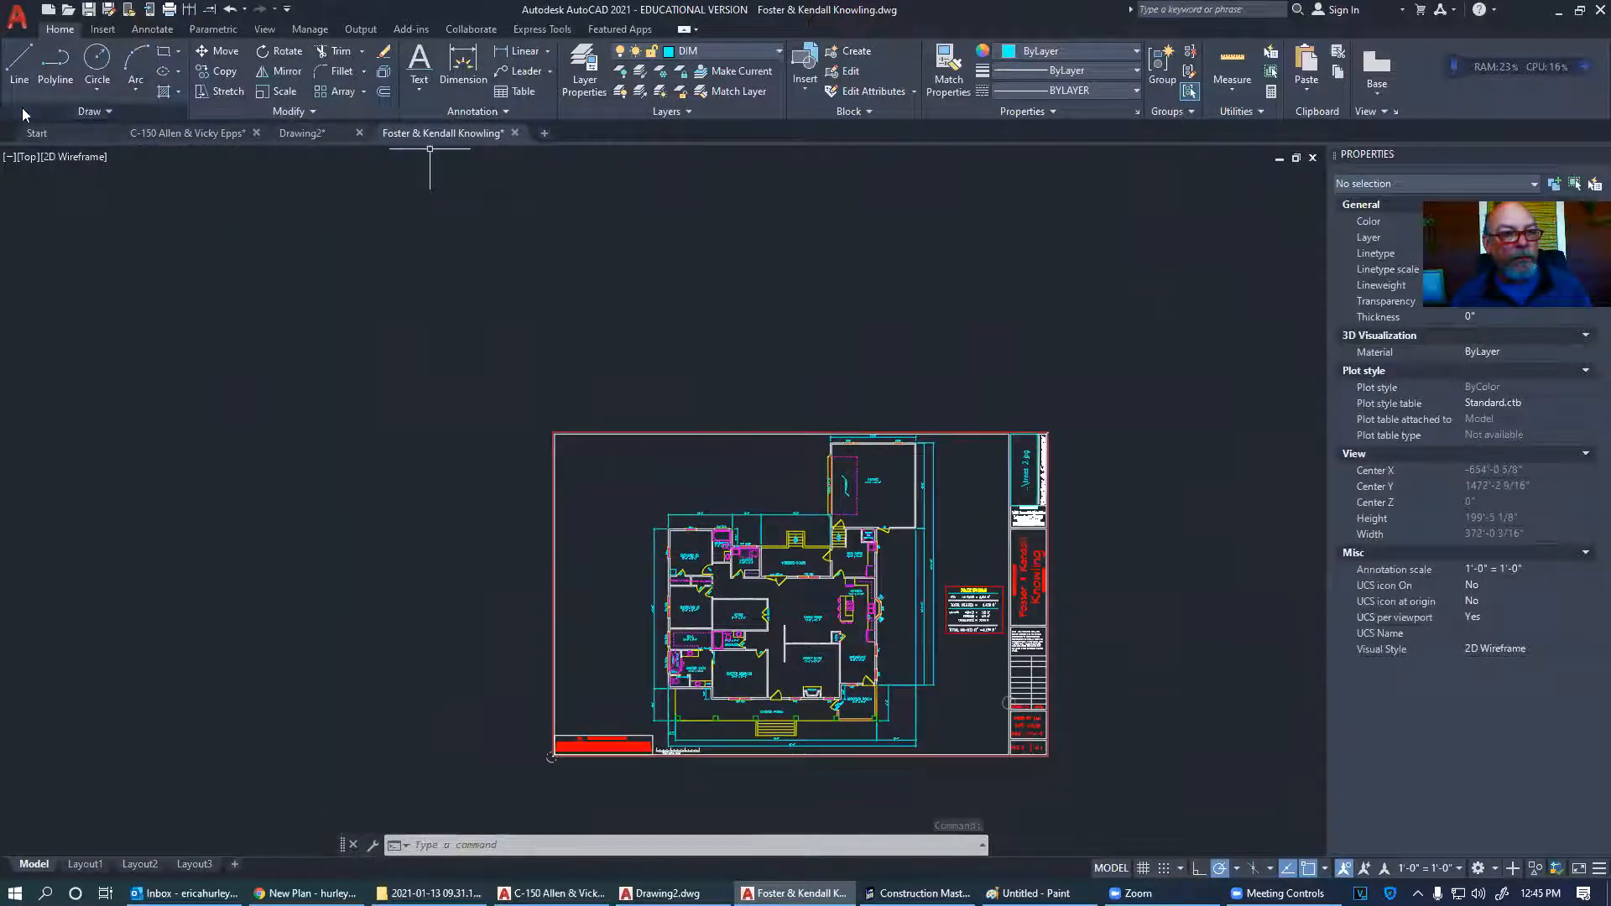
- Open the third client's drawing from the Recent Documents list
left_click(24, 17)
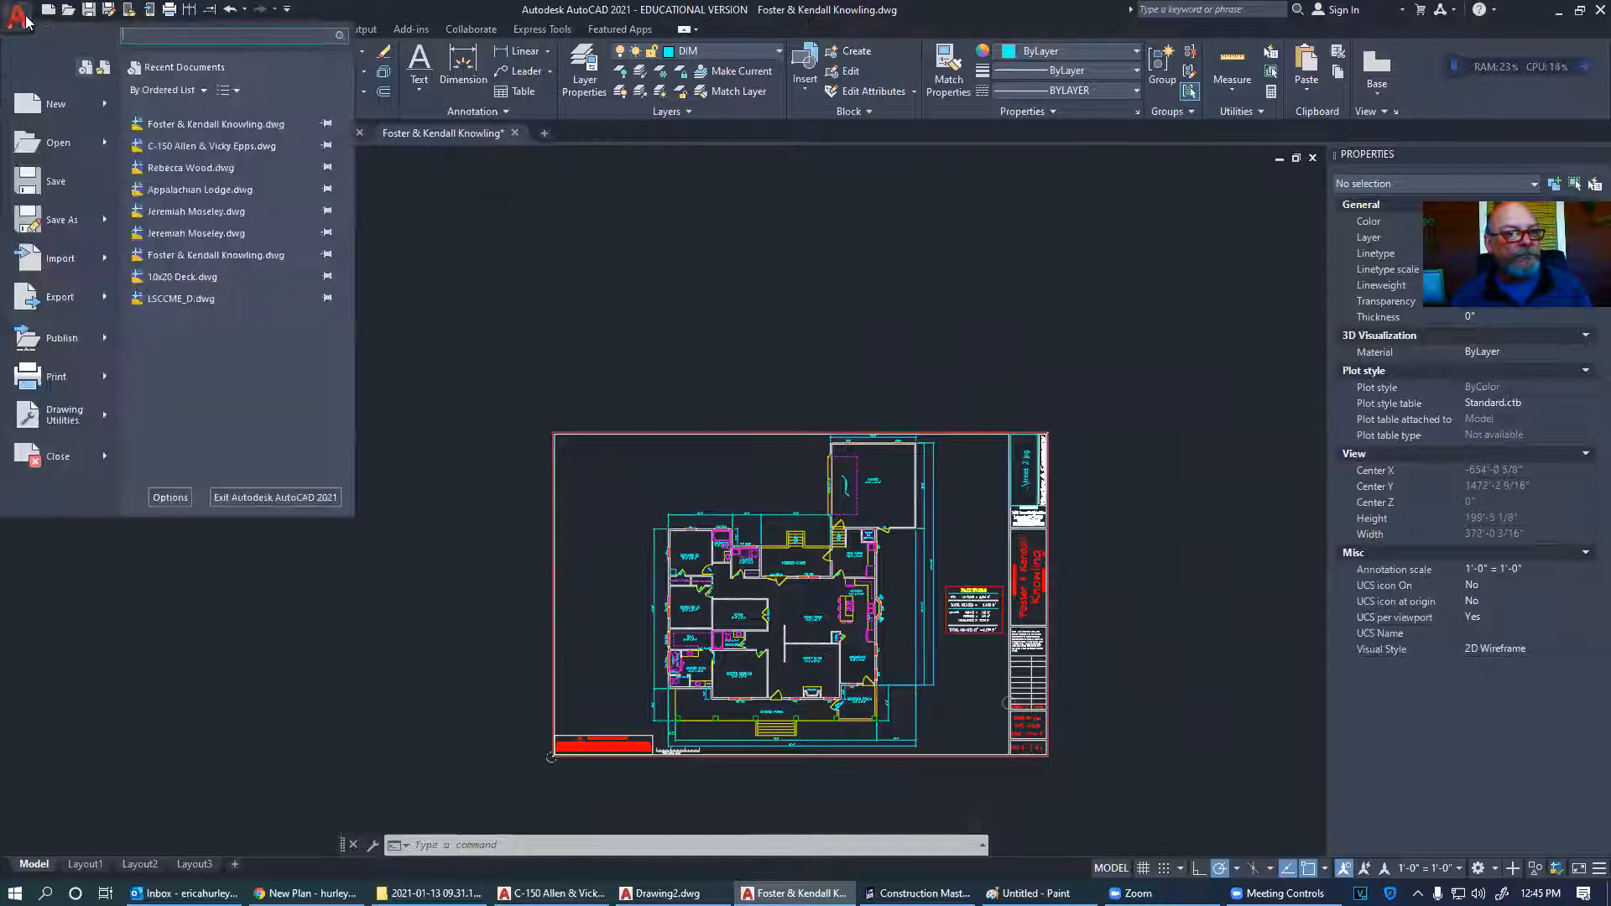
left_click(197, 212)
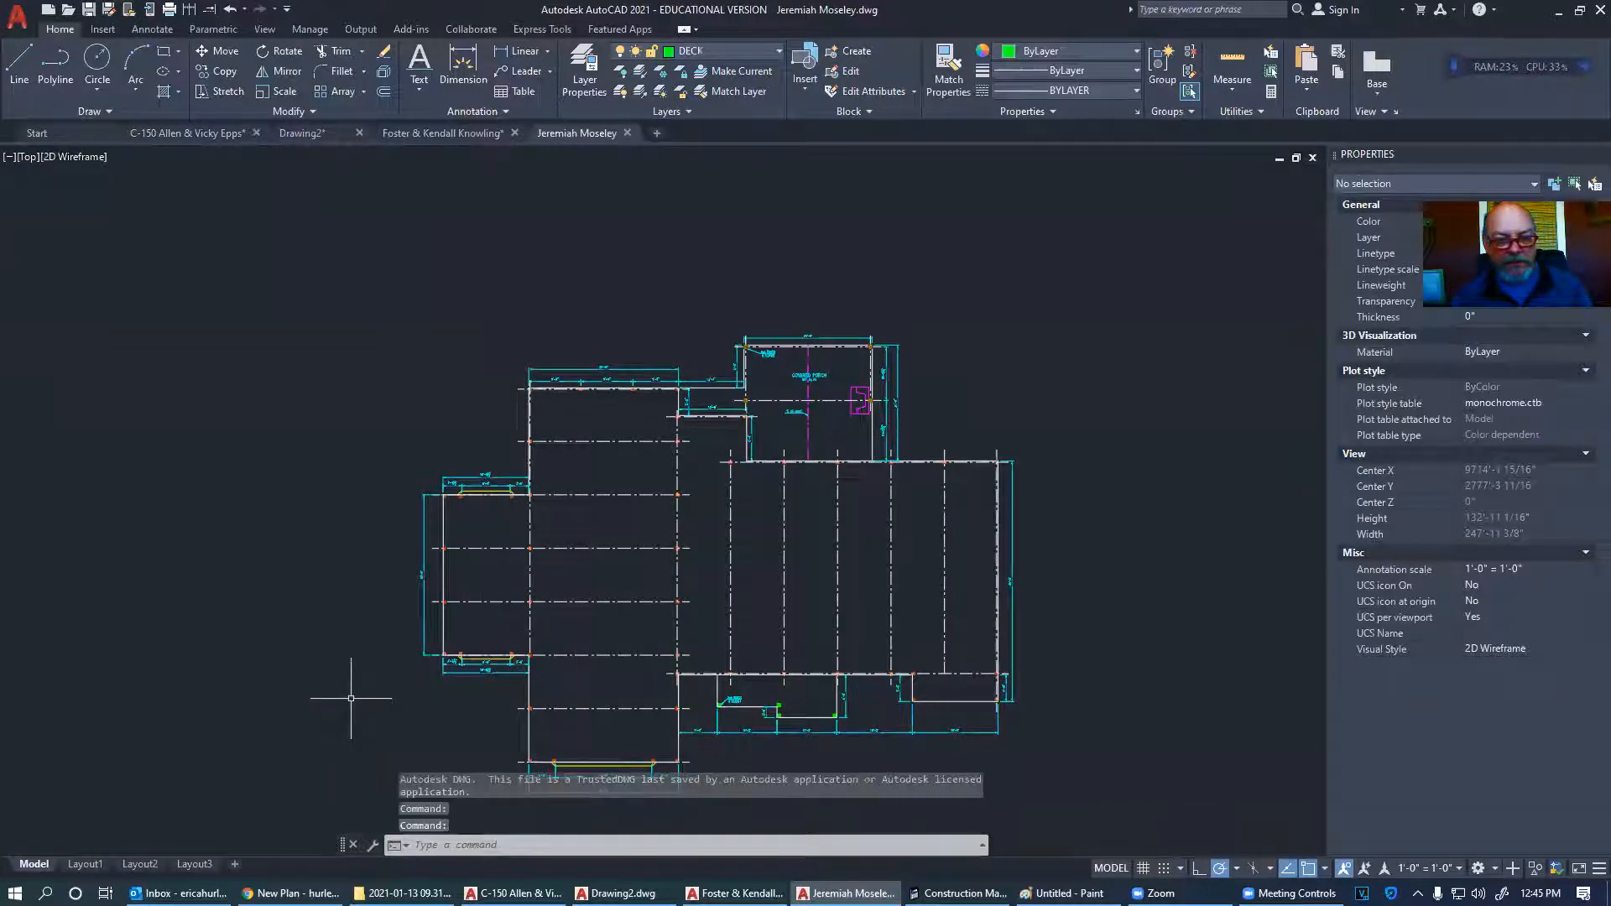
scroll(351, 697, "down", 6)
scroll(831, 667, "up", 9)
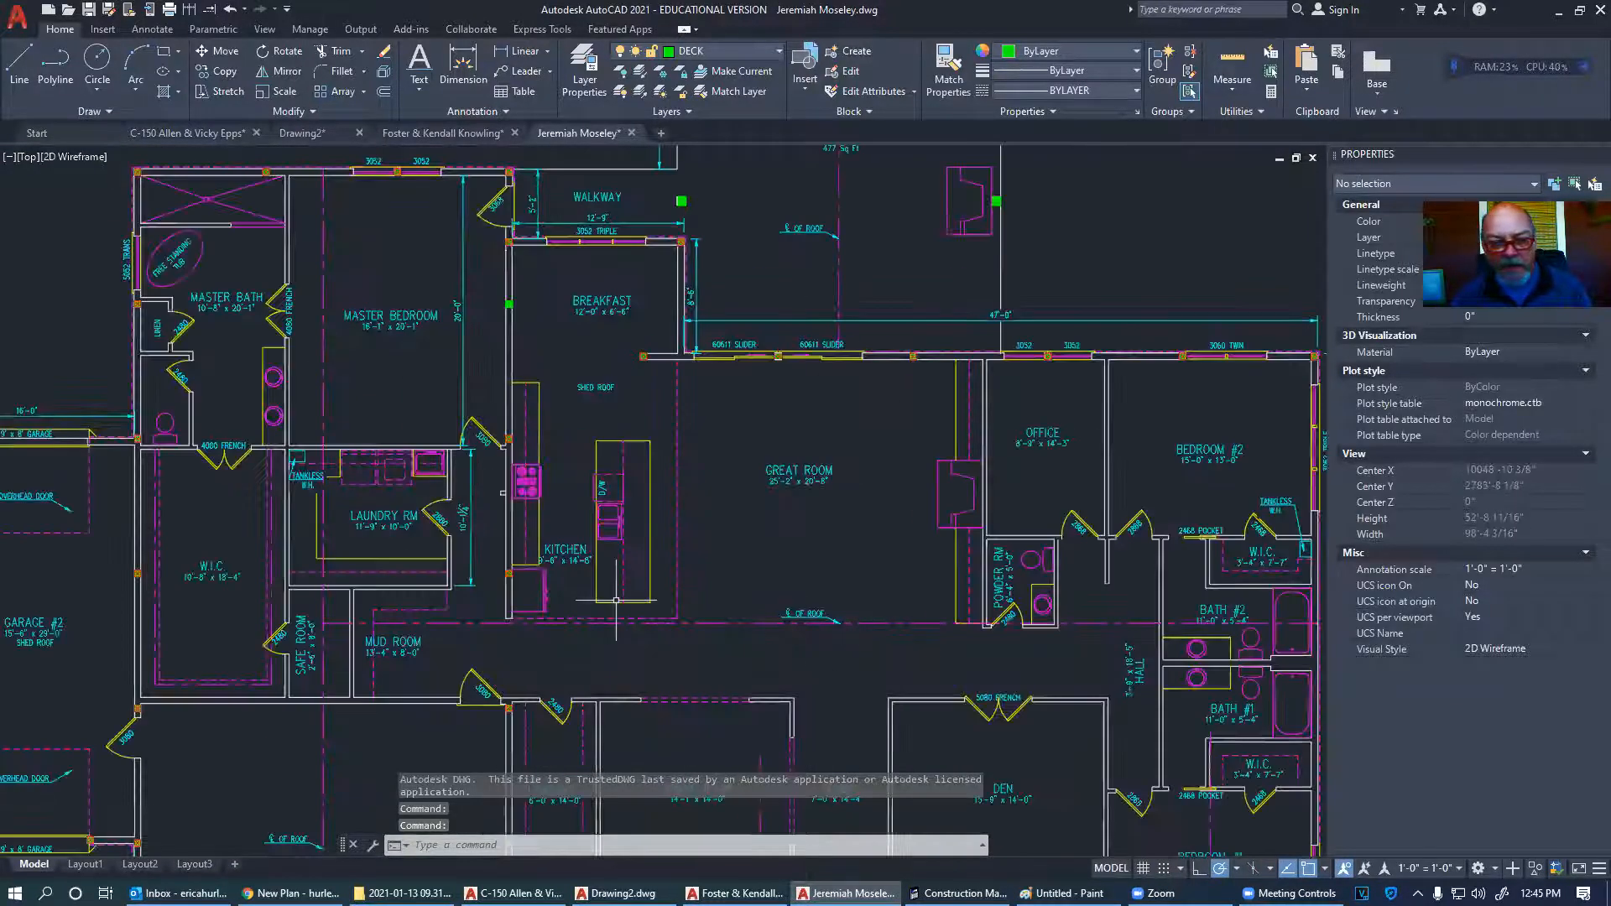
scroll(405, 513, "up", 8)
middle_click_drag(458, 528, 784, 554)
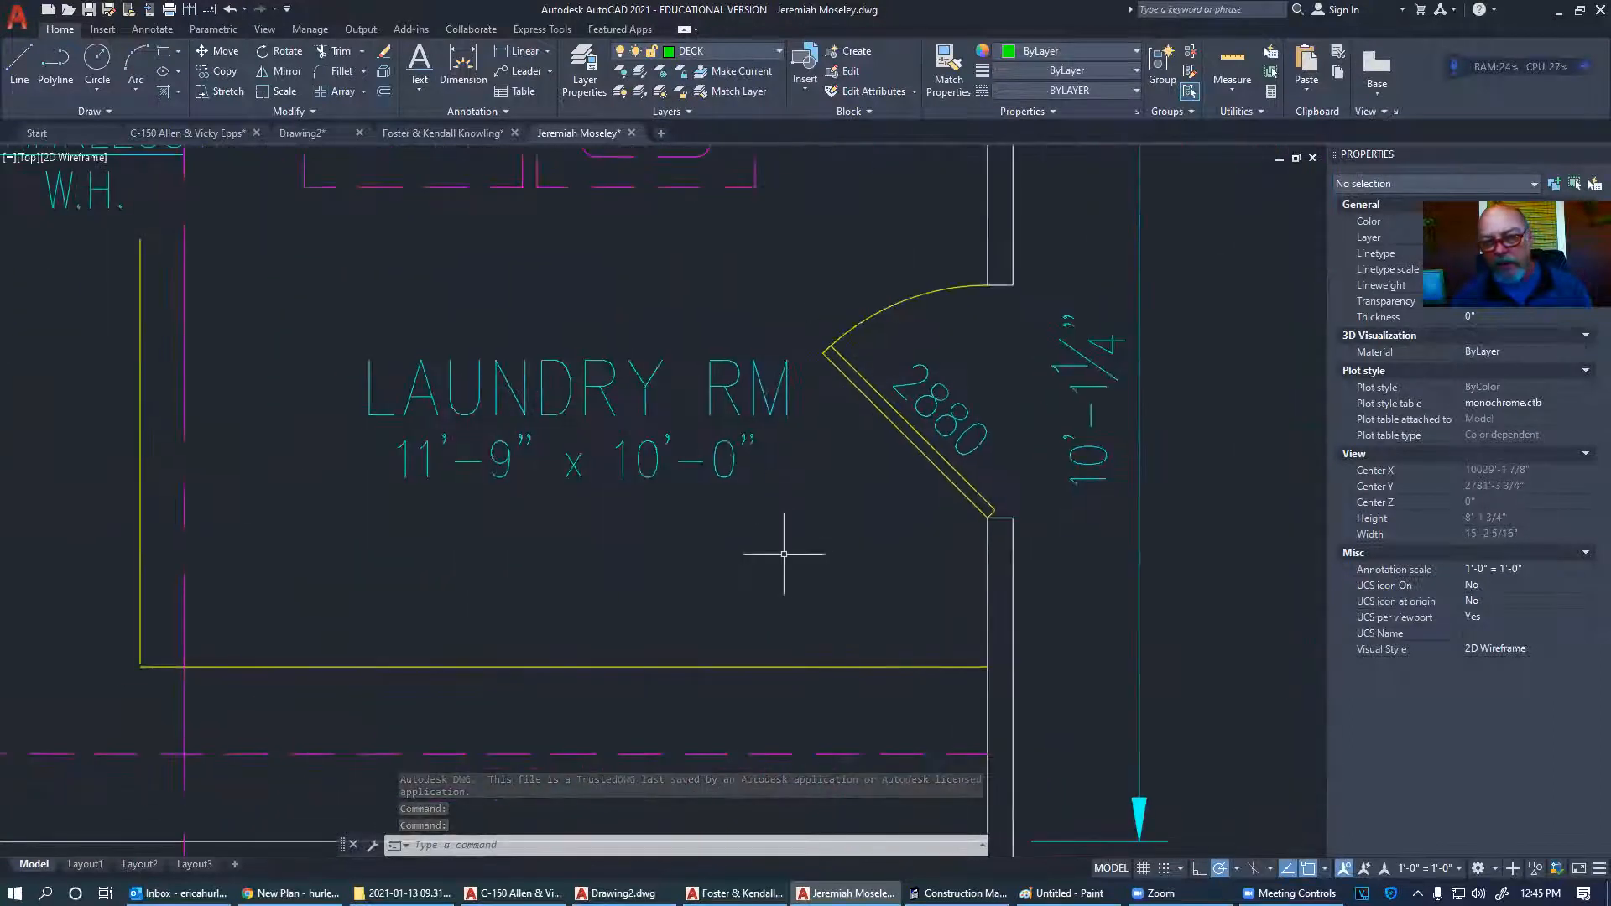
scroll(784, 554, "down", 2)
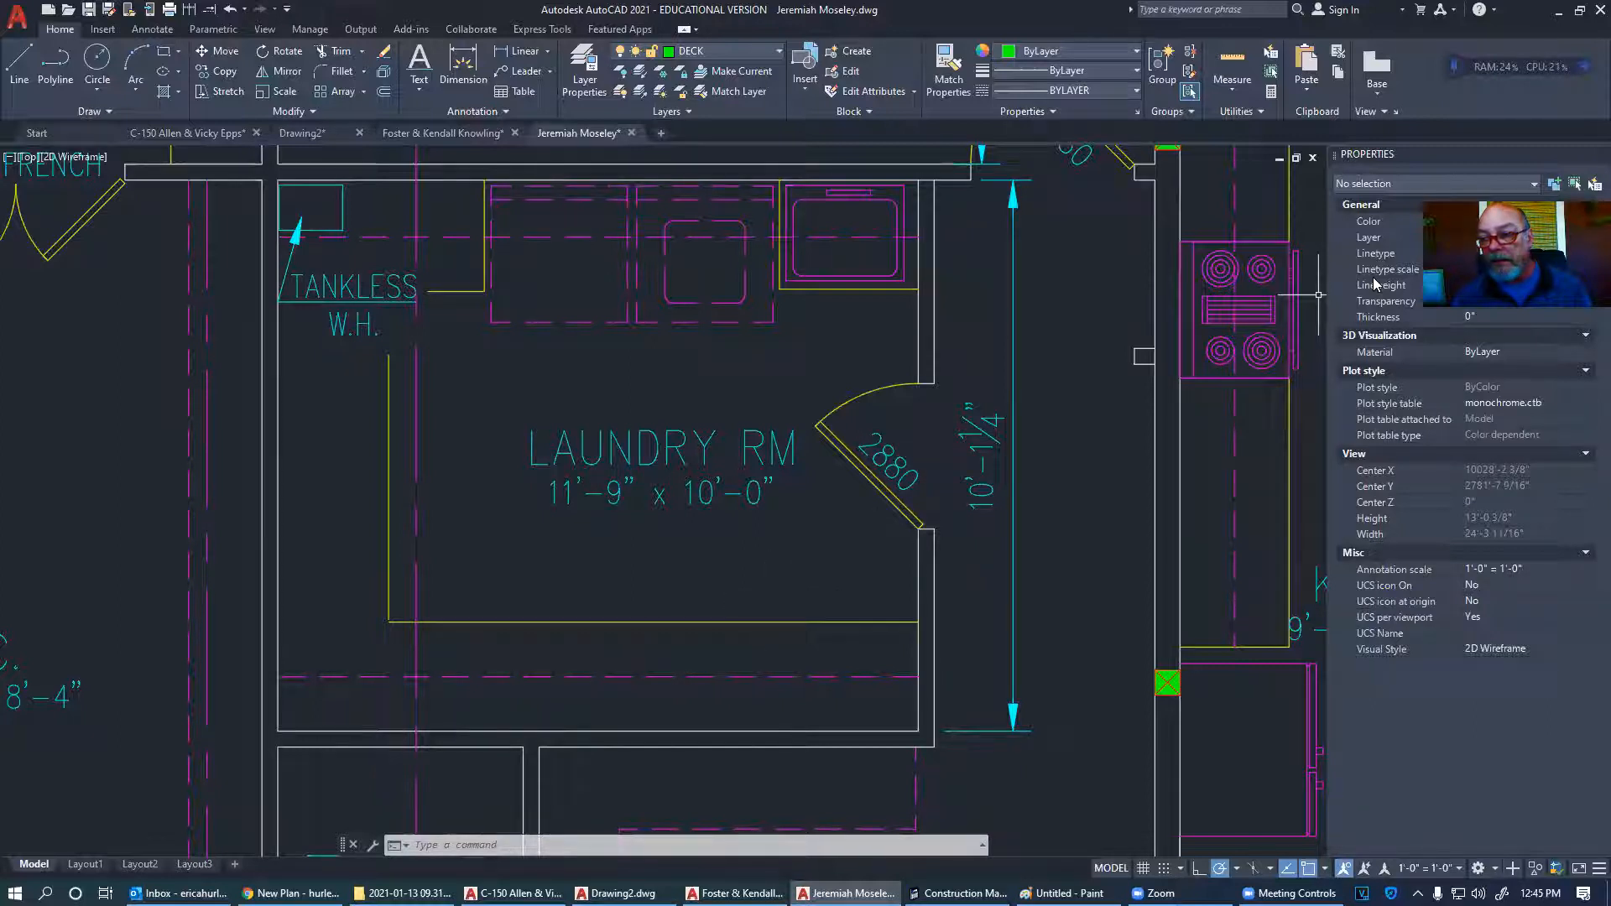
scroll(660, 487, "down", 3)
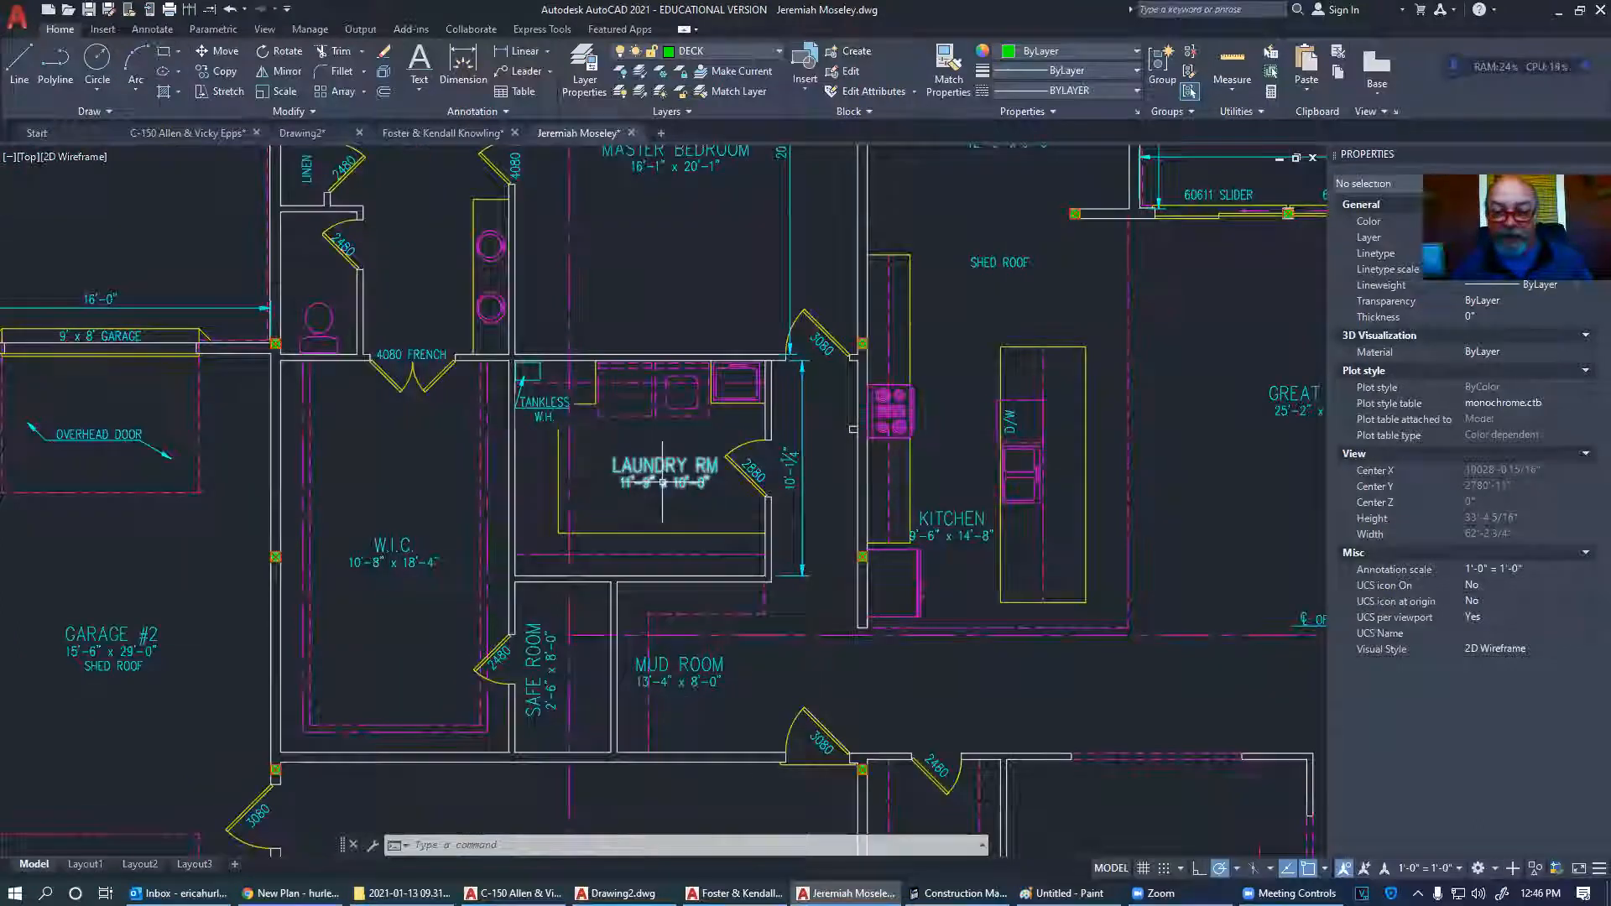
middle_click_drag(663, 605, 613, 501)
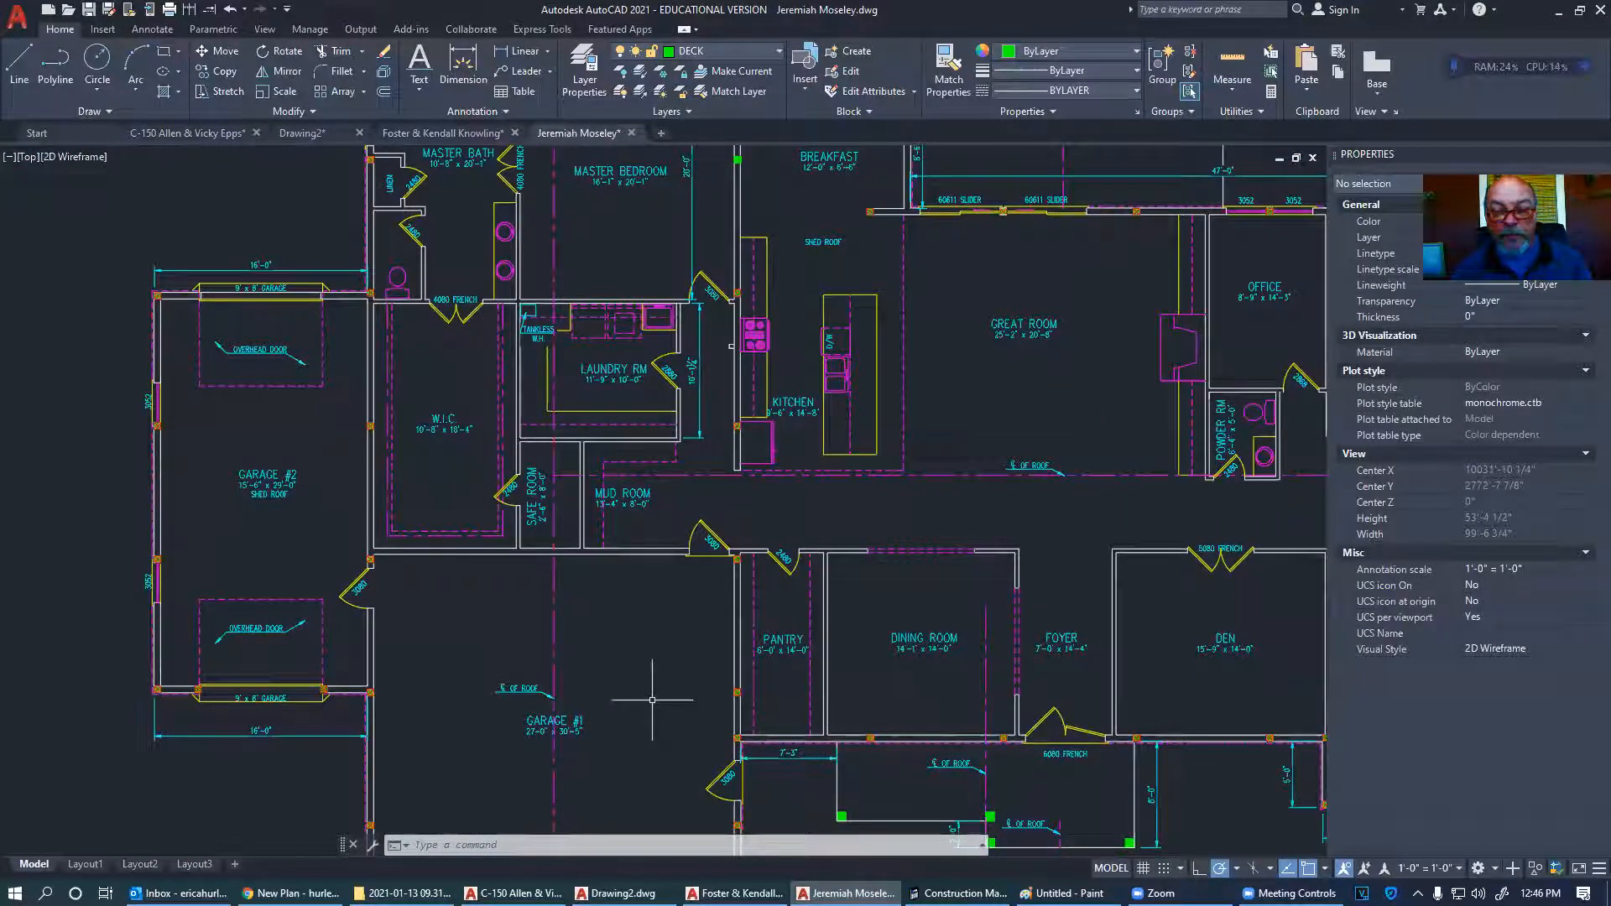
scroll(621, 663, "down", 1)
scroll(344, 500, "down", 1)
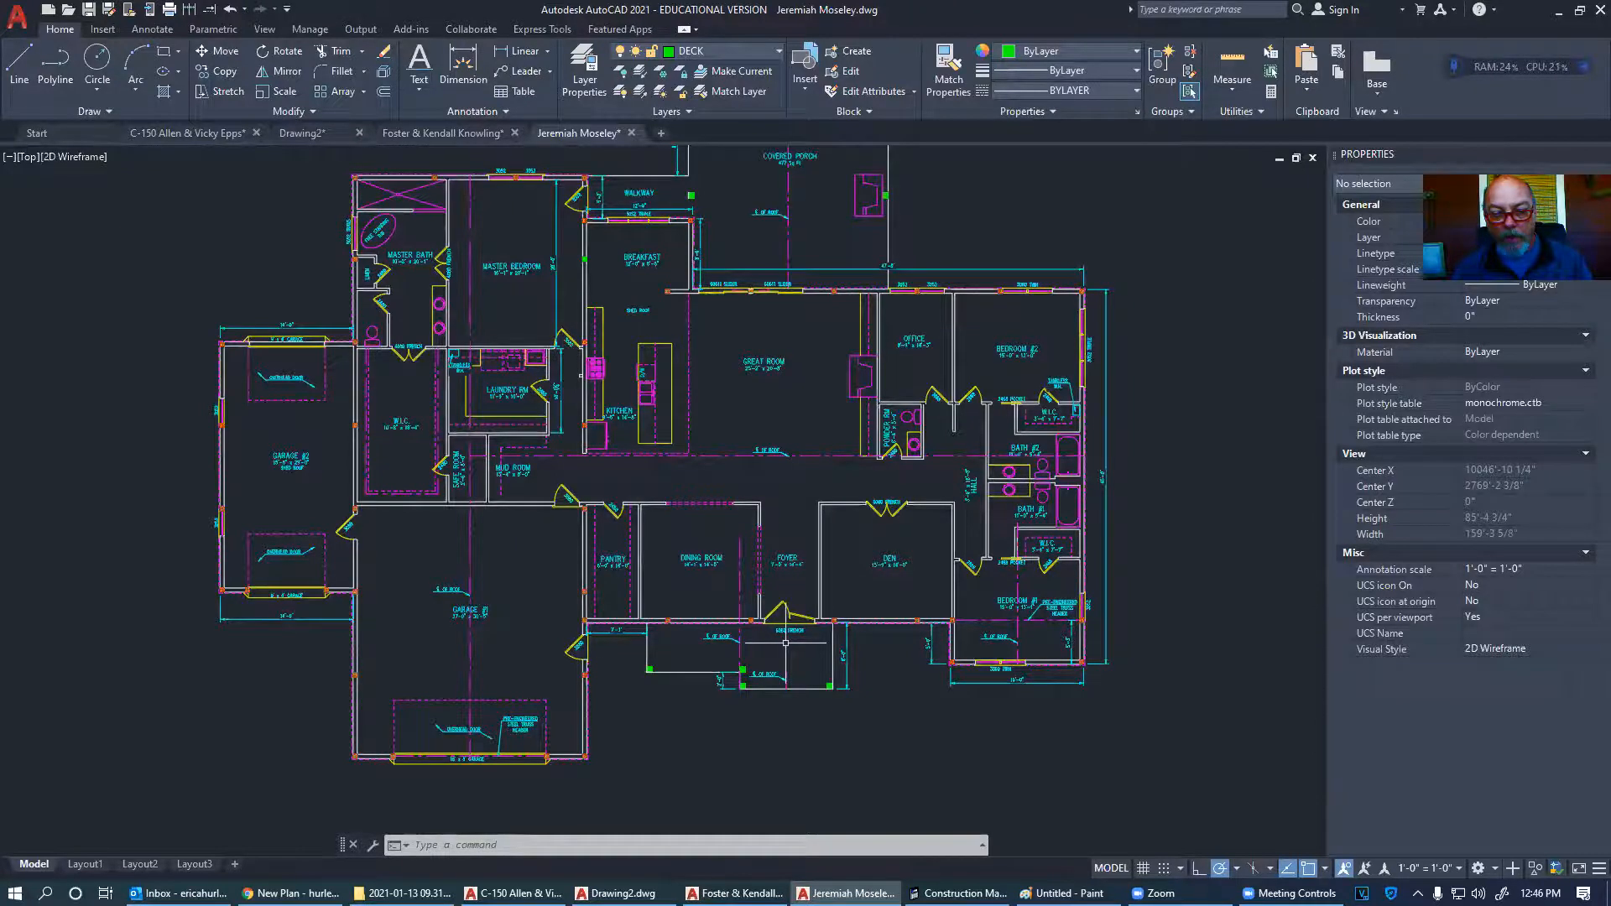
scroll(785, 643, "up", 5)
scroll(786, 643, "down", 8)
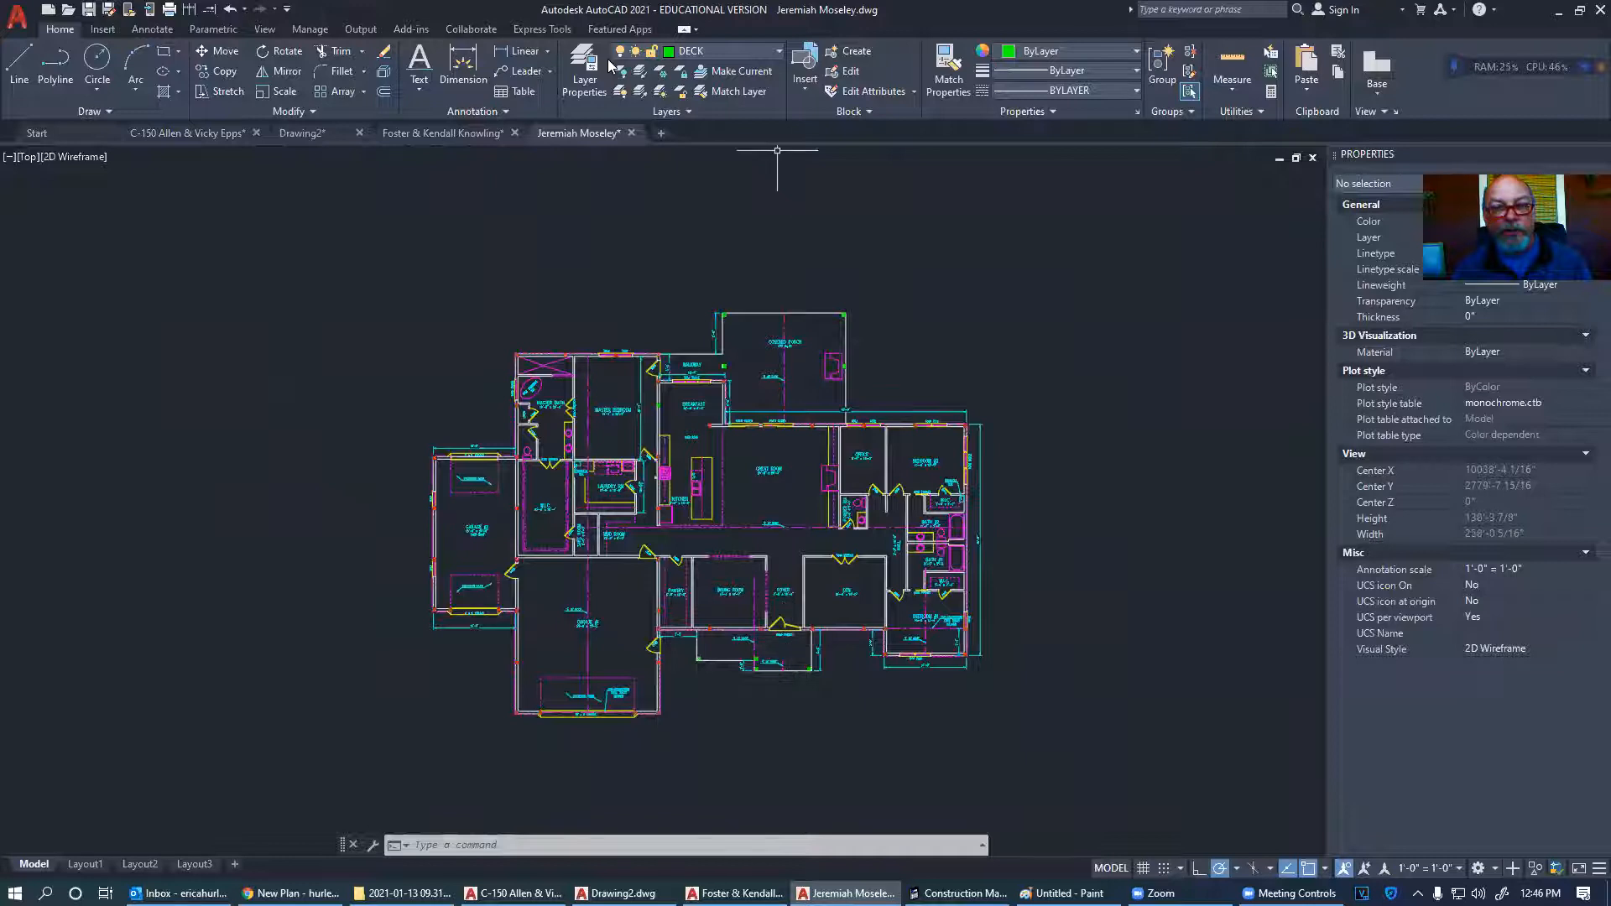
- Survey the second client's plan around the screened porch and mud room, then bring back the C-150 drawing
left_click(468, 138)
scroll(932, 814, "up", 5)
scroll(828, 571, "up", 2)
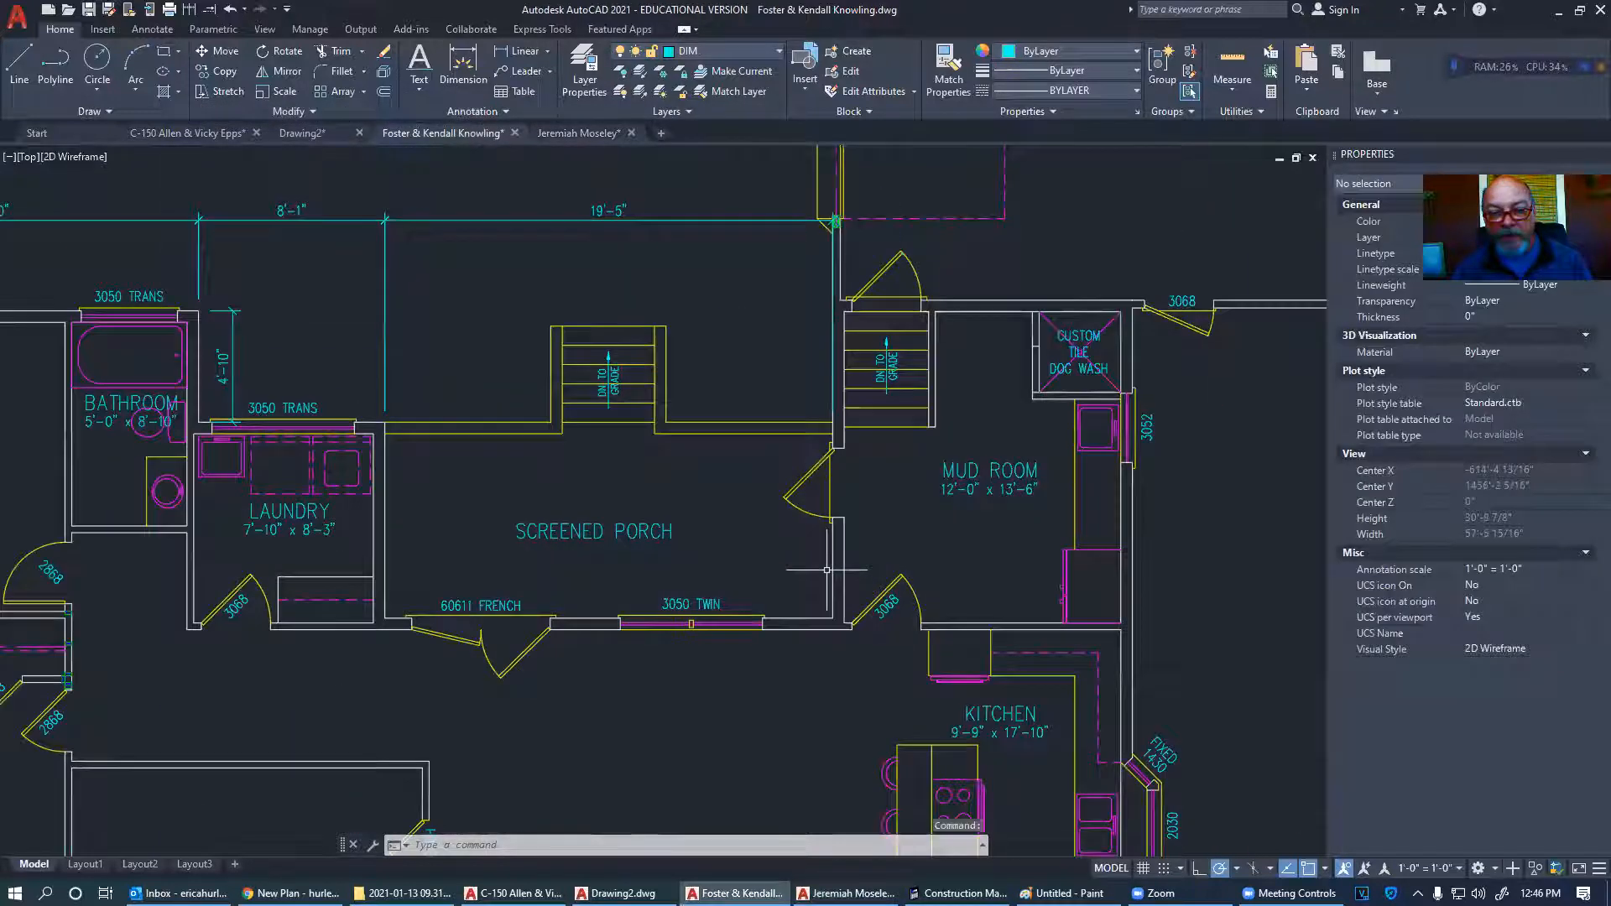
middle_click_drag(855, 687, 832, 470)
scroll(873, 388, "up", 6)
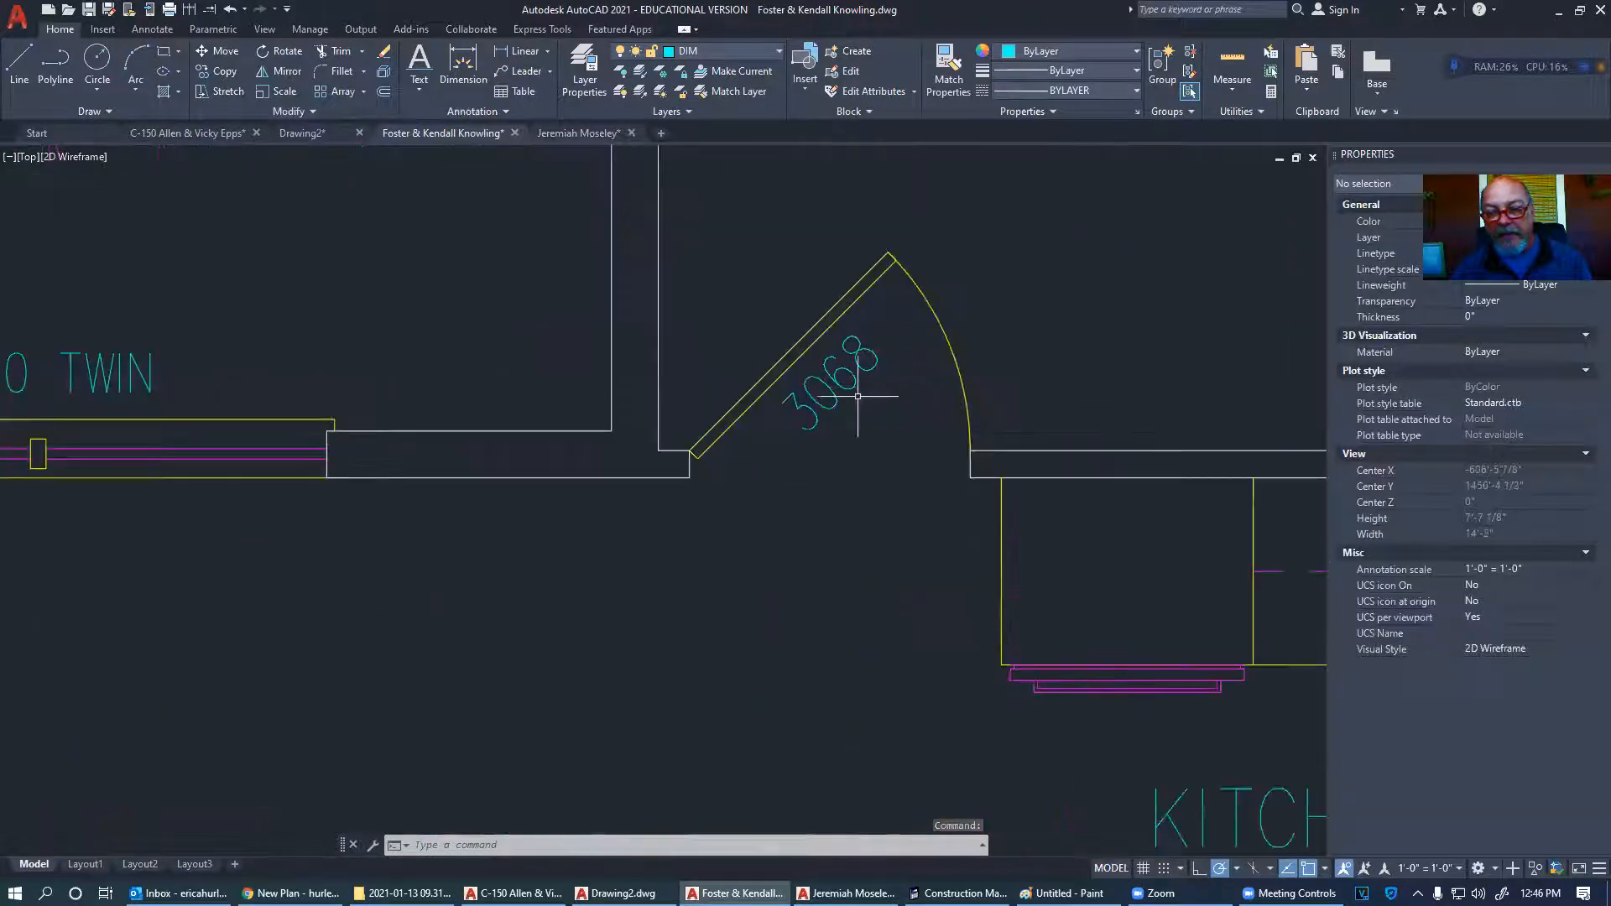
scroll(853, 397, "down", 8)
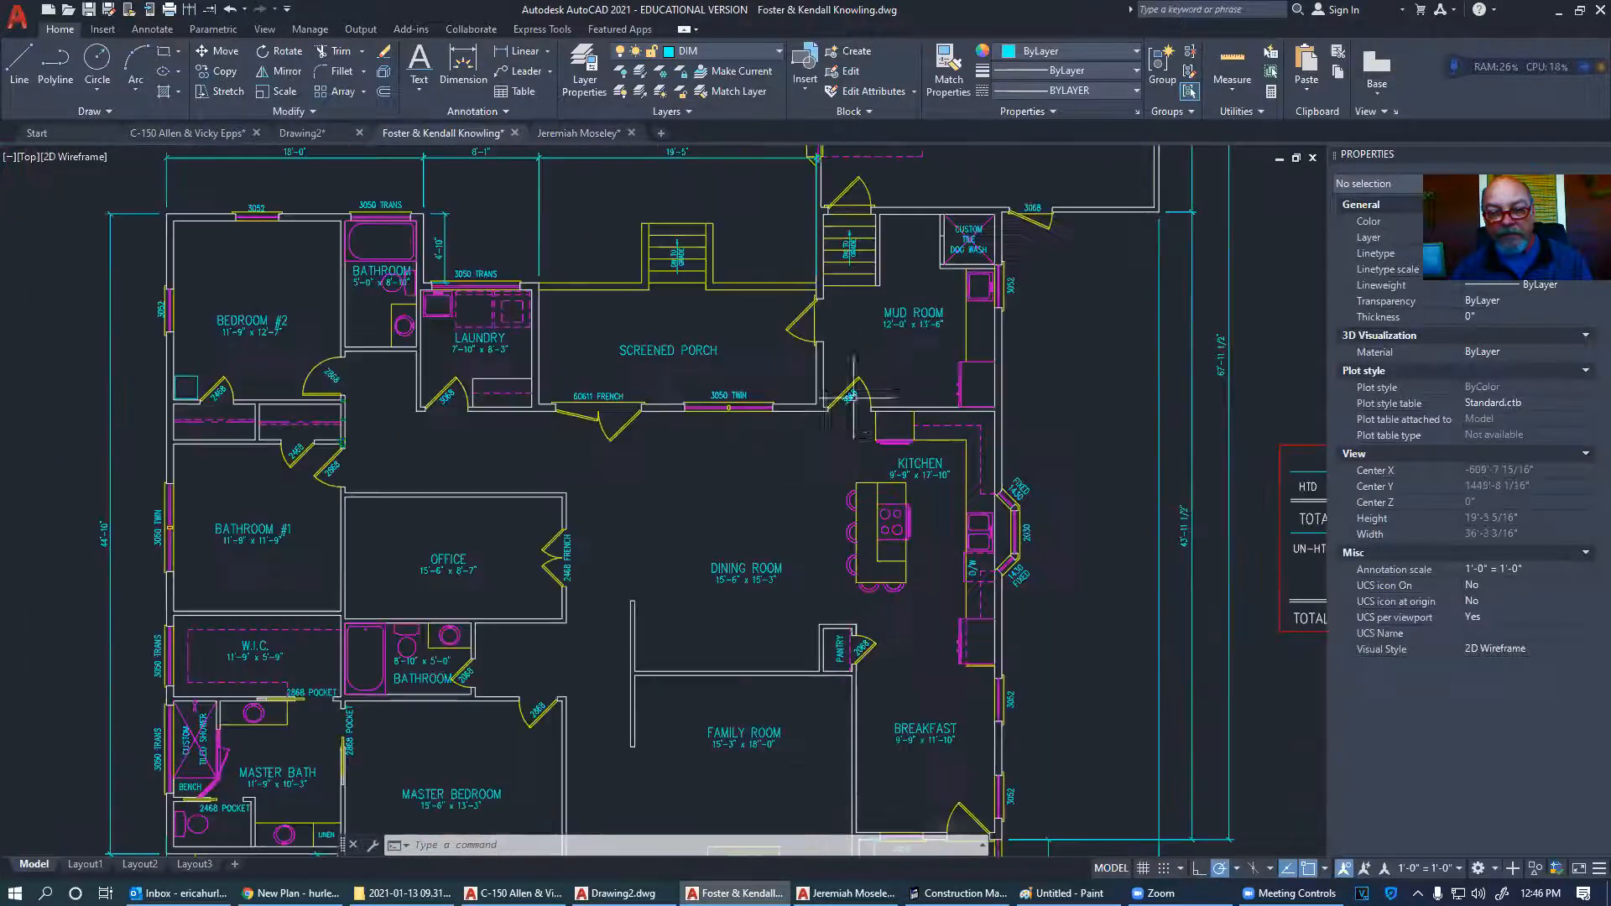
middle_click_drag(793, 449, 821, 374)
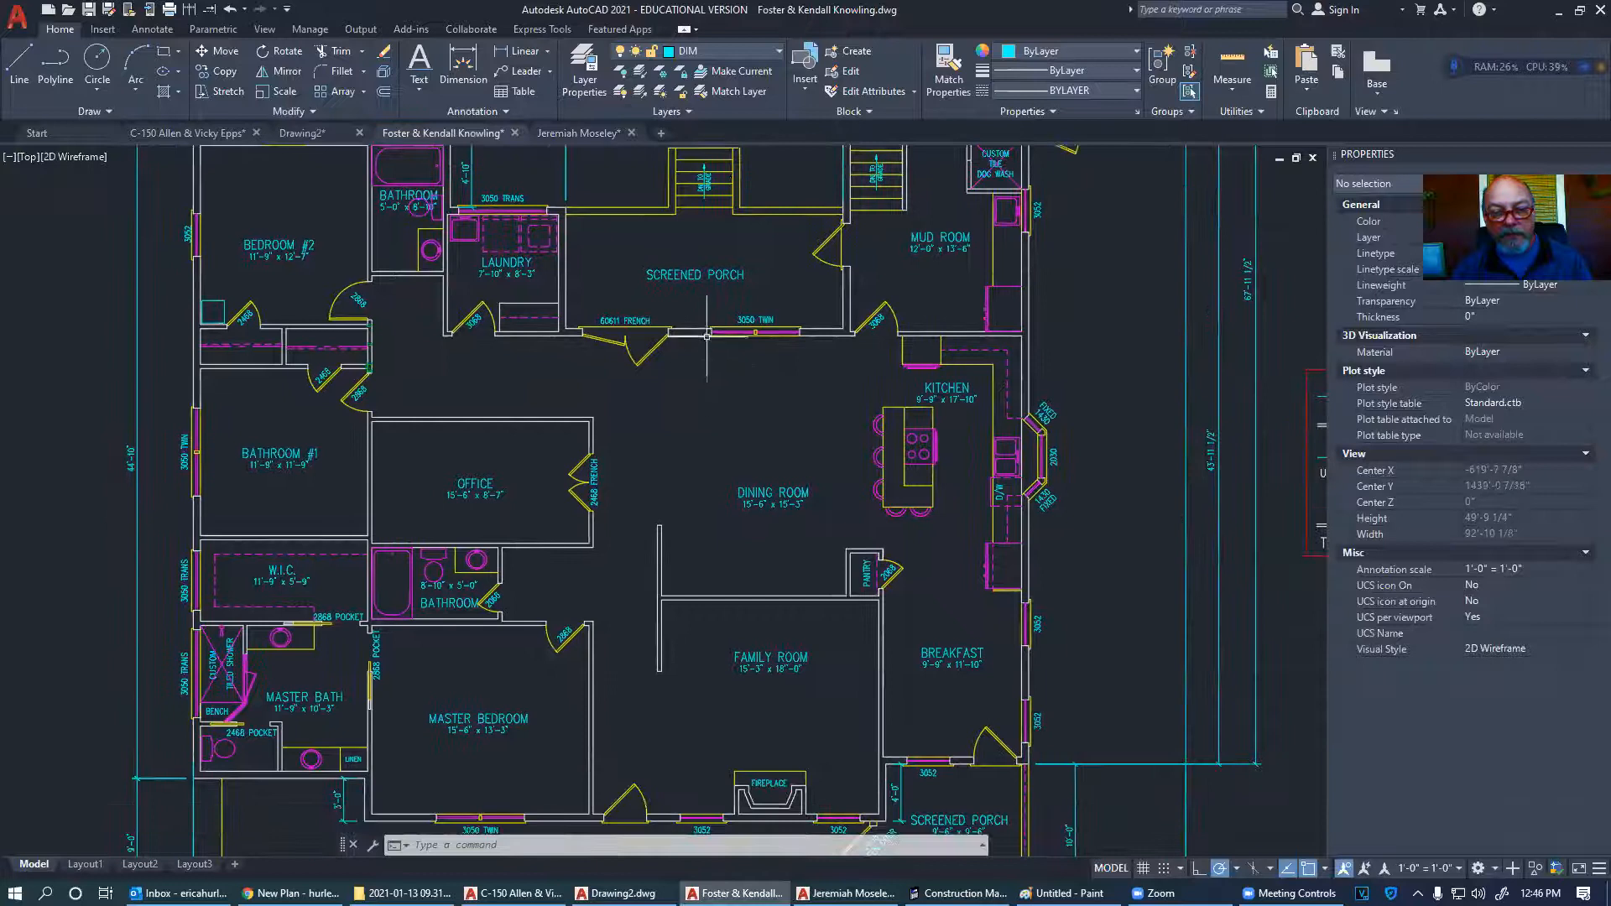
scroll(734, 315, "up", 8)
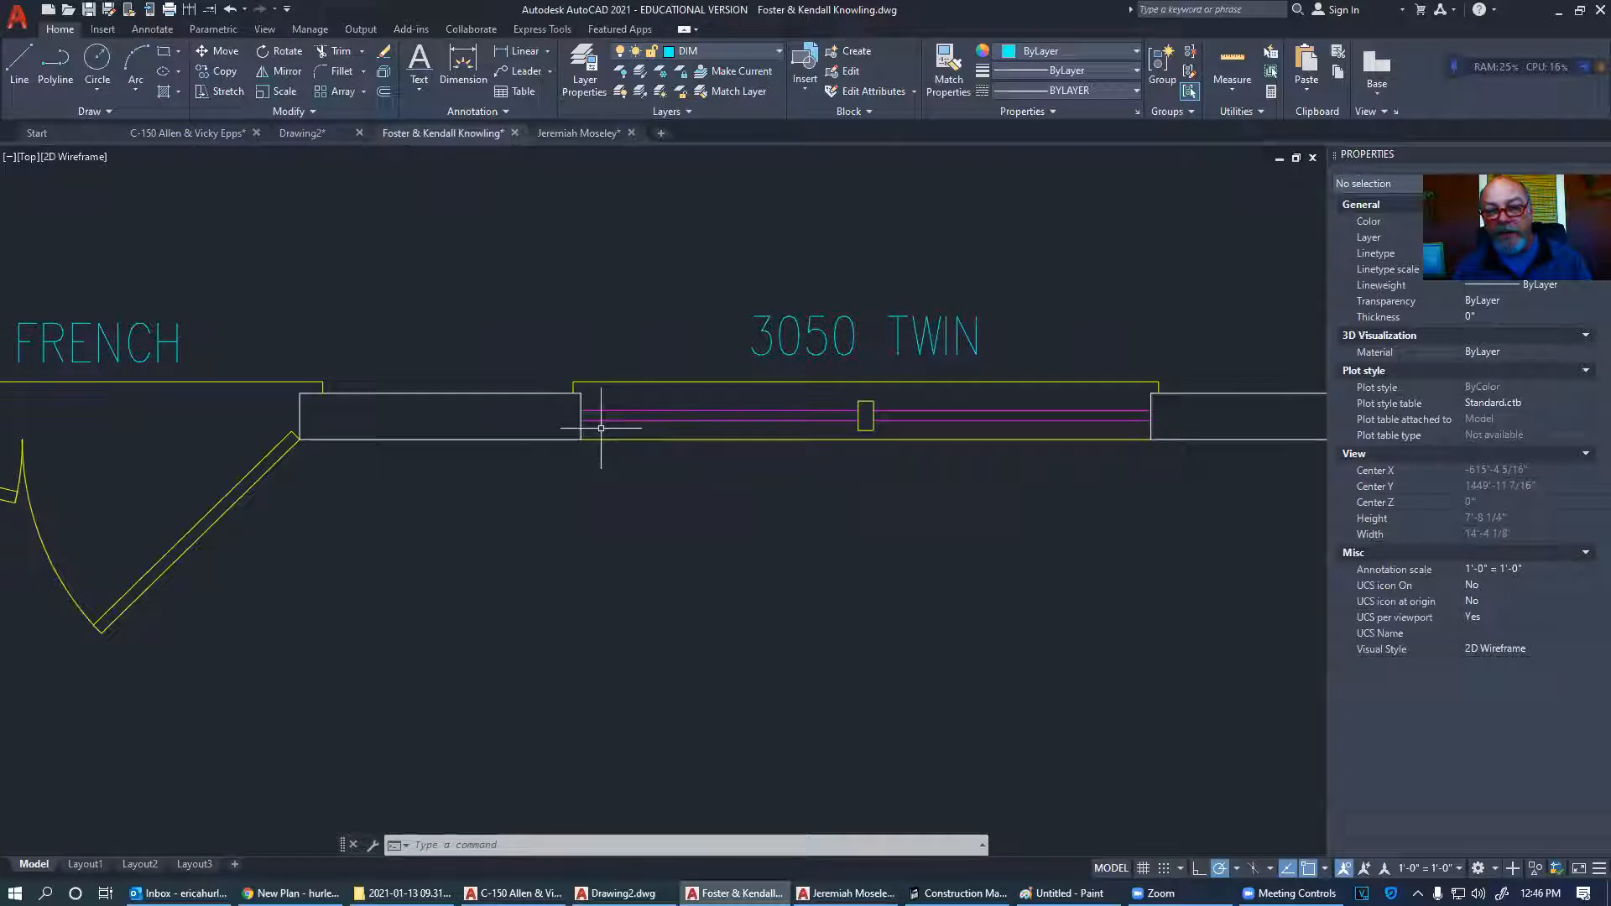
scroll(940, 457, "down", 6)
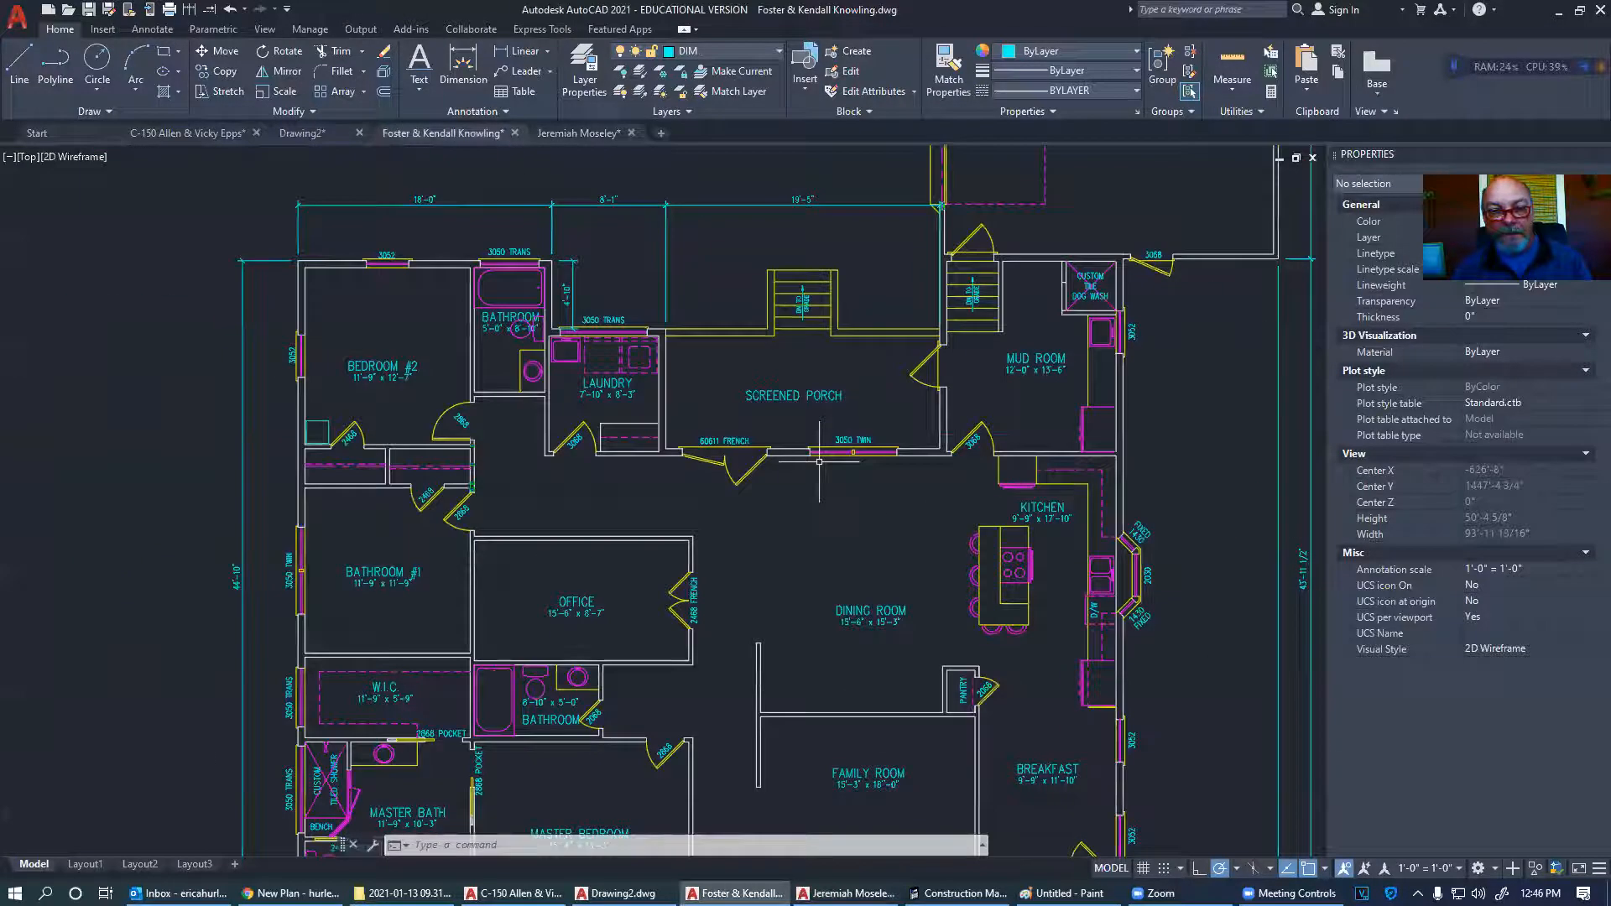
middle_click_drag(819, 461, 713, 403)
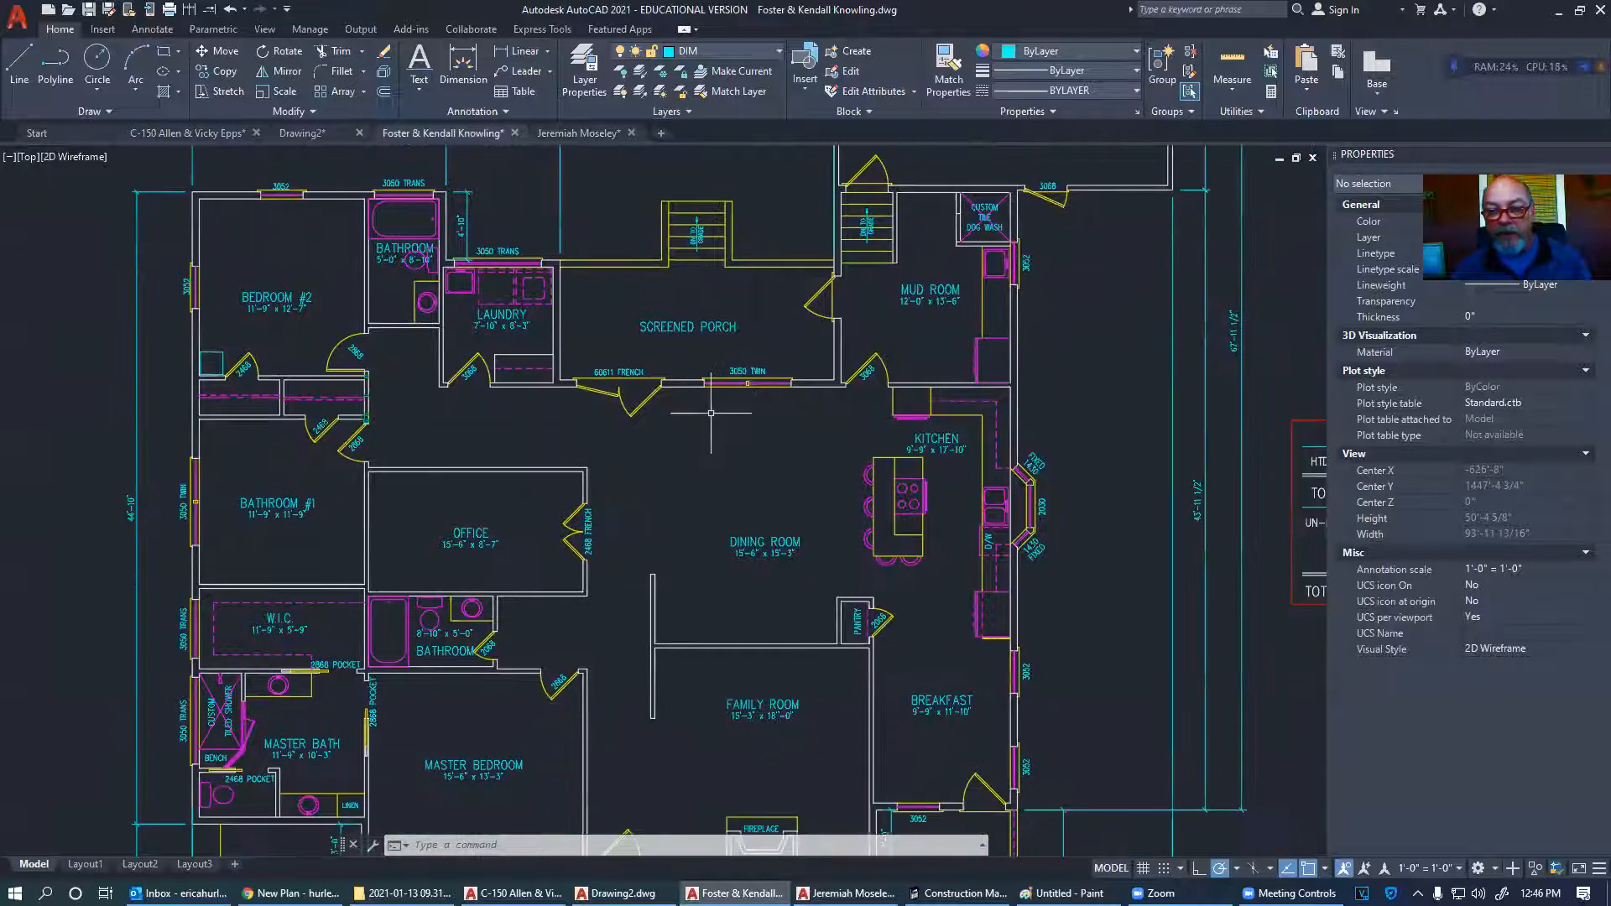
middle_click_drag(719, 525, 672, 457)
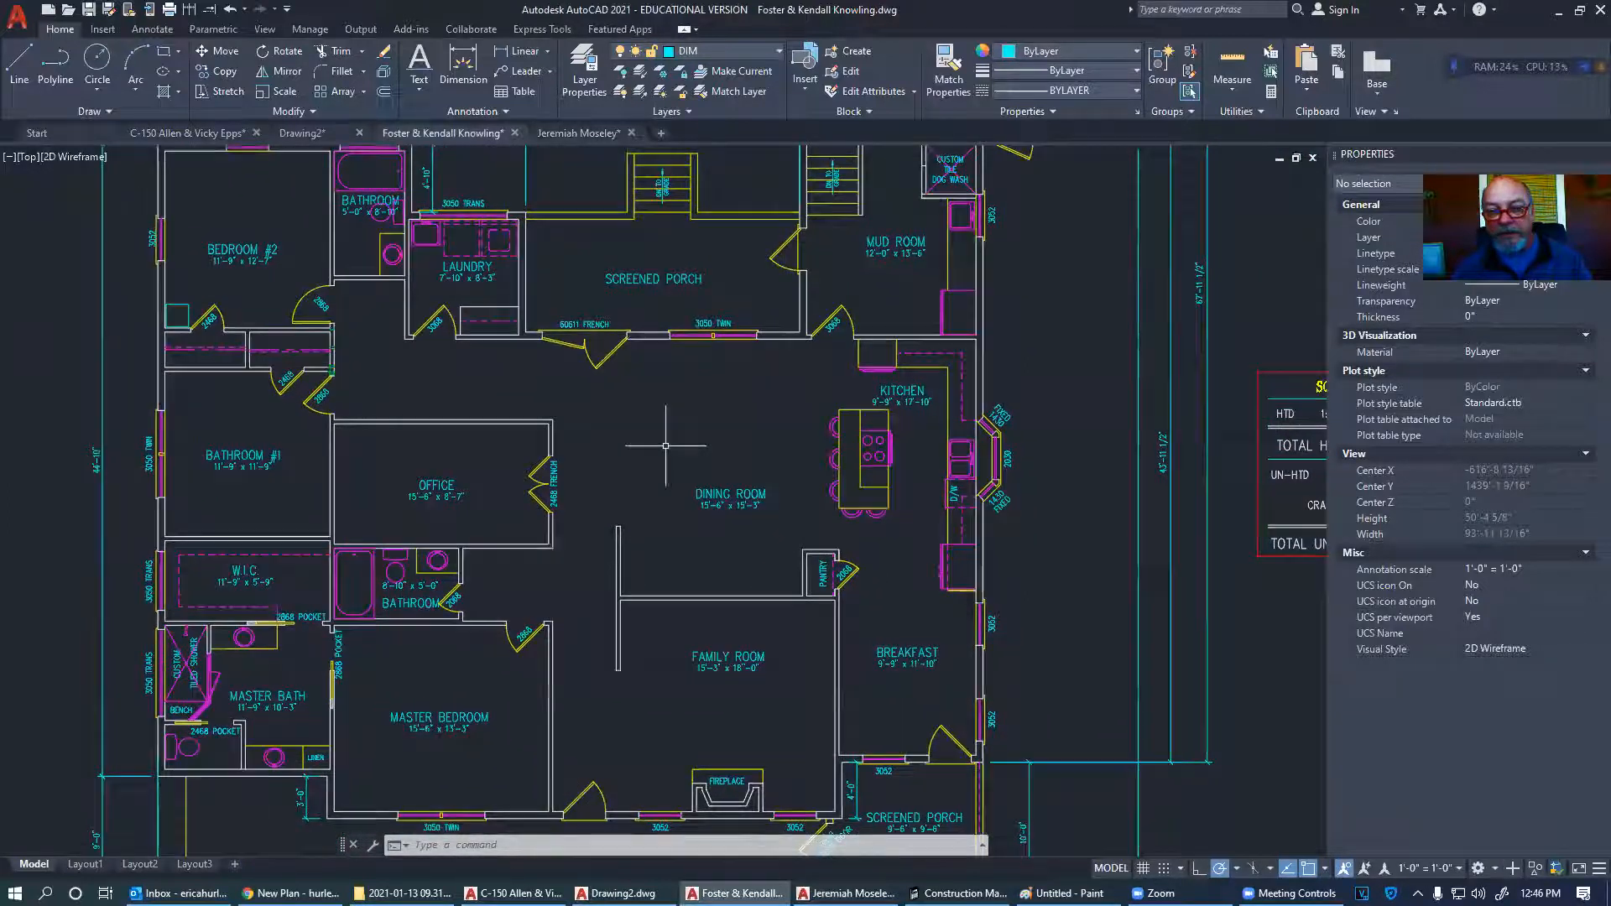
left_click(184, 134)
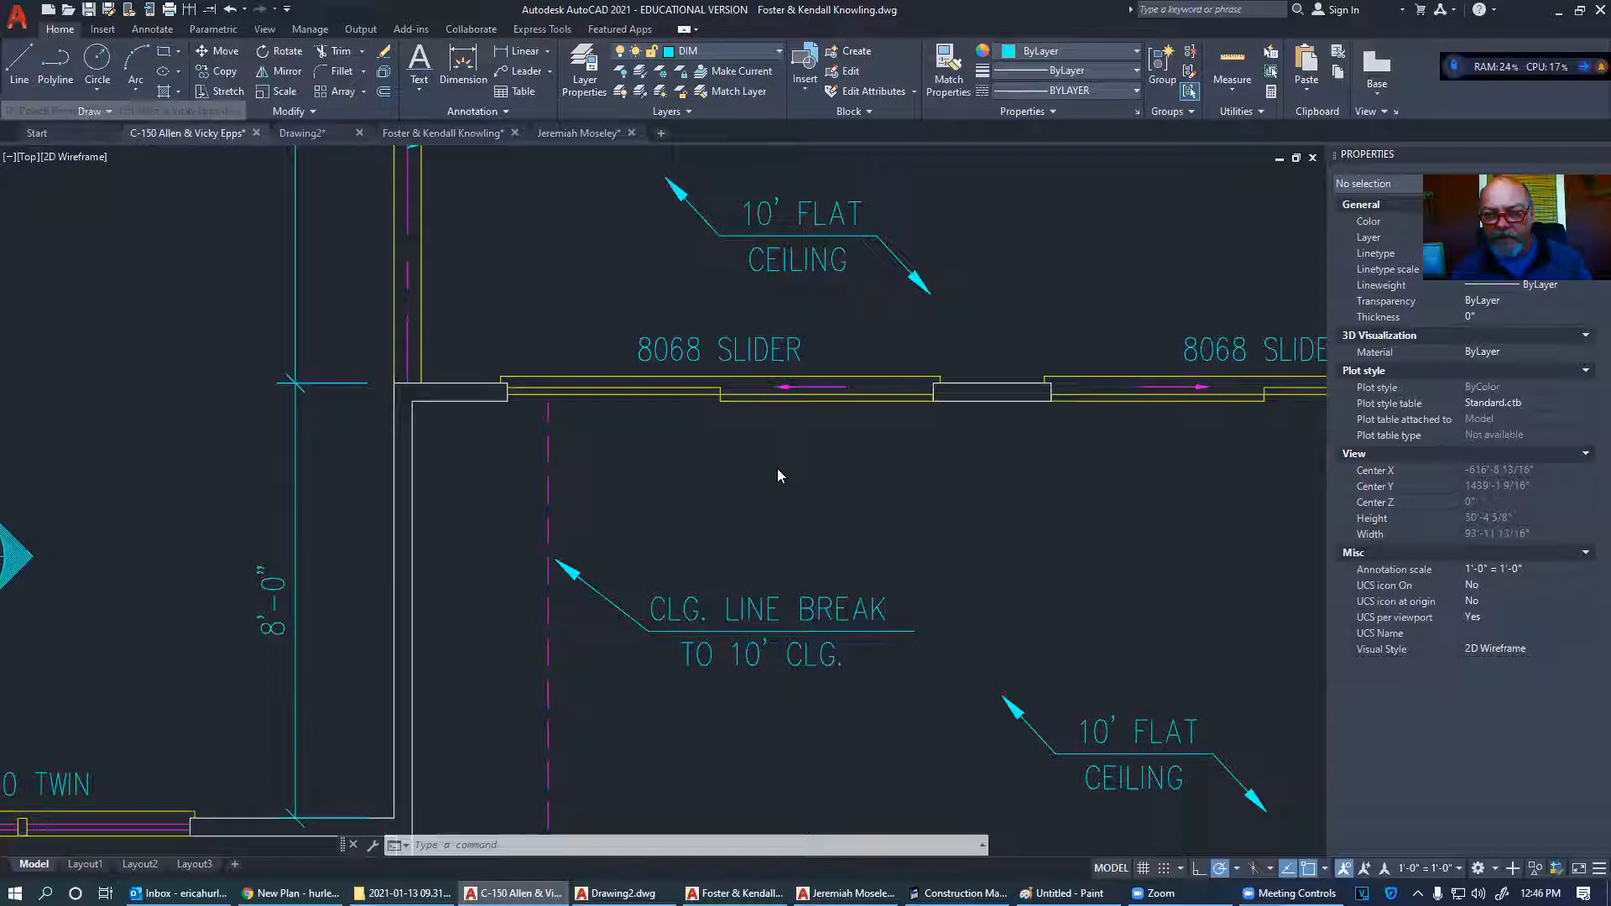
scroll(778, 469, "down", 3)
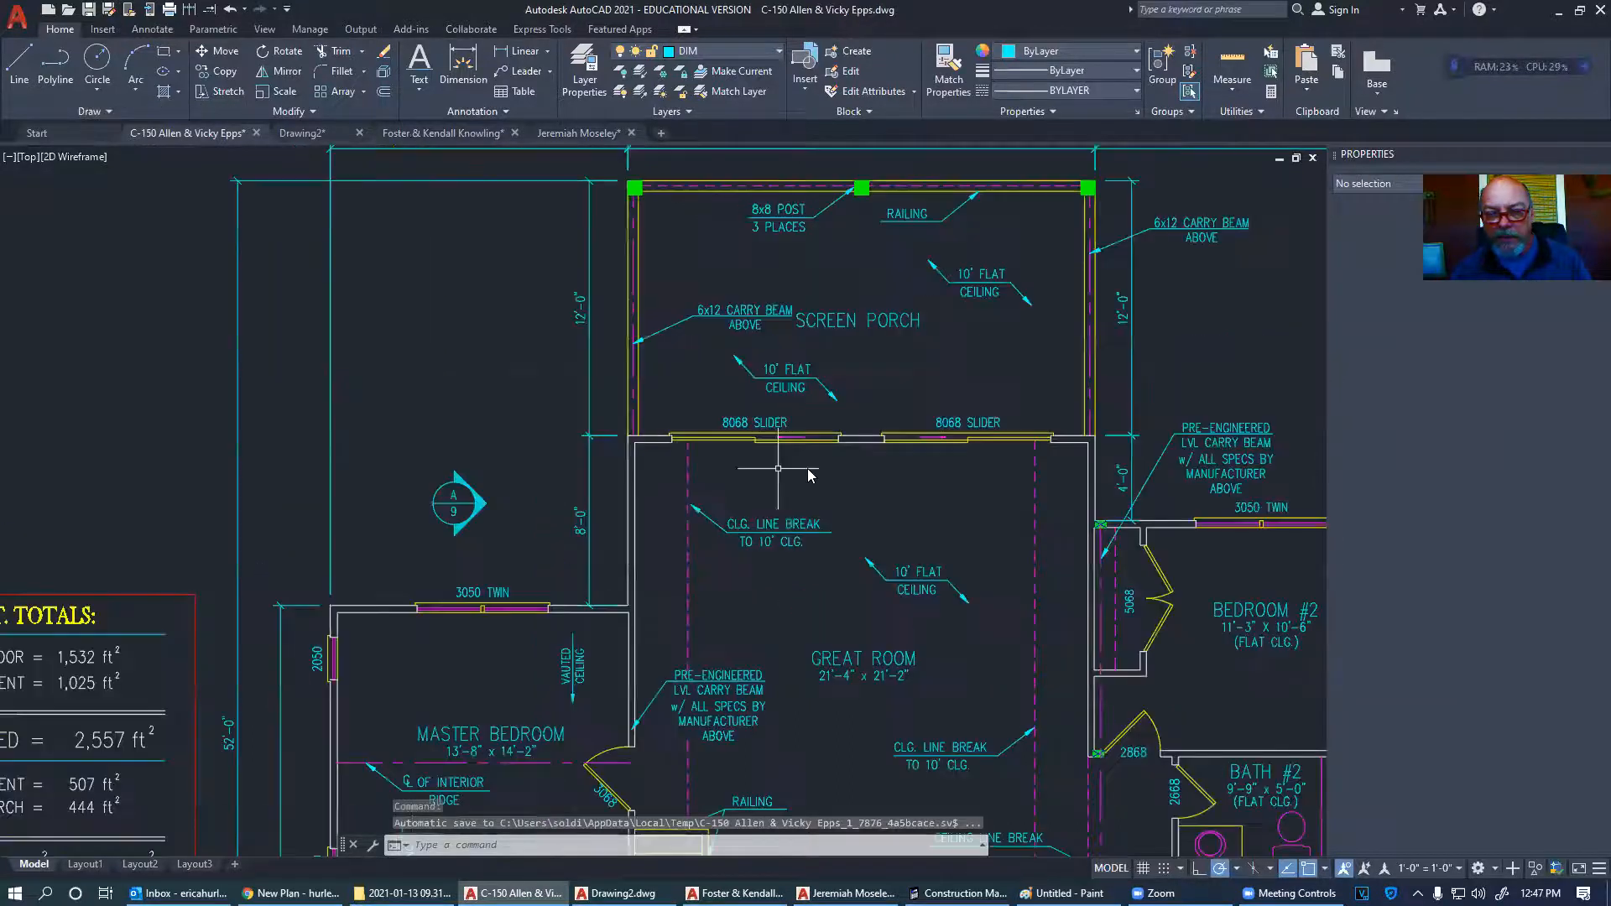
scroll(938, 484, "down", 5)
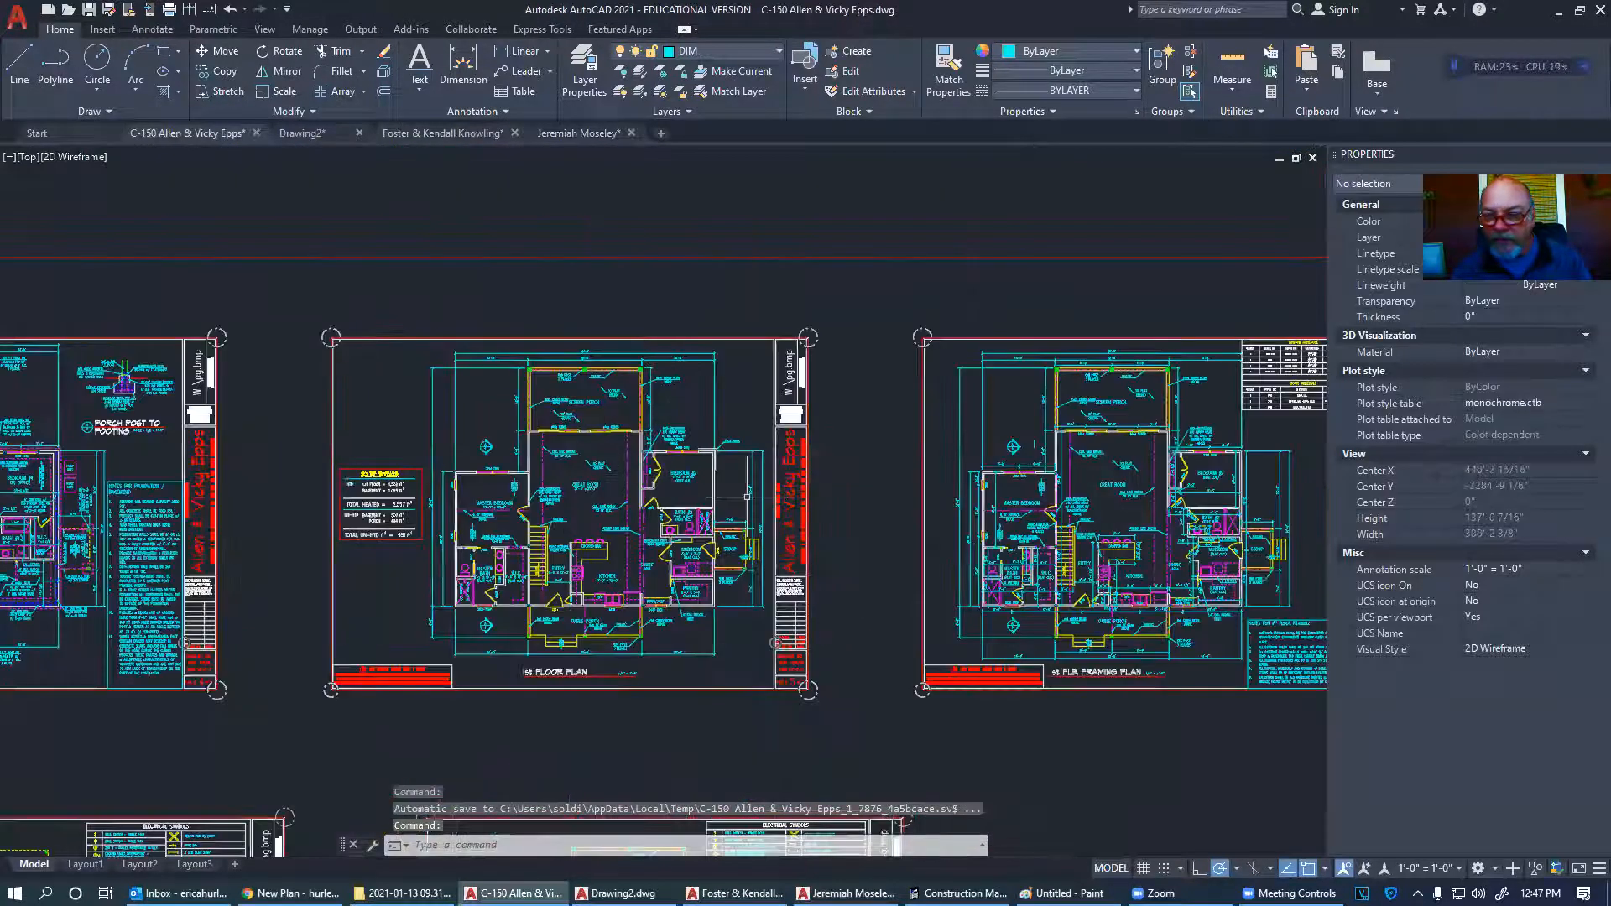
scroll(796, 481, "down", 4)
scroll(919, 464, "down", 6)
scroll(763, 592, "up", 6)
scroll(763, 592, "up", 3)
mouse_move(942, 585)
middle_mouse_down()
mouse_move(970, 556)
mouse_move(1013, 562)
mouse_move(665, 540)
mouse_move(632, 484)
middle_mouse_up()
scroll(391, 418, "up", 5)
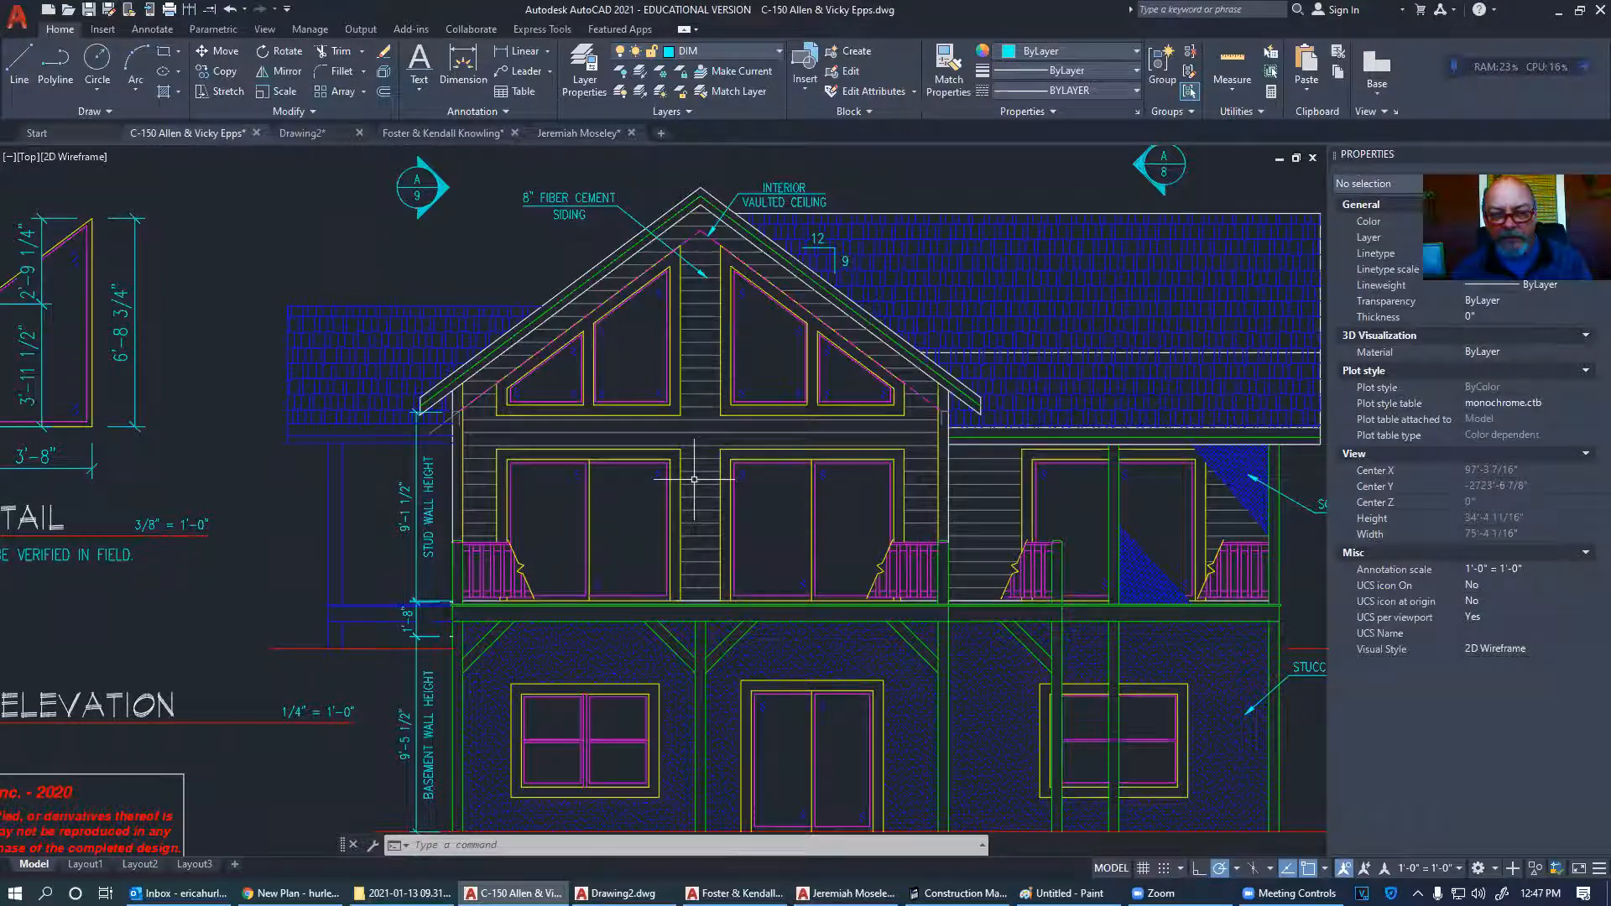
scroll(694, 479, "down", 5)
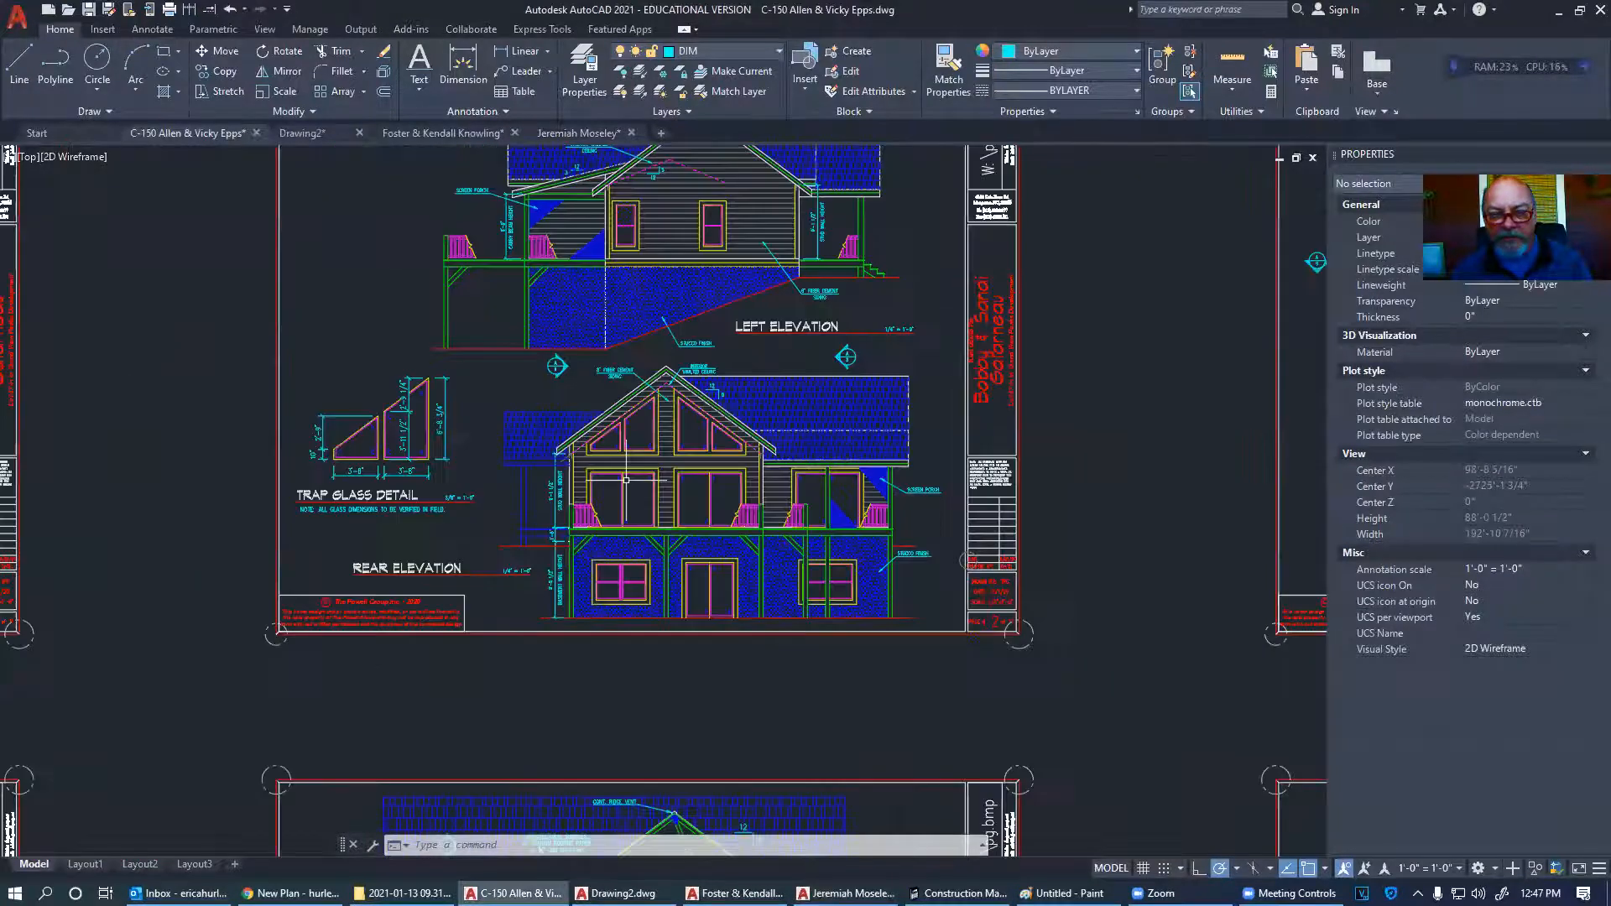
middle_click_drag(965, 462, 403, 450)
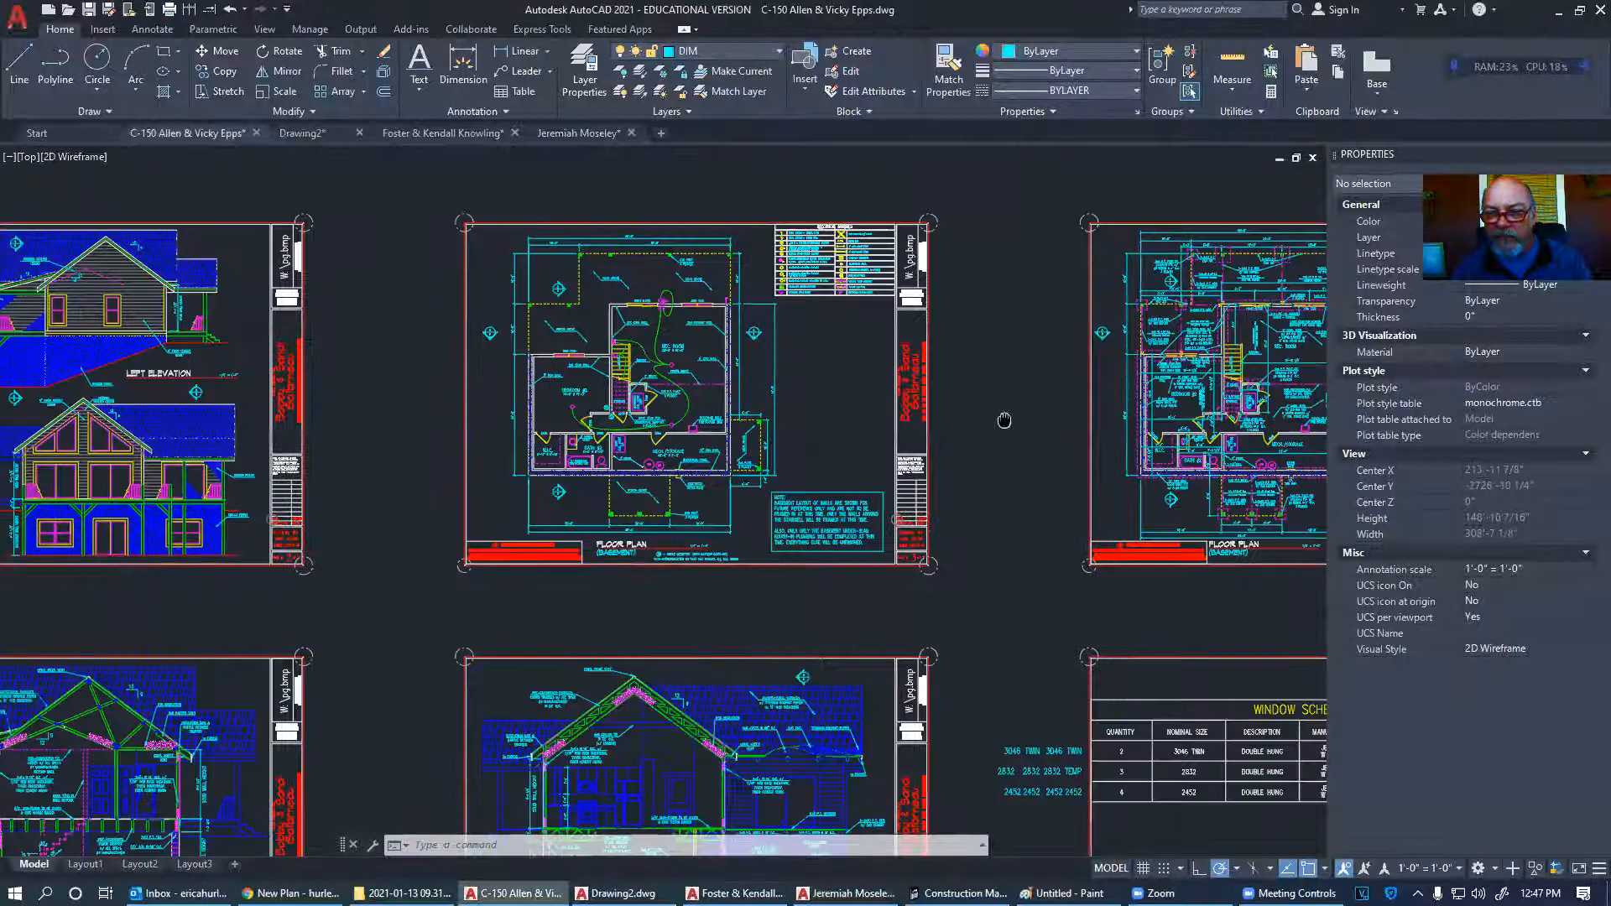
middle_click_drag(1004, 421, 301, 412)
scroll(326, 410, "down", 4)
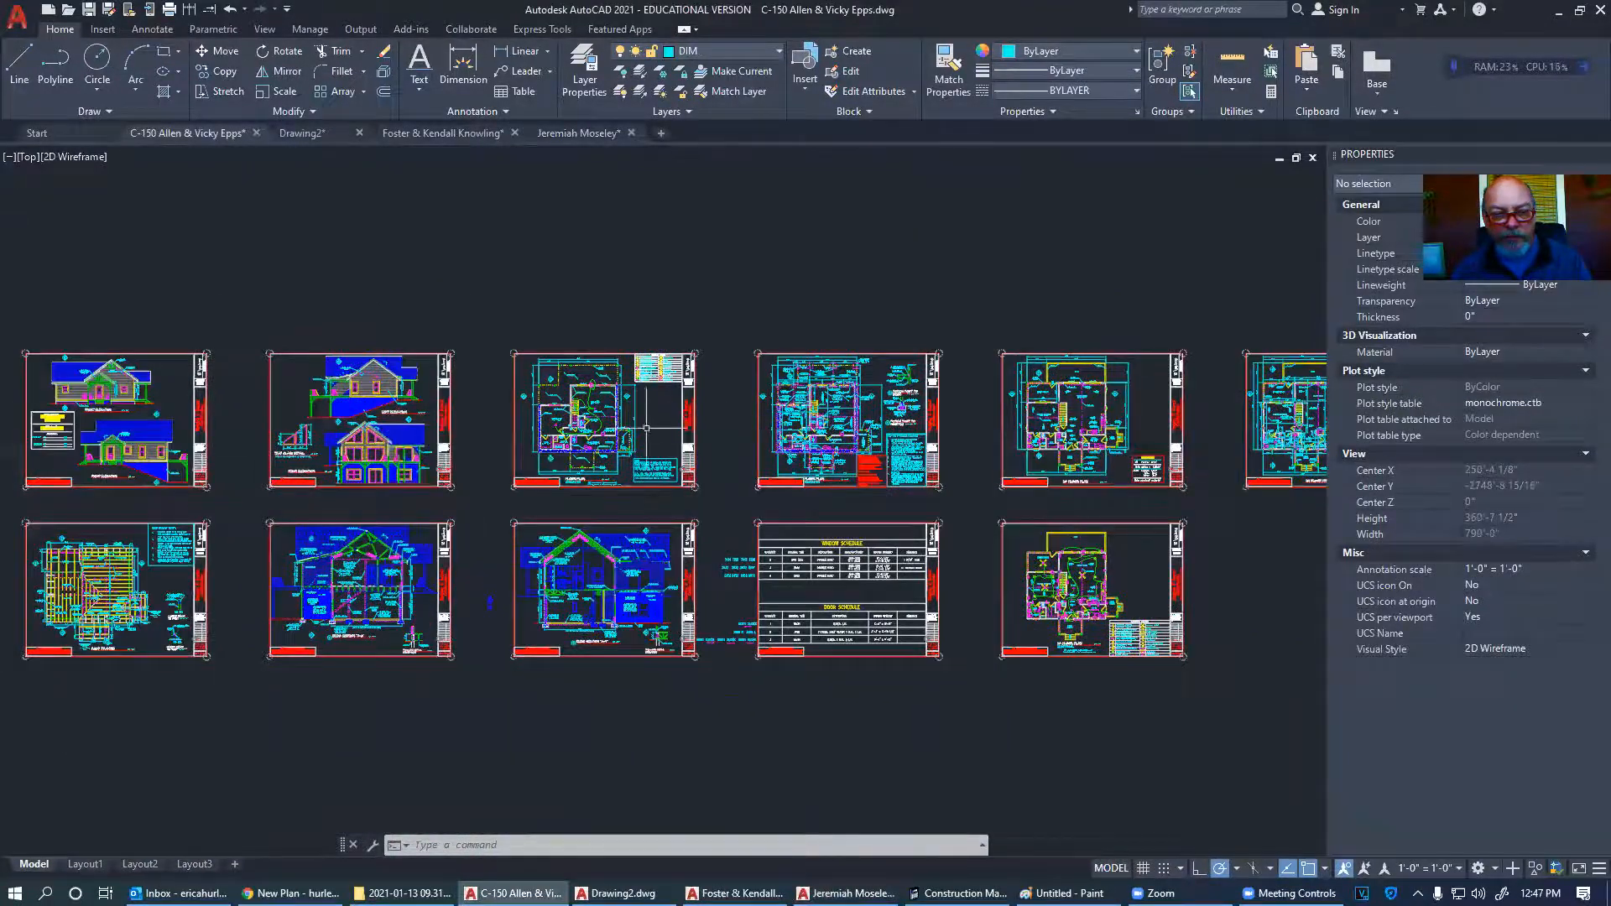
scroll(268, 448, "up", 8)
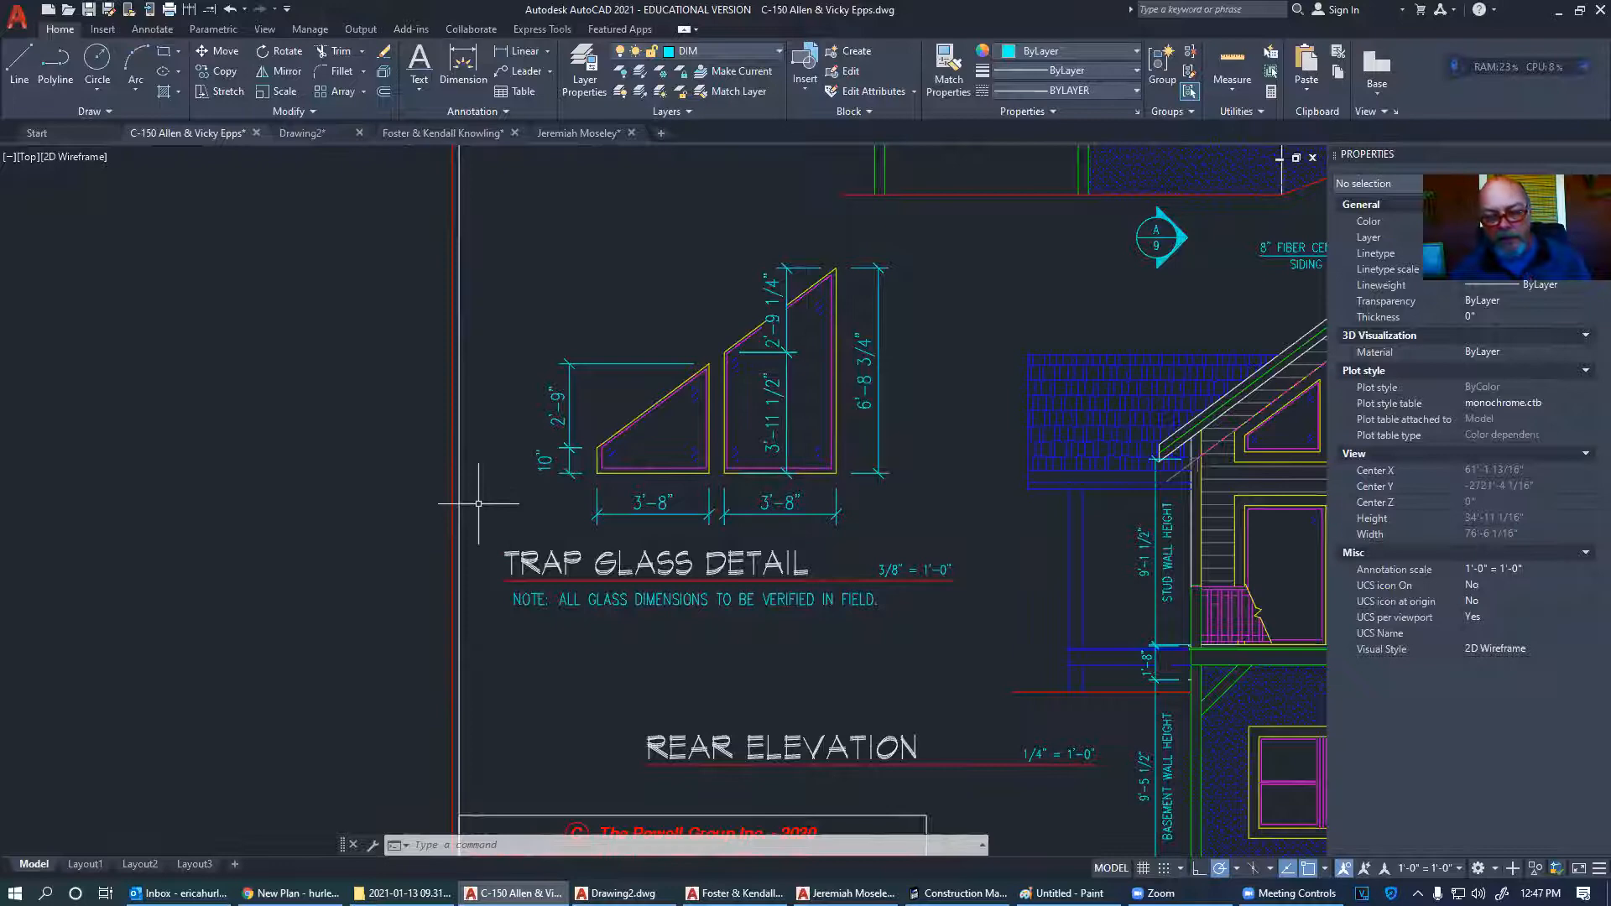
scroll(478, 503, "down", 10)
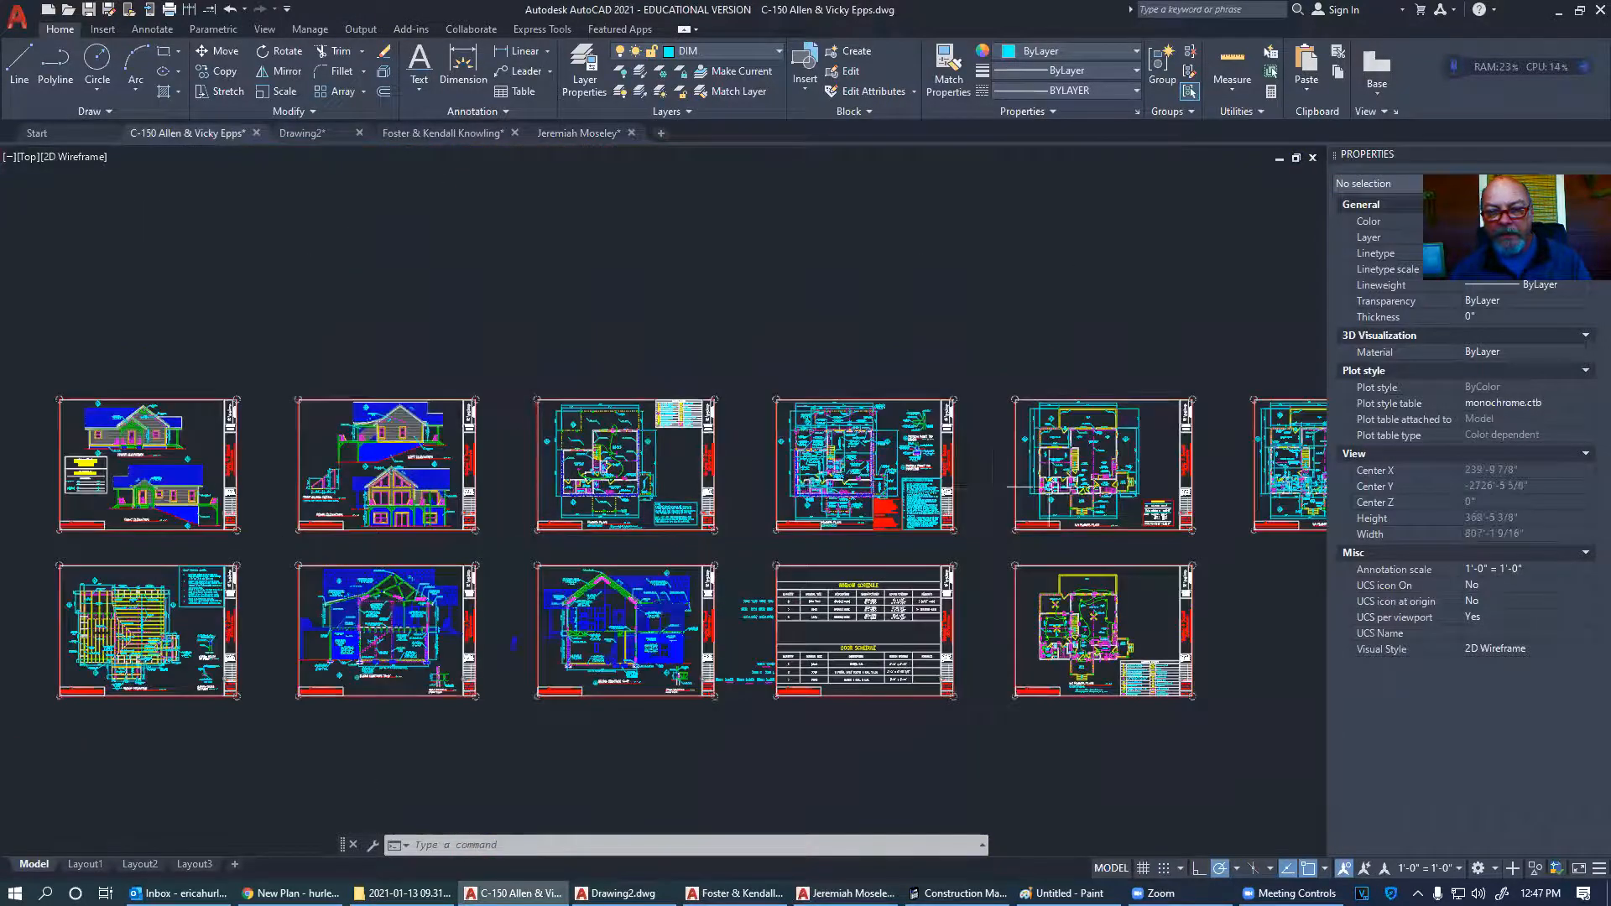
scroll(630, 482, "up", 9)
scroll(759, 476, "down", 4)
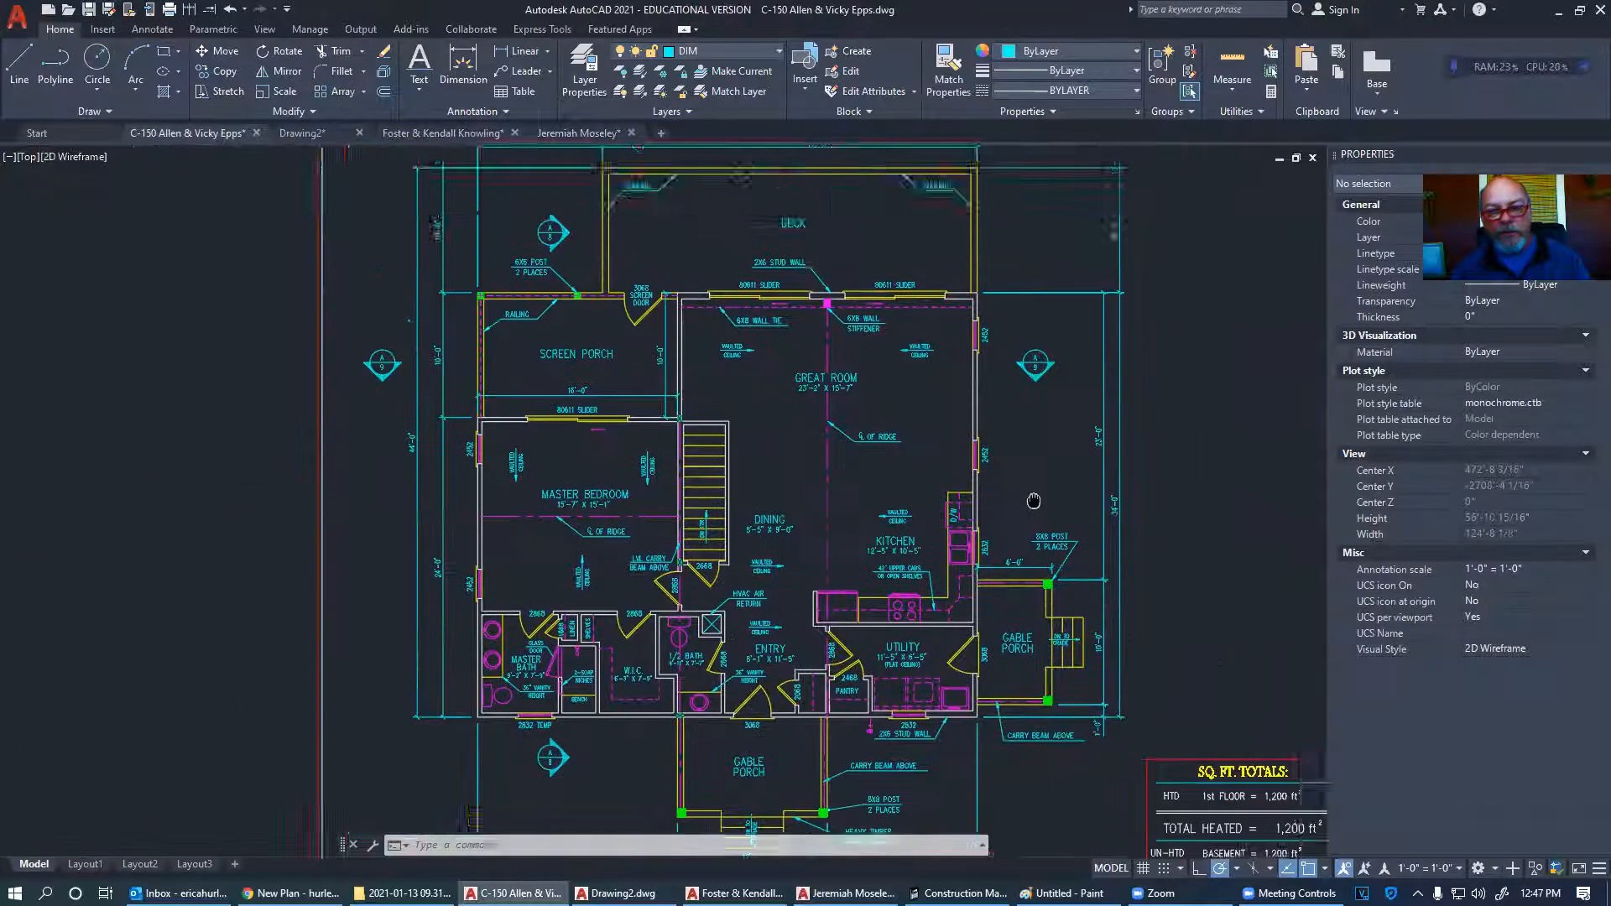
middle_click_drag(1061, 412, 904, 421)
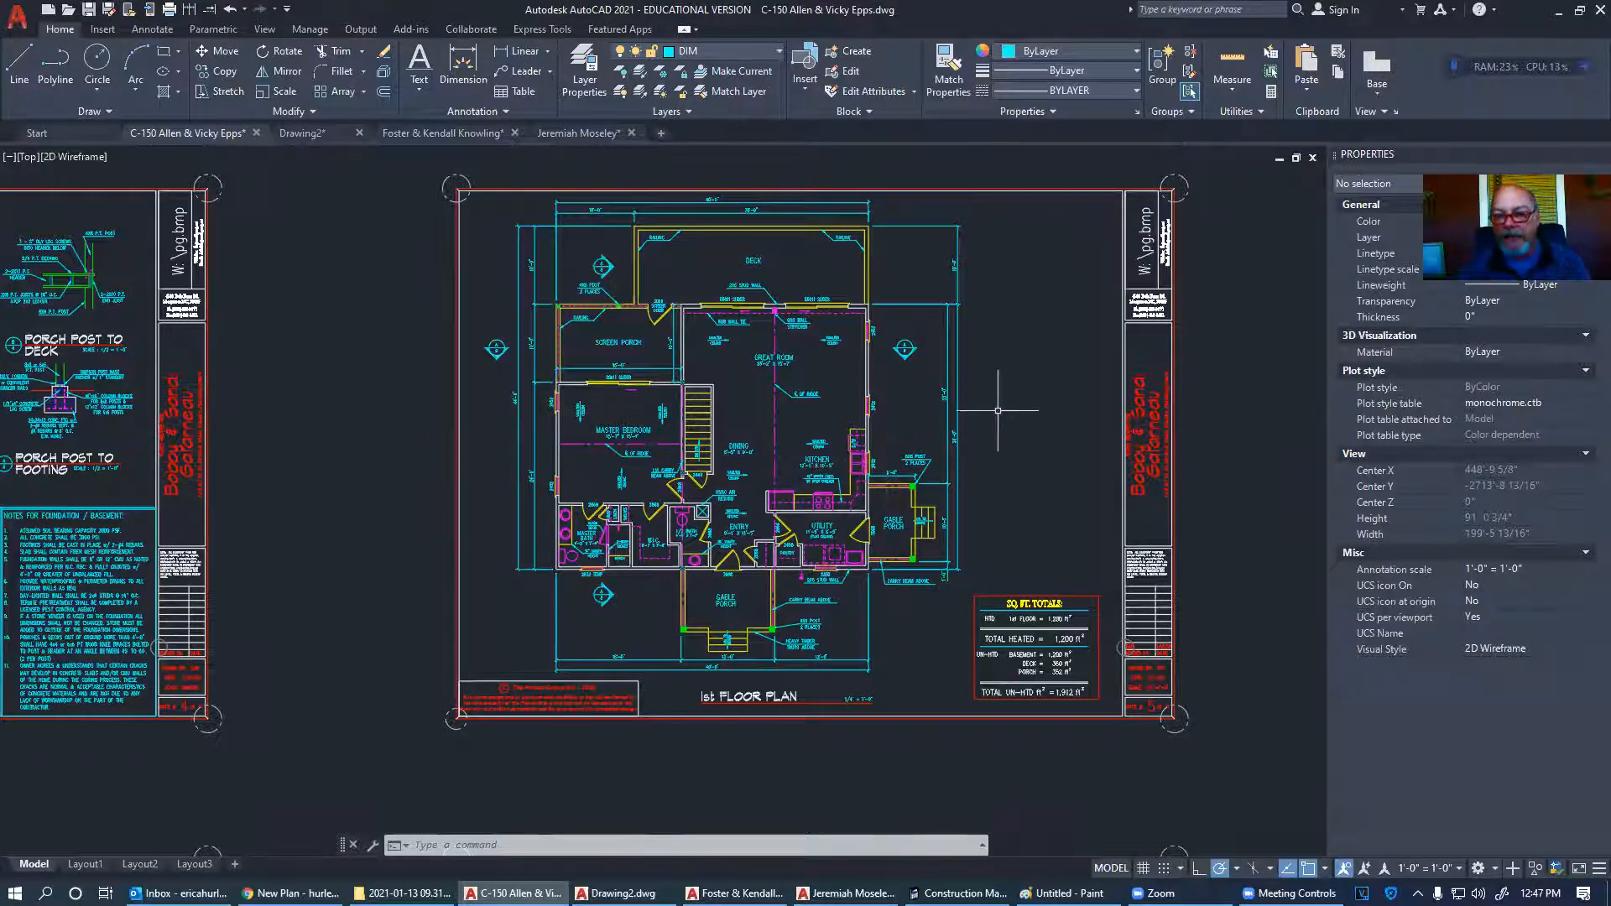
scroll(989, 407, "down", 2)
scroll(897, 414, "up", 2)
middle_click_drag(896, 414, 895, 446)
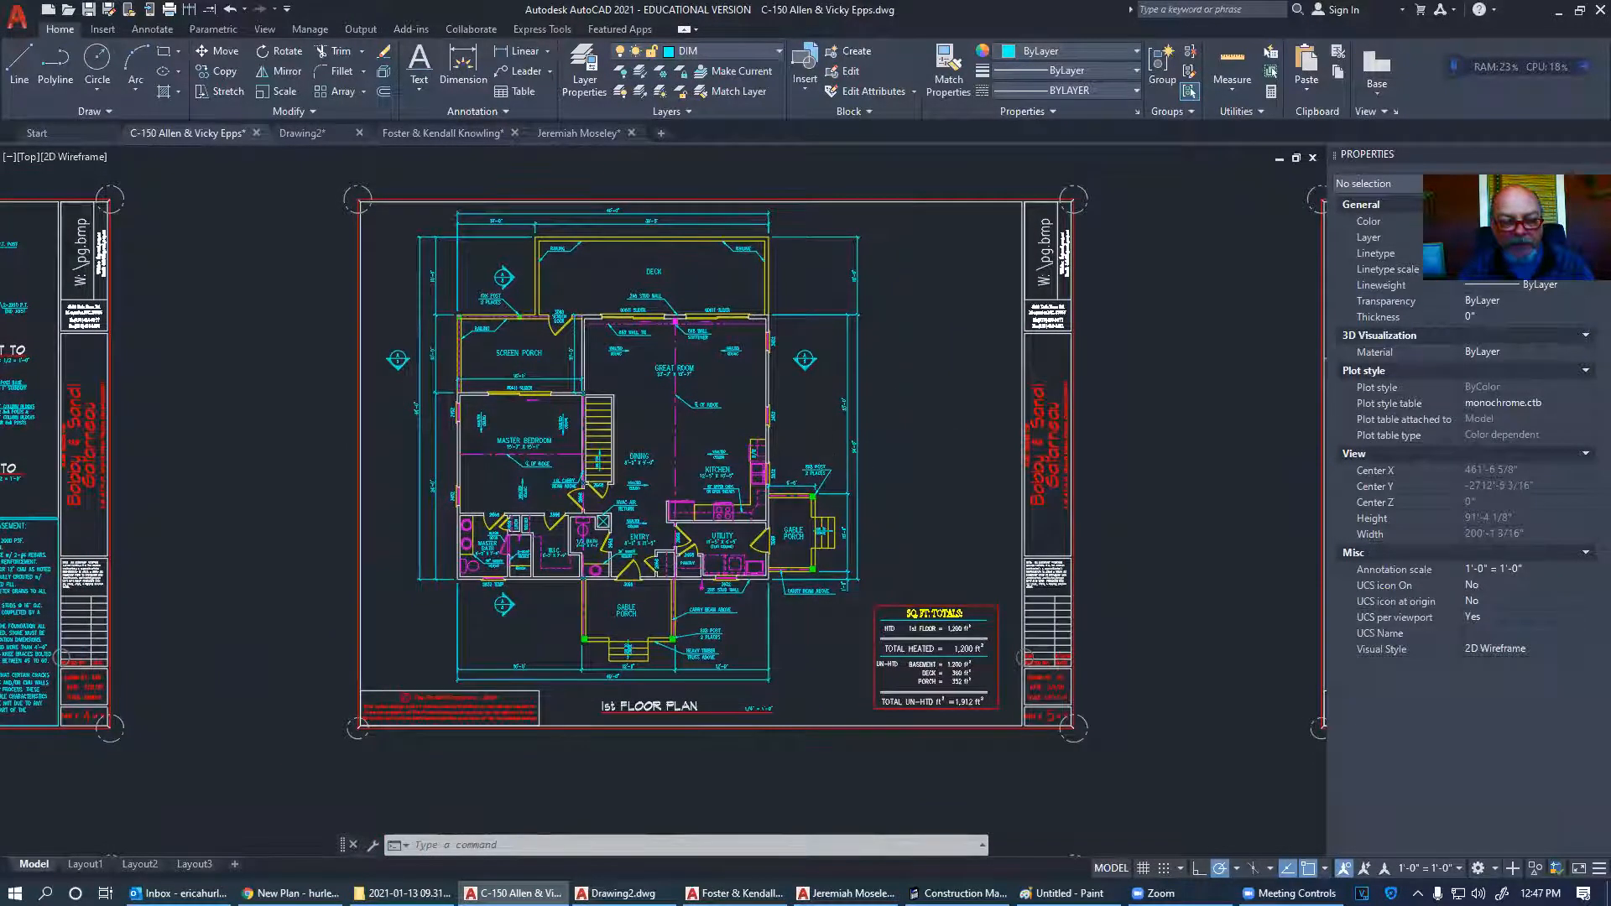
scroll(633, 567, "up", 2)
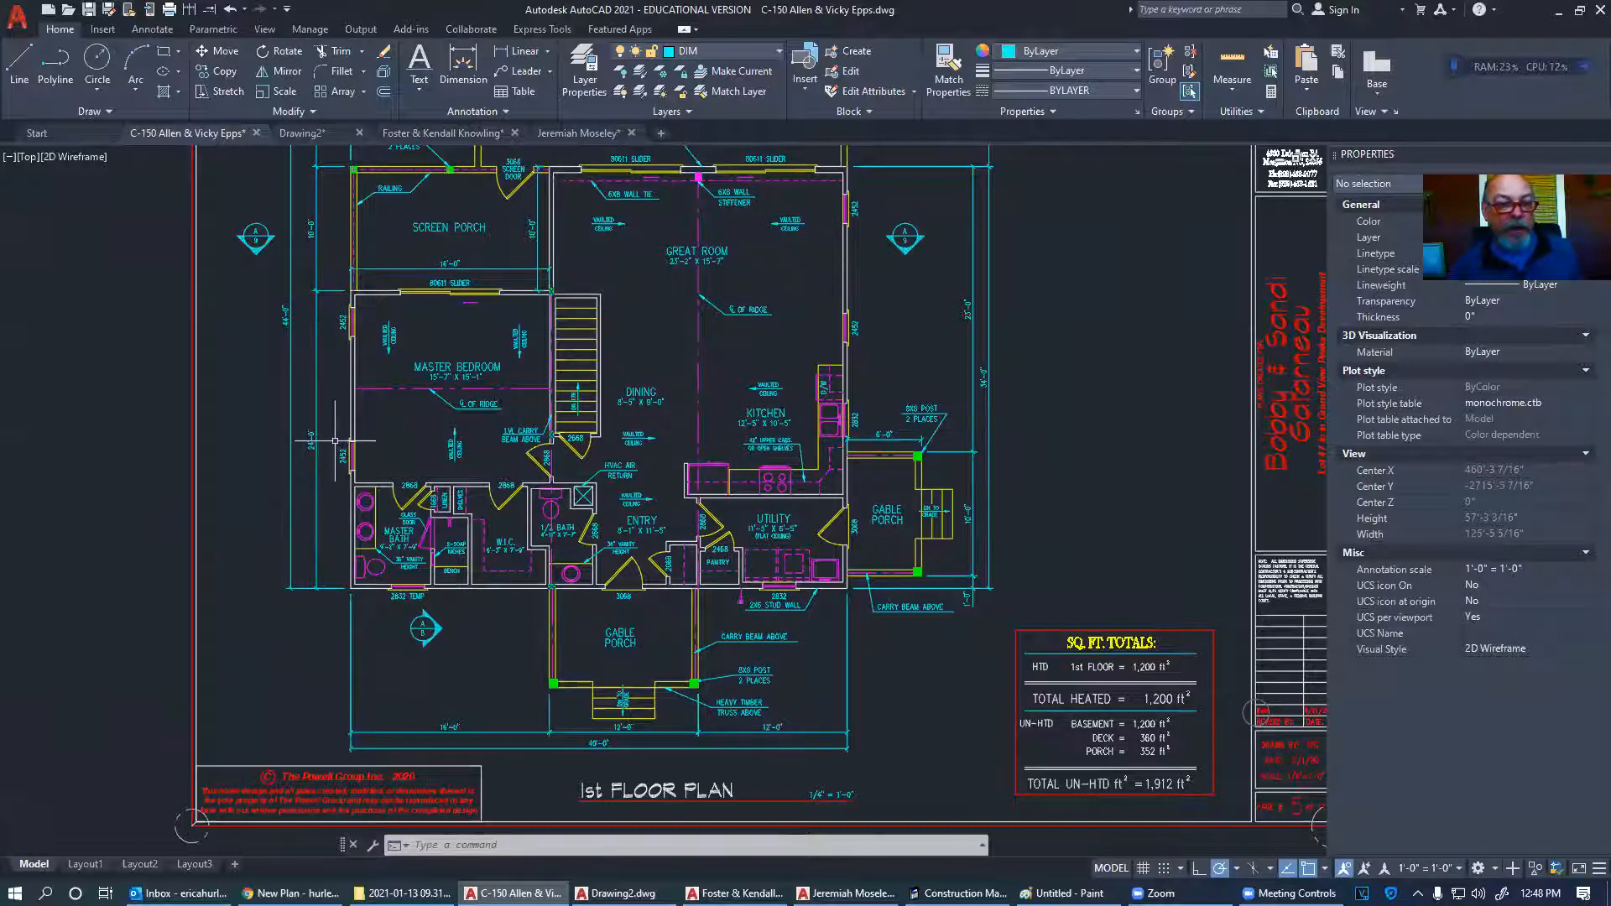
scroll(340, 445, "up", 8)
scroll(379, 488, "down", 8)
scroll(379, 488, "up", 8)
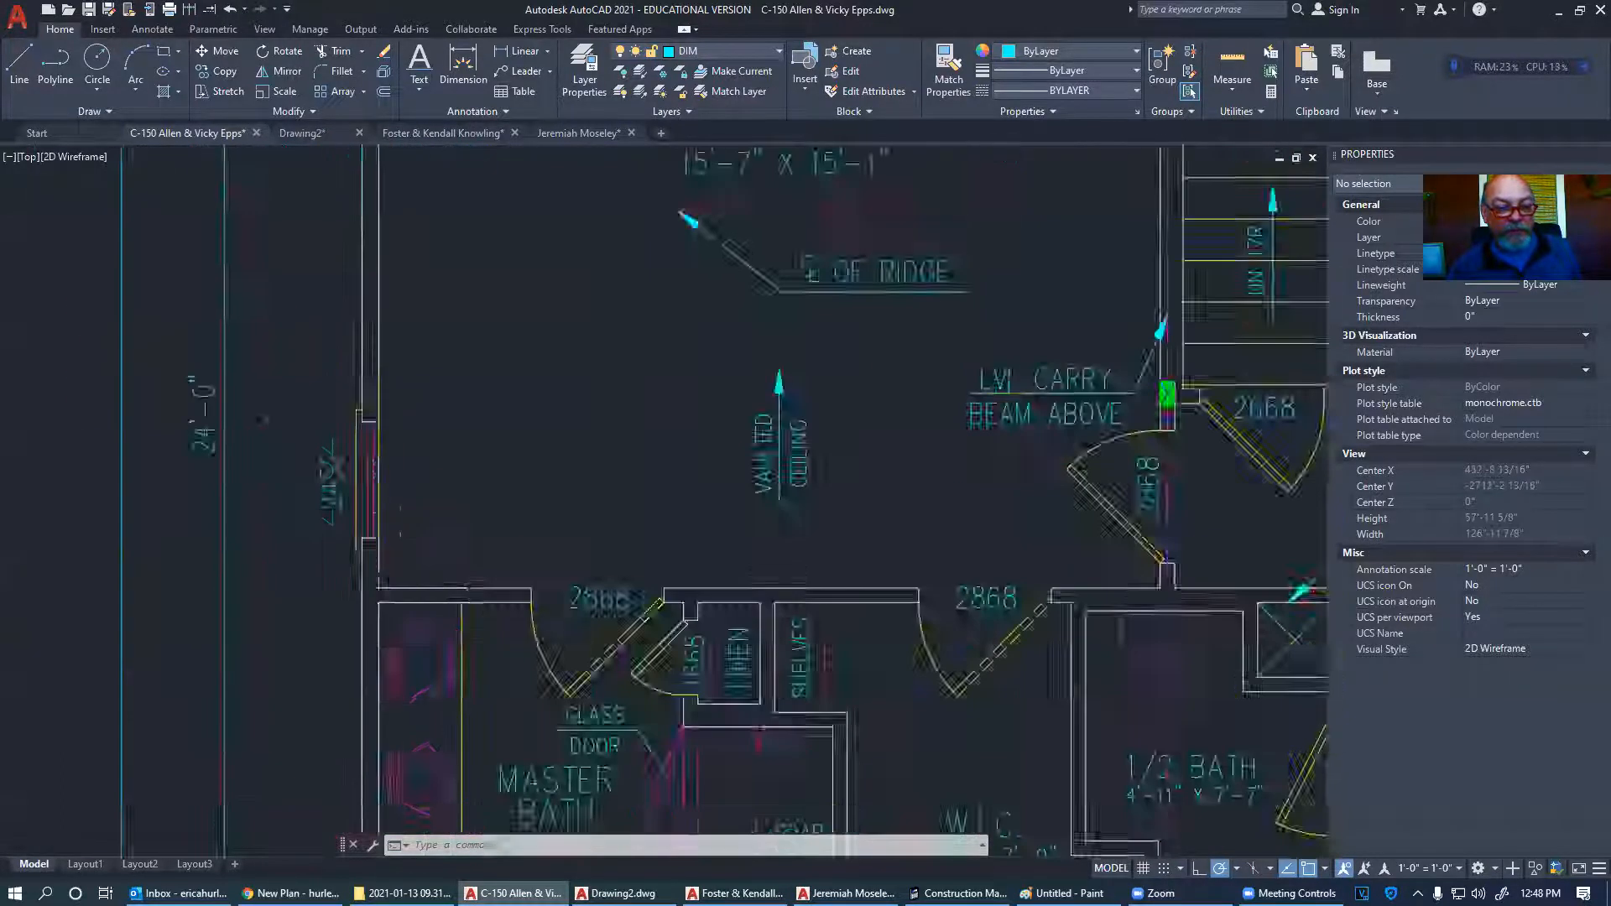
- Erase the inner line of the 2452 window, then zoom out to the whole first floor plan
left_click(361, 466)
key("Delete")
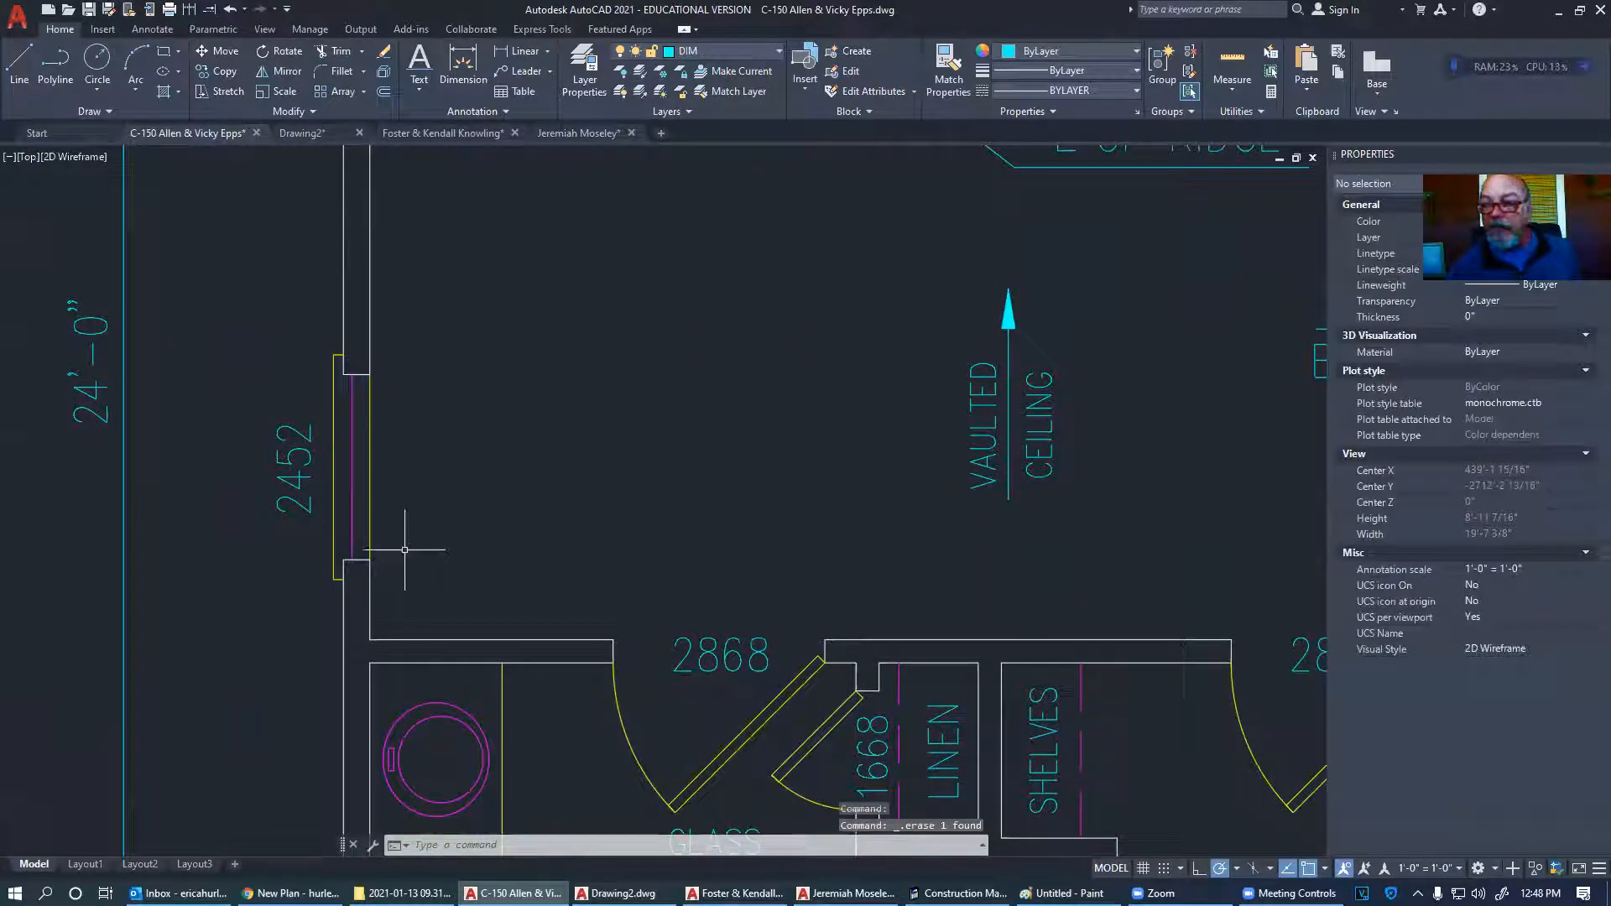
scroll(370, 532, "down", 5)
mouse_move(472, 530)
middle_mouse_down()
mouse_move(508, 478)
mouse_move(510, 401)
middle_mouse_up()
scroll(684, 561, "down", 2)
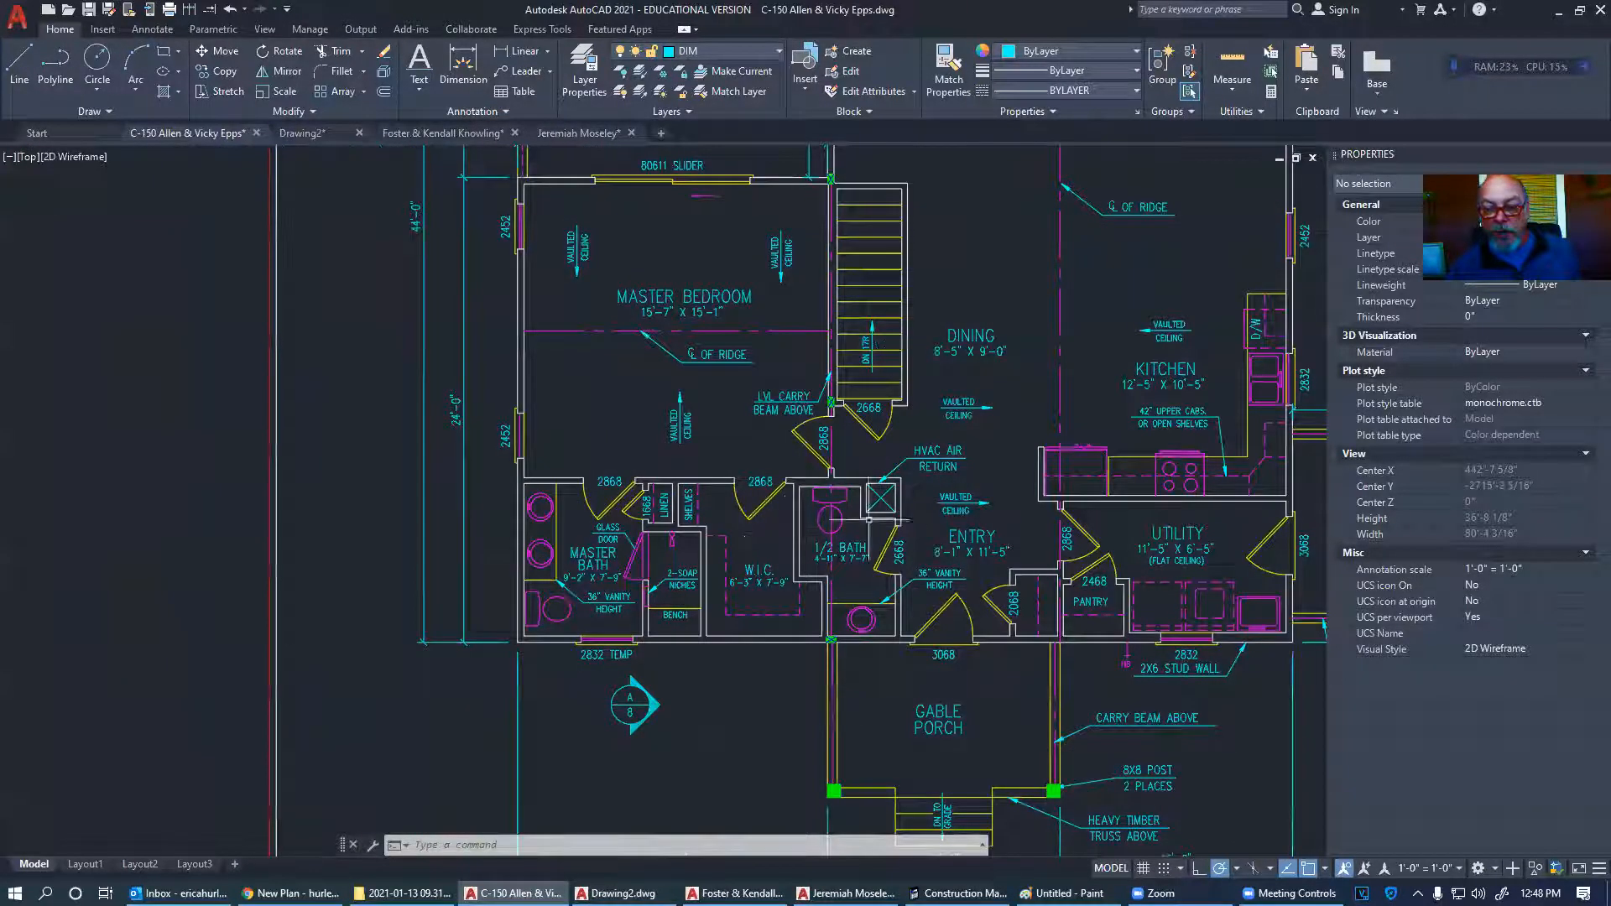
scroll(664, 493, "down", 5)
scroll(664, 492, "up", 4)
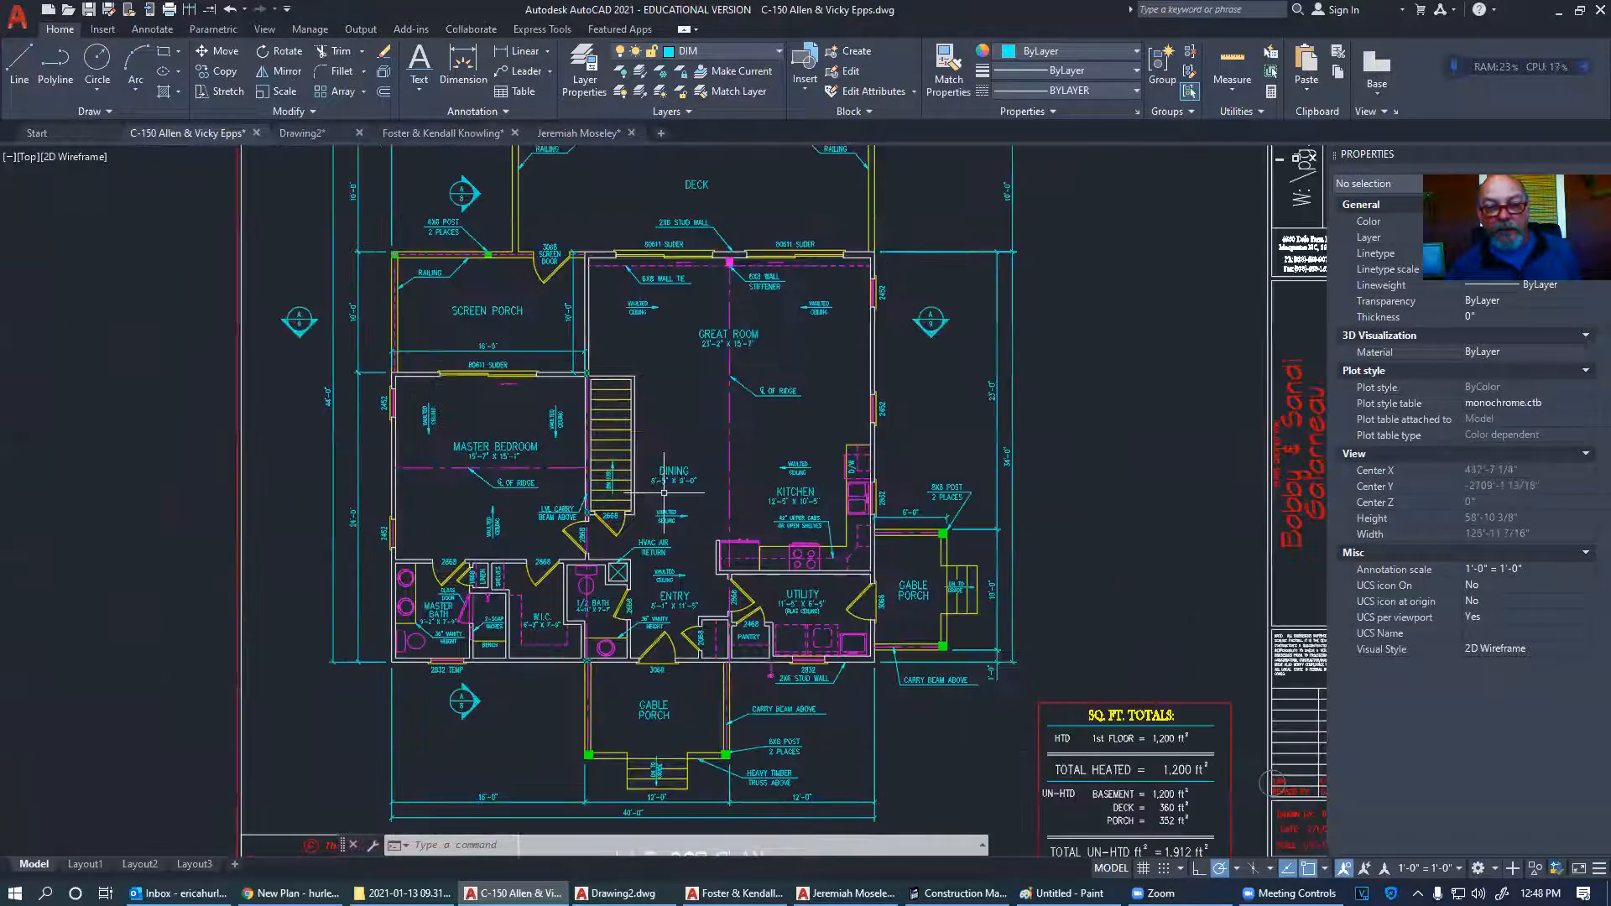
scroll(664, 492, "down", 2)
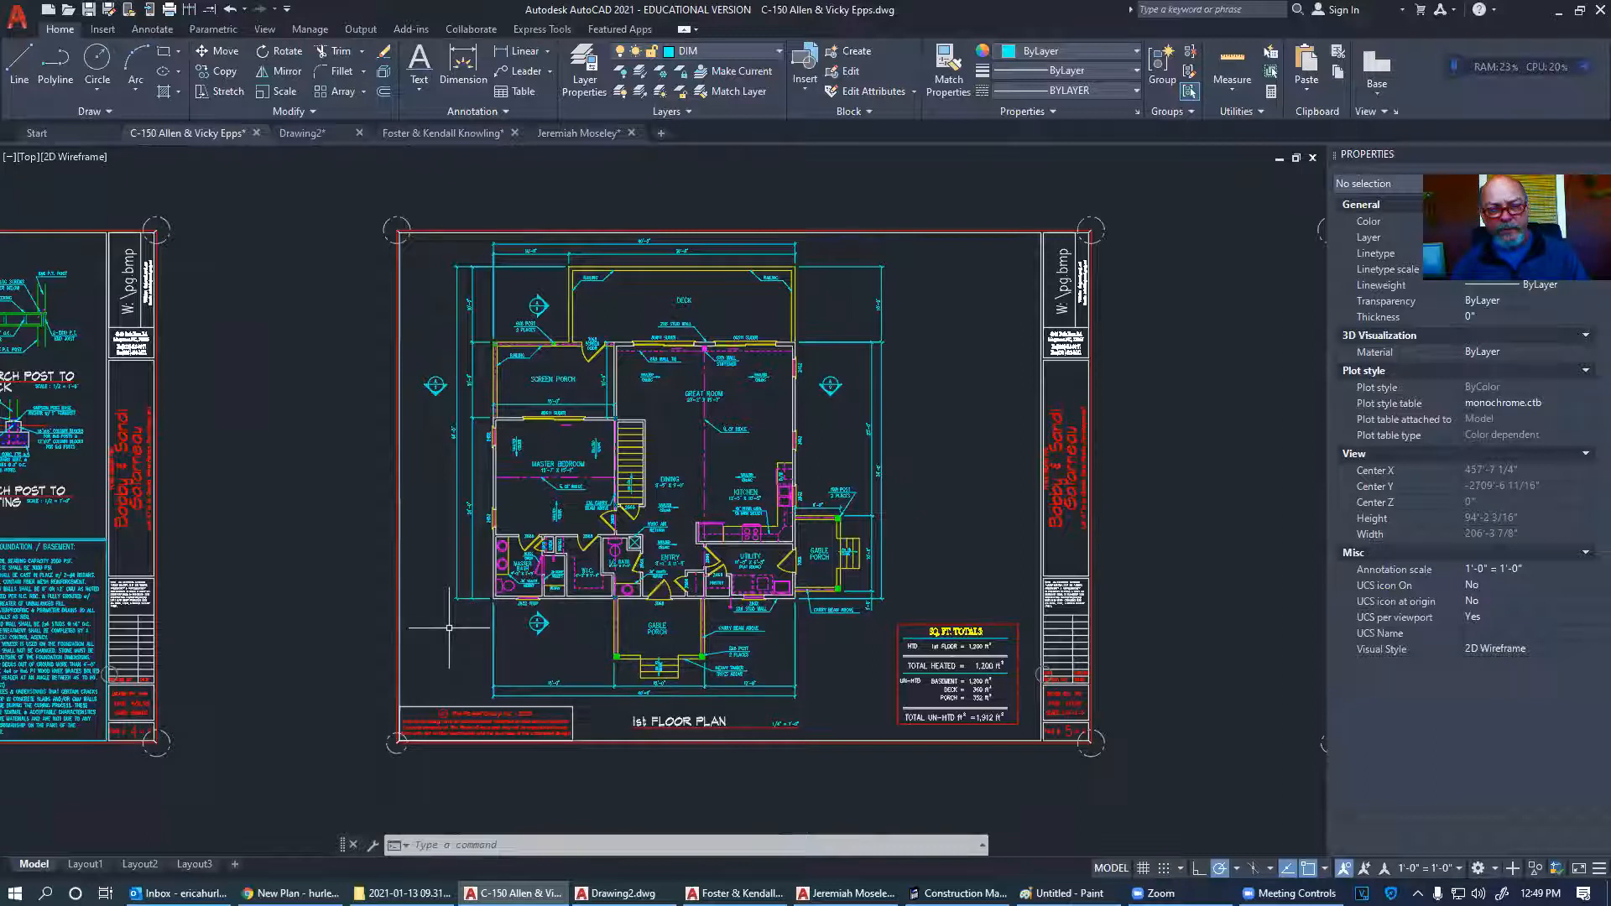
- Leave the floor plan for the 2021SP CST-244-B1 Moodle course page in Chrome
scroll(567, 481, "up", 6)
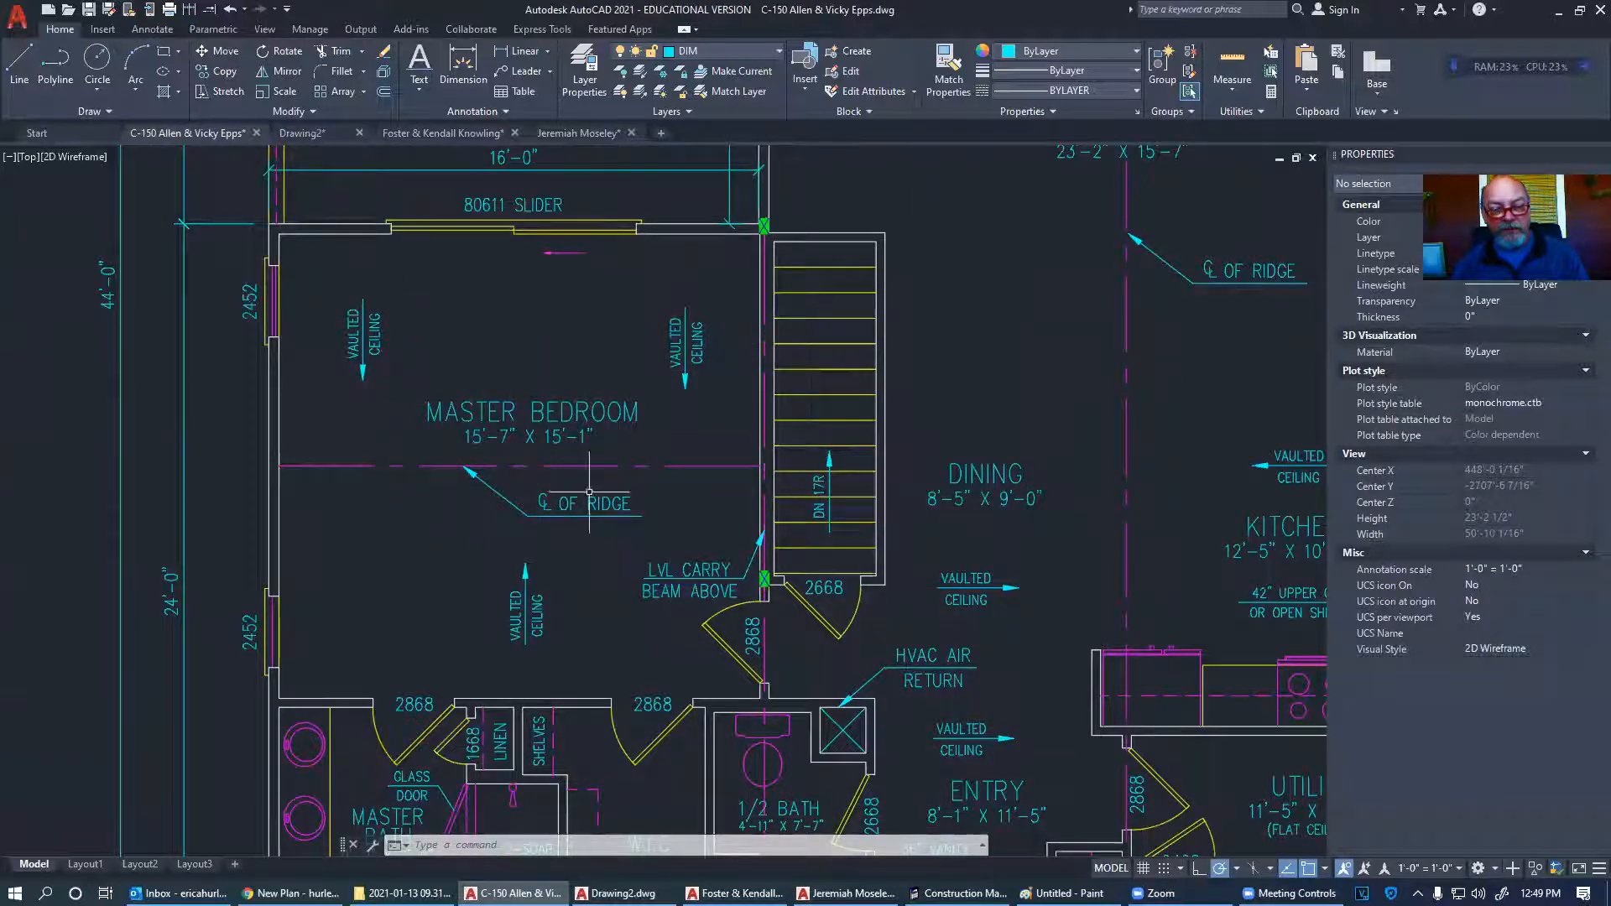
scroll(549, 515, "down", 2)
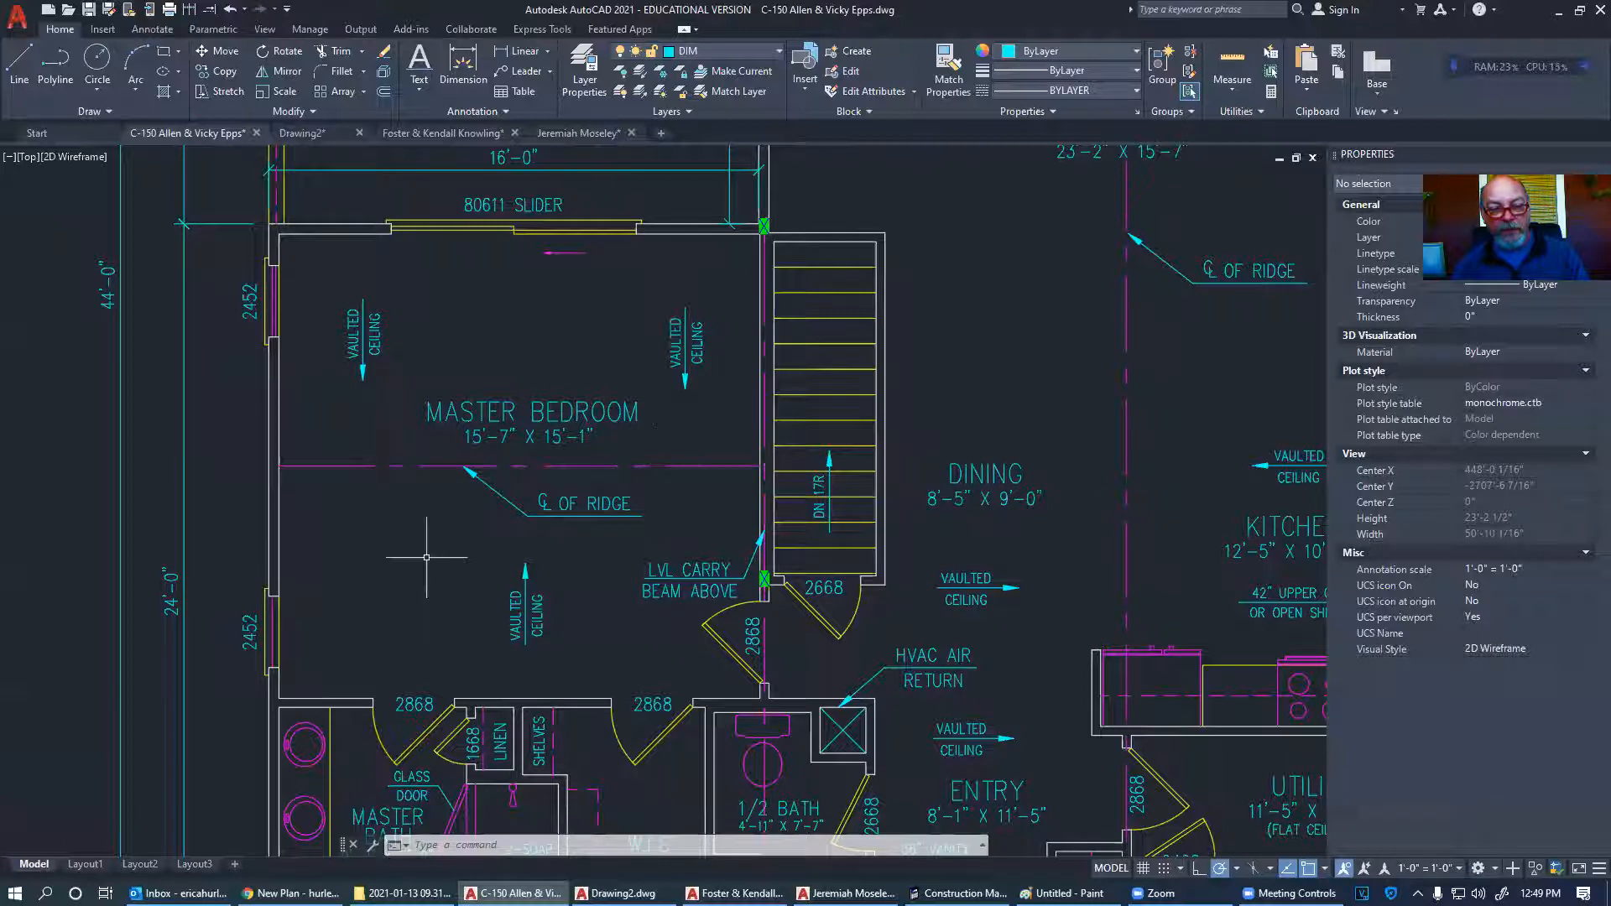
scroll(739, 499, "down", 4)
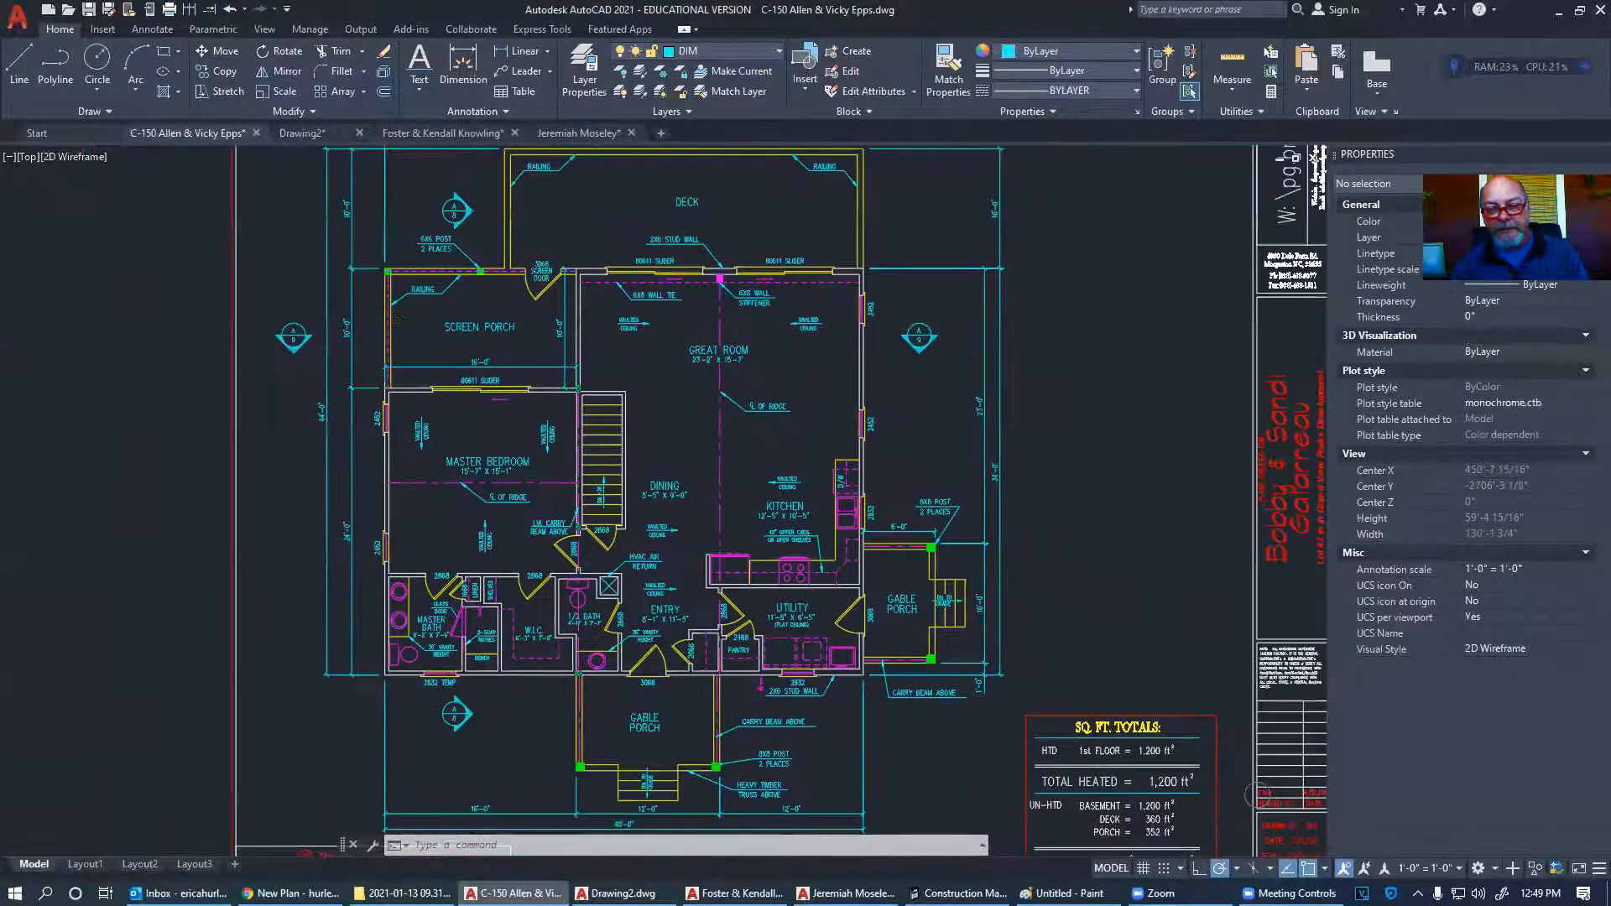
middle_click_drag(741, 494, 744, 501)
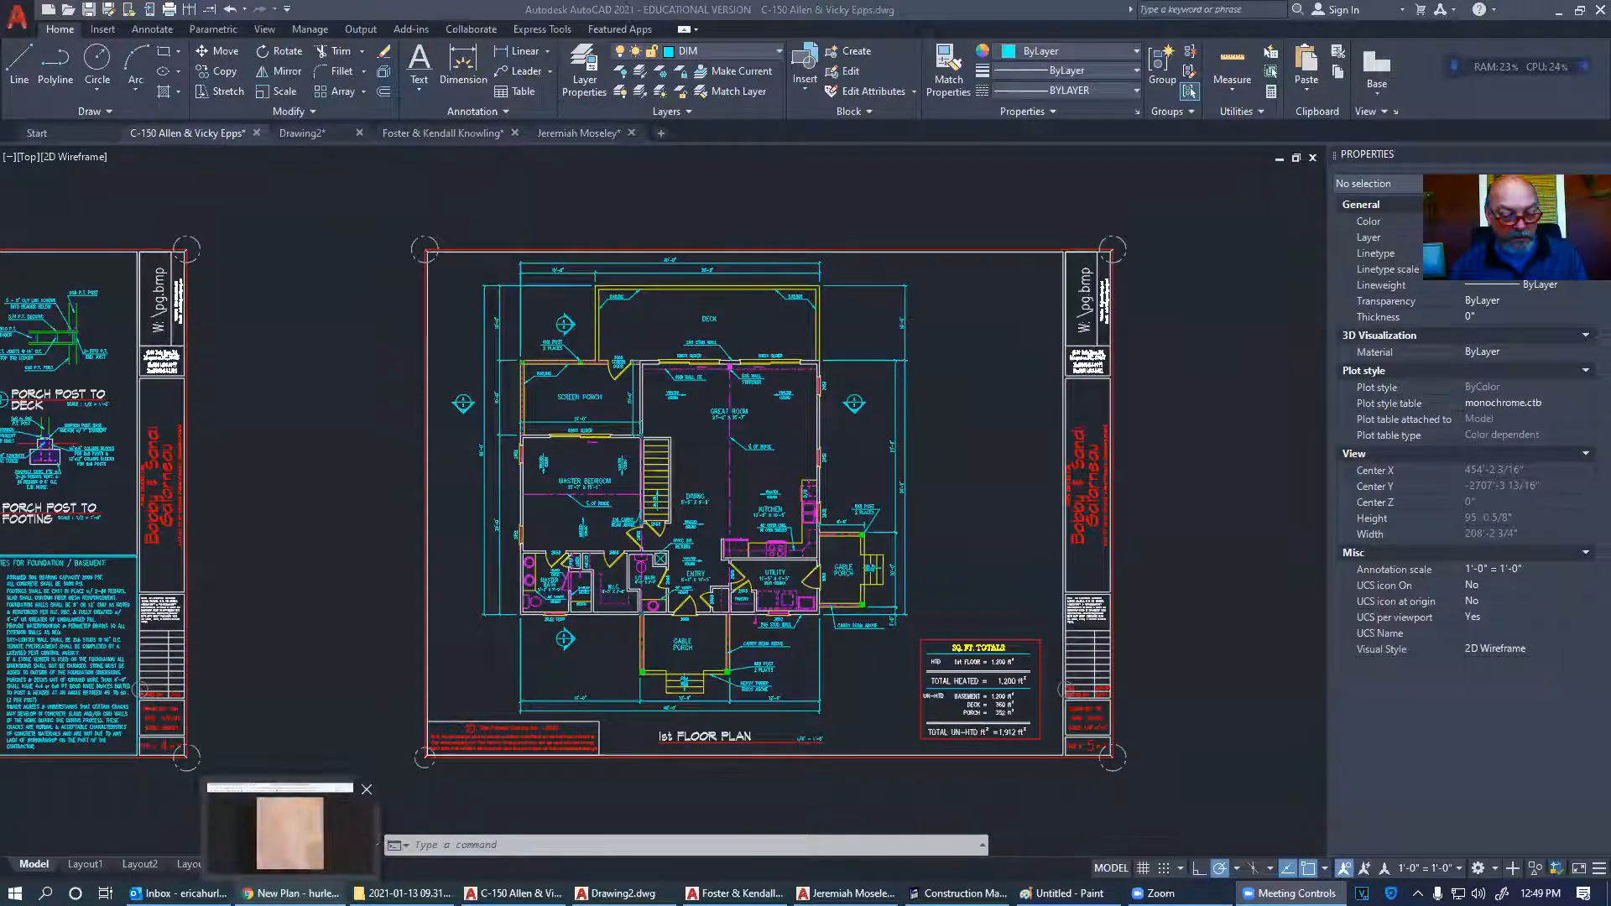
left_click(289, 893)
left_click(40, 6)
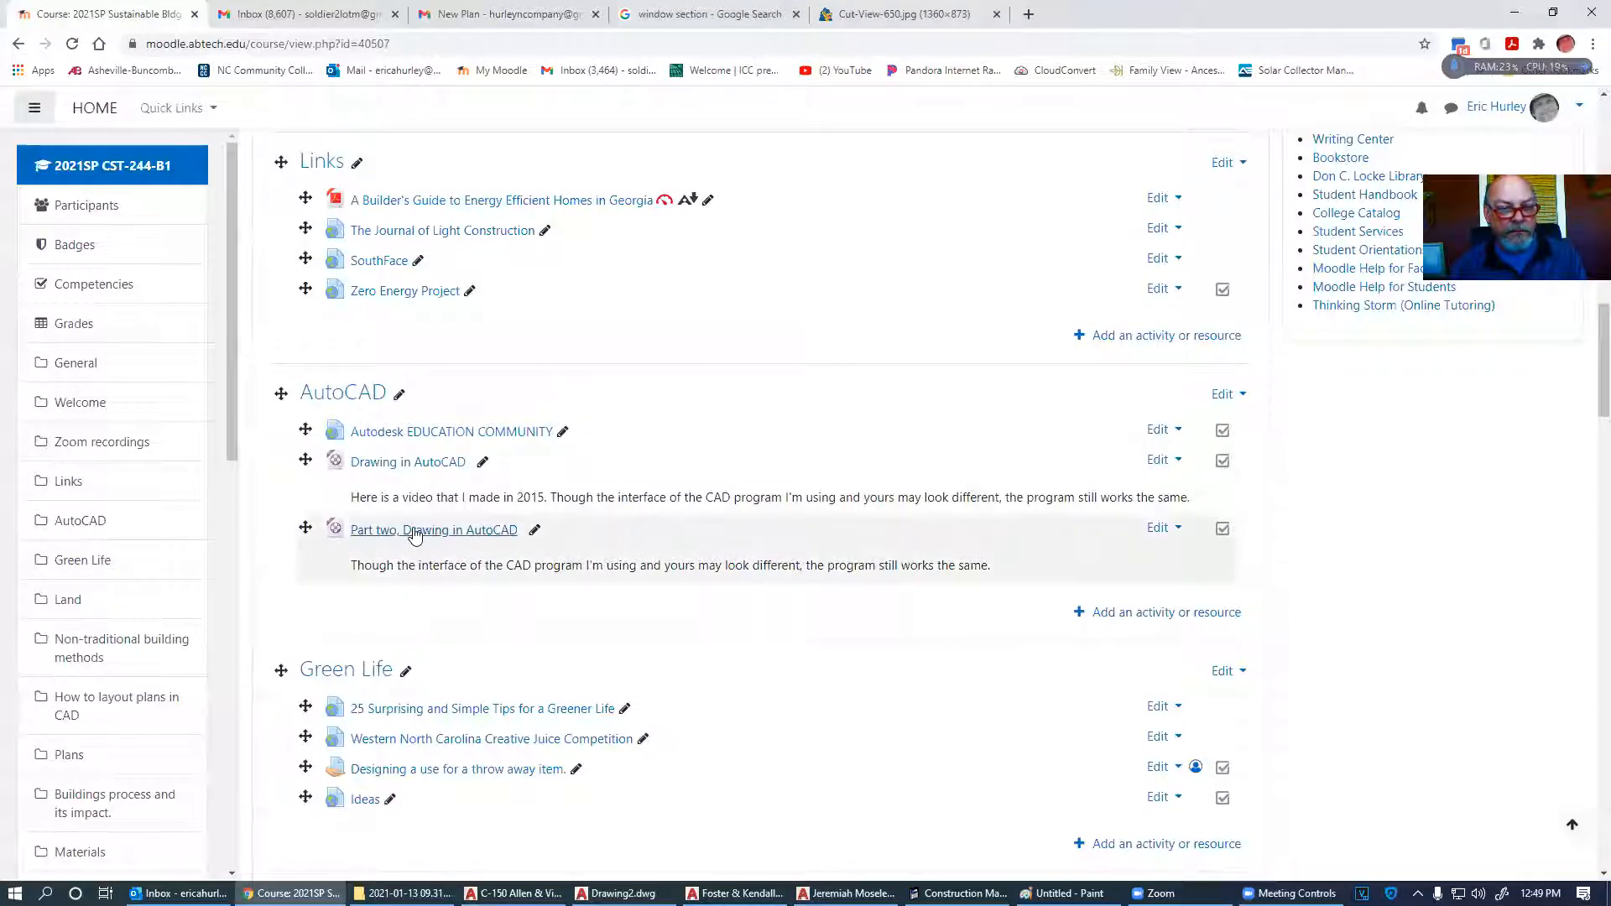